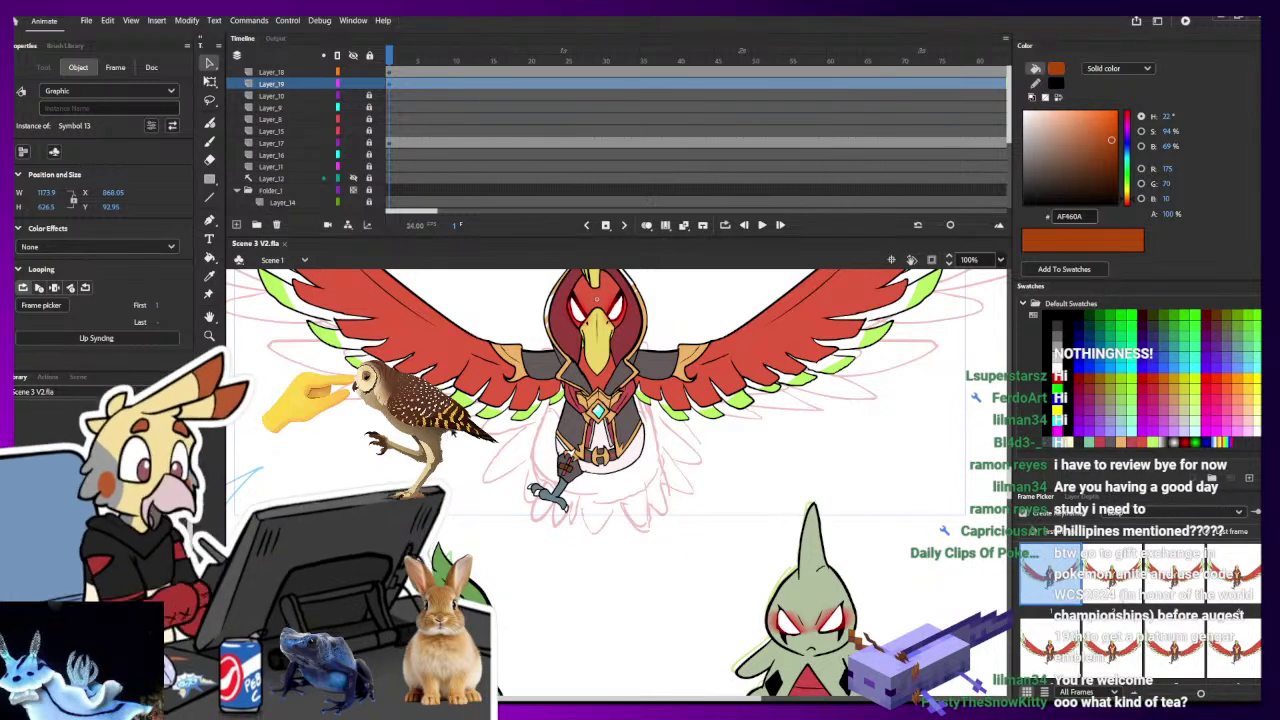
# - Review the animation from frame 1 to about frame 144 with the whole stage in view
pyautogui.click(574, 555)
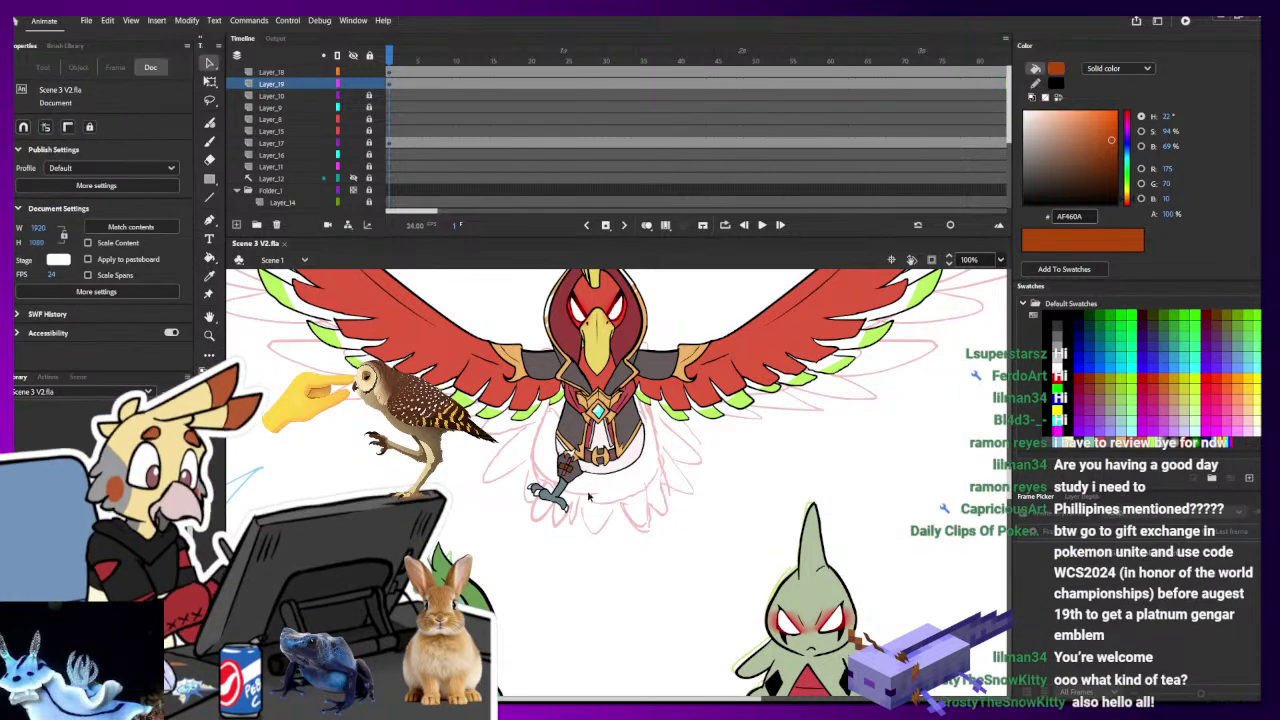
pyautogui.moveTo(641, 594); pyautogui.dragTo(582, 537)
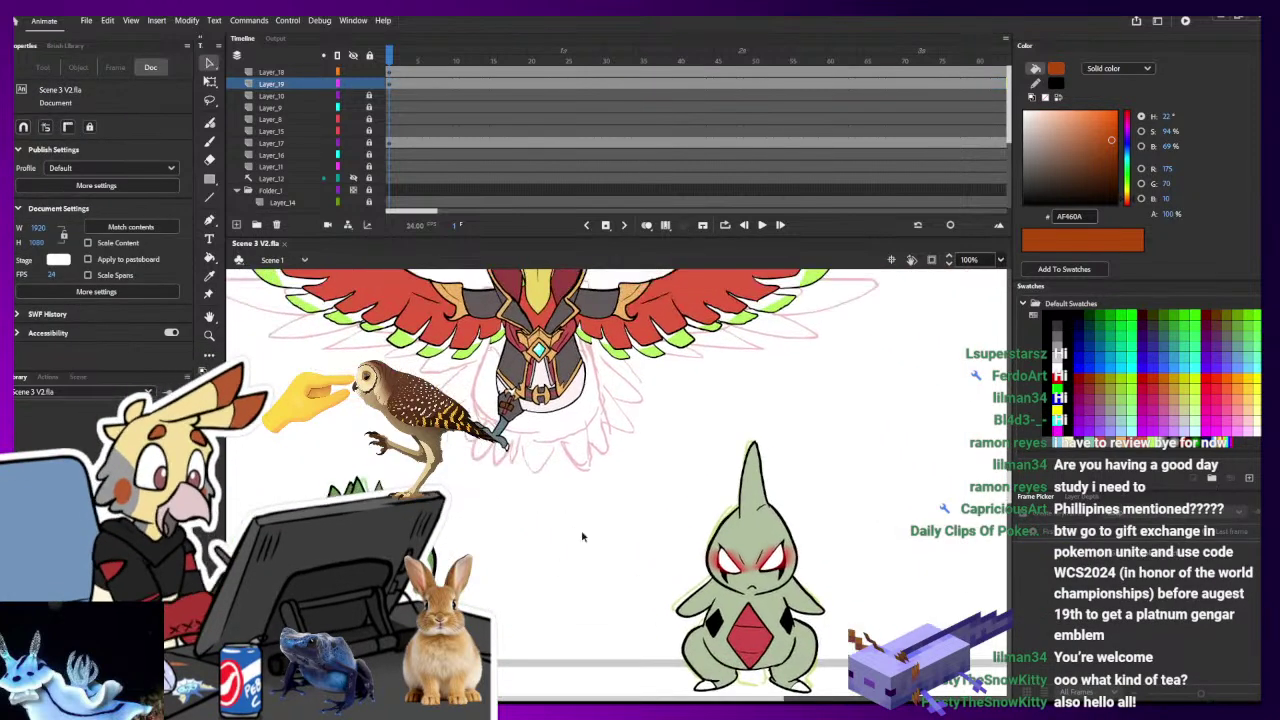
pyautogui.hotkey('ctrl', '-')
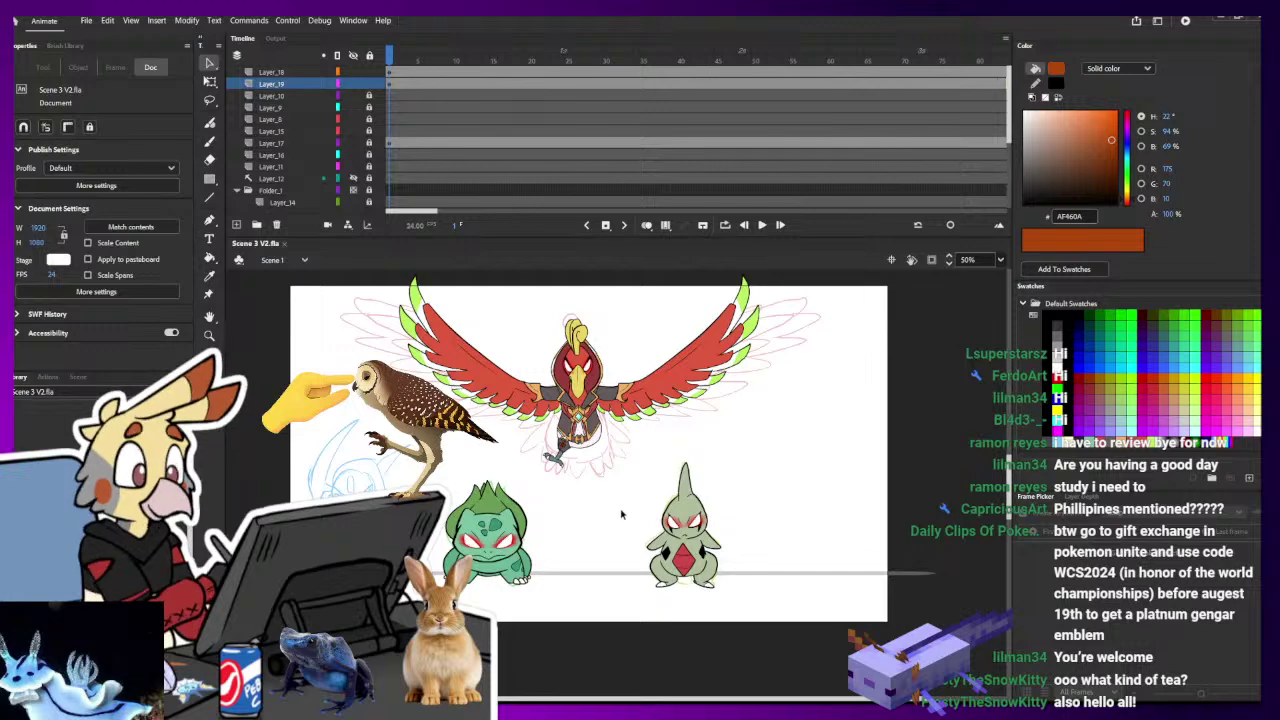
pyautogui.moveTo(428, 62); pyautogui.dragTo(697, 104)
pyautogui.press('Return')
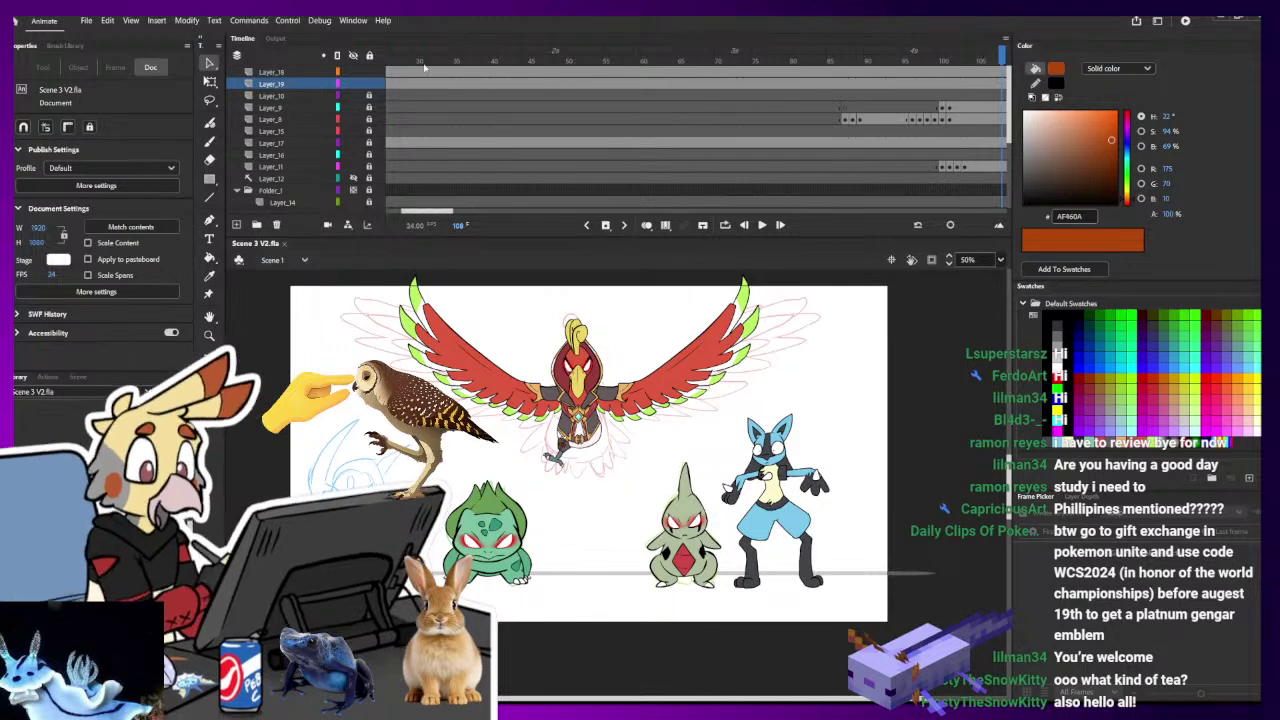
pyautogui.moveTo(423, 64); pyautogui.dragTo(696, 115)
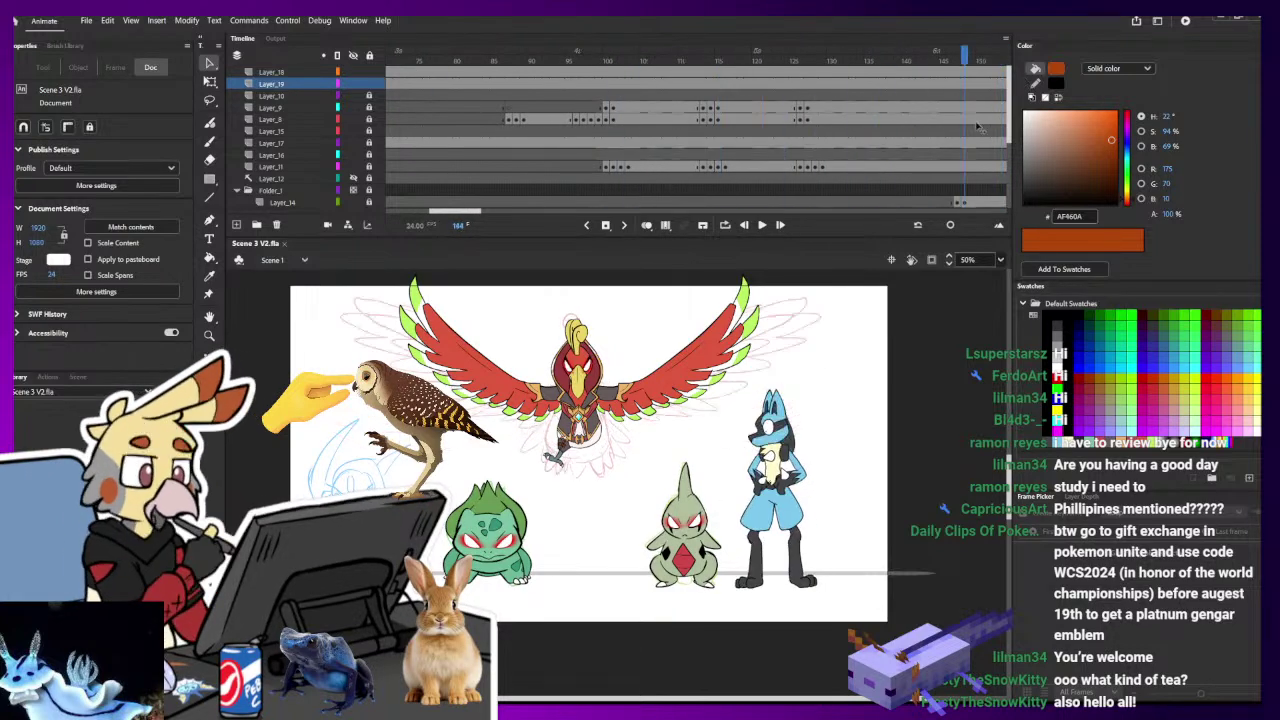
pyautogui.moveTo(832, 138); pyautogui.dragTo(372, 150)
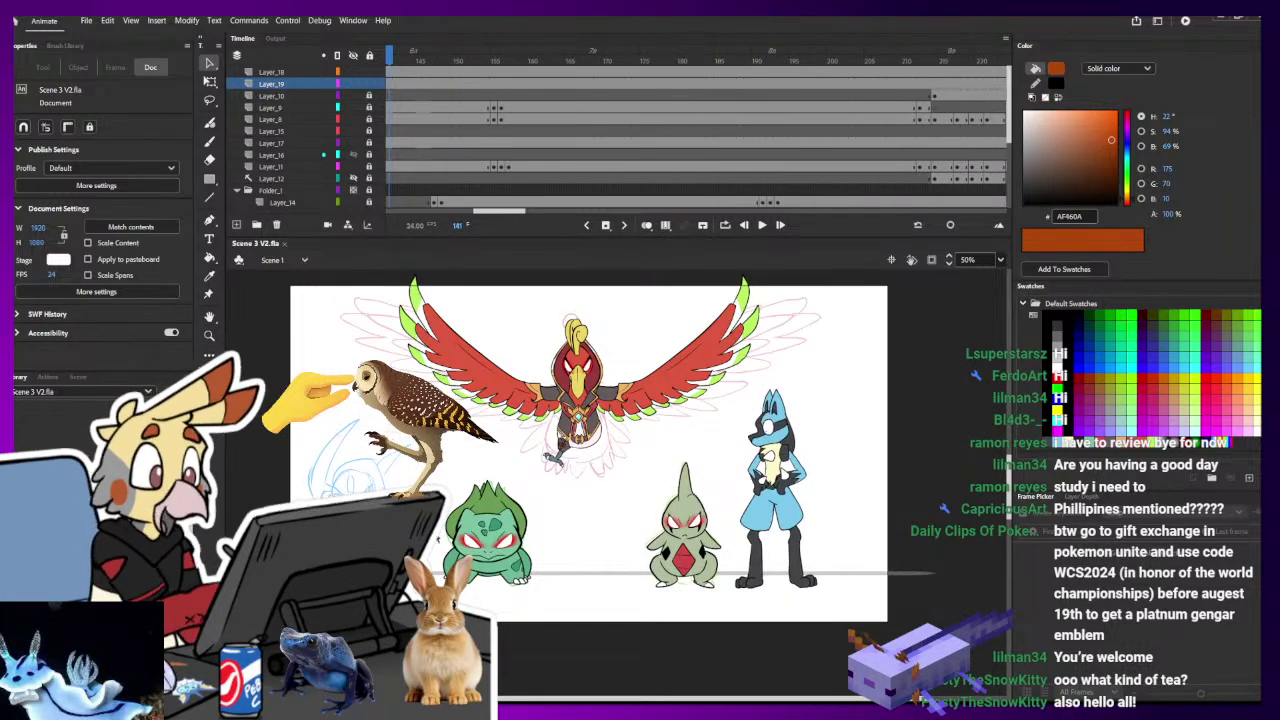
# - Hide and lock Layer_19, which holds the coloured red bird
pyautogui.click(605, 425)
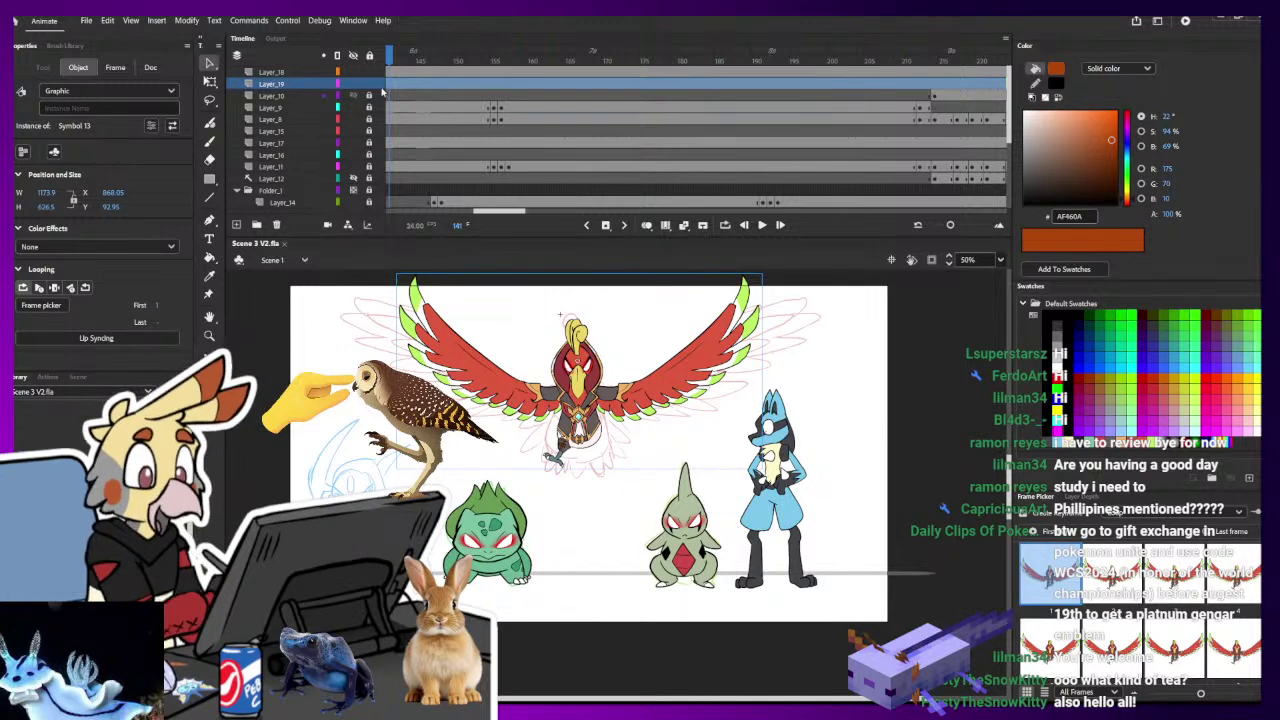
pyautogui.press('Delete')
pyautogui.moveTo(643, 432); pyautogui.dragTo(568, 416)
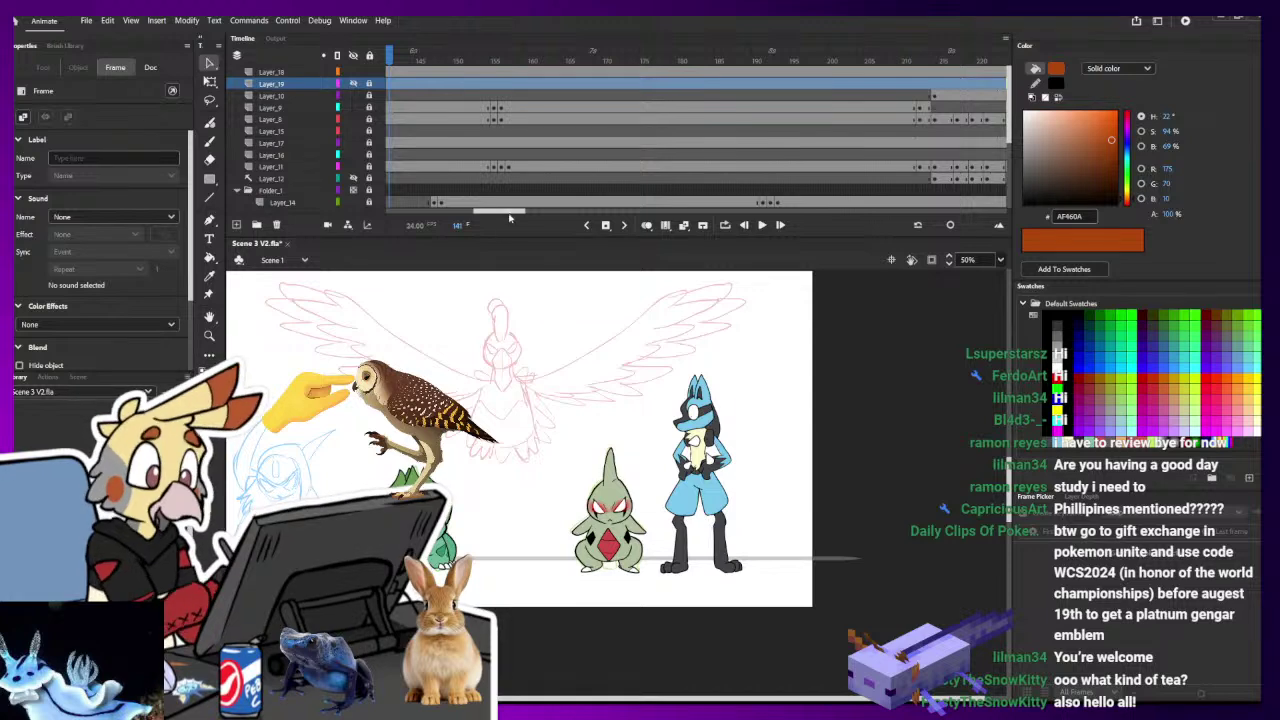
# - Find the Larvitar character's layer from the first frame and insert a blank keyframe on Layer_18 at frame 214
pyautogui.moveTo(500, 211); pyautogui.dragTo(293, 224)
pyautogui.click(390, 61)
pyautogui.click(605, 452)
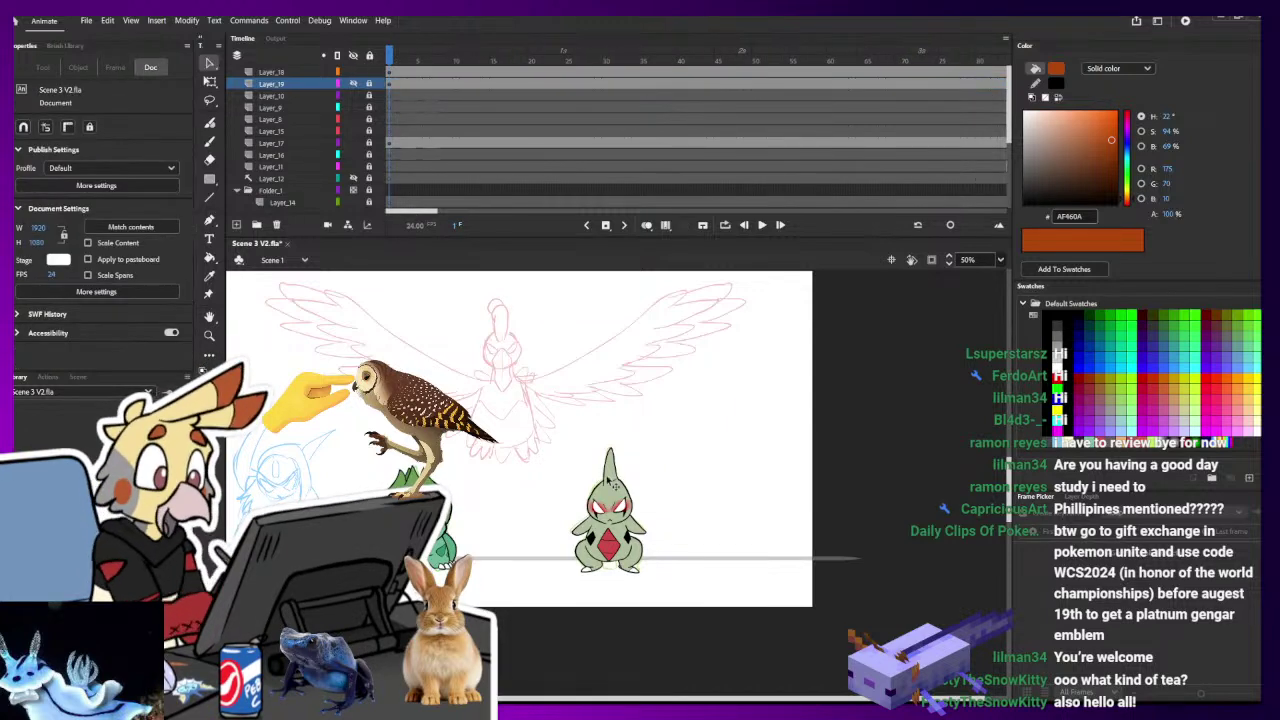
pyautogui.click(609, 480)
pyautogui.moveTo(711, 437); pyautogui.dragTo(681, 438)
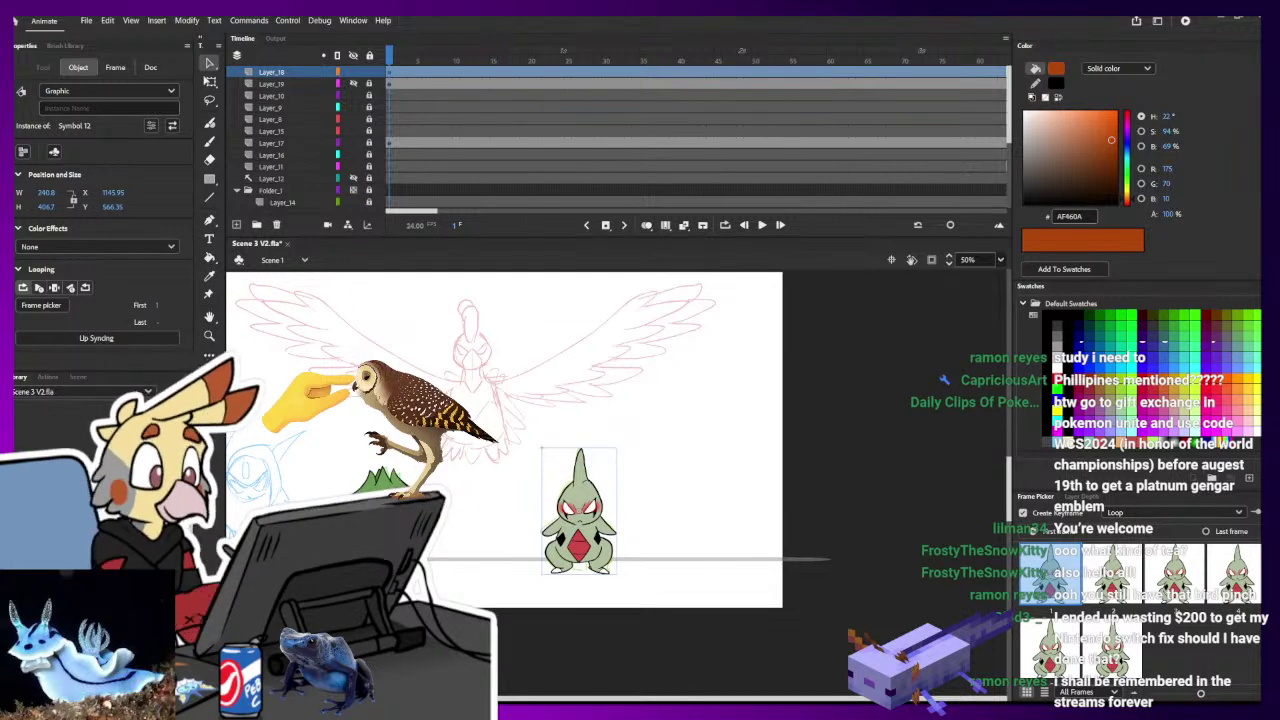
pyautogui.click(720, 474)
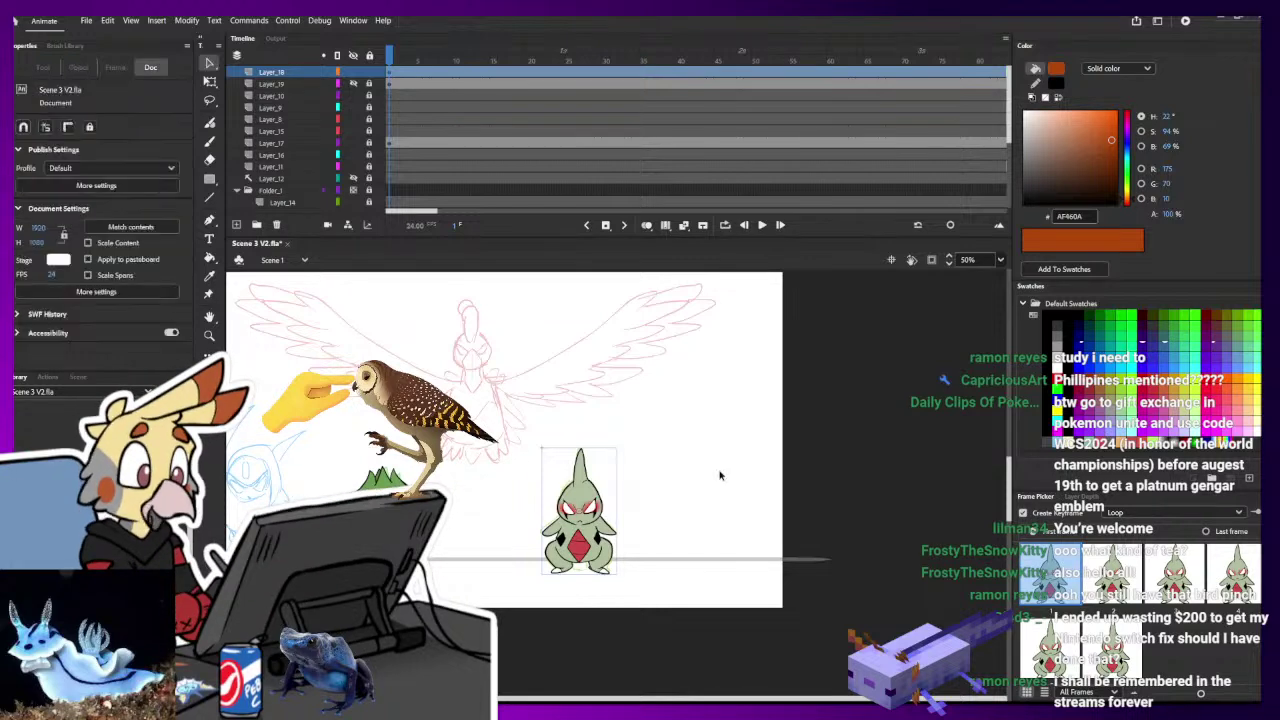
pyautogui.moveTo(390, 140)
pyautogui.mouseDown()
pyautogui.moveTo(1058, 142)
pyautogui.moveTo(388, 192)
pyautogui.moveTo(891, 172)
pyautogui.moveTo(828, 175)
pyautogui.moveTo(825, 115)
pyautogui.mouseUp()
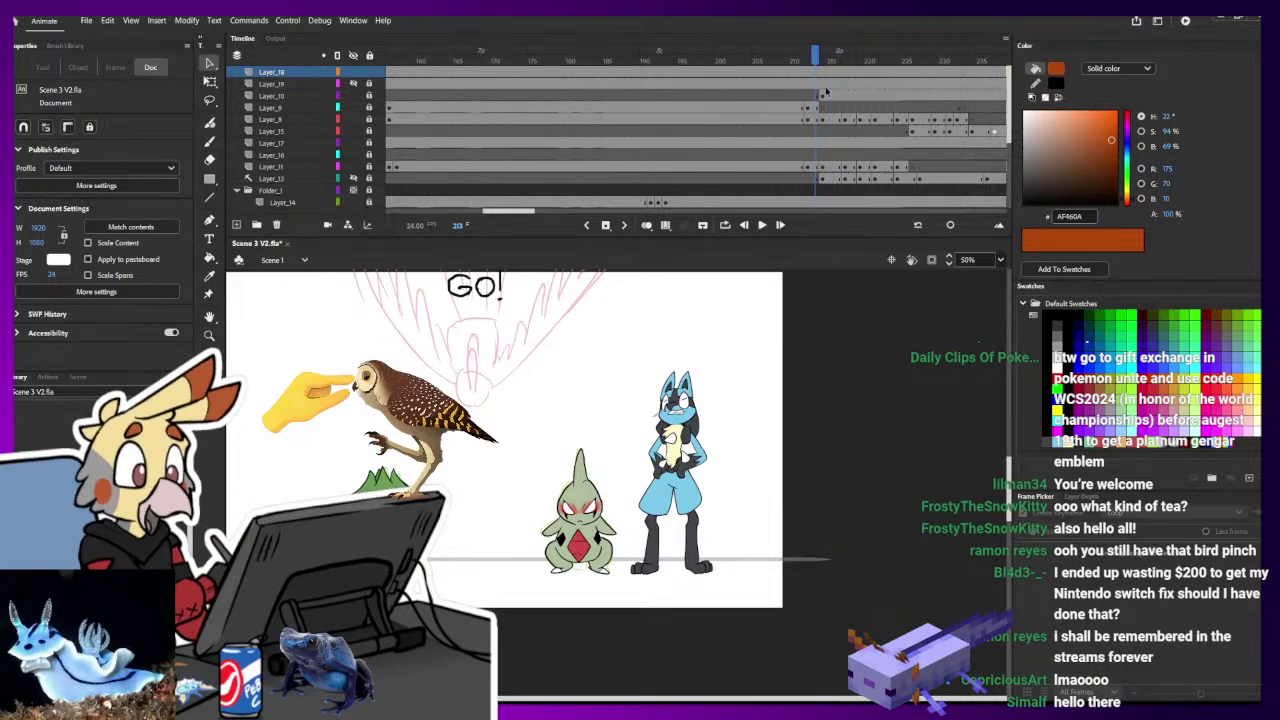
pyautogui.click(822, 78)
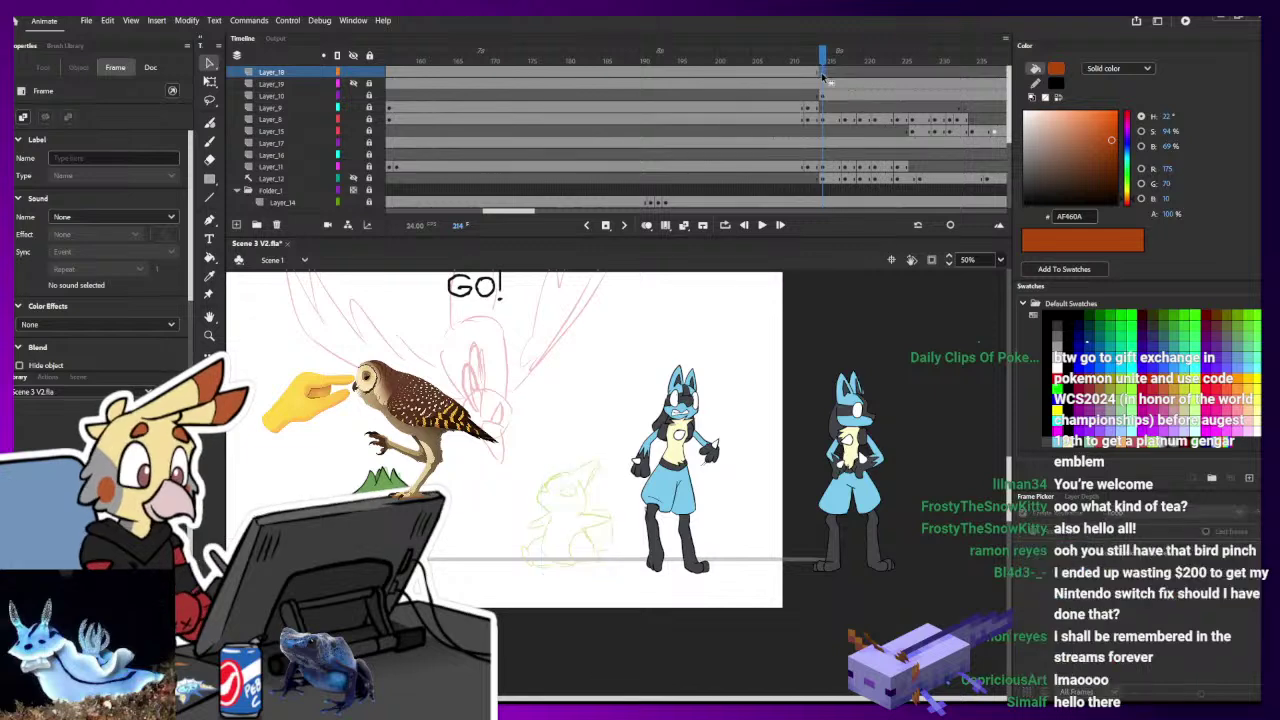
# - Set up the Classic Brush with black fill 000000 and turn on onion skinning around the yellow pose sketch
pyautogui.hotkey('ctrl', '=')
pyautogui.press('b')
pyautogui.click(1025, 204)
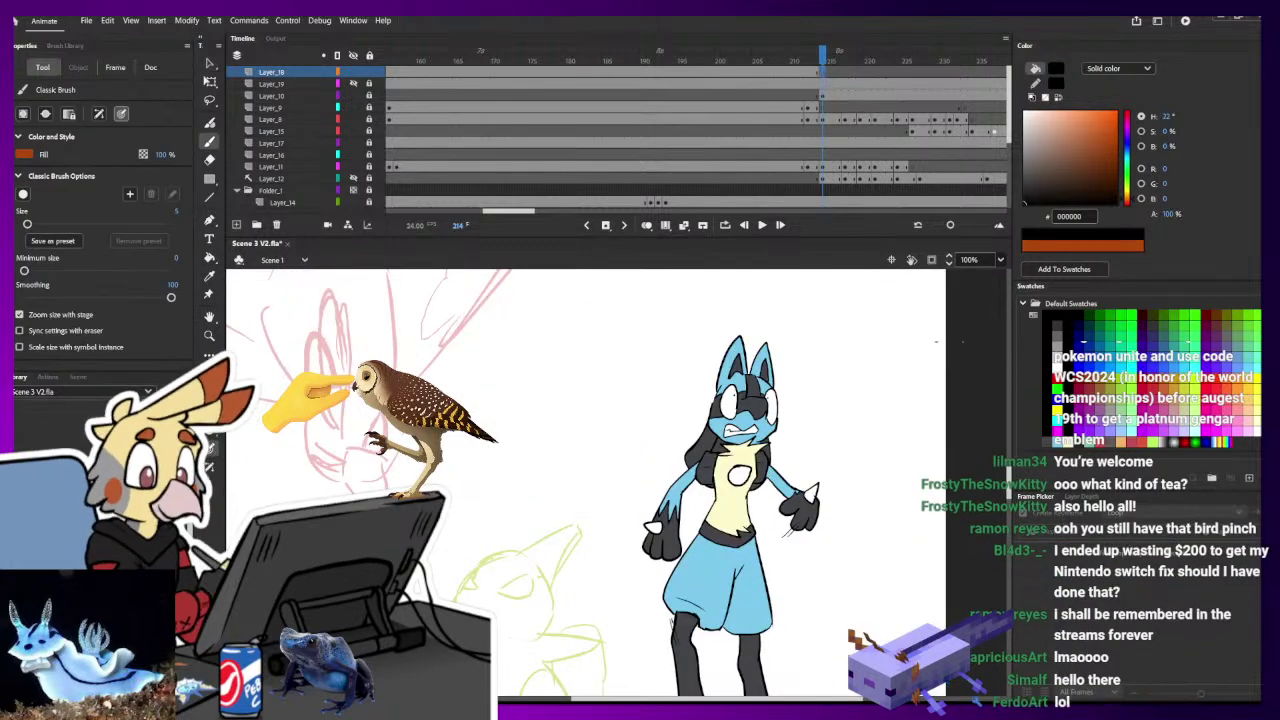
pyautogui.click(647, 225)
pyautogui.moveTo(628, 447); pyautogui.dragTo(650, 354)
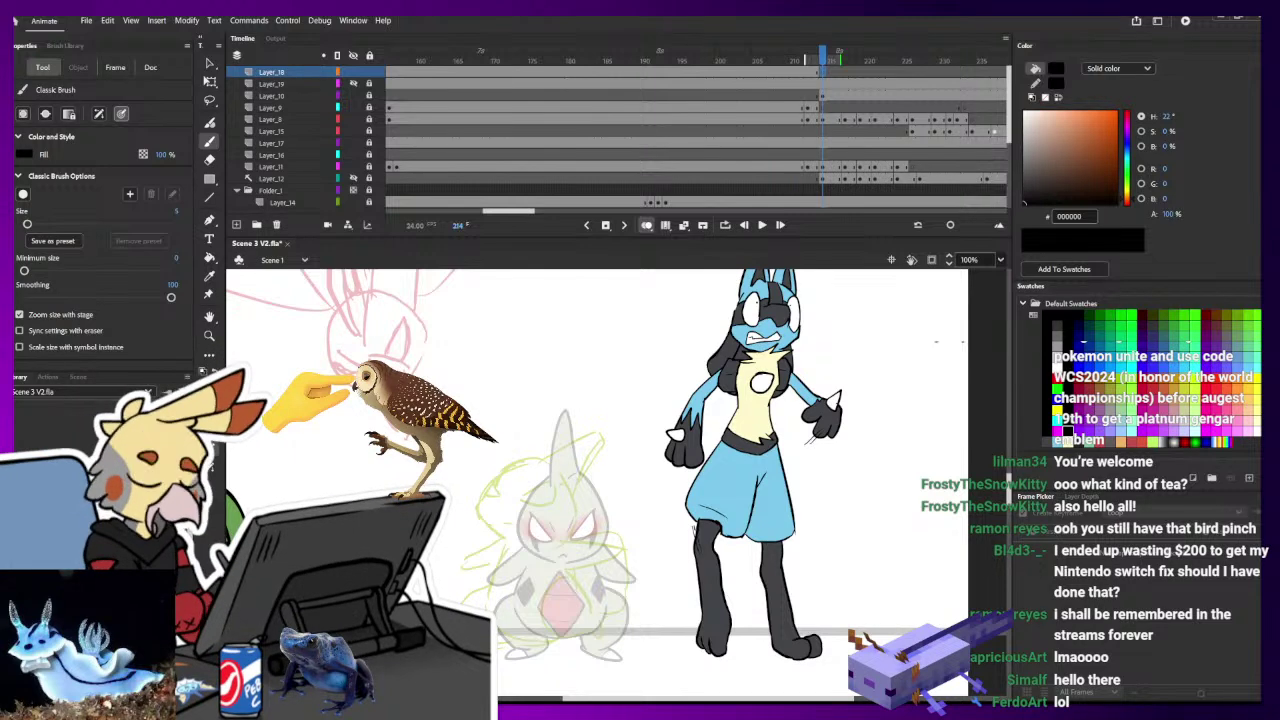
pyautogui.press('t')
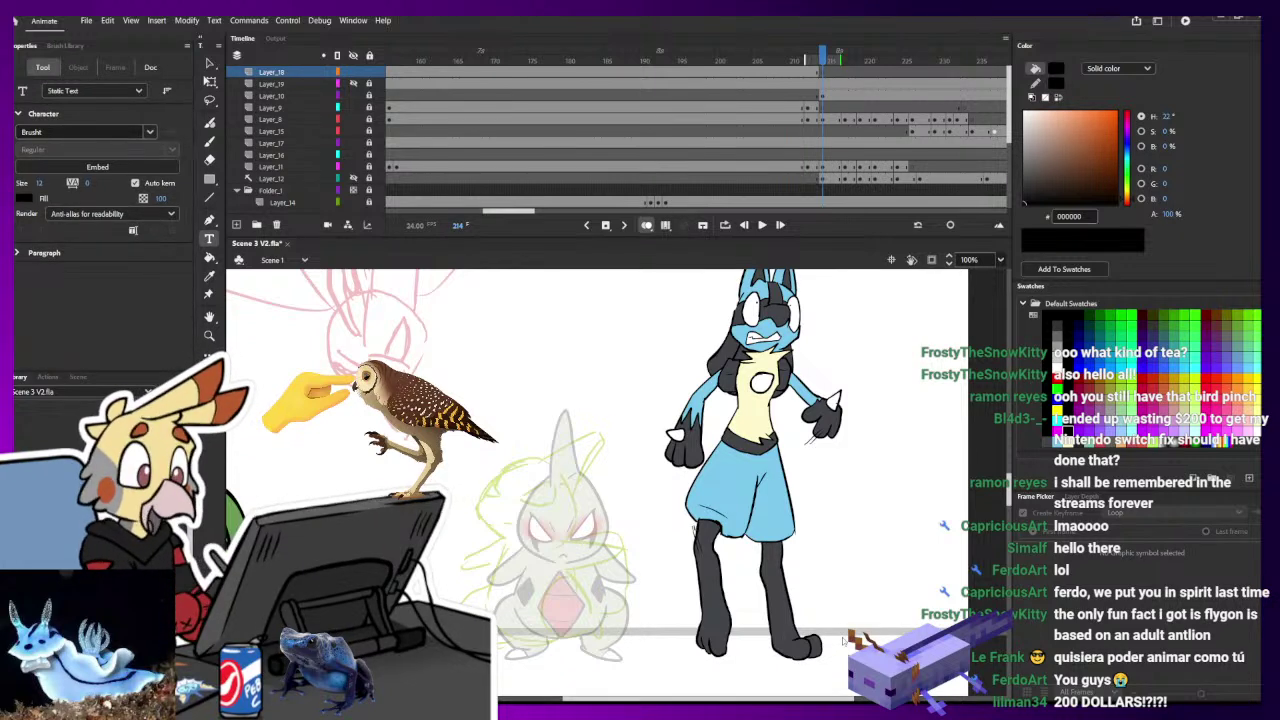
pyautogui.click(211, 83)
pyautogui.press('b')
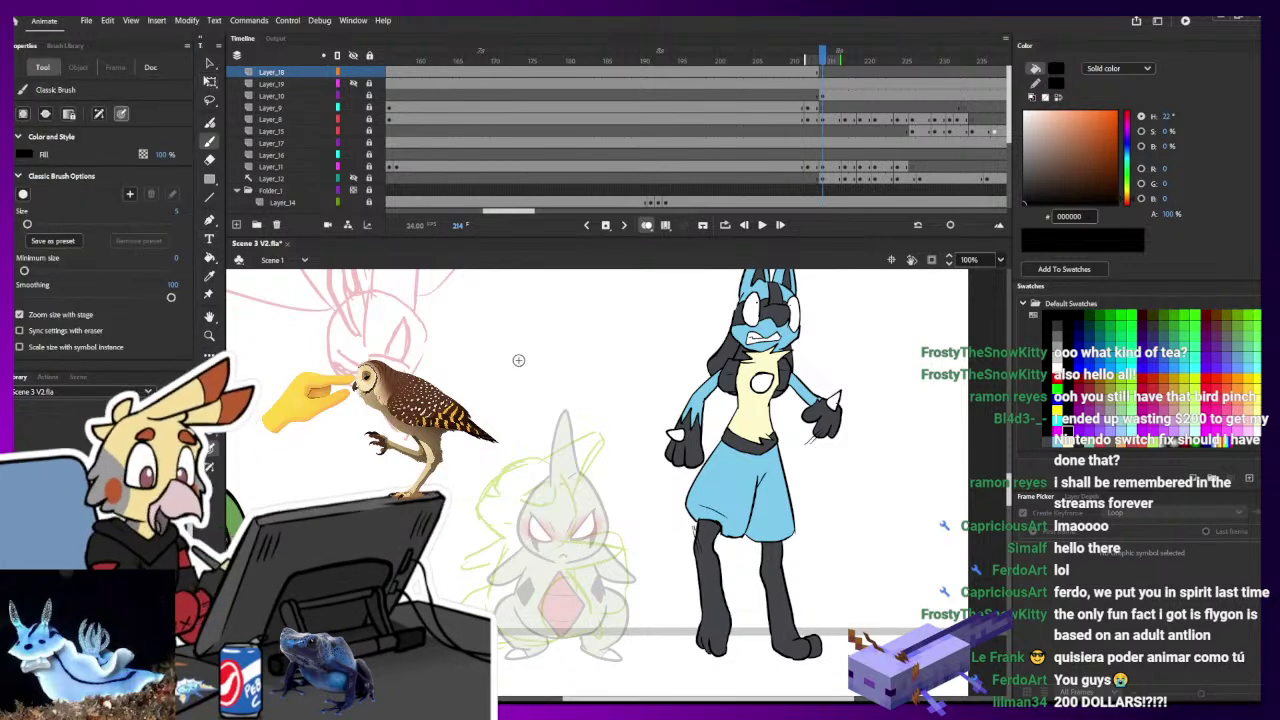
pyautogui.click(816, 77)
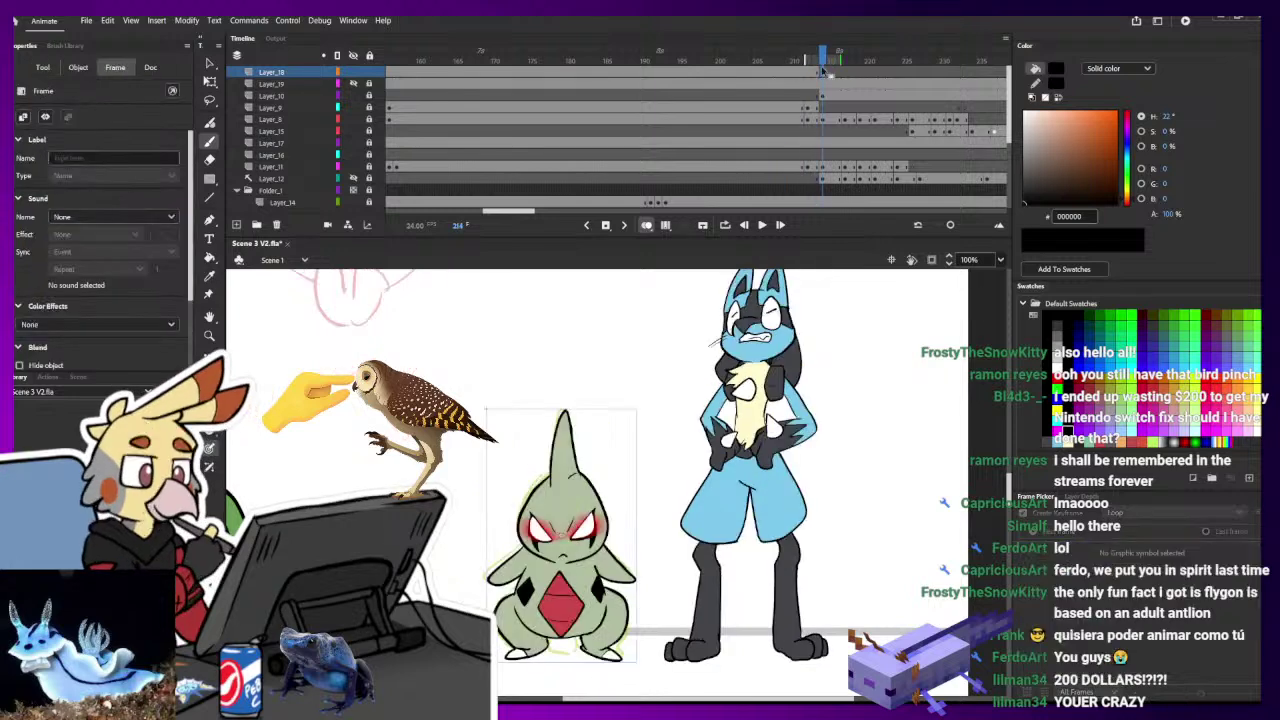
pyautogui.moveTo(549, 442); pyautogui.dragTo(518, 480)
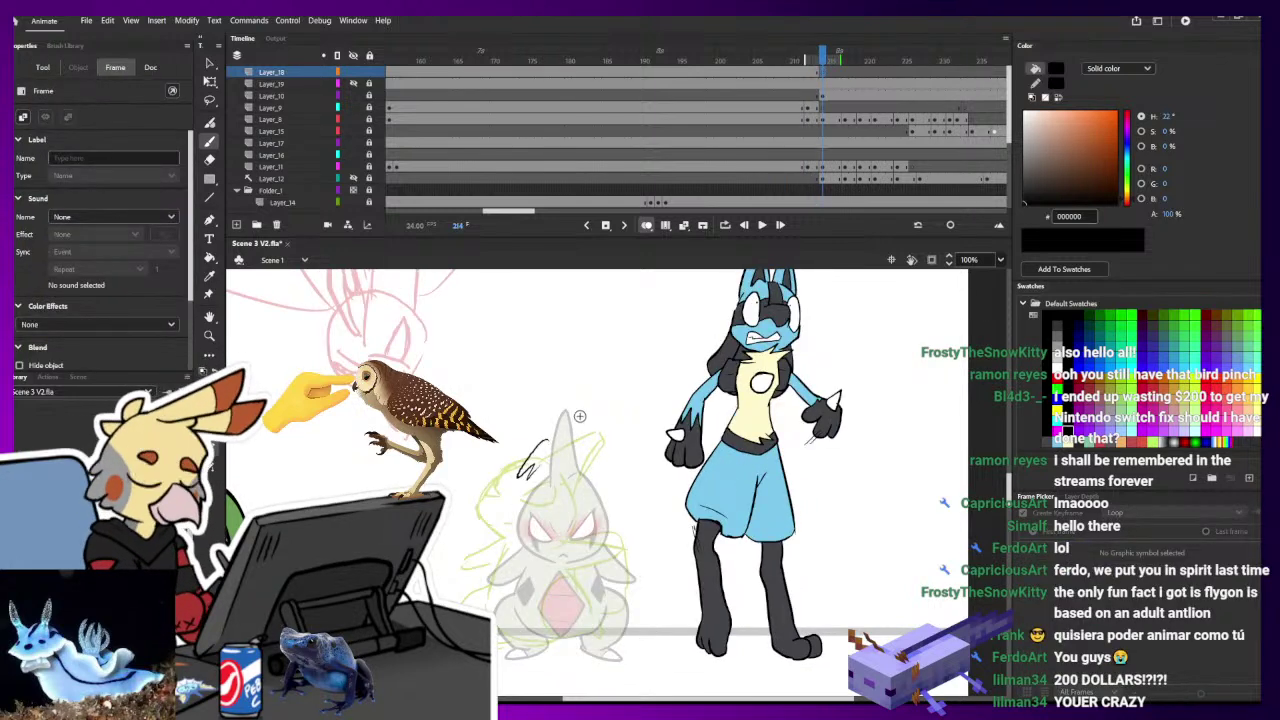
pyautogui.hotkey('ctrl', 'z')
# - Ink the back and front curves of the Larvitar's head over the yellow sketch, undoing unsatisfactory strokes
pyautogui.moveTo(634, 516); pyautogui.dragTo(666, 458)
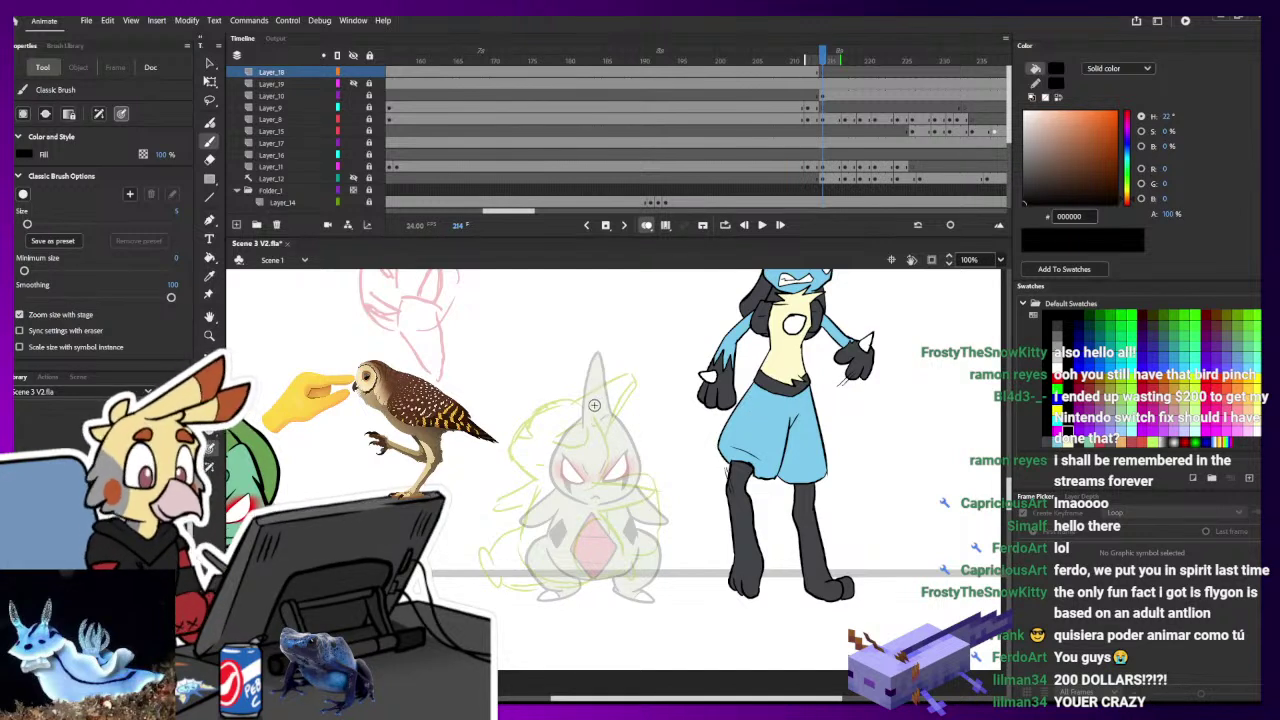
pyautogui.moveTo(569, 401); pyautogui.dragTo(534, 480)
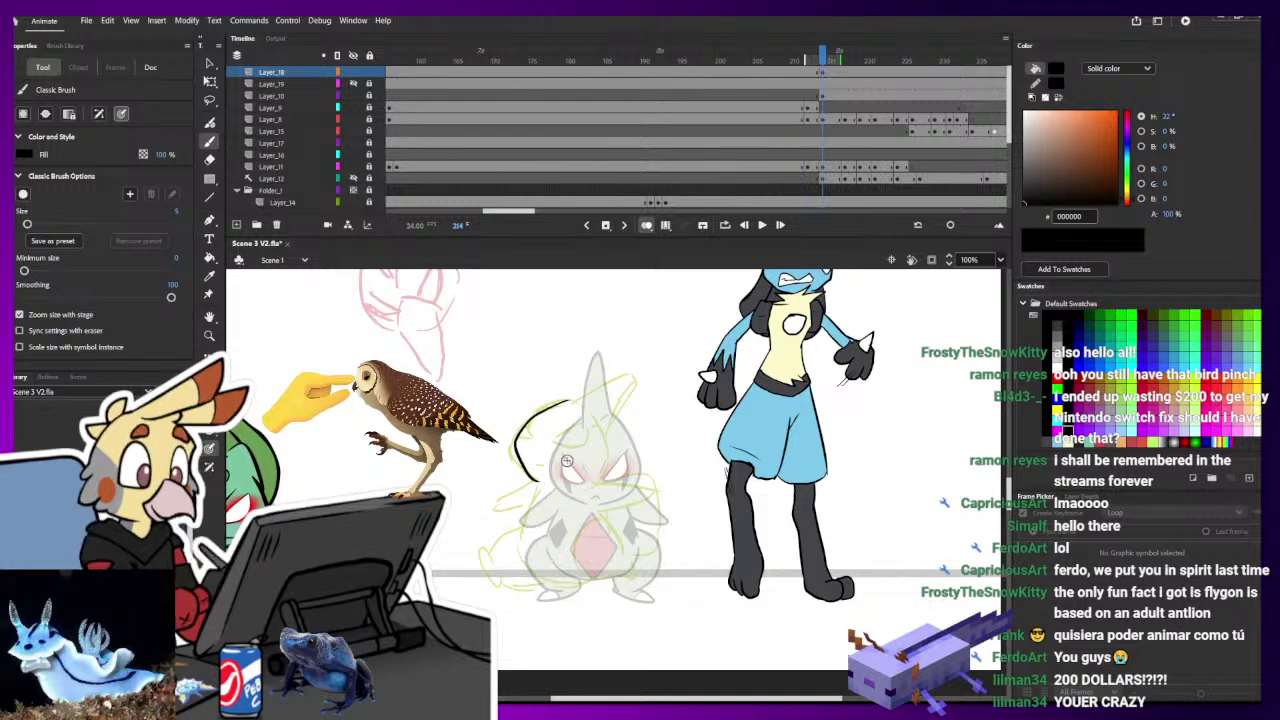
pyautogui.hotkey('ctrl', 'z')
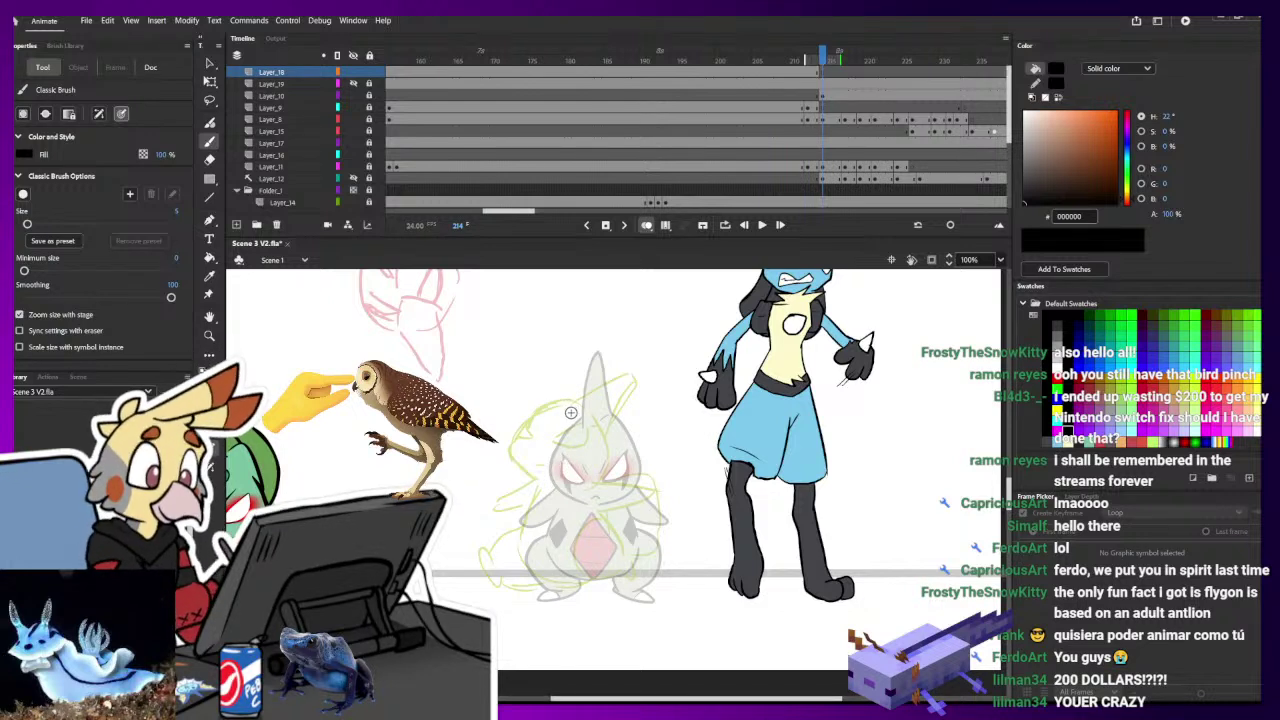
pyautogui.moveTo(560, 400)
pyautogui.mouseDown()
pyautogui.moveTo(509, 440)
pyautogui.moveTo(538, 480)
pyautogui.moveTo(599, 458)
pyautogui.moveTo(575, 387)
pyautogui.mouseUp()
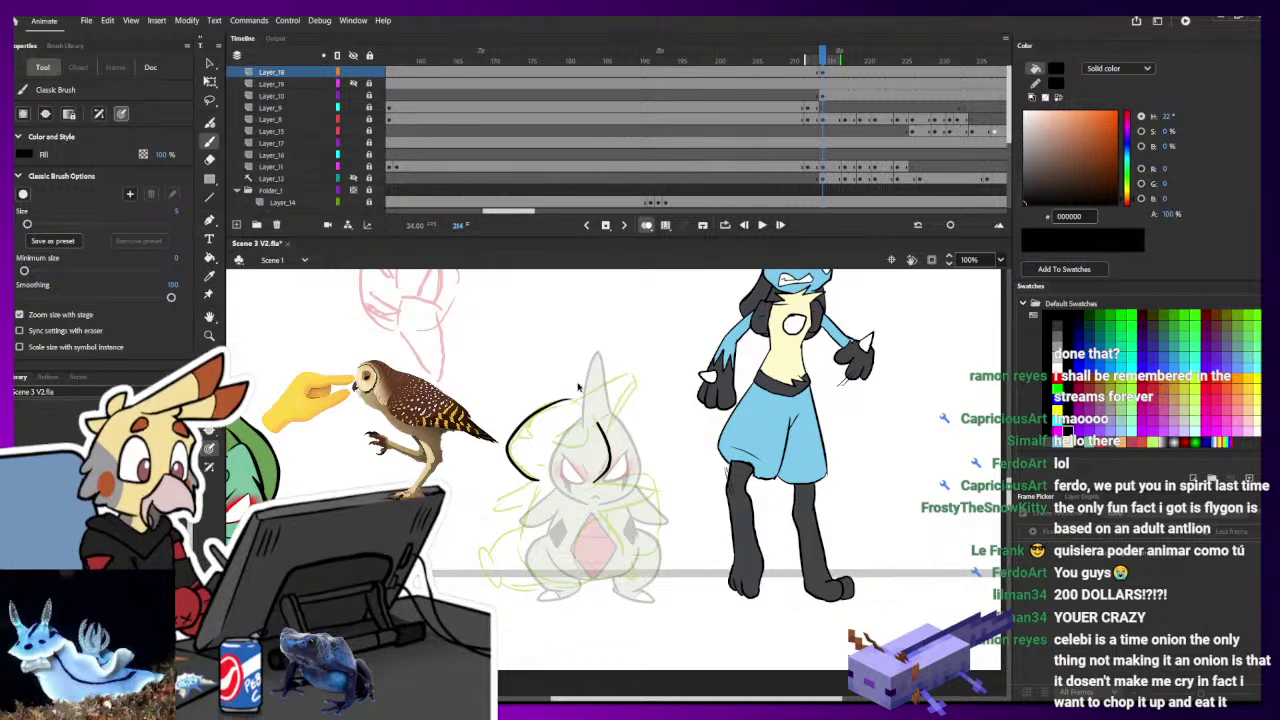
pyautogui.moveTo(570, 398)
pyautogui.mouseDown()
pyautogui.moveTo(594, 364)
pyautogui.moveTo(619, 373)
pyautogui.moveTo(611, 445)
pyautogui.moveTo(622, 371)
pyautogui.moveTo(556, 404)
pyautogui.mouseUp()
pyautogui.hotkey('ctrl', 'z')
pyautogui.hotkey('ctrl', 'z')
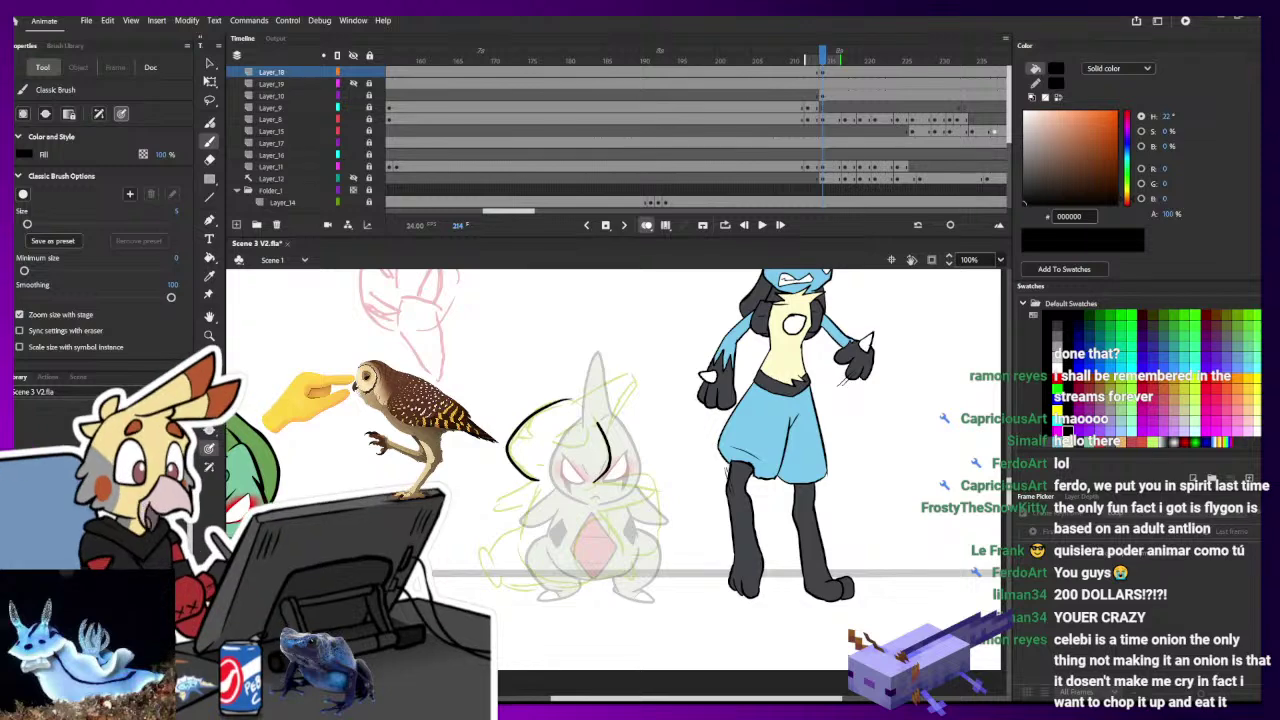
# - Ink the Larvitar's slanted head spike, its eye and the small facial lines
pyautogui.moveTo(571, 400); pyautogui.dragTo(621, 363)
pyautogui.moveTo(599, 425)
pyautogui.mouseDown()
pyautogui.moveTo(630, 375)
pyautogui.moveTo(620, 364)
pyautogui.mouseUp()
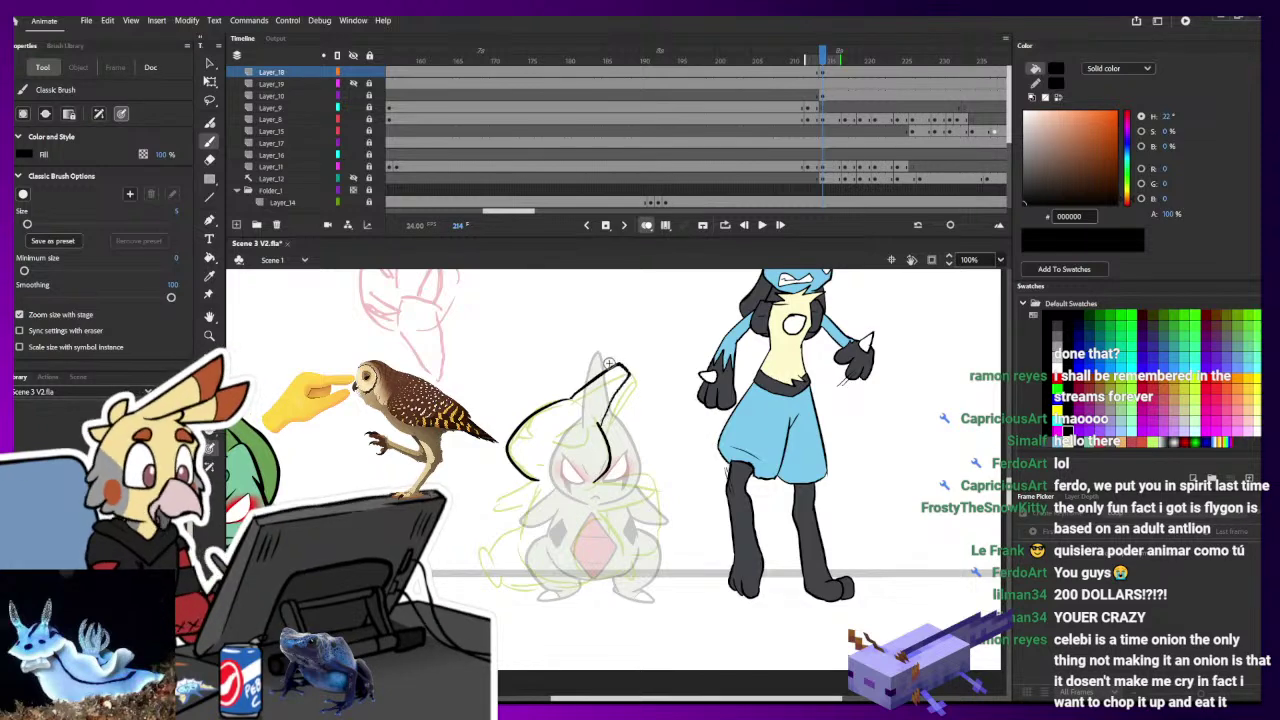
pyautogui.moveTo(621, 470); pyautogui.dragTo(659, 448)
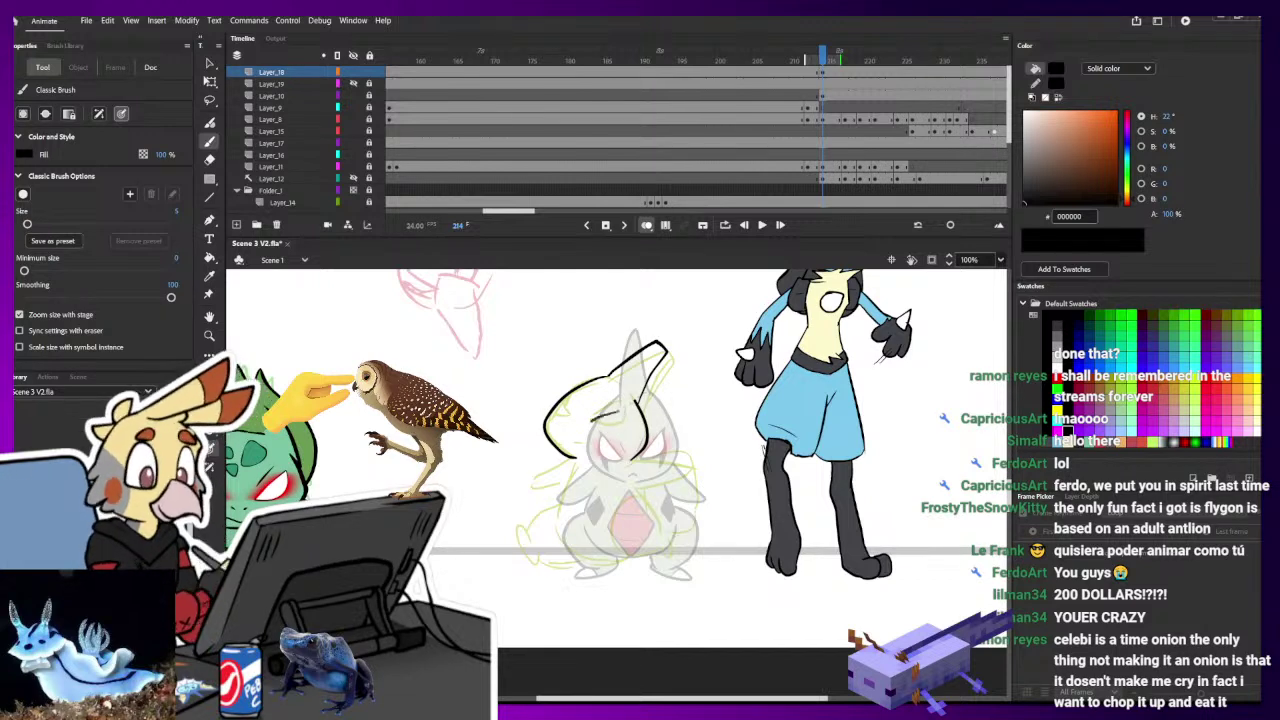
pyautogui.moveTo(592, 420)
pyautogui.mouseDown()
pyautogui.moveTo(623, 422)
pyautogui.moveTo(626, 409)
pyautogui.mouseUp()
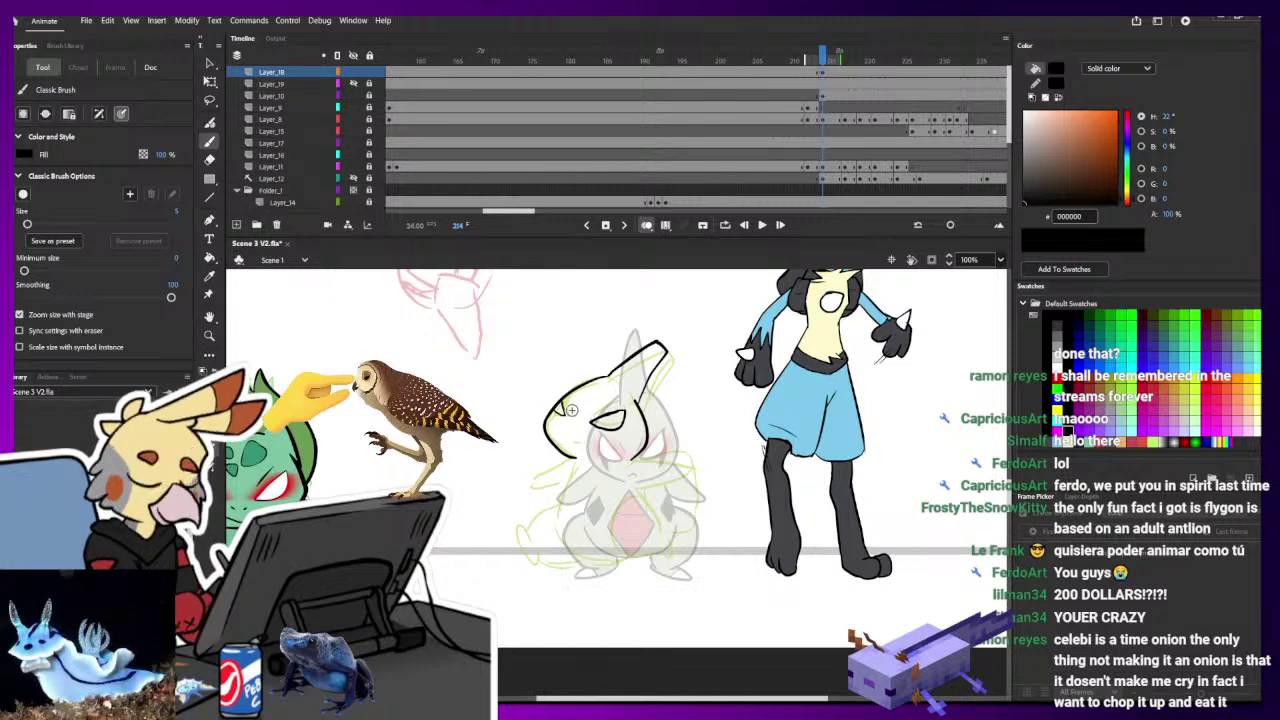
pyautogui.moveTo(565, 413); pyautogui.dragTo(567, 403)
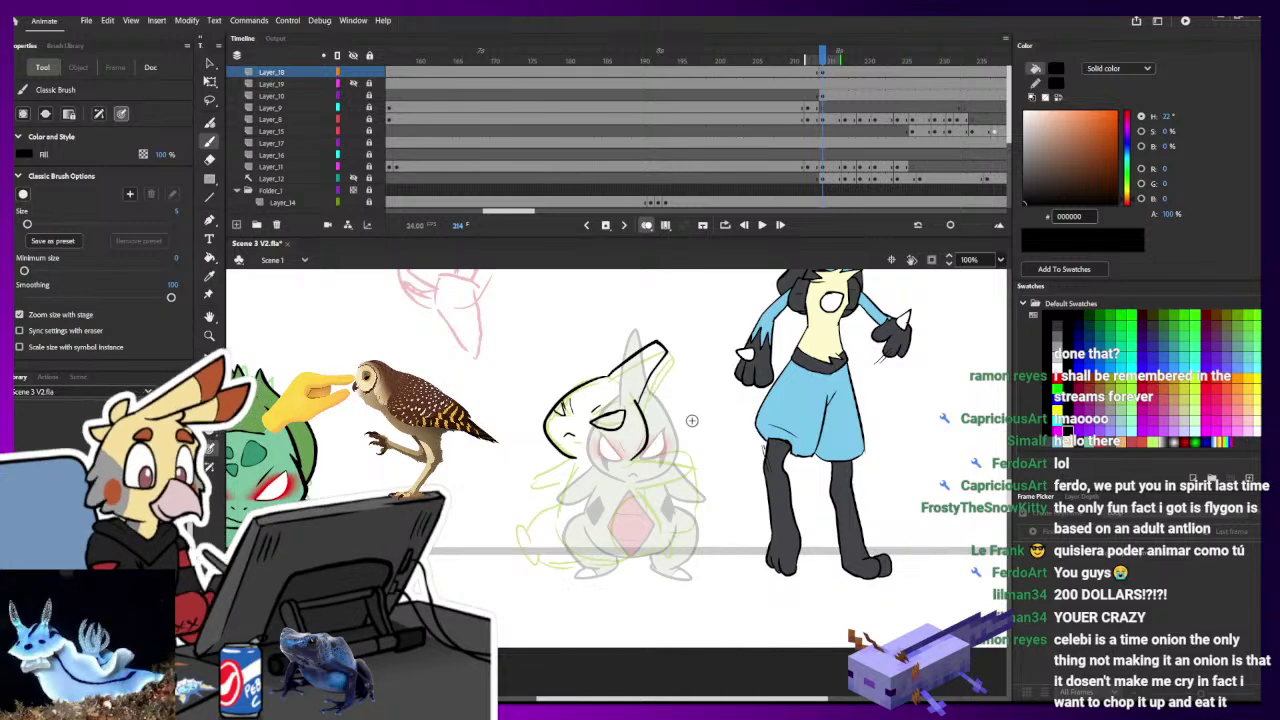
# - Ink the Larvitar's near arm and the long curve of its back, redrawing the back line once
pyautogui.moveTo(708, 473); pyautogui.dragTo(698, 455)
pyautogui.moveTo(623, 442)
pyautogui.mouseDown()
pyautogui.moveTo(660, 474)
pyautogui.moveTo(620, 470)
pyautogui.mouseUp()
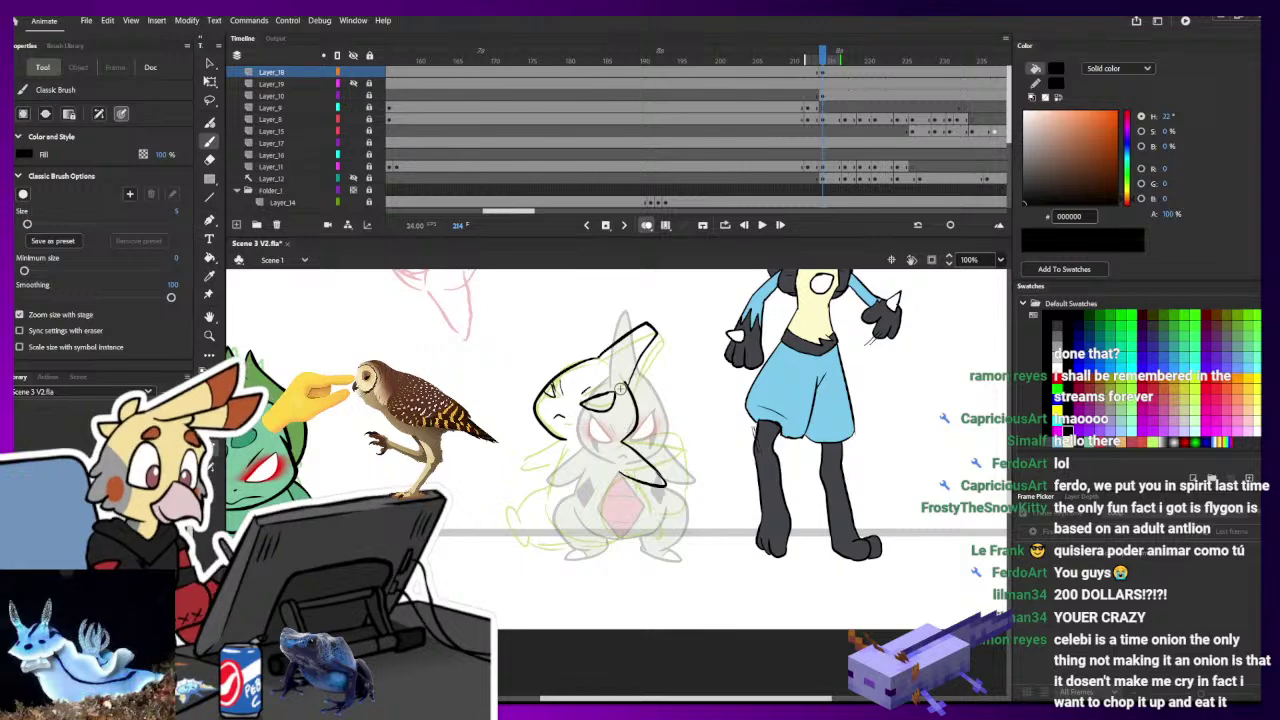
pyautogui.moveTo(566, 438)
pyautogui.mouseDown()
pyautogui.moveTo(551, 486)
pyautogui.moveTo(564, 523)
pyautogui.mouseUp()
pyautogui.hotkey('ctrl', 'z')
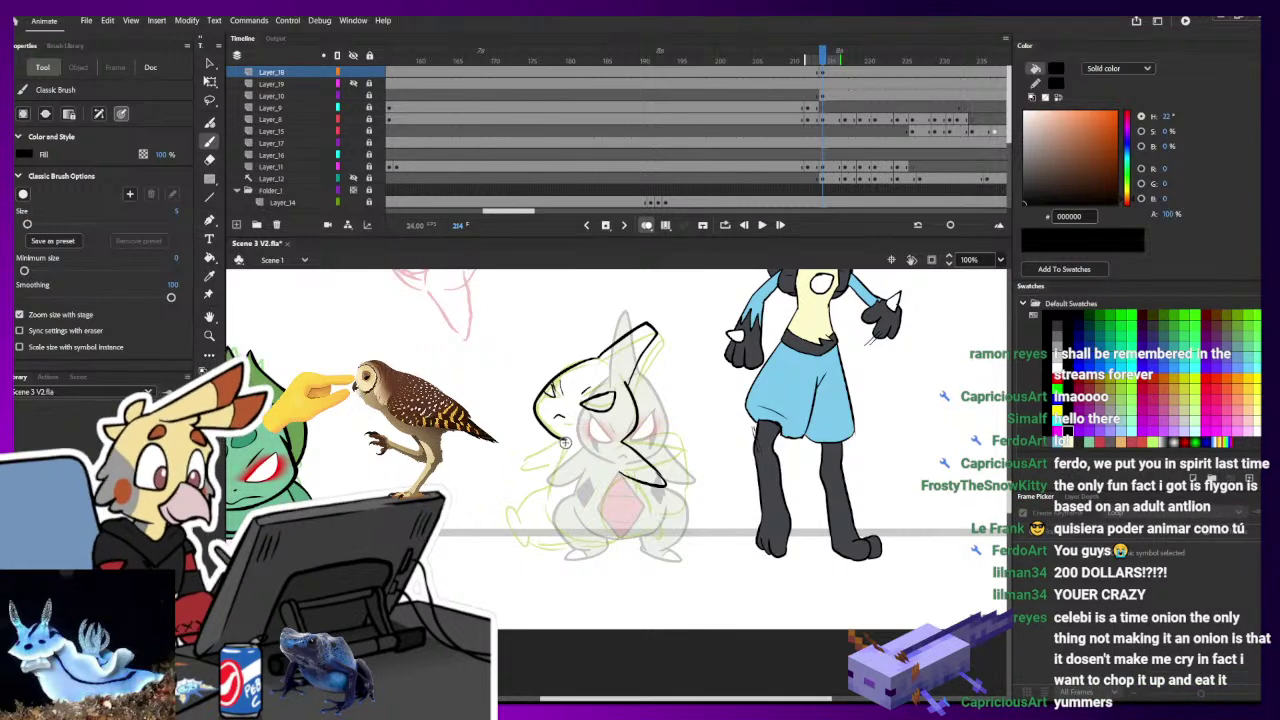
pyautogui.moveTo(566, 440)
pyautogui.mouseDown()
pyautogui.moveTo(548, 503)
pyautogui.moveTo(563, 523)
pyautogui.mouseUp()
# - Ink the underside of the Larvitar's body and its front leg and foot
pyautogui.scroll(-2, 610, 497)
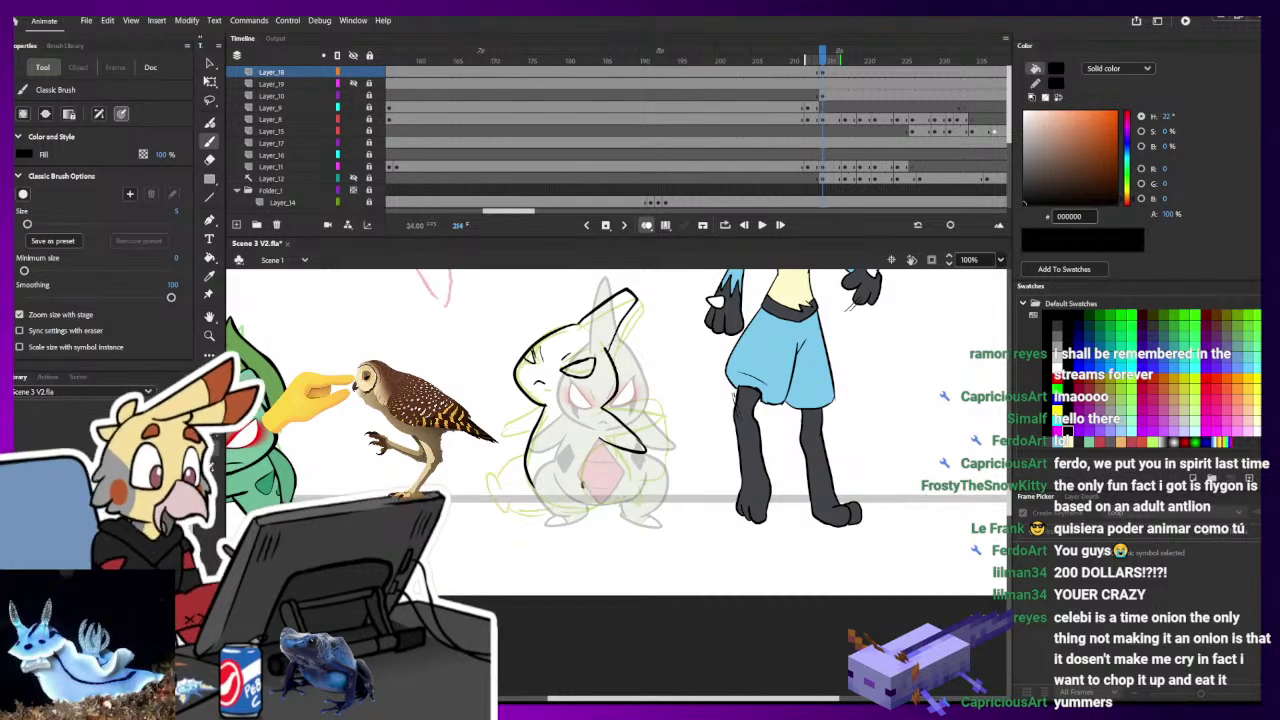
pyautogui.moveTo(583, 482); pyautogui.dragTo(617, 507)
pyautogui.moveTo(621, 455)
pyautogui.mouseDown()
pyautogui.moveTo(646, 516)
pyautogui.moveTo(618, 507)
pyautogui.moveTo(633, 523)
pyautogui.moveTo(648, 507)
pyautogui.moveTo(631, 502)
pyautogui.mouseUp()
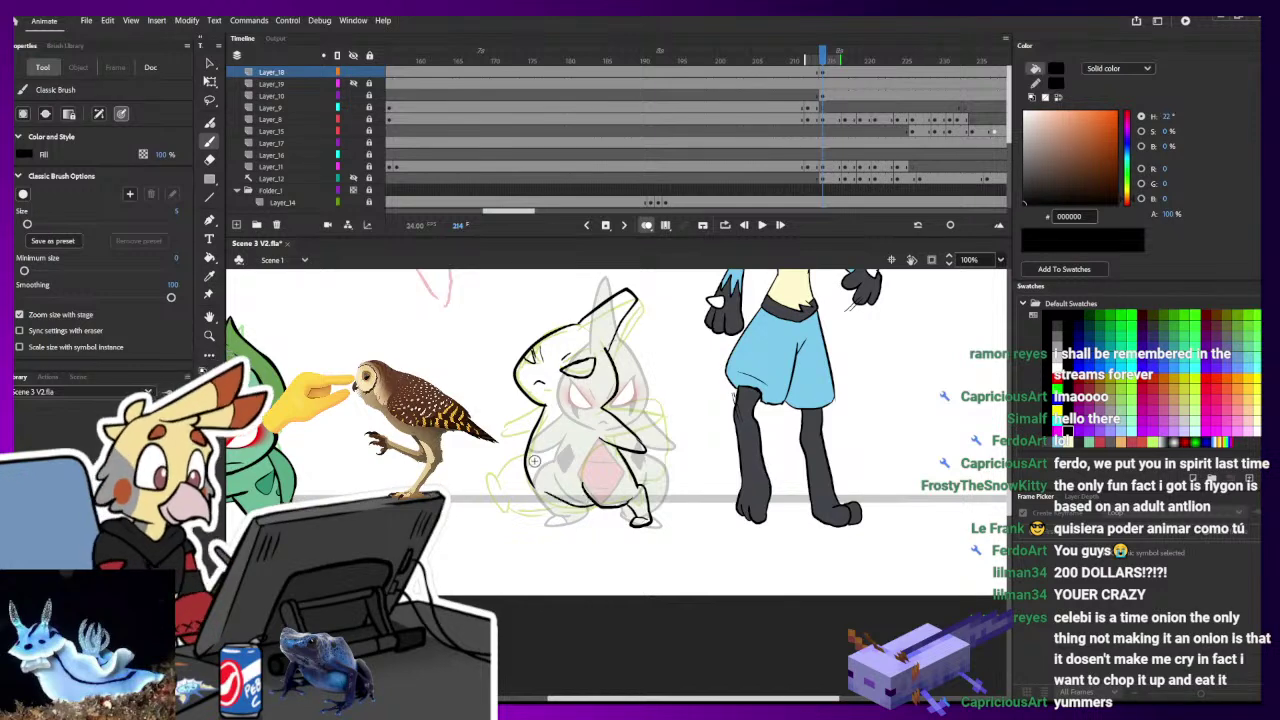
# - Ink the Larvitar's tail over the yellow sketch, from the lower back to its curled tip
pyautogui.moveTo(556, 506)
pyautogui.mouseDown()
pyautogui.moveTo(600, 510)
pyautogui.moveTo(540, 494)
pyautogui.moveTo(508, 506)
pyautogui.mouseUp()
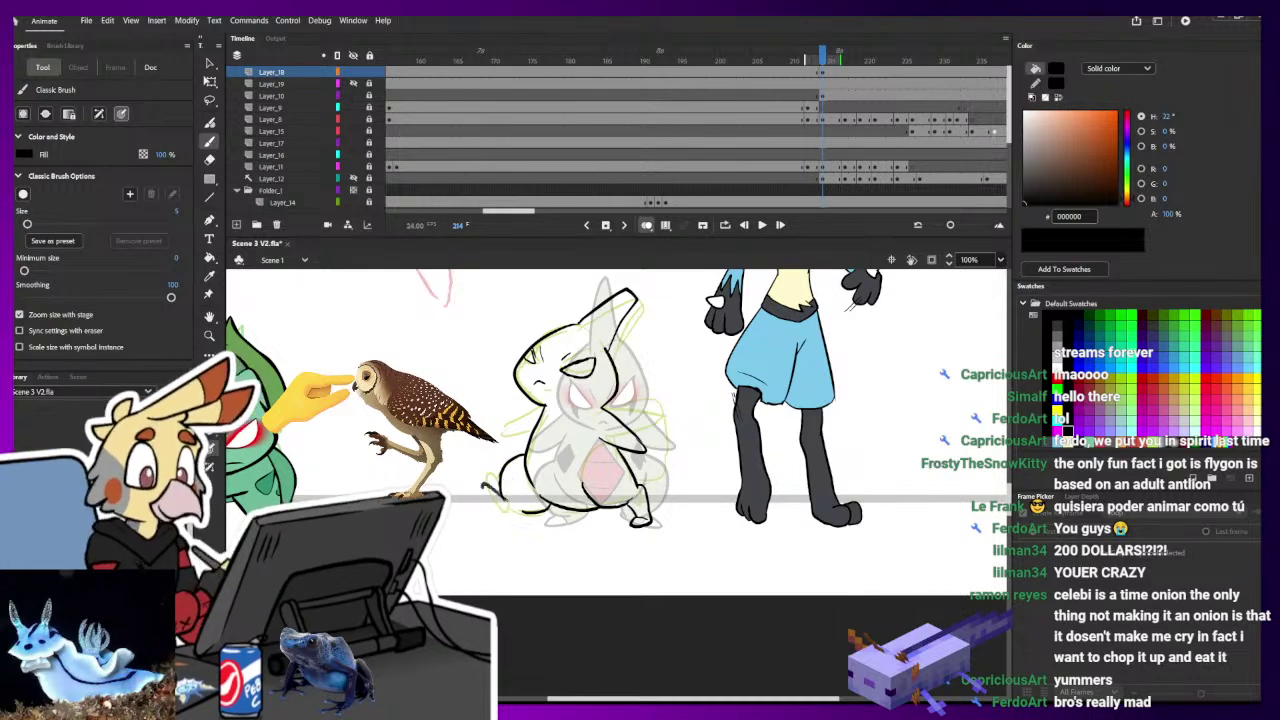
pyautogui.moveTo(522, 518); pyautogui.dragTo(486, 486)
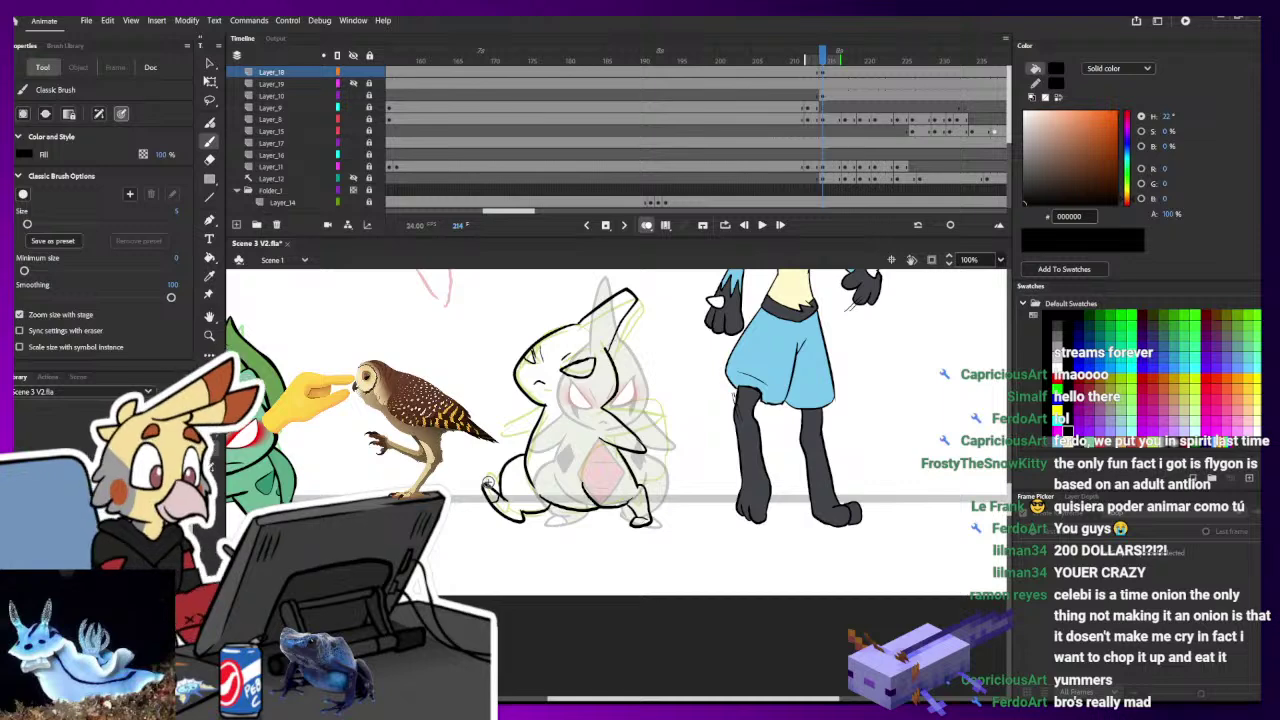
pyautogui.press('e')
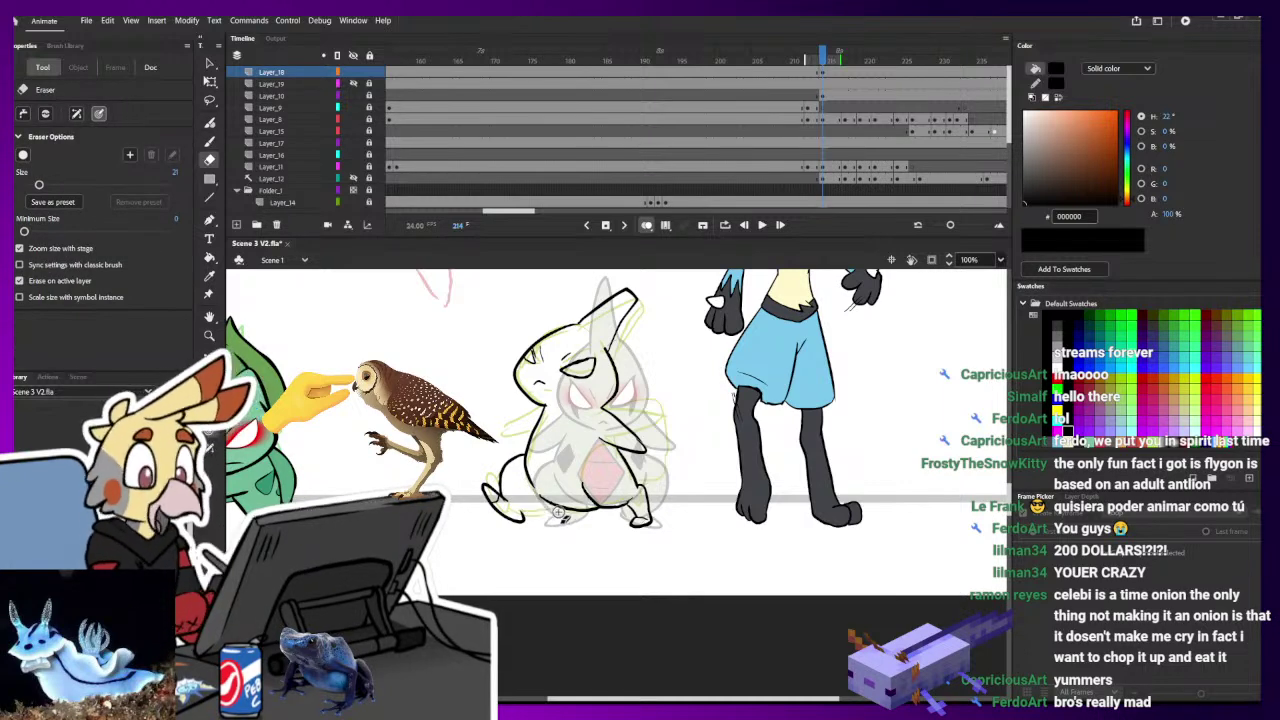
pyautogui.press('b')
pyautogui.moveTo(521, 511)
pyautogui.mouseDown()
pyautogui.moveTo(568, 505)
pyautogui.moveTo(553, 487)
pyautogui.mouseUp()
# - Erase the Larvitar's front foot, redraw the front leg as a narrow pointed shape, and ink a diamond marking on its belly
pyautogui.moveTo(676, 509)
pyautogui.mouseDown()
pyautogui.moveTo(696, 495)
pyautogui.moveTo(677, 486)
pyautogui.mouseUp()
pyautogui.press('e')
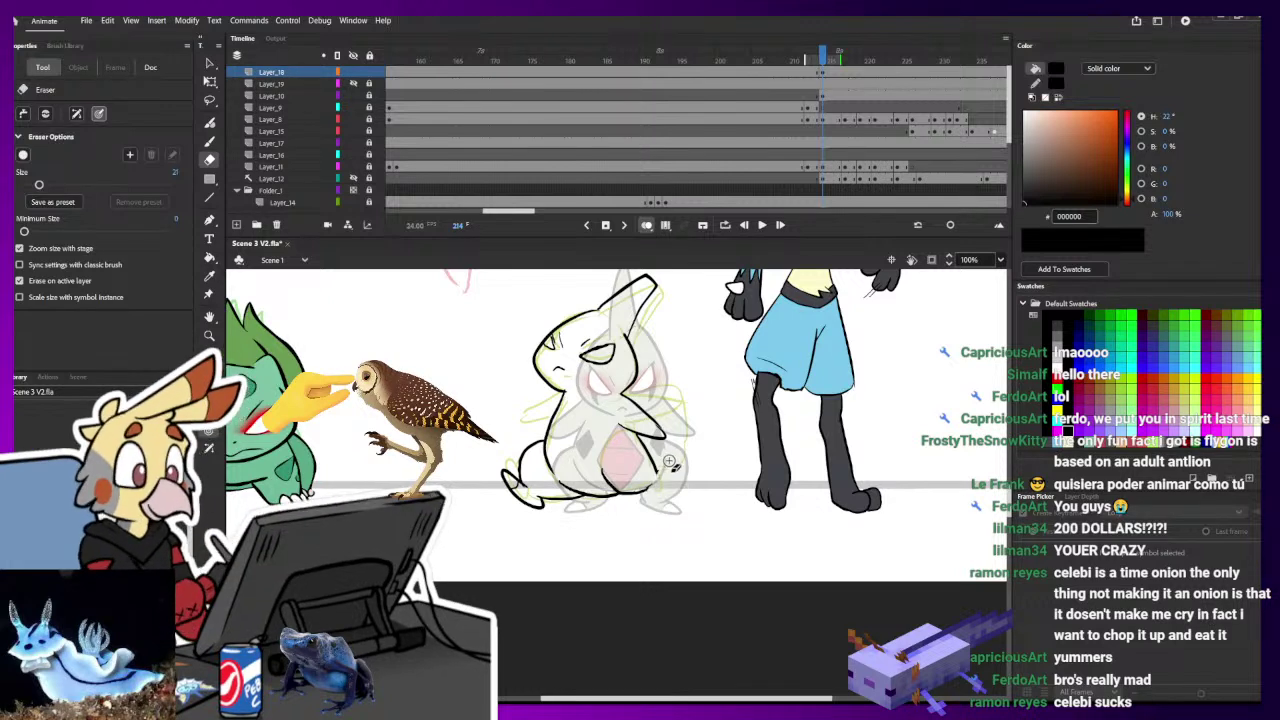
pyautogui.press('b')
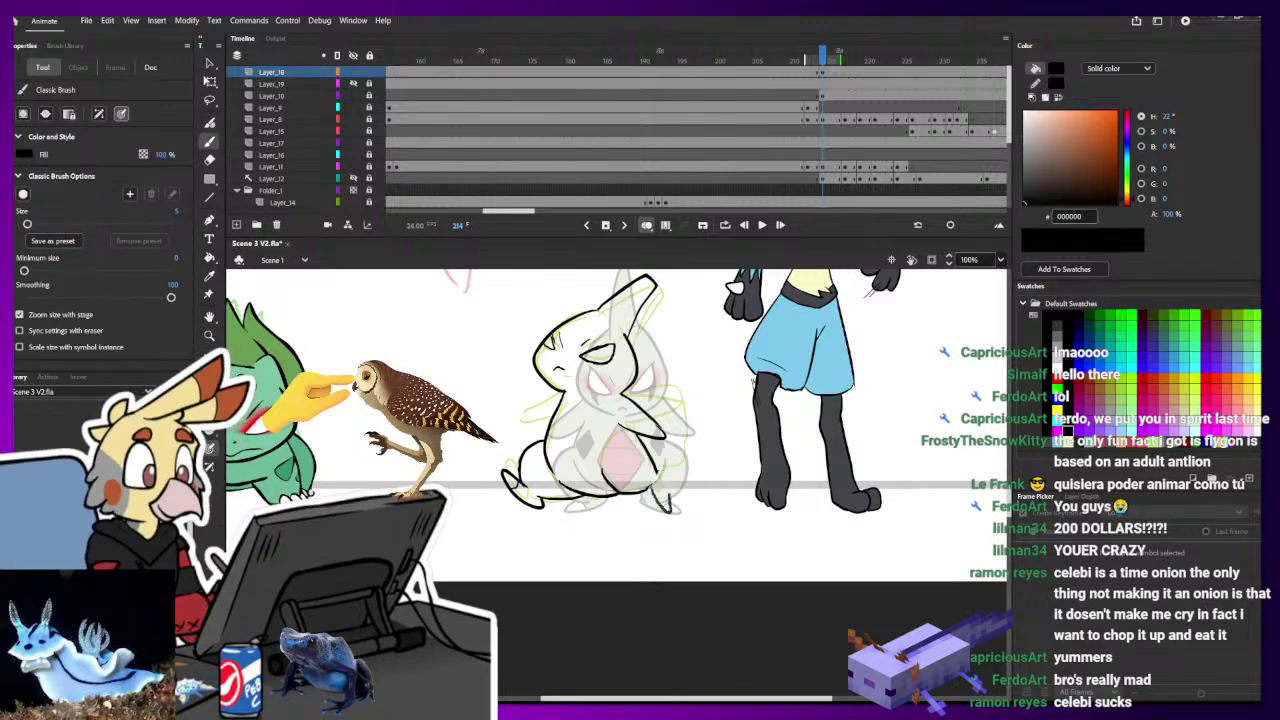
pyautogui.moveTo(657, 466); pyautogui.dragTo(669, 511)
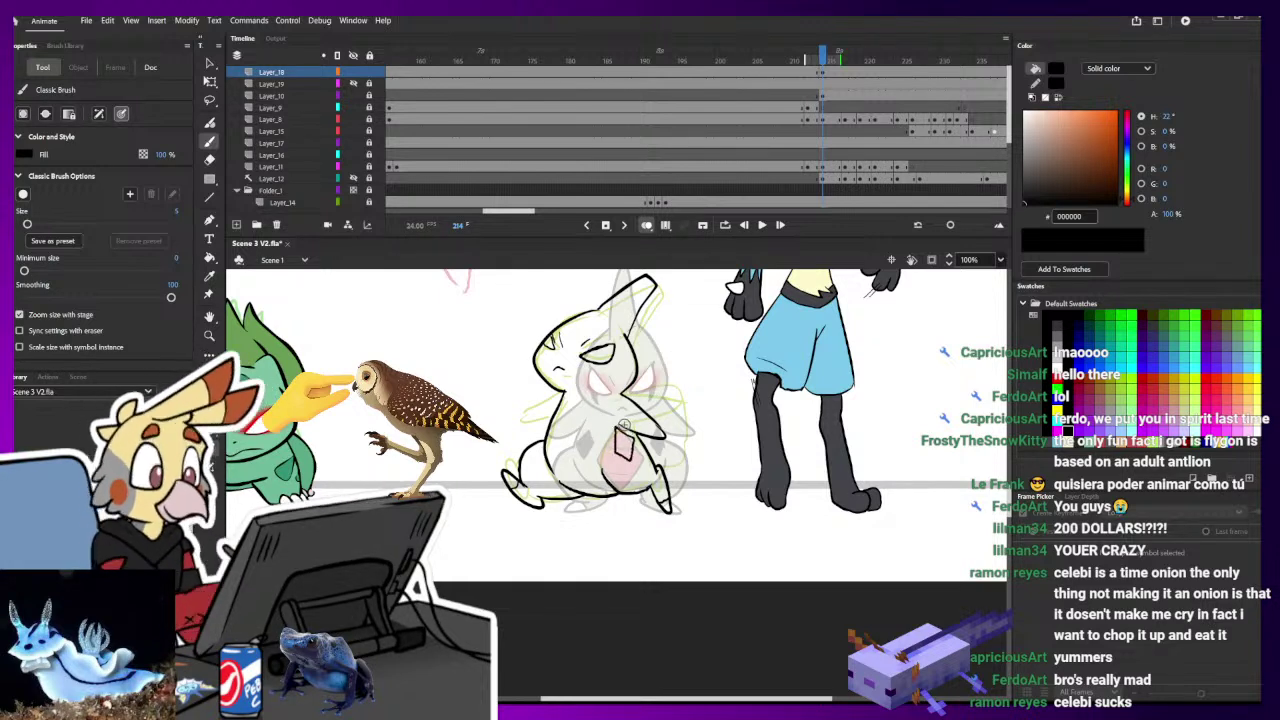
# - Slightly rotate the belly diamond with Free Transform and nudge it three steps down and one step left
pyautogui.keyDown('ctrl'); pyautogui.click(634, 439); pyautogui.keyUp('ctrl')
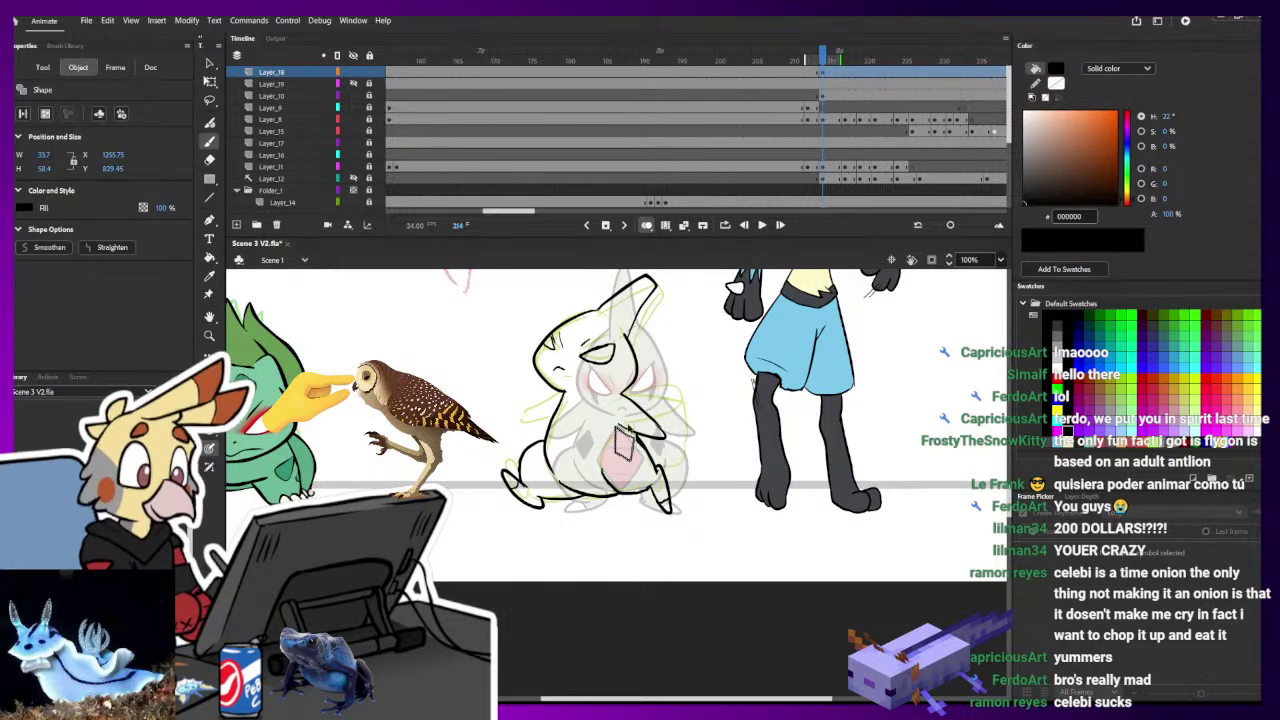
pyautogui.click(210, 82)
pyautogui.moveTo(649, 436); pyautogui.dragTo(652, 428)
pyautogui.press('Down')
pyautogui.press('Down')
pyautogui.press('Down')
pyautogui.press('Left')
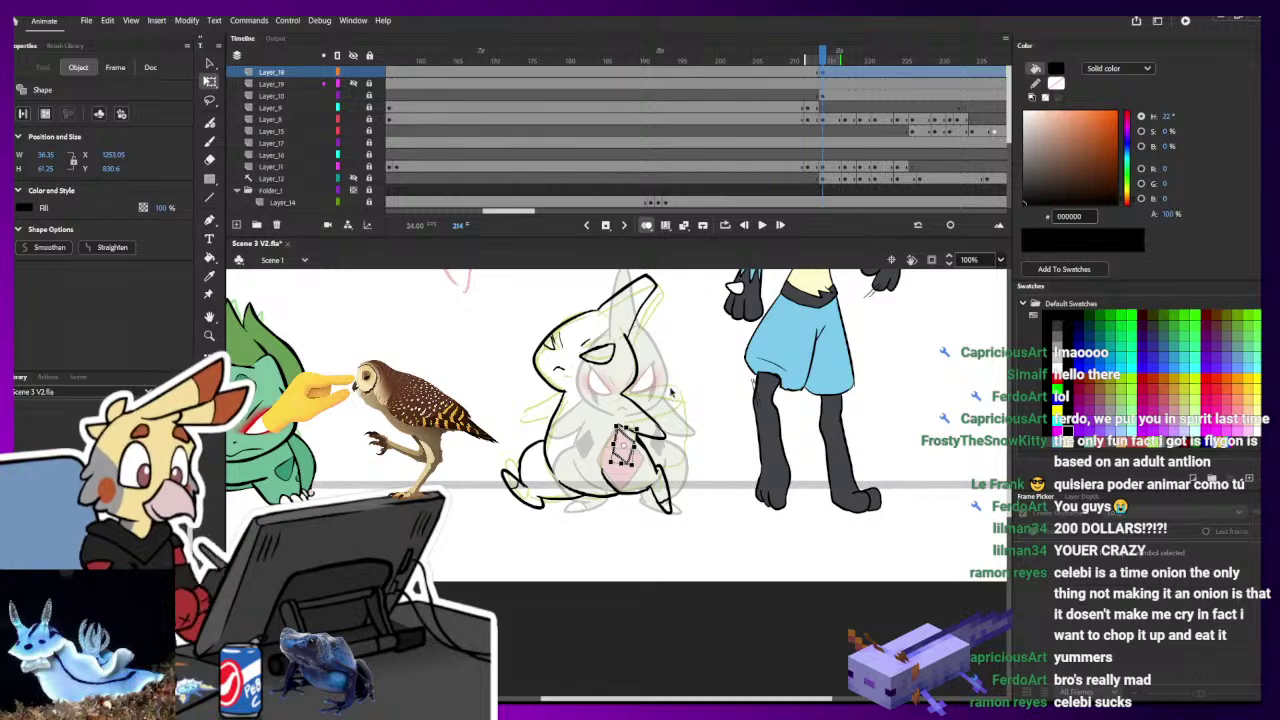
pyautogui.click(684, 356)
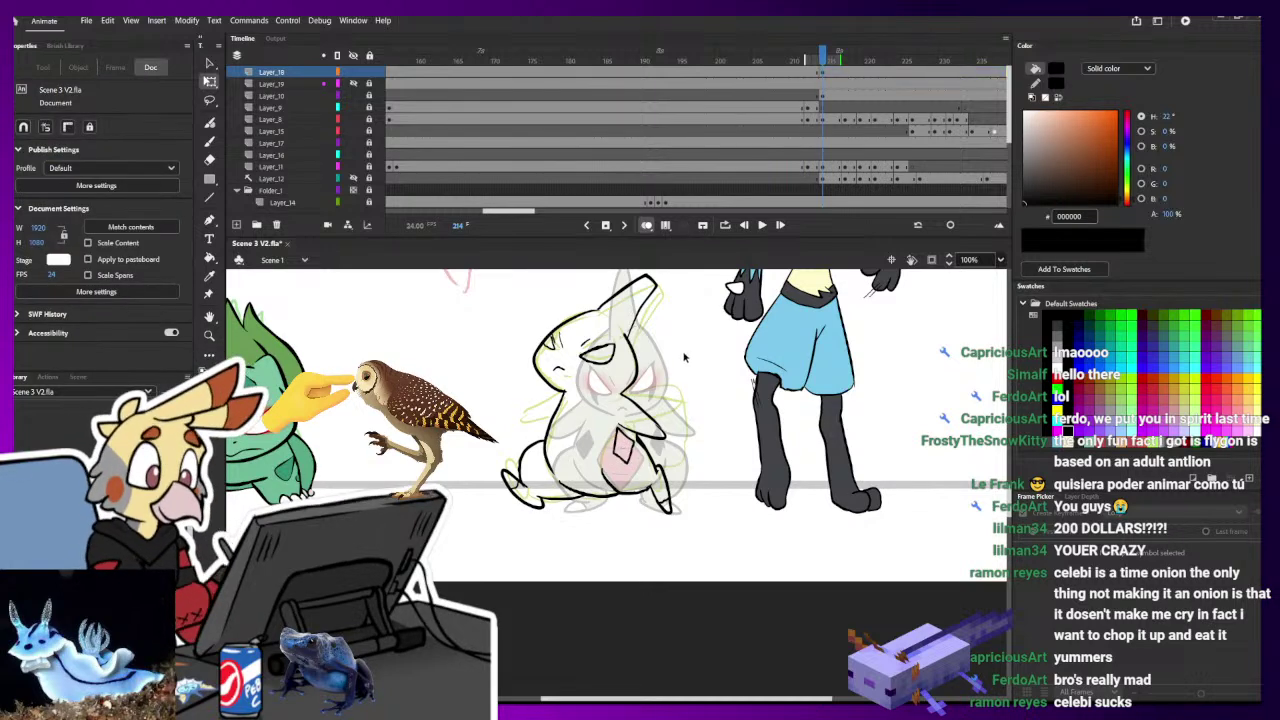
# - Ink the angular body marking, the belly stripes and the arm on the tail side, redrawing unsatisfactory strokes
pyautogui.press('b')
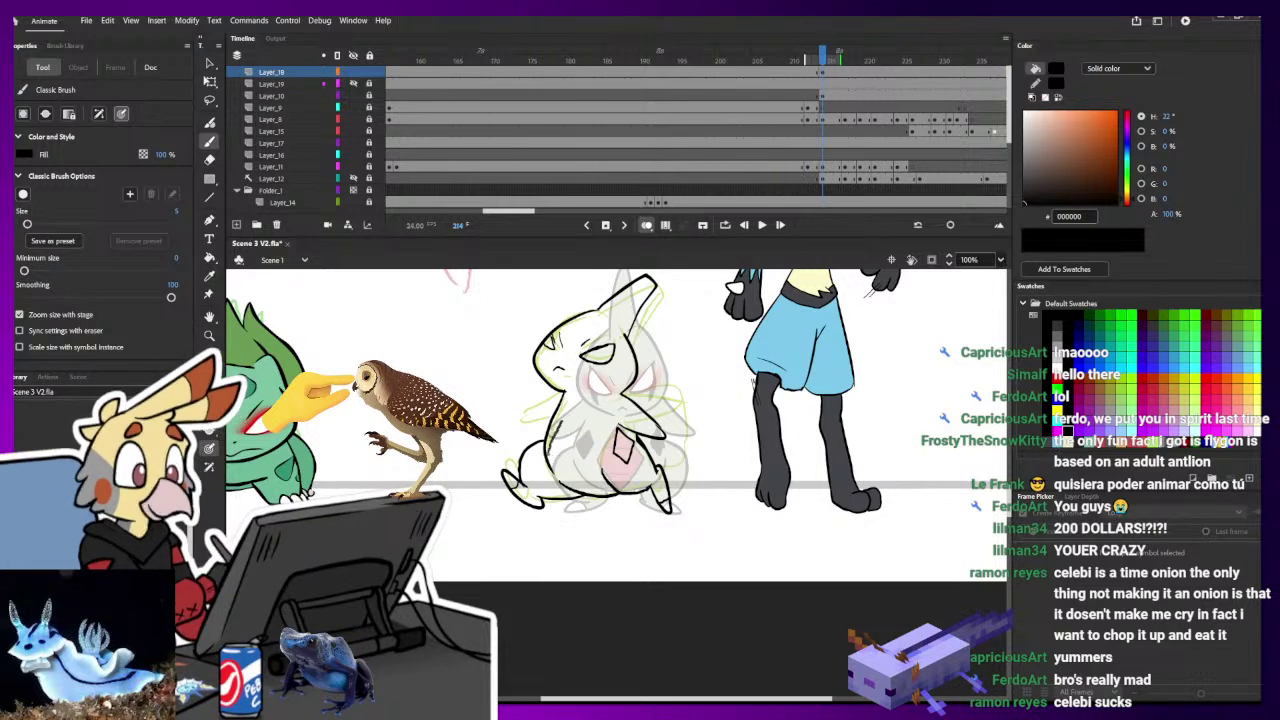
pyautogui.moveTo(563, 421); pyautogui.dragTo(585, 454)
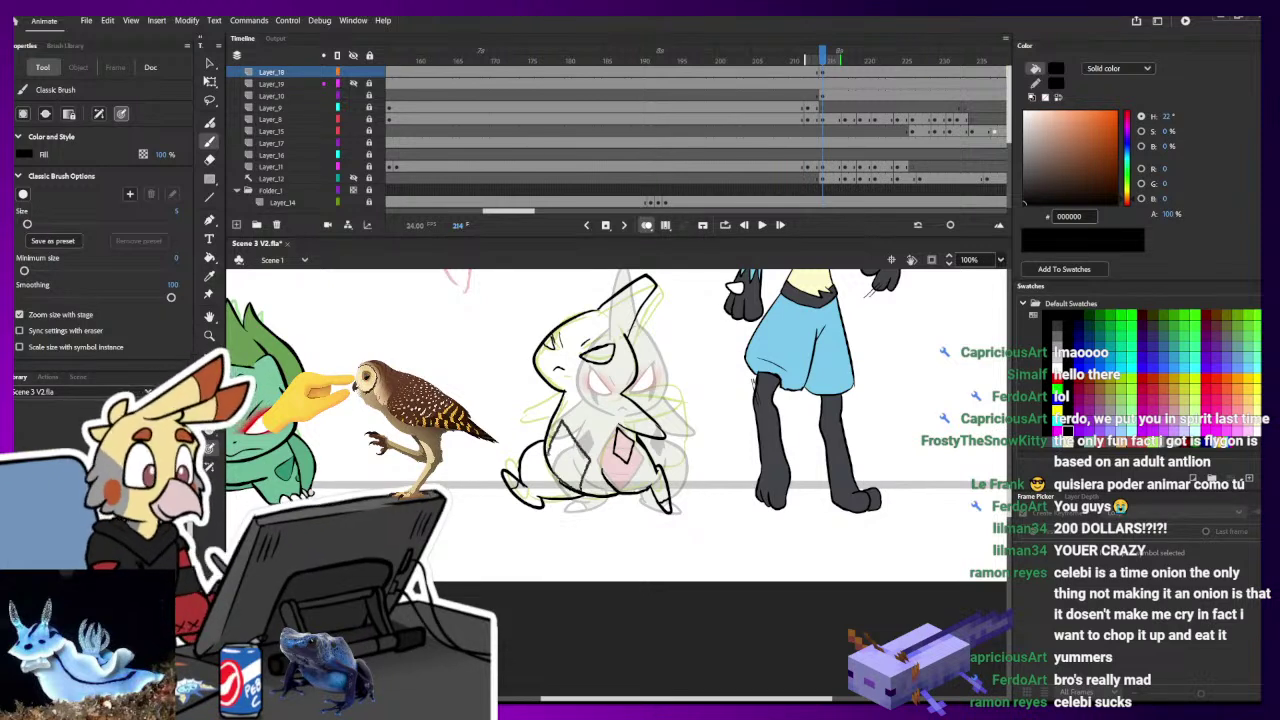
pyautogui.hotkey('ctrl', 'z')
pyautogui.hotkey('ctrl', 'z')
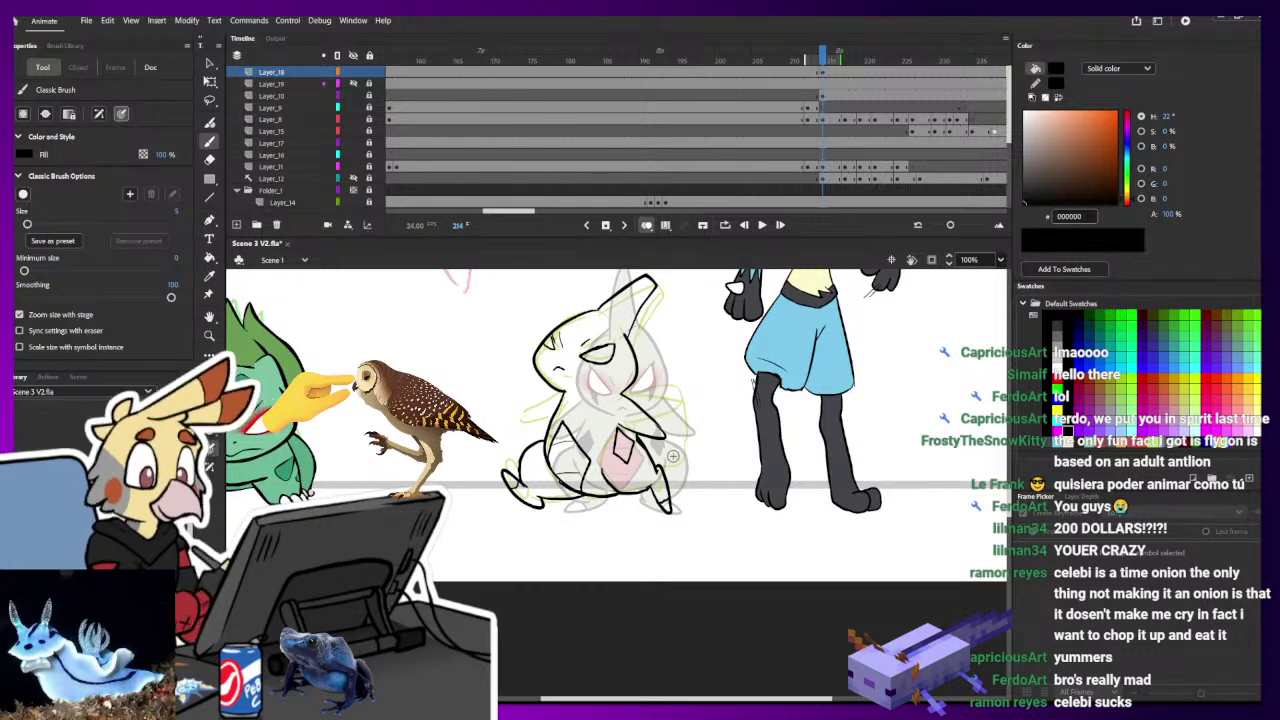
pyautogui.moveTo(721, 409); pyautogui.dragTo(736, 479)
pyautogui.moveTo(642, 446); pyautogui.dragTo(726, 359)
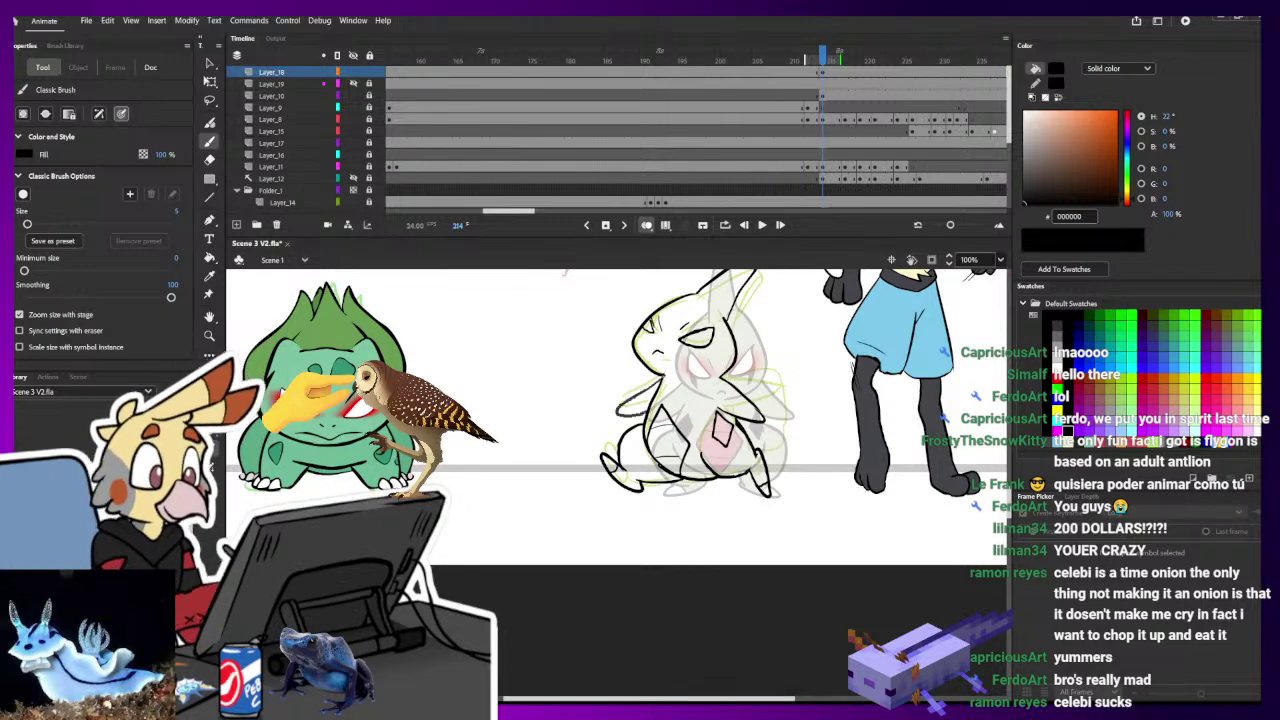
pyautogui.moveTo(806, 349); pyautogui.dragTo(661, 436)
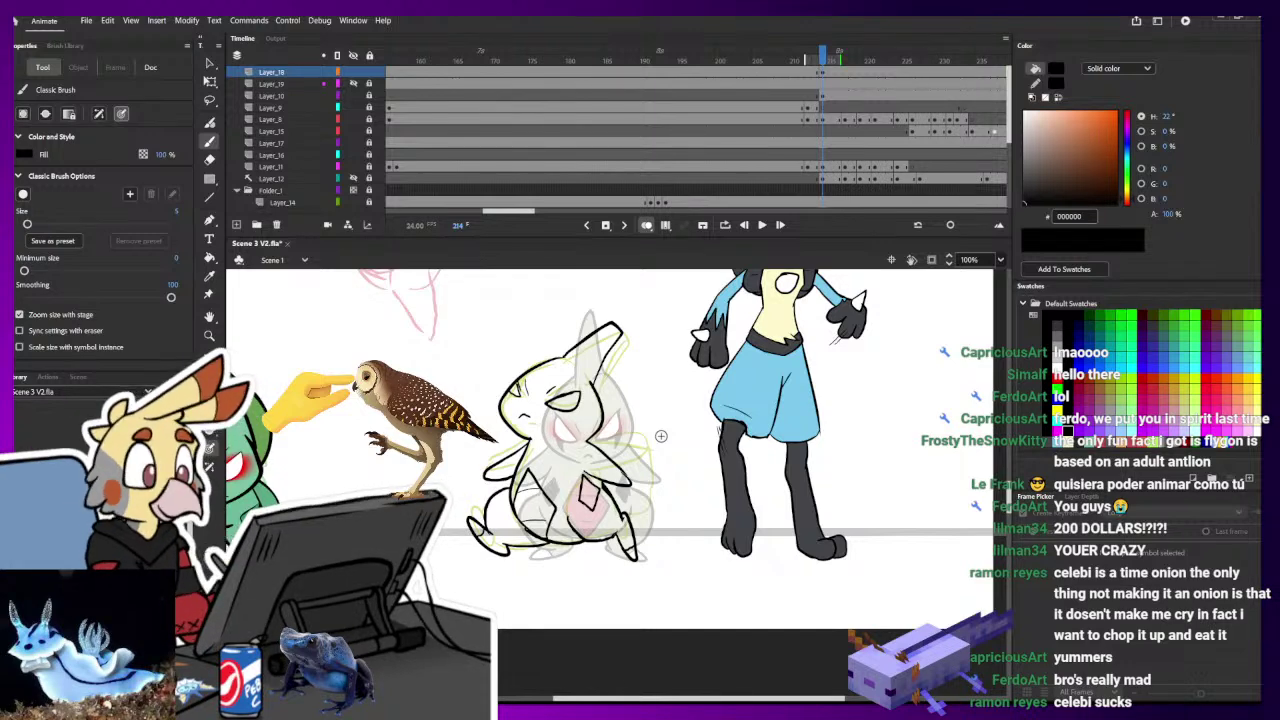
# - Insert a blank keyframe at frame 217 on Layer_18 for the next Larvitar drawing
pyautogui.click(835, 77)
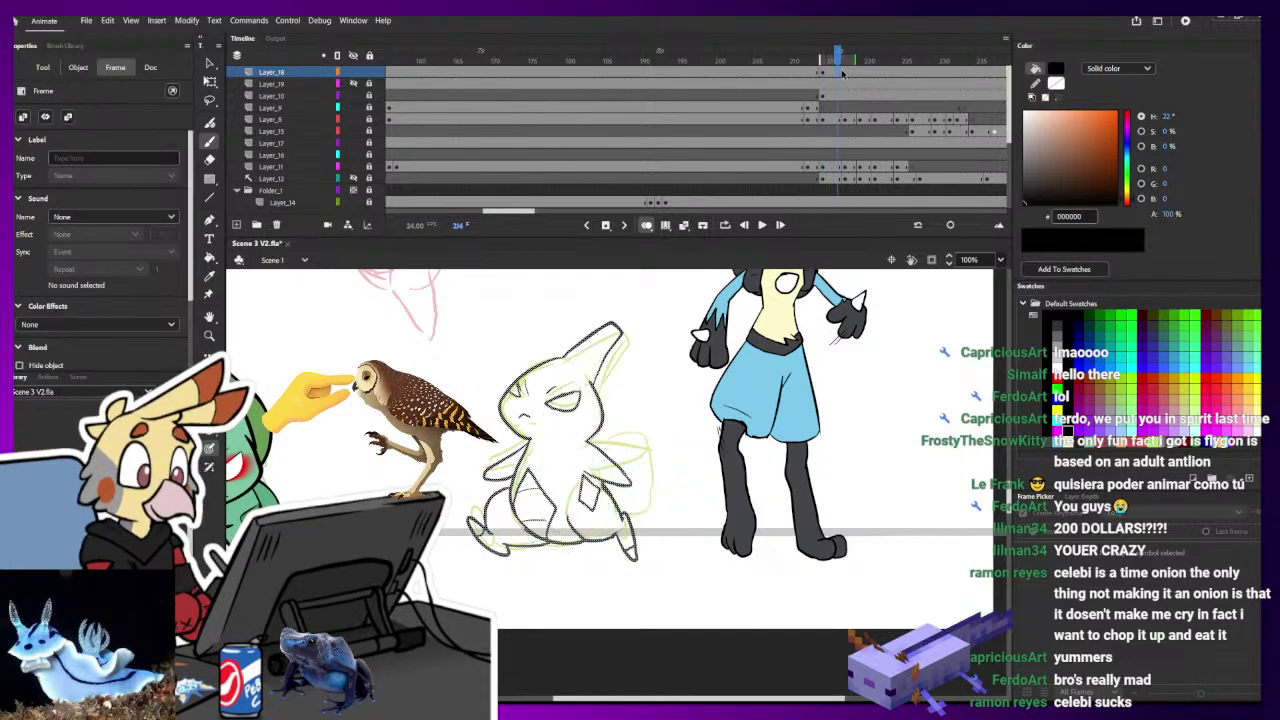
pyautogui.click(847, 74)
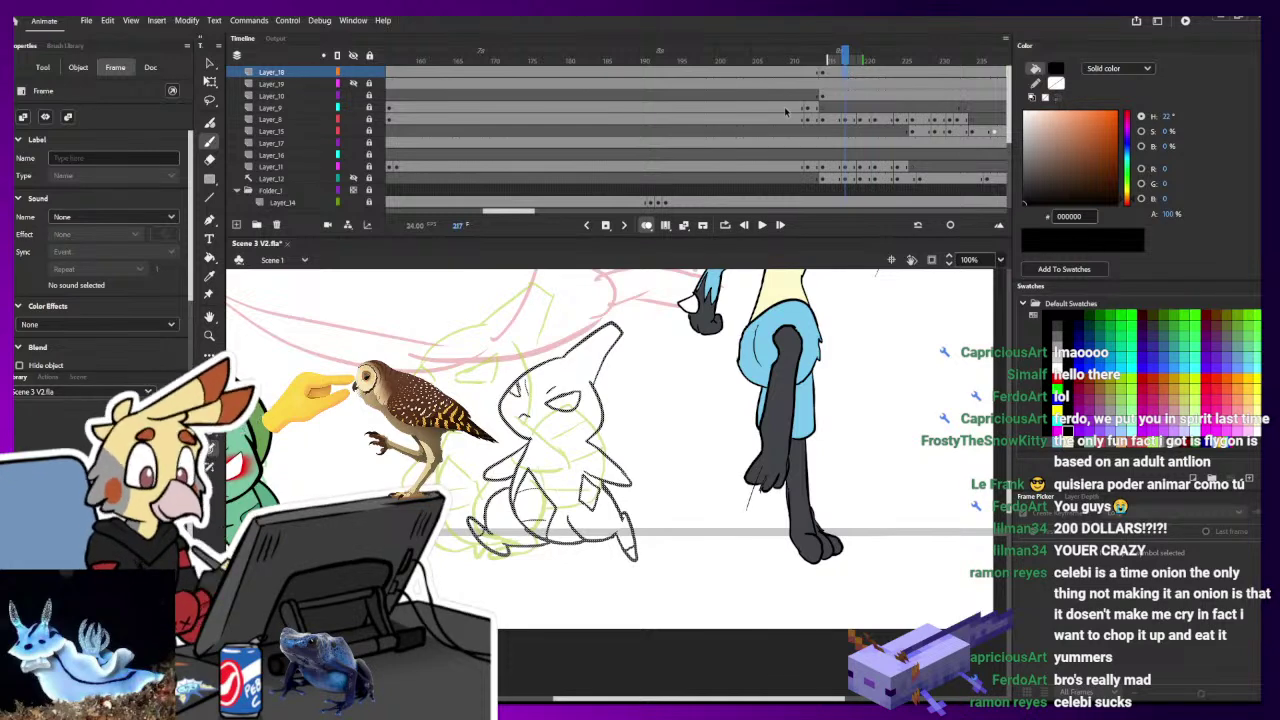
pyautogui.press('F7')
pyautogui.press('b')
pyautogui.moveTo(674, 465); pyautogui.dragTo(752, 473)
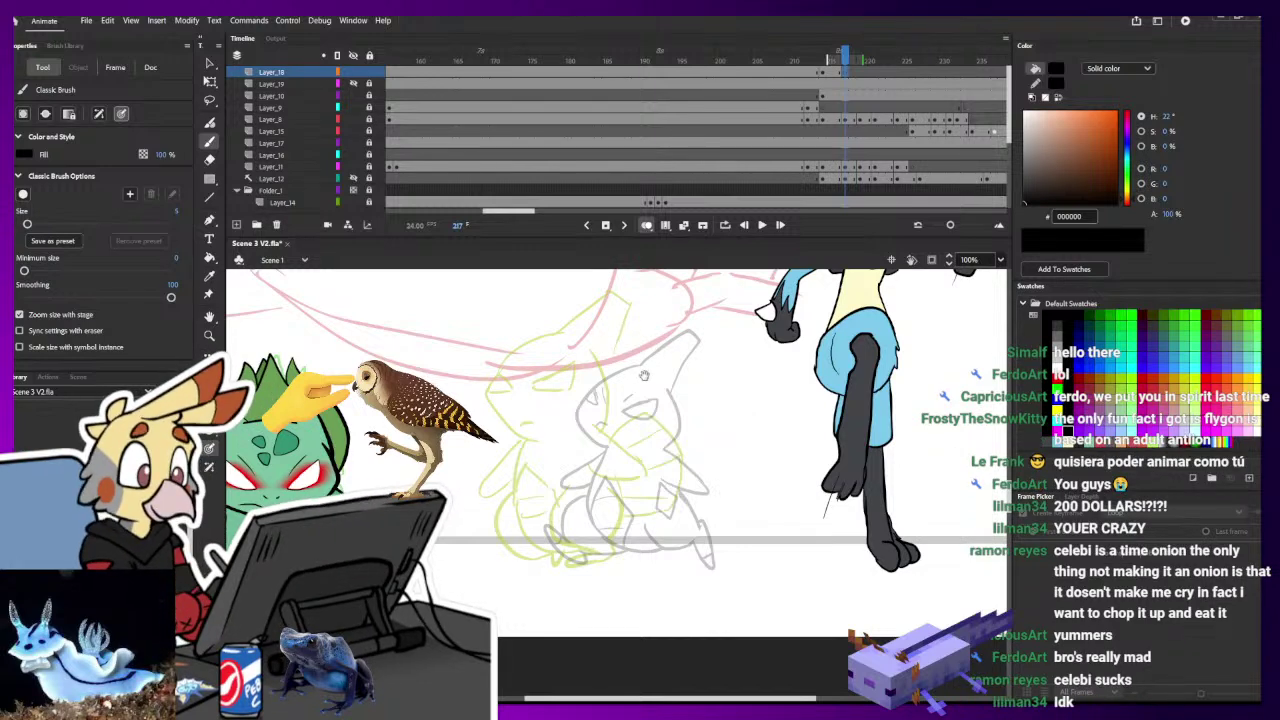
pyautogui.moveTo(644, 376); pyautogui.dragTo(618, 402)
pyautogui.moveTo(900, 320)
pyautogui.mouseDown()
pyautogui.moveTo(734, 408)
pyautogui.moveTo(1000, 290)
pyautogui.mouseUp()
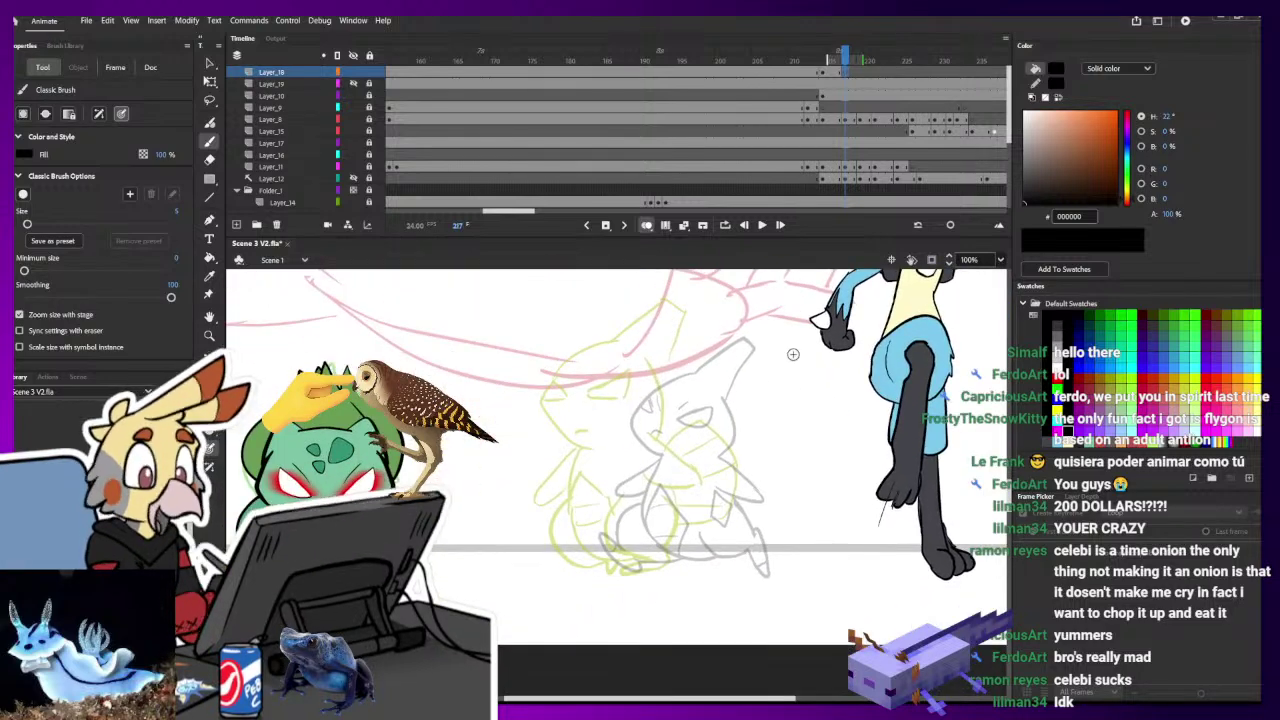
# - Zoom out to the whole stage and step through the frames around 217 to examine the Larvitar's motion, ending on frame 217
pyautogui.moveTo(845, 62); pyautogui.dragTo(863, 52)
pyautogui.hotkey('ctrl', '-')
pyautogui.hotkey('ctrl', '-')
pyautogui.press(',')
pyautogui.press('.')
pyautogui.press('.')
pyautogui.press('.')
pyautogui.press('.')
pyautogui.press('.')
pyautogui.press('.')
pyautogui.press('.')
pyautogui.press('.')
pyautogui.press('.')
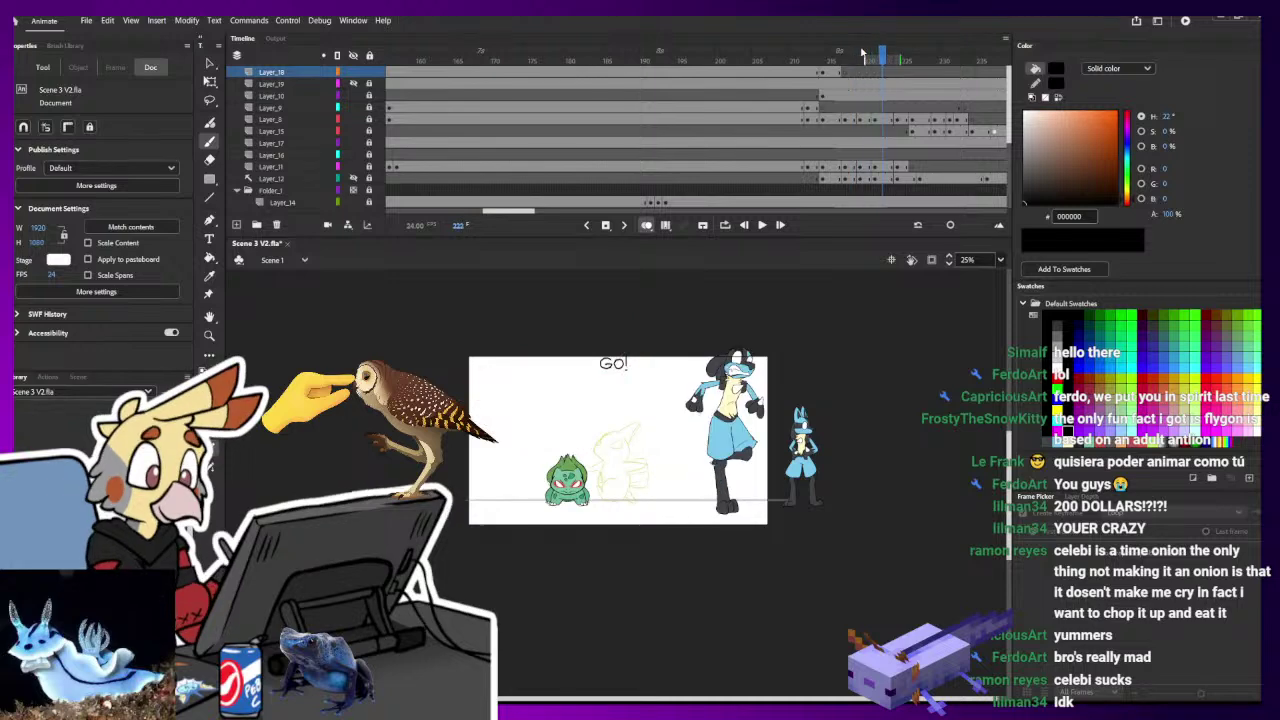
pyautogui.press(',')
pyautogui.press(',')
pyautogui.press(',')
pyautogui.press(',')
pyautogui.press(',')
pyautogui.press(',')
pyautogui.press(',')
pyautogui.press(',')
pyautogui.press(',')
pyautogui.press(',')
pyautogui.press(',')
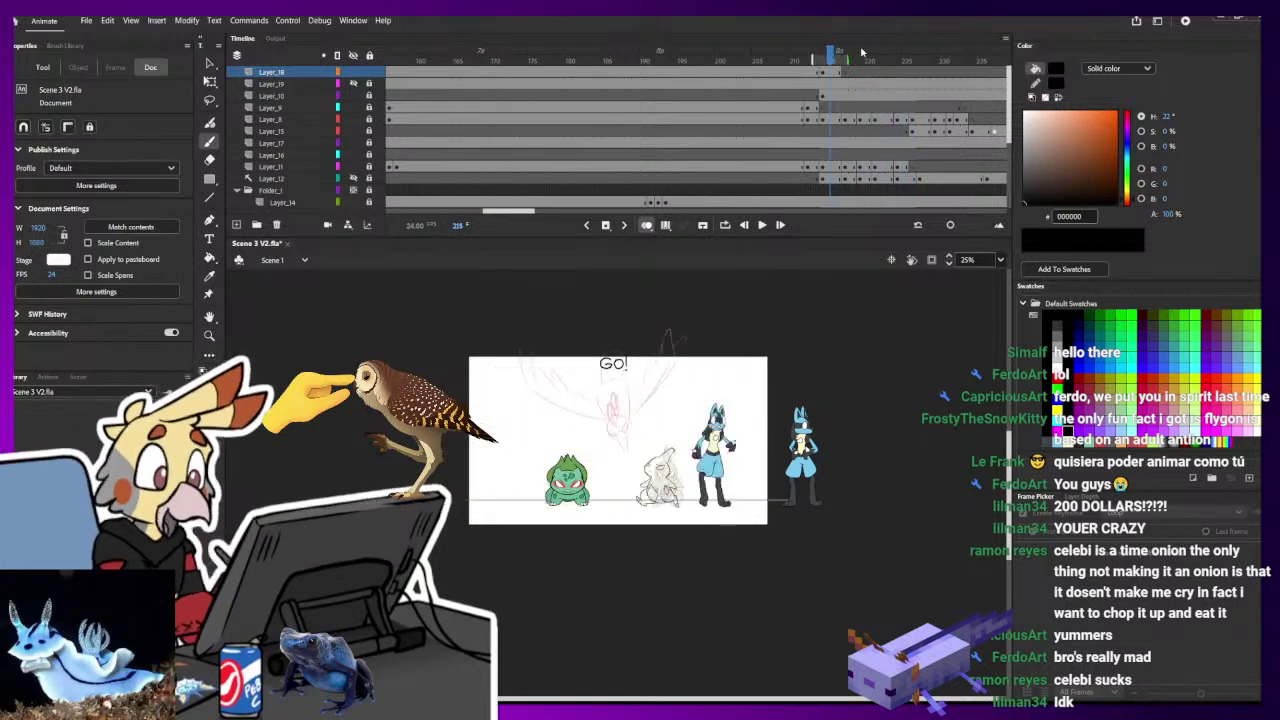
pyautogui.press('.')
pyautogui.press('.')
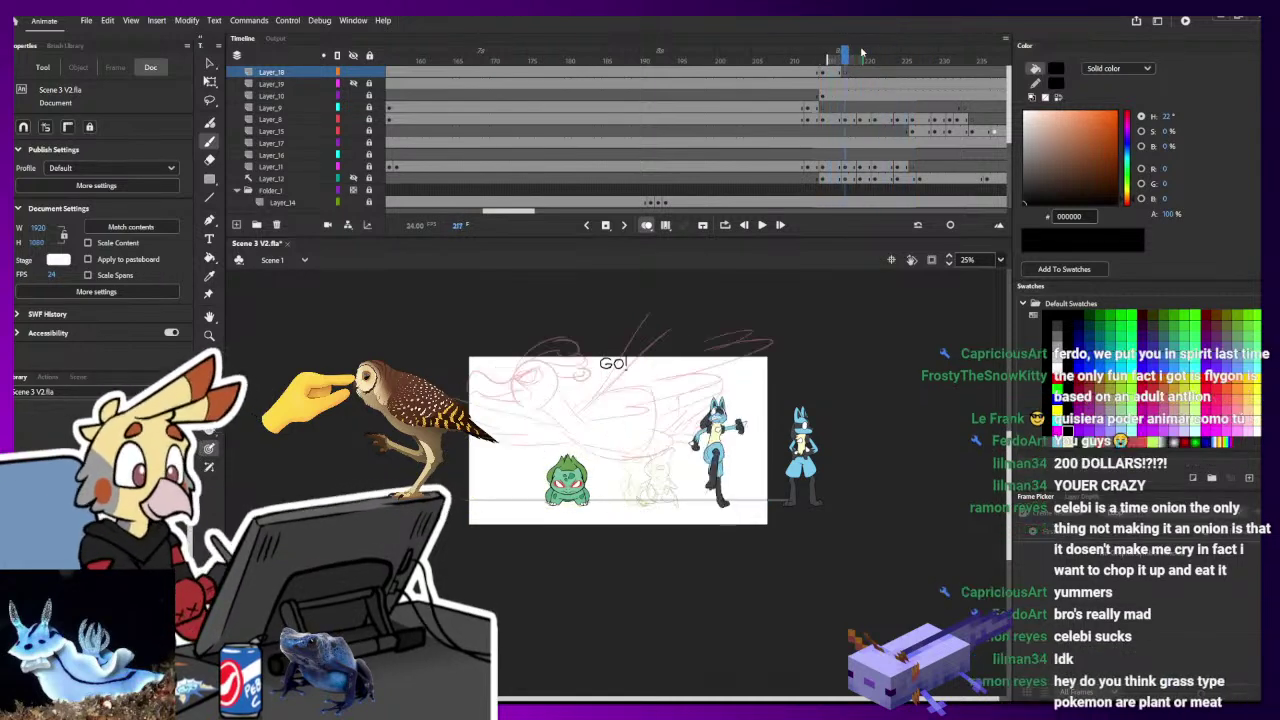
# - Set the brush size to 5 and ink the front curve of the Larvitar's head on frame 217, undoing unsatisfactory strokes
pyautogui.hotkey('ctrl', '=')
pyautogui.hotkey('ctrl', '=')
pyautogui.moveTo(842, 530); pyautogui.dragTo(743, 431)
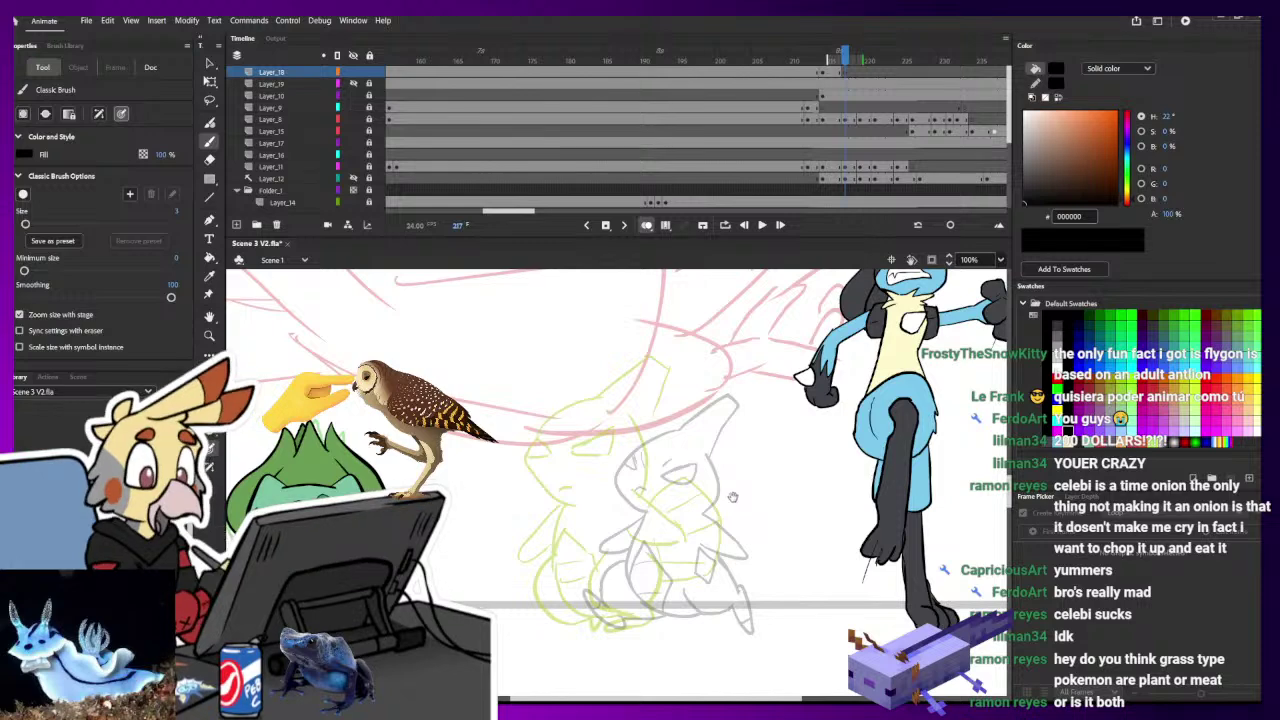
pyautogui.moveTo(737, 497); pyautogui.dragTo(693, 467)
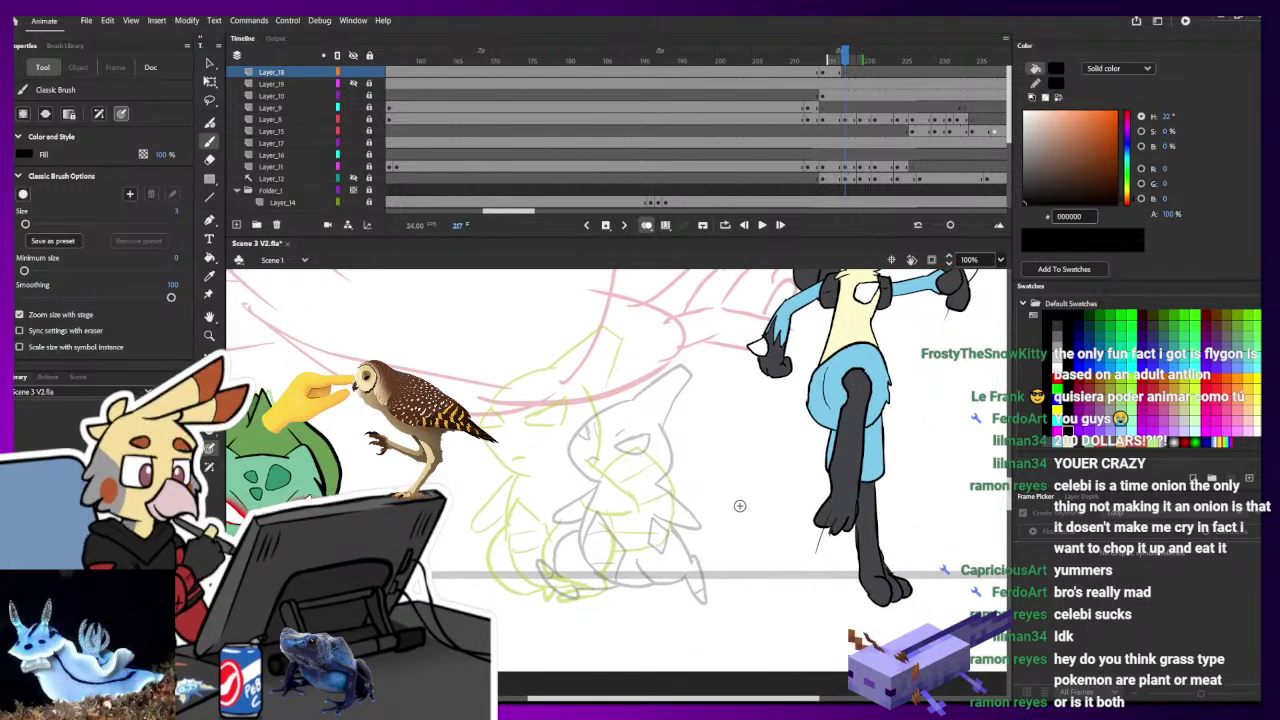
pyautogui.moveTo(724, 528); pyautogui.dragTo(688, 506)
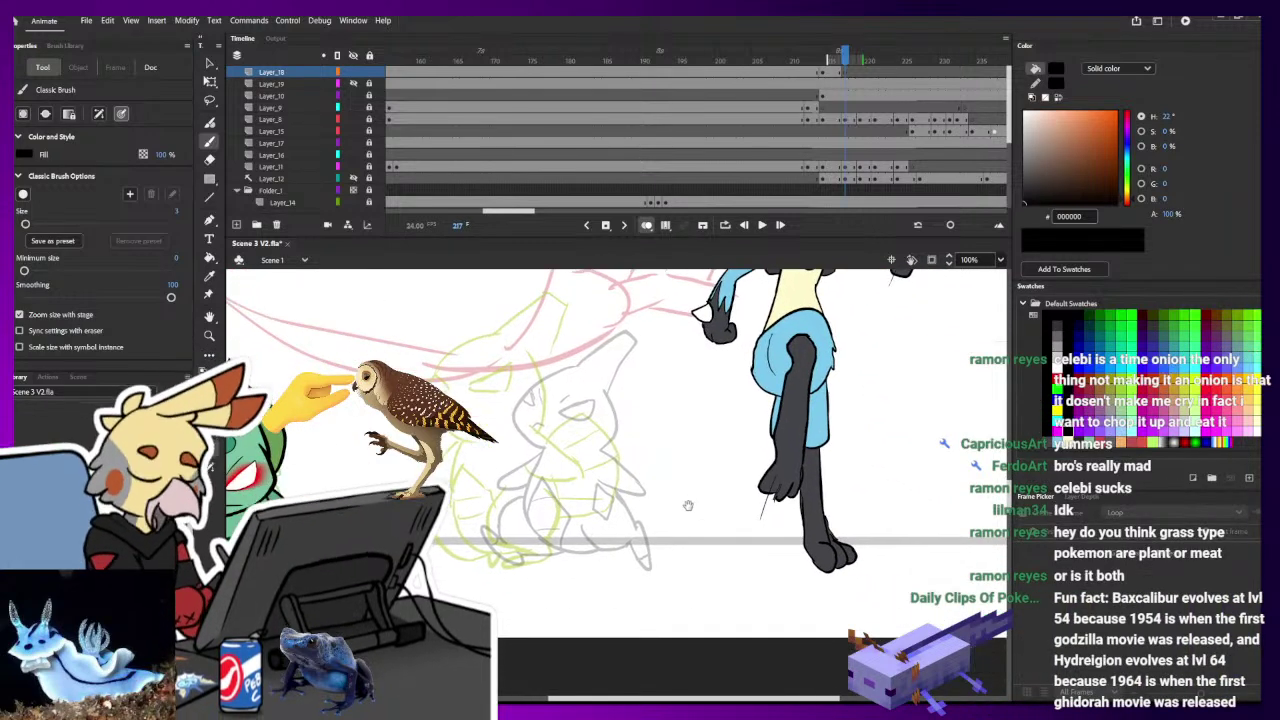
pyautogui.scroll(1, 696, 483)
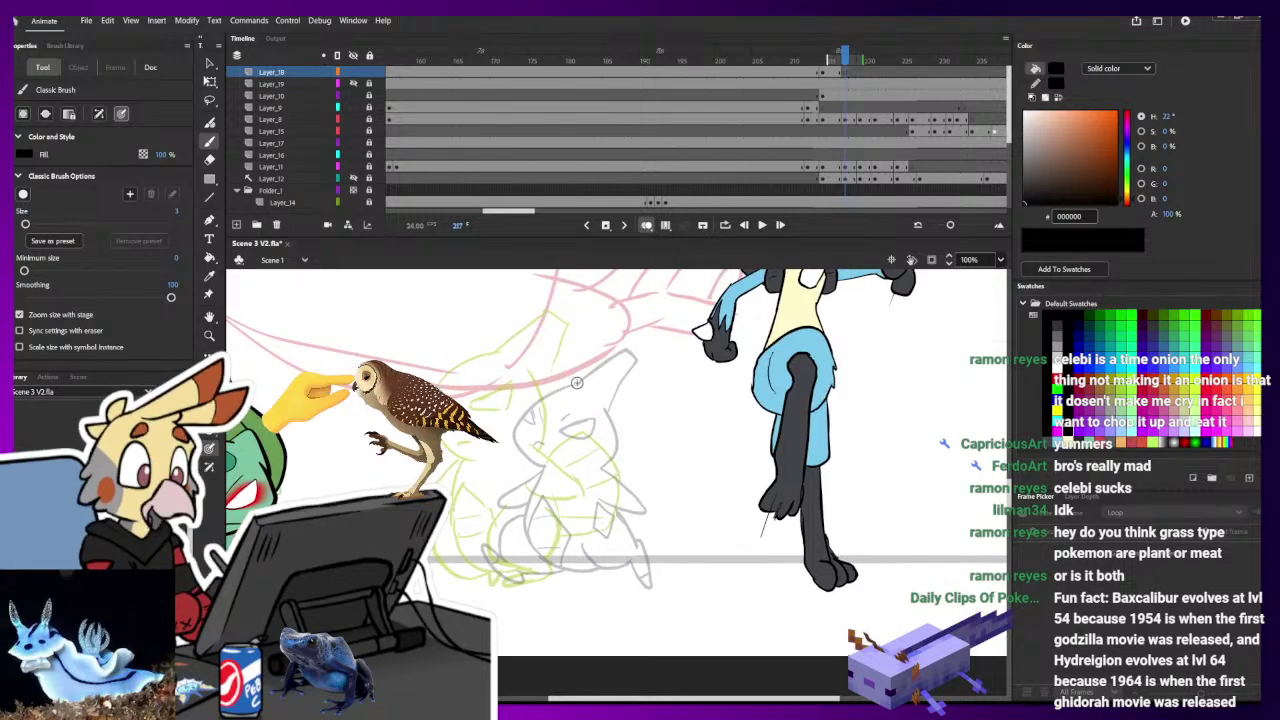
pyautogui.moveTo(578, 382); pyautogui.dragTo(580, 381)
pyautogui.hotkey('ctrl', 'z')
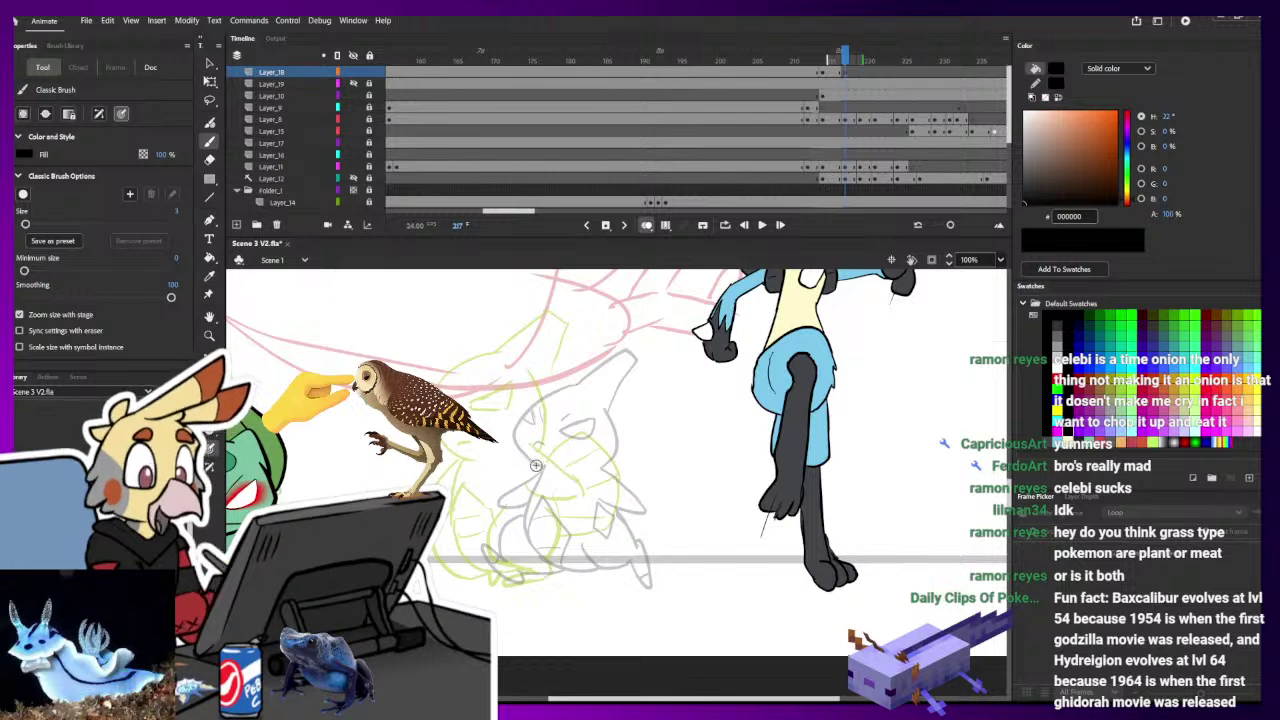
pyautogui.moveTo(510, 426); pyautogui.dragTo(583, 383)
pyautogui.hotkey('ctrl', 'z')
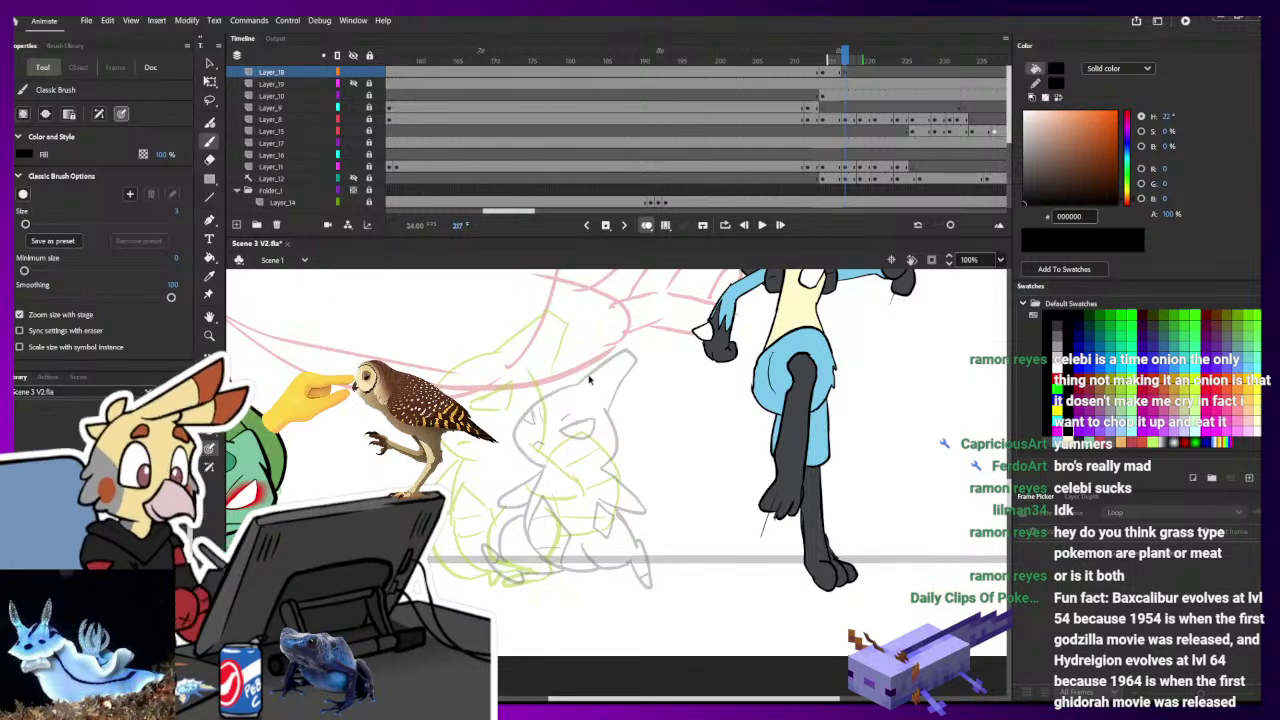
pyautogui.press(']')
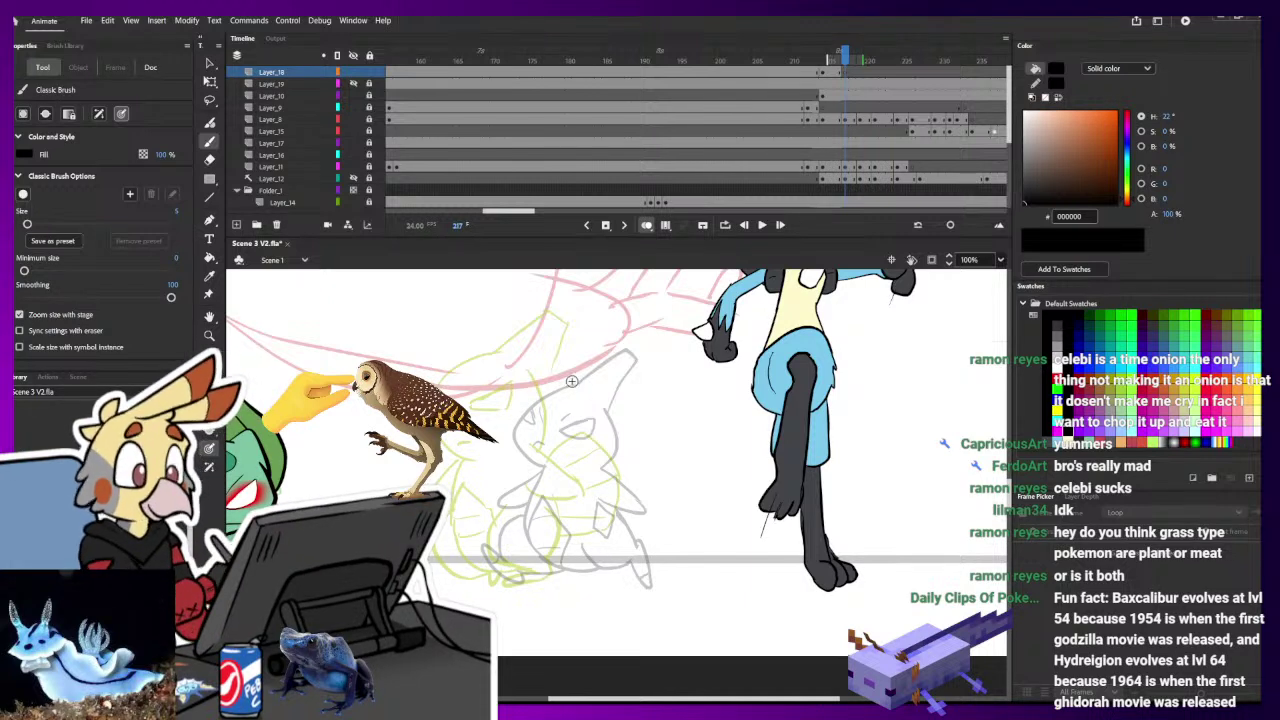
pyautogui.moveTo(580, 383)
pyautogui.mouseDown()
pyautogui.moveTo(518, 425)
pyautogui.moveTo(568, 451)
pyautogui.moveTo(541, 471)
pyautogui.mouseUp()
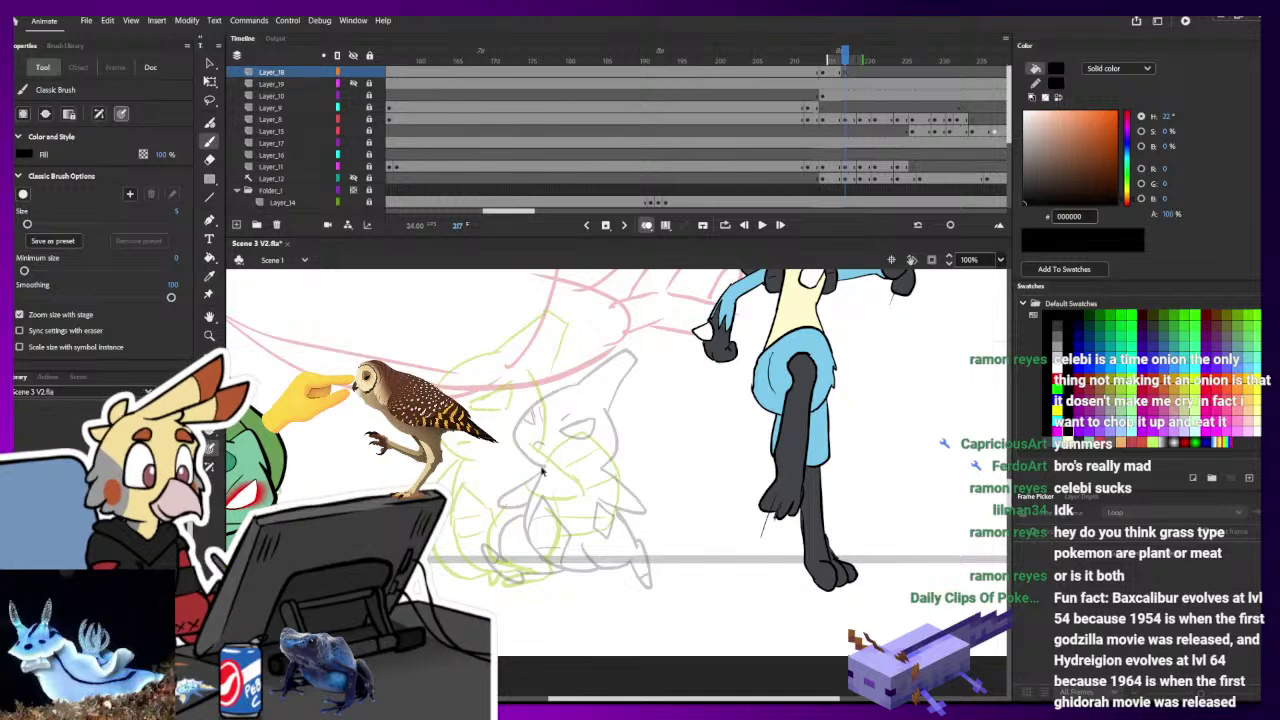
pyautogui.hotkey('ctrl', 'z')
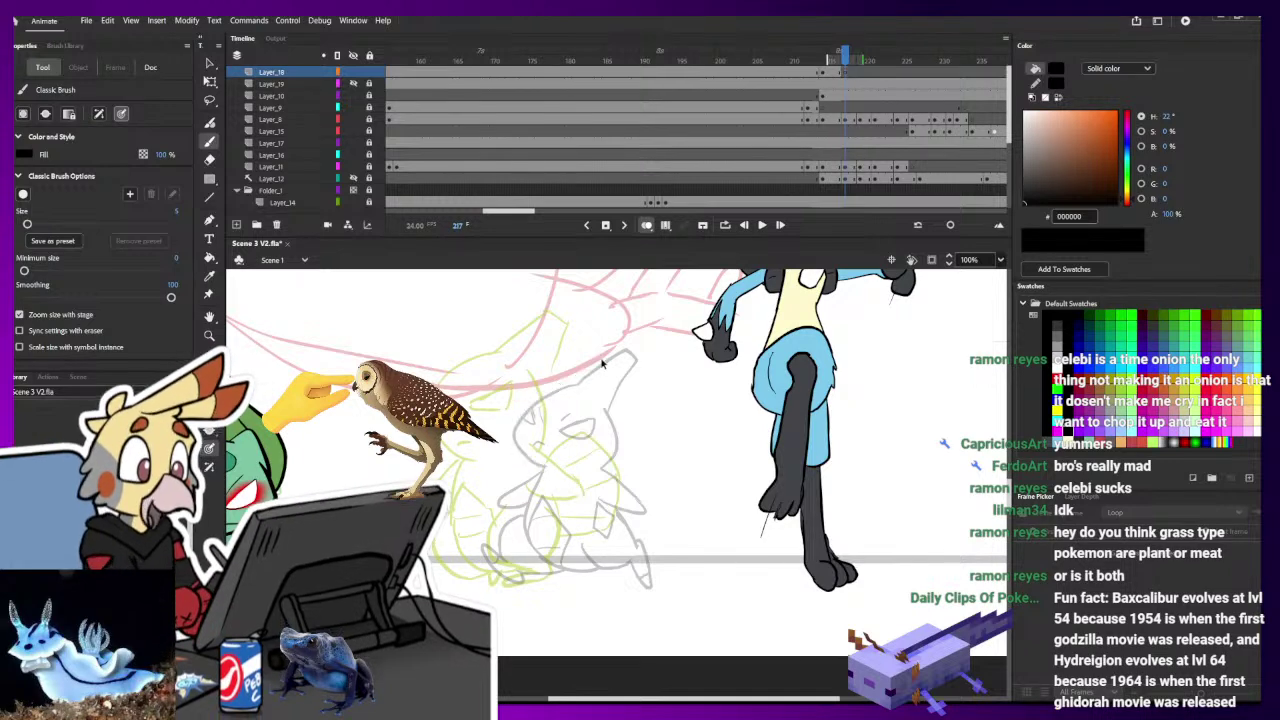
pyautogui.moveTo(580, 383)
pyautogui.mouseDown()
pyautogui.moveTo(512, 428)
pyautogui.moveTo(540, 468)
pyautogui.mouseUp()
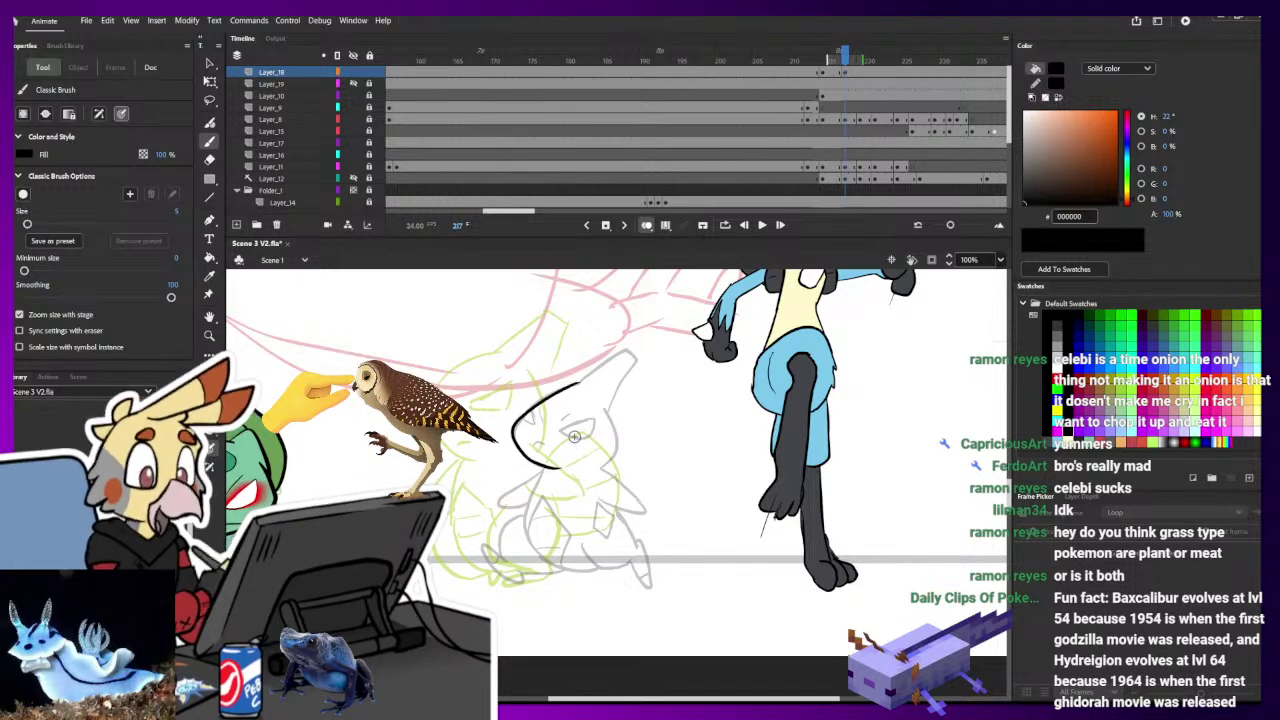
pyautogui.hotkey('ctrl', 'z')
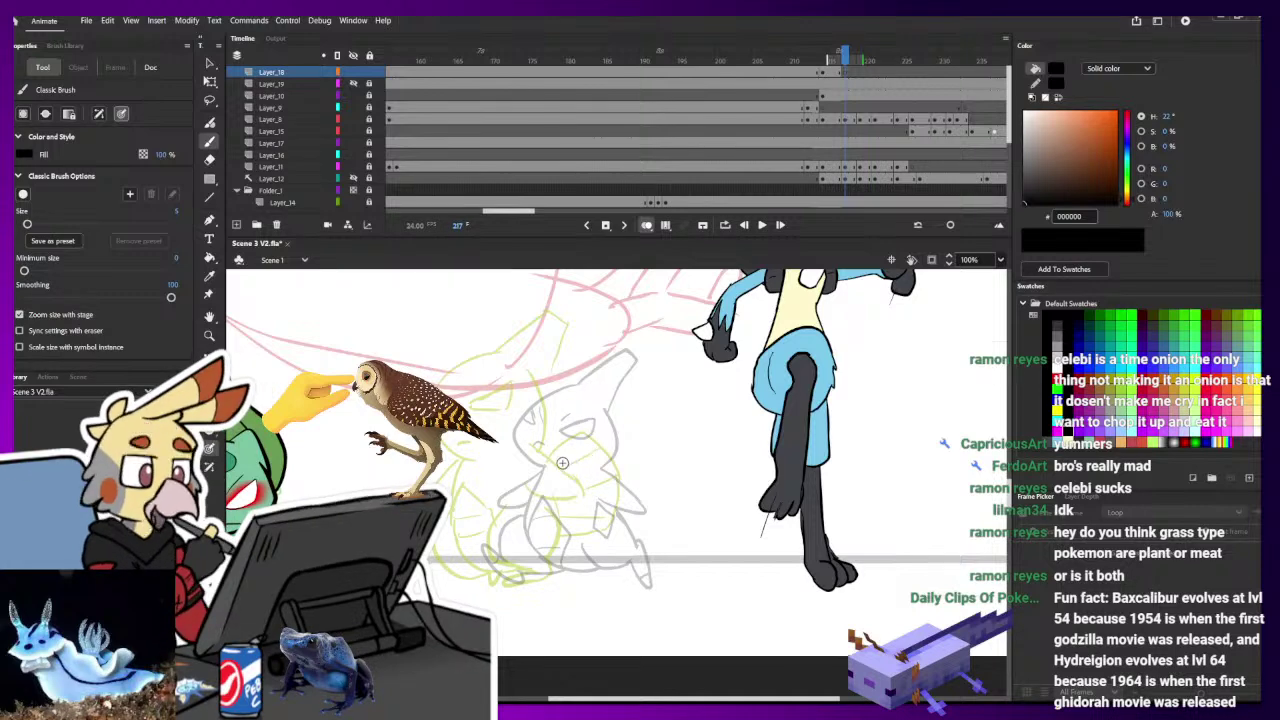
pyautogui.moveTo(532, 464)
pyautogui.mouseDown()
pyautogui.moveTo(513, 438)
pyautogui.moveTo(588, 380)
pyautogui.mouseUp()
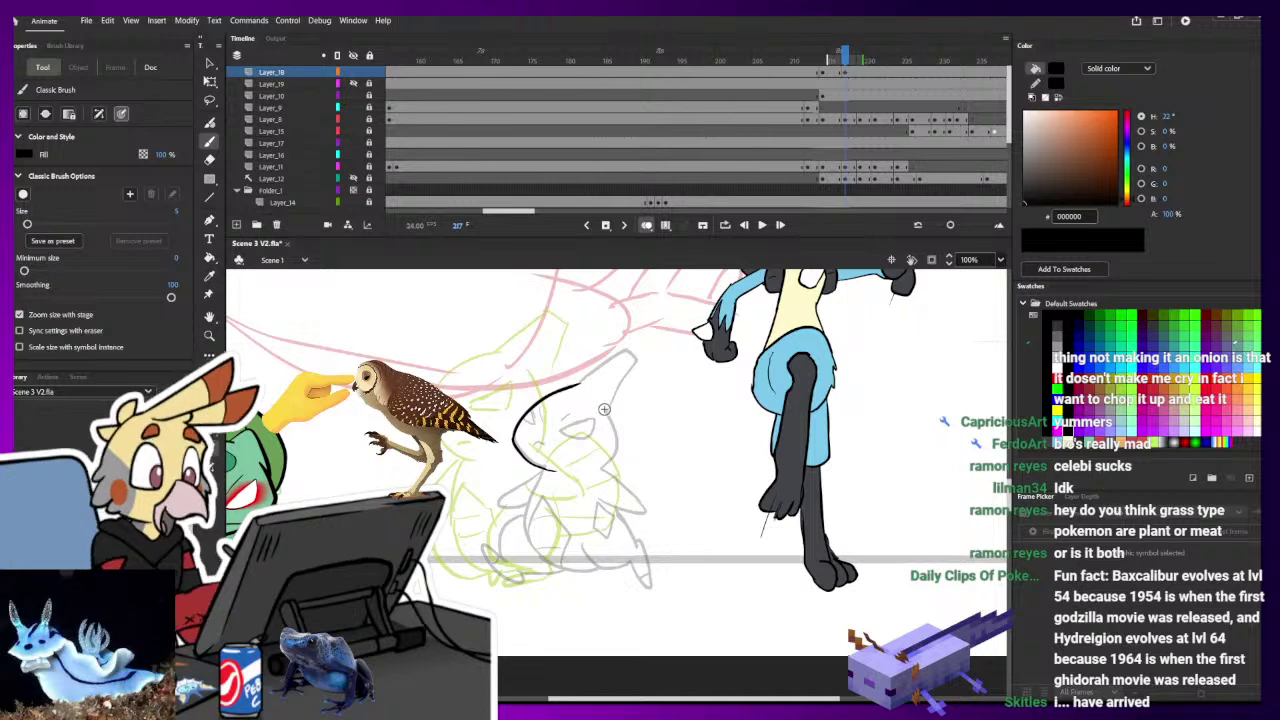
# - Ink the back of the Larvitar's head and its pointed head spike, undoing an unsatisfactory stroke
pyautogui.moveTo(587, 472)
pyautogui.mouseDown()
pyautogui.moveTo(621, 437)
pyautogui.moveTo(604, 380)
pyautogui.moveTo(581, 383)
pyautogui.moveTo(626, 352)
pyautogui.moveTo(611, 407)
pyautogui.mouseUp()
pyautogui.hotkey('ctrl', 'z')
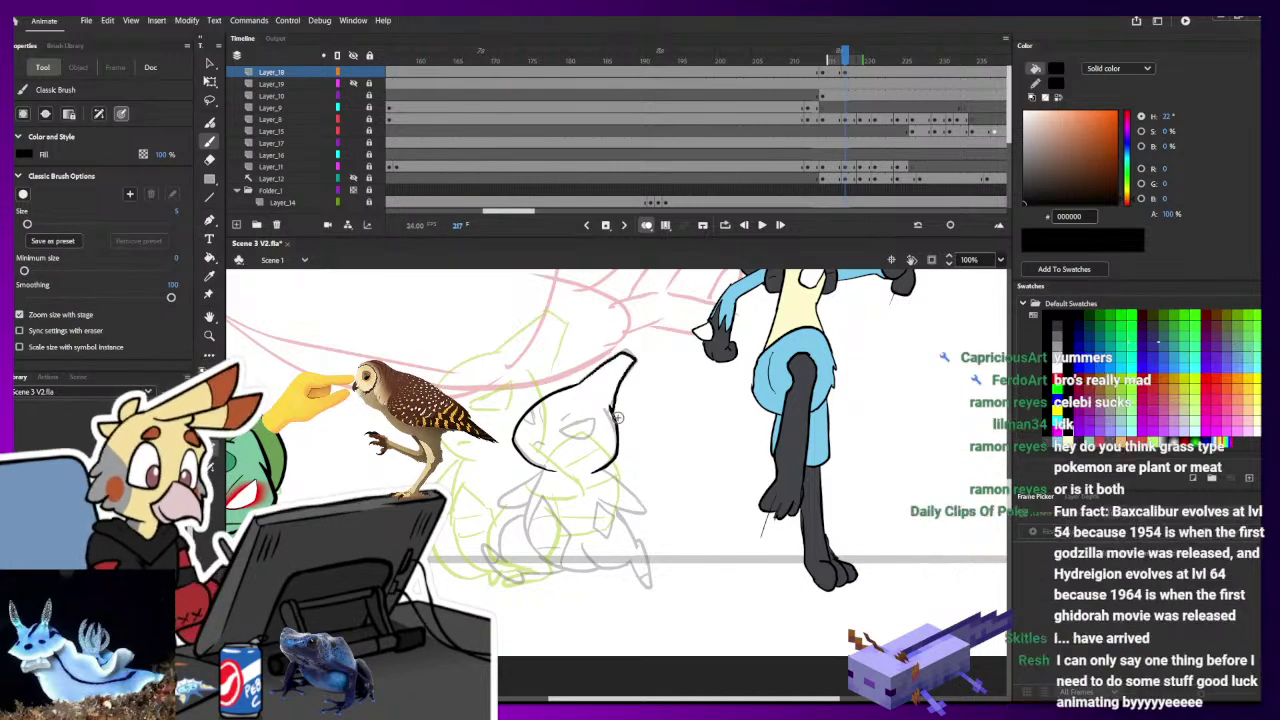
pyautogui.moveTo(464, 482)
pyautogui.mouseDown()
pyautogui.moveTo(604, 437)
pyautogui.moveTo(591, 440)
pyautogui.mouseUp()
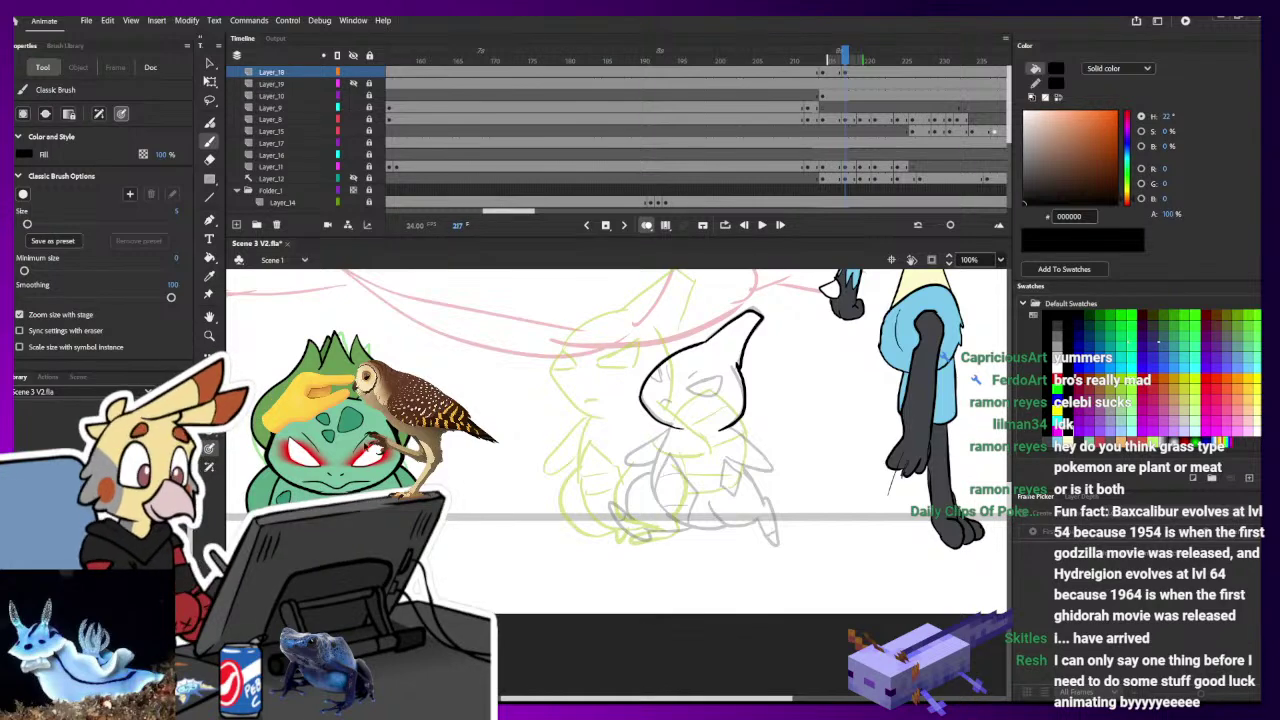
# - Ink the Larvitar's lower jaw line, eye and mouth over the rough sketch on frame 217
pyautogui.moveTo(341, 430); pyautogui.dragTo(612, 415)
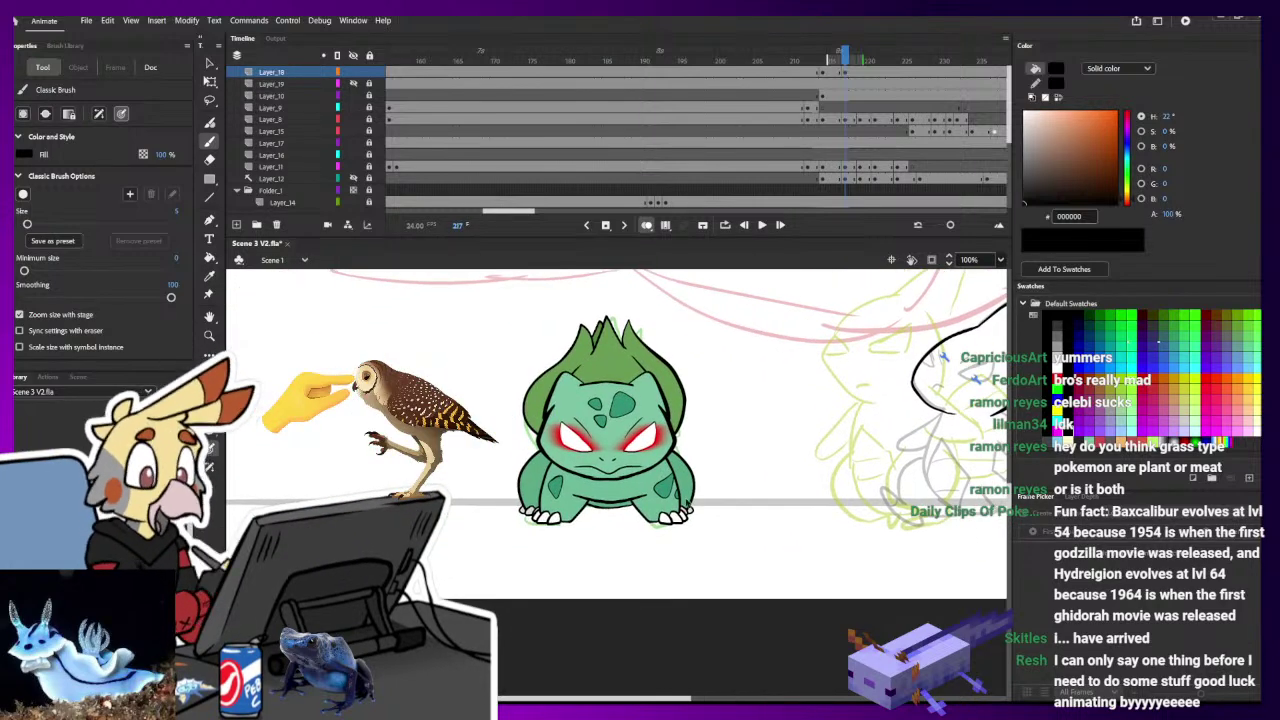
pyautogui.moveTo(995, 368)
pyautogui.mouseDown()
pyautogui.moveTo(771, 389)
pyautogui.moveTo(710, 375)
pyautogui.mouseUp()
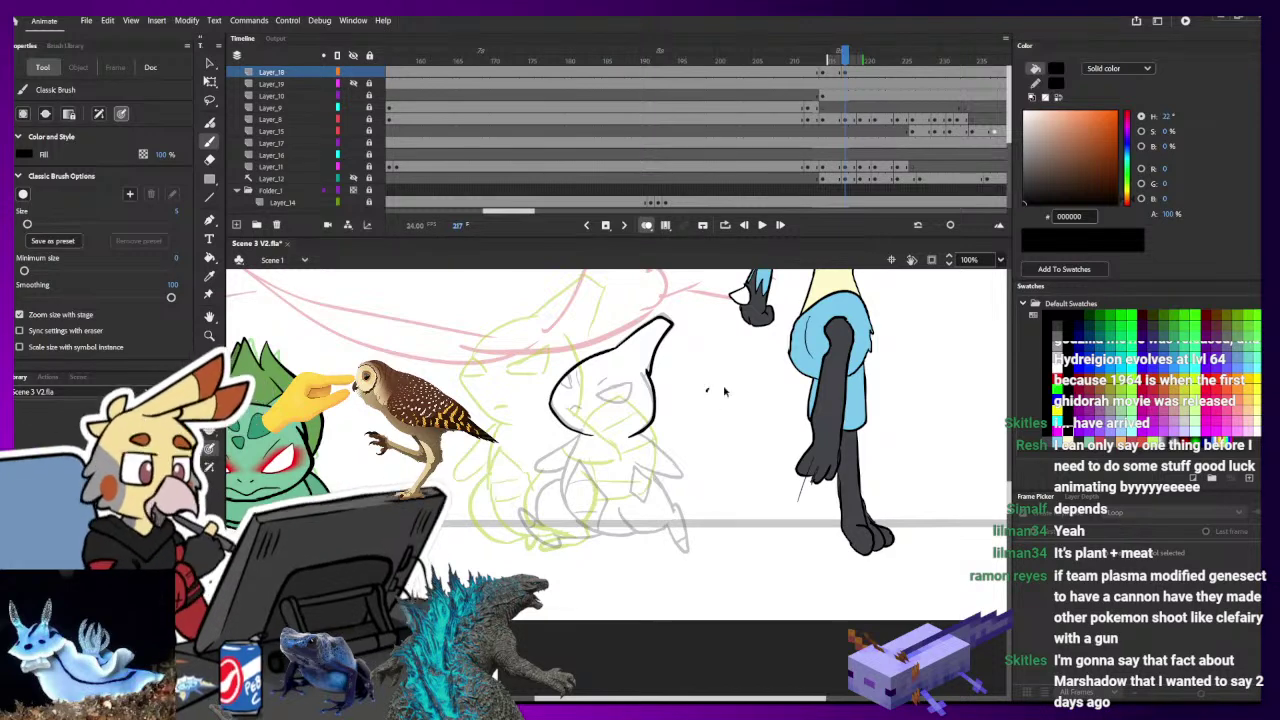
pyautogui.press('e')
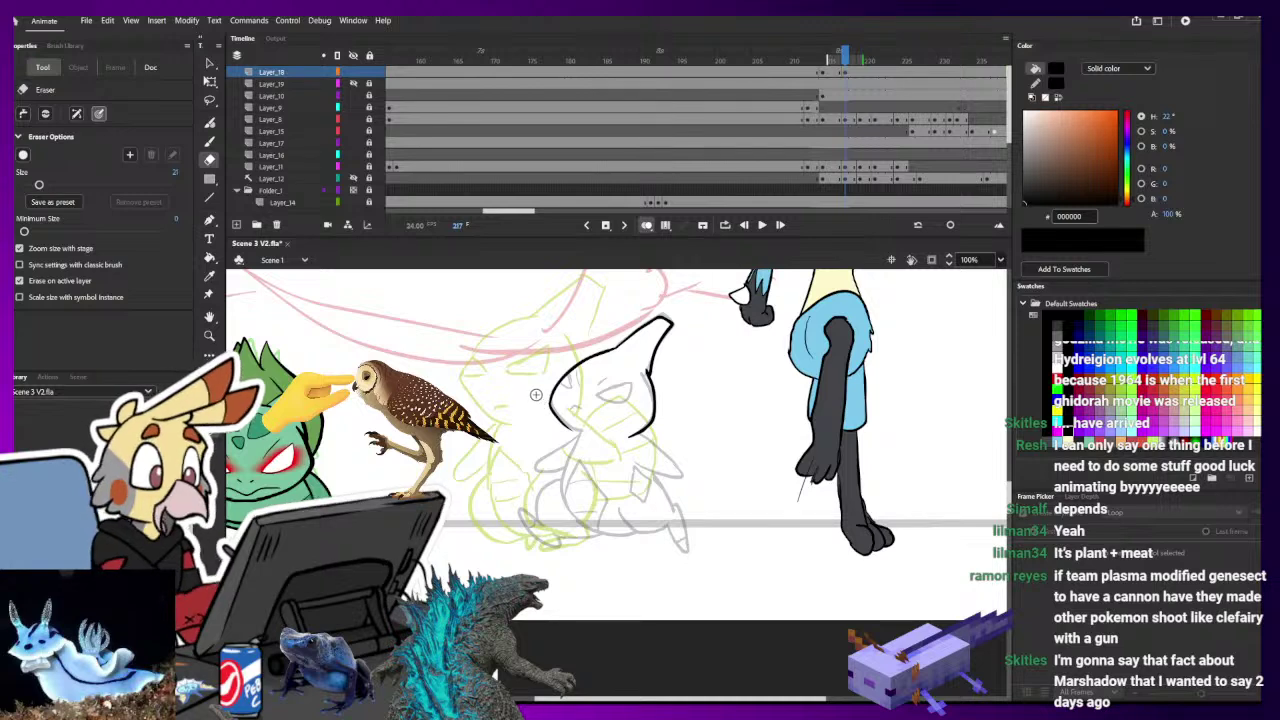
pyautogui.press('b')
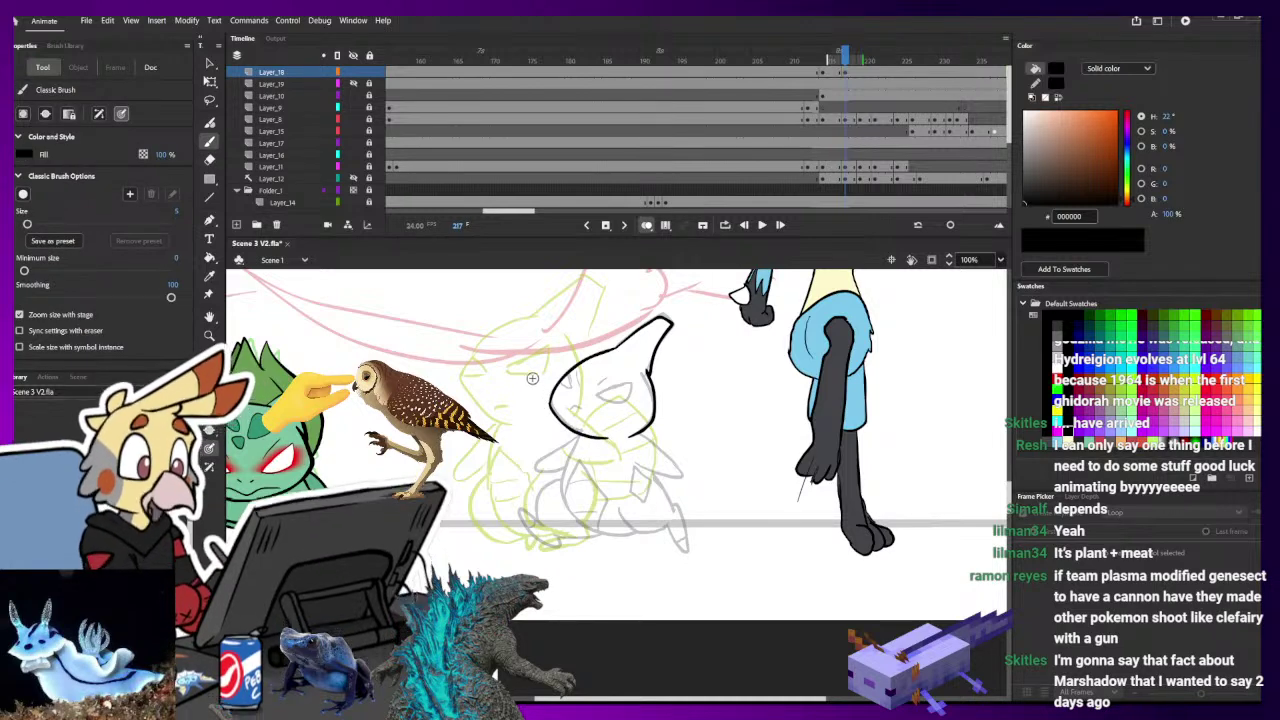
pyautogui.moveTo(674, 424)
pyautogui.mouseDown()
pyautogui.moveTo(715, 403)
pyautogui.moveTo(632, 414)
pyautogui.mouseUp()
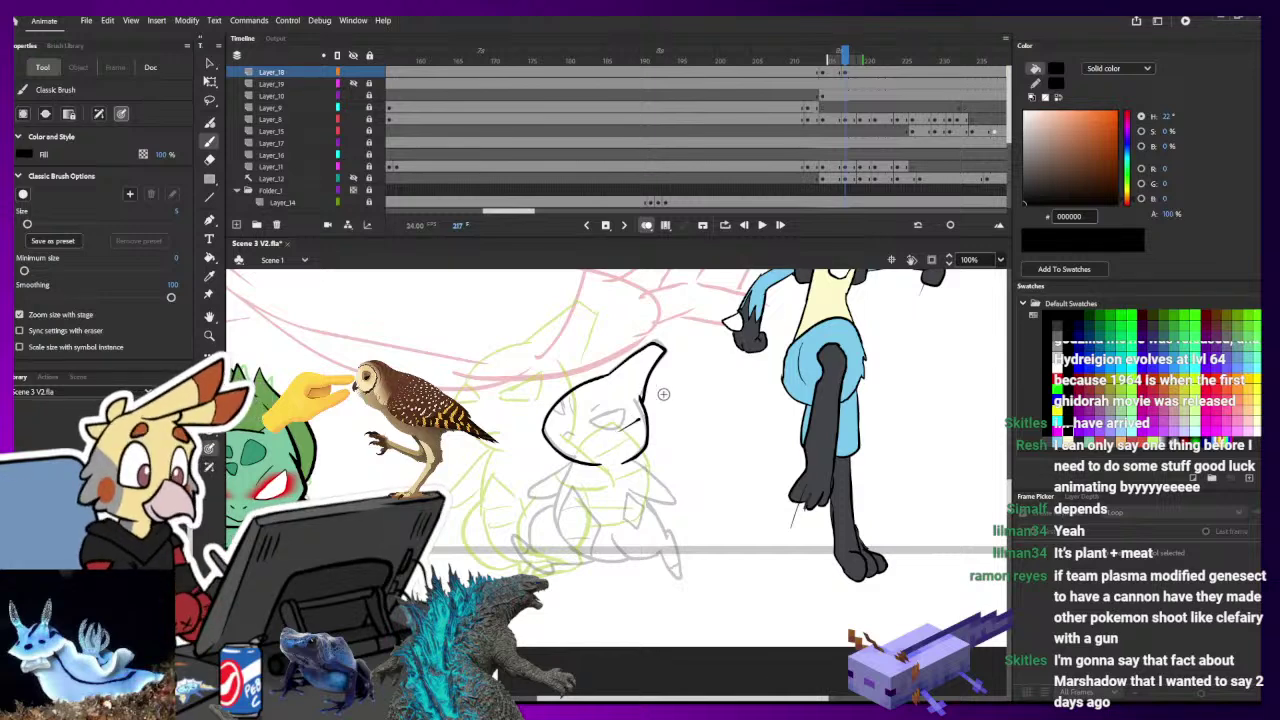
pyautogui.moveTo(556, 434)
pyautogui.mouseDown()
pyautogui.moveTo(578, 444)
pyautogui.moveTo(620, 408)
pyautogui.moveTo(585, 412)
pyautogui.mouseUp()
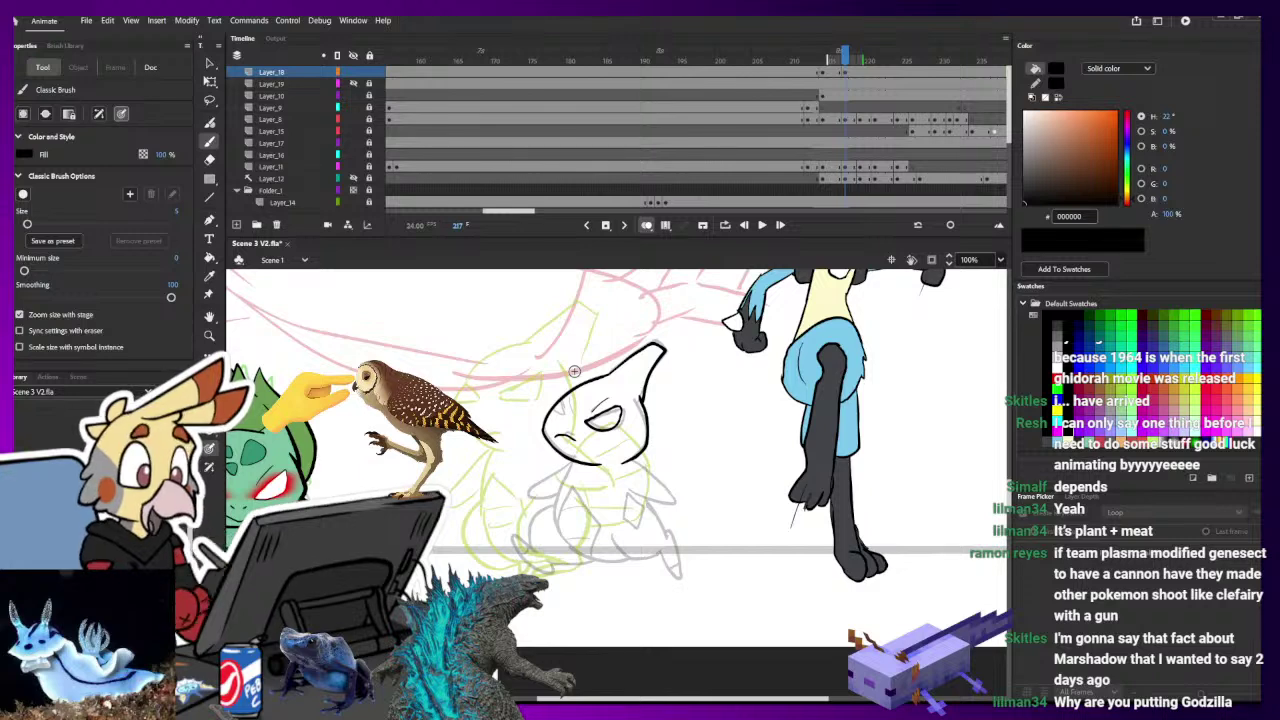
# - Compare the Larvitar's inked poses on frames 216 and 214 with the new head drawing on frame 217
pyautogui.press(',')
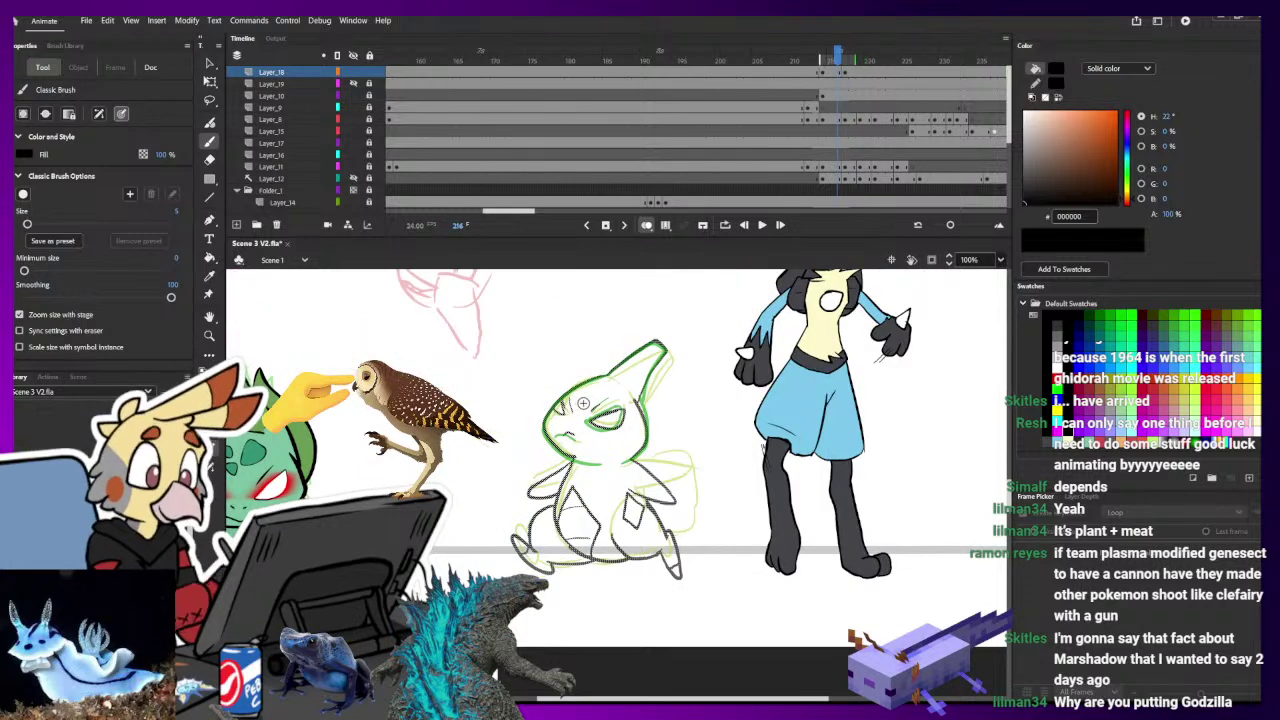
pyautogui.press('e')
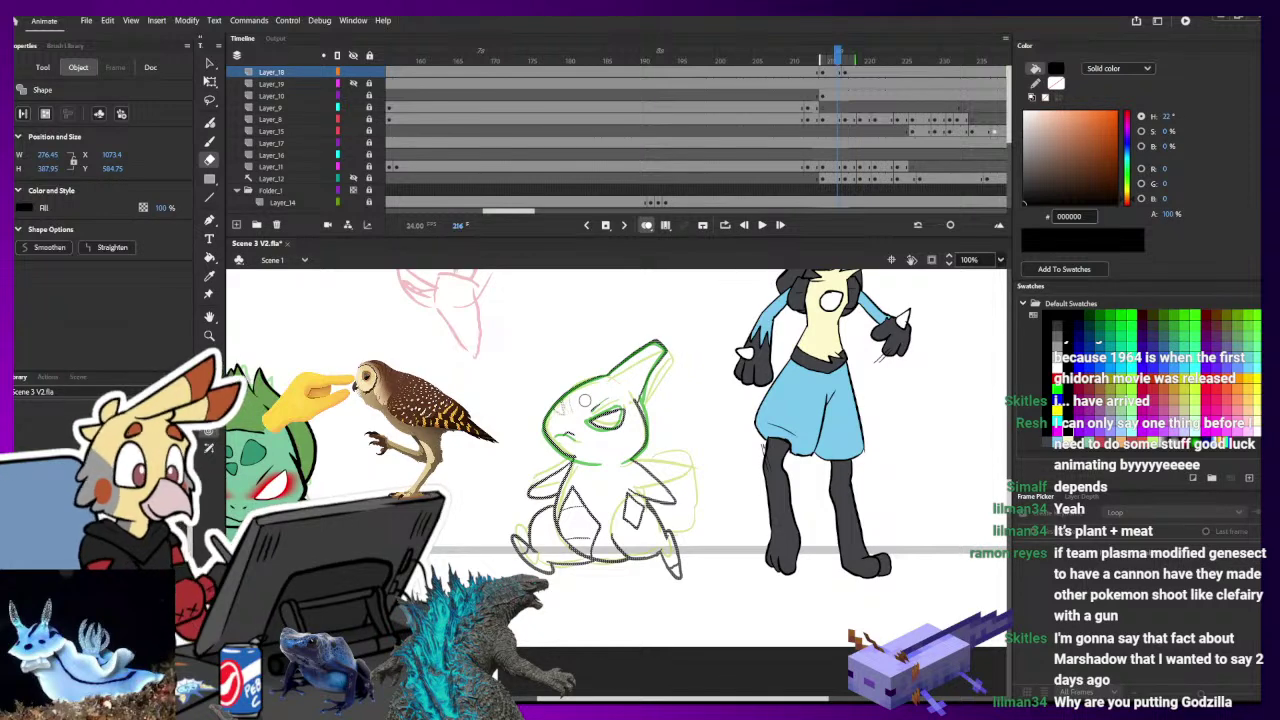
pyautogui.keyDown('ctrl'); pyautogui.click(567, 418); pyautogui.keyUp('ctrl')
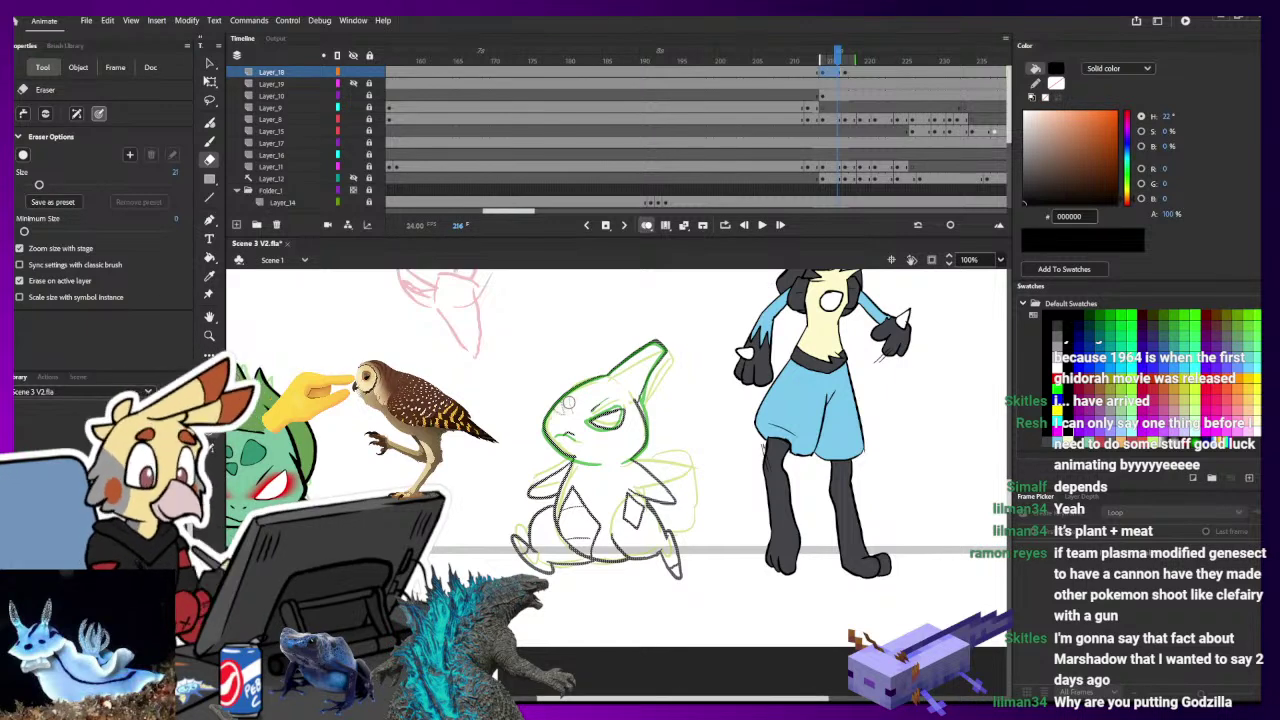
pyautogui.click(804, 325)
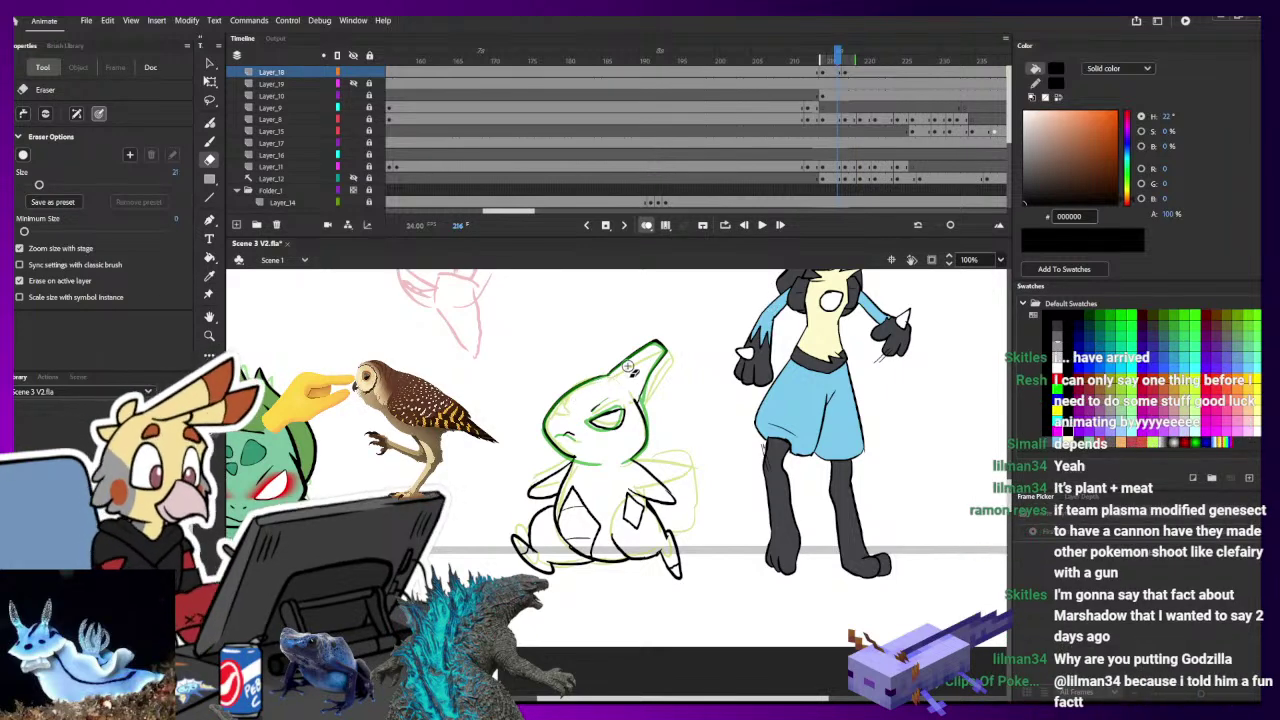
pyautogui.click(823, 73)
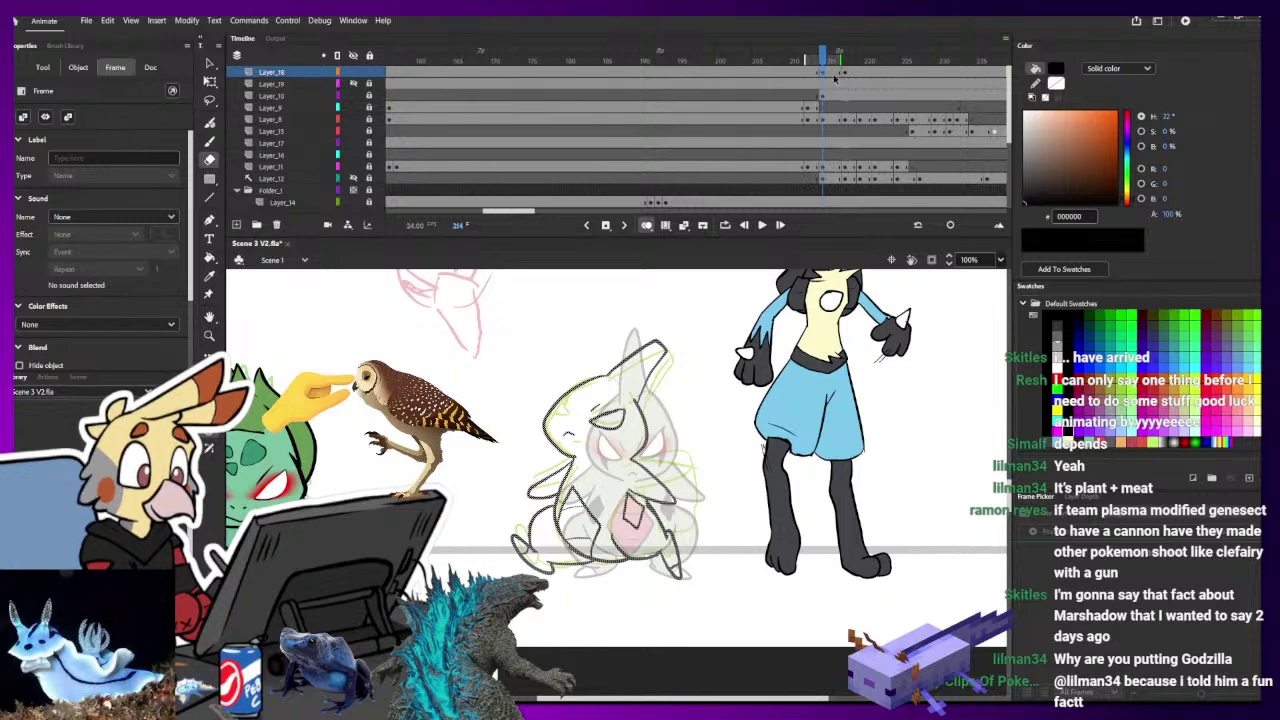
pyautogui.click(845, 74)
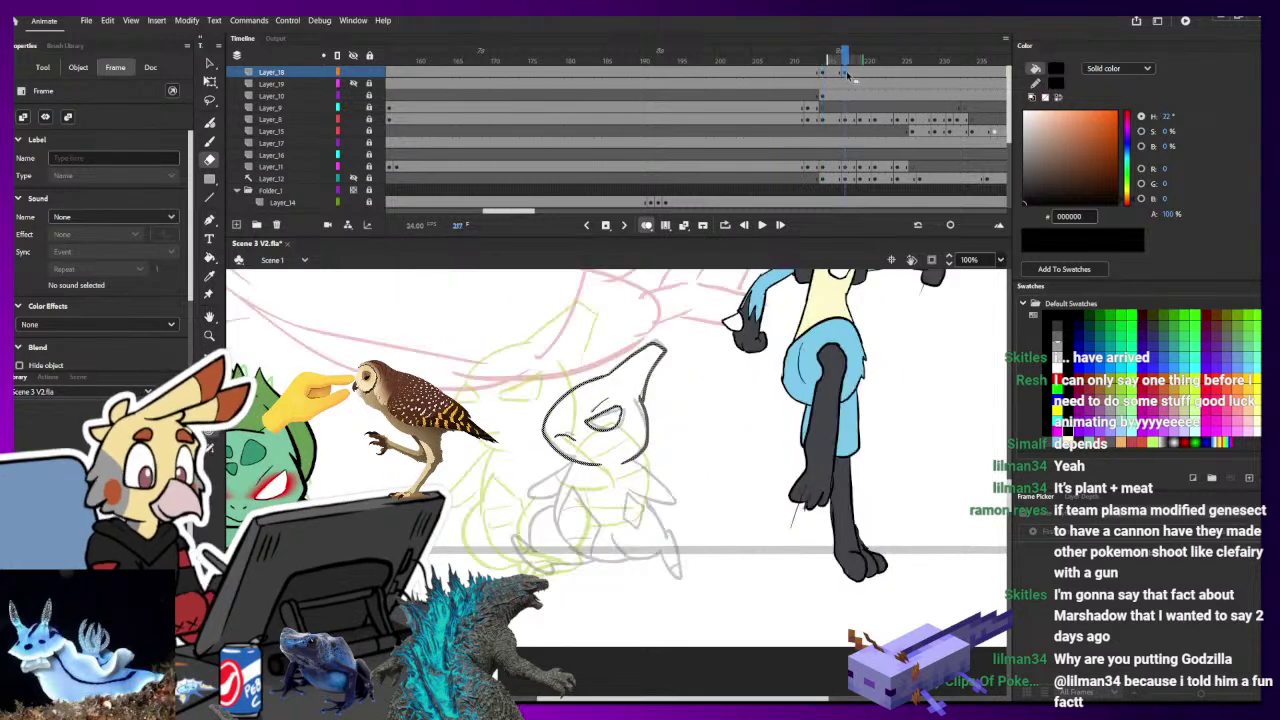
pyautogui.click(713, 470)
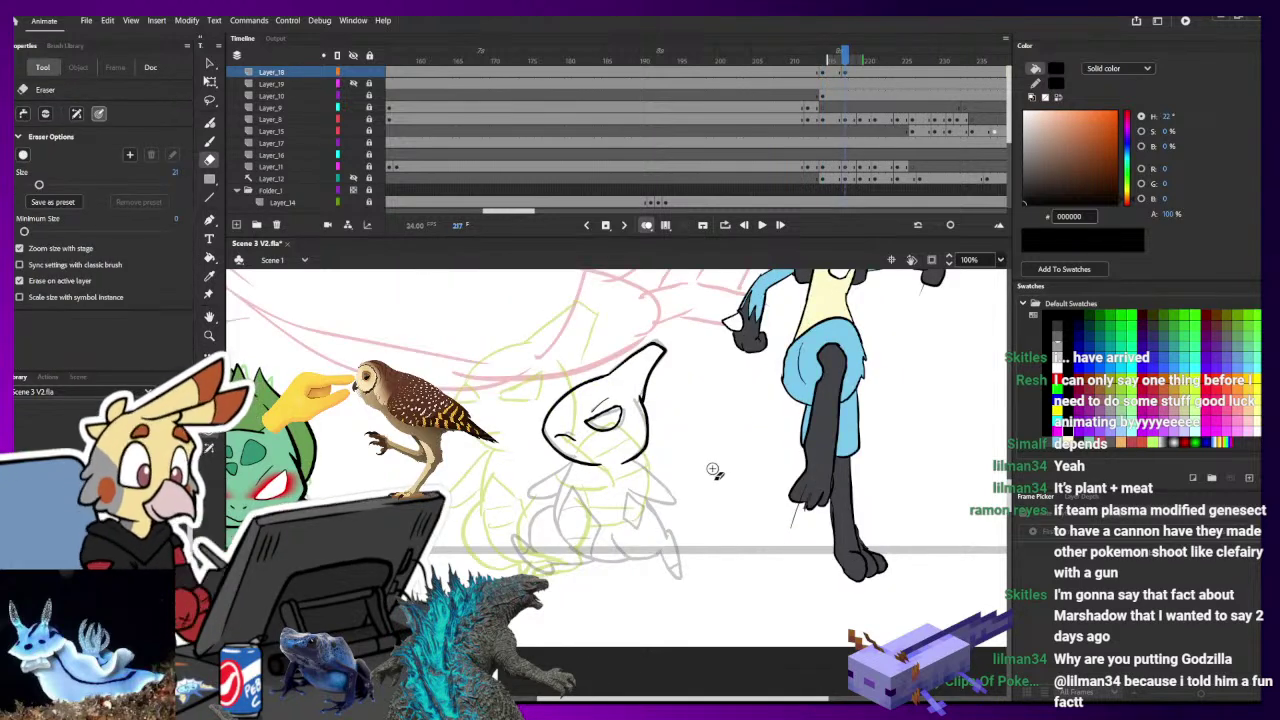
# - Ink the pointed marking beneath the Larvitar's eye on frame 217 and fill it with black
pyautogui.press('b')
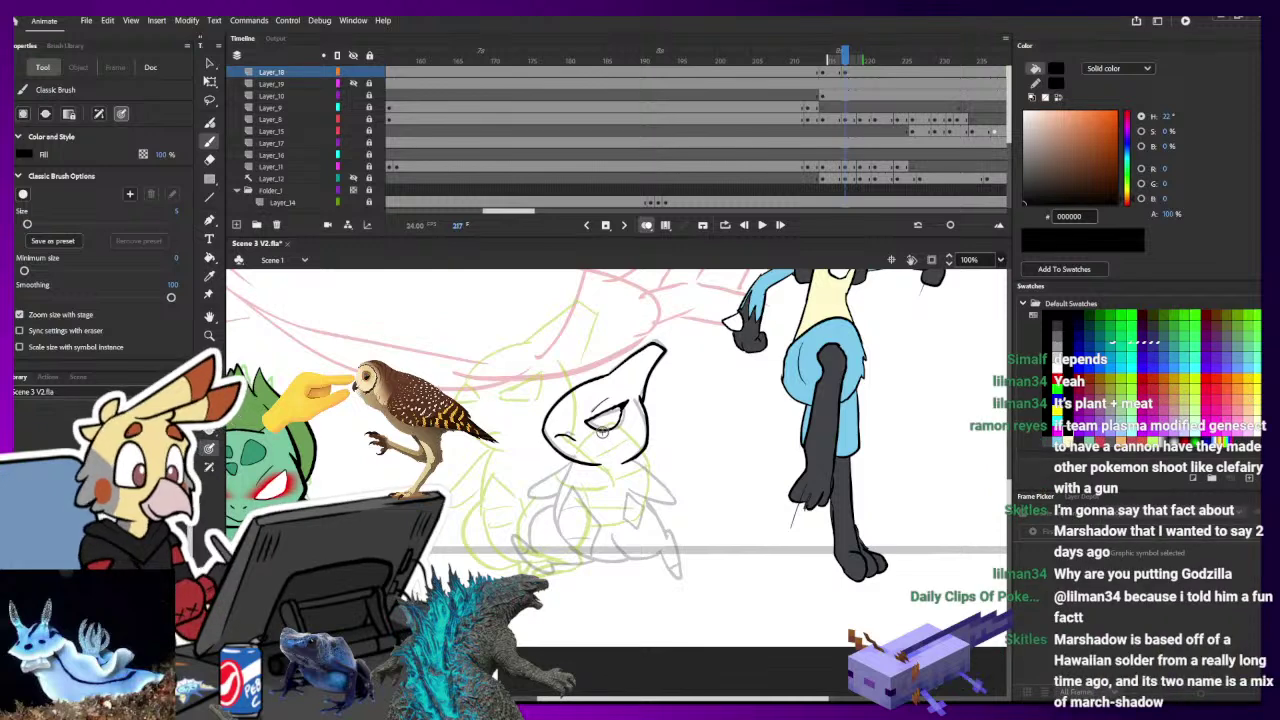
pyautogui.press('k')
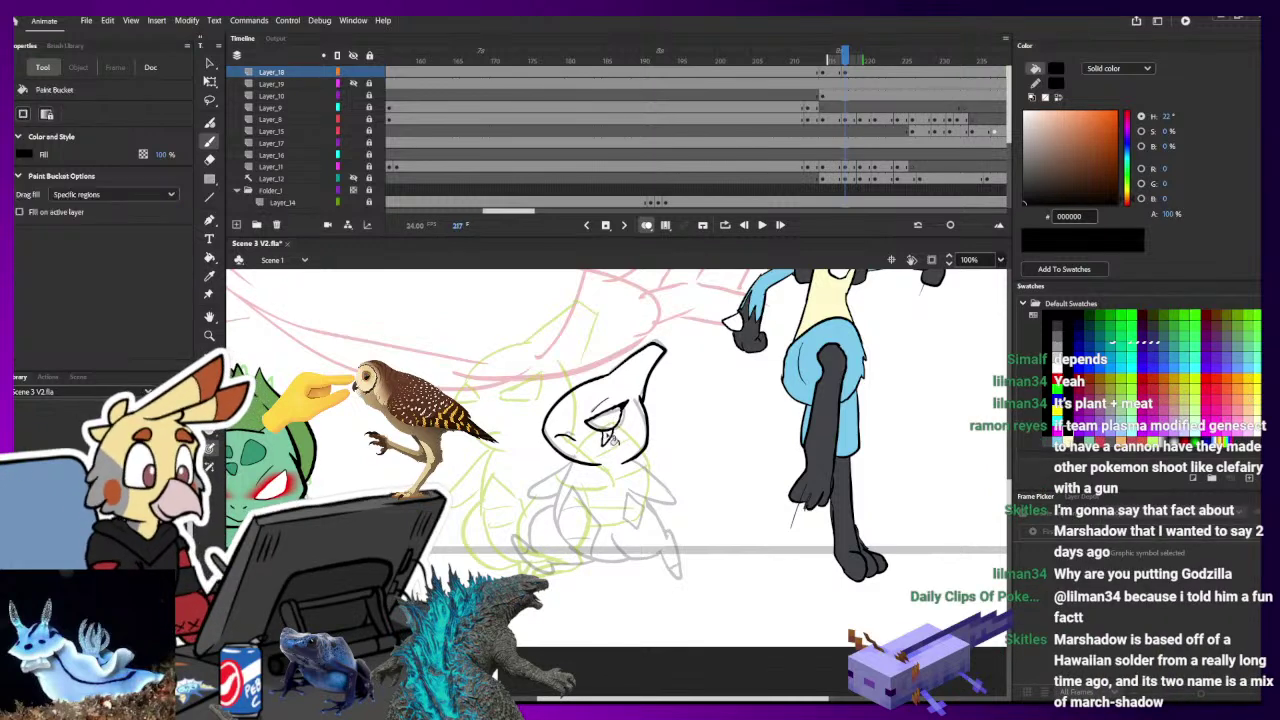
pyautogui.click(611, 436)
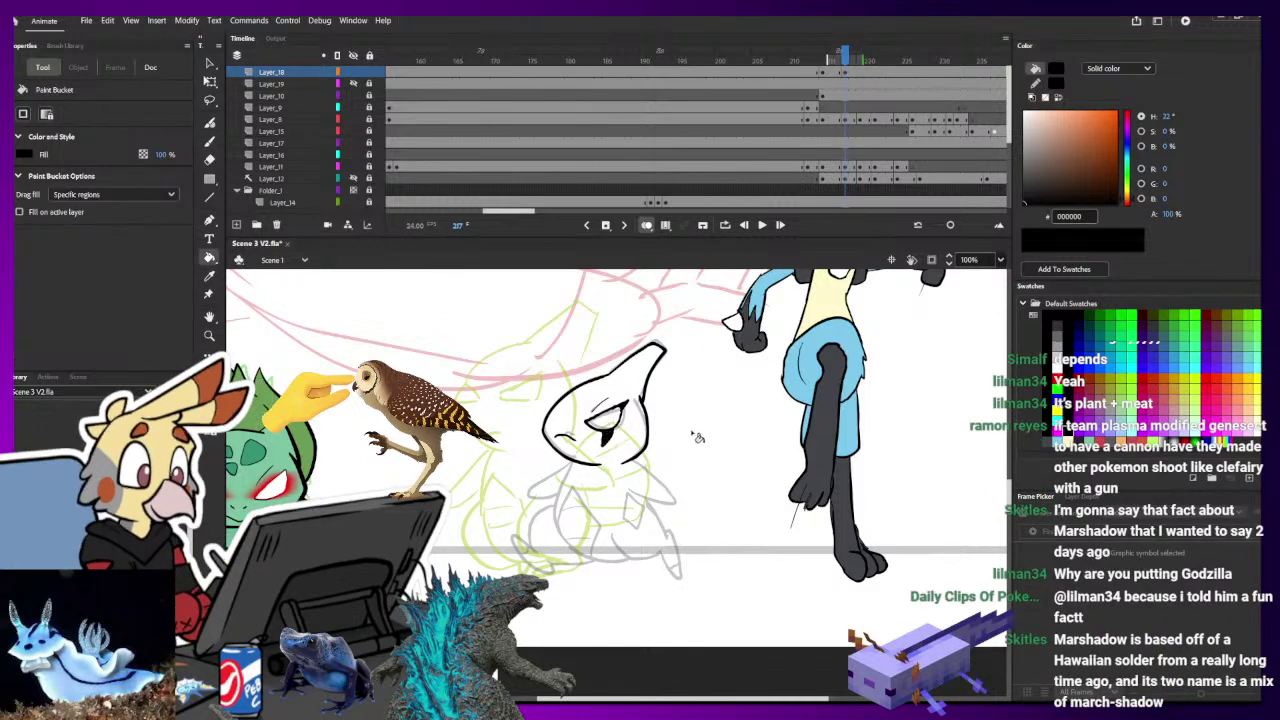
# - Select the whole inked head on frame 217 and convert it to a graphic symbol
pyautogui.click(210, 80)
pyautogui.moveTo(505, 296); pyautogui.dragTo(717, 504)
pyautogui.press('F8')
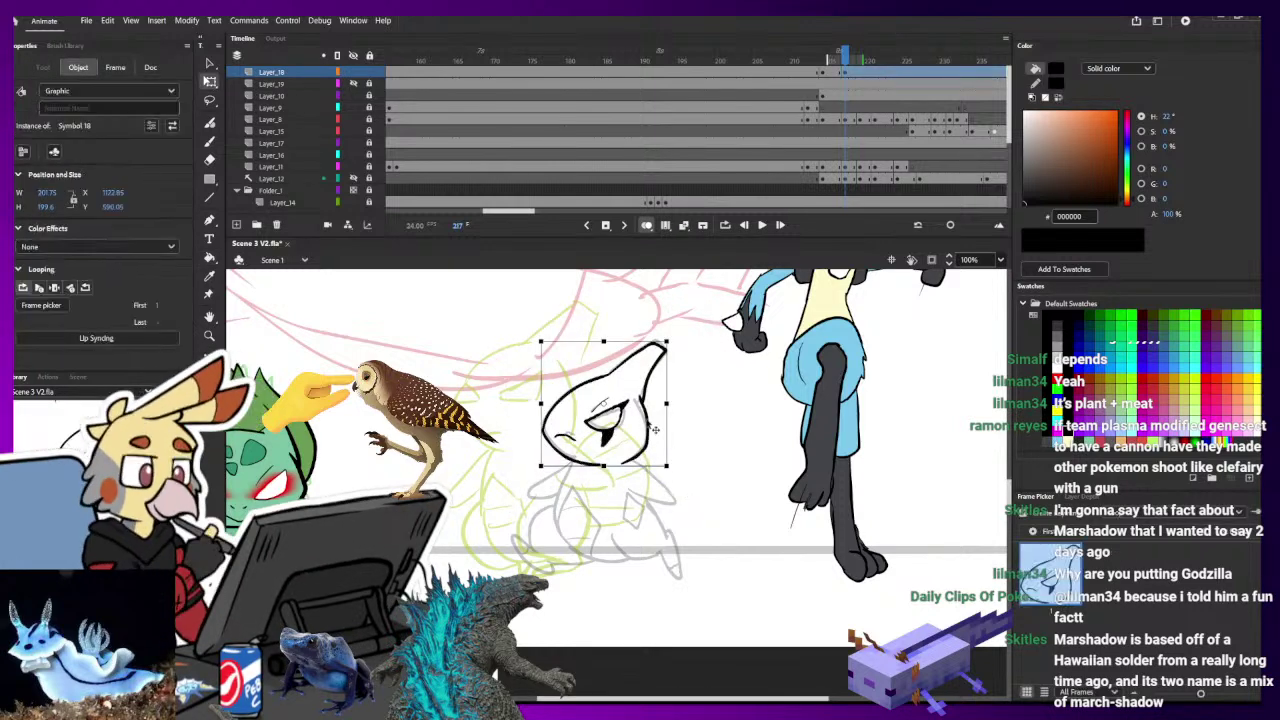
pyautogui.doubleClick(655, 430)
pyautogui.click(272, 260)
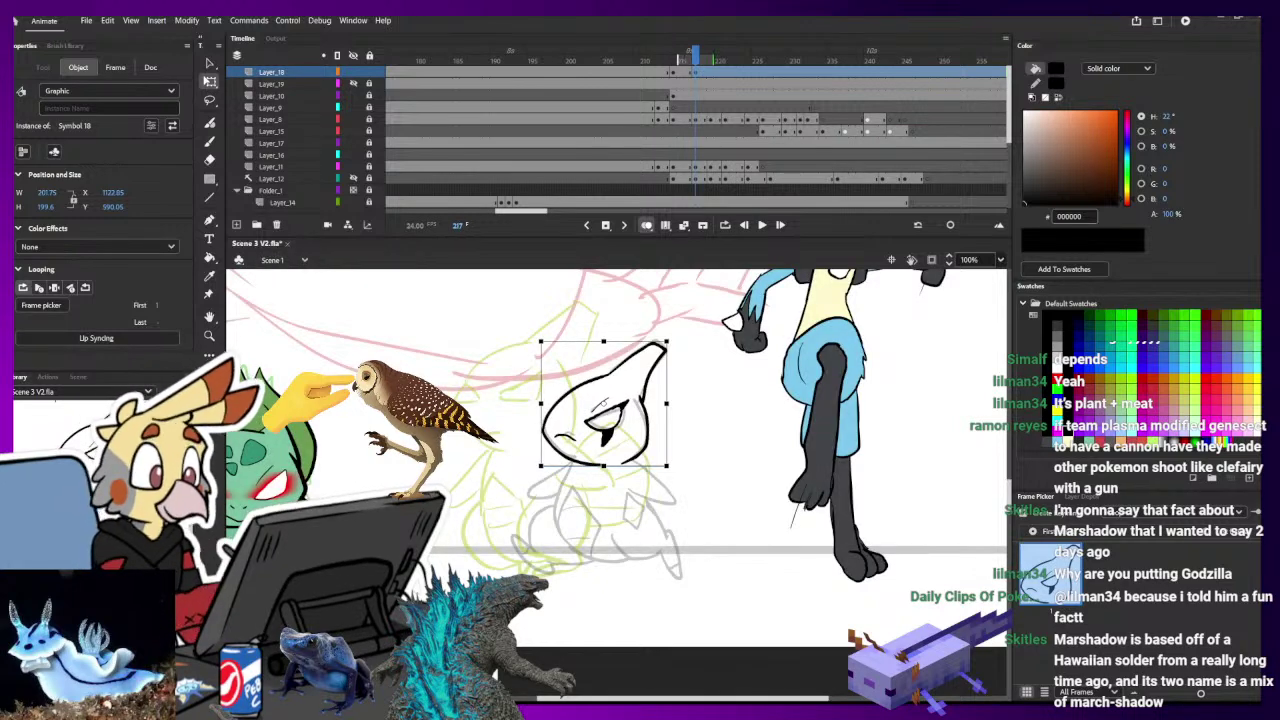
# - Sample the Larvitar's green skin colour B0BEA0 from an earlier coloured frame and return to frame 217
pyautogui.click(722, 402)
pyautogui.click(651, 60)
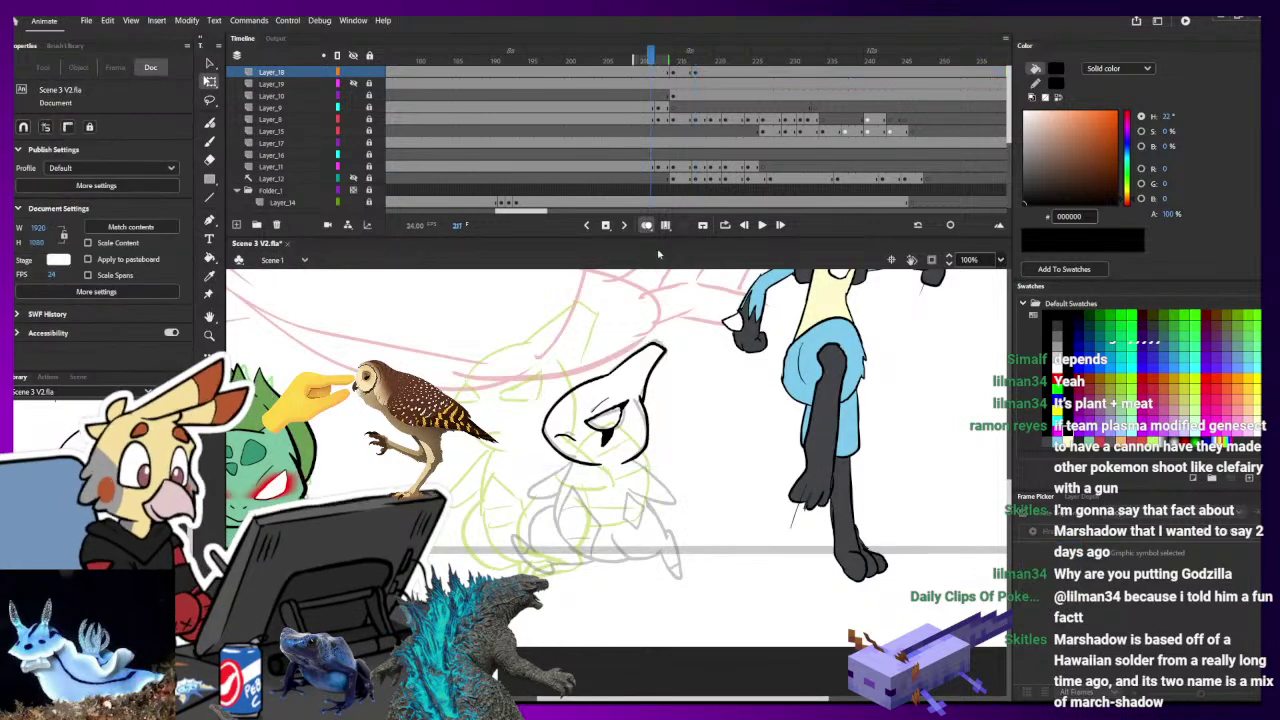
pyautogui.press('i')
pyautogui.click(662, 421)
pyautogui.press('.')
pyautogui.press('.')
pyautogui.press('.')
pyautogui.press('.')
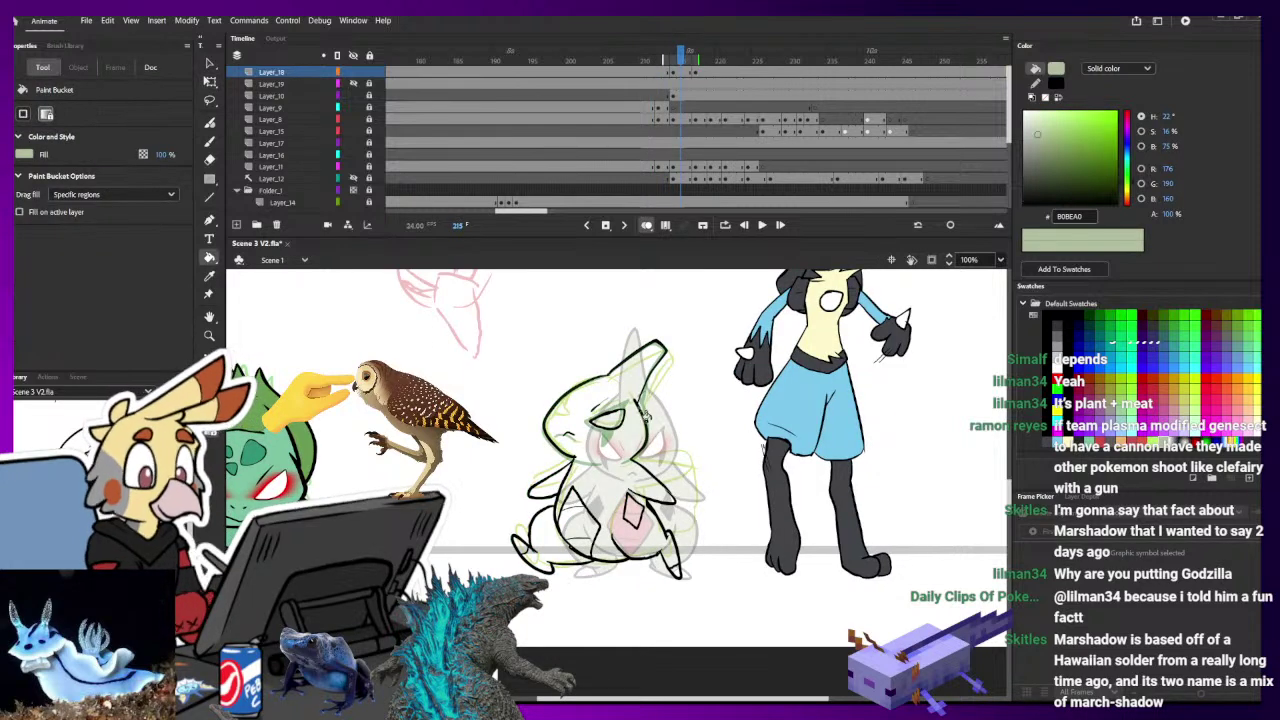
# - Inside the head symbol, close the gap in the jaw outline and fill the head with green B0BEA0
pyautogui.doubleClick(645, 405)
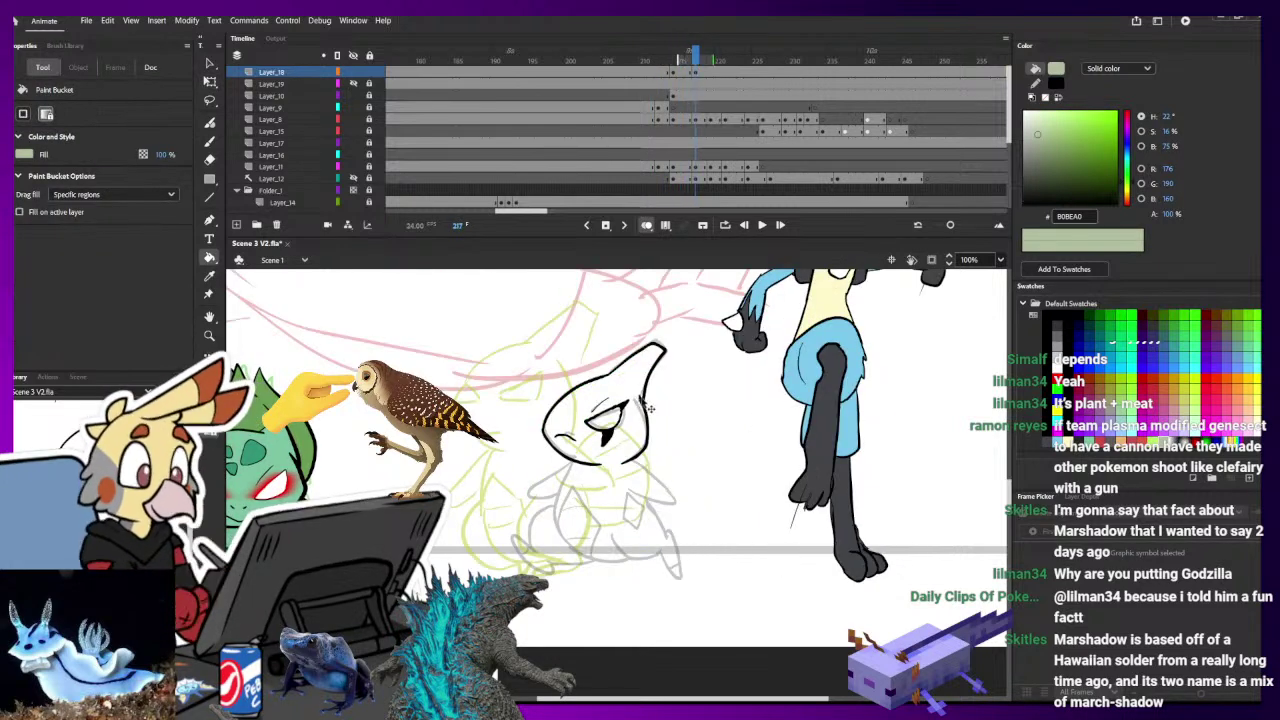
pyautogui.press('b')
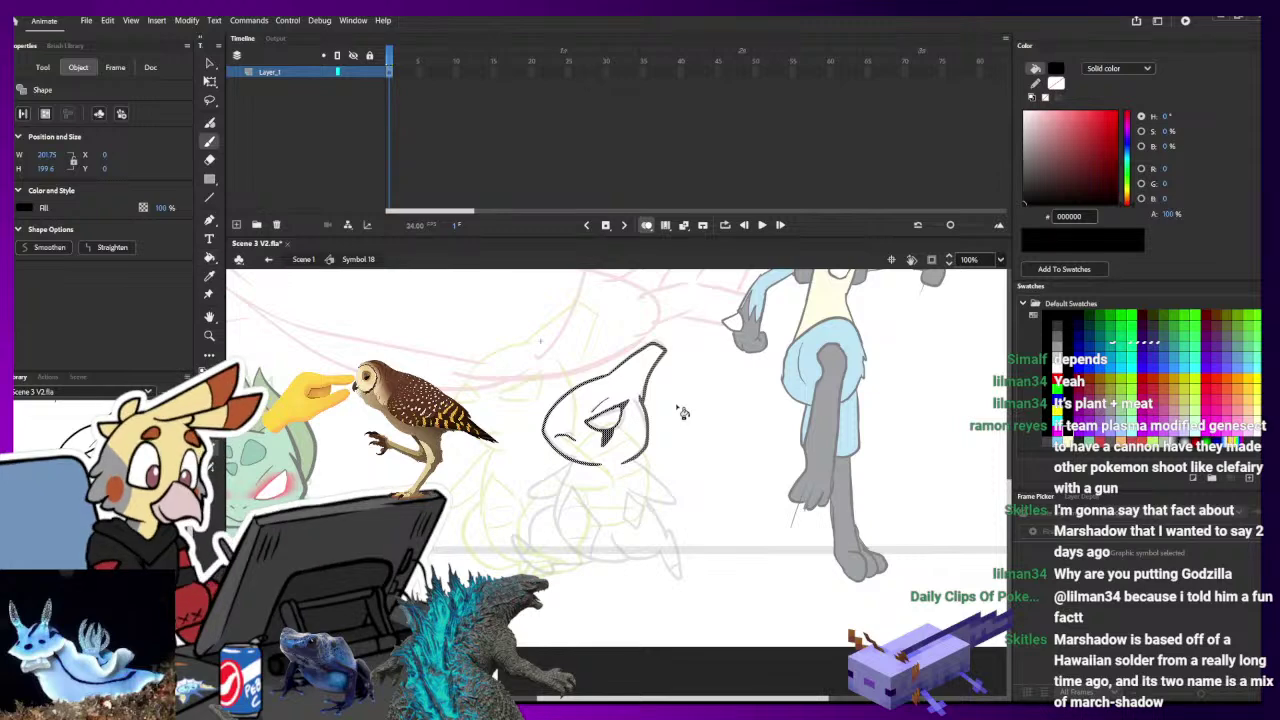
pyautogui.moveTo(601, 464); pyautogui.dragTo(624, 462)
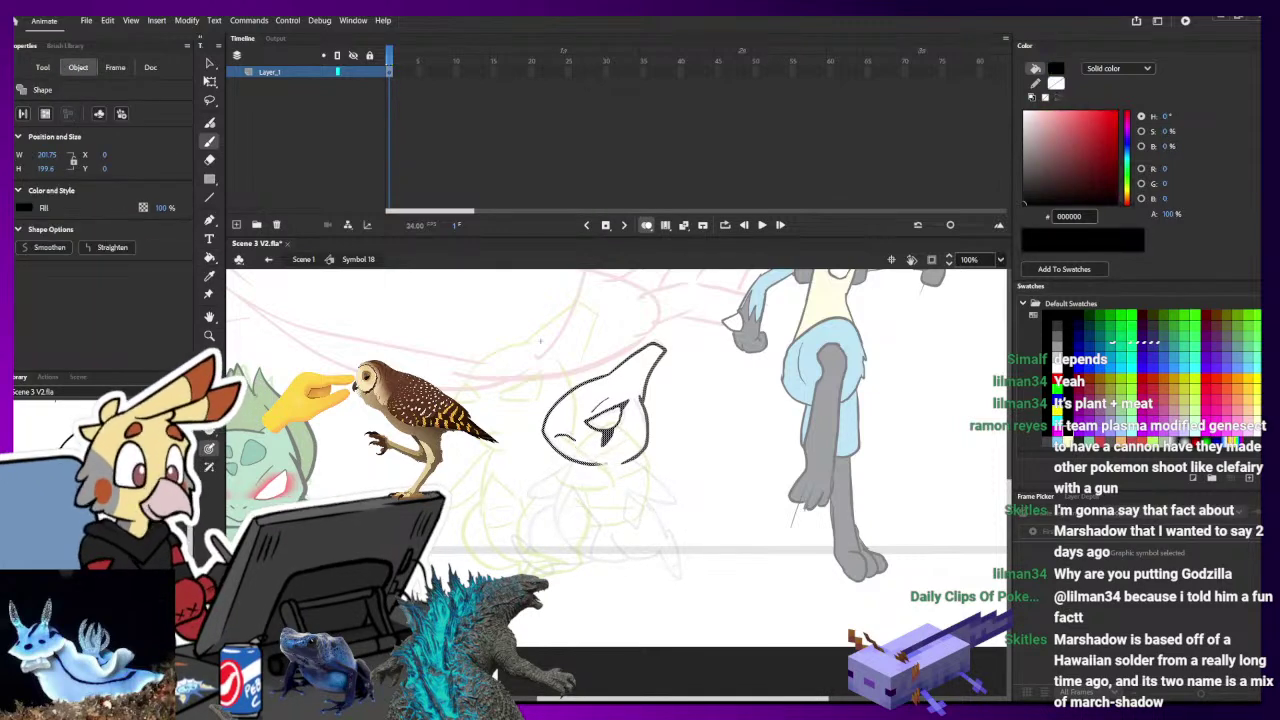
pyautogui.press('k')
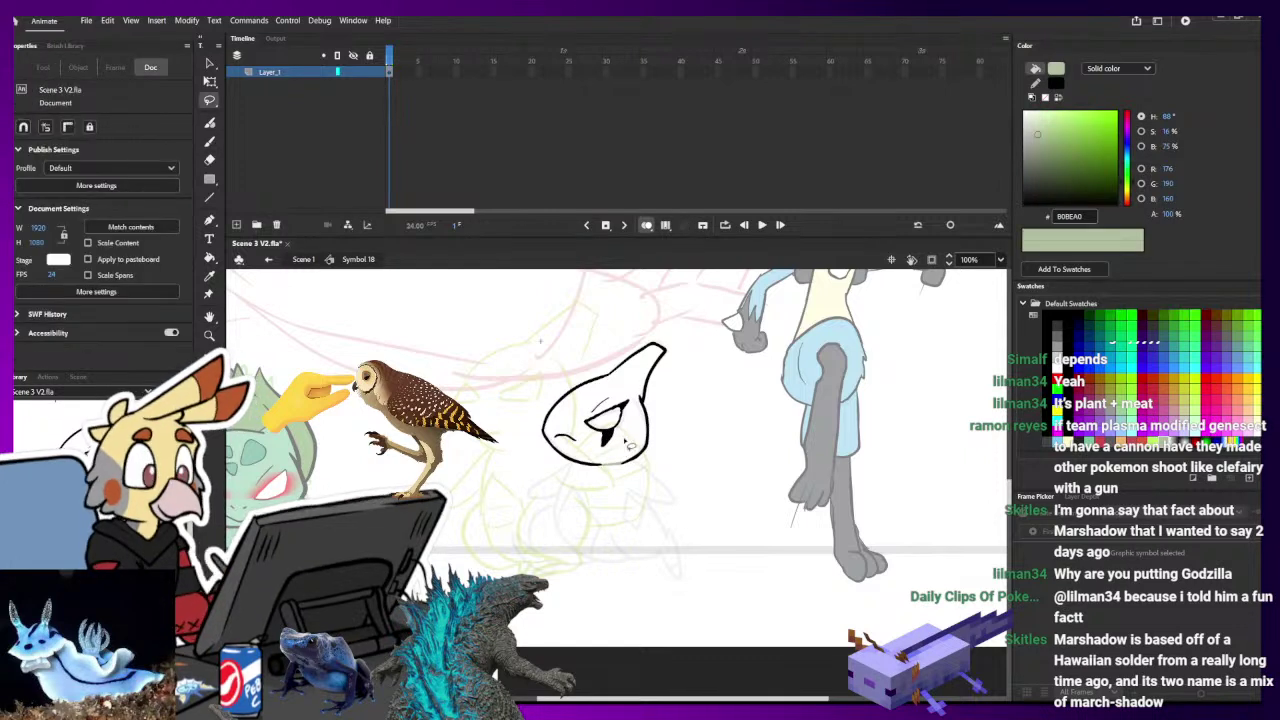
pyautogui.click(632, 445)
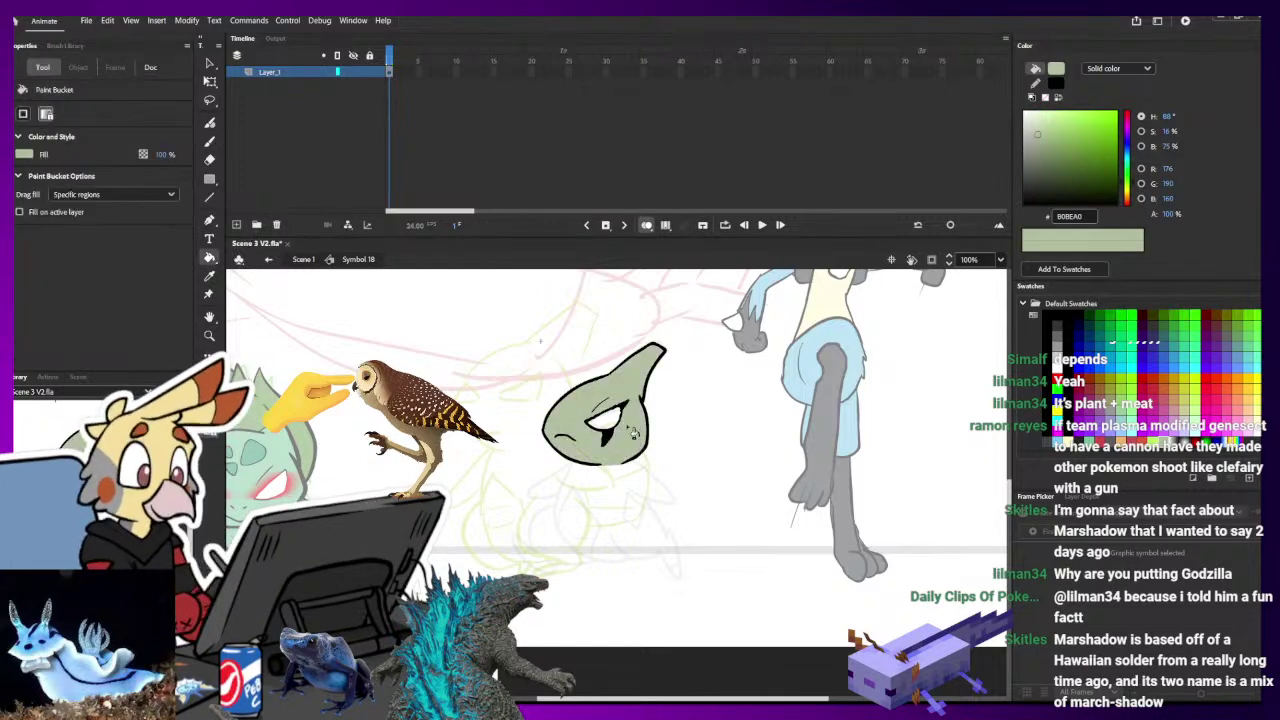
# - Extend the head symbol's timeline to frame 6 and insert a keyframe at frame 4
pyautogui.press('F5')
pyautogui.press('F5')
pyautogui.press('F5')
pyautogui.press('F5')
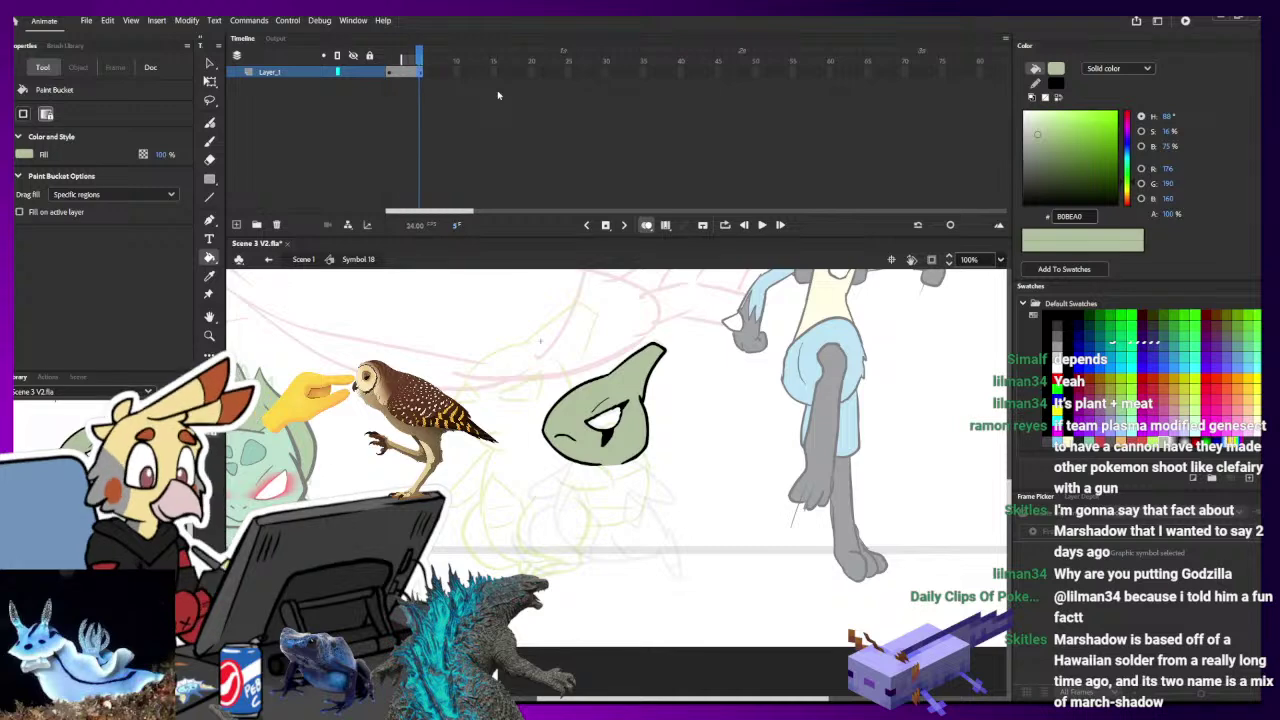
pyautogui.press('F6')
pyautogui.click(410, 72)
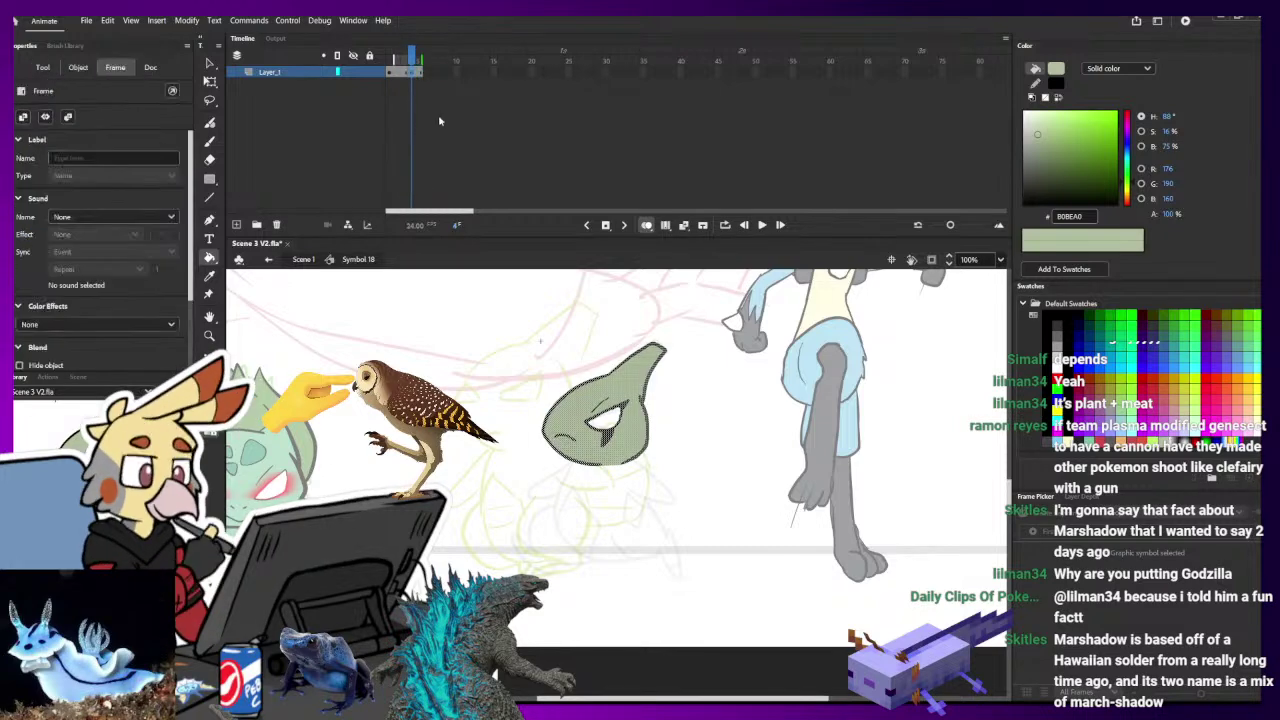
pyautogui.press('q')
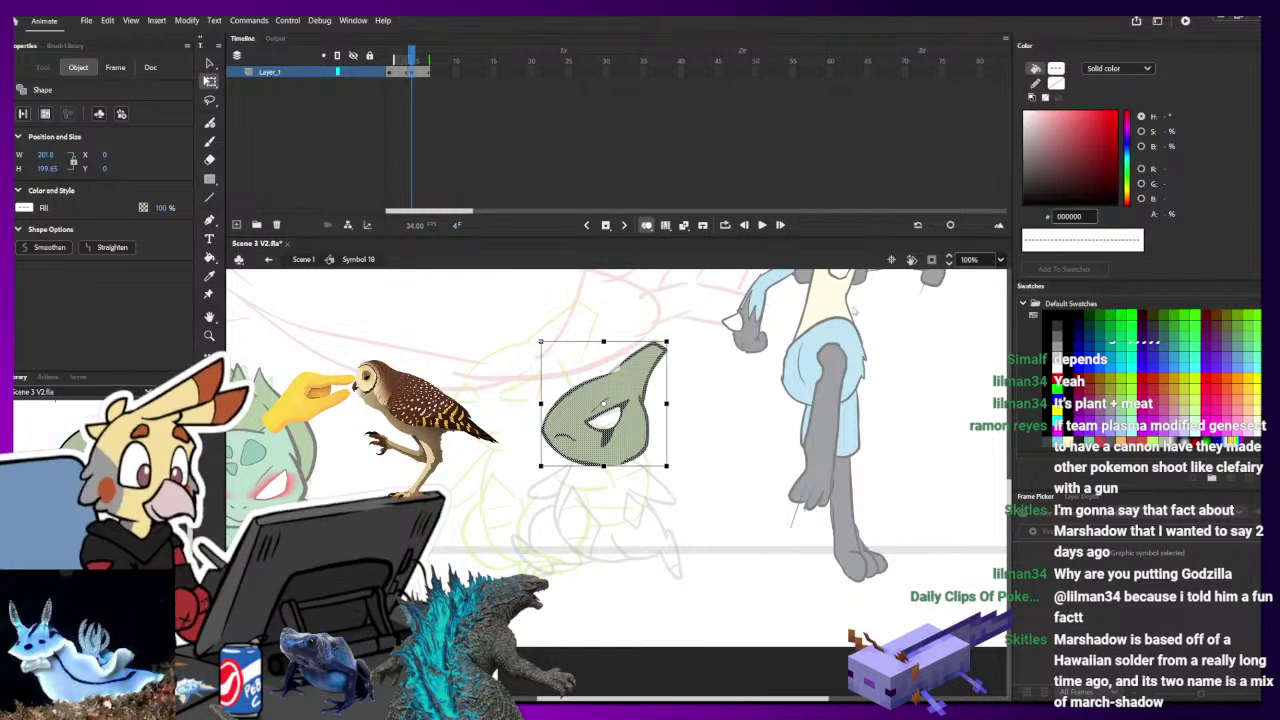
pyautogui.click(871, 378)
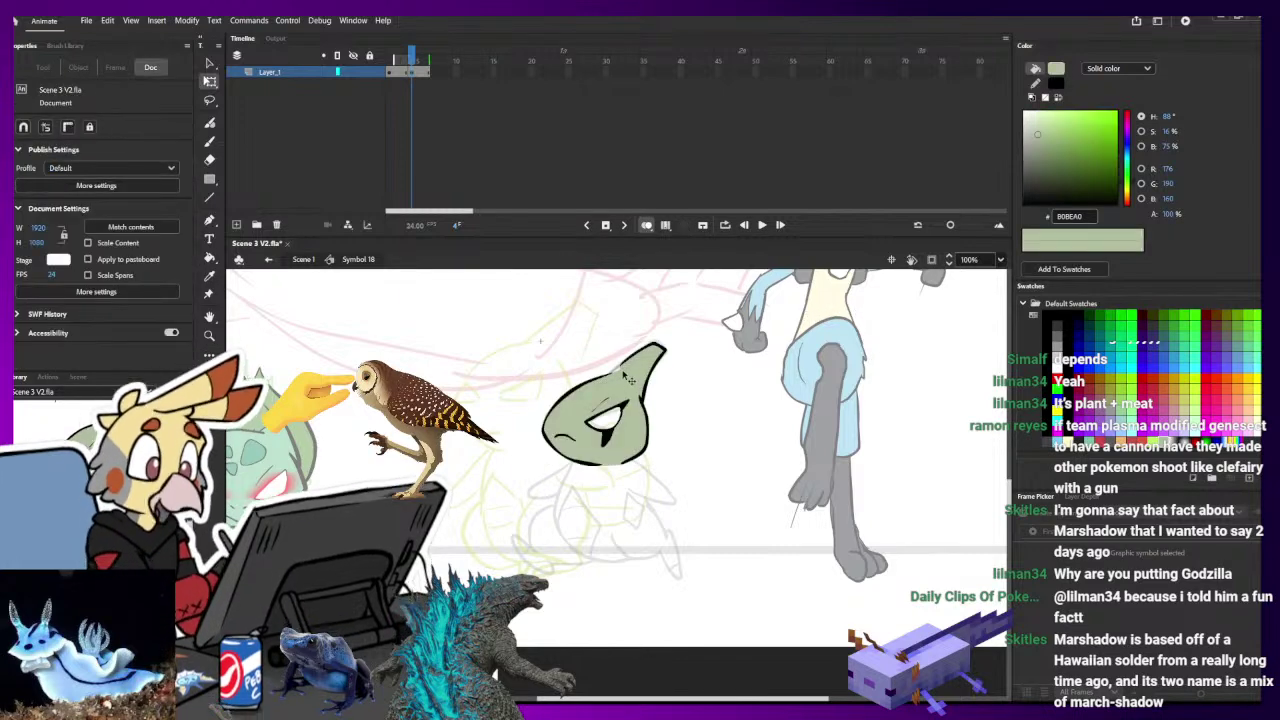
# - Sample the head's green on frame 4 and brighten the fill colour to C5FF84
pyautogui.press('k')
pyautogui.press('b')
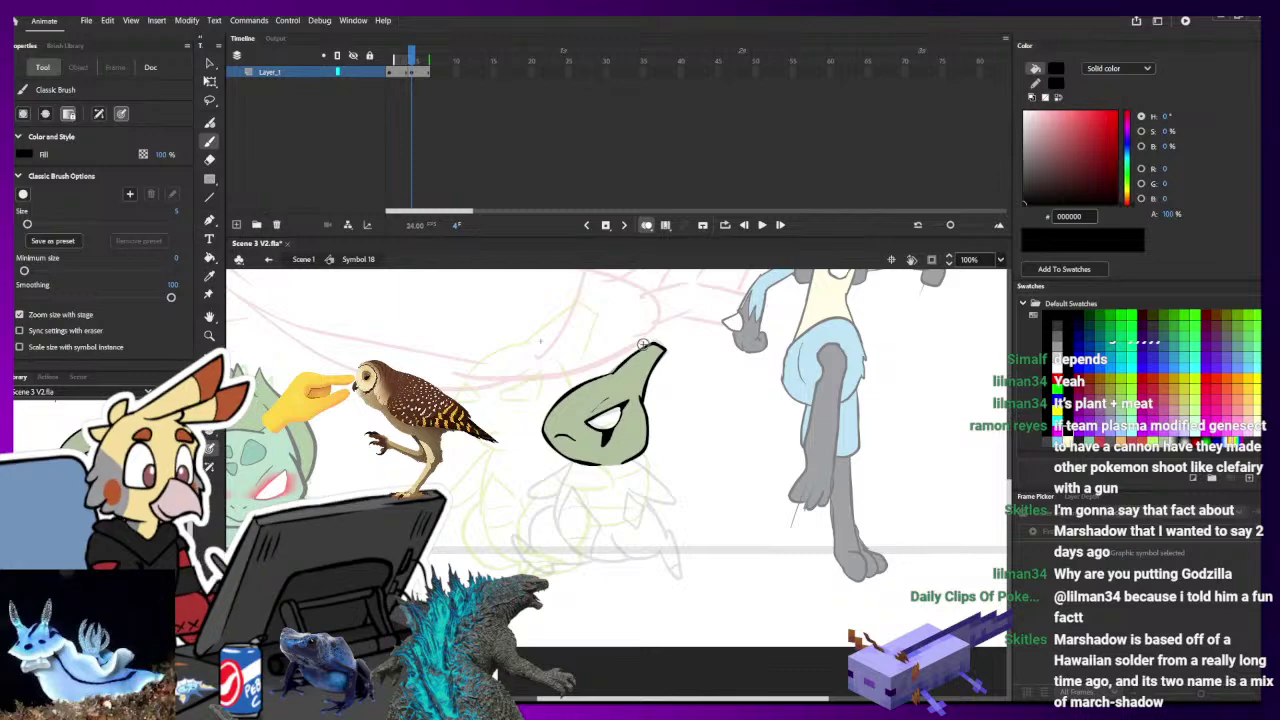
pyautogui.press('i')
pyautogui.click(635, 361)
pyautogui.press('b')
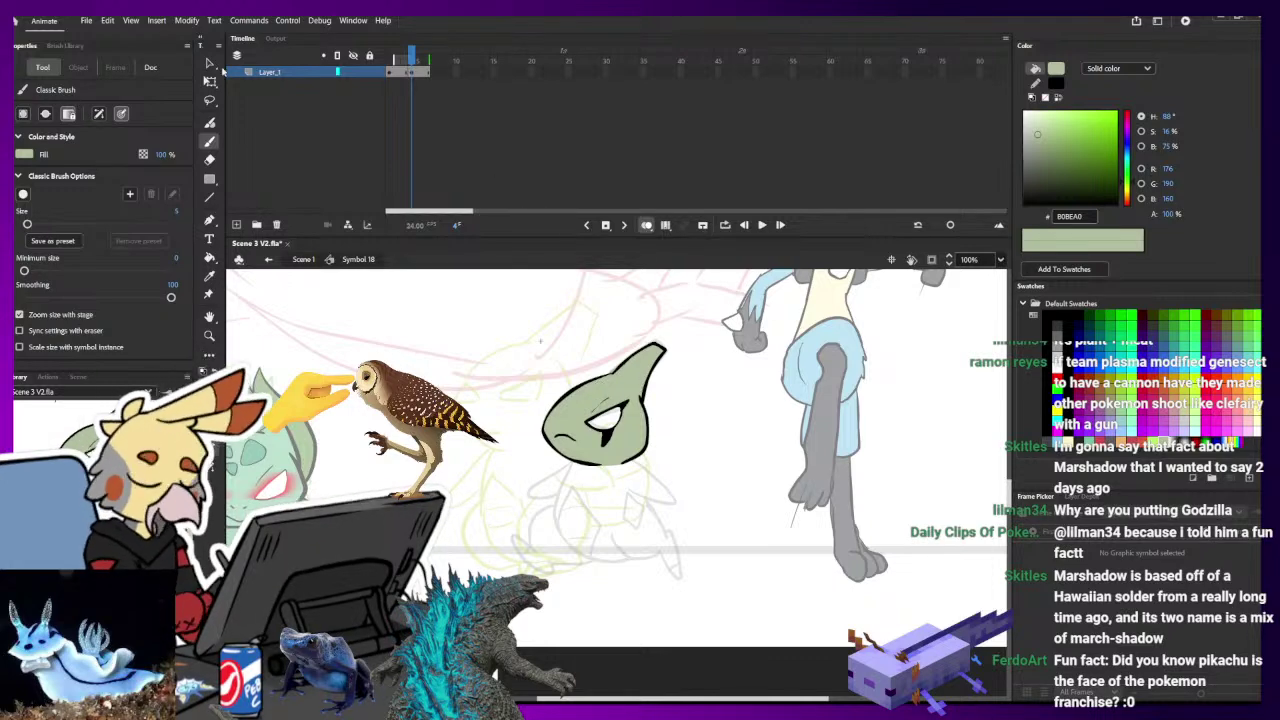
pyautogui.press('q')
pyautogui.moveTo(1084, 159); pyautogui.dragTo(1068, 111)
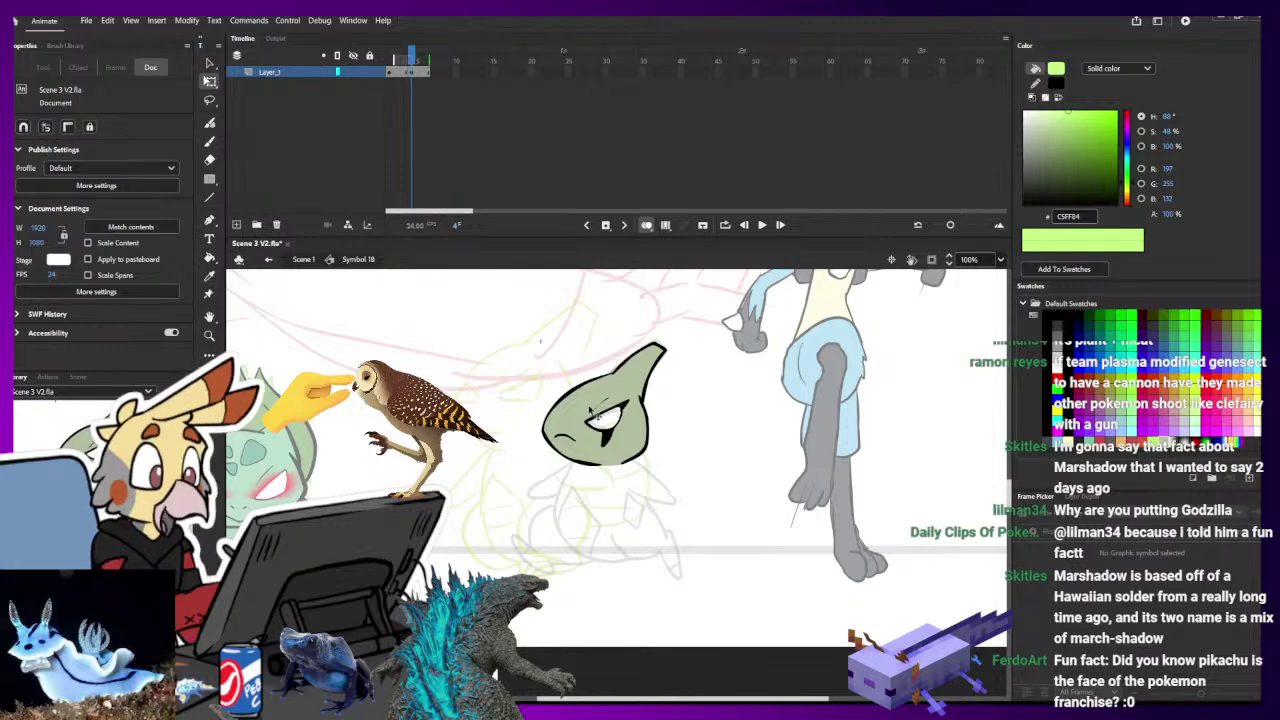
pyautogui.press('k')
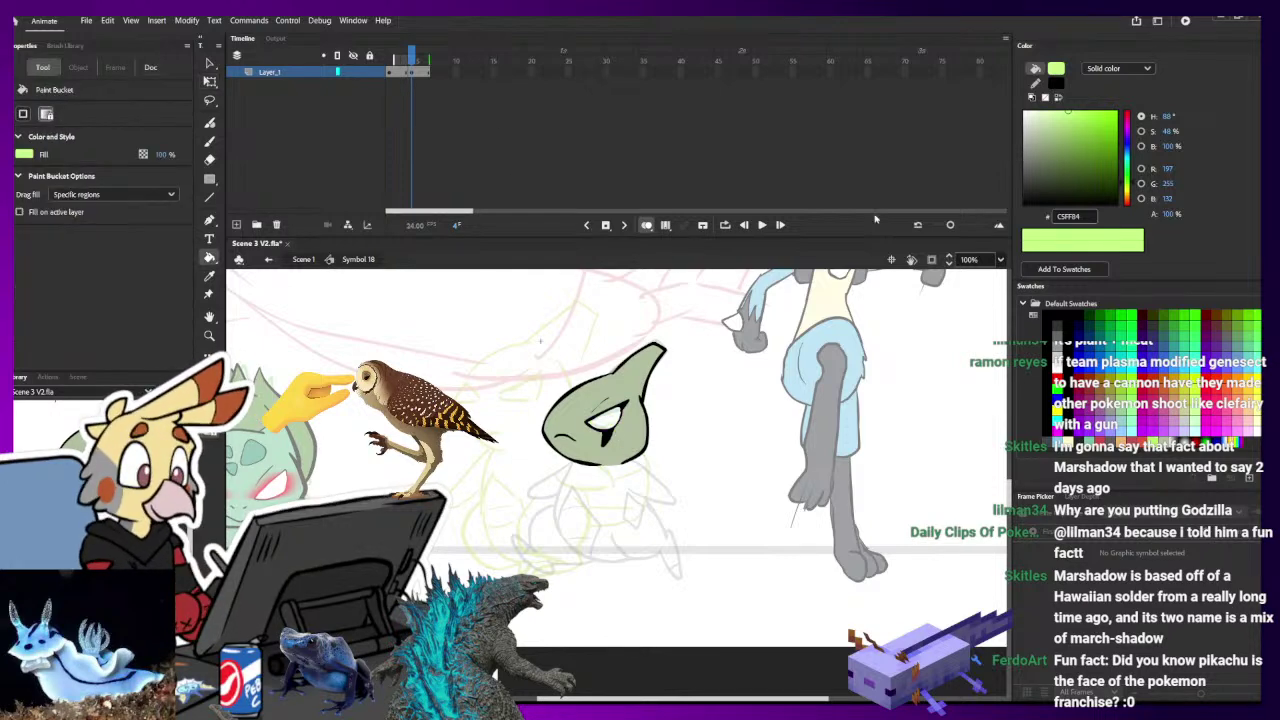
# - On frame 1 of the head symbol, select the white eye shape and put it on a new layer above the head
pyautogui.click(392, 72)
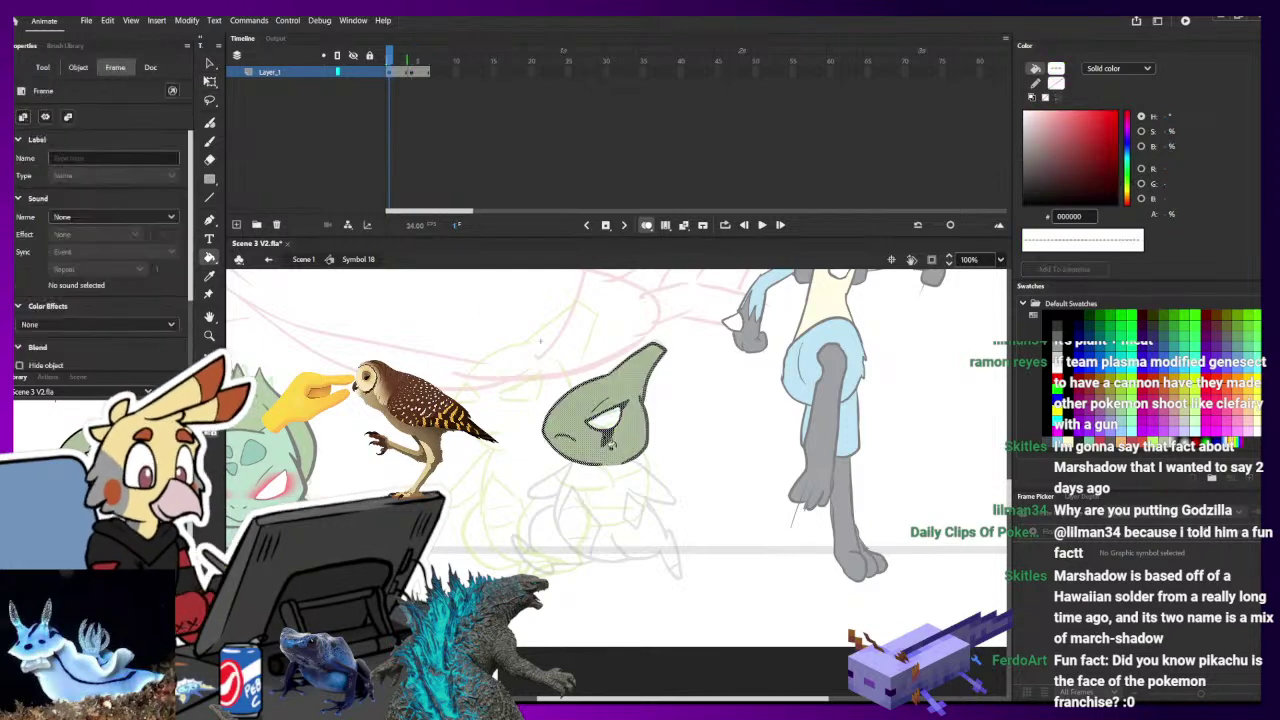
pyautogui.click(696, 414)
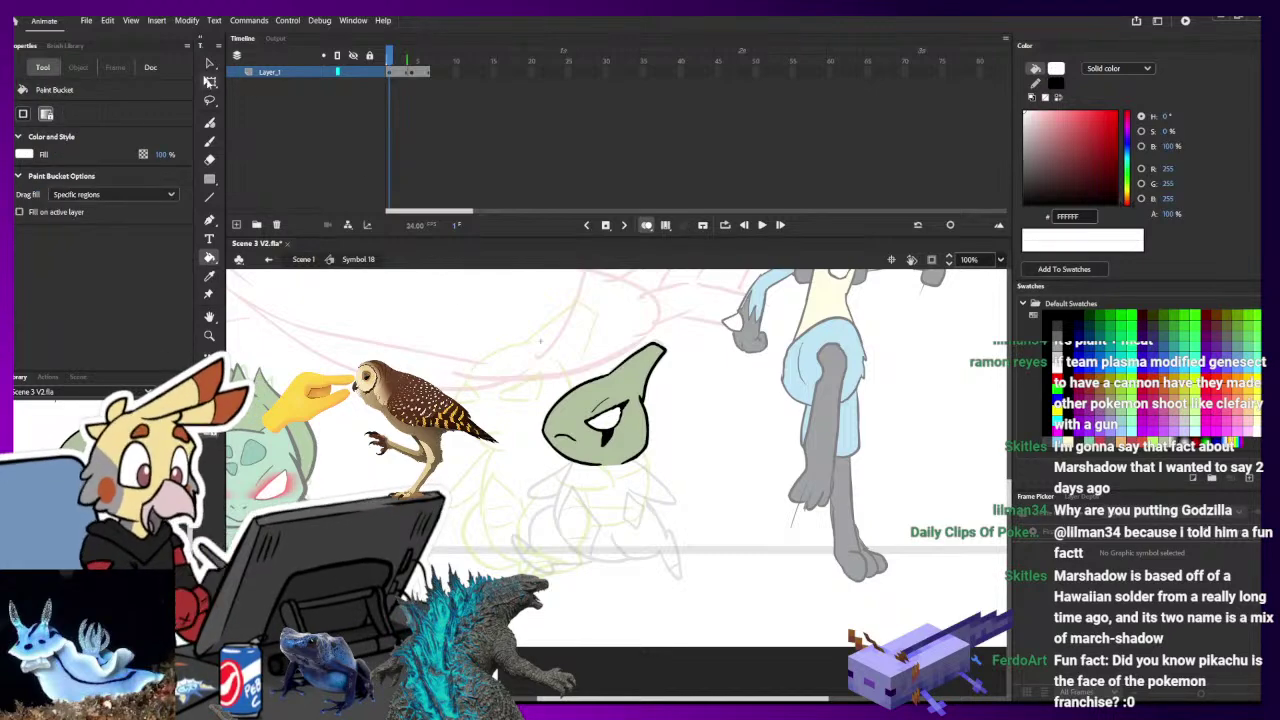
pyautogui.click(209, 82)
pyautogui.click(606, 422)
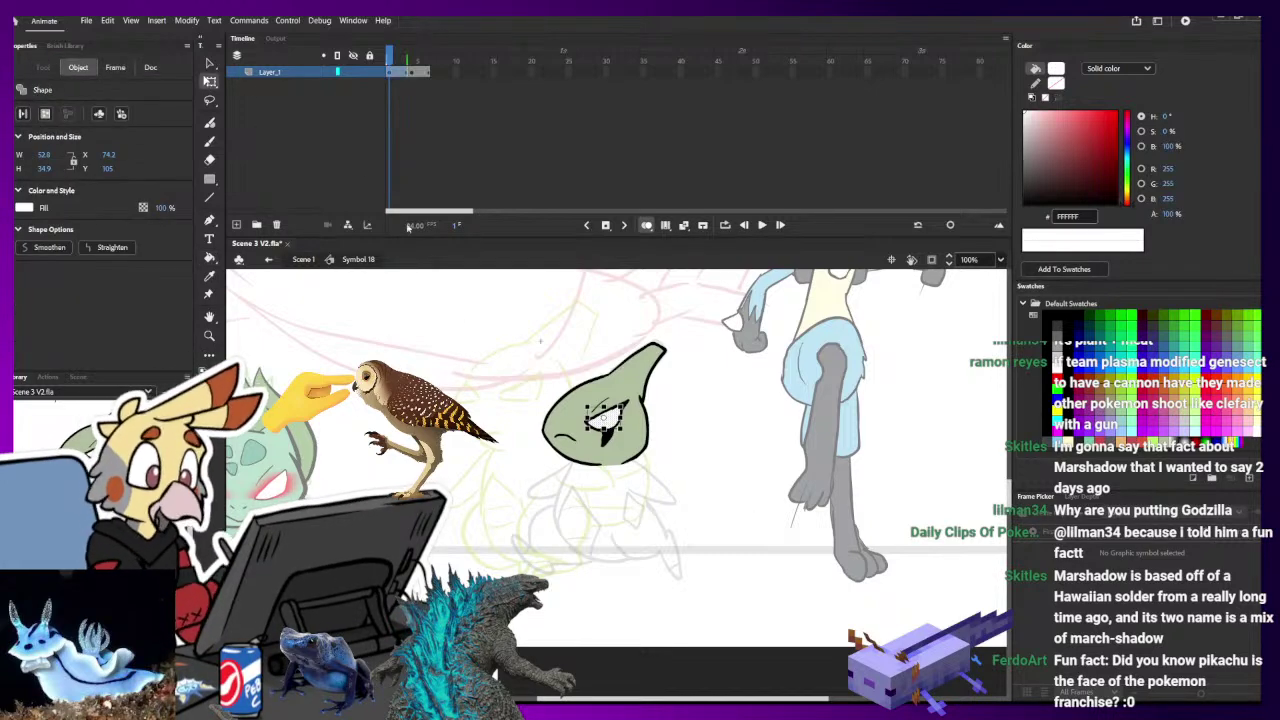
pyautogui.click(236, 224)
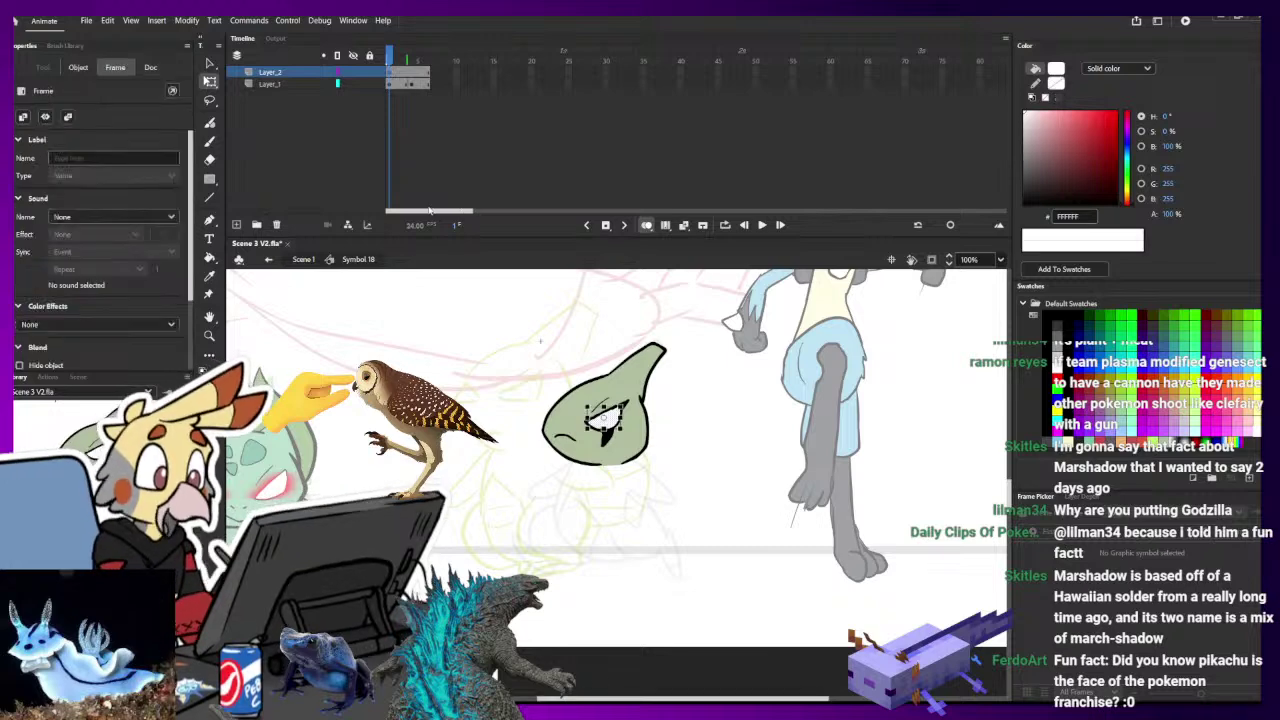
pyautogui.scroll(-3, 175, 348)
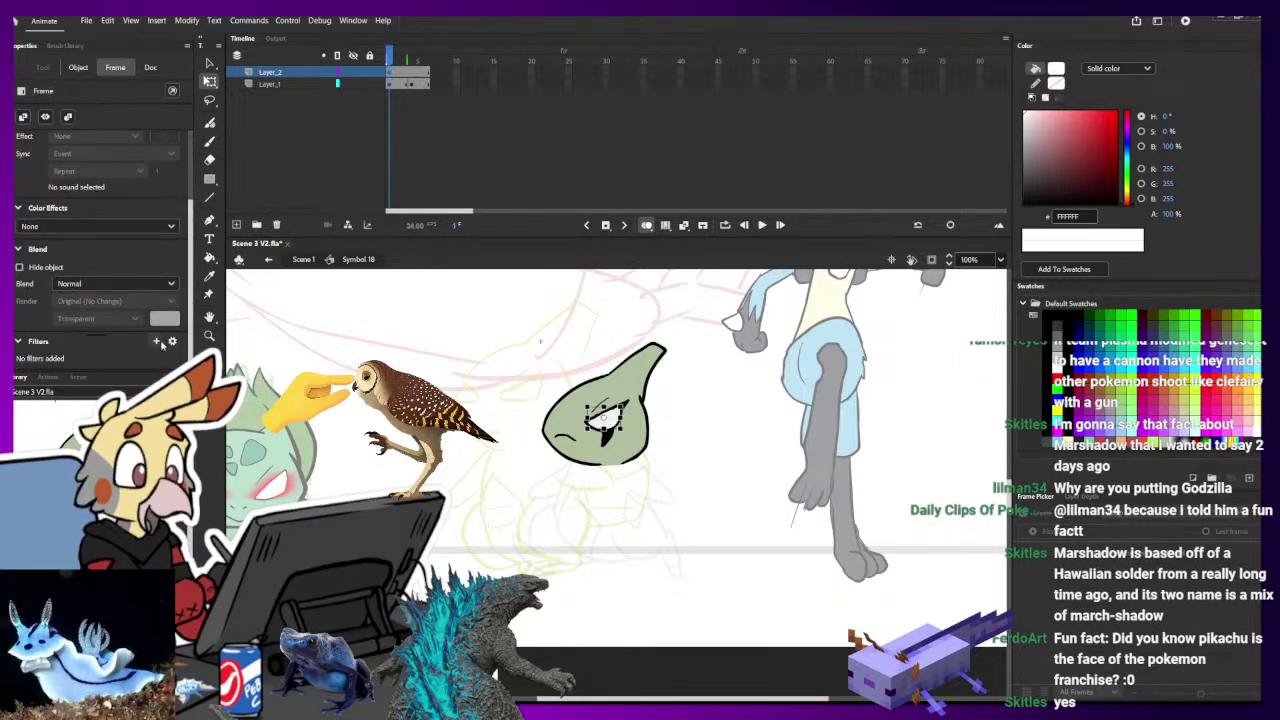
pyautogui.click(172, 373)
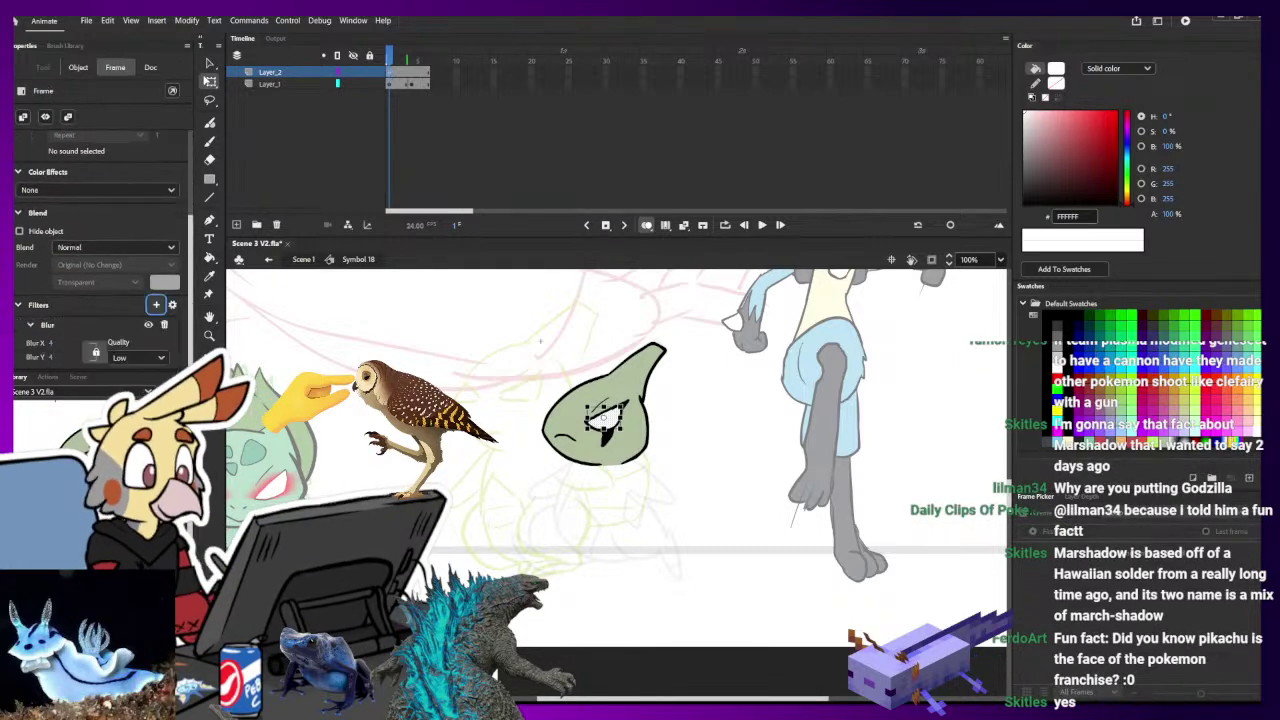
pyautogui.click(138, 357)
pyautogui.click(132, 395)
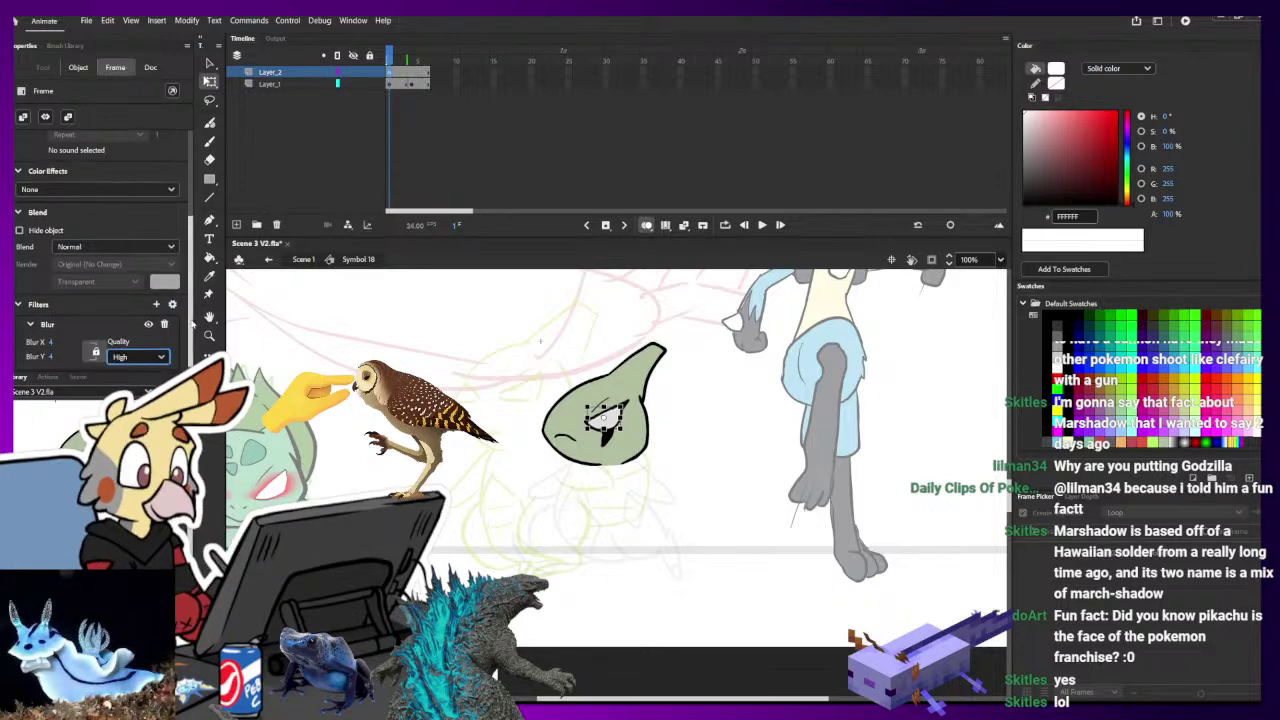
pyautogui.click(164, 324)
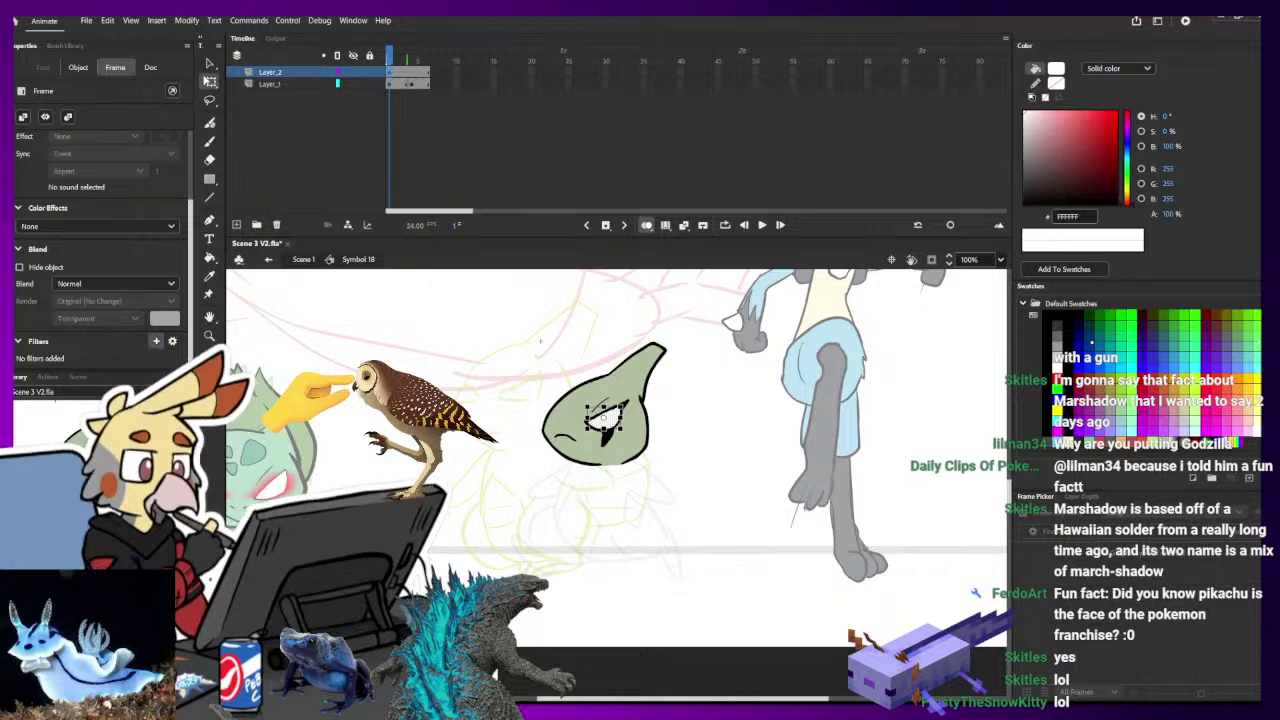
# - Add a strong red Glow filter to the eye layer's frame, with High quality, Blur X 26 and Blur Y 11
pyautogui.click(155, 341)
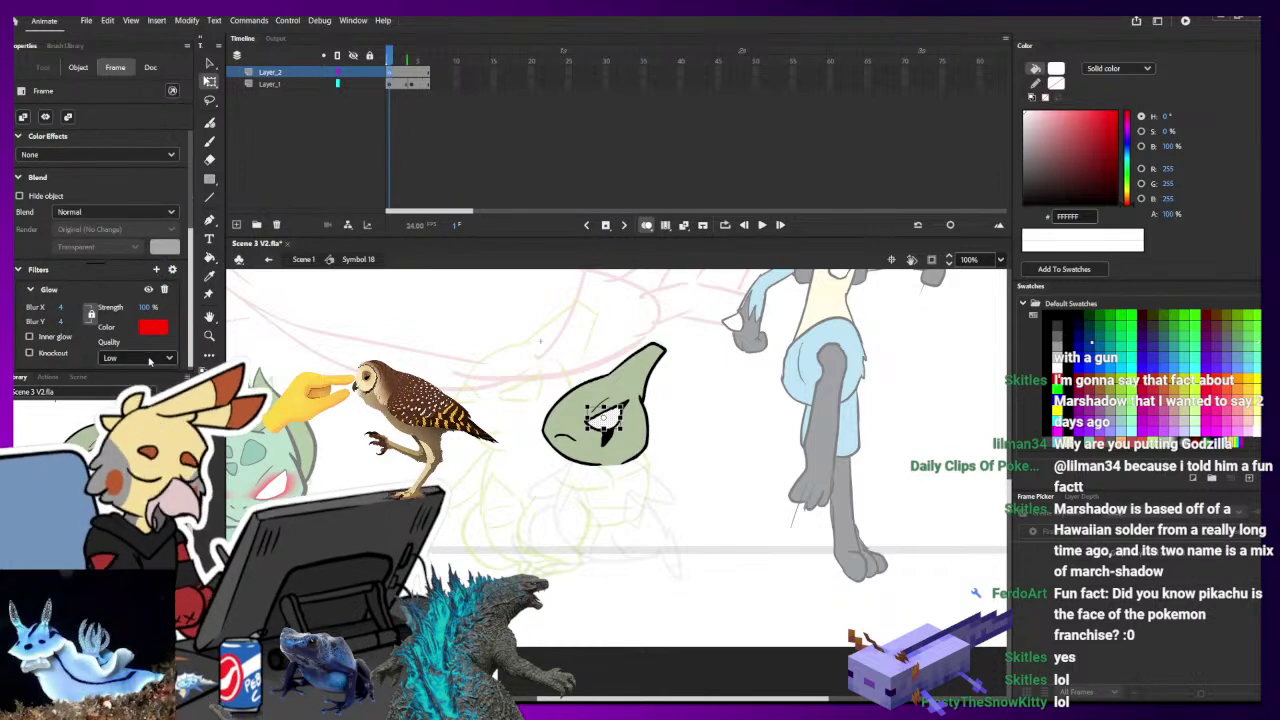
pyautogui.moveTo(143, 309); pyautogui.dragTo(180, 309)
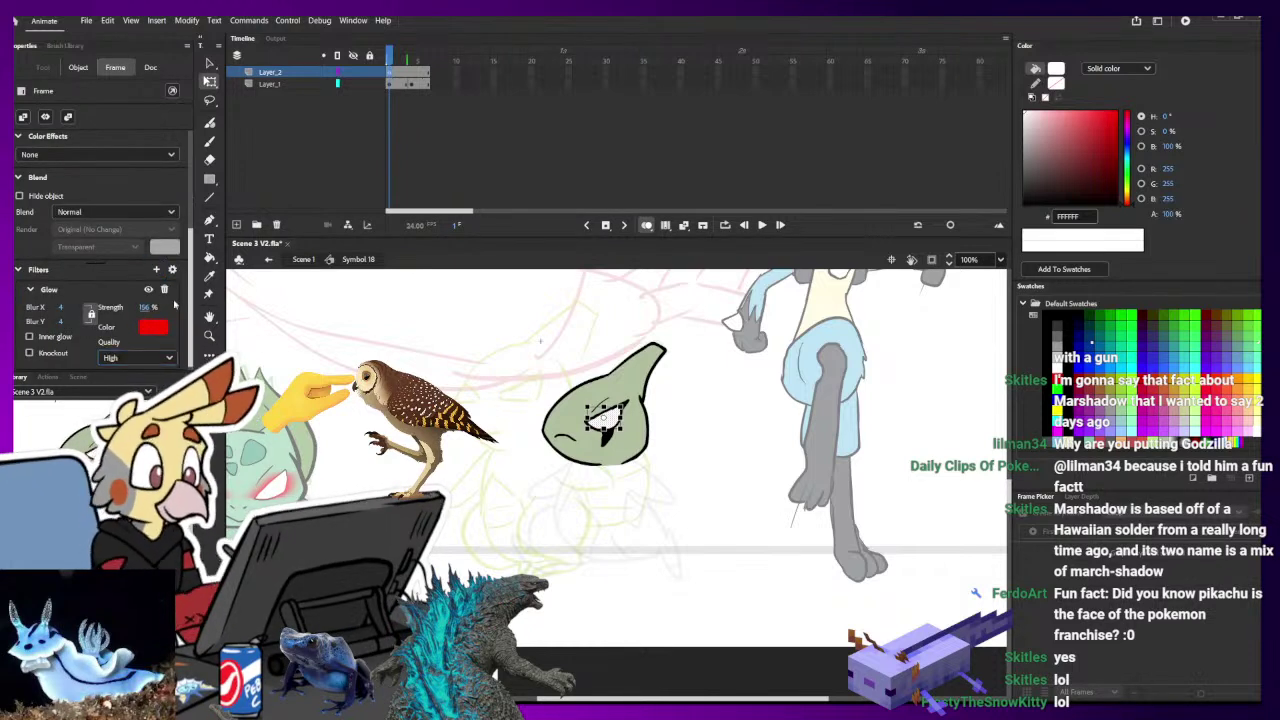
pyautogui.moveTo(61, 308)
pyautogui.mouseDown()
pyautogui.moveTo(88, 312)
pyautogui.moveTo(64, 322)
pyautogui.moveTo(71, 306)
pyautogui.mouseUp()
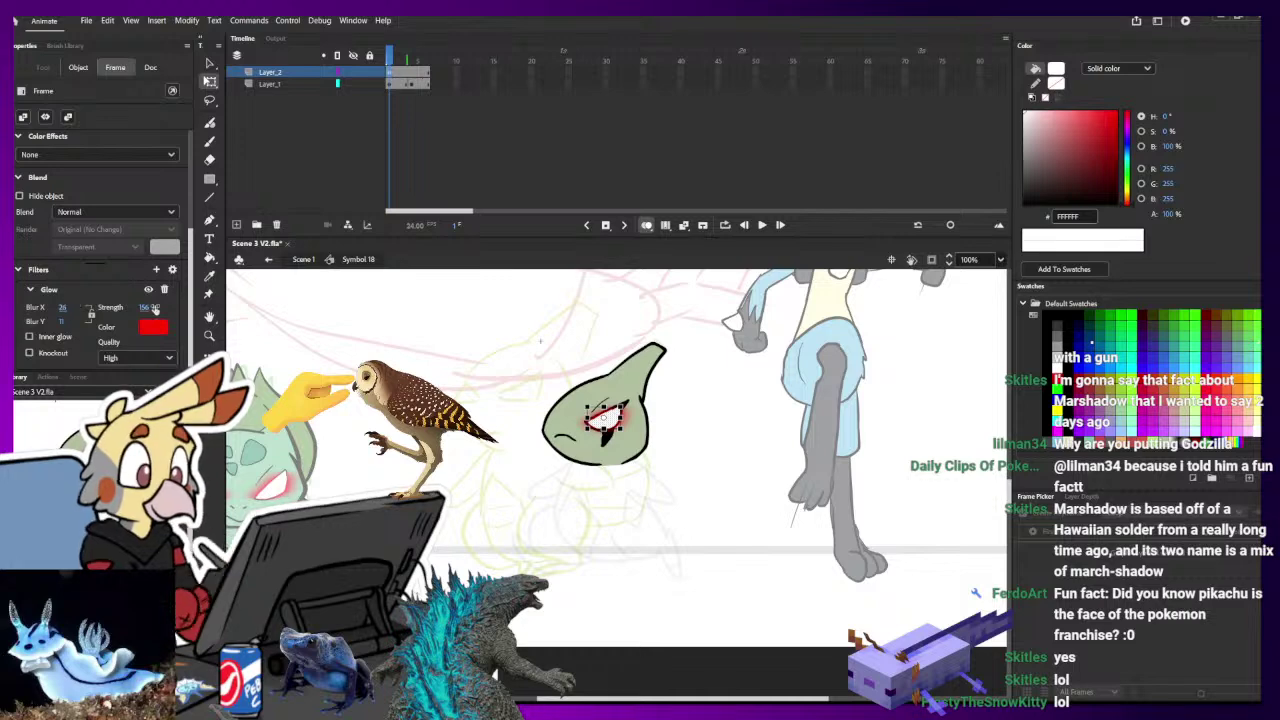
pyautogui.moveTo(148, 308); pyautogui.dragTo(188, 309)
pyautogui.click(370, 351)
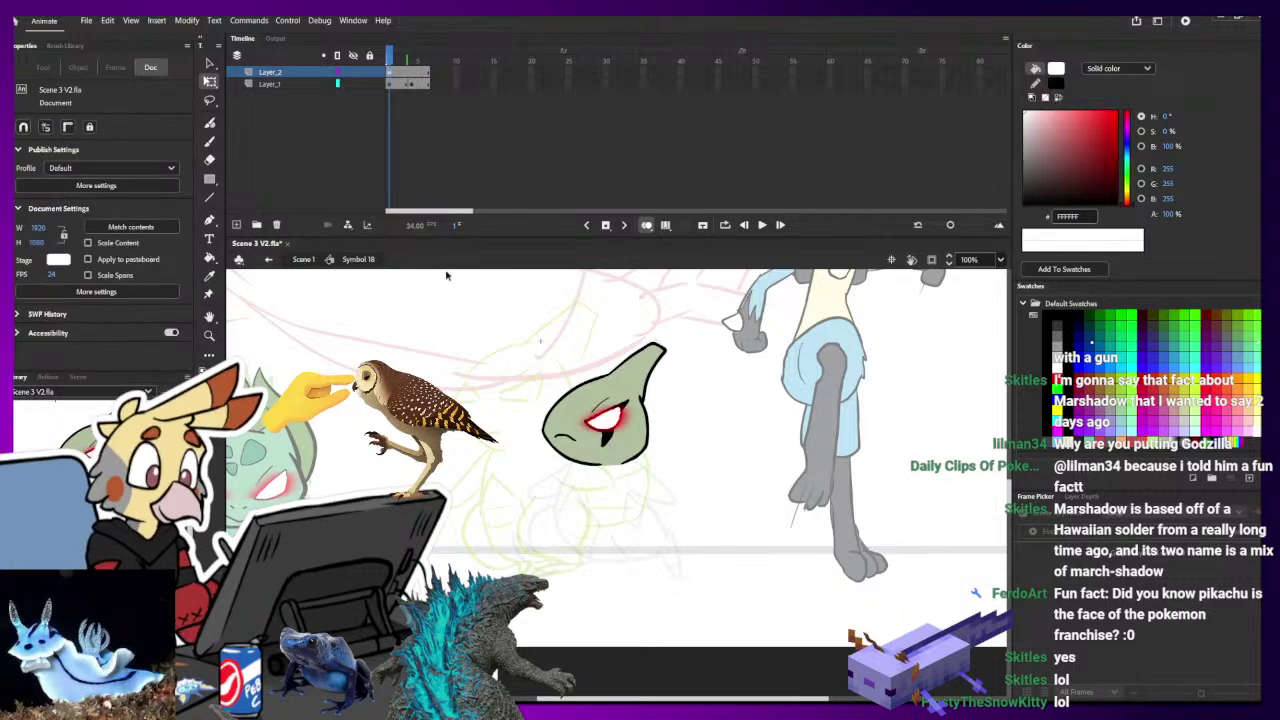
# - Insert a keyframe at frame 4 of the eye layer and return to the main scene at frame 217
pyautogui.click(409, 75)
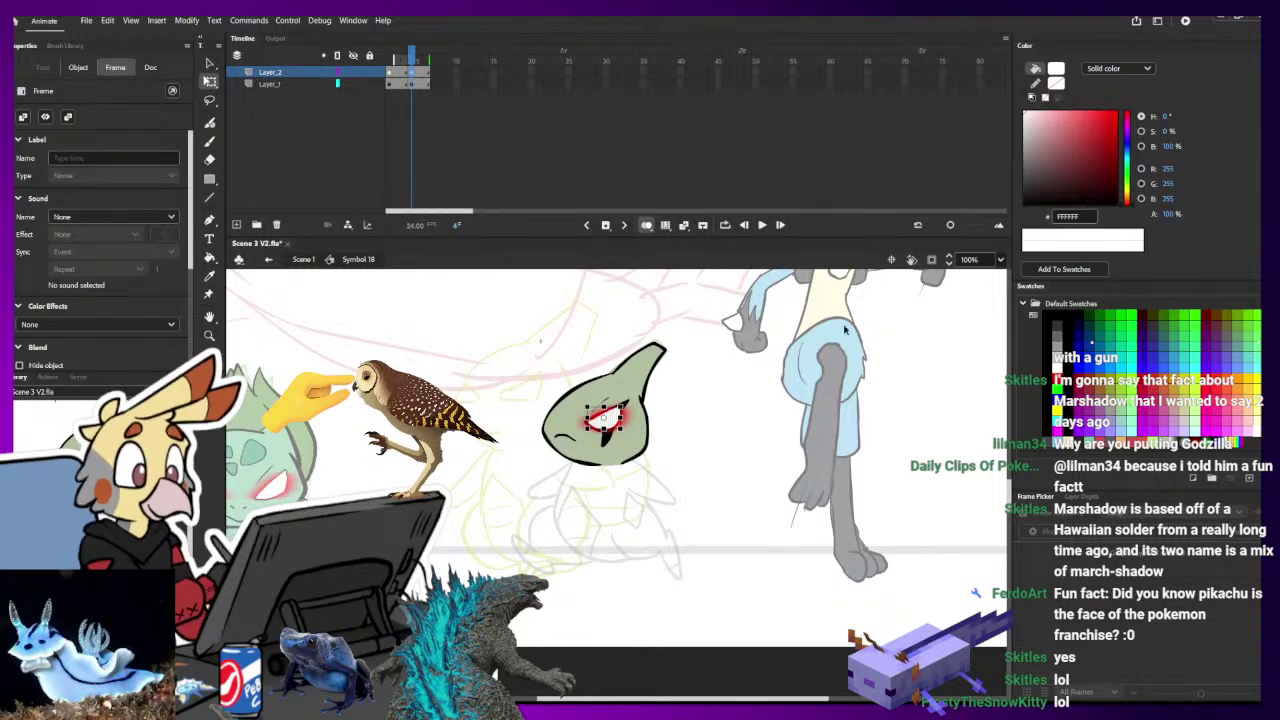
pyautogui.click(268, 259)
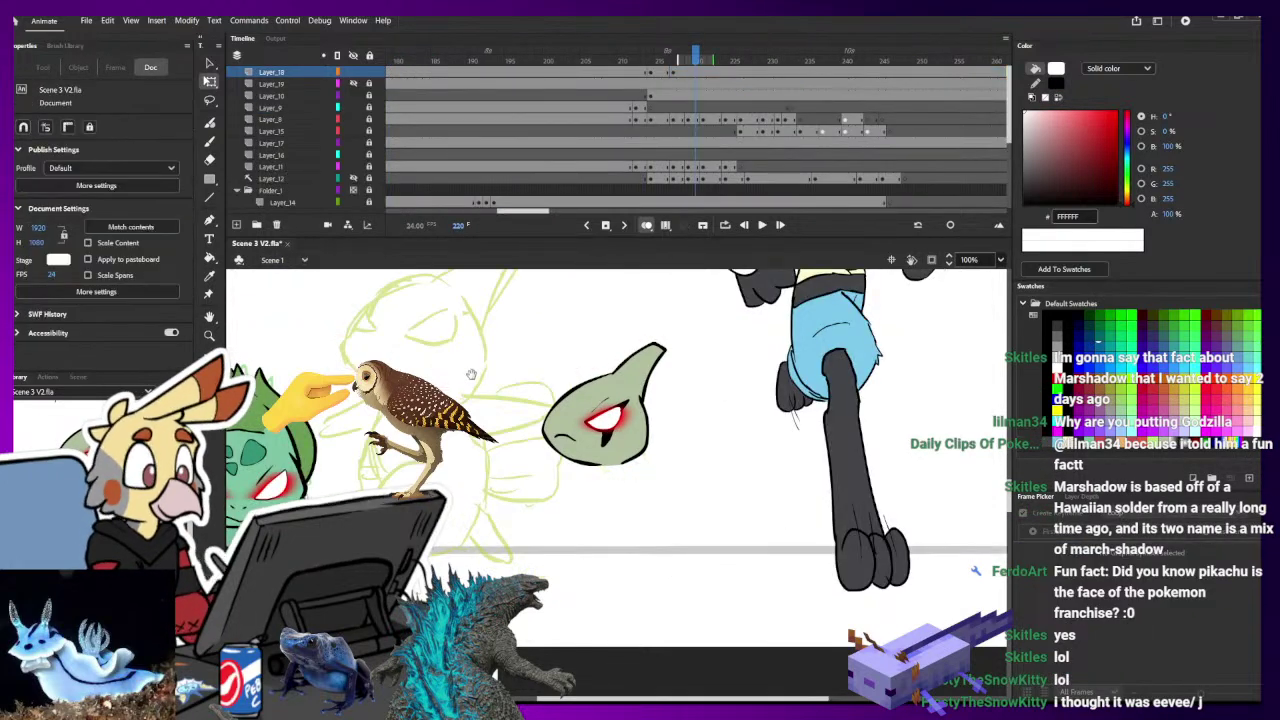
pyautogui.click(641, 64)
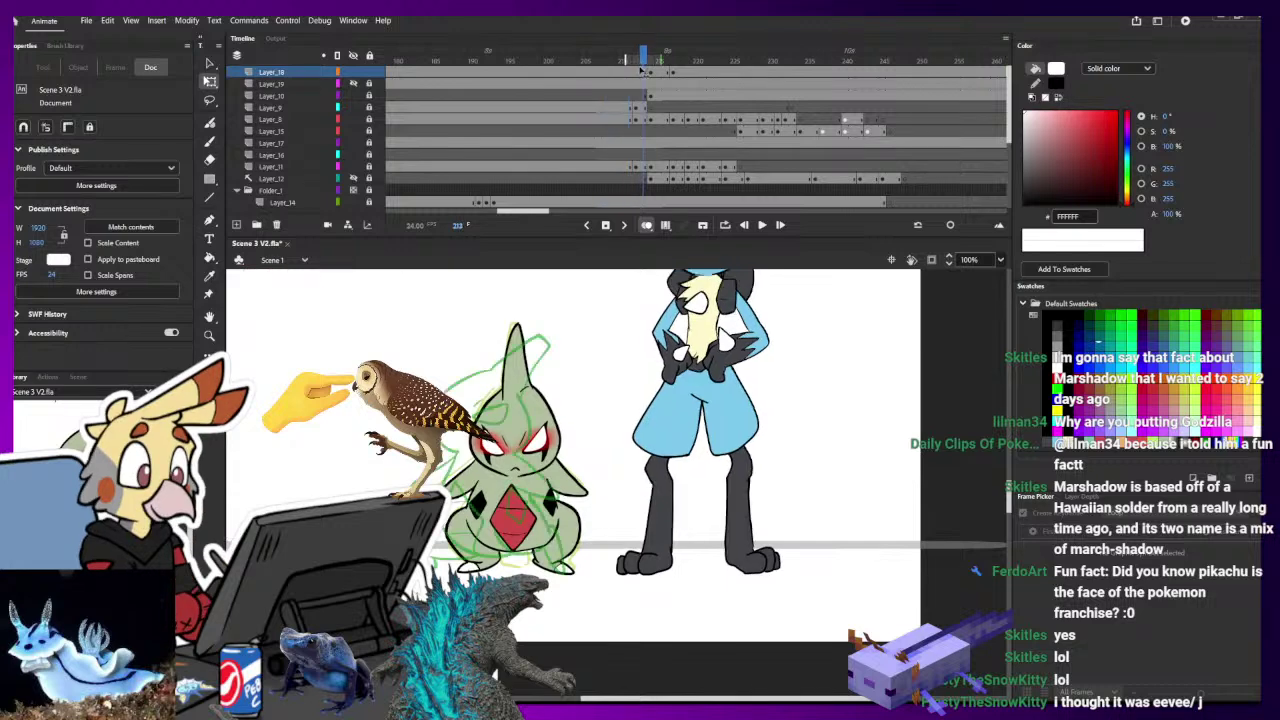
pyautogui.moveTo(641, 70); pyautogui.dragTo(672, 74)
pyautogui.click(673, 74)
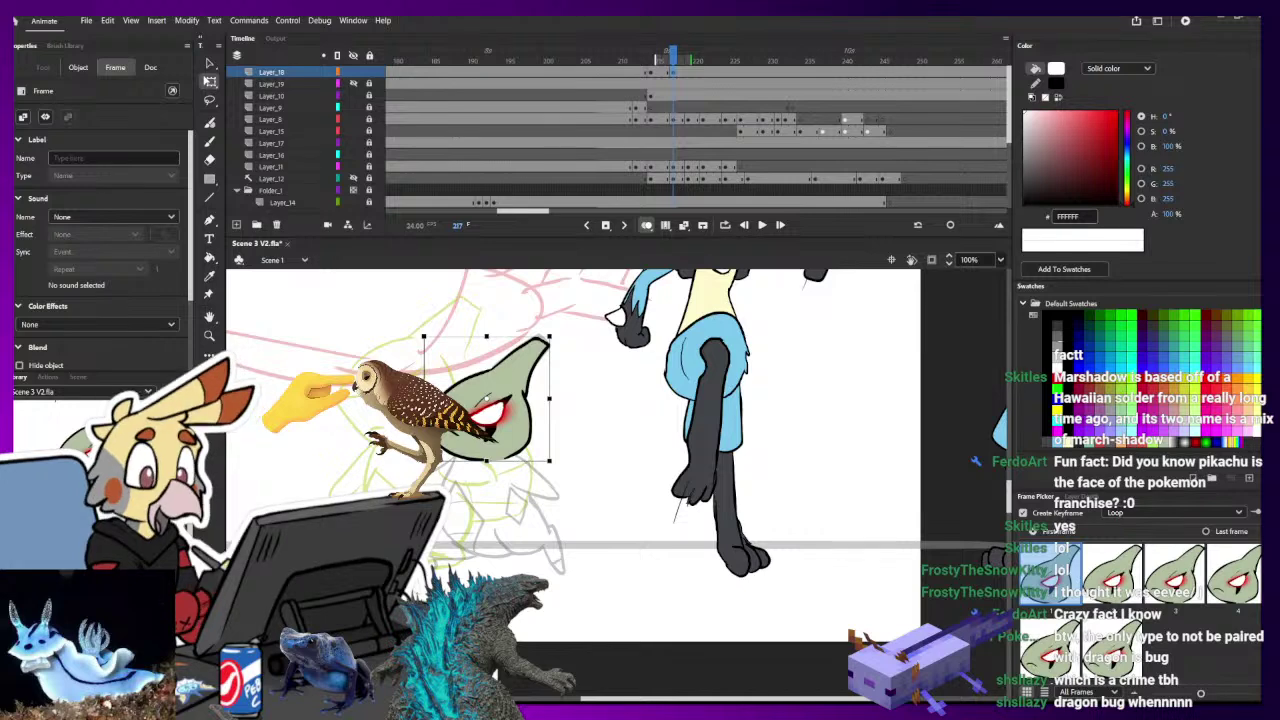
# - On frame 214, select the inked Larvitar's eye lines and enlarge and reposition them slightly on the face
pyautogui.click(577, 545)
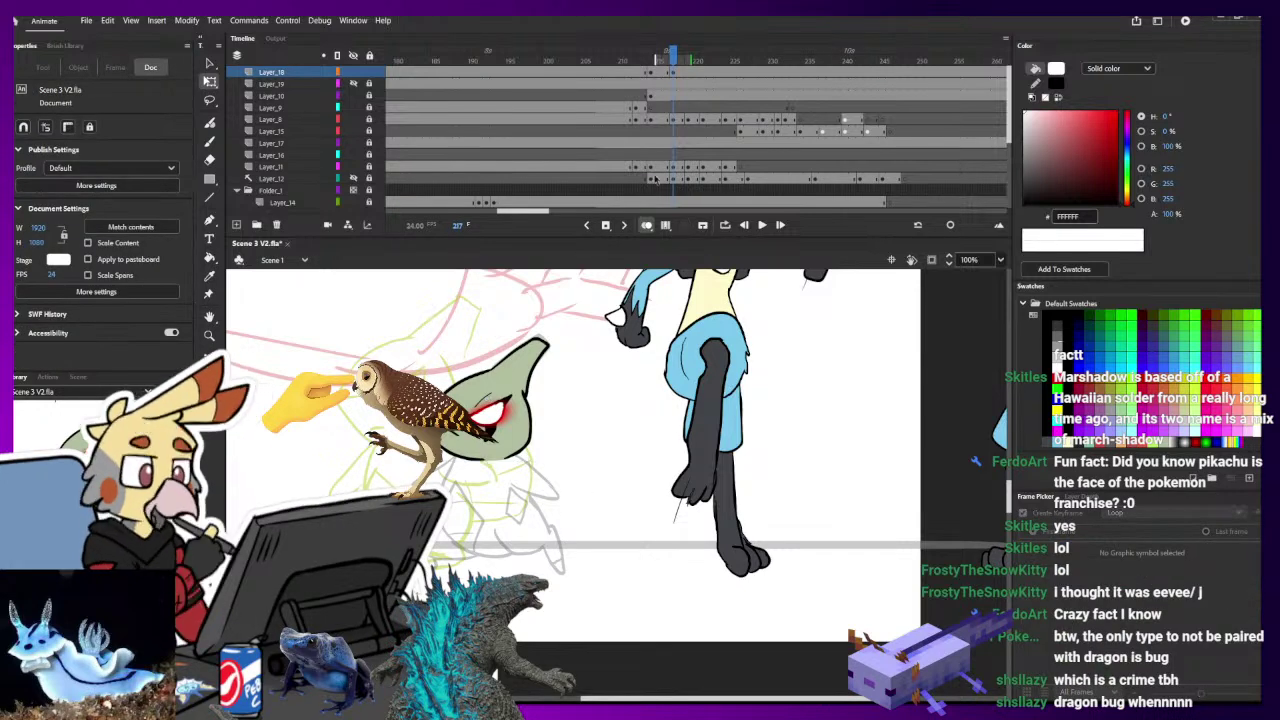
pyautogui.moveTo(671, 64); pyautogui.dragTo(650, 62)
pyautogui.click(478, 402)
pyautogui.keyDown('shift'); pyautogui.click(502, 409); pyautogui.keyUp('shift')
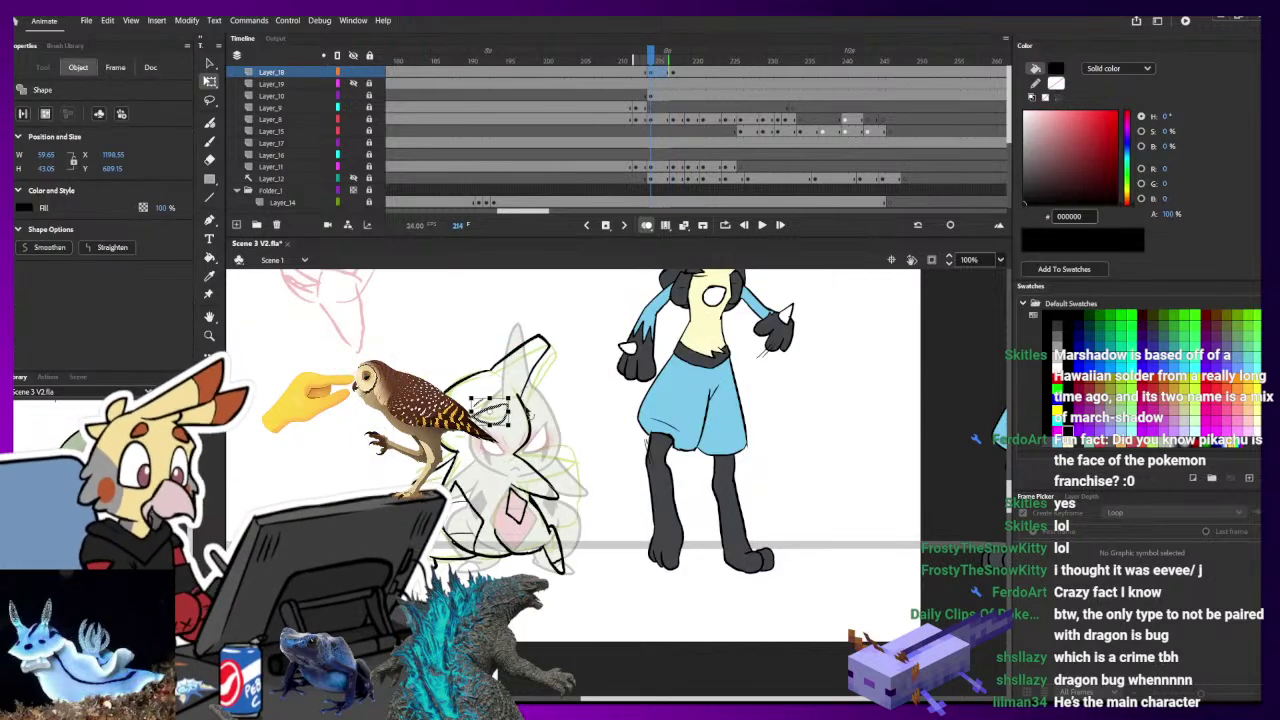
pyautogui.moveTo(508, 398); pyautogui.dragTo(502, 415)
pyautogui.click(550, 404)
# - Shift the small mouth line on frame 214 slightly right and down
pyautogui.click(454, 431)
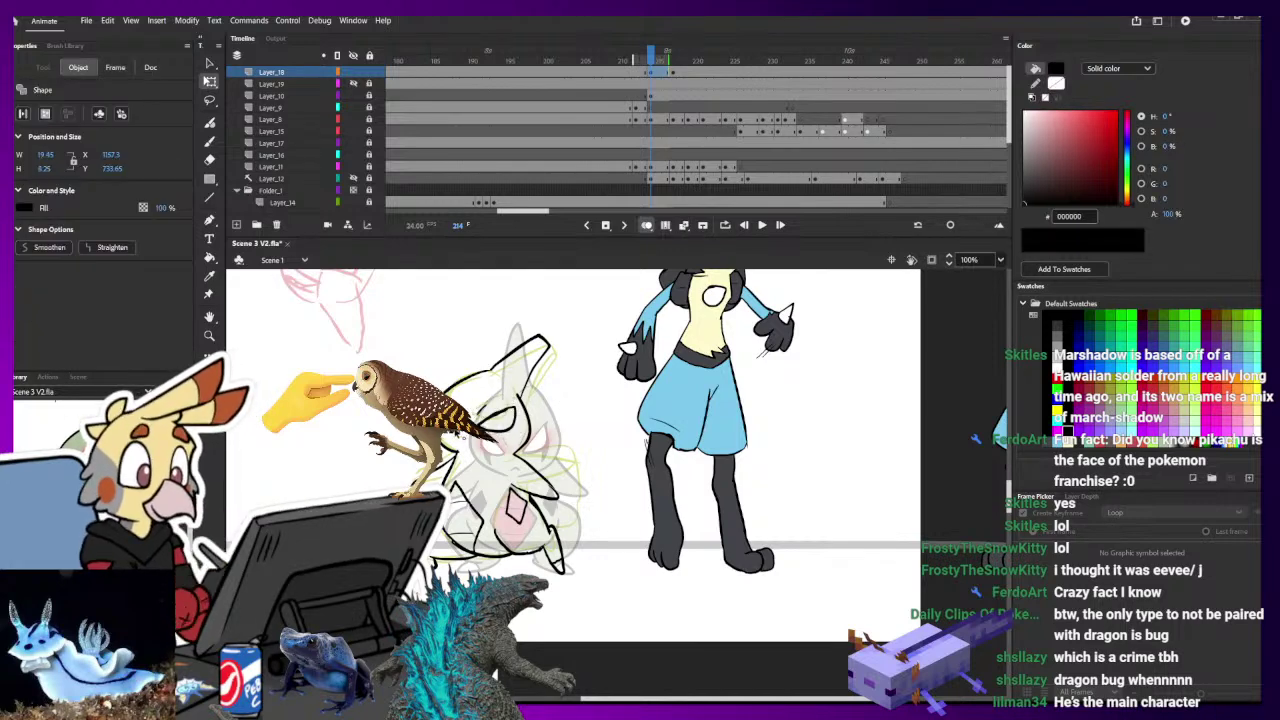
pyautogui.click(465, 368)
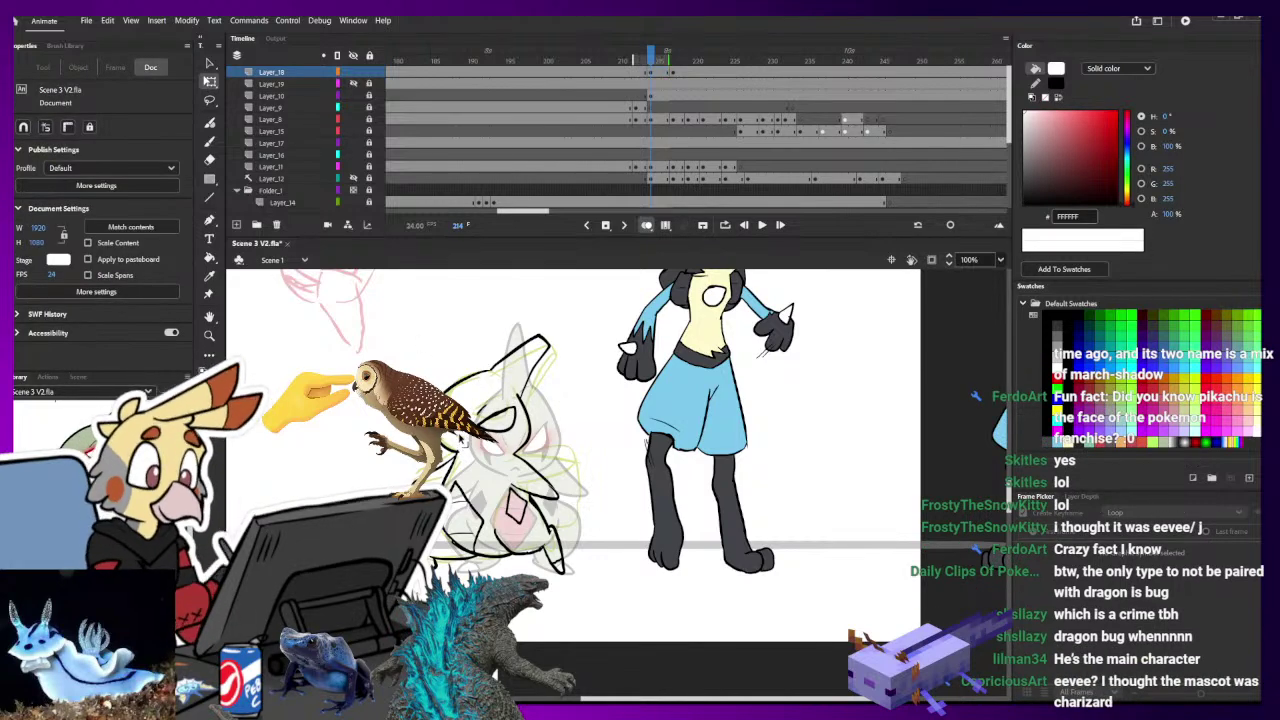
pyautogui.click(493, 426)
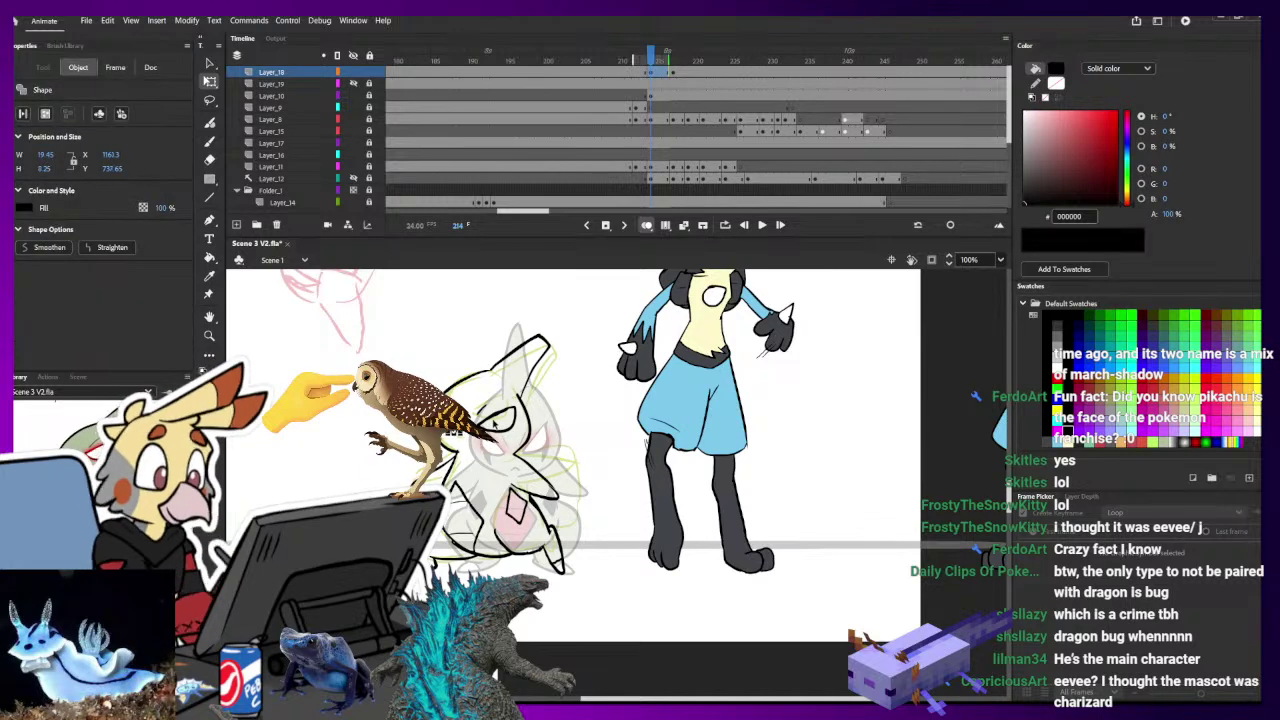
pyautogui.click(418, 343)
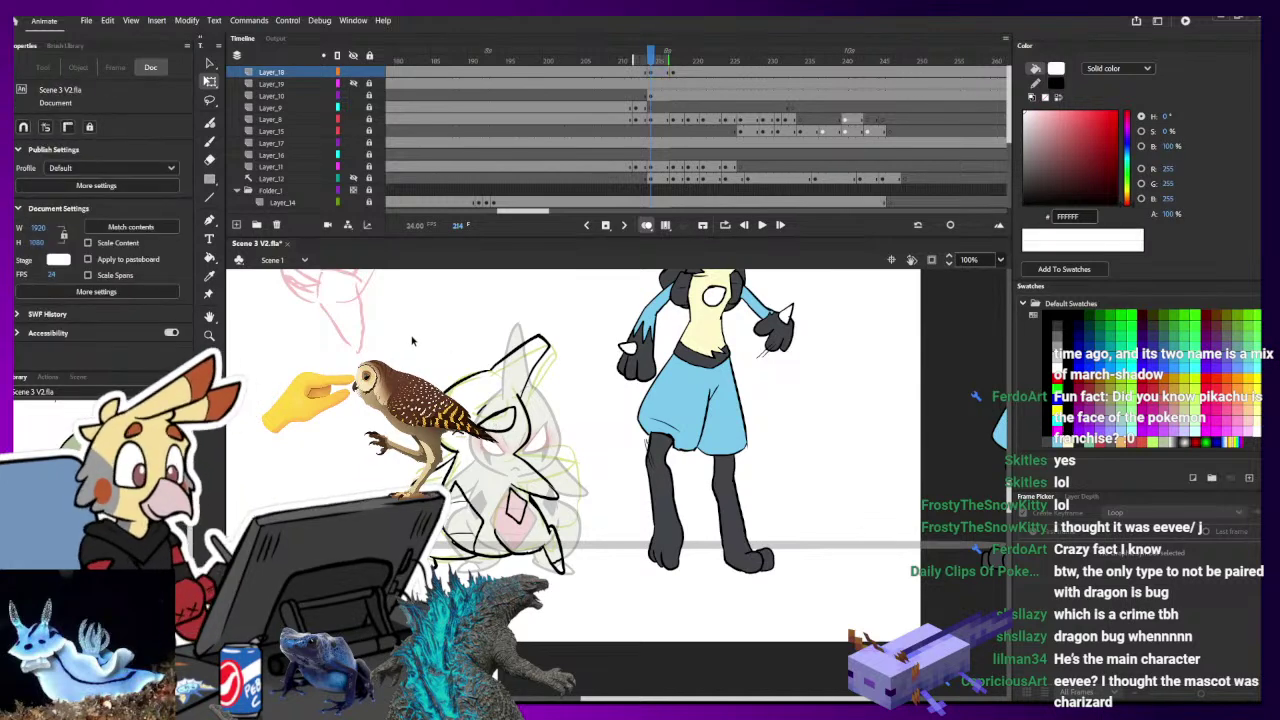
# - Nudge the eye drawing on frame 214 about 6 px up and 2 px left
pyautogui.click(486, 416)
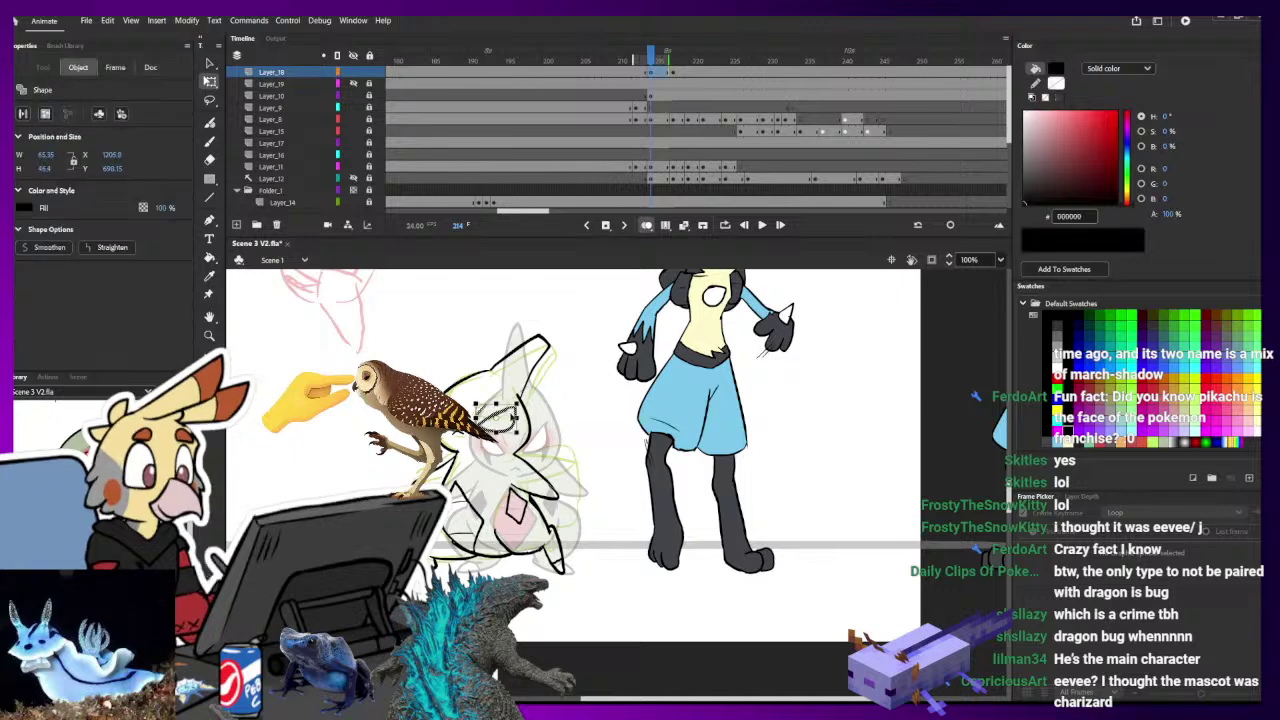
pyautogui.press('Up')
pyautogui.press('Up')
pyautogui.press('Up')
pyautogui.press('Up')
pyautogui.press('Up')
pyautogui.press('Up')
pyautogui.press('Up')
pyautogui.press('Left')
pyautogui.press('Left')
pyautogui.press('Left')
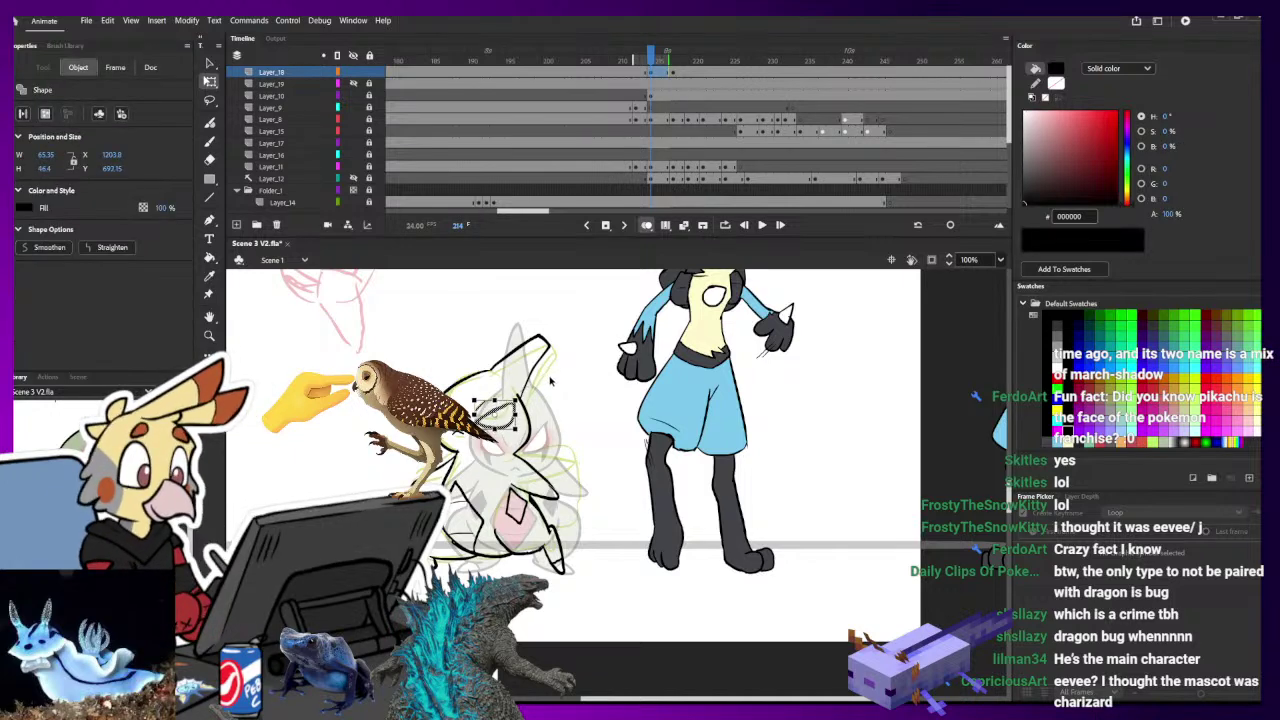
pyautogui.click(549, 383)
# - Sample the black 000000 from the Larvitar's line art as the brush colour
pyautogui.press('b')
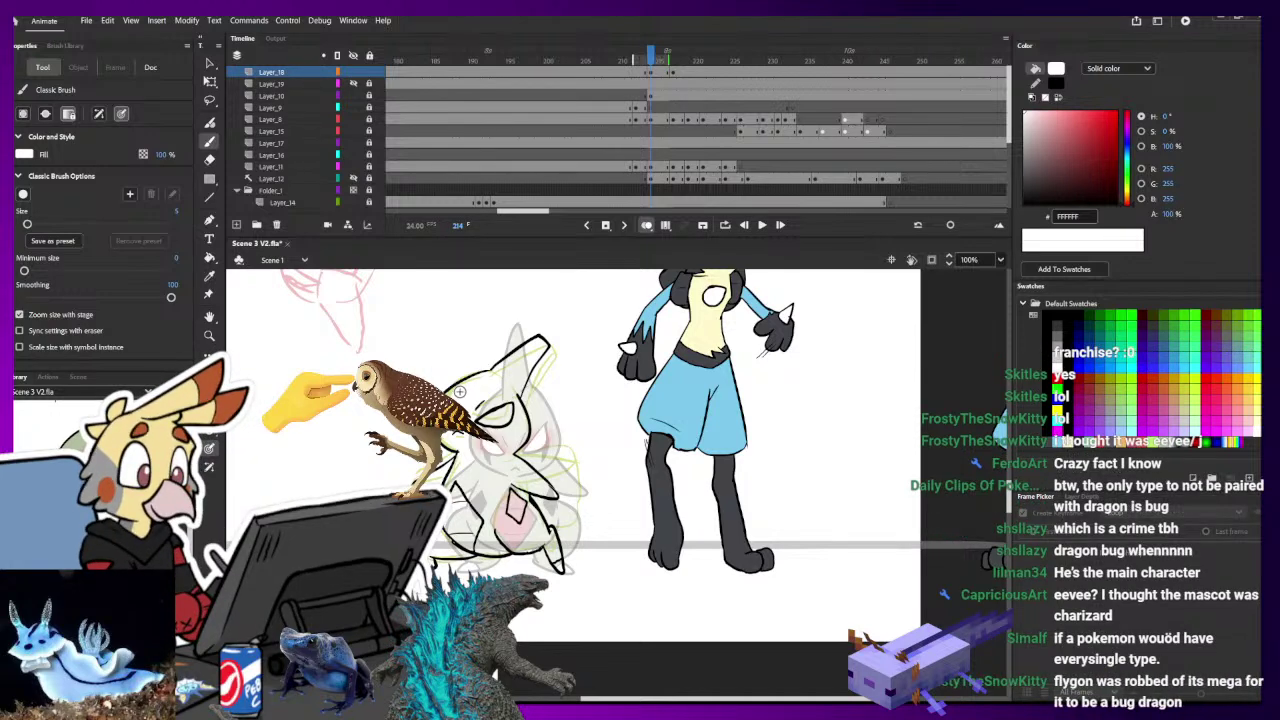
pyautogui.press('i')
pyautogui.click(491, 409)
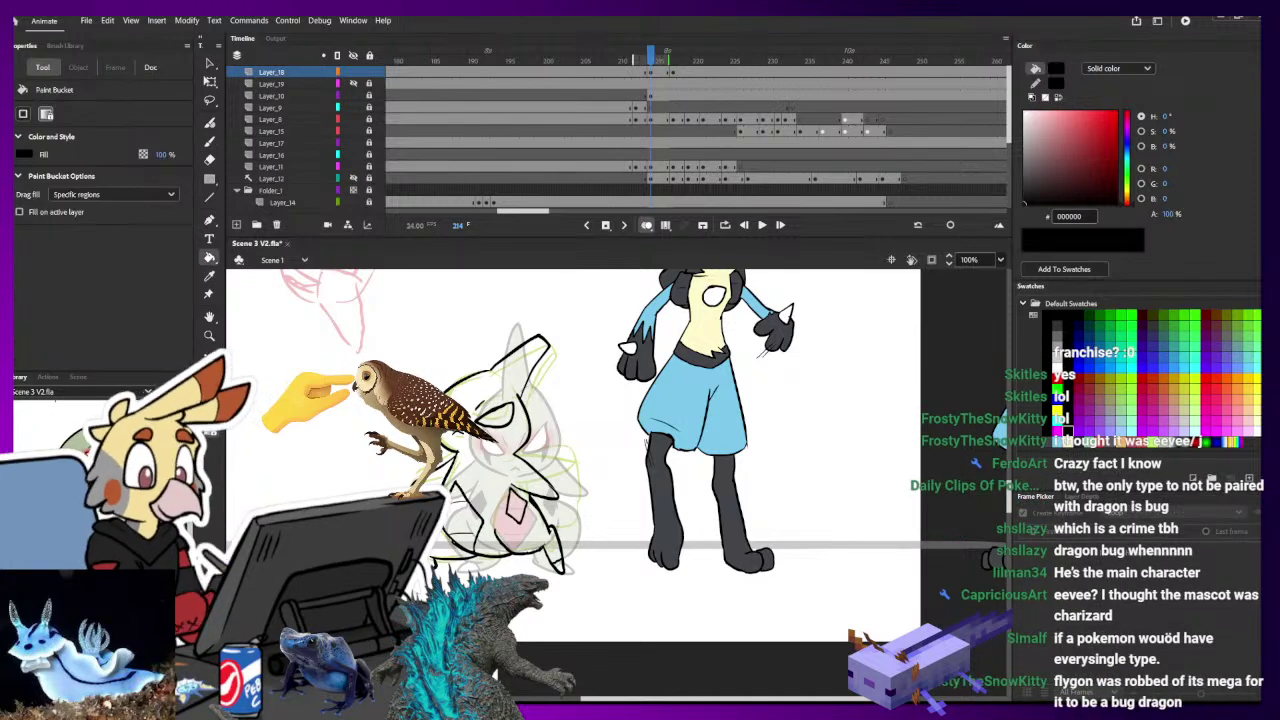
pyautogui.press('b')
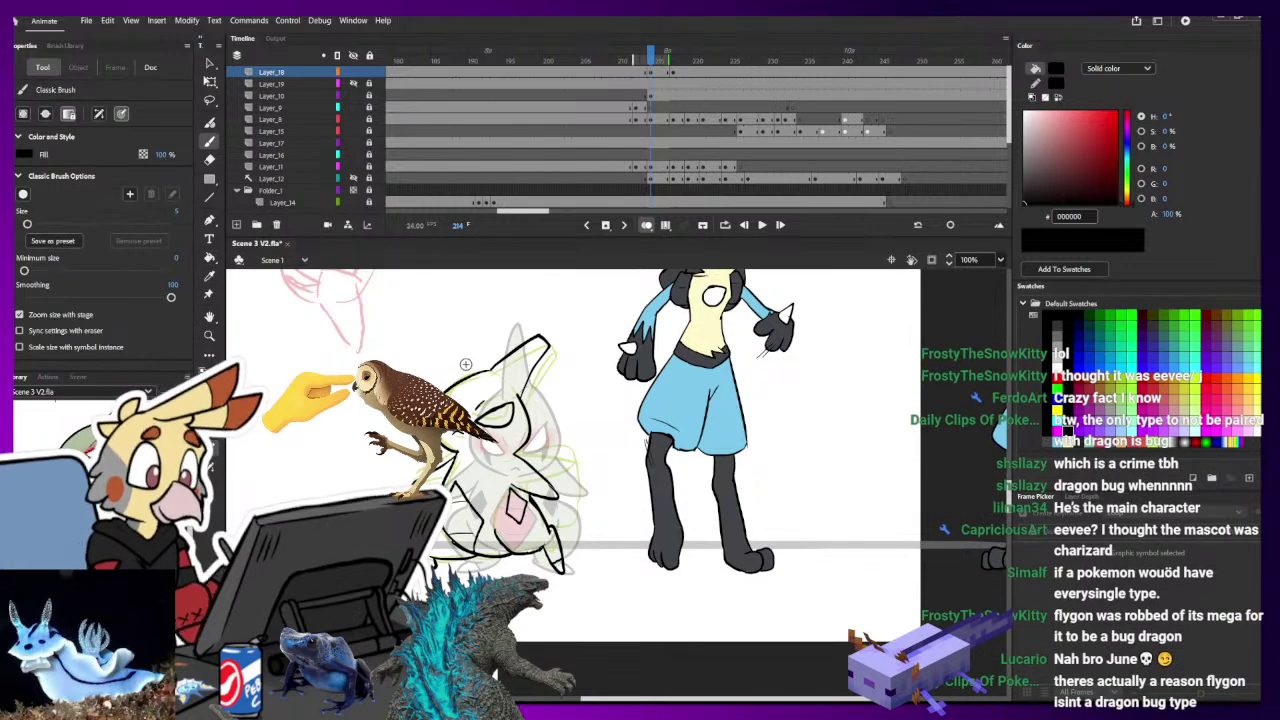
pyautogui.press('v')
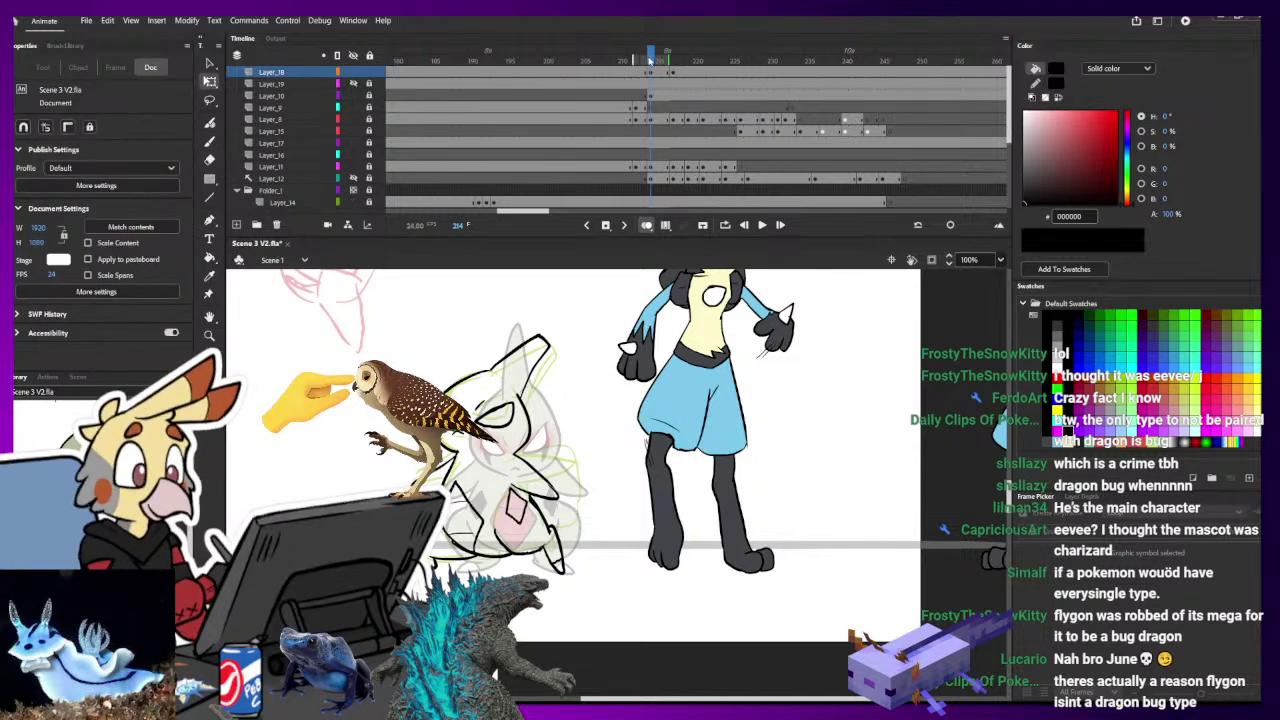
# - On frame 217, enlarge the head symbol to about 233 by 231 px, rotate it slightly and move it onto the sketched head
pyautogui.moveTo(650, 60); pyautogui.dragTo(672, 62)
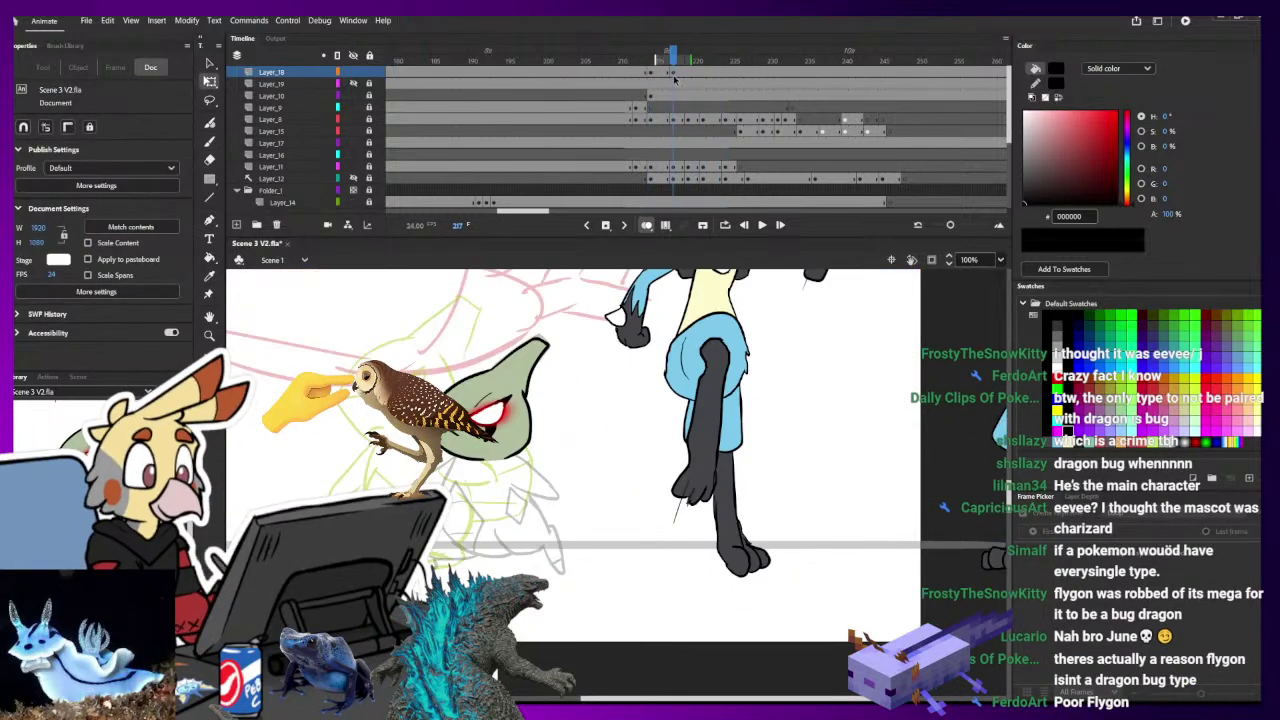
pyautogui.click(671, 73)
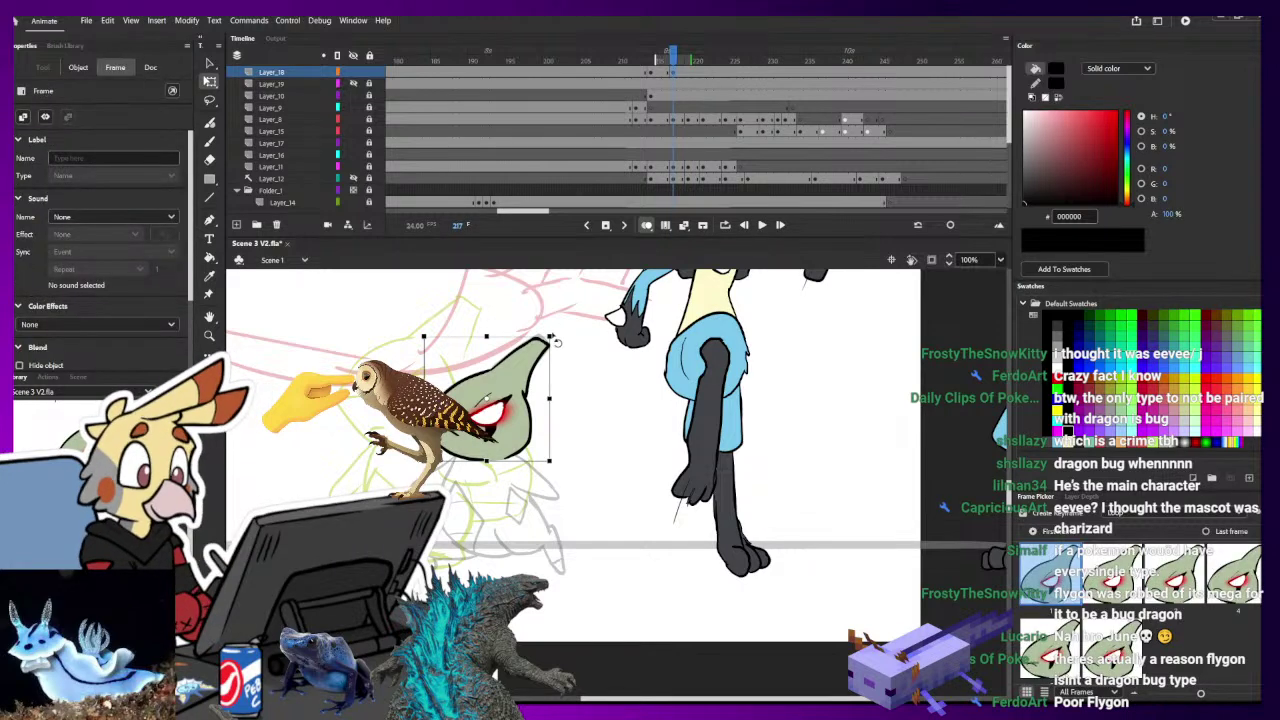
pyautogui.moveTo(551, 335); pyautogui.dragTo(561, 327)
pyautogui.moveTo(518, 371); pyautogui.dragTo(439, 344)
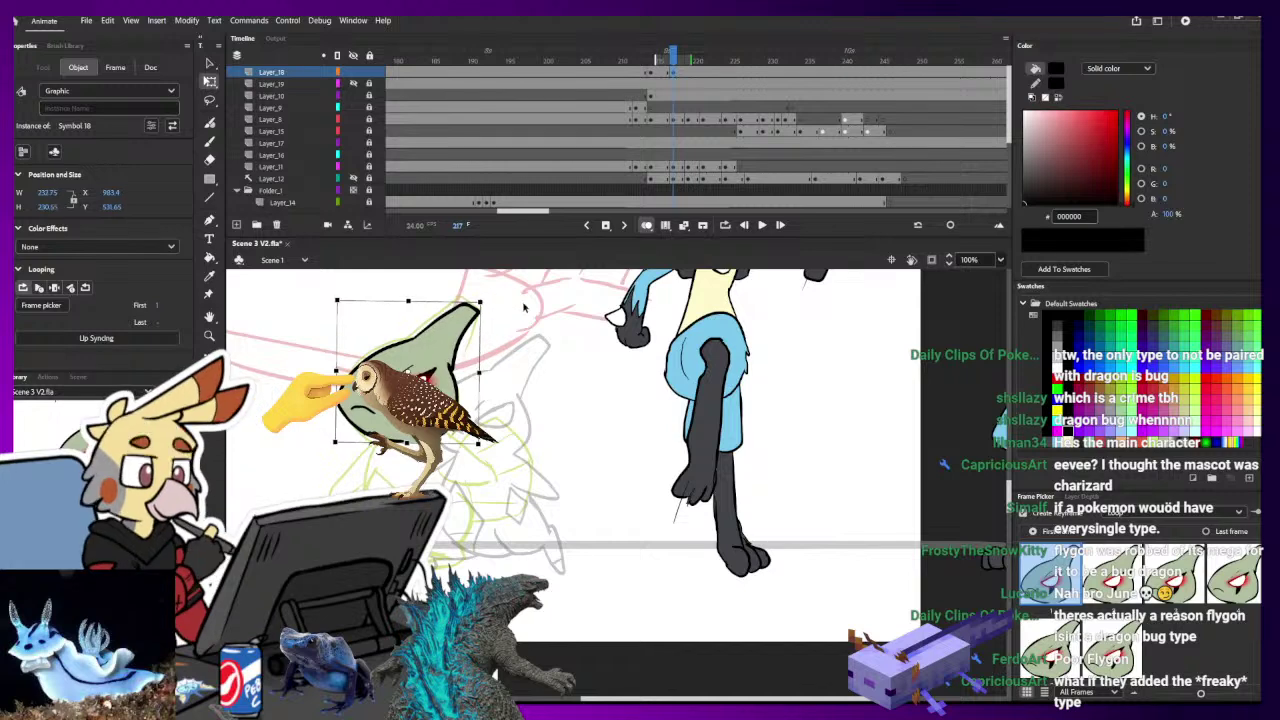
pyautogui.click(490, 295)
pyautogui.click(673, 75)
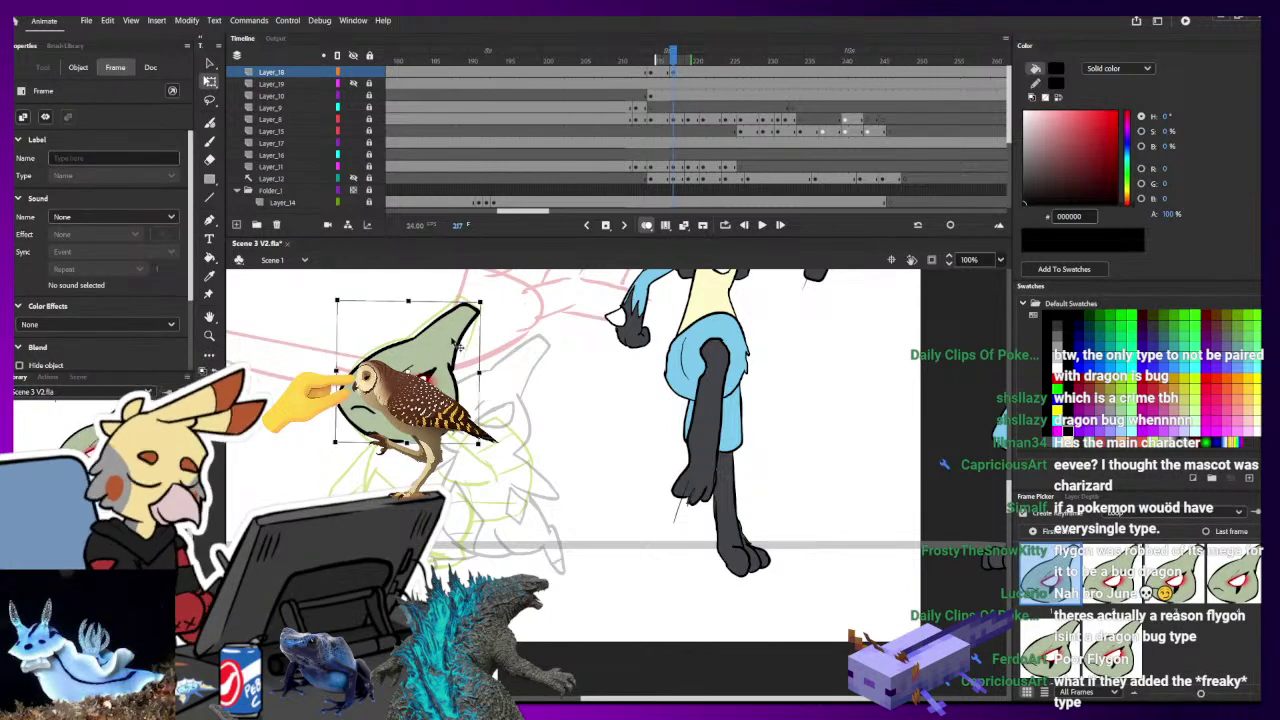
pyautogui.click(549, 349)
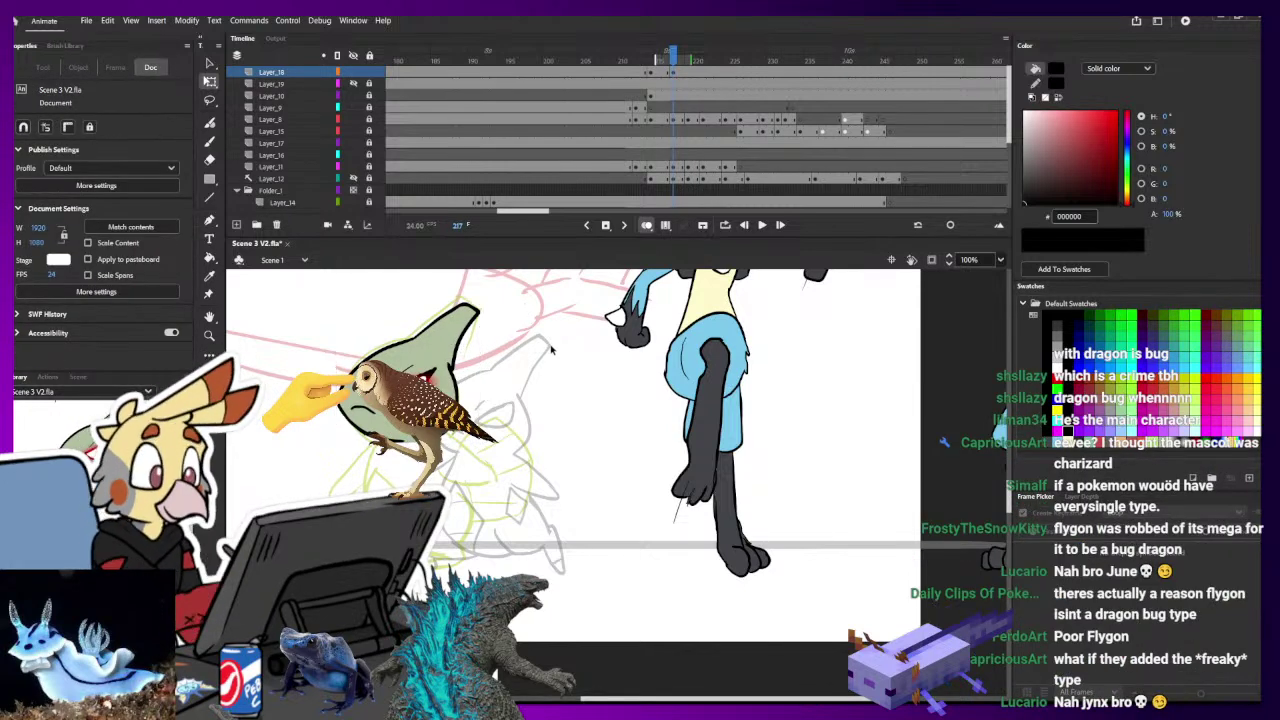
# - Ink the Larvitar's extended arm in black just below the head on frame 217, following the sketch
pyautogui.press('b')
pyautogui.moveTo(501, 430); pyautogui.dragTo(630, 400)
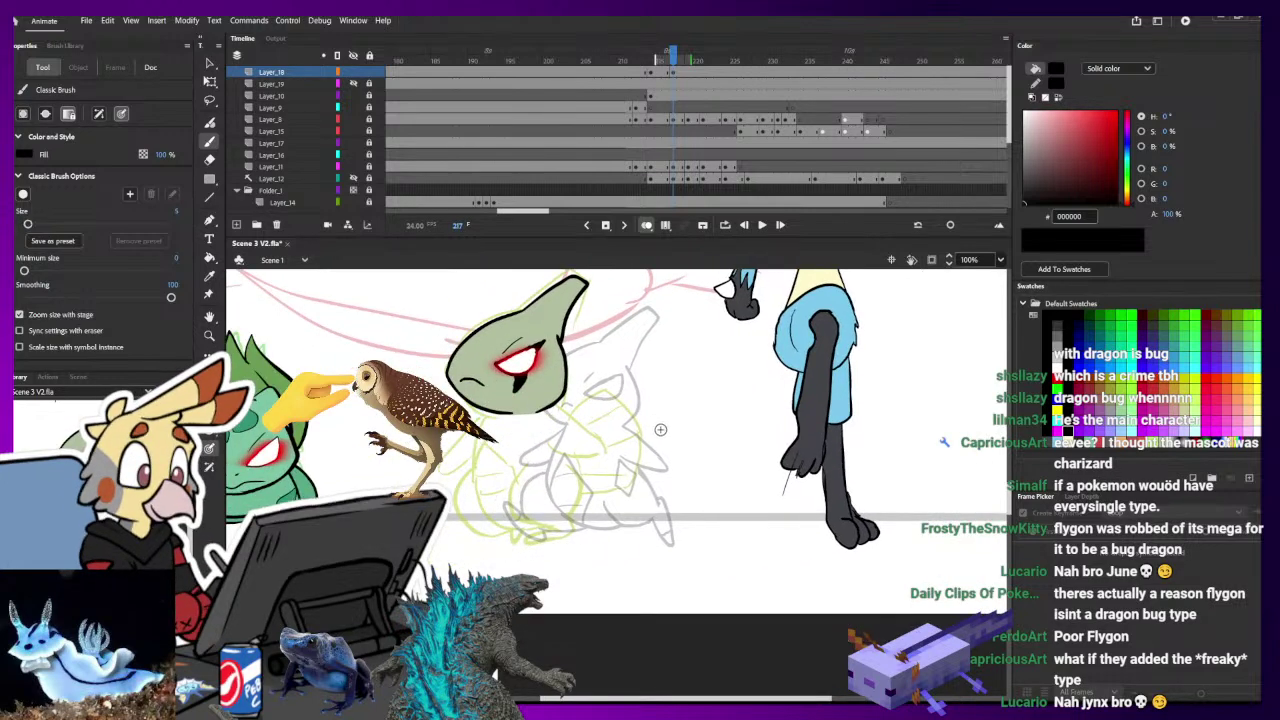
pyautogui.moveTo(552, 397)
pyautogui.mouseDown()
pyautogui.moveTo(603, 458)
pyautogui.moveTo(563, 451)
pyautogui.moveTo(588, 431)
pyautogui.moveTo(570, 405)
pyautogui.moveTo(576, 452)
pyautogui.moveTo(570, 415)
pyautogui.moveTo(546, 394)
pyautogui.mouseUp()
pyautogui.hotkey('ctrl', 'z')
pyautogui.hotkey('ctrl', 'z')
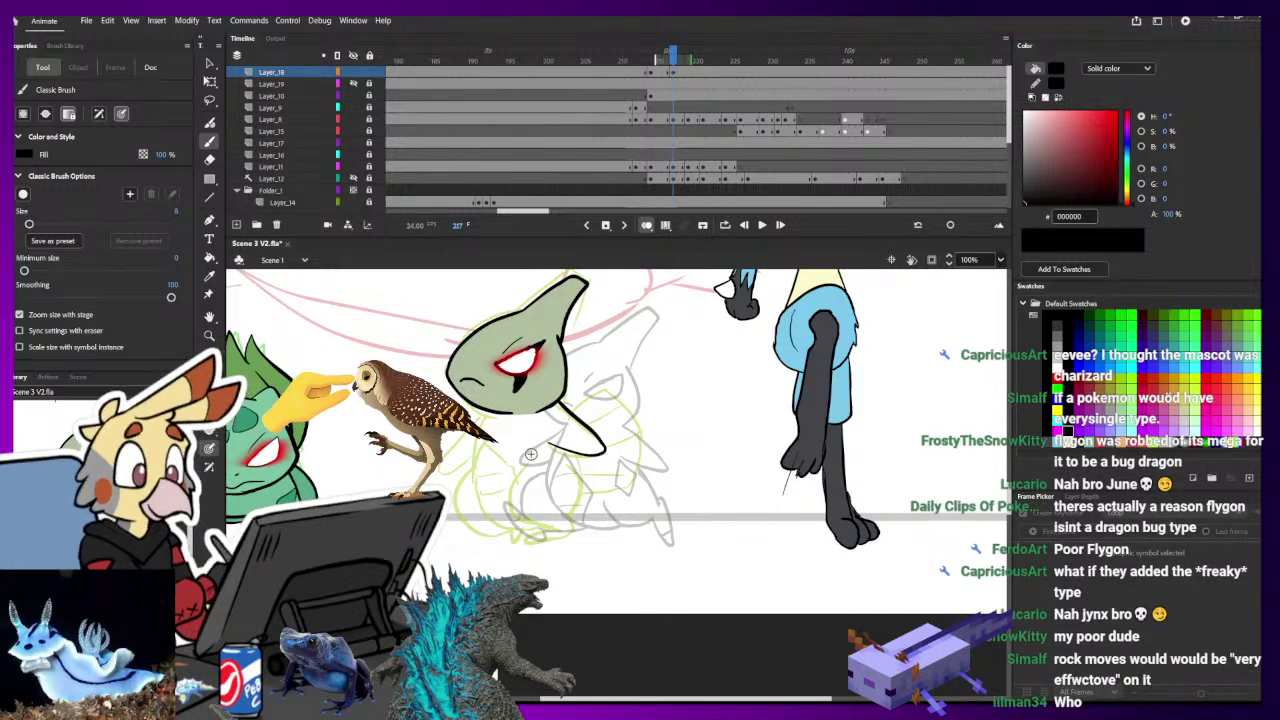
# - Ink the Larvitar's back curve, rounded belly and leg, and feet on frame 217
pyautogui.moveTo(498, 408)
pyautogui.mouseDown()
pyautogui.moveTo(470, 466)
pyautogui.moveTo(508, 524)
pyautogui.mouseUp()
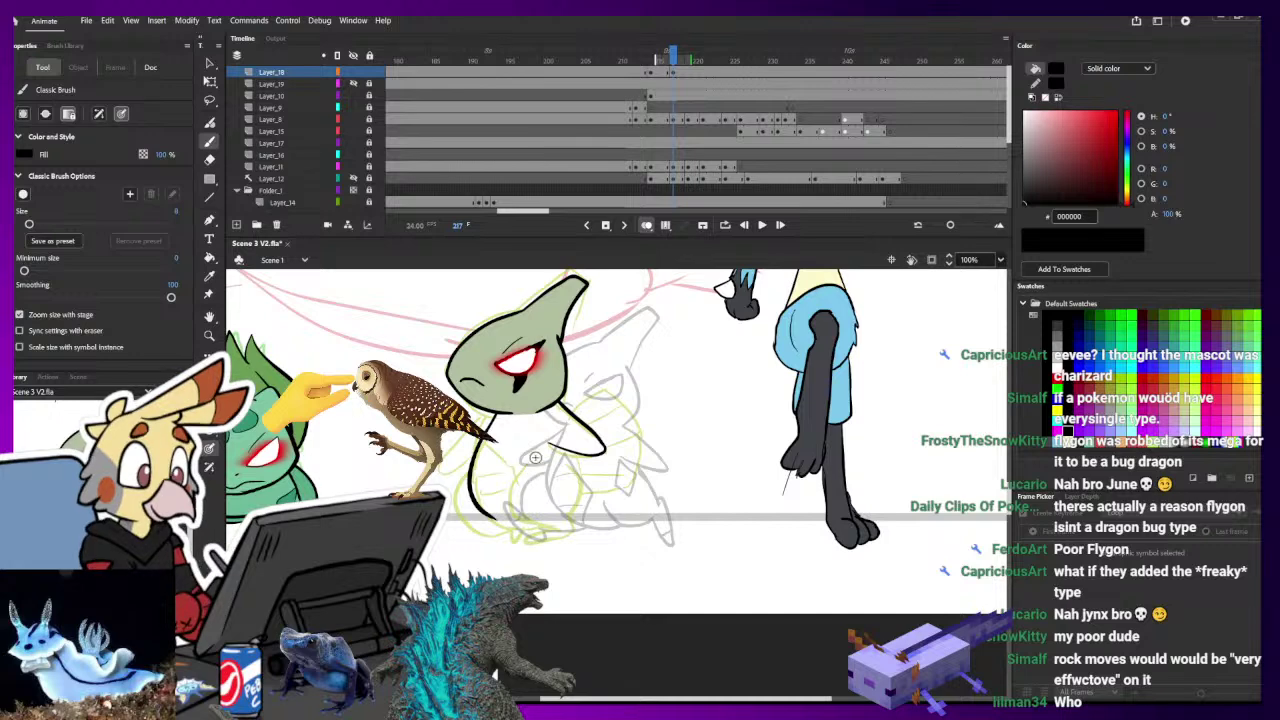
pyautogui.moveTo(542, 452)
pyautogui.mouseDown()
pyautogui.moveTo(508, 474)
pyautogui.moveTo(530, 524)
pyautogui.mouseUp()
pyautogui.moveTo(566, 462)
pyautogui.mouseDown()
pyautogui.moveTo(569, 509)
pyautogui.moveTo(573, 499)
pyautogui.moveTo(516, 535)
pyautogui.moveTo(572, 517)
pyautogui.mouseUp()
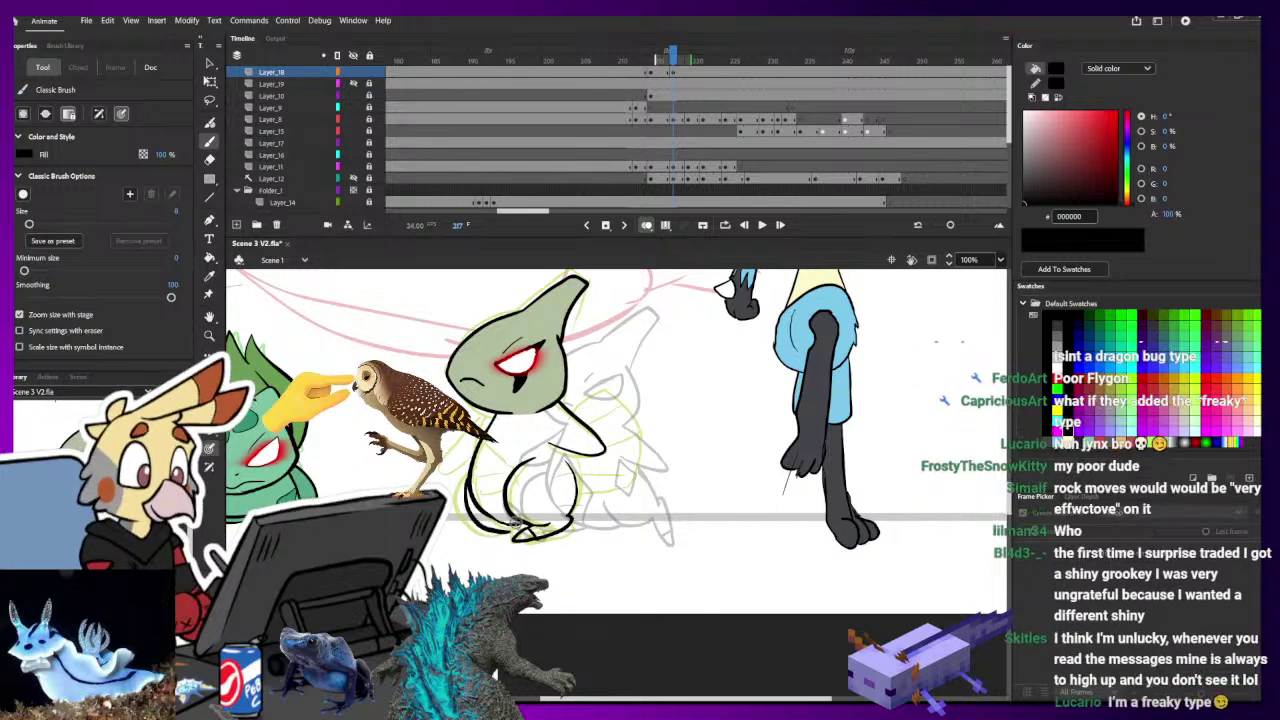
pyautogui.moveTo(492, 532)
pyautogui.mouseDown()
pyautogui.moveTo(520, 549)
pyautogui.moveTo(553, 528)
pyautogui.moveTo(554, 507)
pyautogui.moveTo(499, 545)
pyautogui.moveTo(538, 540)
pyautogui.mouseUp()
pyautogui.hotkey('ctrl', 'z')
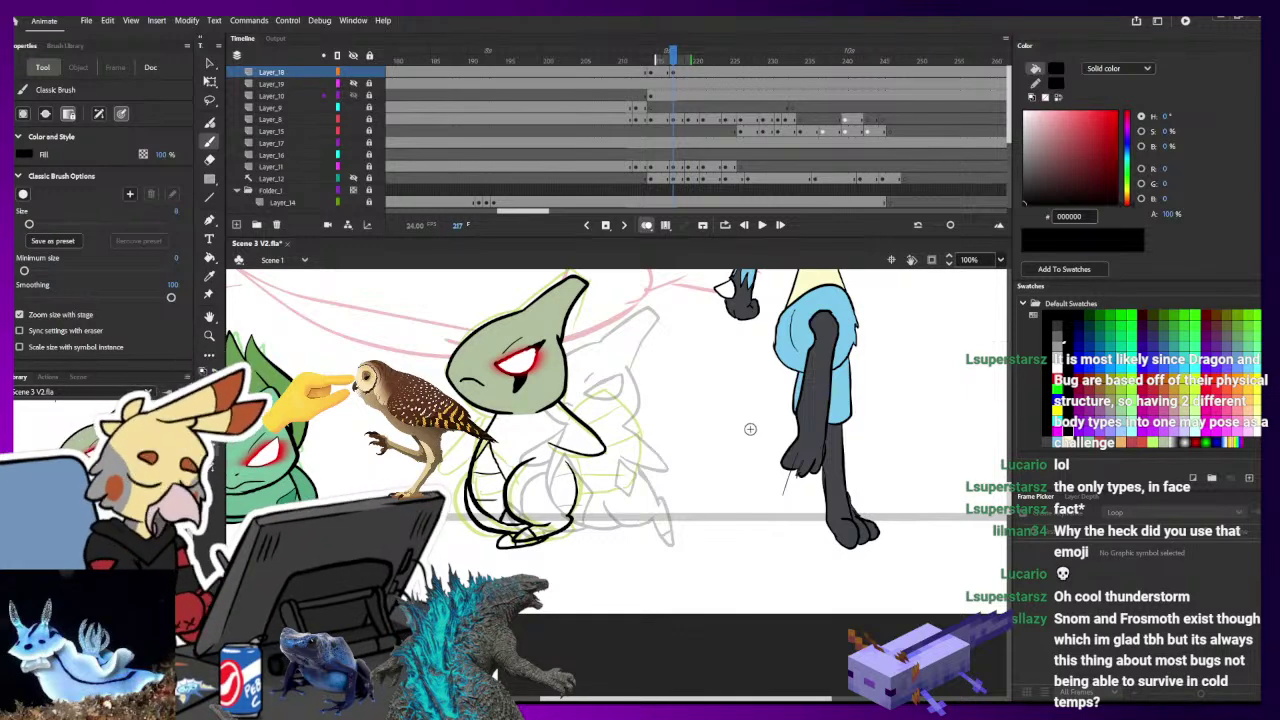
# - Add the jagged markings on both sides of the Larvitar's torso on frame 217
pyautogui.moveTo(648, 412)
pyautogui.mouseDown()
pyautogui.moveTo(748, 530)
pyautogui.moveTo(800, 482)
pyautogui.moveTo(680, 372)
pyautogui.mouseUp()
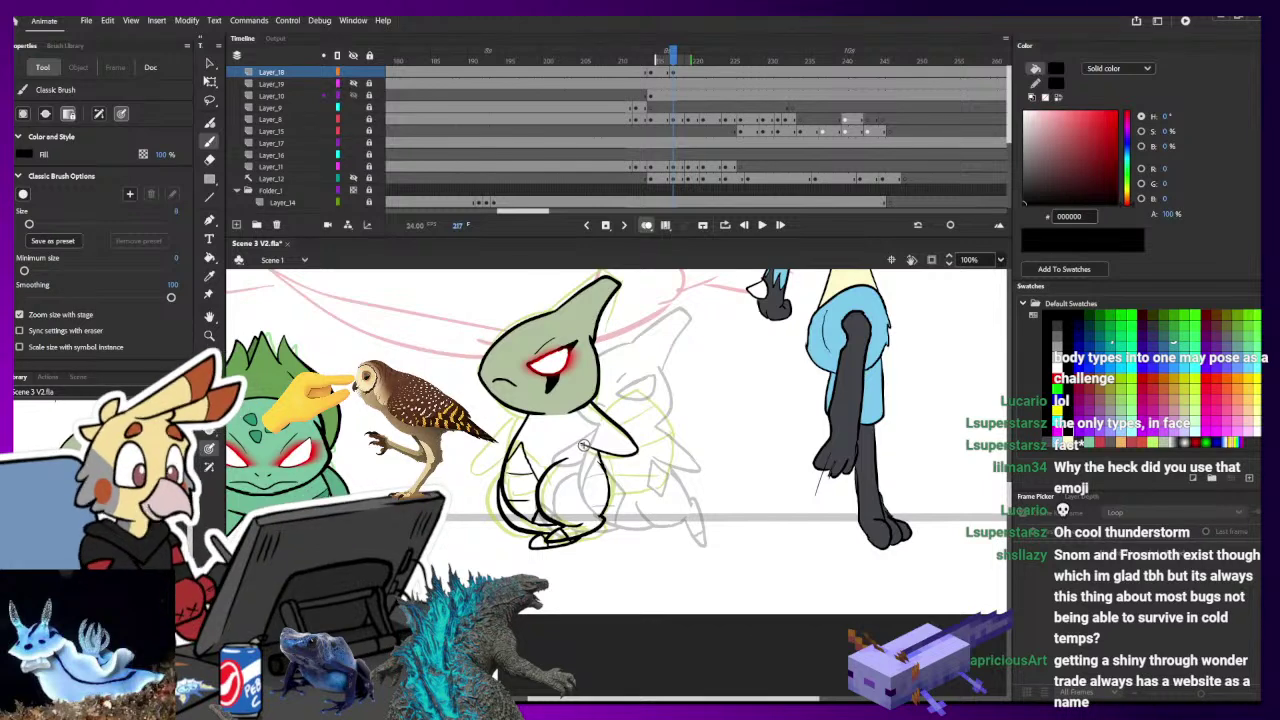
pyautogui.moveTo(586, 447)
pyautogui.mouseDown()
pyautogui.moveTo(593, 480)
pyautogui.moveTo(600, 450)
pyautogui.mouseUp()
pyautogui.moveTo(804, 292)
pyautogui.mouseDown()
pyautogui.moveTo(670, 290)
pyautogui.moveTo(636, 490)
pyautogui.moveTo(733, 407)
pyautogui.mouseUp()
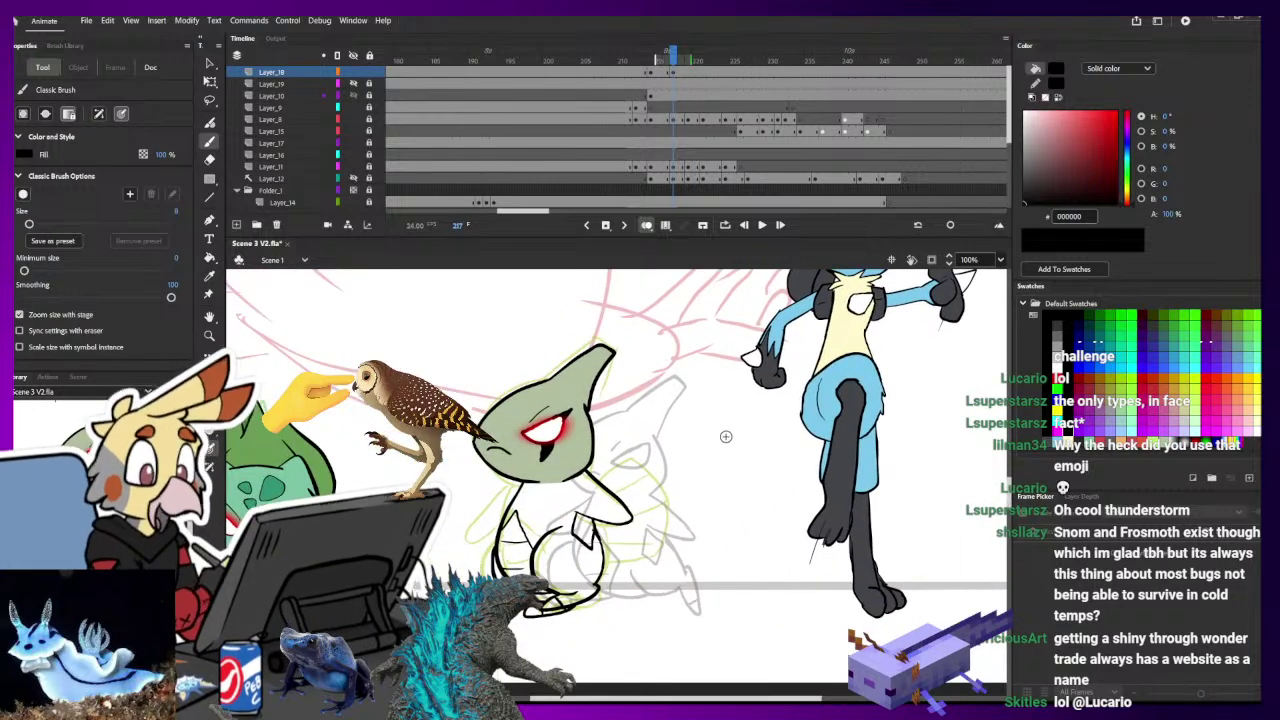
# - Insert a blank keyframe at frame 220 on Layer_18
pyautogui.click(688, 74)
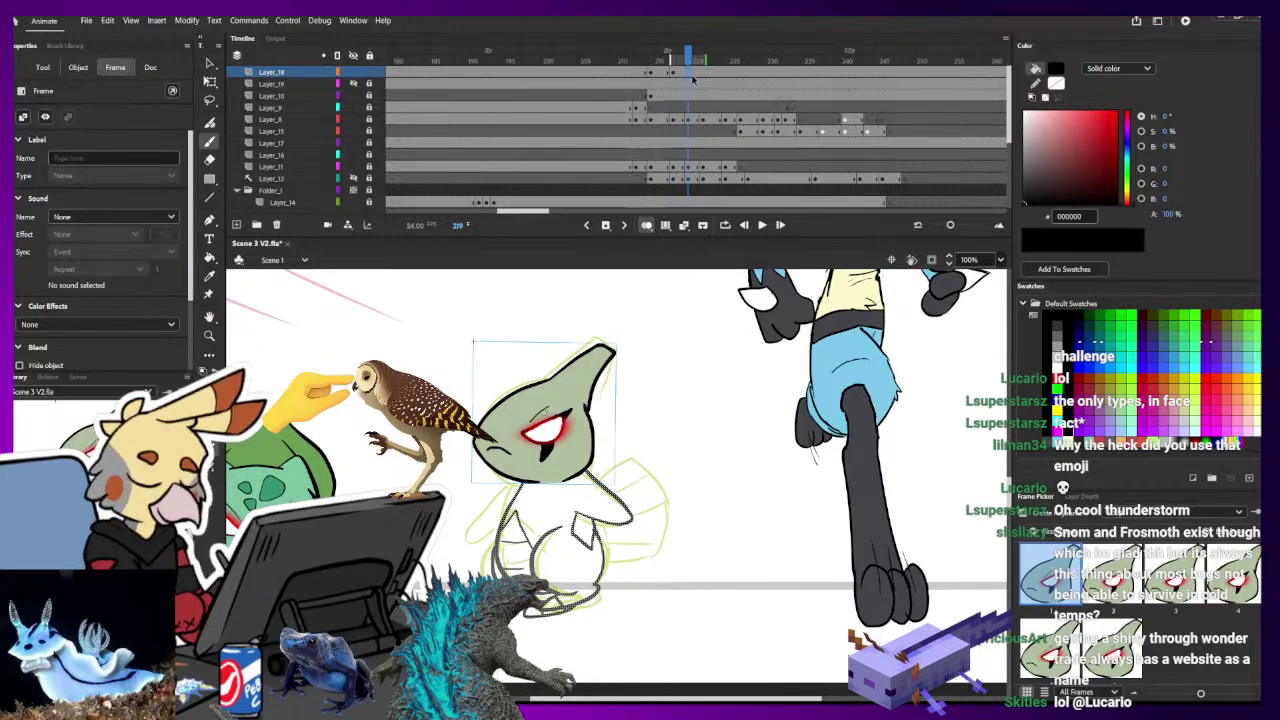
pyautogui.click(699, 72)
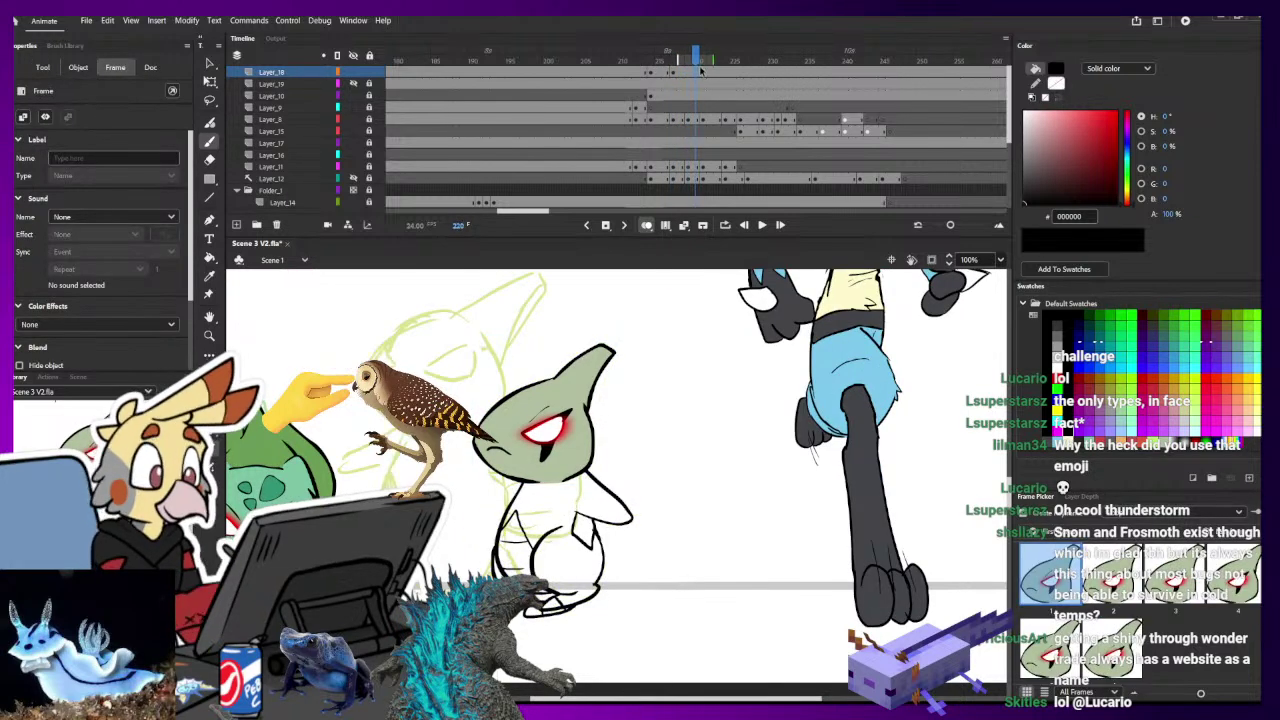
pyautogui.press('F7')
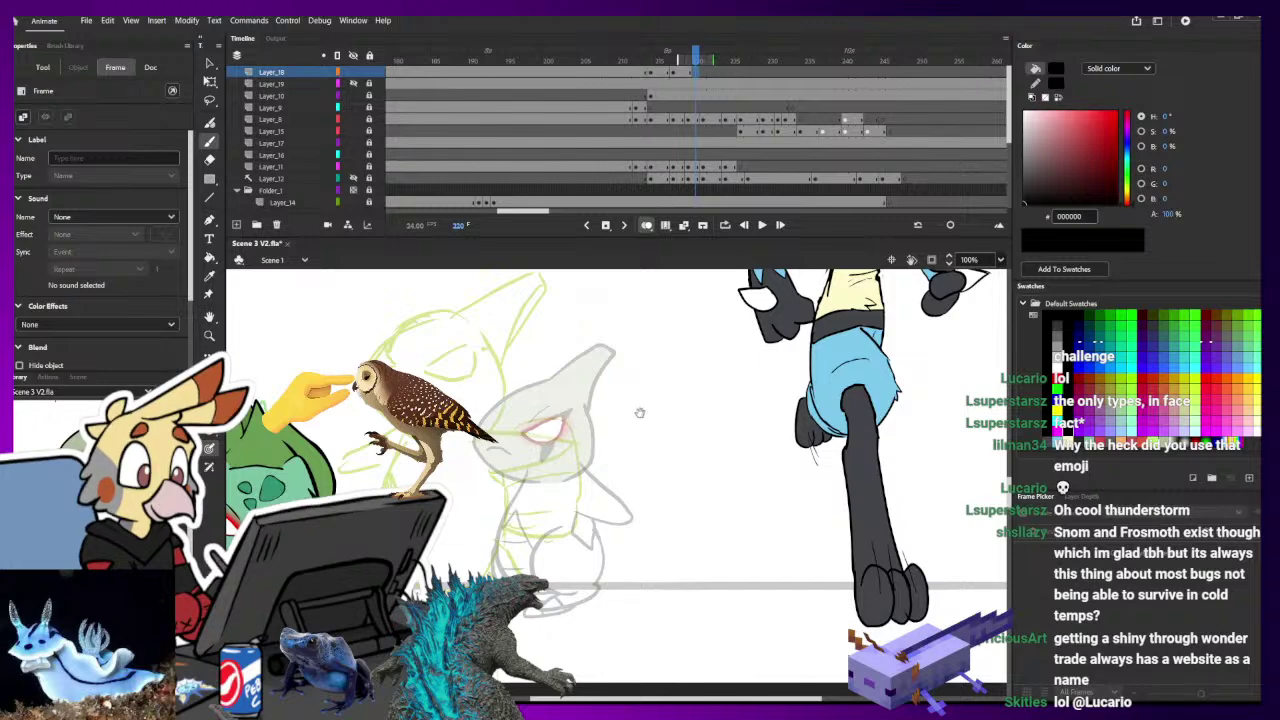
pyautogui.moveTo(641, 425); pyautogui.dragTo(794, 458)
# - Ink the Larvitar's second arm on the opposite side of the body on frame 219
pyautogui.click(689, 74)
pyautogui.press('q')
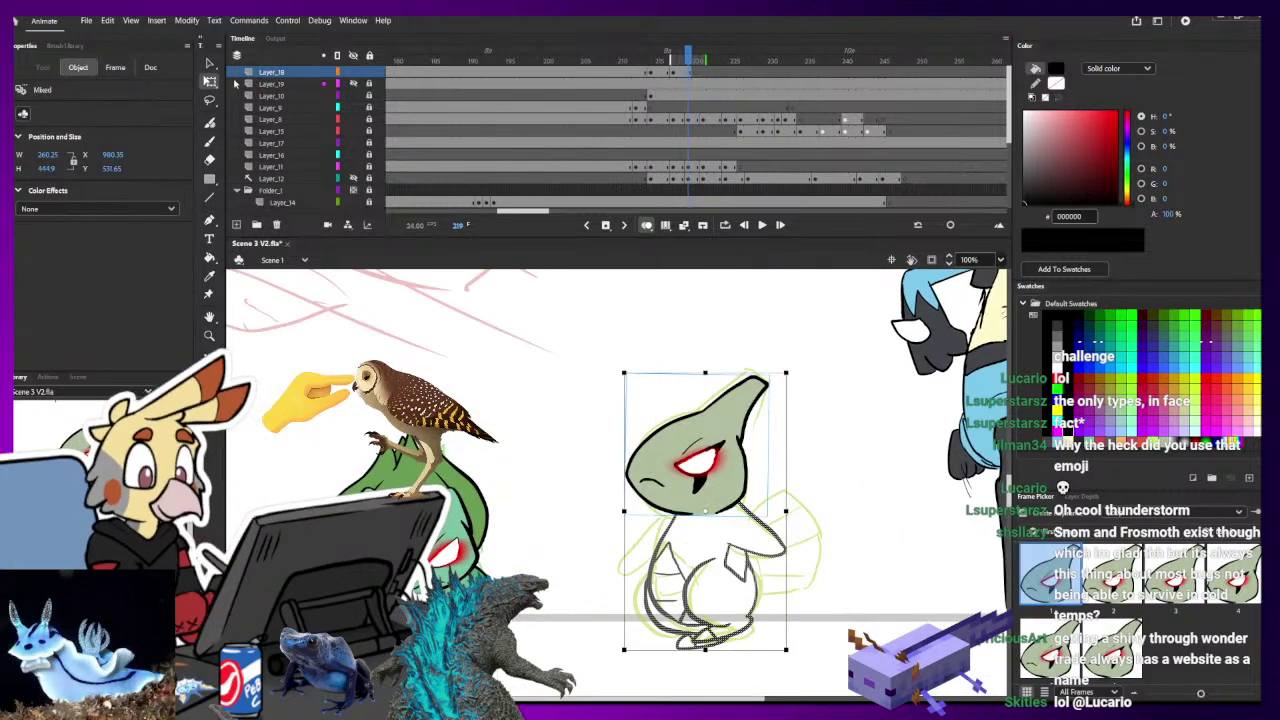
pyautogui.click(748, 357)
pyautogui.click(740, 414)
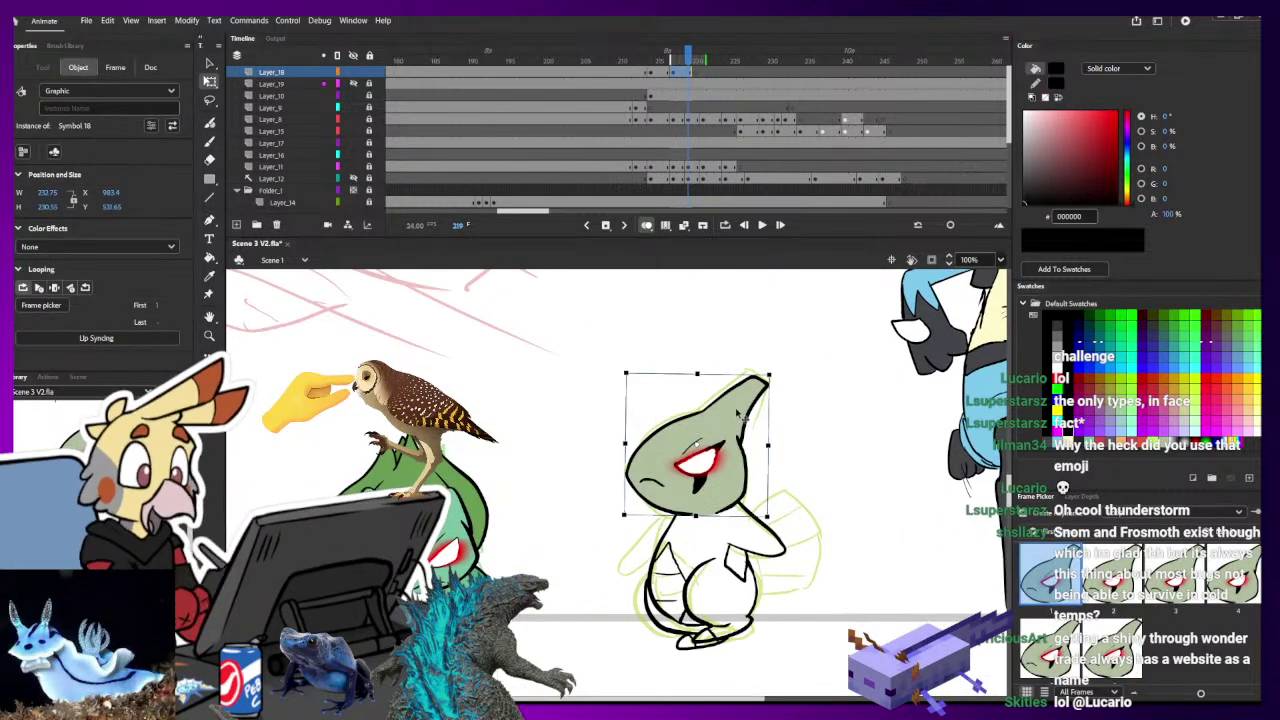
pyautogui.click(806, 384)
pyautogui.press('b')
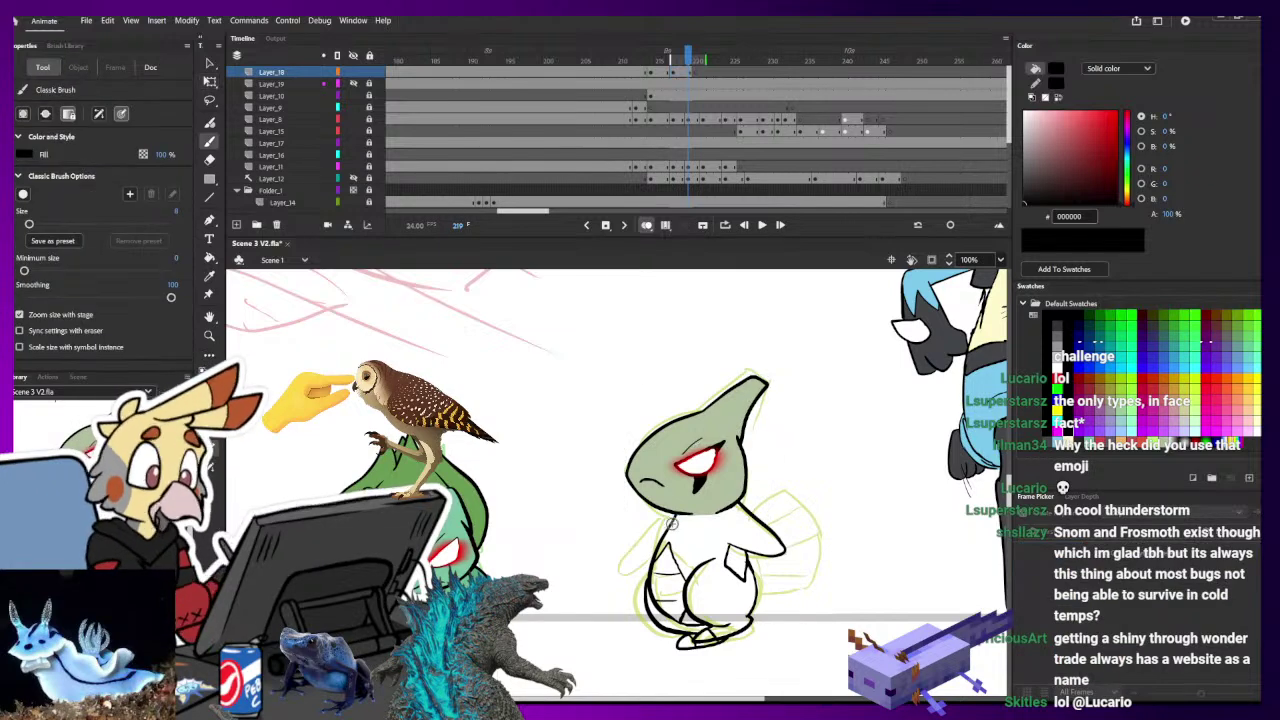
pyautogui.moveTo(683, 511); pyautogui.dragTo(625, 557)
pyautogui.hotkey('ctrl', 'z')
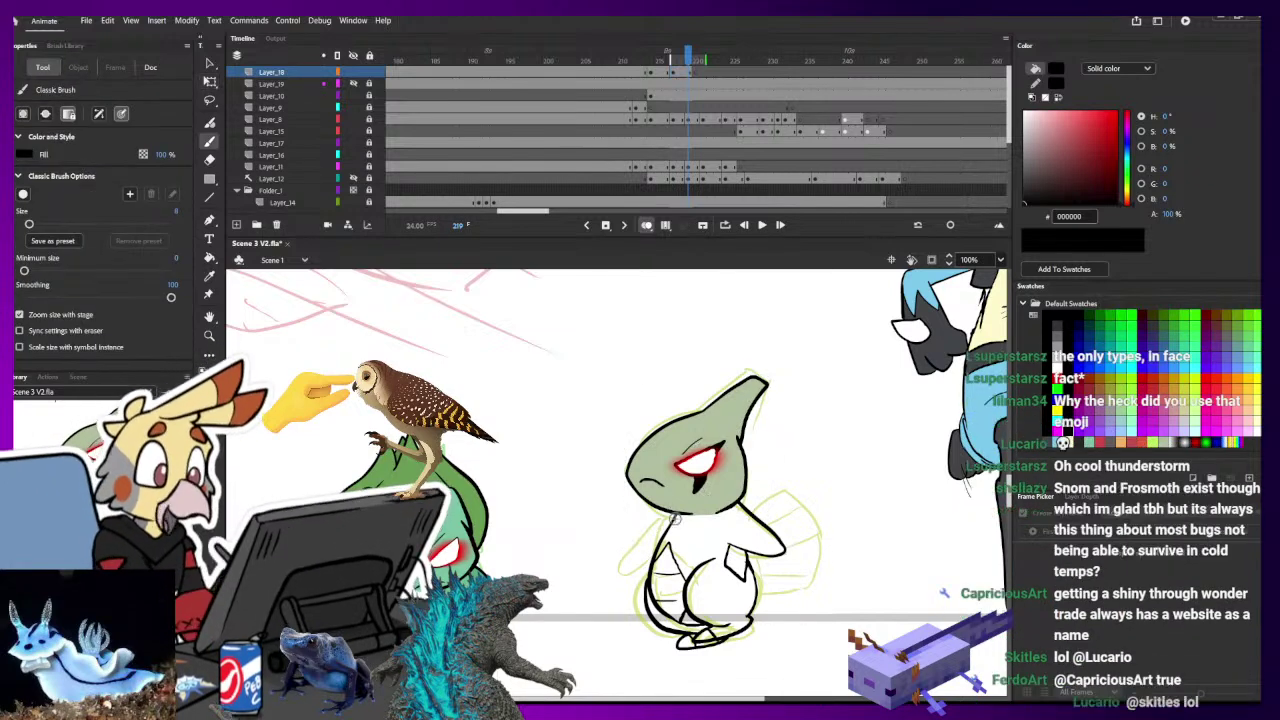
pyautogui.moveTo(681, 512)
pyautogui.mouseDown()
pyautogui.moveTo(651, 532)
pyautogui.moveTo(651, 554)
pyautogui.moveTo(663, 545)
pyautogui.mouseUp()
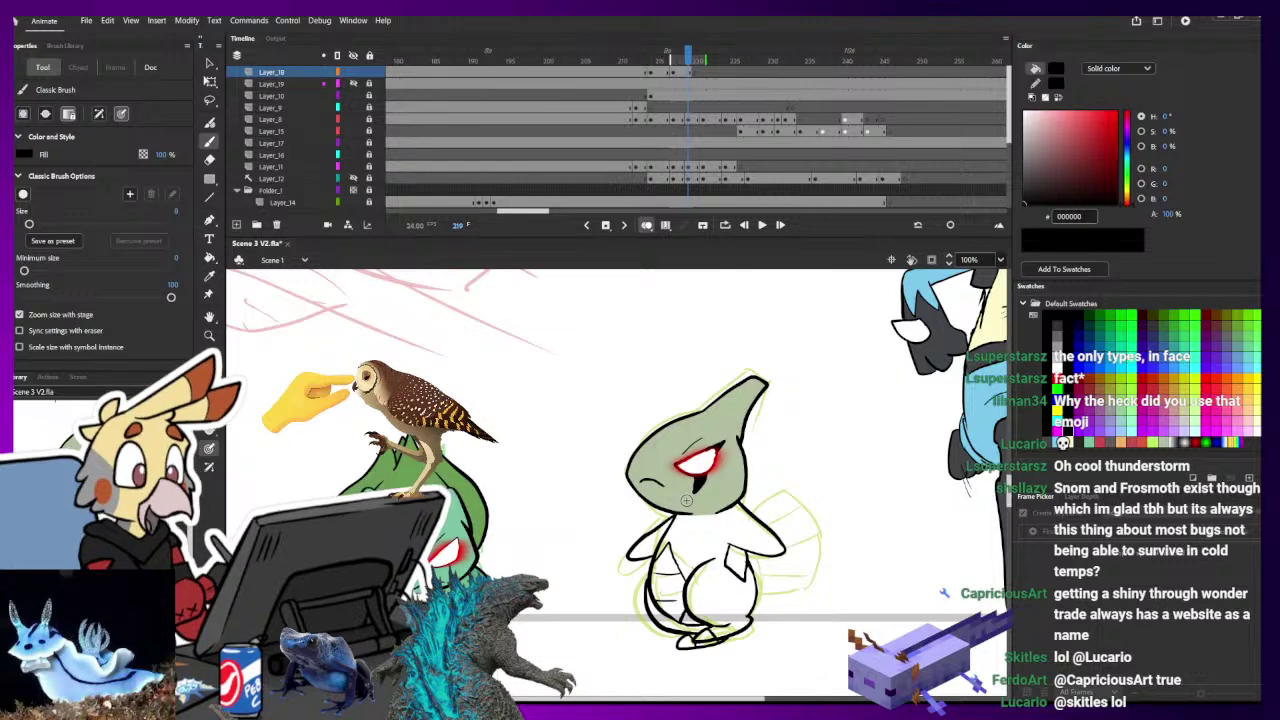
pyautogui.click(697, 73)
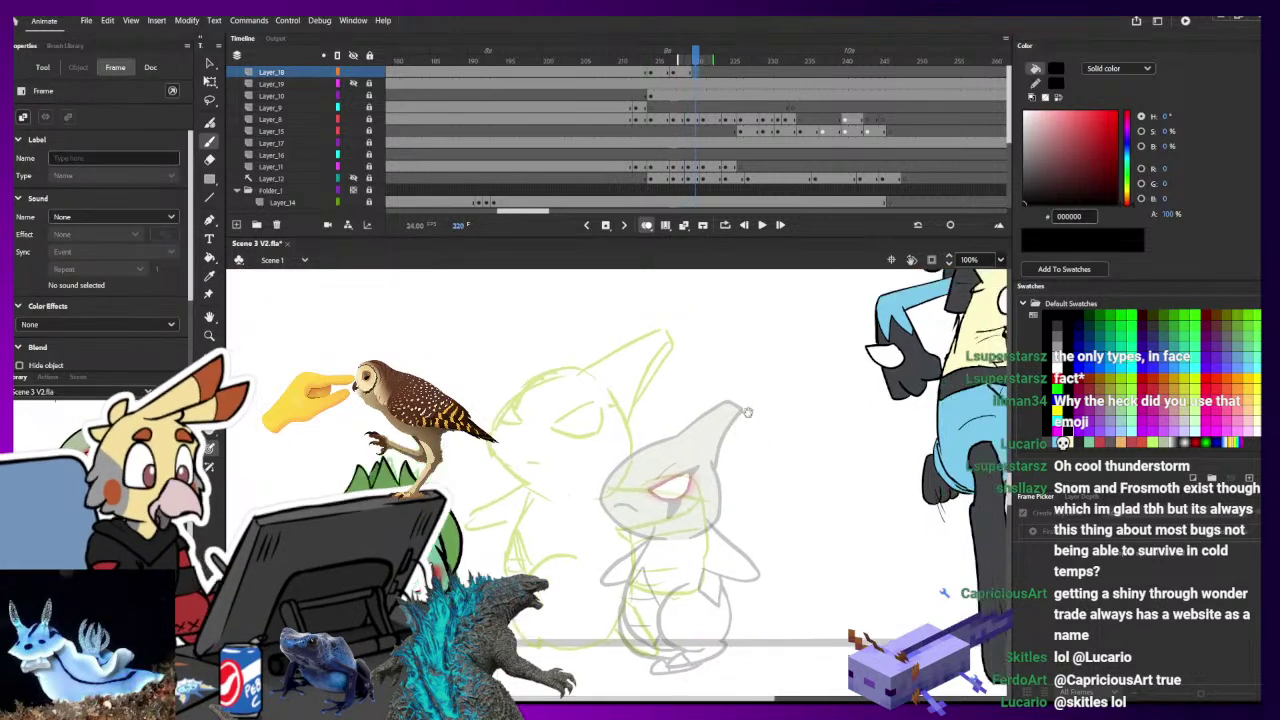
pyautogui.moveTo(724, 504); pyautogui.dragTo(762, 407)
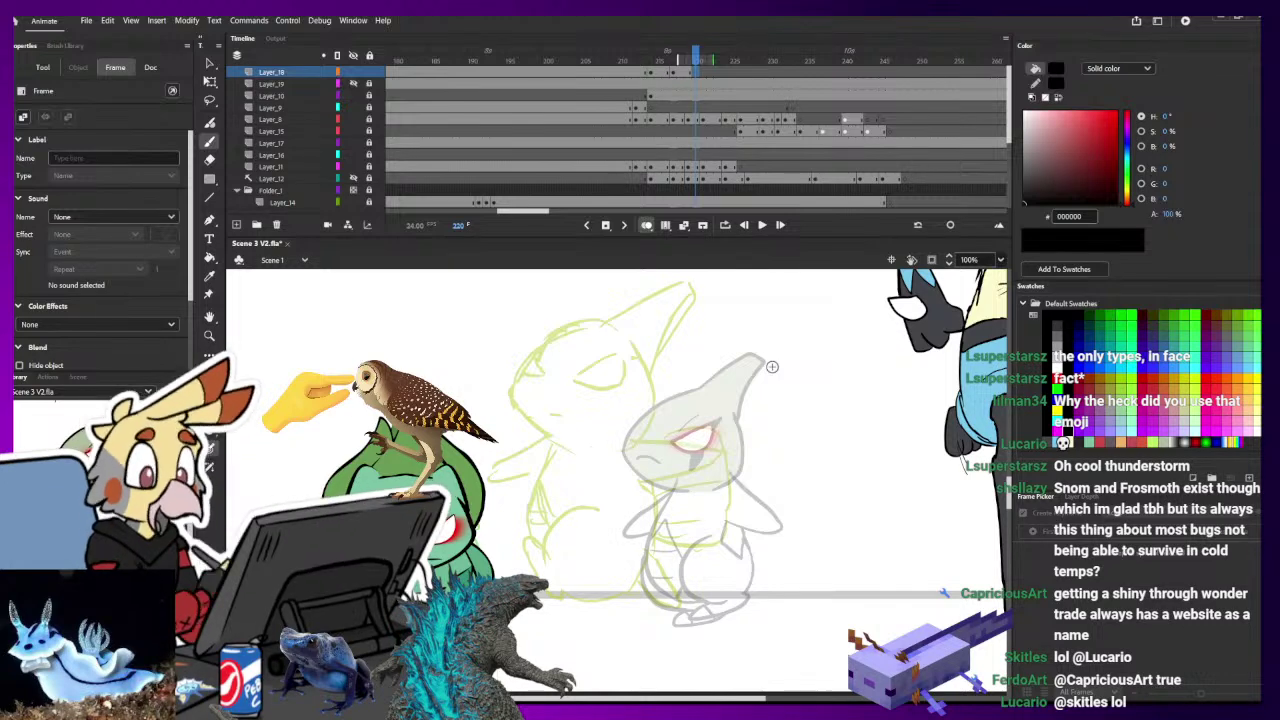
pyautogui.scroll(-3, 768, 490)
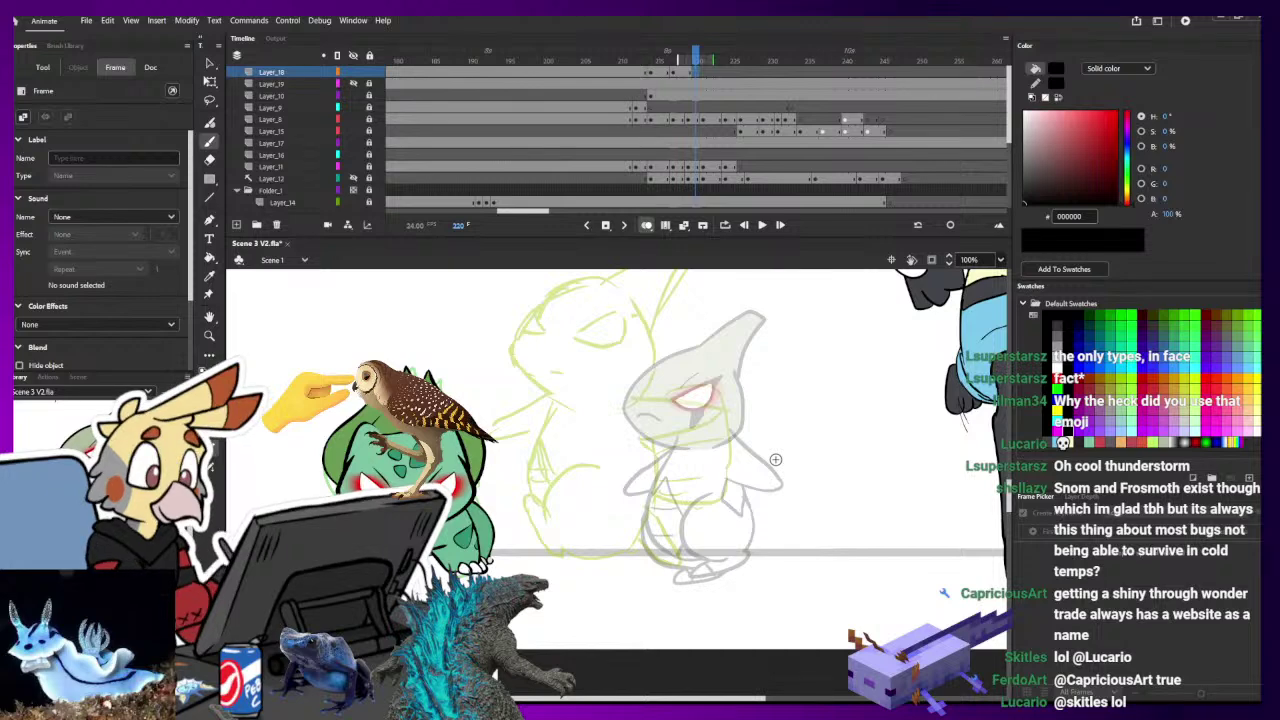
pyautogui.moveTo(843, 470); pyautogui.dragTo(783, 463)
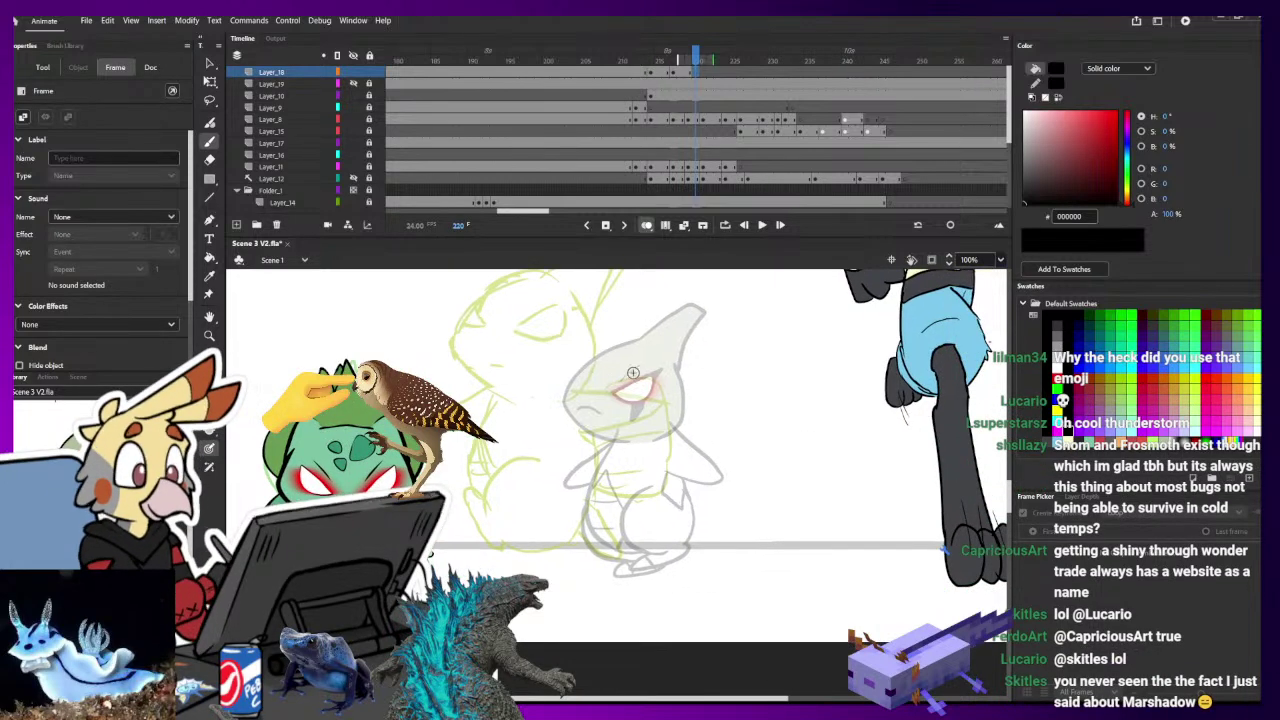
pyautogui.moveTo(563, 388)
pyautogui.mouseDown()
pyautogui.moveTo(672, 388)
pyautogui.moveTo(601, 408)
pyautogui.mouseUp()
pyautogui.hotkey('ctrl', 'z')
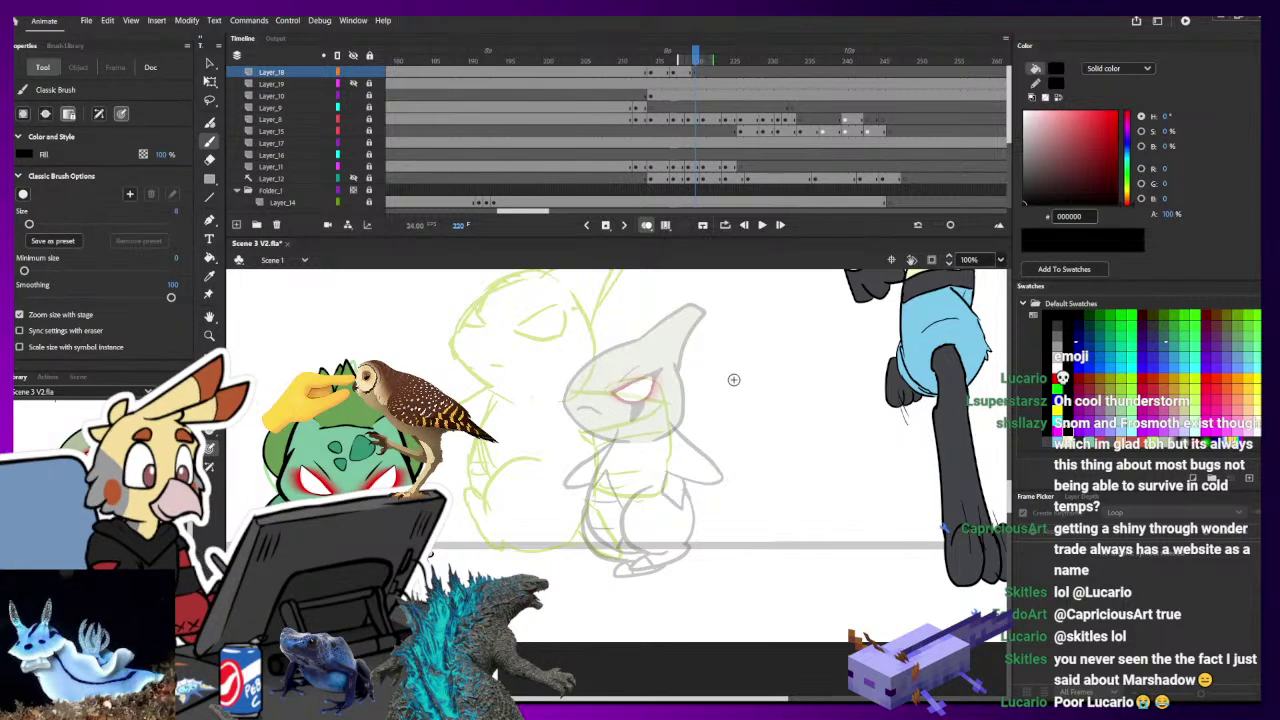
pyautogui.moveTo(707, 354); pyautogui.dragTo(715, 429)
# - Copy the head symbol from frame 217 and paste it in place on frame 220 of Layer_18
pyautogui.click(210, 81)
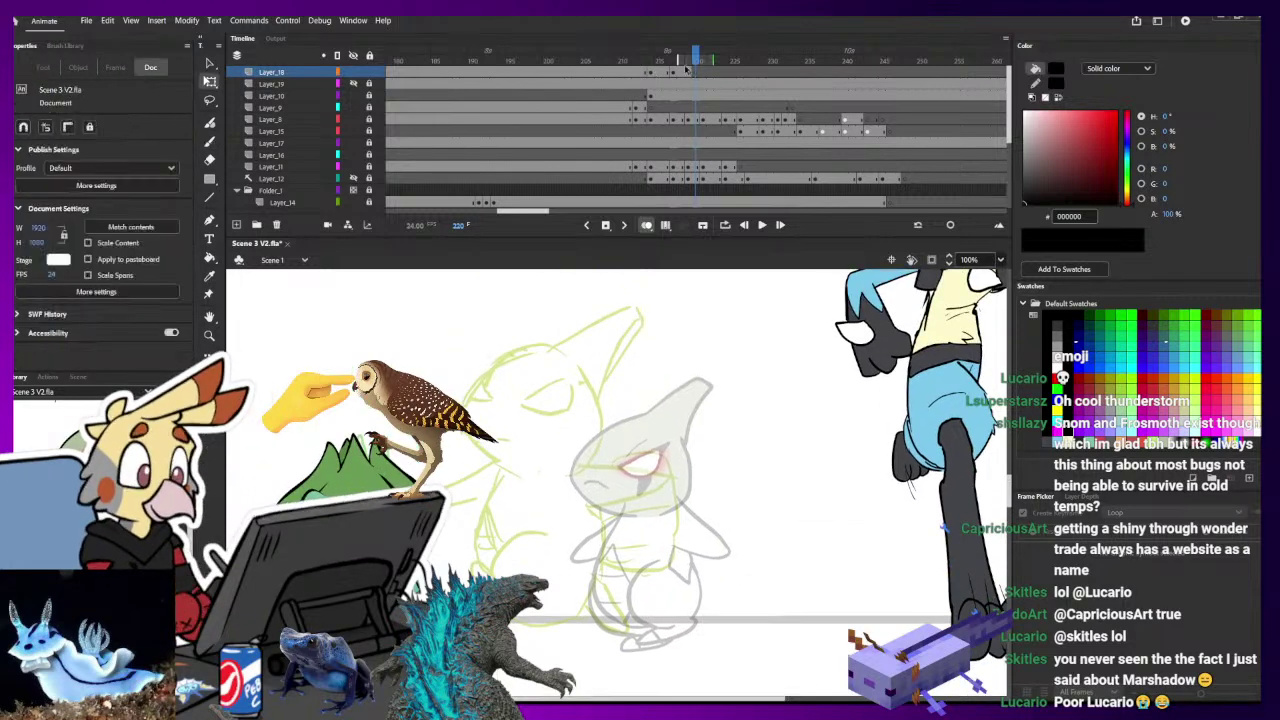
pyautogui.click(695, 75)
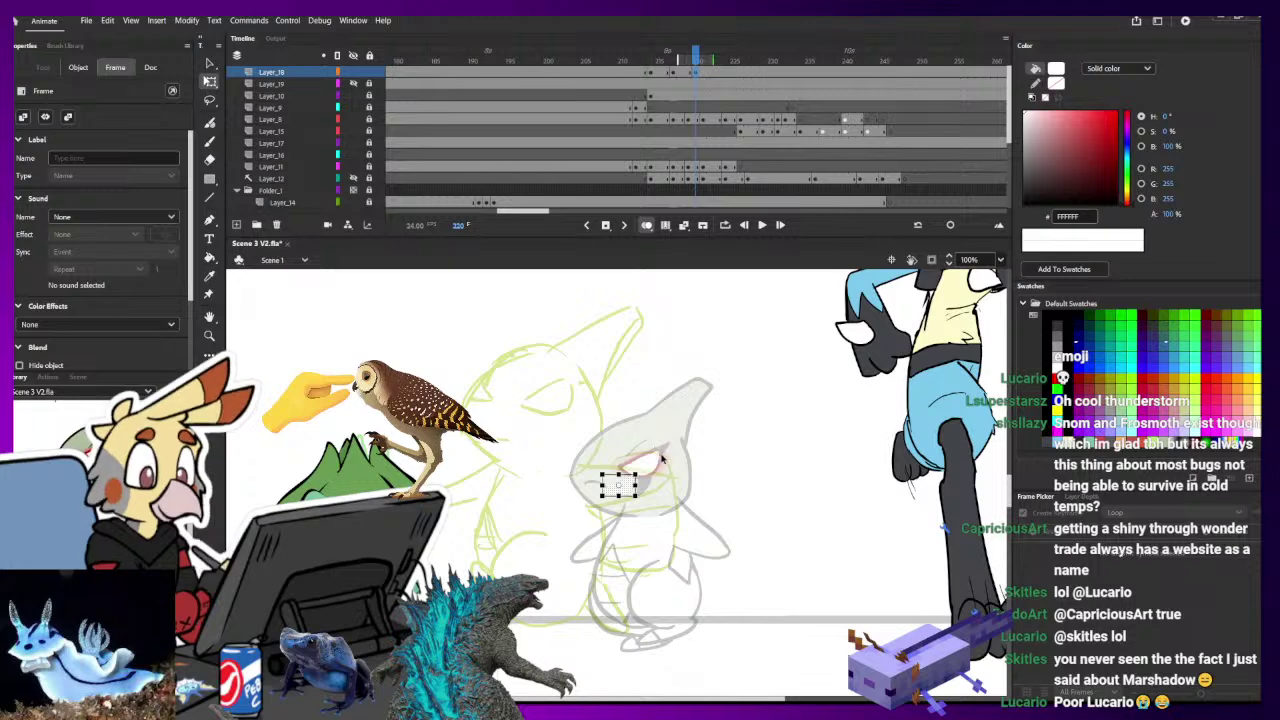
pyautogui.click(676, 72)
pyautogui.click(680, 412)
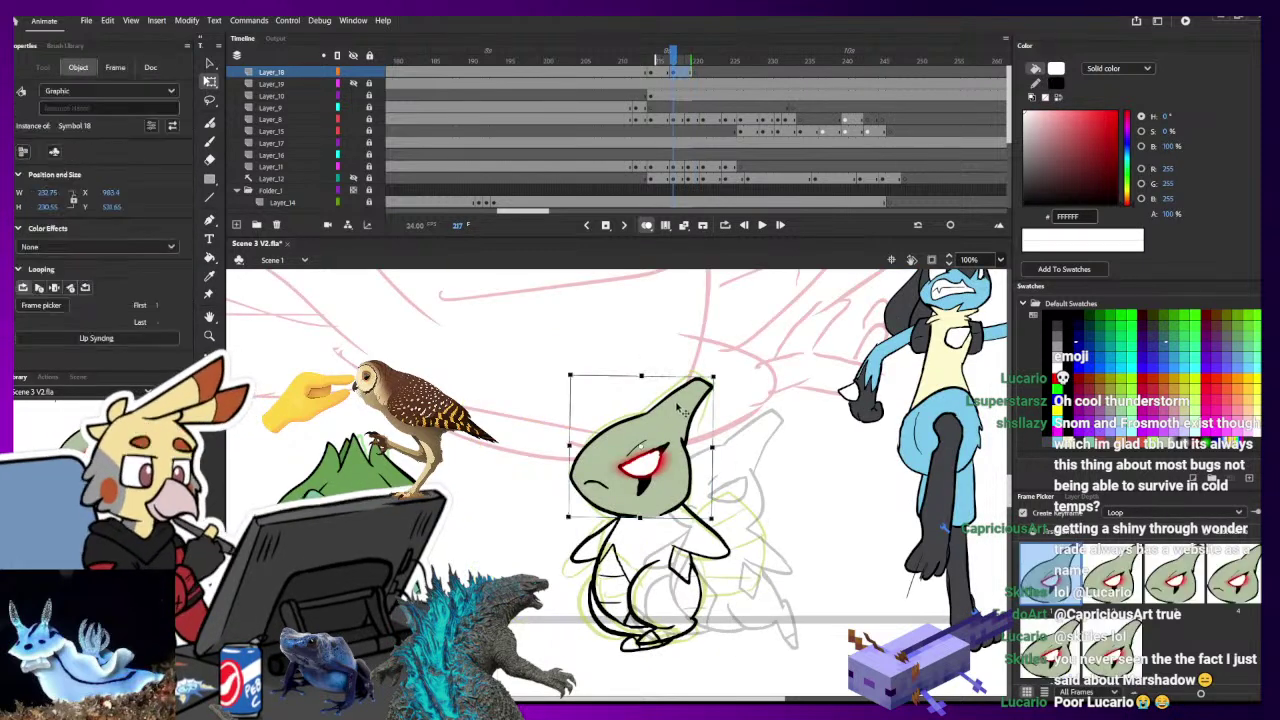
pyautogui.click(695, 74)
pyautogui.hotkey('ctrl', 'shift', 'v')
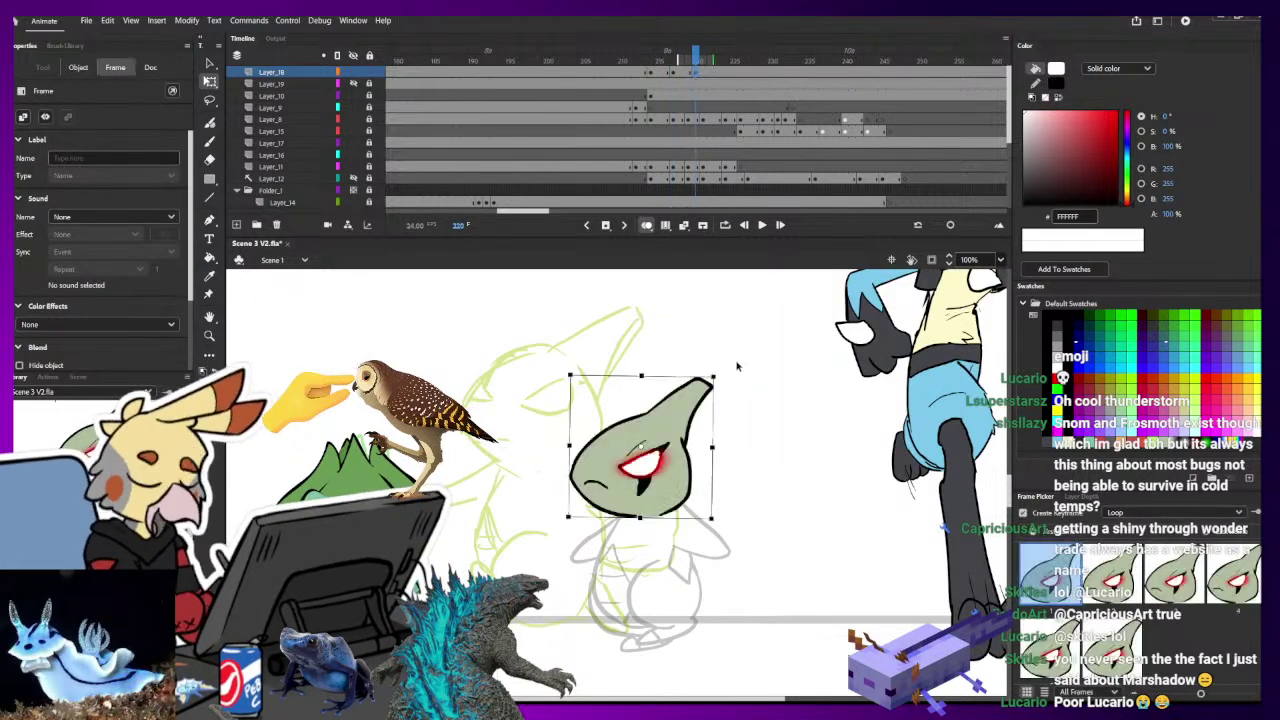
# - Enlarge the head on frame 220 to about 311 by 308 px, tilt it slightly and move it onto the sketched head
pyautogui.moveTo(714, 377); pyautogui.dragTo(661, 315)
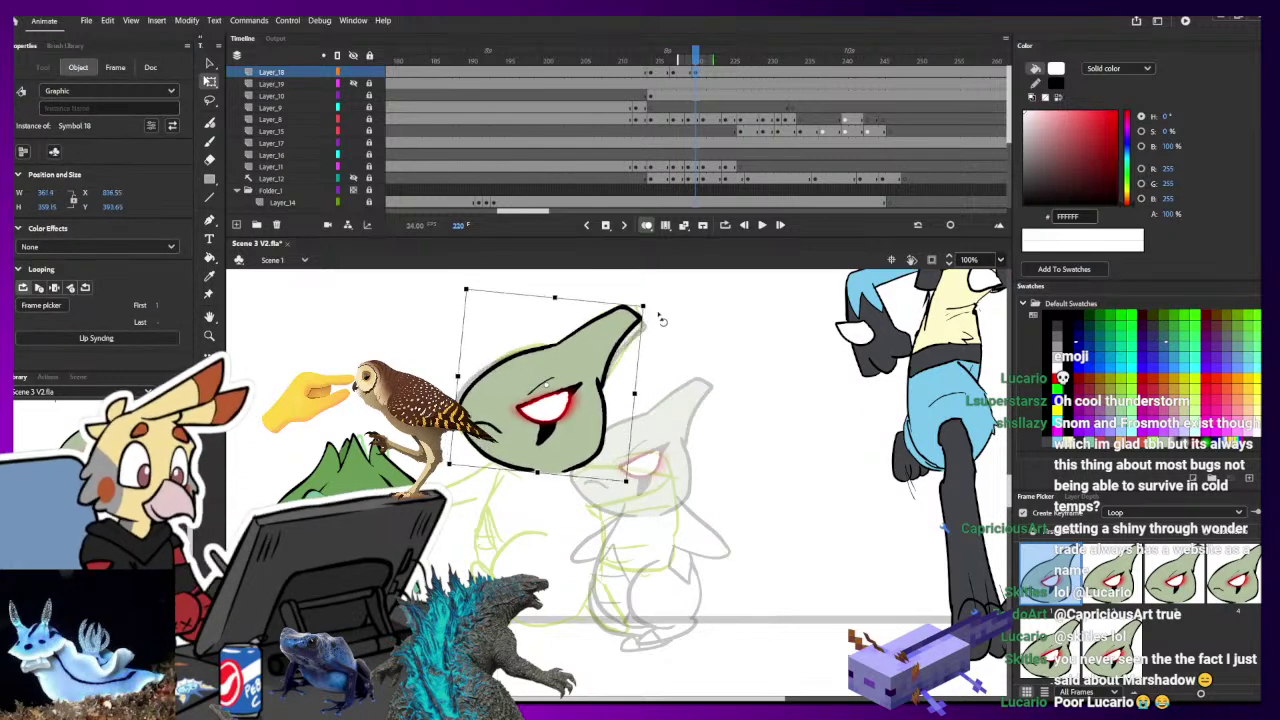
pyautogui.moveTo(604, 348); pyautogui.dragTo(598, 350)
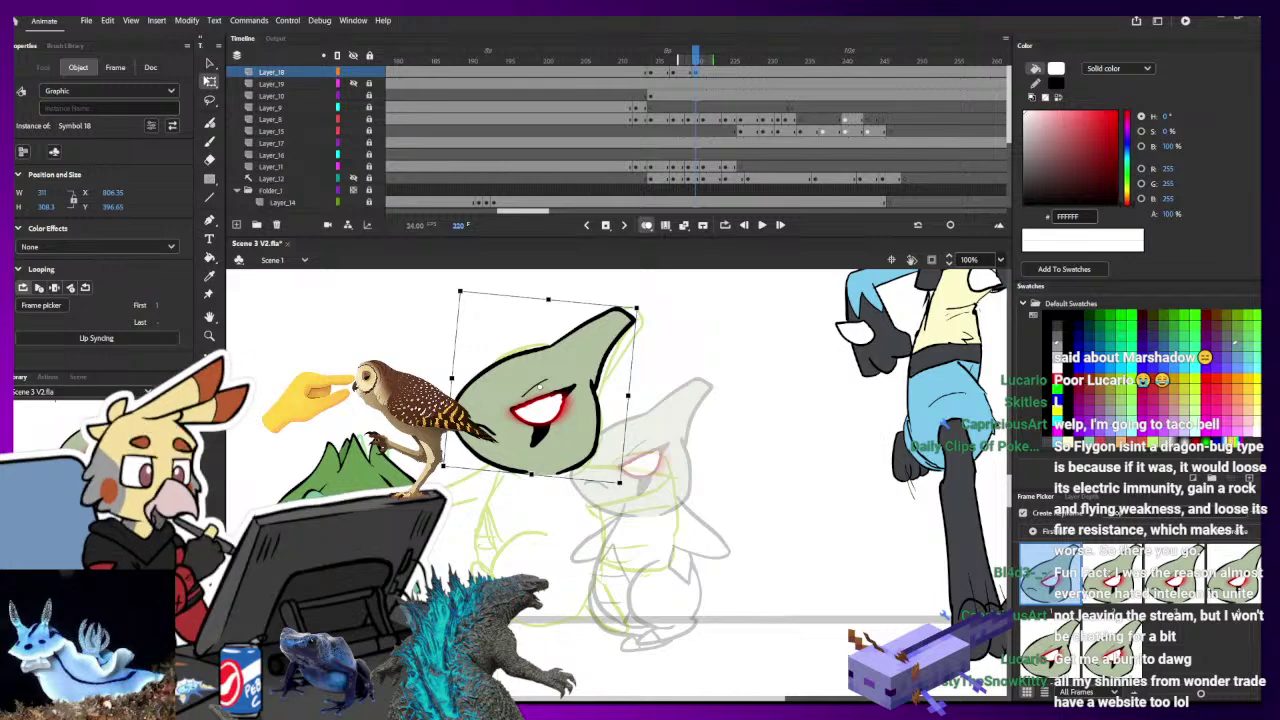
pyautogui.click(694, 444)
pyautogui.click(696, 72)
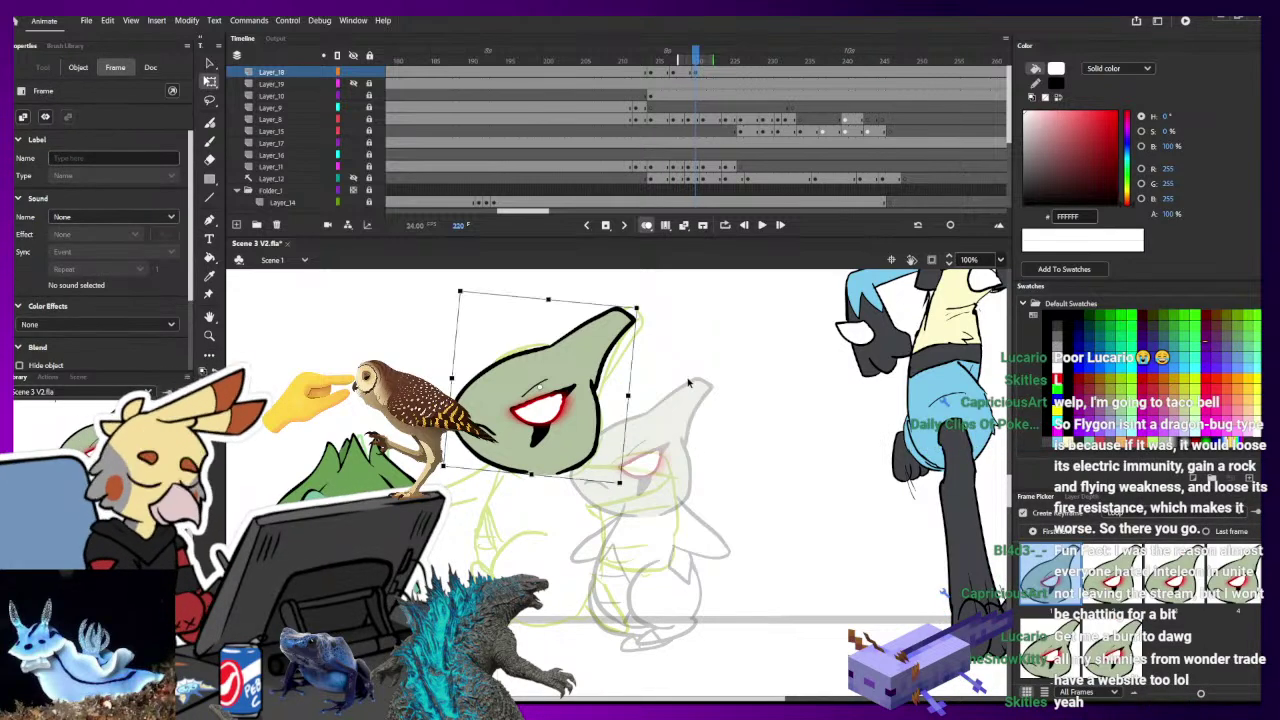
# - Set the brush colour to black 000000 and ink the Larvitar's outstretched arm below the head on frame 220
pyautogui.press('b')
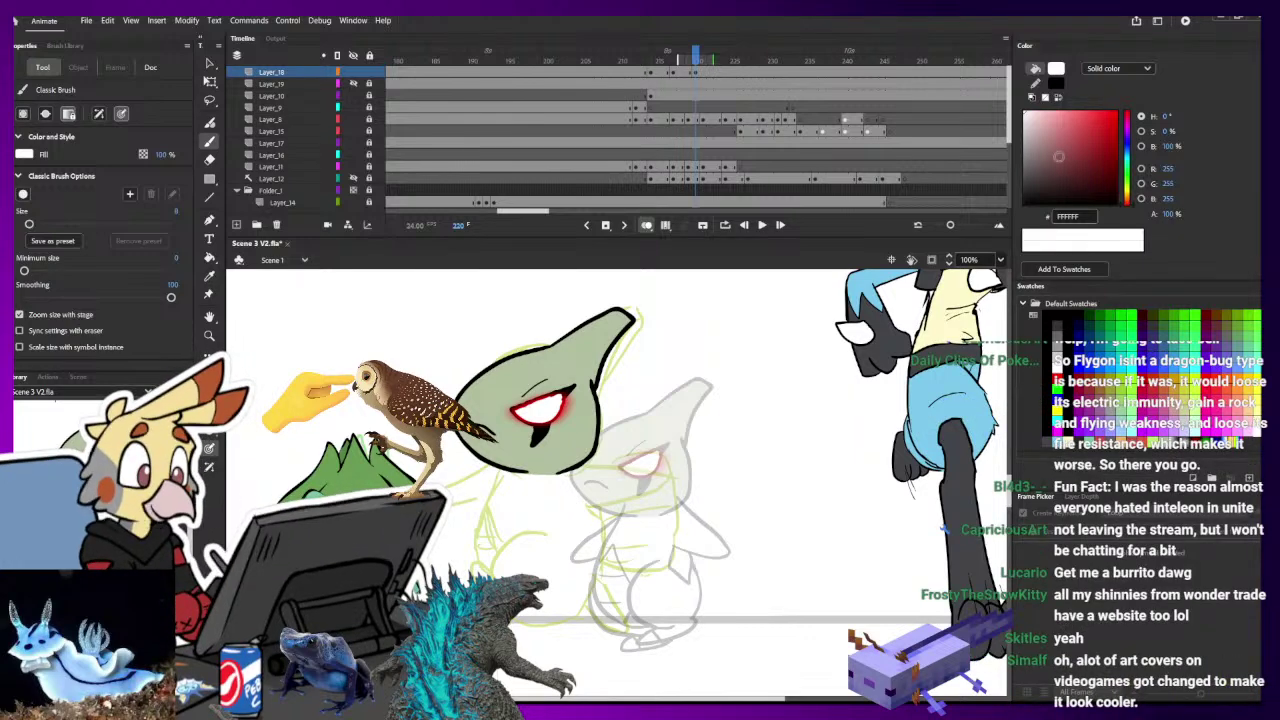
pyautogui.moveTo(1059, 156); pyautogui.dragTo(1022, 205)
pyautogui.moveTo(698, 460); pyautogui.dragTo(770, 347)
pyautogui.moveTo(632, 354)
pyautogui.mouseDown()
pyautogui.moveTo(745, 363)
pyautogui.moveTo(648, 386)
pyautogui.mouseUp()
pyautogui.hotkey('ctrl', 'z')
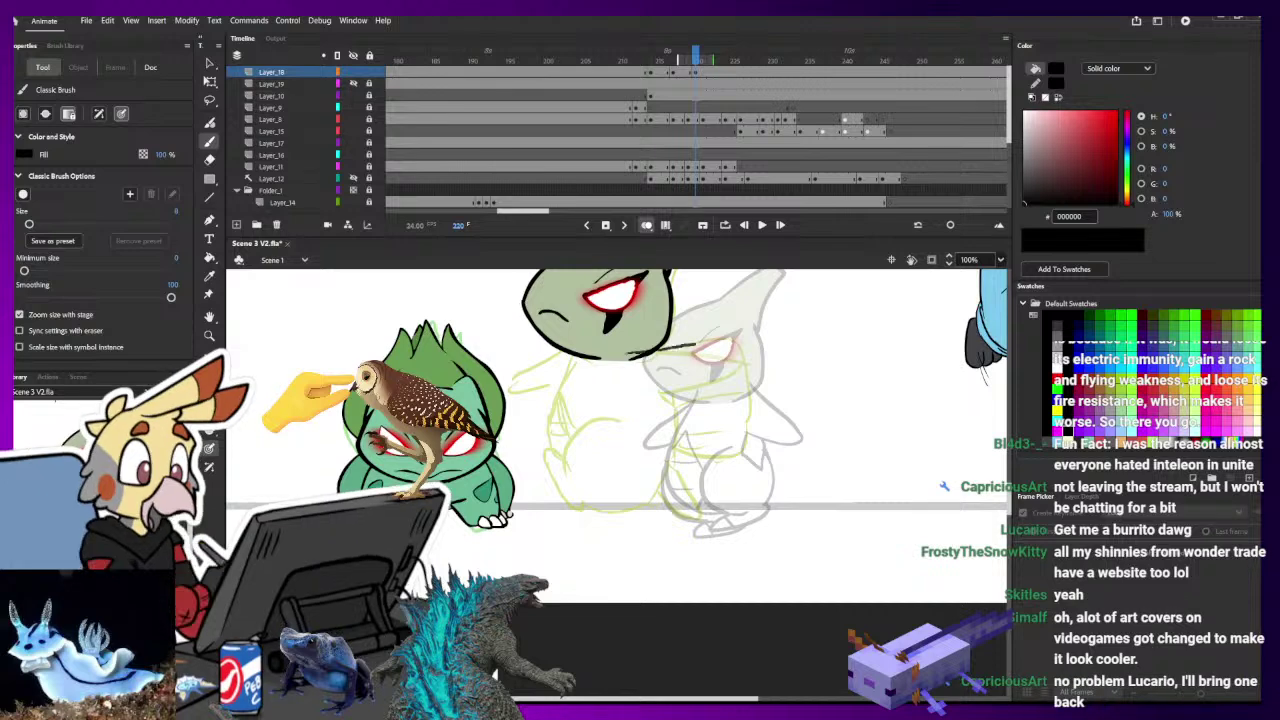
pyautogui.moveTo(736, 346)
pyautogui.mouseDown()
pyautogui.moveTo(662, 386)
pyautogui.moveTo(690, 342)
pyautogui.moveTo(728, 372)
pyautogui.moveTo(663, 393)
pyautogui.moveTo(736, 362)
pyautogui.moveTo(704, 388)
pyautogui.moveTo(665, 392)
pyautogui.moveTo(694, 360)
pyautogui.moveTo(644, 393)
pyautogui.mouseUp()
pyautogui.hotkey('ctrl', 'z')
pyautogui.hotkey('ctrl', 'z')
pyautogui.hotkey('ctrl', 'z')
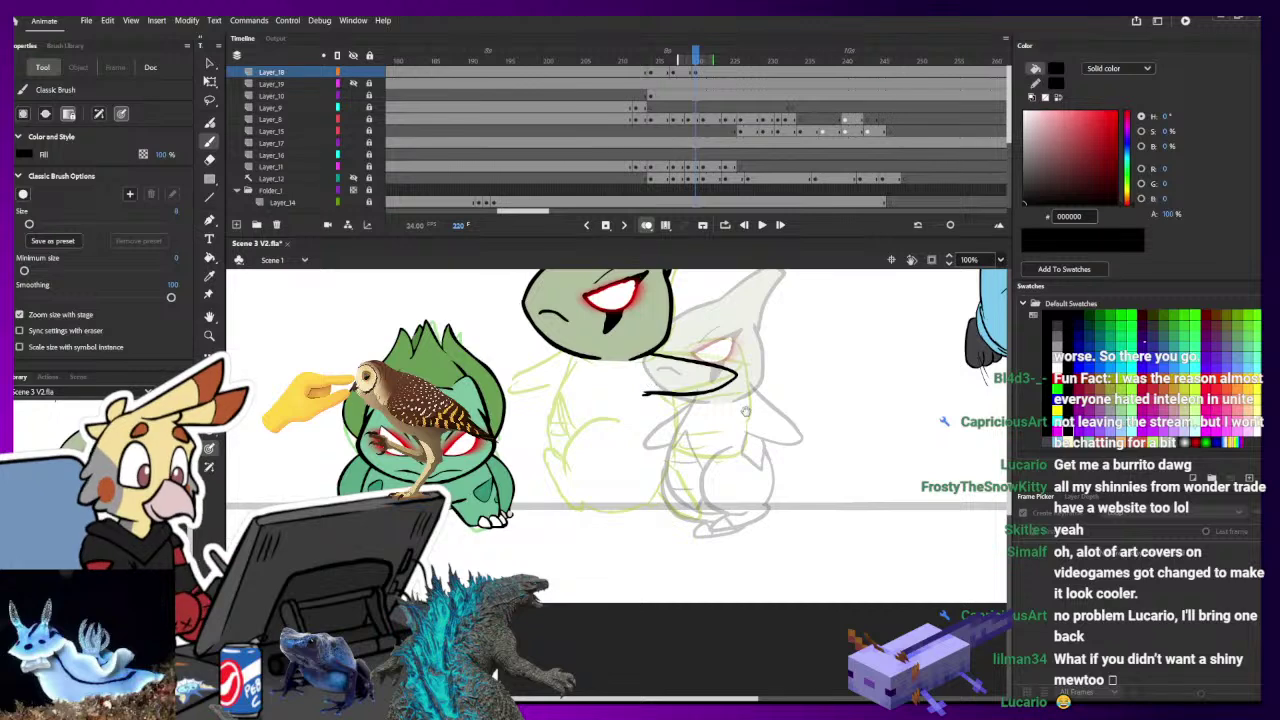
# - Adjust the inked arm on frame 220 with Free Transform to about 160 by 81 px
pyautogui.moveTo(746, 411); pyautogui.dragTo(732, 452)
pyautogui.press('q')
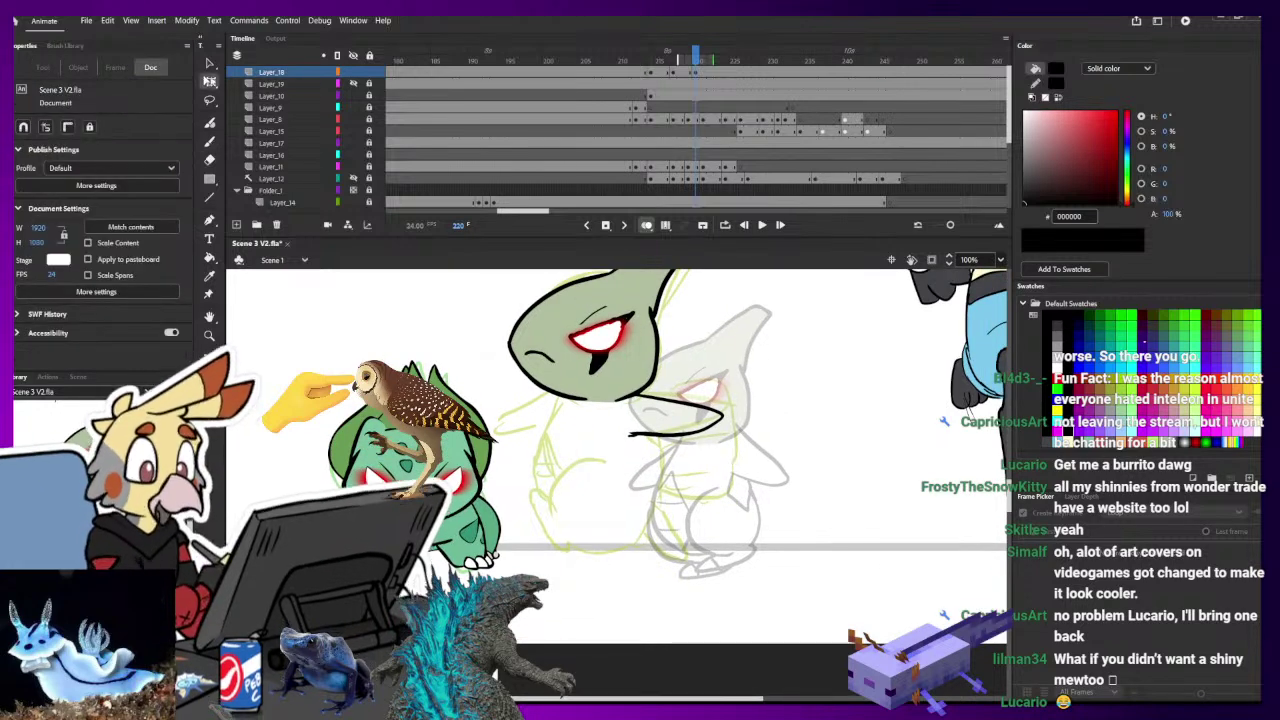
pyautogui.click(728, 418)
pyautogui.keyDown('shift'); pyautogui.click(640, 344); pyautogui.keyUp('shift')
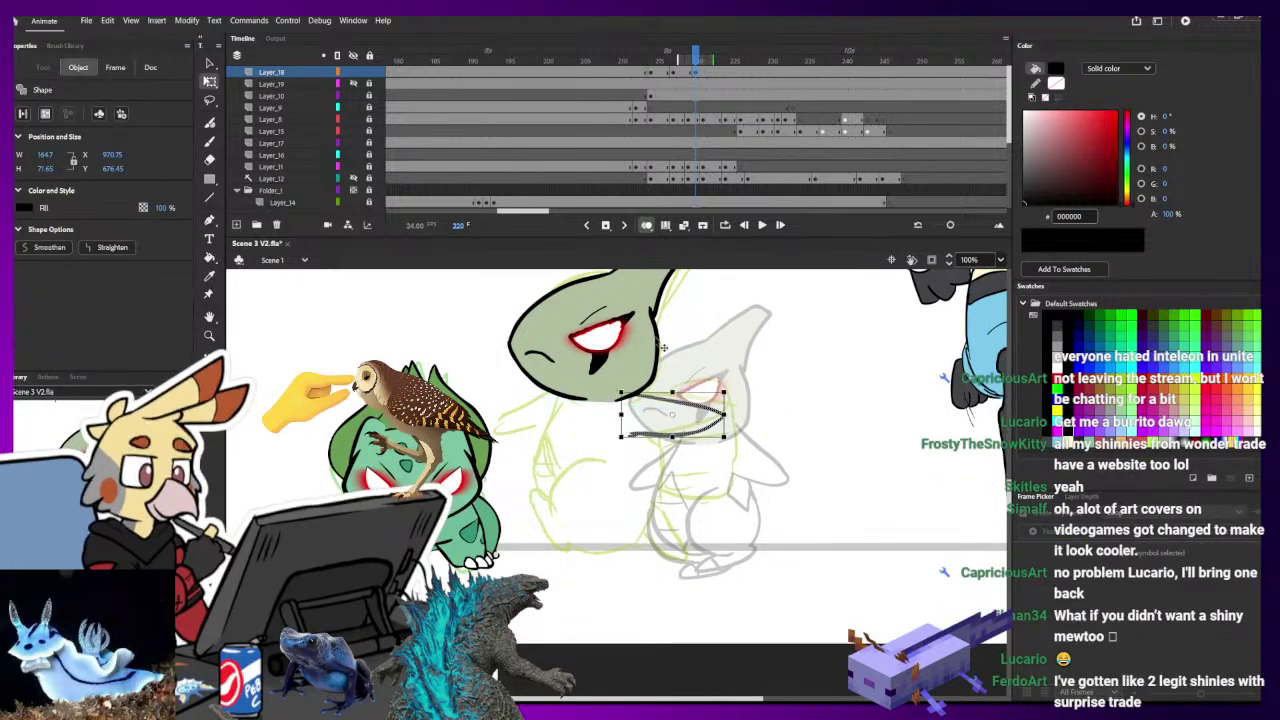
pyautogui.moveTo(673, 437); pyautogui.dragTo(671, 442)
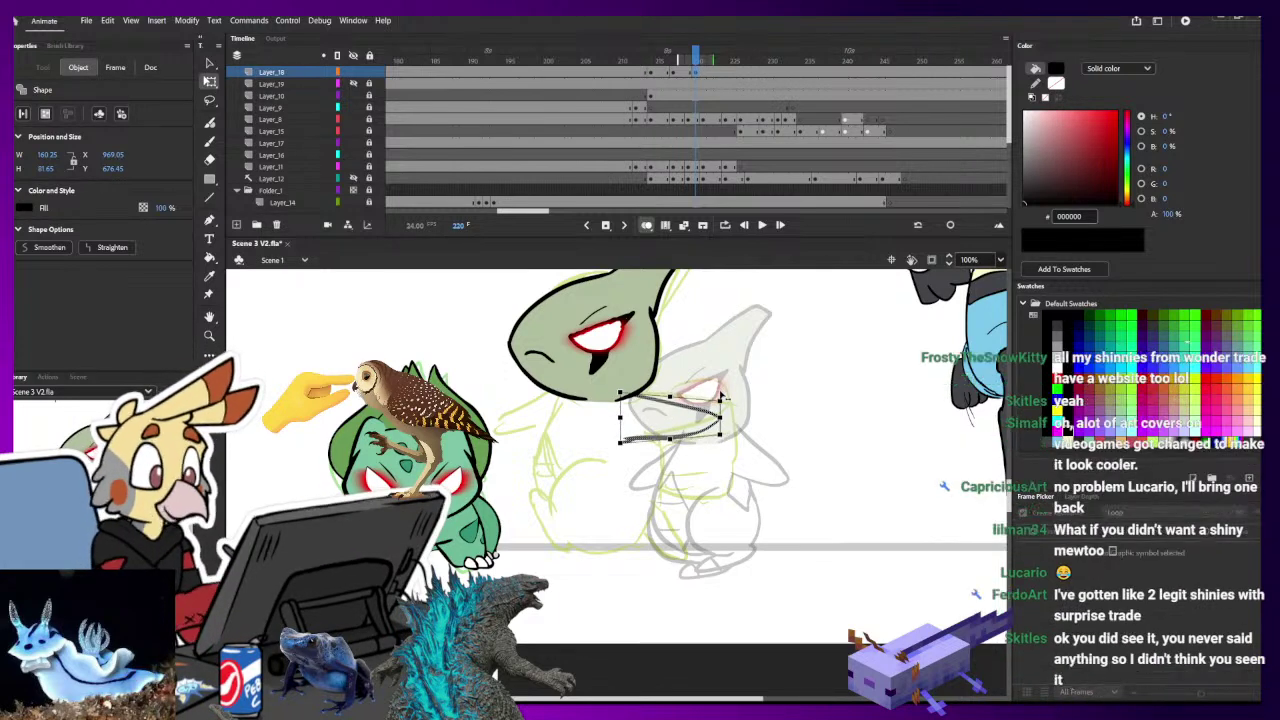
pyautogui.moveTo(722, 396); pyautogui.dragTo(722, 398)
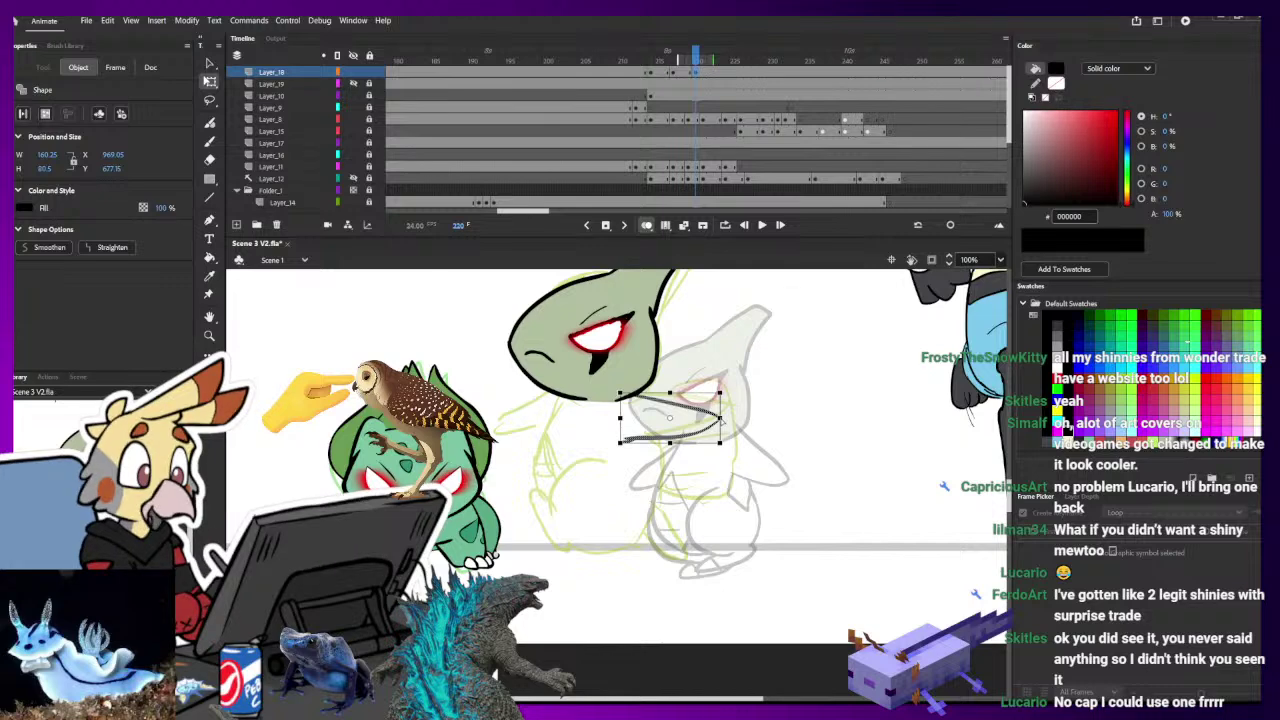
pyautogui.press('b')
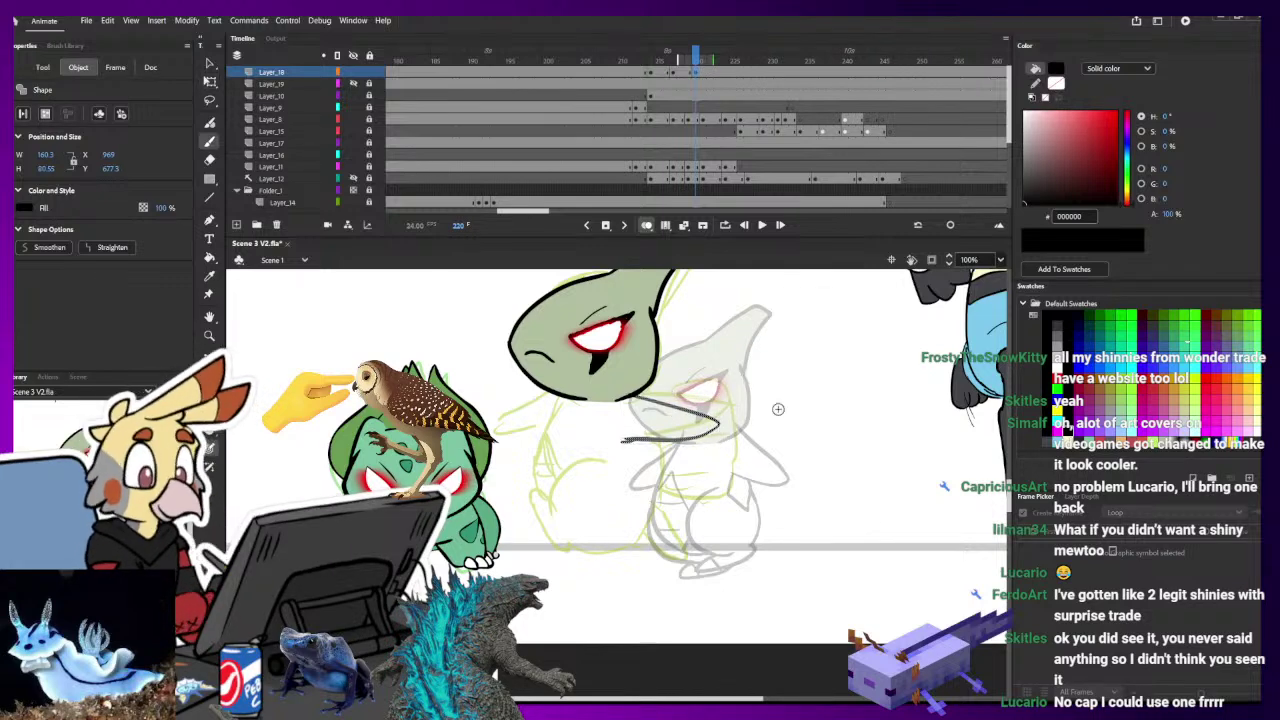
# - Ink the Larvitar's round belly, near leg and foot, and the torso line up to the head on frame 220 in black
pyautogui.moveTo(722, 489); pyautogui.dragTo(730, 474)
pyautogui.click(661, 58)
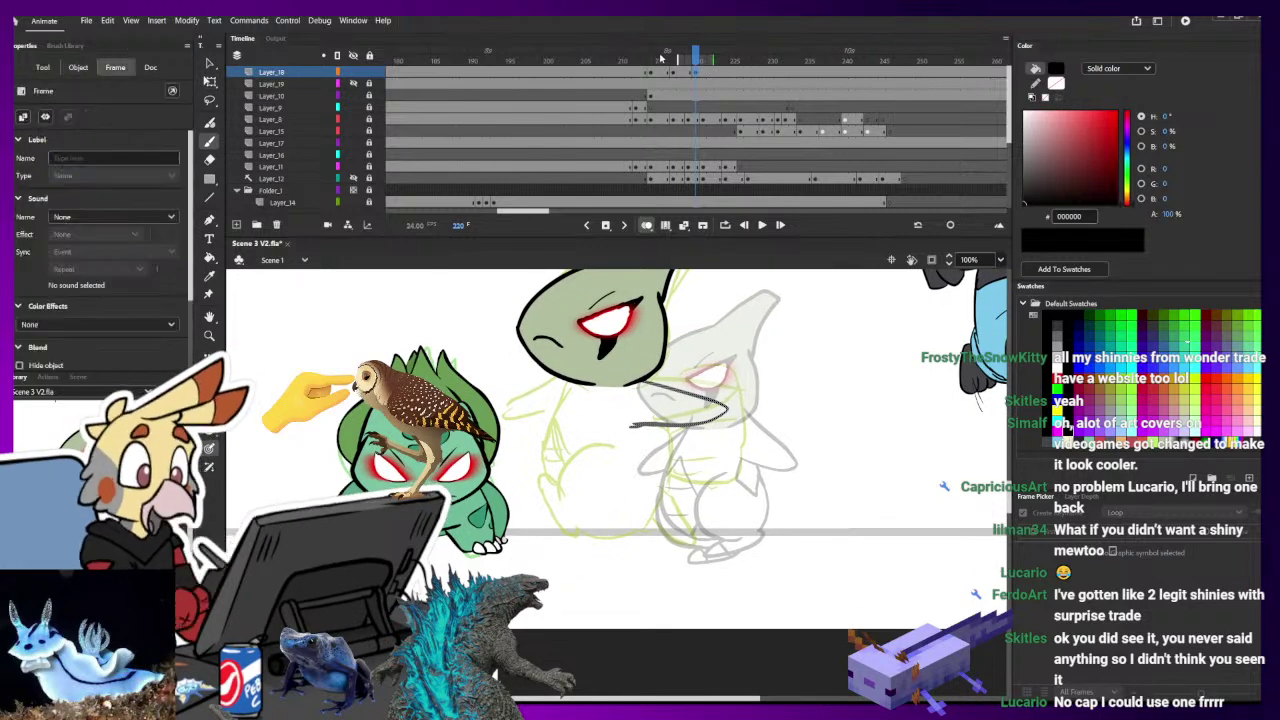
pyautogui.press('.')
pyautogui.press('.')
pyautogui.press('.')
pyautogui.moveTo(661, 60); pyautogui.dragTo(695, 60)
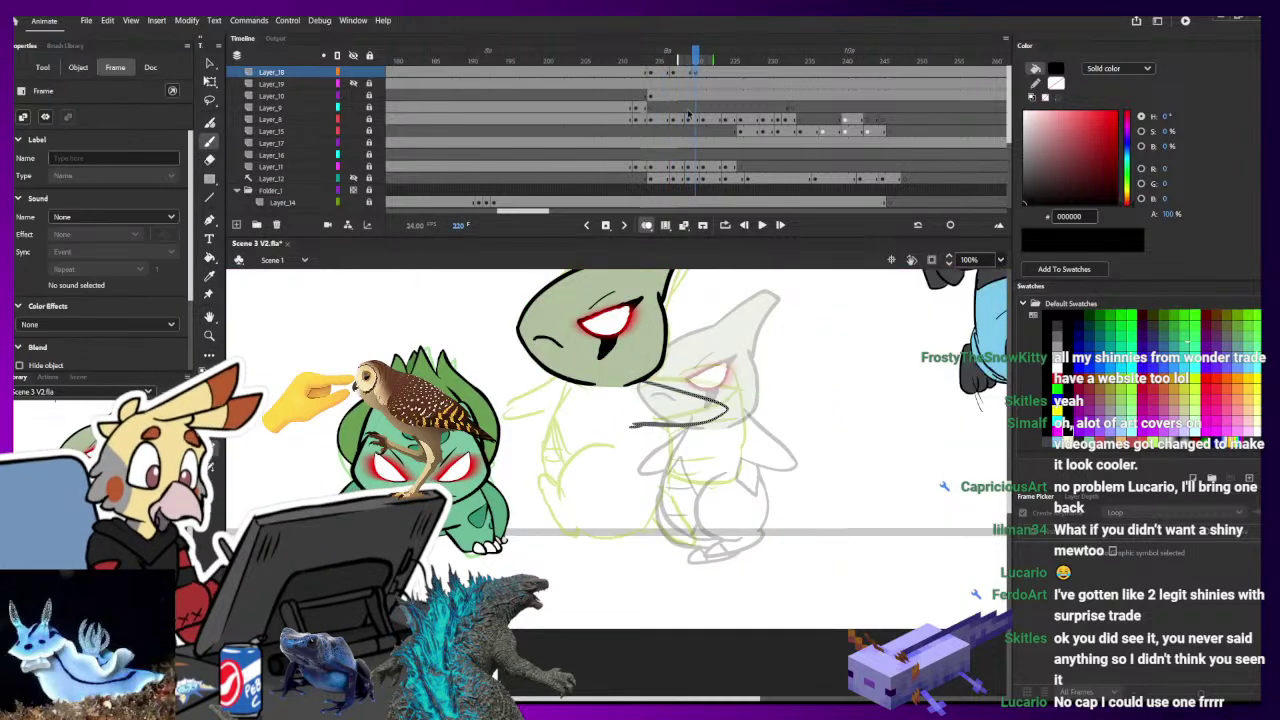
pyautogui.moveTo(551, 480); pyautogui.dragTo(574, 511)
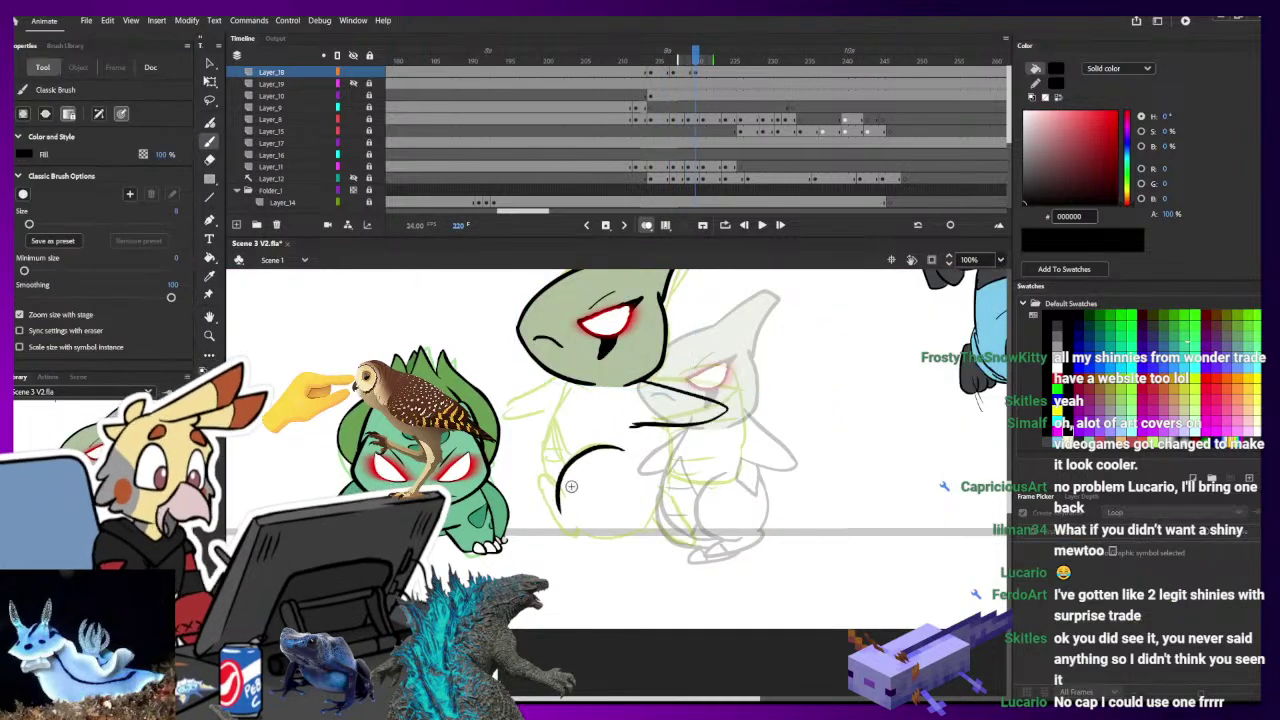
pyautogui.moveTo(528, 465)
pyautogui.mouseDown()
pyautogui.moveTo(572, 509)
pyautogui.moveTo(576, 545)
pyautogui.moveTo(574, 512)
pyautogui.moveTo(592, 533)
pyautogui.moveTo(638, 531)
pyautogui.moveTo(664, 482)
pyautogui.mouseUp()
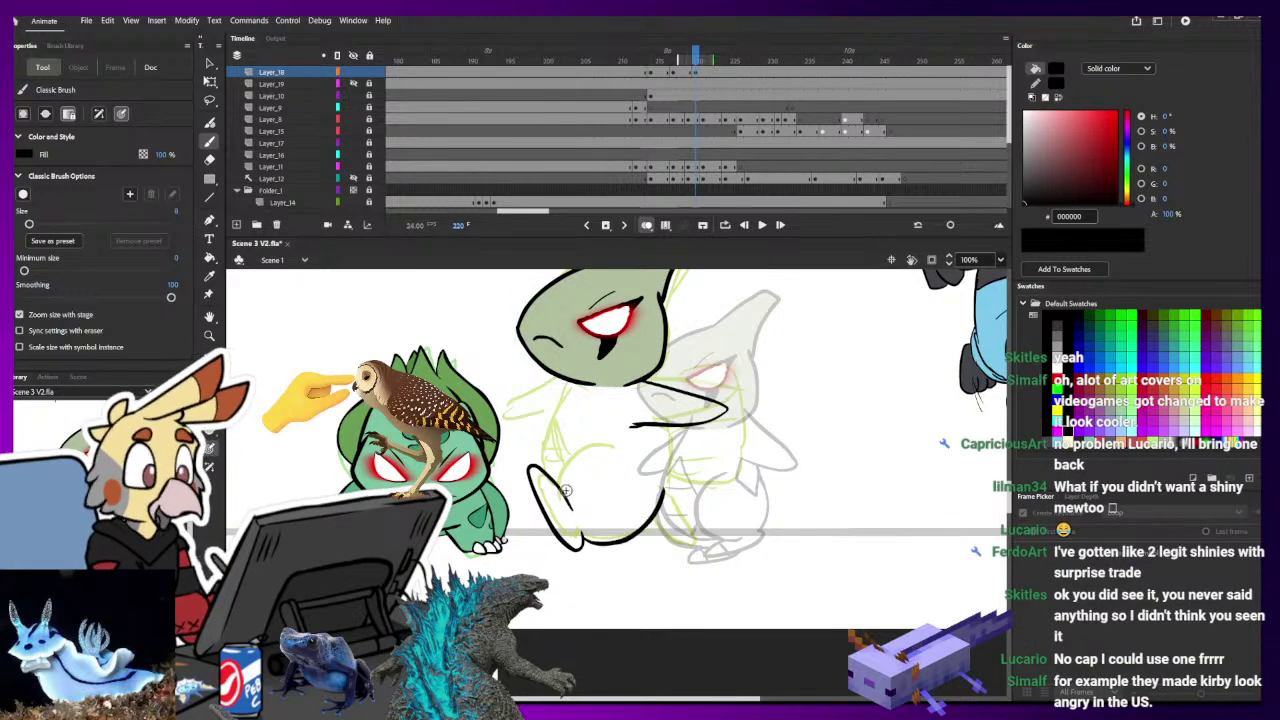
pyautogui.moveTo(566, 490)
pyautogui.mouseDown()
pyautogui.moveTo(605, 437)
pyautogui.moveTo(632, 443)
pyautogui.mouseUp()
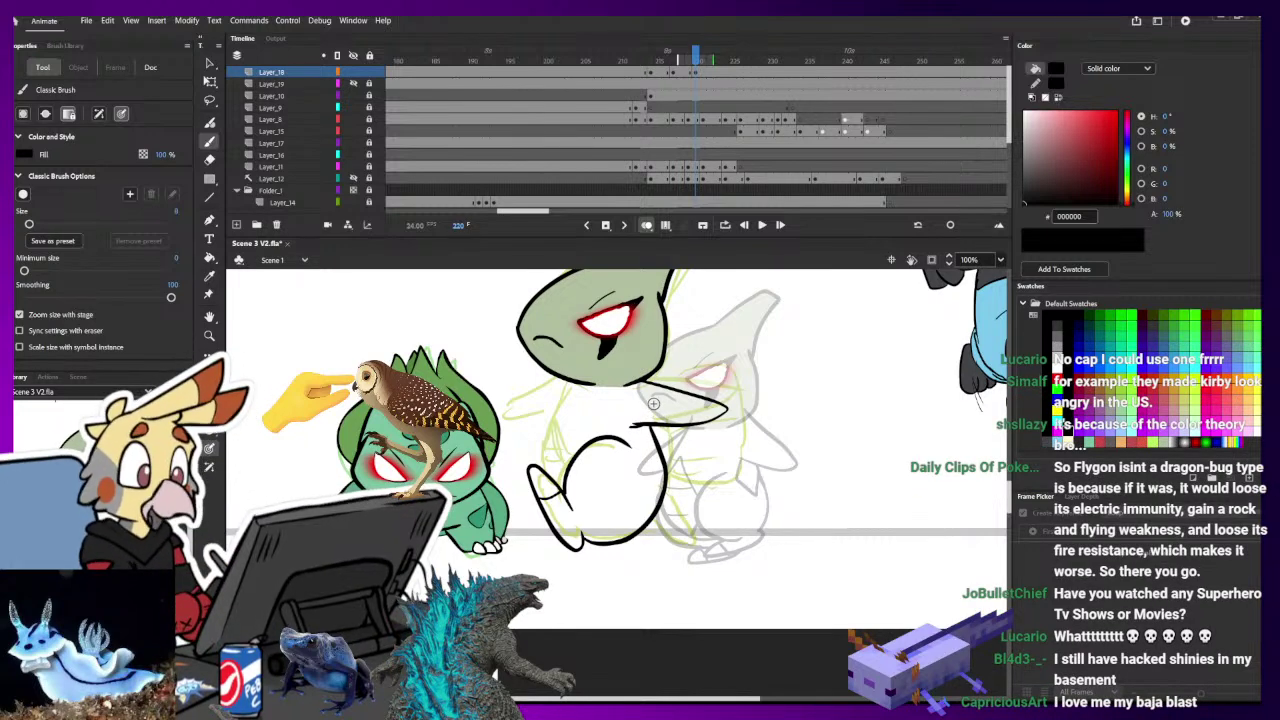
pyautogui.moveTo(540, 466); pyautogui.dragTo(573, 383)
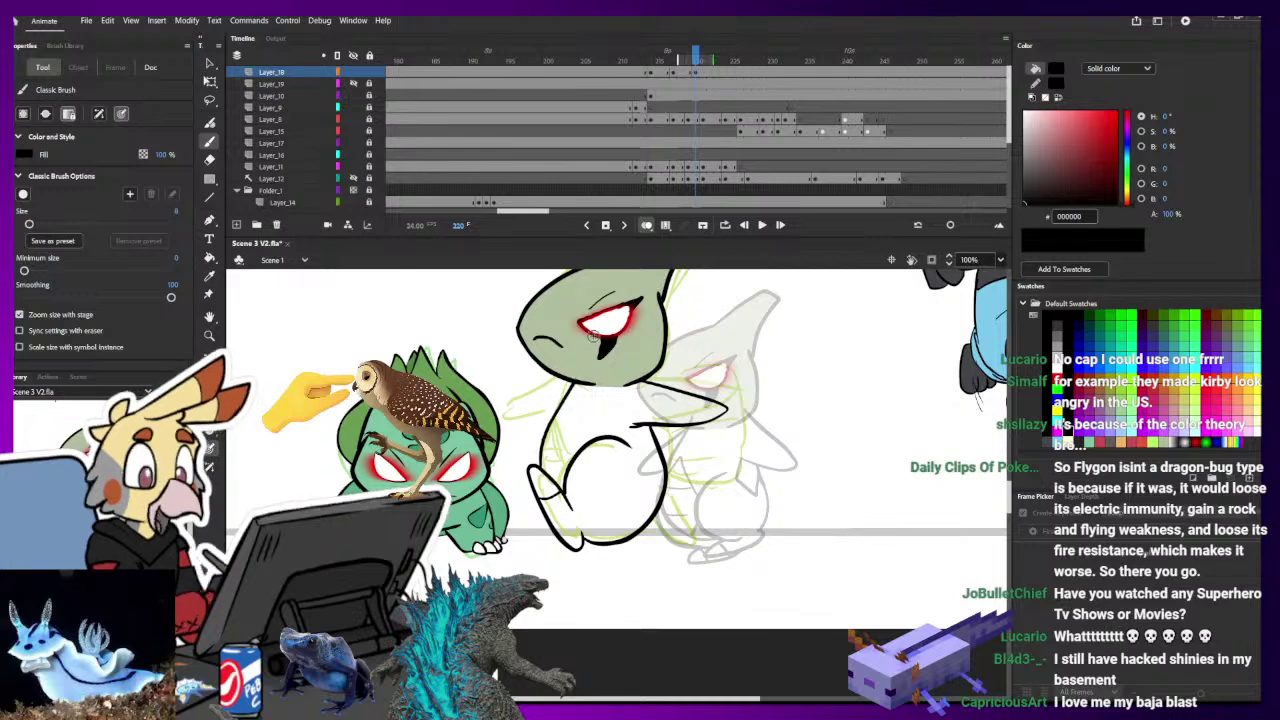
# - Ink the second, smaller arm extending from the shoulder towards the Bulbasaur on frame 220, undoing stray strokes
pyautogui.click(354, 73)
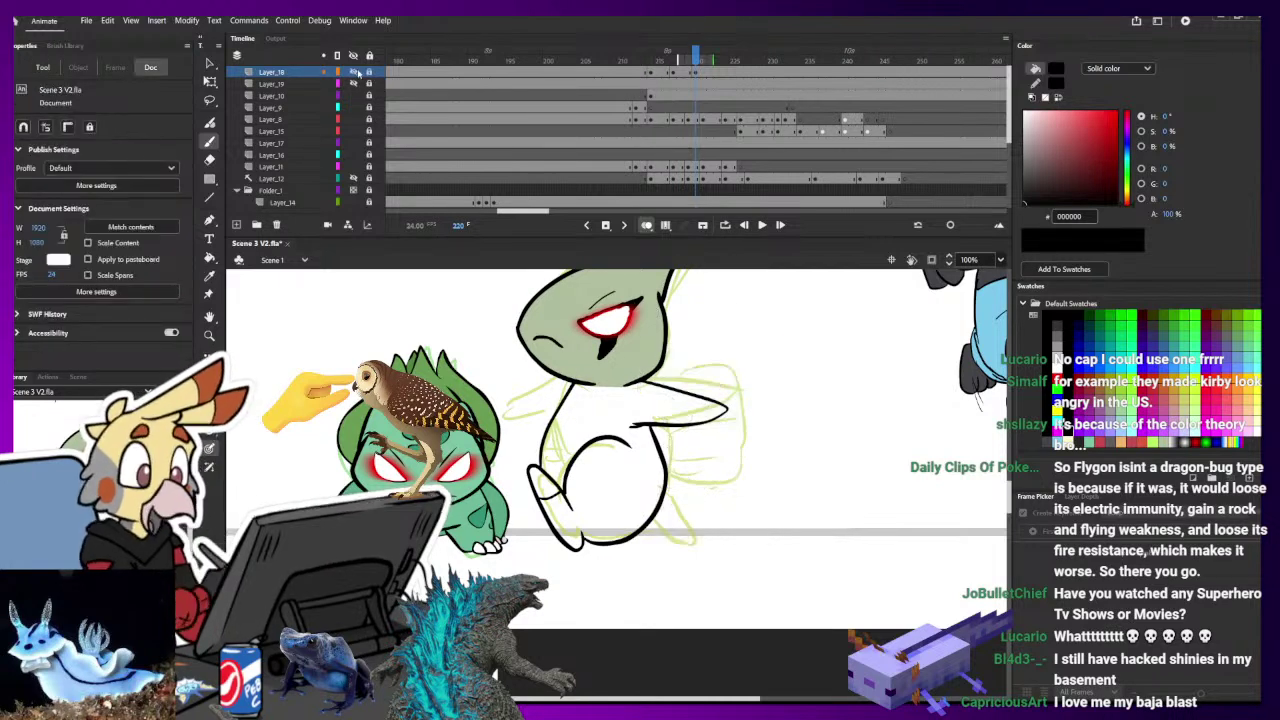
pyautogui.click(355, 73)
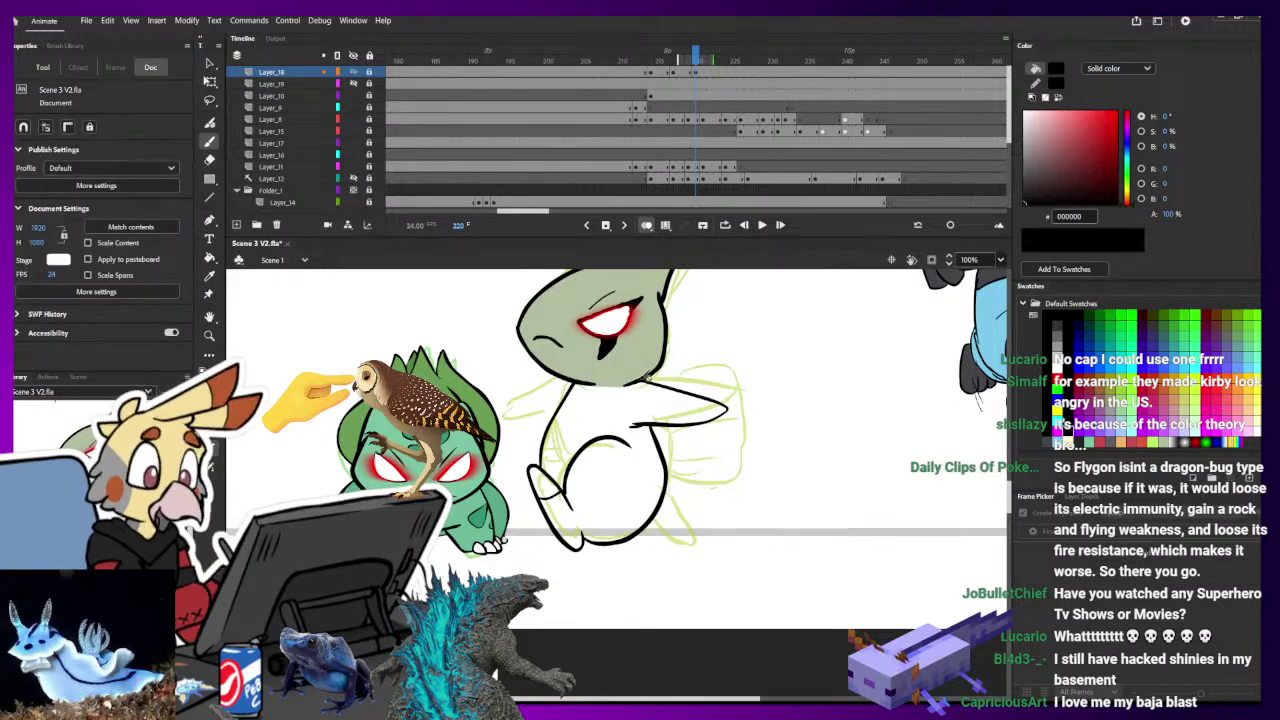
pyautogui.click(369, 72)
pyautogui.click(695, 73)
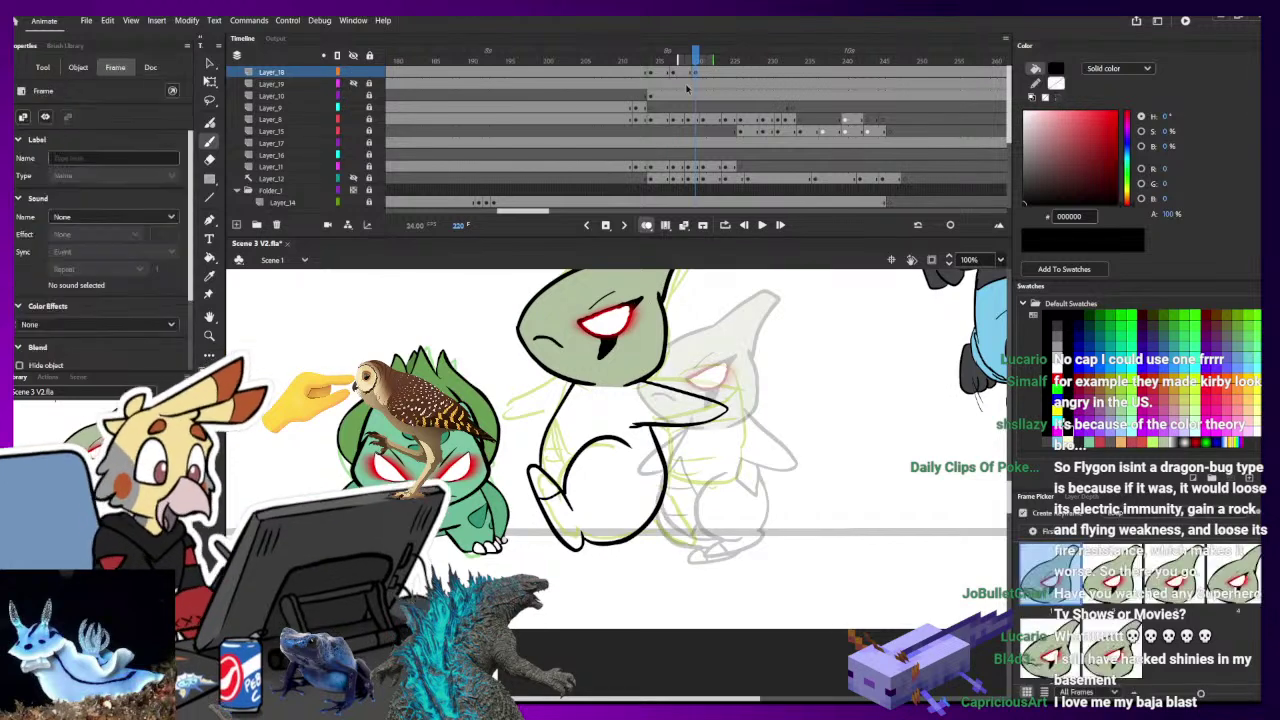
pyautogui.click(565, 394)
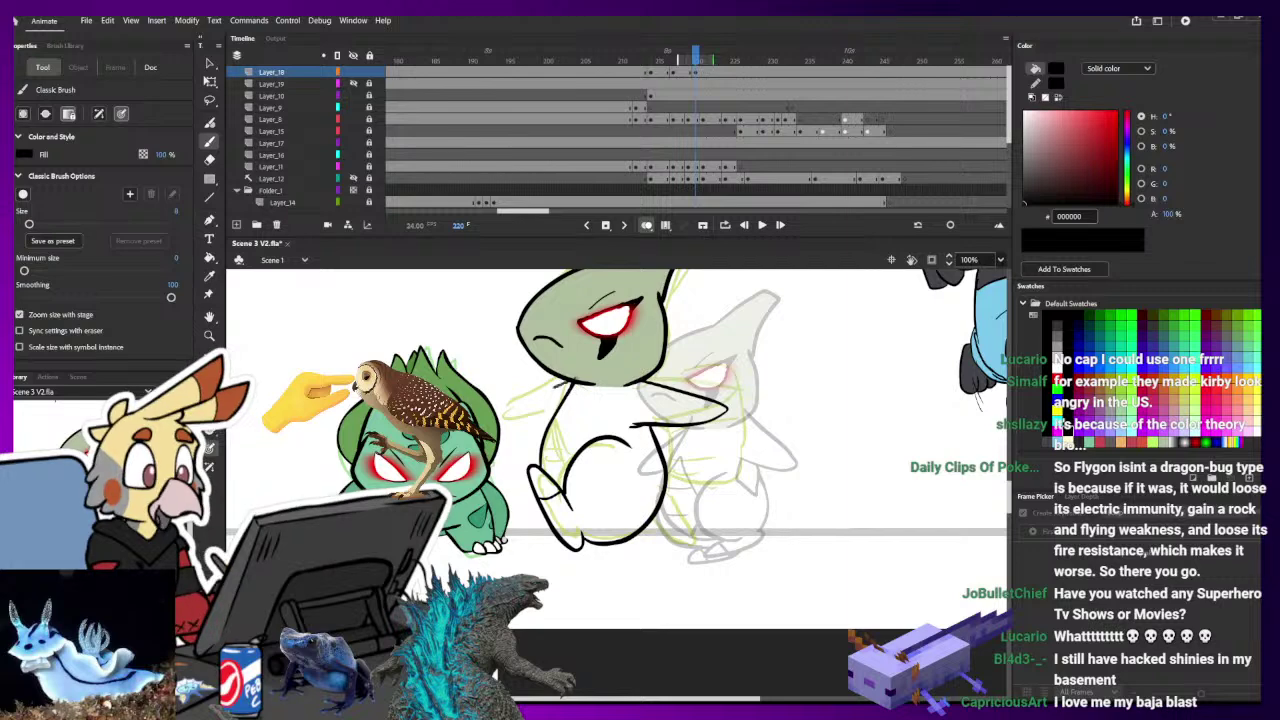
pyautogui.moveTo(547, 392); pyautogui.dragTo(574, 382)
pyautogui.hotkey('ctrl', 'z')
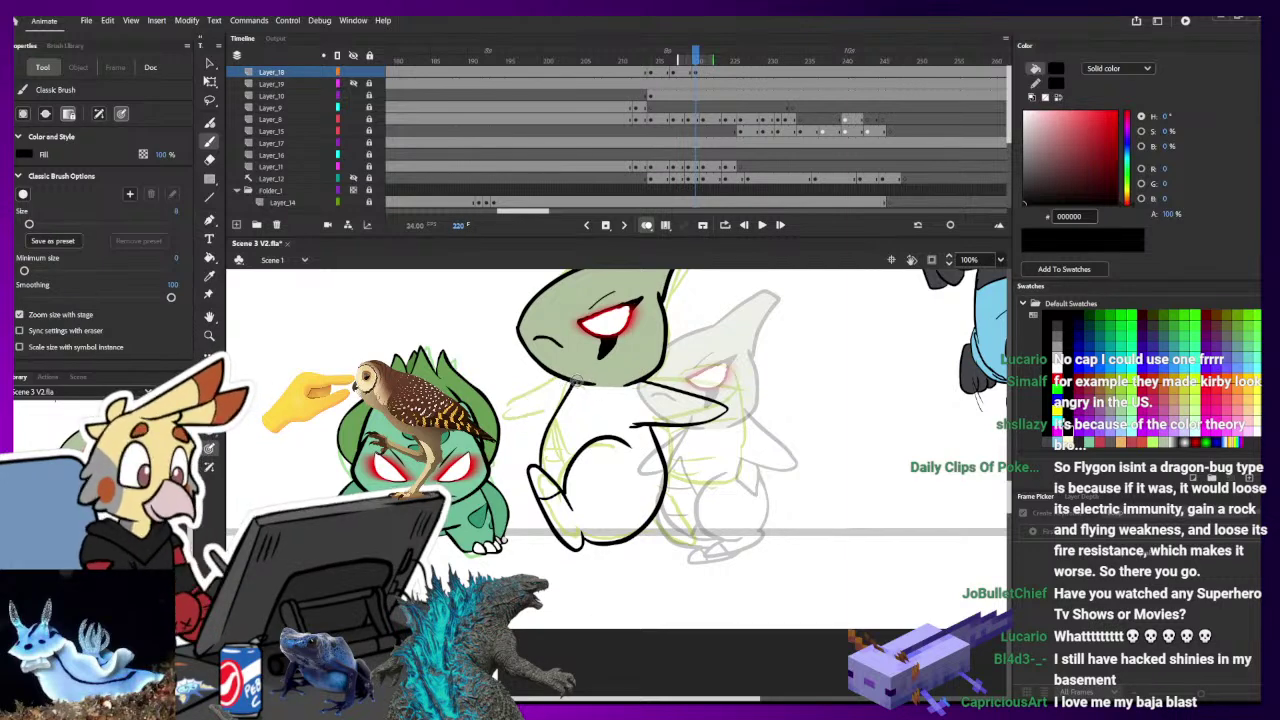
pyautogui.moveTo(511, 411)
pyautogui.mouseDown()
pyautogui.moveTo(570, 384)
pyautogui.moveTo(510, 420)
pyautogui.mouseUp()
pyautogui.hotkey('ctrl', 'z')
pyautogui.hotkey('ctrl', 'z')
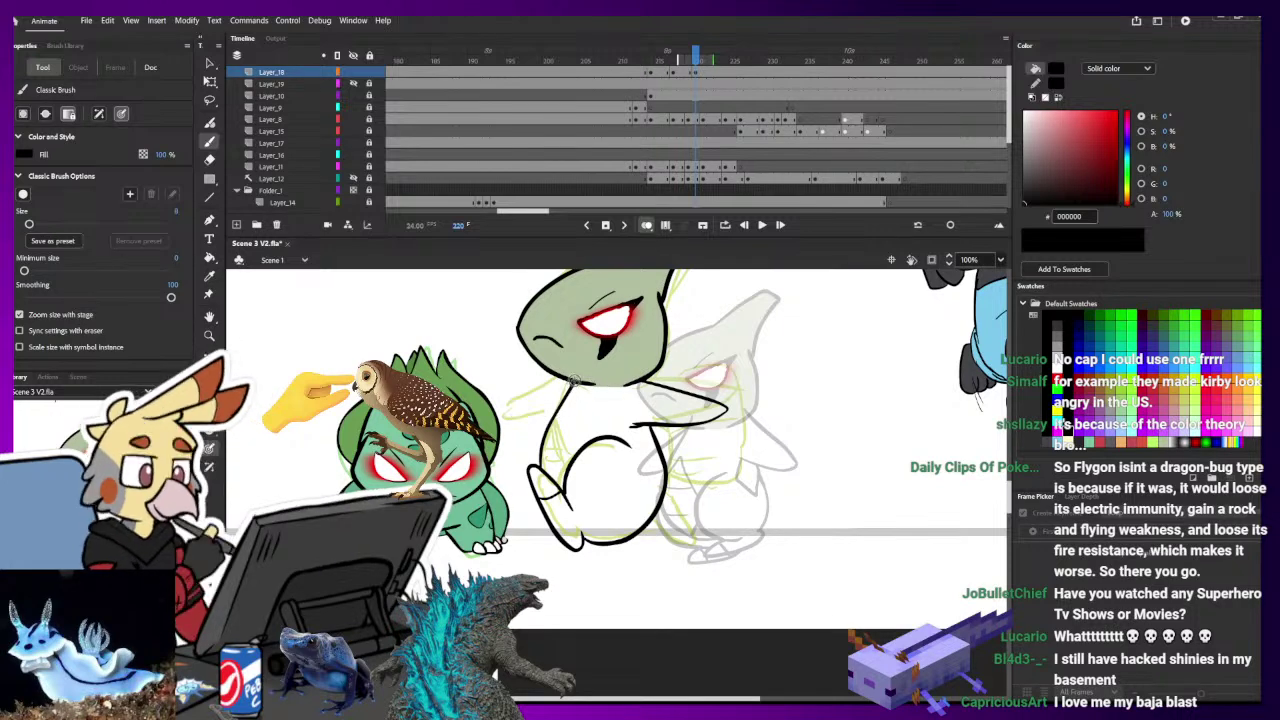
pyautogui.moveTo(574, 382)
pyautogui.mouseDown()
pyautogui.moveTo(507, 412)
pyautogui.moveTo(549, 422)
pyautogui.mouseUp()
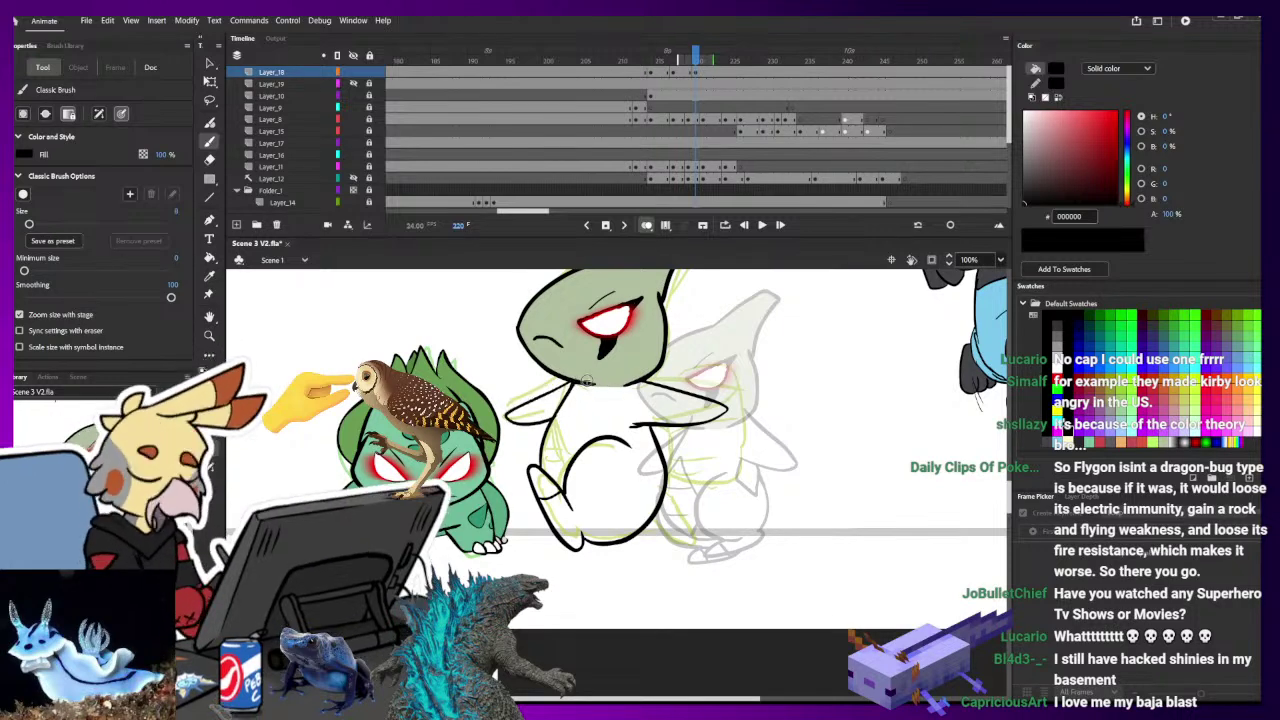
# - Ink the far leg and foot behind the belly on frame 220 and add the short stripe lines on the torso
pyautogui.scroll(-3, 590, 400)
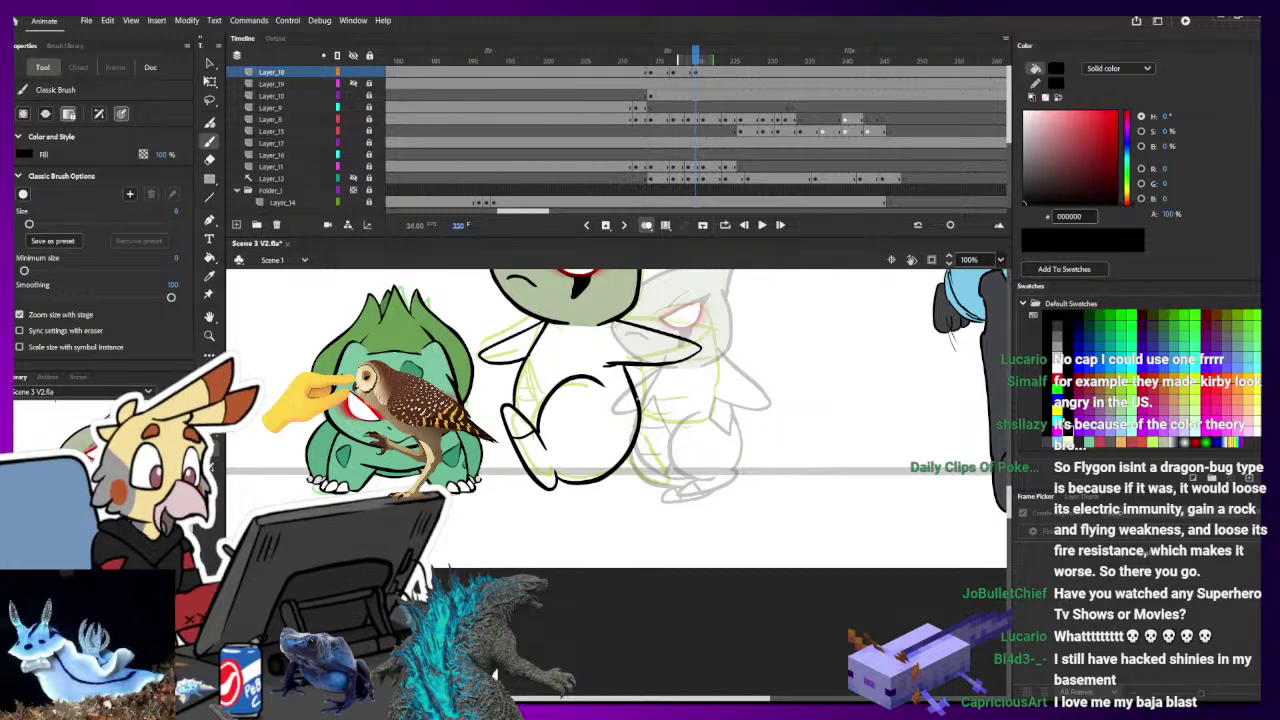
pyautogui.moveTo(639, 398)
pyautogui.mouseDown()
pyautogui.moveTo(650, 448)
pyautogui.moveTo(602, 480)
pyautogui.moveTo(656, 441)
pyautogui.mouseUp()
pyautogui.hotkey('ctrl', 'z')
pyautogui.hotkey('ctrl', 'z')
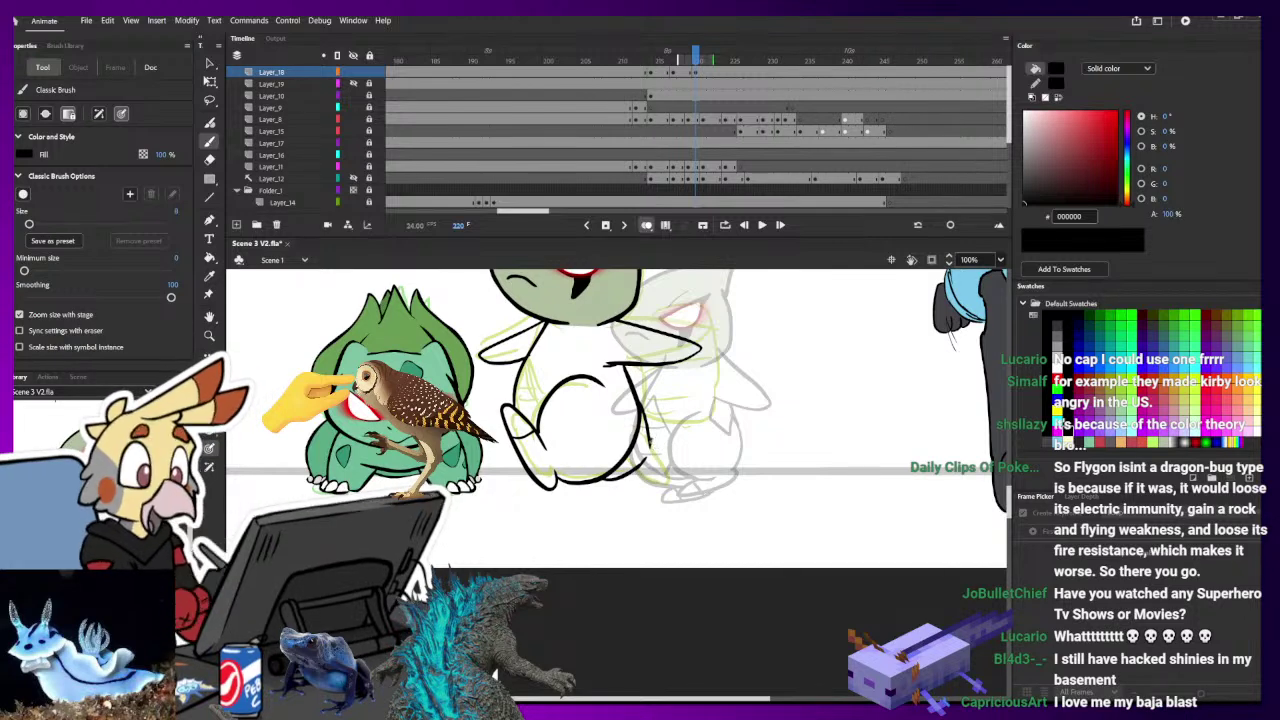
pyautogui.moveTo(650, 446)
pyautogui.mouseDown()
pyautogui.moveTo(689, 486)
pyautogui.moveTo(682, 495)
pyautogui.moveTo(646, 461)
pyautogui.moveTo(668, 492)
pyautogui.mouseUp()
pyautogui.hotkey('ctrl', 'z')
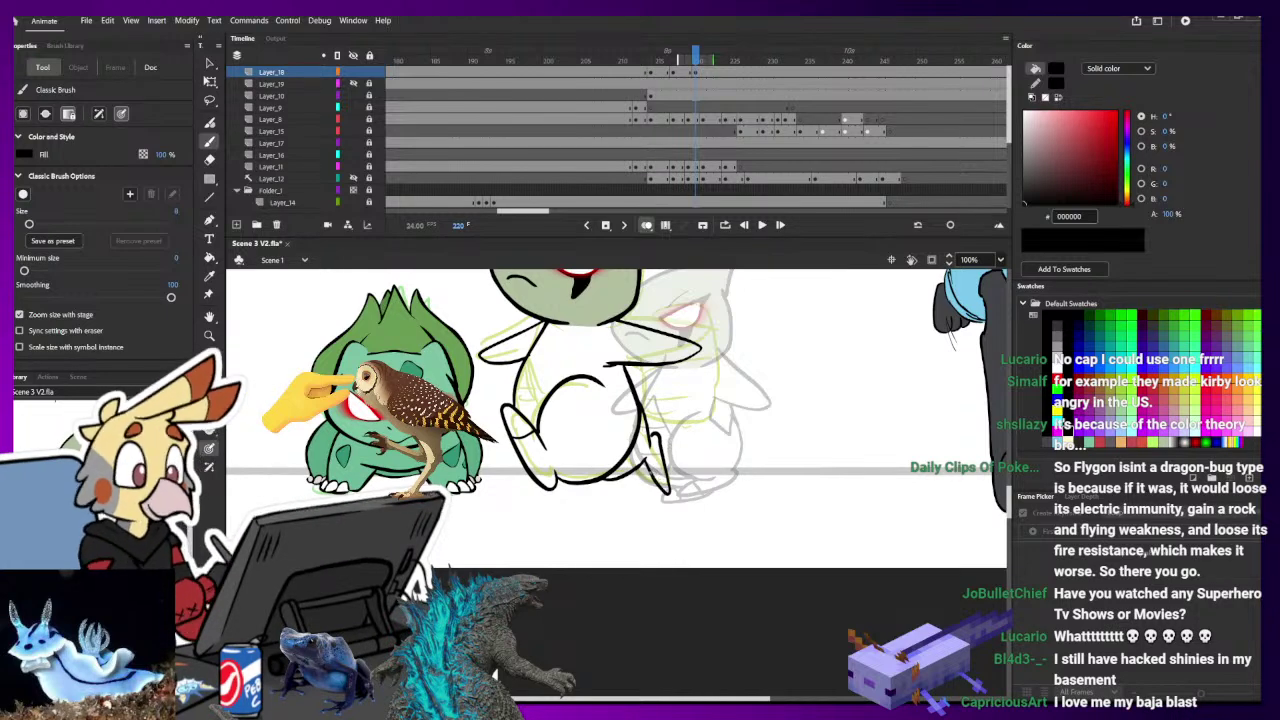
pyautogui.scroll(1, 673, 404)
pyautogui.moveTo(673, 404); pyautogui.dragTo(751, 448)
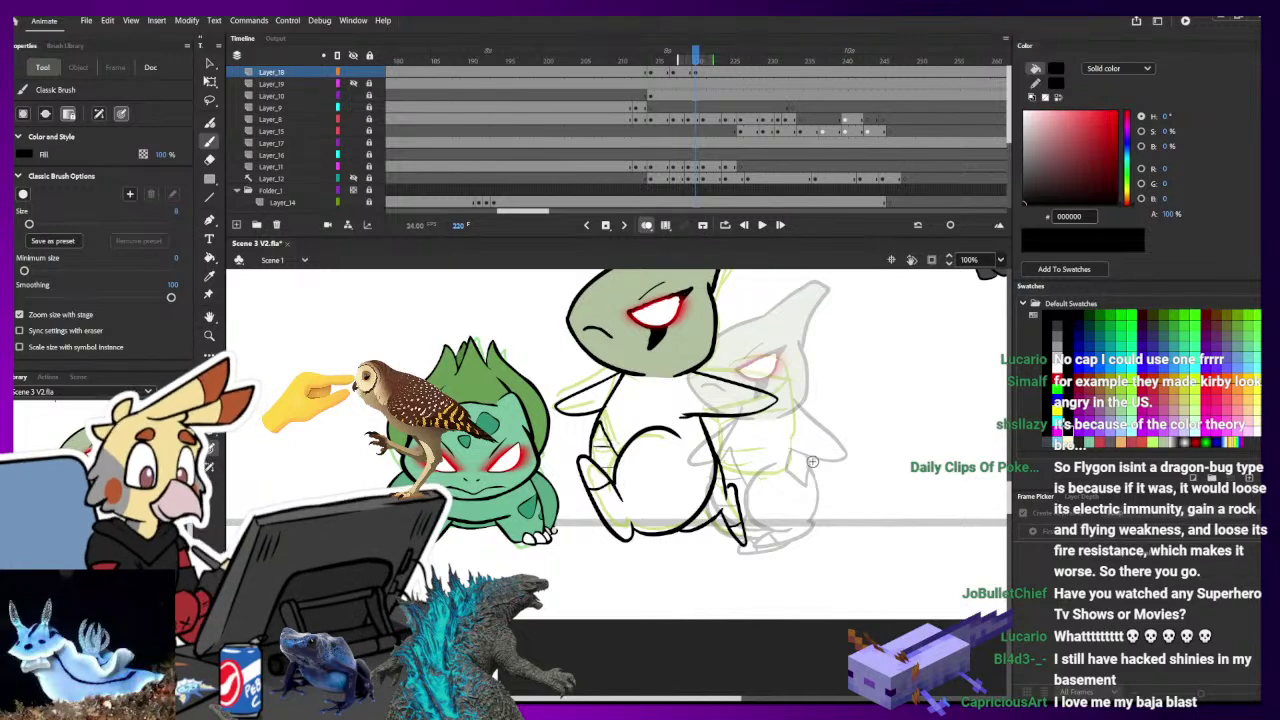
pyautogui.scroll(3, 814, 470)
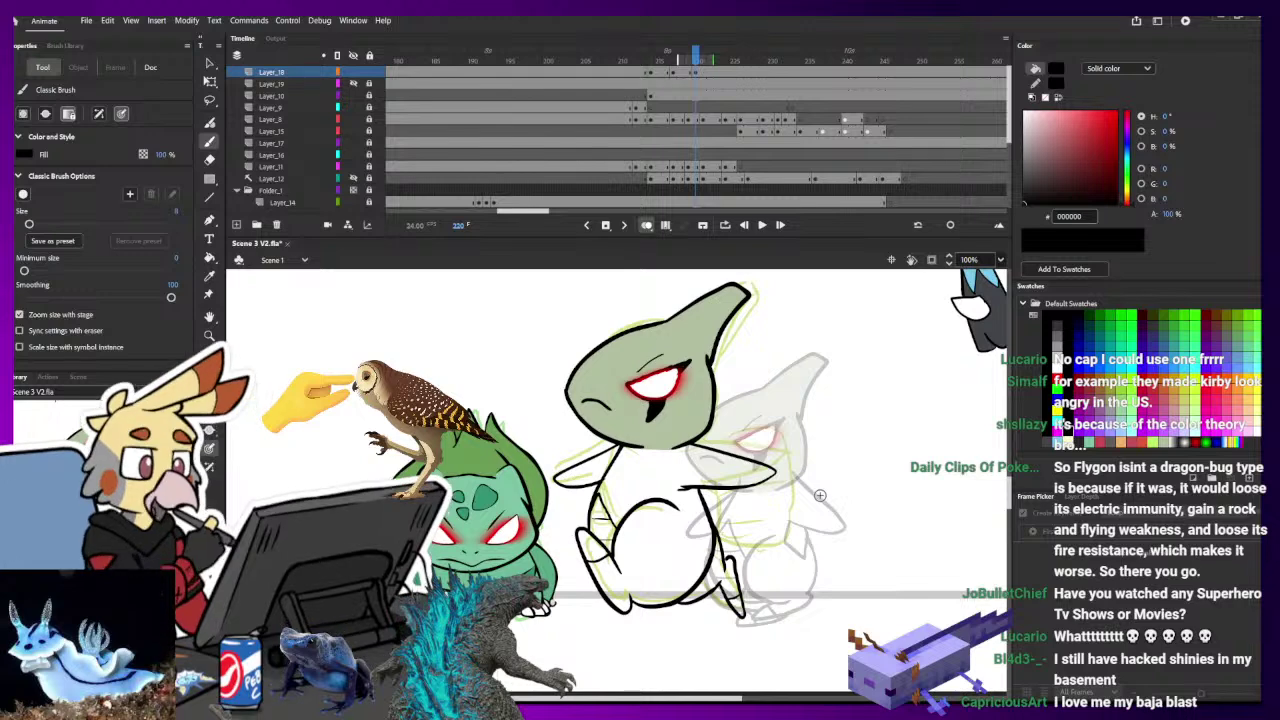
pyautogui.moveTo(828, 481); pyautogui.dragTo(840, 451)
# - Select the inked body parts below the head on frame 220 and stretch them slightly wider with Free Transform
pyautogui.click(212, 80)
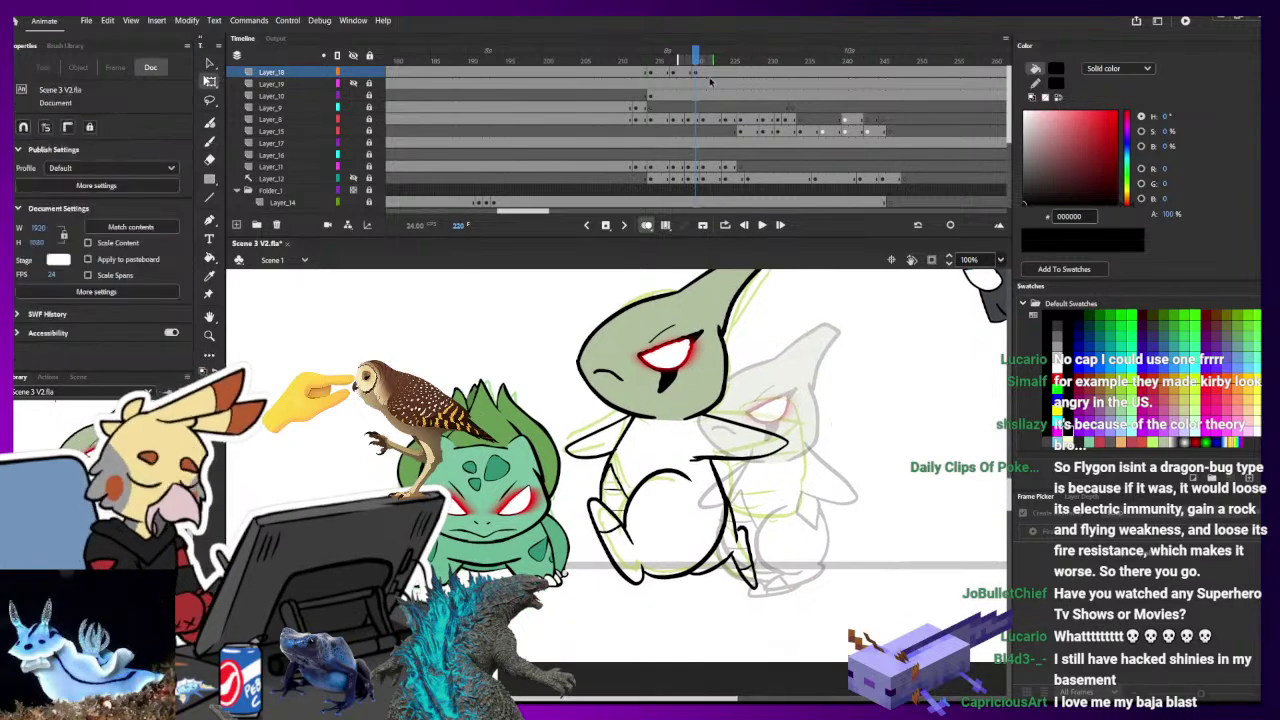
pyautogui.click(702, 74)
pyautogui.keyDown('shift'); pyautogui.click(712, 379); pyautogui.keyUp('shift')
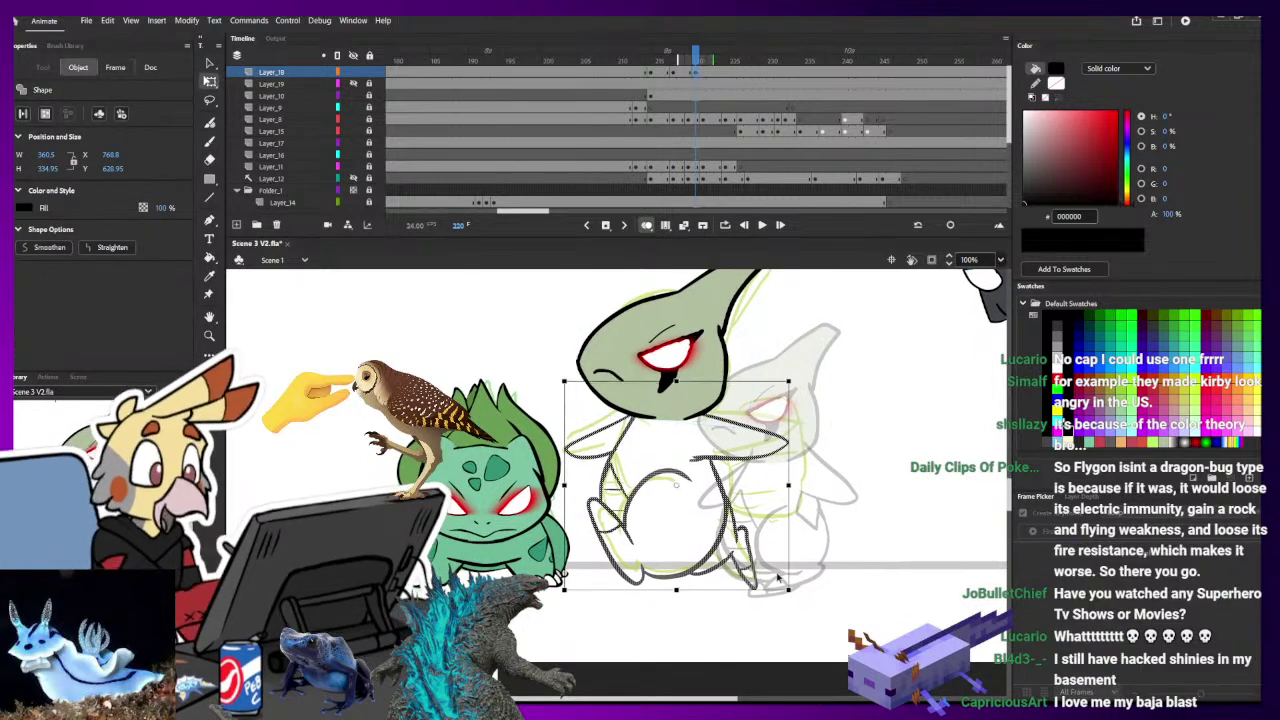
pyautogui.moveTo(788, 590); pyautogui.dragTo(785, 590)
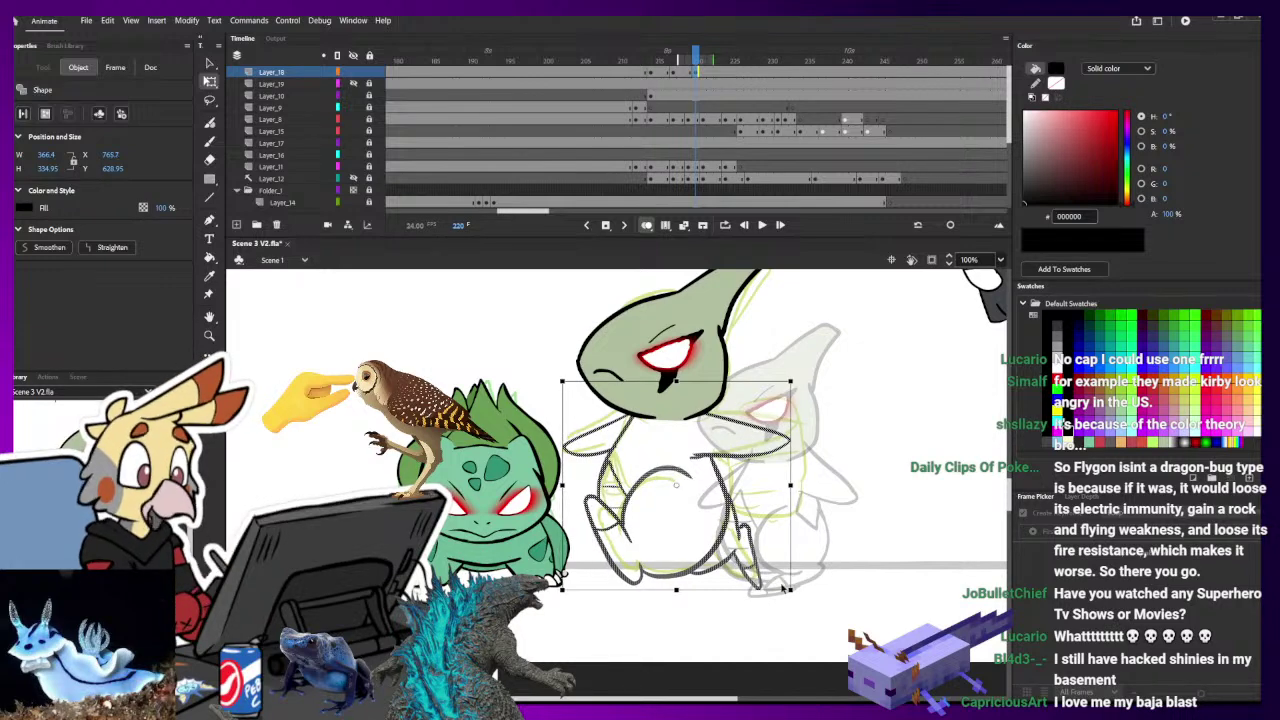
pyautogui.moveTo(732, 427); pyautogui.dragTo(732, 430)
pyautogui.moveTo(791, 384); pyautogui.dragTo(794, 381)
pyautogui.click(828, 349)
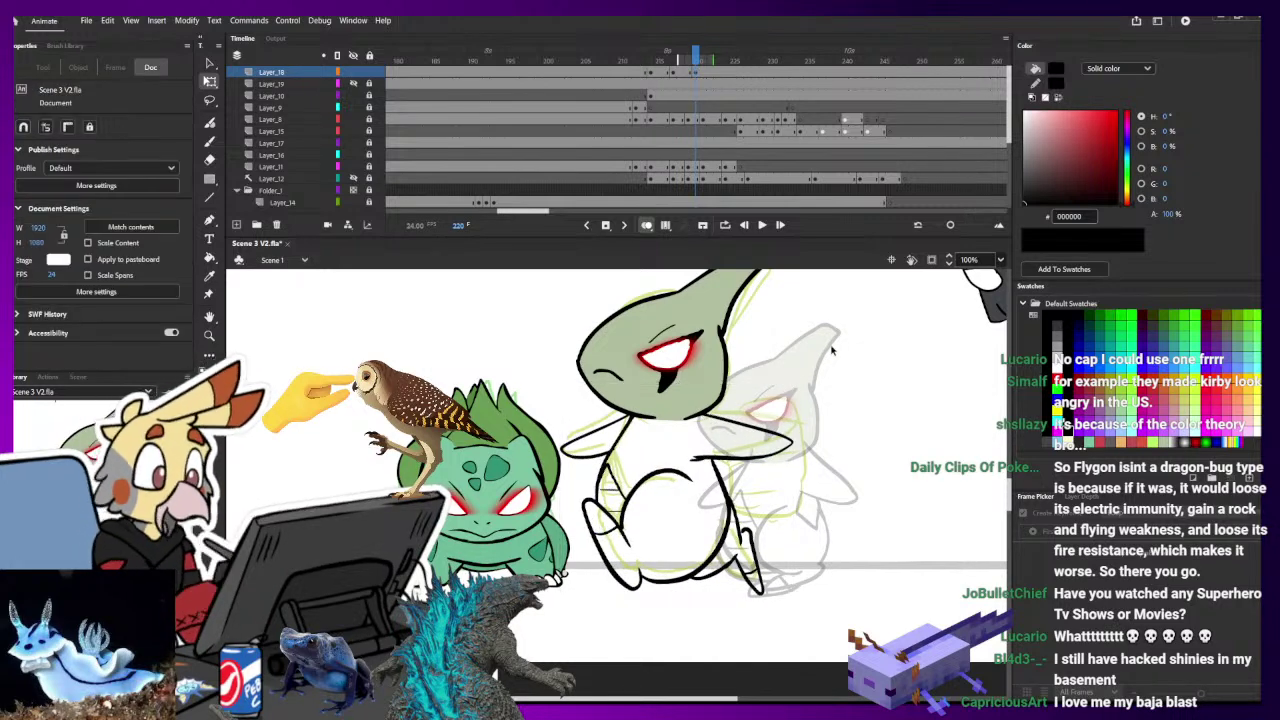
# - Insert a blank keyframe at frame 223 of Layer_18
pyautogui.click(690, 72)
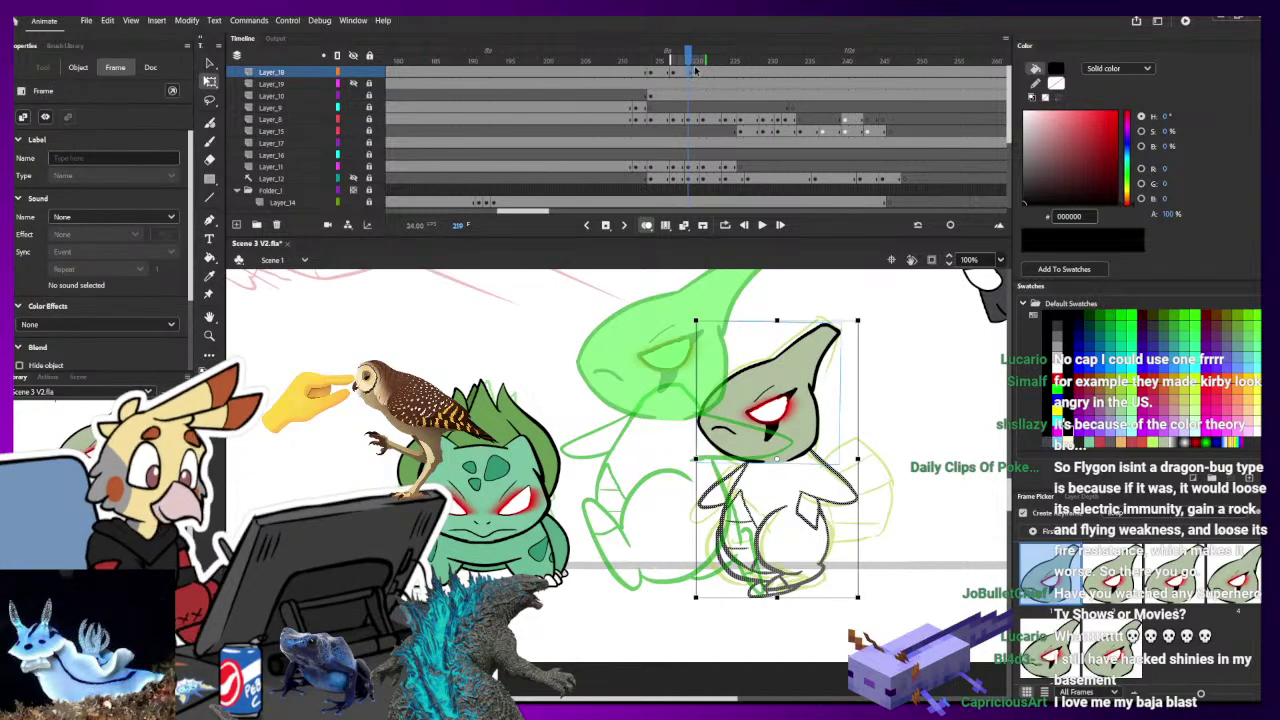
pyautogui.click(712, 74)
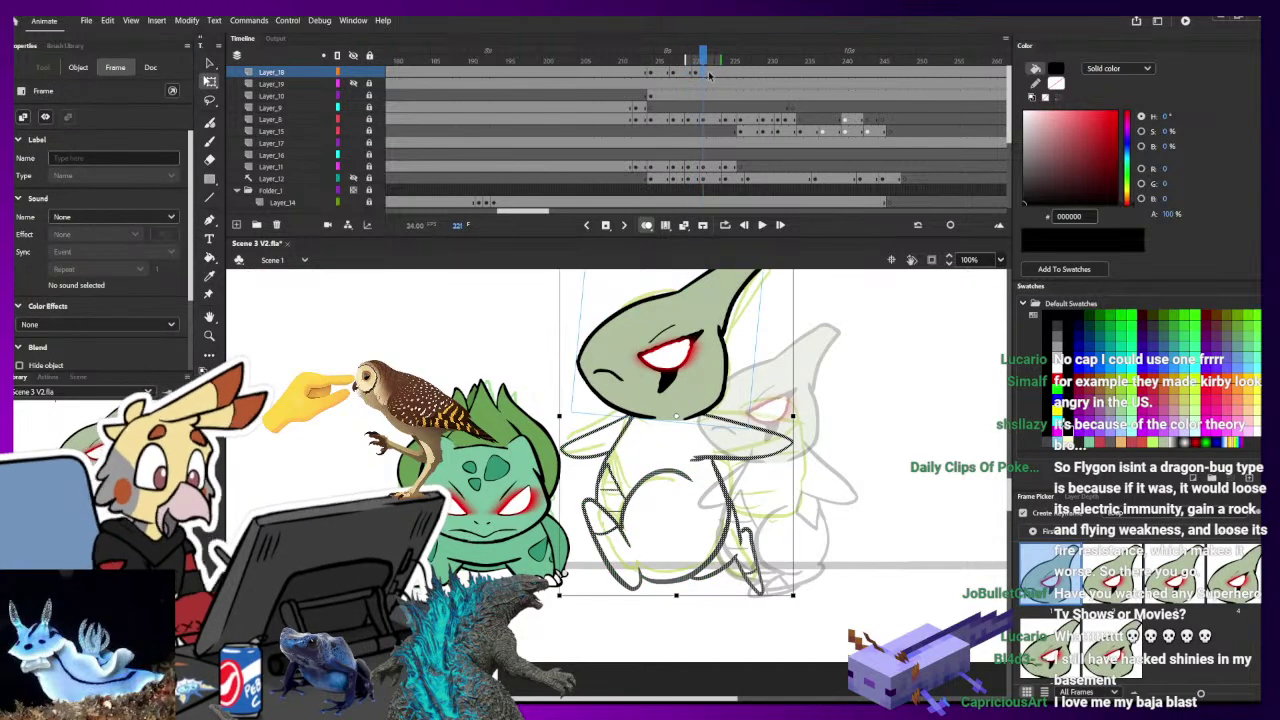
pyautogui.moveTo(708, 75); pyautogui.dragTo(722, 75)
pyautogui.press('F7')
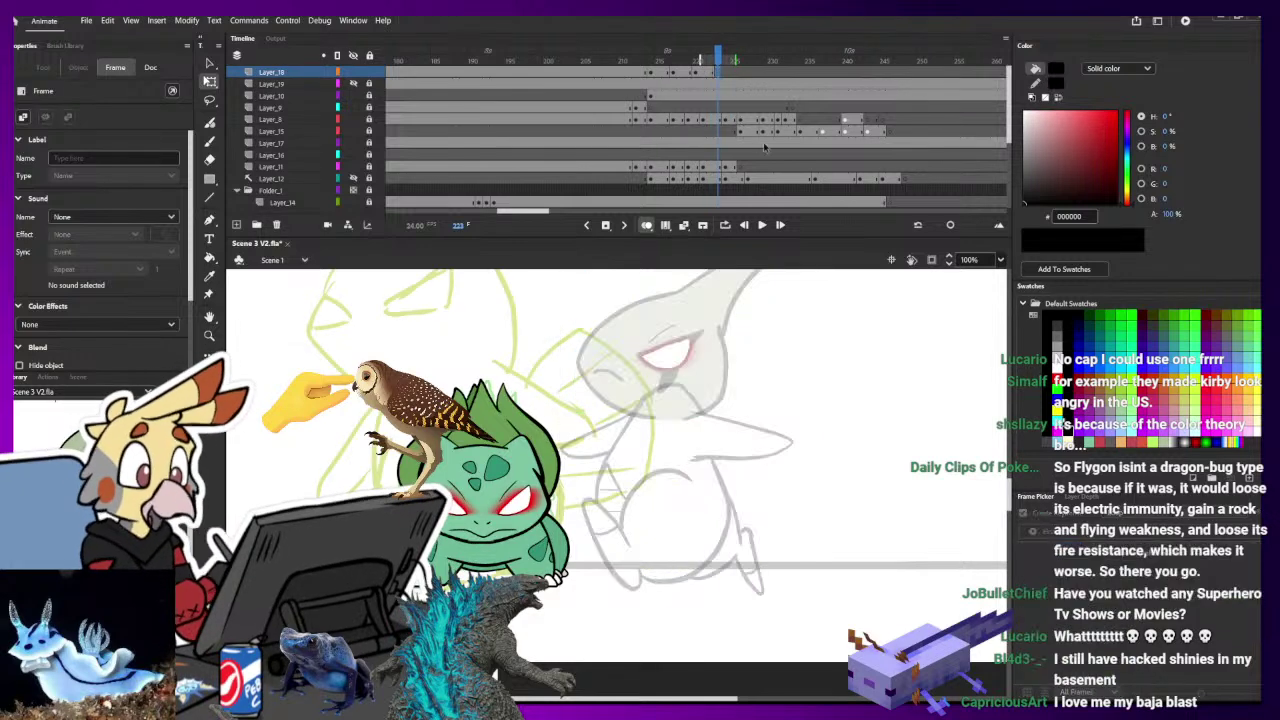
# - Copy the head symbol from frame 222 and paste it in place on frame 223 of Layer_18
pyautogui.hotkey('ctrl', '-')
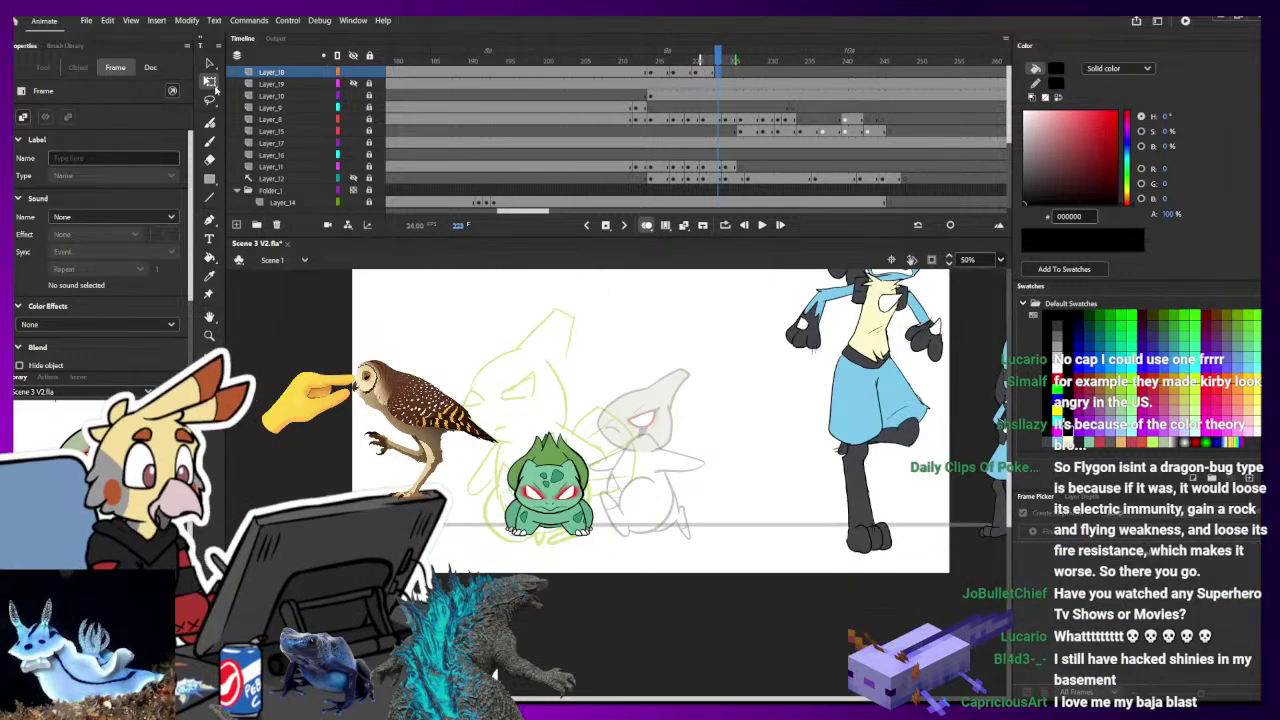
pyautogui.click(710, 74)
pyautogui.click(732, 372)
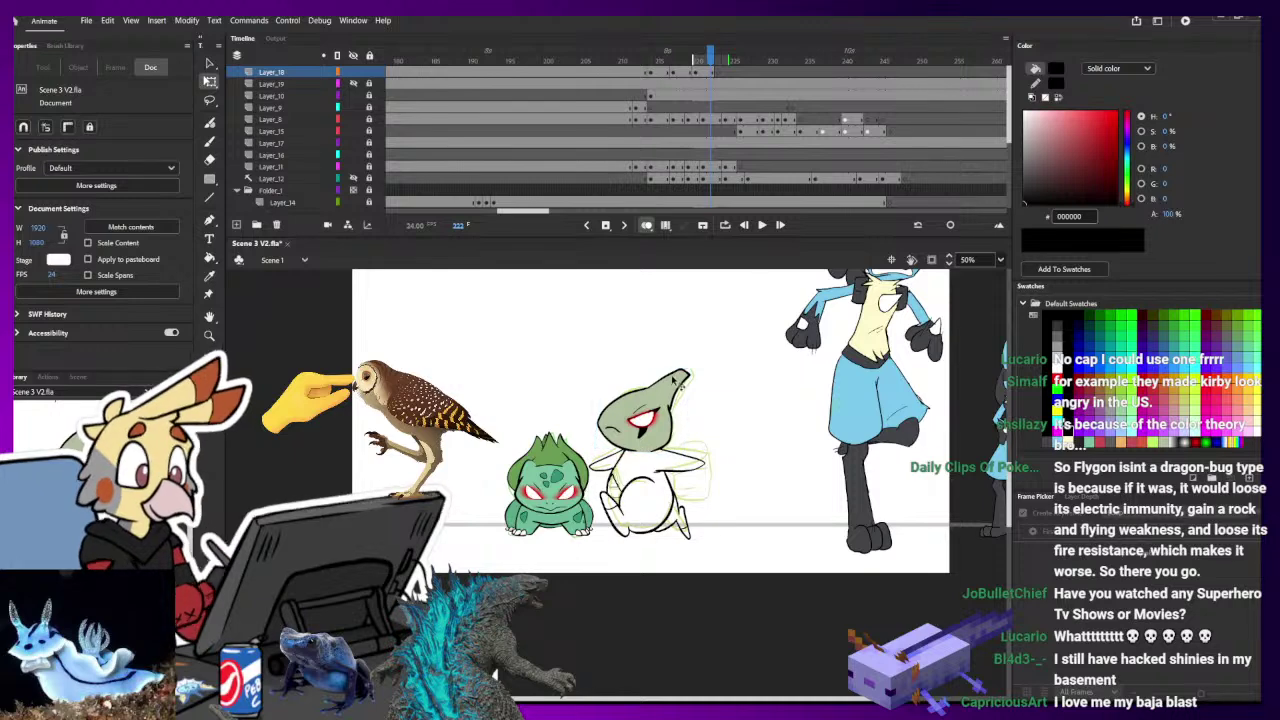
pyautogui.click(678, 383)
pyautogui.press('.')
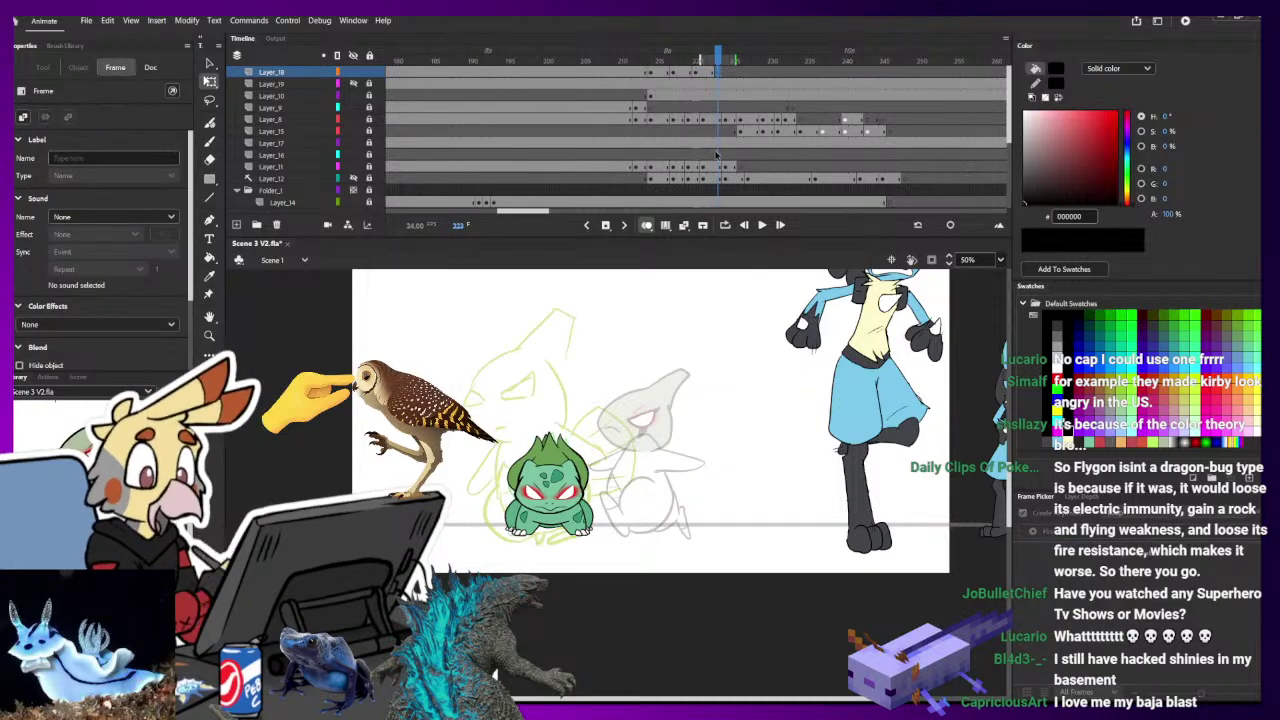
# - Move the head on frame 223 onto the large sketched head above the Bulbasaur and enlarge and tilt it to fit
pyautogui.moveTo(680, 375)
pyautogui.mouseDown()
pyautogui.moveTo(557, 342)
pyautogui.moveTo(580, 309)
pyautogui.moveTo(572, 319)
pyautogui.moveTo(591, 322)
pyautogui.mouseUp()
pyautogui.hotkey('ctrl', 'z')
pyautogui.moveTo(566, 379)
pyautogui.mouseDown()
pyautogui.moveTo(568, 350)
pyautogui.moveTo(549, 340)
pyautogui.mouseUp()
pyautogui.click(598, 284)
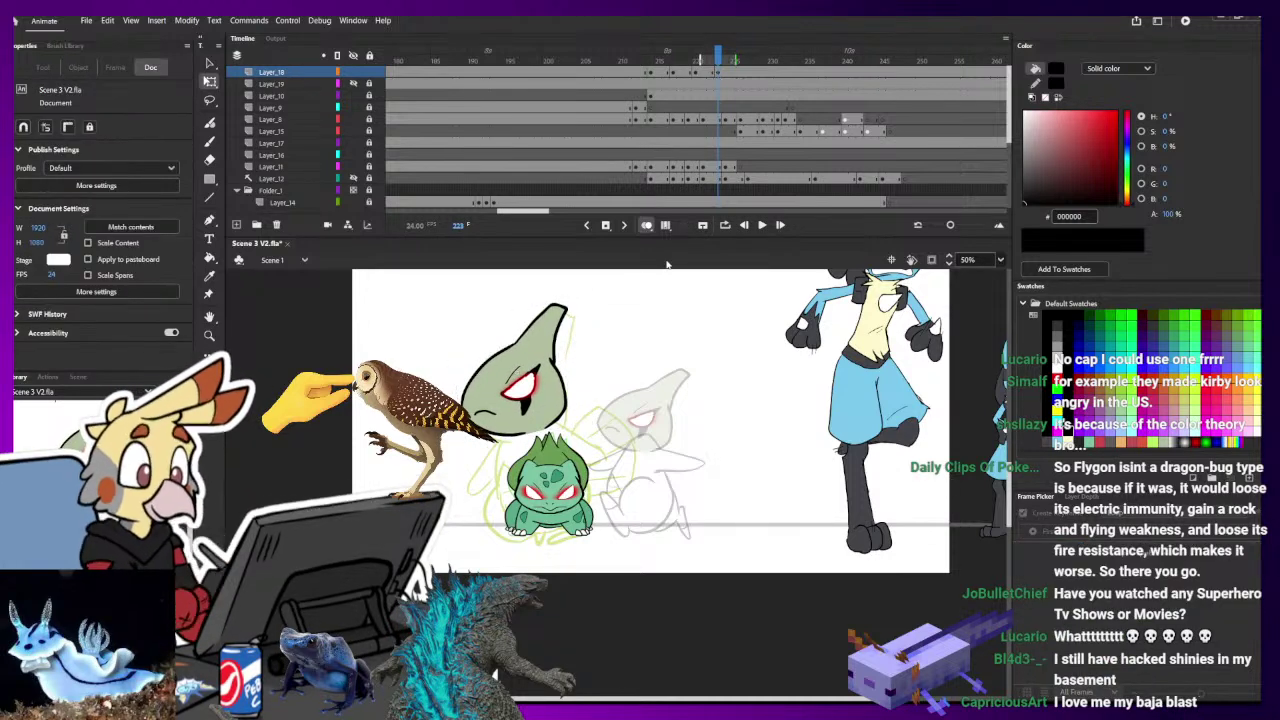
# - Hide Layer_17 with the Bulbasaur and ink the Larvitar's outstretched arm below the head on frame 223 with the Classic Brush
pyautogui.press('b')
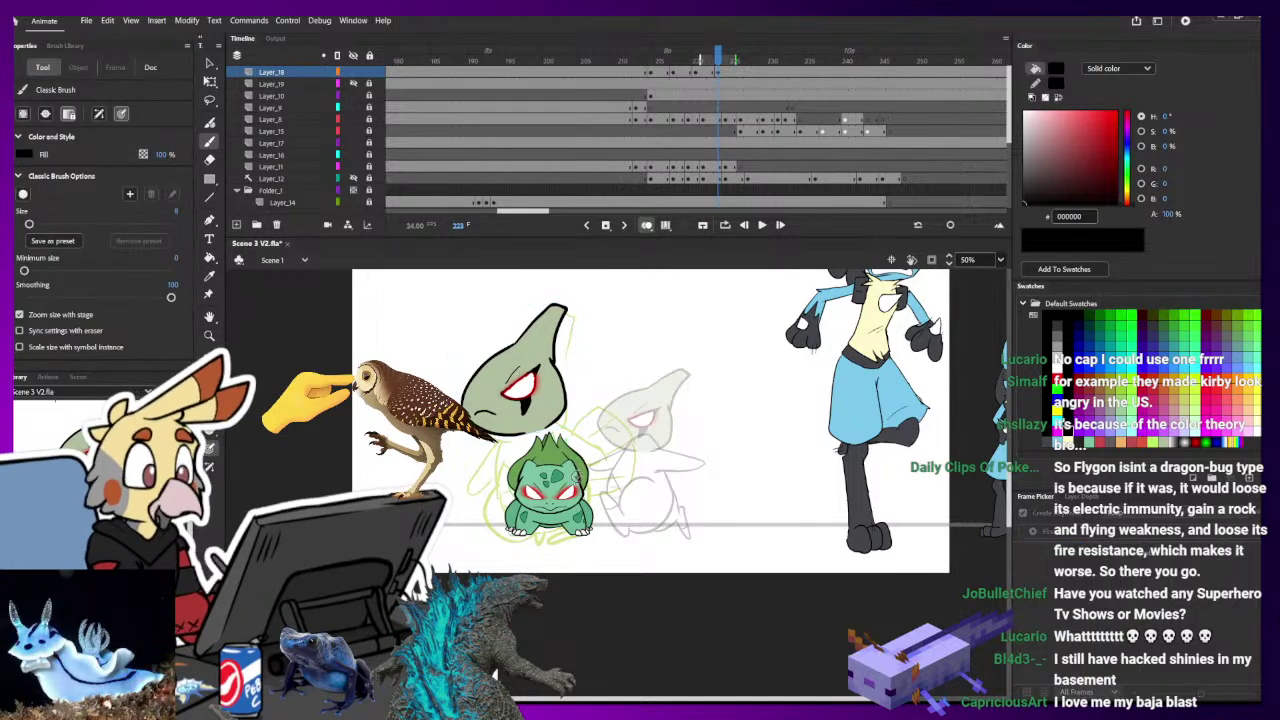
pyautogui.click(354, 143)
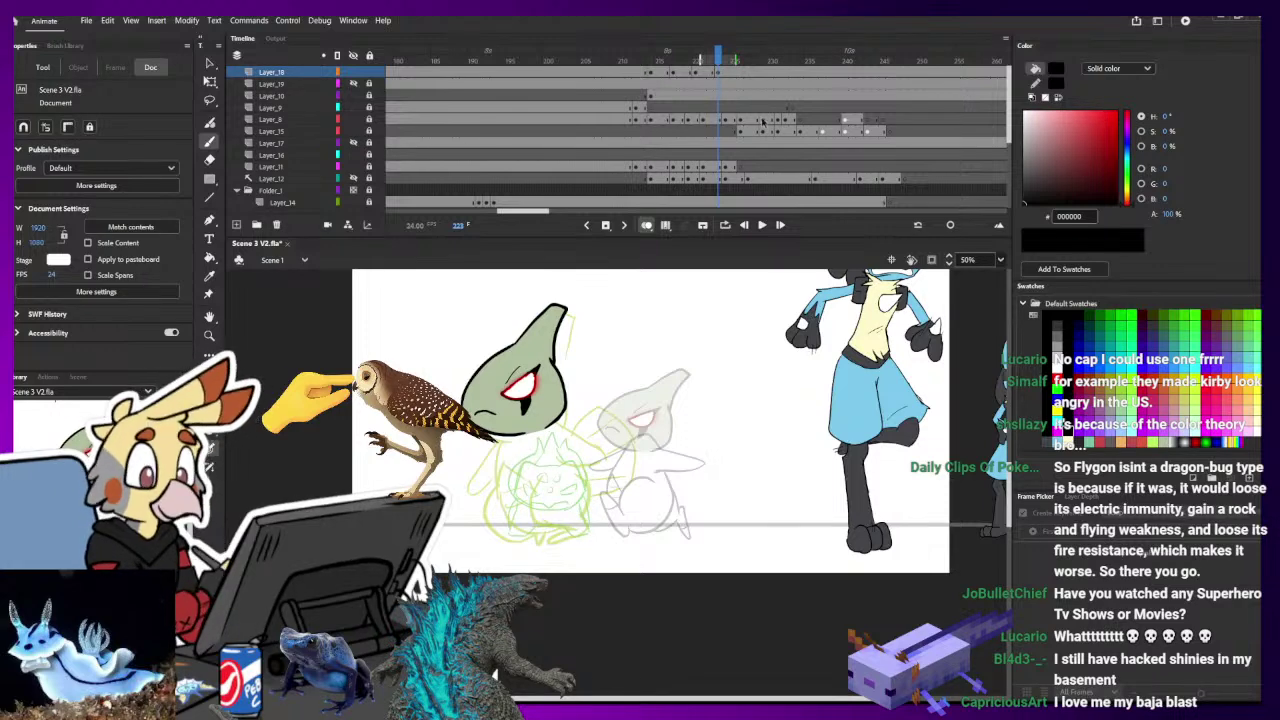
pyautogui.click(718, 73)
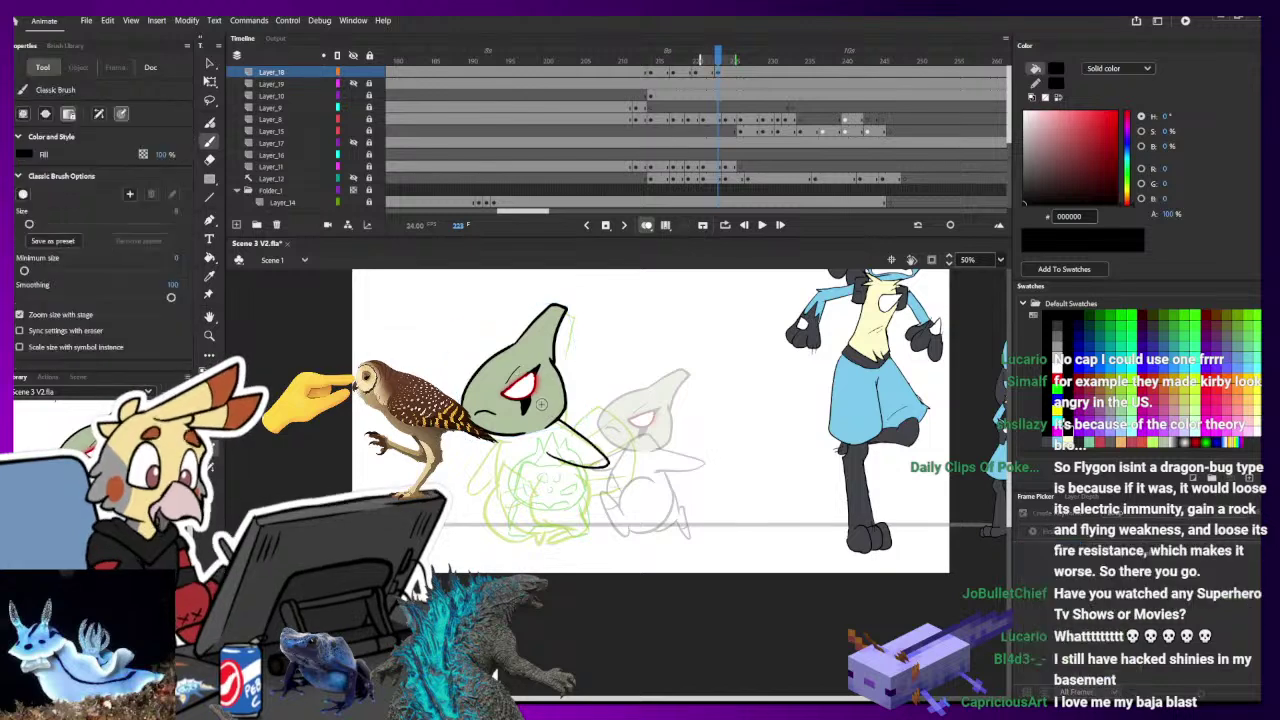
pyautogui.click(540, 414)
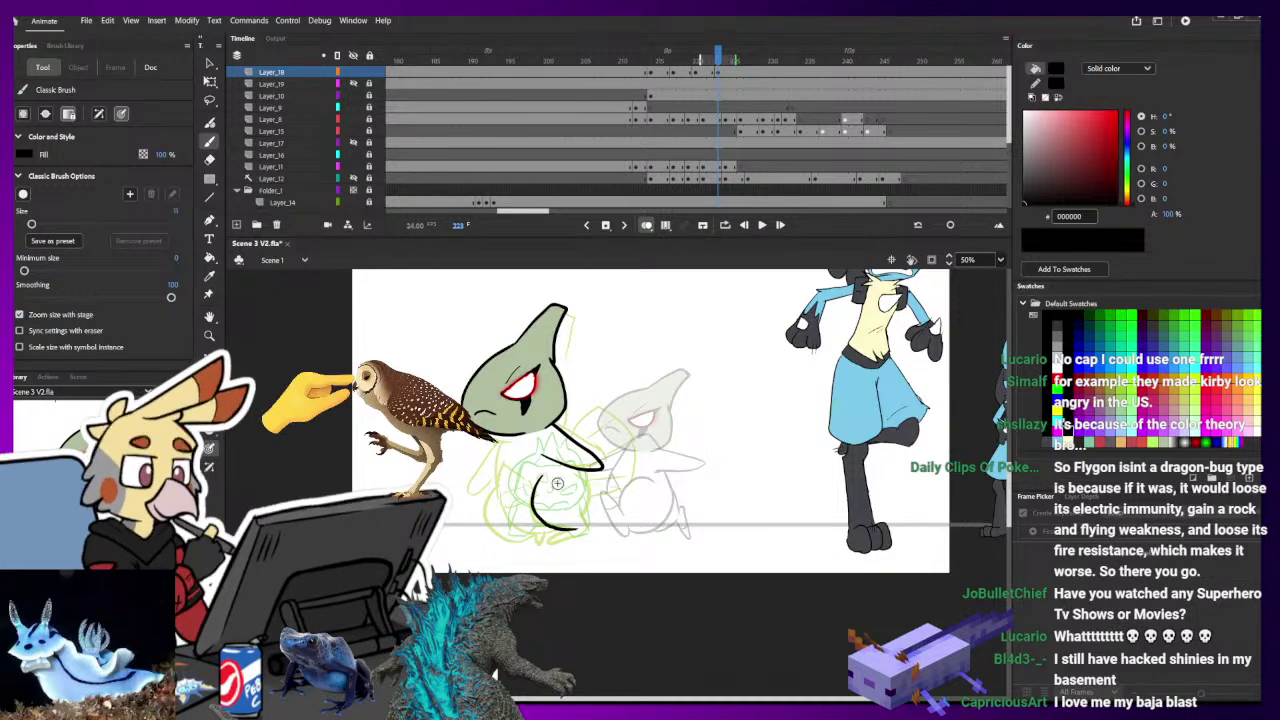
# - Ink the curved belly outline and the foot beneath it on frame 223, undoing stray strokes
pyautogui.hotkey('ctrl', 'z')
pyautogui.moveTo(543, 478)
pyautogui.mouseDown()
pyautogui.moveTo(534, 517)
pyautogui.moveTo(579, 528)
pyautogui.moveTo(544, 528)
pyautogui.moveTo(533, 498)
pyautogui.moveTo(588, 521)
pyautogui.moveTo(585, 532)
pyautogui.moveTo(586, 475)
pyautogui.mouseUp()
pyautogui.hotkey('ctrl', 'z')
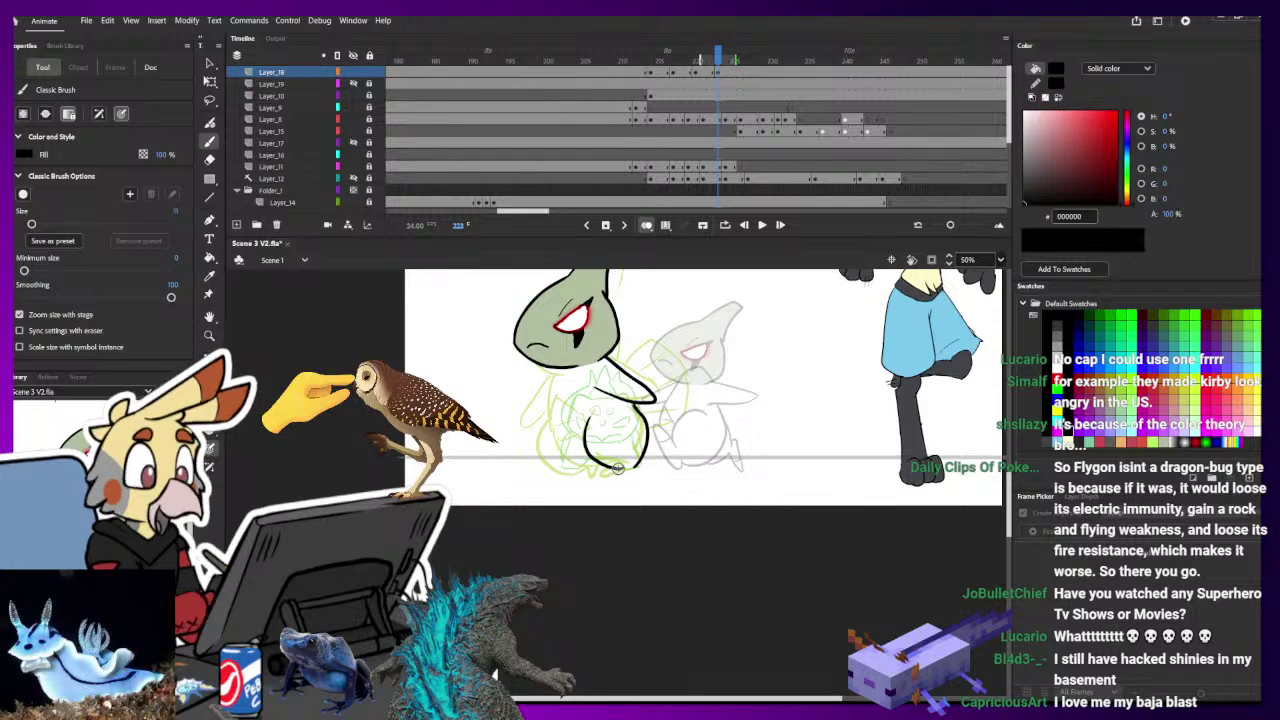
pyautogui.moveTo(639, 473); pyautogui.dragTo(609, 483)
pyautogui.hotkey('ctrl', 'z')
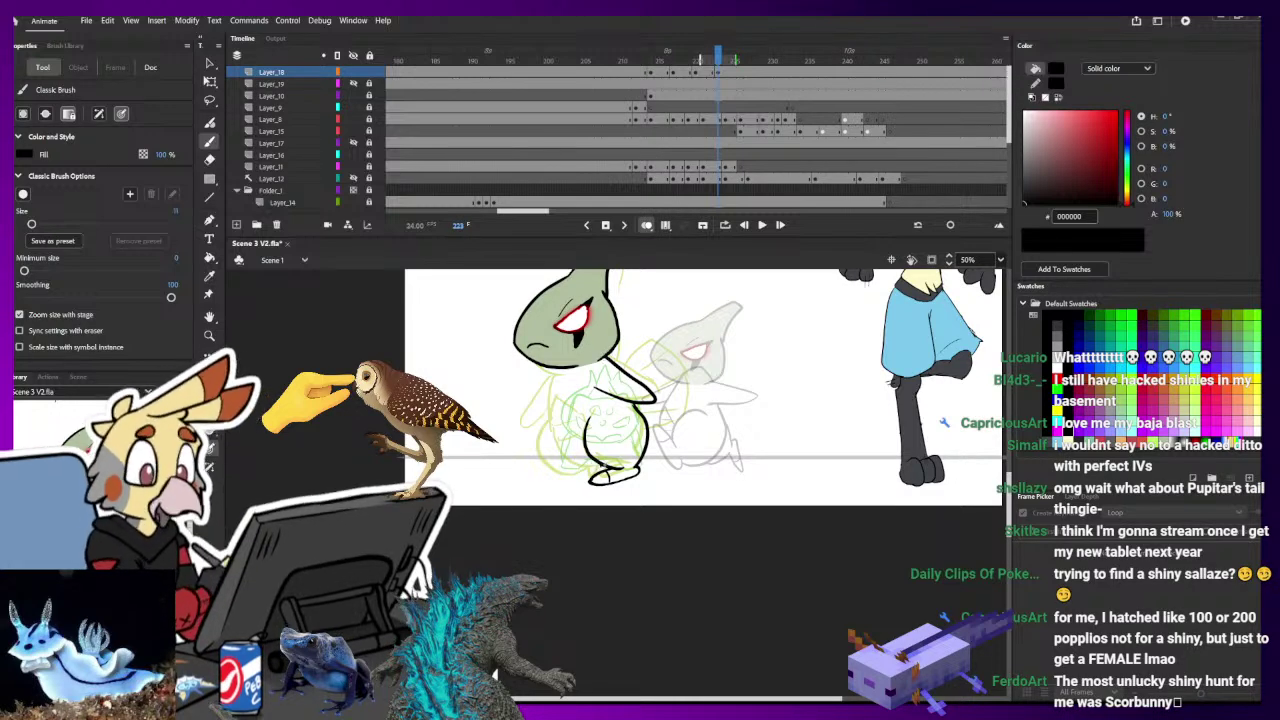
# - Undo the stray stroke and ink the Larvitar's back from neck to foot and the rounded tail outline on frame 223
pyautogui.hotkey('ctrl', 'z')
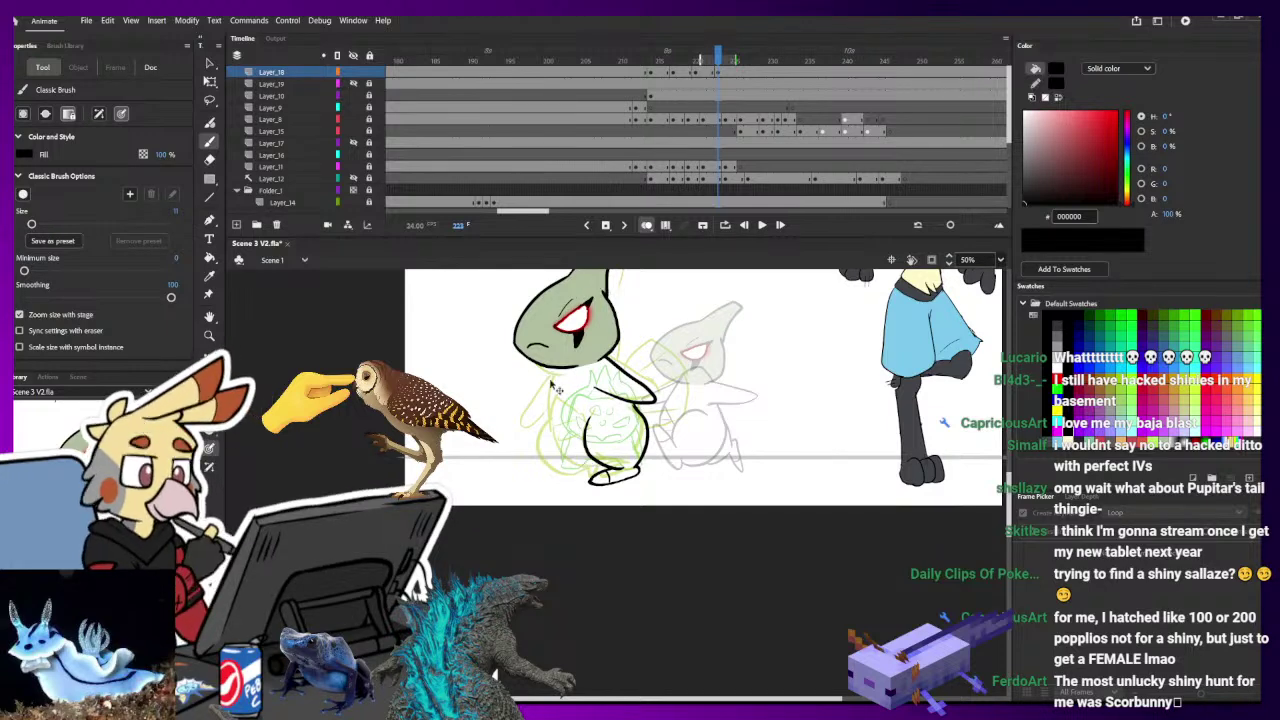
pyautogui.moveTo(558, 368)
pyautogui.mouseDown()
pyautogui.moveTo(551, 394)
pyautogui.moveTo(569, 454)
pyautogui.moveTo(597, 467)
pyautogui.mouseUp()
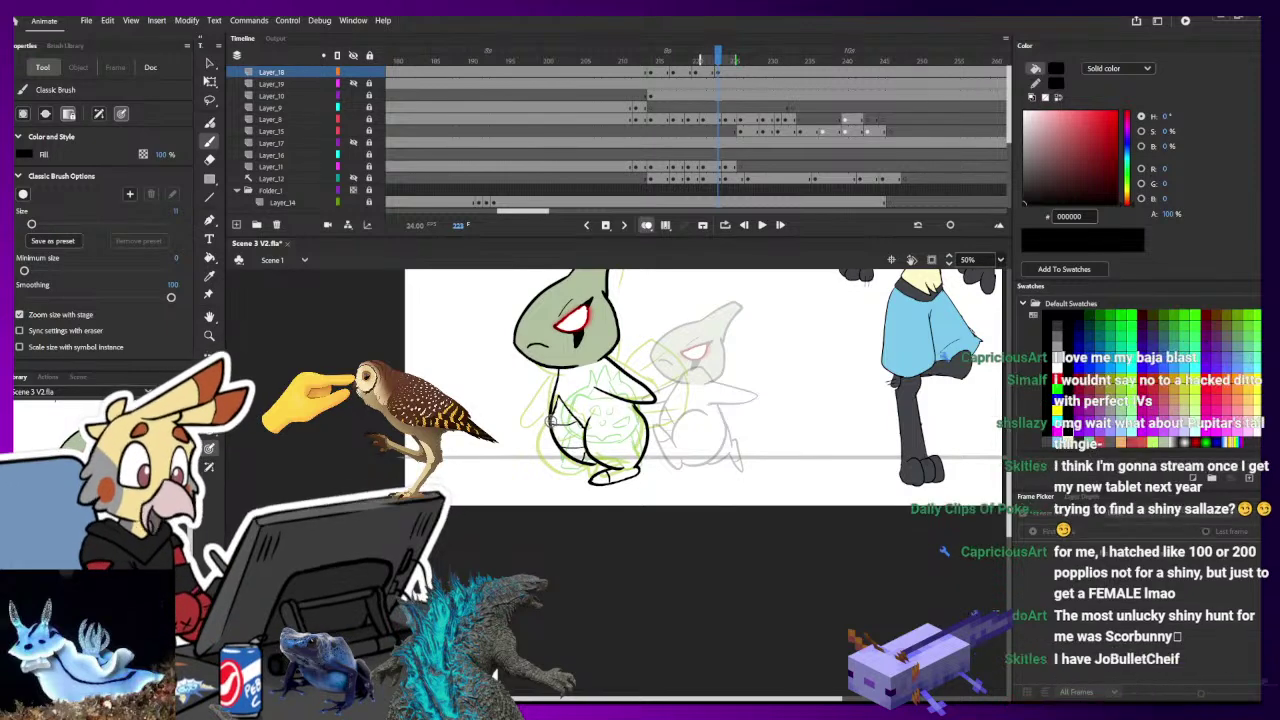
pyautogui.moveTo(552, 416)
pyautogui.mouseDown()
pyautogui.moveTo(541, 452)
pyautogui.moveTo(553, 468)
pyautogui.moveTo(598, 469)
pyautogui.mouseUp()
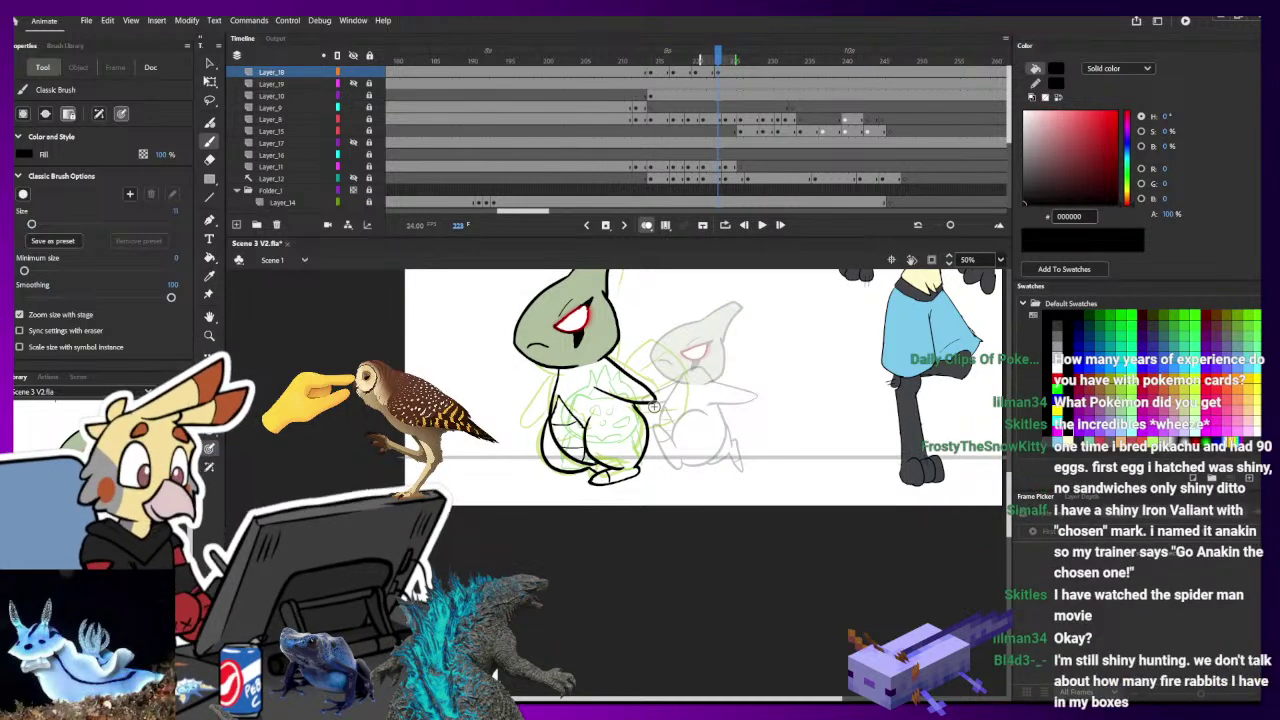
# - Ink the second arm hanging from the neck beside the body on frame 223, undoing strokes that miss and redrawing them
pyautogui.click(718, 73)
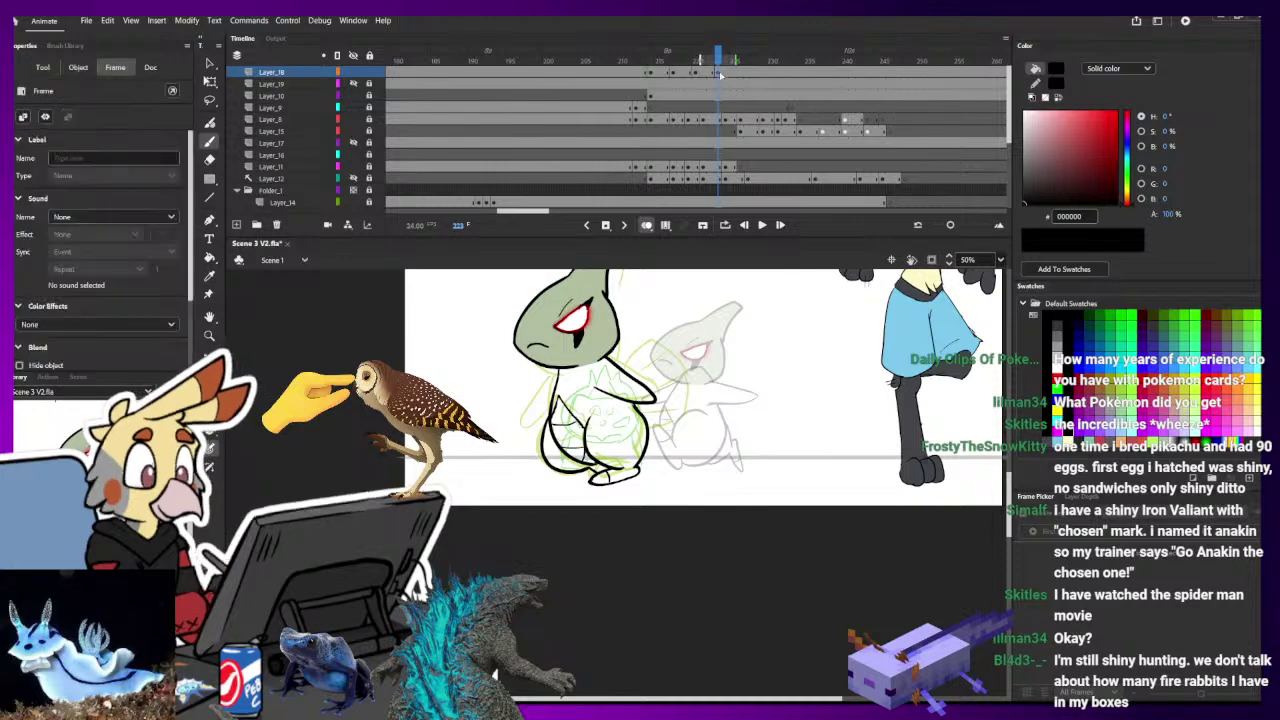
pyautogui.hotkey('ctrl', '=')
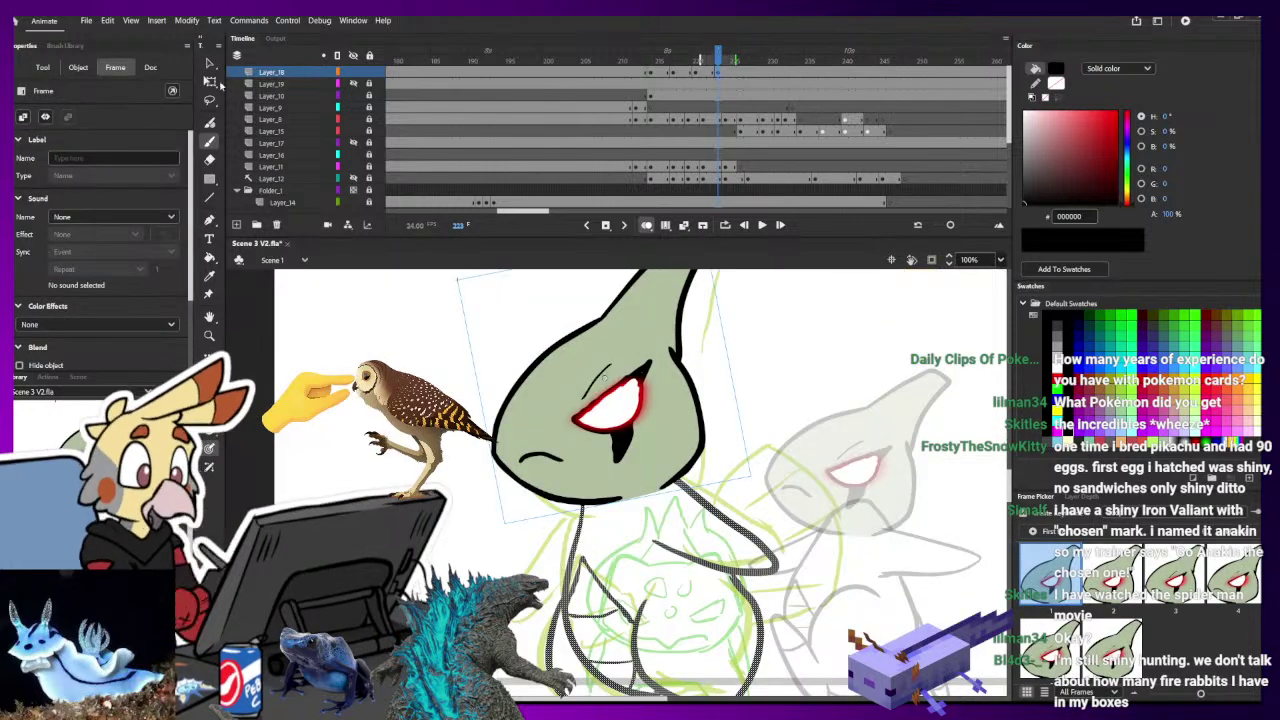
pyautogui.press('q')
pyautogui.scroll(-2, 637, 370)
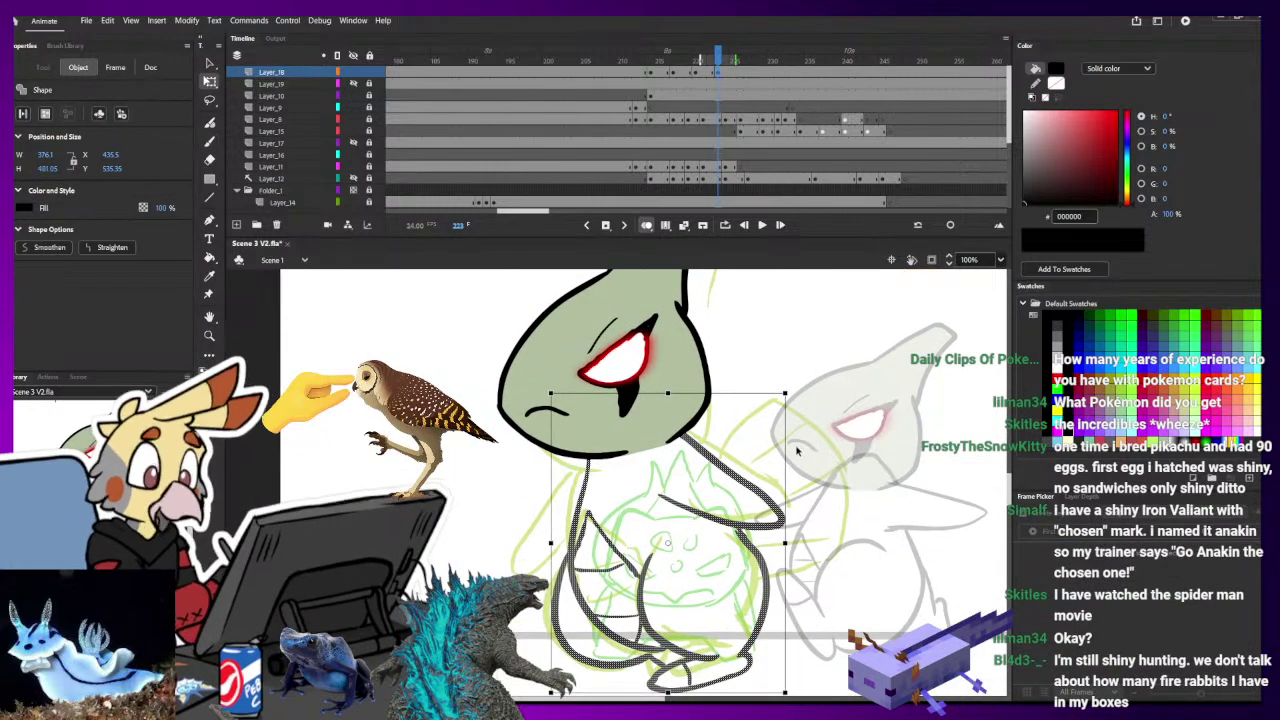
pyautogui.press('b')
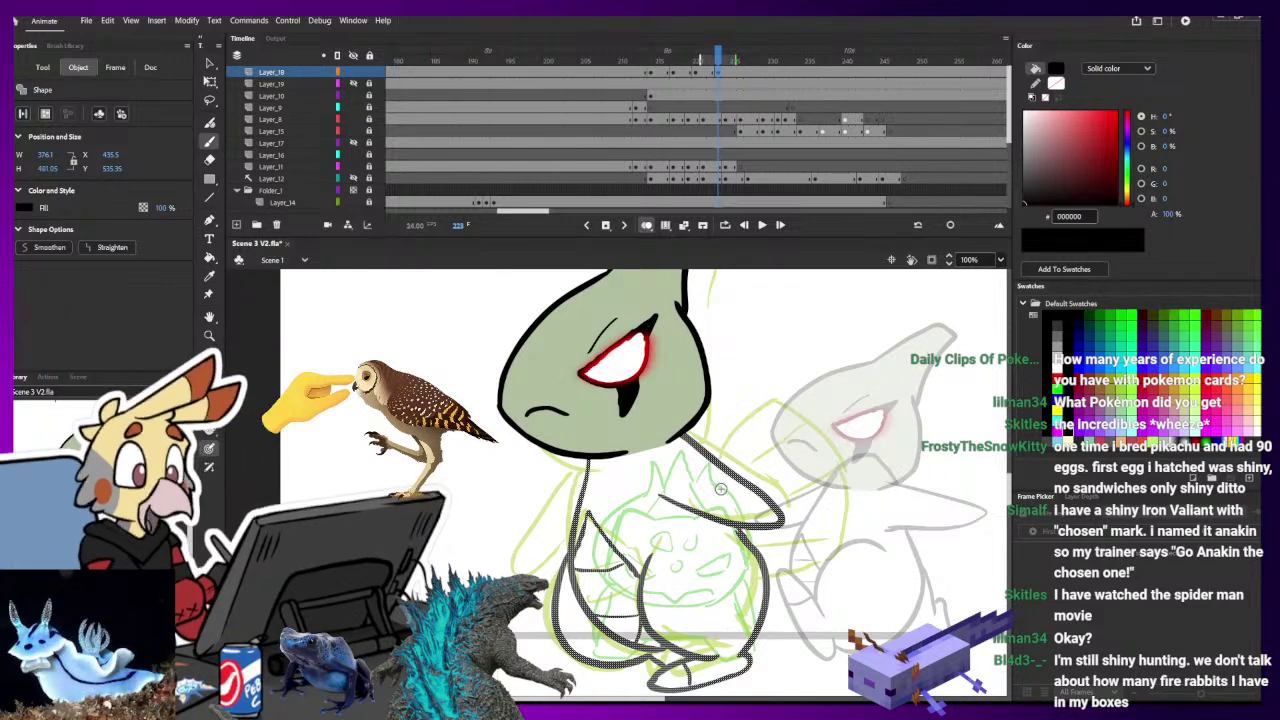
pyautogui.moveTo(582, 459)
pyautogui.mouseDown()
pyautogui.moveTo(547, 508)
pyautogui.moveTo(552, 556)
pyautogui.moveTo(572, 535)
pyautogui.mouseUp()
pyautogui.hotkey('ctrl', 'z')
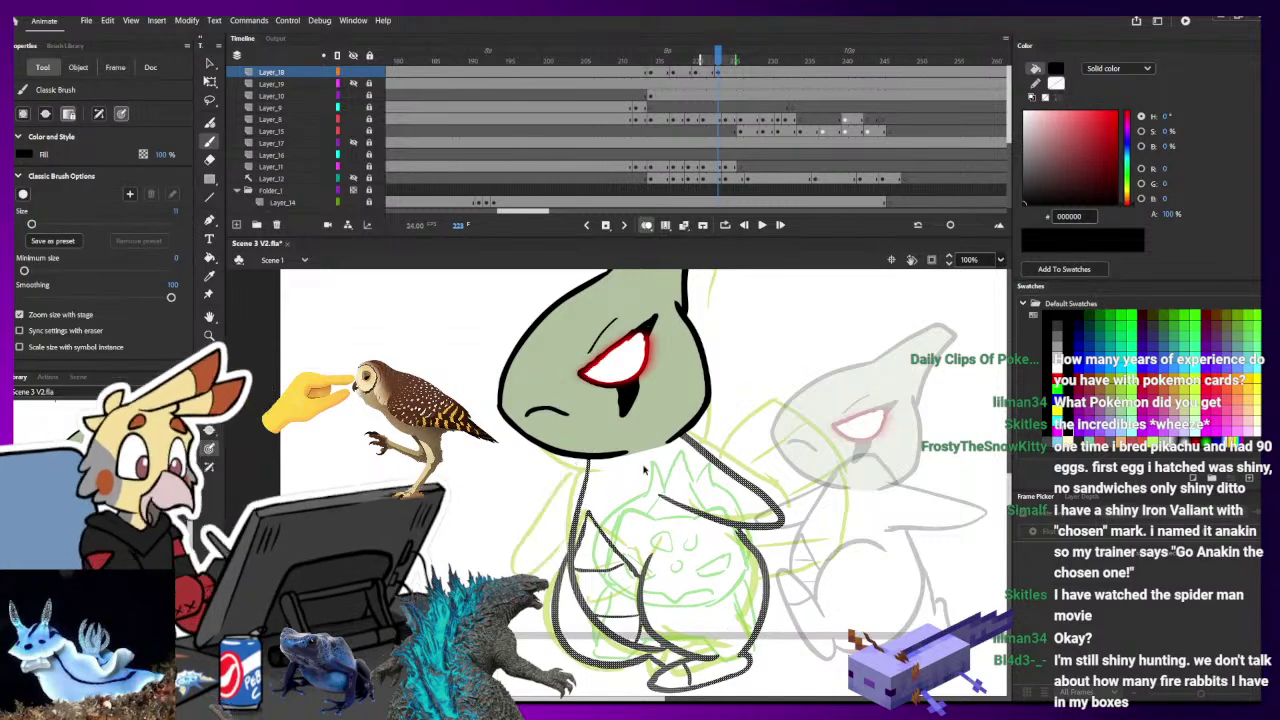
pyautogui.moveTo(588, 445)
pyautogui.mouseDown()
pyautogui.moveTo(526, 565)
pyautogui.moveTo(573, 532)
pyautogui.mouseUp()
pyautogui.hotkey('ctrl', 'z')
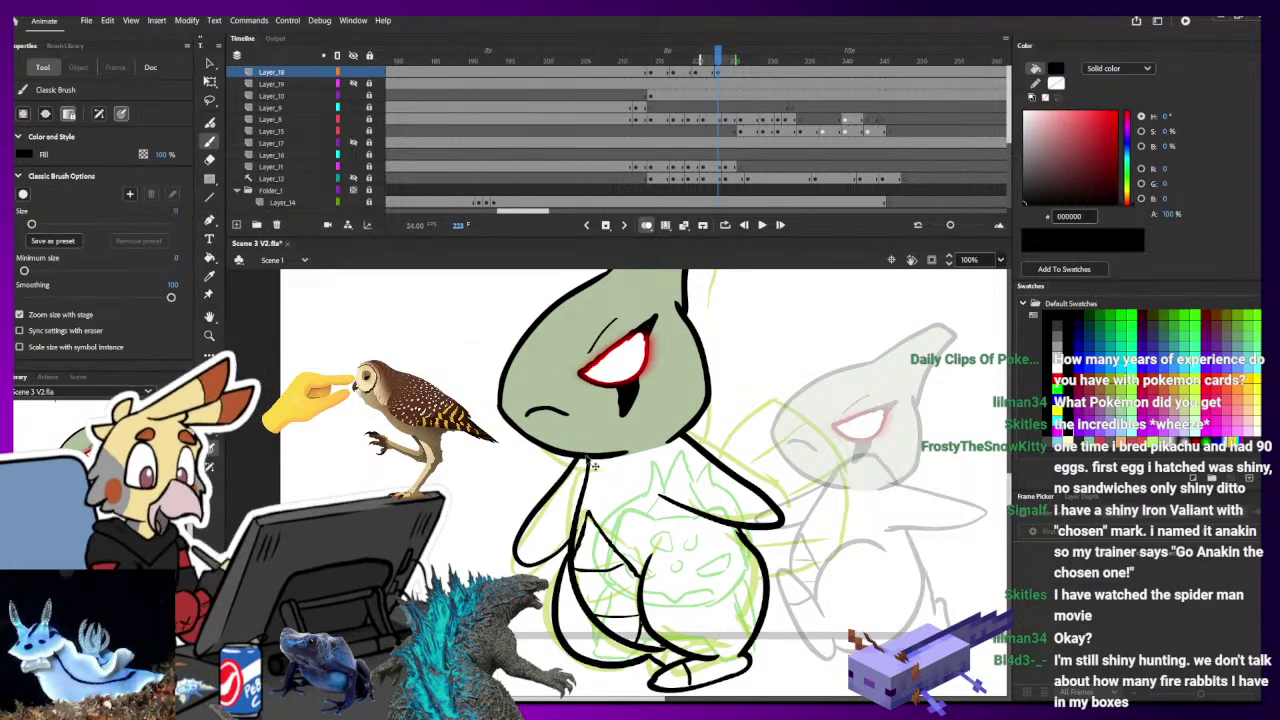
pyautogui.moveTo(588, 438)
pyautogui.mouseDown()
pyautogui.moveTo(514, 558)
pyautogui.moveTo(589, 487)
pyautogui.mouseUp()
pyautogui.hotkey('ctrl', 'shift', 'a')
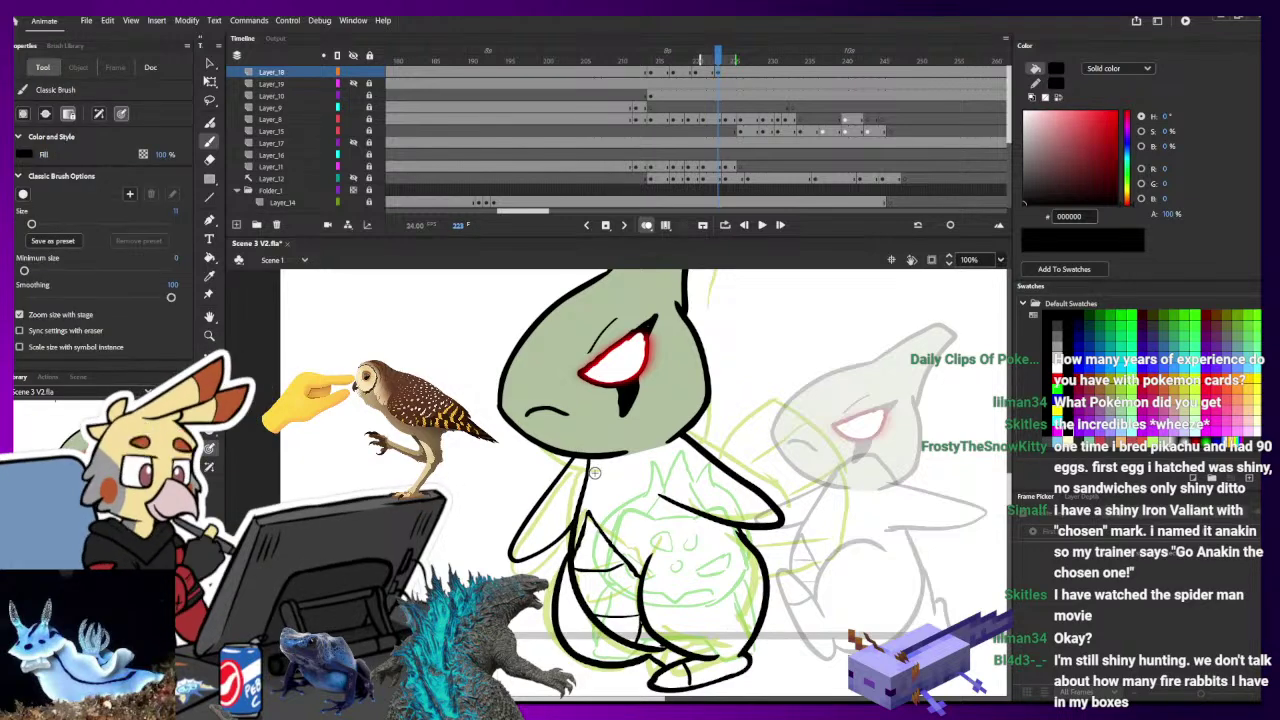
# - Select only the inked body below the head at frame 224 and enlarge it very slightly with Free Transform
pyautogui.hotkey('ctrl', '-')
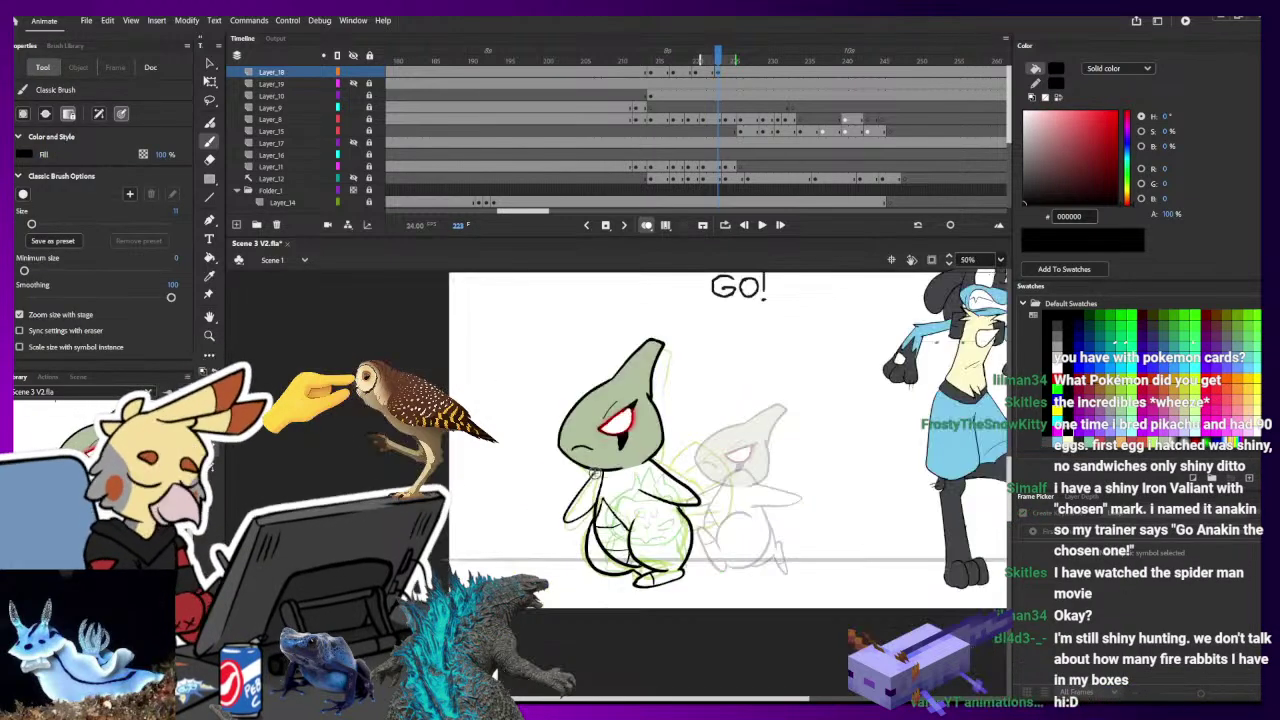
pyautogui.click(727, 72)
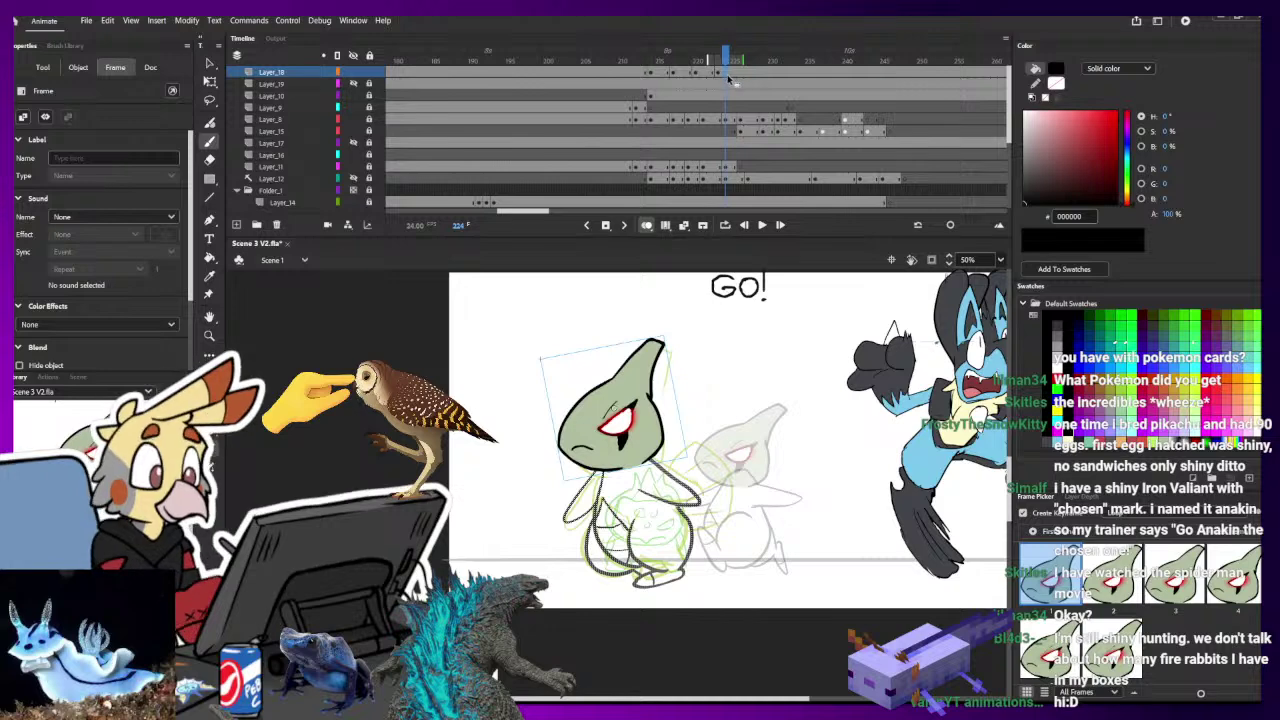
pyautogui.click(210, 80)
pyautogui.hotkey('ctrl', 'a')
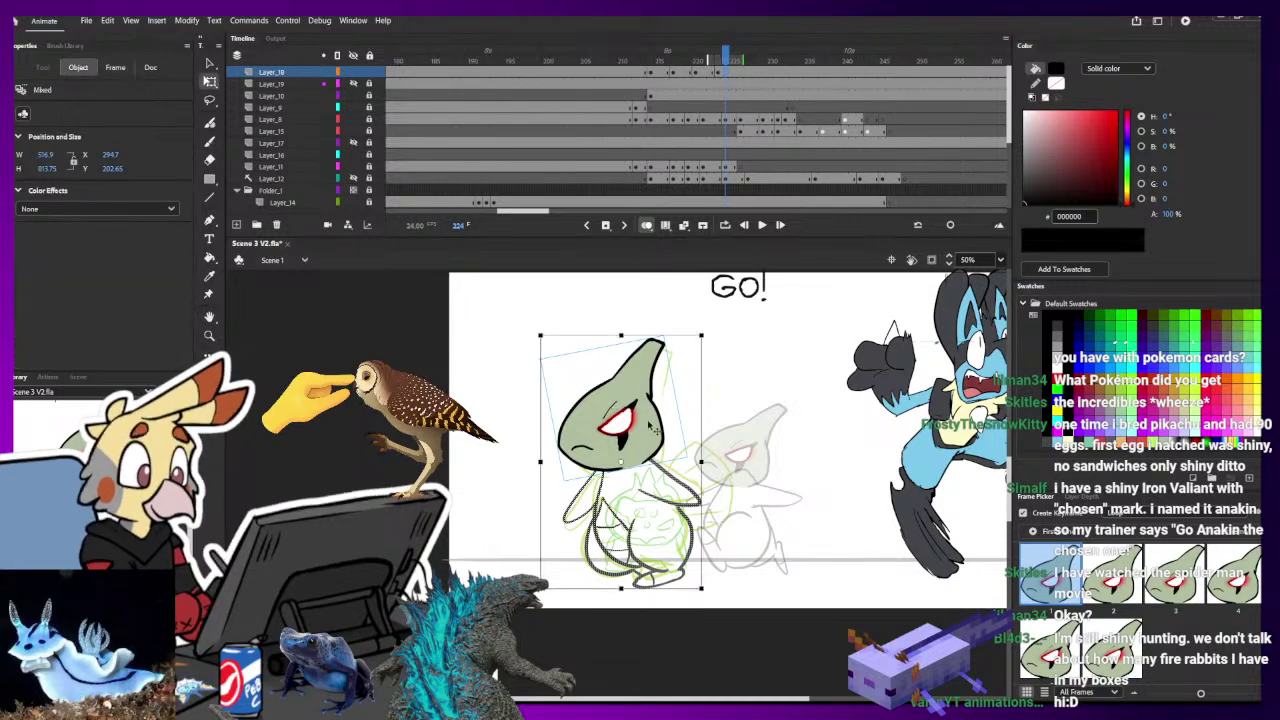
pyautogui.keyDown('shift'); pyautogui.click(650, 427); pyautogui.keyUp('shift')
pyautogui.moveTo(700, 587); pyautogui.dragTo(703, 589)
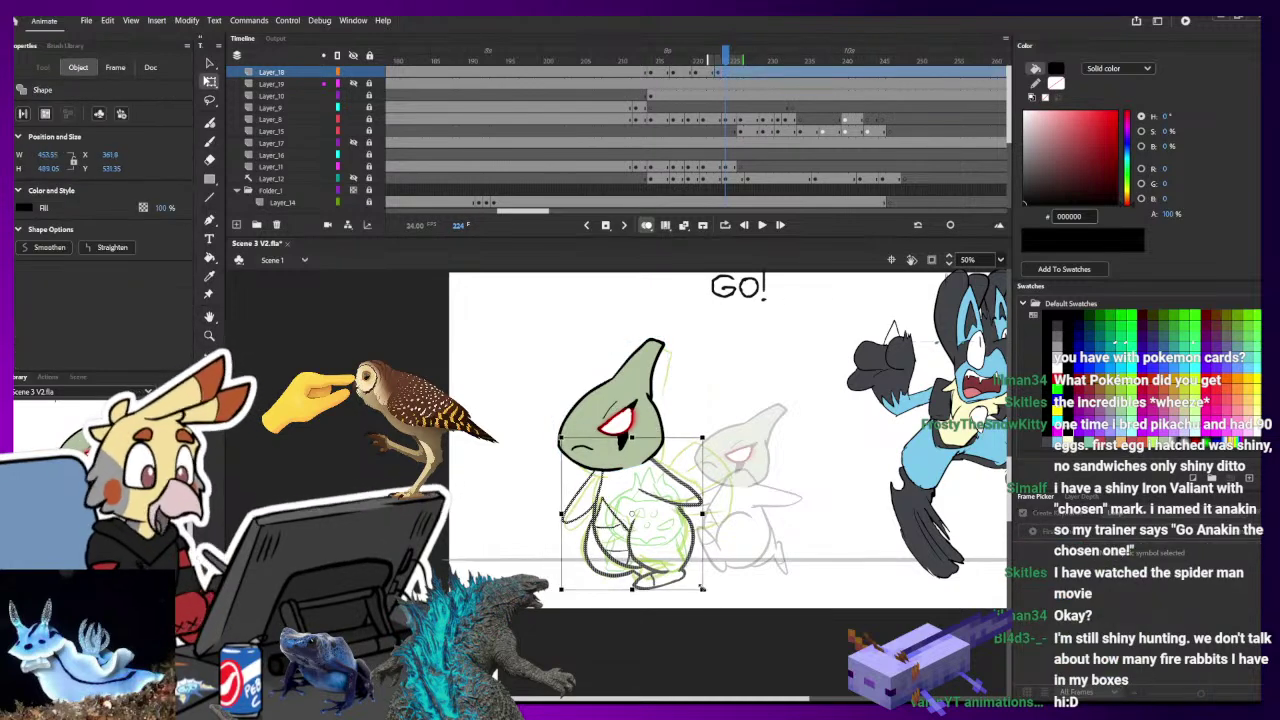
pyautogui.click(751, 540)
# - Insert a blank keyframe on frame 226 of Layer_18
pyautogui.click(731, 76)
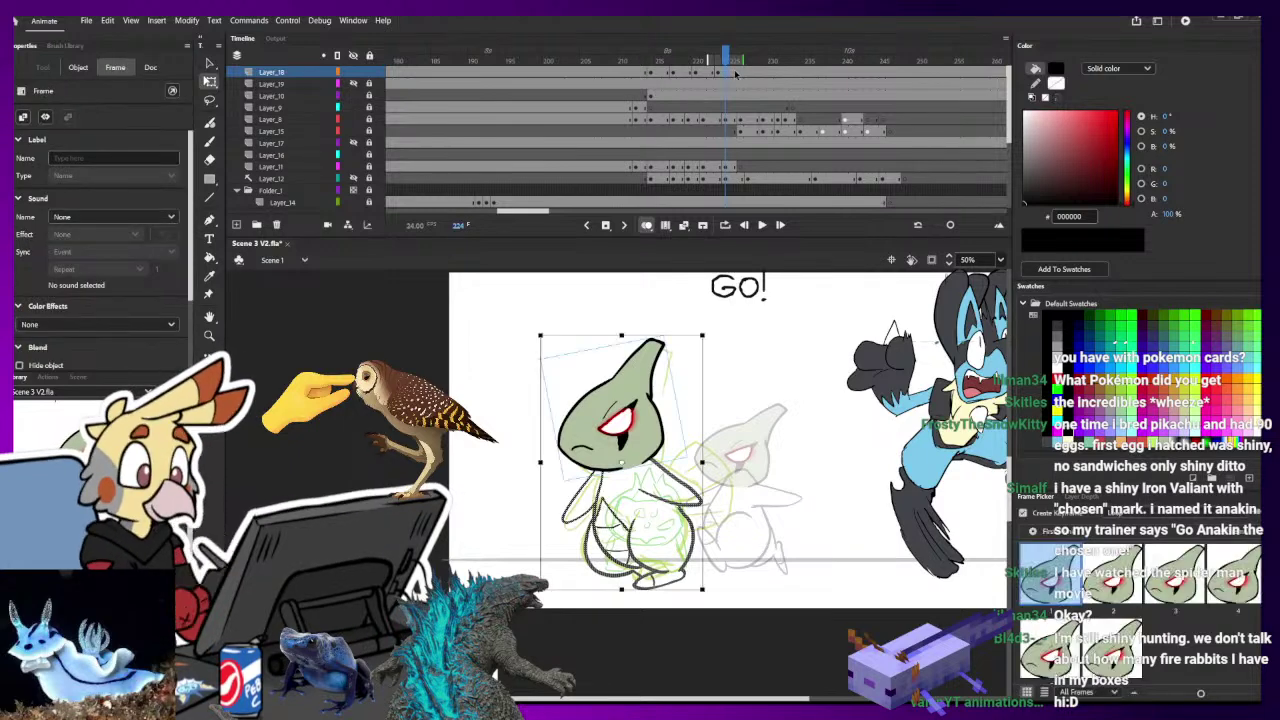
pyautogui.click(738, 74)
pyautogui.click(742, 76)
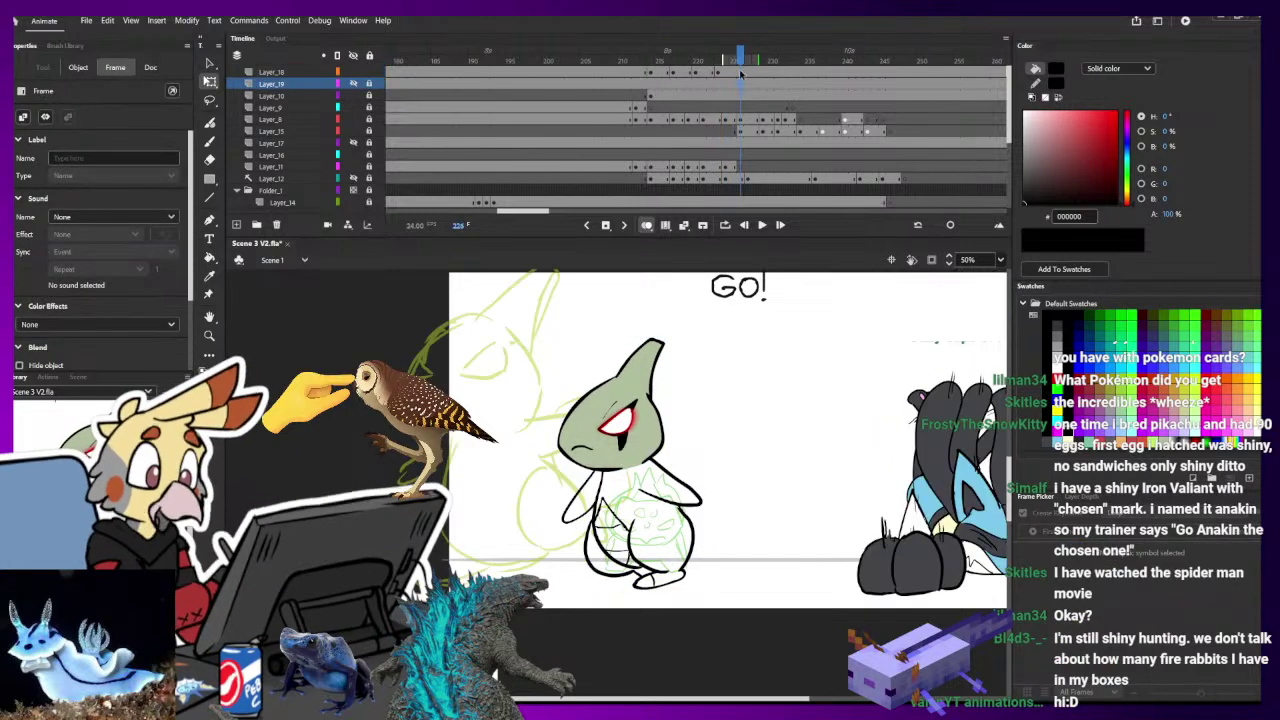
pyautogui.click(735, 75)
pyautogui.click(742, 76)
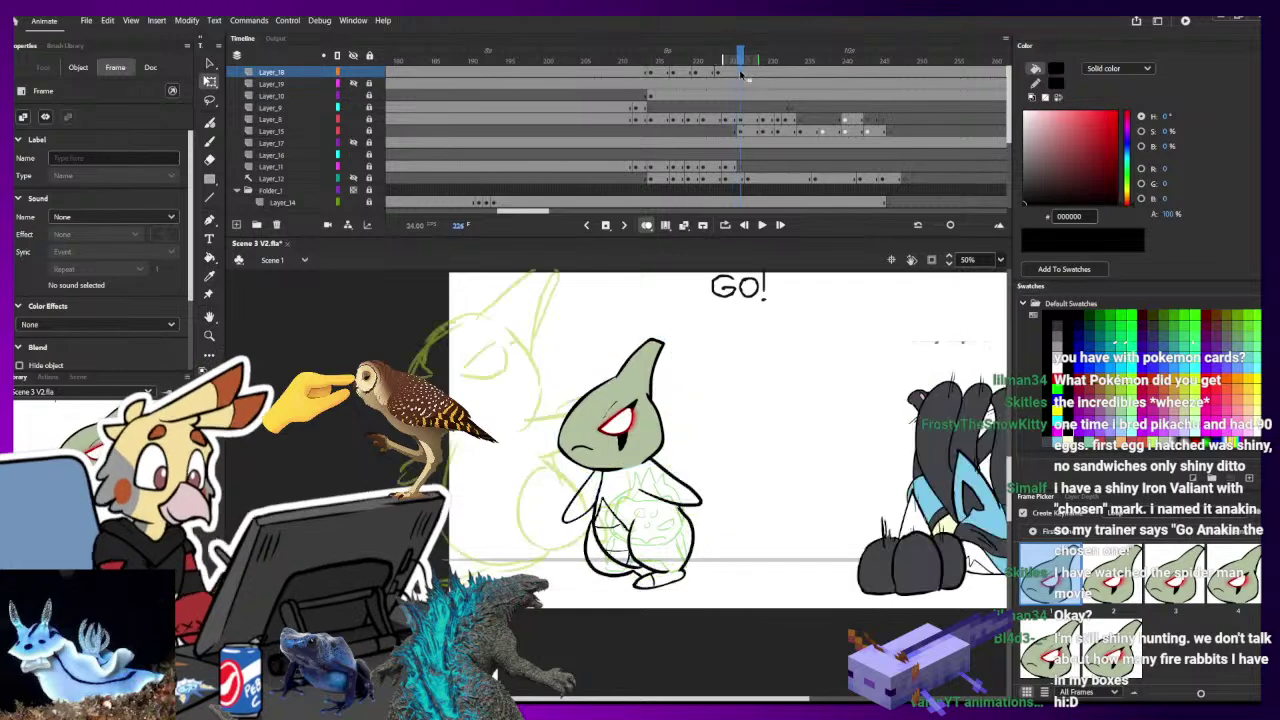
pyautogui.press('F7')
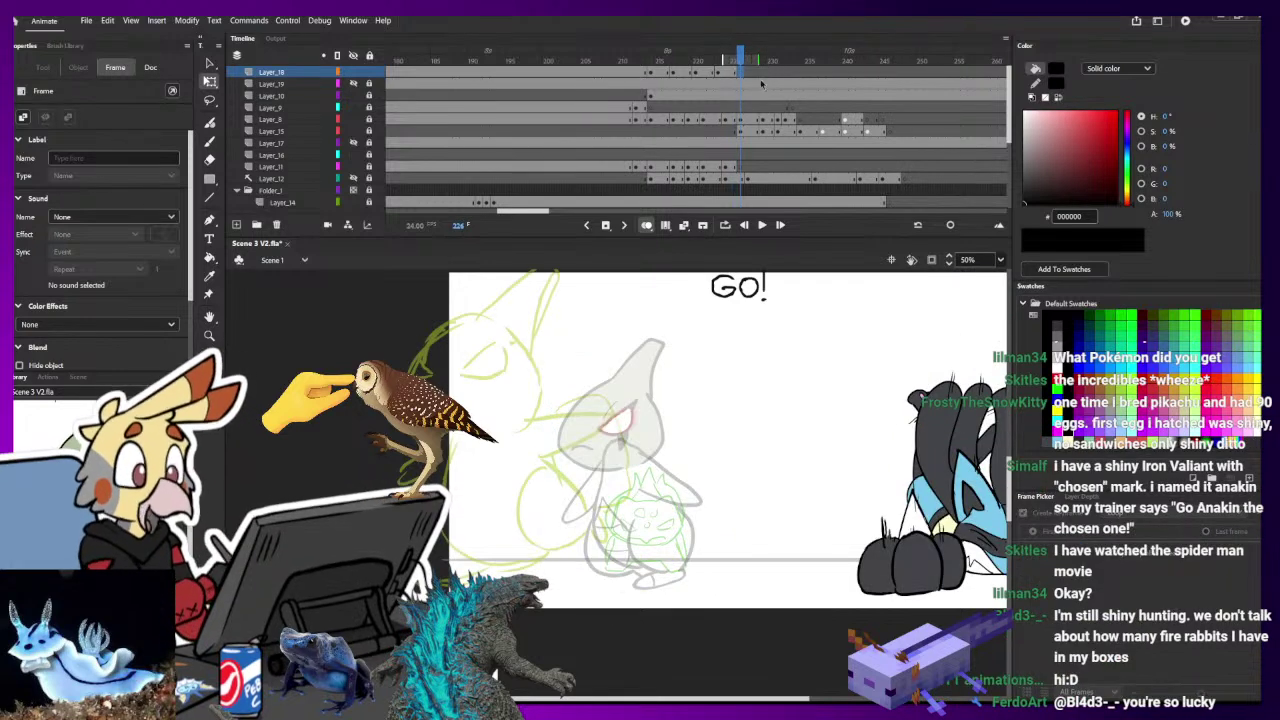
# - Test and undo a stroke on the belly sketch at frame 226, and set the Classic Brush size to 14
pyautogui.press('b')
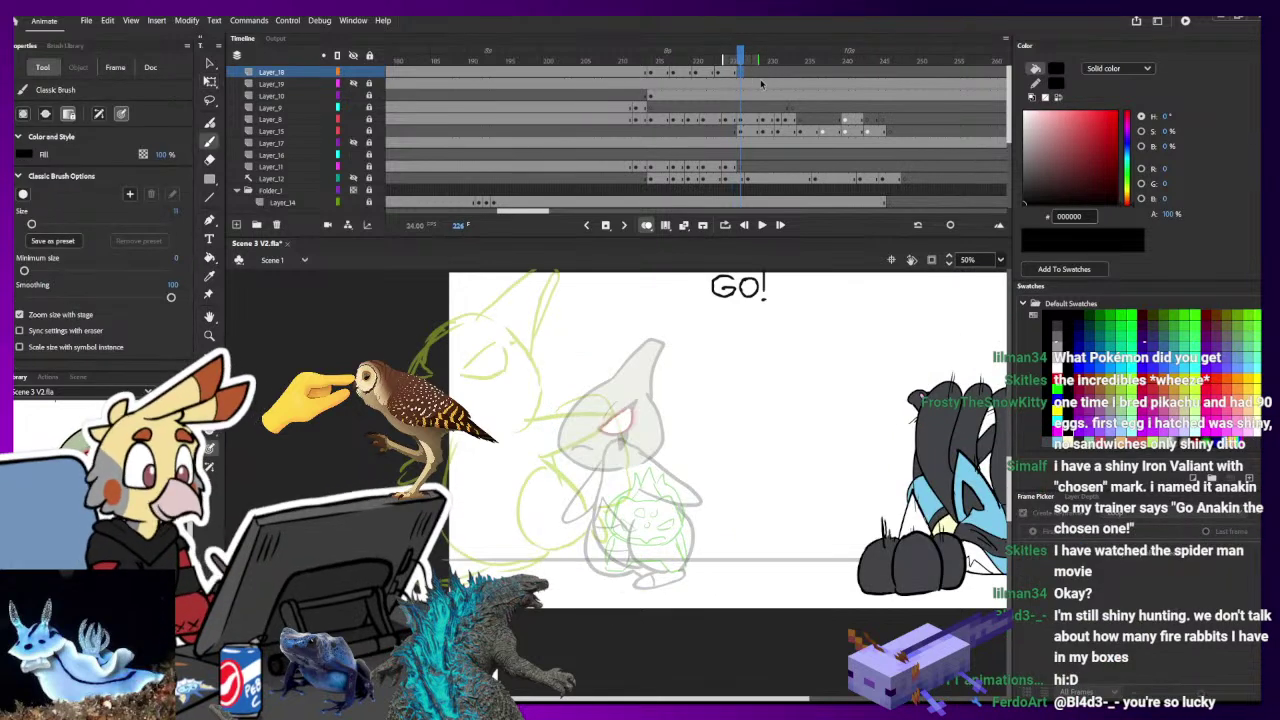
pyautogui.moveTo(531, 469)
pyautogui.mouseDown()
pyautogui.moveTo(548, 467)
pyautogui.moveTo(585, 503)
pyautogui.mouseUp()
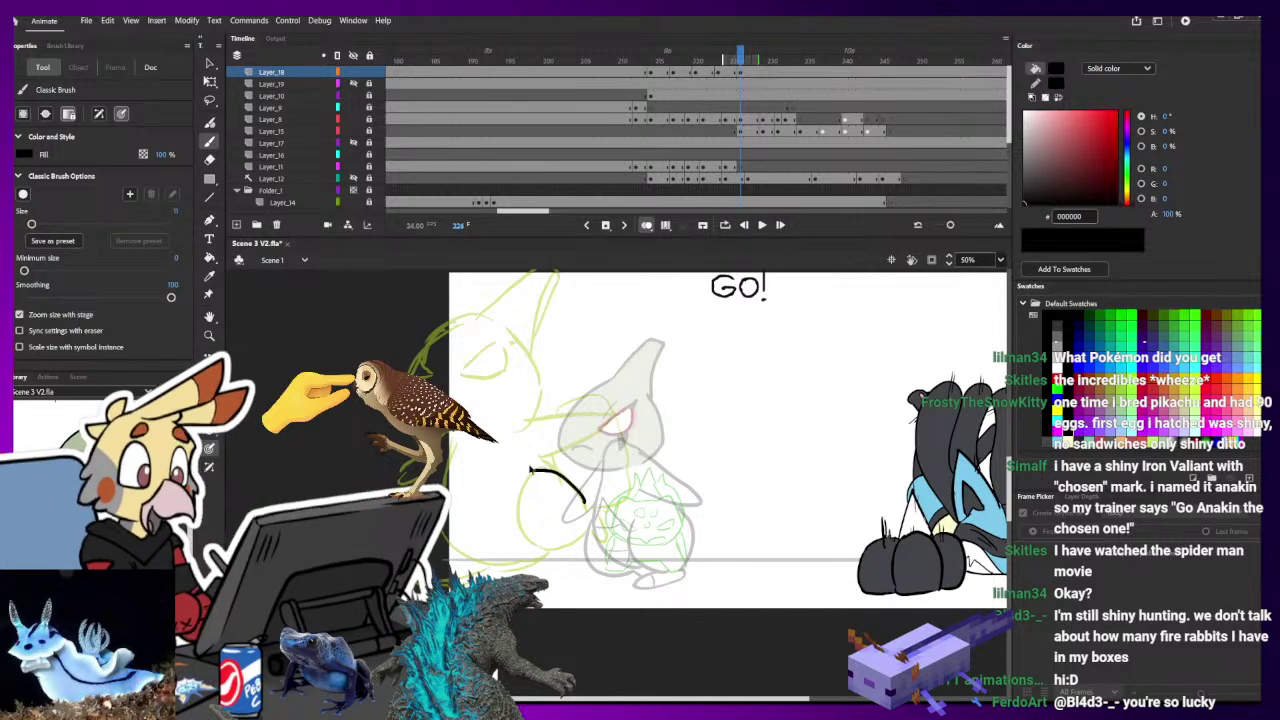
pyautogui.hotkey('ctrl', 'z')
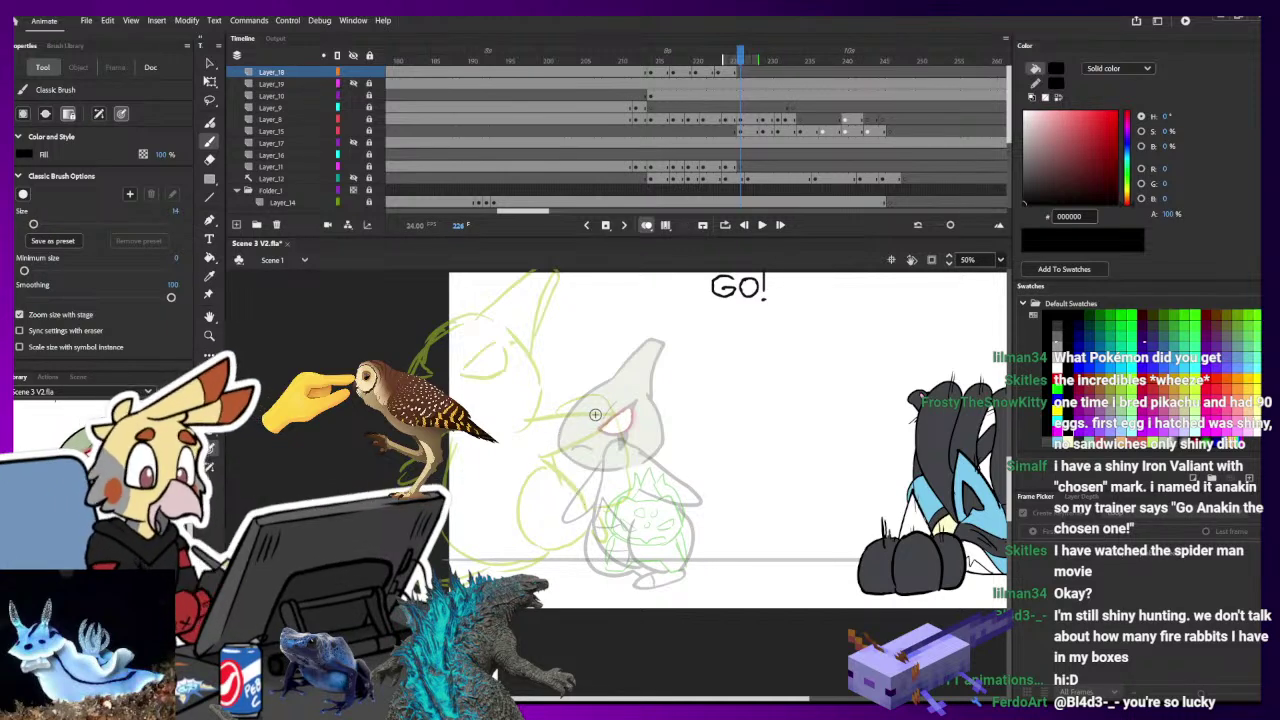
# - Copy the head symbol from frame 225 to frame 226 and move, enlarge and tilt it to fit the large sketched head
pyautogui.press('q')
pyautogui.click(733, 72)
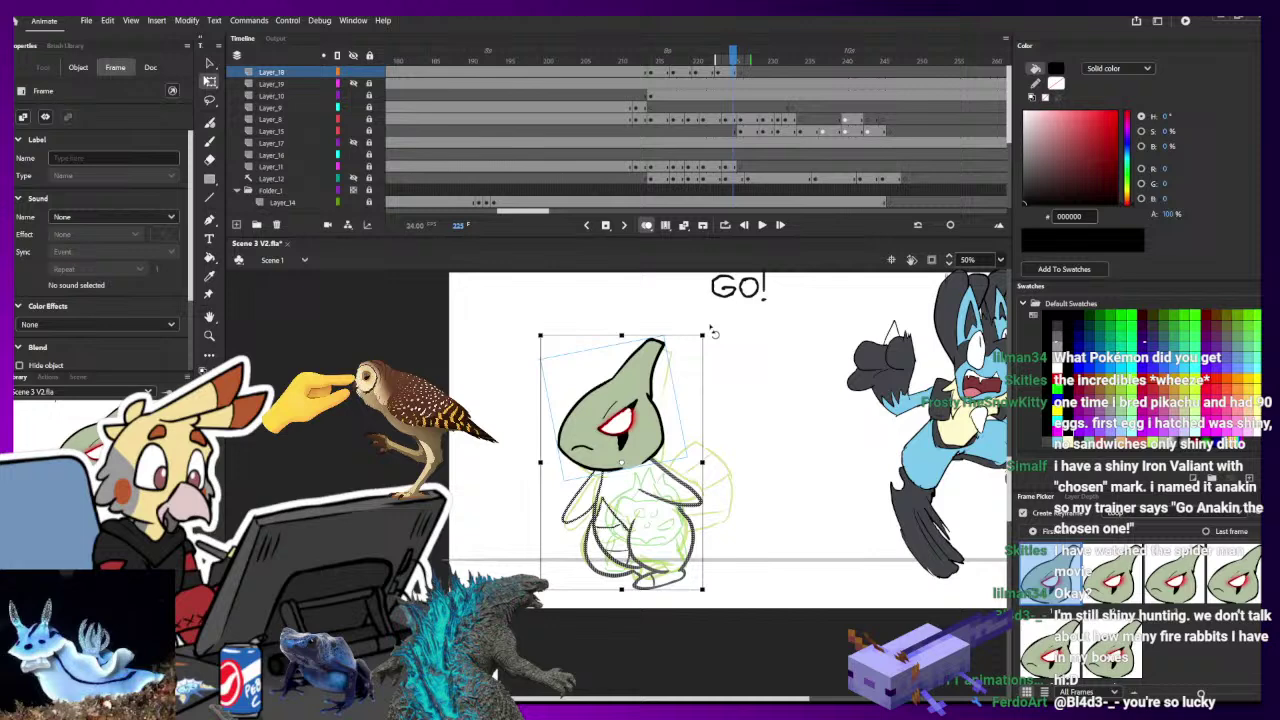
pyautogui.click(641, 411)
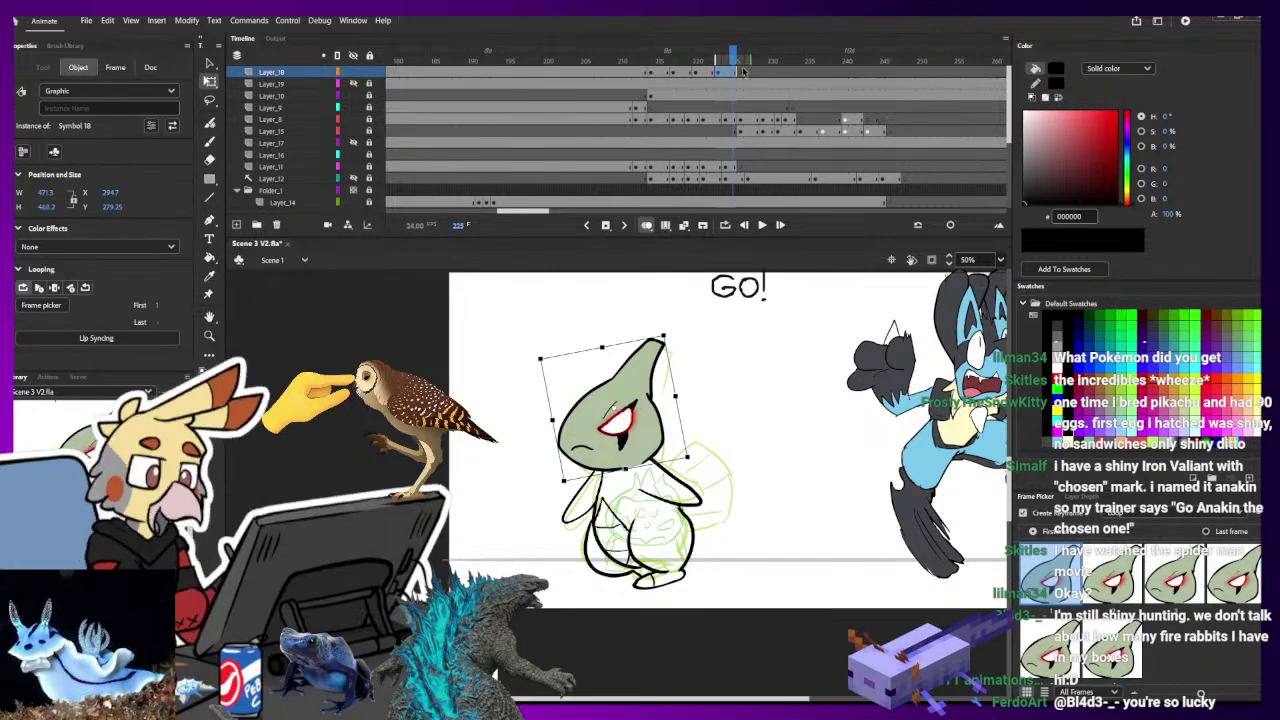
pyautogui.click(743, 72)
pyautogui.scroll(3, 701, 423)
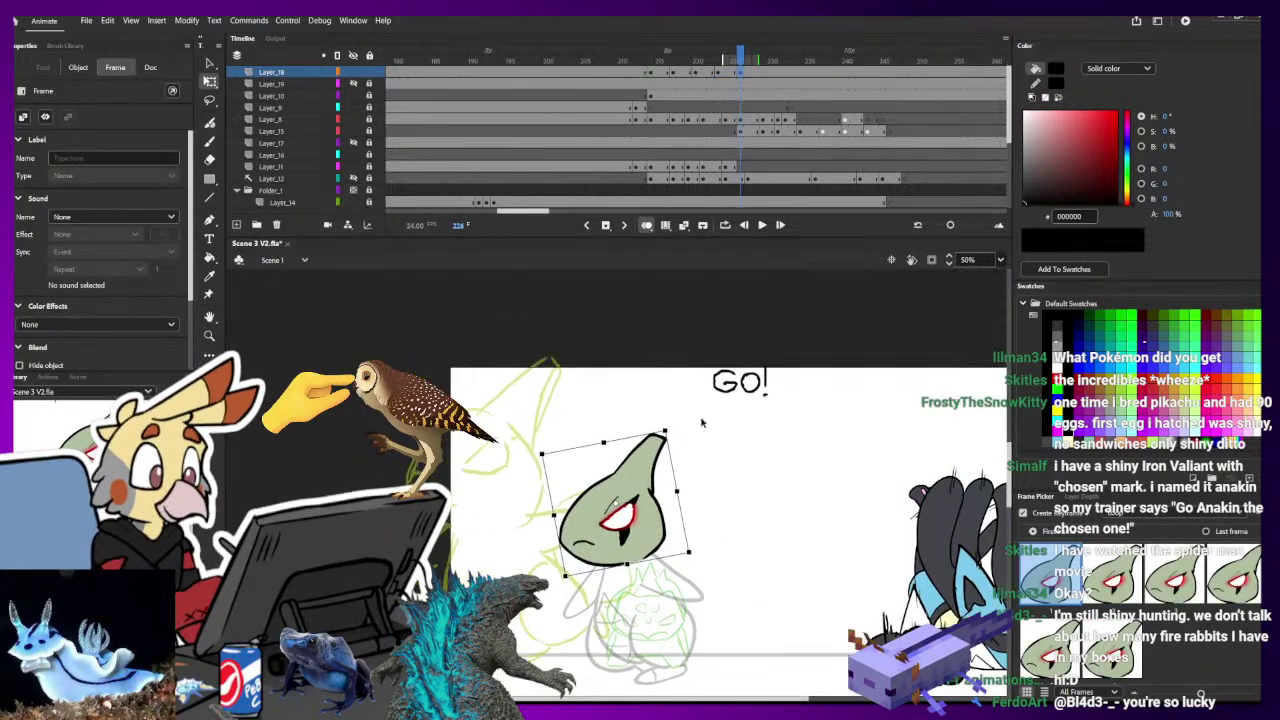
pyautogui.moveTo(665, 432); pyautogui.dragTo(587, 347)
pyautogui.click(588, 345)
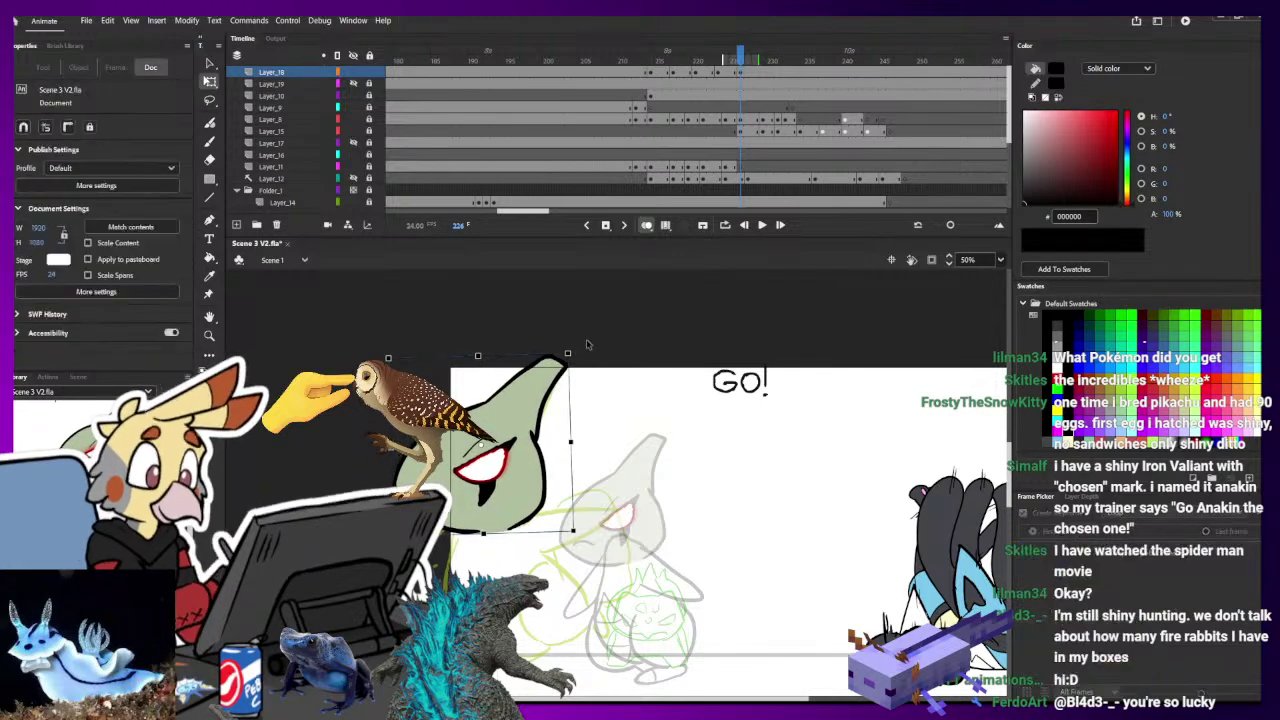
# - Ink the outstretched arm below the enlarged head at frame 227 with the Classic Brush
pyautogui.click(747, 73)
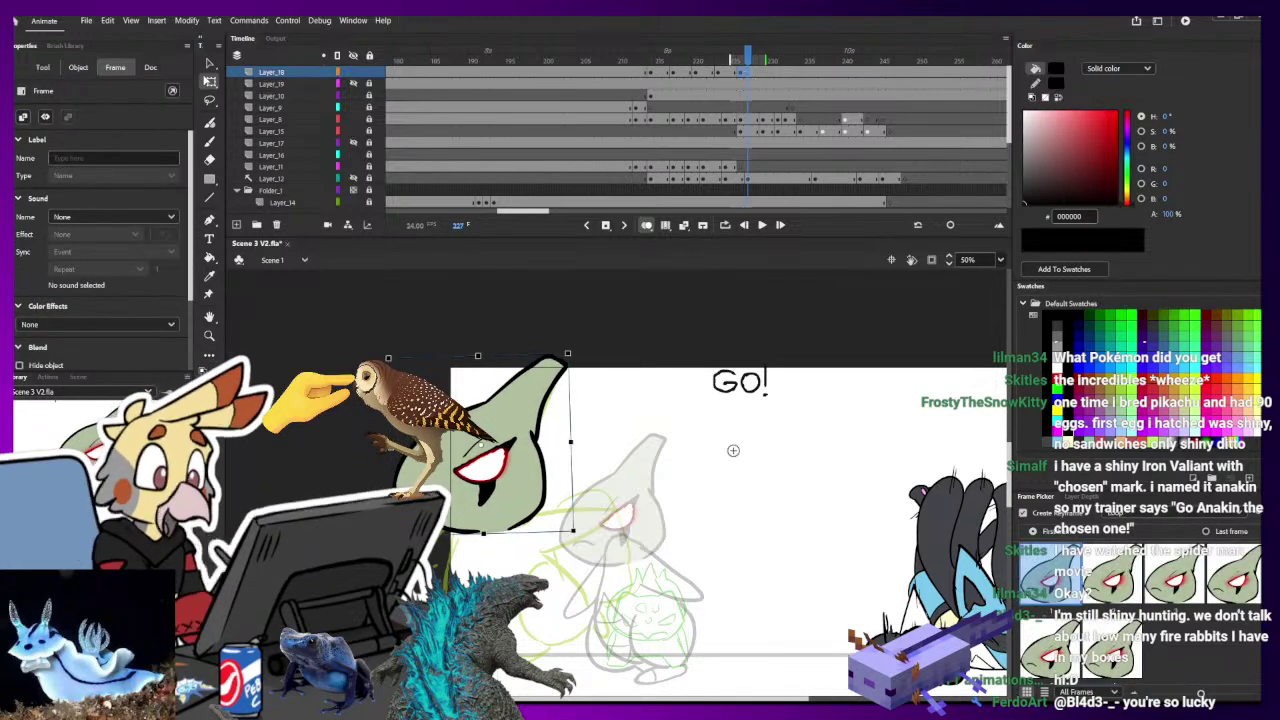
pyautogui.scroll(-3, 736, 440)
pyautogui.press('b')
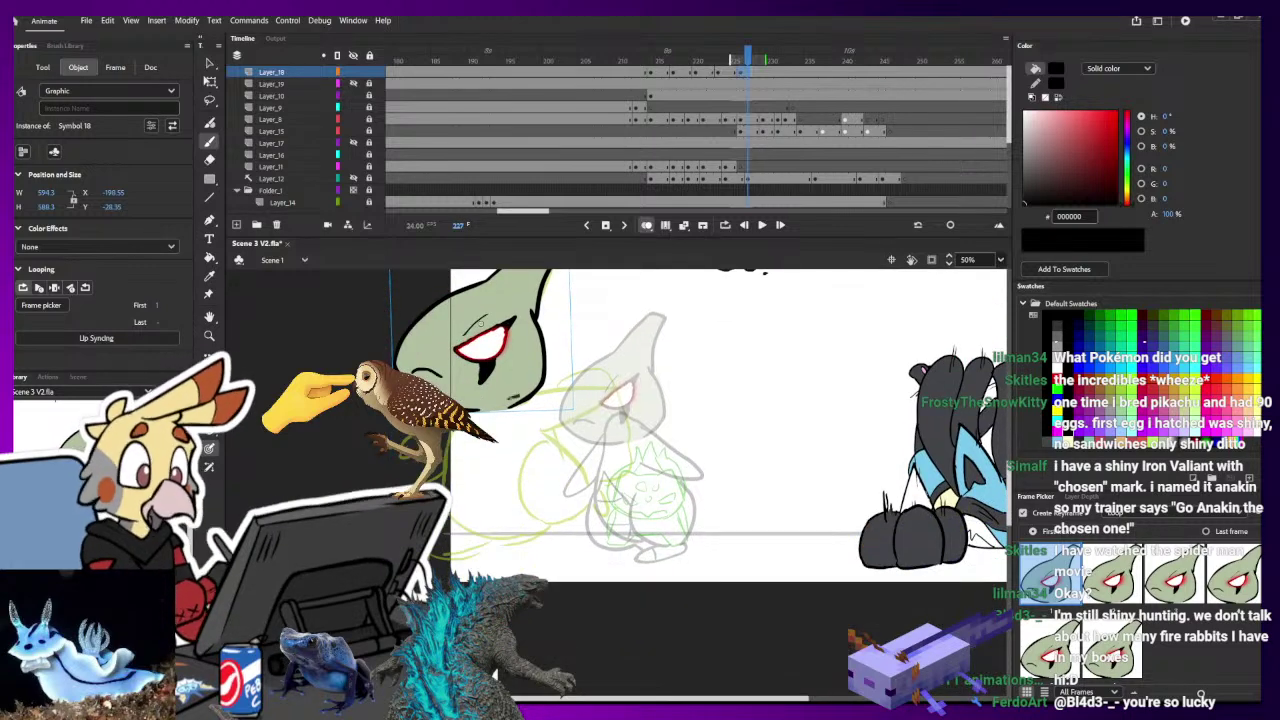
pyautogui.moveTo(538, 396)
pyautogui.mouseDown()
pyautogui.moveTo(620, 400)
pyautogui.moveTo(548, 430)
pyautogui.mouseUp()
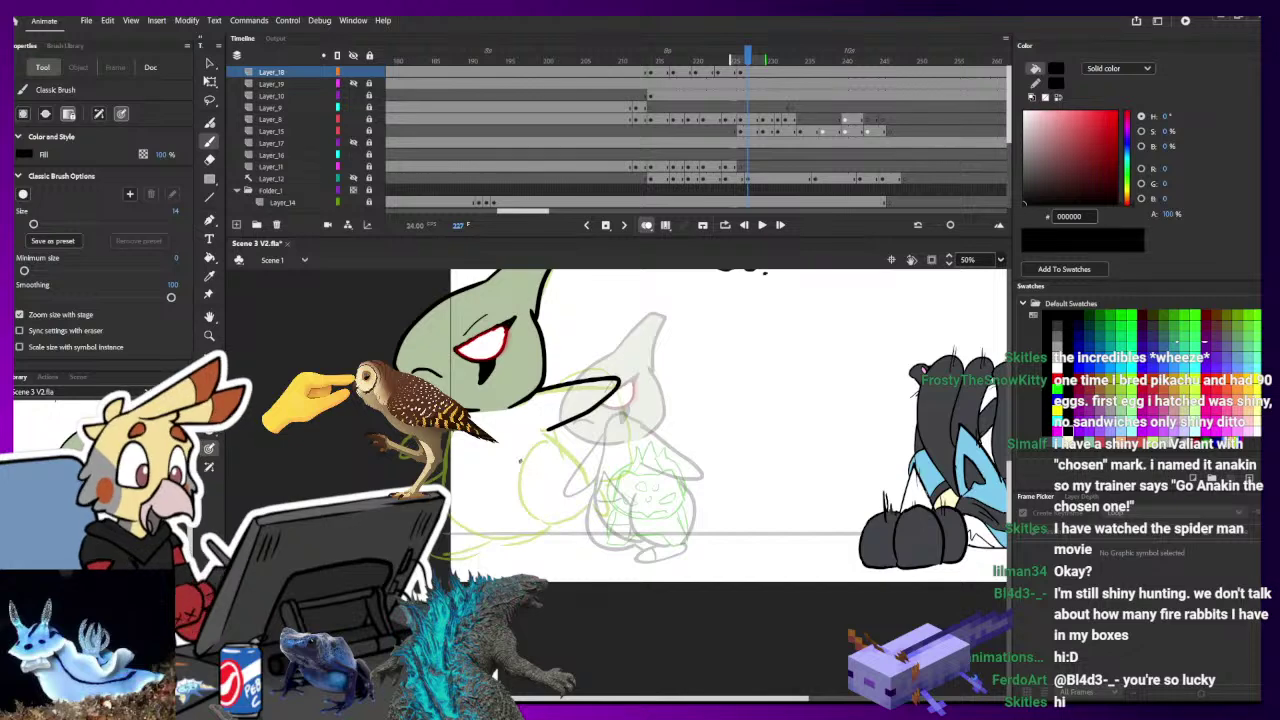
# - Ink the round belly, the leg with its foot, and the underside and back of the body at frame 227
pyautogui.moveTo(527, 462)
pyautogui.mouseDown()
pyautogui.moveTo(519, 499)
pyautogui.moveTo(584, 512)
pyautogui.mouseUp()
pyautogui.moveTo(552, 435)
pyautogui.mouseDown()
pyautogui.moveTo(615, 518)
pyautogui.moveTo(590, 482)
pyautogui.mouseUp()
pyautogui.moveTo(598, 531); pyautogui.dragTo(613, 515)
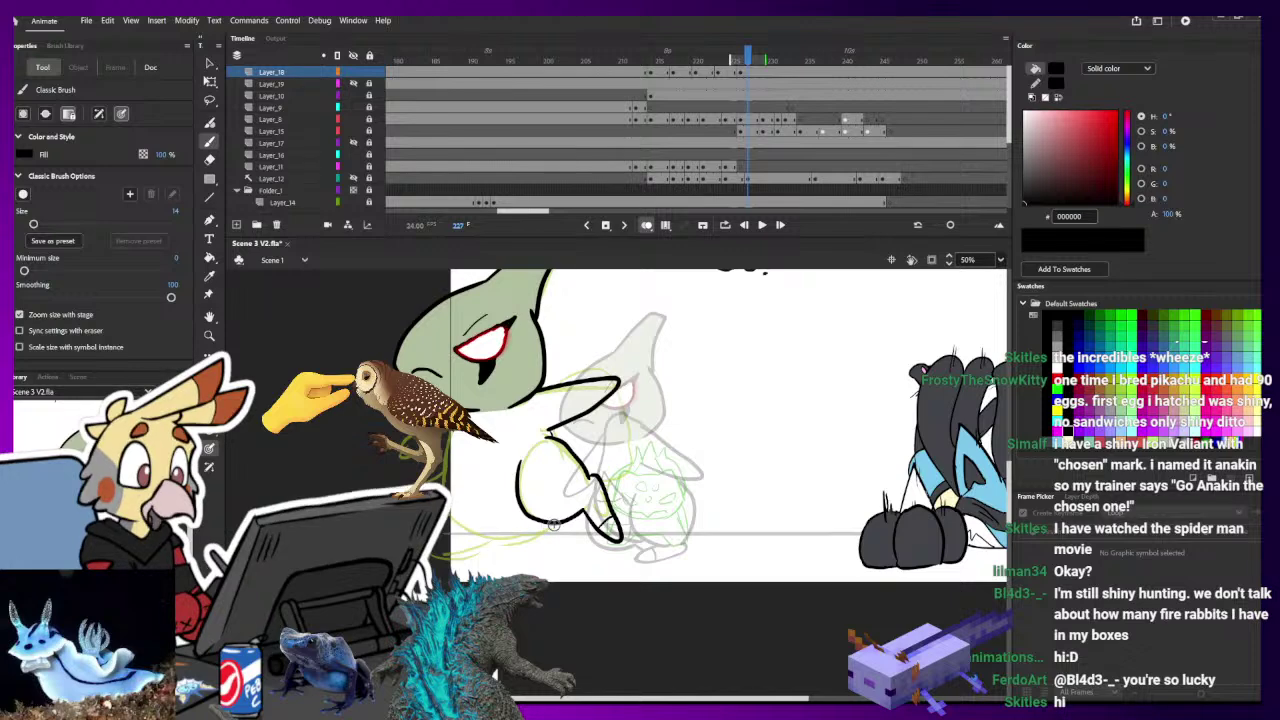
pyautogui.moveTo(557, 523)
pyautogui.mouseDown()
pyautogui.moveTo(514, 536)
pyautogui.moveTo(448, 509)
pyautogui.mouseUp()
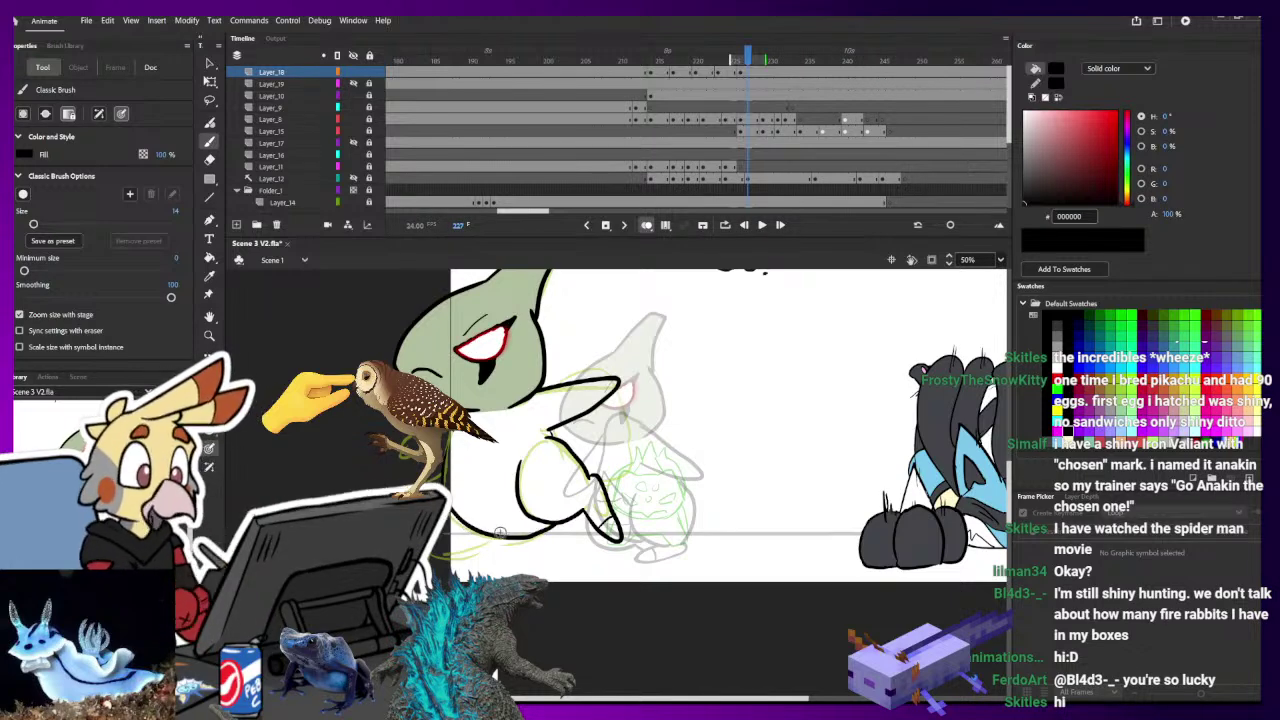
pyautogui.moveTo(500, 534); pyautogui.dragTo(467, 440)
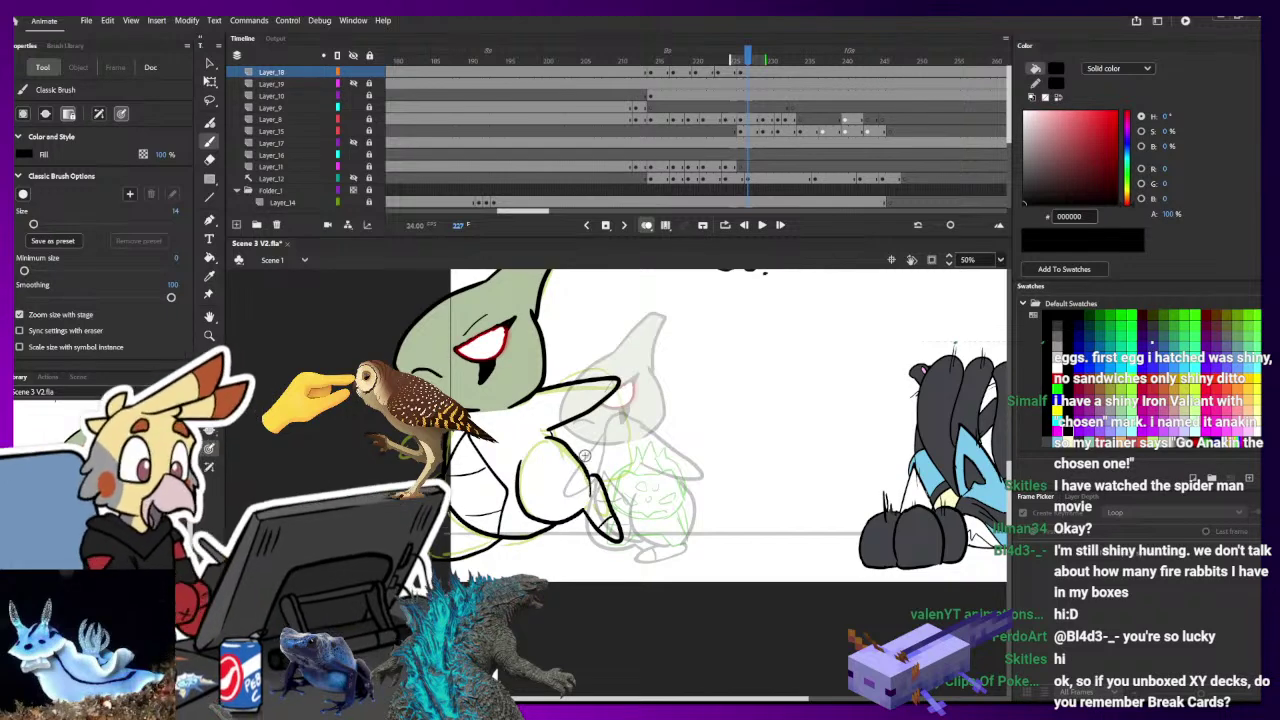
# - Insert a blank keyframe on frame 229 of Layer_18 to end the inked pose
pyautogui.moveTo(729, 389); pyautogui.dragTo(716, 419)
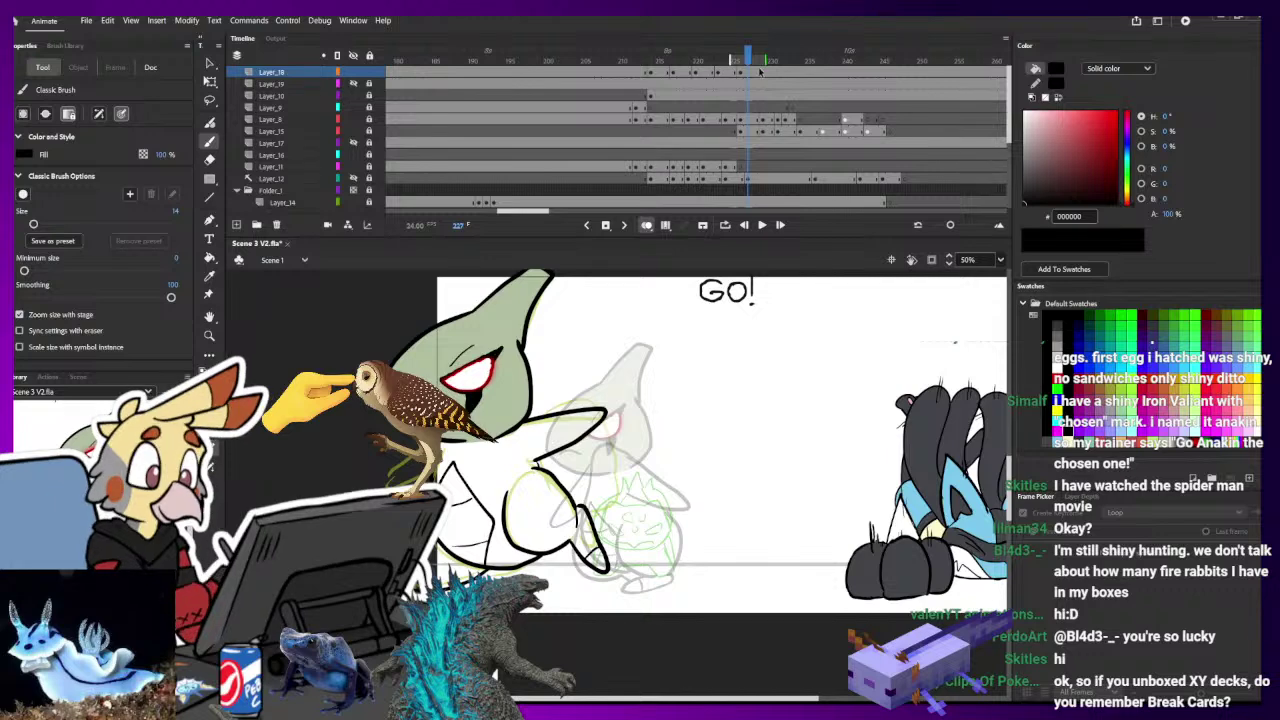
pyautogui.click(765, 70)
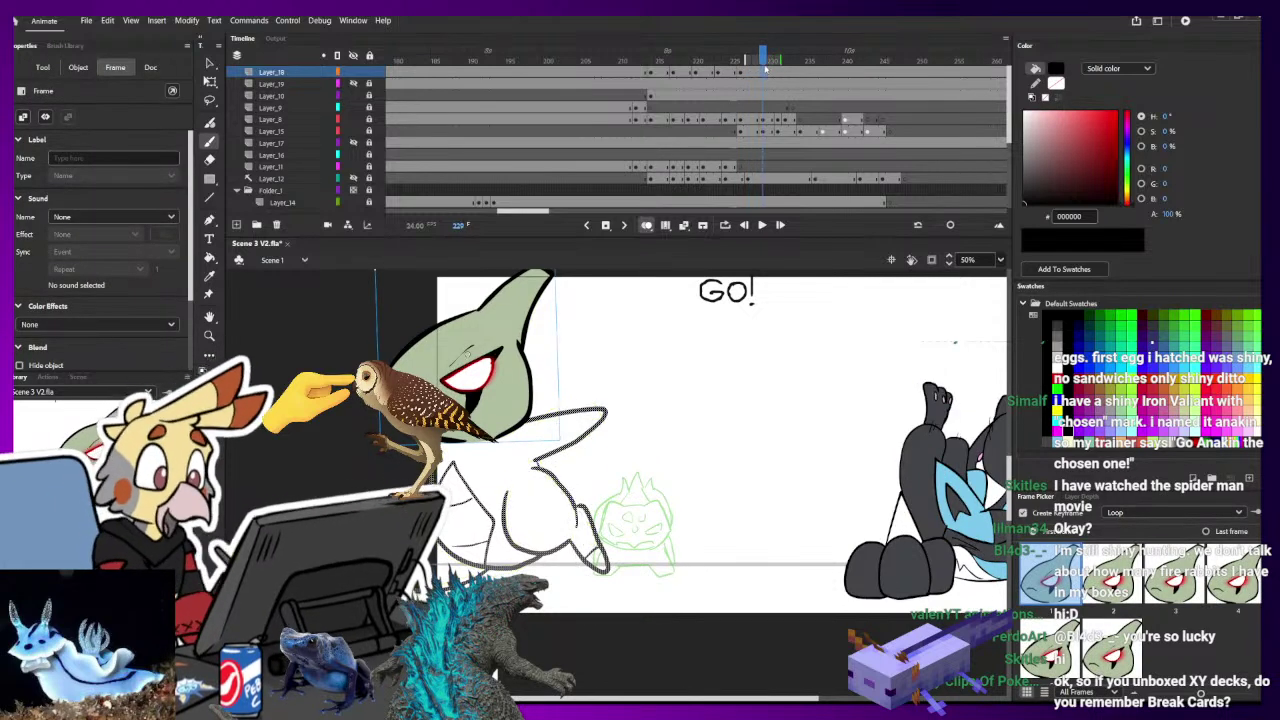
pyautogui.press('F7')
# - Play back the Larvitar's reaction with the whole stage in view and return the playhead to frame 213
pyautogui.moveTo(773, 54); pyautogui.dragTo(606, 62)
pyautogui.hotkey('ctrl', '-')
pyautogui.press('Return')
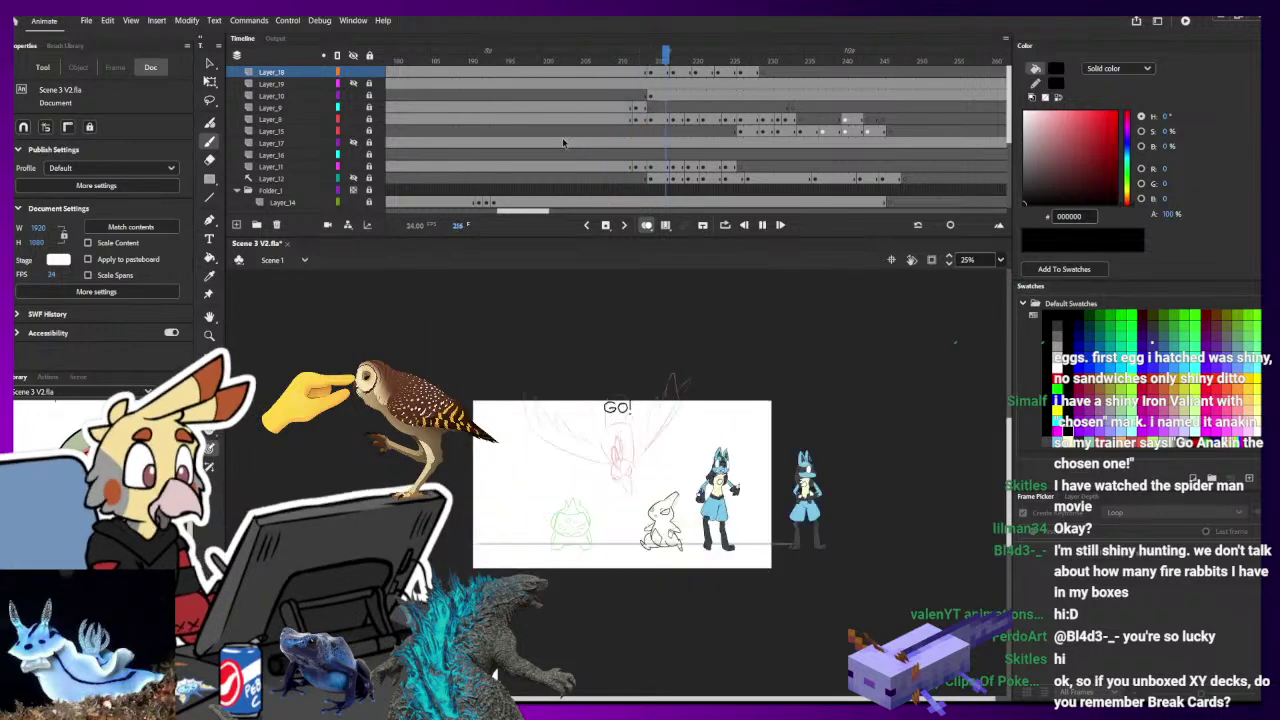
pyautogui.click(643, 57)
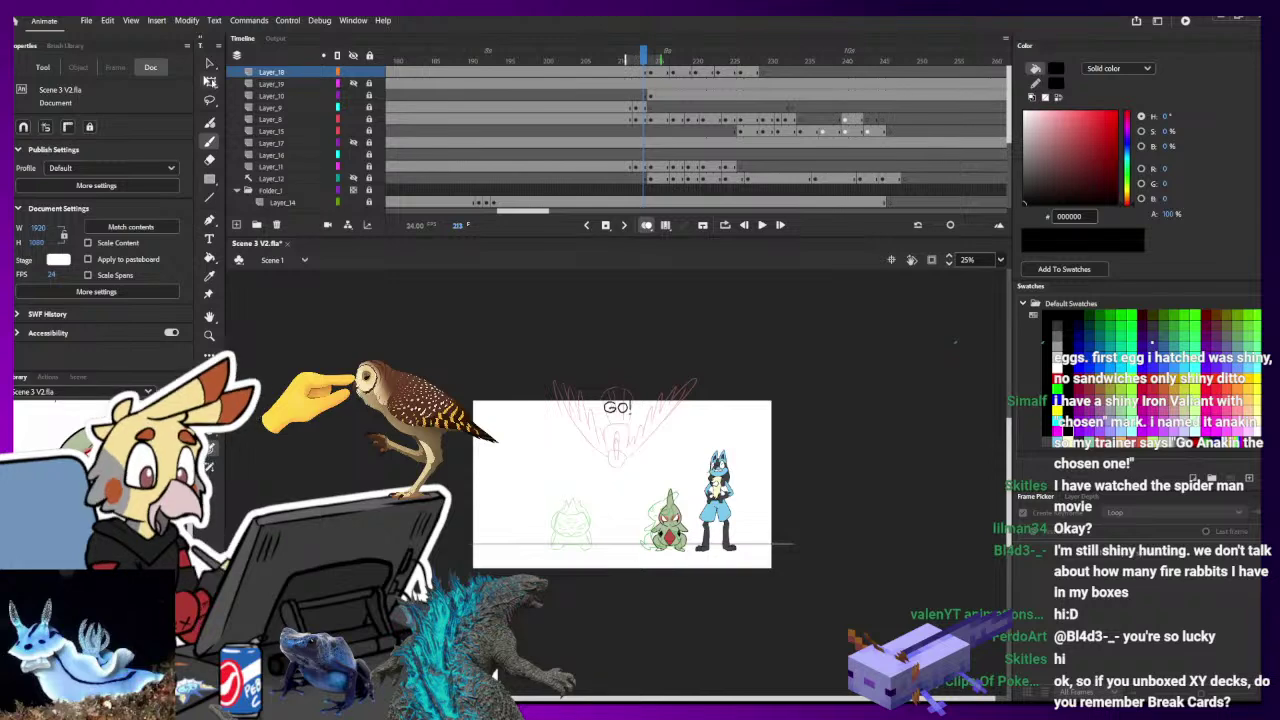
# - Delete the coloured Larvitar symbol from Layer_18 at frame 213
pyautogui.click(209, 82)
pyautogui.click(647, 73)
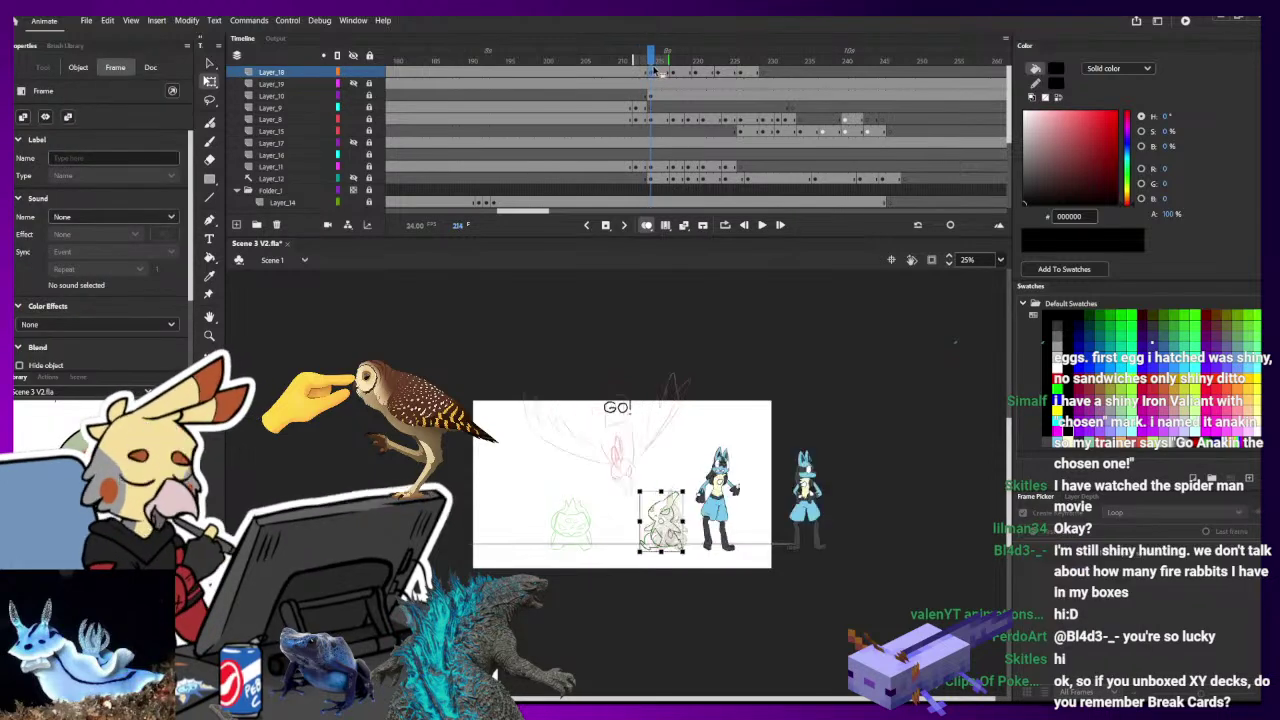
pyautogui.hotkey('ctrl', '=')
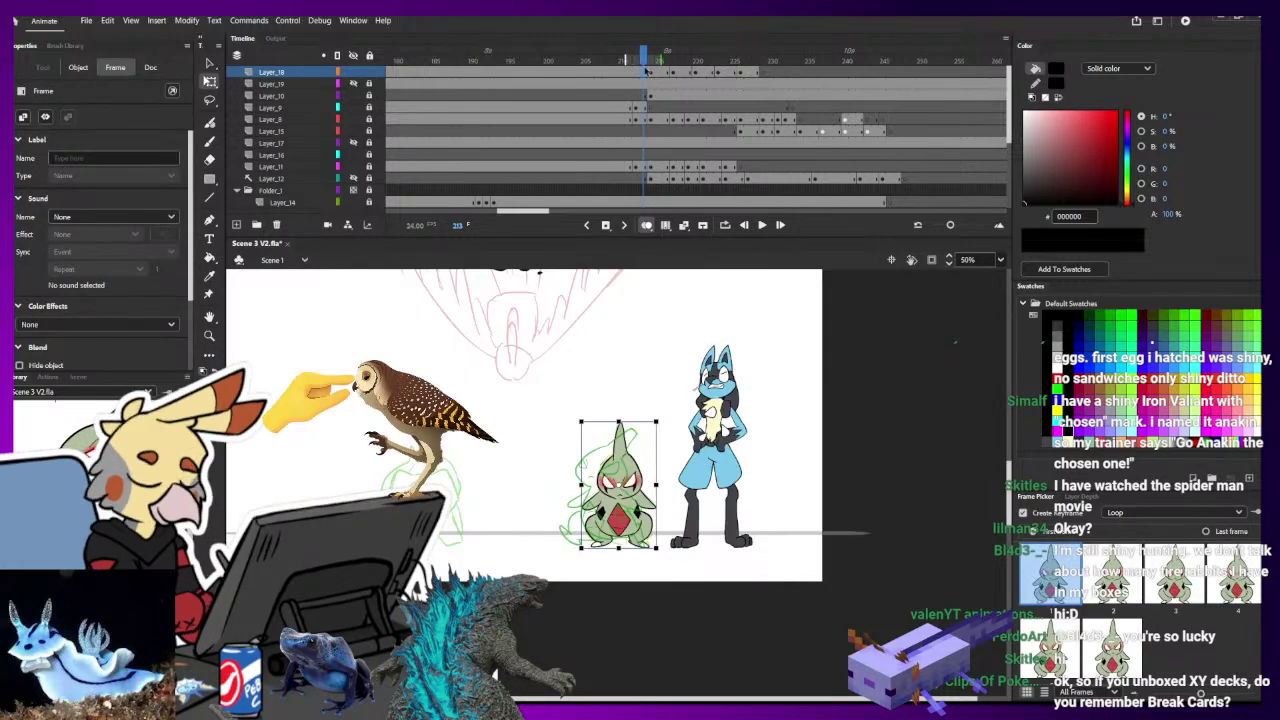
pyautogui.press('Delete')
pyautogui.hotkey('ctrl', '=')
pyautogui.press('b')
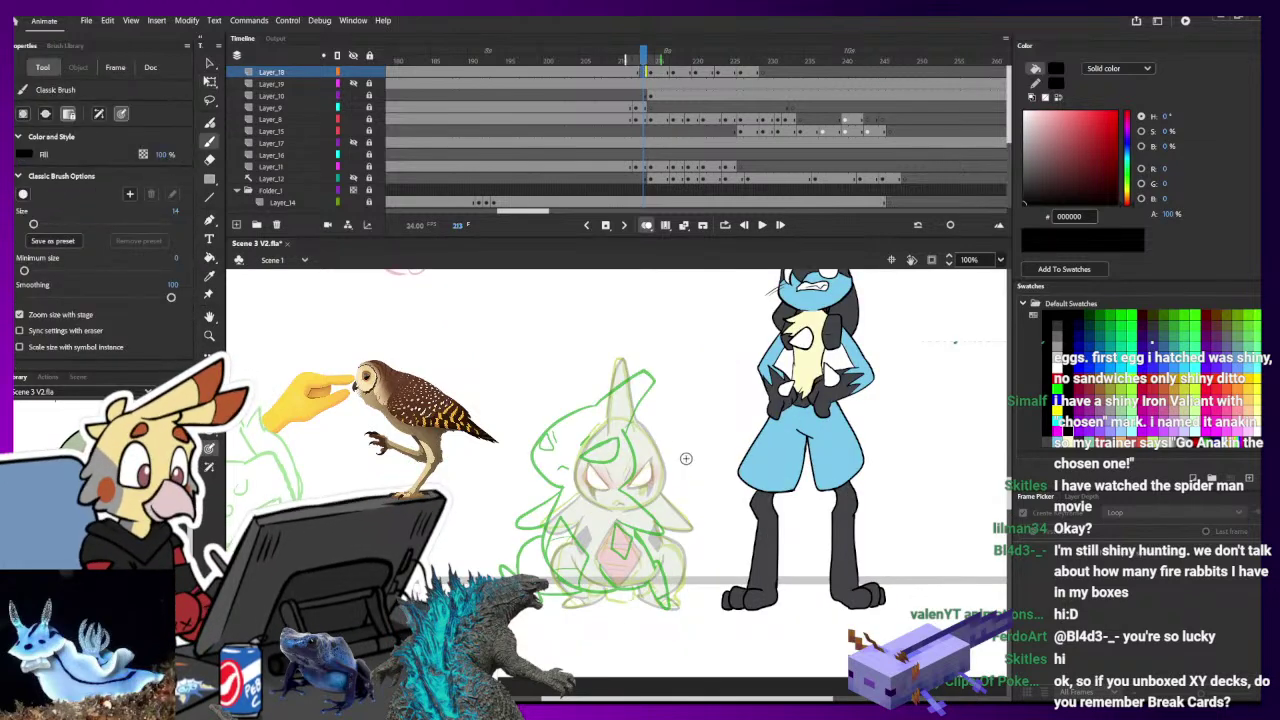
# - Compare frame 209 with frame 213, set the Classic Brush size to 7, and try a first stroke for the side of the head
pyautogui.moveTo(689, 447); pyautogui.dragTo(688, 440)
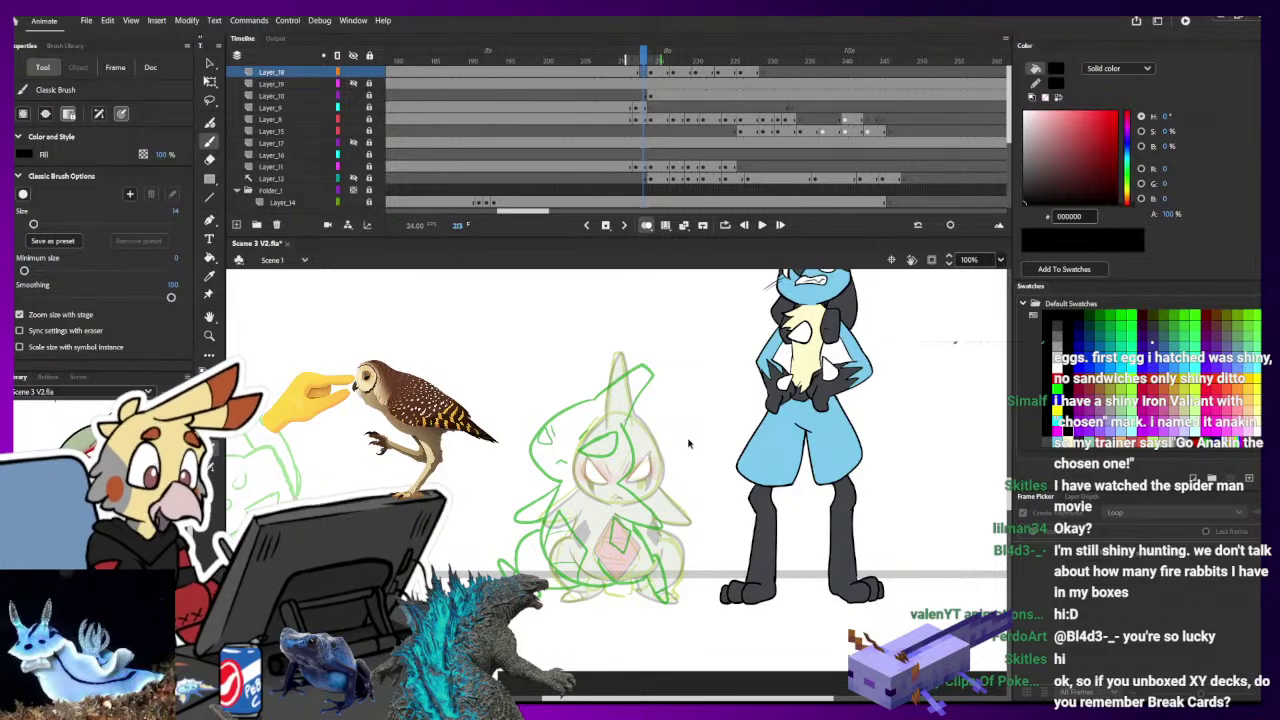
pyautogui.hotkey('ctrl', '=')
pyautogui.moveTo(689, 440); pyautogui.dragTo(658, 358)
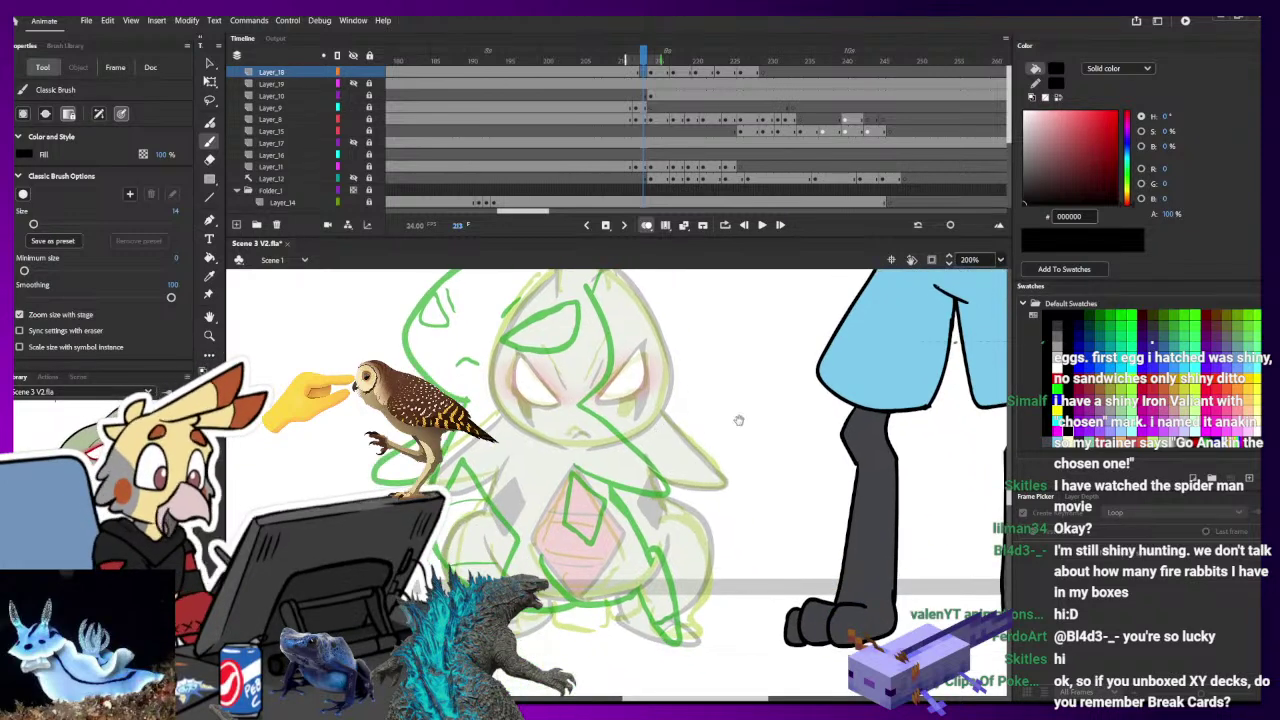
pyautogui.moveTo(731, 300); pyautogui.dragTo(732, 400)
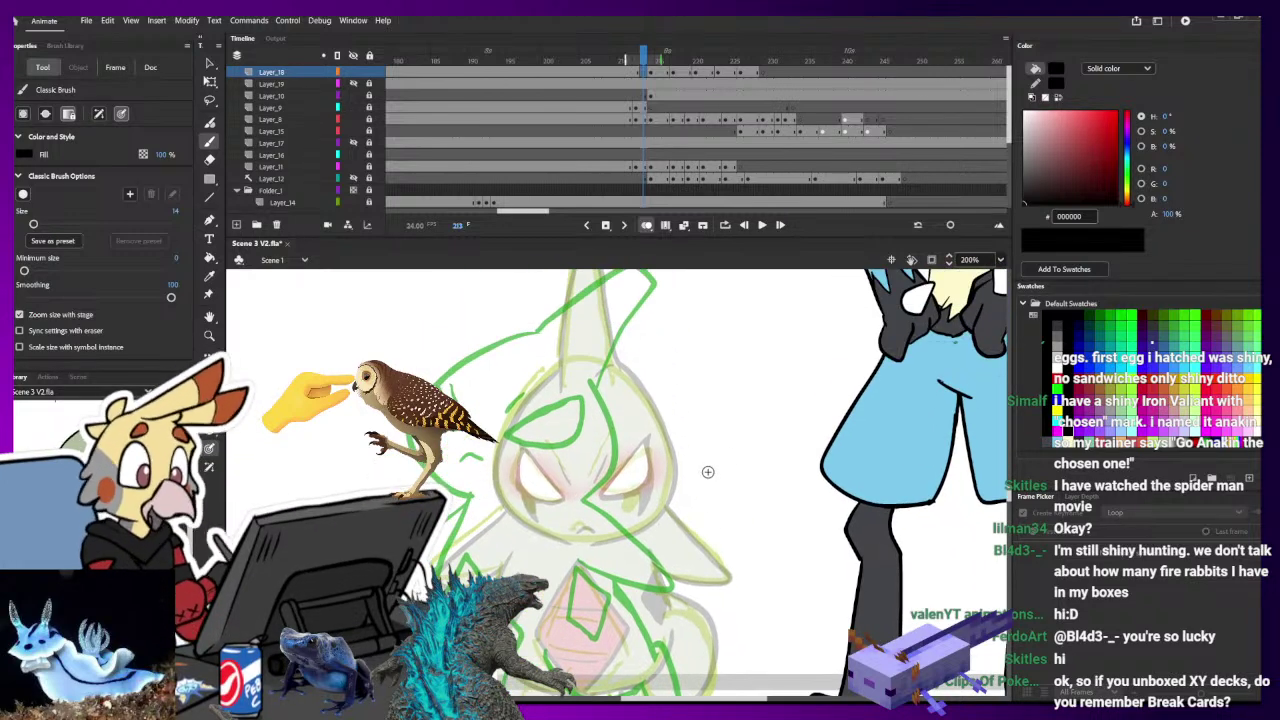
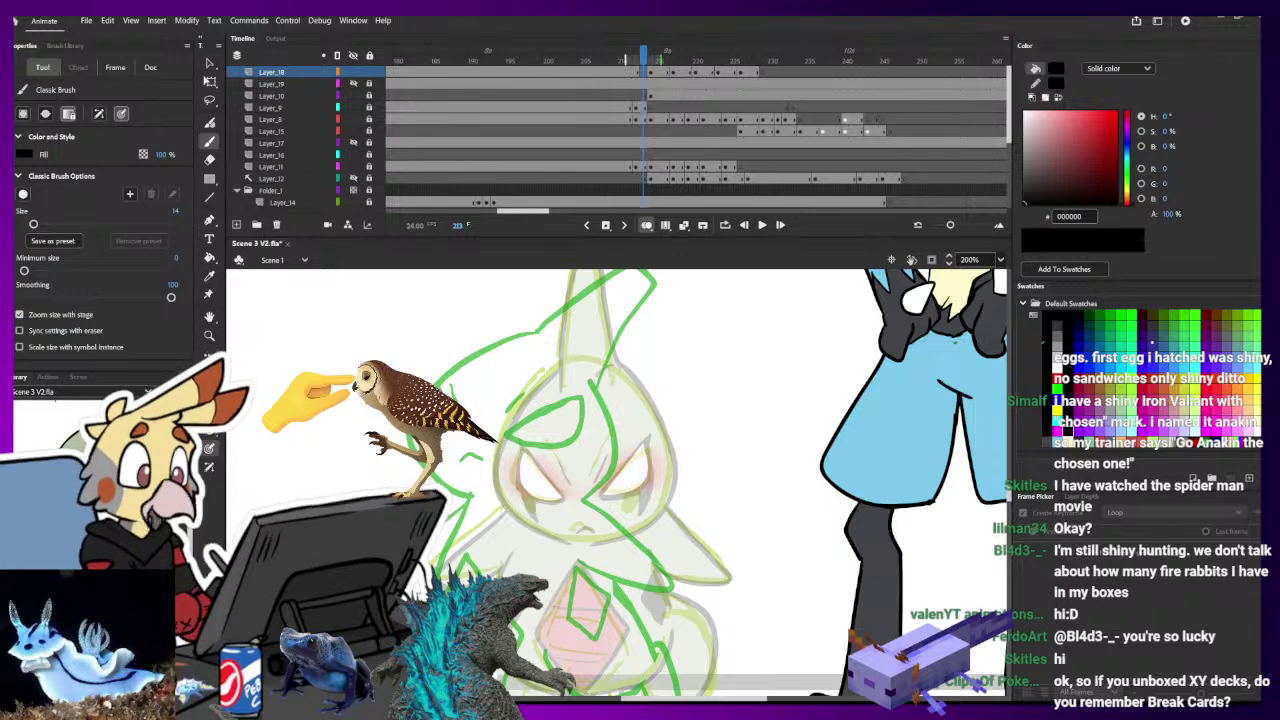
pyautogui.click(613, 72)
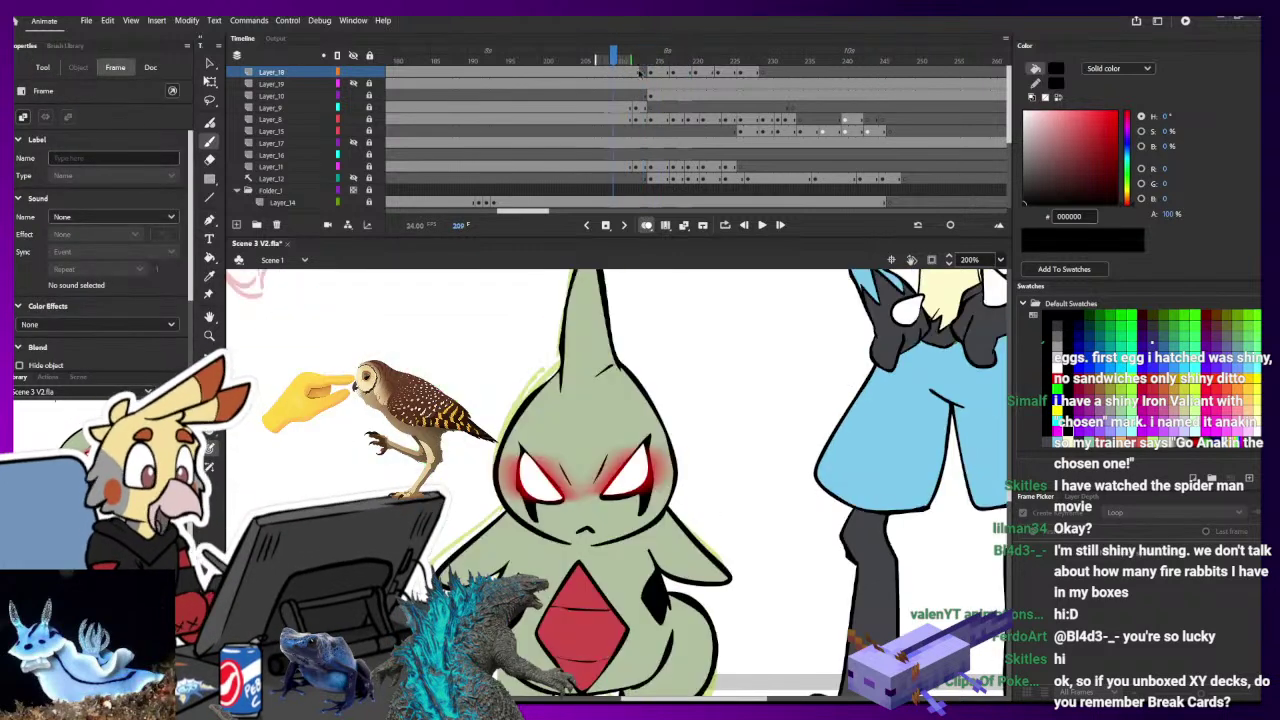
pyautogui.click(643, 72)
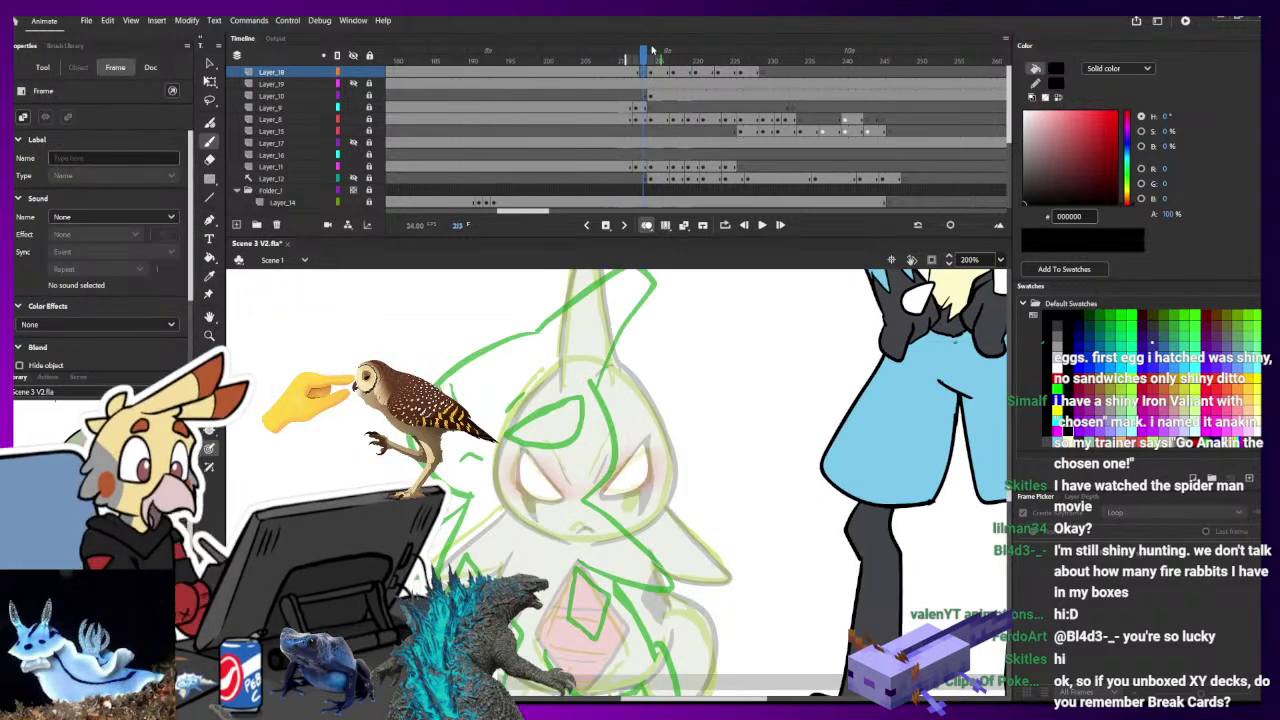
pyautogui.press('b')
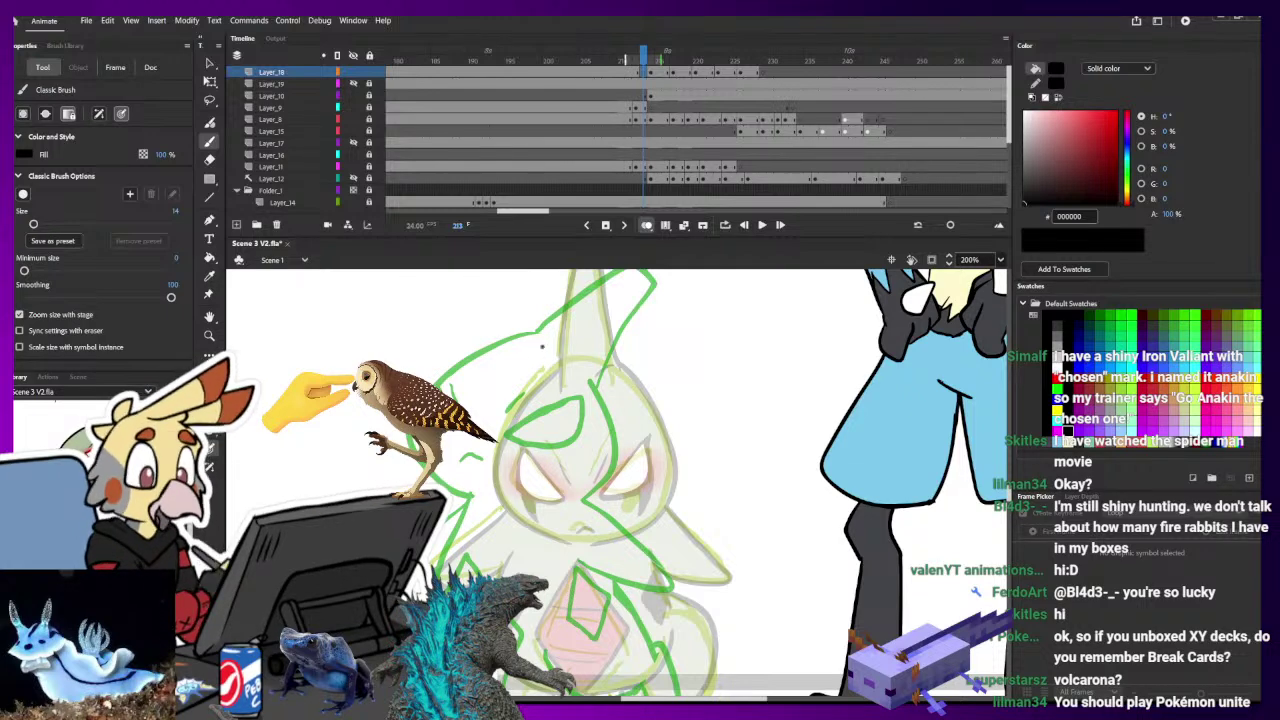
pyautogui.moveTo(543, 348)
pyautogui.mouseDown()
pyautogui.moveTo(492, 391)
pyautogui.moveTo(510, 526)
pyautogui.mouseUp()
pyautogui.hotkey('ctrl', 'z')
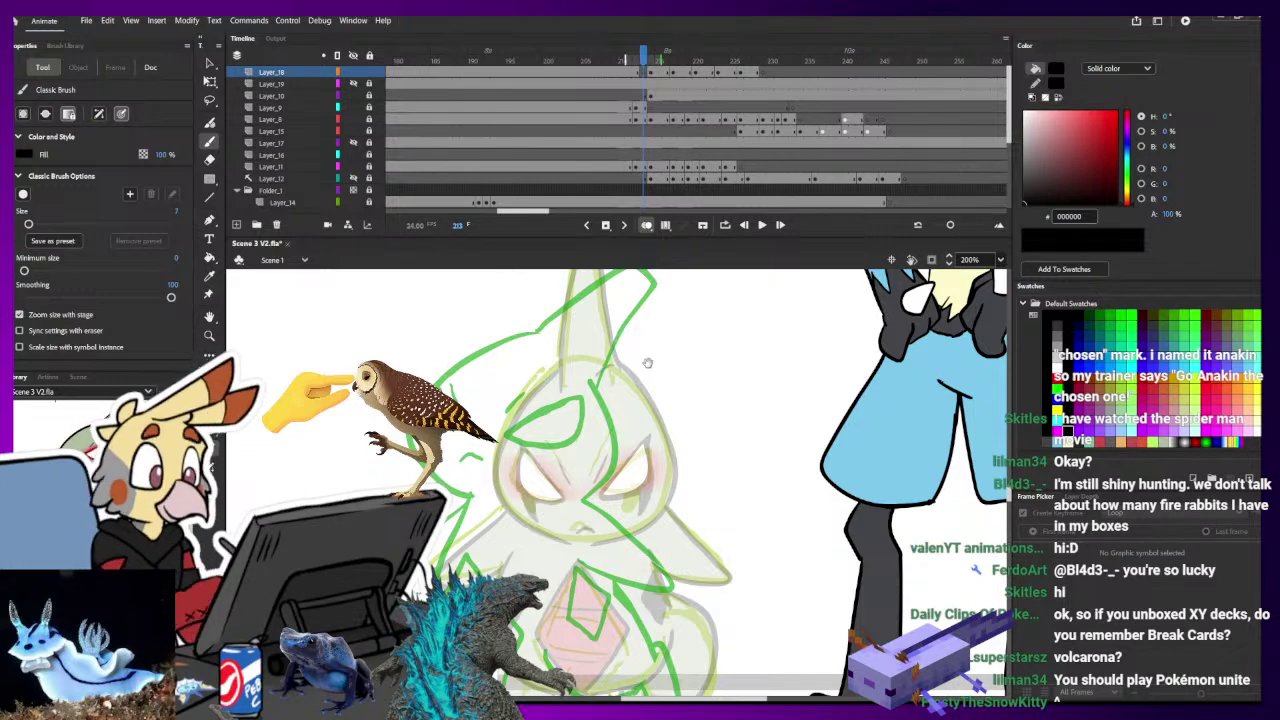
# - Ink the upright spike on top of the Larvitar's head at frame 213
pyautogui.moveTo(648, 363); pyautogui.dragTo(636, 437)
pyautogui.moveTo(533, 438)
pyautogui.mouseDown()
pyautogui.moveTo(598, 320)
pyautogui.moveTo(605, 449)
pyautogui.moveTo(596, 327)
pyautogui.moveTo(558, 349)
pyautogui.moveTo(536, 430)
pyautogui.moveTo(600, 390)
pyautogui.moveTo(600, 337)
pyautogui.moveTo(580, 326)
pyautogui.moveTo(524, 424)
pyautogui.moveTo(452, 495)
pyautogui.moveTo(465, 565)
pyautogui.mouseUp()
pyautogui.hotkey('ctrl', 'z')
pyautogui.hotkey('ctrl', 'z')
pyautogui.hotkey('ctrl', 'z')
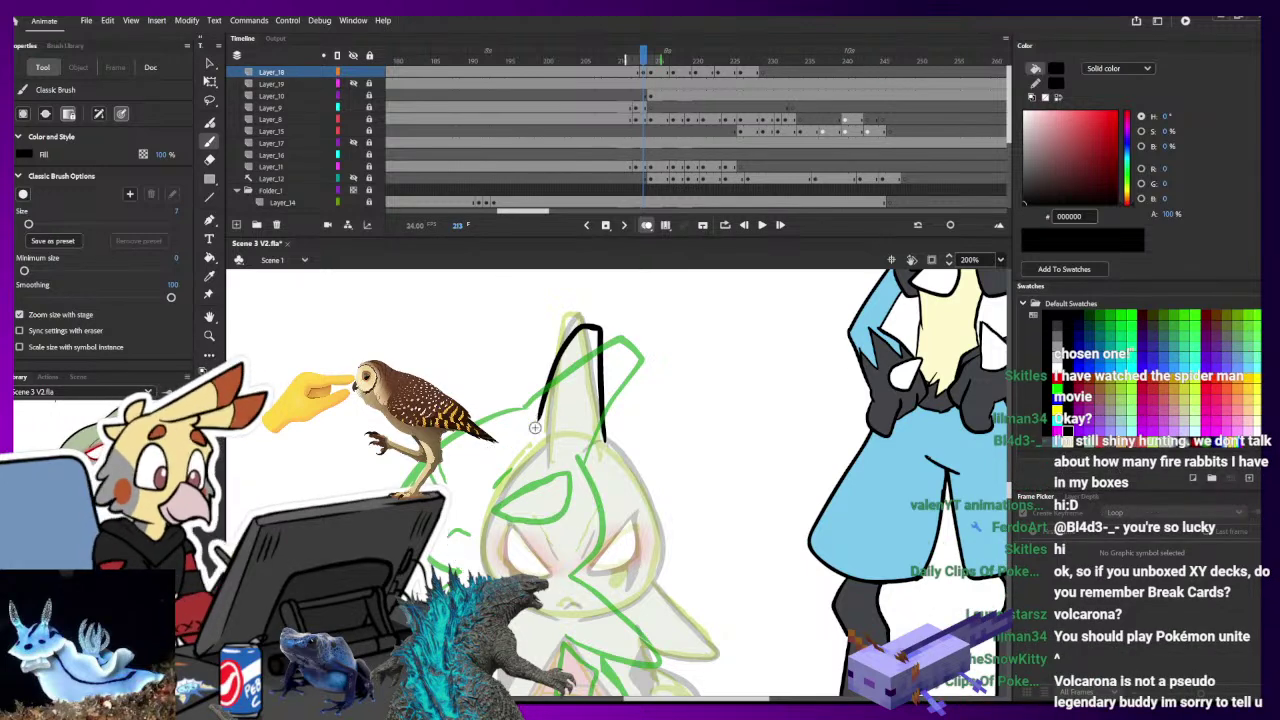
# - Try to ink the sides and chin of the head below the spike
pyautogui.moveTo(545, 404)
pyautogui.mouseDown()
pyautogui.moveTo(469, 521)
pyautogui.moveTo(463, 569)
pyautogui.moveTo(459, 529)
pyautogui.moveTo(504, 447)
pyautogui.moveTo(554, 404)
pyautogui.moveTo(464, 521)
pyautogui.moveTo(463, 575)
pyautogui.mouseUp()
pyautogui.hotkey('ctrl', 'z')
pyautogui.hotkey('ctrl', 'z')
pyautogui.hotkey('ctrl', 'z')
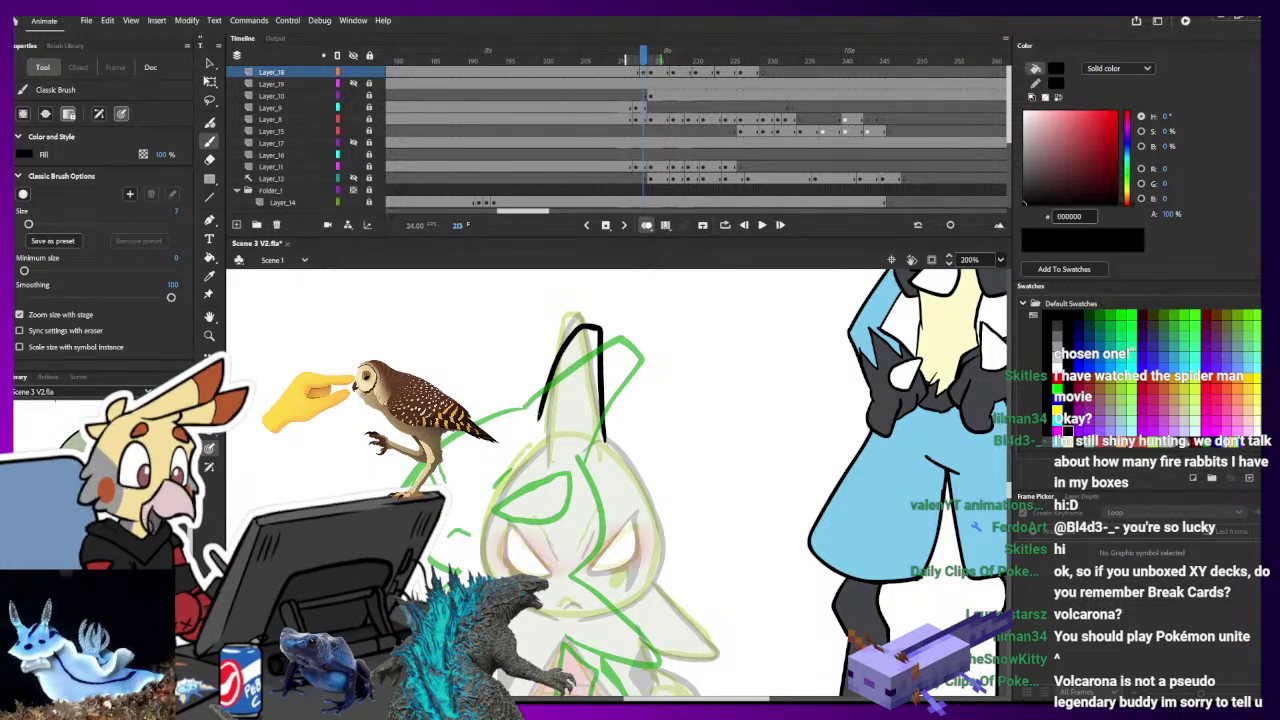
pyautogui.moveTo(541, 410)
pyautogui.mouseDown()
pyautogui.moveTo(446, 530)
pyautogui.moveTo(460, 578)
pyautogui.mouseUp()
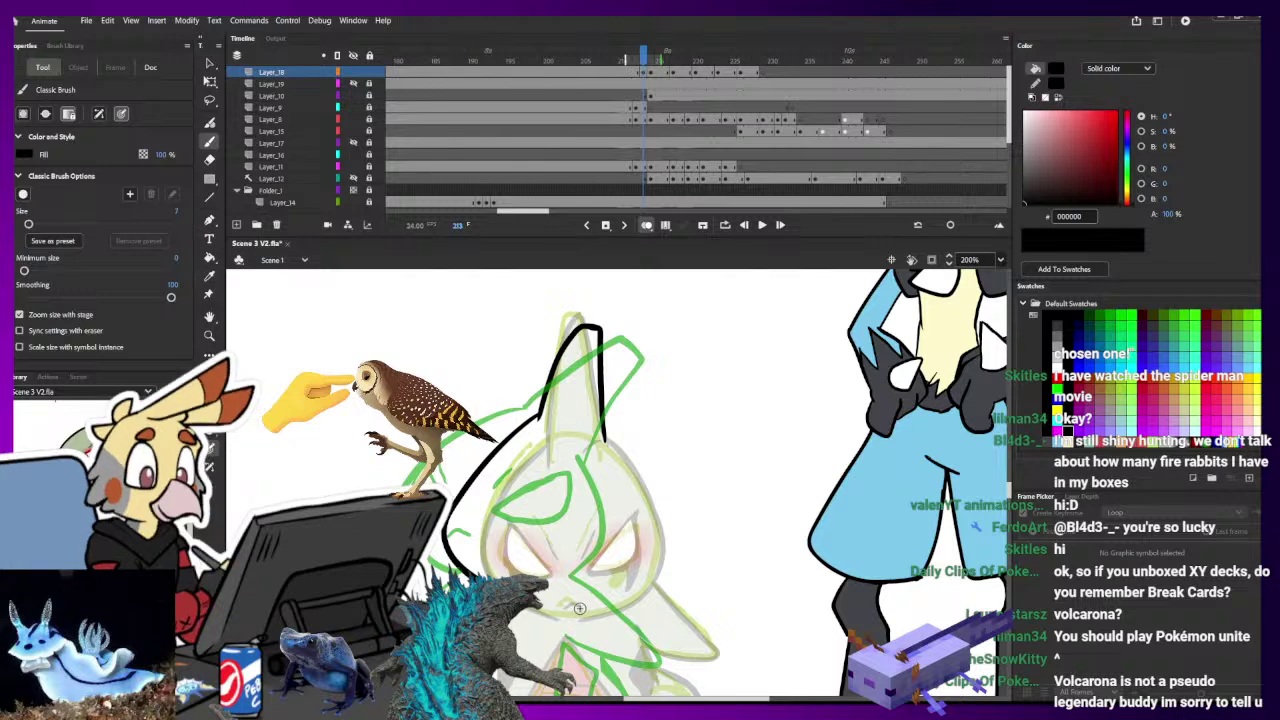
pyautogui.moveTo(568, 612); pyautogui.dragTo(617, 470)
pyautogui.hotkey('ctrl', 'z')
pyautogui.hotkey('ctrl', 'z')
pyautogui.hotkey('ctrl', 'z')
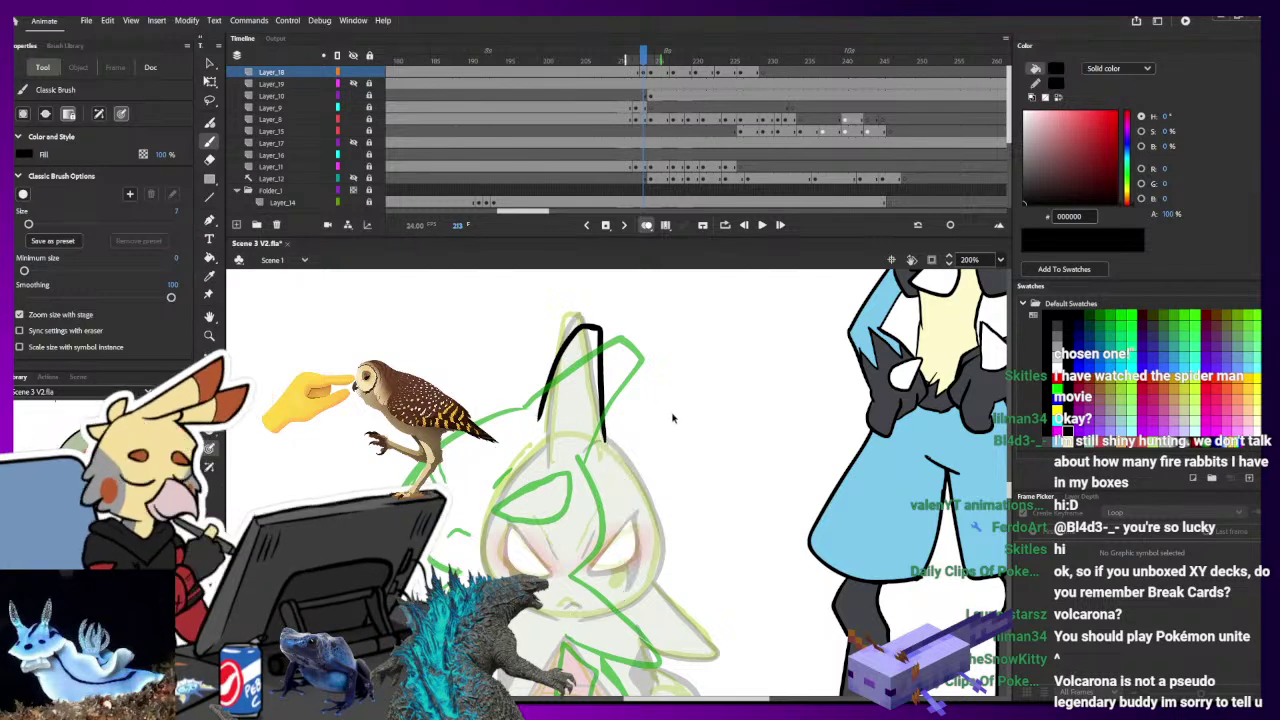
# - Reshape the inked spike by pulling its tip further up
pyautogui.moveTo(540, 450)
pyautogui.mouseDown()
pyautogui.moveTo(570, 376)
pyautogui.moveTo(616, 324)
pyautogui.moveTo(605, 441)
pyautogui.moveTo(536, 444)
pyautogui.moveTo(580, 344)
pyautogui.moveTo(612, 324)
pyautogui.moveTo(601, 436)
pyautogui.moveTo(547, 415)
pyautogui.moveTo(590, 334)
pyautogui.moveTo(608, 329)
pyautogui.moveTo(604, 445)
pyautogui.mouseUp()
pyautogui.hotkey('ctrl', 'z')
pyautogui.hotkey('ctrl', 'z')
pyautogui.moveTo(606, 333); pyautogui.dragTo(606, 322)
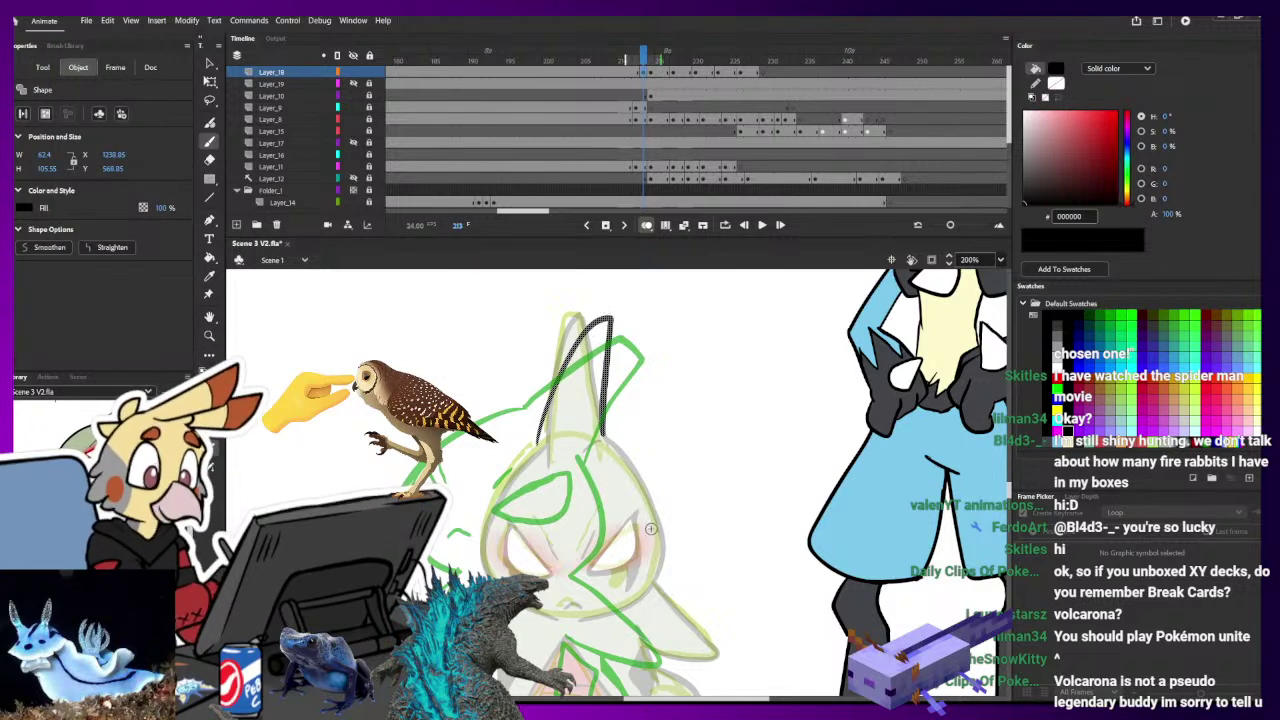
# - Ink the curved left and right outlines of the head at frame 213
pyautogui.moveTo(580, 604)
pyautogui.mouseDown()
pyautogui.moveTo(628, 575)
pyautogui.moveTo(605, 415)
pyautogui.mouseUp()
pyautogui.hotkey('ctrl', 'z')
pyautogui.moveTo(578, 608)
pyautogui.mouseDown()
pyautogui.moveTo(639, 550)
pyautogui.moveTo(599, 409)
pyautogui.moveTo(488, 456)
pyautogui.moveTo(468, 580)
pyautogui.mouseUp()
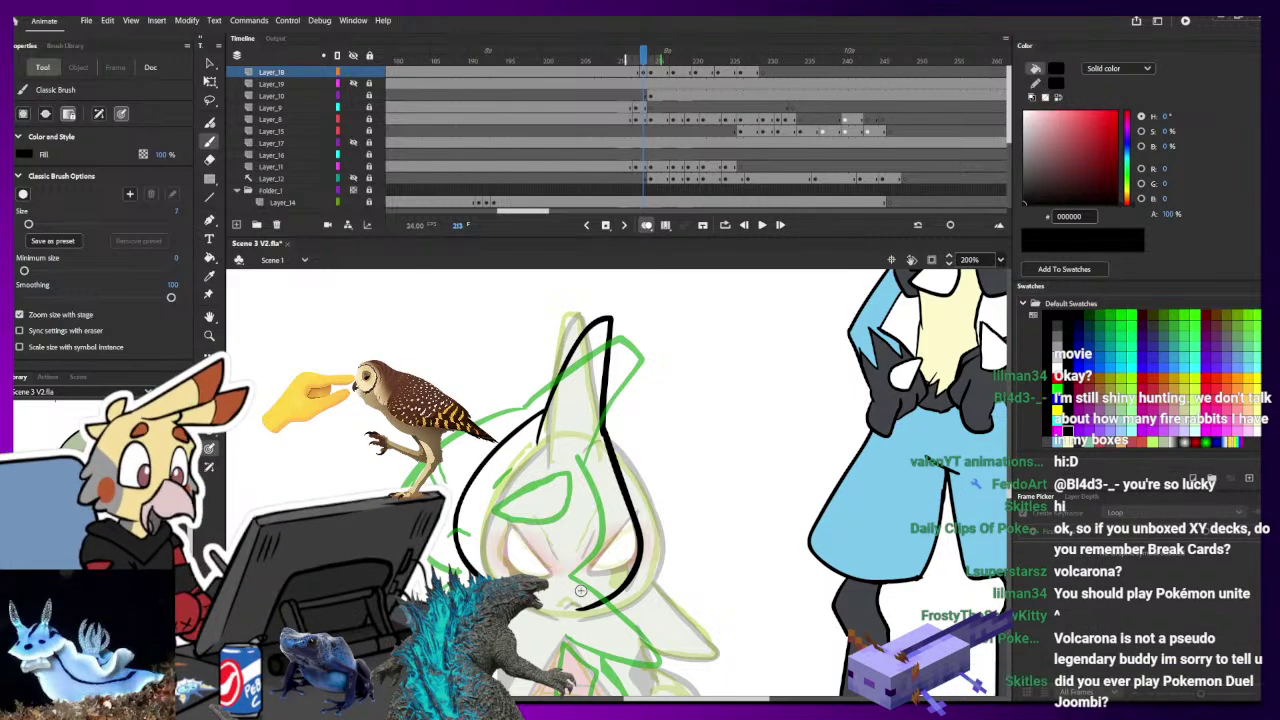
pyautogui.hotkey('ctrl', 'z')
pyautogui.moveTo(548, 406)
pyautogui.mouseDown()
pyautogui.moveTo(503, 447)
pyautogui.moveTo(454, 538)
pyautogui.mouseUp()
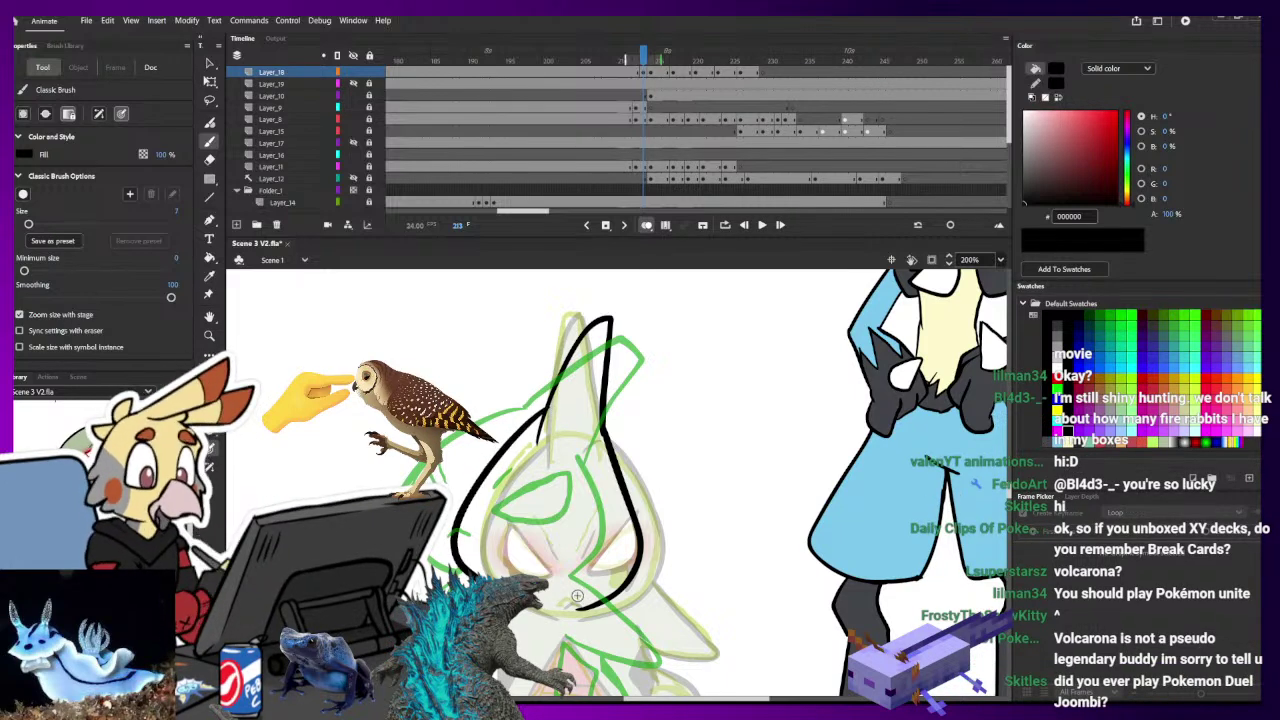
# - Erase the right side of the head outline and redraw it as a wider curve down to the cheek
pyautogui.press('e')
pyautogui.moveTo(617, 450)
pyautogui.mouseDown()
pyautogui.moveTo(630, 587)
pyautogui.moveTo(575, 604)
pyautogui.mouseUp()
pyautogui.press('b')
pyautogui.moveTo(641, 513); pyautogui.dragTo(572, 606)
pyautogui.hotkey('ctrl', 'z')
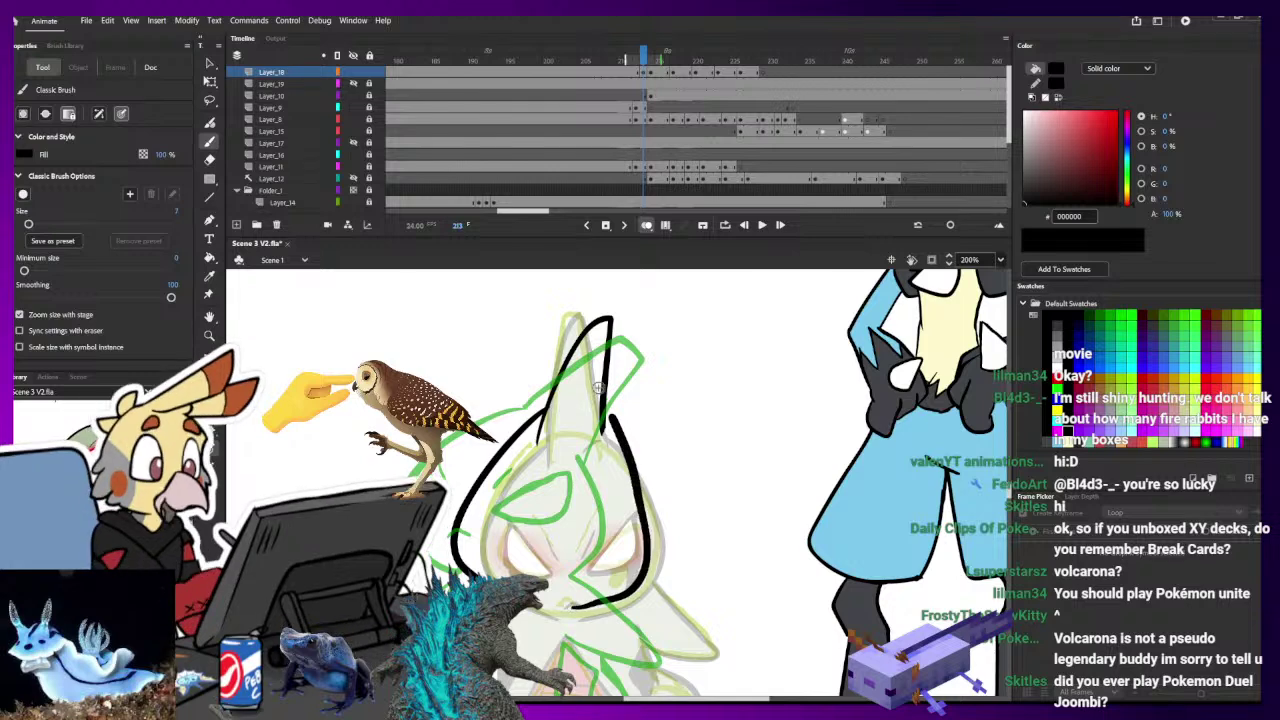
pyautogui.moveTo(578, 603)
pyautogui.mouseDown()
pyautogui.moveTo(634, 592)
pyautogui.moveTo(654, 552)
pyautogui.moveTo(641, 478)
pyautogui.moveTo(606, 380)
pyautogui.mouseUp()
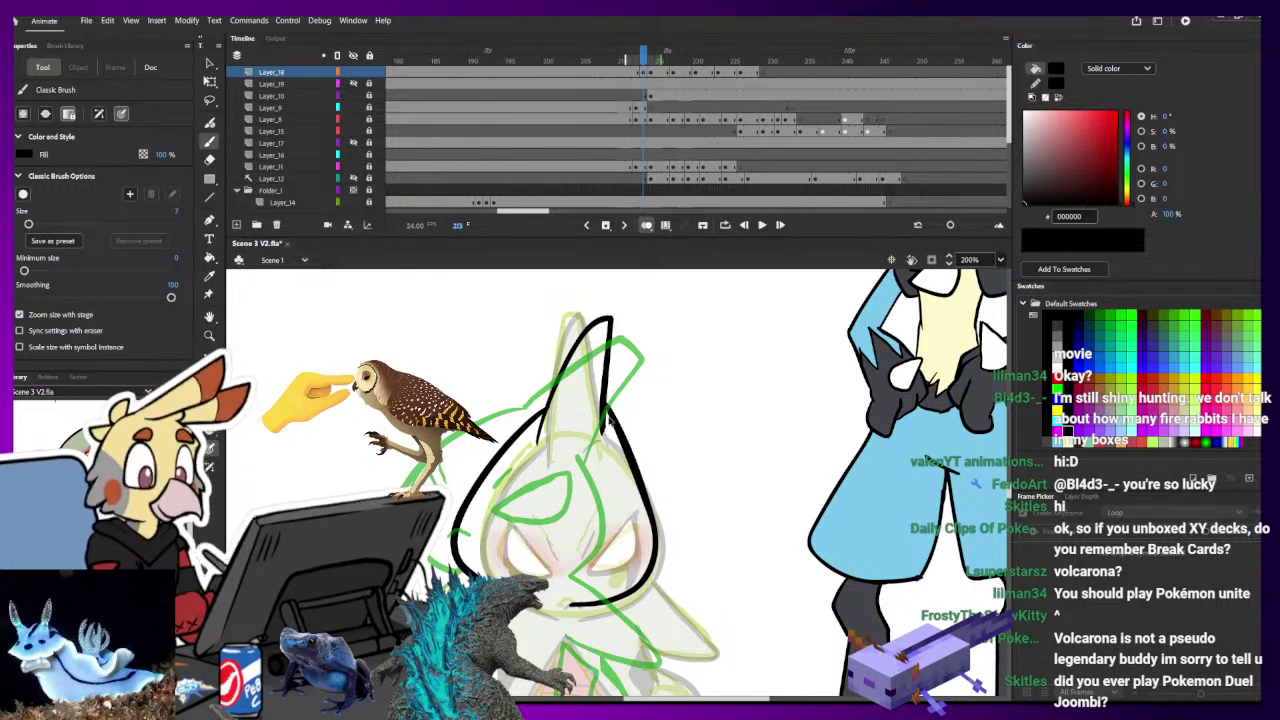
pyautogui.hotkey('ctrl', 'z')
pyautogui.moveTo(604, 404)
pyautogui.mouseDown()
pyautogui.moveTo(646, 499)
pyautogui.moveTo(640, 590)
pyautogui.mouseUp()
pyautogui.hotkey('ctrl', 'z')
pyautogui.moveTo(604, 408)
pyautogui.mouseDown()
pyautogui.moveTo(649, 501)
pyautogui.moveTo(645, 595)
pyautogui.mouseUp()
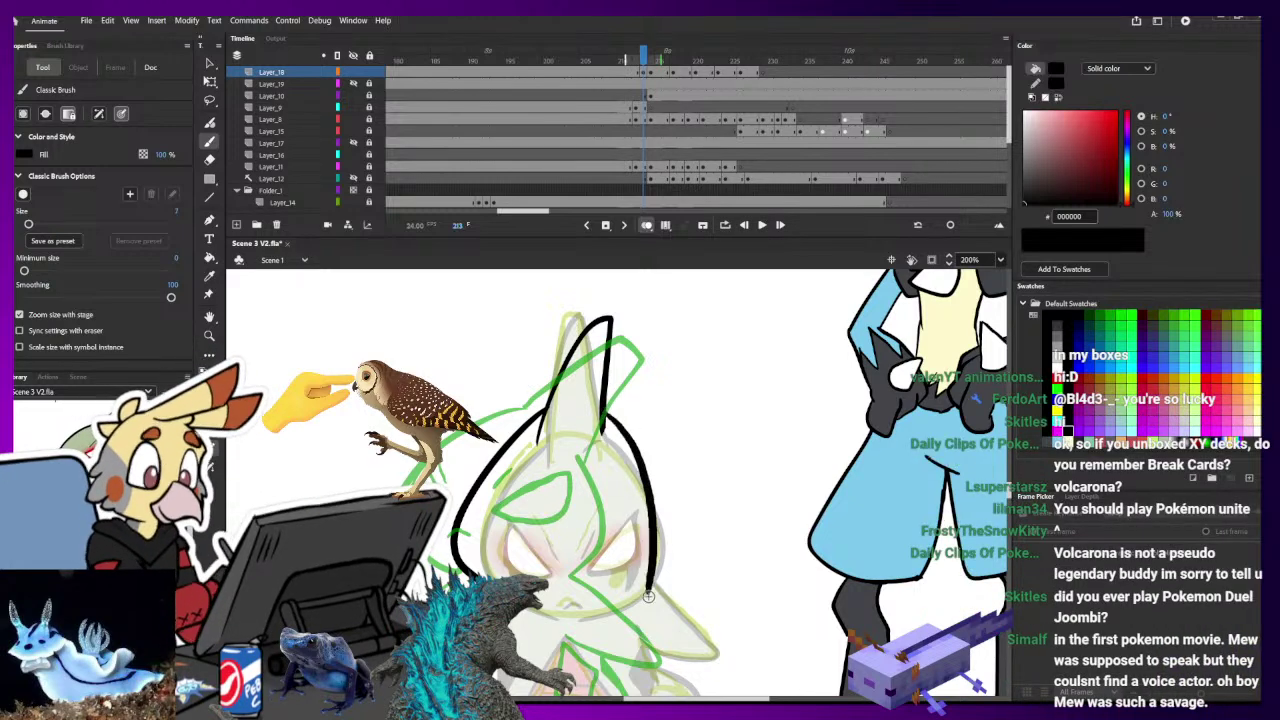
# - Erase the inked spike above the head, leaving the two side outlines
pyautogui.press('e')
pyautogui.moveTo(602, 442)
pyautogui.mouseDown()
pyautogui.moveTo(605, 325)
pyautogui.moveTo(557, 456)
pyautogui.moveTo(603, 294)
pyautogui.mouseUp()
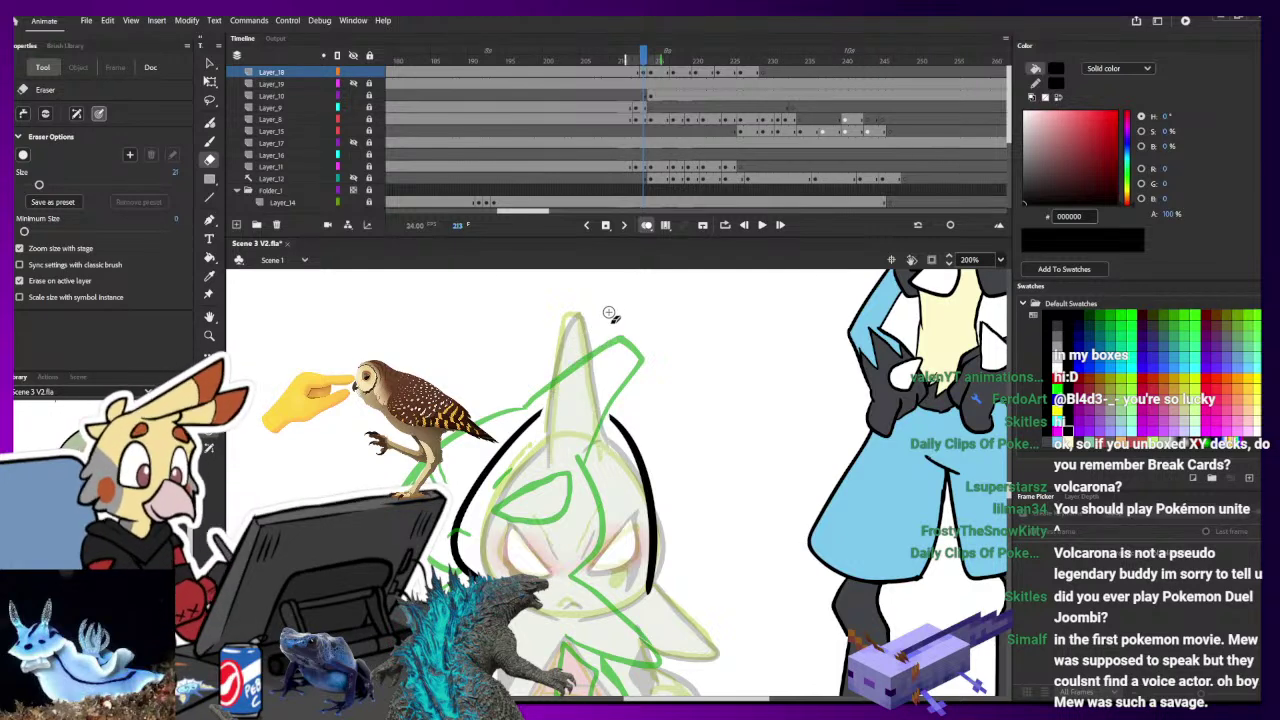
pyautogui.press('b')
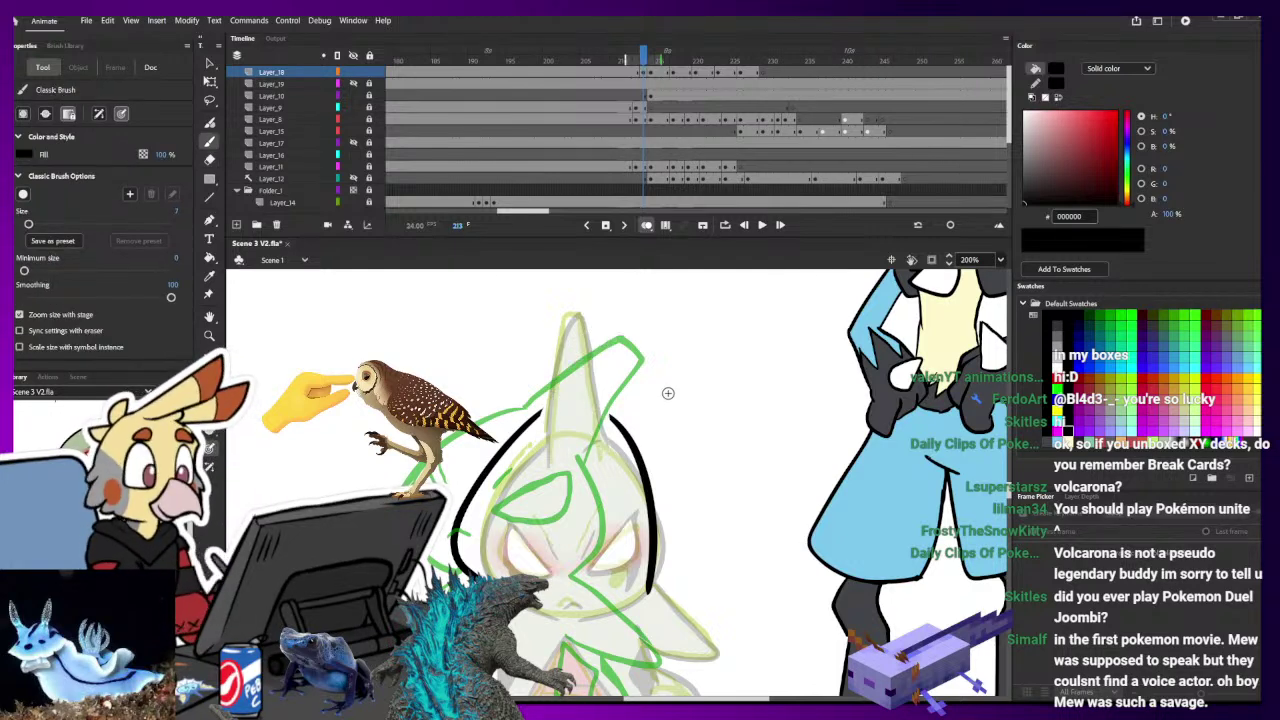
# - Select both side outlines of the head and shift them slightly up and to the left
pyautogui.press('q')
pyautogui.click(520, 428)
pyautogui.click(640, 454)
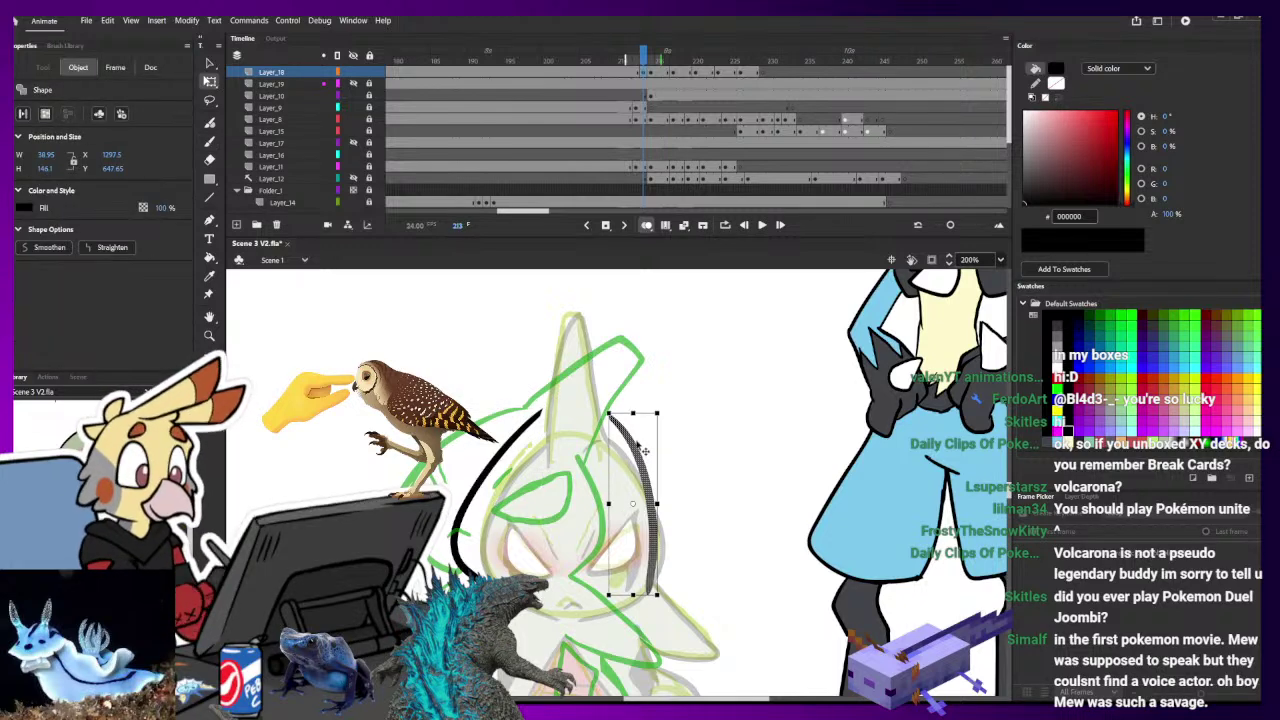
pyautogui.keyDown('shift'); pyautogui.click(522, 440); pyautogui.keyUp('shift')
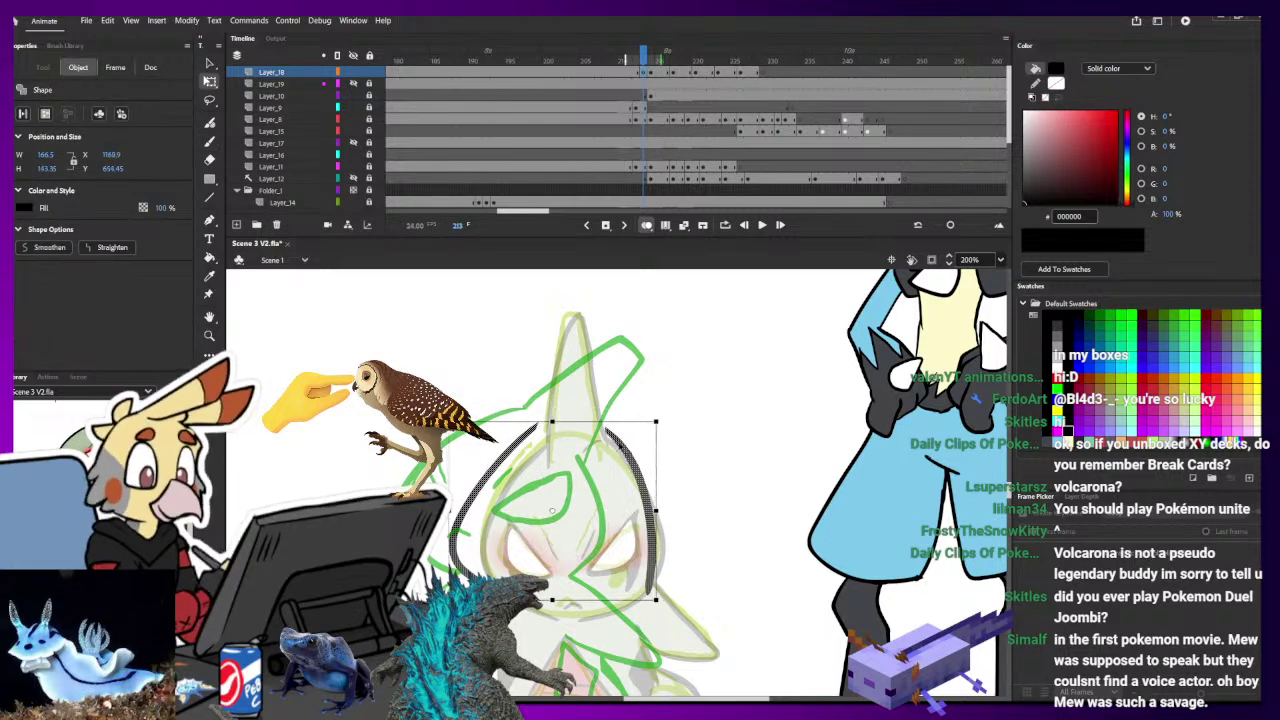
pyautogui.press('Up')
pyautogui.press('Left')
pyautogui.press('Left')
pyautogui.click(680, 470)
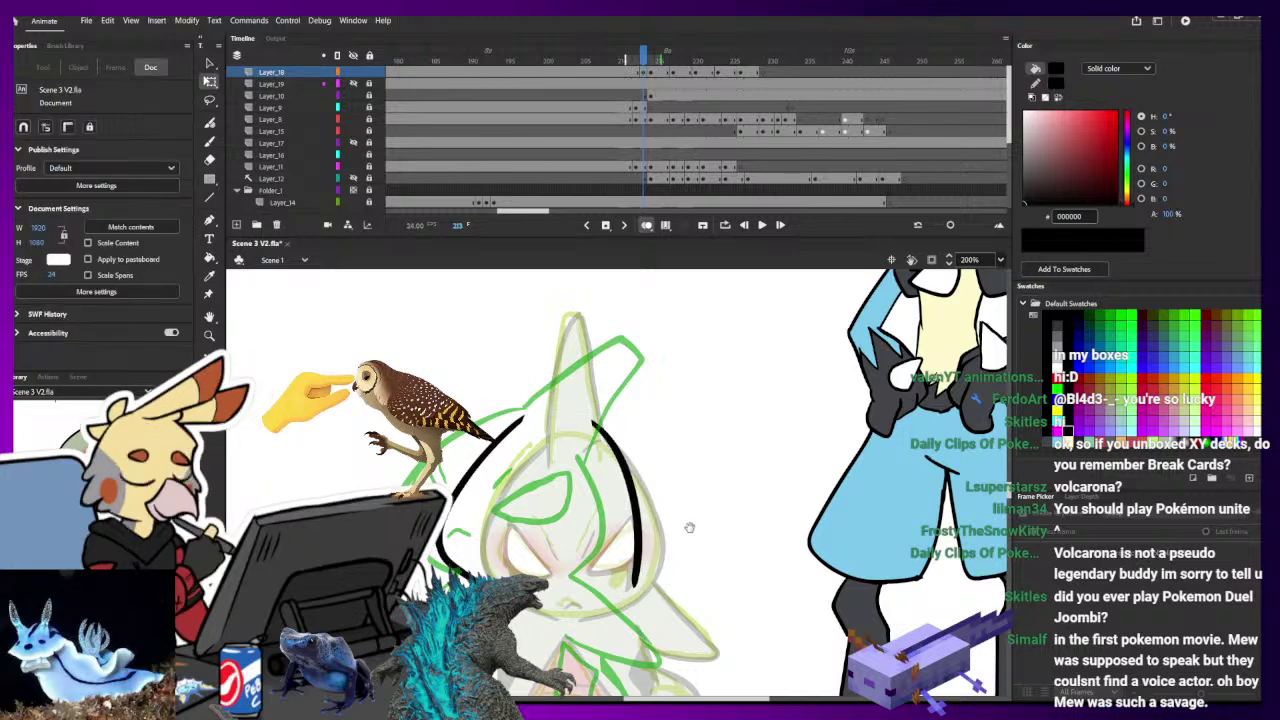
# - Trim the lower end of the right head outline and ink the jaw line curving in to the chin
pyautogui.moveTo(689, 527); pyautogui.dragTo(699, 432)
pyautogui.press('e')
pyautogui.moveTo(588, 326)
pyautogui.mouseDown()
pyautogui.moveTo(613, 347)
pyautogui.moveTo(639, 430)
pyautogui.mouseUp()
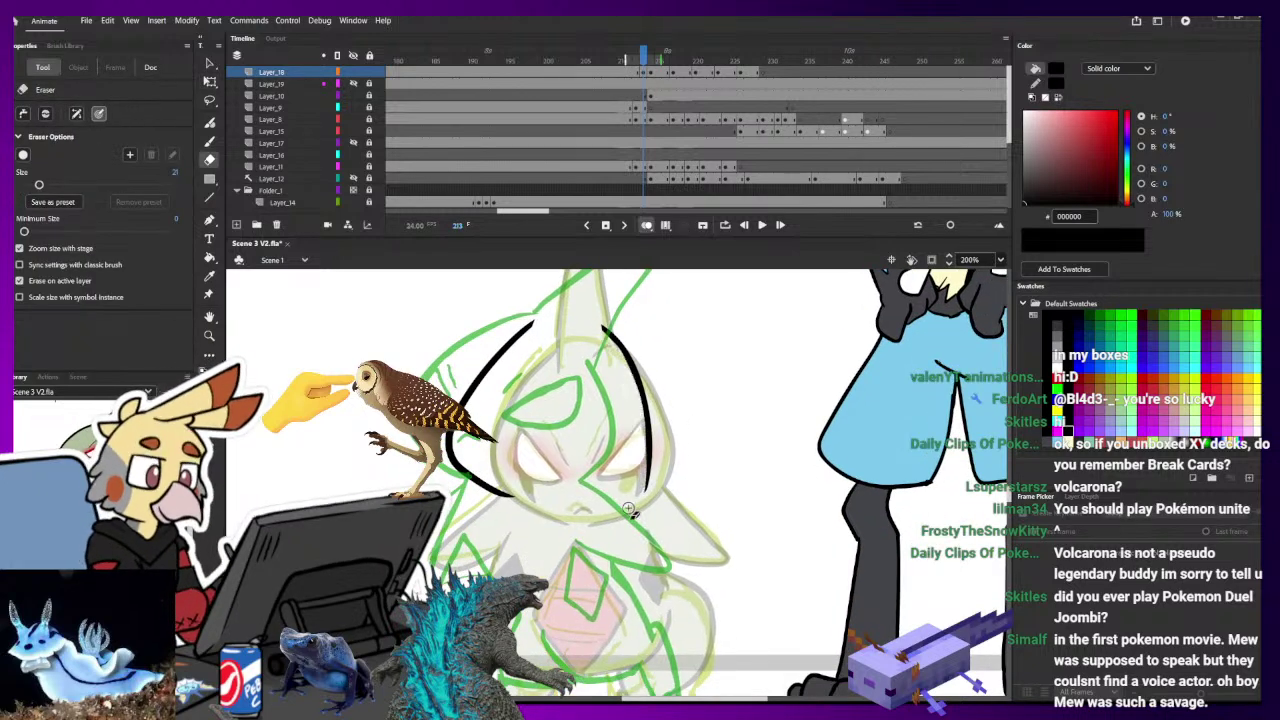
pyautogui.press('b')
pyautogui.moveTo(645, 487)
pyautogui.mouseDown()
pyautogui.moveTo(580, 510)
pyautogui.moveTo(637, 492)
pyautogui.moveTo(651, 441)
pyautogui.mouseUp()
pyautogui.hotkey('ctrl', 'z')
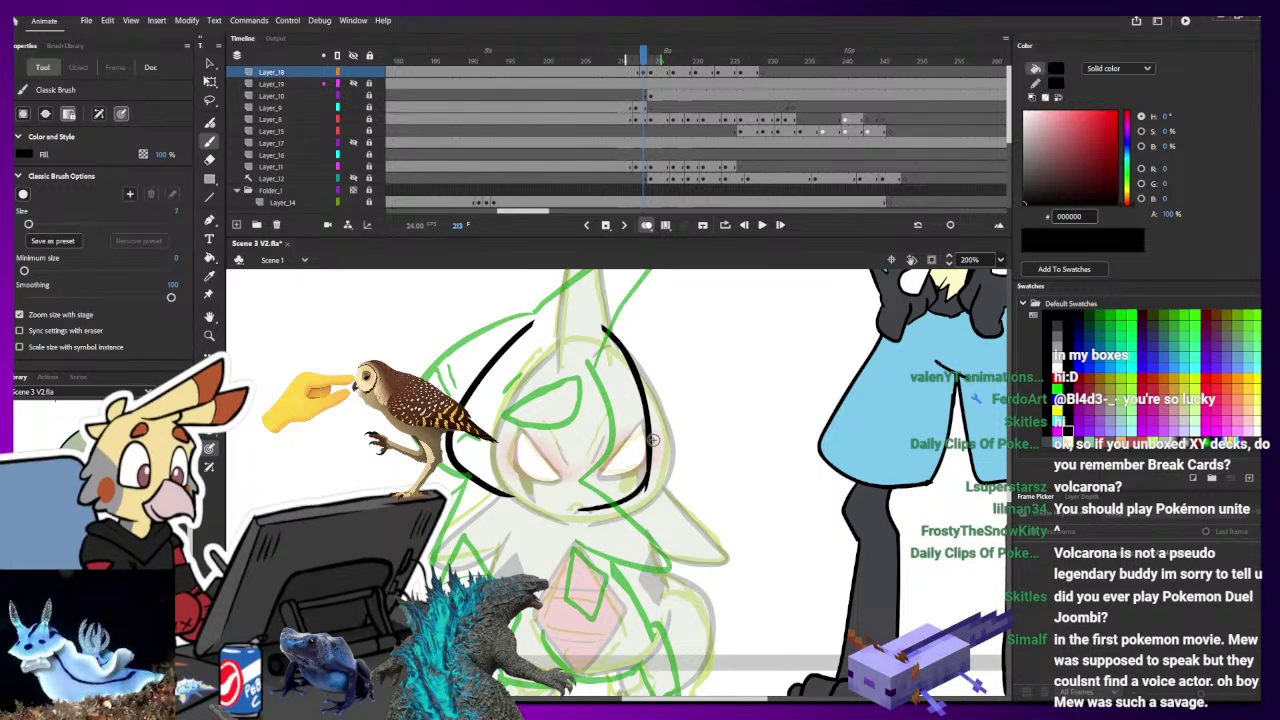
# - Ink the pointed arm extending to the right below the head at frame 213
pyautogui.moveTo(702, 525); pyautogui.dragTo(671, 471)
pyautogui.moveTo(559, 472)
pyautogui.mouseDown()
pyautogui.moveTo(606, 504)
pyautogui.moveTo(670, 514)
pyautogui.moveTo(674, 489)
pyautogui.moveTo(610, 437)
pyautogui.mouseUp()
pyautogui.moveTo(627, 374); pyautogui.dragTo(700, 387)
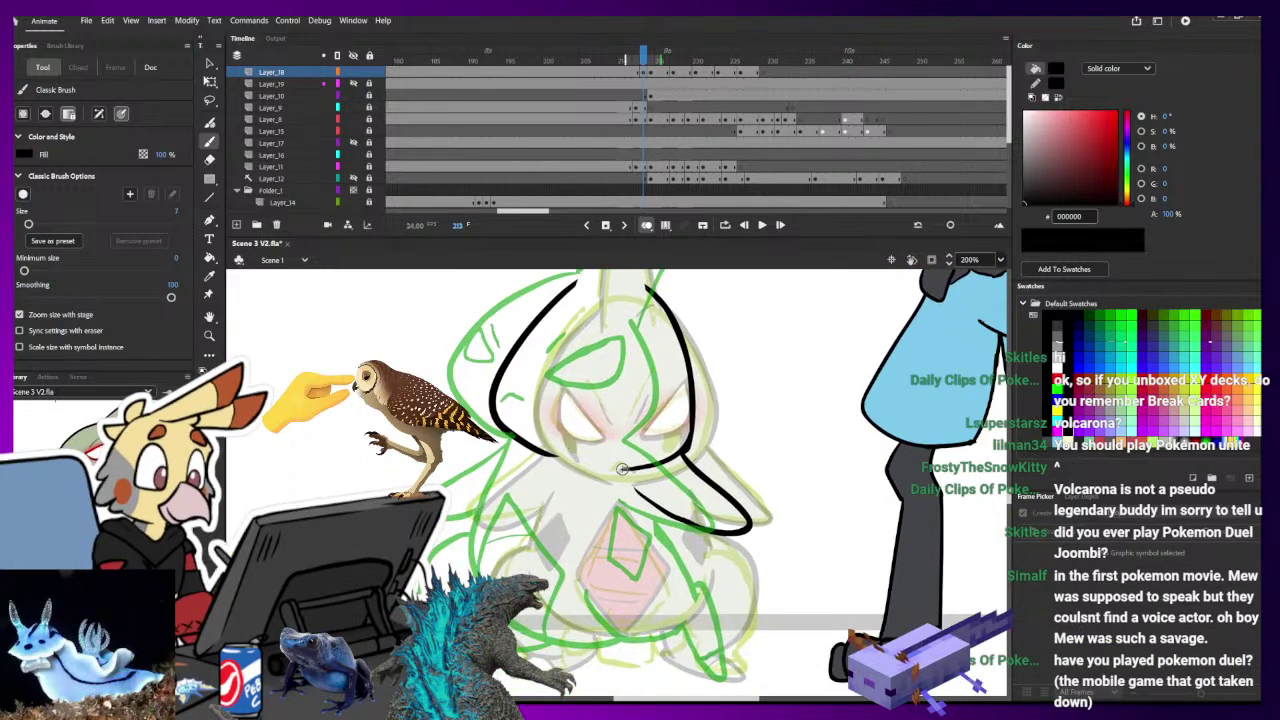
# - Ink the slanted eye on the right half of the face at frame 212 and rotate it with Free Transform
pyautogui.click(642, 83)
pyautogui.moveTo(688, 378)
pyautogui.mouseDown()
pyautogui.moveTo(631, 413)
pyautogui.moveTo(660, 428)
pyautogui.mouseUp()
pyautogui.moveTo(668, 378)
pyautogui.mouseDown()
pyautogui.moveTo(619, 425)
pyautogui.moveTo(662, 422)
pyautogui.moveTo(672, 385)
pyautogui.moveTo(613, 405)
pyautogui.moveTo(666, 376)
pyautogui.mouseUp()
pyautogui.hotkey('ctrl', 'z')
pyautogui.hotkey('ctrl', 'z')
pyautogui.hotkey('ctrl', 'z')
pyautogui.hotkey('ctrl', 'z')
pyautogui.hotkey('ctrl', 'z')
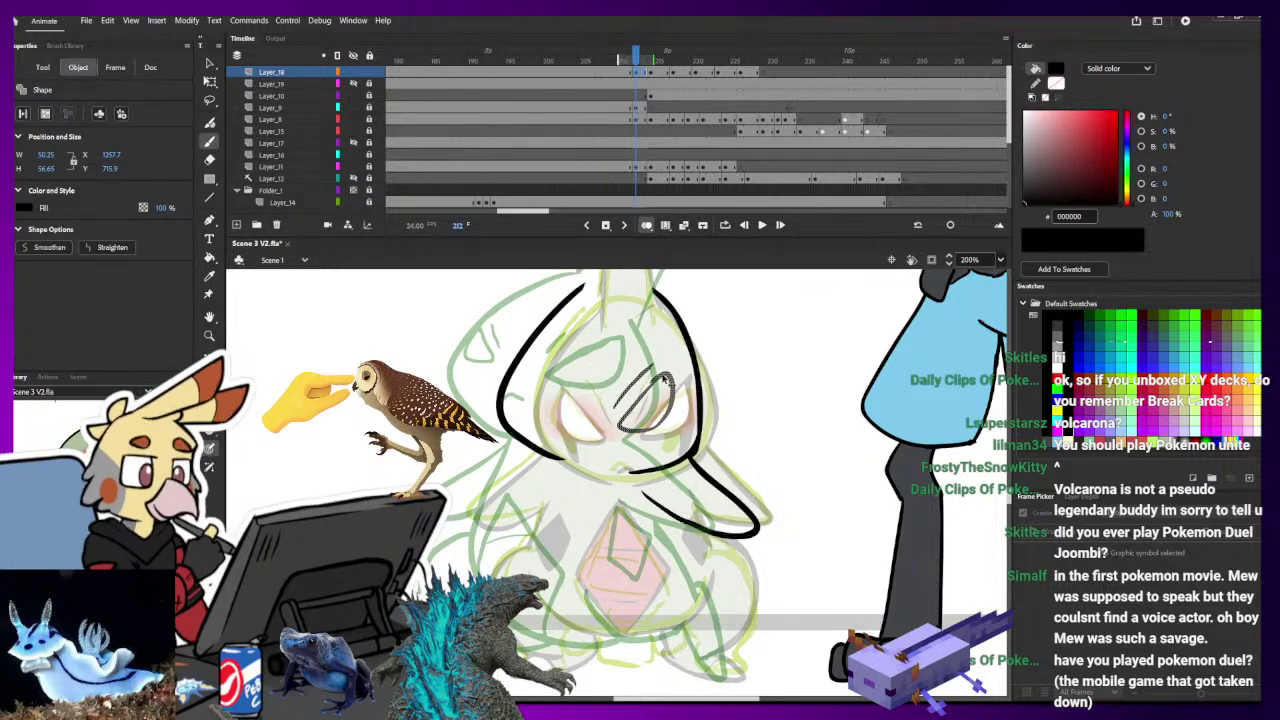
pyautogui.click(210, 80)
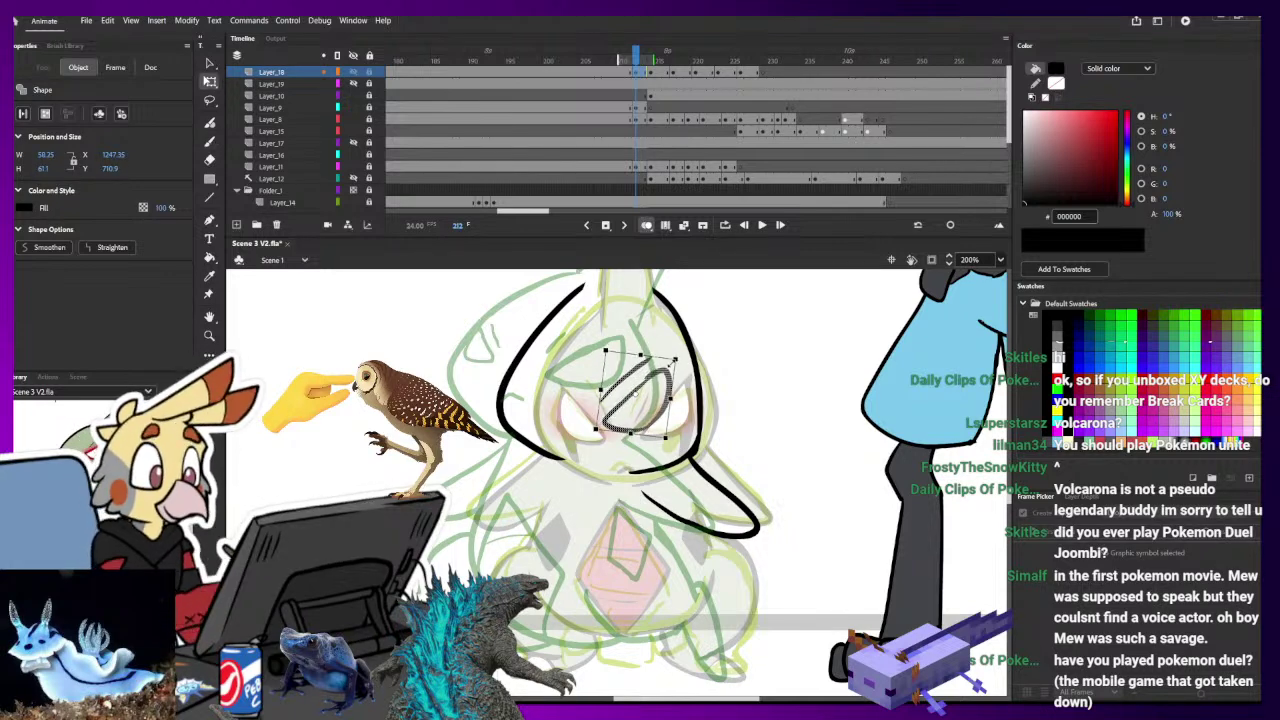
pyautogui.click(709, 321)
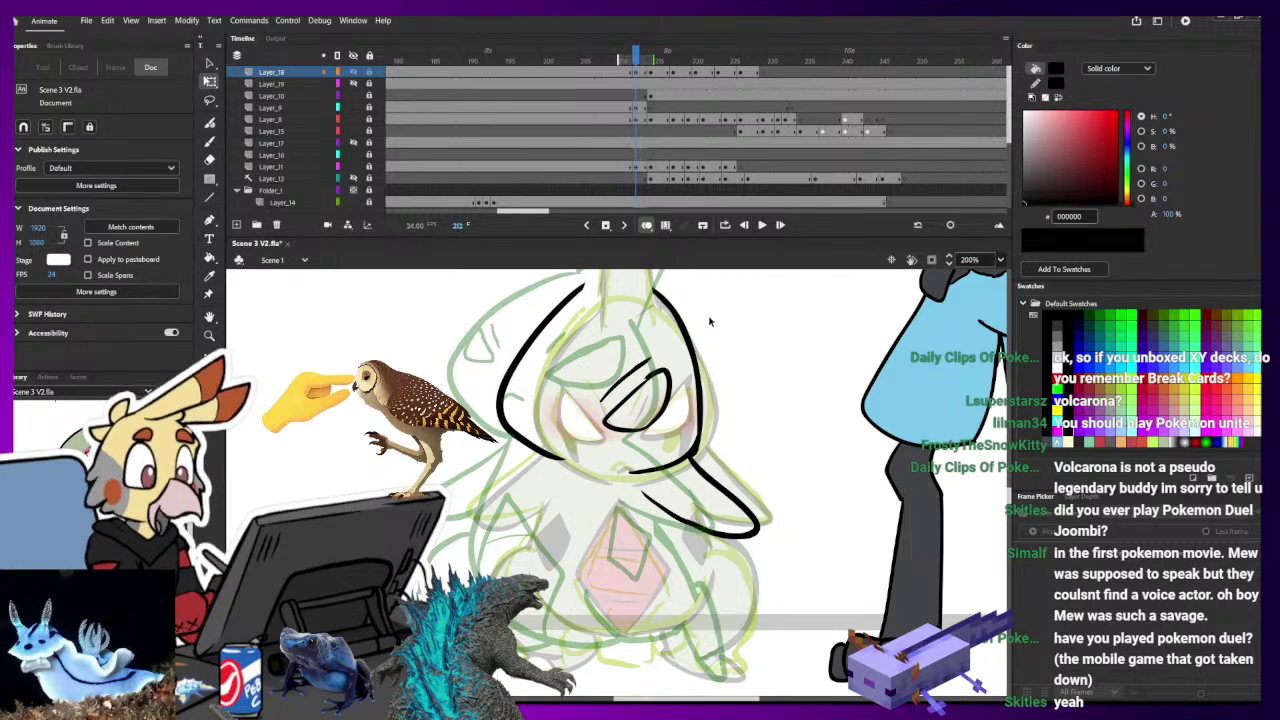
# - Ink the narrow slanted eye on the left half of the face at frame 212 and adjust it with Free Transform
pyautogui.press('b')
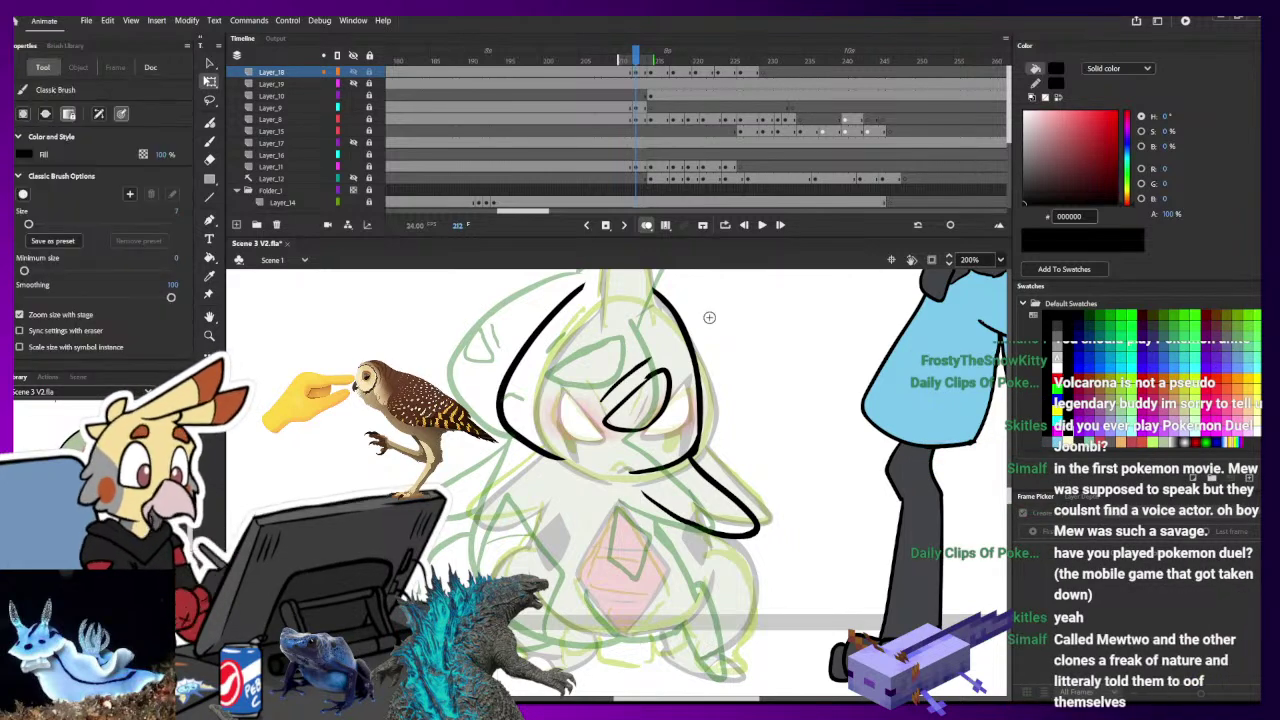
pyautogui.moveTo(534, 366)
pyautogui.mouseDown()
pyautogui.moveTo(528, 388)
pyautogui.moveTo(568, 416)
pyautogui.moveTo(548, 358)
pyautogui.moveTo(532, 366)
pyautogui.moveTo(577, 397)
pyautogui.mouseUp()
pyautogui.keyDown('ctrl'); pyautogui.click(556, 378); pyautogui.keyUp('ctrl')
pyautogui.press('q')
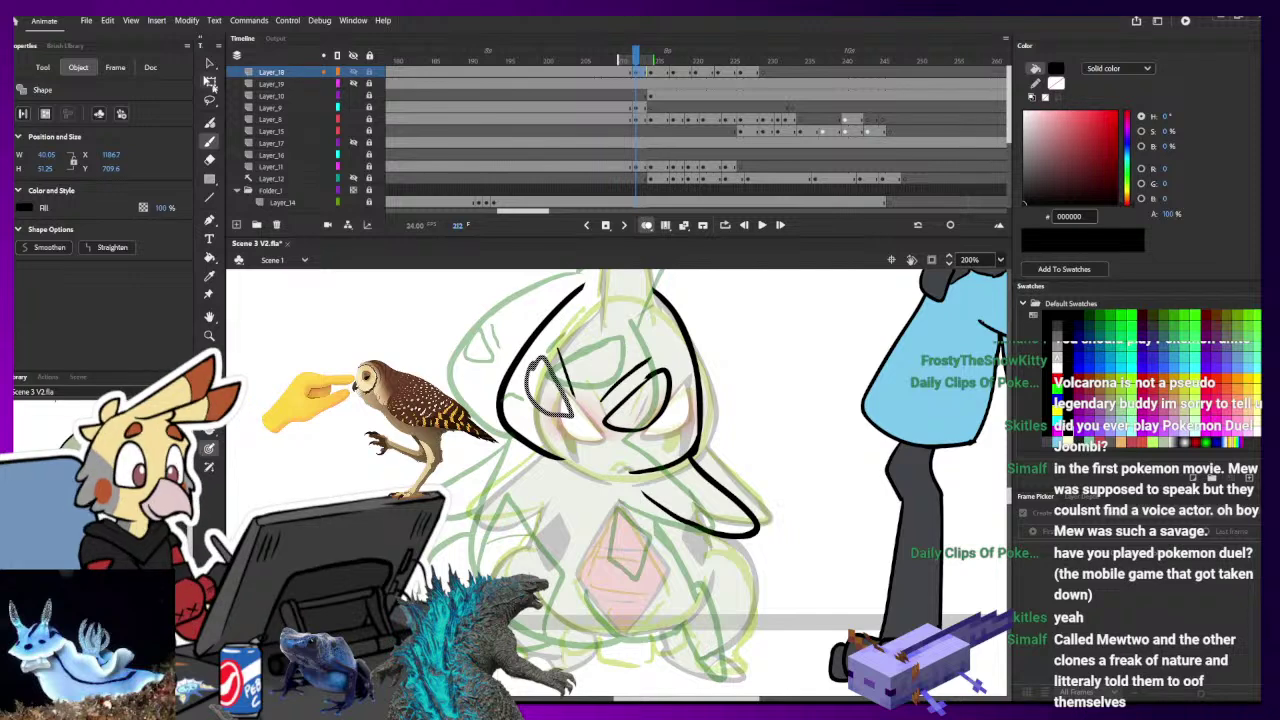
pyautogui.moveTo(575, 419); pyautogui.dragTo(572, 415)
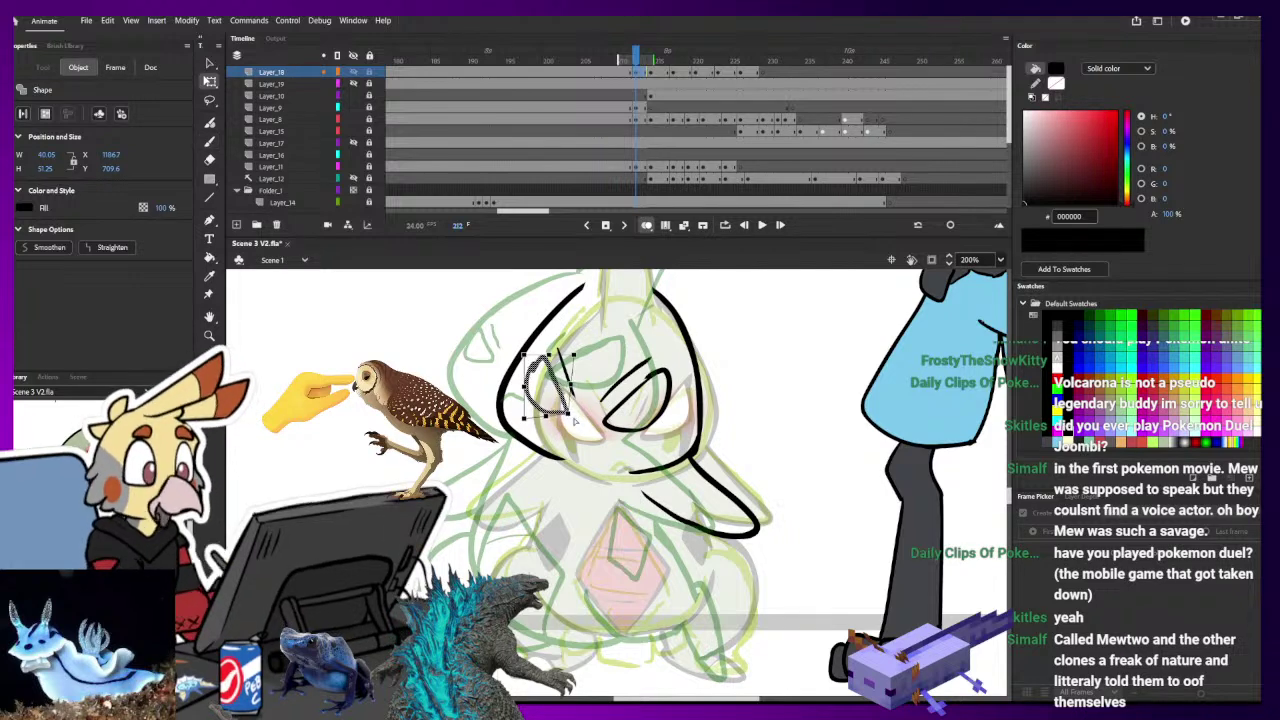
pyautogui.click(740, 321)
# - Erase part of the left head outline and redraw it as a smooth curve up to the base of the horn
pyautogui.moveTo(740, 350); pyautogui.dragTo(709, 456)
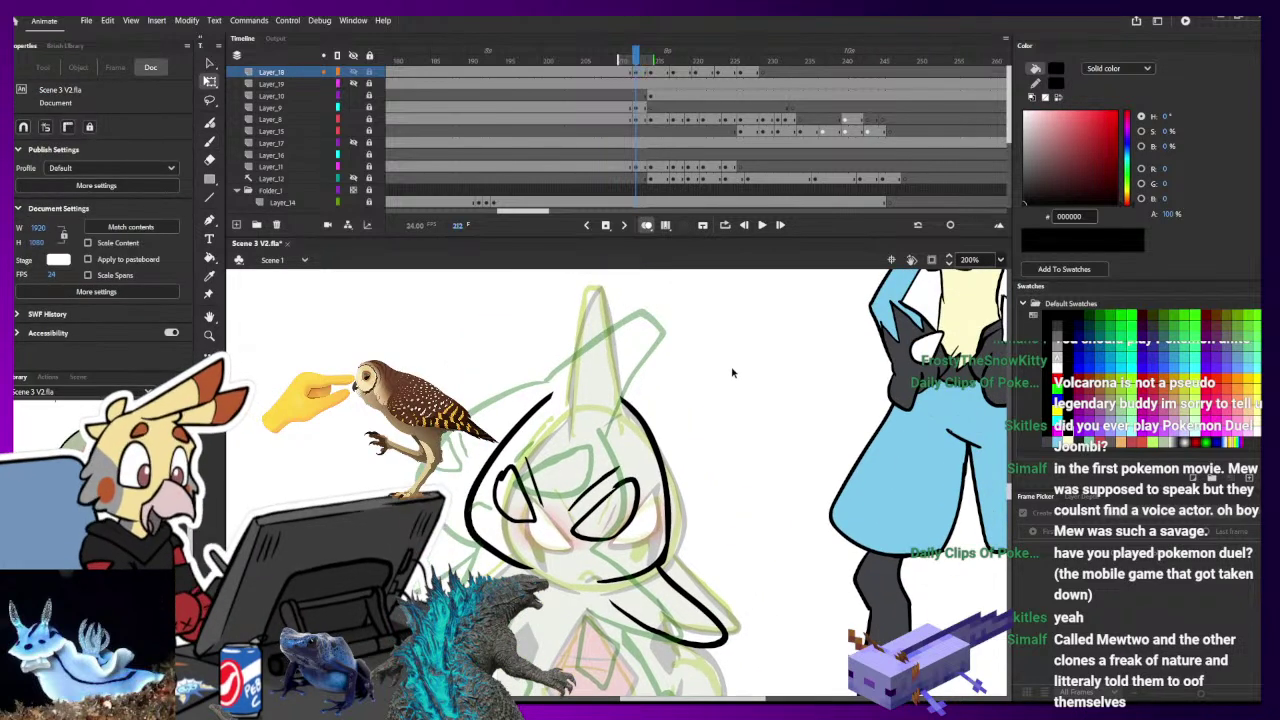
pyautogui.press('b')
pyautogui.moveTo(573, 388); pyautogui.dragTo(518, 424)
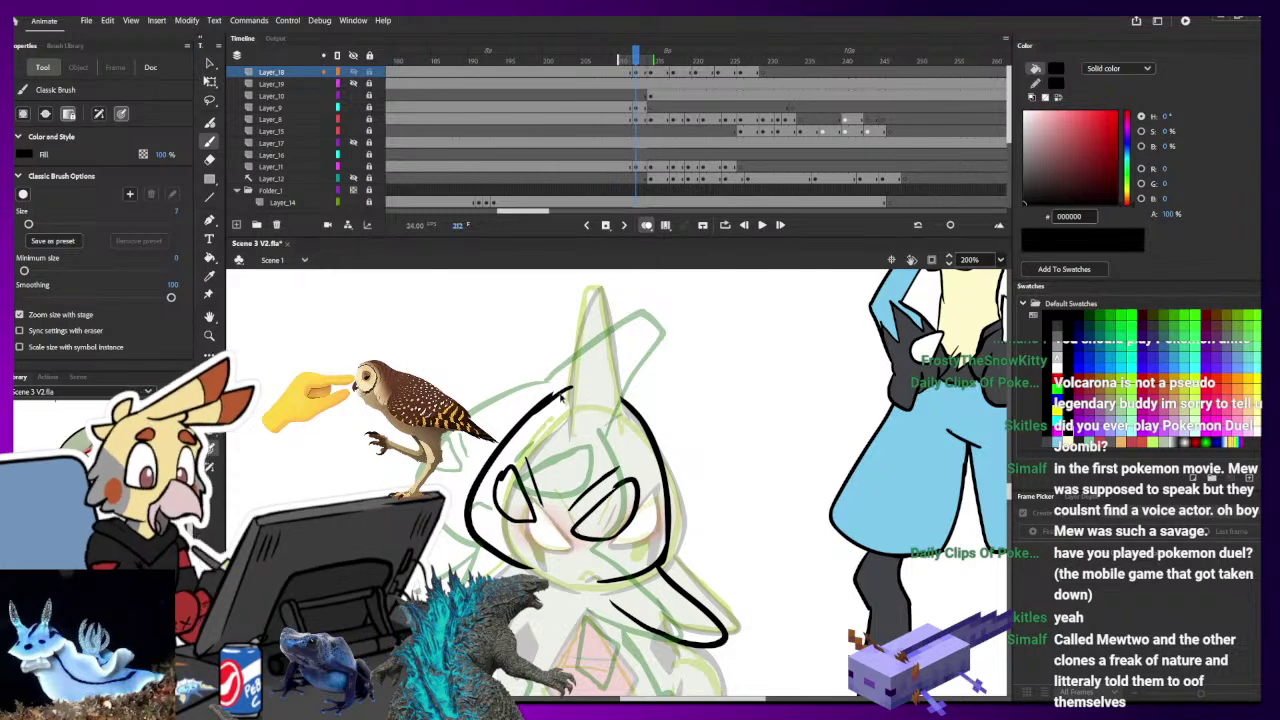
pyautogui.press('e')
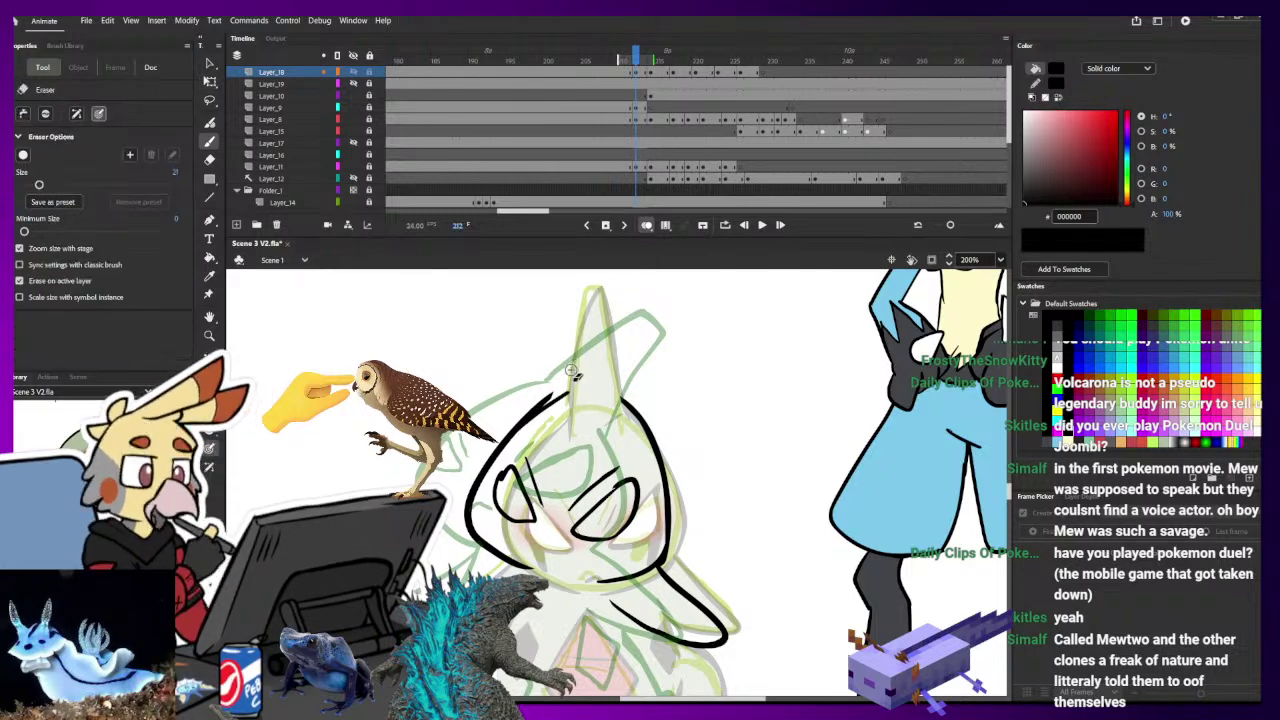
pyautogui.moveTo(551, 391); pyautogui.dragTo(519, 420)
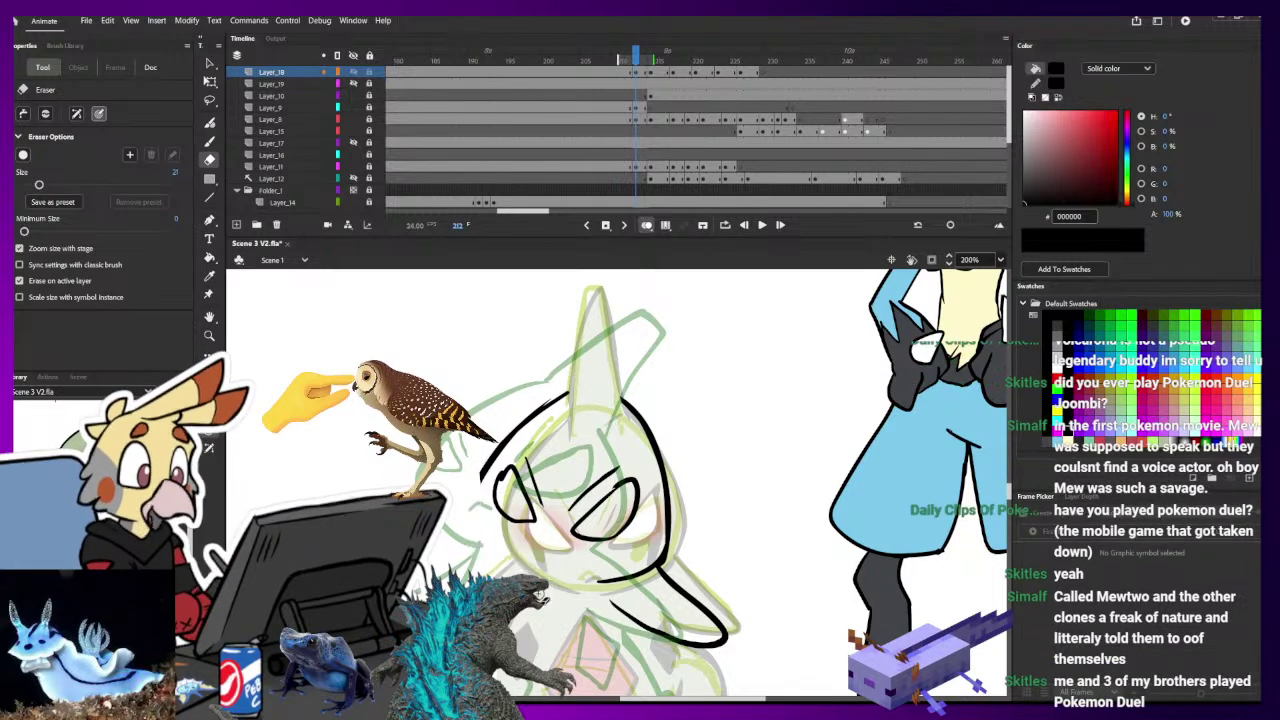
pyautogui.press('b')
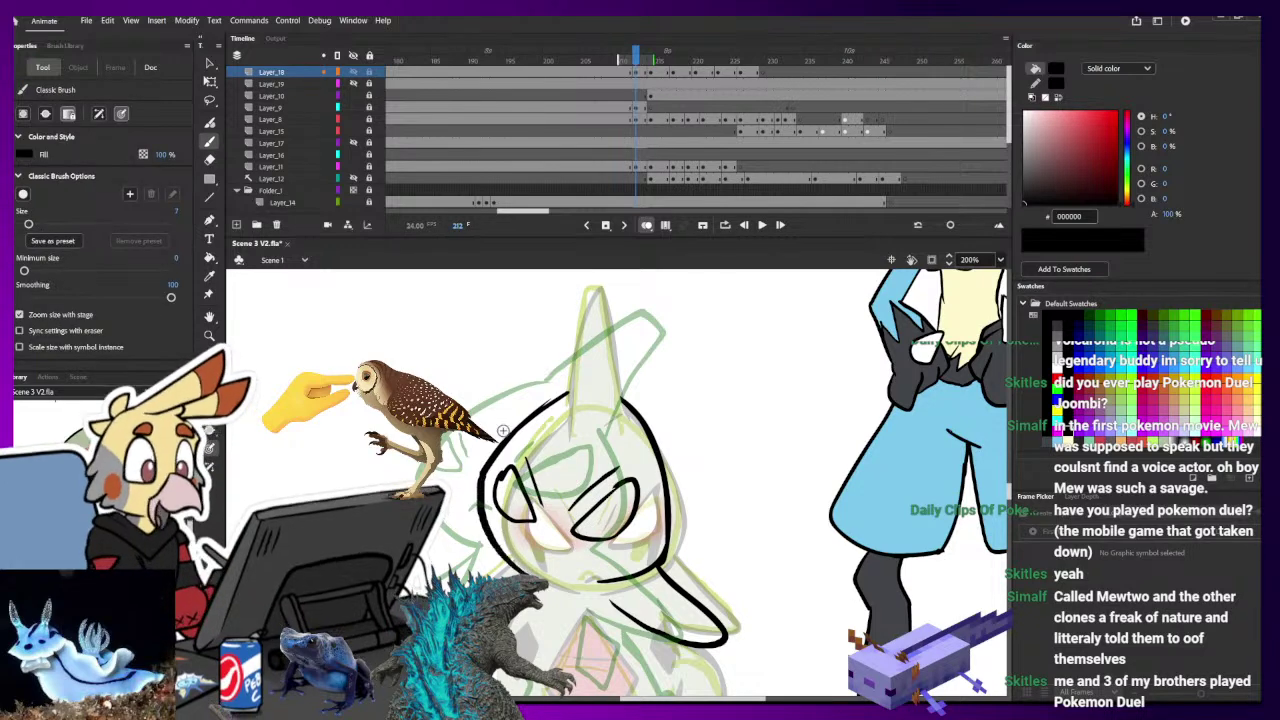
pyautogui.moveTo(515, 550)
pyautogui.mouseDown()
pyautogui.moveTo(498, 440)
pyautogui.moveTo(526, 412)
pyautogui.mouseUp()
# - Rotate the left eye slightly with Free Transform and move it up toward the head outline
pyautogui.press('q')
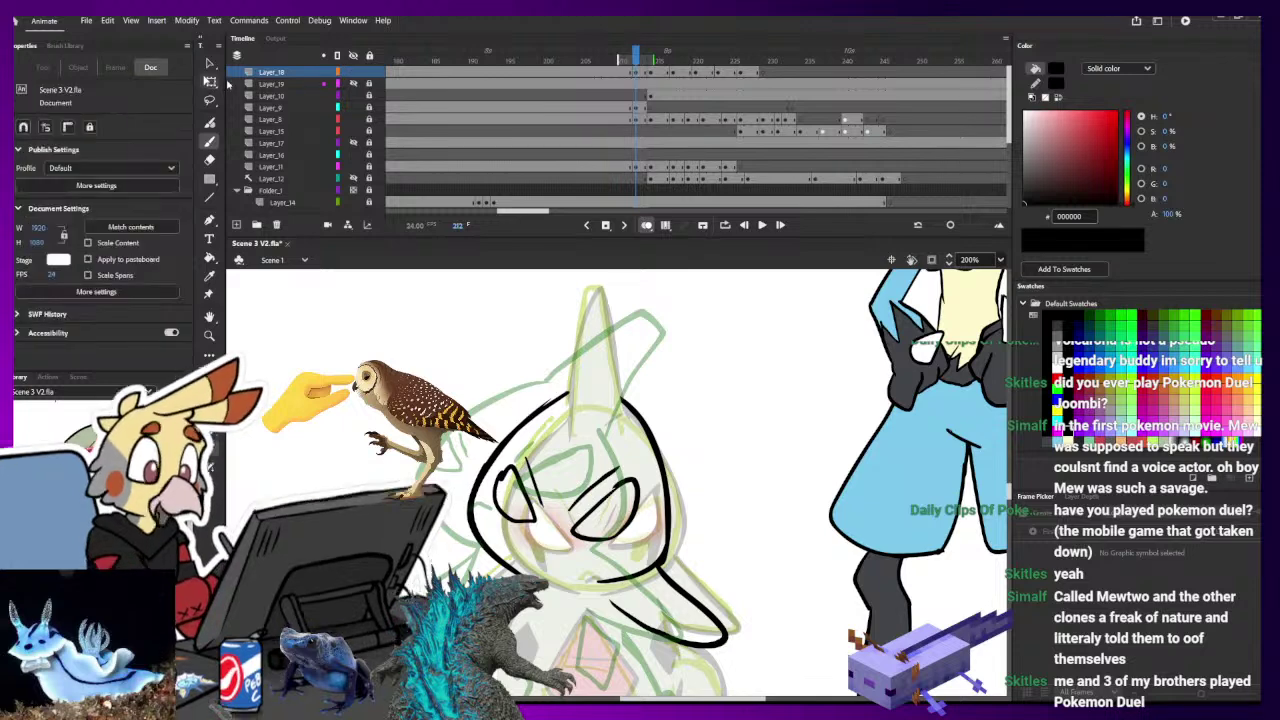
pyautogui.click(537, 483)
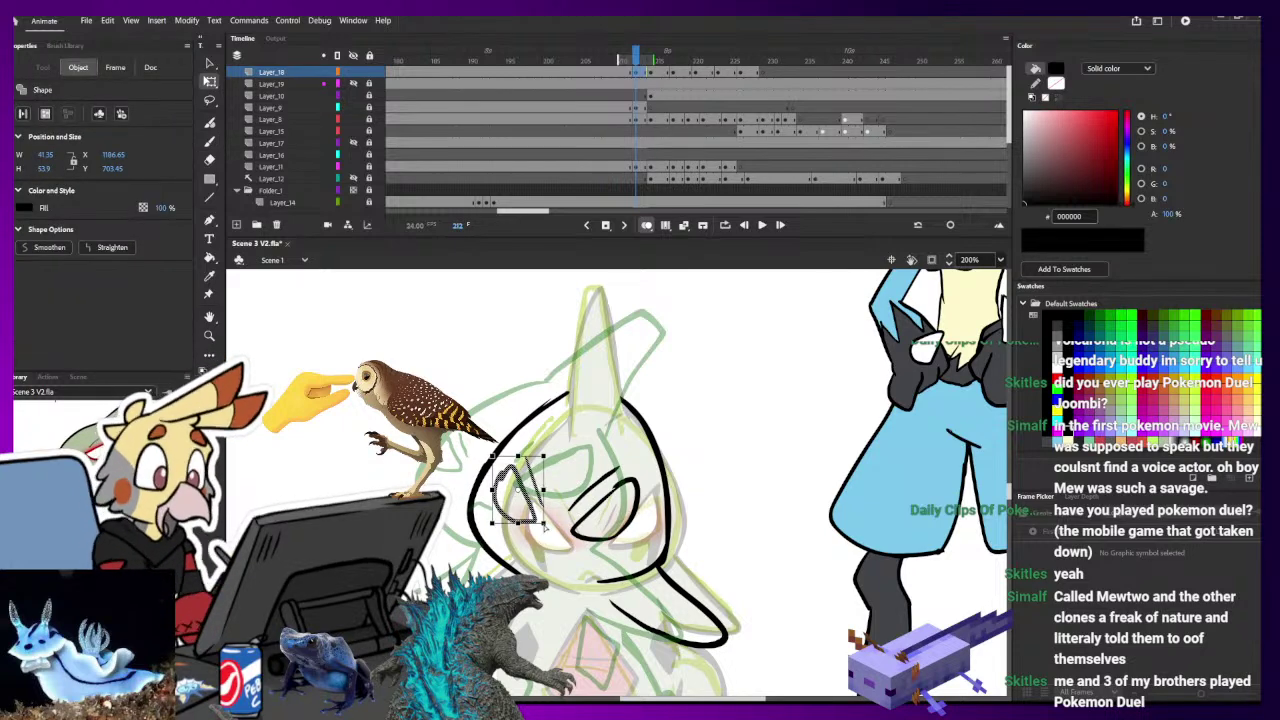
pyautogui.moveTo(546, 527); pyautogui.dragTo(530, 479)
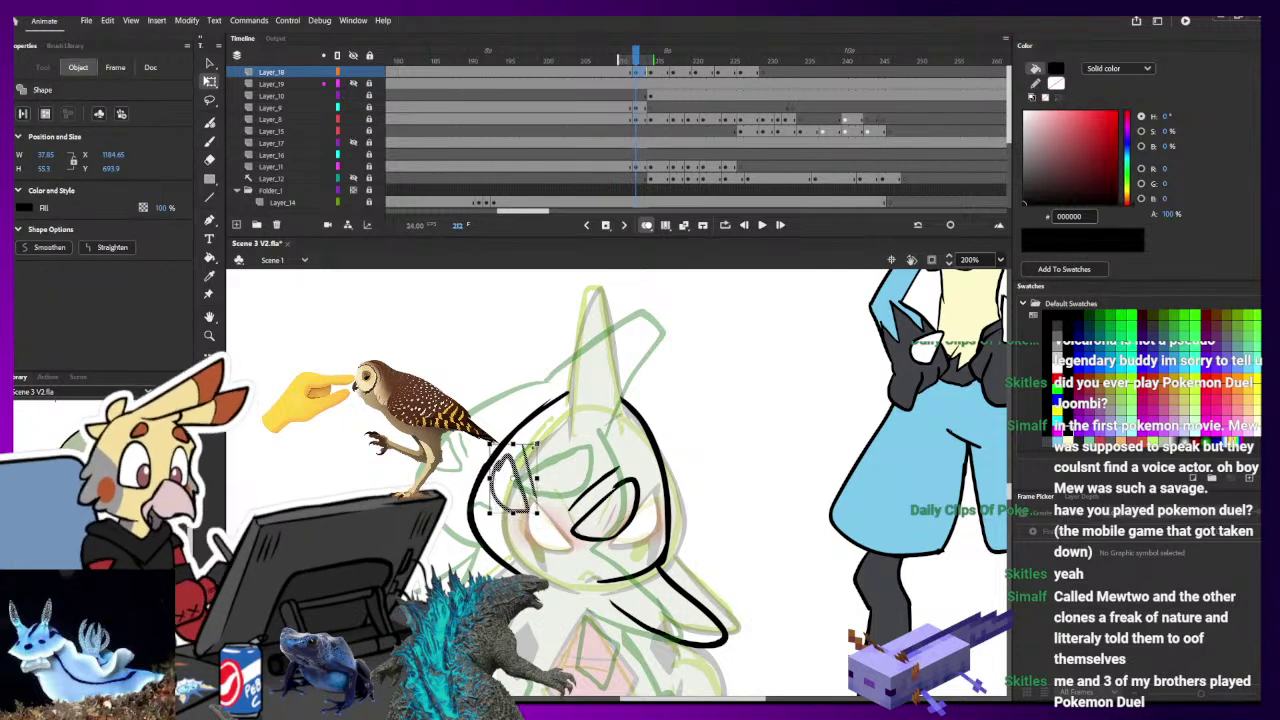
pyautogui.click(596, 488)
pyautogui.press('Delete')
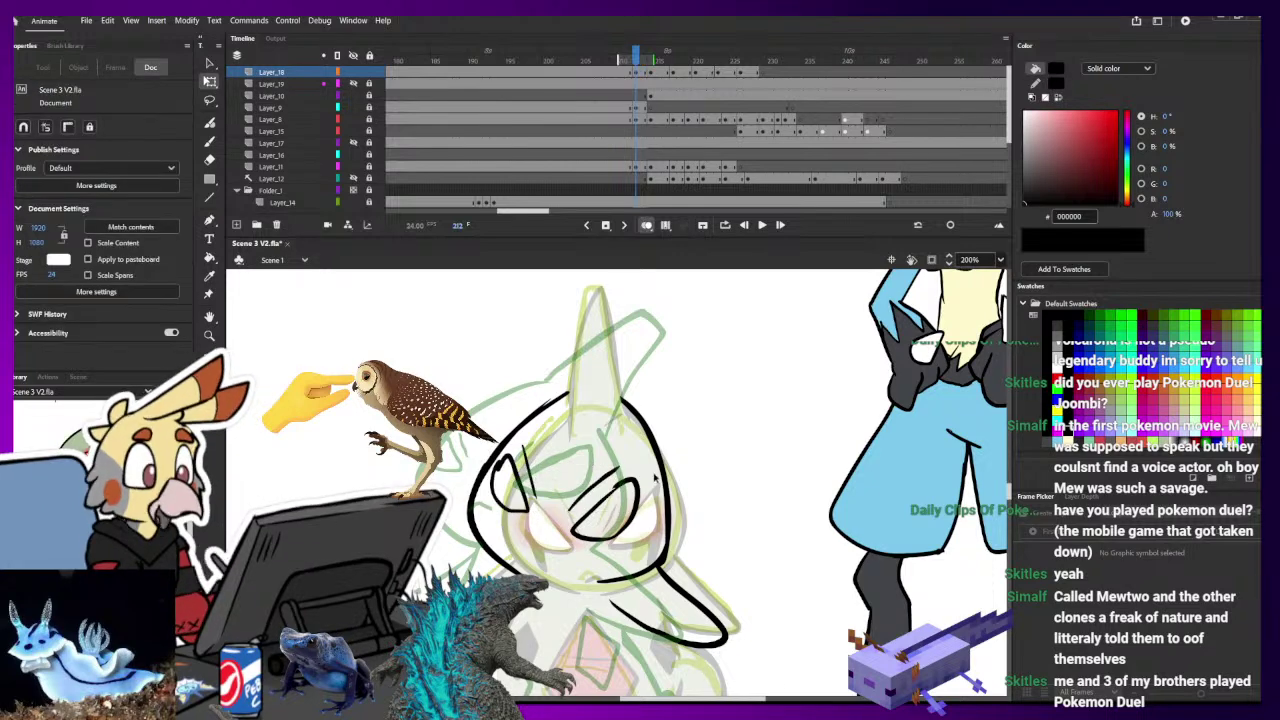
# - Ink the small angular snout mark and the pointed triangles under both eyes, and fill the triangles black
pyautogui.press('b')
pyautogui.moveTo(524, 553); pyautogui.dragTo(553, 548)
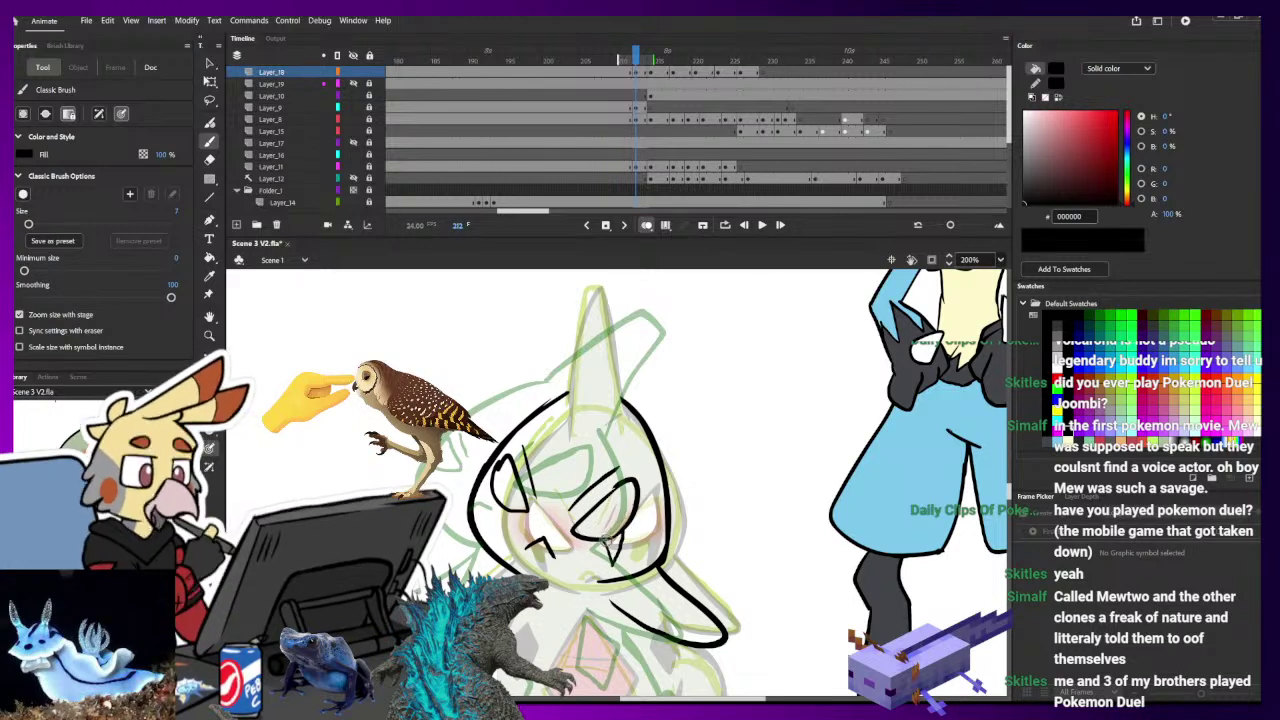
pyautogui.moveTo(493, 510)
pyautogui.mouseDown()
pyautogui.moveTo(492, 524)
pyautogui.moveTo(508, 498)
pyautogui.mouseUp()
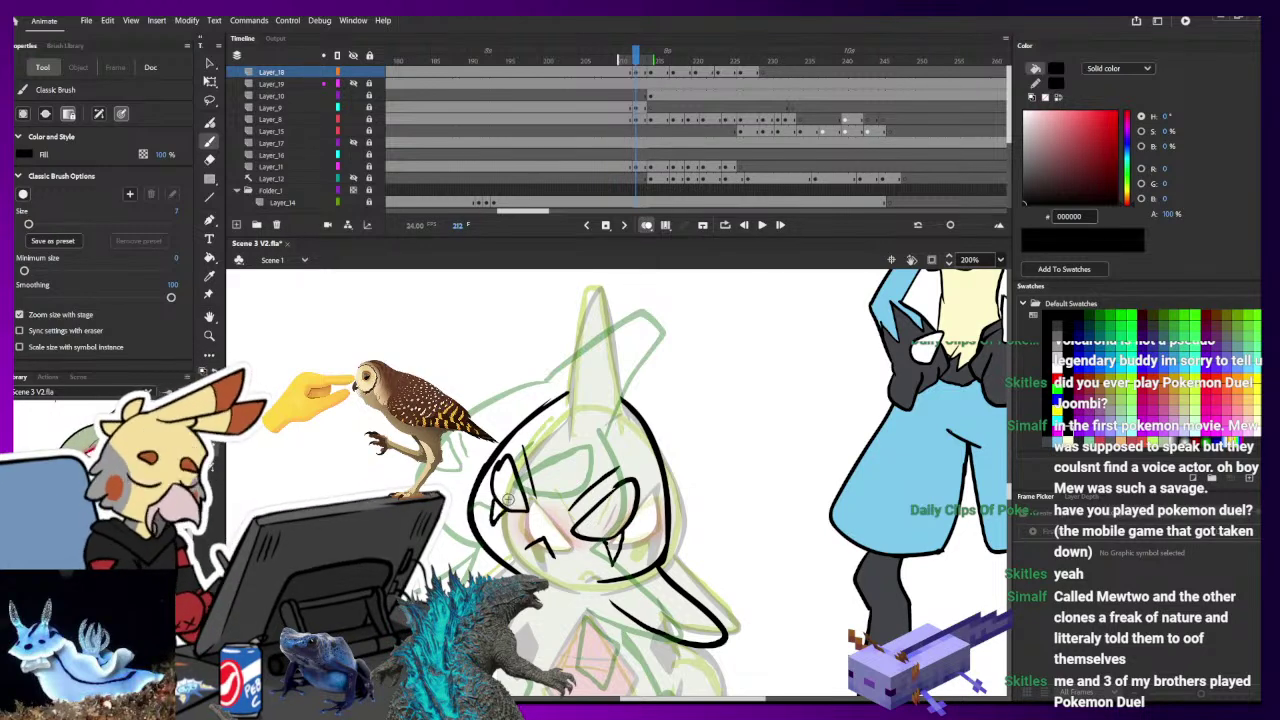
pyautogui.hotkey('ctrl', 'z')
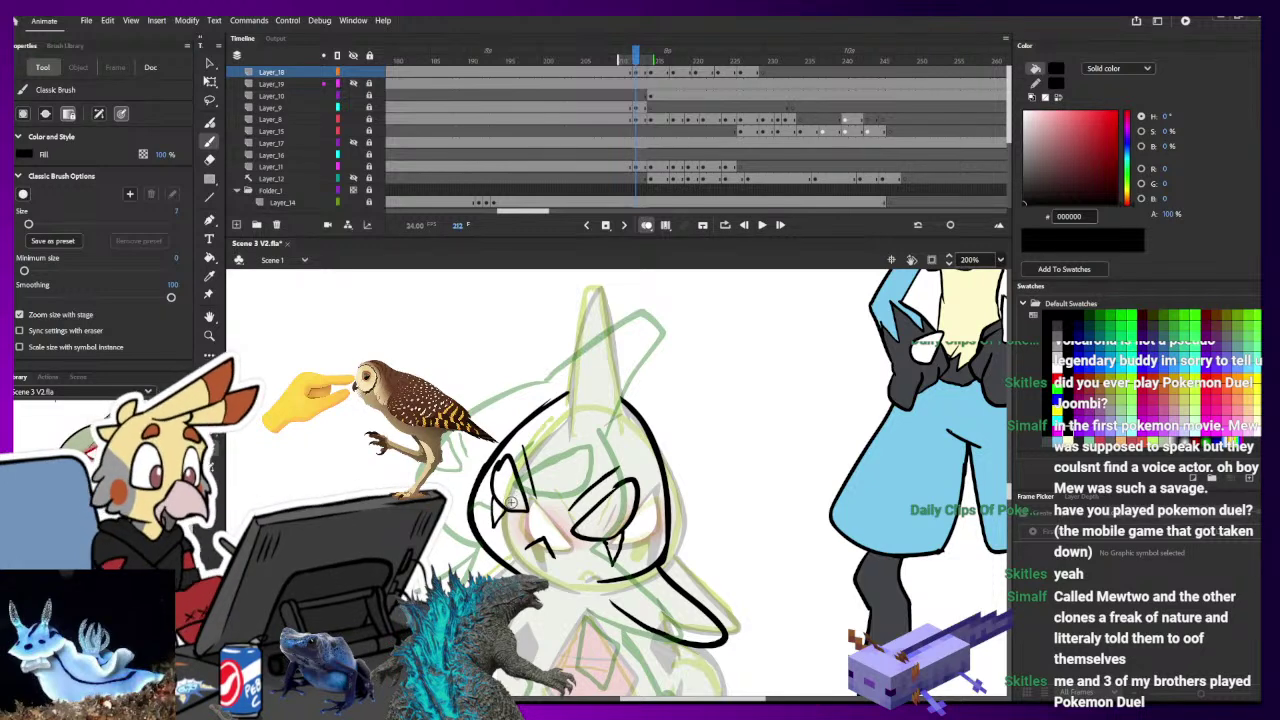
pyautogui.press('k')
pyautogui.click(624, 552)
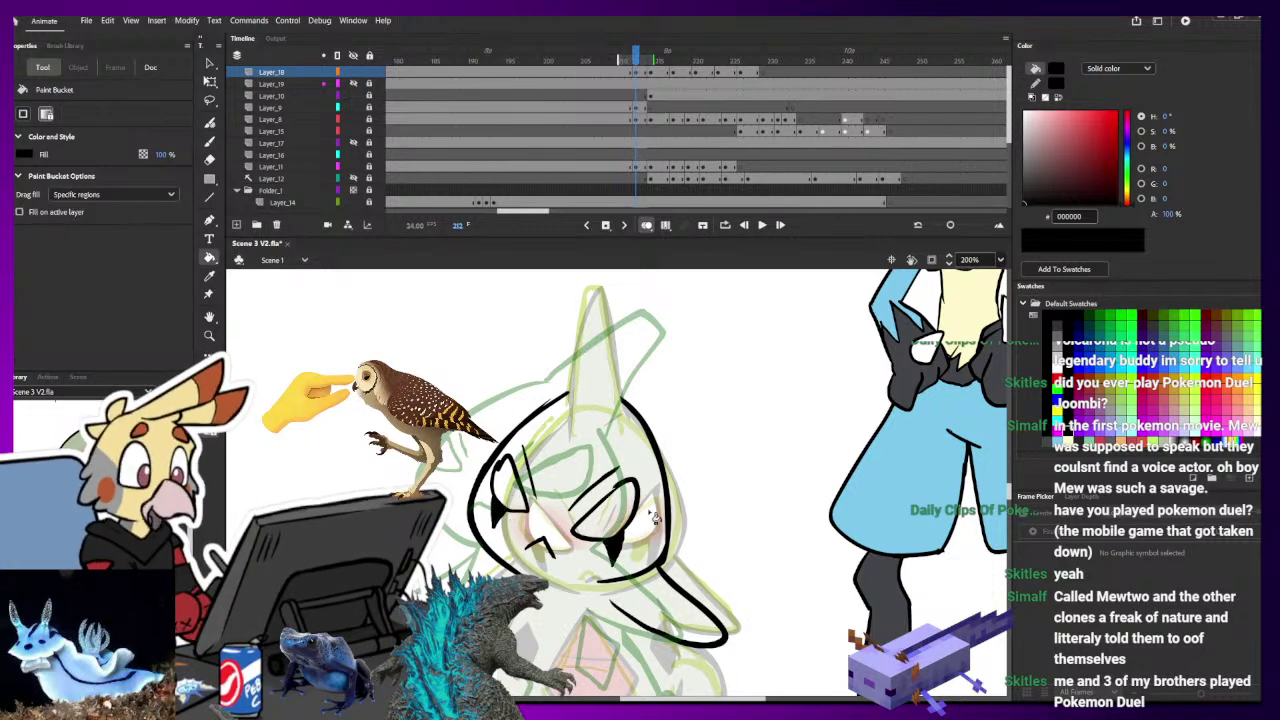
# - Extend the upper outer corners of both eyes into thick black points and clean up the left one
pyautogui.press('e')
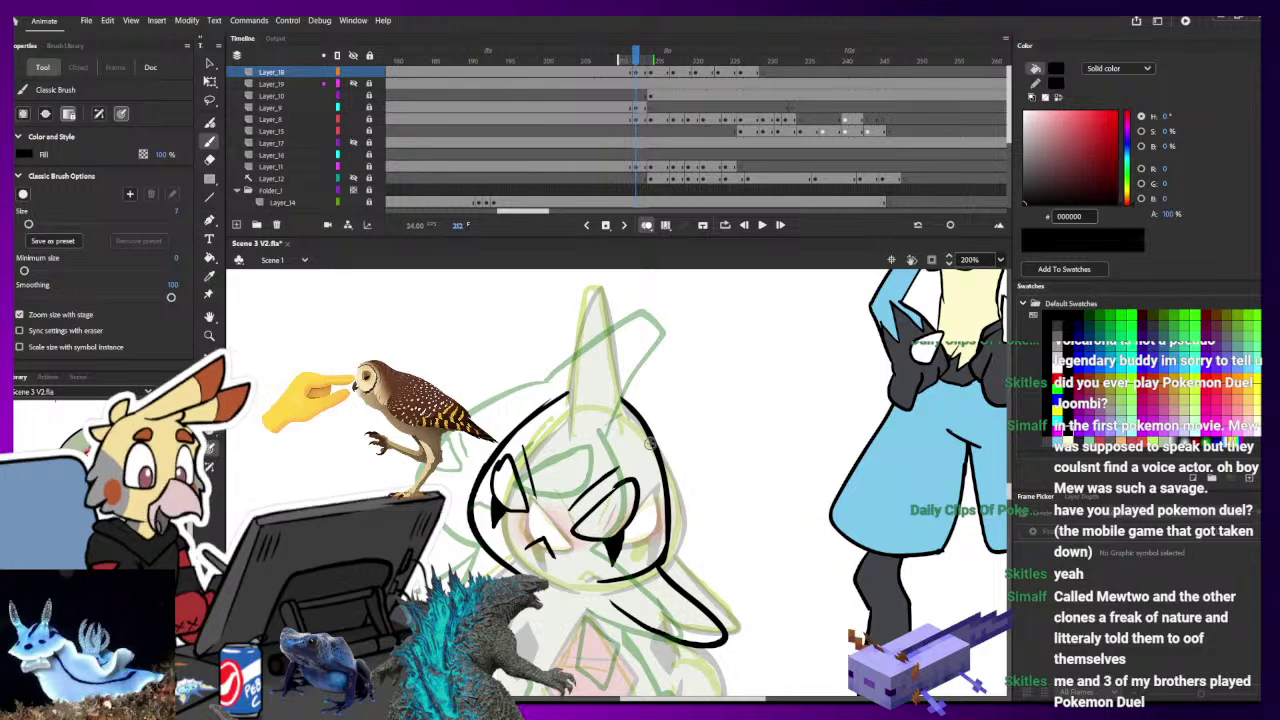
pyautogui.press('b')
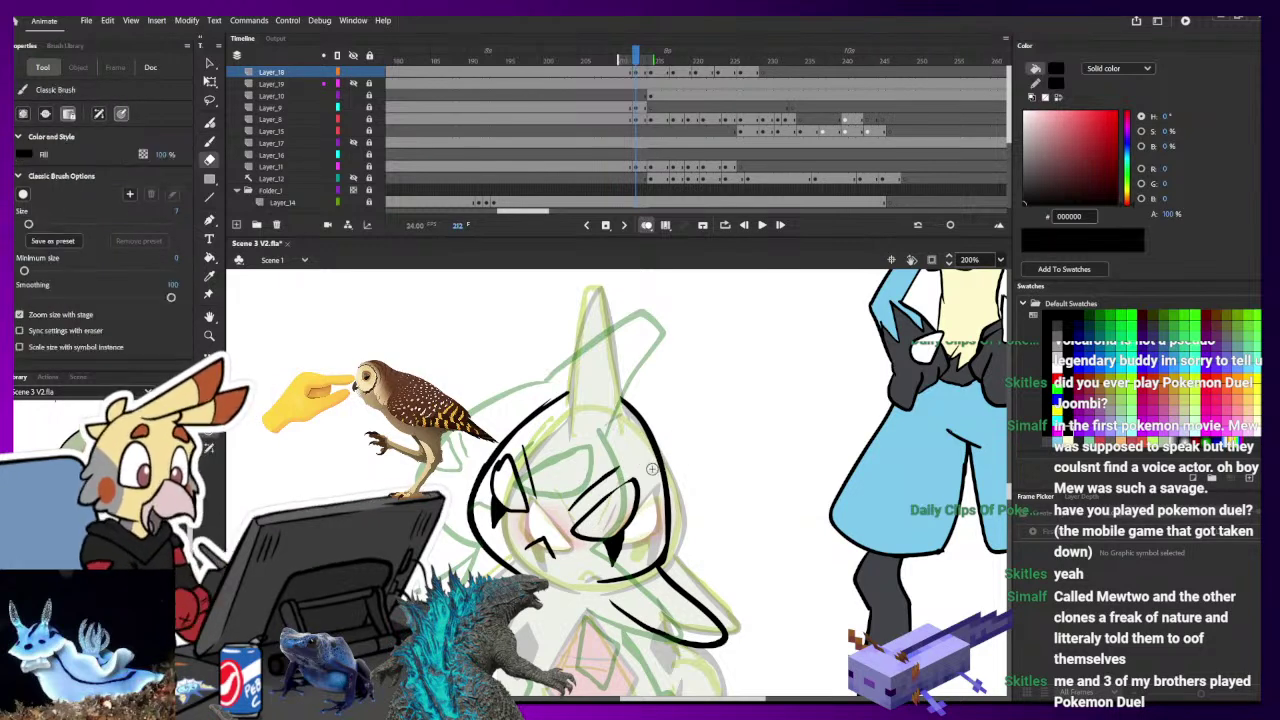
pyautogui.moveTo(606, 500); pyautogui.dragTo(652, 468)
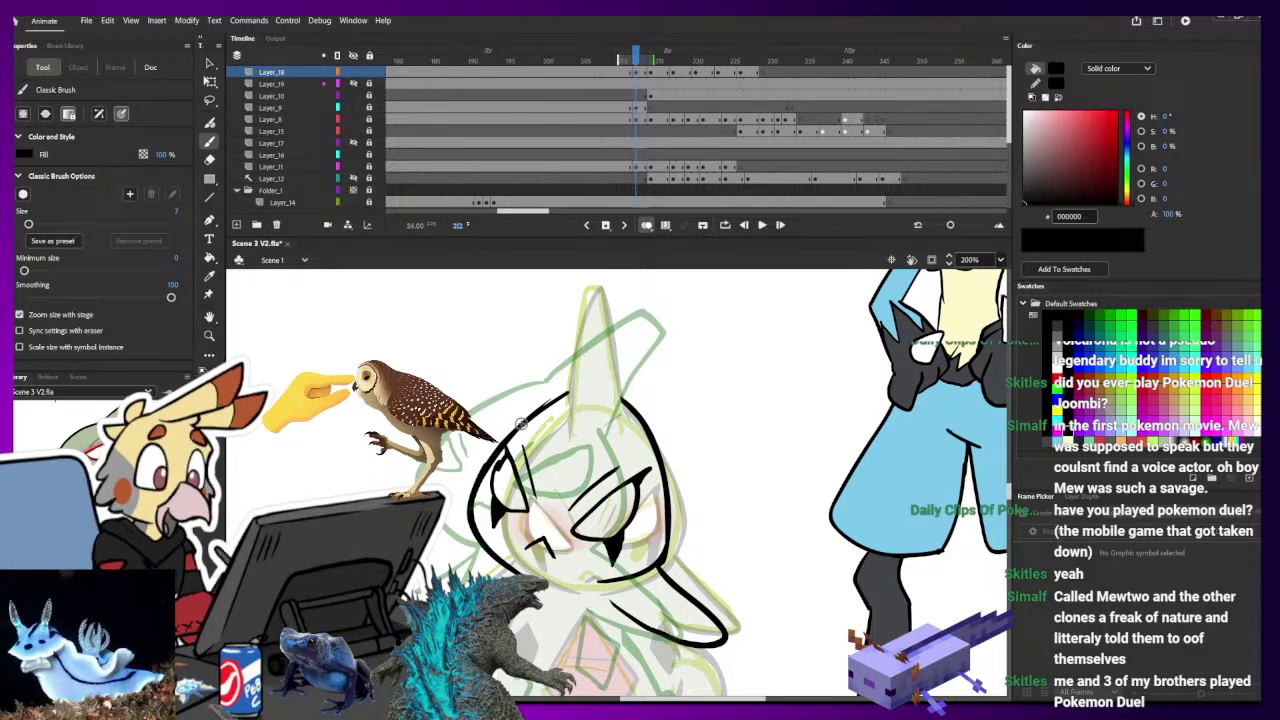
pyautogui.press('e')
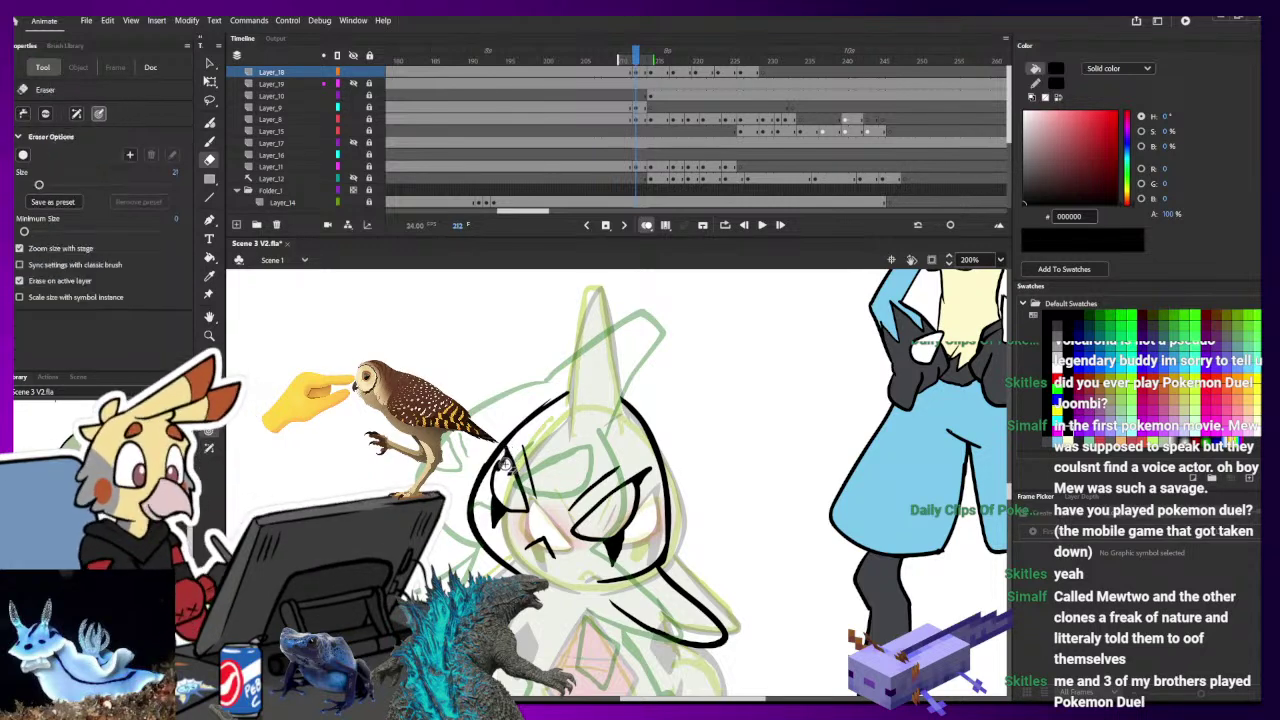
pyautogui.press('b')
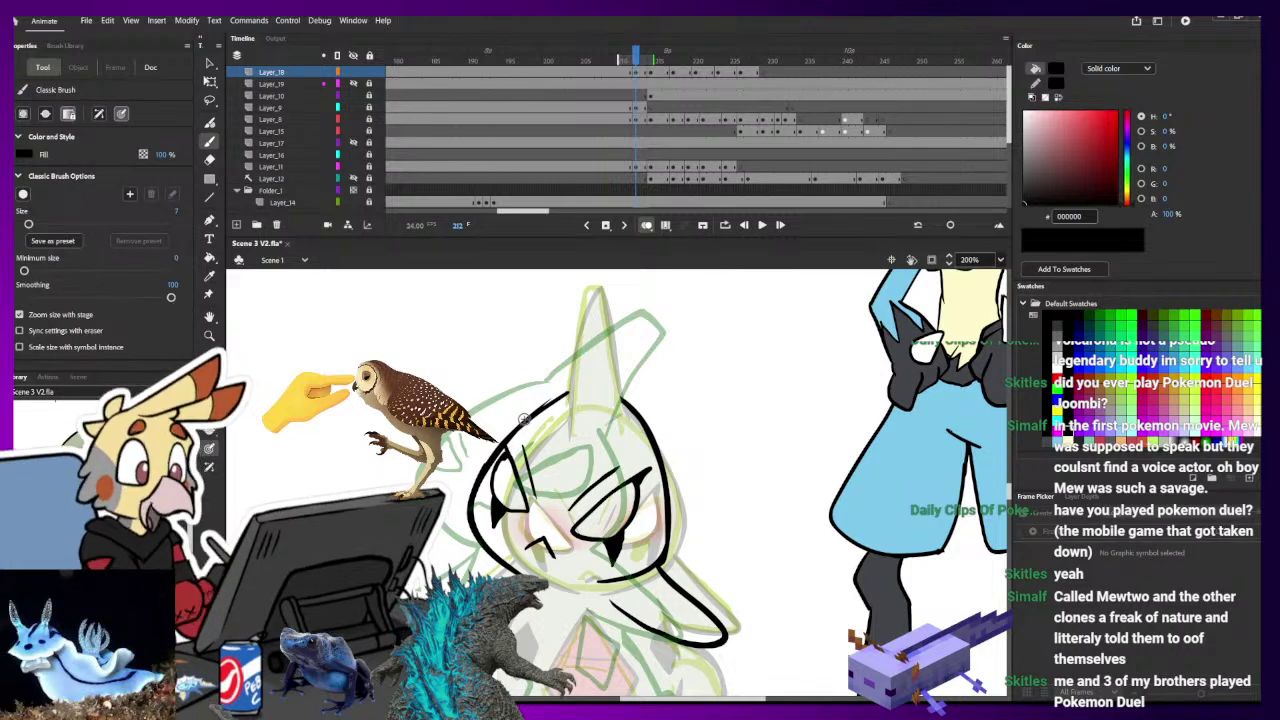
# - Select the right eye with its black triangle and rotate it slightly clockwise with Free Transform
pyautogui.click(210, 82)
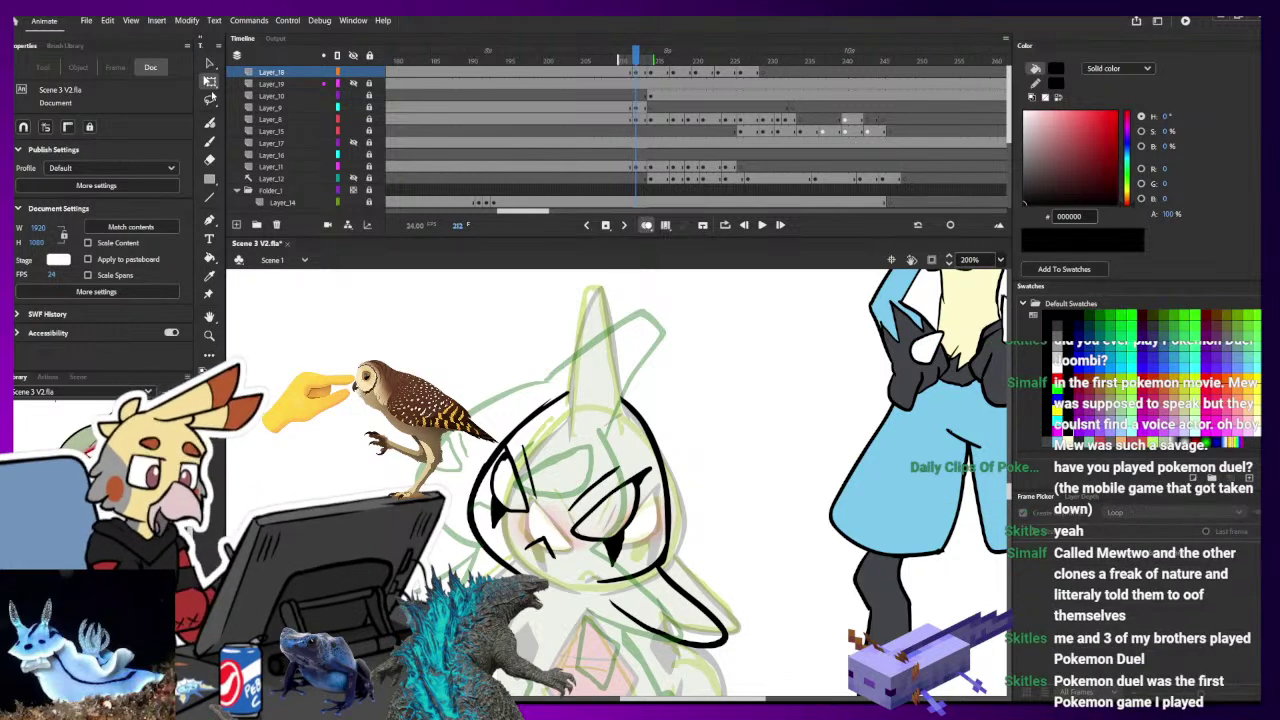
pyautogui.click(645, 480)
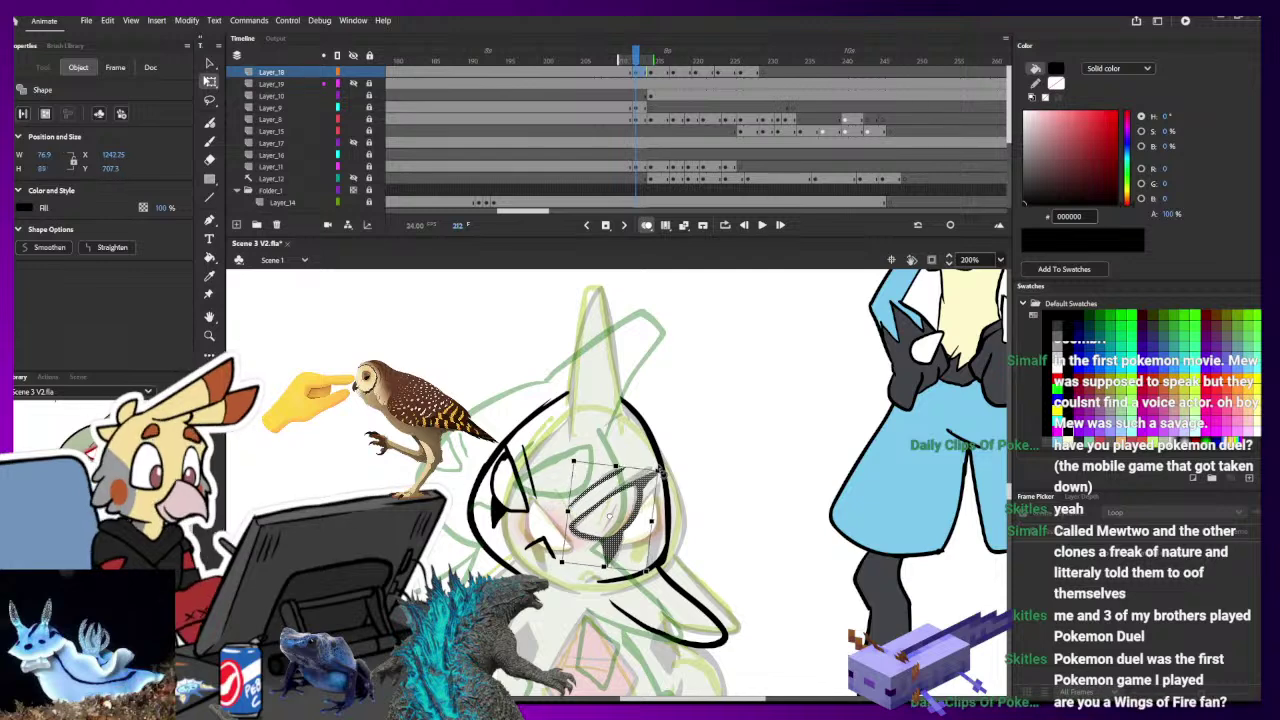
pyautogui.click(728, 424)
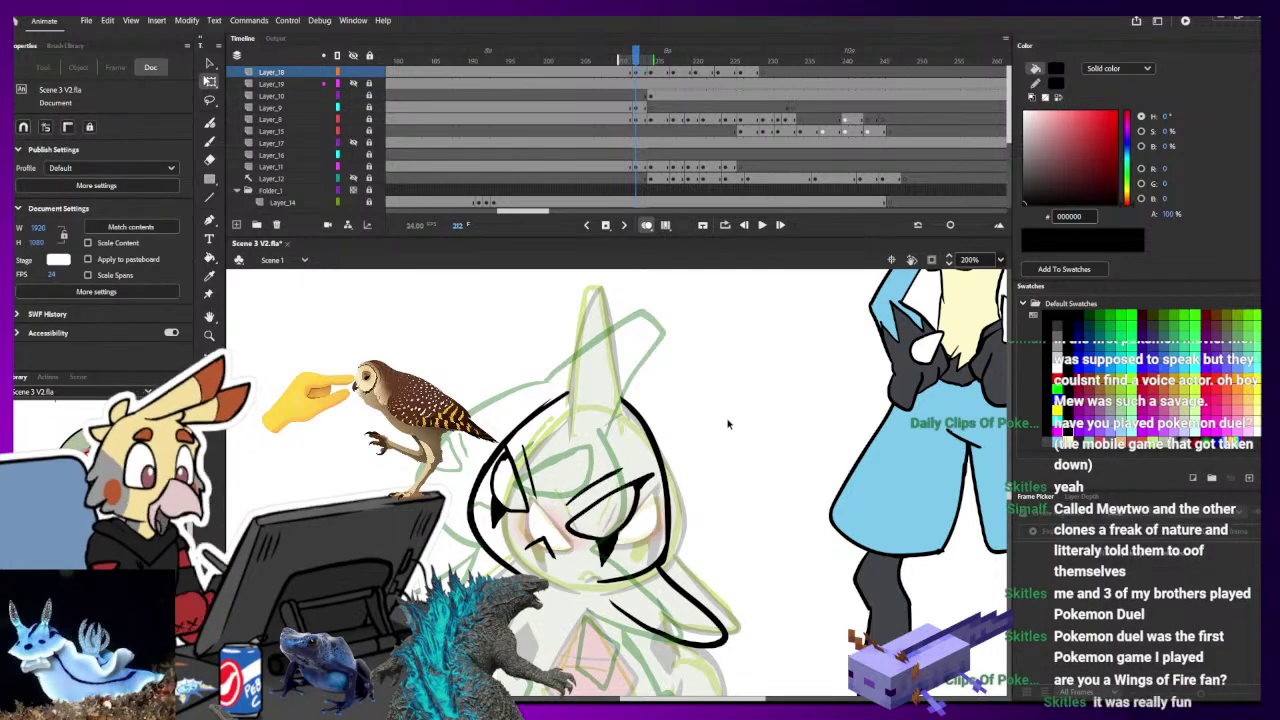
# - Select the left eye with its black triangle using the Lasso and adjust its angle with Free Transform
pyautogui.click(210, 100)
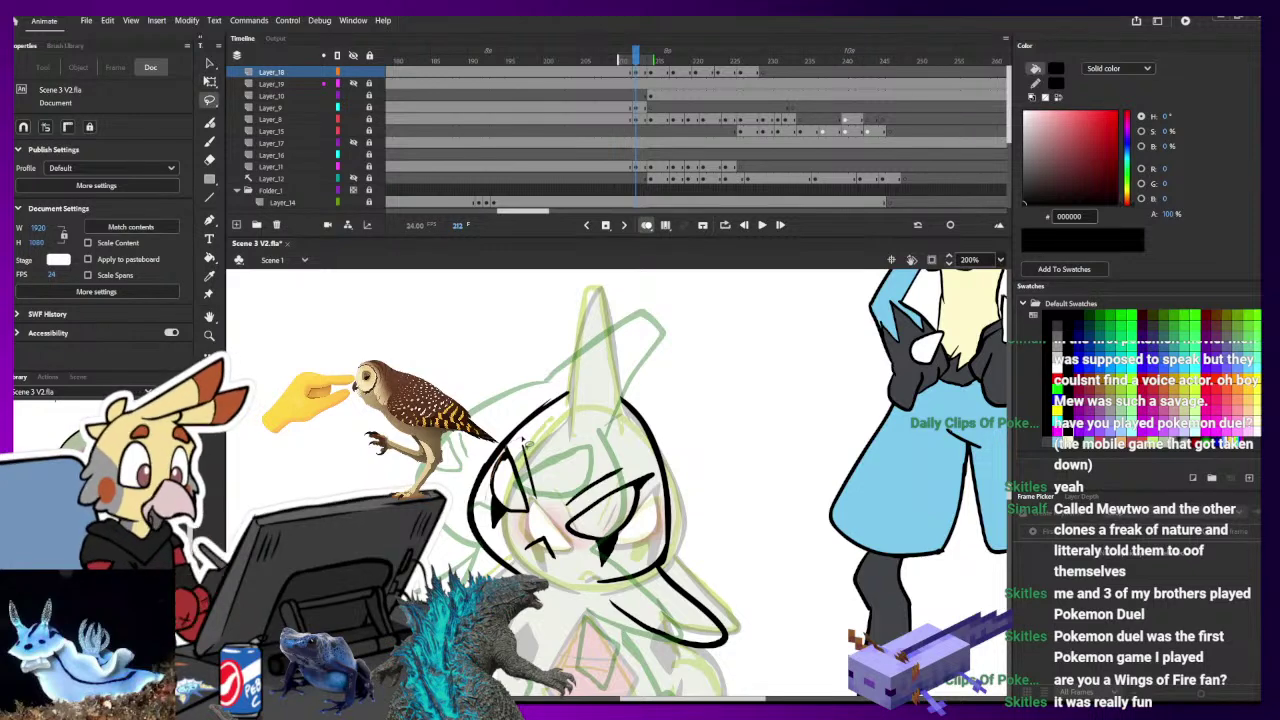
pyautogui.moveTo(522, 442); pyautogui.dragTo(508, 449)
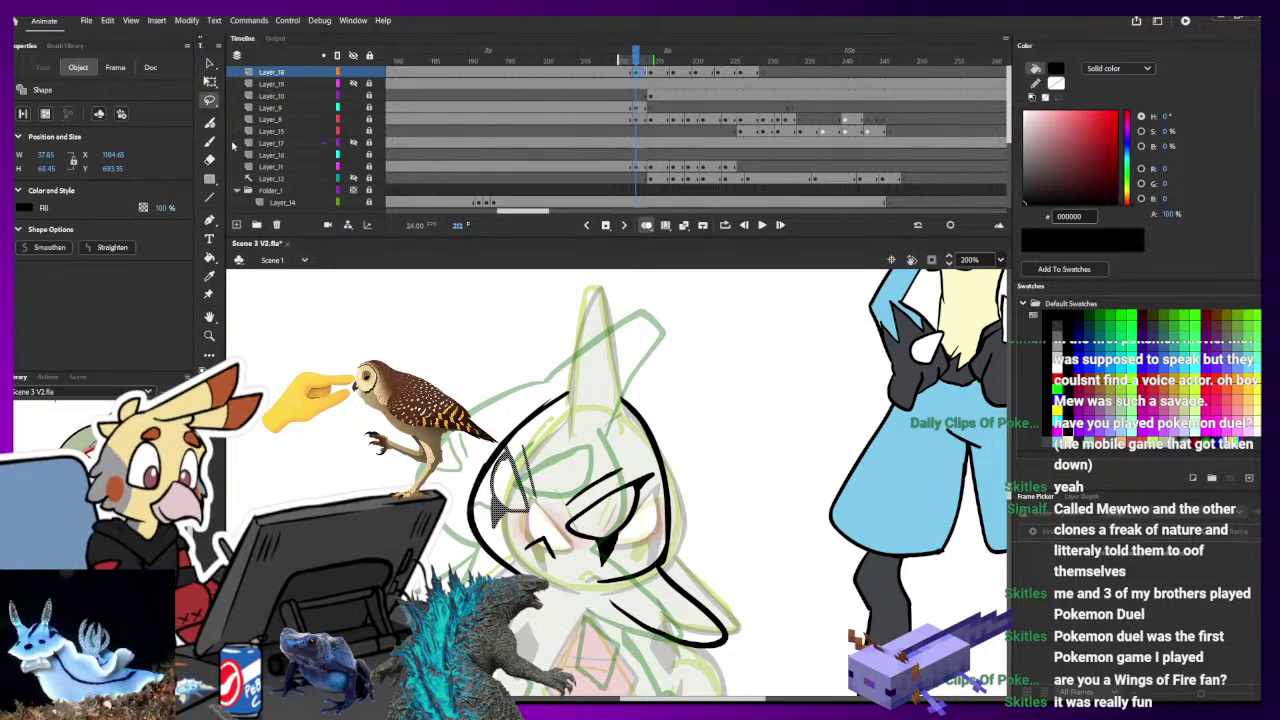
pyautogui.click(210, 82)
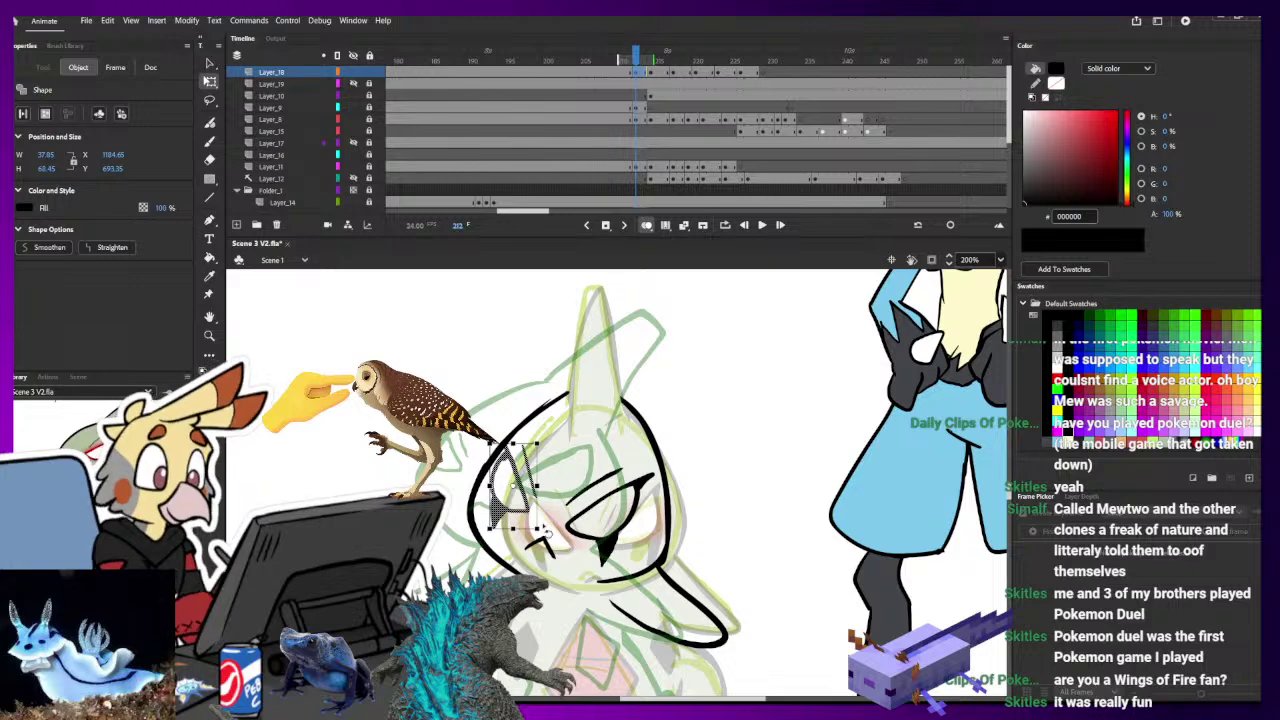
pyautogui.moveTo(543, 531); pyautogui.dragTo(531, 527)
pyautogui.click(800, 485)
# - Ink both sides of the pointed horn on top of the head, tilted to the right
pyautogui.moveTo(748, 521); pyautogui.dragTo(747, 514)
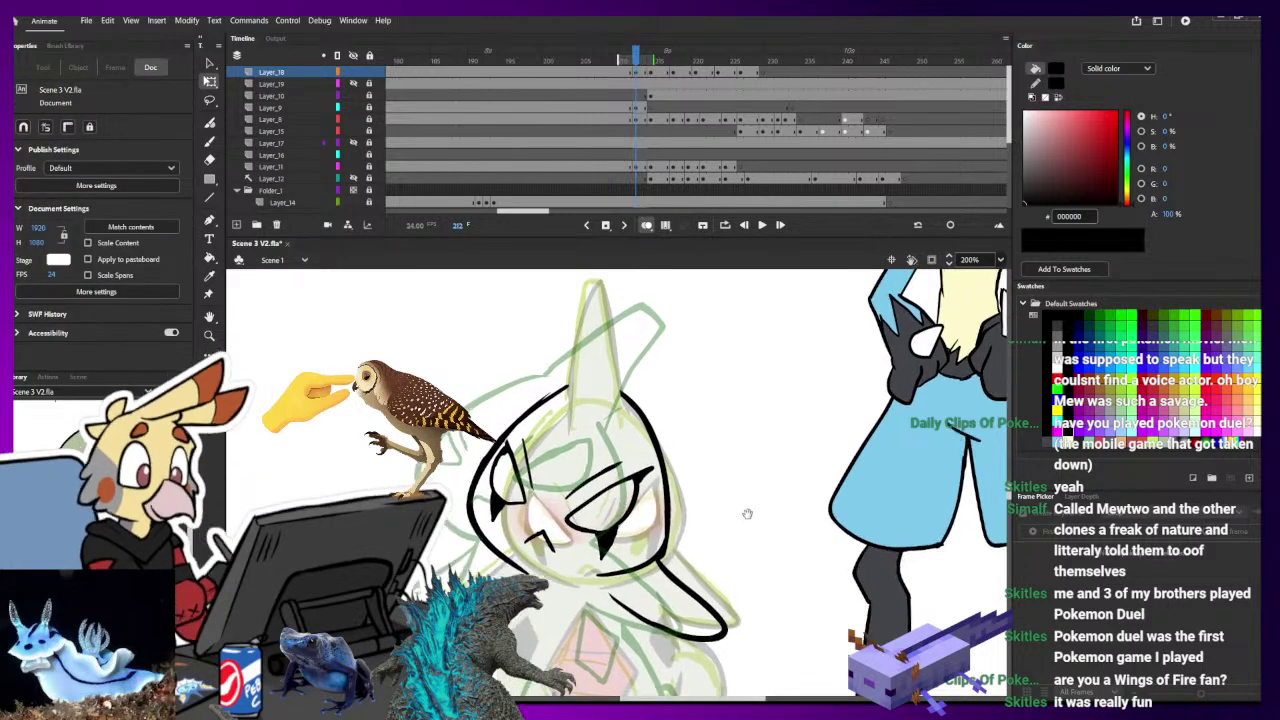
pyautogui.moveTo(731, 443); pyautogui.dragTo(735, 477)
pyautogui.press('b')
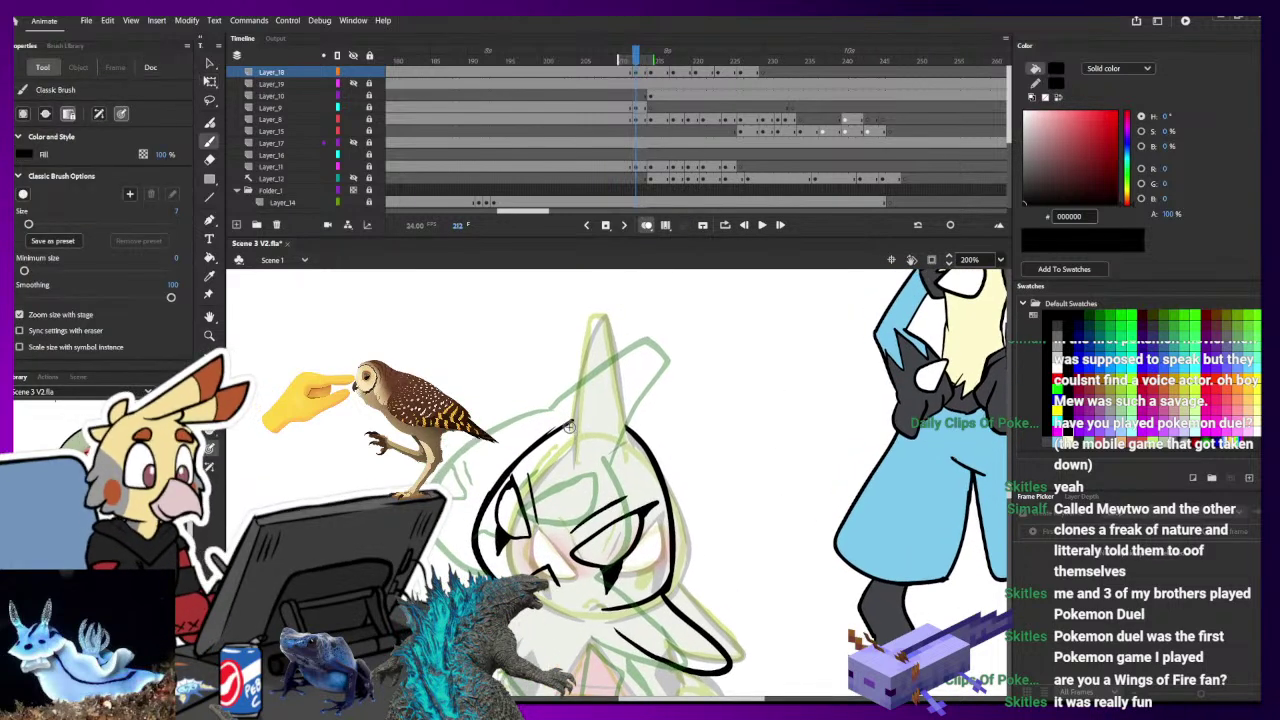
pyautogui.moveTo(566, 442); pyautogui.dragTo(630, 318)
pyautogui.moveTo(629, 430); pyautogui.dragTo(640, 320)
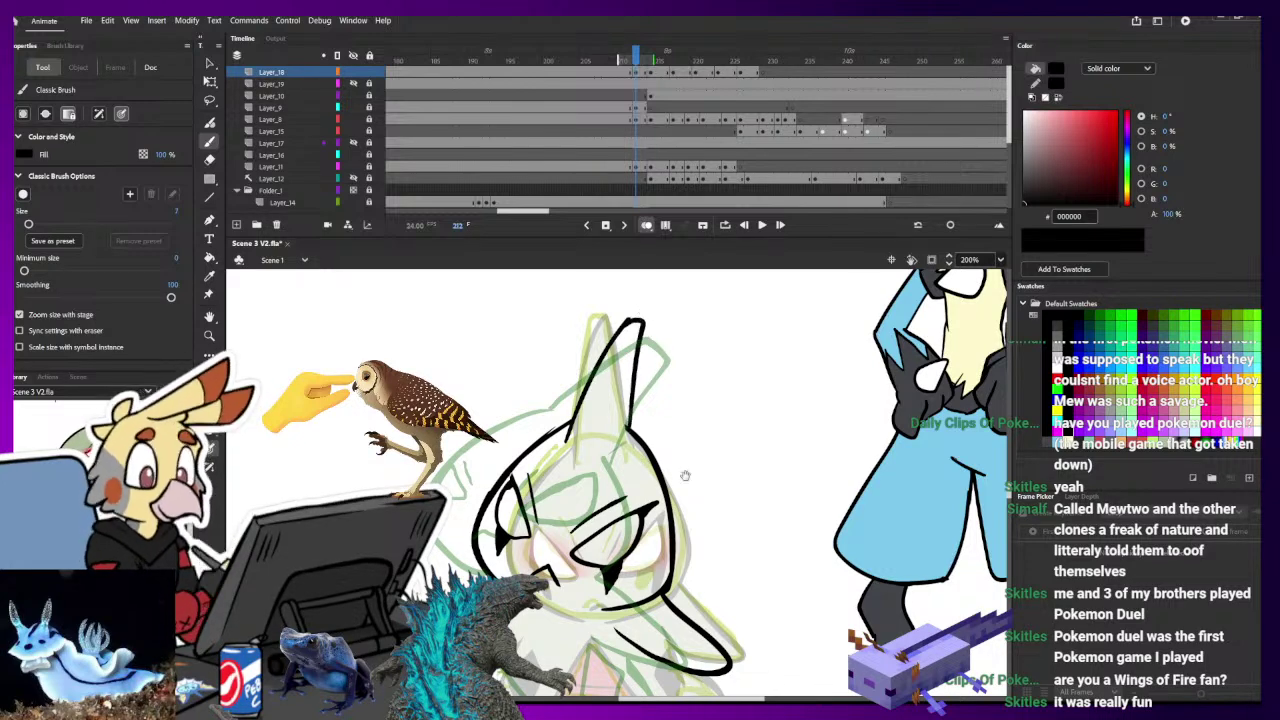
pyautogui.moveTo(734, 547); pyautogui.dragTo(772, 325)
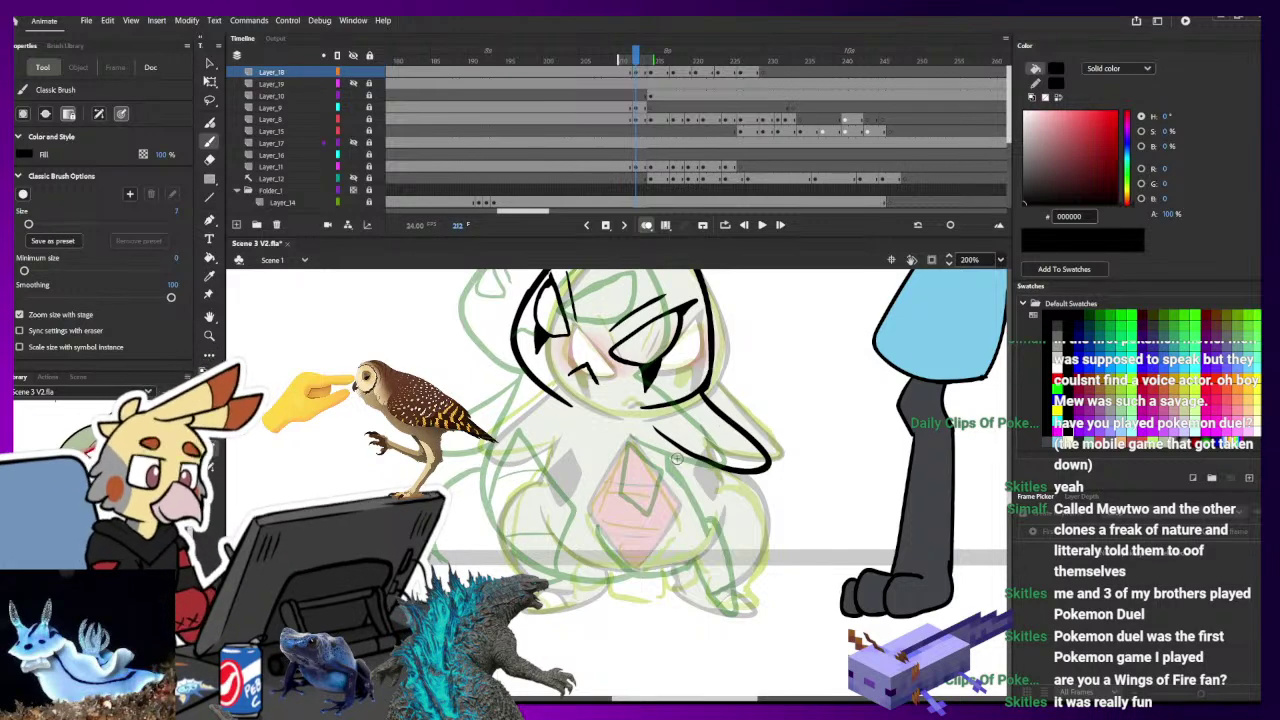
pyautogui.moveTo(677, 458)
pyautogui.mouseDown()
pyautogui.moveTo(668, 468)
pyautogui.moveTo(695, 500)
pyautogui.moveTo(706, 470)
pyautogui.mouseUp()
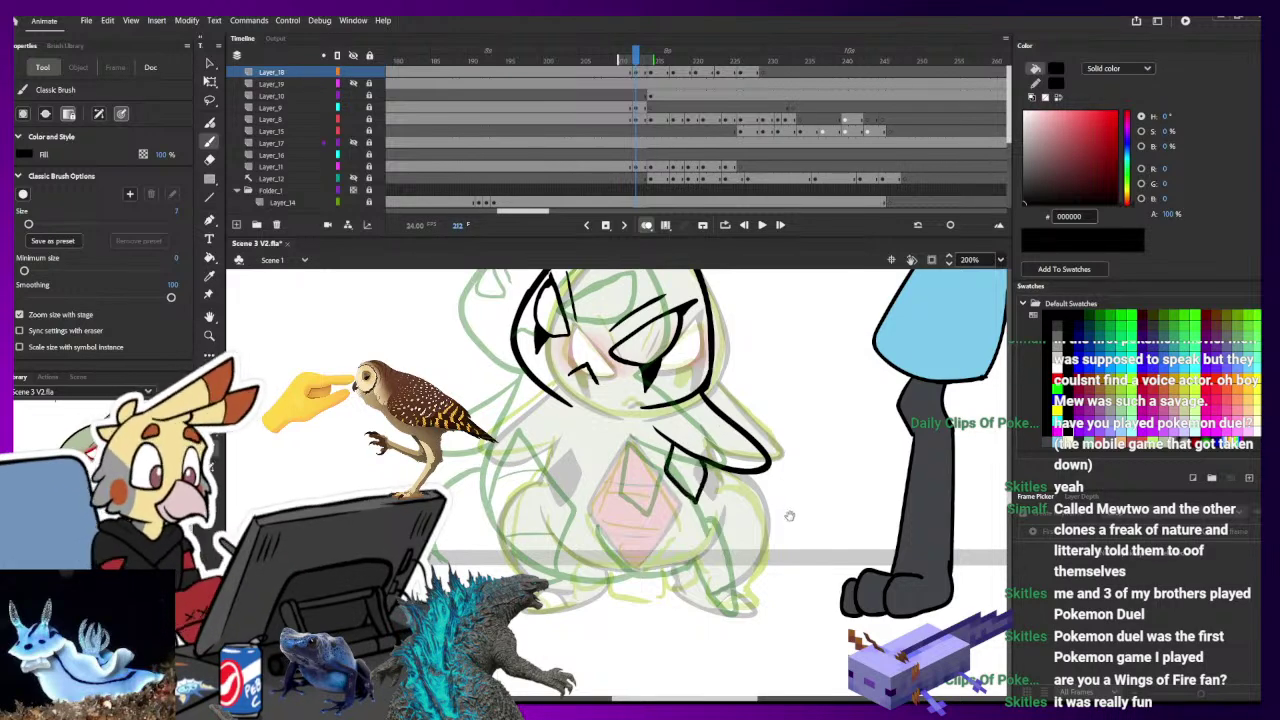
pyautogui.moveTo(789, 516); pyautogui.dragTo(737, 502)
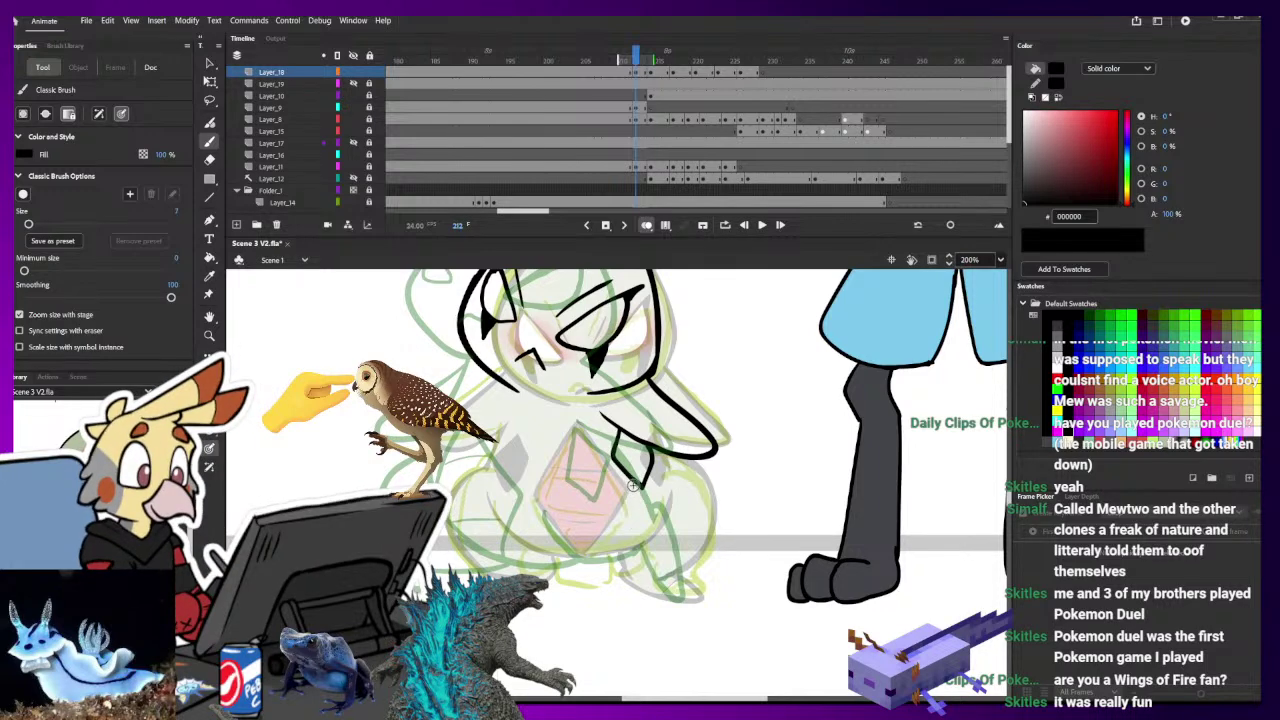
pyautogui.hotkey('ctrl', 'z')
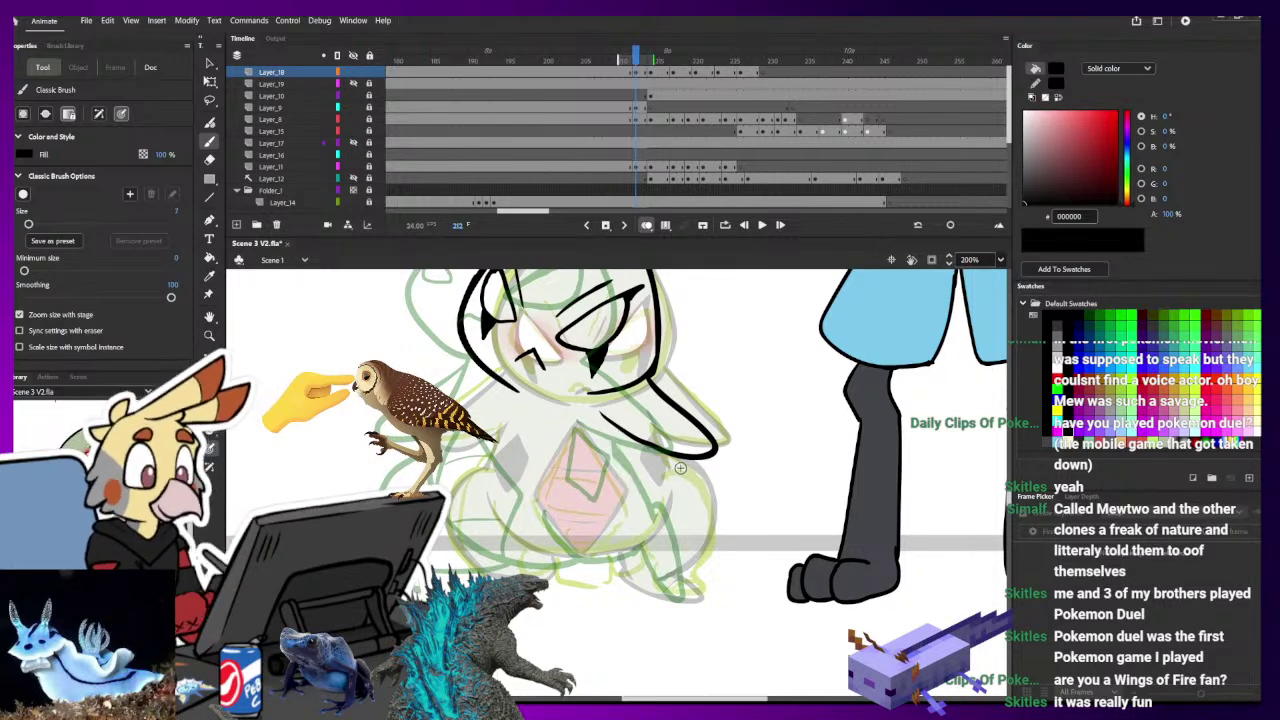
pyautogui.moveTo(711, 402)
pyautogui.mouseDown()
pyautogui.moveTo(699, 565)
pyautogui.moveTo(711, 420)
pyautogui.mouseUp()
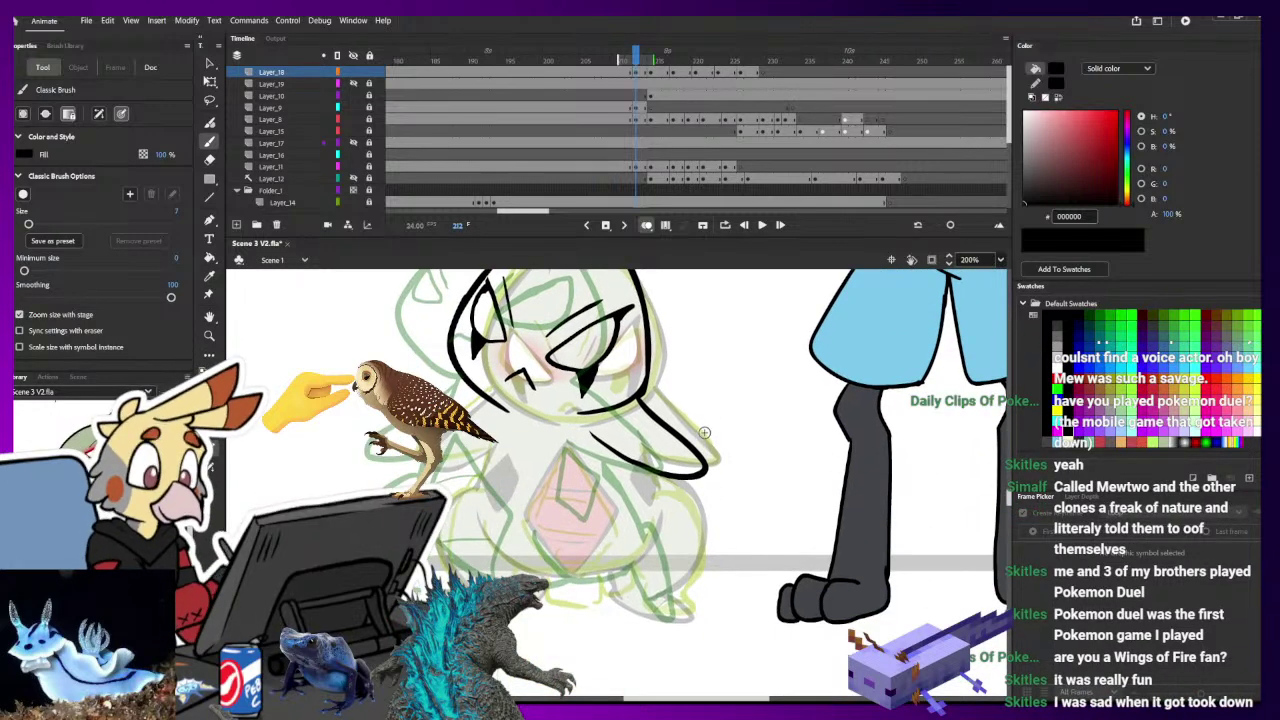
# - Ink the Larvitar's right leg with its inner curve, outer body side and small foot
pyautogui.moveTo(597, 530); pyautogui.dragTo(630, 592)
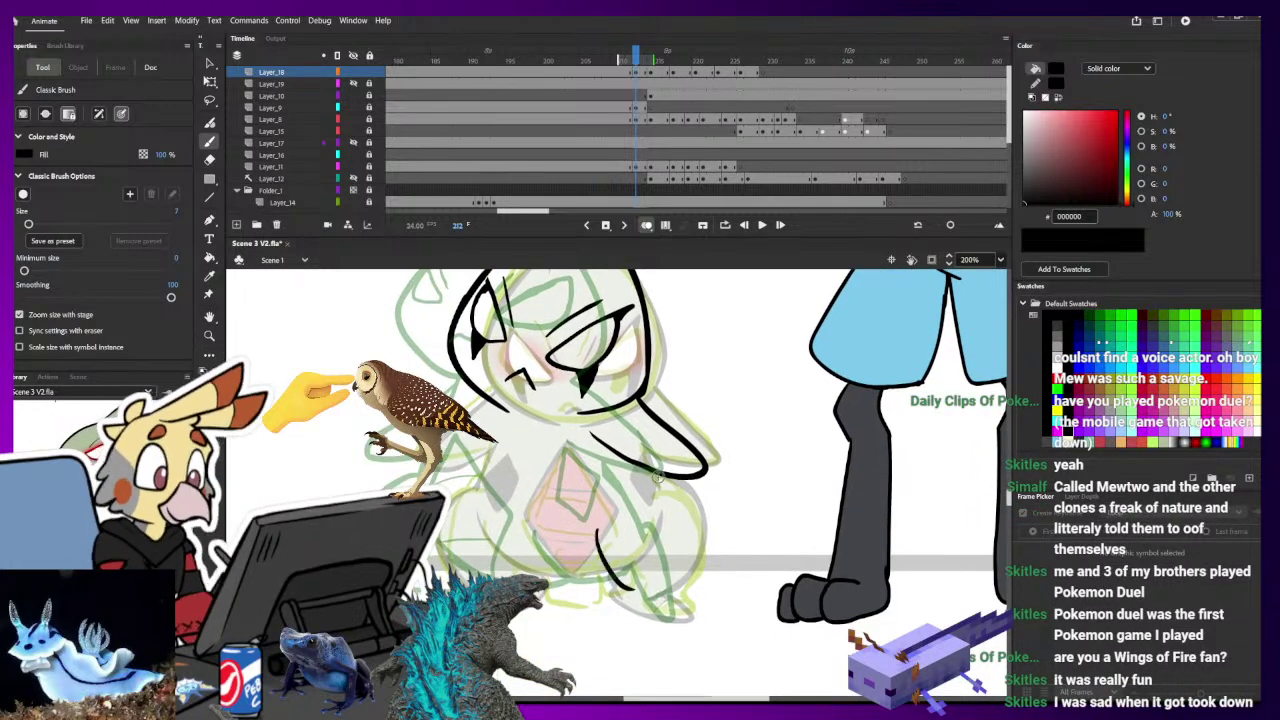
pyautogui.moveTo(658, 466)
pyautogui.mouseDown()
pyautogui.moveTo(674, 555)
pyautogui.moveTo(657, 621)
pyautogui.moveTo(681, 611)
pyautogui.moveTo(650, 617)
pyautogui.moveTo(671, 599)
pyautogui.mouseUp()
pyautogui.moveTo(704, 519); pyautogui.dragTo(756, 533)
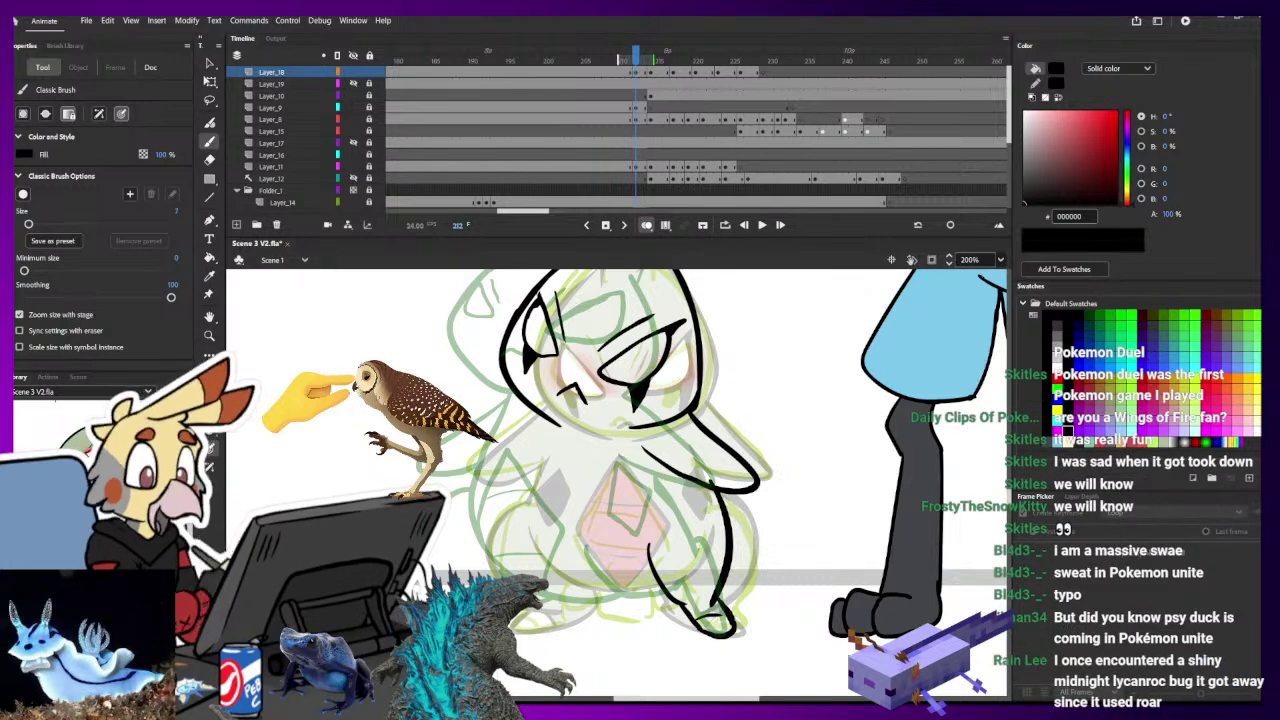
pyautogui.press('e')
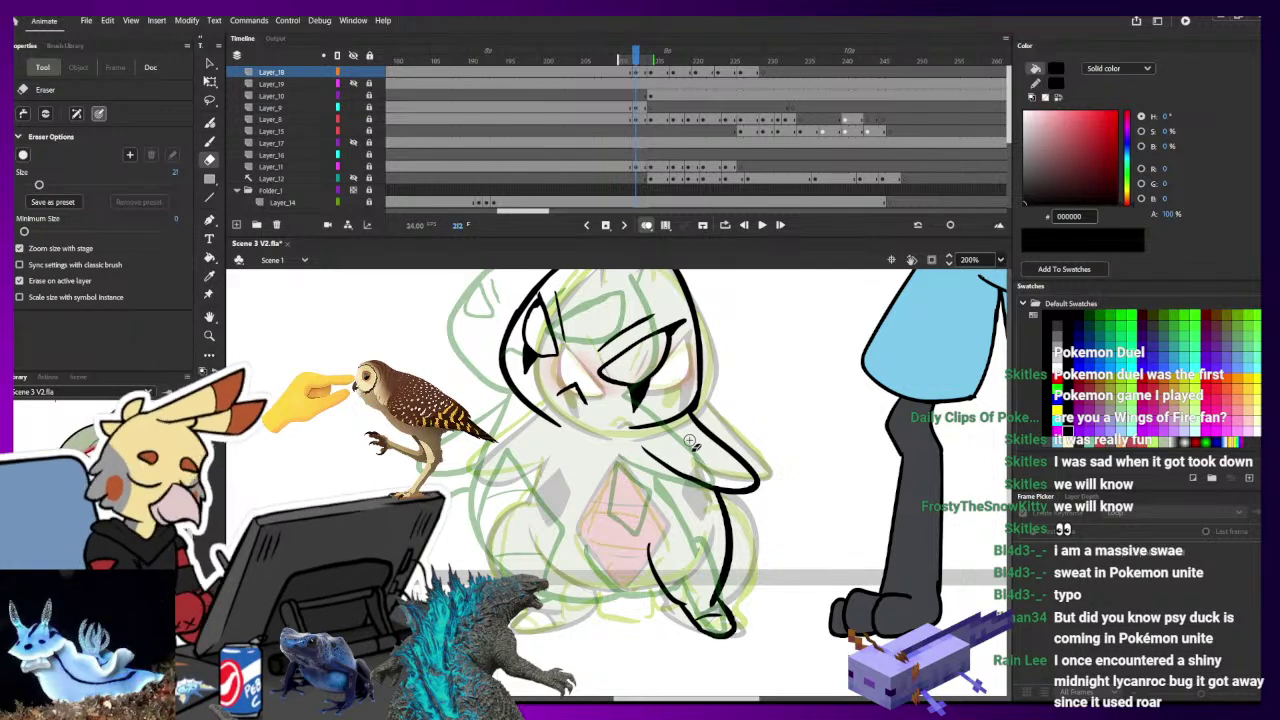
pyautogui.press('b')
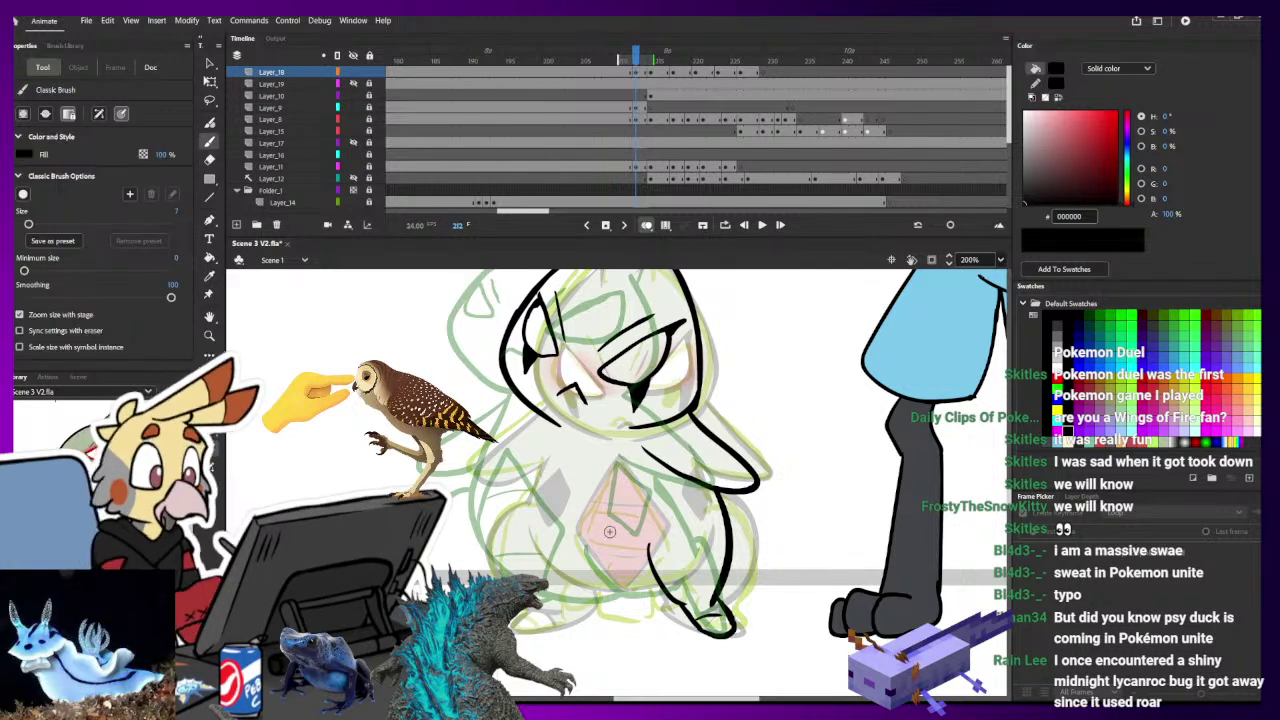
pyautogui.moveTo(652, 592)
pyautogui.mouseDown()
pyautogui.moveTo(600, 593)
pyautogui.moveTo(510, 515)
pyautogui.mouseUp()
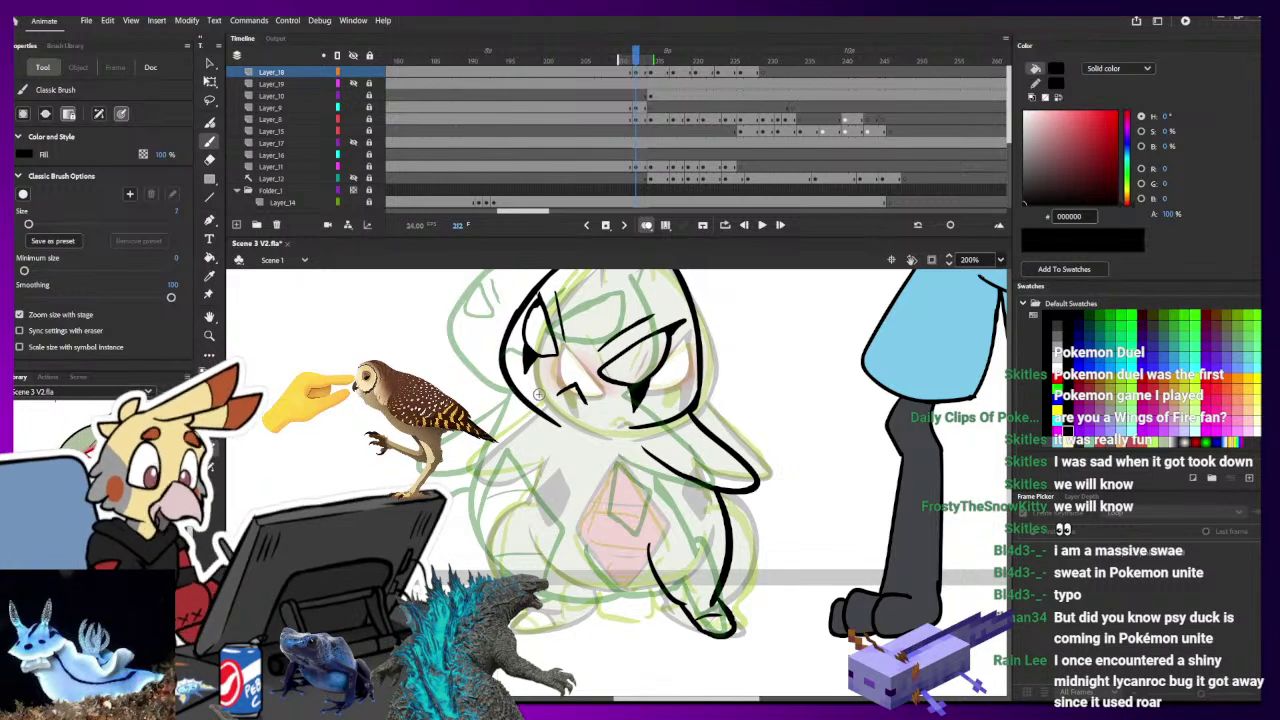
pyautogui.moveTo(506, 490); pyautogui.dragTo(655, 597)
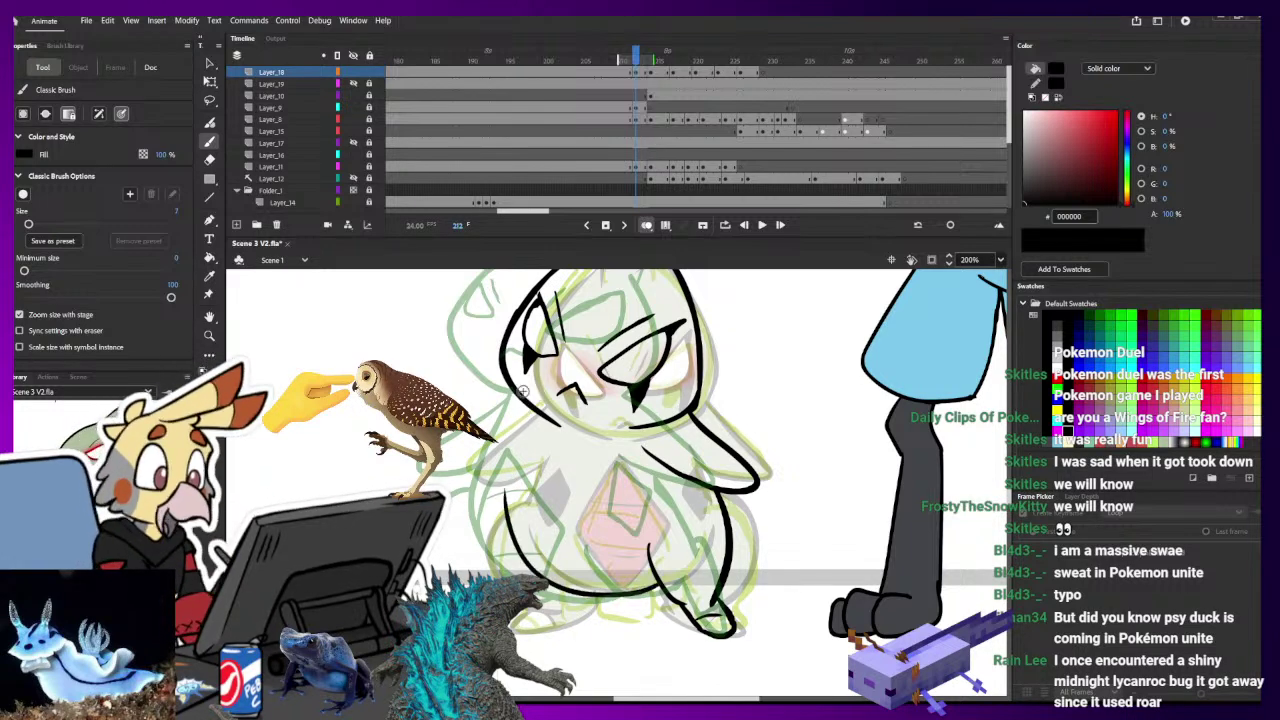
pyautogui.moveTo(515, 455)
pyautogui.mouseDown()
pyautogui.moveTo(502, 492)
pyautogui.moveTo(550, 584)
pyautogui.moveTo(652, 590)
pyautogui.moveTo(590, 601)
pyautogui.moveTo(512, 470)
pyautogui.mouseUp()
pyautogui.hotkey('ctrl', 'z')
pyautogui.hotkey('ctrl', 'z')
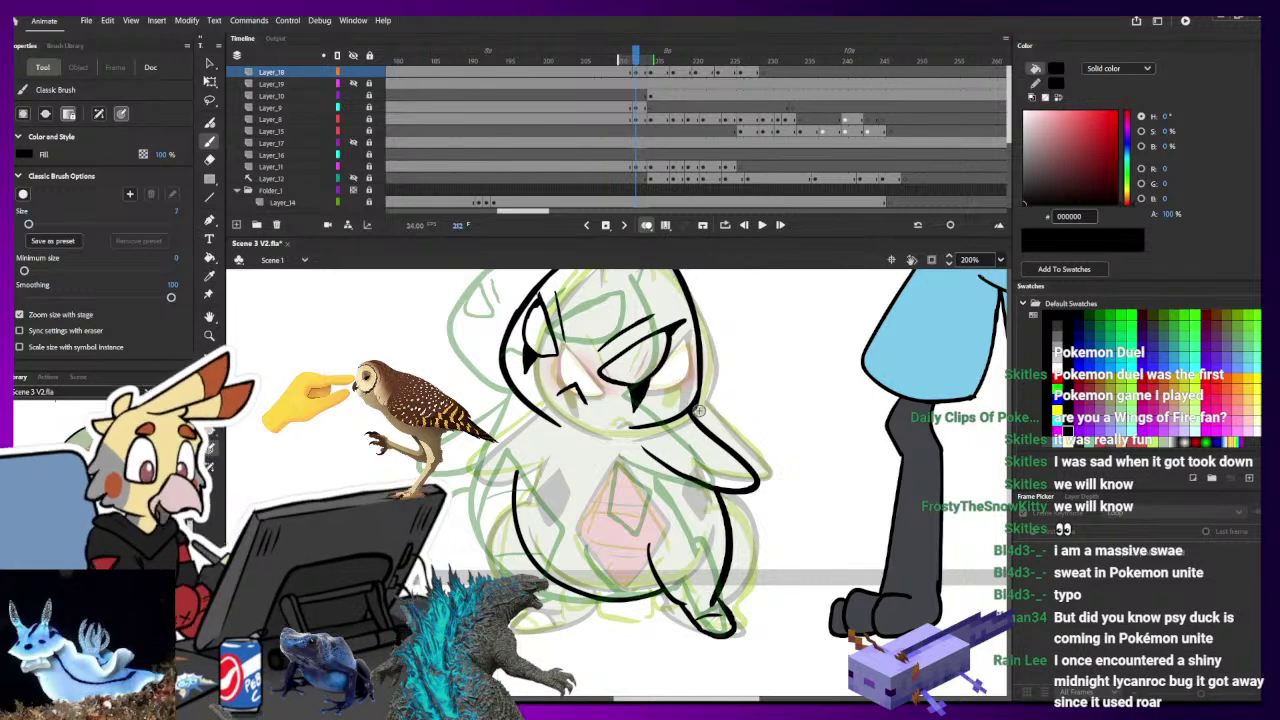
pyautogui.hotkey('ctrl', 'z')
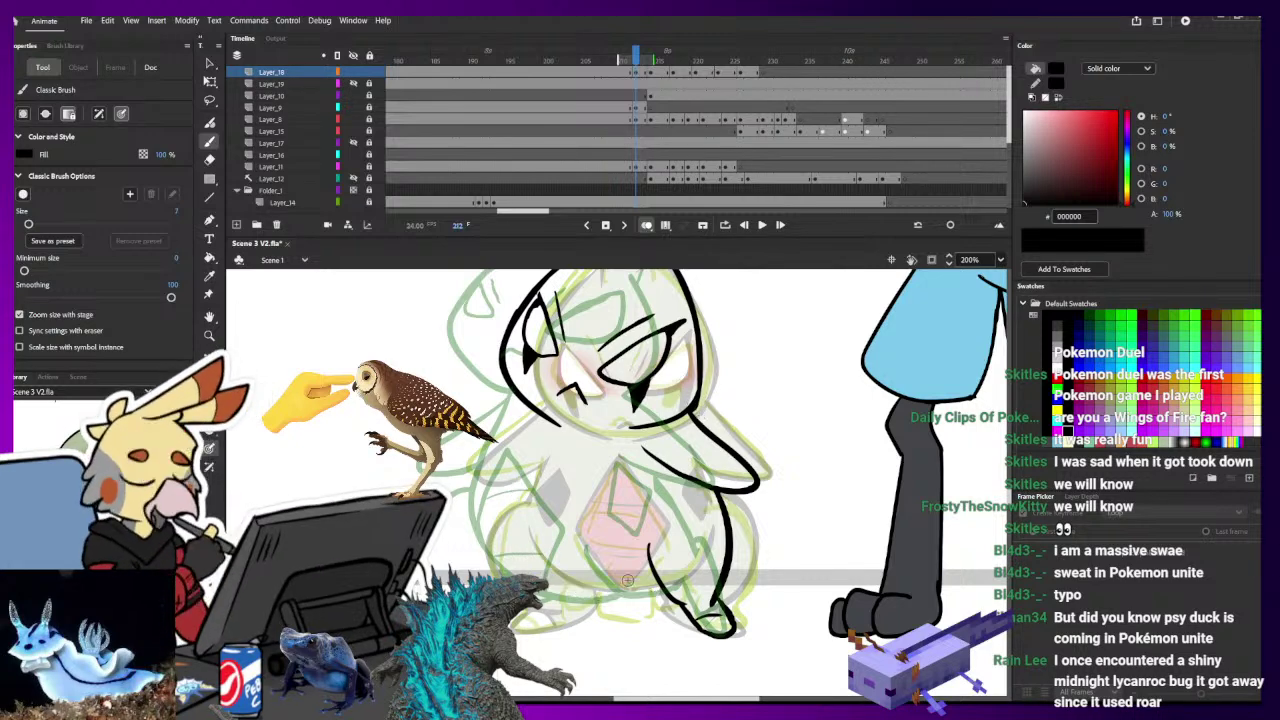
pyautogui.moveTo(662, 587)
pyautogui.mouseDown()
pyautogui.moveTo(557, 605)
pyautogui.moveTo(522, 488)
pyautogui.mouseUp()
pyautogui.hotkey('ctrl', 'z')
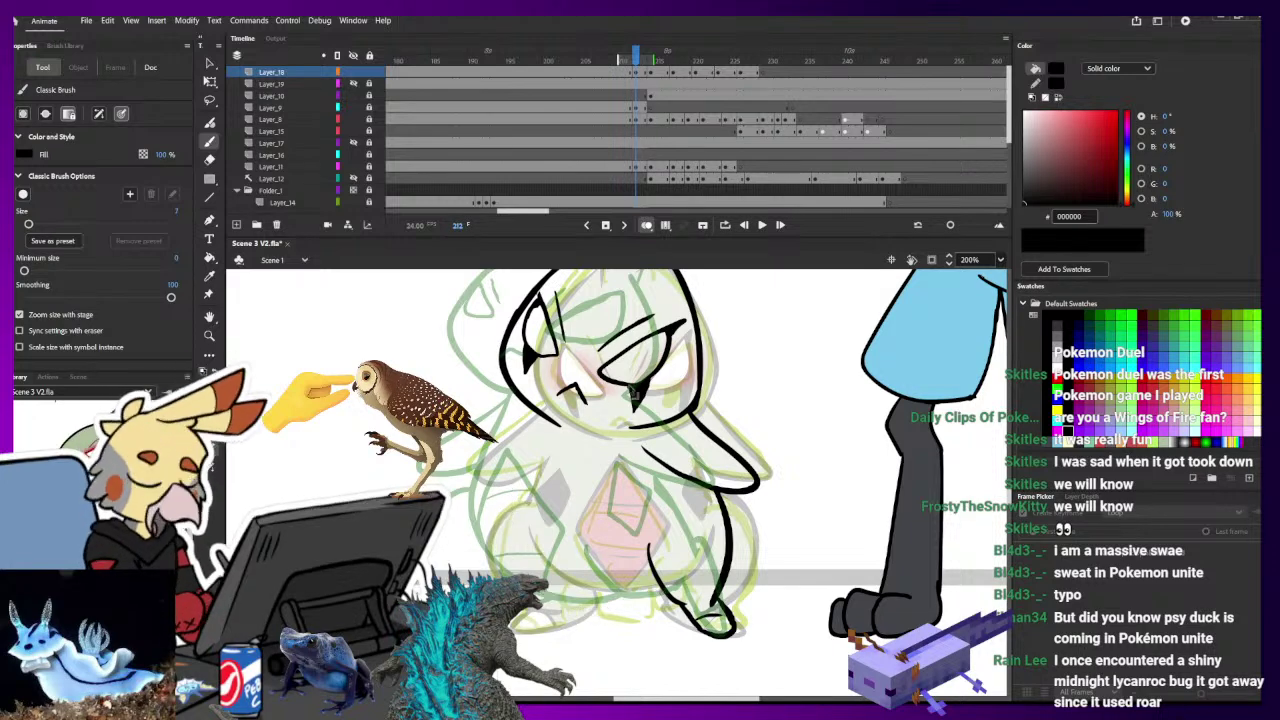
pyautogui.moveTo(664, 585)
pyautogui.mouseDown()
pyautogui.moveTo(574, 588)
pyautogui.moveTo(536, 567)
pyautogui.moveTo(524, 445)
pyautogui.mouseUp()
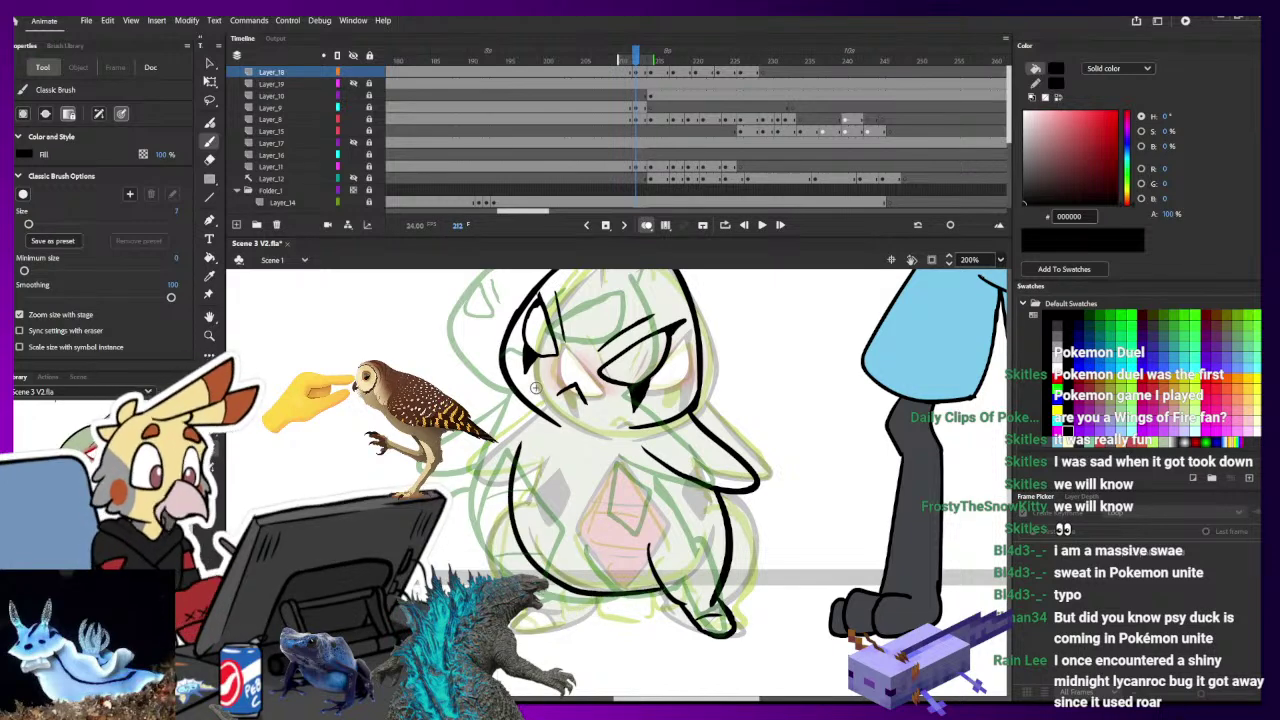
pyautogui.hotkey('ctrl', 'z')
# - Ink the body's underside and left side as one curve, and add the angular belly patch with two horizontal stripes
pyautogui.moveTo(663, 588)
pyautogui.mouseDown()
pyautogui.moveTo(514, 496)
pyautogui.moveTo(527, 438)
pyautogui.mouseUp()
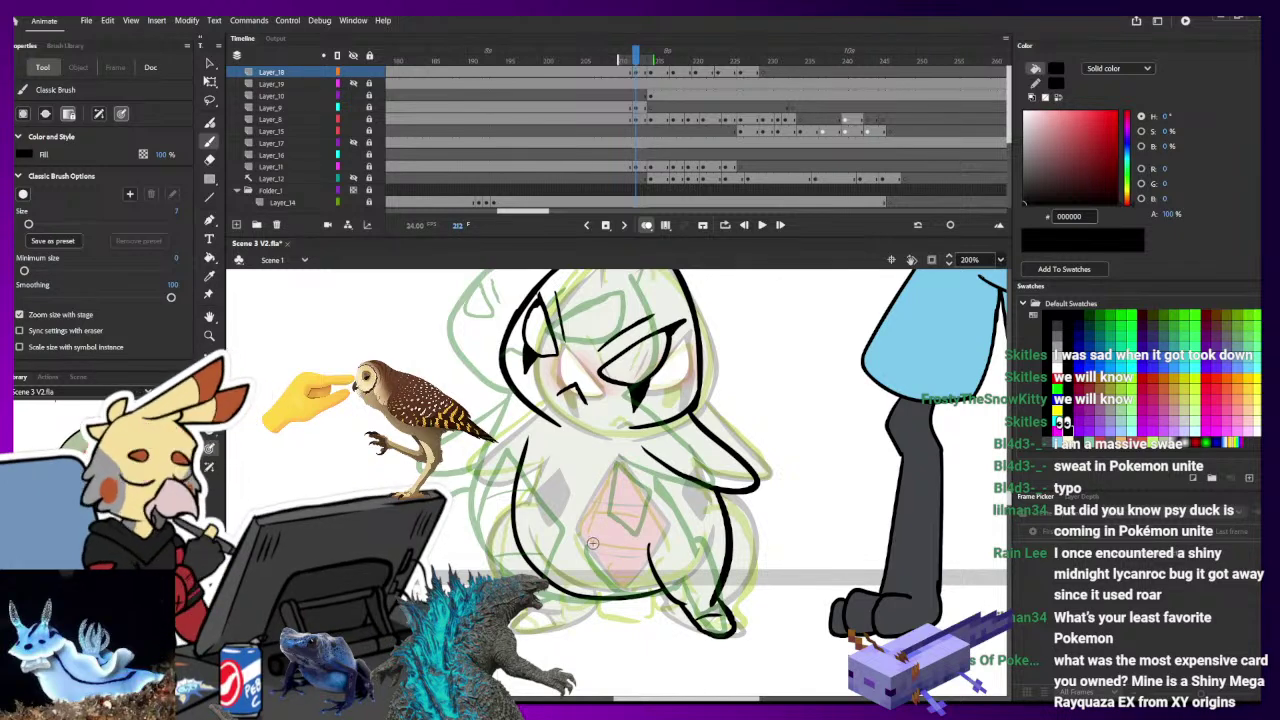
pyautogui.moveTo(597, 597)
pyautogui.mouseDown()
pyautogui.moveTo(622, 527)
pyautogui.moveTo(571, 461)
pyautogui.mouseUp()
pyautogui.hotkey('ctrl', 'z')
pyautogui.moveTo(625, 524)
pyautogui.mouseDown()
pyautogui.moveTo(572, 447)
pyautogui.moveTo(580, 438)
pyautogui.moveTo(531, 529)
pyautogui.moveTo(571, 595)
pyautogui.mouseUp()
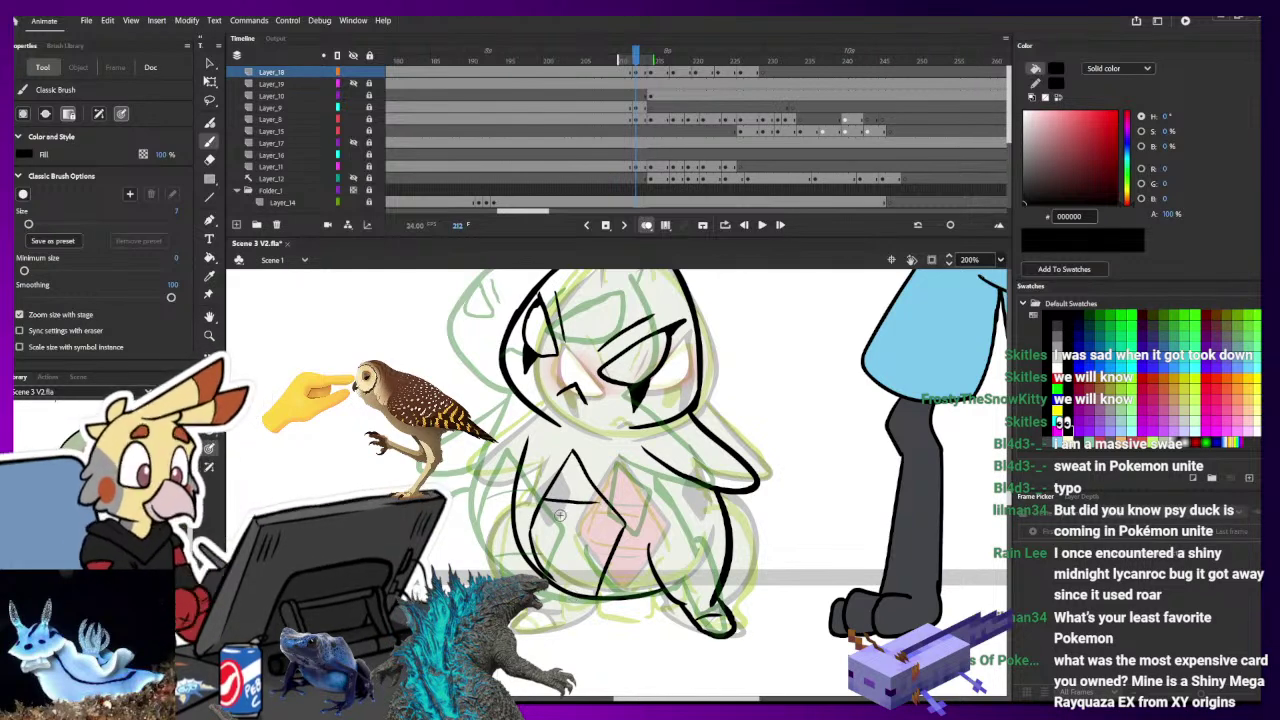
pyautogui.moveTo(538, 552); pyautogui.dragTo(598, 553)
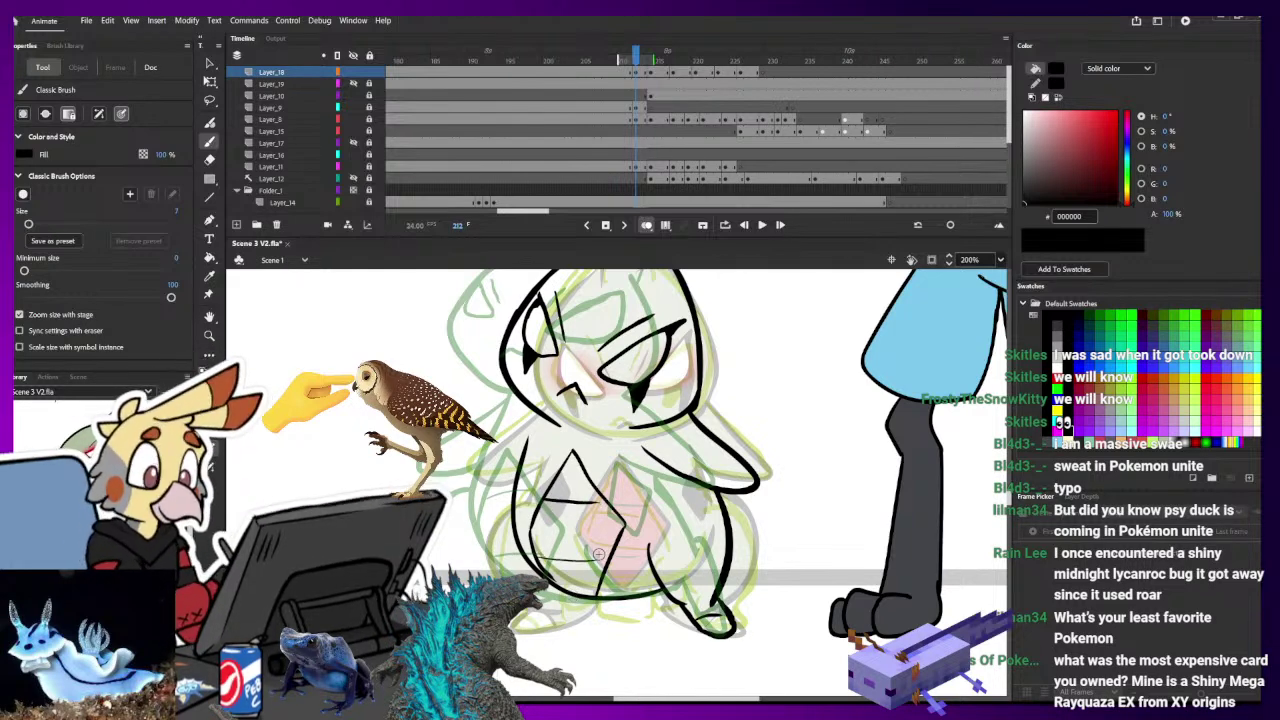
# - Select the whole head and horn with the Lasso, rotate them slightly counterclockwise and shift them up a little with Free Transform
pyautogui.scroll(3, 774, 394)
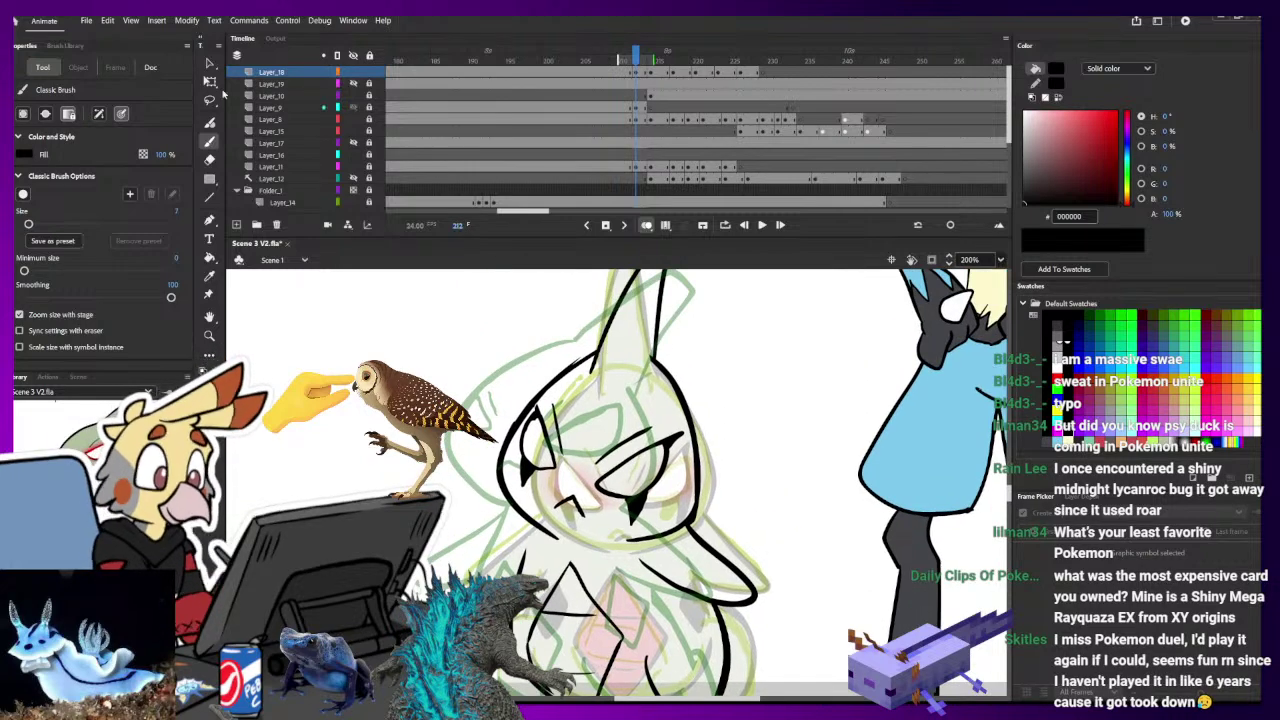
pyautogui.click(210, 100)
pyautogui.moveTo(725, 334); pyautogui.dragTo(716, 460)
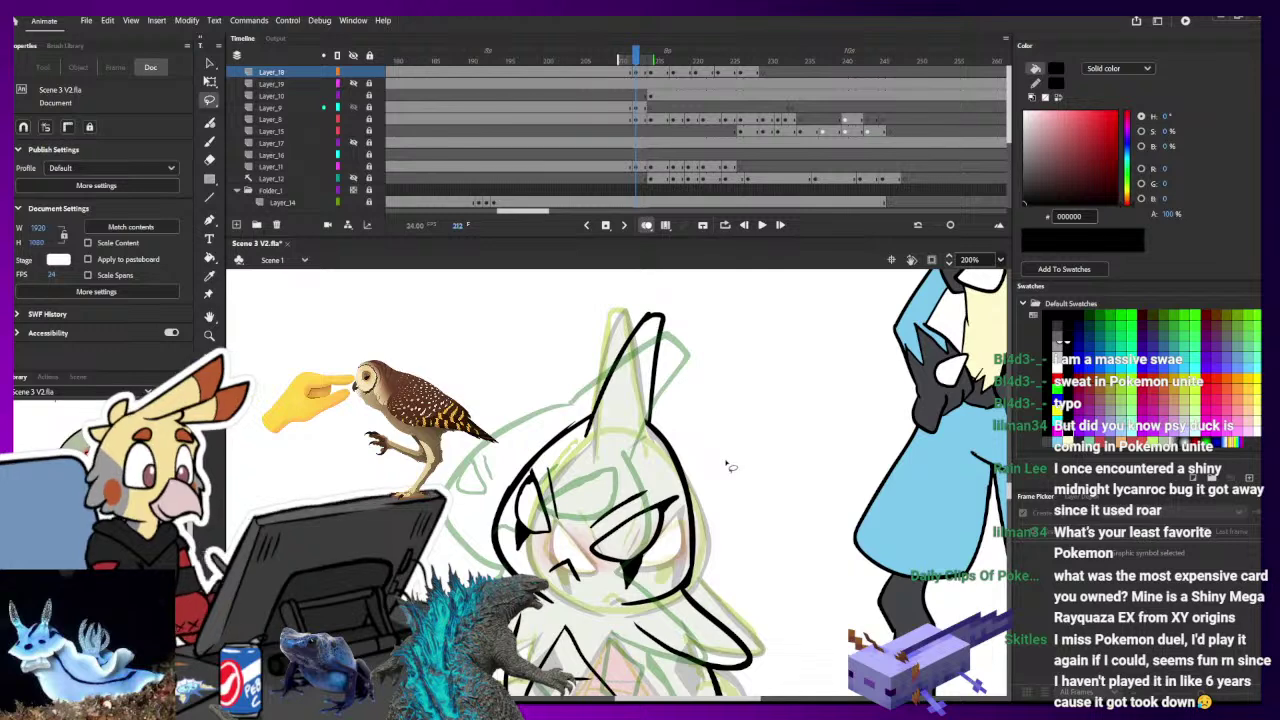
pyautogui.moveTo(728, 400)
pyautogui.mouseDown()
pyautogui.moveTo(600, 305)
pyautogui.moveTo(473, 552)
pyautogui.mouseUp()
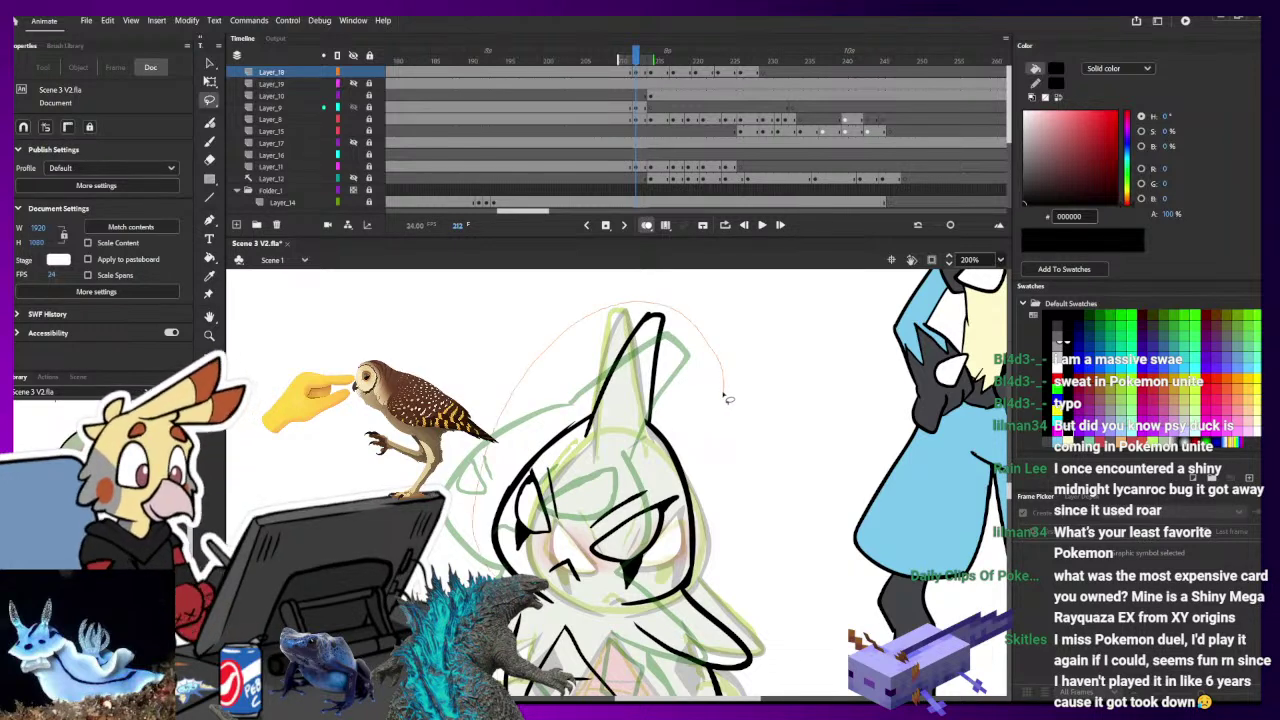
pyautogui.moveTo(728, 398); pyautogui.dragTo(720, 390)
pyautogui.press('q')
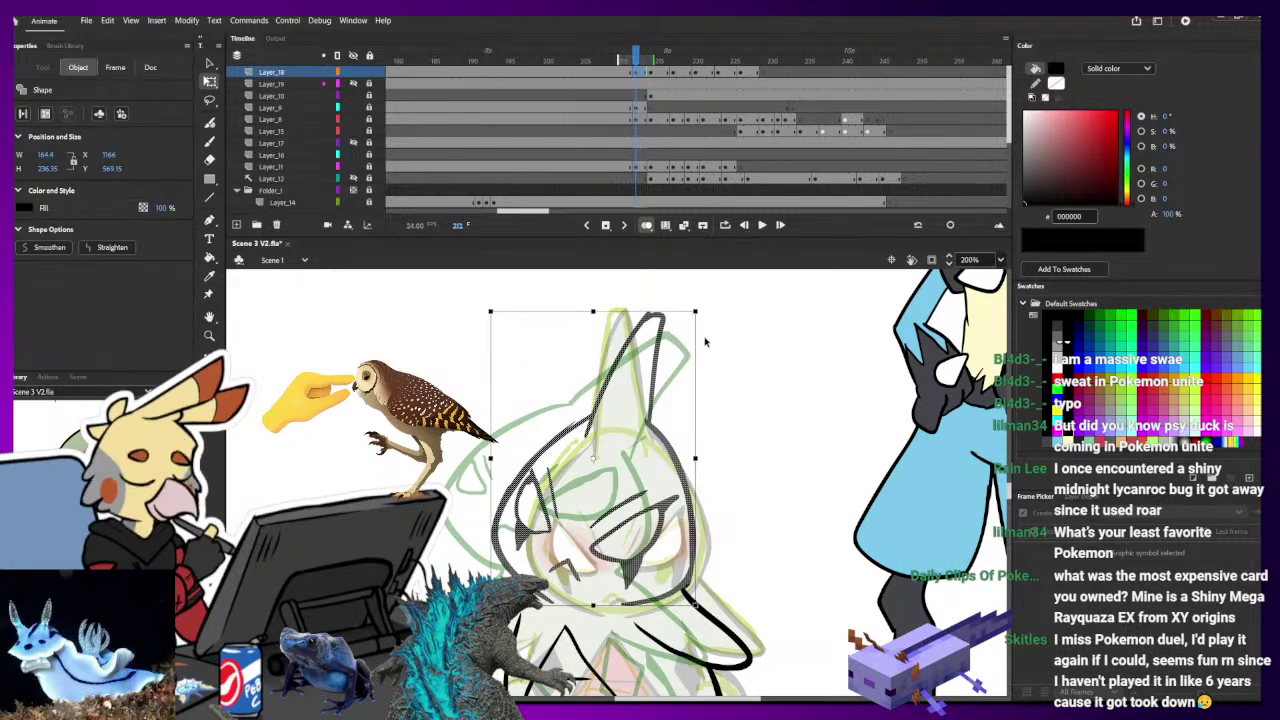
pyautogui.moveTo(704, 342); pyautogui.dragTo(706, 298)
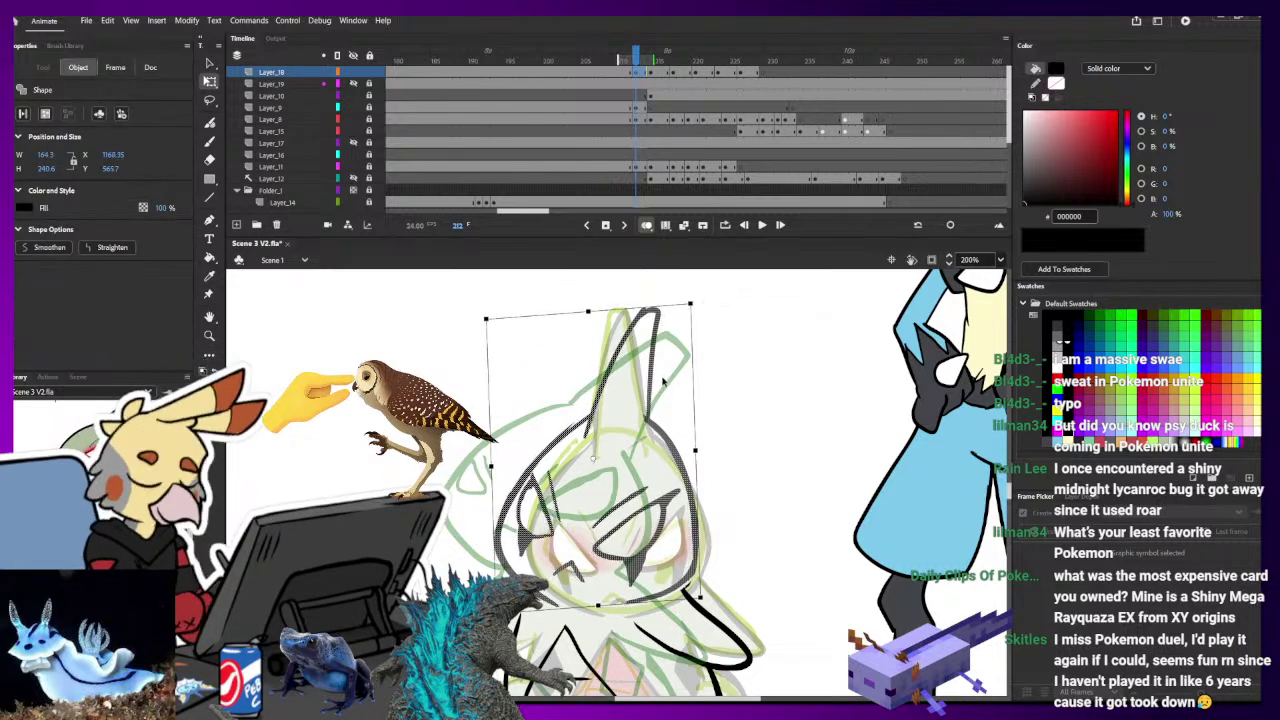
pyautogui.moveTo(652, 373); pyautogui.dragTo(651, 363)
pyautogui.click(708, 335)
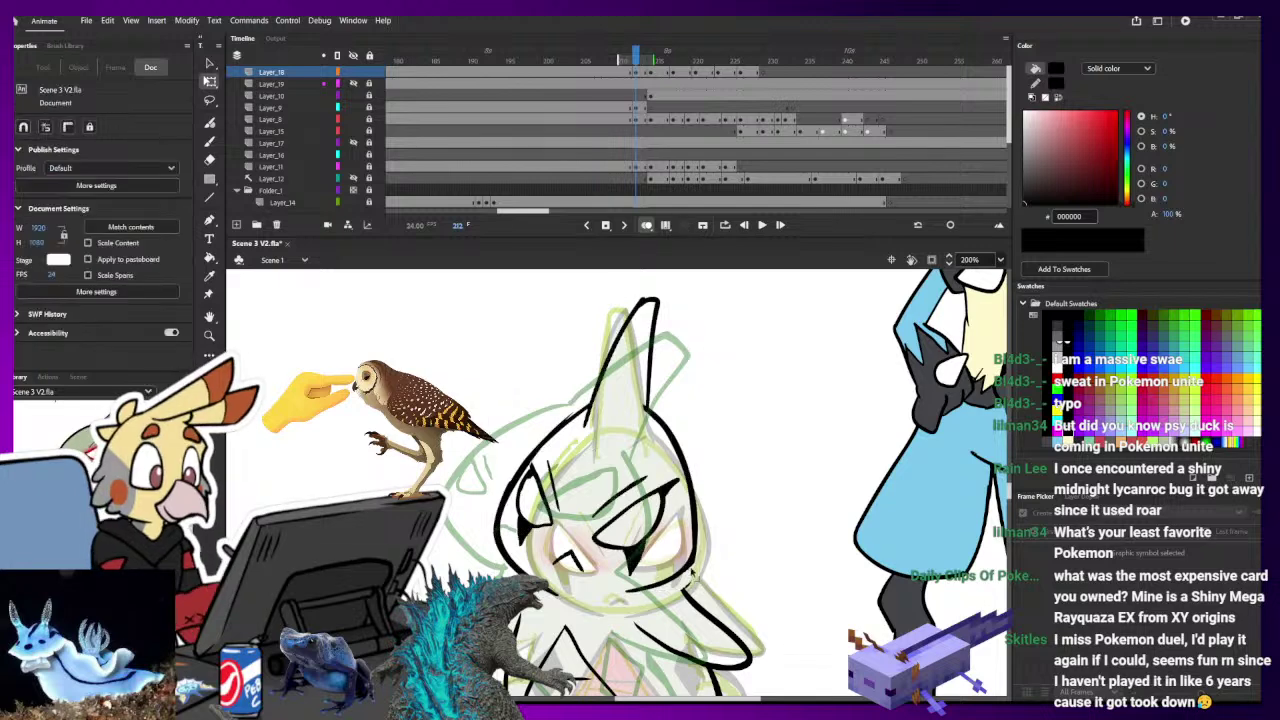
# - Reconnect the jaw line at the head's lower right and ink the left arm pointing outward from beneath the head
pyautogui.press('e')
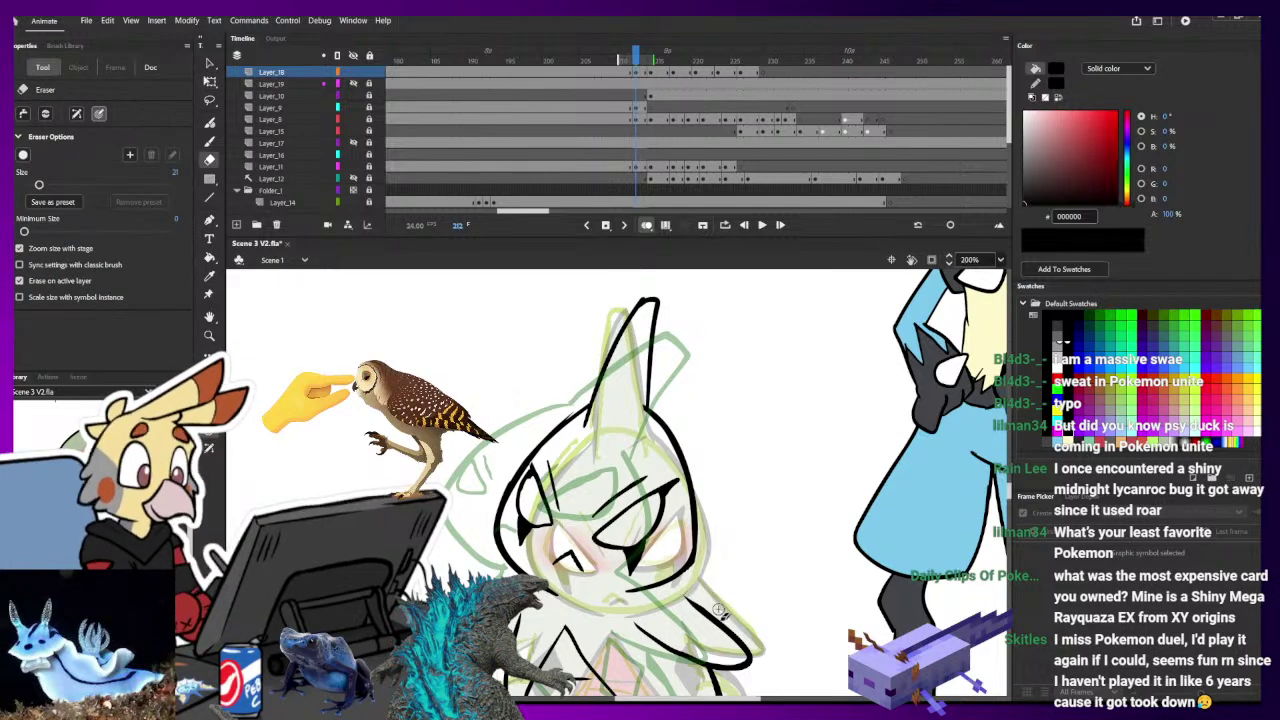
pyautogui.press('b')
pyautogui.moveTo(665, 585); pyautogui.dragTo(696, 608)
pyautogui.moveTo(635, 693); pyautogui.dragTo(752, 529)
pyautogui.moveTo(641, 412)
pyautogui.mouseDown()
pyautogui.moveTo(564, 476)
pyautogui.moveTo(621, 484)
pyautogui.mouseUp()
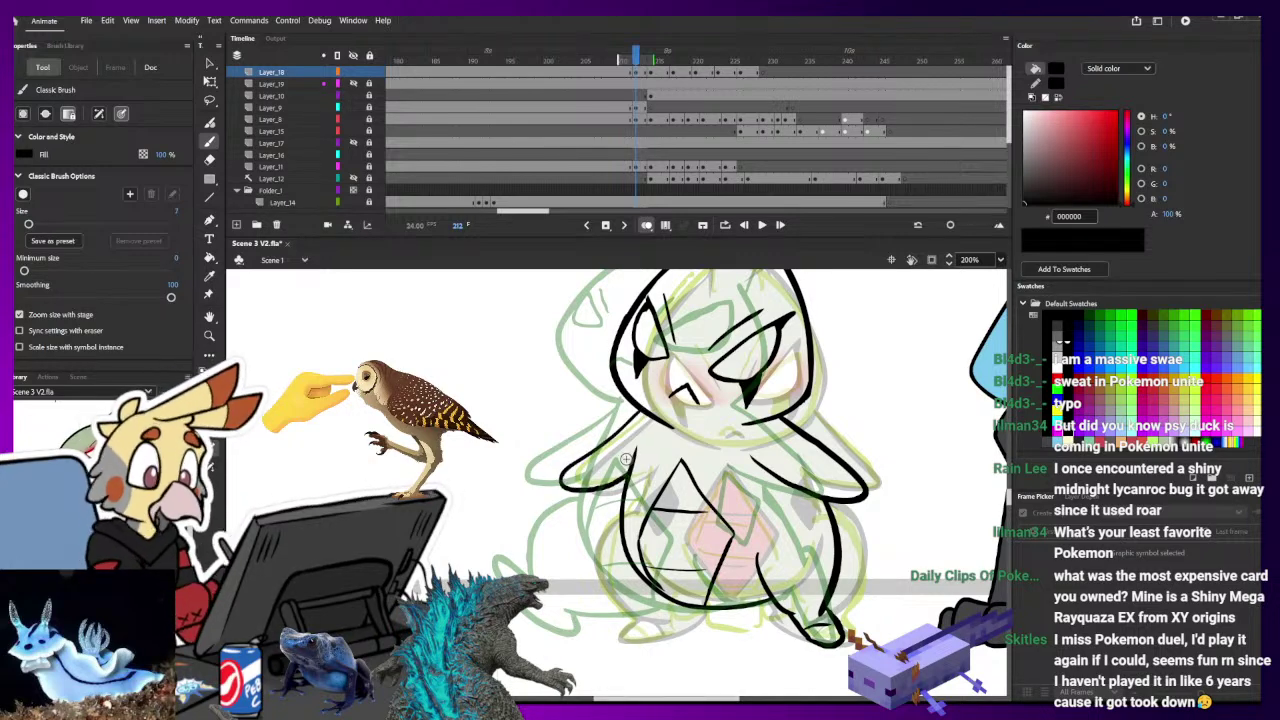
# - Hide Layer_11 and the yellow rough sketch on Layer_5
pyautogui.click(356, 168)
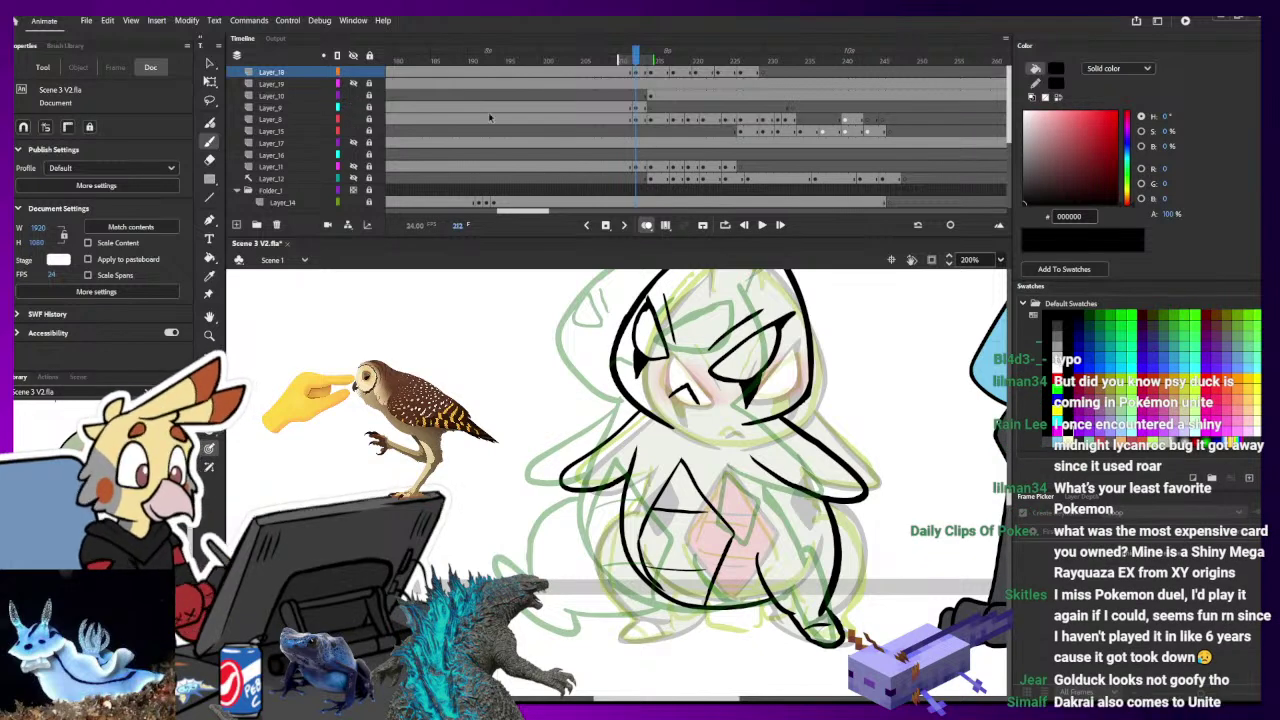
pyautogui.scroll(-3, 492, 118)
pyautogui.scroll(-1, 636, 150)
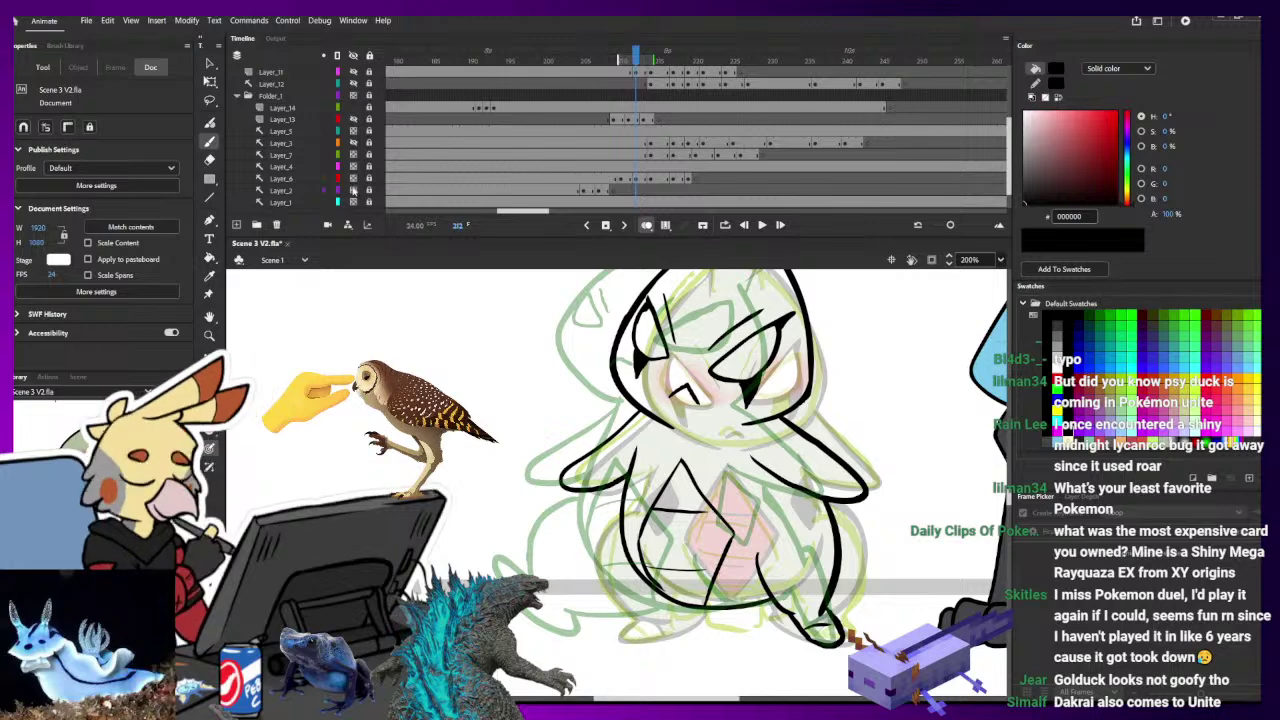
pyautogui.click(353, 132)
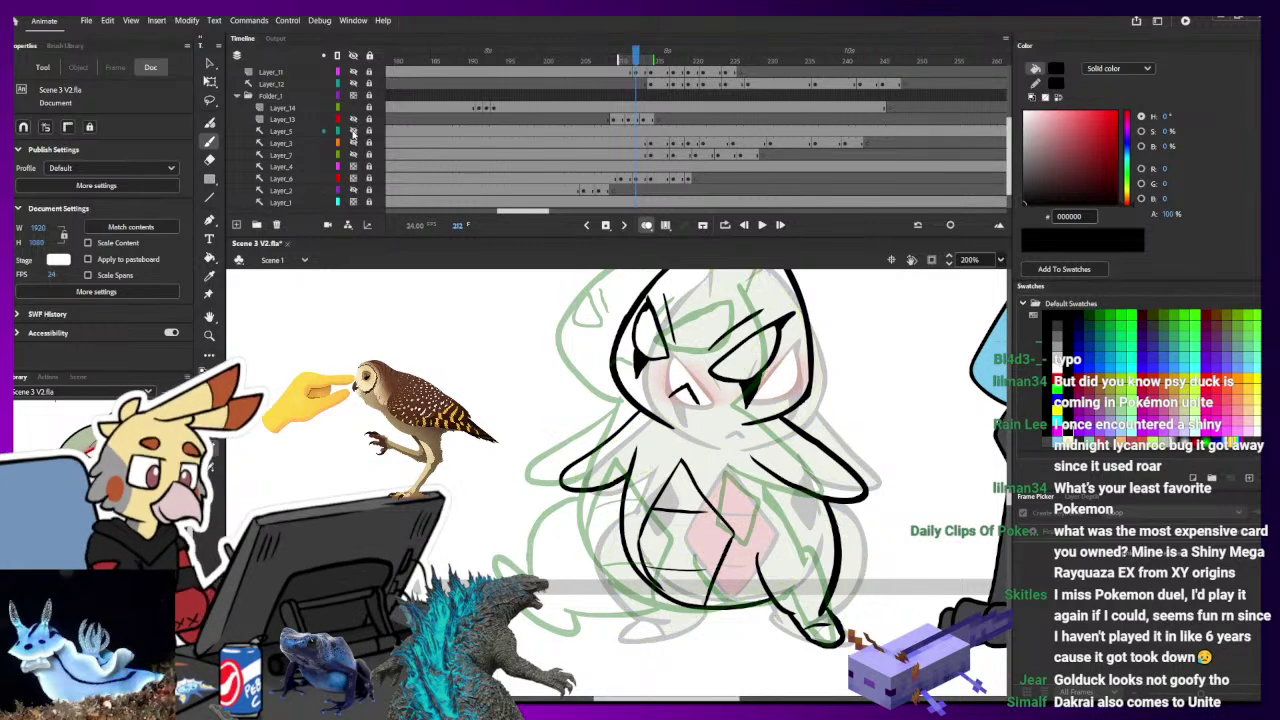
pyautogui.moveTo(634, 336); pyautogui.dragTo(645, 354)
pyautogui.scroll(5, 645, 354)
pyautogui.scroll(-5, 645, 354)
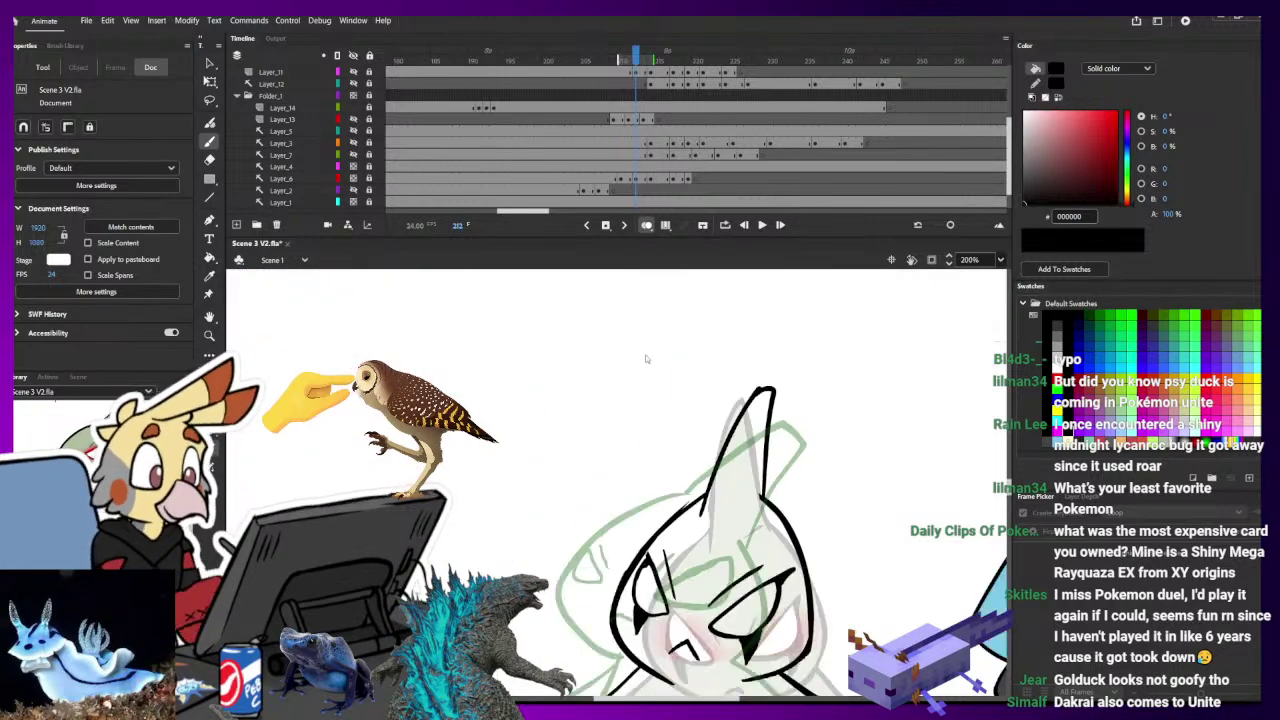
pyautogui.scroll(4, 680, 103)
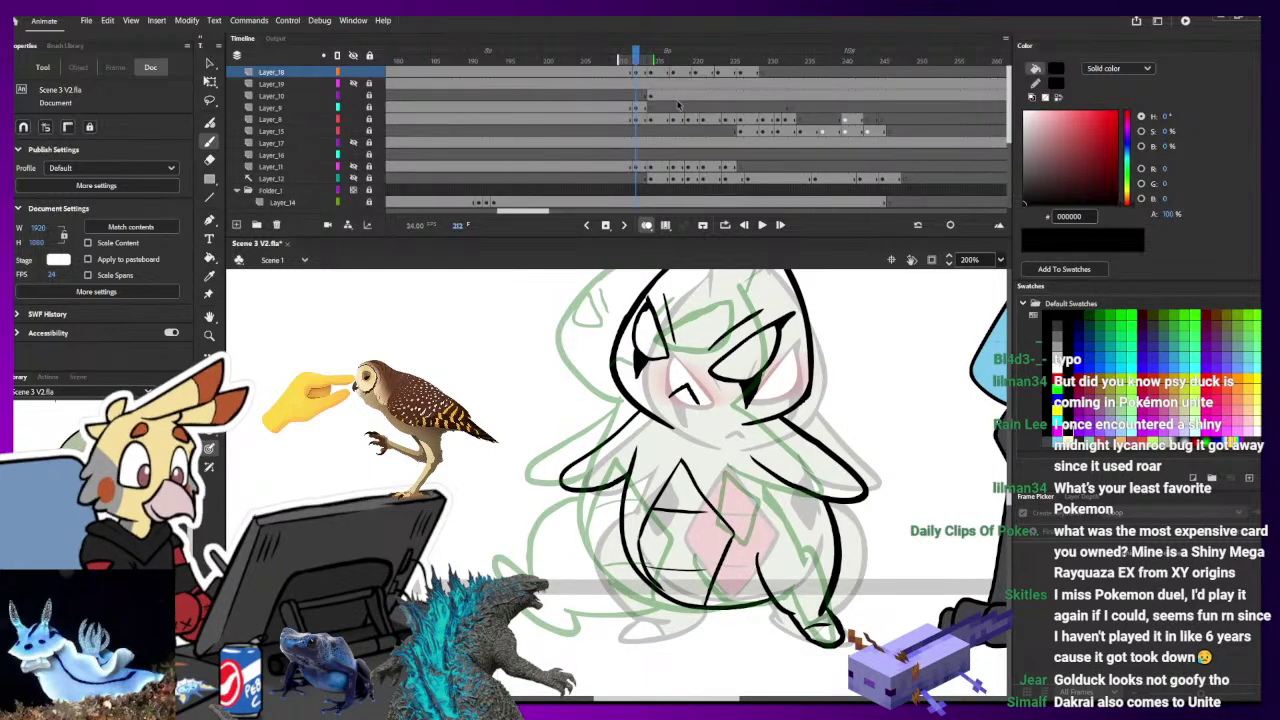
# - Ink the rounded outer curve of the left thigh on Layer_18's current frame
pyautogui.click(633, 73)
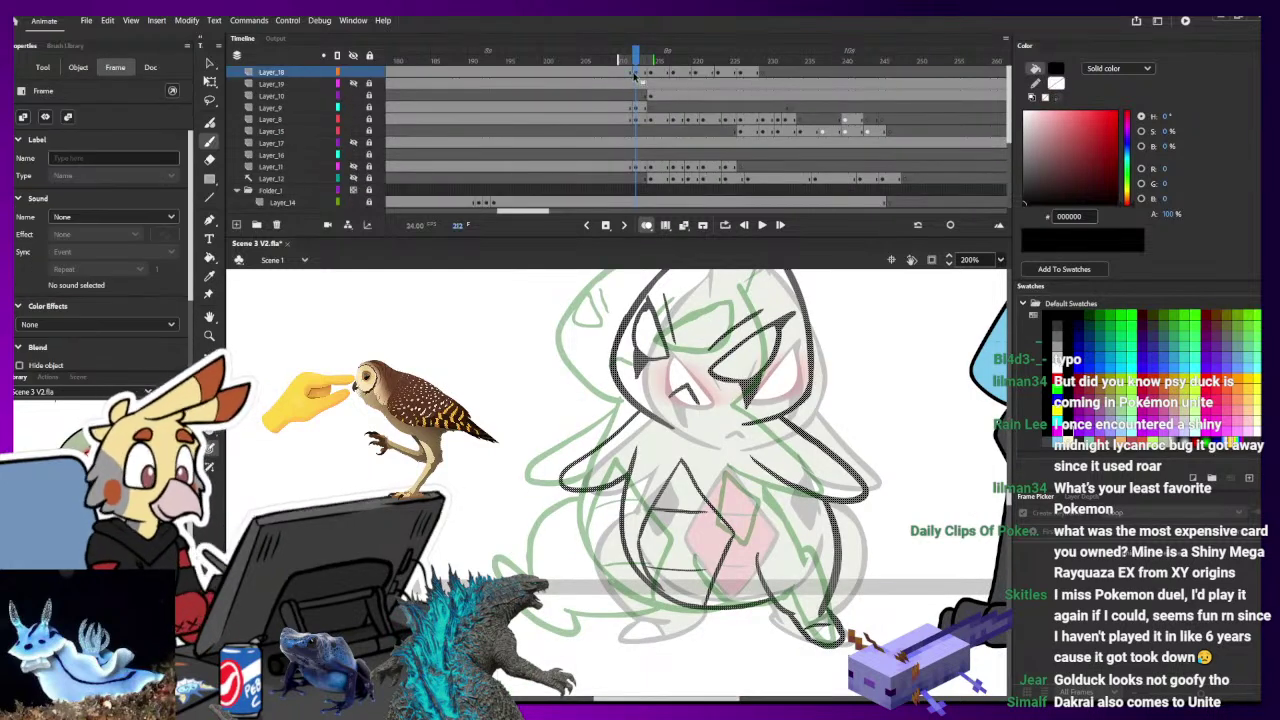
pyautogui.click(868, 388)
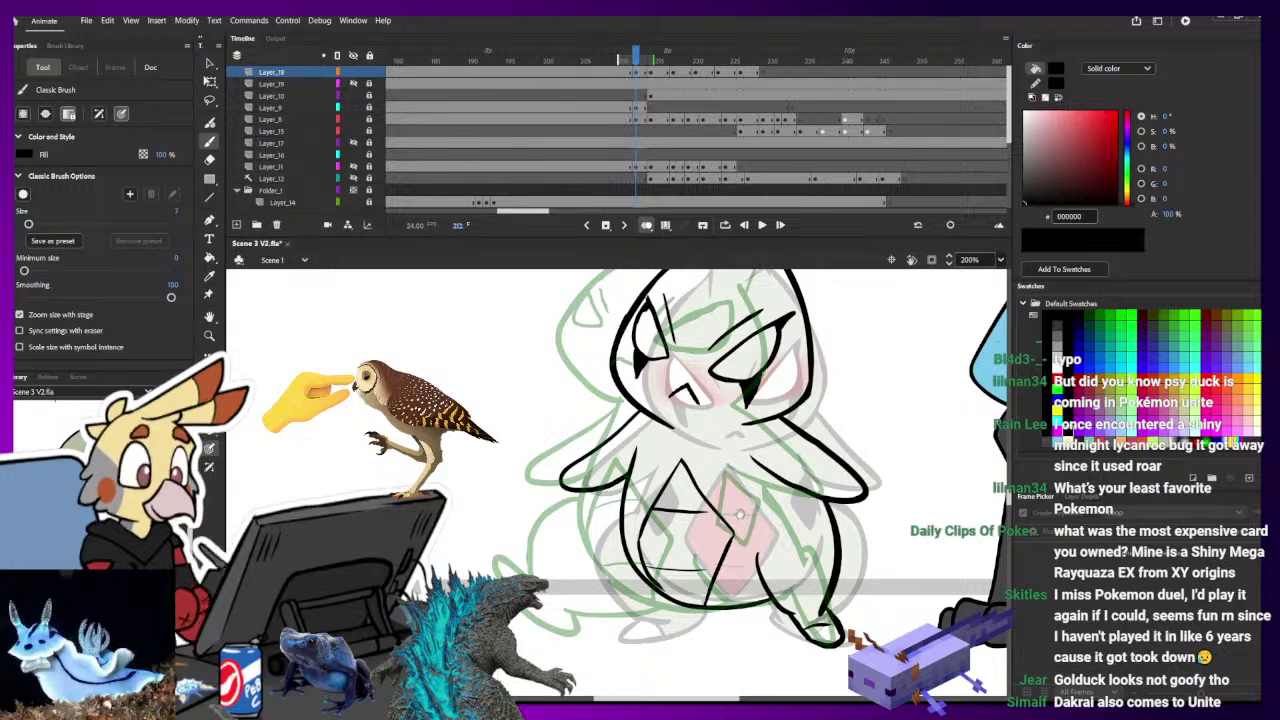
pyautogui.moveTo(740, 514); pyautogui.dragTo(700, 518)
pyautogui.moveTo(791, 508); pyautogui.dragTo(785, 488)
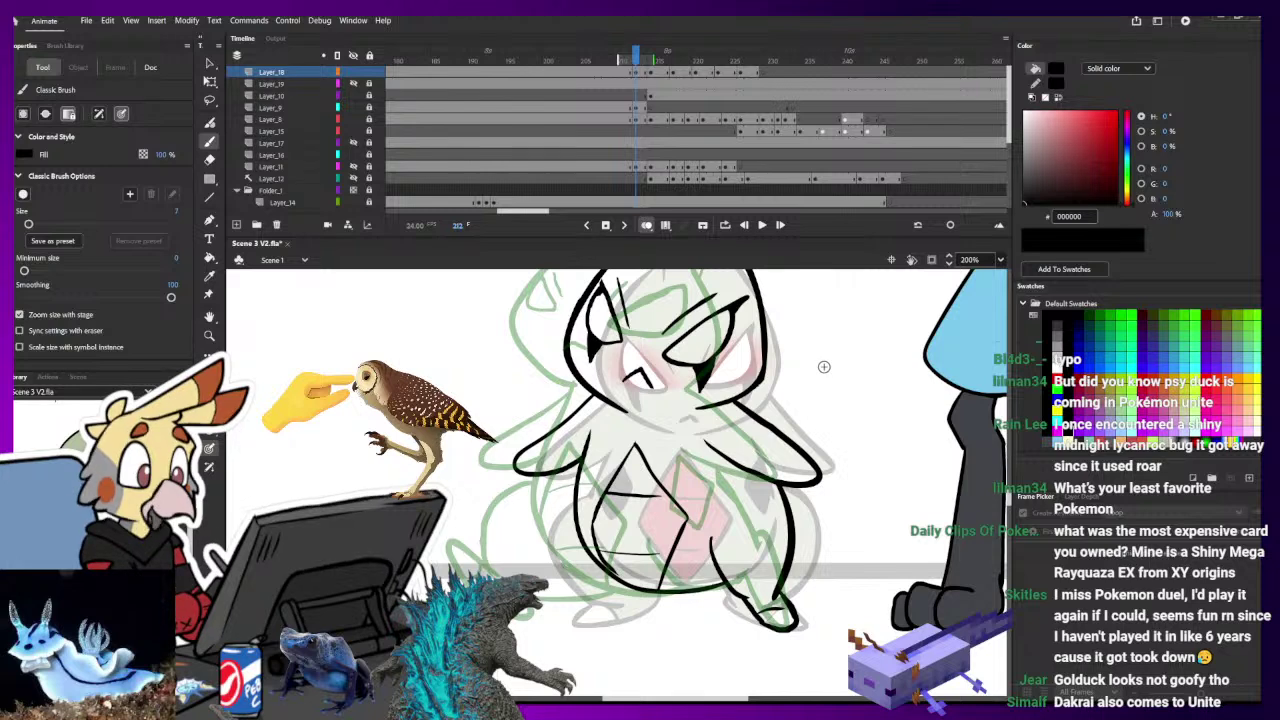
pyautogui.moveTo(608, 568); pyautogui.dragTo(567, 530)
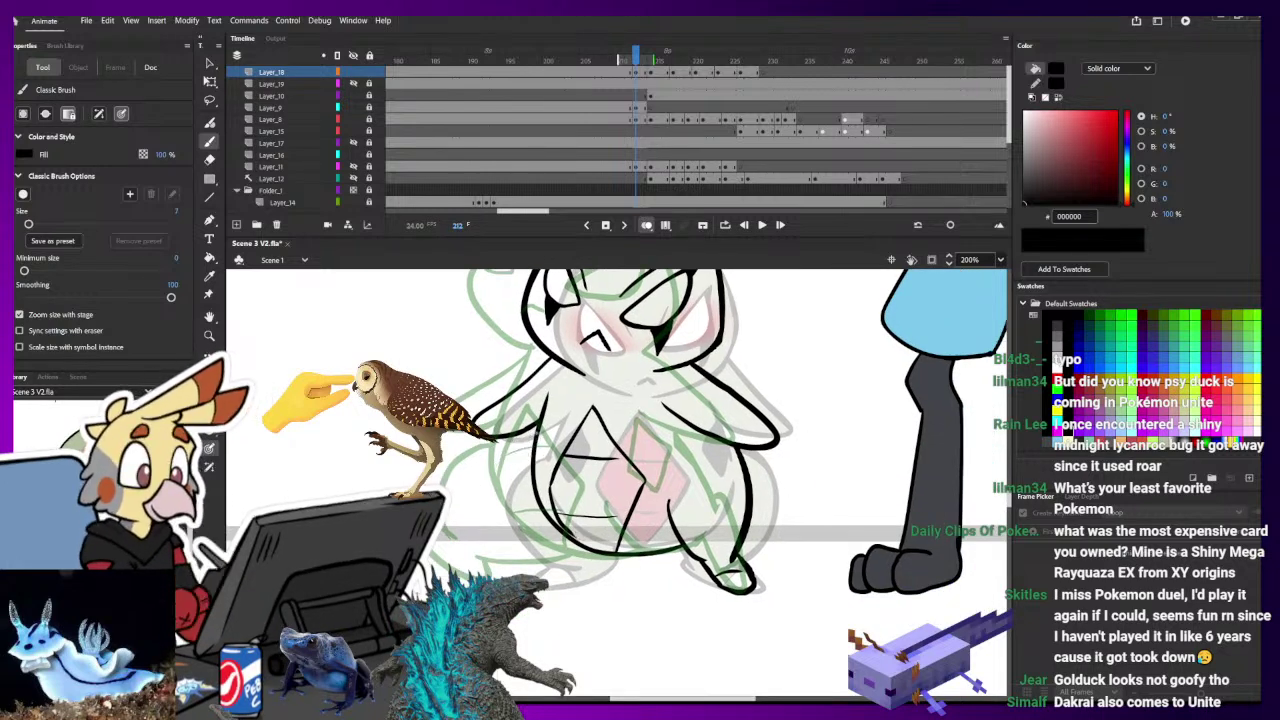
pyautogui.moveTo(535, 439); pyautogui.dragTo(540, 555)
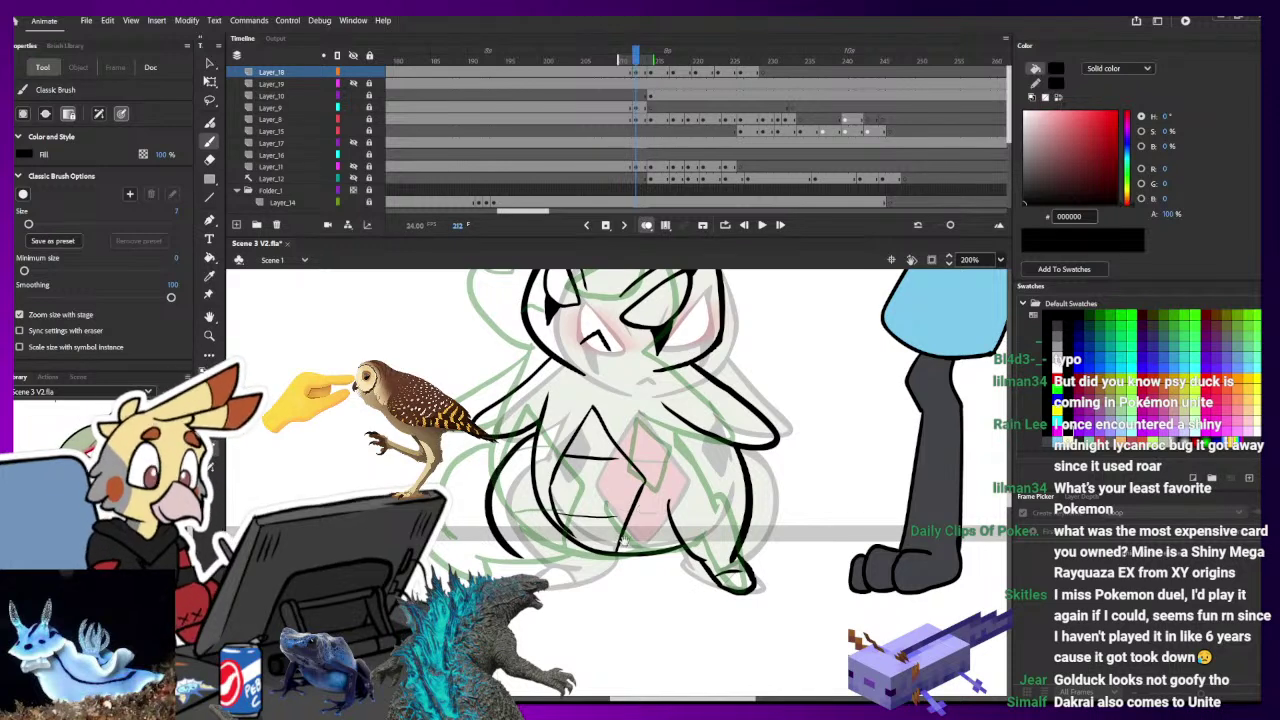
pyautogui.moveTo(625, 541); pyautogui.dragTo(651, 492)
# - Ink the left foot below the thigh, clean up the overlapping lines and join the foot to the belly's underside
pyautogui.moveTo(501, 497); pyautogui.dragTo(596, 528)
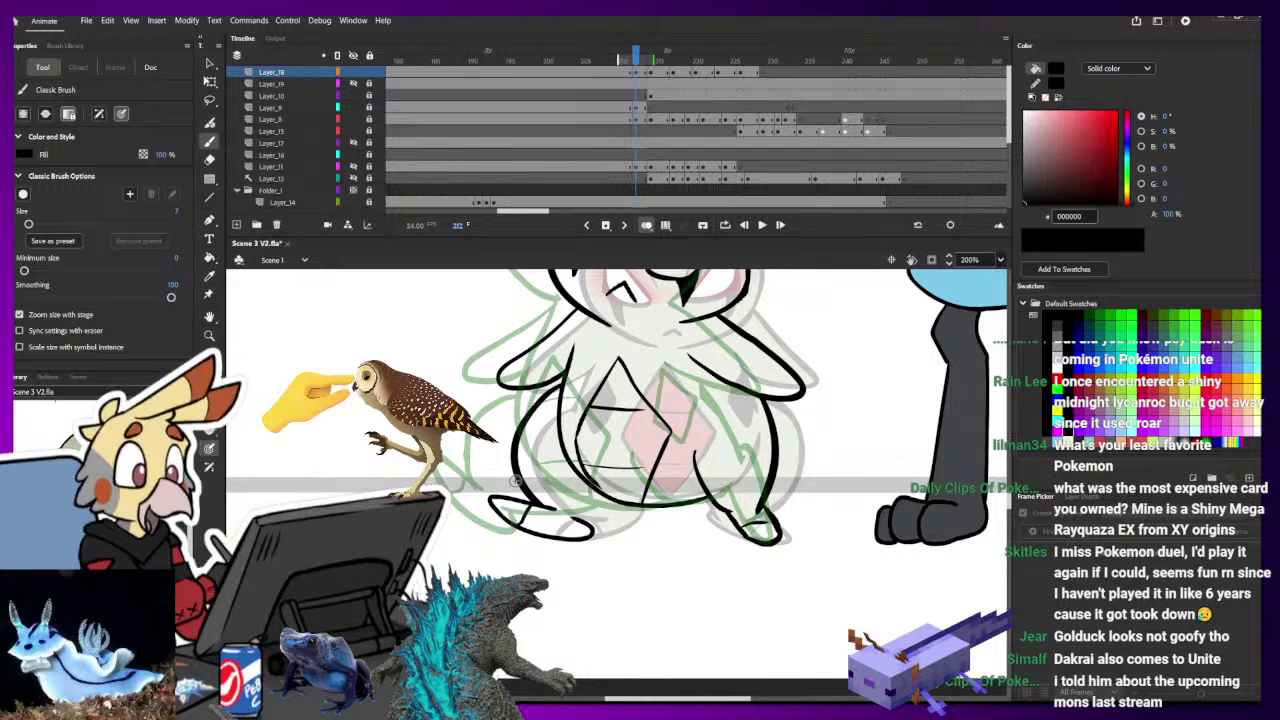
pyautogui.press('e')
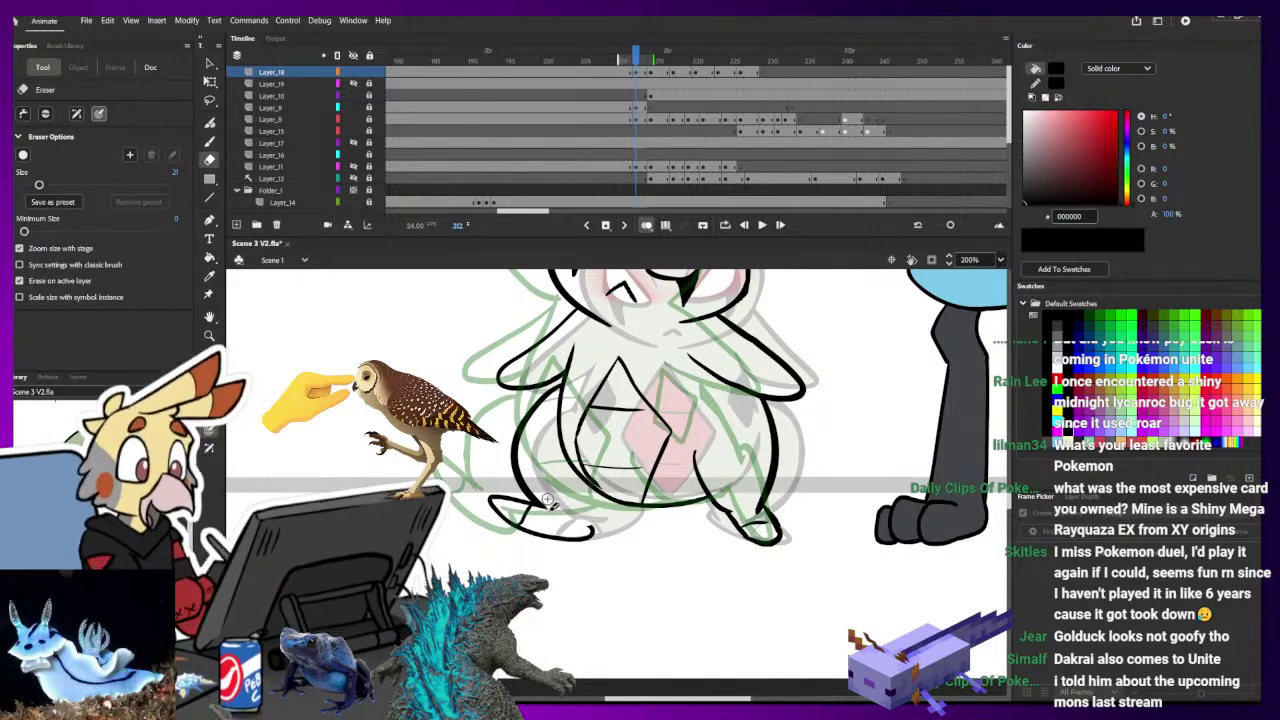
pyautogui.press('b')
pyautogui.moveTo(638, 507); pyautogui.dragTo(576, 512)
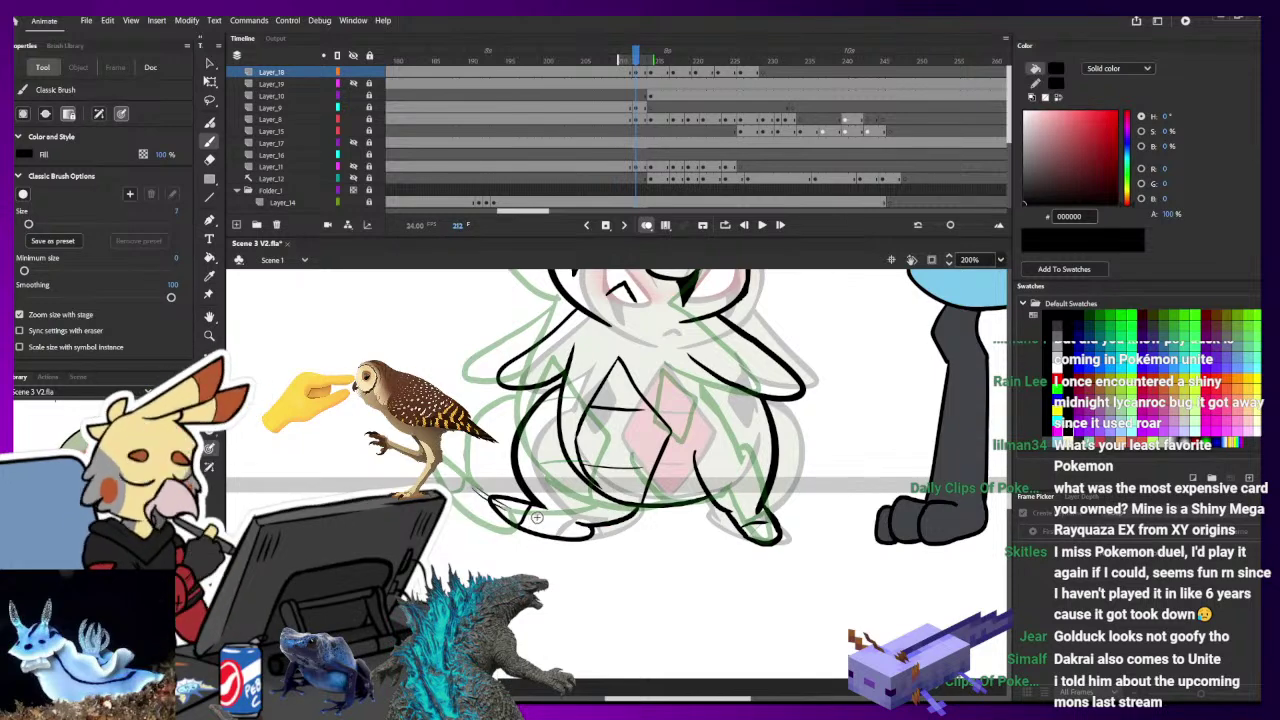
pyautogui.scroll(3, 650, 510)
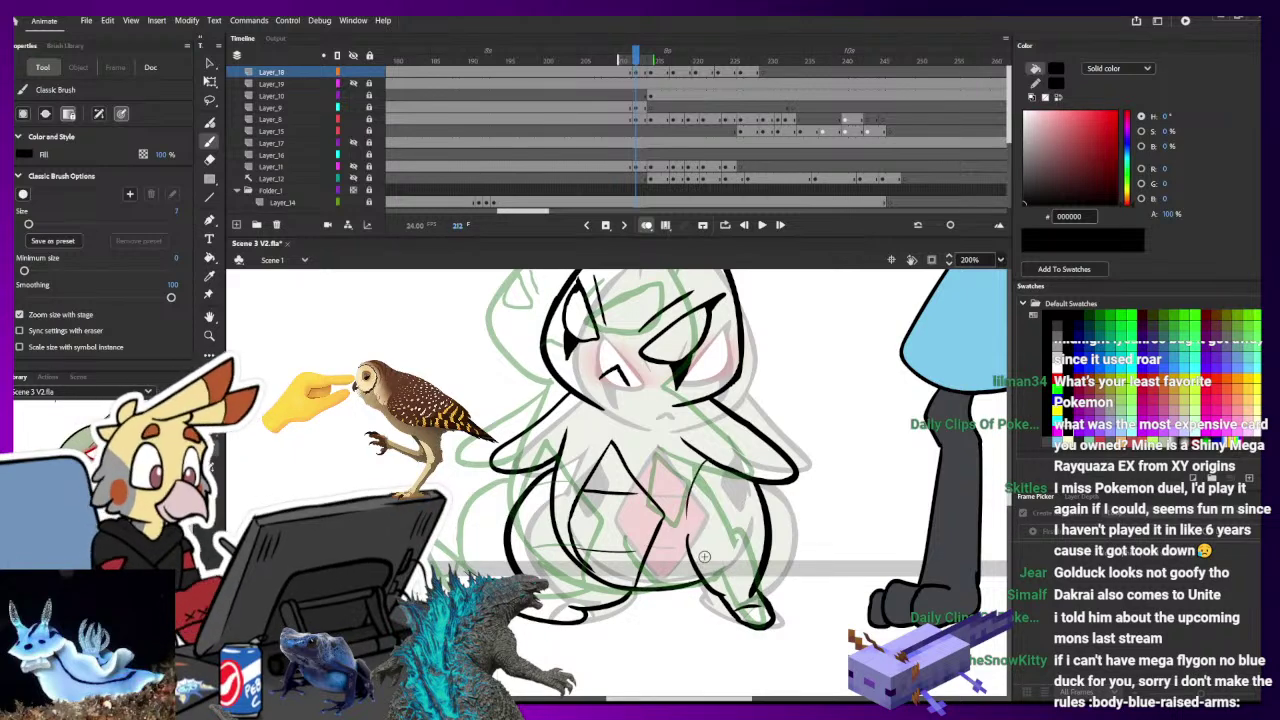
# - Erase the left thigh's outer curve and re-ink it slightly closer to the body, down to the foot
pyautogui.press('e')
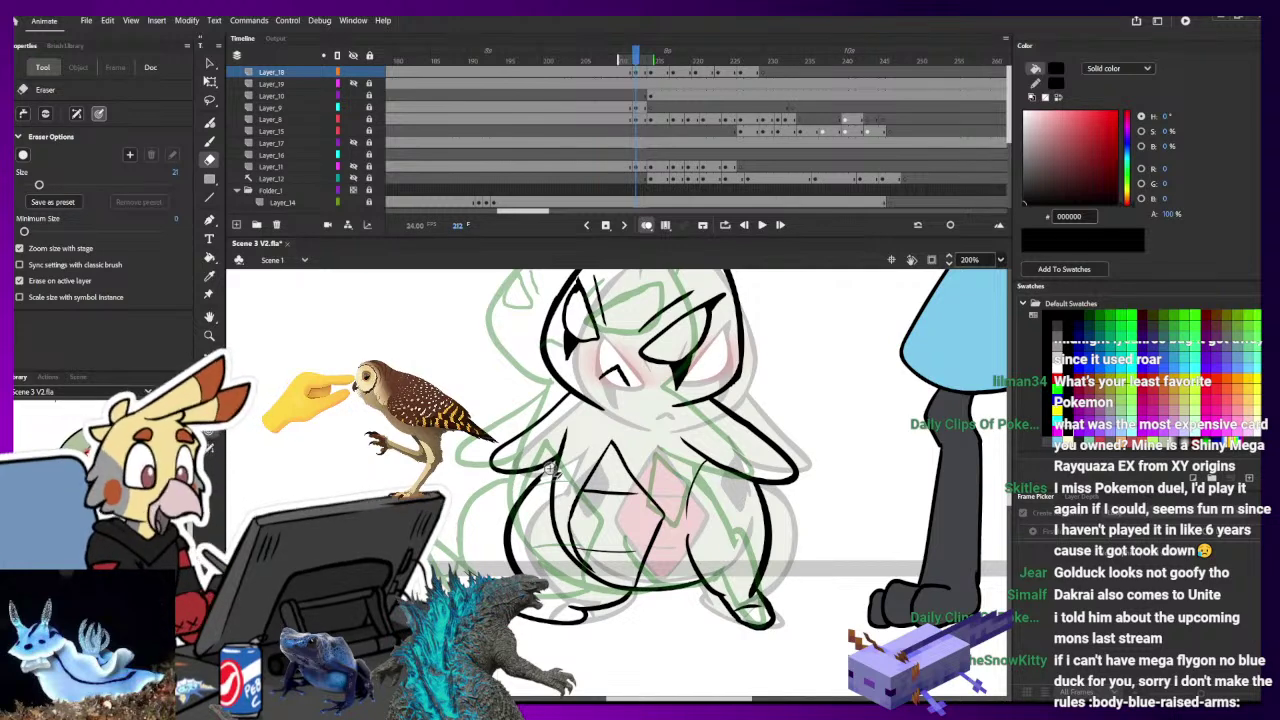
pyautogui.moveTo(549, 471)
pyautogui.mouseDown()
pyautogui.moveTo(526, 491)
pyautogui.moveTo(541, 575)
pyautogui.mouseUp()
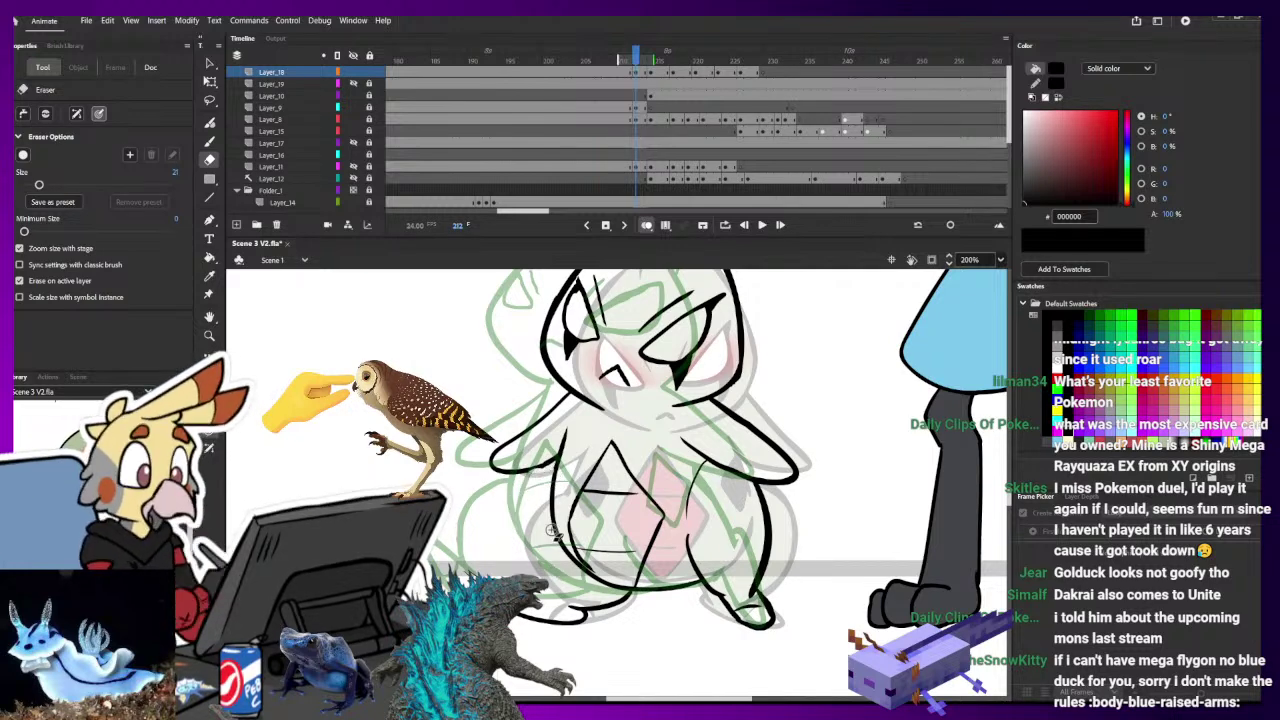
pyautogui.press('b')
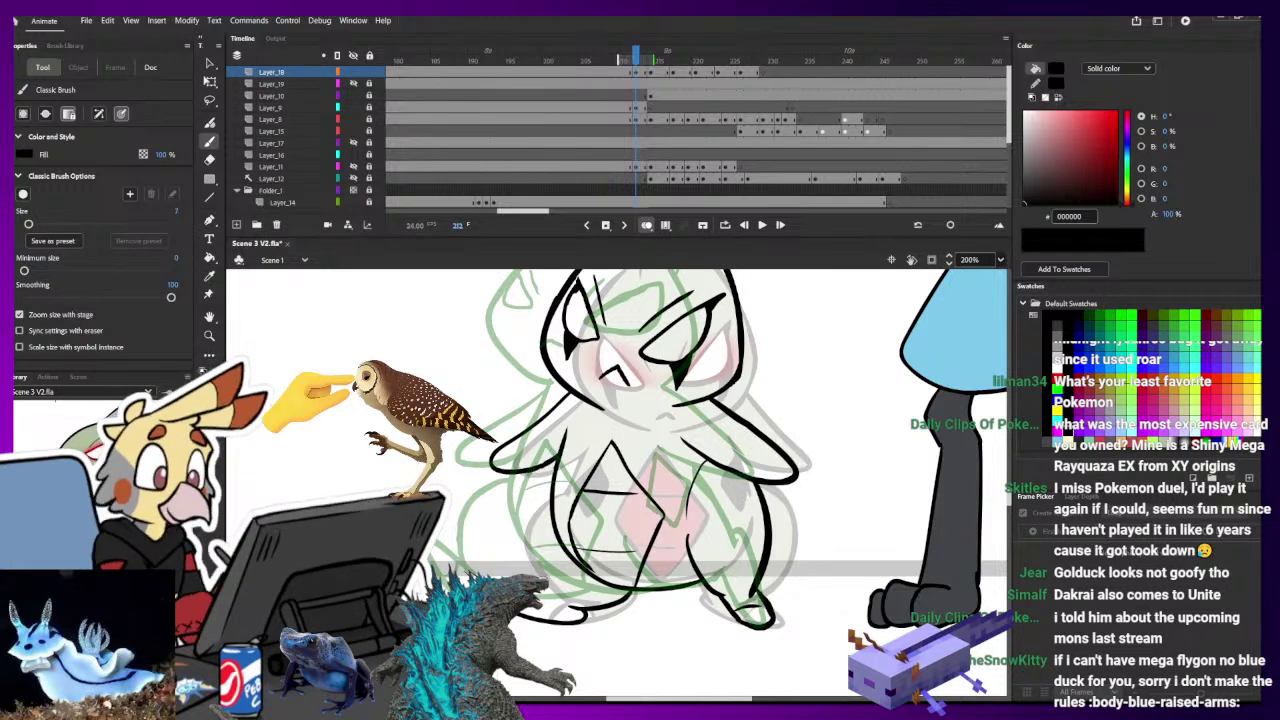
pyautogui.moveTo(533, 574)
pyautogui.mouseDown()
pyautogui.moveTo(550, 490)
pyautogui.moveTo(516, 522)
pyautogui.moveTo(567, 597)
pyautogui.mouseUp()
pyautogui.hotkey('ctrl', 'z')
# - Erase the toe end of the left foot and re-ink its underside beneath the redrawn thigh
pyautogui.press('e')
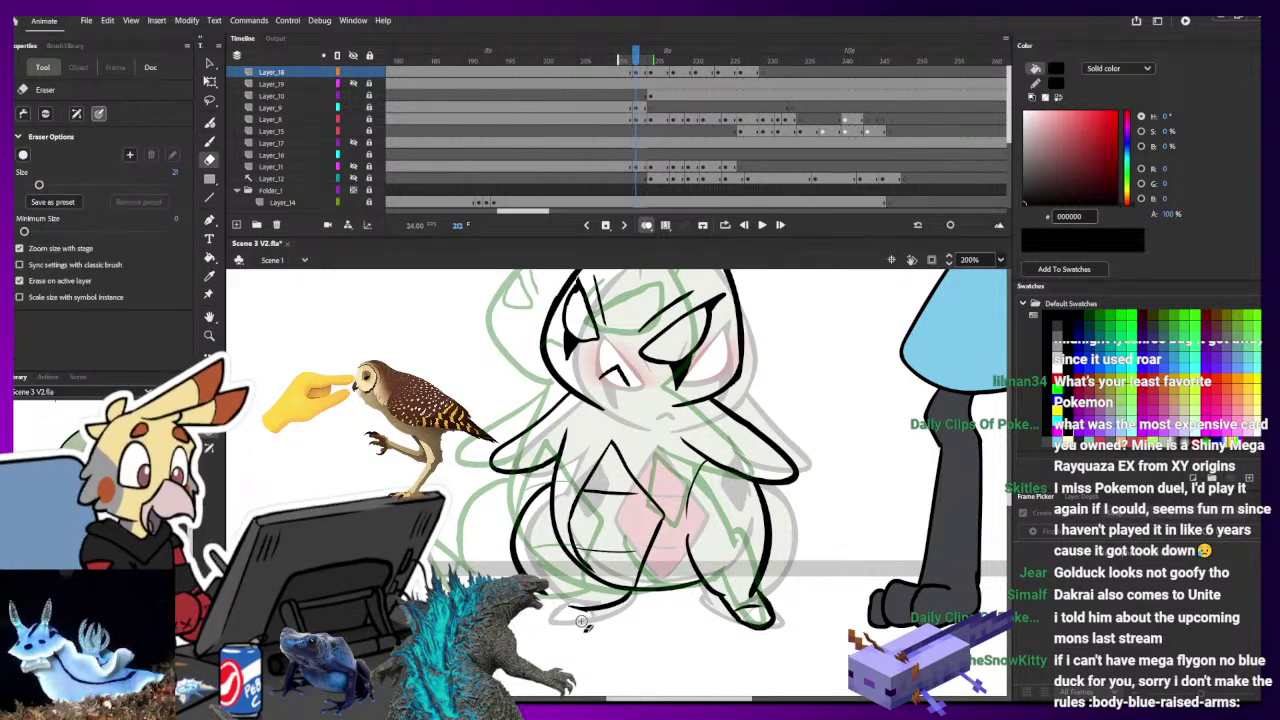
pyautogui.moveTo(560, 616); pyautogui.dragTo(589, 620)
pyautogui.press('b')
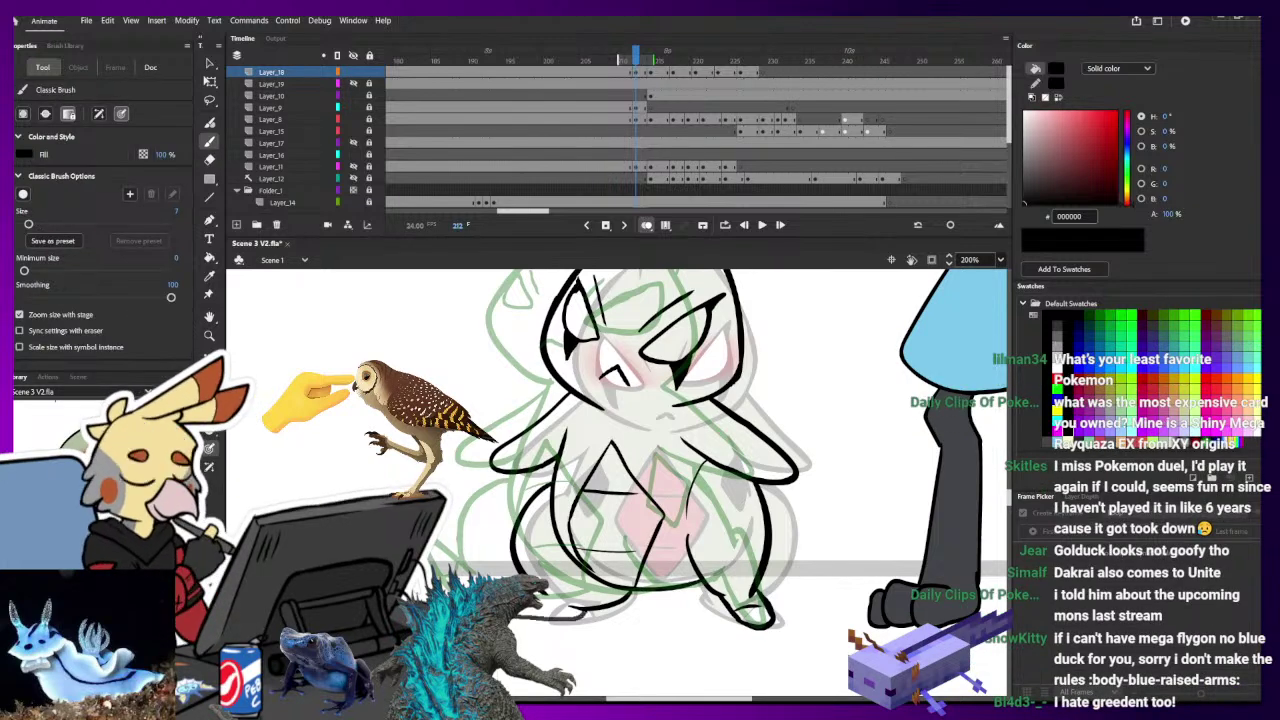
pyautogui.moveTo(515, 615); pyautogui.dragTo(586, 613)
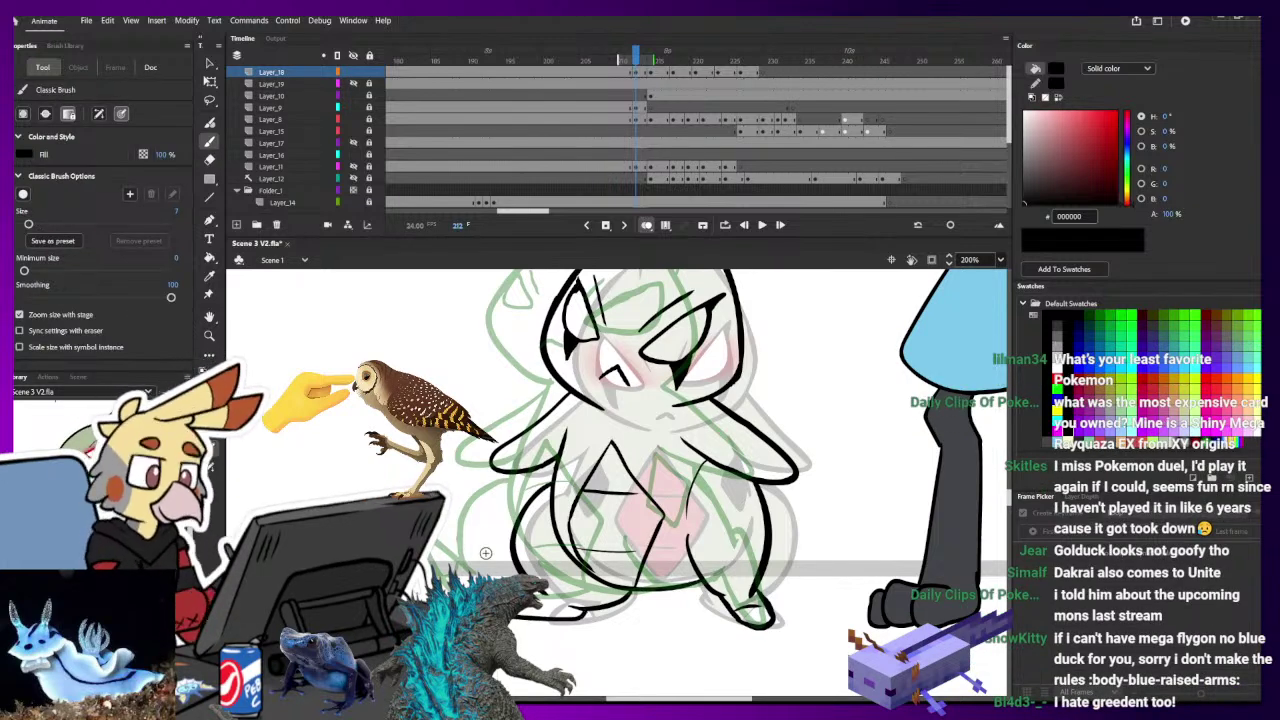
# - Ink and clean up the black outline of the small character's lower body and legs on Layer_18 at frame 212
pyautogui.moveTo(680, 506); pyautogui.dragTo(706, 537)
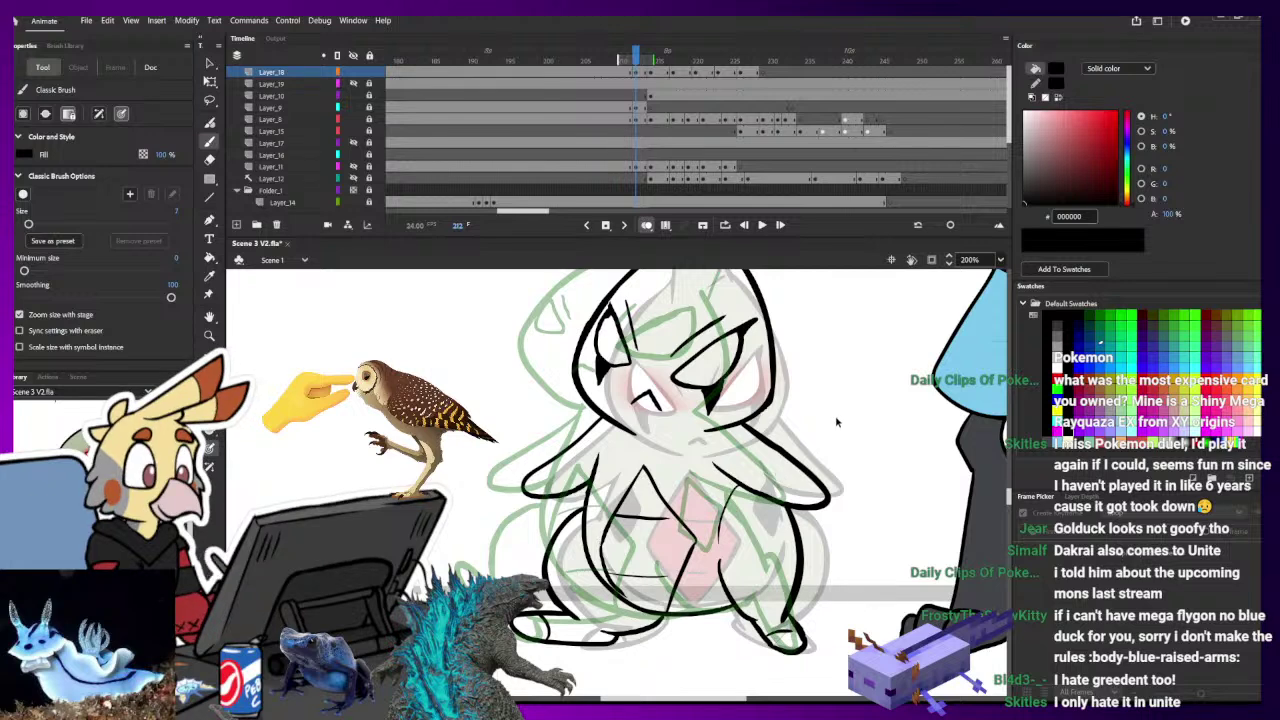
pyautogui.moveTo(866, 447); pyautogui.dragTo(818, 425)
pyautogui.press('e')
pyautogui.moveTo(744, 501)
pyautogui.mouseDown()
pyautogui.moveTo(735, 494)
pyautogui.moveTo(744, 579)
pyautogui.moveTo(756, 494)
pyautogui.moveTo(723, 472)
pyautogui.mouseUp()
pyautogui.press('b')
pyautogui.hotkey('ctrl', 'z')
pyautogui.moveTo(734, 597); pyautogui.dragTo(757, 551)
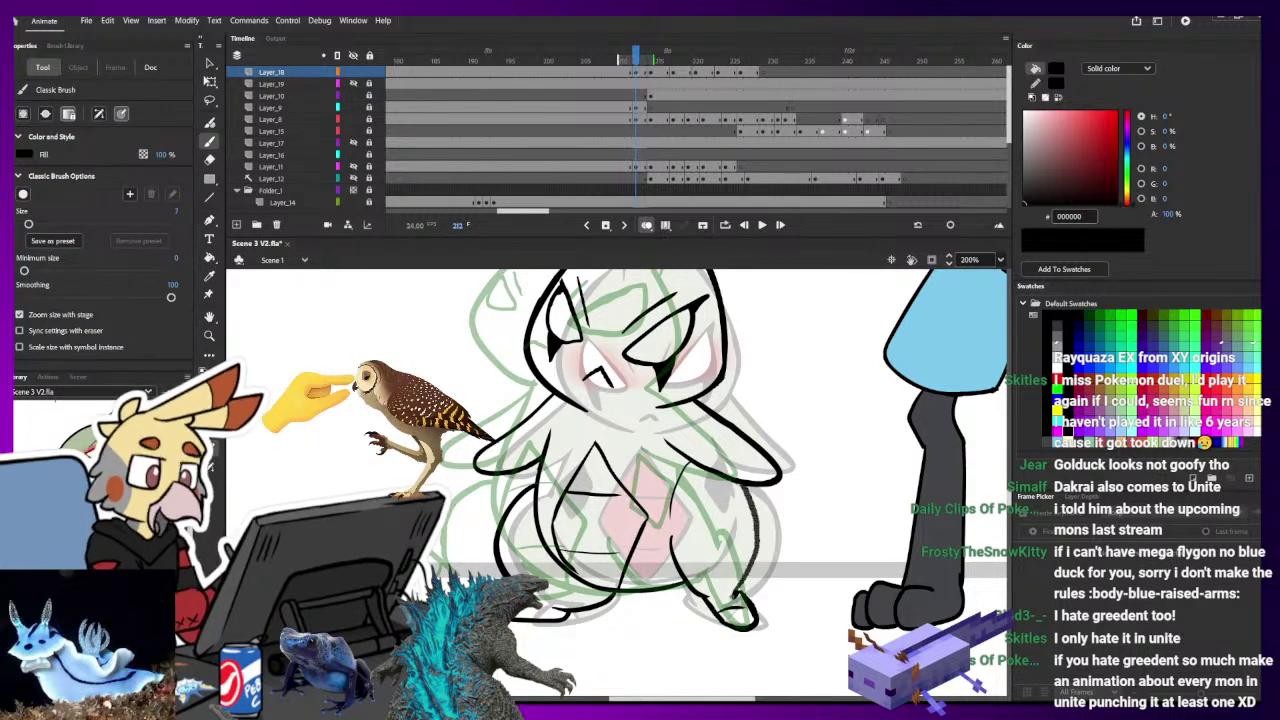
pyautogui.scroll(3, 779, 492)
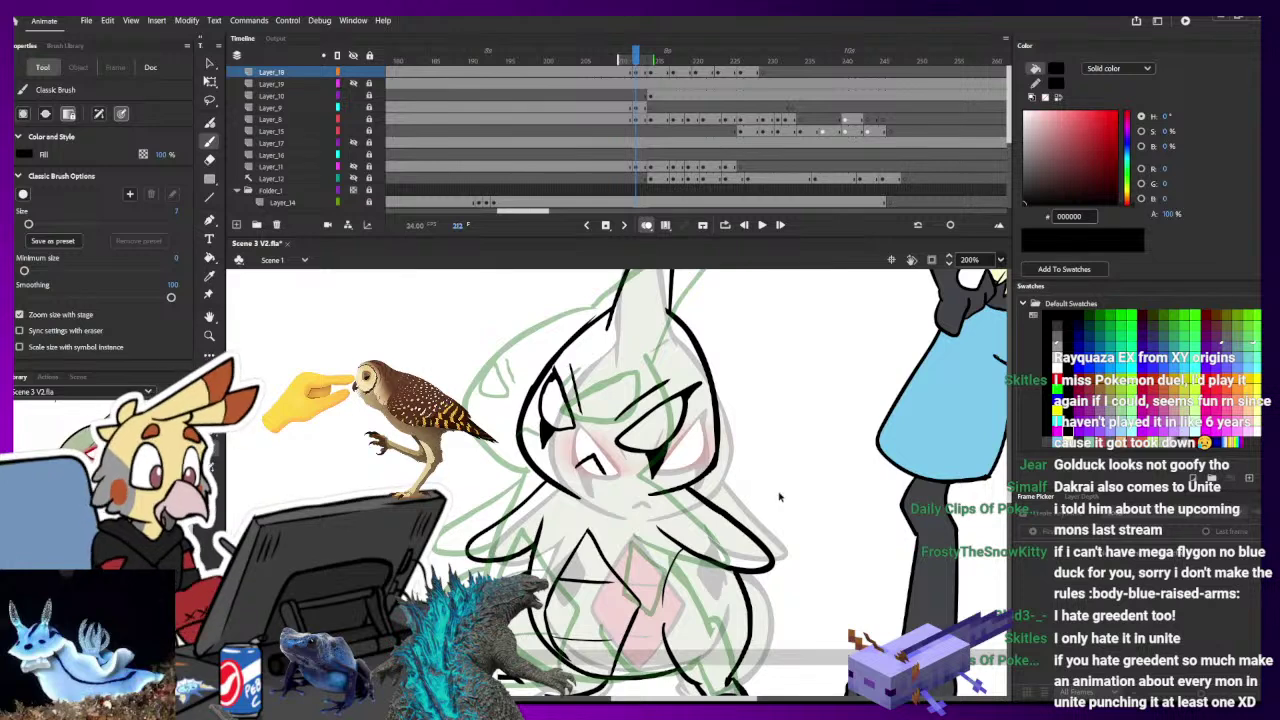
# - Squash the small character's frame 212 drawing slightly by lowering the top edge with Free Transform, then deselect it
pyautogui.hotkey('ctrl', '-')
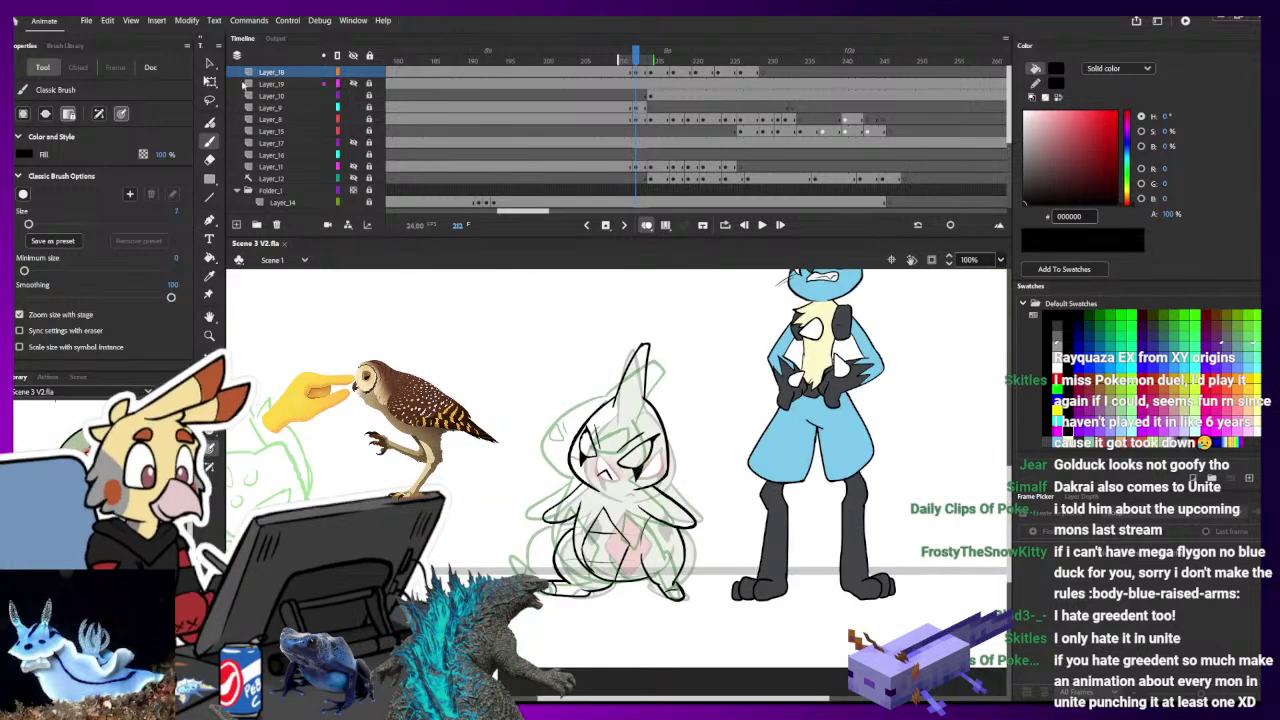
pyautogui.press('q')
pyautogui.click(619, 346)
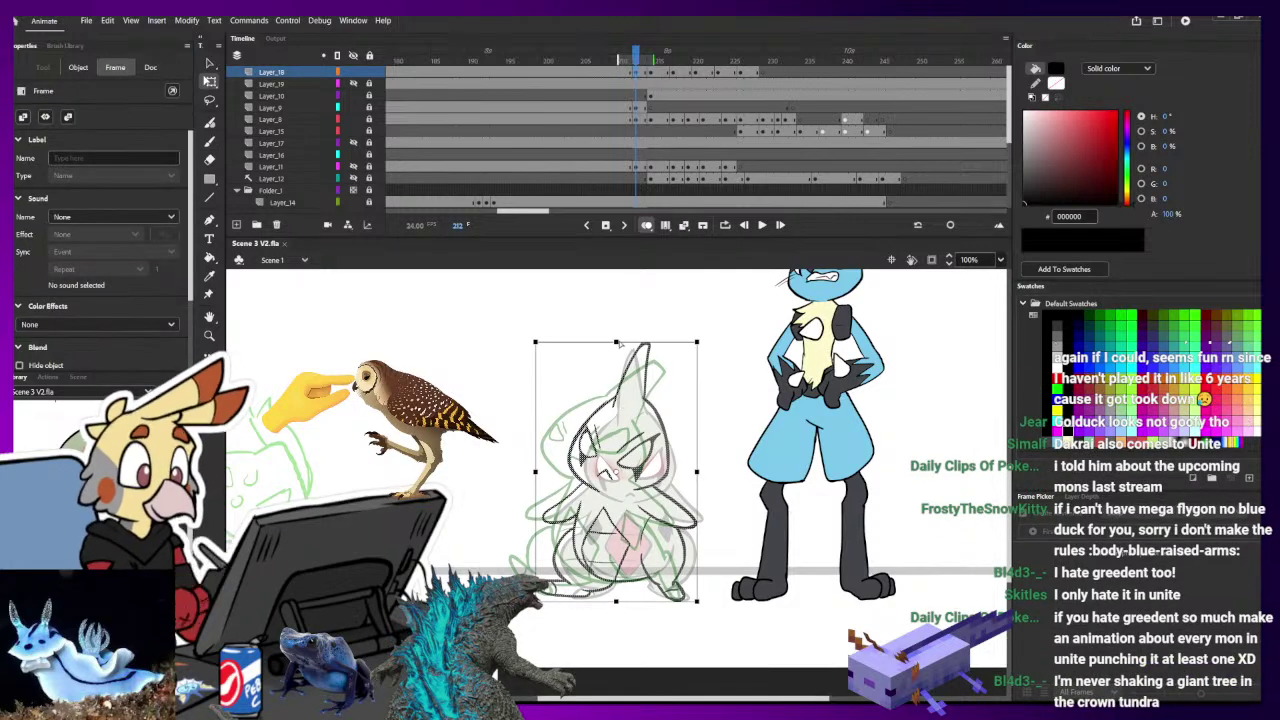
pyautogui.moveTo(617, 343); pyautogui.dragTo(617, 351)
pyautogui.click(723, 341)
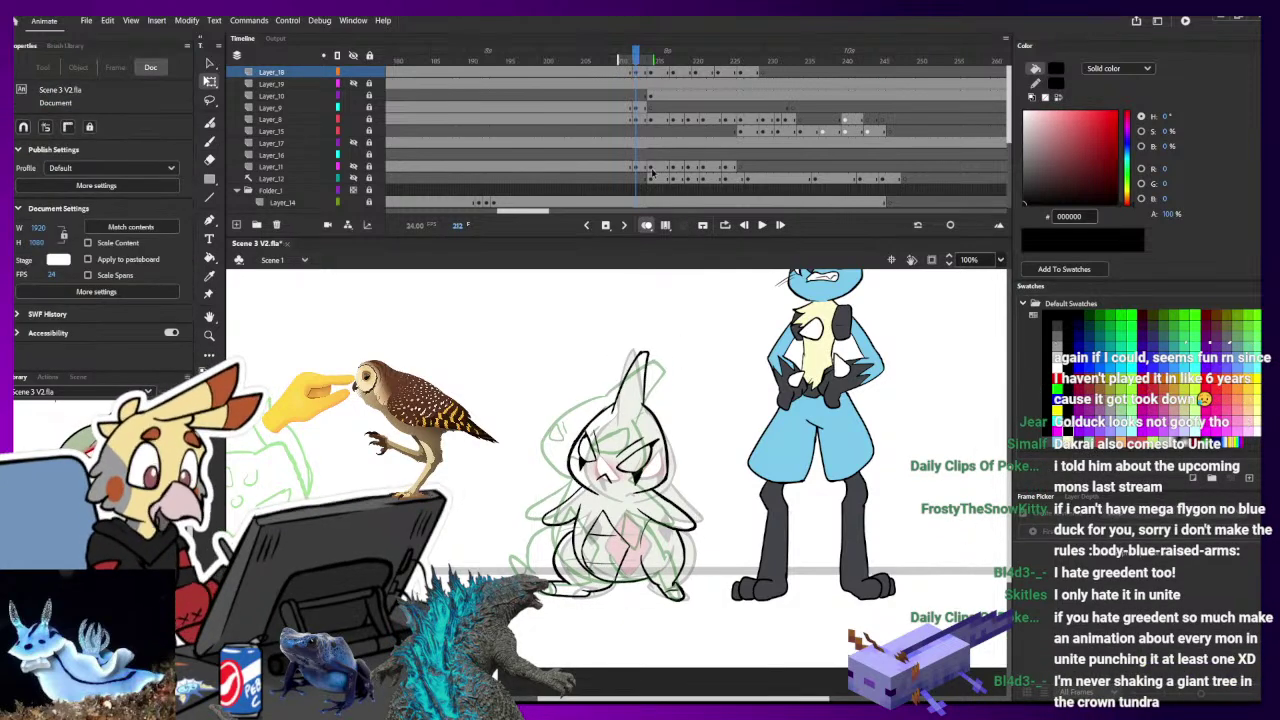
# - Play back the animation from frame 205 to review the new drawings' motion
pyautogui.moveTo(634, 74); pyautogui.dragTo(580, 83)
pyautogui.hotkey('ctrl', '-')
pyautogui.hotkey('ctrl', '-')
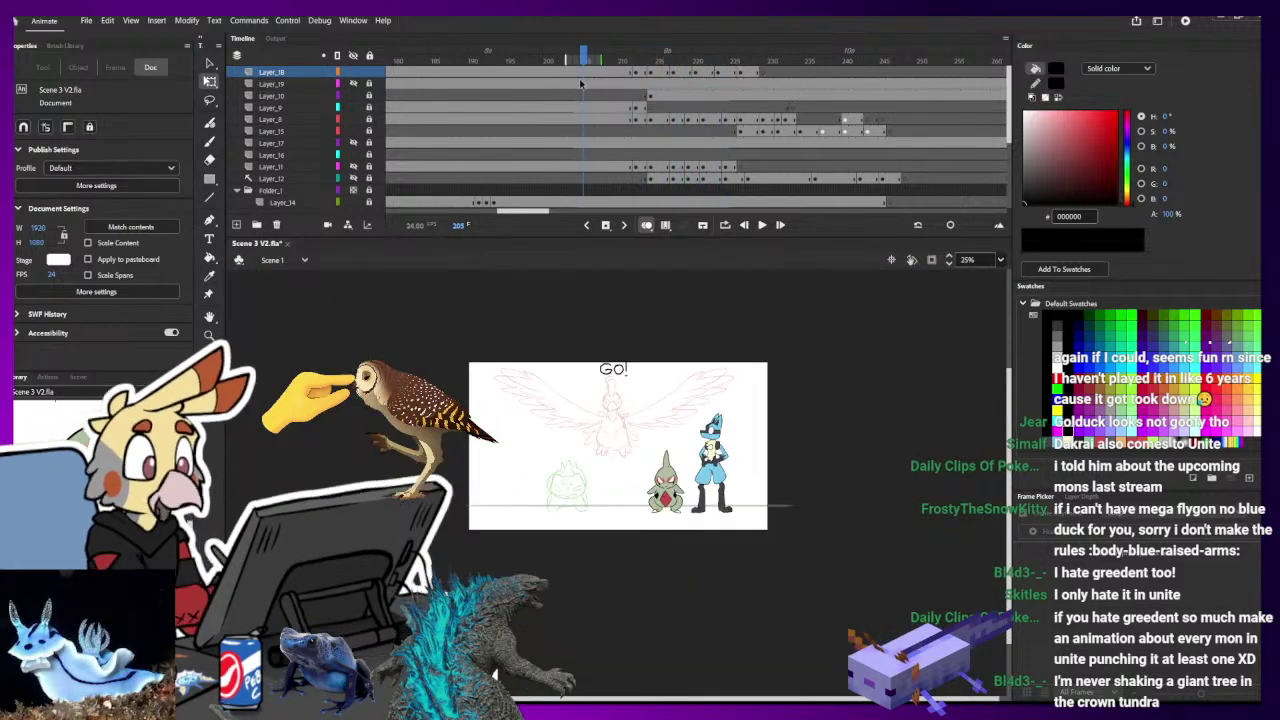
pyautogui.press('Return')
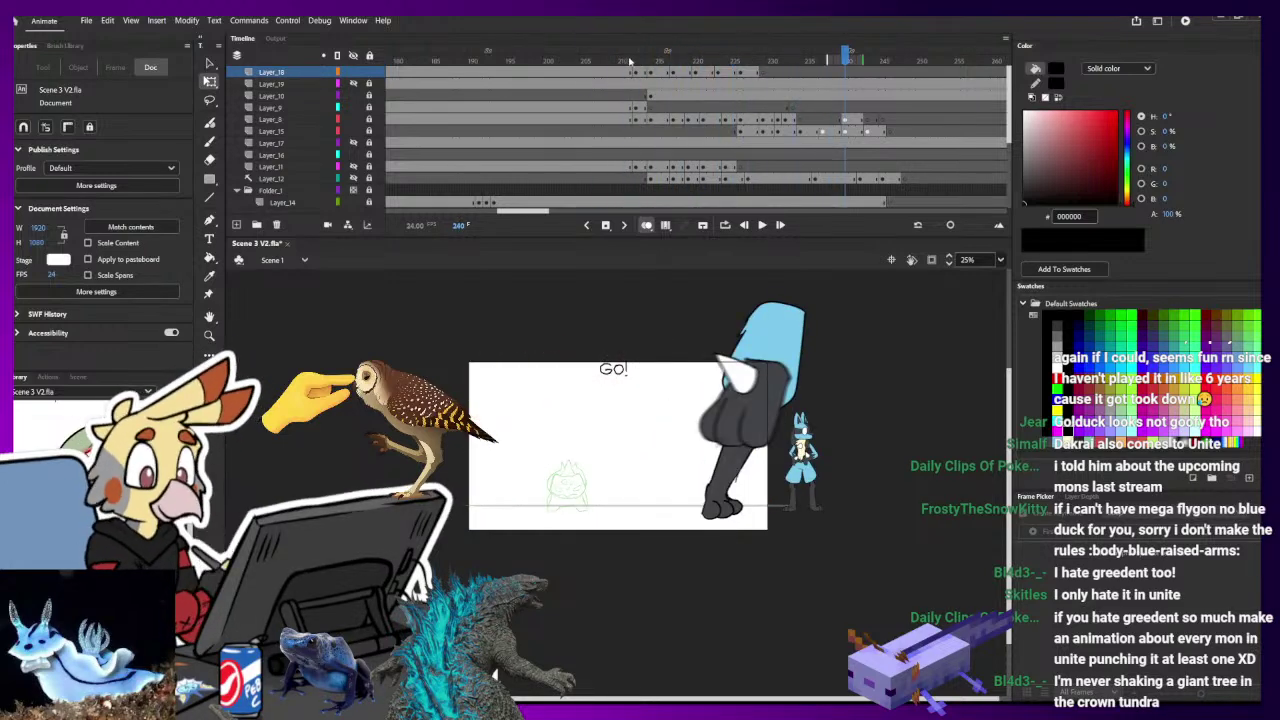
pyautogui.press('Return')
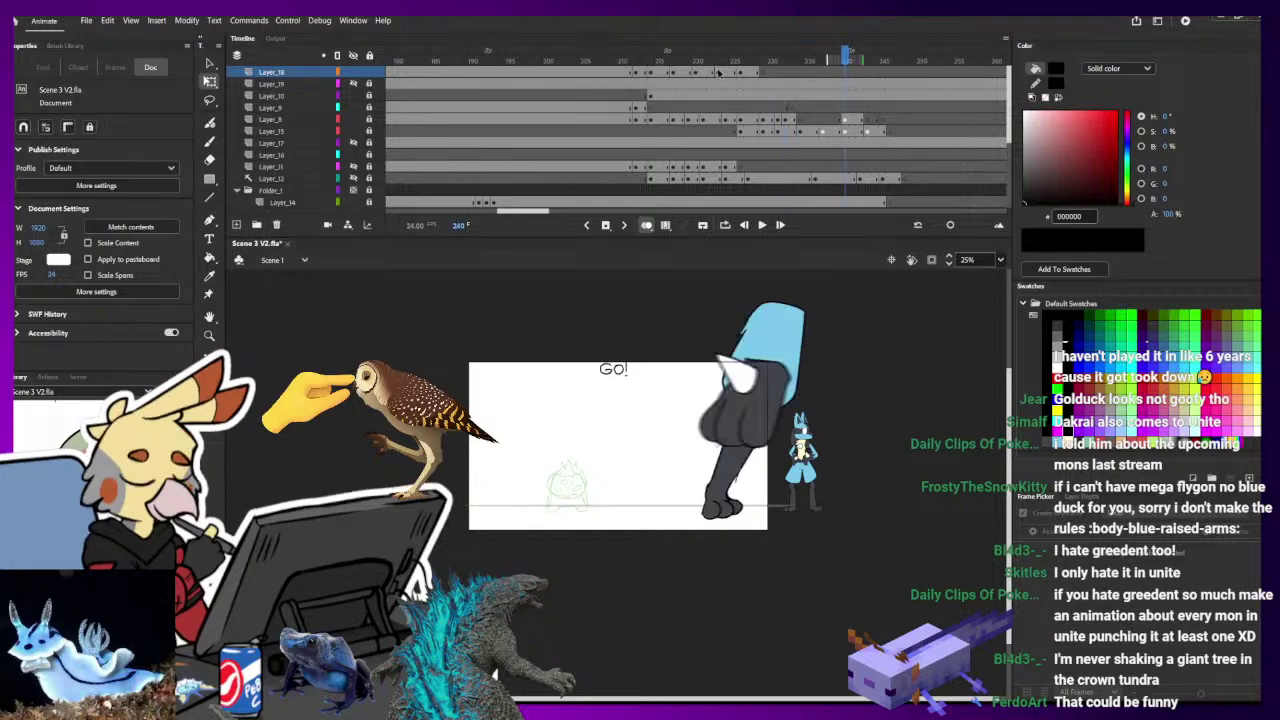
# - On Layer_18 at frame 229, sketch a curved line and a slanted line with short hatch marks over the oversized onion-skinned character
pyautogui.click(740, 73)
pyautogui.click(764, 77)
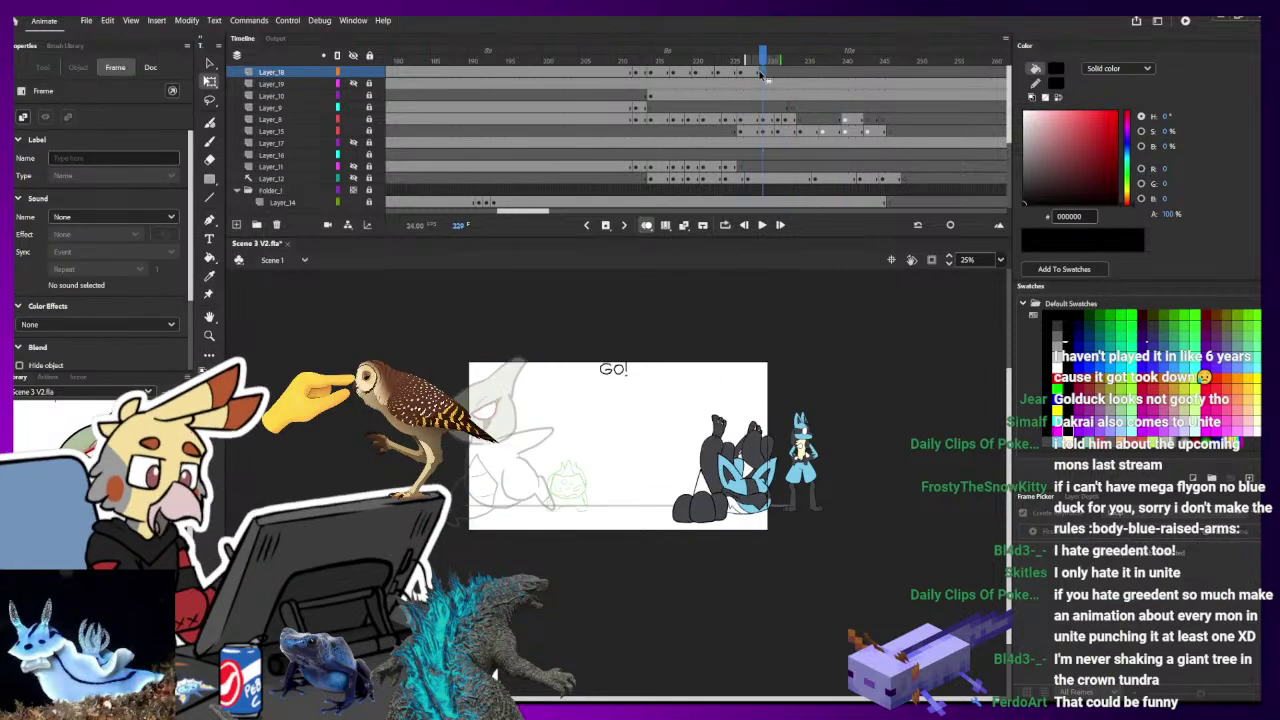
pyautogui.hotkey('ctrl', '=')
pyautogui.press('b')
pyautogui.moveTo(620, 440); pyautogui.dragTo(753, 367)
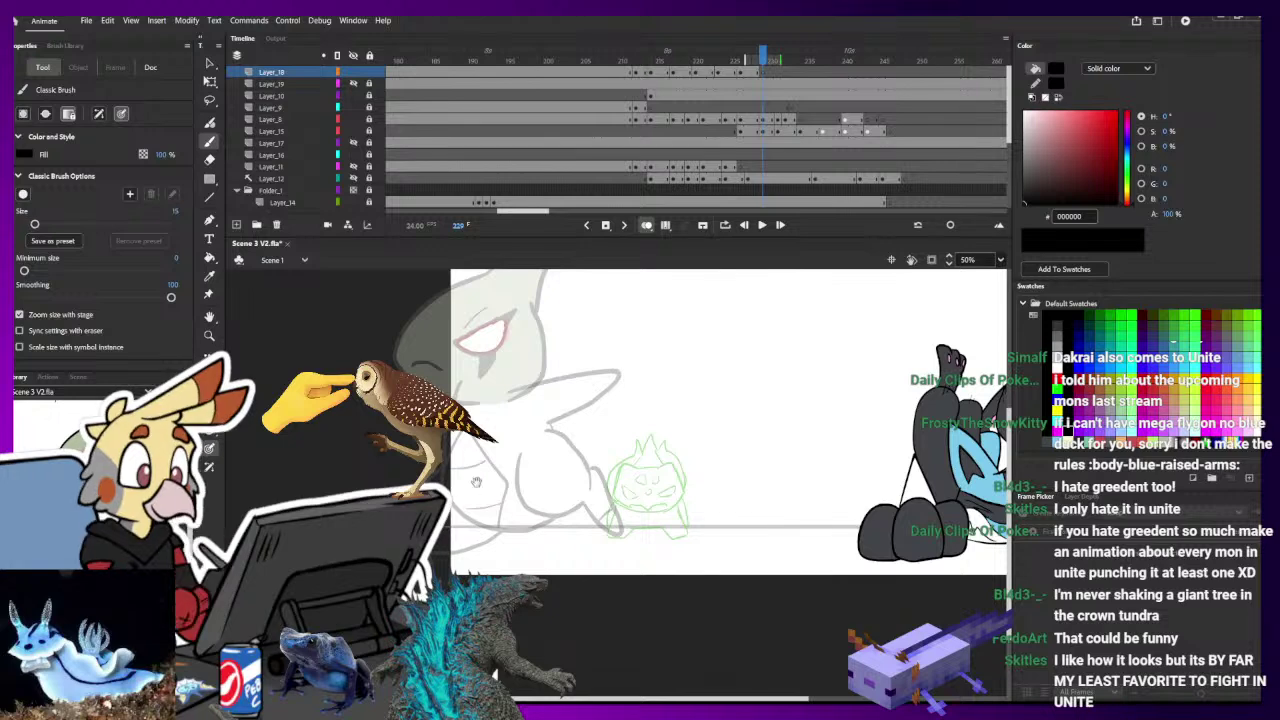
pyautogui.scroll(2, 471, 459)
pyautogui.moveTo(440, 578)
pyautogui.mouseDown()
pyautogui.moveTo(484, 480)
pyautogui.moveTo(452, 302)
pyautogui.mouseUp()
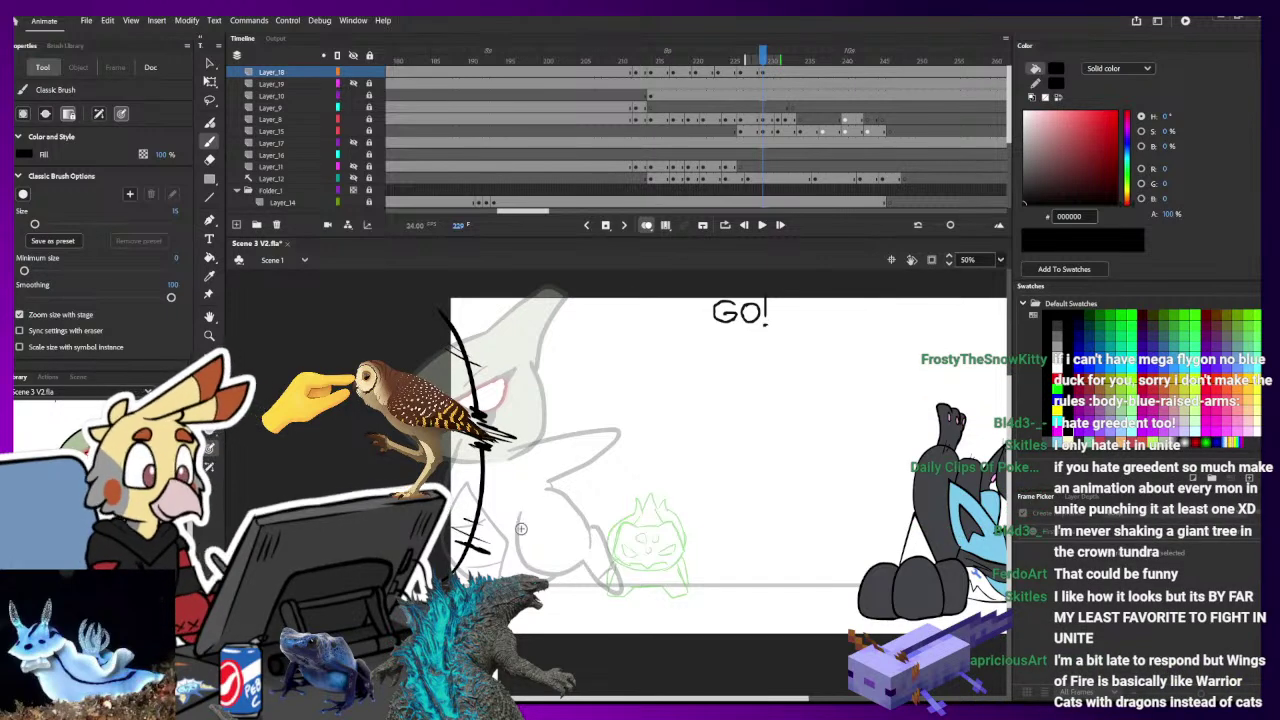
pyautogui.moveTo(458, 358); pyautogui.dragTo(645, 279)
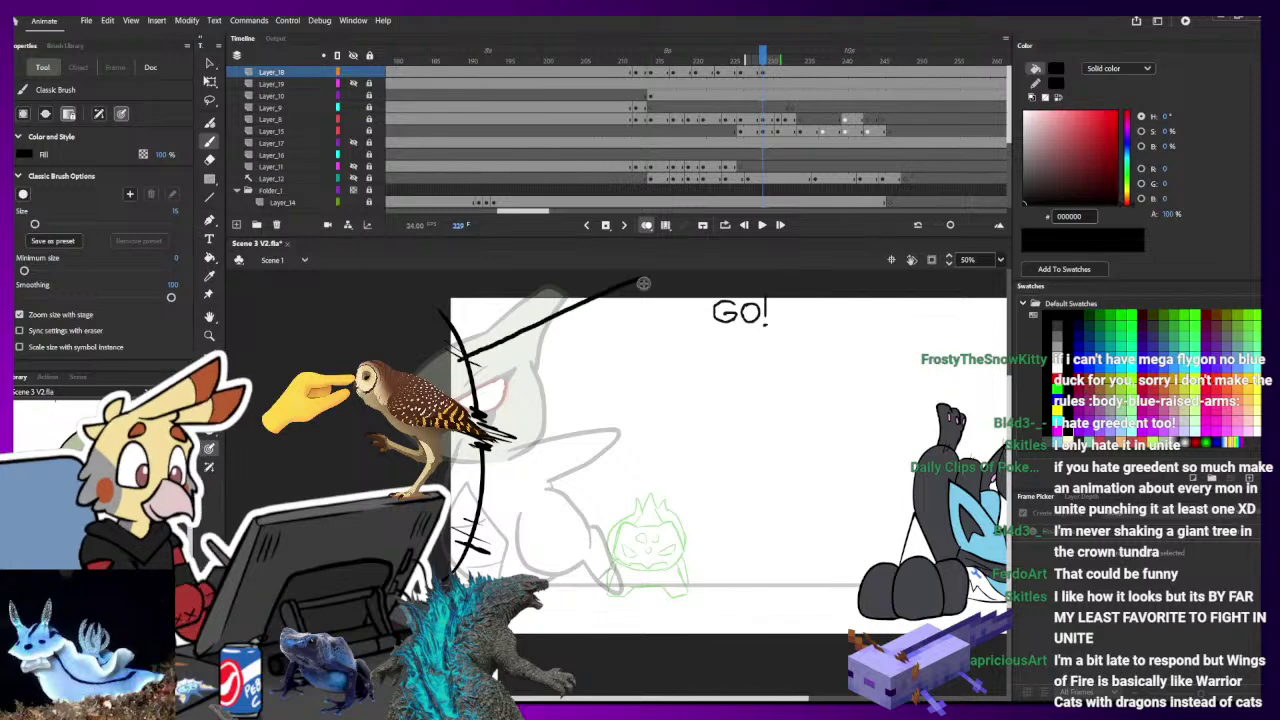
pyautogui.press('e')
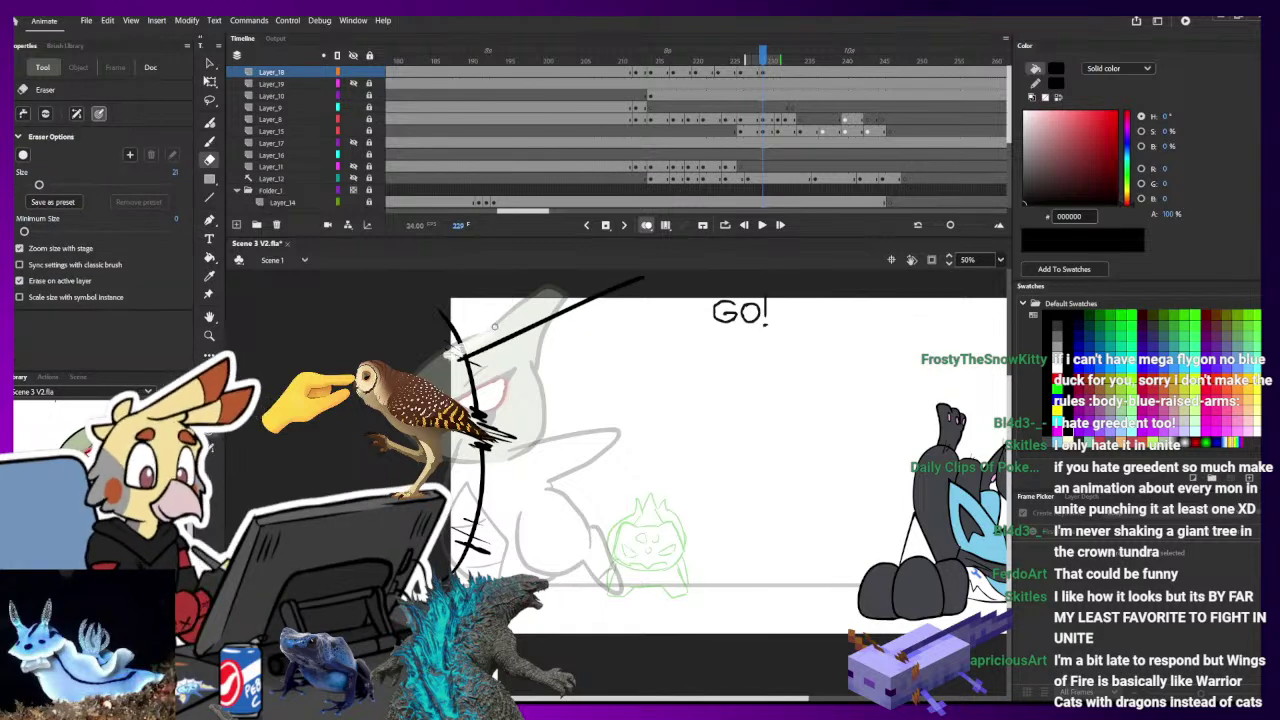
pyautogui.press('b')
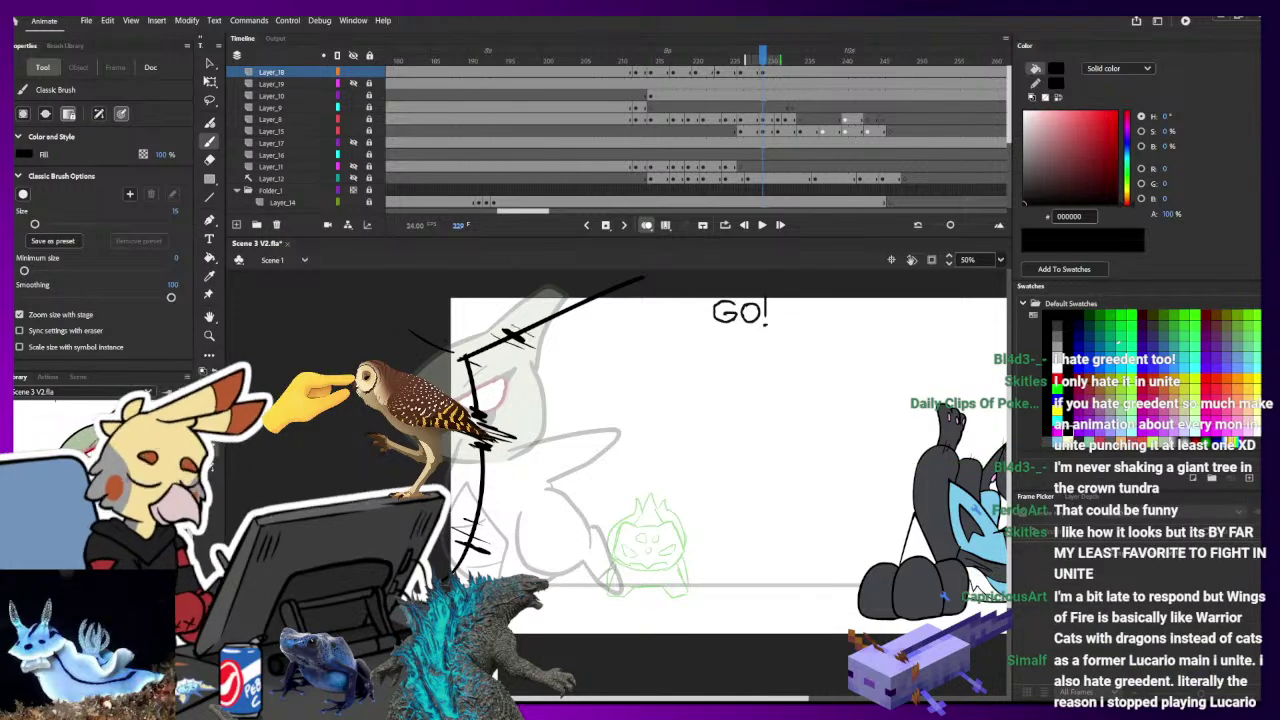
# - Reposition the frame 229 sketch farther left with Free Transform and add a large curved outer outline to it
pyautogui.press('q')
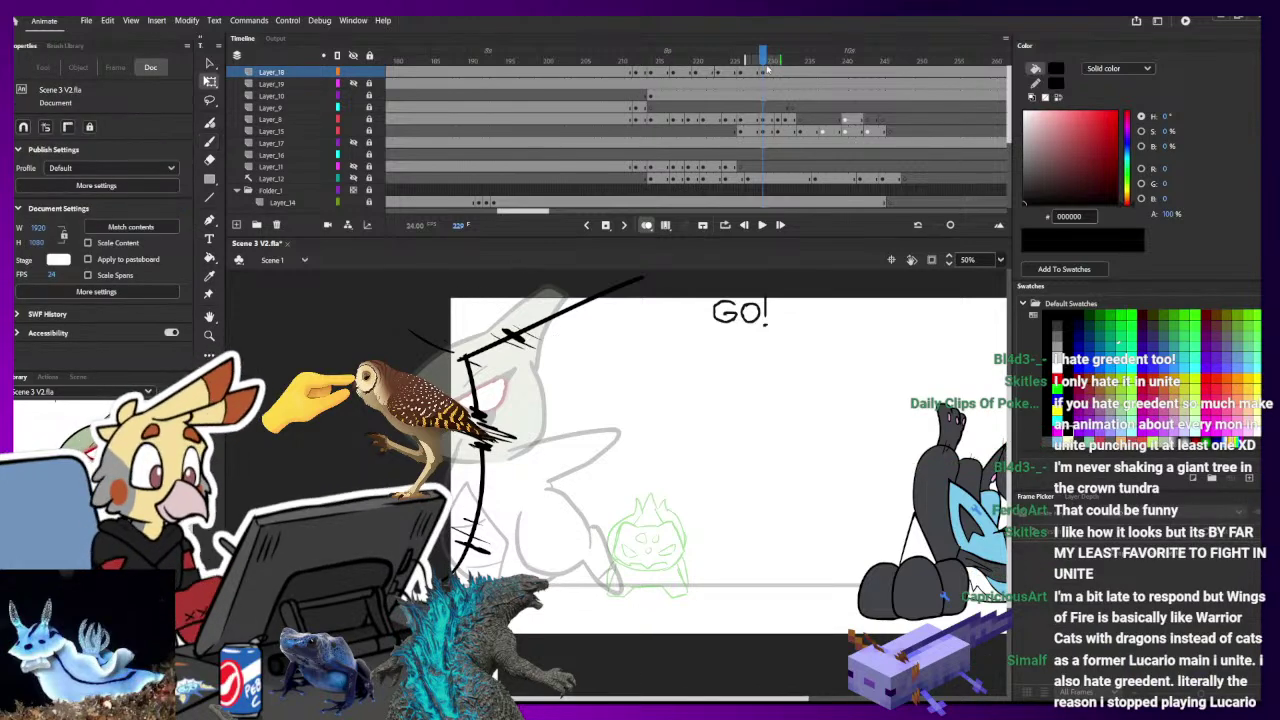
pyautogui.scroll(3, 693, 317)
pyautogui.click(765, 72)
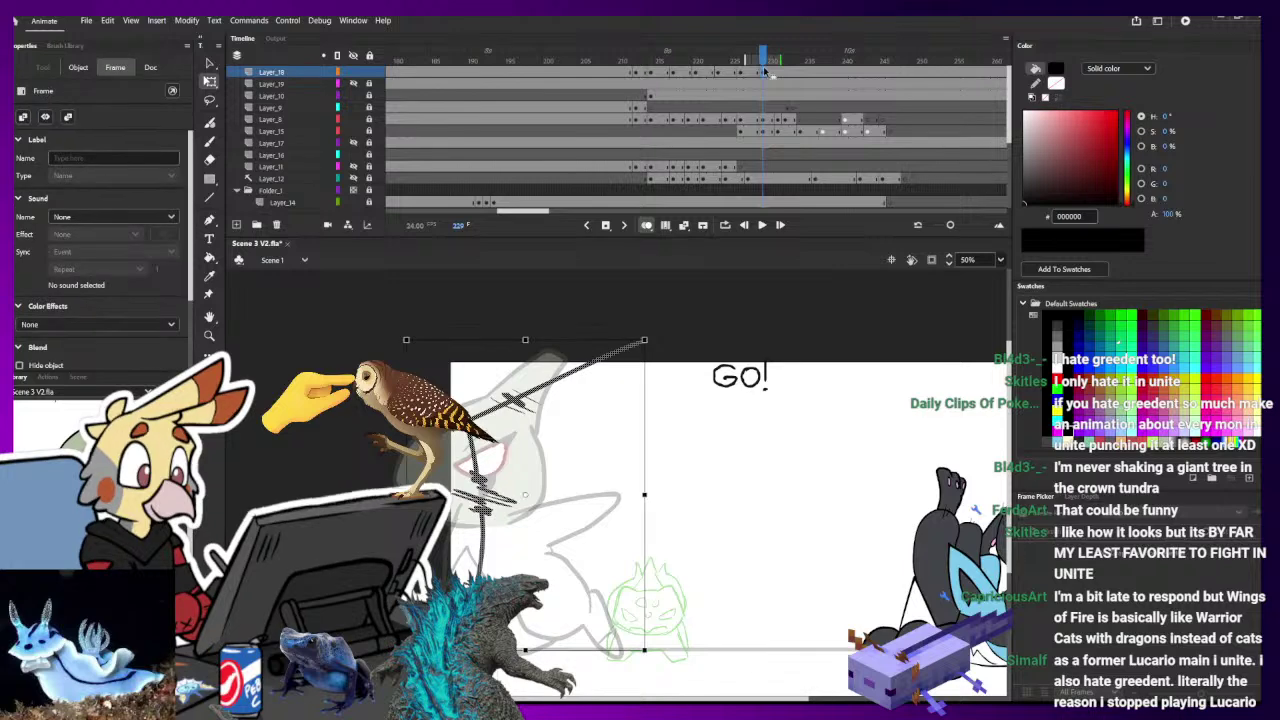
pyautogui.moveTo(657, 344)
pyautogui.mouseDown()
pyautogui.moveTo(640, 326)
pyautogui.moveTo(372, 358)
pyautogui.mouseUp()
pyautogui.press('b')
pyautogui.scroll(-2, 618, 438)
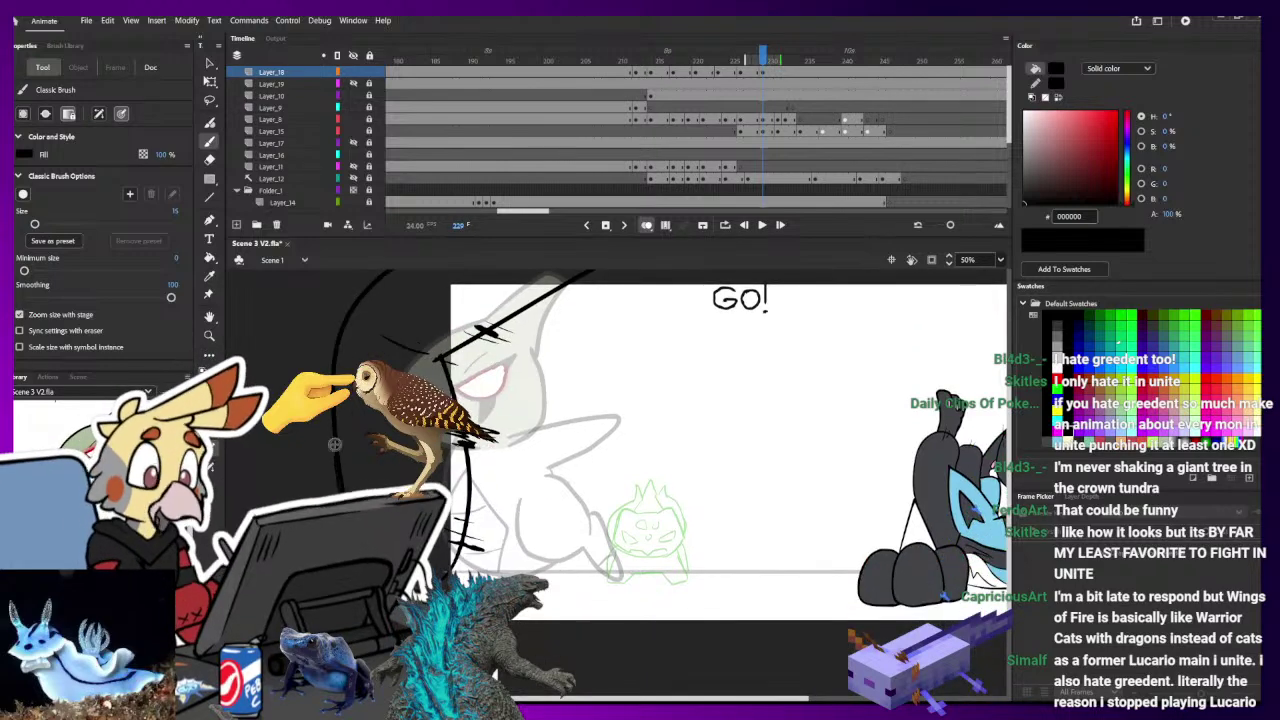
pyautogui.hotkey('ctrl', '-')
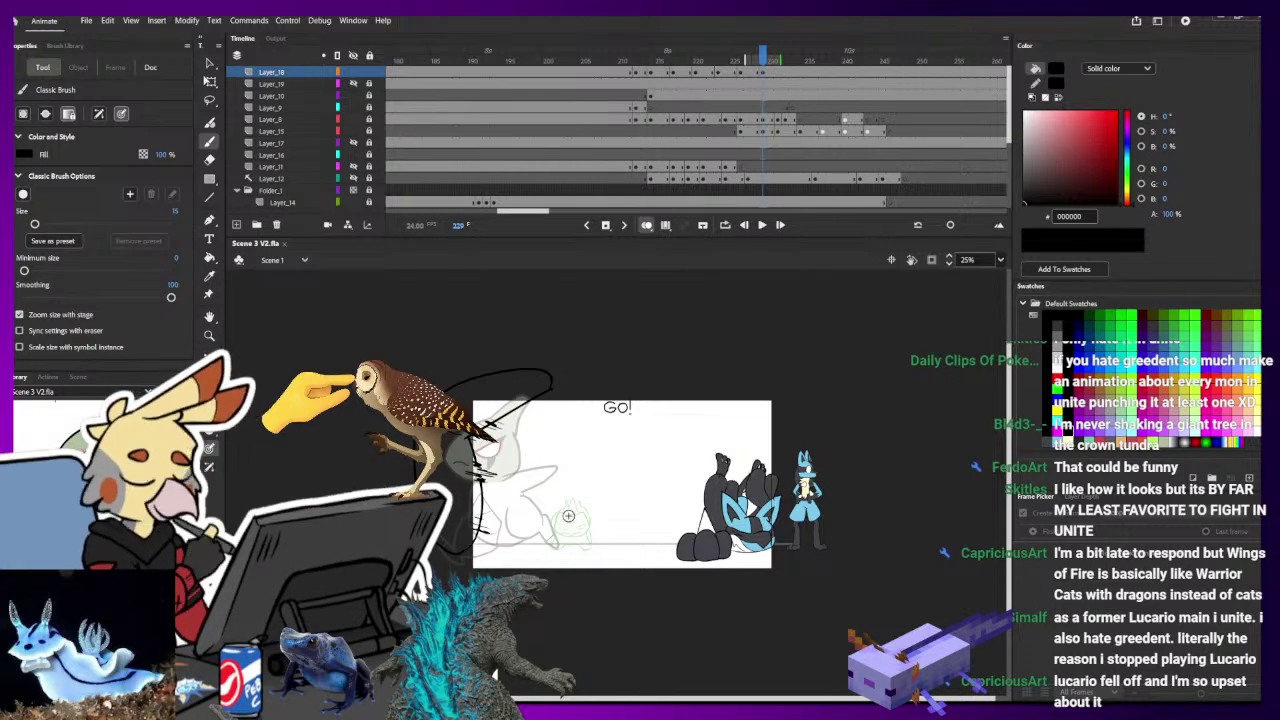
# - Move the Layer_18 keyframe from frame 229 to frame 228 and scale its drawing down slightly
pyautogui.click(209, 82)
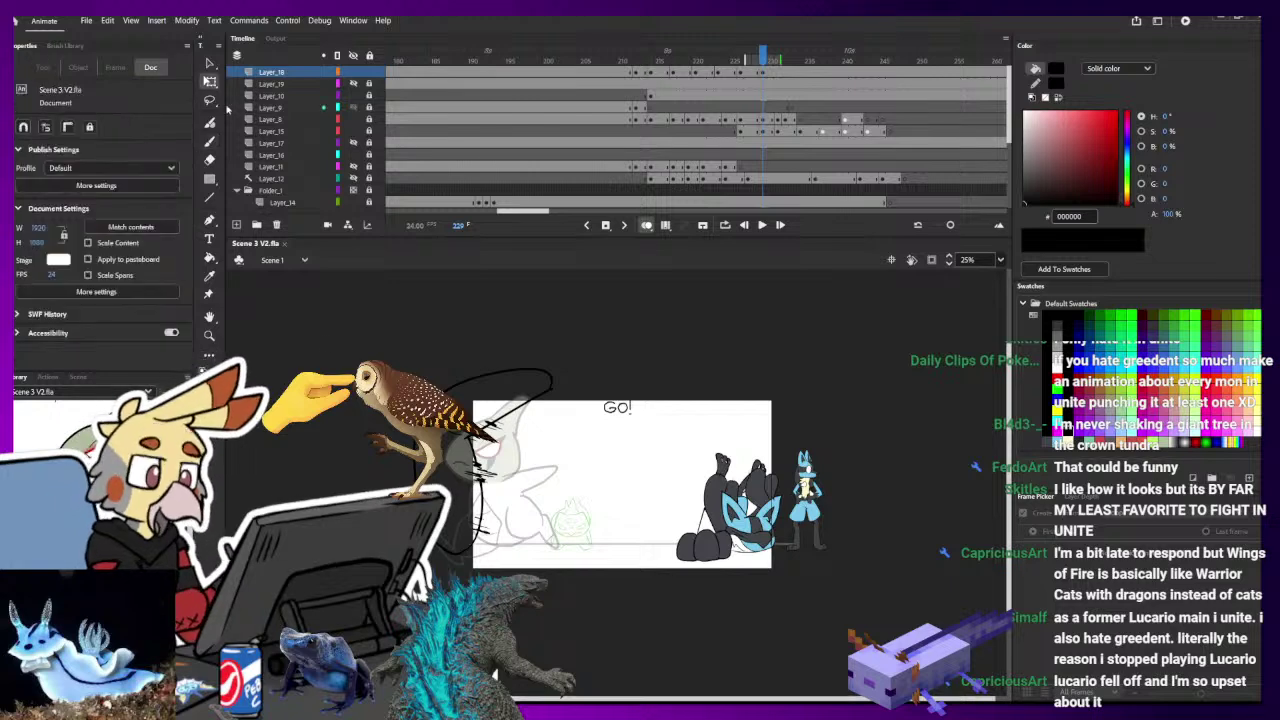
pyautogui.click(763, 74)
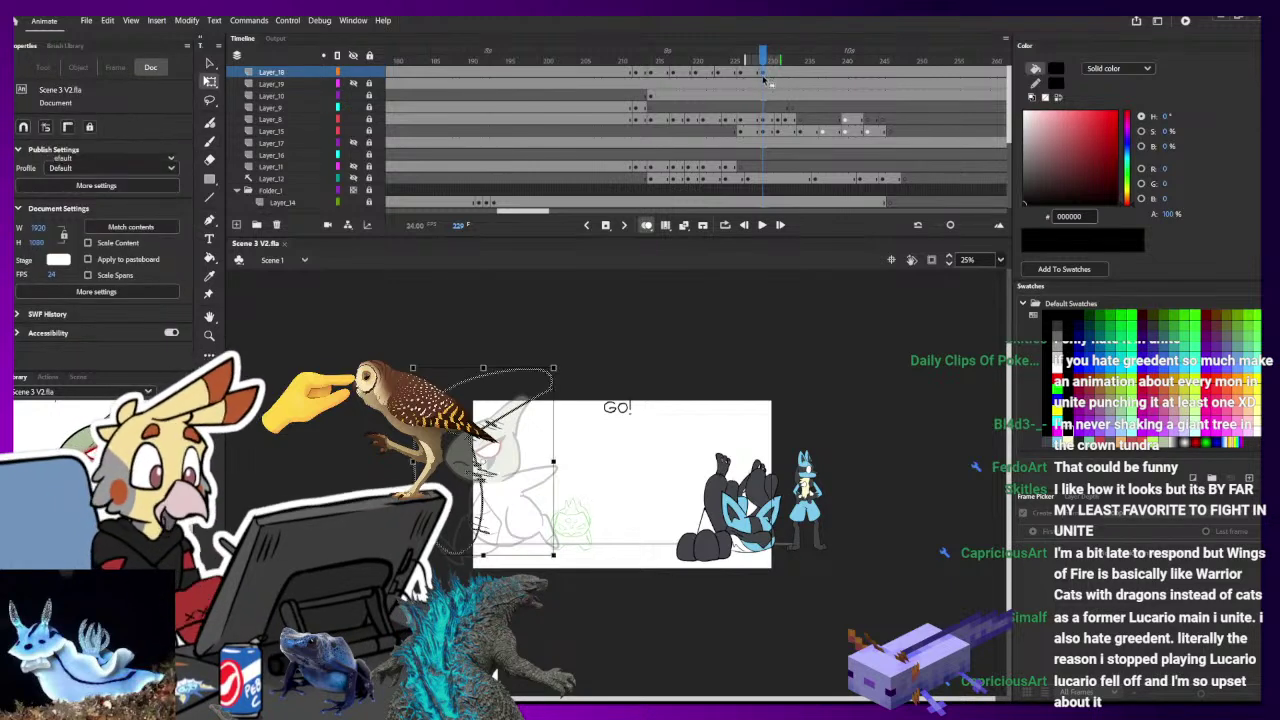
pyautogui.moveTo(763, 74); pyautogui.dragTo(757, 74)
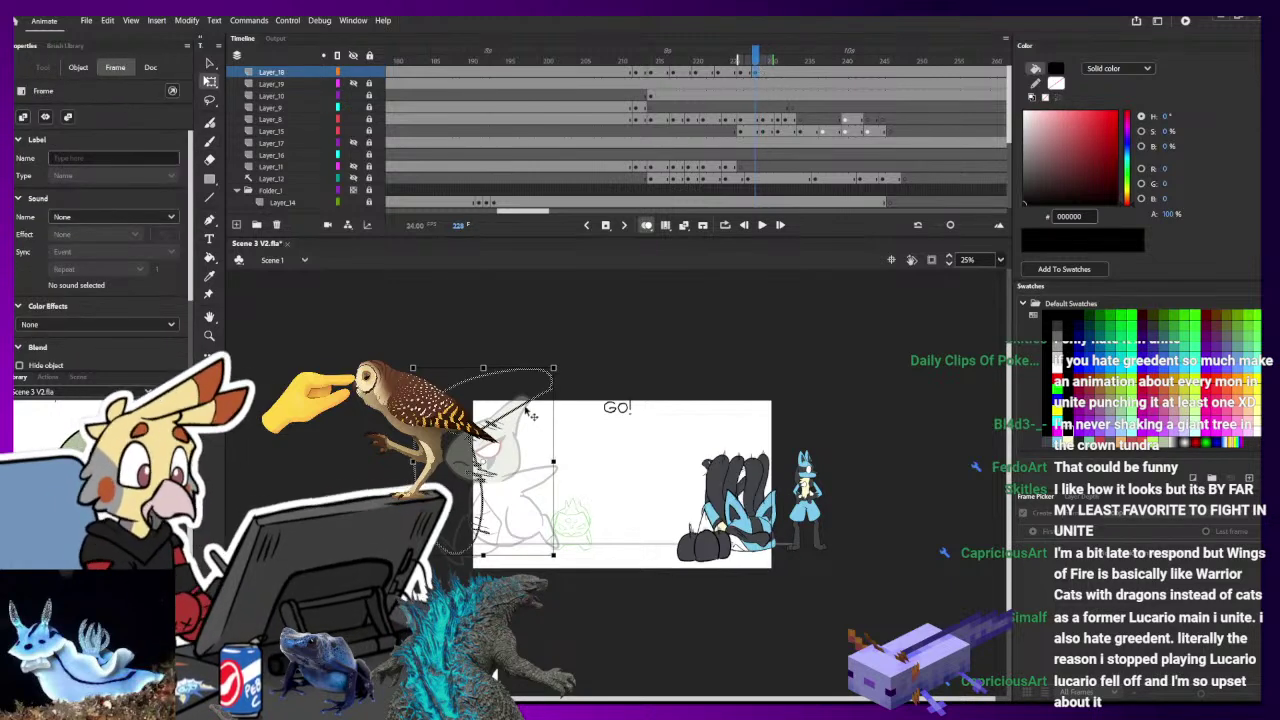
pyautogui.moveTo(543, 382); pyautogui.dragTo(521, 412)
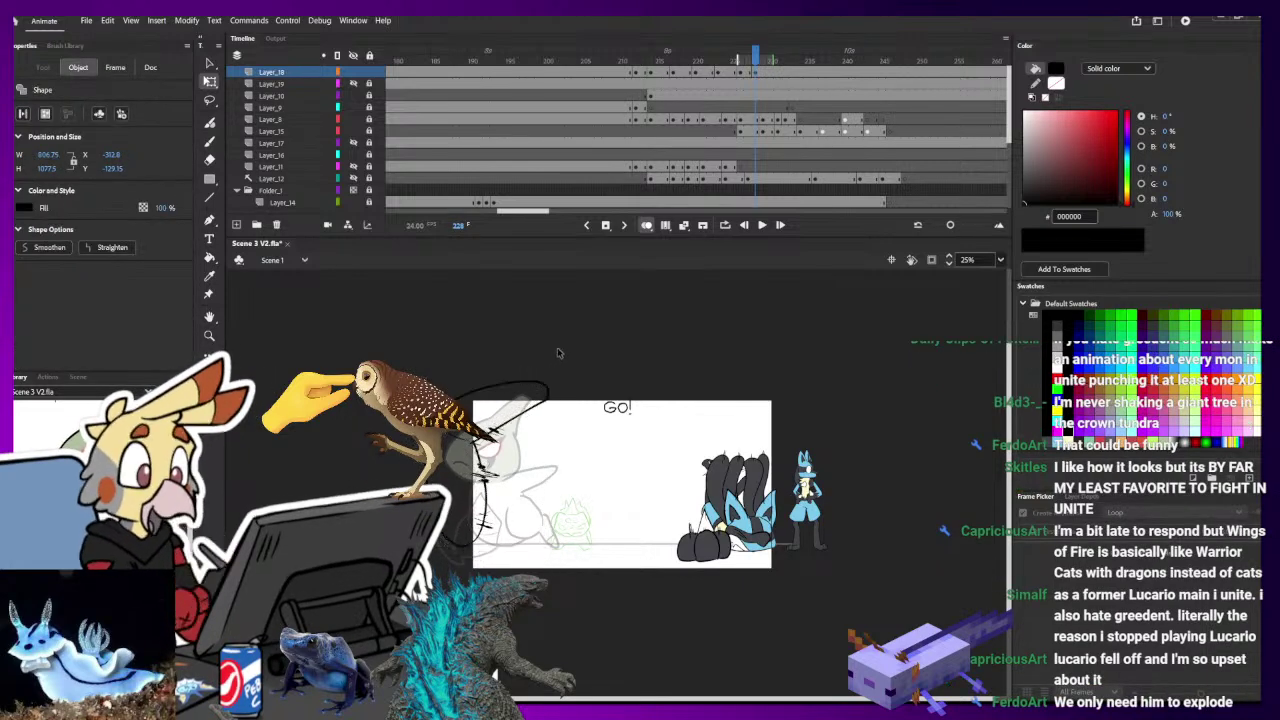
# - Rework the hatch marks along the slanted and vertical lines of the frame 228 sketch, undoing the stray lower strokes
pyautogui.press('e')
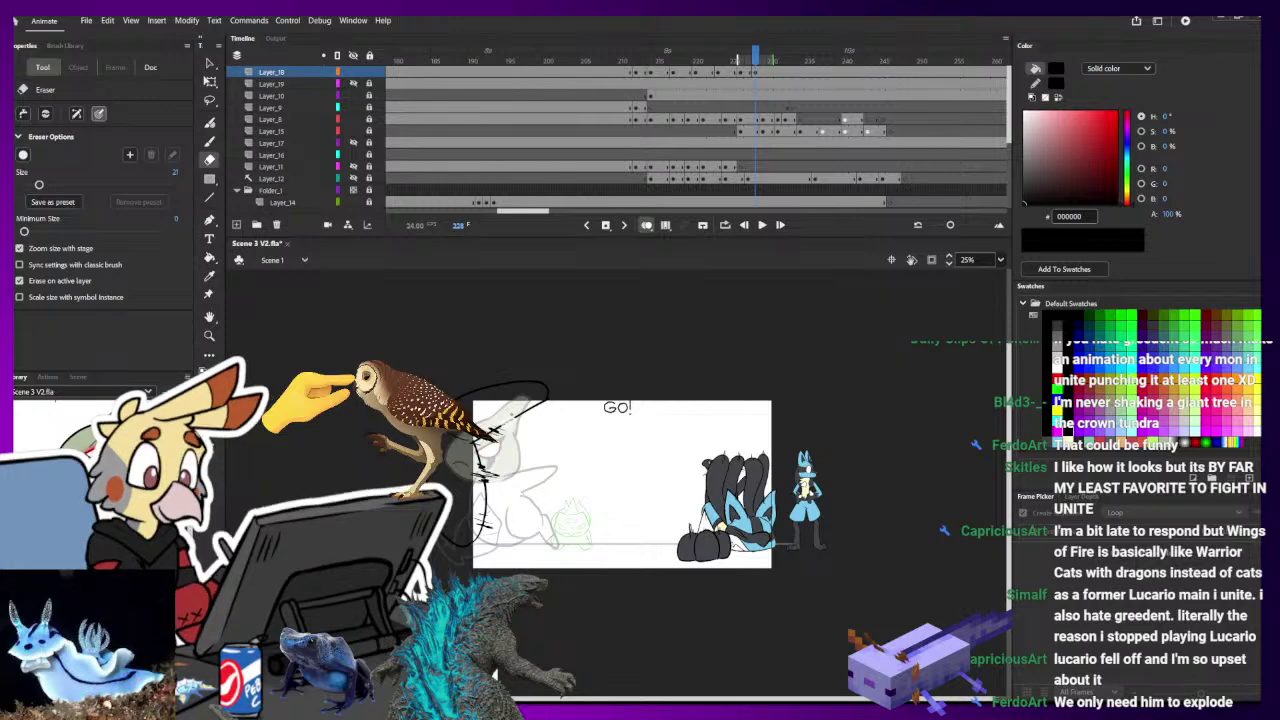
pyautogui.press('b')
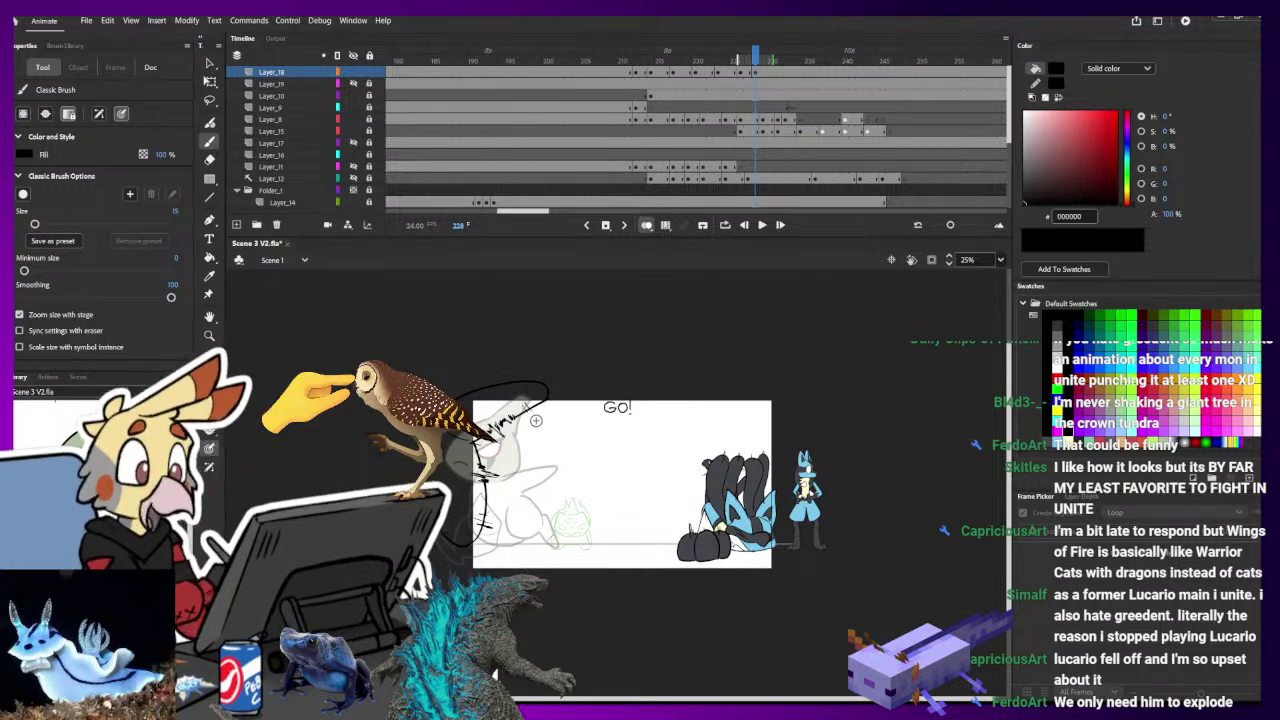
pyautogui.press('e')
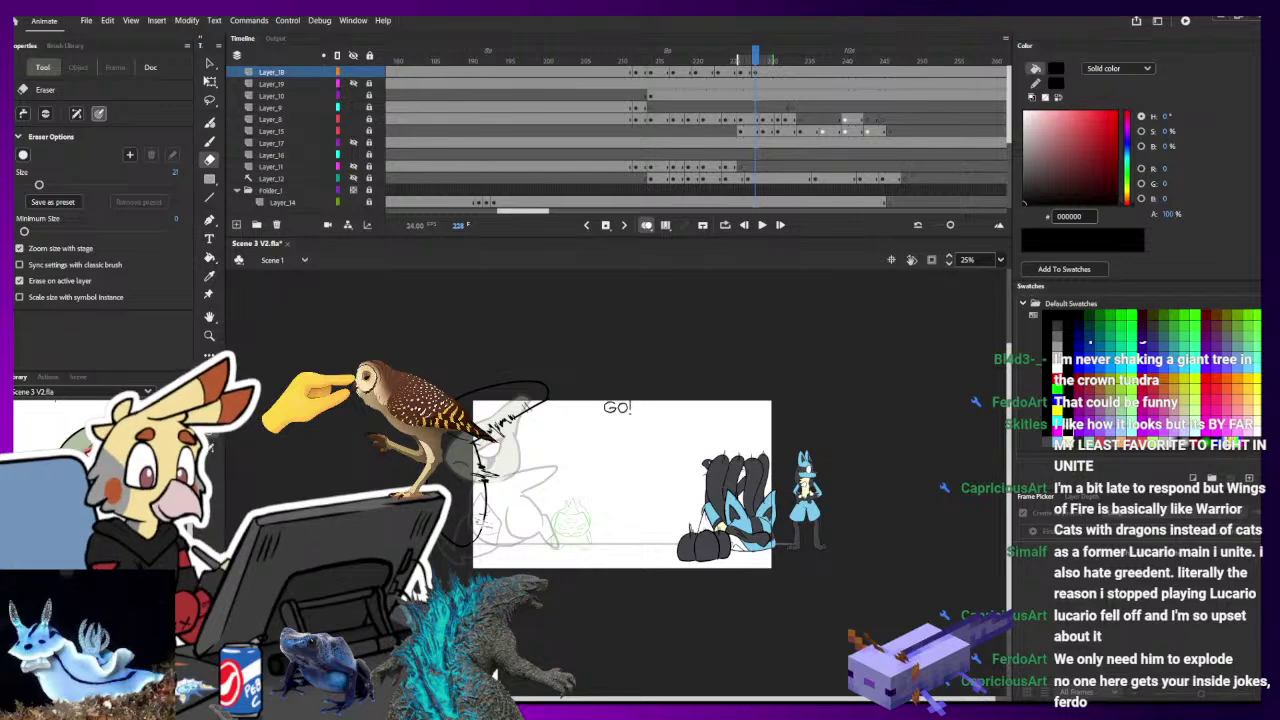
pyautogui.press('b')
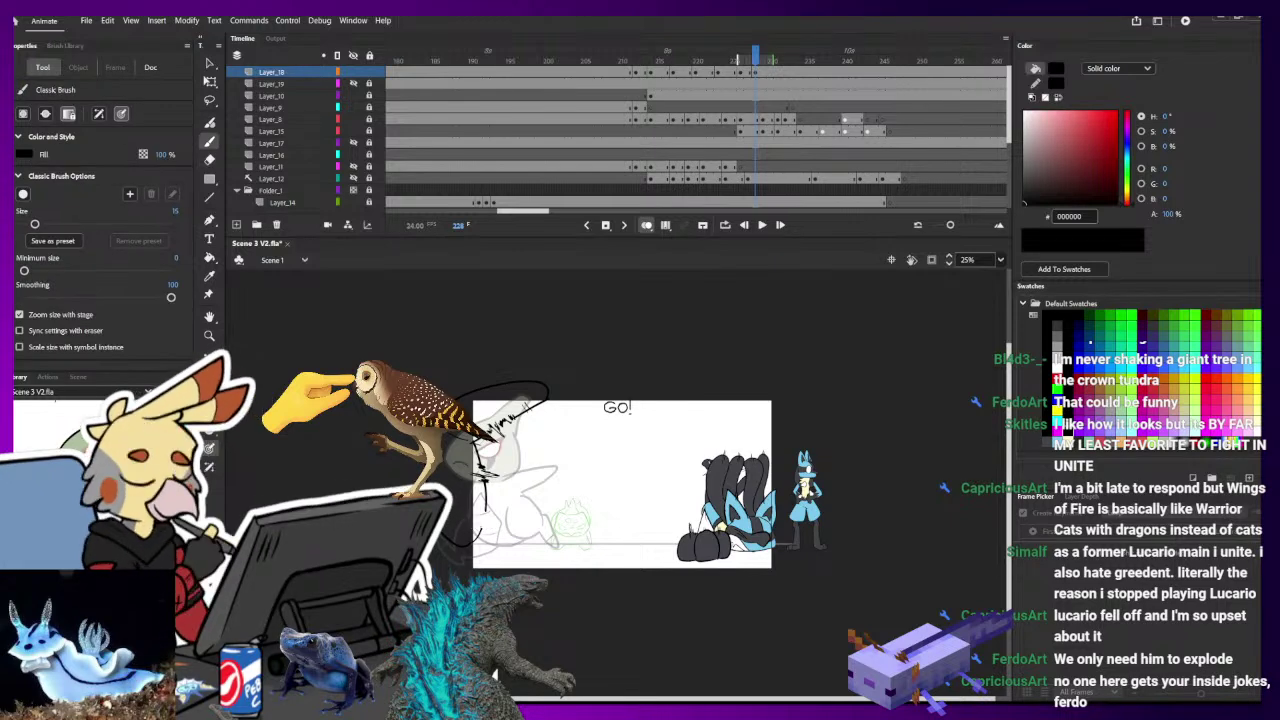
pyautogui.moveTo(478, 524); pyautogui.dragTo(495, 520)
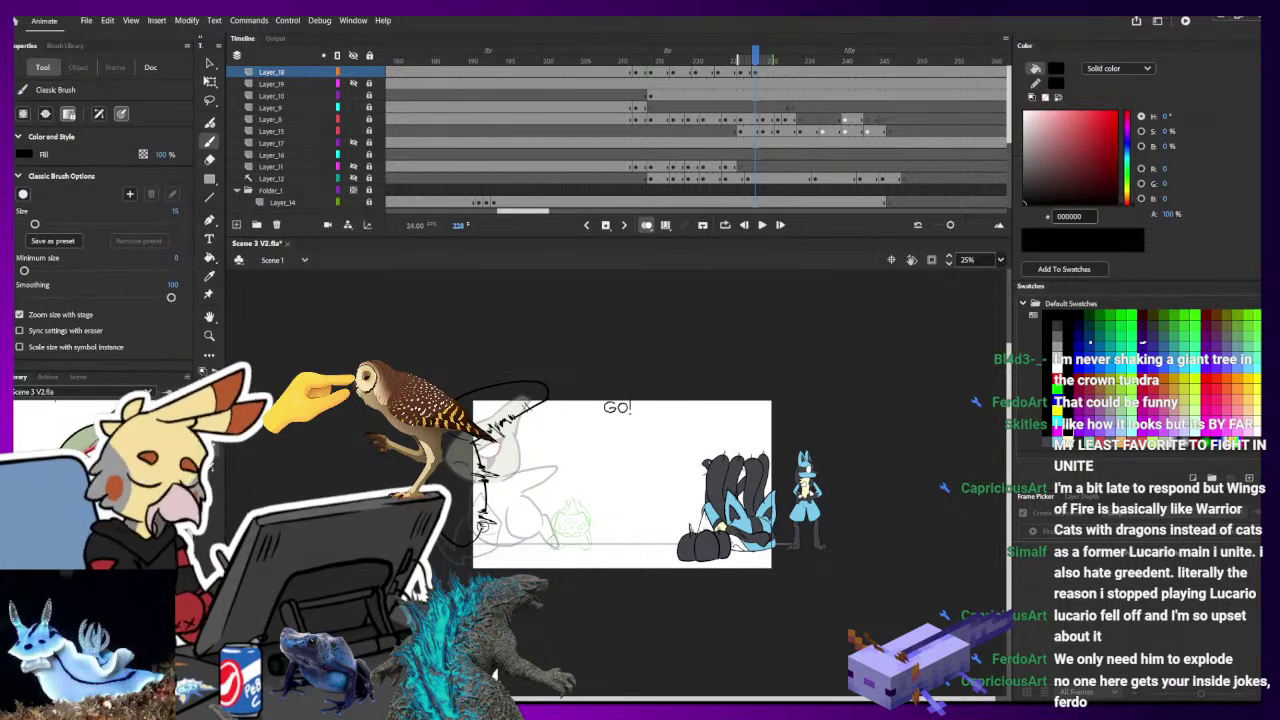
pyautogui.hotkey('ctrl', 'z')
pyautogui.hotkey('ctrl', 'z')
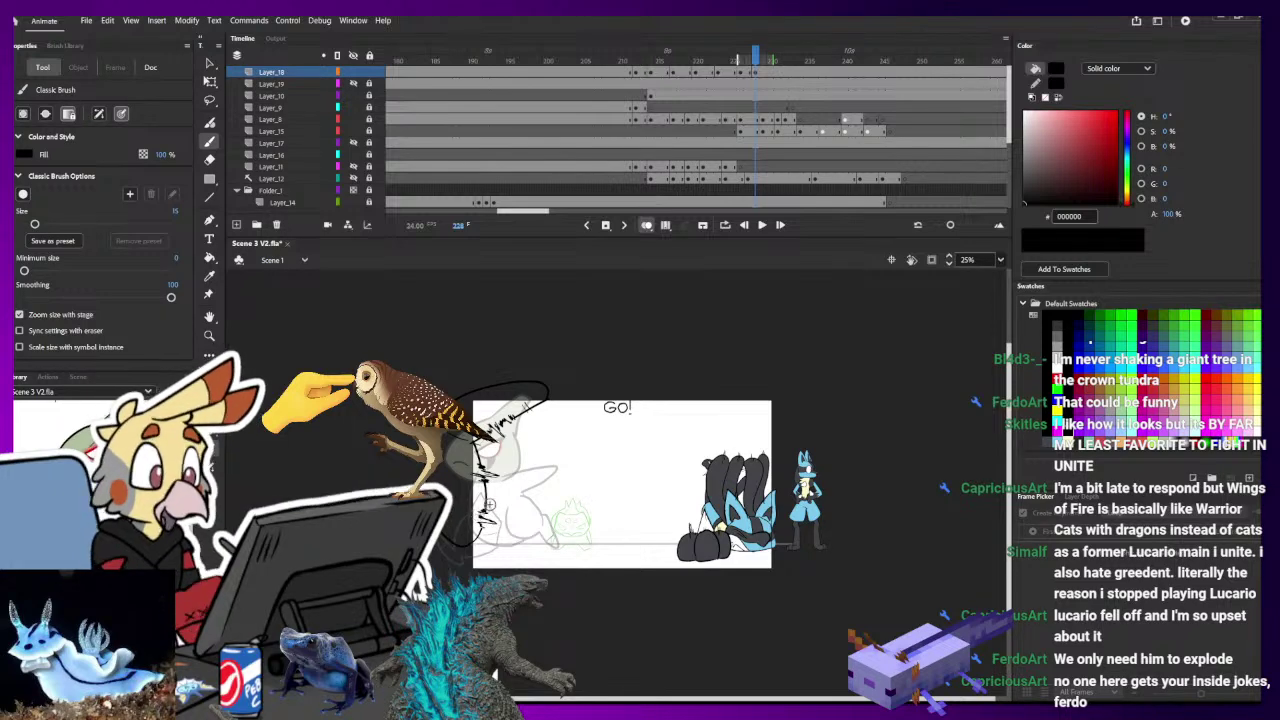
# - Limit the Layer_18 sketch to frames 228 and 229, and slightly adjust the frame 228 drawing with Free Transform
pyautogui.press('Return')
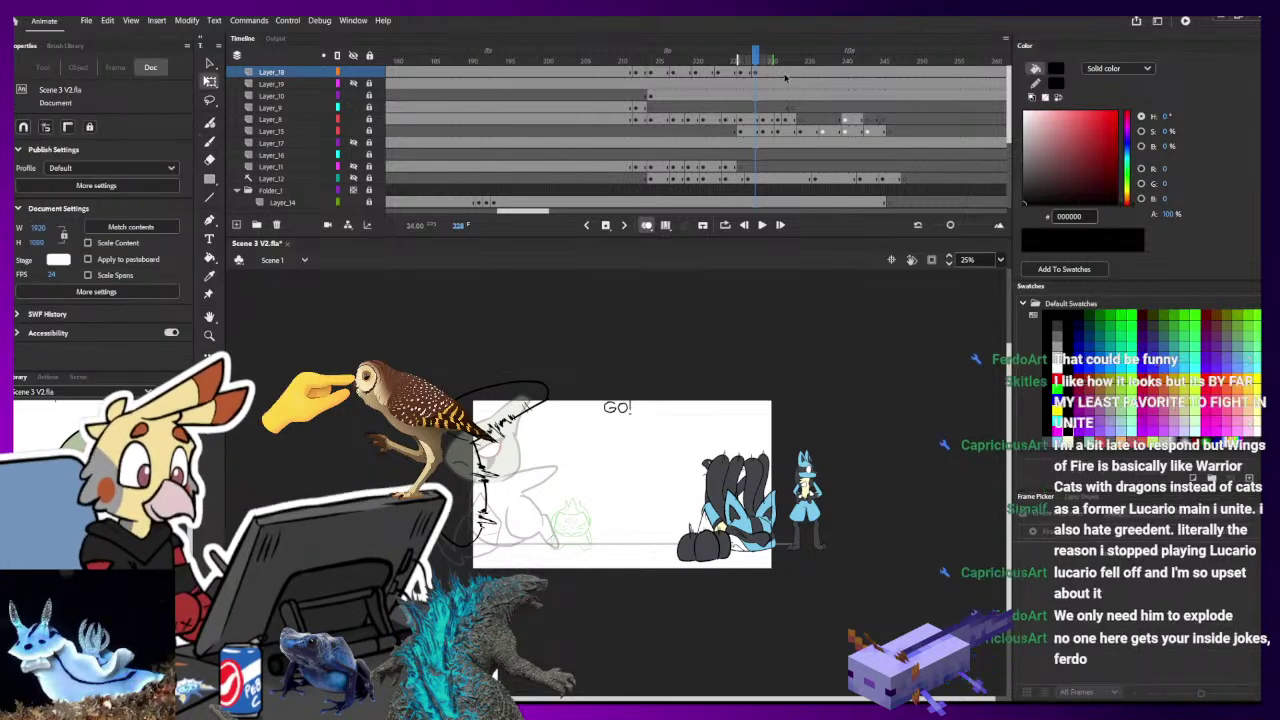
pyautogui.click(766, 73)
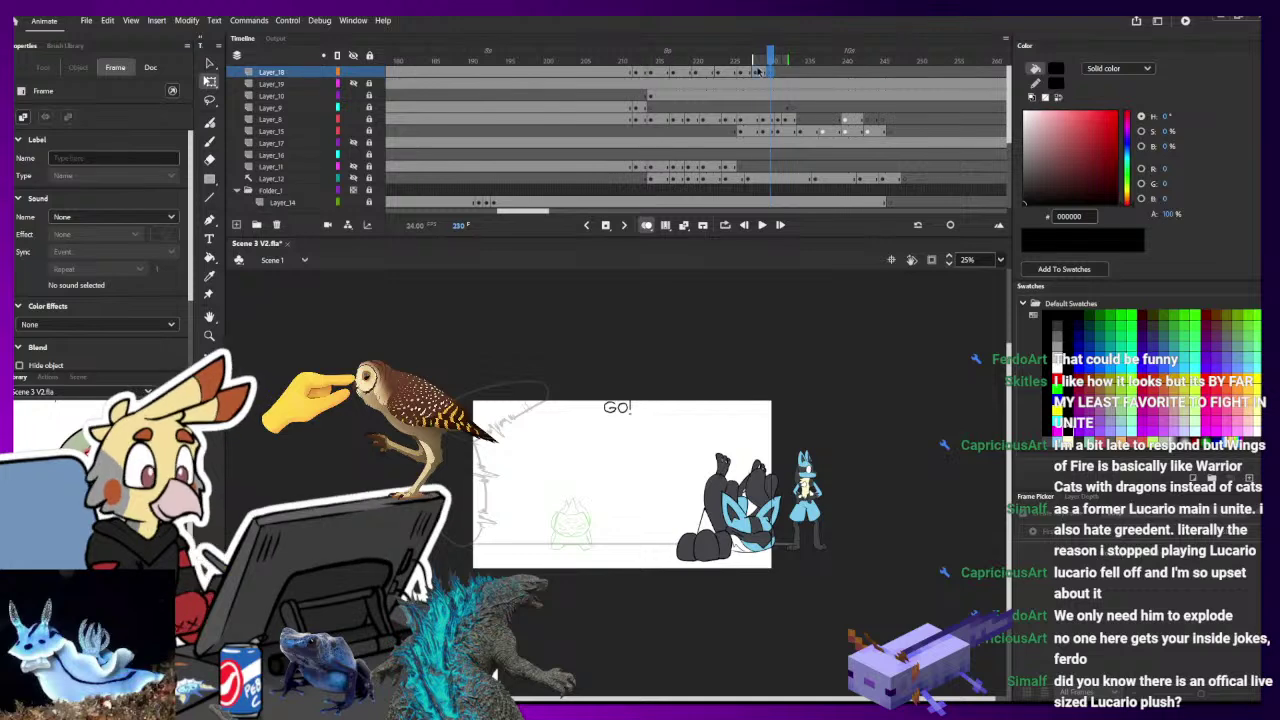
pyautogui.click(756, 72)
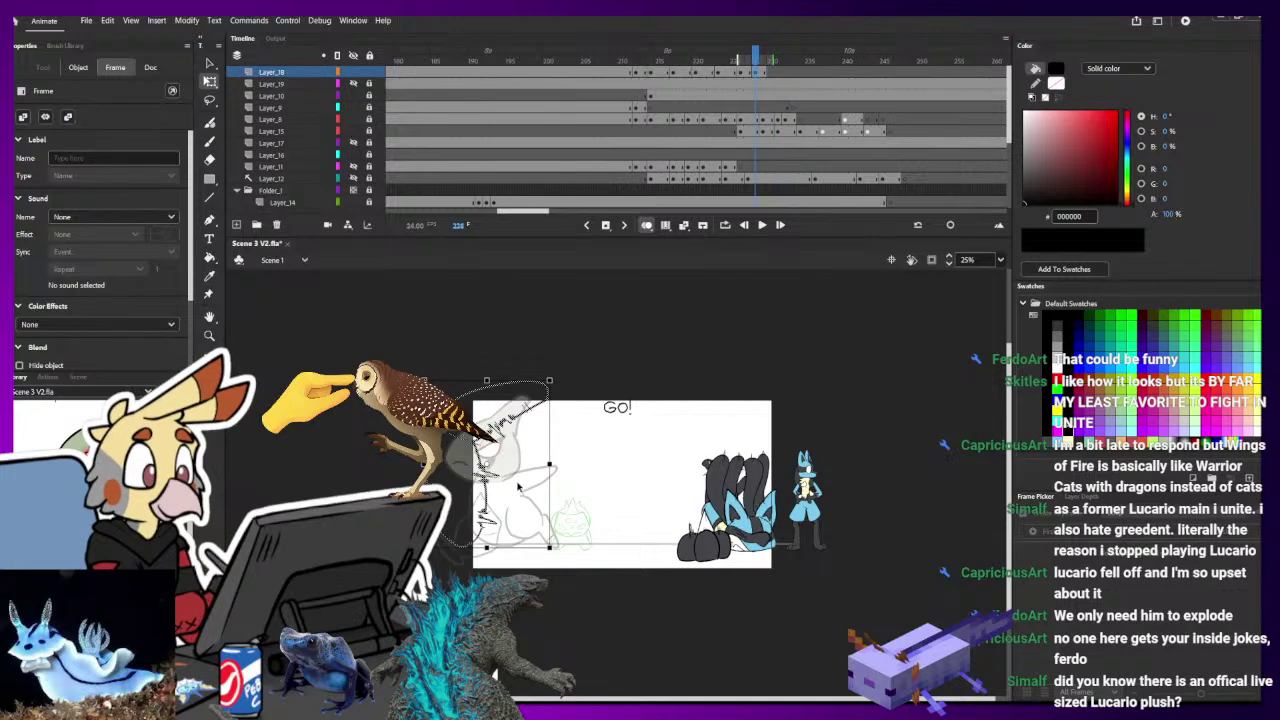
pyautogui.click(652, 348)
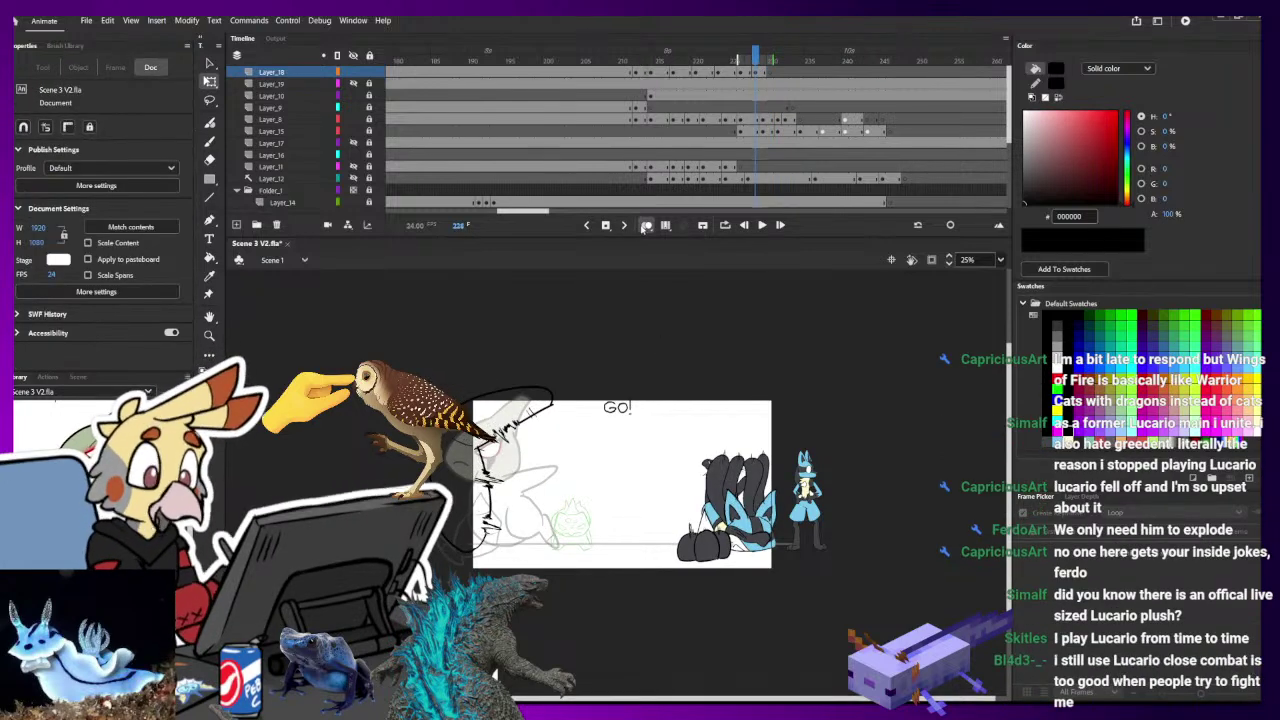
# - Play back the animation from frame 210 to check the revised sequence
pyautogui.moveTo(720, 60); pyautogui.dragTo(621, 64)
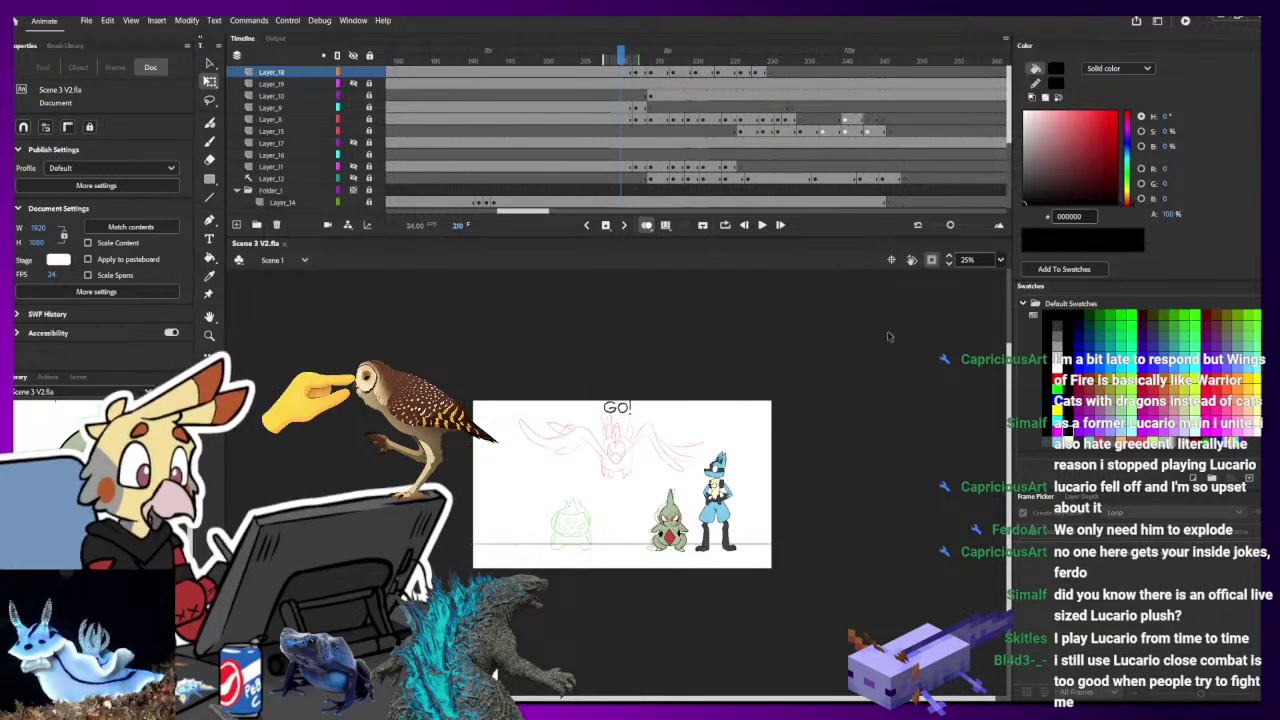
pyautogui.press('Return')
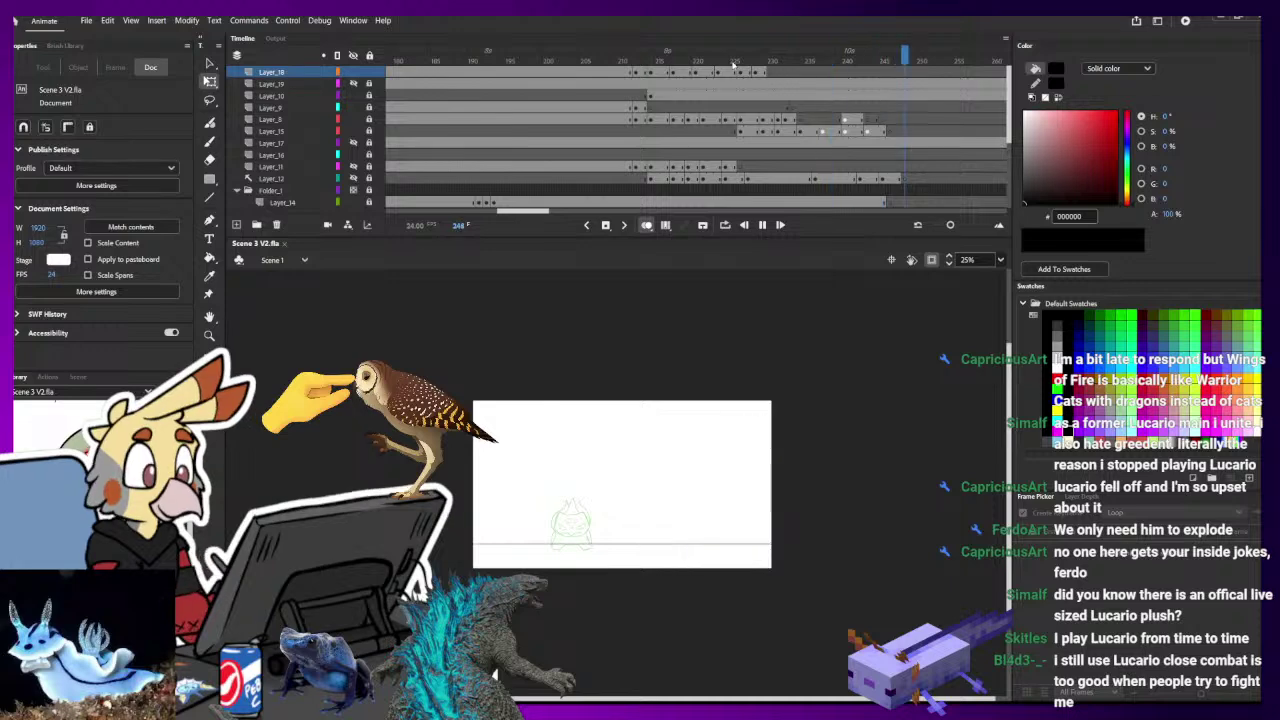
# - Erase the small character's raised arm on the Layer_18 drawing at frame 224 and redraw it with the Classic Brush at size 15
pyautogui.click(757, 73)
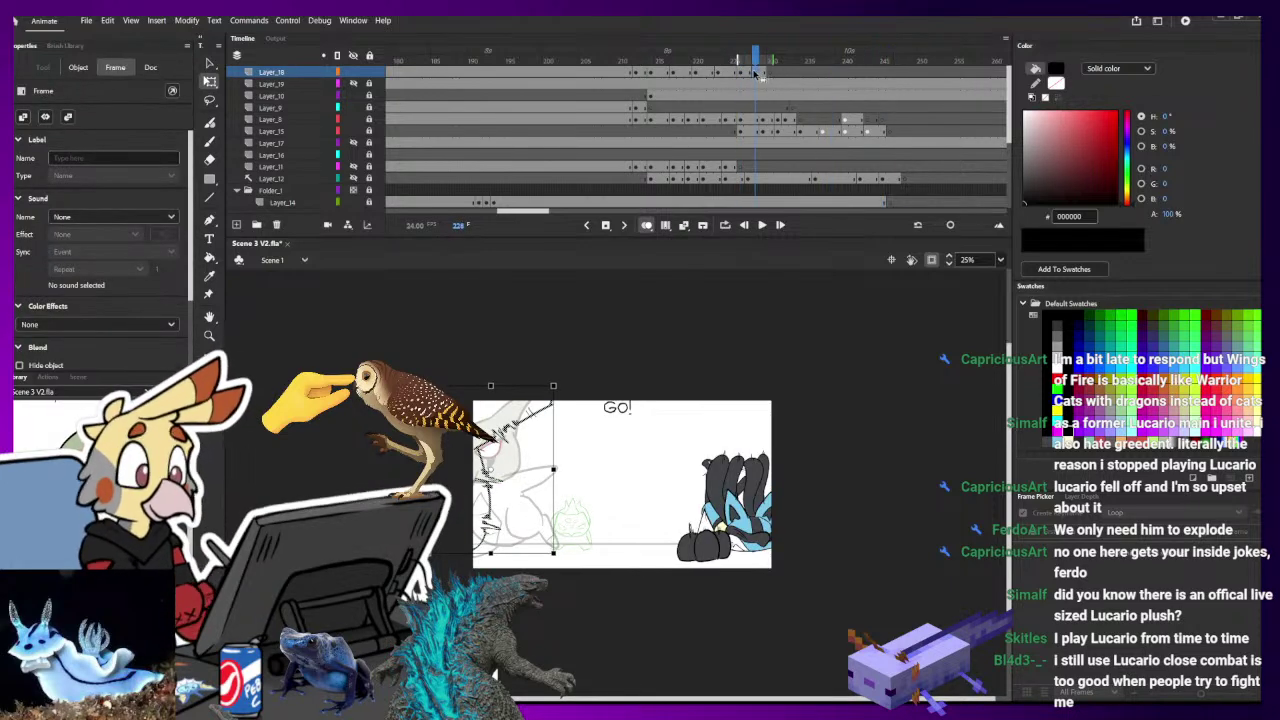
pyautogui.click(727, 74)
pyautogui.moveTo(728, 73); pyautogui.dragTo(725, 75)
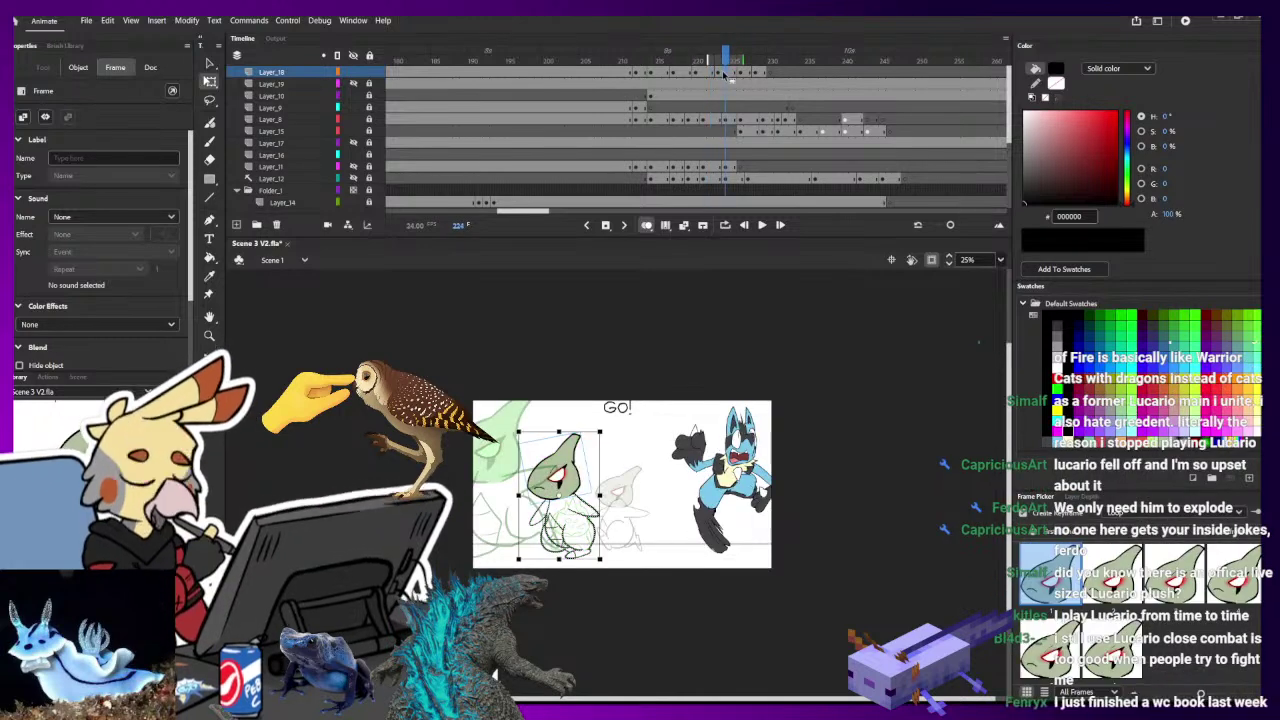
pyautogui.hotkey('ctrl', '=')
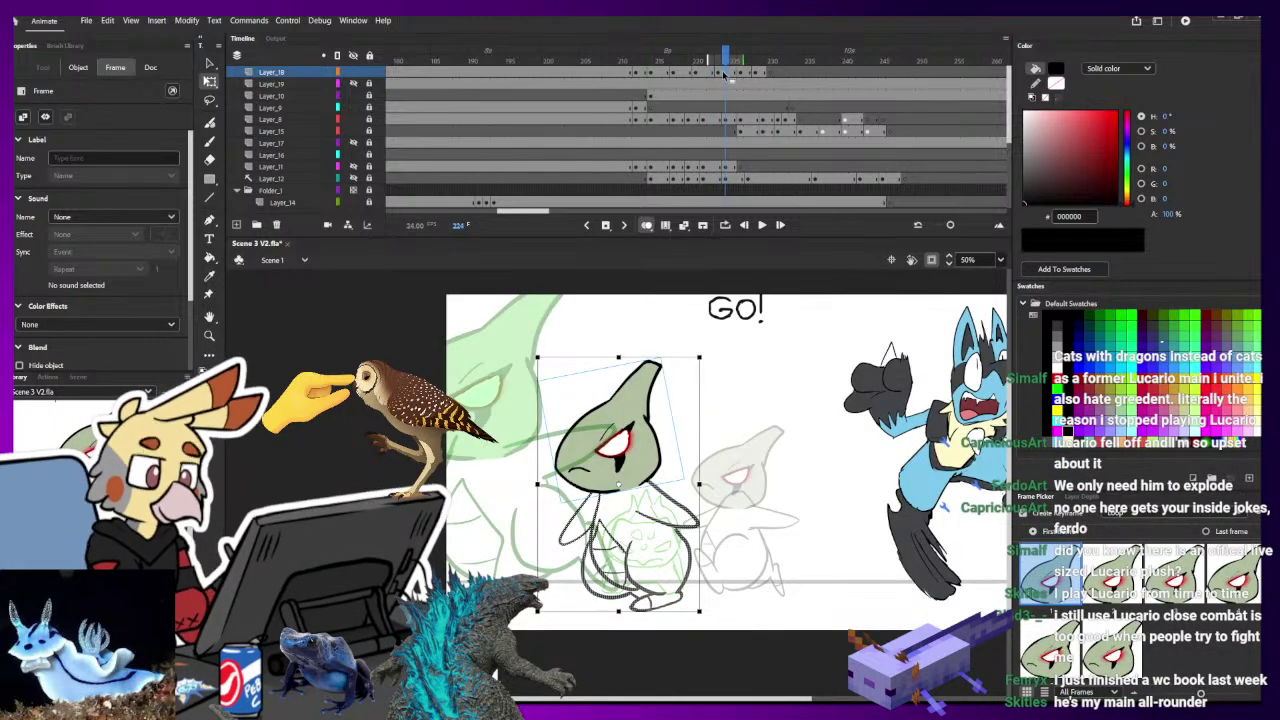
pyautogui.moveTo(722, 494); pyautogui.dragTo(658, 480)
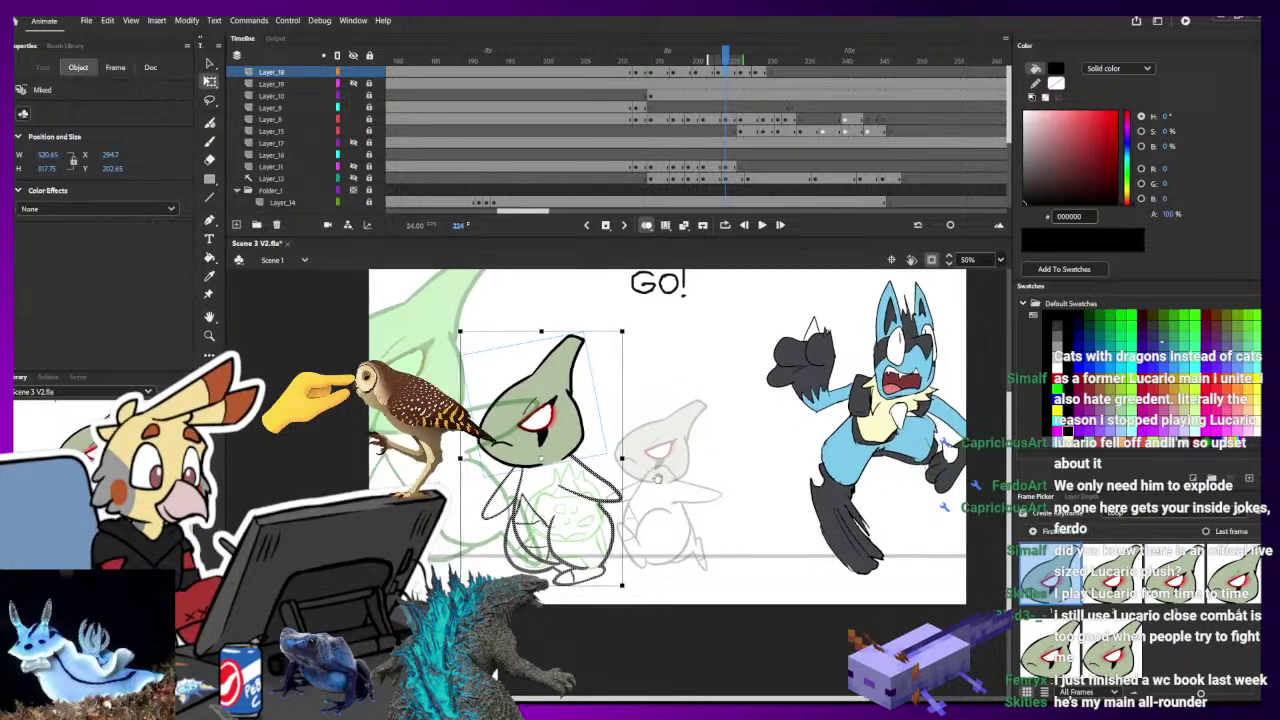
pyautogui.press('e')
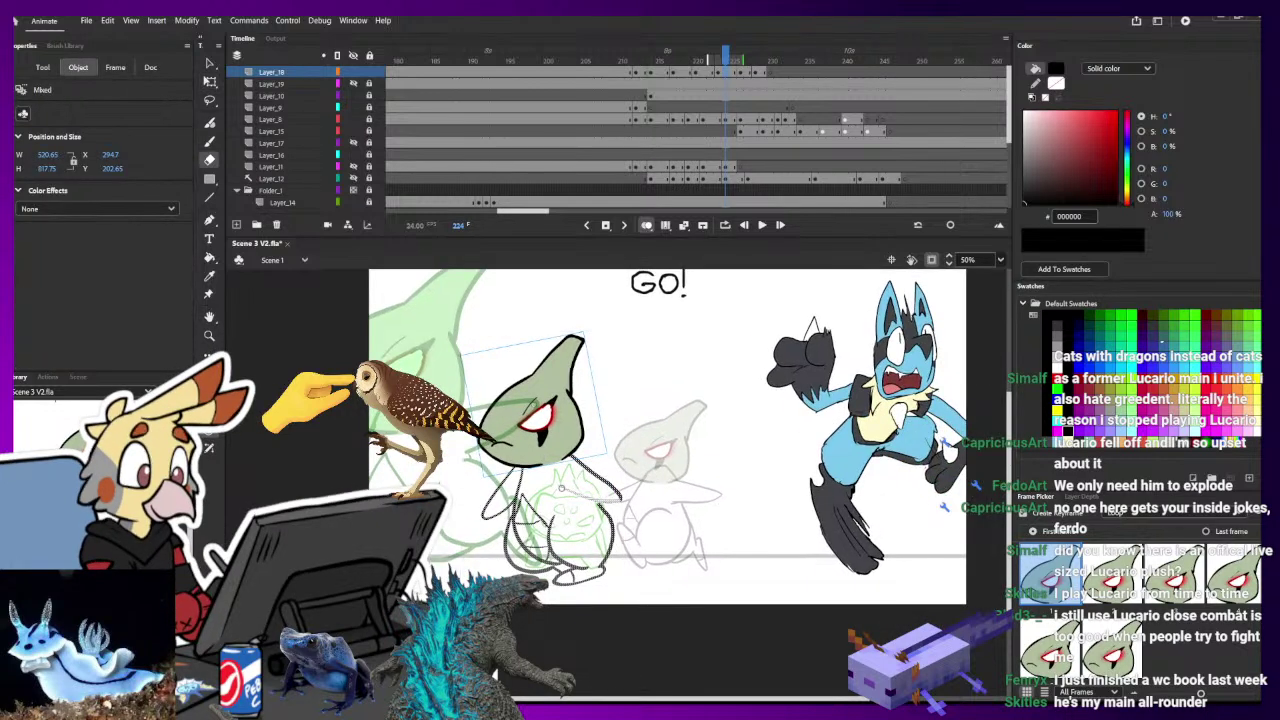
pyautogui.moveTo(561, 488)
pyautogui.mouseDown()
pyautogui.moveTo(614, 488)
pyautogui.moveTo(576, 463)
pyautogui.mouseUp()
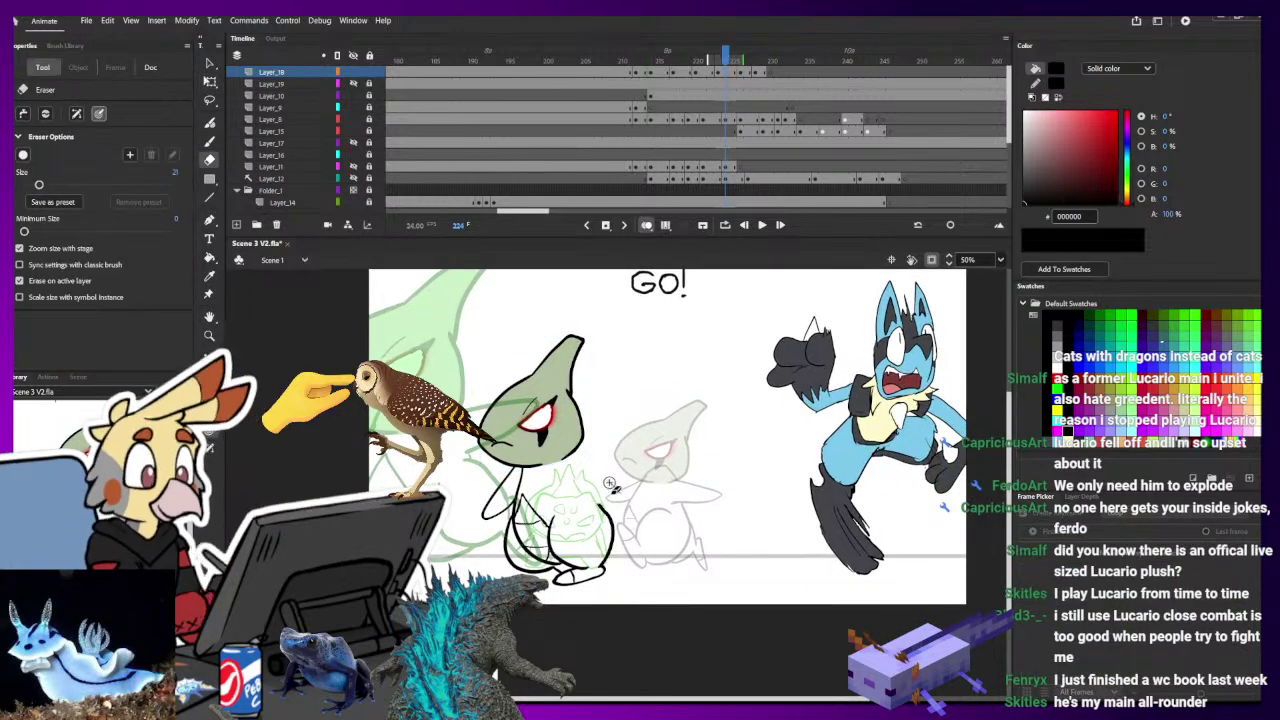
pyautogui.press('b')
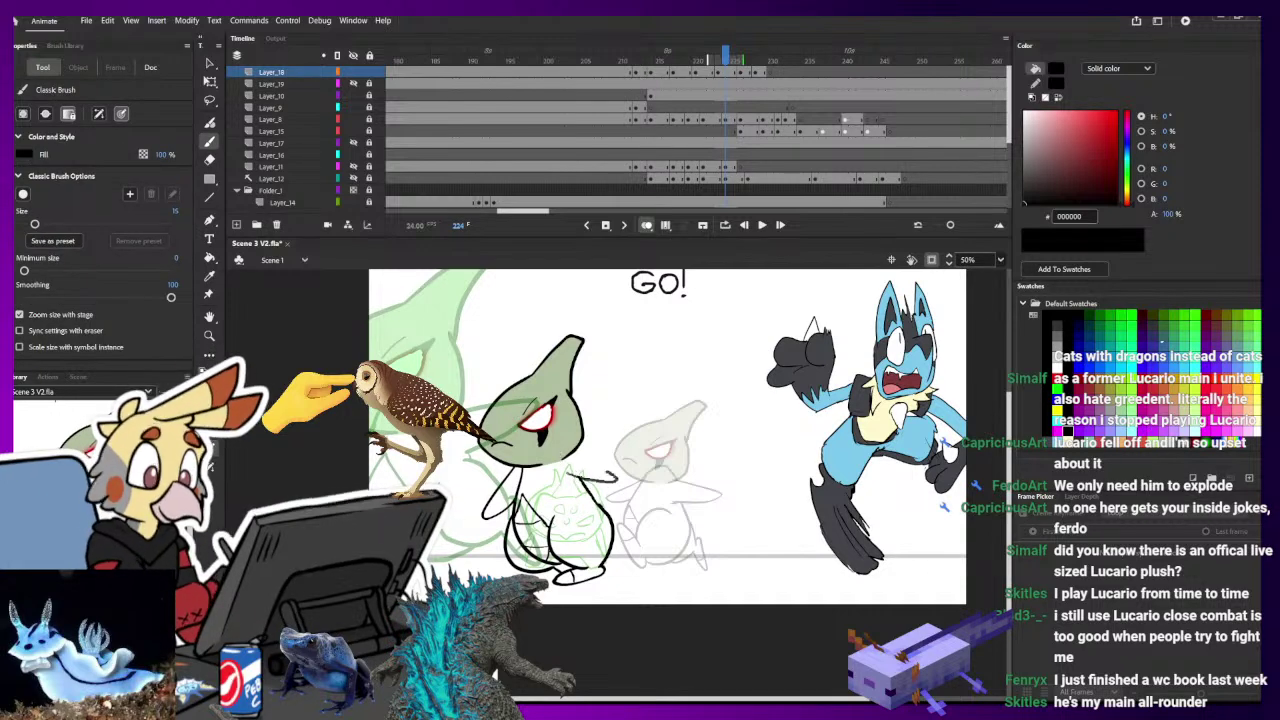
pyautogui.moveTo(608, 474)
pyautogui.mouseDown()
pyautogui.moveTo(568, 451)
pyautogui.moveTo(588, 482)
pyautogui.moveTo(624, 483)
pyautogui.moveTo(566, 453)
pyautogui.mouseUp()
pyautogui.hotkey('ctrl', 'z')
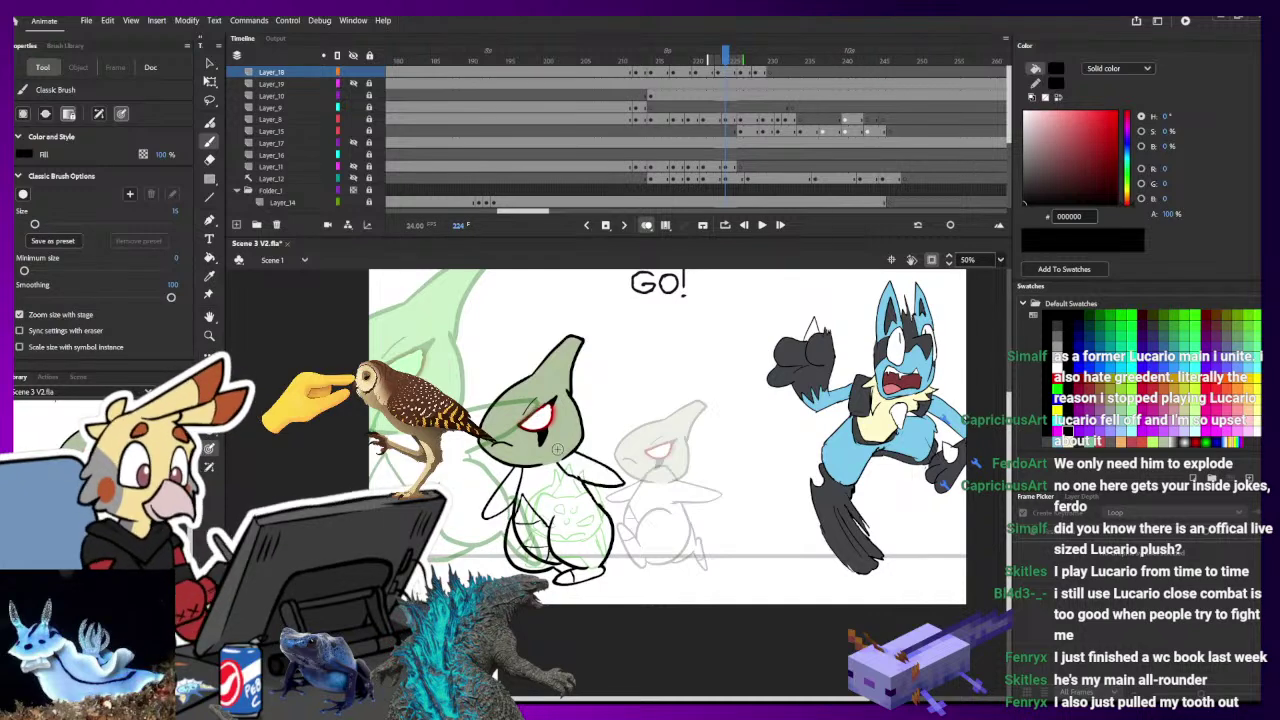
pyautogui.press('e')
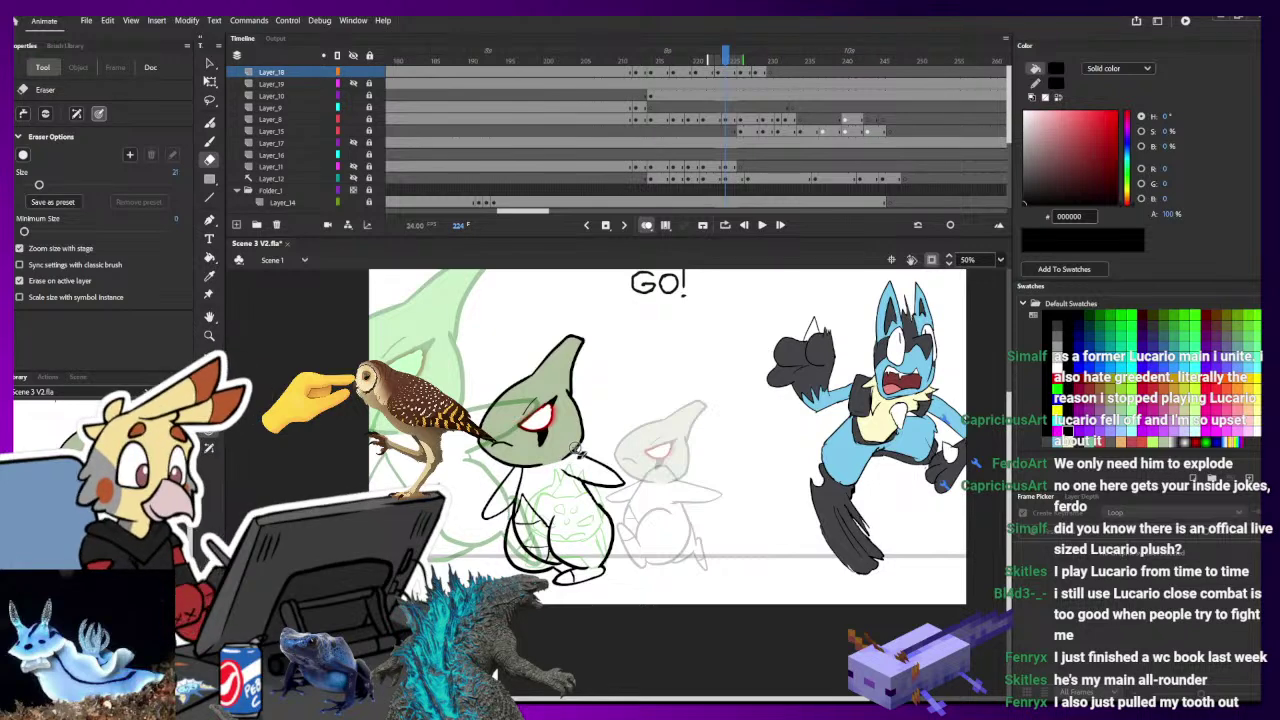
# - Outline the diamond-shaped patch on the side of the small character's body in the Layer_18 drawings around frames 220, 223 and 226
pyautogui.press('b')
pyautogui.press(',')
pyautogui.press(',')
pyautogui.press(',')
pyautogui.press(',')
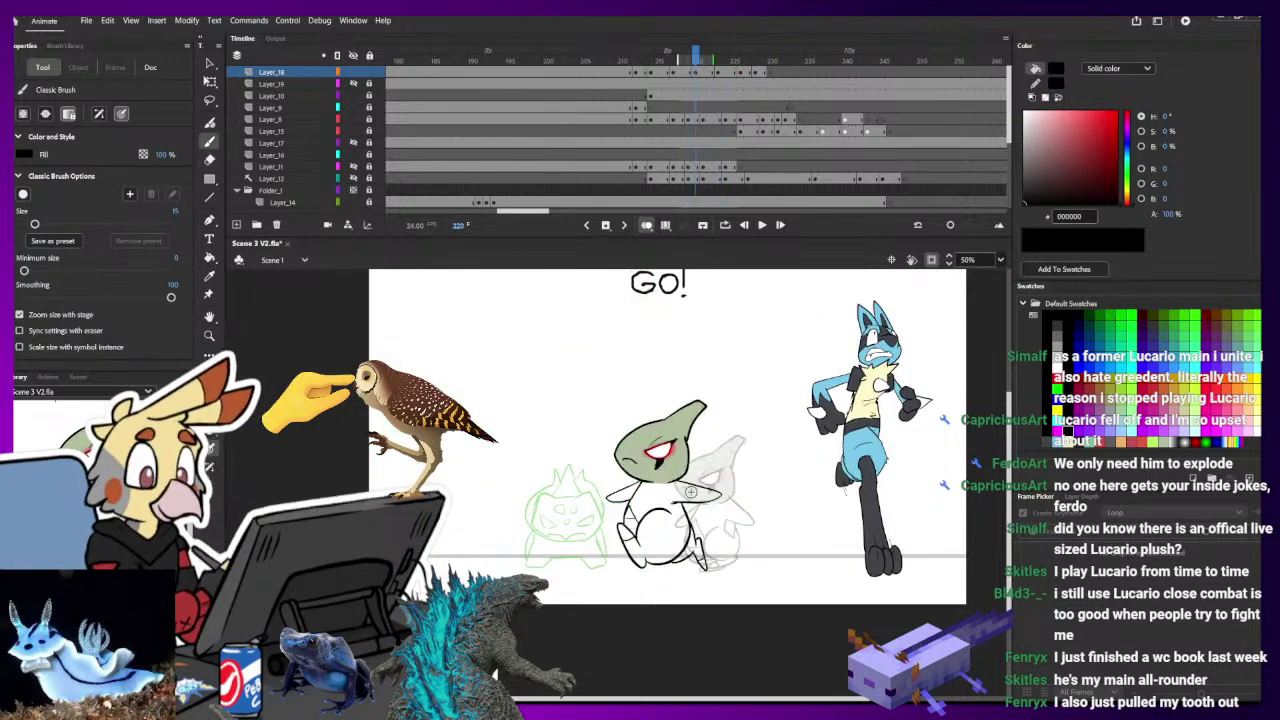
pyautogui.press('.')
pyautogui.press('.')
pyautogui.press('.')
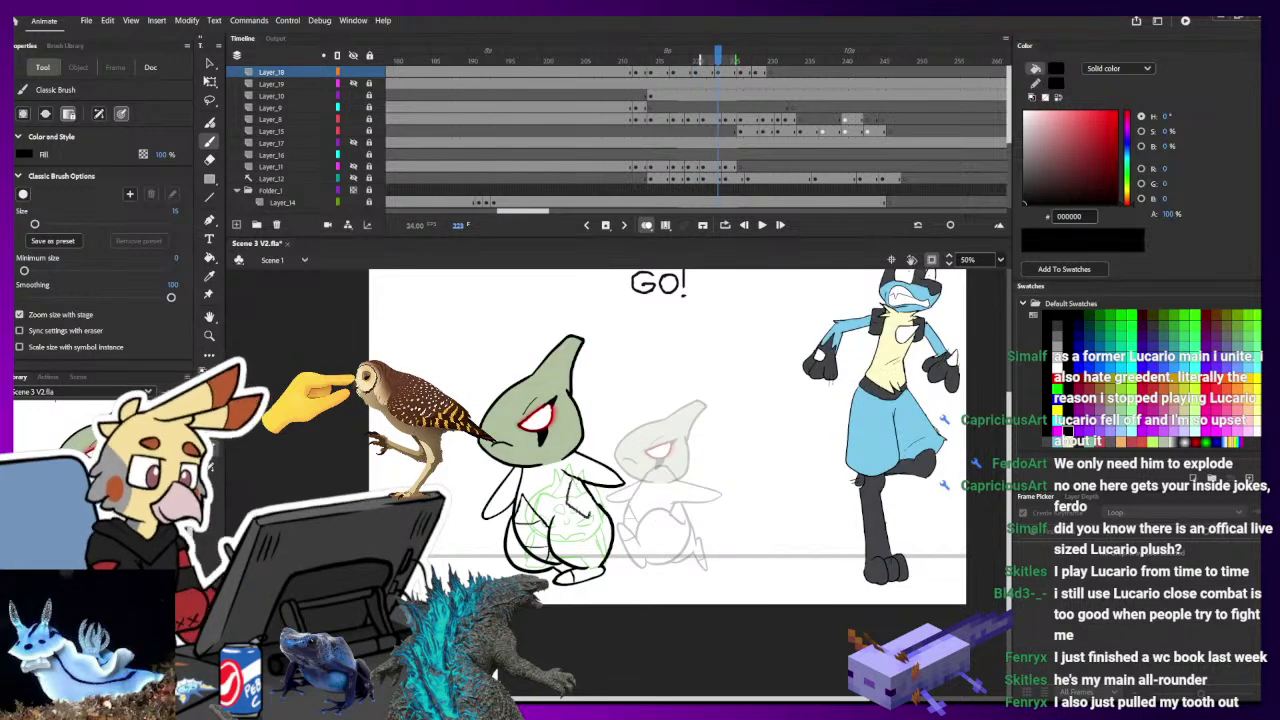
pyautogui.press('.')
pyautogui.press('.')
pyautogui.press('.')
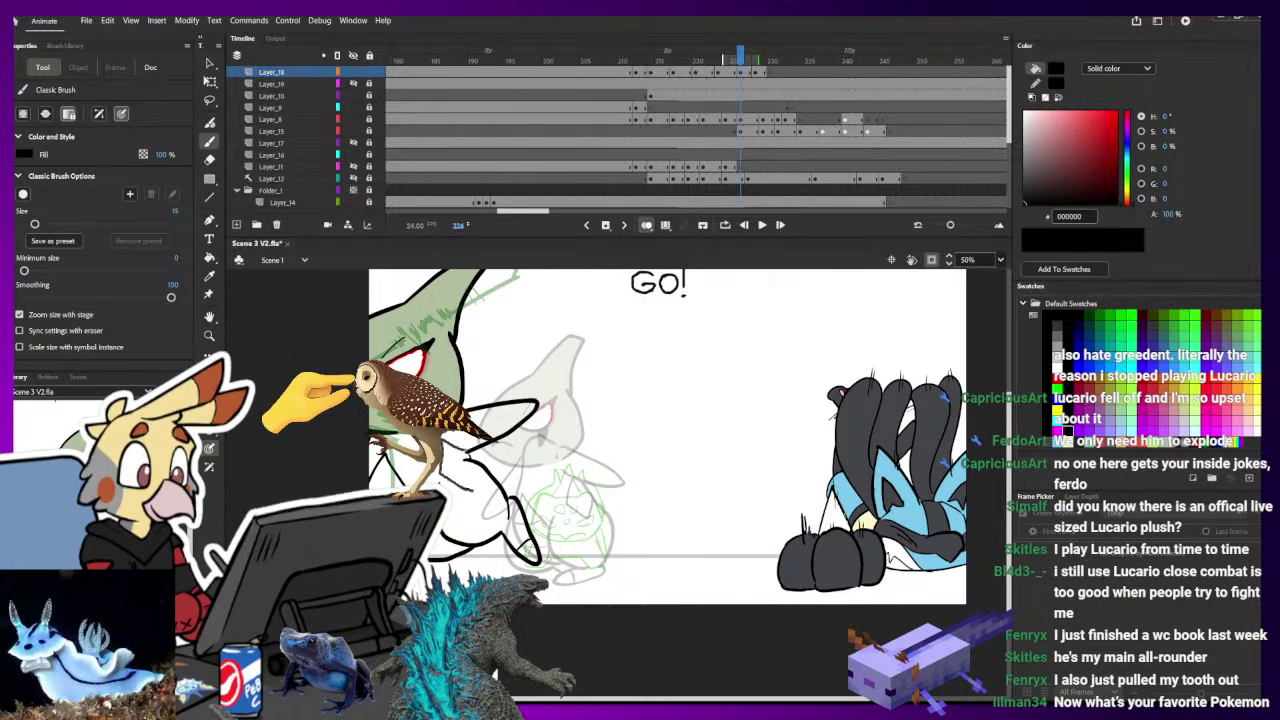
pyautogui.press(',')
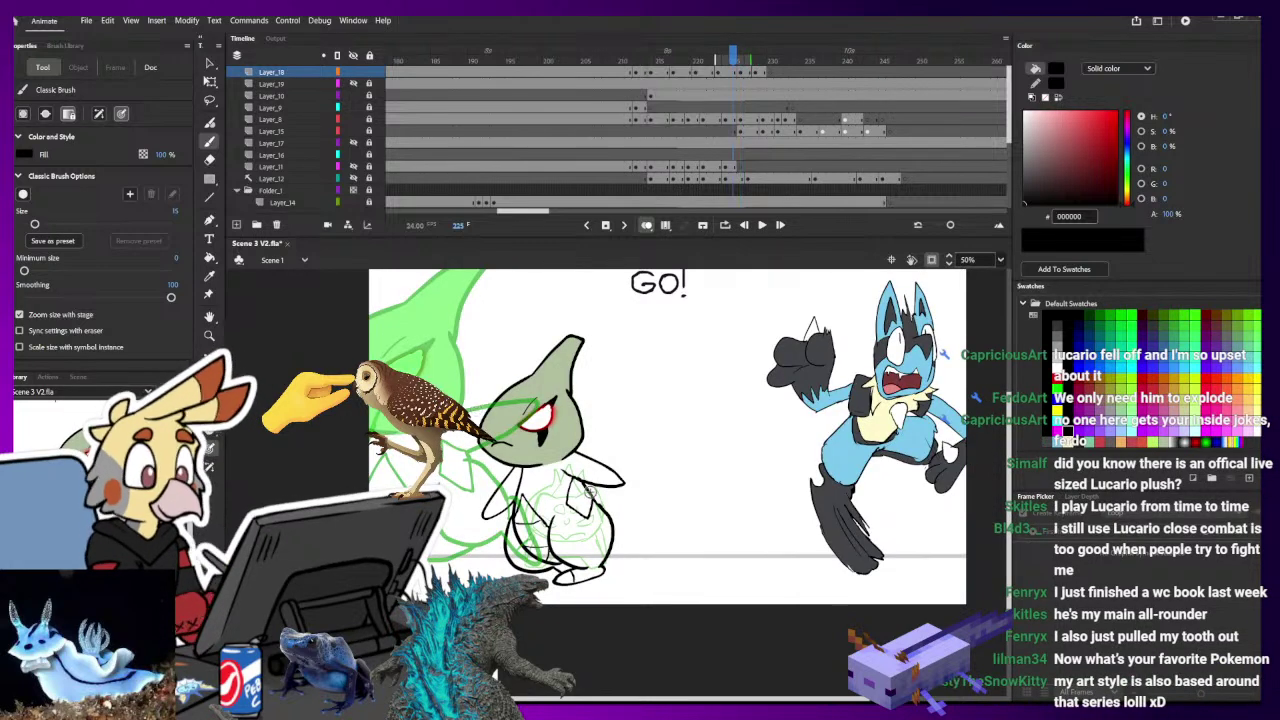
# - Fill the diamond body patches with black in the Layer_18 drawings from frame 226 back to 222, closing any outline gap with the brush
pyautogui.press('k')
pyautogui.press('.')
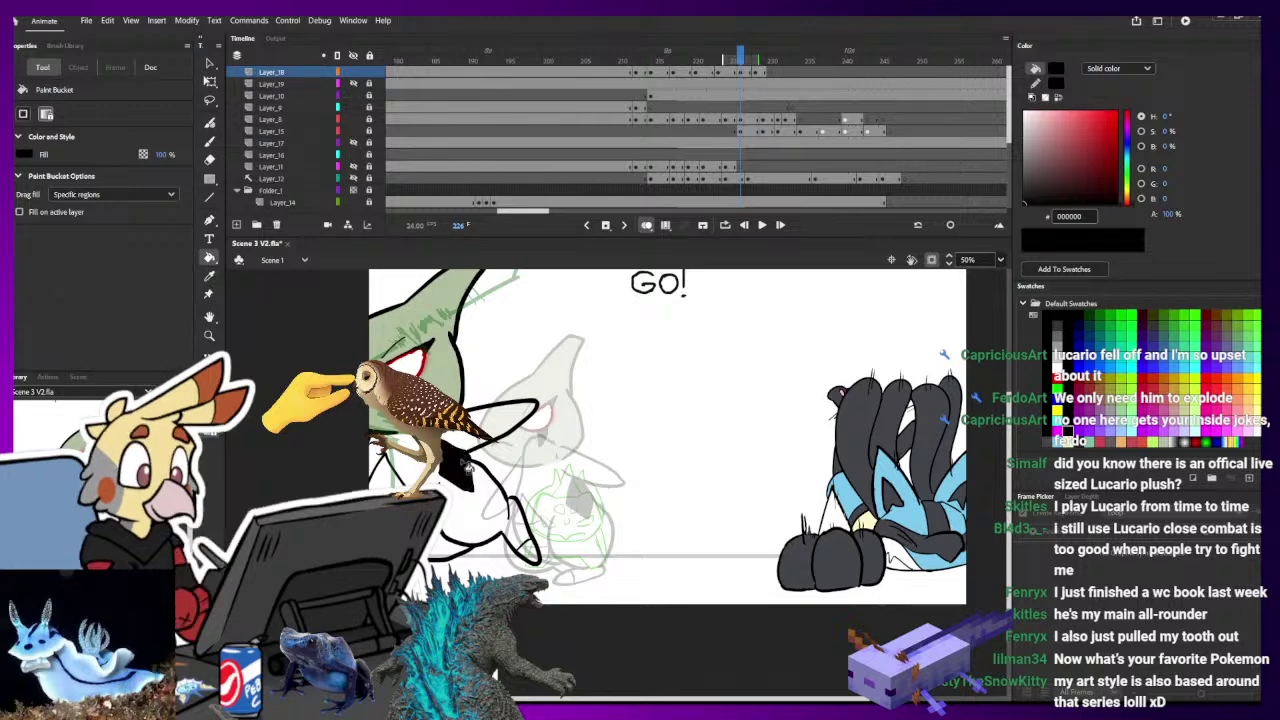
pyautogui.press(',')
pyautogui.press(',')
pyautogui.press(',')
pyautogui.press(',')
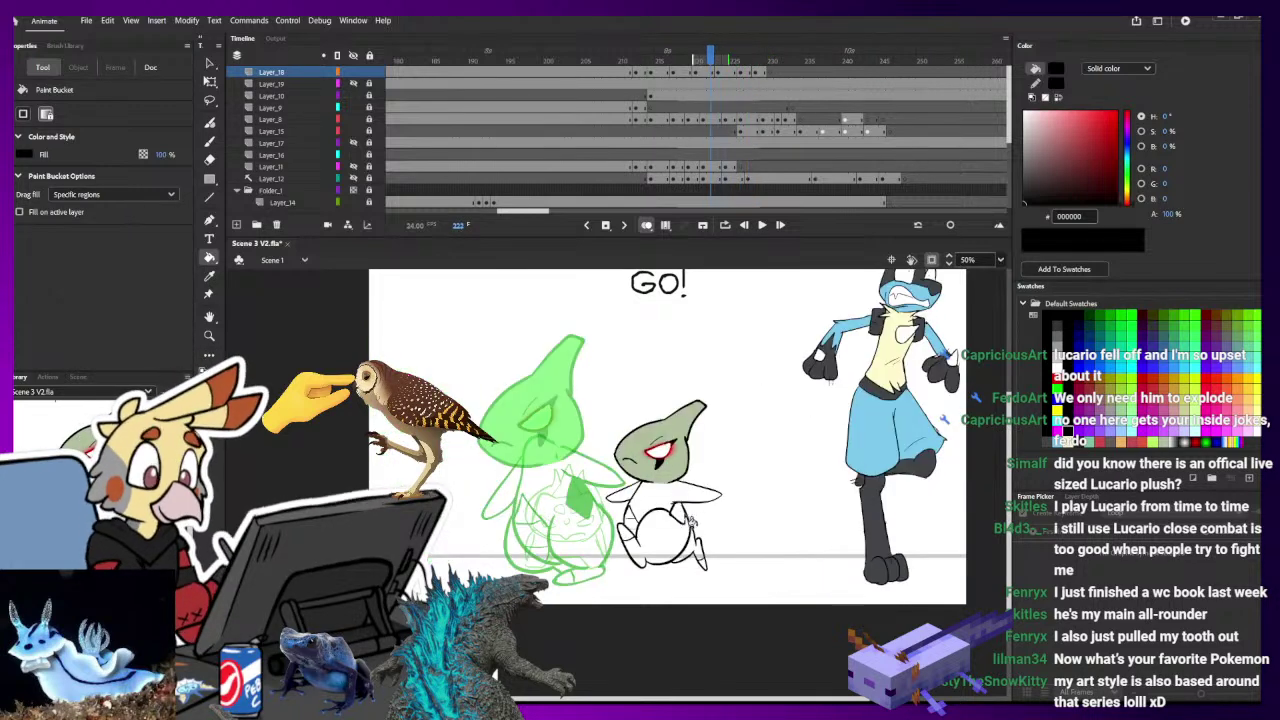
pyautogui.click(690, 520)
pyautogui.hotkey('ctrl', 'z')
pyautogui.press('b')
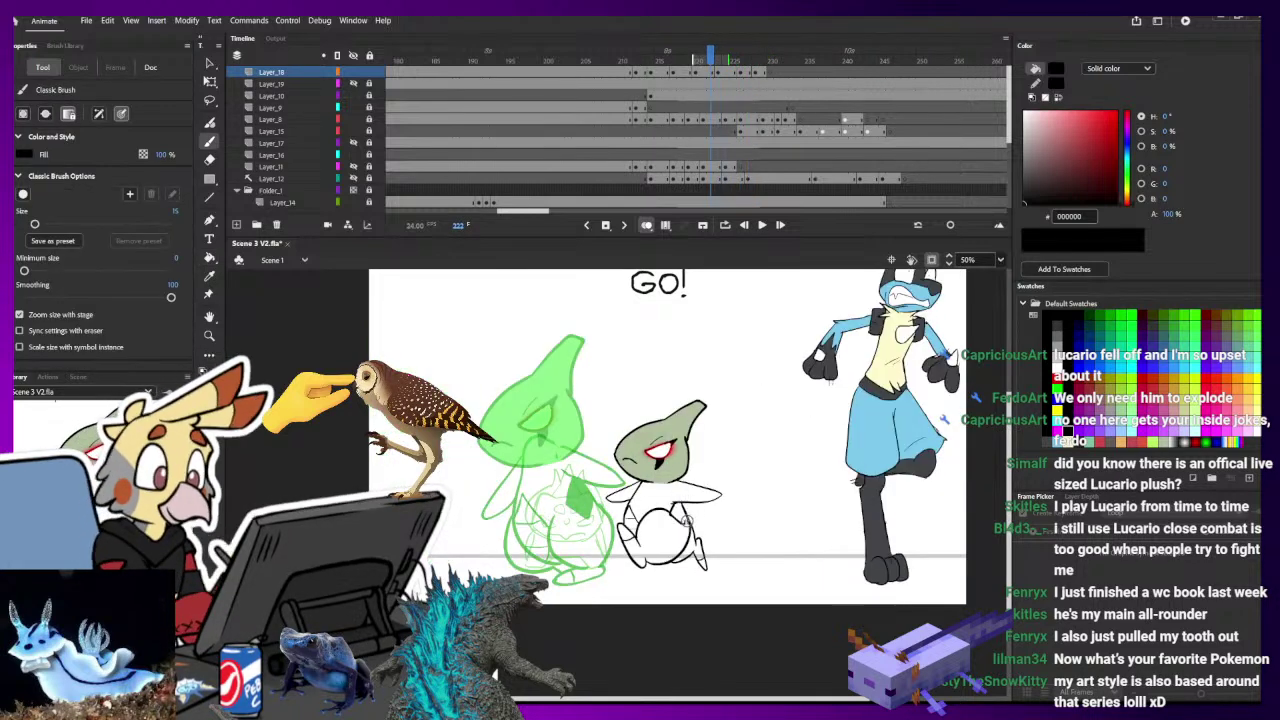
pyautogui.press('k')
pyautogui.press('.')
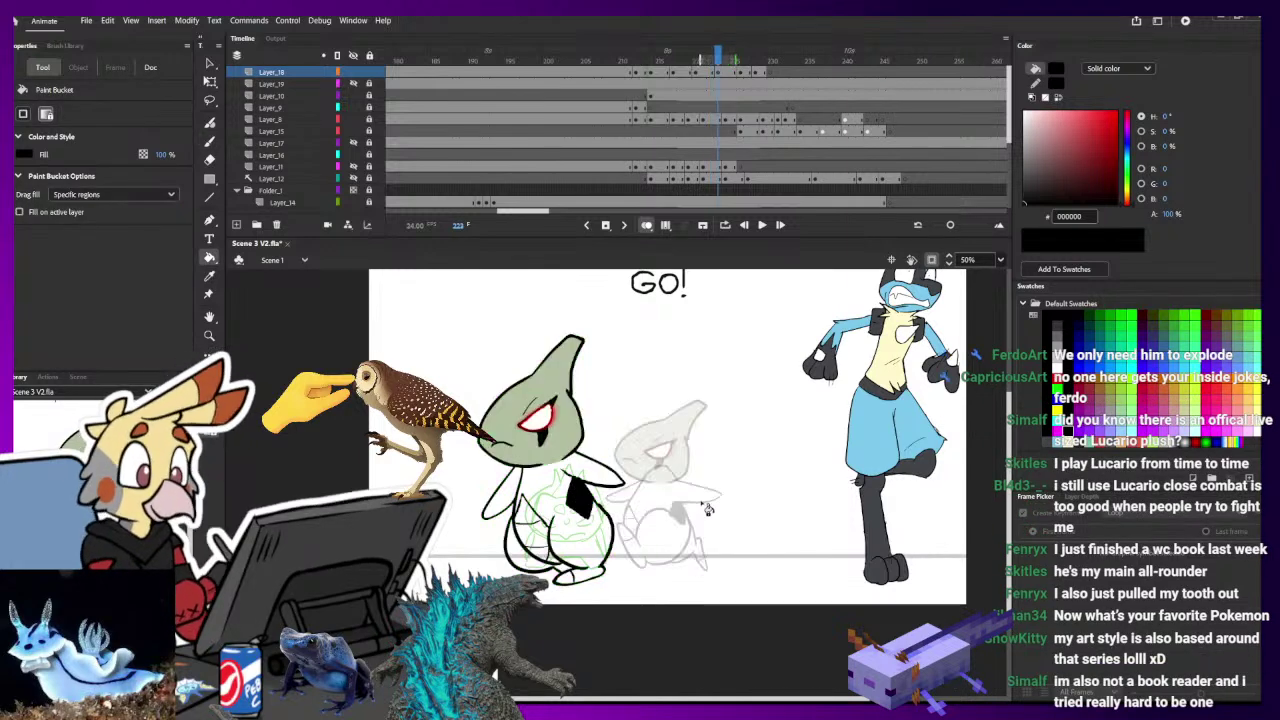
# - Fill the small character's diamond body patch with black in the earlier Layer_18 drawings, from frame 219 back to frame 213
pyautogui.press(',')
pyautogui.press(',')
pyautogui.press(',')
pyautogui.press(',')
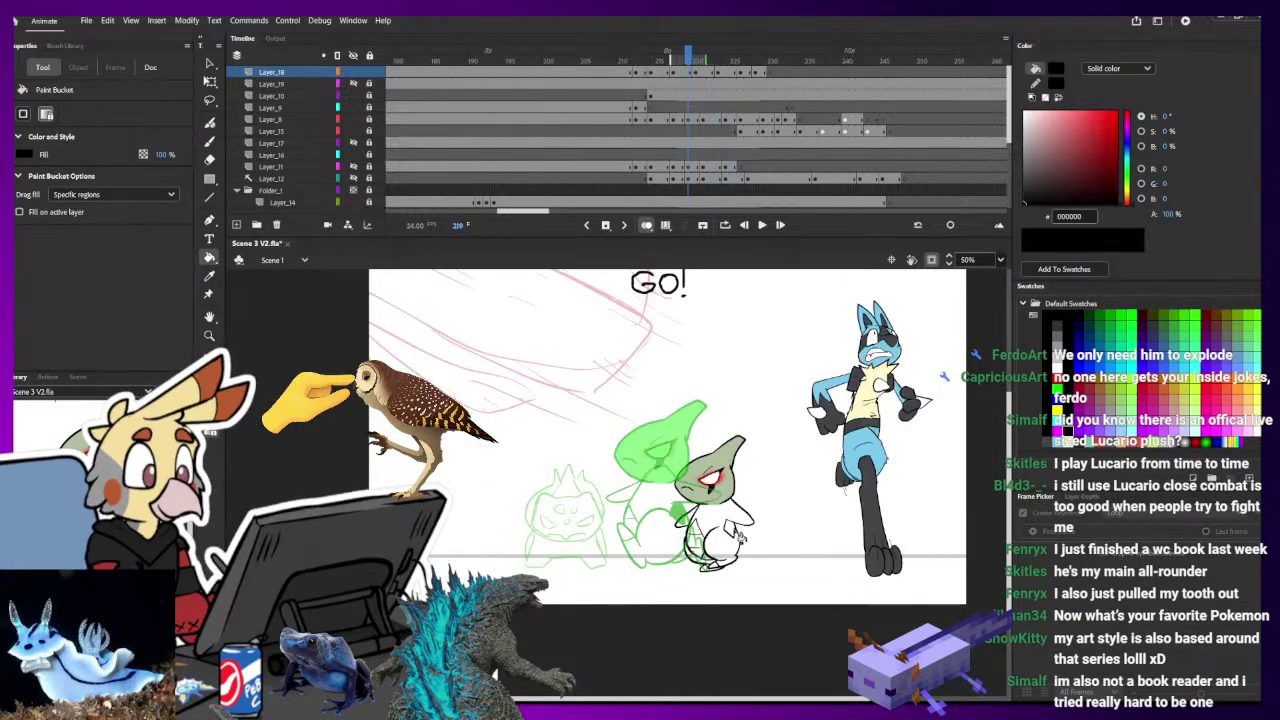
pyautogui.press(',')
pyautogui.press(',')
pyautogui.press(',')
pyautogui.press(',')
pyautogui.press(',')
pyautogui.press(',')
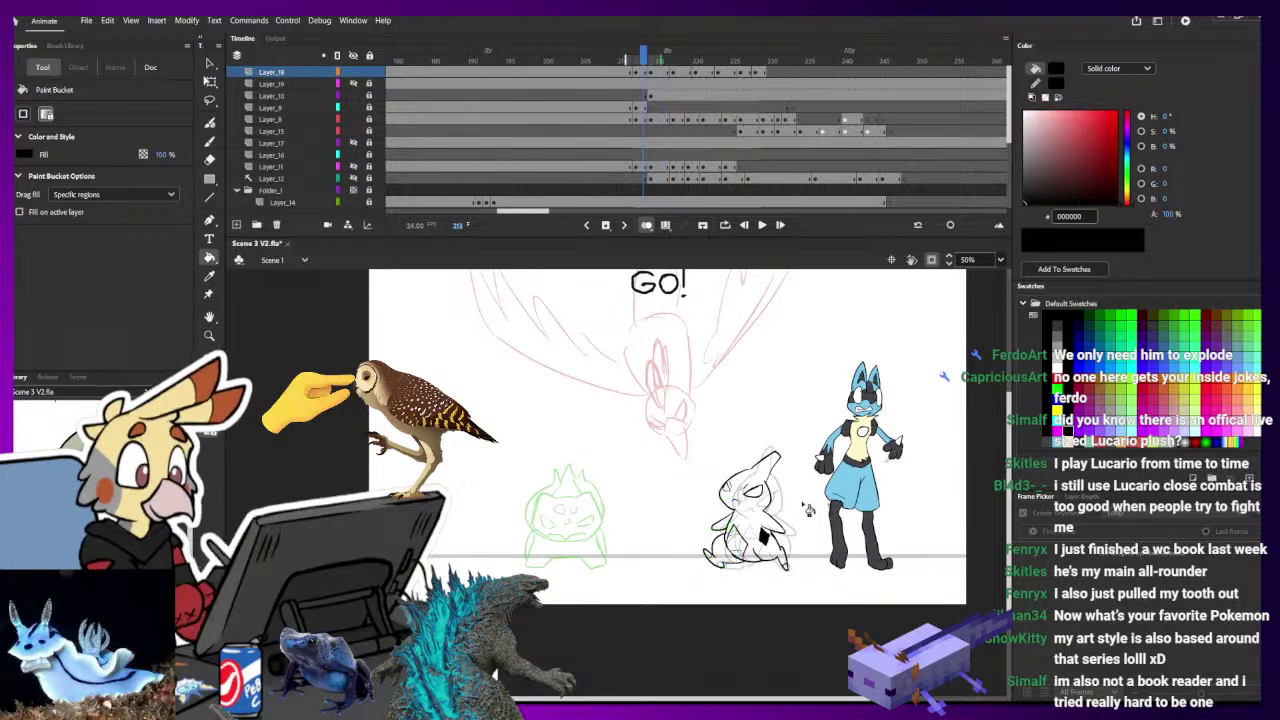
pyautogui.press(',')
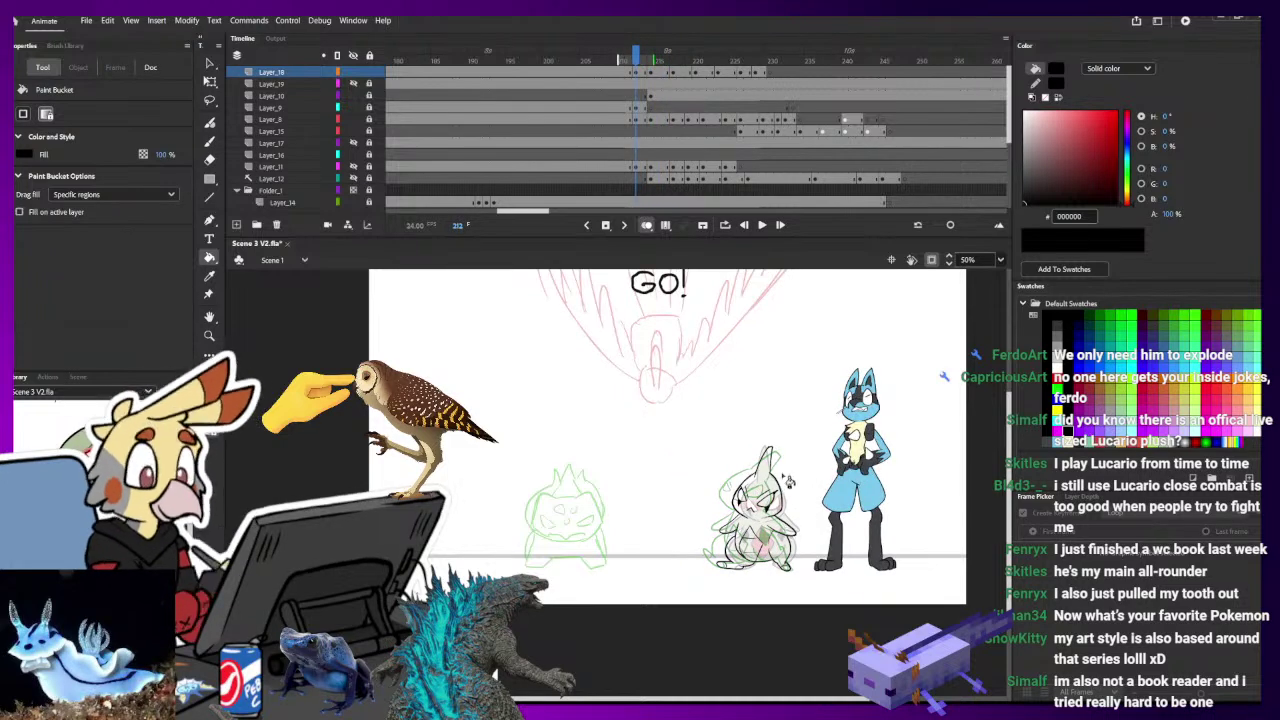
# - Draw the diamond body patch on the frame 212 sketch, using the colored frame 209 as reference, and fill it with black
pyautogui.hotkey('ctrl', '=')
pyautogui.press('b')
pyautogui.moveTo(832, 537); pyautogui.dragTo(691, 470)
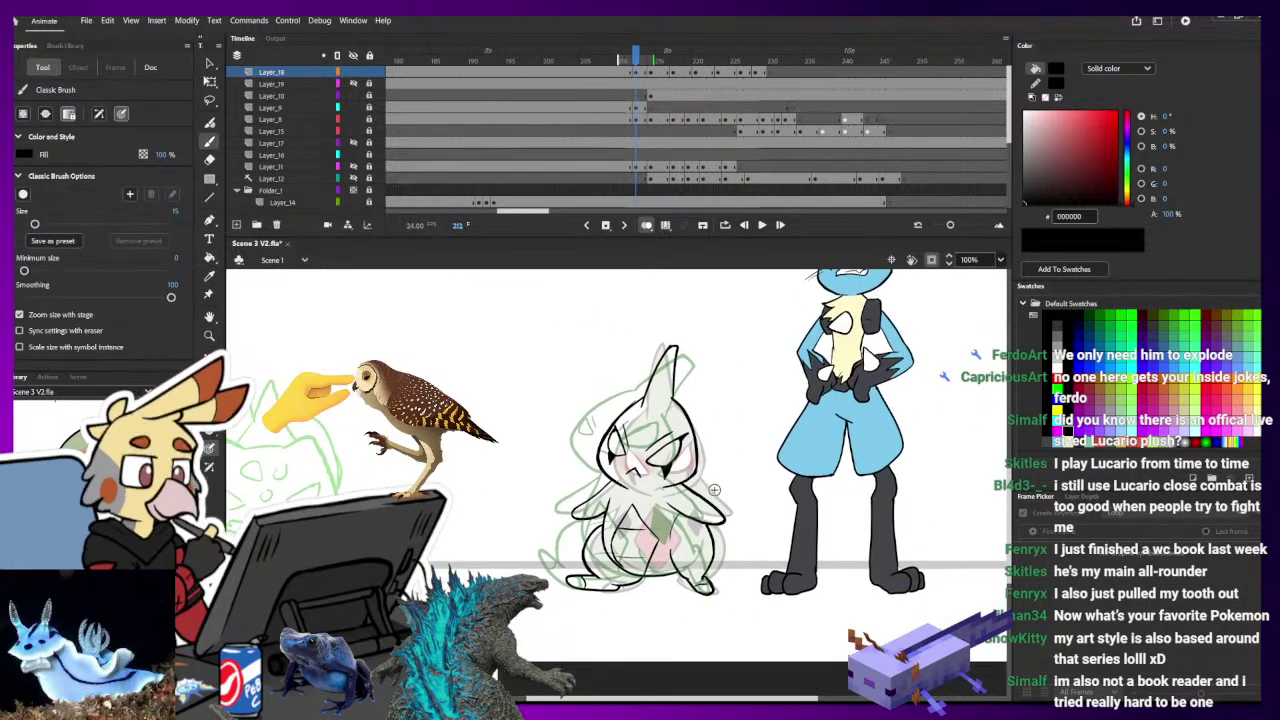
pyautogui.press(',')
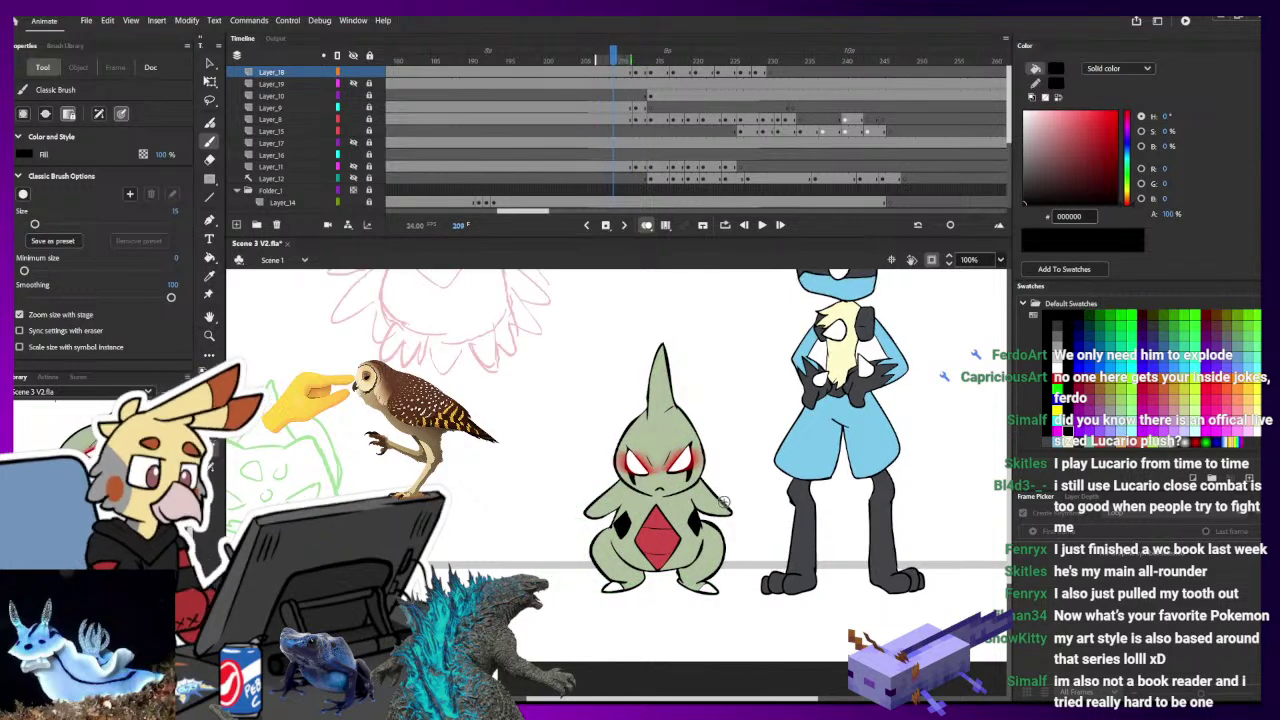
pyautogui.press('.')
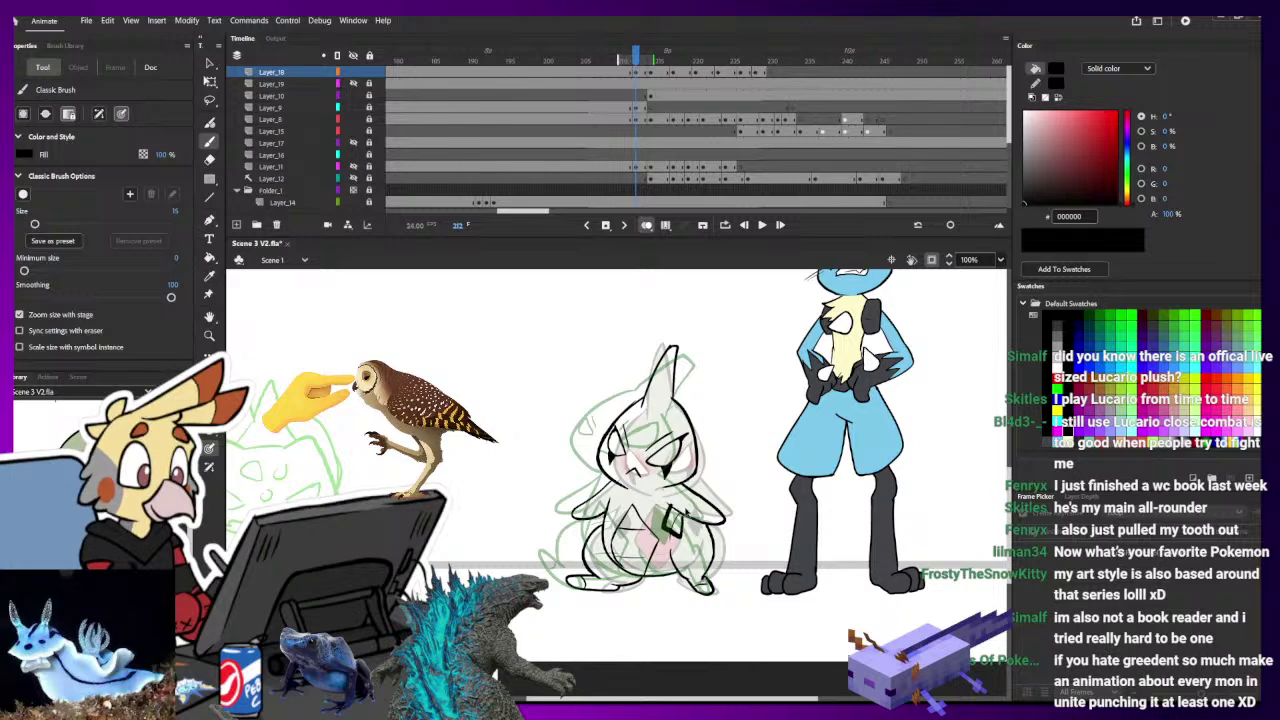
pyautogui.press('[')
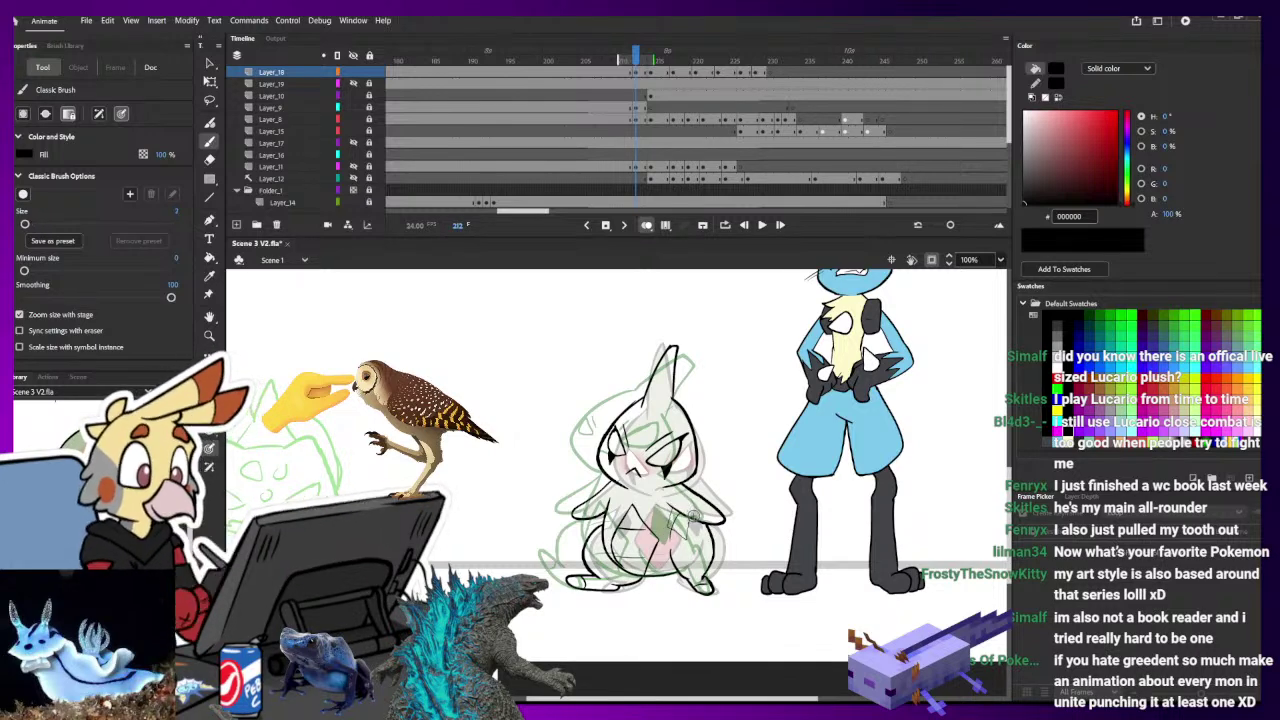
pyautogui.press('k')
pyautogui.click(680, 516)
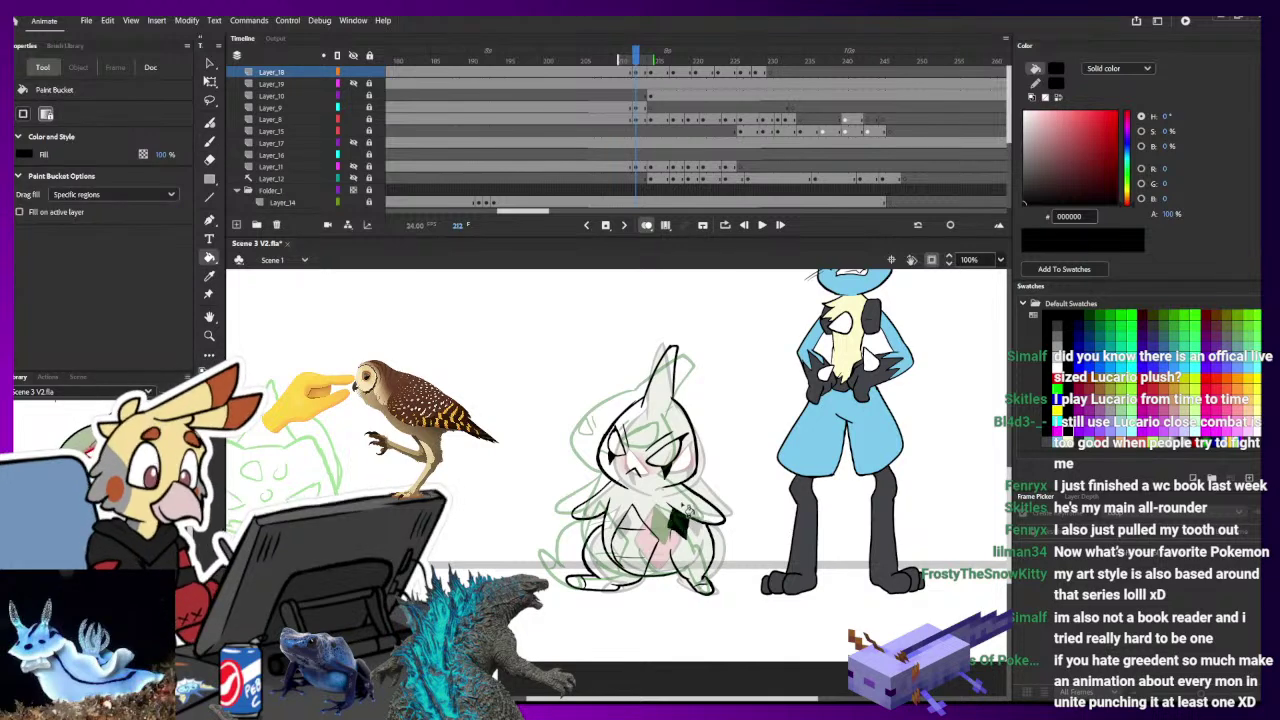
pyautogui.hotkey('ctrl', '-')
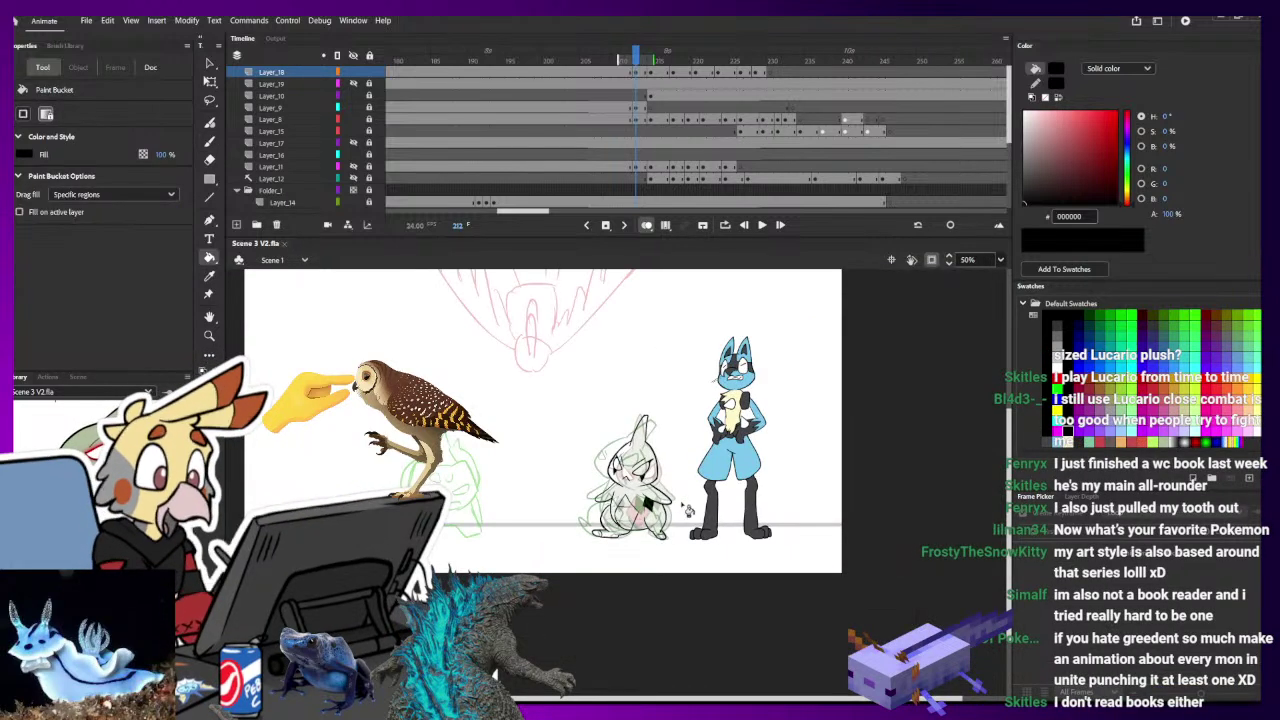
# - With onion skin on, draw pointed marks under both eyes of the frame 214 drawing with a size 2 brush and fill them black
pyautogui.press('q')
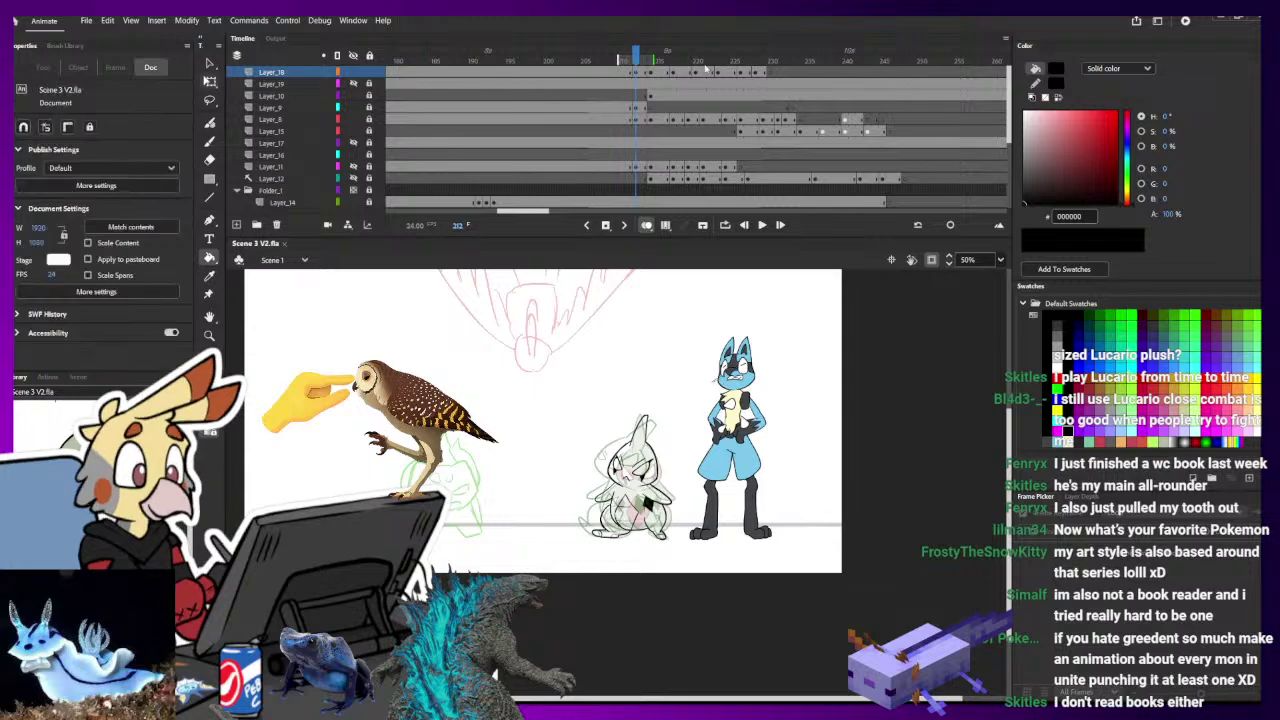
pyautogui.moveTo(636, 54)
pyautogui.mouseDown()
pyautogui.moveTo(812, 60)
pyautogui.moveTo(577, 78)
pyautogui.moveTo(680, 82)
pyautogui.moveTo(585, 86)
pyautogui.moveTo(642, 86)
pyautogui.mouseUp()
pyautogui.click(650, 74)
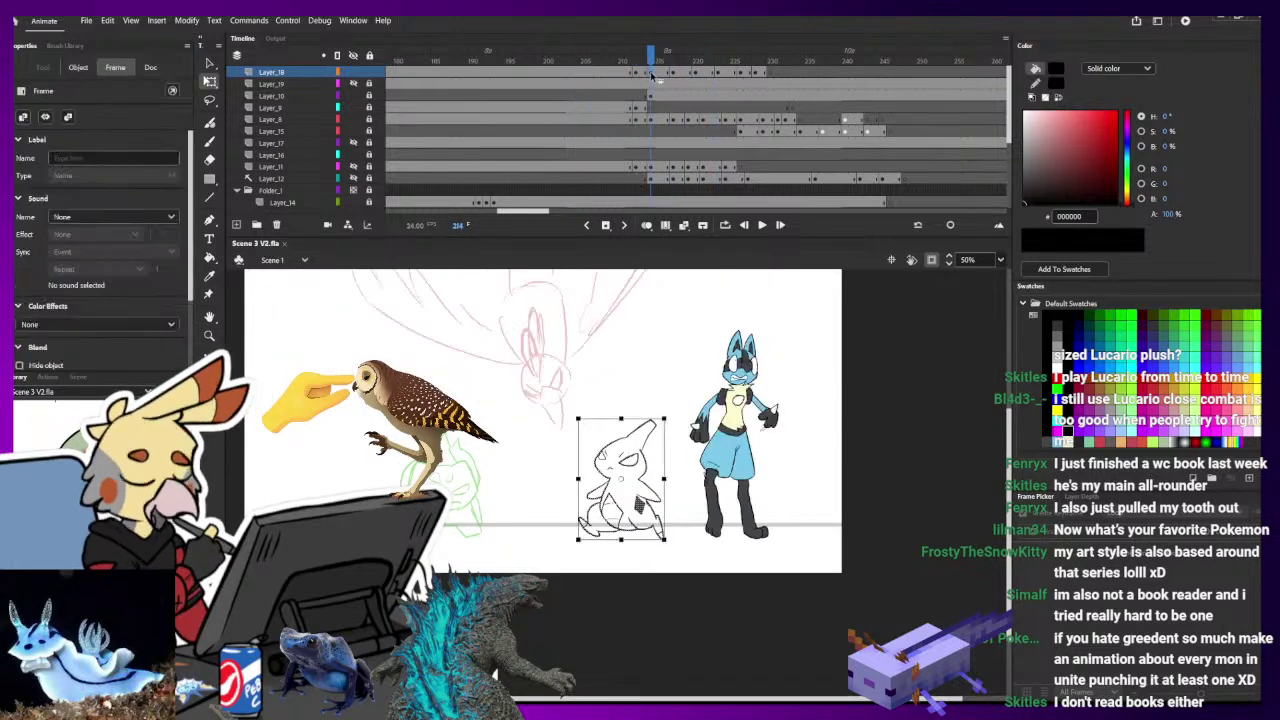
pyautogui.hotkey('ctrl', '1')
pyautogui.press('b')
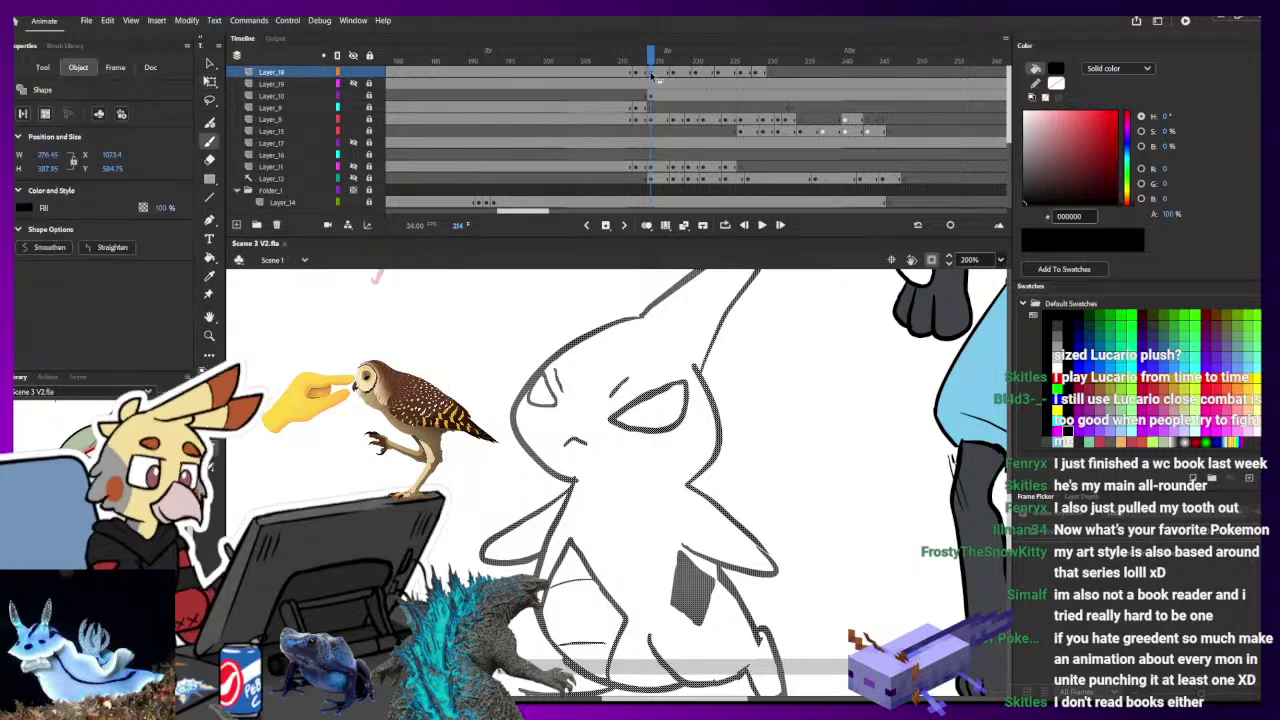
pyautogui.hotkey('alt', 'shift', 'o')
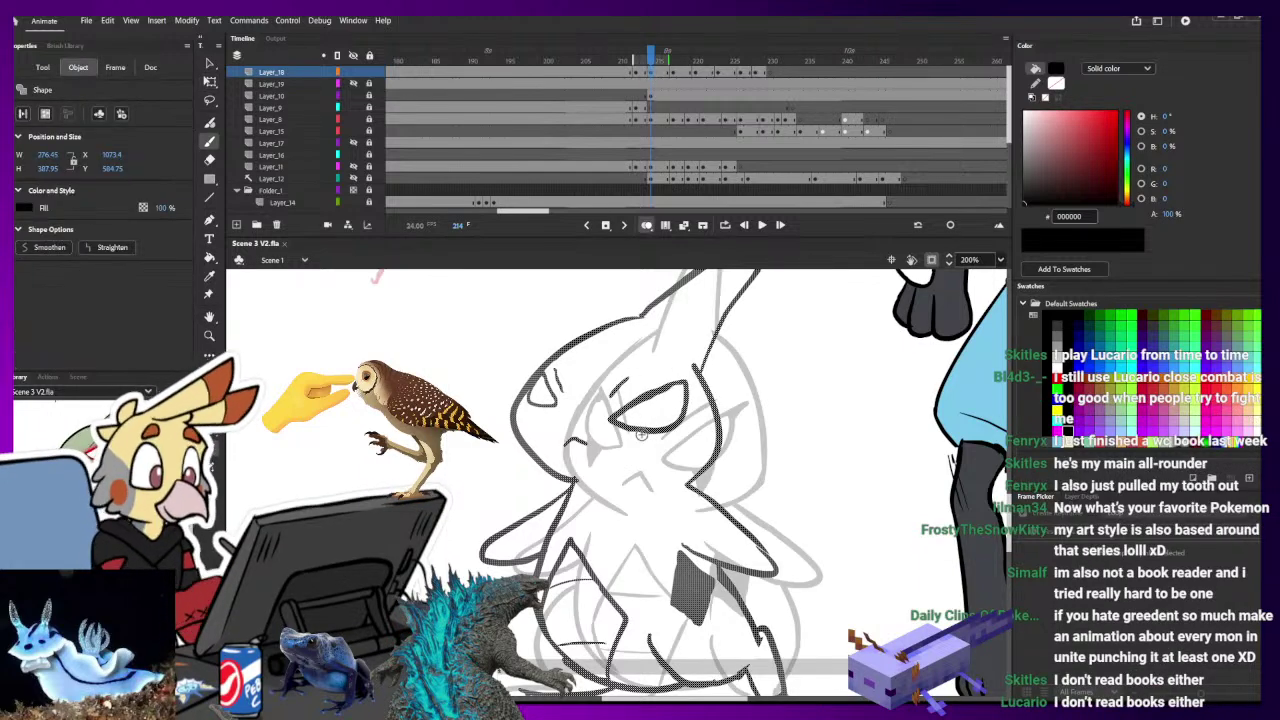
pyautogui.moveTo(640, 433)
pyautogui.mouseDown()
pyautogui.moveTo(643, 460)
pyautogui.moveTo(657, 432)
pyautogui.mouseUp()
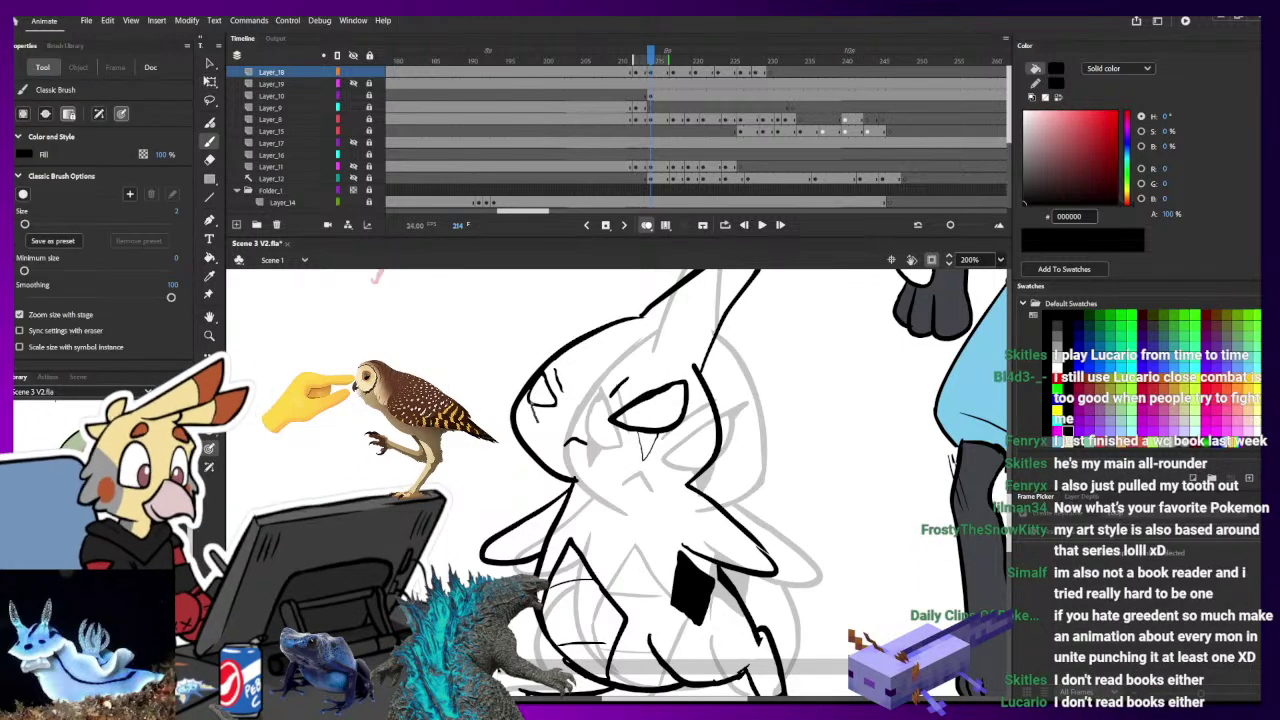
pyautogui.moveTo(531, 403); pyautogui.dragTo(550, 391)
pyautogui.moveTo(685, 382); pyautogui.dragTo(697, 376)
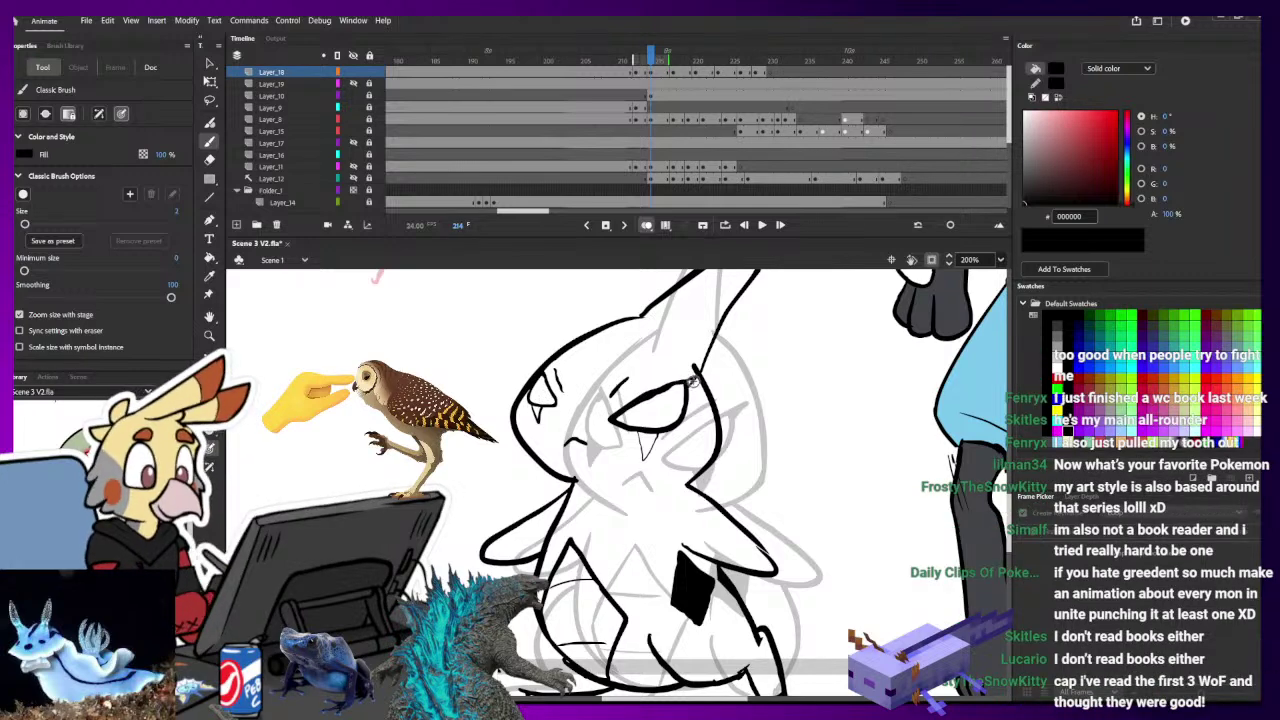
pyautogui.press('k')
pyautogui.click(648, 445)
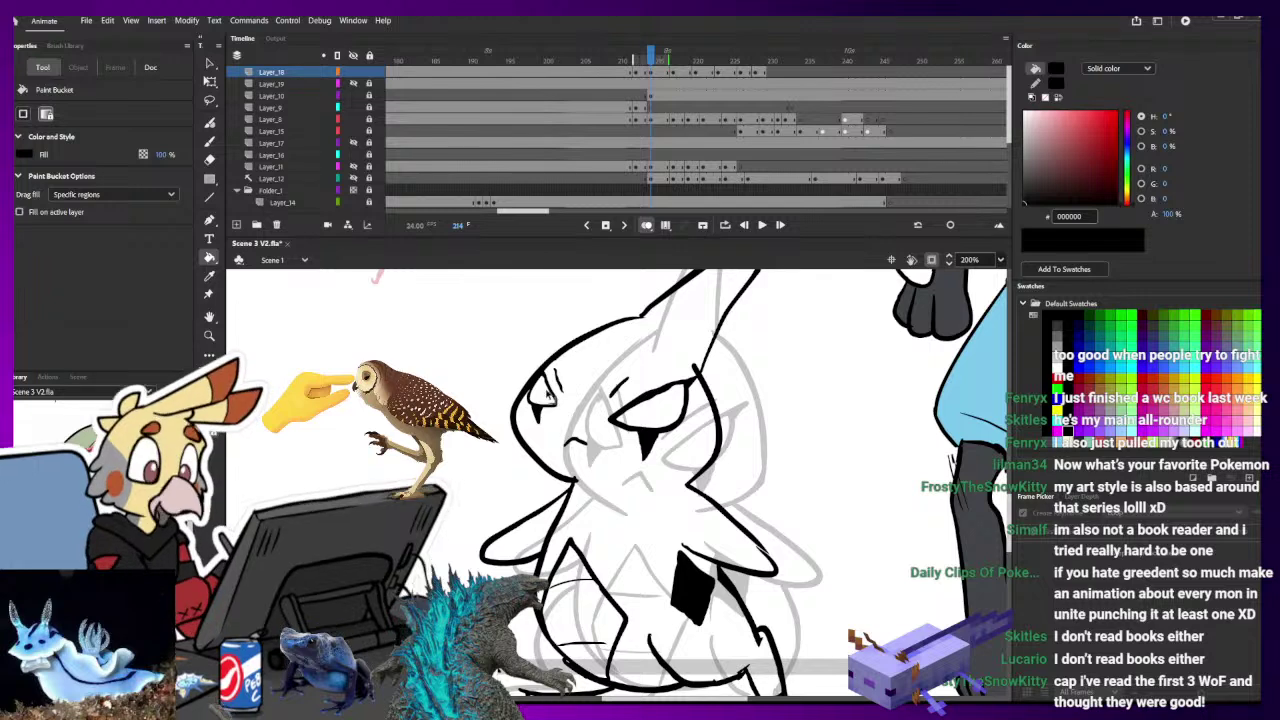
# - Sample the red CD4949 from the small character's belly diamond on frame 210 as the fill color
pyautogui.hotkey('ctrl', '-')
pyautogui.hotkey('ctrl', '-')
pyautogui.press('b')
pyautogui.press(',')
pyautogui.press(',')
pyautogui.press(',')
pyautogui.press(',')
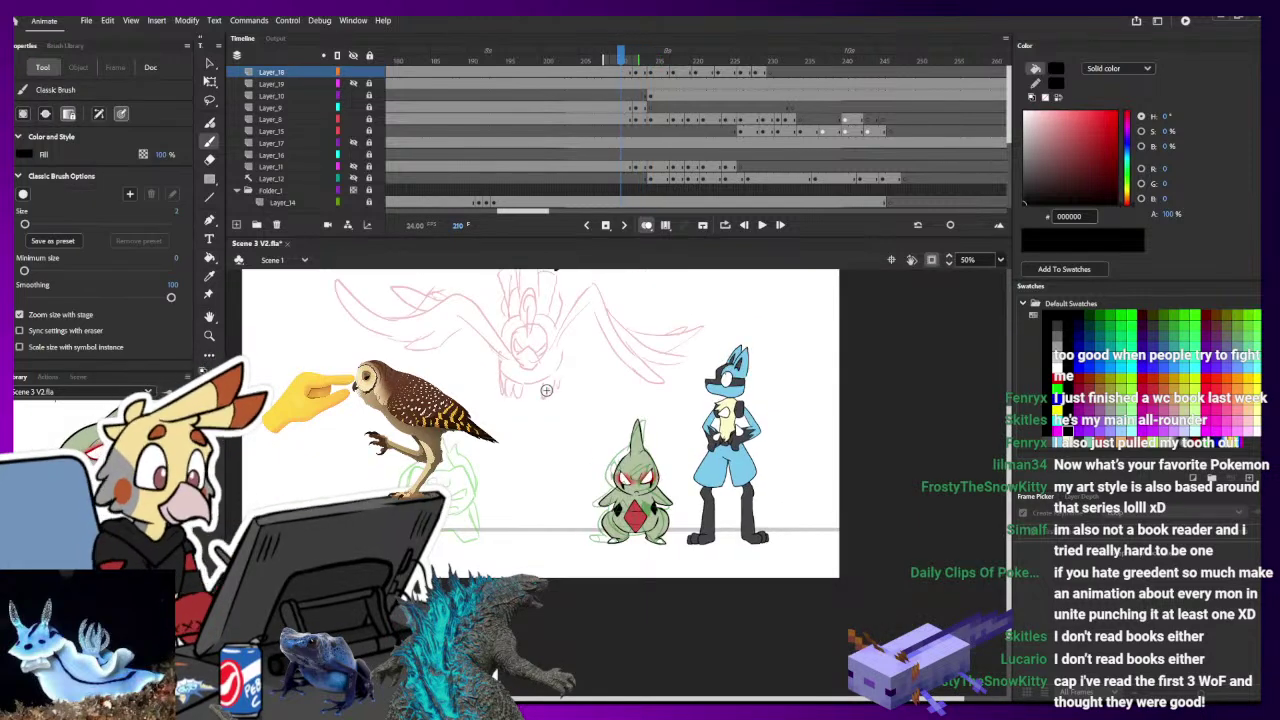
pyautogui.press('i')
pyautogui.click(647, 515)
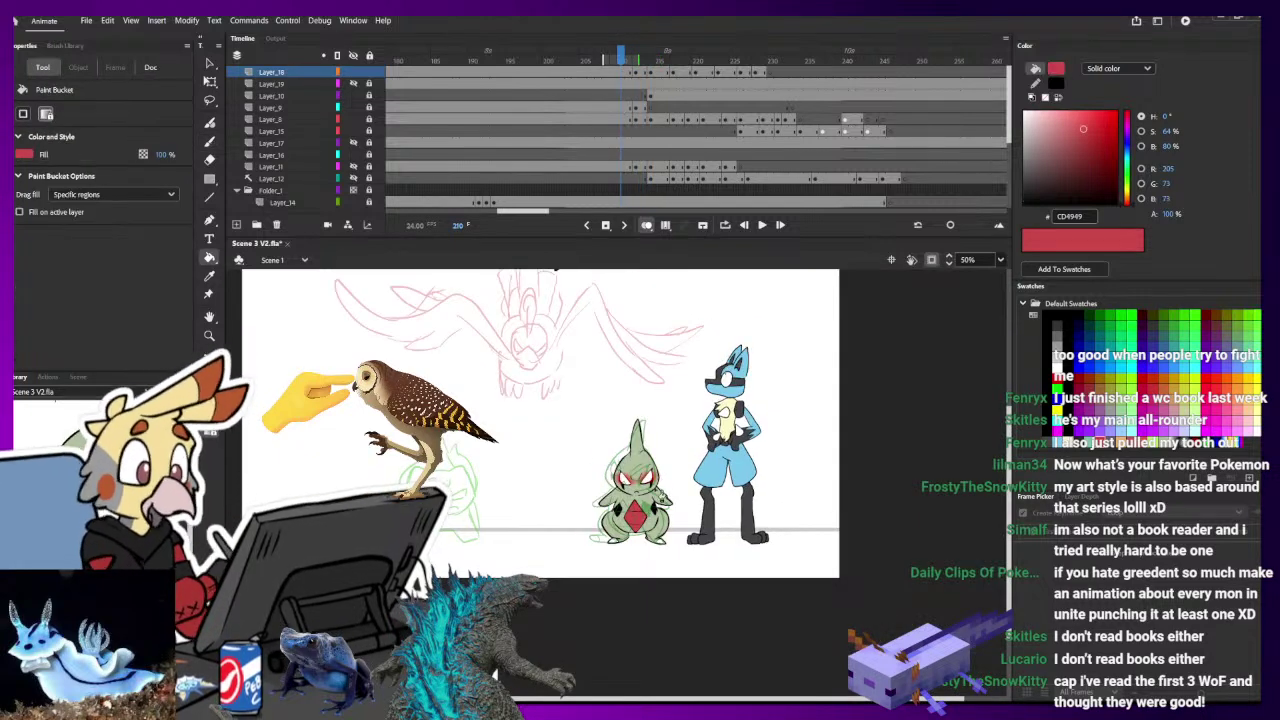
# - Fill the belly diamond of the small character's frame 212 drawing on Layer_18 with the red CD4949
pyautogui.press('b')
pyautogui.press('.')
pyautogui.press('.')
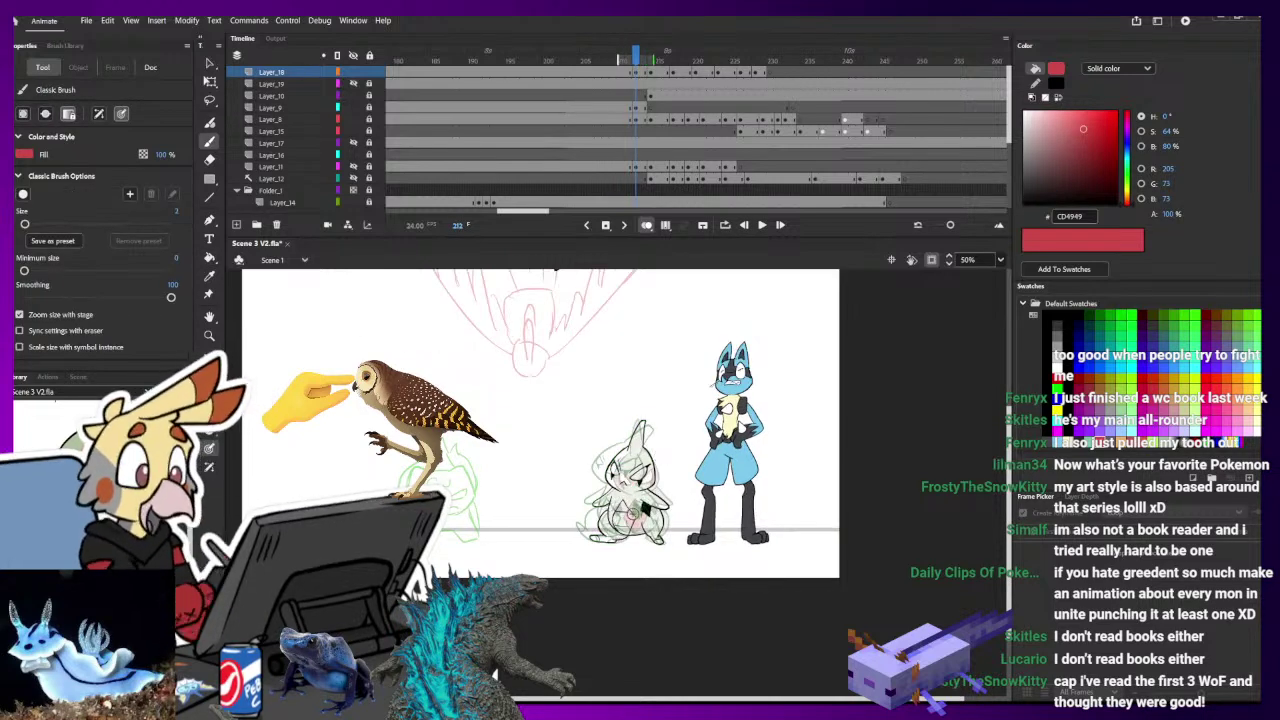
pyautogui.press('k')
pyautogui.click(640, 518)
pyautogui.hotkey('ctrl', 'z')
pyautogui.hotkey('ctrl', '=')
pyautogui.hotkey('ctrl', '=')
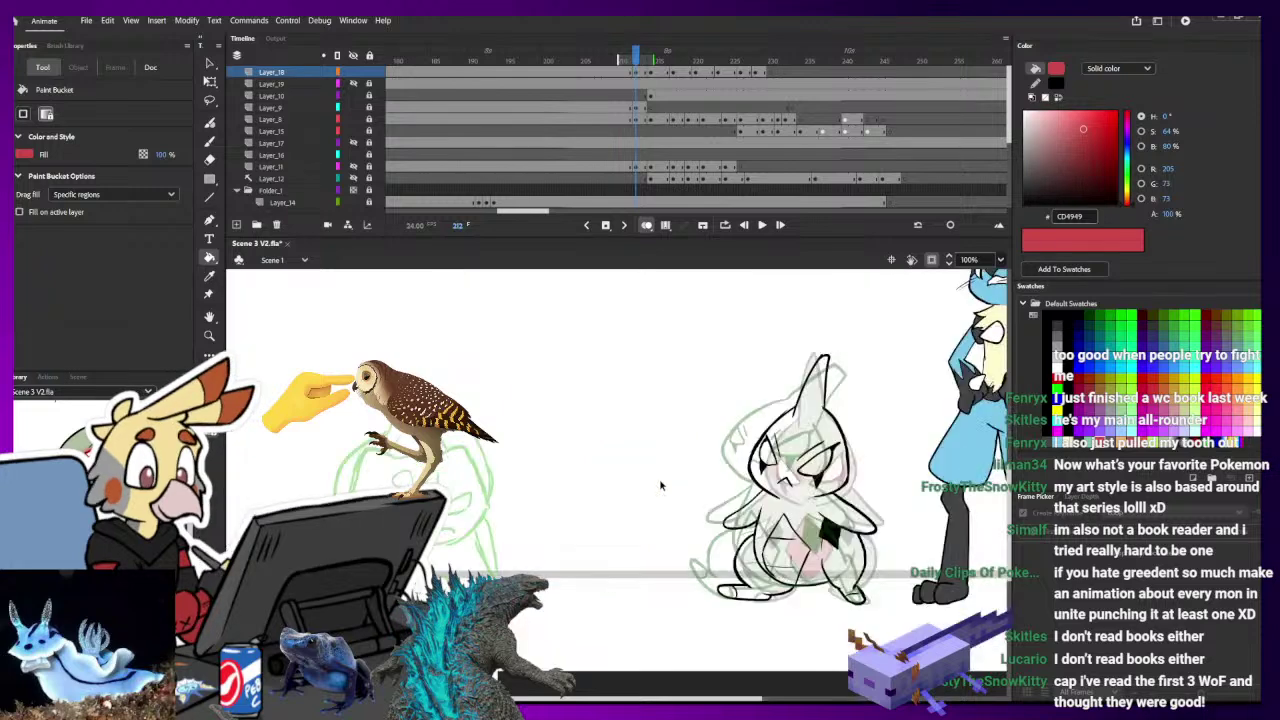
pyautogui.press('b')
pyautogui.moveTo(660, 480)
pyautogui.mouseDown()
pyautogui.moveTo(573, 452)
pyautogui.moveTo(473, 378)
pyautogui.mouseUp()
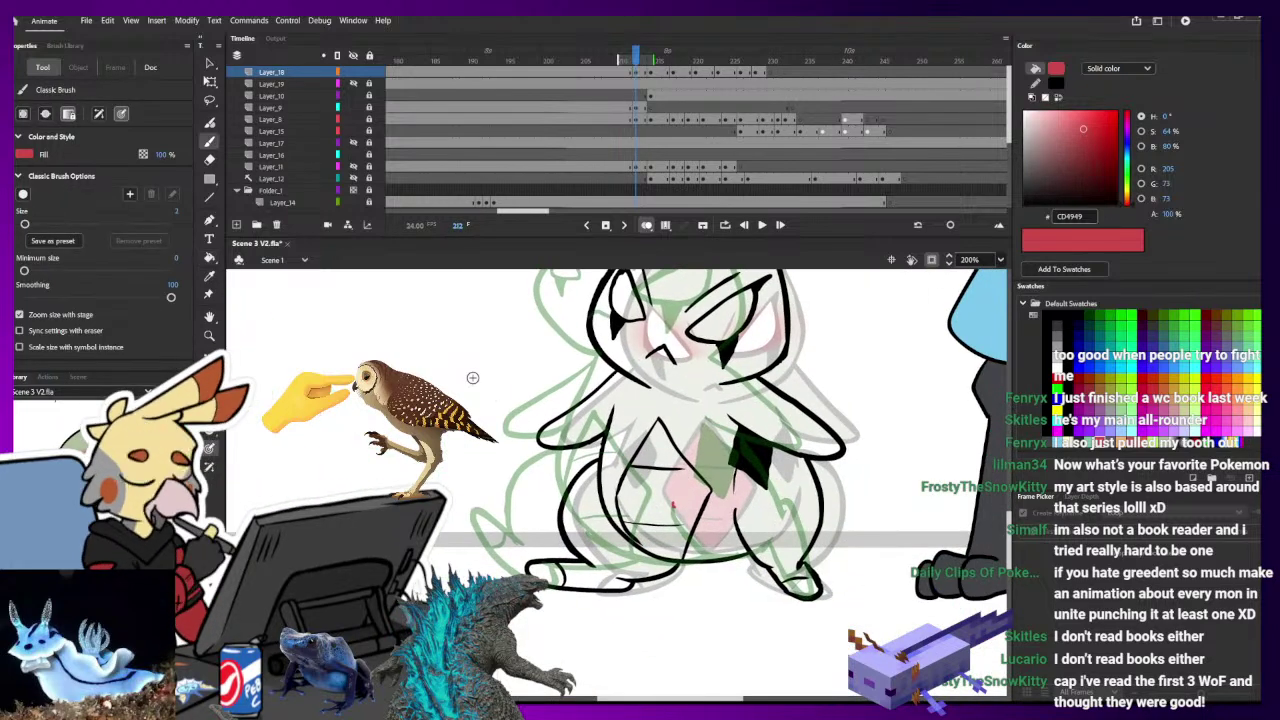
pyautogui.press('k')
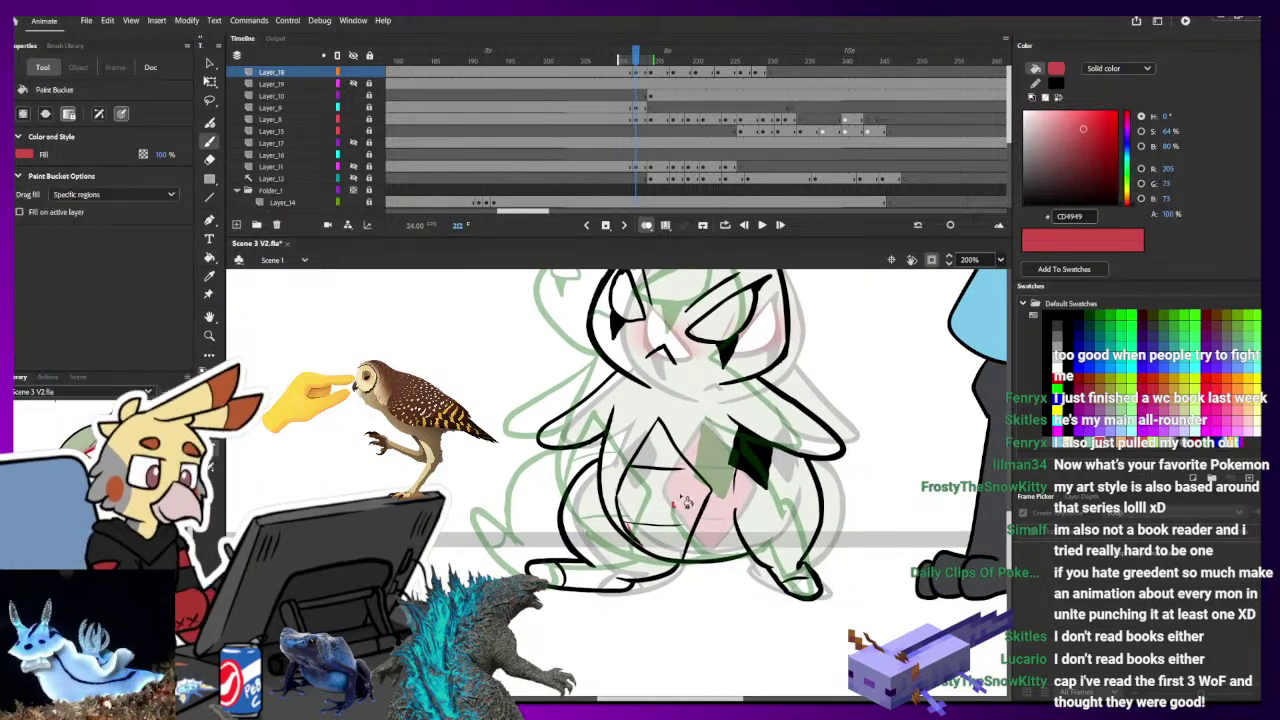
pyautogui.click(672, 490)
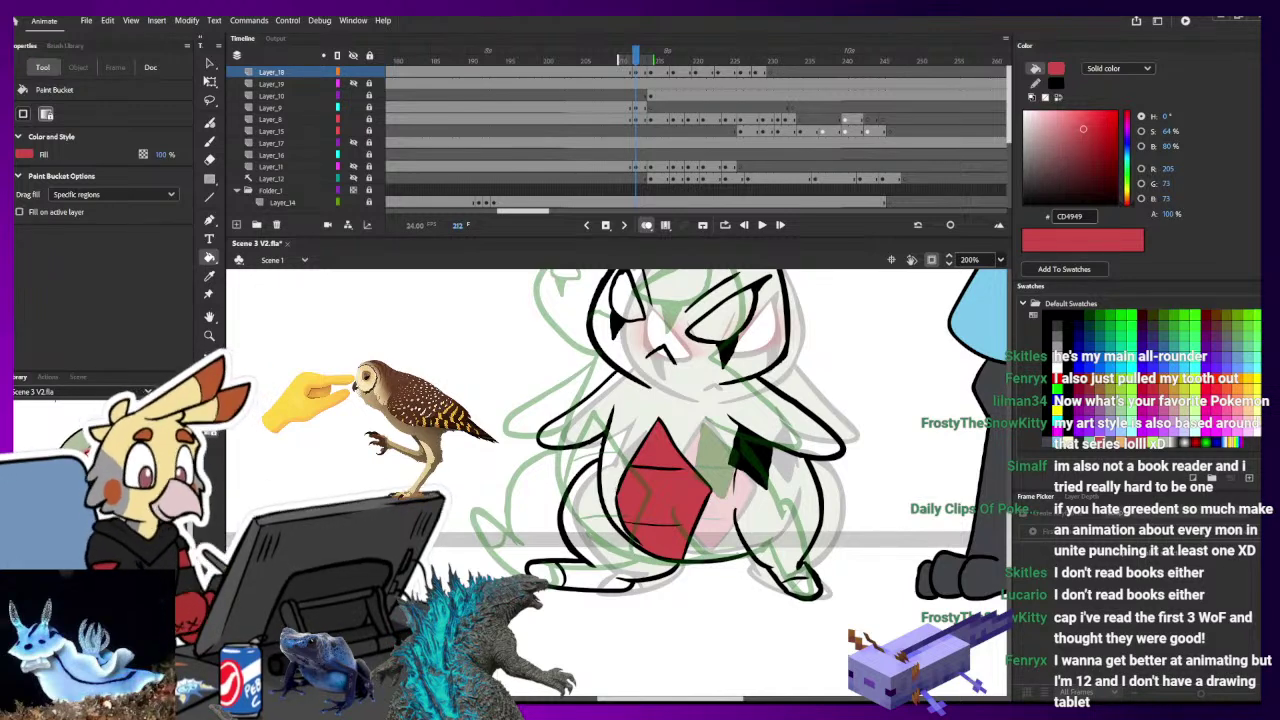
# - Fill the small character's belly diamond with red CD4949 in the Layer_18 drawings from frame 214 to frame 219
pyautogui.press('.')
pyautogui.press('.')
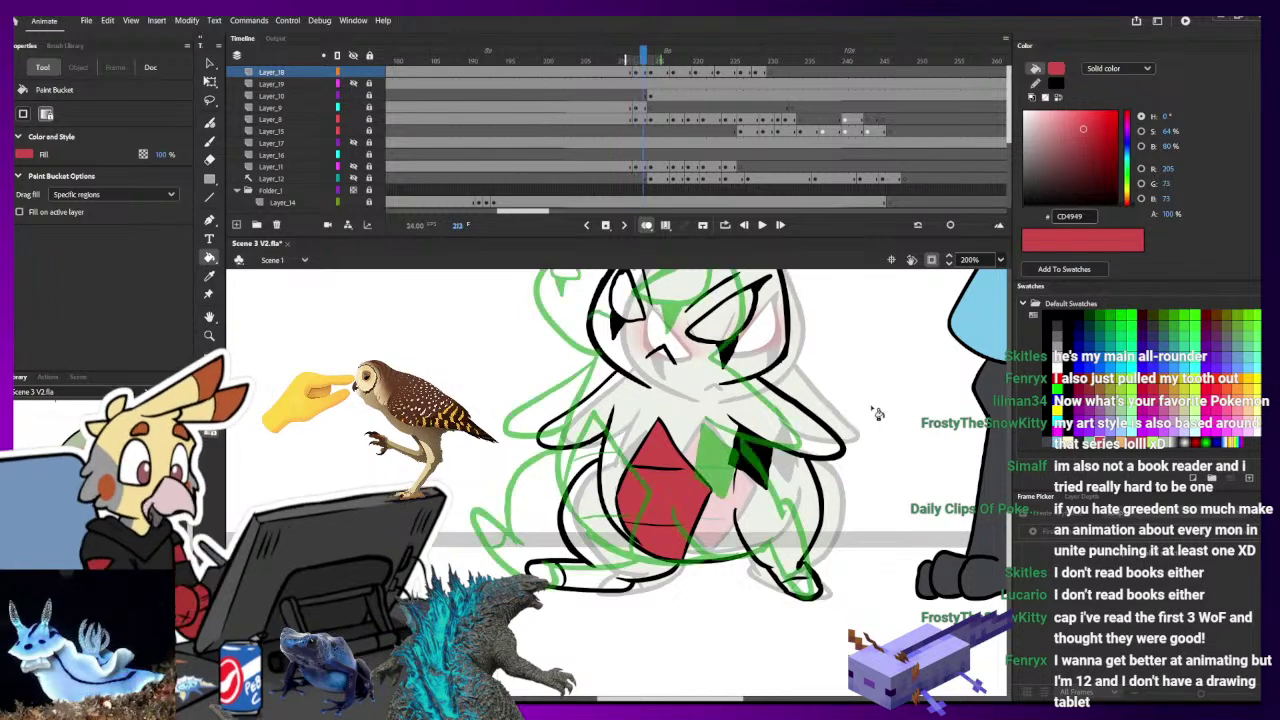
pyautogui.press('.')
pyautogui.press('.')
pyautogui.press('.')
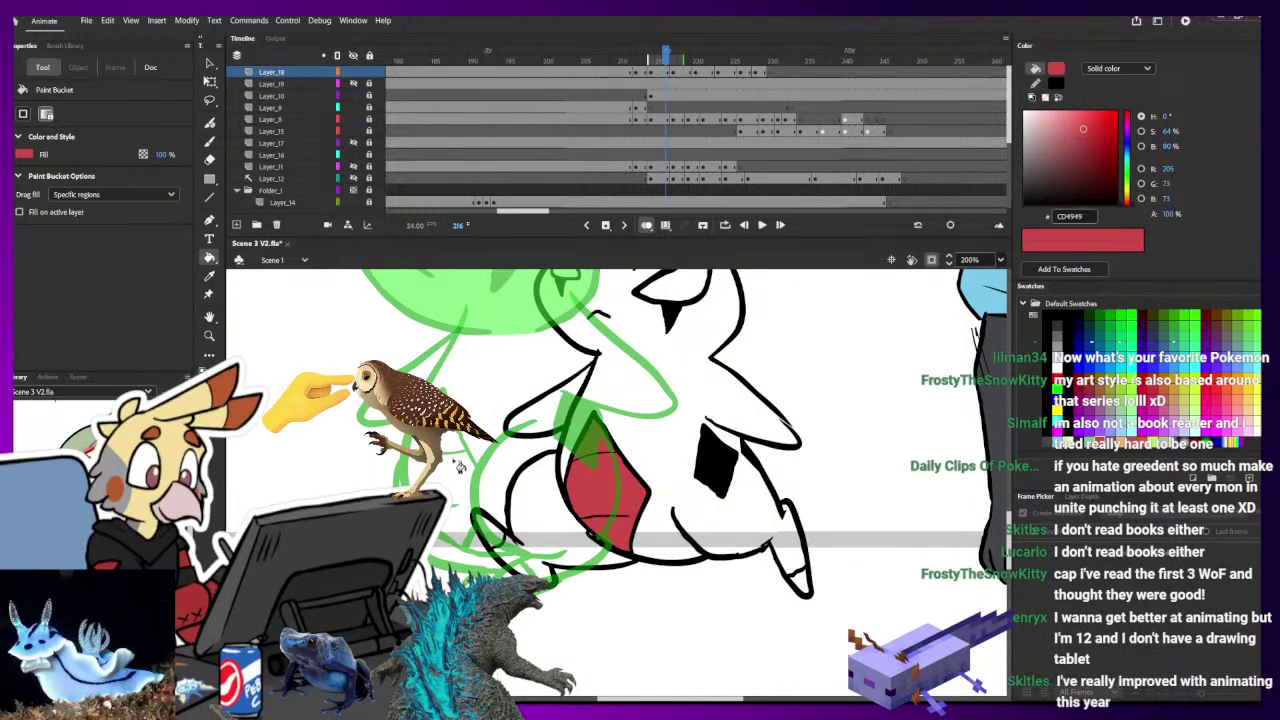
pyautogui.hotkey('ctrl', '-')
pyautogui.press('.')
pyautogui.press('.')
pyautogui.press('.')
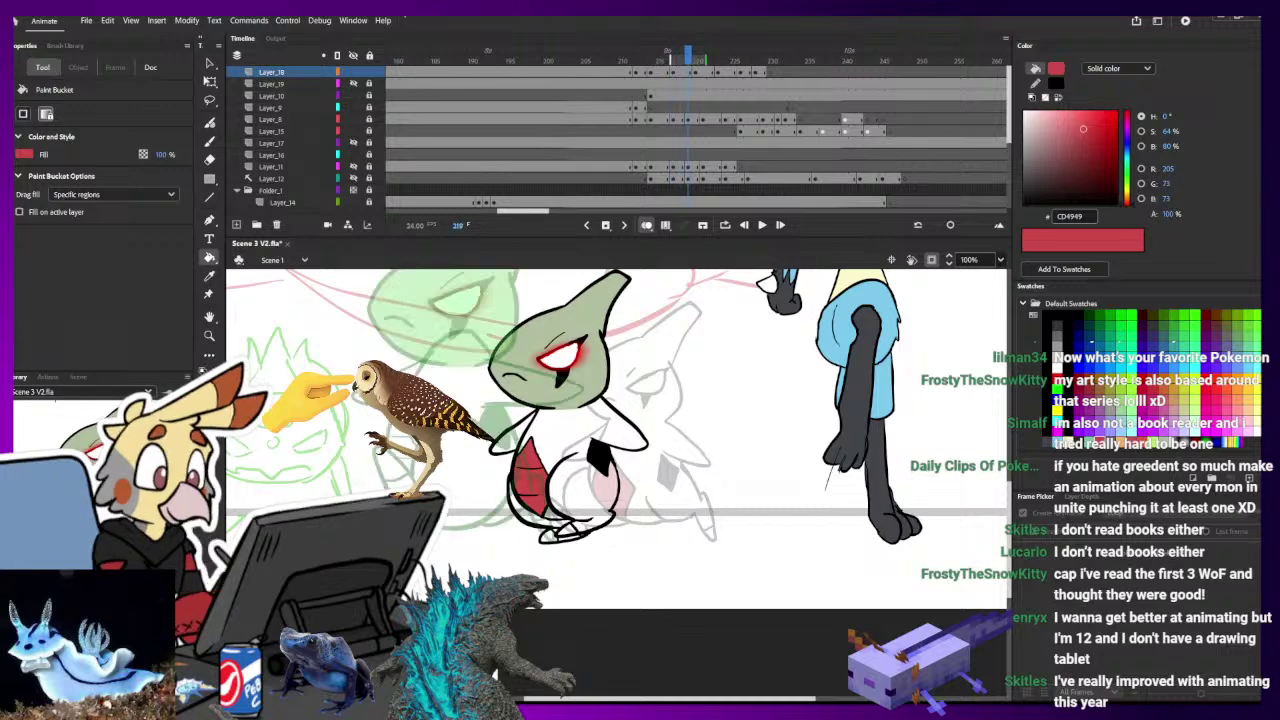
# - Color the belly diamond red CD4949 in the remaining body drawings on Layer_18, up to the last one before frame 228
pyautogui.moveTo(410, 441); pyautogui.dragTo(752, 560)
pyautogui.press('.')
pyautogui.press('.')
pyautogui.press('.')
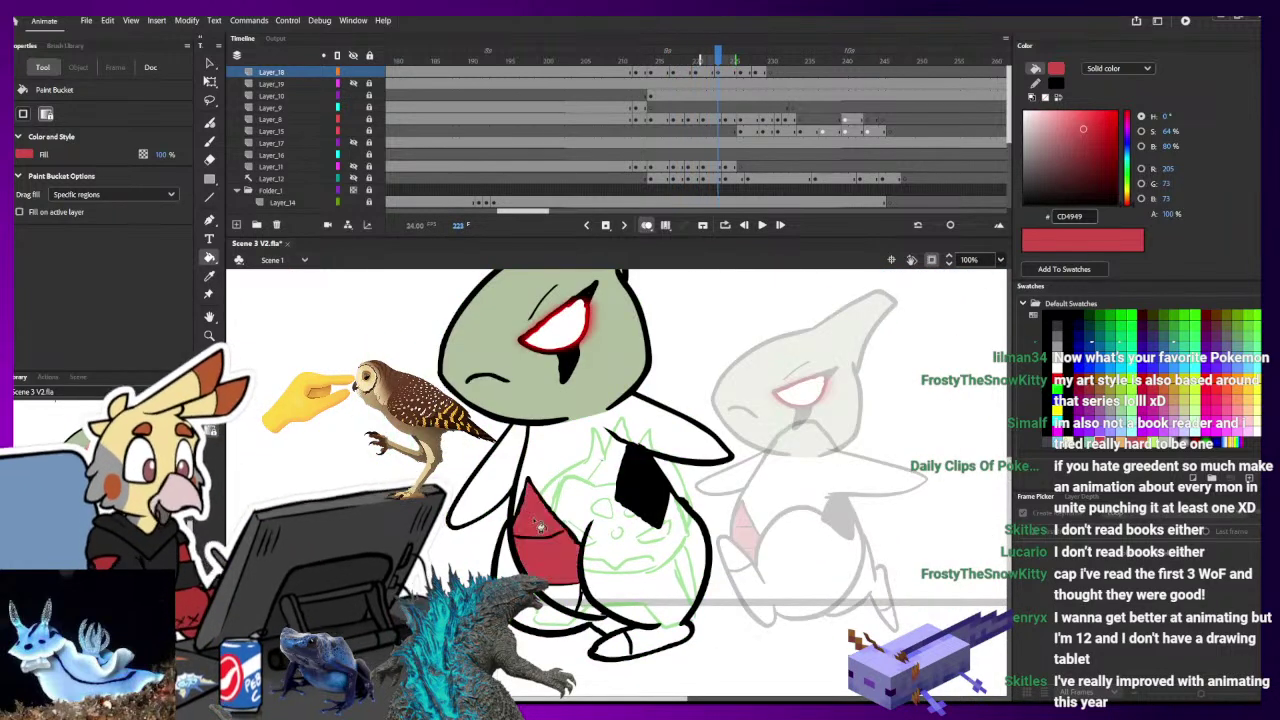
pyautogui.press('.')
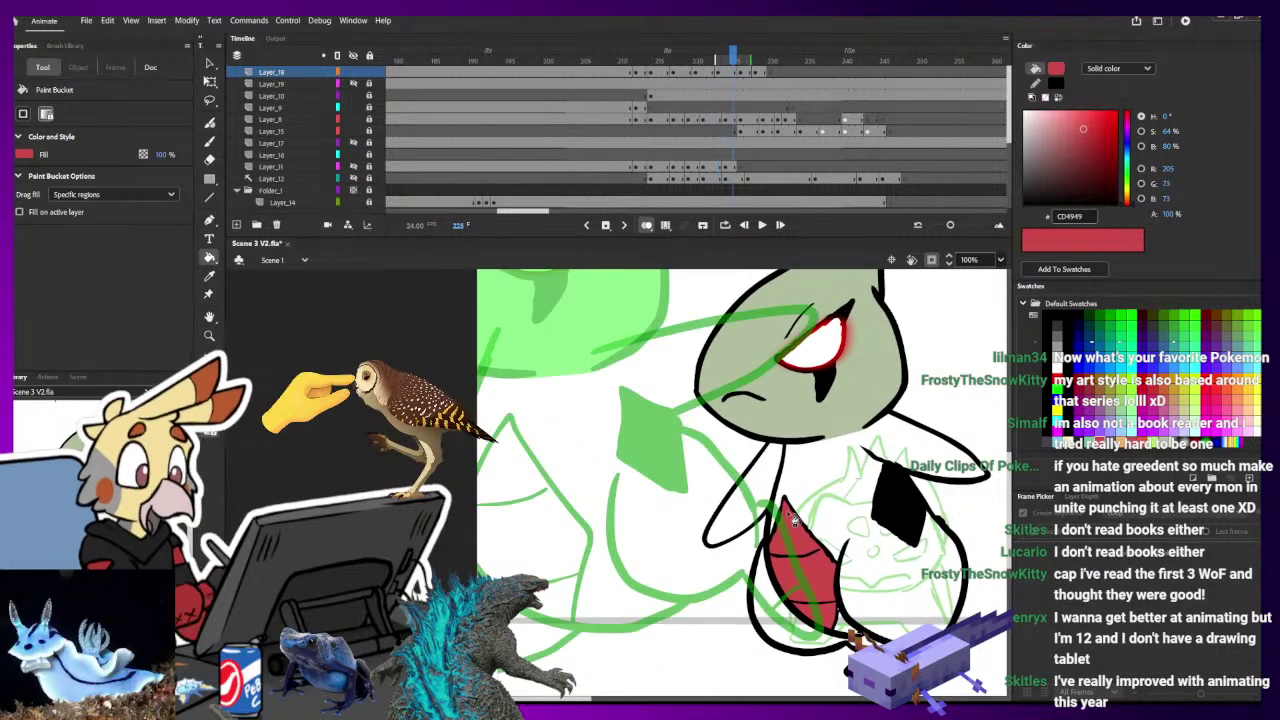
pyautogui.press('.')
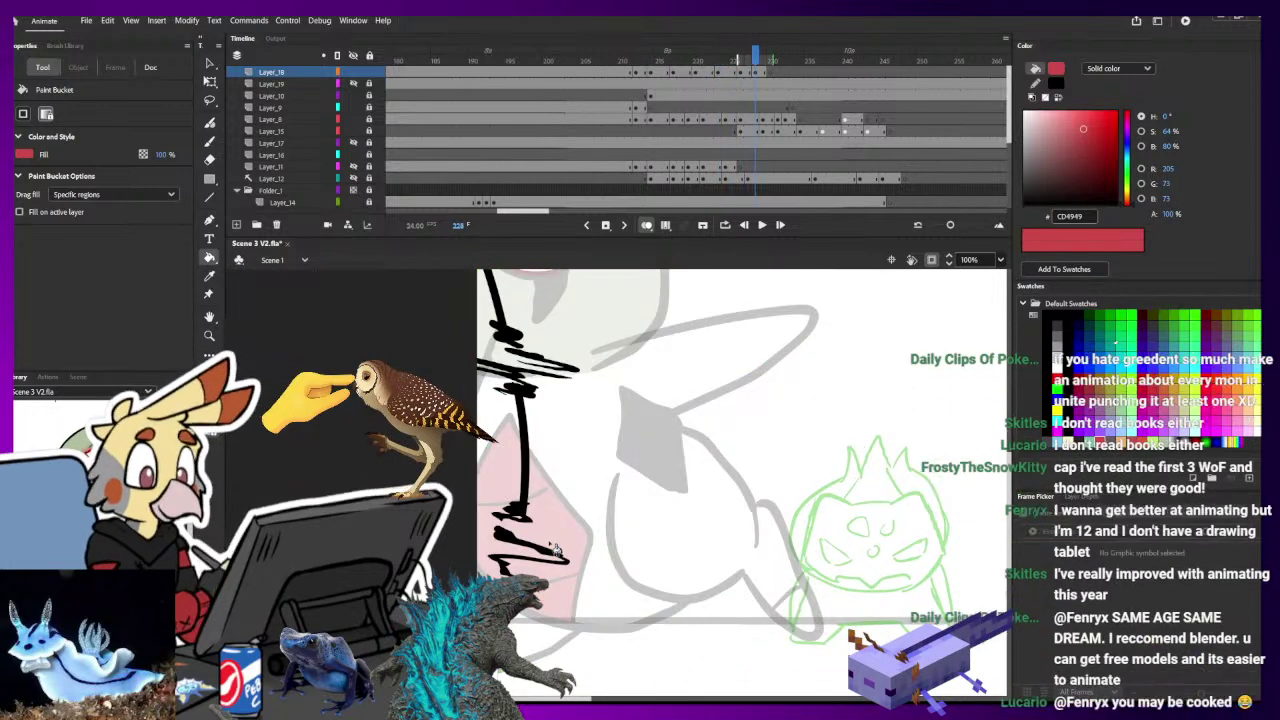
# - Return to the colored frame 210 drawing and sample the small character's body green B0BEA0 as the fill color
pyautogui.press(',')
pyautogui.press(',')
pyautogui.press(',')
pyautogui.press(',')
pyautogui.press(',')
pyautogui.press(',')
pyautogui.press(',')
pyautogui.press(',')
pyautogui.press(',')
pyautogui.press(',')
pyautogui.press(',')
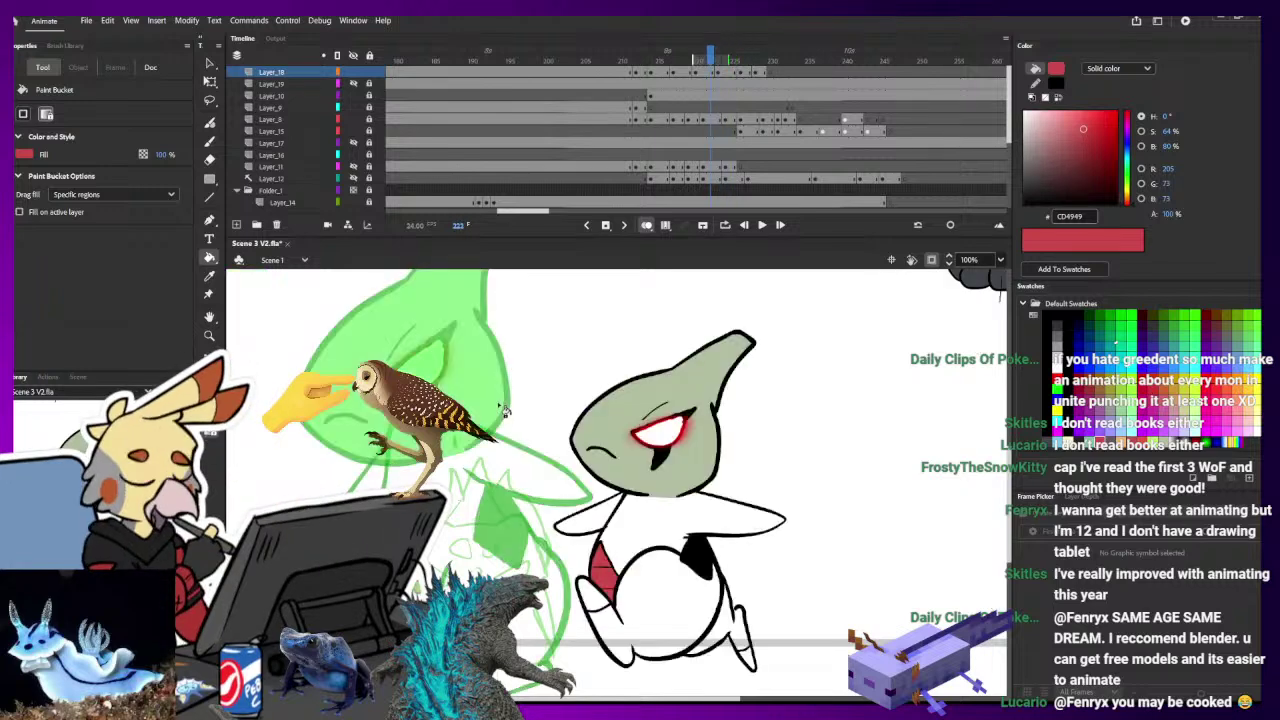
pyautogui.press(',')
pyautogui.press(',')
pyautogui.press(',')
pyautogui.press(',')
pyautogui.press(',')
pyautogui.press(',')
pyautogui.press(',')
pyautogui.press(',')
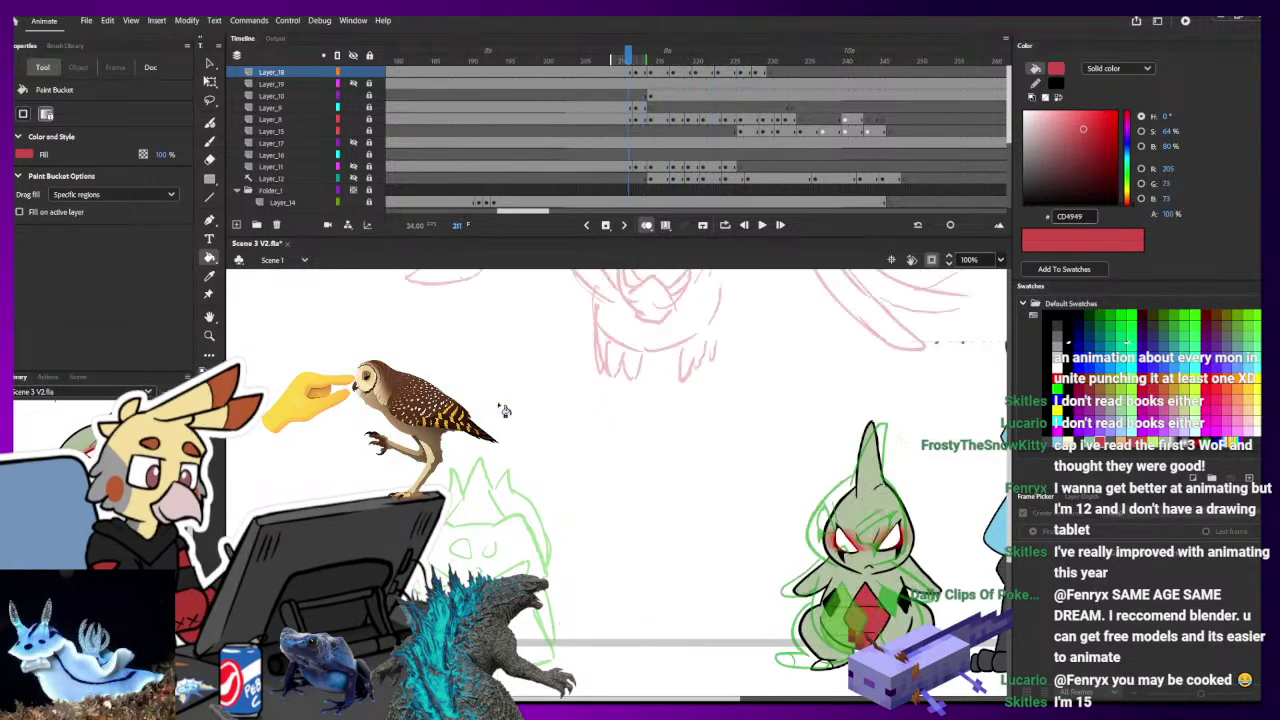
pyautogui.moveTo(885, 484); pyautogui.dragTo(758, 480)
pyautogui.press('i')
pyautogui.click(753, 502)
# - Fill the small character's head, body and legs on frame 212 with green B0BEA0, undoing and redoing the body fill
pyautogui.press('.')
pyautogui.press('.')
pyautogui.press('.')
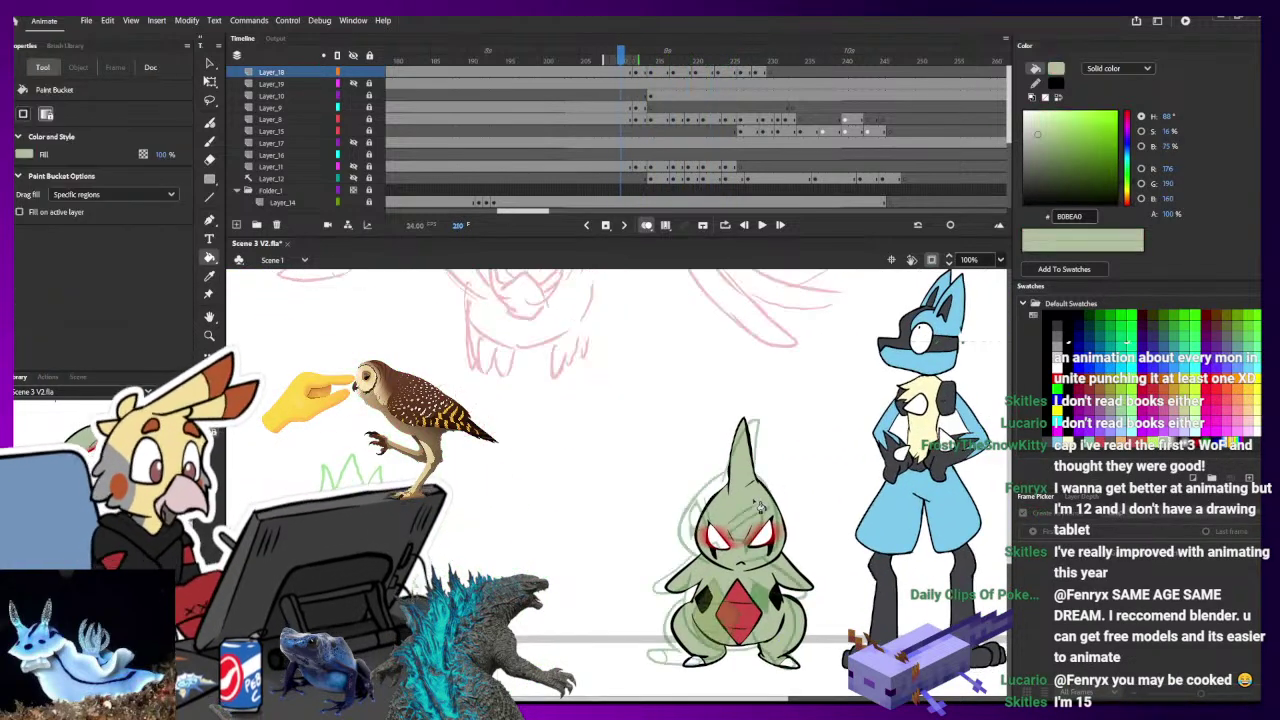
pyautogui.click(737, 503)
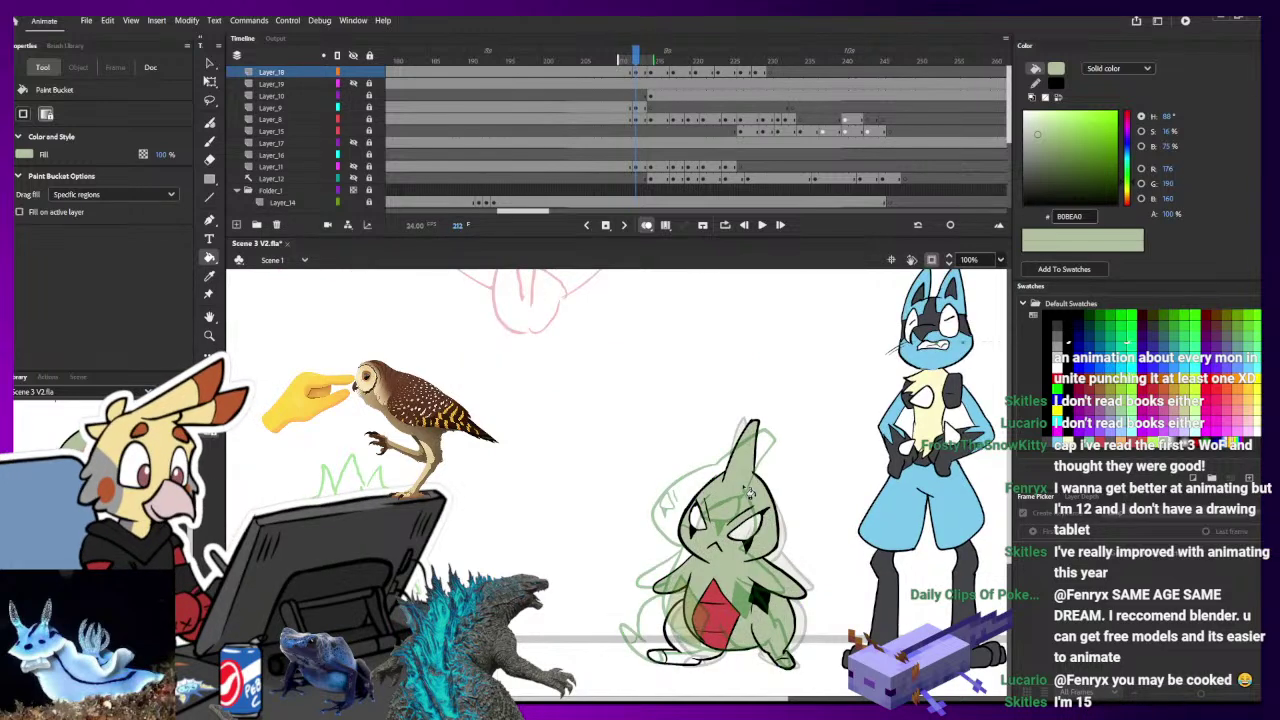
pyautogui.click(697, 640)
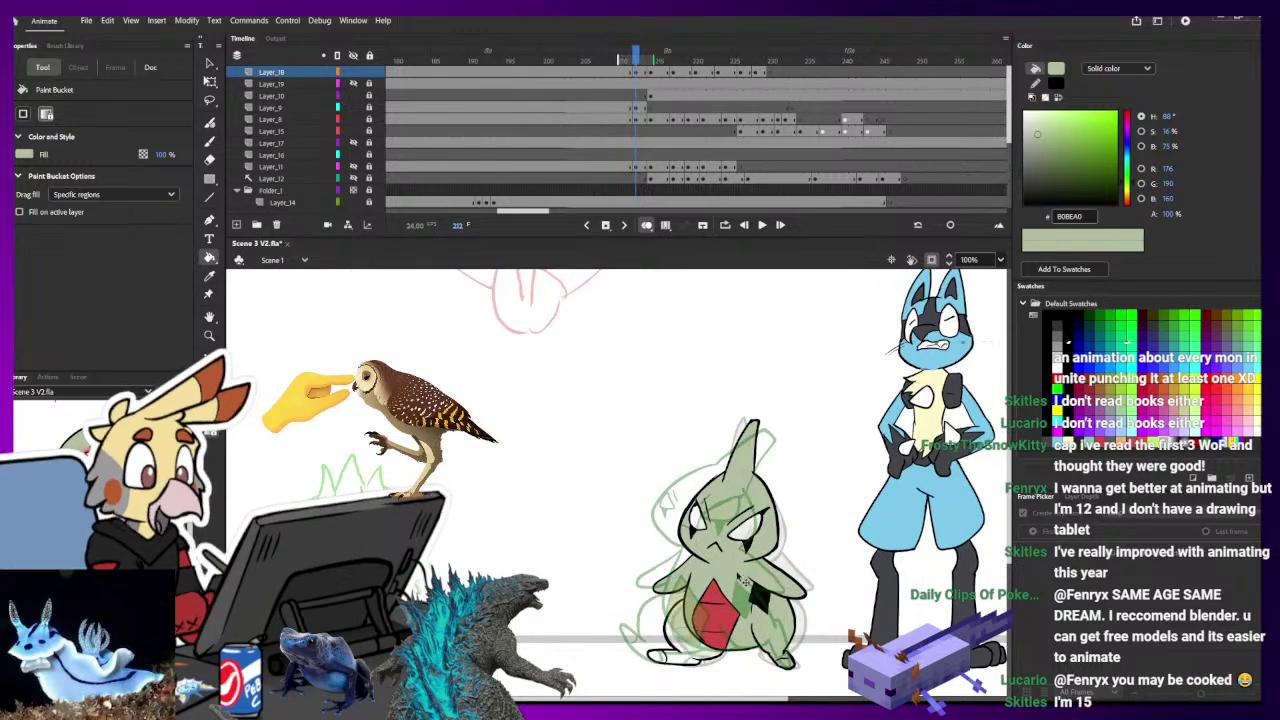
pyautogui.press('b')
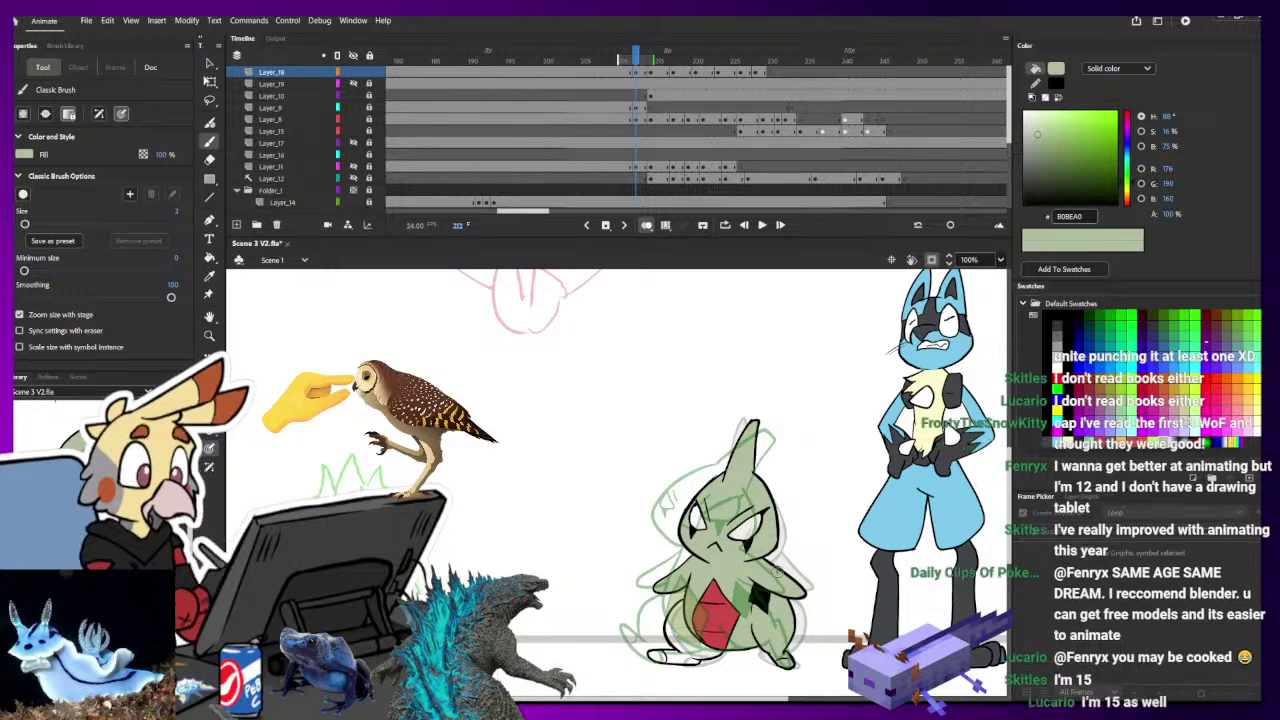
pyautogui.hotkey('ctrl', 'z')
pyautogui.moveTo(829, 678); pyautogui.dragTo(784, 582)
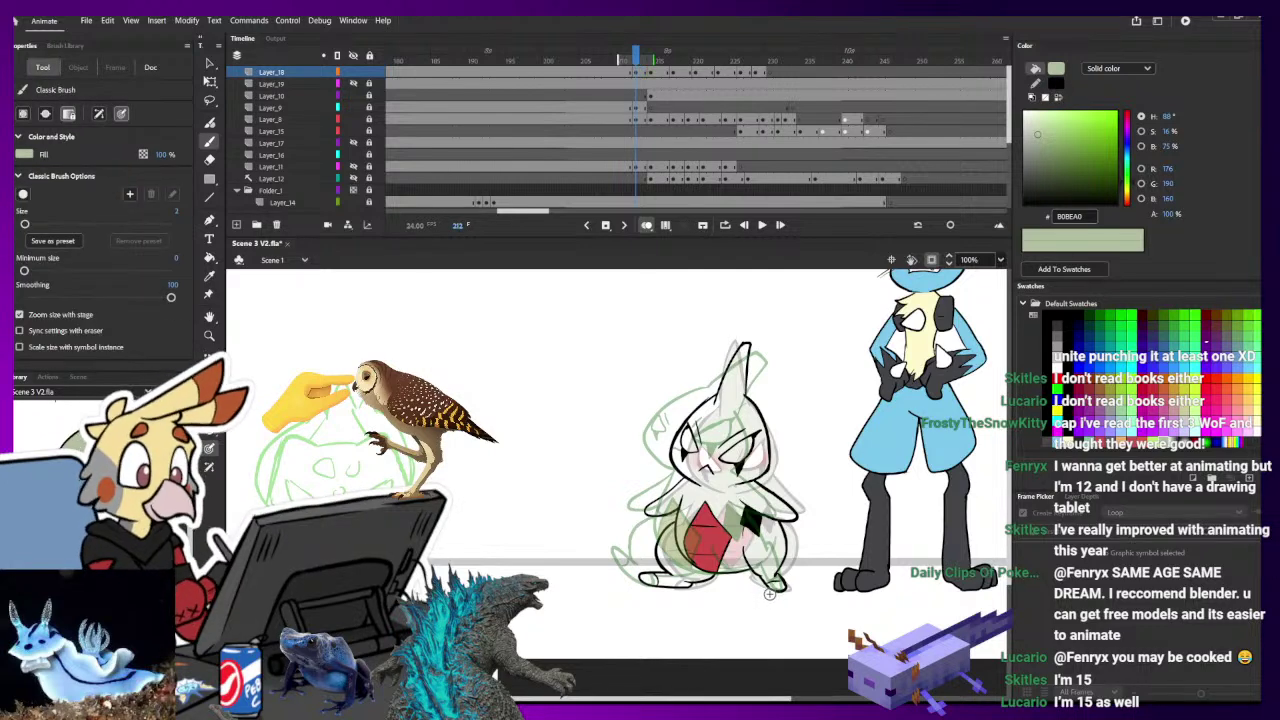
pyautogui.press('k')
pyautogui.click(779, 555)
pyautogui.click(684, 580)
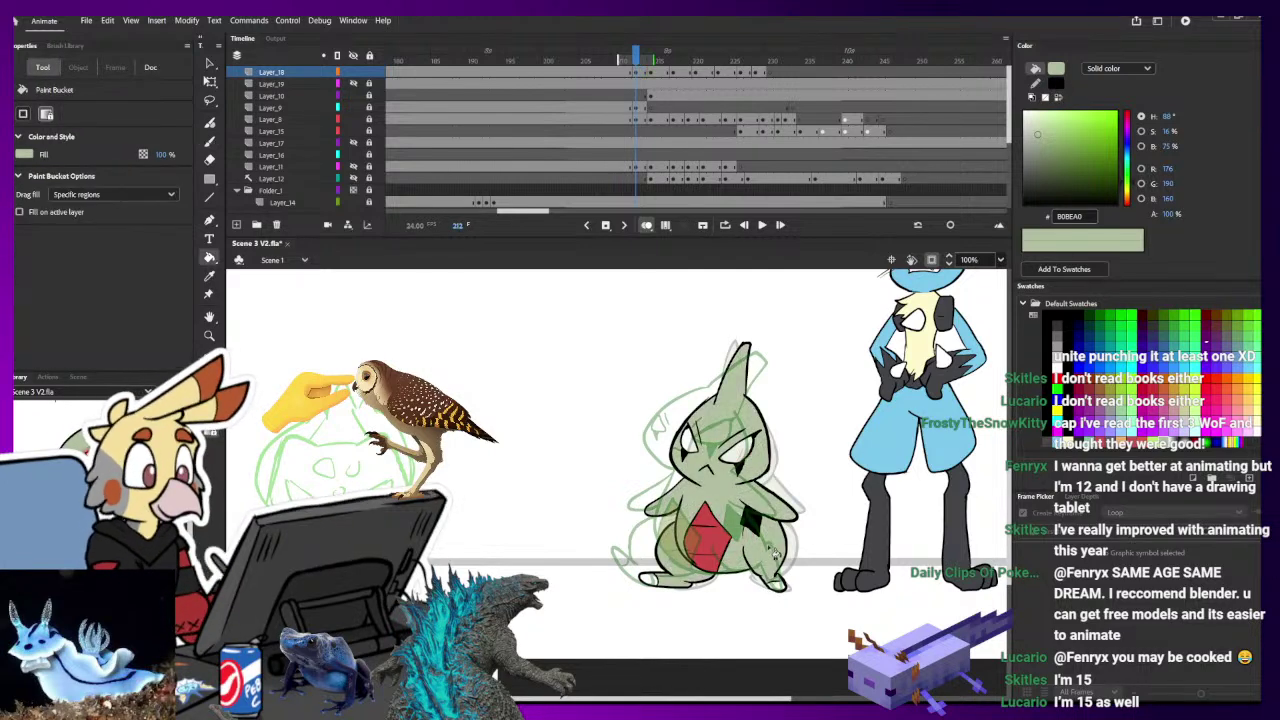
# - Fill the small character's hindquarters beside the red belly diamond on frame 214 with green B0BEA0
pyautogui.press('.')
pyautogui.press('.')
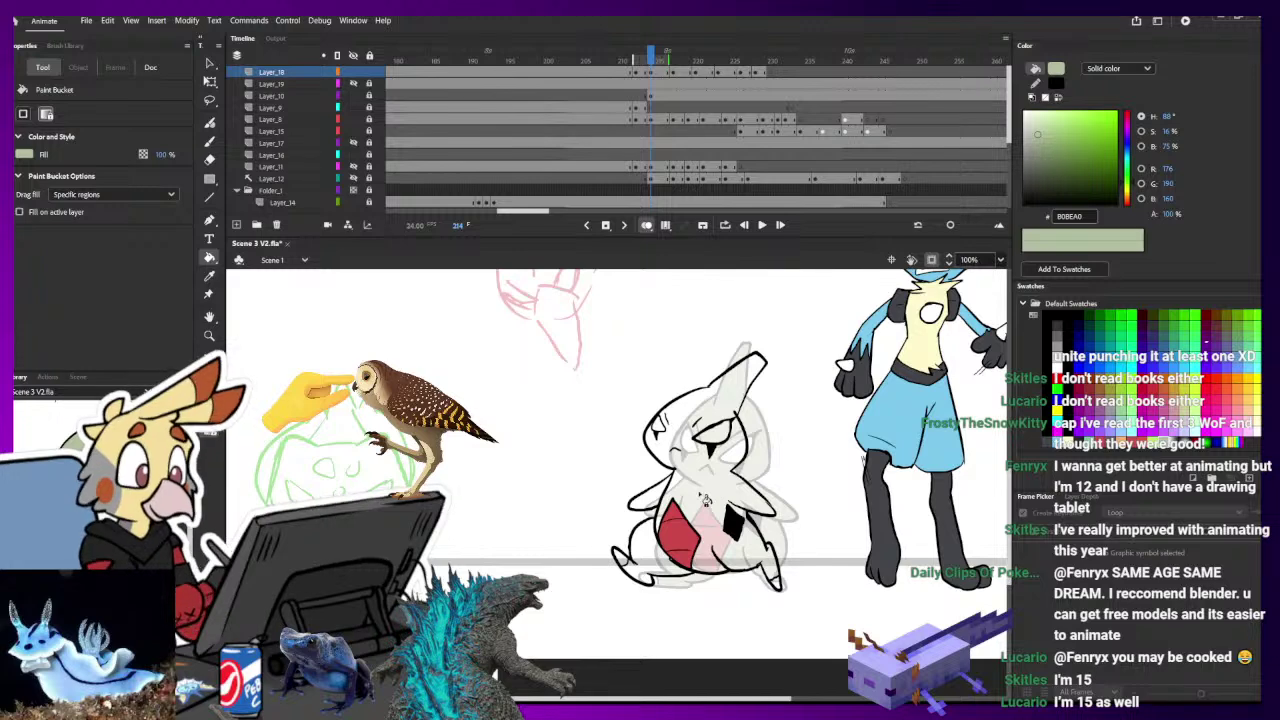
pyautogui.click(664, 541)
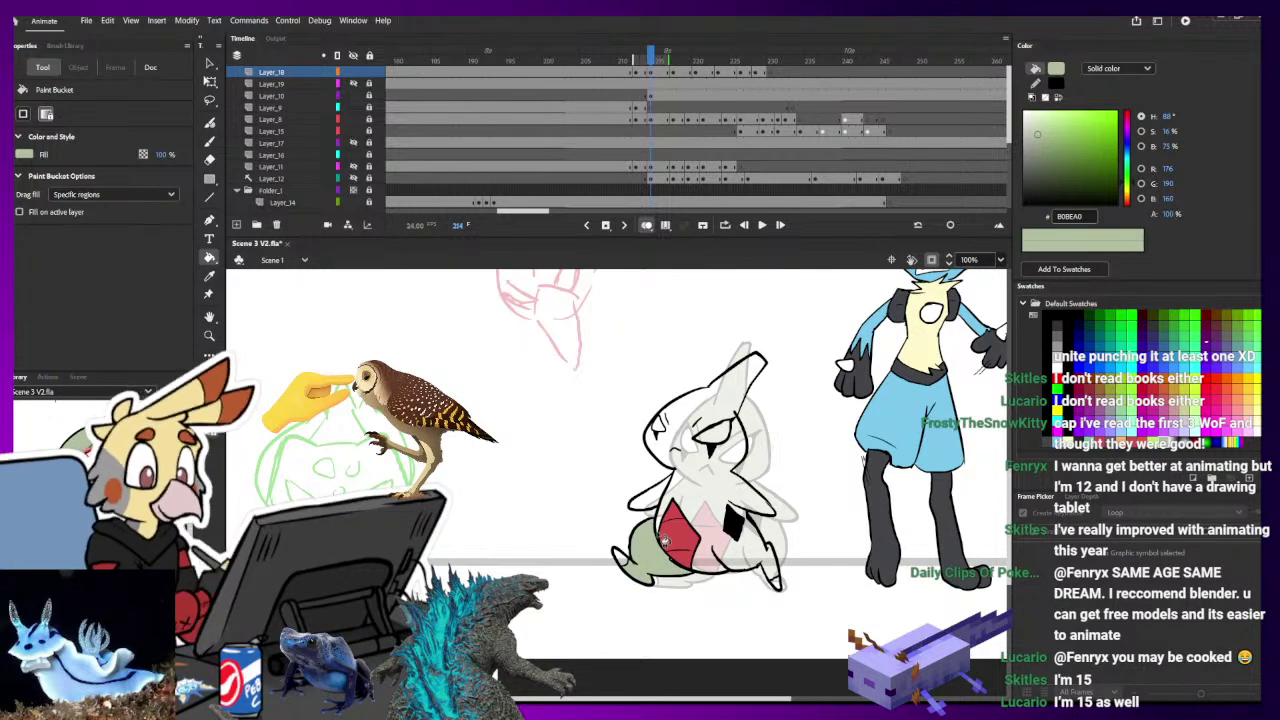
pyautogui.press('b')
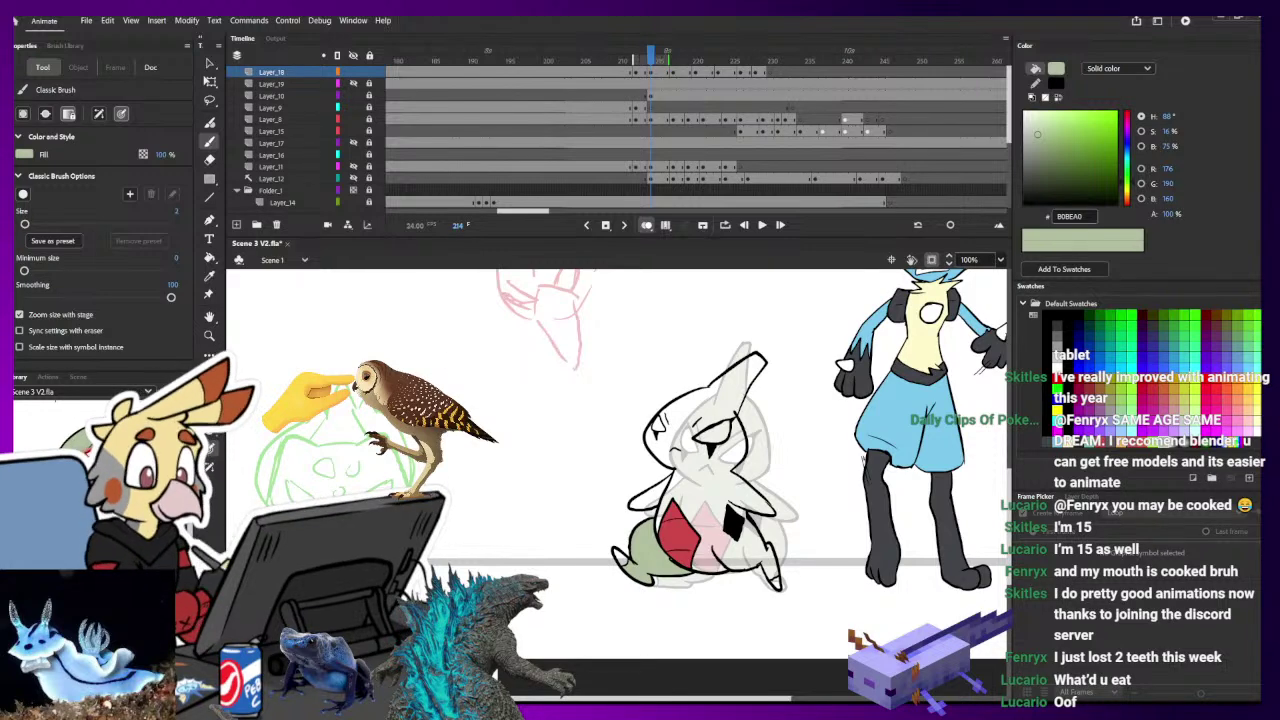
pyautogui.moveTo(462, 321); pyautogui.dragTo(525, 405)
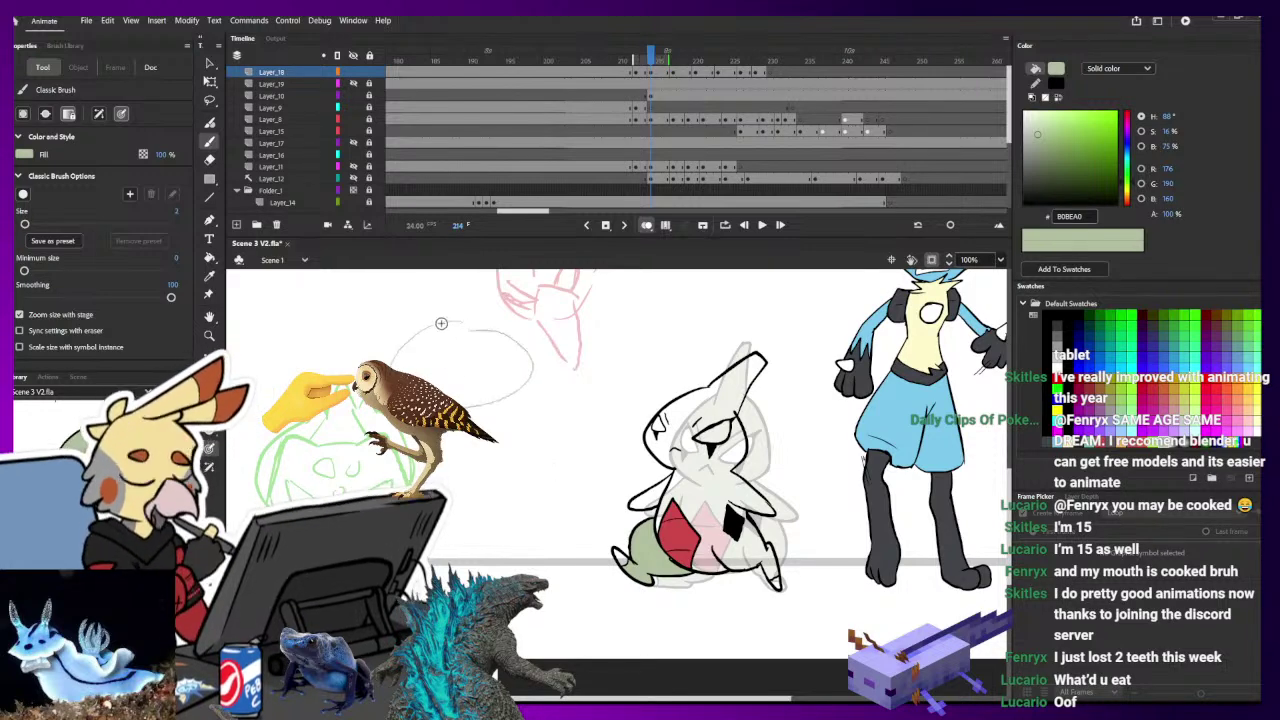
pyautogui.hotkey('ctrl', 'z')
pyautogui.moveTo(422, 348)
pyautogui.mouseDown()
pyautogui.moveTo(483, 323)
pyautogui.moveTo(420, 352)
pyautogui.mouseUp()
pyautogui.moveTo(418, 284)
pyautogui.mouseDown()
pyautogui.moveTo(456, 314)
pyautogui.moveTo(428, 346)
pyautogui.moveTo(446, 353)
pyautogui.mouseUp()
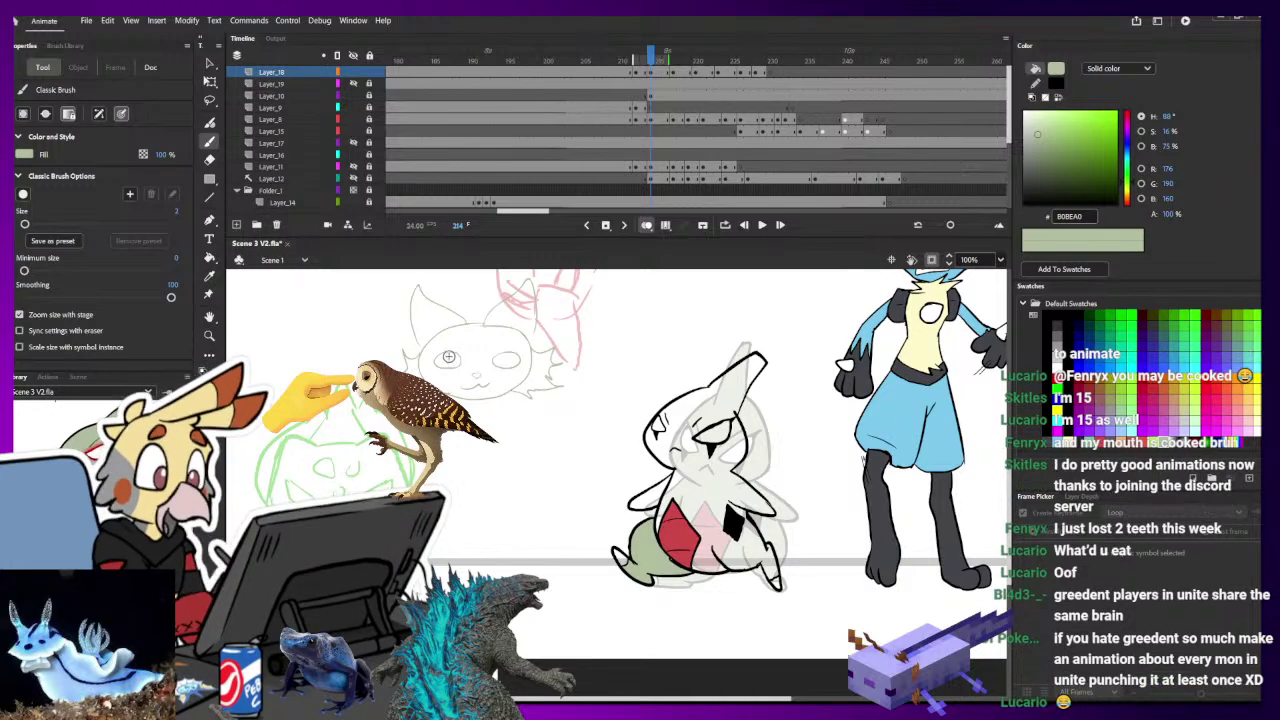
pyautogui.moveTo(575, 276); pyautogui.dragTo(587, 347)
pyautogui.press('q')
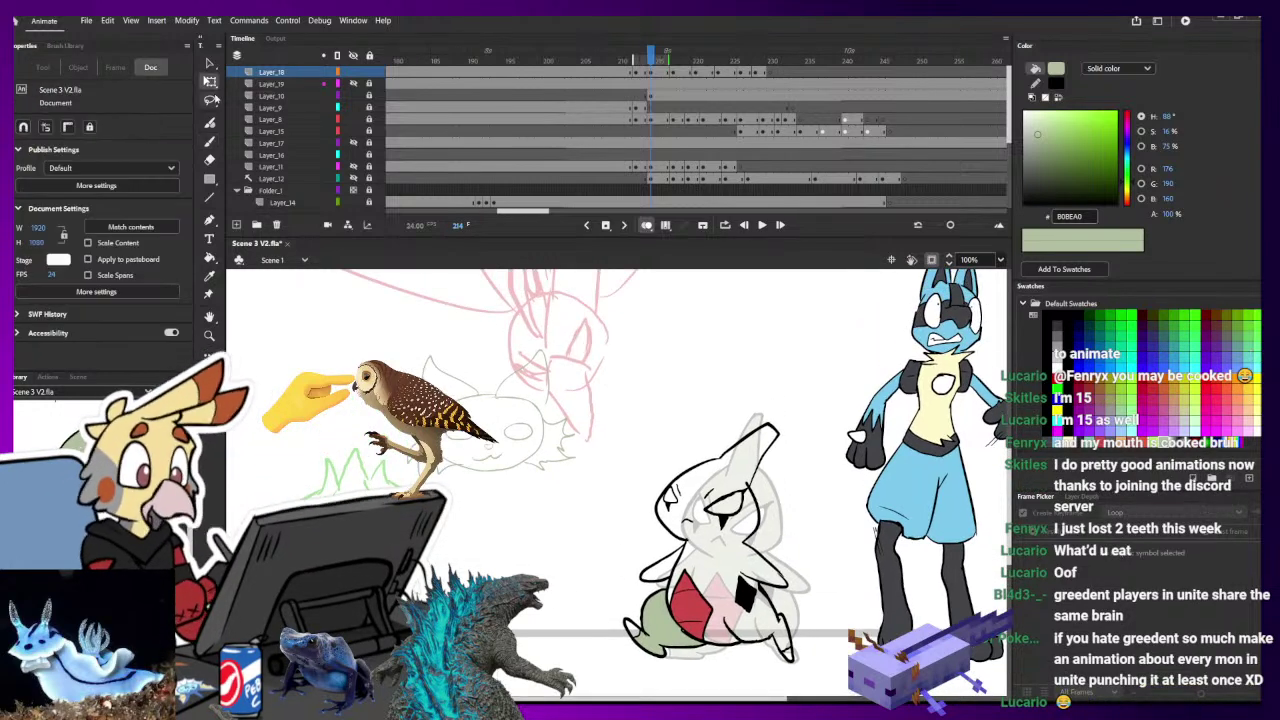
pyautogui.moveTo(373, 314); pyautogui.dragTo(608, 510)
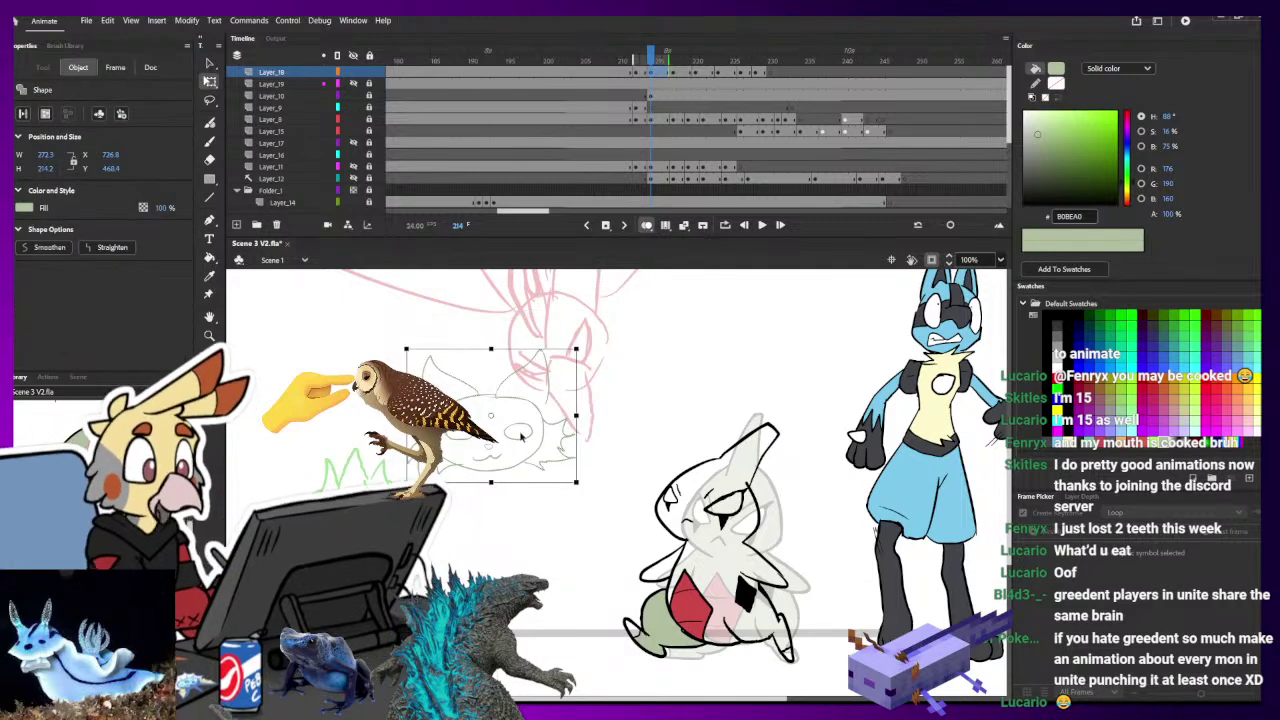
pyautogui.press('Delete')
# - Resample the body green, set the brush size to 4, and fill the frame 214 drawing's head and body with B0BEA0
pyautogui.moveTo(819, 490); pyautogui.dragTo(729, 426)
pyautogui.press('b')
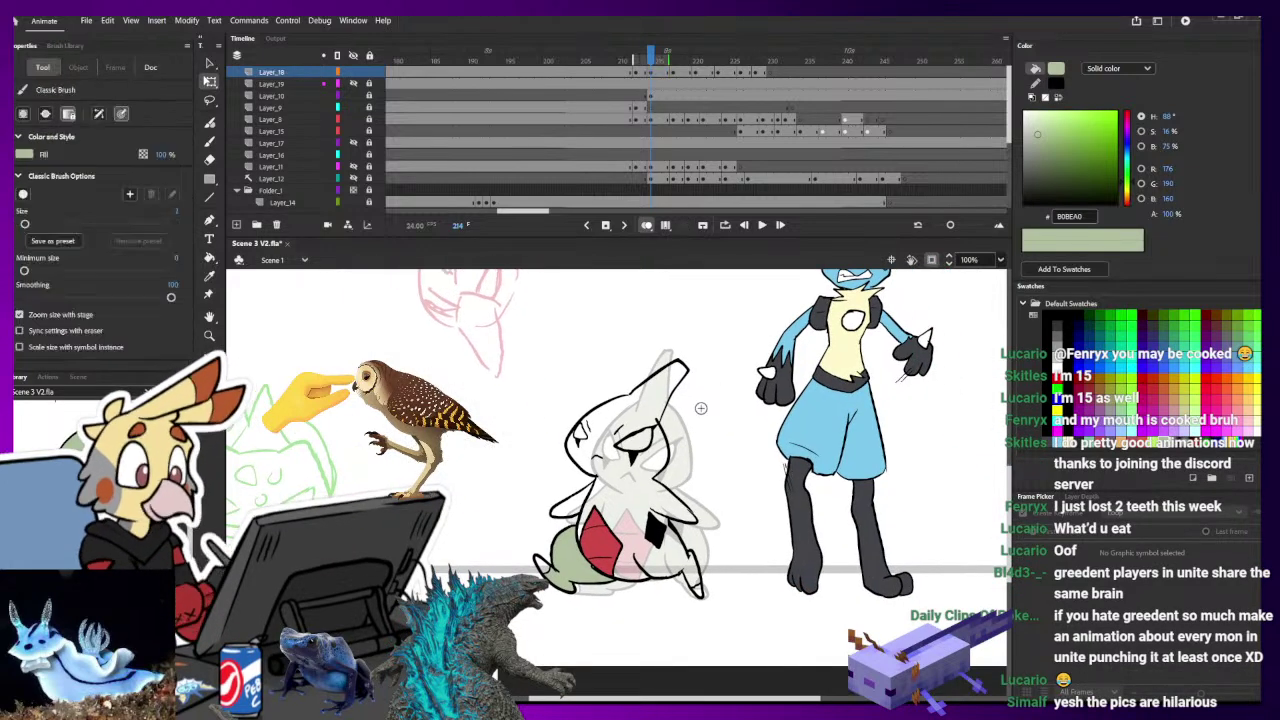
pyautogui.press(',')
pyautogui.press('i')
pyautogui.click(611, 548)
pyautogui.press('.')
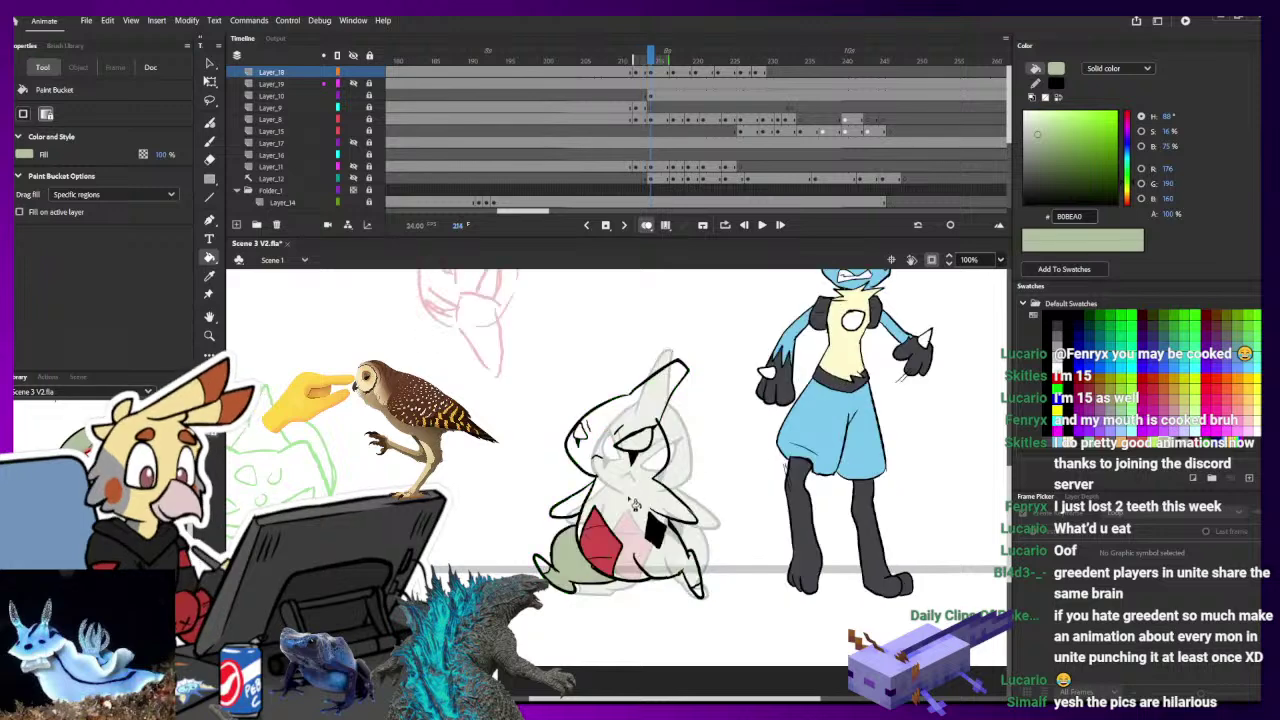
pyautogui.press('b')
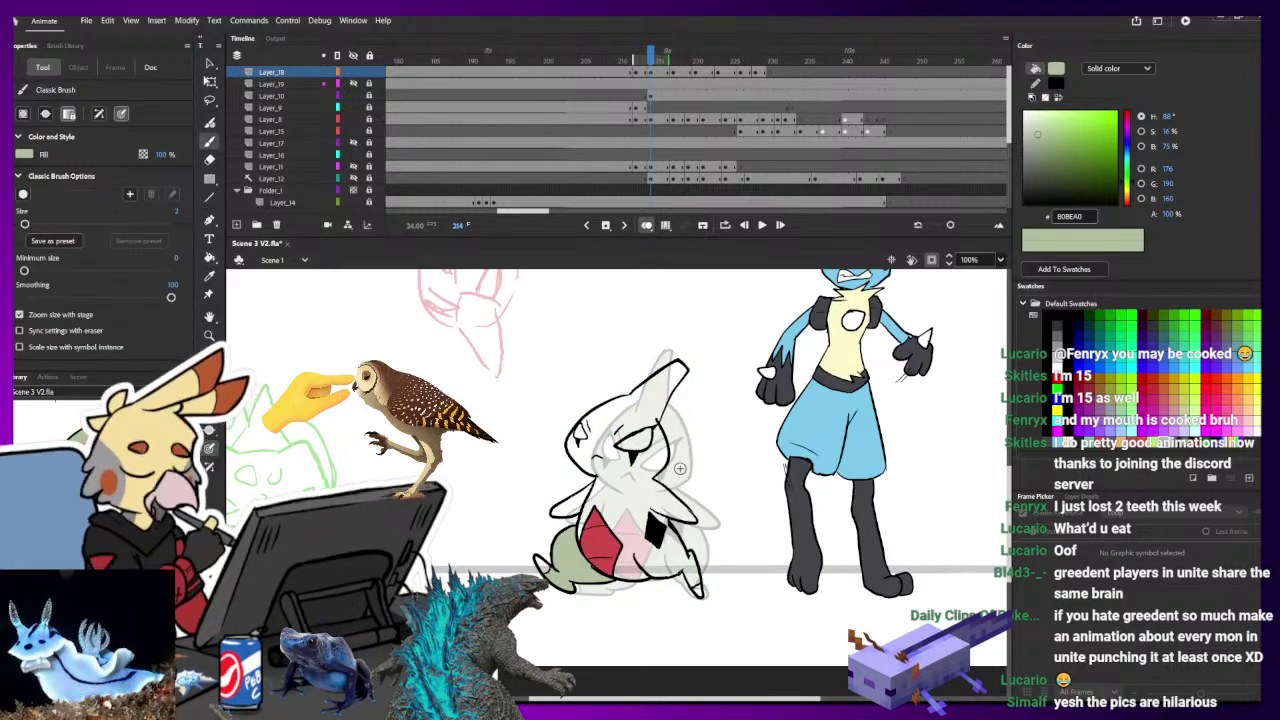
pyautogui.press(']')
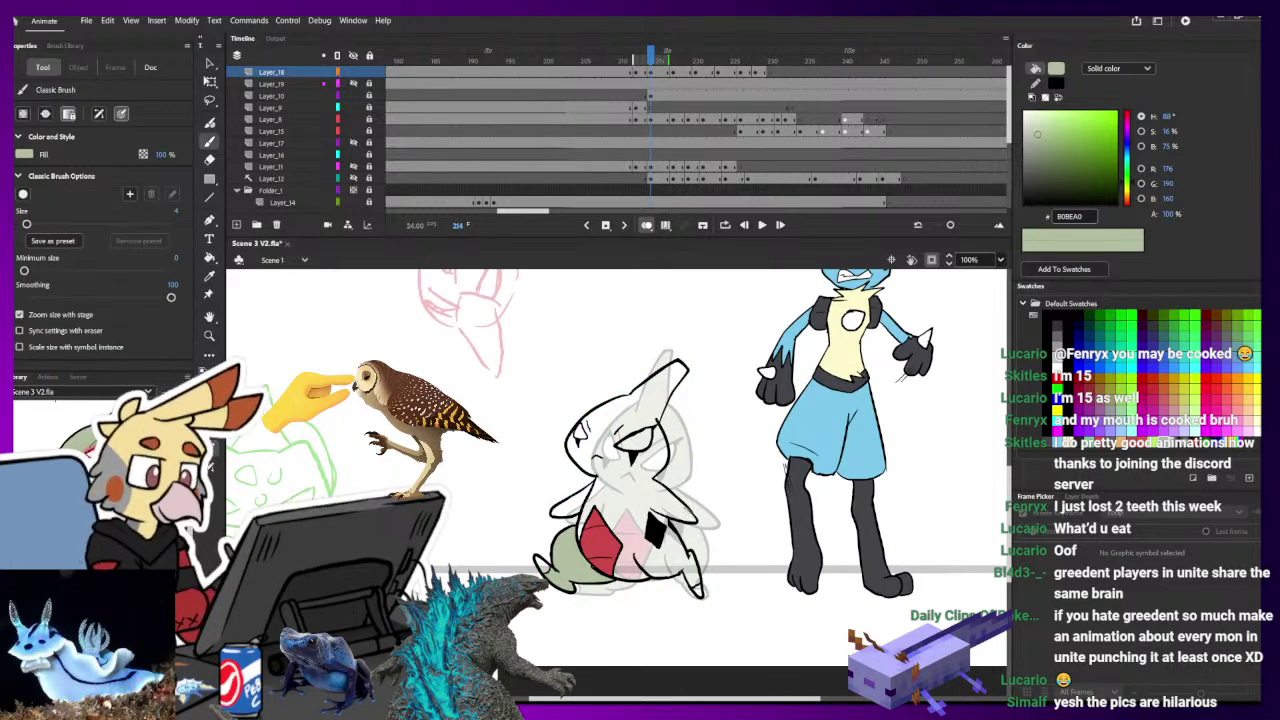
pyautogui.press('k')
pyautogui.click(665, 492)
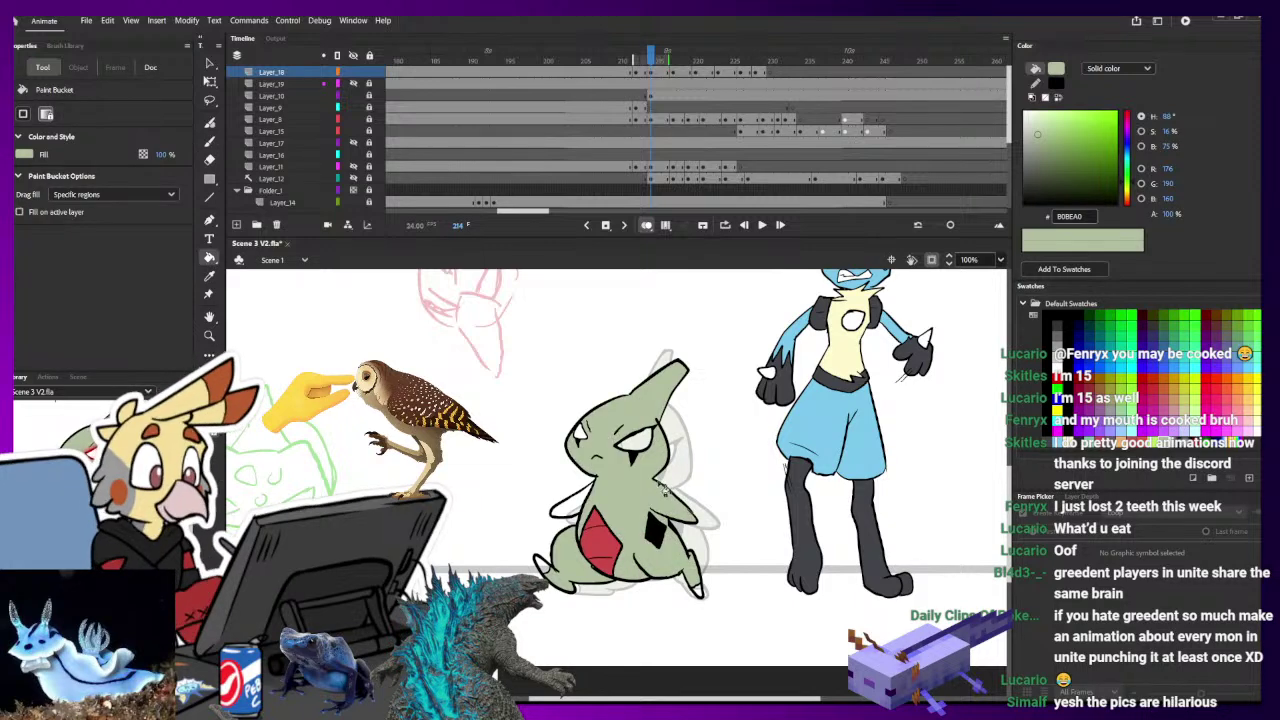
# - Fill the small character's torso, arms and legs on the frame 217 drawing with green B0BEA0
pyautogui.press(',')
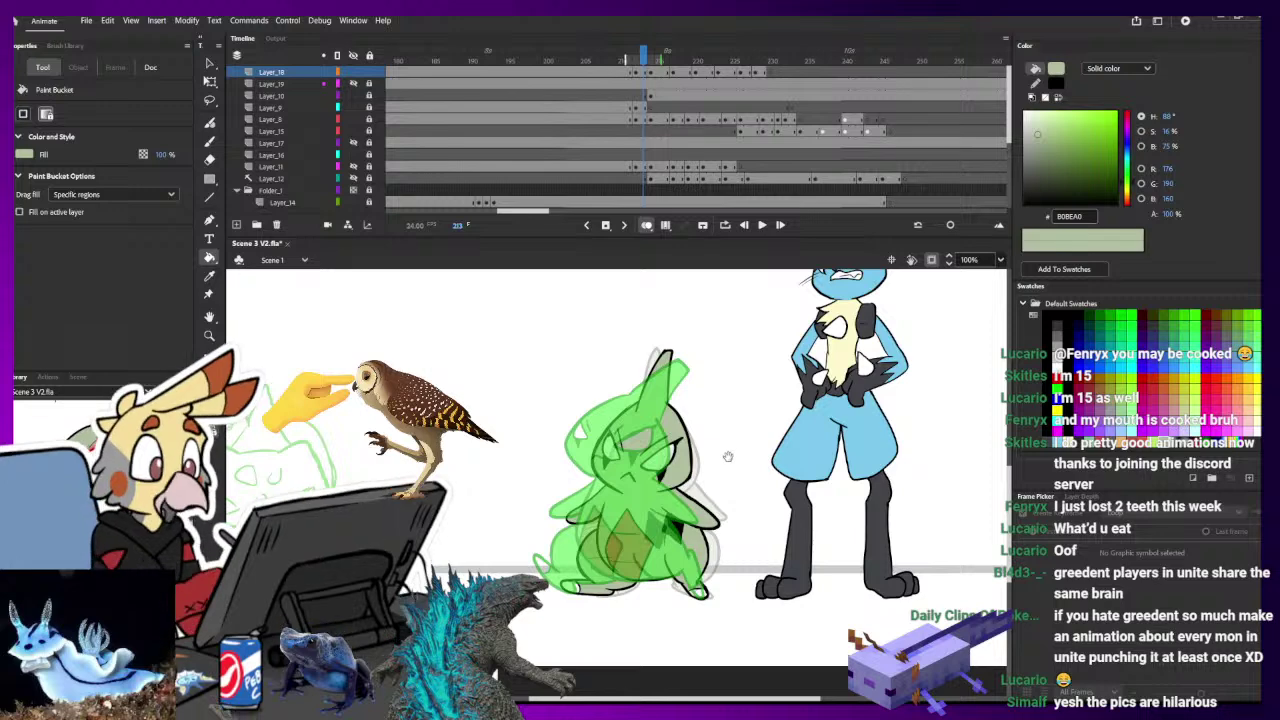
pyautogui.press('.')
pyautogui.press('.')
pyautogui.press('.')
pyautogui.press('.')
pyautogui.press('b')
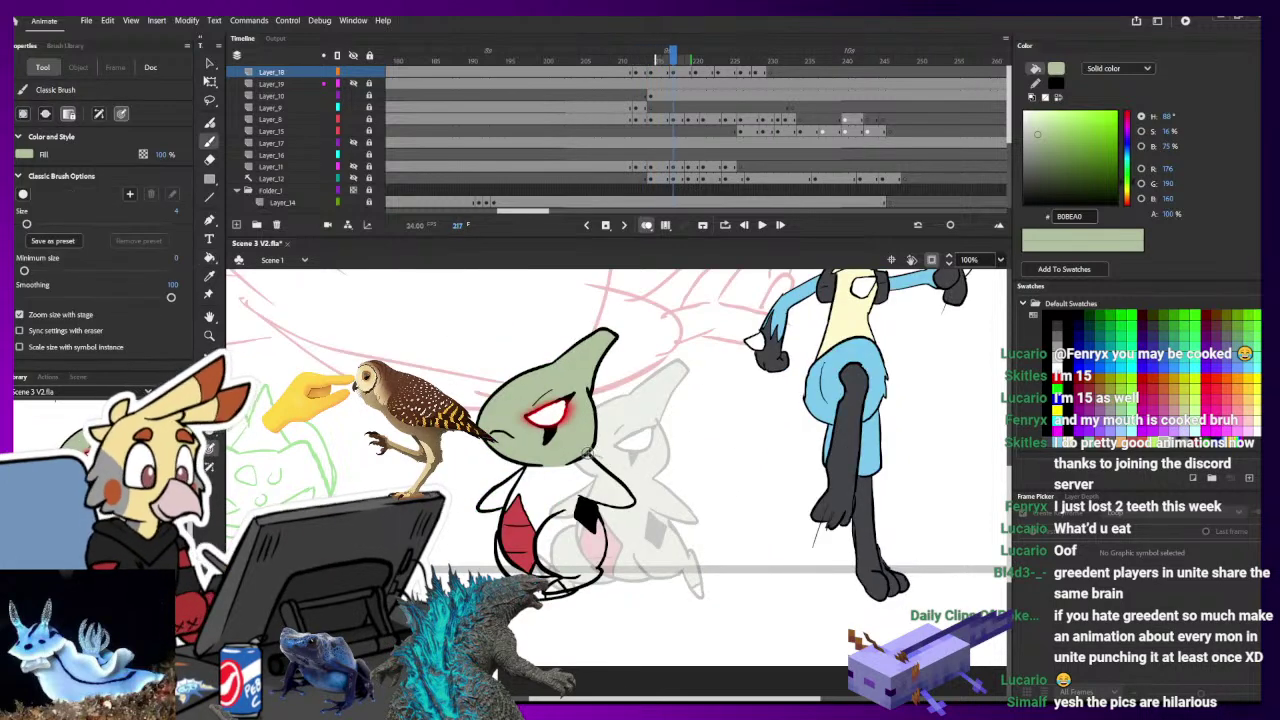
pyautogui.press('k')
pyautogui.click(545, 488)
pyautogui.click(502, 494)
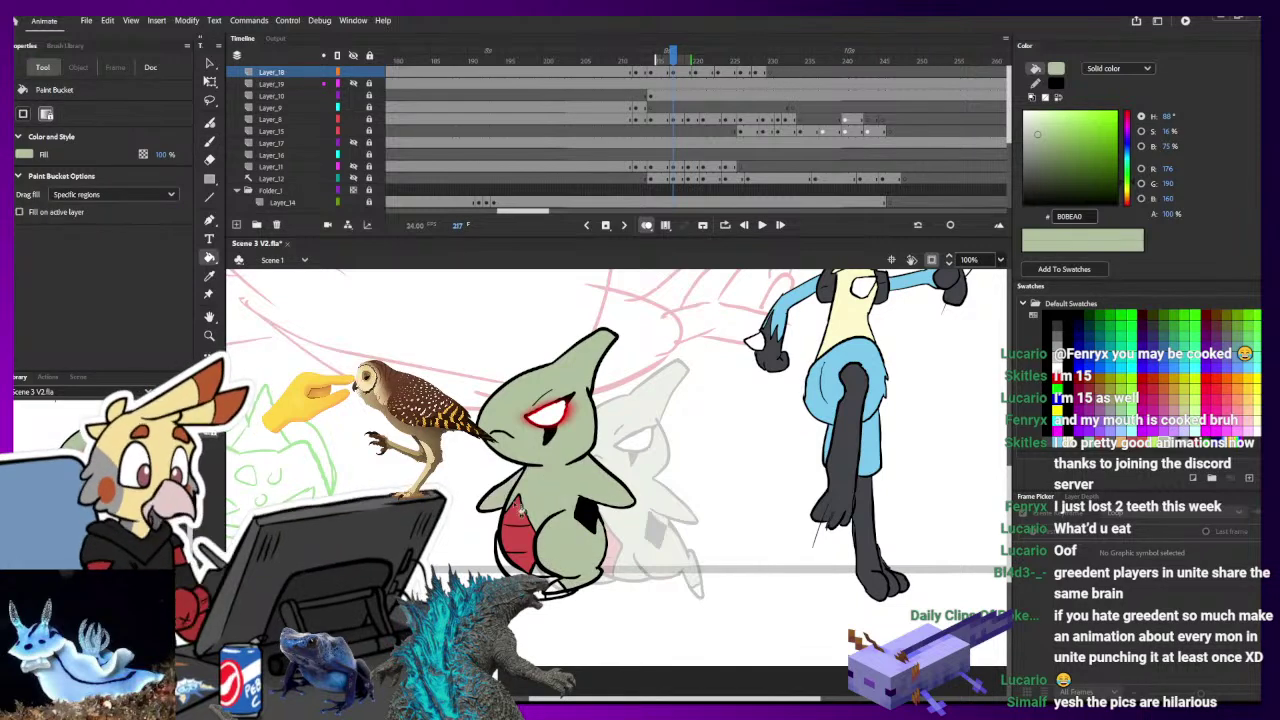
pyautogui.click(547, 578)
pyautogui.press('.')
pyautogui.press('.')
pyautogui.press('.')
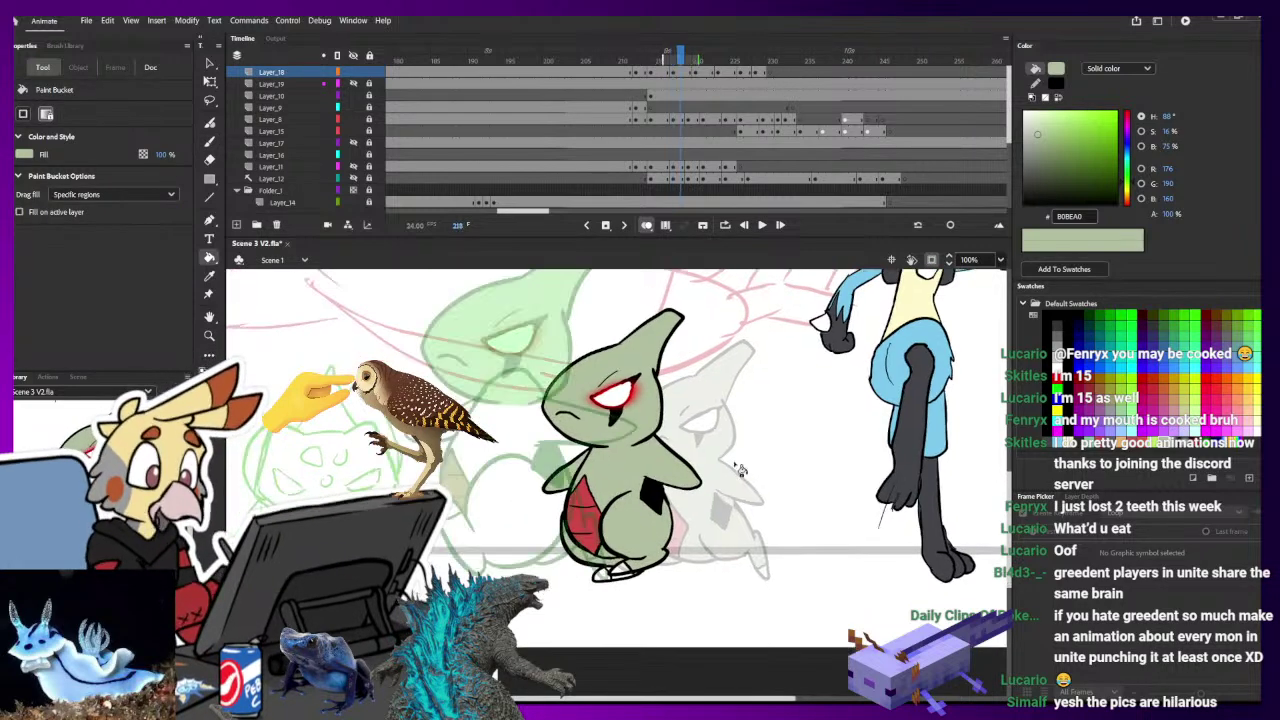
# - Fill the small character's round belly side and legs on the frame 220 drawing with green B0BEA0
pyautogui.click(518, 428)
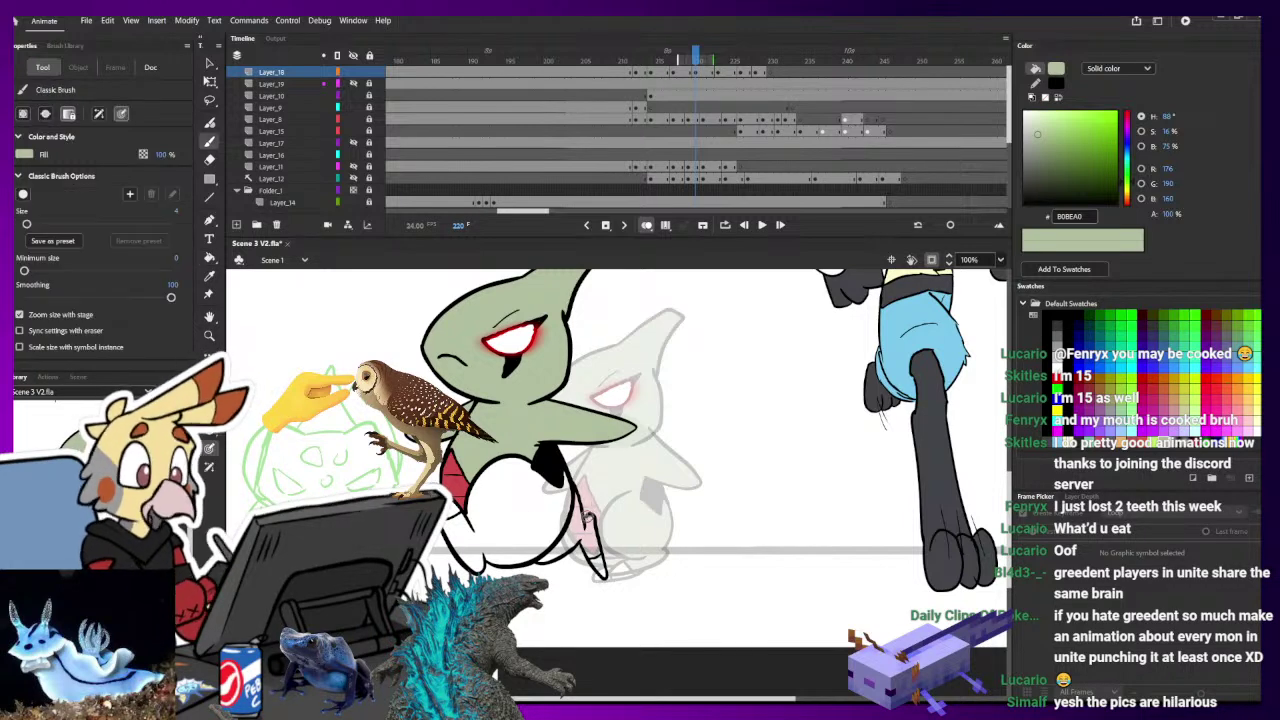
pyautogui.click(538, 533)
# - Fill the small character's torso, arms and legs on the frame 223 drawing with green B0BEA0
pyautogui.press('.')
pyautogui.press('.')
pyautogui.press('.')
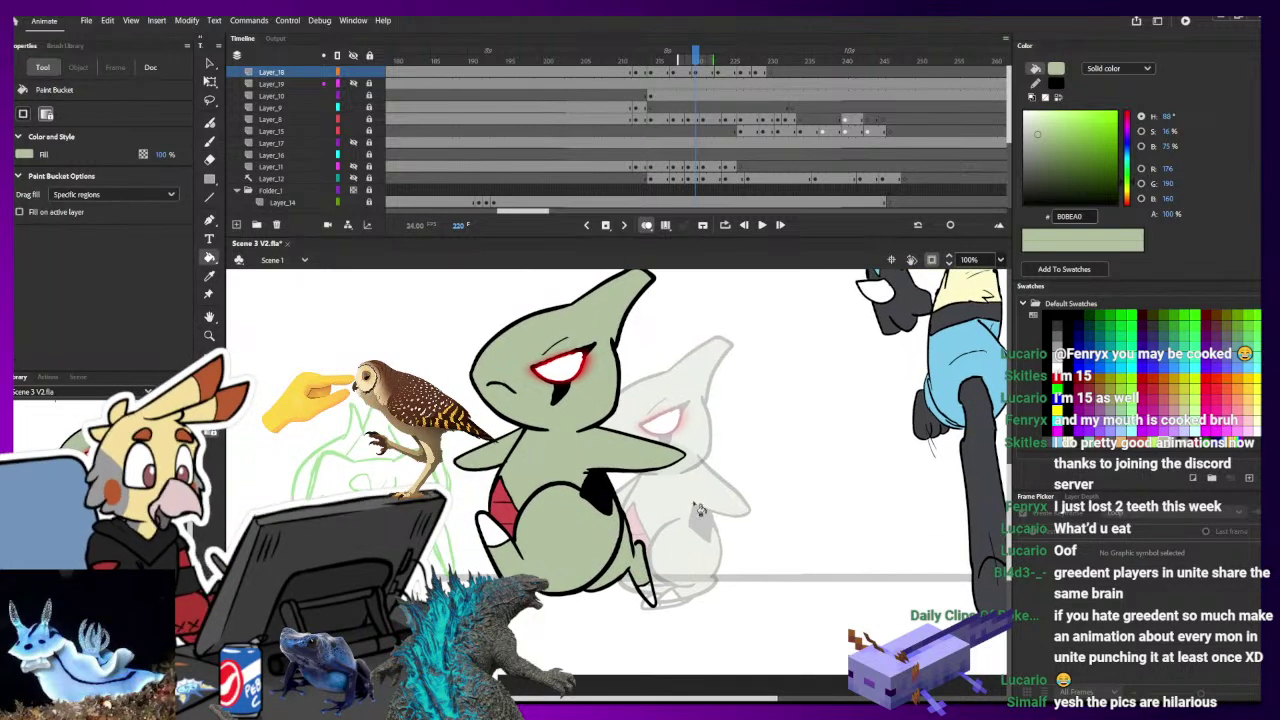
pyautogui.hscroll(-5, 692, 506)
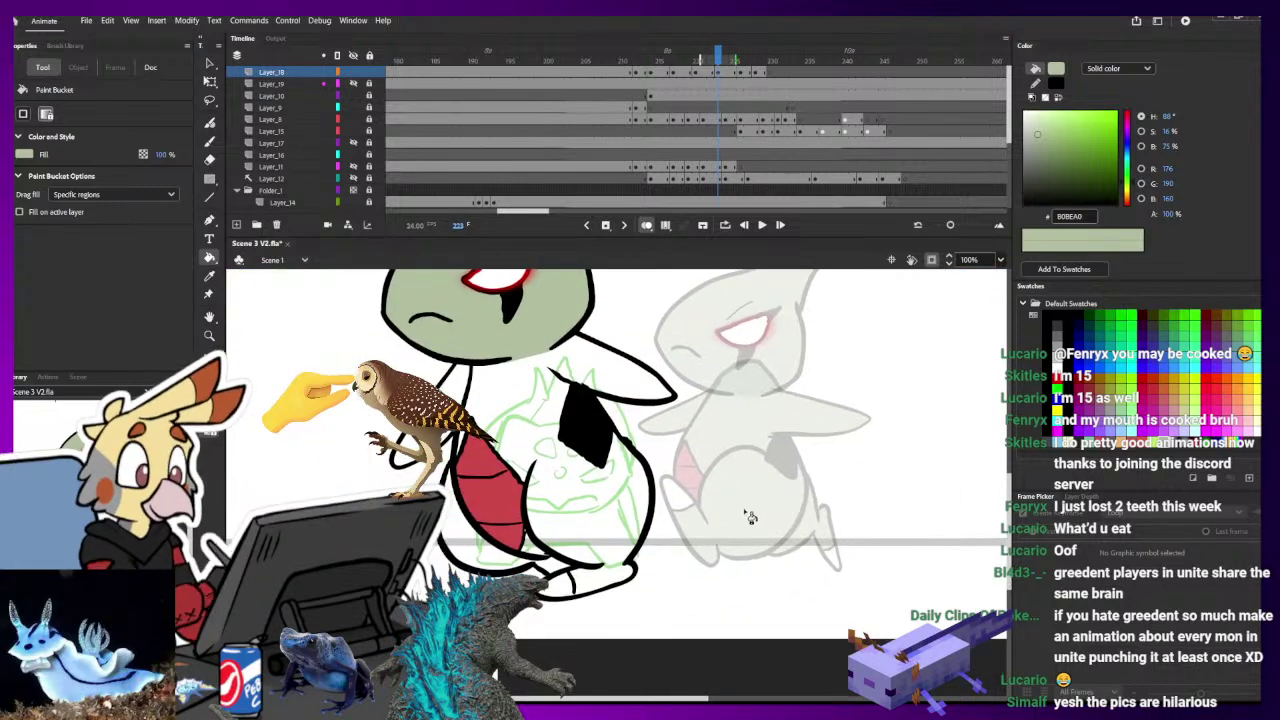
pyautogui.press('b')
pyautogui.press('k')
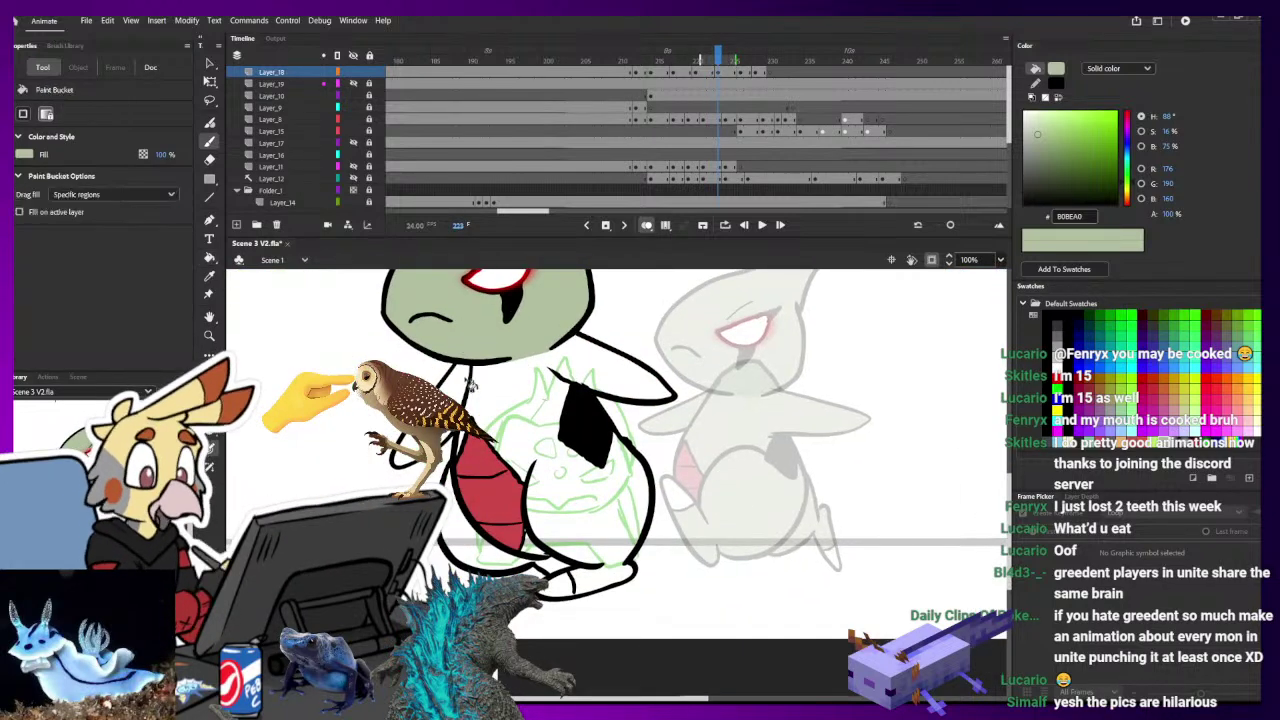
pyautogui.click(537, 366)
pyautogui.click(537, 556)
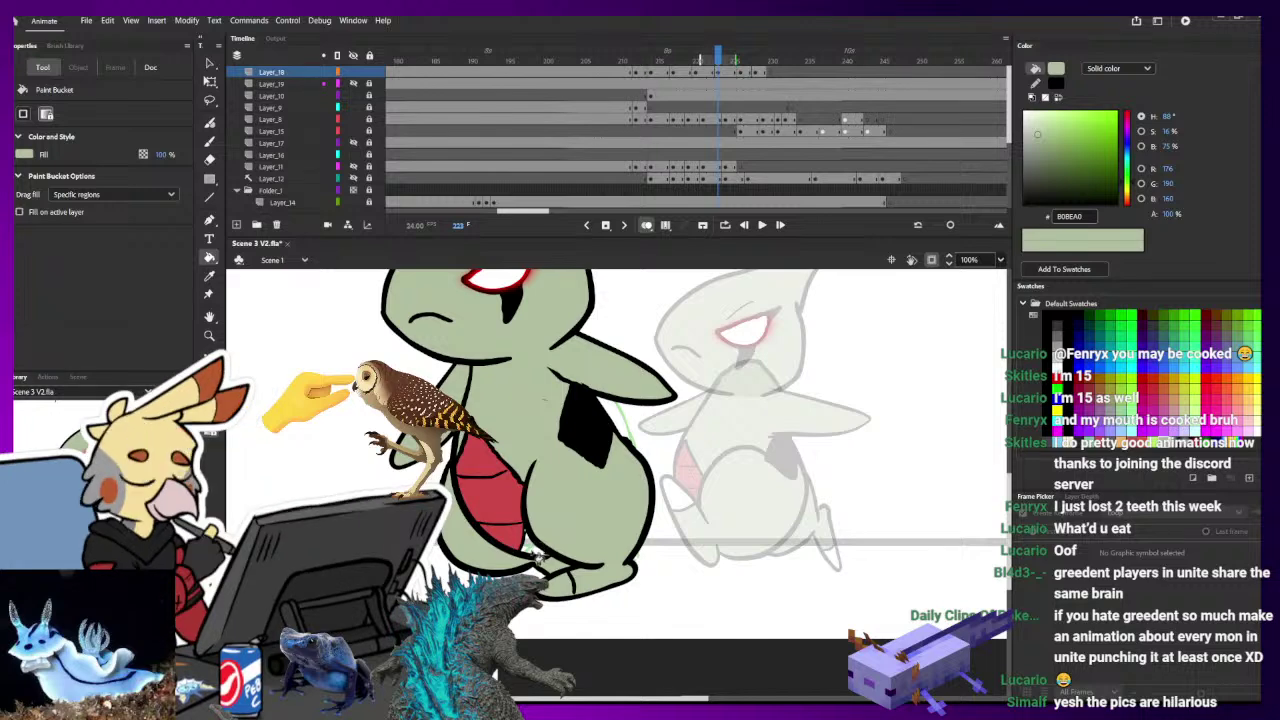
pyautogui.click(547, 547)
# - Show the artwork outside the stage and fill the character's torso, arm and legs on frame 226 with green B0BEA0
pyautogui.press('.')
pyautogui.press('.')
pyautogui.press('.')
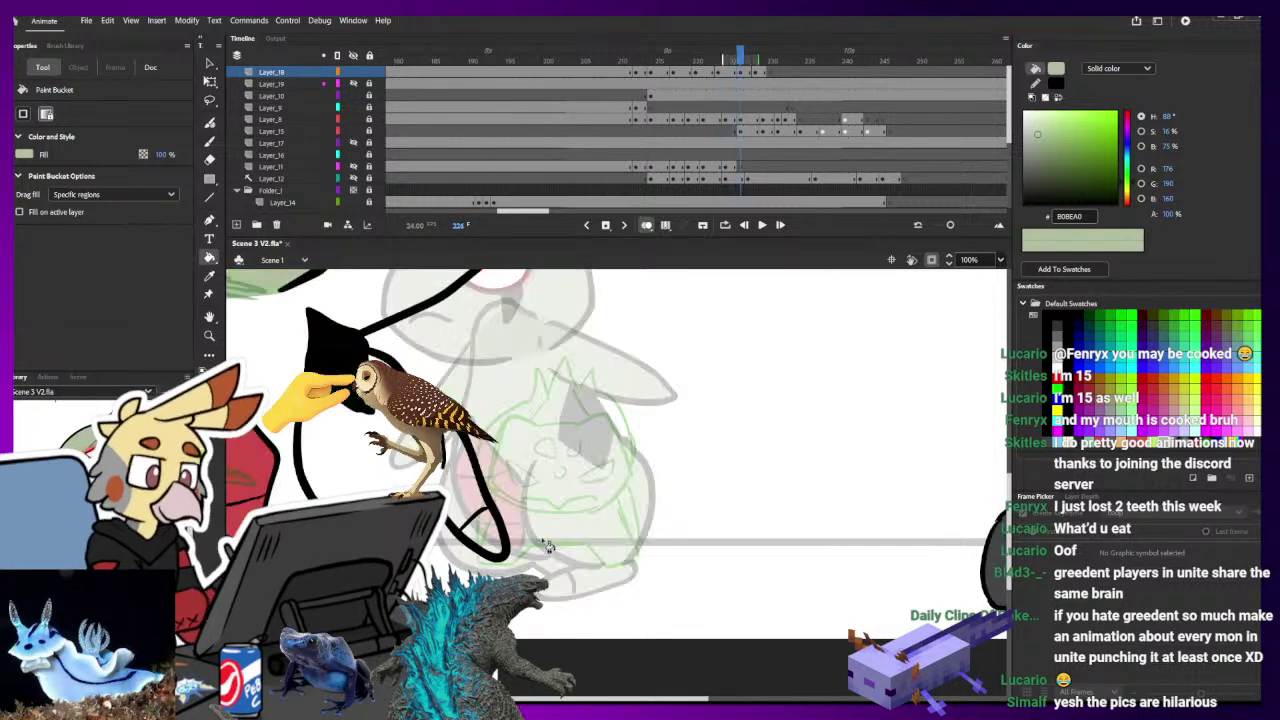
pyautogui.press('b')
pyautogui.hotkey('ctrl', '-')
pyautogui.moveTo(603, 393); pyautogui.dragTo(663, 403)
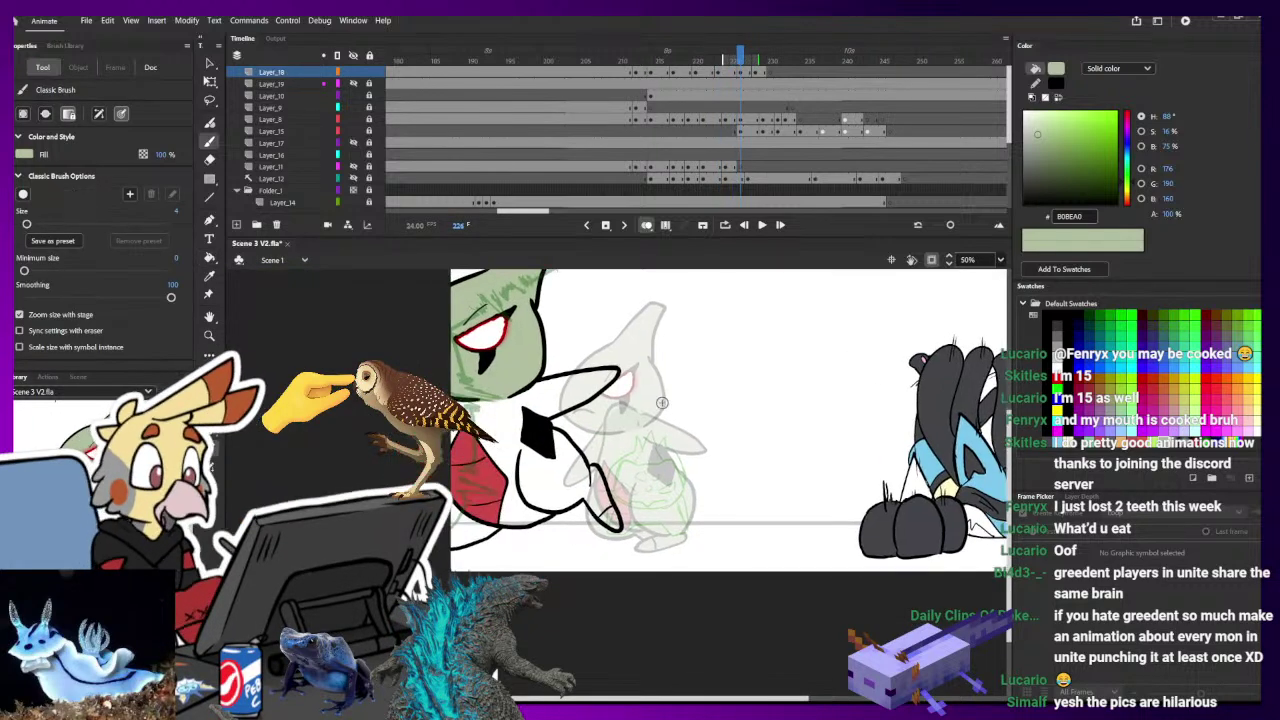
pyautogui.press('k')
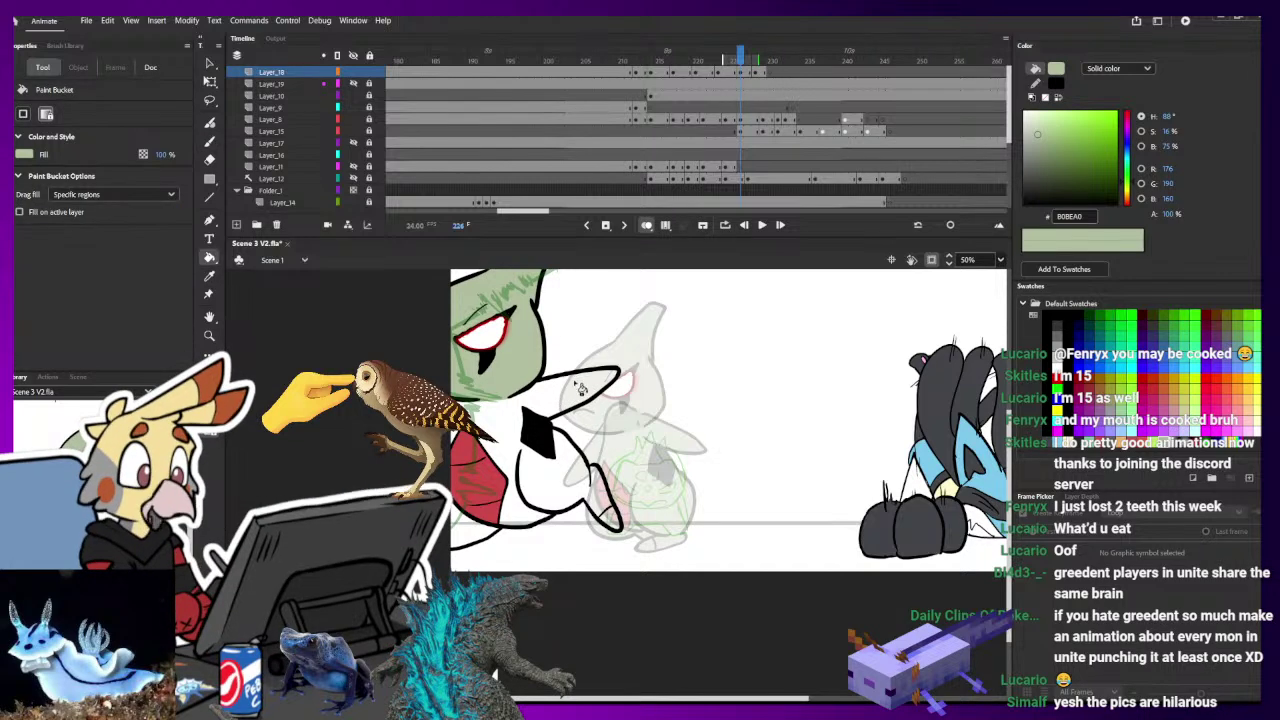
pyautogui.press('b')
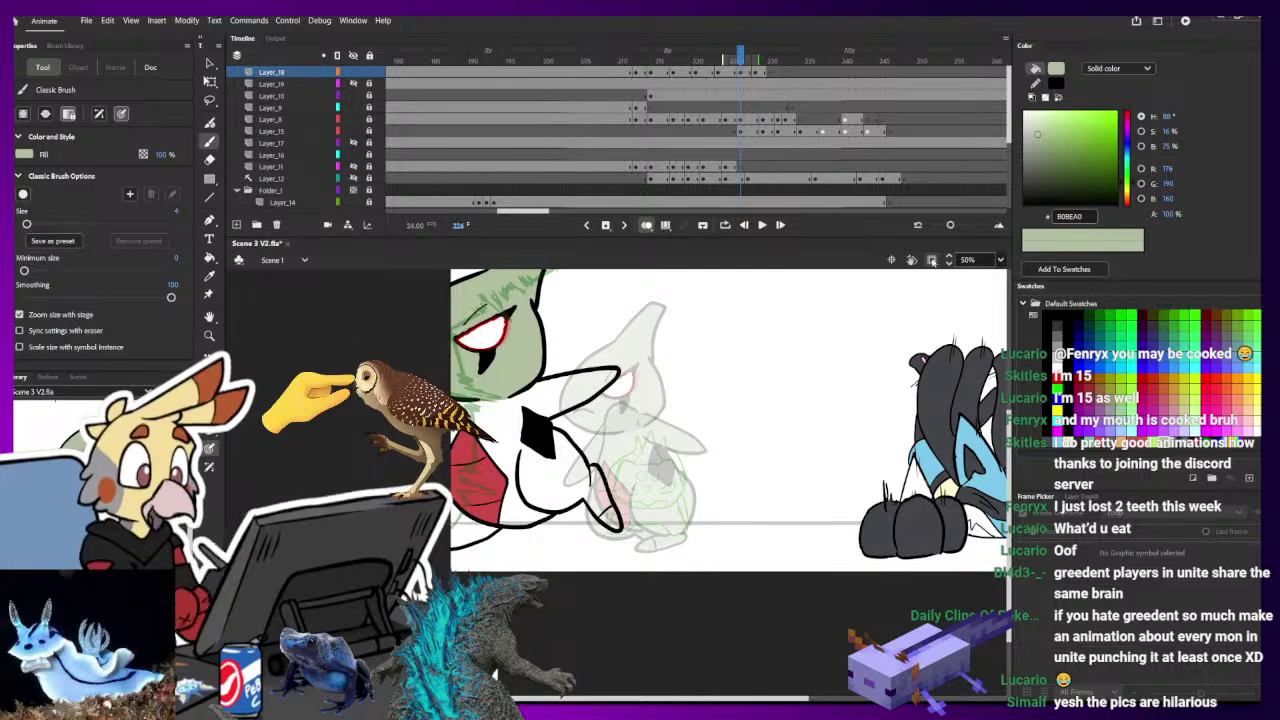
pyautogui.click(647, 224)
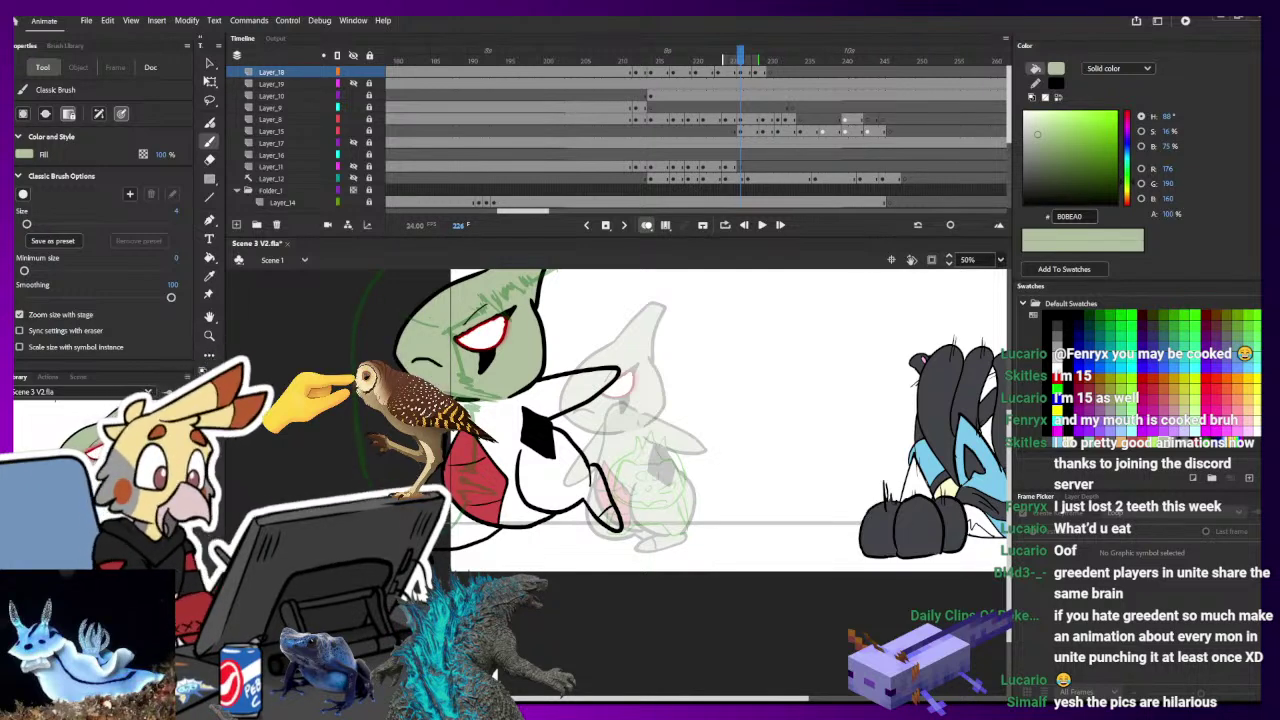
pyautogui.press('k')
pyautogui.click(472, 517)
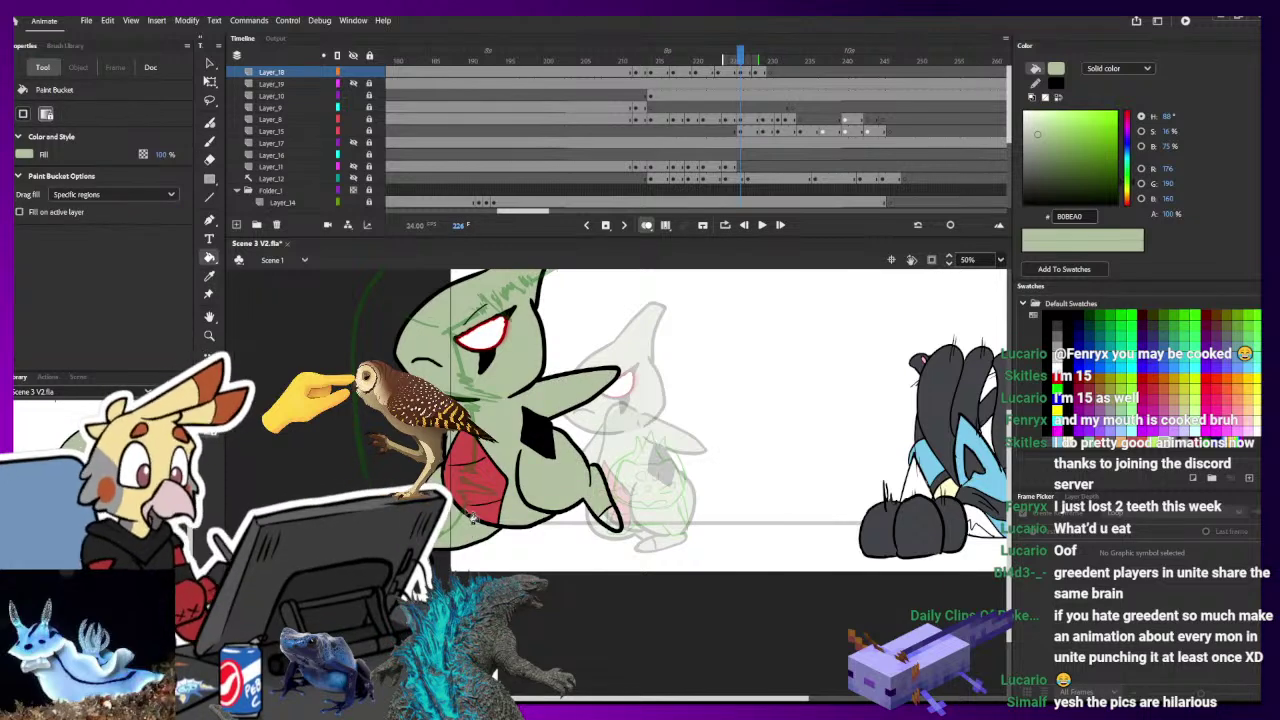
# - Set the brush size to 12 and fill the enlarged, jagged-edged character silhouette on Layer_18's frame 228 with green B0BEA0
pyautogui.click(757, 73)
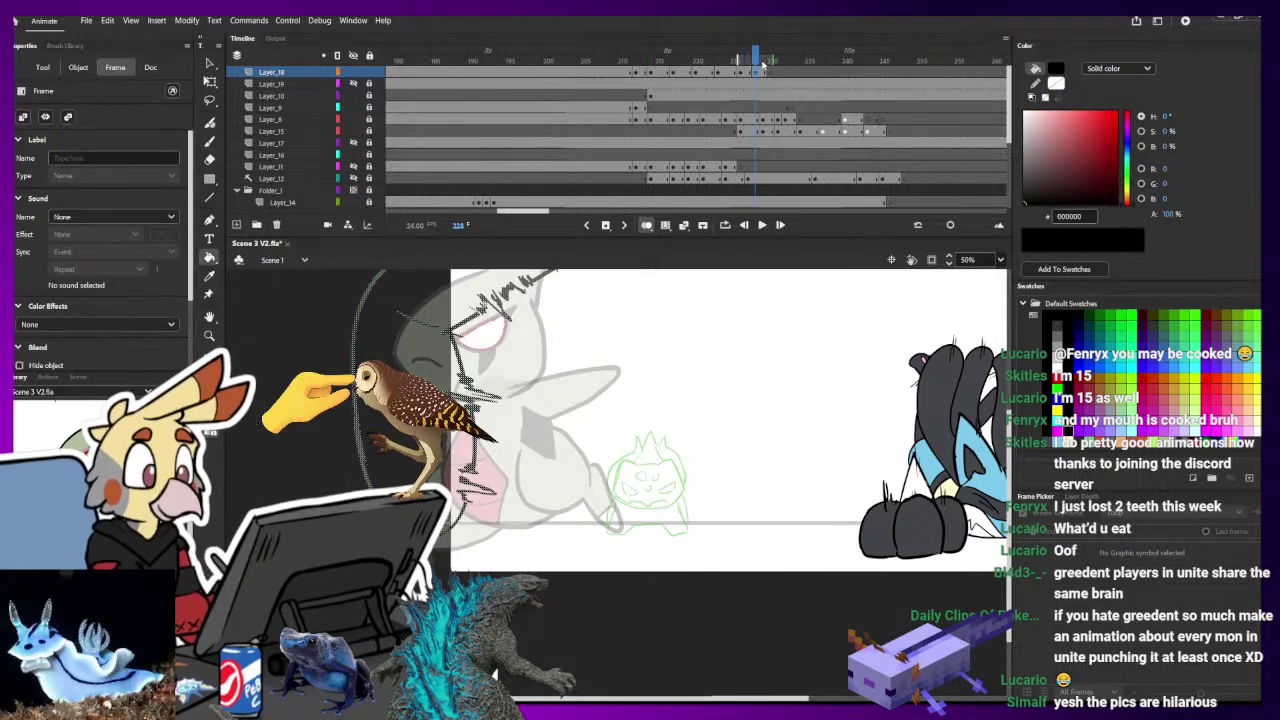
pyautogui.click(556, 404)
pyautogui.scroll(2, 617, 497)
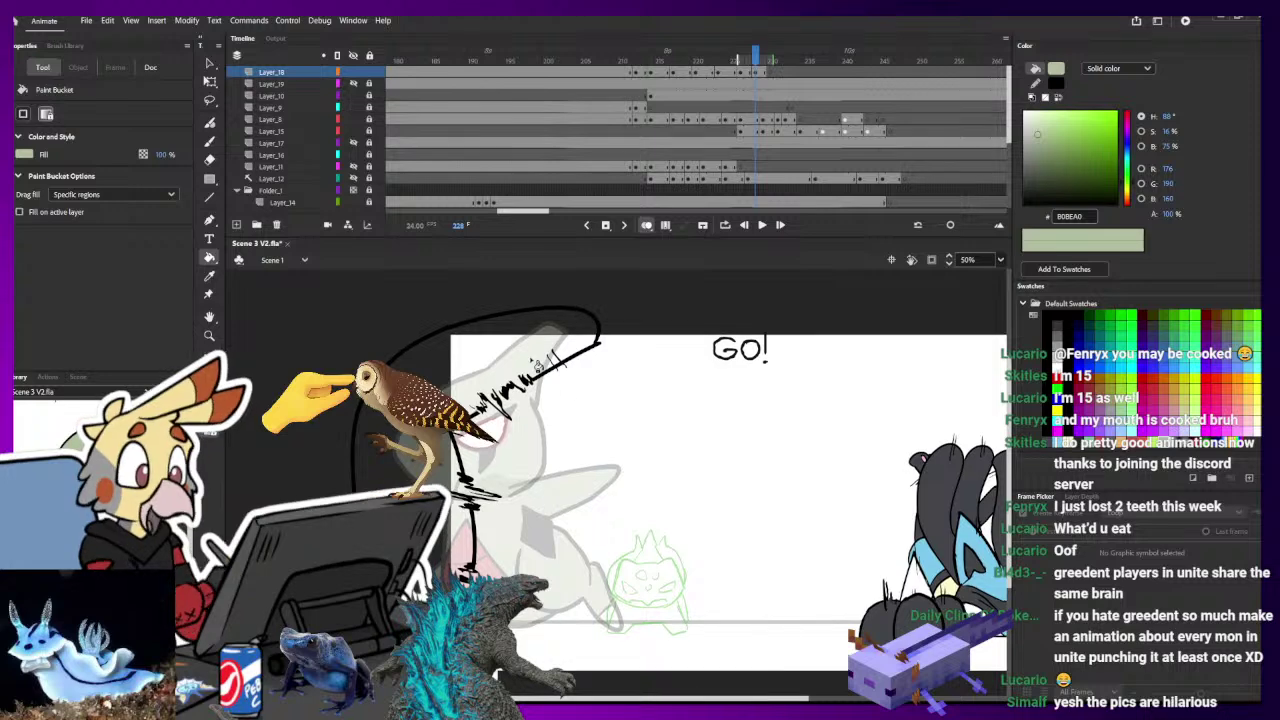
pyautogui.press('b')
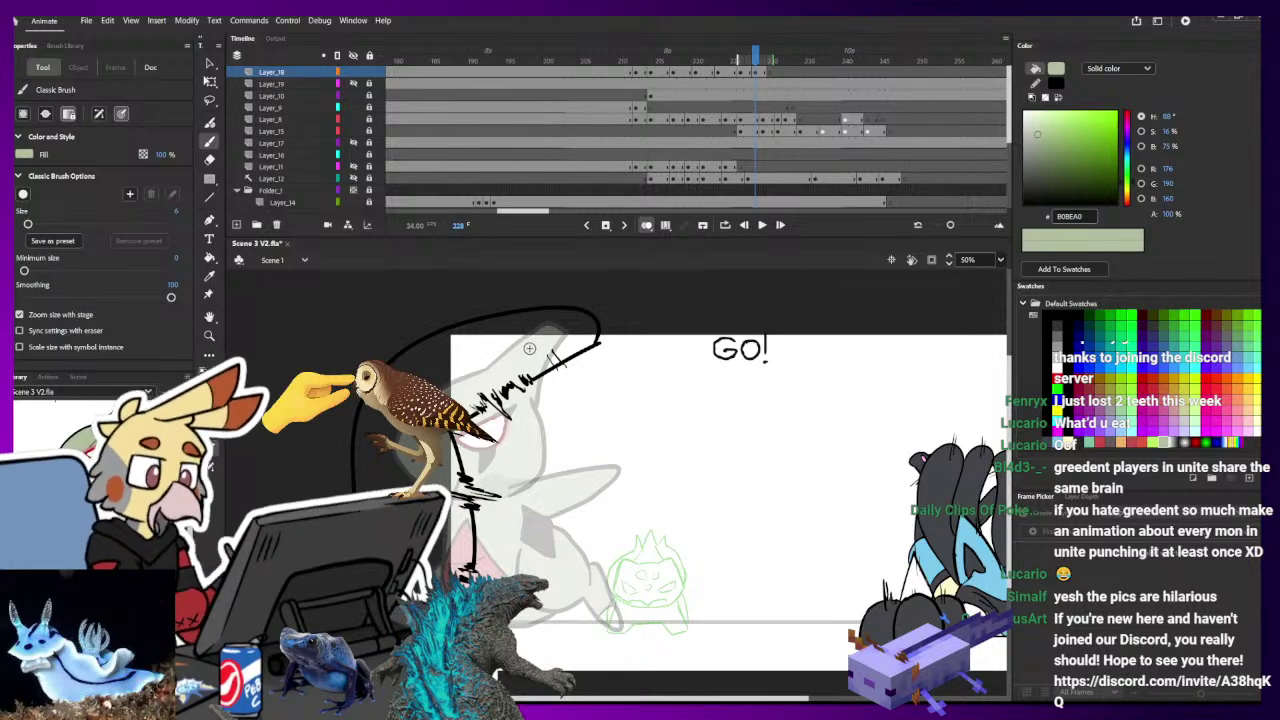
pyautogui.press(']')
pyautogui.press(']')
pyautogui.press(']')
pyautogui.press(']')
pyautogui.press(']')
pyautogui.press(']')
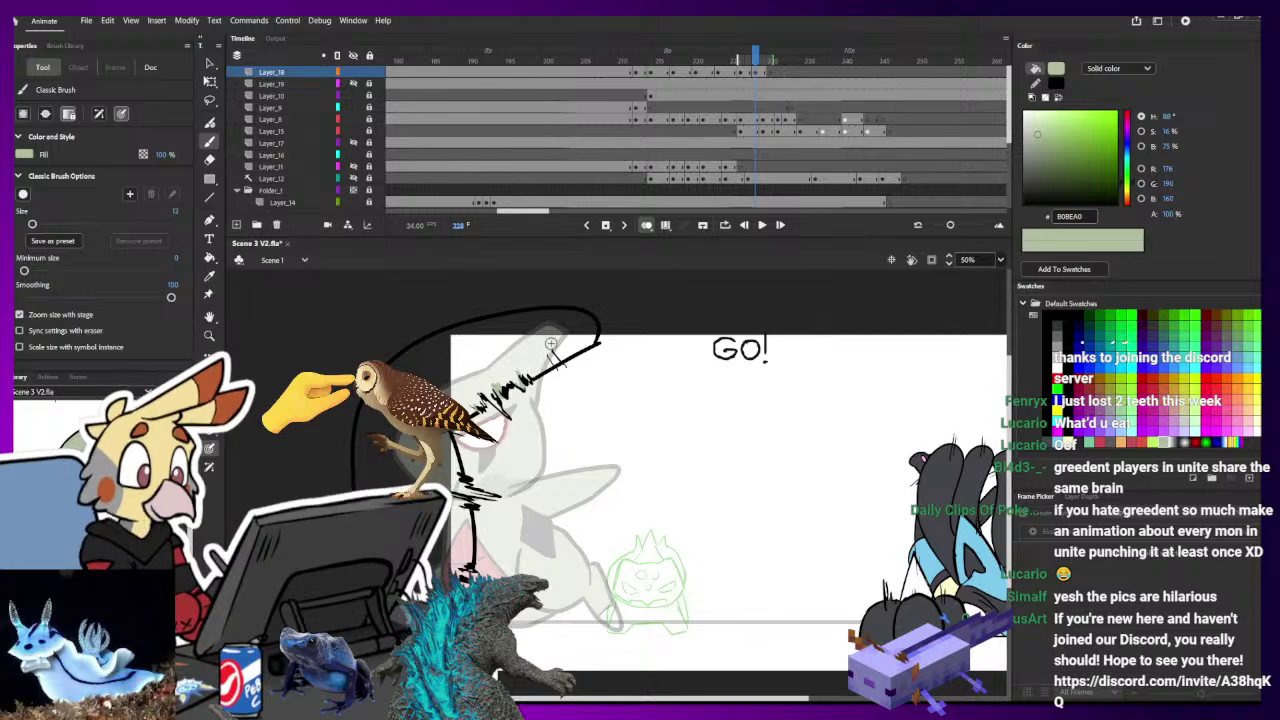
pyautogui.press('k')
pyautogui.press('b')
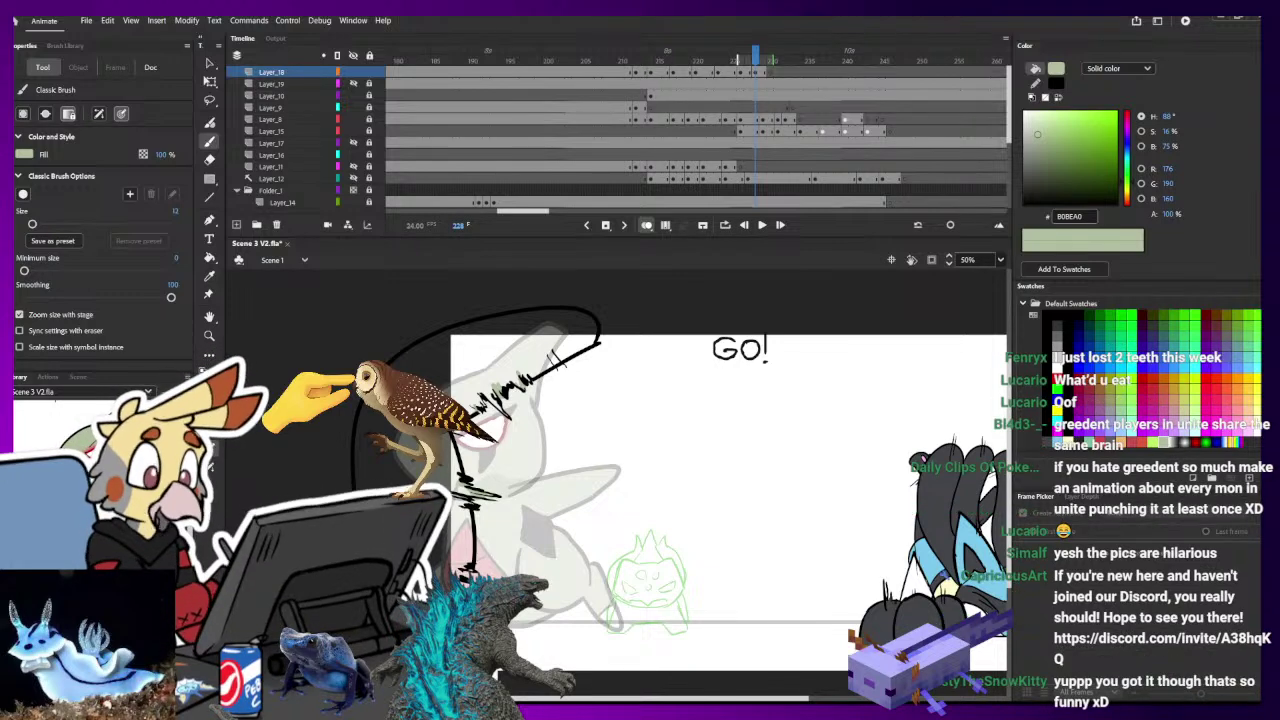
pyautogui.press('k')
pyautogui.click(460, 548)
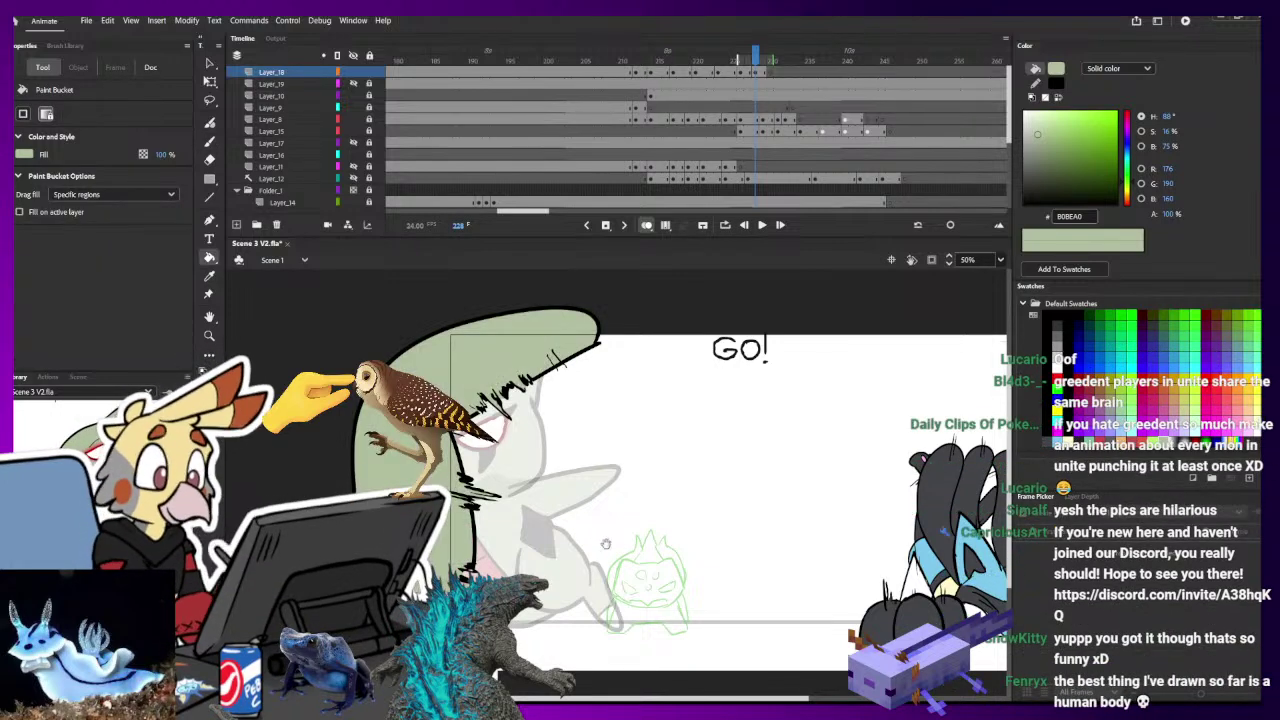
# - Sample the outline black on frame 228 and paint a solid black marking on the enlarged character's body
pyautogui.scroll(2, 633, 570)
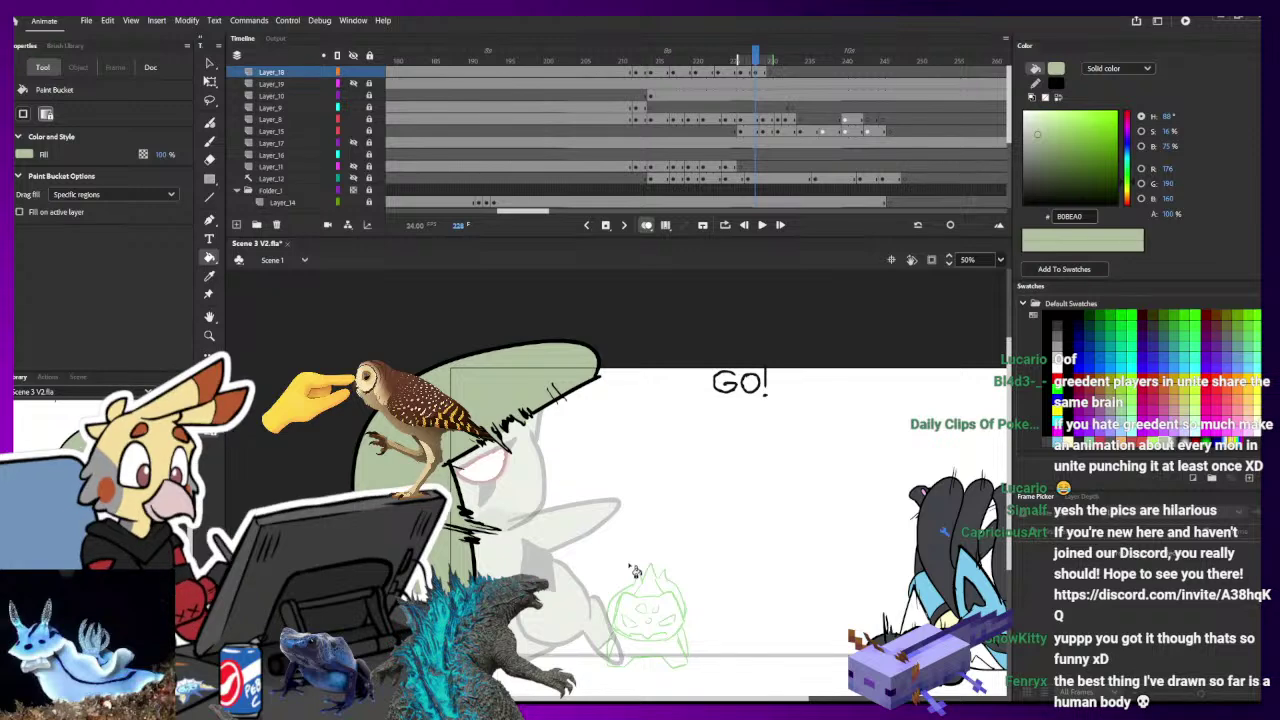
pyautogui.press('i')
pyautogui.click(463, 487)
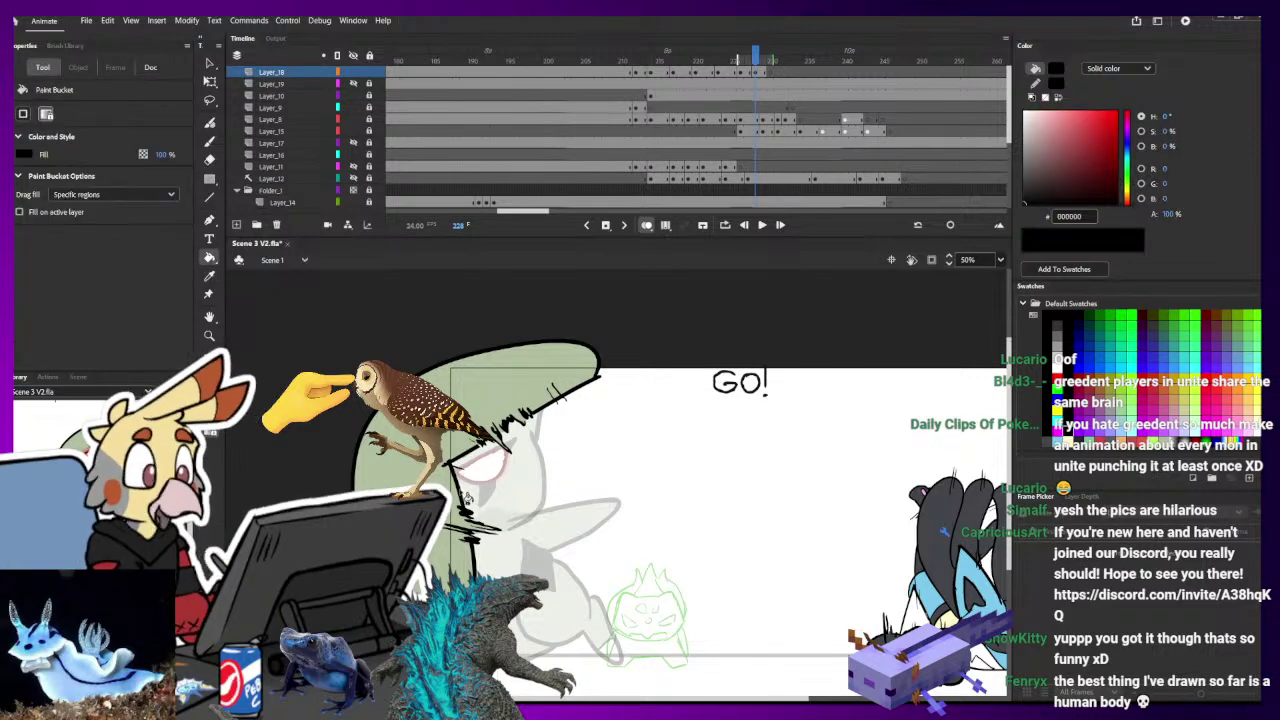
pyautogui.press('b')
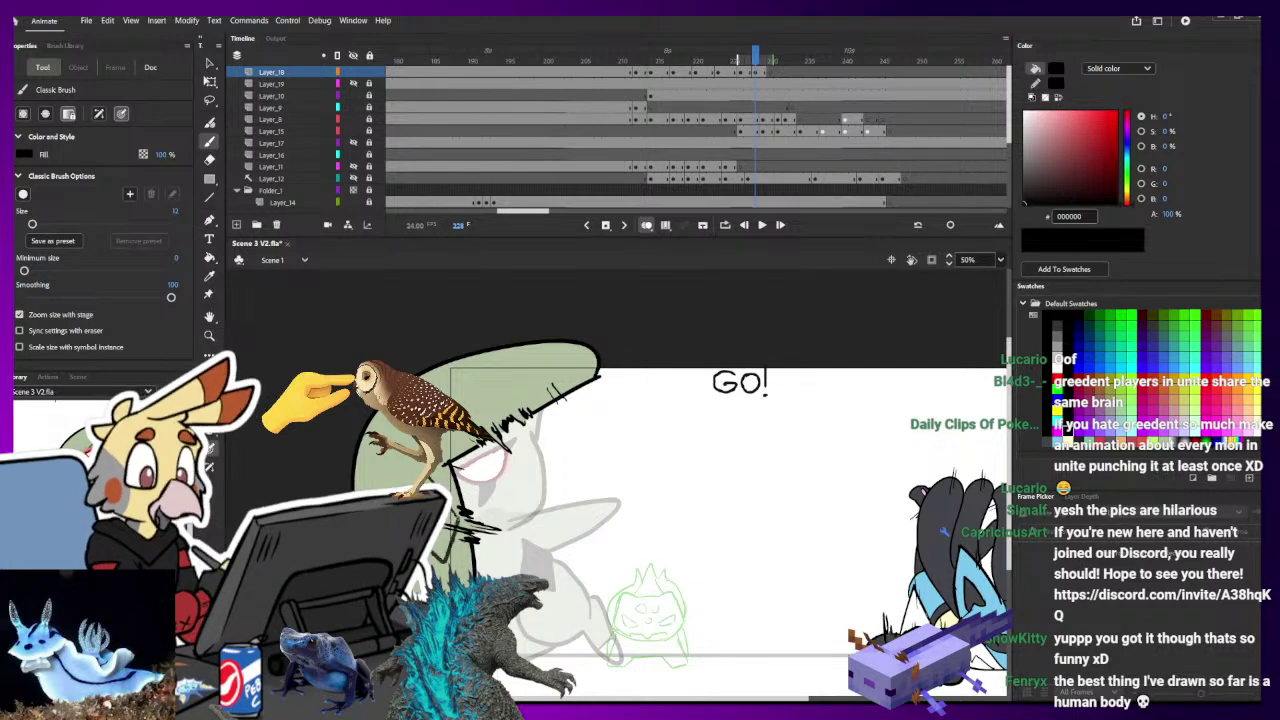
pyautogui.press('k')
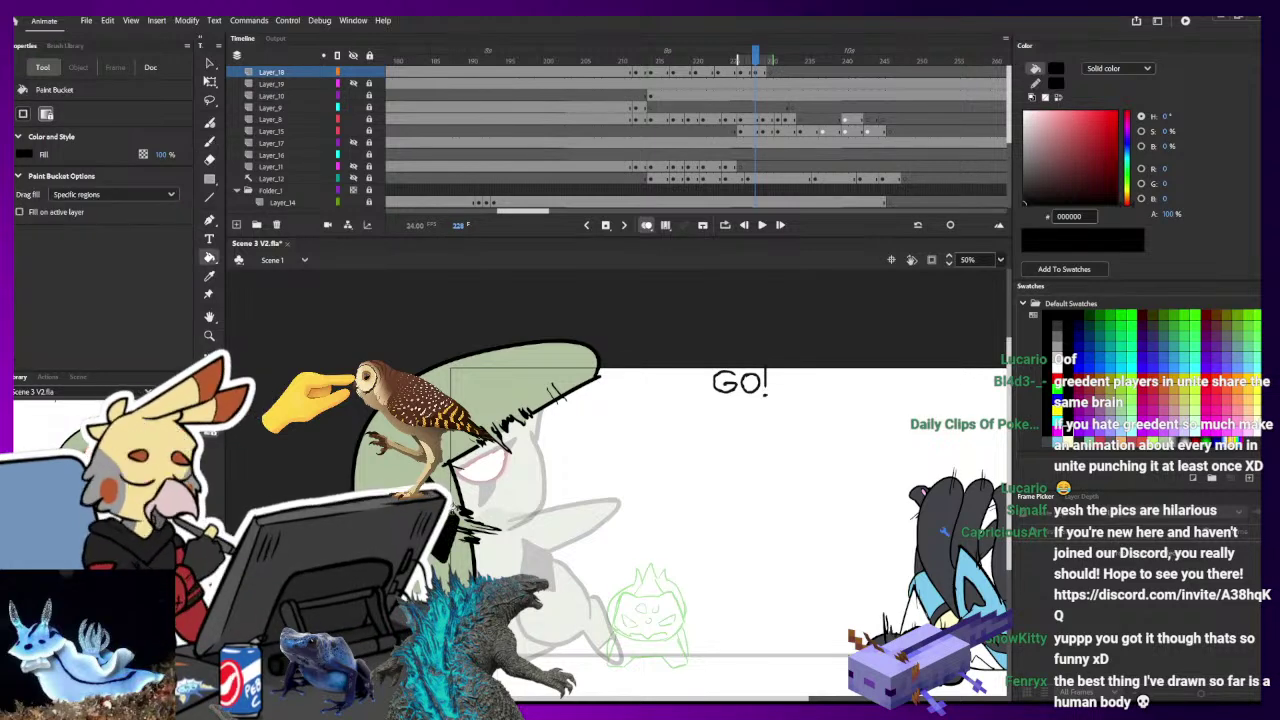
# - Review the colored Layer_18 drawings frame by frame, going back from frame 228 to frame 219
pyautogui.press(',')
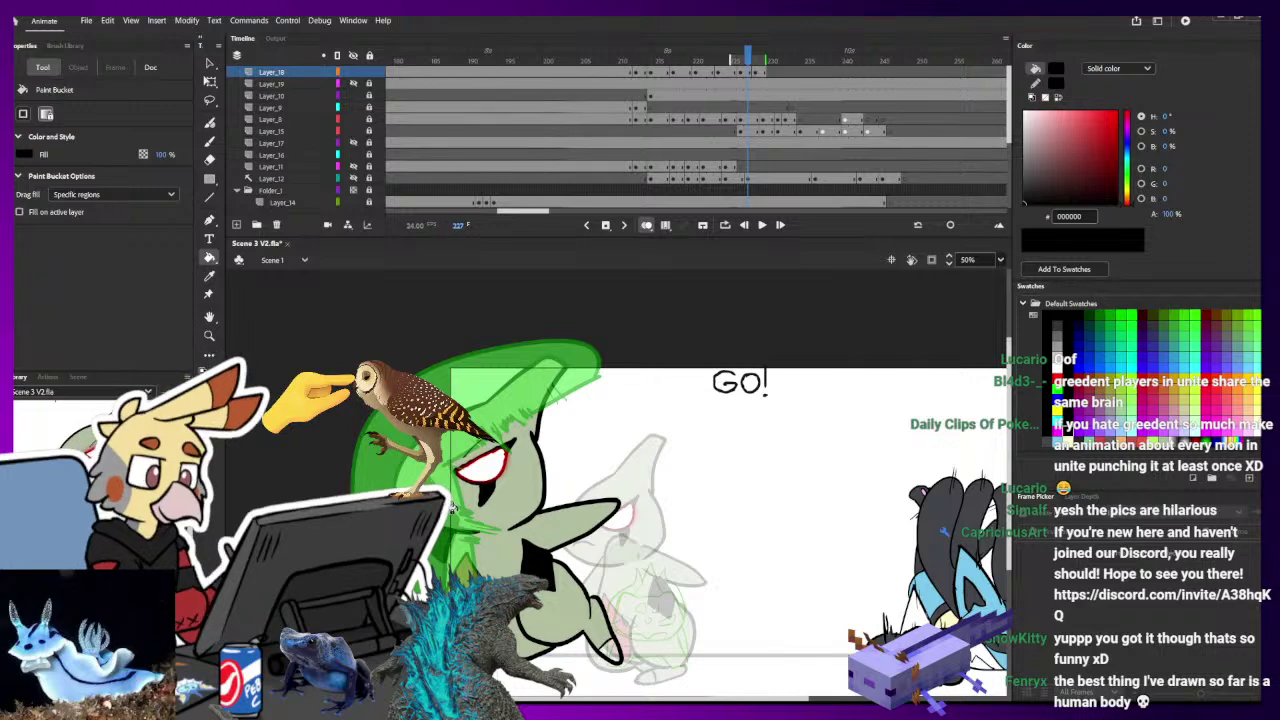
pyautogui.click(210, 82)
pyautogui.press(',')
pyautogui.press(',')
pyautogui.press(',')
pyautogui.press(',')
pyautogui.press(',')
pyautogui.press(',')
pyautogui.press(',')
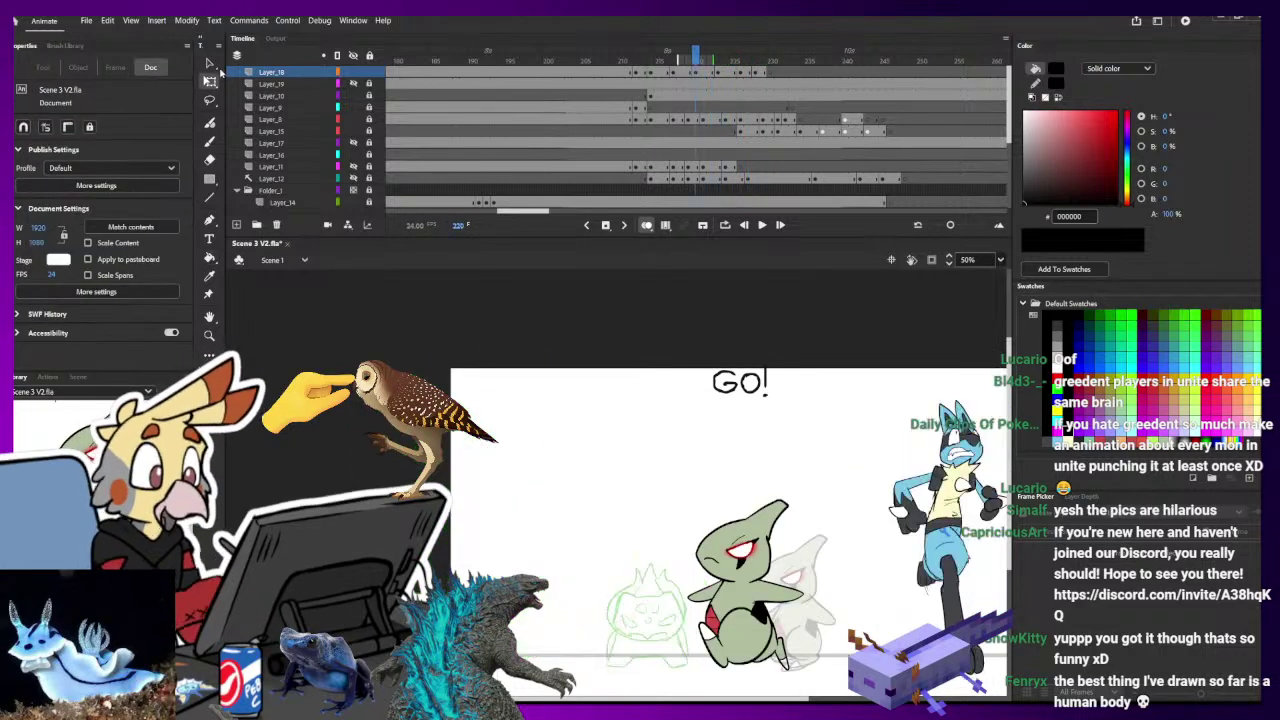
pyautogui.press(',')
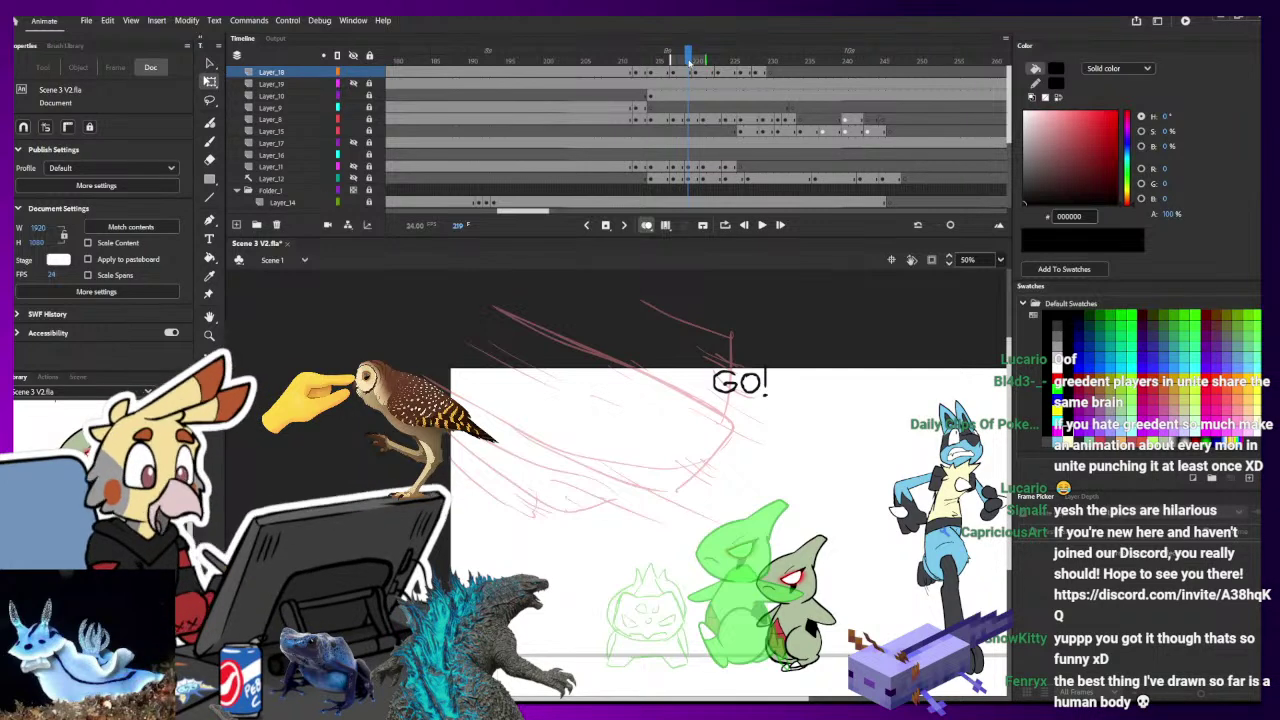
# - Turn off onion skinning and add a new layer above Layer_18
pyautogui.click(646, 226)
pyautogui.moveTo(689, 52)
pyautogui.mouseDown()
pyautogui.moveTo(666, 53)
pyautogui.moveTo(771, 58)
pyautogui.moveTo(591, 84)
pyautogui.moveTo(637, 88)
pyautogui.mouseUp()
pyautogui.click(643, 84)
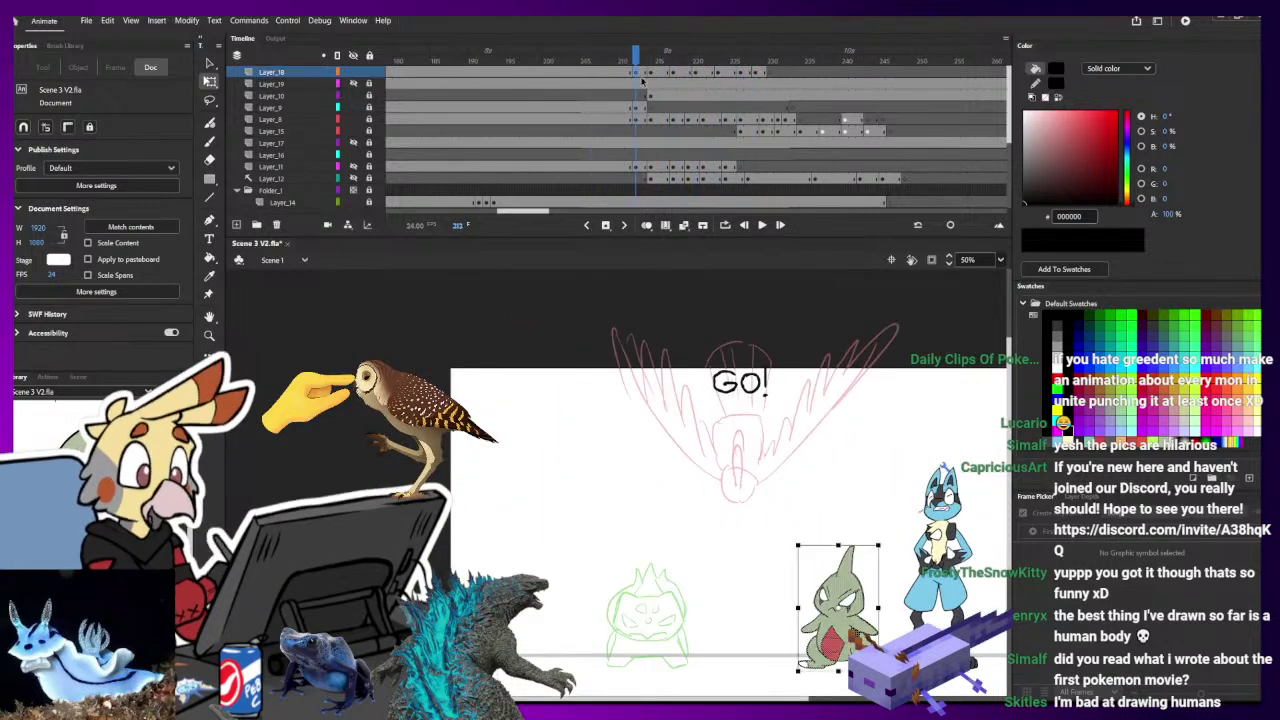
pyautogui.click(651, 74)
pyautogui.click(831, 376)
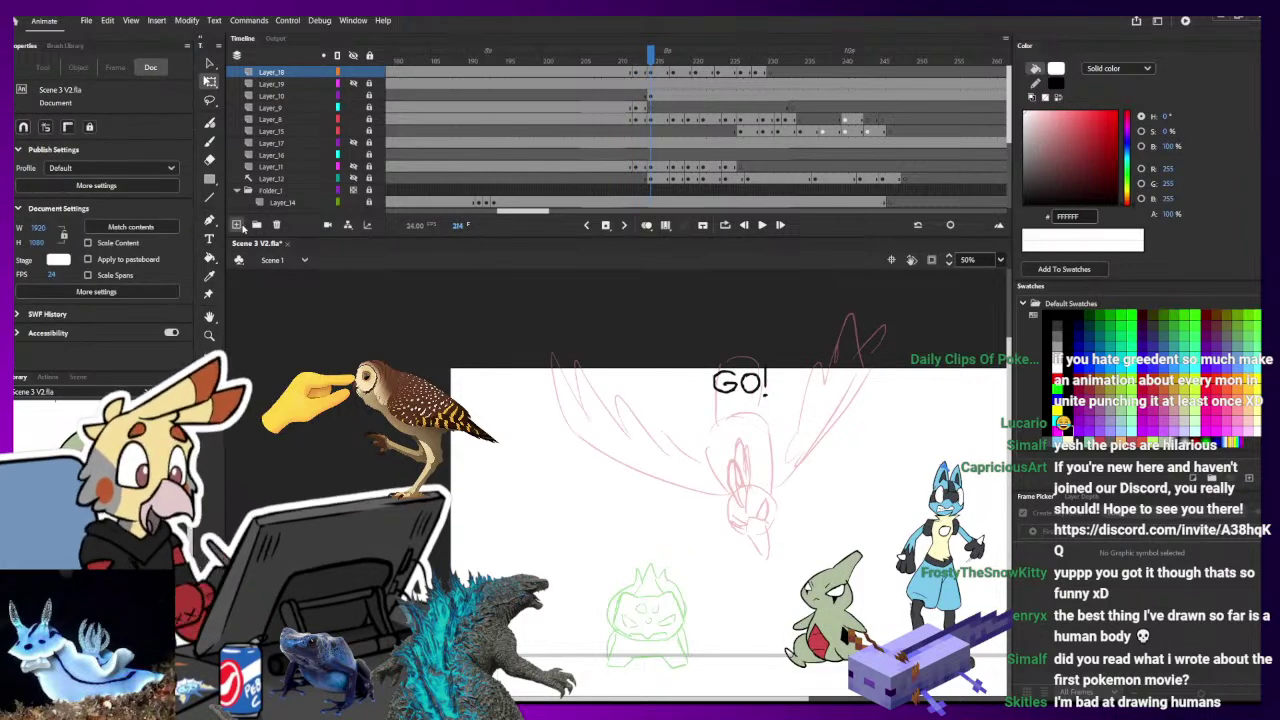
pyautogui.scroll(1, 640, 130)
# - Select and copy both white eye shapes of the small character on Layer_18's frame 212
pyautogui.click(637, 84)
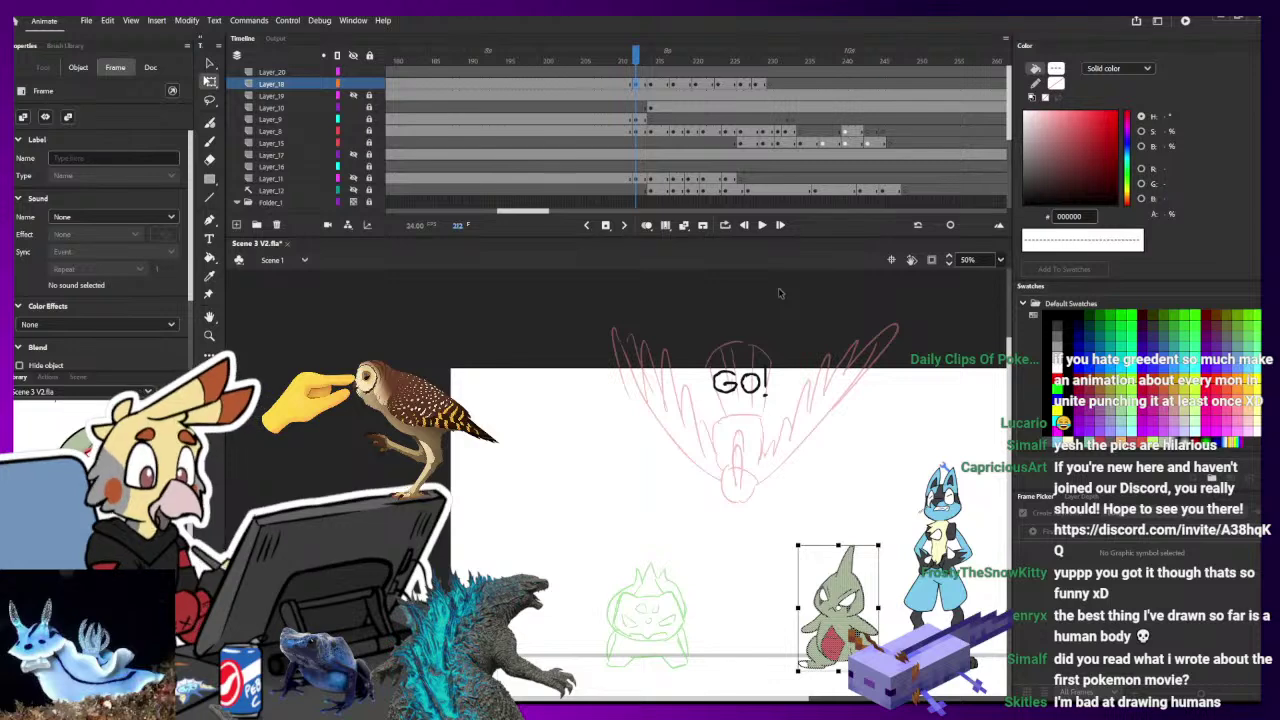
pyautogui.hotkey('ctrl', '=')
pyautogui.press('k')
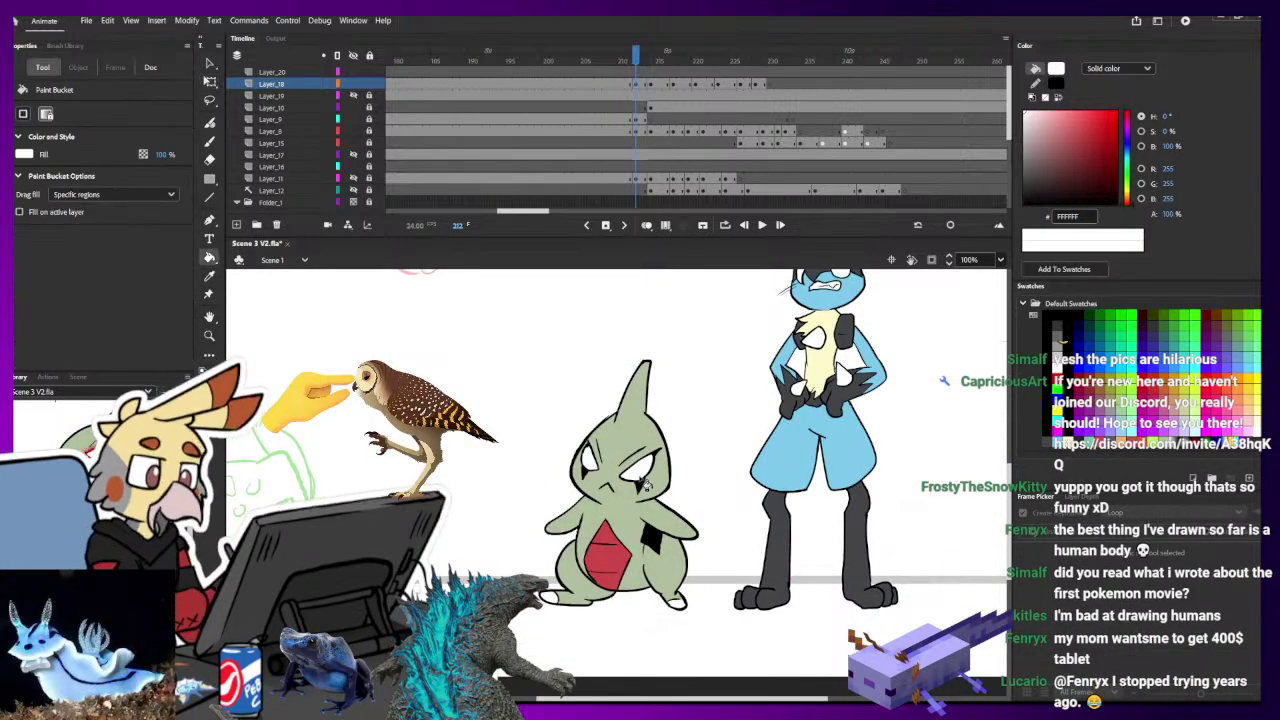
pyautogui.press('q')
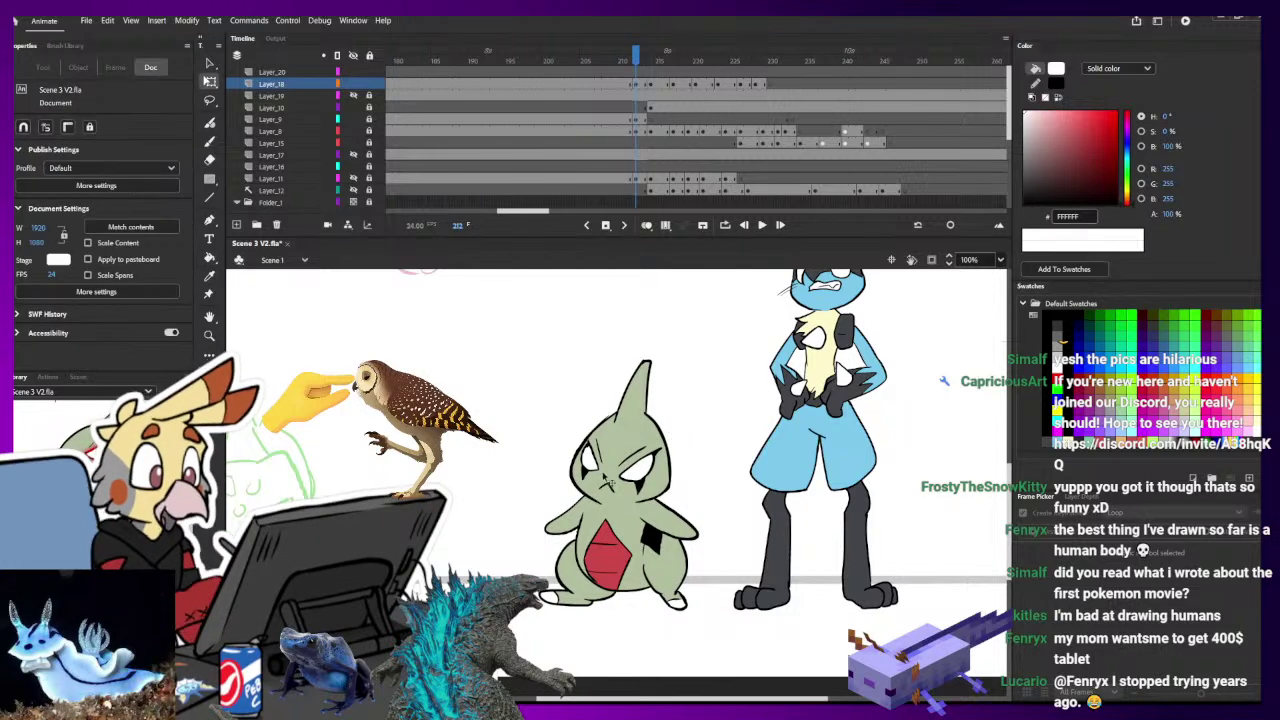
pyautogui.click(591, 464)
pyautogui.keyDown('shift'); pyautogui.click(637, 470); pyautogui.keyUp('shift')
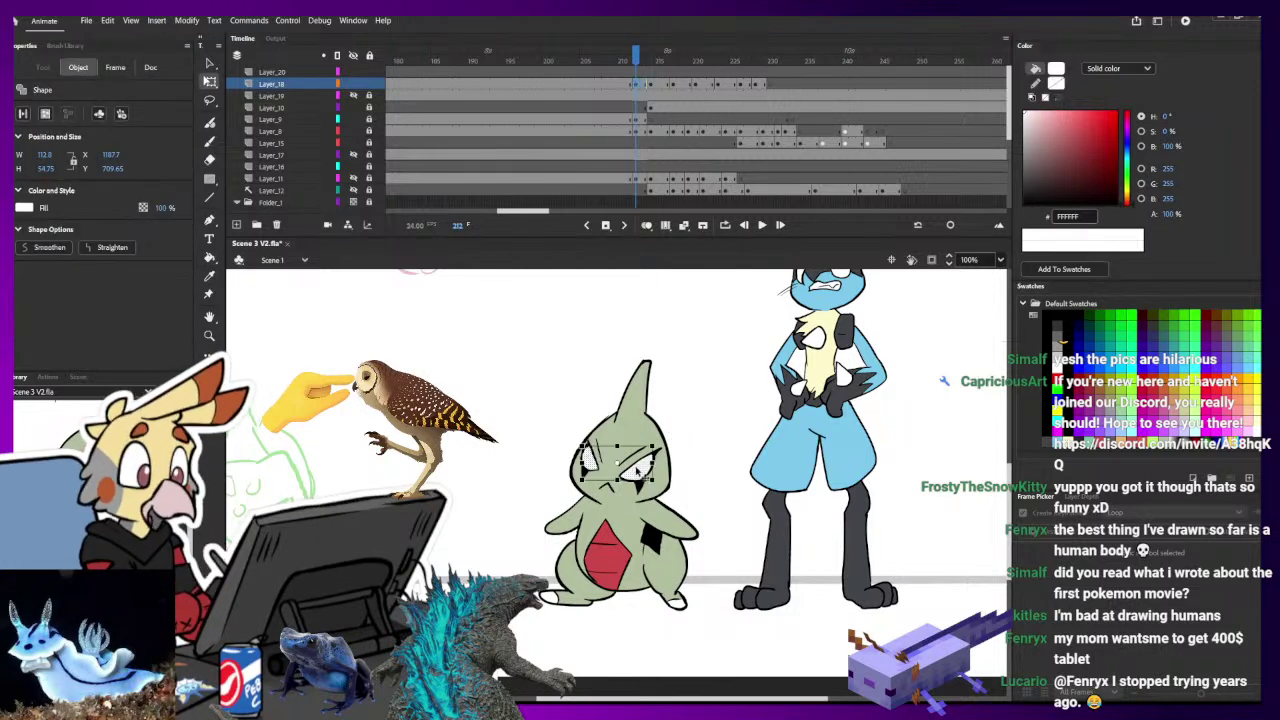
# - Add blank keyframes on Layer_20 from frame 212 onward and paste the copied eye whites in place on frame 212
pyautogui.click(656, 73)
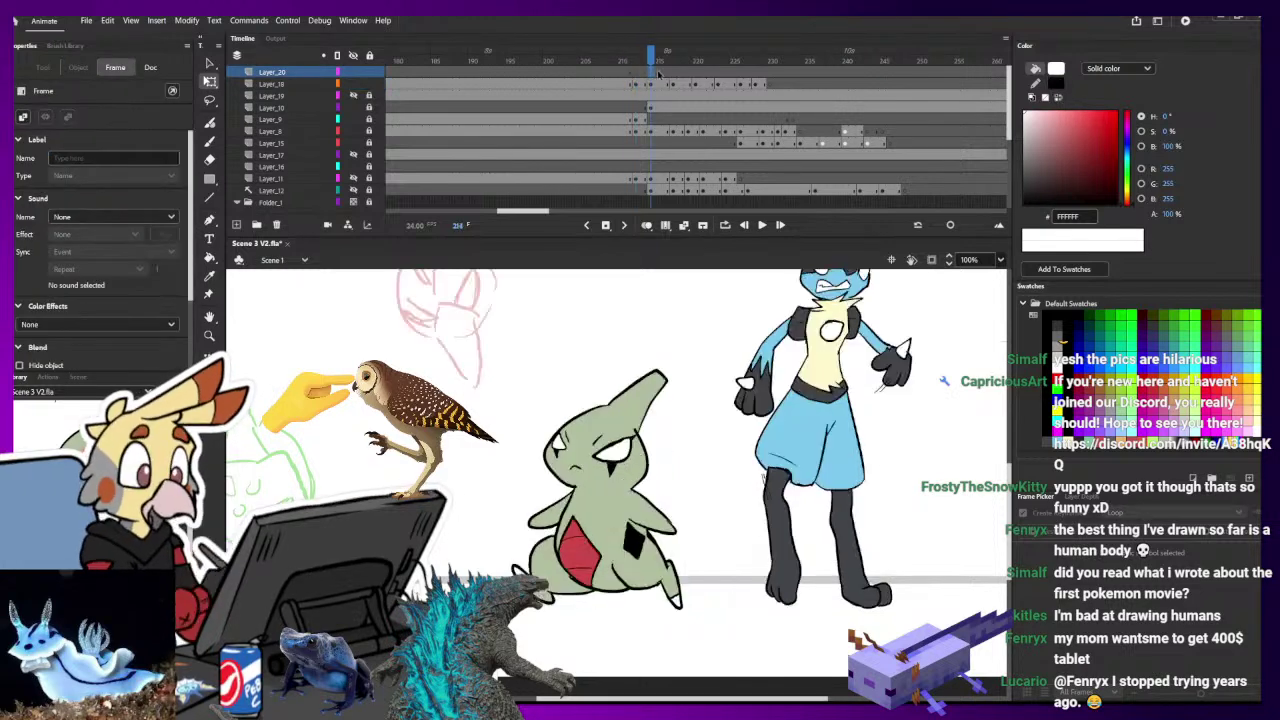
pyautogui.click(668, 73)
pyautogui.click(636, 72)
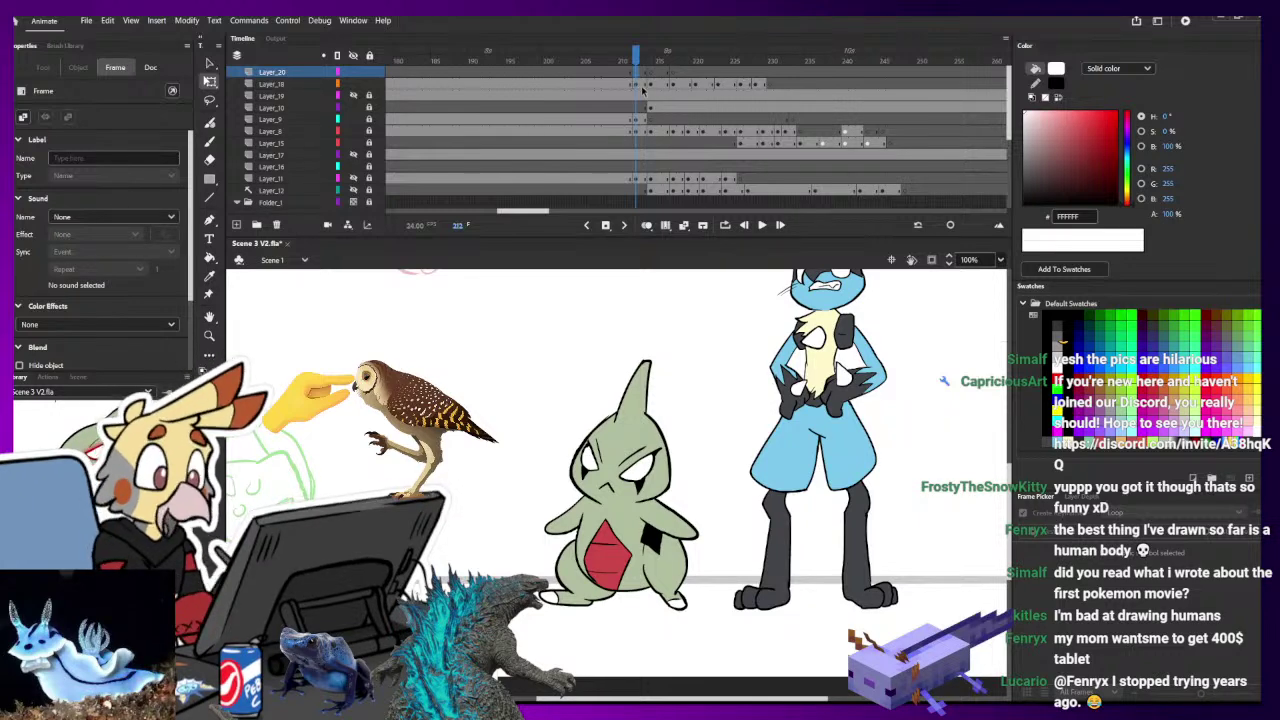
pyautogui.click(643, 90)
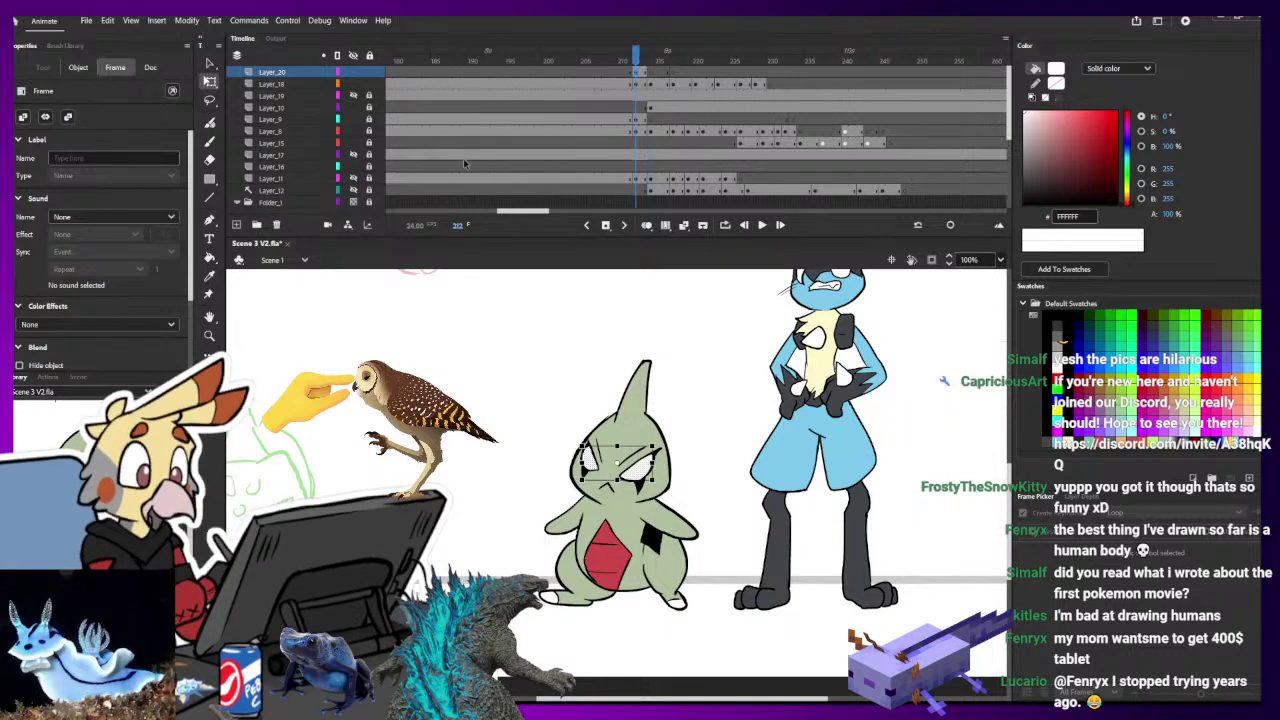
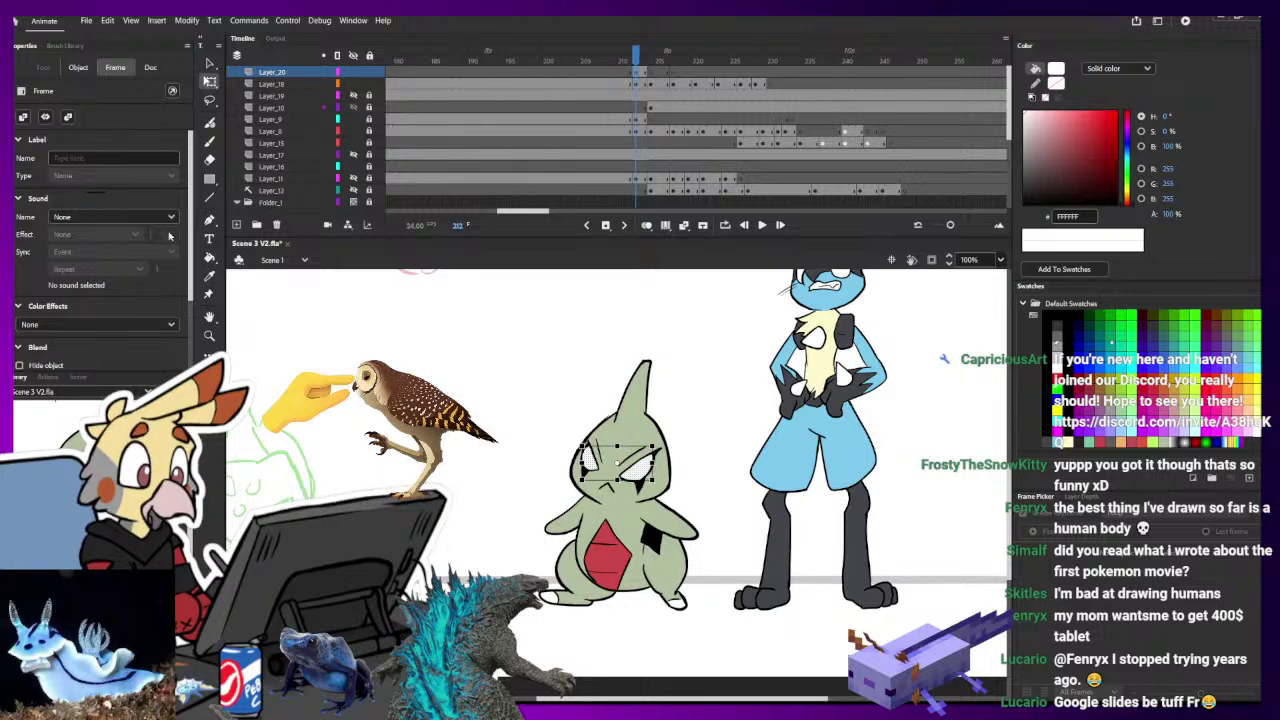
# - Add a red Glow filter to Layer_20's frame 212 with High quality, strength 178%, Blur X 18 and Blur Y 8
pyautogui.scroll(-2, 194, 320)
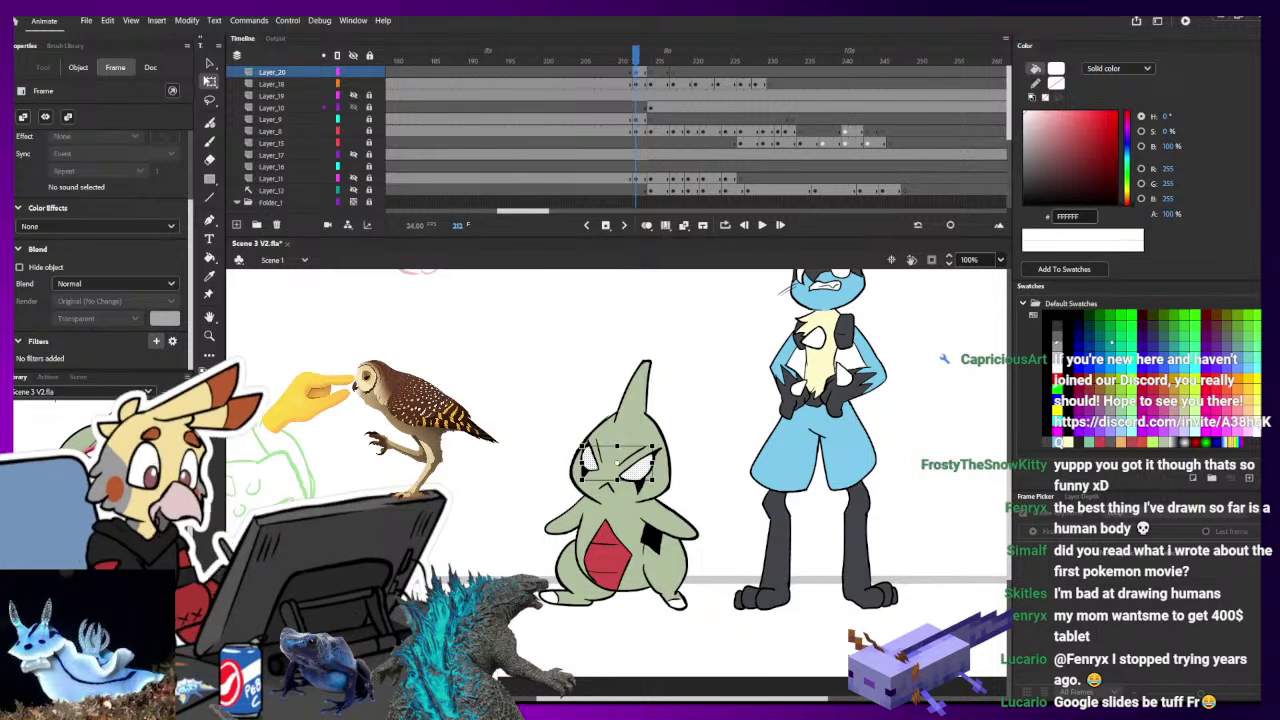
pyautogui.click(178, 388)
pyautogui.click(138, 357)
pyautogui.click(130, 400)
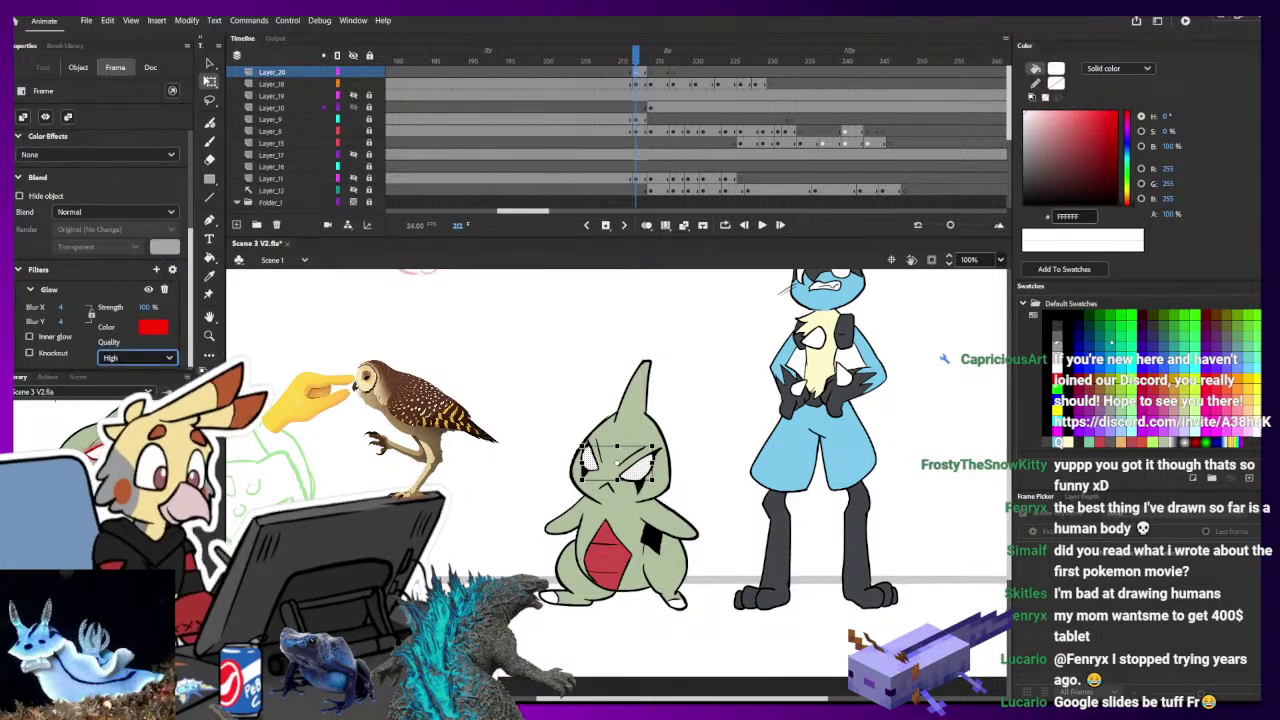
pyautogui.moveTo(147, 307); pyautogui.dragTo(187, 313)
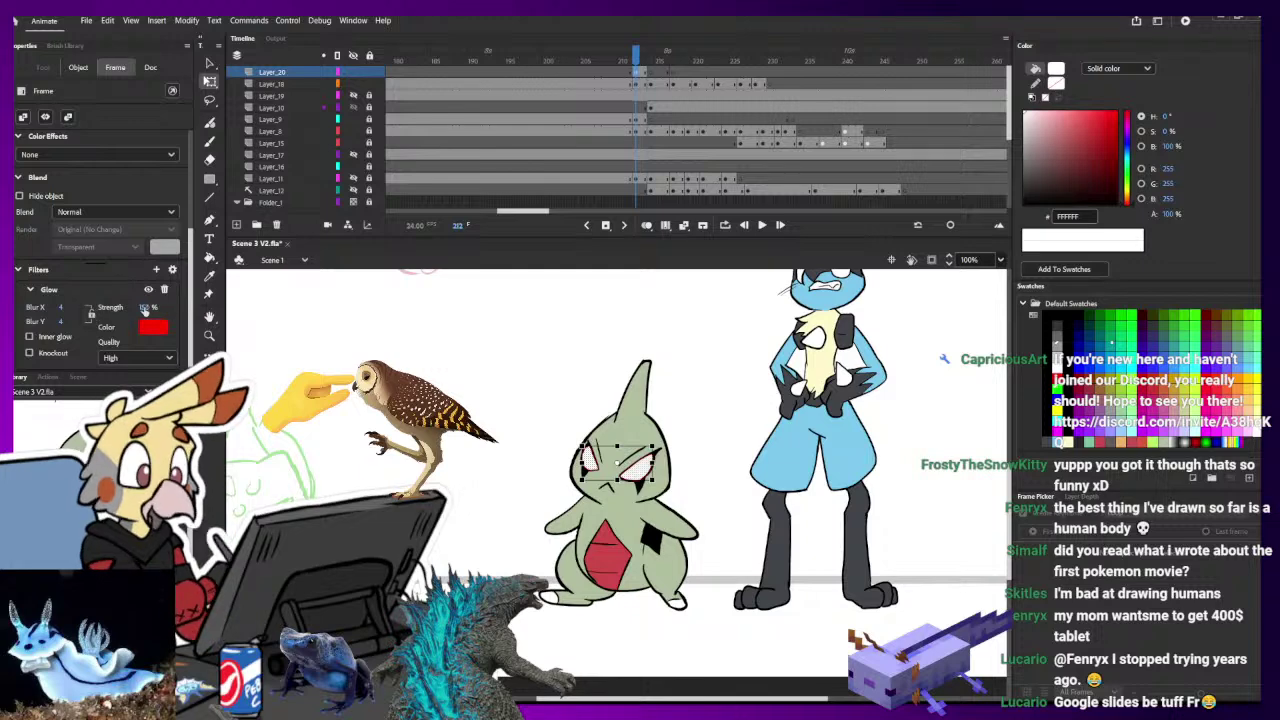
pyautogui.moveTo(61, 308)
pyautogui.mouseDown()
pyautogui.moveTo(66, 322)
pyautogui.moveTo(69, 309)
pyautogui.mouseUp()
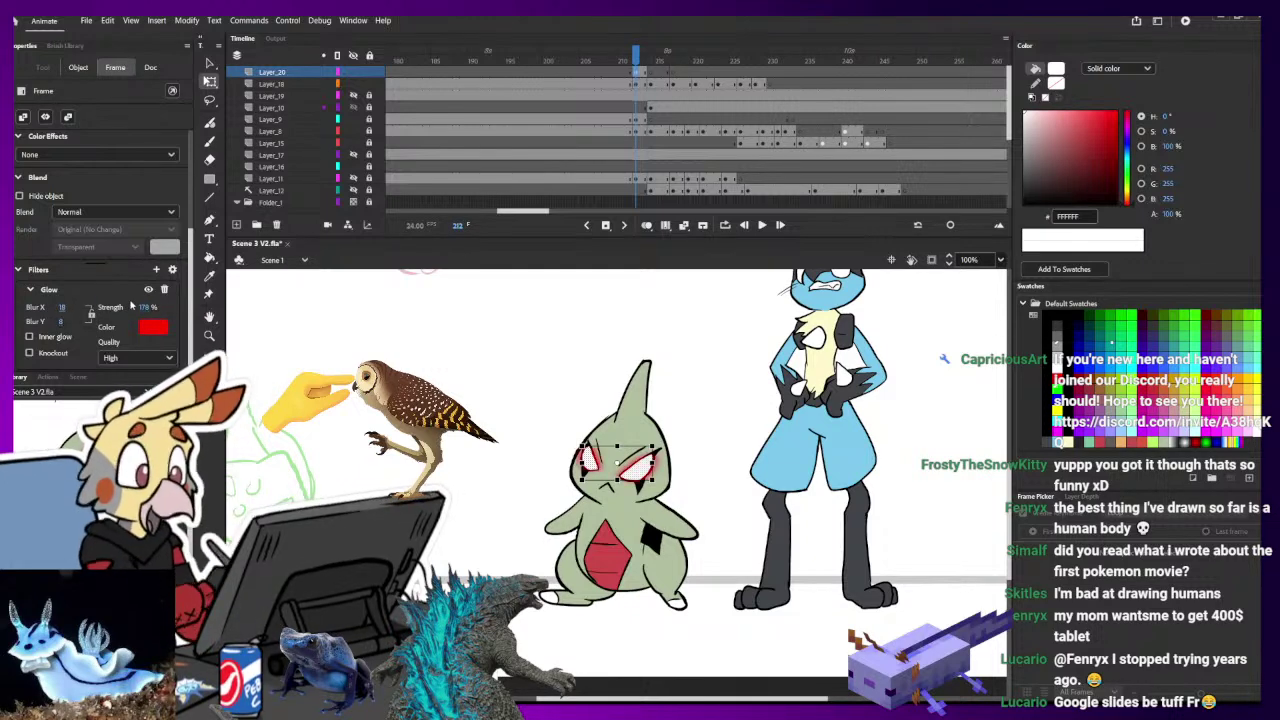
pyautogui.click(143, 307)
pyautogui.click(366, 334)
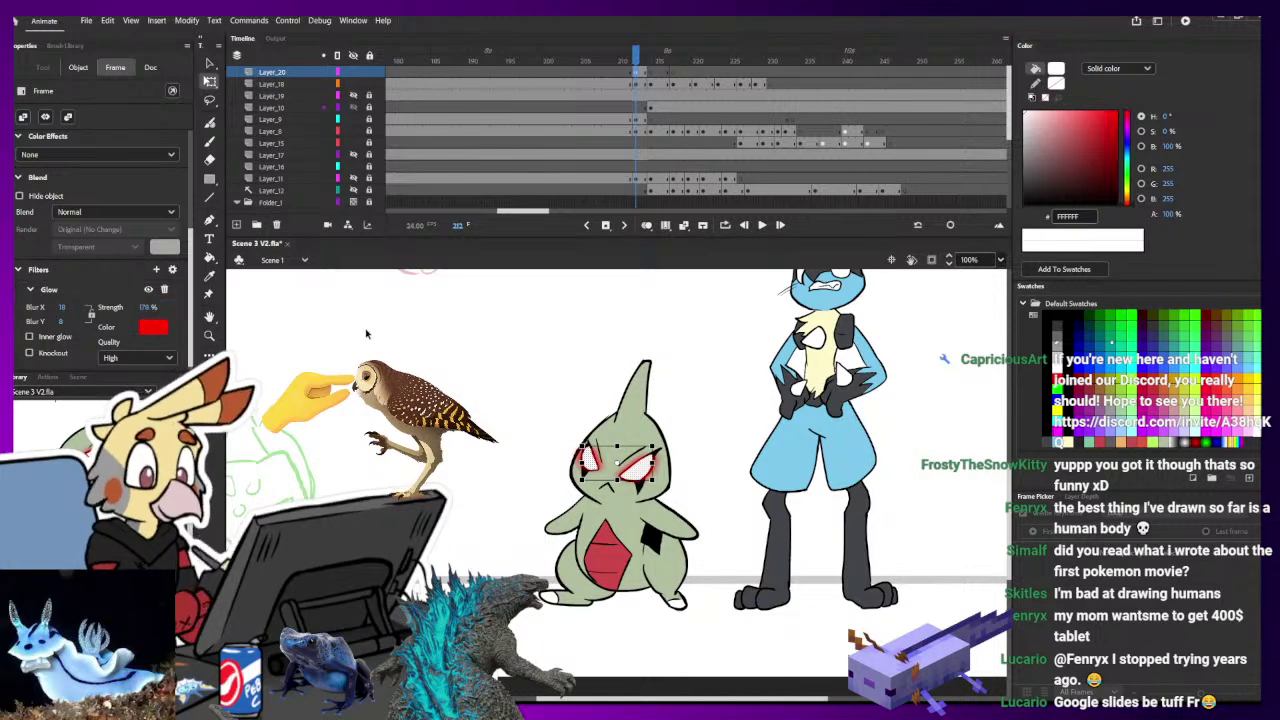
# - Copy both white eye shapes from Layer_18's frame 214 and paste them in place on Layer_20's frame 214
pyautogui.click(651, 74)
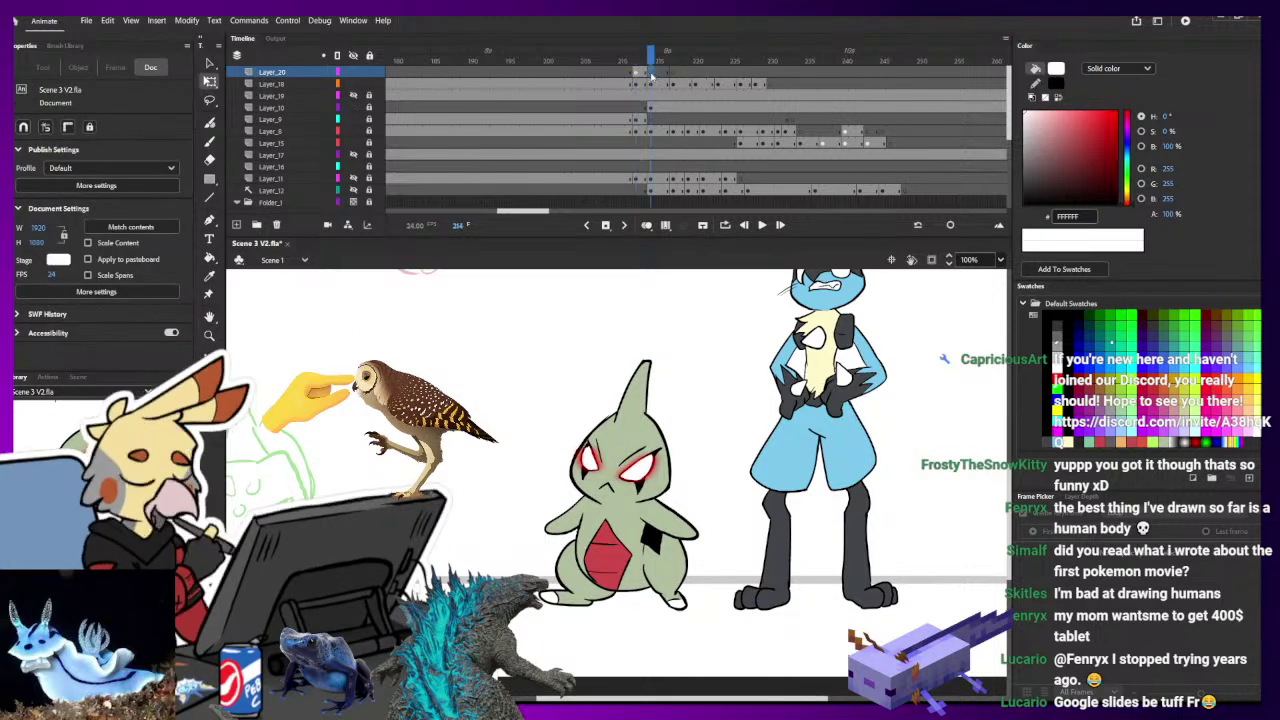
pyautogui.click(621, 427)
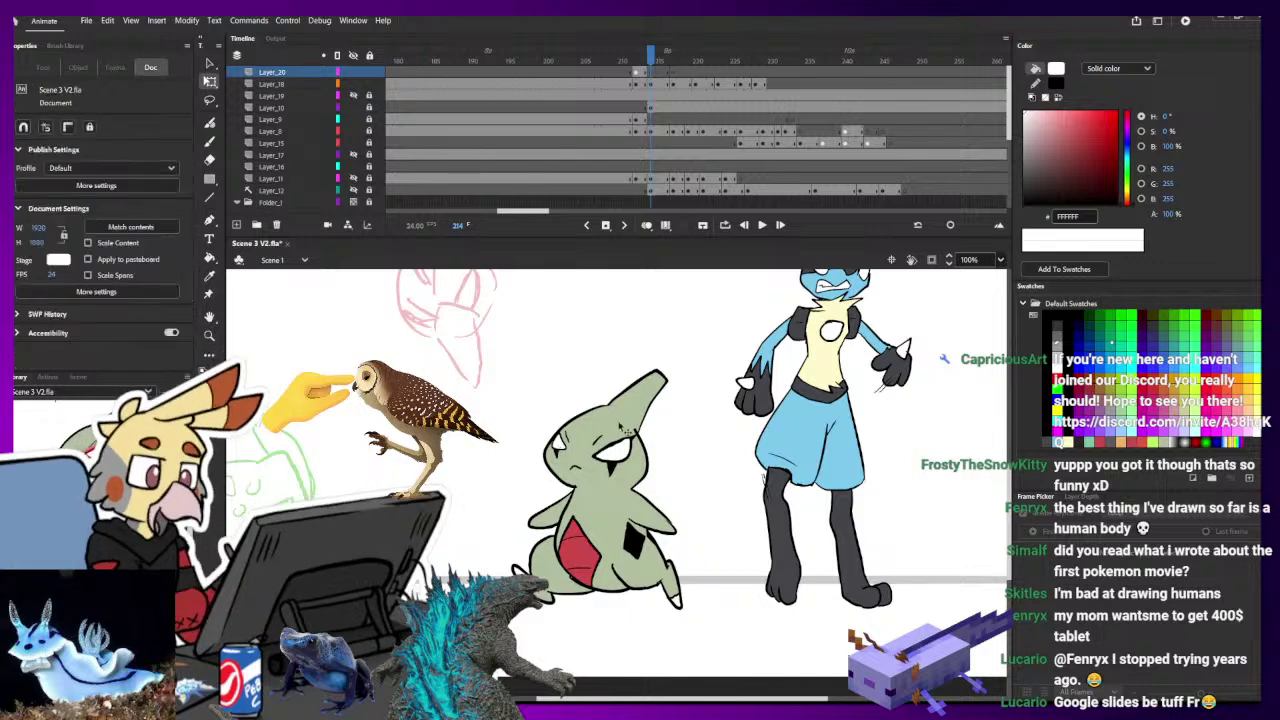
pyautogui.click(637, 86)
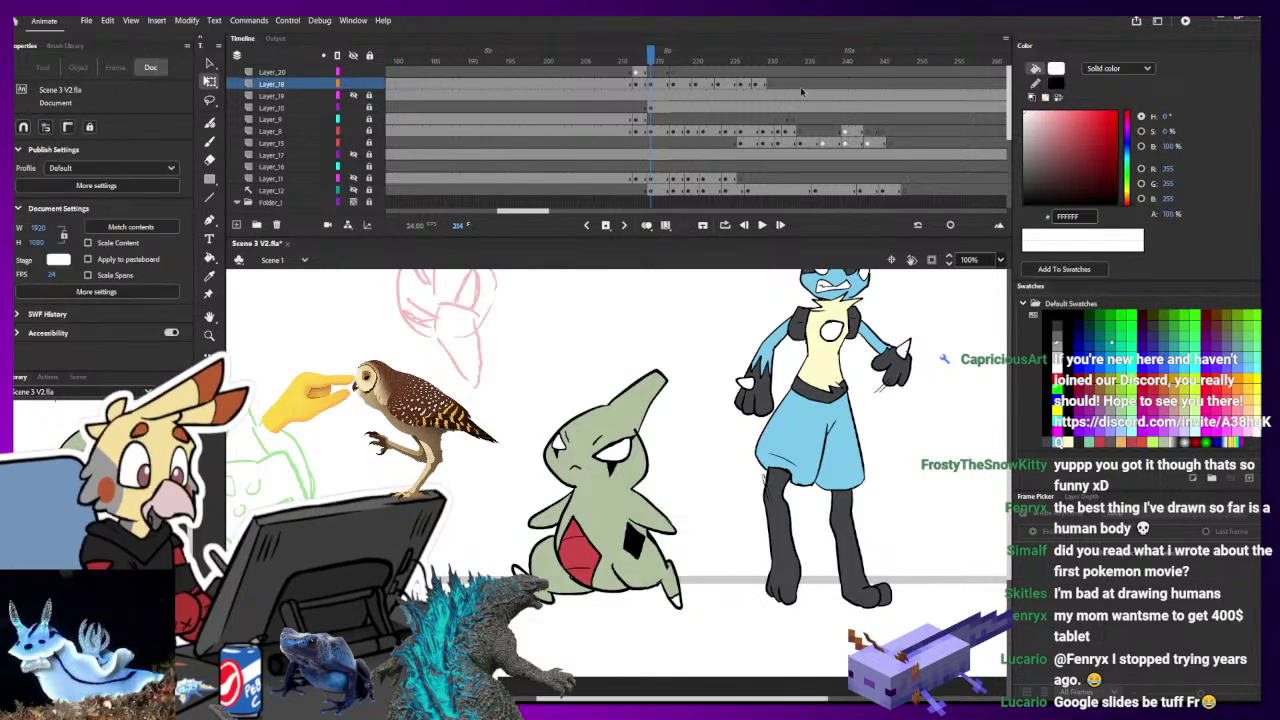
pyautogui.press('k')
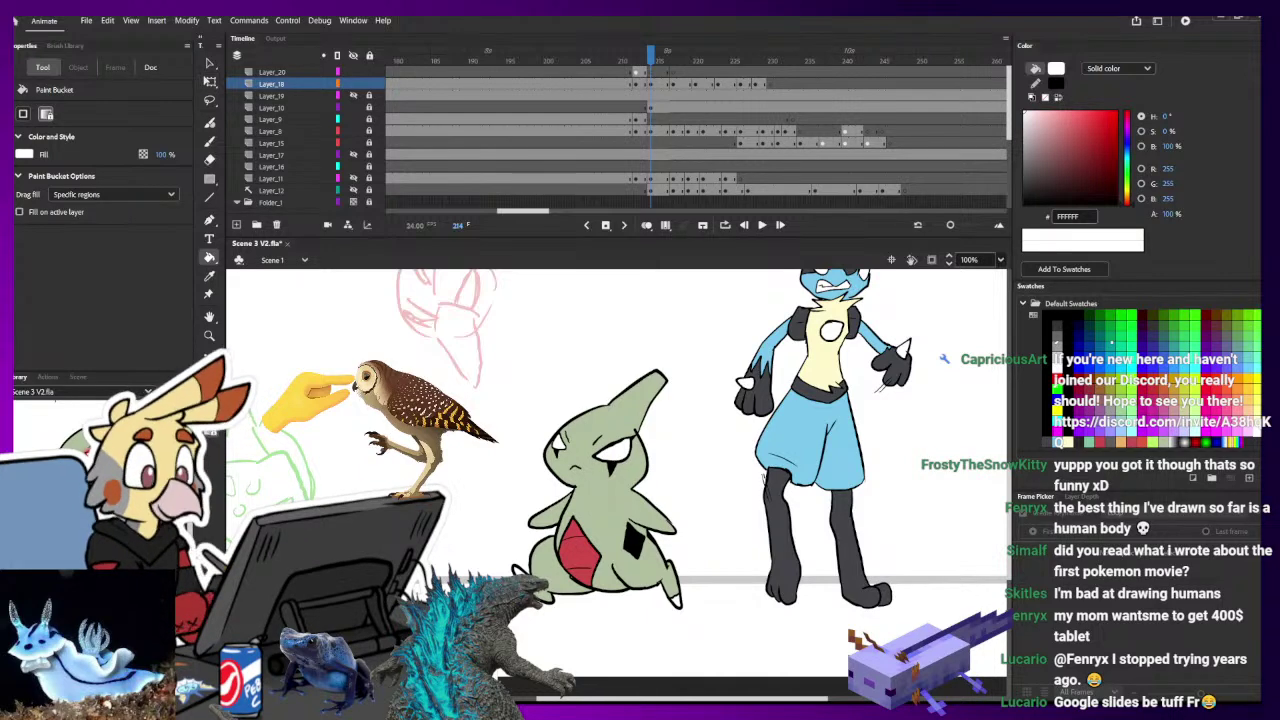
pyautogui.press('q')
pyautogui.click(562, 452)
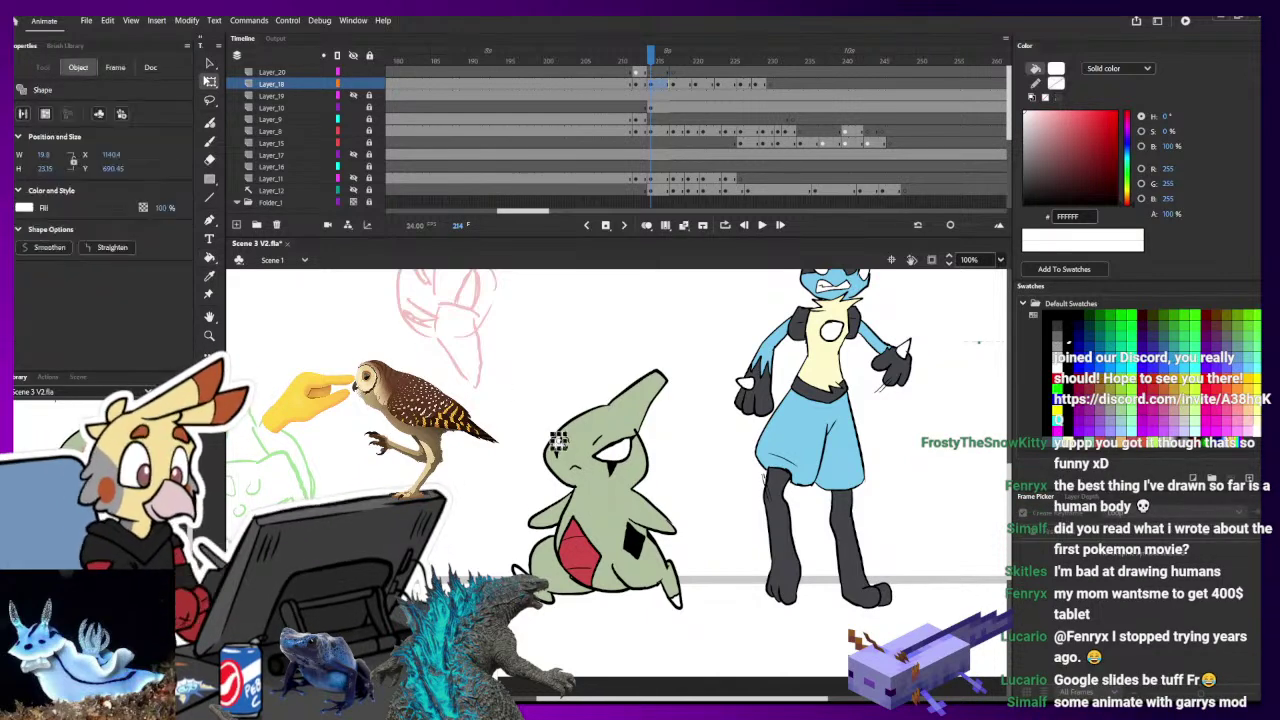
pyautogui.keyDown('shift'); pyautogui.click(621, 453); pyautogui.keyUp('shift')
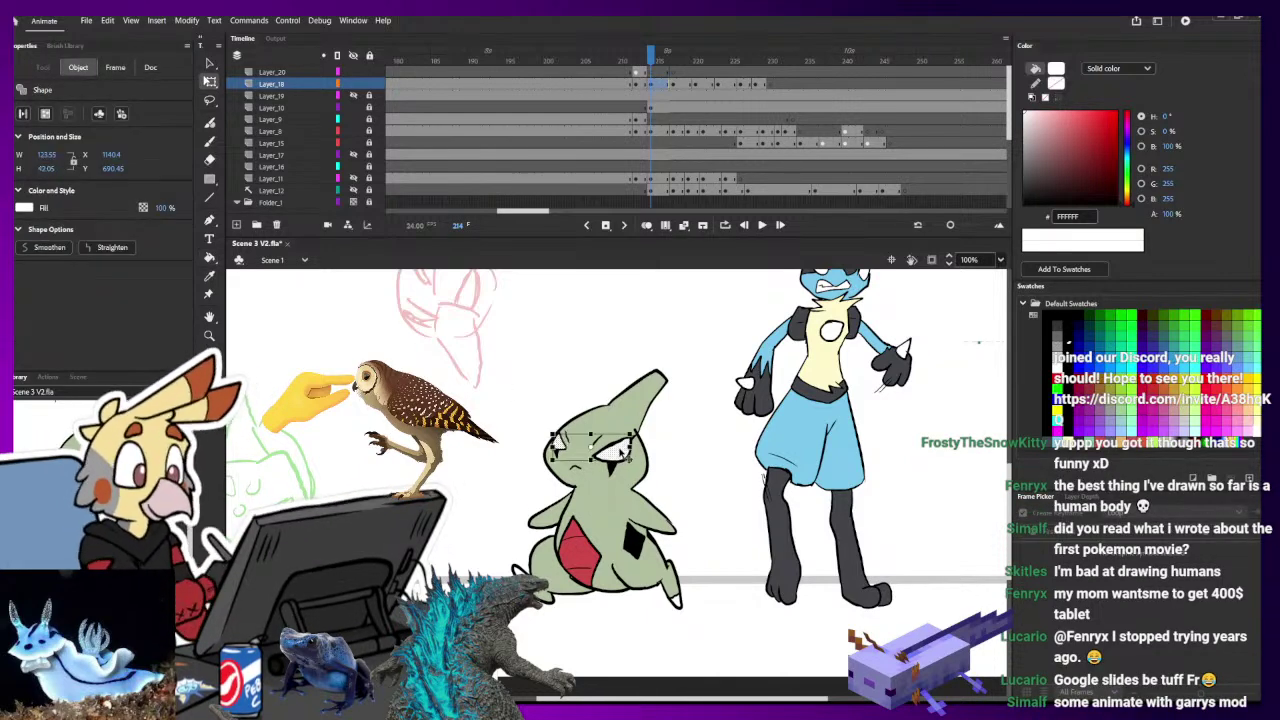
pyautogui.click(649, 74)
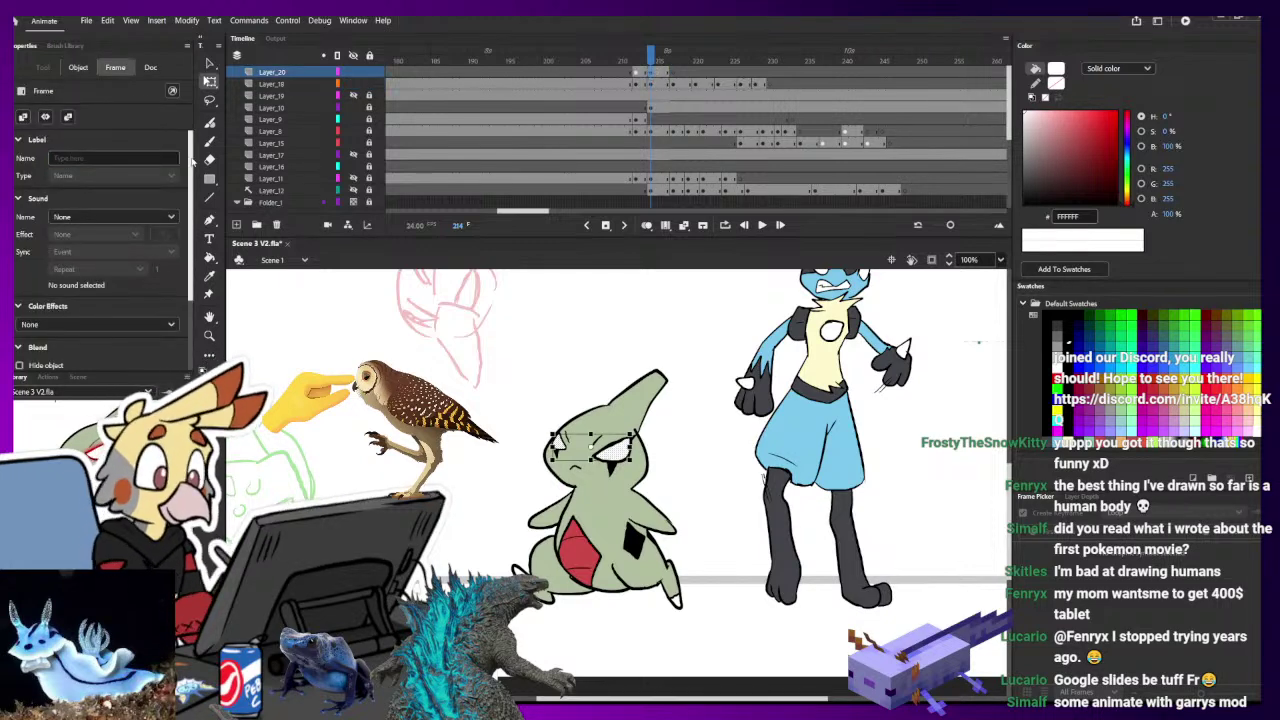
# - Add a red Glow filter to Layer_20's frame 214 with High quality, strength 185%, a wider Blur X and Blur Y 13
pyautogui.scroll(-2, 178, 261)
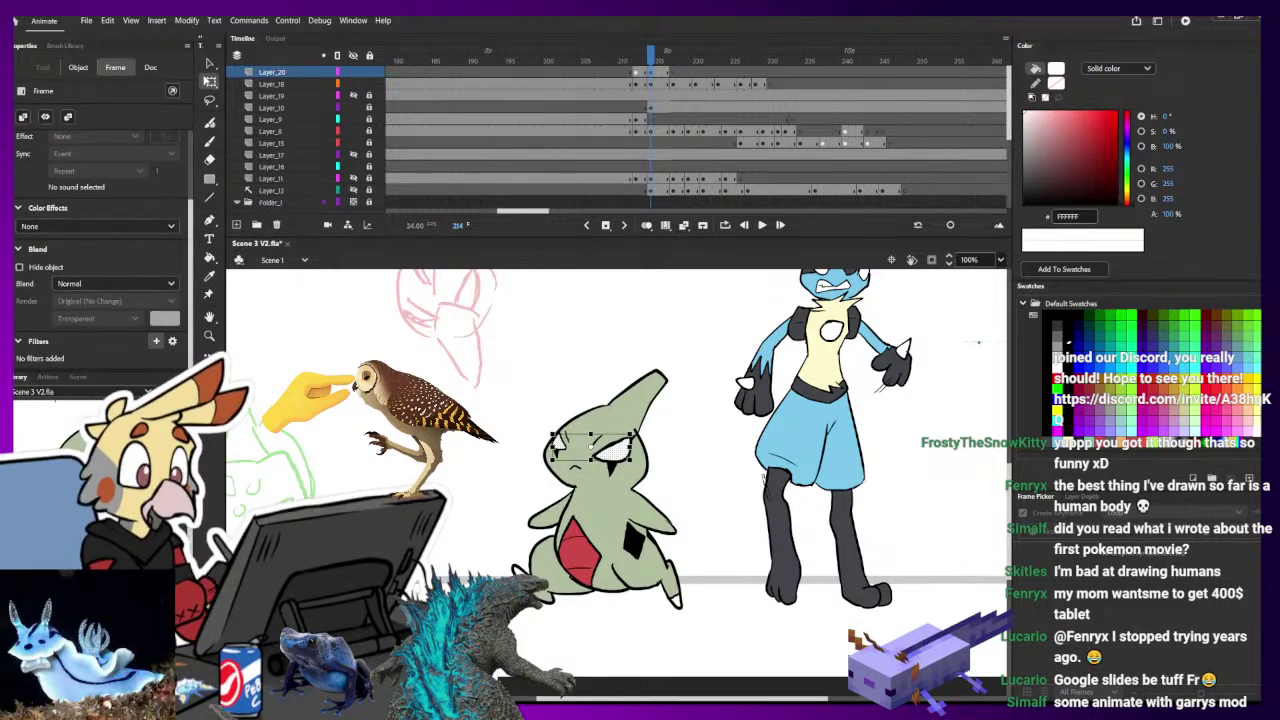
pyautogui.click(171, 384)
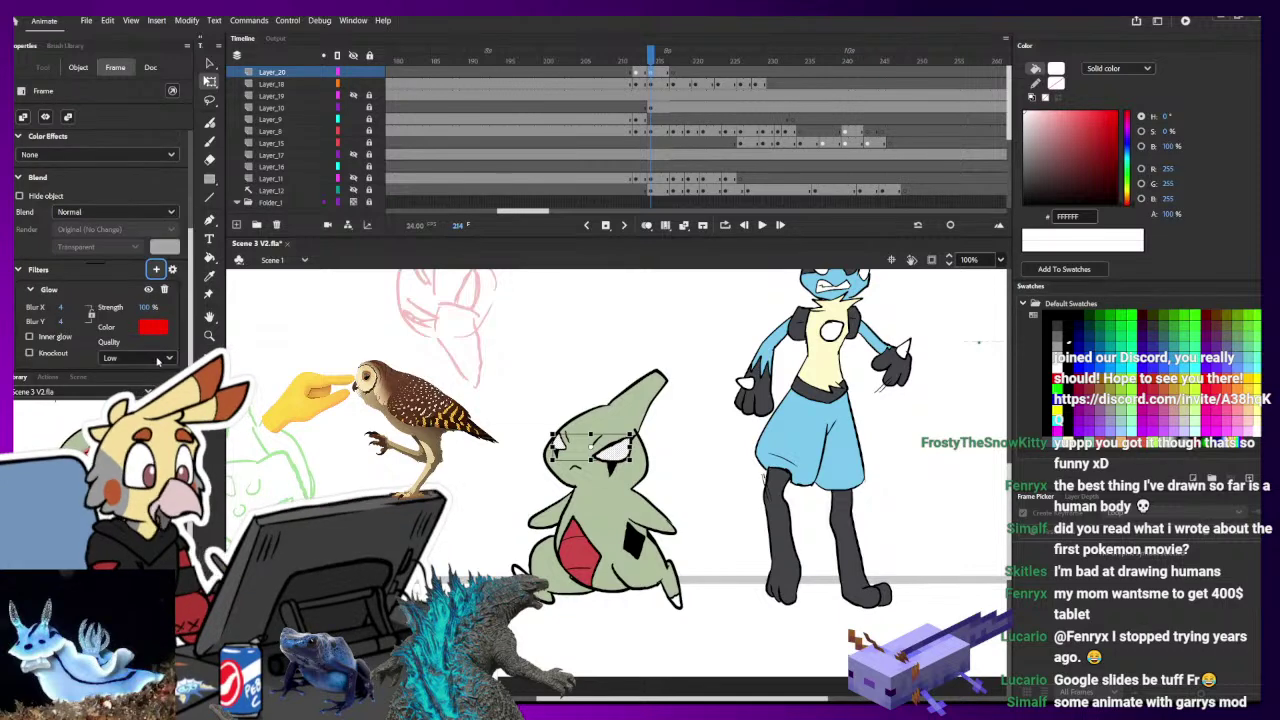
pyautogui.click(138, 358)
pyautogui.click(122, 396)
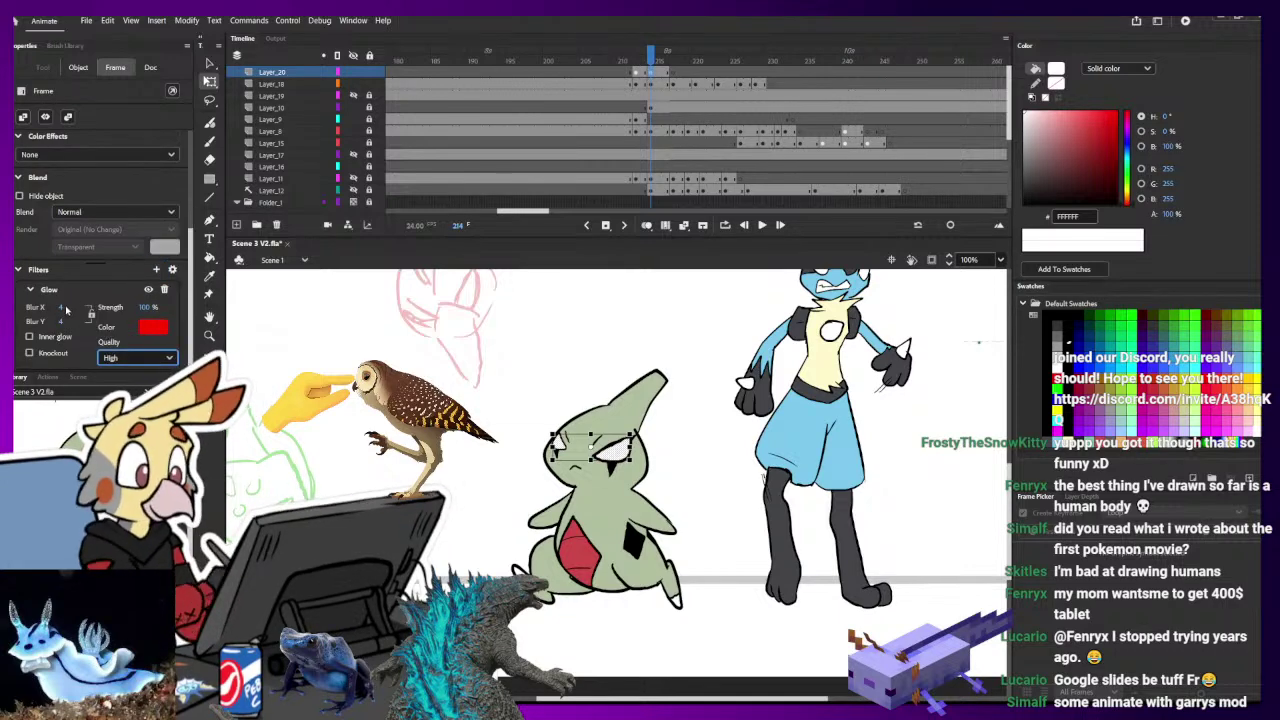
pyautogui.moveTo(76, 307); pyautogui.dragTo(170, 314)
pyautogui.click(63, 310)
pyautogui.moveTo(62, 308); pyautogui.dragTo(40, 307)
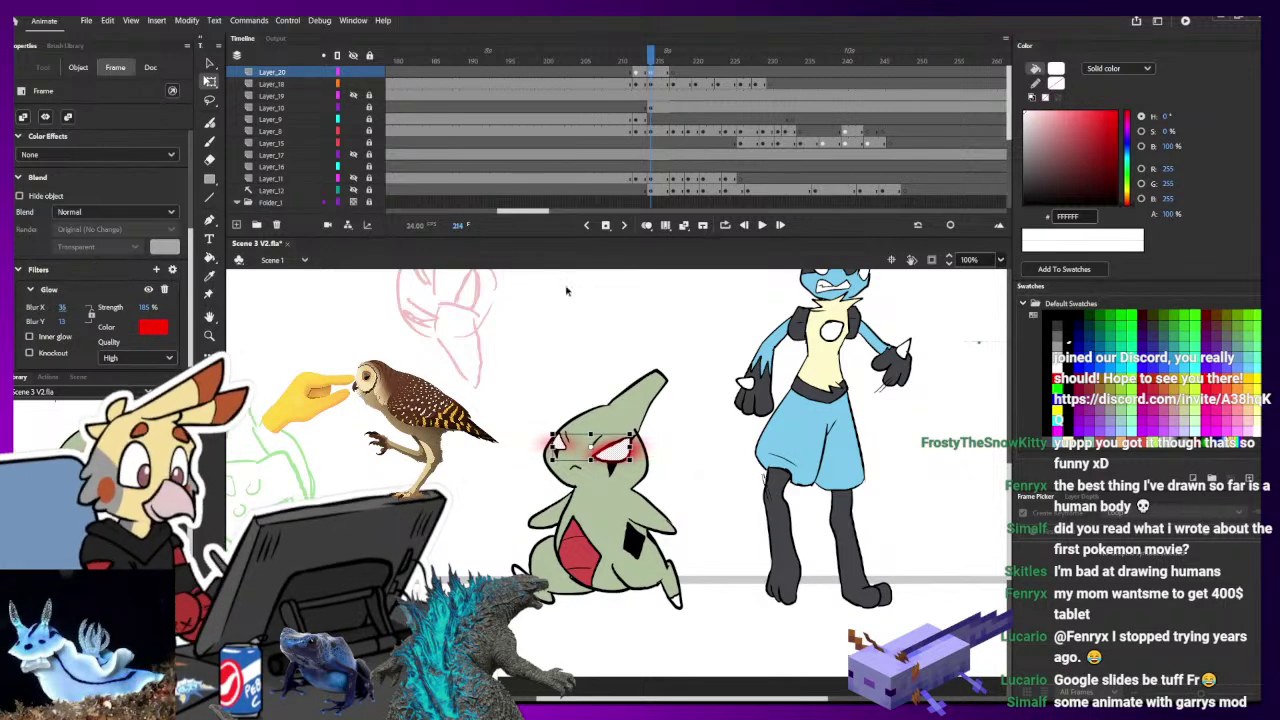
pyautogui.moveTo(40, 307); pyautogui.dragTo(39, 307)
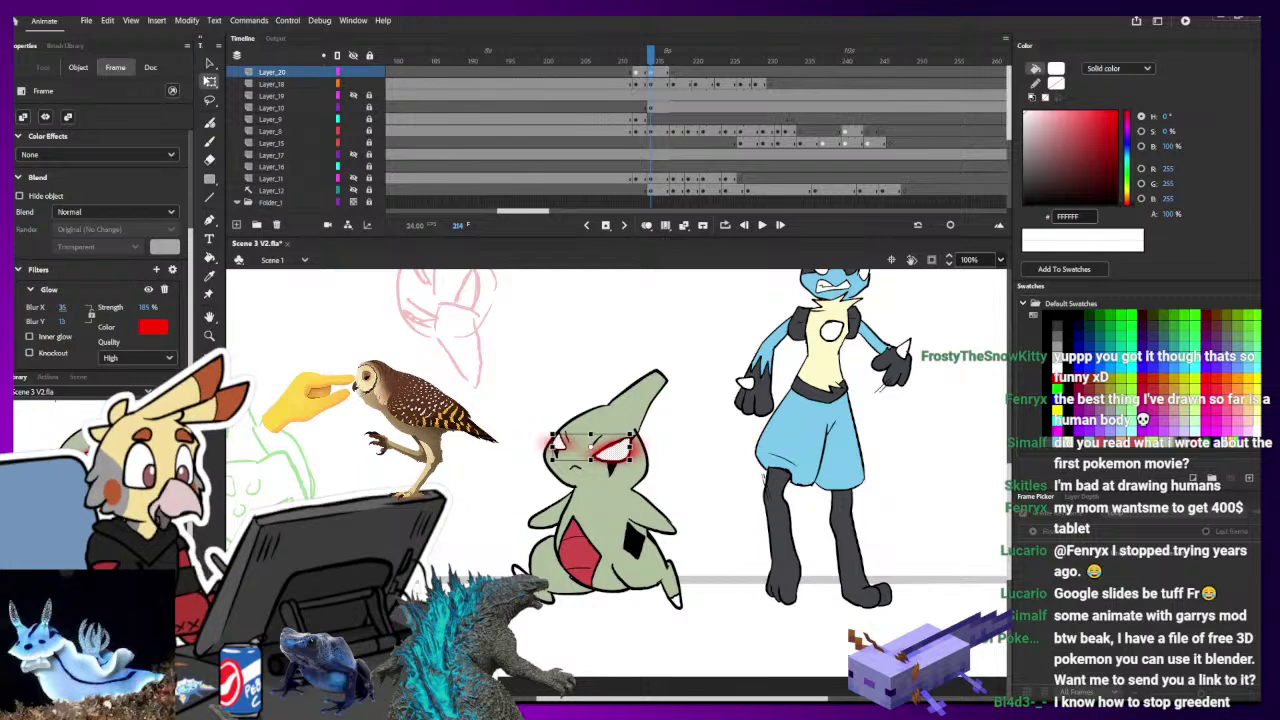
# - Refine the eye glow on Layer_20's frame 214, raising its strength to 205% and readjusting the horizontal blur
pyautogui.click(746, 482)
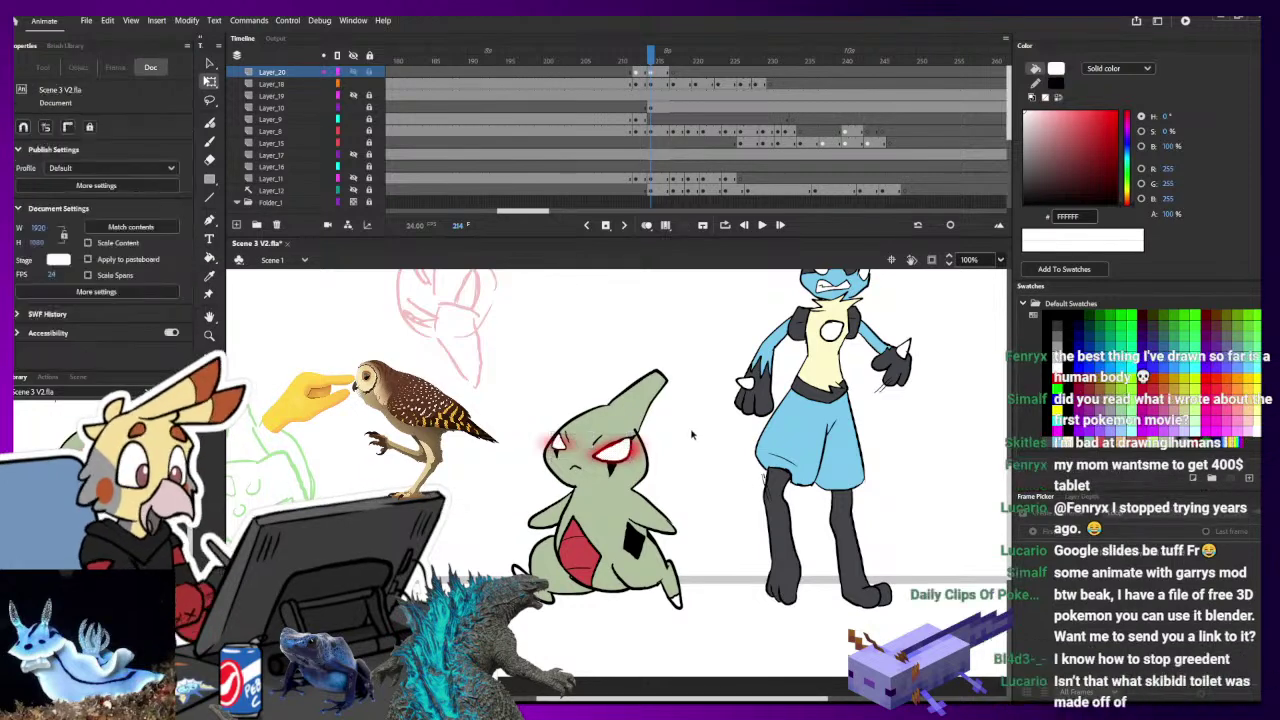
pyautogui.click(615, 445)
pyautogui.click(651, 74)
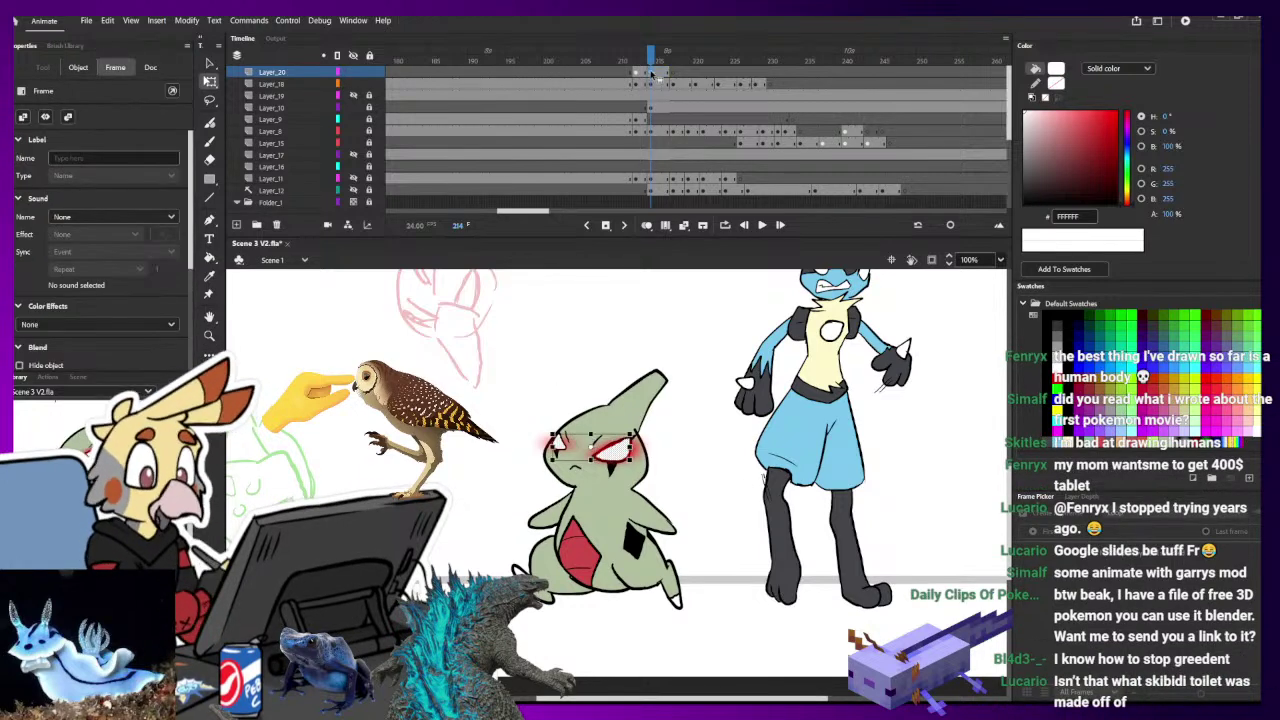
pyautogui.scroll(-4, 110, 250)
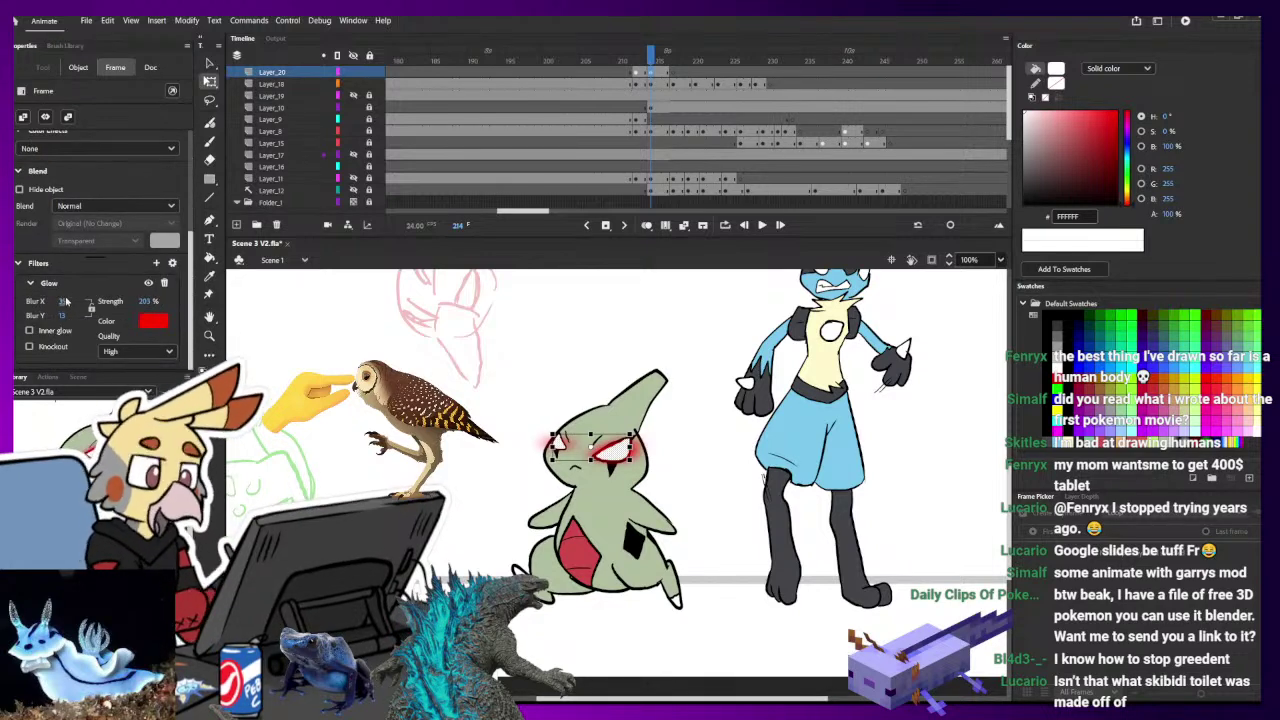
pyautogui.click(770, 318)
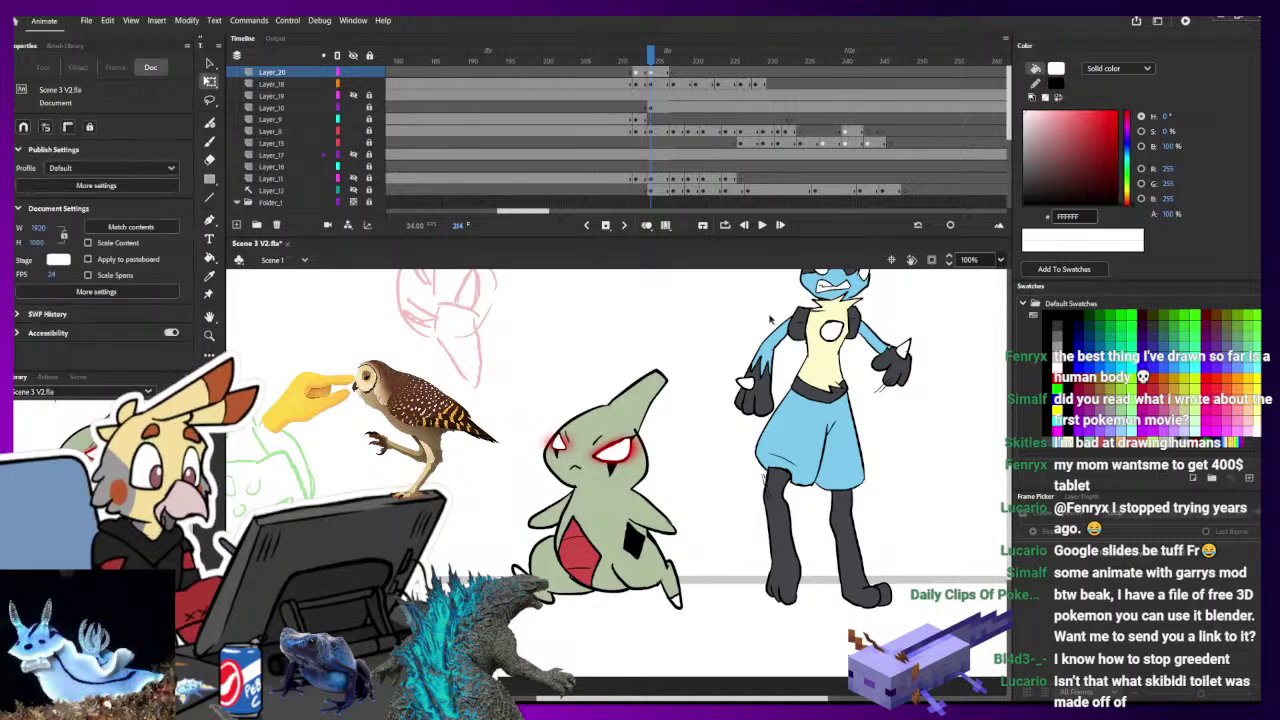
# - Examine the small character's head symbol and its eyes on Layer_18 from frame 217 to frame 226
pyautogui.click(672, 84)
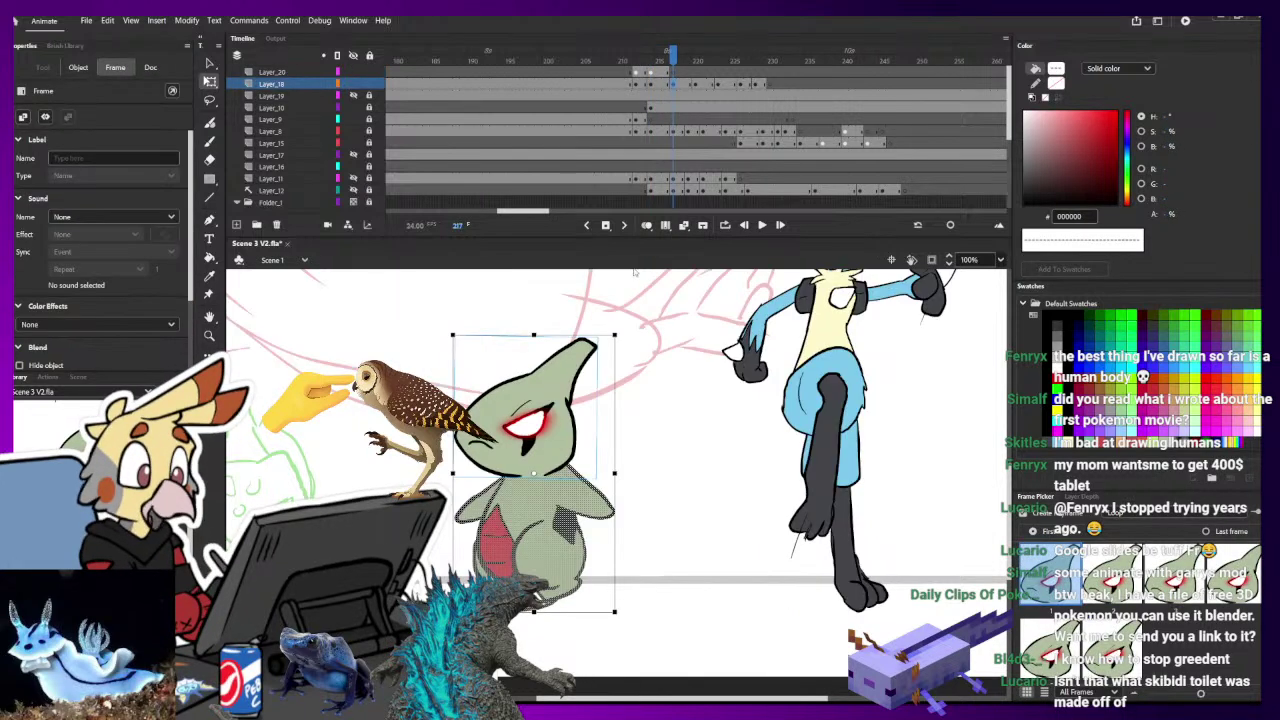
pyautogui.click(694, 84)
pyautogui.hotkey('ctrl', '-')
pyautogui.hotkey('ctrl', '-')
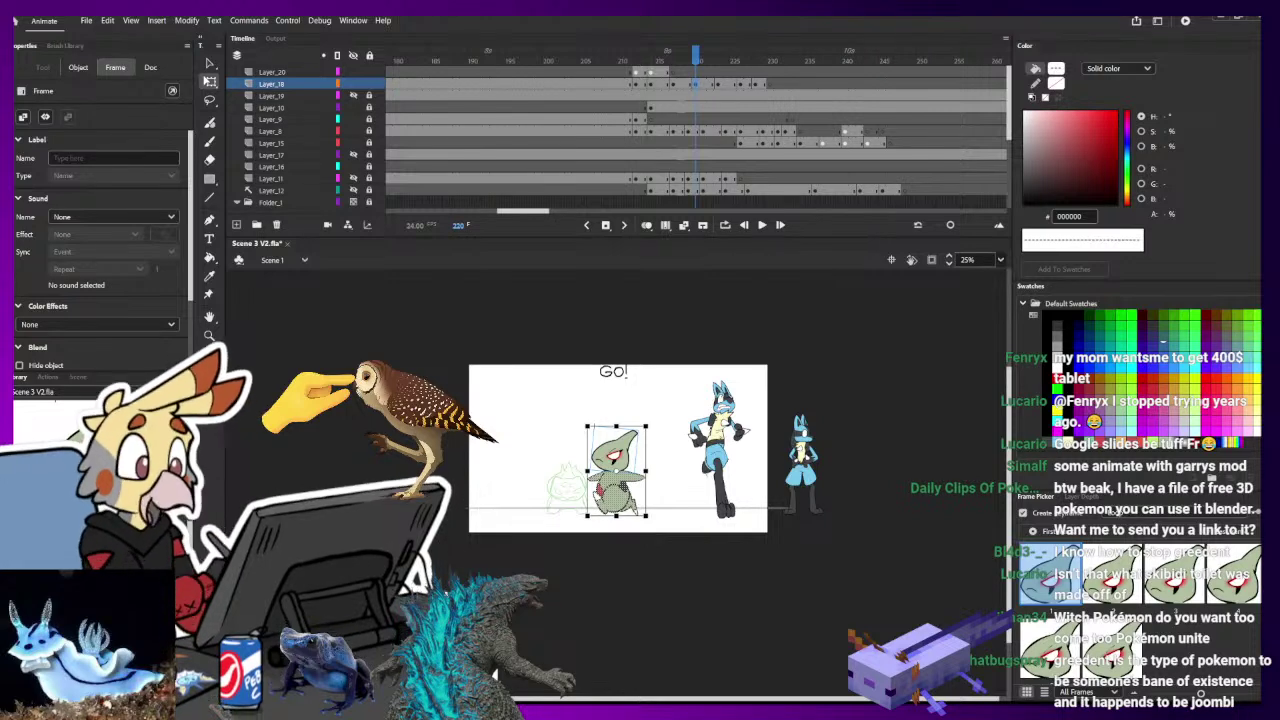
pyautogui.click(288, 300)
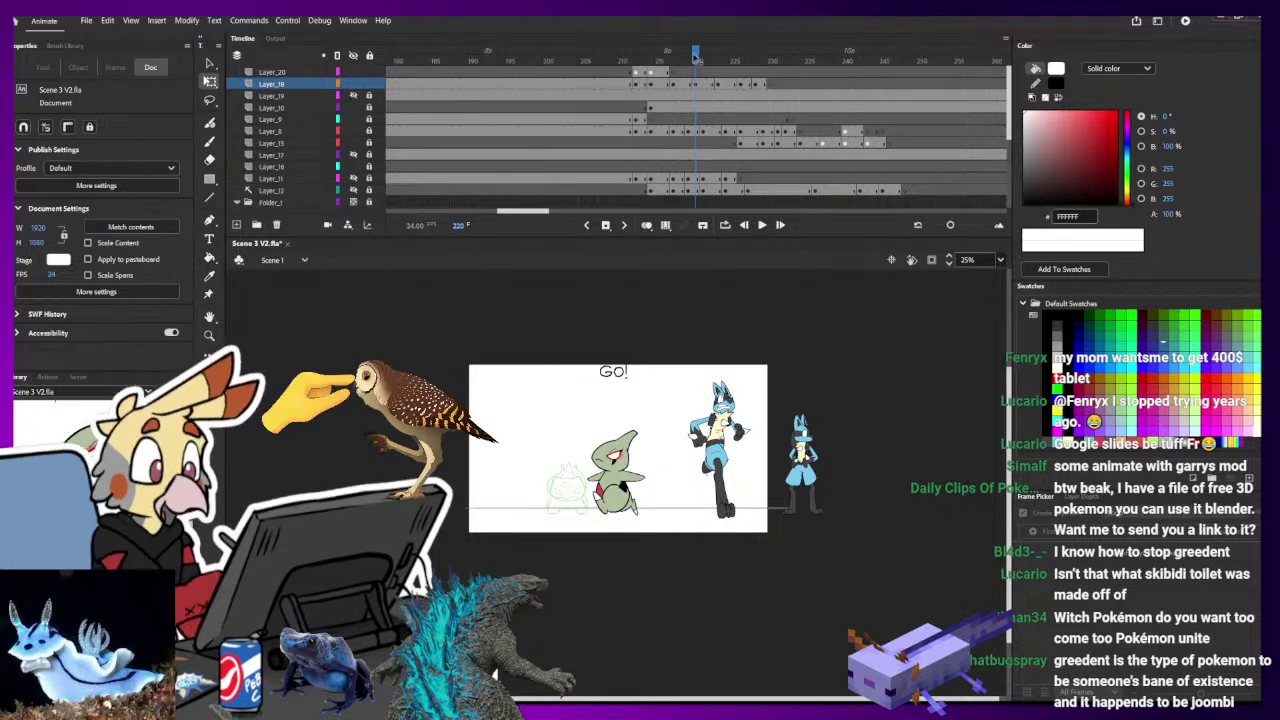
pyautogui.moveTo(687, 73)
pyautogui.mouseDown()
pyautogui.moveTo(753, 66)
pyautogui.moveTo(733, 92)
pyautogui.moveTo(788, 96)
pyautogui.moveTo(660, 105)
pyautogui.moveTo(748, 98)
pyautogui.mouseUp()
pyautogui.click(724, 86)
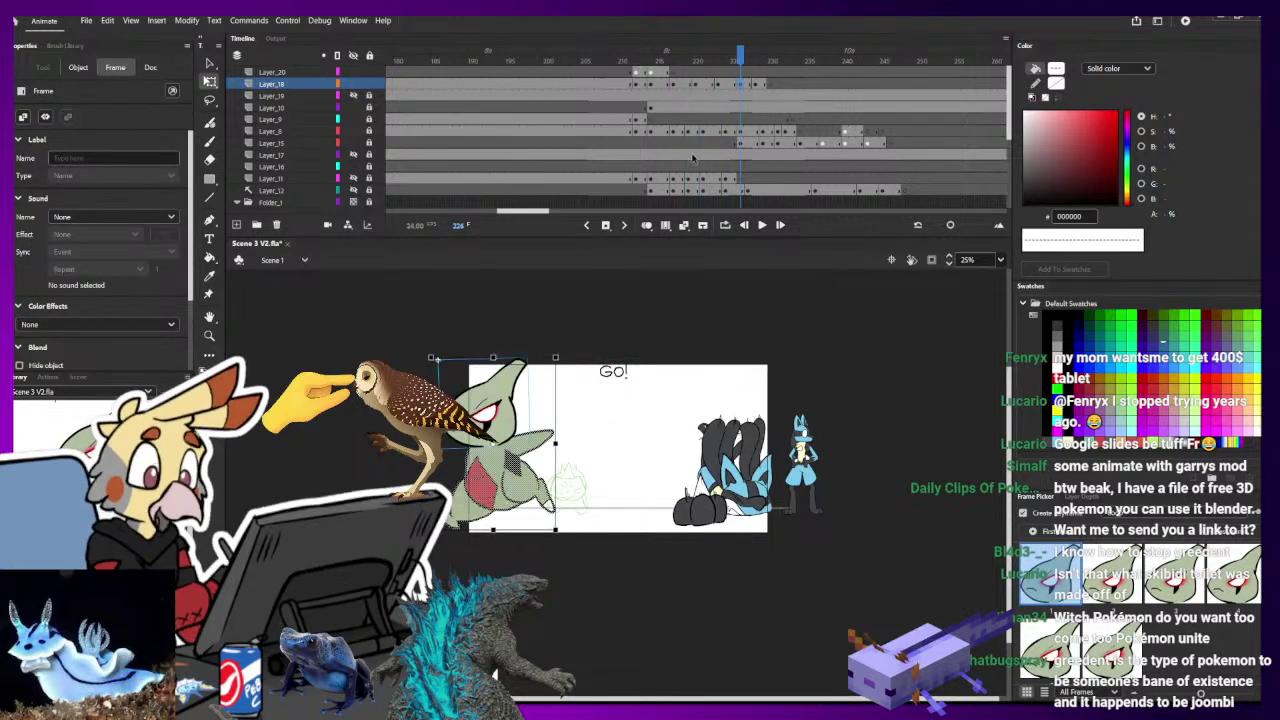
pyautogui.click(674, 294)
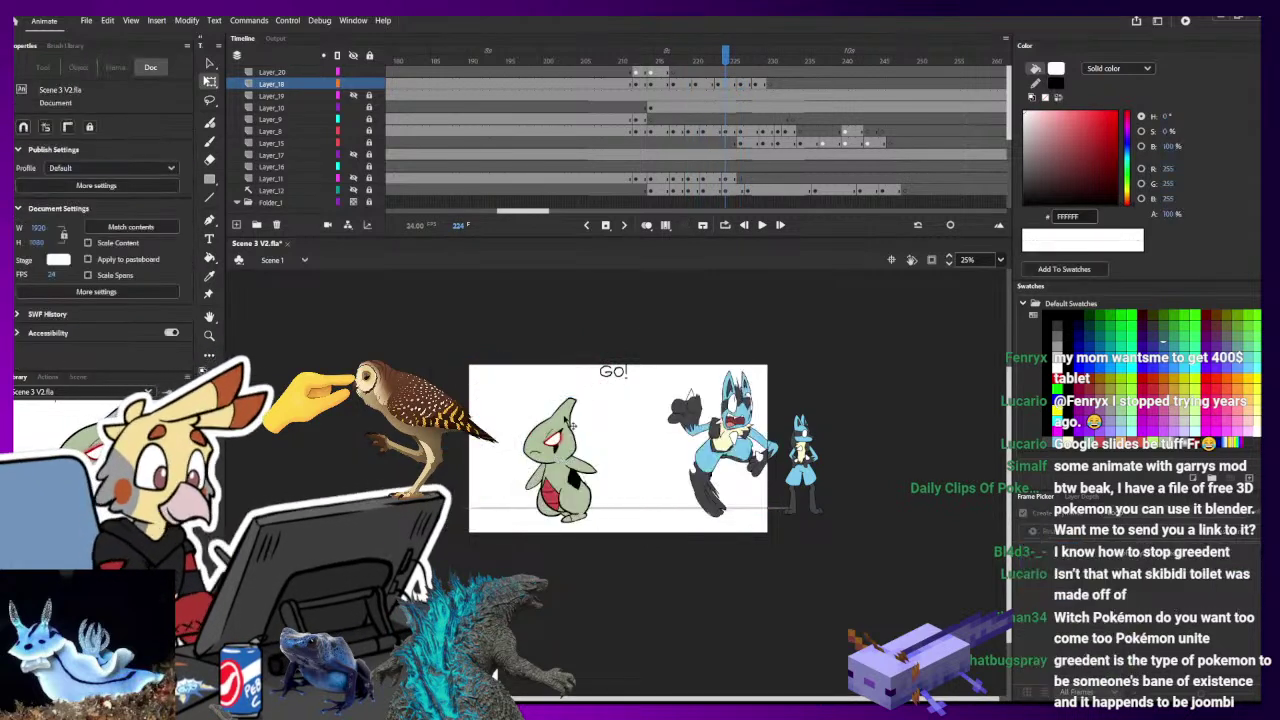
pyautogui.click(560, 438)
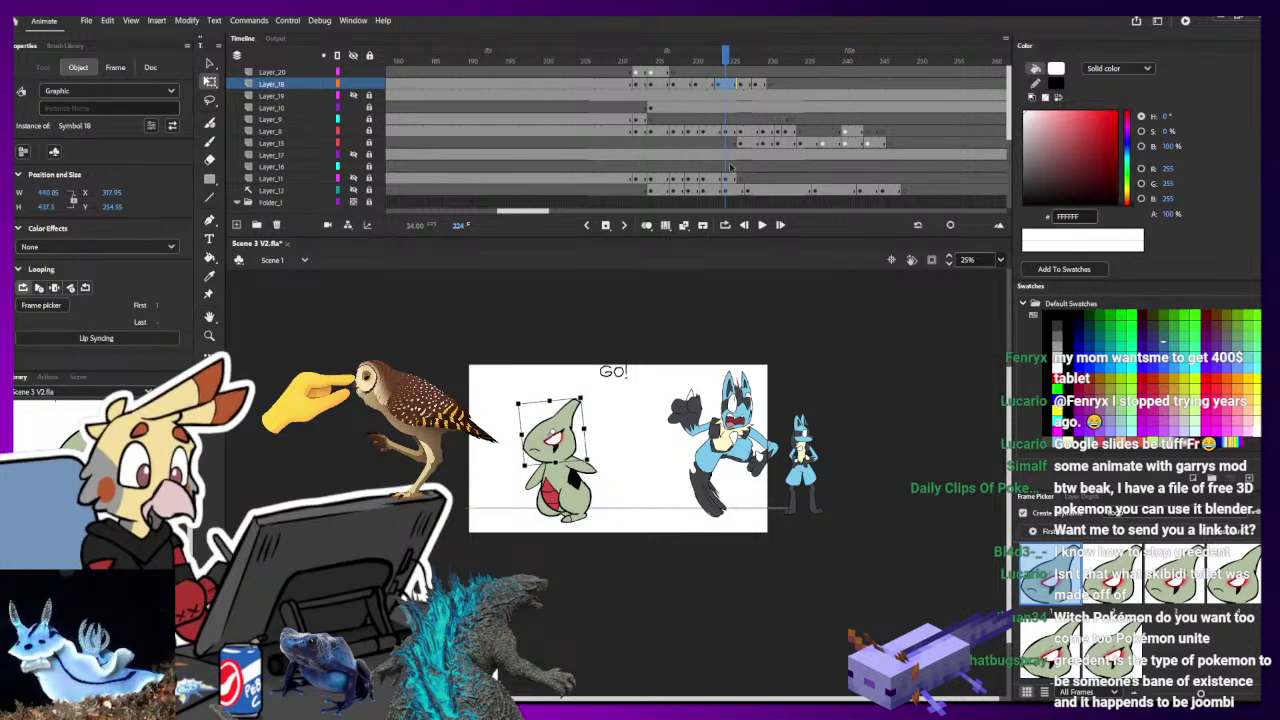
# - Play back the animation from just before frame 212 to check the new eye glow in motion
pyautogui.click(630, 72)
pyautogui.press('Return')
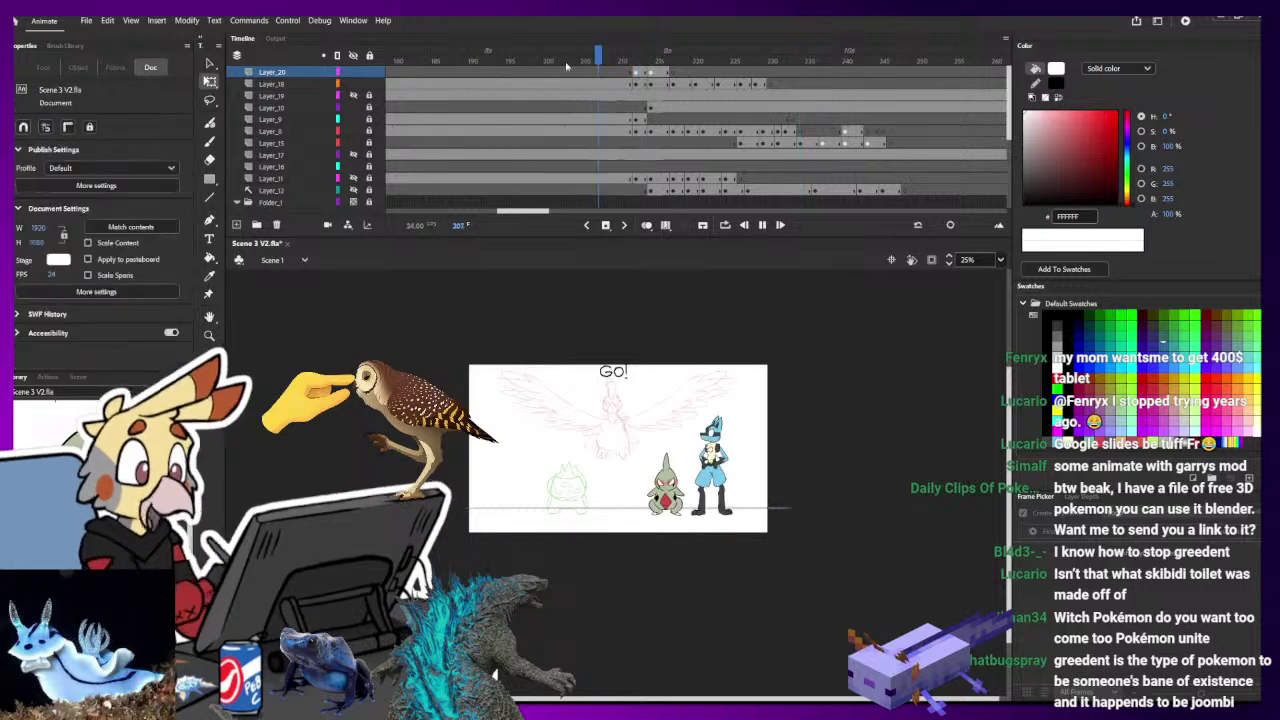
pyautogui.click(629, 56)
pyautogui.press('Return')
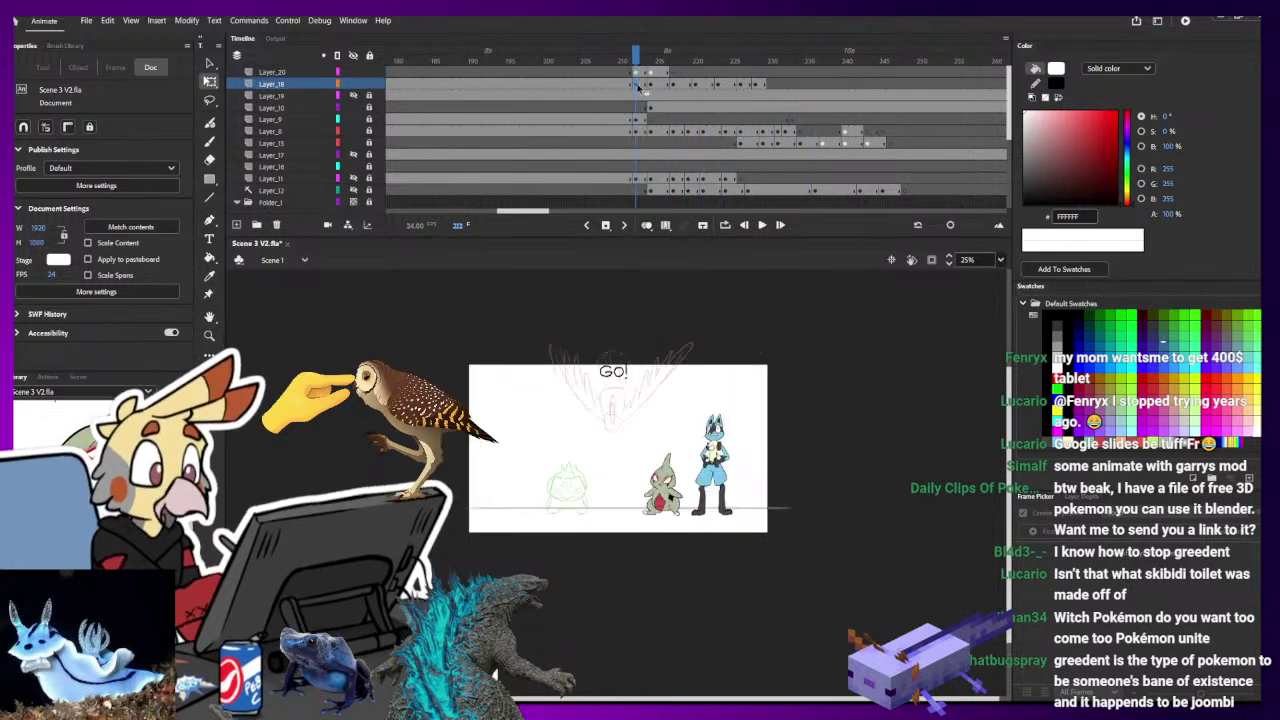
# - Add a new layer directly below Layer_18 and insert a blank keyframe on it around frame 212
pyautogui.click(636, 84)
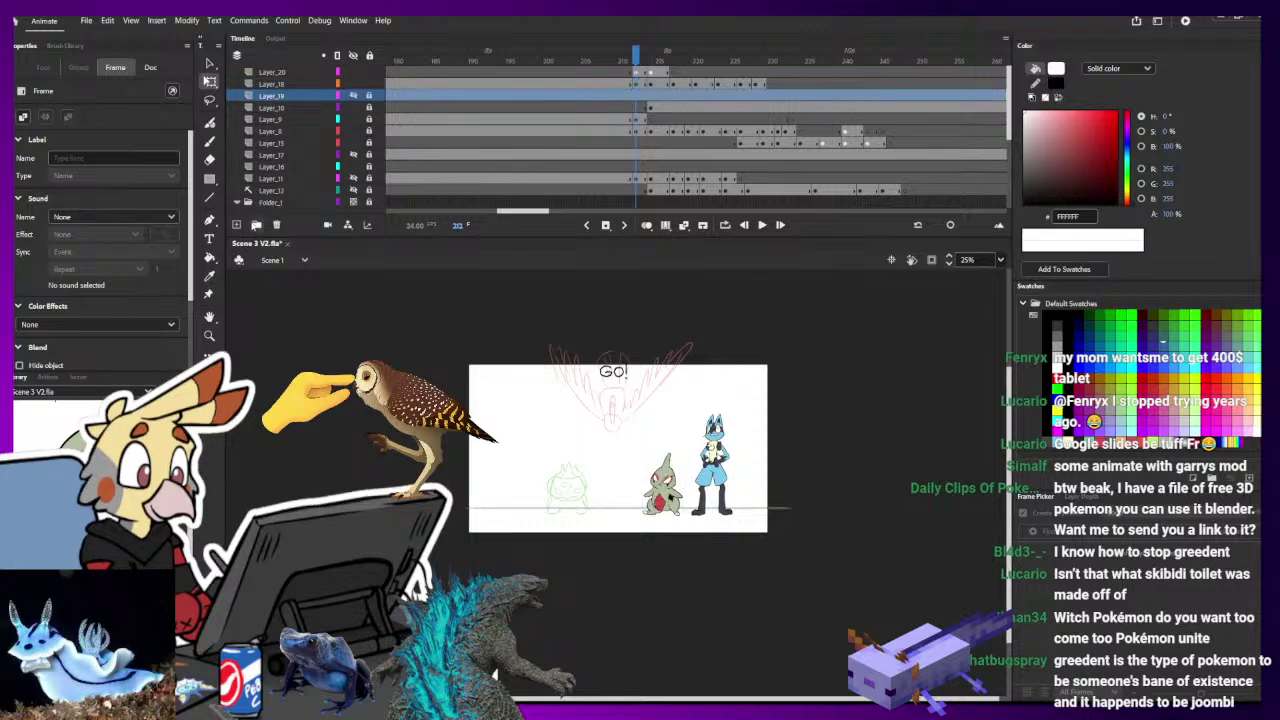
pyautogui.click(237, 225)
pyautogui.click(636, 96)
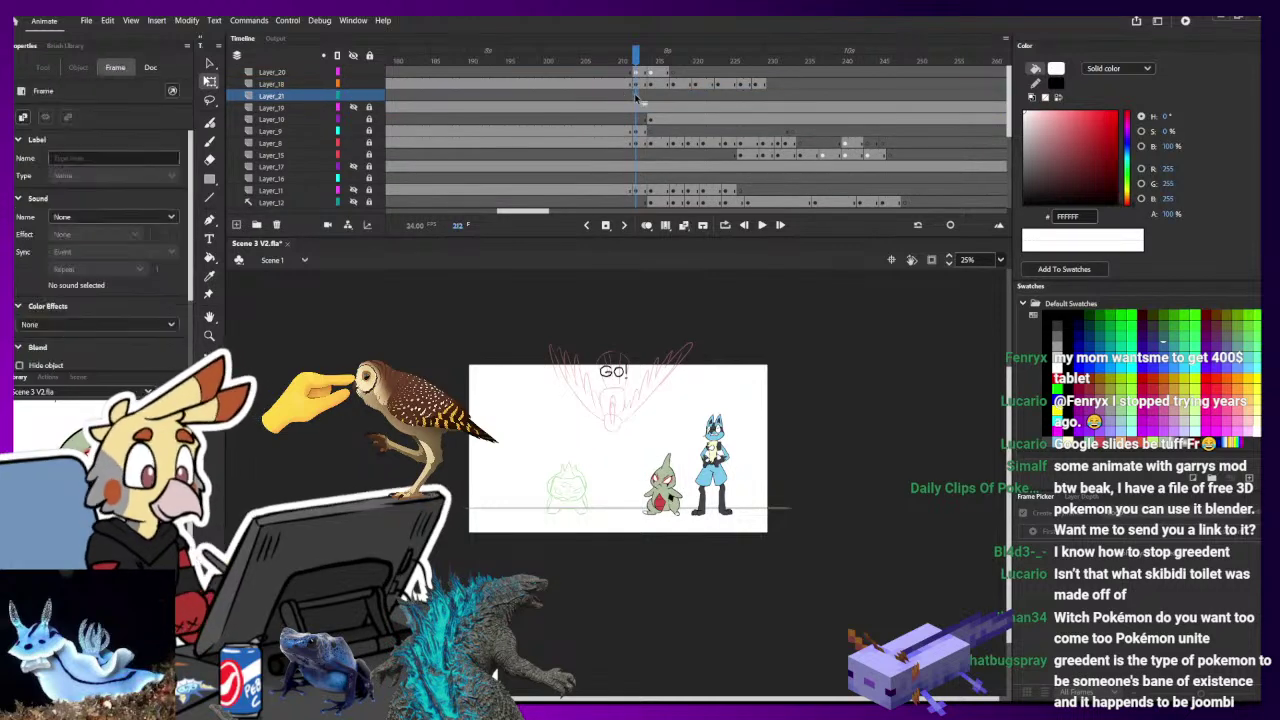
pyautogui.click(629, 58)
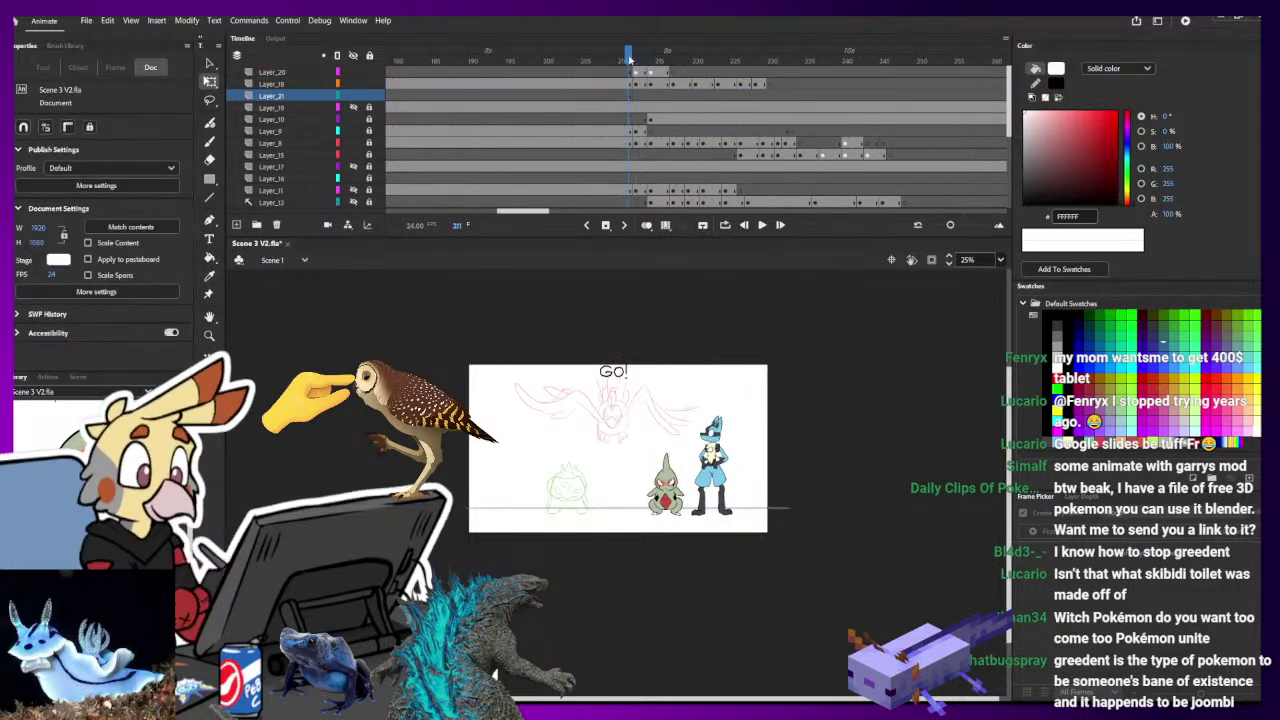
# - Set up the Classic Brush with a black 000000 fill for working on the small character at frame 211
pyautogui.hotkey('ctrl', '1')
pyautogui.press('b')
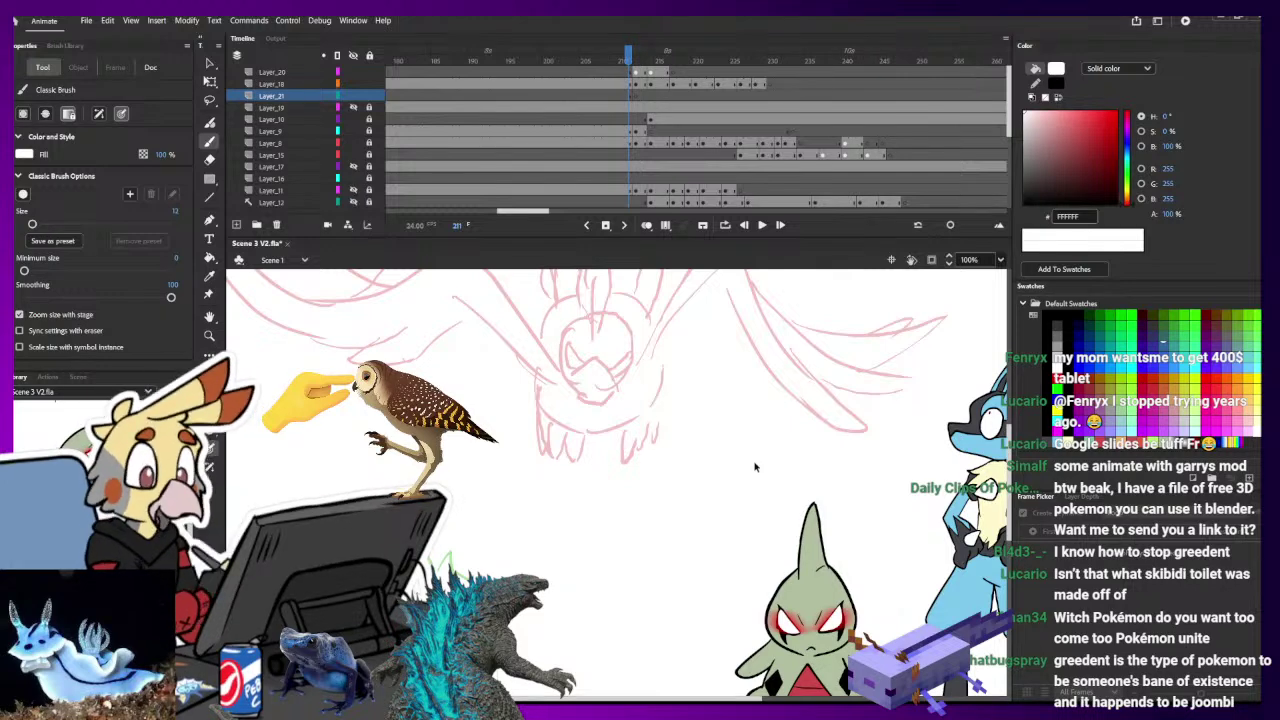
pyautogui.click(1057, 315)
pyautogui.moveTo(889, 601); pyautogui.dragTo(707, 465)
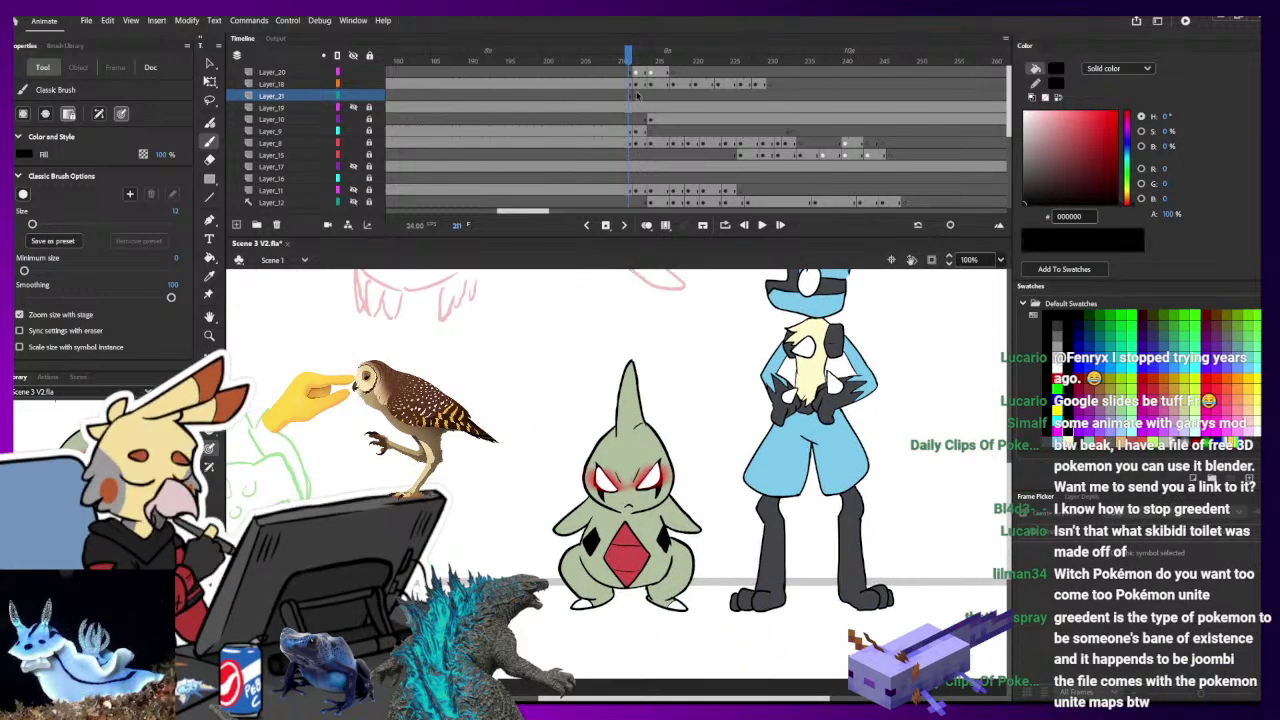
# - Lock every layer except Layer_21 and make its frame 212 the active frame
pyautogui.click(634, 85)
pyautogui.hotkey('ctrl', 'c')
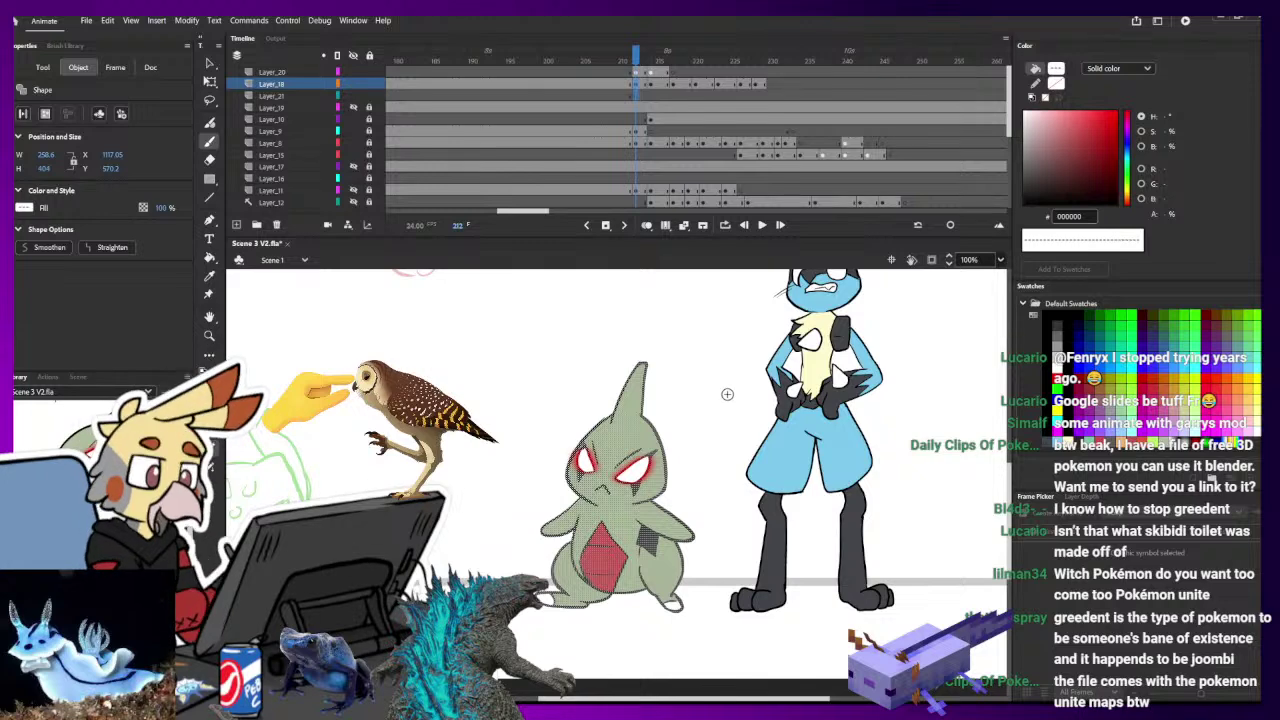
pyautogui.click(369, 56)
pyautogui.click(369, 96)
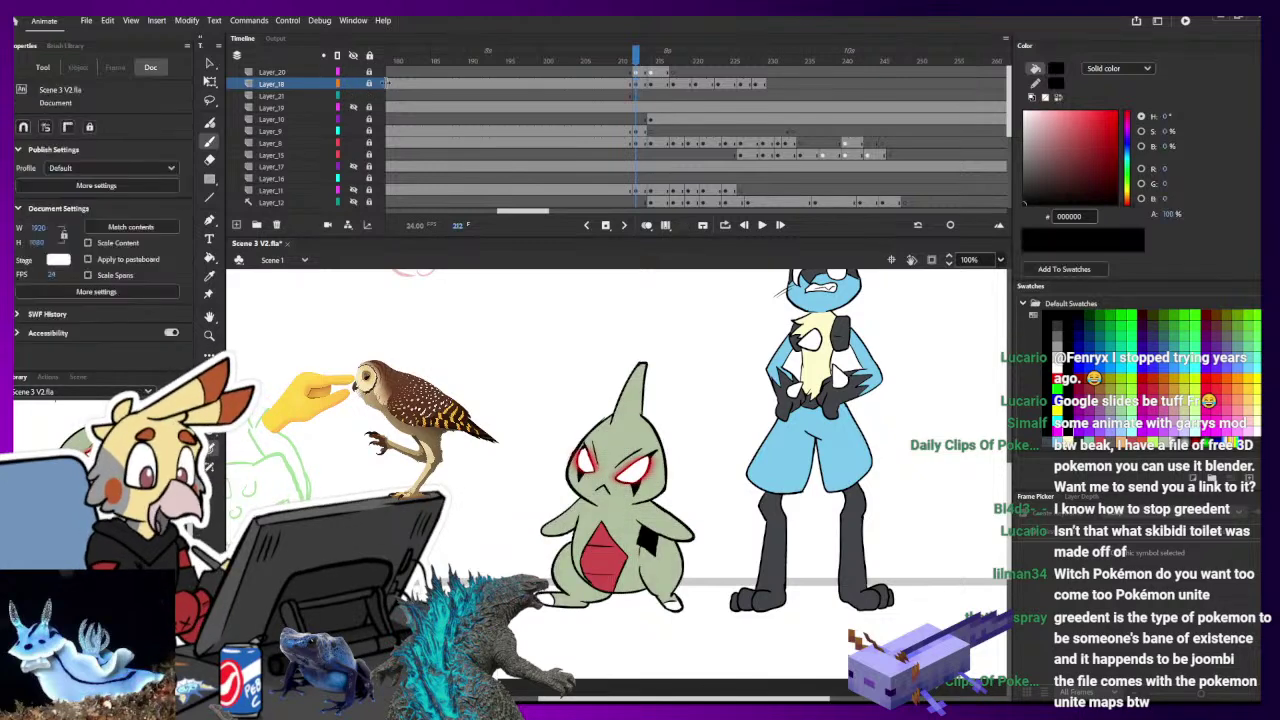
pyautogui.click(637, 96)
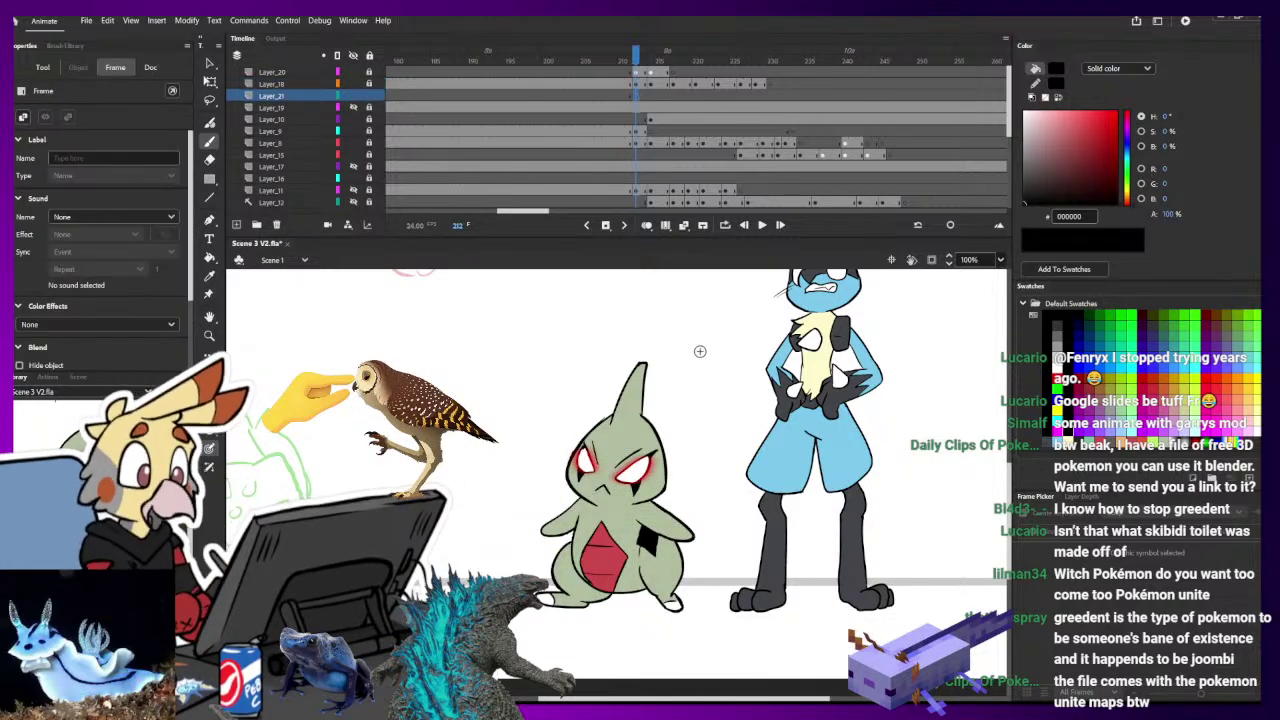
# - Reduce the Classic Brush size for drawing thinner black outlines on Layer_21
pyautogui.press('b')
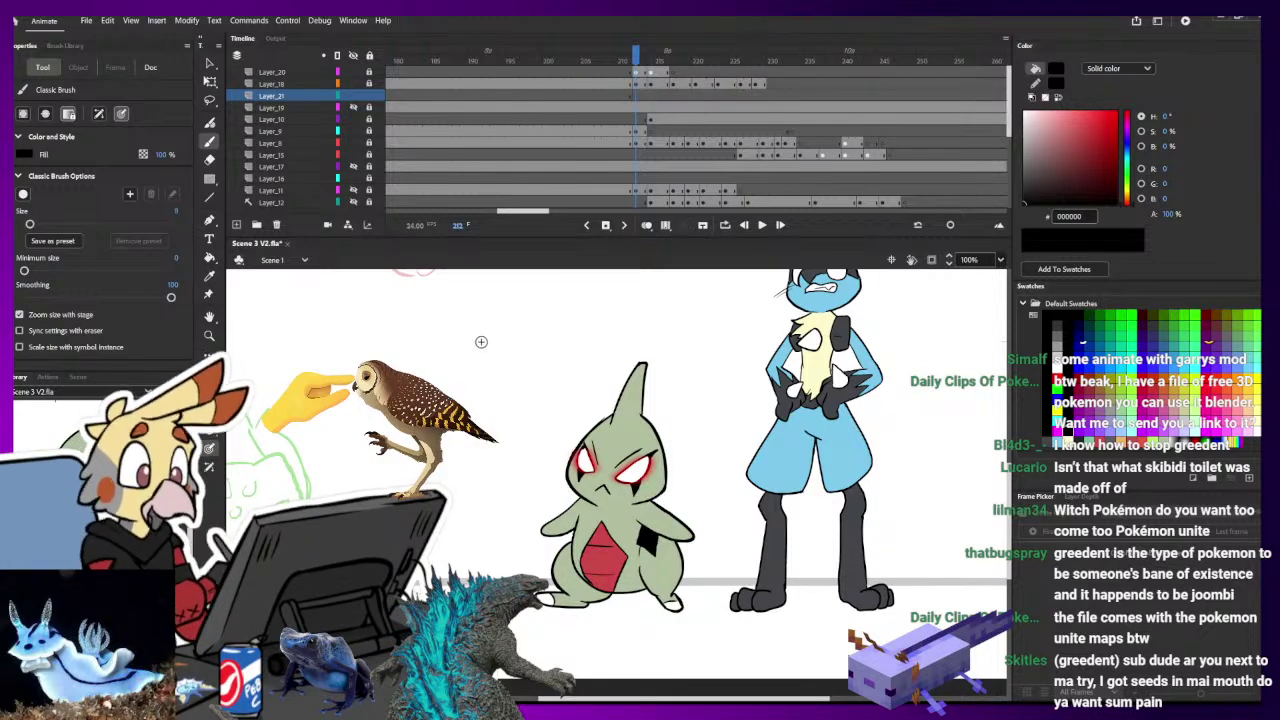
pyautogui.press('[')
pyautogui.press('[')
pyautogui.press('[')
pyautogui.press('[')
pyautogui.press('[')
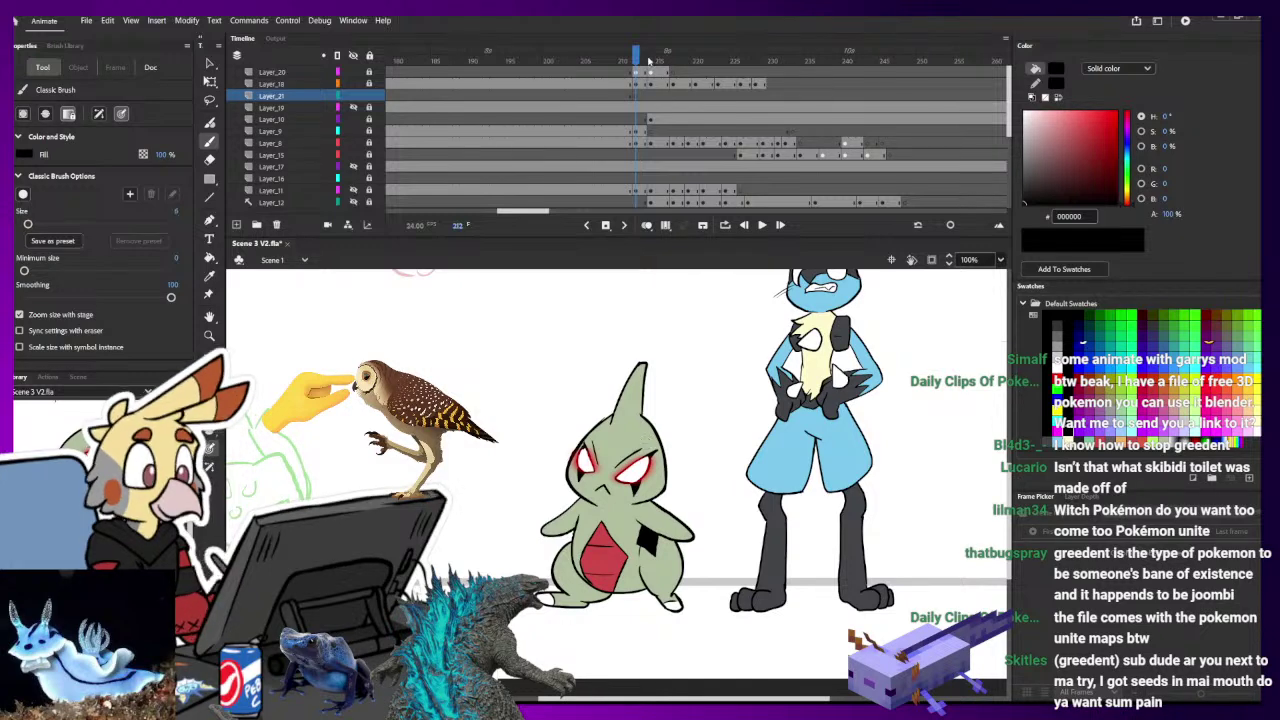
# - Insert a blank keyframe on Layer_21 at frame 223 and ready the Classic Brush for drawing there
pyautogui.moveTo(648, 61); pyautogui.dragTo(711, 66)
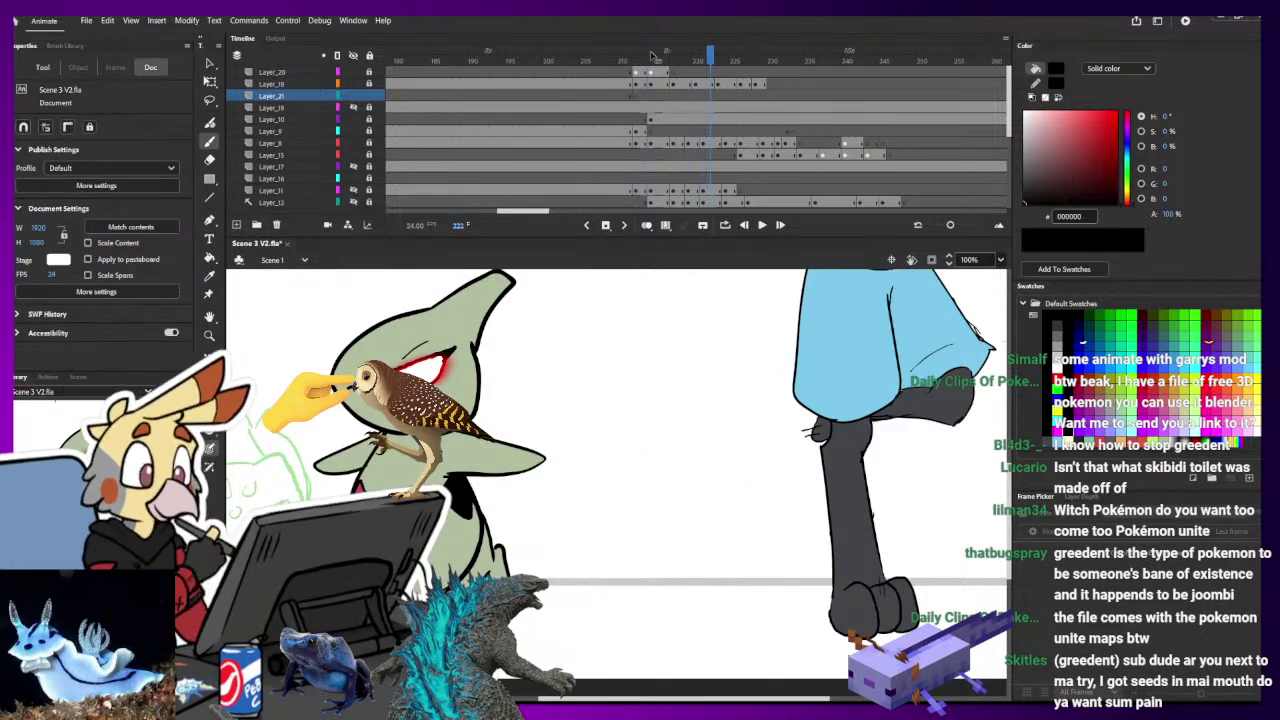
pyautogui.click(717, 100)
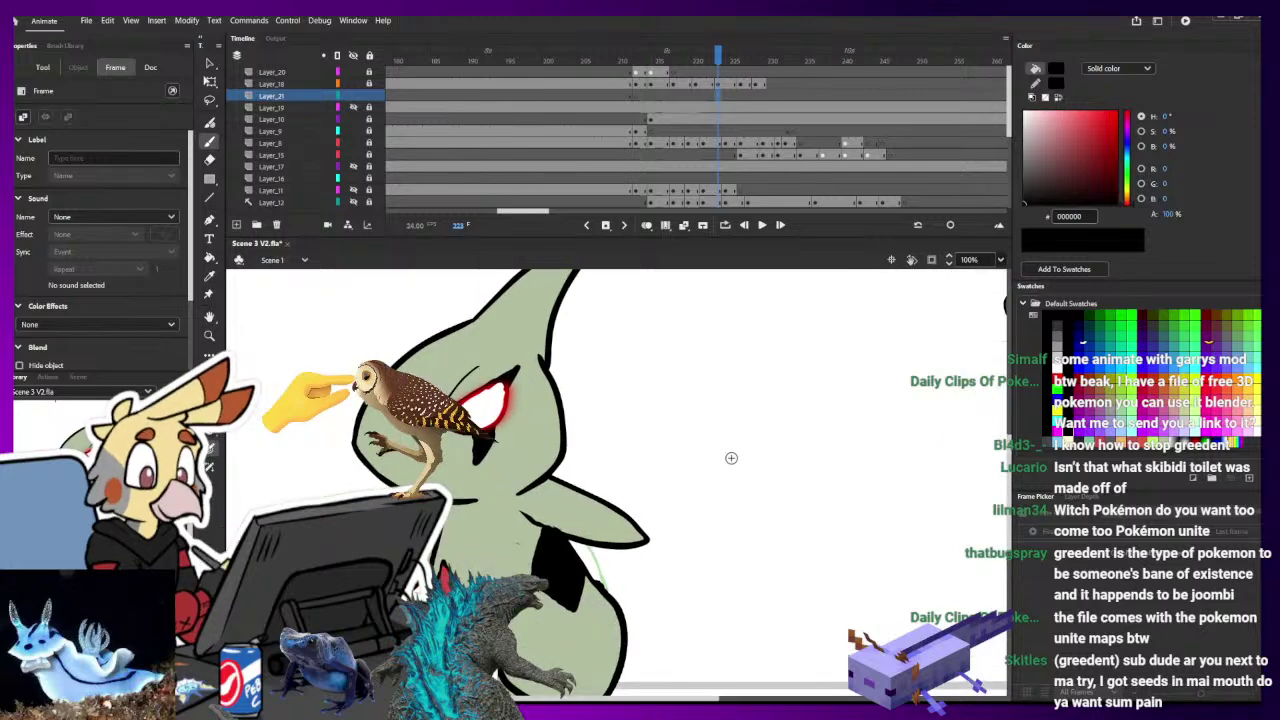
pyautogui.moveTo(585, 490); pyautogui.dragTo(660, 415)
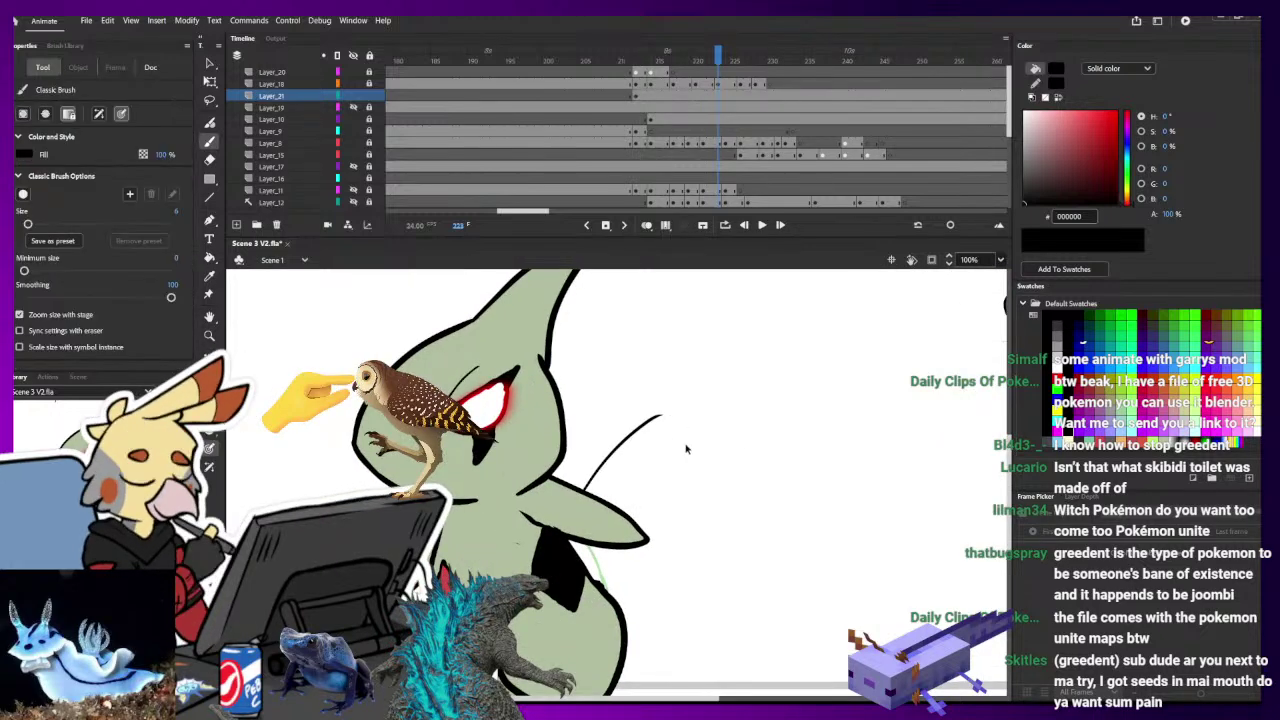
pyautogui.hotkey('ctrl', 'z')
pyautogui.moveTo(692, 519); pyautogui.dragTo(687, 447)
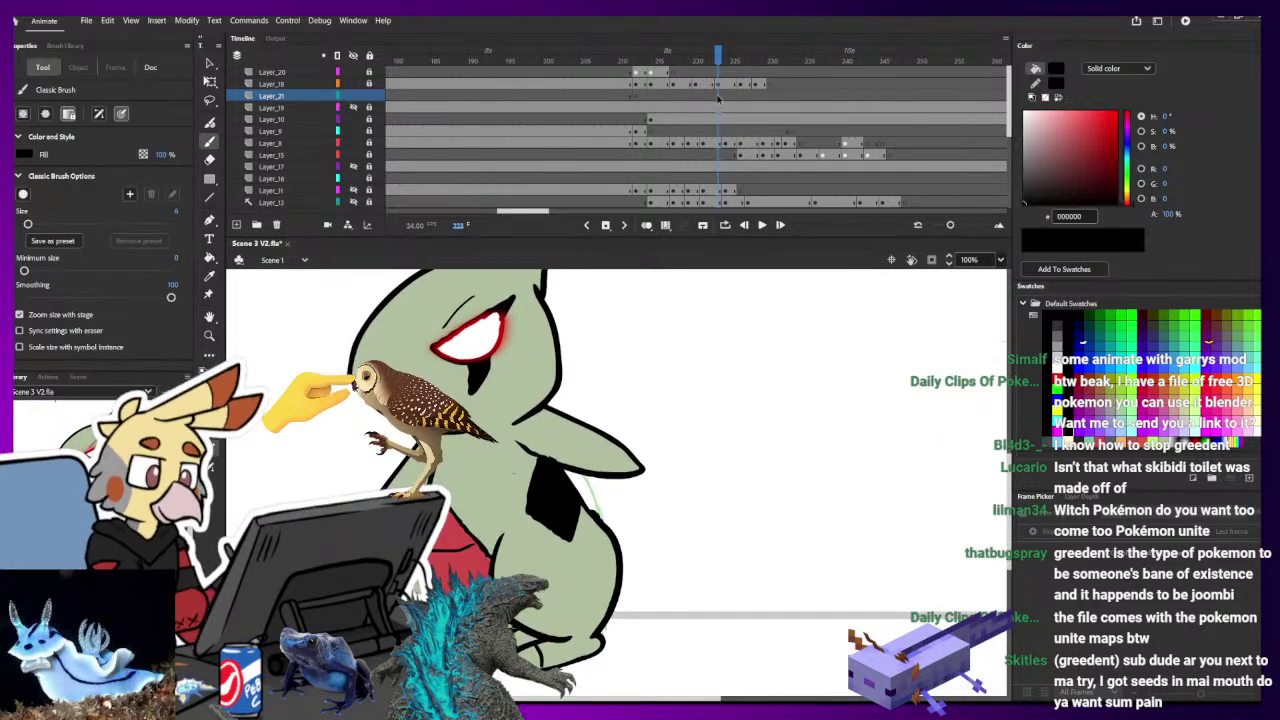
pyautogui.click(720, 98)
pyautogui.press('b')
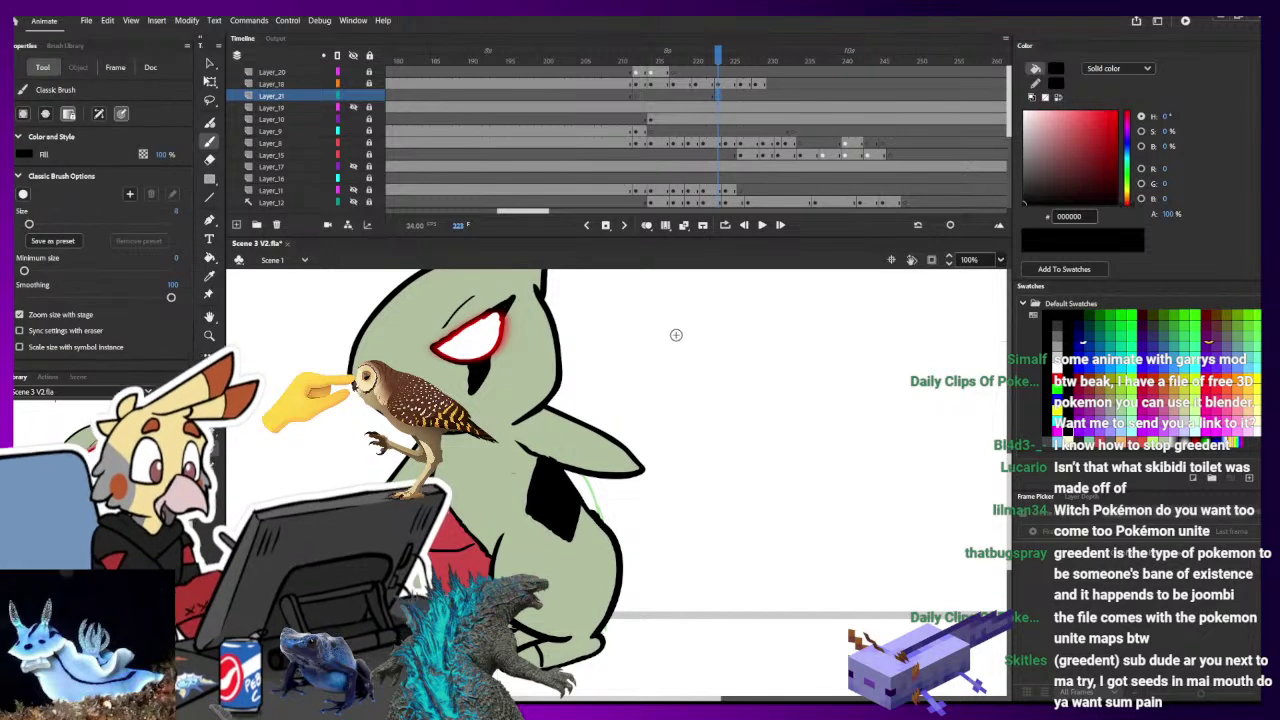
pyautogui.moveTo(667, 438); pyautogui.dragTo(652, 433)
pyautogui.moveTo(660, 380)
pyautogui.mouseDown()
pyautogui.moveTo(621, 372)
pyautogui.moveTo(551, 451)
pyautogui.moveTo(554, 533)
pyautogui.moveTo(641, 599)
pyautogui.moveTo(716, 602)
pyautogui.moveTo(721, 586)
pyautogui.moveTo(647, 598)
pyautogui.moveTo(717, 600)
pyautogui.mouseUp()
pyautogui.press('e')
pyautogui.press('b')
pyautogui.hotkey('ctrl', 'z')
pyautogui.hotkey('ctrl', 'z')
pyautogui.hotkey('ctrl', 'z')
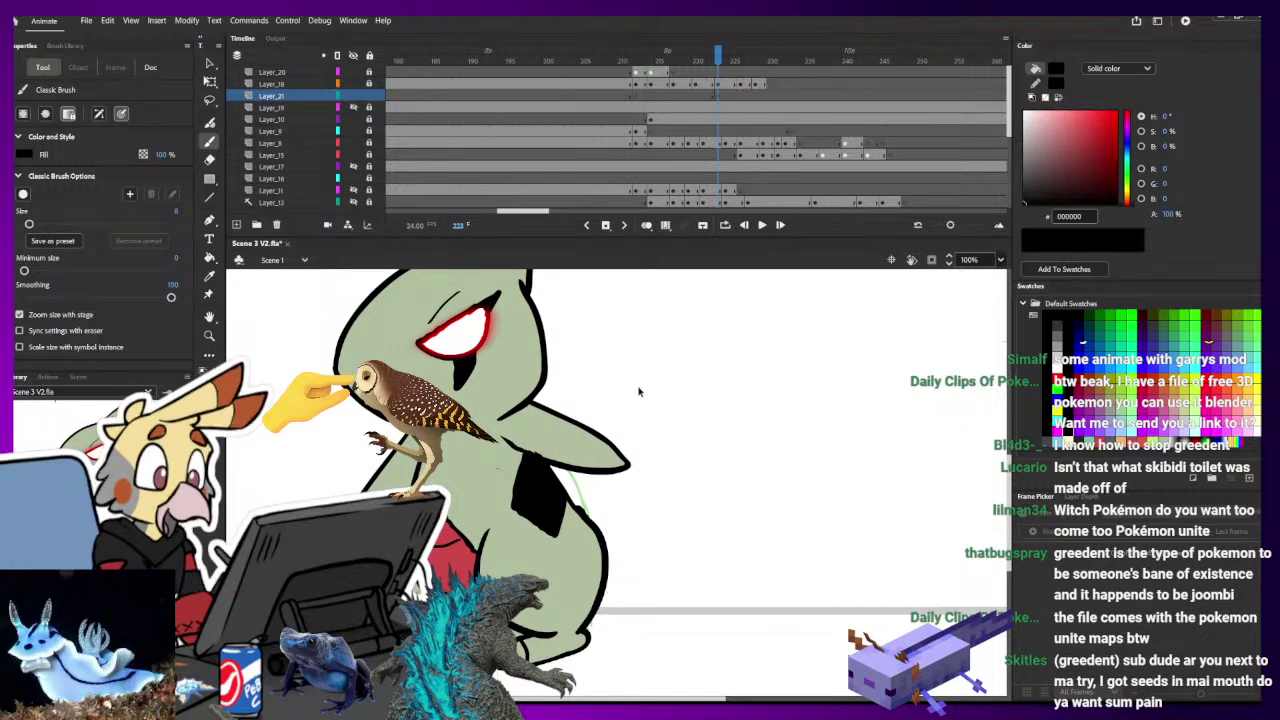
# - Draw the black outlines of a lobed fan's two lower lobes and upper edge behind the small character's back at frame 223
pyautogui.moveTo(620, 368)
pyautogui.mouseDown()
pyautogui.moveTo(545, 475)
pyautogui.moveTo(553, 558)
pyautogui.moveTo(632, 618)
pyautogui.moveTo(678, 625)
pyautogui.mouseUp()
pyautogui.moveTo(600, 612)
pyautogui.mouseDown()
pyautogui.moveTo(725, 575)
pyautogui.moveTo(624, 553)
pyautogui.moveTo(730, 549)
pyautogui.moveTo(747, 477)
pyautogui.moveTo(780, 427)
pyautogui.mouseUp()
pyautogui.hotkey('ctrl', 'z')
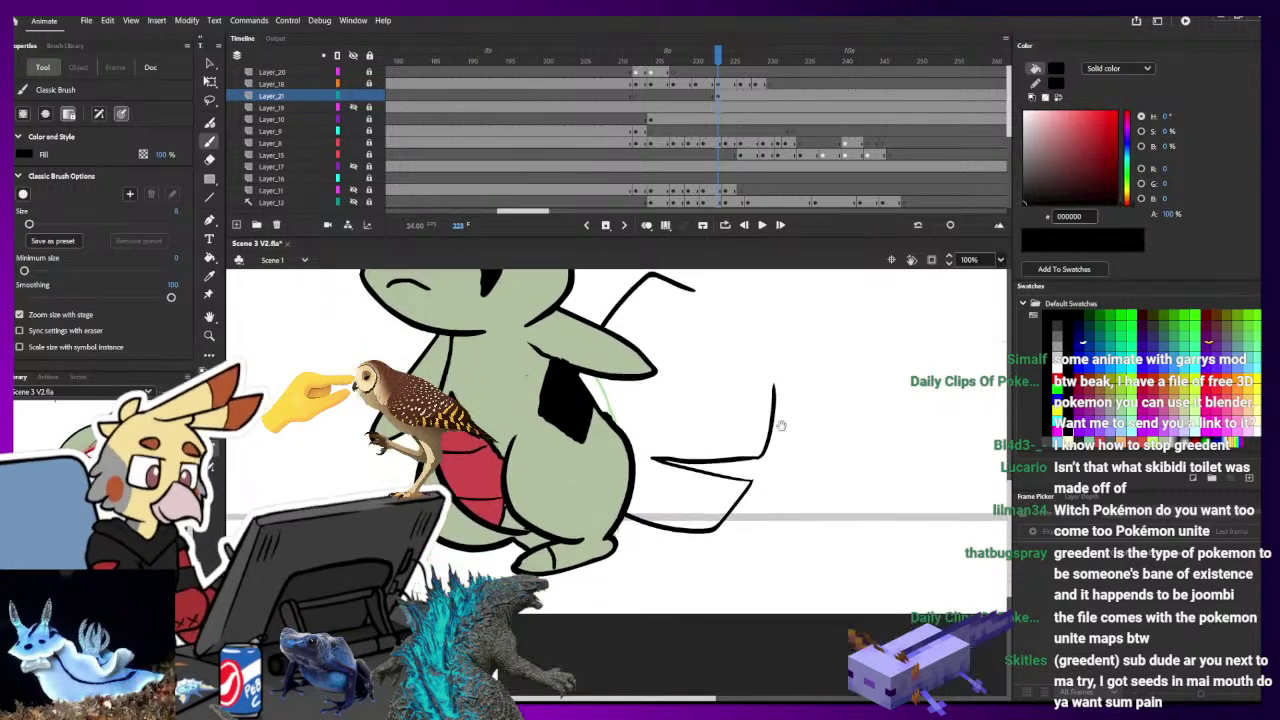
pyautogui.hotkey('ctrl', 'z')
pyautogui.moveTo(666, 391)
pyautogui.mouseDown()
pyautogui.moveTo(778, 388)
pyautogui.moveTo(757, 458)
pyautogui.mouseUp()
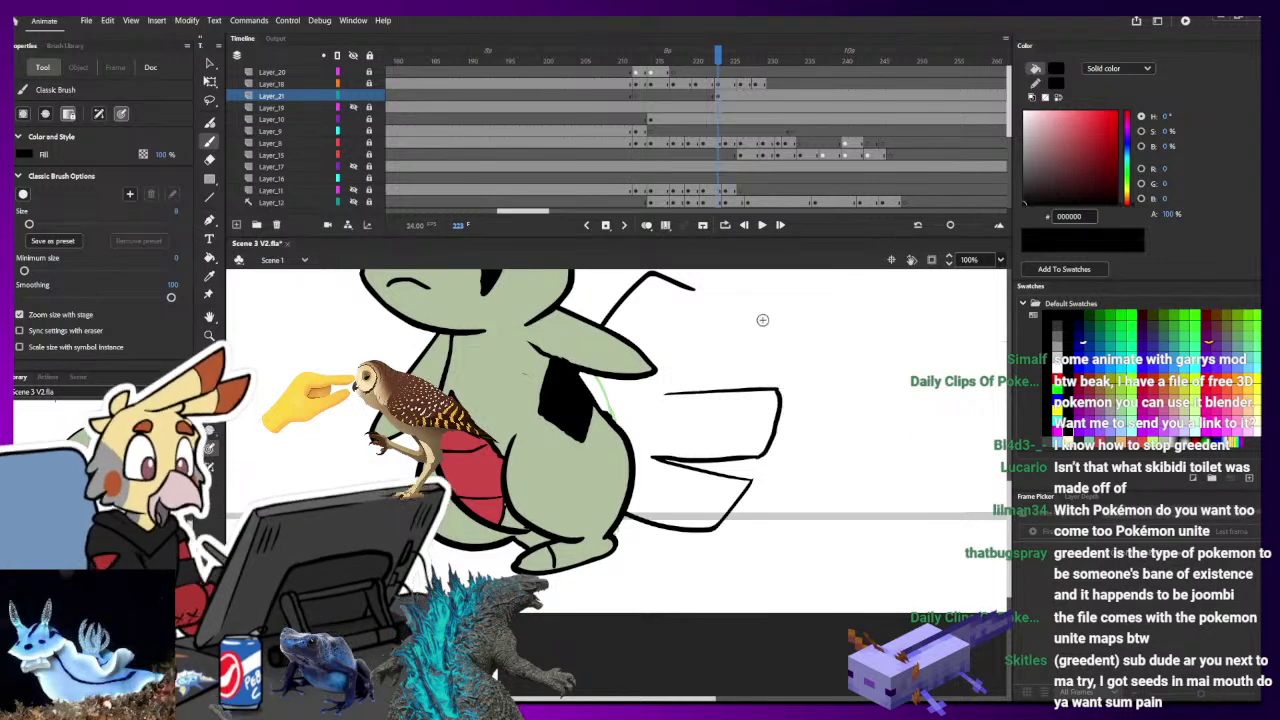
# - Erase the fan's upper outline stroke above the character's arm
pyautogui.scroll(3, 757, 337)
pyautogui.press('e')
pyautogui.moveTo(702, 346); pyautogui.dragTo(698, 346)
pyautogui.moveTo(571, 443); pyautogui.dragTo(660, 315)
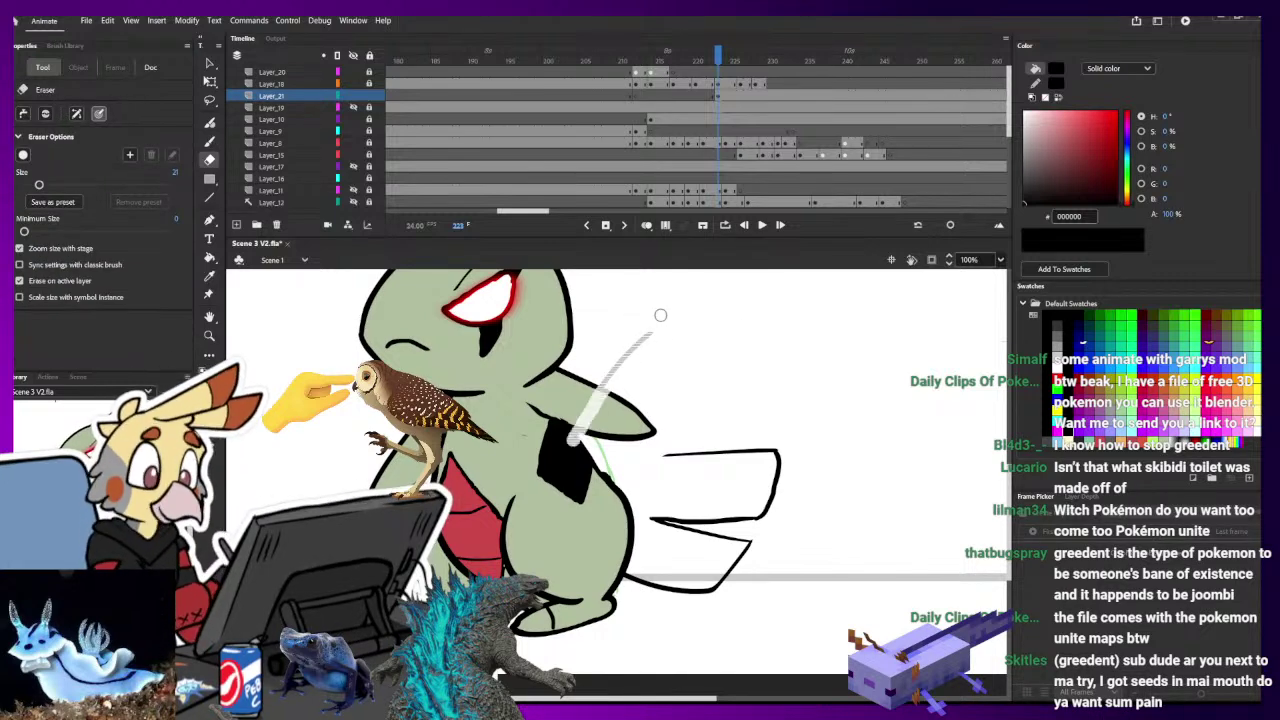
# - Hide Layer_20 and Layer_18 and redraw the fan's upper curve as a continuous arc joined to the lower outline
pyautogui.moveTo(355, 84); pyautogui.dragTo(358, 72)
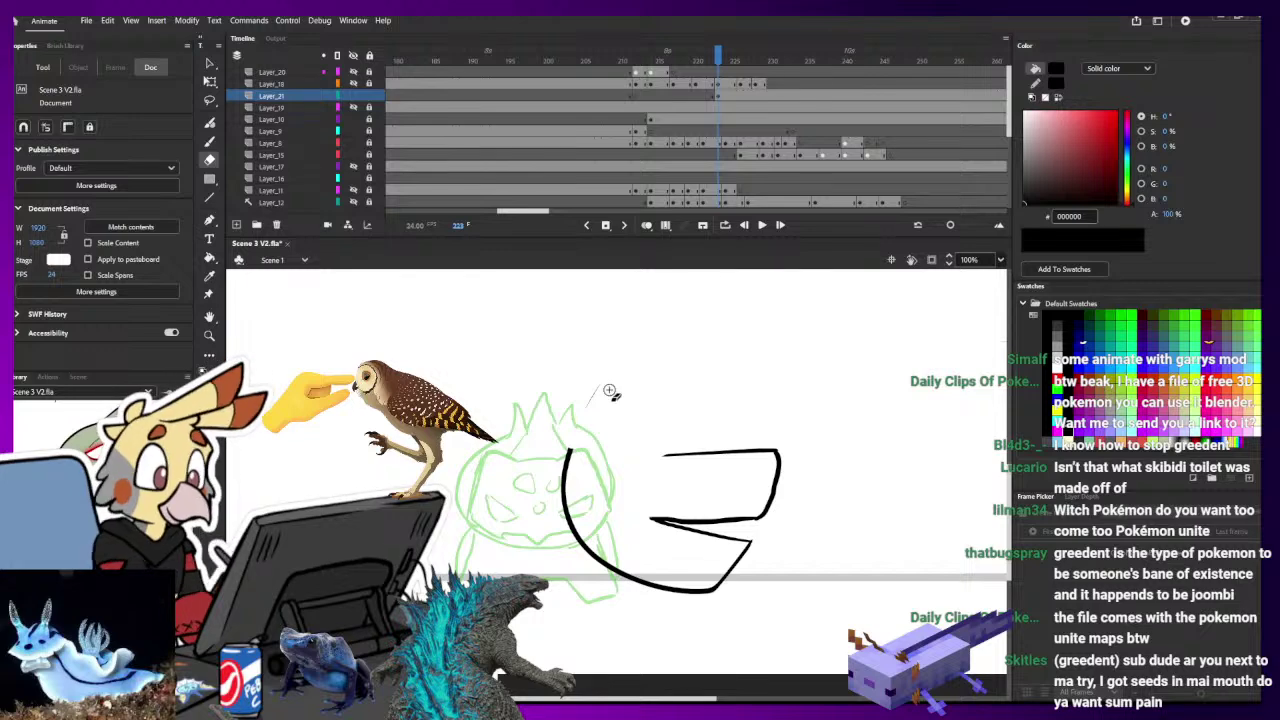
pyautogui.press('b')
pyautogui.moveTo(590, 465); pyautogui.dragTo(634, 330)
pyautogui.hotkey('ctrl', 'z')
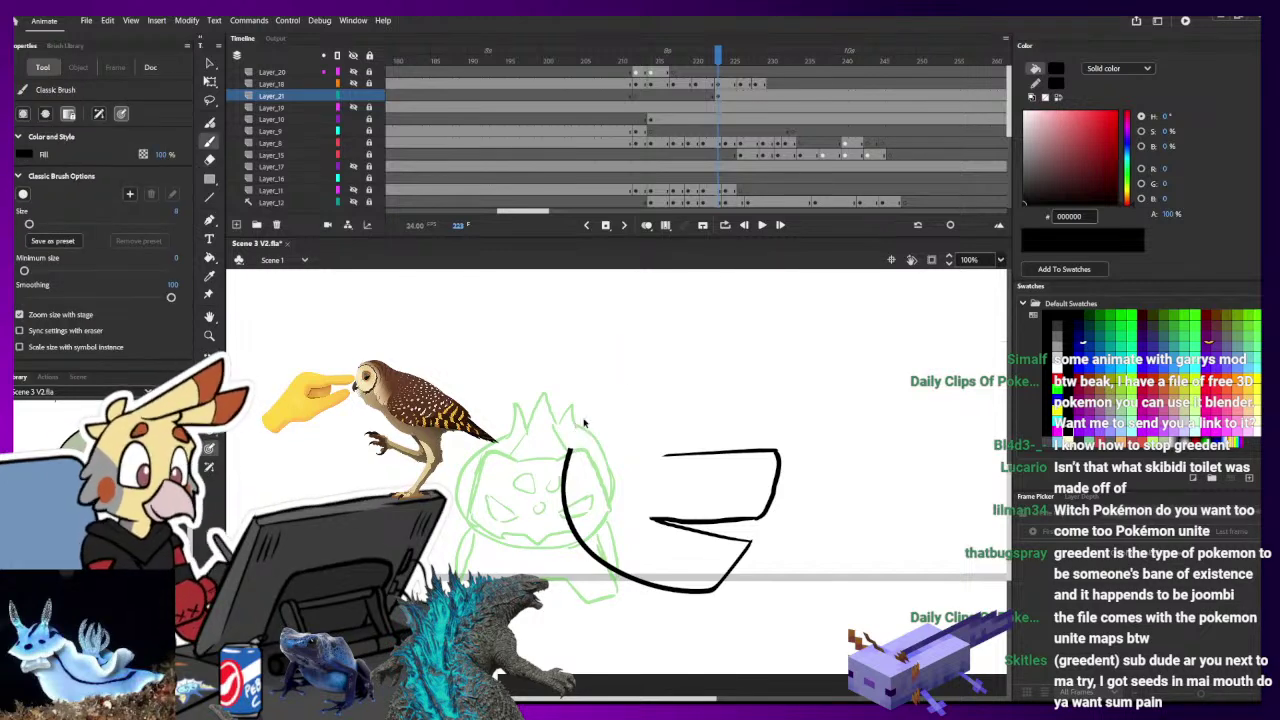
pyautogui.moveTo(566, 462); pyautogui.dragTo(642, 320)
# - Draw the fan's two upper lobes with a notch between them and a thickness edge on the uppermost lobe
pyautogui.moveTo(663, 455); pyautogui.dragTo(760, 412)
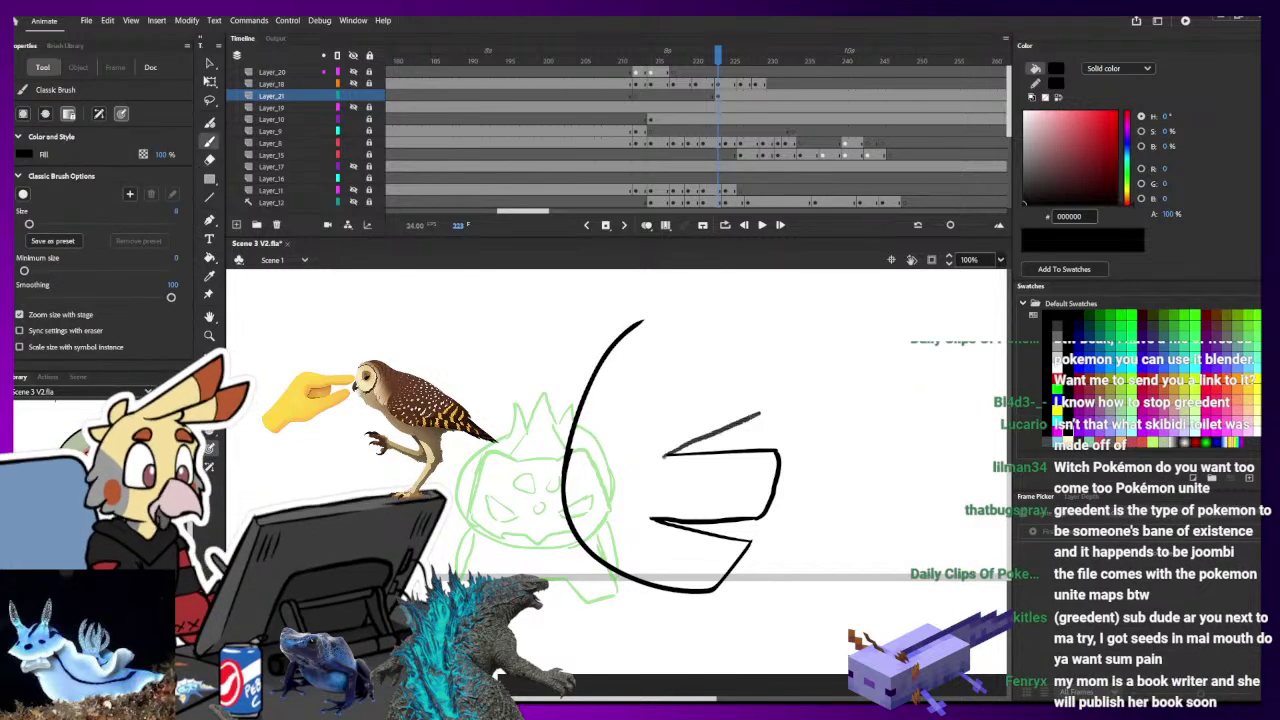
pyautogui.hotkey('ctrl', 'z')
pyautogui.moveTo(663, 456)
pyautogui.mouseDown()
pyautogui.moveTo(738, 431)
pyautogui.moveTo(766, 398)
pyautogui.moveTo(739, 336)
pyautogui.mouseUp()
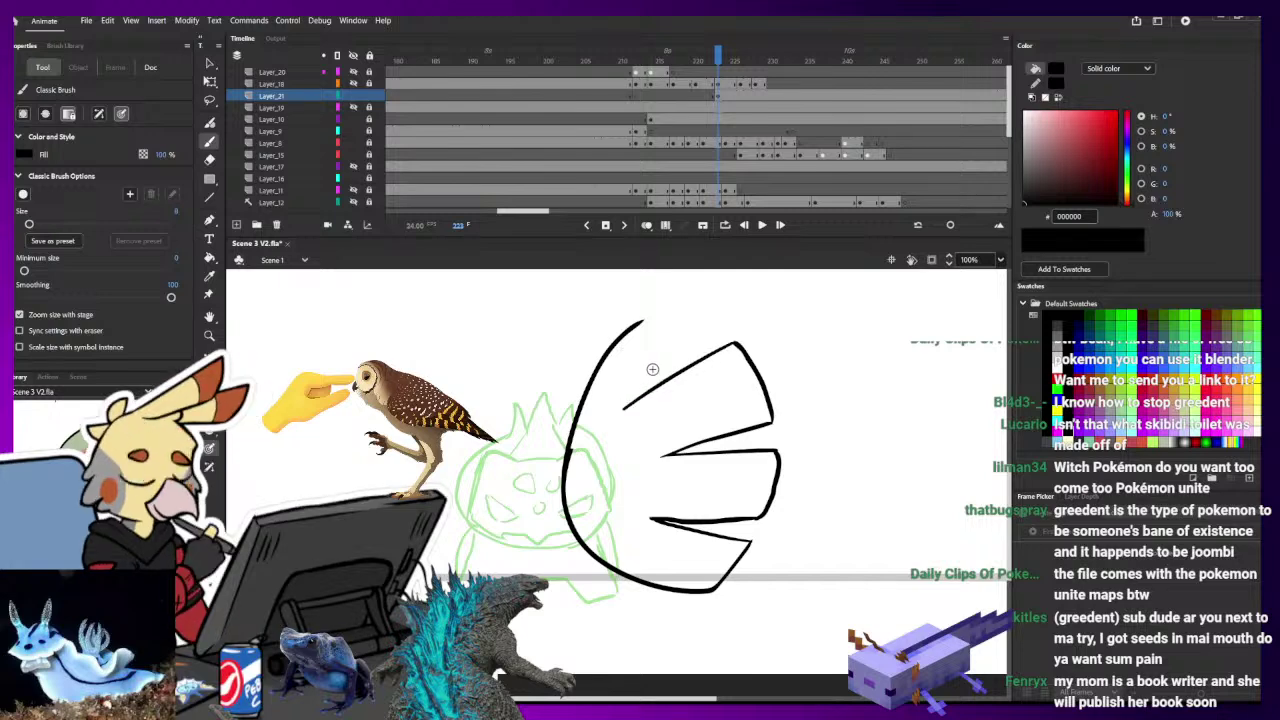
pyautogui.moveTo(695, 317)
pyautogui.mouseDown()
pyautogui.moveTo(664, 308)
pyautogui.moveTo(641, 321)
pyautogui.mouseUp()
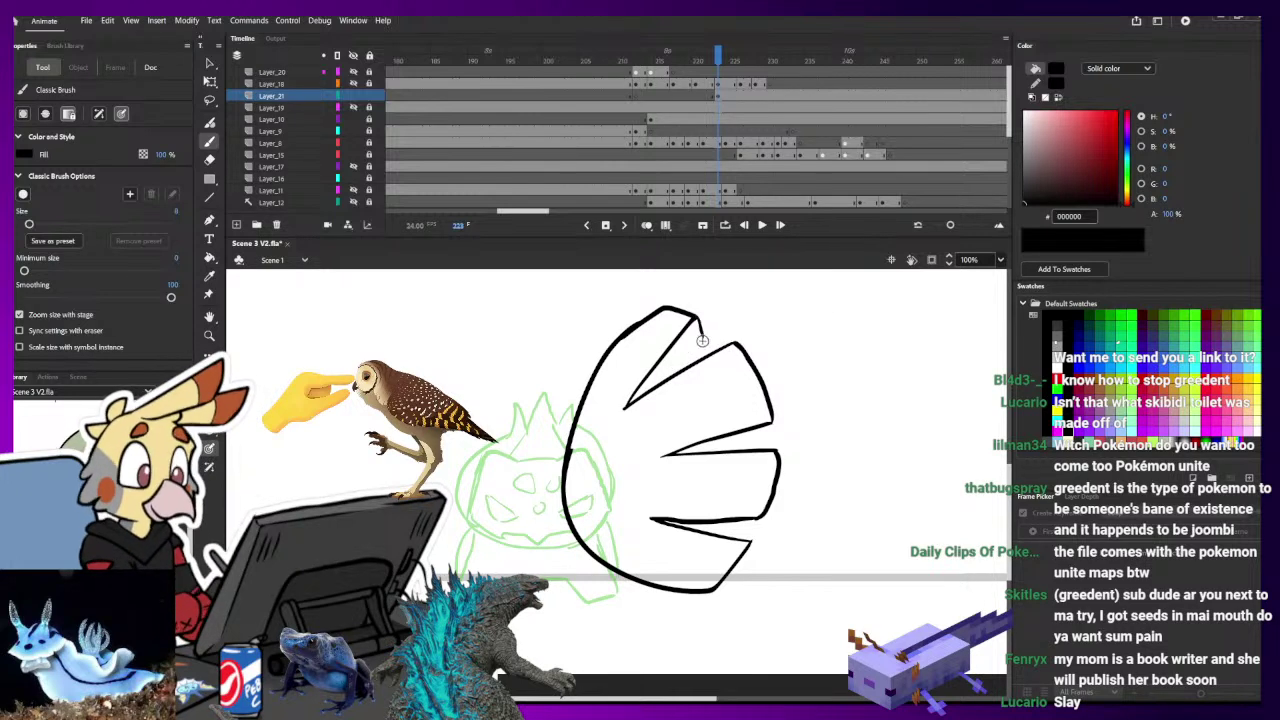
# - Erase the fan's lowest lobe and redraw it angled further downward with a thickness line along its upper edge
pyautogui.press('e')
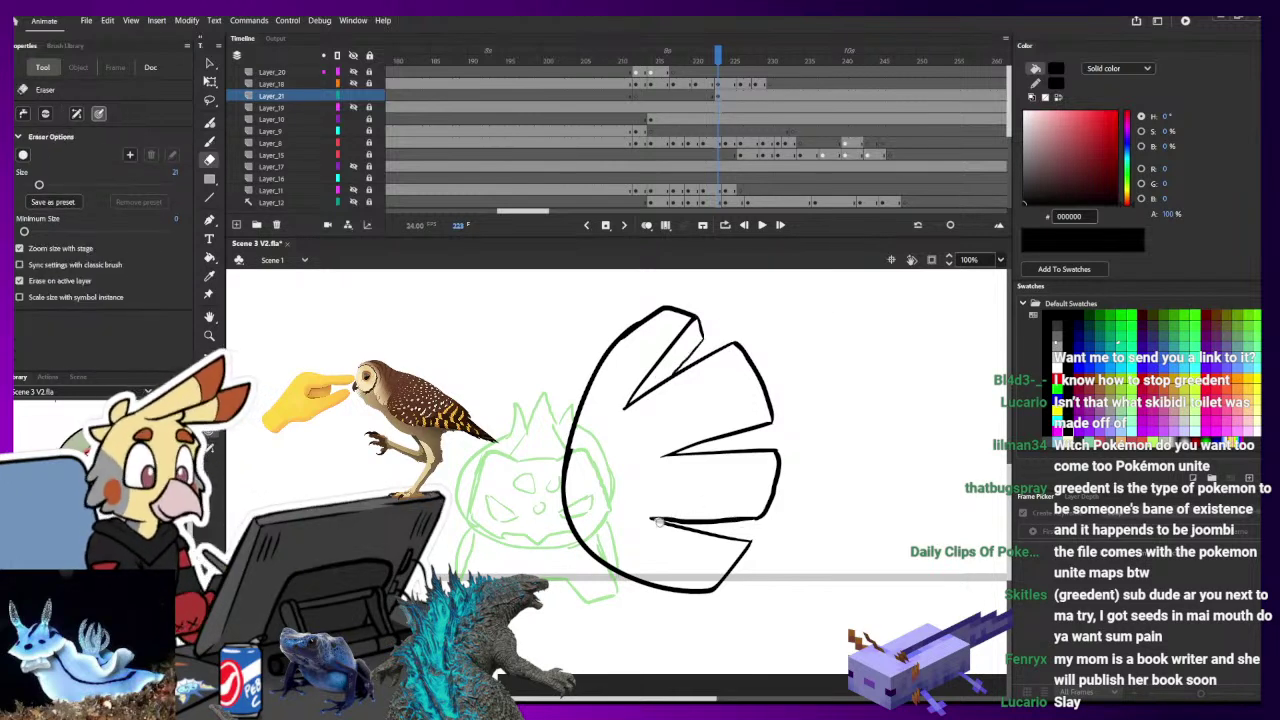
pyautogui.moveTo(659, 522)
pyautogui.mouseDown()
pyautogui.moveTo(700, 588)
pyautogui.moveTo(640, 580)
pyautogui.moveTo(592, 554)
pyautogui.moveTo(688, 613)
pyautogui.mouseUp()
pyautogui.press('b')
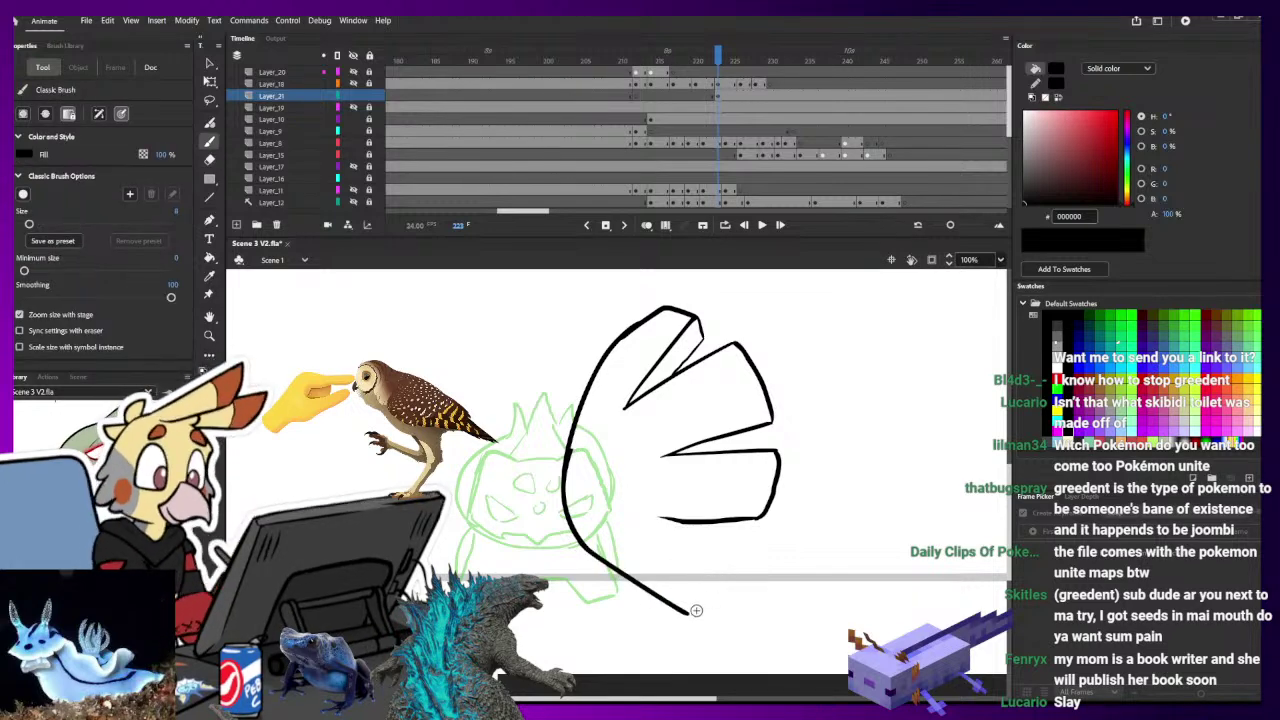
pyautogui.moveTo(688, 613); pyautogui.dragTo(737, 558)
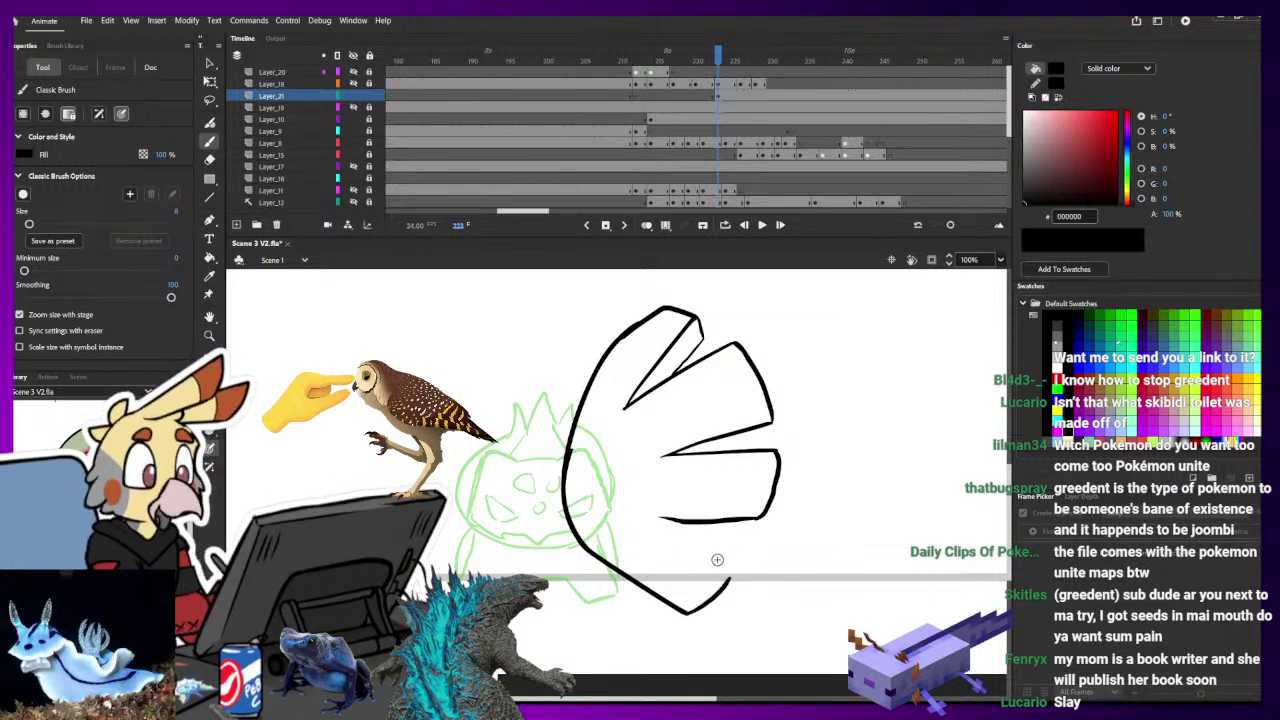
pyautogui.moveTo(731, 562); pyautogui.dragTo(668, 517)
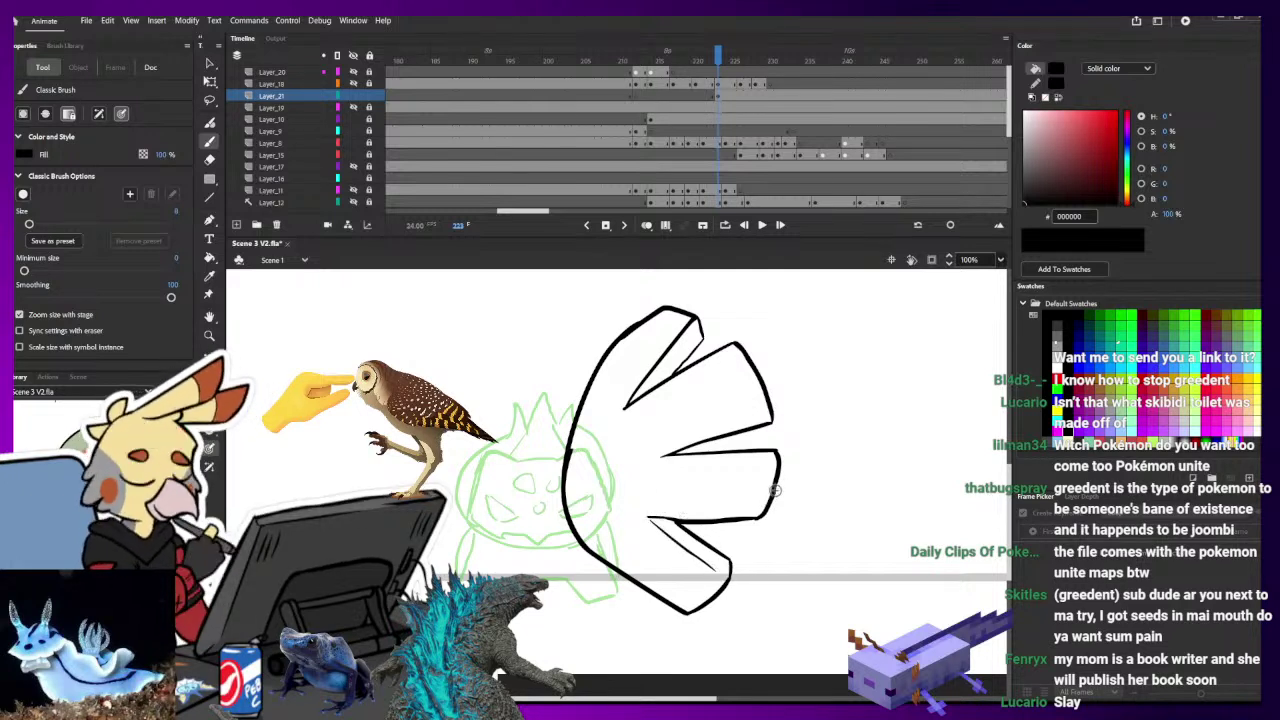
# - Erase the outer end of the fan's third lobe and try a narrower end stroke
pyautogui.press('e')
pyautogui.moveTo(775, 490); pyautogui.dragTo(777, 456)
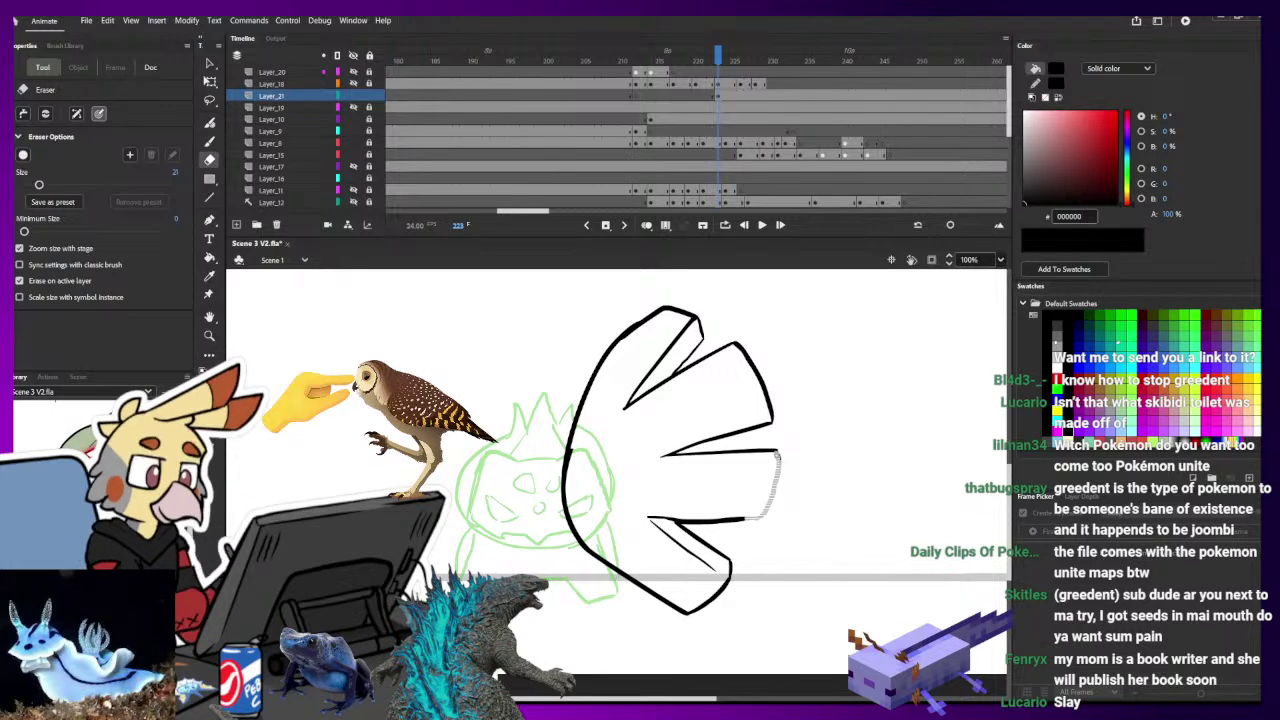
pyautogui.moveTo(777, 451); pyautogui.dragTo(777, 471)
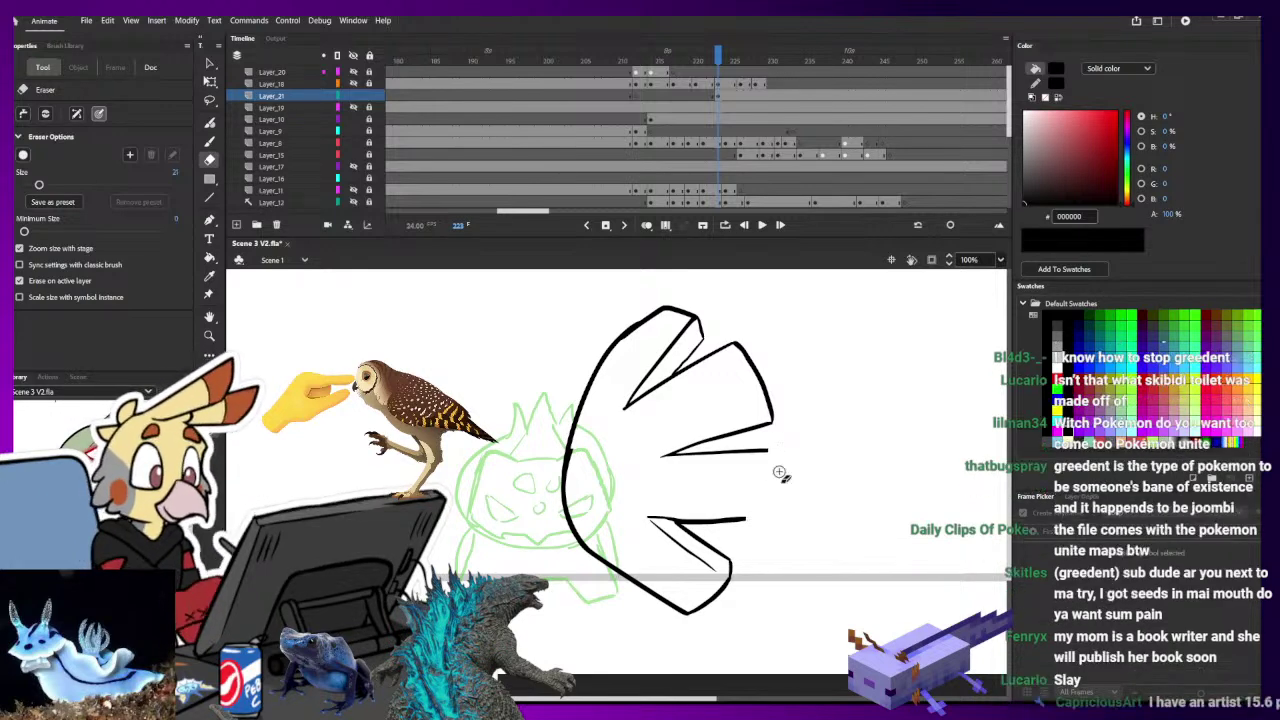
pyautogui.press('b')
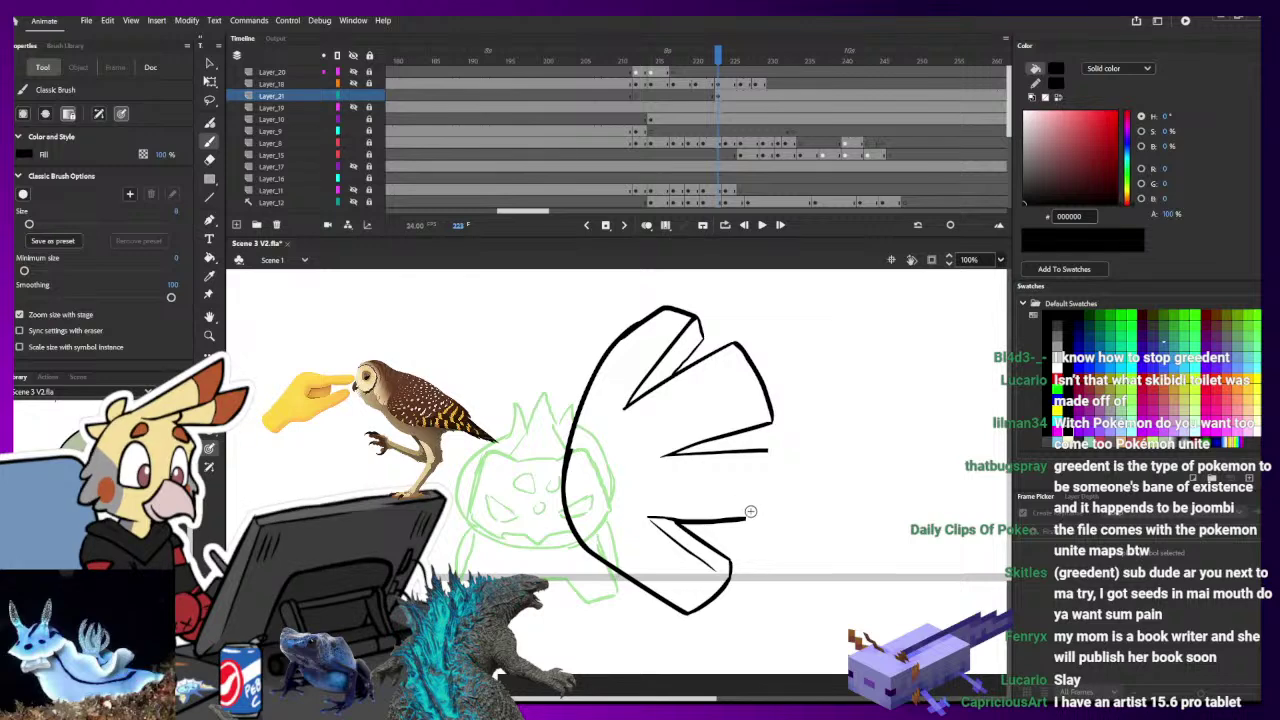
pyautogui.moveTo(745, 519); pyautogui.dragTo(770, 474)
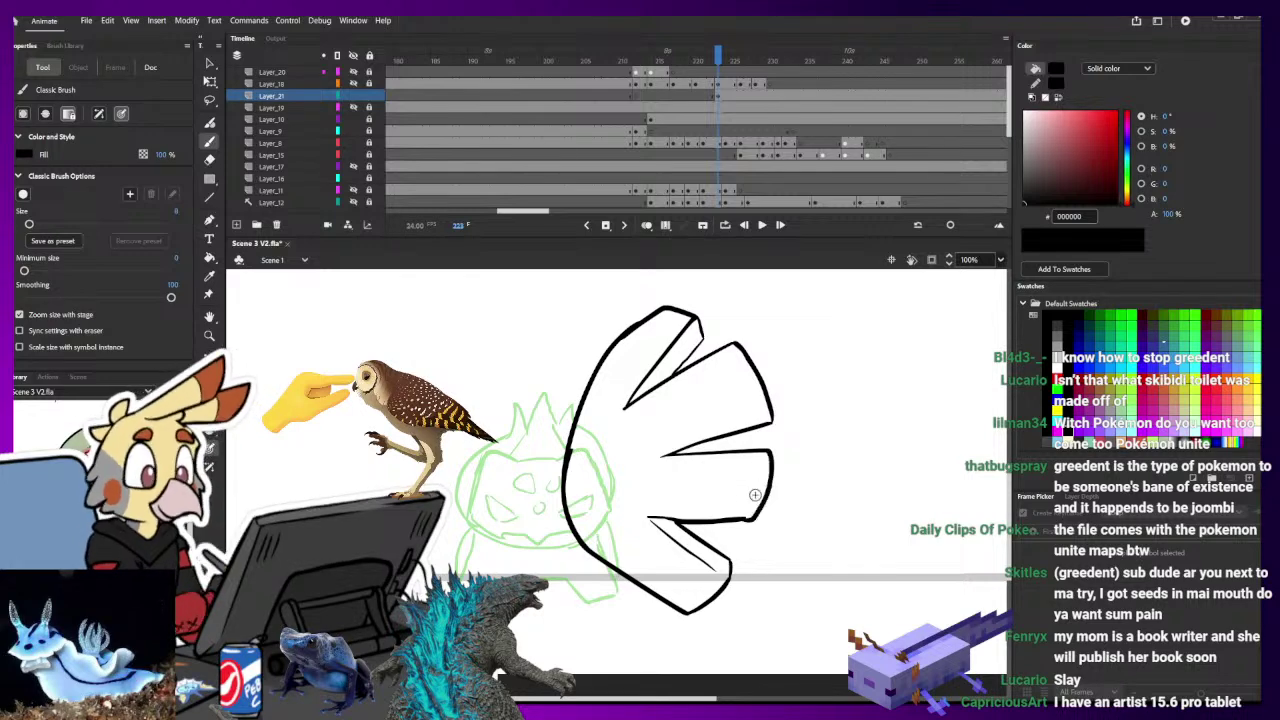
pyautogui.hotkey('ctrl', 'z')
# - Redraw the third lobe with a wider, lower end and add a thickness line under the second lobe
pyautogui.press('e')
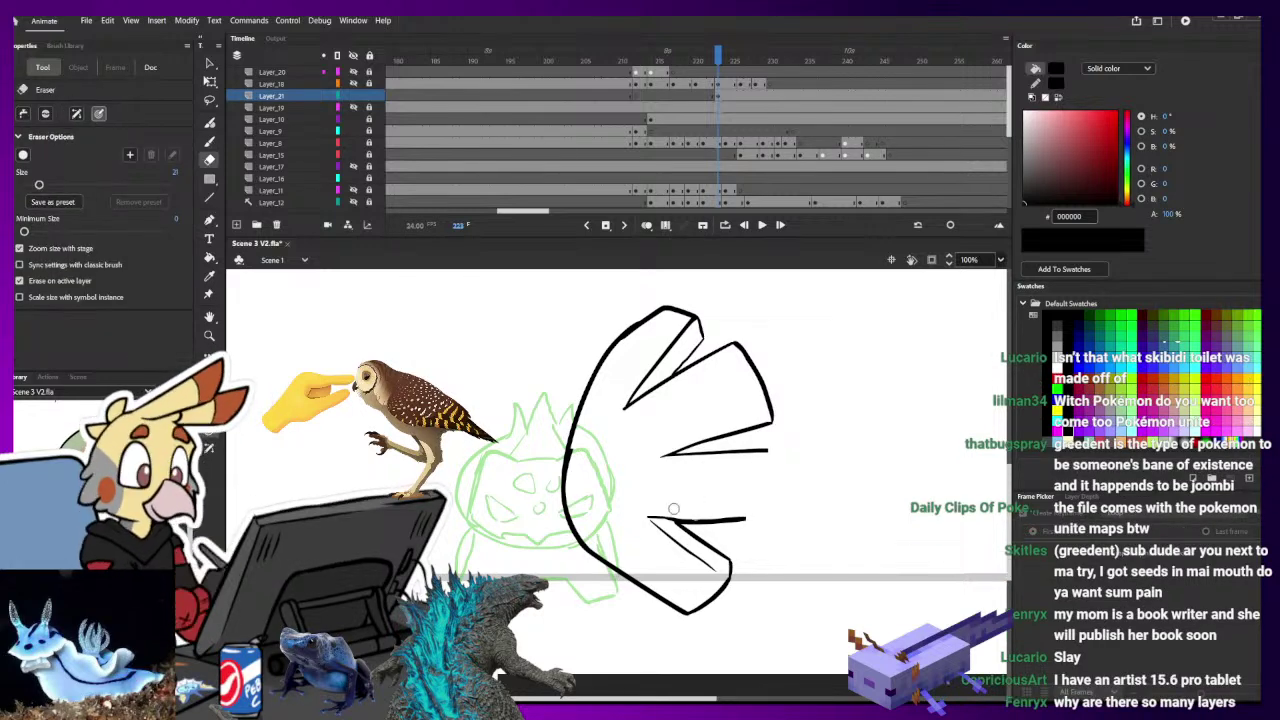
pyautogui.moveTo(680, 511); pyautogui.dragTo(757, 521)
pyautogui.press('b')
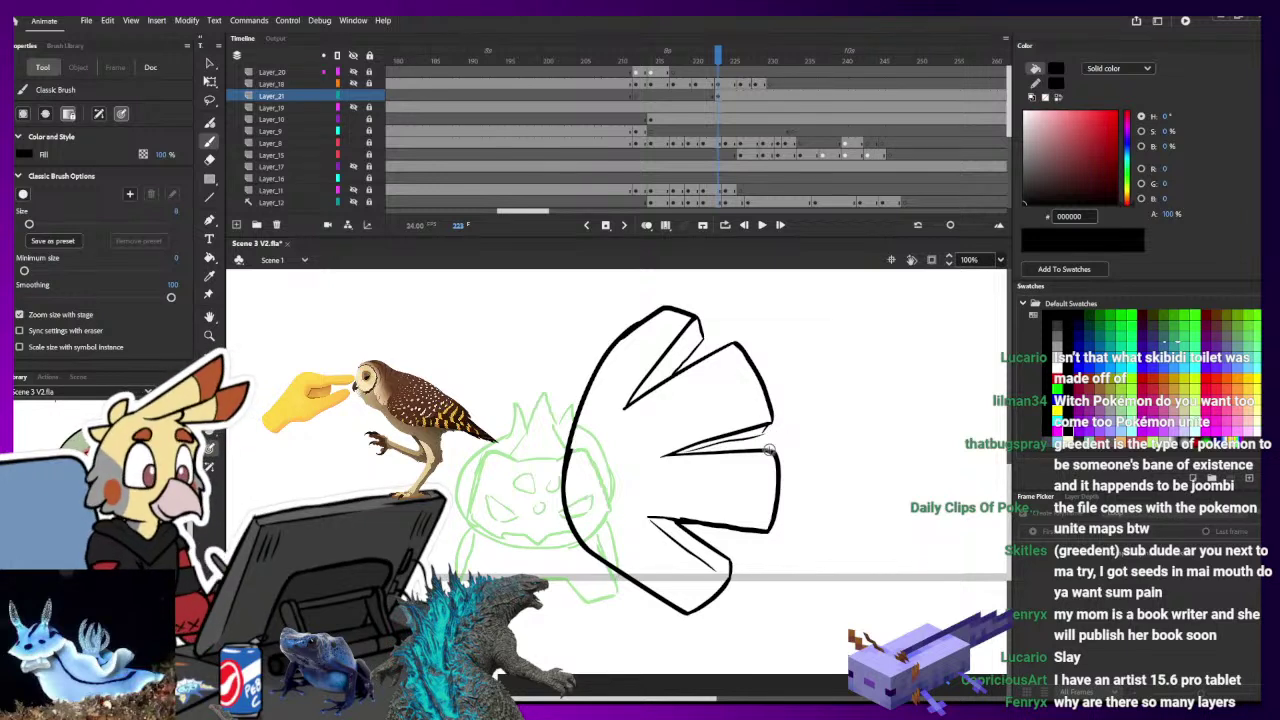
pyautogui.moveTo(766, 438); pyautogui.dragTo(672, 452)
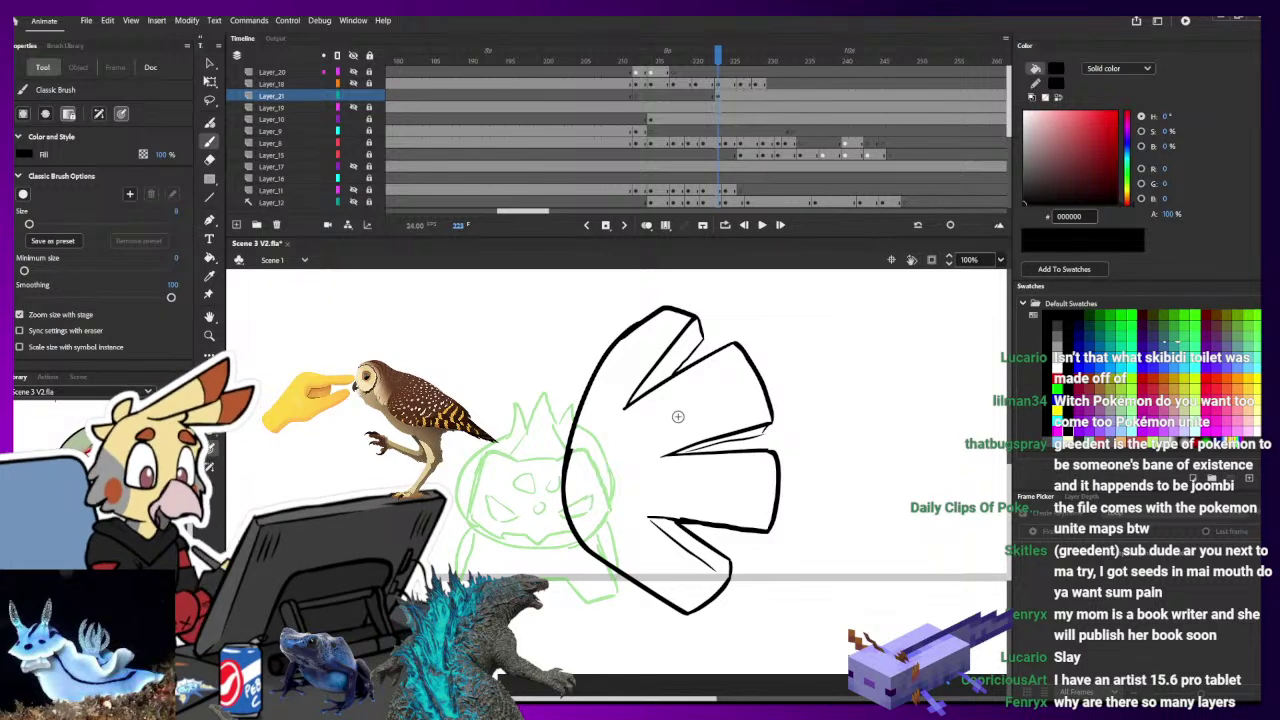
pyautogui.press('e')
pyautogui.press('b')
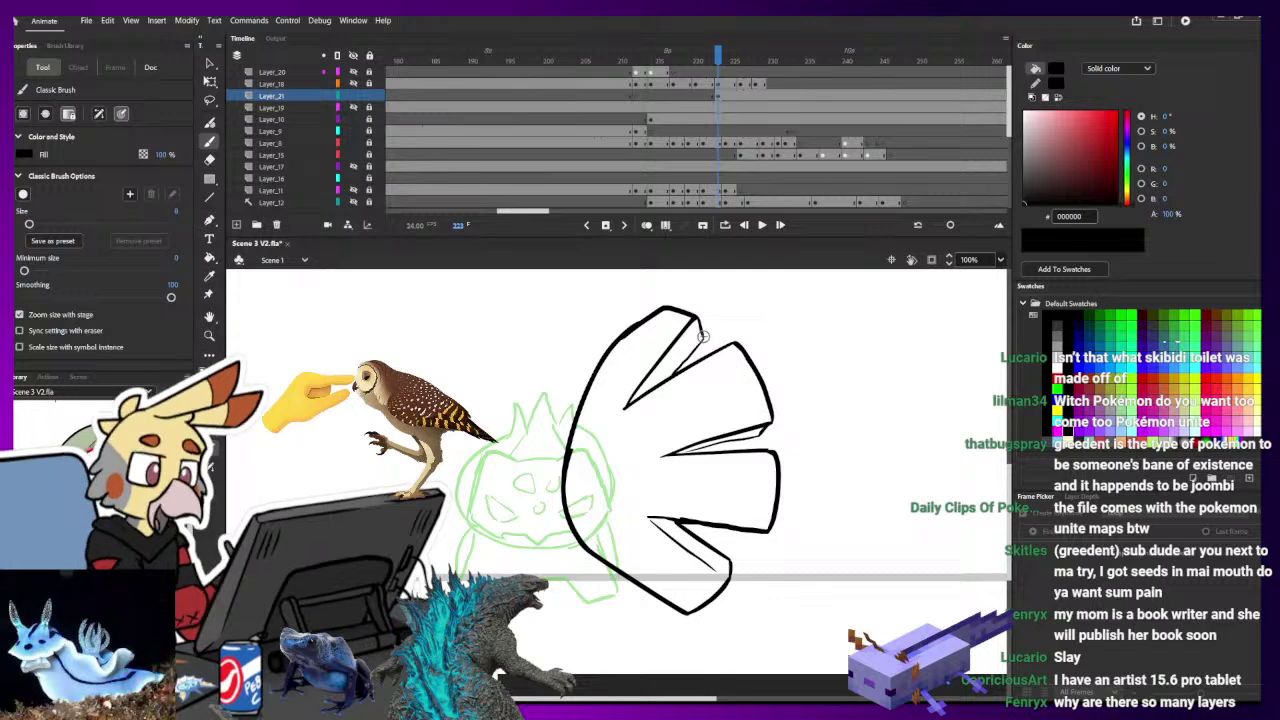
# - Show Layer_20 and Layer_18 again and fill the fan's lobes with the body green B0BEA0 sampled from the character
pyautogui.click(212, 82)
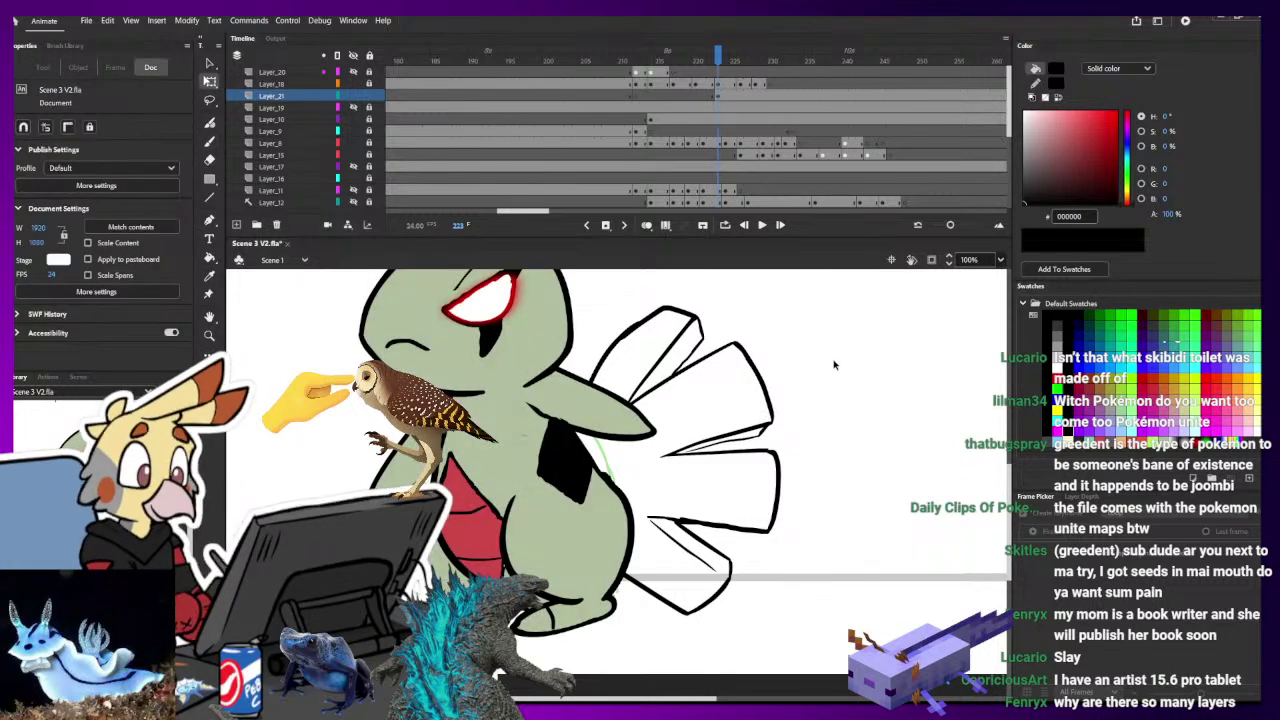
pyautogui.press('i')
pyautogui.click(544, 442)
pyautogui.click(670, 362)
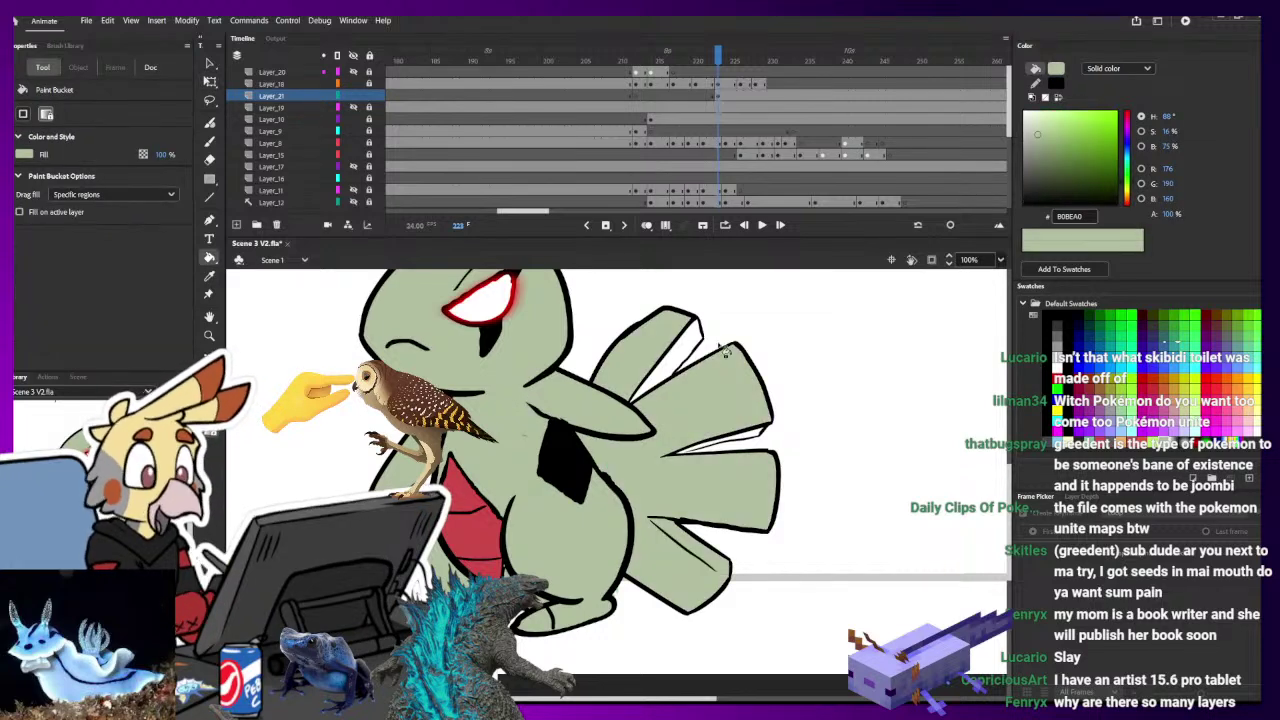
# - Darken the fill color to 7D8C6C and fill the thickness strips of the fan's top lobe and under its second lobe
pyautogui.moveTo(1039, 136); pyautogui.dragTo(1045, 152)
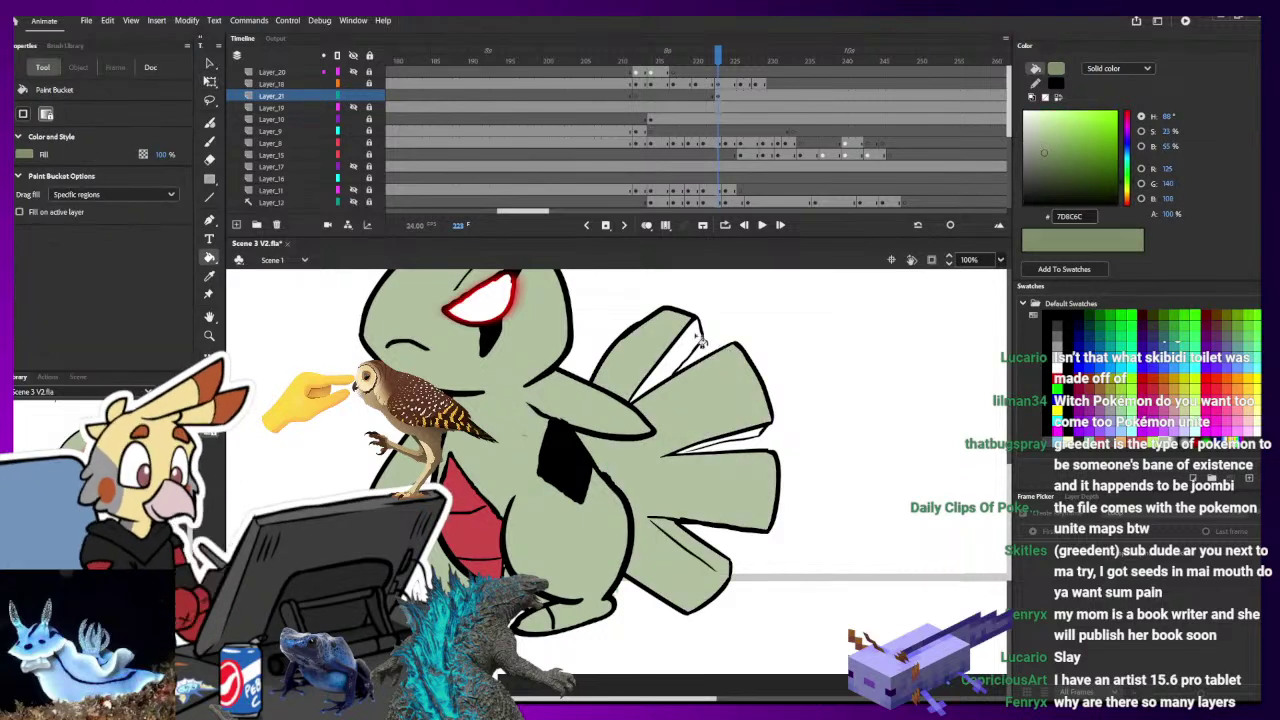
pyautogui.click(665, 355)
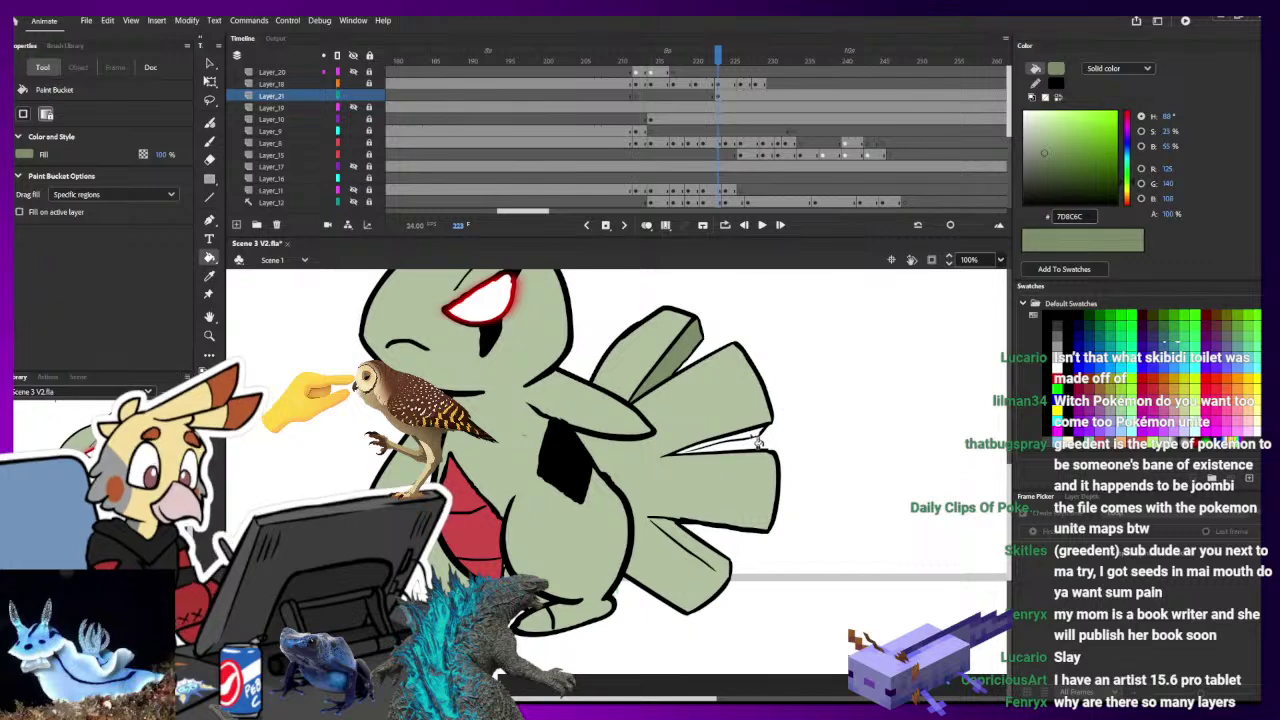
pyautogui.press('b')
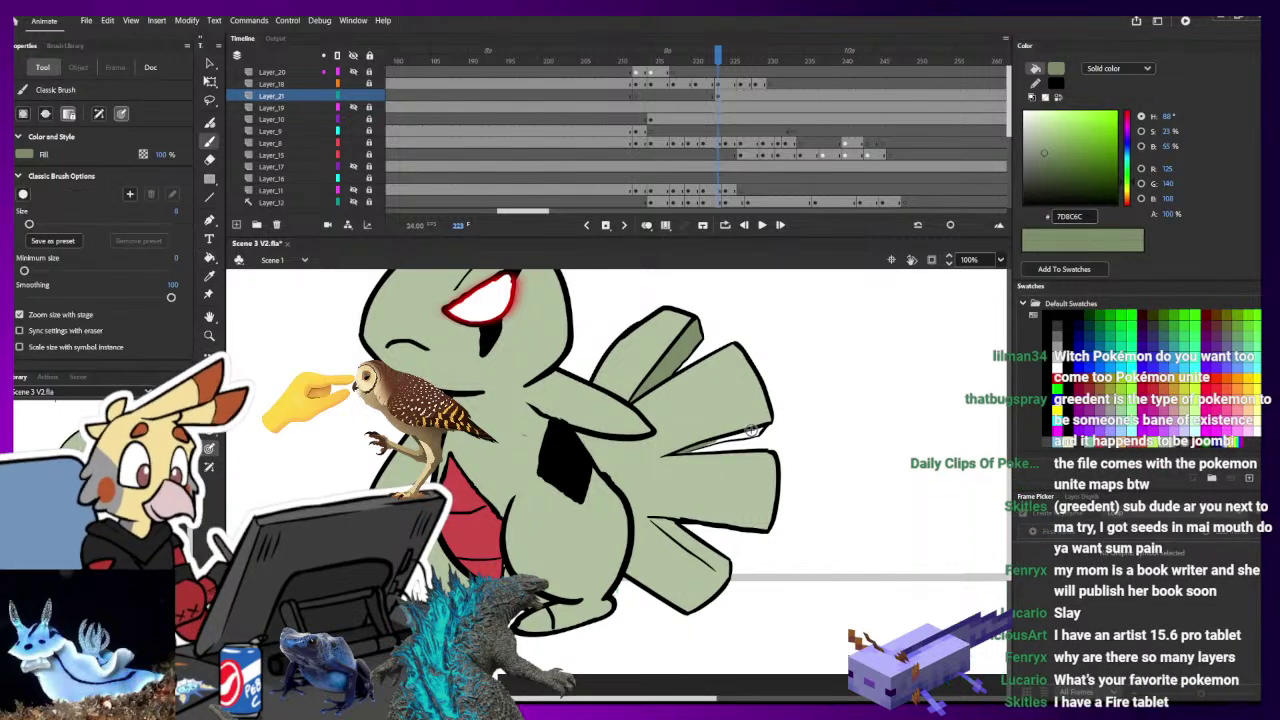
pyautogui.press('k')
pyautogui.press('b')
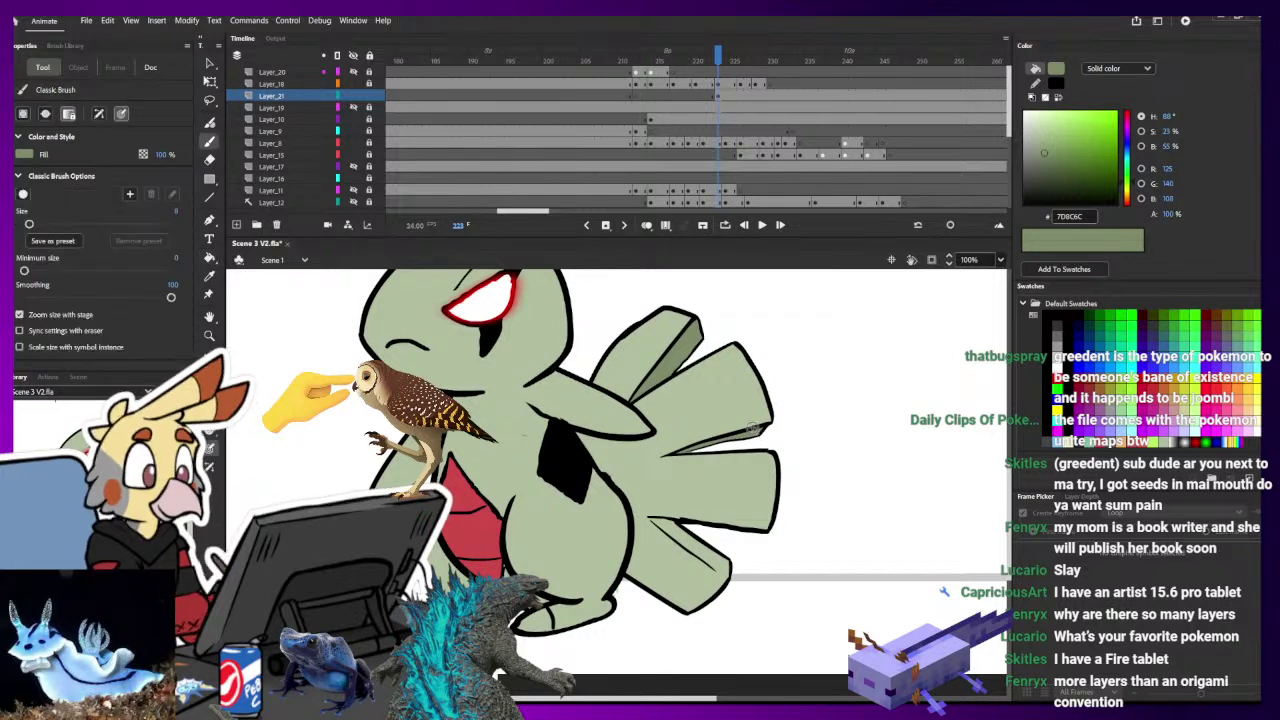
# - Shade the thickness strip along the lowest lobe's upper edge with the same darker green 7D8C6C
pyautogui.keyDown('ctrl'); pyautogui.click(652, 567); pyautogui.keyUp('ctrl')
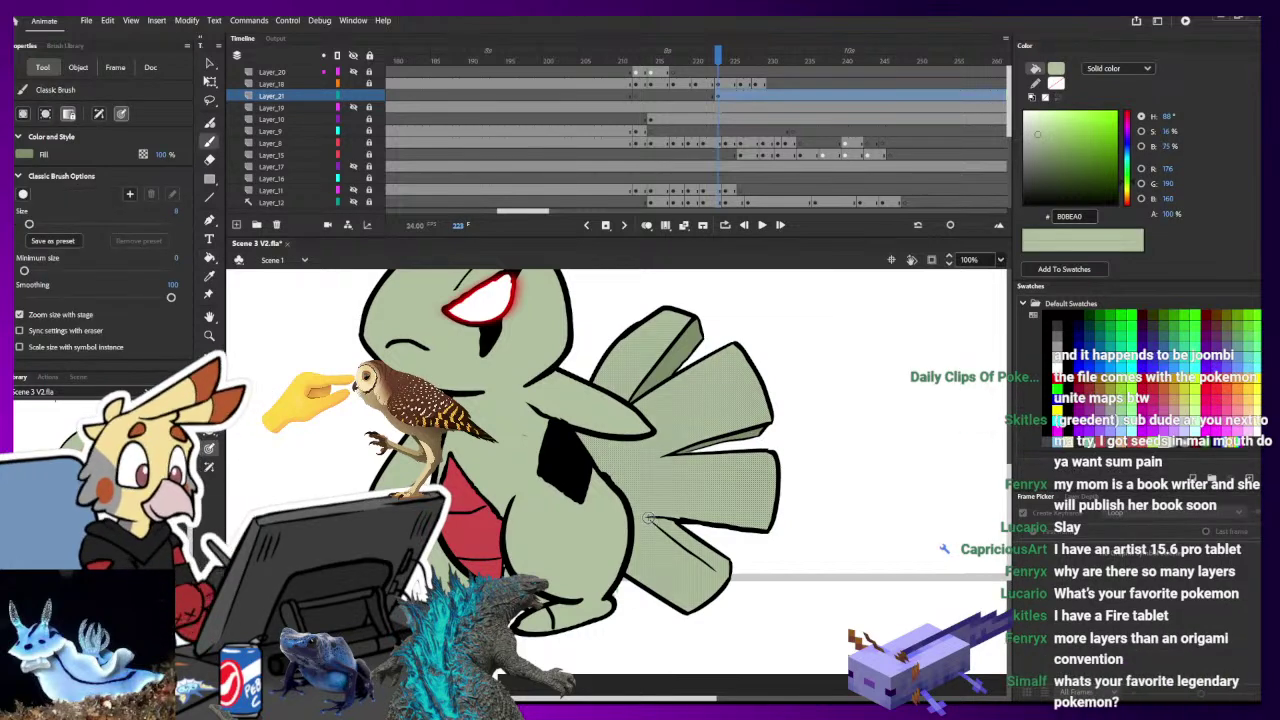
pyautogui.moveTo(656, 522)
pyautogui.mouseDown()
pyautogui.moveTo(725, 573)
pyautogui.moveTo(700, 557)
pyautogui.mouseUp()
pyautogui.keyDown('ctrl'); pyautogui.click(751, 566); pyautogui.keyUp('ctrl')
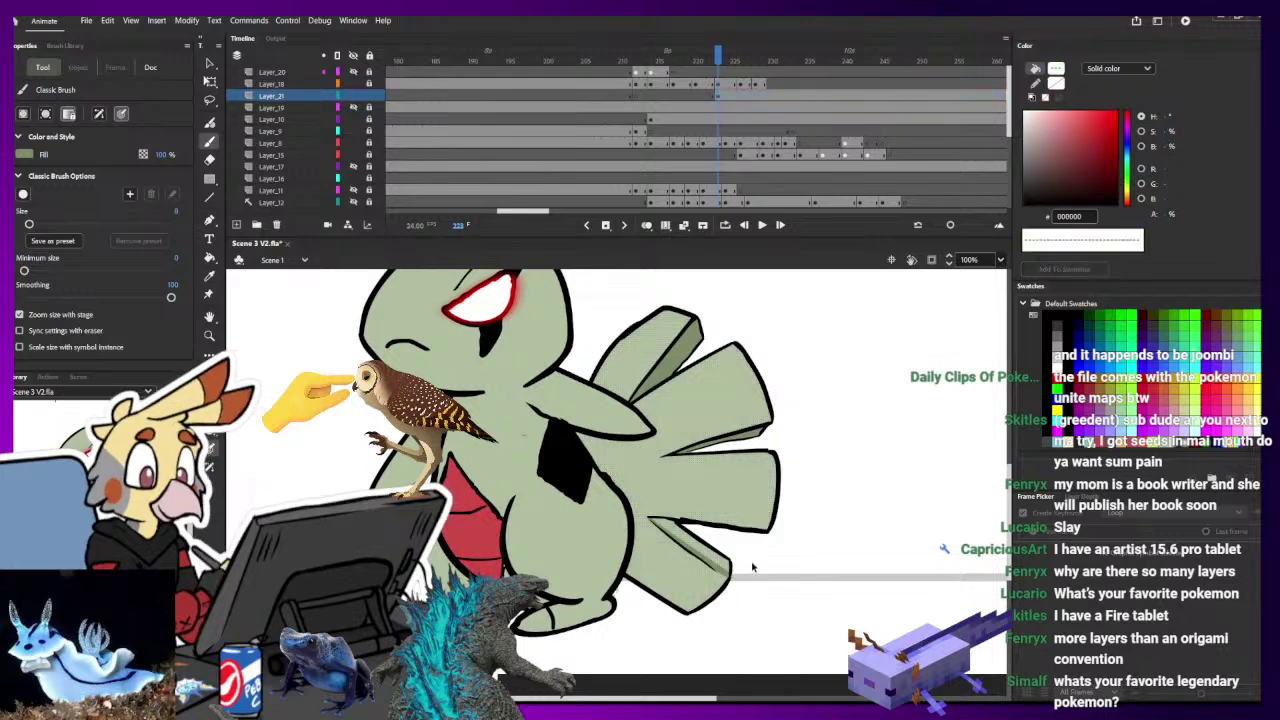
pyautogui.press('k')
pyautogui.click(724, 564)
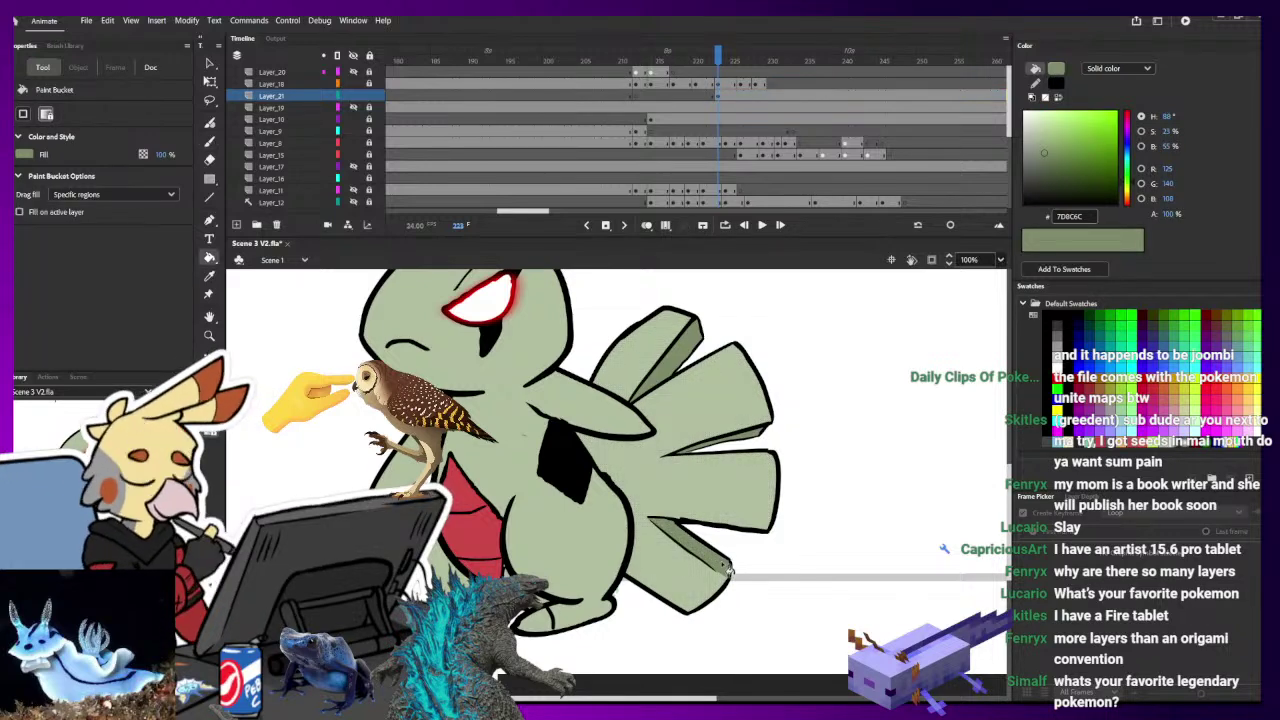
# - Draw a black back-edge outline behind the top lobe and fill the enclosed strip with the darker green 7D8C6C
pyautogui.press('i')
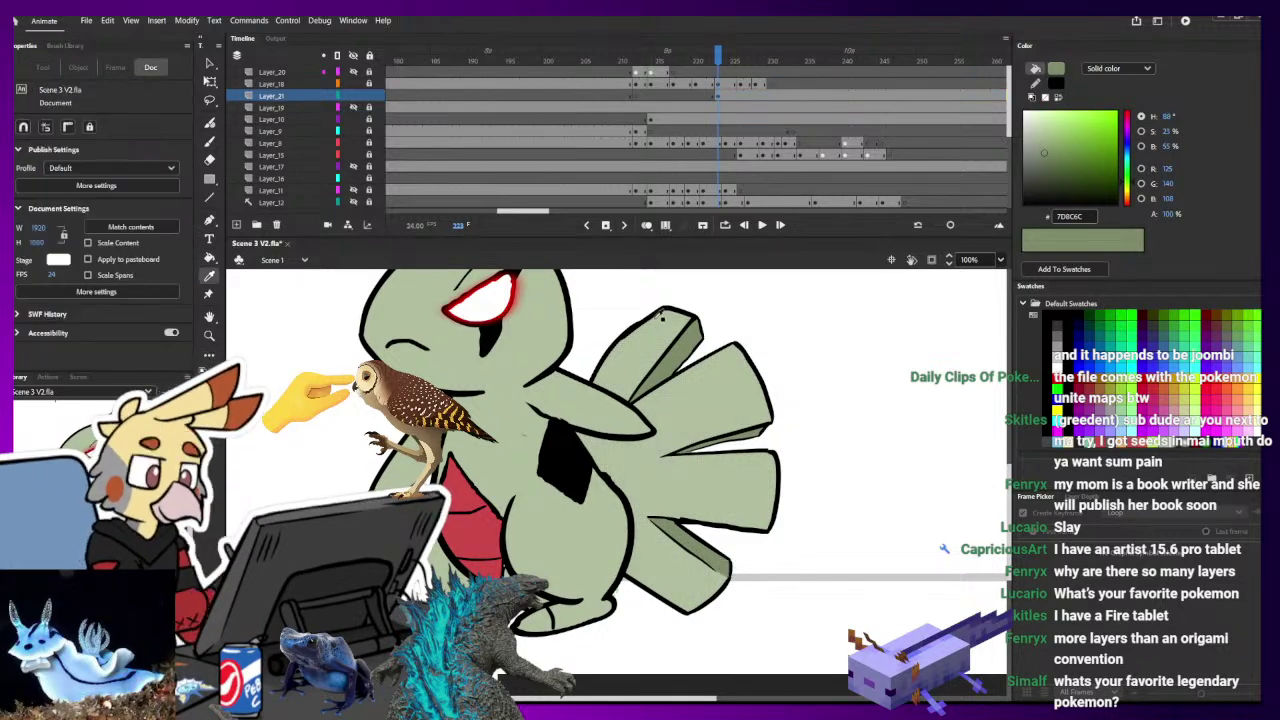
pyautogui.click(653, 313)
pyautogui.press('b')
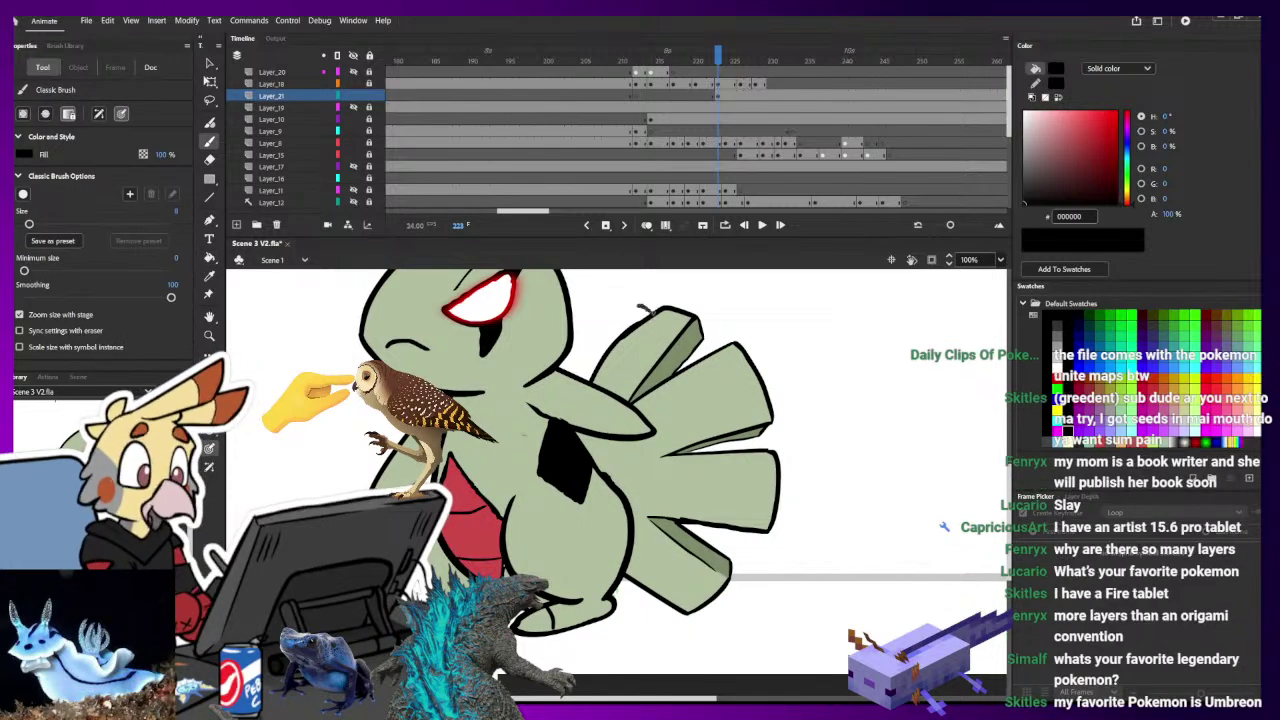
pyautogui.moveTo(586, 378); pyautogui.dragTo(655, 305)
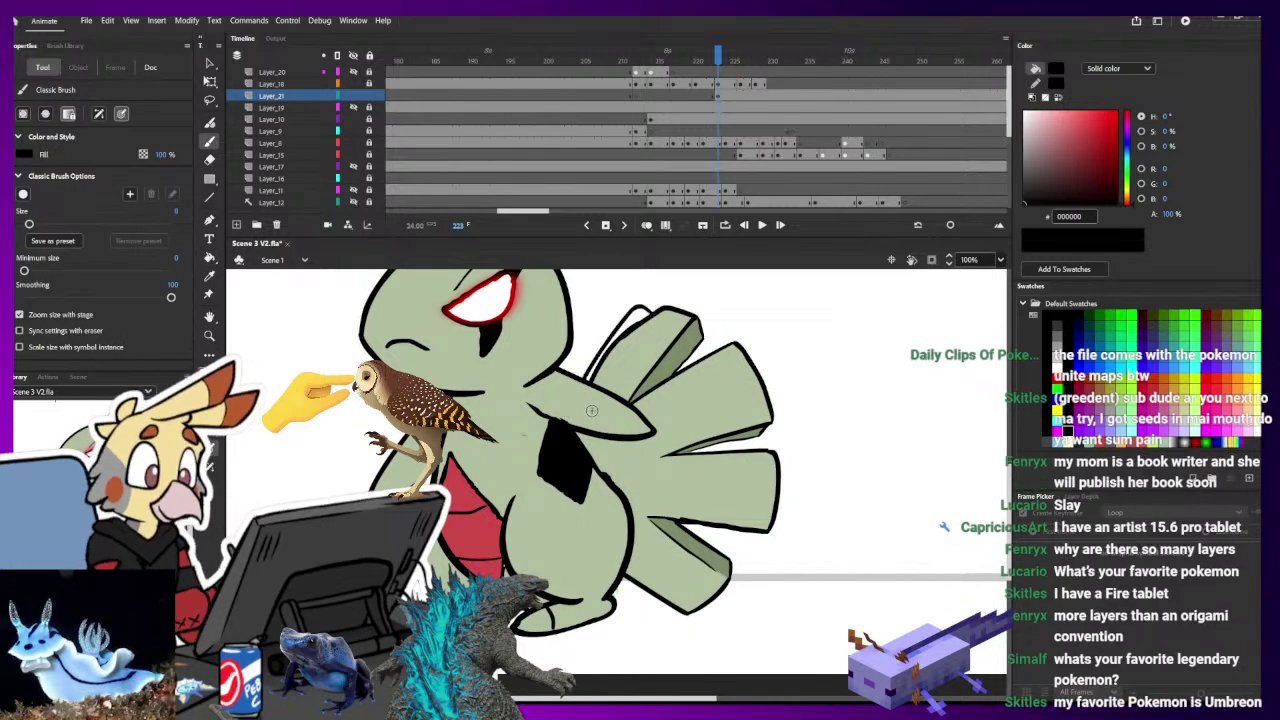
pyautogui.press('i')
pyautogui.click(689, 340)
pyautogui.click(651, 328)
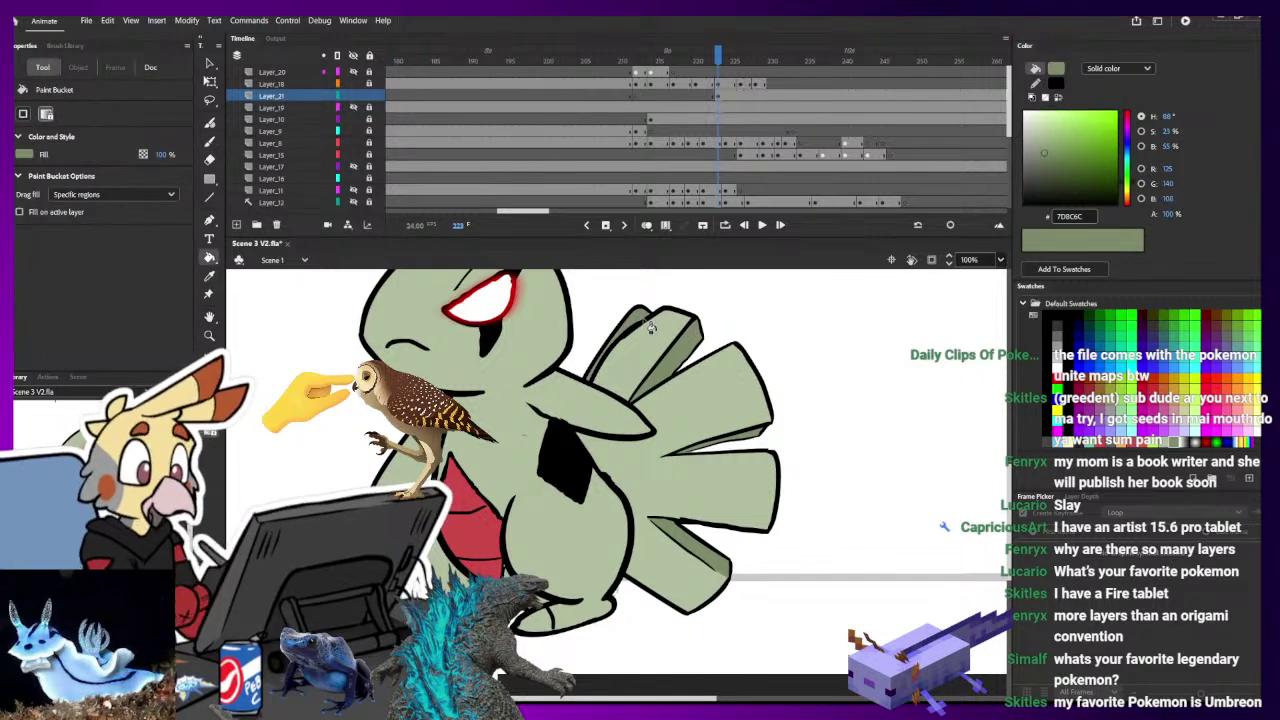
# - Shrink and rotate the fan to about 262 by 343 px, move it behind the character's back, and convert it into a graphic symbol
pyautogui.click(150, 67)
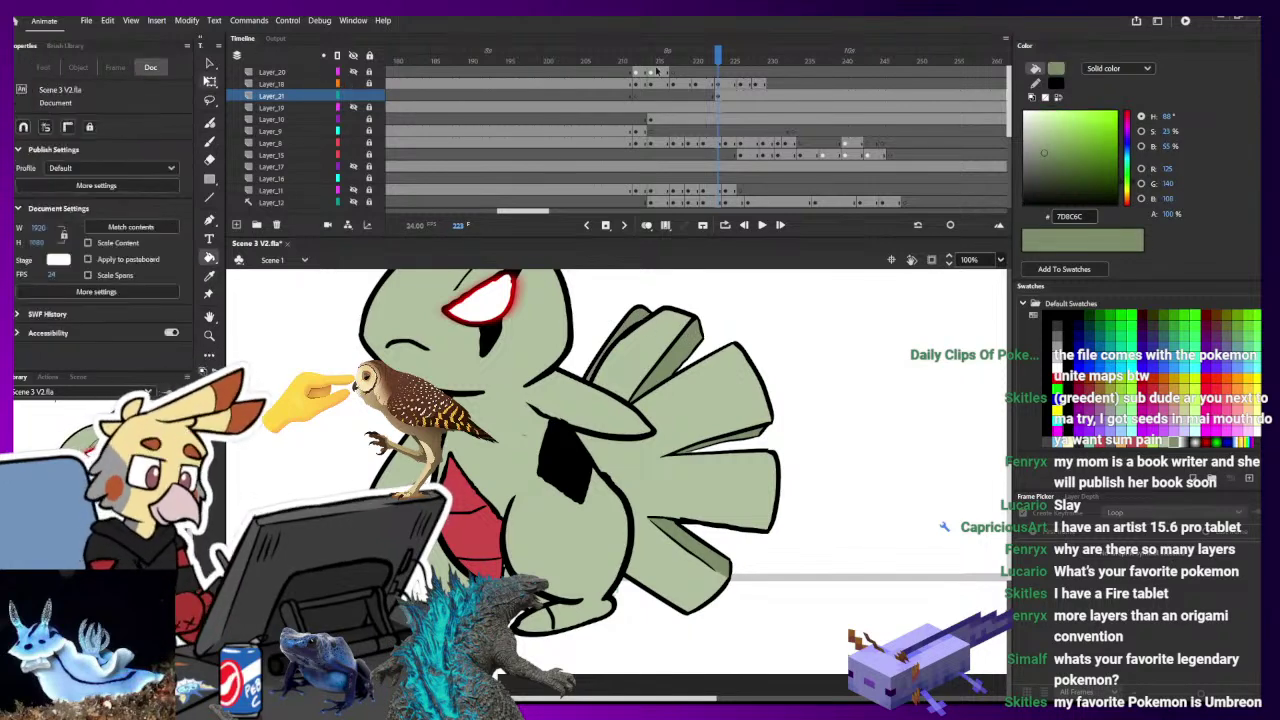
pyautogui.click(718, 96)
pyautogui.moveTo(780, 305); pyautogui.dragTo(708, 370)
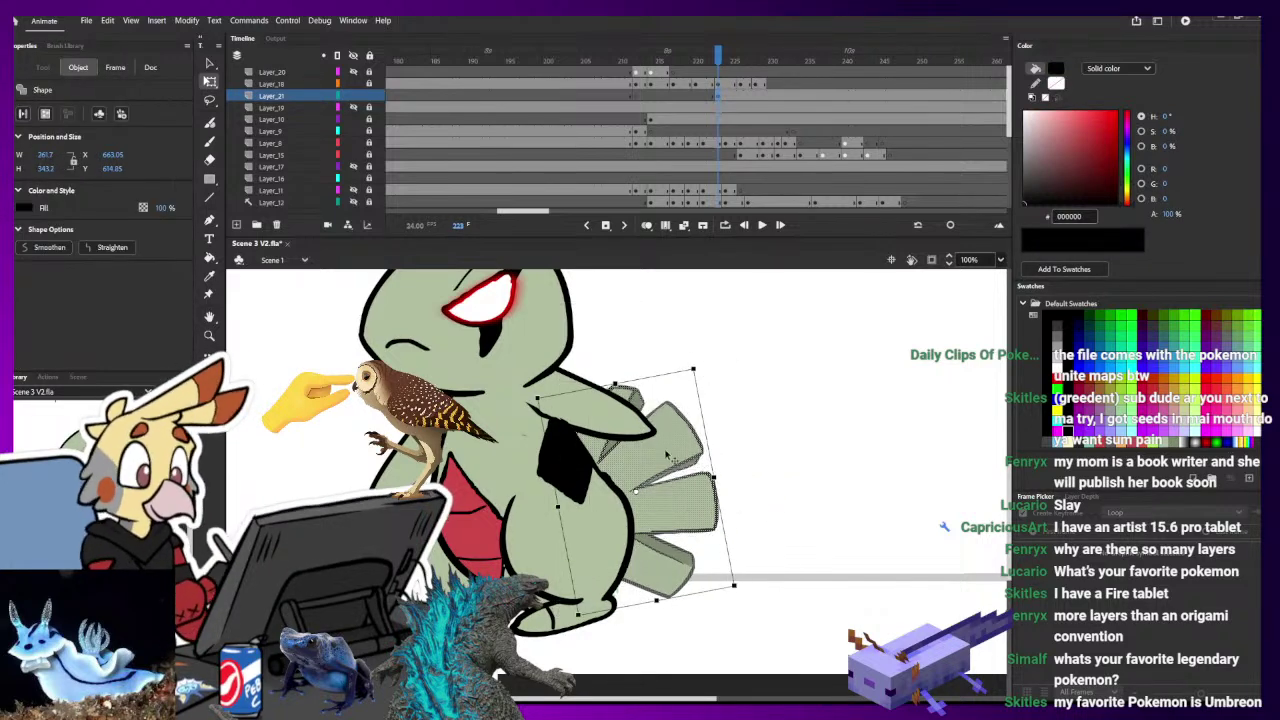
pyautogui.moveTo(668, 481); pyautogui.dragTo(671, 460)
pyautogui.hotkey('ctrl', 'g')
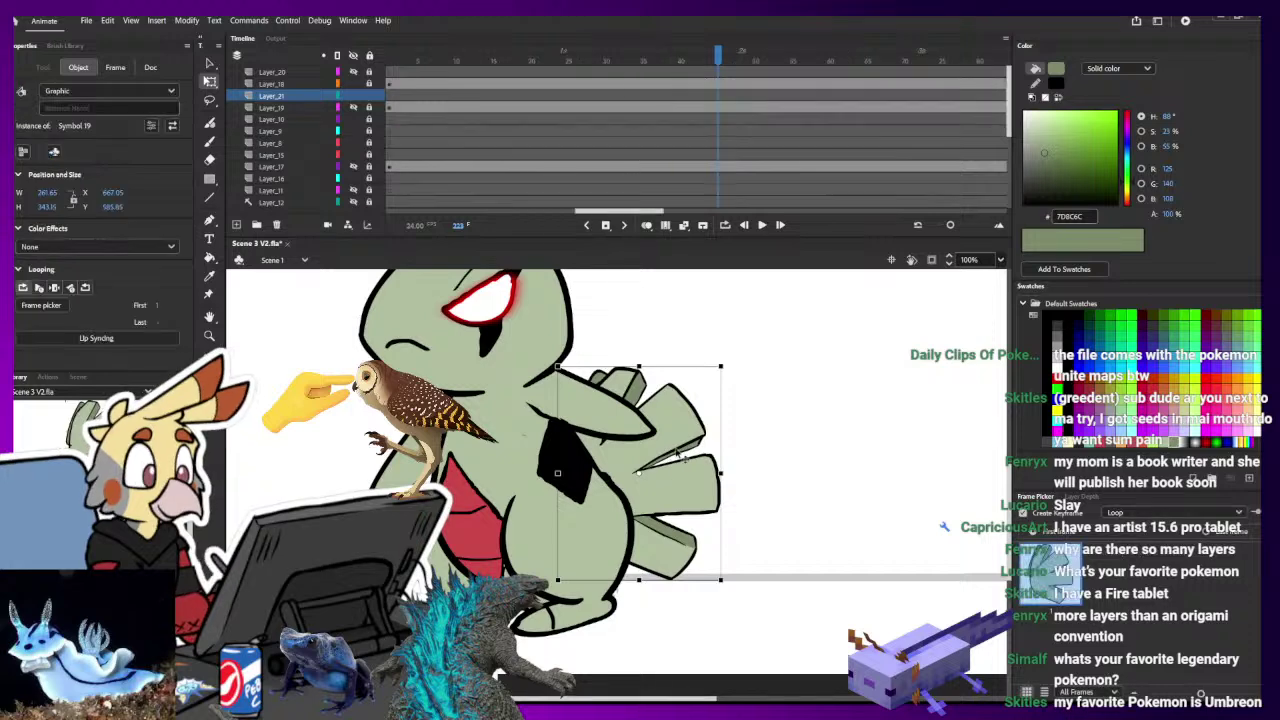
# - Inside the fan symbol, extend the drawing to a six-frame loop with a keyframe at frame 4, and return to Scene 1
pyautogui.doubleClick(676, 462)
pyautogui.click(414, 72)
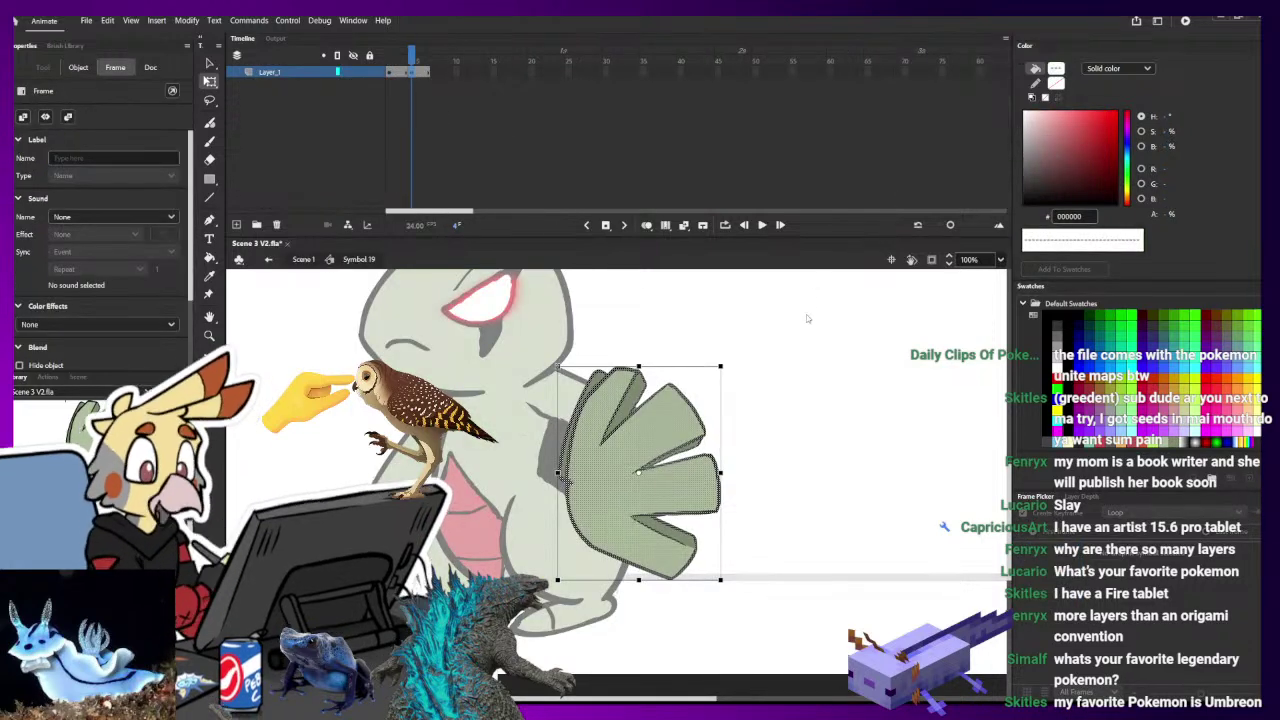
pyautogui.click(786, 398)
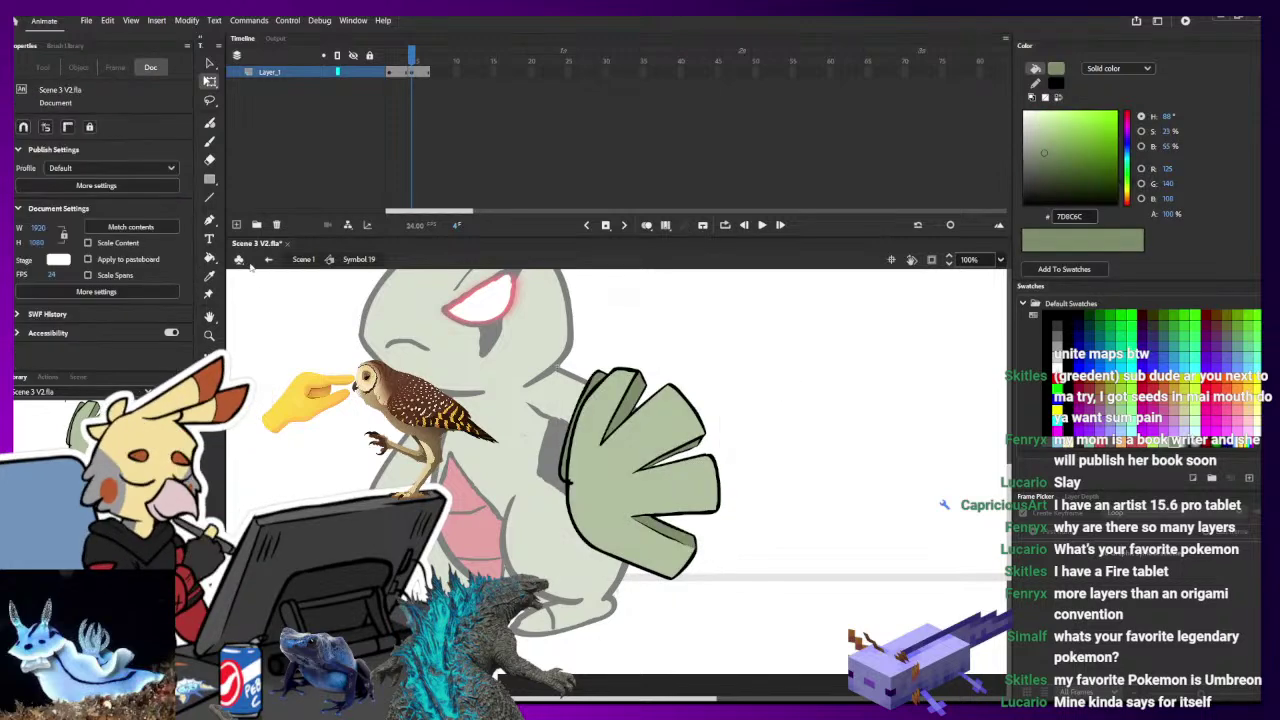
pyautogui.click(268, 259)
# - Place the fan symbol on Layer_21 at frame 212, shrink it to about 102 by 134 px and move it behind the small green character's back
pyautogui.click(690, 72)
pyautogui.click(674, 96)
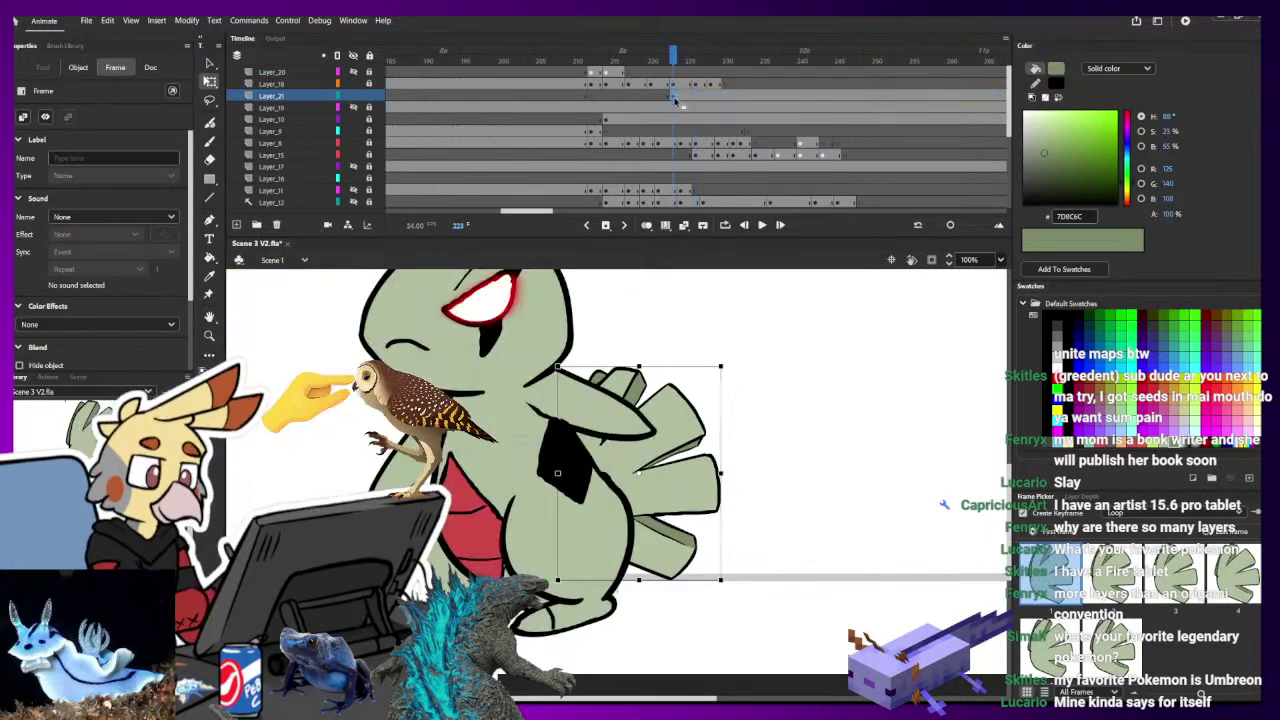
pyautogui.click(591, 96)
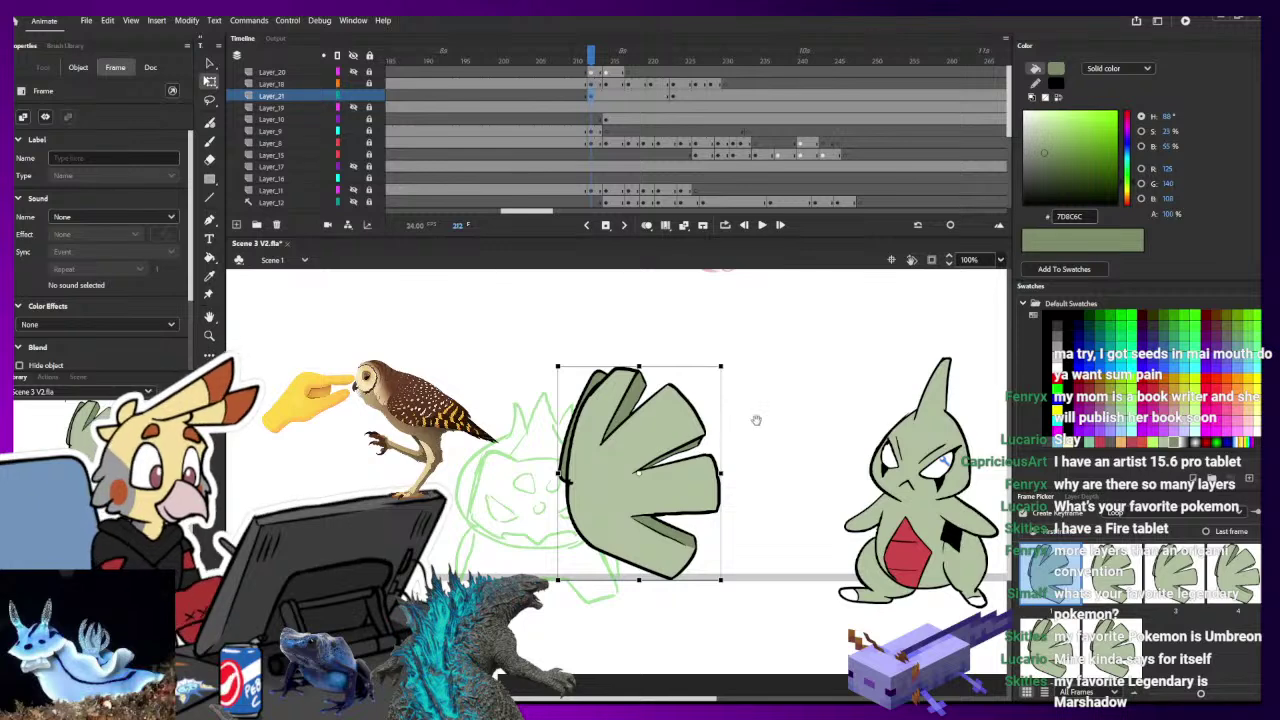
pyautogui.moveTo(756, 420); pyautogui.dragTo(565, 392)
pyautogui.moveTo(530, 339); pyautogui.dragTo(472, 387)
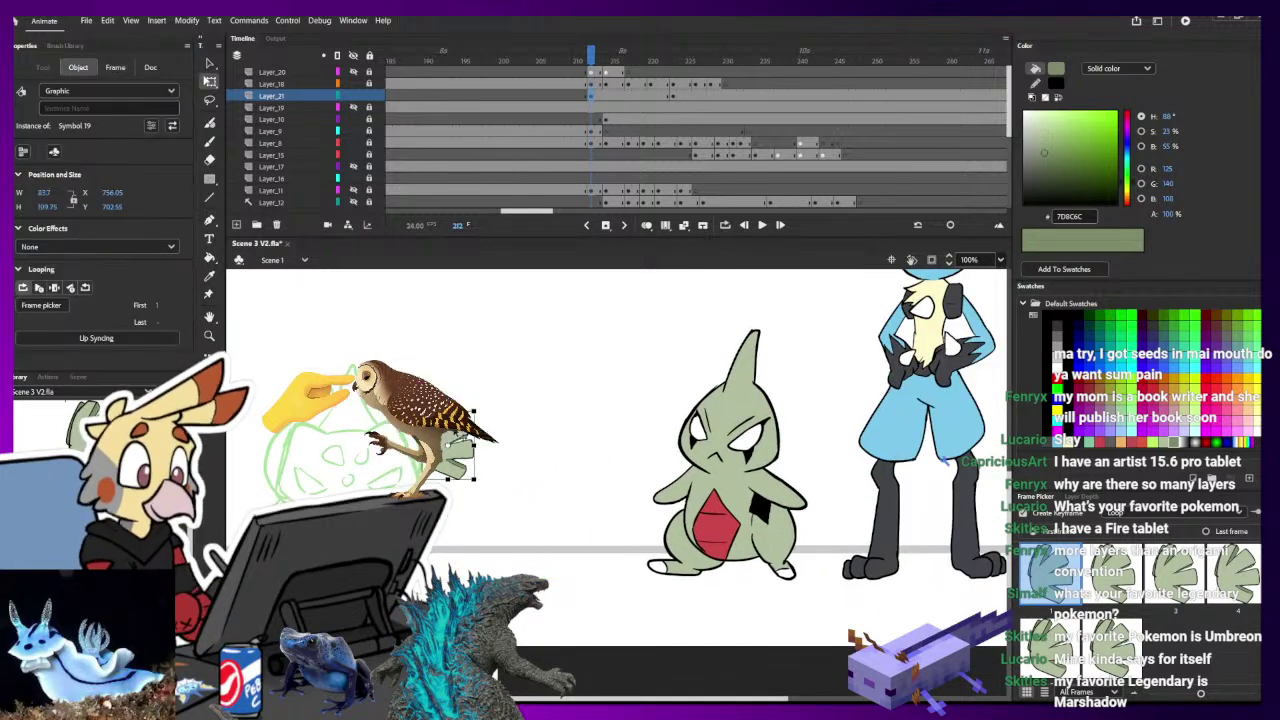
pyautogui.moveTo(440, 445); pyautogui.dragTo(759, 510)
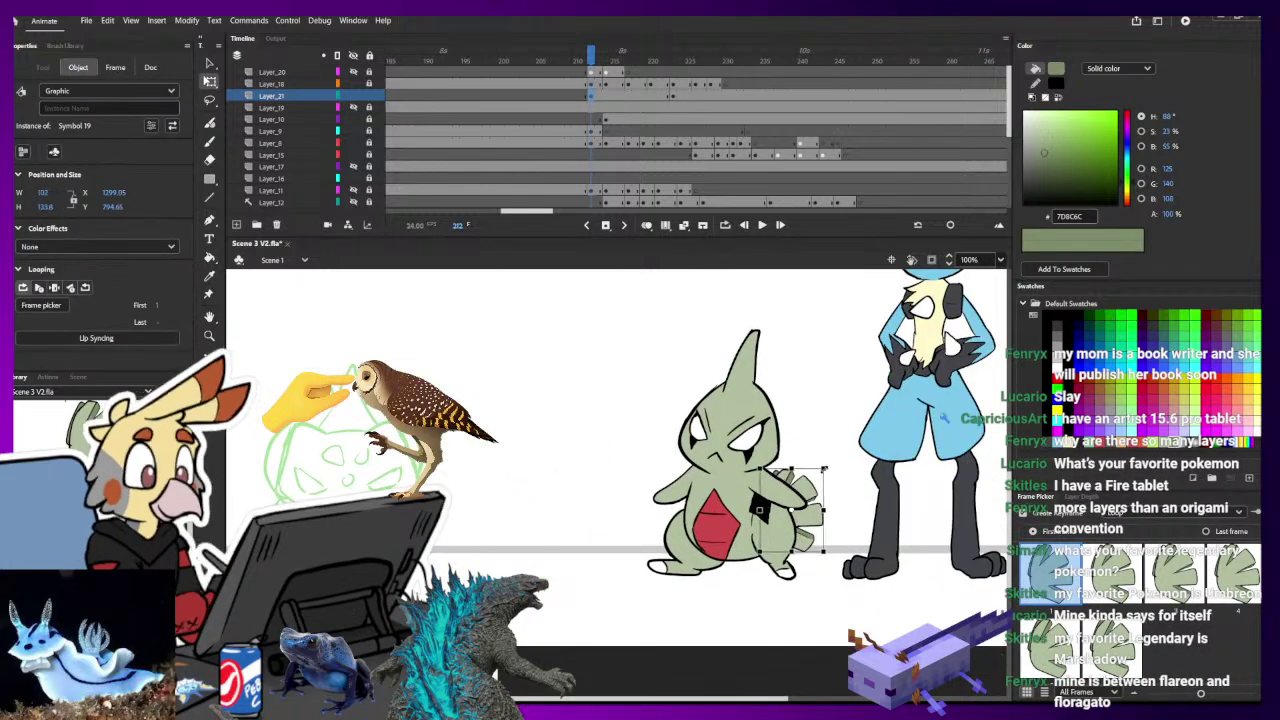
# - Enlarge the fan at frame 212 to about 108 by 142 px and check its placement on frame 214
pyautogui.click(830, 428)
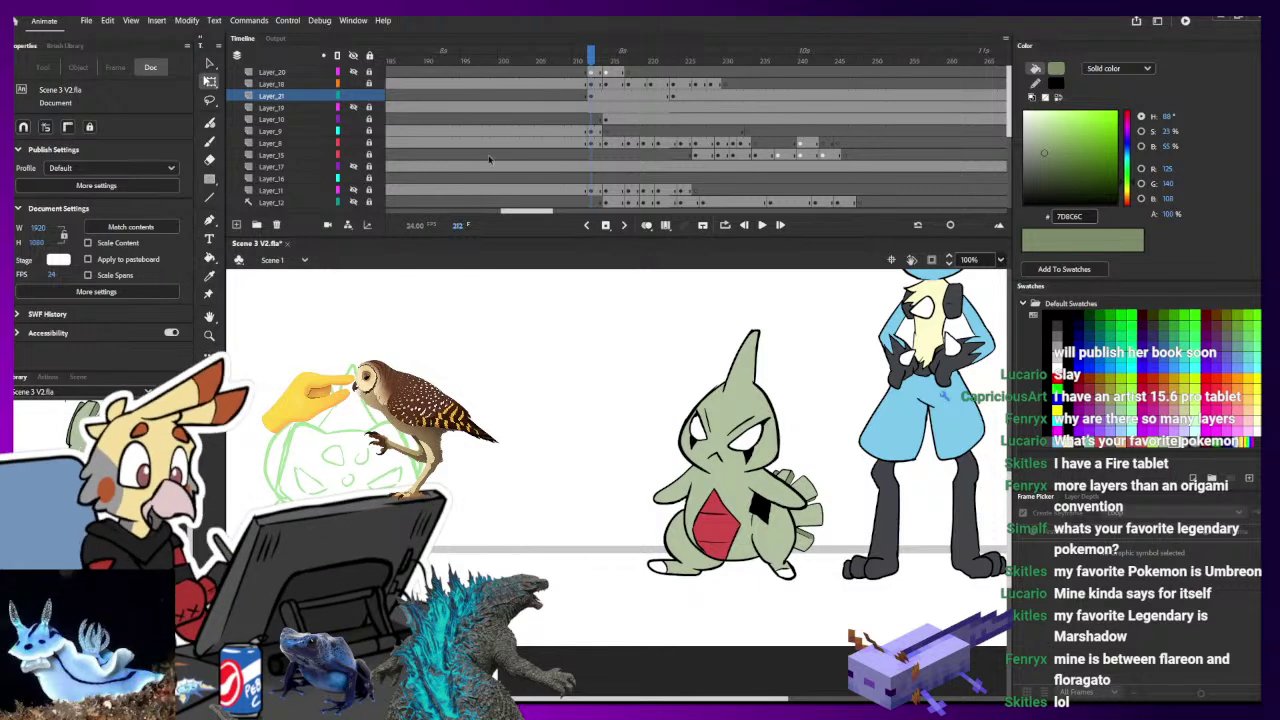
pyautogui.click(591, 97)
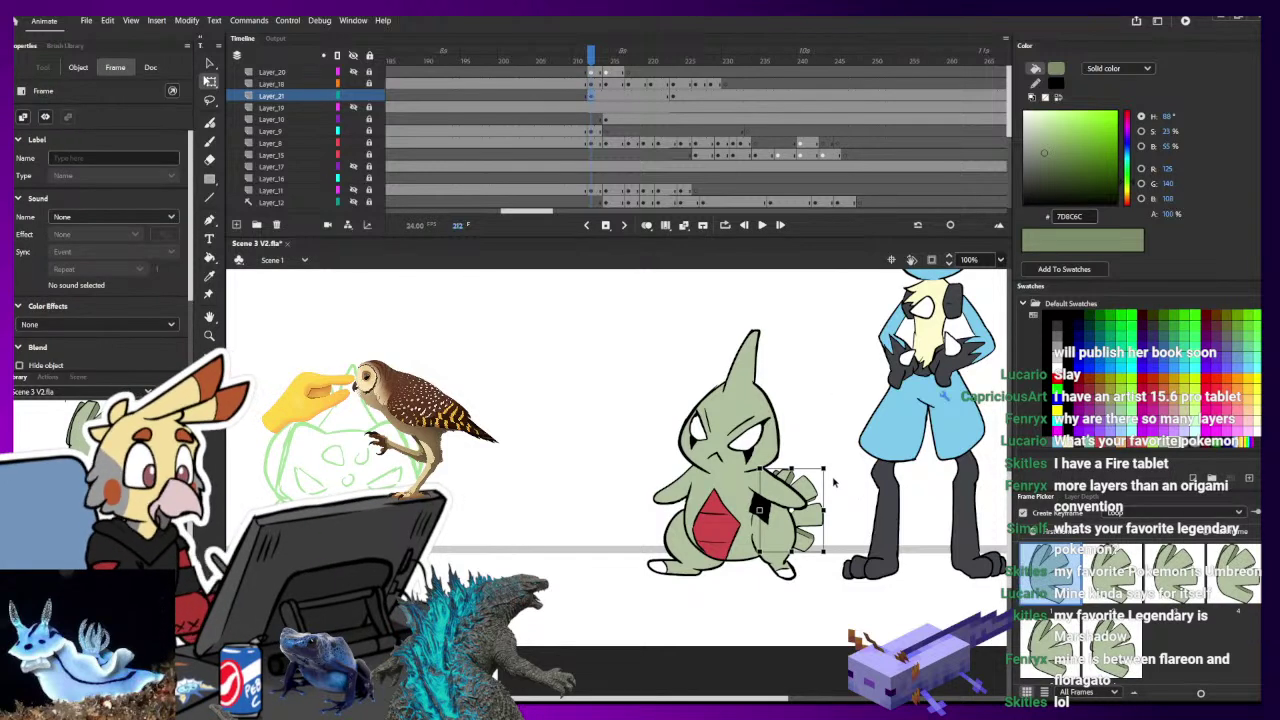
pyautogui.moveTo(825, 468); pyautogui.dragTo(828, 466)
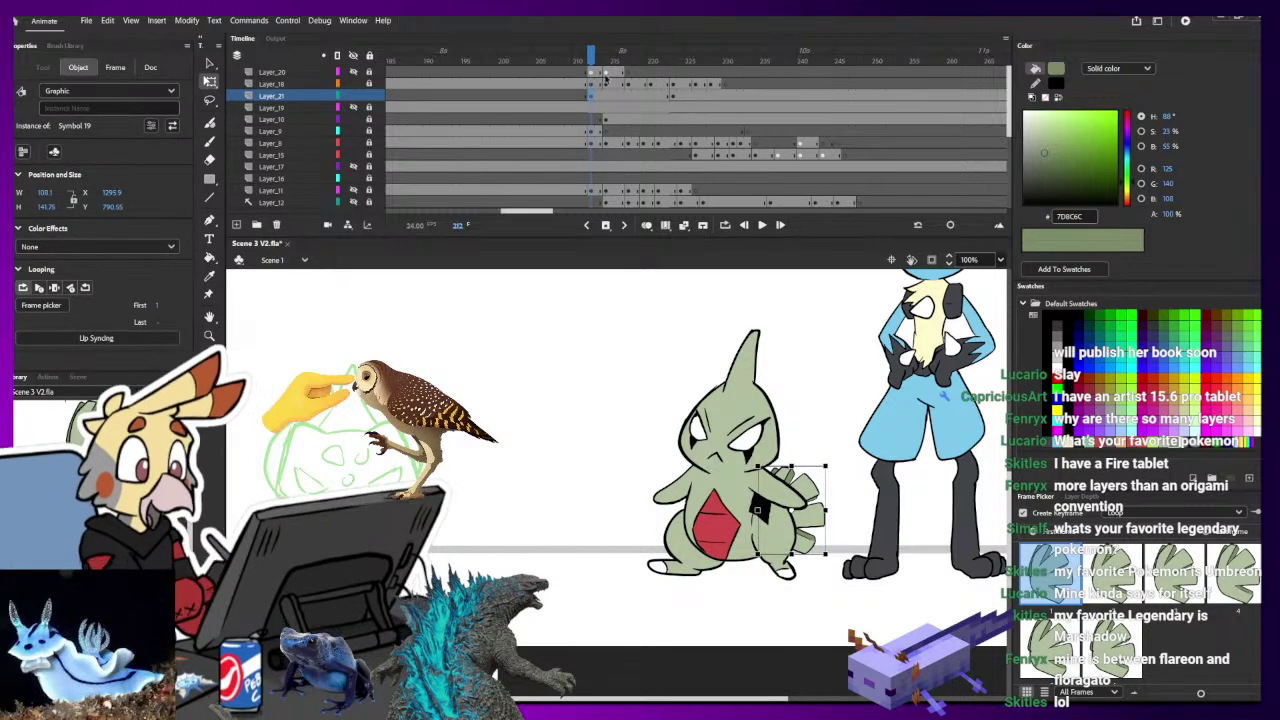
pyautogui.press('.')
pyautogui.press('.')
pyautogui.click(808, 492)
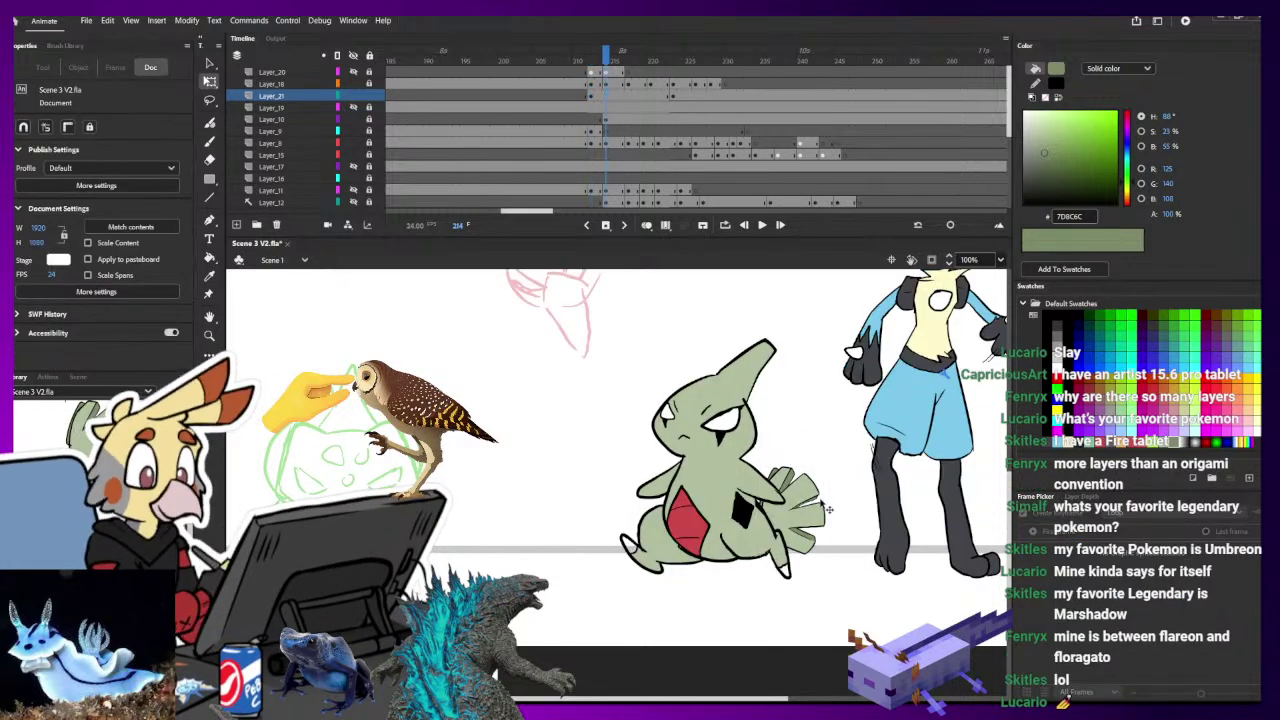
# - Show Layer_20 again and check the glowing red eyes on frames 212 and 214
pyautogui.click(591, 73)
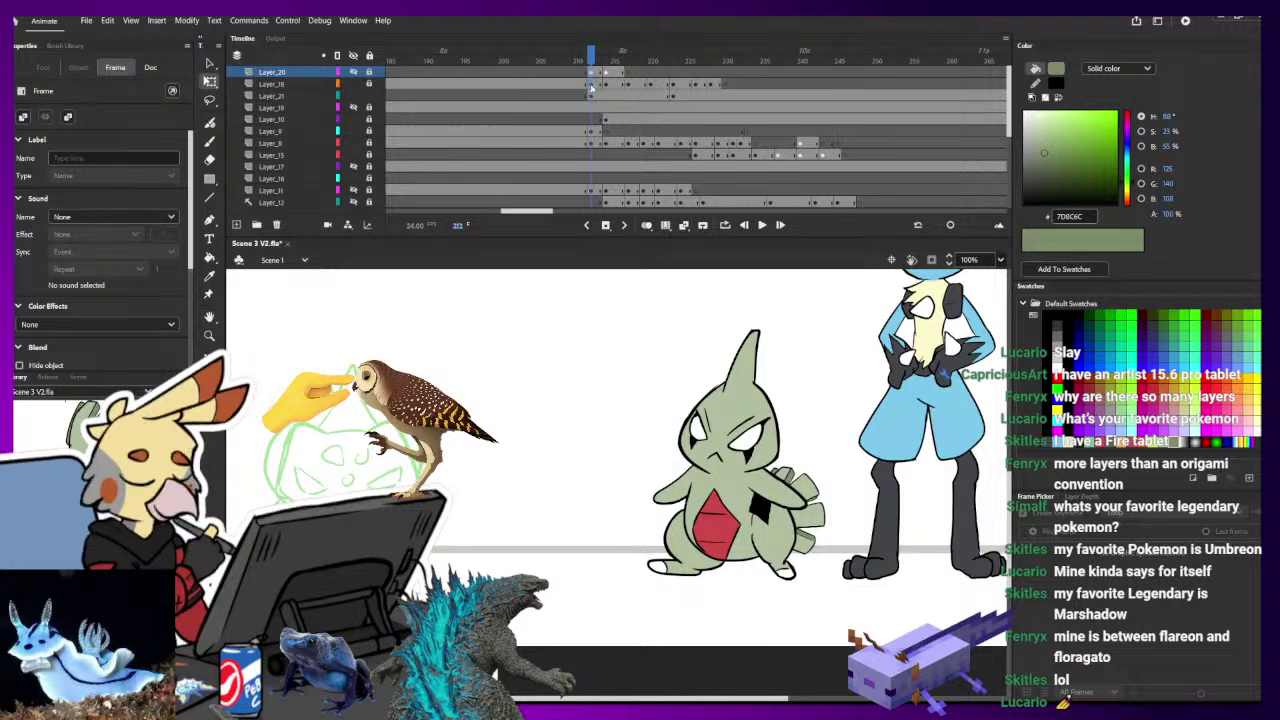
pyautogui.click(588, 107)
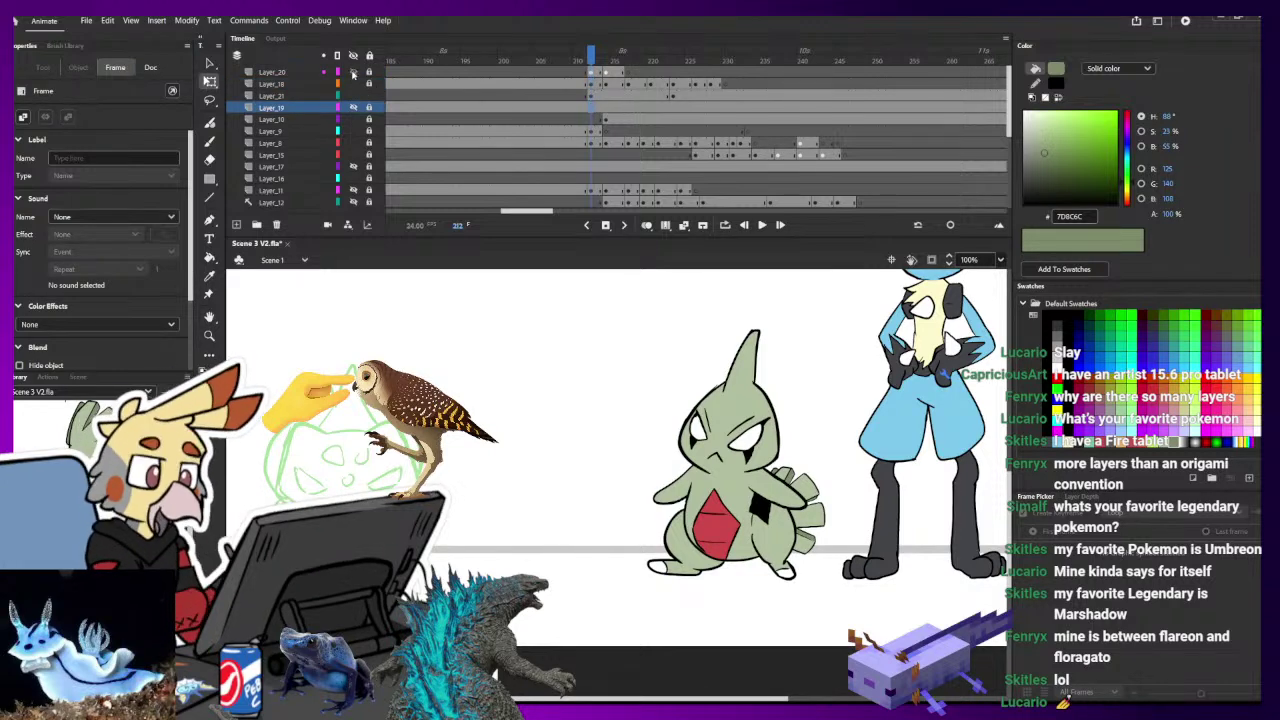
pyautogui.click(592, 73)
pyautogui.click(605, 73)
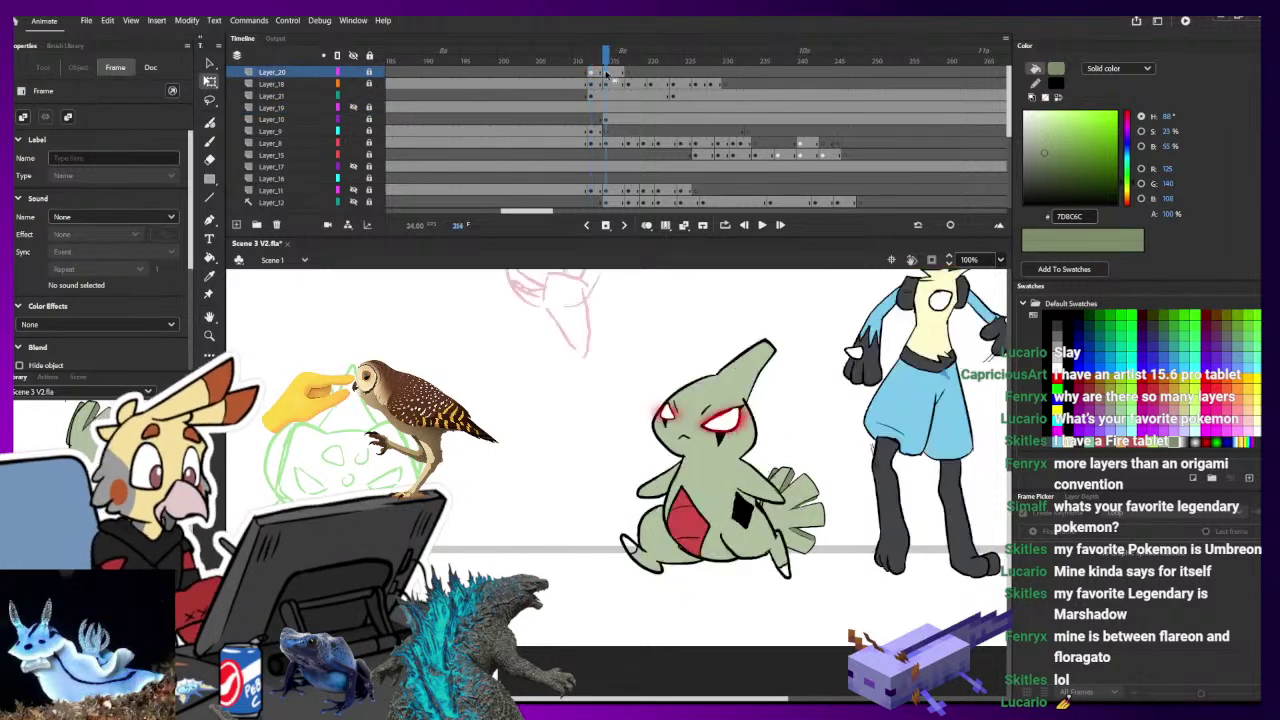
# - Add a Layer_21 keyframe at frame 214 and enlarge and shift the fan to about 132 by 174 px behind the turned character's back
pyautogui.click(591, 95)
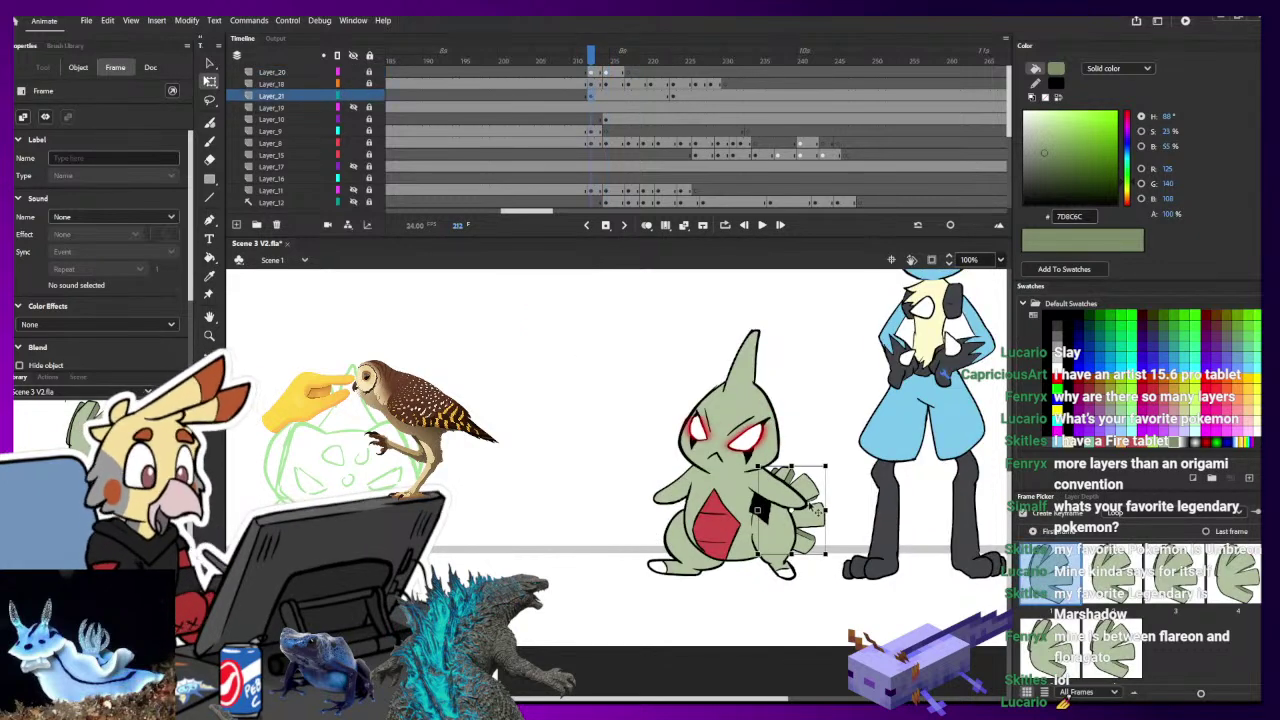
pyautogui.click(758, 510)
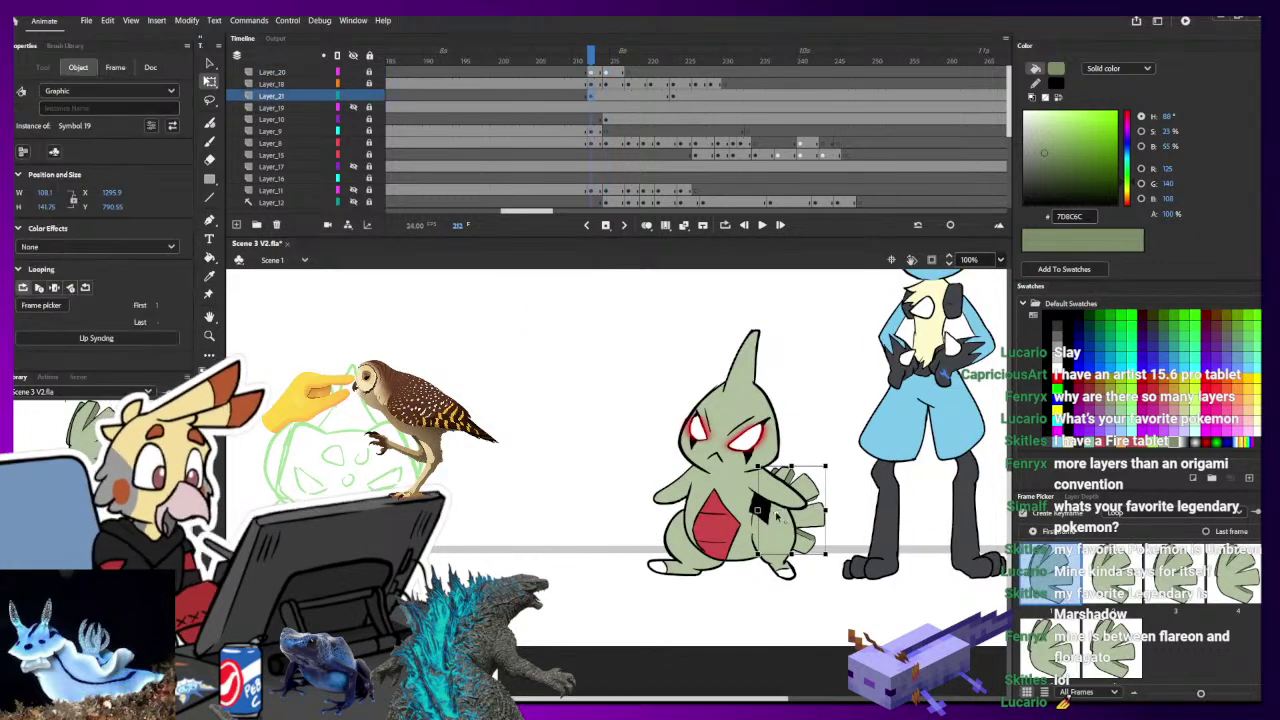
pyautogui.click(605, 95)
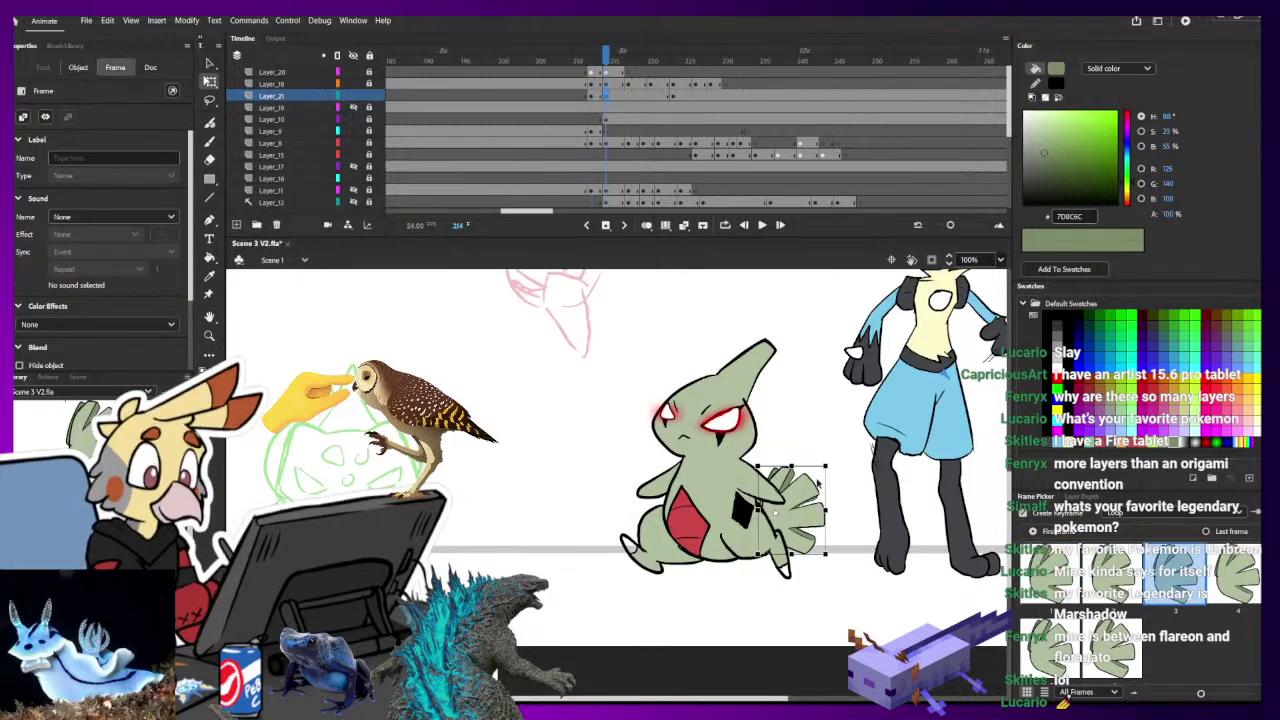
pyautogui.moveTo(826, 465)
pyautogui.mouseDown()
pyautogui.moveTo(837, 456)
pyautogui.moveTo(814, 484)
pyautogui.mouseUp()
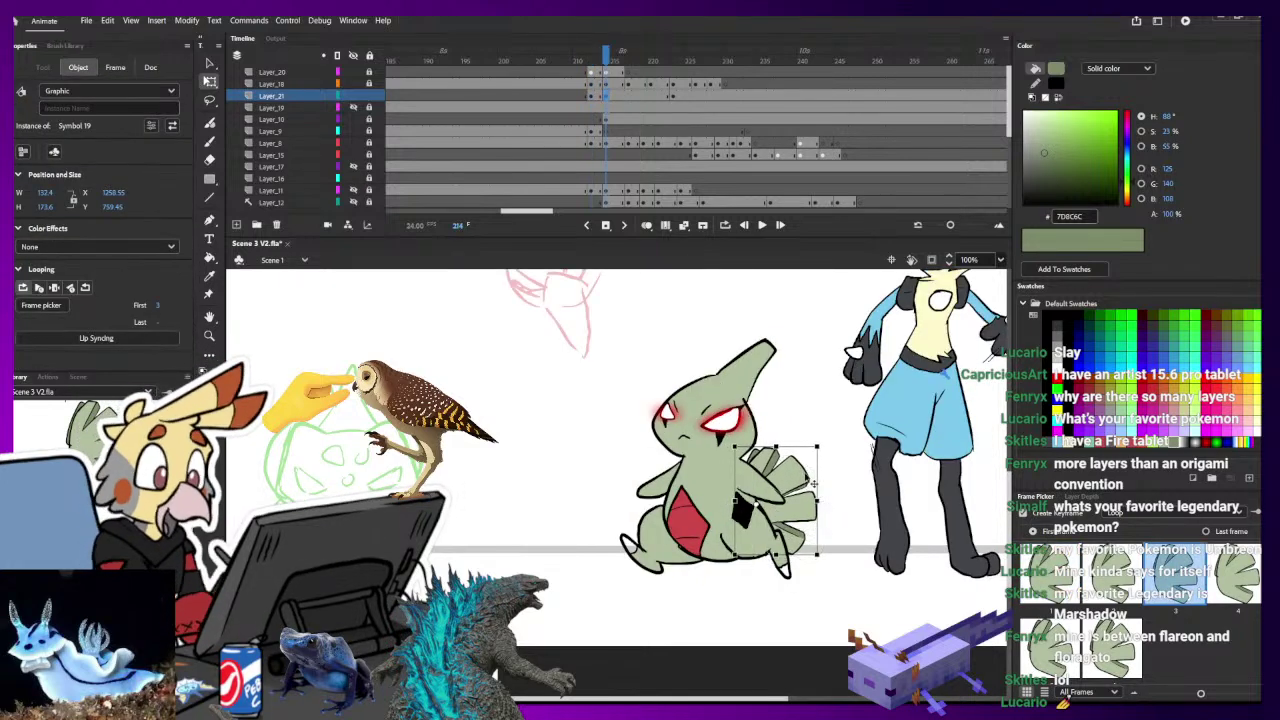
# - Add a Layer_21 keyframe at frame 217, move the fan behind the character's back, rotate it slightly to about 148 by 187 px, and nudge it 7 px right
pyautogui.click(628, 97)
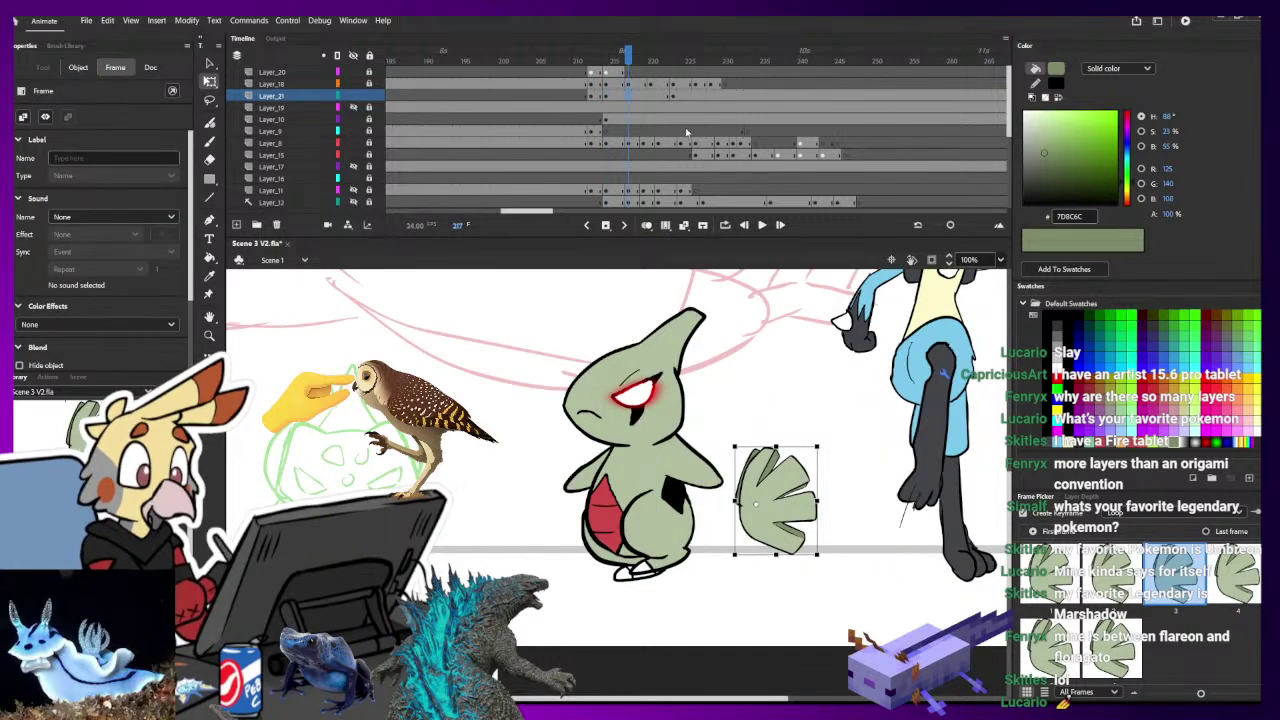
pyautogui.press(',')
pyautogui.press('.')
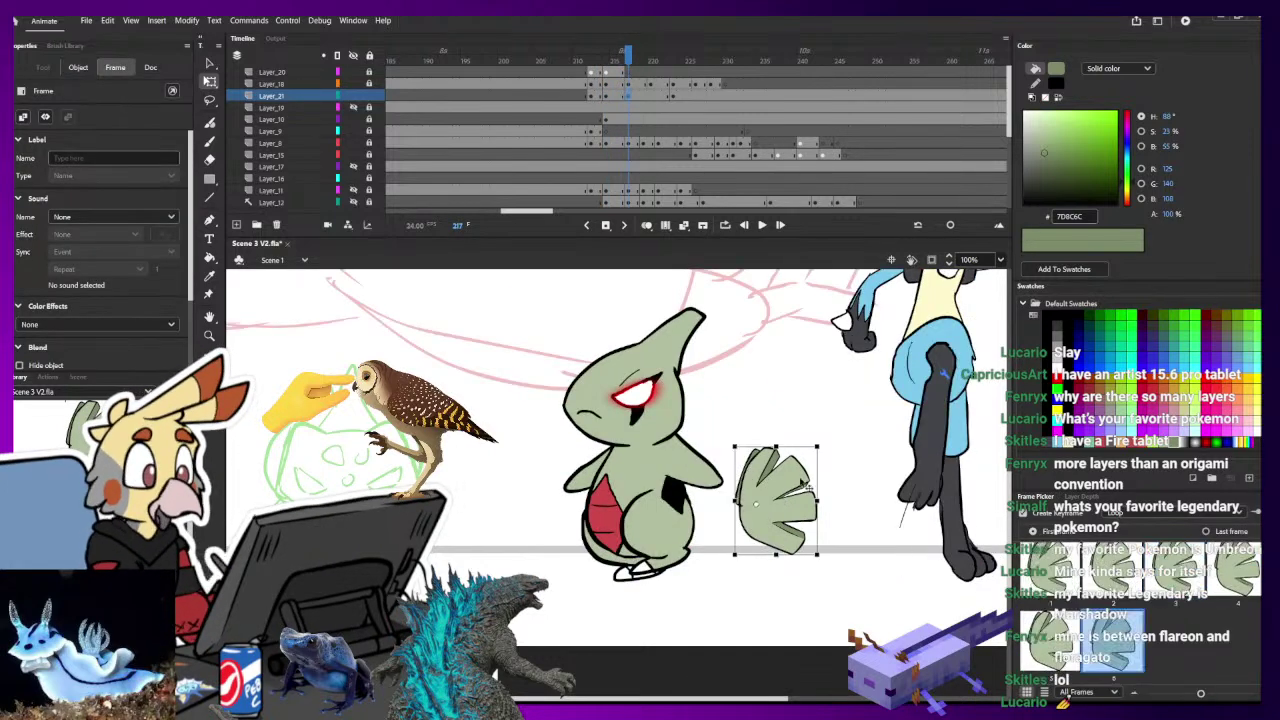
pyautogui.moveTo(779, 496); pyautogui.dragTo(708, 494)
pyautogui.moveTo(743, 449); pyautogui.dragTo(744, 482)
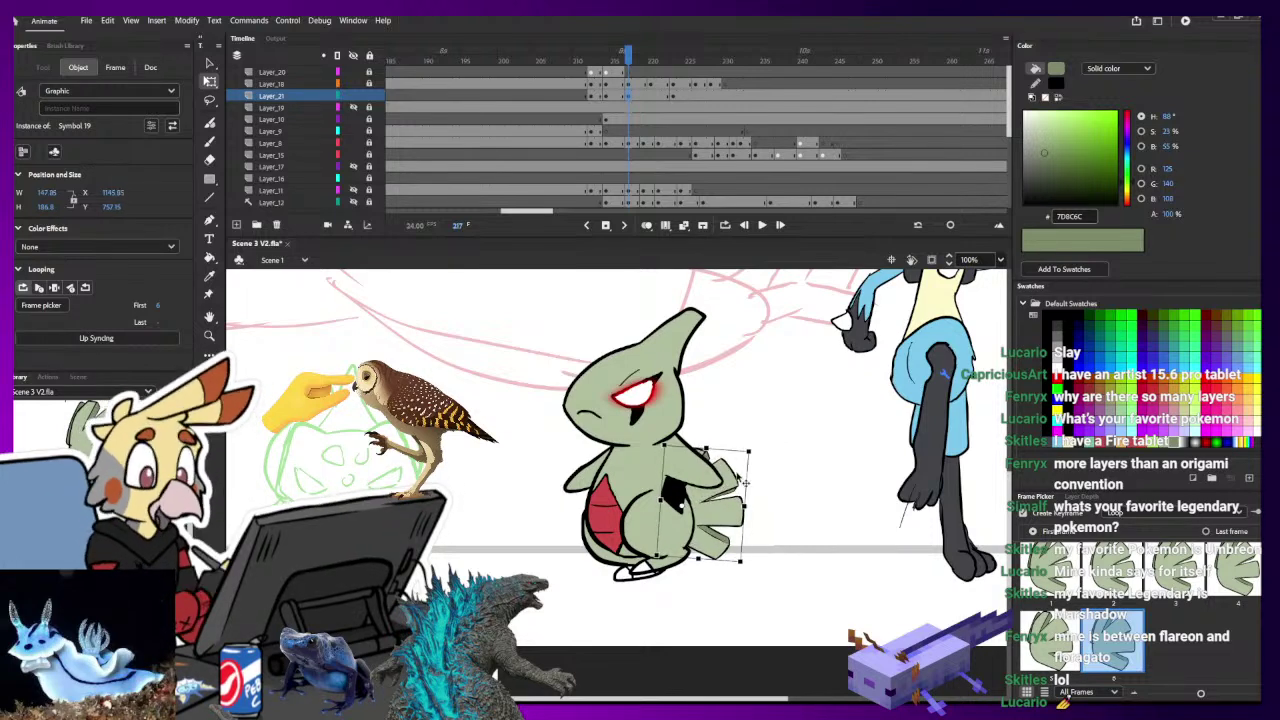
pyautogui.press('Right')
pyautogui.press('Right')
pyautogui.press('Right')
pyautogui.press('Right')
pyautogui.press('Right')
pyautogui.press('Right')
pyautogui.press('Right')
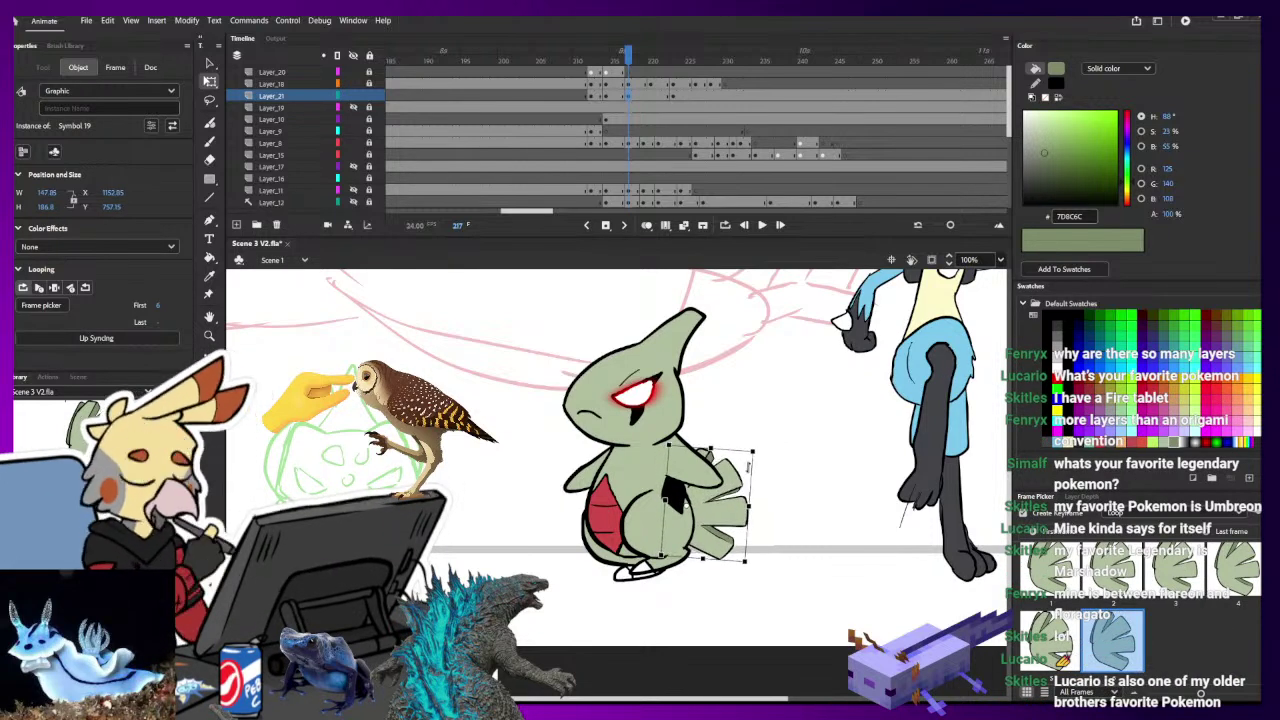
# - Add Layer_21 keyframes at frames 220 and 223, enlarging and moving the fan to sit behind the character's back in each pose
pyautogui.click(652, 97)
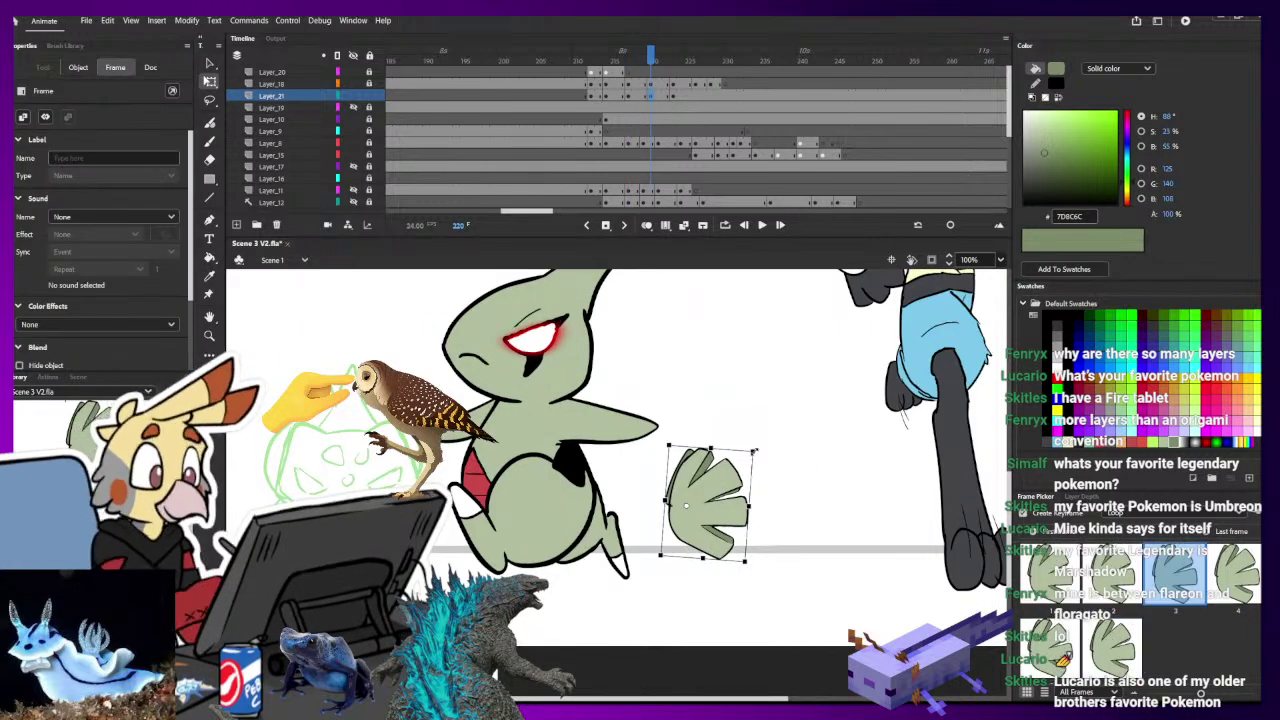
pyautogui.moveTo(686, 505); pyautogui.dragTo(643, 453)
pyautogui.click(673, 97)
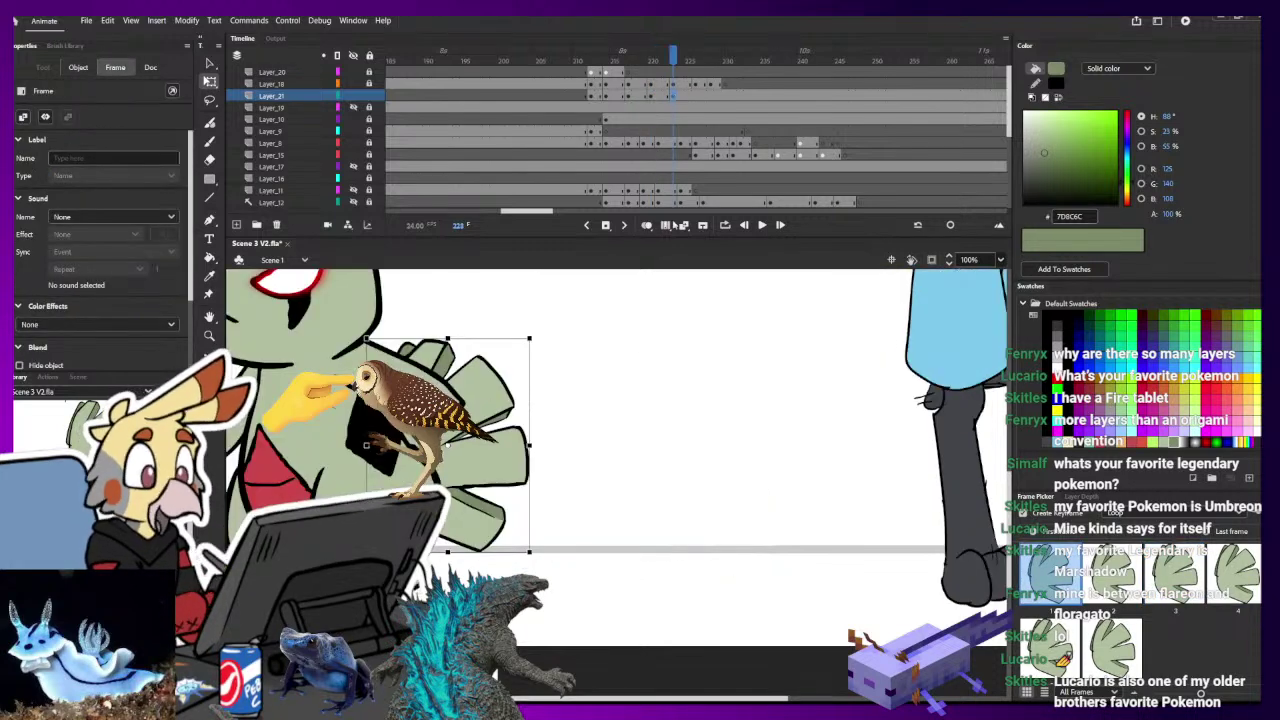
pyautogui.hotkey('ctrl', '-')
pyautogui.hotkey('ctrl', '-')
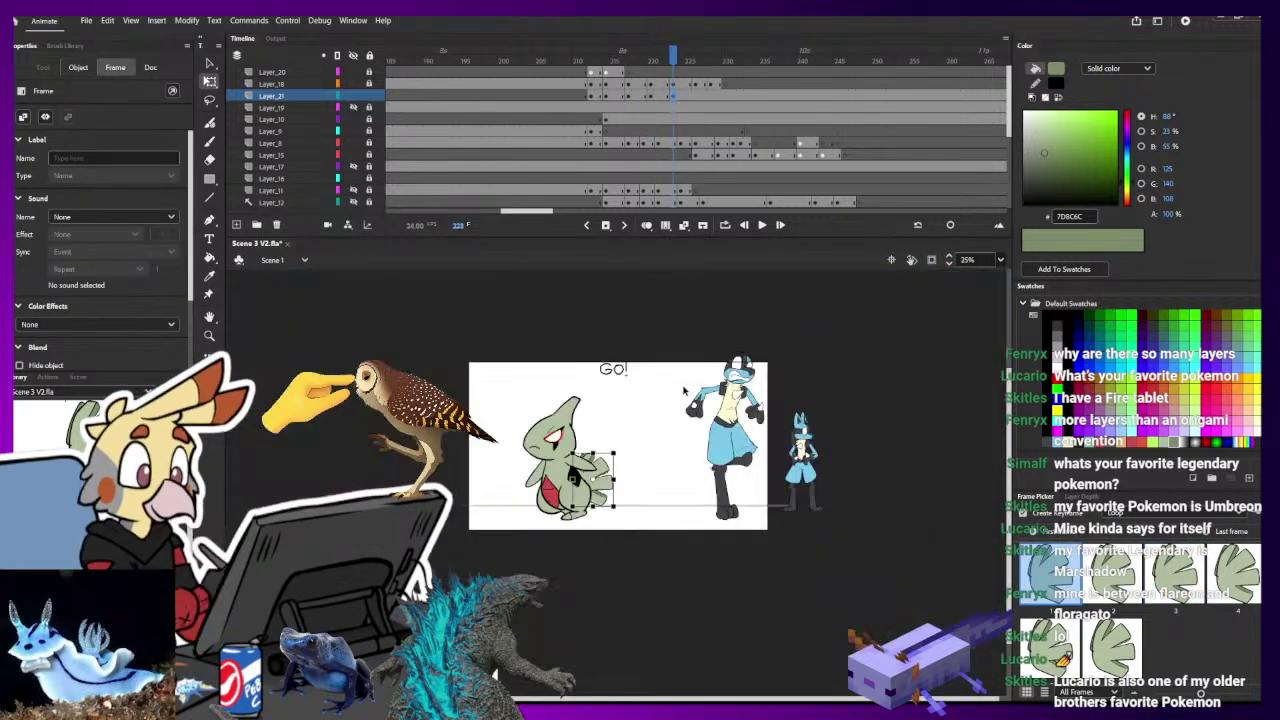
# - Add Layer_21 keyframes at frames 226 and 228, enlarging the fan to about 402 by 527 px and 633 by 778 px behind the lunging character
pyautogui.click(696, 96)
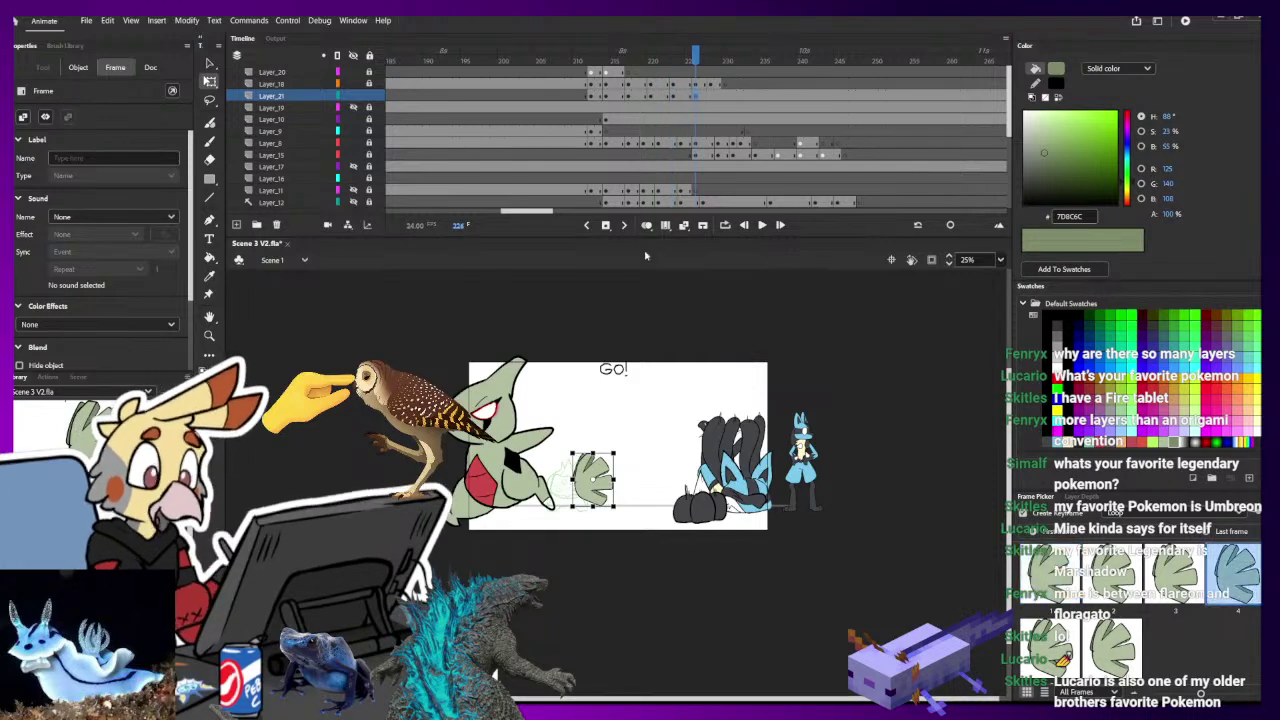
pyautogui.moveTo(613, 454); pyautogui.dragTo(562, 450)
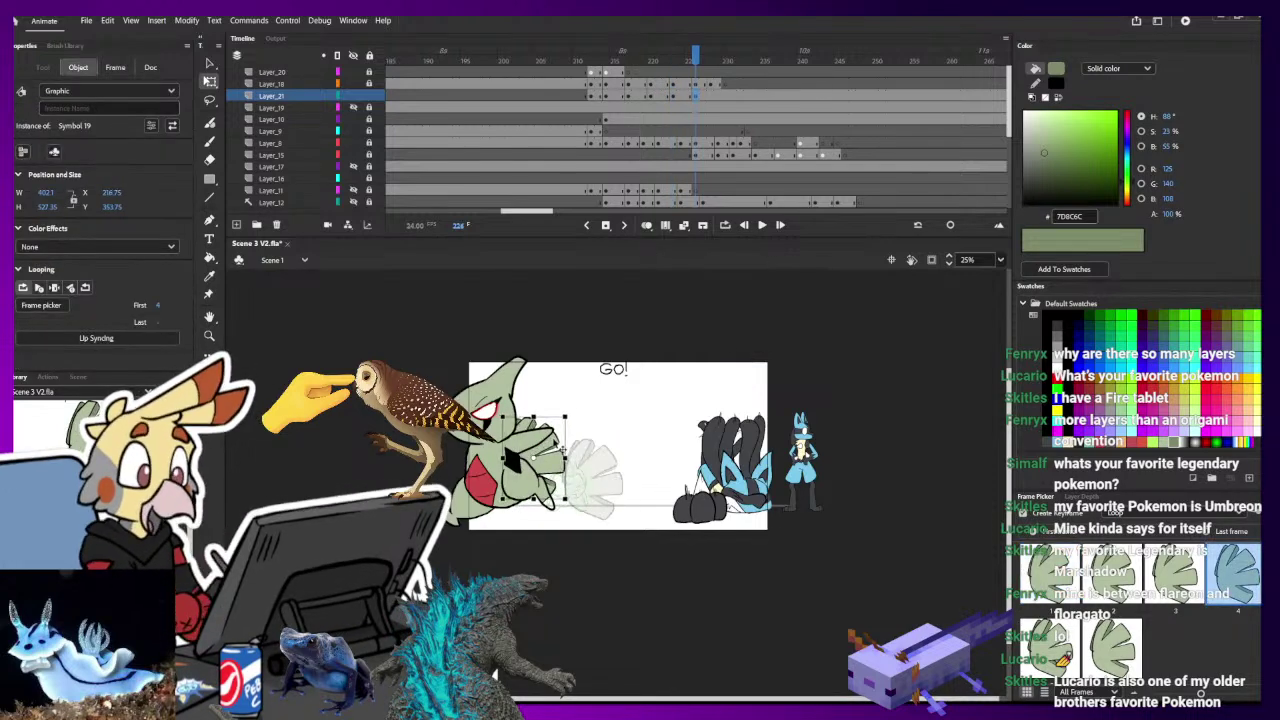
pyautogui.click(710, 96)
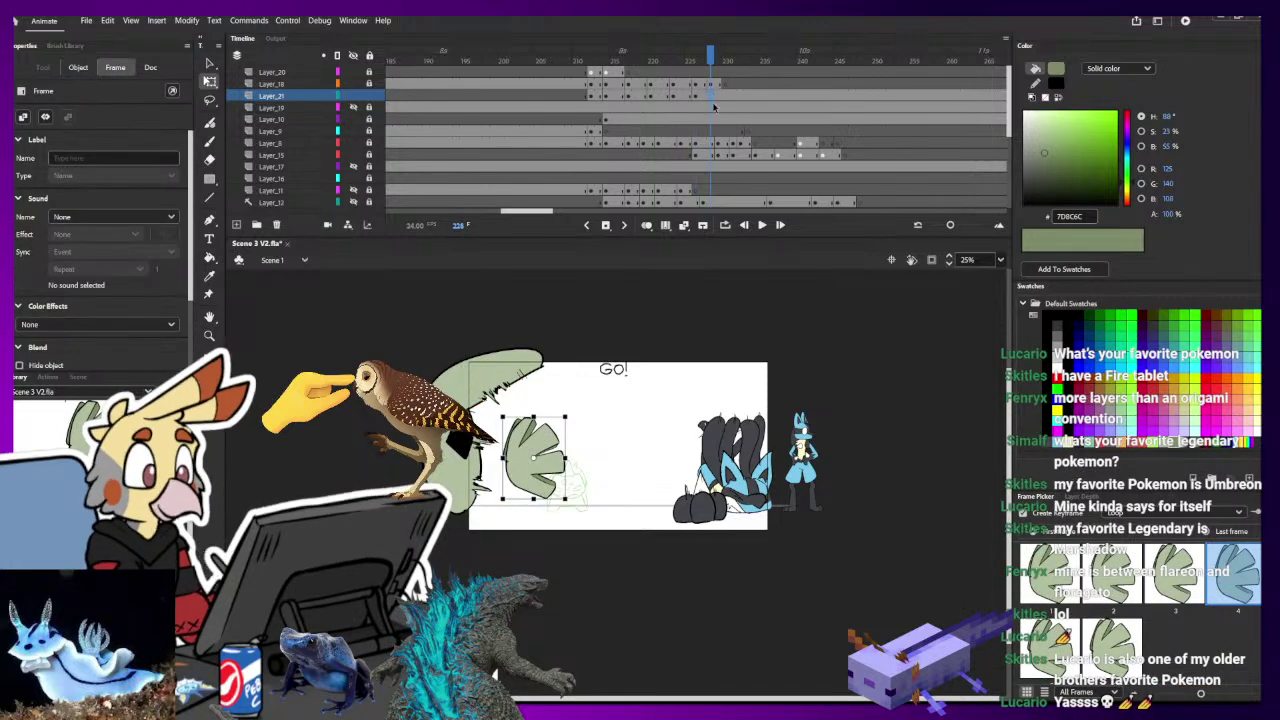
pyautogui.press('F6')
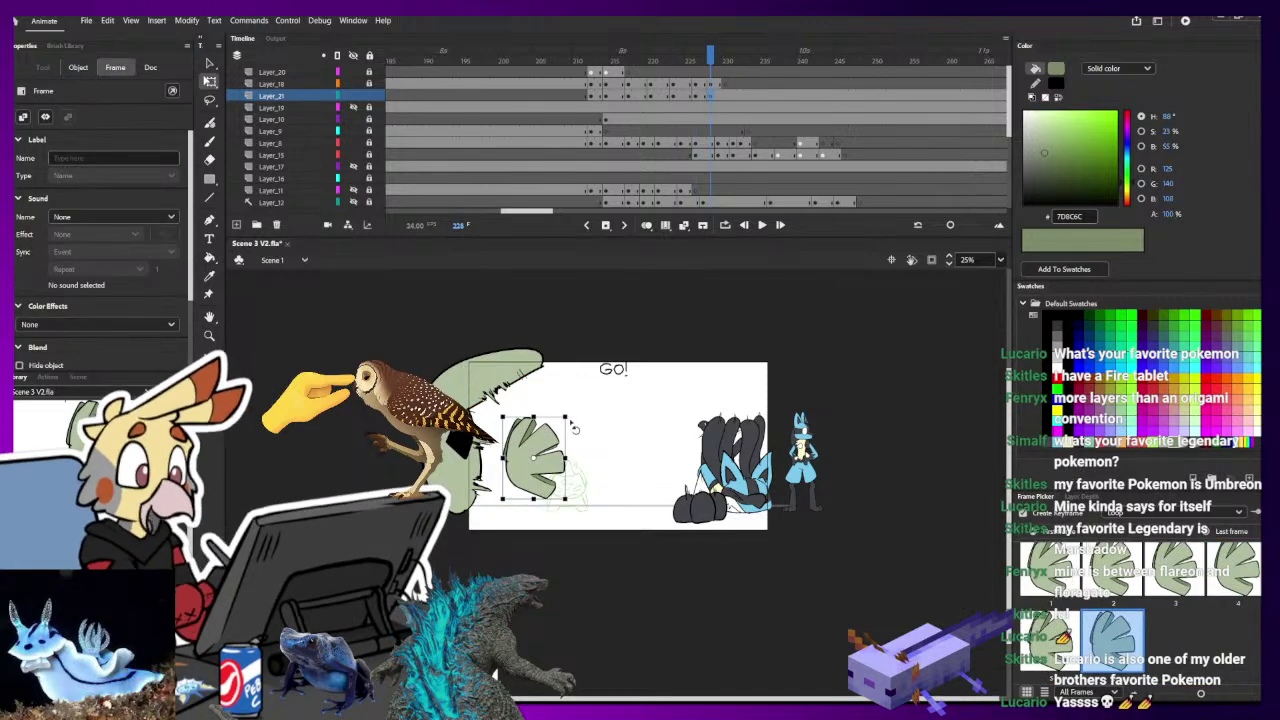
pyautogui.moveTo(566, 417); pyautogui.dragTo(602, 404)
pyautogui.moveTo(549, 448); pyautogui.dragTo(511, 427)
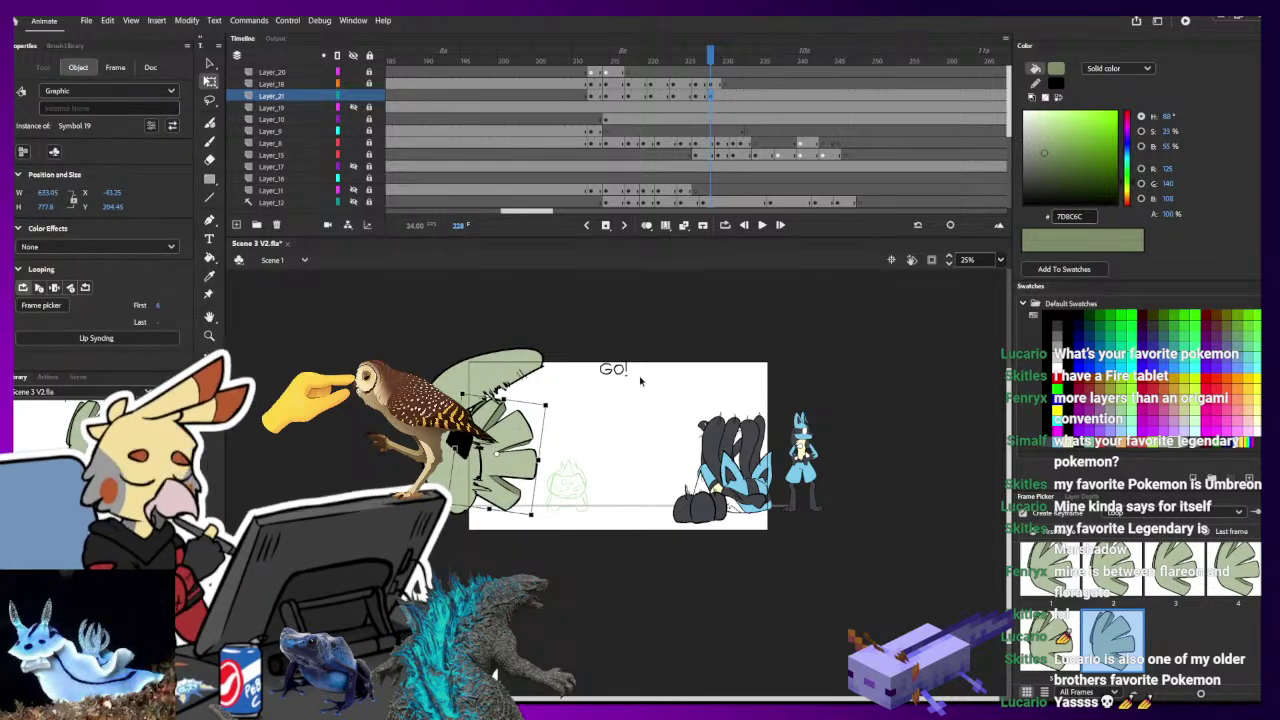
pyautogui.click(628, 450)
pyautogui.click(515, 450)
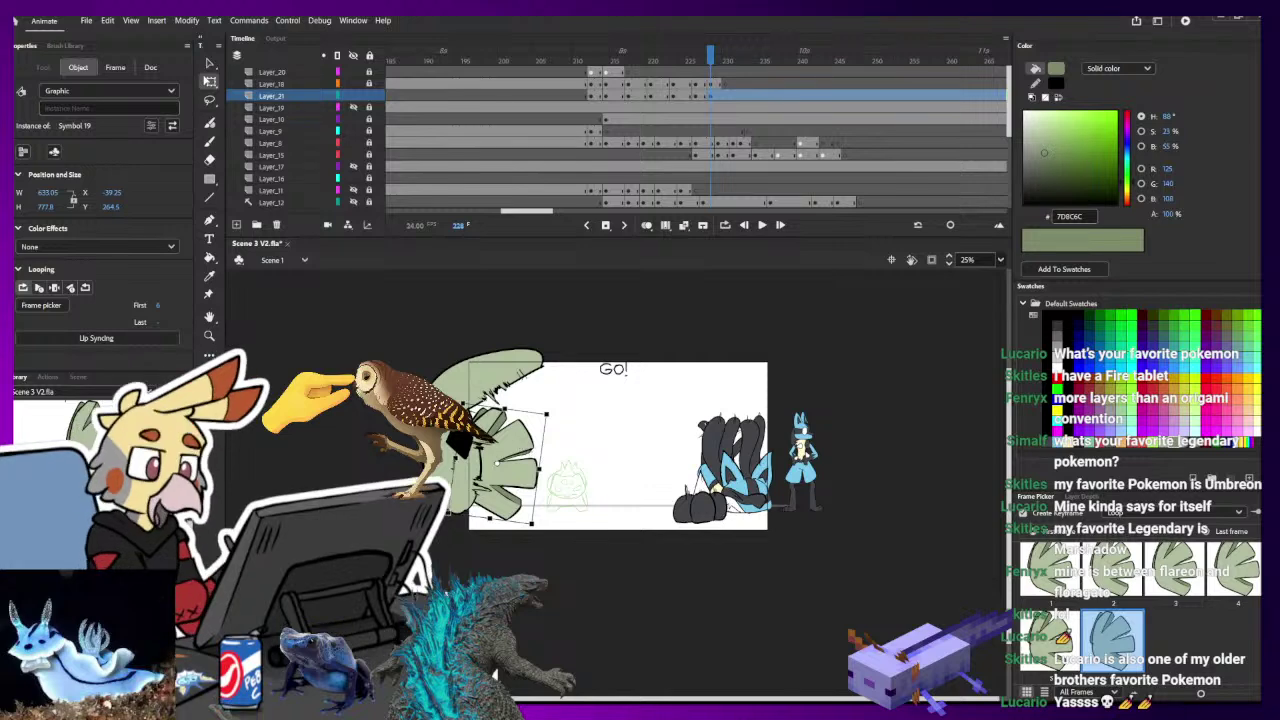
pyautogui.click(617, 422)
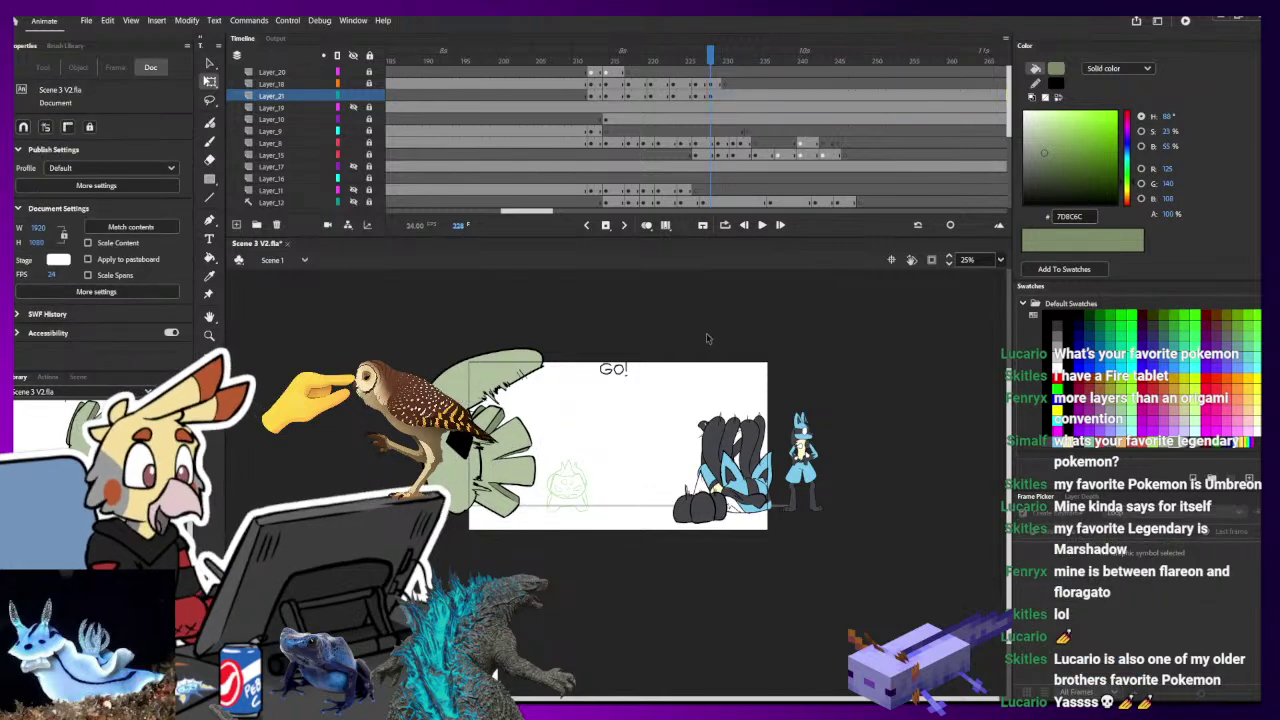
# - End the fan on Layer_21 at frame 230 and scrub back to frame 217 to check the motion
pyautogui.click(726, 95)
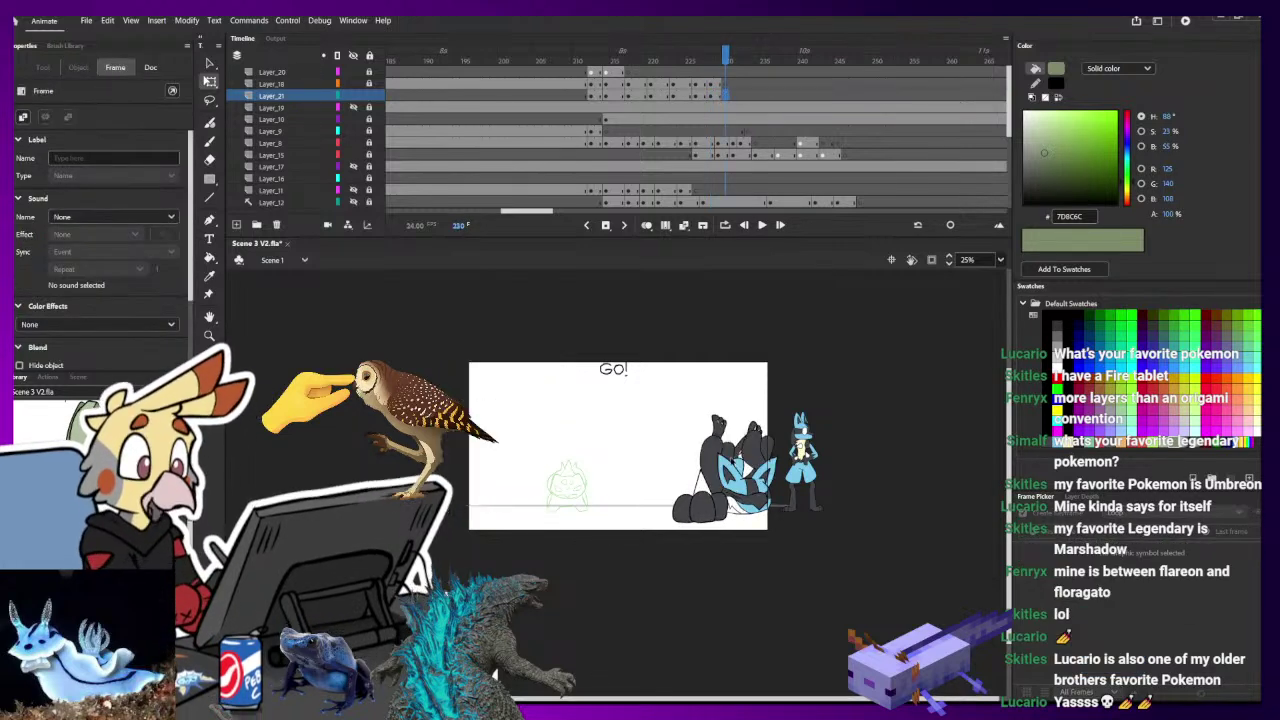
pyautogui.click(718, 55)
pyautogui.moveTo(718, 55); pyautogui.dragTo(628, 55)
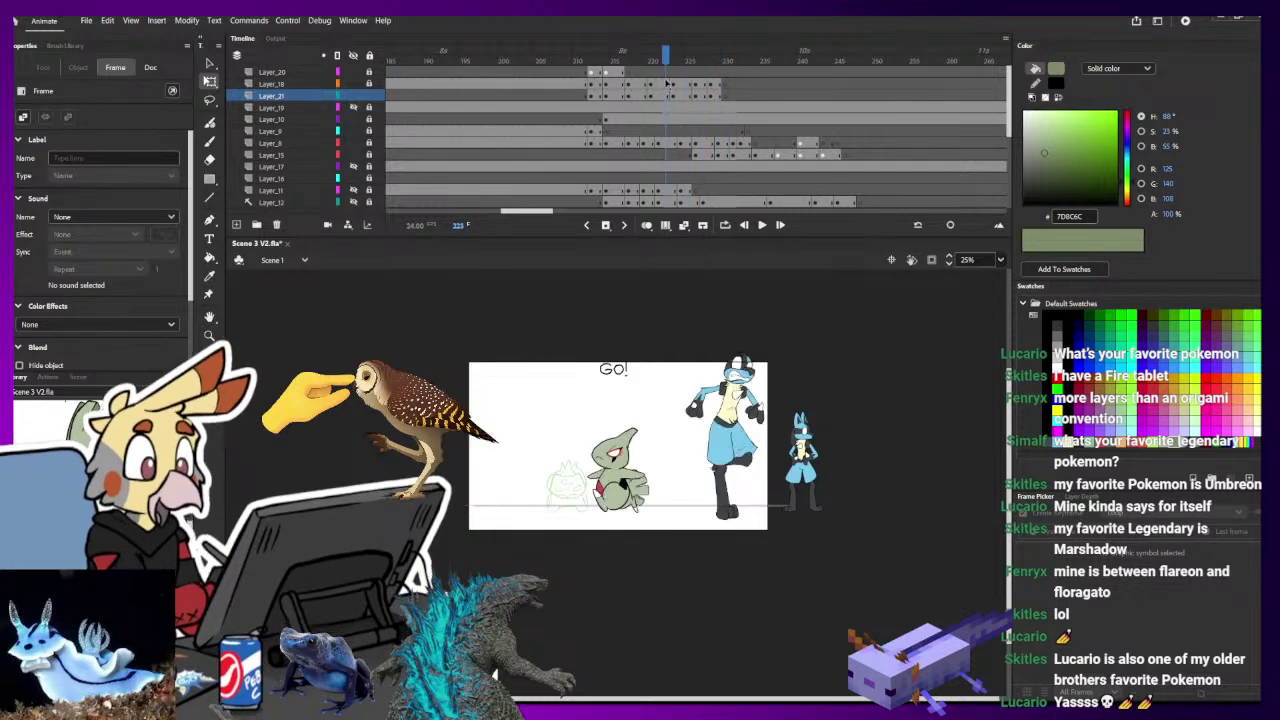
pyautogui.click(760, 500)
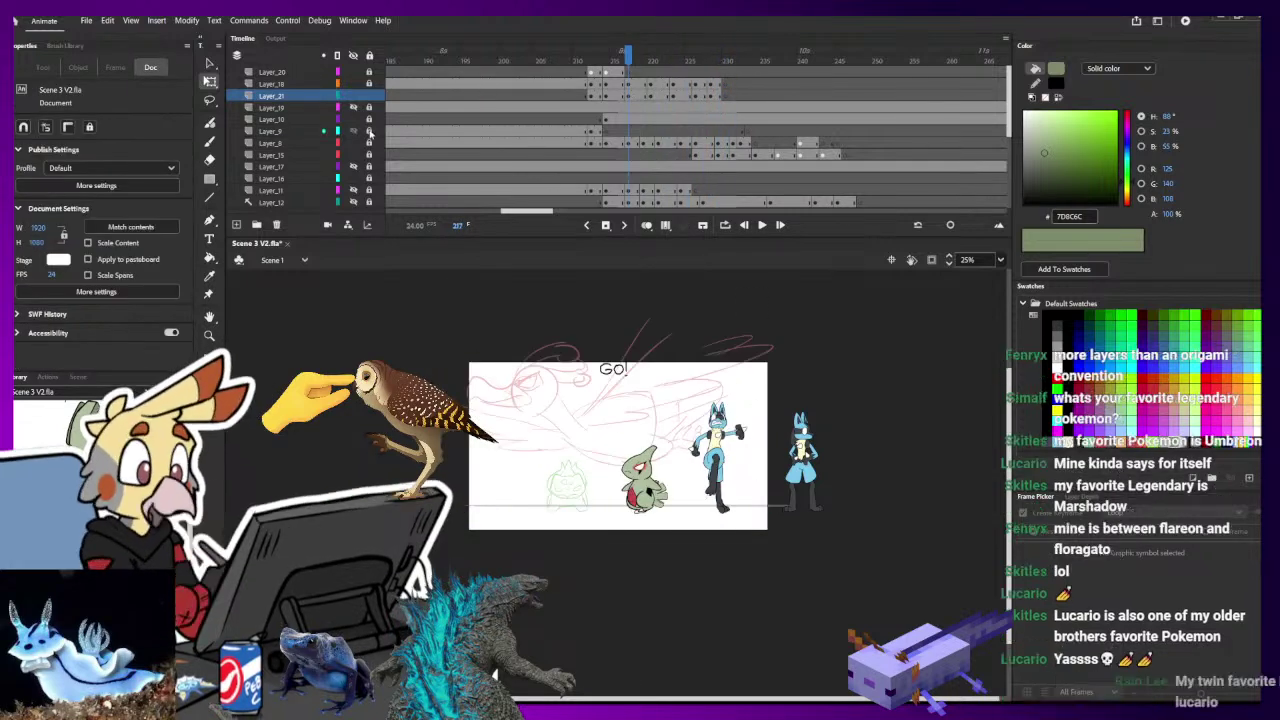
# - Unlock Layer_8, Layer_9, Layer_10 and Layer_15 and inspect their contents at frames 217 and 214
pyautogui.click(627, 145)
pyautogui.click(624, 143)
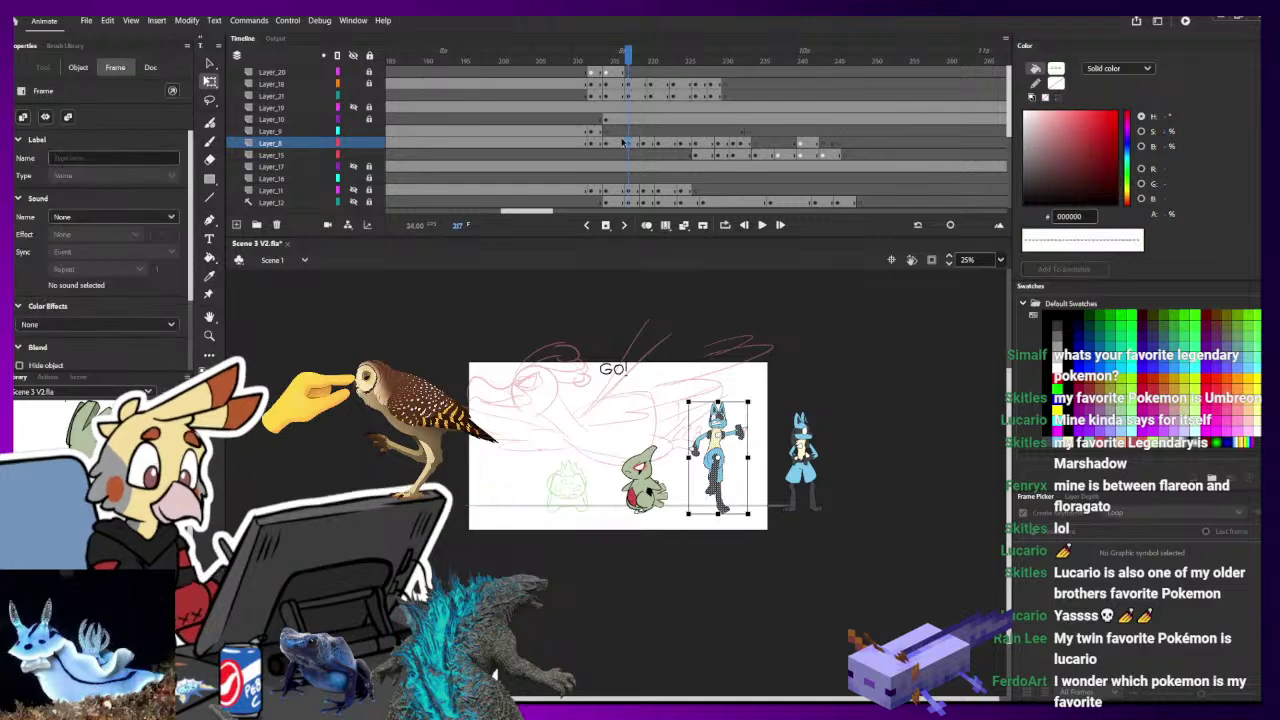
pyautogui.click(605, 120)
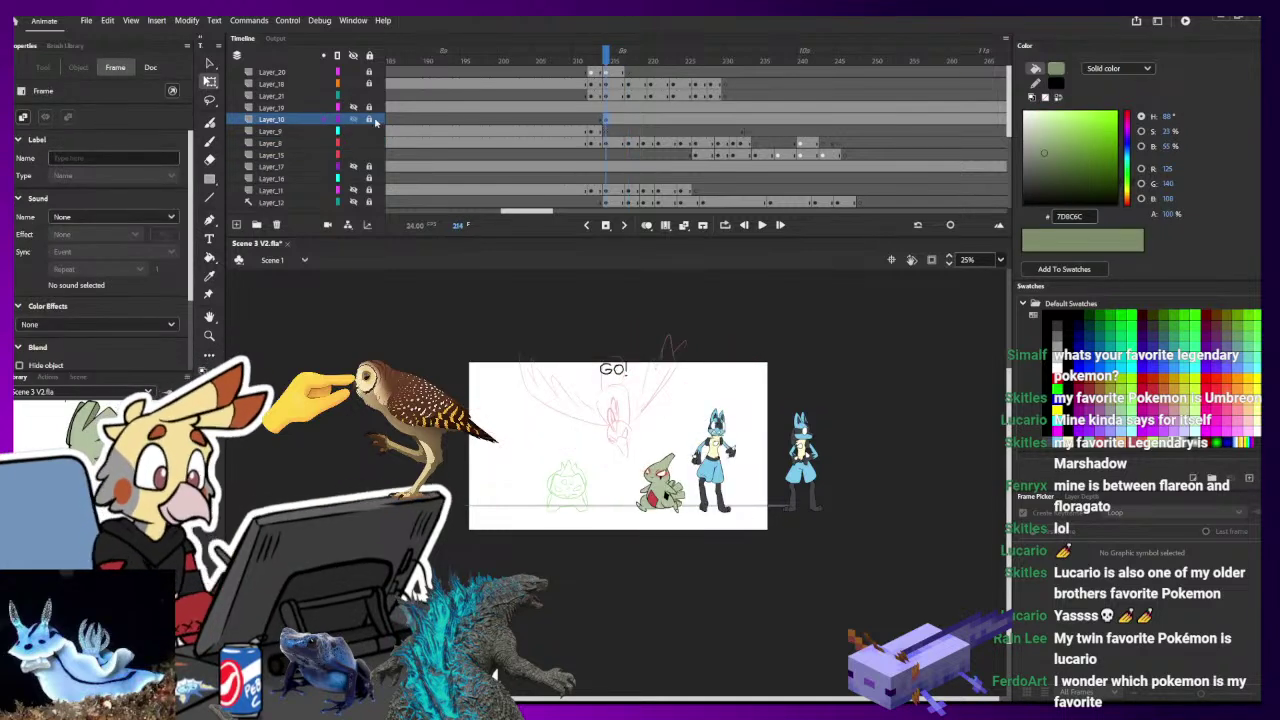
pyautogui.click(600, 121)
pyautogui.click(605, 121)
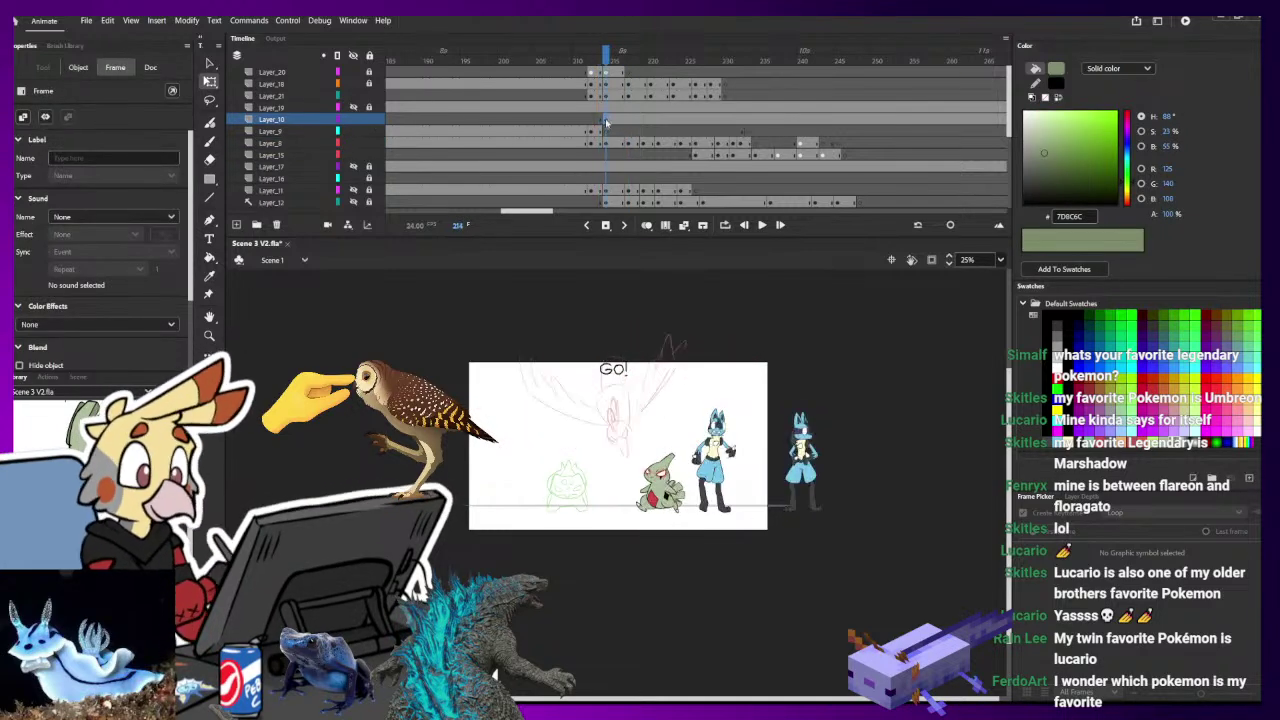
# - Look along the timeline at Layer_8, Layer_16 and Layer_15 to identify what each layer contains
pyautogui.click(280, 120)
pyautogui.moveTo(535, 213)
pyautogui.mouseDown()
pyautogui.moveTo(440, 213)
pyautogui.moveTo(665, 218)
pyautogui.moveTo(420, 220)
pyautogui.moveTo(494, 219)
pyautogui.mouseUp()
pyautogui.click(591, 143)
pyautogui.click(509, 120)
pyautogui.click(326, 132)
pyautogui.click(503, 146)
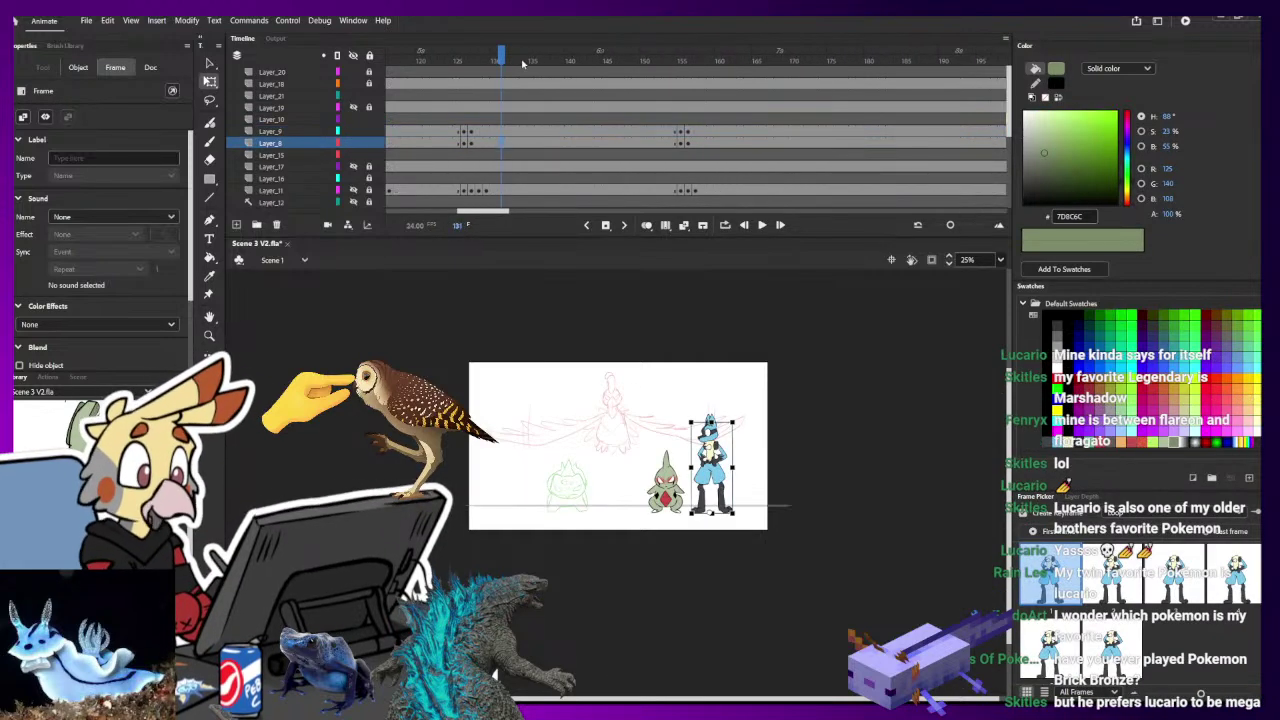
pyautogui.click(667, 62)
pyautogui.moveTo(676, 85); pyautogui.dragTo(851, 99)
pyautogui.moveTo(1055, 113); pyautogui.dragTo(1083, 148)
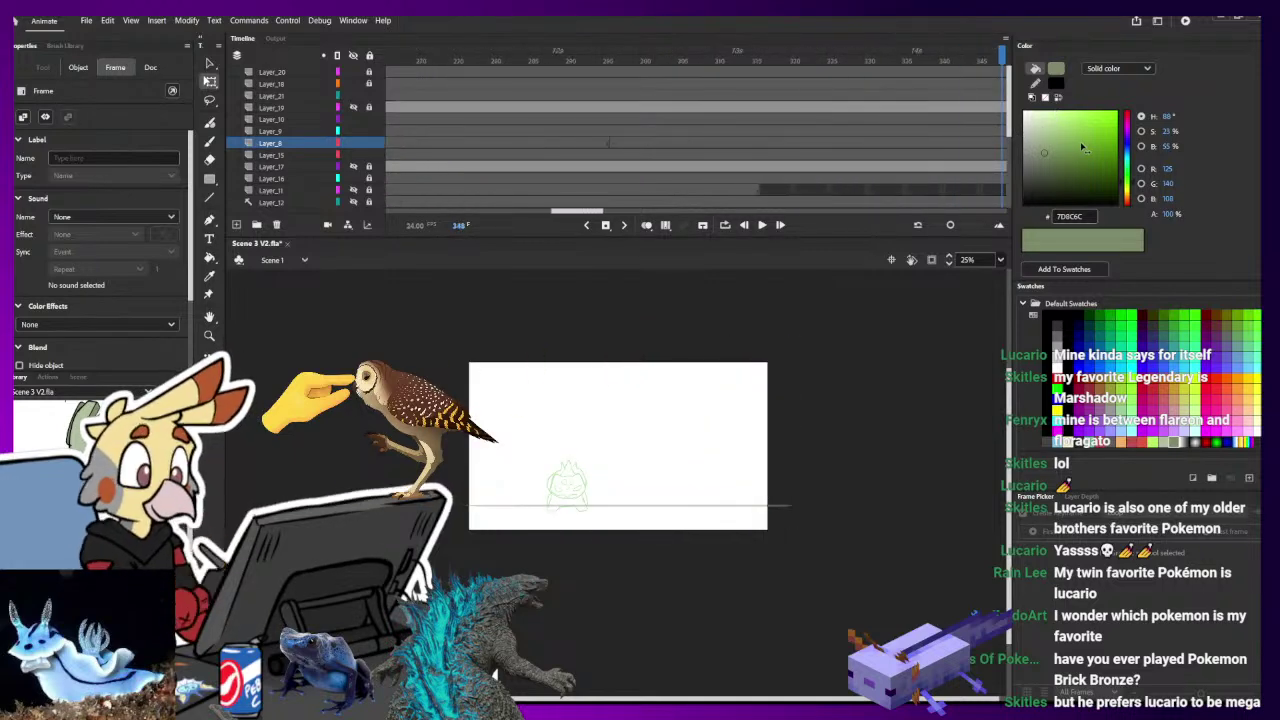
pyautogui.moveTo(771, 132); pyautogui.dragTo(800, 184)
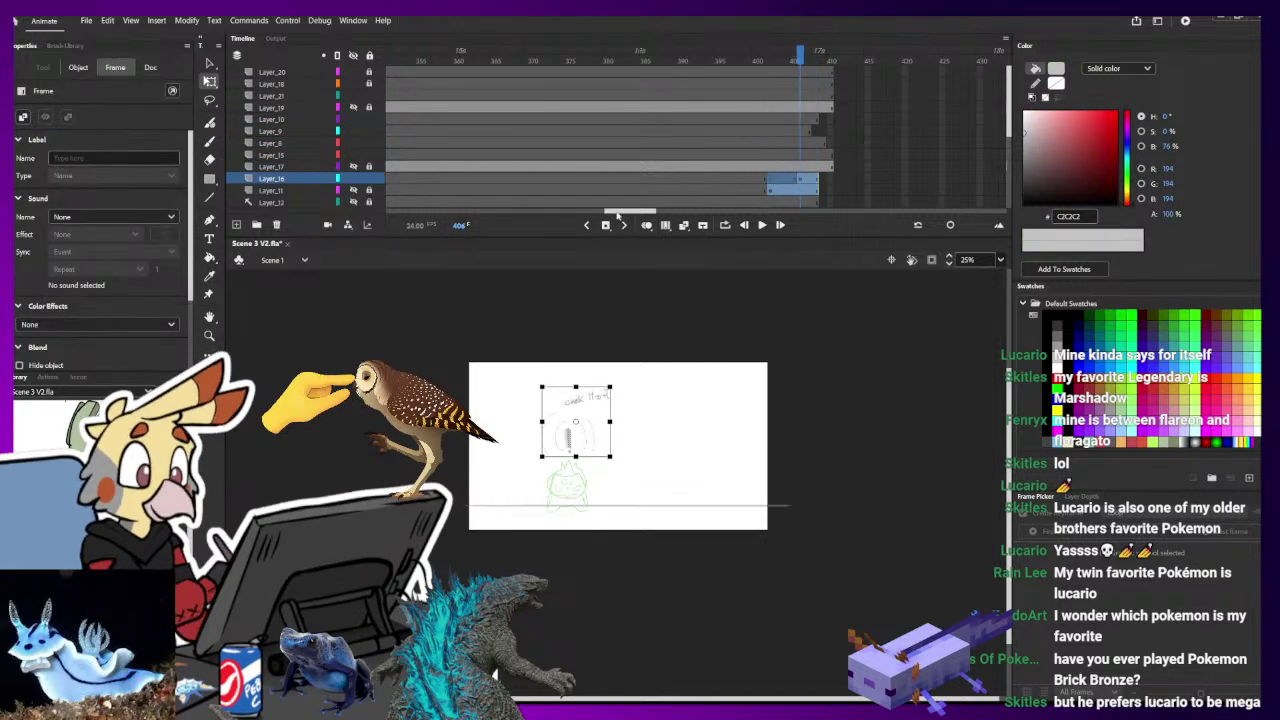
pyautogui.moveTo(631, 213); pyautogui.dragTo(513, 216)
pyautogui.click(846, 155)
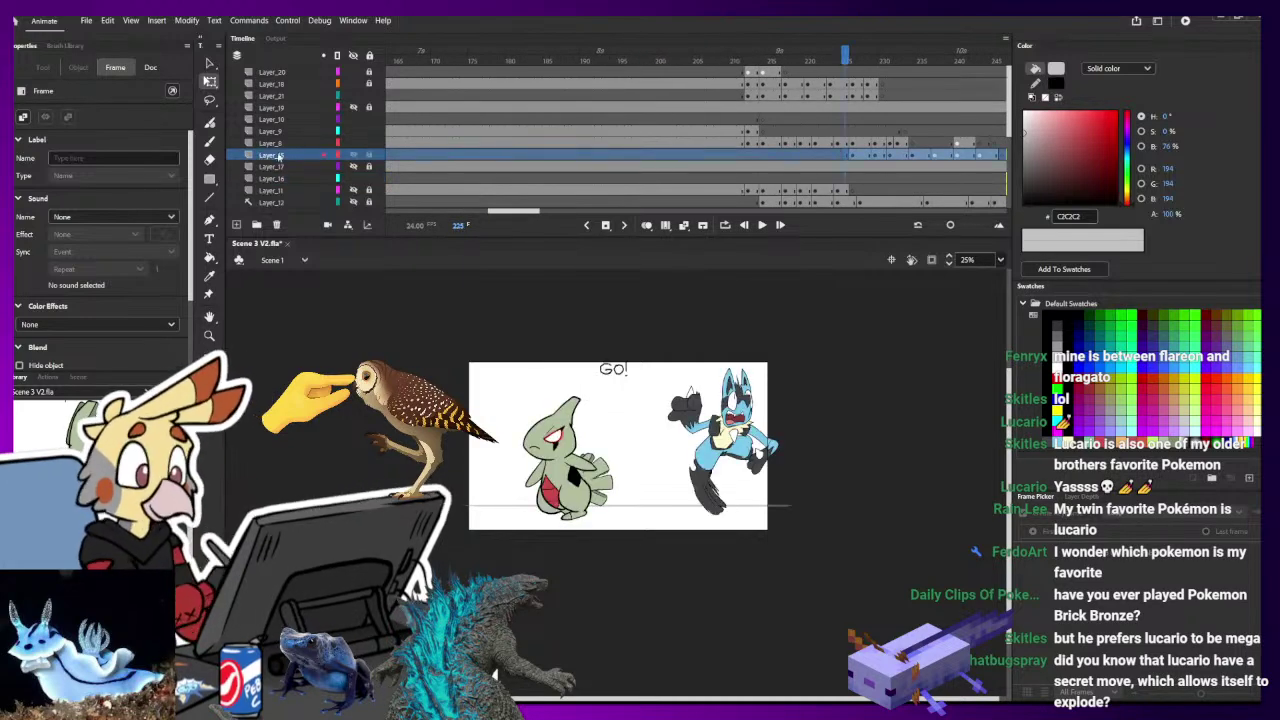
pyautogui.click(852, 155)
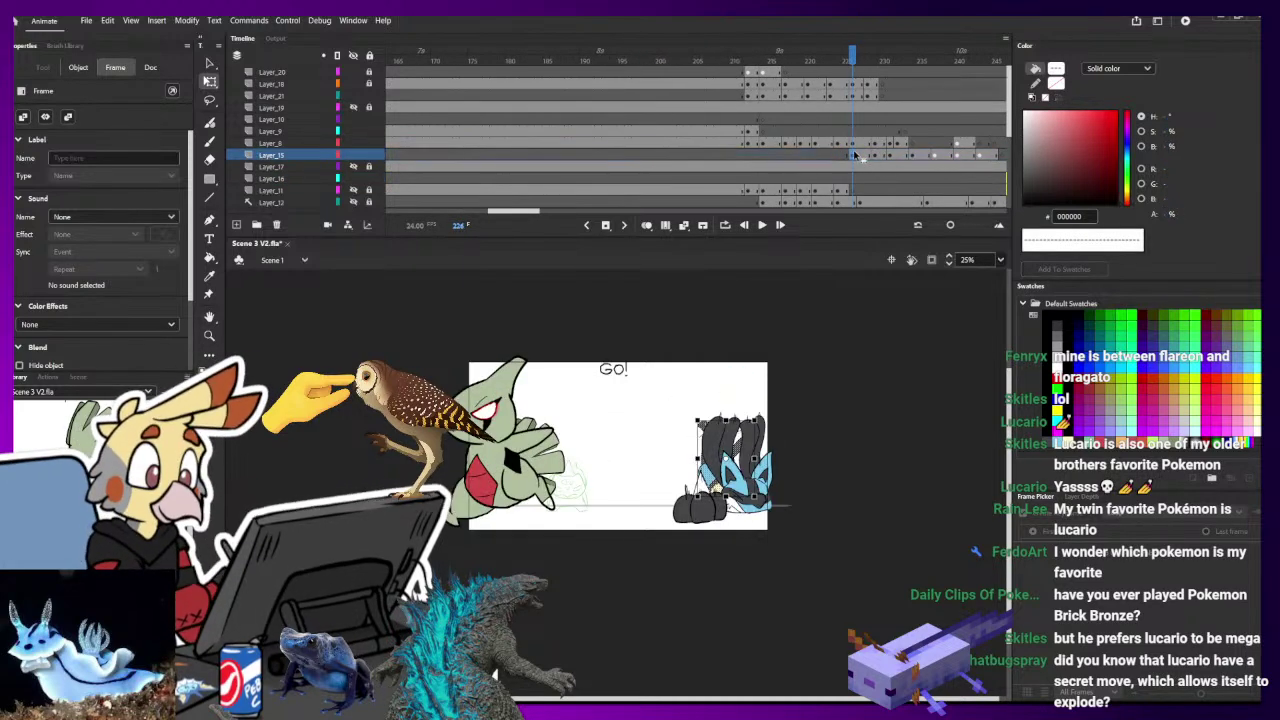
# - Group Layer_10, Layer_9, Layer_8 and Layer_15 into a new layer folder, then collapse and lock the folder
pyautogui.click(300, 155)
pyautogui.keyDown('shift'); pyautogui.click(289, 120); pyautogui.keyUp('shift')
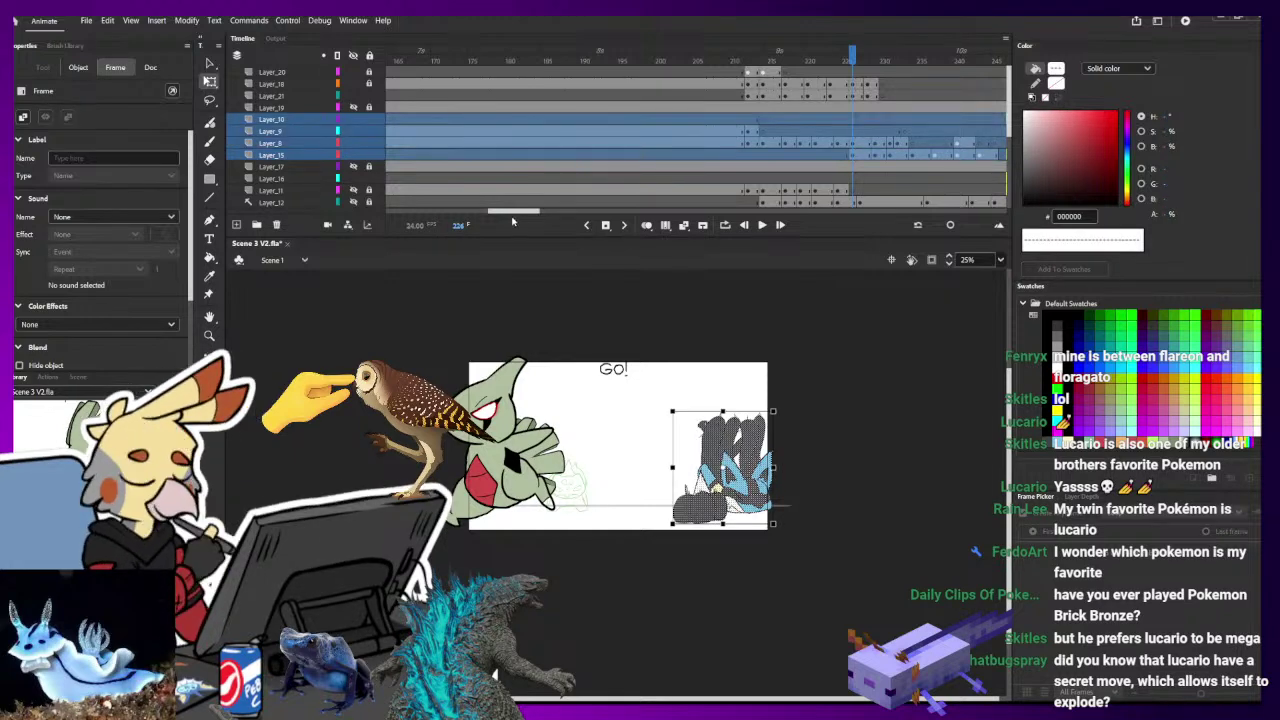
pyautogui.moveTo(512, 216); pyautogui.dragTo(288, 215)
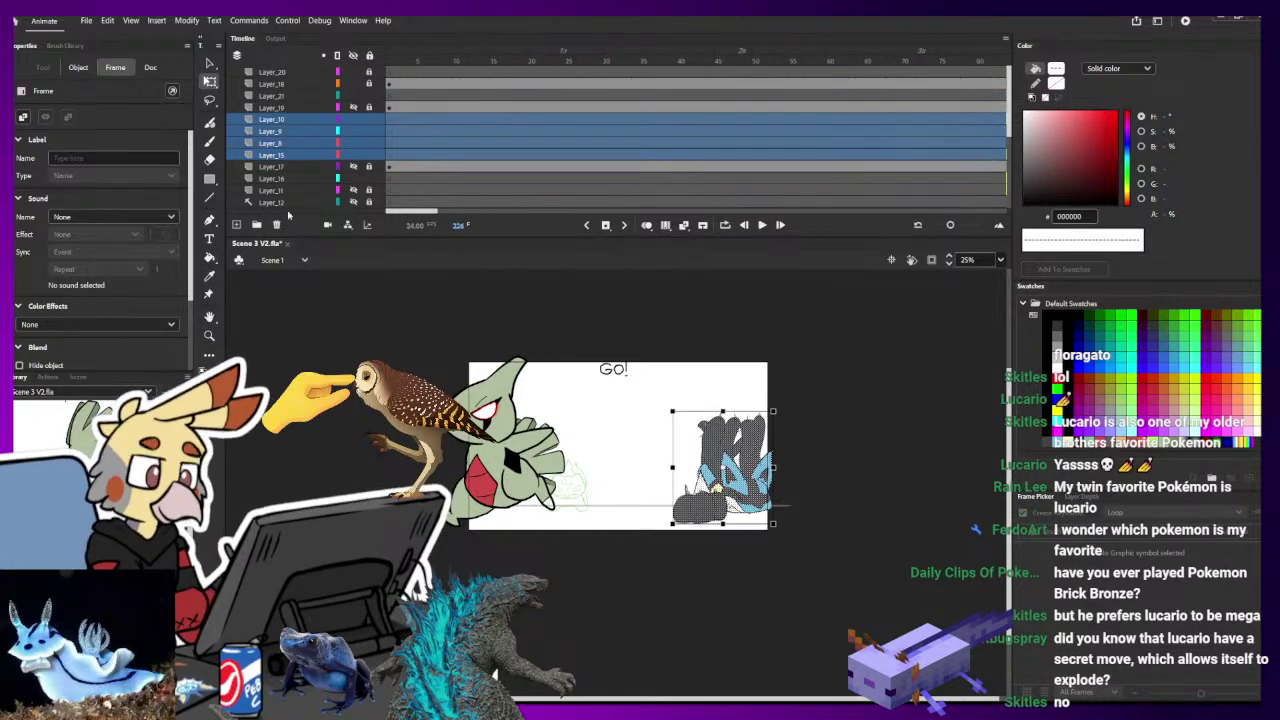
pyautogui.click(257, 225)
pyautogui.click(289, 131)
pyautogui.keyDown('shift'); pyautogui.click(280, 166); pyautogui.keyUp('shift')
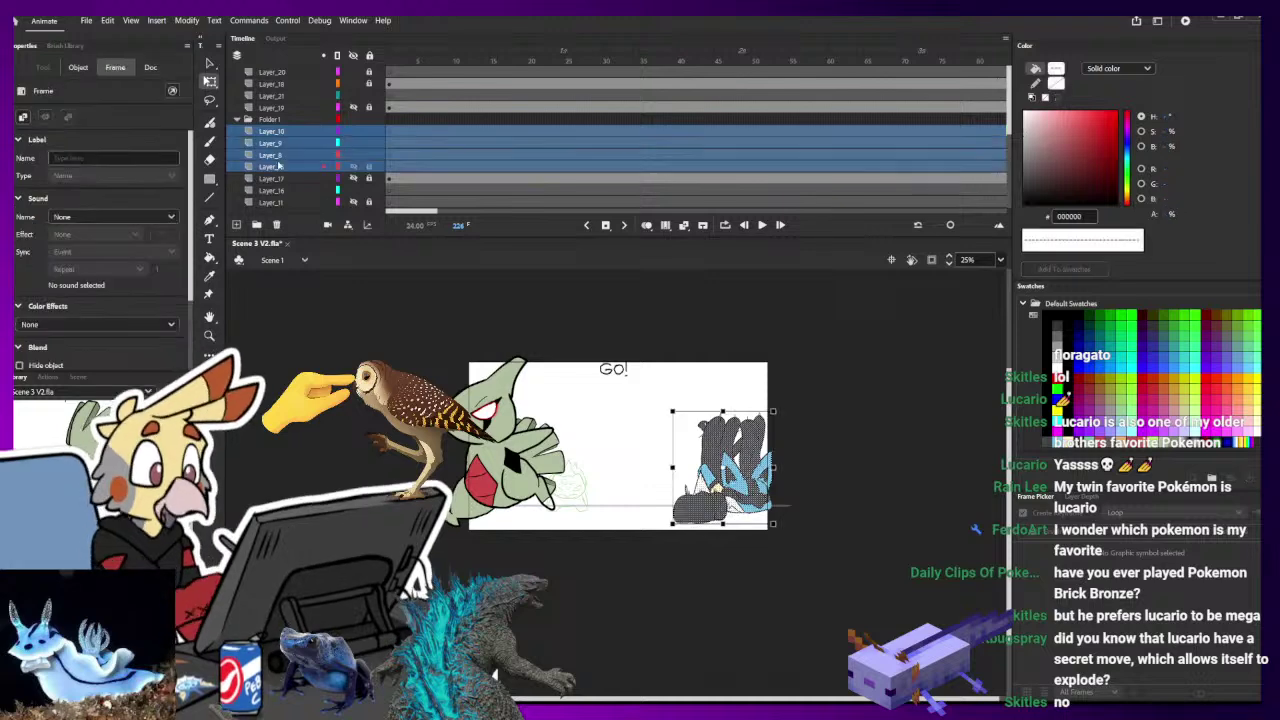
pyautogui.moveTo(278, 165); pyautogui.dragTo(273, 128)
pyautogui.click(245, 121)
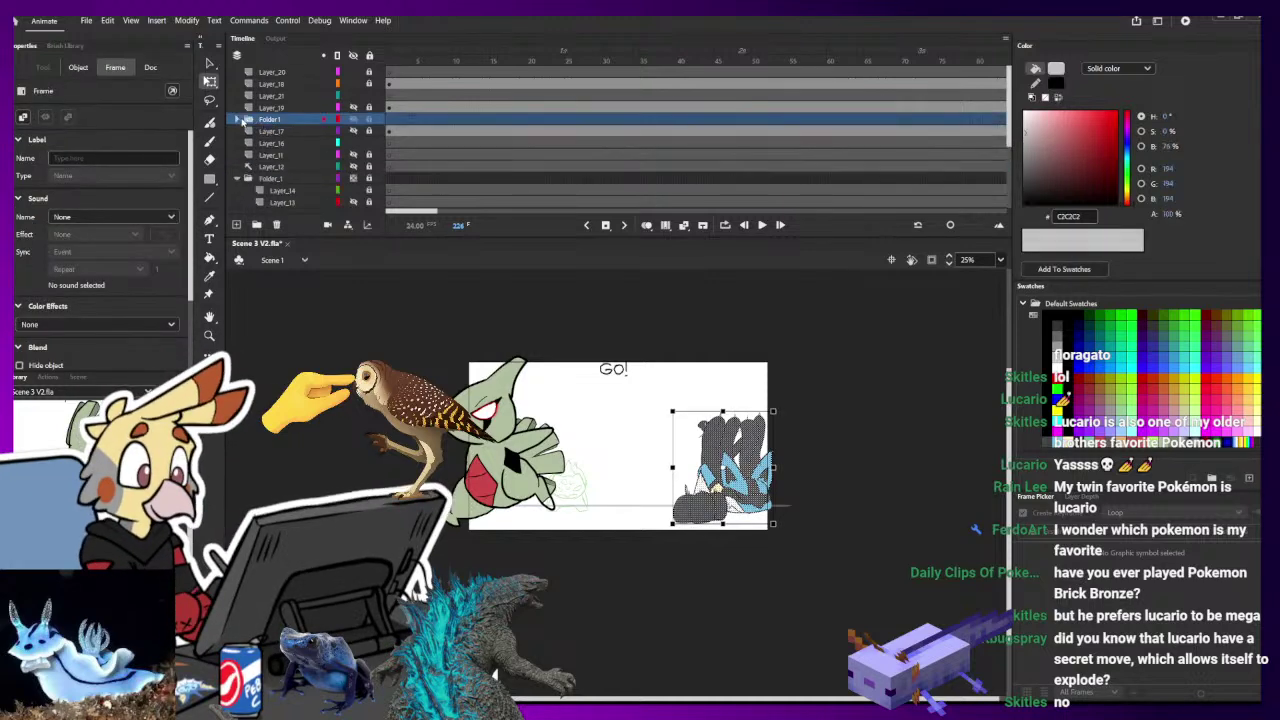
pyautogui.click(356, 121)
pyautogui.click(355, 120)
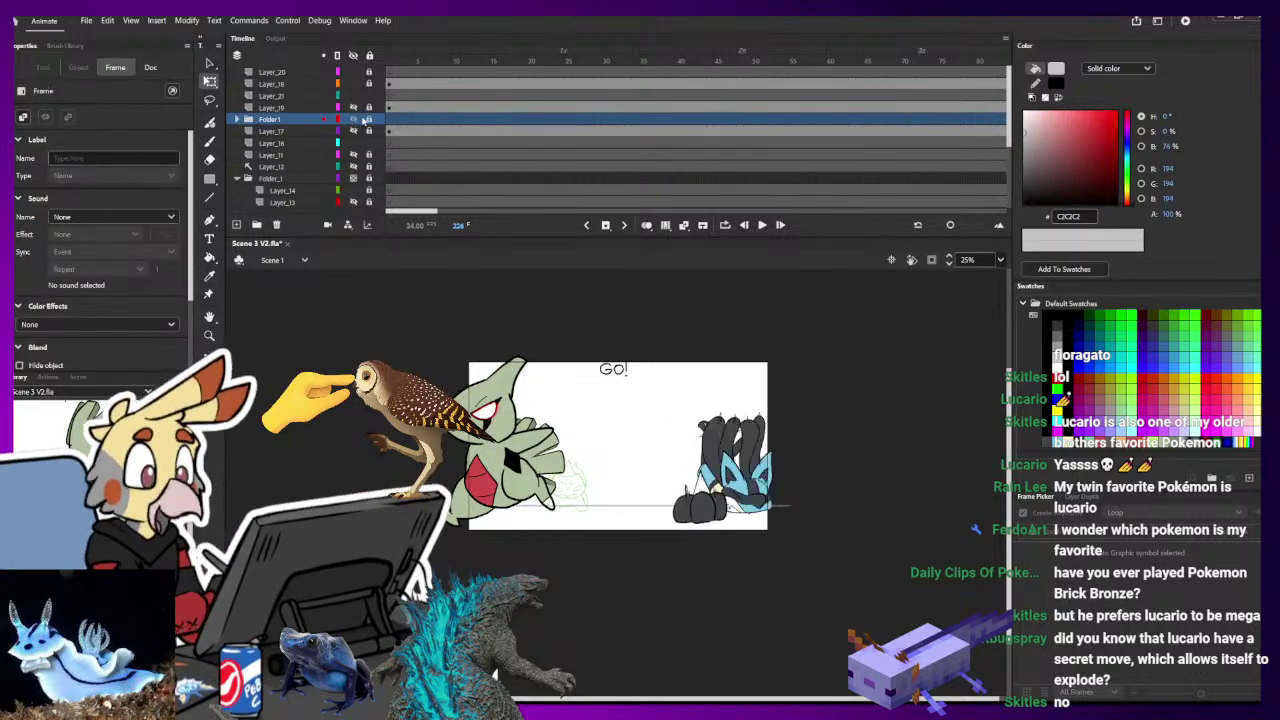
# - Scrub through the attack frames and check the fan's placement on Layer_21 at frame 229
pyautogui.moveTo(418, 211); pyautogui.dragTo(518, 222)
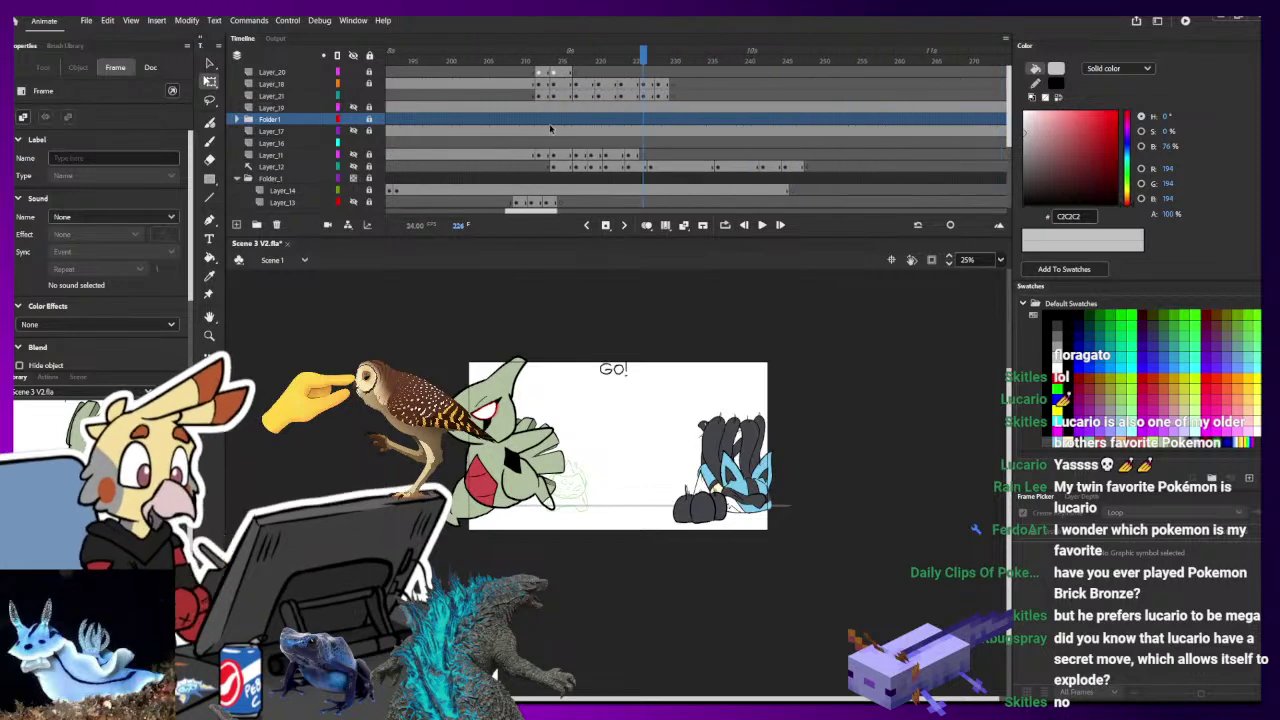
pyautogui.moveTo(543, 62); pyautogui.dragTo(686, 77)
pyautogui.click(666, 97)
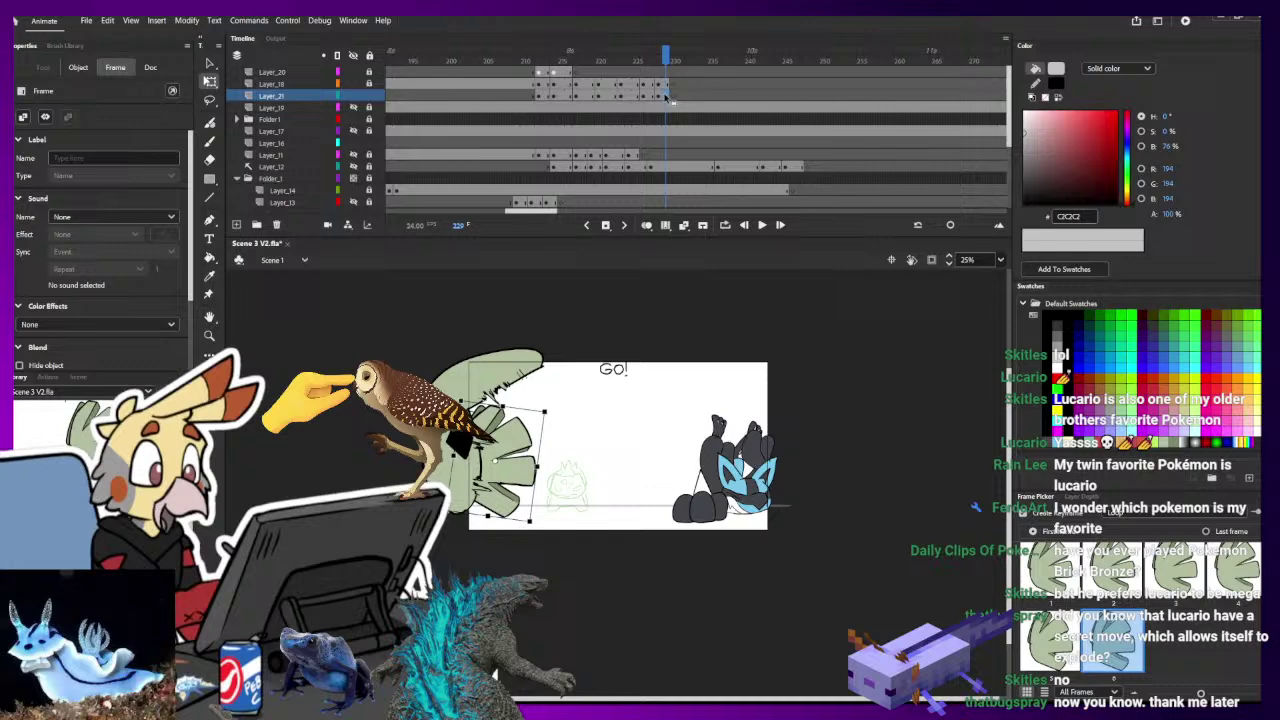
pyautogui.click(564, 405)
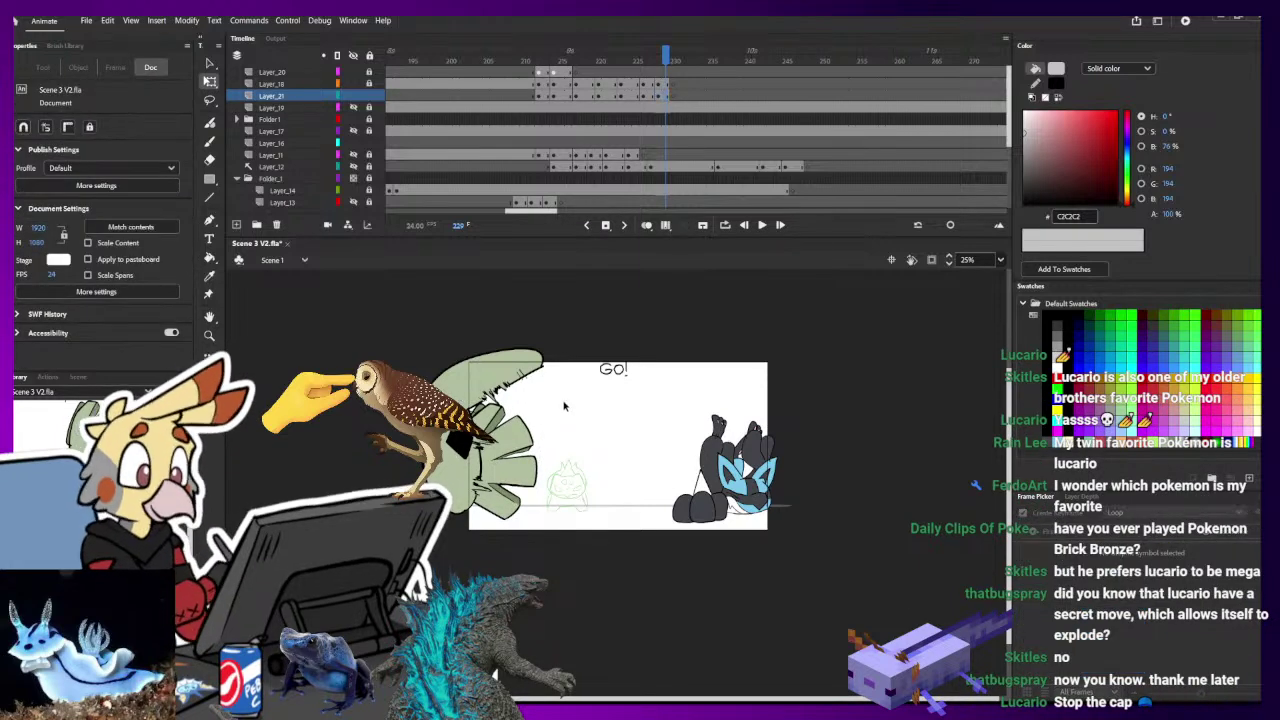
# - Set the fill colour to black 000000 and unlock Layer_18 at frame 228 for drawing with the Classic Brush
pyautogui.click(1025, 204)
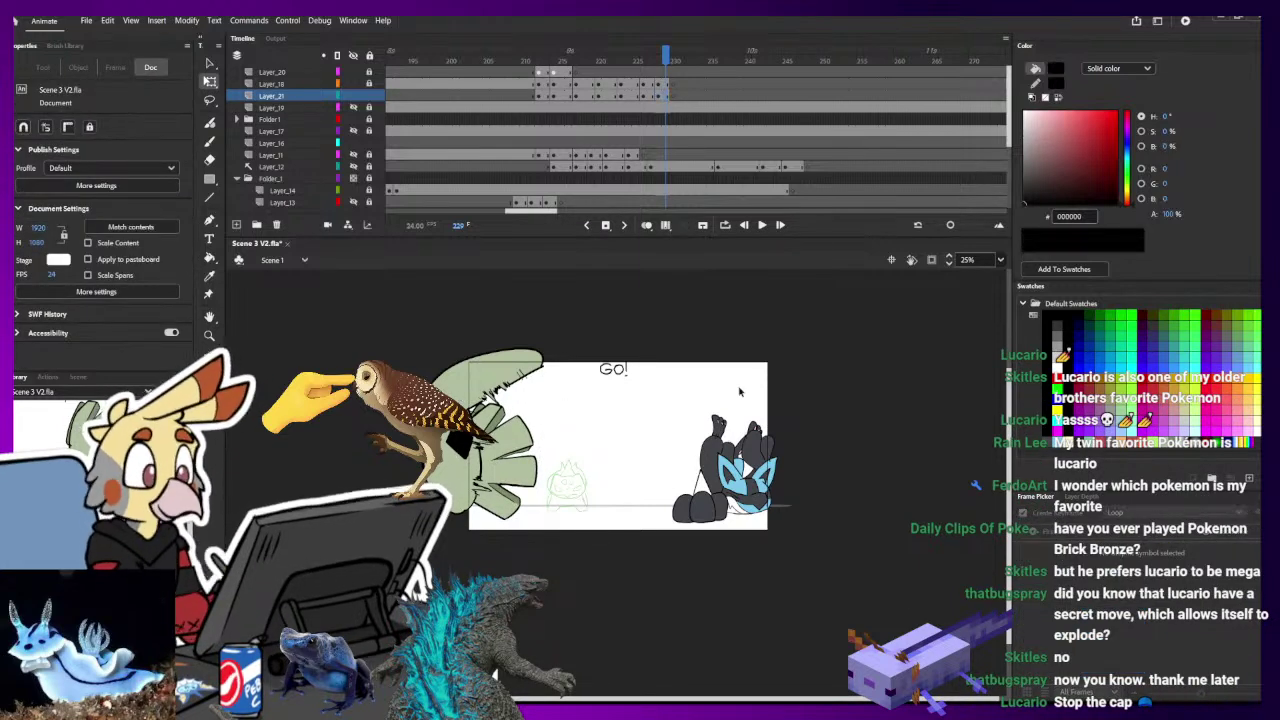
pyautogui.hotkey('ctrl', '=')
pyautogui.press('b')
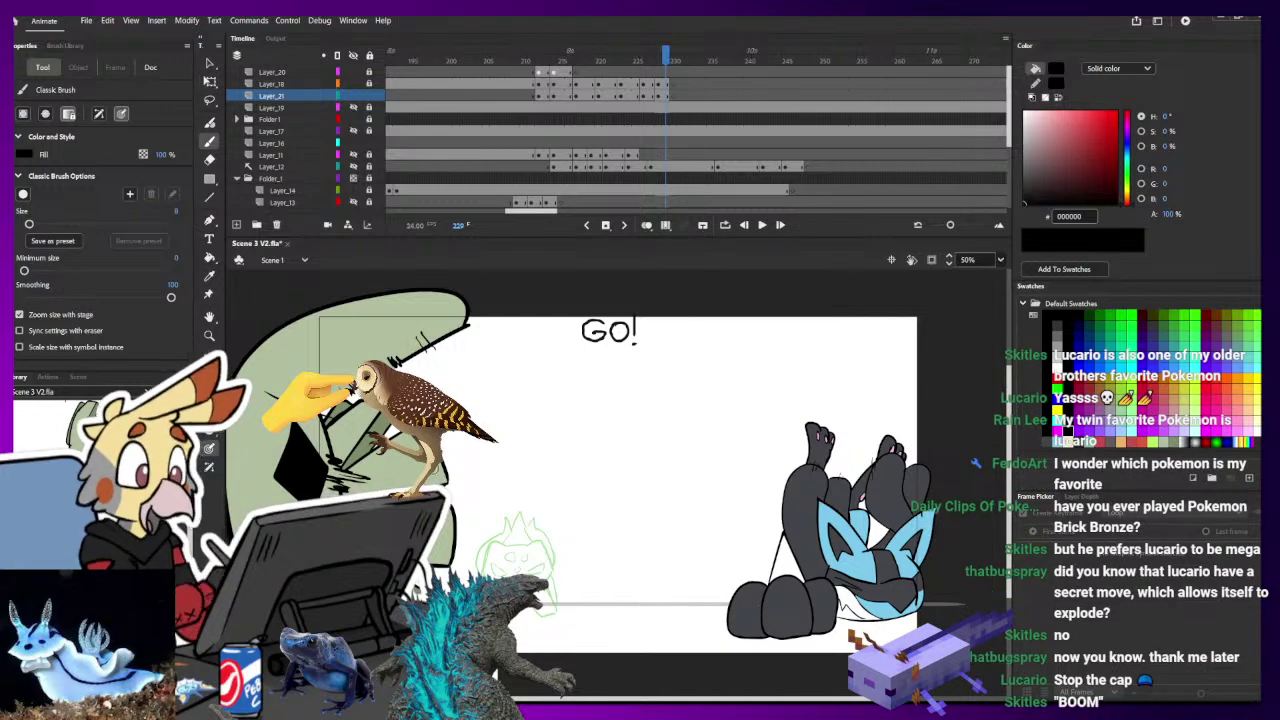
pyautogui.keyDown('ctrl'); pyautogui.click(445, 460); pyautogui.keyUp('ctrl')
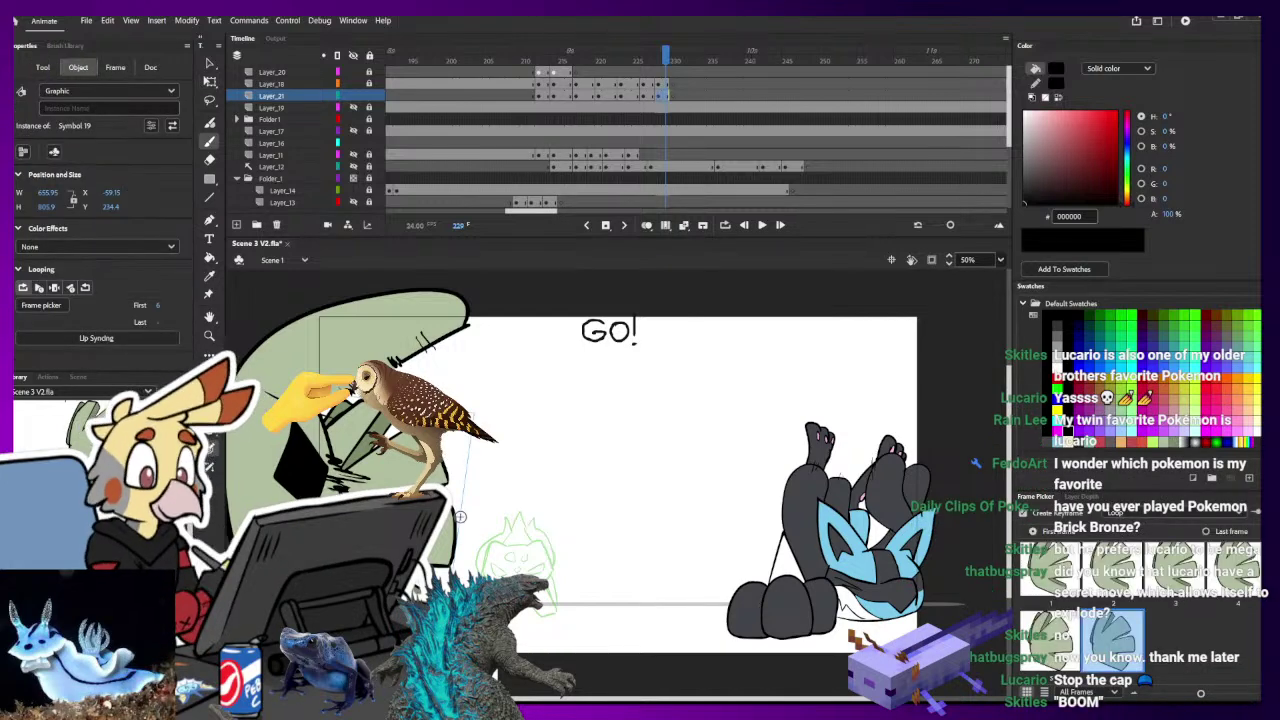
pyautogui.click(660, 95)
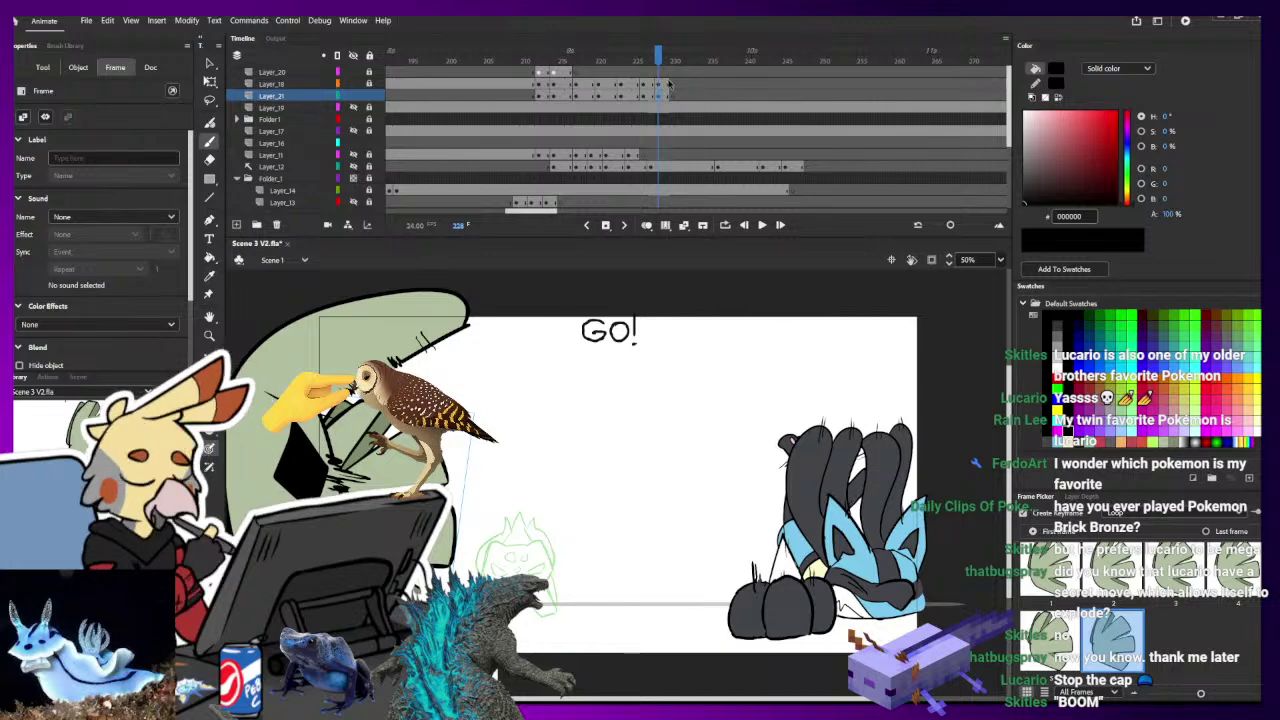
pyautogui.click(660, 85)
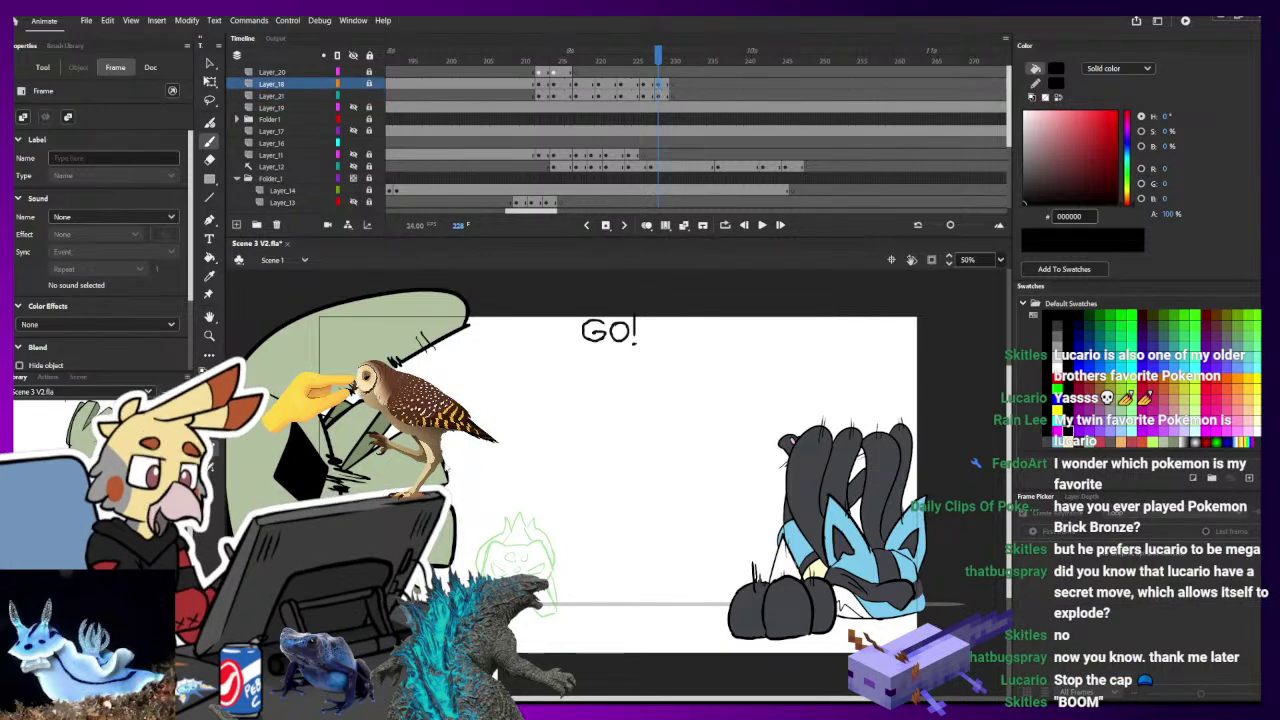
pyautogui.click(372, 85)
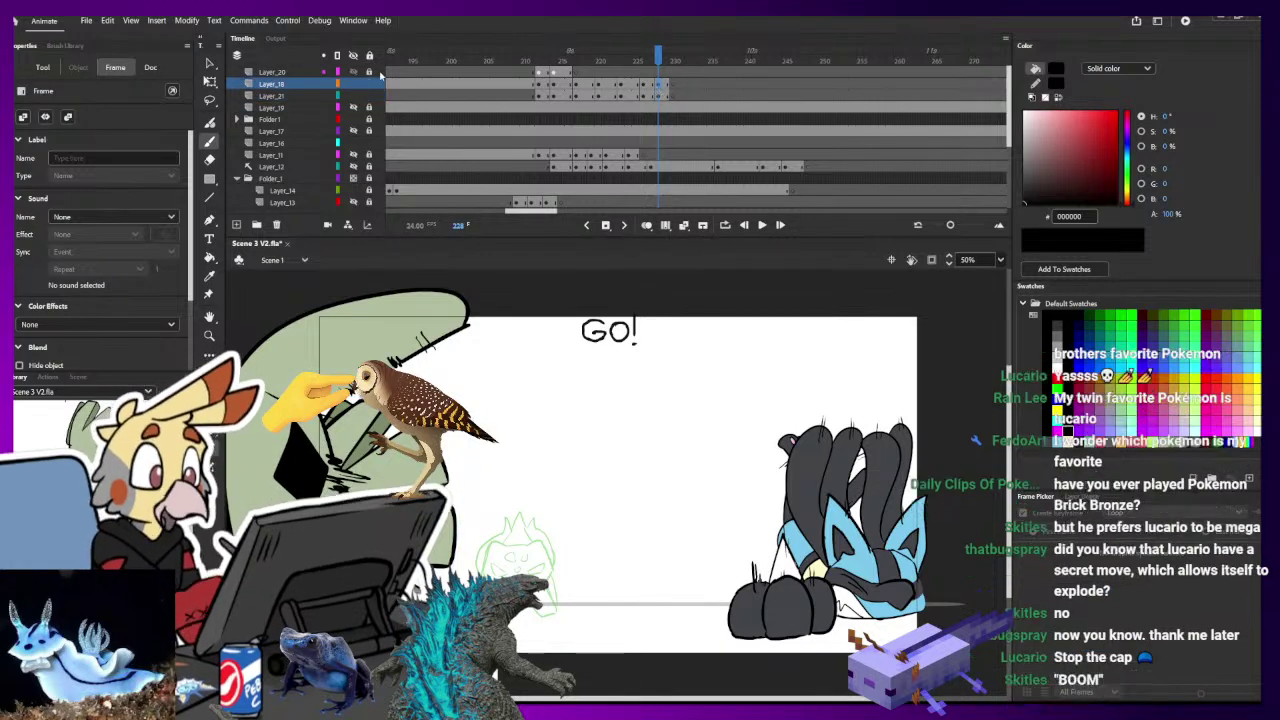
pyautogui.press('b')
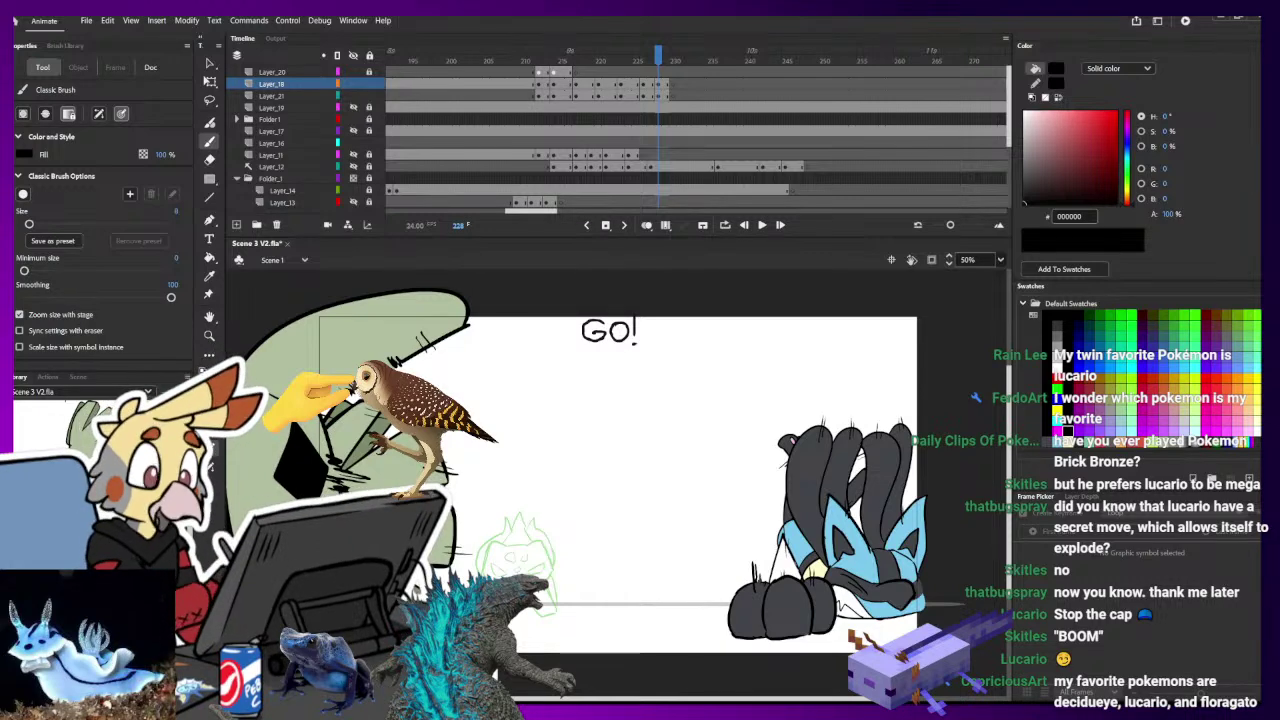
# - Zoom out and play the attack sequence from about frame 219 to review its motion
pyautogui.moveTo(641, 53); pyautogui.dragTo(591, 53)
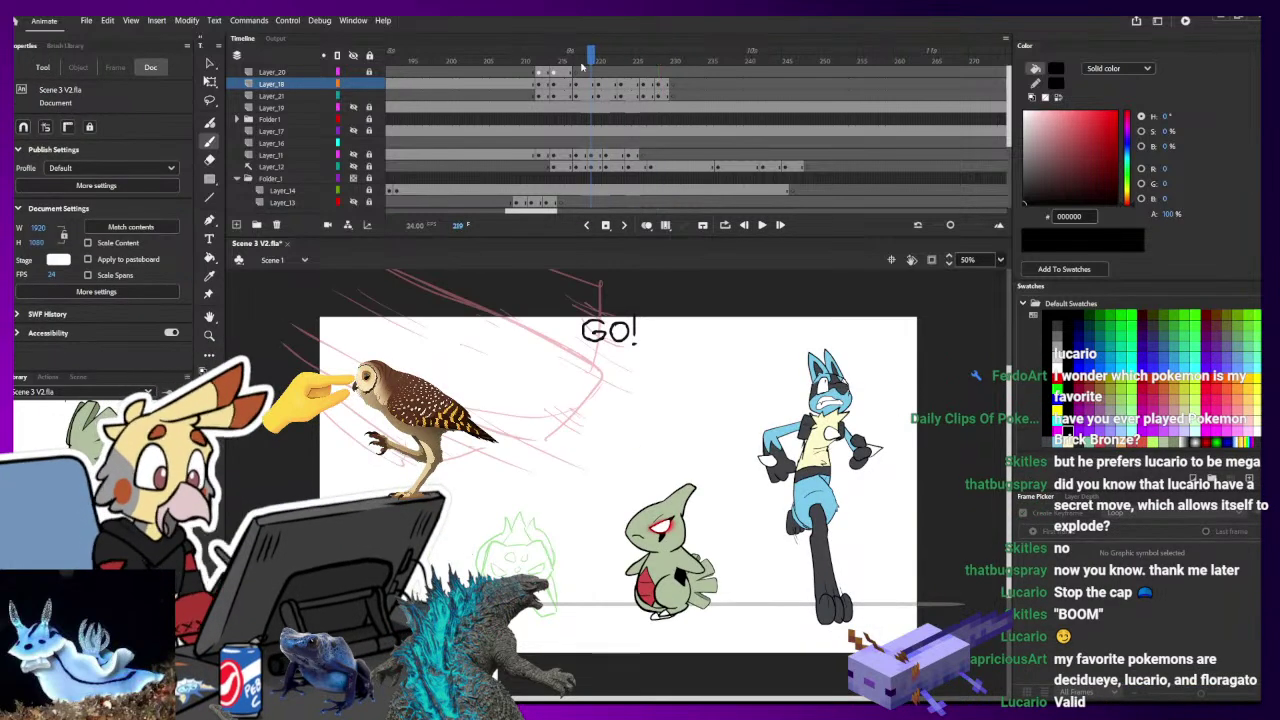
pyautogui.hotkey('ctrl', '-')
pyautogui.press('Return')
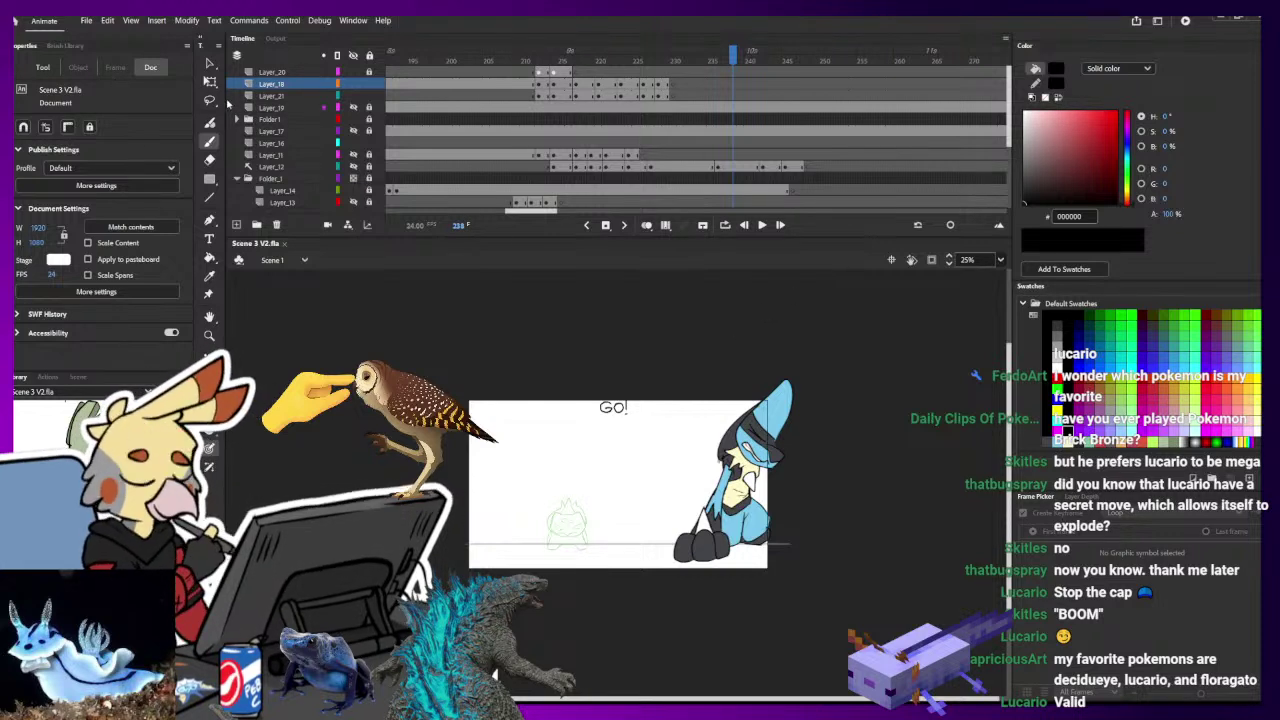
# - Lock Layer_21 and rotate the short black motion line beside the fan's upper blade on Layer_18 at frame 229
pyautogui.click(210, 81)
pyautogui.click(666, 84)
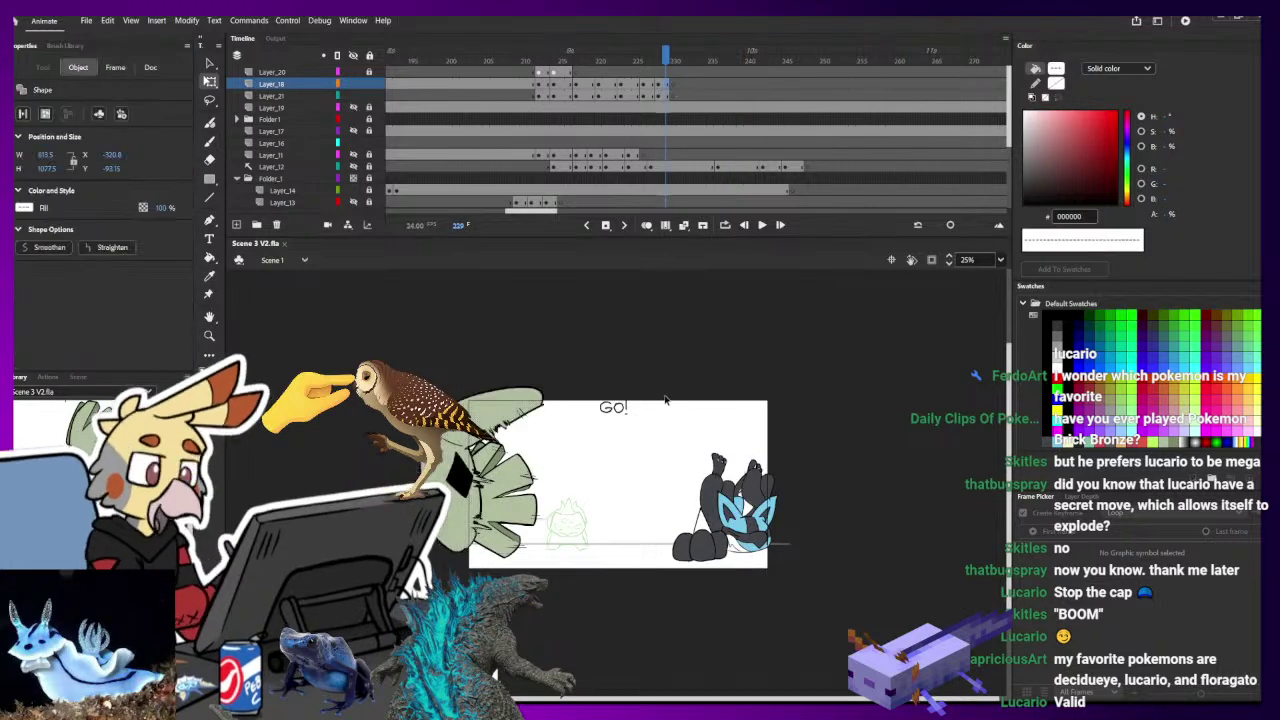
pyautogui.click(665, 398)
pyautogui.click(664, 85)
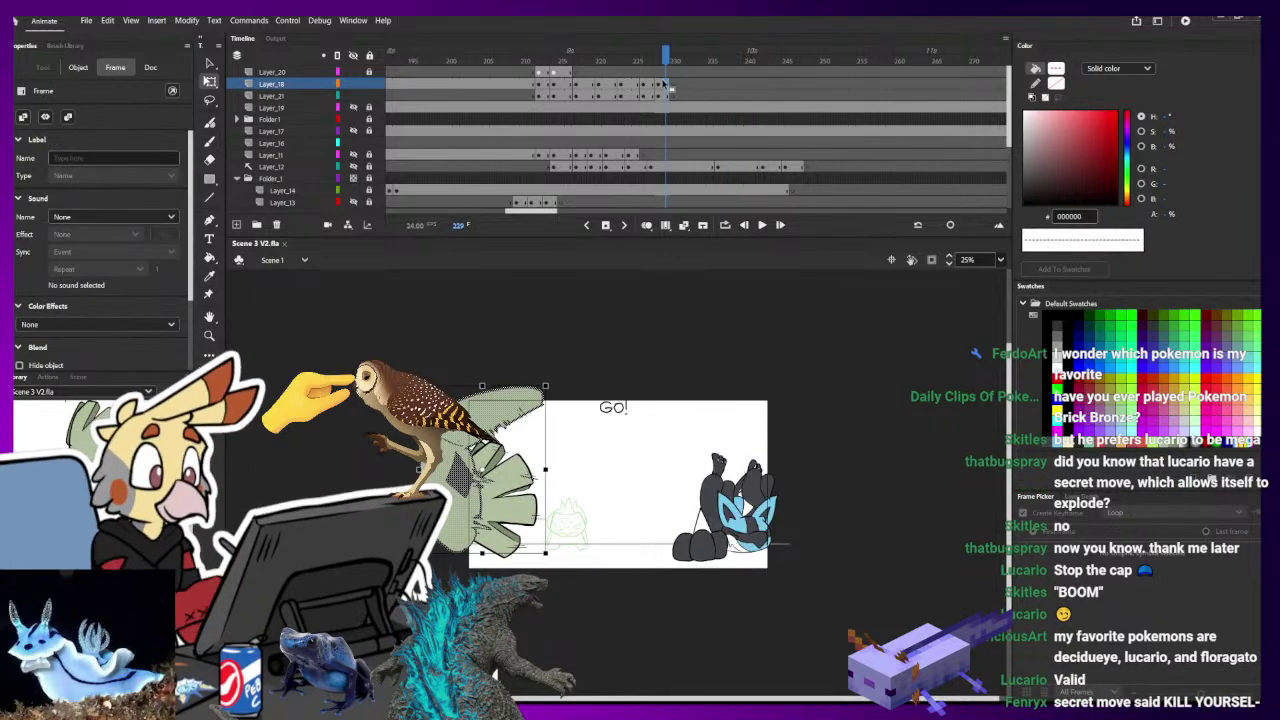
pyautogui.click(587, 369)
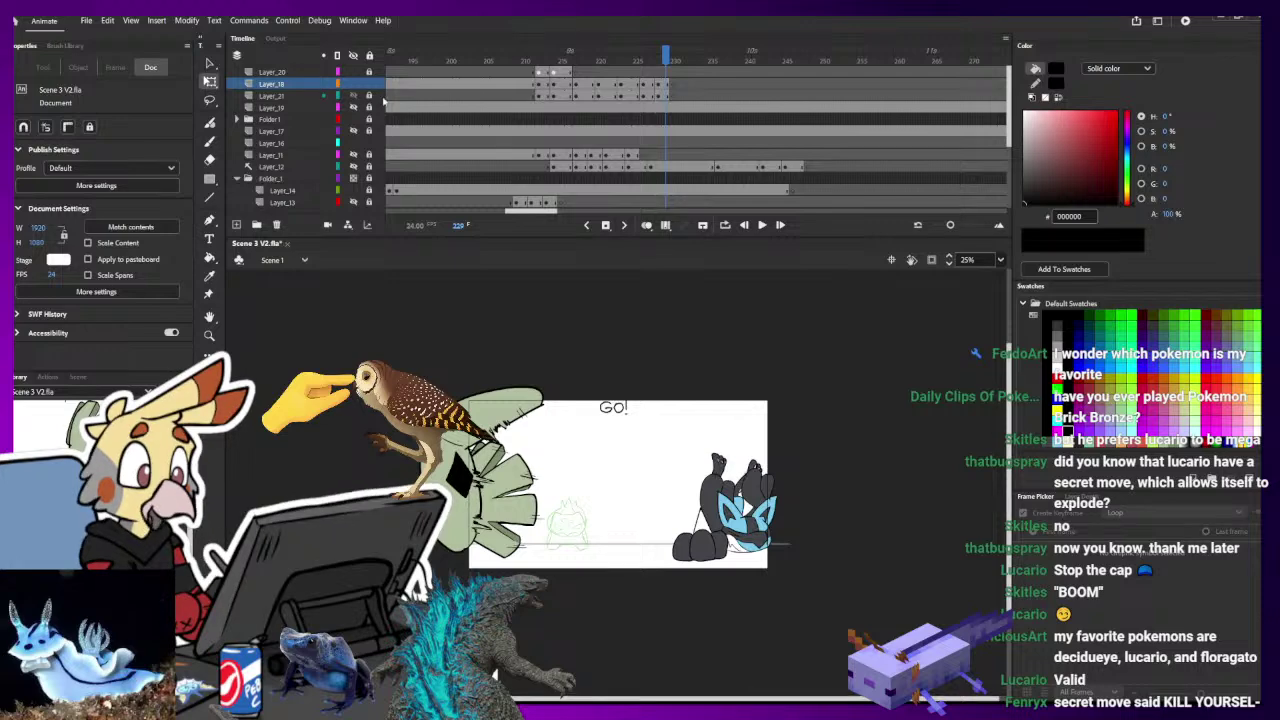
pyautogui.click(528, 472)
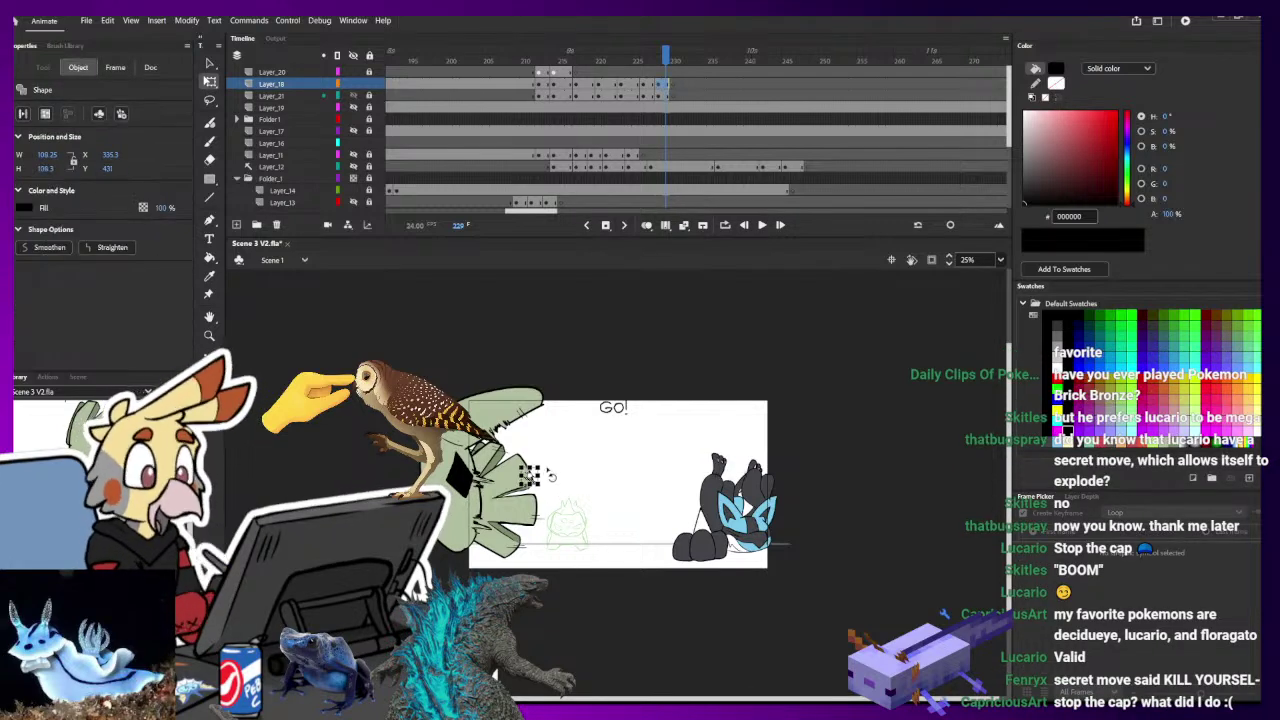
pyautogui.moveTo(550, 471); pyautogui.dragTo(553, 476)
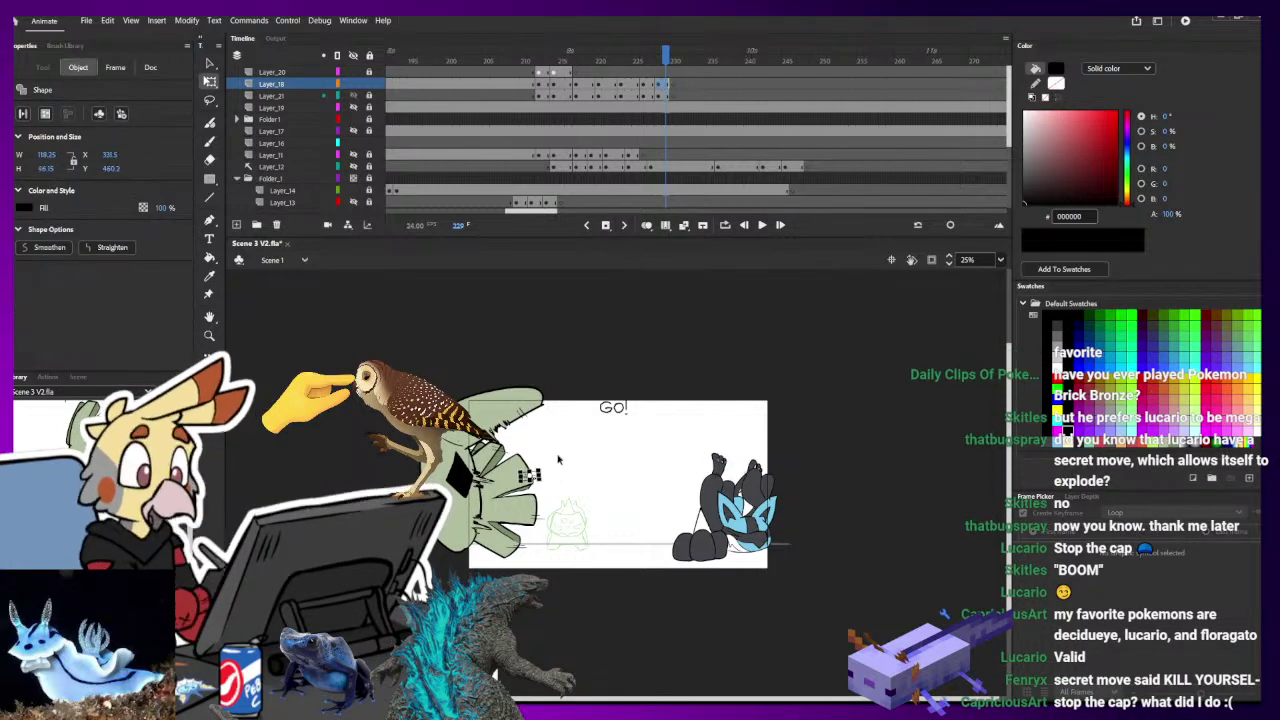
pyautogui.click(568, 460)
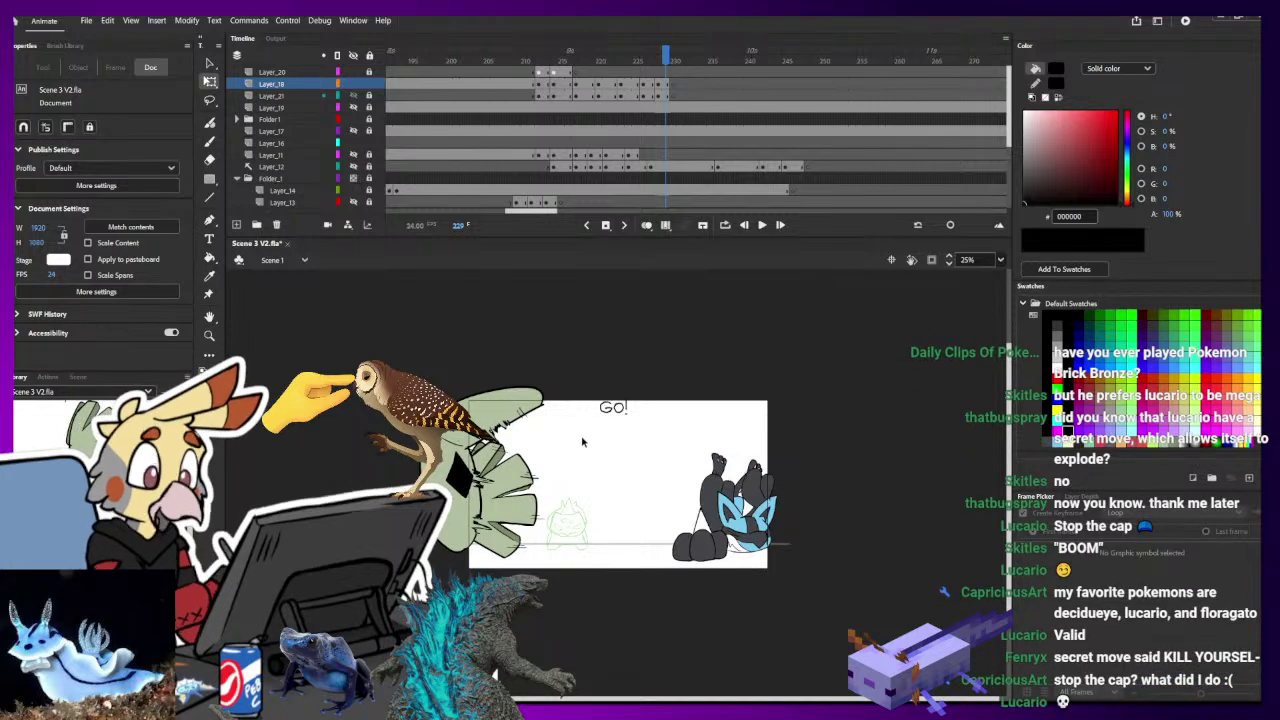
# - Adjust the lower short motion lines beside the fan on Layer_18 at frame 229, undoing the unwanted changes
pyautogui.click(545, 516)
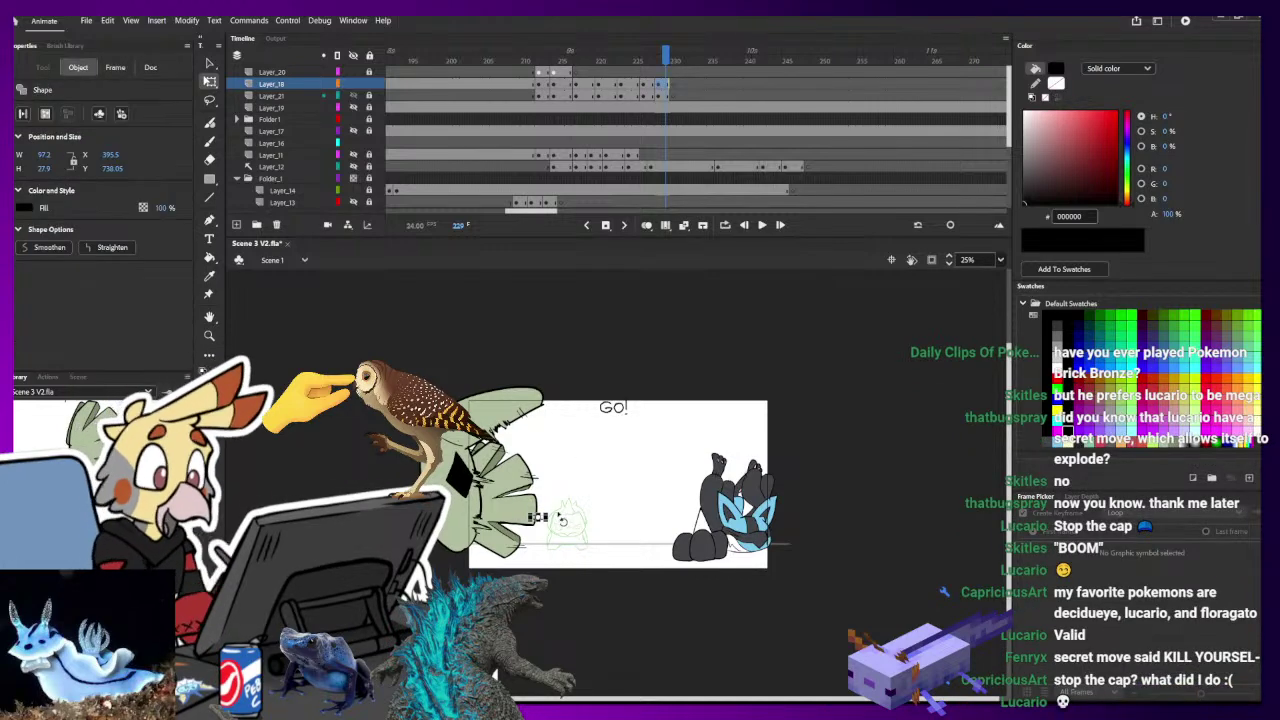
pyautogui.hotkey('ctrl', 'z')
pyautogui.hotkey('ctrl', 'z')
pyautogui.hotkey('ctrl', 'z')
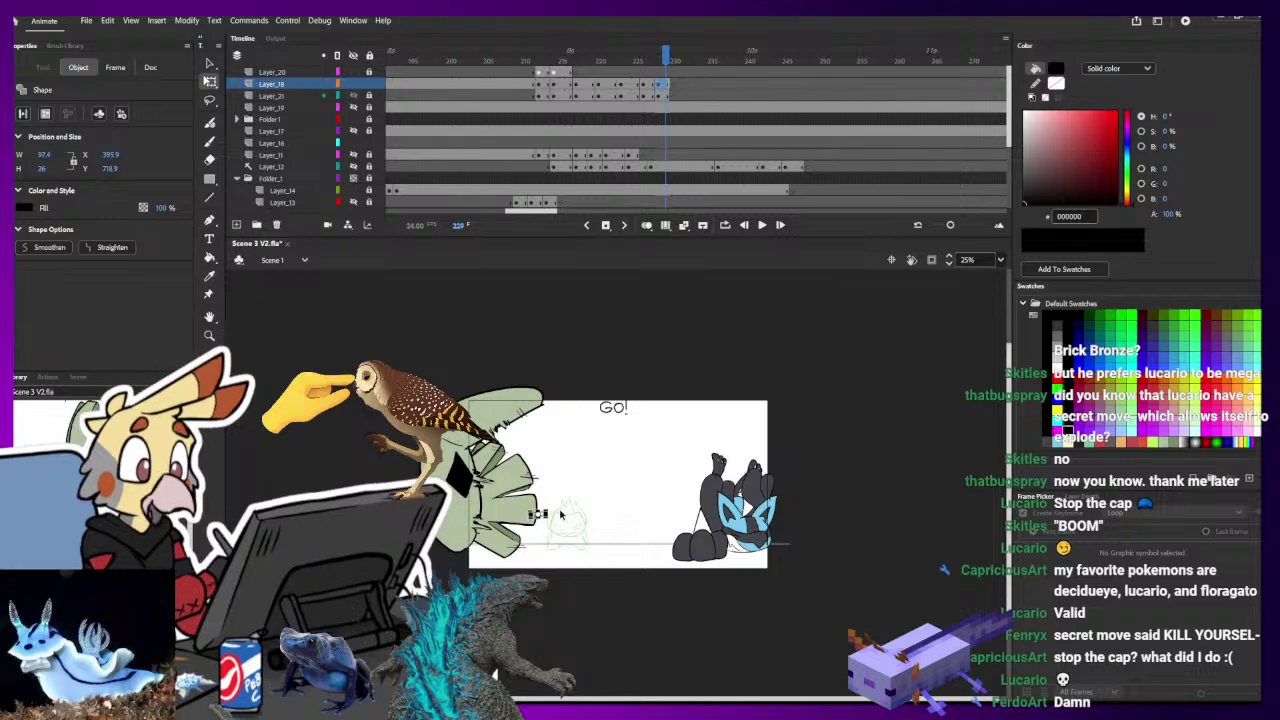
pyautogui.click(598, 496)
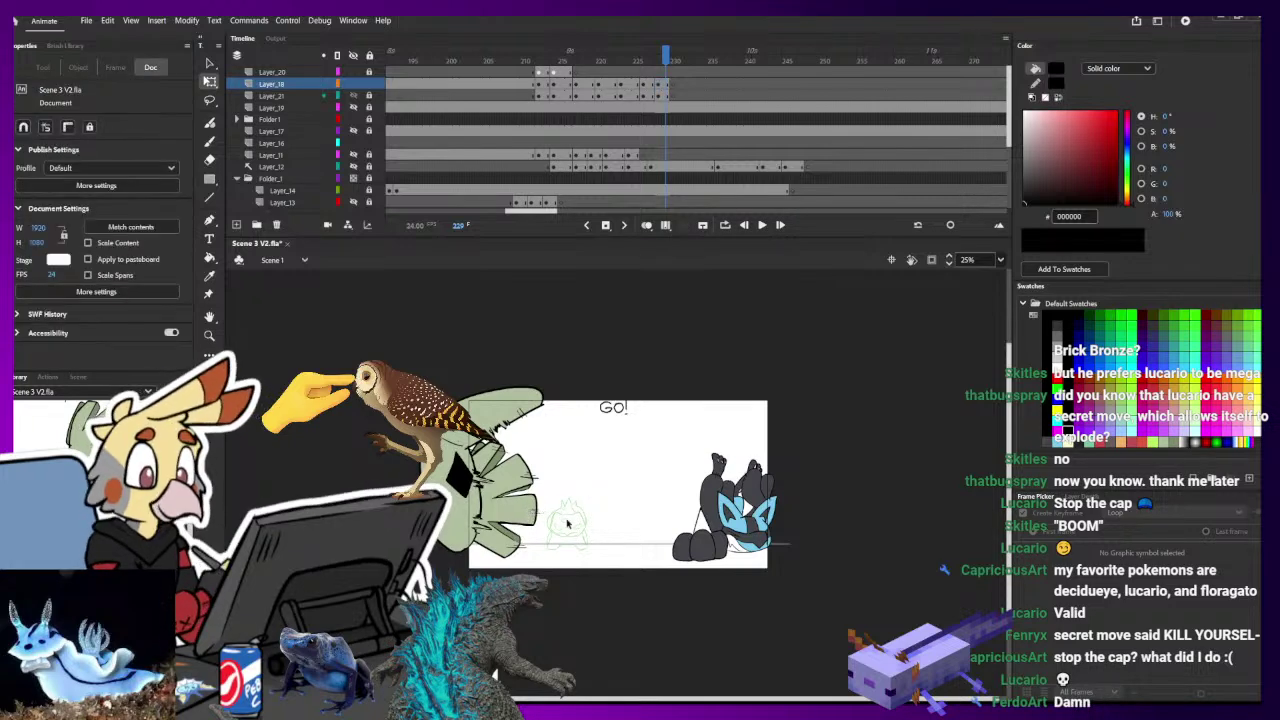
pyautogui.click(517, 545)
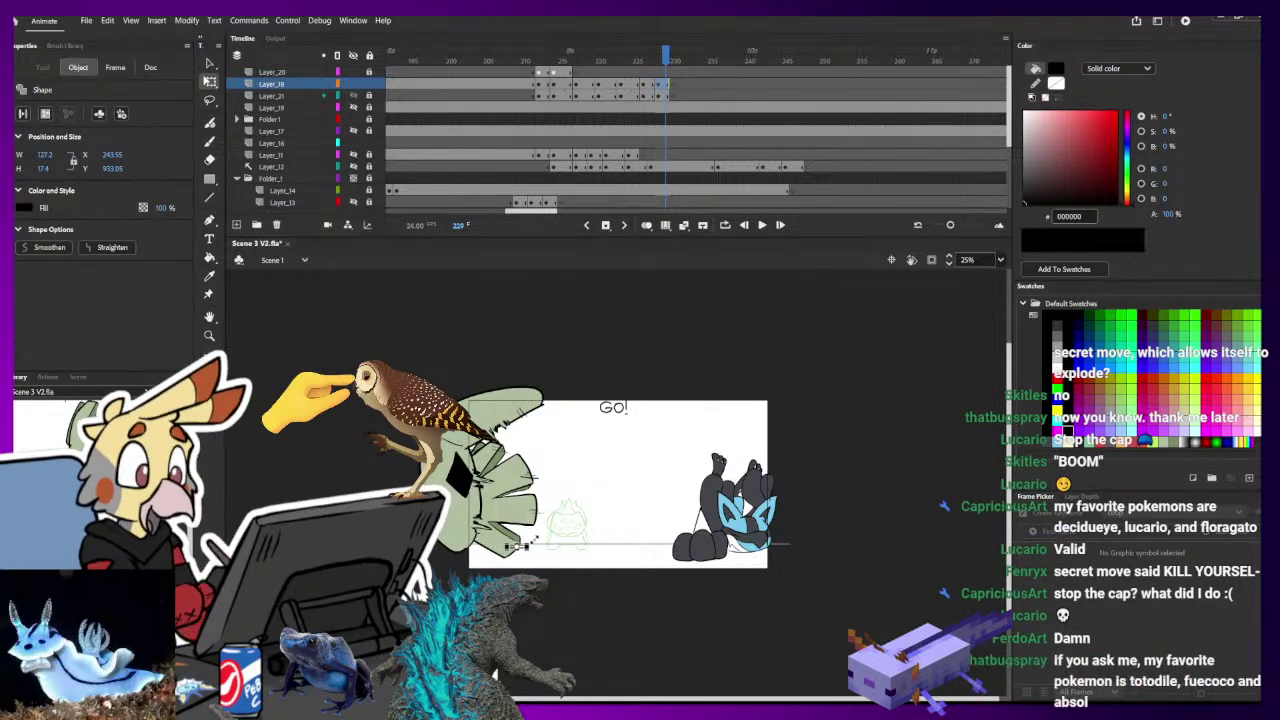
pyautogui.click(626, 528)
# - Scrub between frames 212 and 233 to review the green character's poses and the fan through the attack
pyautogui.moveTo(663, 63); pyautogui.dragTo(696, 92)
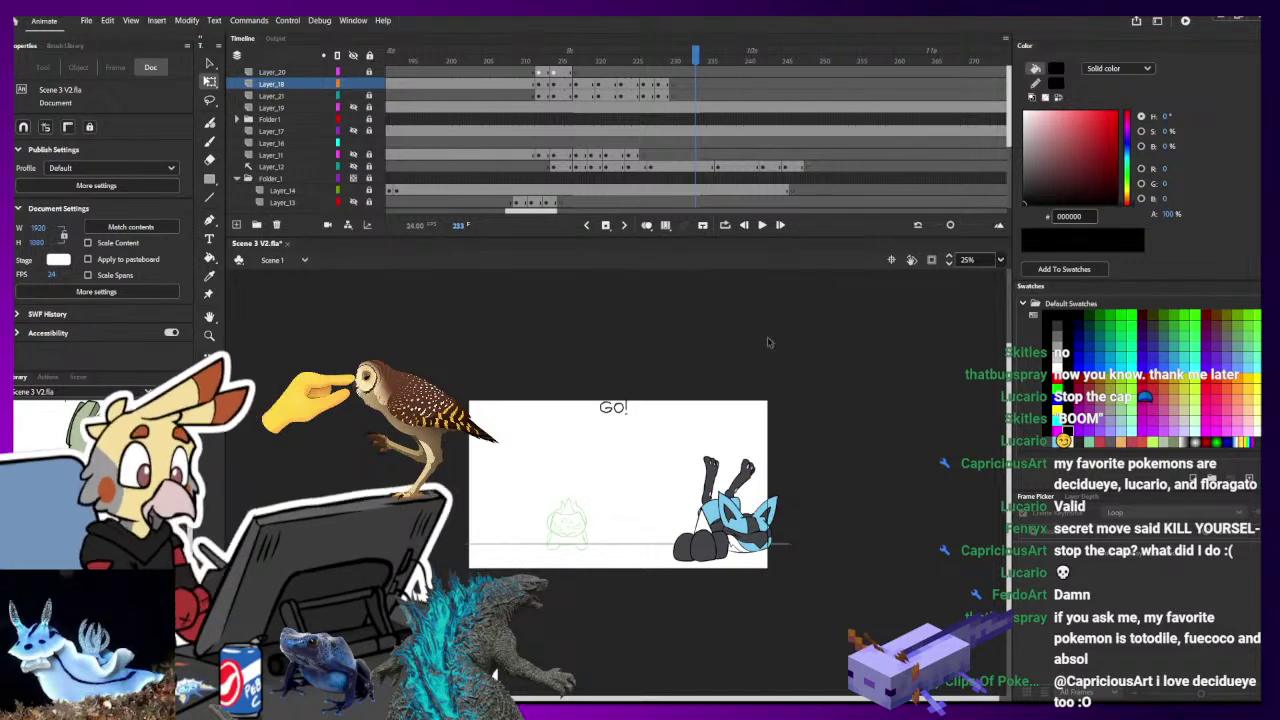
pyautogui.moveTo(684, 62); pyautogui.dragTo(669, 87)
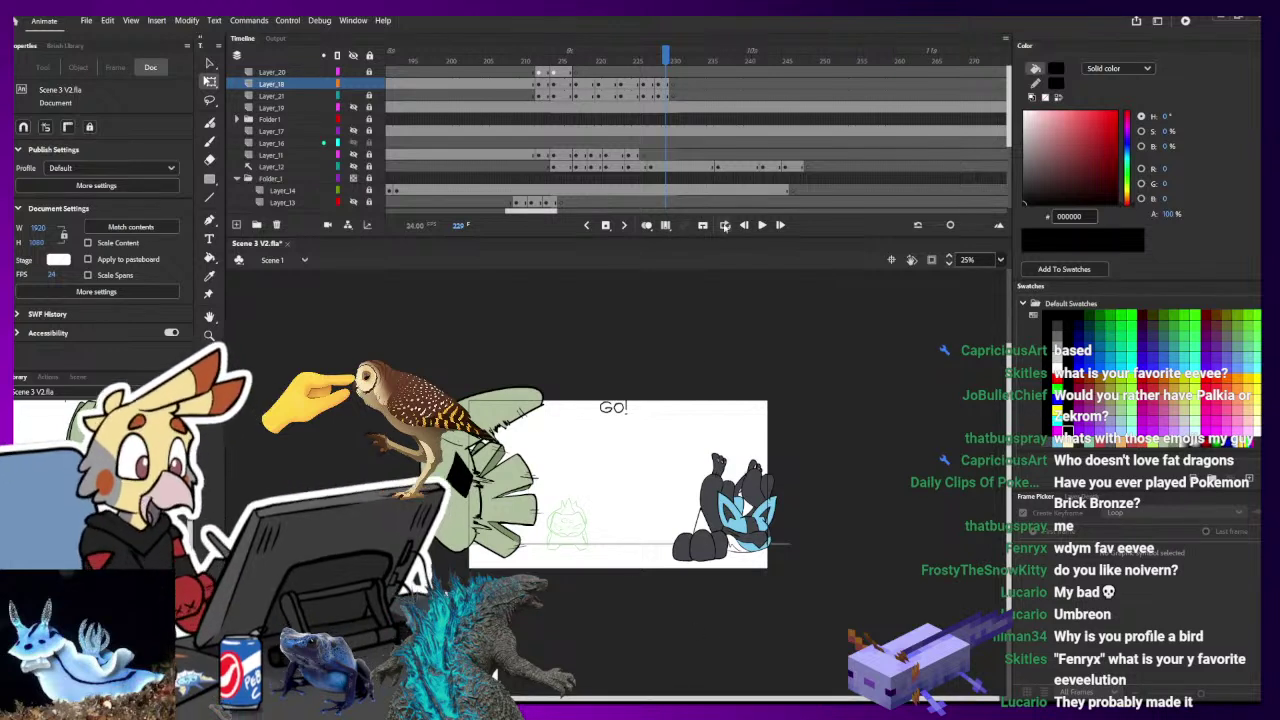
pyautogui.moveTo(675, 63); pyautogui.dragTo(538, 74)
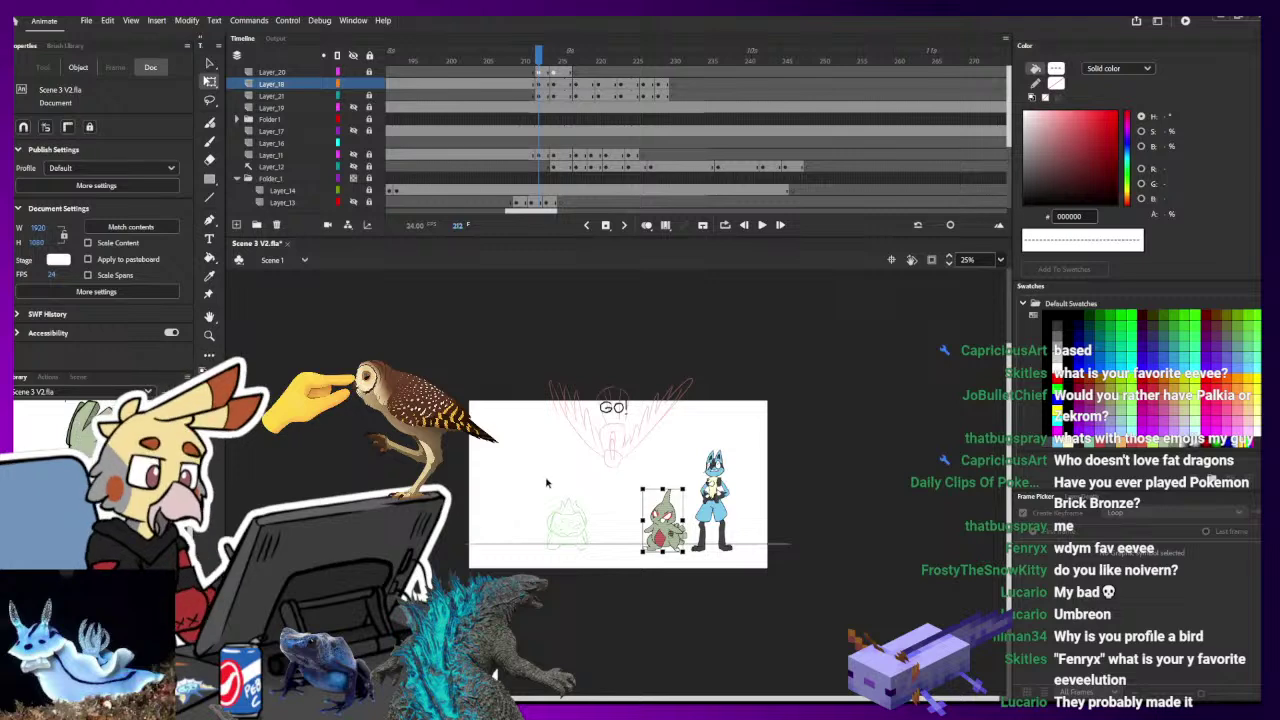
pyautogui.click(538, 406)
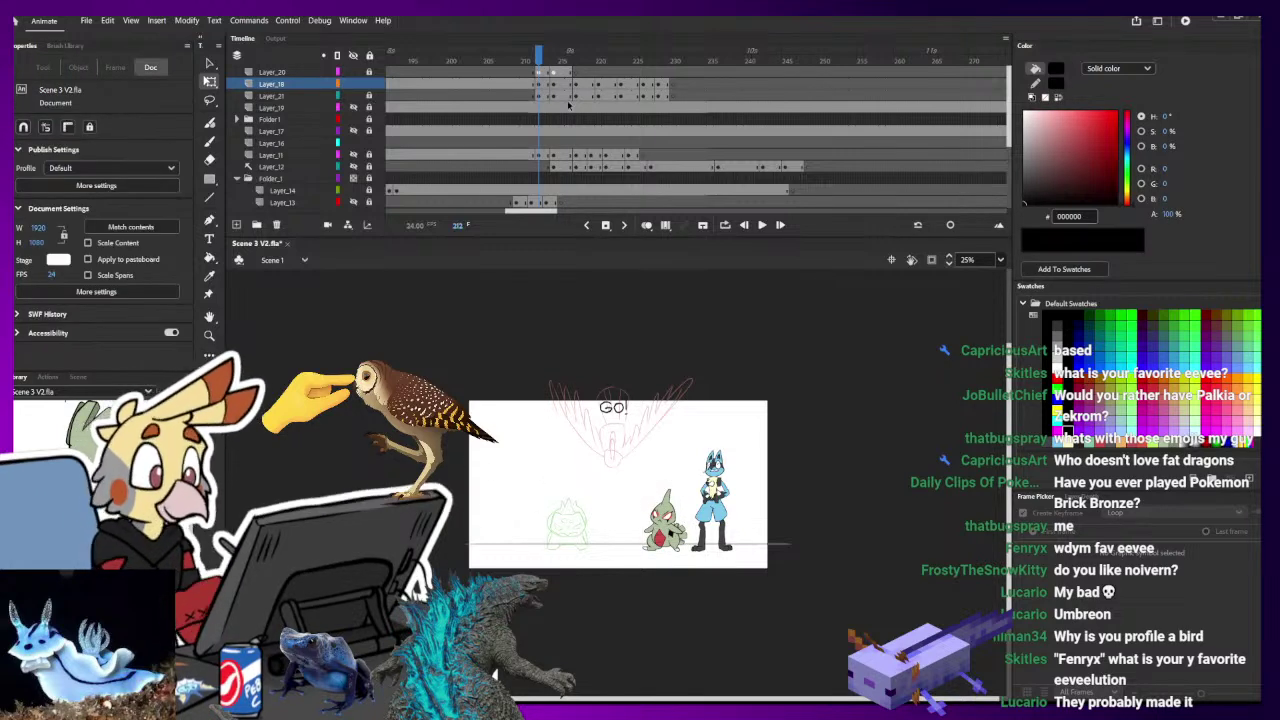
pyautogui.moveTo(582, 52); pyautogui.dragTo(613, 52)
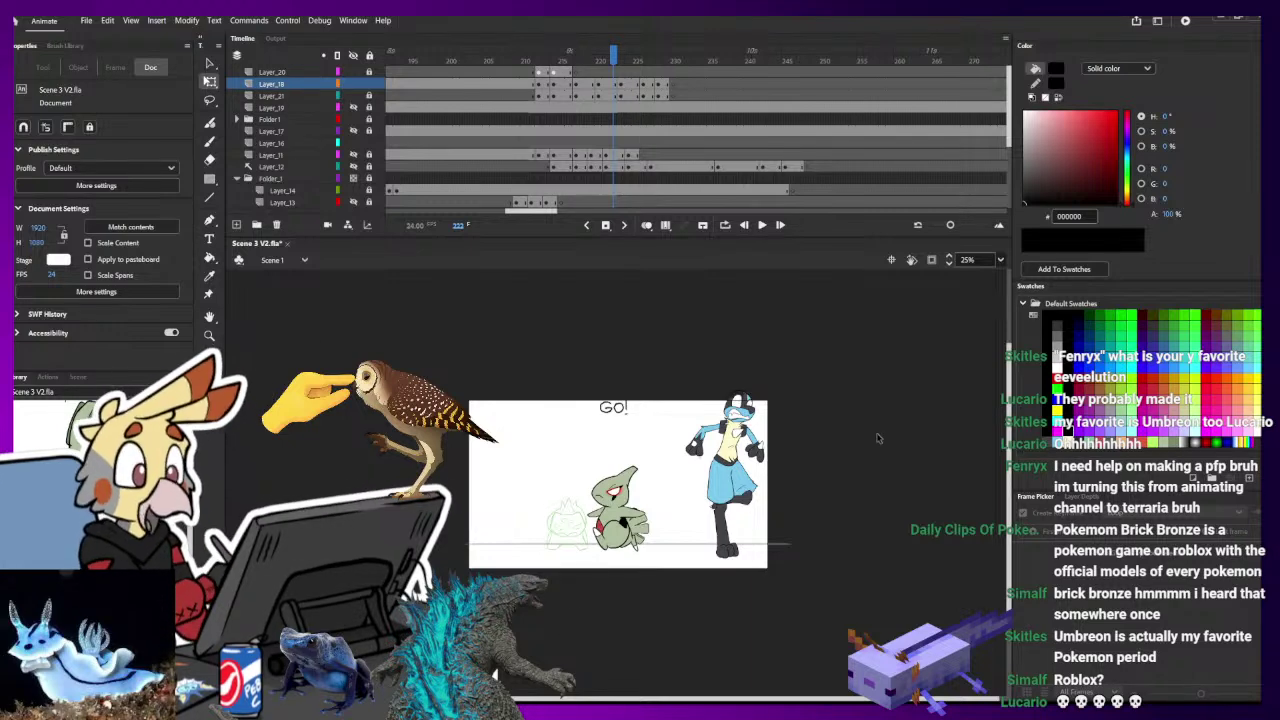
pyautogui.moveTo(594, 60)
pyautogui.mouseDown()
pyautogui.moveTo(538, 64)
pyautogui.moveTo(533, 79)
pyautogui.moveTo(562, 56)
pyautogui.moveTo(640, 54)
pyautogui.moveTo(538, 55)
pyautogui.mouseUp()
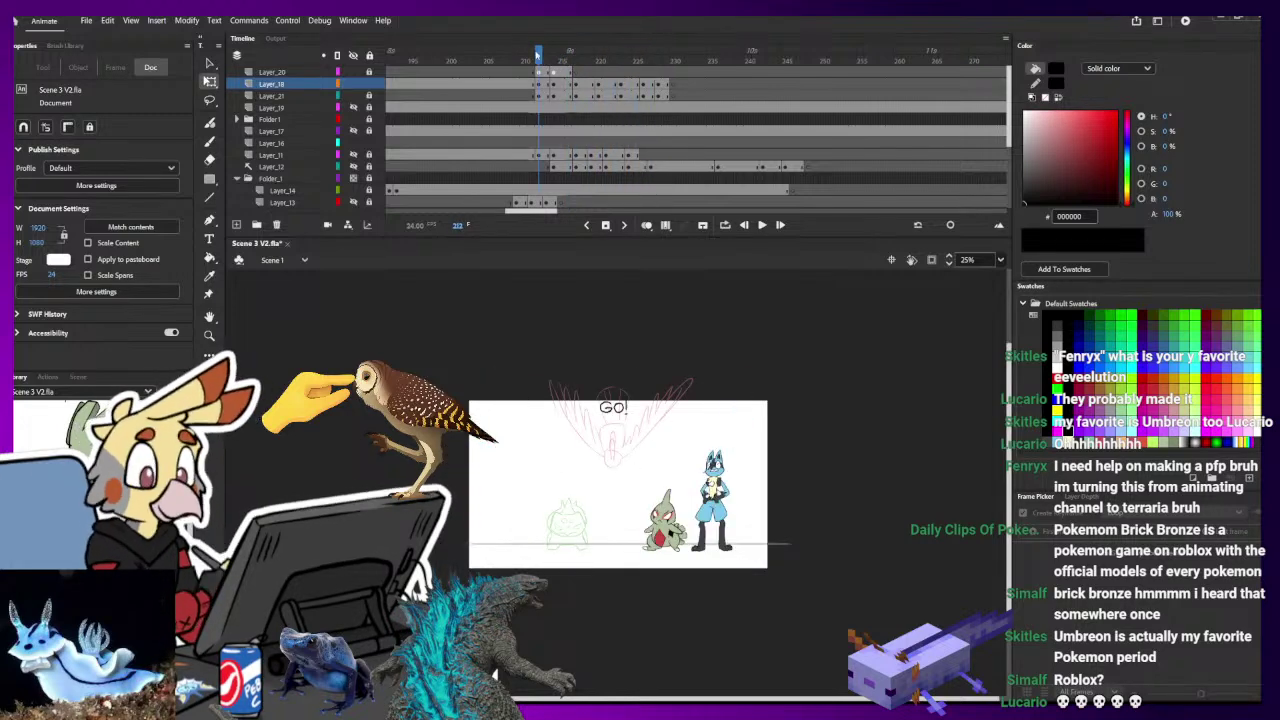
# - View the green character at 100% and examine its feet and claws frame by frame from 209 to 214, with a white Paint Bucket ready
pyautogui.hotkey('ctrl', '1')
pyautogui.press('k')
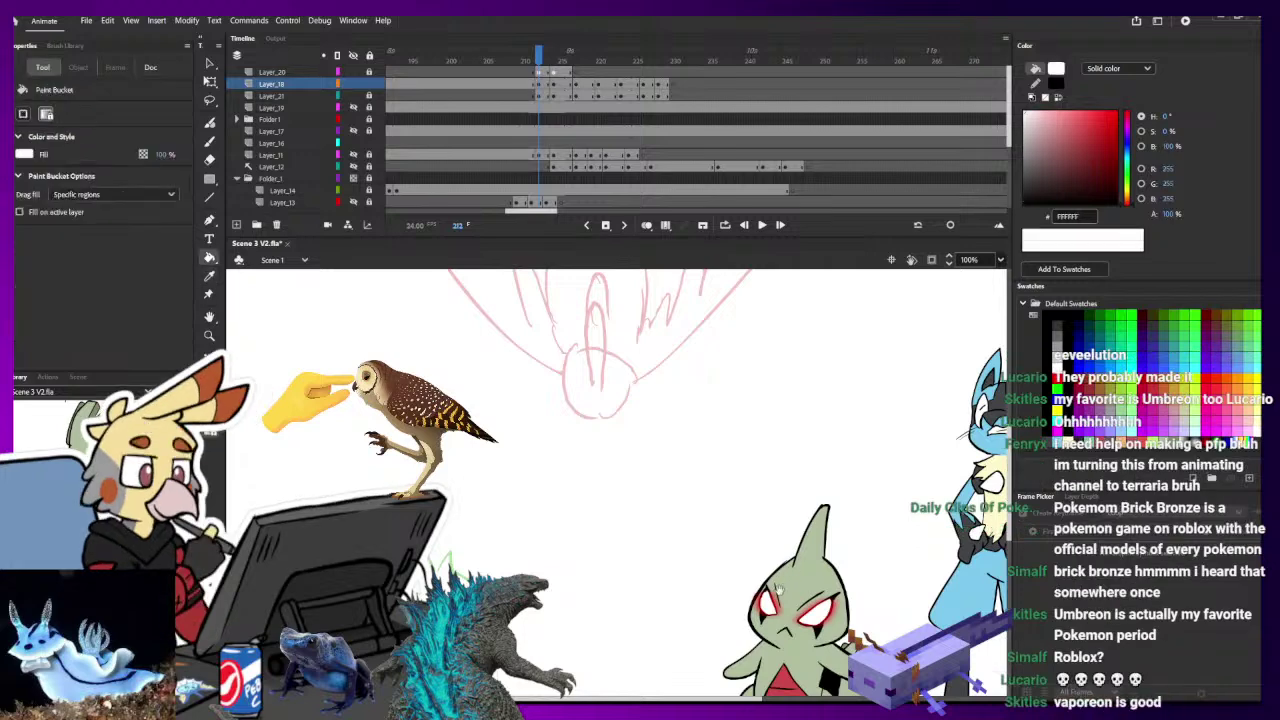
pyautogui.moveTo(779, 590); pyautogui.dragTo(686, 404)
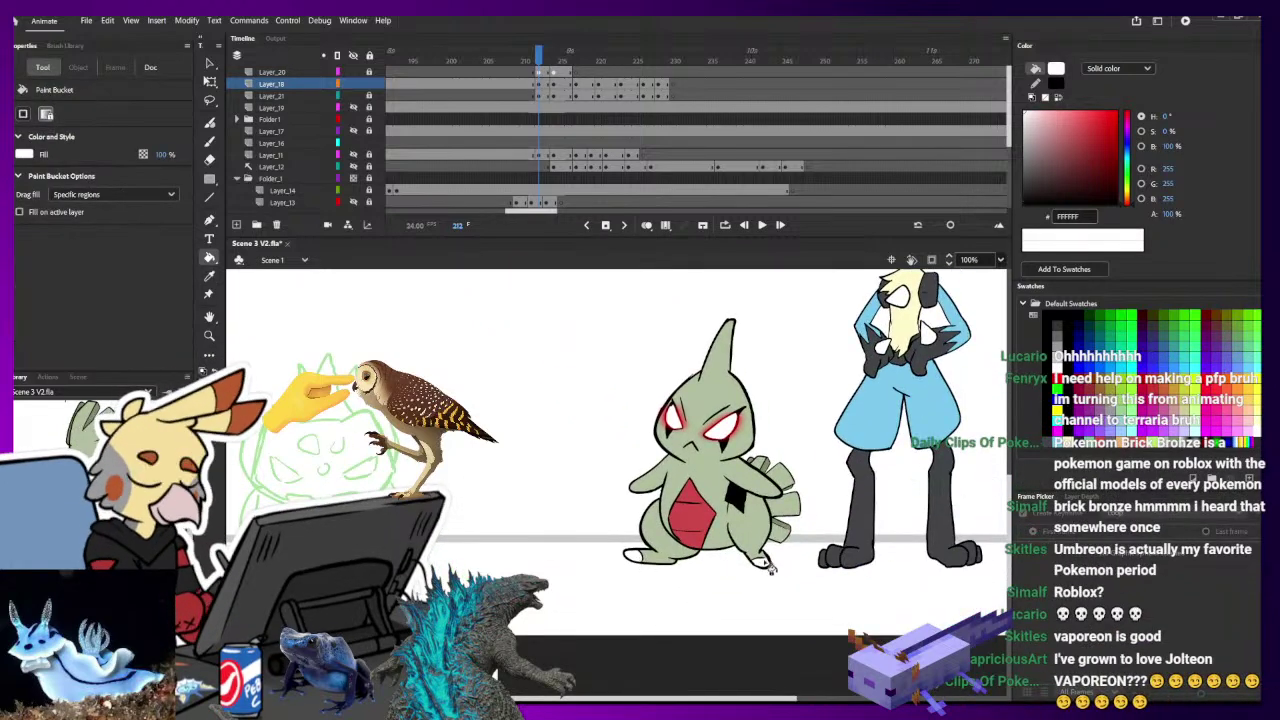
pyautogui.press(',')
pyautogui.press(',')
pyautogui.press(',')
pyautogui.press(',')
pyautogui.press(',')
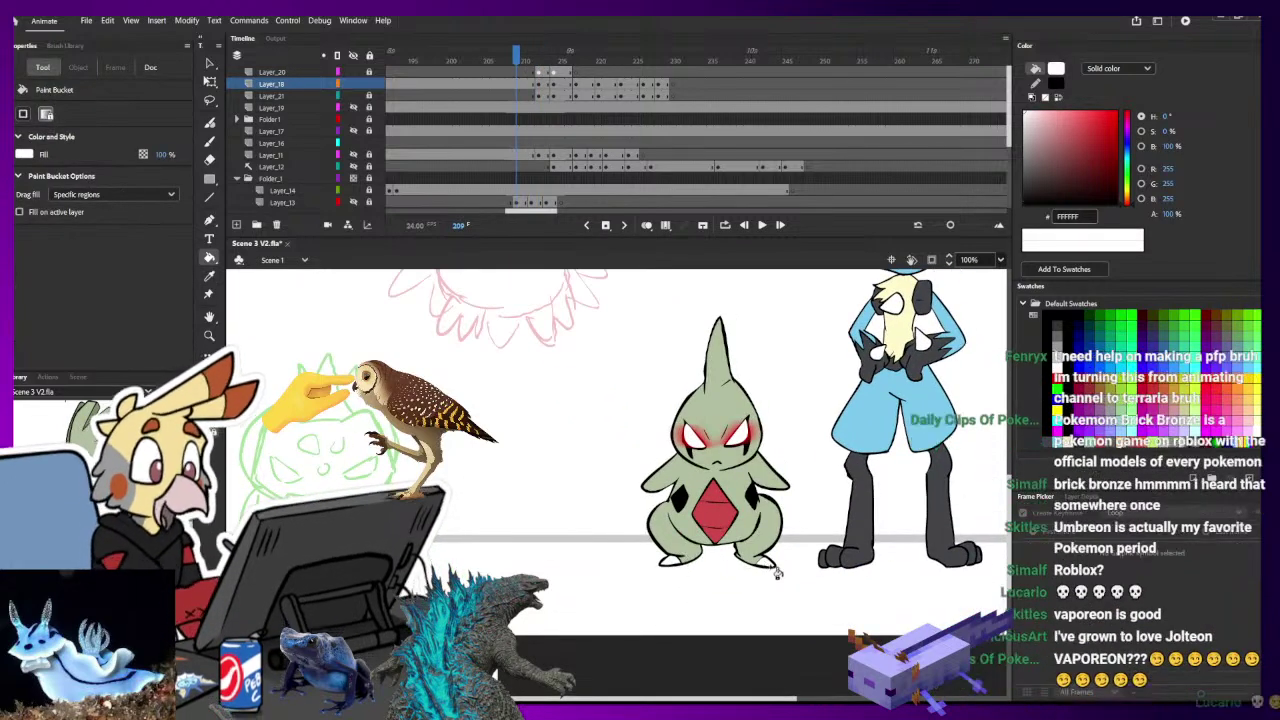
pyautogui.press('.')
pyautogui.press('.')
pyautogui.press('.')
pyautogui.press('.')
pyautogui.press('.')
pyautogui.press('.')
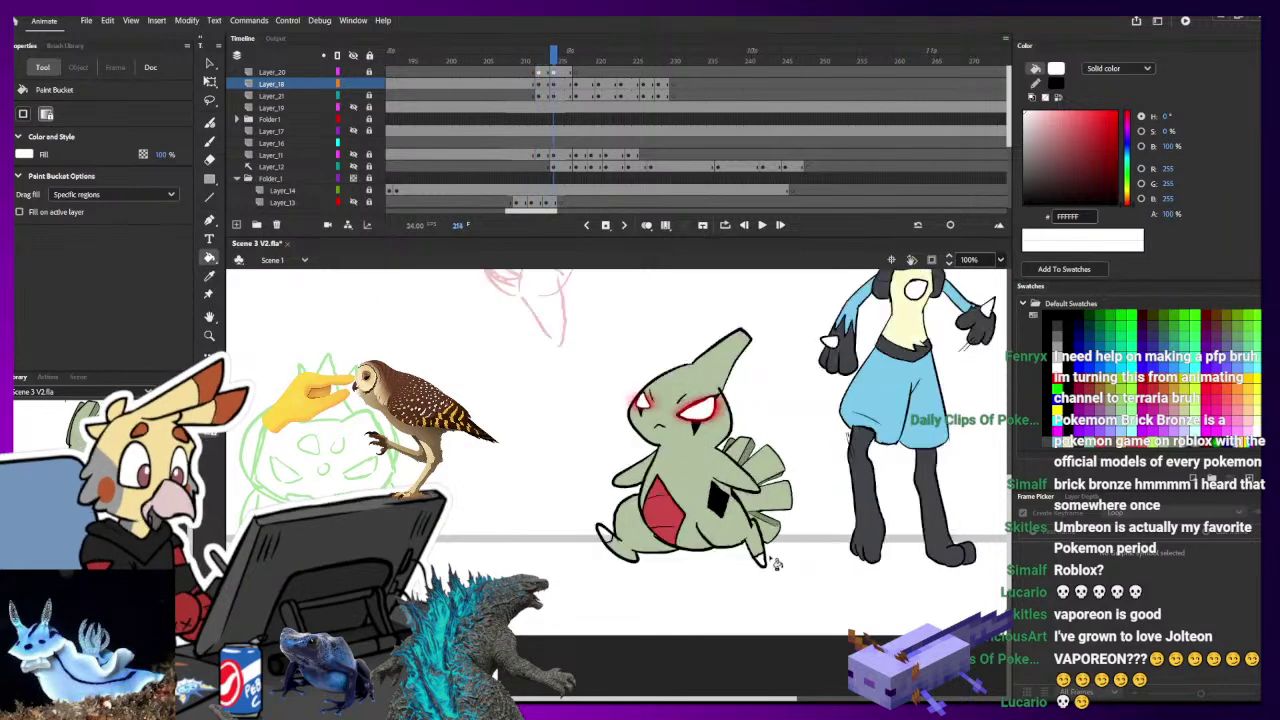
# - At frame 217, sample the body green B0BEA0 near the foot, and resample white FFFFFF from the claws as the fill colour
pyautogui.press('.')
pyautogui.press('.')
pyautogui.press('i')
pyautogui.click(645, 545)
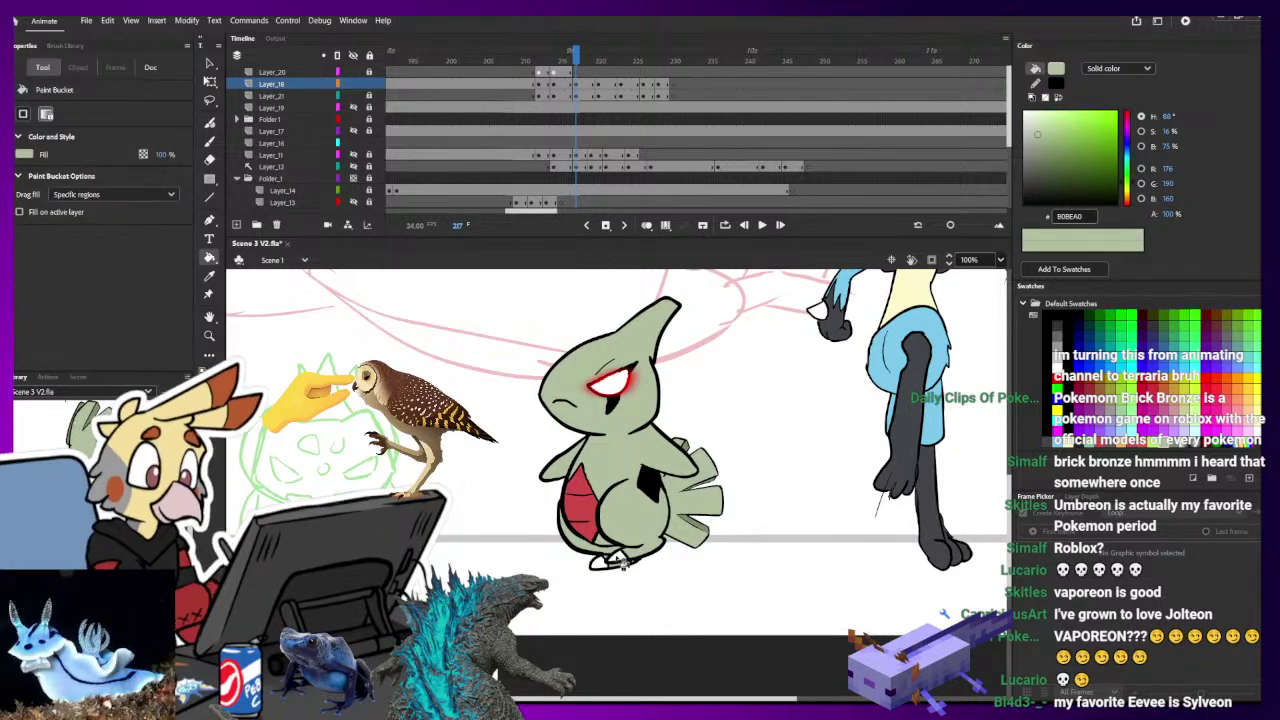
pyautogui.press('i')
pyautogui.click(612, 560)
# - At frame 223, brush a white stroke across the green character's front foot and fill its claw with white FFFFFF
pyautogui.press('.')
pyautogui.press('.')
pyautogui.press('.')
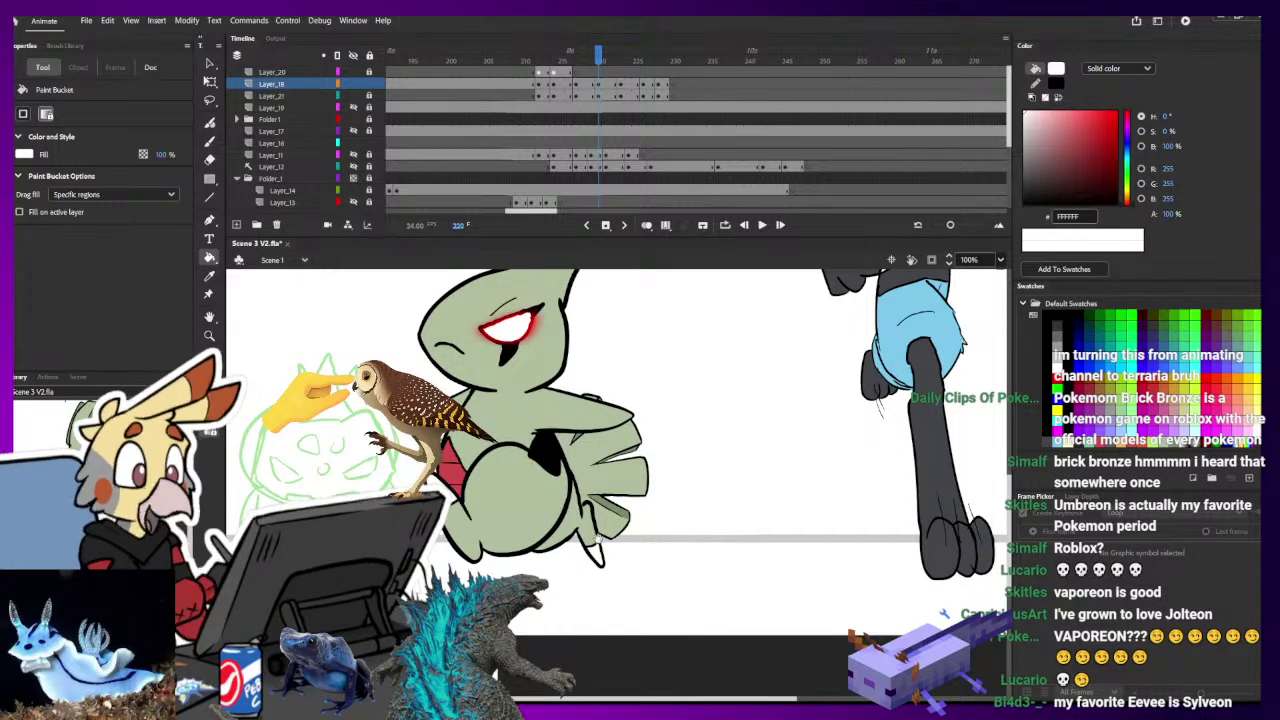
pyautogui.press('.')
pyautogui.press('.')
pyautogui.press('.')
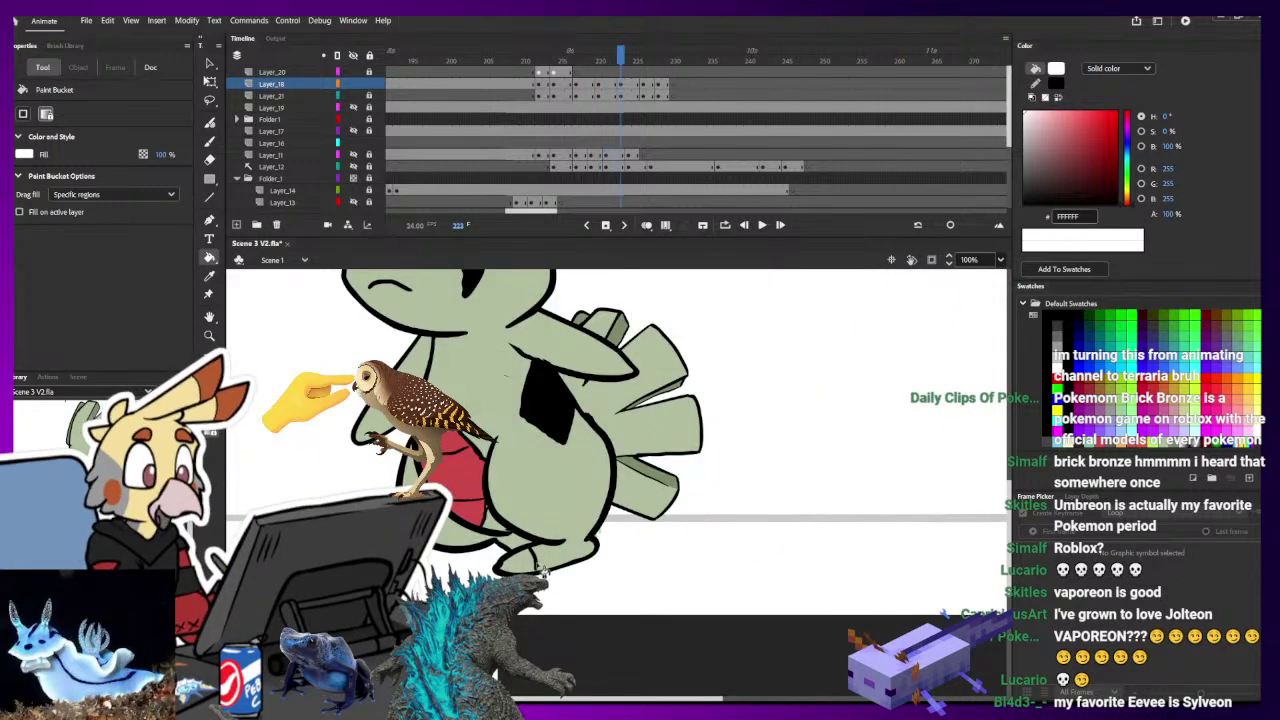
pyautogui.press('b')
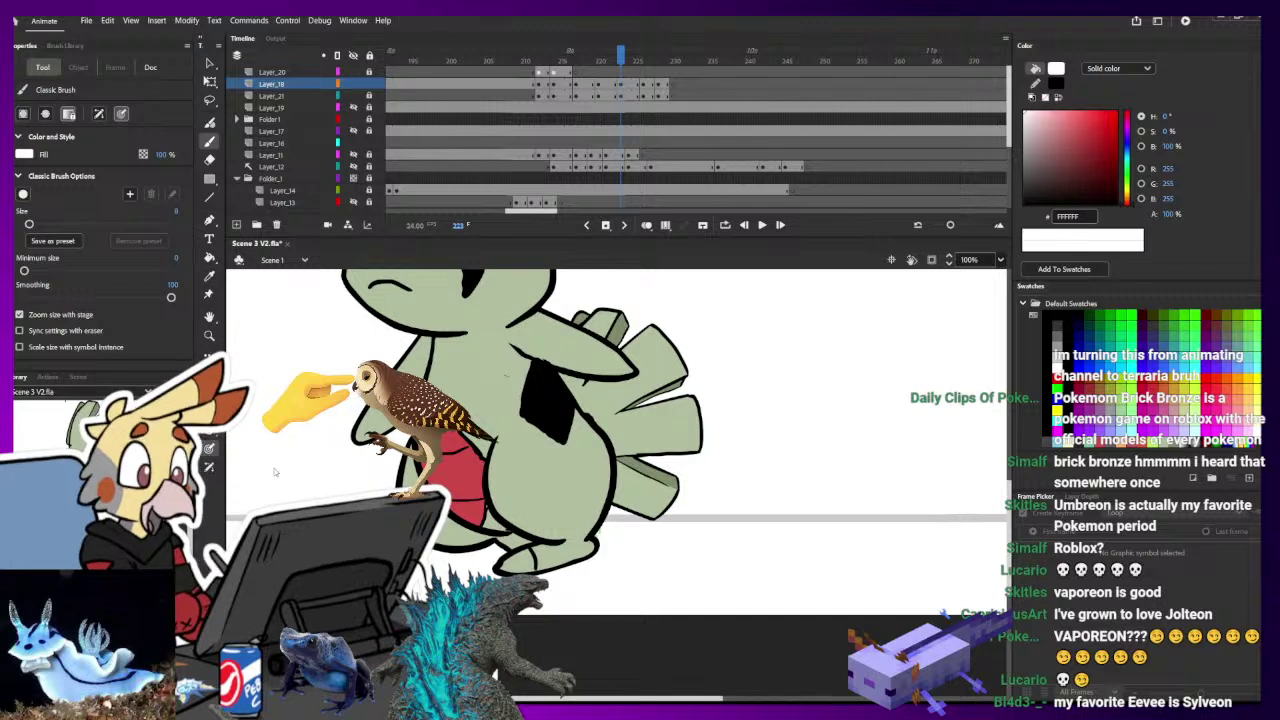
pyautogui.keyDown('ctrl'); pyautogui.click(550, 545); pyautogui.keyUp('ctrl')
pyautogui.moveTo(529, 547); pyautogui.dragTo(532, 571)
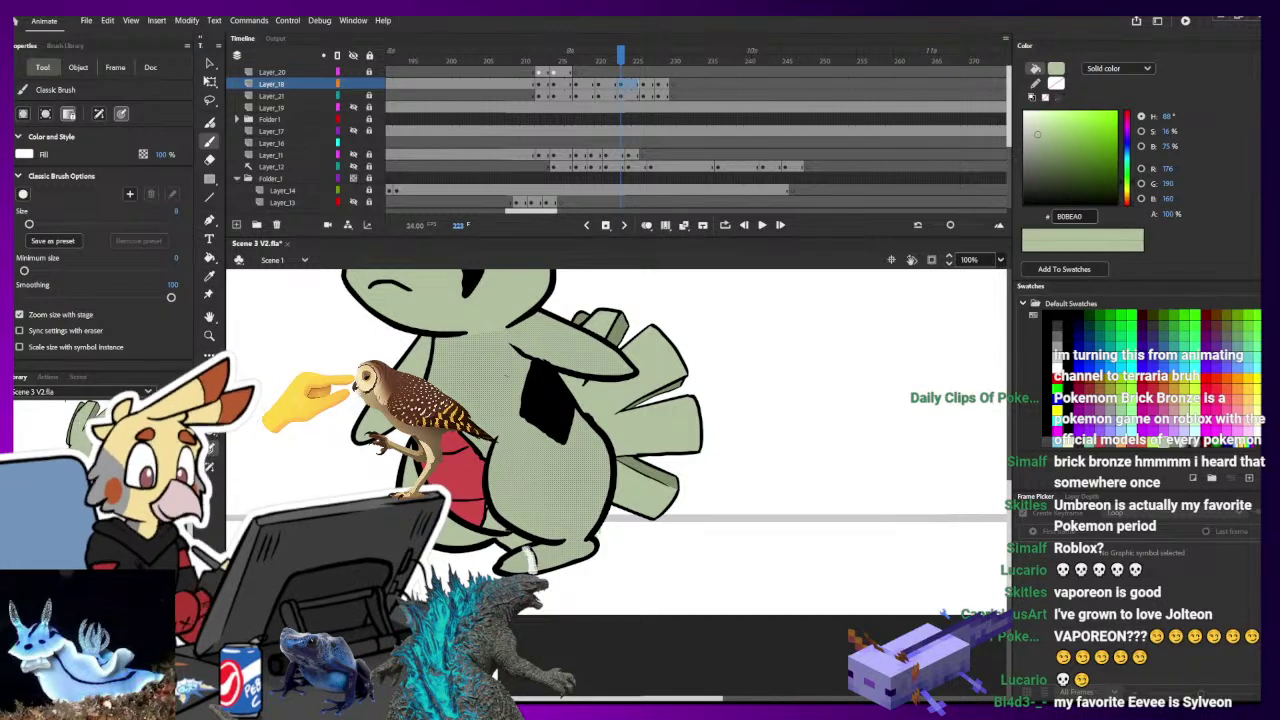
pyautogui.keyDown('ctrl'); pyautogui.click(580, 588); pyautogui.keyUp('ctrl')
pyautogui.press('k')
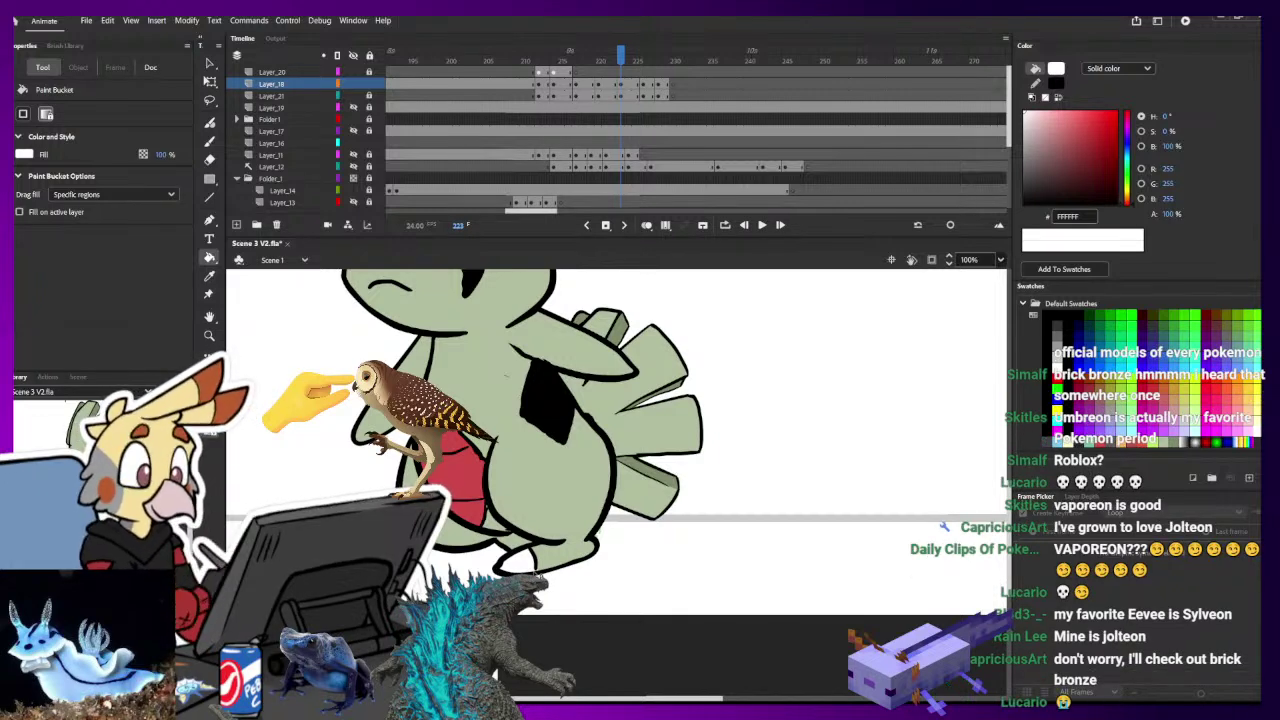
# - Resample white from the claw at frame 223, fill the green character's claw at frame 226 with white, and save the file
pyautogui.press('i')
pyautogui.click(520, 561)
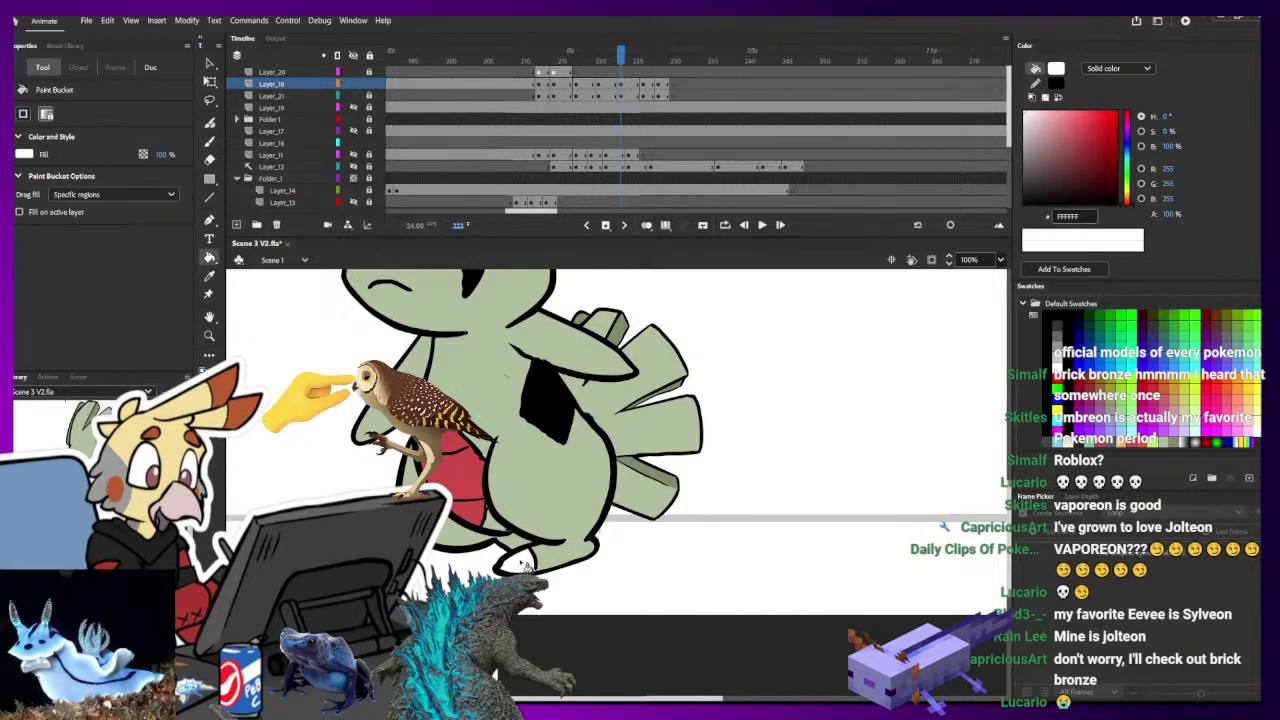
pyautogui.press('.')
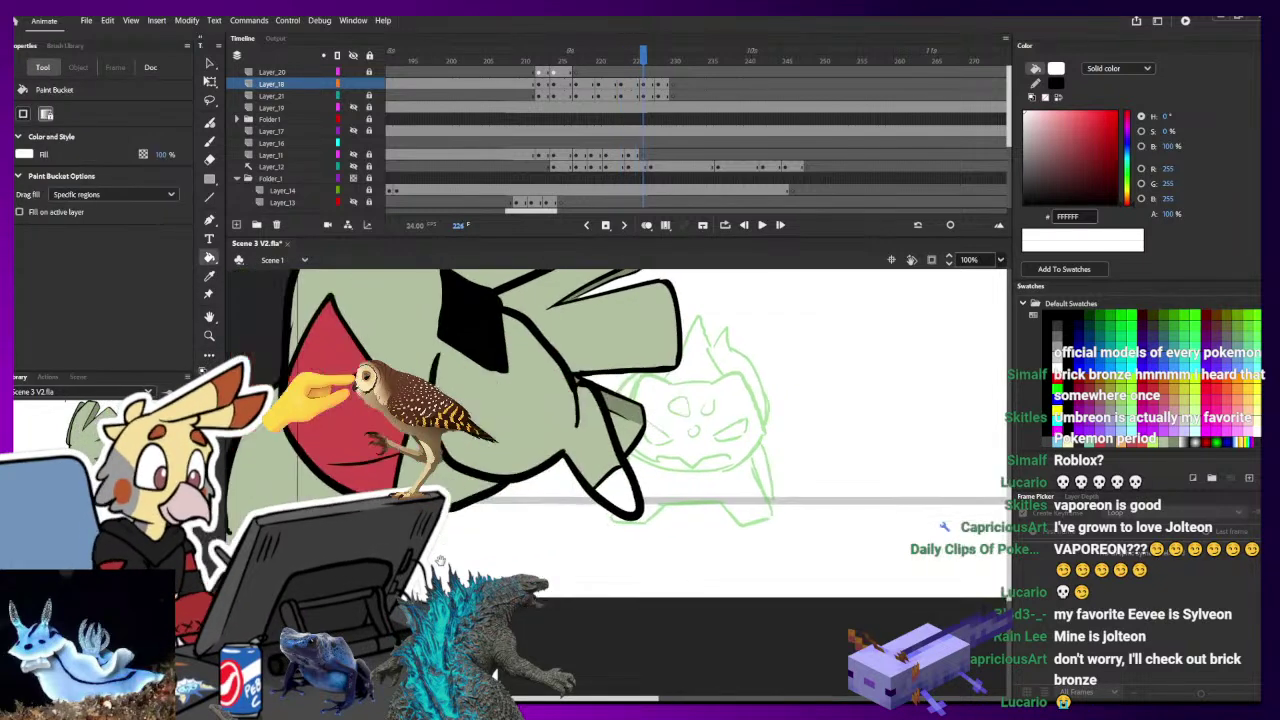
pyautogui.click(296, 489)
pyautogui.hotkey('ctrl', '-')
pyautogui.hotkey('ctrl', '-')
pyautogui.hotkey('ctrl', 's')
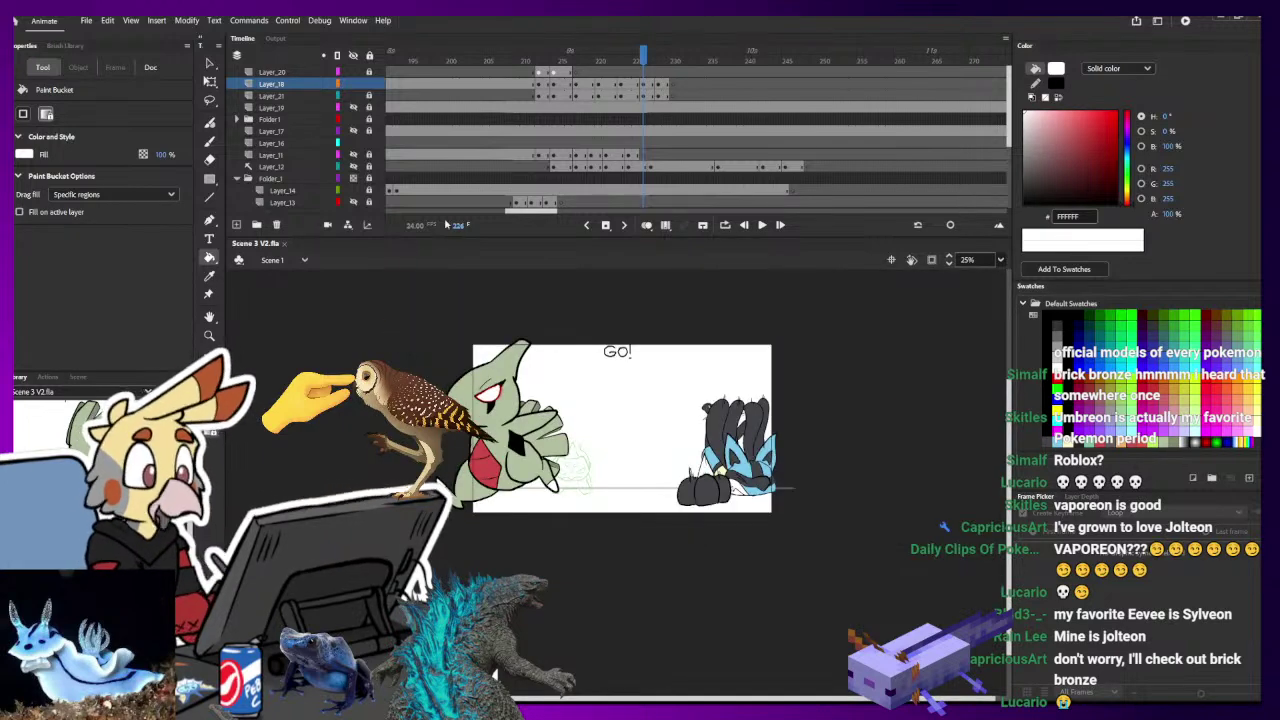
# - Play back and scrub frames 207 to 228 at 25% to review the green character's and the blue character's action
pyautogui.moveTo(658, 63); pyautogui.dragTo(505, 133)
pyautogui.press('q')
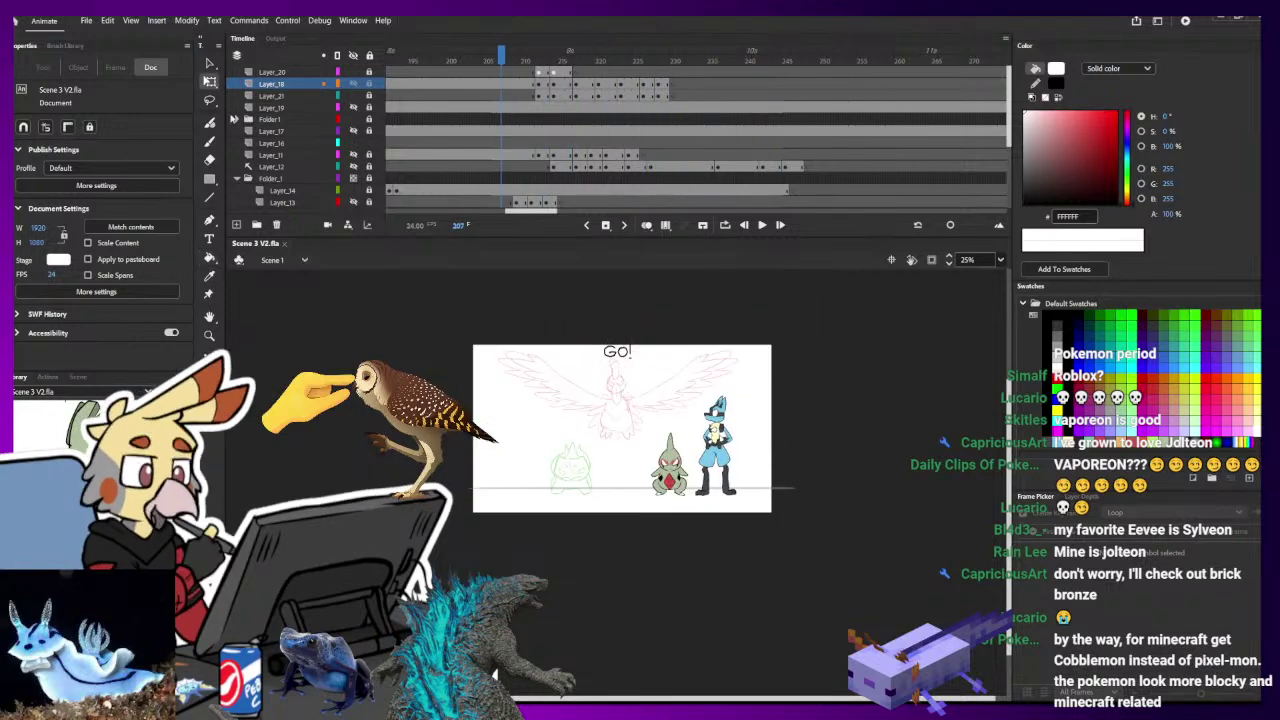
pyautogui.press('Return')
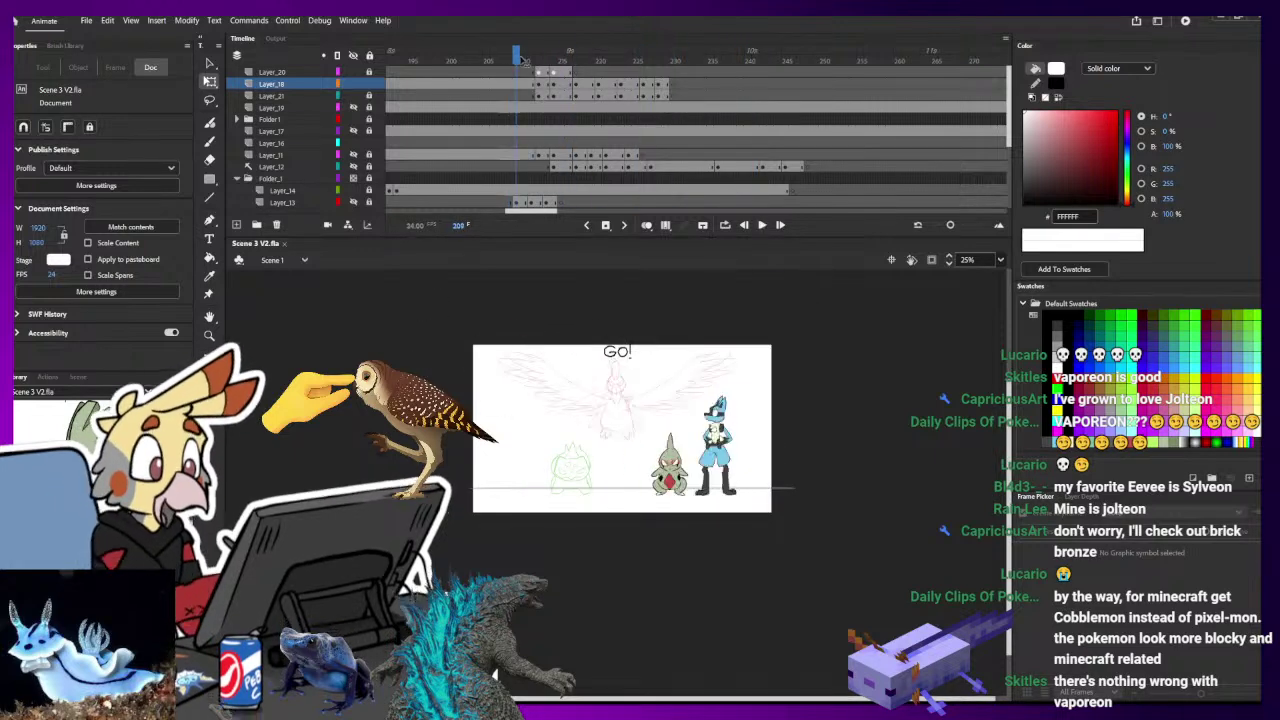
pyautogui.click(659, 58)
pyautogui.moveTo(660, 73); pyautogui.dragTo(529, 100)
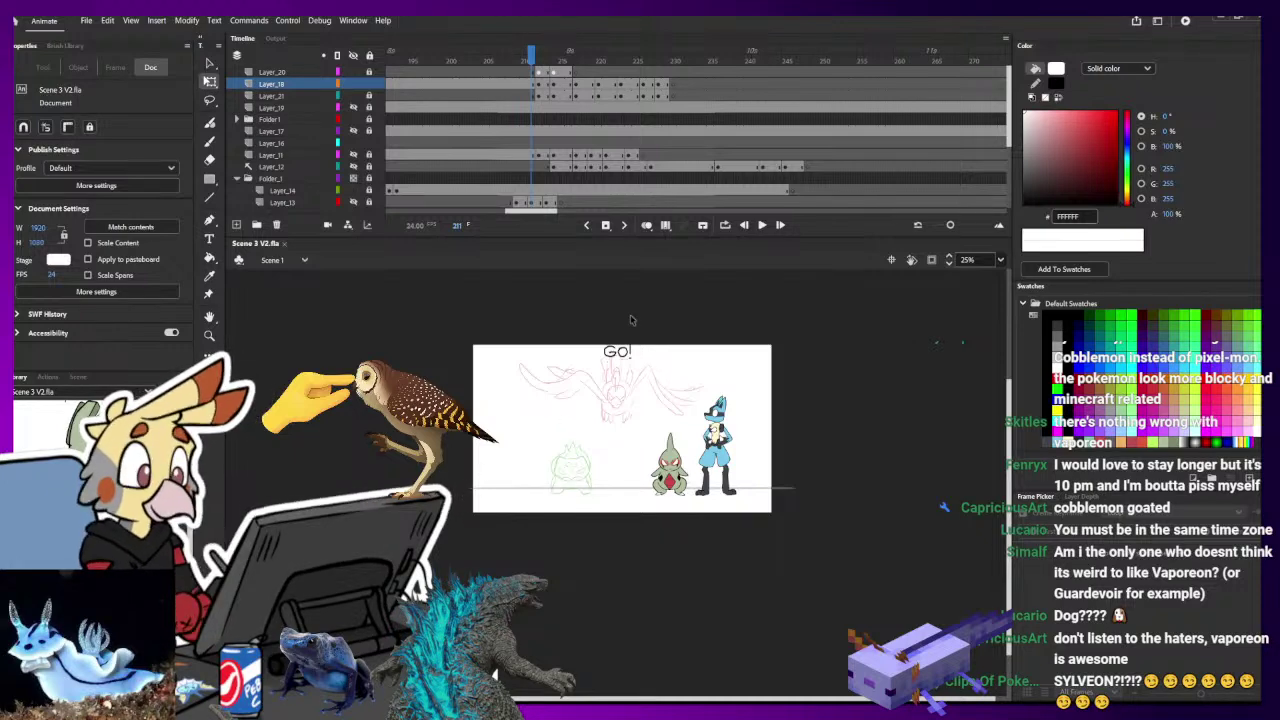
pyautogui.moveTo(533, 54); pyautogui.dragTo(614, 53)
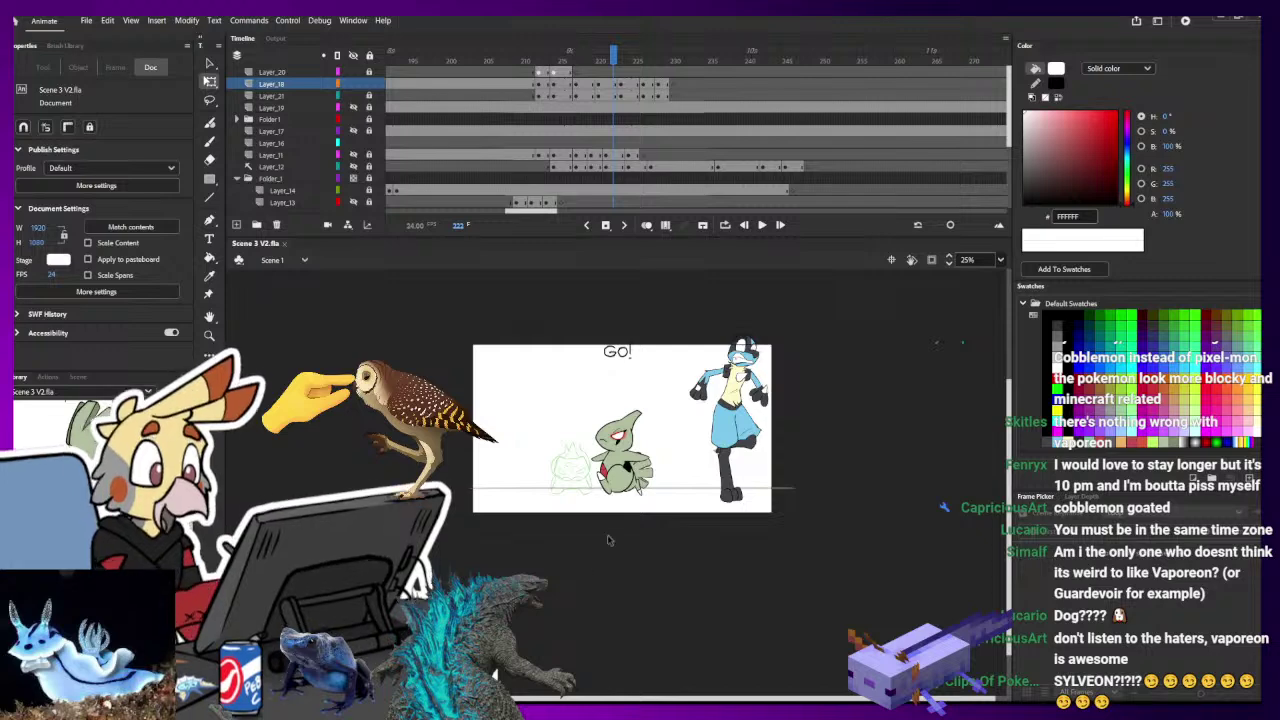
pyautogui.moveTo(610, 60); pyautogui.dragTo(532, 62)
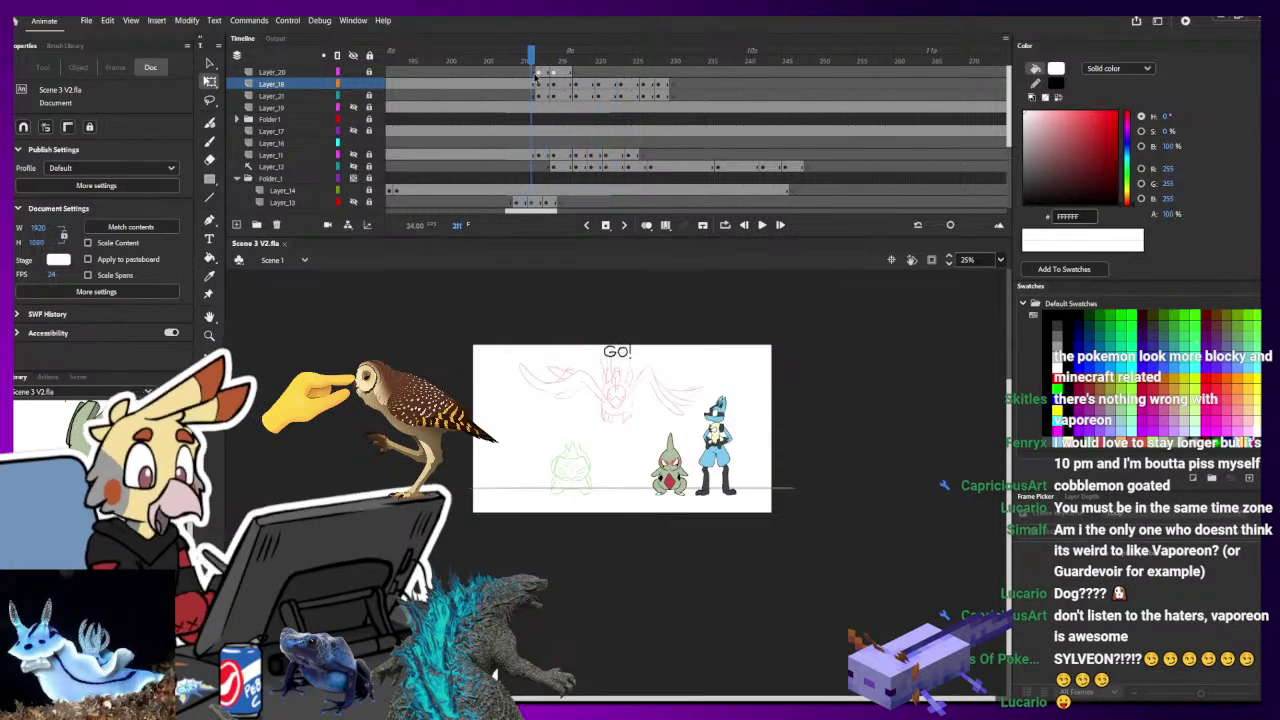
# - Copy the fan from Layer_21 at frame 212 and paste it at frame 1 inside Symbol 12 on a new layer beneath the others
pyautogui.click(538, 73)
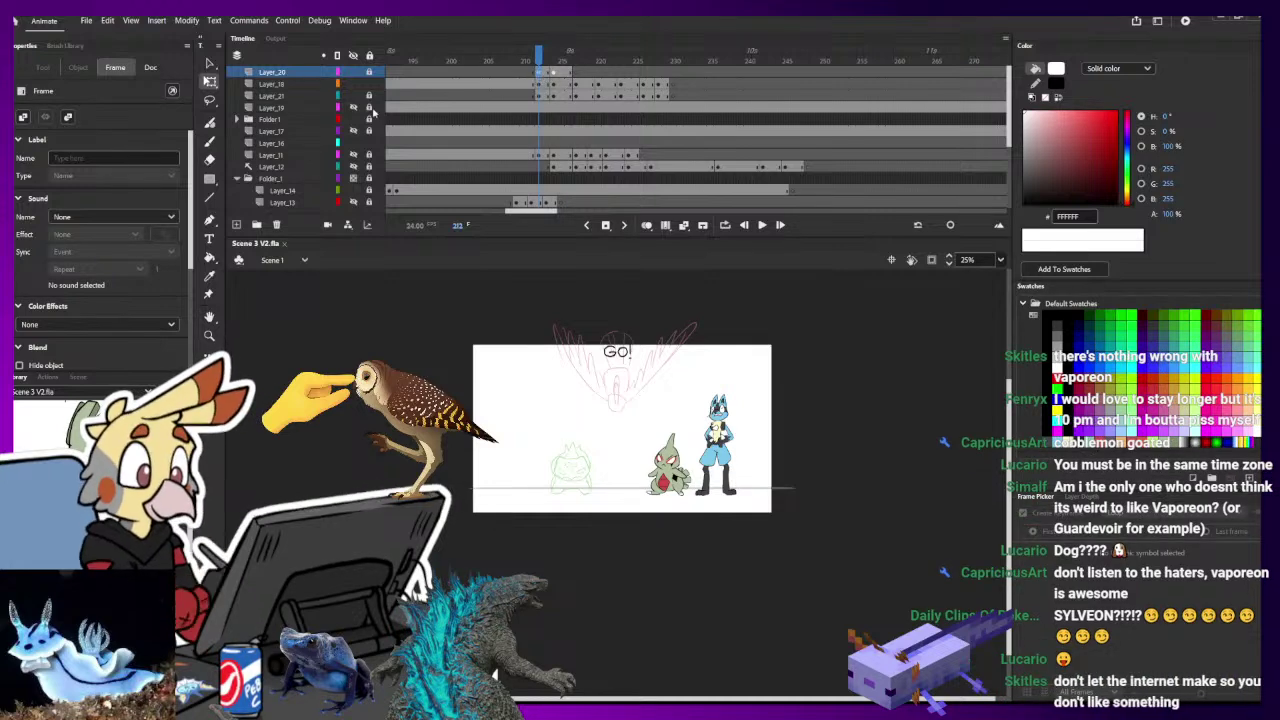
pyautogui.click(540, 95)
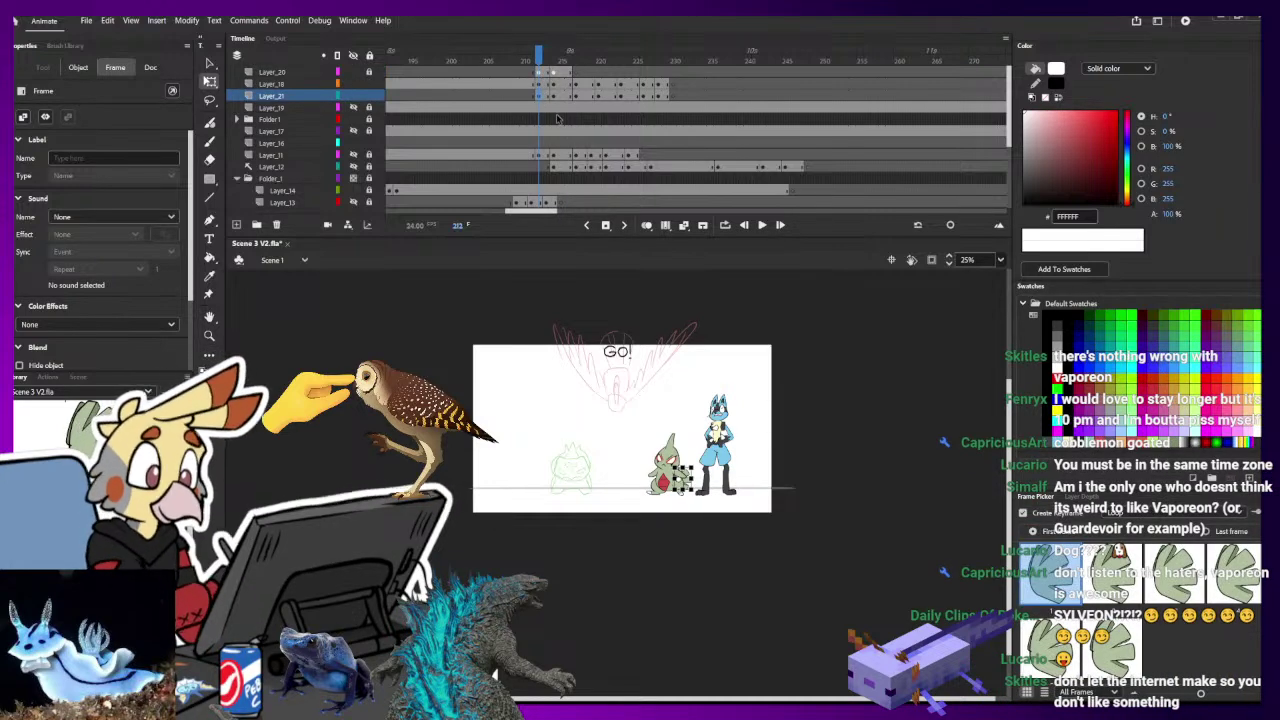
pyautogui.moveTo(539, 57); pyautogui.dragTo(389, 58)
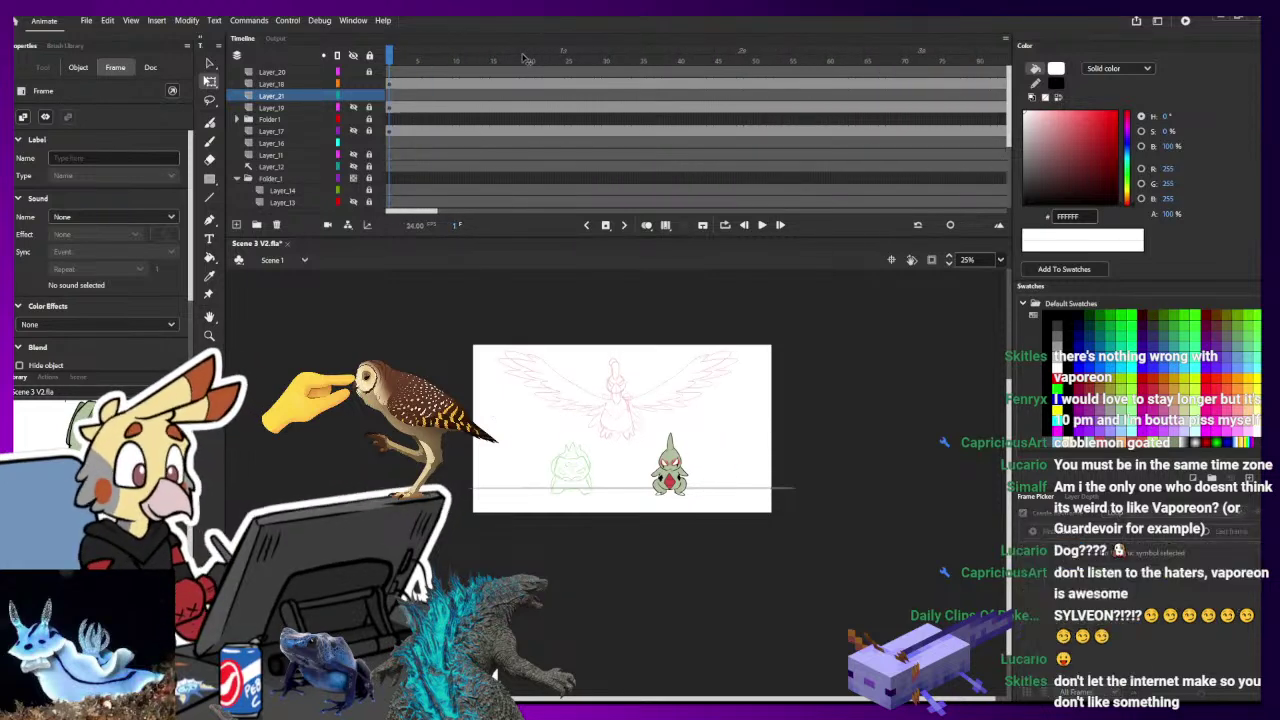
pyautogui.click(389, 85)
pyautogui.click(674, 452)
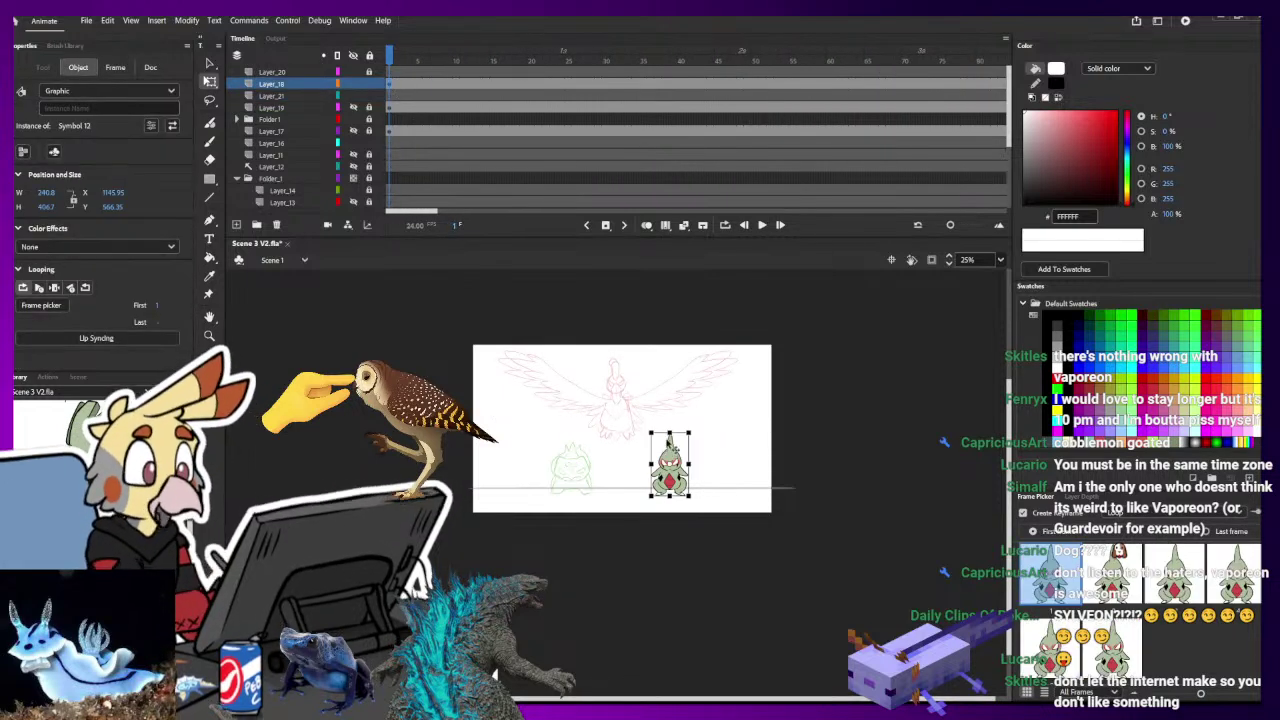
pyautogui.doubleClick(676, 452)
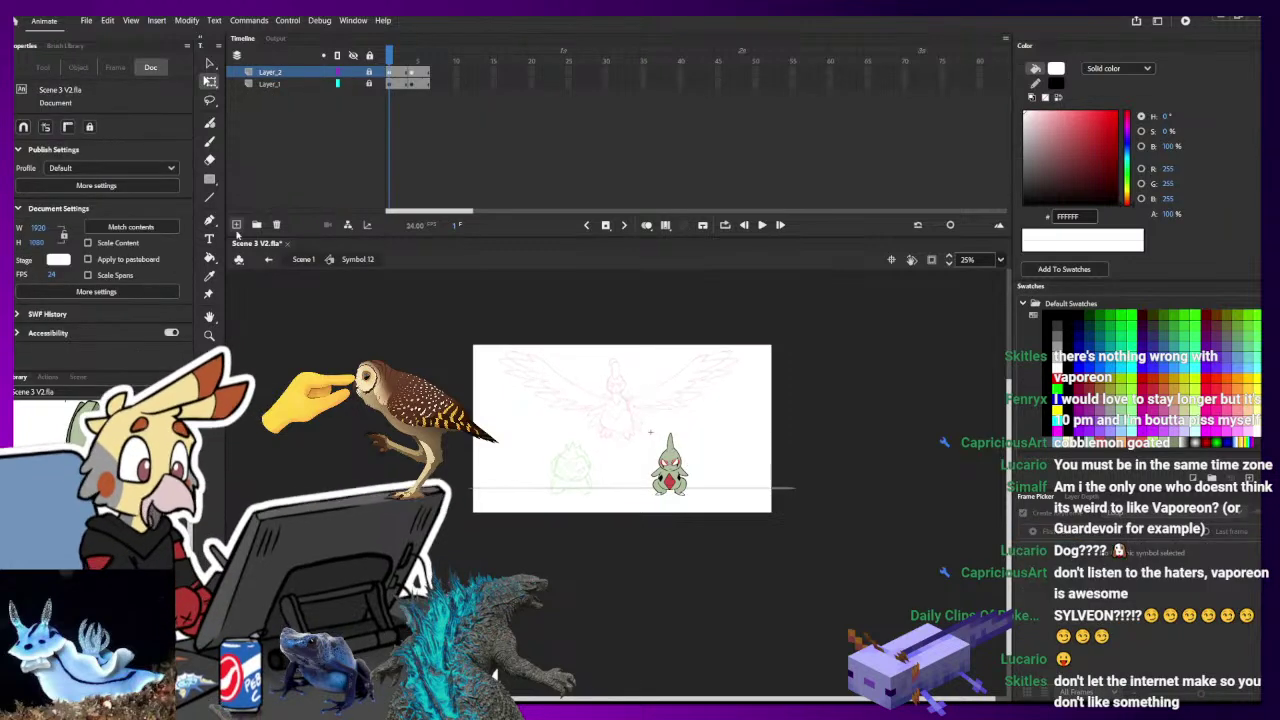
pyautogui.moveTo(289, 74); pyautogui.dragTo(300, 105)
pyautogui.click(391, 97)
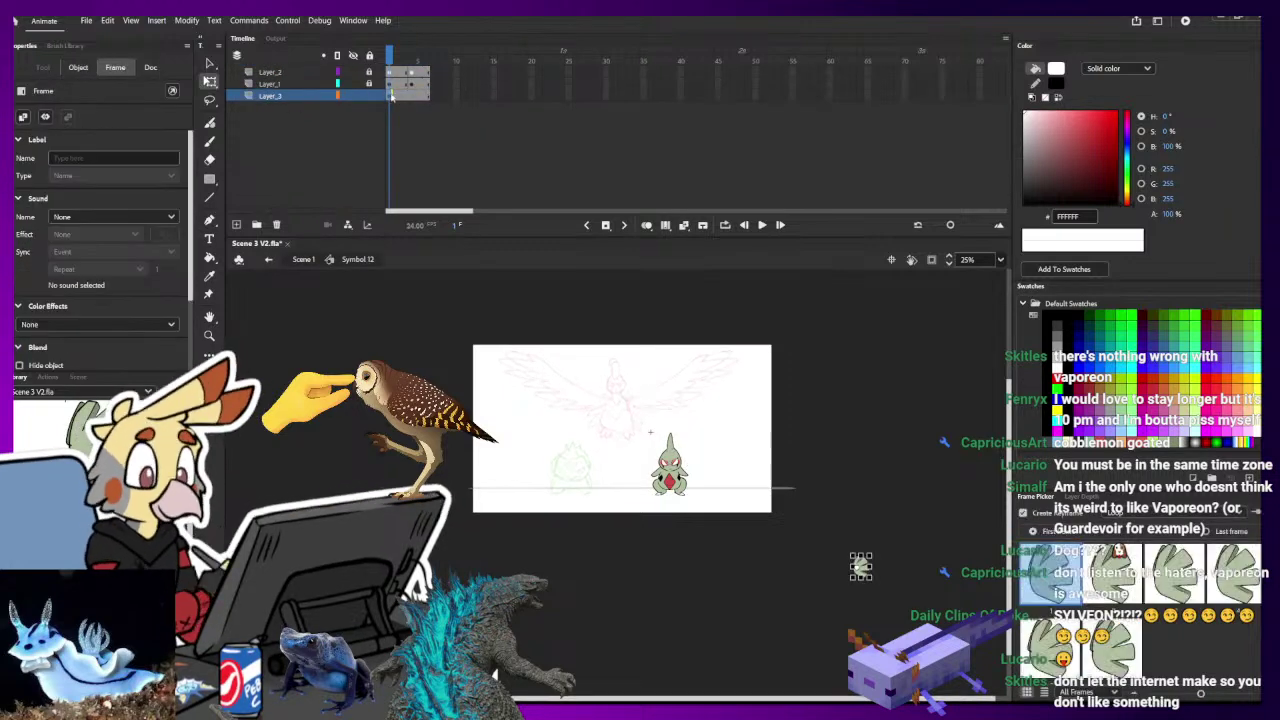
# - Position the pasted fan behind the green character's body and place a second fan behind its opposite side
pyautogui.hotkey('ctrl', '=')
pyautogui.hotkey('ctrl', '=')
pyautogui.moveTo(805, 502); pyautogui.dragTo(560, 349)
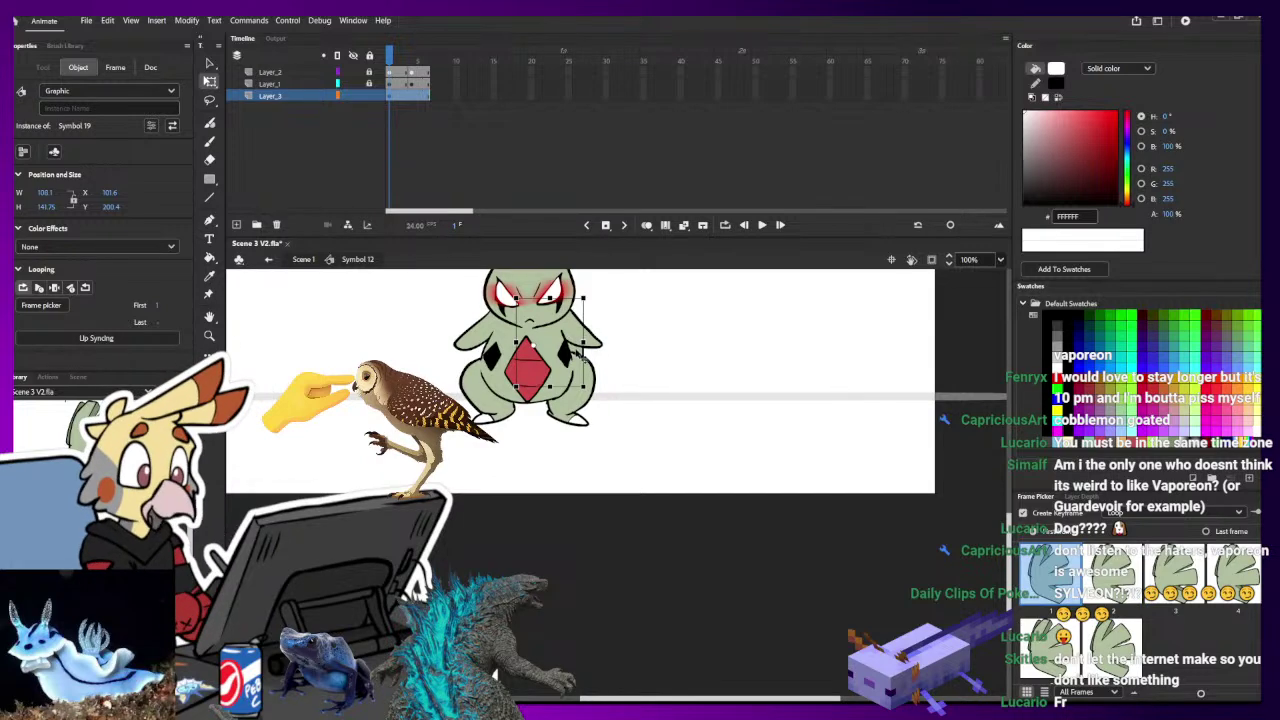
pyautogui.moveTo(566, 350); pyautogui.dragTo(505, 343)
pyautogui.click(664, 331)
pyautogui.scroll(2, 700, 440)
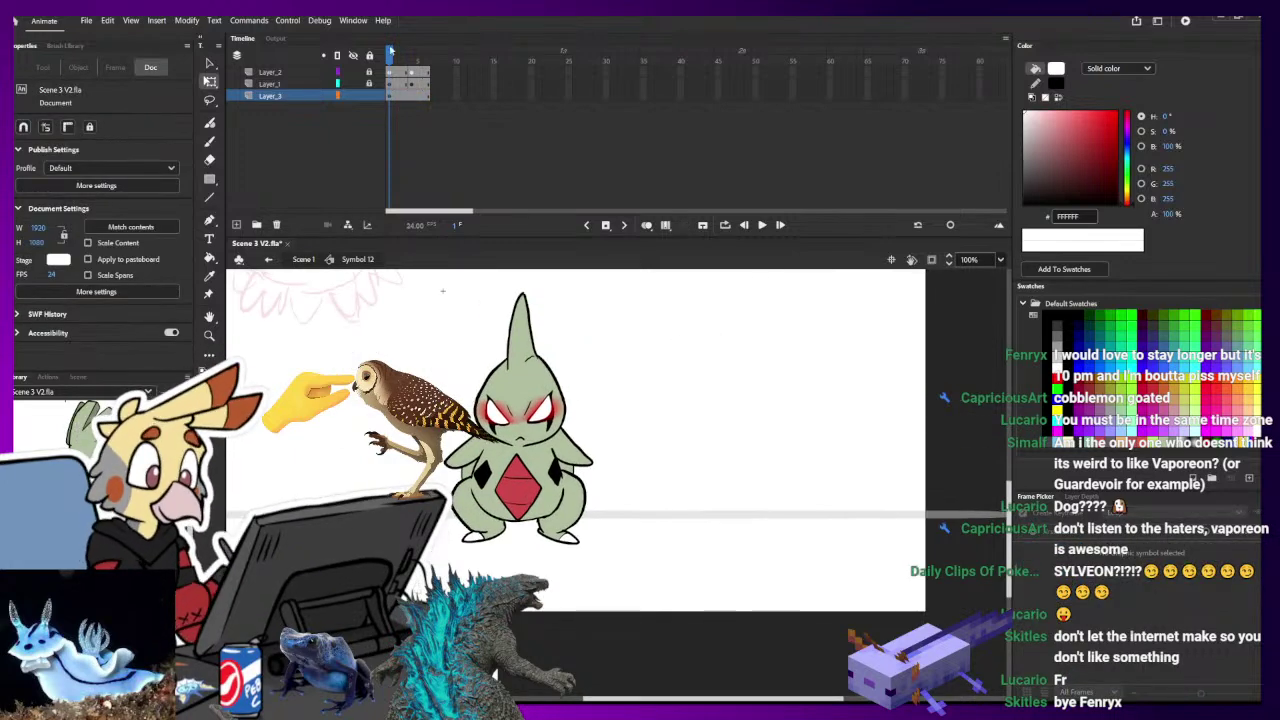
# - Inside Symbol 12, scale both fans down together to about 153 by 125 and return to Scene 1
pyautogui.moveTo(391, 51); pyautogui.dragTo(419, 51)
pyautogui.click(270, 260)
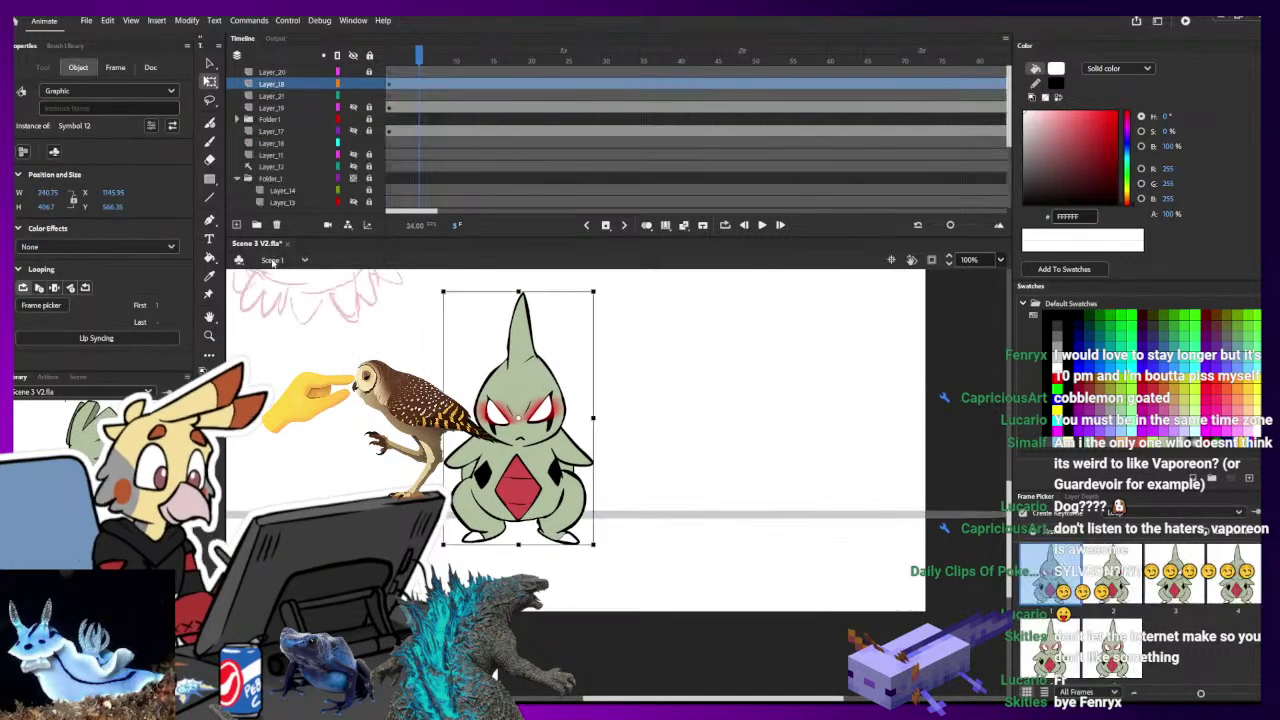
pyautogui.doubleClick(480, 492)
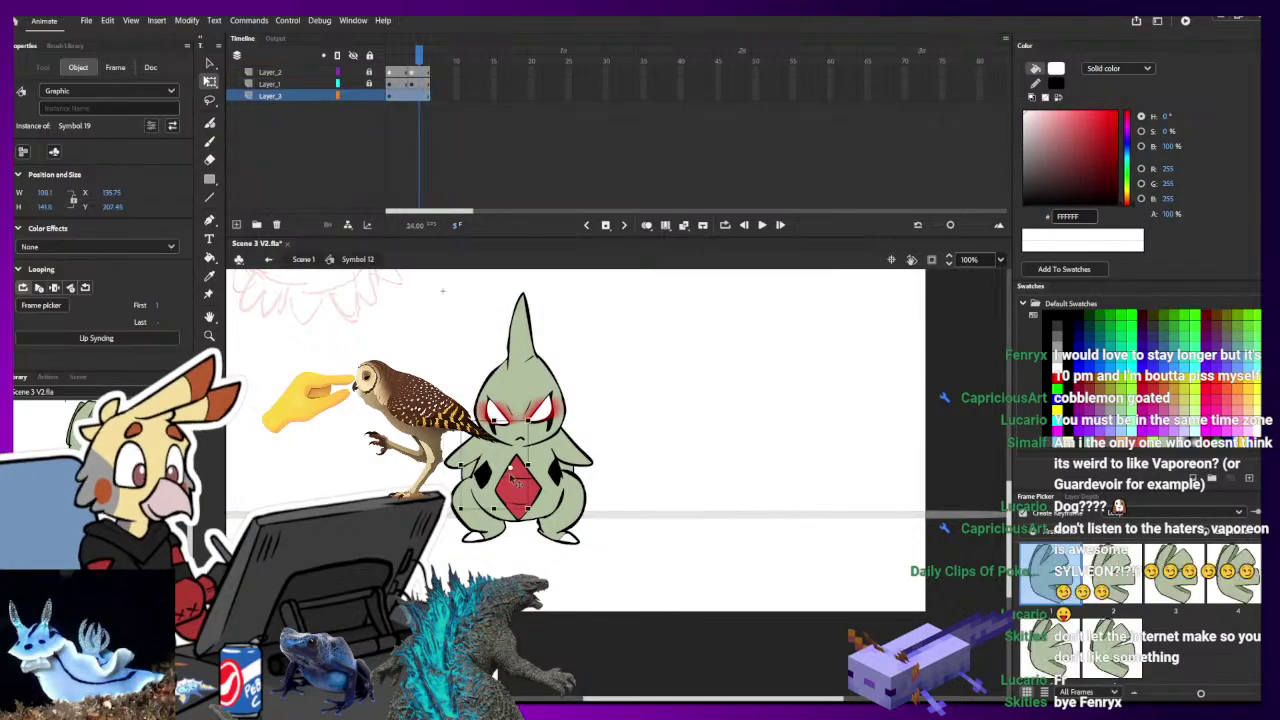
pyautogui.keyDown('shift'); pyautogui.click(573, 472); pyautogui.keyUp('shift')
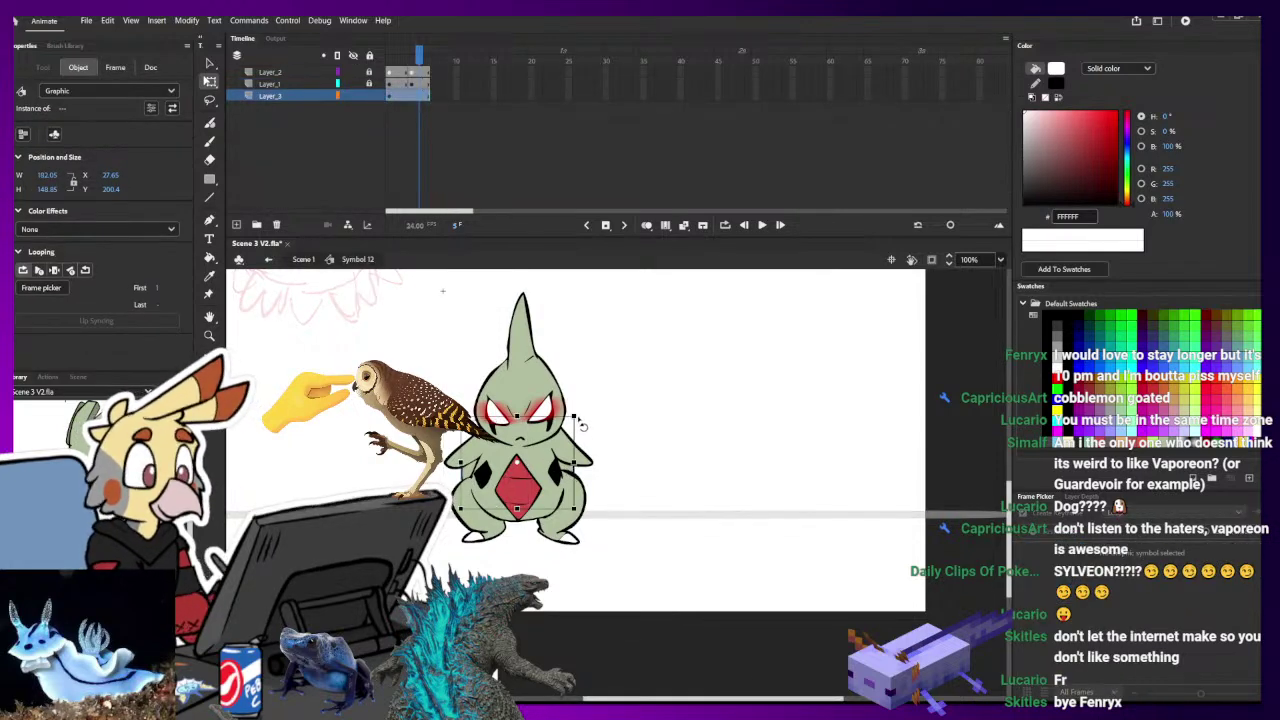
pyautogui.moveTo(578, 424); pyautogui.dragTo(573, 424)
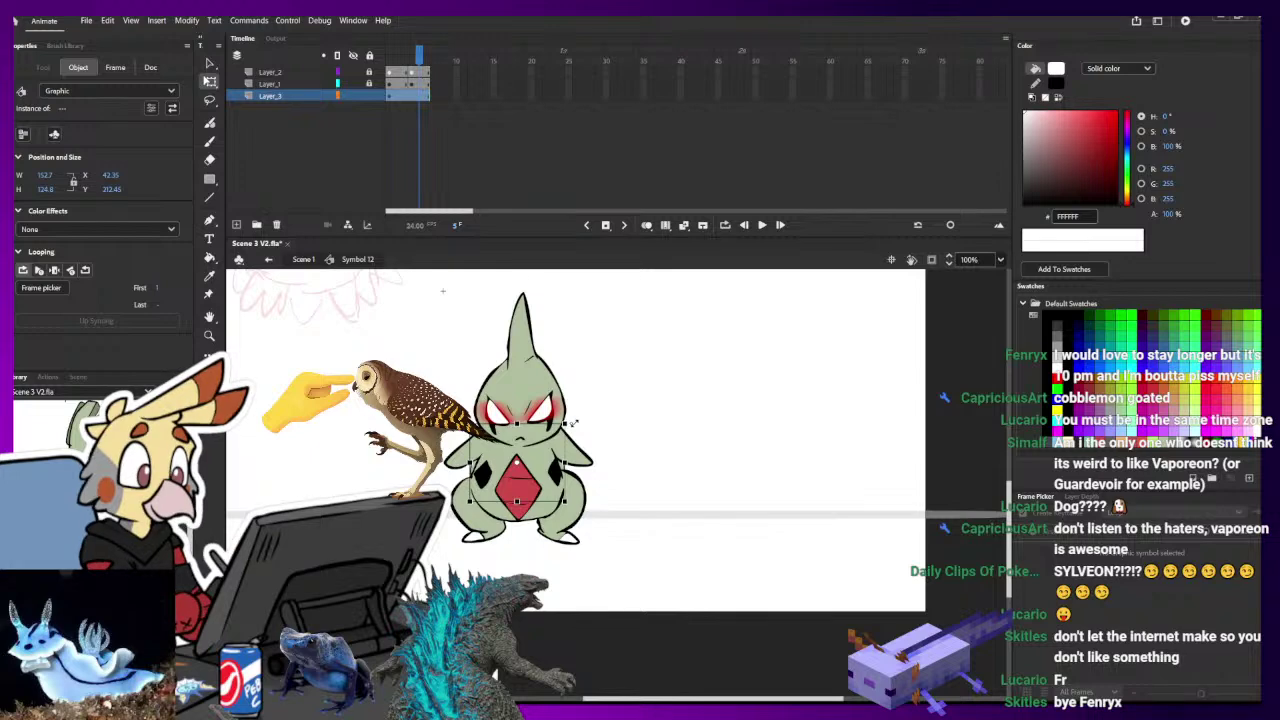
pyautogui.click(375, 318)
pyautogui.click(268, 260)
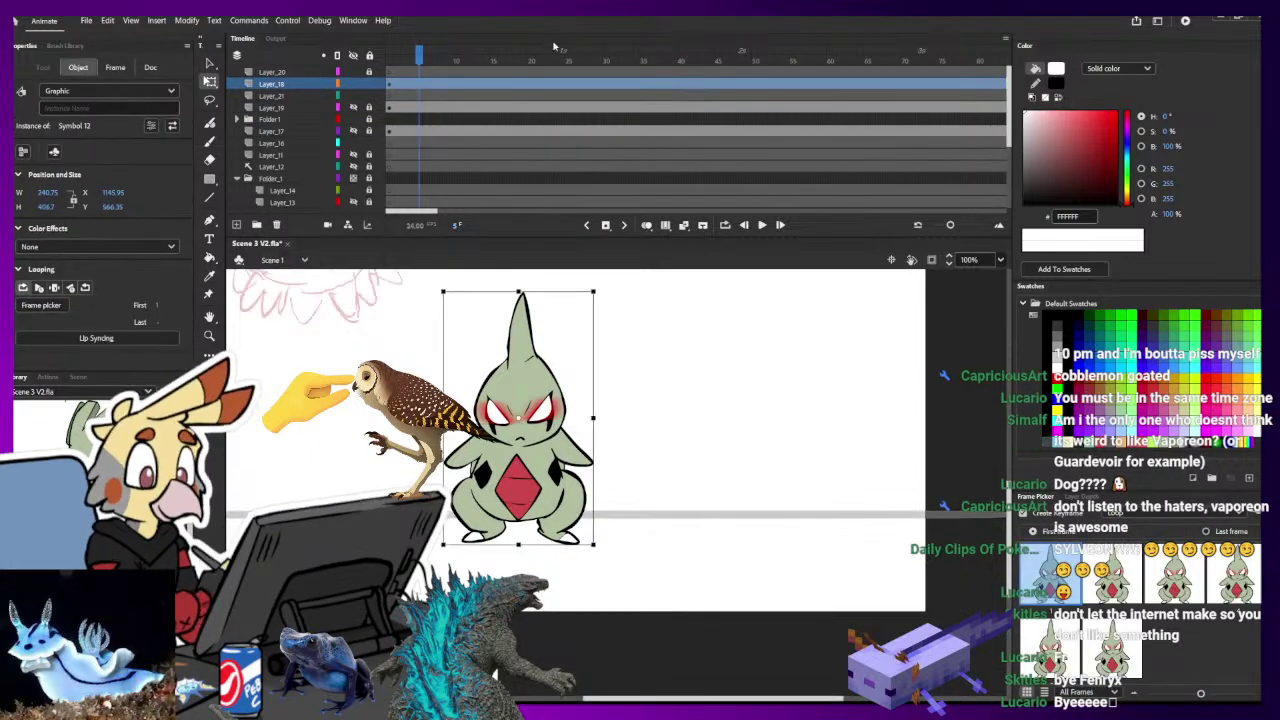
# - Play the scene at 25% and scrub through the attack up to frame 224 to review the green character with its fan
pyautogui.click(943, 58)
pyautogui.hotkey('ctrl', '-')
pyautogui.hotkey('ctrl', '-')
pyautogui.press('Return')
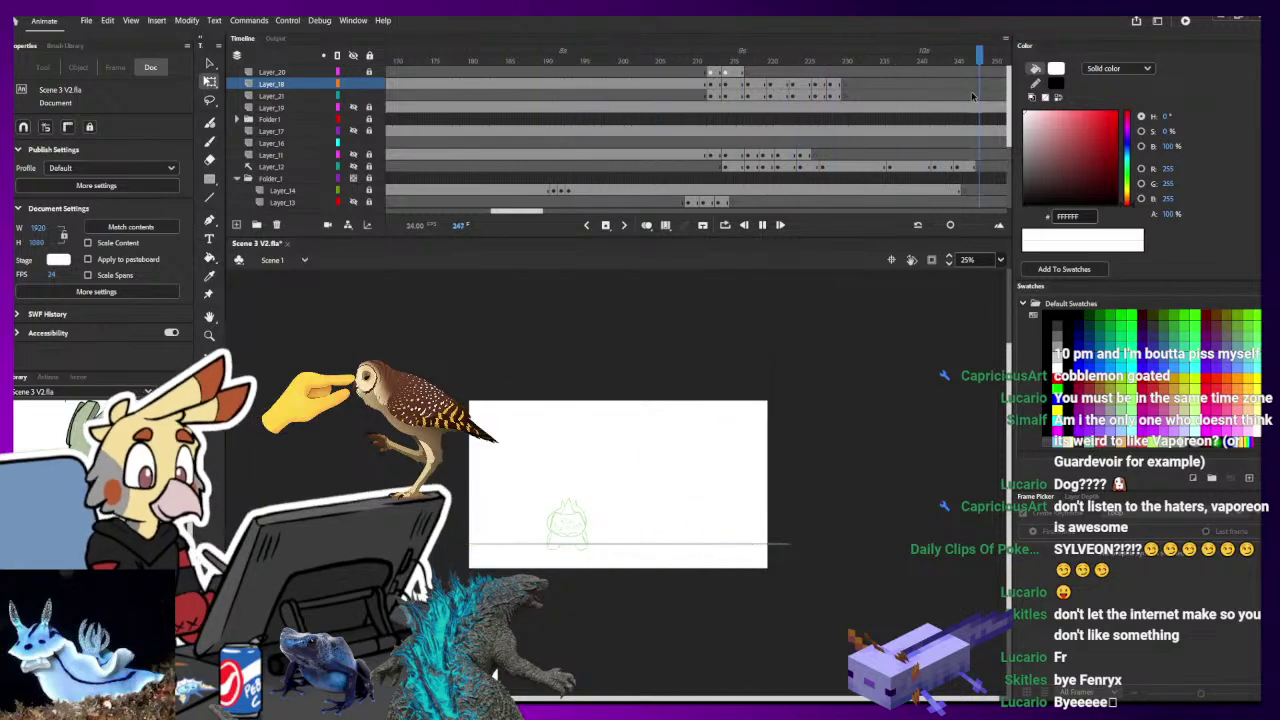
pyautogui.moveTo(480, 61); pyautogui.dragTo(557, 62)
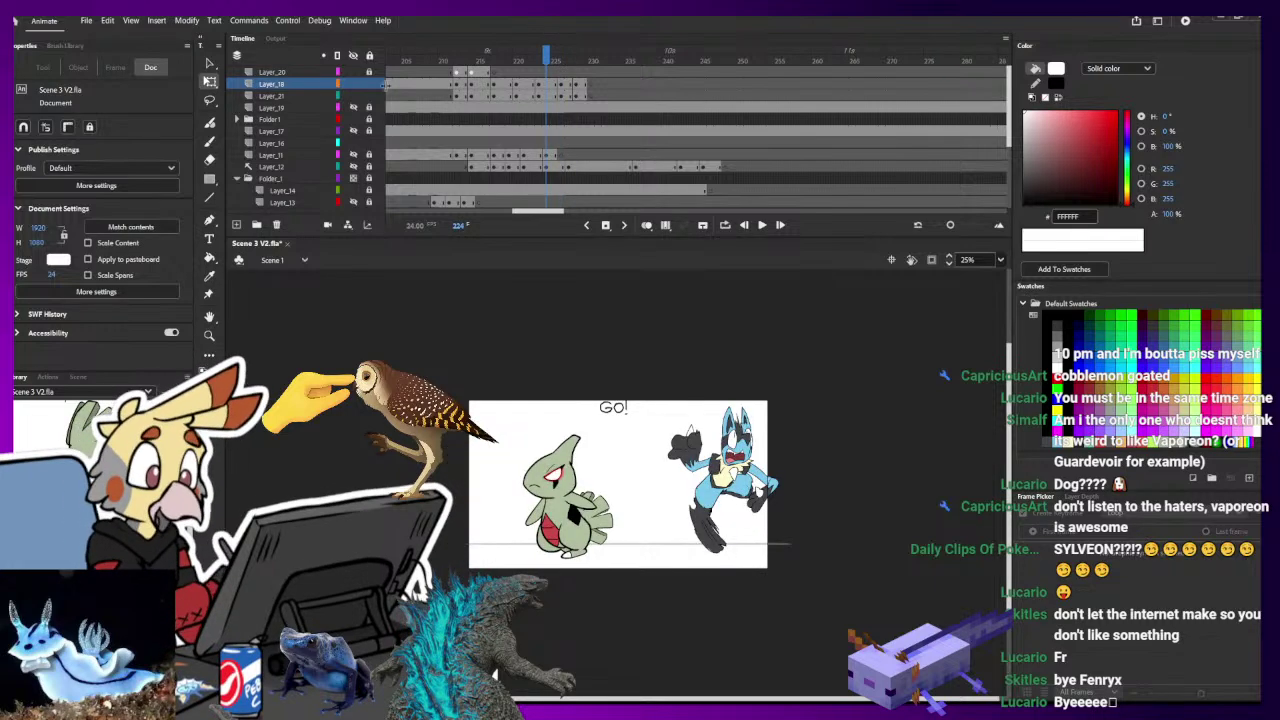
# - Add a Blur filter to the Layer_18 and Layer_21 keyframes at frame 226, with Blur X 11 and Blur Y 0
pyautogui.click(560, 95)
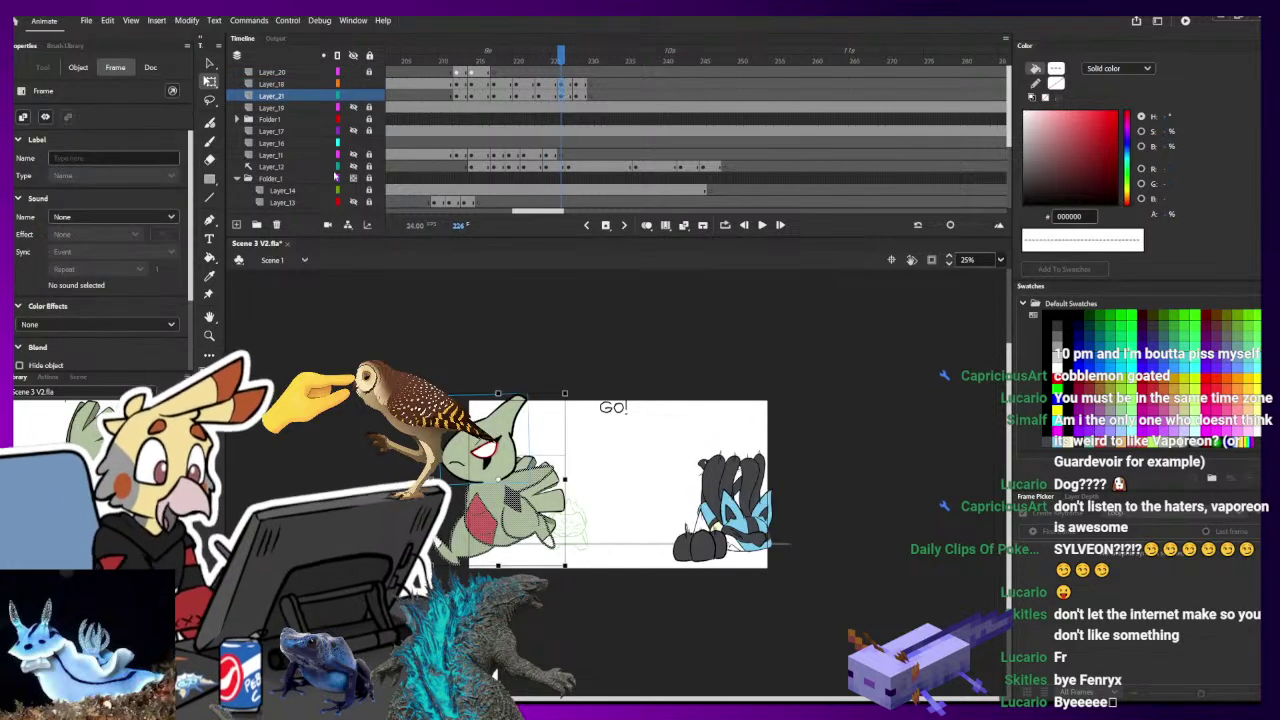
pyautogui.scroll(-2, 160, 300)
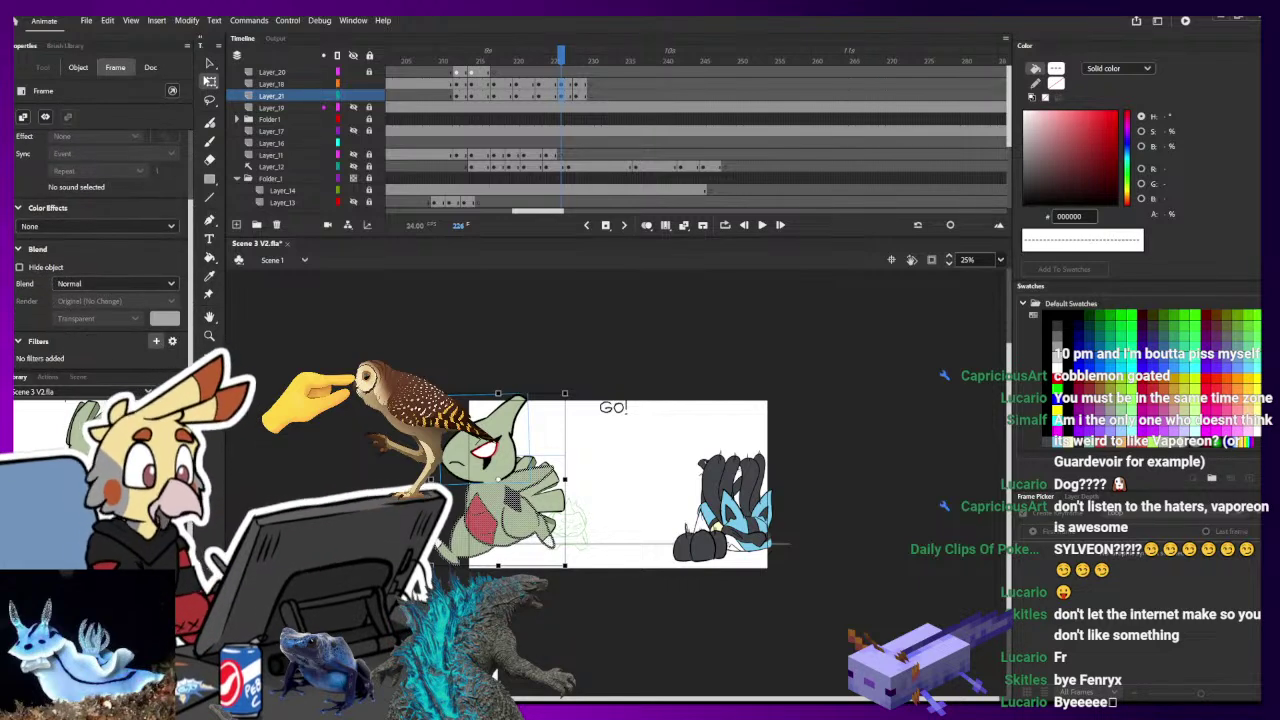
pyautogui.click(154, 360)
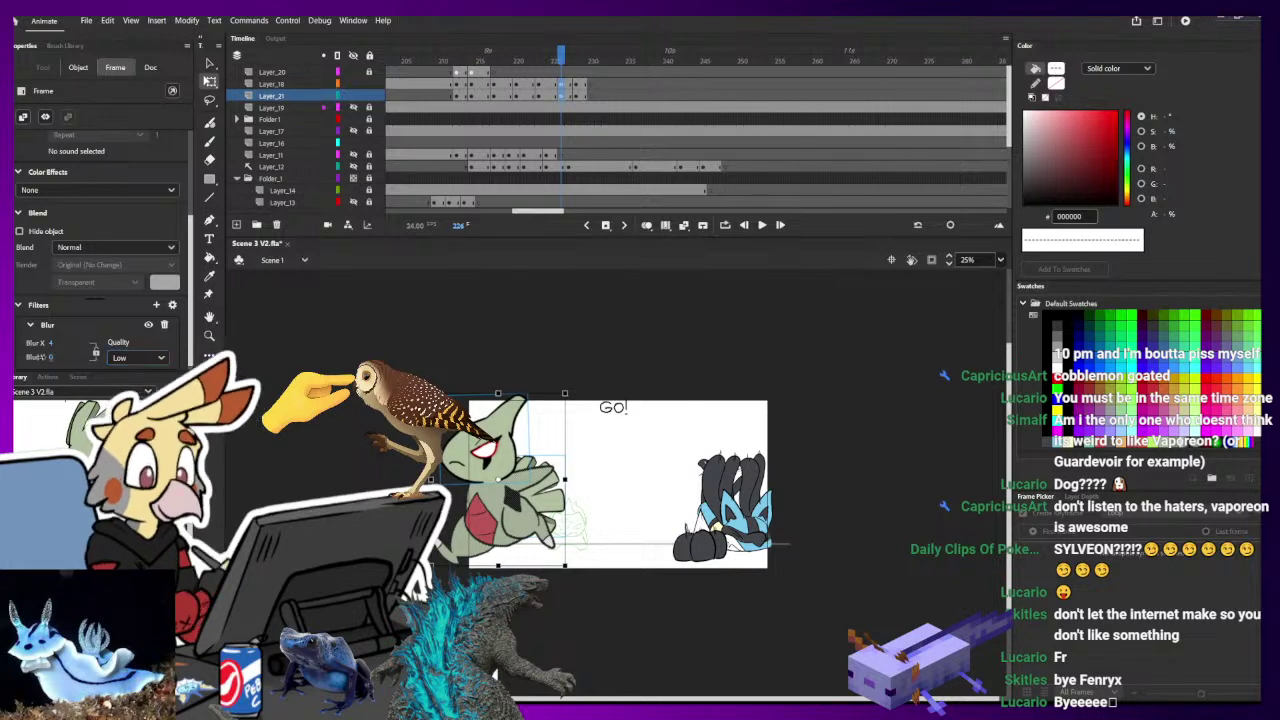
pyautogui.moveTo(42, 357); pyautogui.dragTo(46, 357)
pyautogui.click(50, 357)
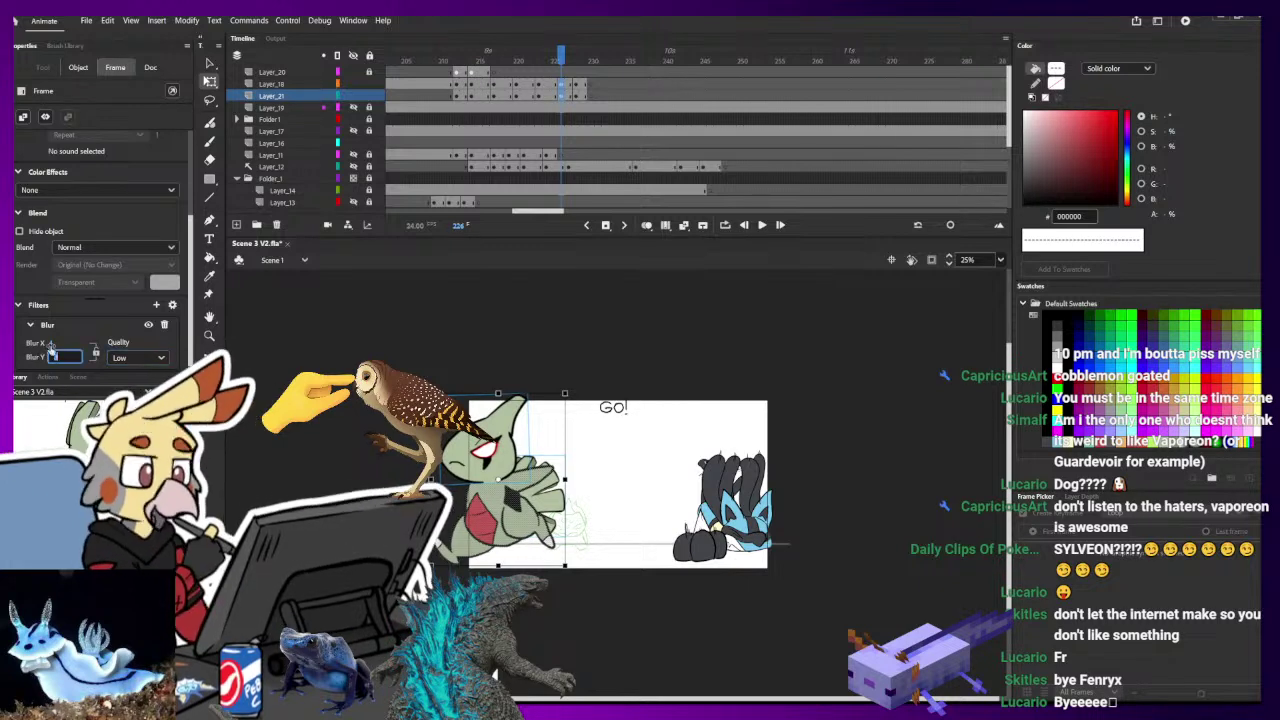
pyautogui.press('Return')
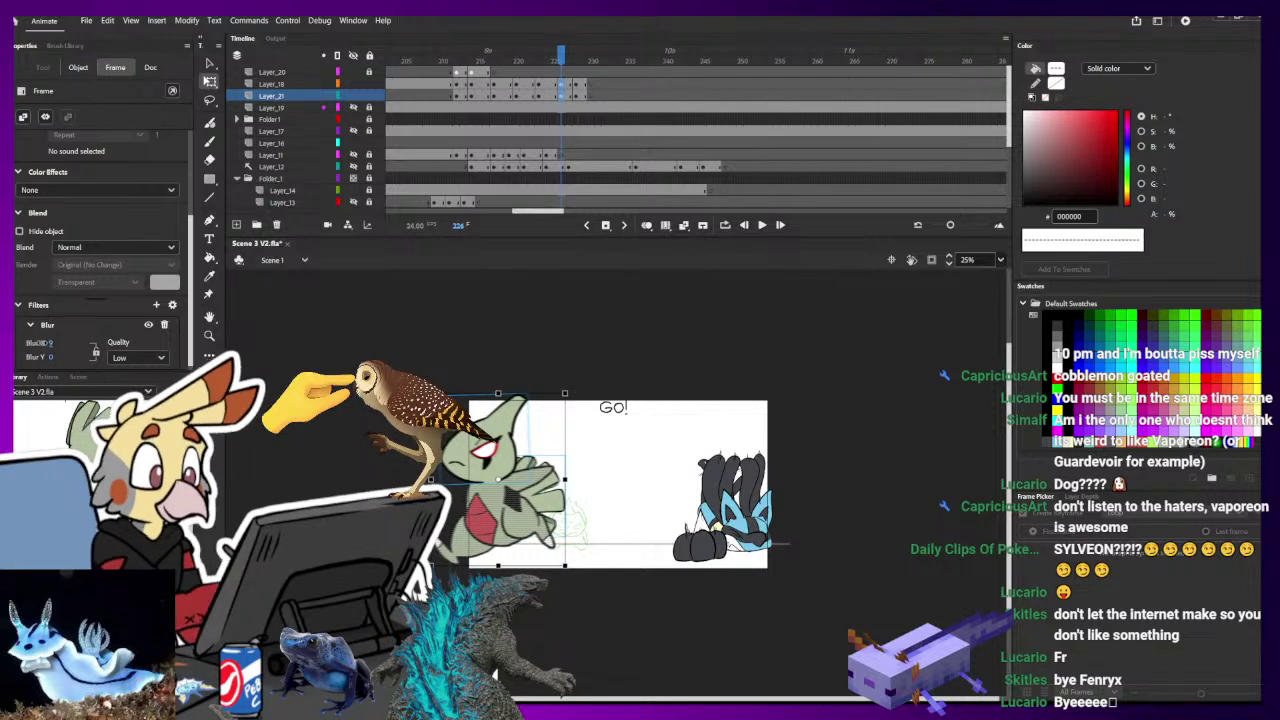
pyautogui.moveTo(42, 343); pyautogui.dragTo(41, 343)
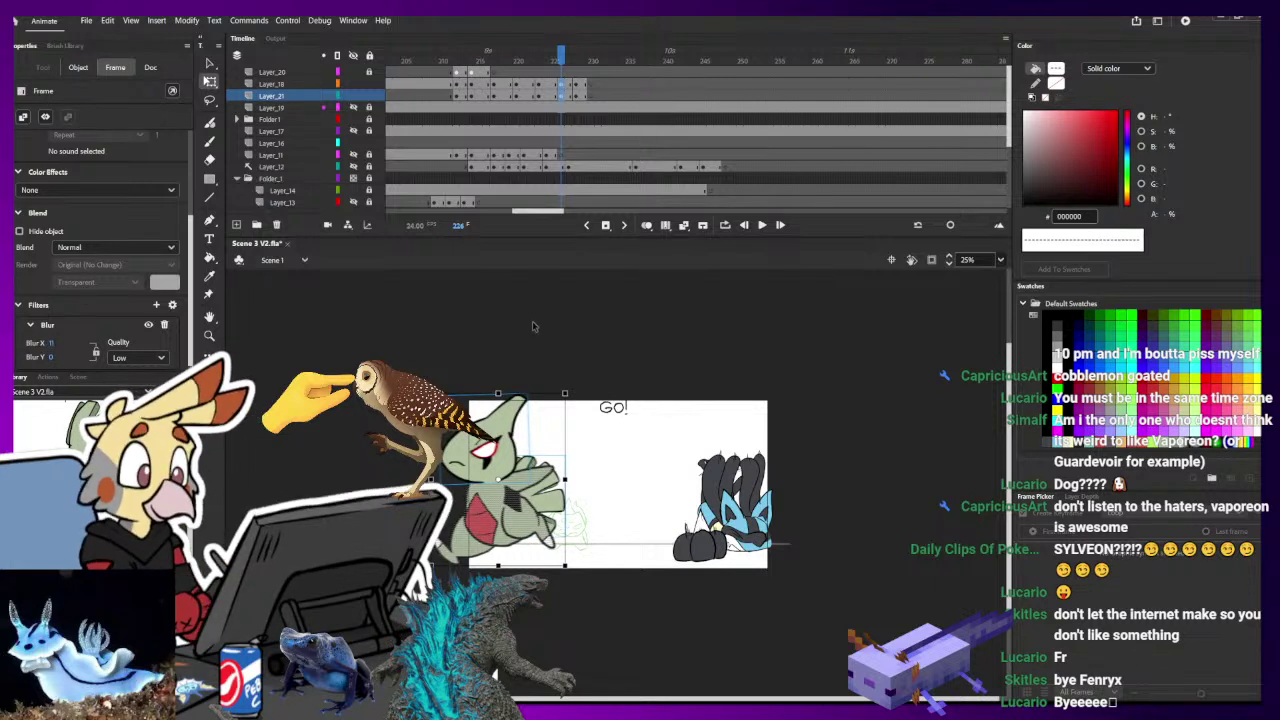
pyautogui.click(533, 327)
# - Add a Blur filter to the Layer_18 and Layer_21 keyframes at frame 228 and strengthen its horizontal blur
pyautogui.click(576, 95)
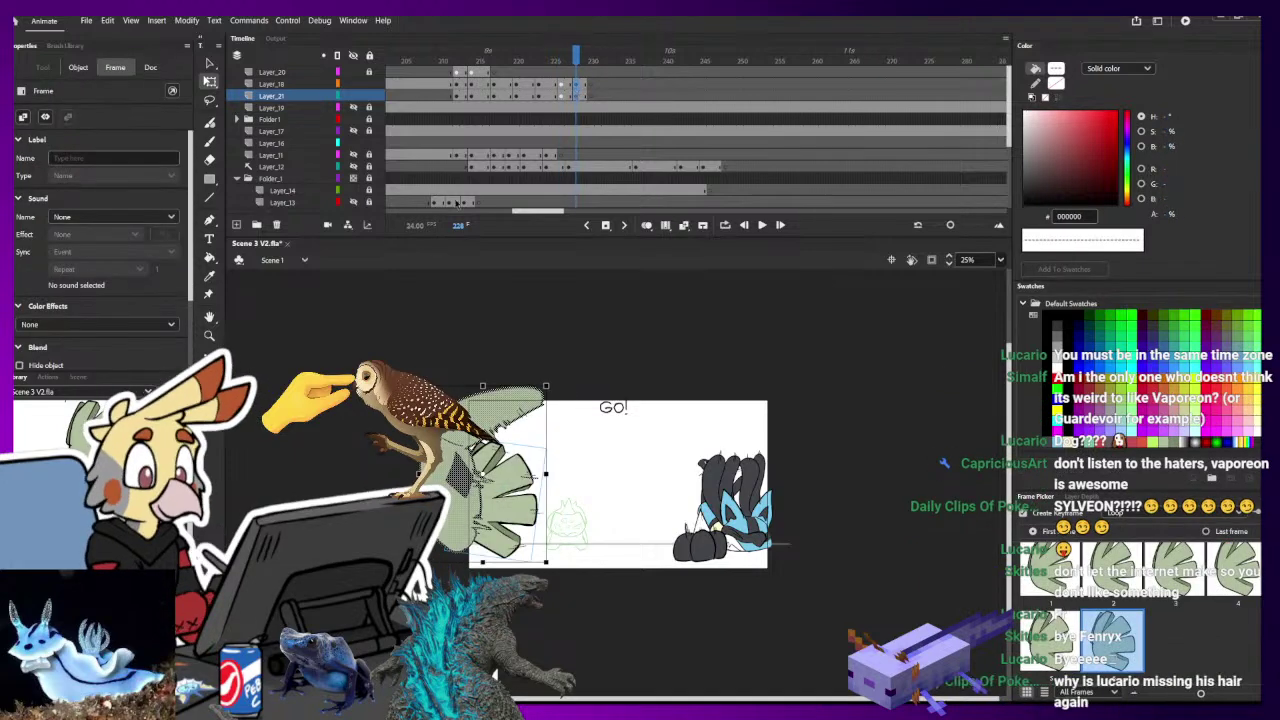
pyautogui.scroll(-2, 182, 298)
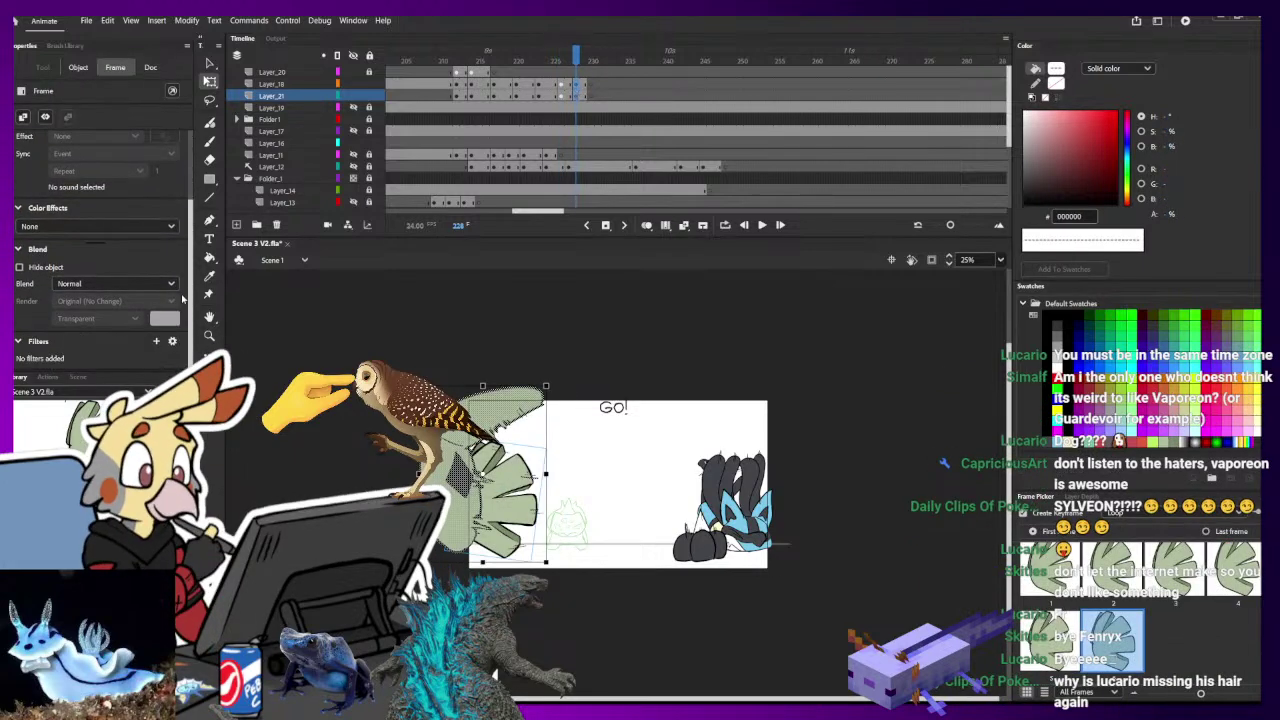
pyautogui.click(156, 341)
pyautogui.click(130, 370)
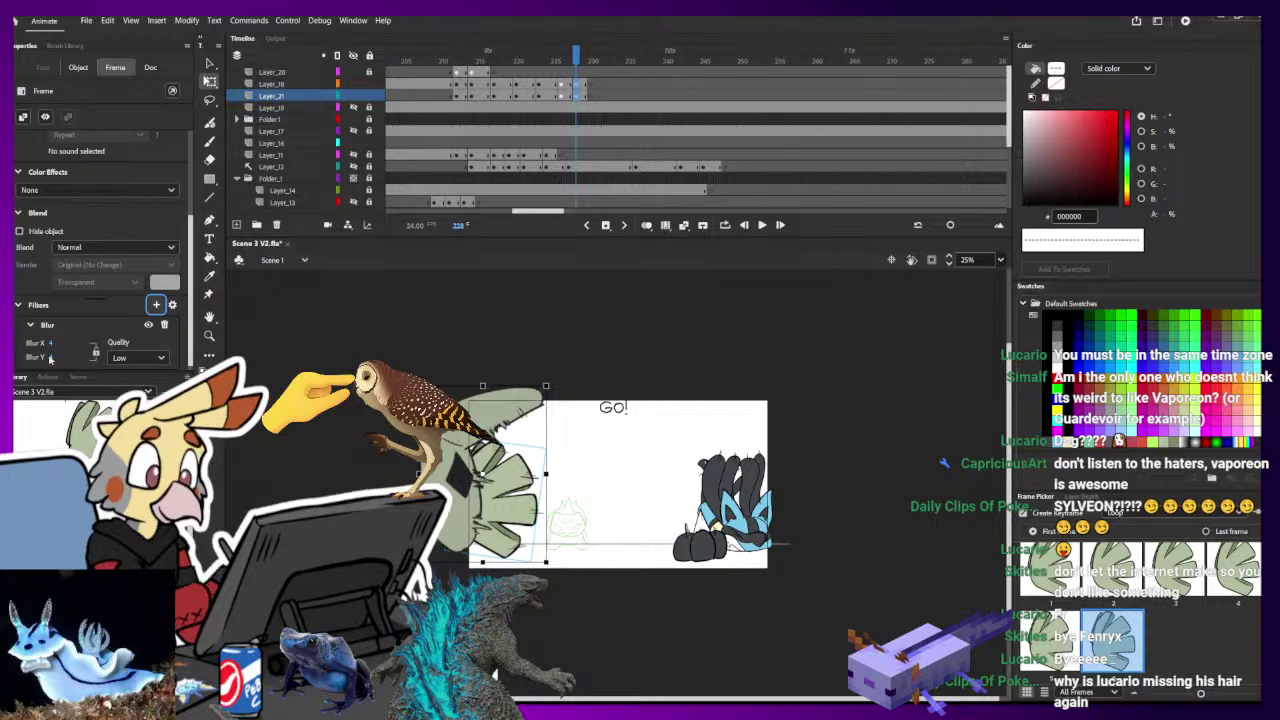
pyautogui.moveTo(49, 345); pyautogui.dragTo(83, 346)
pyautogui.click(558, 317)
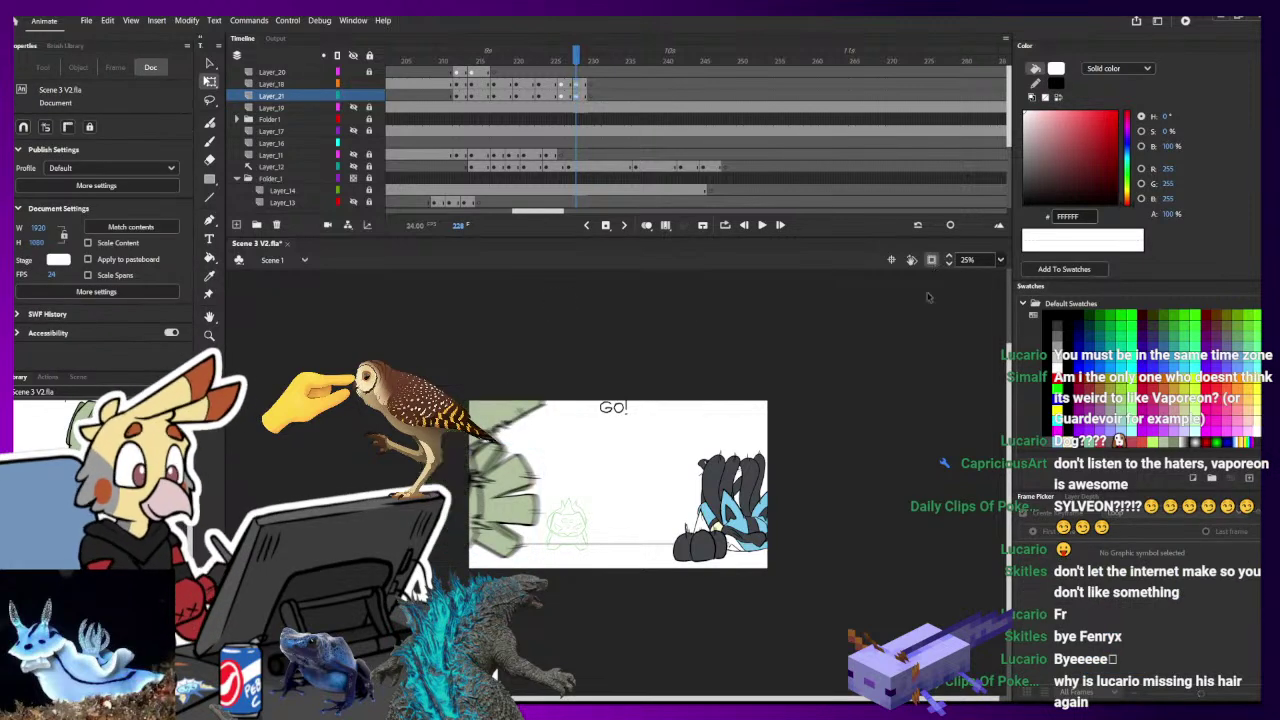
# - Play the attack from frame 217 to examine the motion blur, and return to frame 217
pyautogui.moveTo(576, 60); pyautogui.dragTo(494, 80)
pyautogui.press('Return')
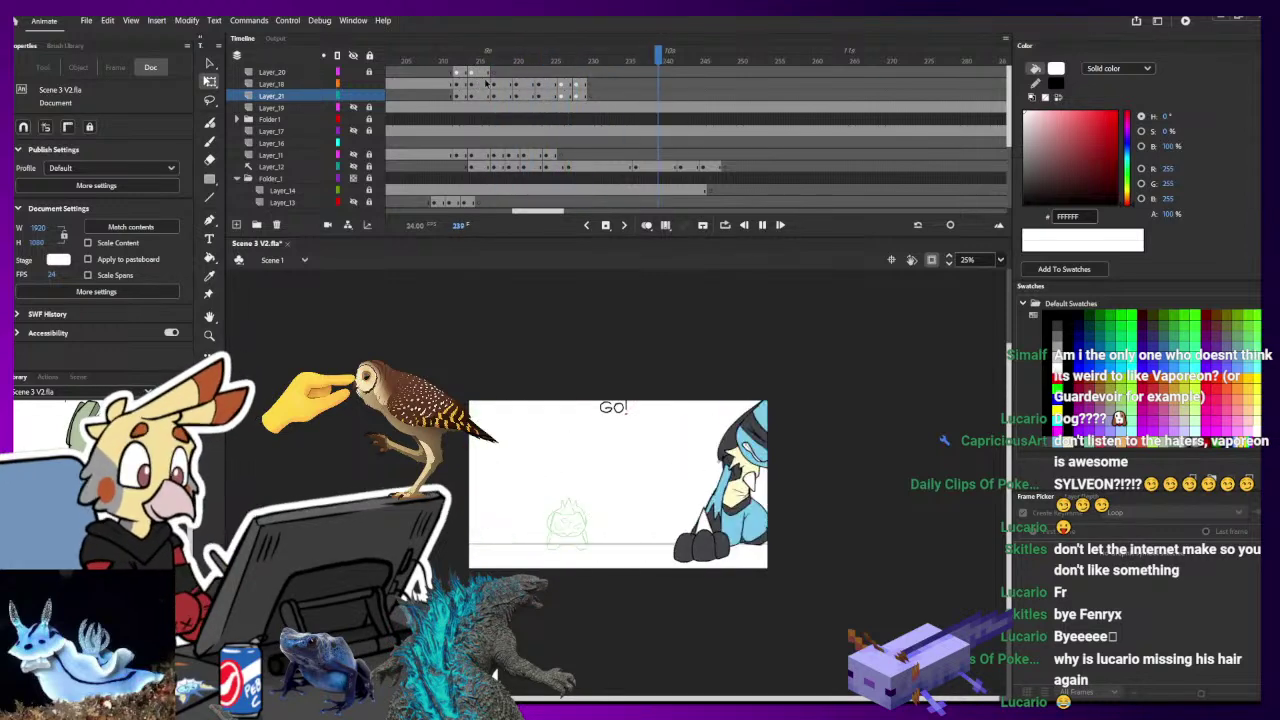
pyautogui.click(494, 58)
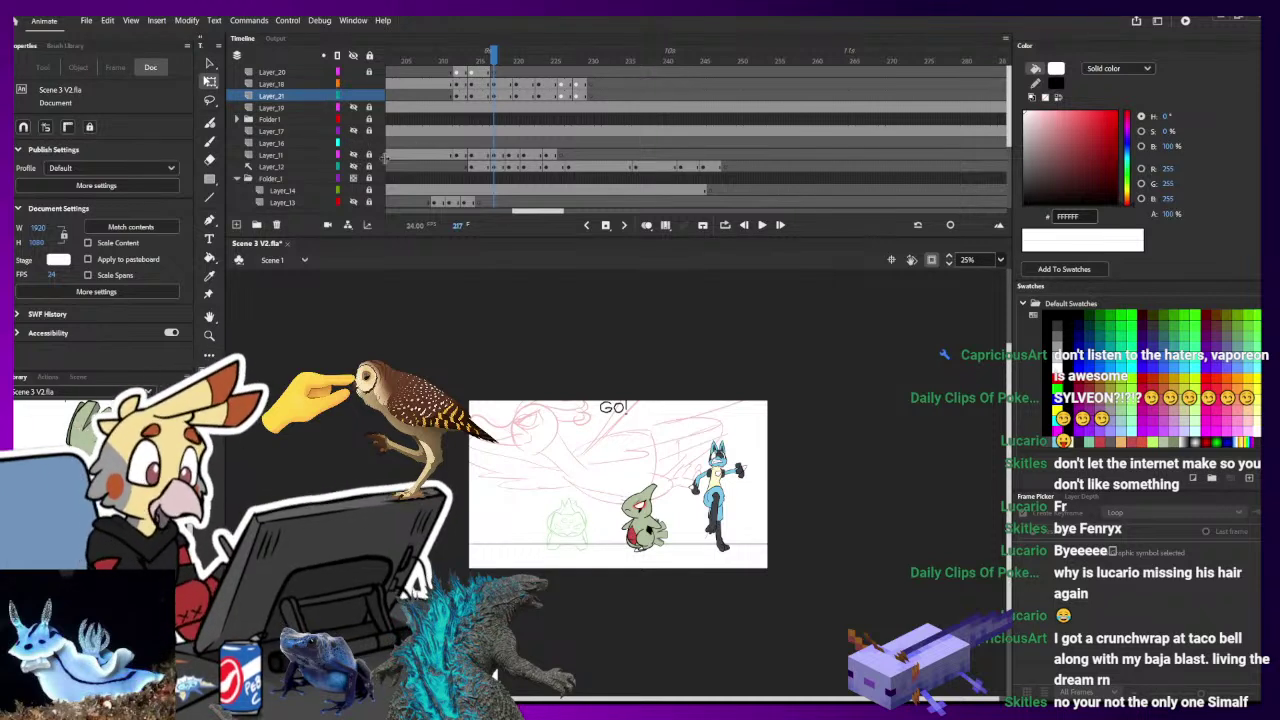
# - Move Layer_11 into Folder1 and collapse the folder
pyautogui.click(272, 155)
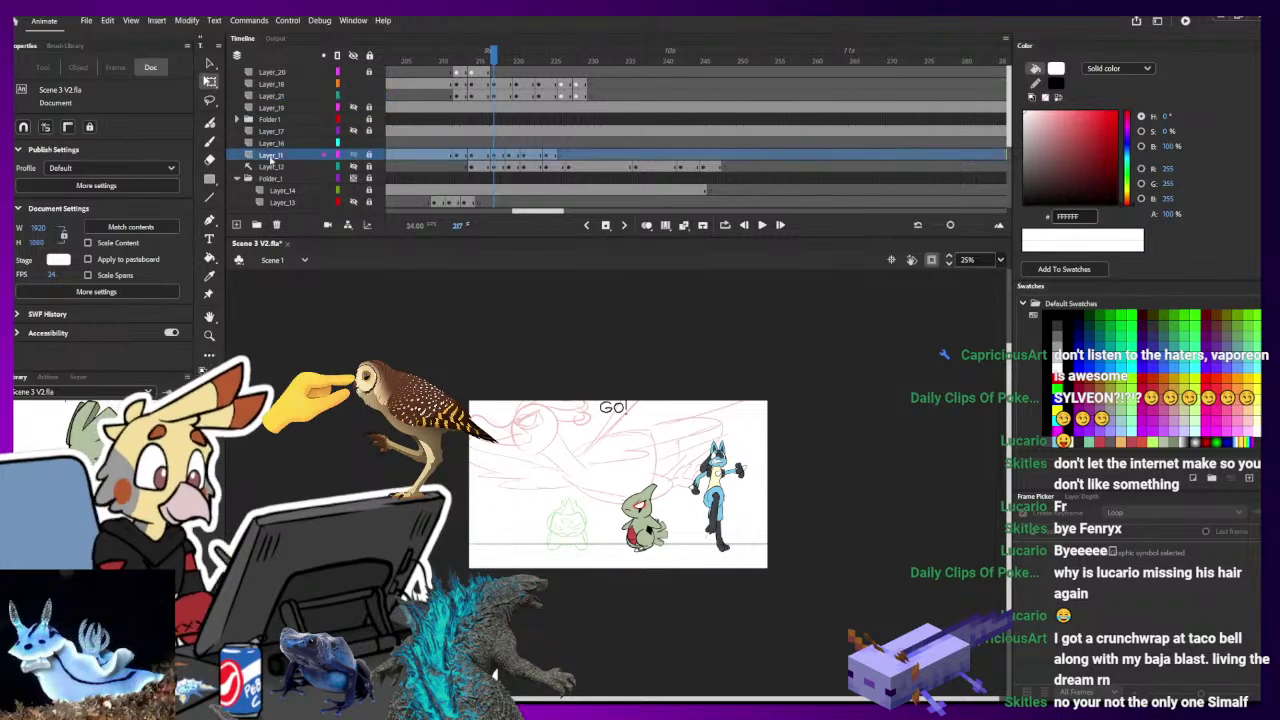
pyautogui.click(238, 120)
pyautogui.scroll(-1, 291, 132)
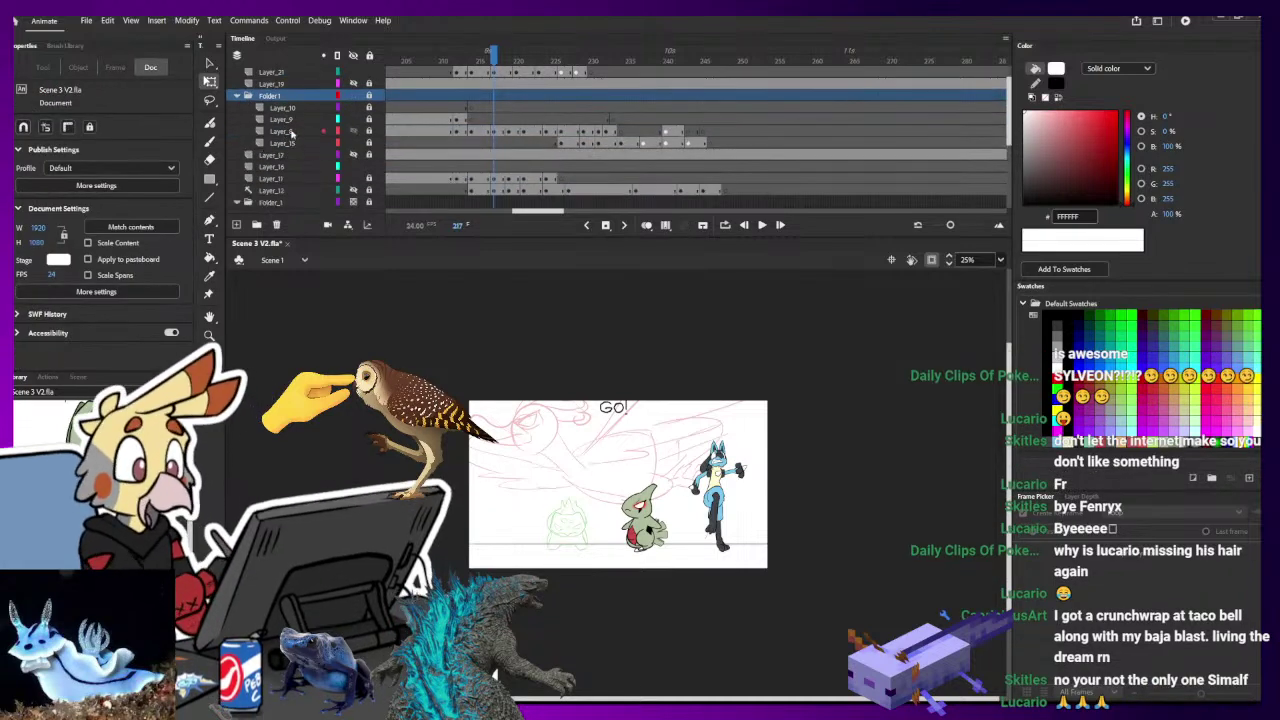
pyautogui.click(292, 178)
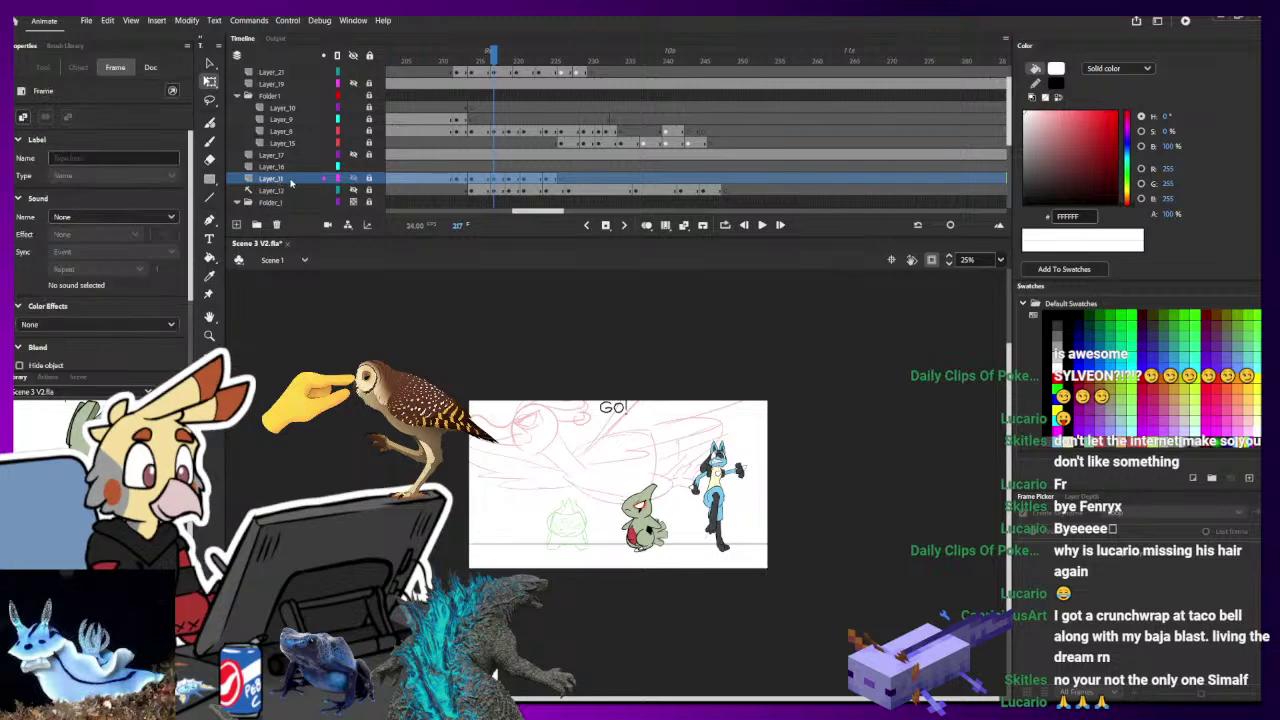
pyautogui.moveTo(292, 180); pyautogui.dragTo(282, 156)
pyautogui.click(238, 95)
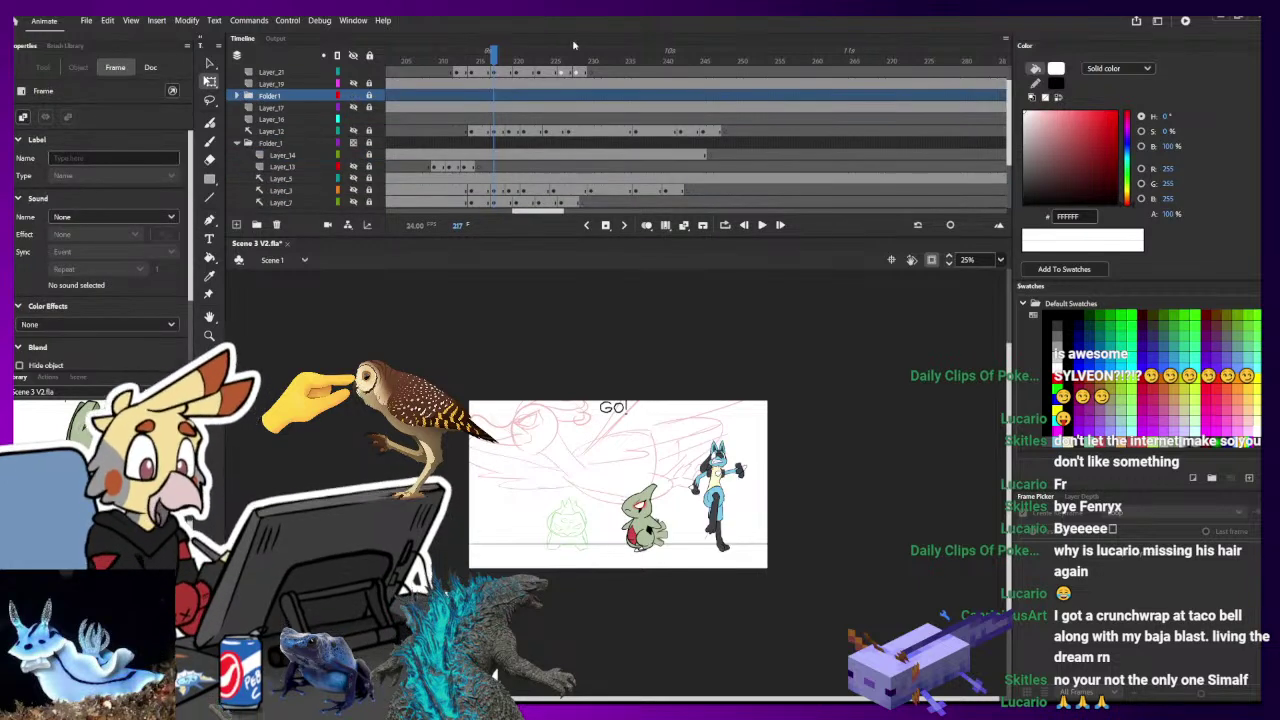
# - Go back to the green character's idle pose at frame 58 and hide the sketch layers in Folder_1
pyautogui.moveTo(570, 62); pyautogui.dragTo(311, 113)
pyautogui.click(746, 298)
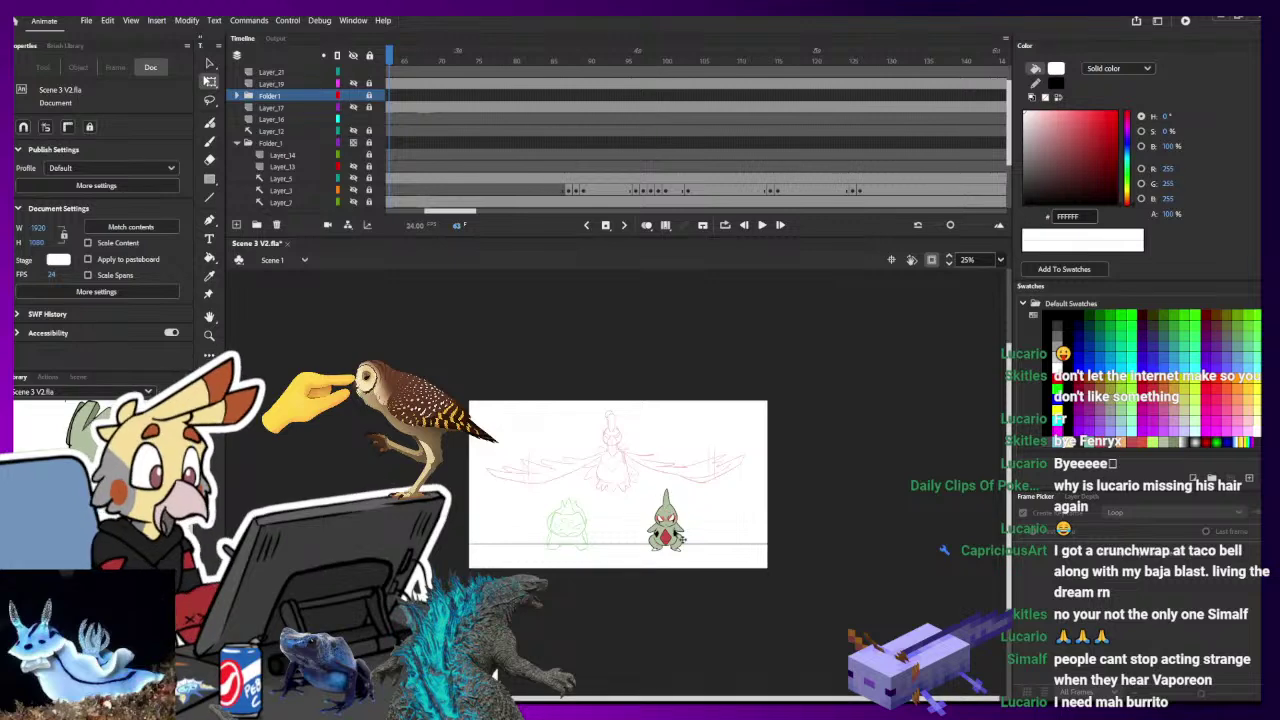
pyautogui.click(665, 515)
pyautogui.moveTo(406, 62); pyautogui.dragTo(360, 117)
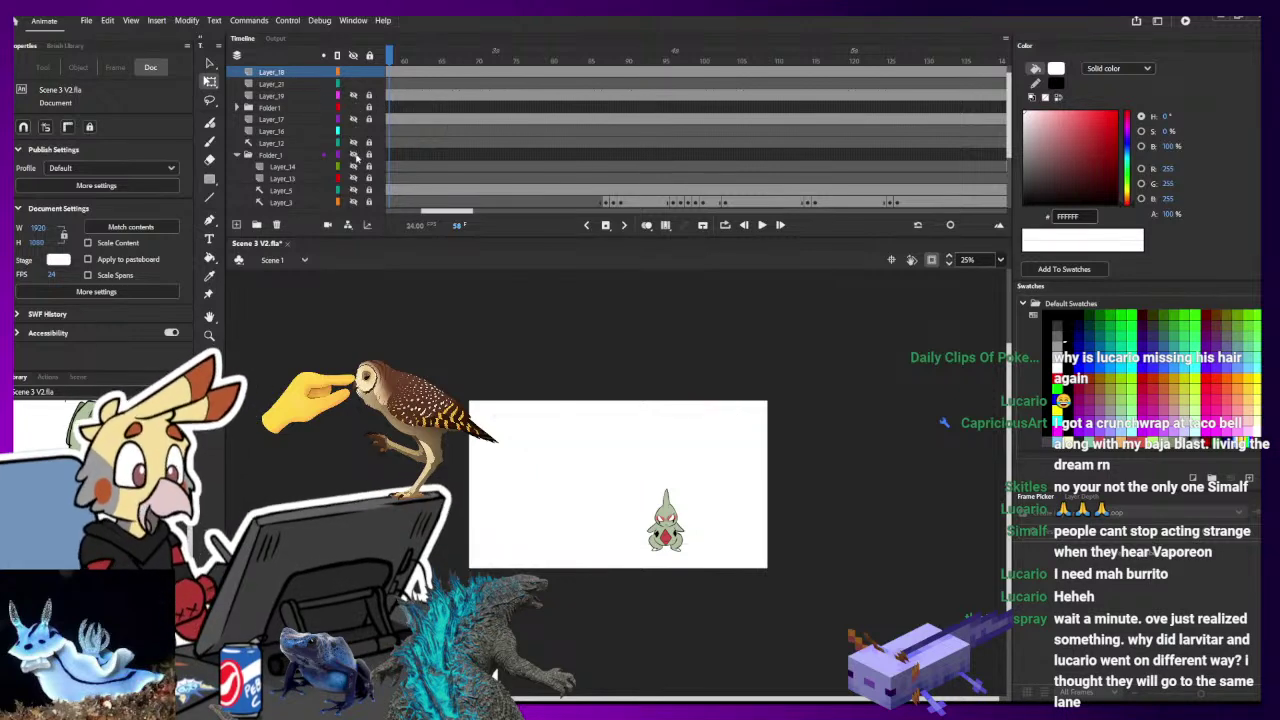
# - Make Folder_1, Layer_17 and Layer_19 visible on the stage
pyautogui.click(355, 157)
pyautogui.scroll(1, 368, 114)
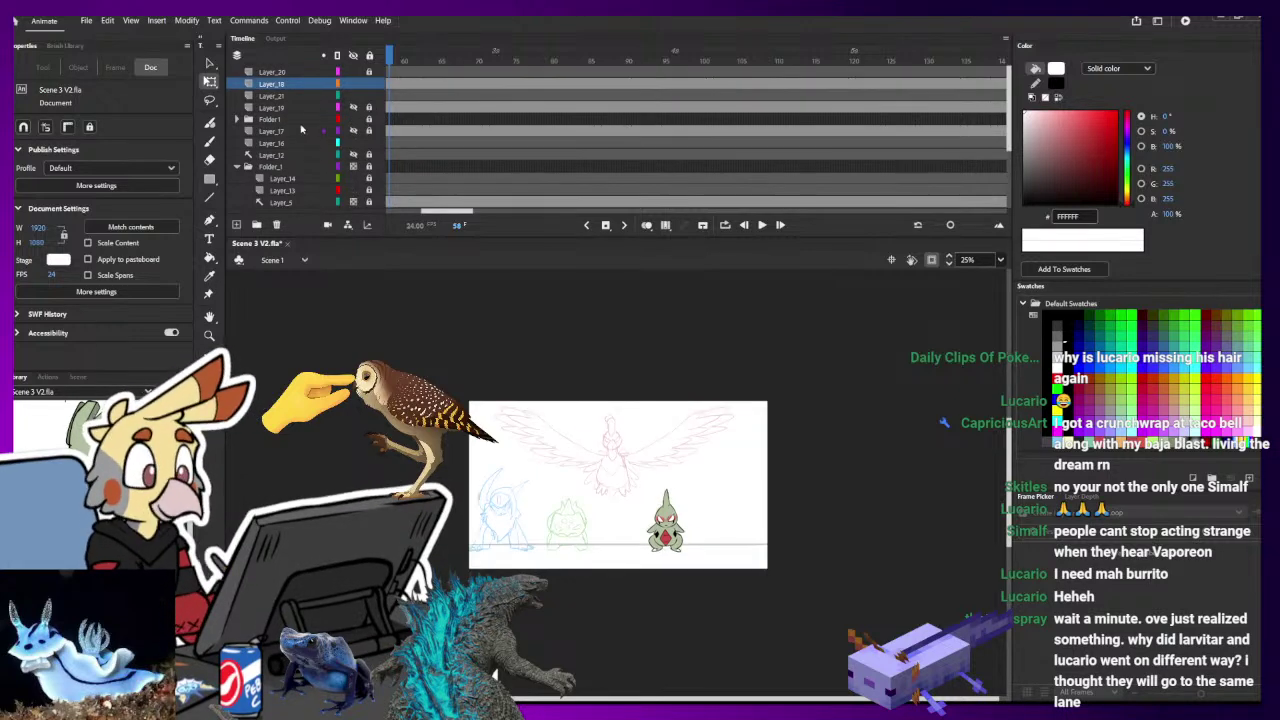
pyautogui.click(355, 133)
pyautogui.click(354, 108)
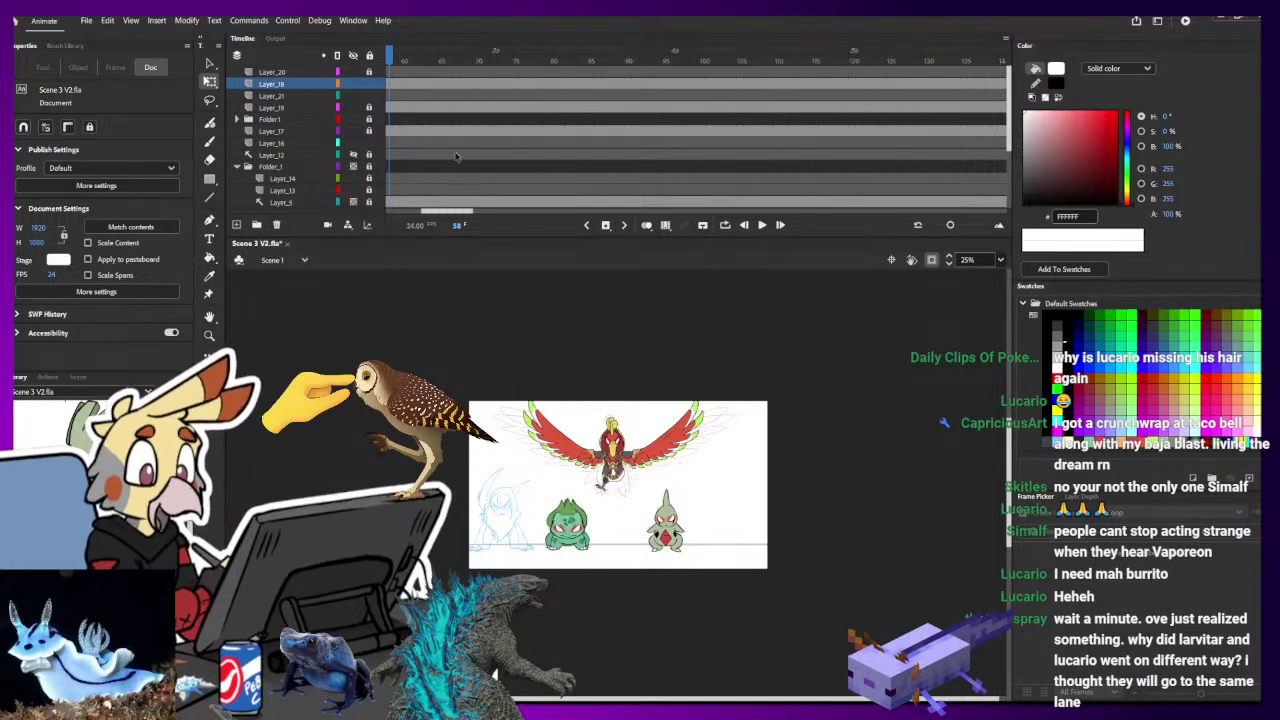
# - Unlock Layer_19 and open the large winged bird's symbol for editing, focusing on its leg
pyautogui.click(367, 110)
pyautogui.click(605, 415)
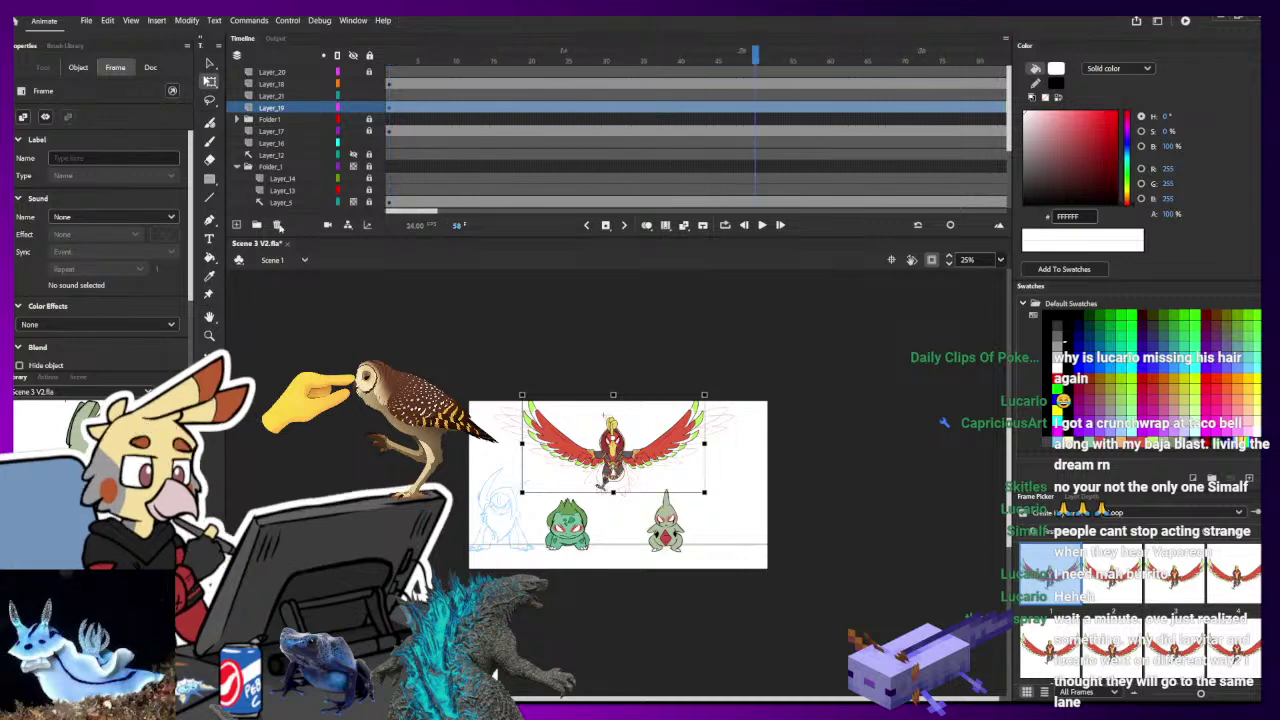
pyautogui.doubleClick(627, 488)
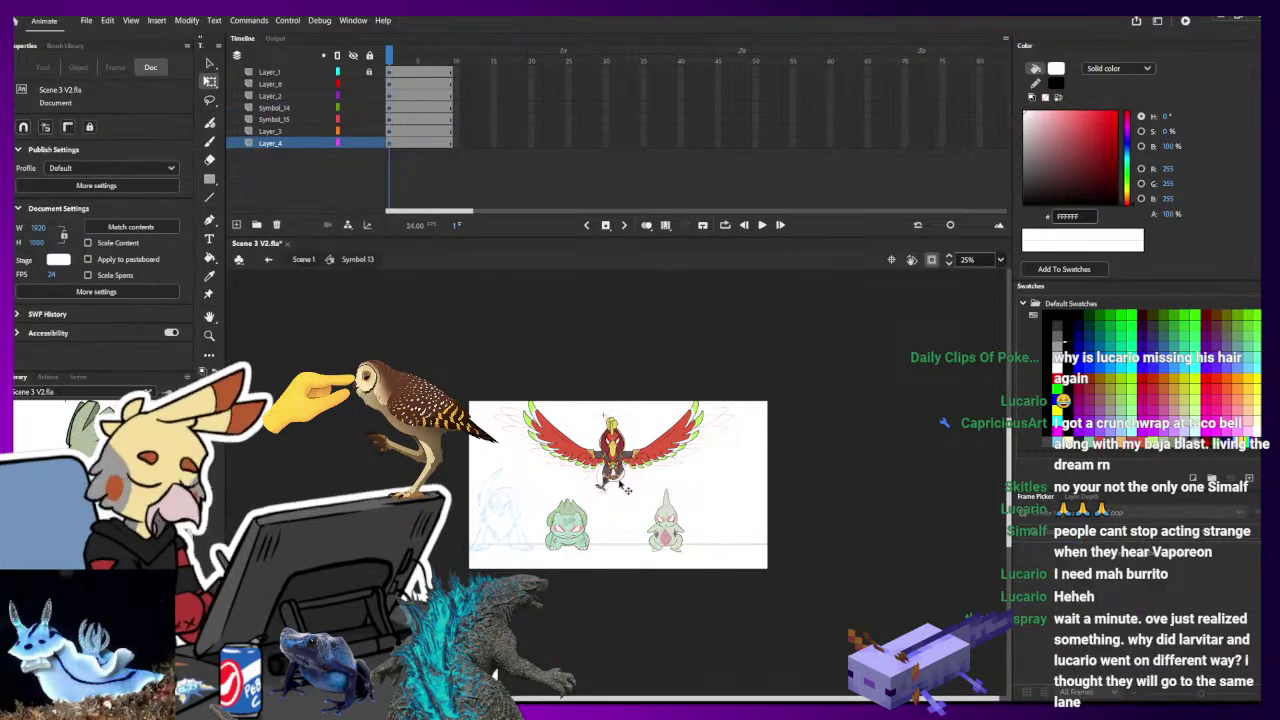
pyautogui.hotkey('ctrl', '=')
pyautogui.hotkey('ctrl', '=')
pyautogui.hotkey('ctrl', '=')
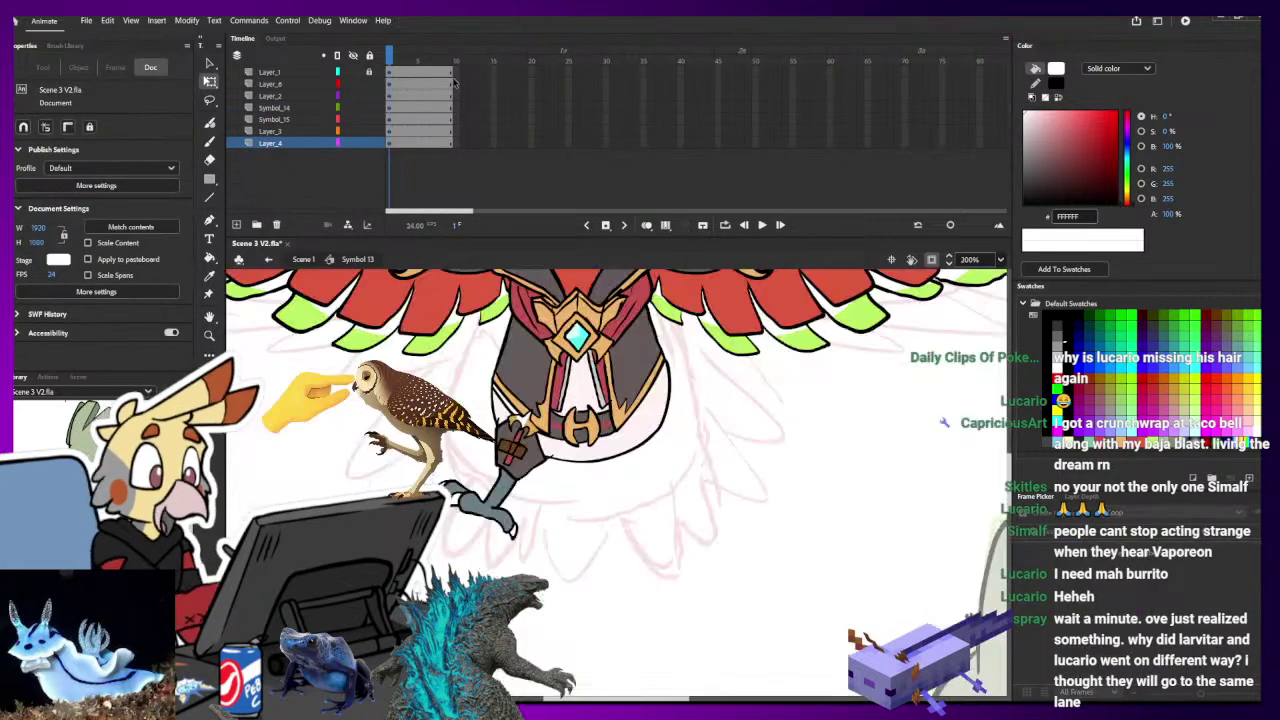
# - Open the bird's upper-leg symbol, erase the stray pale fill on frames 4 and 1, and return to Symbol 13
pyautogui.click(510, 445)
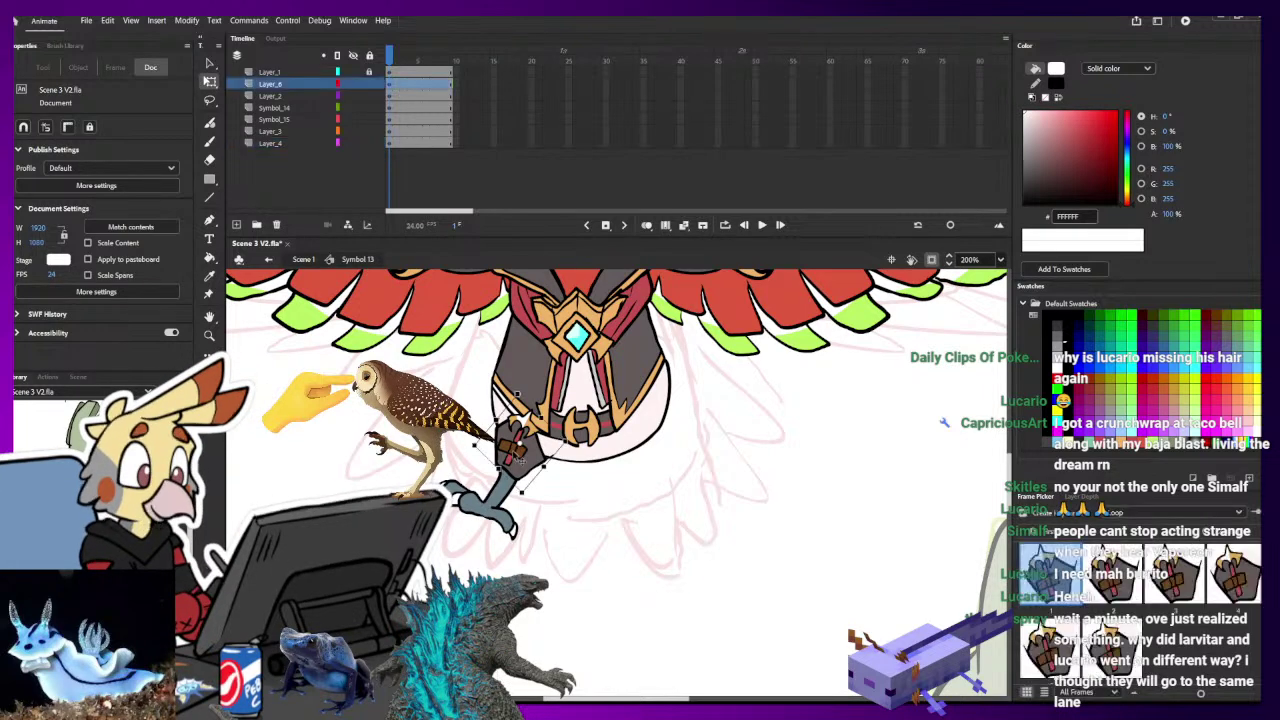
pyautogui.doubleClick(512, 443)
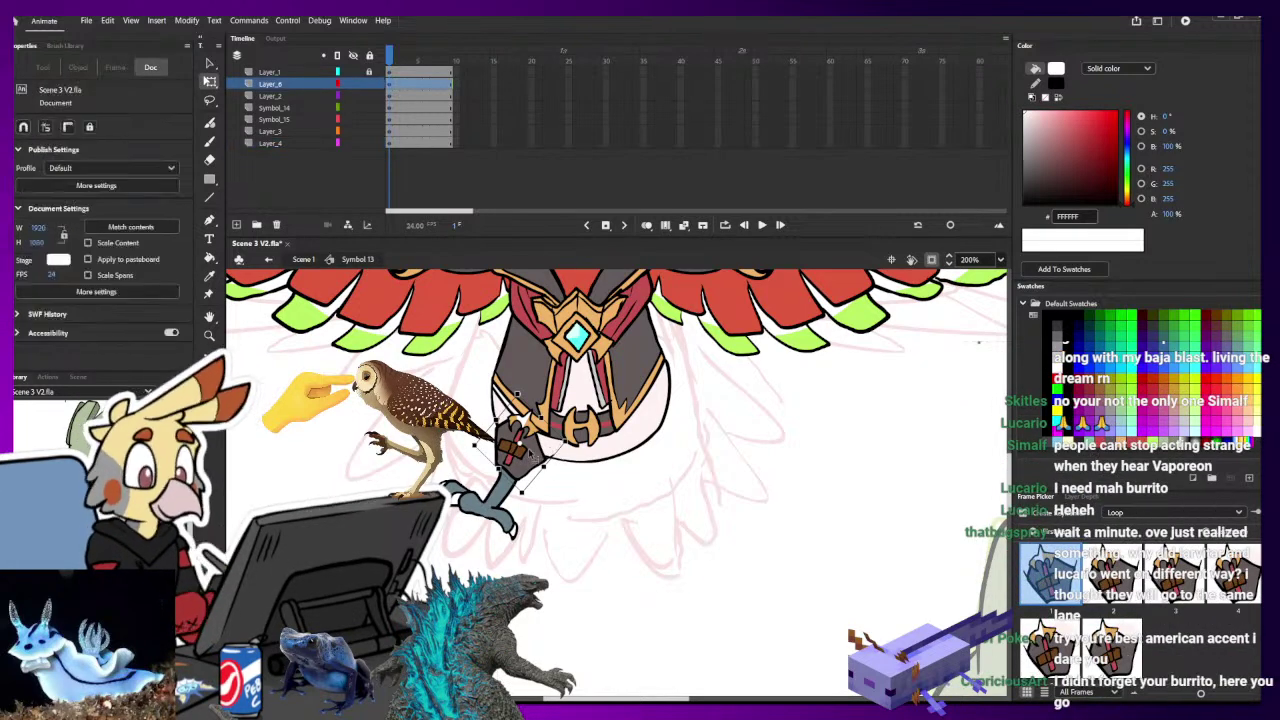
pyautogui.click(413, 74)
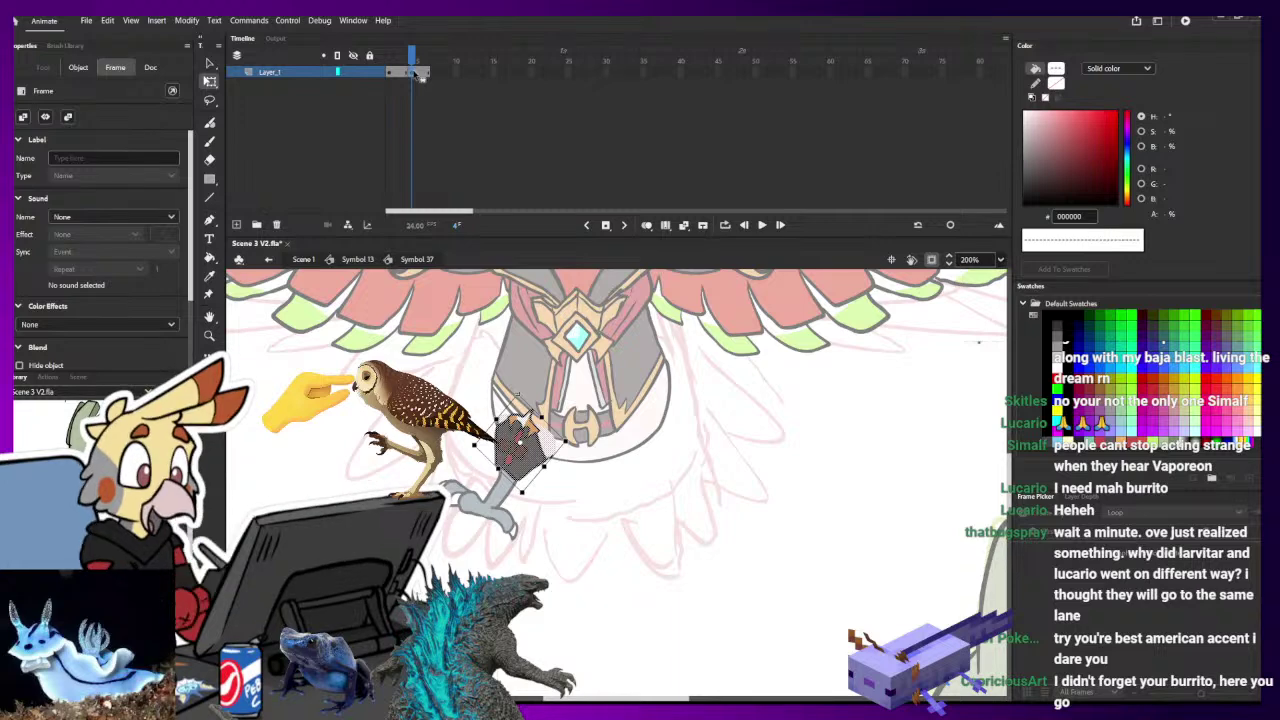
pyautogui.press('e')
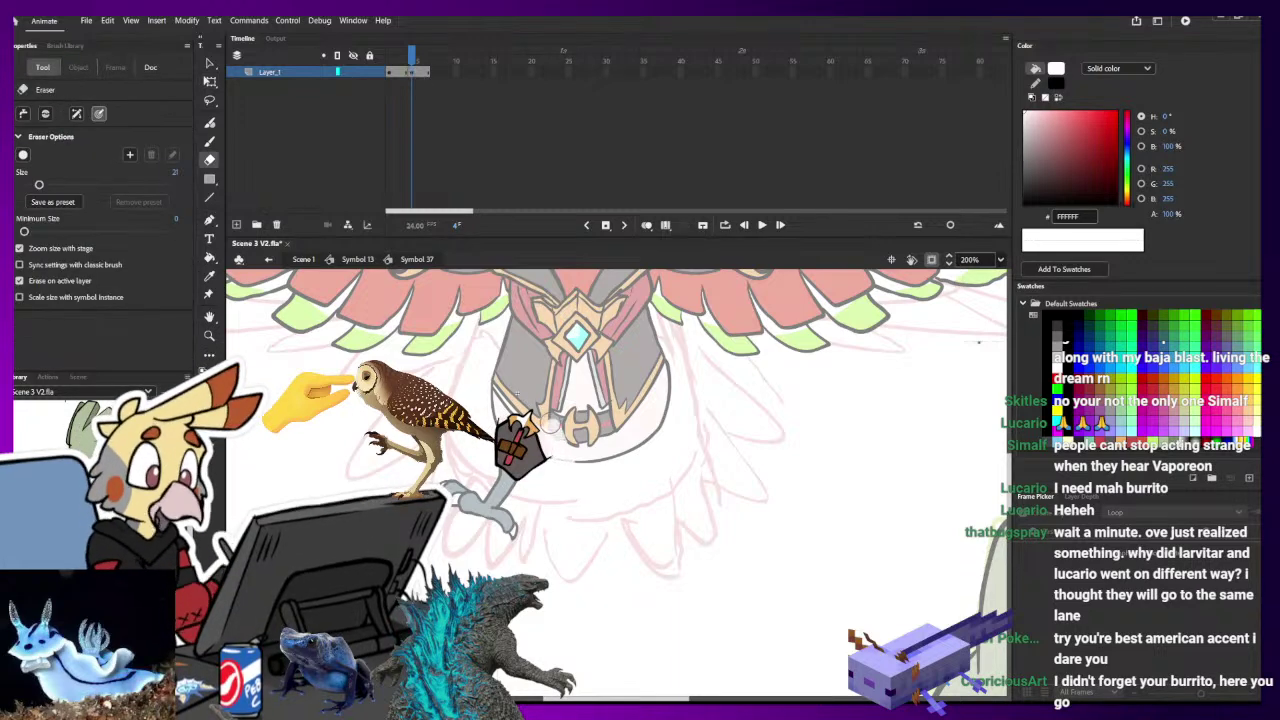
pyautogui.keyDown('ctrl'); pyautogui.click(509, 417); pyautogui.keyUp('ctrl')
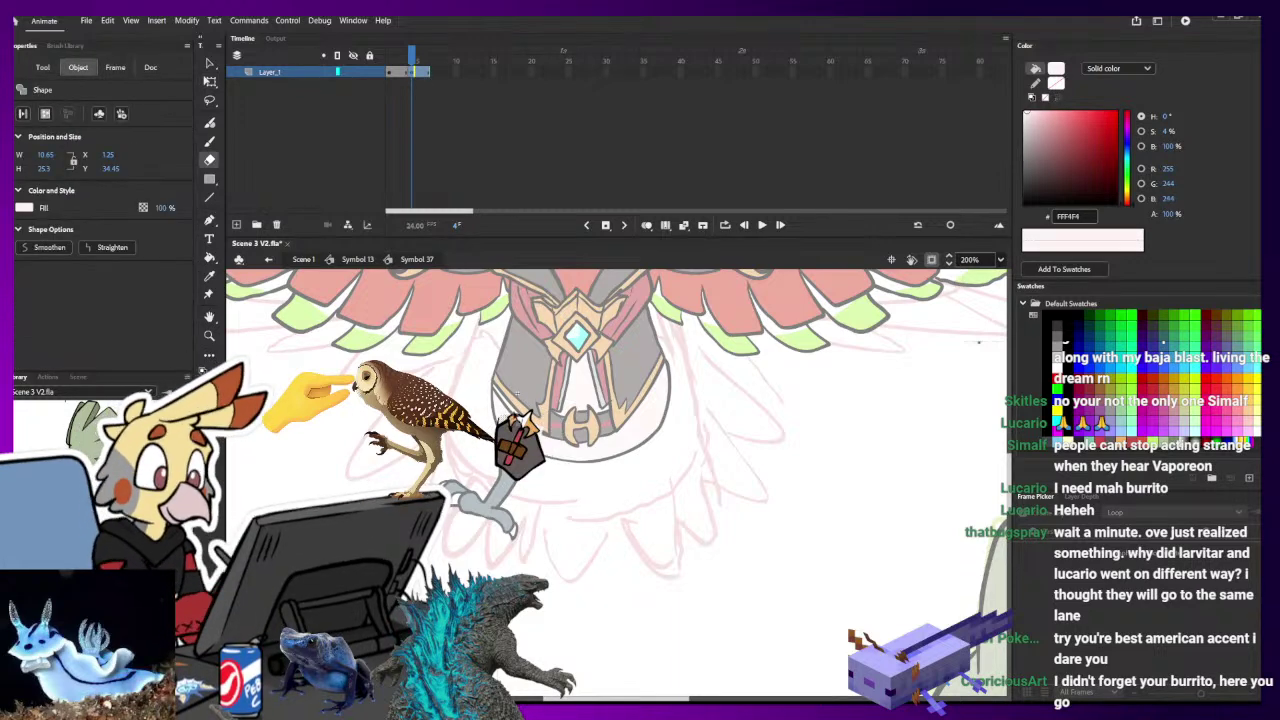
pyautogui.moveTo(530, 396); pyautogui.dragTo(496, 400)
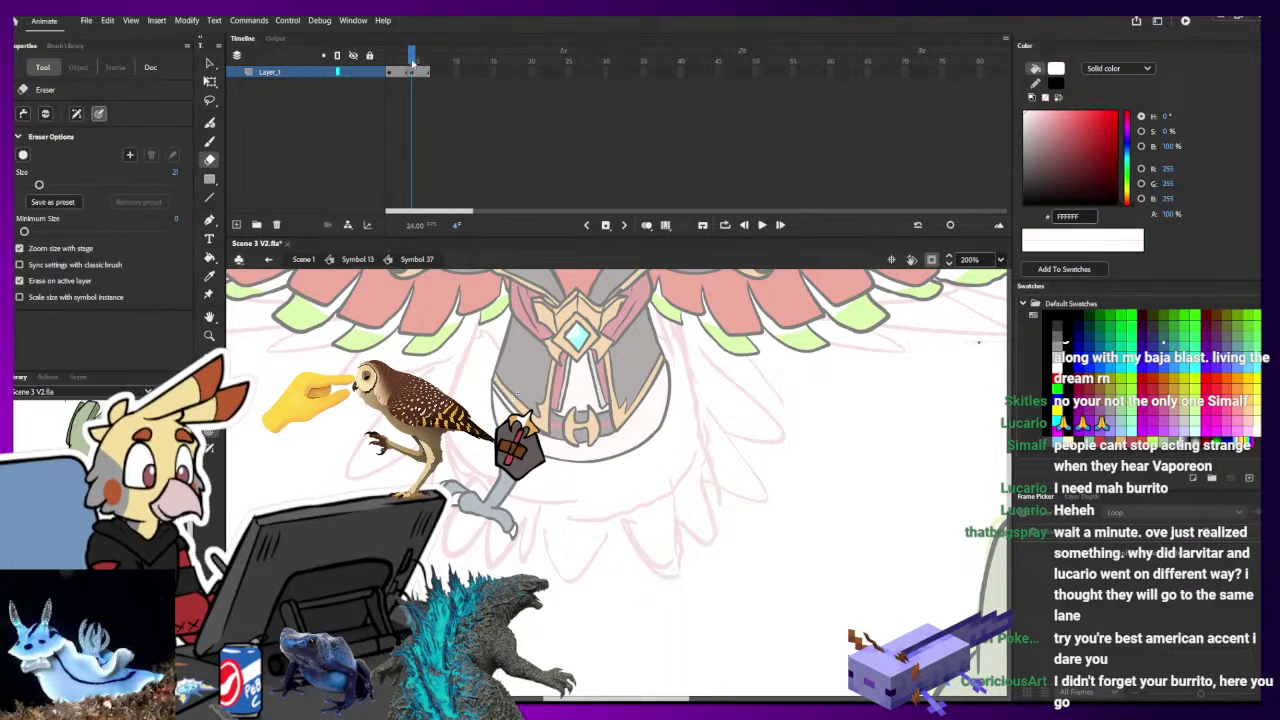
pyautogui.click(375, 78)
pyautogui.moveTo(555, 442); pyautogui.dragTo(568, 481)
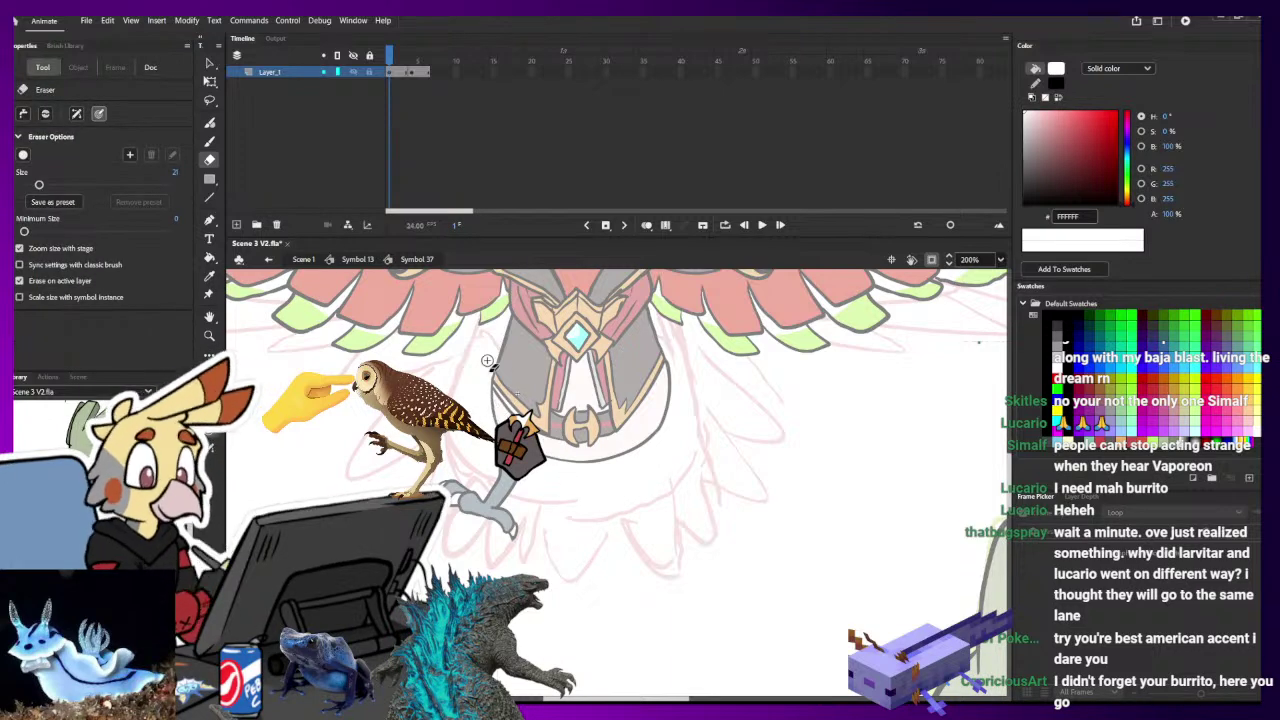
pyautogui.click(268, 260)
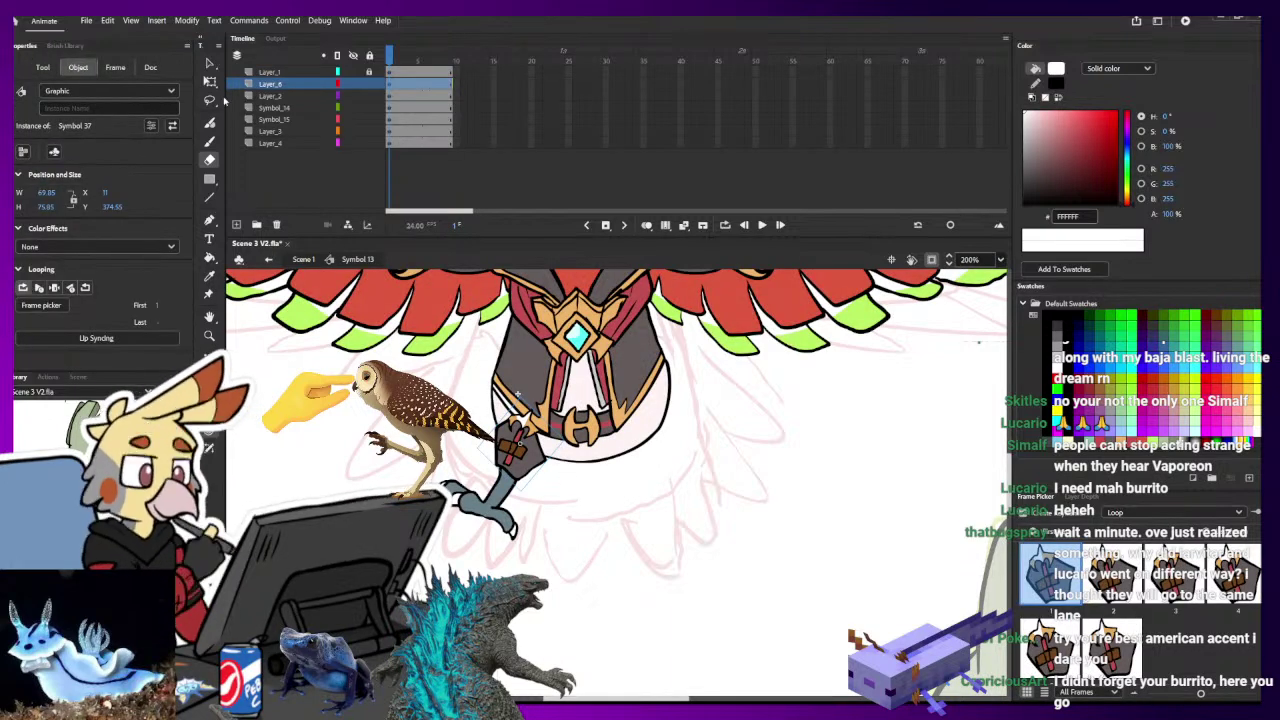
# - Enlarge the whole leg proportionally to about 116 px wide, and delete the old foot
pyautogui.click(210, 81)
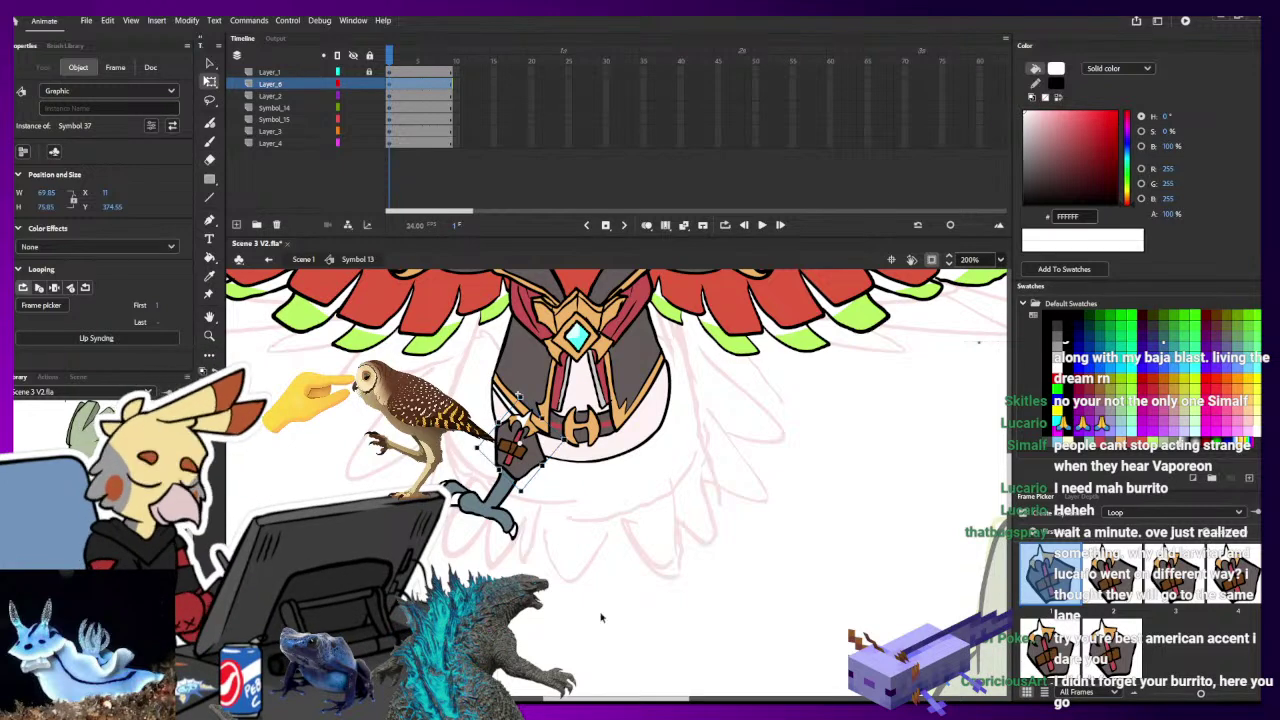
pyautogui.moveTo(605, 582); pyautogui.dragTo(488, 477)
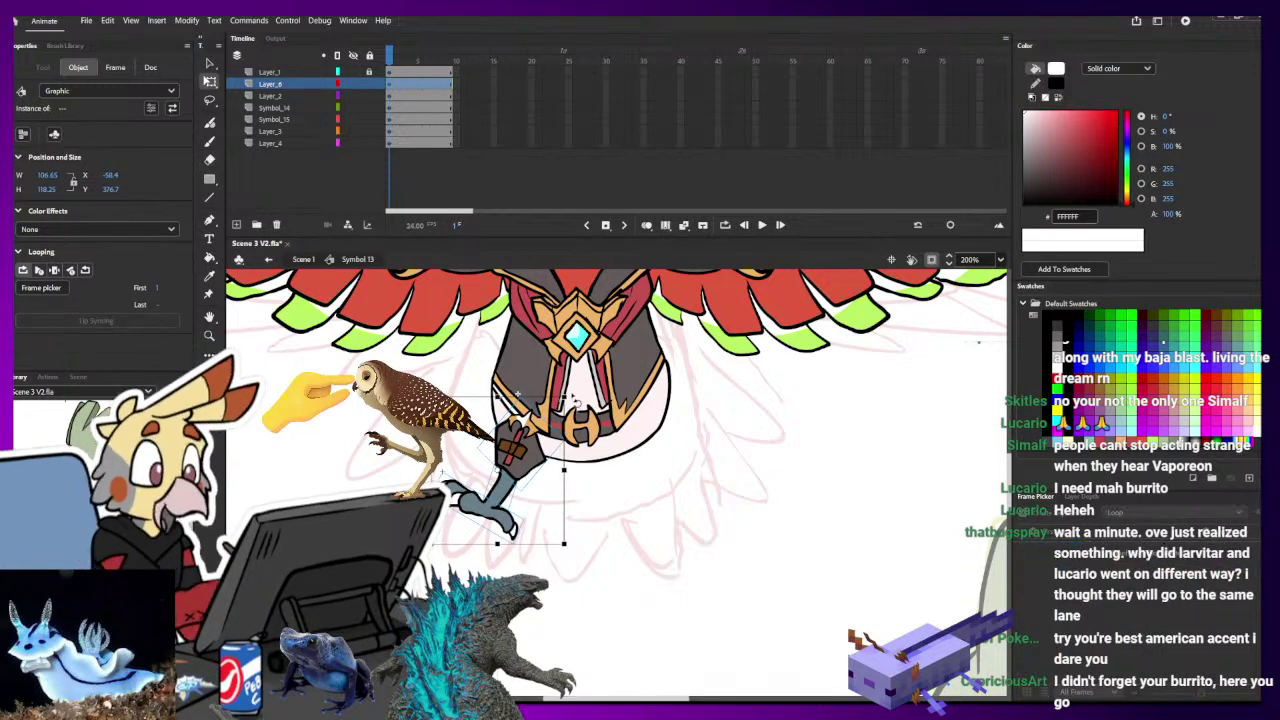
pyautogui.moveTo(565, 395); pyautogui.dragTo(573, 390)
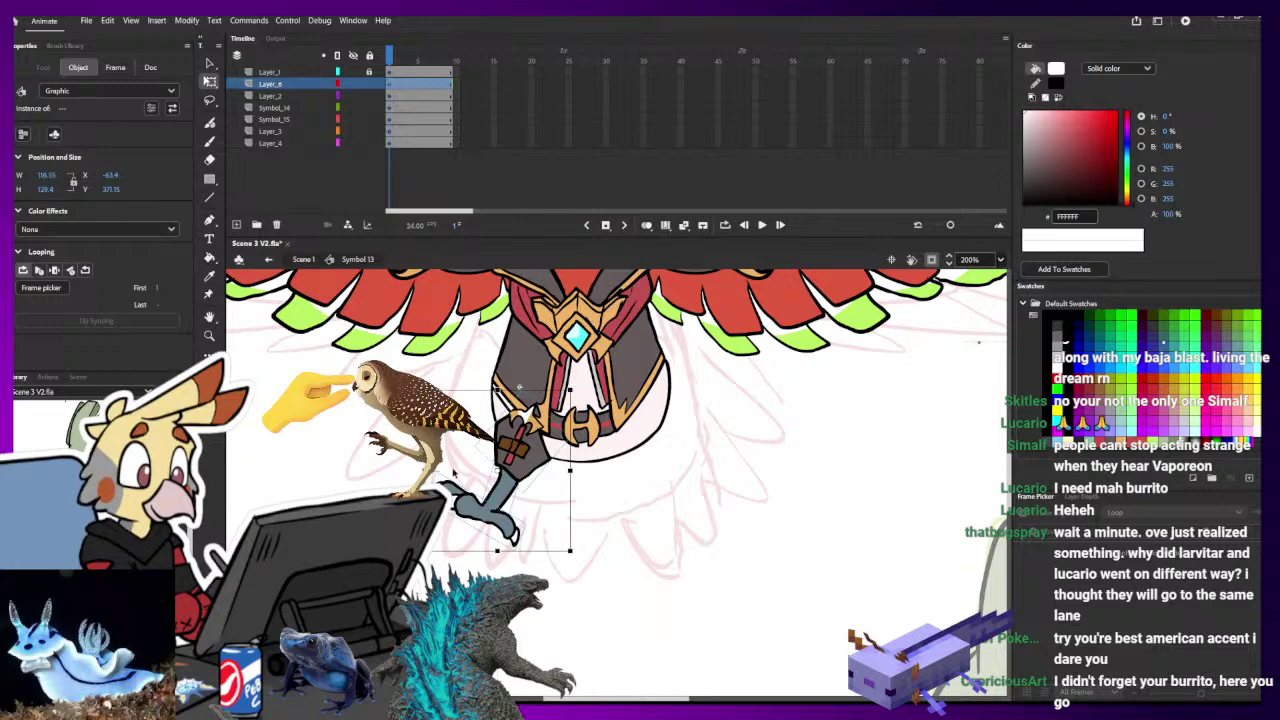
pyautogui.click(512, 527)
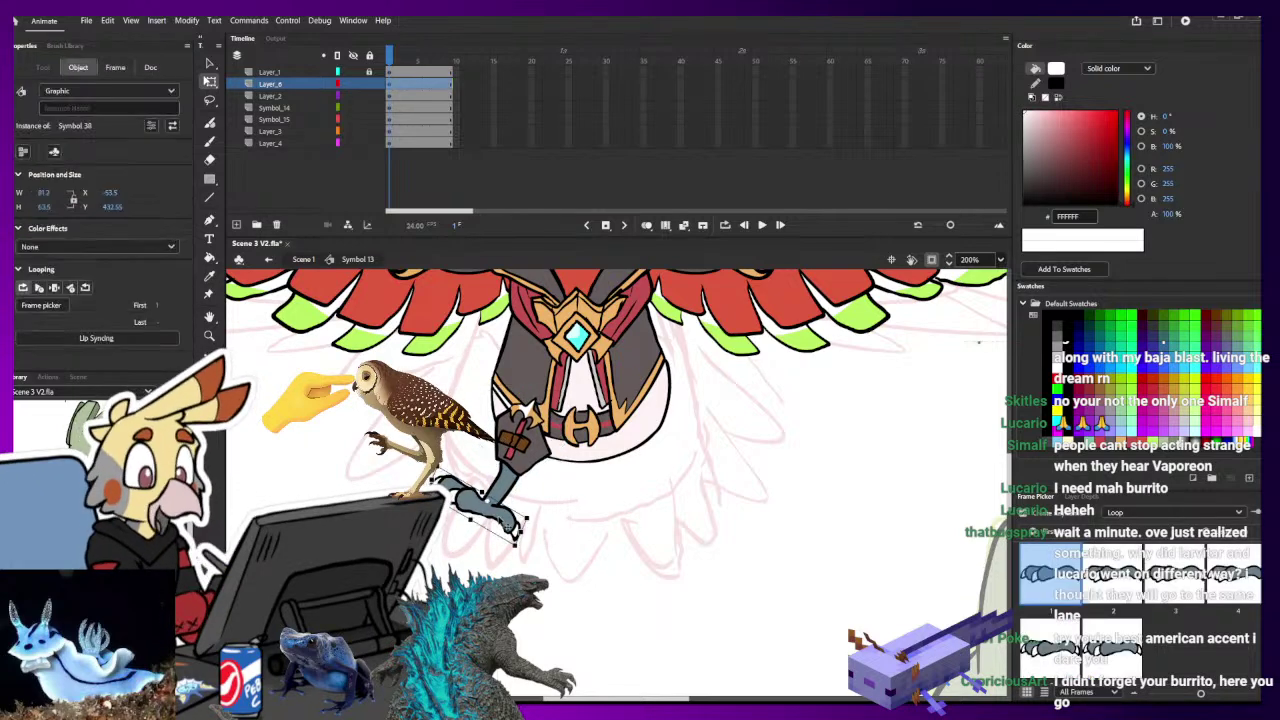
pyautogui.press('b')
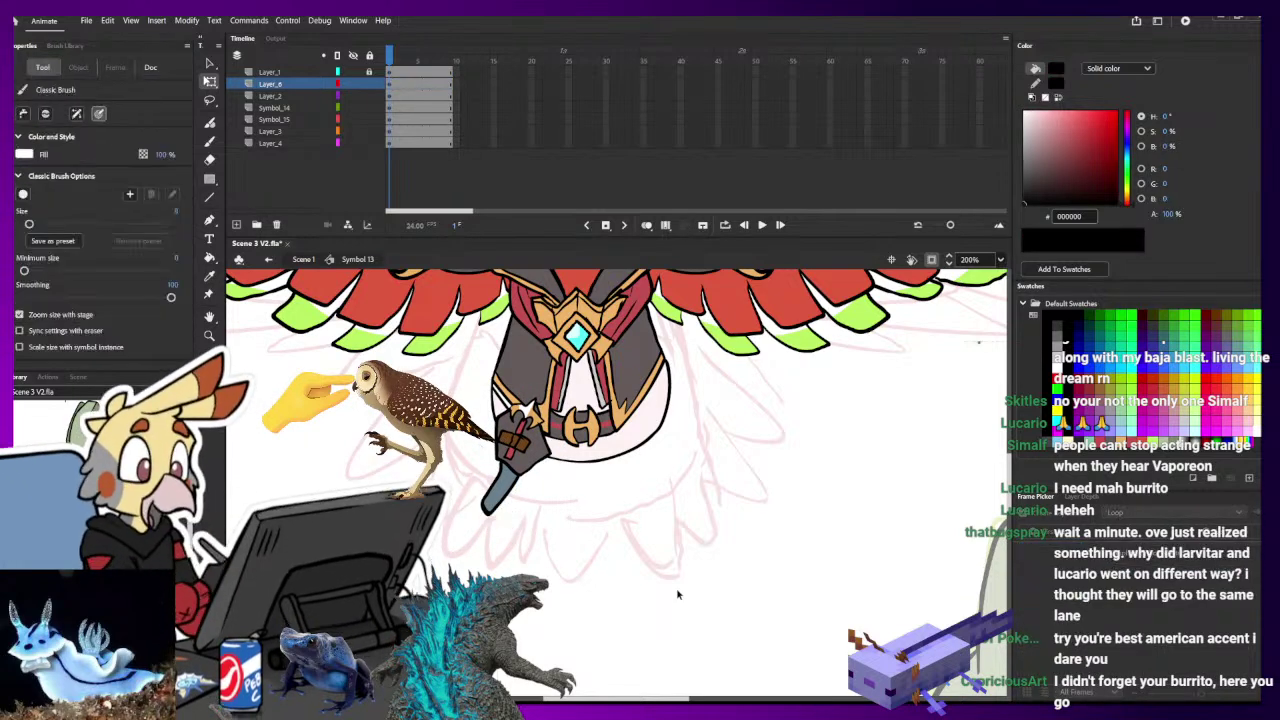
pyautogui.click(237, 225)
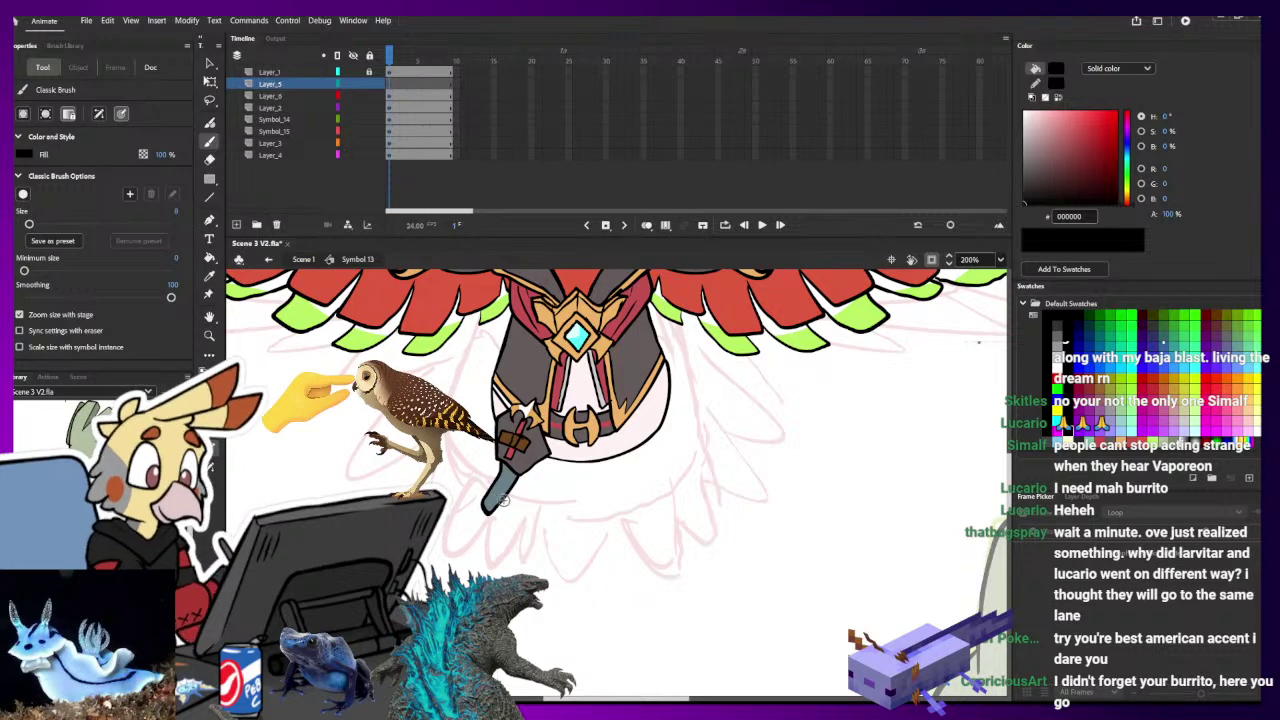
pyautogui.moveTo(482, 514); pyautogui.dragTo(486, 520)
pyautogui.hotkey('ctrl', 'z')
pyautogui.hotkey('ctrl', 'z')
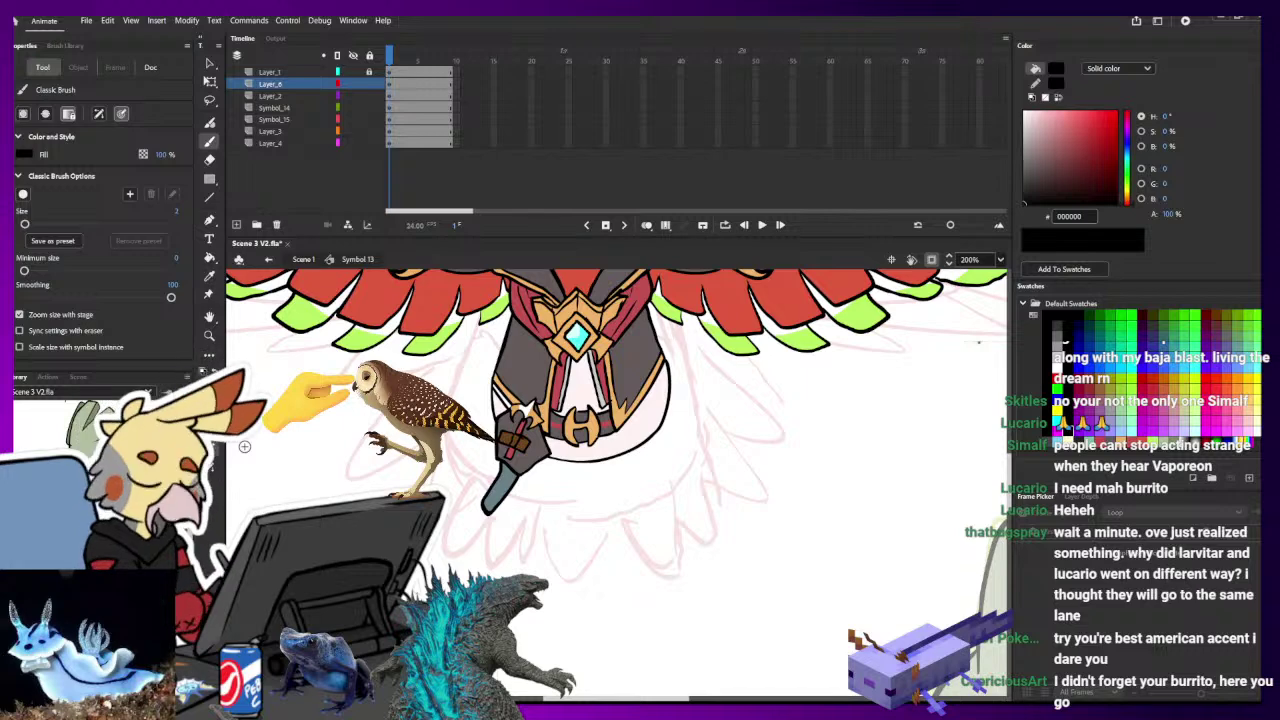
pyautogui.moveTo(549, 477)
pyautogui.mouseDown()
pyautogui.moveTo(575, 427)
pyautogui.moveTo(633, 430)
pyautogui.moveTo(561, 451)
pyautogui.moveTo(584, 433)
pyautogui.mouseUp()
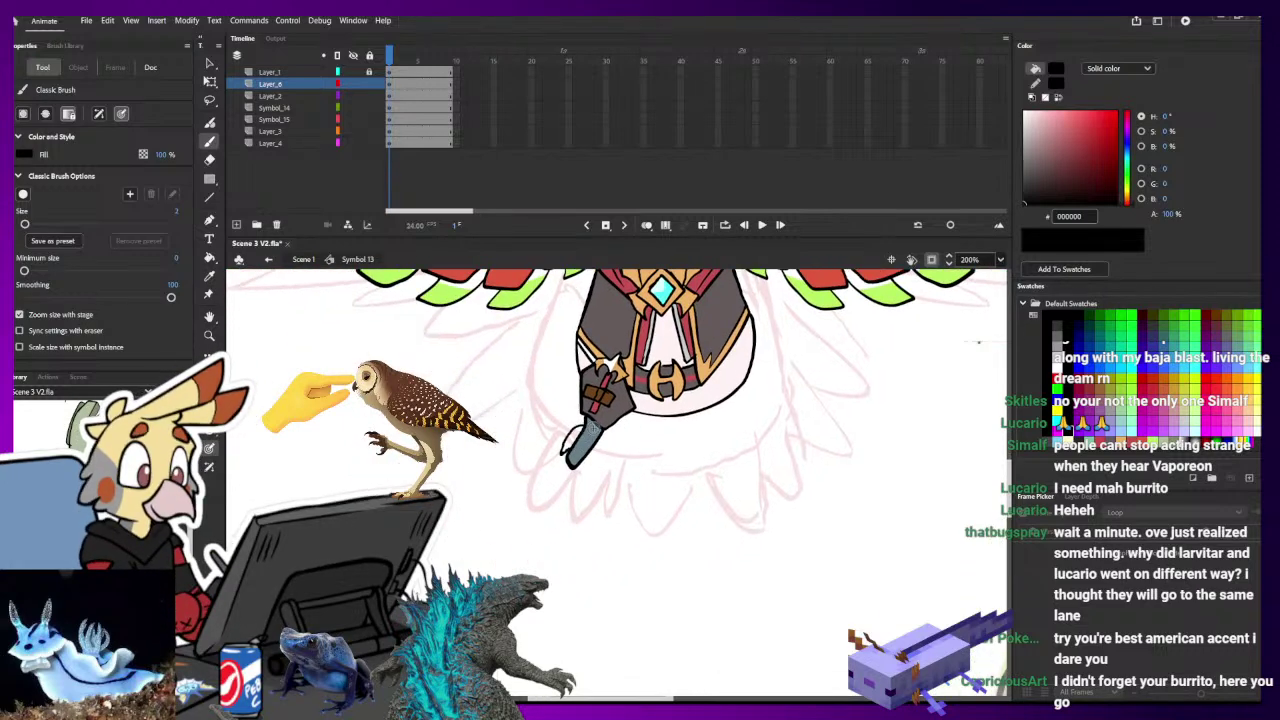
pyautogui.hotkey('ctrl', 'z')
# - Add a new layer directly above the leg's layer and set the Classic Brush size to 3
pyautogui.click(281, 86)
pyautogui.click(237, 225)
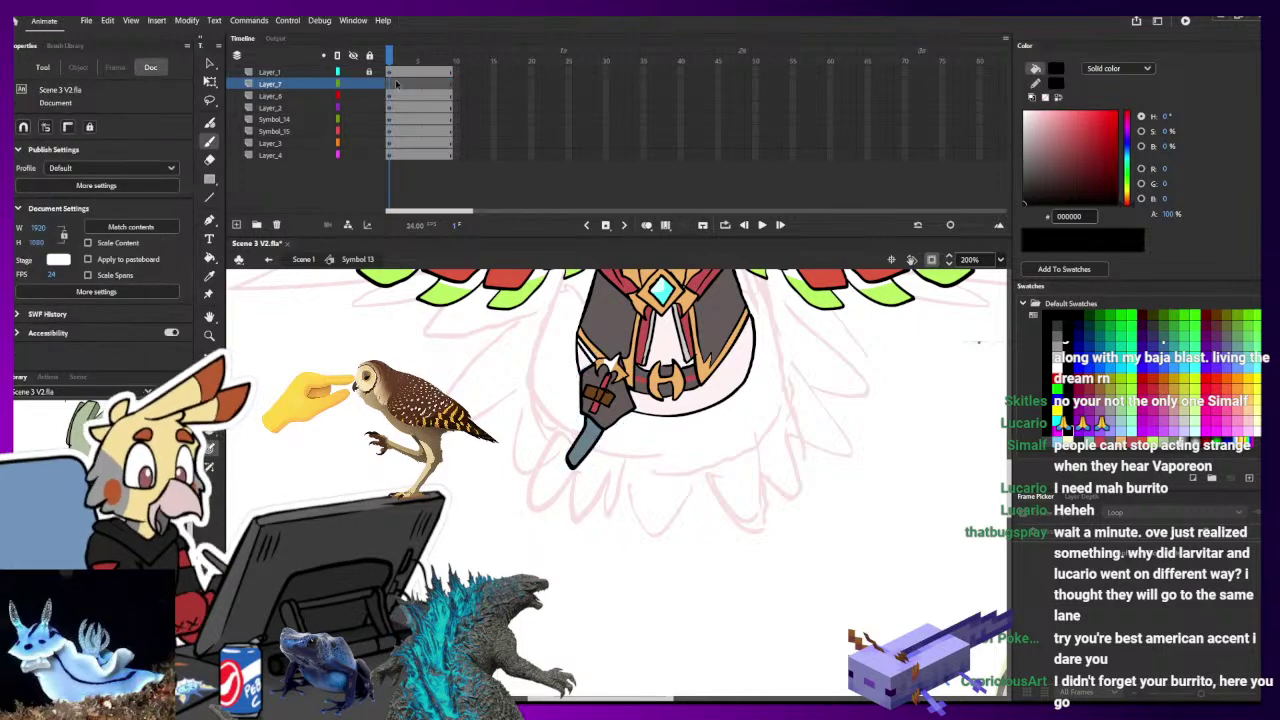
pyautogui.click(392, 85)
pyautogui.moveTo(577, 432)
pyautogui.mouseDown()
pyautogui.moveTo(557, 451)
pyautogui.moveTo(586, 430)
pyautogui.mouseUp()
pyautogui.hotkey('ctrl', 'z')
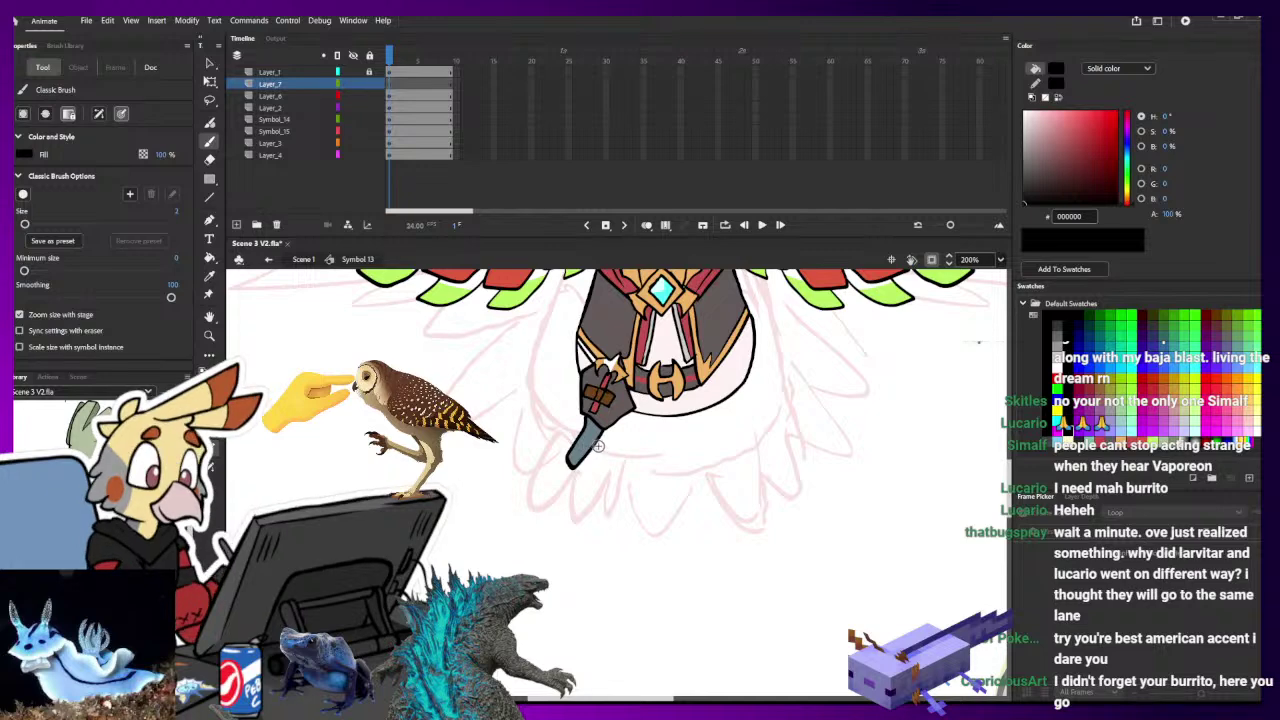
pyautogui.press(']')
pyautogui.press(']')
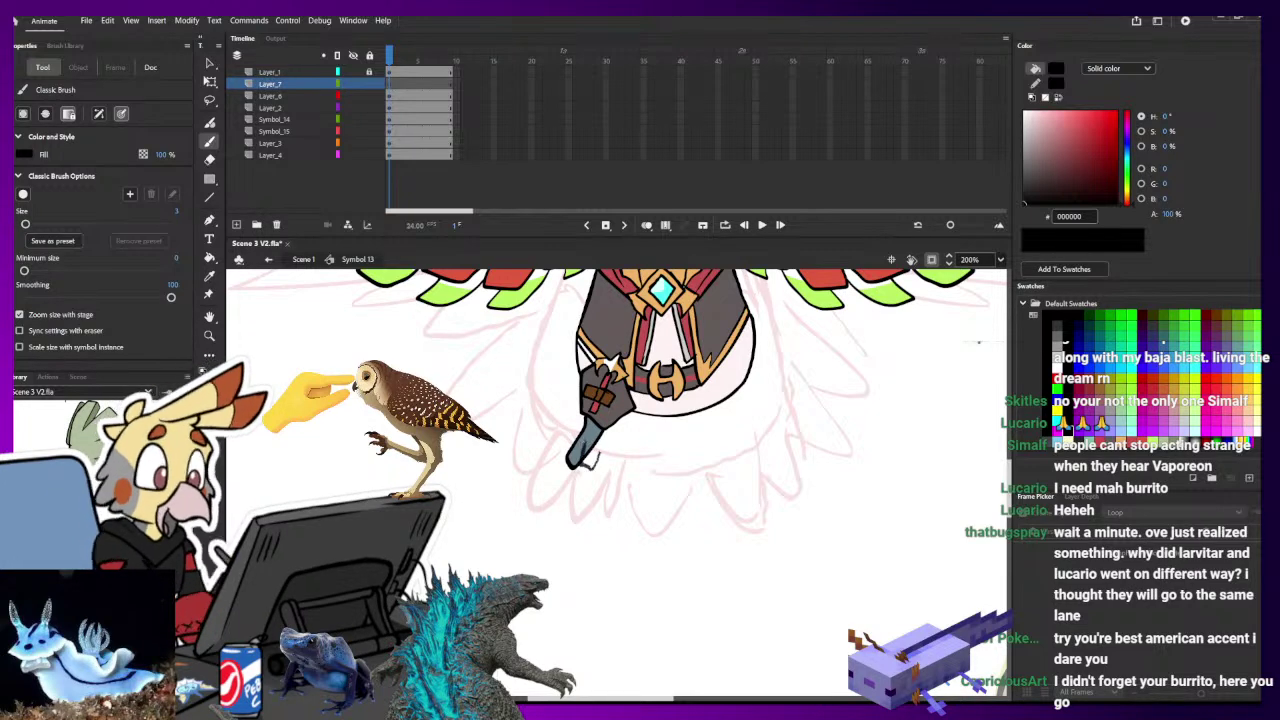
# - Draw the middle claw at the end of the leg and the upper outer toe with its claw in black outline
pyautogui.moveTo(594, 443)
pyautogui.mouseDown()
pyautogui.moveTo(569, 474)
pyautogui.moveTo(580, 432)
pyautogui.moveTo(564, 413)
pyautogui.moveTo(518, 452)
pyautogui.moveTo(540, 430)
pyautogui.mouseUp()
pyautogui.hotkey('ctrl', 'z')
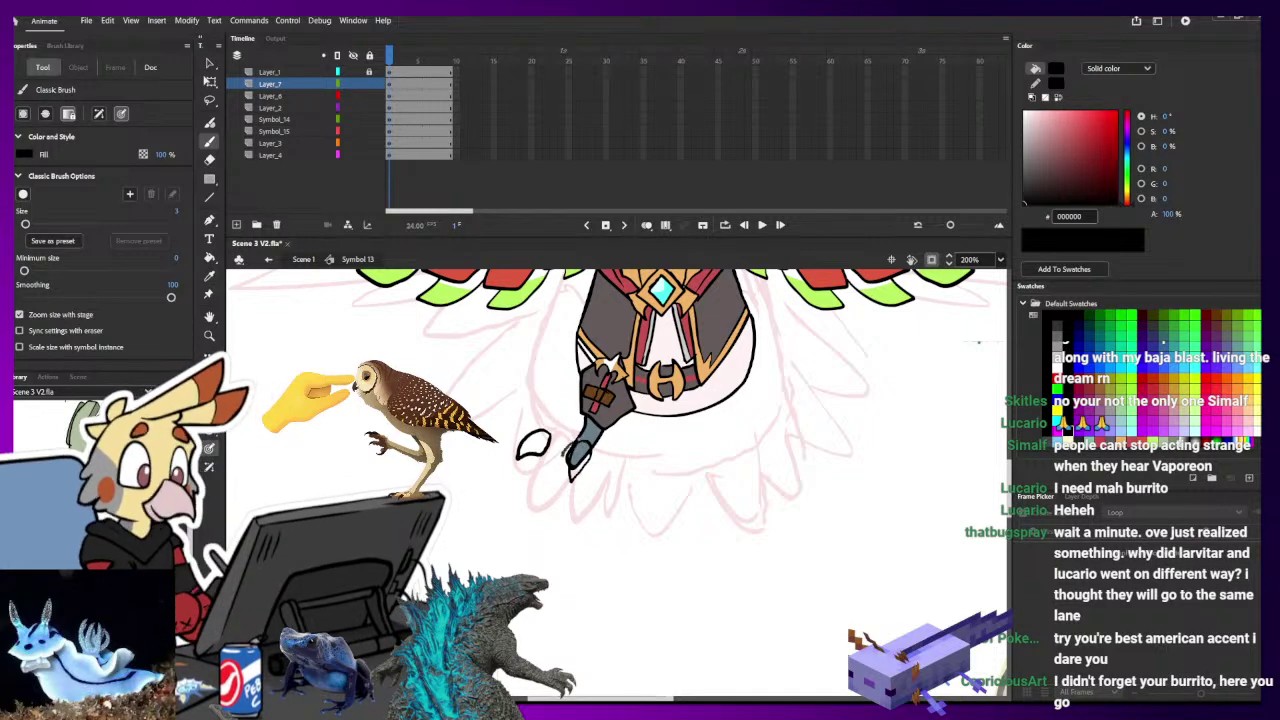
pyautogui.hotkey('ctrl', 'z')
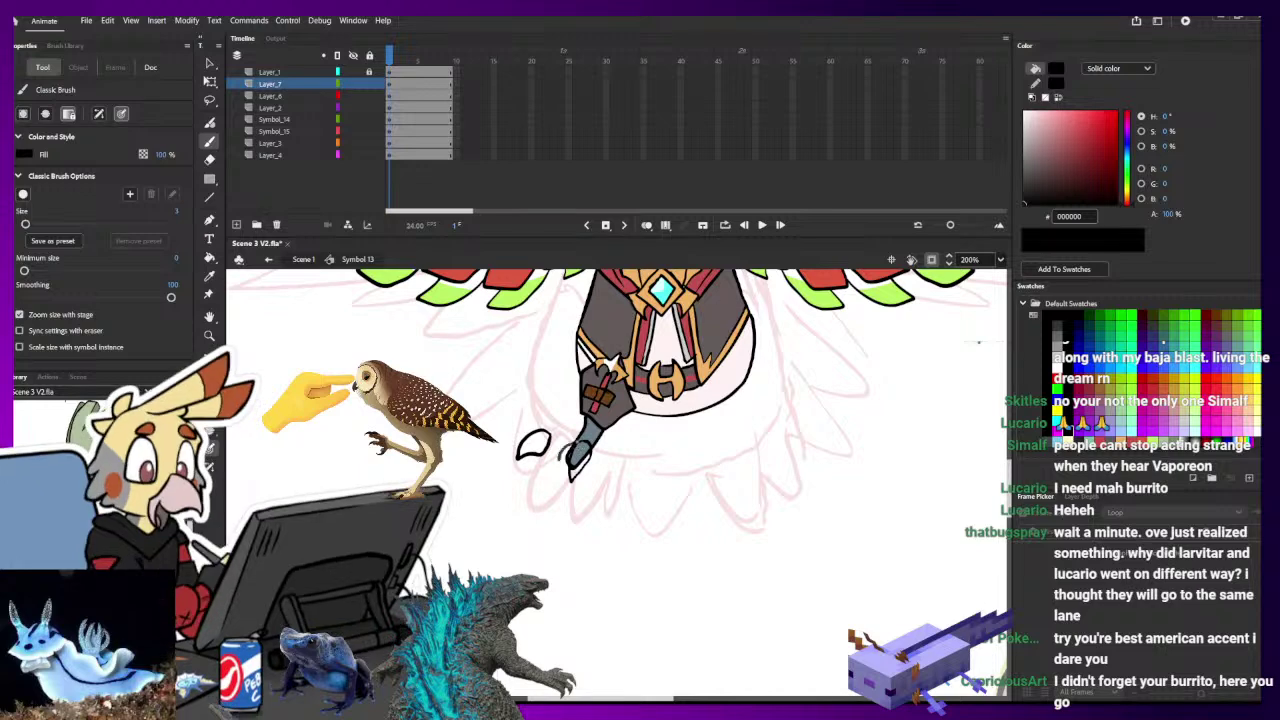
pyautogui.moveTo(573, 443)
pyautogui.mouseDown()
pyautogui.moveTo(573, 478)
pyautogui.moveTo(586, 478)
pyautogui.moveTo(589, 444)
pyautogui.moveTo(550, 433)
pyautogui.moveTo(538, 452)
pyautogui.moveTo(560, 465)
pyautogui.mouseUp()
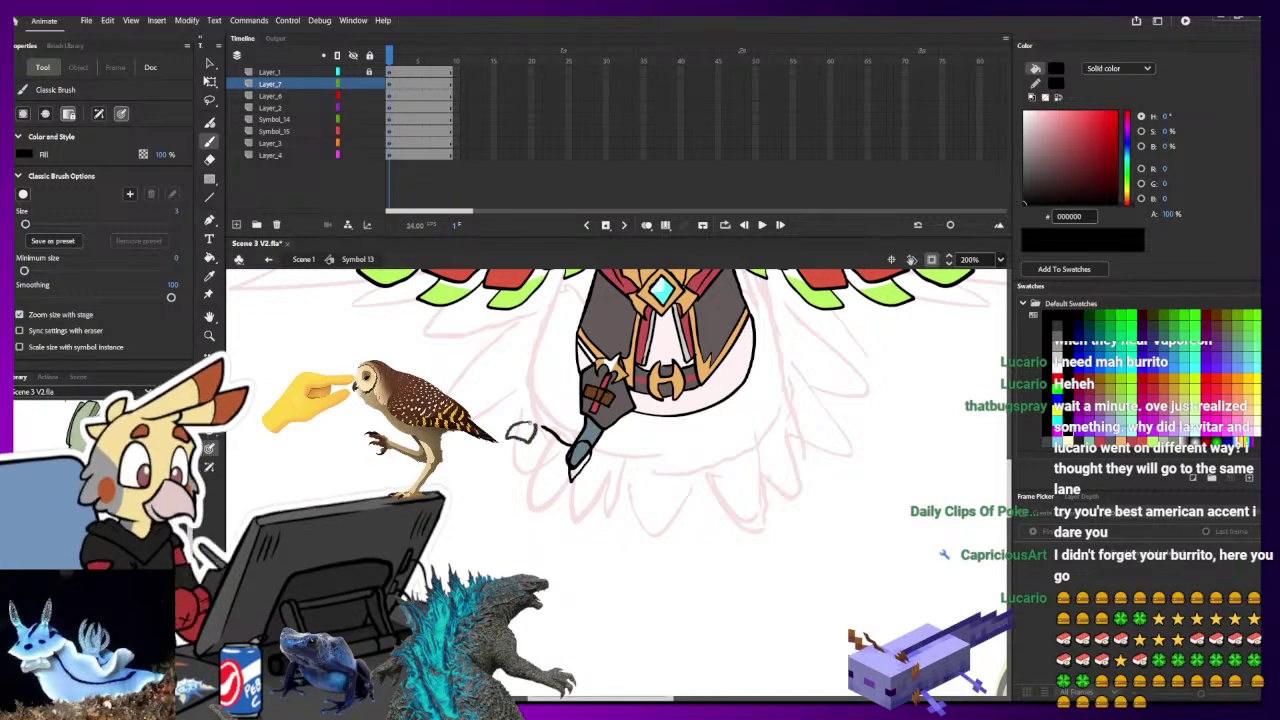
pyautogui.moveTo(508, 438)
pyautogui.mouseDown()
pyautogui.moveTo(544, 427)
pyautogui.moveTo(524, 443)
pyautogui.moveTo(590, 463)
pyautogui.mouseUp()
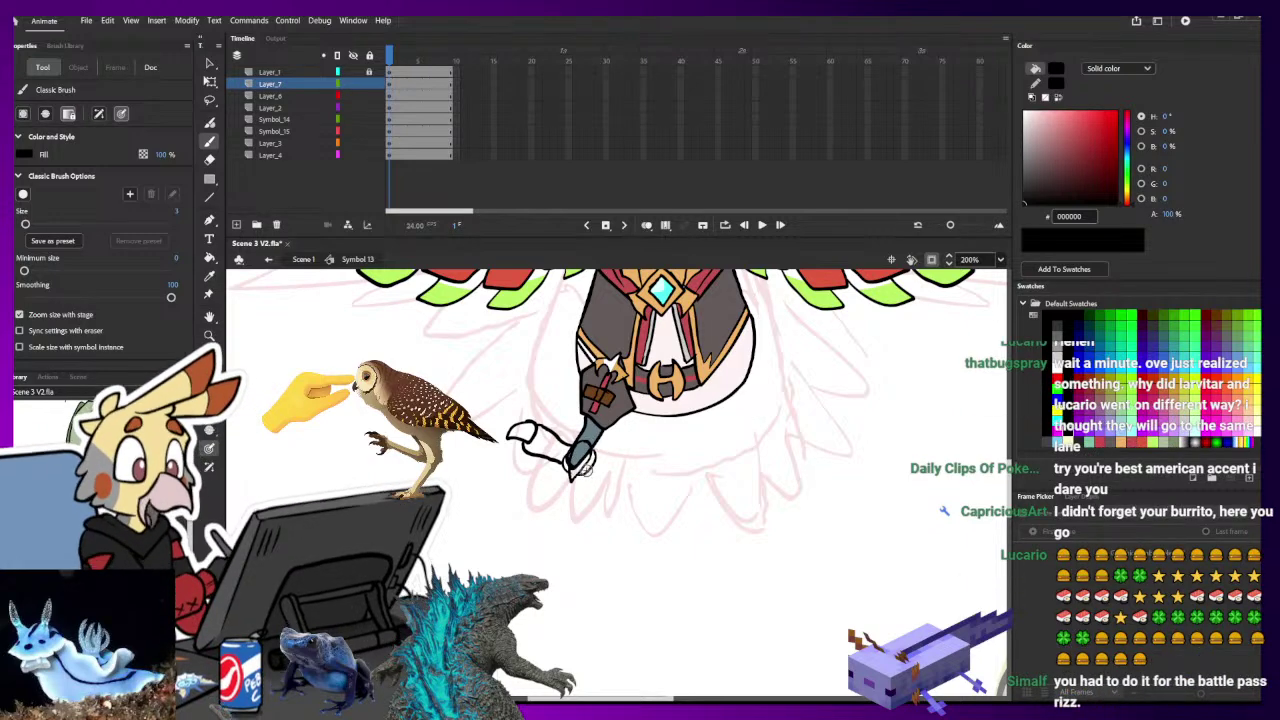
# - Draw the downward toe and the second outer toe with their claws in black outline
pyautogui.moveTo(596, 447)
pyautogui.mouseDown()
pyautogui.moveTo(680, 583)
pyautogui.moveTo(754, 363)
pyautogui.moveTo(688, 456)
pyautogui.moveTo(695, 480)
pyautogui.moveTo(614, 428)
pyautogui.moveTo(625, 417)
pyautogui.moveTo(628, 482)
pyautogui.mouseUp()
pyautogui.hotkey('ctrl', 'z')
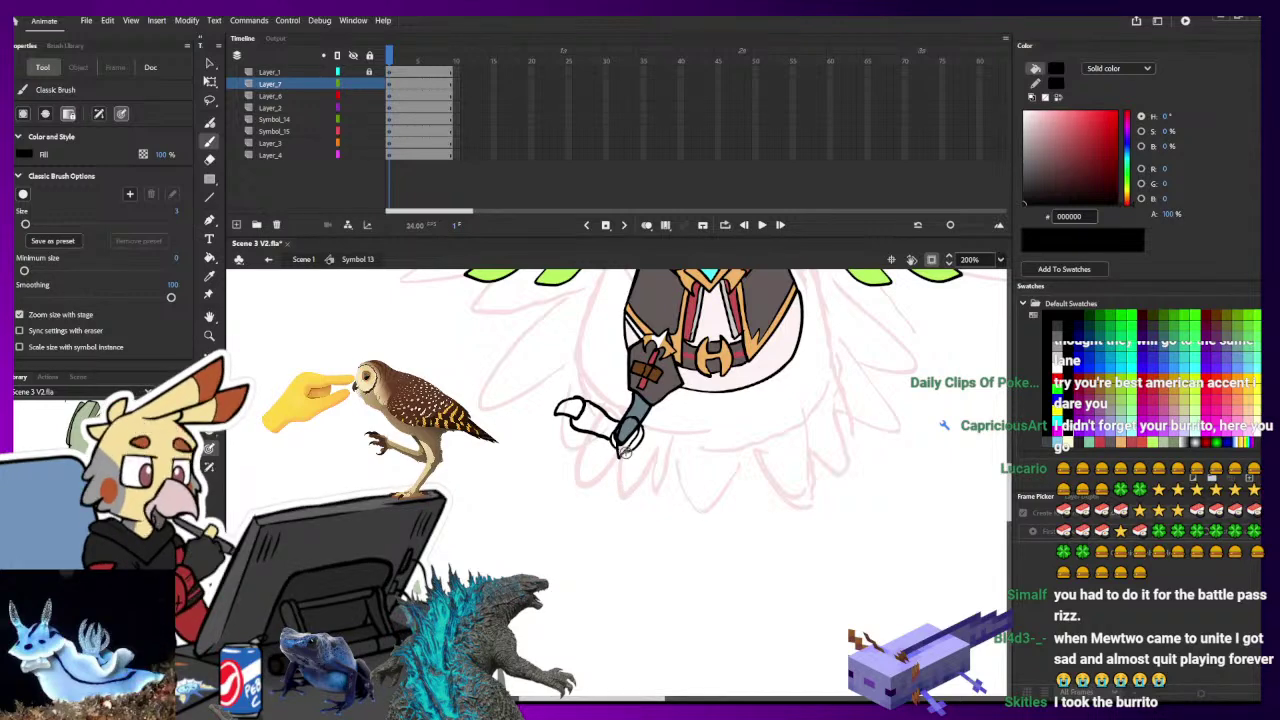
pyautogui.moveTo(637, 450); pyautogui.dragTo(638, 478)
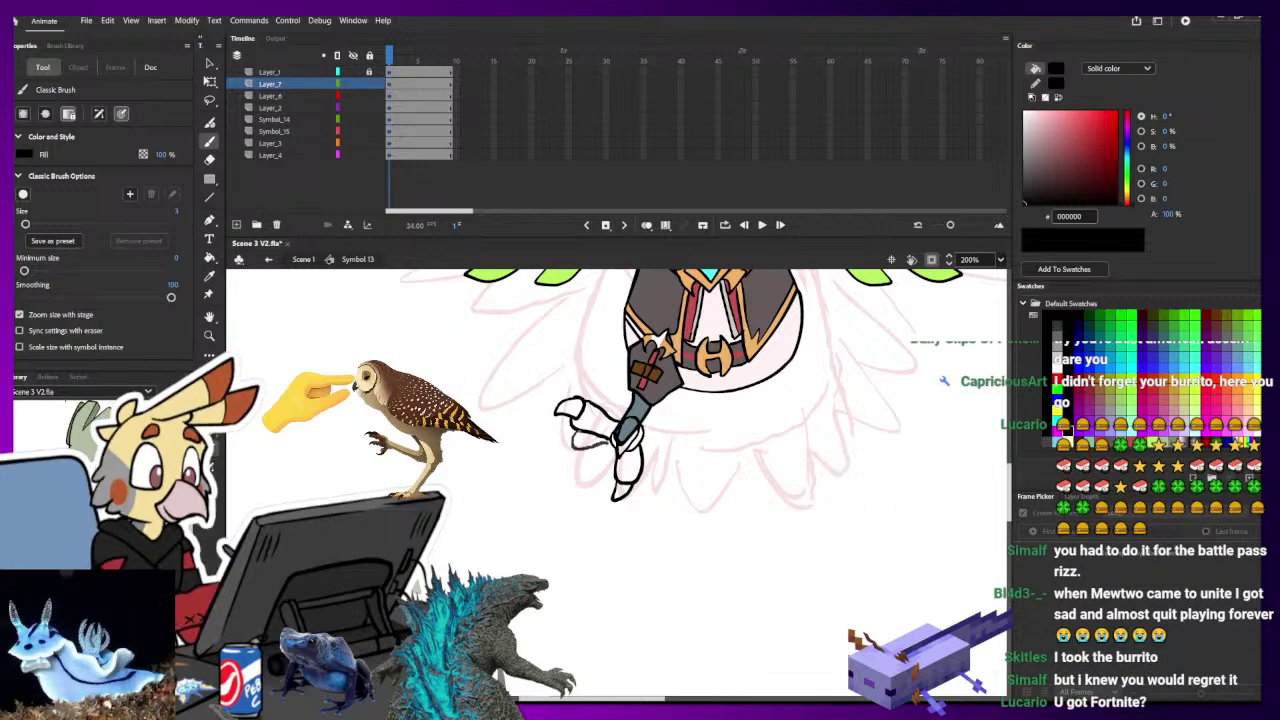
pyautogui.moveTo(571, 443)
pyautogui.mouseDown()
pyautogui.moveTo(614, 437)
pyautogui.moveTo(576, 436)
pyautogui.mouseUp()
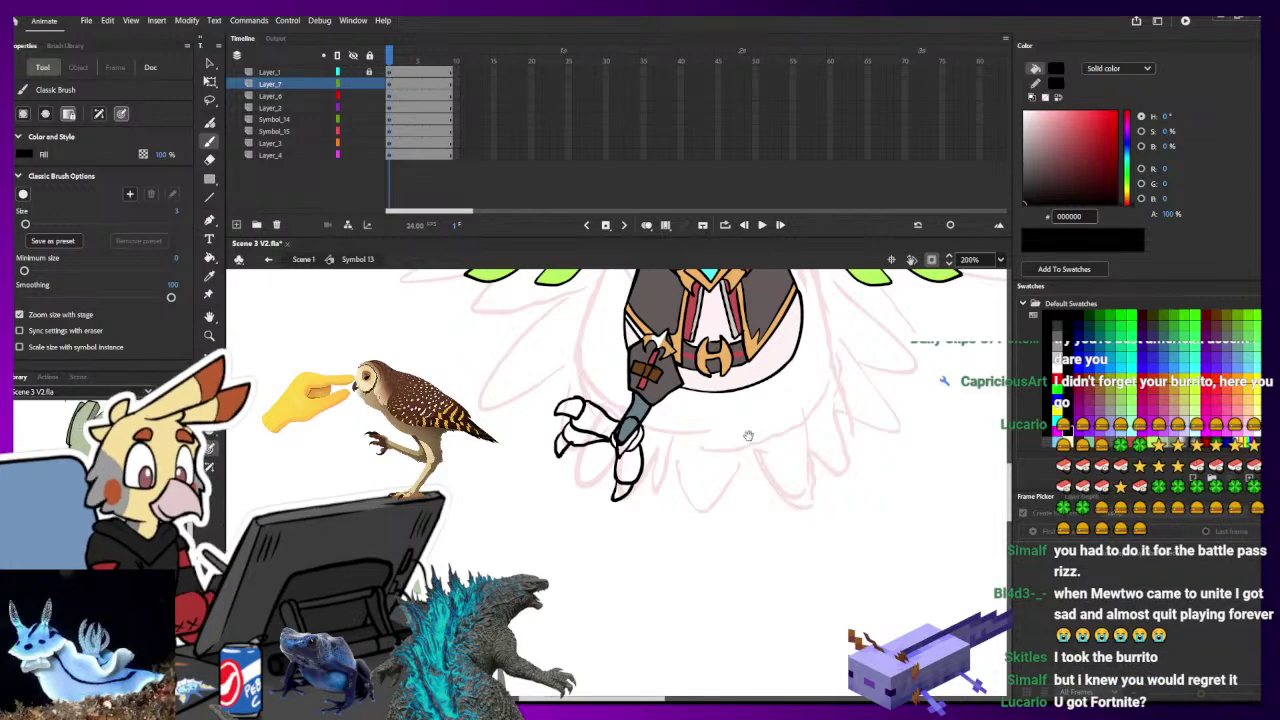
pyautogui.moveTo(748, 436); pyautogui.dragTo(747, 437)
pyautogui.hotkey('ctrl', 'z')
pyautogui.hotkey('ctrl', 'z')
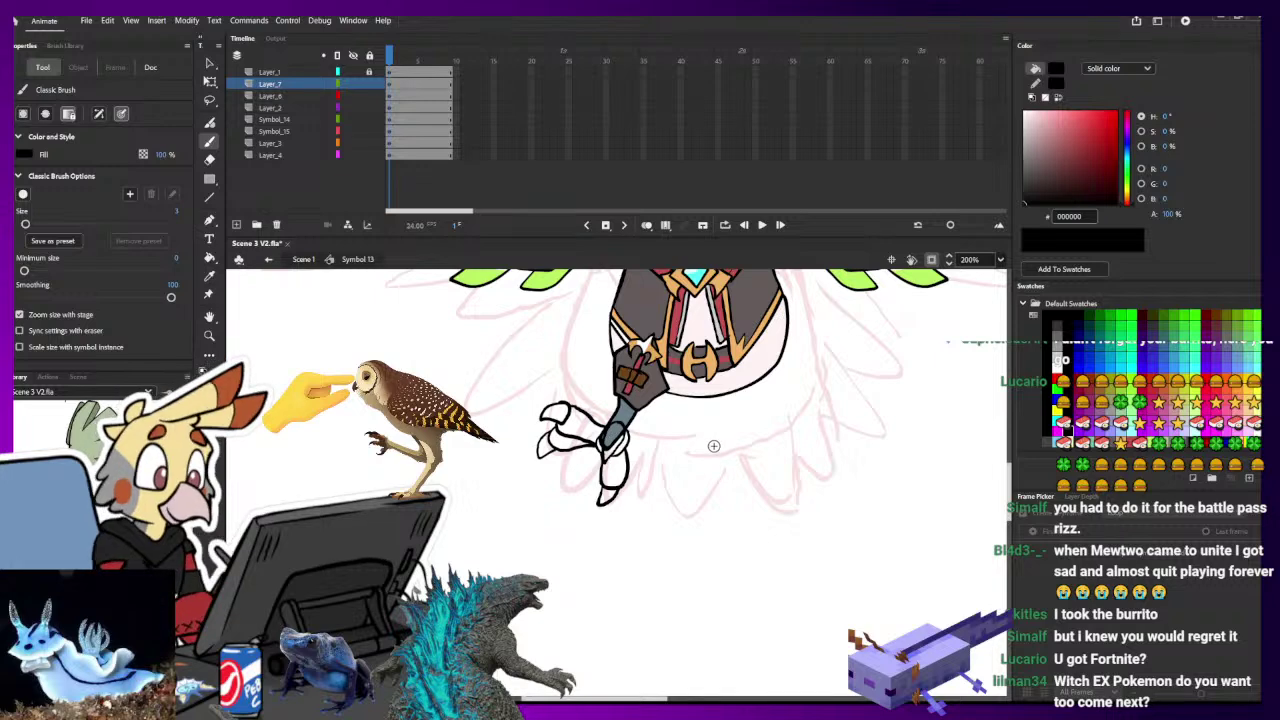
# - Sample the leg's grey-blue (6A7F8B) and fill the foot's toes with it
pyautogui.moveTo(714, 450)
pyautogui.mouseDown()
pyautogui.moveTo(716, 468)
pyautogui.moveTo(714, 449)
pyautogui.moveTo(723, 459)
pyautogui.mouseUp()
pyautogui.press('i')
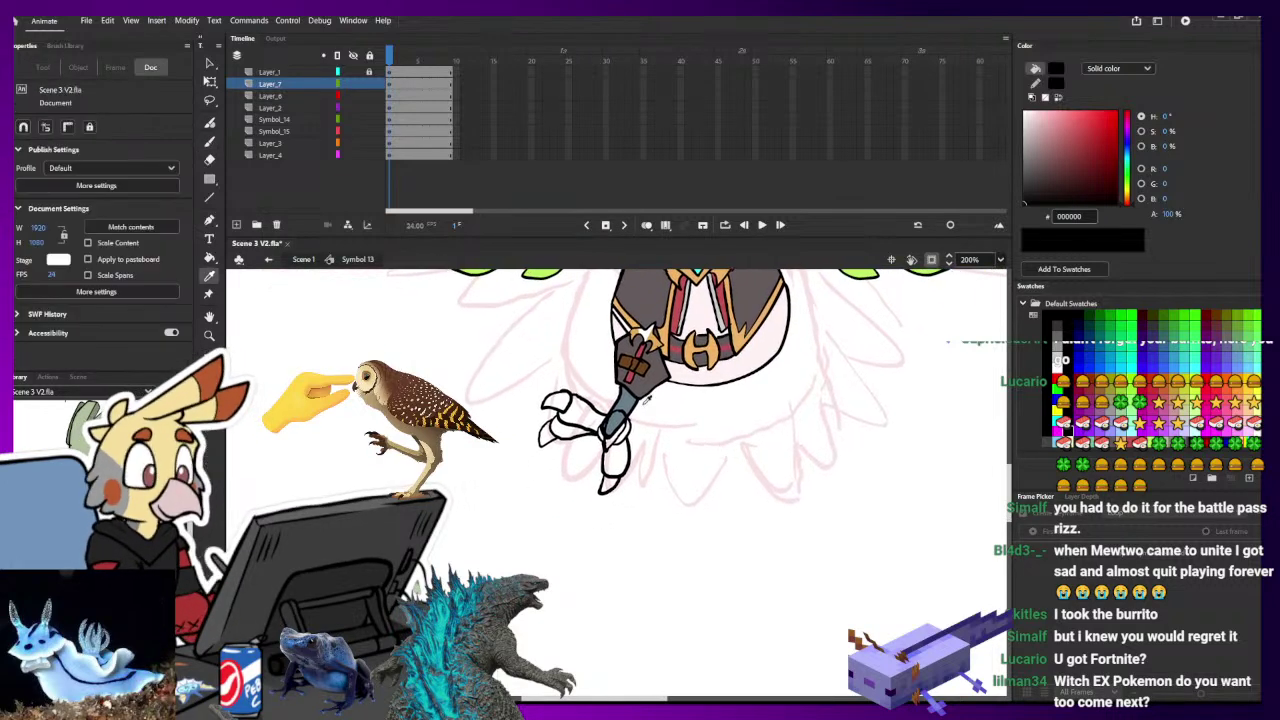
pyautogui.click(624, 400)
pyautogui.click(592, 416)
pyautogui.click(574, 430)
pyautogui.click(620, 464)
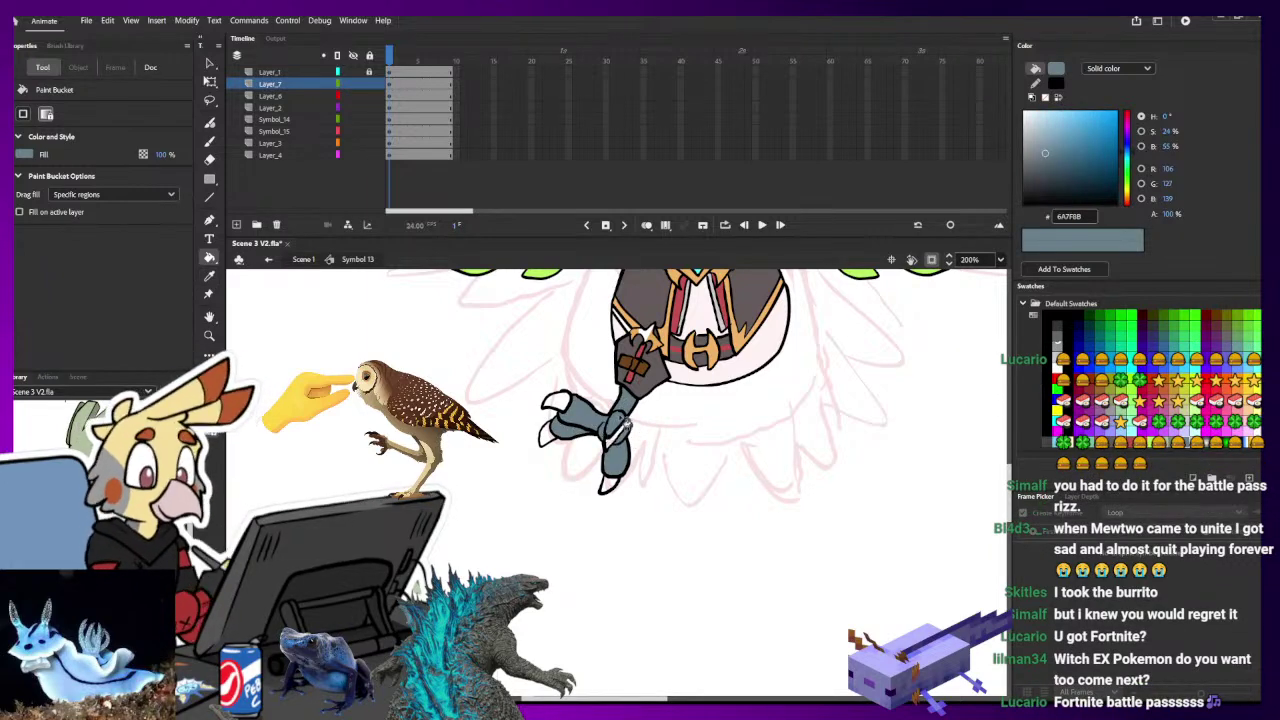
# - Fill the claws of the new foot with white (FFFFFF)
pyautogui.click(1056, 69)
pyautogui.click(871, 66)
pyautogui.click(620, 431)
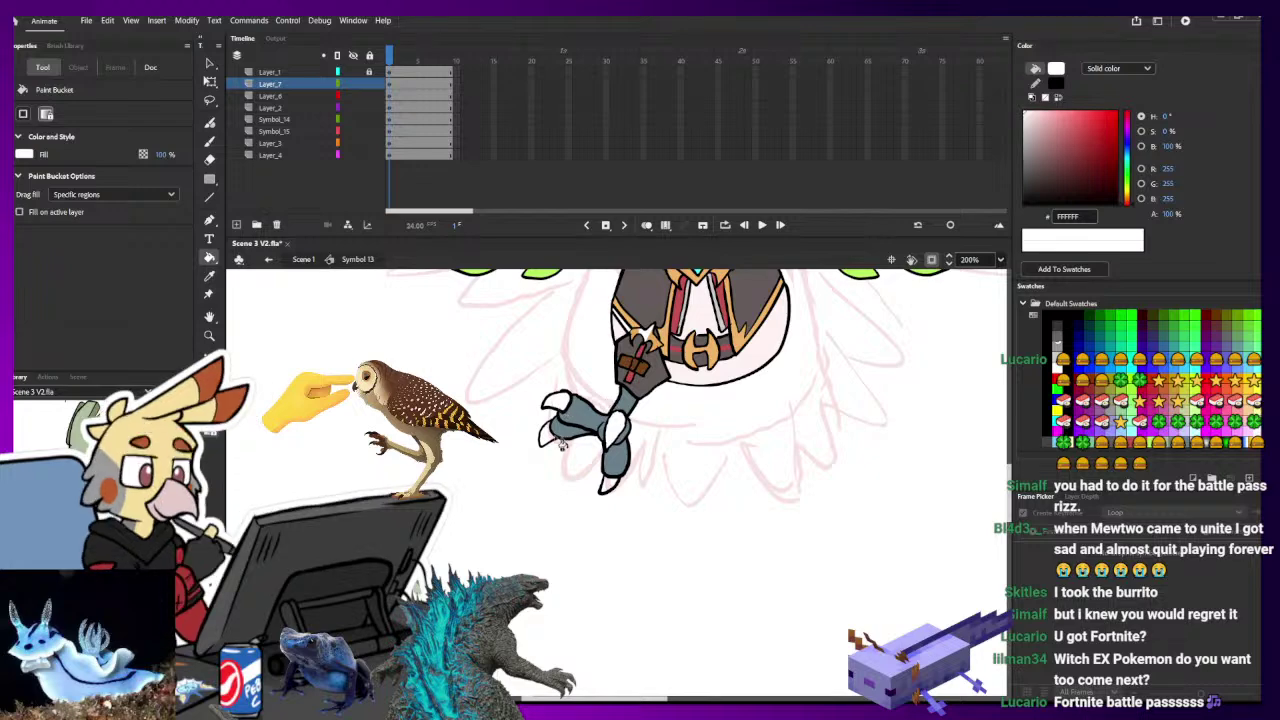
pyautogui.moveTo(720, 448); pyautogui.dragTo(679, 562)
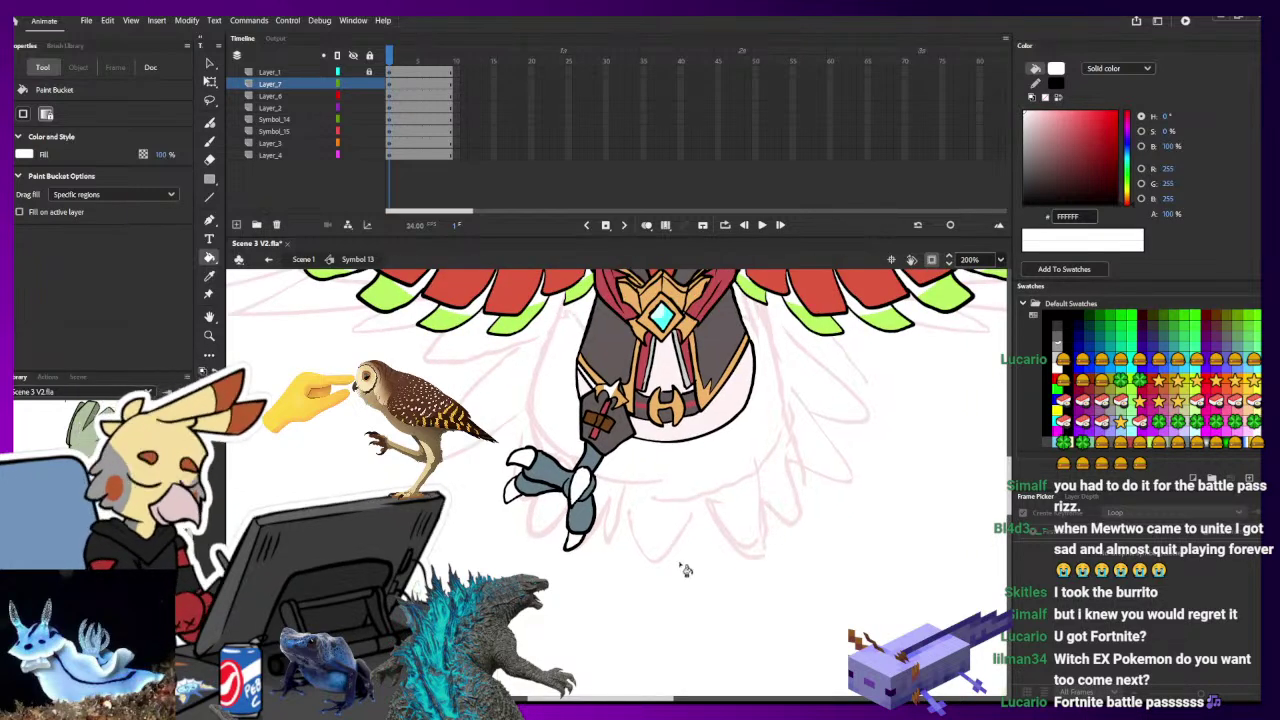
# - Convert the foot to a graphic symbol and give its timeline six frames with a second keyframe at frame 4
pyautogui.click(210, 80)
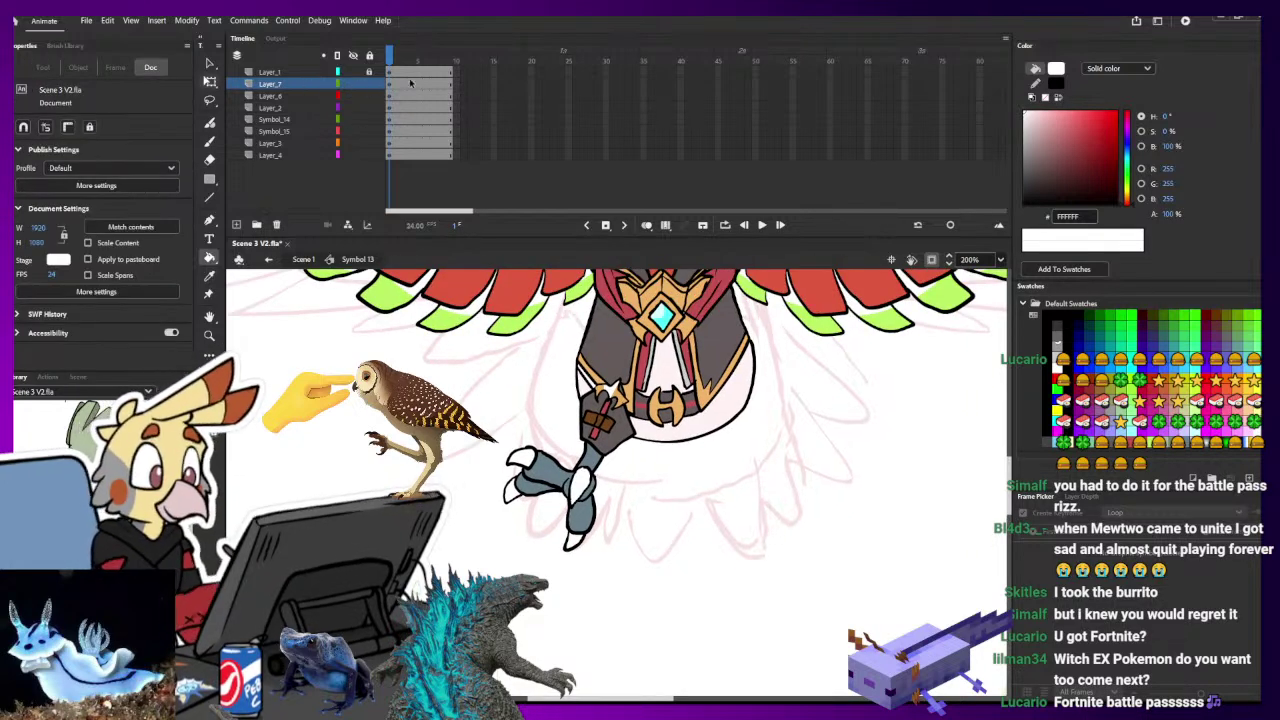
pyautogui.click(548, 470)
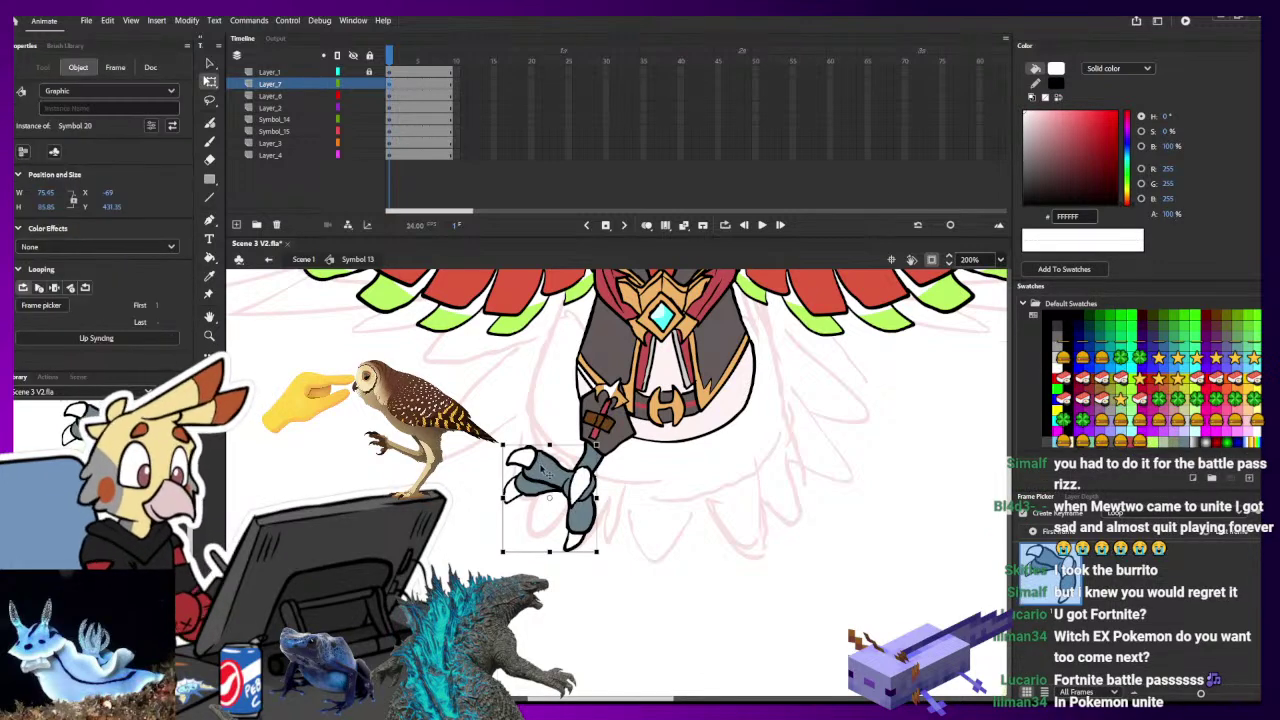
pyautogui.doubleClick(545, 462)
pyautogui.press('F5')
pyautogui.press('F5')
pyautogui.press('F5')
pyautogui.click(411, 73)
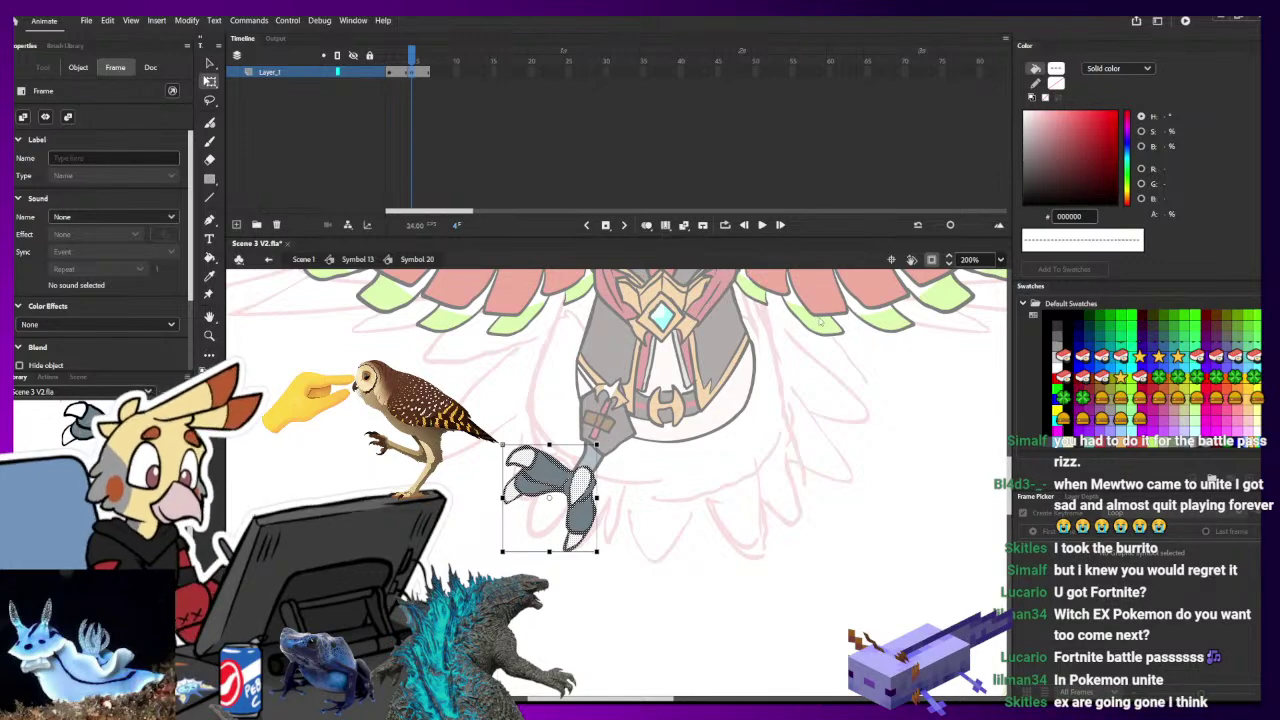
pyautogui.click(832, 316)
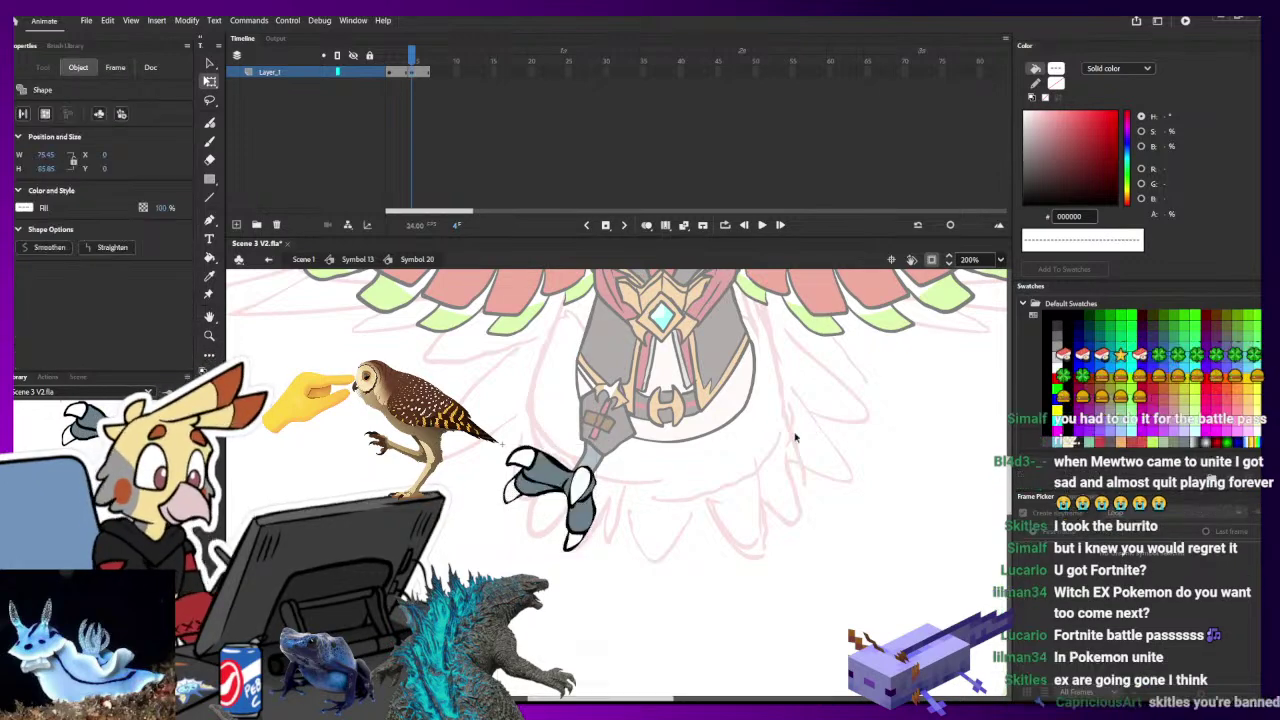
pyautogui.click(268, 260)
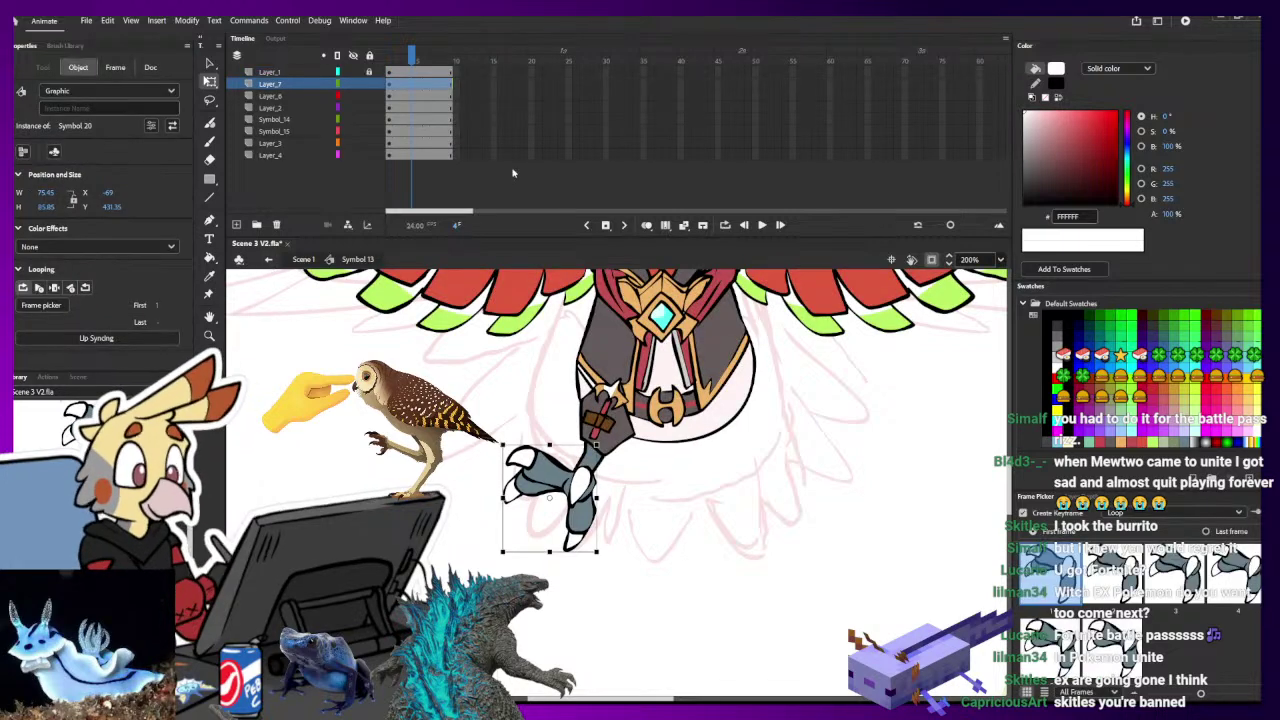
# - Duplicate the thigh, leg and foot, mirror the copy horizontally and place it on the opposite side of the body
pyautogui.keyDown('shift'); pyautogui.click(600, 420); pyautogui.keyUp('shift')
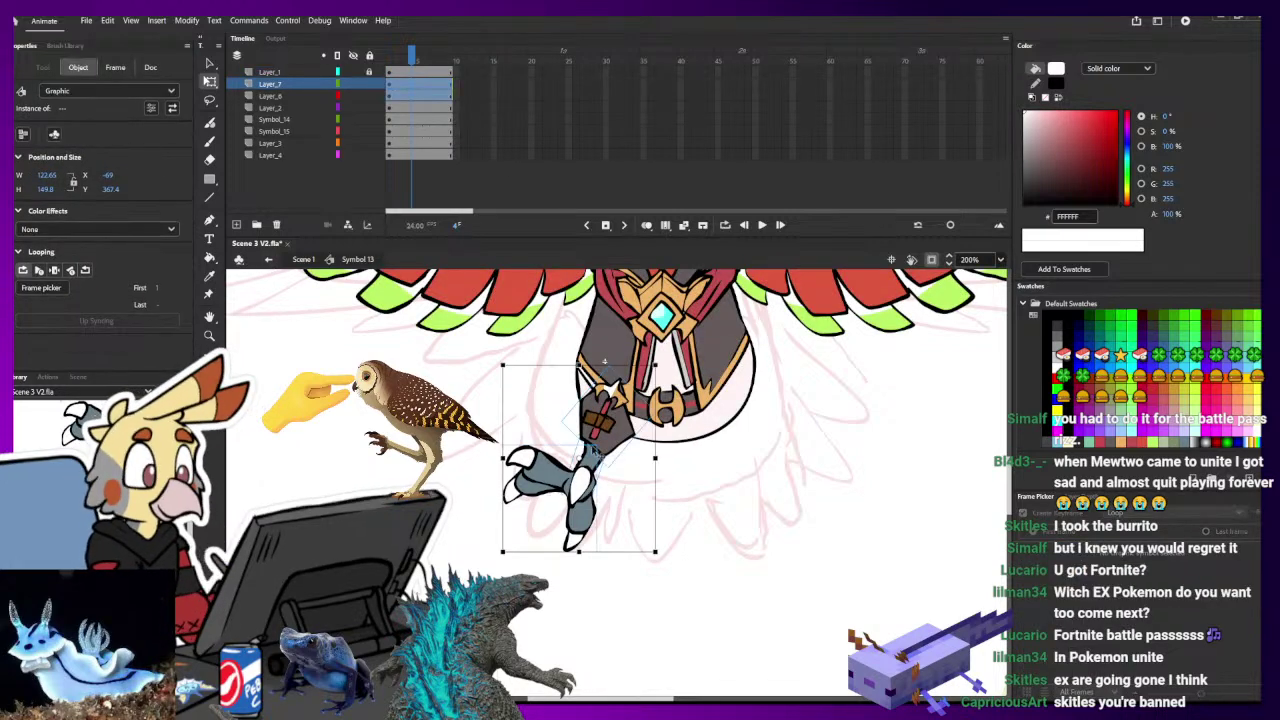
pyautogui.moveTo(608, 443); pyautogui.dragTo(743, 440)
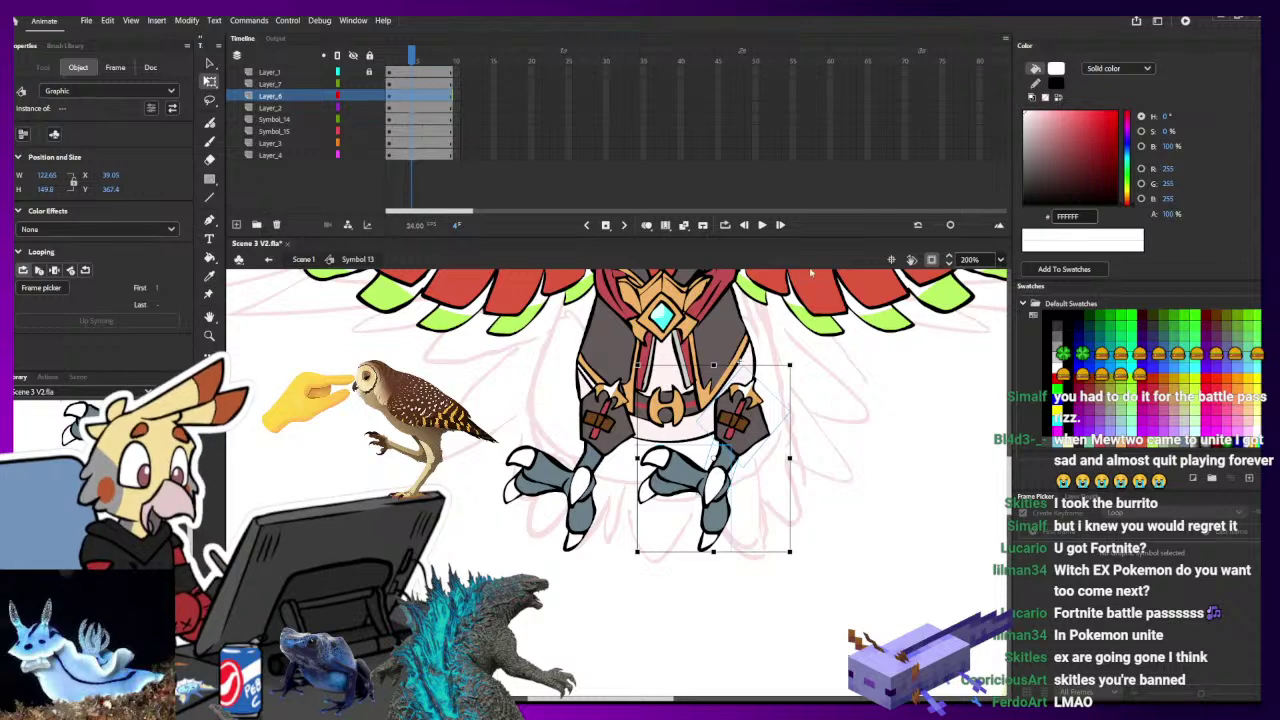
pyautogui.click(1046, 390)
pyautogui.moveTo(697, 420); pyautogui.dragTo(740, 420)
pyautogui.click(882, 379)
pyautogui.moveTo(870, 394); pyautogui.dragTo(823, 553)
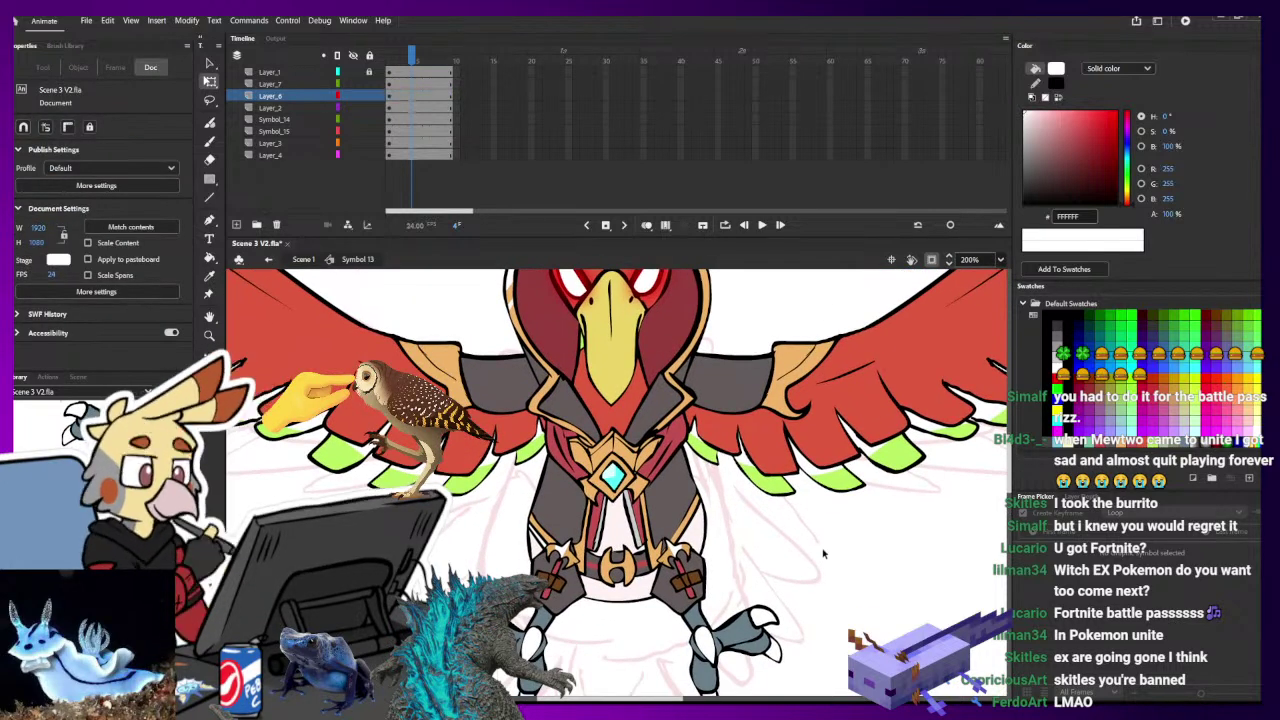
pyautogui.hotkey('ctrl', '-')
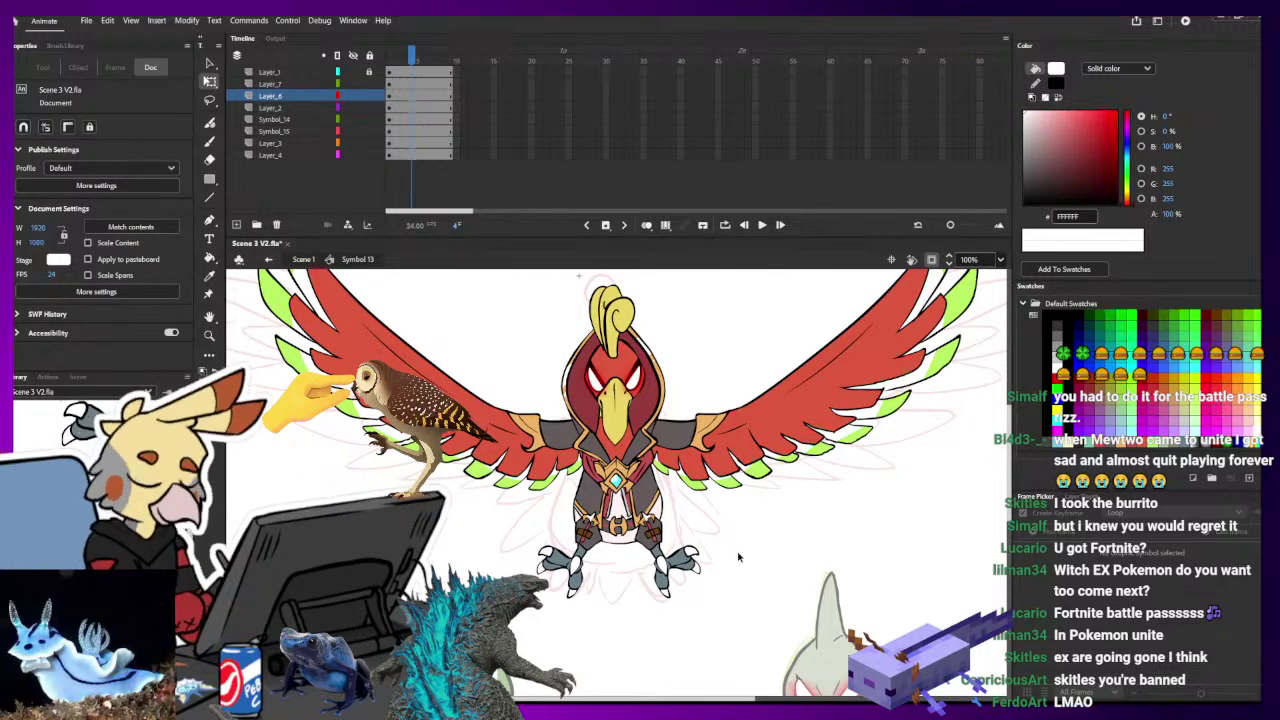
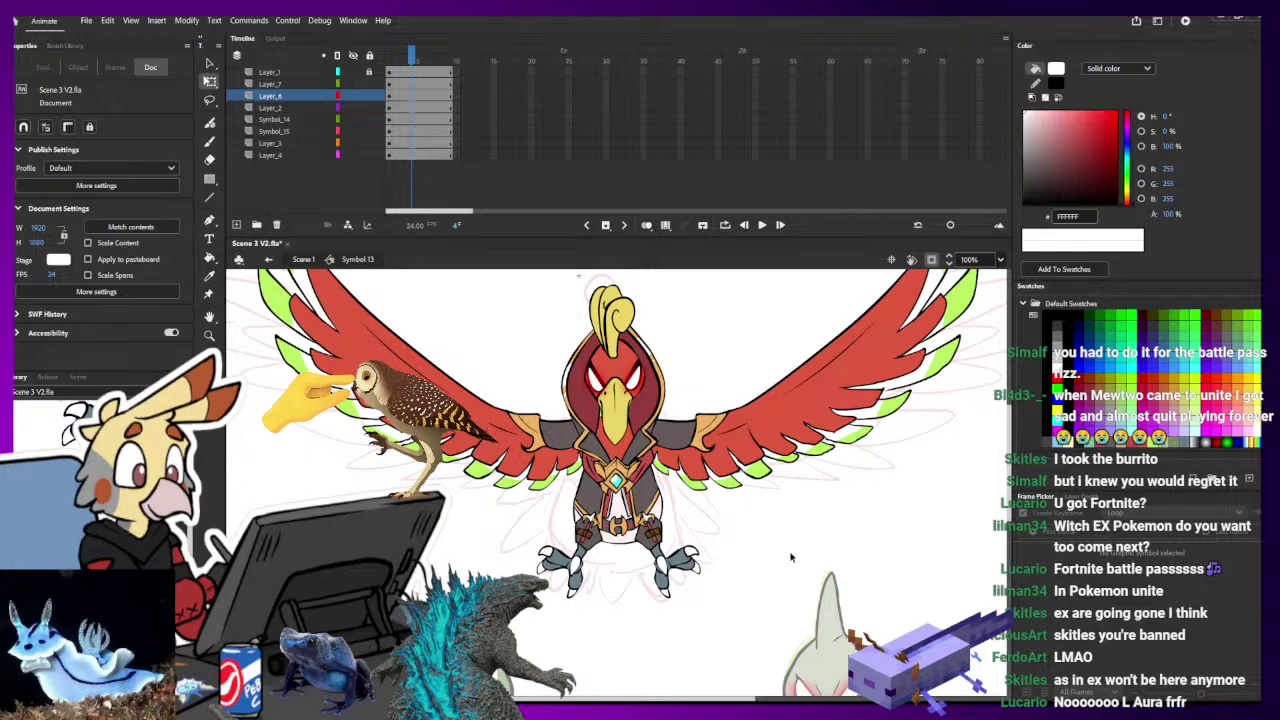
# - Rotate the original leg's thigh piece slightly at the hip
pyautogui.click(588, 532)
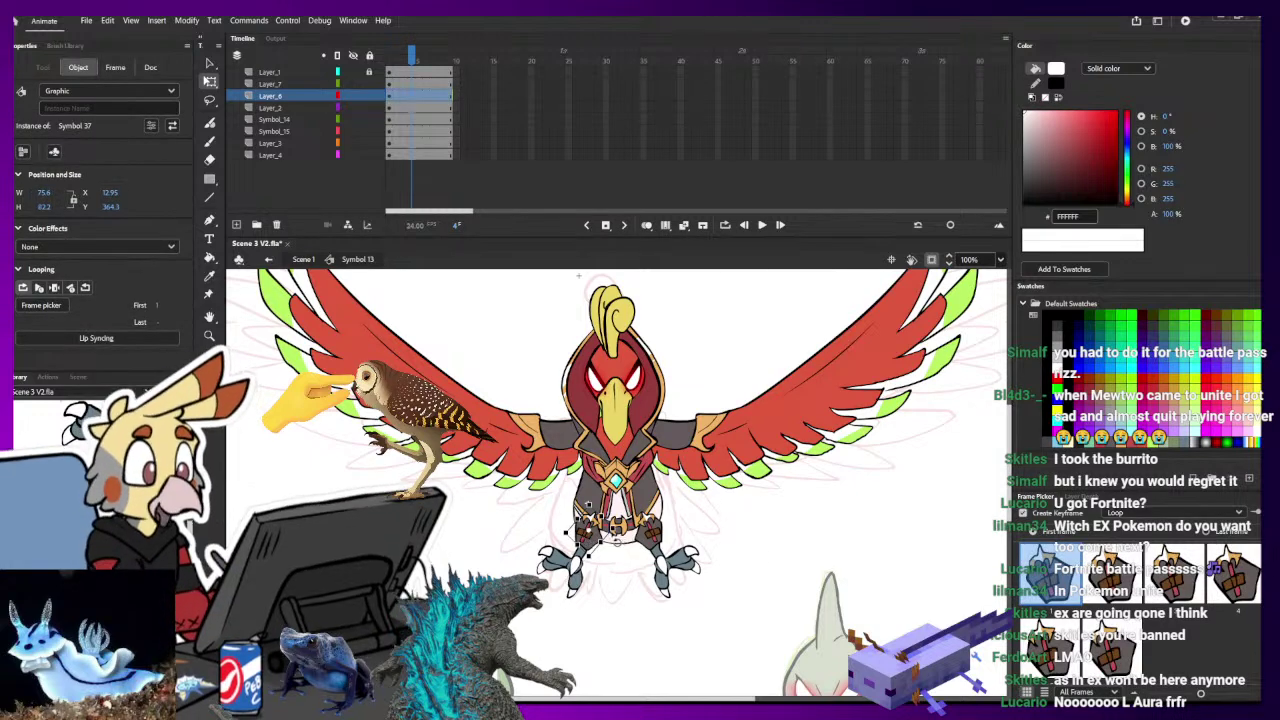
pyautogui.moveTo(589, 505); pyautogui.dragTo(585, 507)
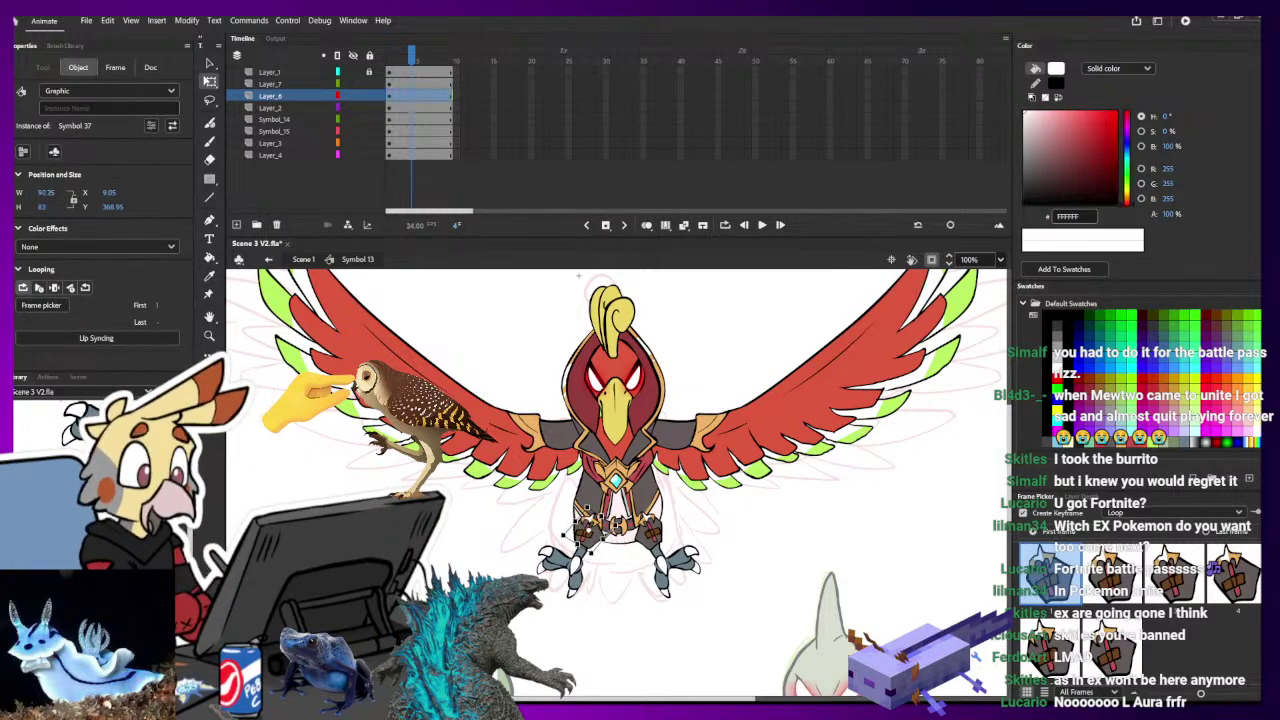
pyautogui.click(758, 516)
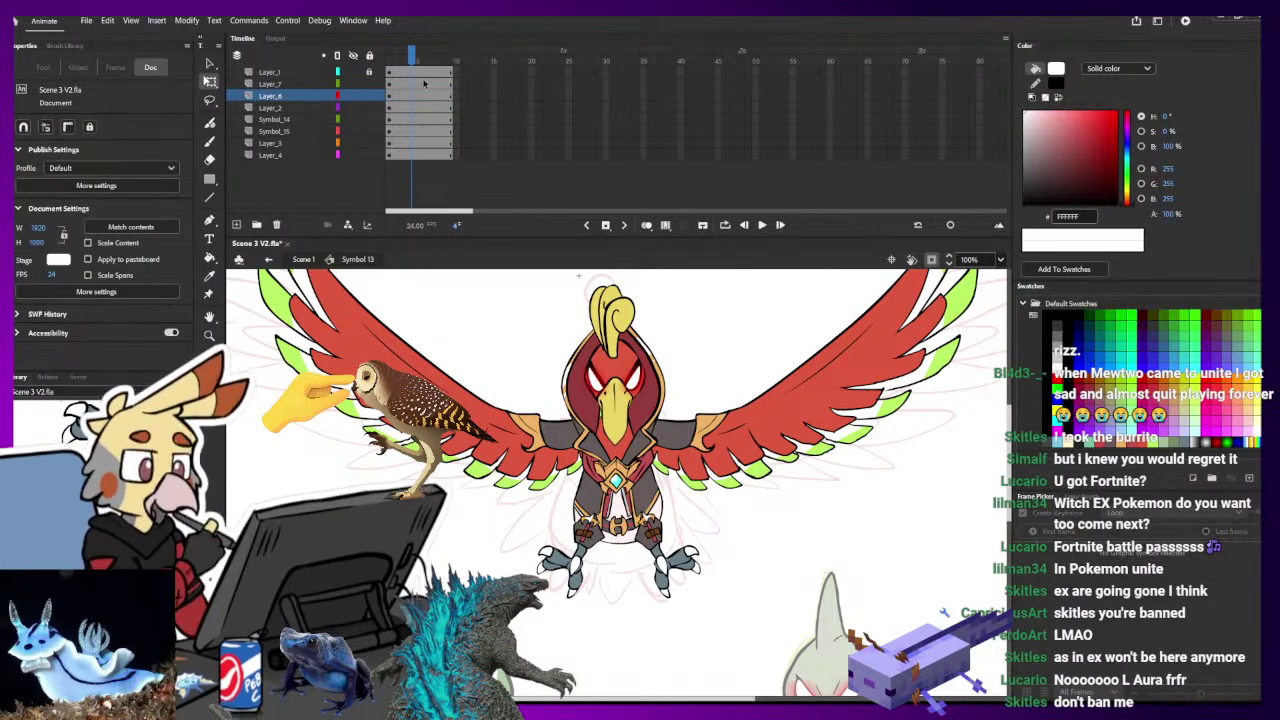
# - Unlock the sketch layer and distribute all of the character's parts at frame 1 to separate layers
pyautogui.click(389, 61)
pyautogui.click(369, 72)
pyautogui.hotkey('ctrl', 'a')
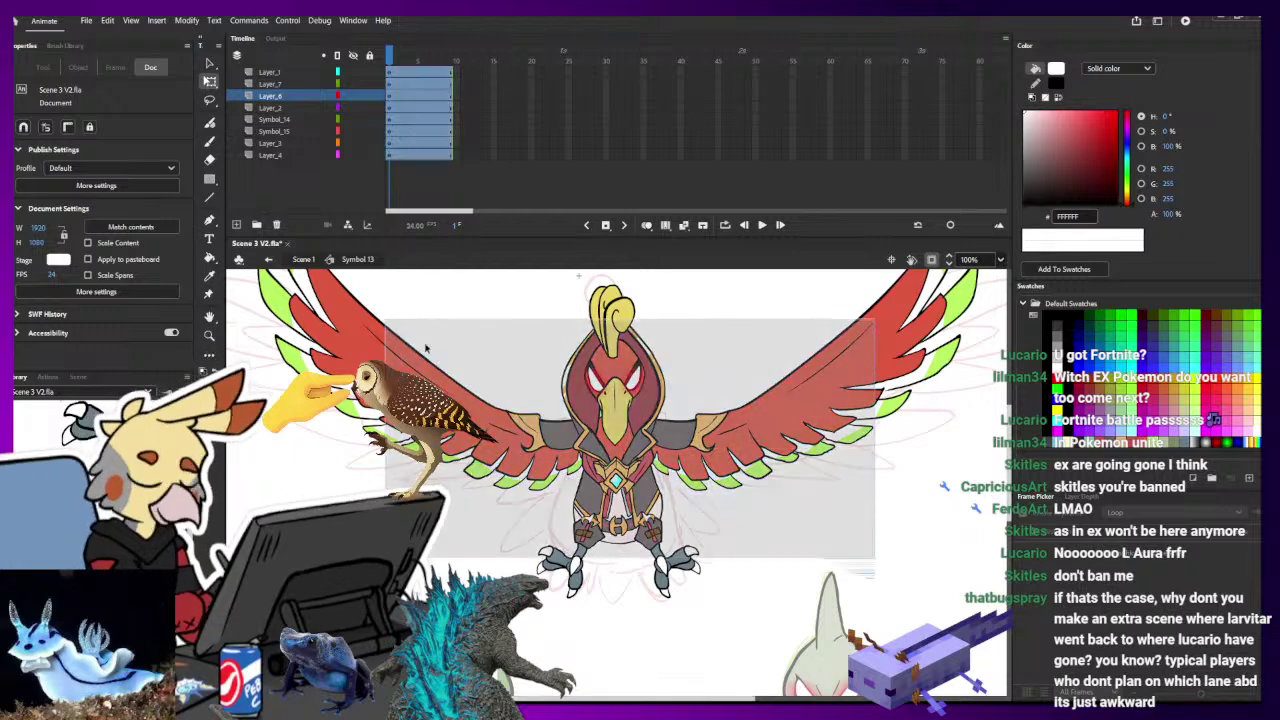
pyautogui.hotkey('ctrl', 'shift', 'd')
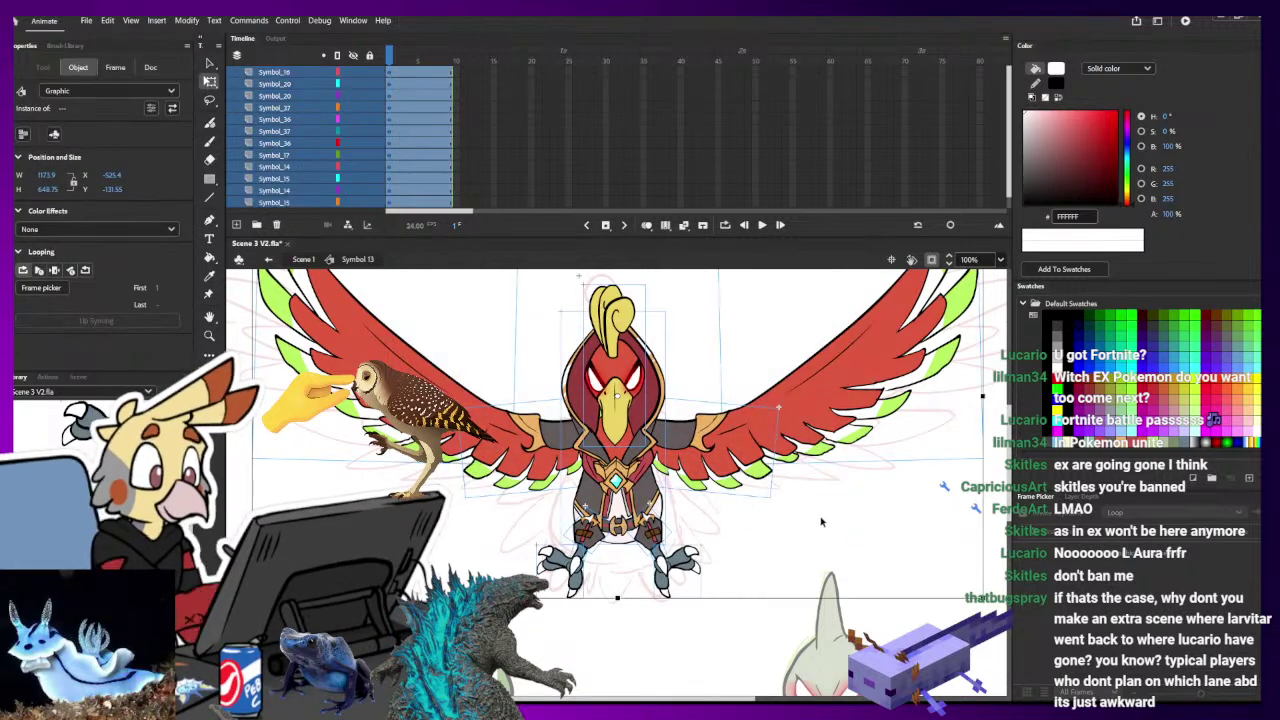
pyautogui.click(578, 307)
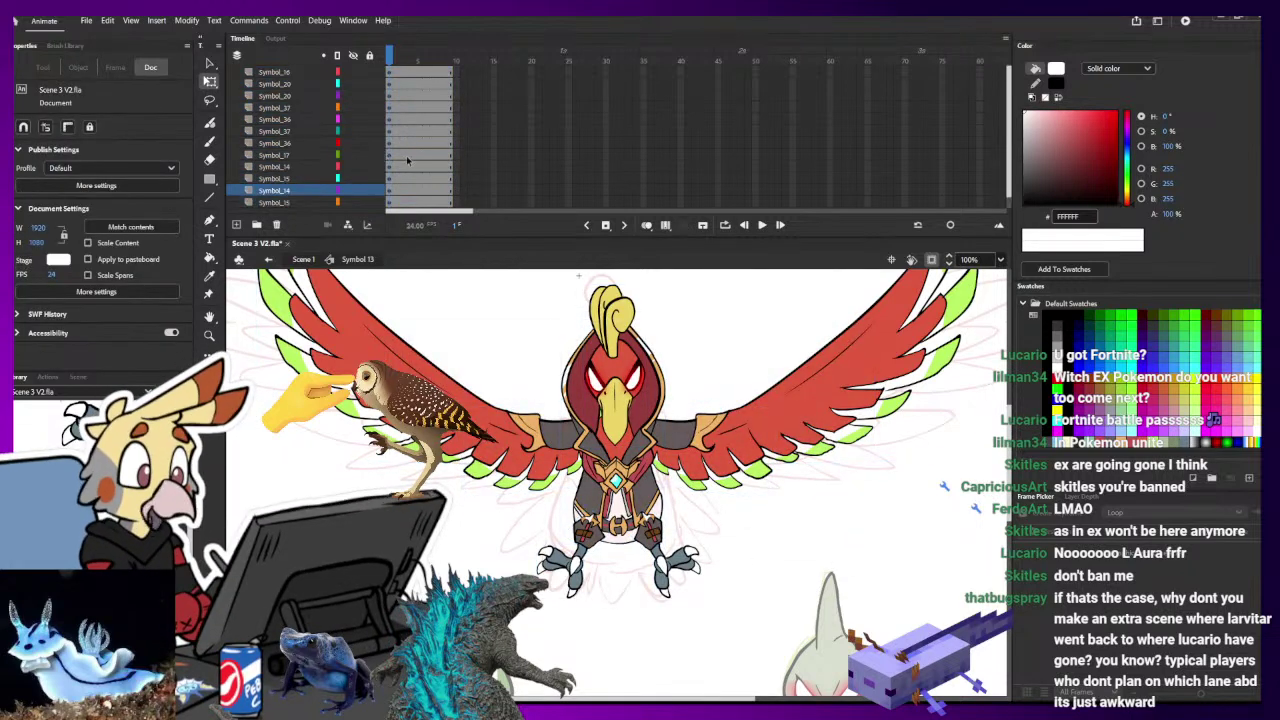
# - Select both parts of the character's left-side wing and rotate them upward at frame 1
pyautogui.click(628, 348)
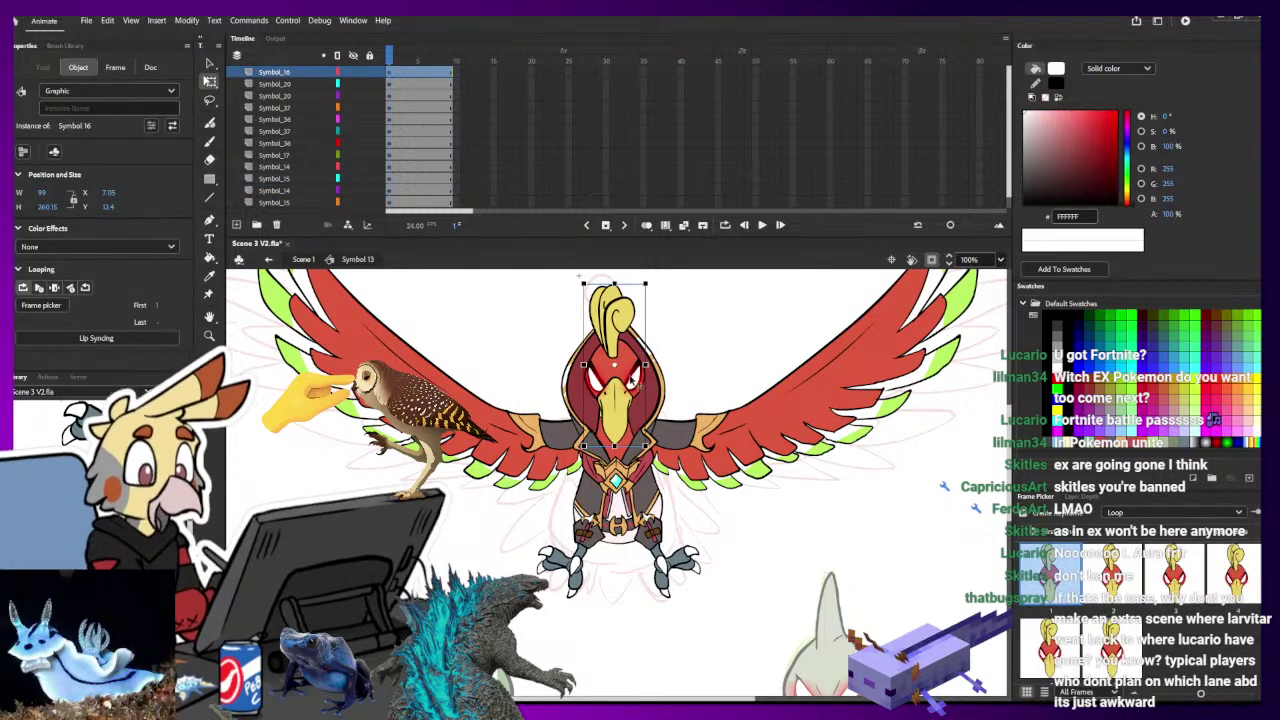
pyautogui.click(482, 416)
pyautogui.moveTo(487, 360); pyautogui.dragTo(562, 328)
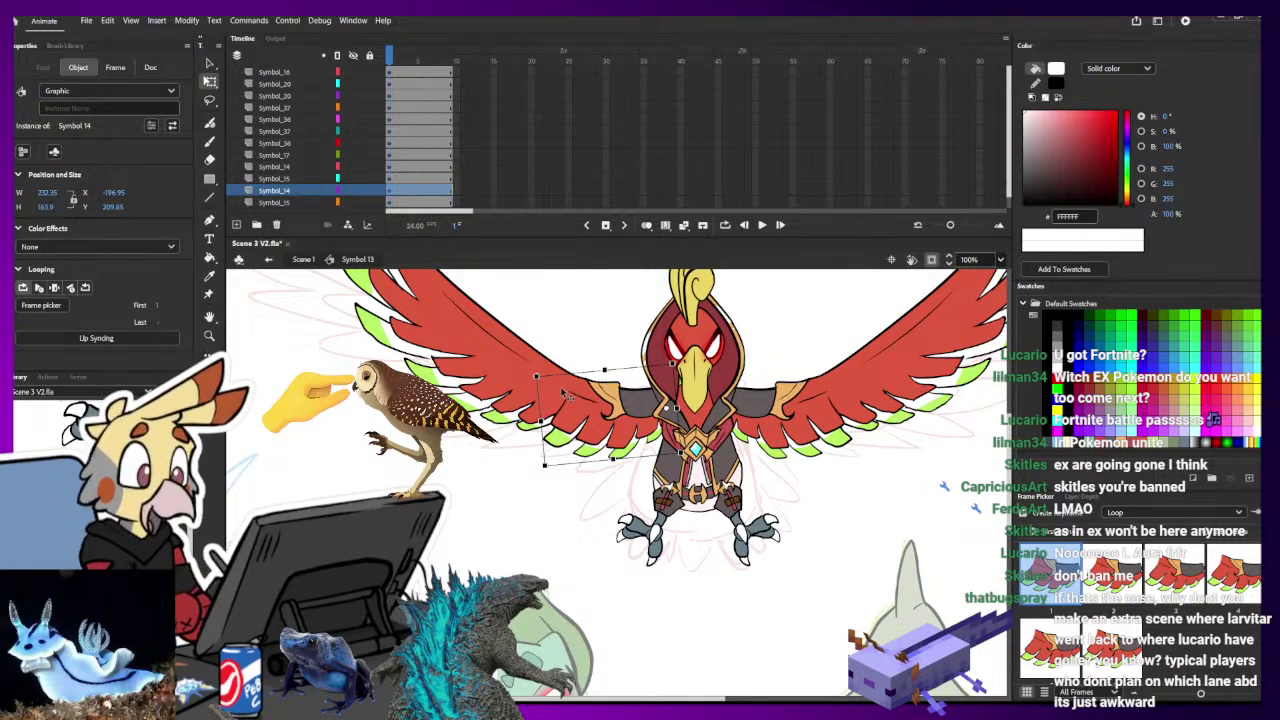
pyautogui.moveTo(556, 340); pyautogui.dragTo(638, 480)
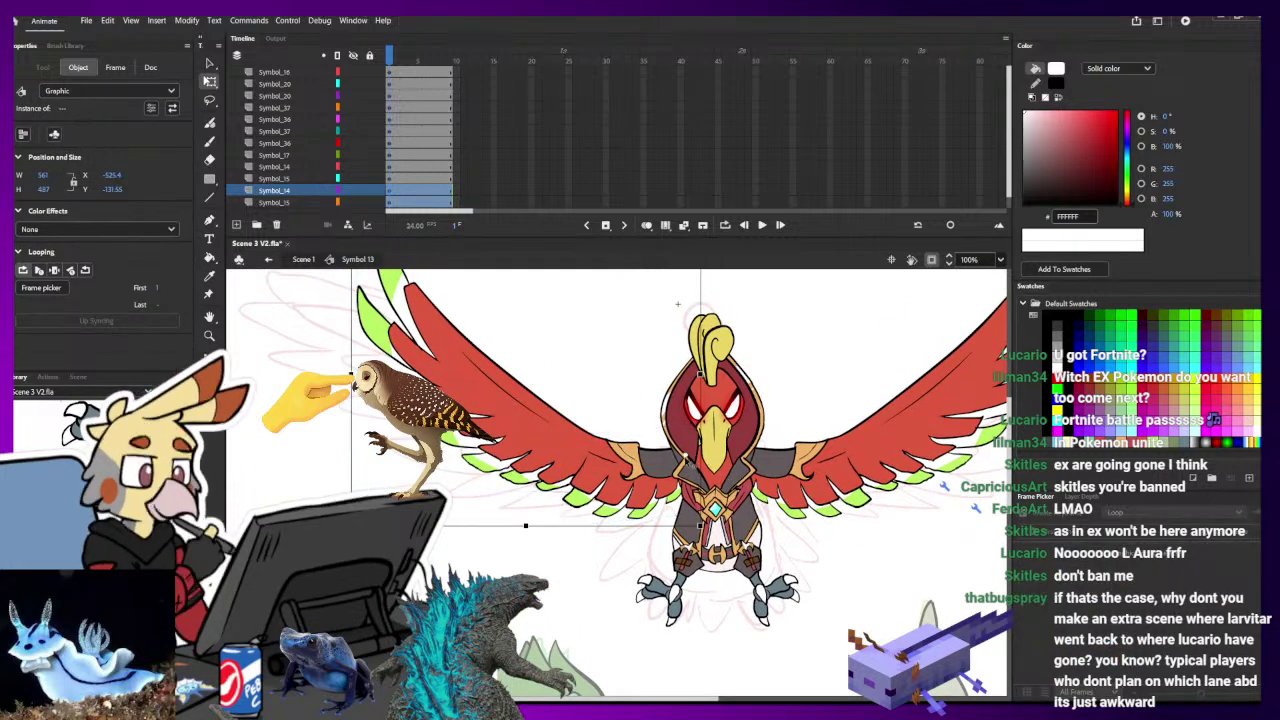
pyautogui.moveTo(609, 368); pyautogui.dragTo(611, 566)
pyautogui.moveTo(359, 415); pyautogui.dragTo(444, 332)
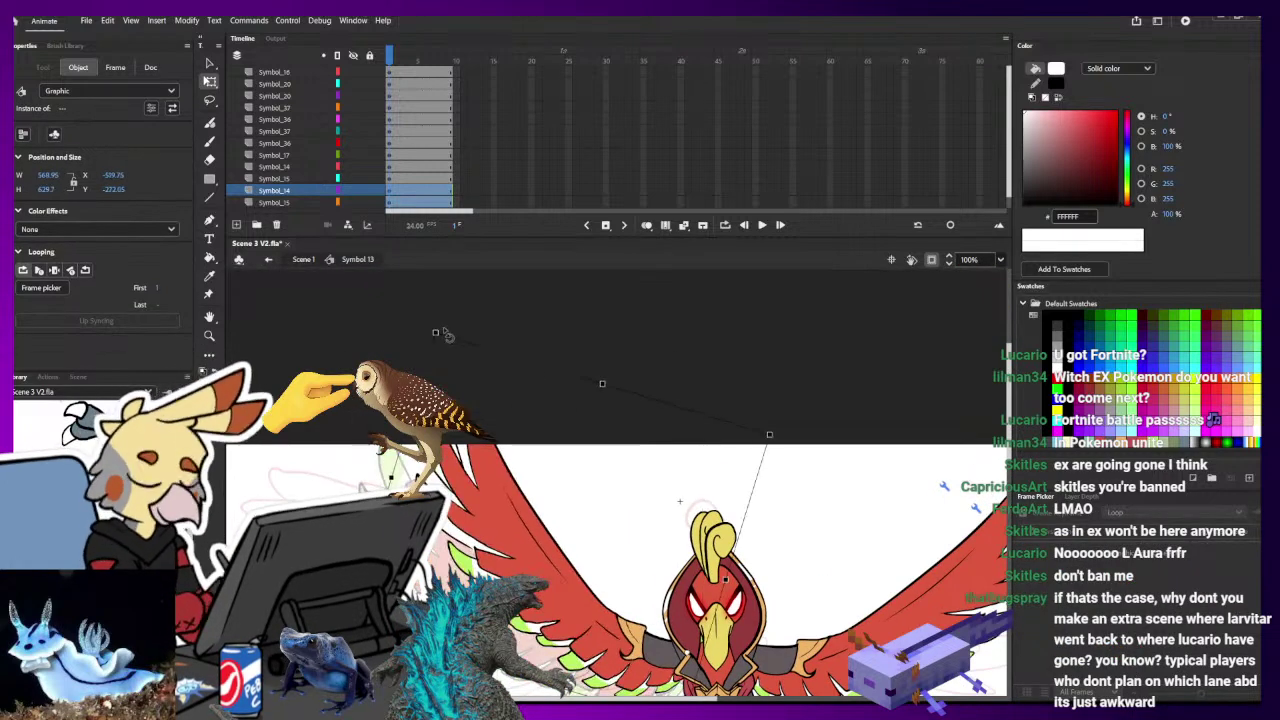
pyautogui.moveTo(679, 458); pyautogui.dragTo(509, 317)
# - Delete both parts of the opposite wing, leaving only the raised wing on the character
pyautogui.moveTo(828, 612); pyautogui.dragTo(719, 572)
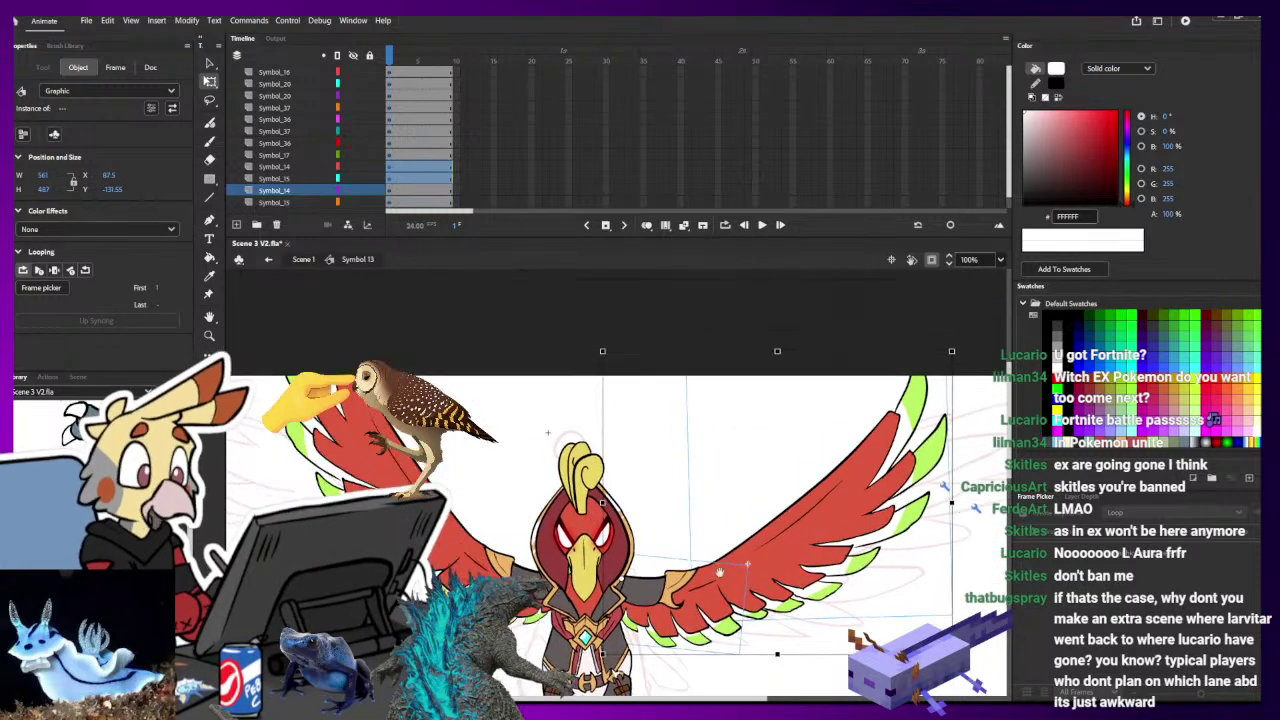
pyautogui.moveTo(960, 351); pyautogui.dragTo(875, 273)
pyautogui.click(925, 640)
pyautogui.moveTo(934, 684); pyautogui.dragTo(584, 325)
pyautogui.press('Delete')
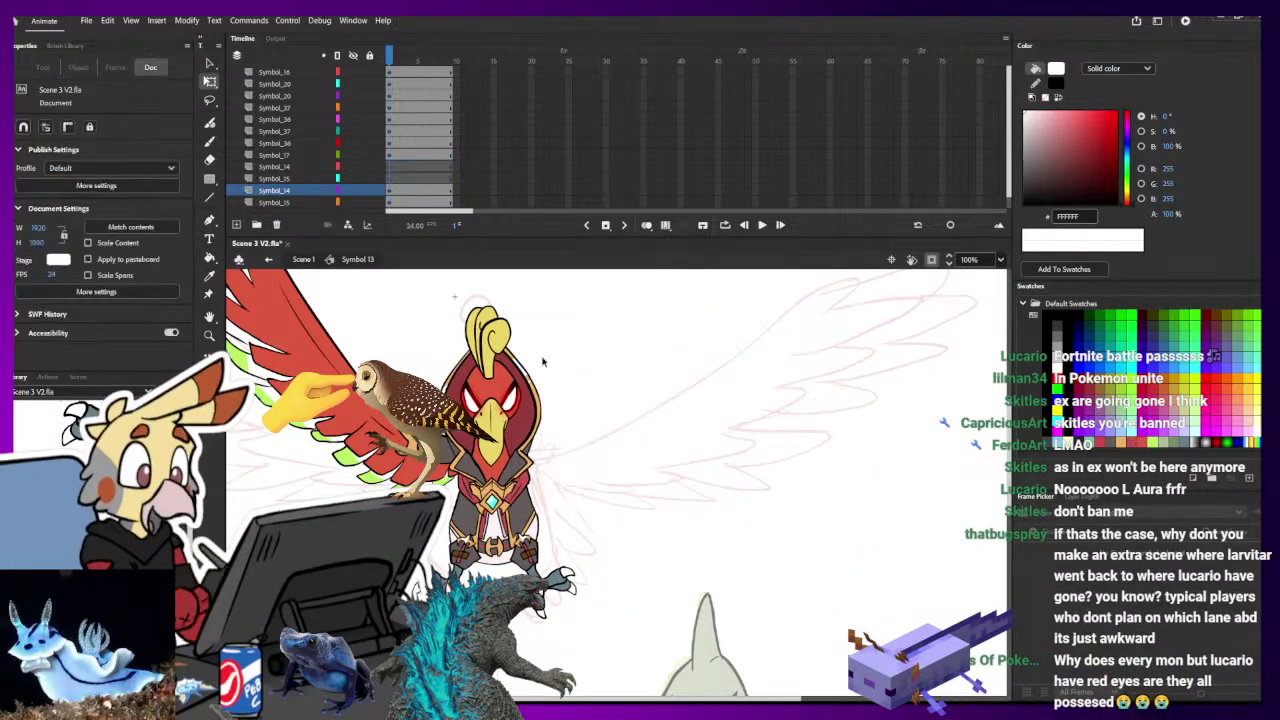
# - Insert keyframes at frame 3 on all the character's part layers and turn on onion skinning
pyautogui.moveTo(434, 369); pyautogui.dragTo(724, 438)
pyautogui.click(634, 440)
pyautogui.click(690, 515)
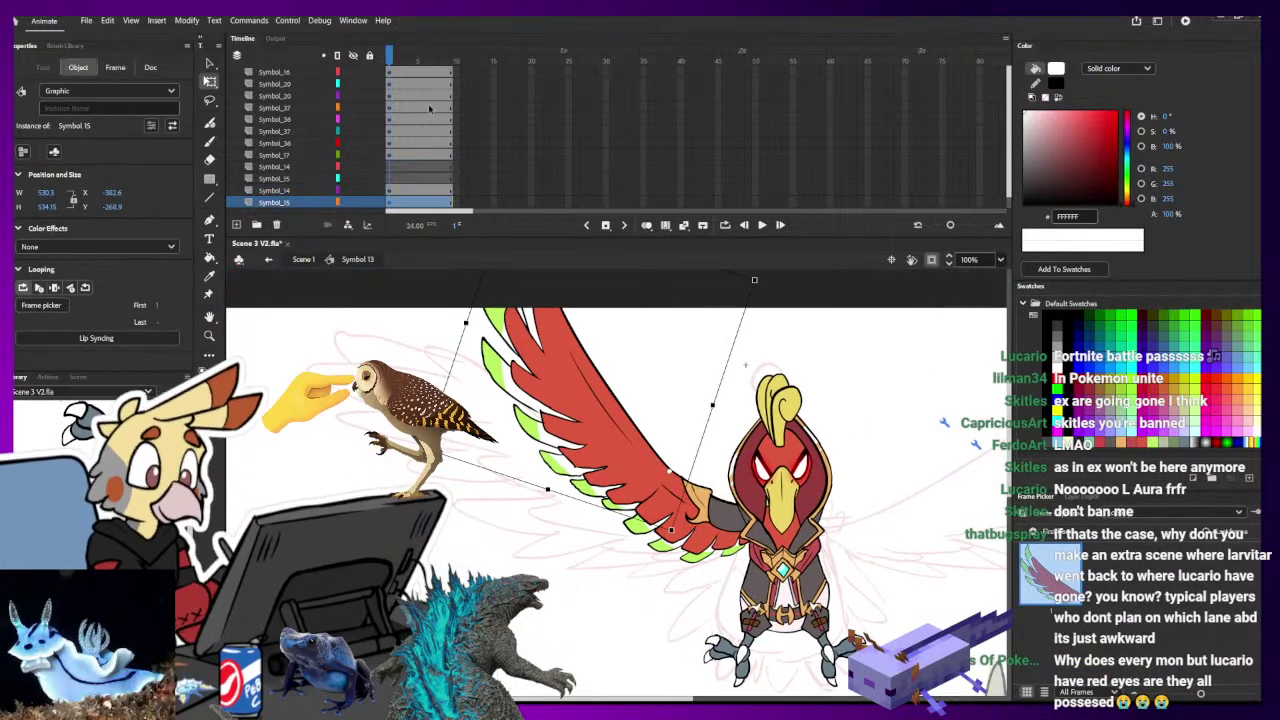
pyautogui.click(406, 73)
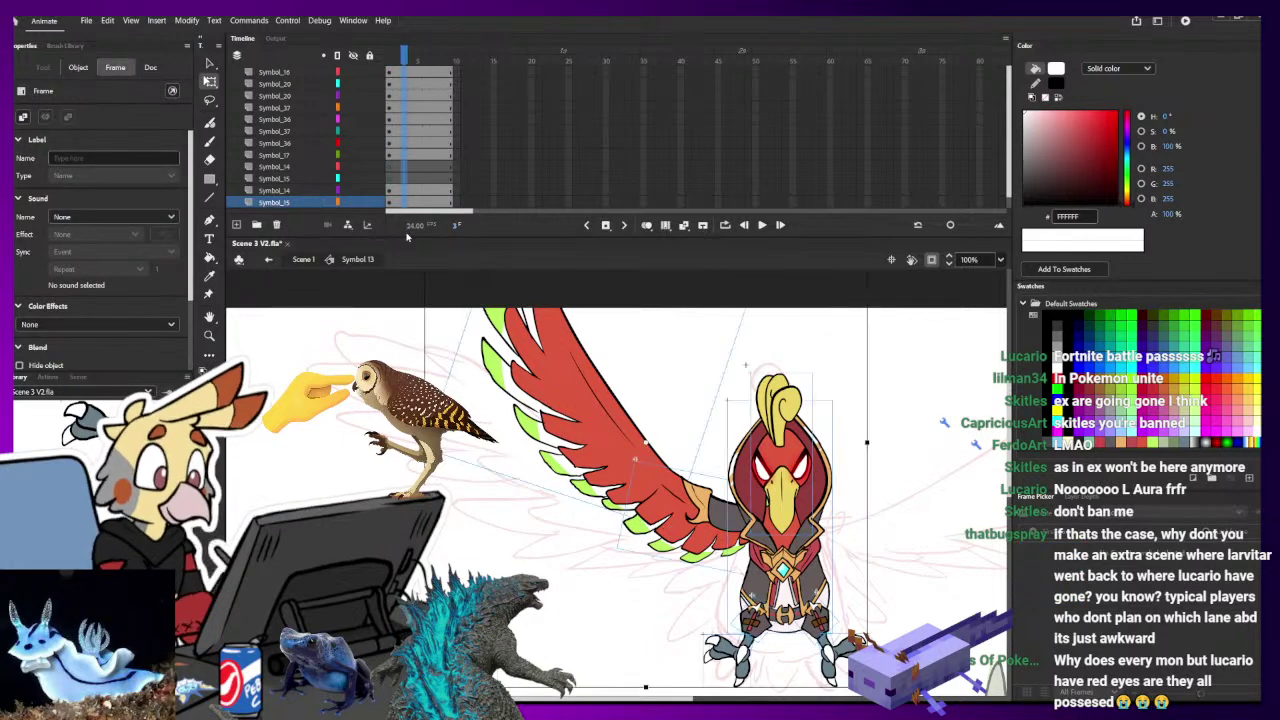
pyautogui.click(645, 228)
pyautogui.moveTo(850, 419); pyautogui.dragTo(800, 380)
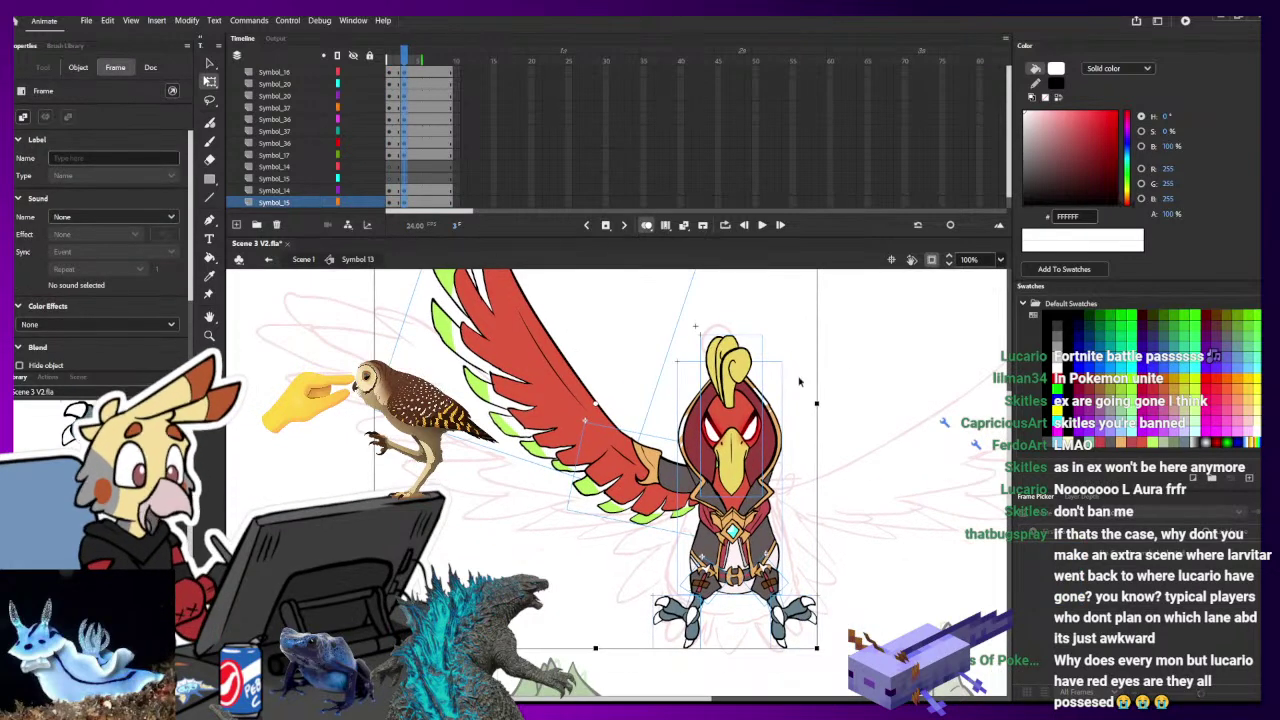
pyautogui.click(800, 380)
# - Move the pivot of the two-part wing to the shoulder and rotate the wing slightly downward at frame 3
pyautogui.click(640, 471)
pyautogui.keyDown('shift'); pyautogui.click(621, 456); pyautogui.keyUp('shift')
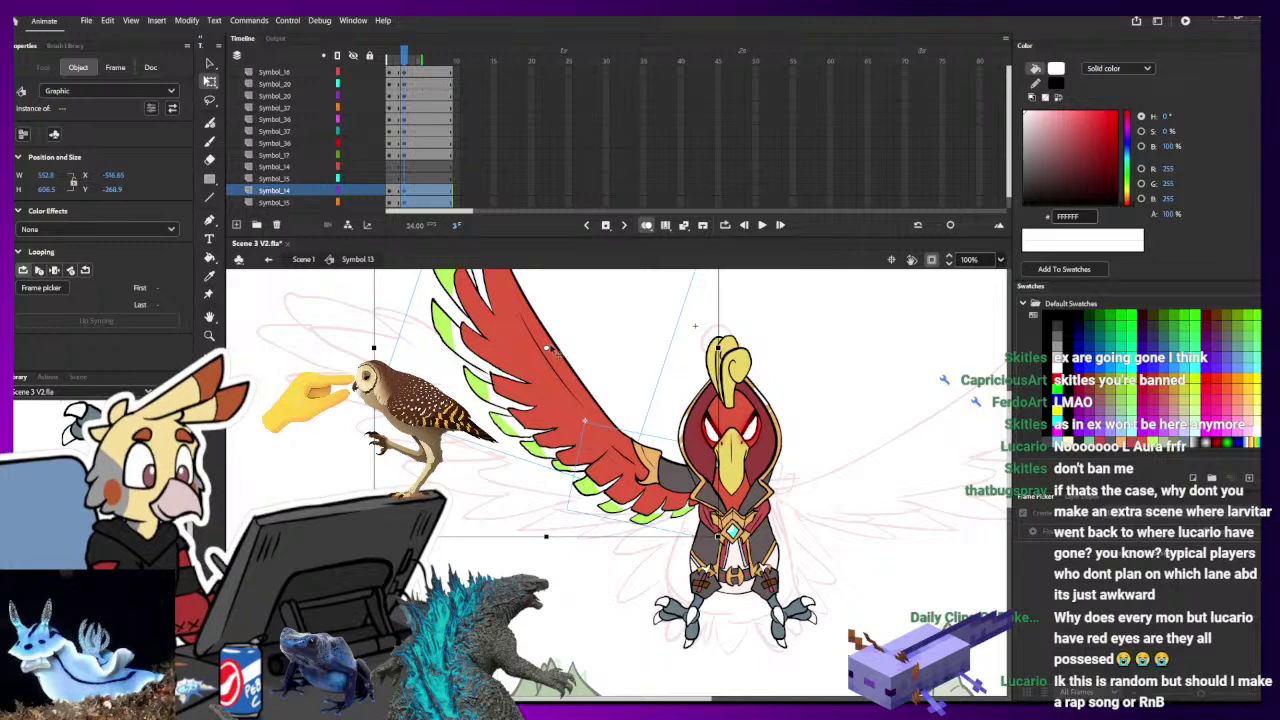
pyautogui.scroll(5, 681, 474)
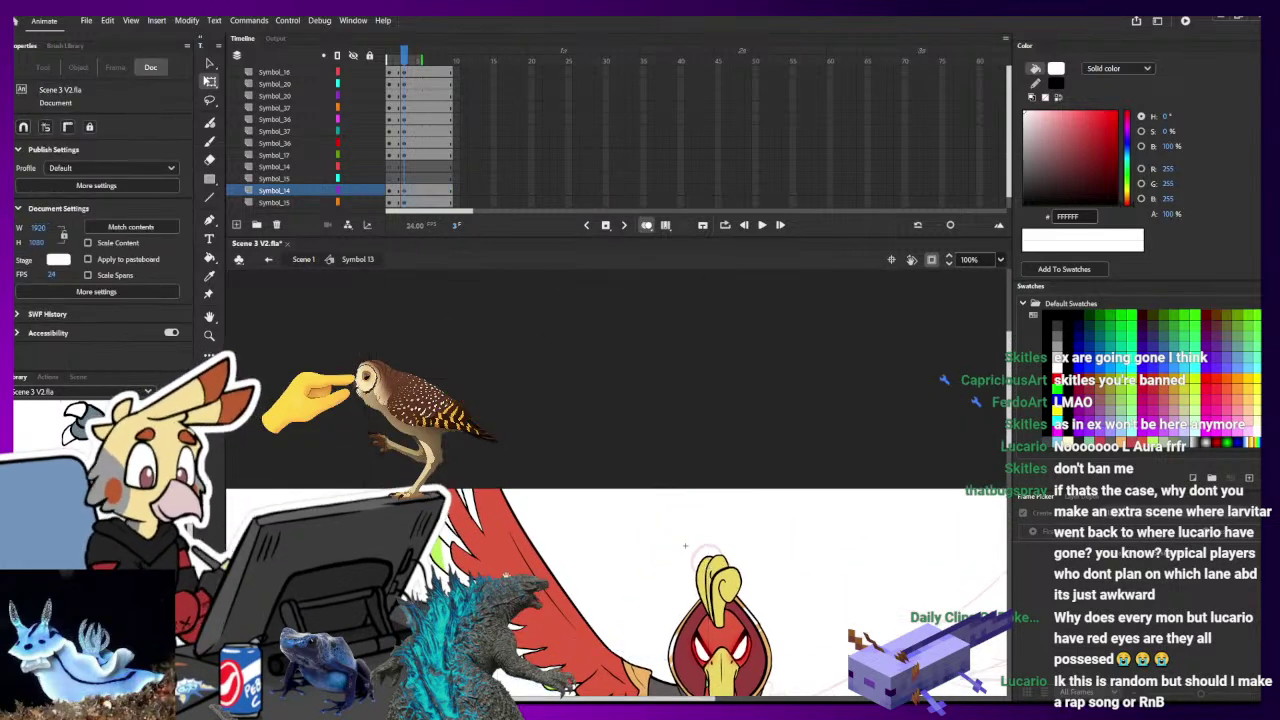
pyautogui.moveTo(555, 496); pyautogui.dragTo(514, 394)
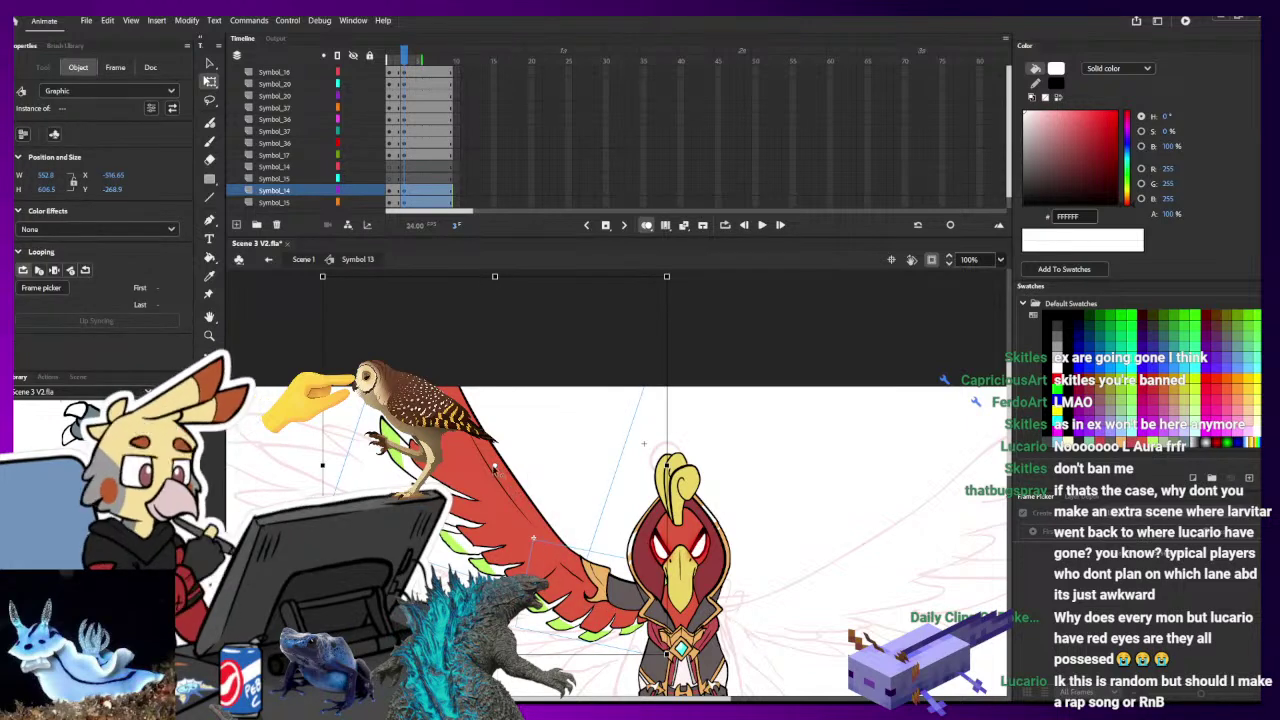
pyautogui.moveTo(495, 466); pyautogui.dragTo(646, 604)
pyautogui.moveTo(316, 661); pyautogui.dragTo(319, 678)
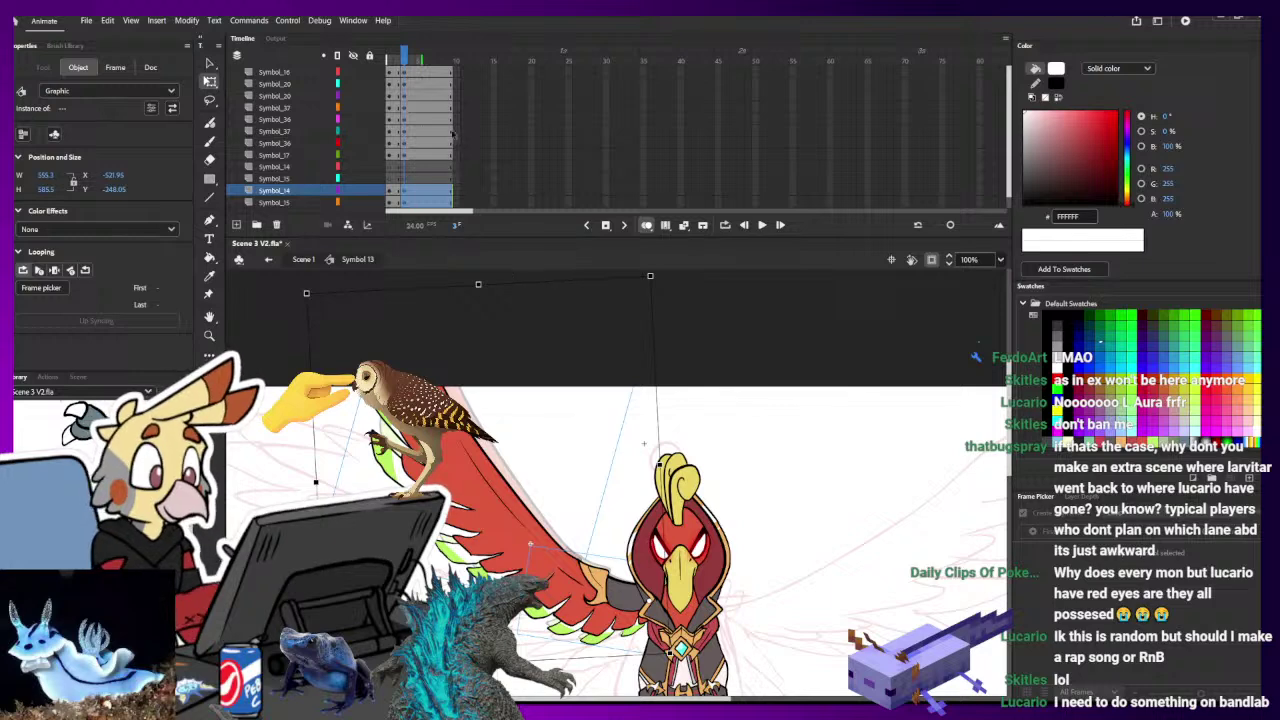
# - Insert keyframes at frame 5 on all the character's part layers
pyautogui.moveTo(421, 75); pyautogui.dragTo(419, 210)
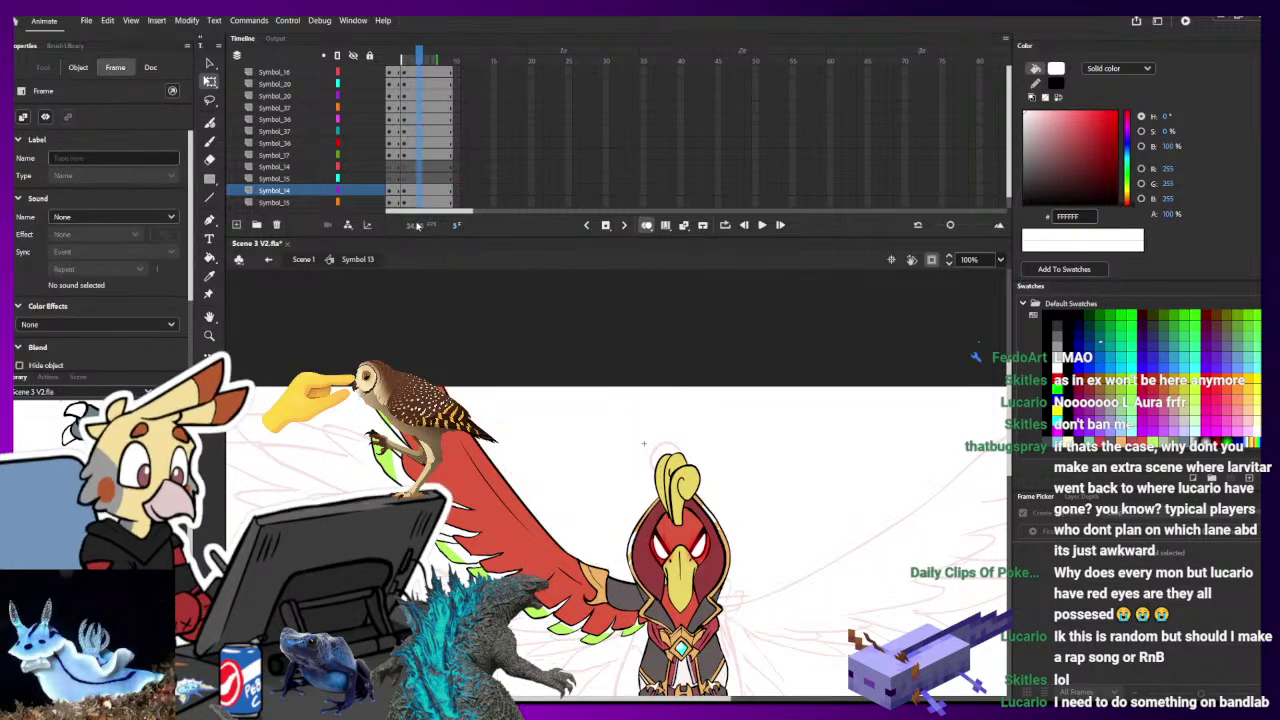
pyautogui.press('F6')
pyautogui.moveTo(930, 581); pyautogui.dragTo(917, 428)
pyautogui.click(925, 413)
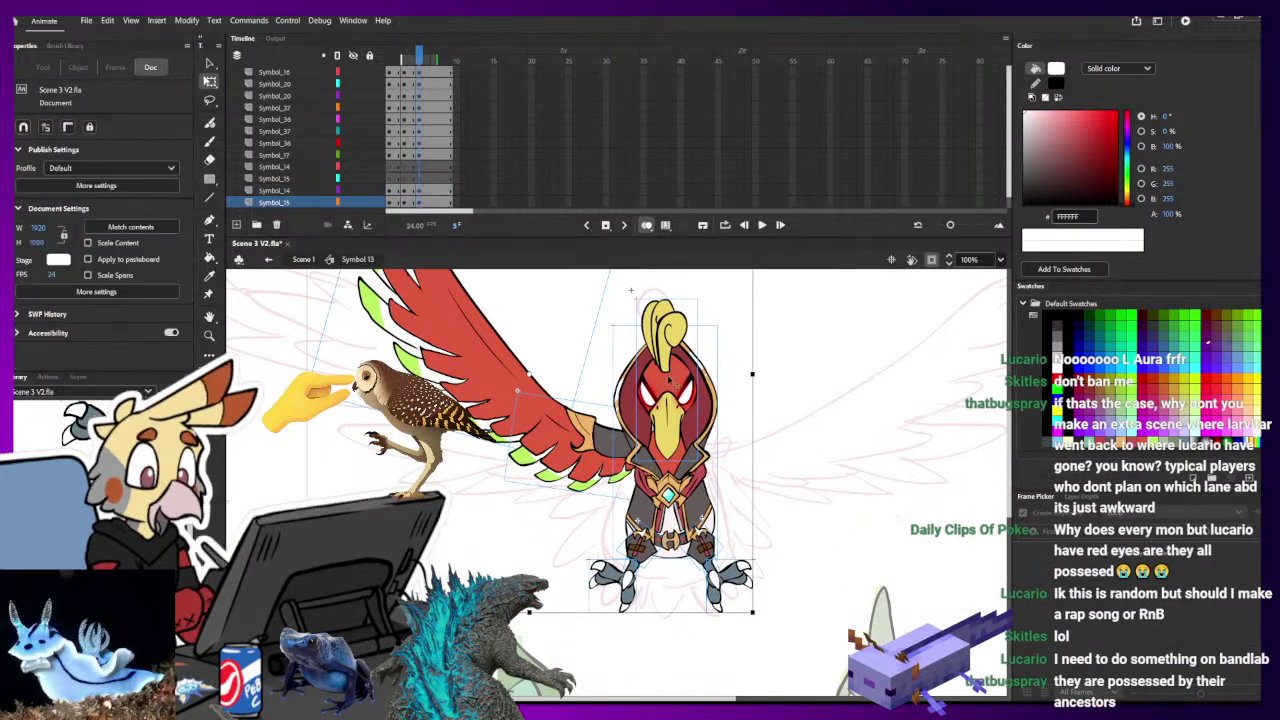
# - Rotate the whole two-part wing downward around the shoulder to a nearly horizontal pose at frame 5
pyautogui.click(496, 355)
pyautogui.scroll(2, 510, 410)
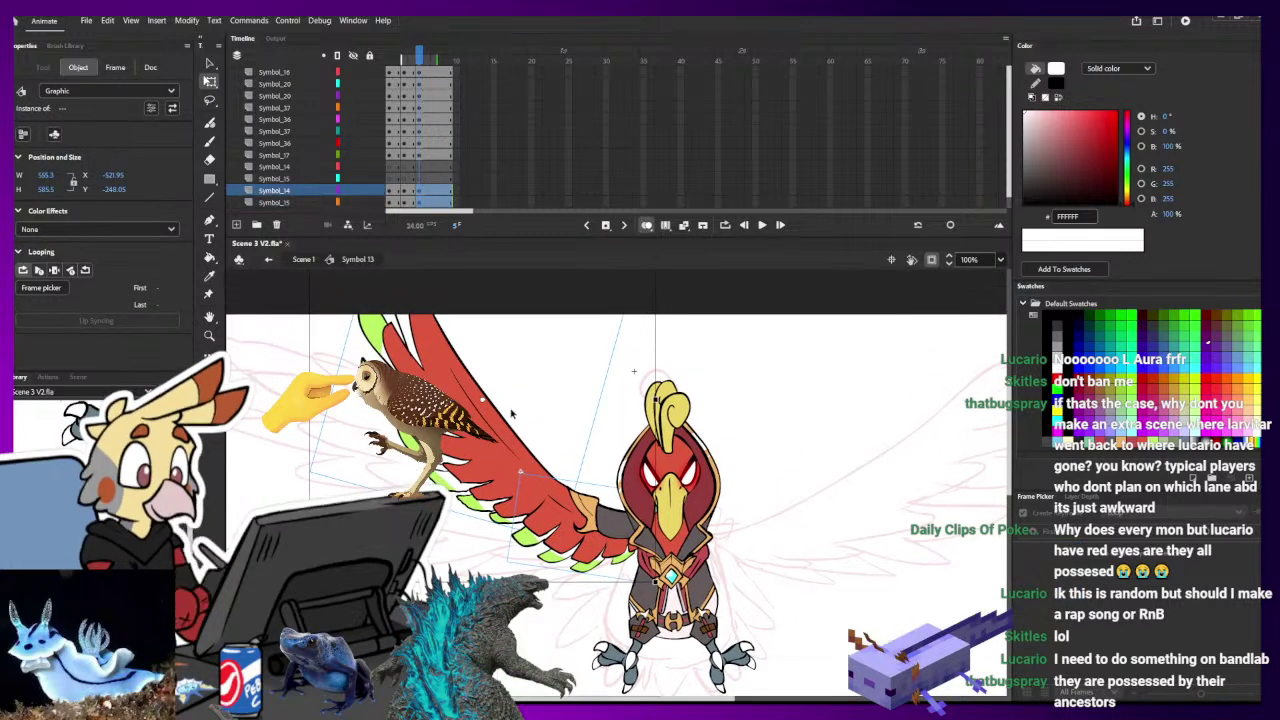
pyautogui.scroll(2, 551, 524)
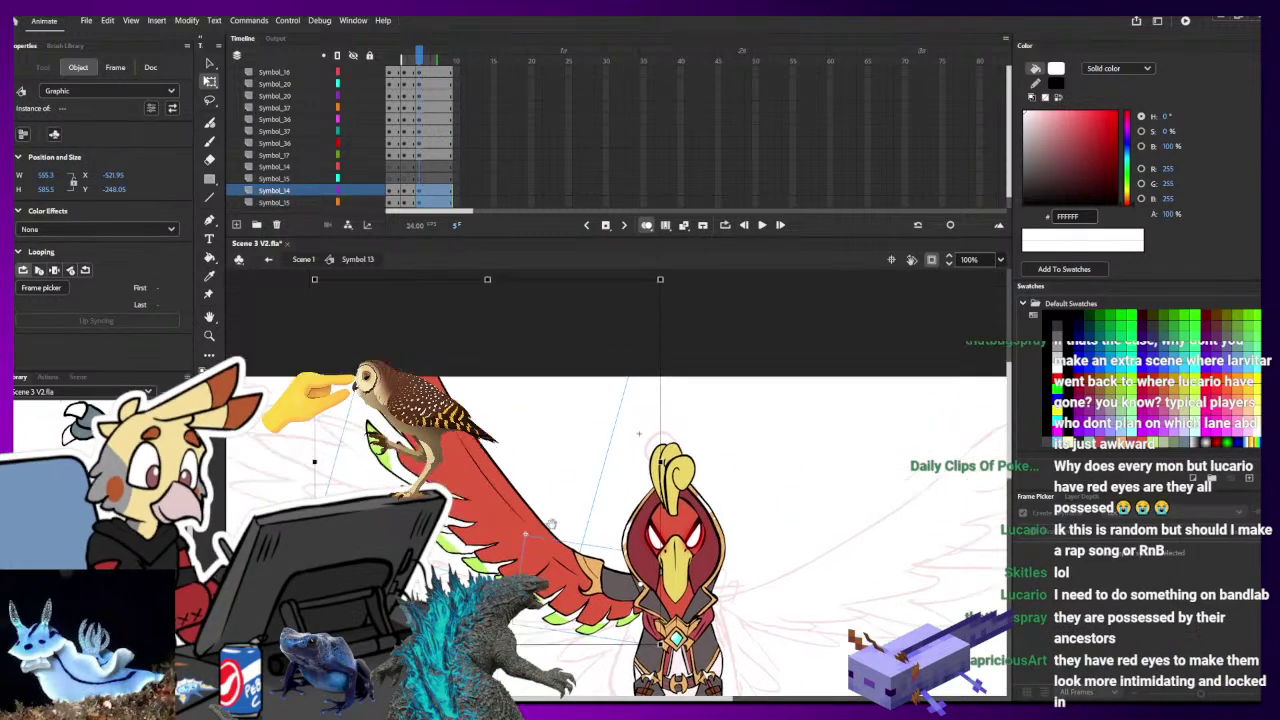
pyautogui.moveTo(551, 524); pyautogui.dragTo(568, 569)
pyautogui.moveTo(328, 323); pyautogui.dragTo(222, 529)
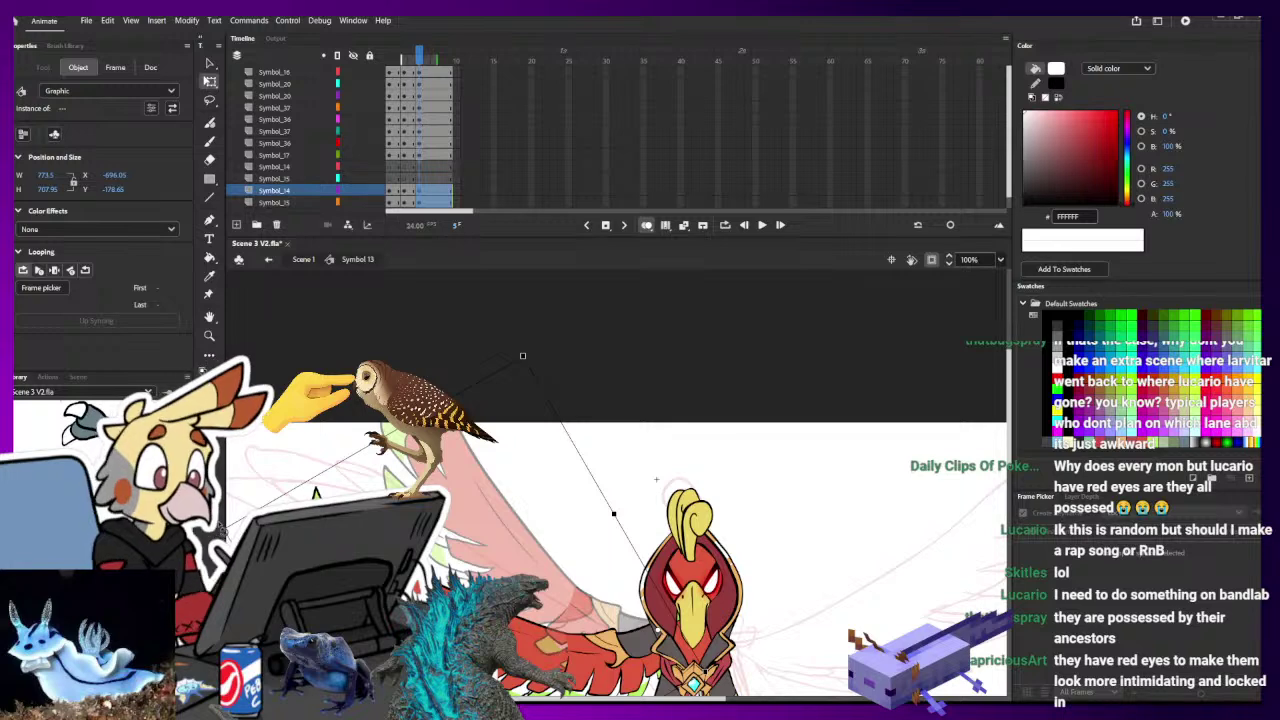
pyautogui.moveTo(937, 663); pyautogui.dragTo(886, 543)
pyautogui.click(886, 543)
# - Squash and tilt the outer wing at frame 5, then adjust the inner wing to fit the arm
pyautogui.click(447, 555)
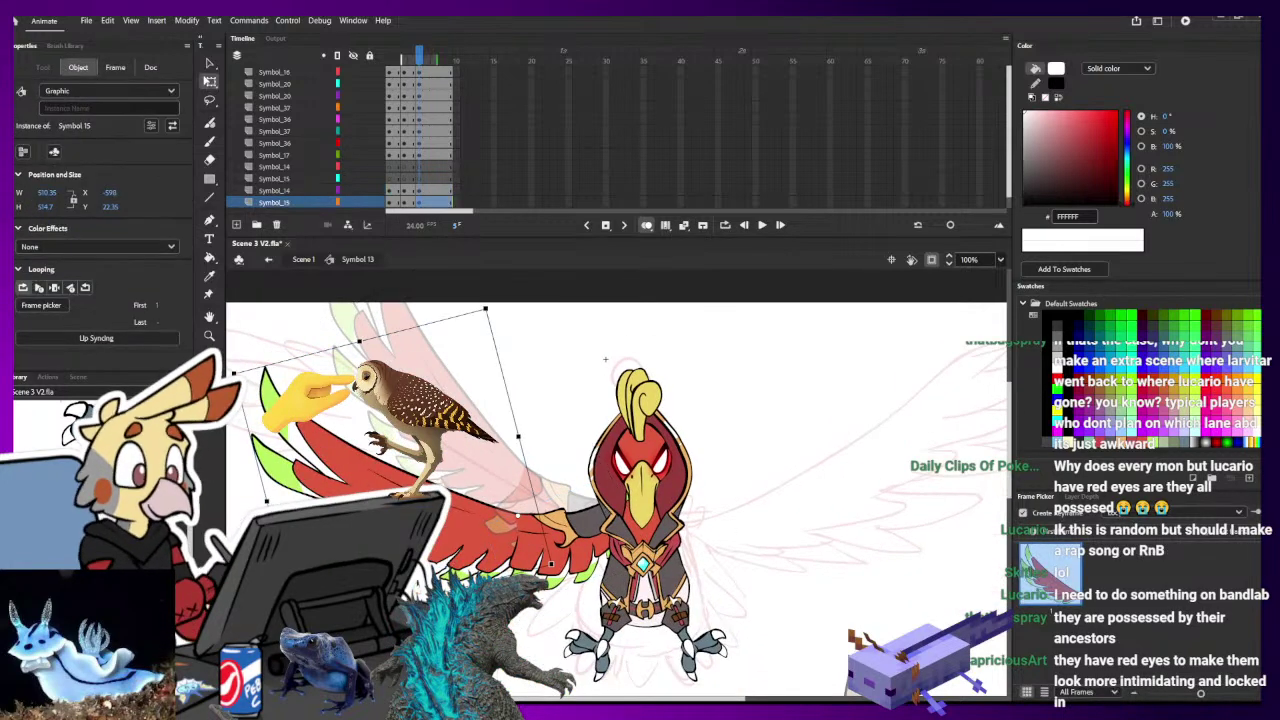
pyautogui.moveTo(360, 341); pyautogui.dragTo(373, 391)
pyautogui.moveTo(498, 358); pyautogui.dragTo(458, 368)
pyautogui.click(567, 590)
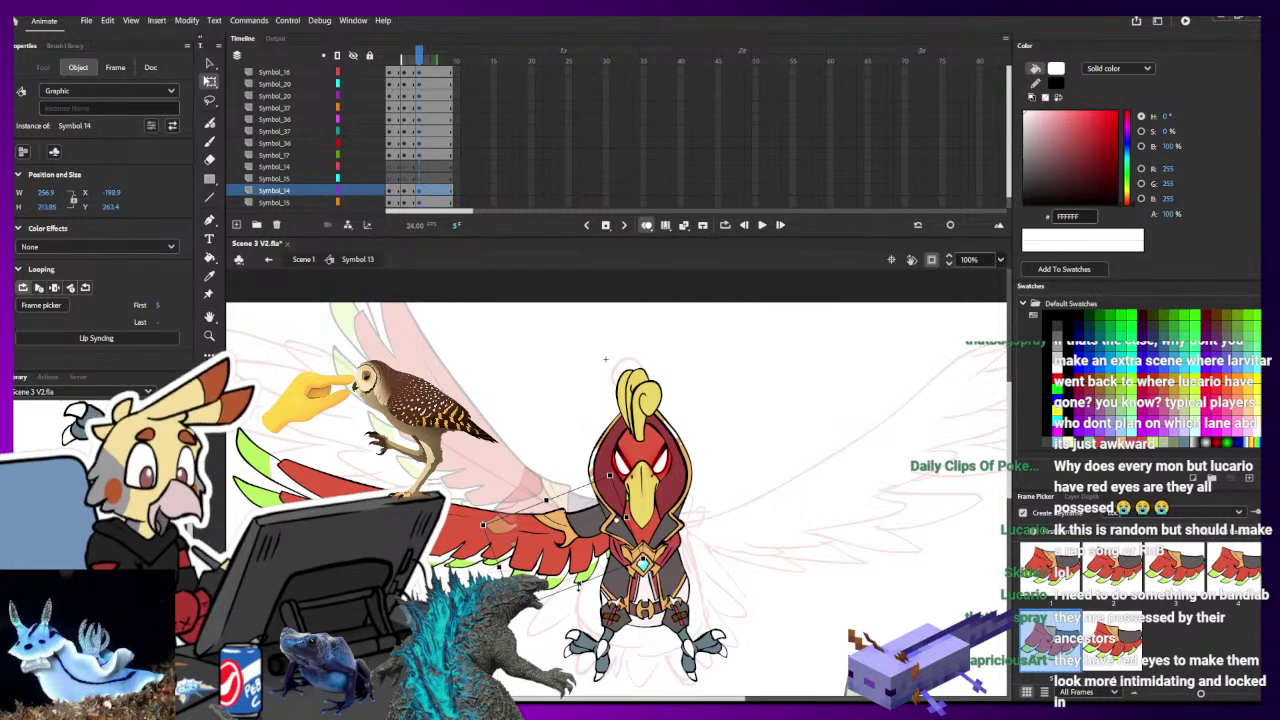
pyautogui.moveTo(577, 588); pyautogui.dragTo(574, 576)
pyautogui.moveTo(521, 609); pyautogui.dragTo(513, 600)
pyautogui.click(483, 375)
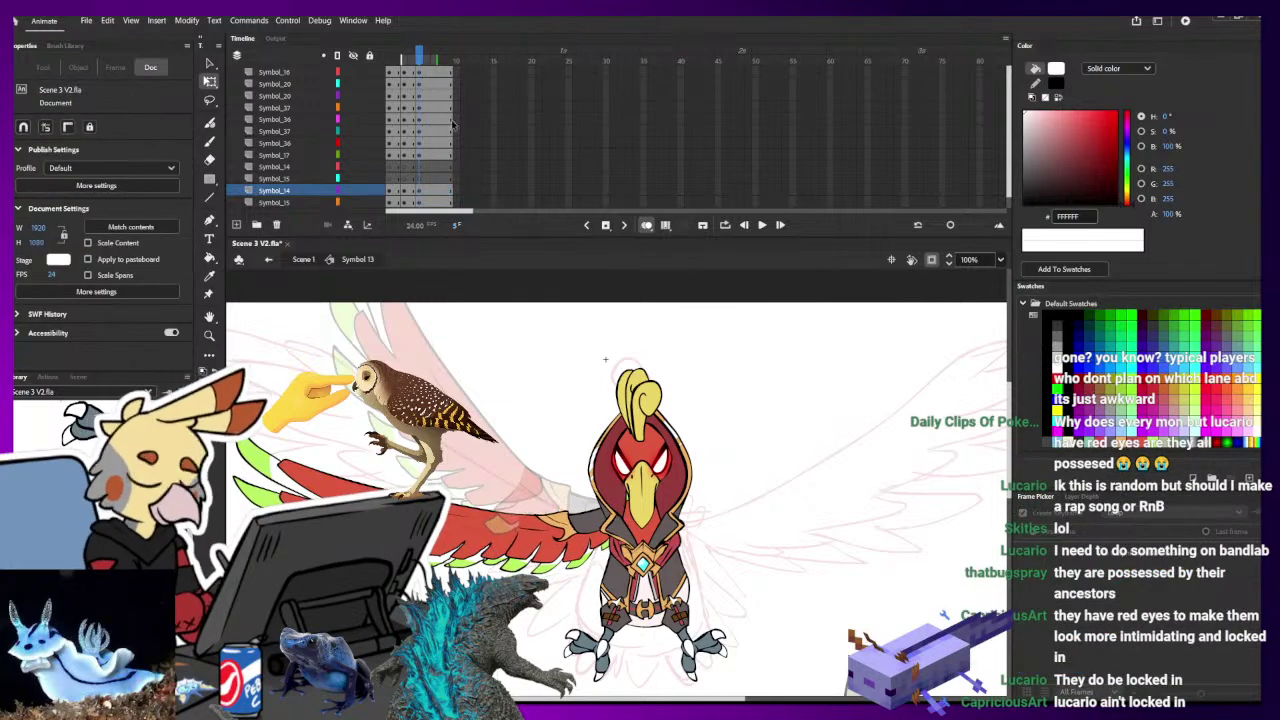
# - Insert keyframes at frame 7 on all part layers, then flip the wing horizontally and rotate it downward from the shoulder
pyautogui.moveTo(432, 76); pyautogui.dragTo(433, 206)
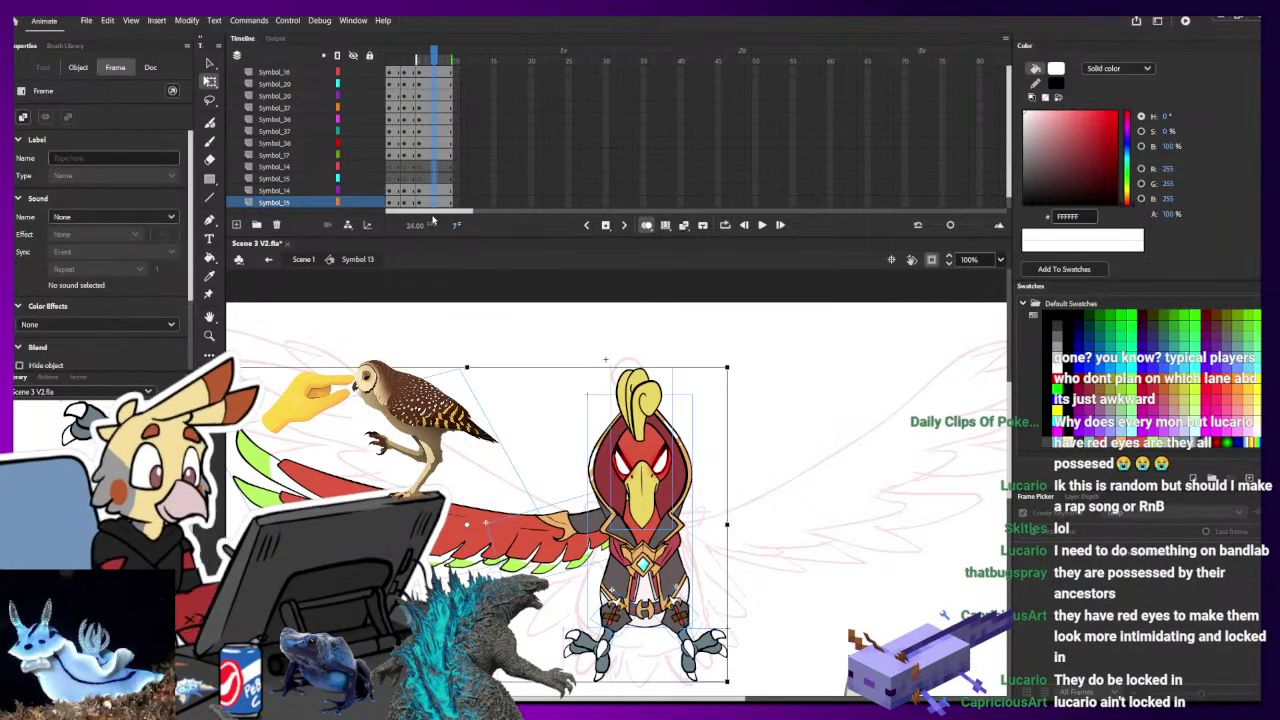
pyautogui.press('F6')
pyautogui.moveTo(541, 545); pyautogui.dragTo(554, 476)
pyautogui.click(763, 480)
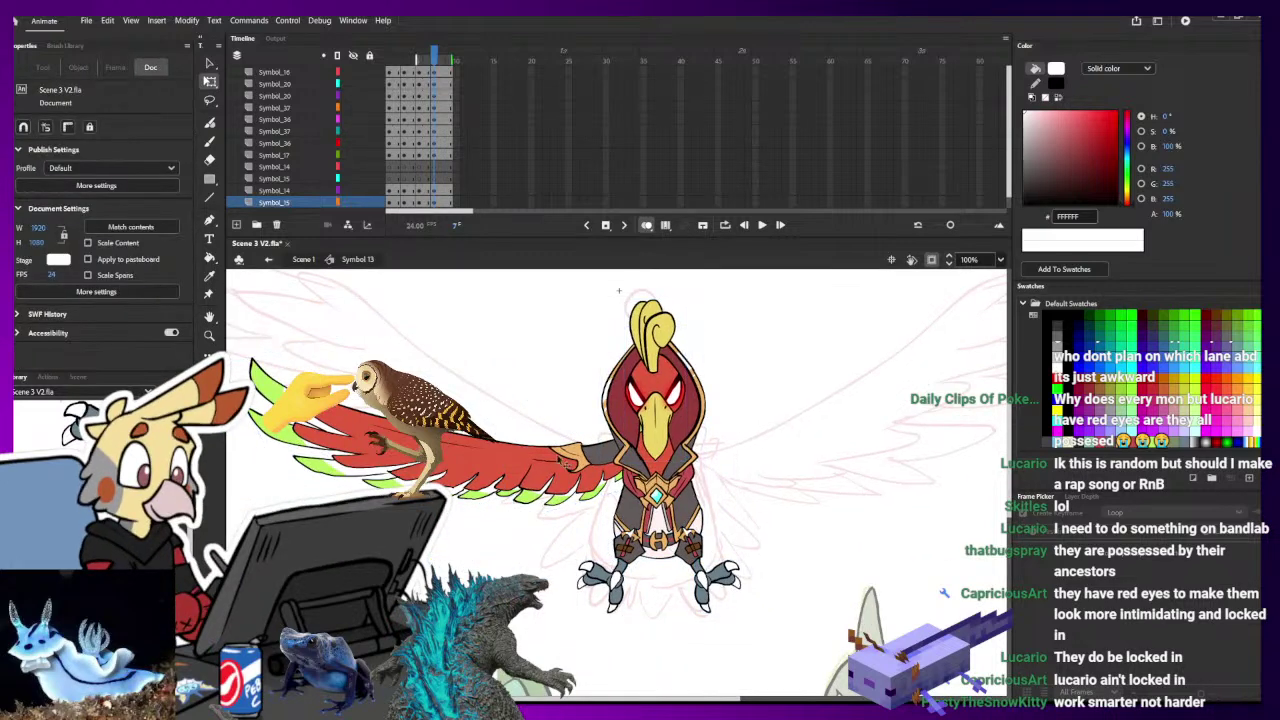
pyautogui.click(579, 466)
pyautogui.click(498, 330)
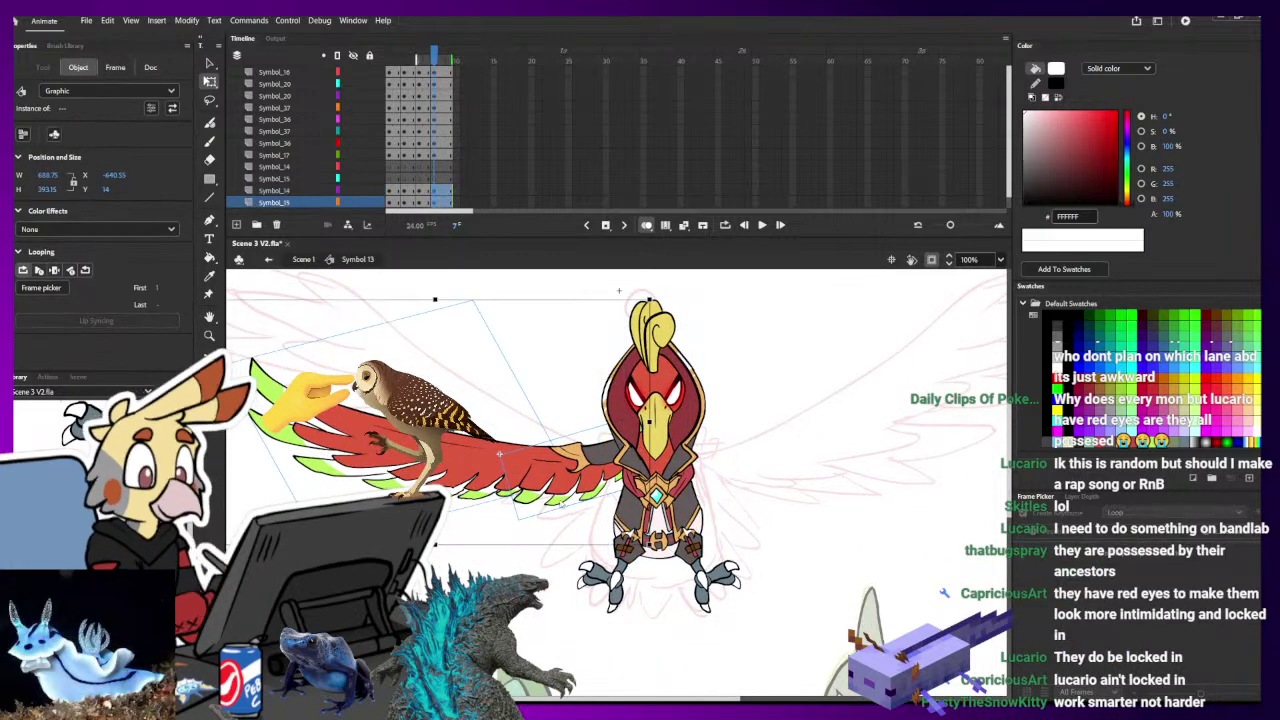
pyautogui.hotkey('shift', 'h')
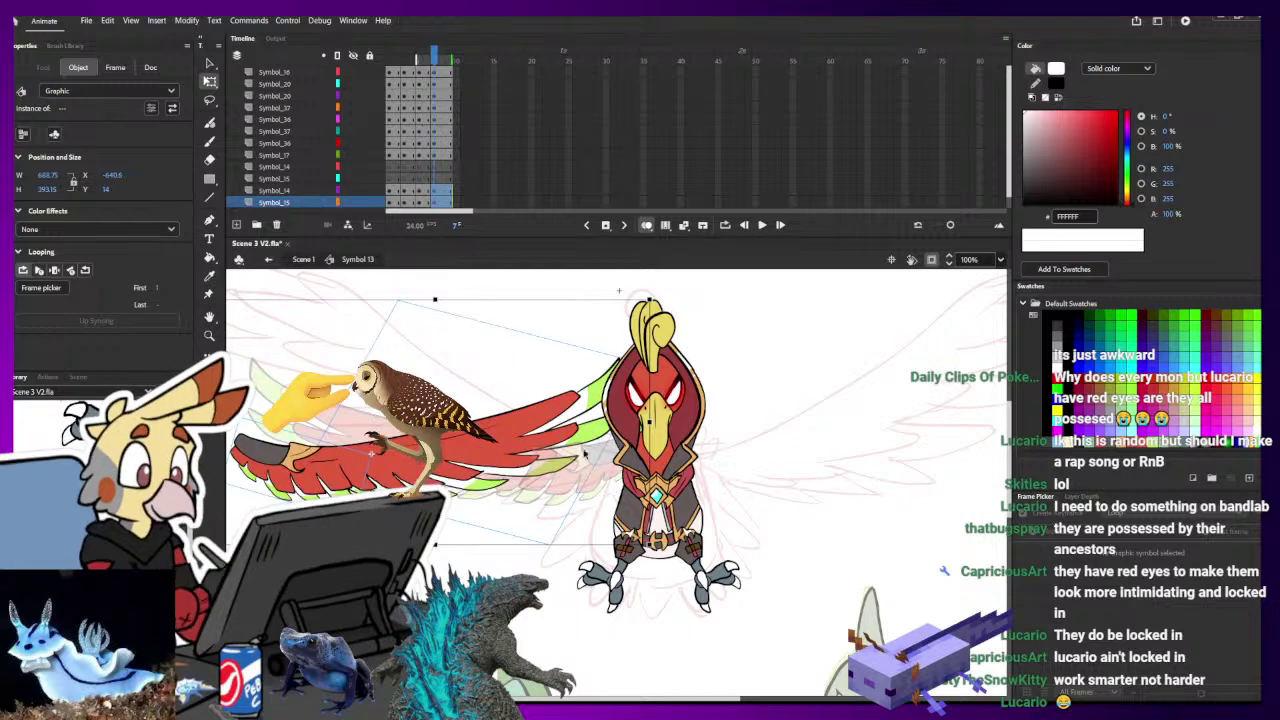
pyautogui.moveTo(663, 310); pyautogui.dragTo(338, 483)
pyautogui.moveTo(501, 380); pyautogui.dragTo(587, 423)
pyautogui.moveTo(742, 327); pyautogui.dragTo(620, 279)
pyautogui.moveTo(549, 409); pyautogui.dragTo(601, 509)
pyautogui.click(677, 588)
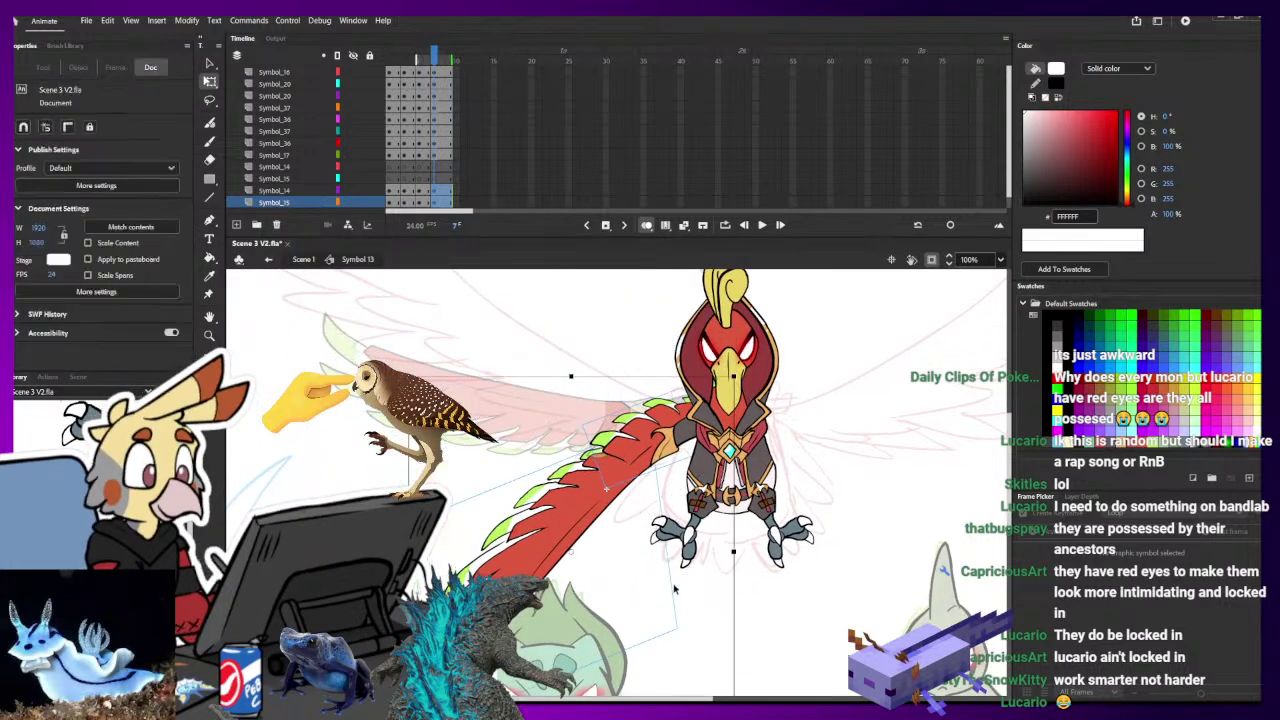
# - Rotate the outer wing farther inward at frame 7 and refit both wing parts so they join at the bend
pyautogui.click(583, 525)
pyautogui.moveTo(599, 674); pyautogui.dragTo(638, 597)
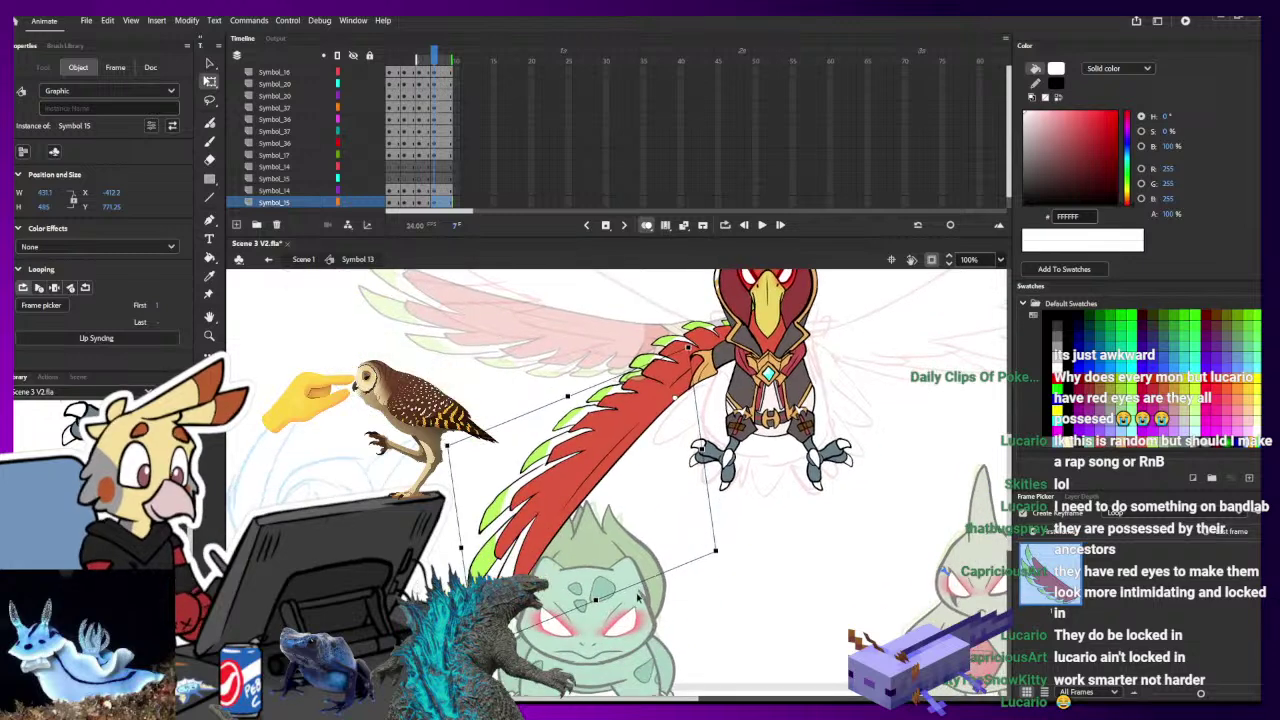
pyautogui.moveTo(509, 635); pyautogui.dragTo(641, 641)
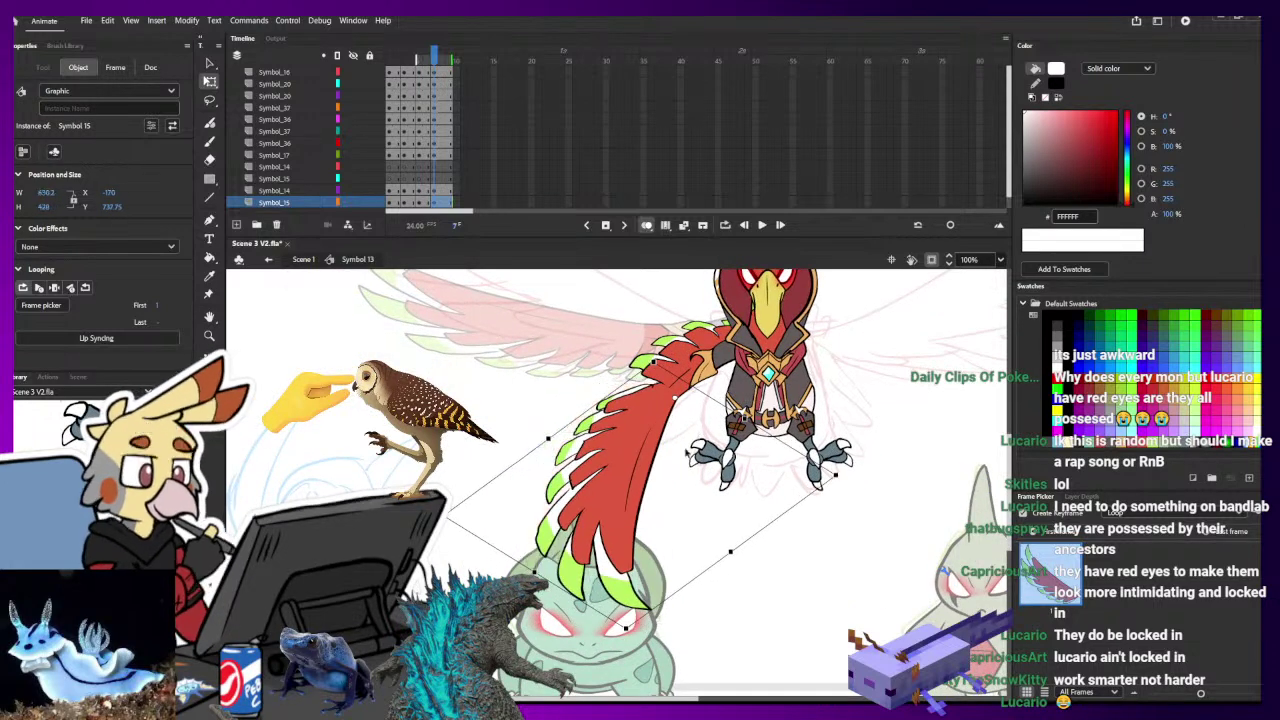
pyautogui.click(695, 361)
pyautogui.moveTo(680, 399); pyautogui.dragTo(538, 518)
pyautogui.click(583, 565)
pyautogui.moveTo(582, 575); pyautogui.dragTo(585, 565)
pyautogui.moveTo(768, 600); pyautogui.dragTo(768, 597)
pyautogui.moveTo(635, 575); pyautogui.dragTo(597, 578)
pyautogui.click(783, 475)
pyautogui.moveTo(841, 484); pyautogui.dragTo(799, 384)
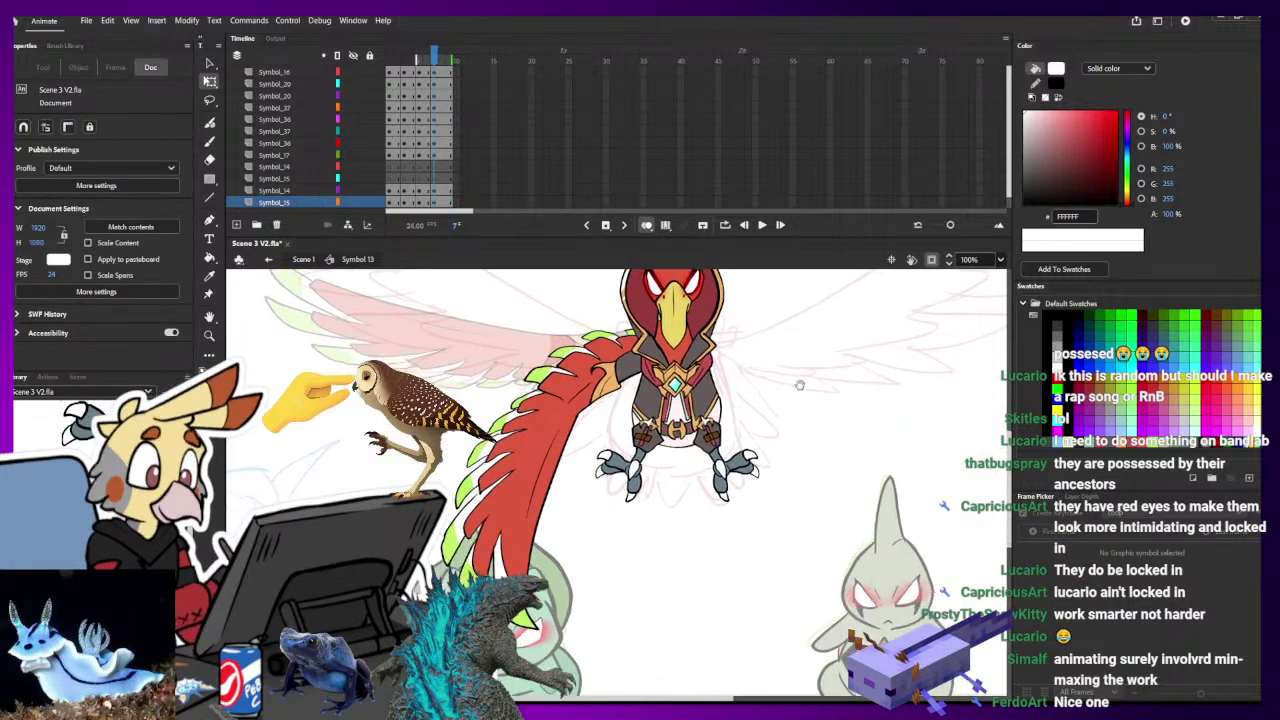
# - Extend all the character's part layers to frame 13 and insert keyframes at frame 9
pyautogui.moveTo(450, 73); pyautogui.dragTo(449, 218)
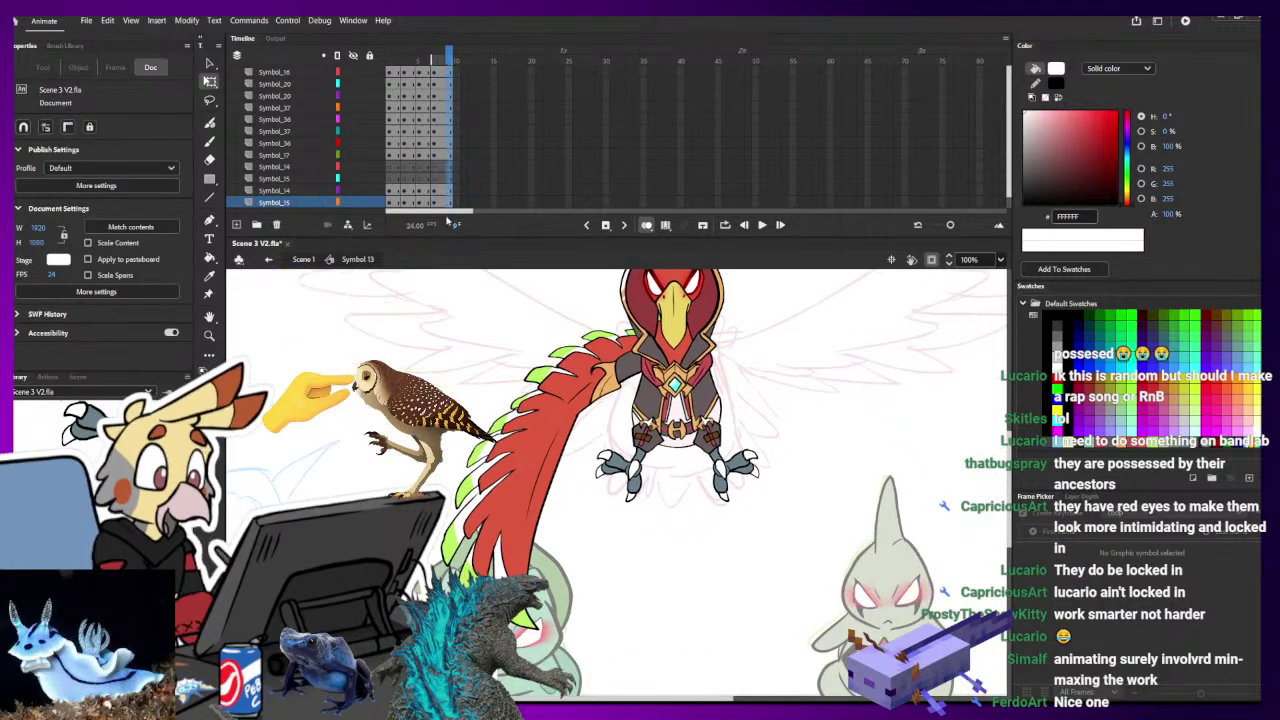
pyautogui.press('F5')
pyautogui.press('F5')
pyautogui.press('F5')
pyautogui.press('F6')
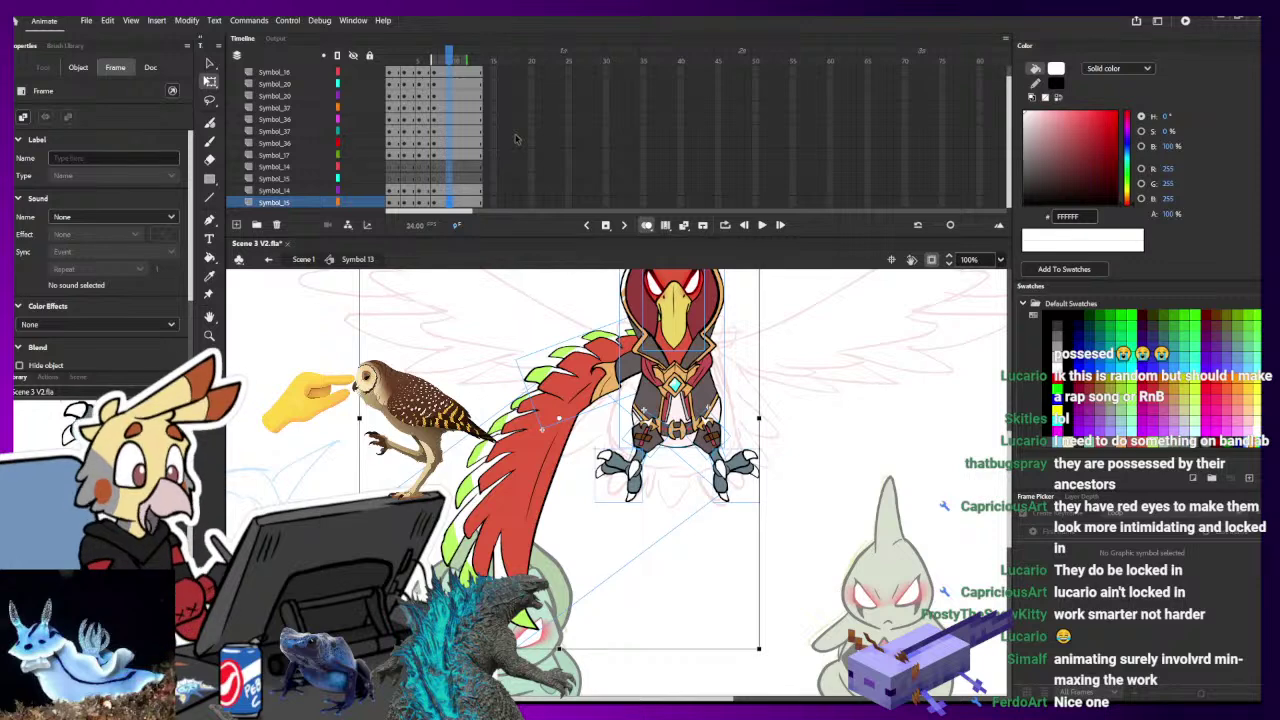
# - Rotate the lowered wing slightly farther inward at frame 9 and readjust its outer part
pyautogui.click(772, 506)
pyautogui.click(590, 409)
pyautogui.click(593, 413)
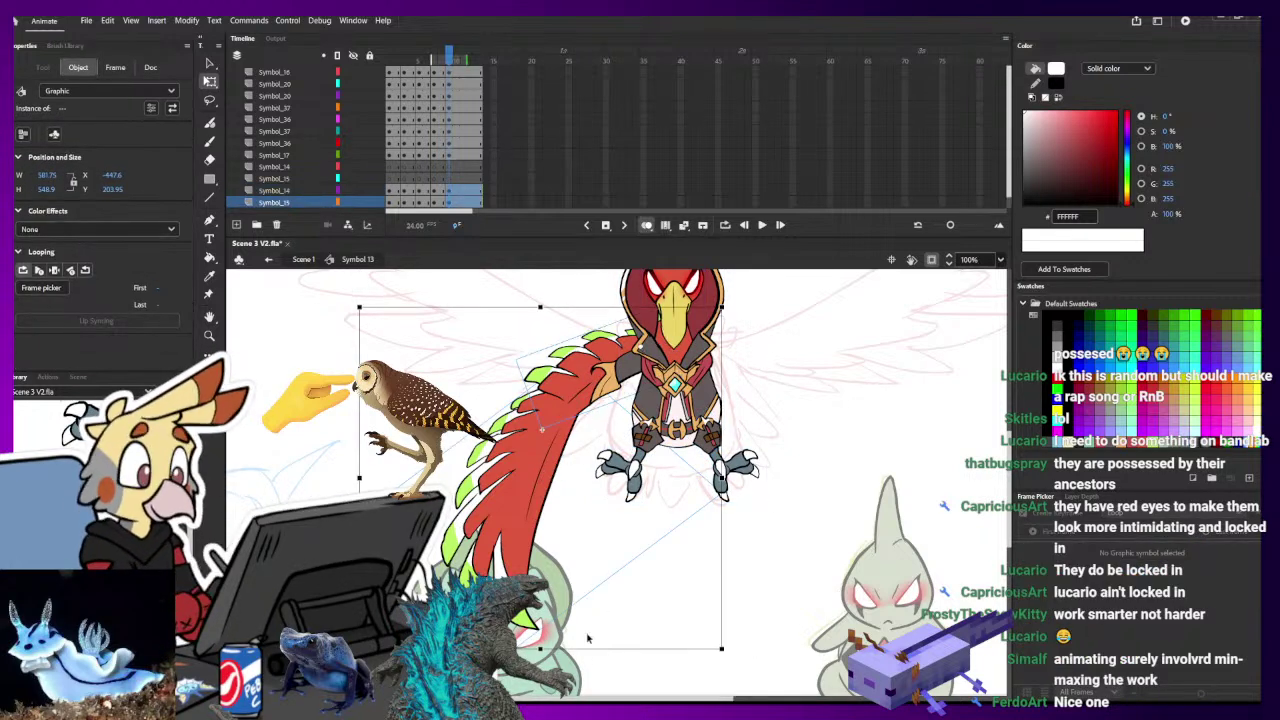
pyautogui.moveTo(731, 660); pyautogui.dragTo(764, 656)
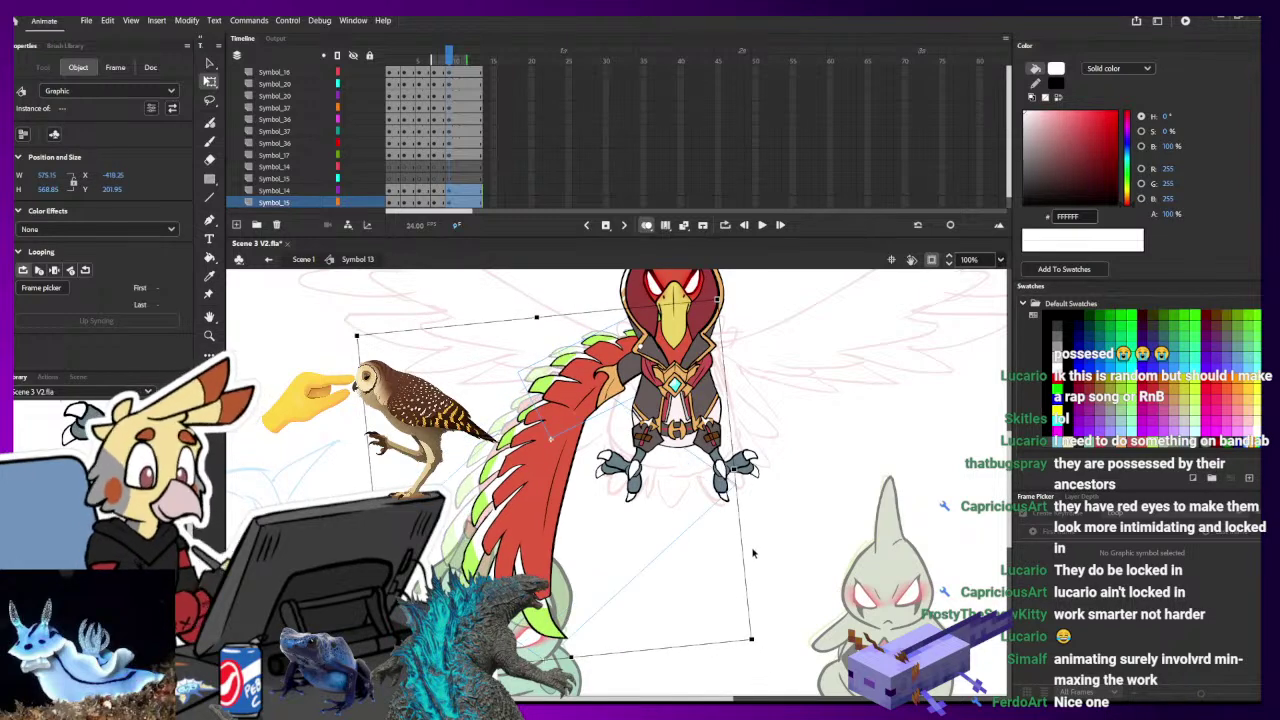
pyautogui.click(754, 550)
pyautogui.click(562, 624)
pyautogui.moveTo(576, 632); pyautogui.dragTo(573, 658)
pyautogui.click(648, 458)
pyautogui.scroll(3, 595, 401)
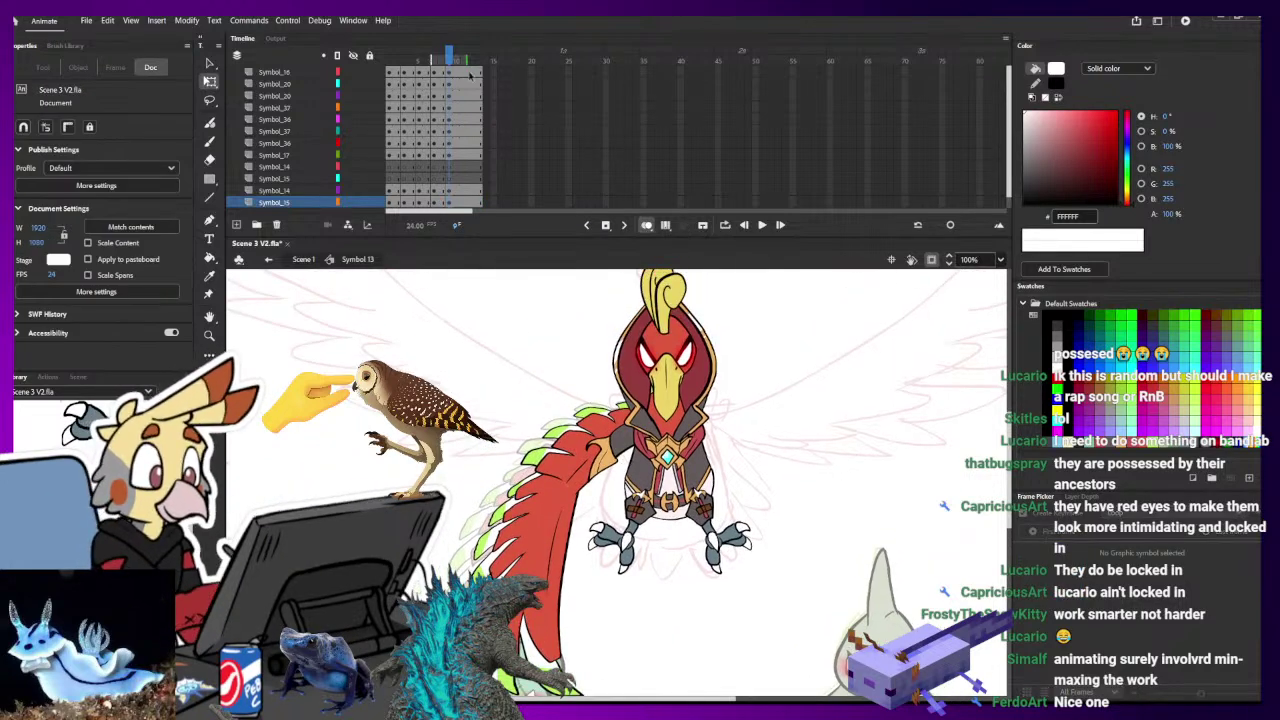
# - Insert keyframes at frame 11 on all part layers, swing the wing slightly outward, and angle its outer part back inward
pyautogui.moveTo(464, 70); pyautogui.dragTo(472, 228)
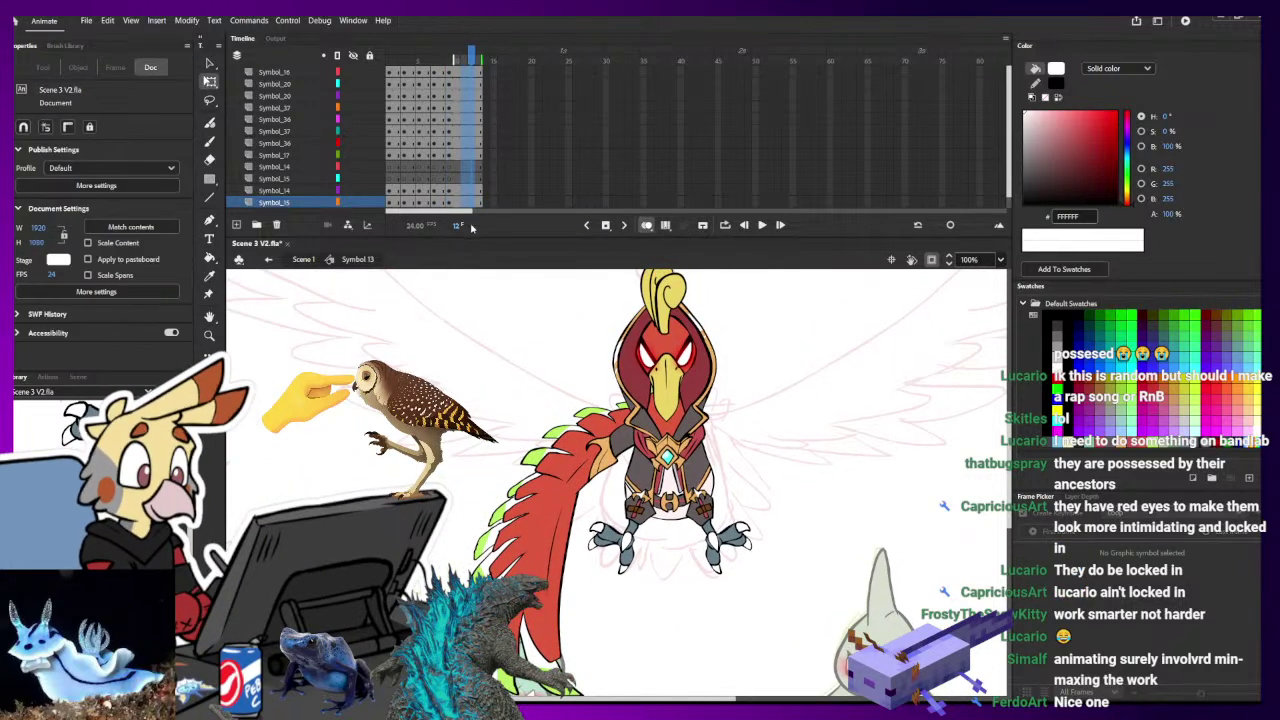
pyautogui.press('F6')
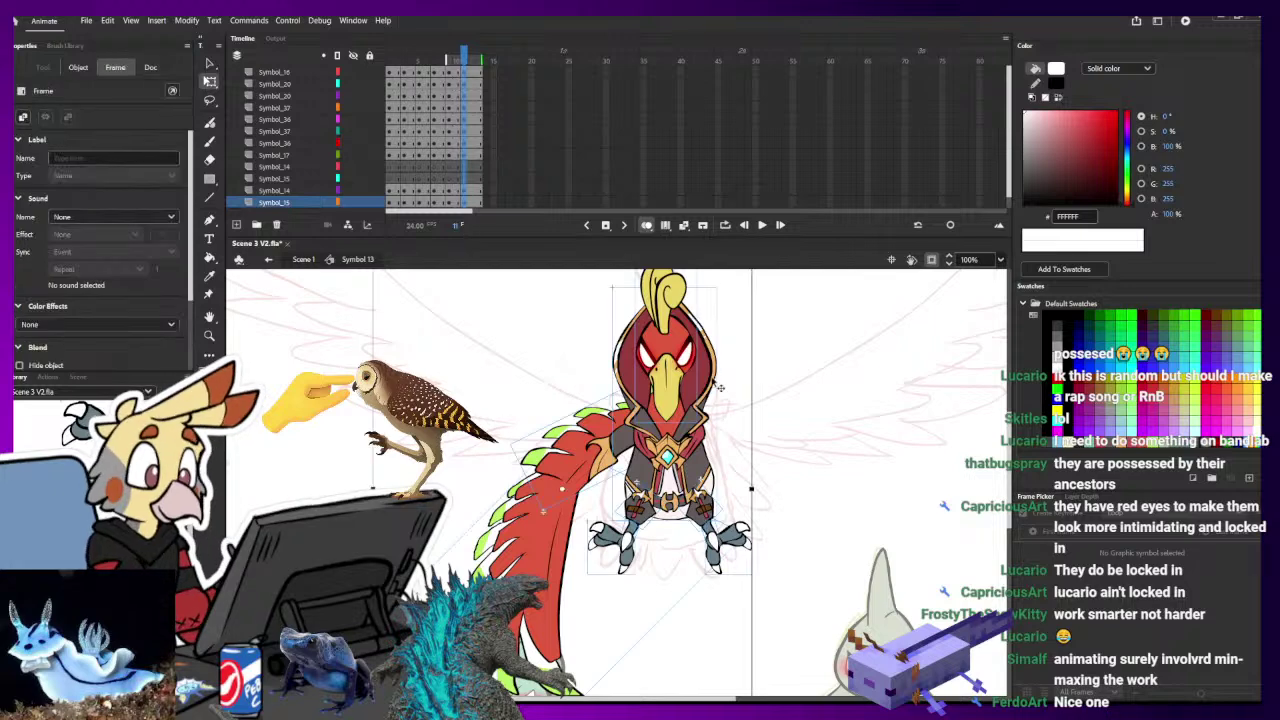
pyautogui.click(585, 492)
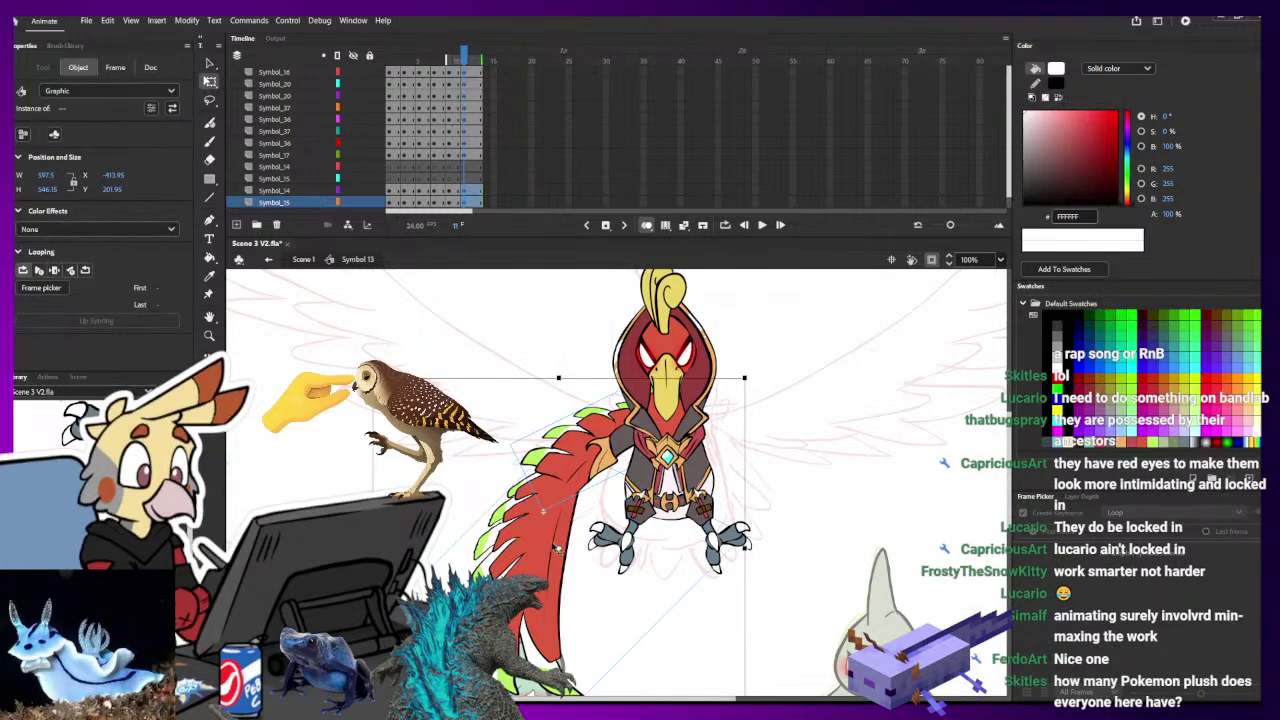
pyautogui.scroll(-2, 700, 610)
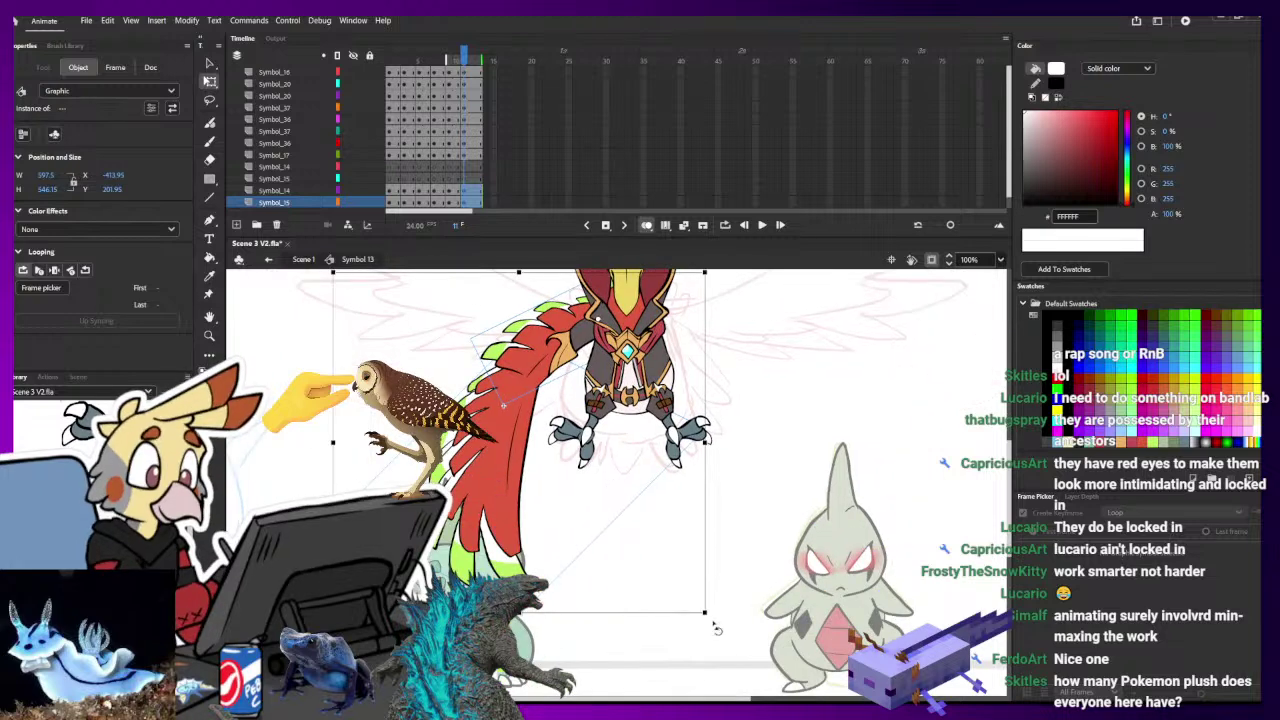
pyautogui.moveTo(709, 622); pyautogui.dragTo(504, 559)
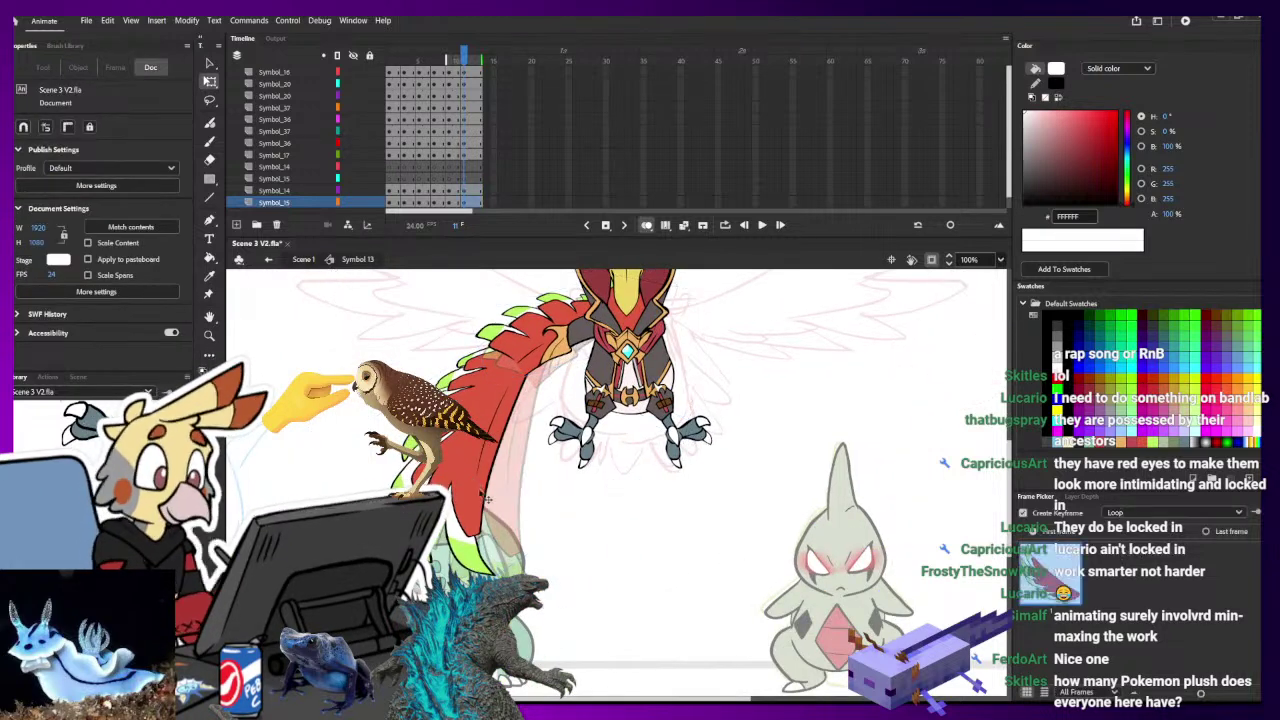
pyautogui.moveTo(576, 520); pyautogui.dragTo(651, 580)
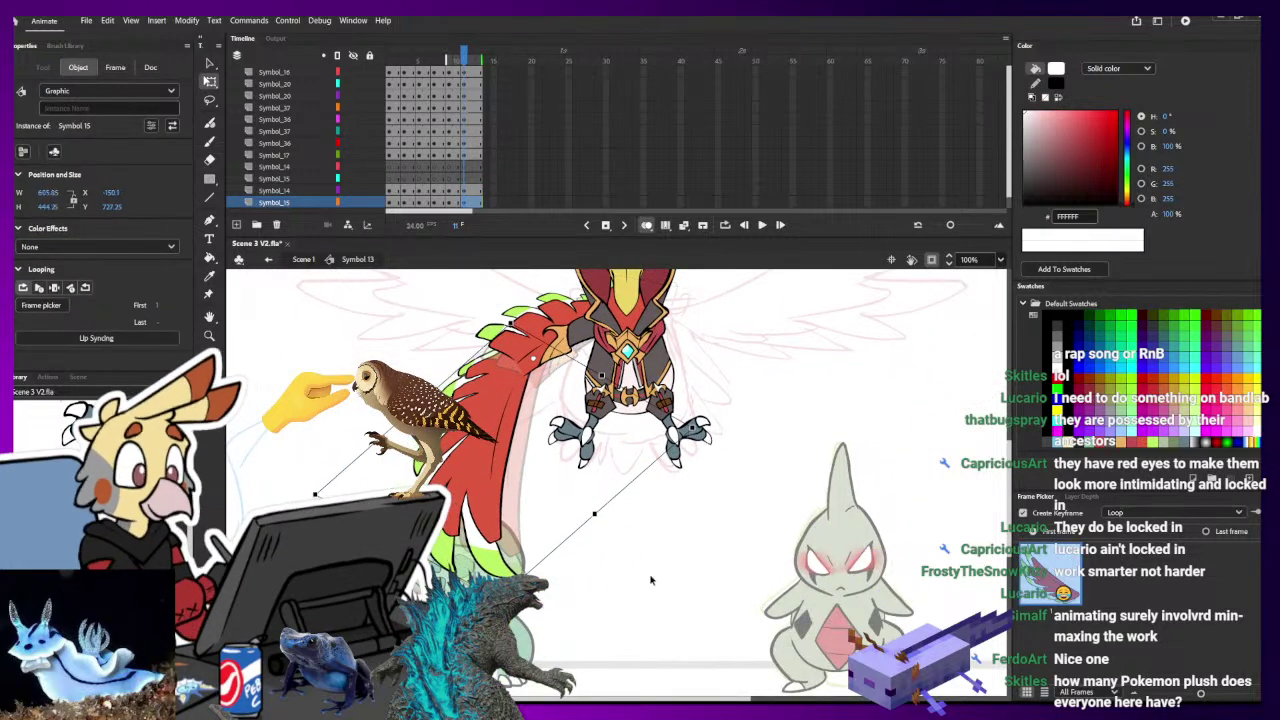
# - Reshape the inner wing at frame 11 and realign the outer wing with it
pyautogui.click(530, 347)
pyautogui.moveTo(530, 371); pyautogui.dragTo(497, 476)
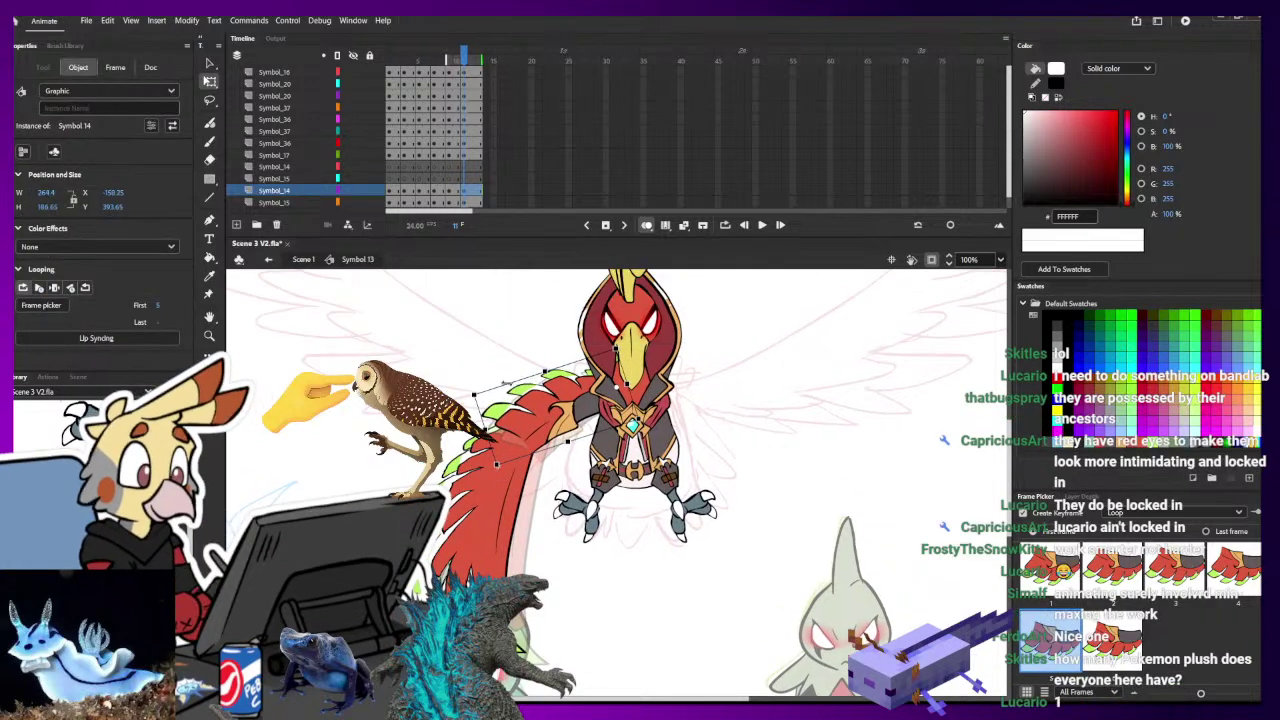
pyautogui.moveTo(505, 384); pyautogui.dragTo(495, 387)
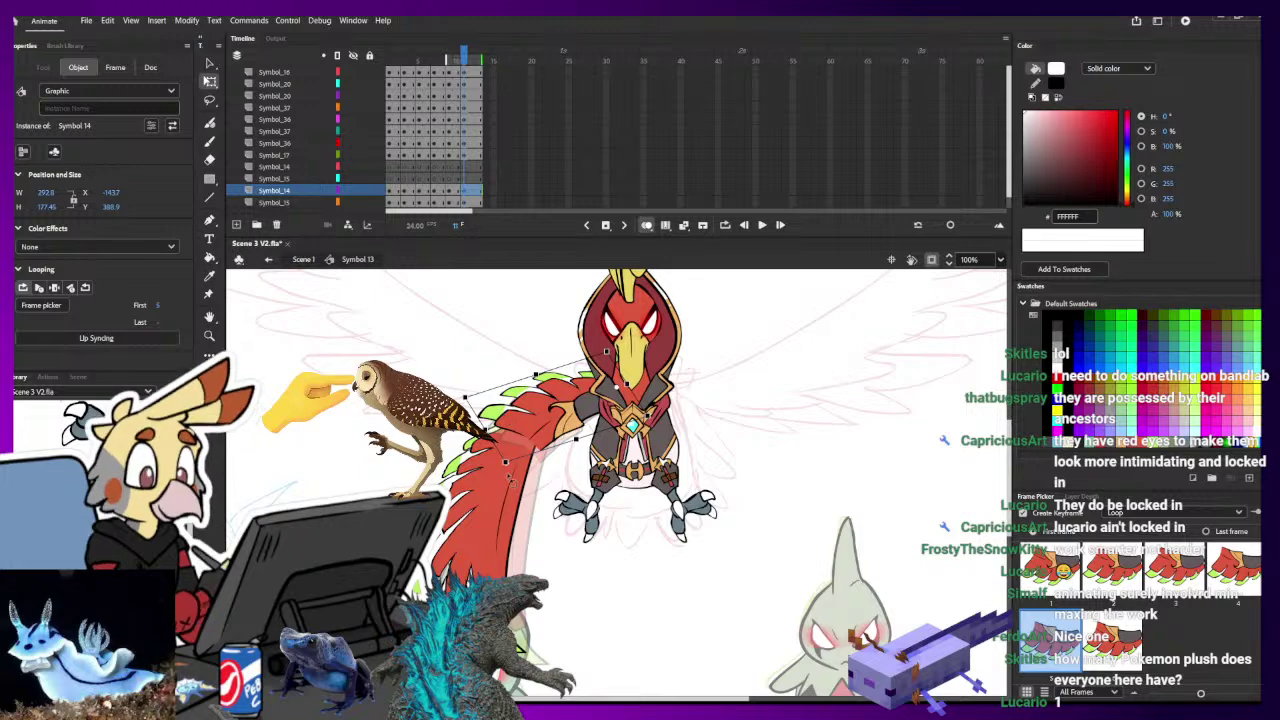
pyautogui.click(522, 515)
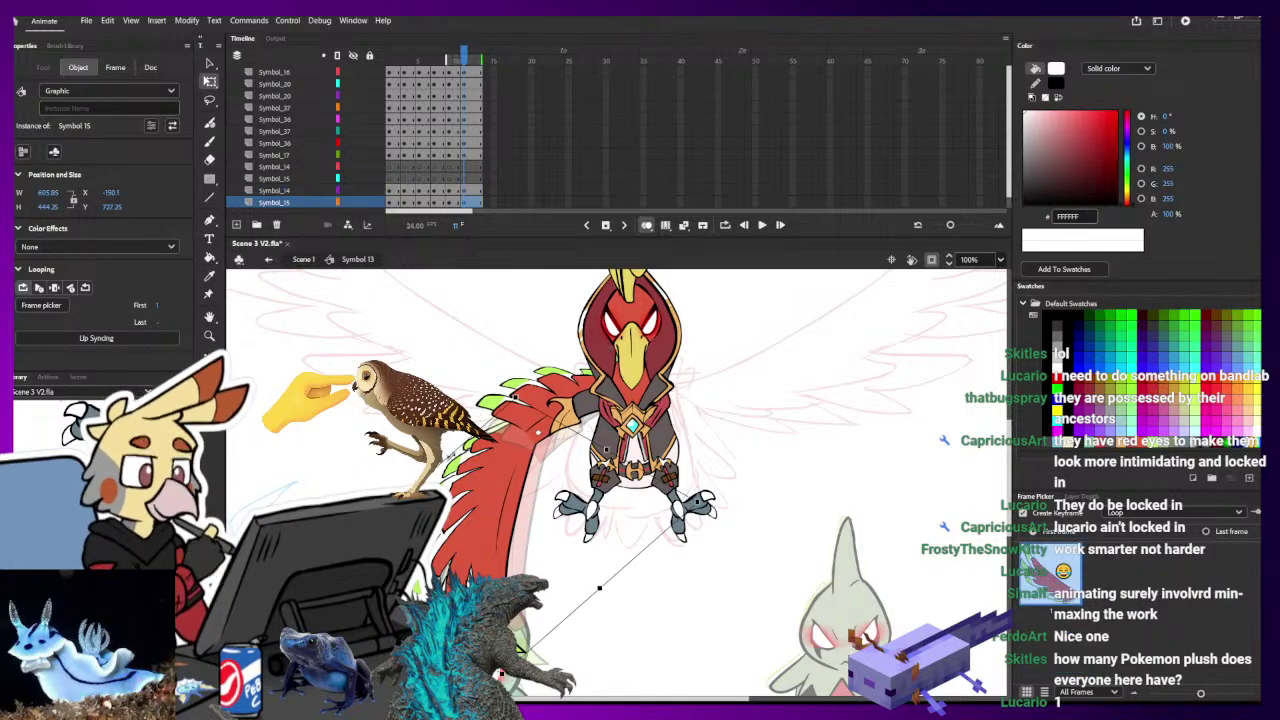
pyautogui.moveTo(451, 455); pyautogui.dragTo(456, 451)
pyautogui.moveTo(496, 511); pyautogui.dragTo(499, 503)
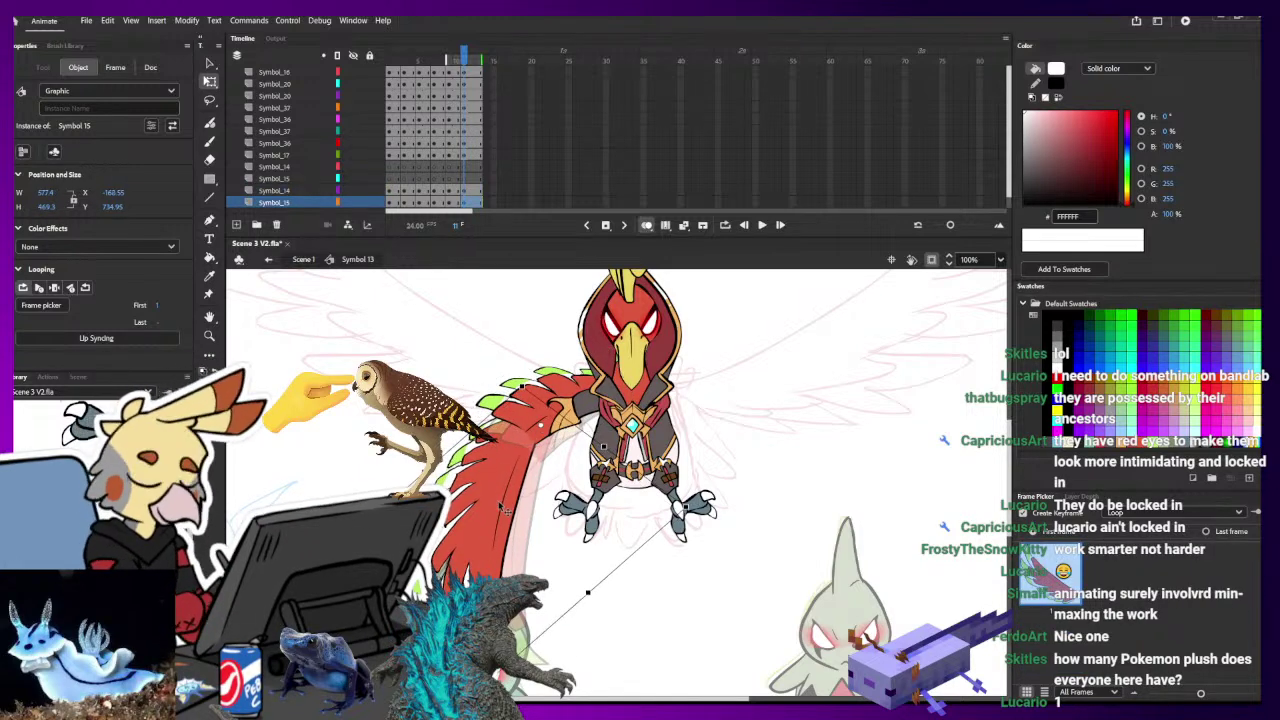
# - Insert keyframes at frame 13 on all part layers and rotate the whole wing upward around the shoulder
pyautogui.moveTo(479, 71); pyautogui.dragTo(476, 231)
pyautogui.press('F6')
pyautogui.click(769, 397)
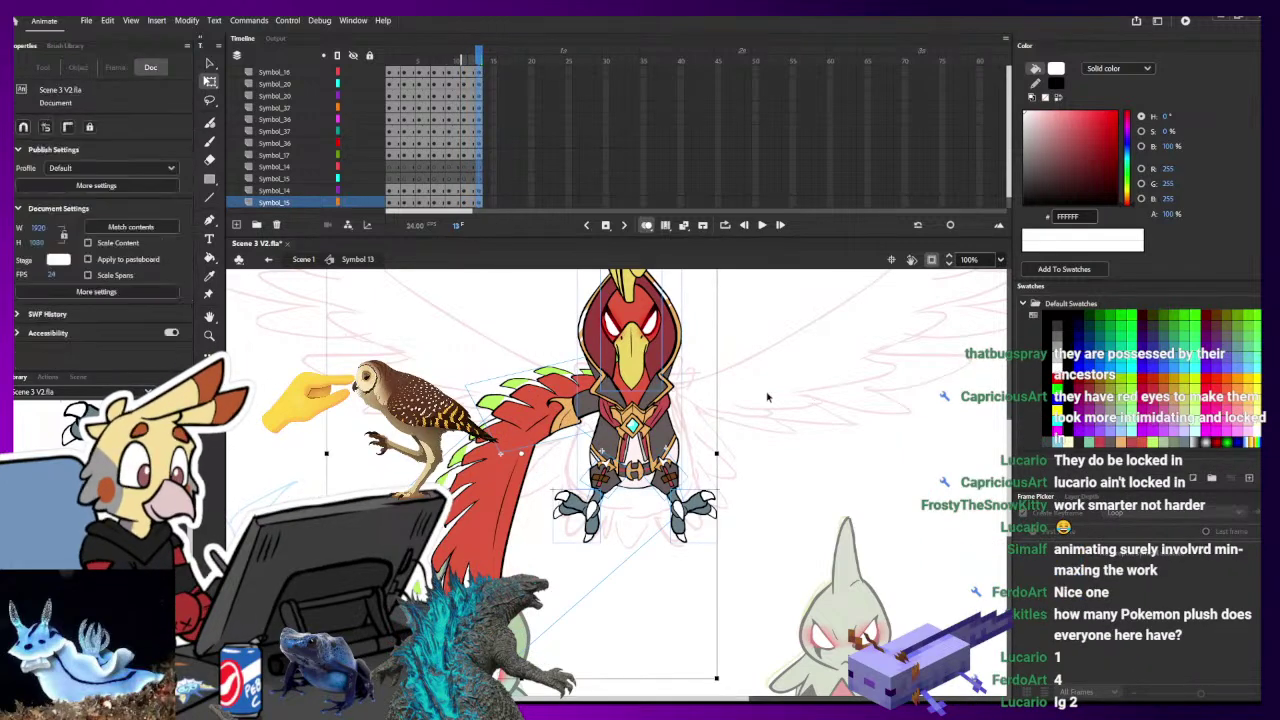
pyautogui.moveTo(419, 340); pyautogui.dragTo(512, 442)
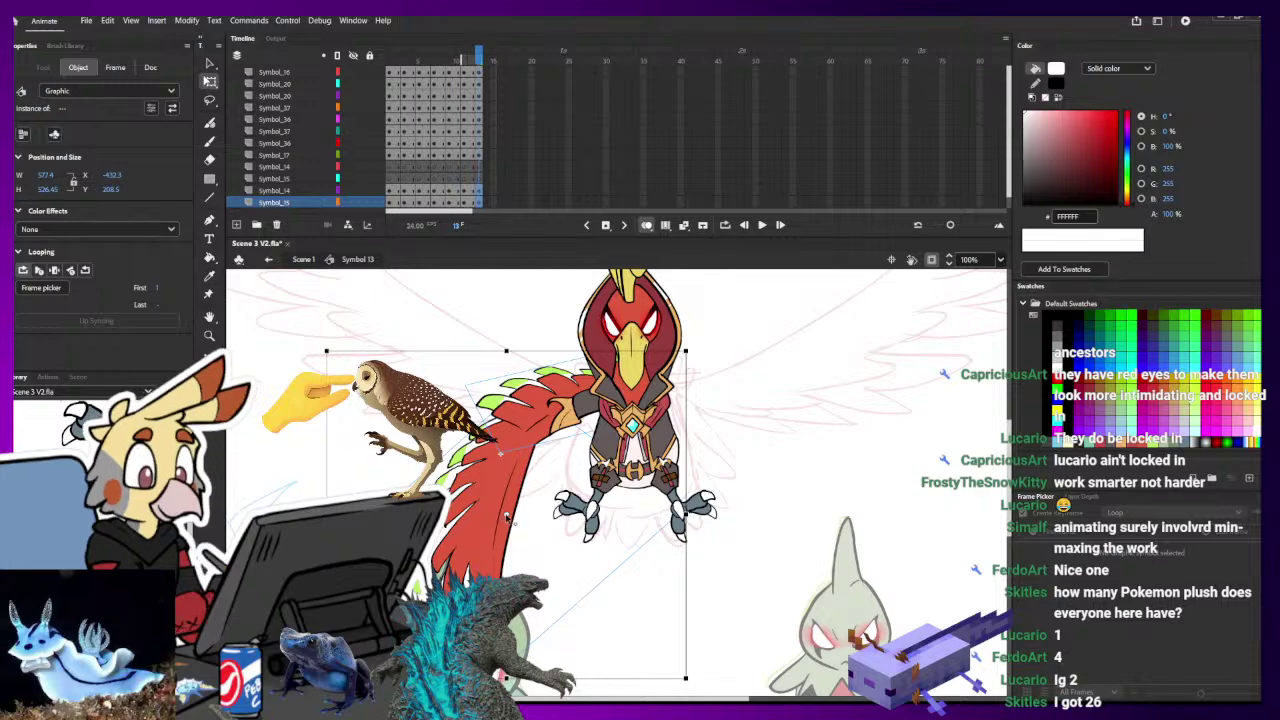
pyautogui.moveTo(701, 681); pyautogui.dragTo(535, 543)
pyautogui.click(811, 466)
# - Rotate the outer wing at frame 13 to hang downward and reposition it to join the raised inner wing
pyautogui.click(397, 459)
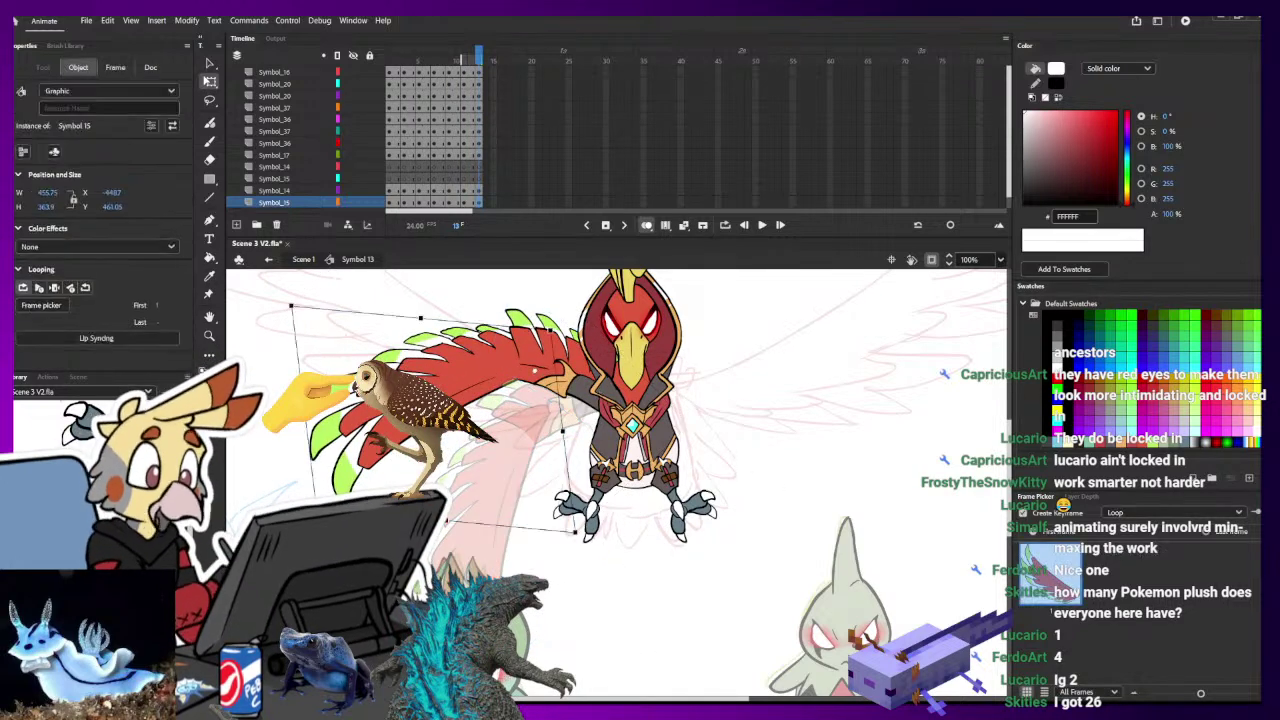
pyautogui.moveTo(314, 517); pyautogui.dragTo(555, 634)
pyautogui.moveTo(500, 534); pyautogui.dragTo(488, 507)
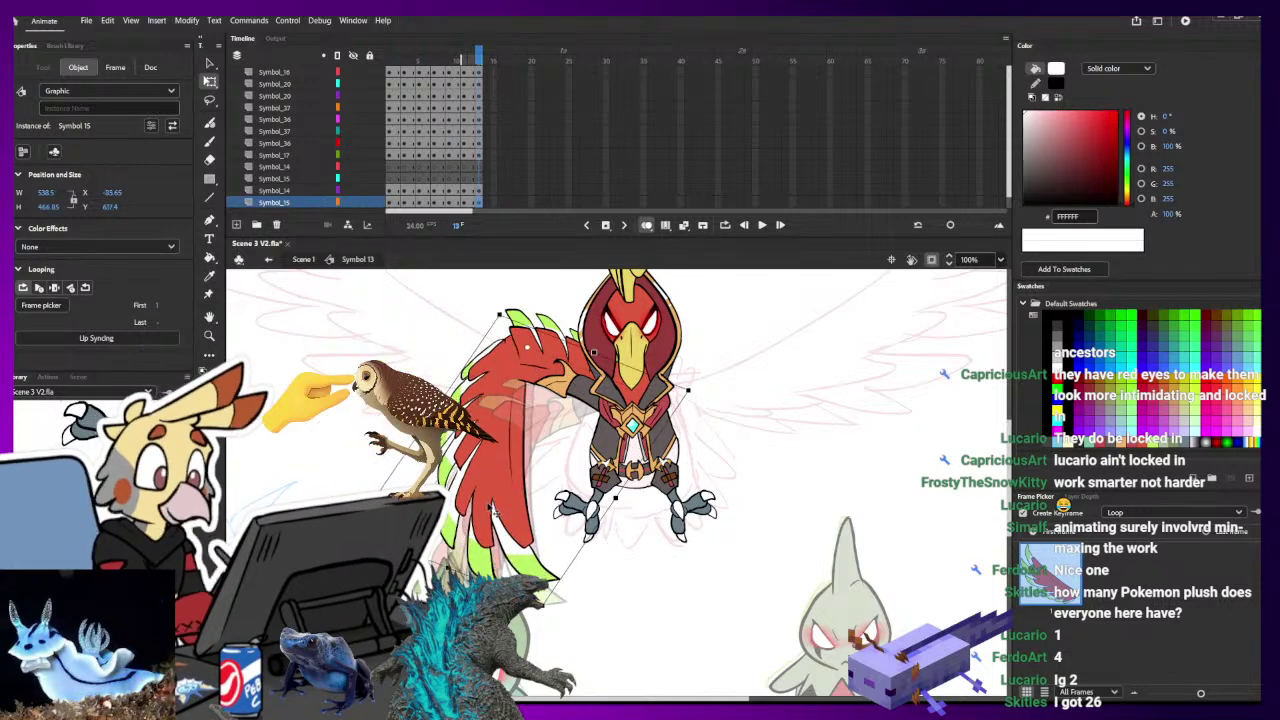
pyautogui.moveTo(447, 378); pyautogui.dragTo(446, 379)
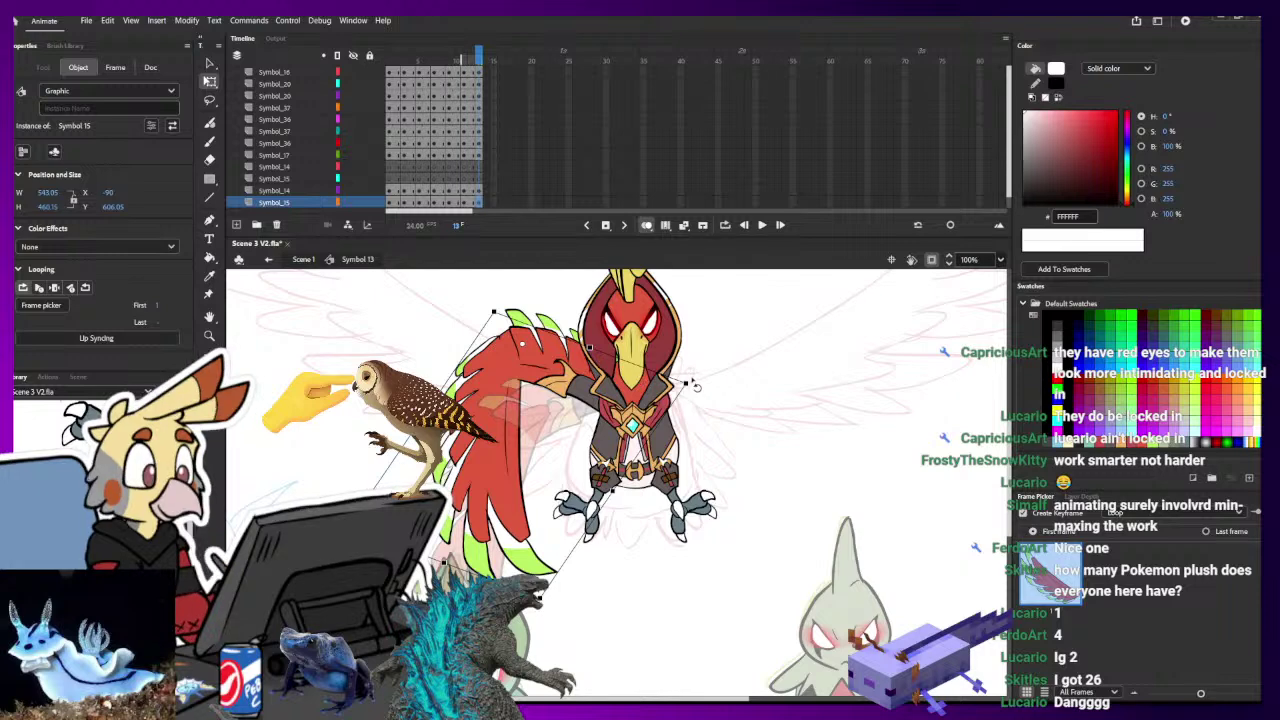
pyautogui.moveTo(695, 386); pyautogui.dragTo(686, 416)
pyautogui.moveTo(474, 390); pyautogui.dragTo(494, 400)
pyautogui.click(760, 366)
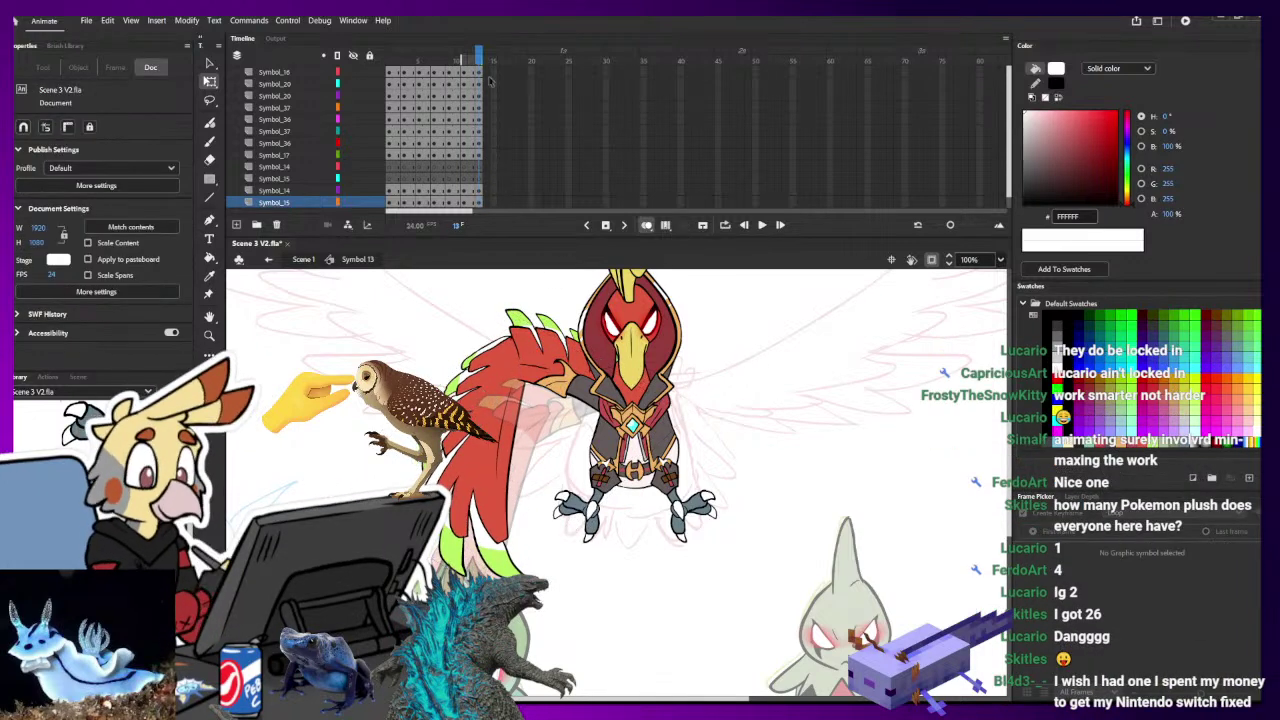
# - Extend all part layers to frame 15 and play back the wing flap from the start
pyautogui.moveTo(489, 74); pyautogui.dragTo(486, 229)
pyautogui.press('F5')
pyautogui.press('F5')
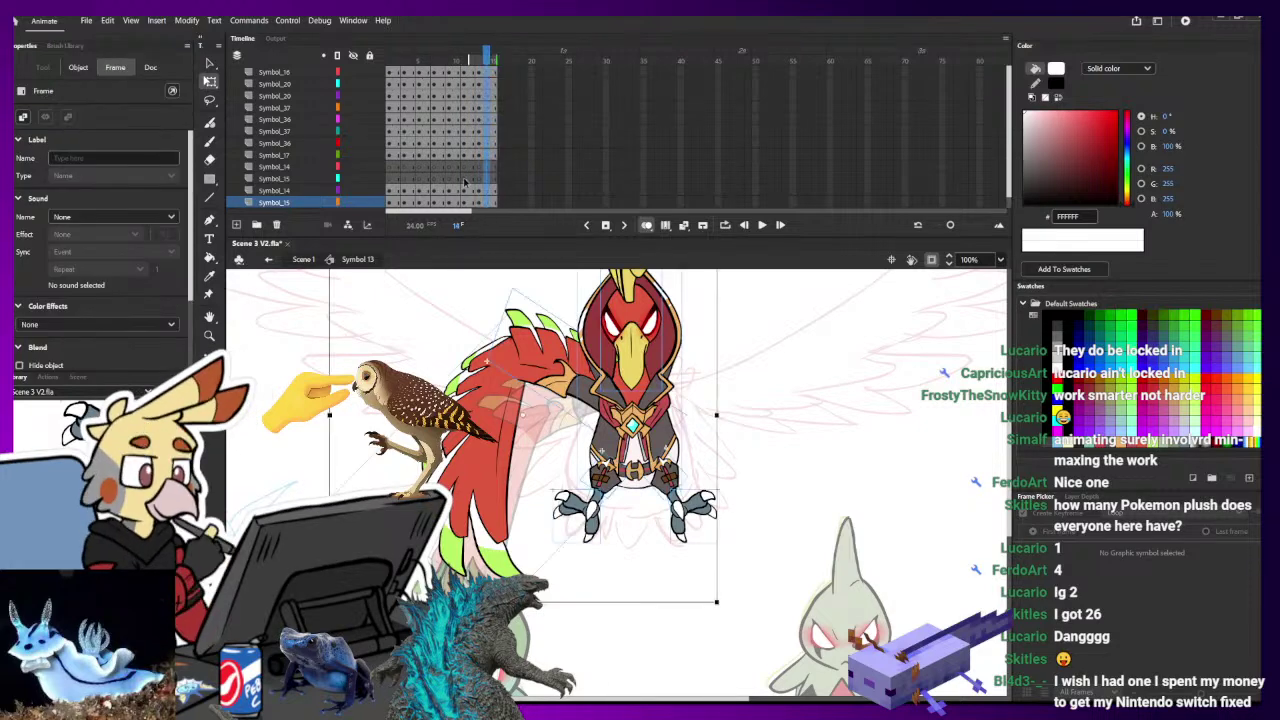
pyautogui.press('Return')
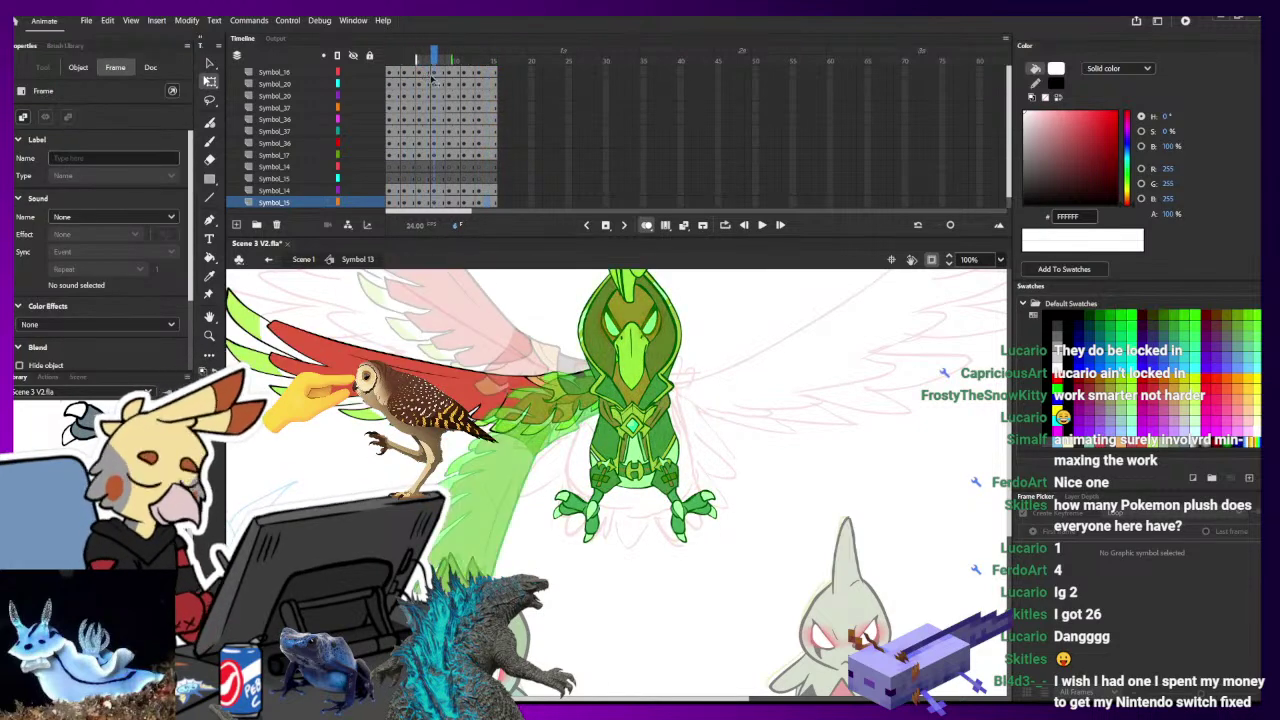
pyautogui.click(479, 100)
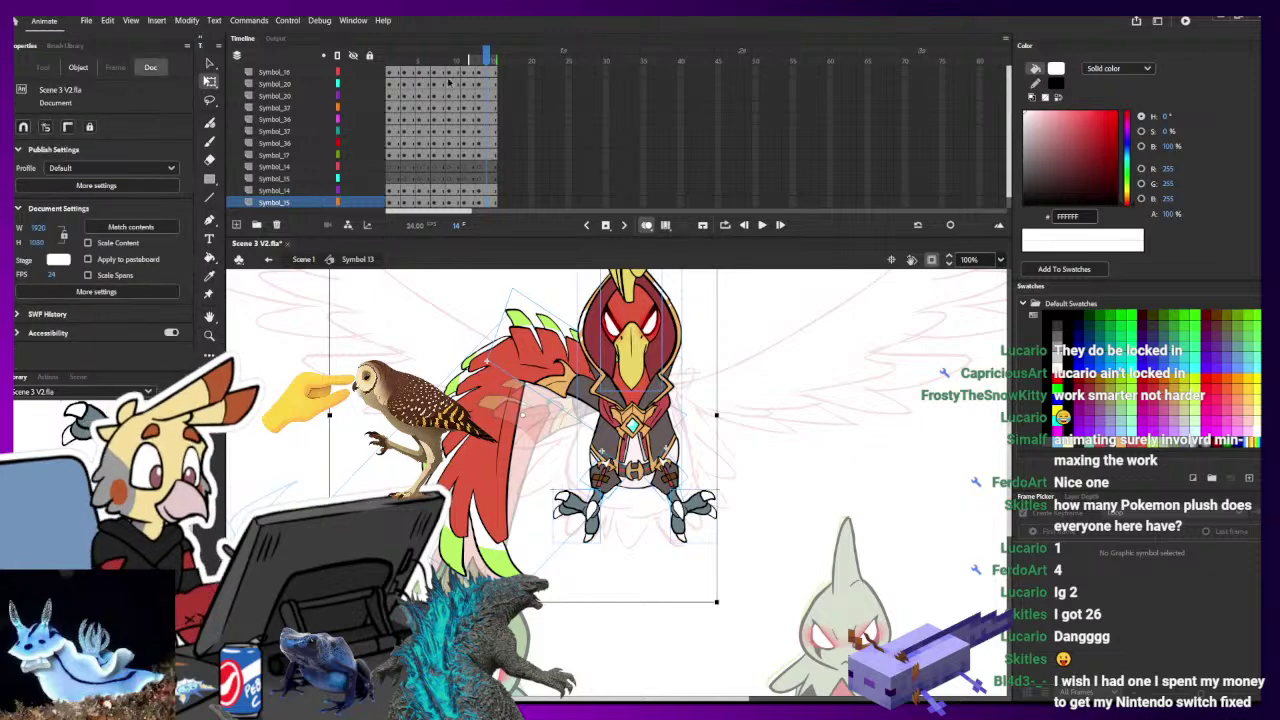
# - Copy the frame 1 pose of all part layers to frame 18 as the end of the flap cycle
pyautogui.moveTo(494, 75); pyautogui.dragTo(499, 149)
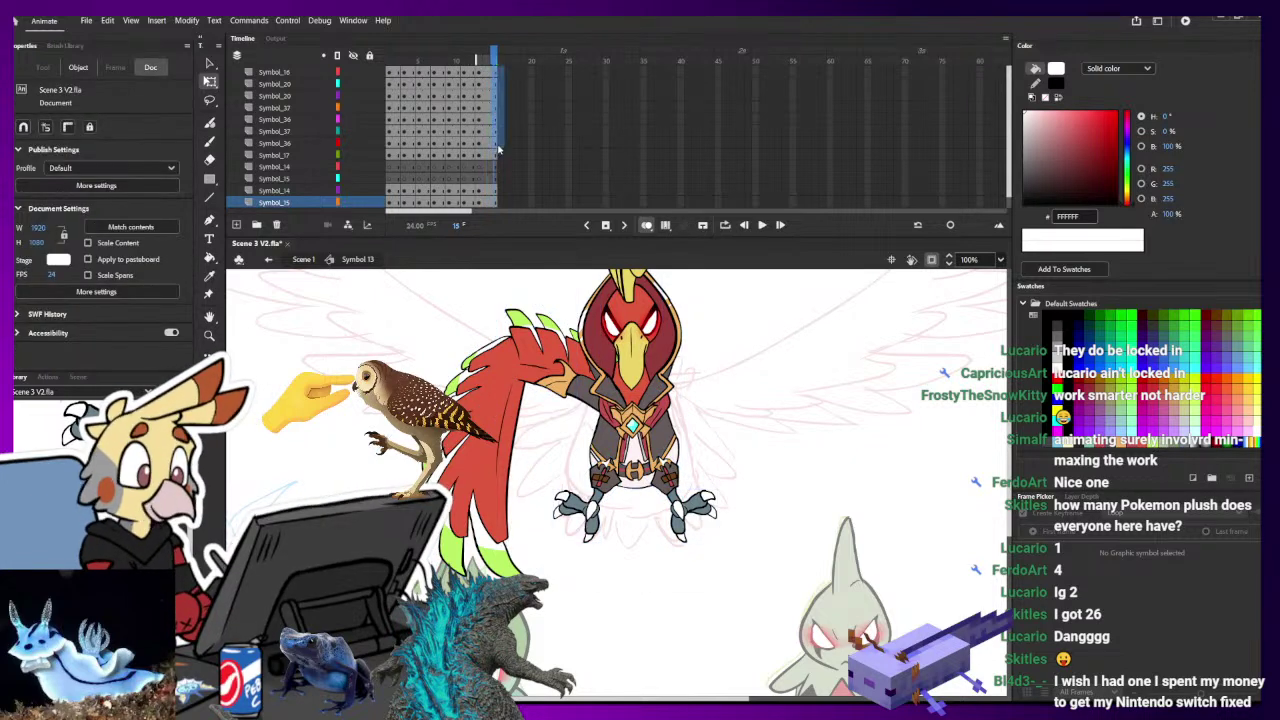
pyautogui.moveTo(496, 203); pyautogui.dragTo(497, 204)
pyautogui.click(391, 73)
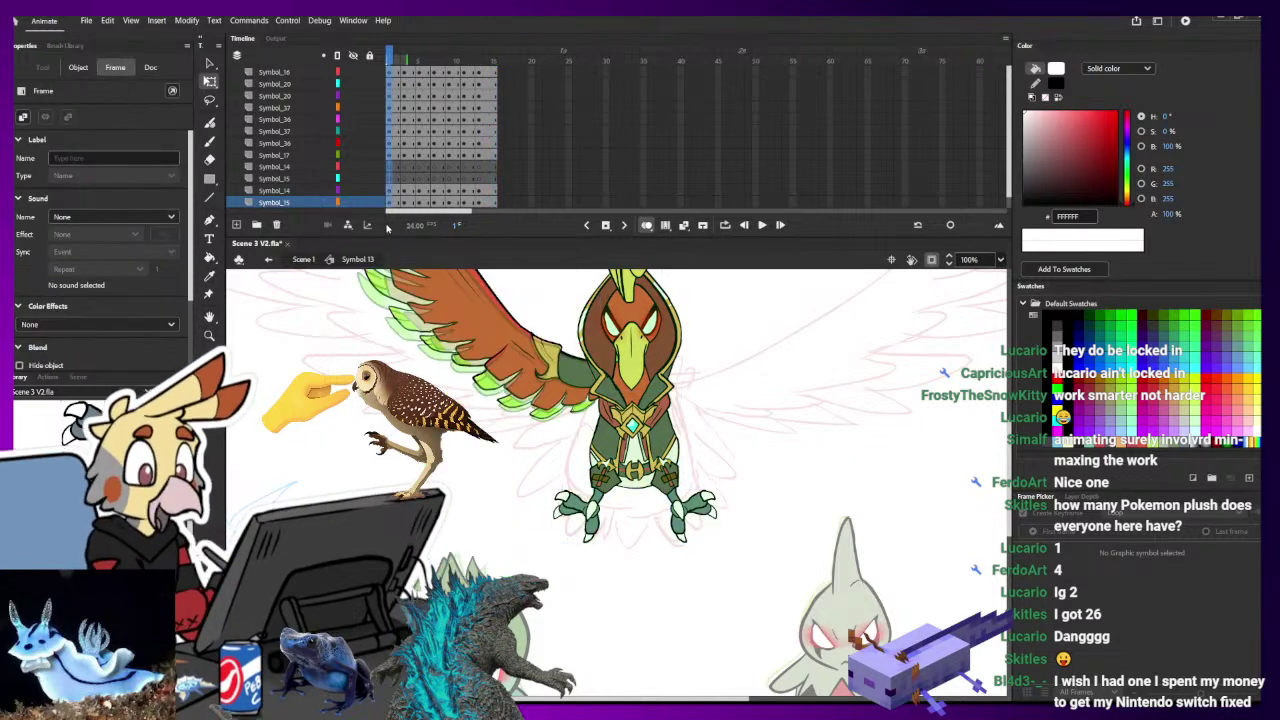
pyautogui.moveTo(519, 192); pyautogui.dragTo(517, 191)
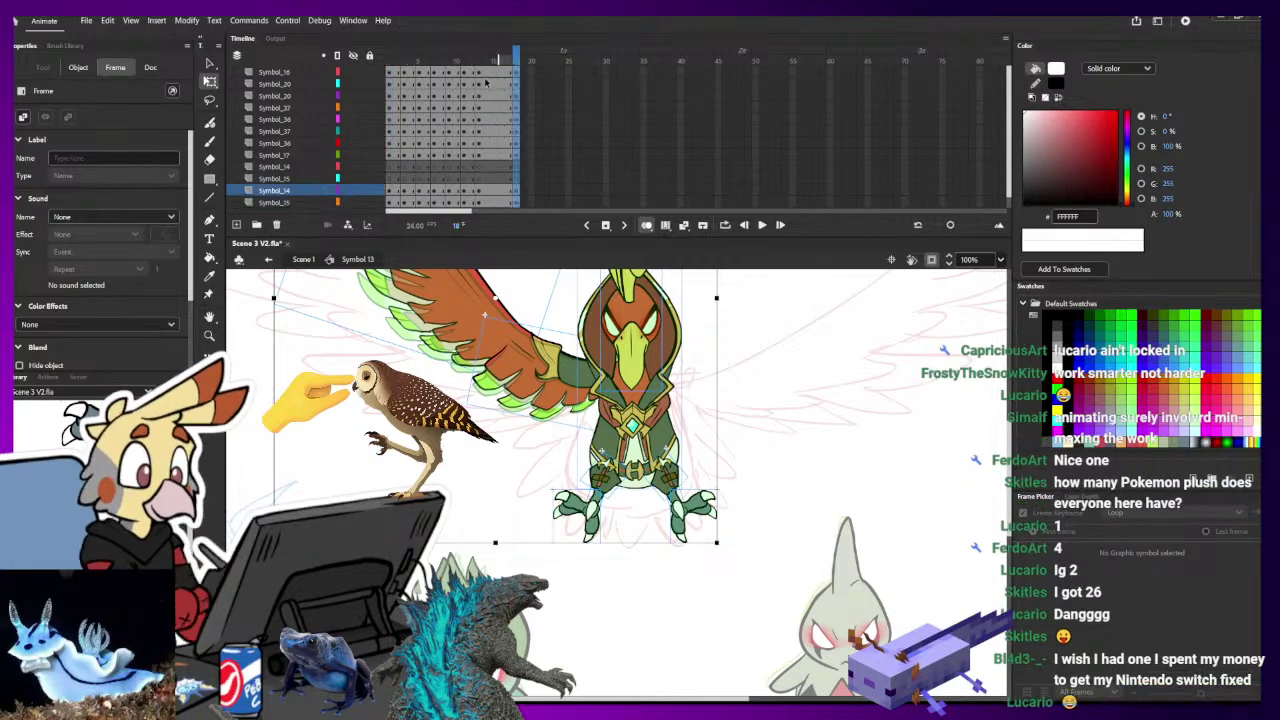
# - Insert keyframes at frame 15 on all part layers and reshape the inner wing into a slightly narrower, raised pose
pyautogui.moveTo(494, 73); pyautogui.dragTo(492, 208)
pyautogui.click(493, 202)
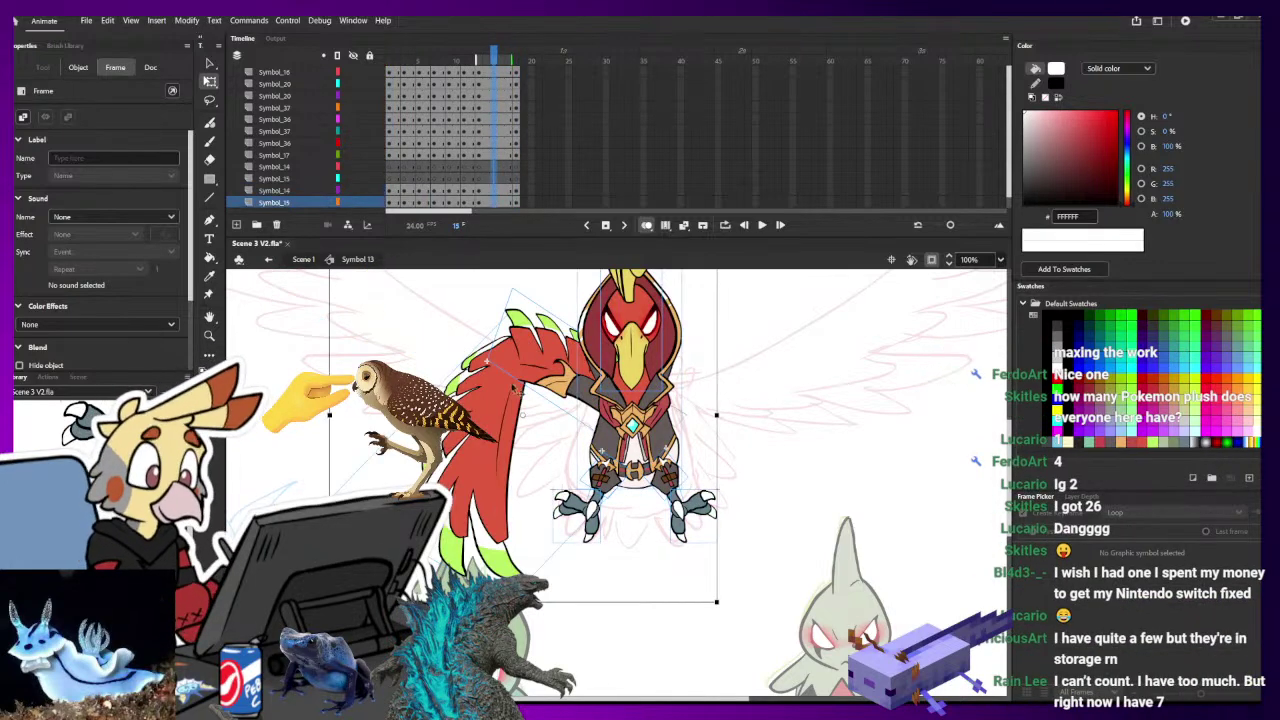
pyautogui.moveTo(458, 347); pyautogui.dragTo(553, 457)
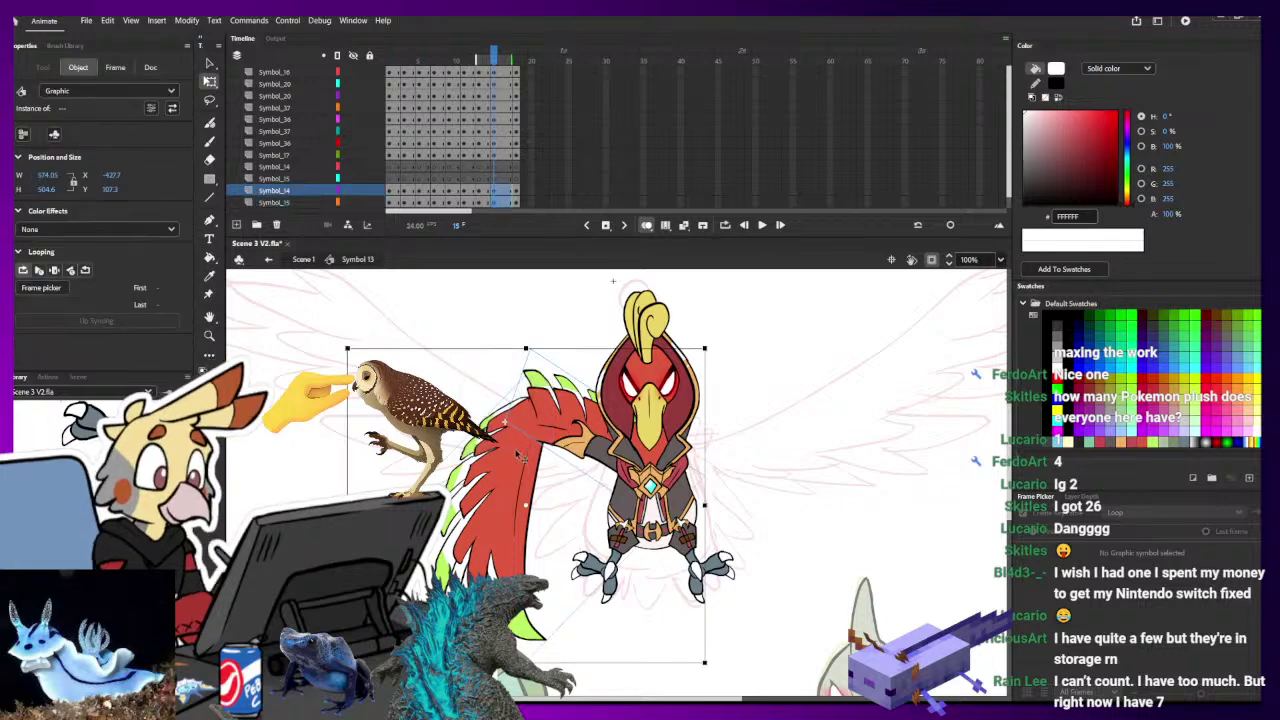
pyautogui.click(543, 436)
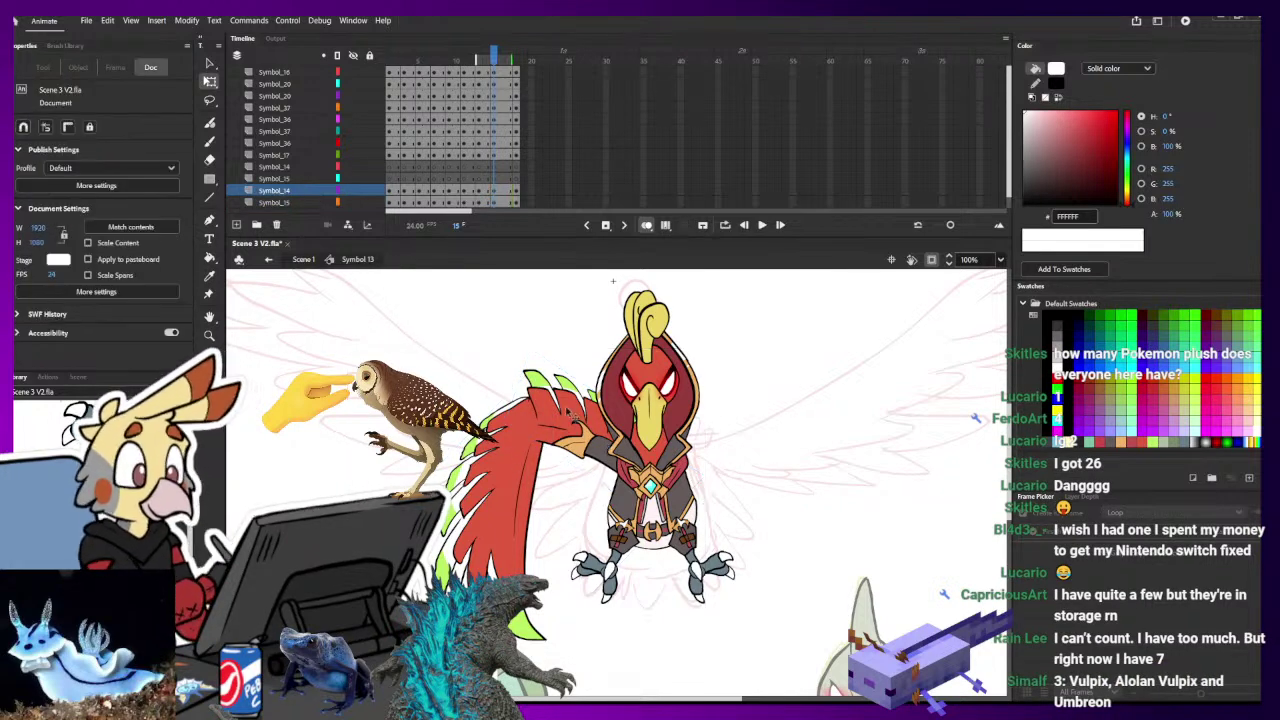
pyautogui.moveTo(590, 388); pyautogui.dragTo(587, 399)
pyautogui.moveTo(536, 358); pyautogui.dragTo(546, 349)
pyautogui.click(524, 428)
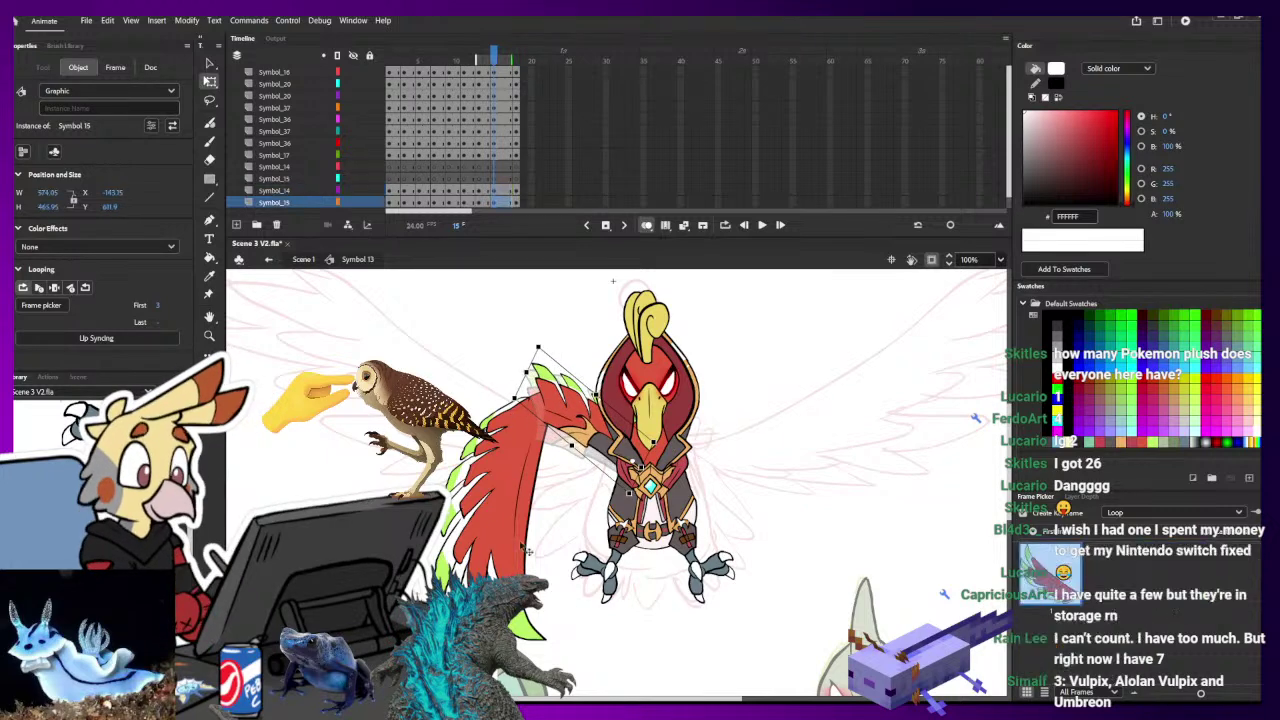
# - Rotate the outer wing at frame 15 outward until nearly horizontal and reposition it to join the inner wing
pyautogui.moveTo(526, 666); pyautogui.dragTo(303, 481)
pyautogui.moveTo(420, 400); pyautogui.dragTo(416, 411)
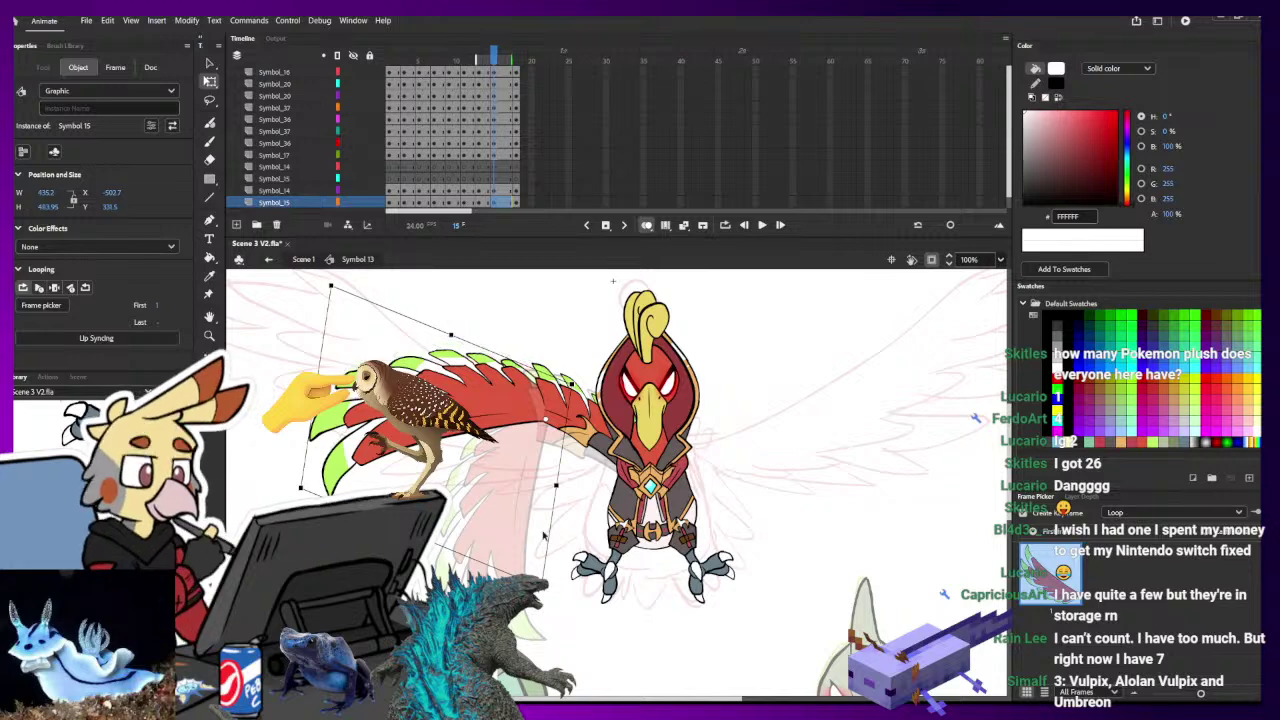
pyautogui.moveTo(491, 569); pyautogui.dragTo(443, 549)
pyautogui.moveTo(445, 387); pyautogui.dragTo(453, 396)
pyautogui.click(512, 336)
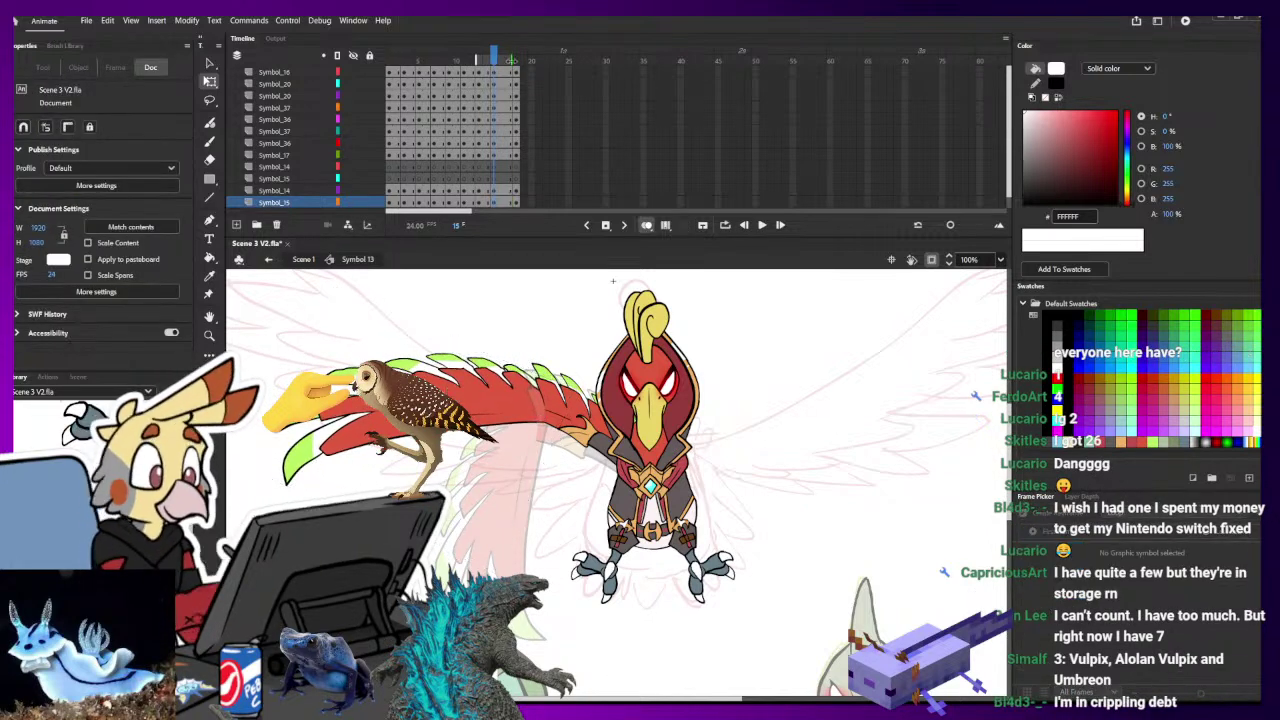
# - Insert keyframes at frame 17 with the raised wing pose and rotate the whole wing downward around the shoulder
pyautogui.click(517, 77)
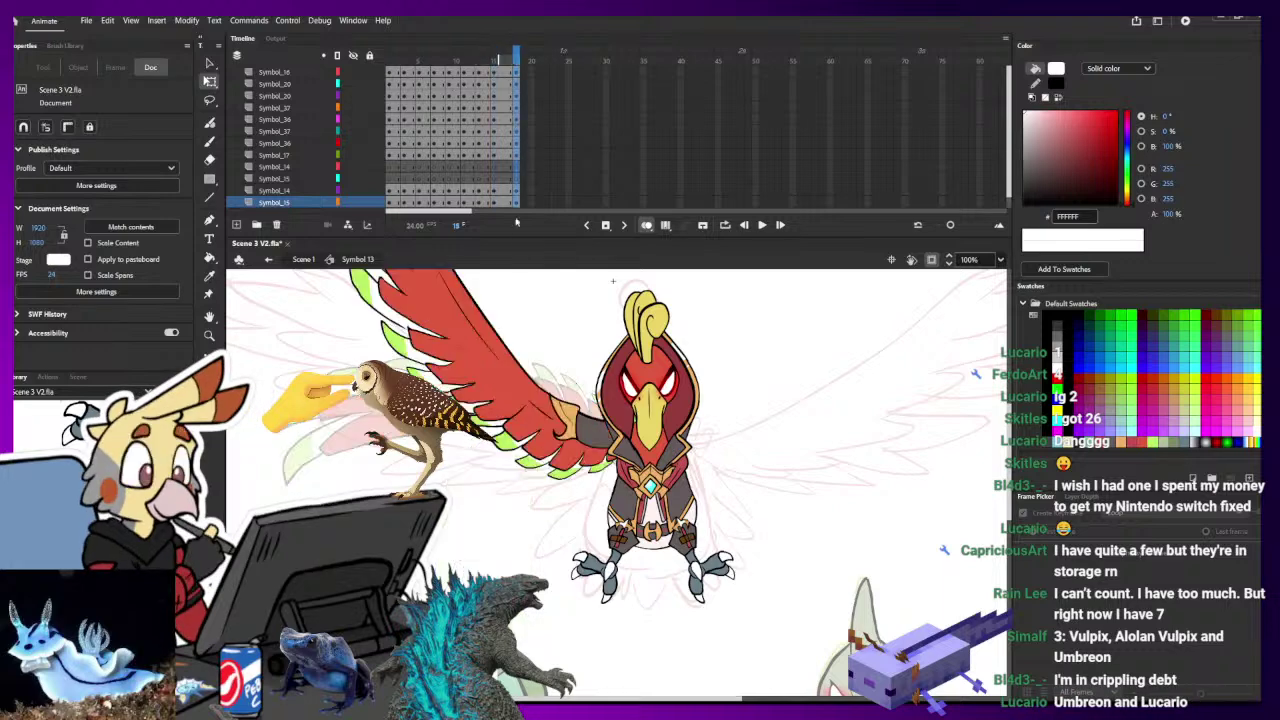
pyautogui.click(507, 73)
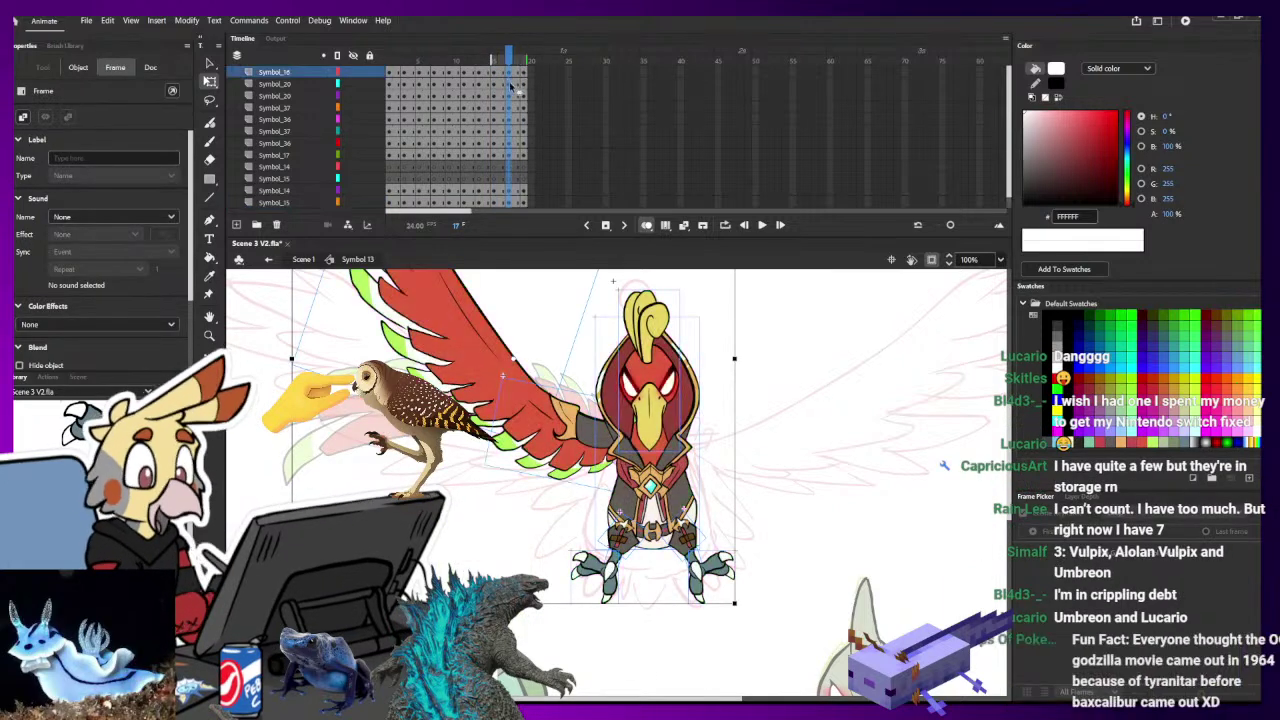
pyautogui.click(458, 448)
pyautogui.moveTo(460, 446); pyautogui.dragTo(458, 464)
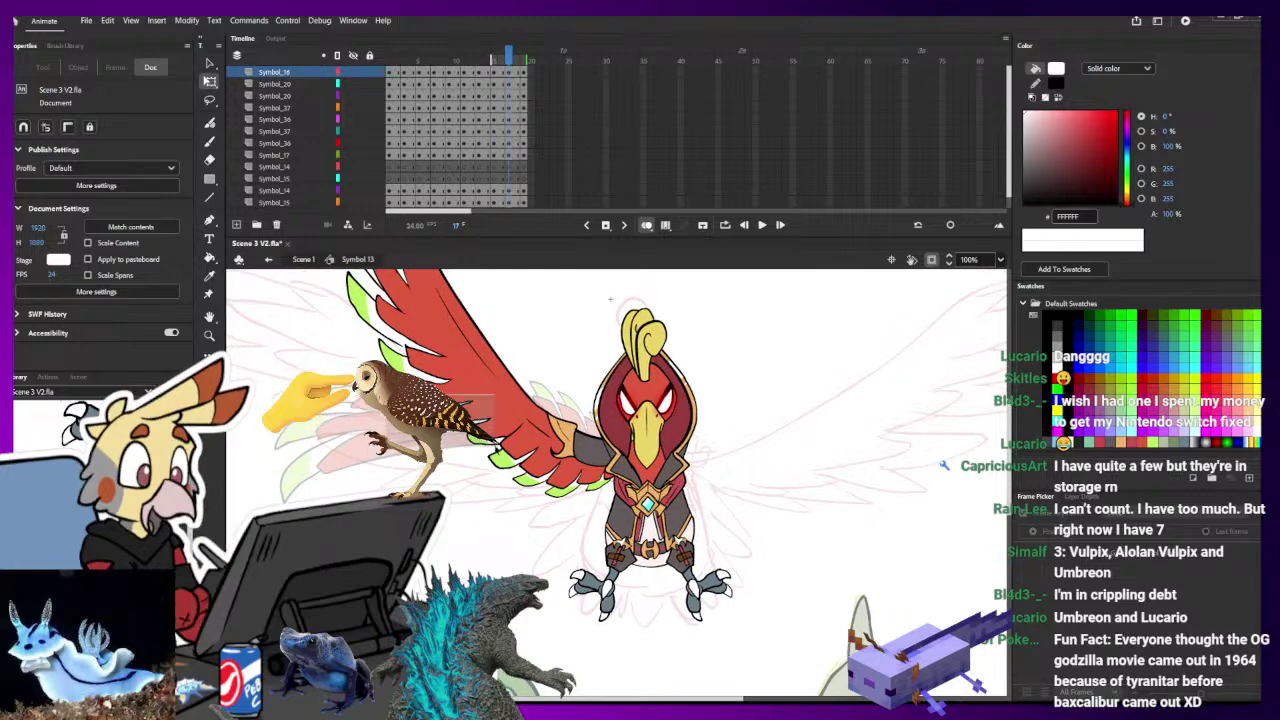
pyautogui.click(514, 431)
pyautogui.keyDown('shift'); pyautogui.click(562, 472); pyautogui.keyUp('shift')
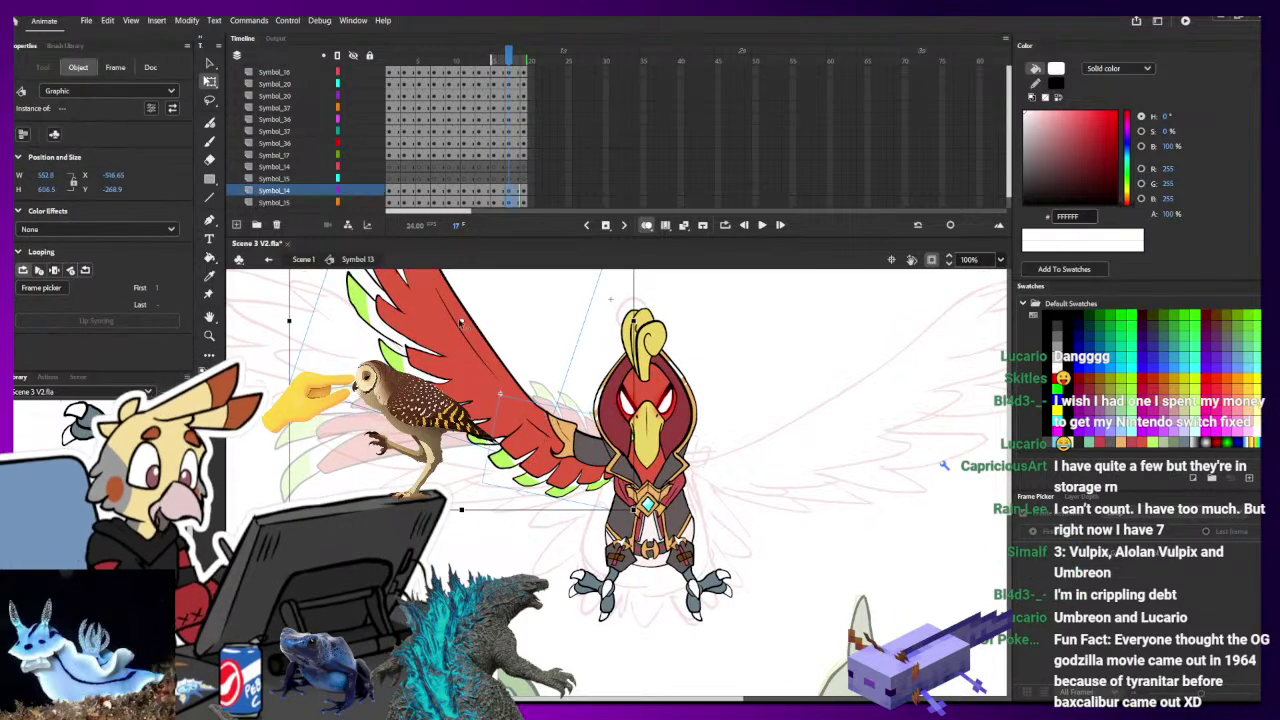
pyautogui.scroll(4, 460, 322)
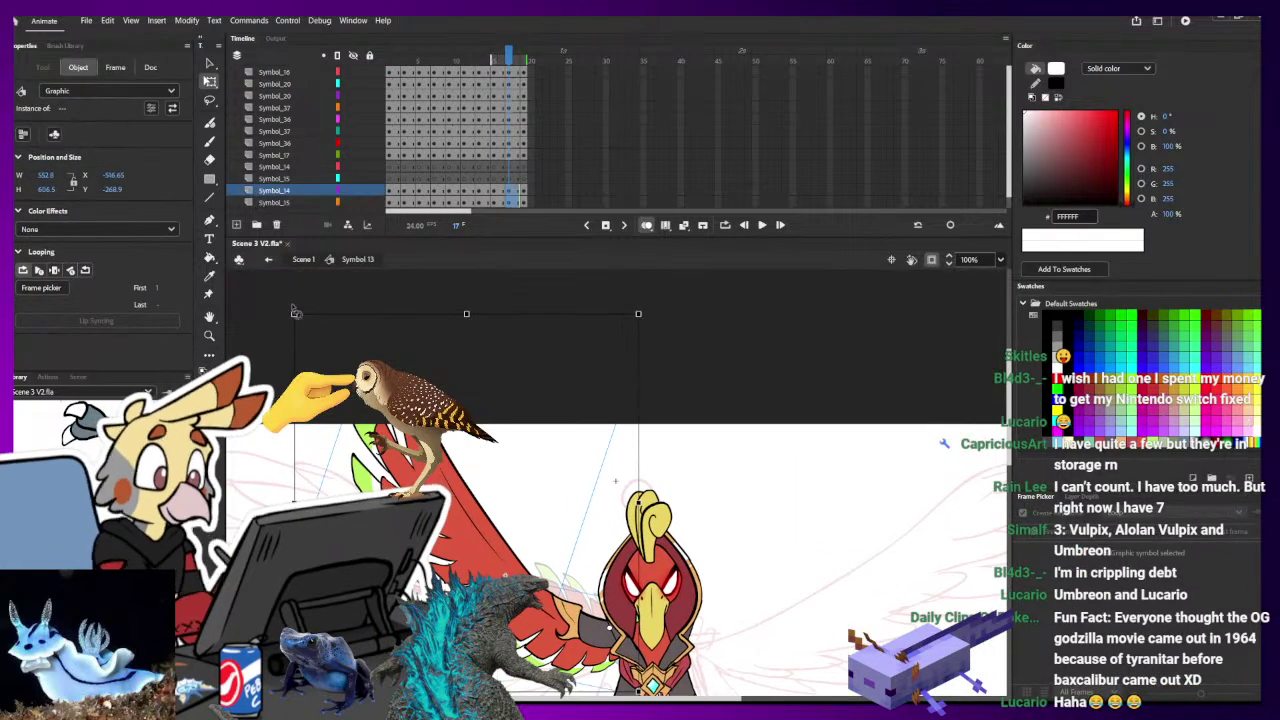
pyautogui.moveTo(296, 313); pyautogui.dragTo(228, 402)
pyautogui.click(468, 454)
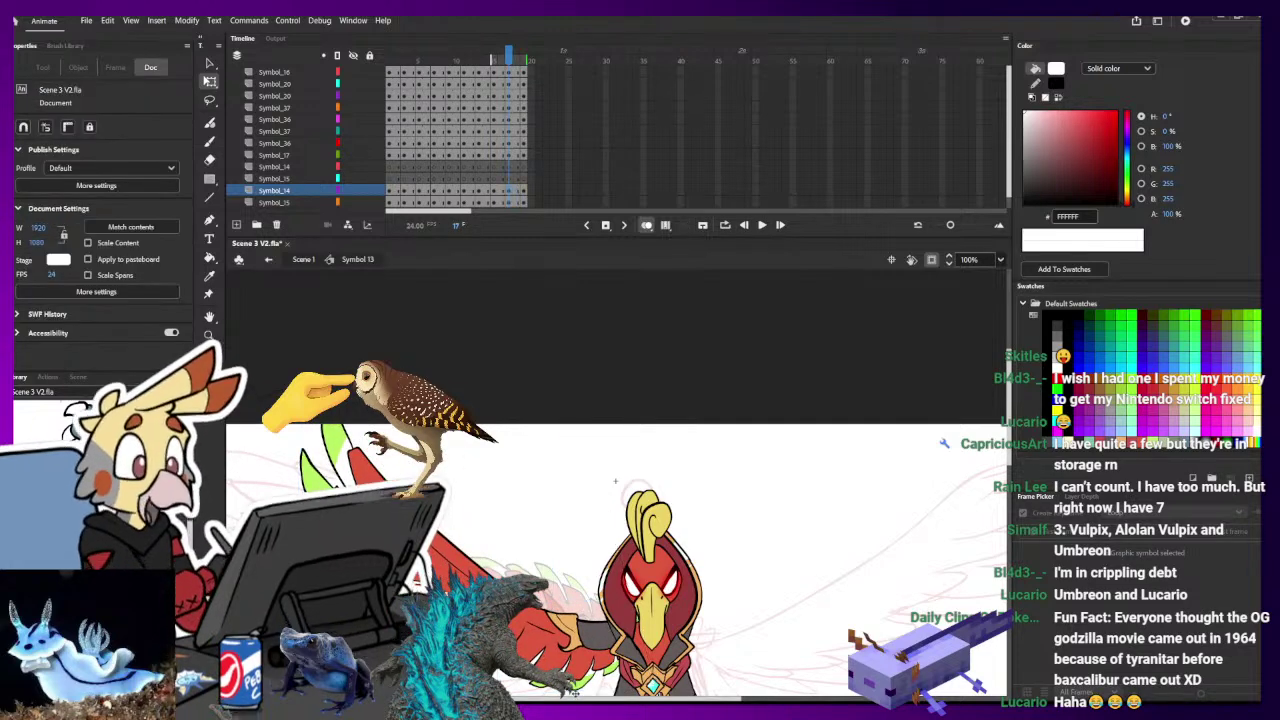
# - Flatten the inner wing slightly at frame 17 and rotate the outer wing further down to follow it
pyautogui.scroll(-2, 575, 690)
pyautogui.click(579, 608)
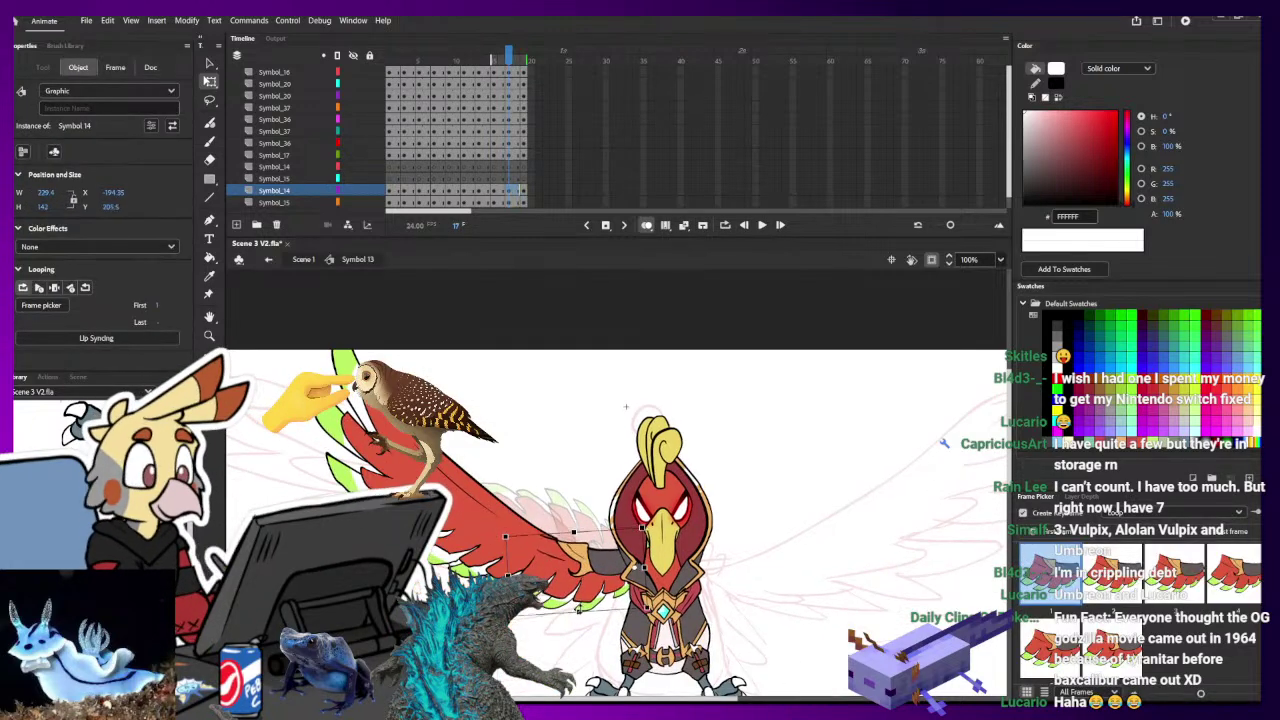
pyautogui.moveTo(579, 609); pyautogui.dragTo(578, 605)
pyautogui.moveTo(507, 540); pyautogui.dragTo(509, 537)
pyautogui.click(496, 540)
pyautogui.moveTo(296, 314); pyautogui.dragTo(259, 367)
# - Fine-tune the outer wing's position at frame 17 so it meets the inner wing, and check both parts
pyautogui.press('z')
pyautogui.click(387, 498)
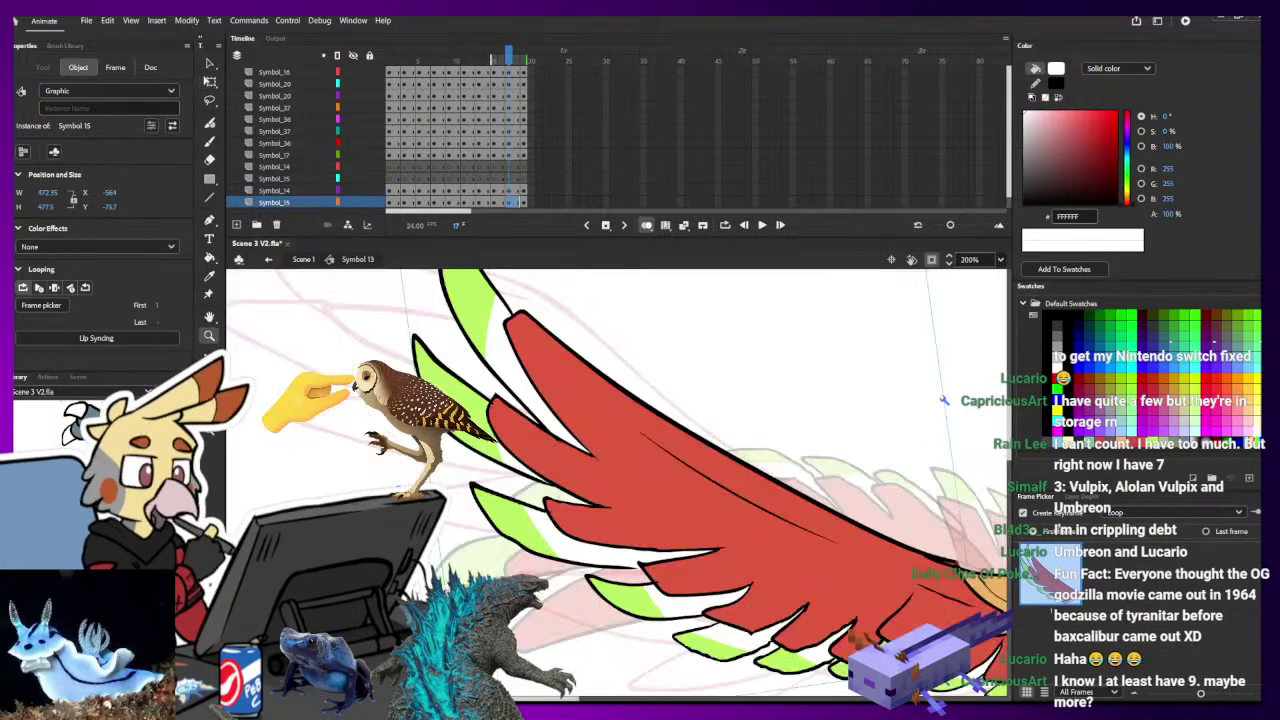
pyautogui.press('q')
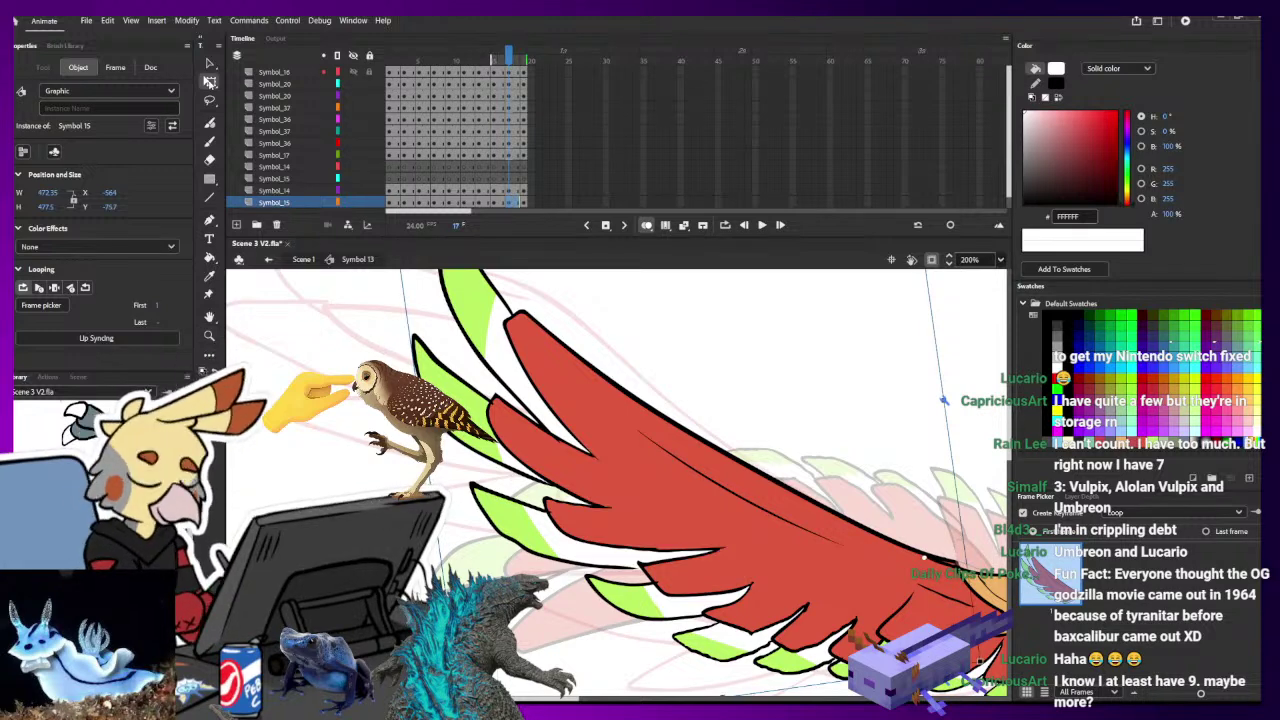
pyautogui.hotkey('ctrl', '-')
pyautogui.hotkey('ctrl', '-')
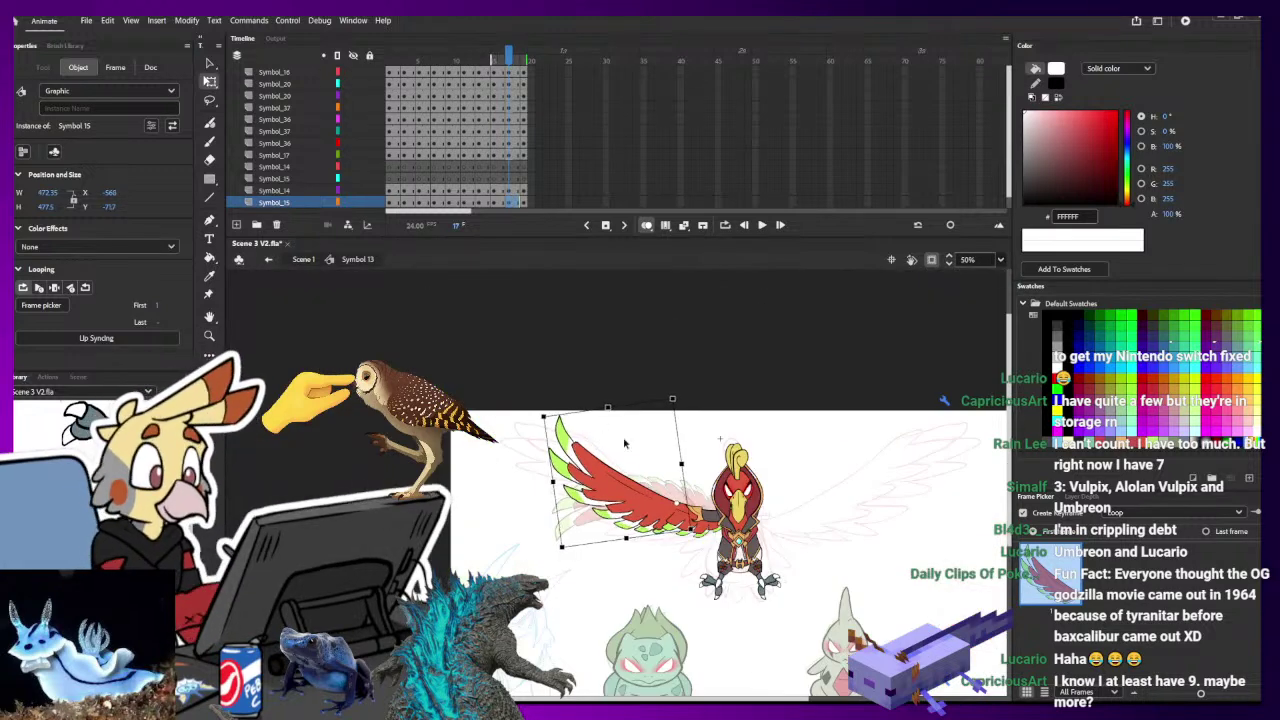
pyautogui.click(681, 494)
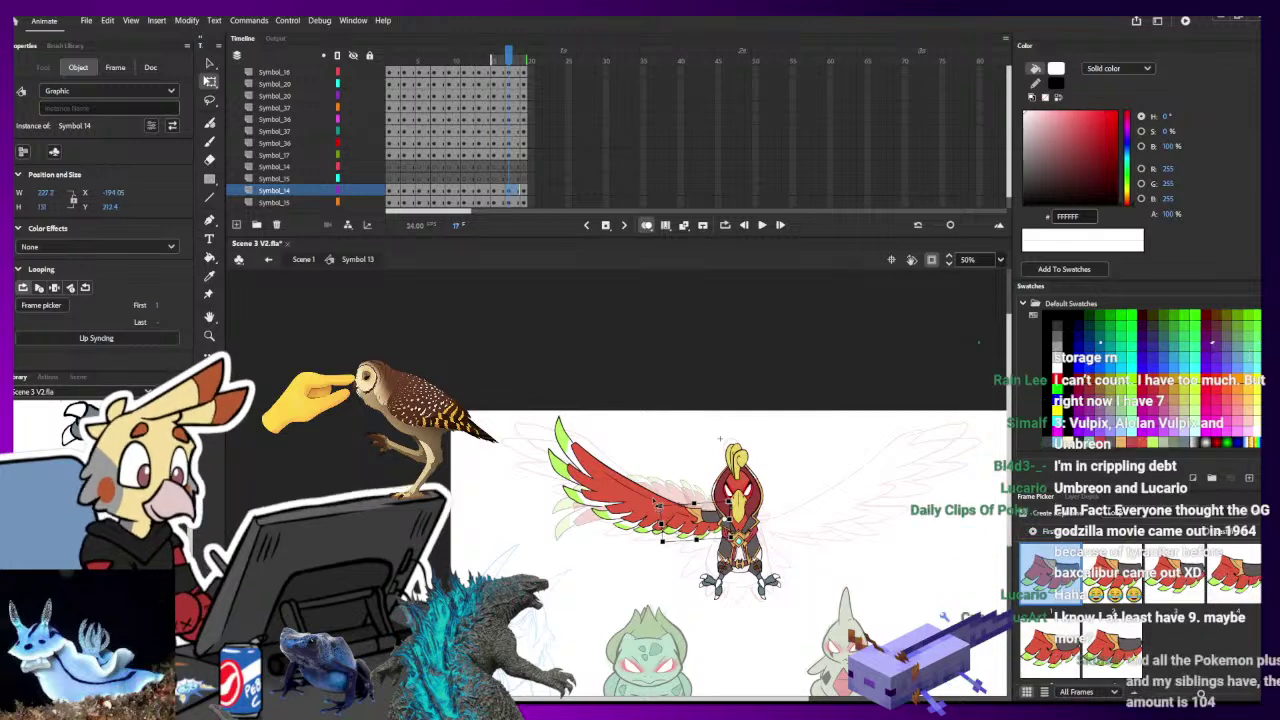
pyautogui.click(648, 486)
pyautogui.click(738, 452)
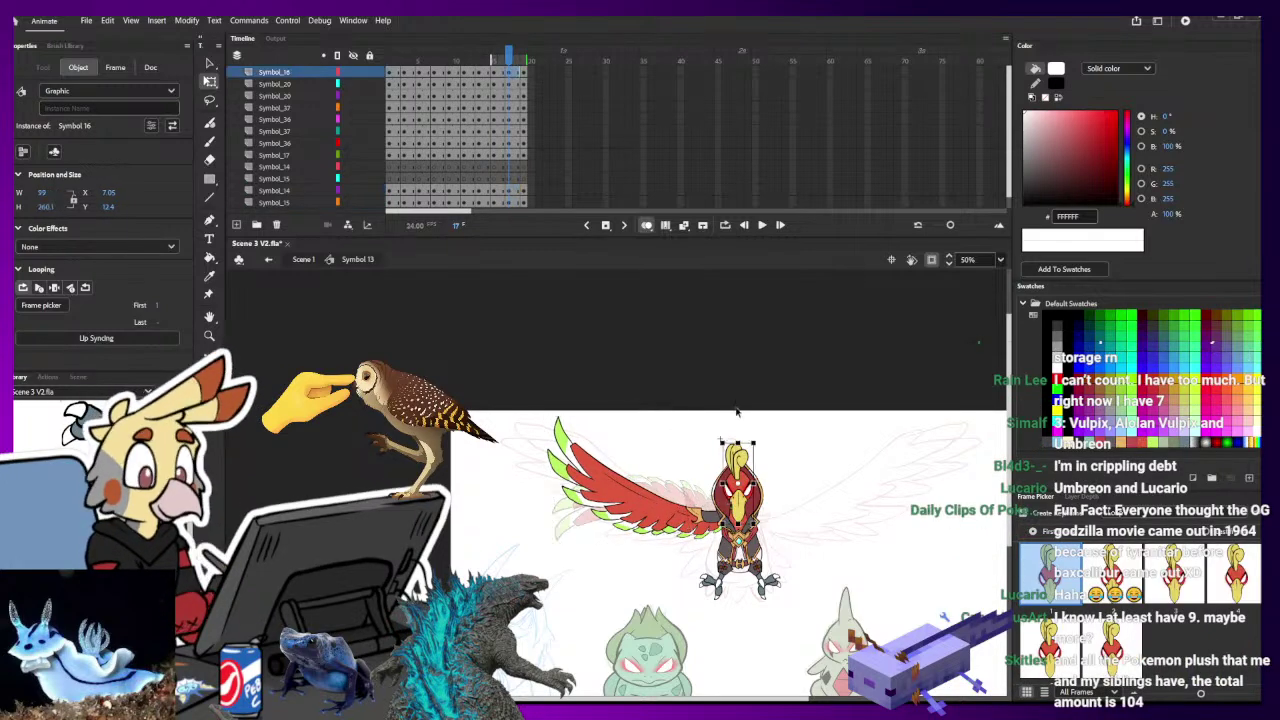
# - Remove the extra frames after frame 18 on all layers and play the whole flap in a loop from frame 1
pyautogui.moveTo(530, 72); pyautogui.dragTo(530, 202)
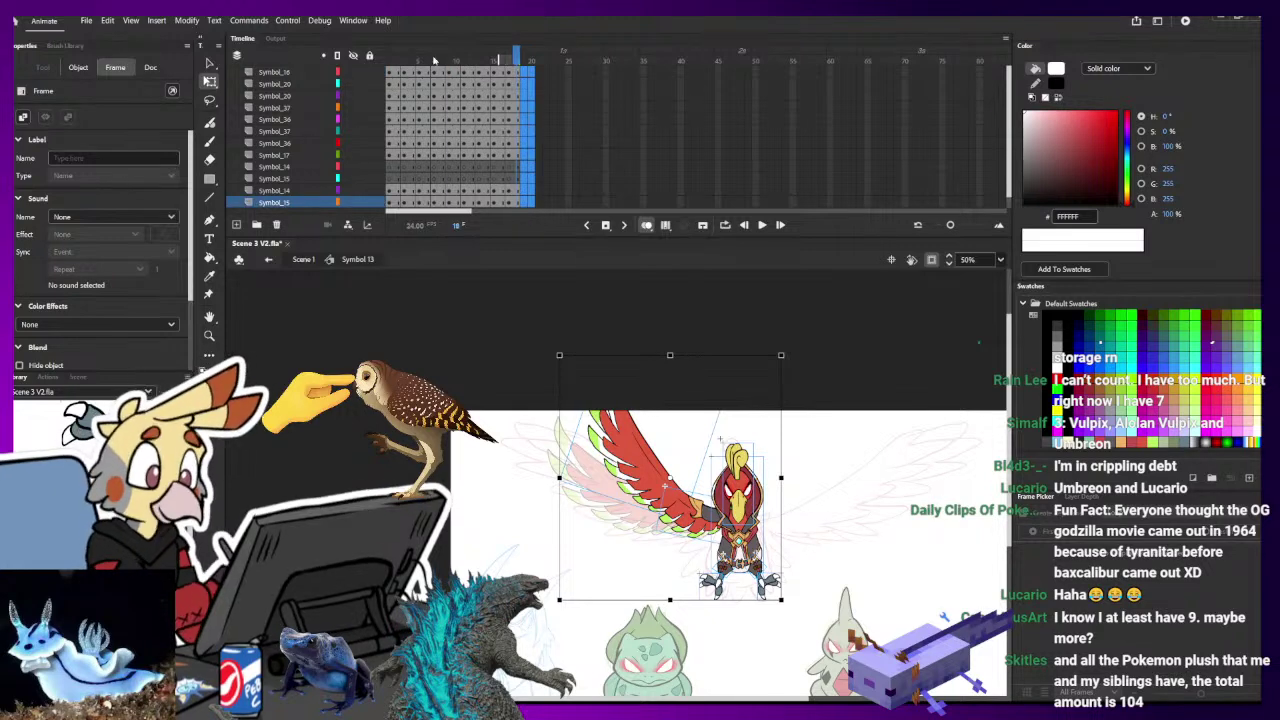
pyautogui.click(389, 58)
pyautogui.click(725, 226)
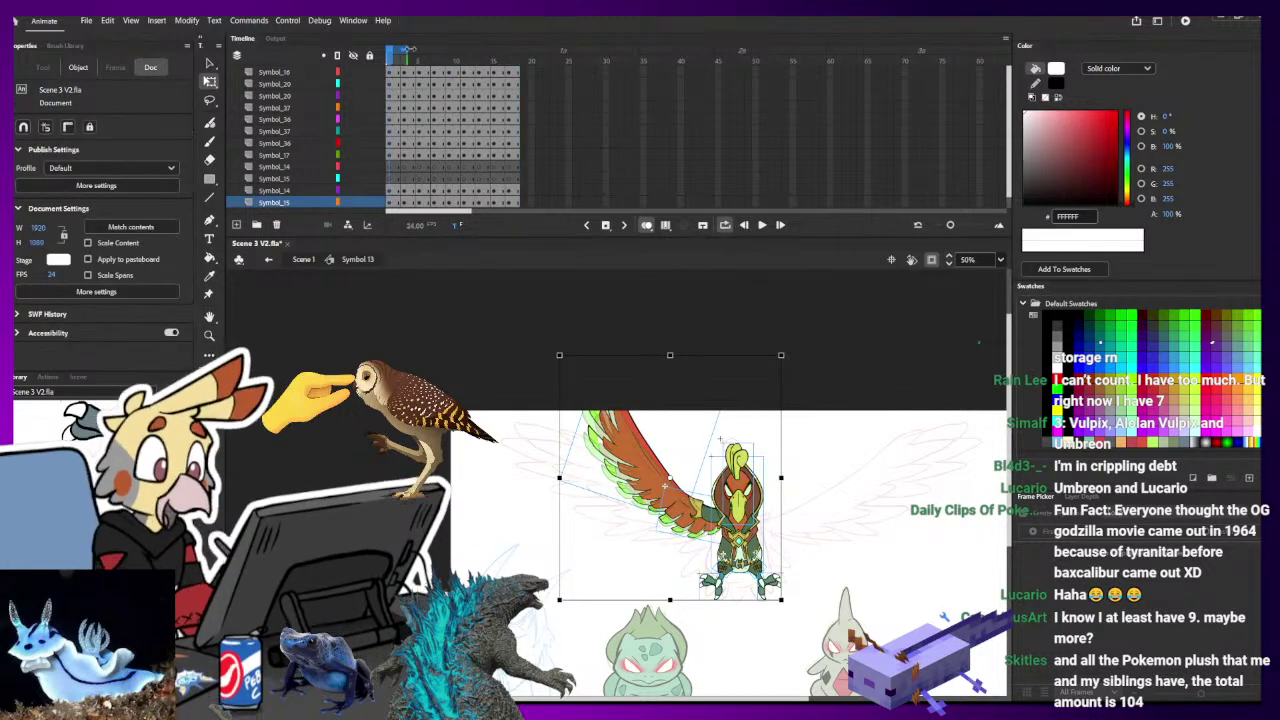
pyautogui.moveTo(406, 50); pyautogui.dragTo(608, 42)
pyautogui.press('Return')
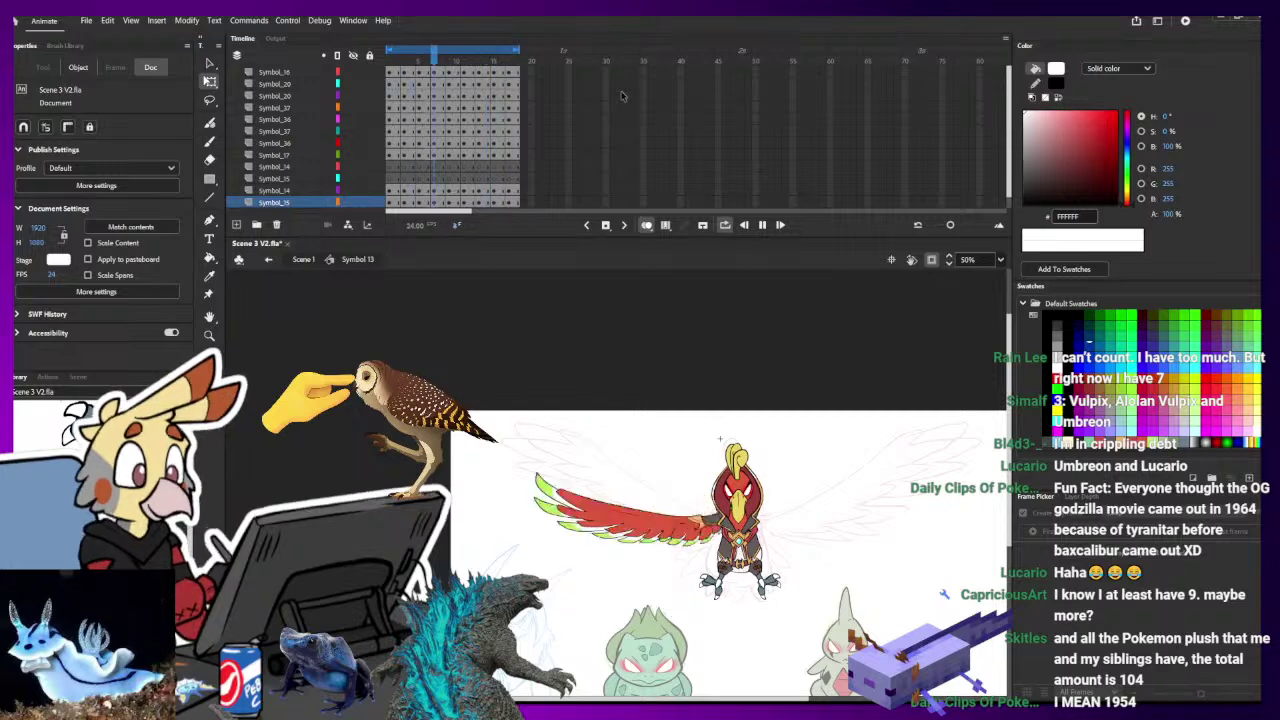
pyautogui.click(459, 82)
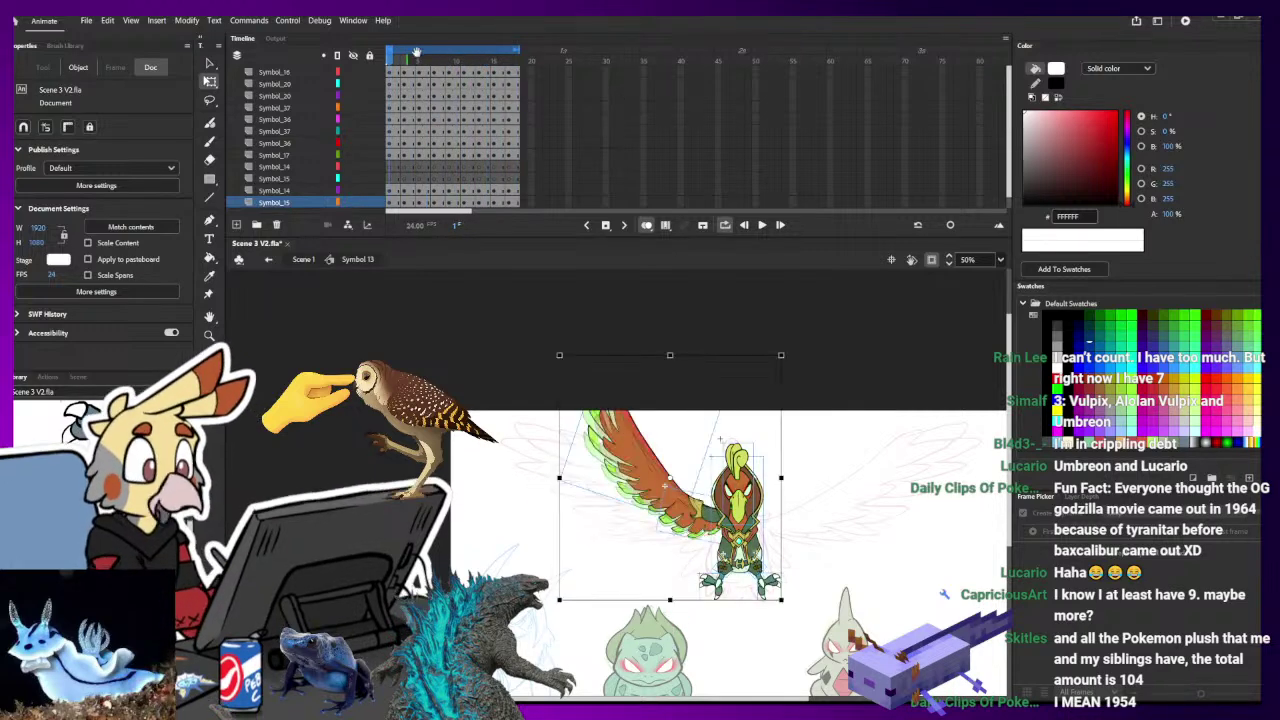
# - Nudge the outer wing slightly outward and up in the lowered pose at frame 12
pyautogui.moveTo(459, 82); pyautogui.dragTo(472, 83)
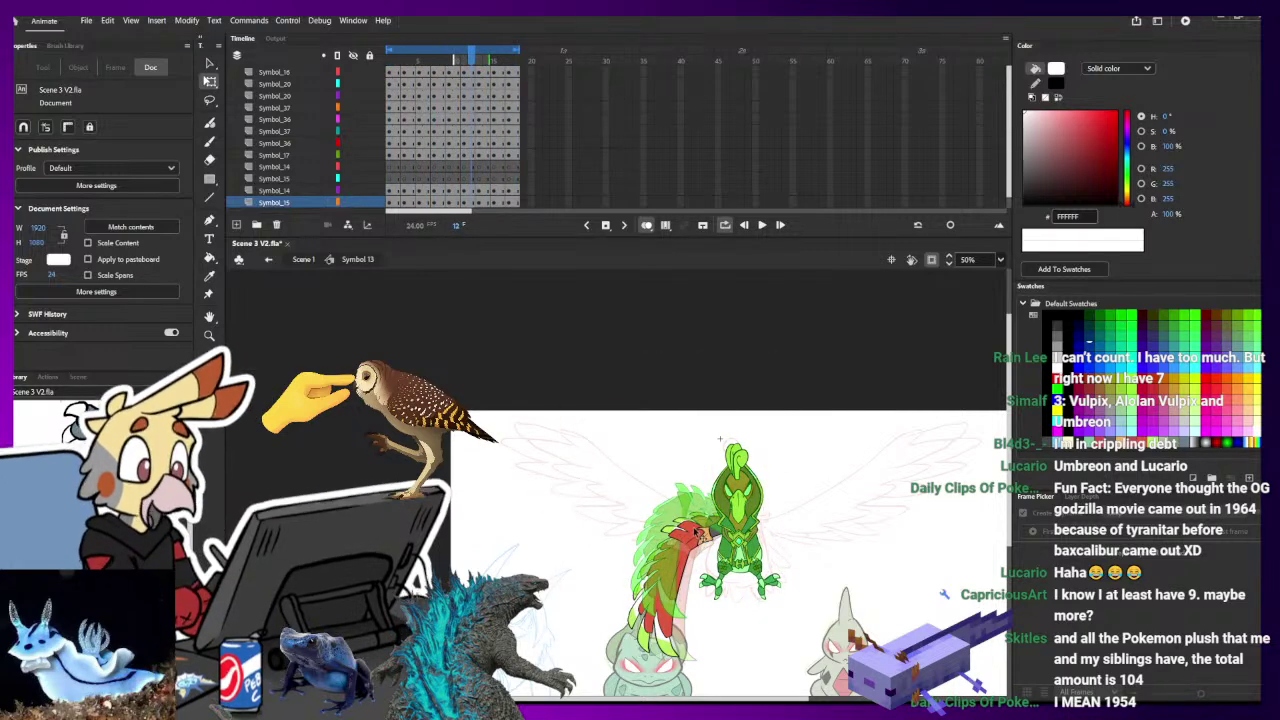
pyautogui.click(697, 533)
pyautogui.hotkey('ctrl', '=')
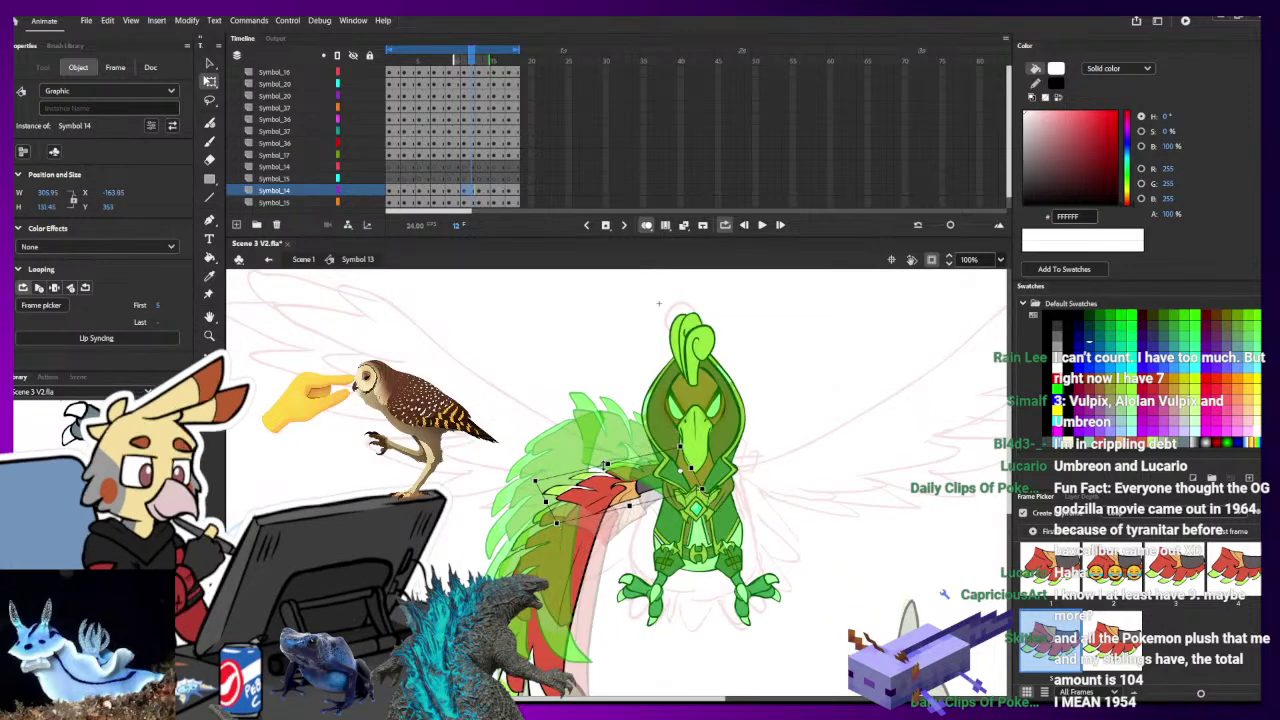
pyautogui.click(537, 560)
pyautogui.press('Left')
pyautogui.press('Left')
pyautogui.press('Left')
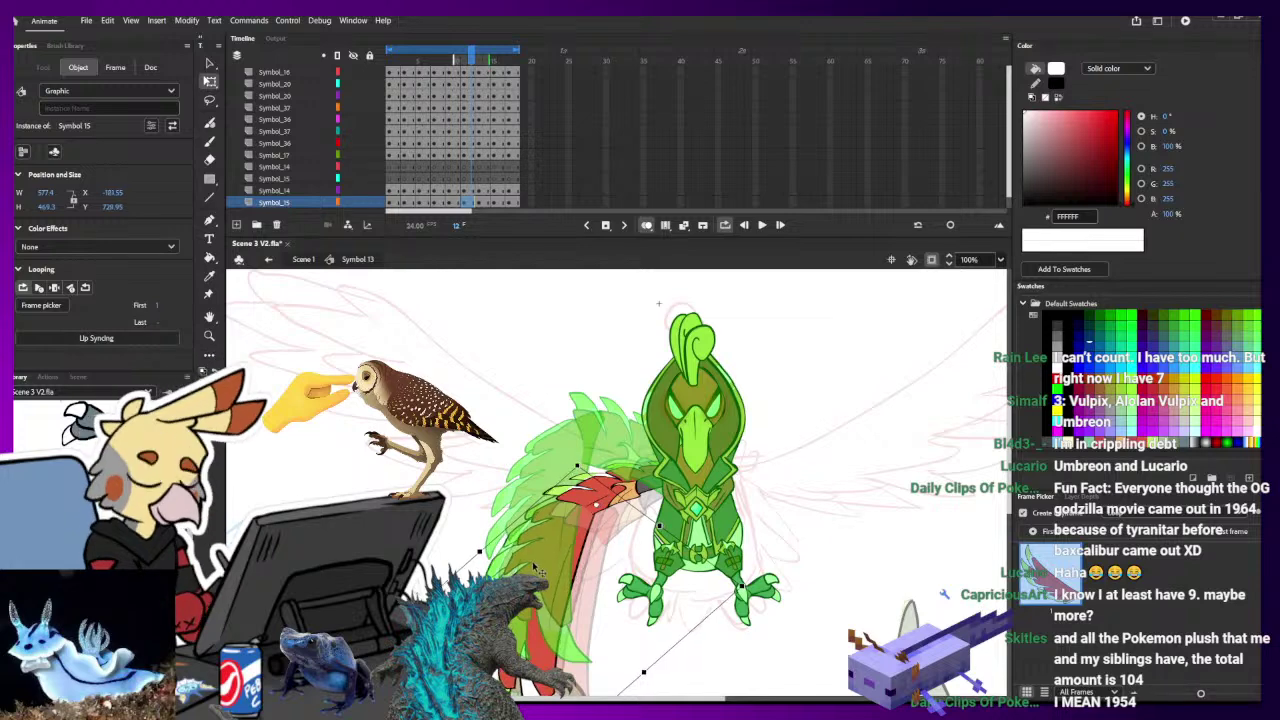
pyautogui.press('Up')
# - Rotate both wing parts together slightly toward the body at frame 12, and go to the frame 13 pose
pyautogui.keyDown('shift'); pyautogui.click(586, 510); pyautogui.keyUp('shift')
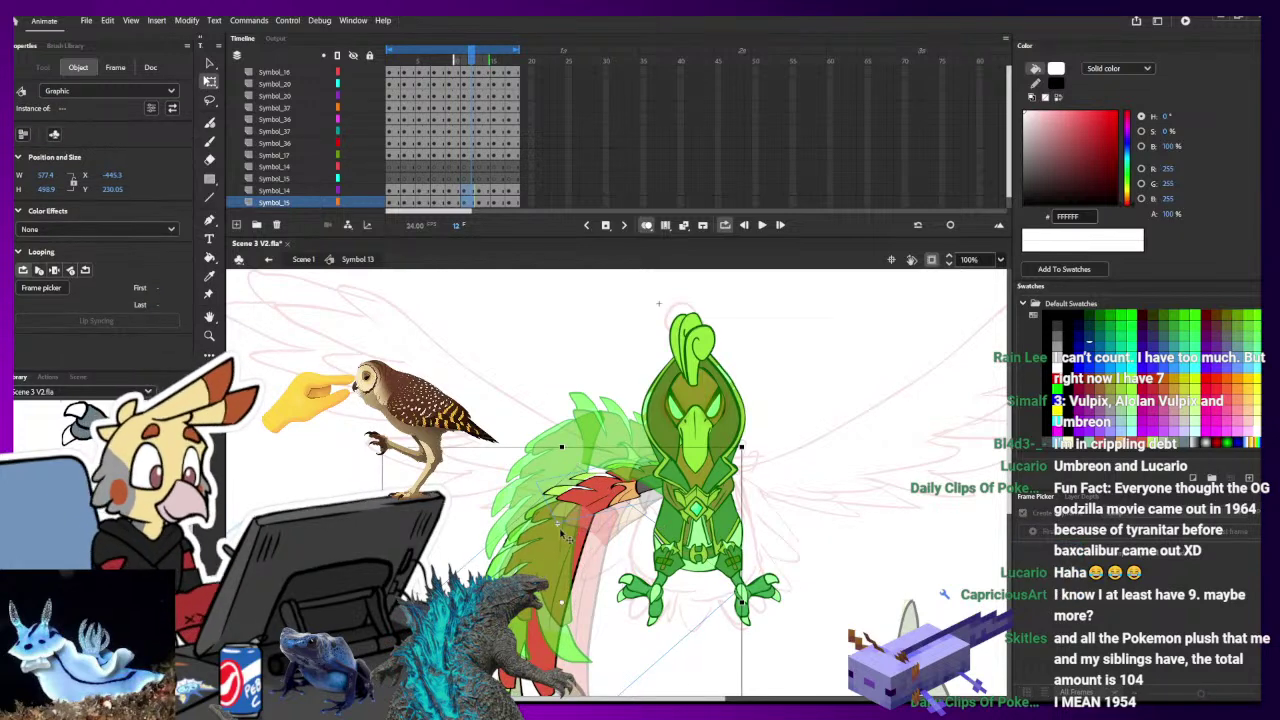
pyautogui.scroll(-3, 735, 591)
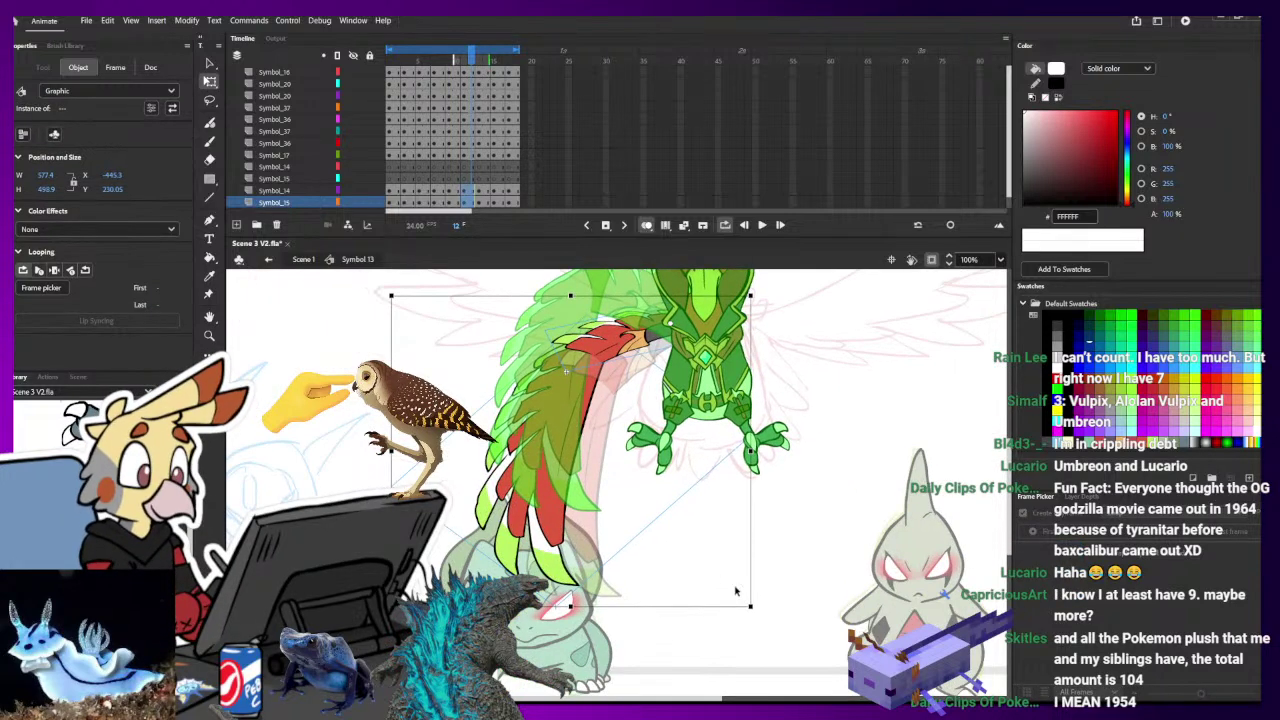
pyautogui.moveTo(760, 618); pyautogui.dragTo(790, 616)
pyautogui.click(831, 534)
pyautogui.moveTo(831, 534); pyautogui.dragTo(827, 609)
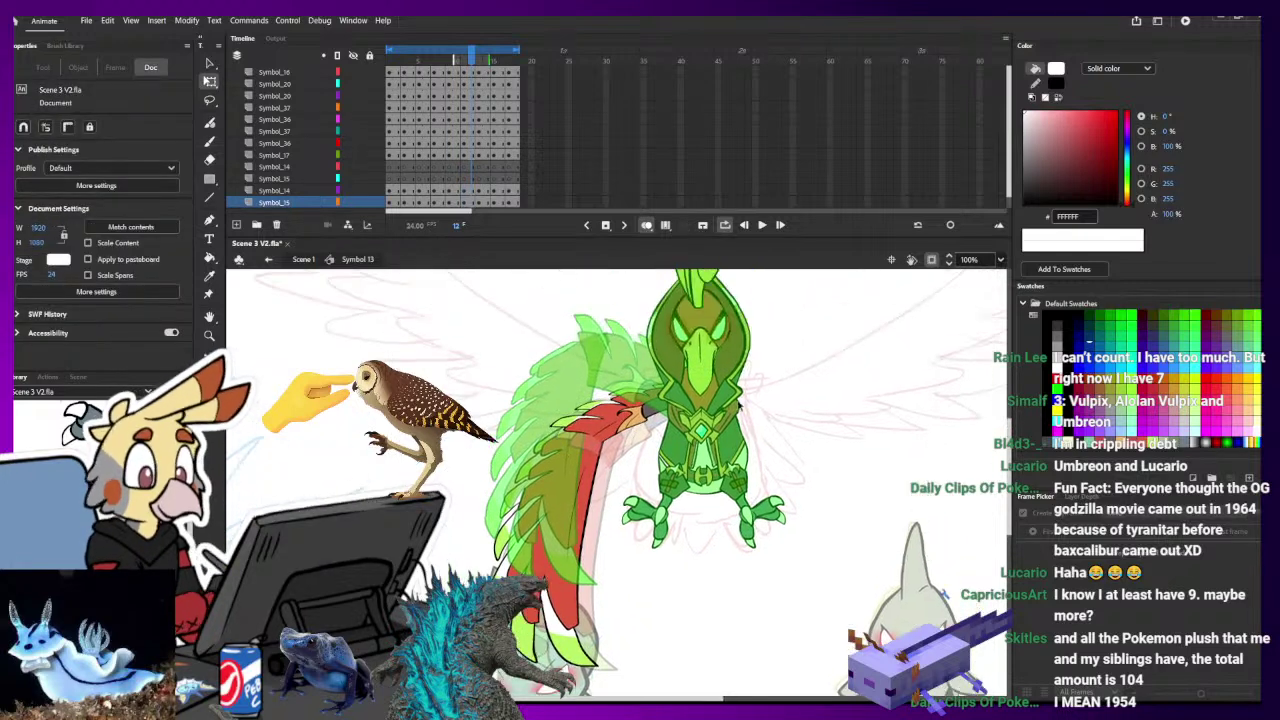
pyautogui.click(481, 73)
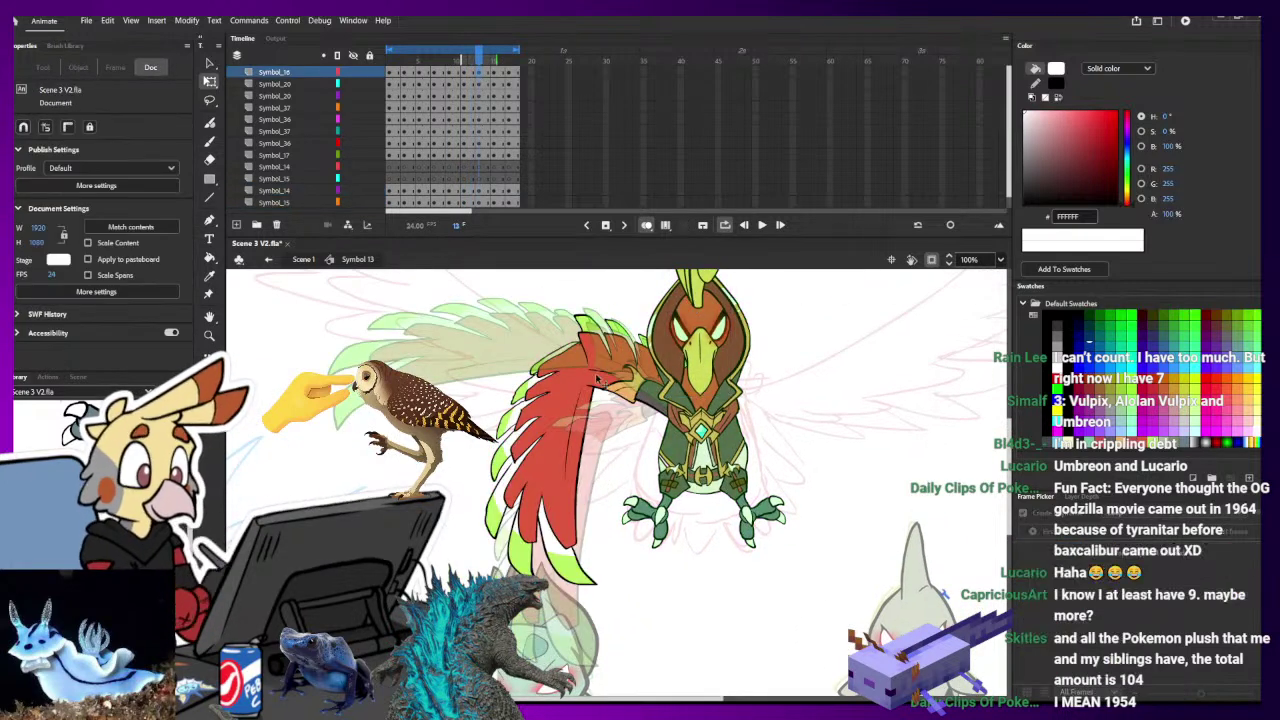
# - Delete the inner wing symbol at frame 13 and brush a new black inner wing outline with cuff and sleeve between outer wing and body
pyautogui.click(614, 349)
pyautogui.moveTo(643, 335); pyautogui.dragTo(639, 348)
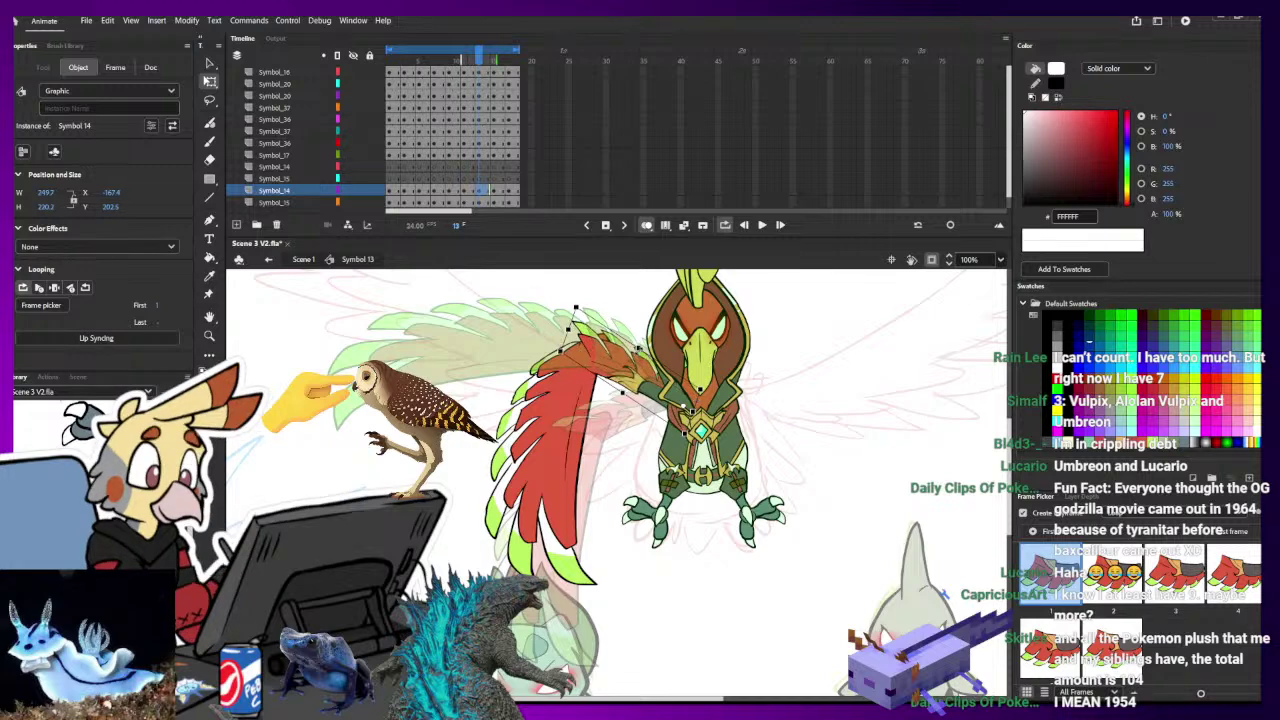
pyautogui.press('Delete')
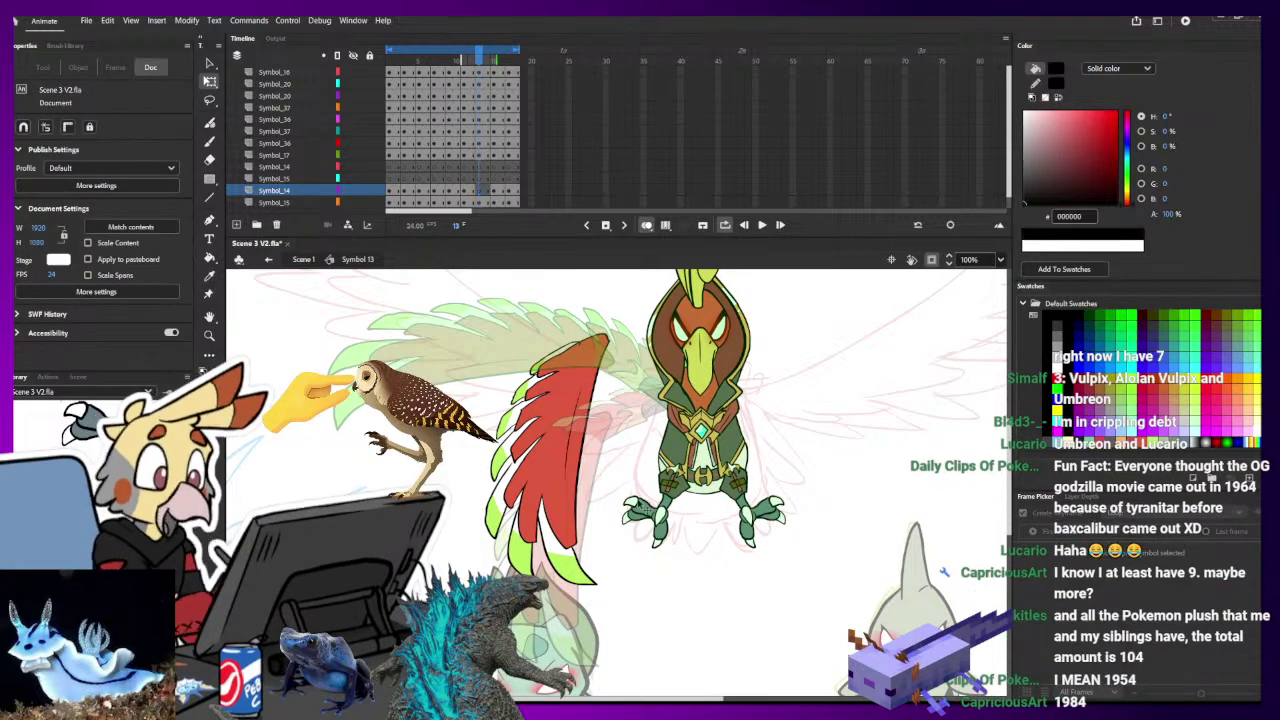
pyautogui.hotkey('ctrl', '=')
pyautogui.press('b')
pyautogui.moveTo(703, 362)
pyautogui.mouseDown()
pyautogui.moveTo(738, 375)
pyautogui.moveTo(744, 510)
pyautogui.mouseUp()
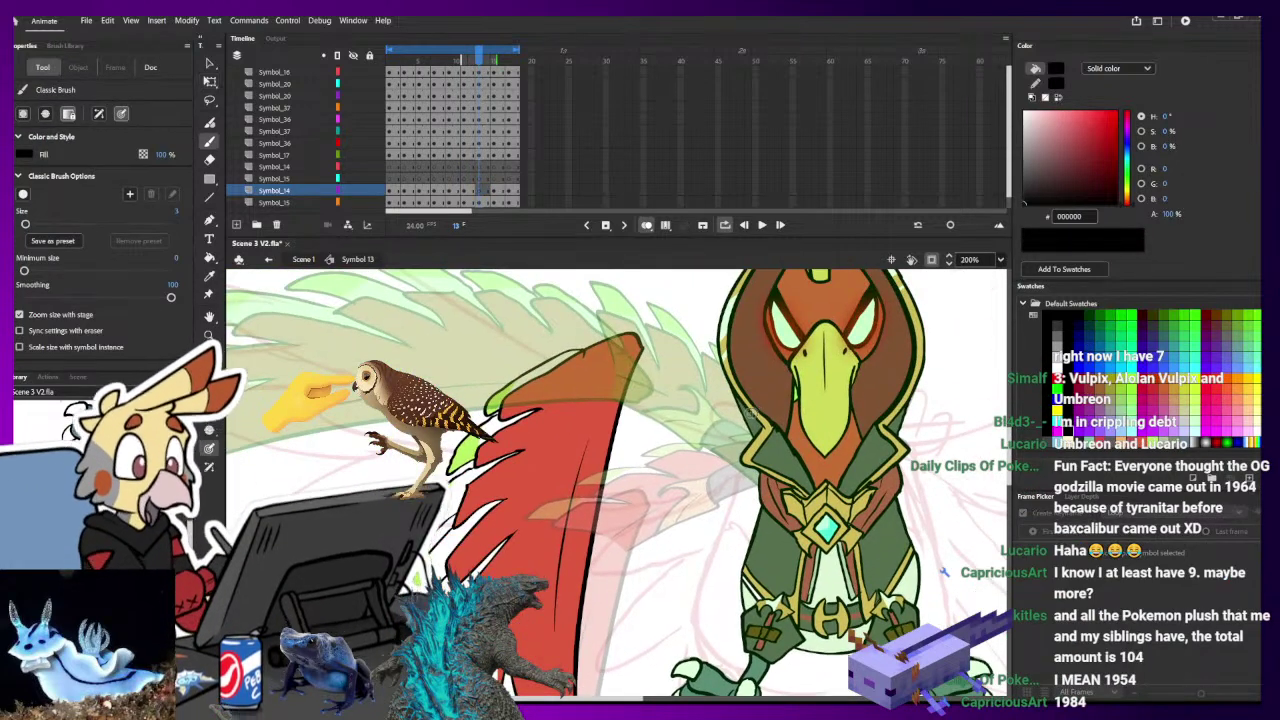
pyautogui.moveTo(790, 420); pyautogui.dragTo(640, 347)
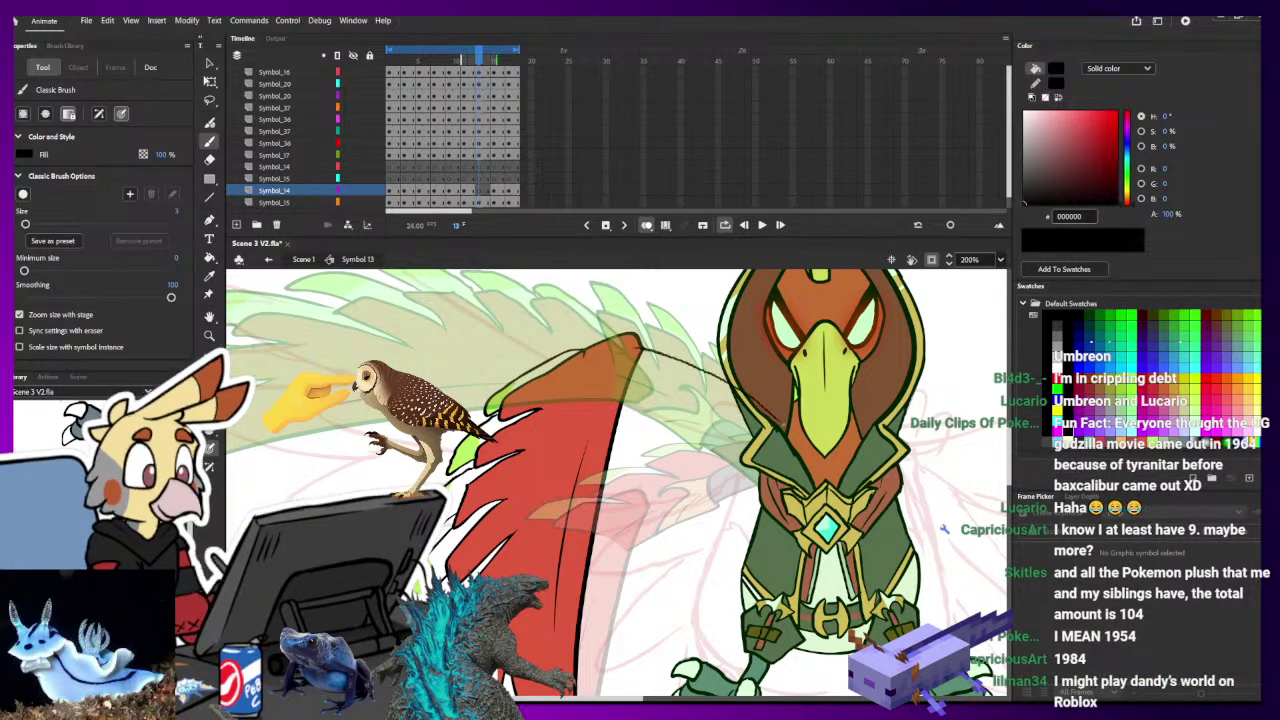
pyautogui.hotkey('ctrl', 'z')
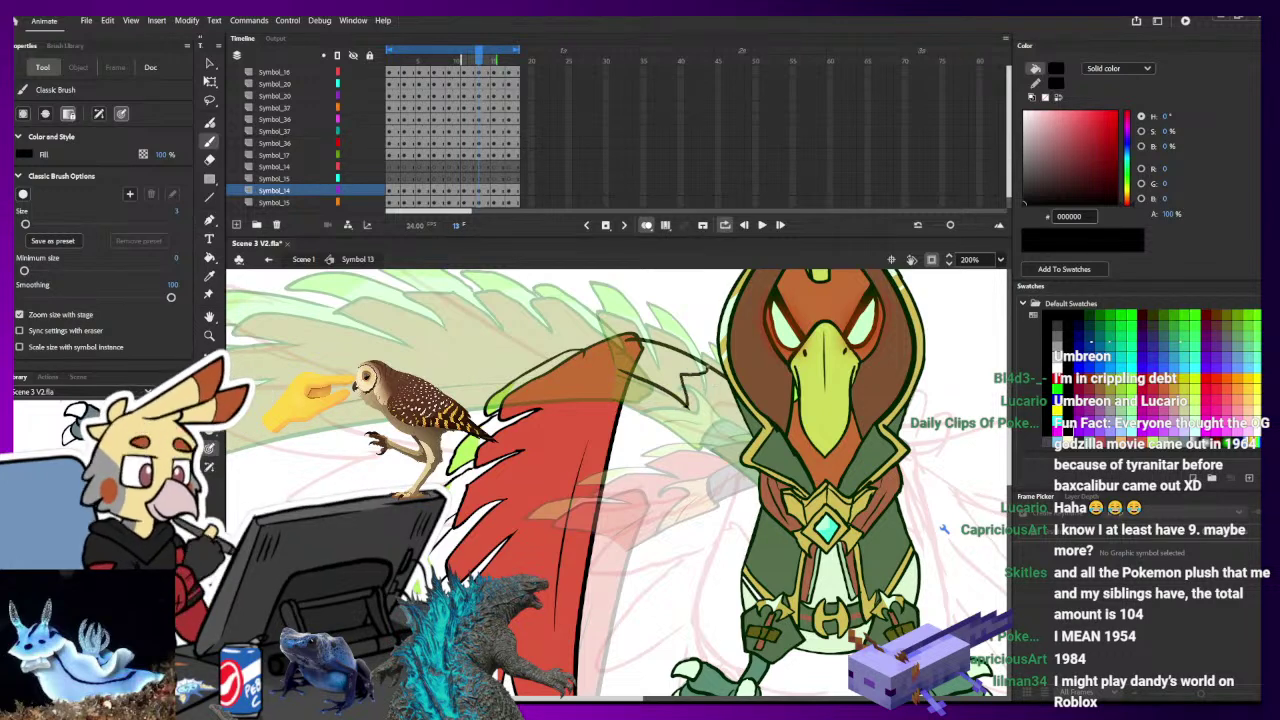
pyautogui.moveTo(717, 430); pyautogui.dragTo(718, 428)
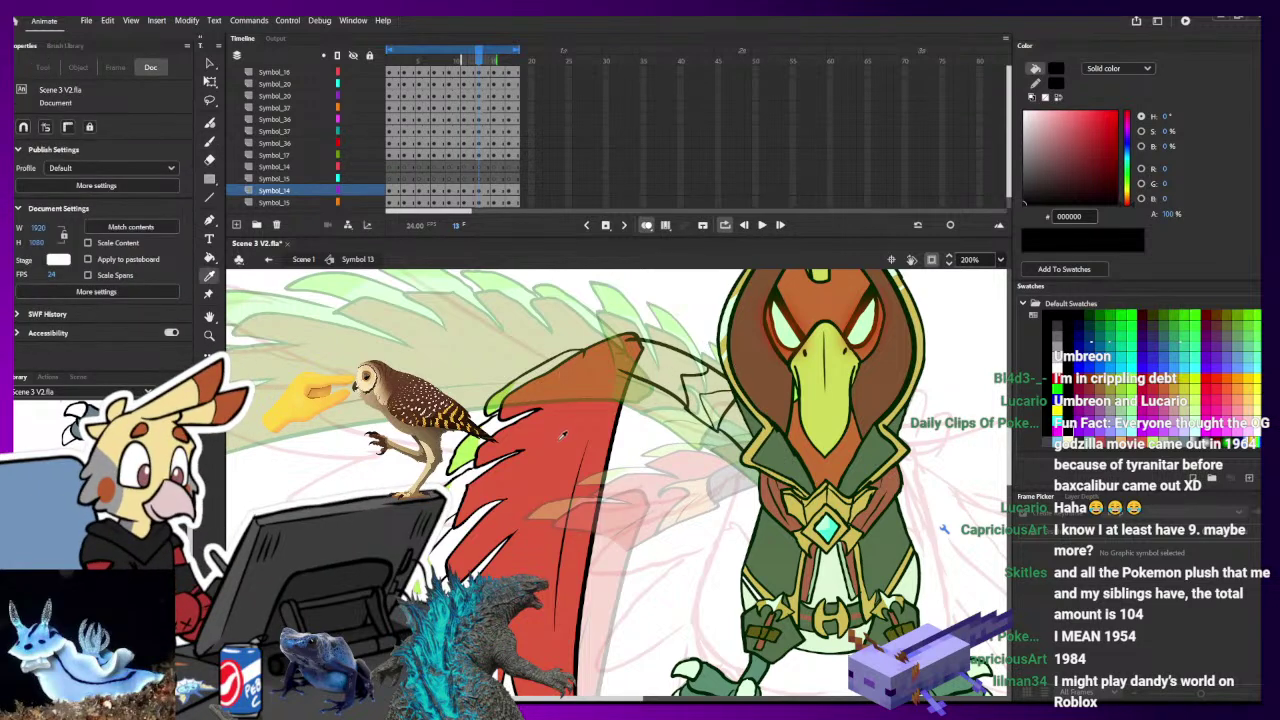
# - Fill the drawn inner wing red E0593E, its cuff orange EFB367 and the sleeve grey 645B5B, sampling the colors from the character
pyautogui.click(566, 445)
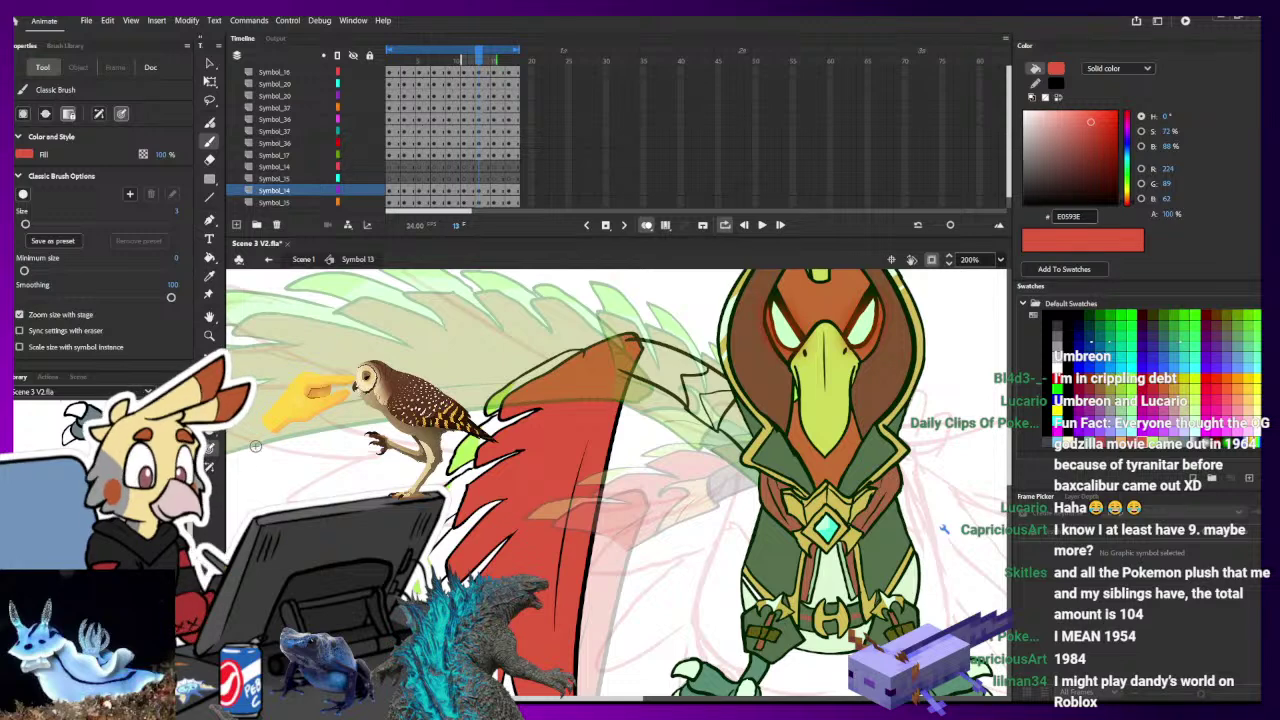
pyautogui.press('k')
pyautogui.click(666, 362)
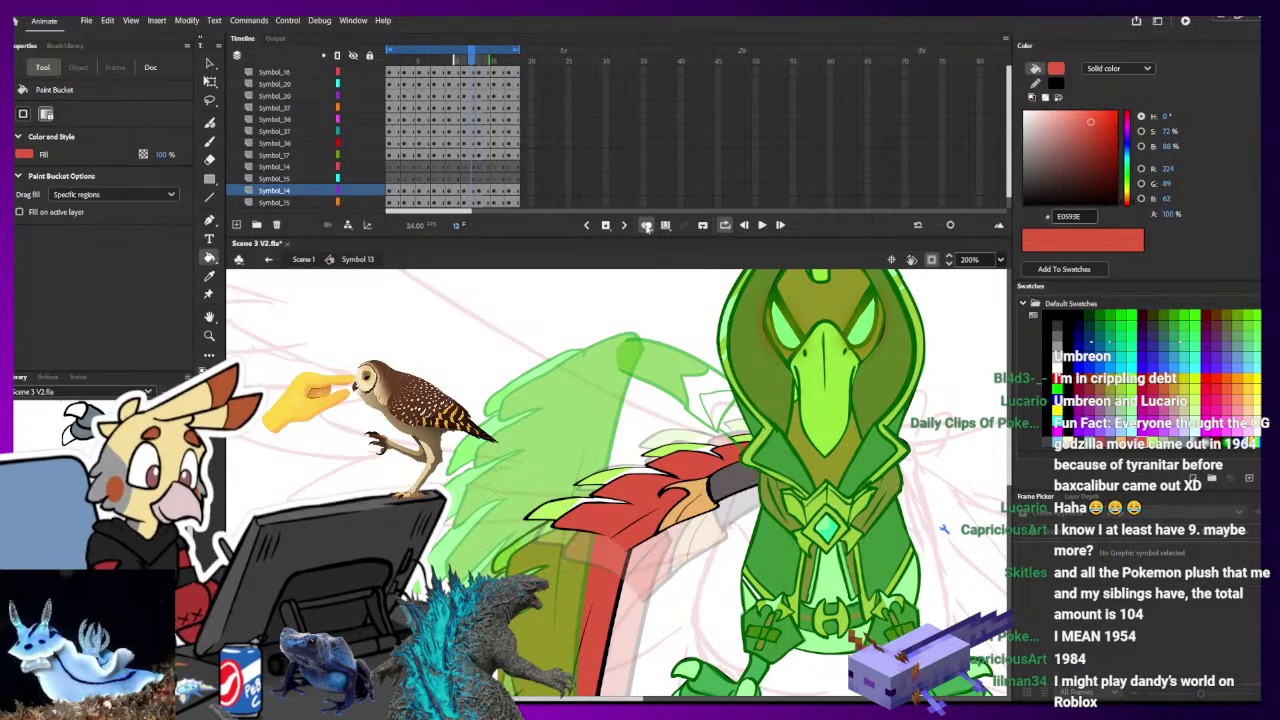
pyautogui.click(647, 227)
pyautogui.press('i')
pyautogui.click(690, 487)
pyautogui.press('.')
pyautogui.click(725, 402)
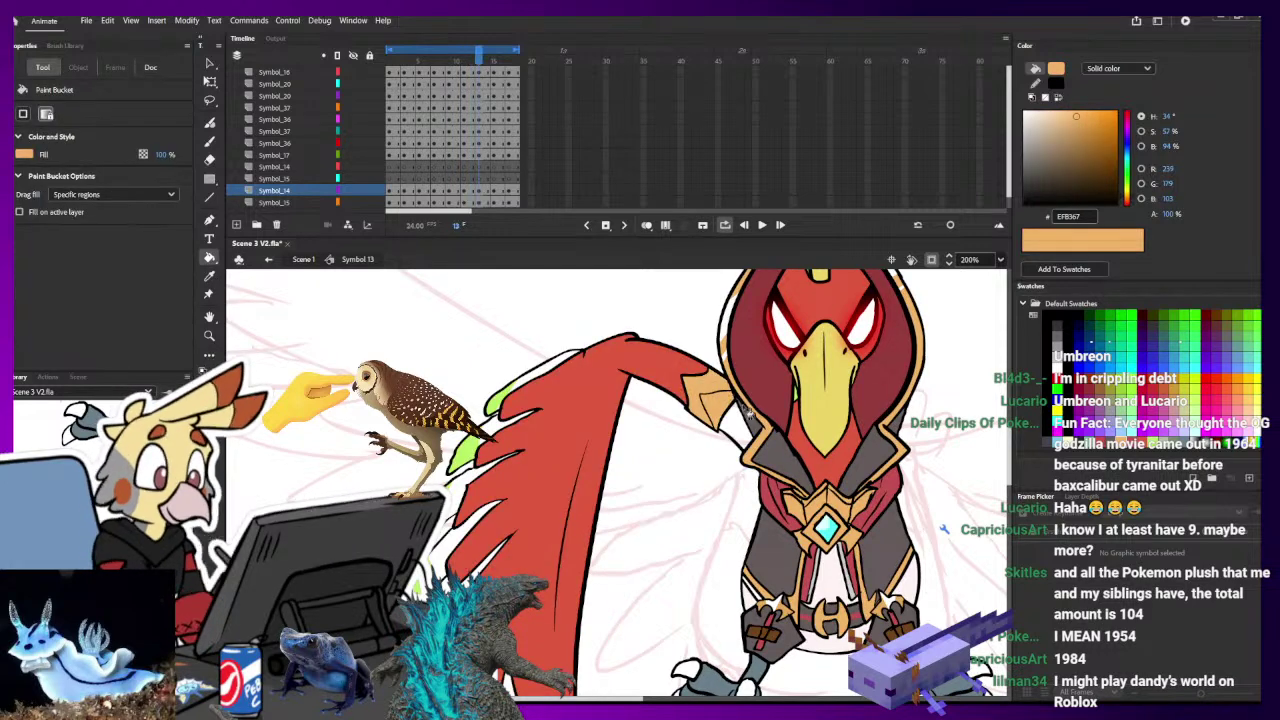
pyautogui.keyDown('alt'); pyautogui.click(756, 446); pyautogui.keyUp('alt')
pyautogui.click(748, 436)
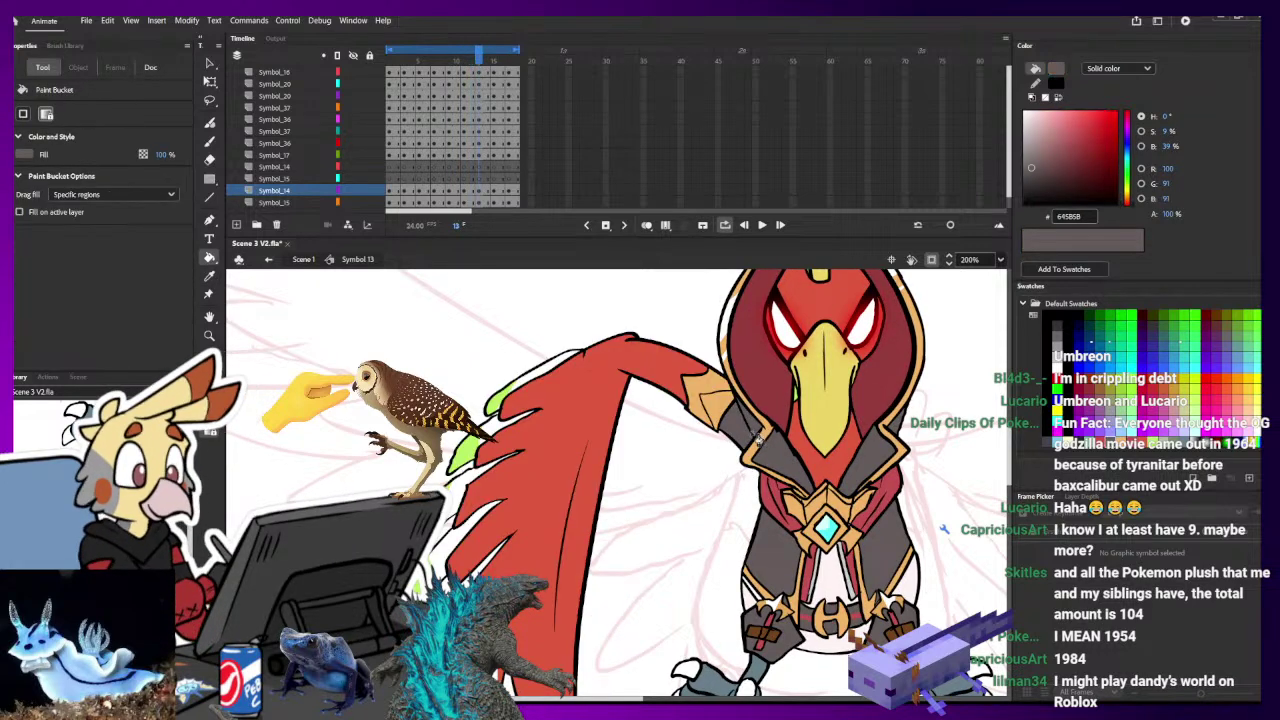
# - Brush black outlines for hanging feathers along the underside of the new inner wing at frame 13
pyautogui.press('i')
pyautogui.click(649, 382)
pyautogui.press('b')
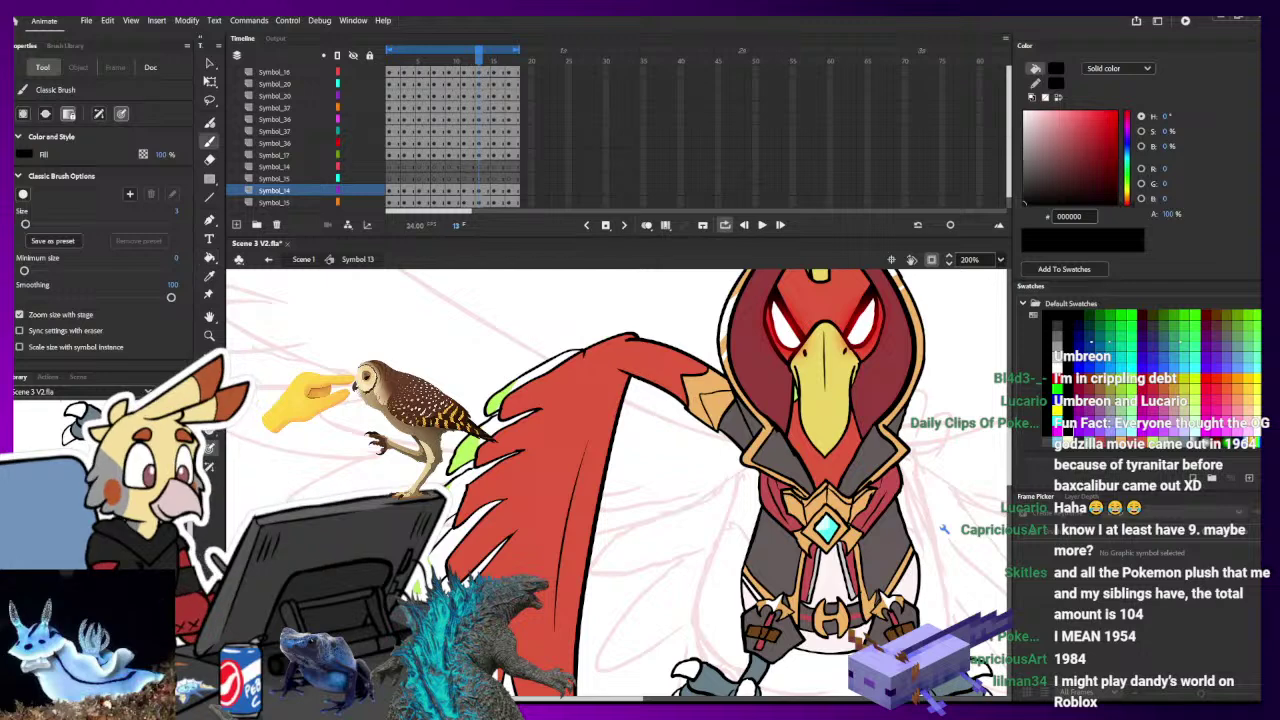
pyautogui.moveTo(644, 393); pyautogui.dragTo(612, 452)
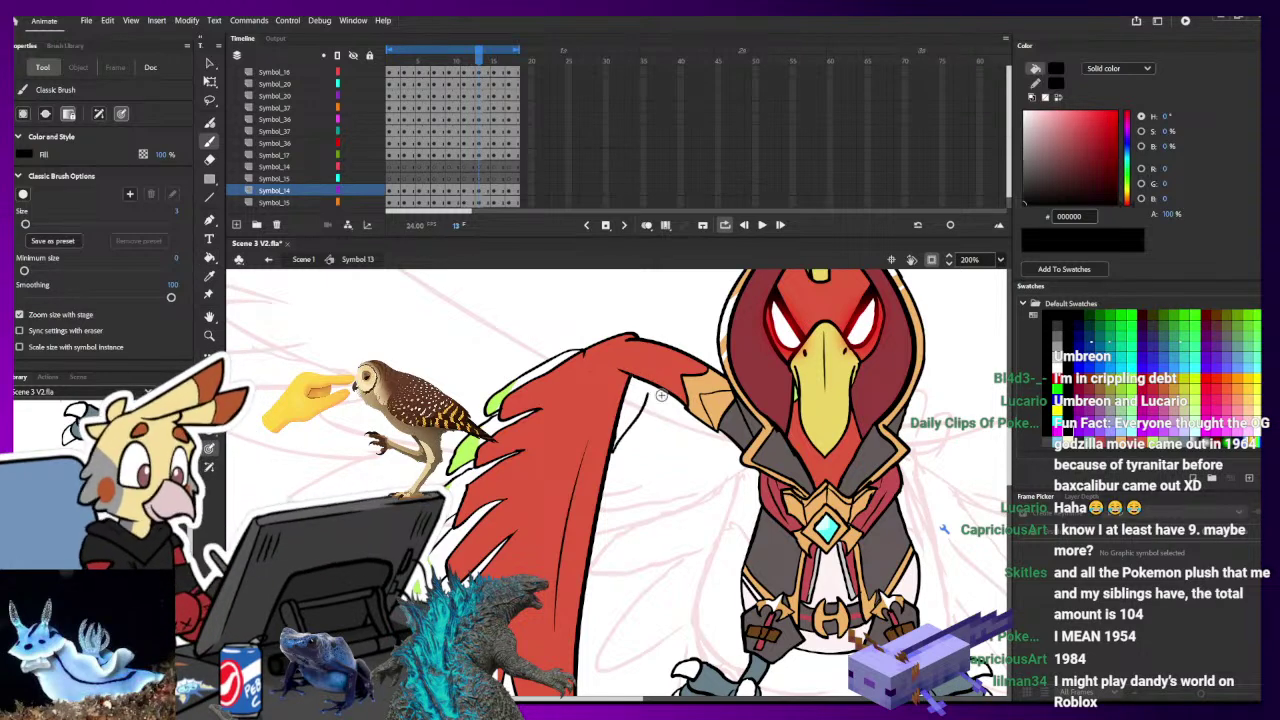
pyautogui.moveTo(669, 408); pyautogui.dragTo(675, 400)
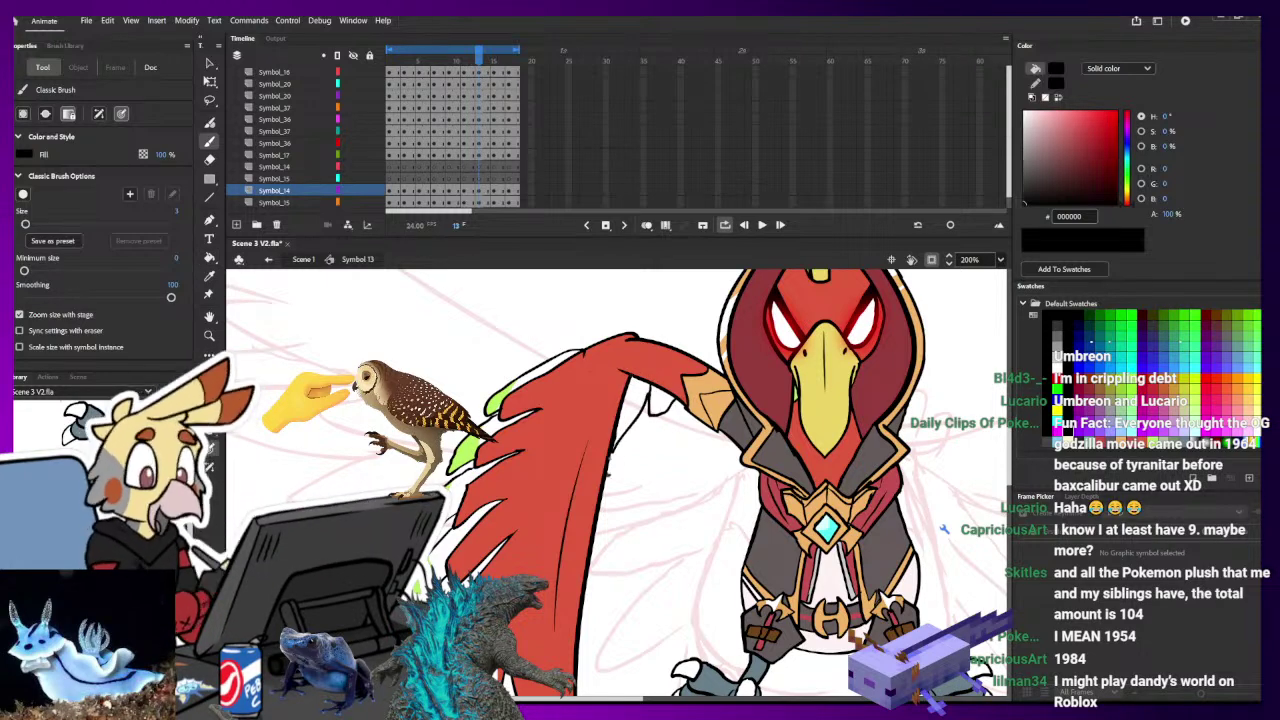
pyautogui.moveTo(609, 476); pyautogui.dragTo(644, 406)
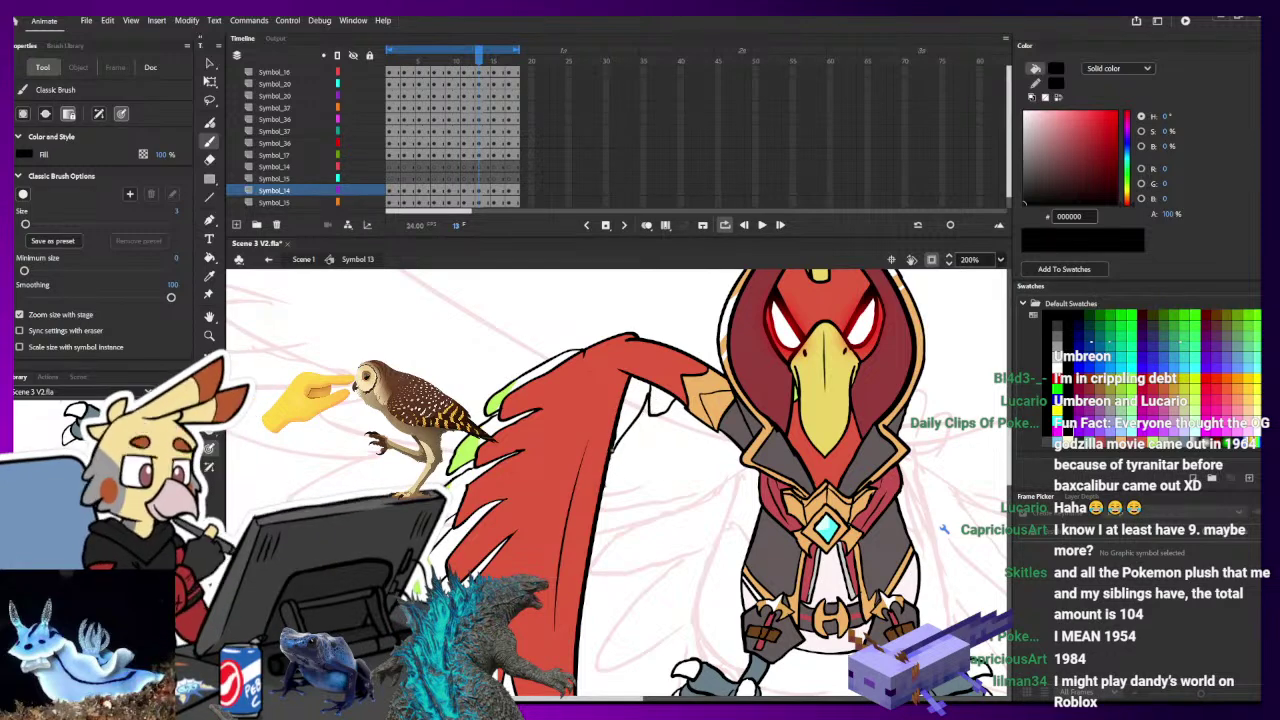
pyautogui.moveTo(672, 418); pyautogui.dragTo(645, 458)
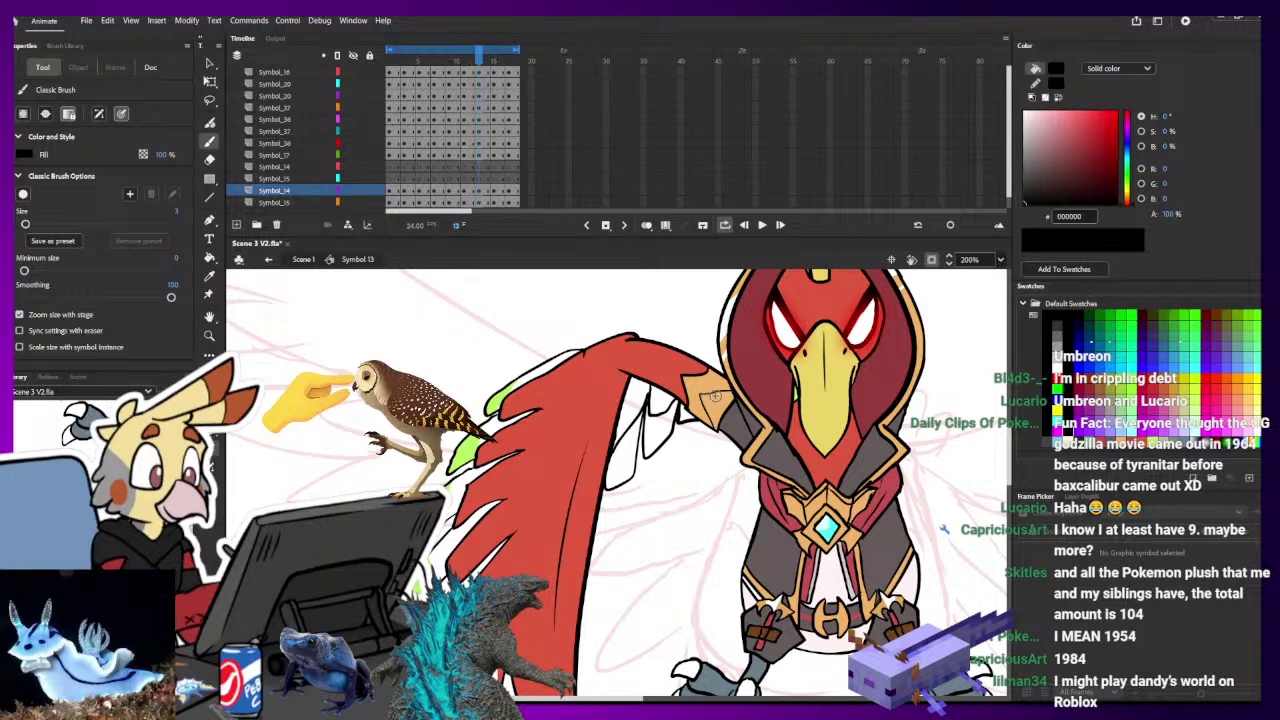
# - Fill the upper parts of the new underside feathers red E0593E and their lower parts white FFFFFF
pyautogui.press('i')
pyautogui.click(654, 366)
pyautogui.click(638, 397)
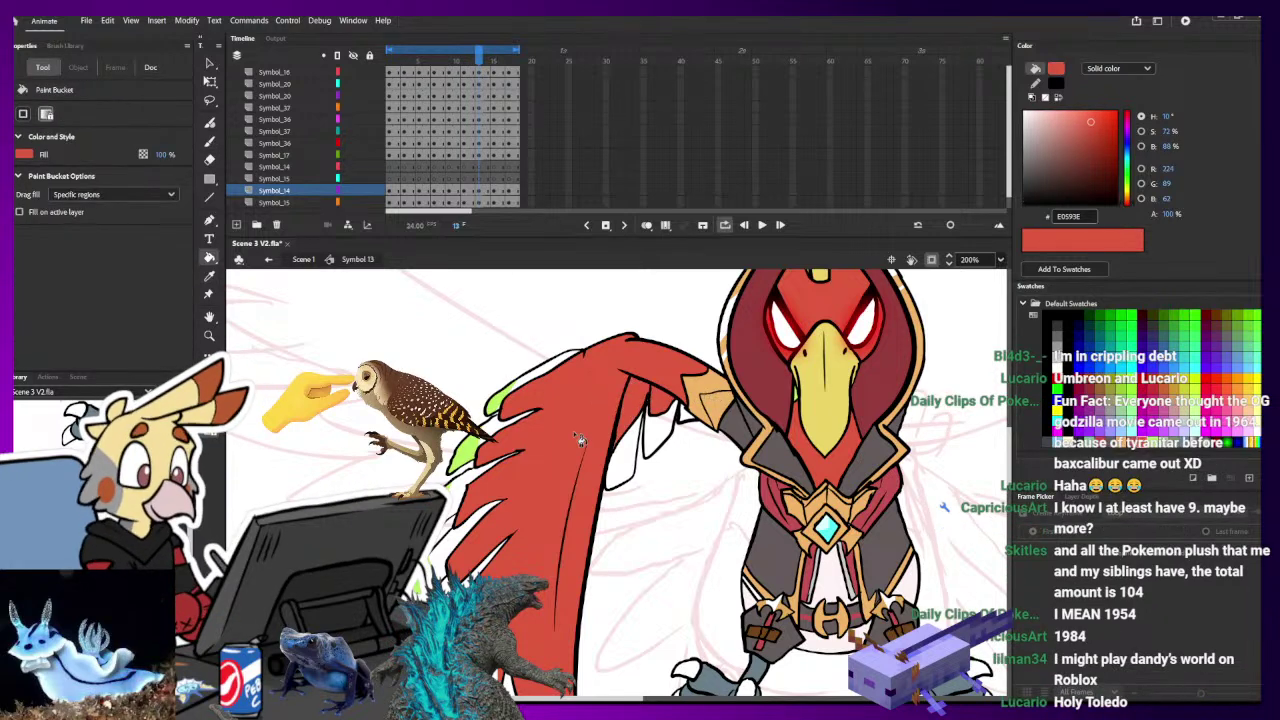
pyautogui.press('i')
pyautogui.click(662, 435)
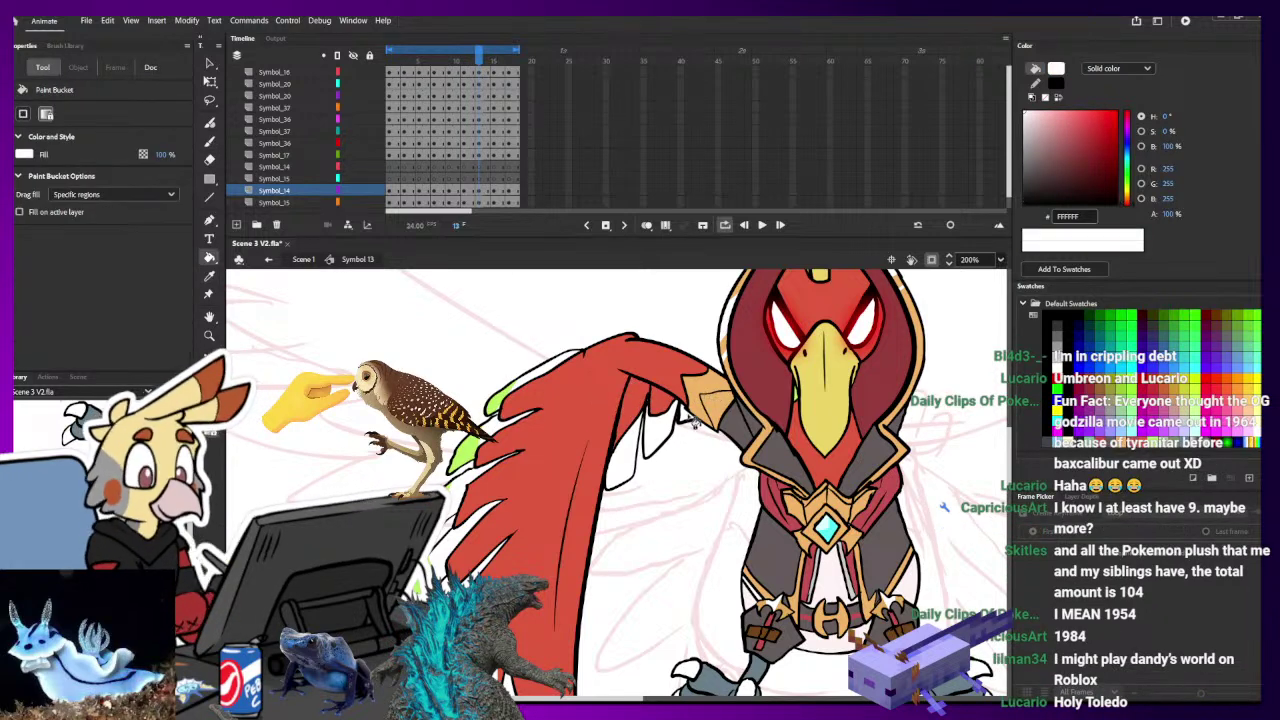
# - Color the tips of the new underside feathers light green BAEF63, matching the outer wing's feather tips
pyautogui.press('i')
pyautogui.click(464, 457)
pyautogui.press('b')
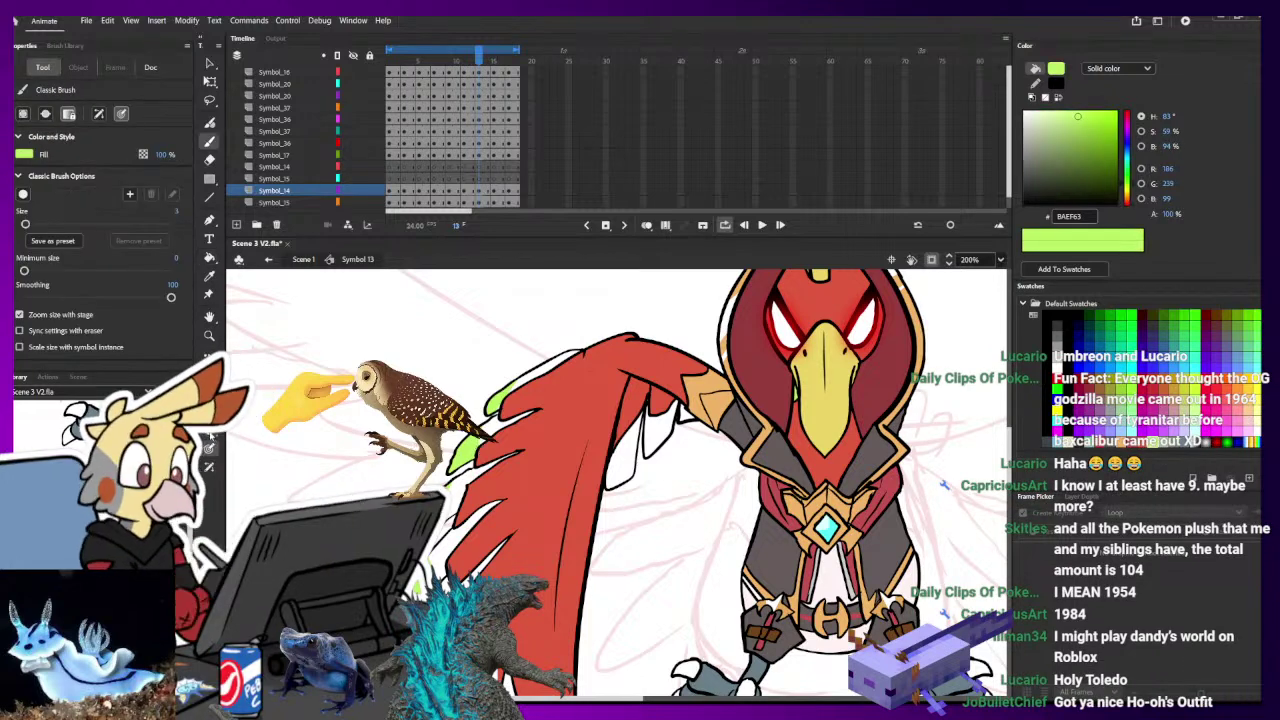
pyautogui.press('i')
pyautogui.click(658, 440)
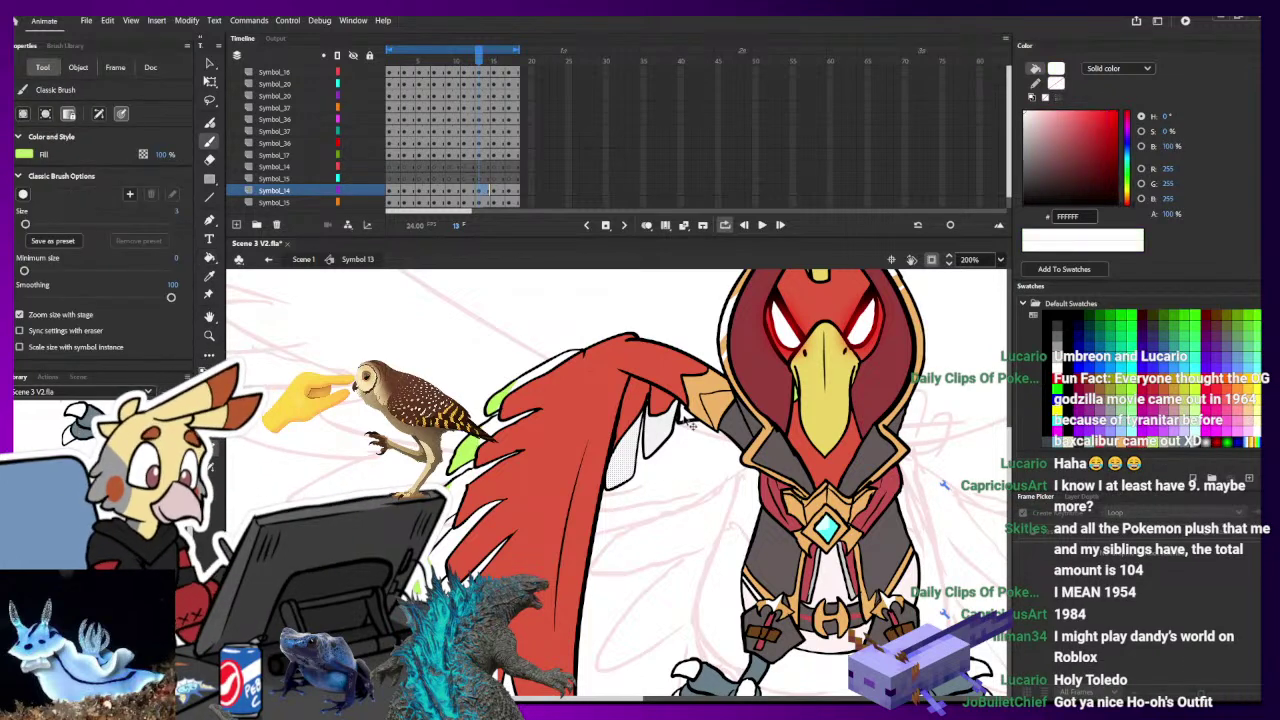
pyautogui.press('i')
pyautogui.click(700, 428)
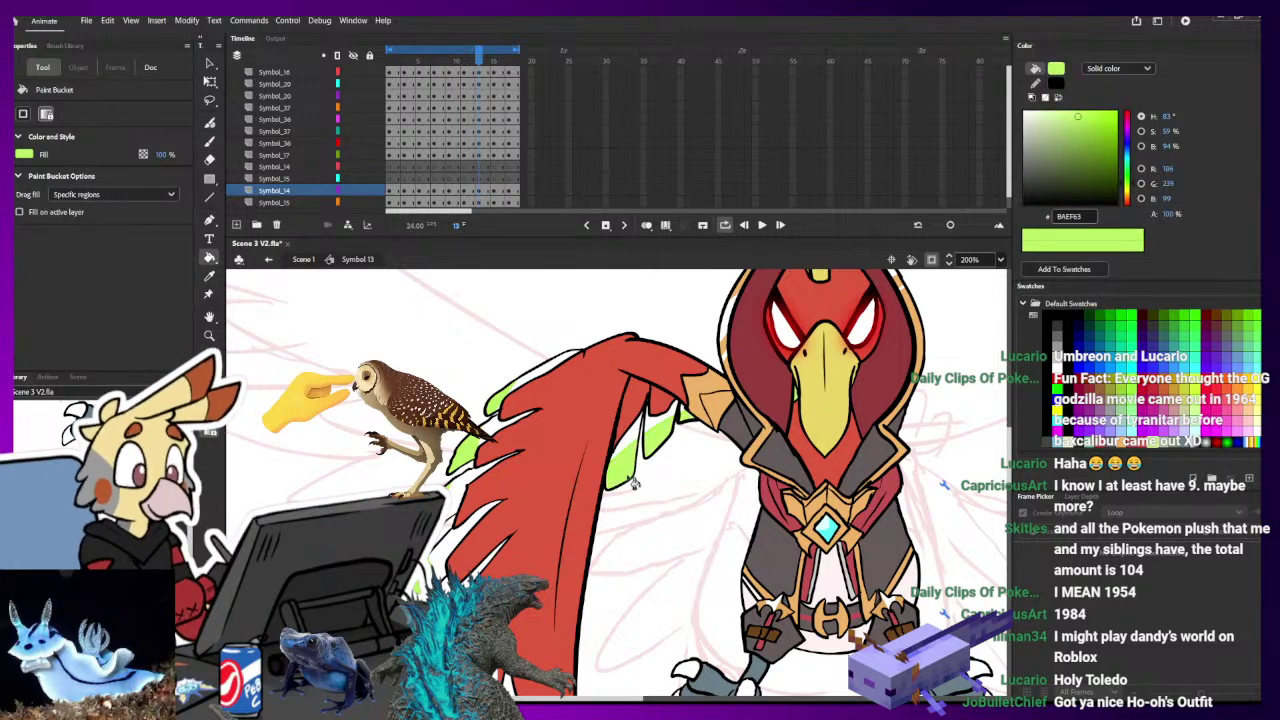
pyautogui.click(632, 483)
# - Replace the inner wing symbol at frame 15 with a copy of the frame 13 drawing, and check it against frame 17
pyautogui.click(210, 81)
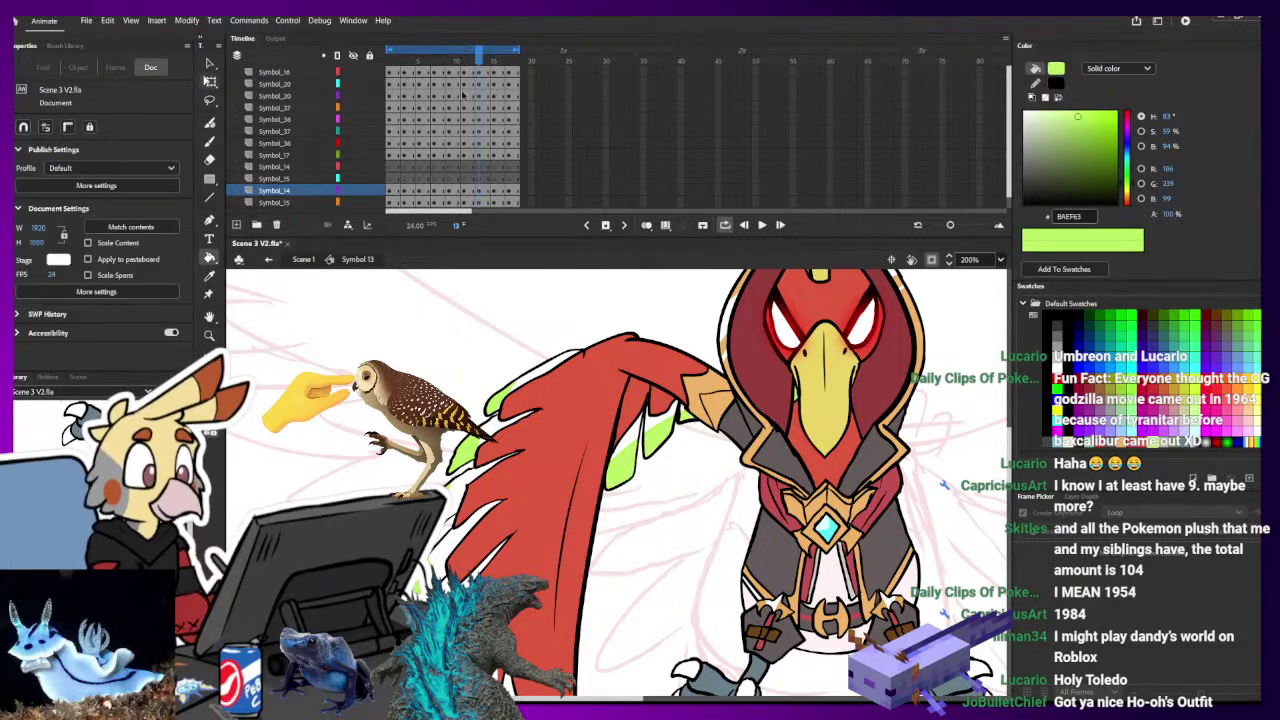
pyautogui.click(495, 76)
pyautogui.click(652, 374)
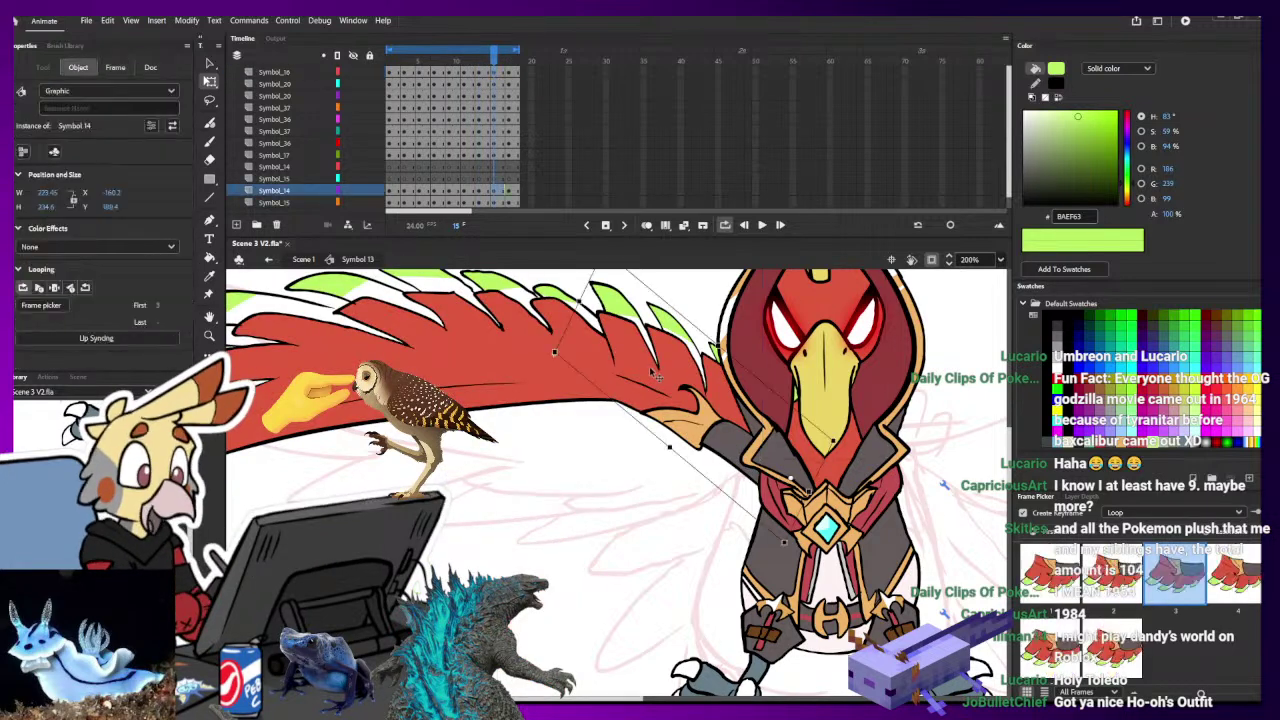
pyautogui.click(481, 190)
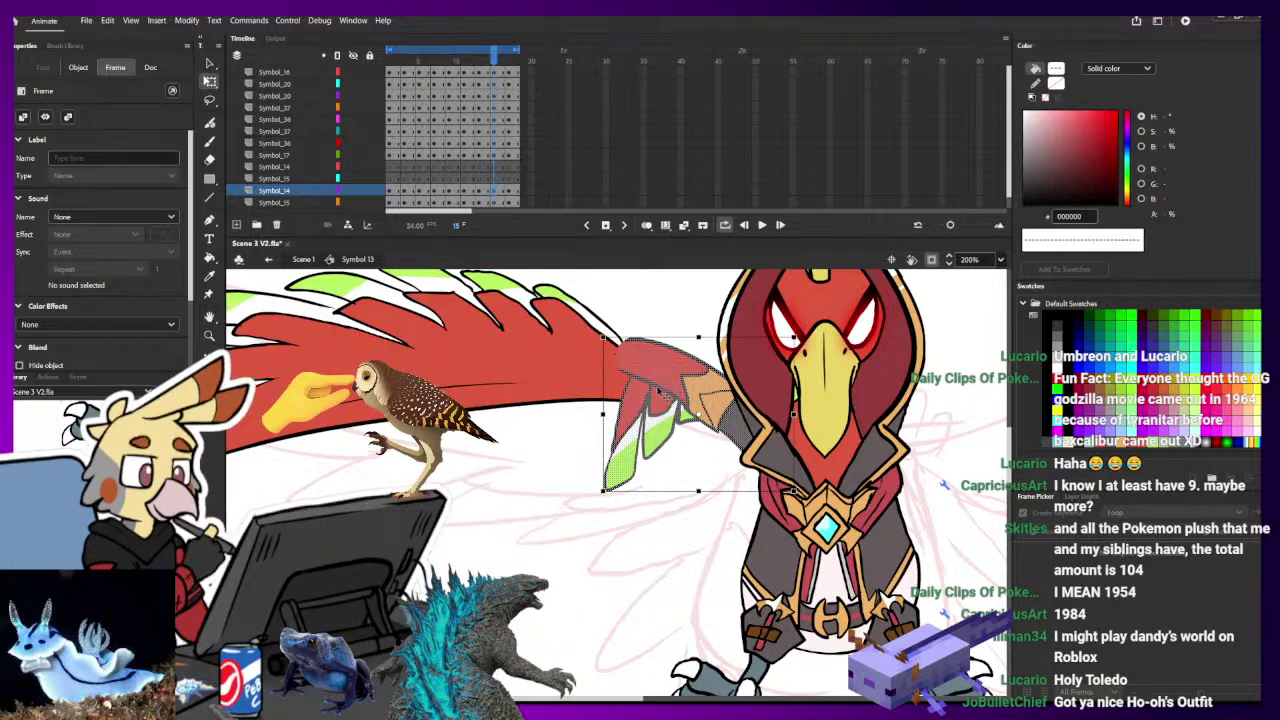
pyautogui.click(511, 197)
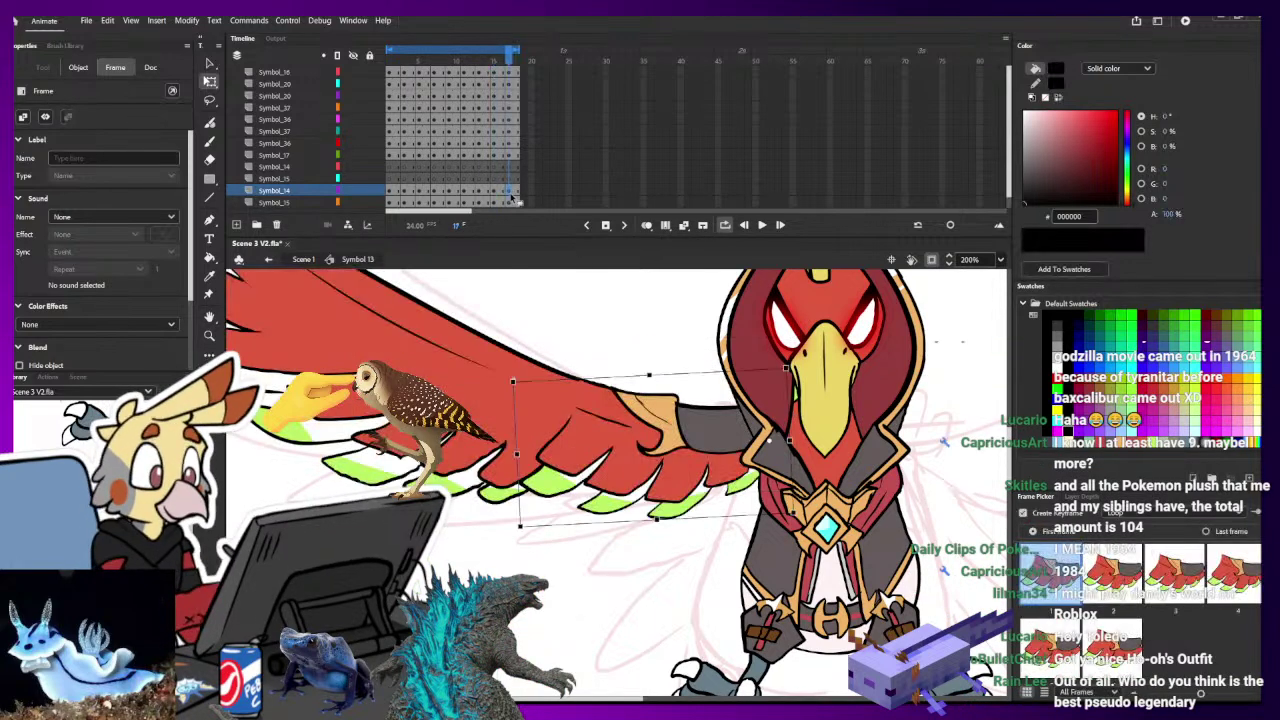
pyautogui.click(494, 197)
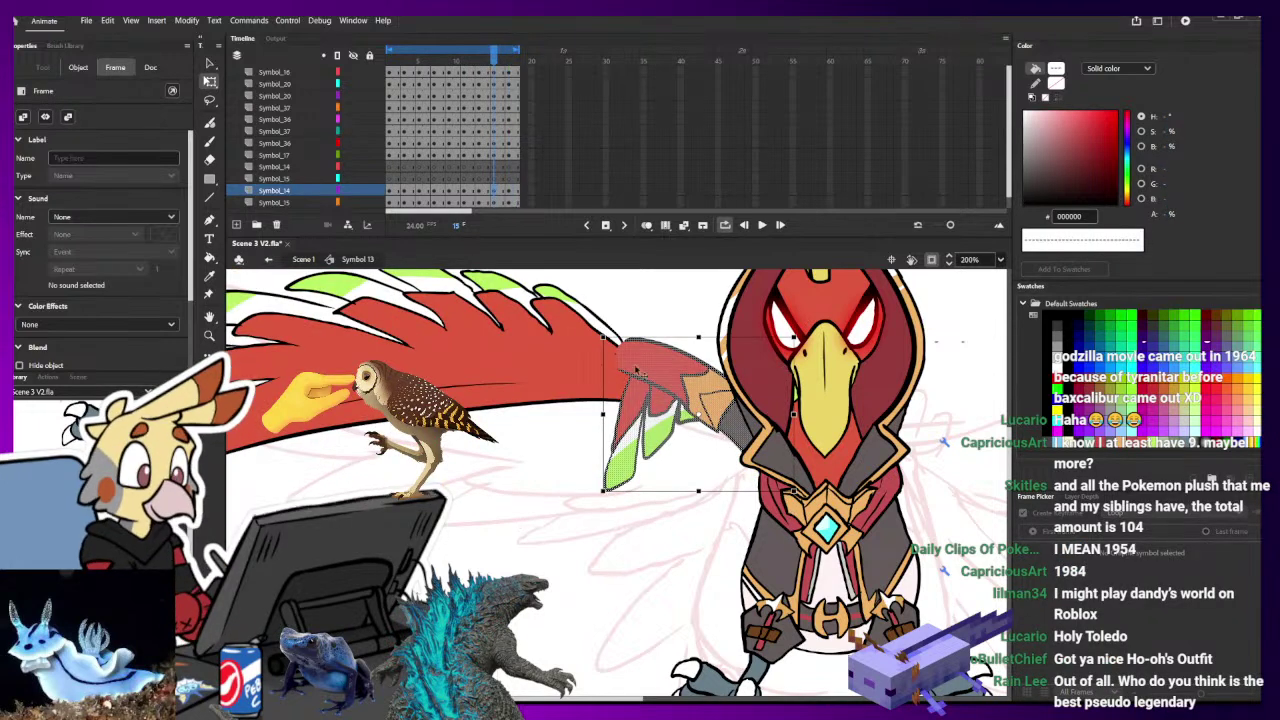
# - Squash the copied inner wing vertically at frame 15, then squash the outer wing and angle it downward to join it
pyautogui.moveTo(698, 492); pyautogui.dragTo(698, 457)
pyautogui.moveTo(461, 371); pyautogui.dragTo(659, 527)
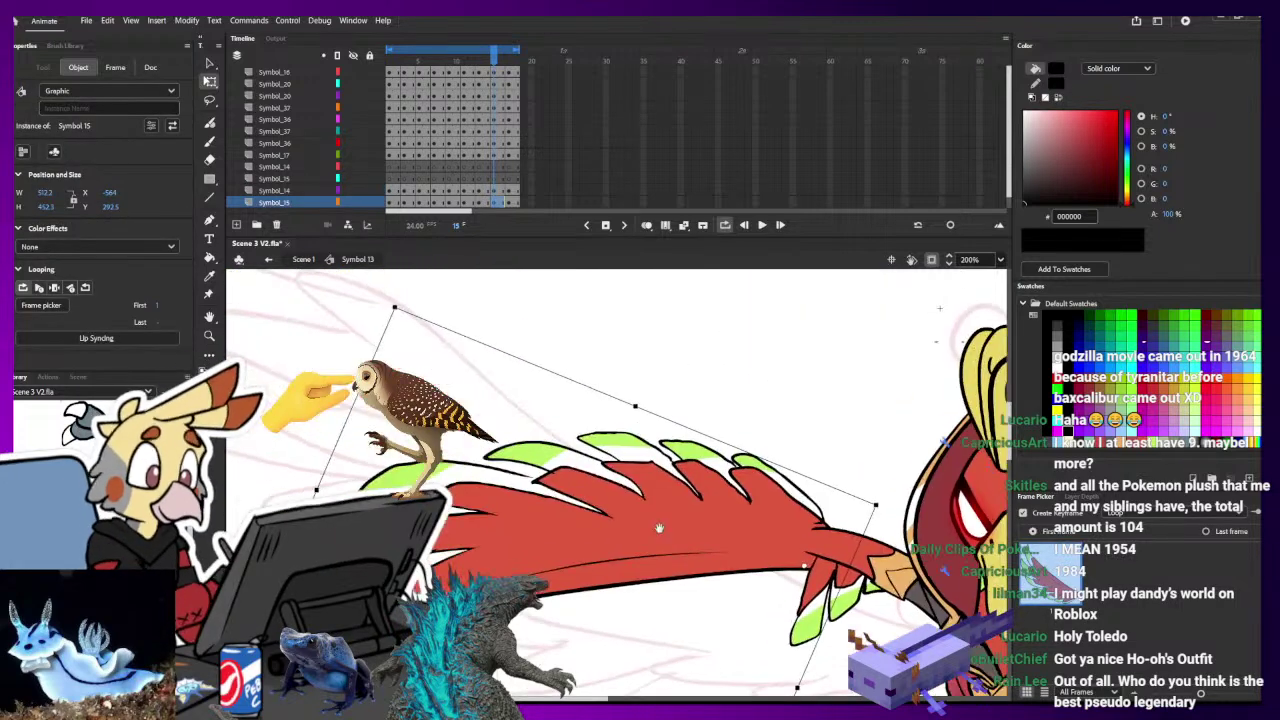
pyautogui.moveTo(634, 407); pyautogui.dragTo(623, 439)
pyautogui.moveTo(868, 541); pyautogui.dragTo(842, 509)
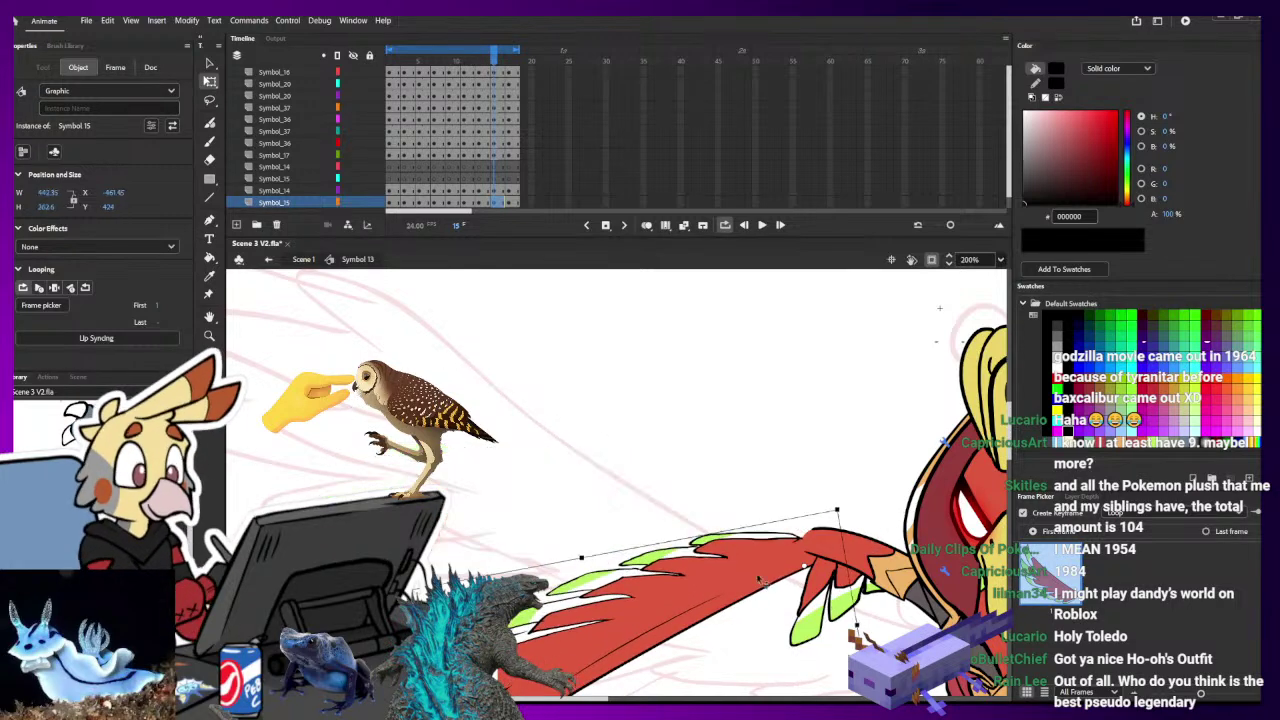
pyautogui.moveTo(754, 557); pyautogui.dragTo(757, 546)
# - Play the whole flap in a loop and scrub through the poses from frame 14 to frame 17
pyautogui.click(766, 451)
pyautogui.hotkey('ctrl', '-')
pyautogui.hotkey('ctrl', '-')
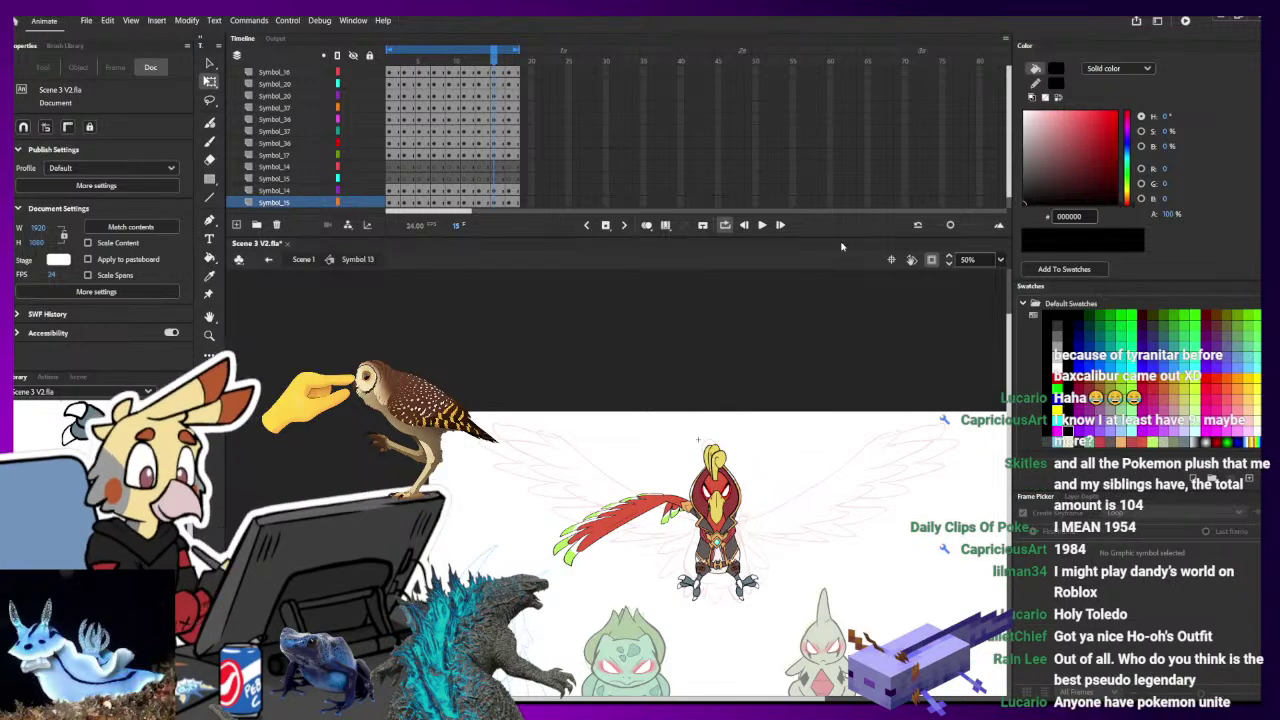
pyautogui.press('Return')
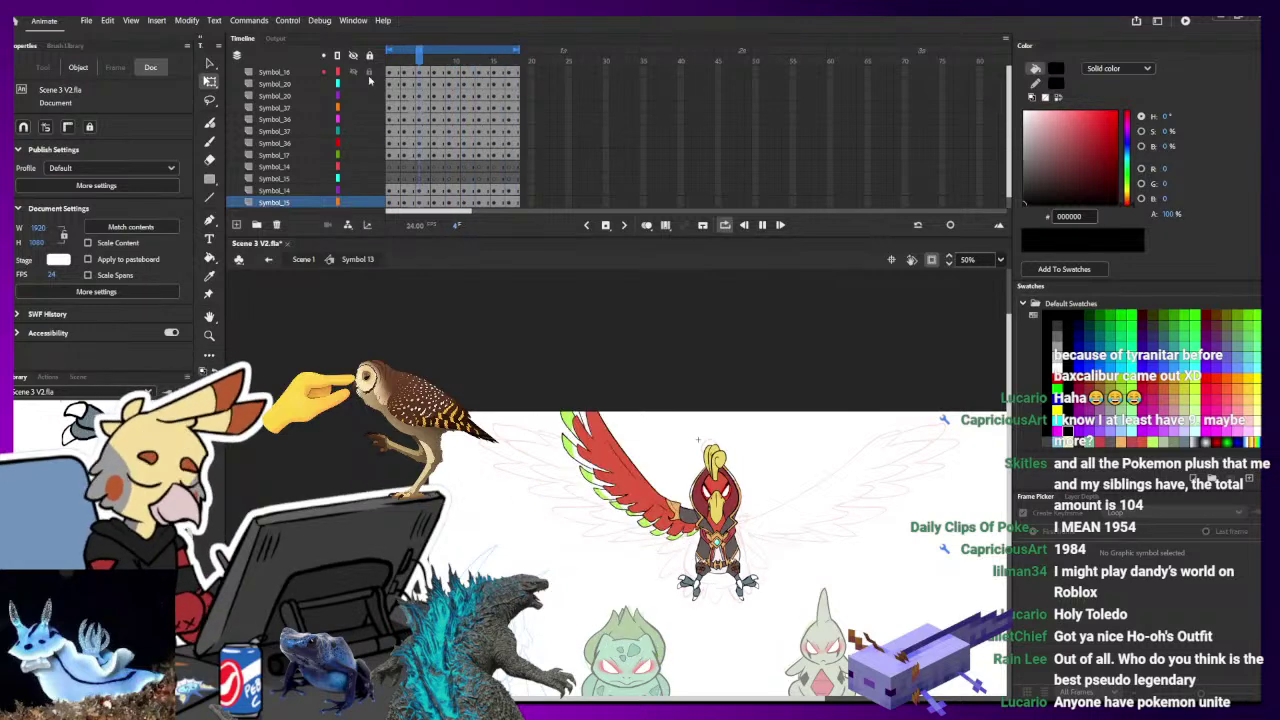
pyautogui.click(482, 84)
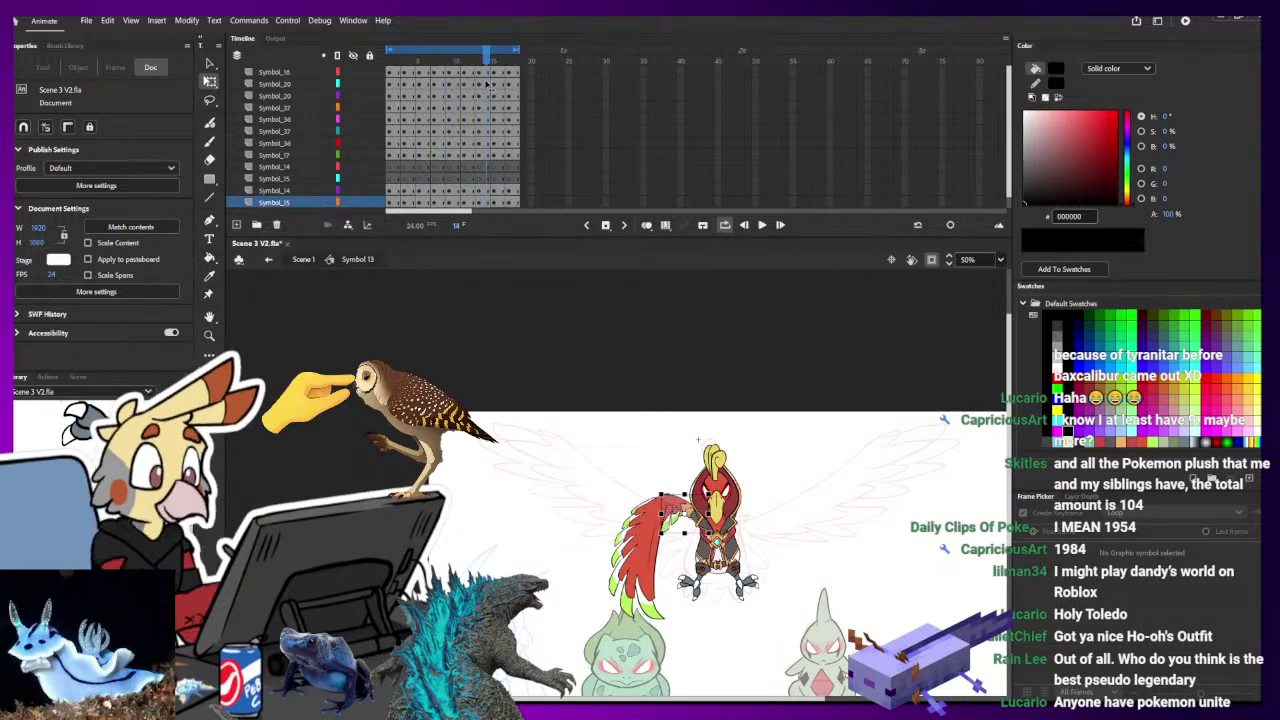
pyautogui.moveTo(487, 85); pyautogui.dragTo(512, 90)
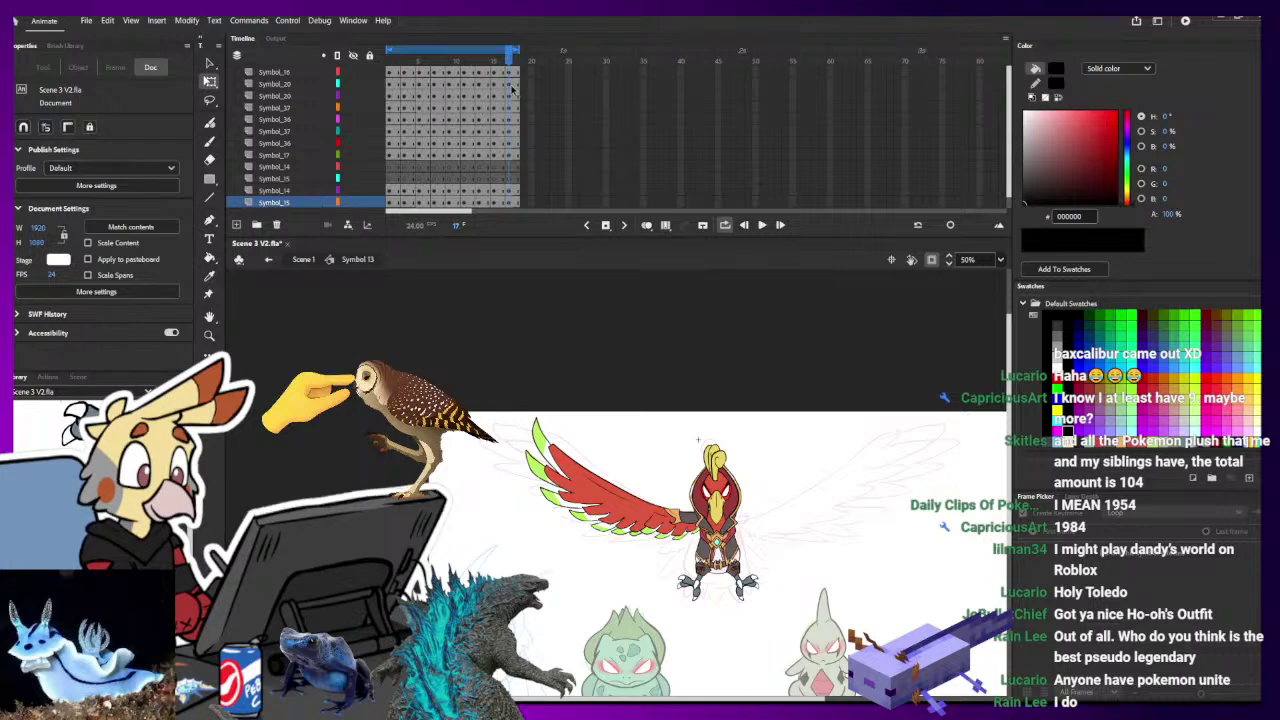
# - Clear the squashed inner wing at frame 15 and replace that frame's pose with an in-place copy of the full frame 17 pose
pyautogui.click(495, 74)
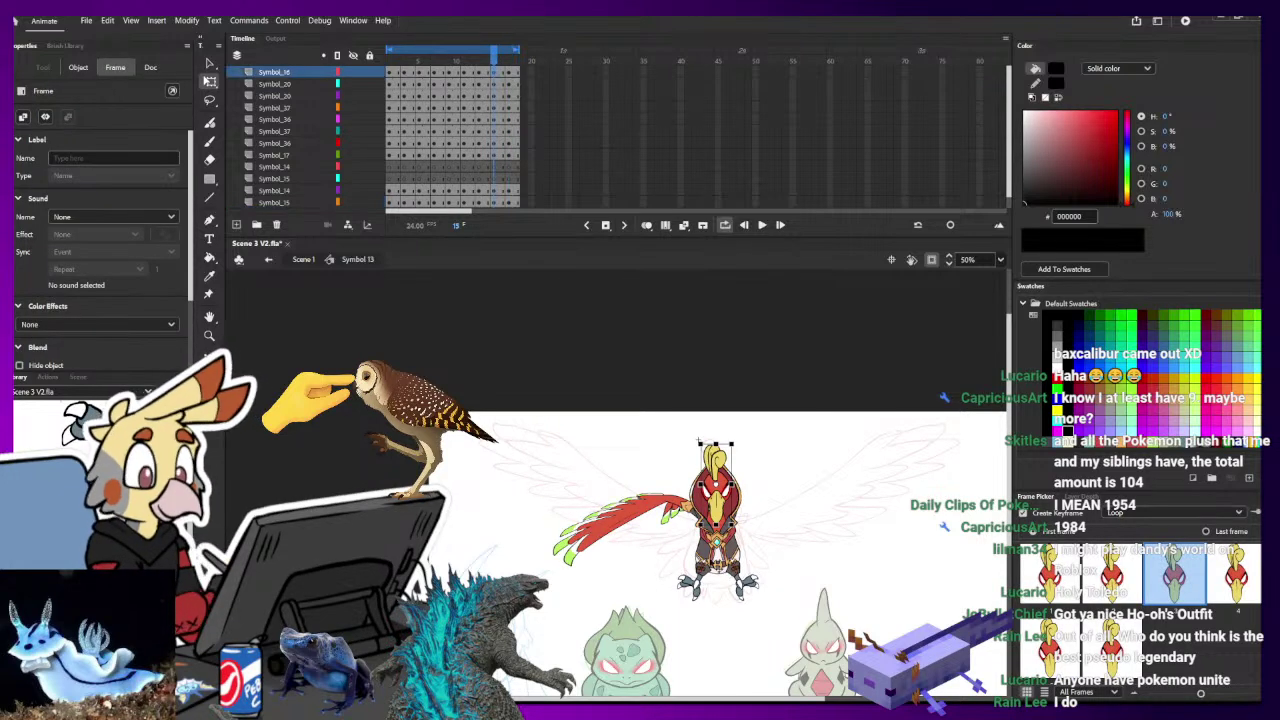
pyautogui.click(502, 167)
pyautogui.click(496, 189)
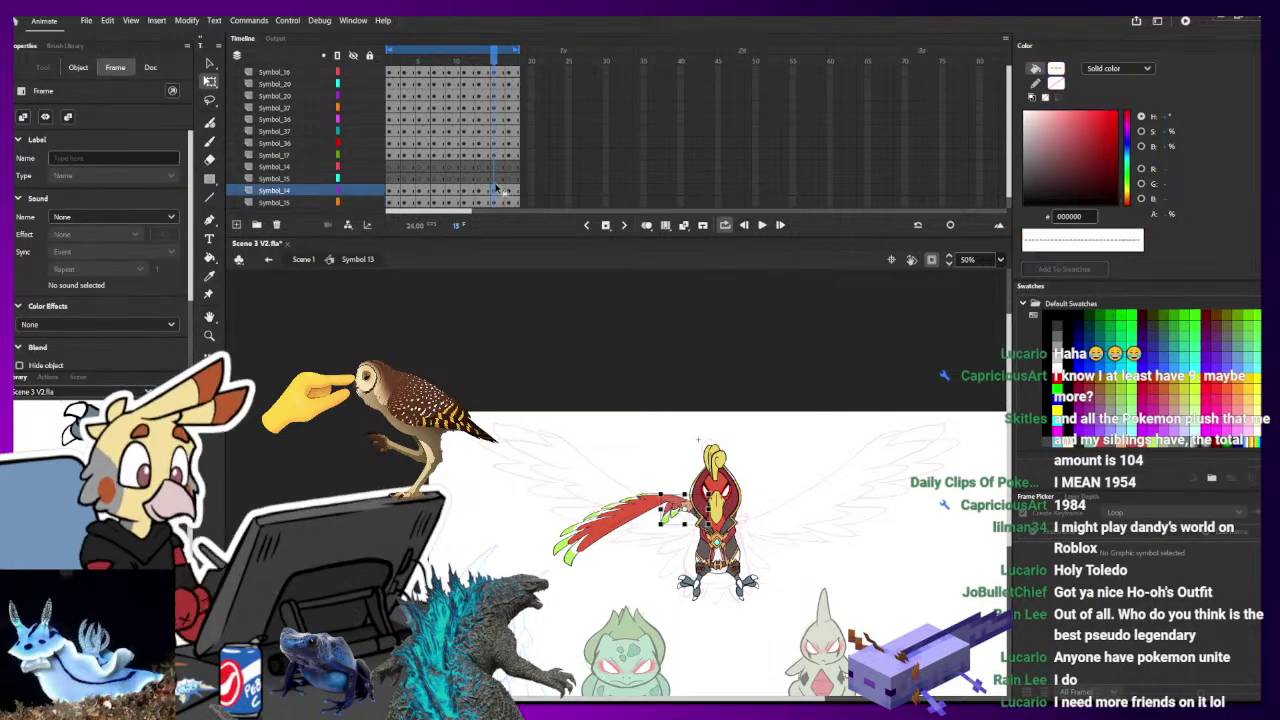
pyautogui.click(510, 191)
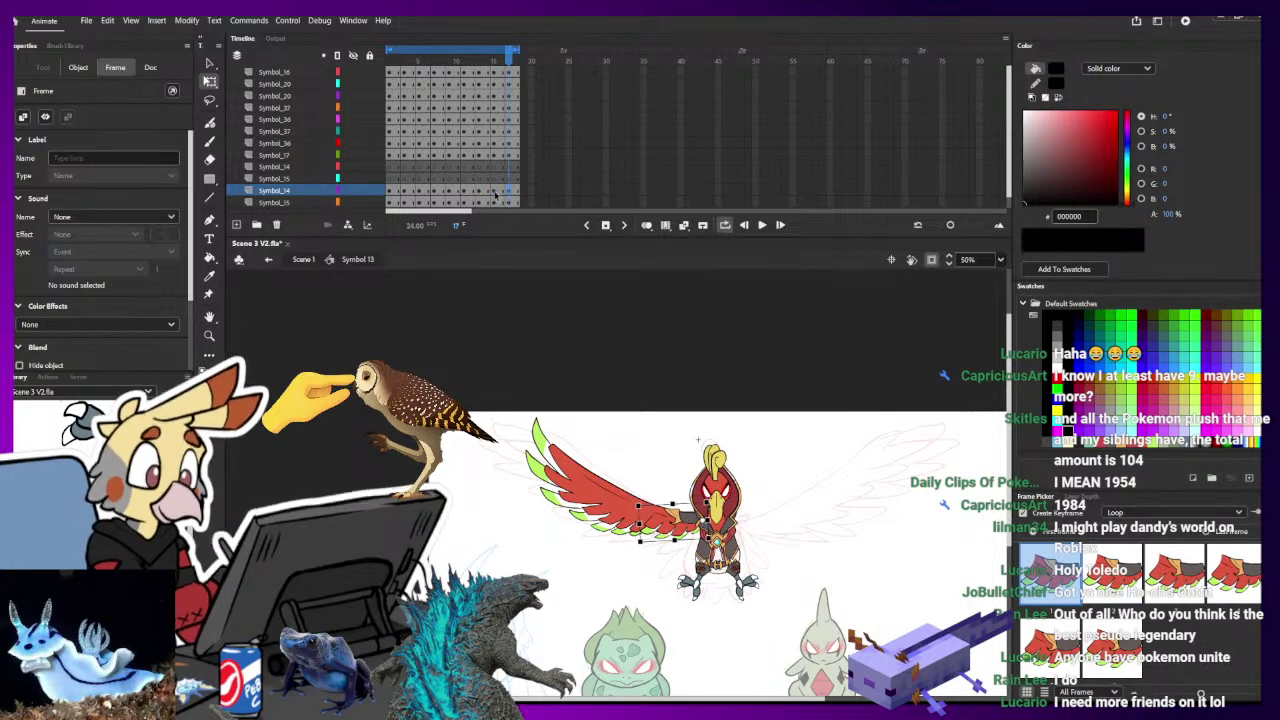
pyautogui.click(494, 193)
pyautogui.hotkey('ctrl', '=')
pyautogui.hotkey('ctrl', '=')
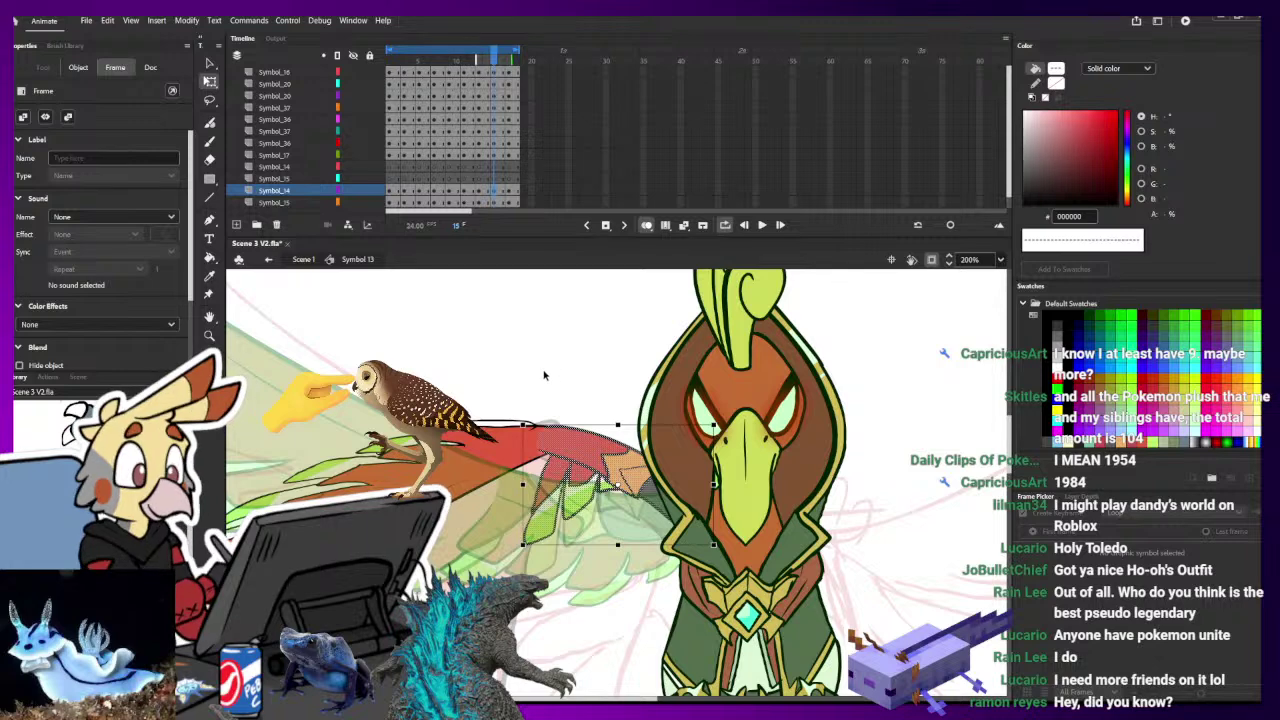
pyautogui.press('Delete')
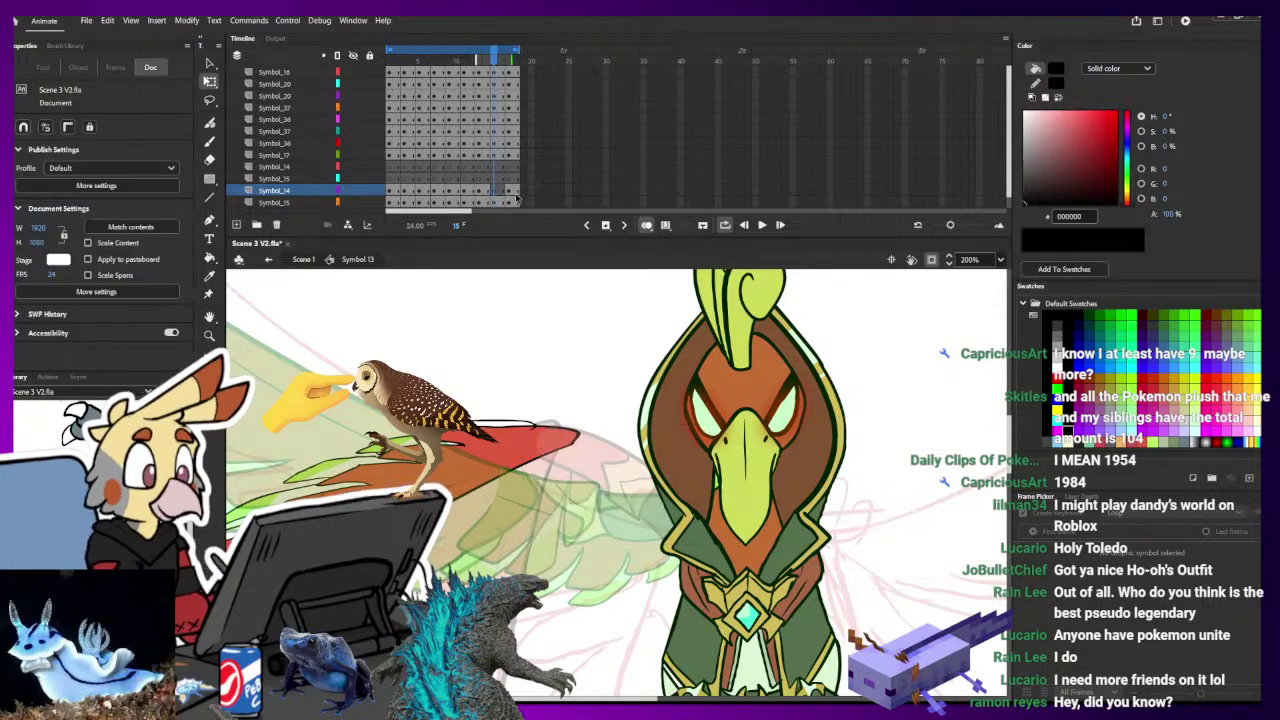
pyautogui.moveTo(508, 73); pyautogui.dragTo(496, 205)
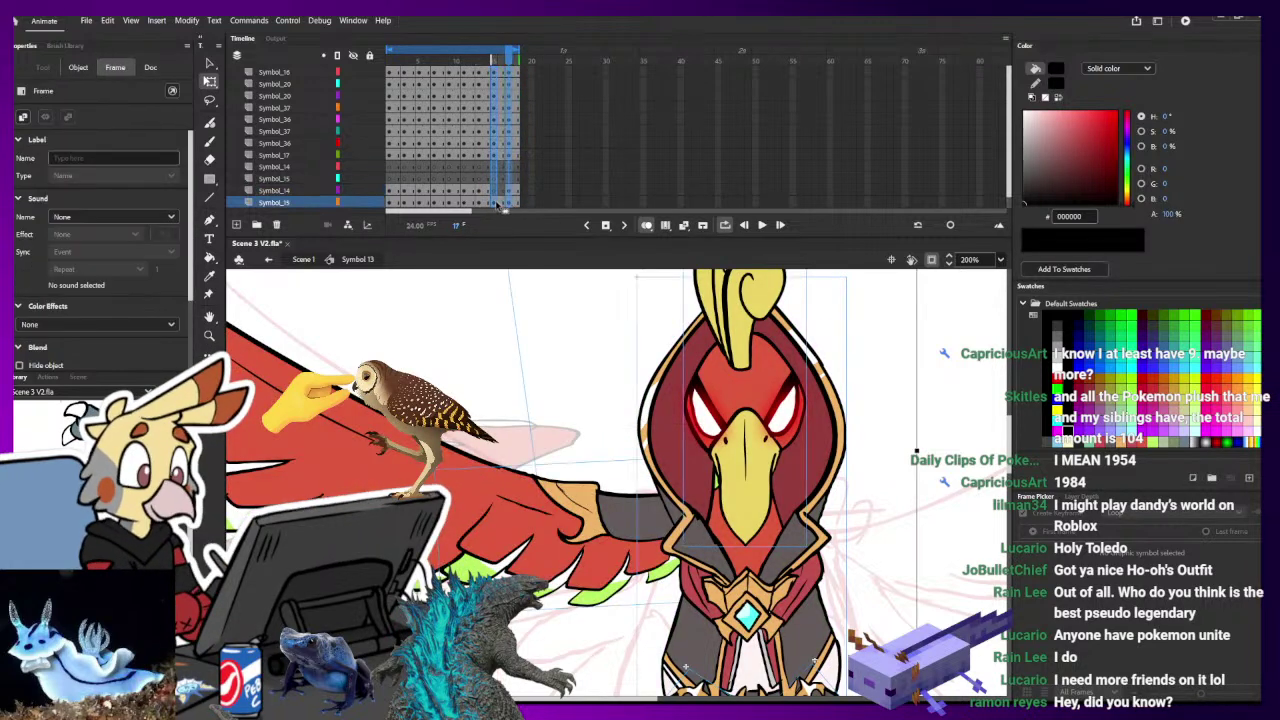
pyautogui.press(',')
pyautogui.press(',')
pyautogui.hotkey('ctrl', 'shift', 'v')
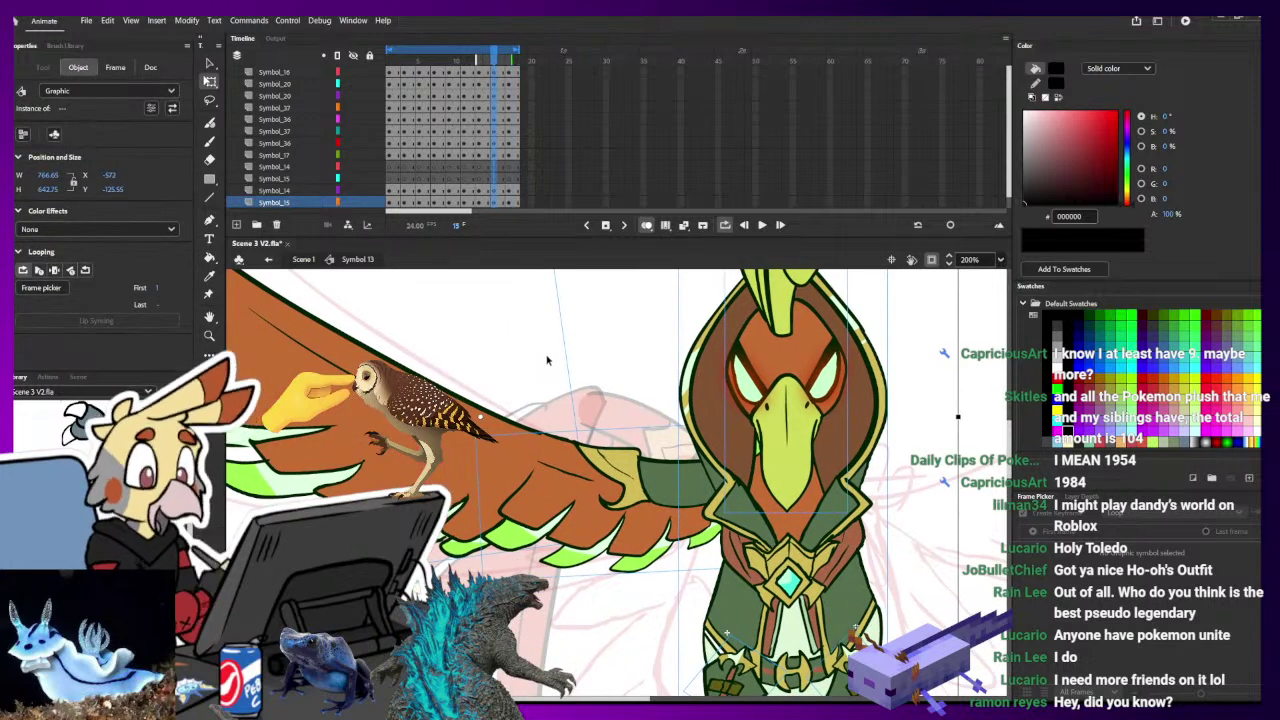
# - Rotate the inner wing slightly upward and the outer wing slightly downward at frame 15, keeping the two parts joined
pyautogui.hotkey('ctrl', '-')
pyautogui.hotkey('ctrl', '-')
pyautogui.click(594, 322)
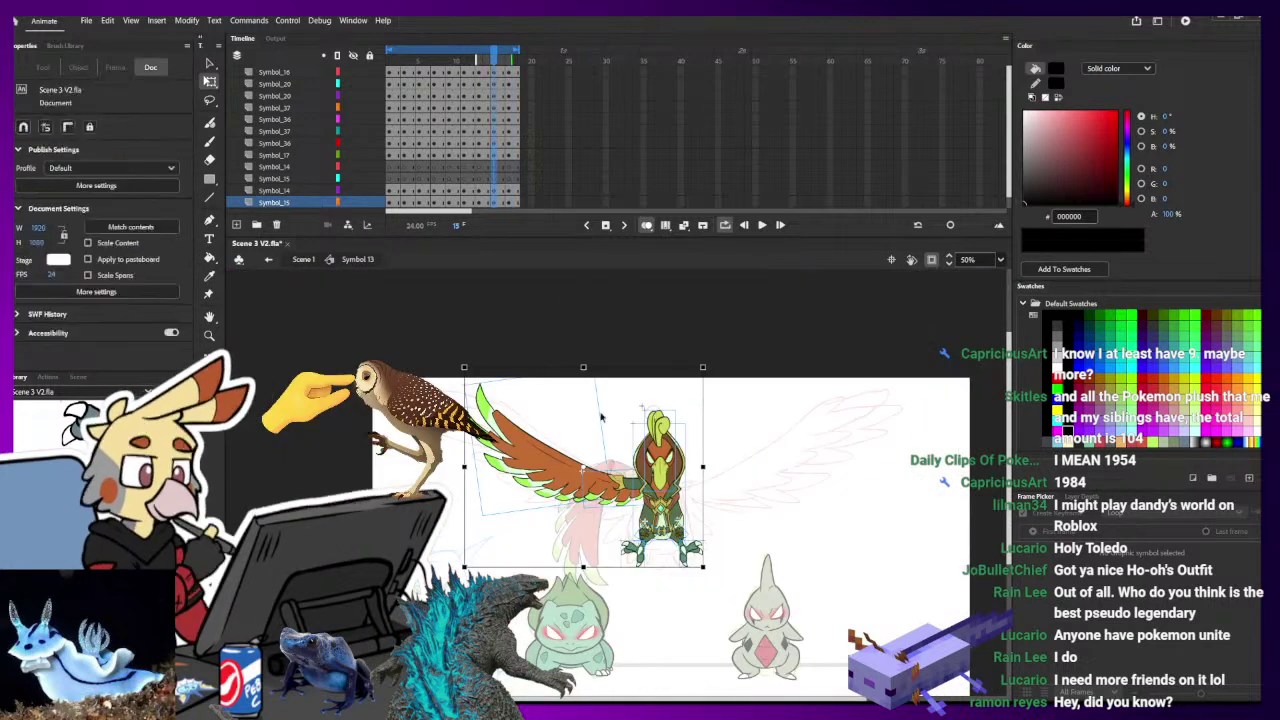
pyautogui.click(594, 467)
pyautogui.moveTo(591, 461); pyautogui.dragTo(565, 463)
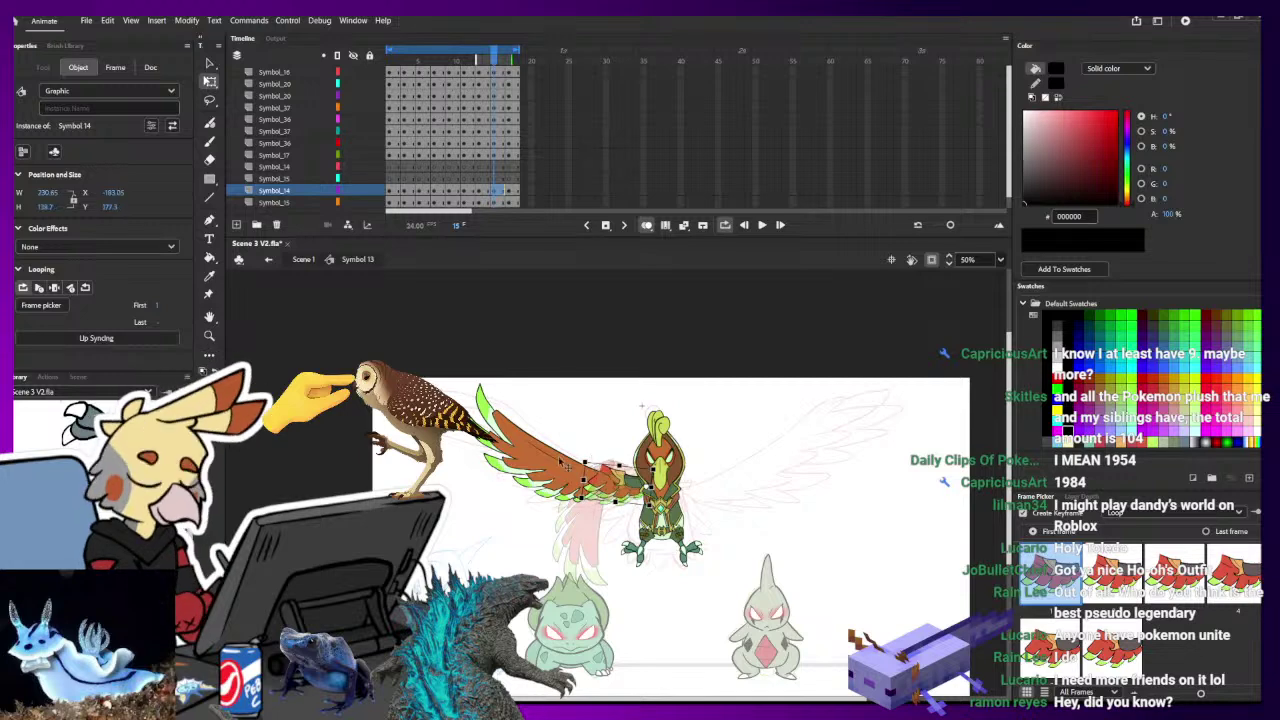
pyautogui.click(548, 460)
pyautogui.moveTo(466, 383); pyautogui.dragTo(449, 408)
pyautogui.moveTo(516, 470); pyautogui.dragTo(514, 463)
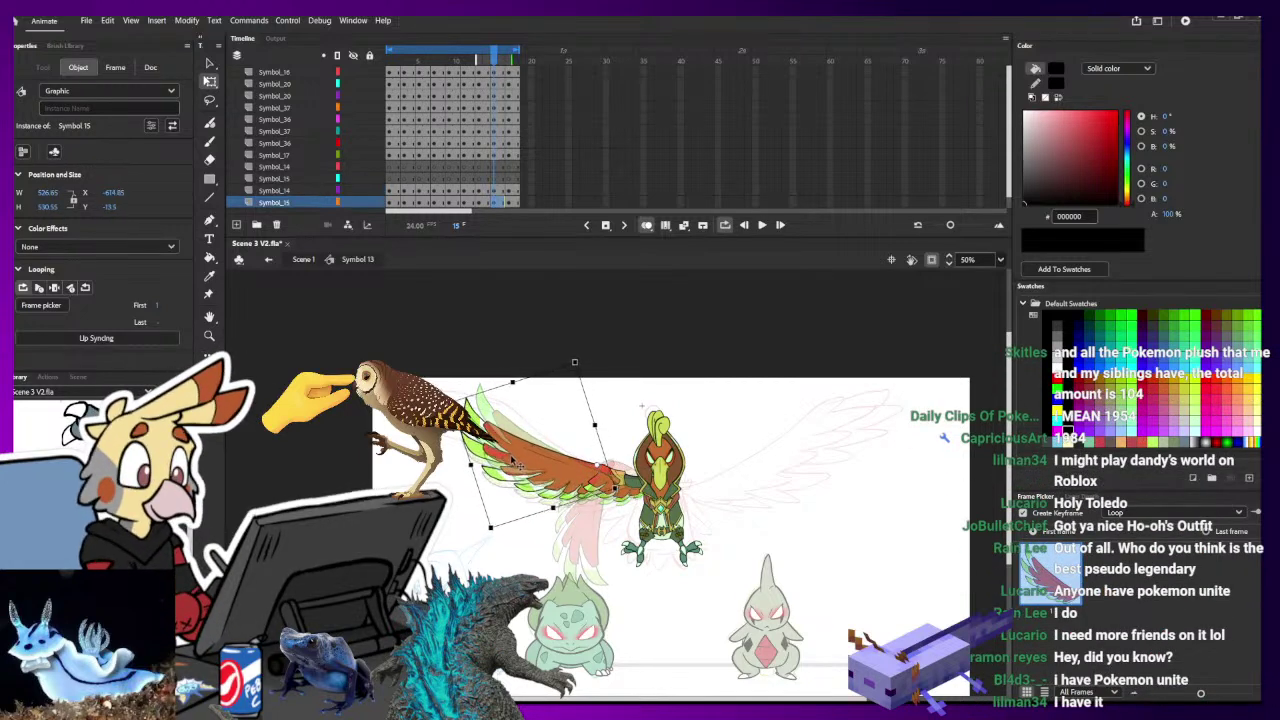
# - Play the flap in a loop and scrub from frame 15 to frame 18 and back to frame 1 to check the transition
pyautogui.click(650, 396)
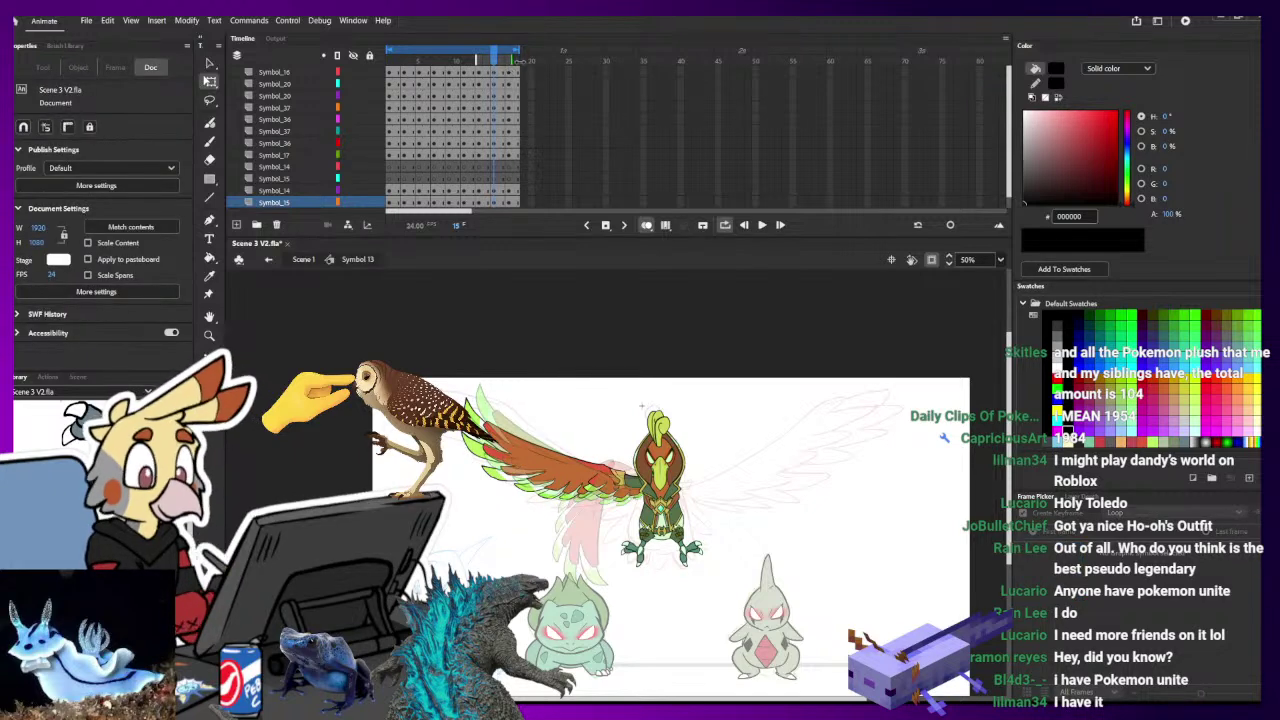
pyautogui.press('Return')
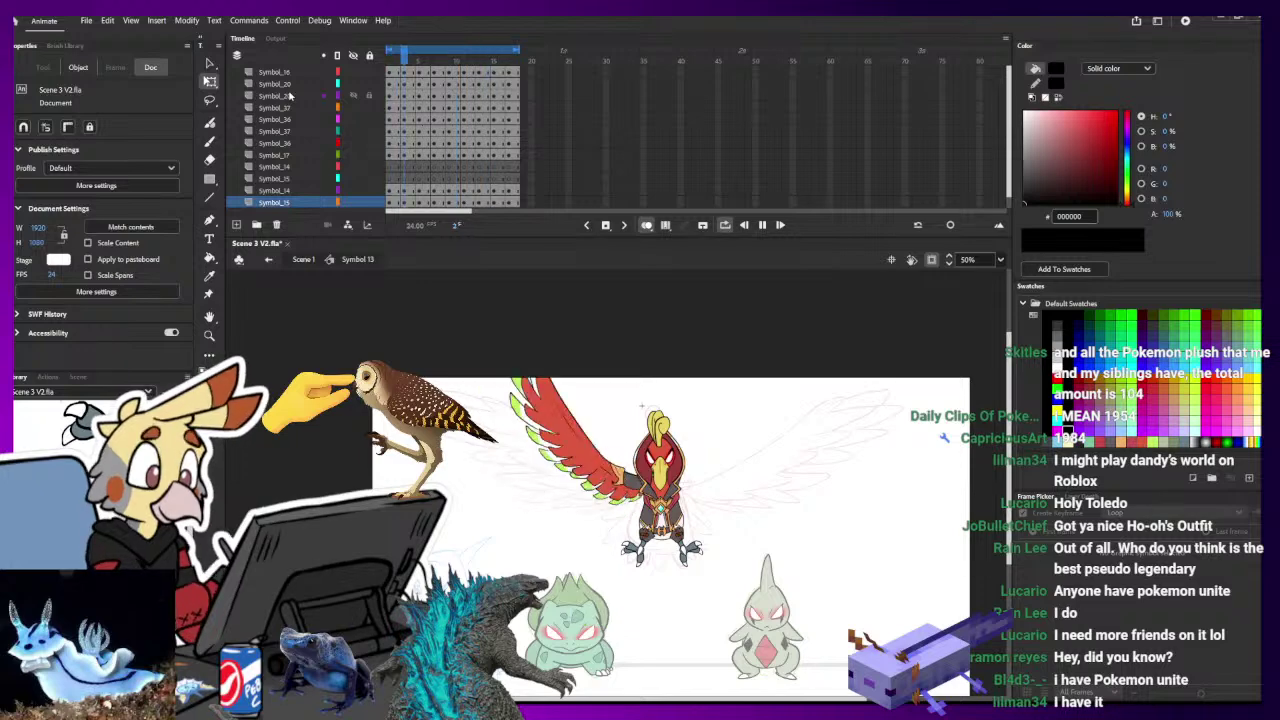
pyautogui.click(491, 60)
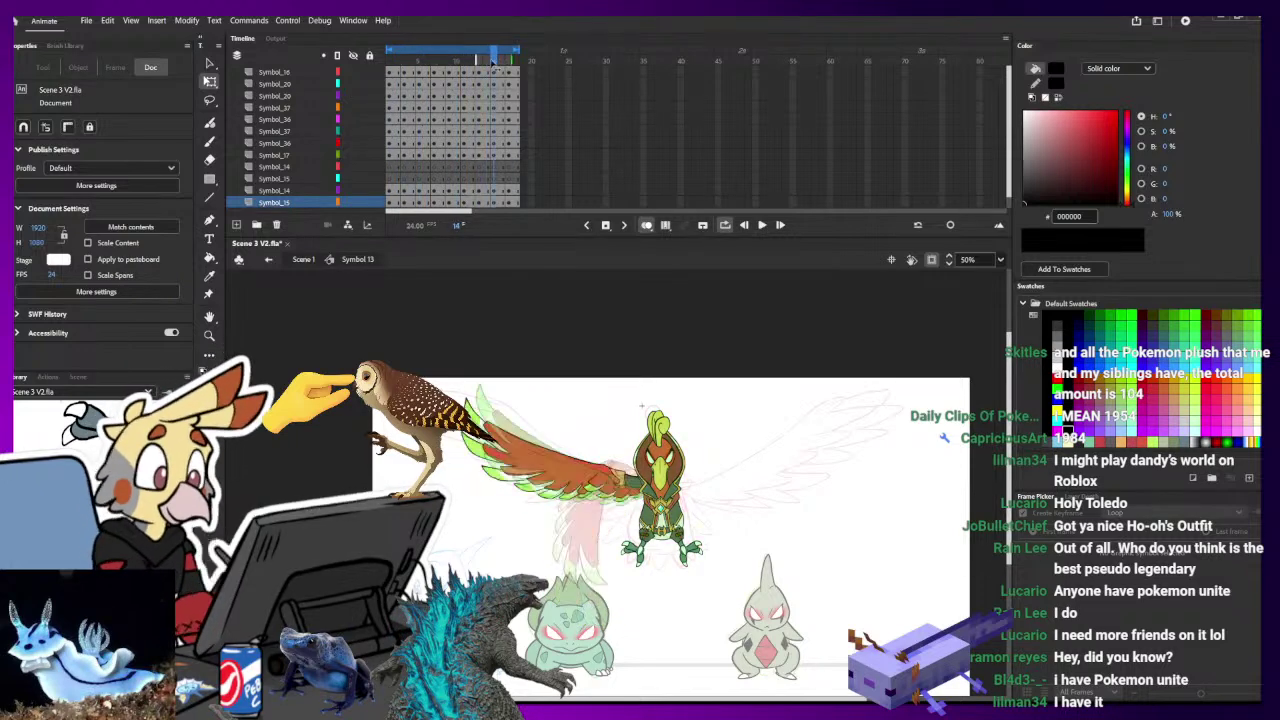
pyautogui.moveTo(493, 65); pyautogui.dragTo(518, 68)
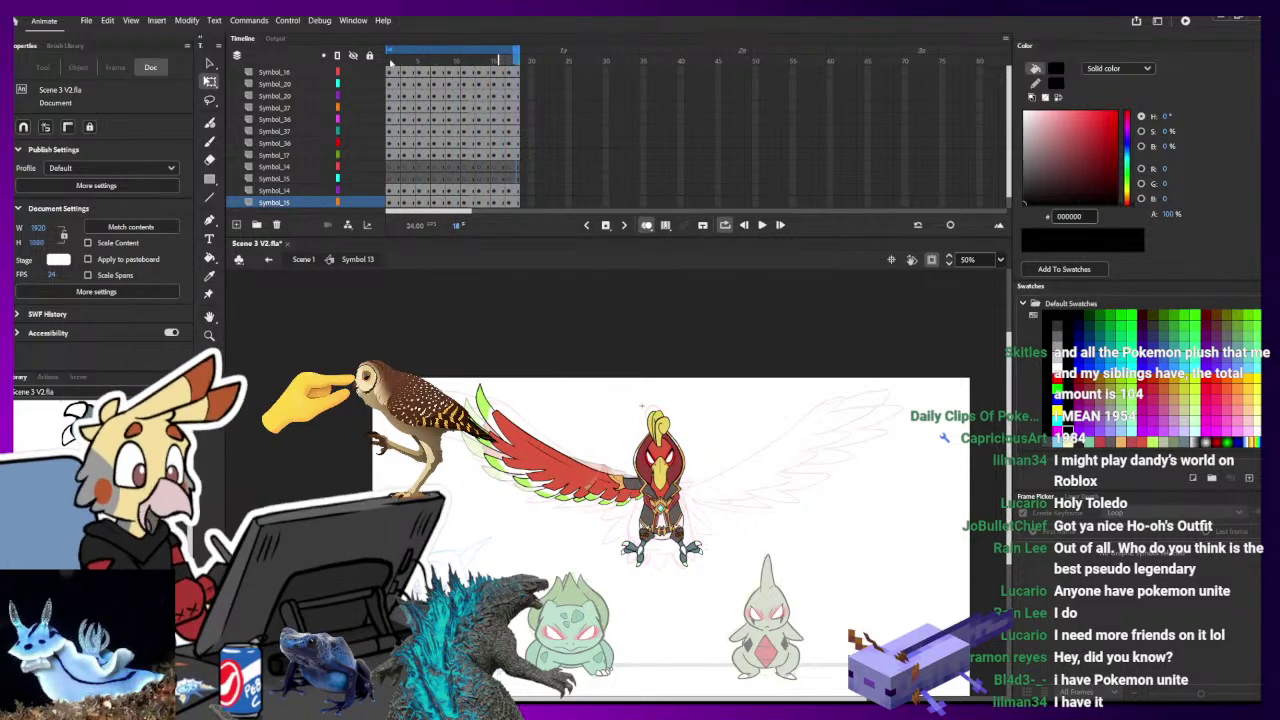
pyautogui.moveTo(391, 63)
pyautogui.mouseDown()
pyautogui.moveTo(458, 78)
pyautogui.moveTo(386, 85)
pyautogui.mouseUp()
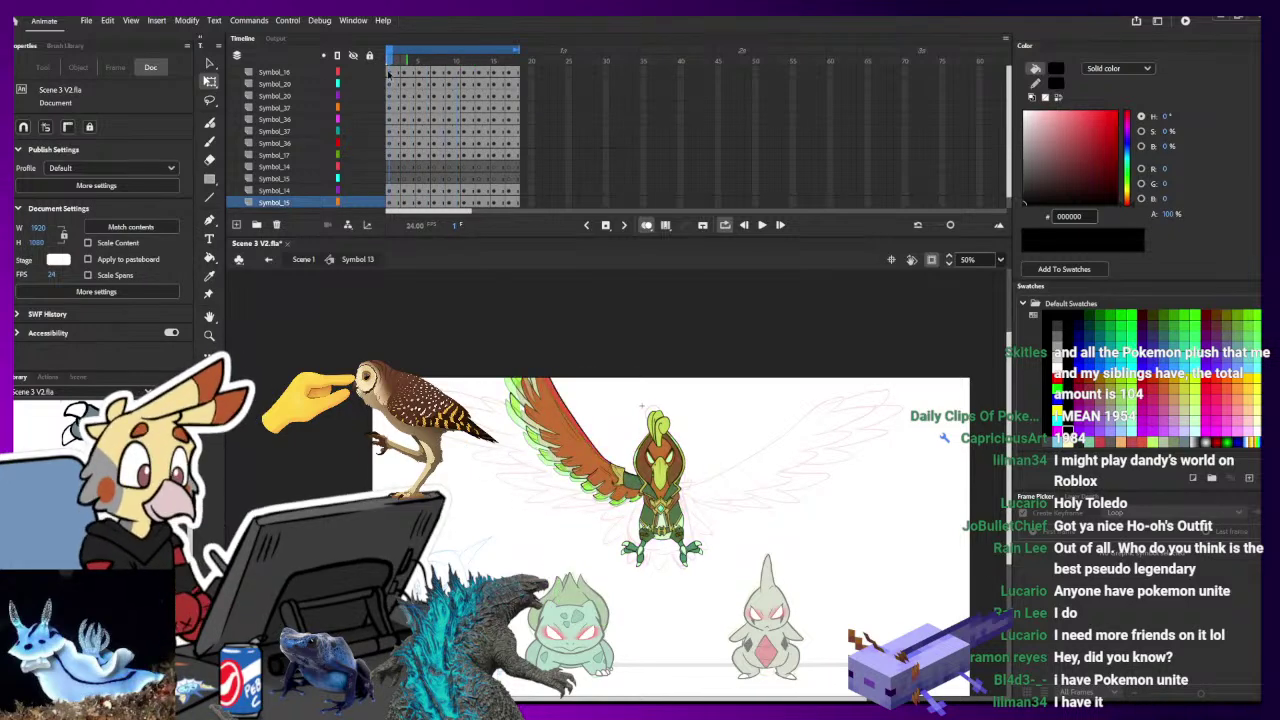
# - Copy the frame 1 pose on all layers to frame 19, and rotate the inner and outer wing together upward at frame 17
pyautogui.moveTo(389, 74); pyautogui.dragTo(520, 193)
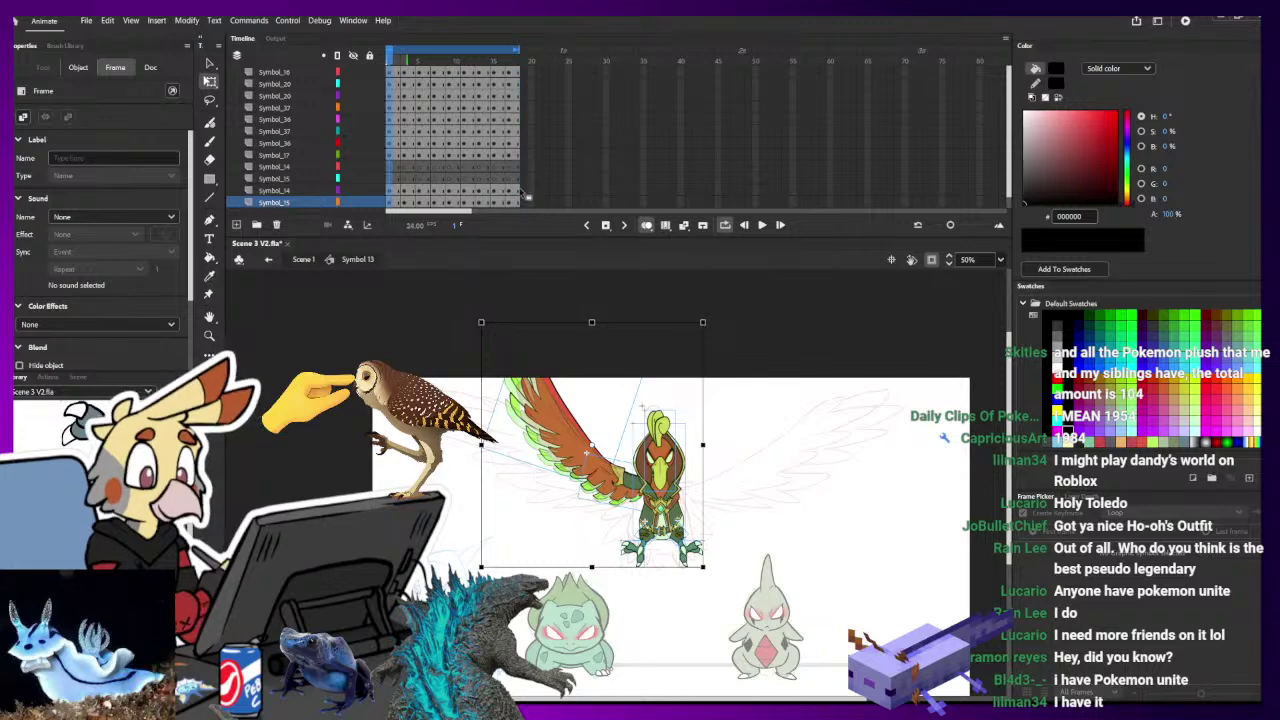
pyautogui.click(510, 78)
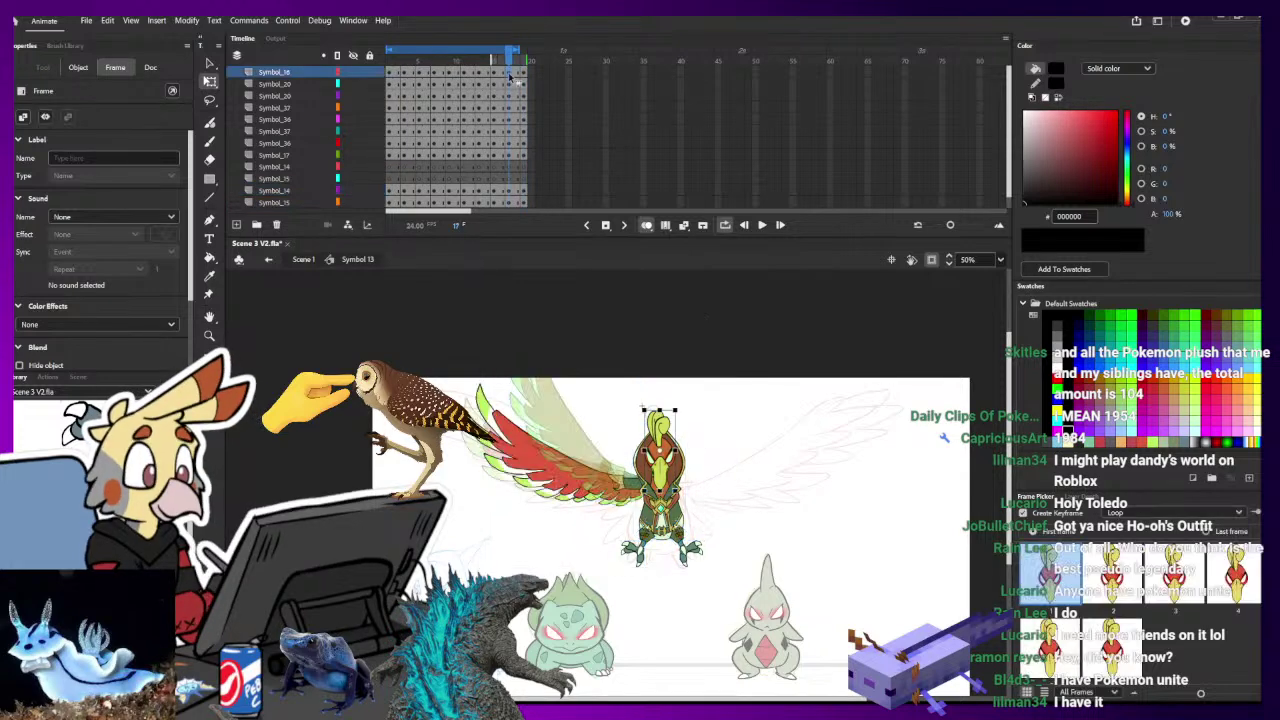
pyautogui.click(567, 427)
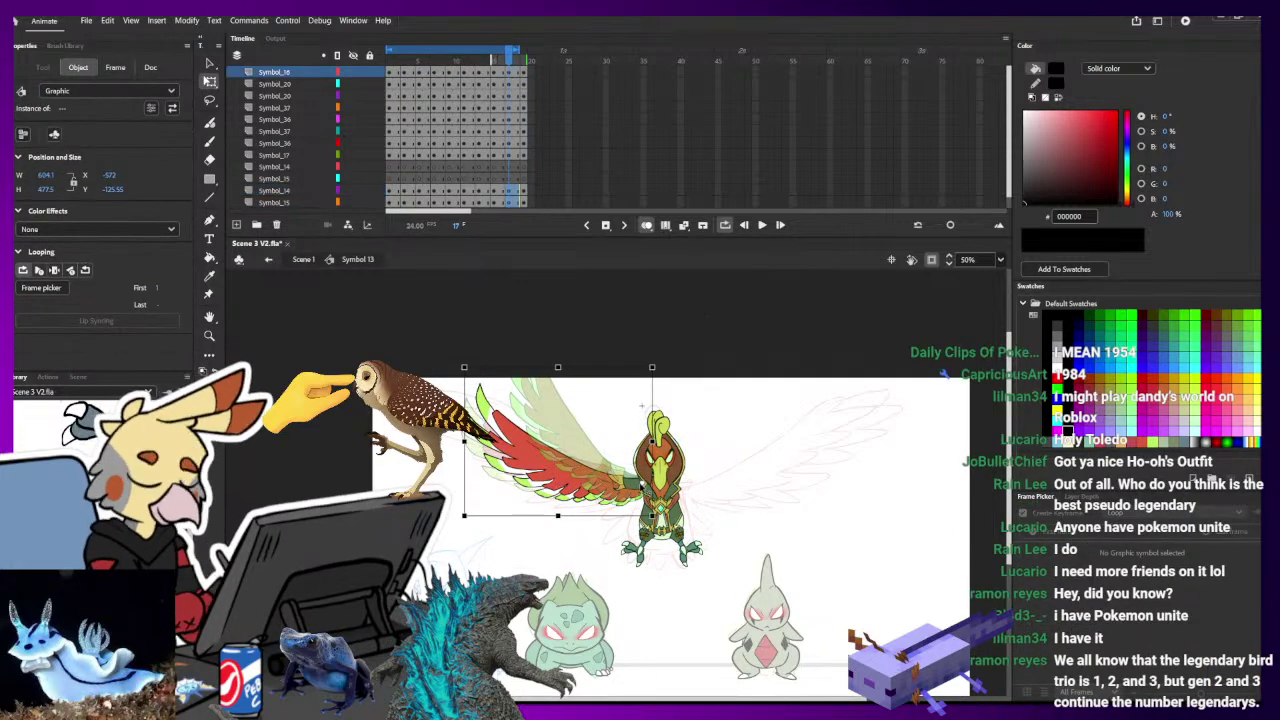
pyautogui.moveTo(465, 366); pyautogui.dragTo(577, 323)
pyautogui.click(519, 188)
# - Remove frames 15 and 16 from every layer to shorten the upstroke
pyautogui.click(495, 74)
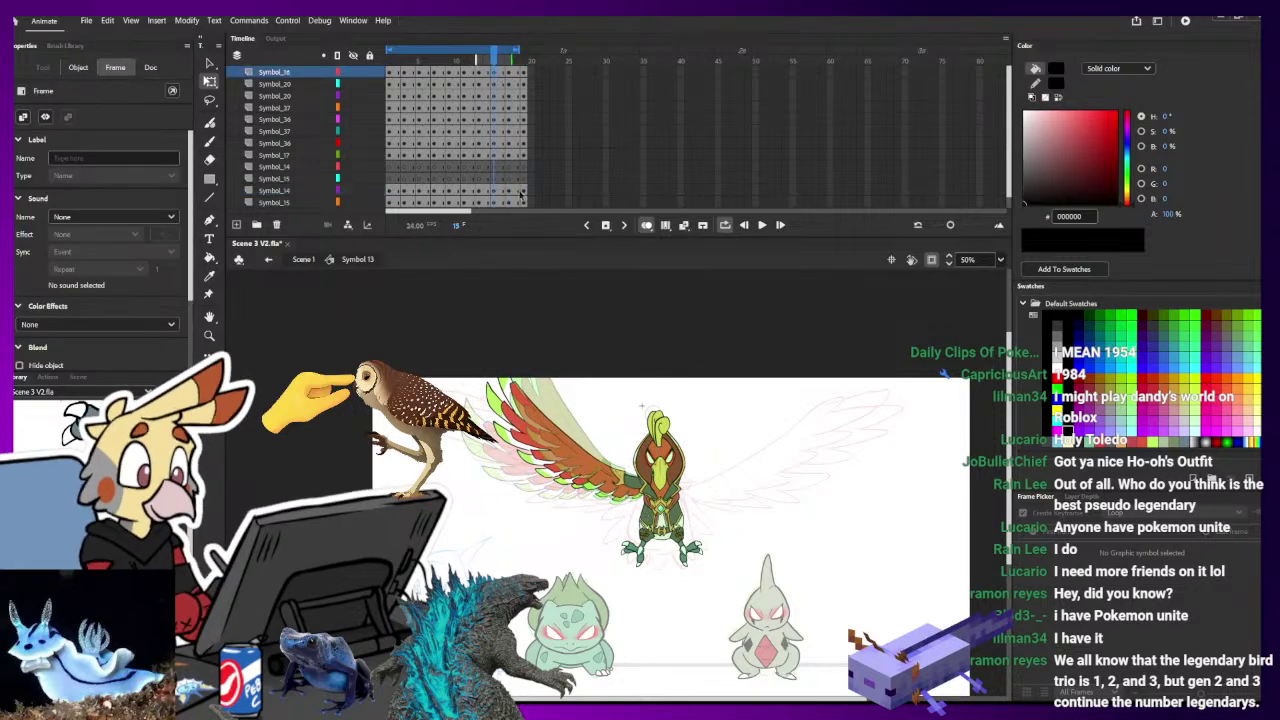
pyautogui.click(616, 480)
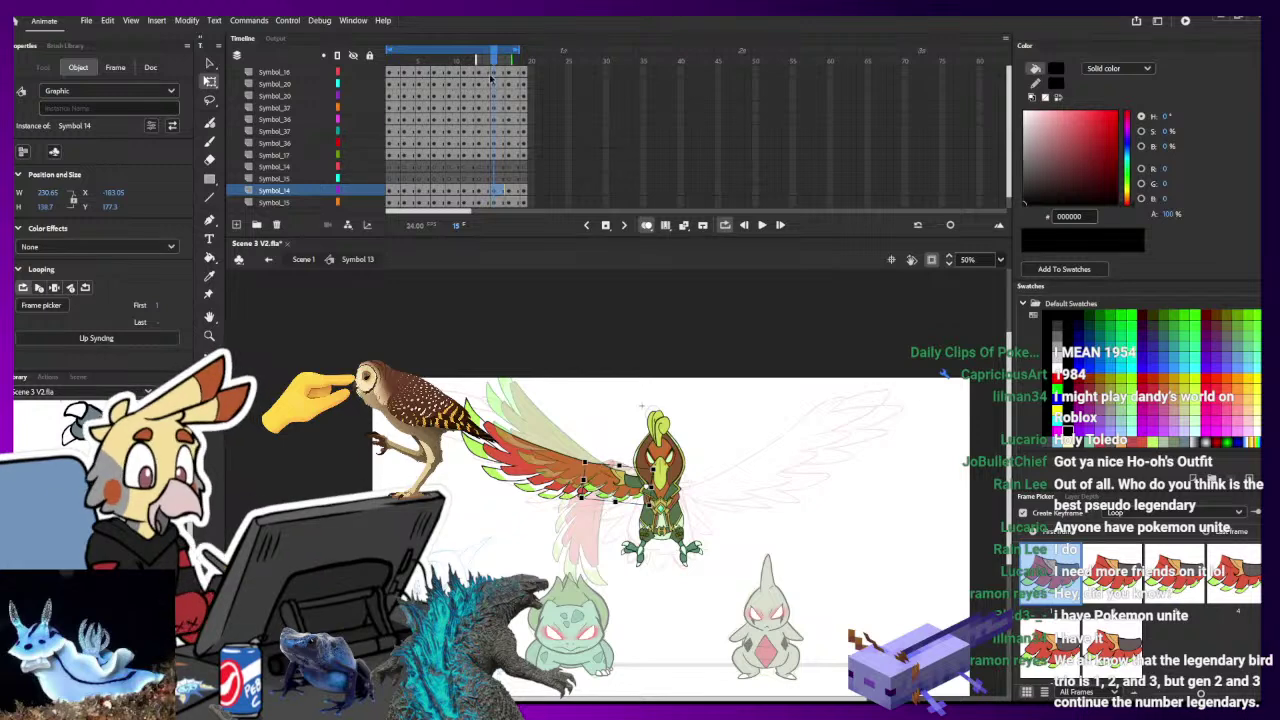
pyautogui.moveTo(493, 76); pyautogui.dragTo(502, 229)
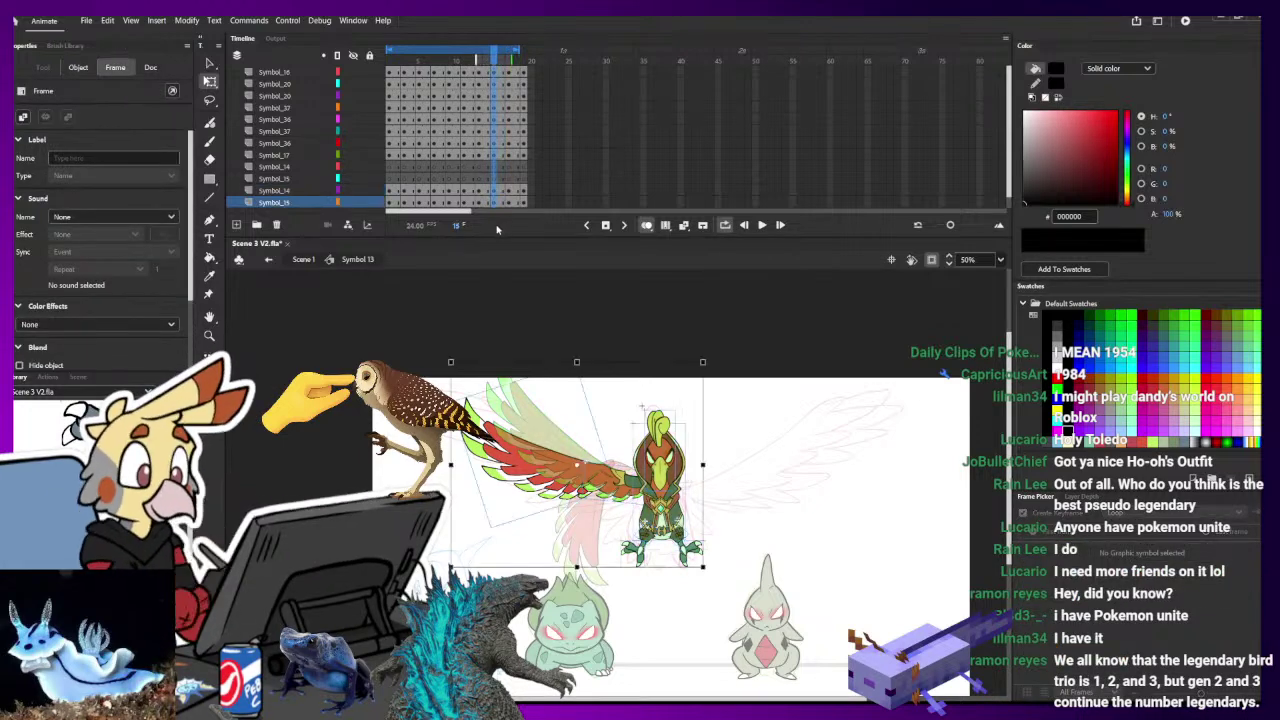
pyautogui.hotkey('shift', 'F5')
# - Swing the outer wing outward and upward at frame 13 and move its base toward the inner wing
pyautogui.moveTo(499, 62); pyautogui.dragTo(480, 82)
pyautogui.click(600, 410)
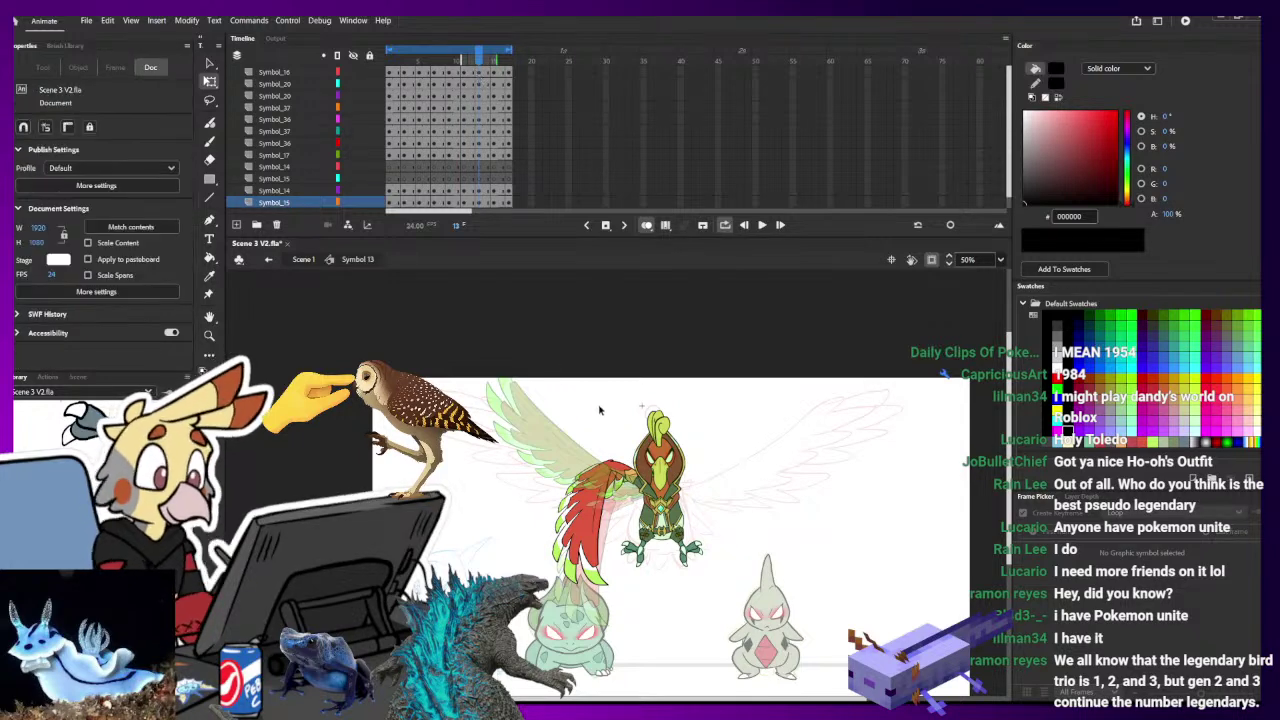
pyautogui.click(480, 146)
pyautogui.click(605, 521)
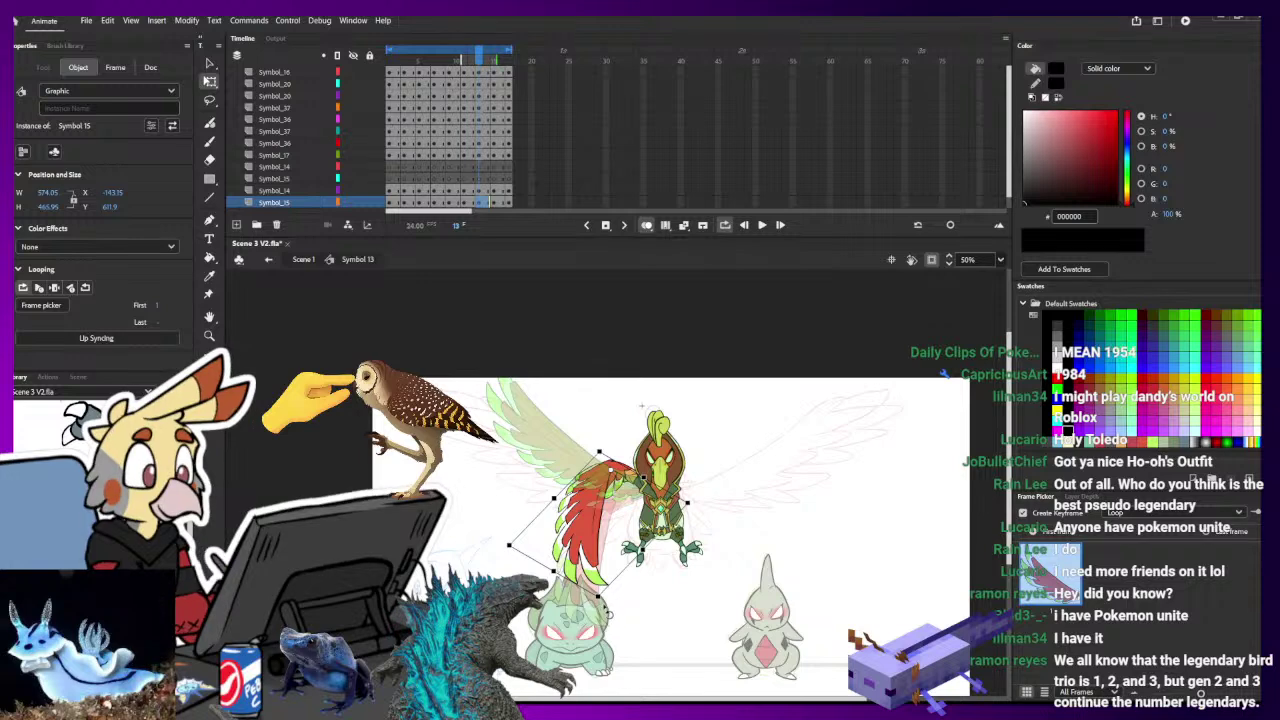
pyautogui.moveTo(603, 605); pyautogui.dragTo(530, 569)
pyautogui.moveTo(563, 520); pyautogui.dragTo(541, 541)
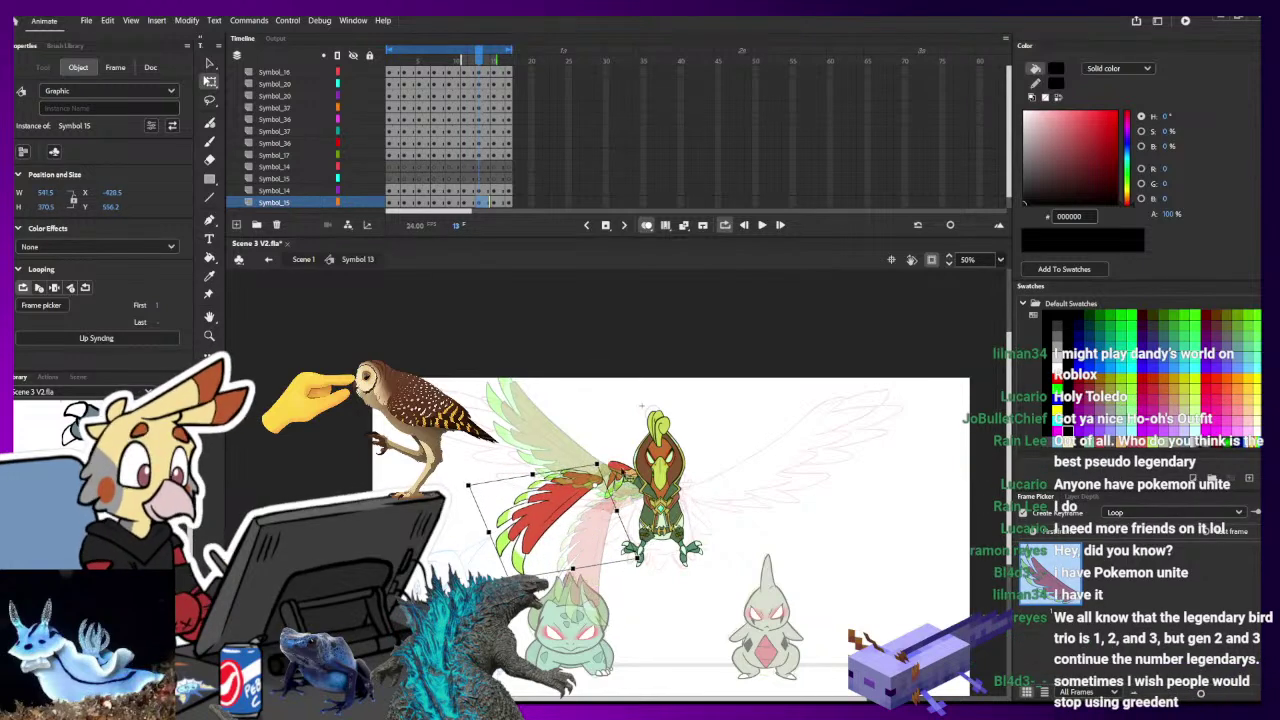
# - Rotate the inner wing downward at frame 13 to meet the outer wing, and play the flap in a loop
pyautogui.click(623, 474)
pyautogui.click(480, 191)
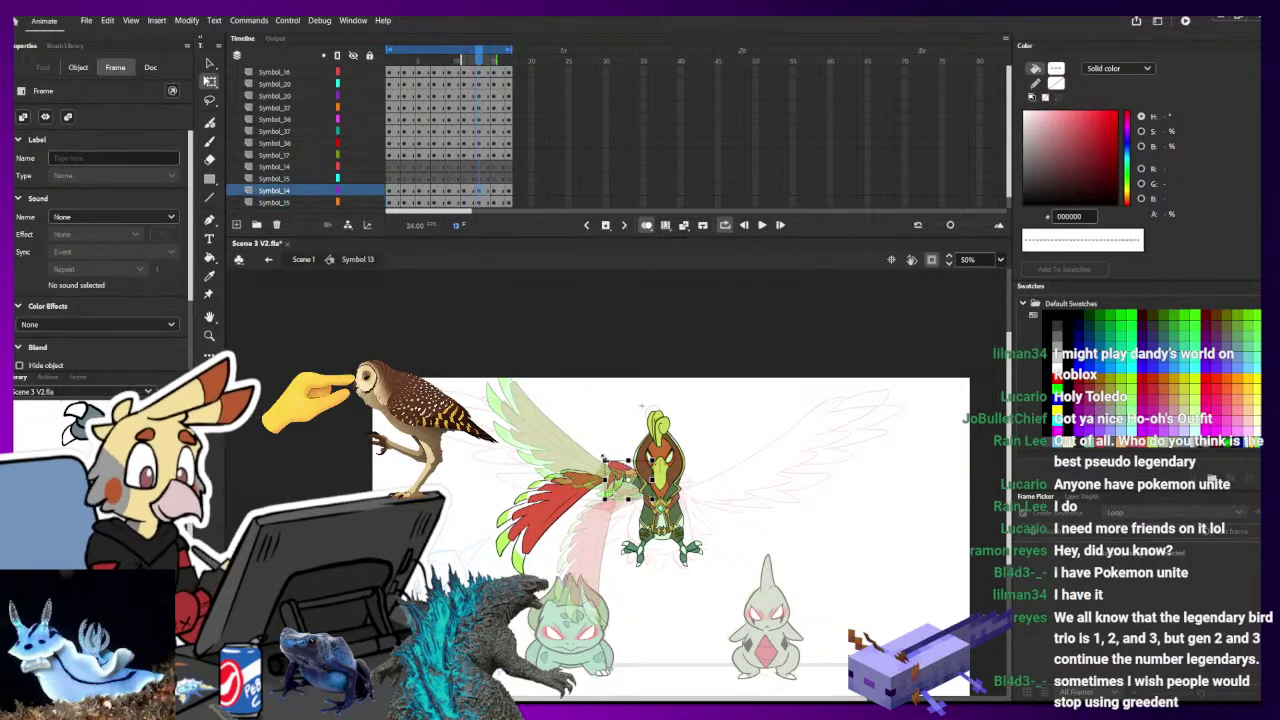
pyautogui.moveTo(604, 460); pyautogui.dragTo(597, 491)
pyautogui.click(628, 377)
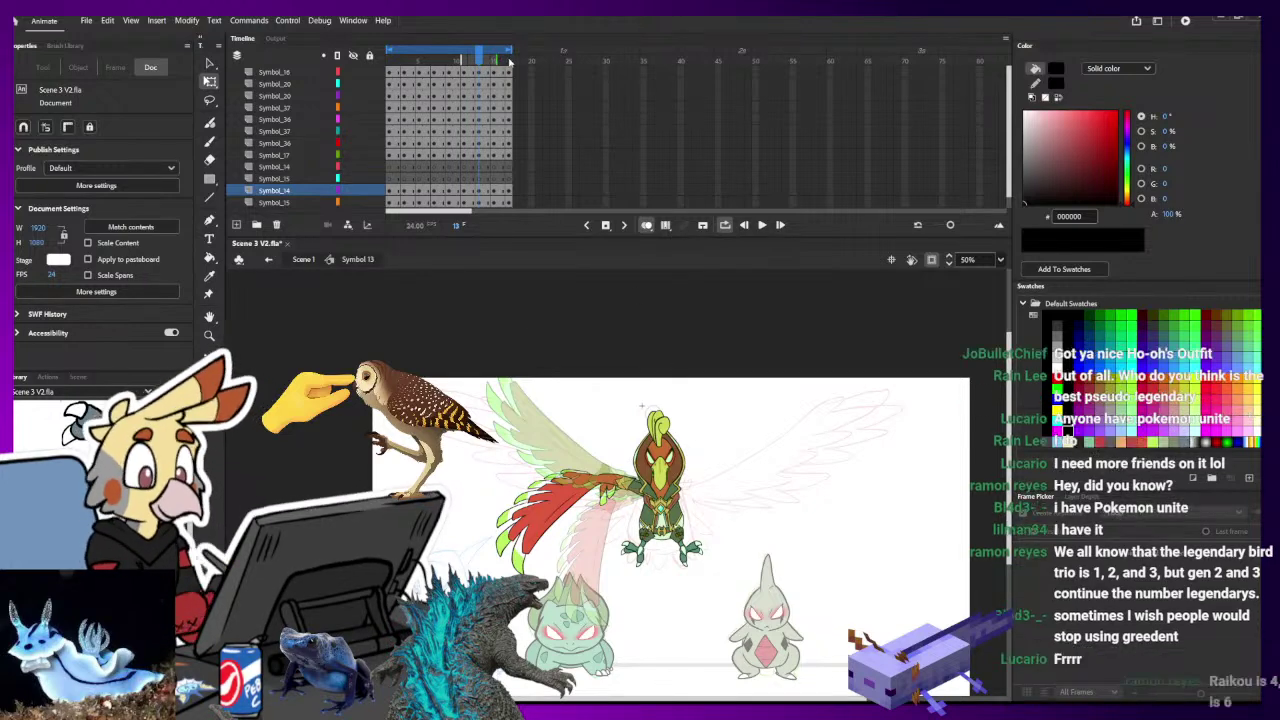
pyautogui.press('Return')
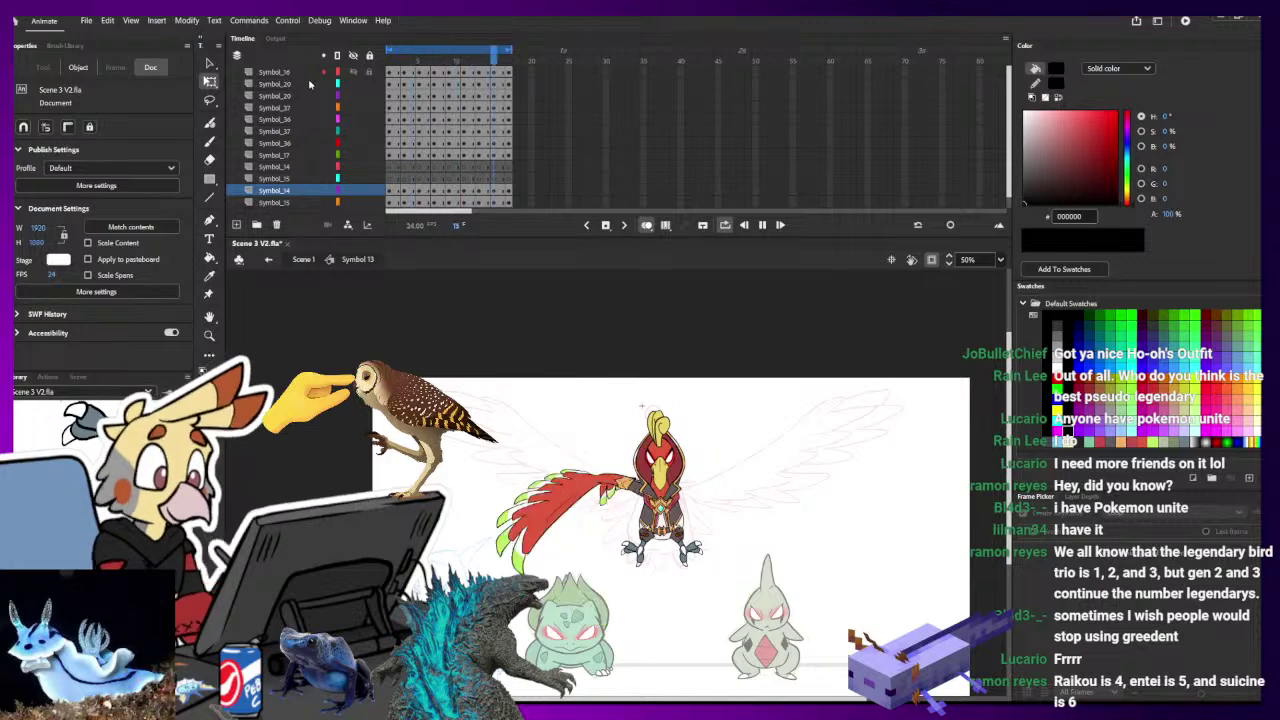
pyautogui.press('Return')
# - Insert one extra hold frame at frame 2 and another at frame 5 across all layers, and turn off onion skinning
pyautogui.moveTo(391, 66); pyautogui.dragTo(400, 220)
pyautogui.click(414, 202)
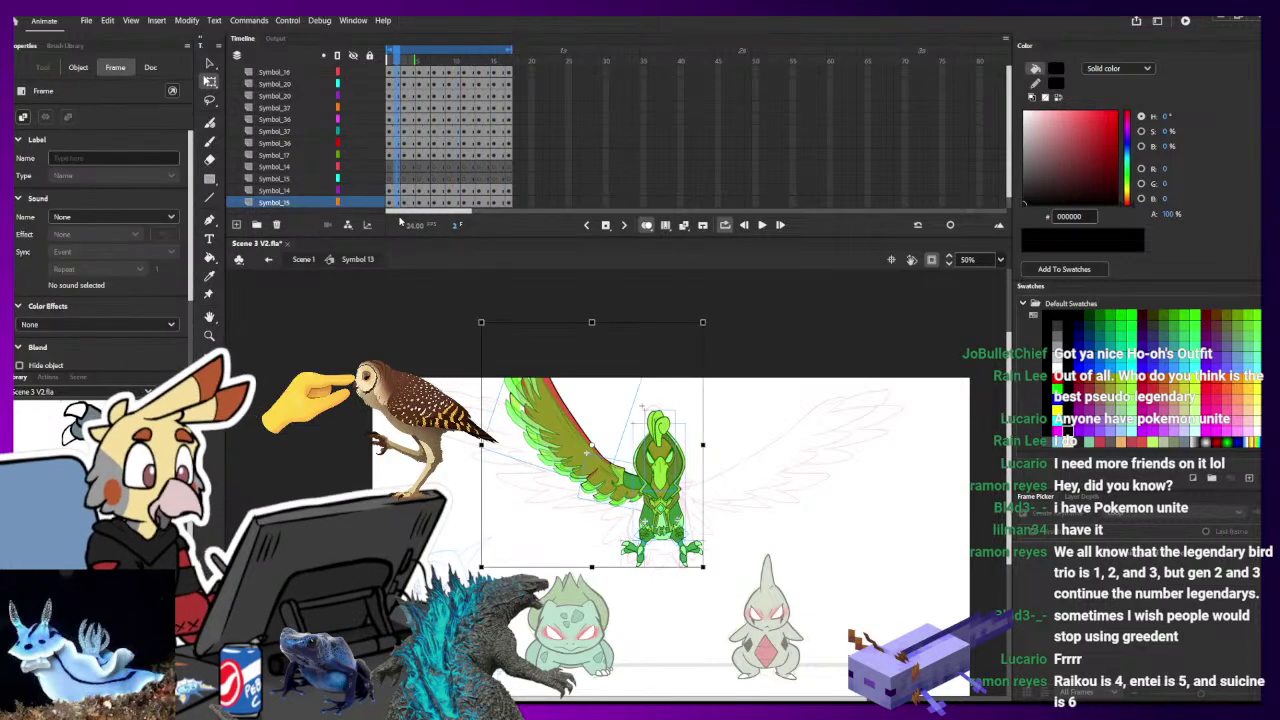
pyautogui.click(422, 60)
pyautogui.click(422, 201)
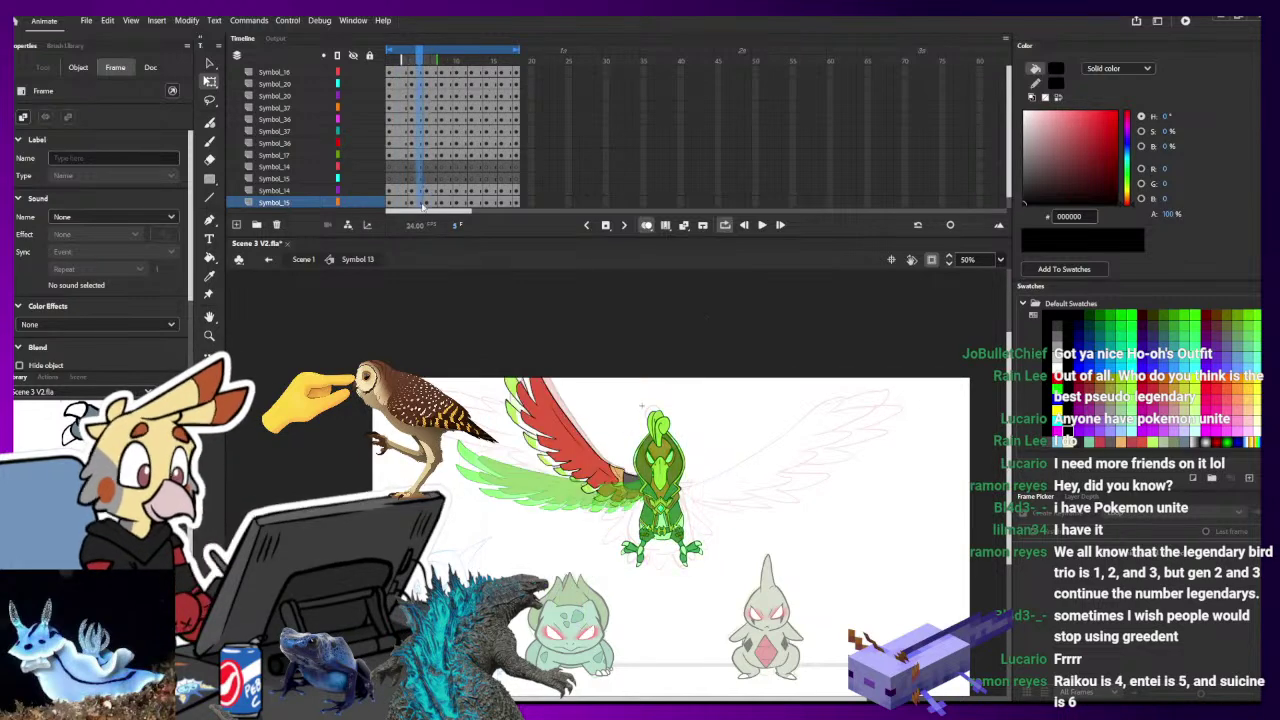
pyautogui.press('F5')
pyautogui.click(647, 226)
# - Insert one extra hold frame at frame 10 and another at frame 13 across all layers
pyautogui.moveTo(421, 62); pyautogui.dragTo(460, 88)
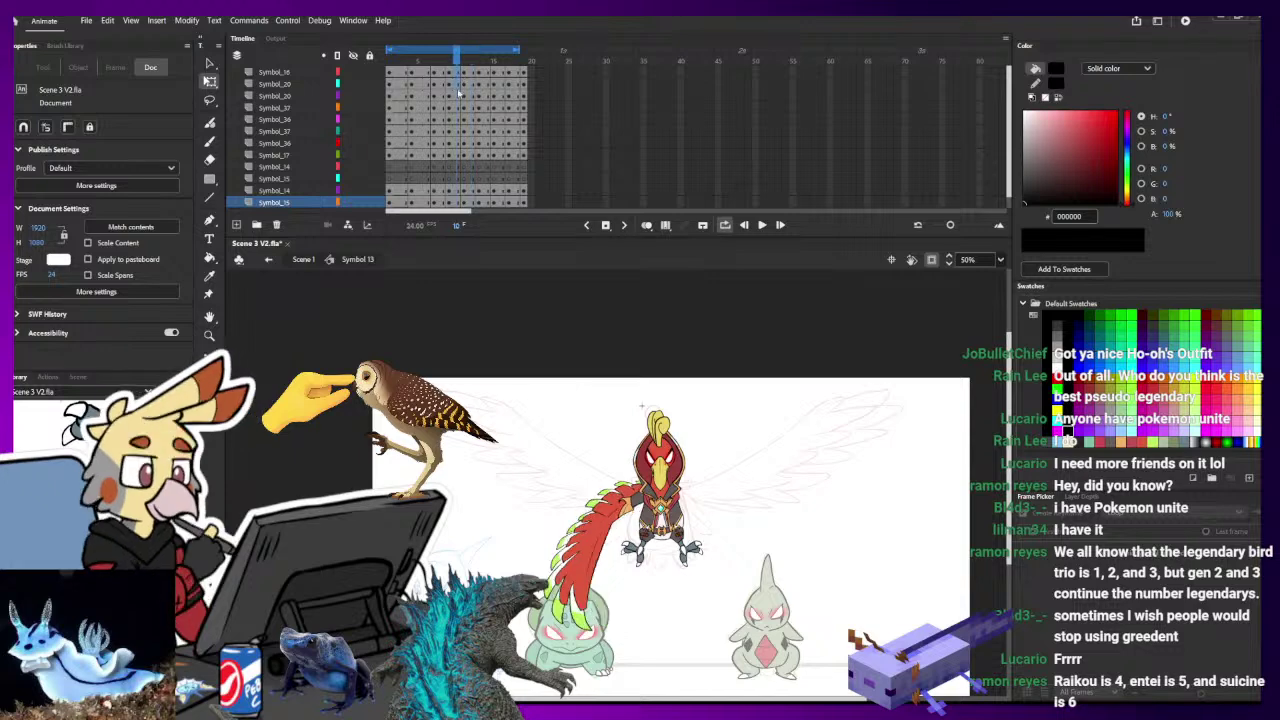
pyautogui.click(459, 203)
pyautogui.press('F5')
pyautogui.click(480, 196)
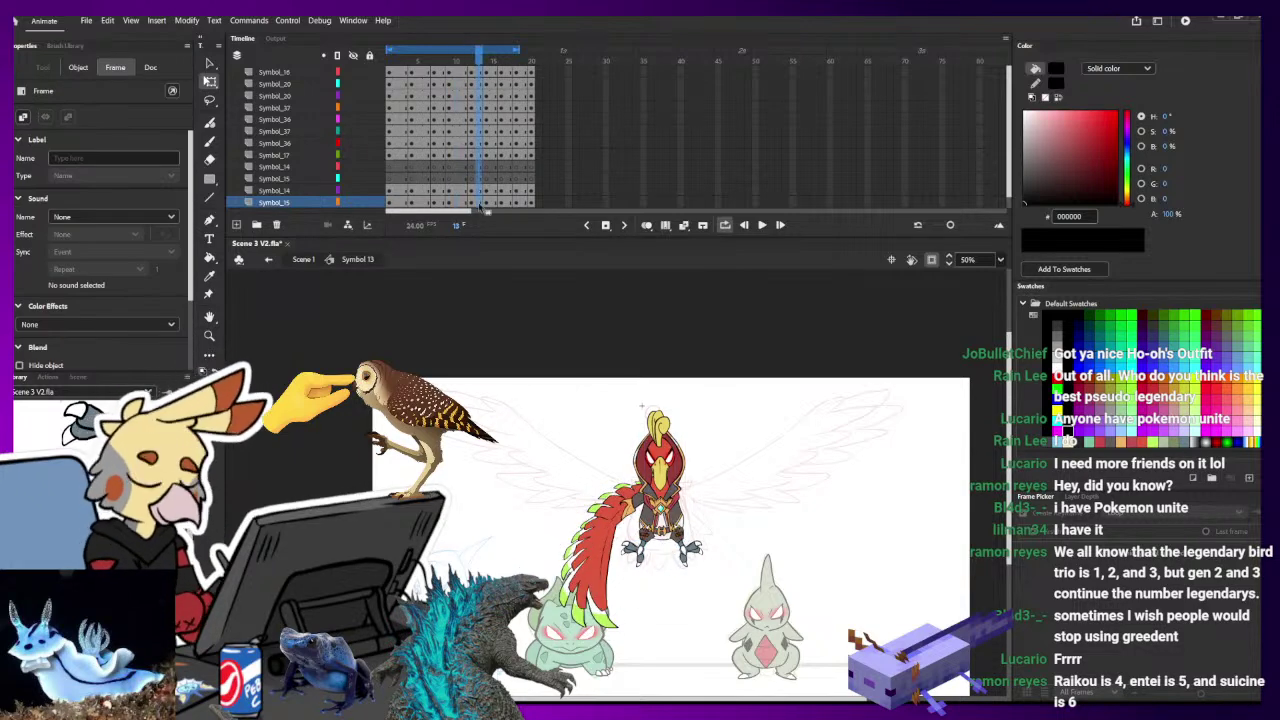
pyautogui.press('F5')
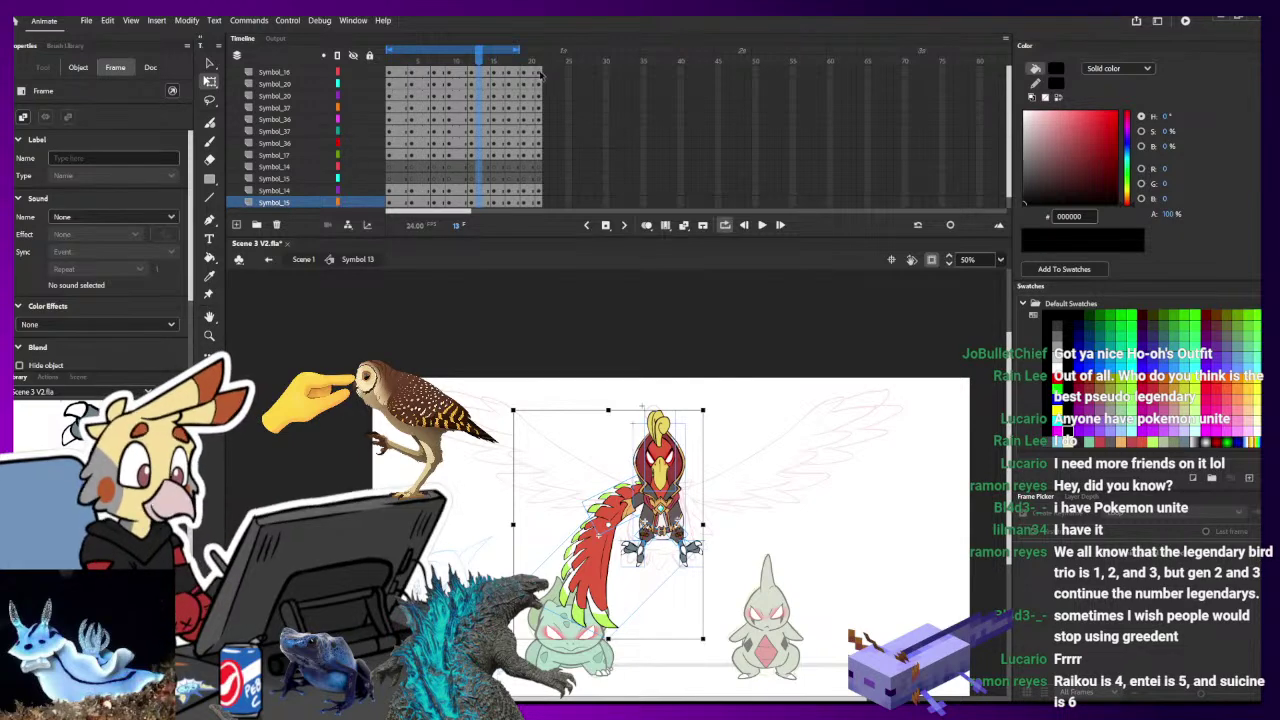
# - Extend the final pose at frame 21 by two hold frames on all layers
pyautogui.click(505, 73)
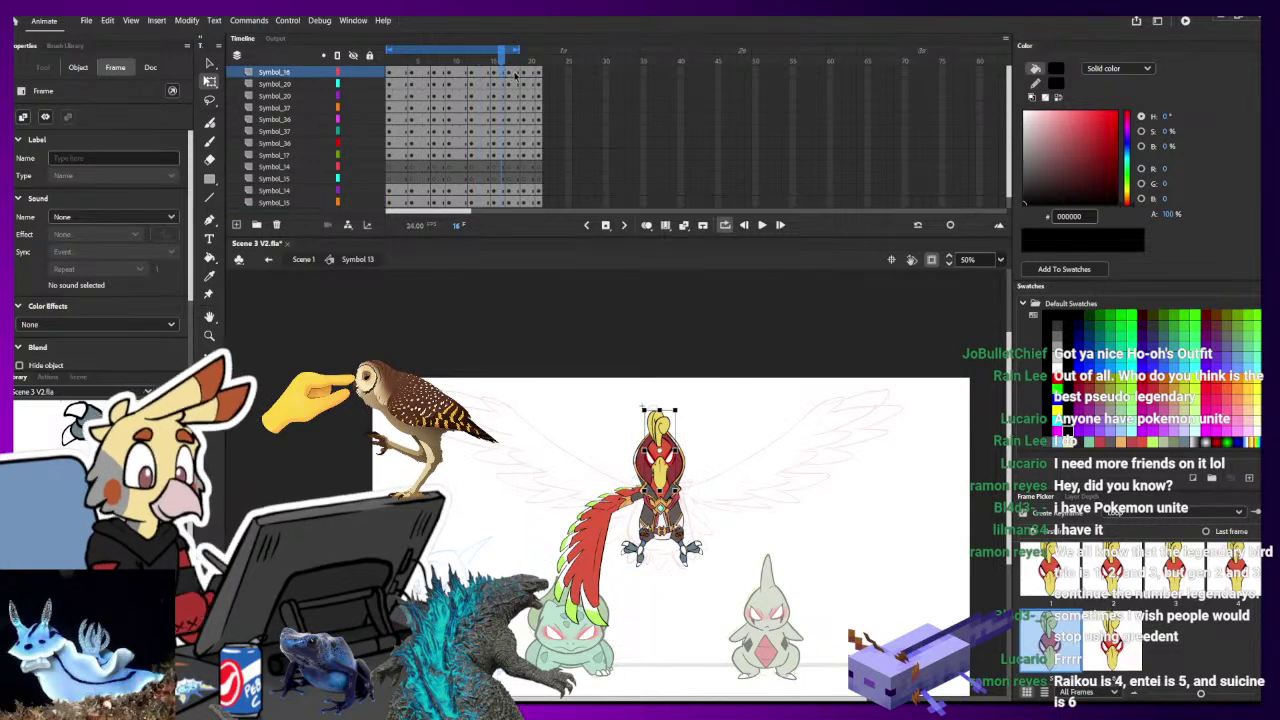
pyautogui.click(516, 74)
pyautogui.moveTo(540, 74); pyautogui.dragTo(540, 210)
pyautogui.press('F5')
pyautogui.press('F5')
# - Extend the loop range to the last frame, frame 23, and play the whole flap zoomed out
pyautogui.moveTo(520, 49); pyautogui.dragTo(571, 49)
pyautogui.hotkey('ctrl', '-')
pyautogui.press('Escape')
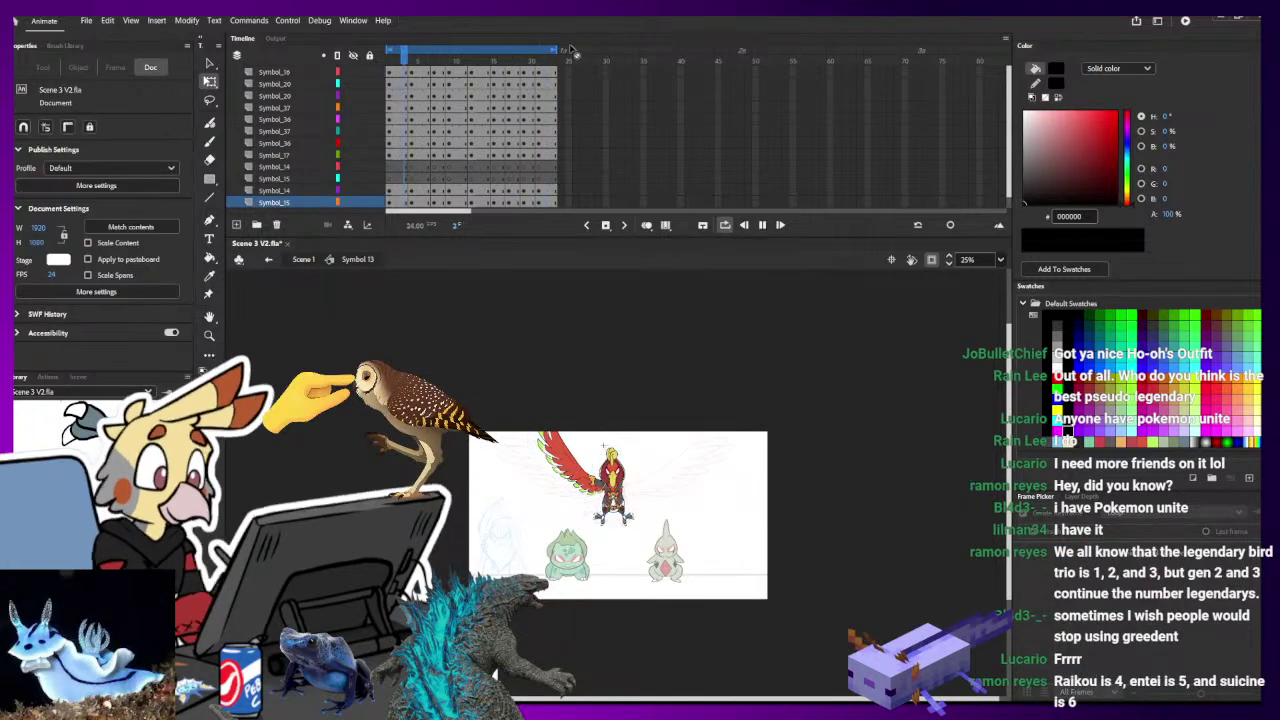
pyautogui.press('Return')
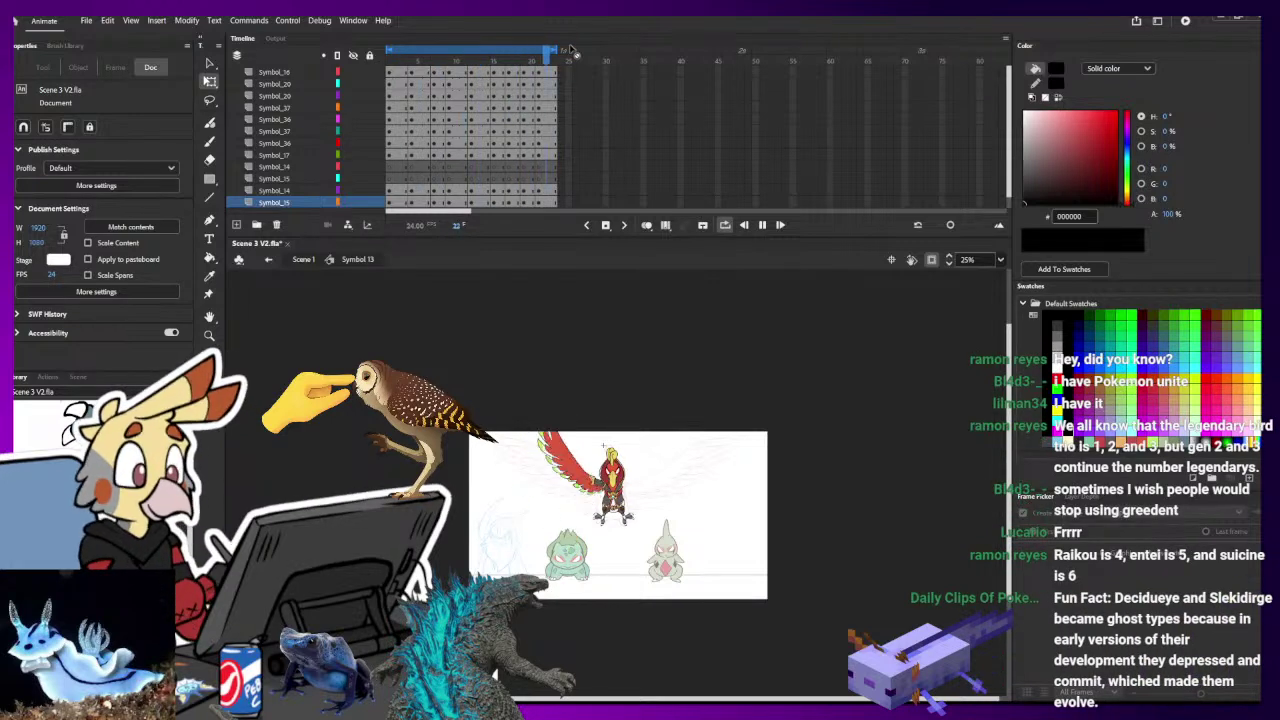
# - Remove every frame from frame 21 onward on all layers and play the shortened 20-frame flap
pyautogui.press('Return')
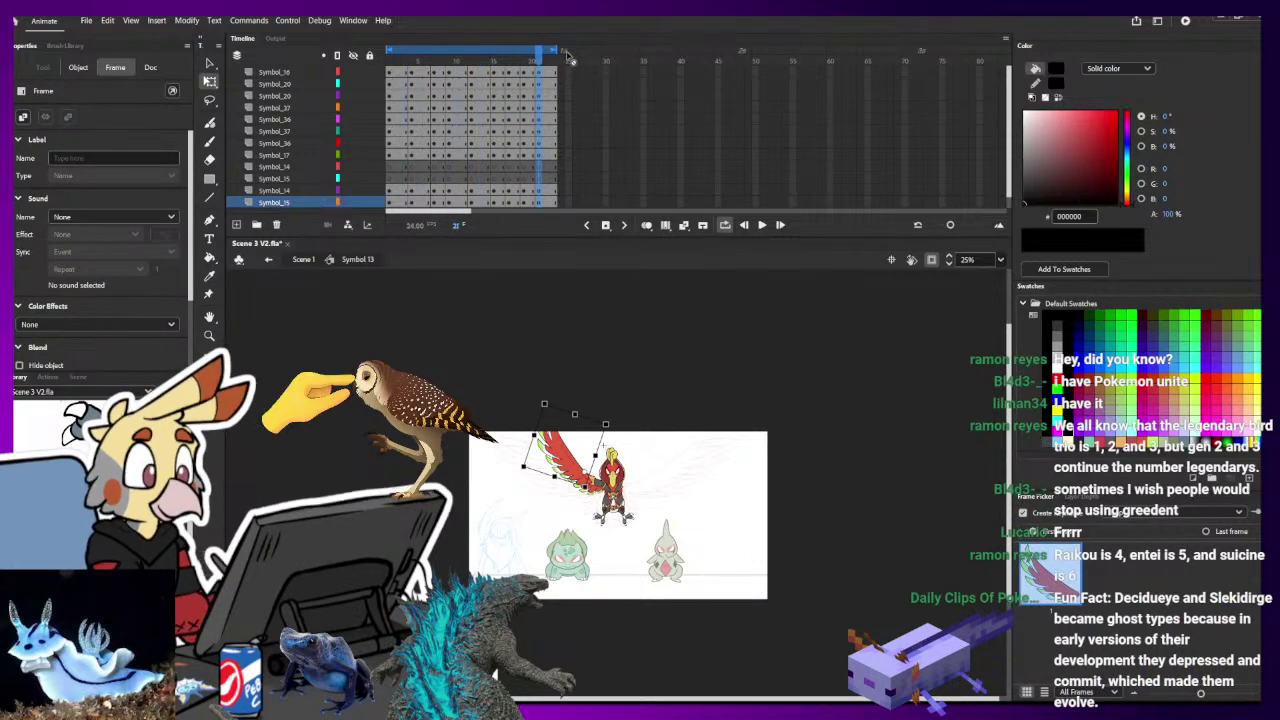
pyautogui.click(405, 77)
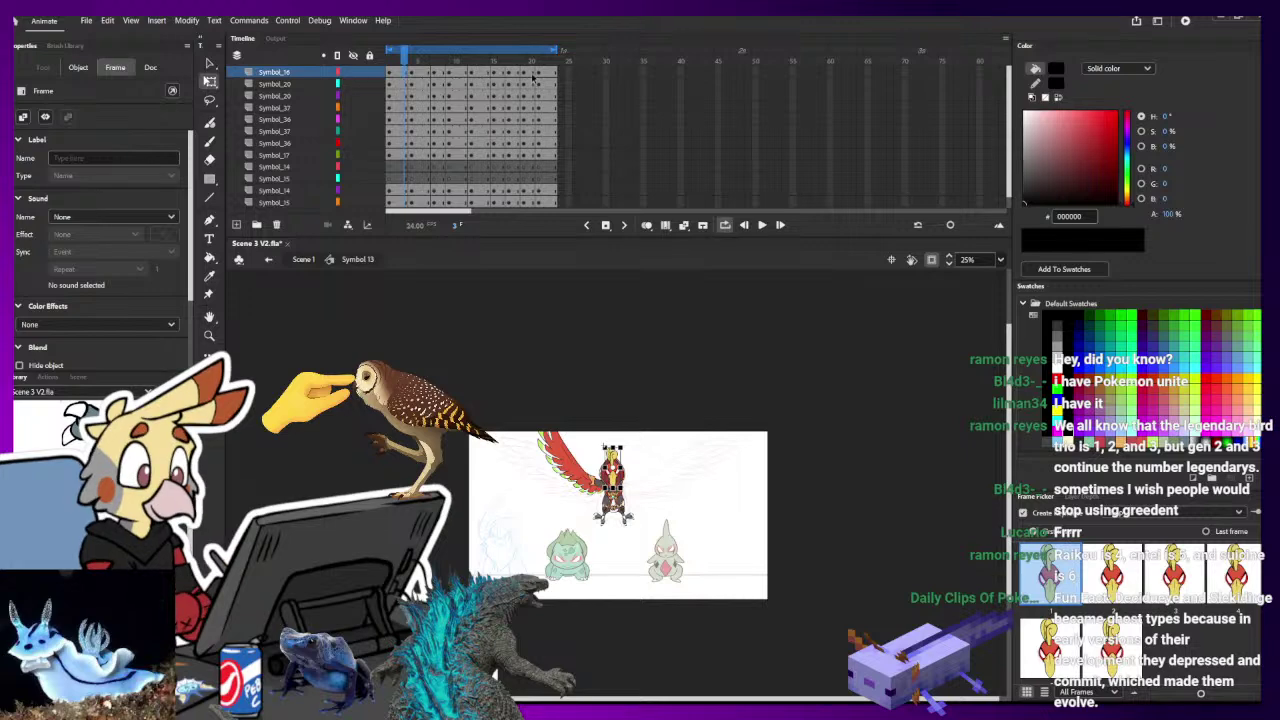
pyautogui.moveTo(537, 74); pyautogui.dragTo(589, 266)
pyautogui.hotkey('shift', 'F5')
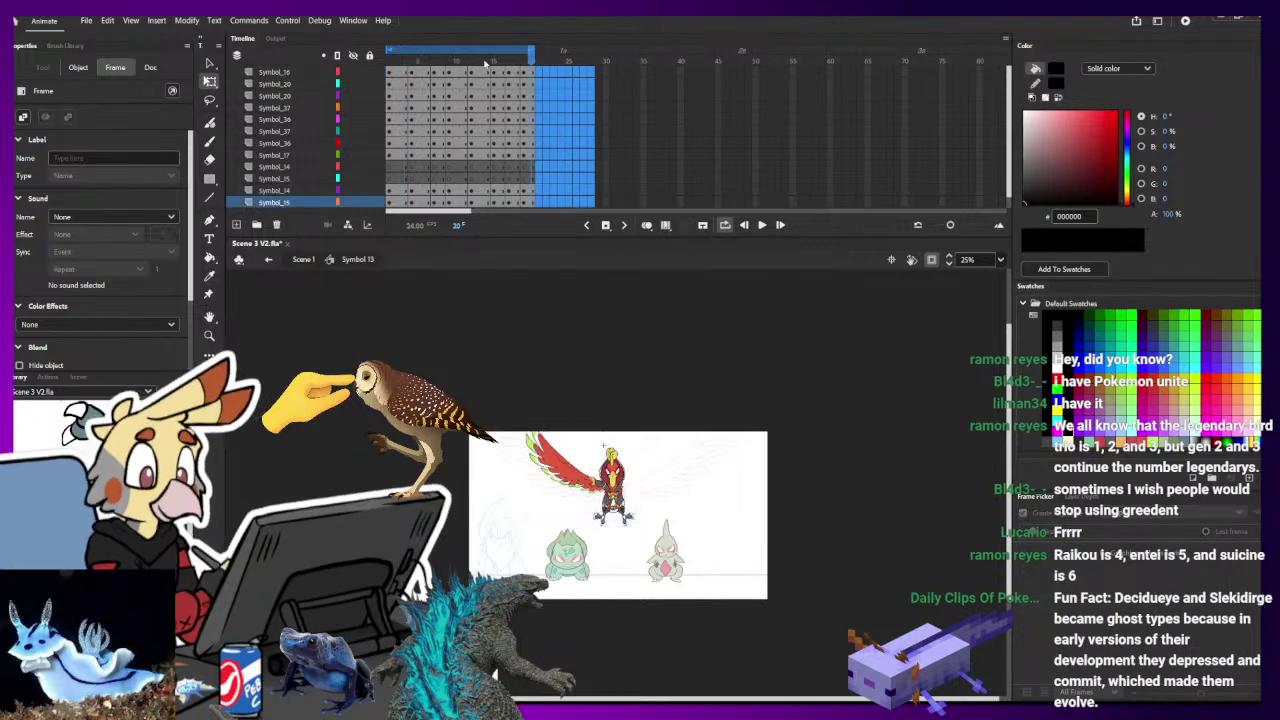
pyautogui.hotkey('shift', 'F5')
pyautogui.press('Return')
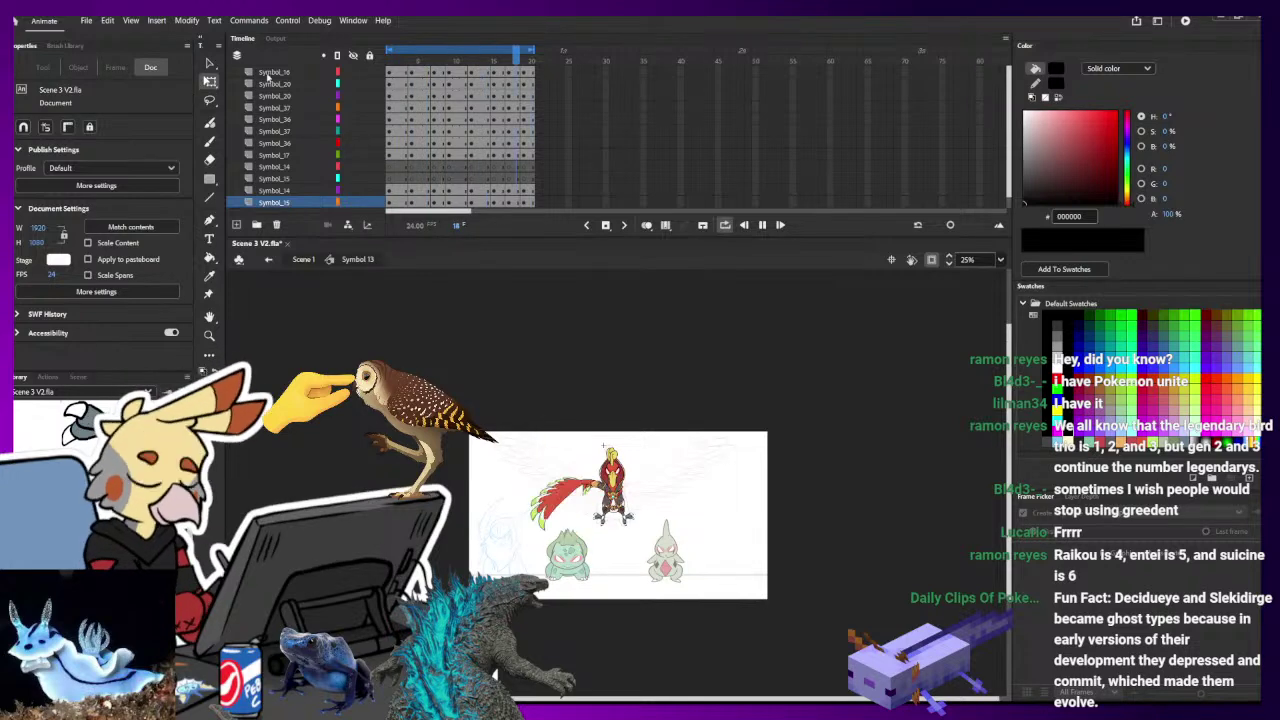
pyautogui.press('Return')
# - With onion skinning on, rotate the outer wing slightly inward toward the body at frame 15
pyautogui.moveTo(433, 61); pyautogui.dragTo(504, 76)
pyautogui.hotkey('ctrl', '=')
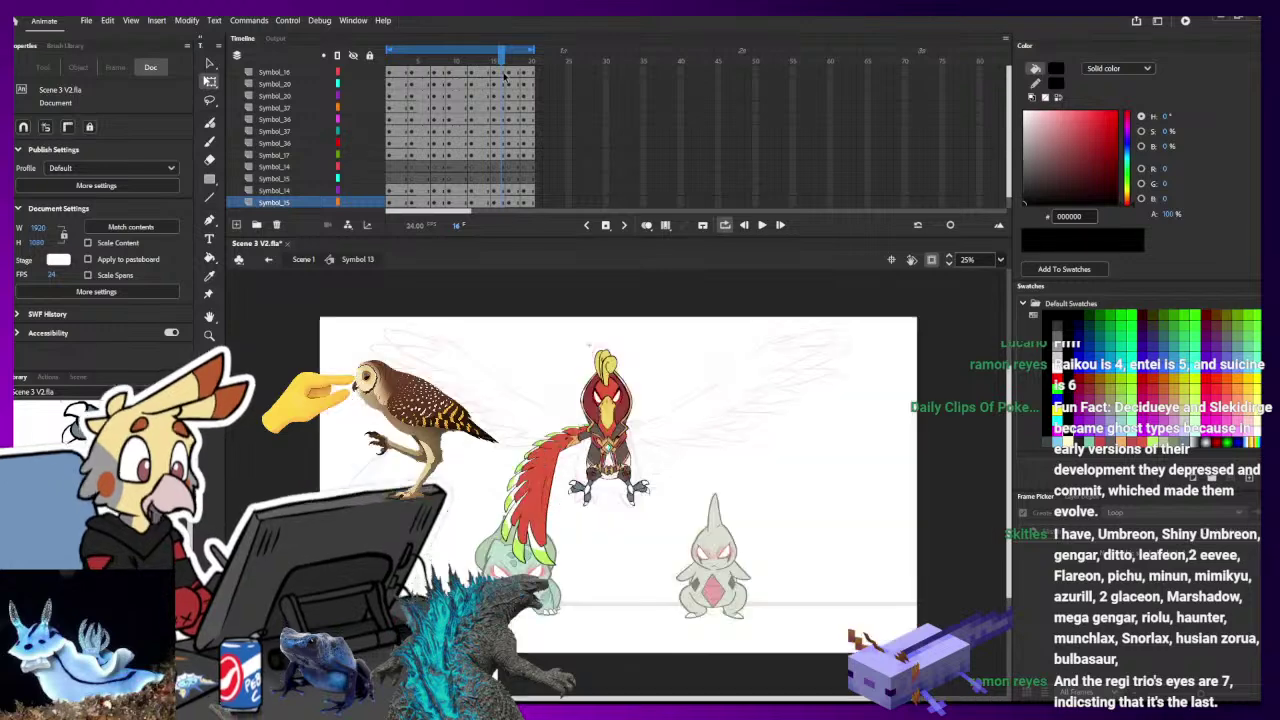
pyautogui.click(494, 73)
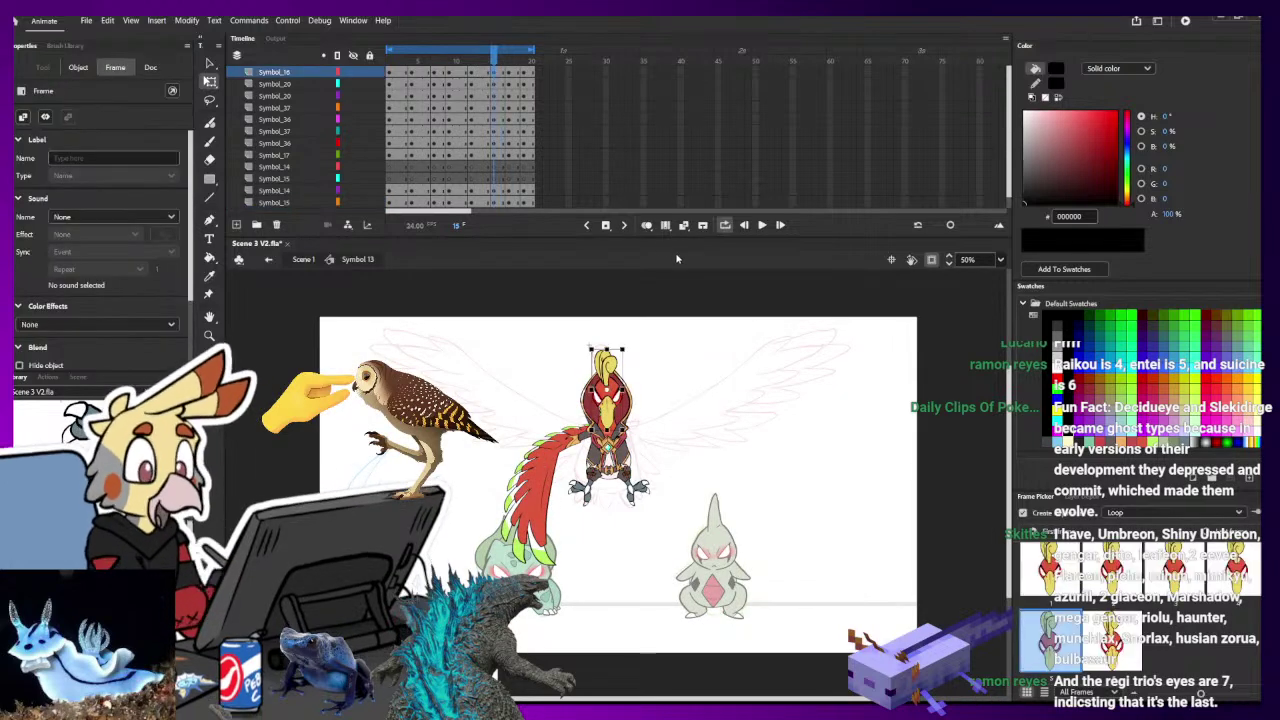
pyautogui.click(575, 555)
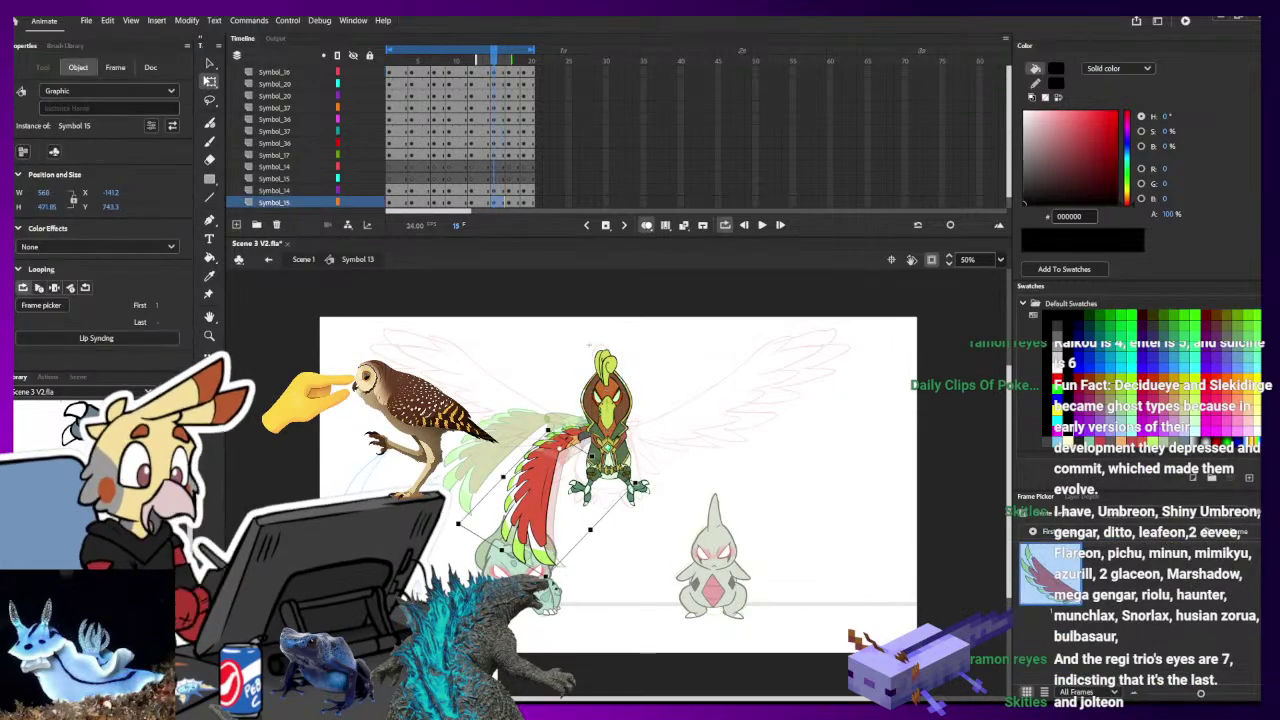
pyautogui.moveTo(528, 566); pyautogui.dragTo(551, 552)
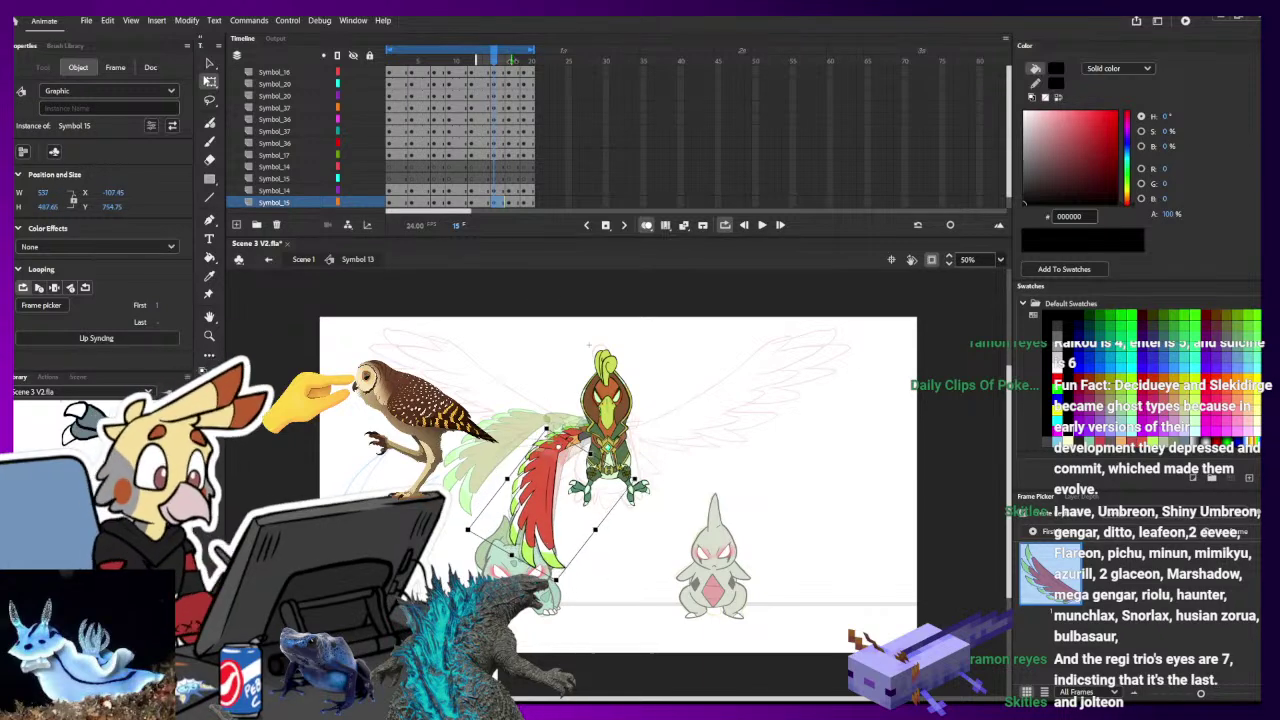
# - Rotate the outer wing downward toward the body at frame 17 and replay the flap with onion skinning off
pyautogui.click(510, 202)
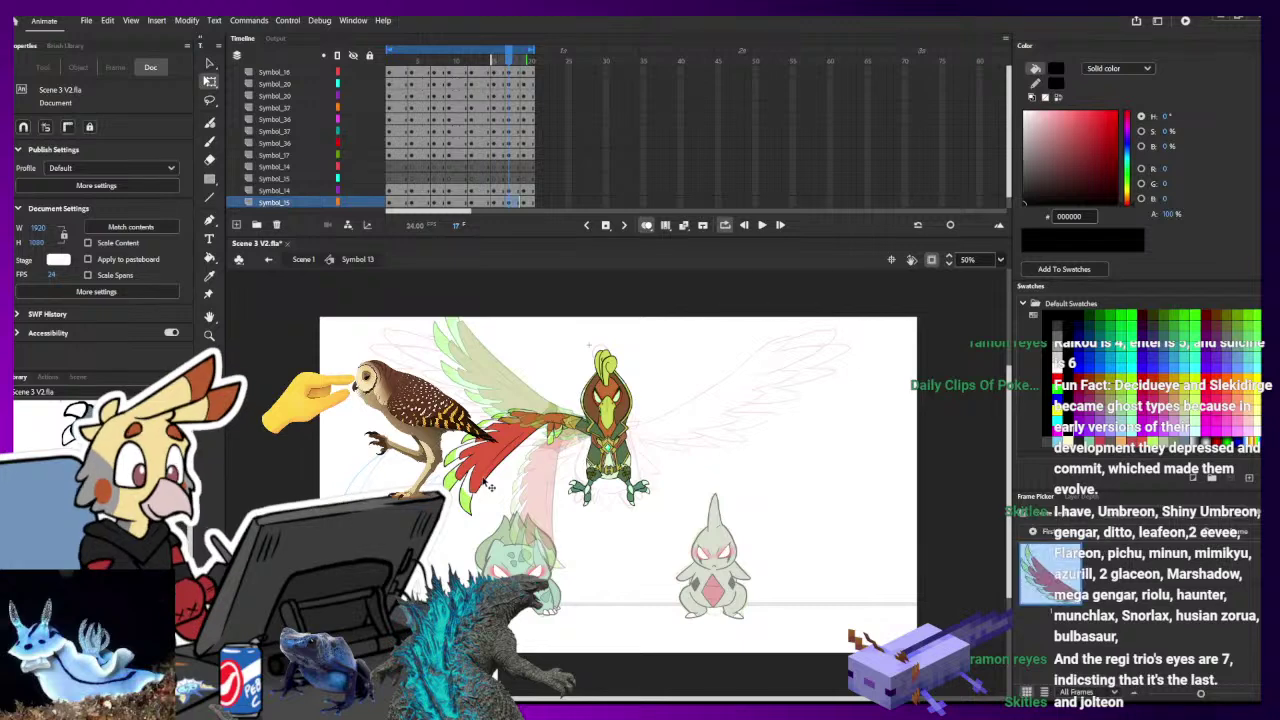
pyautogui.moveTo(455, 518); pyautogui.dragTo(510, 531)
pyautogui.click(691, 340)
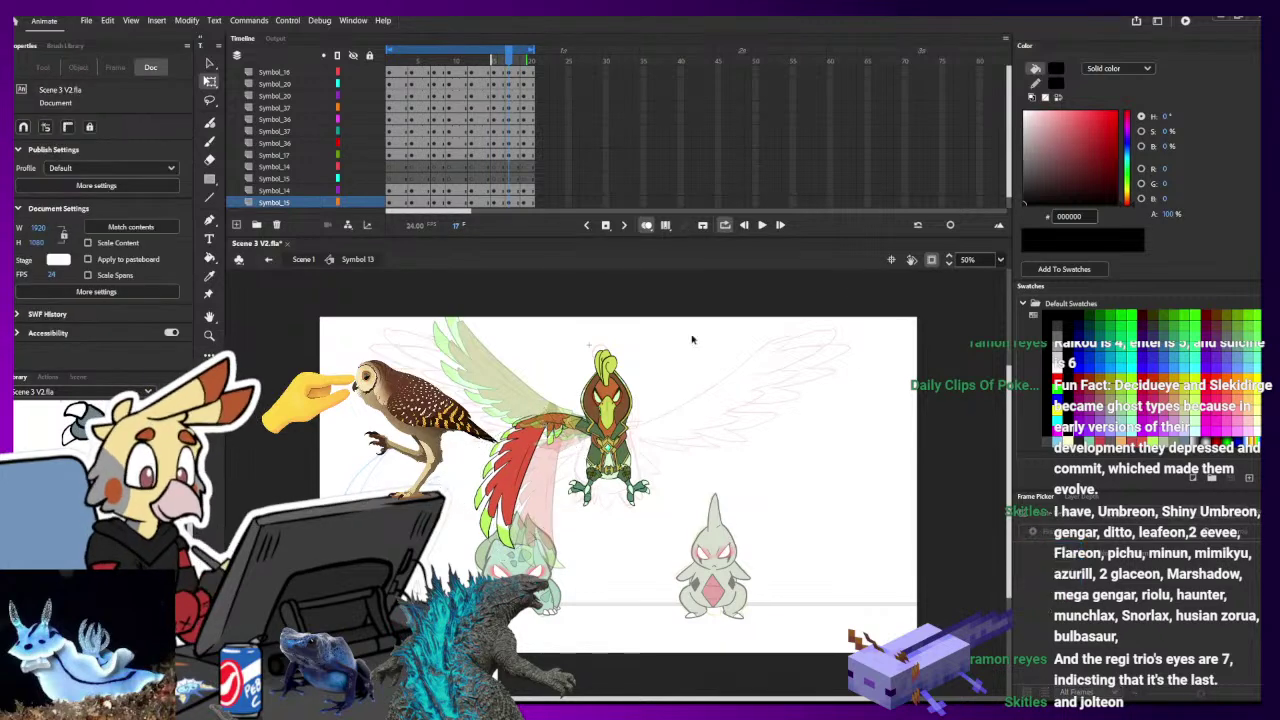
pyautogui.click(522, 74)
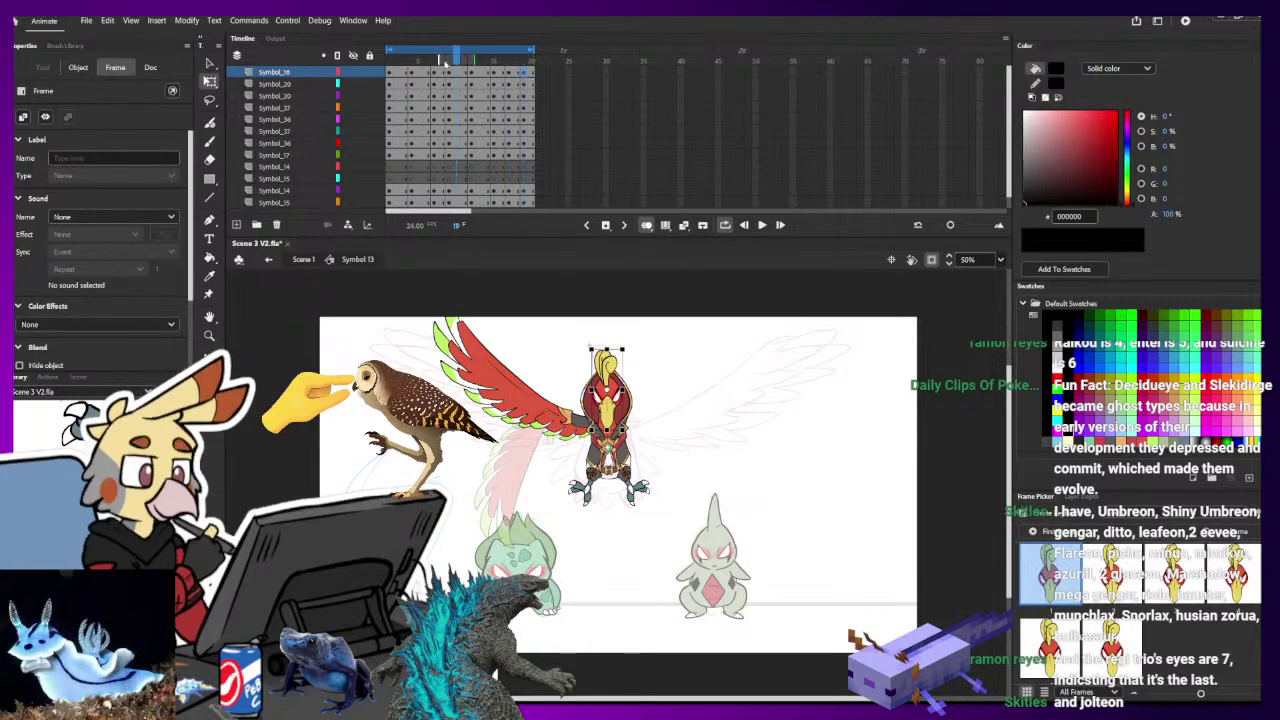
pyautogui.press('Return')
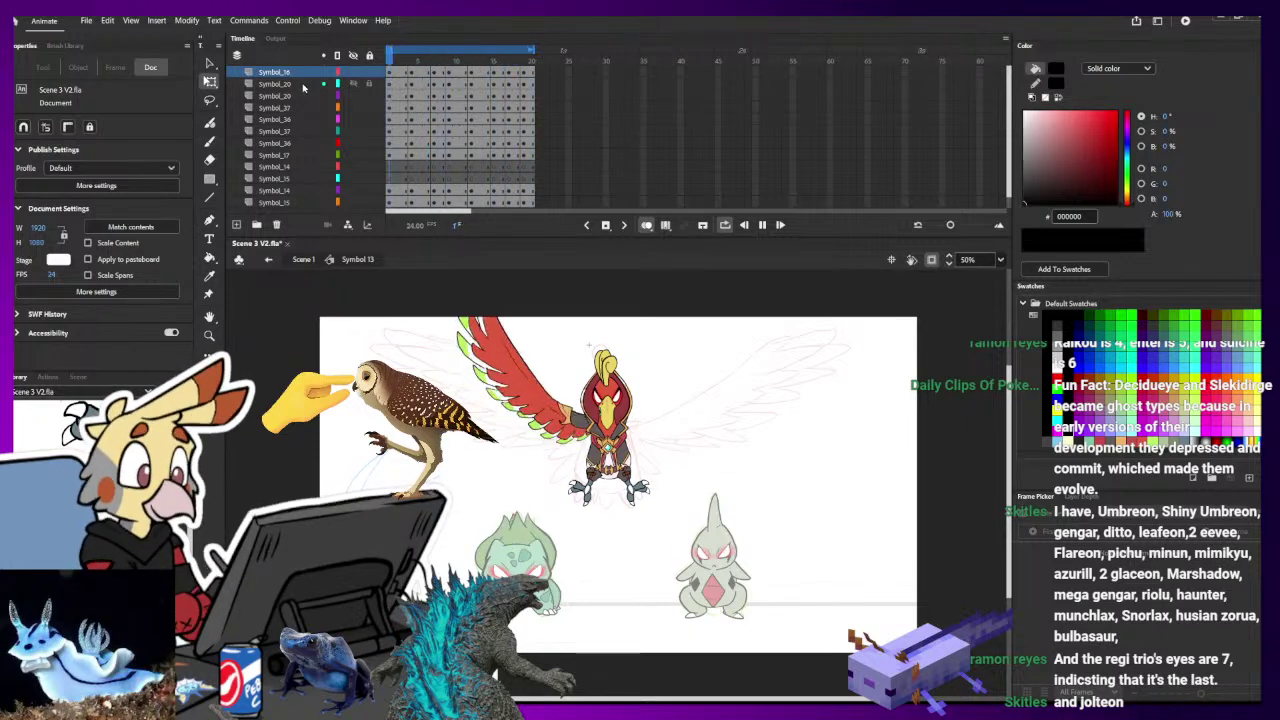
pyautogui.press('Return')
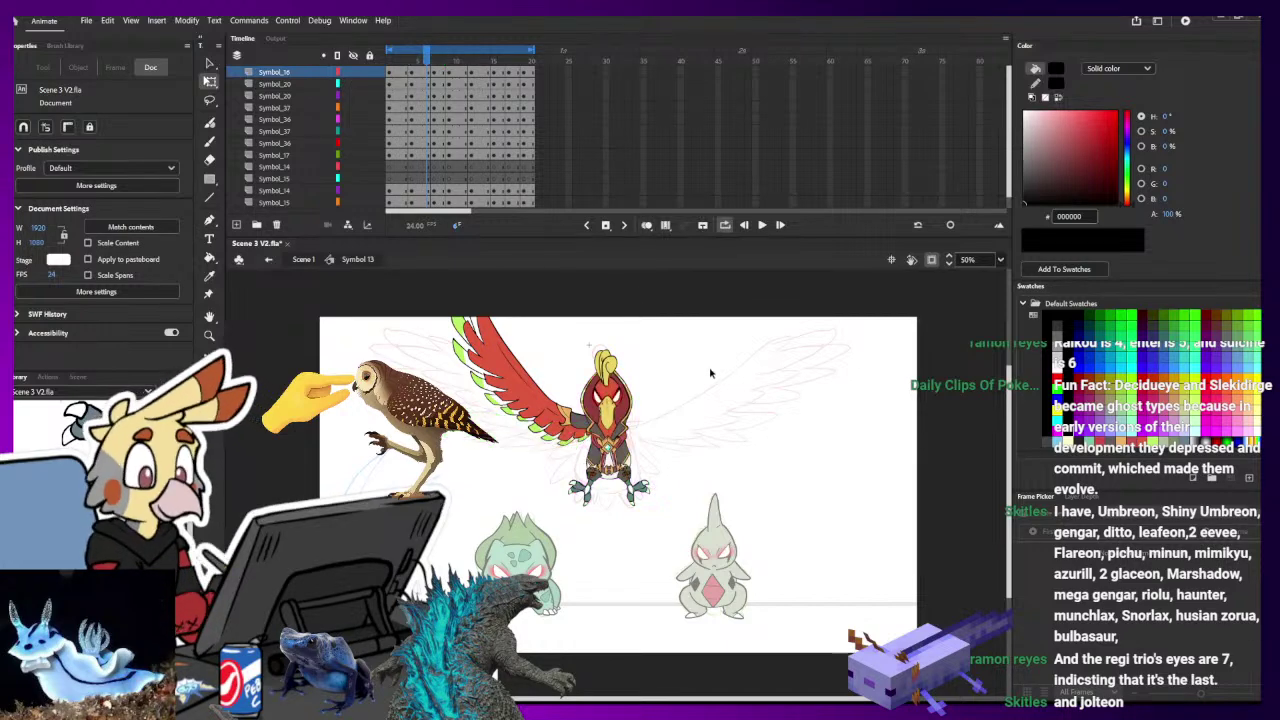
# - Duplicate the two bottommost wing layers, Symbol_14 and Symbol_15, and lock every layer except the two copies
pyautogui.moveTo(424, 202); pyautogui.dragTo(414, 191)
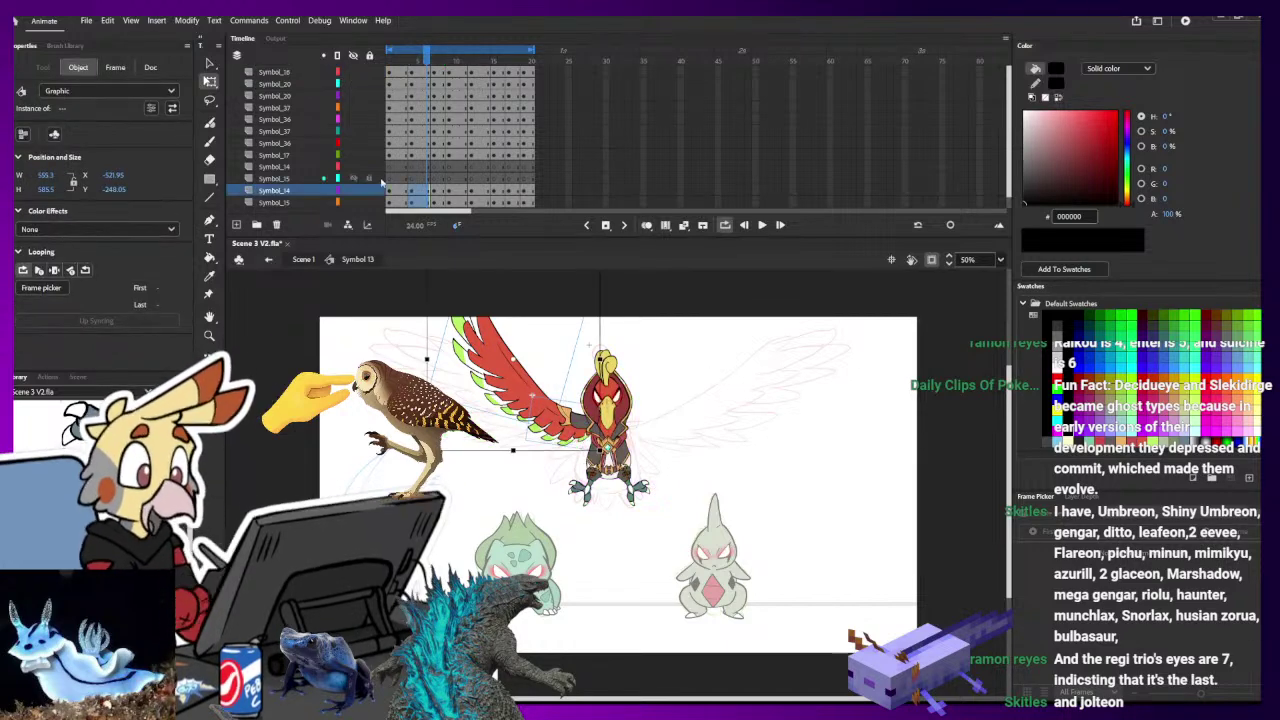
pyautogui.keyDown('shift'); pyautogui.click(264, 202); pyautogui.keyUp('shift')
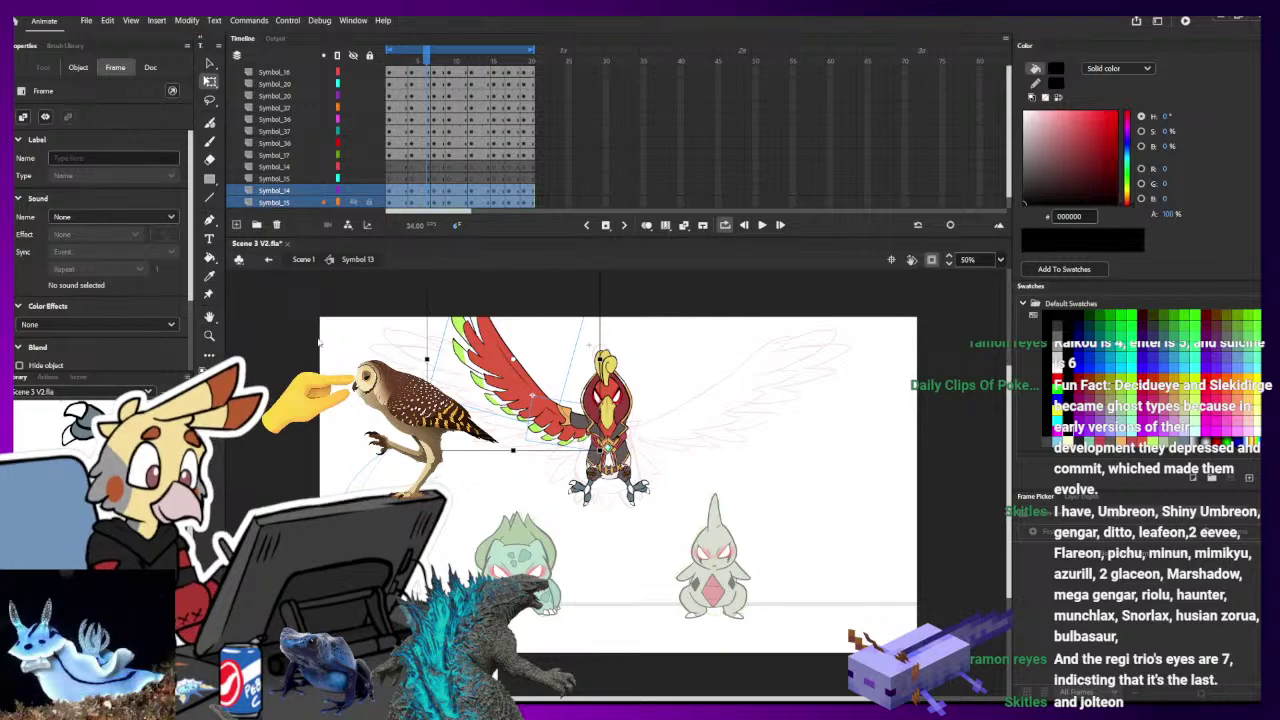
pyautogui.click(323, 323)
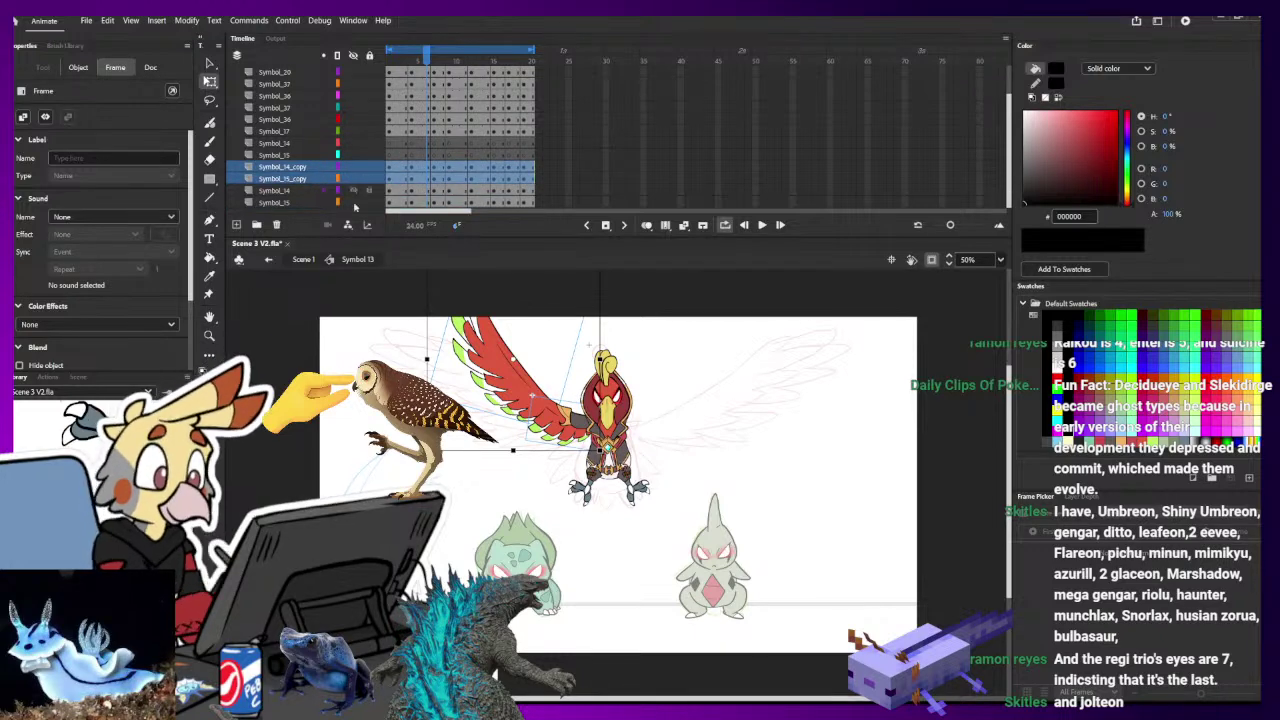
pyautogui.click(370, 56)
pyautogui.click(369, 167)
pyautogui.click(369, 179)
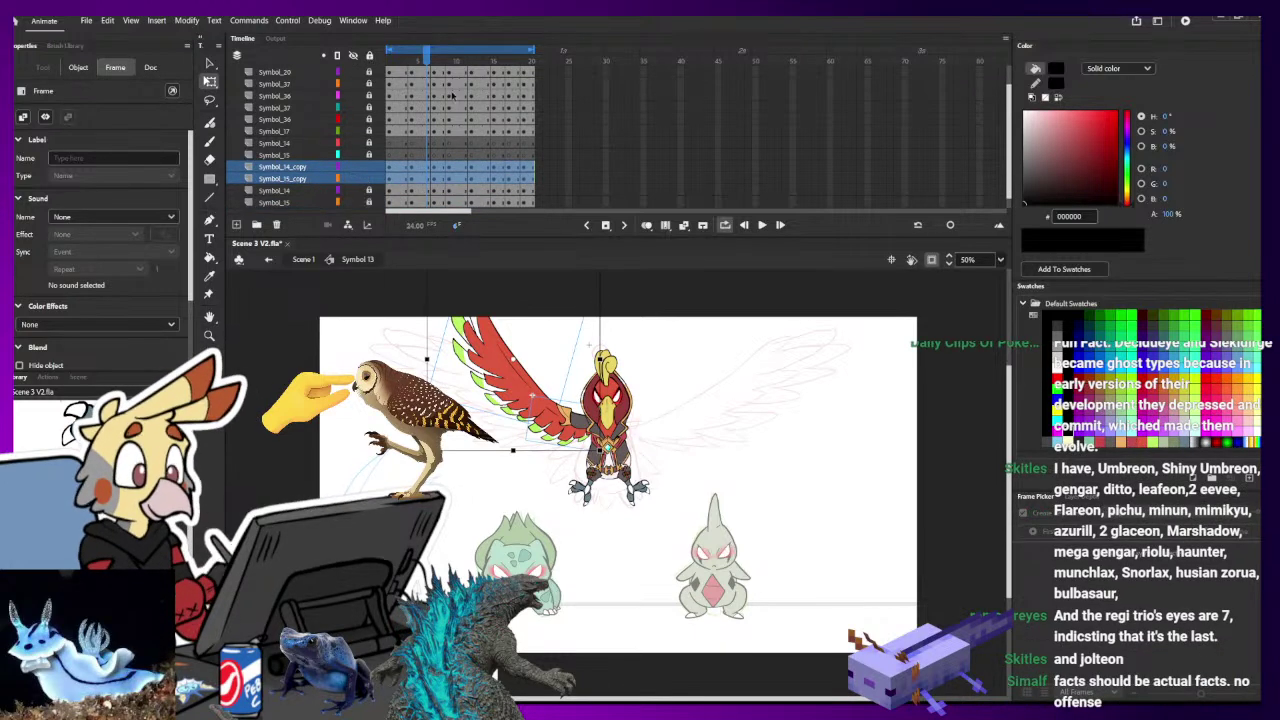
# - Using multiple-frame editing over all 20 frames, flip the copied wing horizontally and move it to the bird's opposite shoulder
pyautogui.moveTo(427, 60); pyautogui.dragTo(269, 64)
pyautogui.hotkey('ctrl', 'shift', 'a')
pyautogui.moveTo(402, 52); pyautogui.dragTo(903, 60)
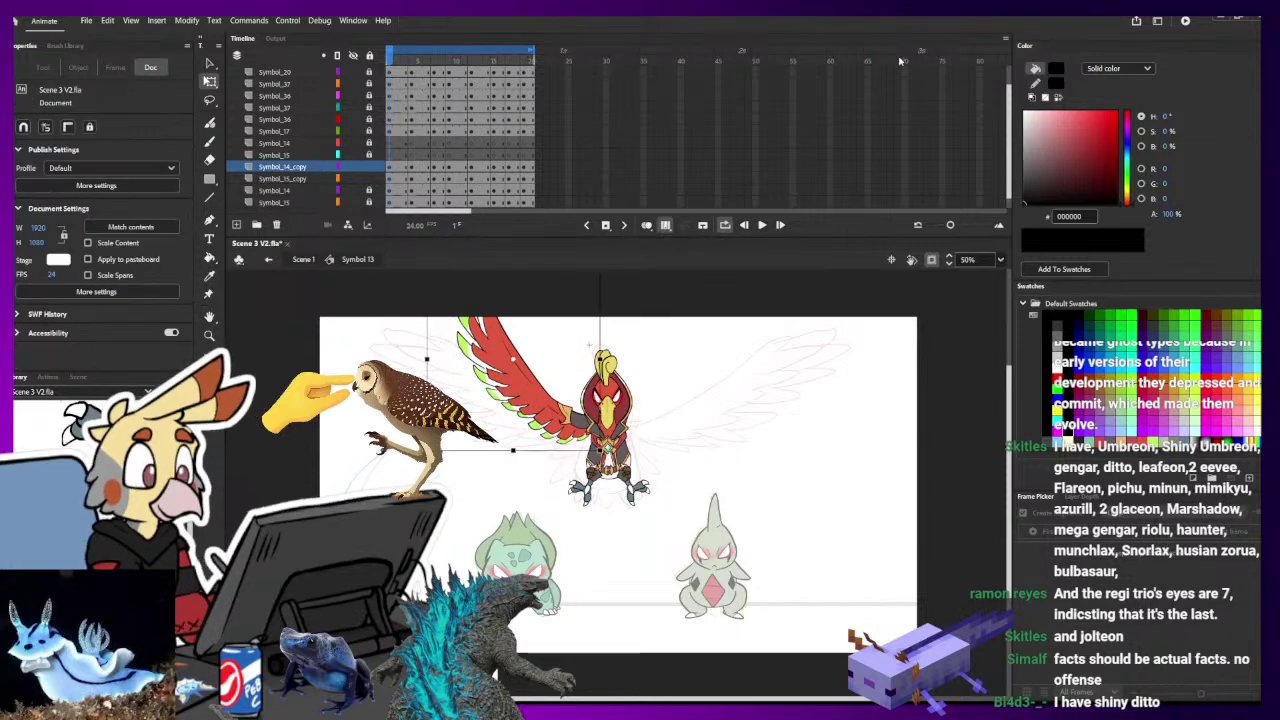
pyautogui.hotkey('ctrl', 'a')
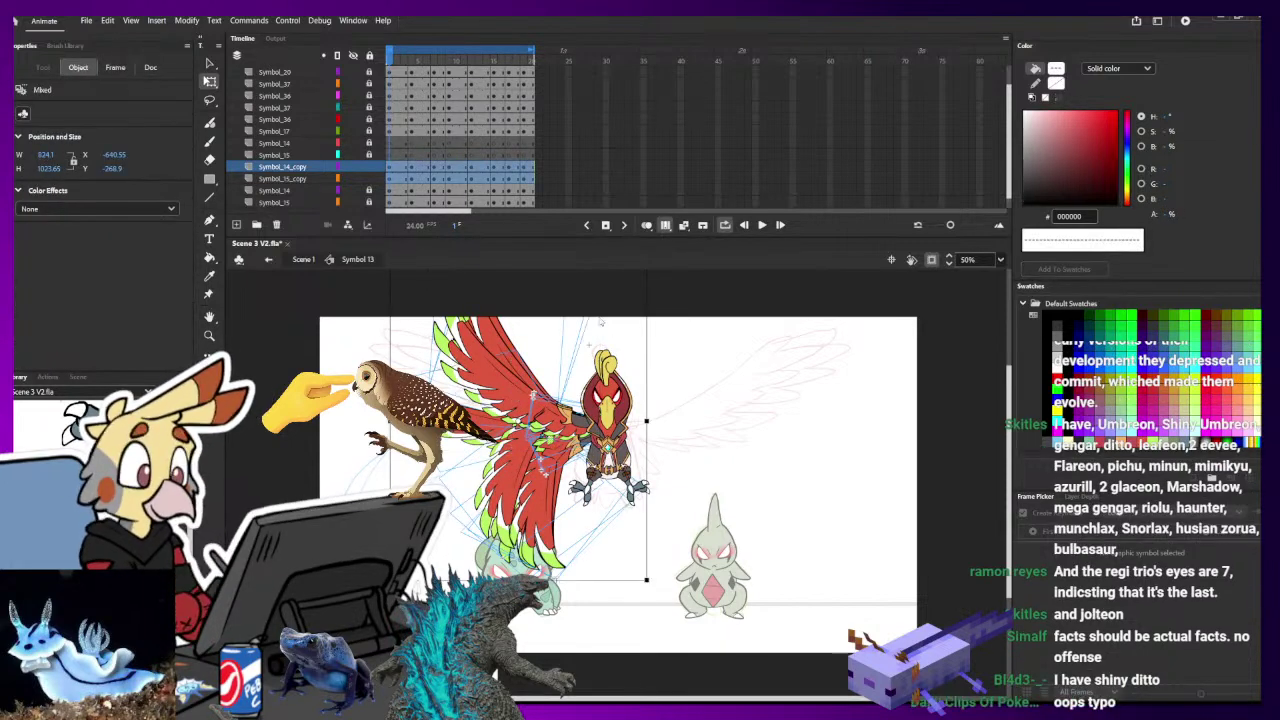
pyautogui.hotkey('ctrl', 'shift', 'h')
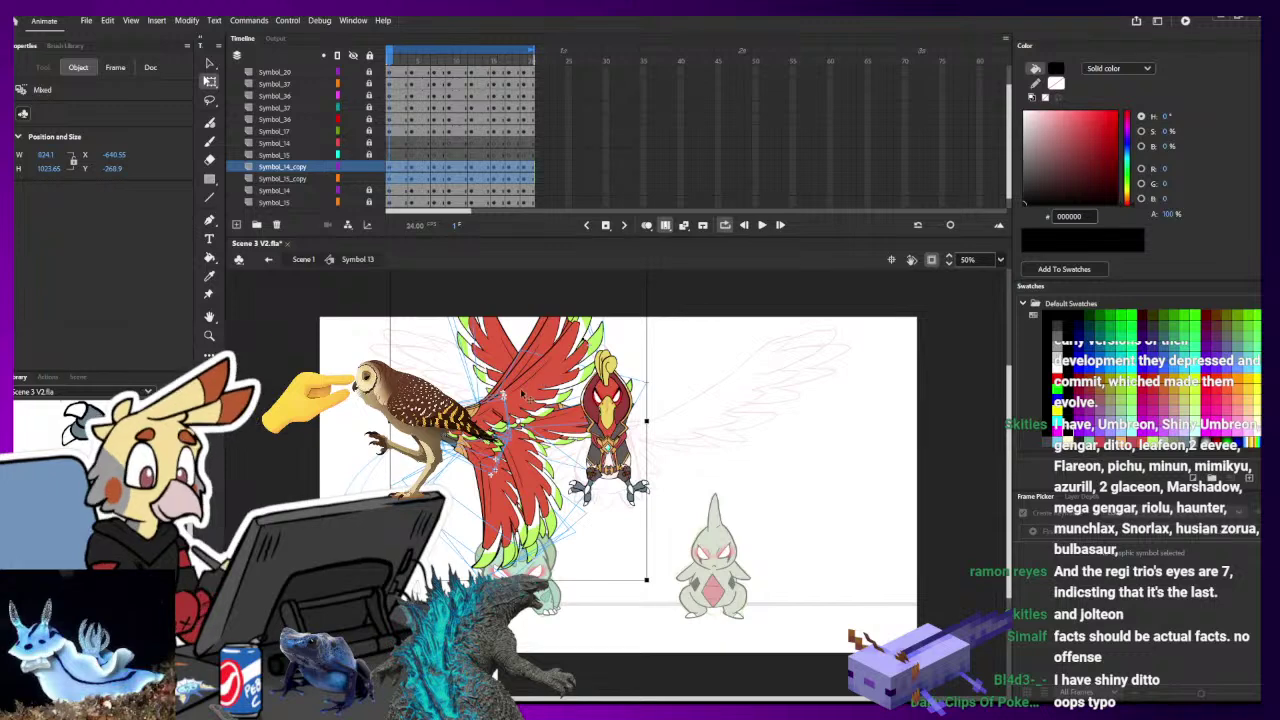
pyautogui.moveTo(521, 394); pyautogui.dragTo(705, 391)
pyautogui.click(854, 346)
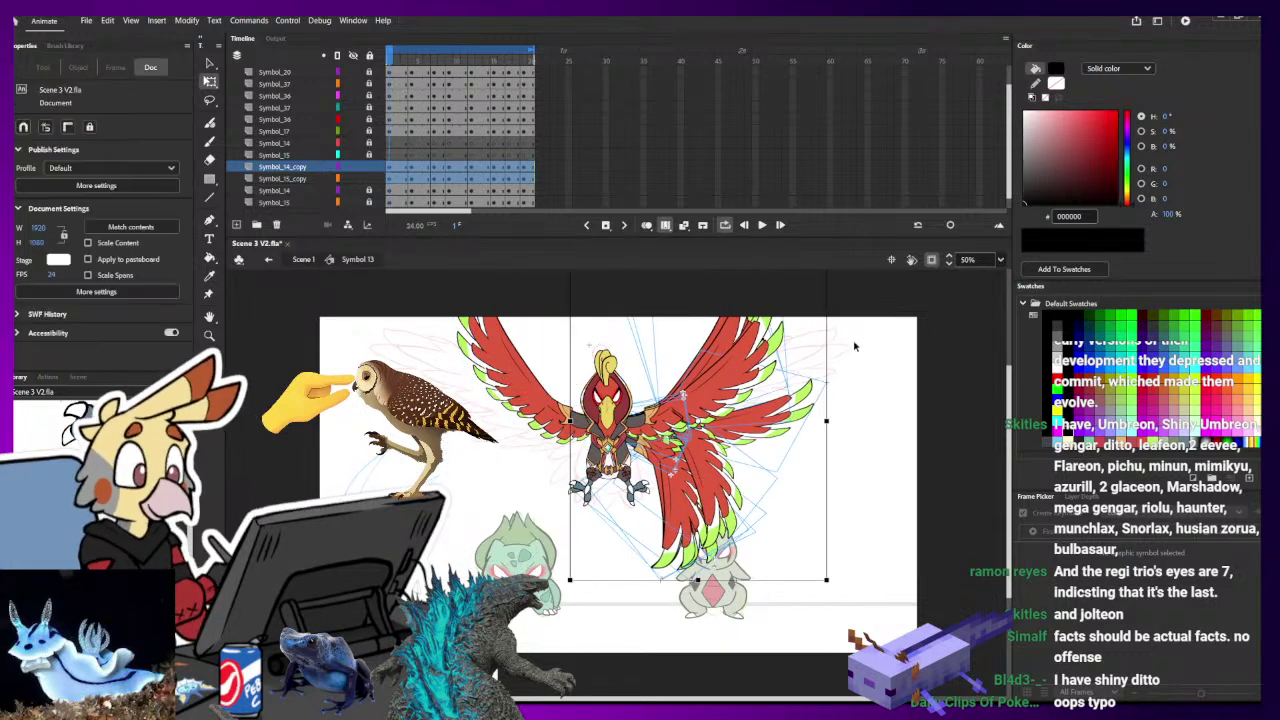
pyautogui.click(665, 225)
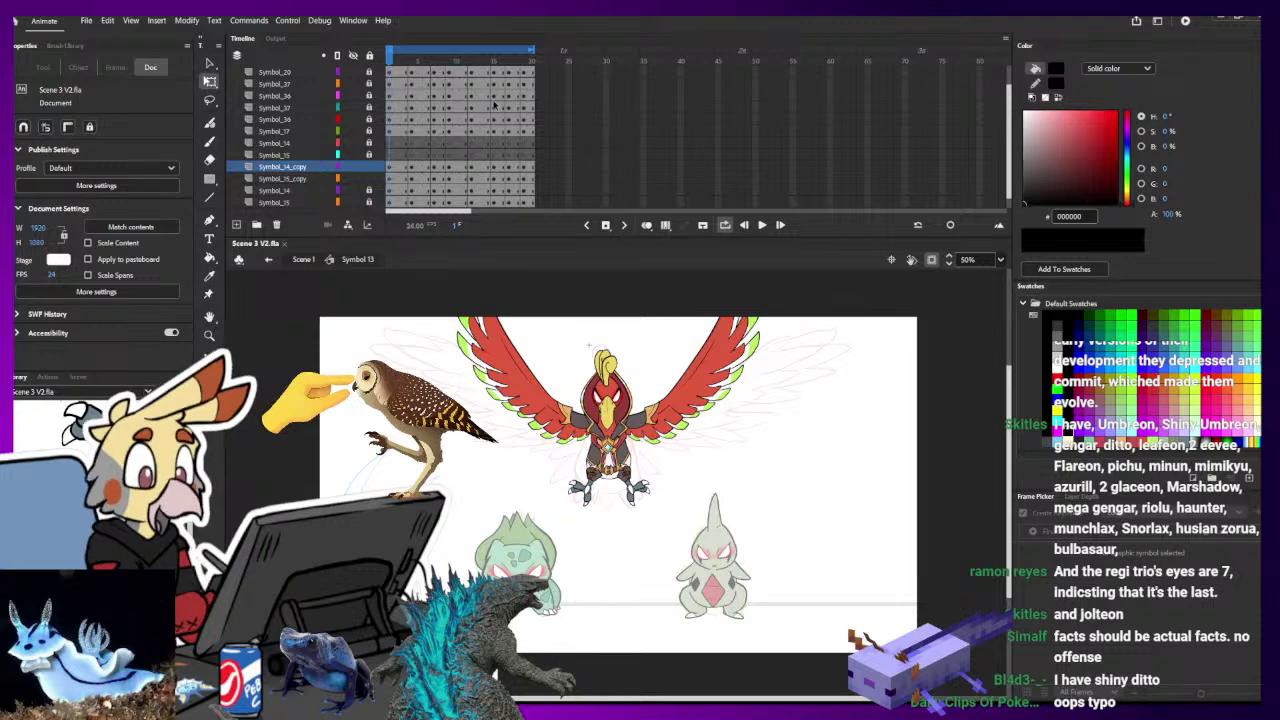
# - Play and scrub through the 20-frame flap to check the motion of both wings together
pyautogui.press('Return')
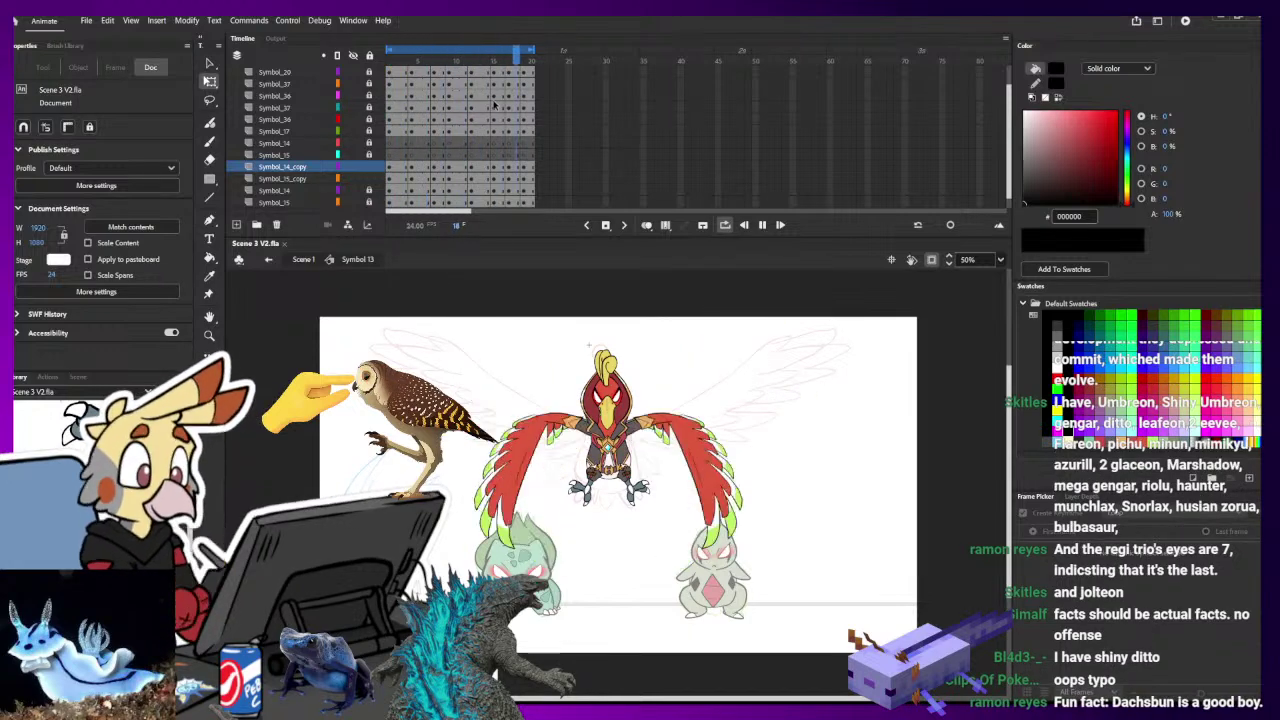
pyautogui.click(508, 104)
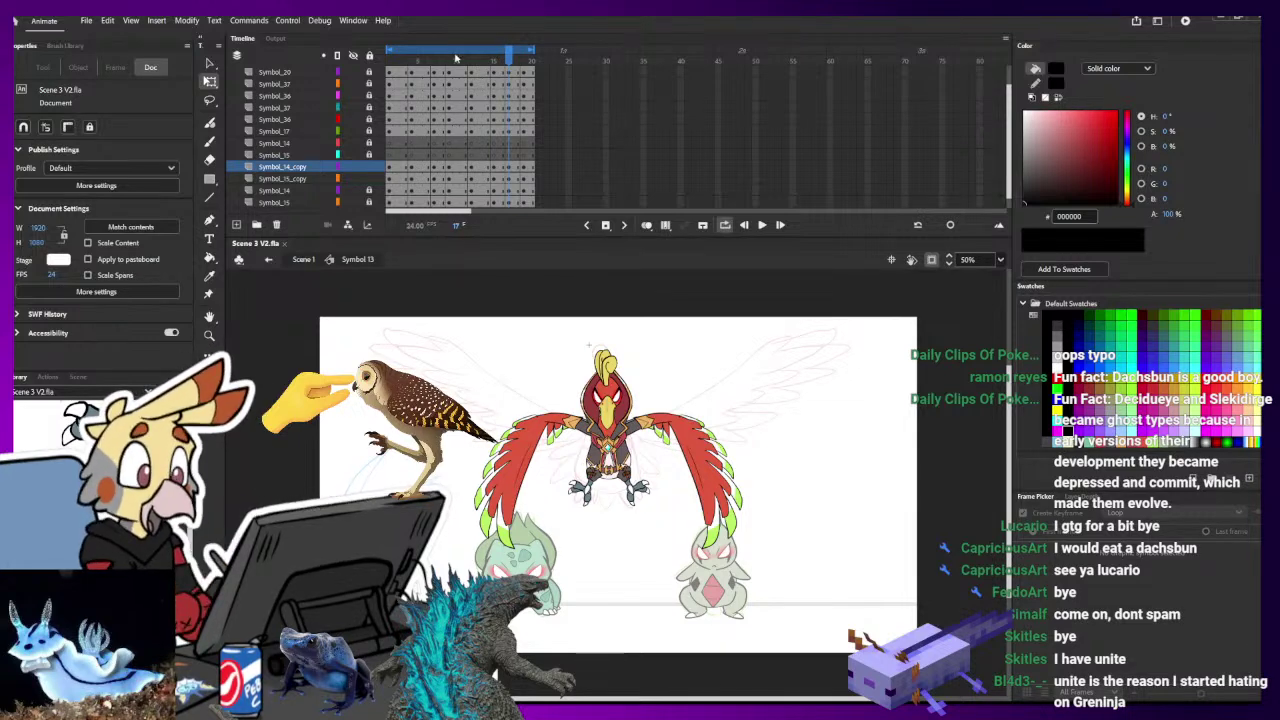
pyautogui.moveTo(411, 61); pyautogui.dragTo(630, 83)
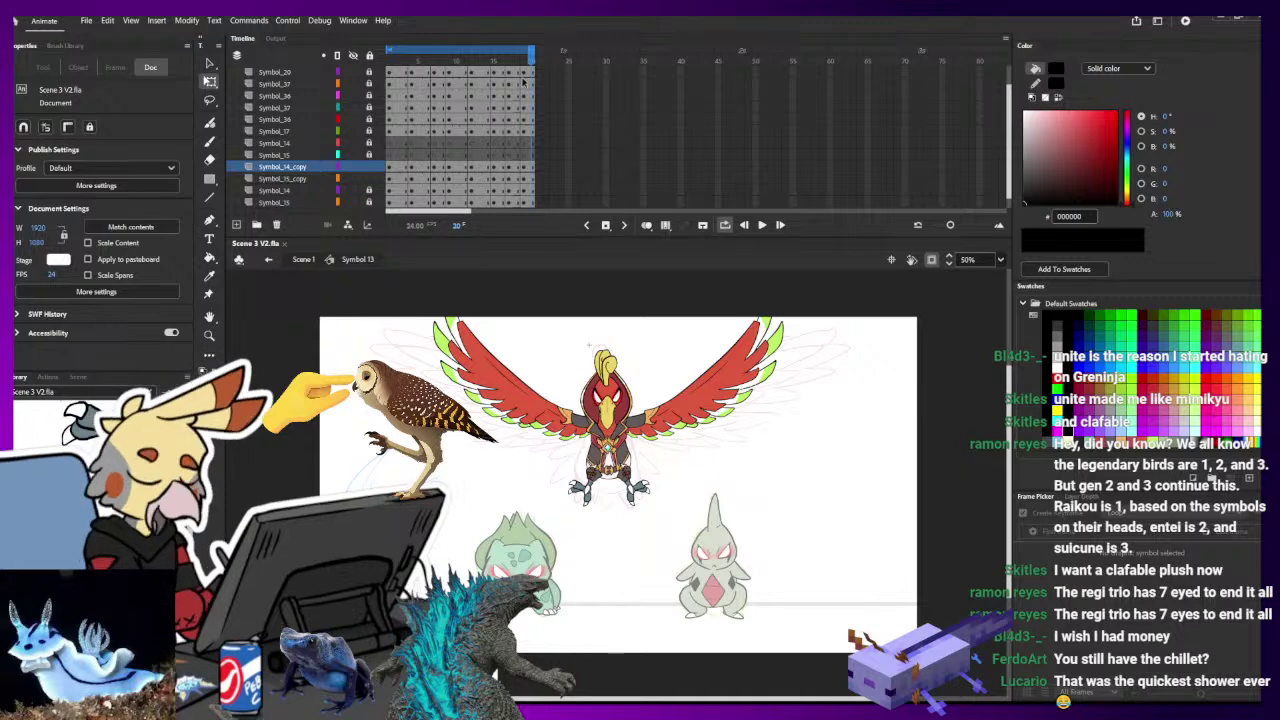
pyautogui.moveTo(474, 58); pyautogui.dragTo(342, 102)
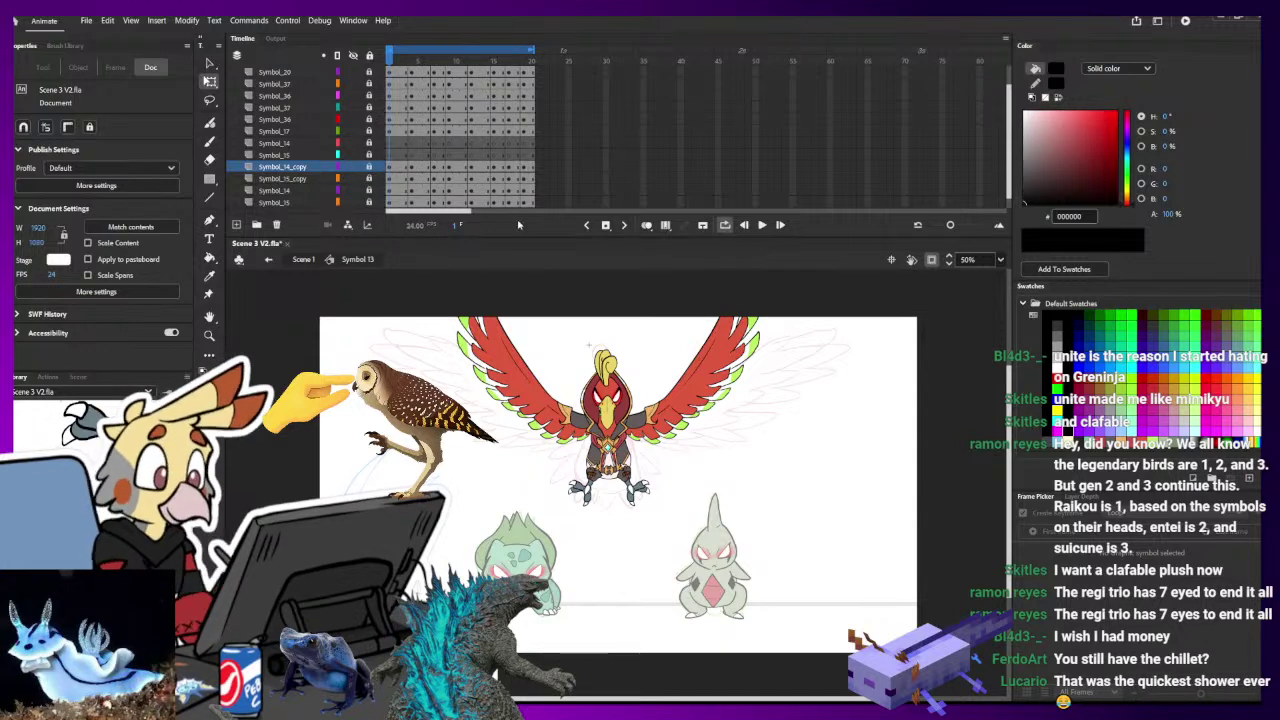
pyautogui.click(419, 54)
pyautogui.moveTo(423, 61); pyautogui.dragTo(322, 91)
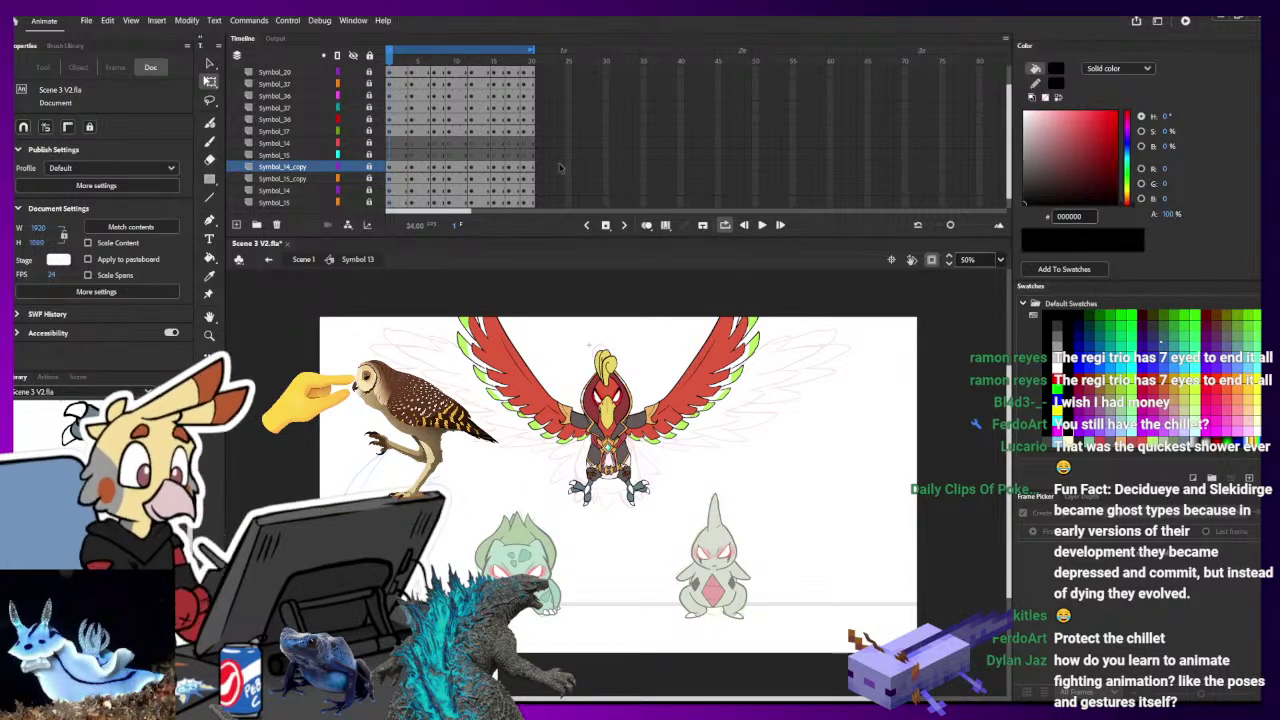
pyautogui.press('Return')
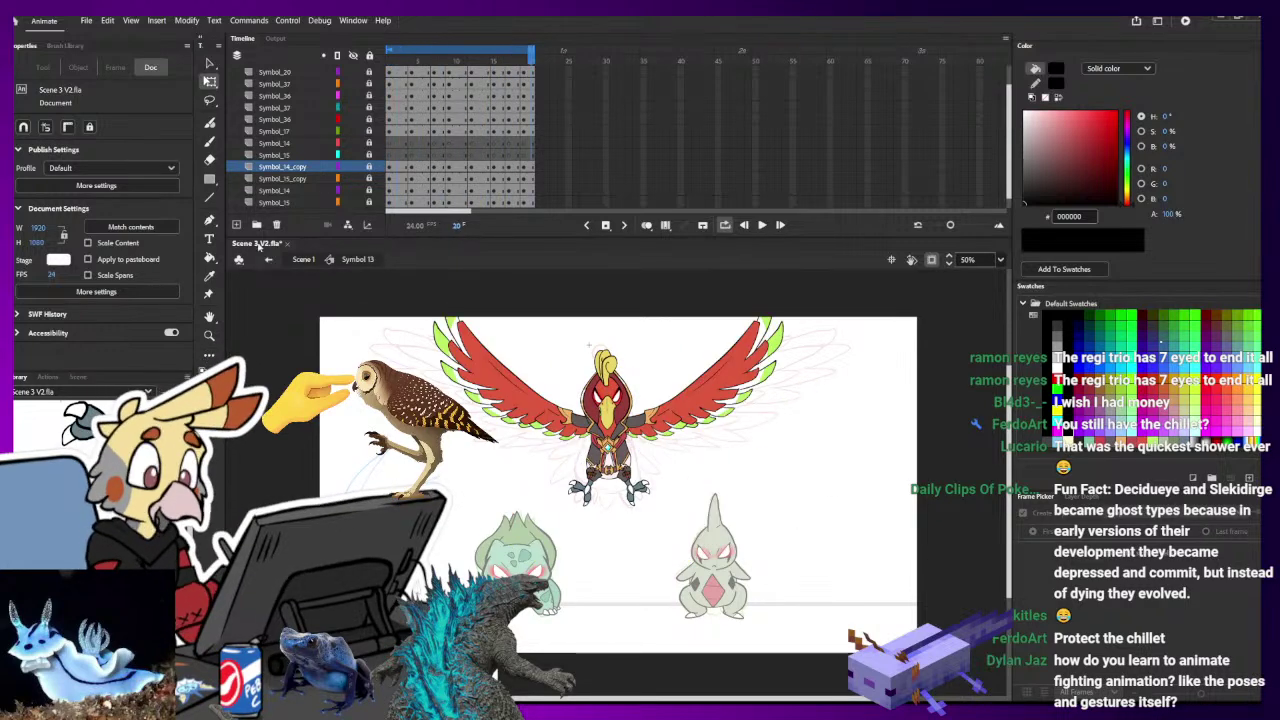
# - Return to Scene 1, scrub to frame 23 to check the flap in the scene, and go back to frame 1
pyautogui.click(268, 259)
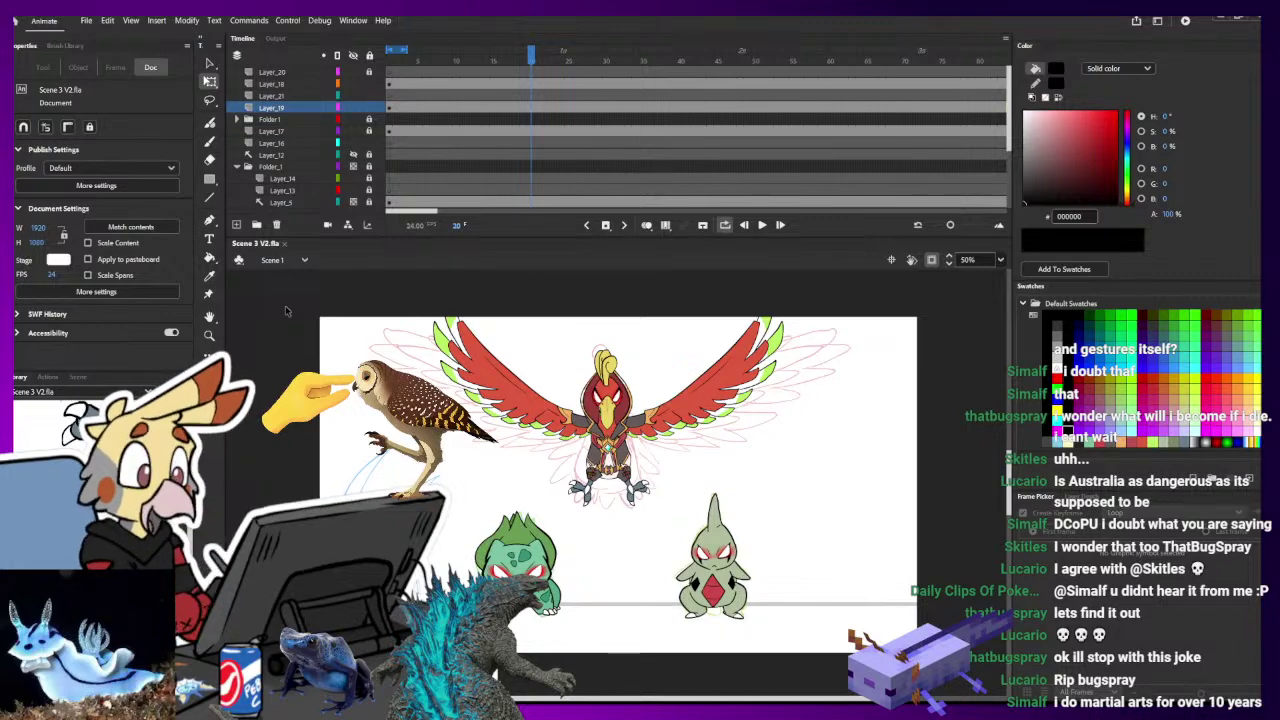
pyautogui.click(390, 60)
pyautogui.moveTo(456, 64); pyautogui.dragTo(551, 68)
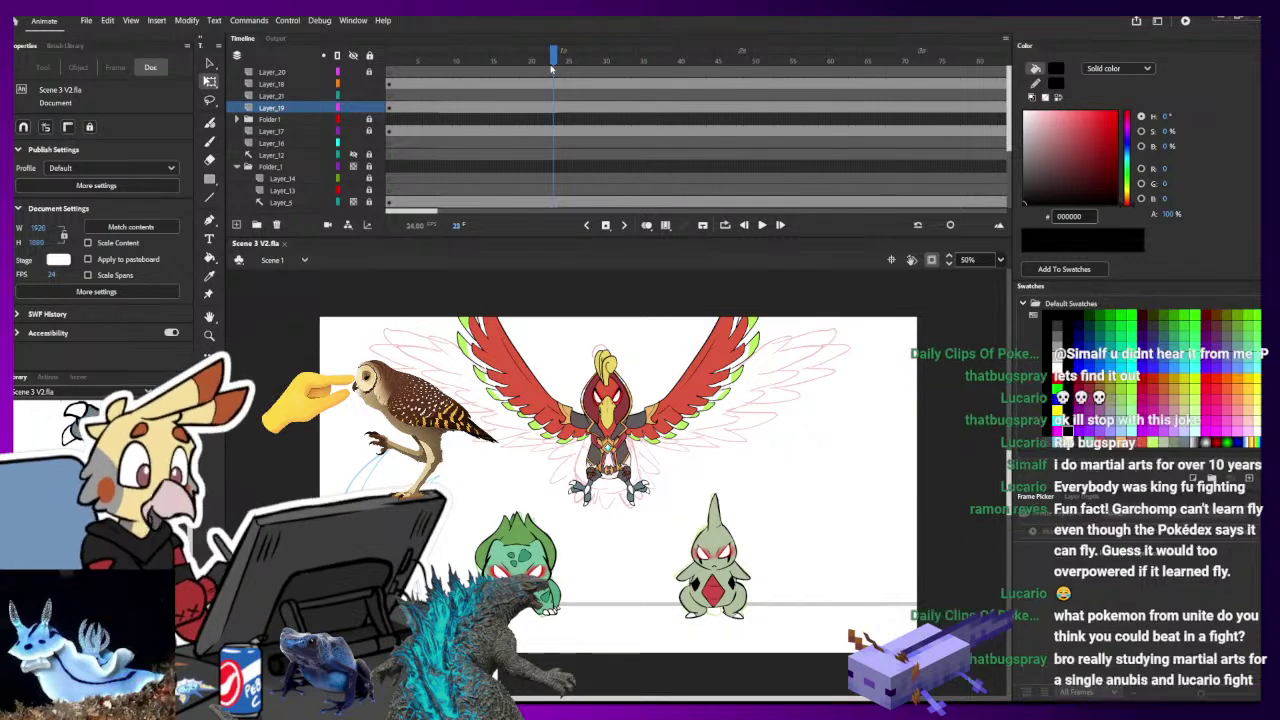
pyautogui.click(389, 60)
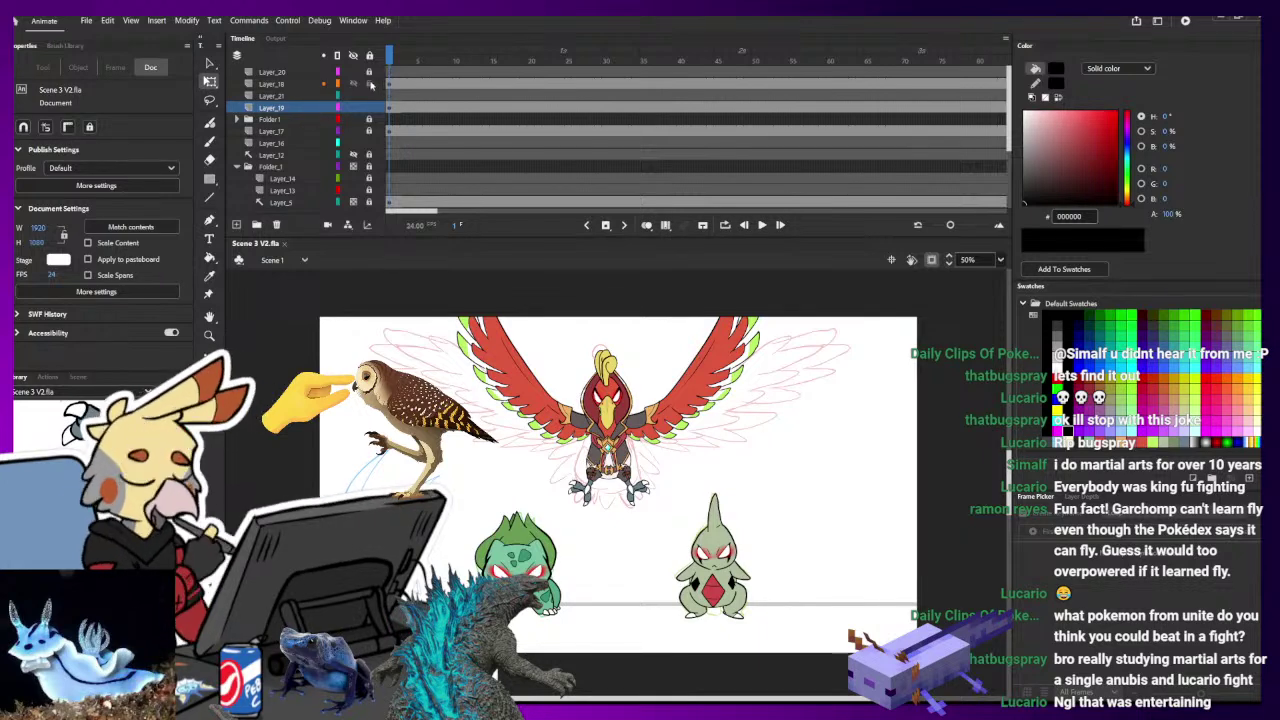
# - Enlarge the bird on Layer_19 slightly to about 1198 × 816 px and lock its layer and the two layers above
pyautogui.click(392, 108)
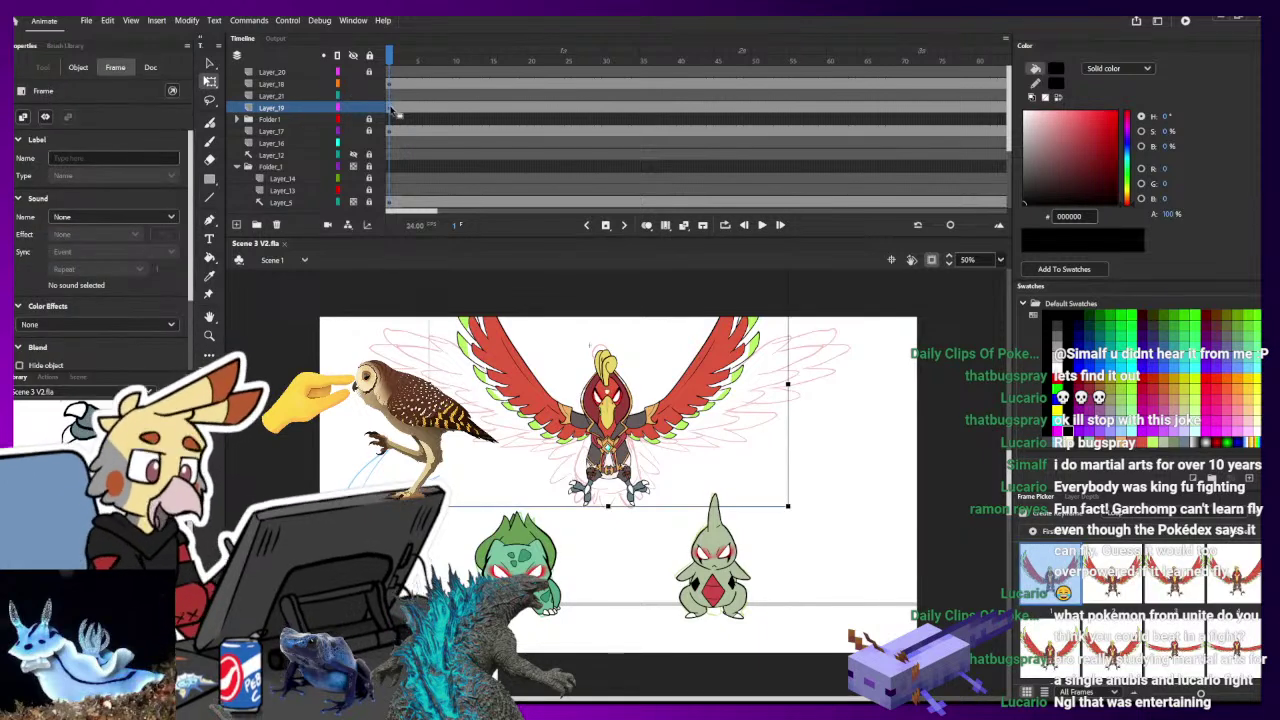
pyautogui.click(830, 506)
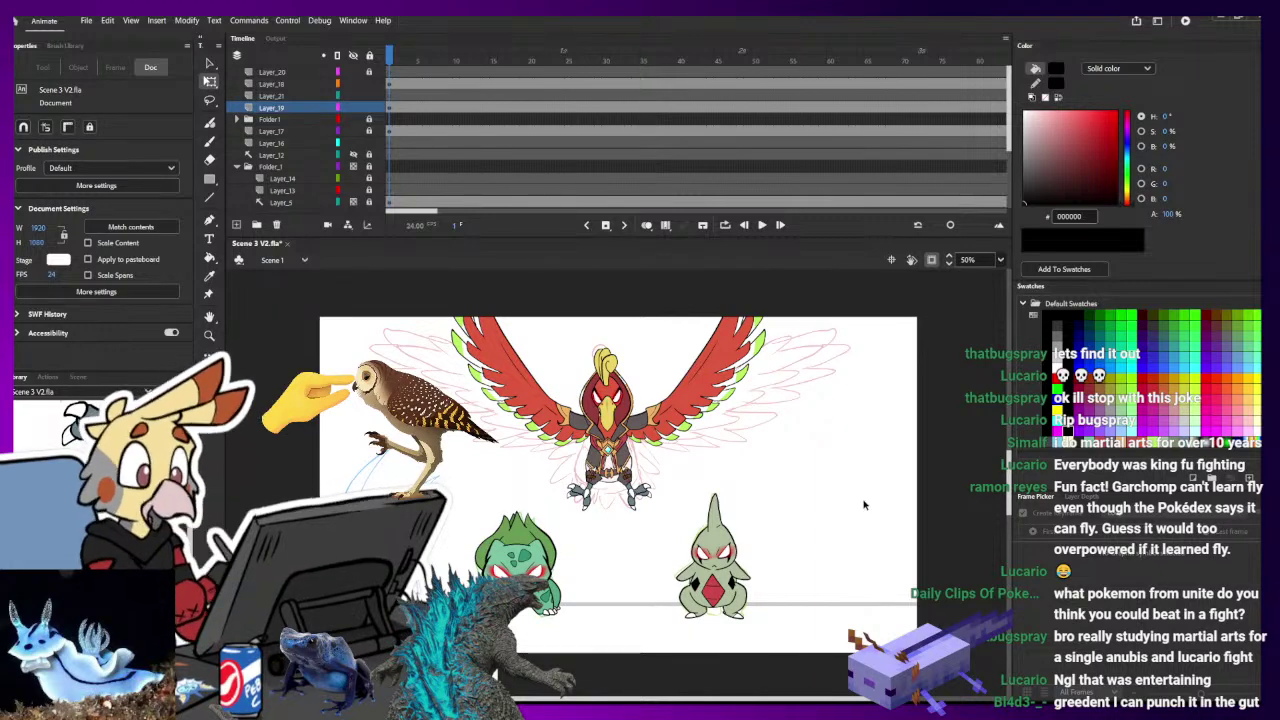
pyautogui.click(755, 370)
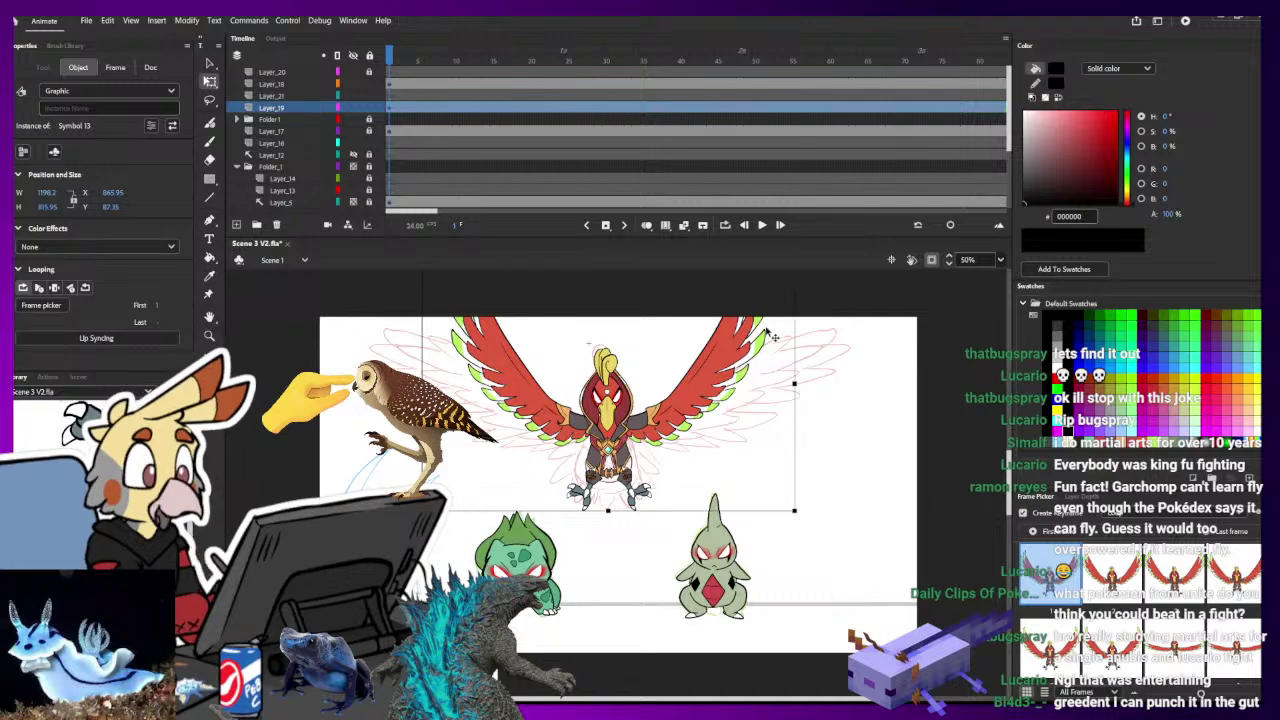
pyautogui.moveTo(370, 84); pyautogui.dragTo(370, 107)
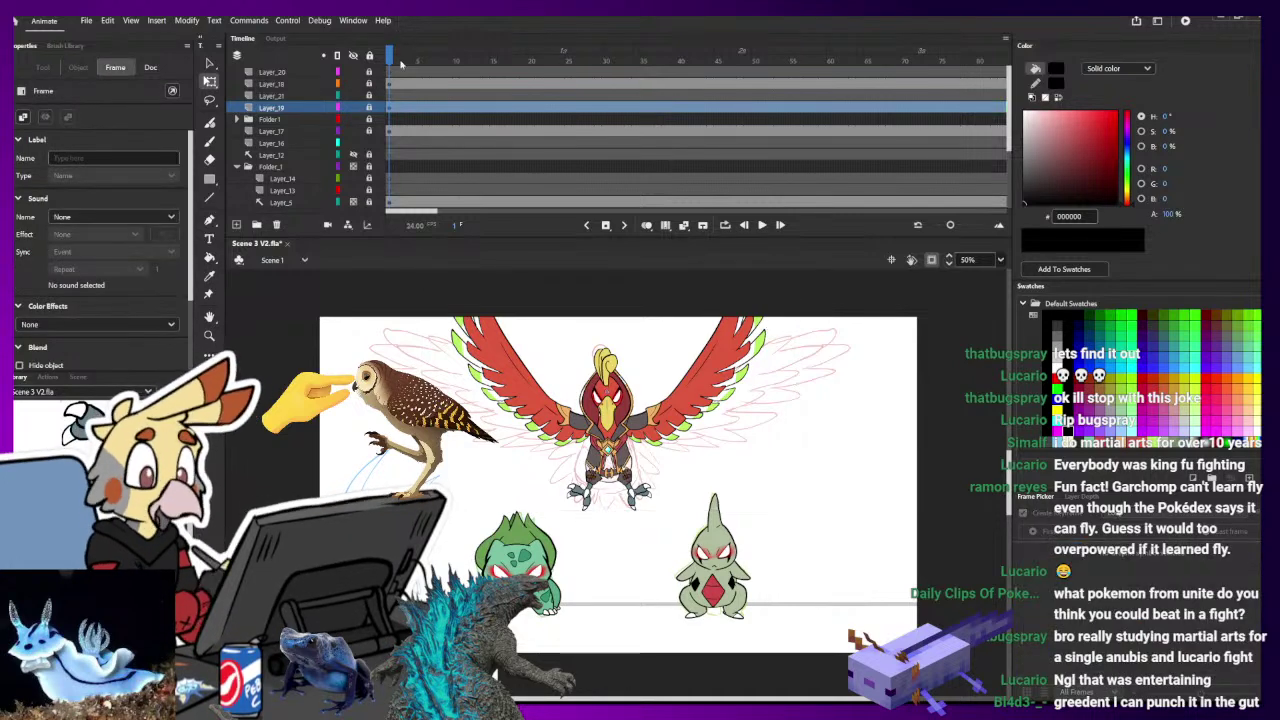
# - Move Layer_19 below Layer_16 and just above Layer_12, unlock it, and select its first frame
pyautogui.moveTo(402, 62); pyautogui.dragTo(516, 61)
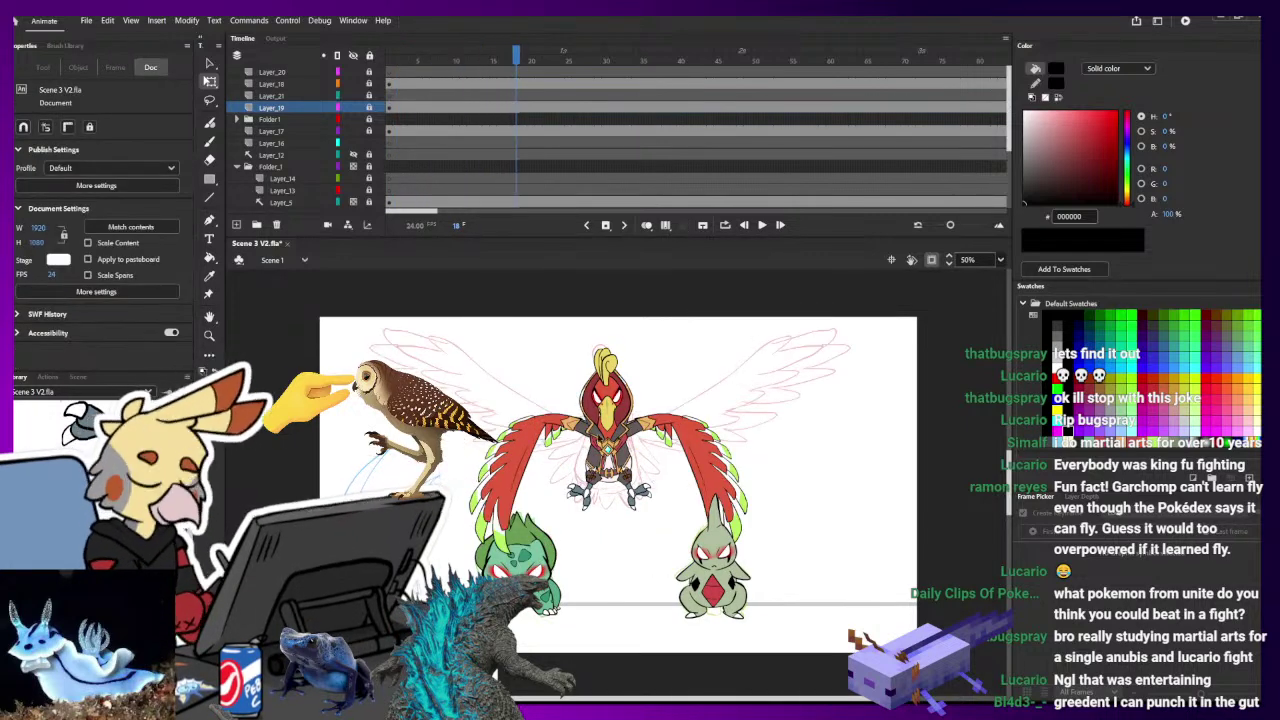
pyautogui.click(278, 107)
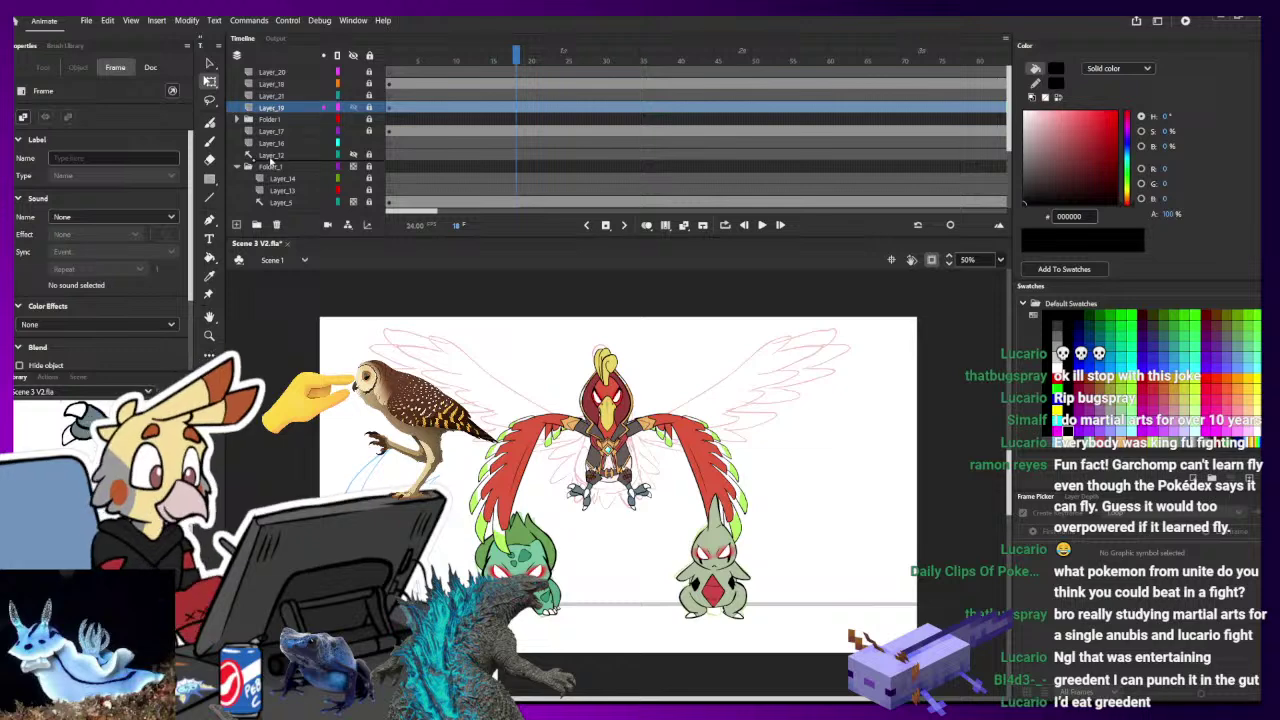
pyautogui.moveTo(270, 160); pyautogui.dragTo(272, 154)
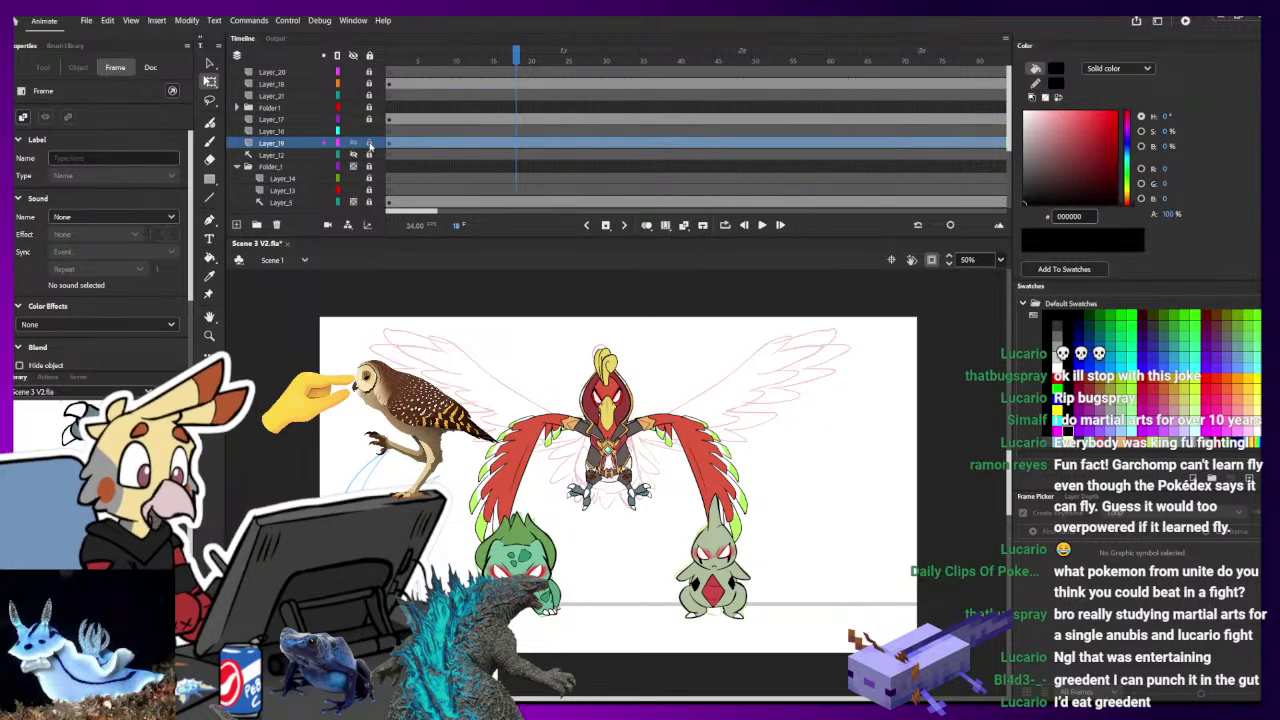
pyautogui.click(370, 146)
pyautogui.click(389, 145)
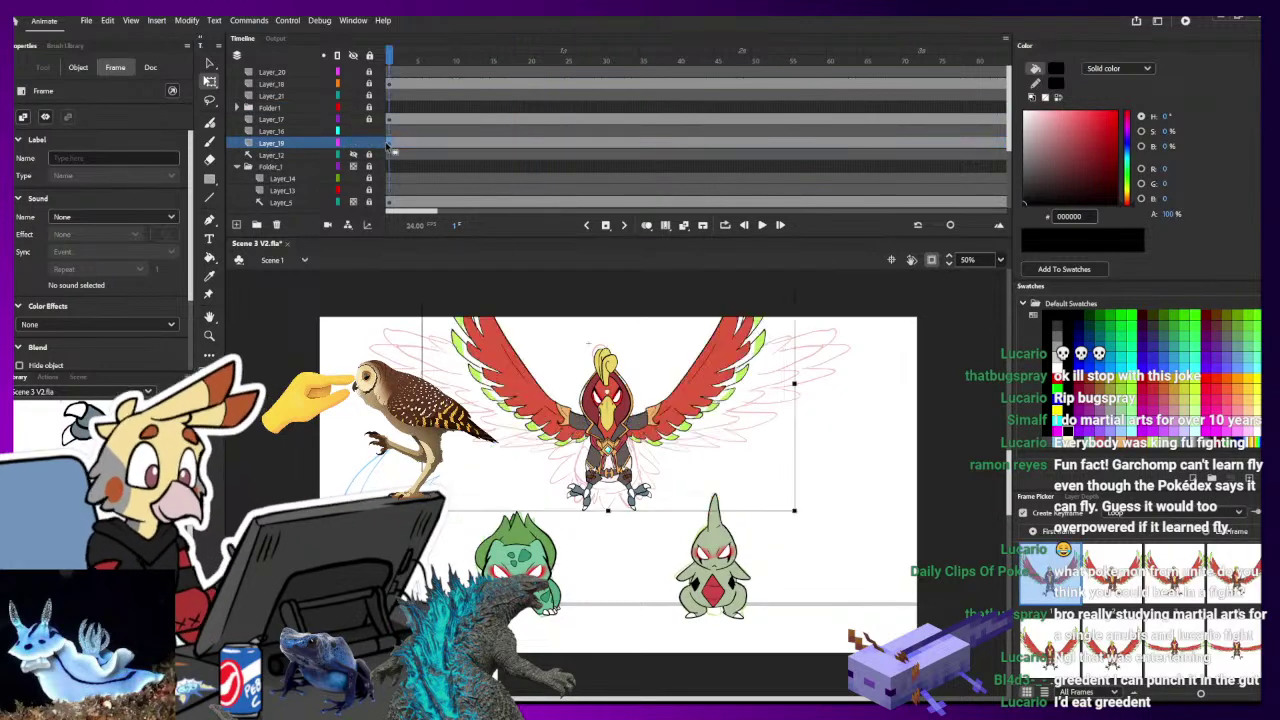
# - Try shifting the bird slightly up and down on Layer_19 at frame 1
pyautogui.click(712, 396)
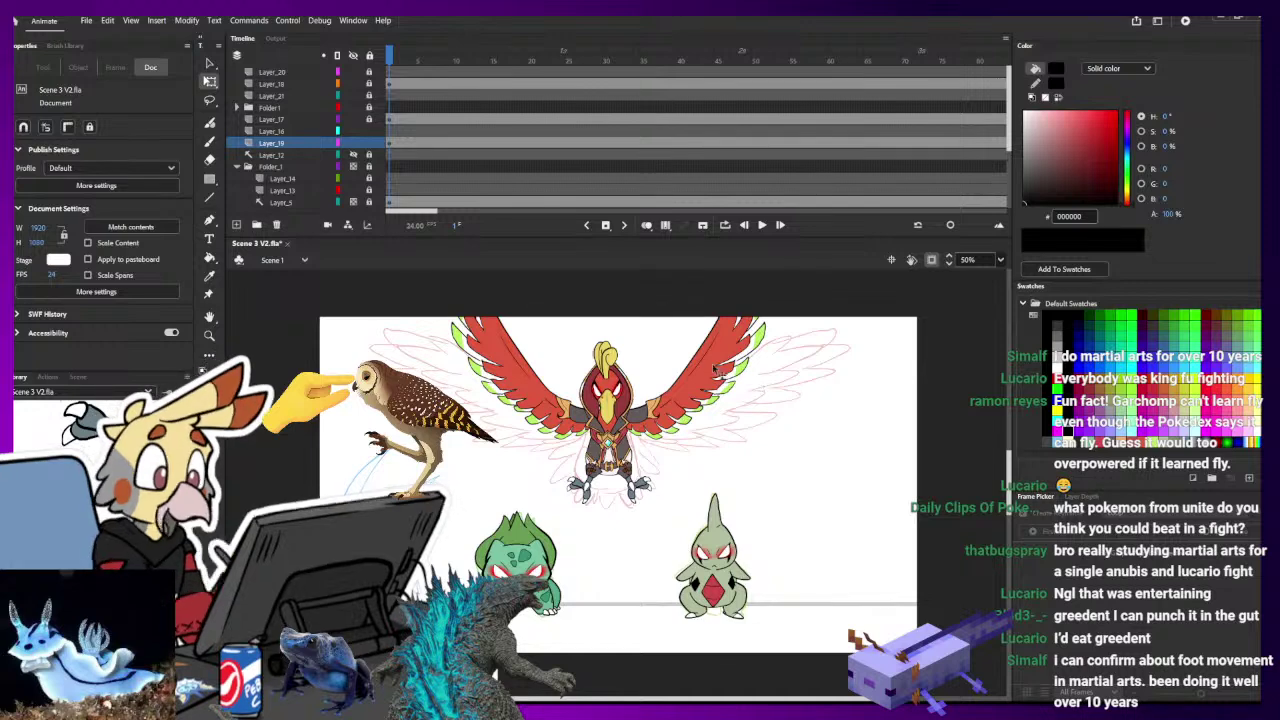
pyautogui.click(621, 447)
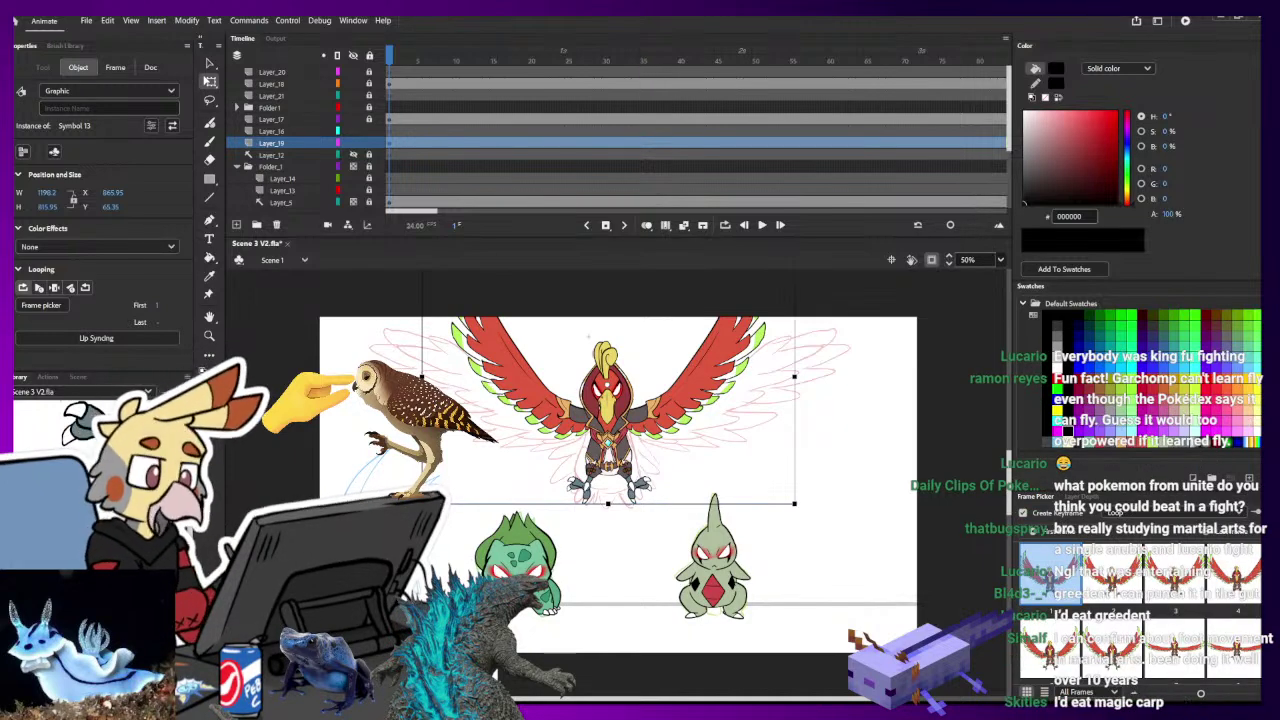
pyautogui.moveTo(617, 436); pyautogui.dragTo(617, 439)
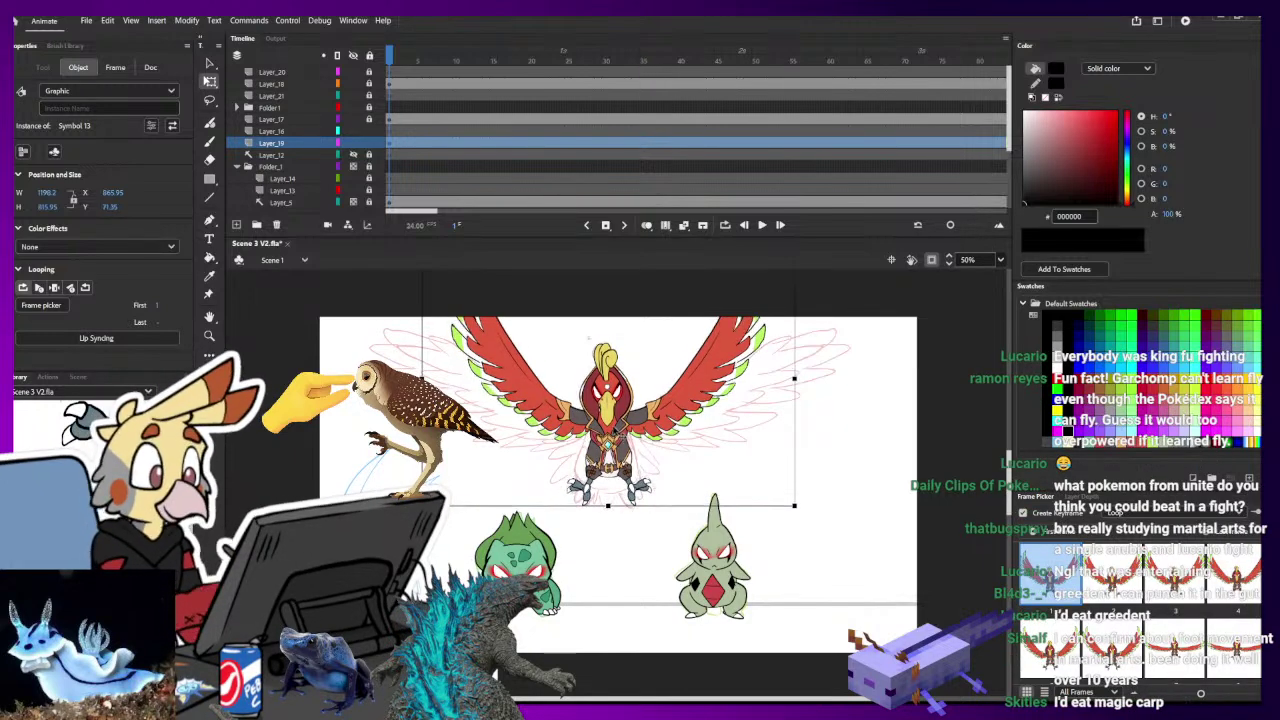
# - Inside the bird's Symbol 13, unlock all layers and enable onion skinning with a narrow range around the playhead
pyautogui.doubleClick(610, 420)
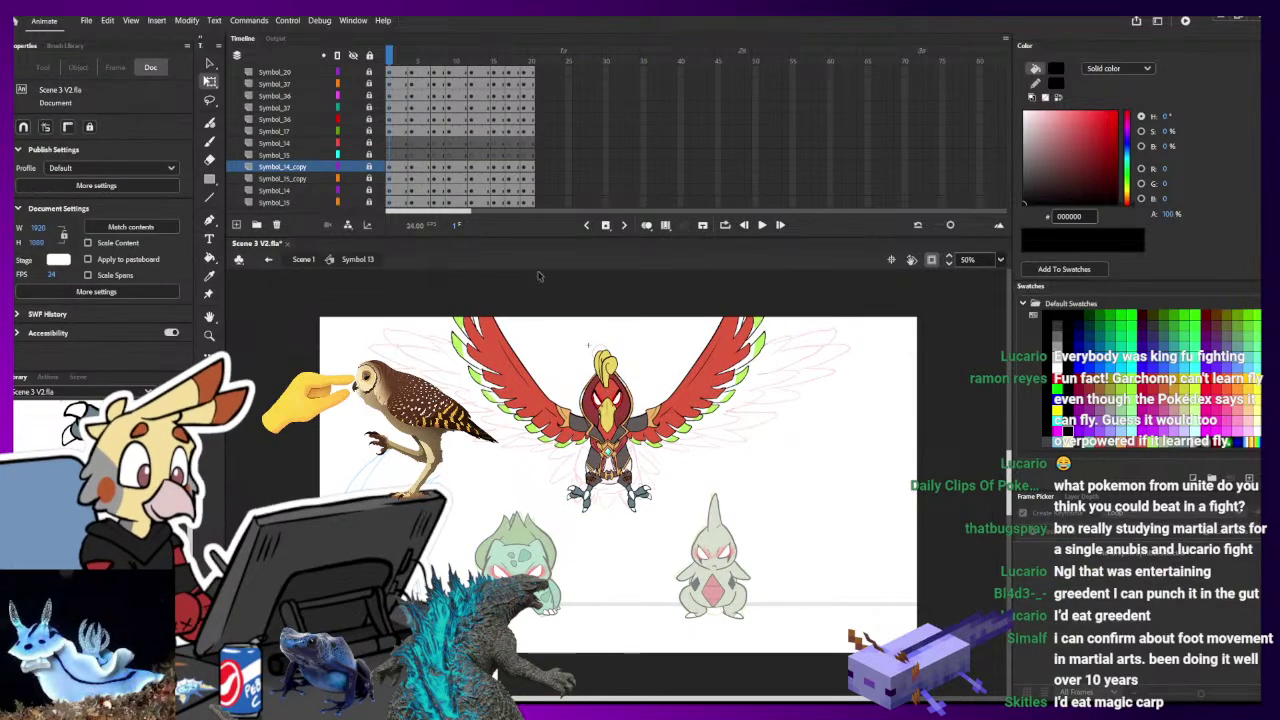
pyautogui.moveTo(396, 58); pyautogui.dragTo(586, 79)
pyautogui.moveTo(412, 61); pyautogui.dragTo(366, 58)
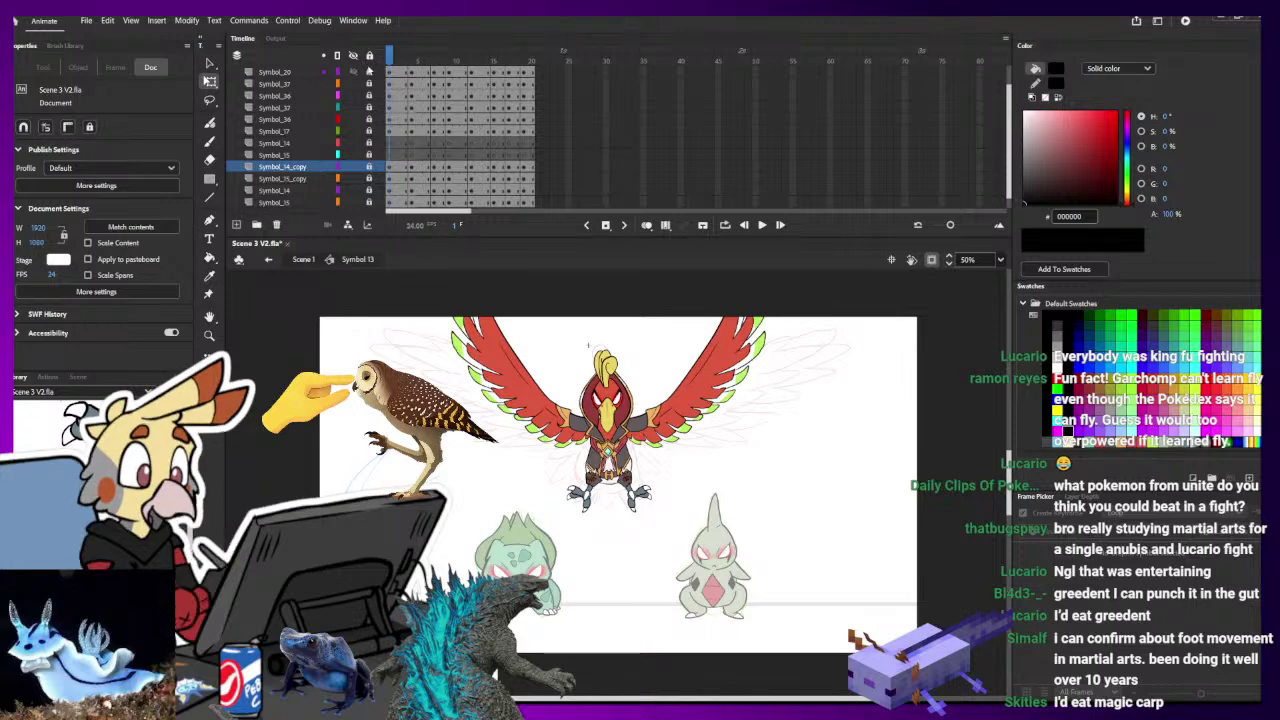
pyautogui.click(646, 225)
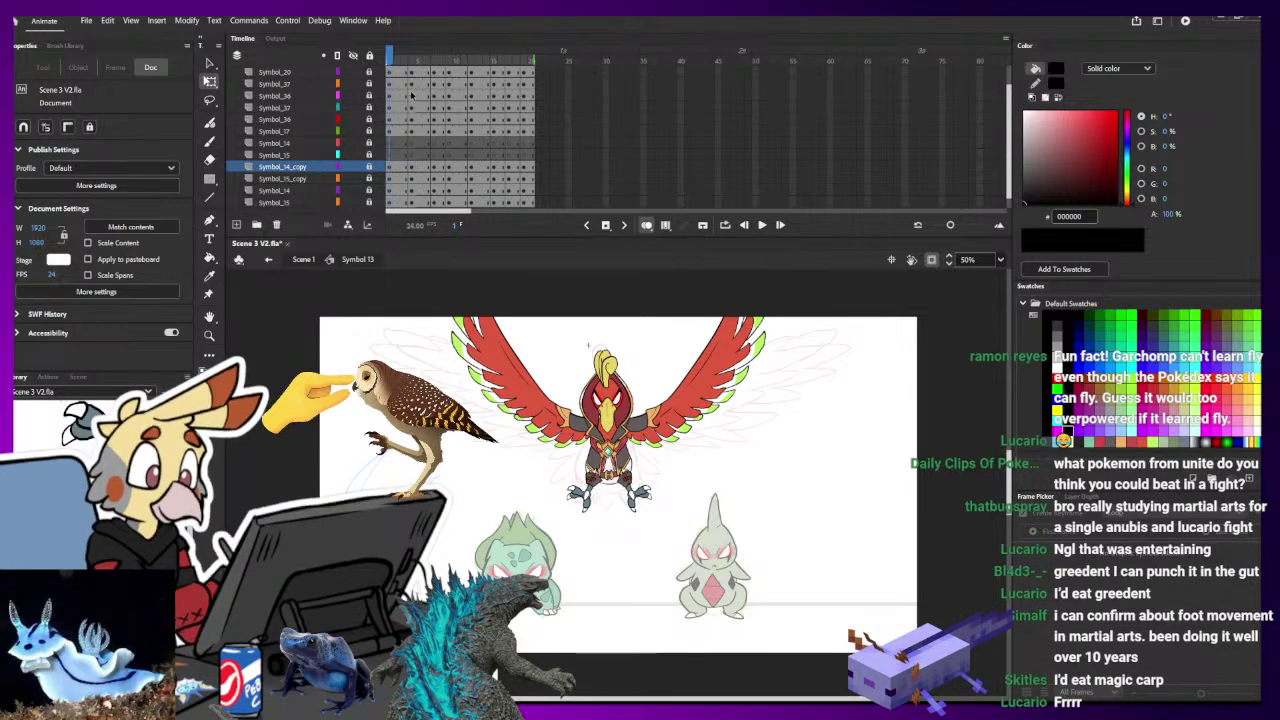
pyautogui.click(370, 57)
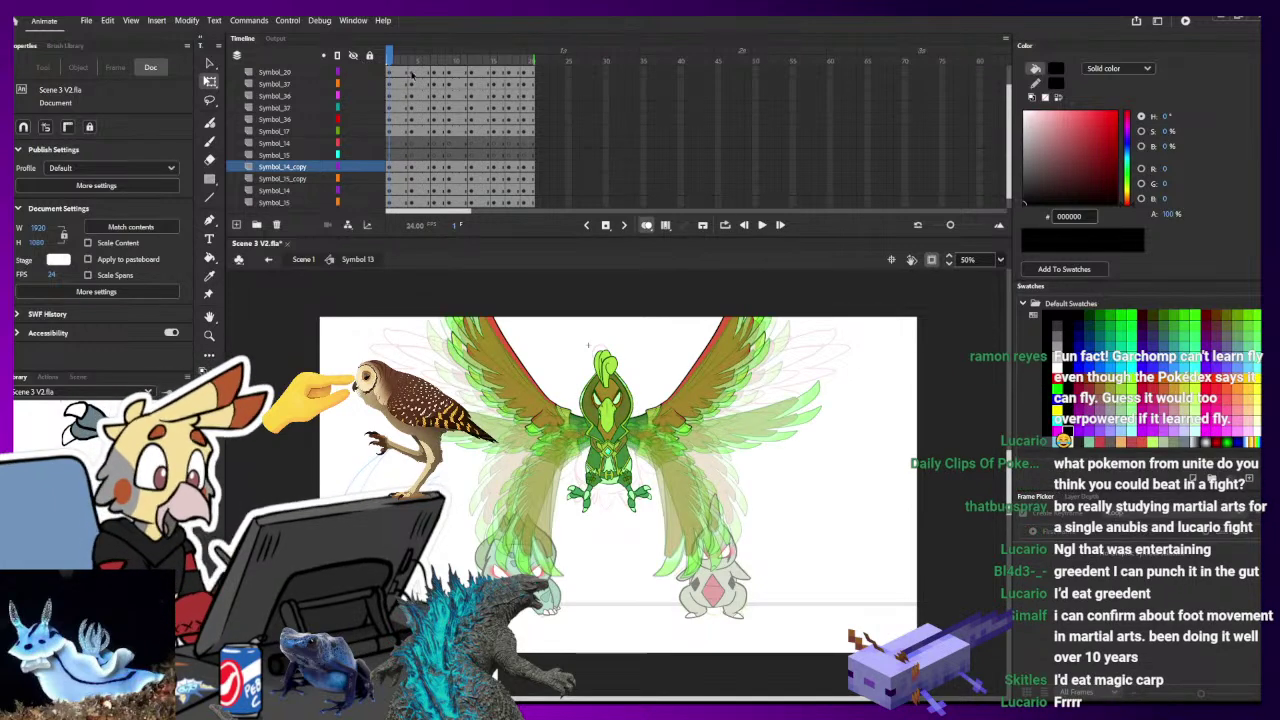
pyautogui.moveTo(535, 57); pyautogui.dragTo(416, 204)
# - Nudge the whole bird up slightly across all layers on the keyframes at frames 4 and 7
pyautogui.click(412, 73)
pyautogui.click(415, 94)
pyautogui.scroll(1, 423, 172)
pyautogui.press('Up')
pyautogui.press('Up')
pyautogui.press('Up')
pyautogui.press('Up')
pyautogui.press('Up')
pyautogui.press('Up')
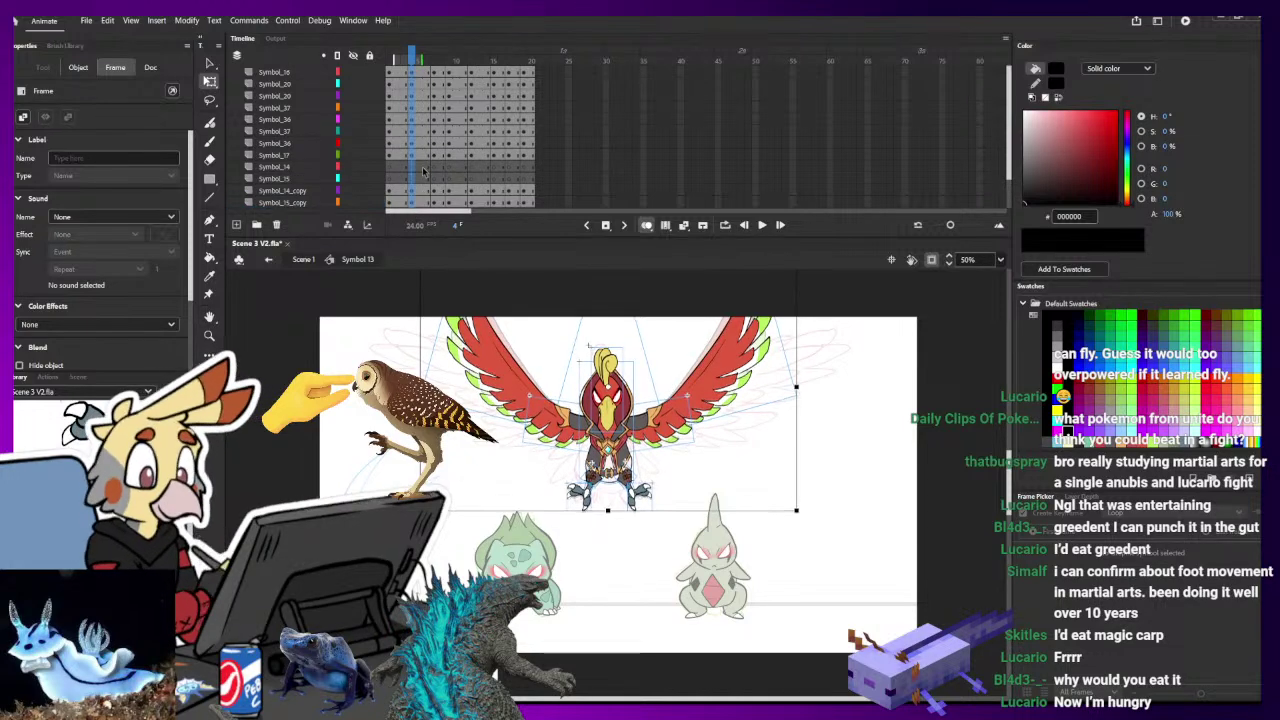
pyautogui.moveTo(433, 75); pyautogui.dragTo(437, 215)
pyautogui.press('Up')
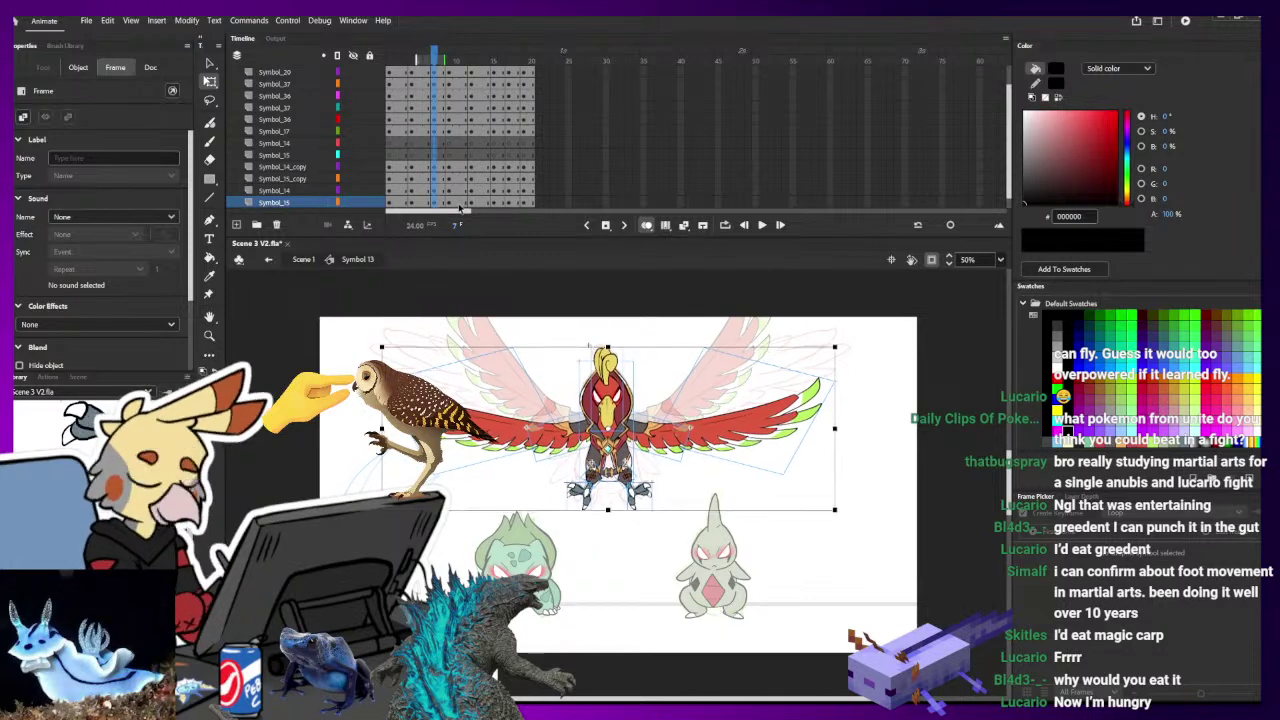
# - Select every layer's keyframe at frame 9 and nudge the whole bird upward
pyautogui.click(450, 203)
pyautogui.moveTo(450, 203); pyautogui.dragTo(450, 62)
pyautogui.press('Up')
pyautogui.press('Up')
pyautogui.press('Up')
pyautogui.press('Up')
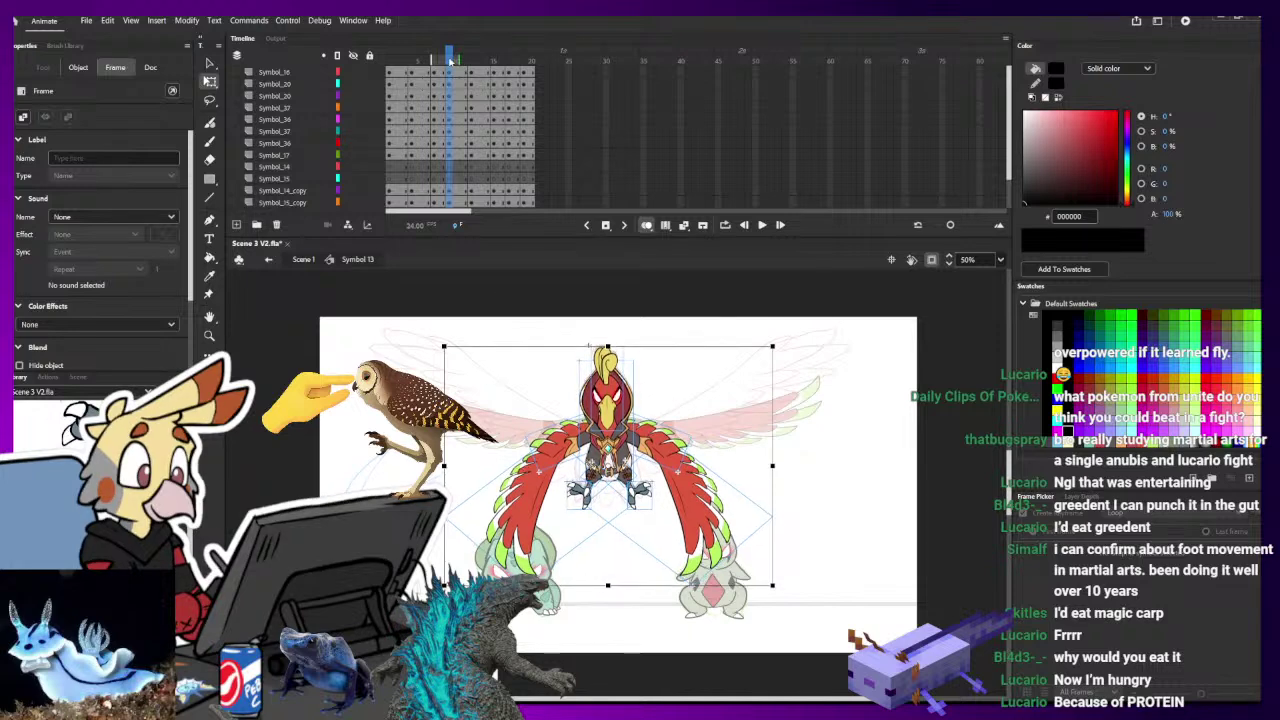
pyautogui.press('Up')
pyautogui.press('Up')
pyautogui.press('Up')
pyautogui.press('Up')
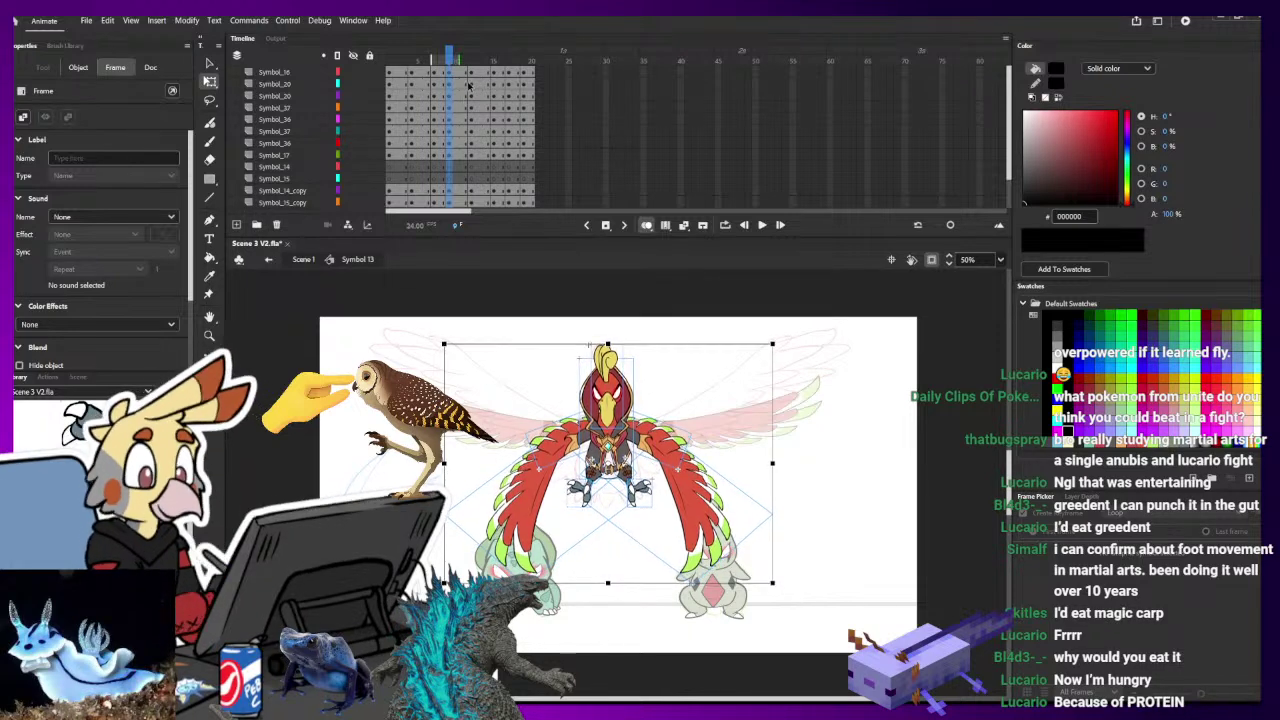
# - Raise all the bird's parts together on the frame 12 keyframes
pyautogui.moveTo(470, 74); pyautogui.dragTo(471, 220)
pyautogui.press('Up')
pyautogui.press('Up')
pyautogui.press('Up')
pyautogui.press('Up')
pyautogui.press('Up')
pyautogui.press('Up')
pyautogui.press('Up')
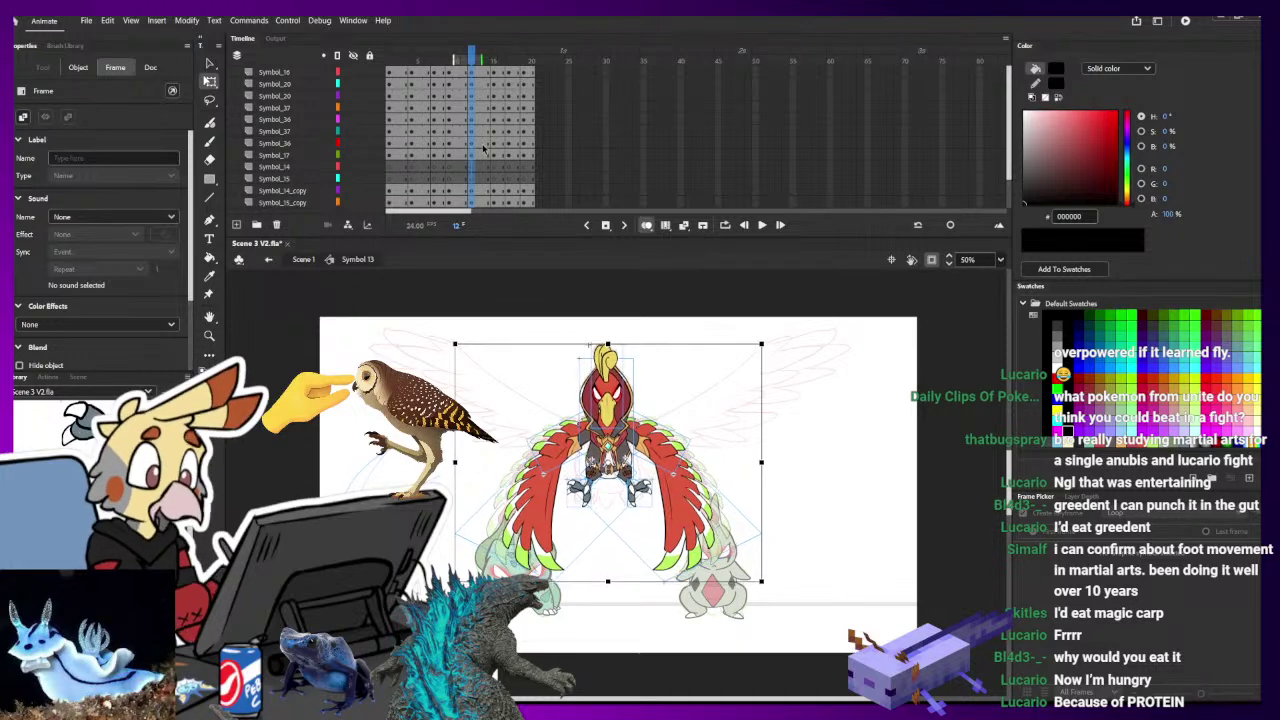
# - Nudge the whole bird up on the frame 15 keyframes and select all layers' keyframes at frame 17
pyautogui.moveTo(493, 74); pyautogui.dragTo(499, 227)
pyautogui.press('Up')
pyautogui.press('Up')
pyautogui.press('Up')
pyautogui.press('Up')
pyautogui.press('Up')
pyautogui.press('Up')
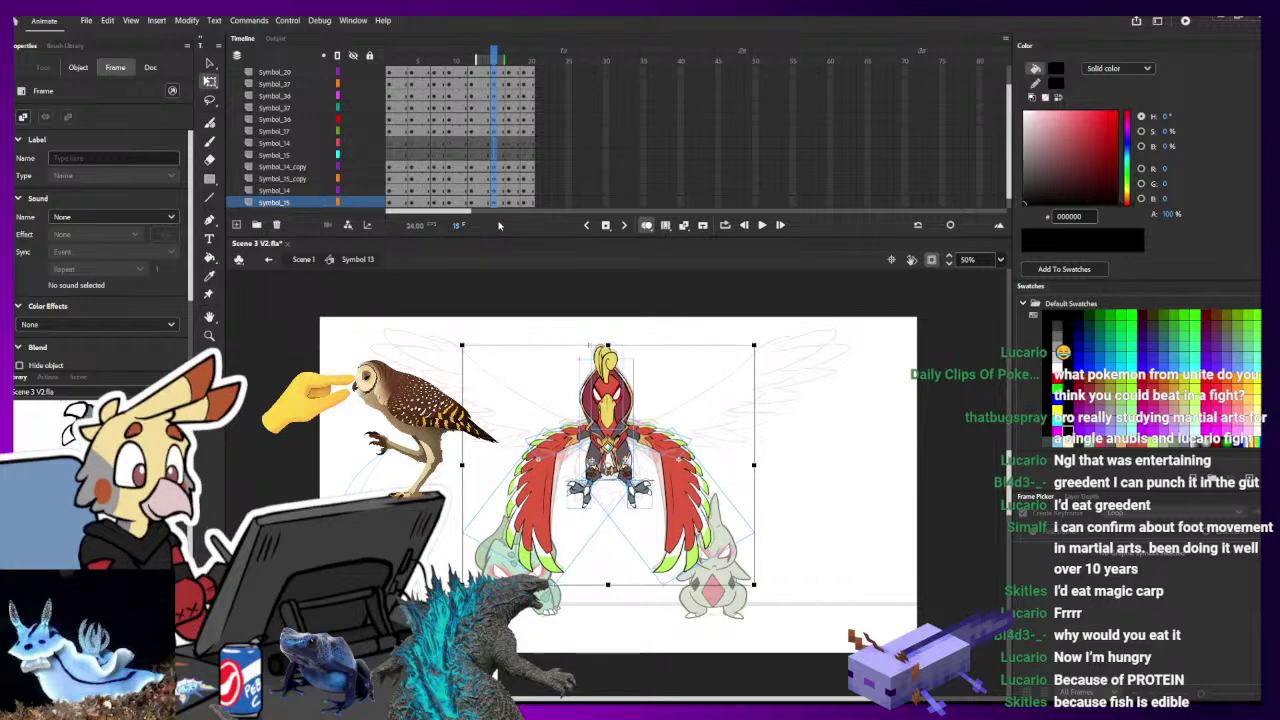
pyautogui.scroll(2, 505, 160)
pyautogui.moveTo(509, 75); pyautogui.dragTo(511, 237)
# - Play the flap from frame 1 inside the symbol to check the body bob, and return to Scene 1
pyautogui.moveTo(413, 64); pyautogui.dragTo(371, 69)
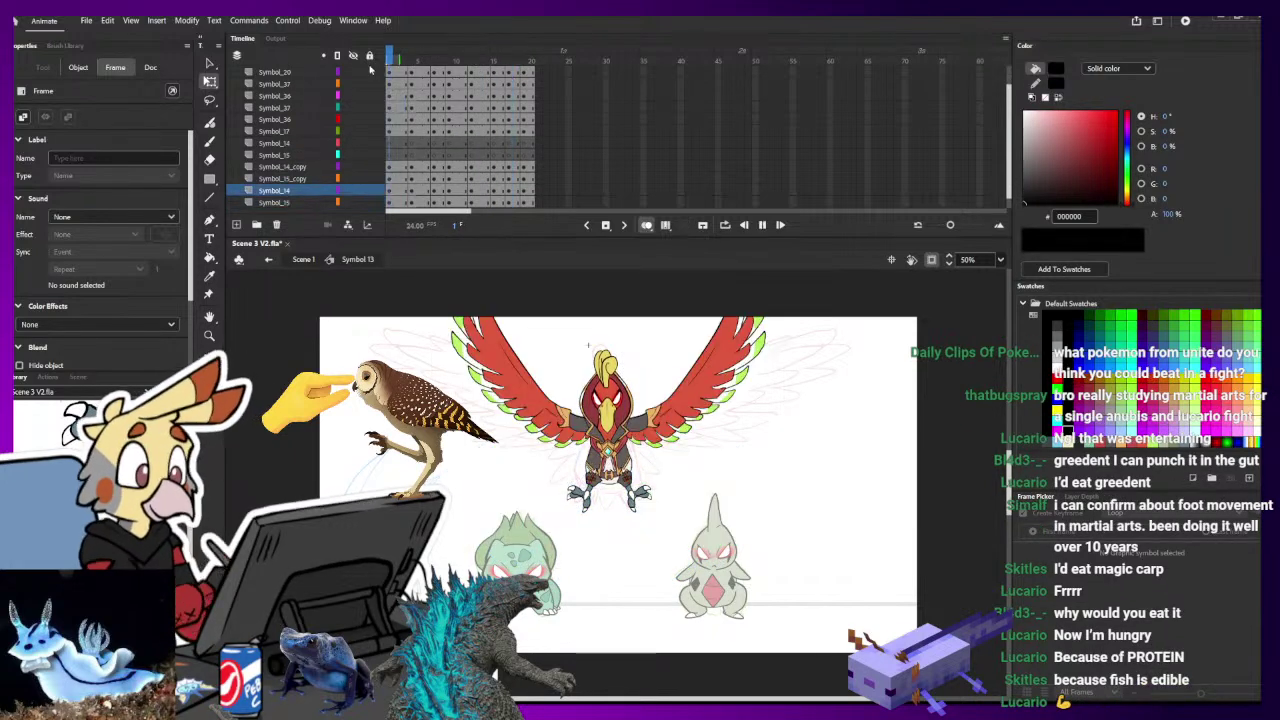
pyautogui.press('Return')
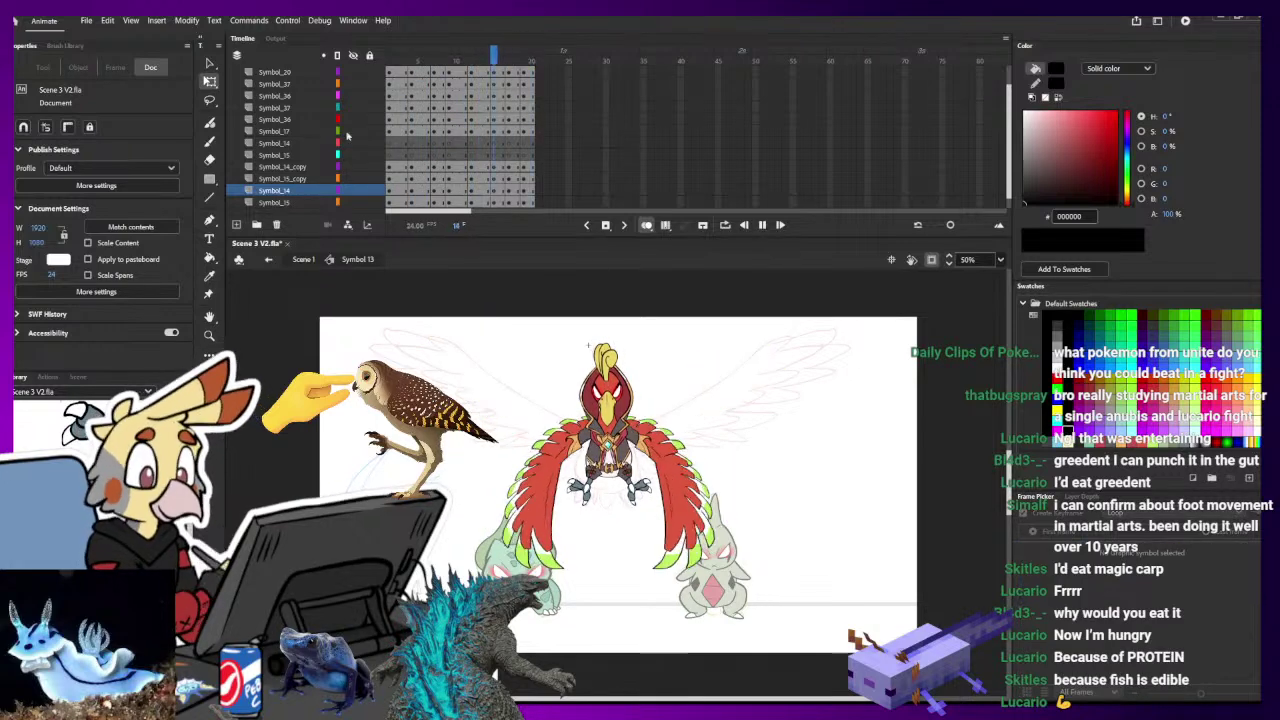
pyautogui.click(269, 260)
pyautogui.click(269, 259)
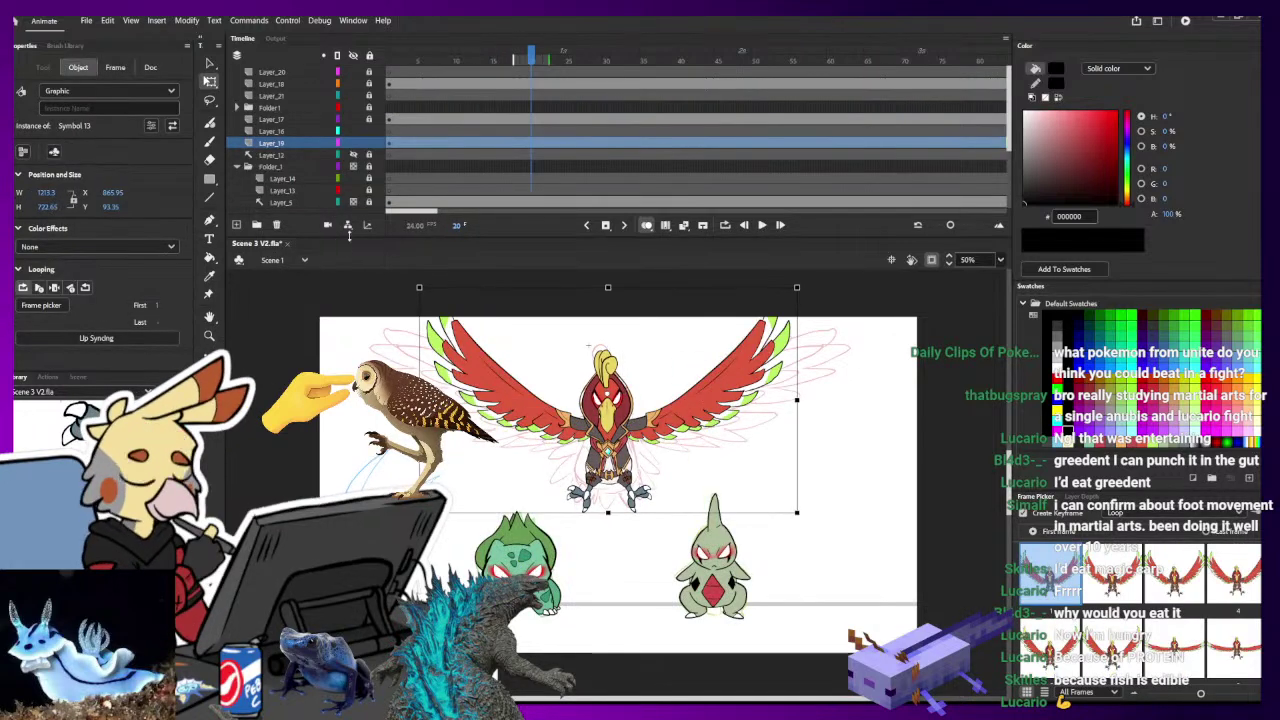
# - Turn off onion skinning and play Scene 1 from the beginning to check the bobbing flap in context
pyautogui.click(684, 323)
pyautogui.click(647, 227)
pyautogui.moveTo(504, 60); pyautogui.dragTo(180, 226)
pyautogui.press('Return')
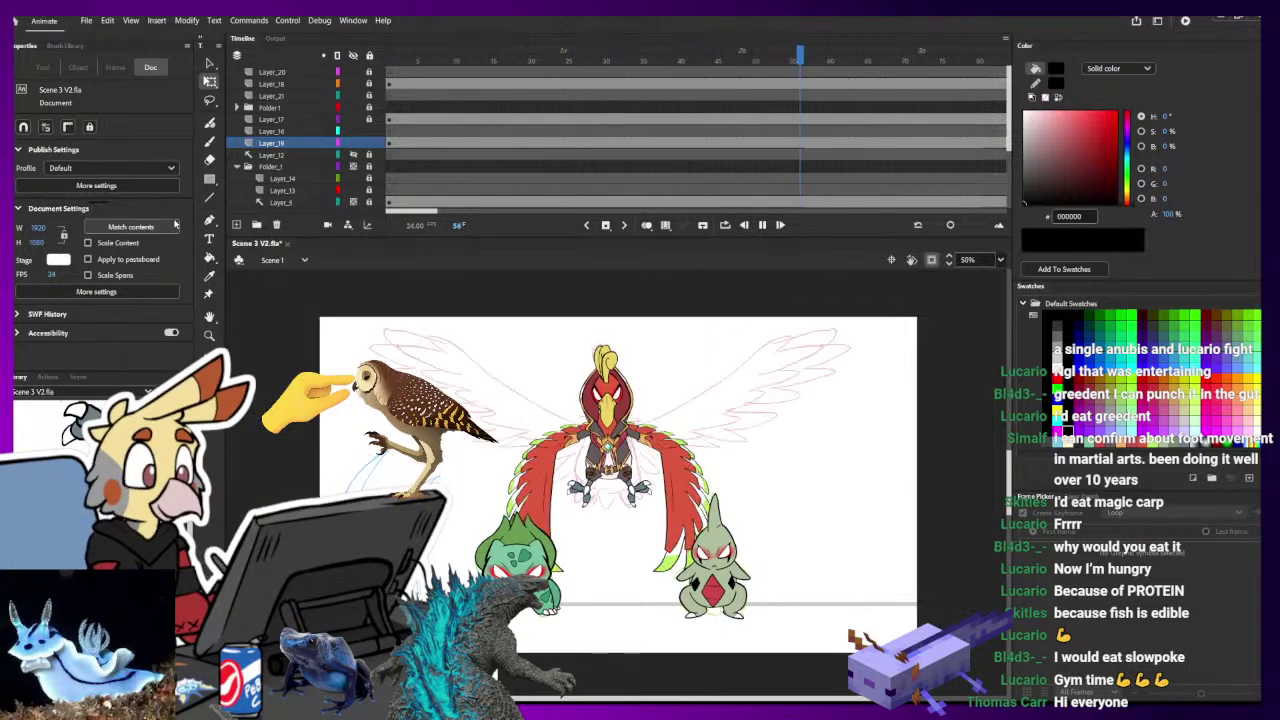
pyautogui.press('Return')
pyautogui.press('Return')
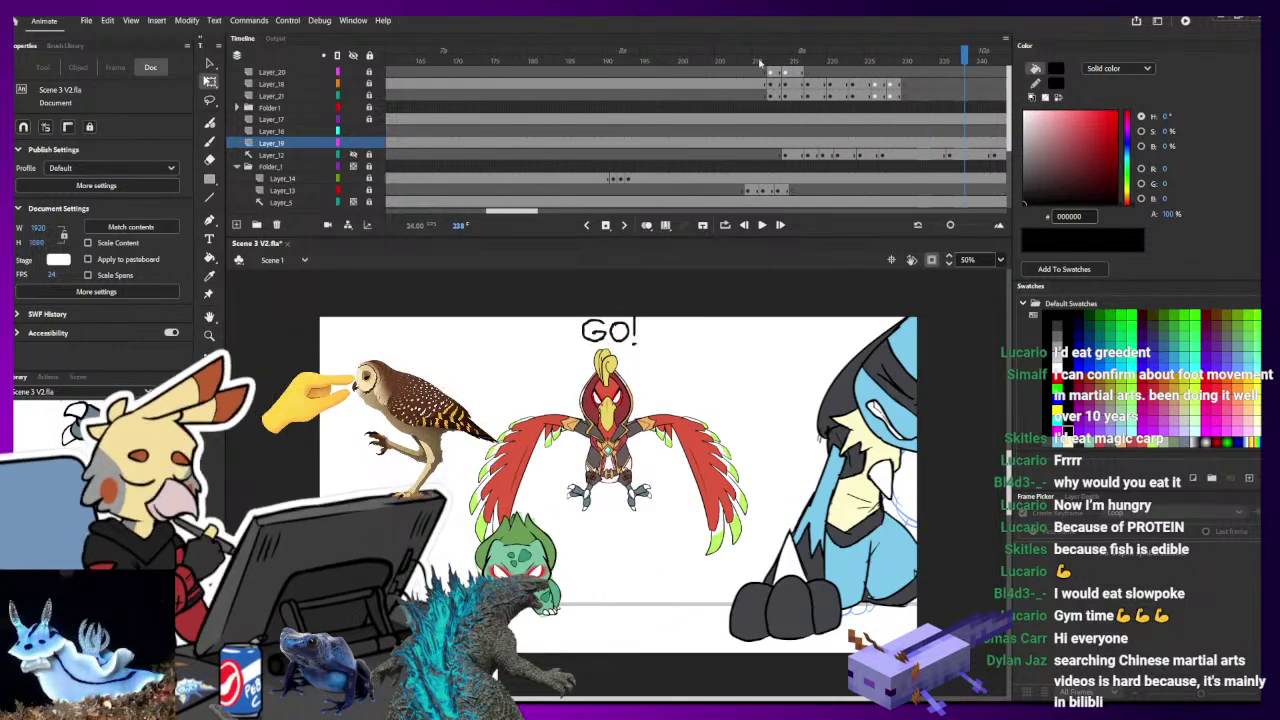
# - End the flapping bird on Layer_19 at frame 208, leaving the layer empty from frame 209
pyautogui.moveTo(759, 63)
pyautogui.mouseDown()
pyautogui.moveTo(675, 72)
pyautogui.moveTo(797, 82)
pyautogui.moveTo(736, 92)
pyautogui.moveTo(765, 90)
pyautogui.mouseUp()
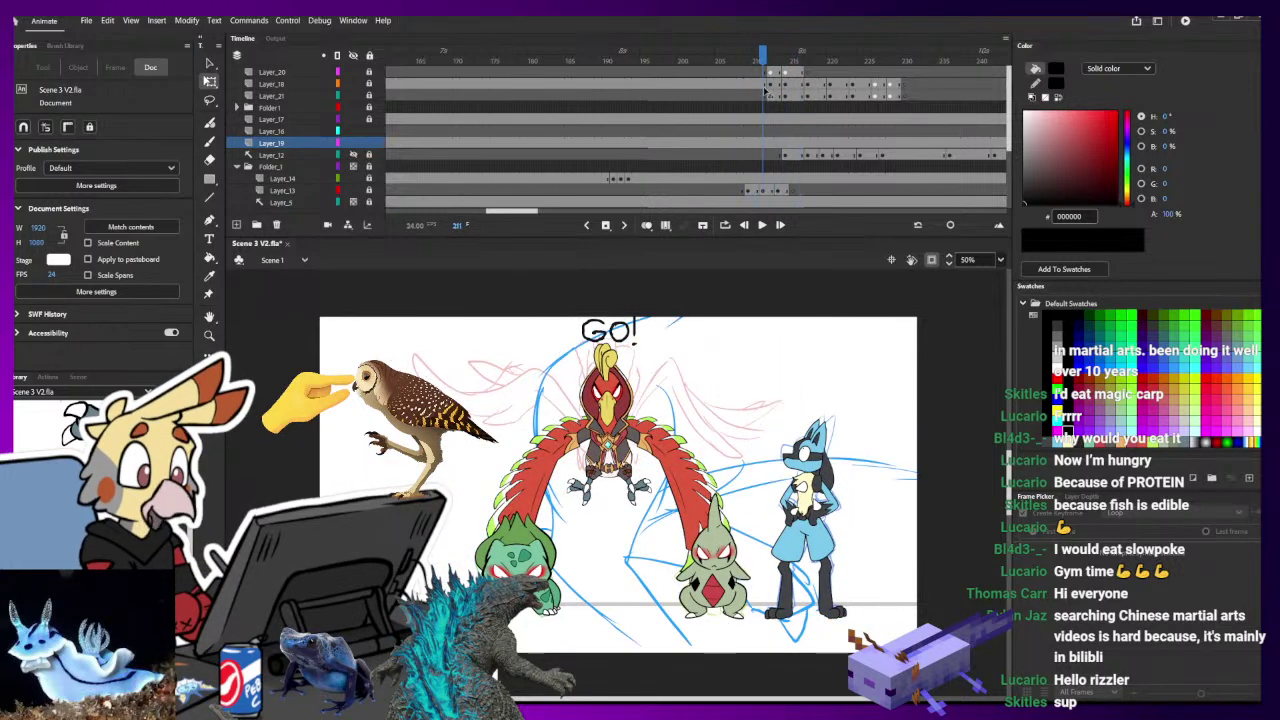
pyautogui.click(762, 145)
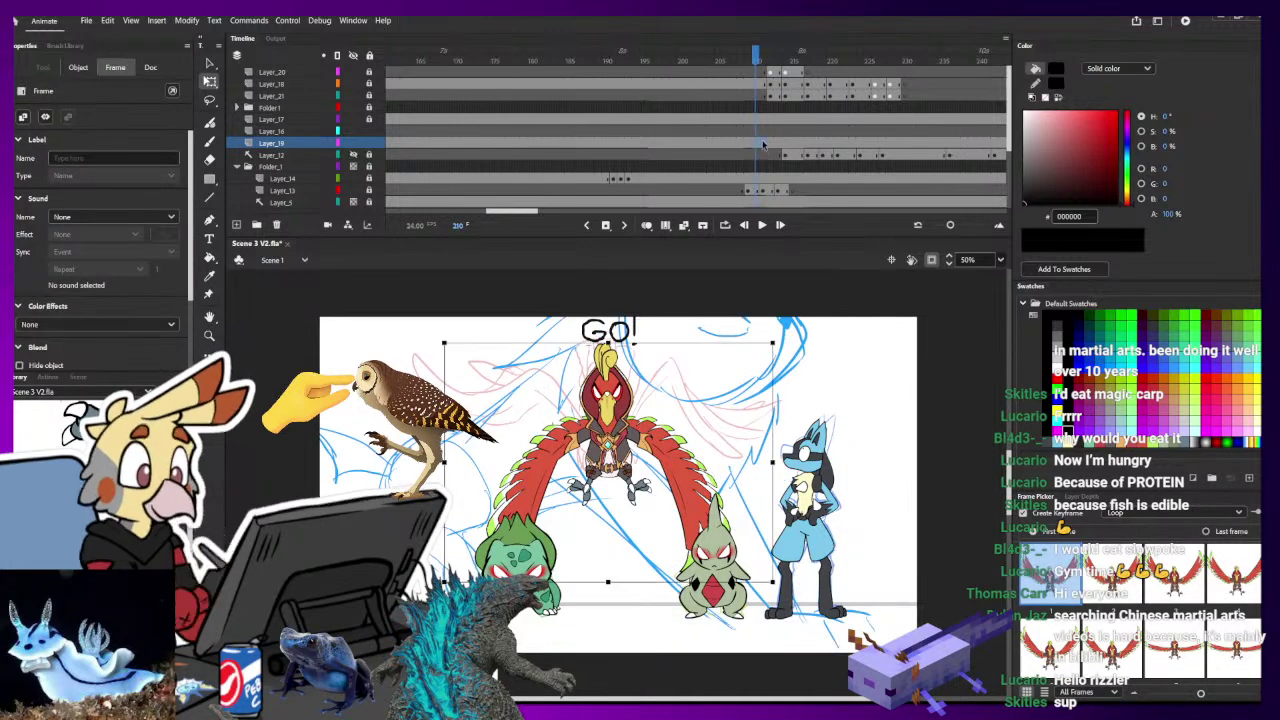
pyautogui.click(752, 143)
pyautogui.click(746, 143)
pyautogui.click(741, 144)
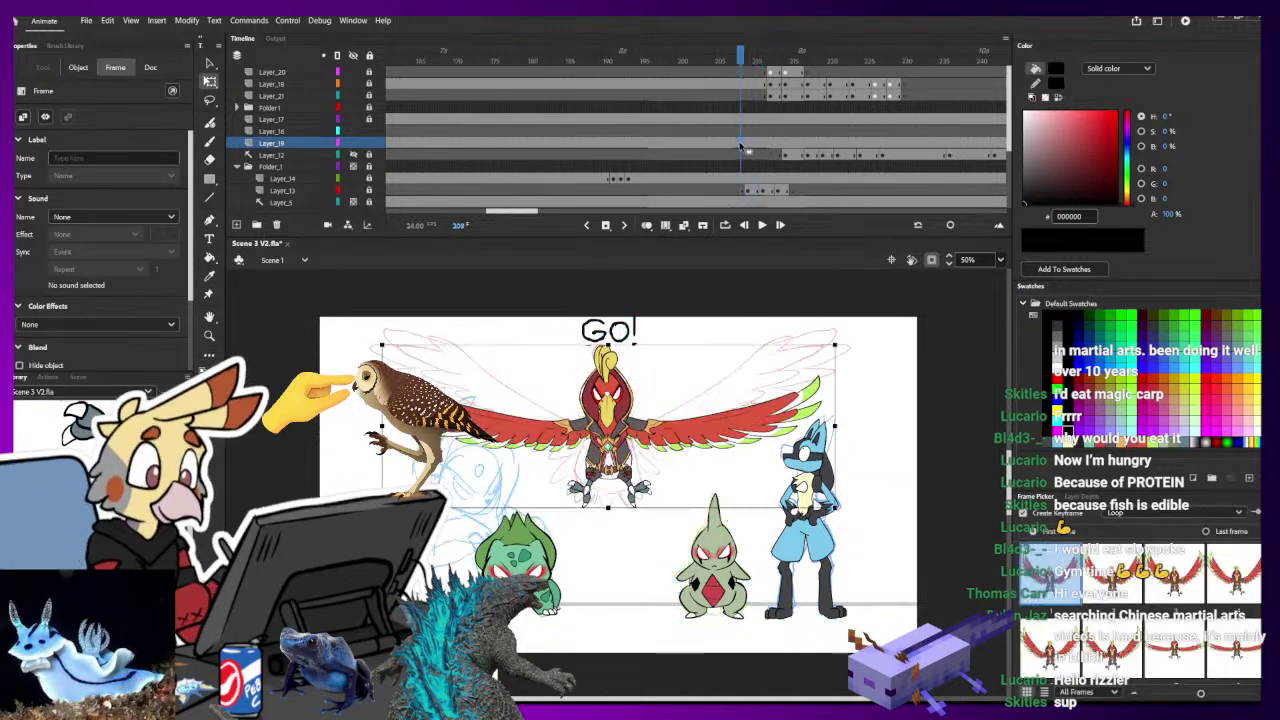
pyautogui.click(750, 146)
pyautogui.press('Delete')
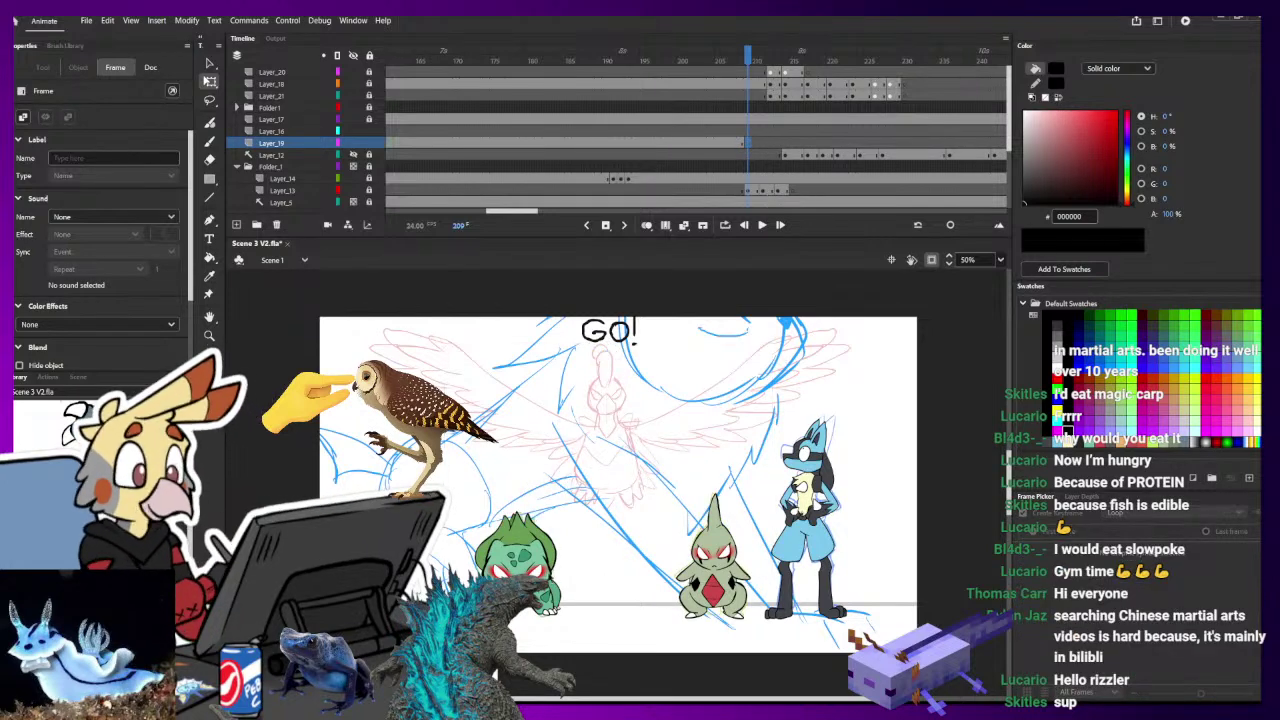
pyautogui.click(958, 400)
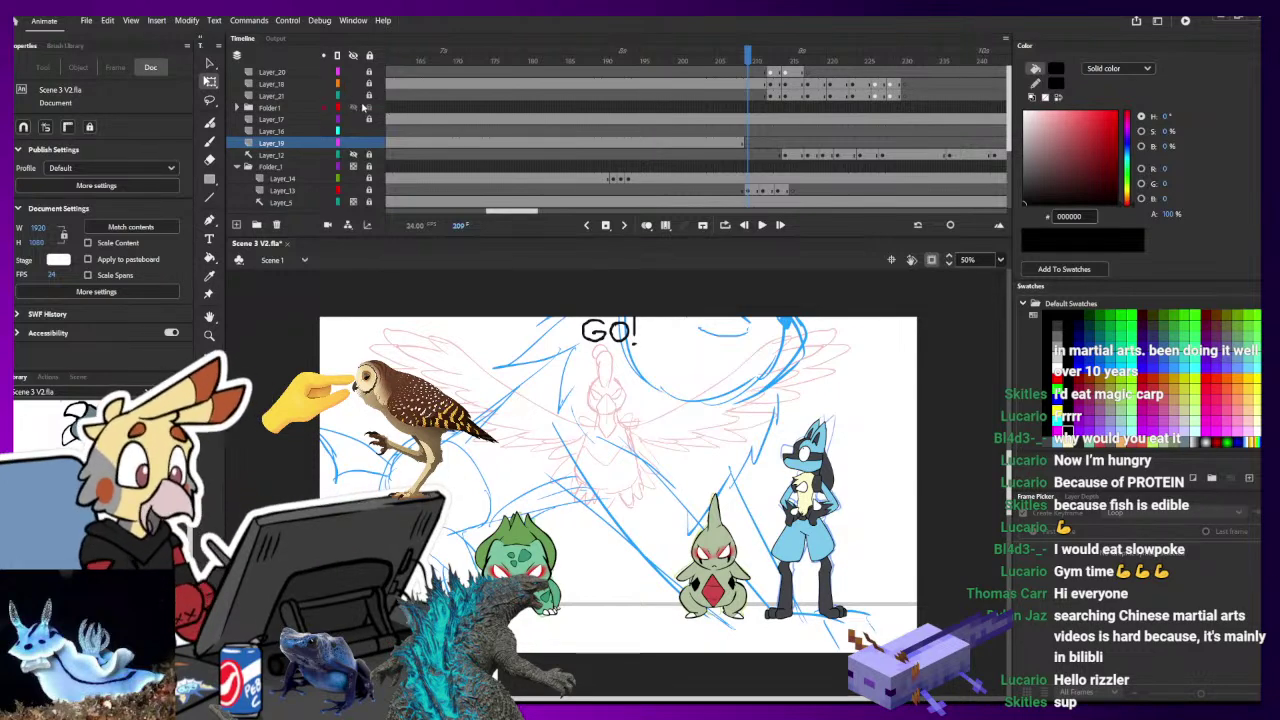
# - Hide Folder 1 and group Layer_20, Layer_18 and Layer_21 in a new collapsed layer folder
pyautogui.click(347, 107)
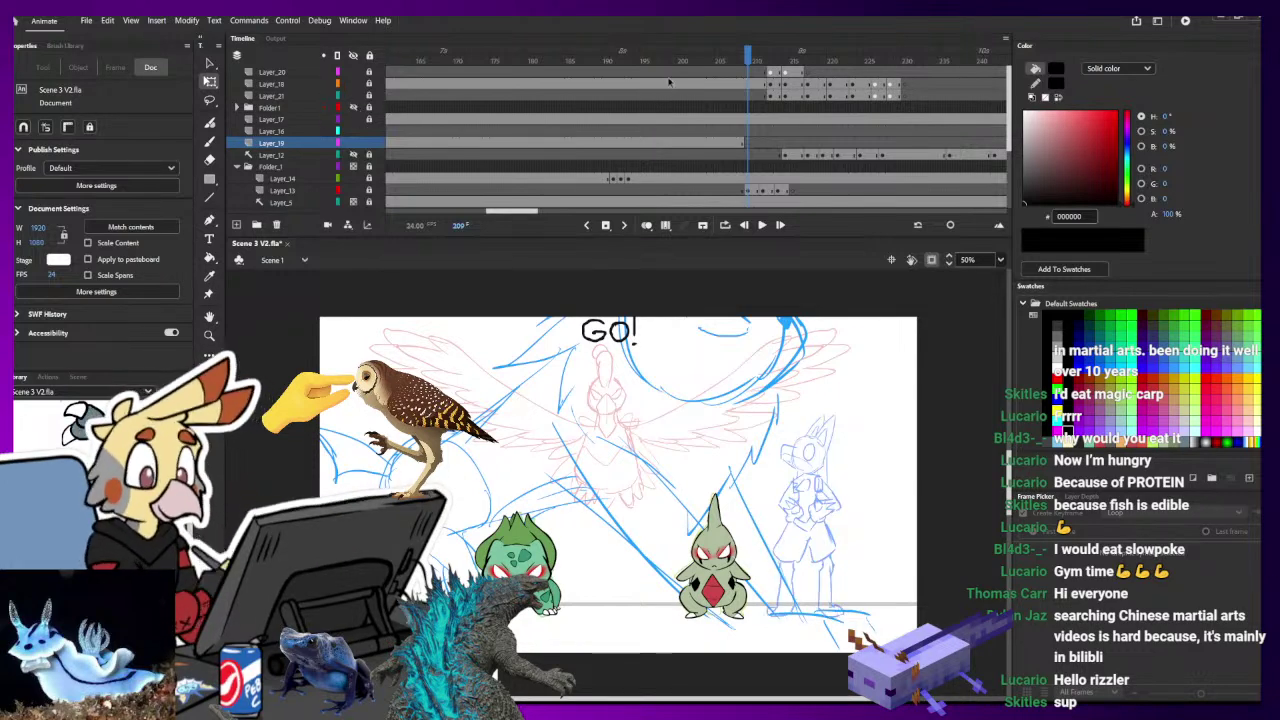
pyautogui.click(770, 84)
pyautogui.click(273, 96)
pyautogui.click(275, 73)
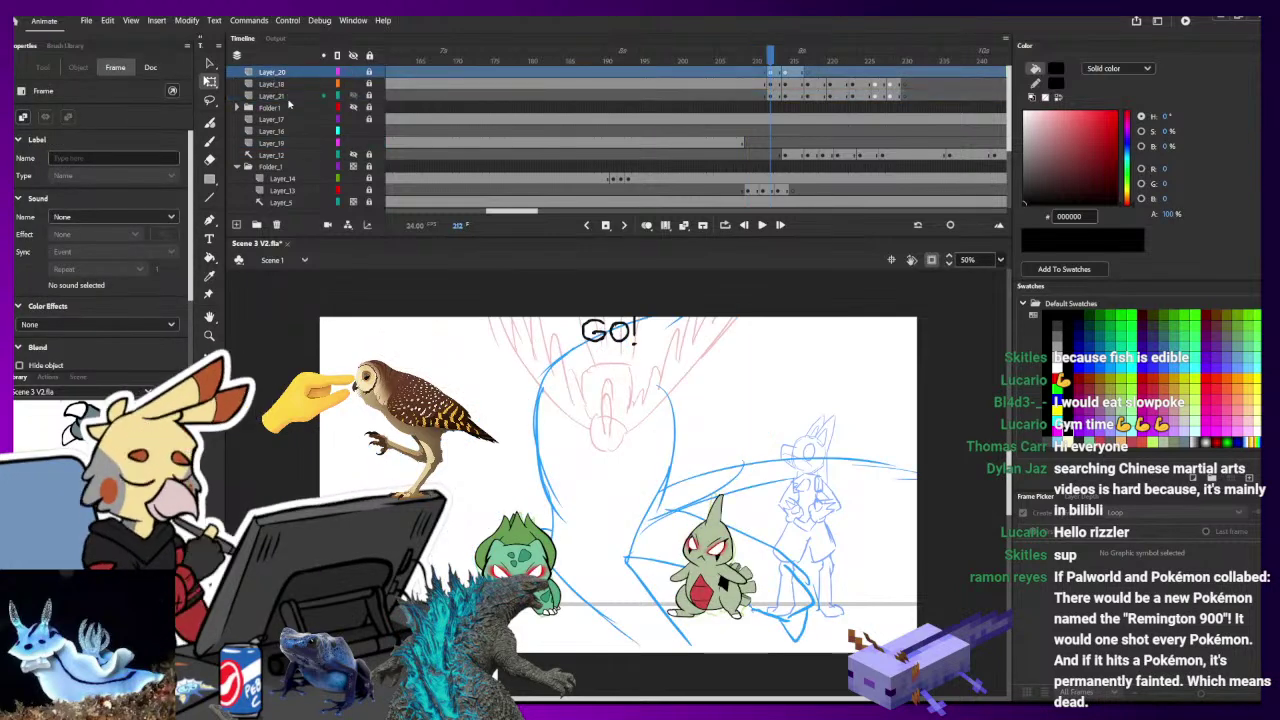
pyautogui.click(257, 225)
pyautogui.click(278, 85)
pyautogui.keyDown('shift'); pyautogui.click(278, 107); pyautogui.keyUp('shift')
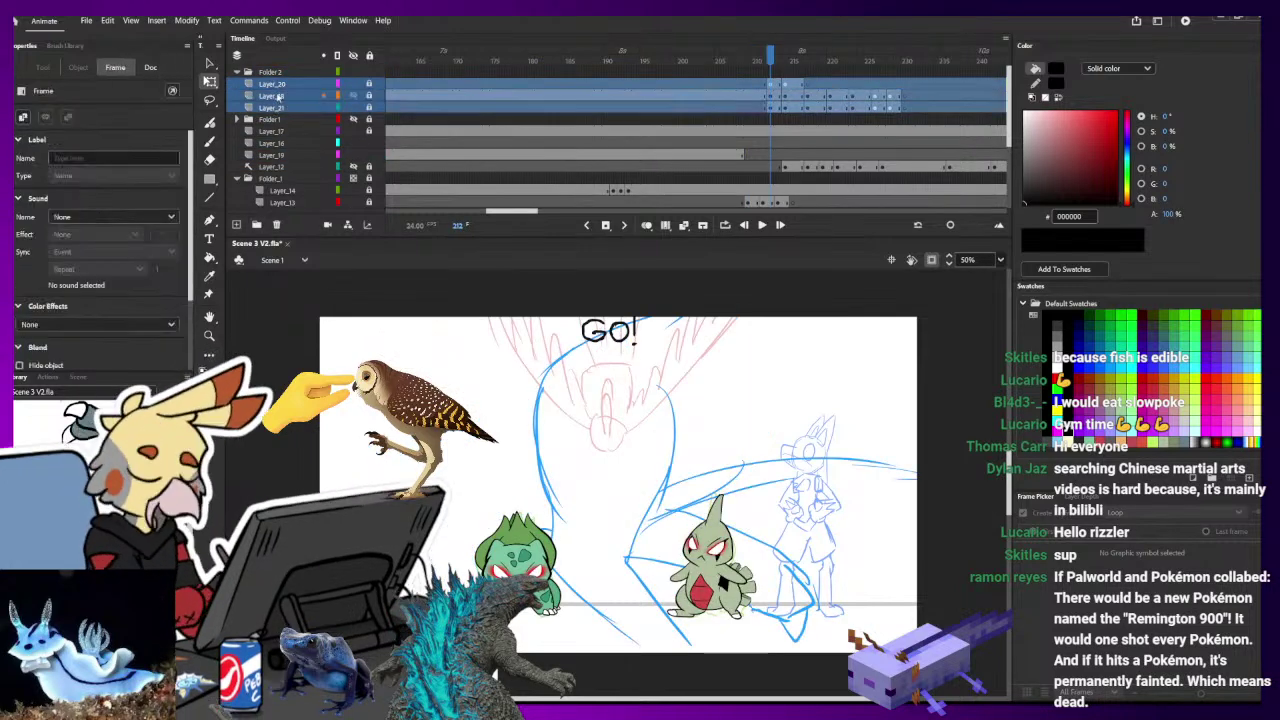
pyautogui.moveTo(278, 105); pyautogui.dragTo(270, 76)
pyautogui.click(238, 72)
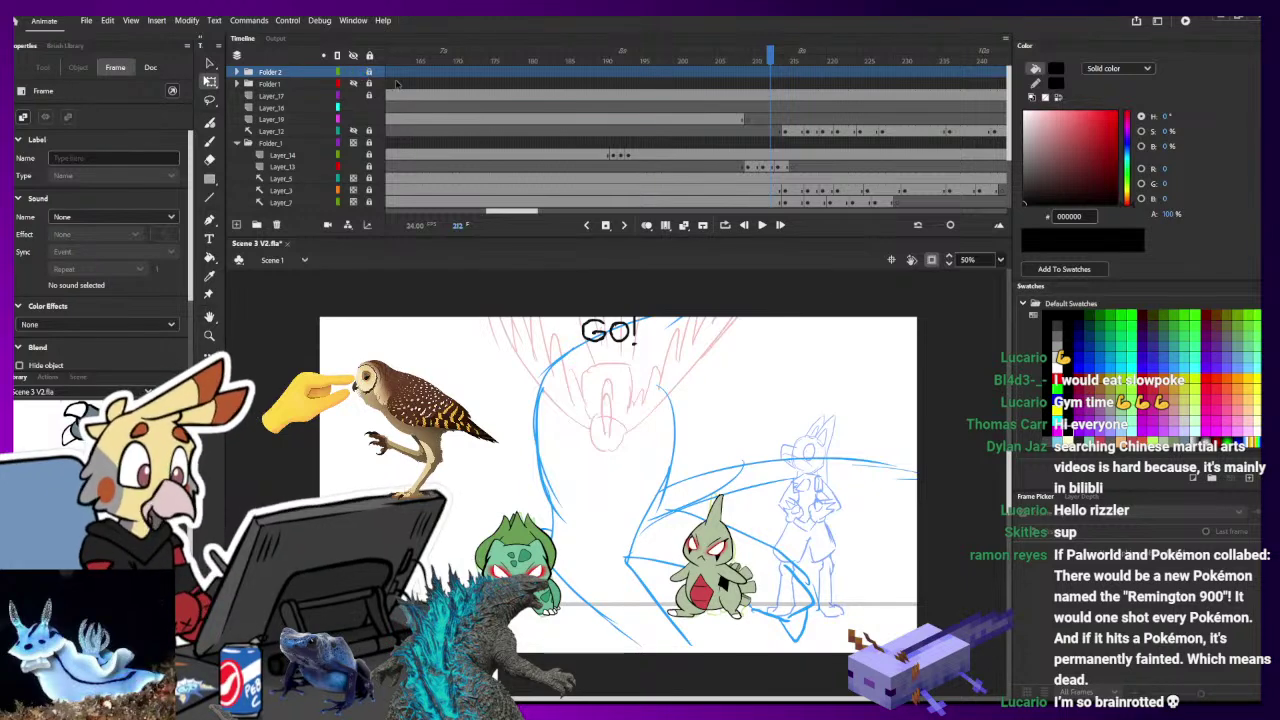
# - Copy all frames of Layer_20, Layer_18 and Layer_21 in Folder 2 into a new symbol, and return to Scene 1
pyautogui.click(238, 72)
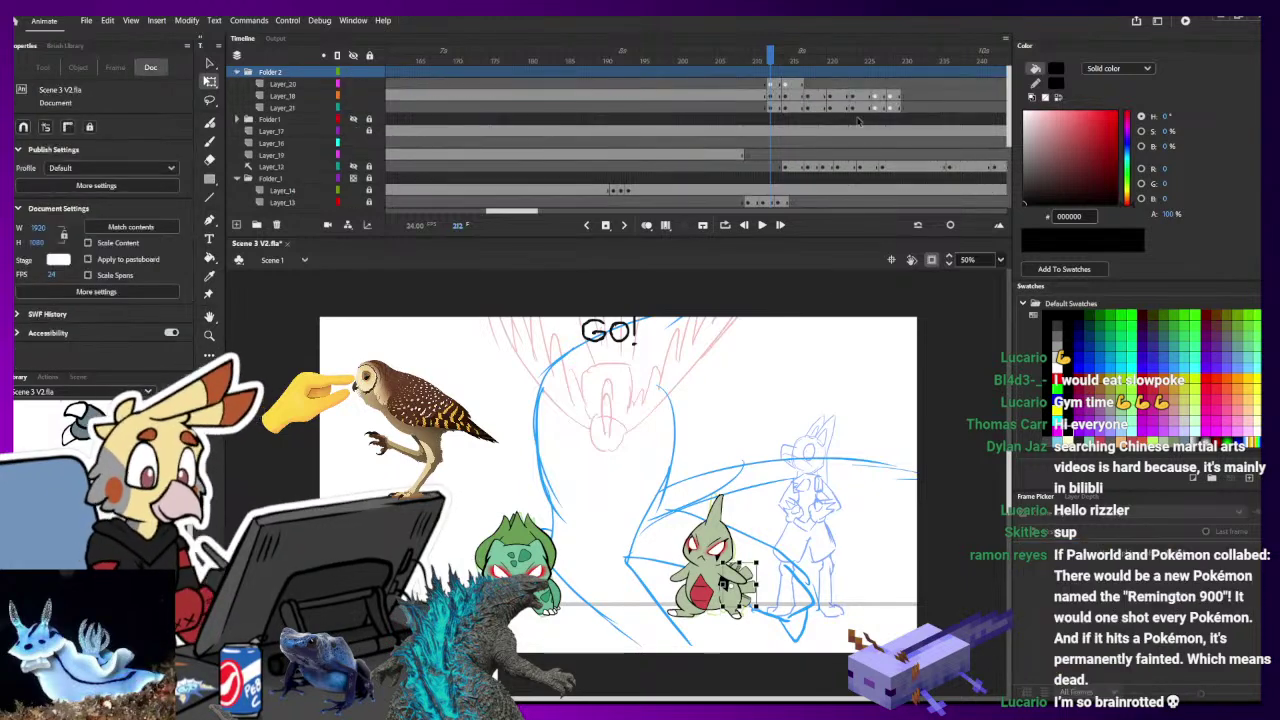
pyautogui.click(910, 96)
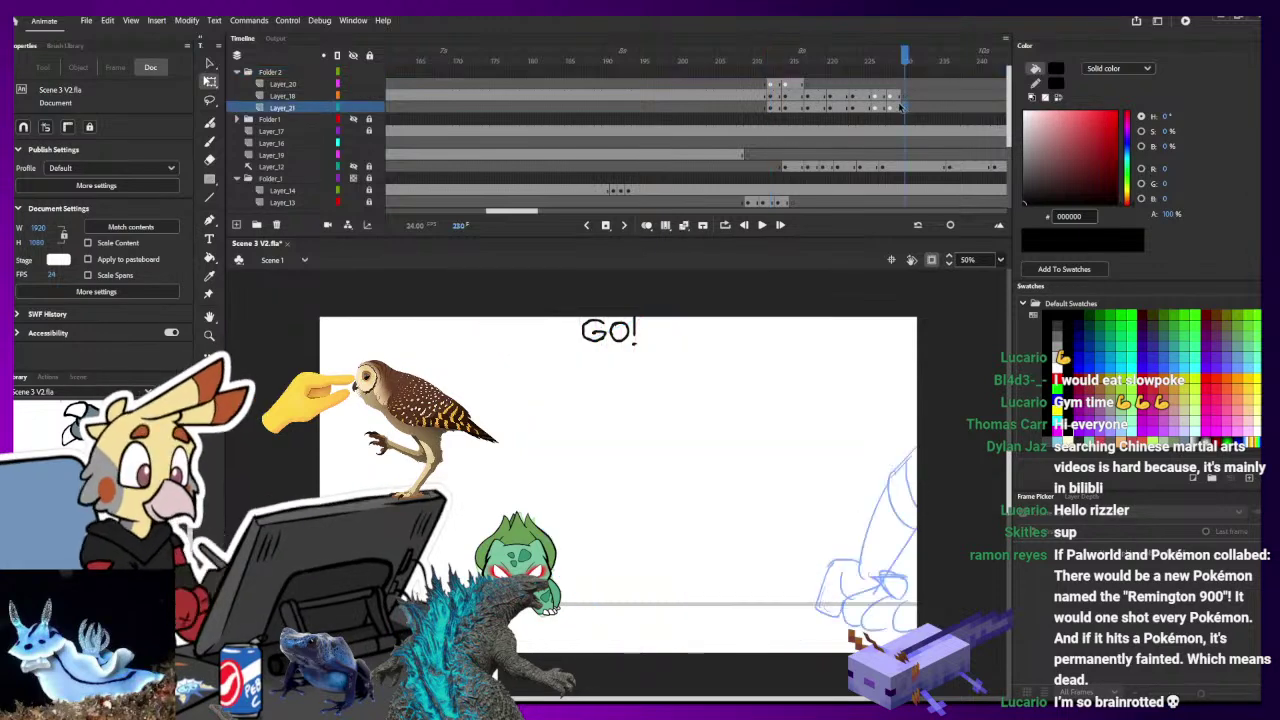
pyautogui.moveTo(900, 59); pyautogui.dragTo(1073, 121)
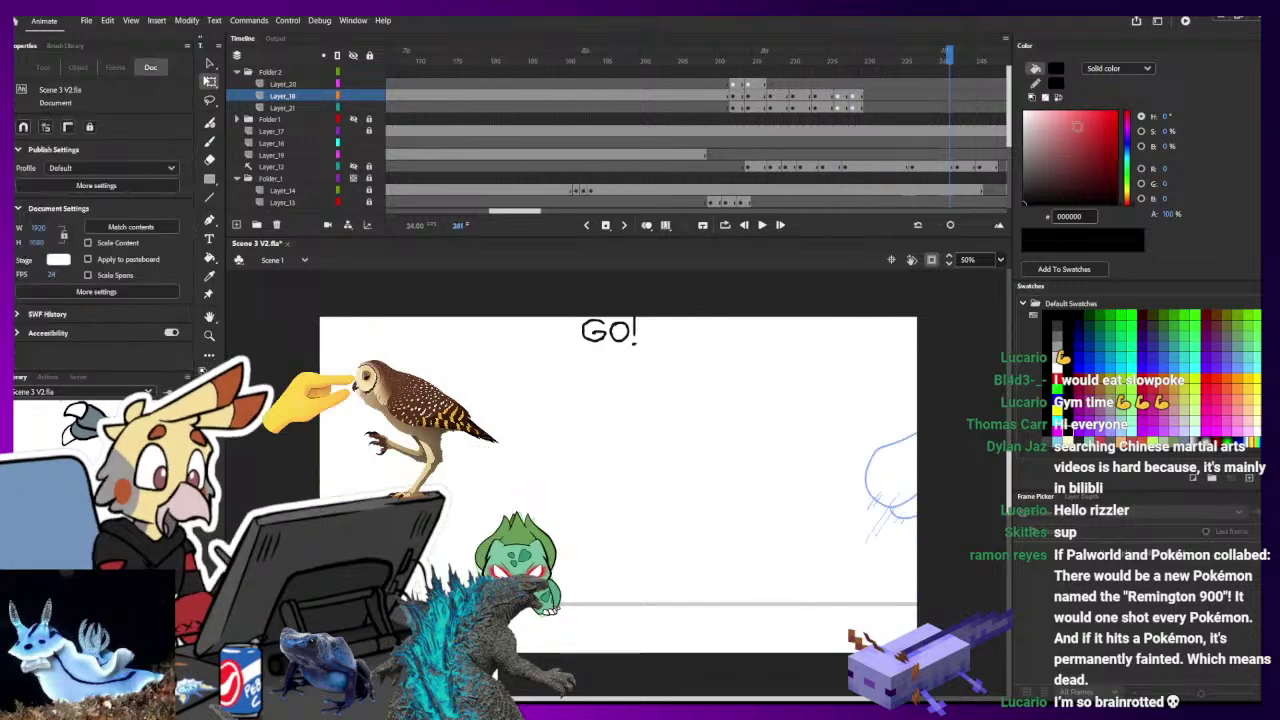
pyautogui.moveTo(868, 108); pyautogui.dragTo(229, 88)
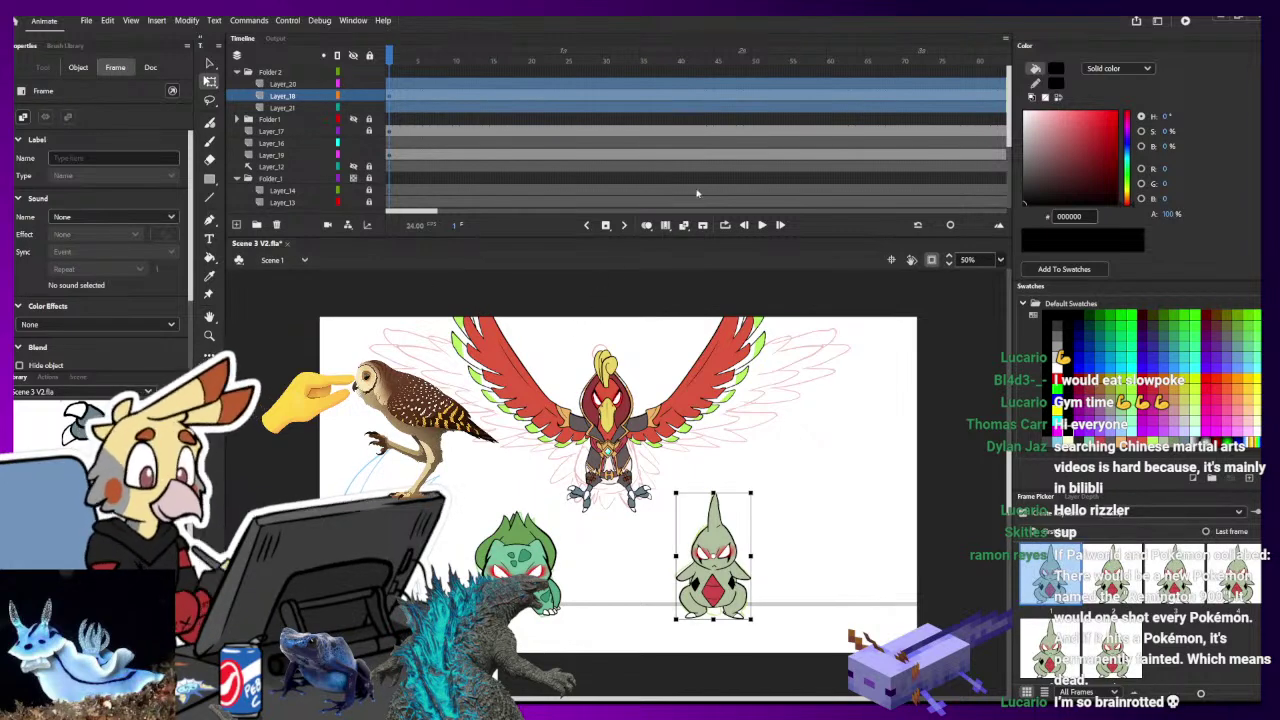
pyautogui.hotkey('ctrl', 'F8')
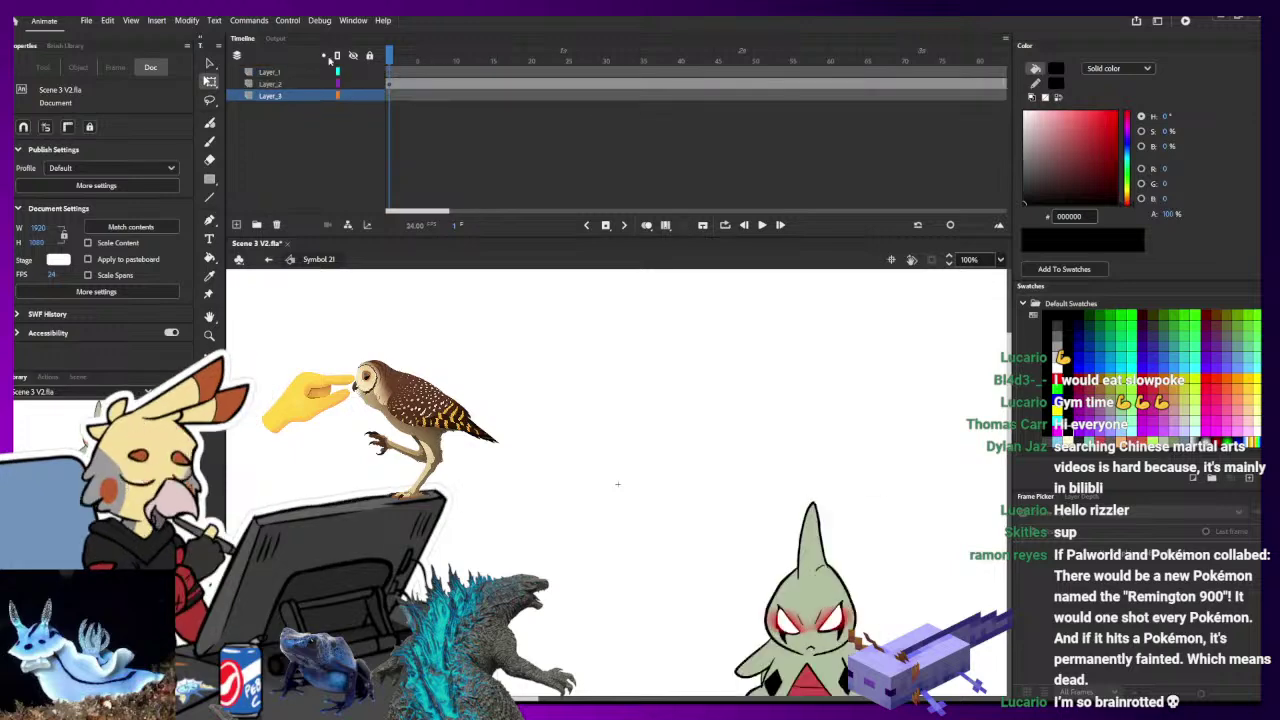
pyautogui.hotkey('ctrl', '-')
pyautogui.hotkey('ctrl', '-')
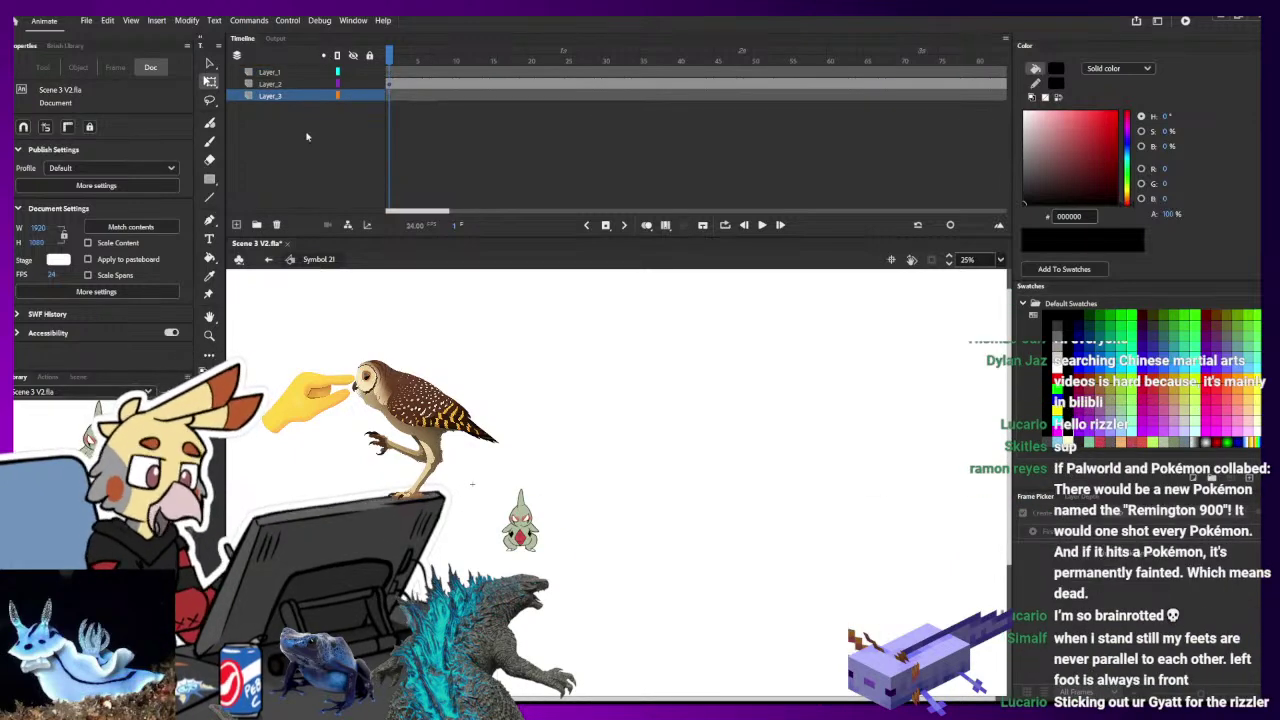
pyautogui.click(267, 260)
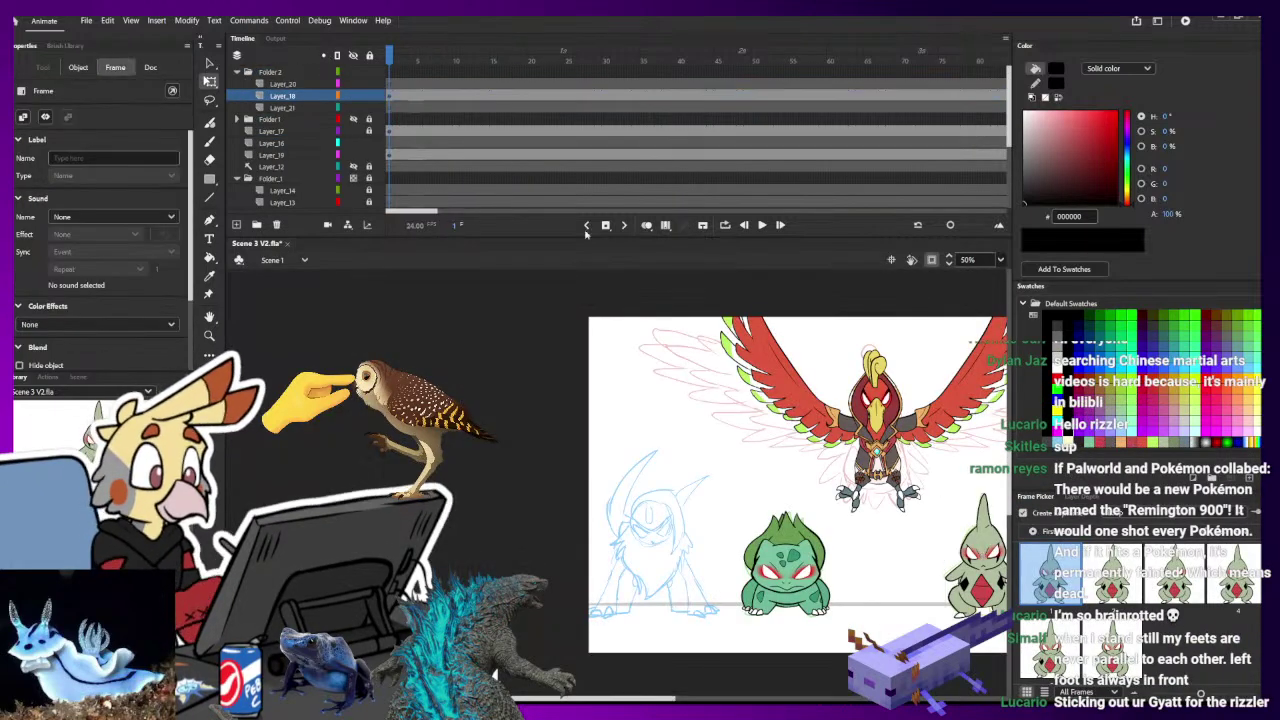
# - Collapse Folder 2, and lock and hide it
pyautogui.moveTo(392, 431); pyautogui.dragTo(287, 422)
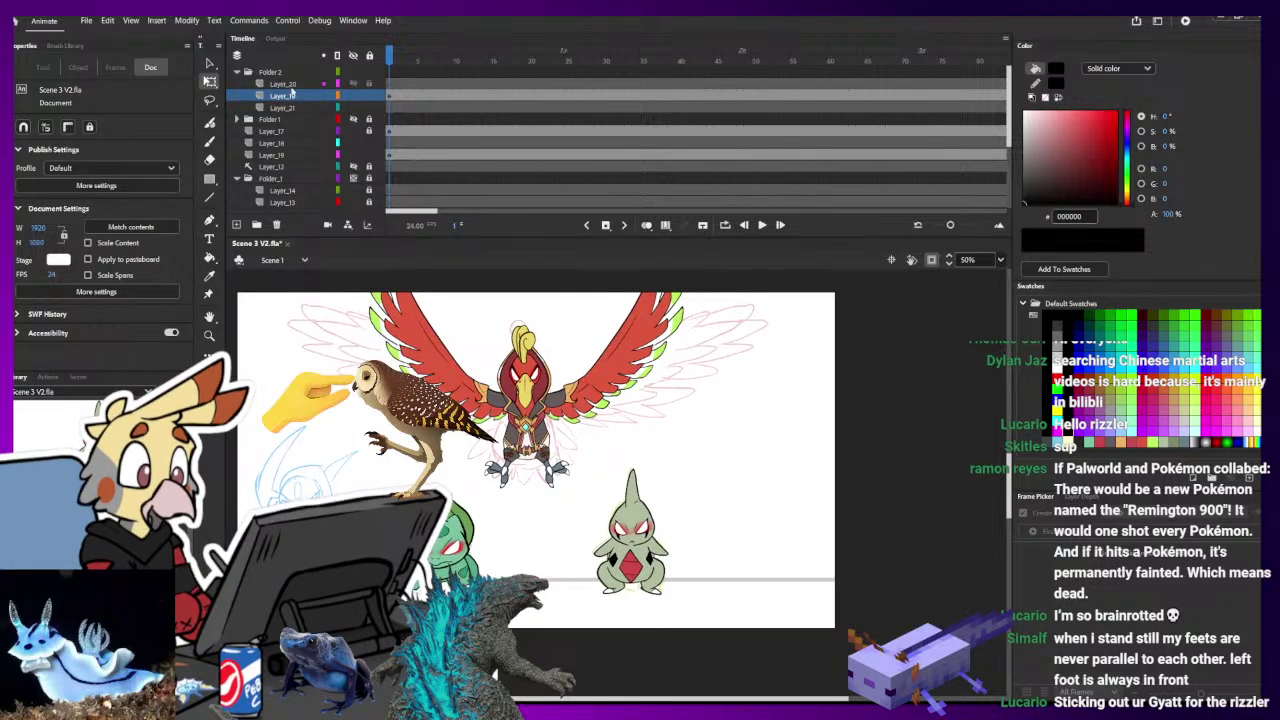
pyautogui.click(291, 86)
pyautogui.click(245, 73)
pyautogui.click(238, 72)
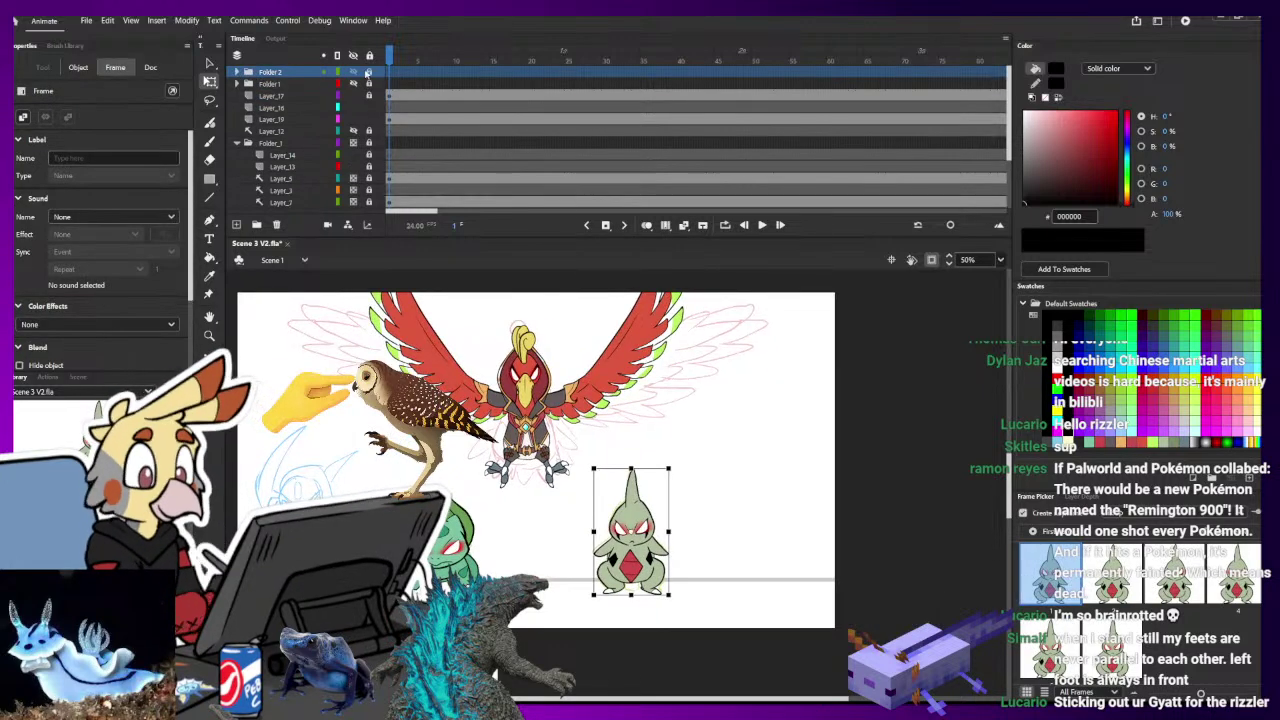
pyautogui.click(367, 73)
pyautogui.click(353, 72)
# - Add a new layer above Layer_17 and place an instance of the Larvitar symbol on it over Bulbasaur
pyautogui.click(284, 96)
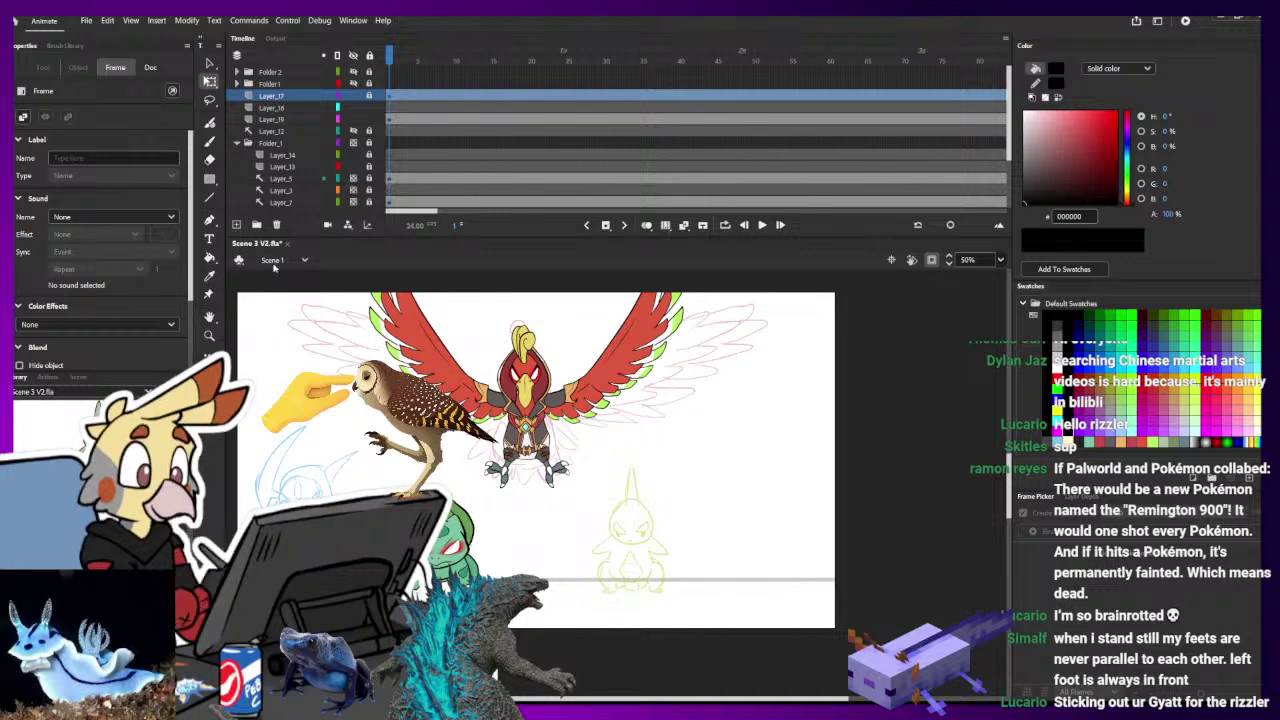
pyautogui.click(238, 224)
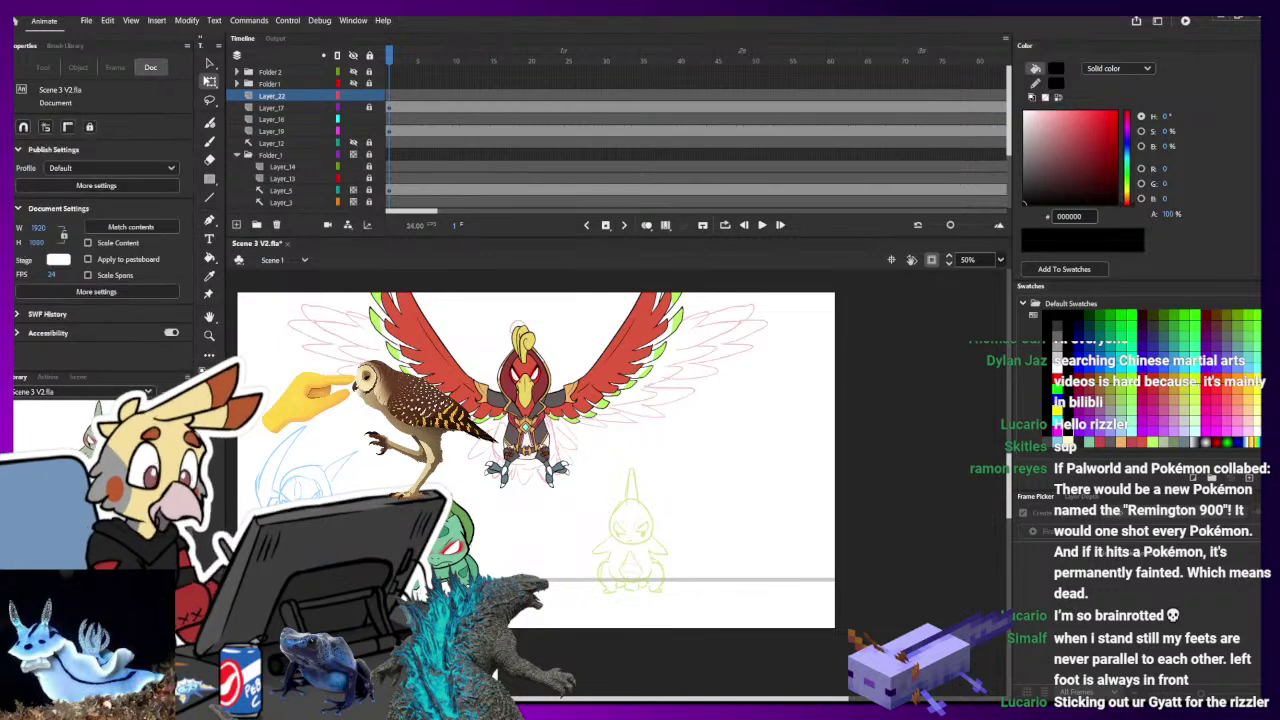
pyautogui.moveTo(98, 430); pyautogui.dragTo(290, 533)
pyautogui.moveTo(451, 551); pyautogui.dragTo(452, 554)
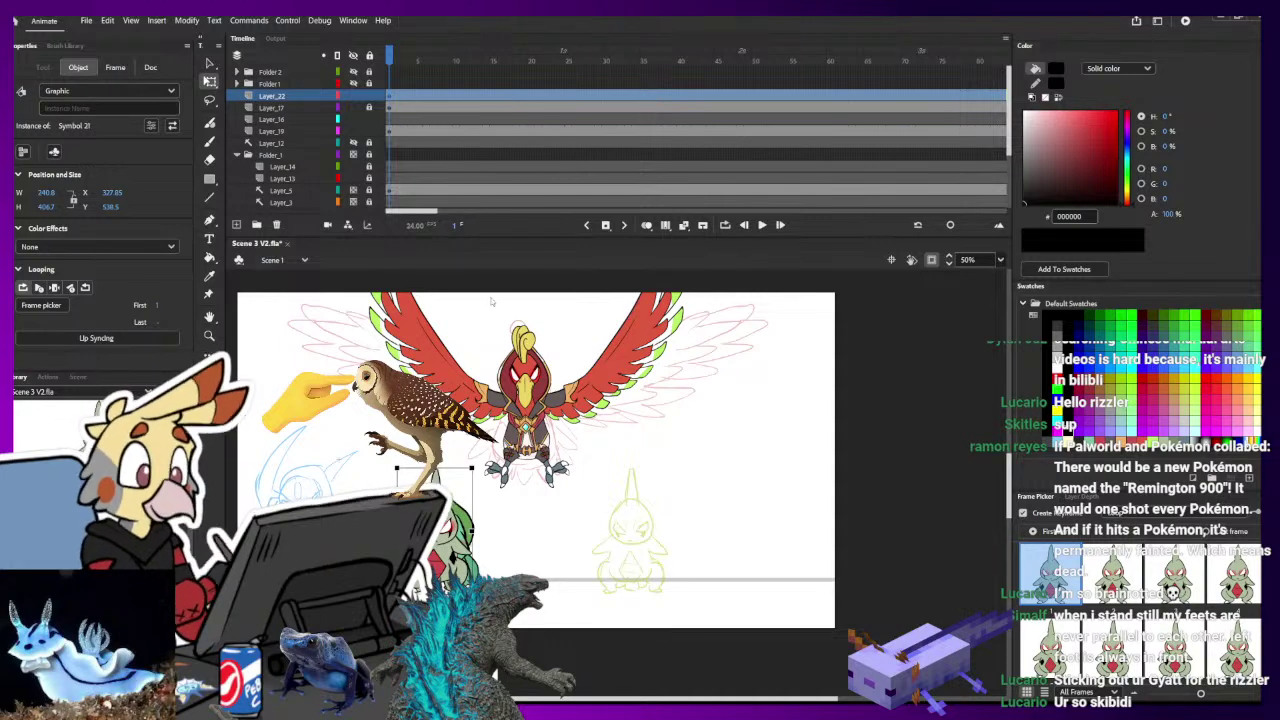
# - Flip the Larvitar instance horizontally and move it back onto the stage at Bulbasaur's position
pyautogui.hotkey('shift', 'h')
pyautogui.moveTo(613, 316); pyautogui.dragTo(926, 271)
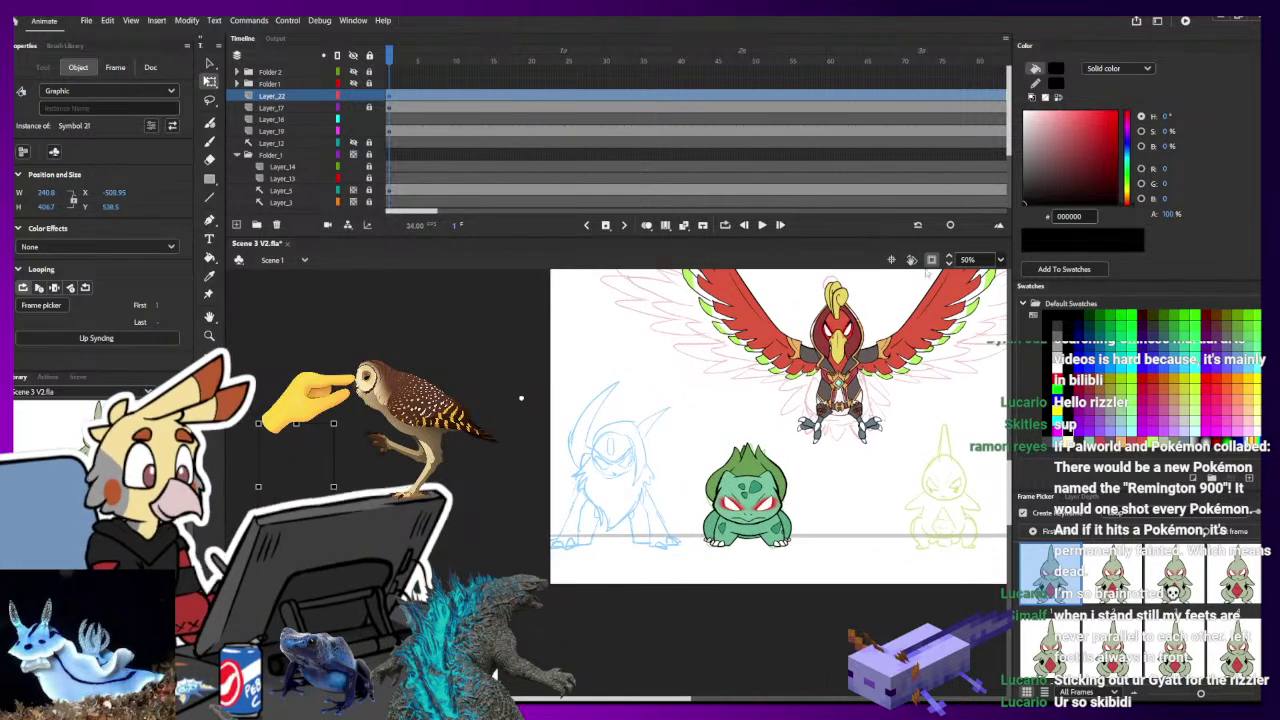
pyautogui.moveTo(290, 495); pyautogui.dragTo(742, 495)
pyautogui.moveTo(820, 493); pyautogui.dragTo(484, 510)
# - Play the scene to check the new Larvitar, and end Layer_22 at frame 229, leaving it empty from frame 230
pyautogui.press('Return')
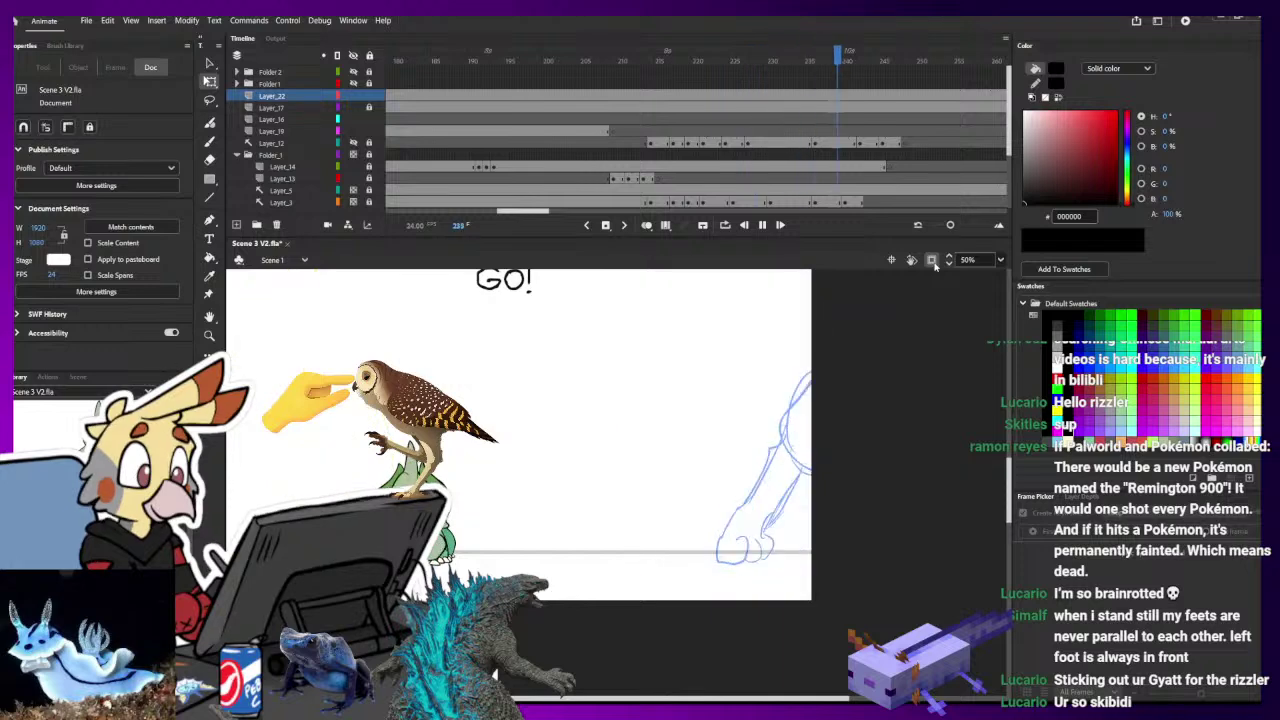
pyautogui.press('Return')
pyautogui.moveTo(658, 60); pyautogui.dragTo(775, 70)
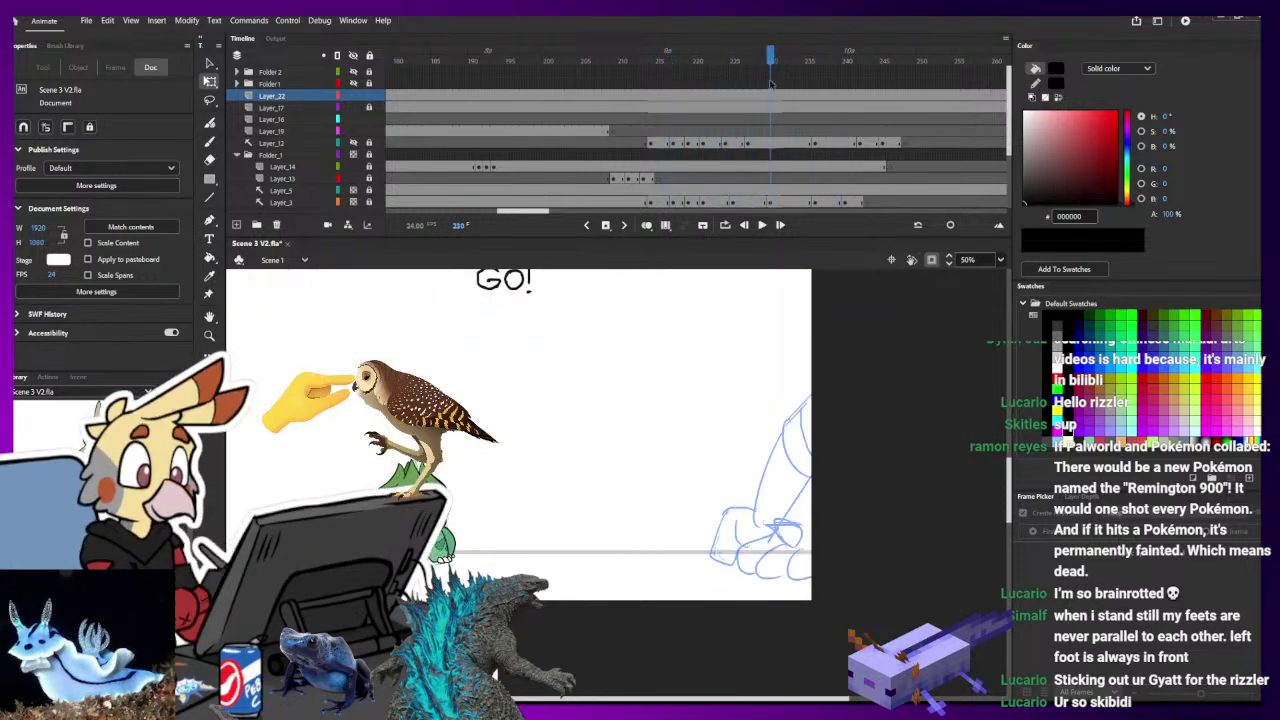
pyautogui.click(770, 96)
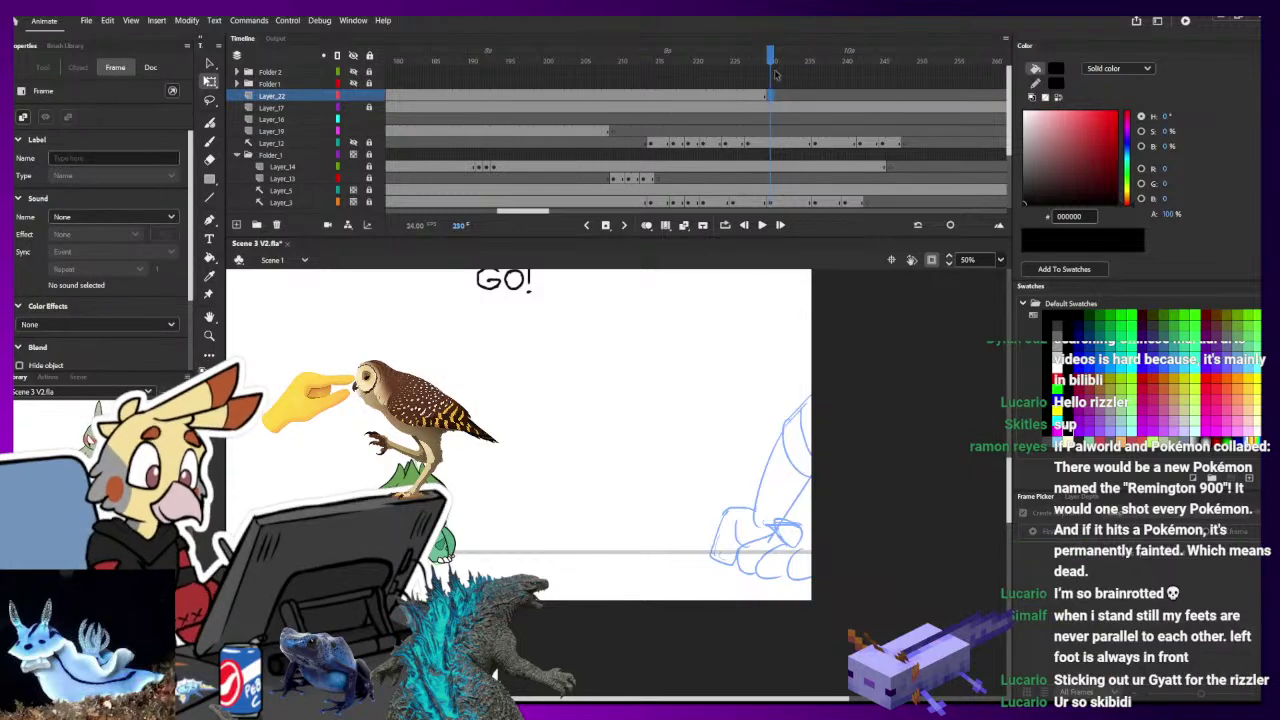
# - Scrub back to frame 149, lock Layer_22 and unlock Layer_14
pyautogui.moveTo(771, 64)
pyautogui.mouseDown()
pyautogui.moveTo(742, 65)
pyautogui.moveTo(823, 68)
pyautogui.moveTo(625, 75)
pyautogui.moveTo(617, 93)
pyautogui.mouseUp()
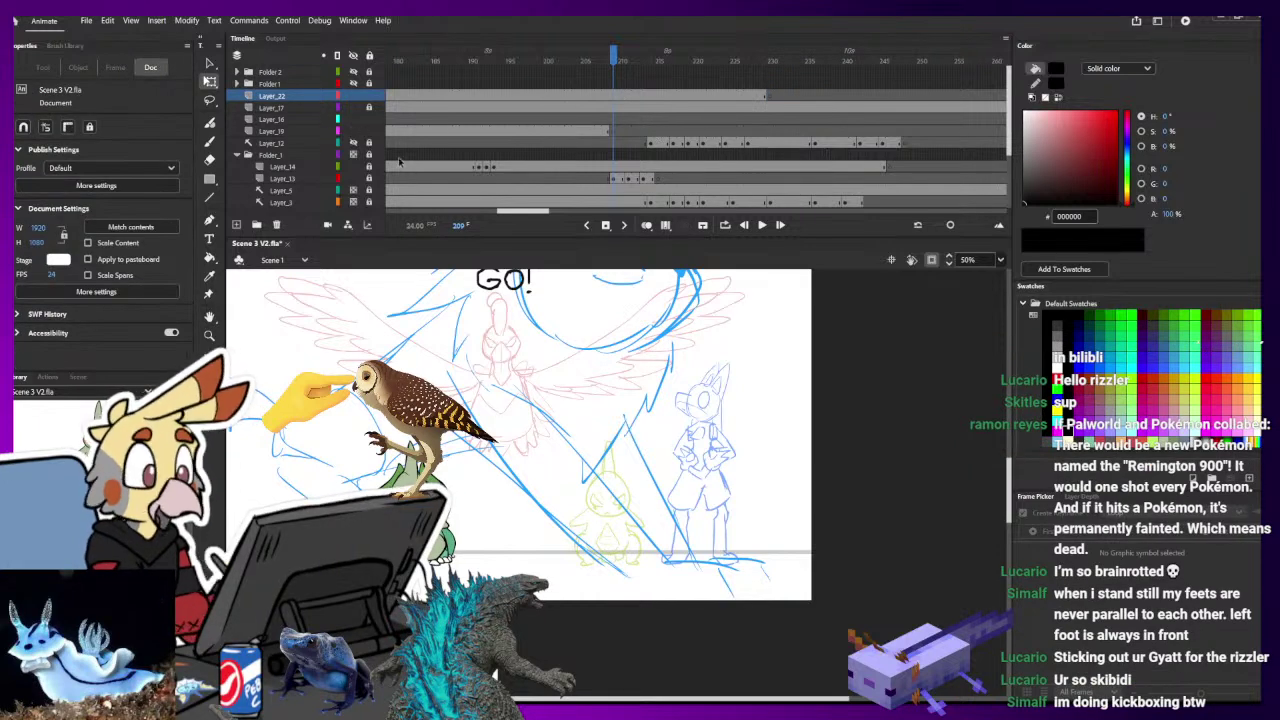
pyautogui.moveTo(613, 60); pyautogui.dragTo(384, 97)
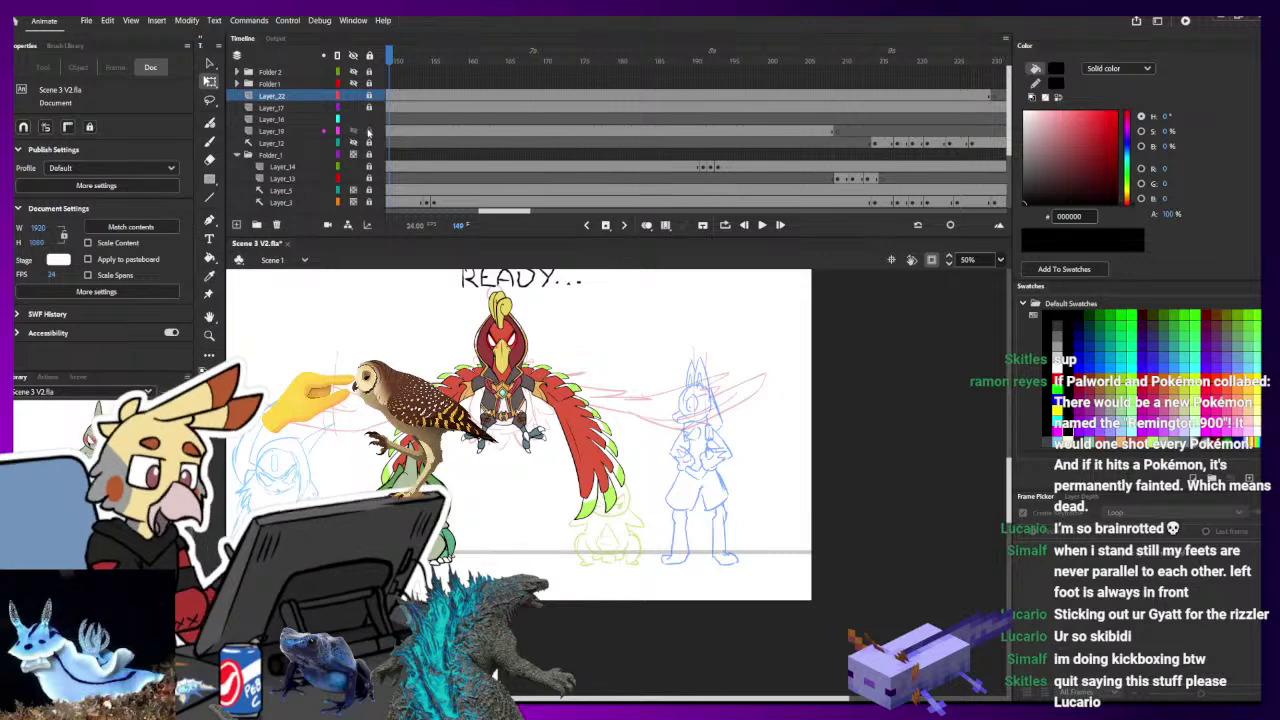
pyautogui.click(372, 168)
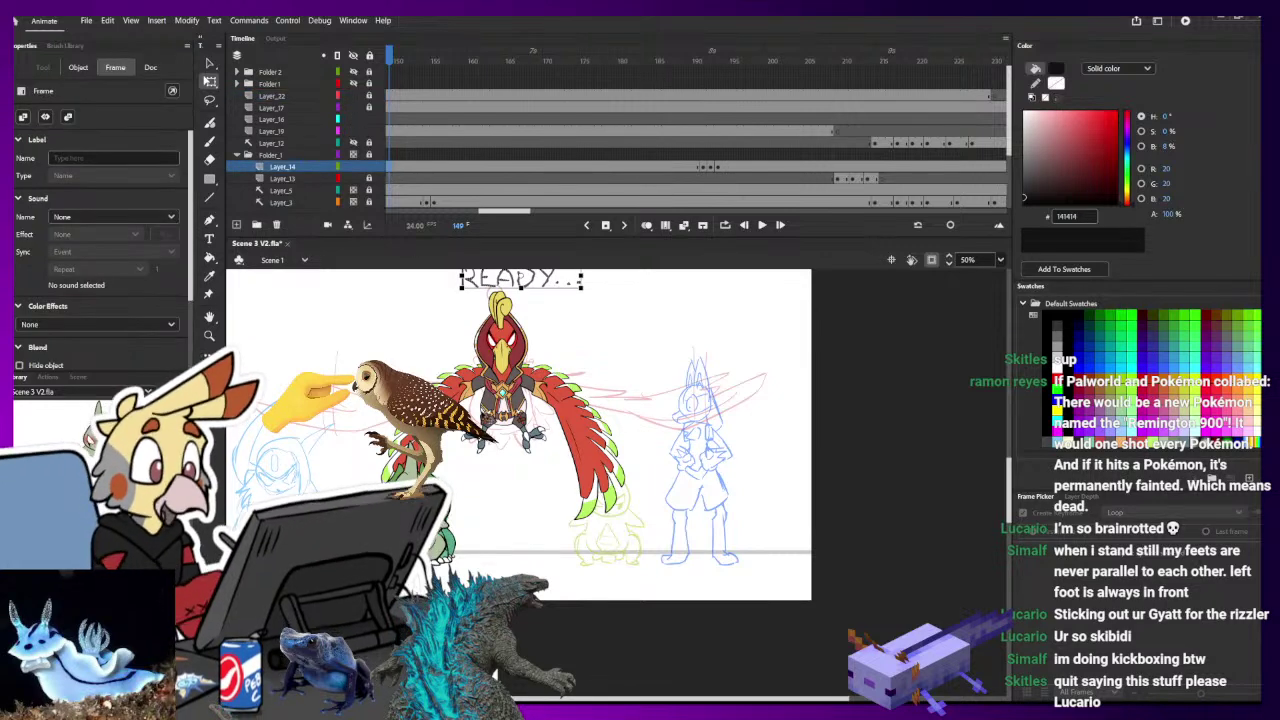
pyautogui.scroll(-1, 393, 146)
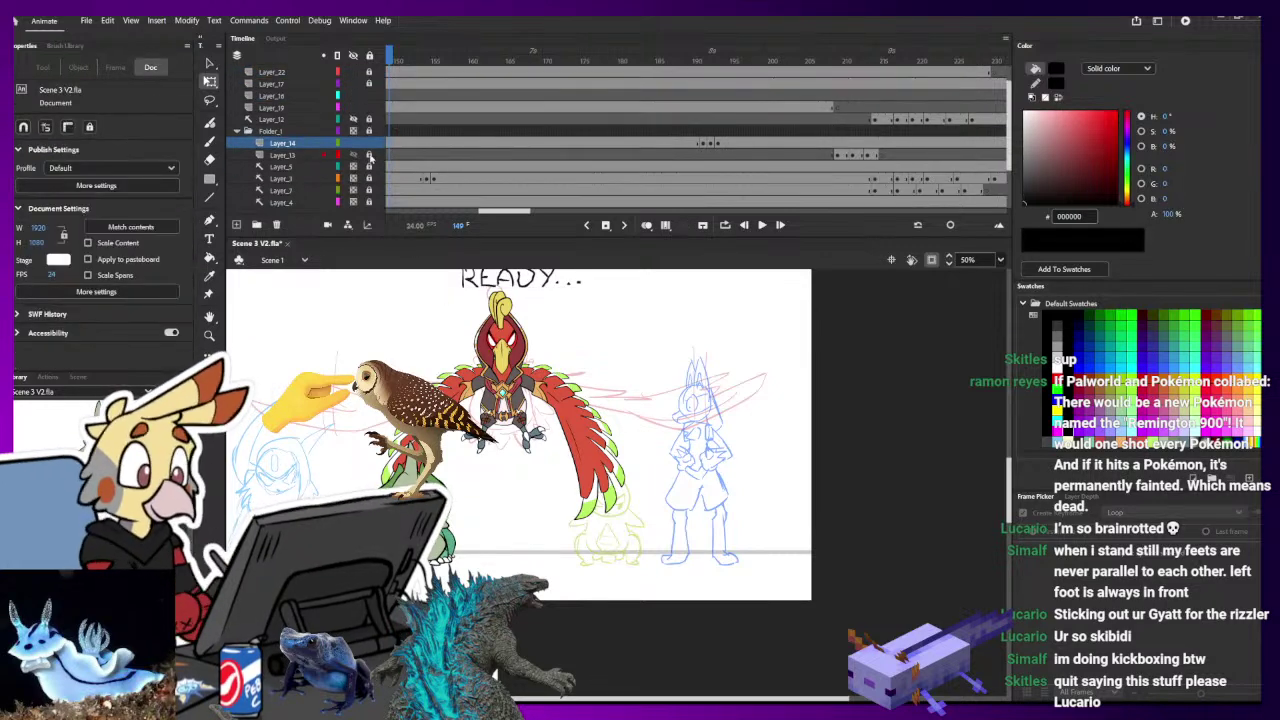
pyautogui.scroll(-2, 370, 157)
pyautogui.scroll(3, 370, 157)
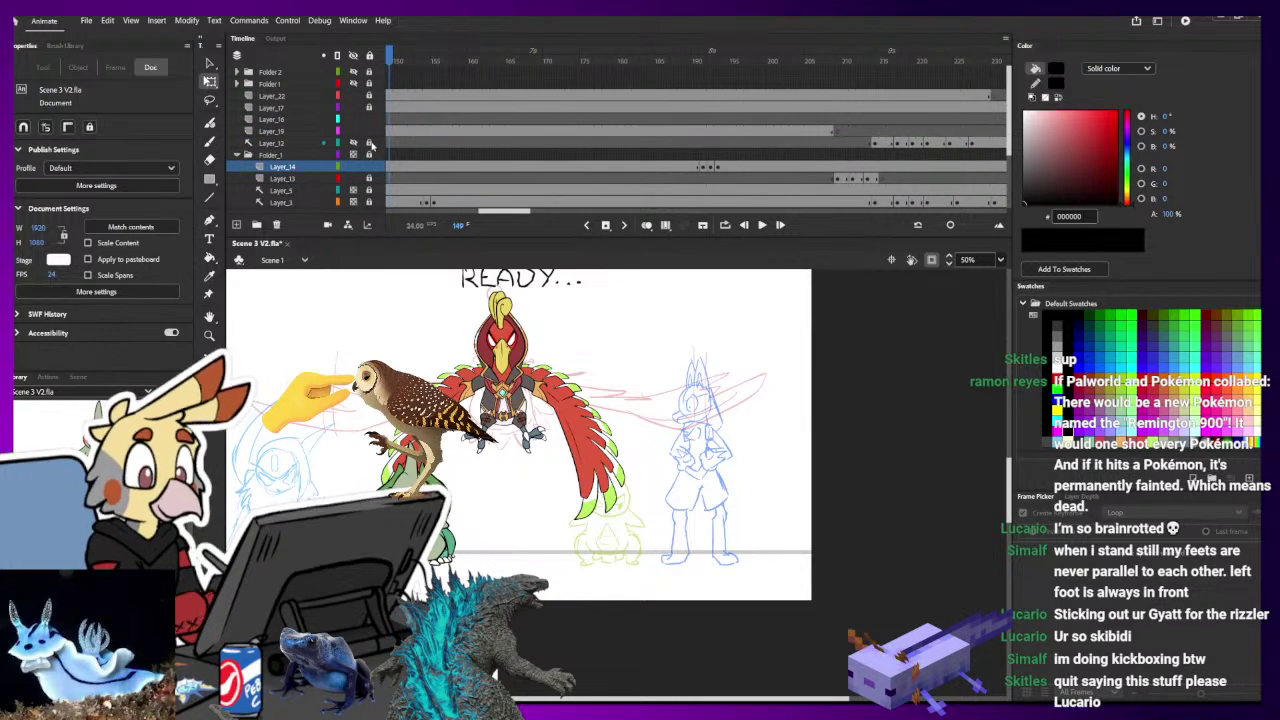
pyautogui.scroll(-2, 371, 144)
pyautogui.scroll(2, 372, 130)
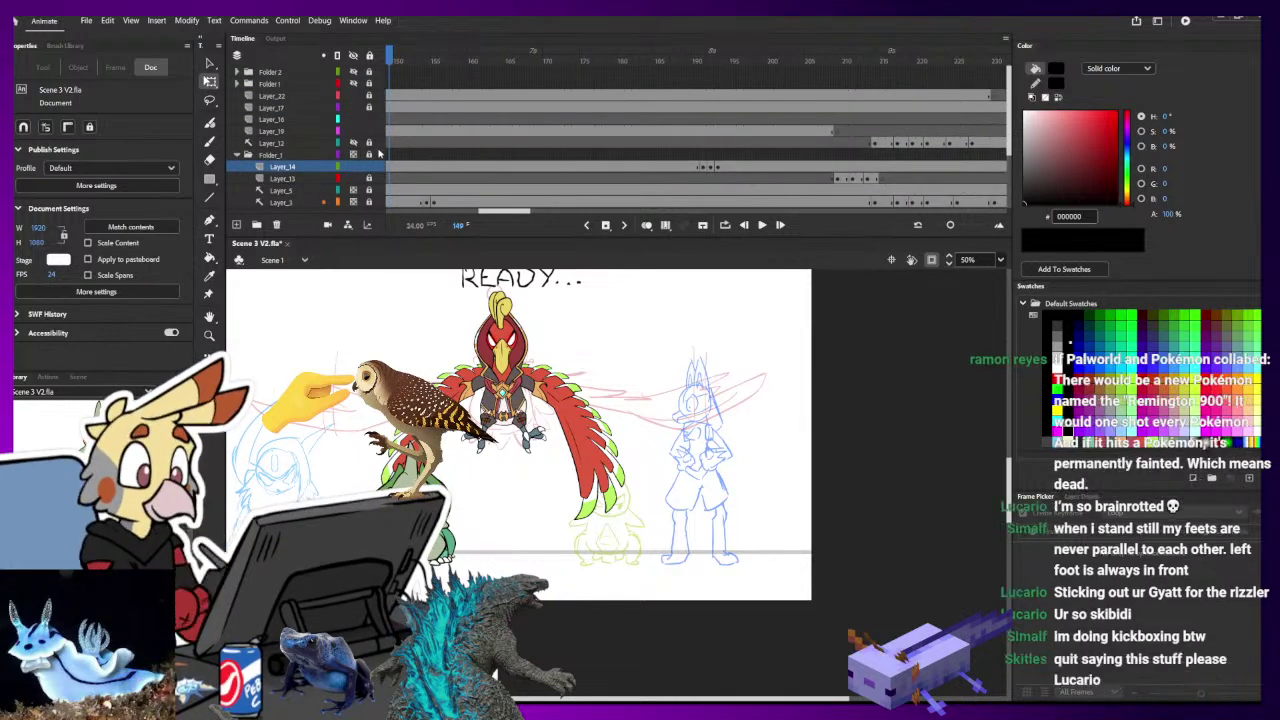
# - Unlock Layer_17 and move Bulbasaur across the stage onto the yellow-green Larvitar sketch
pyautogui.click(403, 104)
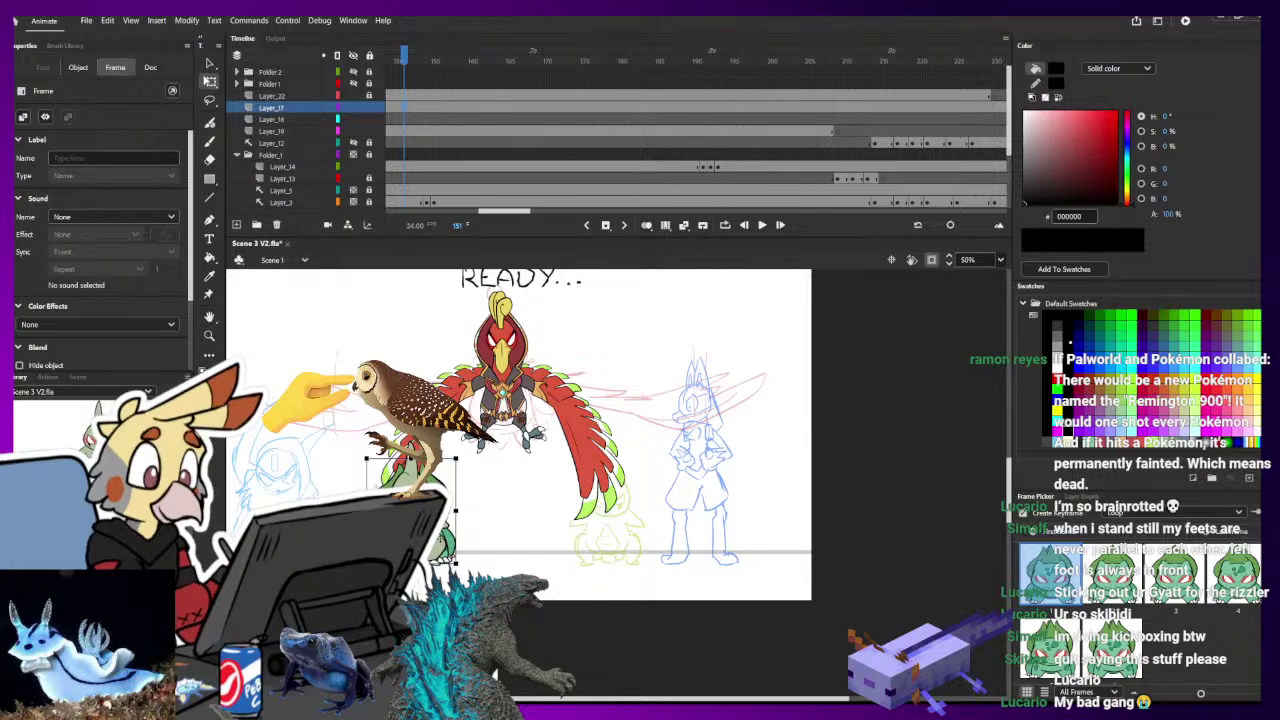
pyautogui.moveTo(637, 501); pyautogui.dragTo(626, 501)
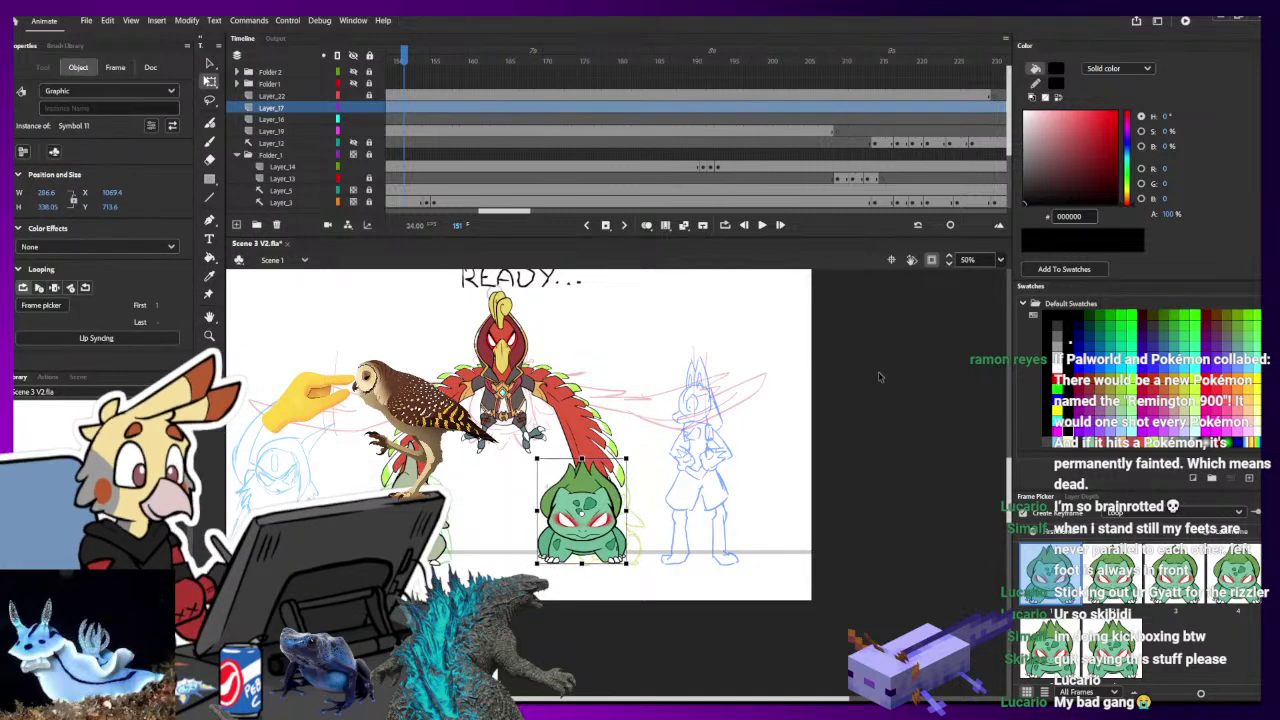
pyautogui.click(782, 374)
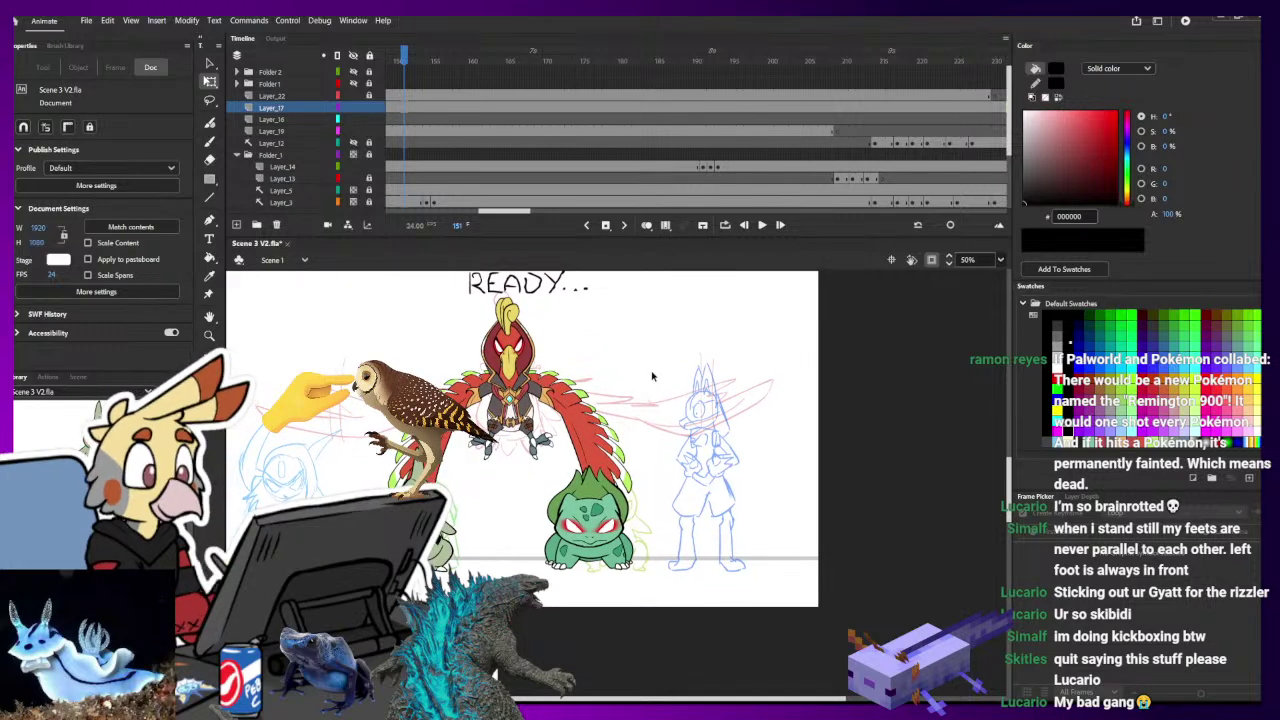
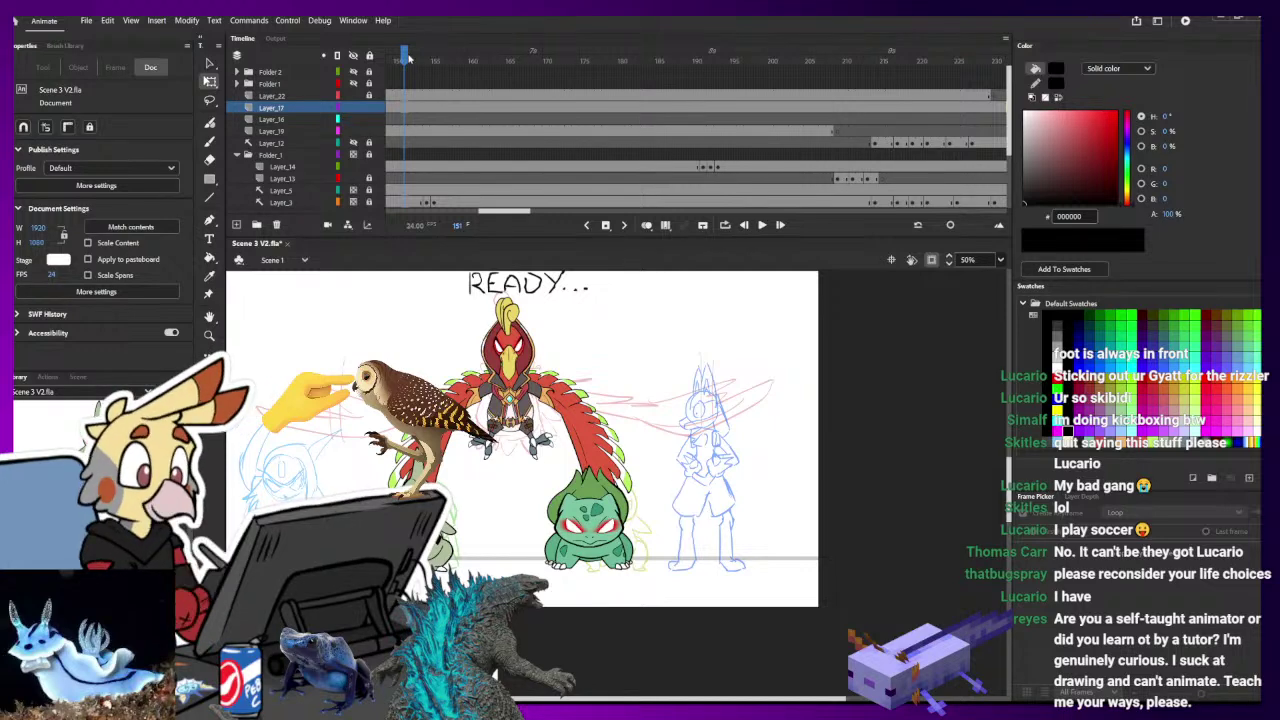
# - Select frame 209 on Layer_19 and turn on onion skinning to show the bird's preceding pose
pyautogui.moveTo(408, 58)
pyautogui.mouseDown()
pyautogui.moveTo(703, 86)
pyautogui.moveTo(906, 88)
pyautogui.moveTo(990, 65)
pyautogui.moveTo(1075, 78)
pyautogui.moveTo(438, 126)
pyautogui.moveTo(855, 106)
pyautogui.moveTo(700, 97)
pyautogui.moveTo(720, 62)
pyautogui.moveTo(893, 50)
pyautogui.mouseUp()
pyautogui.click(832, 131)
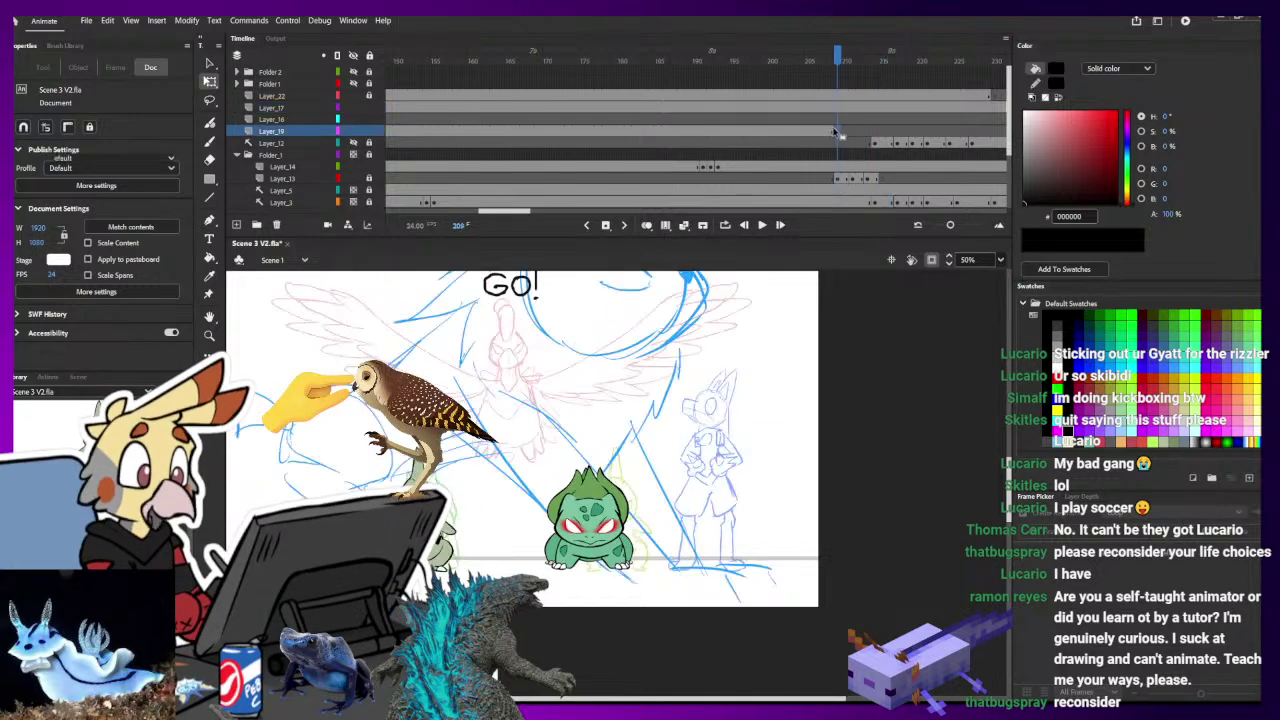
pyautogui.click(840, 132)
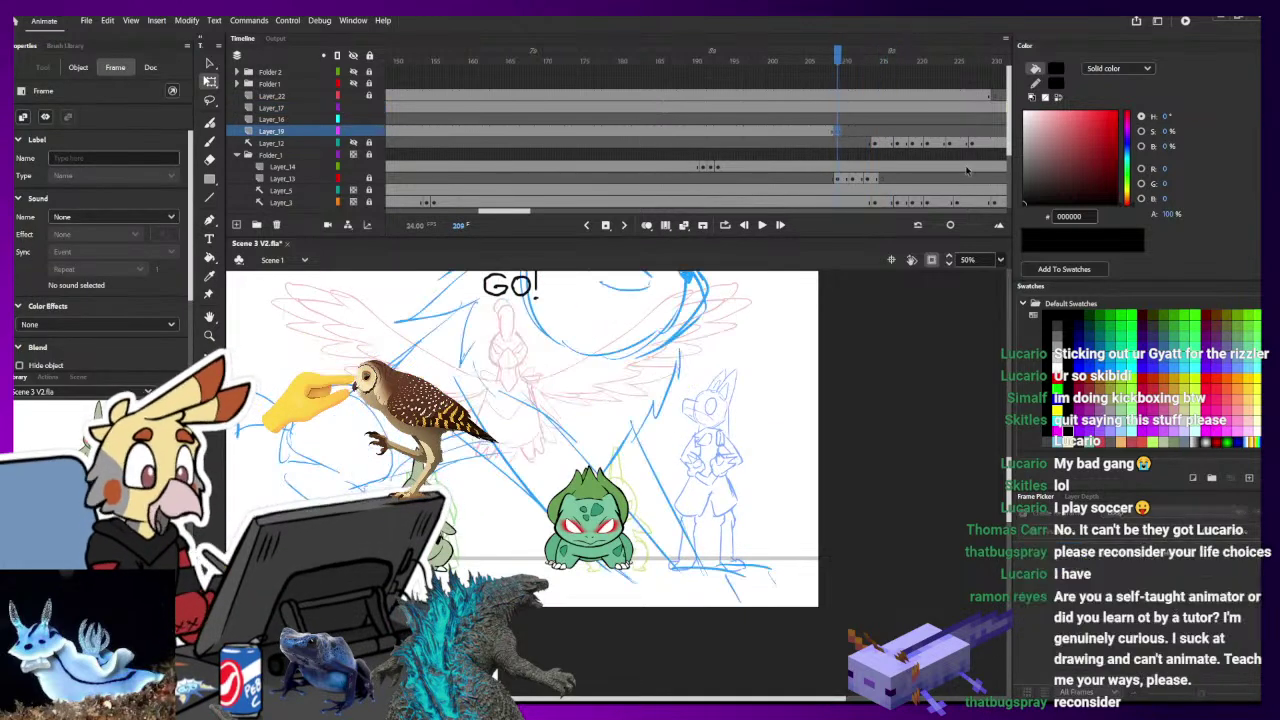
pyautogui.click(645, 225)
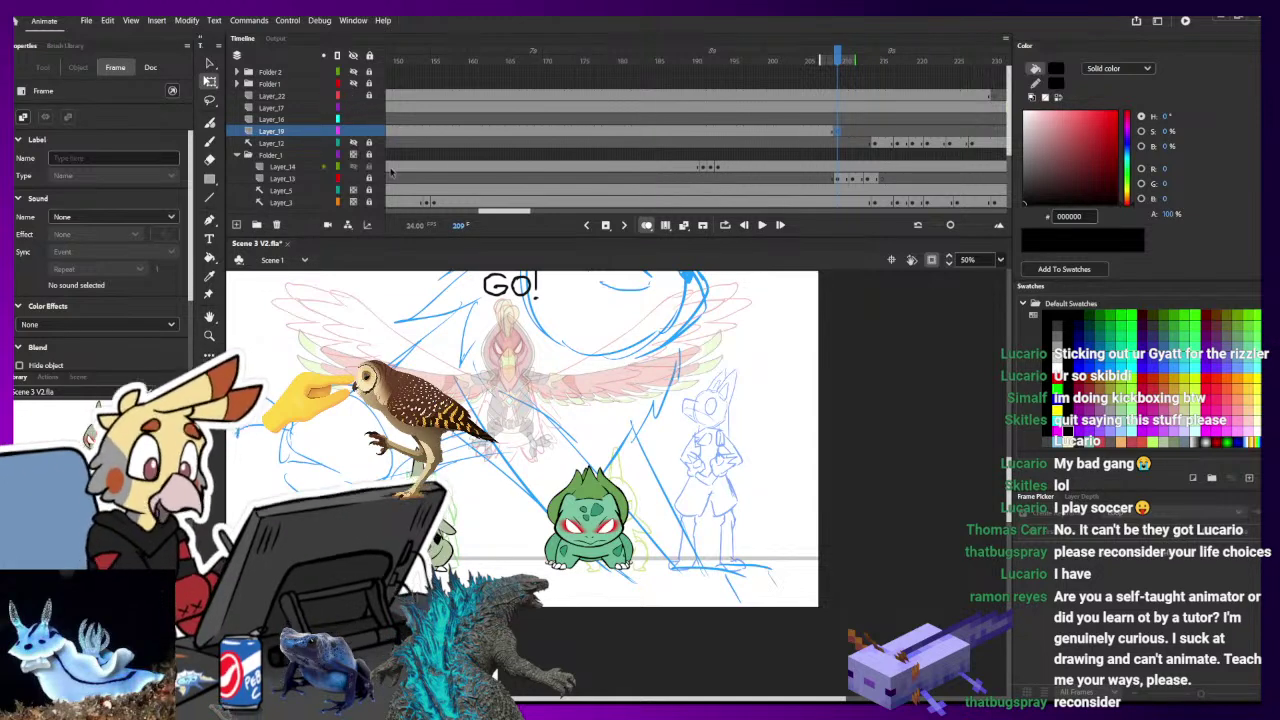
# - Hide the sketch layers Layer_13, Layer_3, Layer_7 and Layer_4 in Folder_1, leaving the bird sketch on Layer_5 visible
pyautogui.scroll(-1, 383, 175)
pyautogui.click(353, 178)
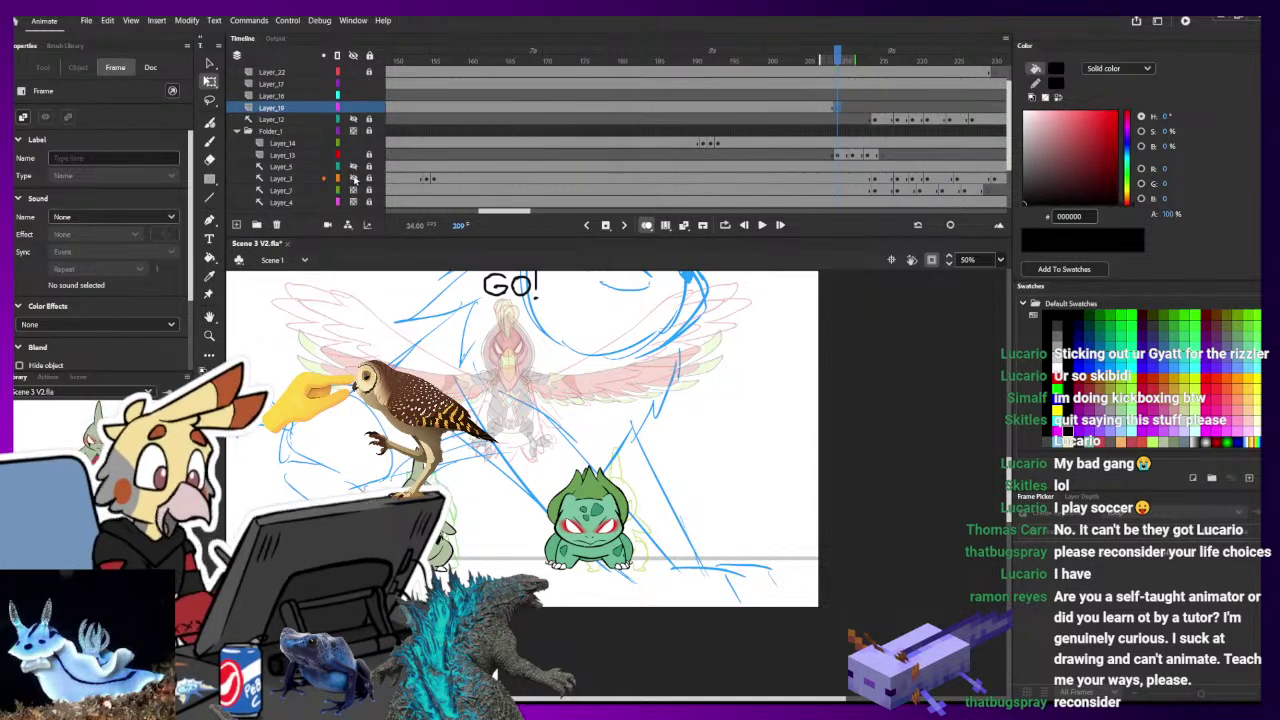
pyautogui.click(354, 179)
pyautogui.click(354, 179)
pyautogui.click(354, 155)
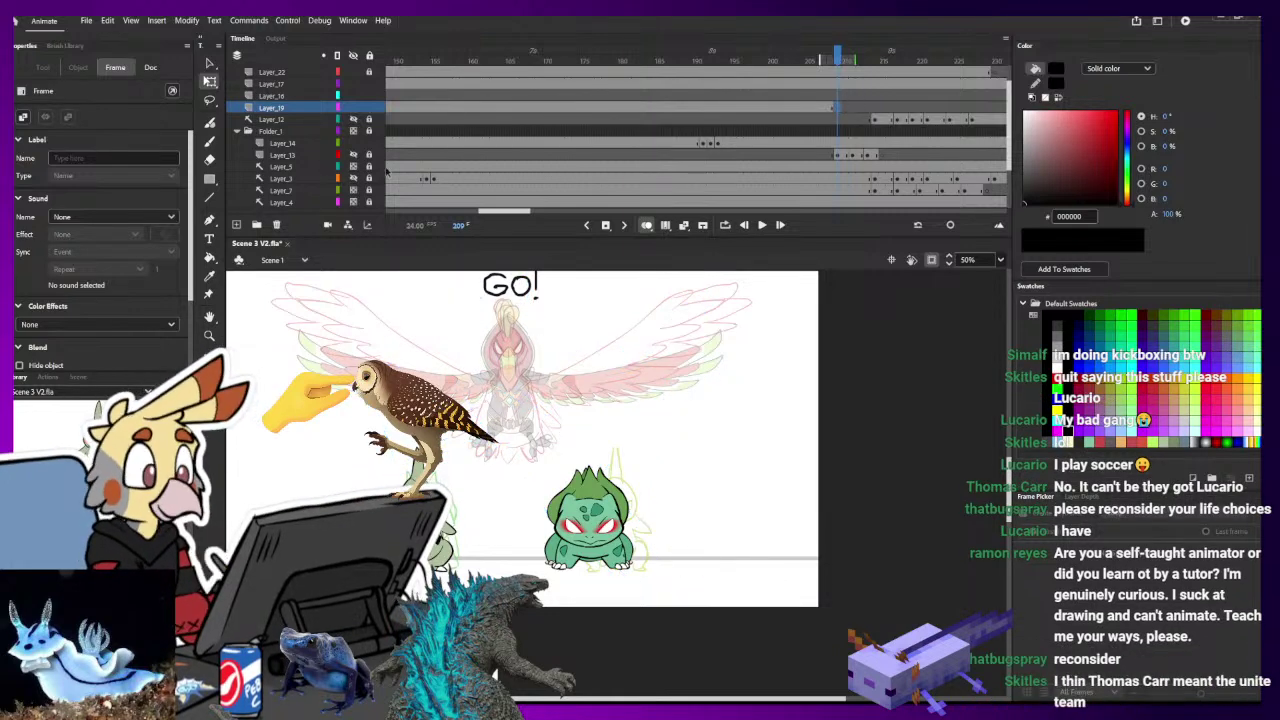
pyautogui.click(353, 201)
pyautogui.press('.')
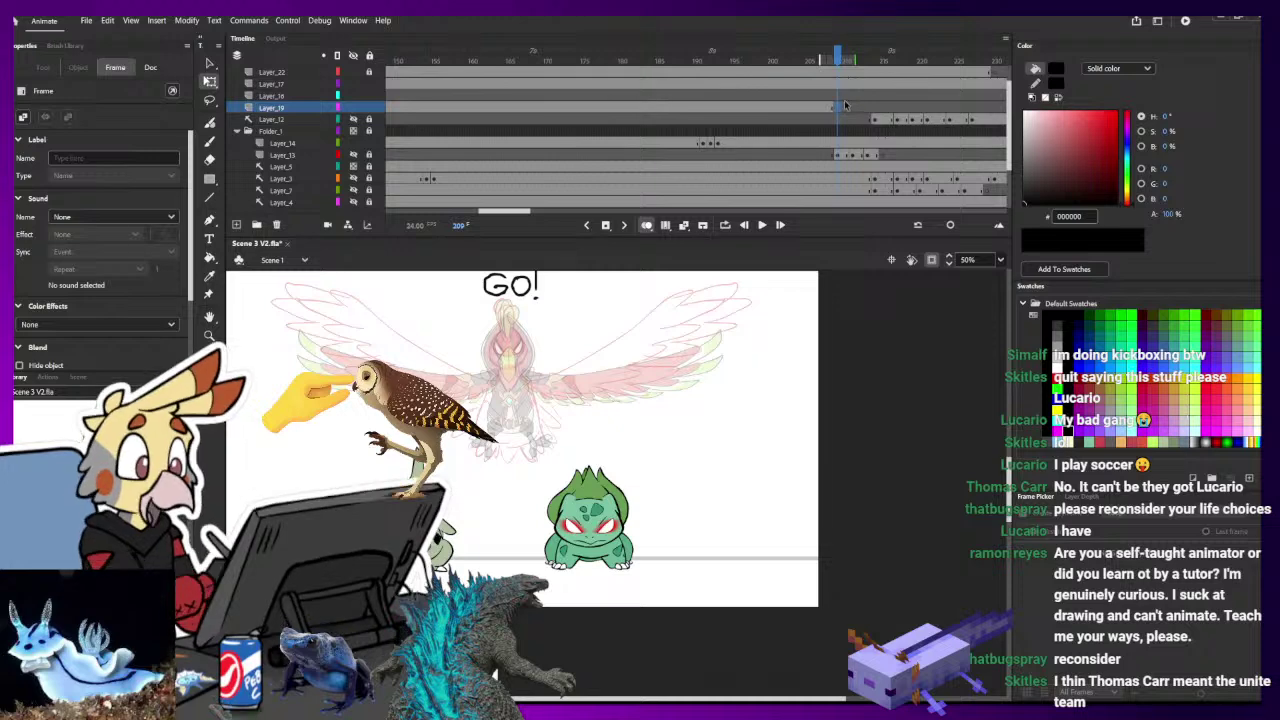
pyautogui.moveTo(878, 58); pyautogui.dragTo(919, 86)
pyautogui.click(837, 107)
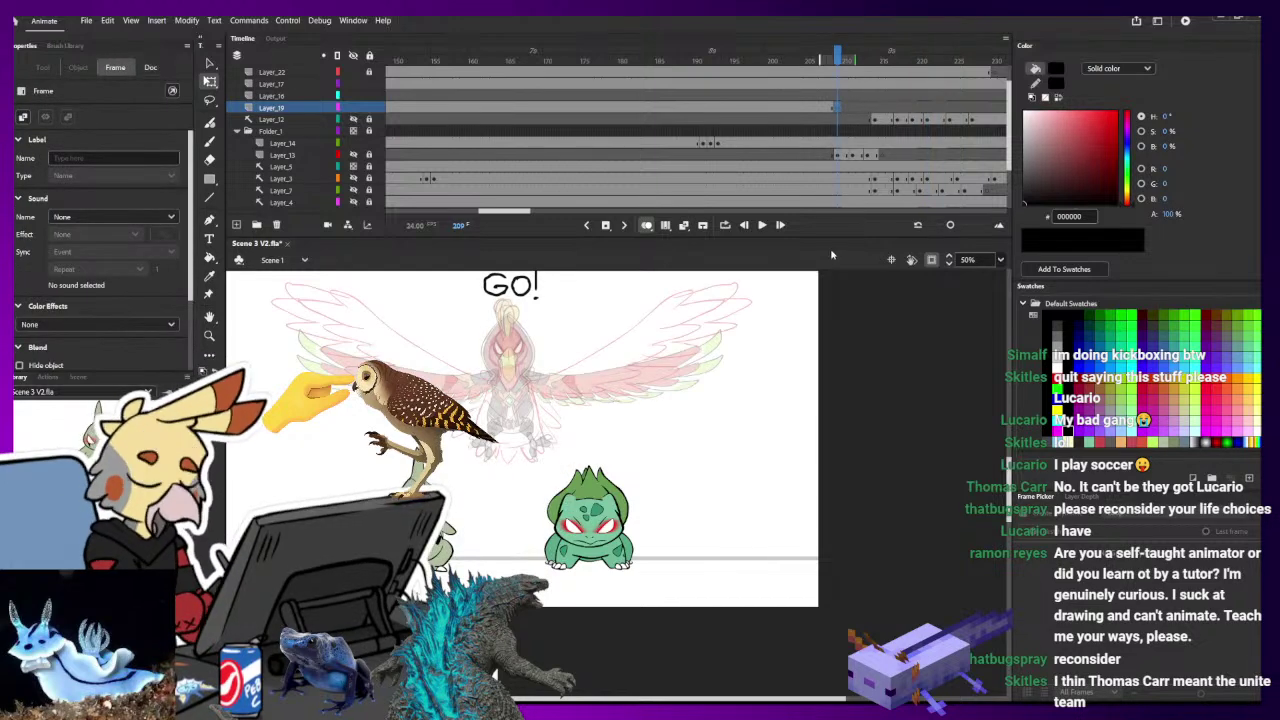
pyautogui.hotkey('ctrl', '=')
pyautogui.press('b')
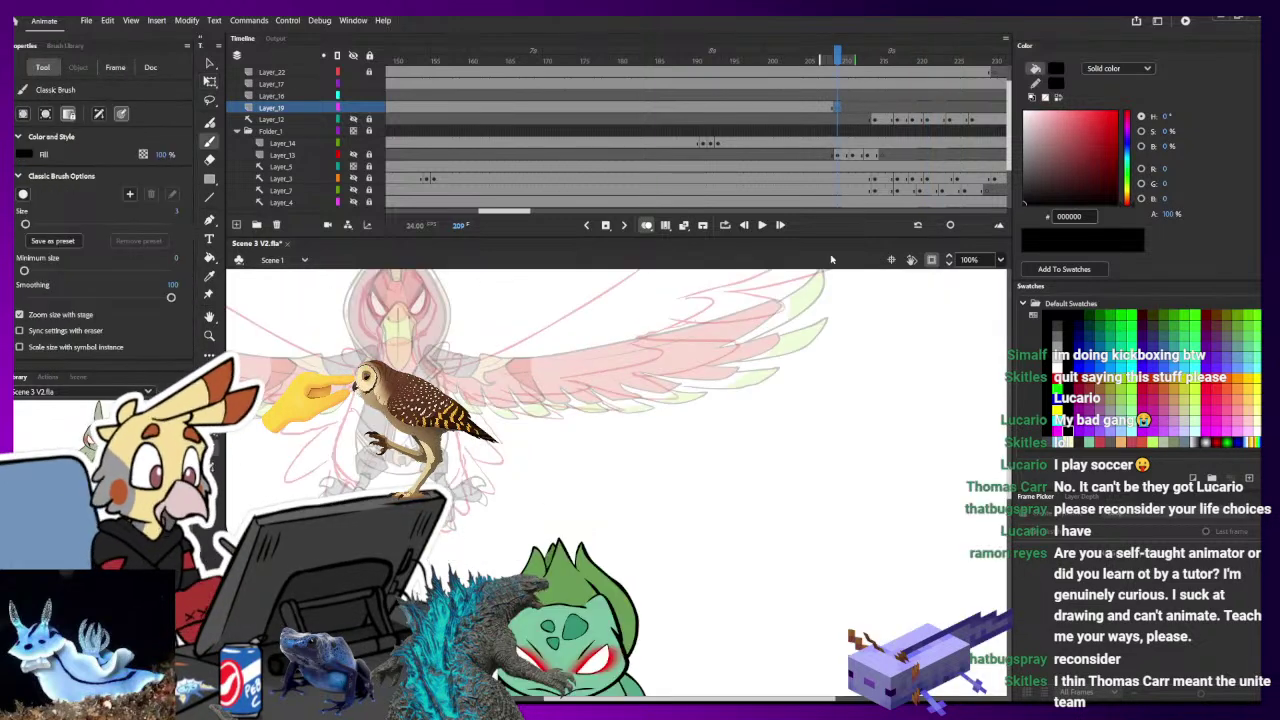
pyautogui.hotkey('ctrl', '-')
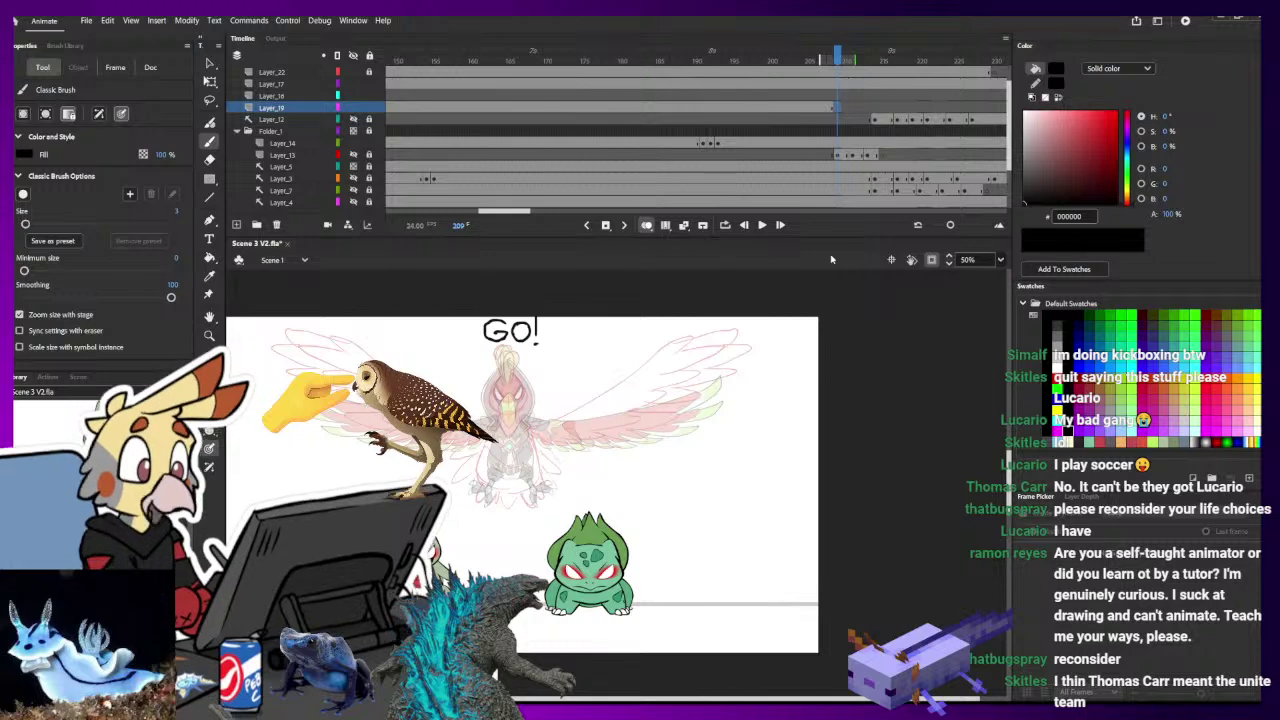
# - Move the blank keyframe on Layer_19 from frame 209 to frame 210, extending the bird's previous pose through frame 209
pyautogui.click(831, 107)
pyautogui.click(837, 108)
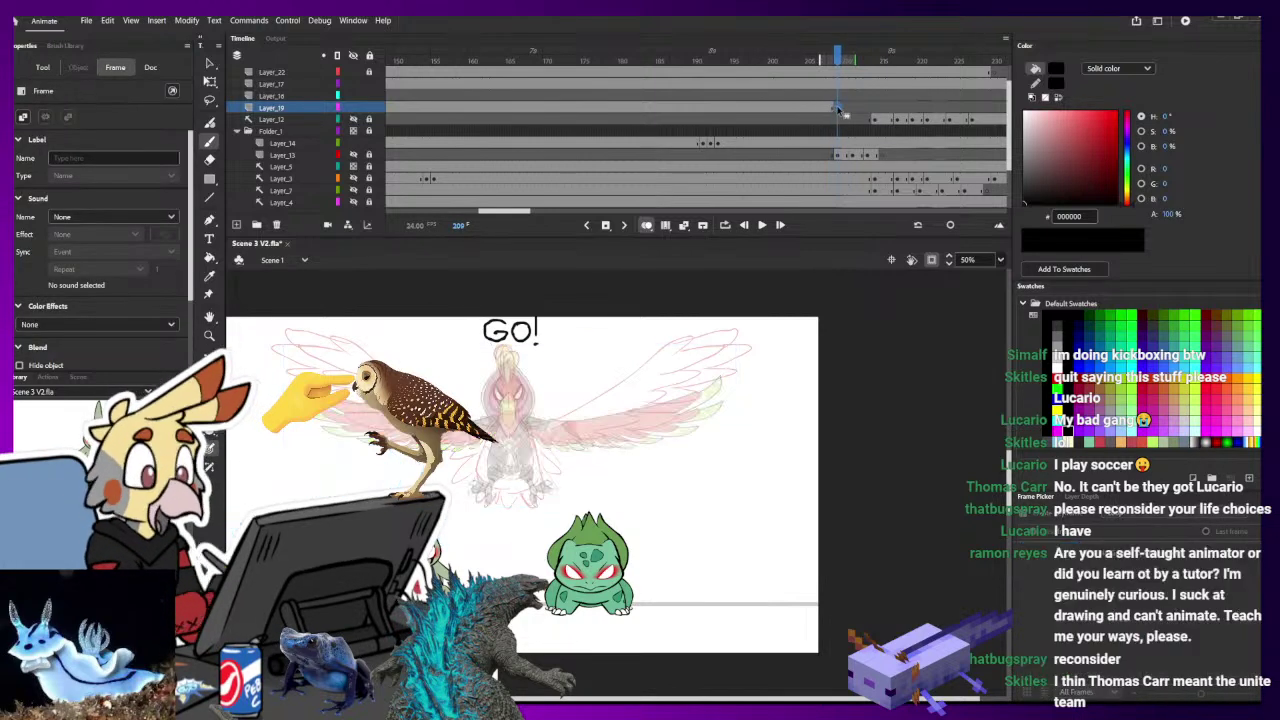
pyautogui.click(845, 108)
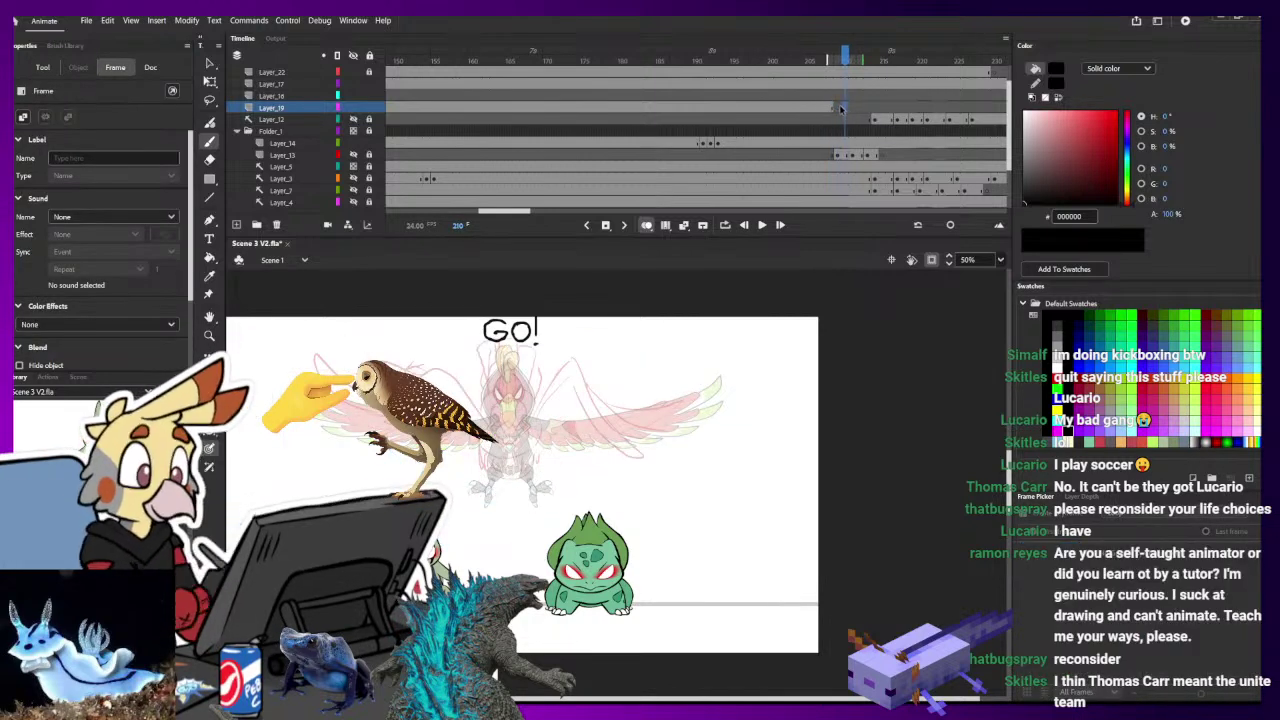
pyautogui.click(838, 108)
pyautogui.moveTo(838, 108); pyautogui.dragTo(846, 109)
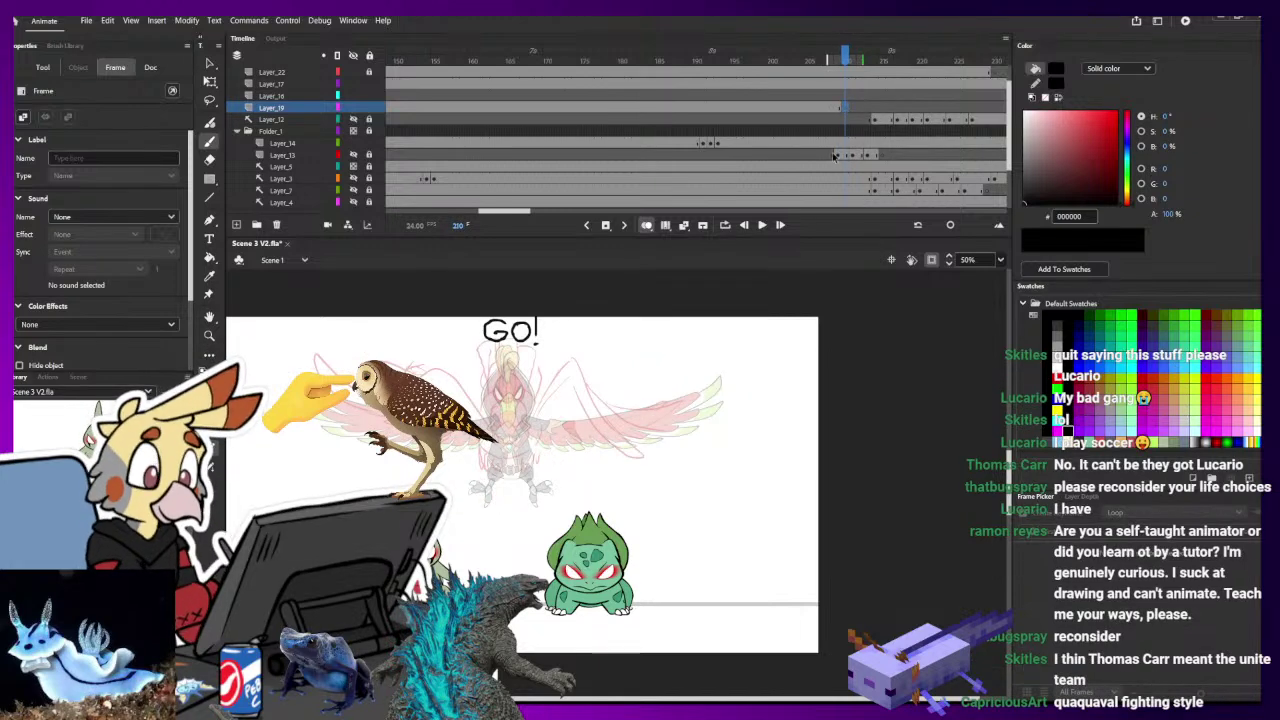
pyautogui.click(840, 109)
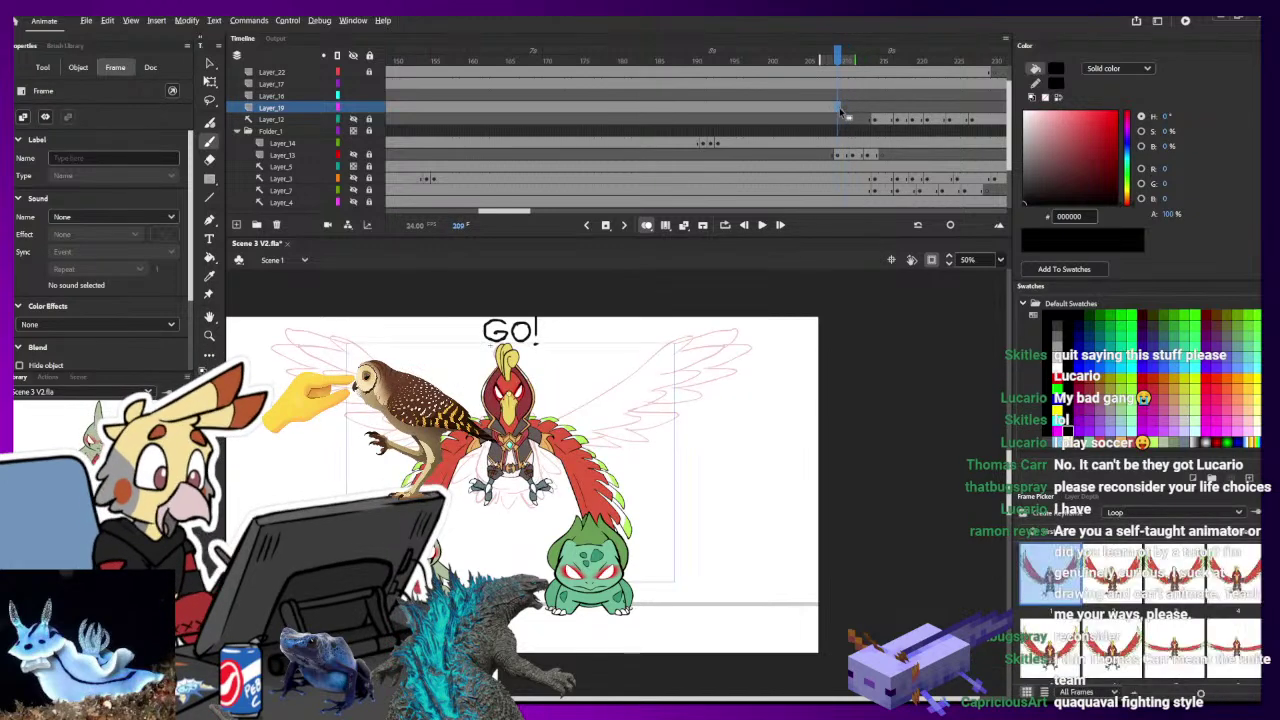
# - Duplicate the bird at frame 210 of Layer_19 as a separate symbol and open the copy for editing
pyautogui.click(845, 111)
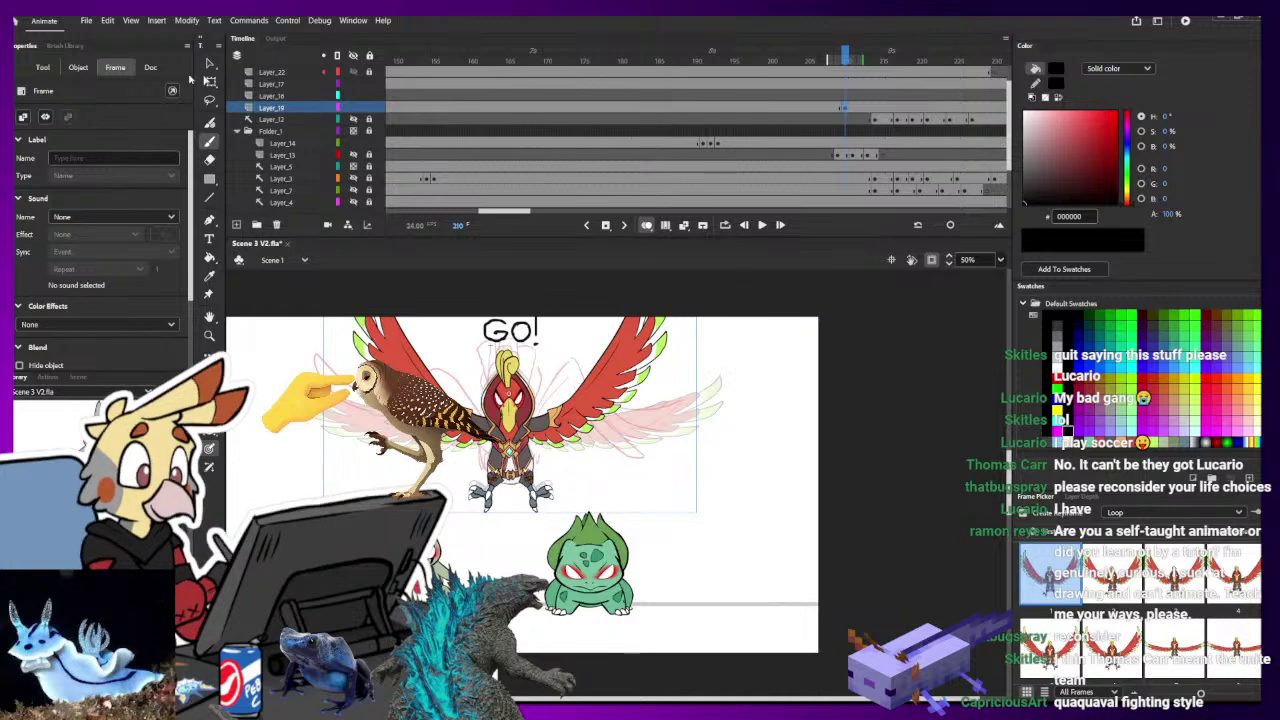
pyautogui.click(210, 82)
pyautogui.click(511, 430)
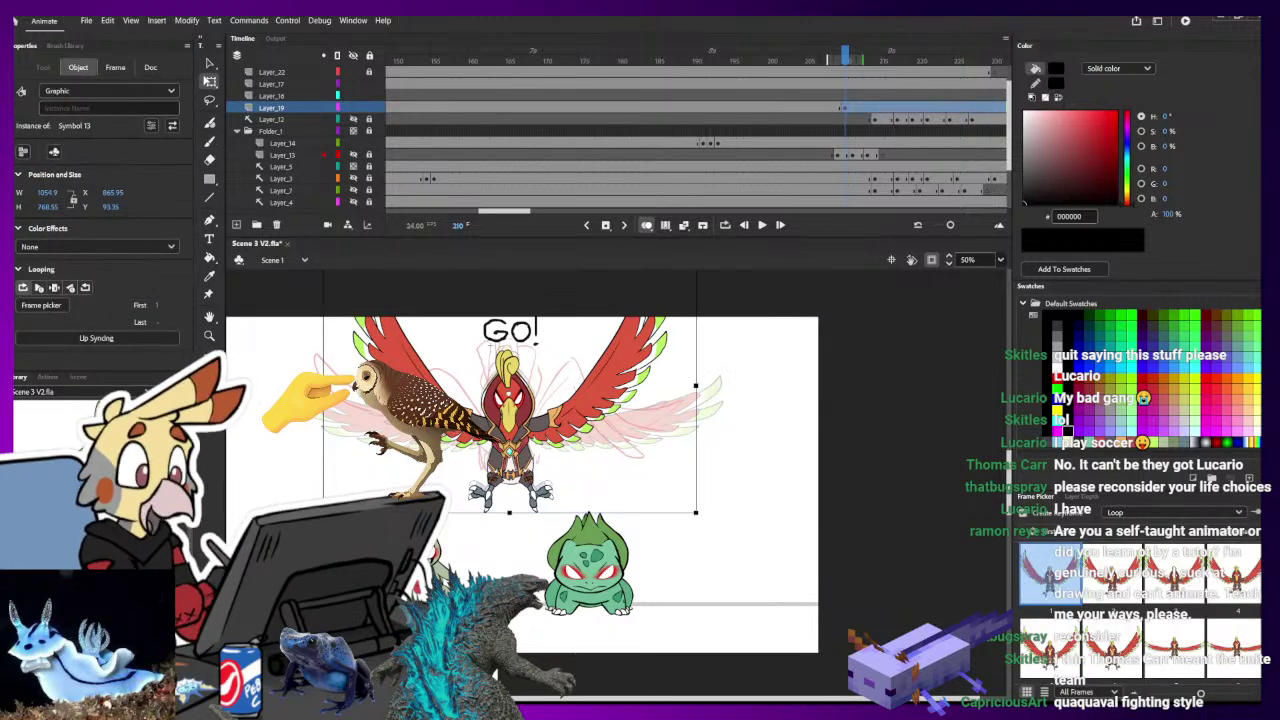
pyautogui.doubleClick(511, 430)
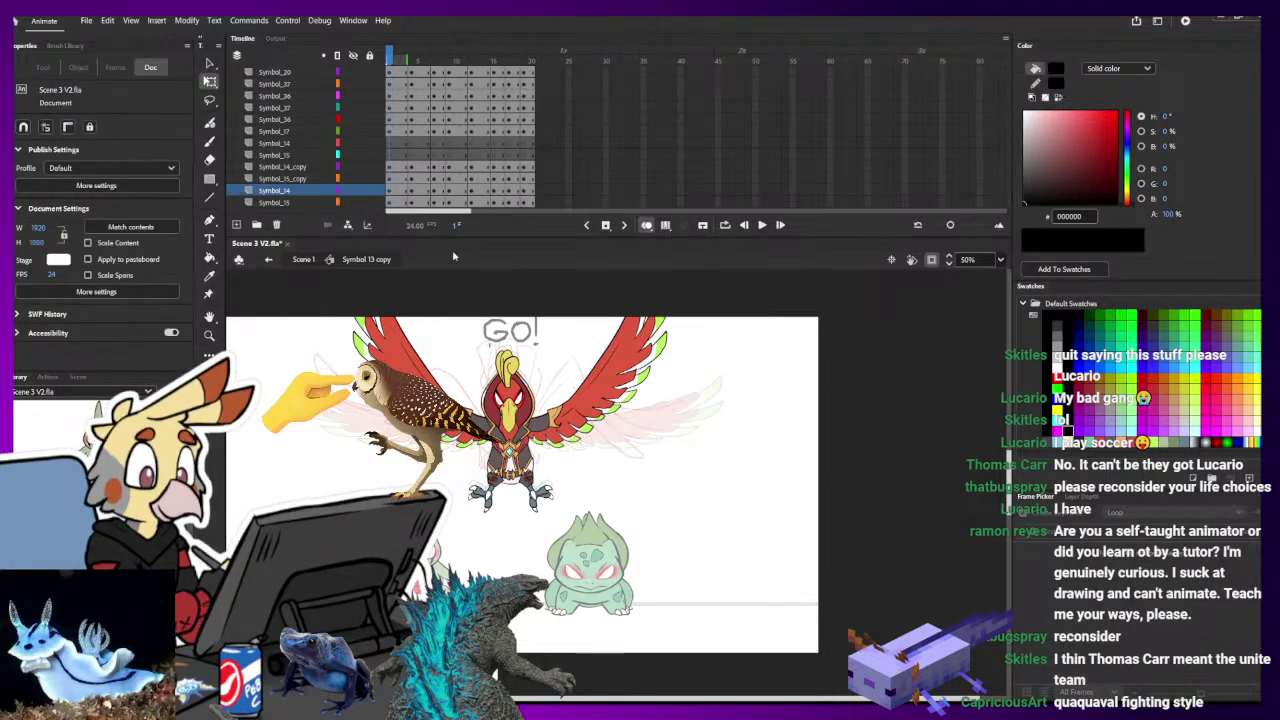
# - Remove all frames after frame 3 on every layer of the duplicated bird symbol
pyautogui.moveTo(410, 76); pyautogui.dragTo(538, 203)
pyautogui.hotkey('shift', 'F5')
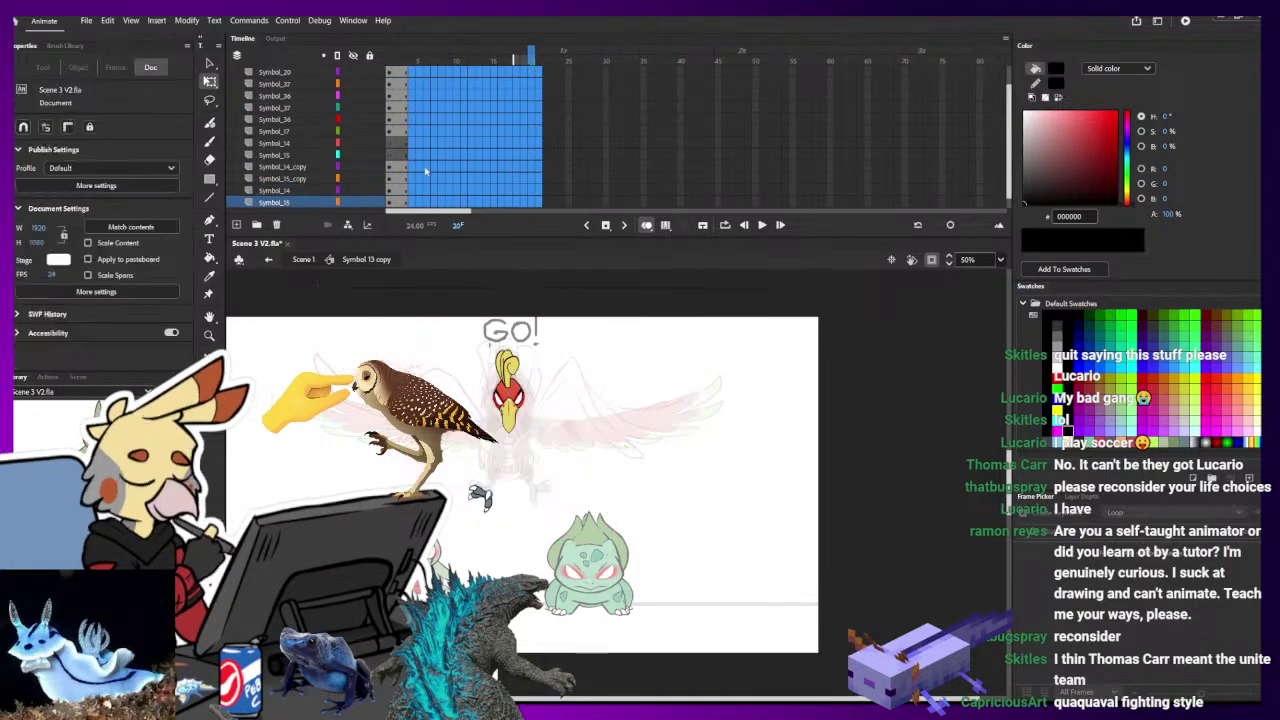
pyautogui.click(414, 62)
pyautogui.moveTo(414, 62); pyautogui.dragTo(525, 108)
pyautogui.scroll(1, 404, 102)
pyautogui.click(411, 75)
pyautogui.hotkey('shift', 'F5')
pyautogui.click(391, 60)
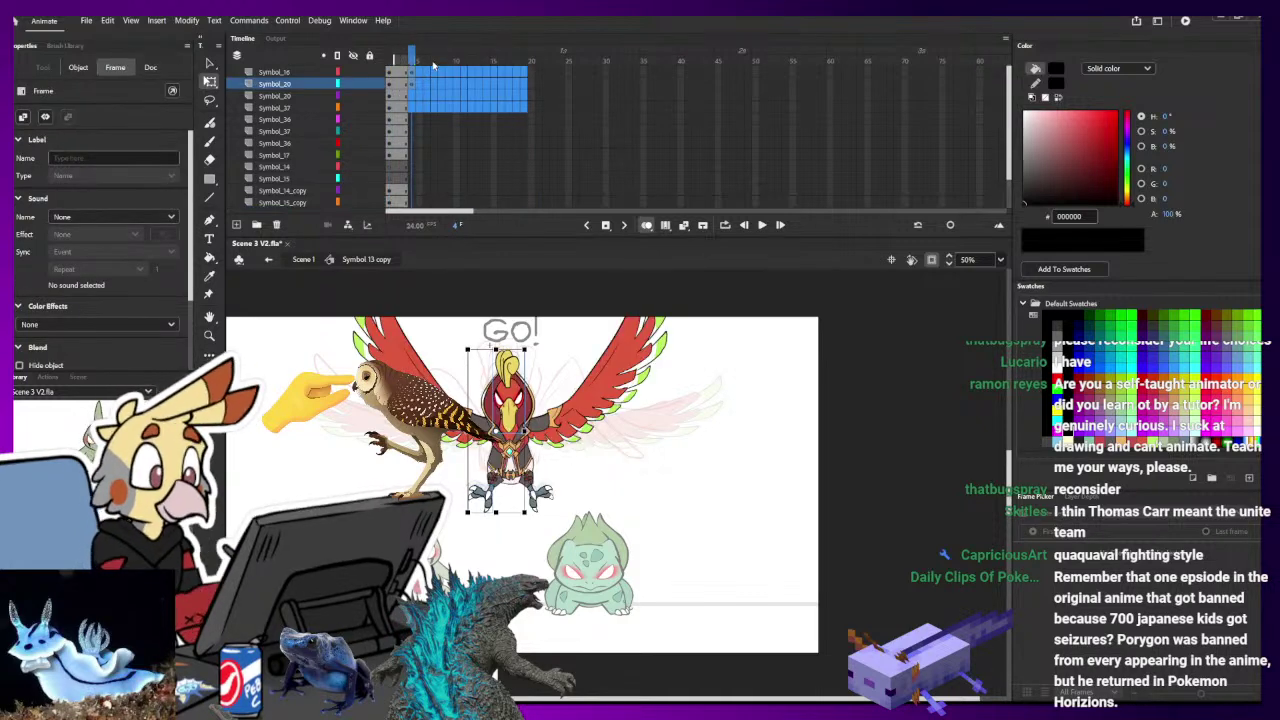
pyautogui.hotkey('shift', 'F5')
pyautogui.moveTo(432, 62); pyautogui.dragTo(345, 70)
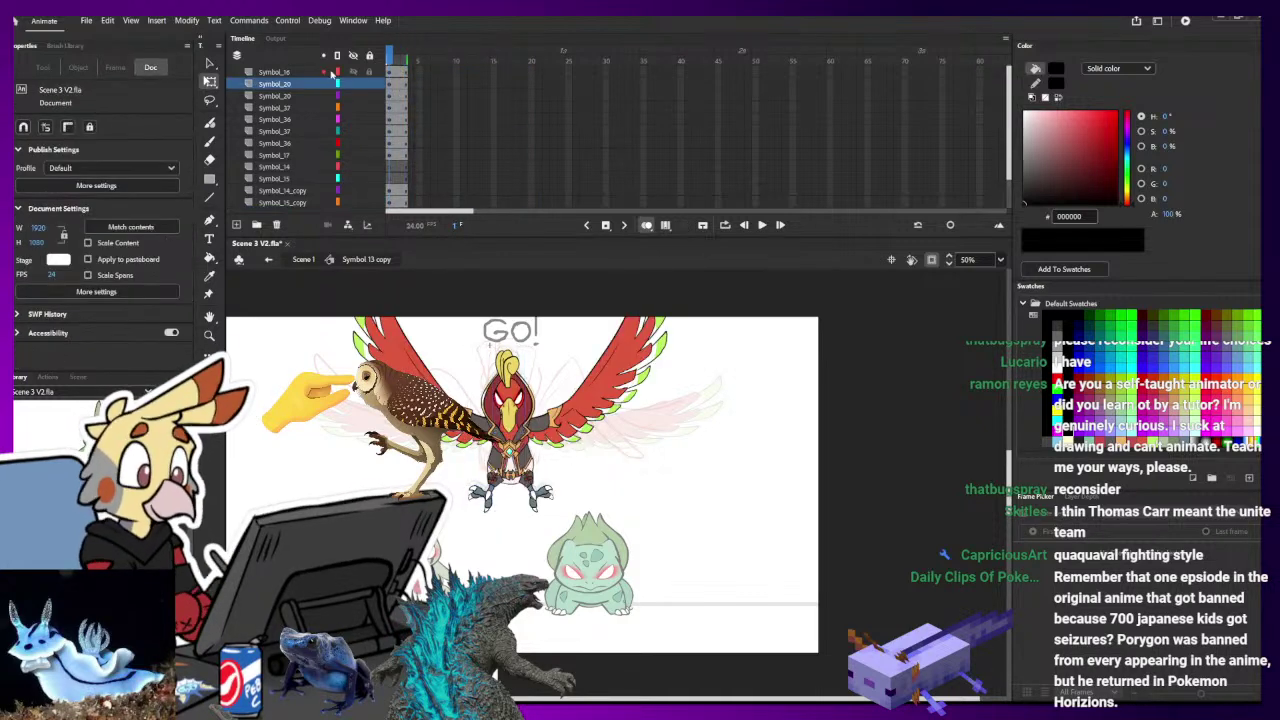
# - Rotate the bird's two legs inward so the feet sit closer together beneath the body
pyautogui.hotkey('ctrl', '=')
pyautogui.hotkey('ctrl', '=')
pyautogui.moveTo(421, 342); pyautogui.dragTo(733, 568)
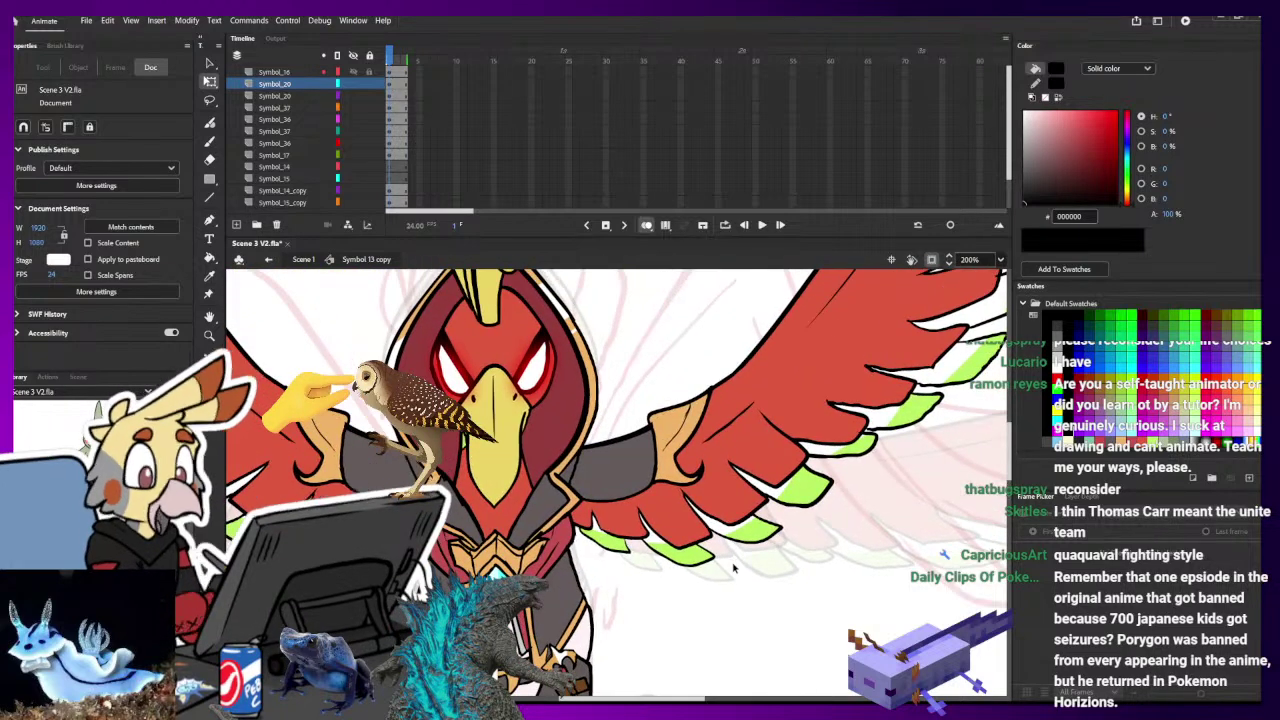
pyautogui.scroll(-2, 733, 567)
pyautogui.click(596, 456)
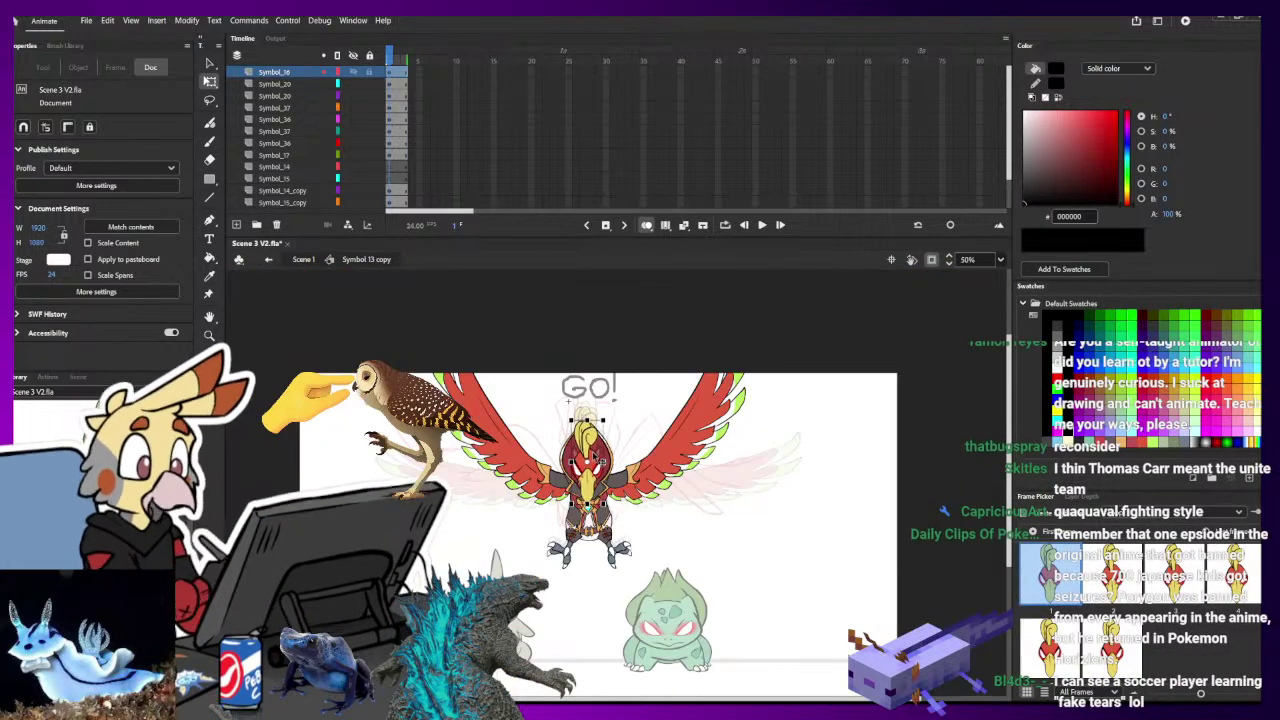
pyautogui.click(594, 456)
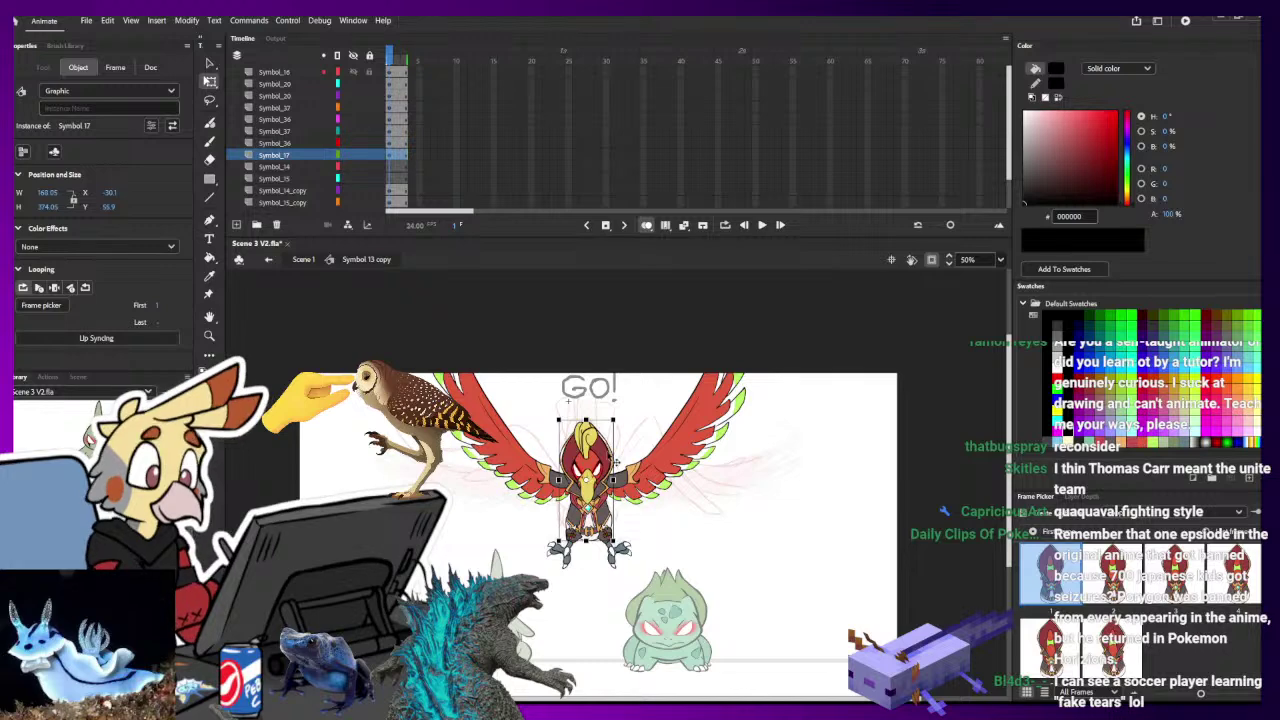
pyautogui.click(631, 420)
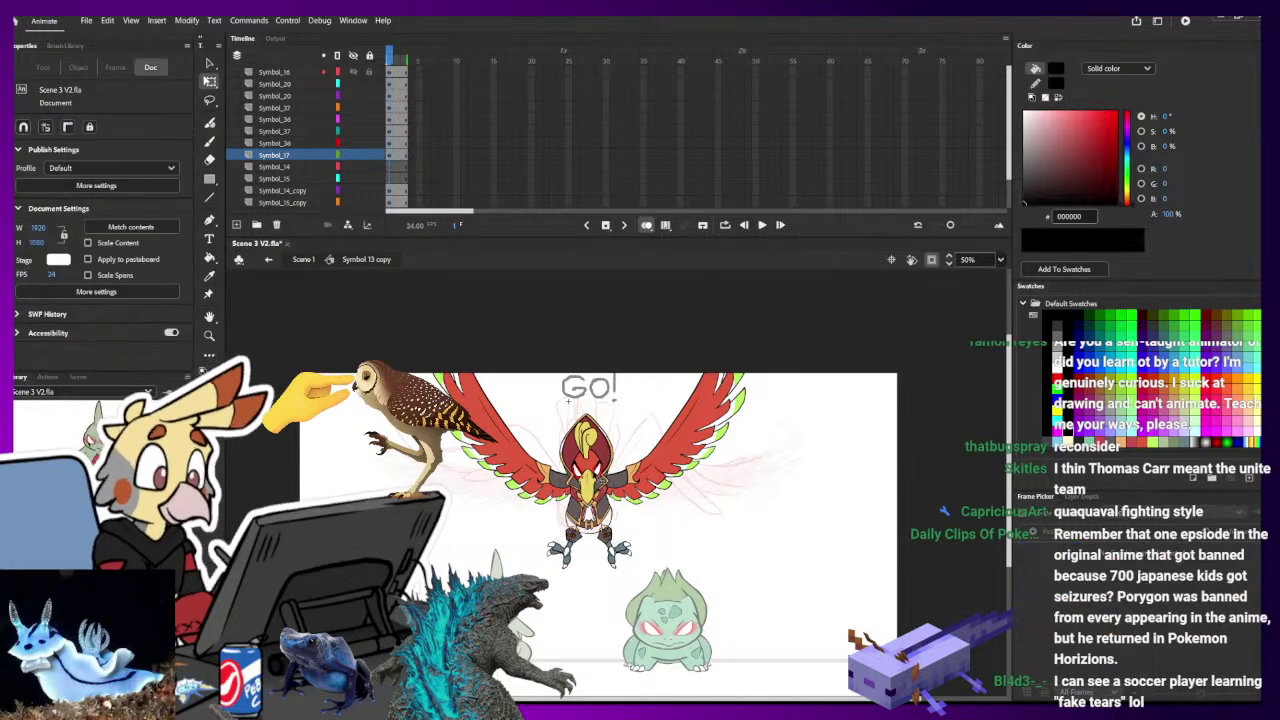
pyautogui.click(600, 530)
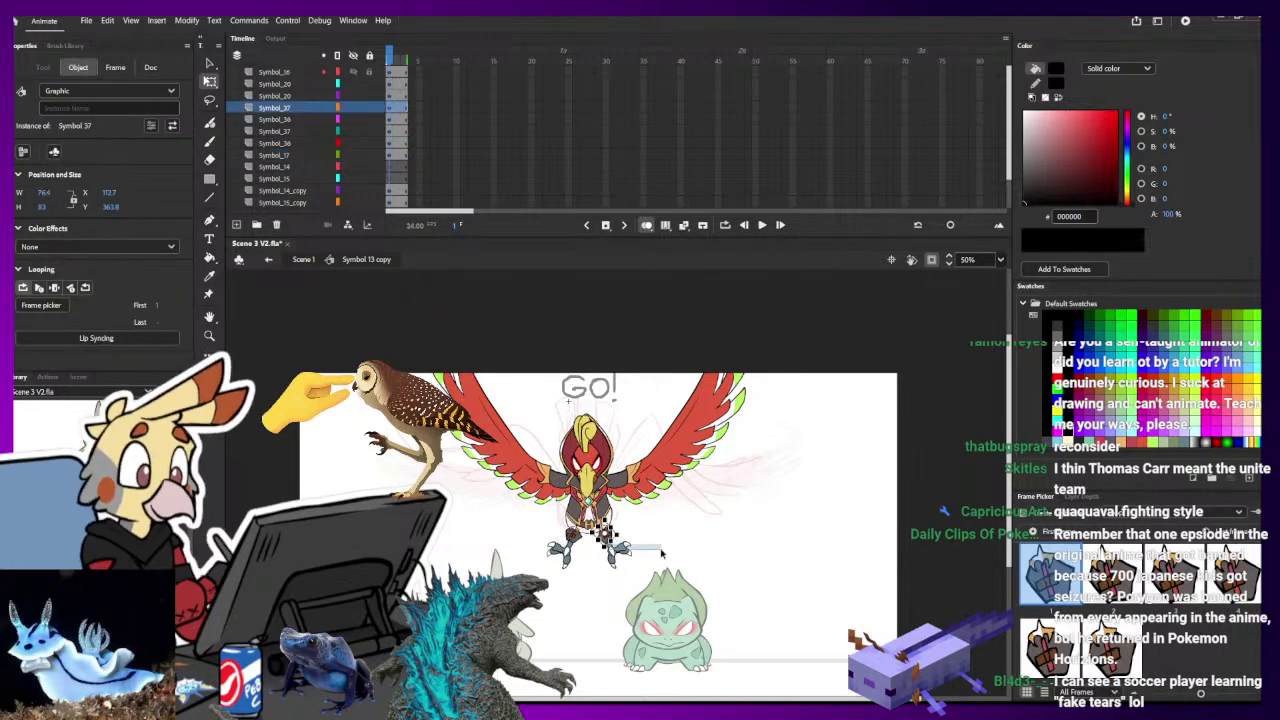
pyautogui.moveTo(661, 549); pyautogui.dragTo(641, 521)
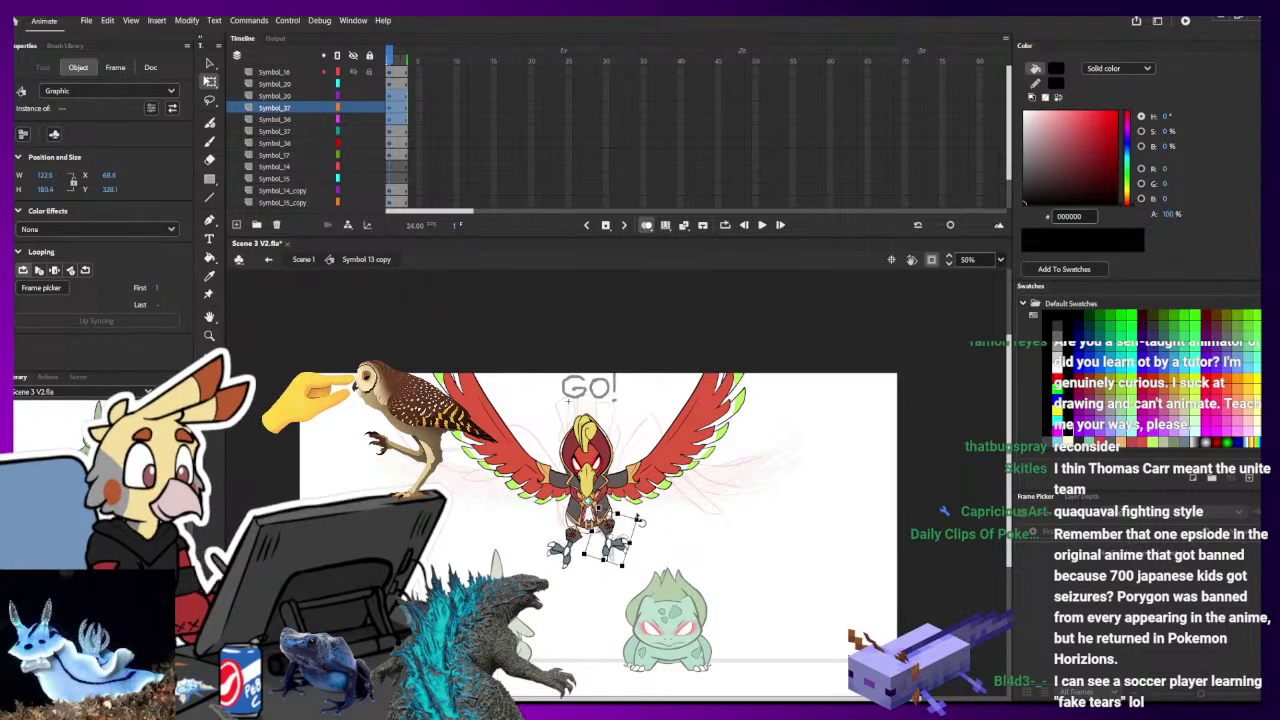
pyautogui.click(605, 545)
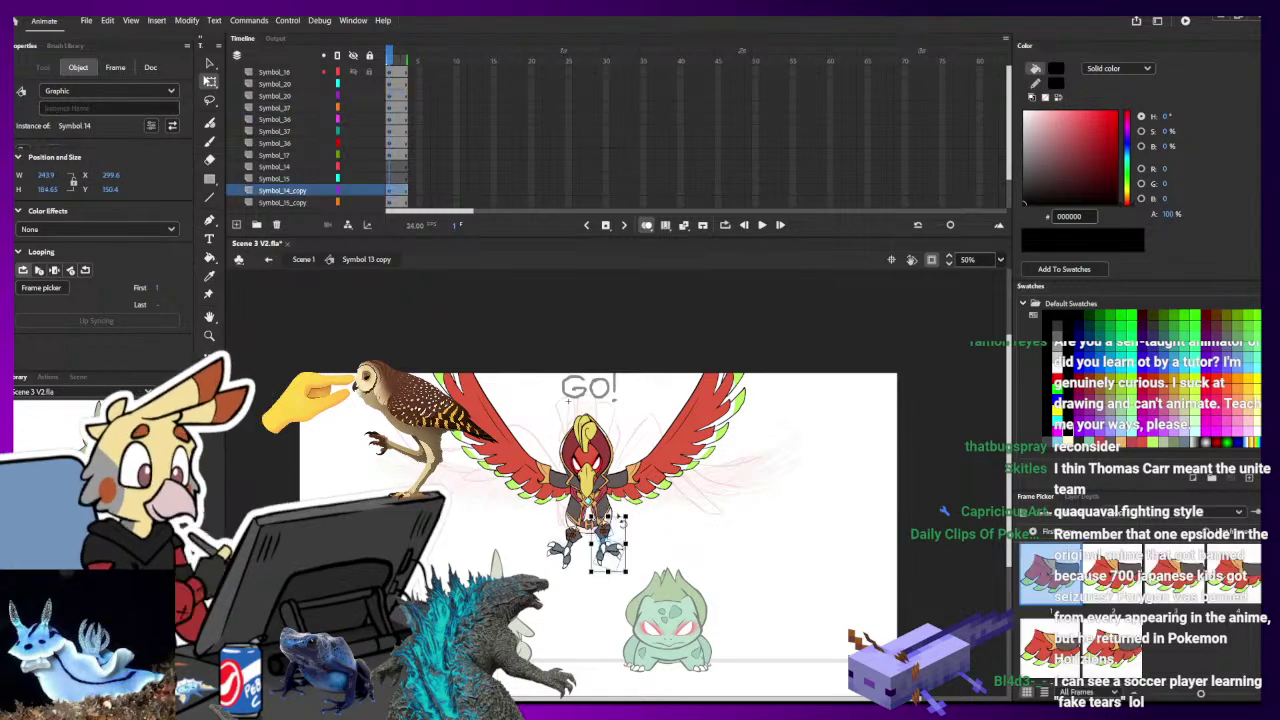
pyautogui.click(580, 563)
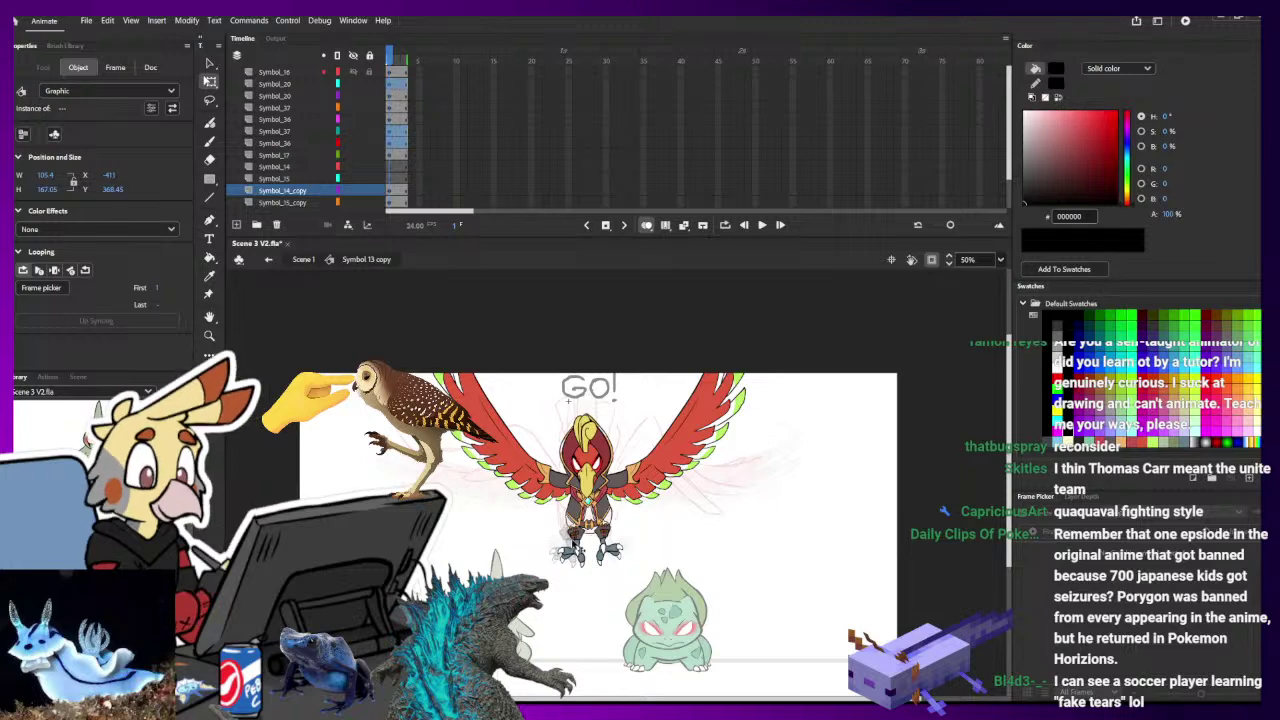
pyautogui.moveTo(579, 550); pyautogui.dragTo(583, 549)
# - Try to delete the bird's inner and outer wing pieces on frame 1 of the symbol
pyautogui.click(557, 478)
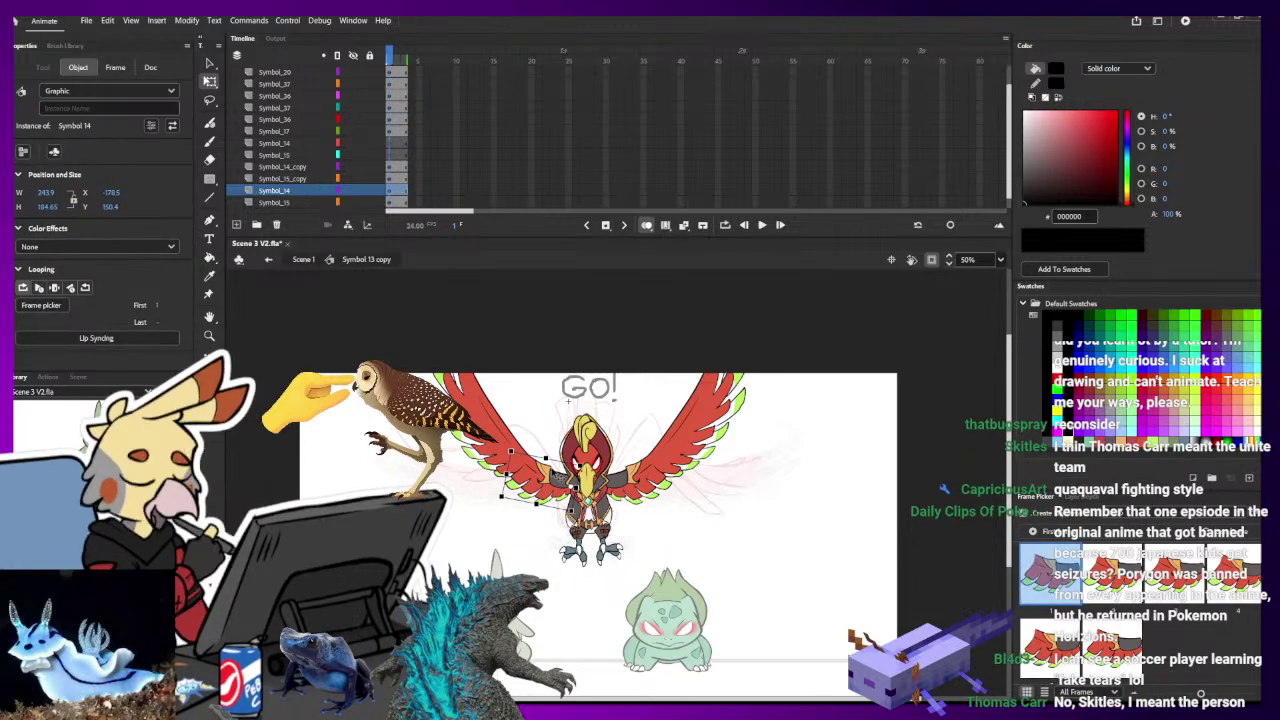
pyautogui.press('Delete')
pyautogui.click(623, 475)
pyautogui.press('Delete')
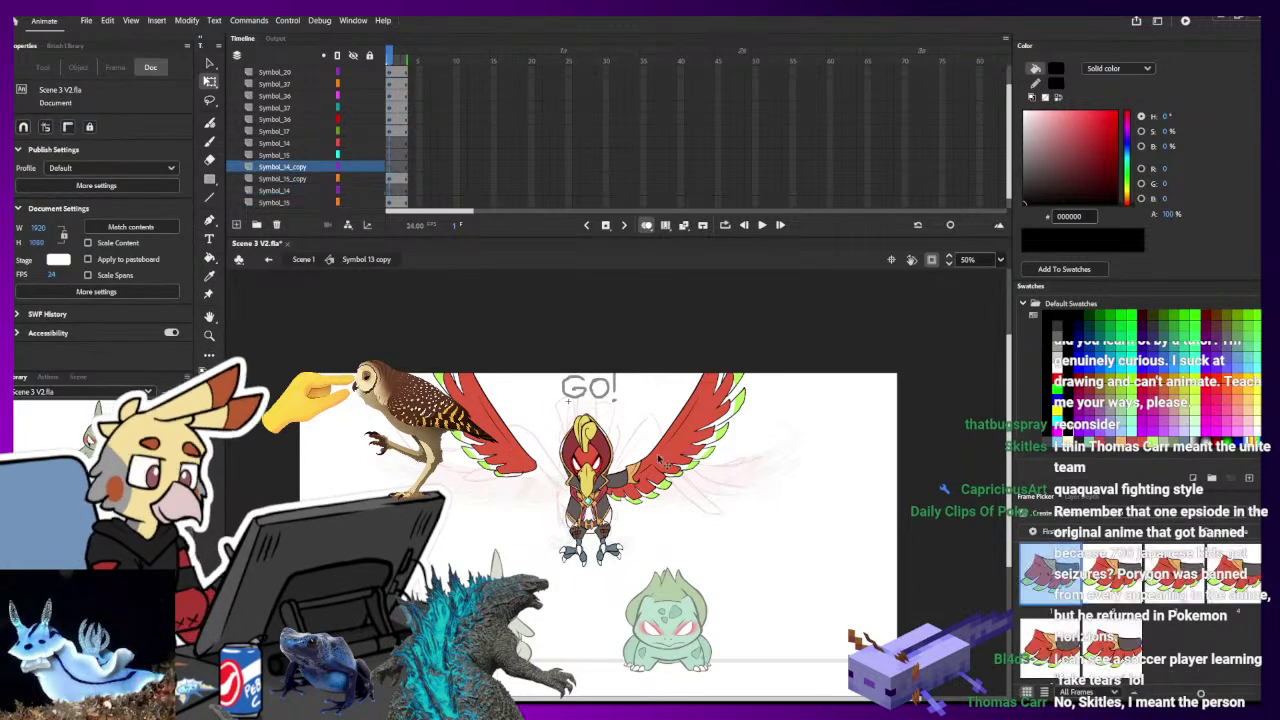
pyautogui.click(668, 447)
pyautogui.press('Delete')
pyautogui.click(538, 473)
# - Undo the deletions of the bird's wing pieces
pyautogui.hotkey('ctrl', 'z')
pyautogui.hotkey('ctrl', 'z')
pyautogui.hotkey('ctrl', 'z')
pyautogui.hotkey('ctrl', 'z')
pyautogui.hotkey('ctrl', 'z')
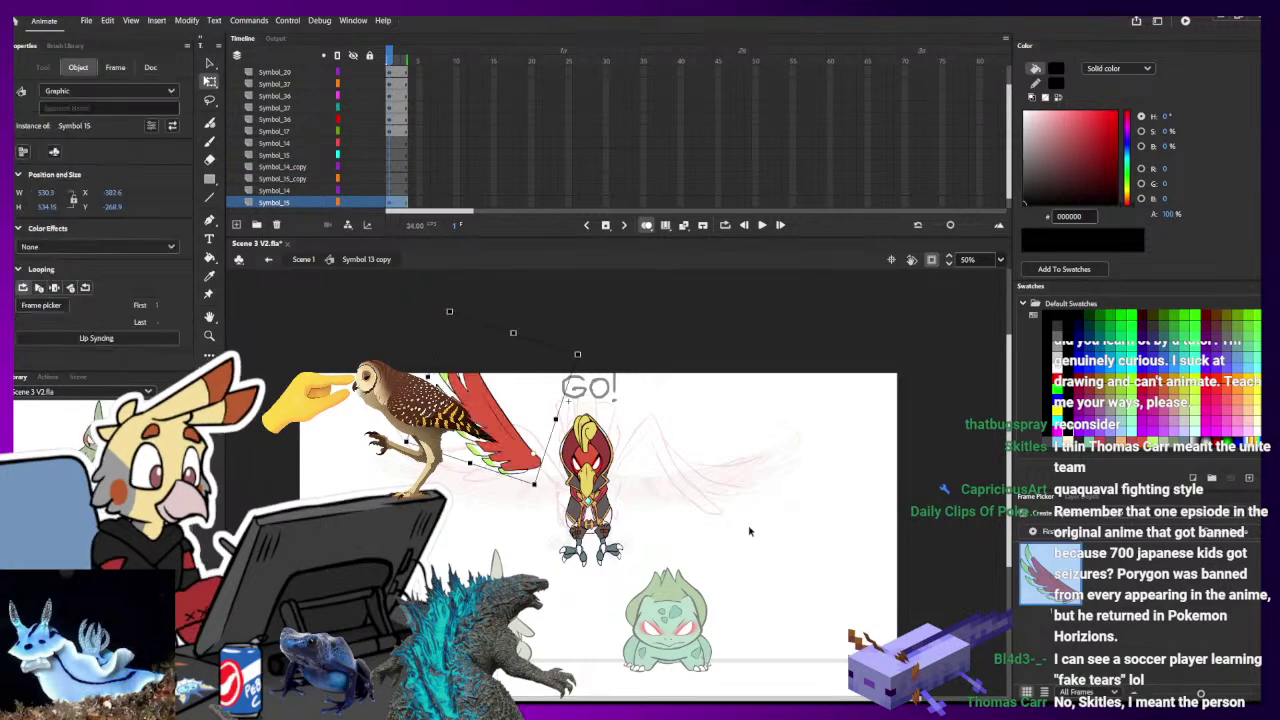
pyautogui.hotkey('ctrl', 'z')
pyautogui.hotkey('ctrl', 'z')
pyautogui.hotkey('ctrl', 'z')
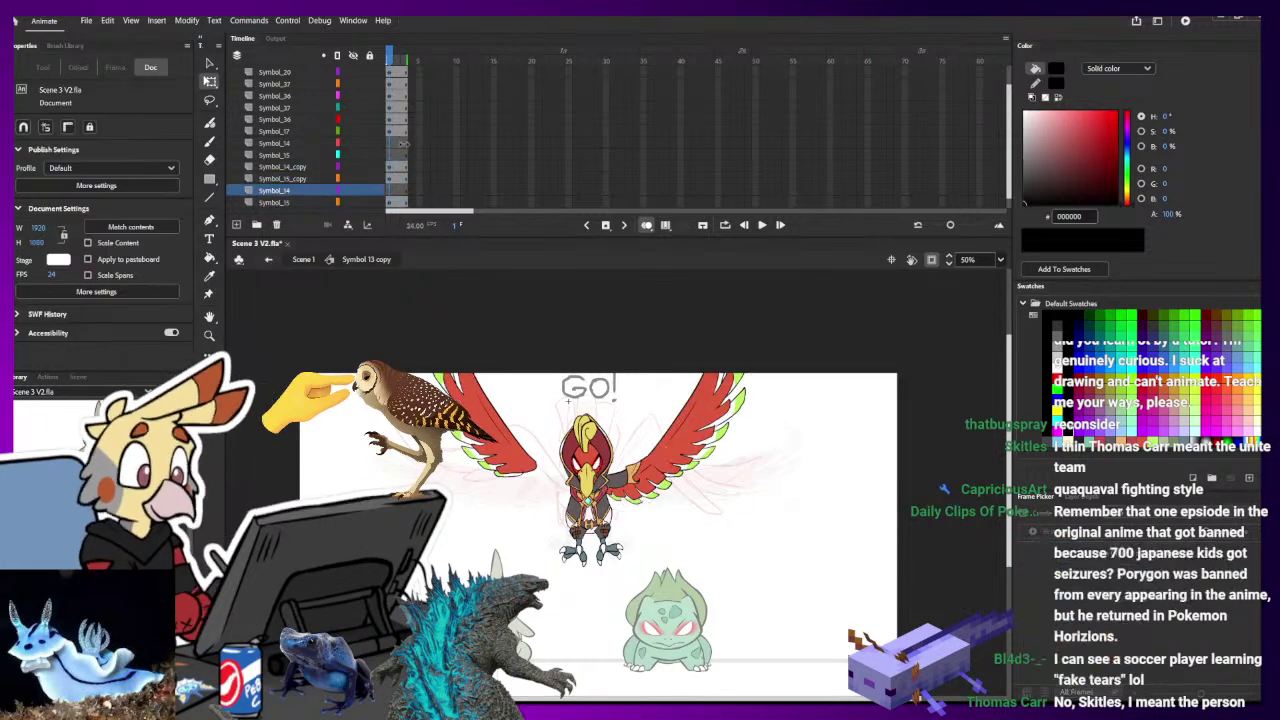
pyautogui.hotkey('ctrl', 'z')
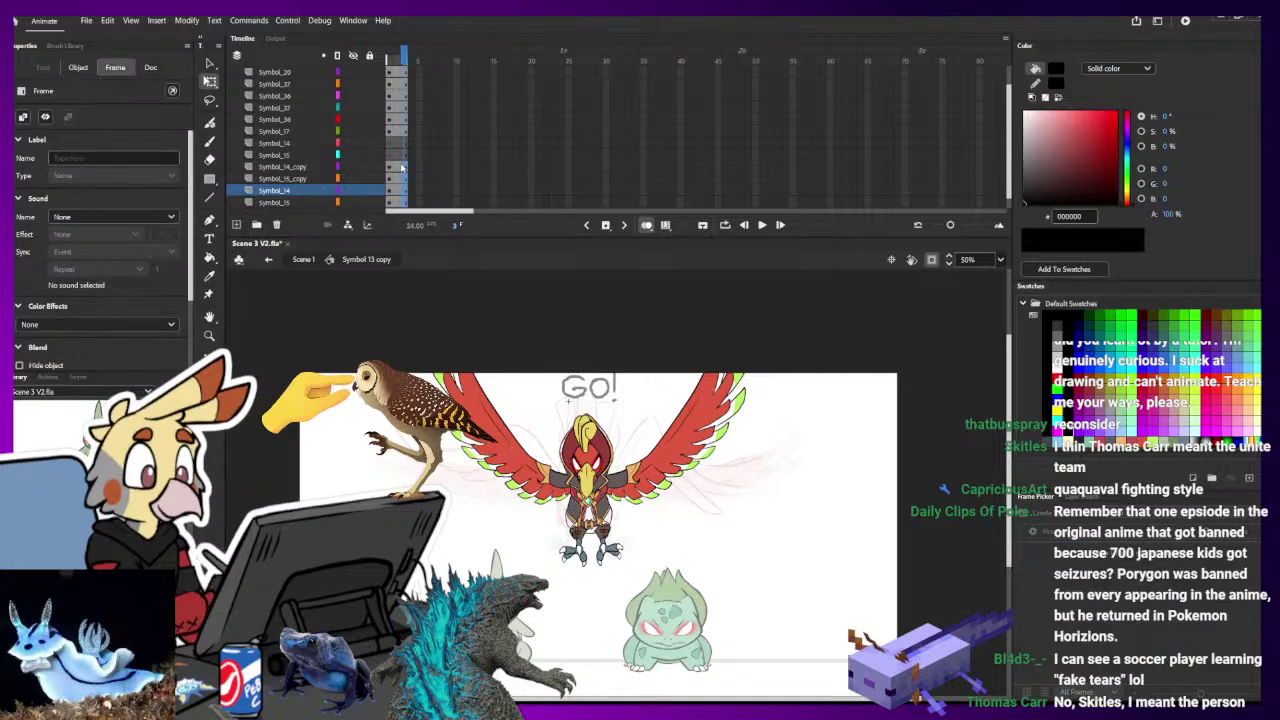
# - Blank out the four wing layers at frame 3 of the symbol and ready the Classic Brush over the onion-skinned wings
pyautogui.hotkey('ctrl', 'z')
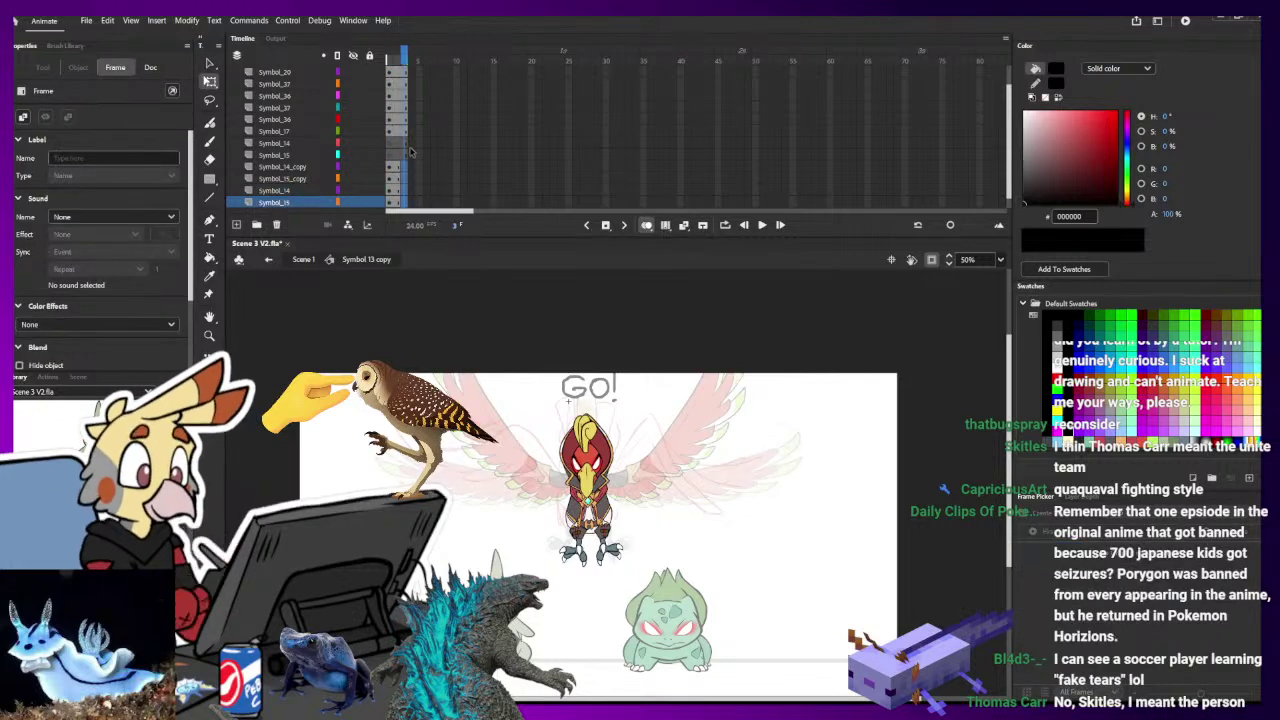
pyautogui.hotkey('ctrl', '=')
pyautogui.press('b')
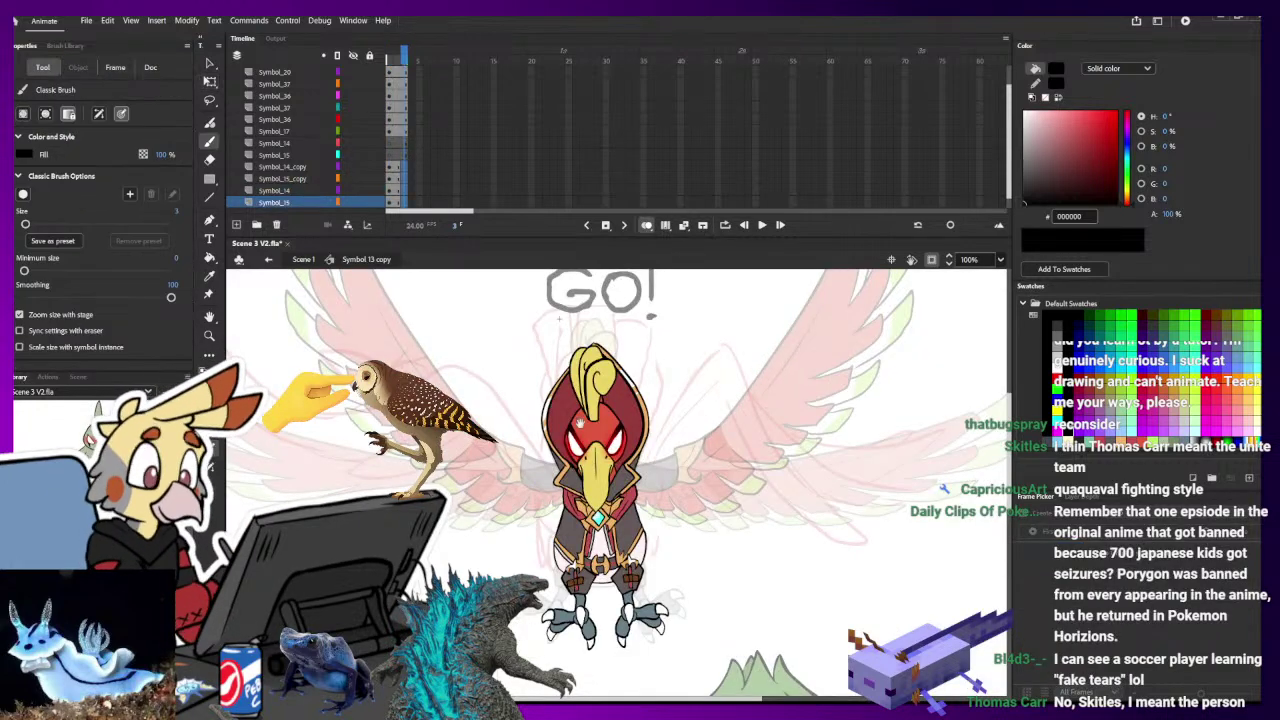
pyautogui.moveTo(627, 507); pyautogui.dragTo(738, 631)
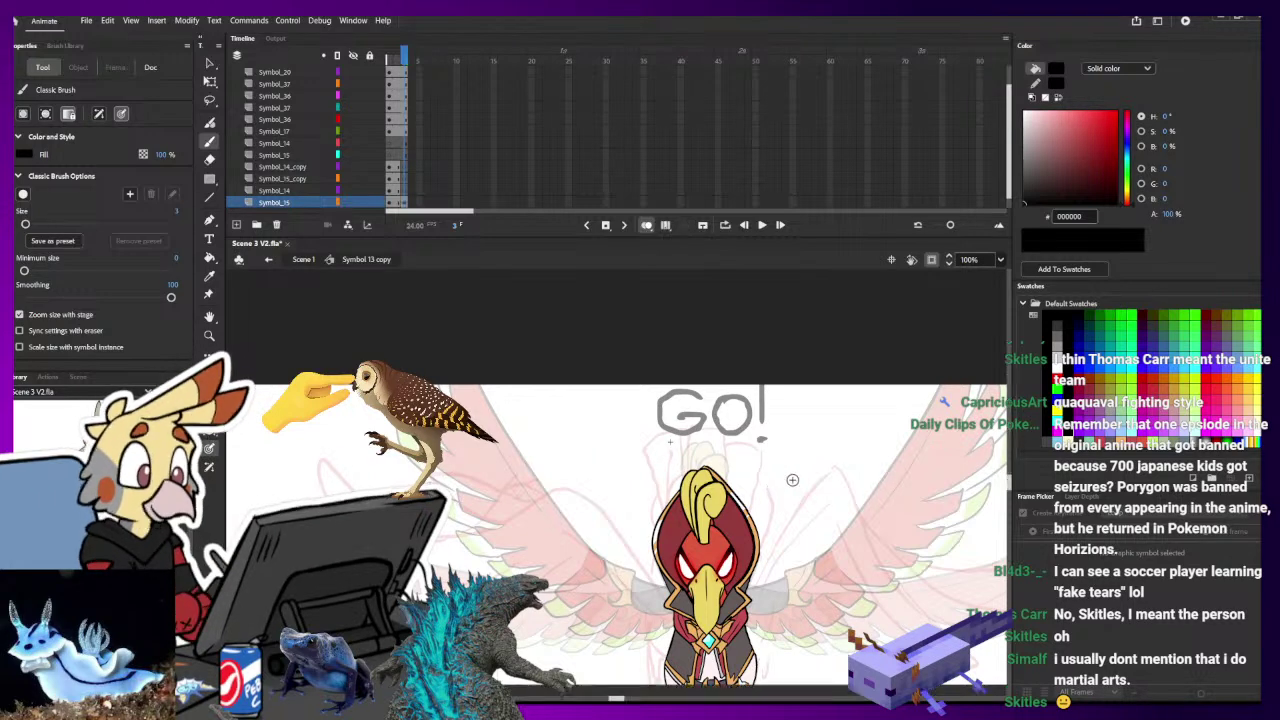
pyautogui.moveTo(848, 542); pyautogui.dragTo(710, 438)
# - Select the bird's head on layer Symbol_18 with the Free Transform tool
pyautogui.click(210, 81)
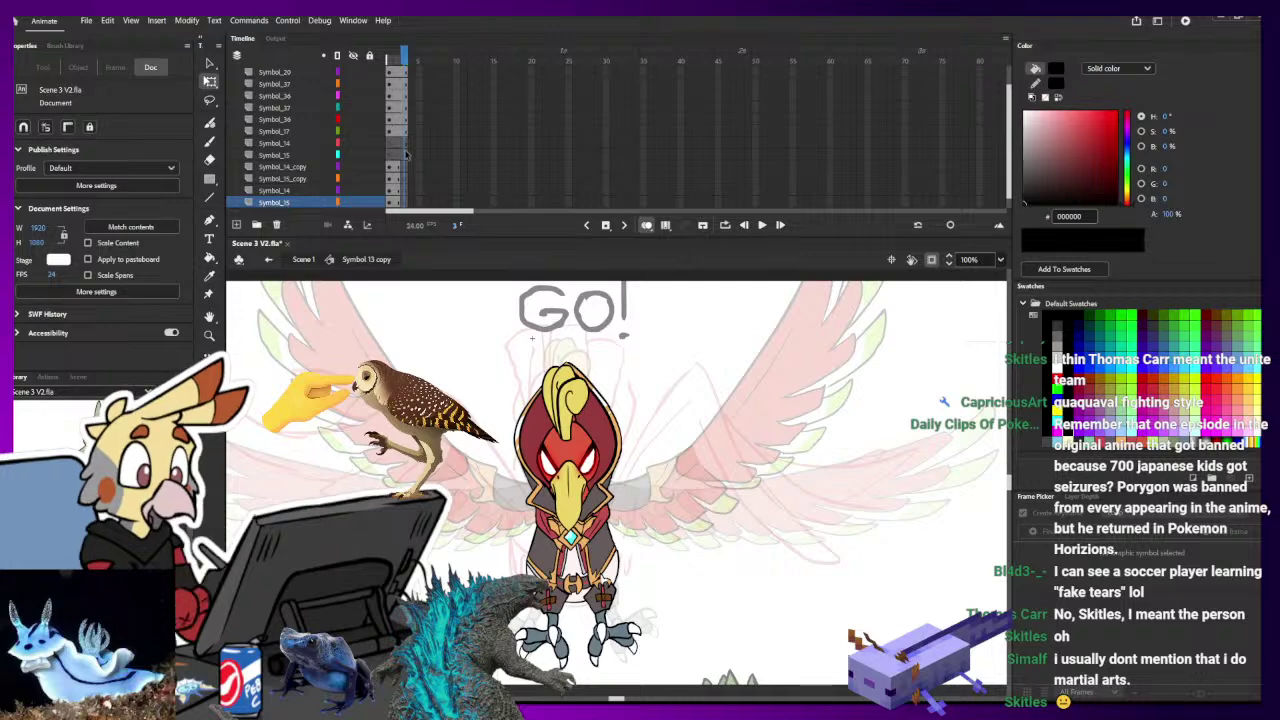
pyautogui.click(407, 168)
pyautogui.click(614, 405)
pyautogui.click(592, 396)
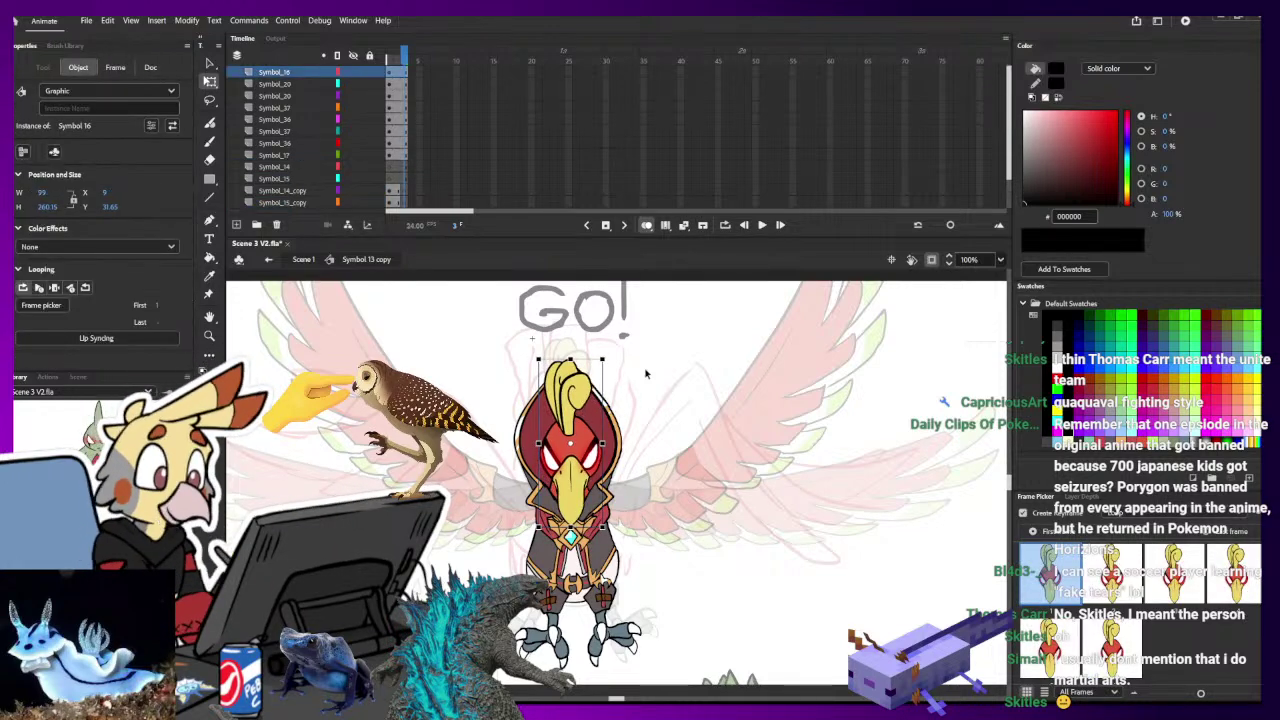
pyautogui.click(638, 482)
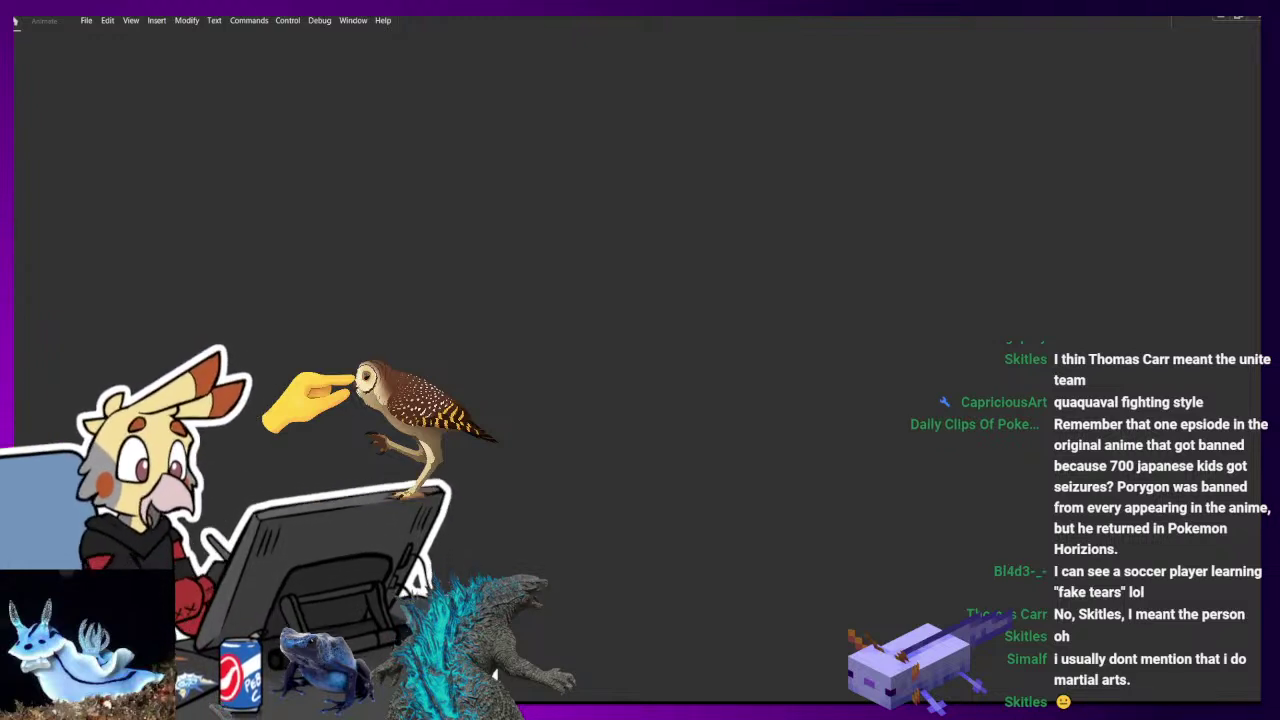
# - Return to Scene 1 of Scene 3 V2.fla and clear the bird's selection
pyautogui.press('alt')
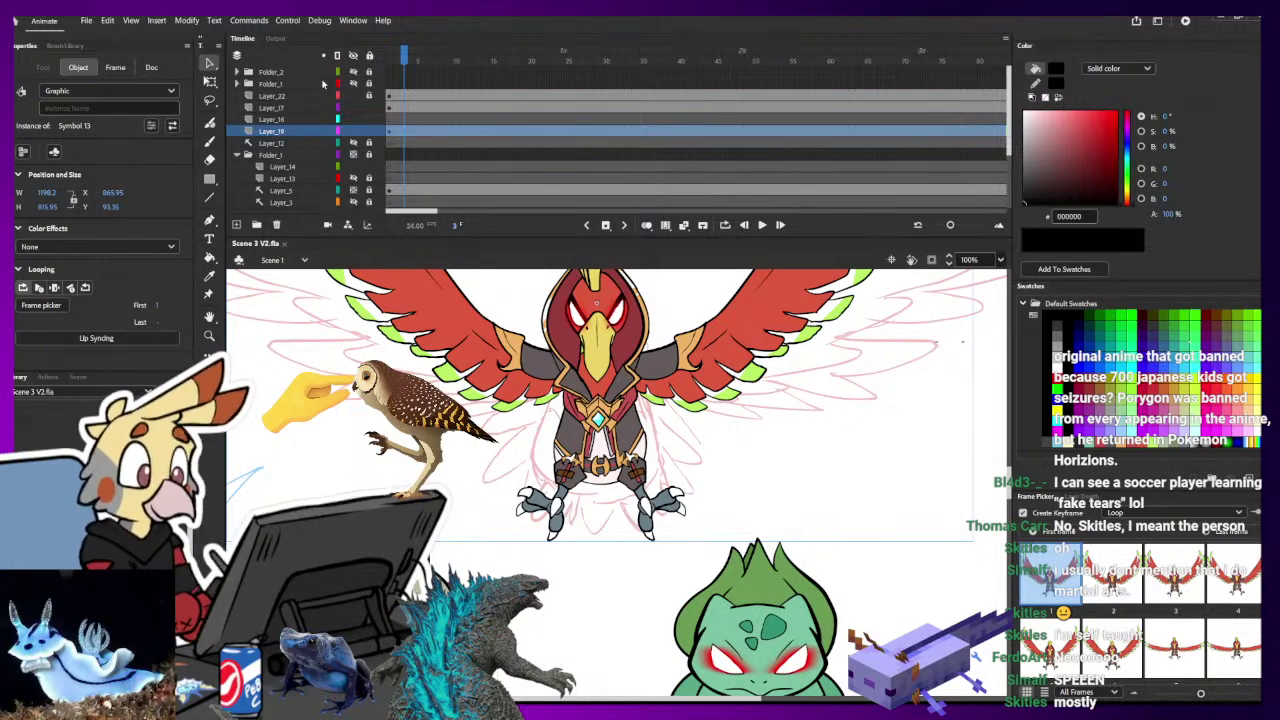
pyautogui.click(750, 501)
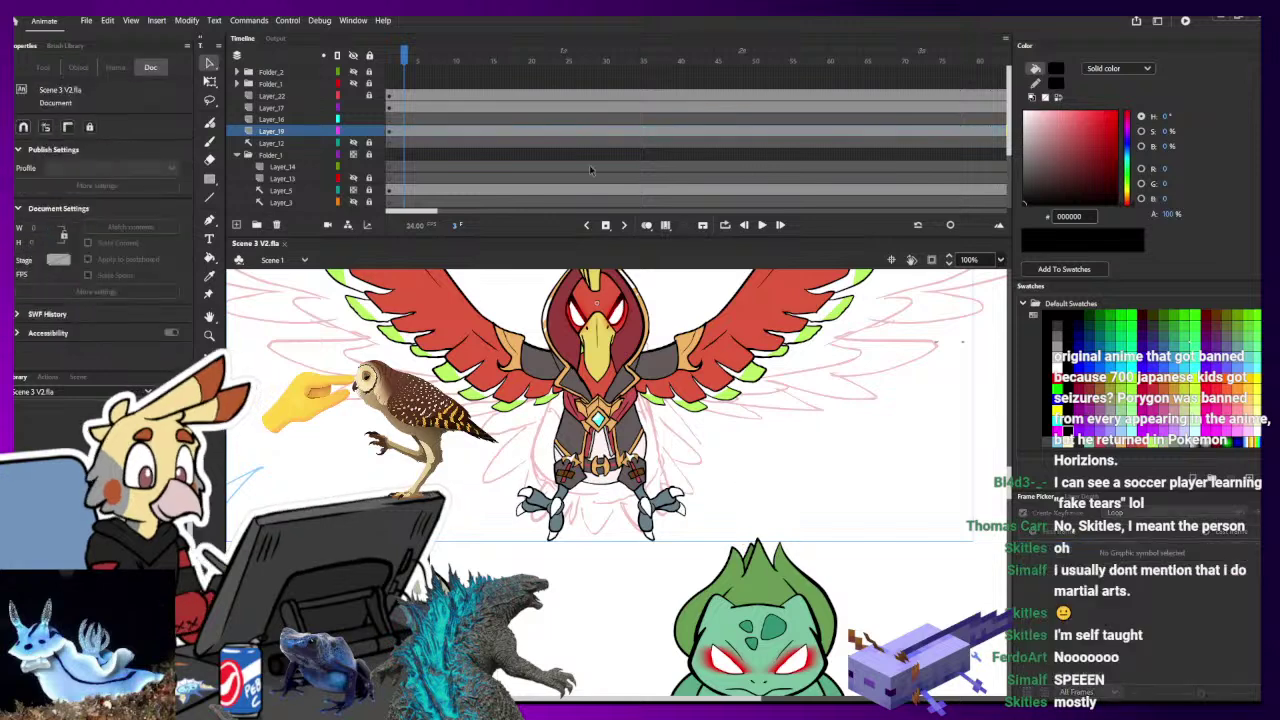
# - Review the wing poses of the original Symbol 13 bird around frames 16 to 18, ending back in Scene 1
pyautogui.moveTo(438, 63); pyautogui.dragTo(539, 66)
pyautogui.doubleClick(609, 307)
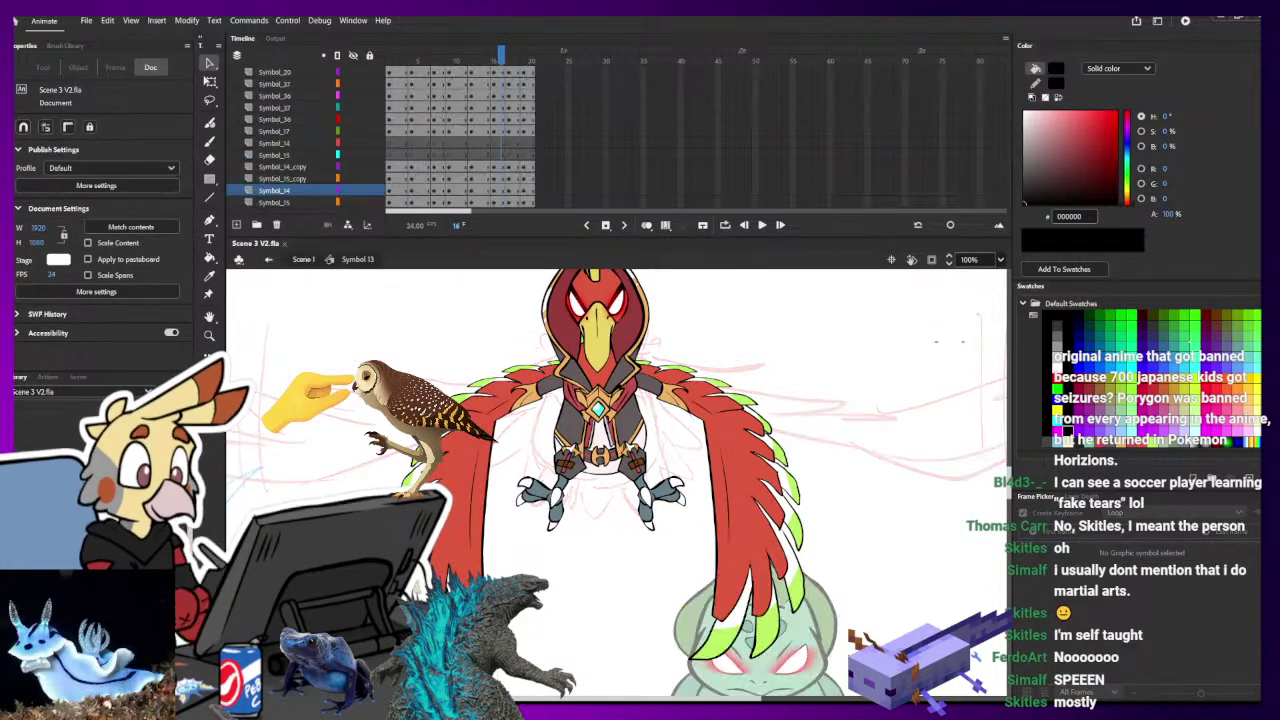
pyautogui.click(517, 60)
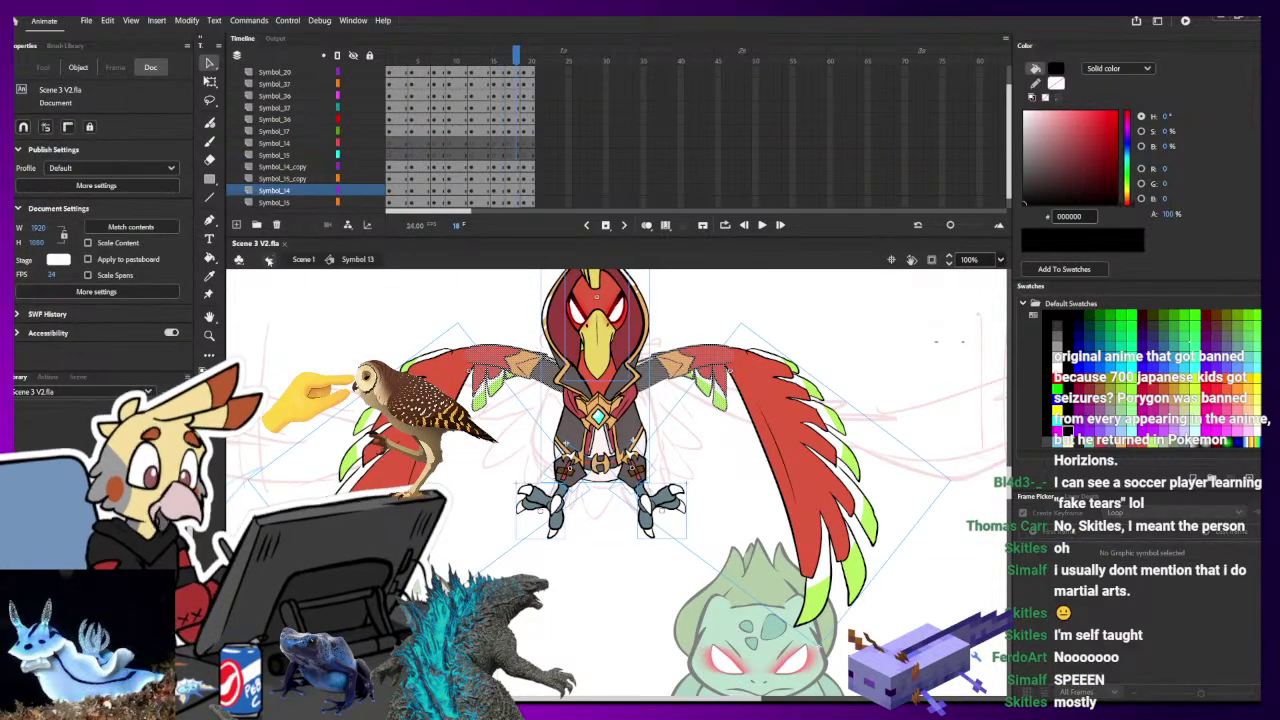
pyautogui.click(268, 260)
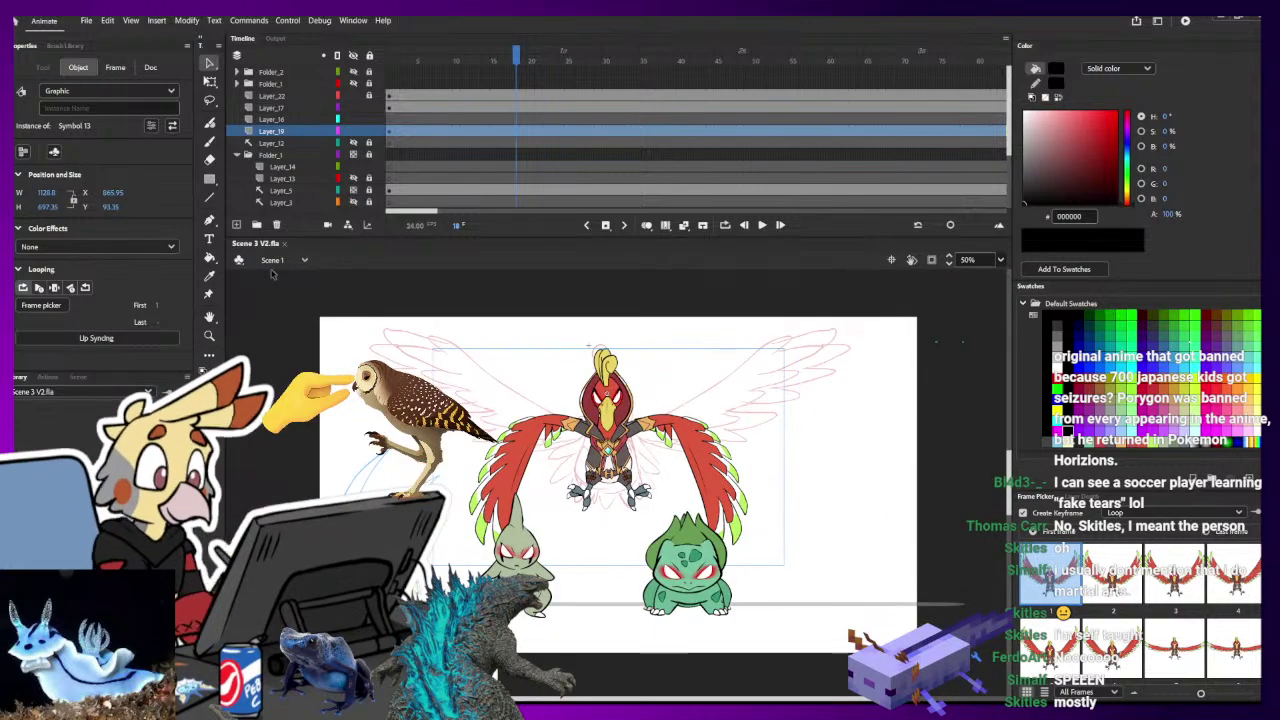
# - Go to frame 210 on Layer_19 and open the duplicated bird symbol, Symbol 13 copy, for editing
pyautogui.moveTo(517, 57)
pyautogui.mouseDown()
pyautogui.moveTo(1131, 69)
pyautogui.moveTo(494, 66)
pyautogui.mouseUp()
pyautogui.click(490, 133)
pyautogui.click(494, 133)
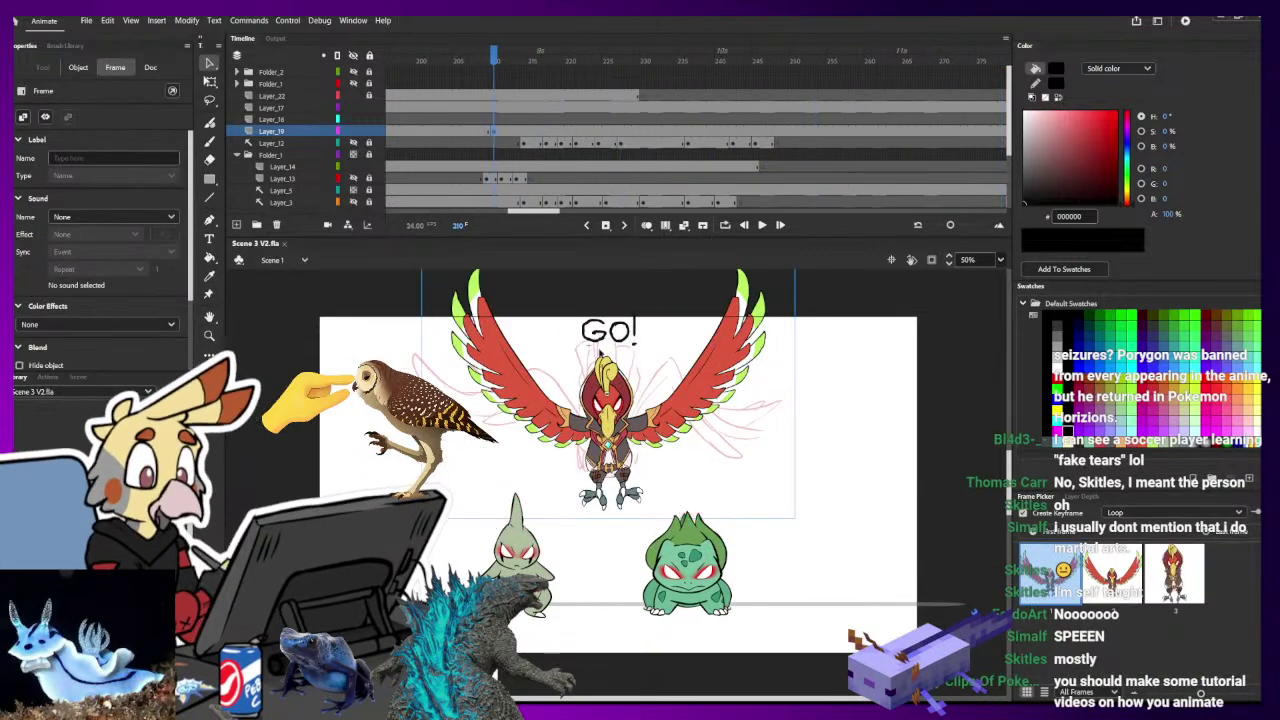
pyautogui.doubleClick(604, 384)
# - Shorten the bird's body on layer Symbol_17 slightly in height with Free Transform
pyautogui.doubleClick(632, 410)
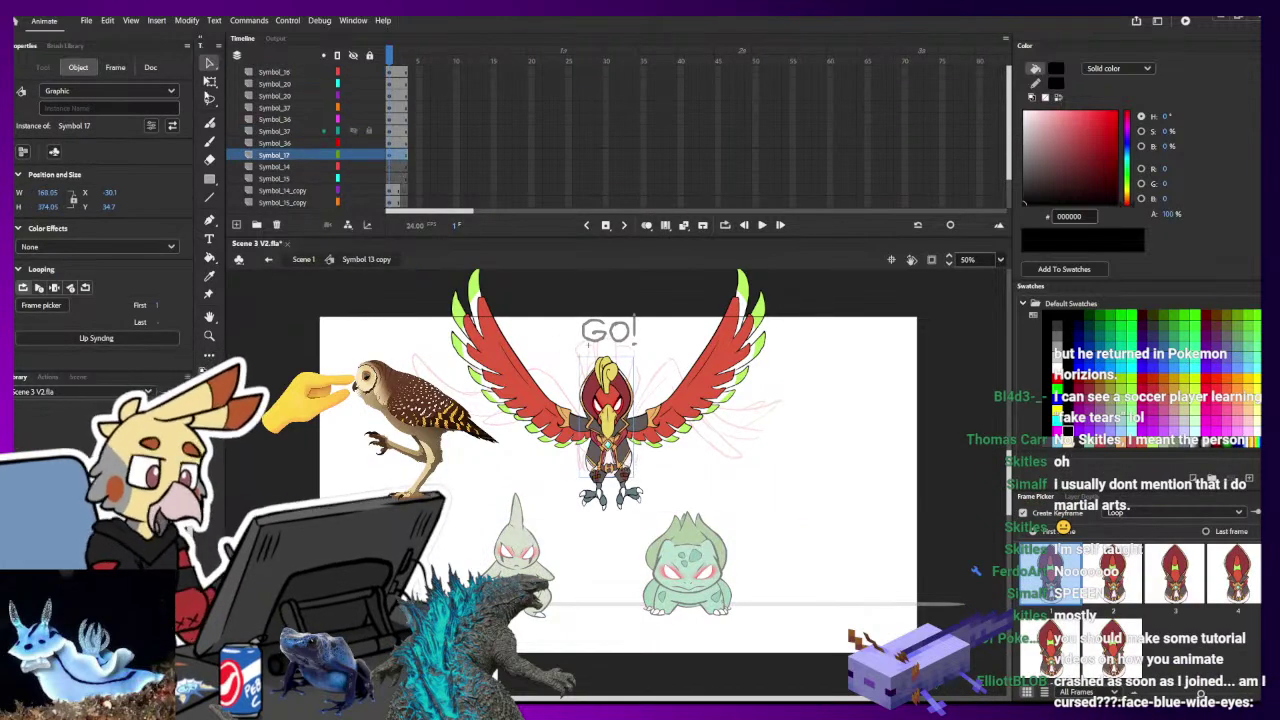
pyautogui.press('q')
pyautogui.moveTo(607, 478); pyautogui.dragTo(606, 474)
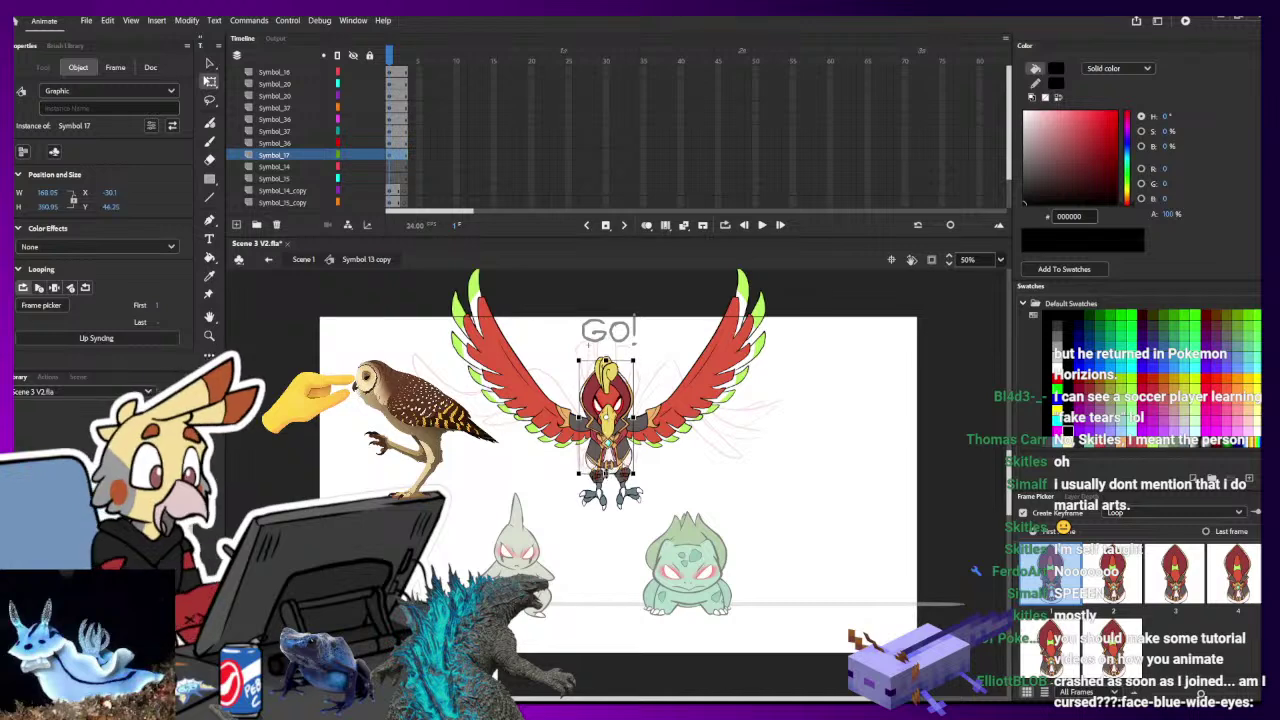
# - Try to rotate the bird's right-hand leg and shift it inward toward the body with Free Transform
pyautogui.click(595, 500)
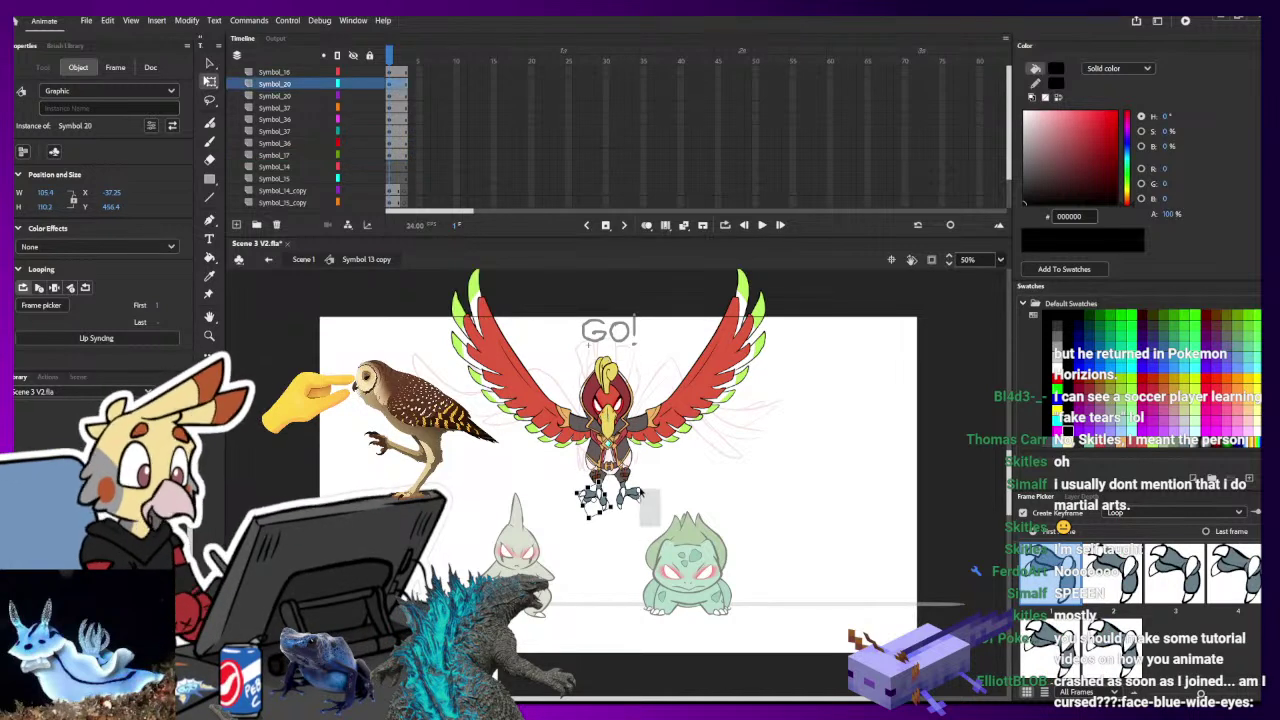
pyautogui.click(704, 494)
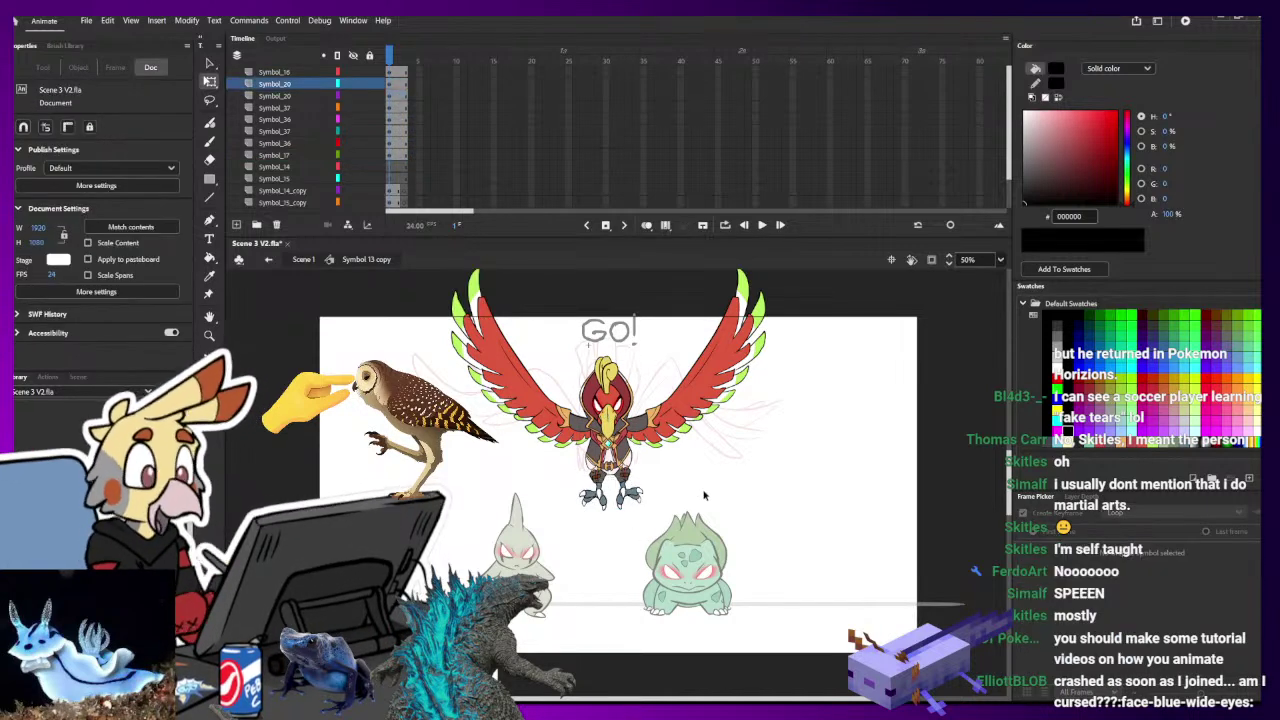
pyautogui.hotkey('ctrl', '=')
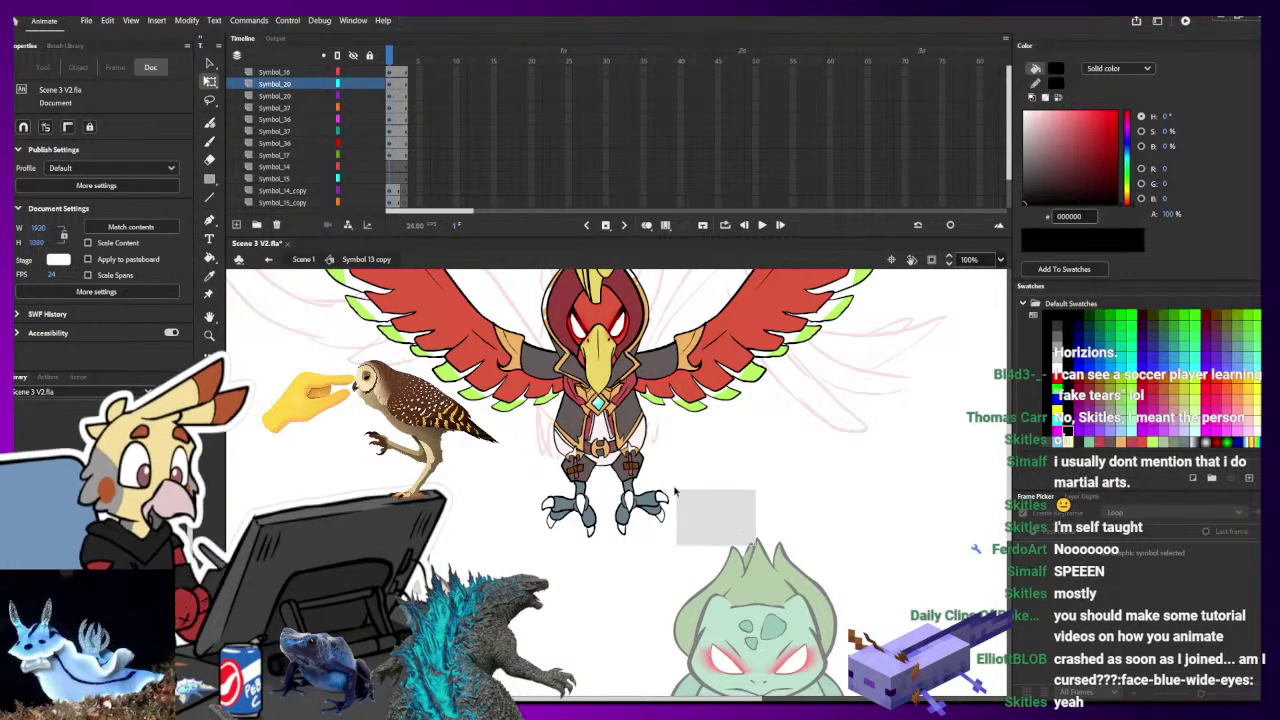
pyautogui.moveTo(675, 492); pyautogui.dragTo(648, 460)
pyautogui.moveTo(682, 556); pyautogui.dragTo(699, 544)
pyautogui.moveTo(637, 501)
pyautogui.mouseDown()
pyautogui.moveTo(644, 486)
pyautogui.moveTo(631, 508)
pyautogui.mouseUp()
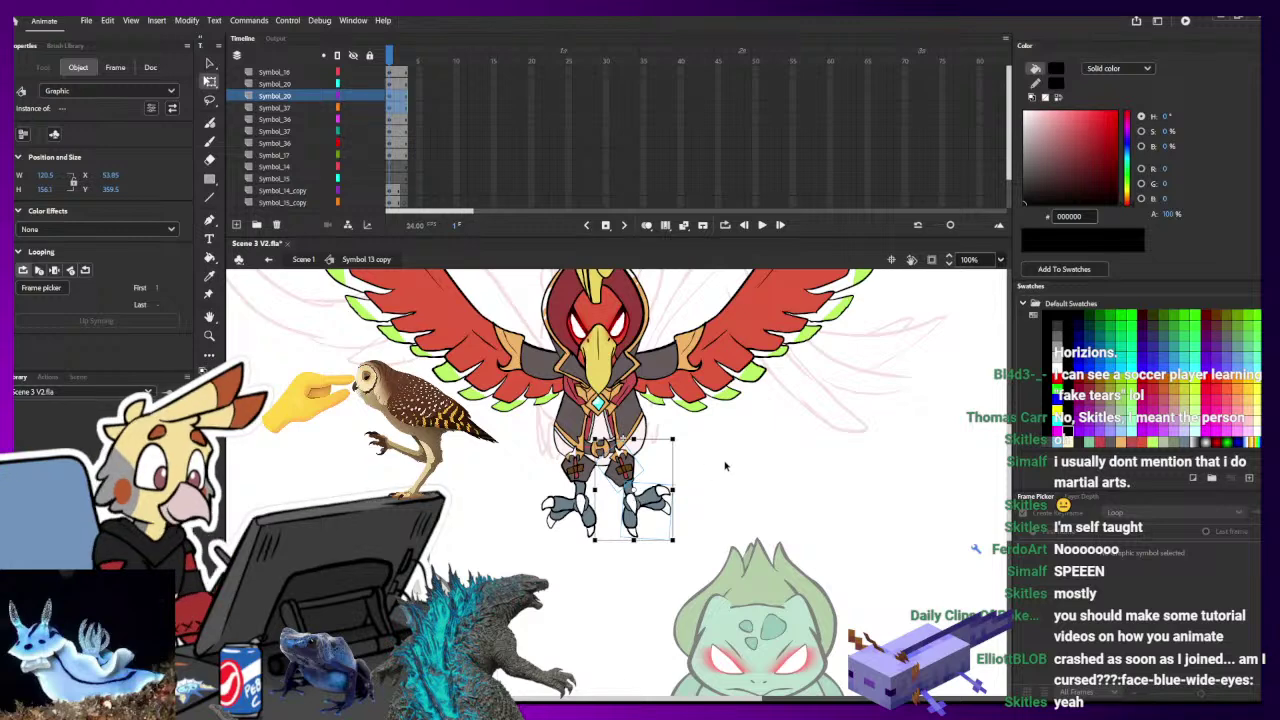
# - Undo the changes to the right-hand leg and reselect its foot and upper leg pieces together
pyautogui.hotkey('ctrl', 'z')
pyautogui.hotkey('ctrl', 'z')
pyautogui.hotkey('ctrl', 'z')
pyautogui.moveTo(745, 518); pyautogui.dragTo(637, 477)
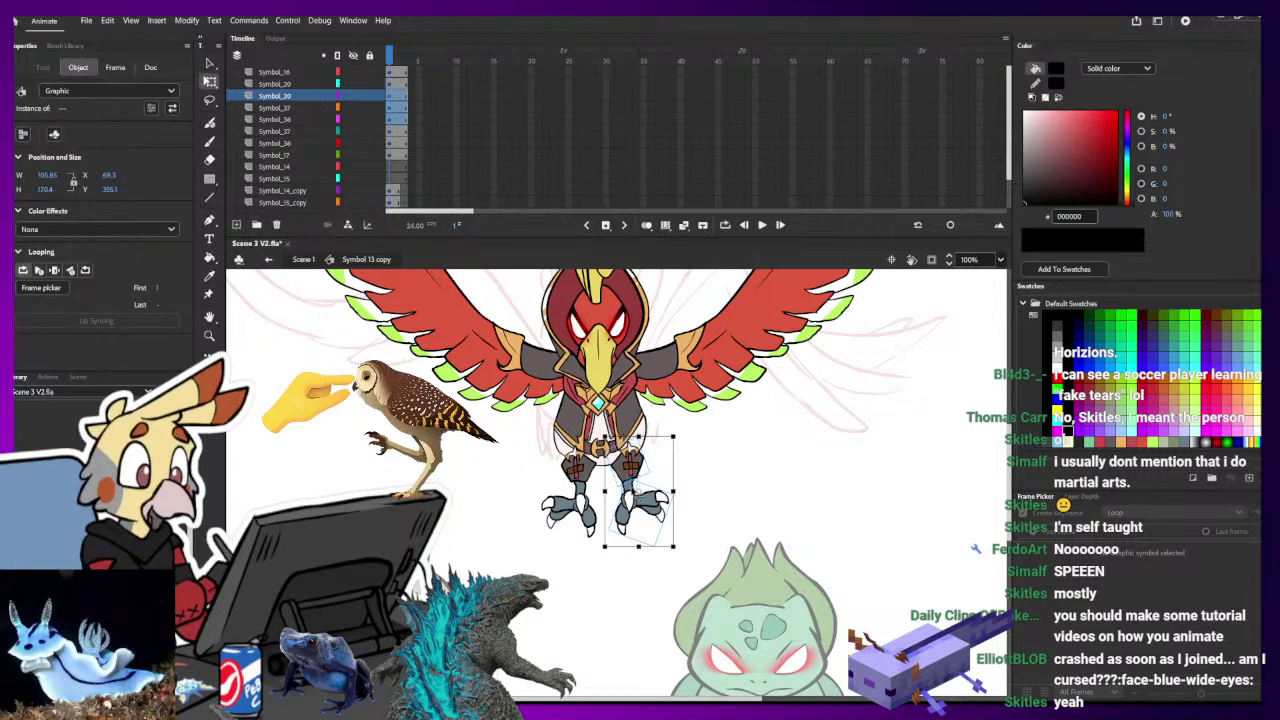
# - Rotate the bird character's two feet outward and reposition each one against its ankle
pyautogui.moveTo(679, 555); pyautogui.dragTo(708, 525)
pyautogui.moveTo(643, 482); pyautogui.dragTo(649, 471)
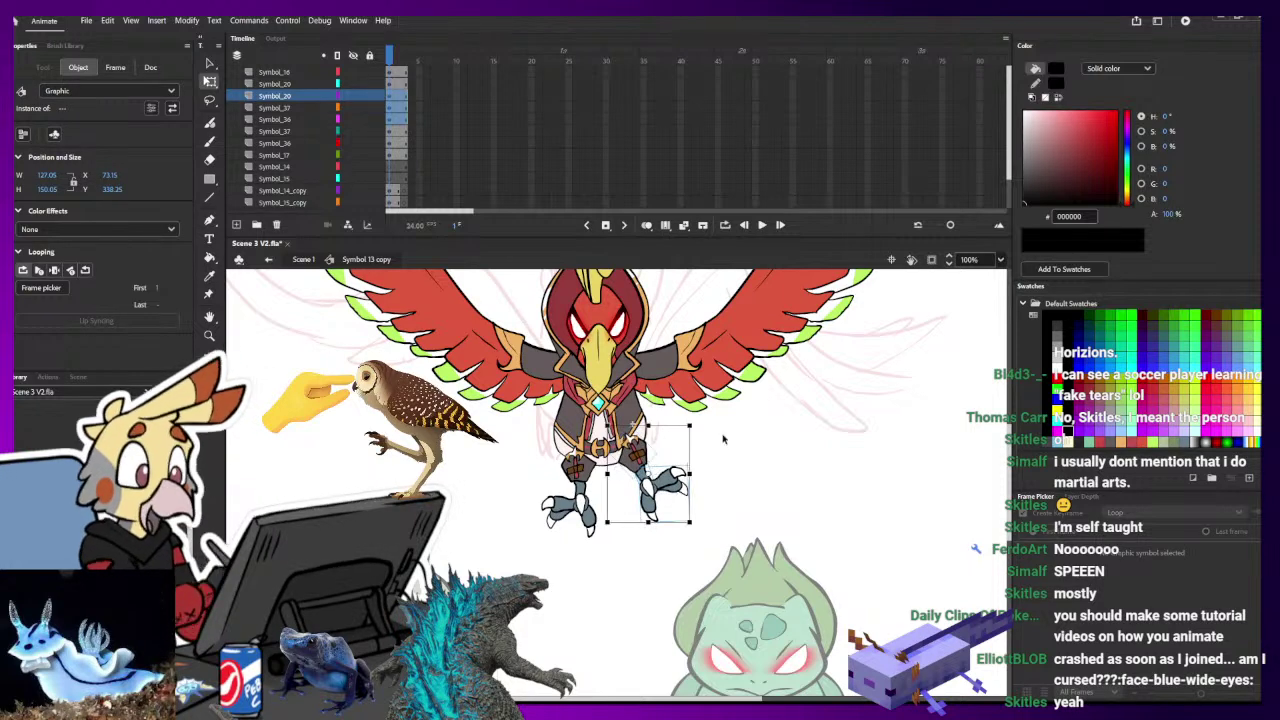
pyautogui.click(723, 437)
pyautogui.moveTo(599, 550); pyautogui.dragTo(556, 488)
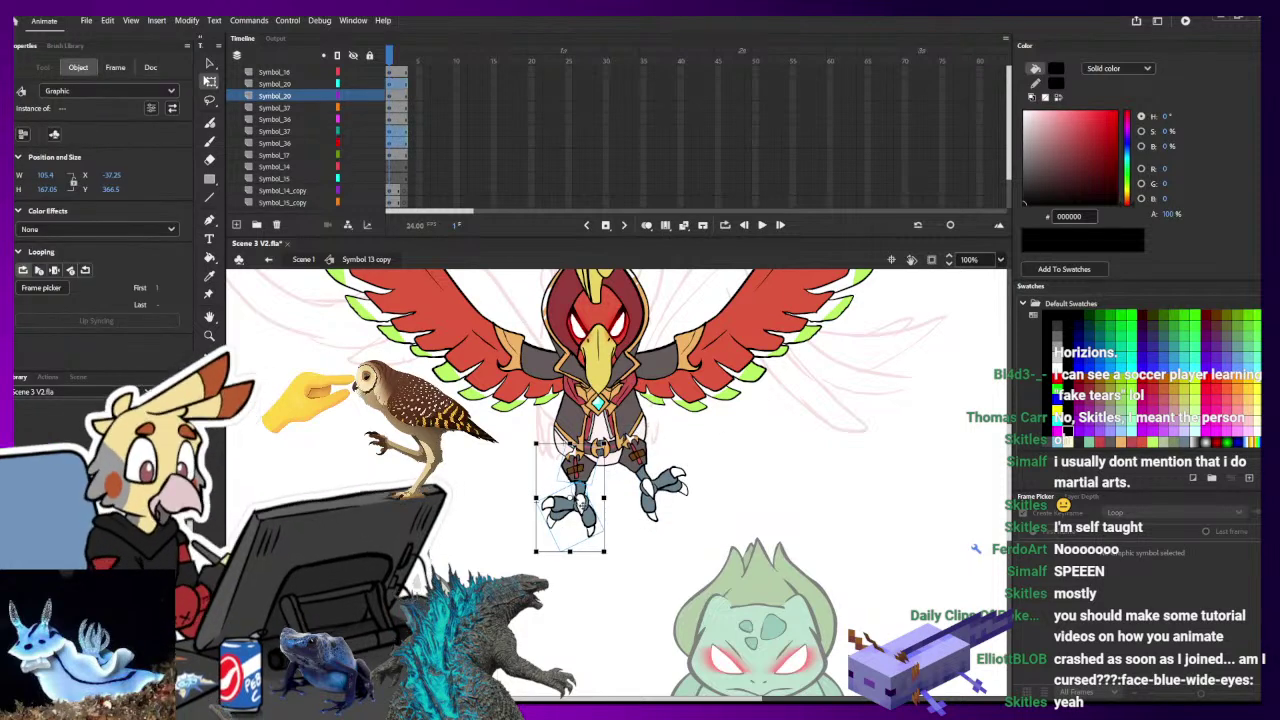
pyautogui.moveTo(610, 552); pyautogui.dragTo(560, 562)
pyautogui.moveTo(584, 474); pyautogui.dragTo(581, 466)
pyautogui.click(718, 445)
# - Select frame 3 of the Symbol_14_copy layer and turn on onion skinning to show the previous frame's wings
pyautogui.moveTo(720, 444); pyautogui.dragTo(840, 662)
pyautogui.click(563, 485)
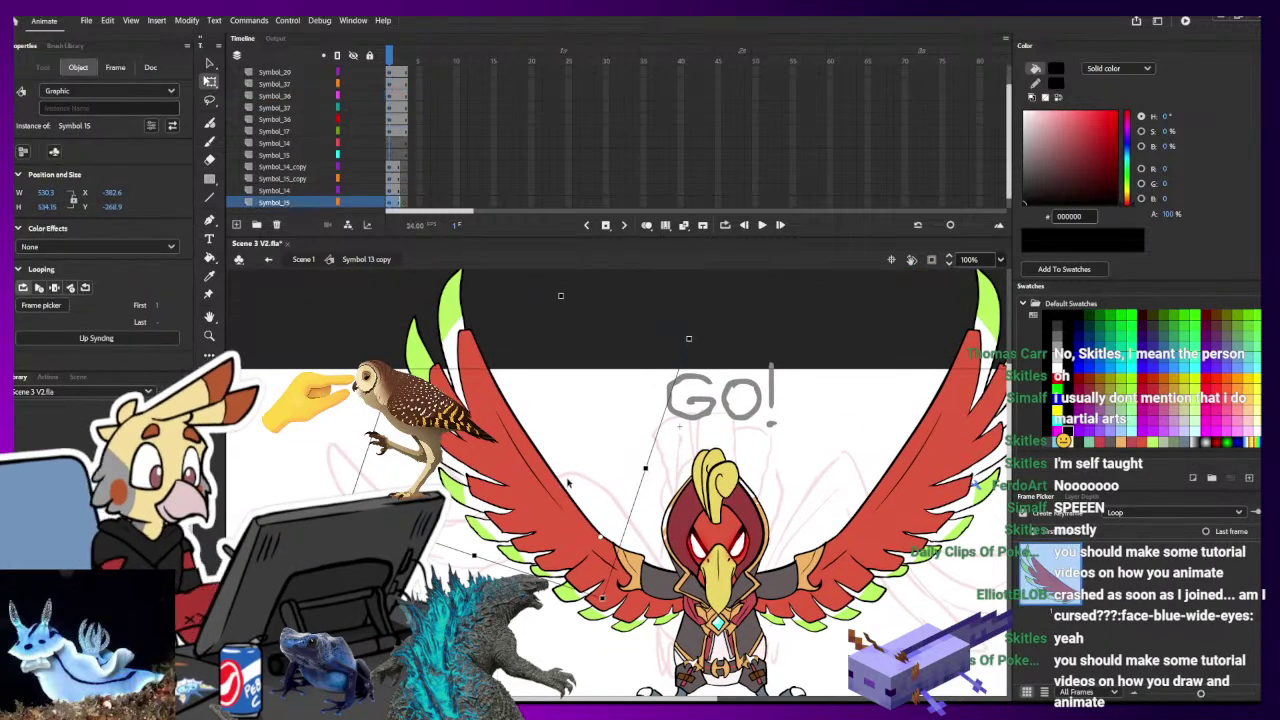
pyautogui.click(404, 167)
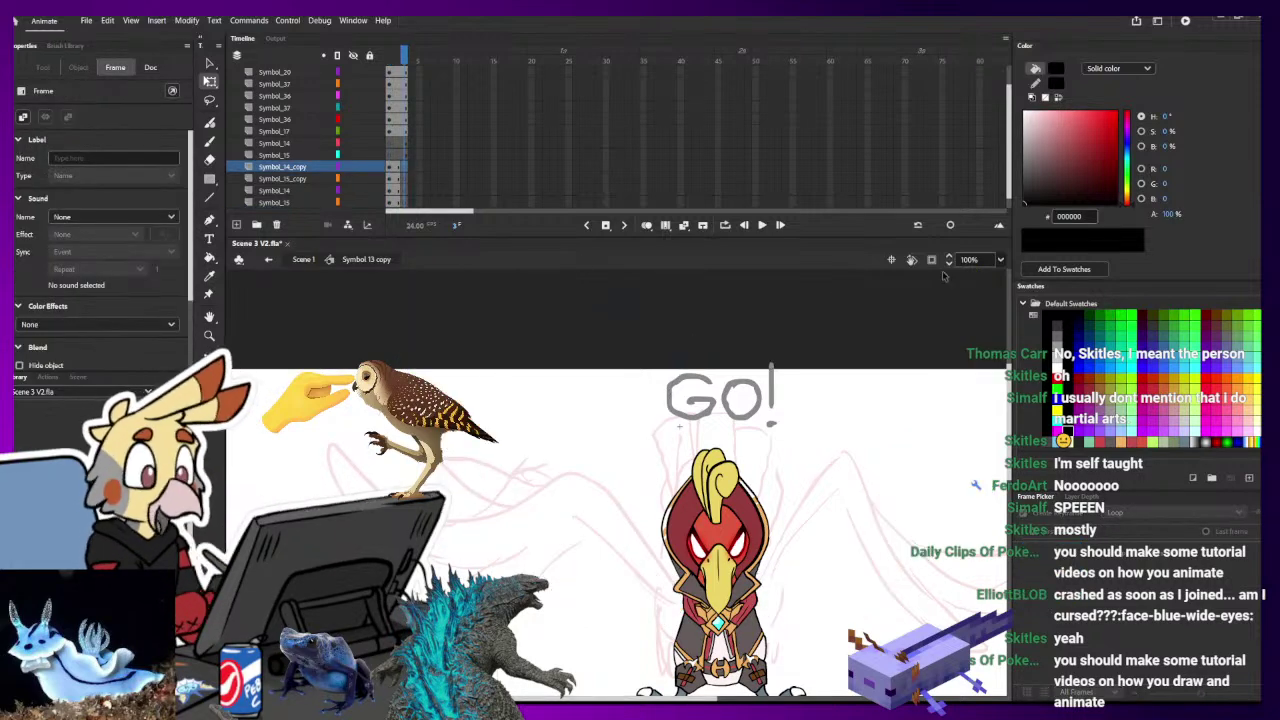
pyautogui.click(647, 224)
pyautogui.scroll(-2, 654, 518)
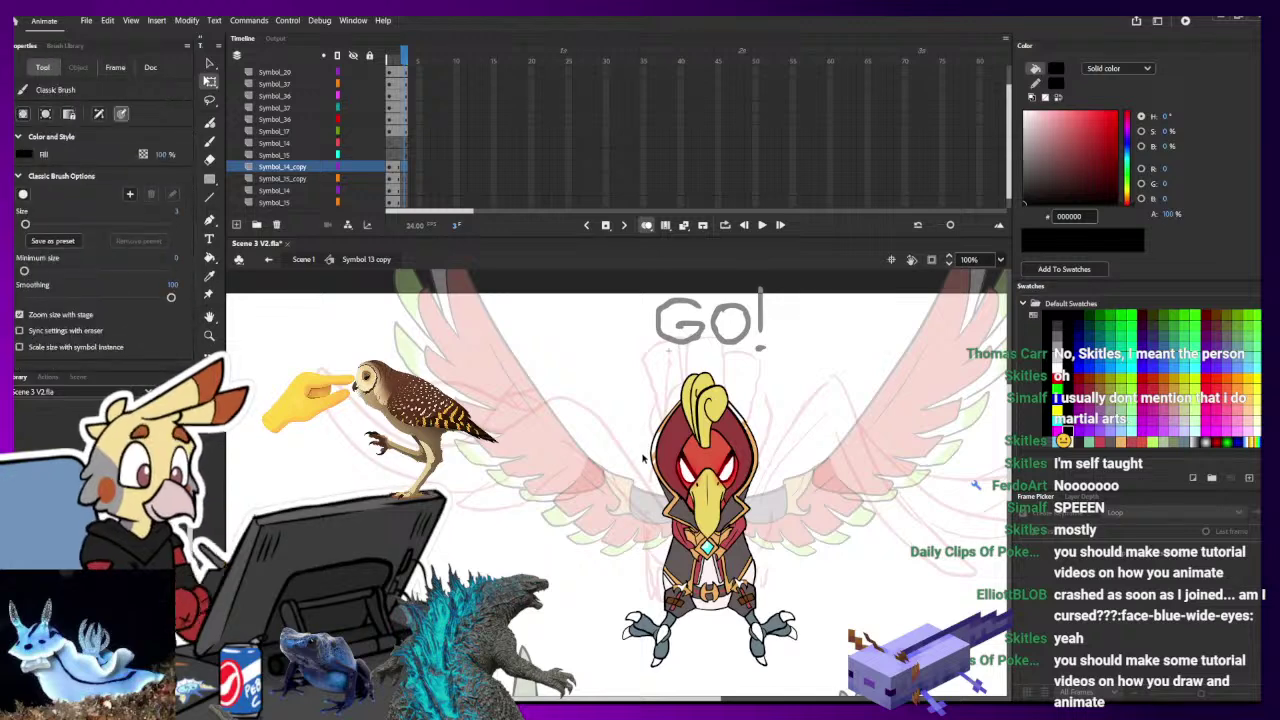
# - Brush black outlines for the left-hand wing's shoulder beside the hood, and undo the misplaced strokes of the outer wing
pyautogui.press('b')
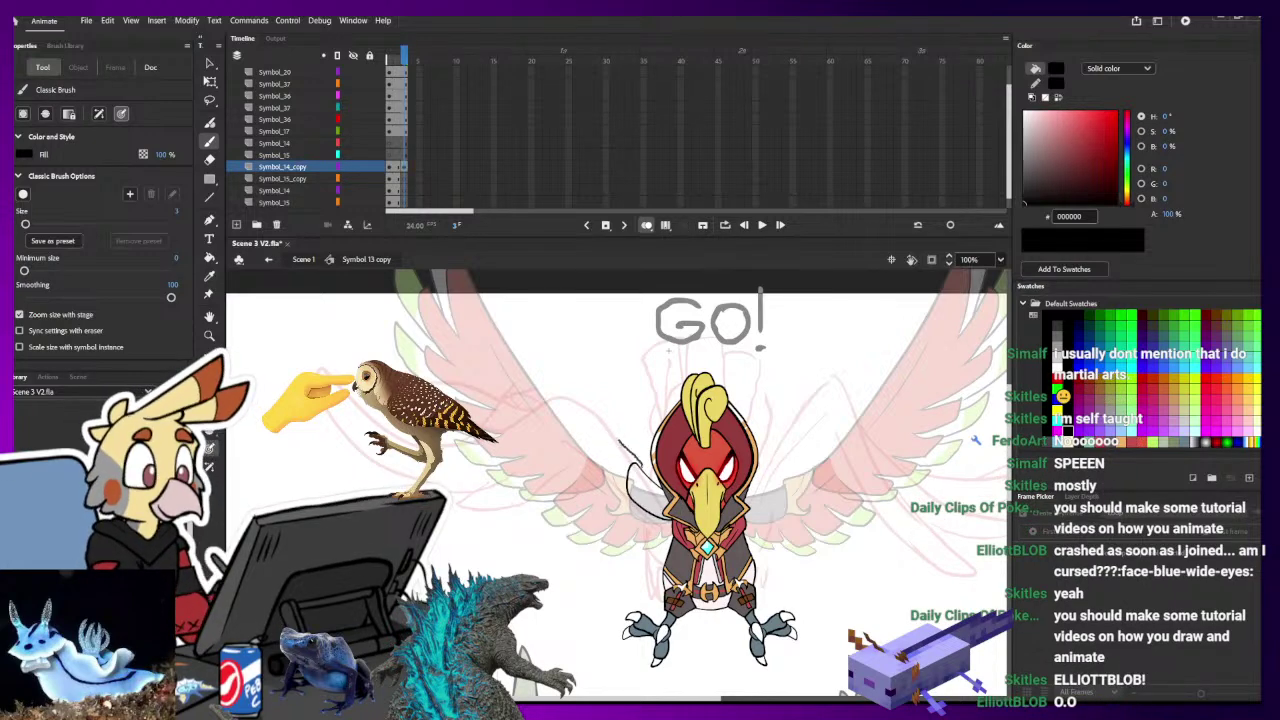
pyautogui.moveTo(619, 440)
pyautogui.mouseDown()
pyautogui.moveTo(622, 495)
pyautogui.moveTo(635, 472)
pyautogui.mouseUp()
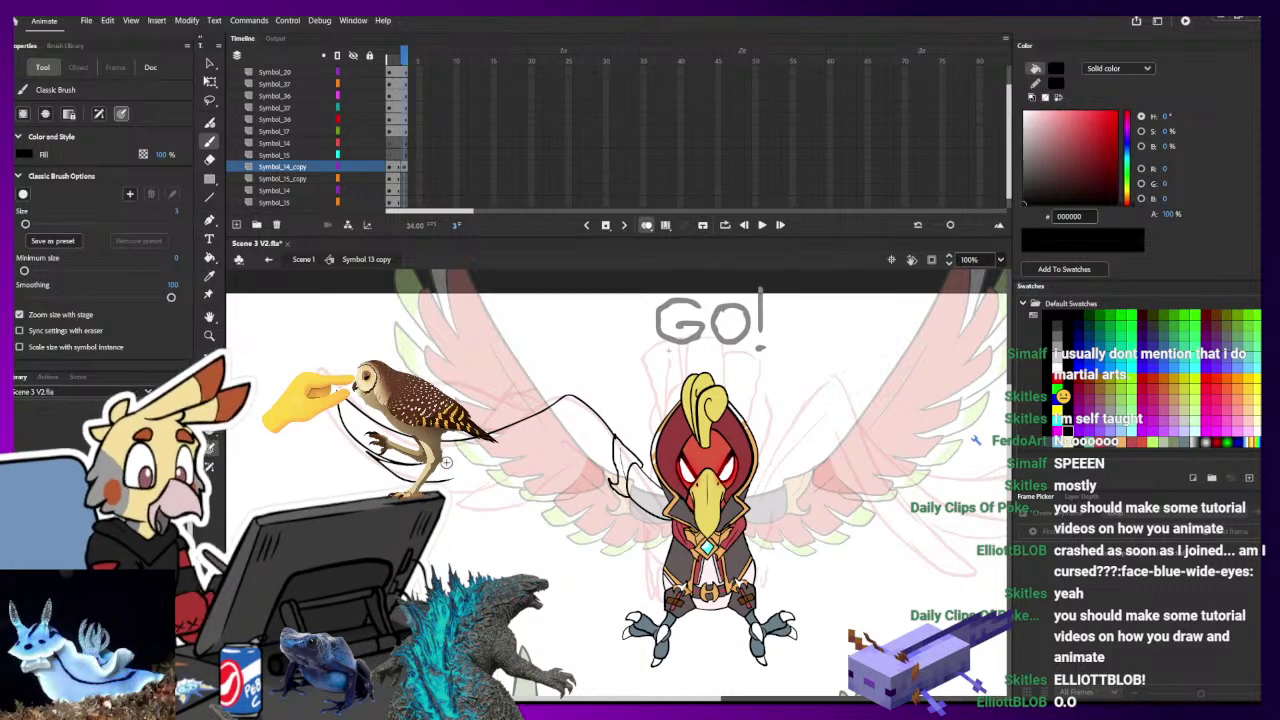
pyautogui.hotkey('ctrl', 'z')
pyautogui.hotkey('ctrl', 'z')
pyautogui.hotkey('ctrl', 'z')
pyautogui.hotkey('ctrl', 'z')
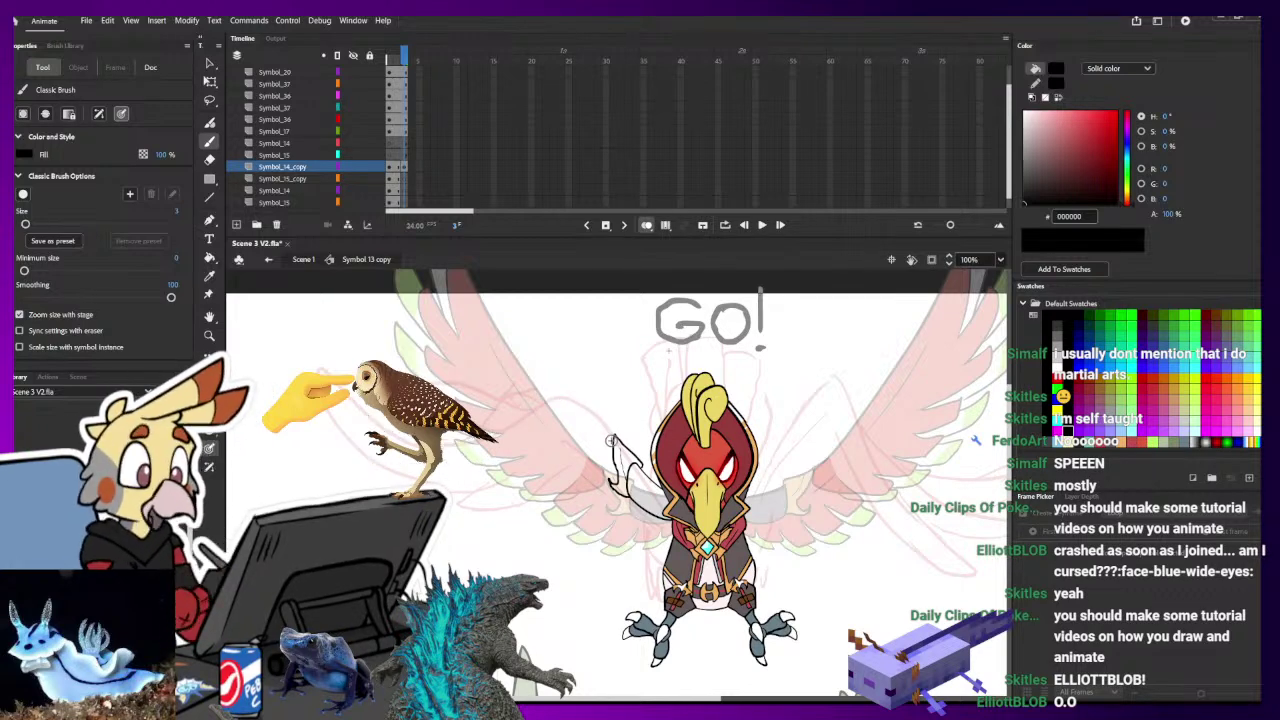
# - Draw the left-hand wing's arched upper edge and its inner row of feathers with thin black brush strokes
pyautogui.moveTo(582, 409)
pyautogui.mouseDown()
pyautogui.moveTo(545, 405)
pyautogui.moveTo(440, 463)
pyautogui.mouseUp()
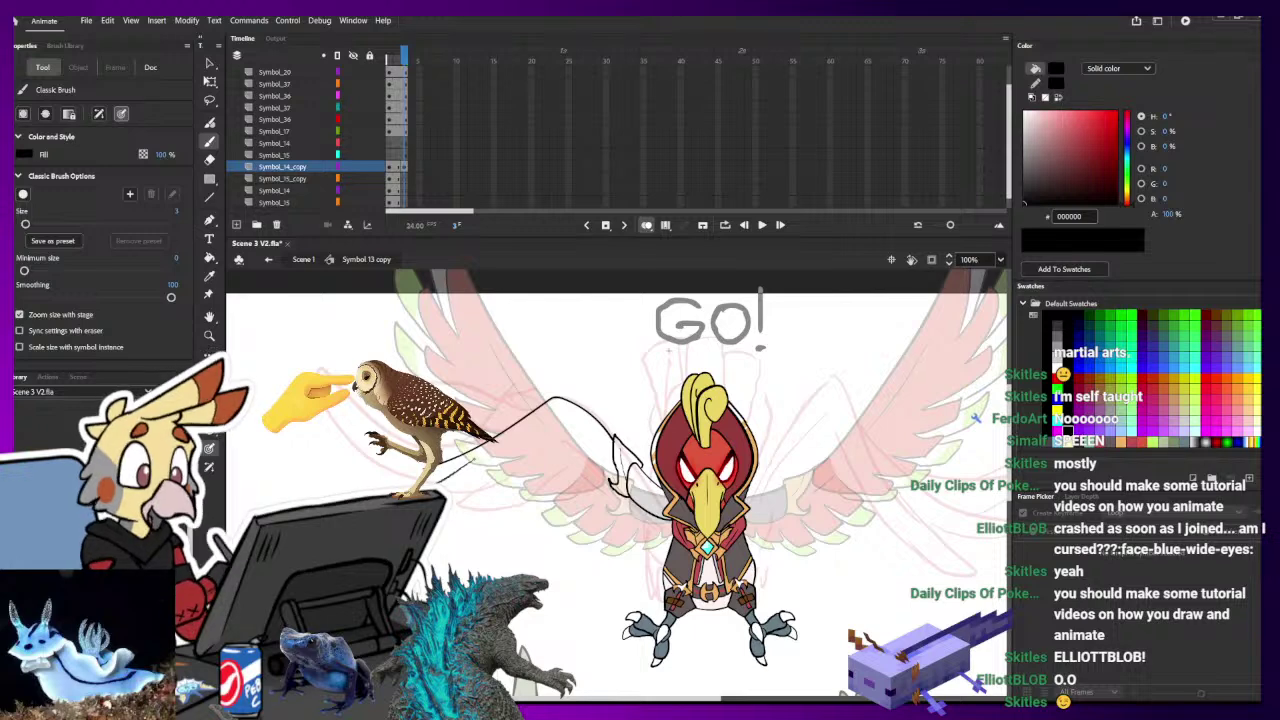
pyautogui.moveTo(446, 521); pyautogui.dragTo(505, 464)
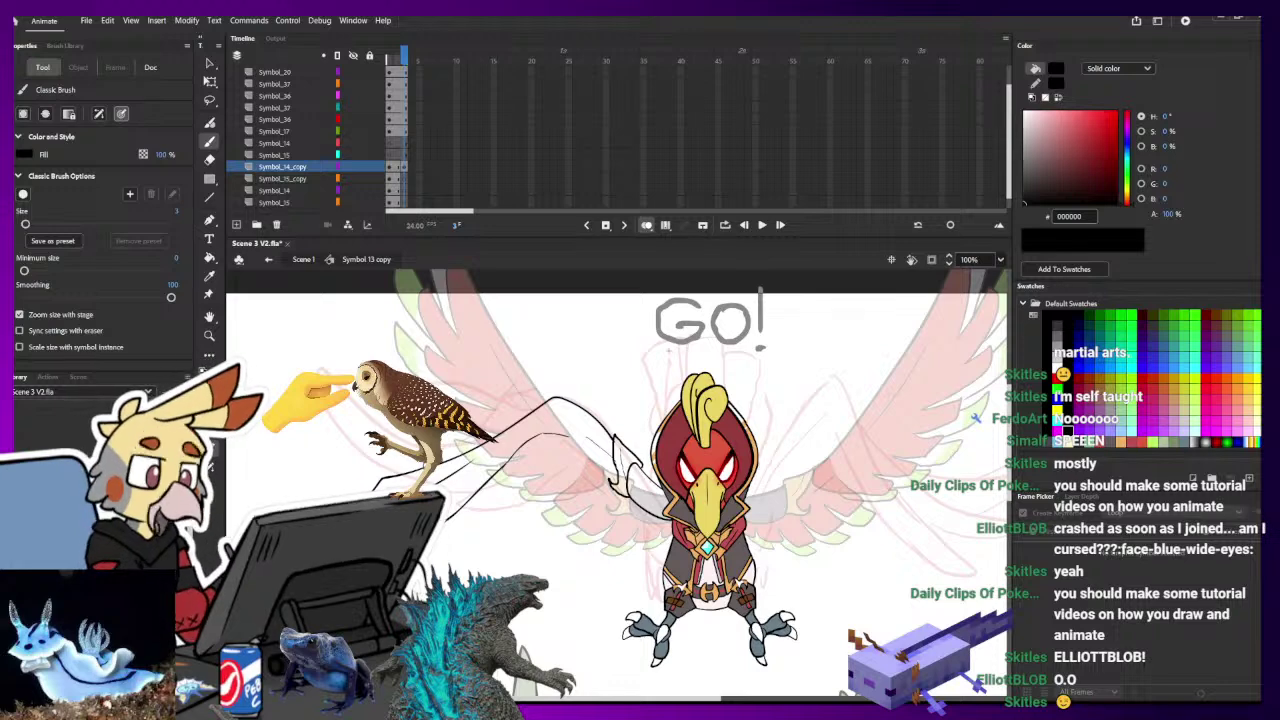
pyautogui.moveTo(470, 508)
pyautogui.mouseDown()
pyautogui.moveTo(522, 455)
pyautogui.moveTo(556, 481)
pyautogui.moveTo(586, 426)
pyautogui.mouseUp()
pyautogui.moveTo(574, 481)
pyautogui.mouseDown()
pyautogui.moveTo(607, 442)
pyautogui.moveTo(598, 489)
pyautogui.moveTo(609, 456)
pyautogui.moveTo(625, 490)
pyautogui.mouseUp()
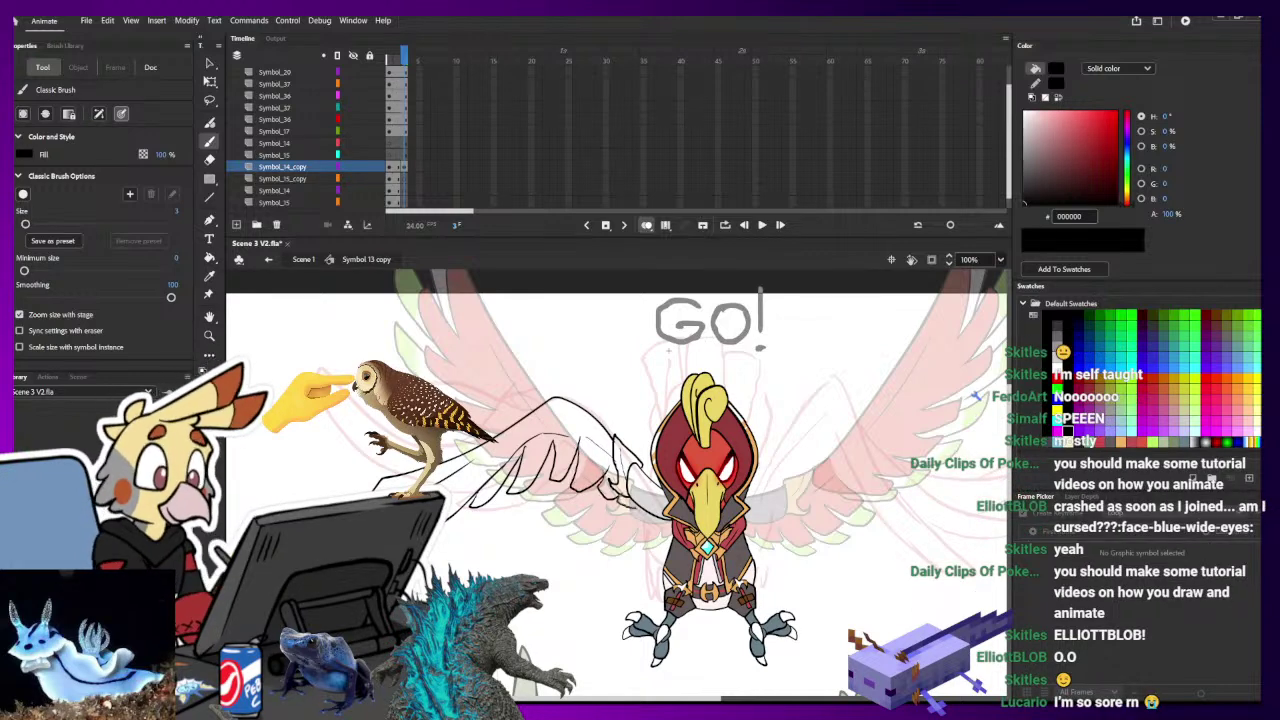
# - Outline the long feathers at the wing tip and the lower feather ends back to the shoulder in black
pyautogui.moveTo(551, 527); pyautogui.dragTo(653, 444)
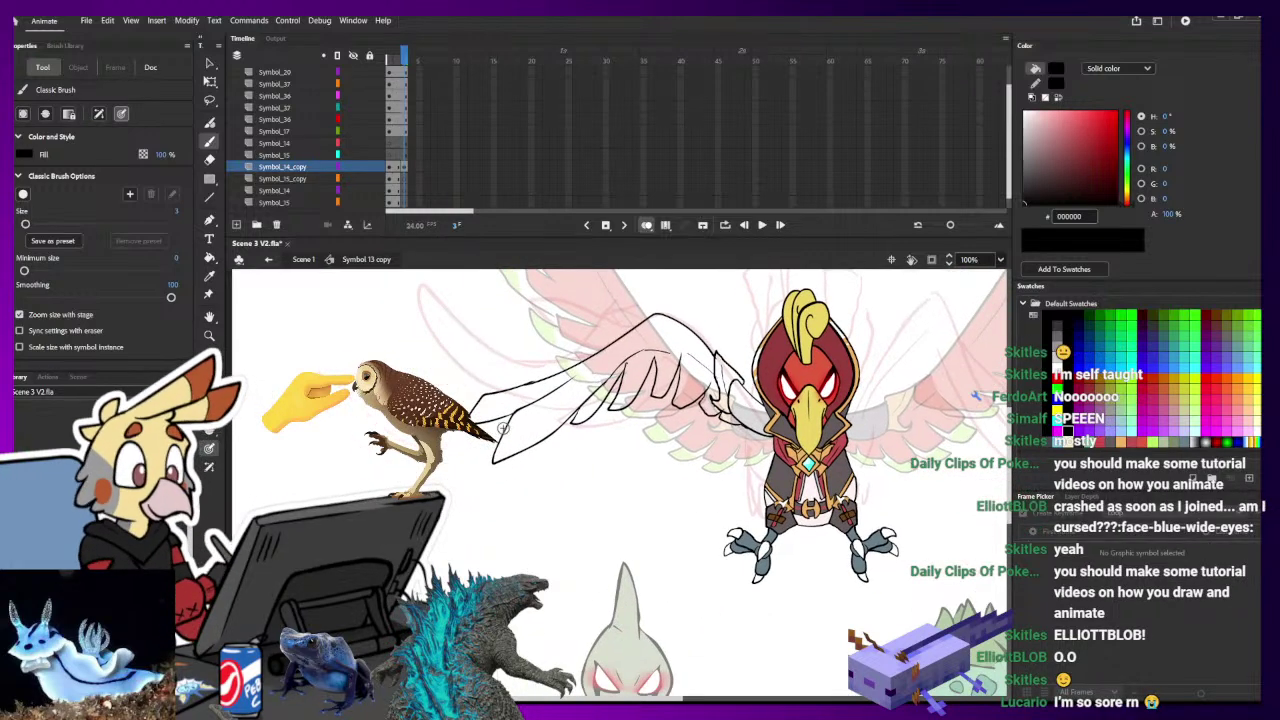
pyautogui.moveTo(494, 442)
pyautogui.mouseDown()
pyautogui.moveTo(546, 441)
pyautogui.moveTo(570, 419)
pyautogui.mouseUp()
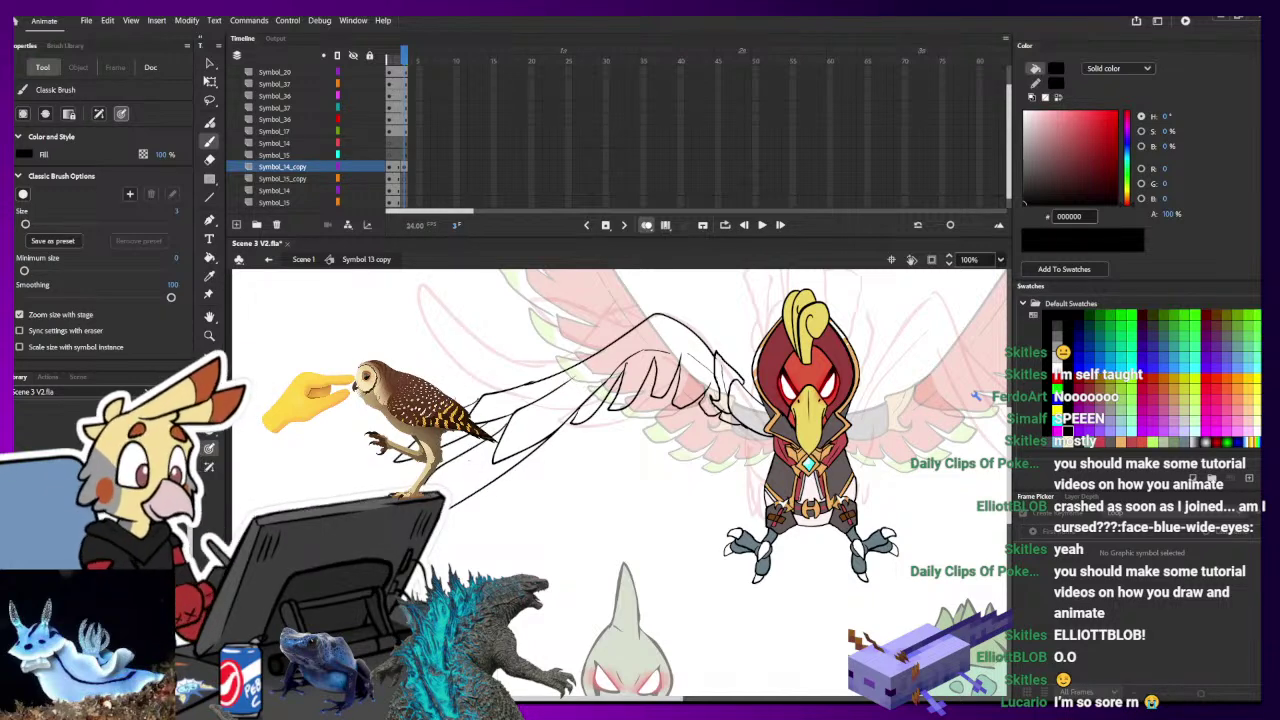
pyautogui.moveTo(762, 393); pyautogui.dragTo(676, 450)
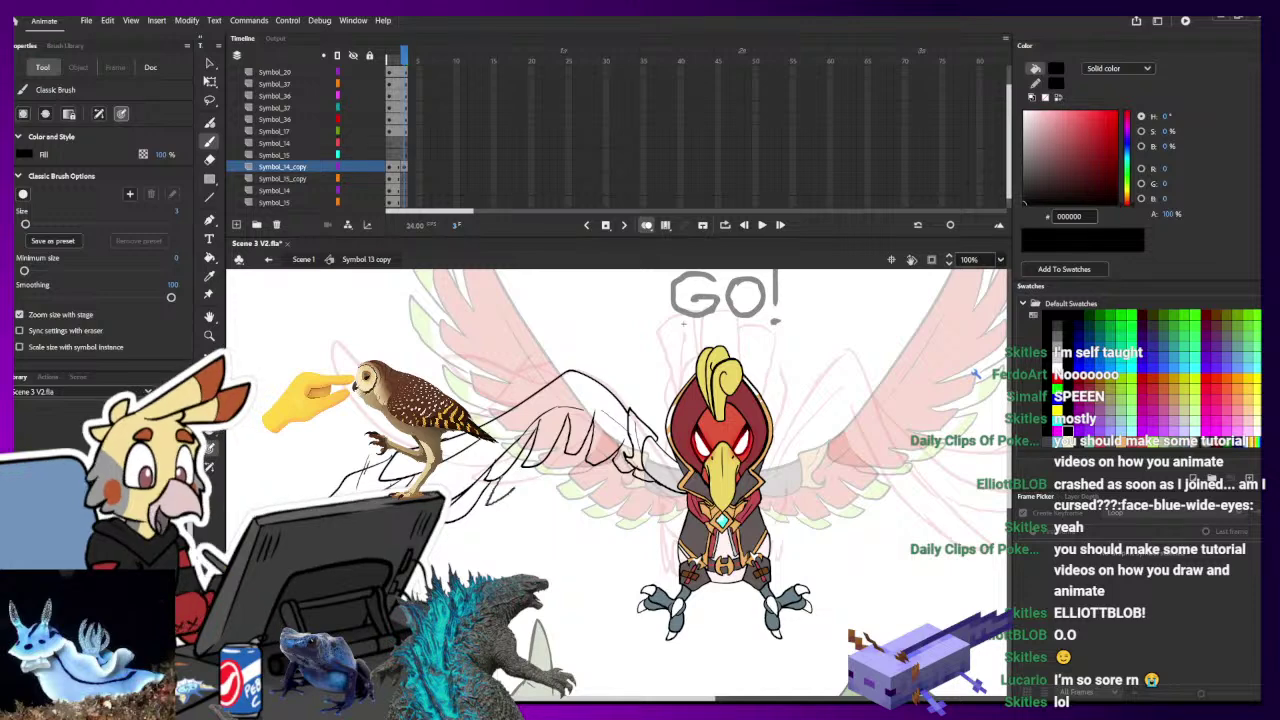
pyautogui.moveTo(530, 470); pyautogui.dragTo(486, 506)
pyautogui.moveTo(541, 464); pyautogui.dragTo(530, 487)
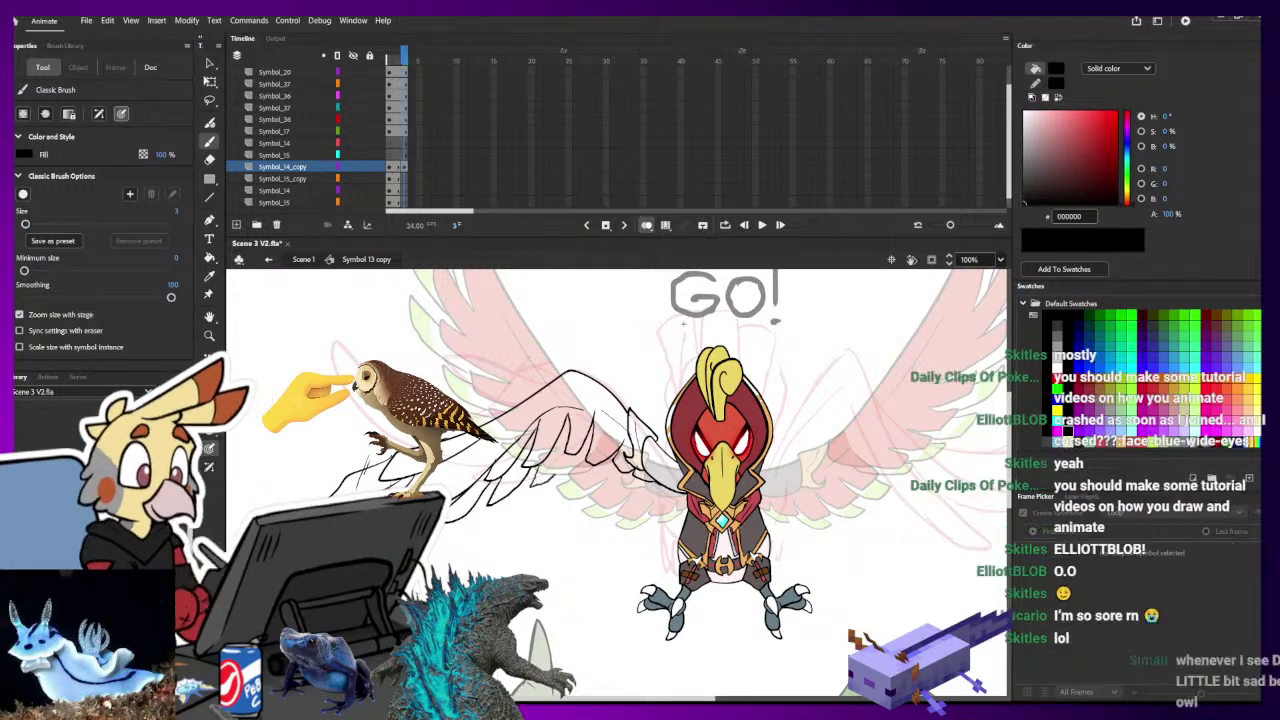
pyautogui.moveTo(590, 454)
pyautogui.mouseDown()
pyautogui.moveTo(567, 482)
pyautogui.moveTo(622, 481)
pyautogui.moveTo(606, 494)
pyautogui.moveTo(658, 502)
pyautogui.mouseUp()
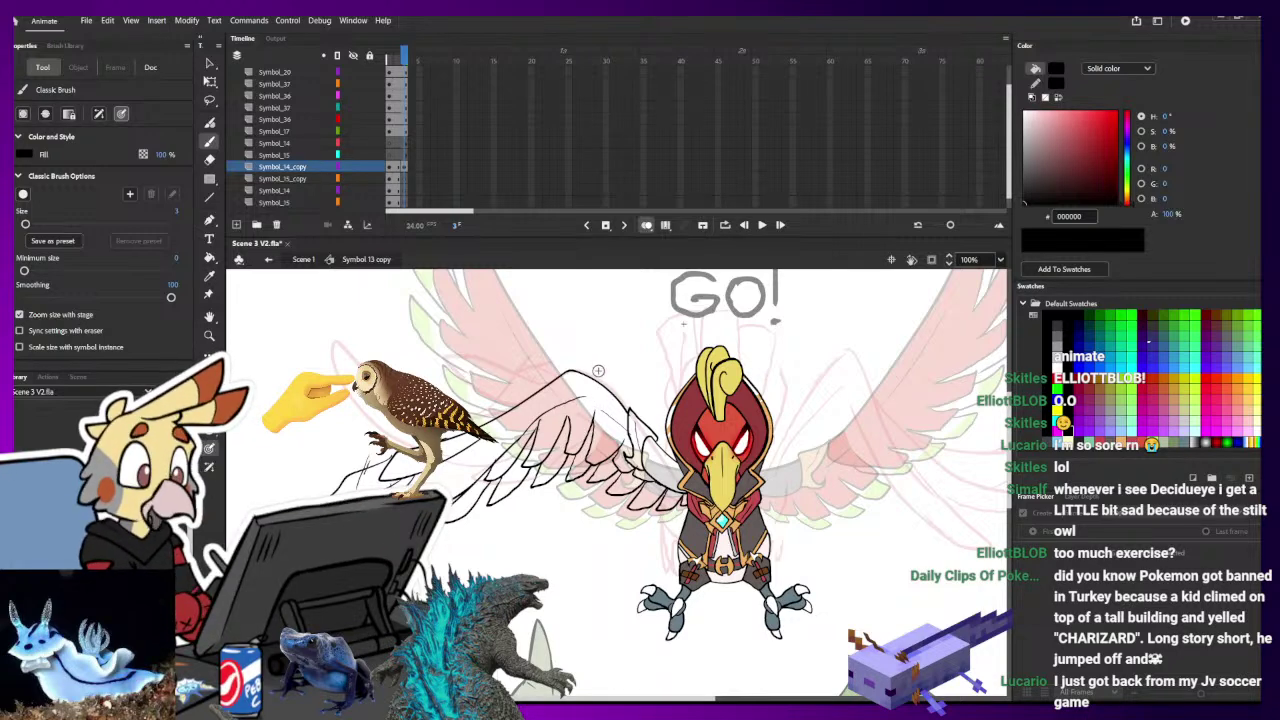
# - Sample the red (E0593E) from the character's face and fill the main area of the new wing with it
pyautogui.press('i')
pyautogui.click(731, 428)
pyautogui.click(612, 410)
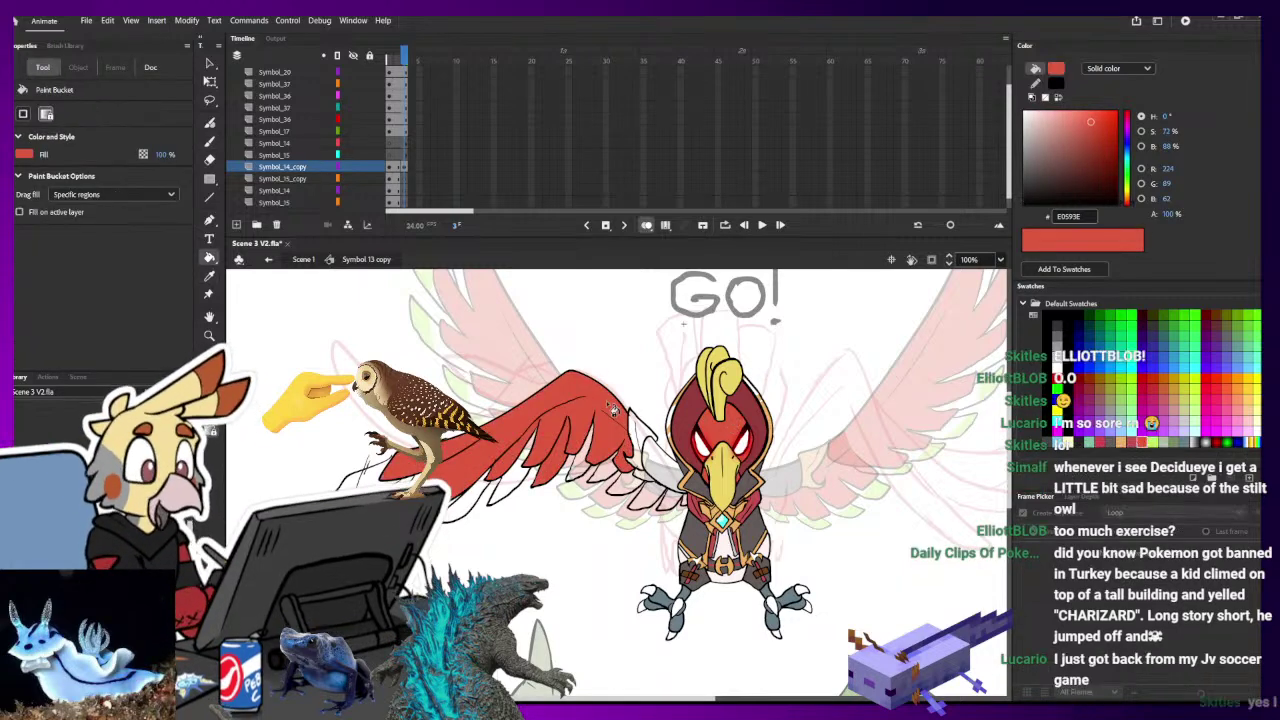
pyautogui.hotkey('ctrl', 'z')
pyautogui.press('b')
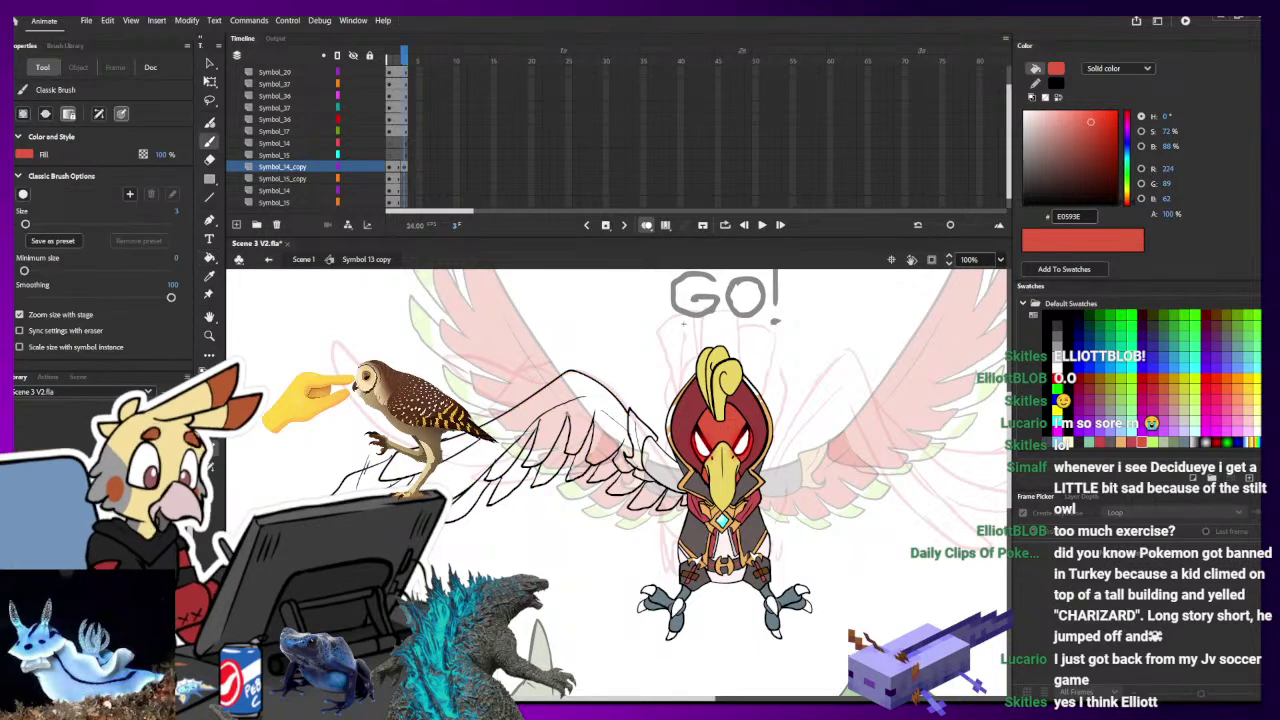
pyautogui.press('k')
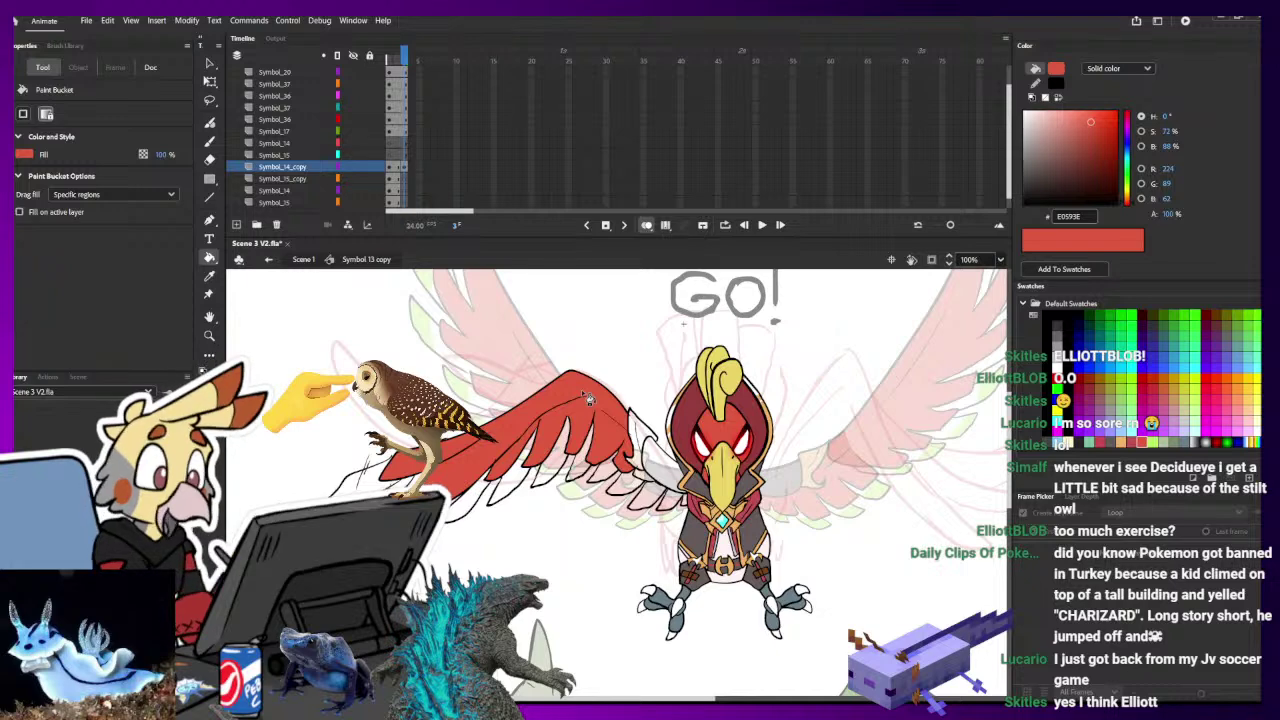
# - Sample white (FFFFFF) from the previous frame and fill the feather ends along the wing's lower edge
pyautogui.press(',')
pyautogui.press('.')
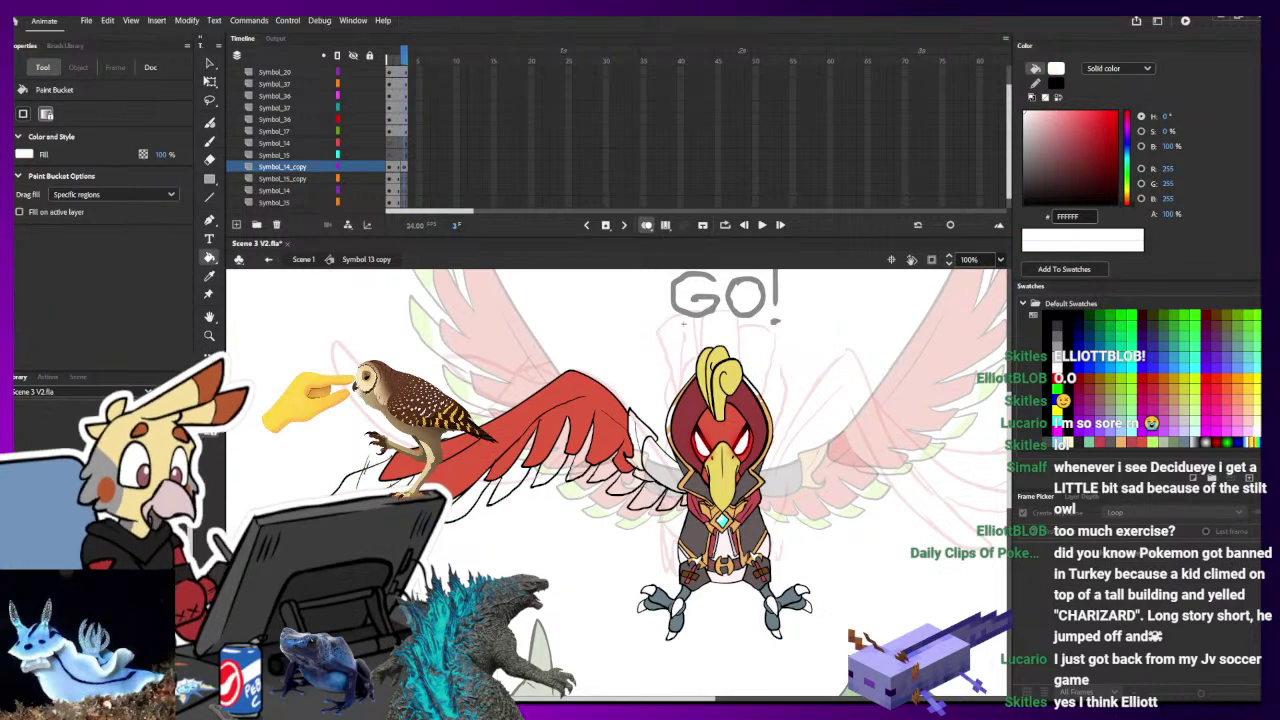
pyautogui.press('b')
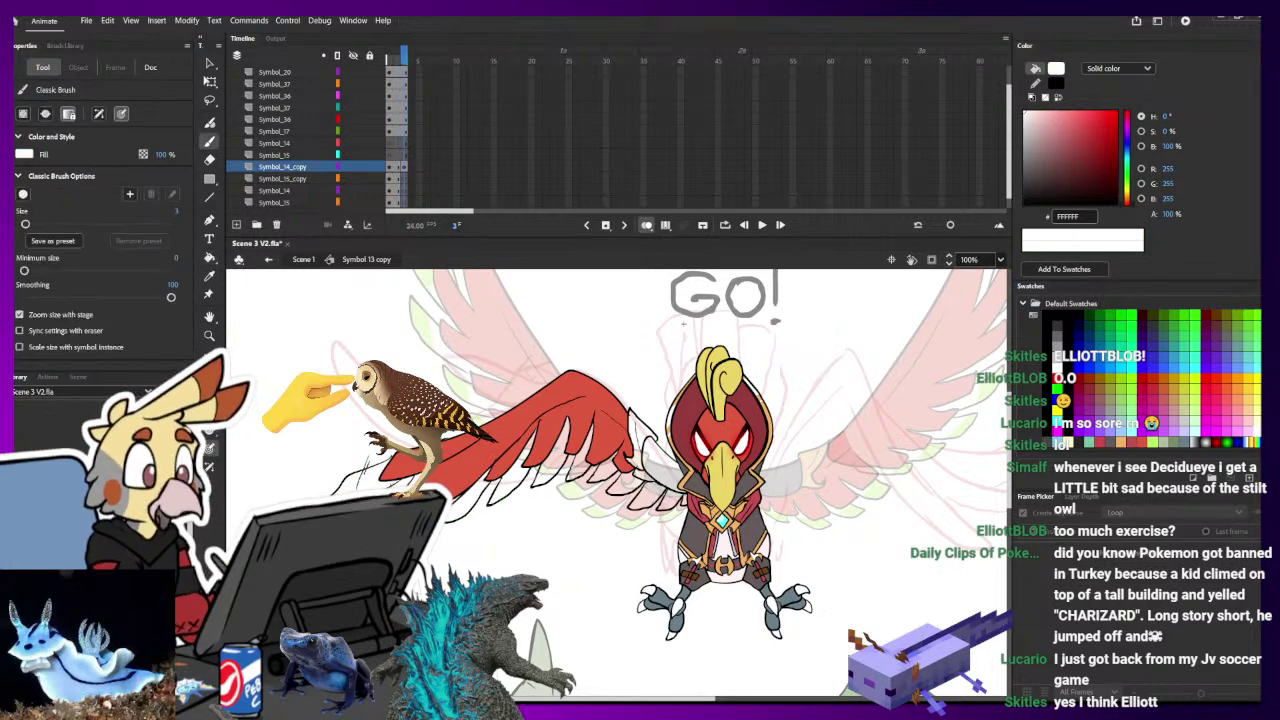
pyautogui.press('k')
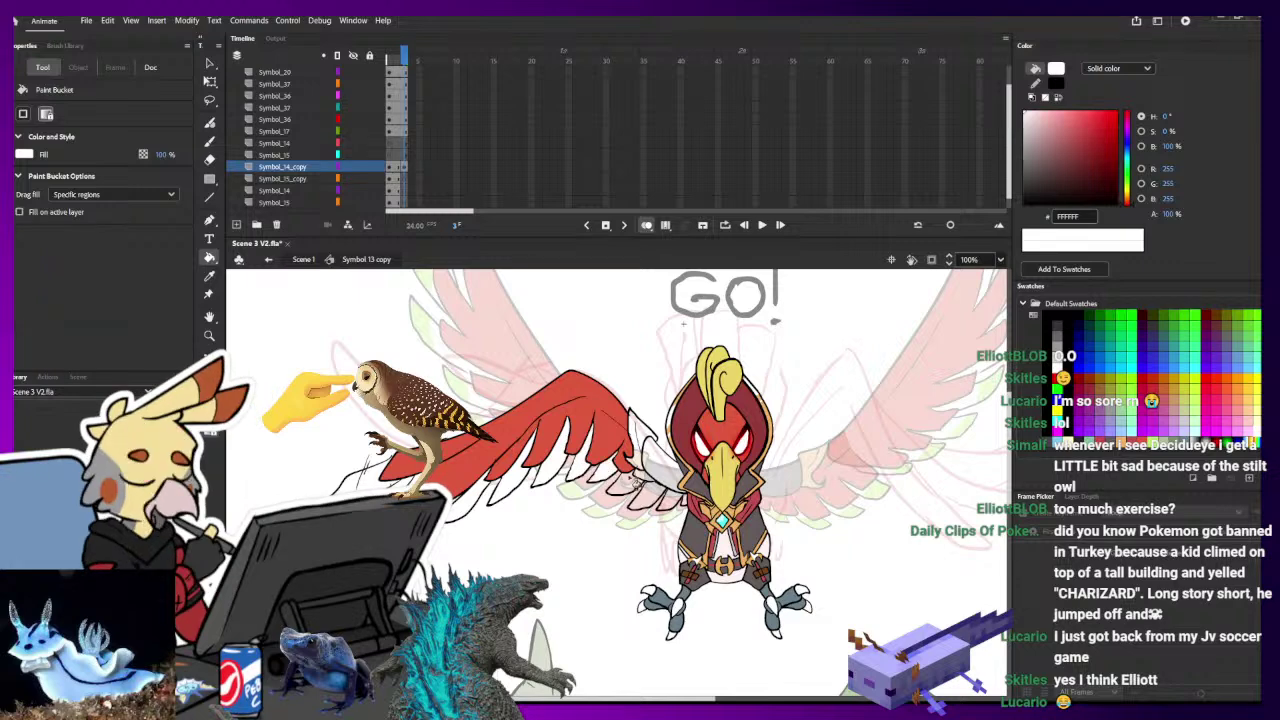
pyautogui.press('i')
pyautogui.click(624, 440)
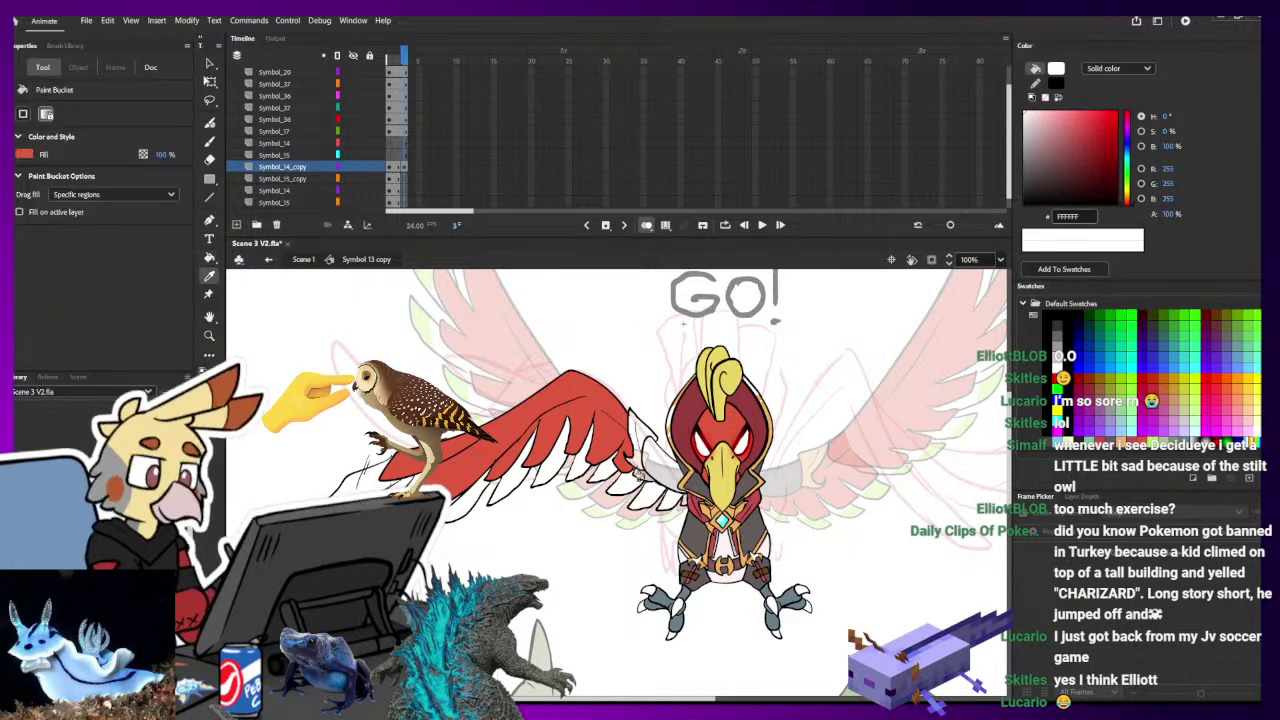
# - Sample the light green (BAEF63) from the previous frame's wing and brush size 5 dividing lines across the white feather ends
pyautogui.press(',')
pyautogui.press('i')
pyautogui.click(436, 324)
pyautogui.press('.')
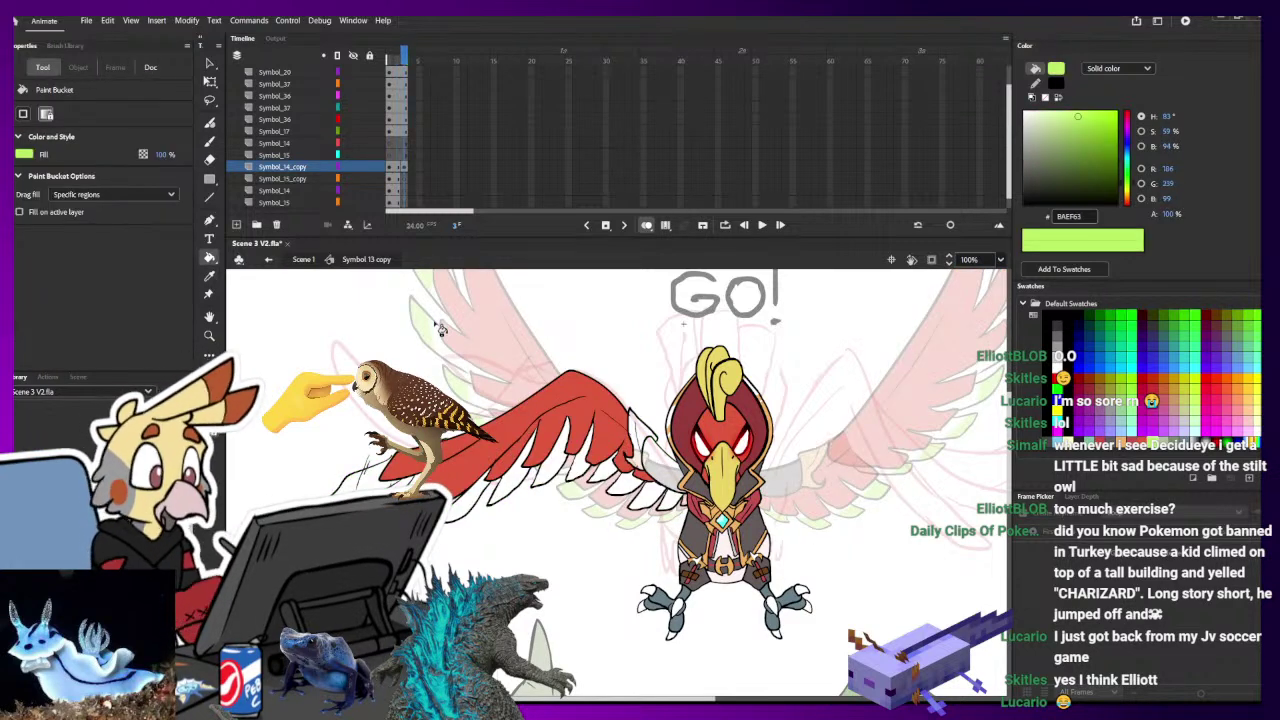
pyautogui.press('b')
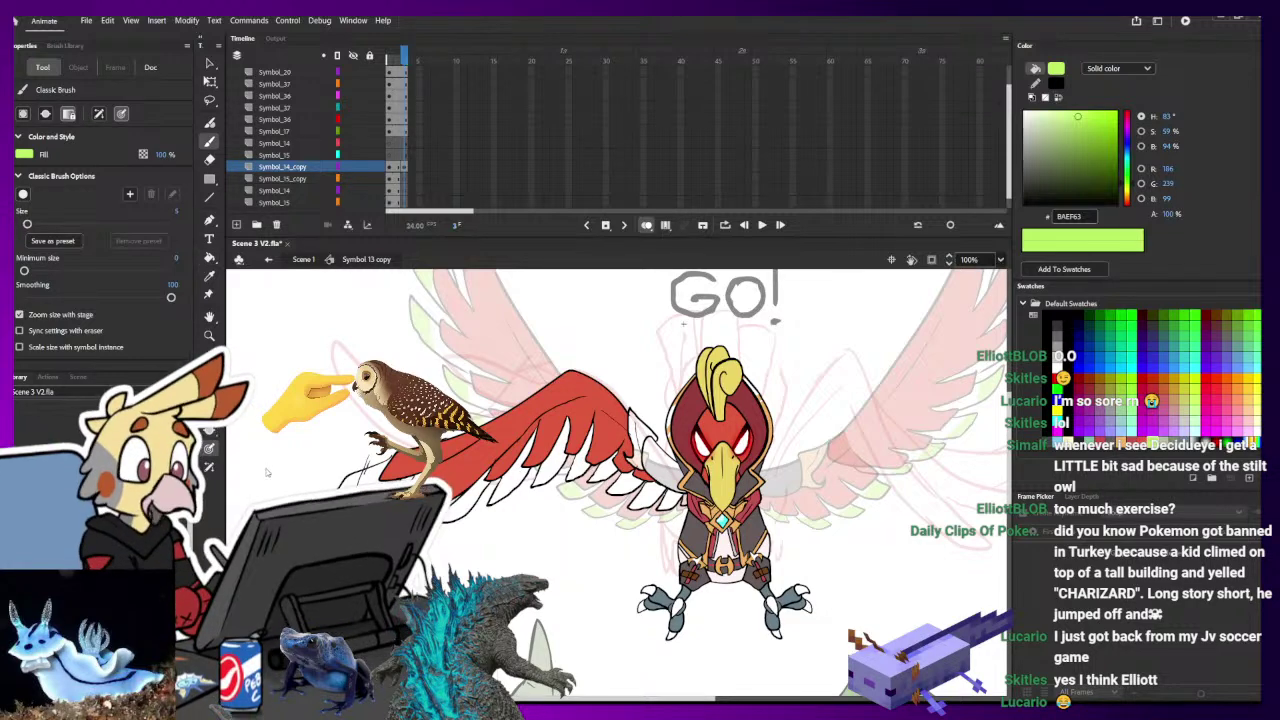
pyautogui.click(404, 167)
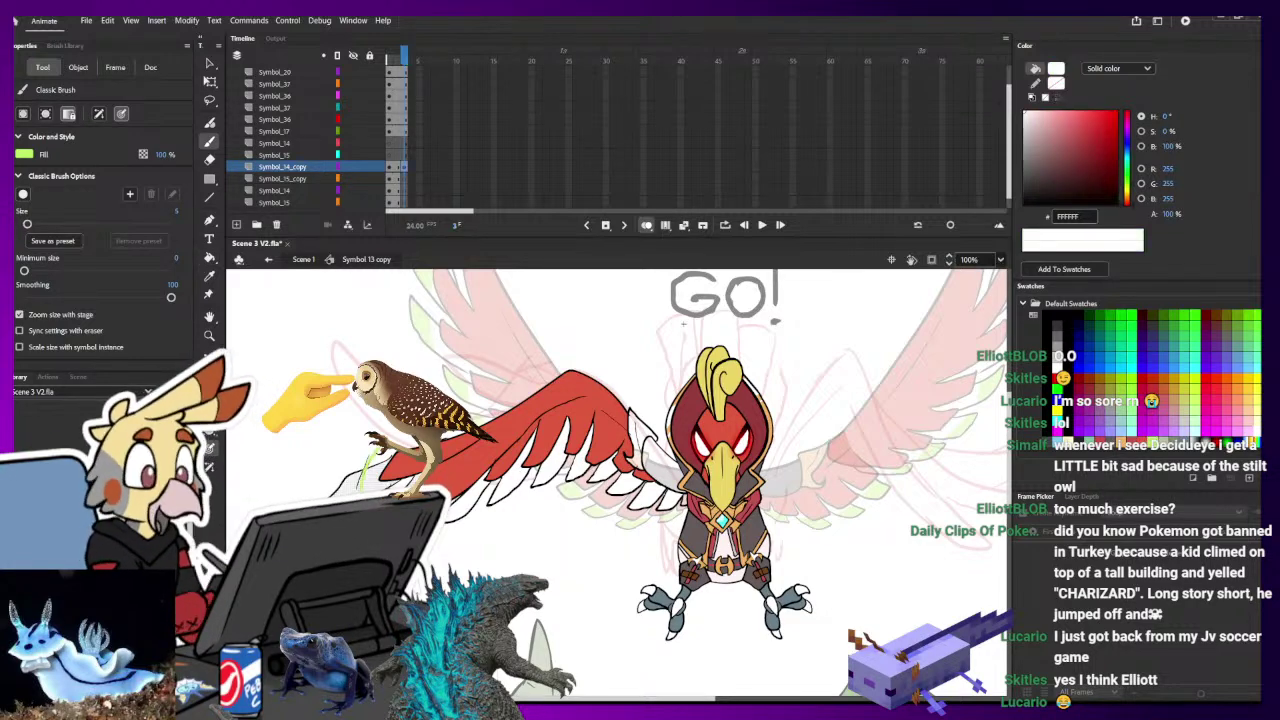
pyautogui.moveTo(367, 456); pyautogui.dragTo(361, 490)
pyautogui.keyDown('ctrl'); pyautogui.click(470, 498); pyautogui.keyUp('ctrl')
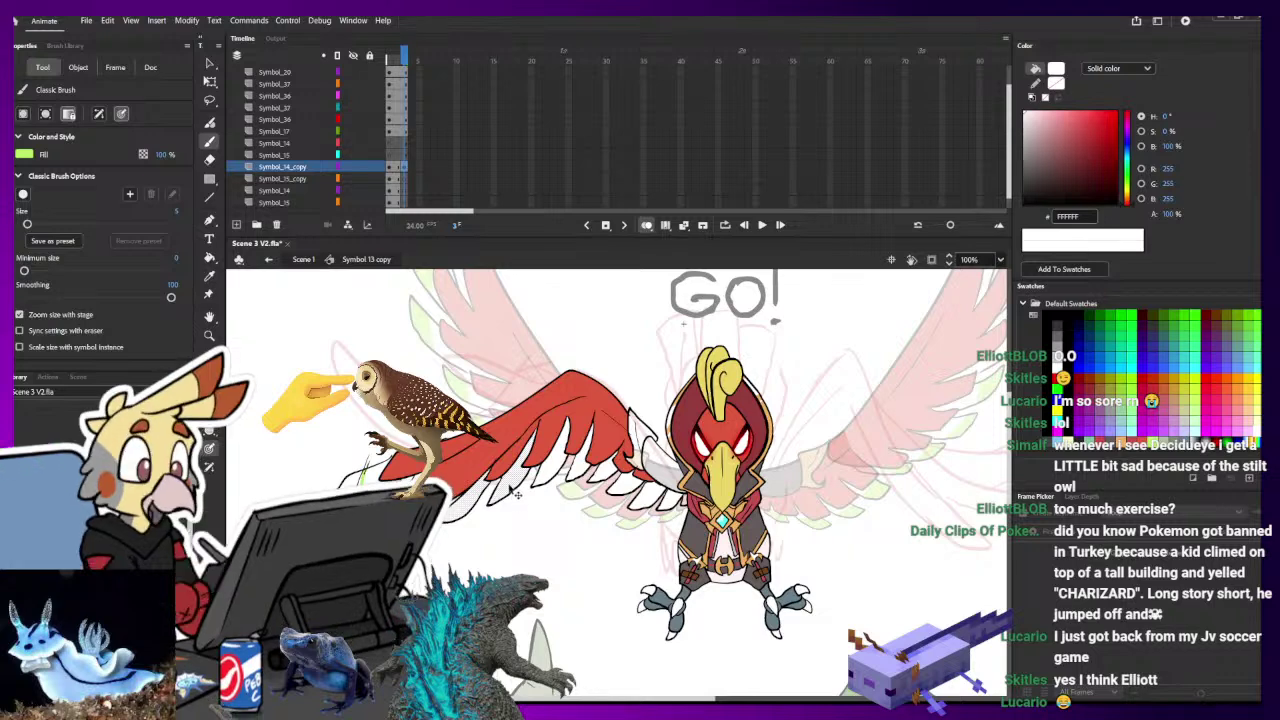
pyautogui.keyDown('ctrl'); pyautogui.click(582, 467); pyautogui.keyUp('ctrl')
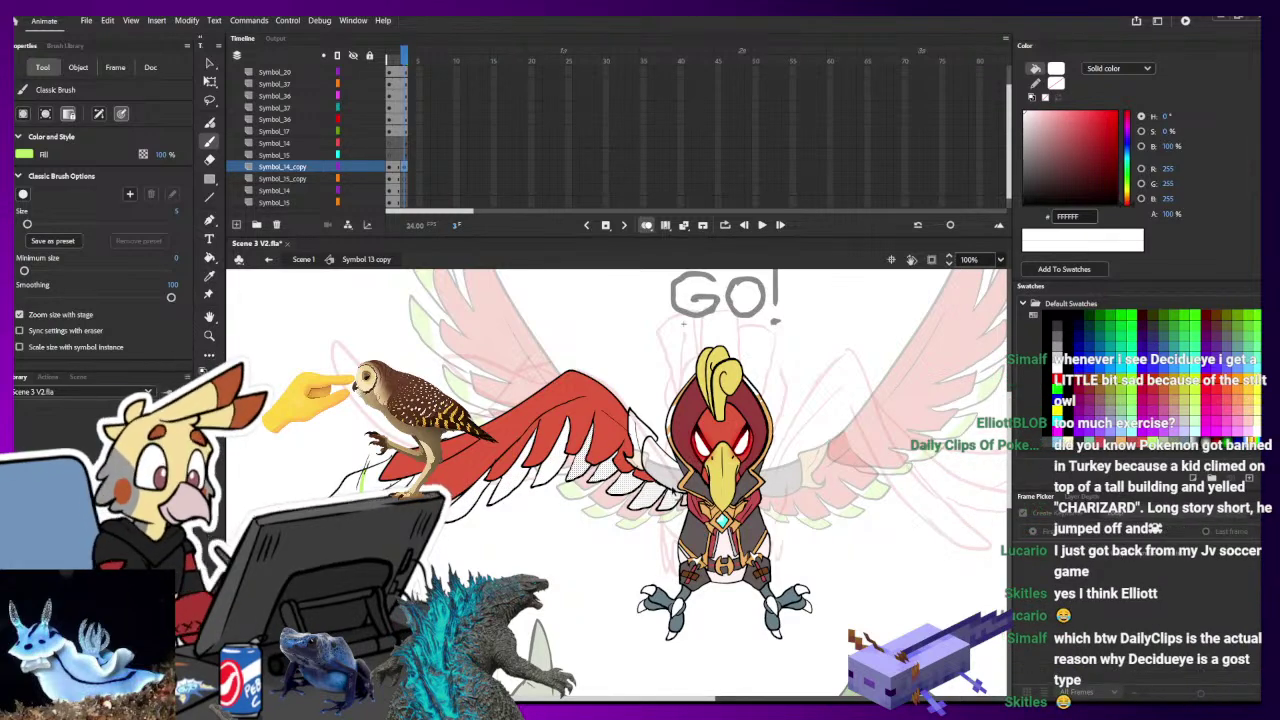
pyautogui.moveTo(556, 478); pyautogui.dragTo(496, 487)
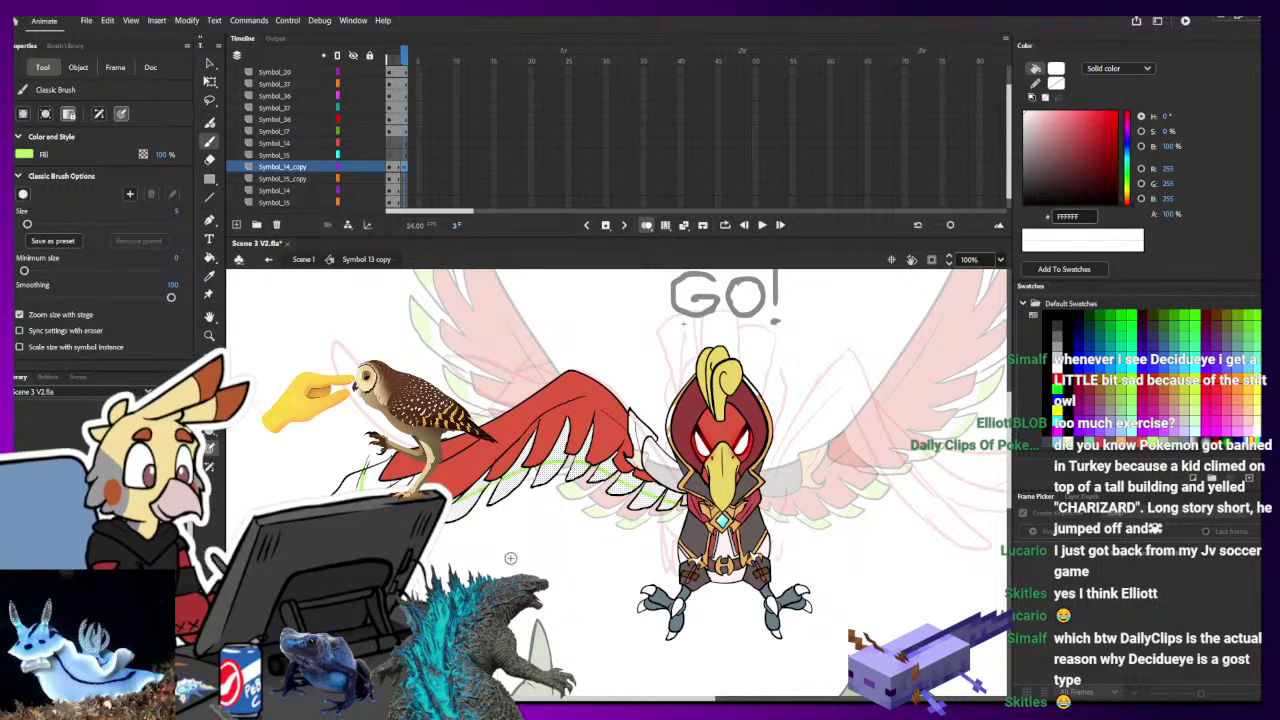
pyautogui.press('Escape')
pyautogui.press('k')
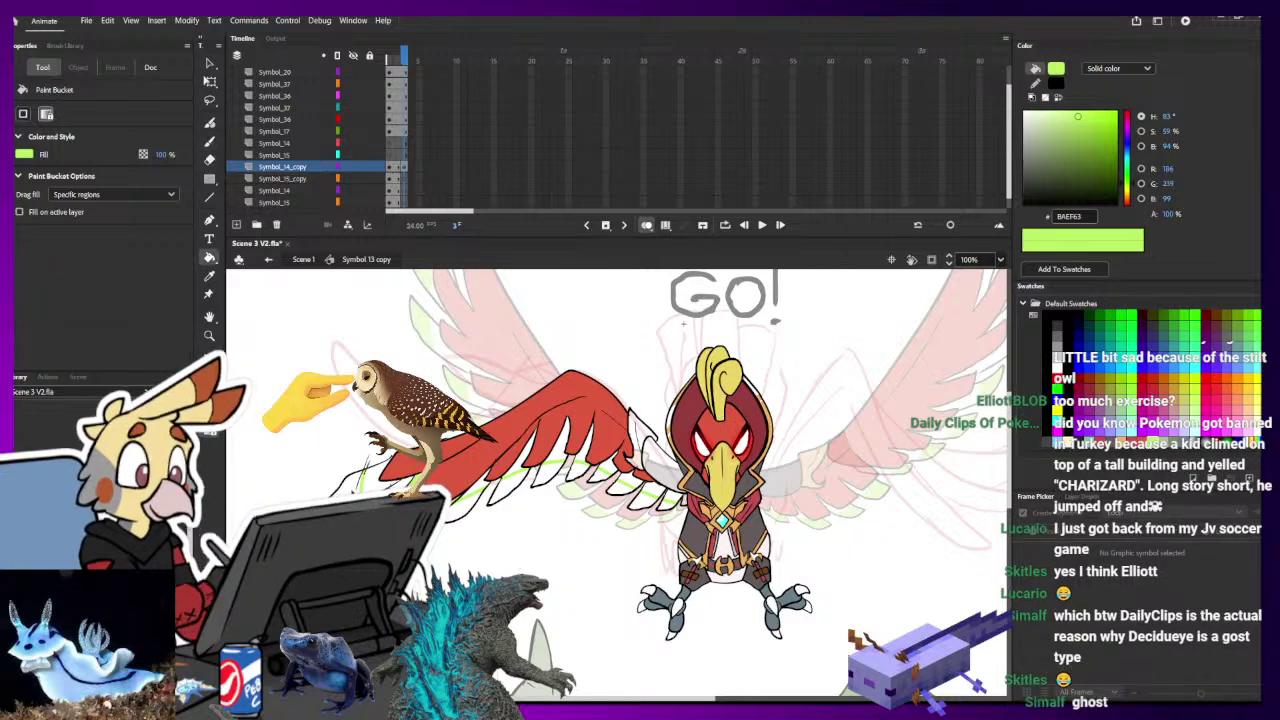
pyautogui.click(387, 485)
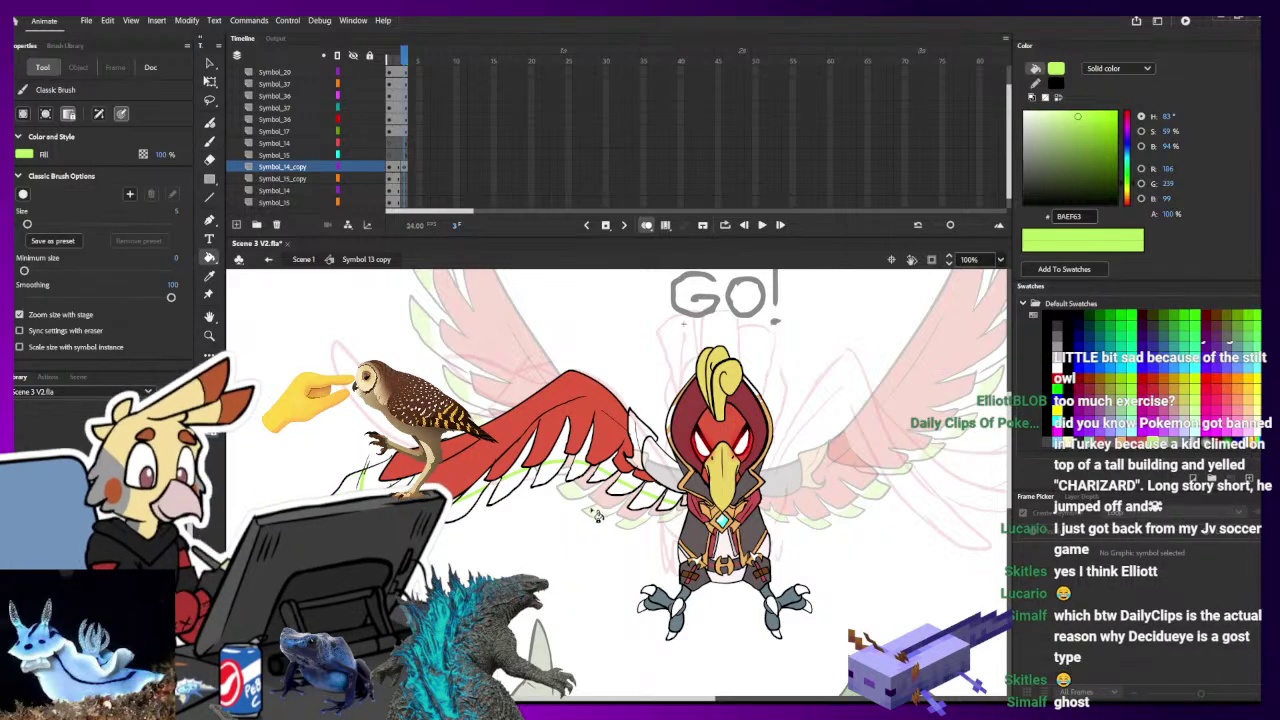
pyautogui.press('b')
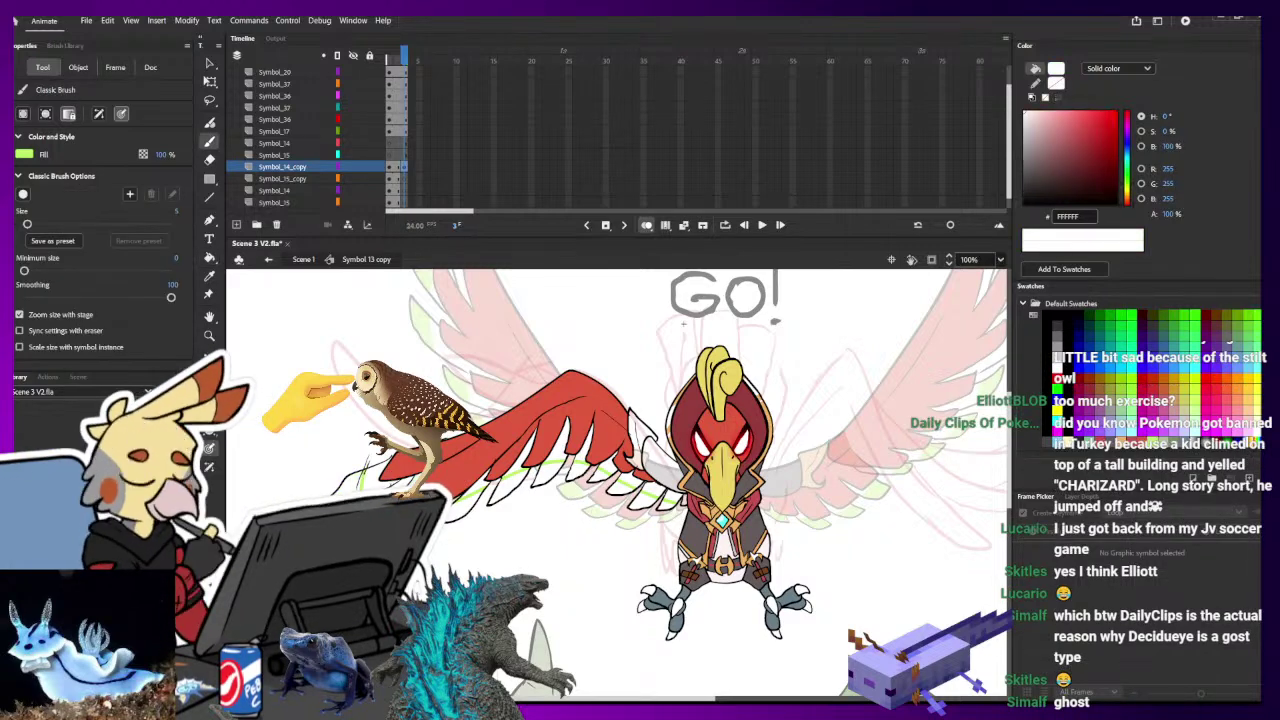
pyautogui.hotkey('ctrl', 'z')
# - Fill the feather tips beyond the dividing lines with light green (BAEF63), from the wing tip to the shoulder
pyautogui.press('k')
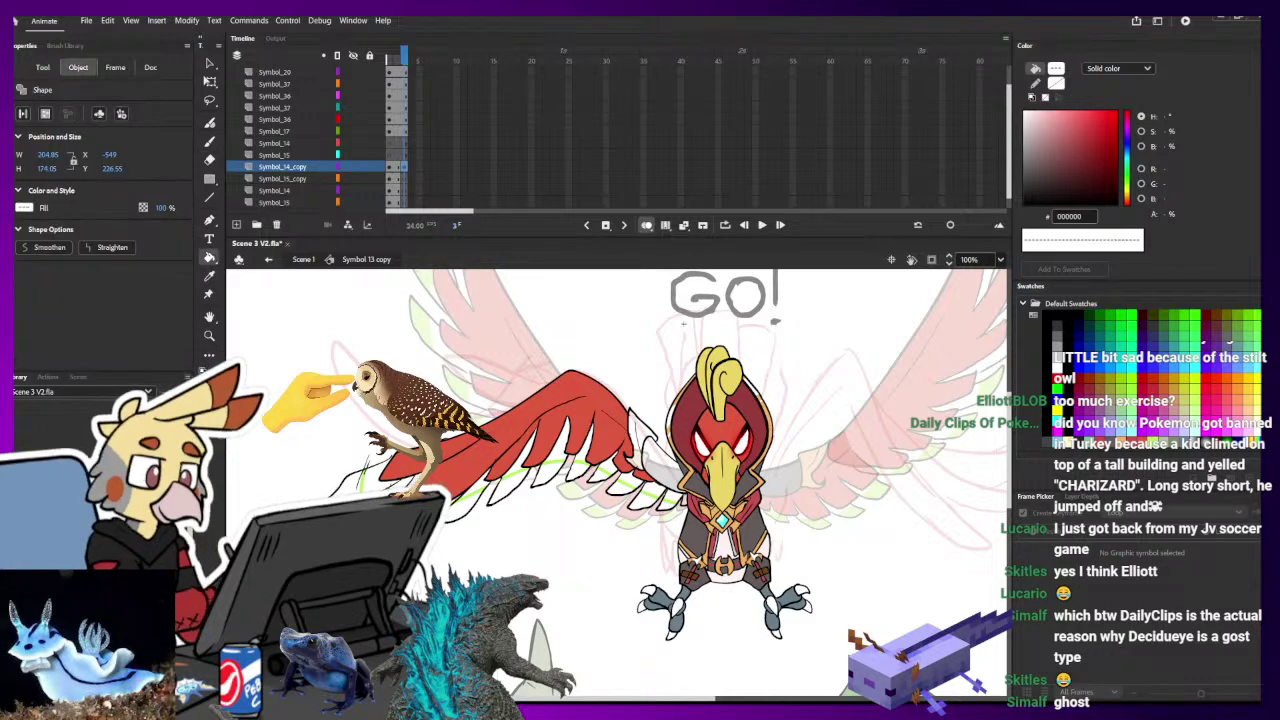
pyautogui.click(352, 487)
pyautogui.click(486, 500)
pyautogui.click(510, 488)
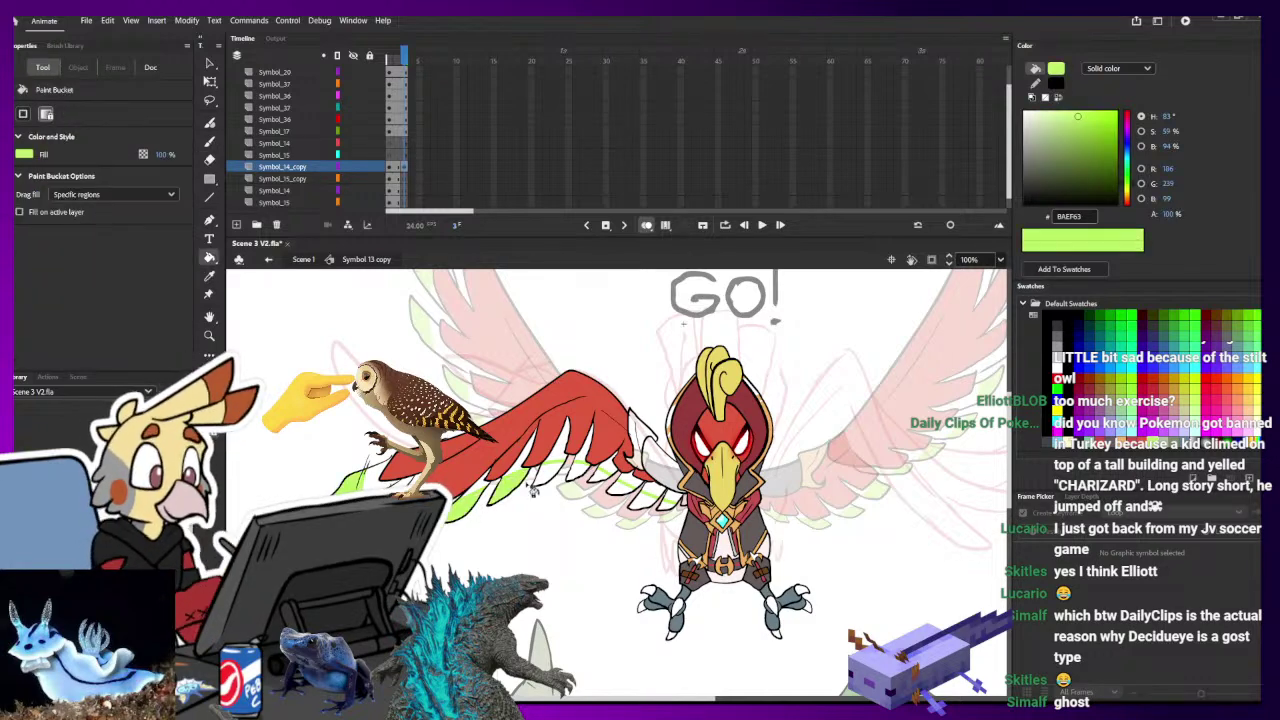
pyautogui.click(548, 475)
pyautogui.click(580, 473)
pyautogui.click(603, 479)
pyautogui.click(624, 488)
pyautogui.click(646, 500)
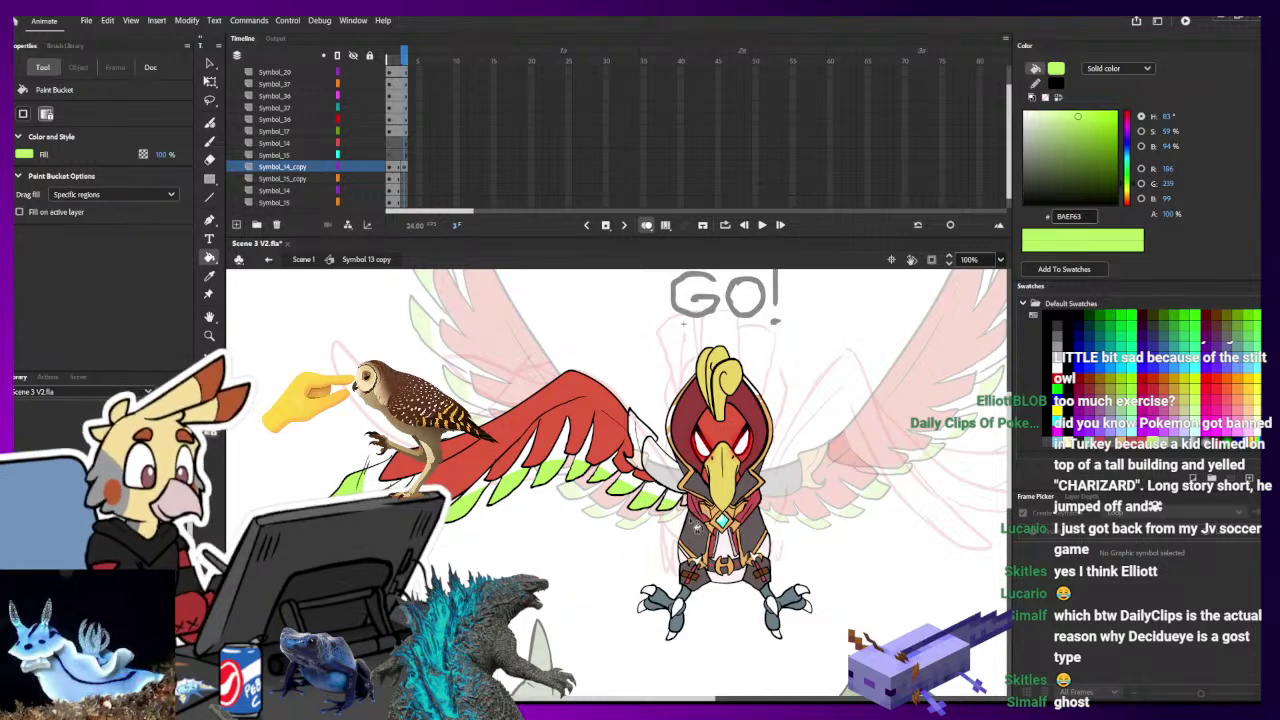
# - Sample the orange (EFB367) from the previous frame's shoulder trim and fill the new wing's trim with it
pyautogui.moveTo(727, 481); pyautogui.dragTo(702, 506)
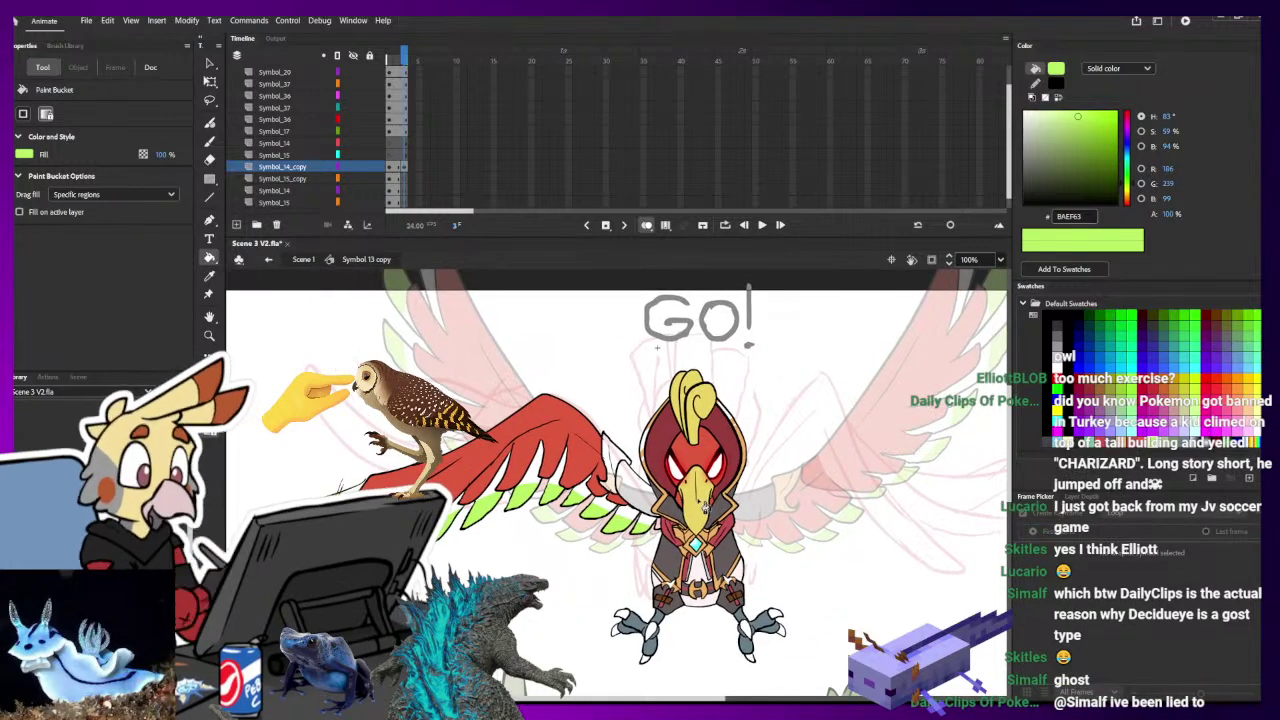
pyautogui.press('b')
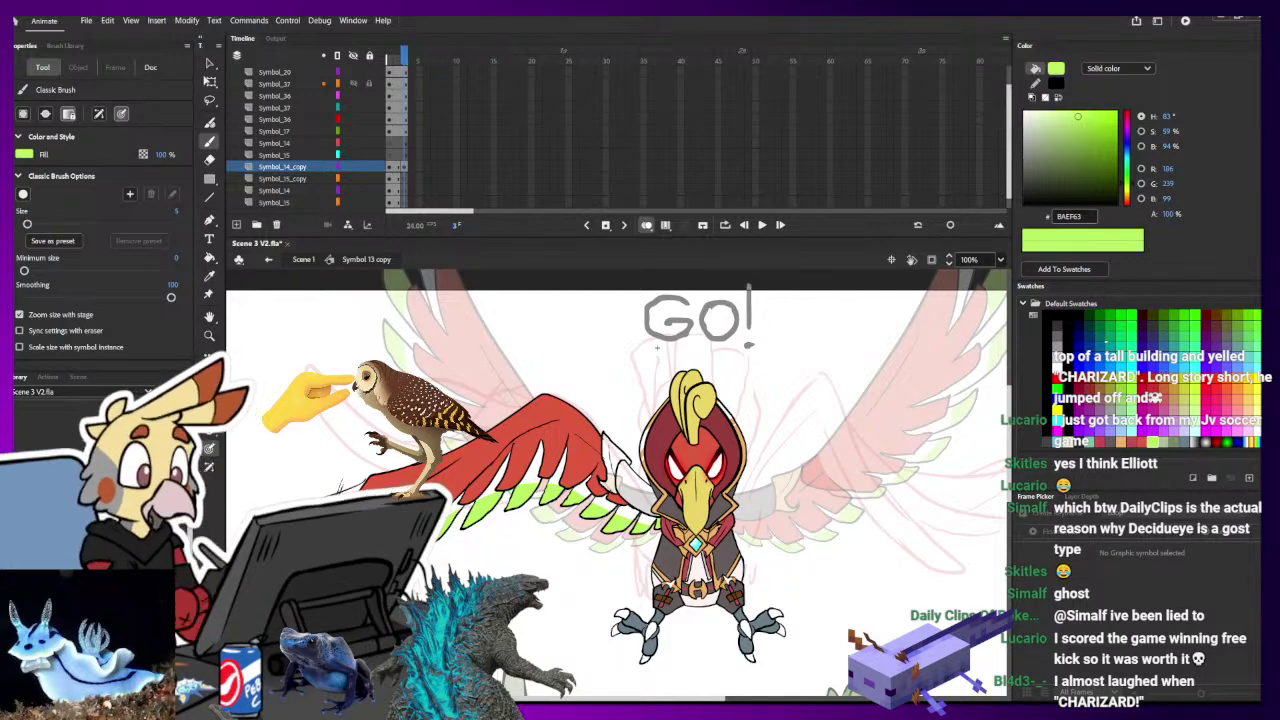
pyautogui.press(',')
pyautogui.click(610, 485)
pyautogui.press('.')
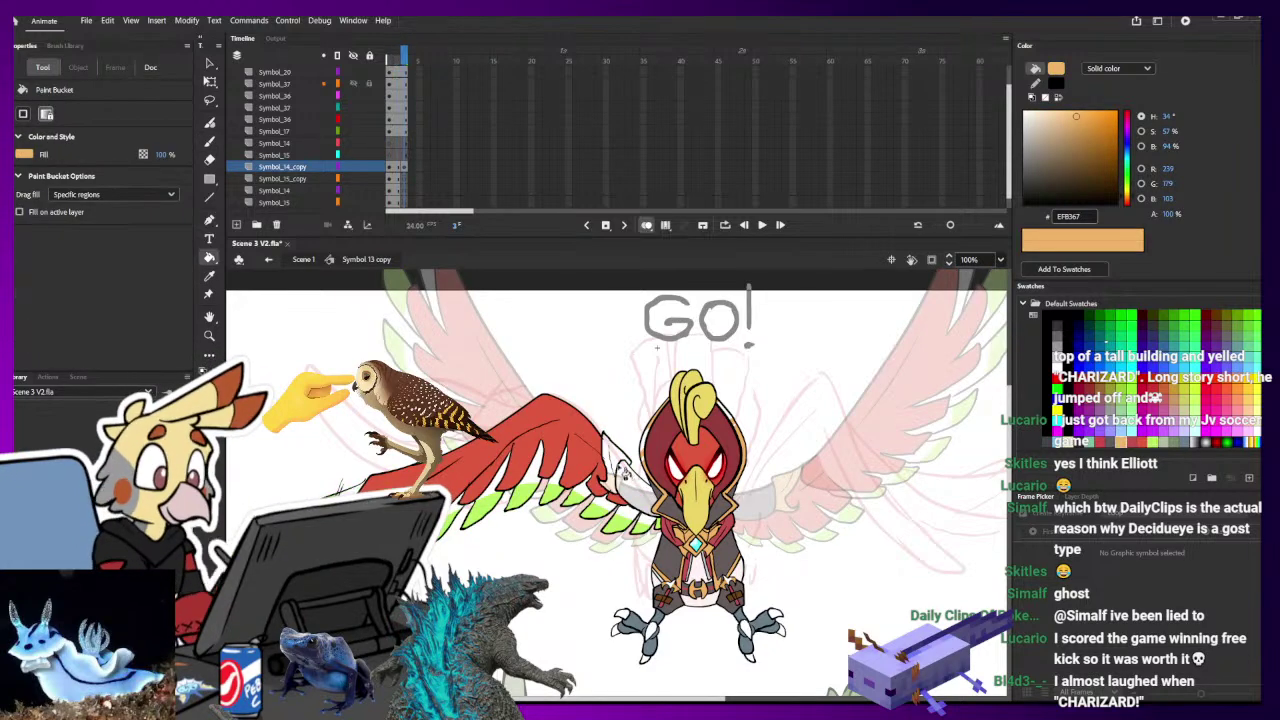
pyautogui.click(620, 470)
# - Sample the dark grey (645B5B) from the previous frame's sleeve and fill the sleeve area between the new wing and the body
pyautogui.press(',')
pyautogui.press('i')
pyautogui.click(645, 504)
pyautogui.press('.')
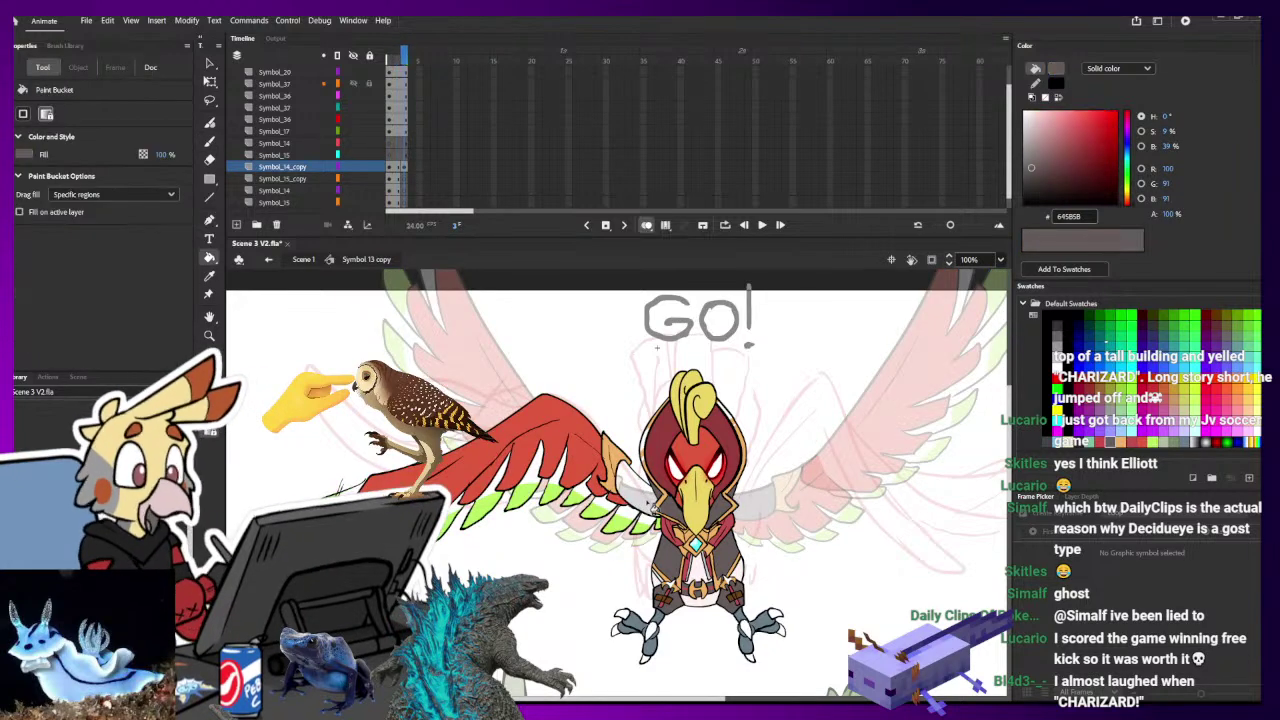
pyautogui.press('b')
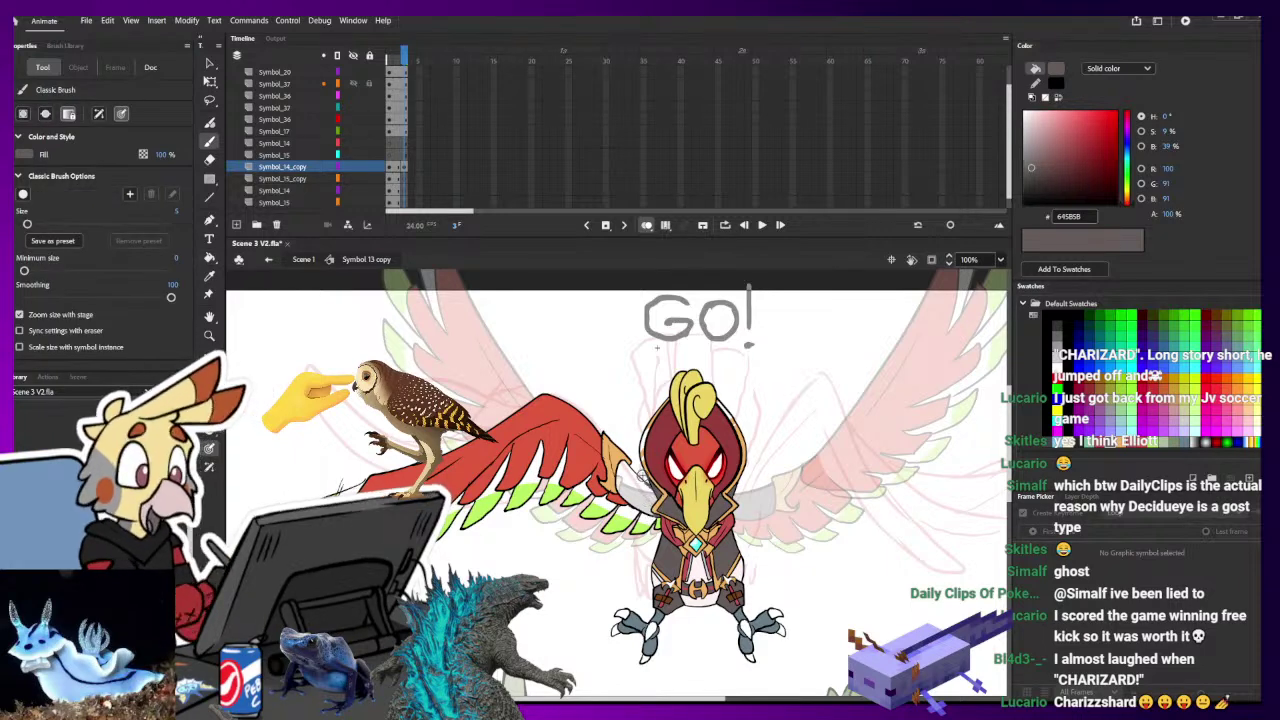
pyautogui.press('k')
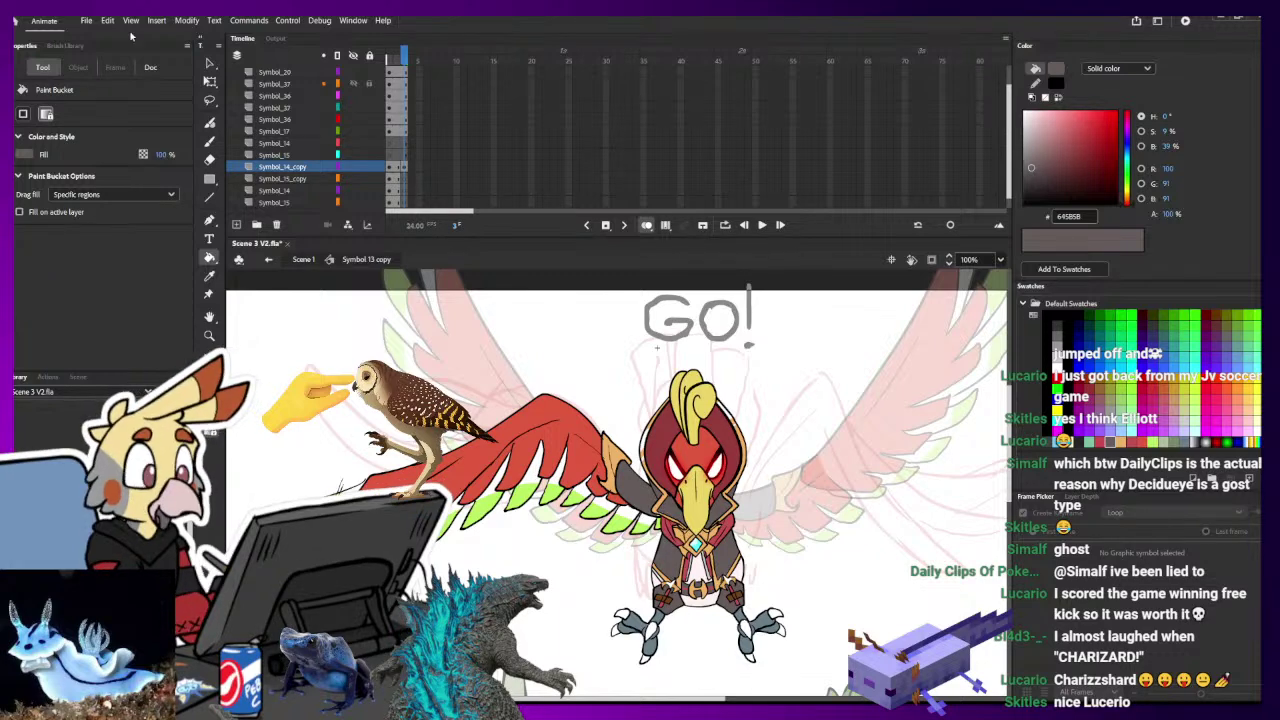
# - Turn off onion skinning and nudge the finished wing on frame 3 slightly up toward the body with Free Transform
pyautogui.click(210, 83)
pyautogui.press(',')
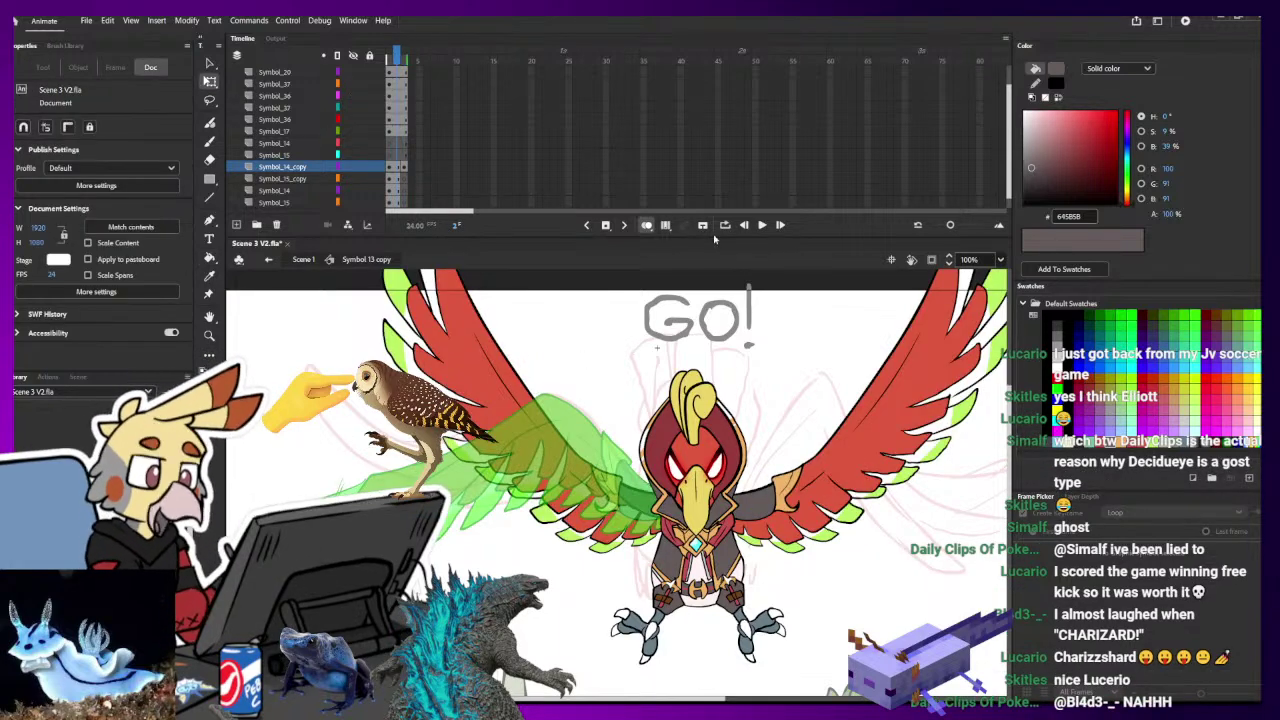
pyautogui.click(647, 225)
pyautogui.press('.')
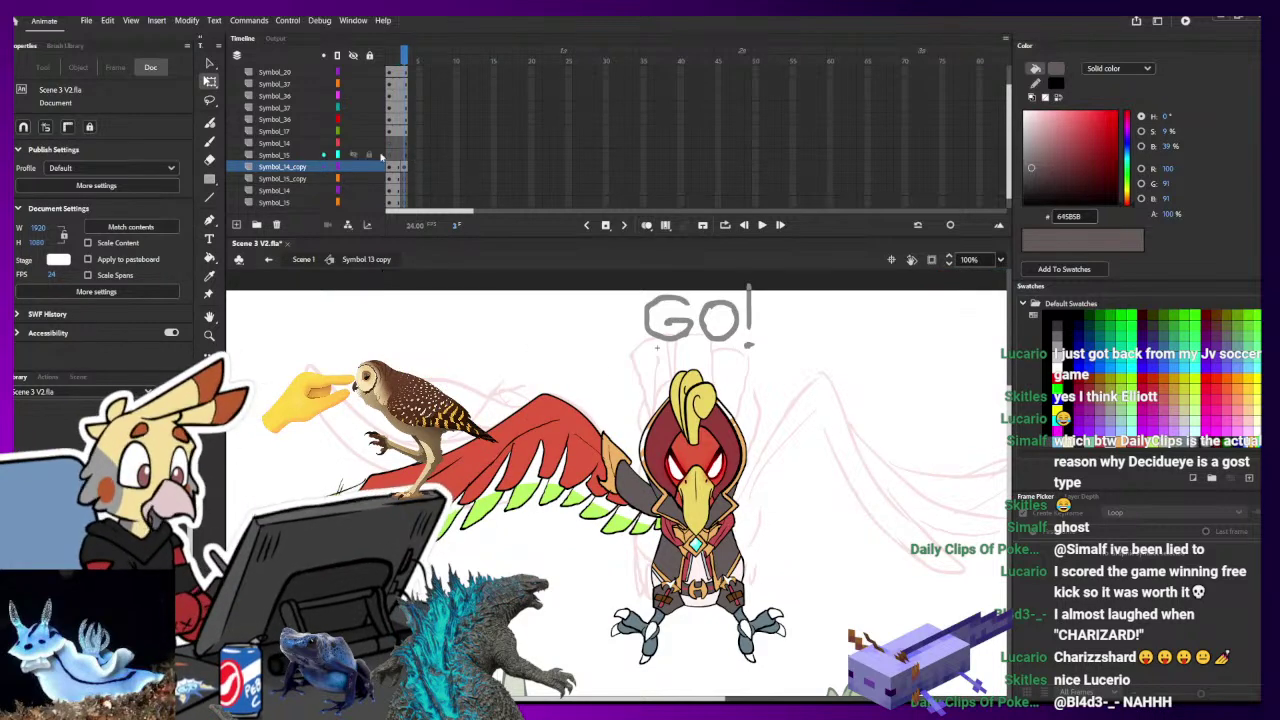
pyautogui.click(576, 455)
pyautogui.moveTo(601, 463); pyautogui.dragTo(611, 452)
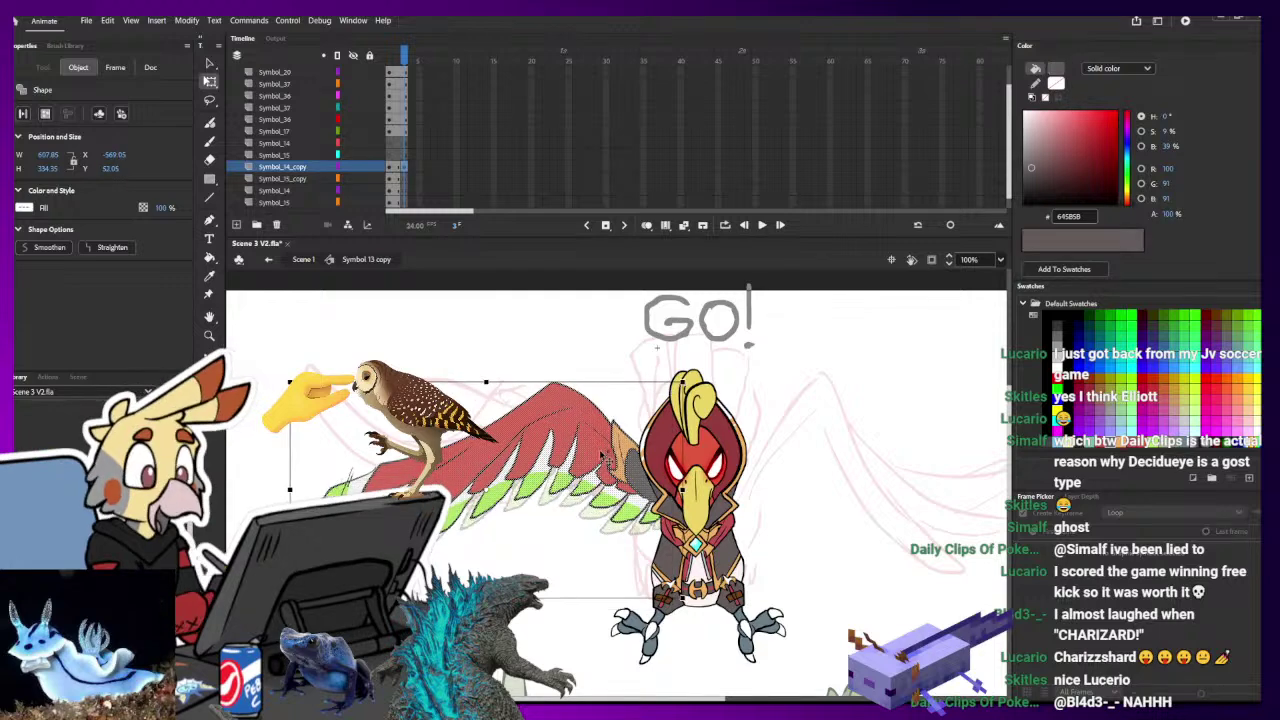
pyautogui.click(716, 577)
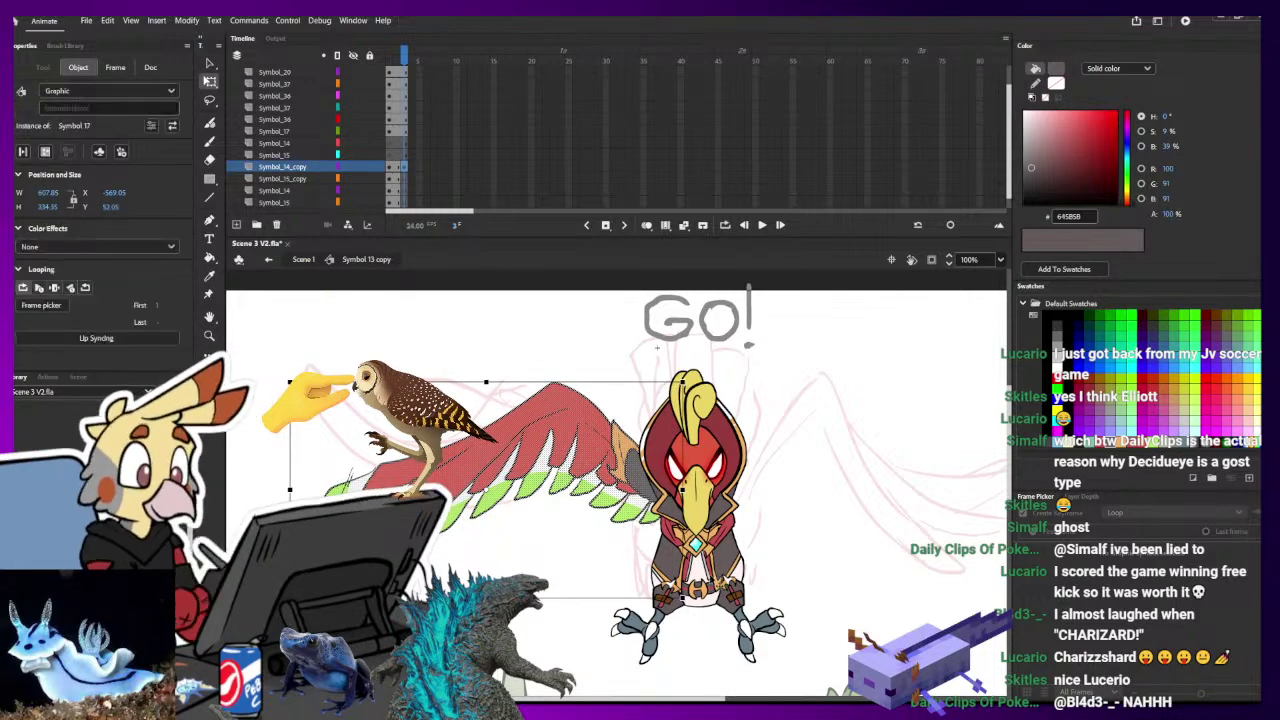
# - Duplicate the finished wing onto Symbol_15_copy at frame 3 and shift the copy sideways across the body
pyautogui.click(403, 179)
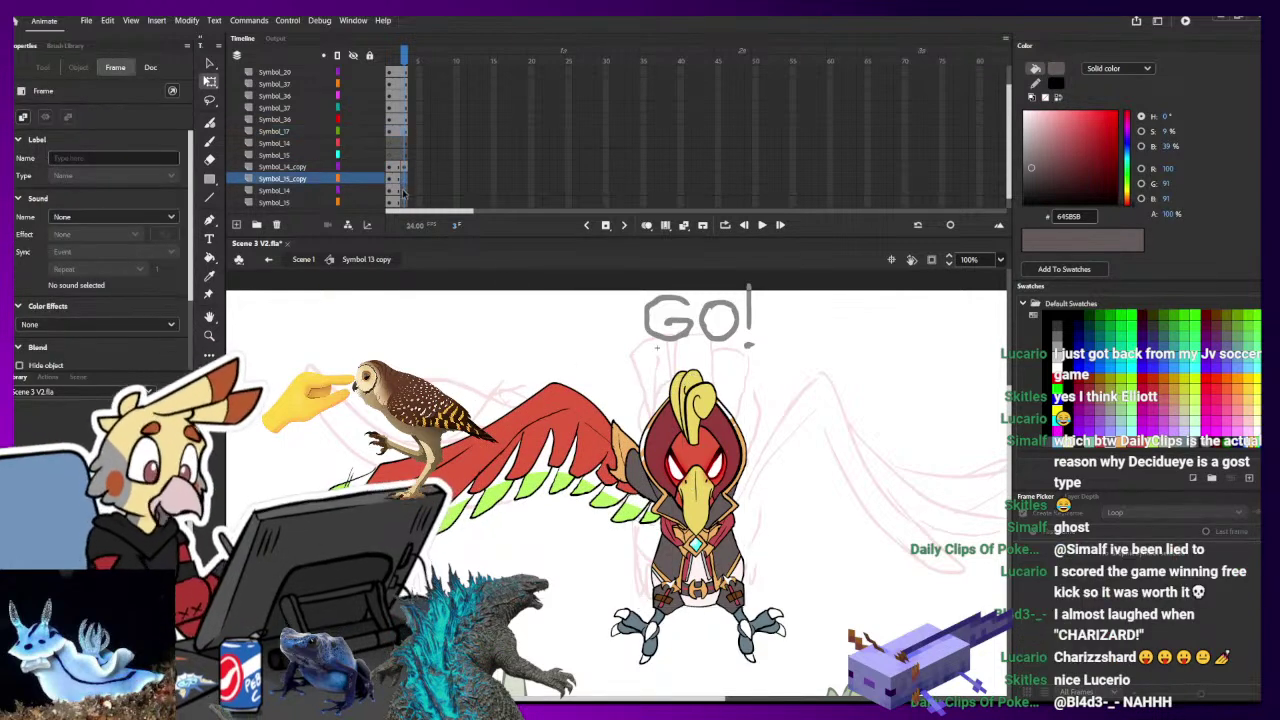
pyautogui.click(403, 179)
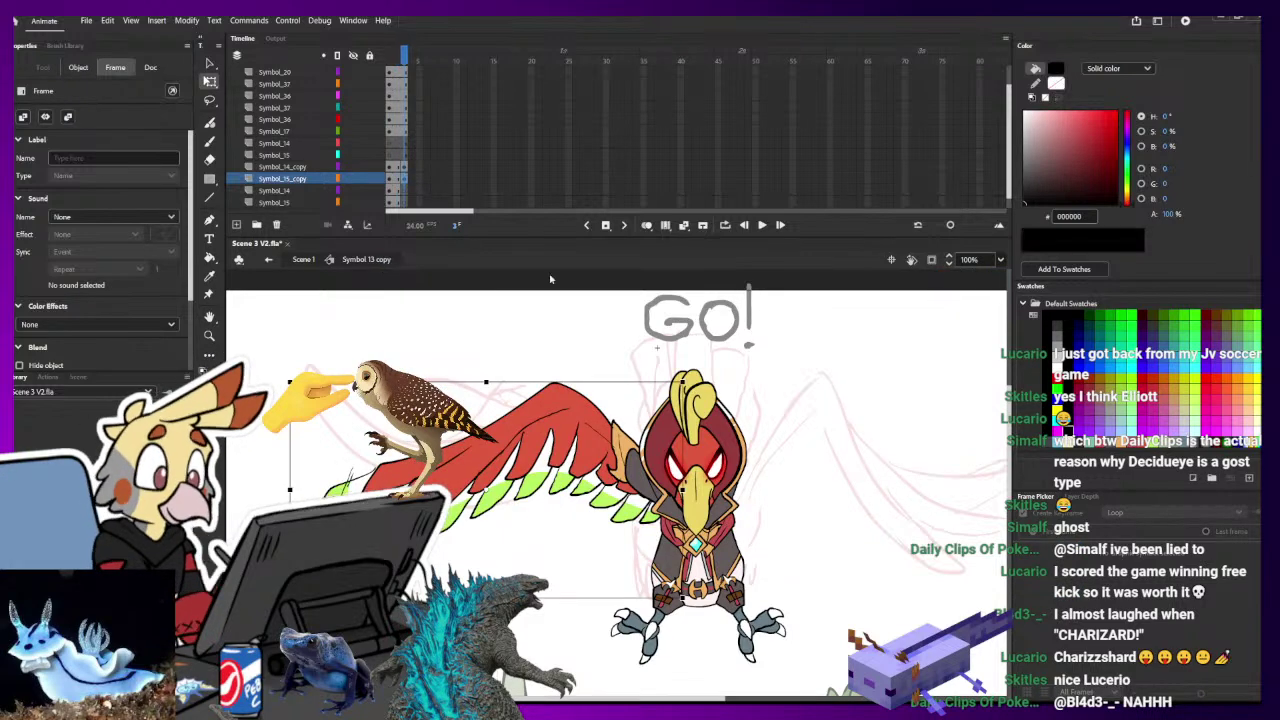
pyautogui.hotkey('shift', 'Right')
pyautogui.hotkey('shift', 'Right')
pyautogui.hotkey('shift', 'Right')
pyautogui.hotkey('shift', 'Right')
pyautogui.hotkey('shift', 'Right')
pyautogui.hotkey('shift', 'Right')
pyautogui.hotkey('shift', 'Right')
pyautogui.hotkey('shift', 'Right')
pyautogui.hotkey('shift', 'Right')
pyautogui.hotkey('shift', 'Right')
pyautogui.hotkey('shift', 'Right')
pyautogui.hotkey('shift', 'Right')
pyautogui.hotkey('shift', 'Right')
pyautogui.hotkey('shift', 'Right')
pyautogui.hotkey('shift', 'Right')
pyautogui.hotkey('shift', 'Right')
pyautogui.hotkey('shift', 'Right')
pyautogui.hotkey('shift', 'Right')
pyautogui.hotkey('shift', 'Right')
pyautogui.hotkey('shift', 'Right')
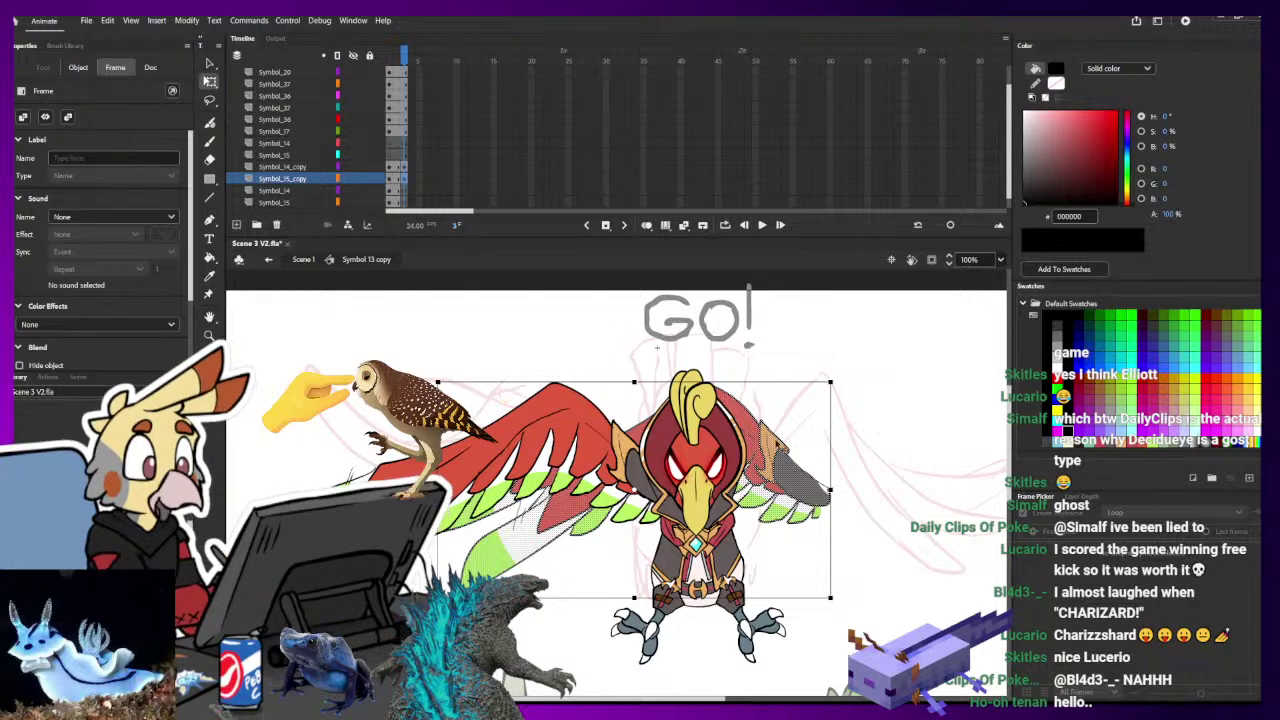
# - Flip the copied wing horizontally and align it with the bird's opposite shoulder
pyautogui.click(815, 486)
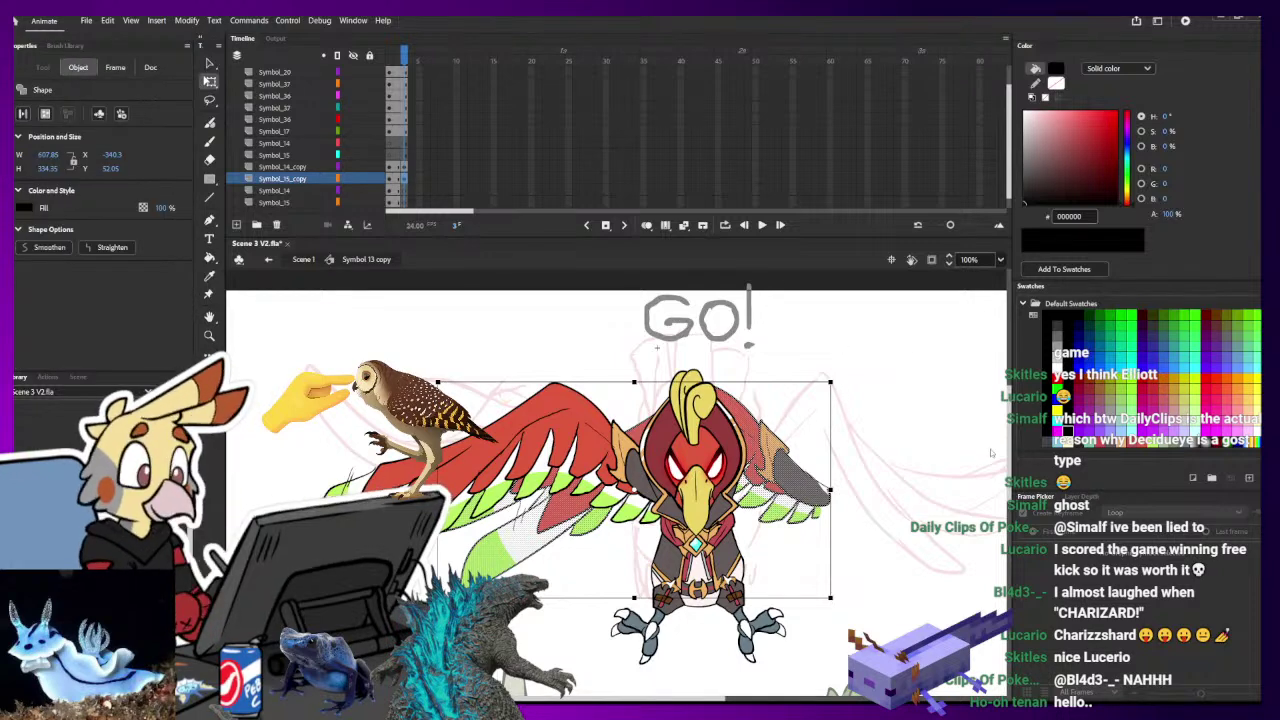
pyautogui.hotkey('shift', 'h')
pyautogui.moveTo(646, 474); pyautogui.dragTo(974, 463)
pyautogui.moveTo(884, 434); pyautogui.dragTo(824, 455)
pyautogui.moveTo(820, 345)
pyautogui.mouseDown()
pyautogui.moveTo(791, 327)
pyautogui.moveTo(814, 342)
pyautogui.mouseUp()
pyautogui.click(832, 330)
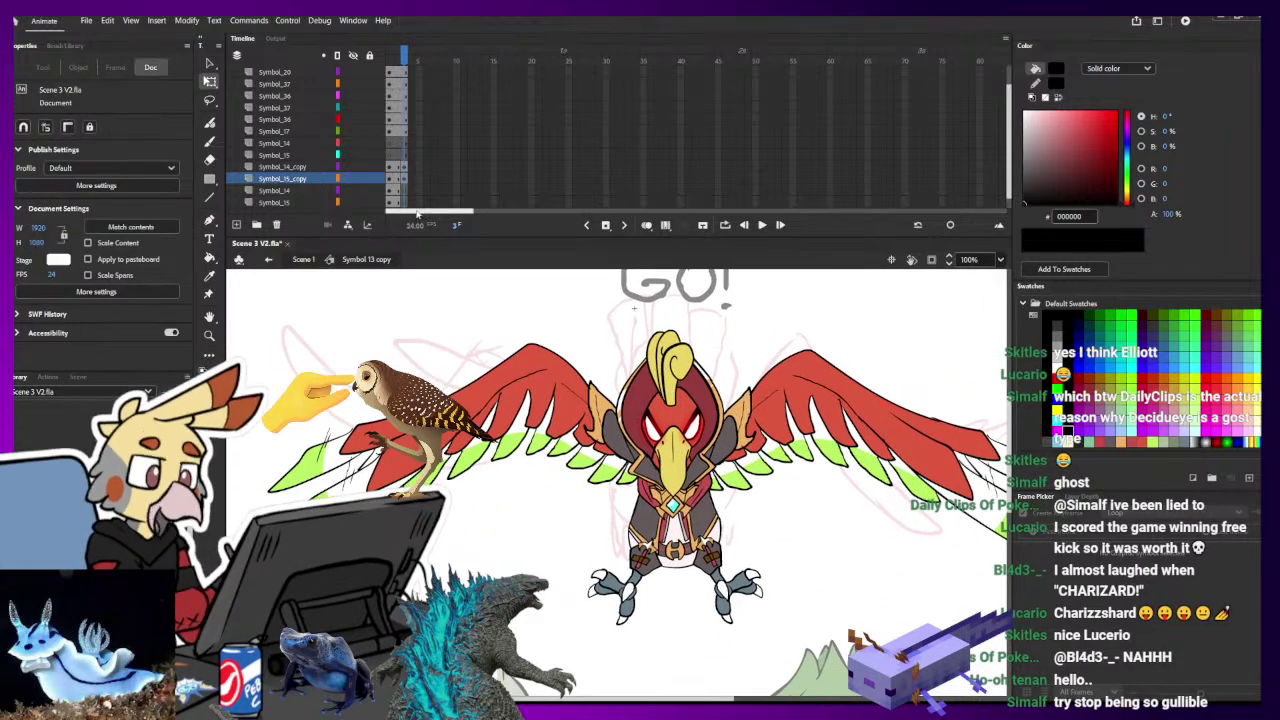
# - Extend the new wings on the Symbol_14_copy and Symbol_15_copy layers to frame 1 and clear the old wings from Symbol_14 and Symbol_15
pyautogui.click(392, 178)
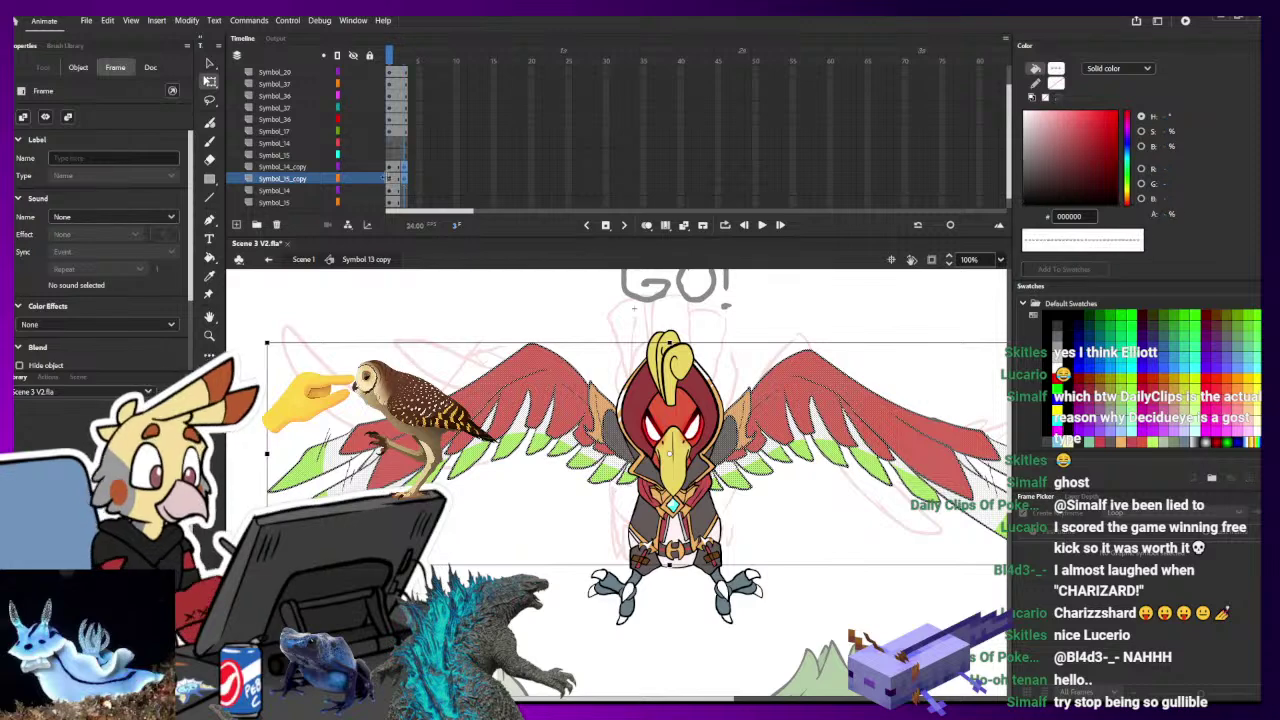
pyautogui.click(392, 200)
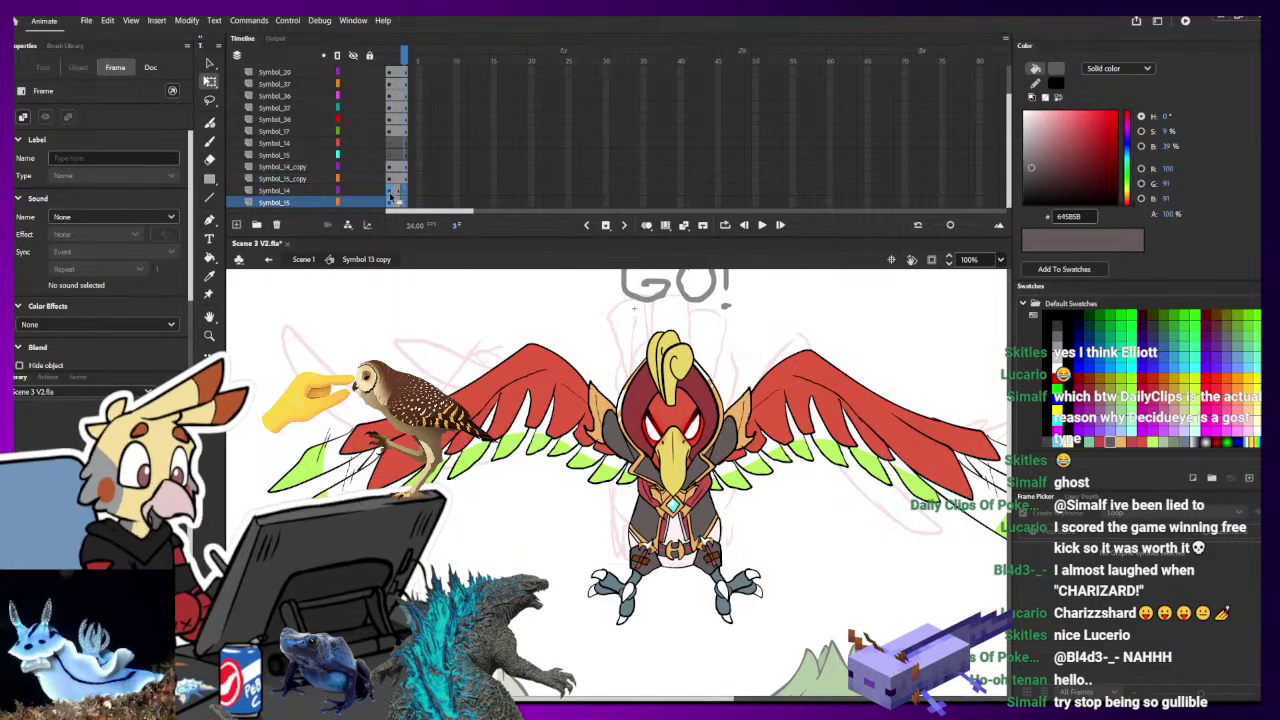
pyautogui.click(392, 191)
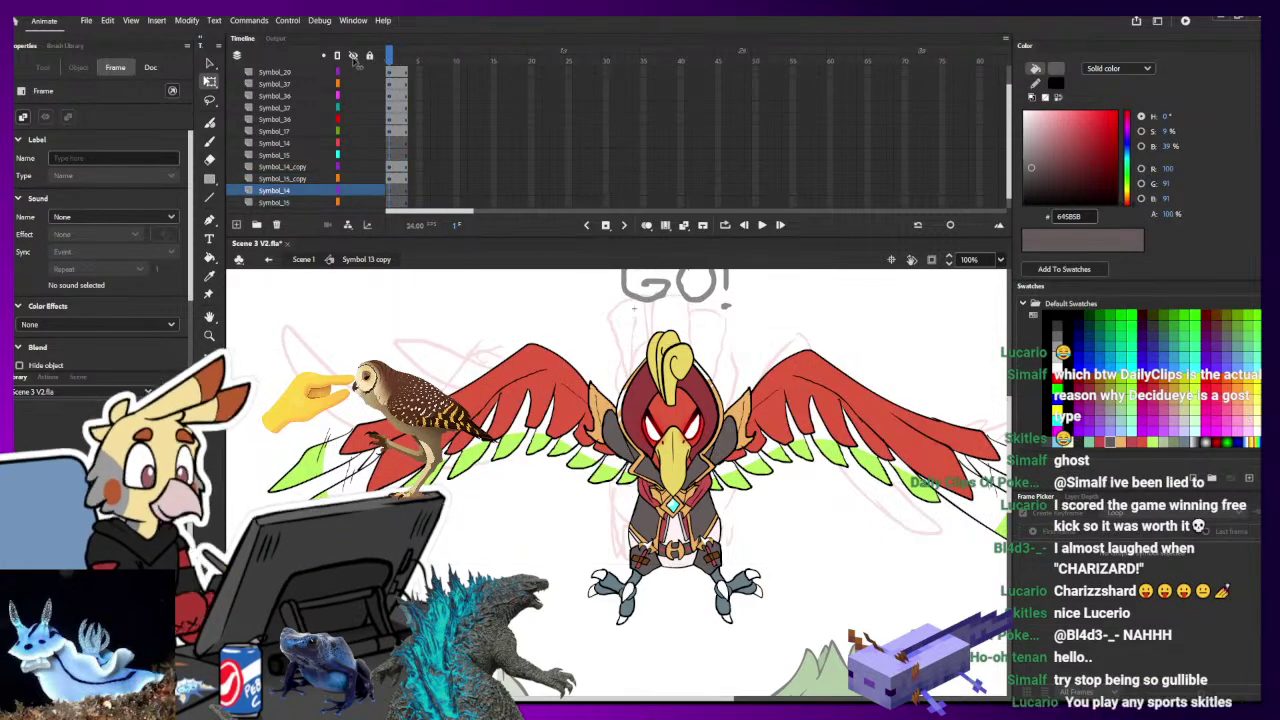
pyautogui.click(353, 58)
pyautogui.hotkey('ctrl', '-')
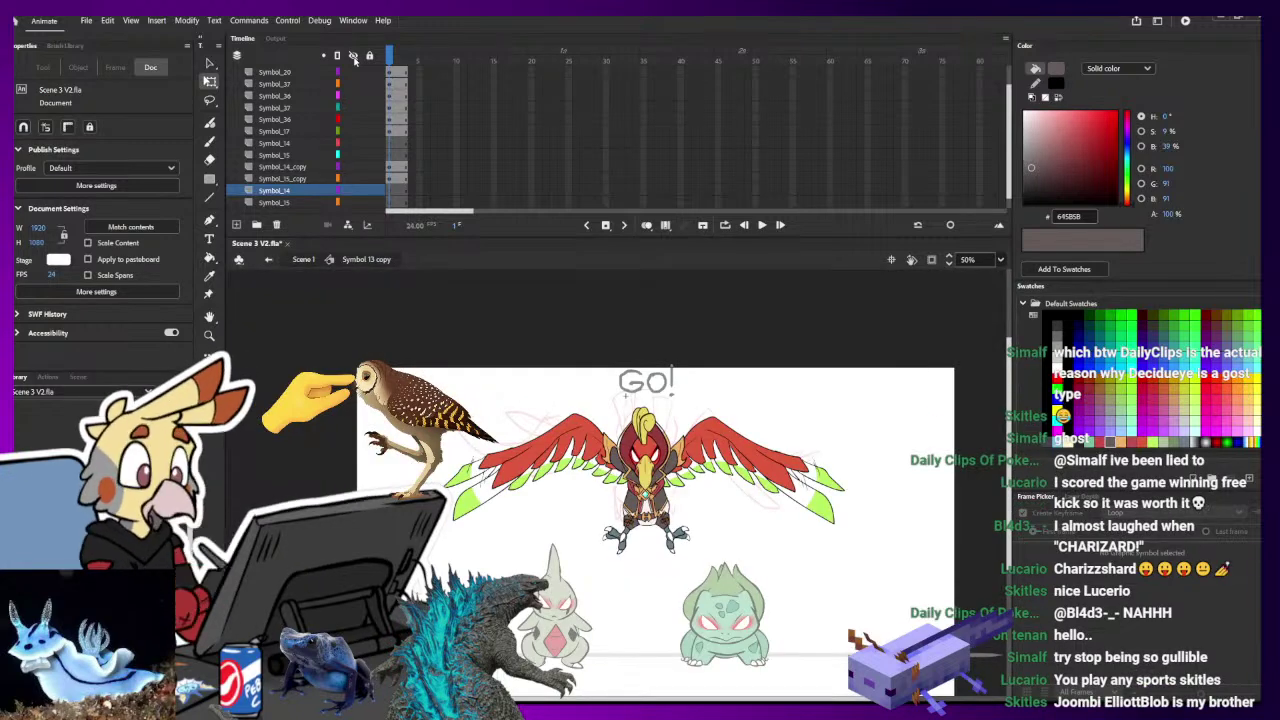
# - Return to Scene 1 and scale the bird symbol up slightly about its centre at frame 210 of Layer_19
pyautogui.click(301, 261)
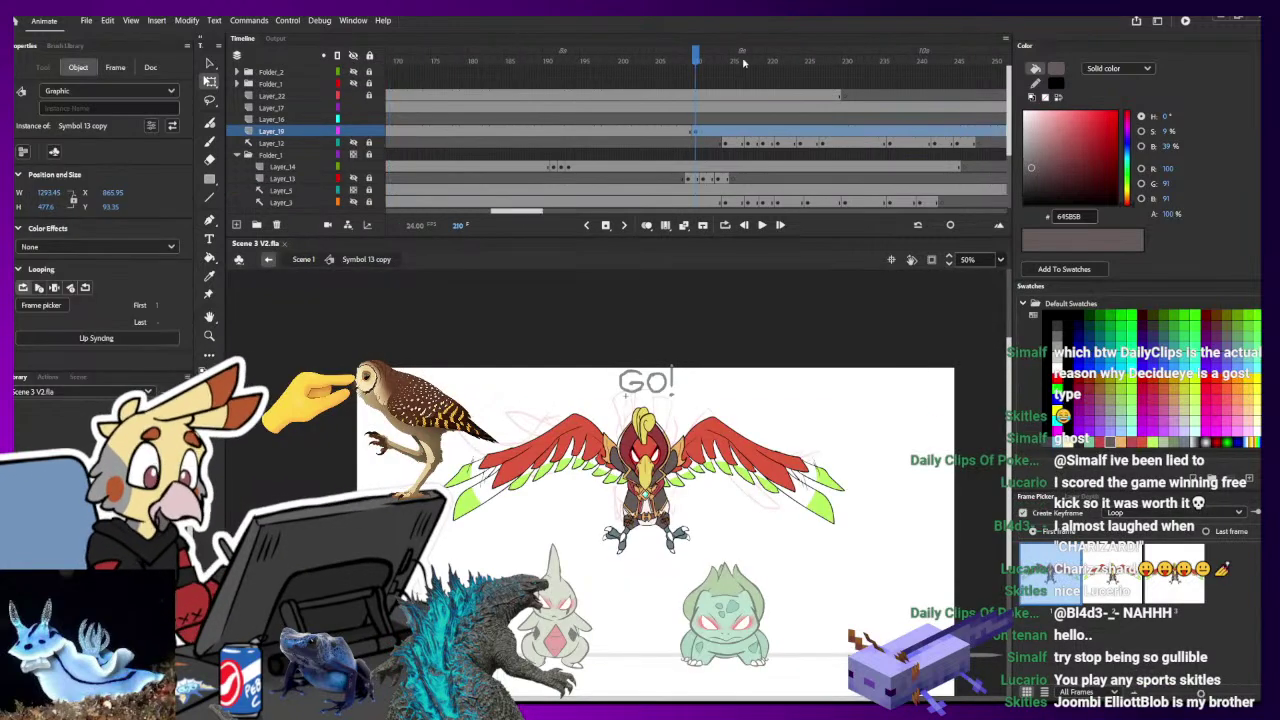
pyautogui.moveTo(695, 65); pyautogui.dragTo(703, 65)
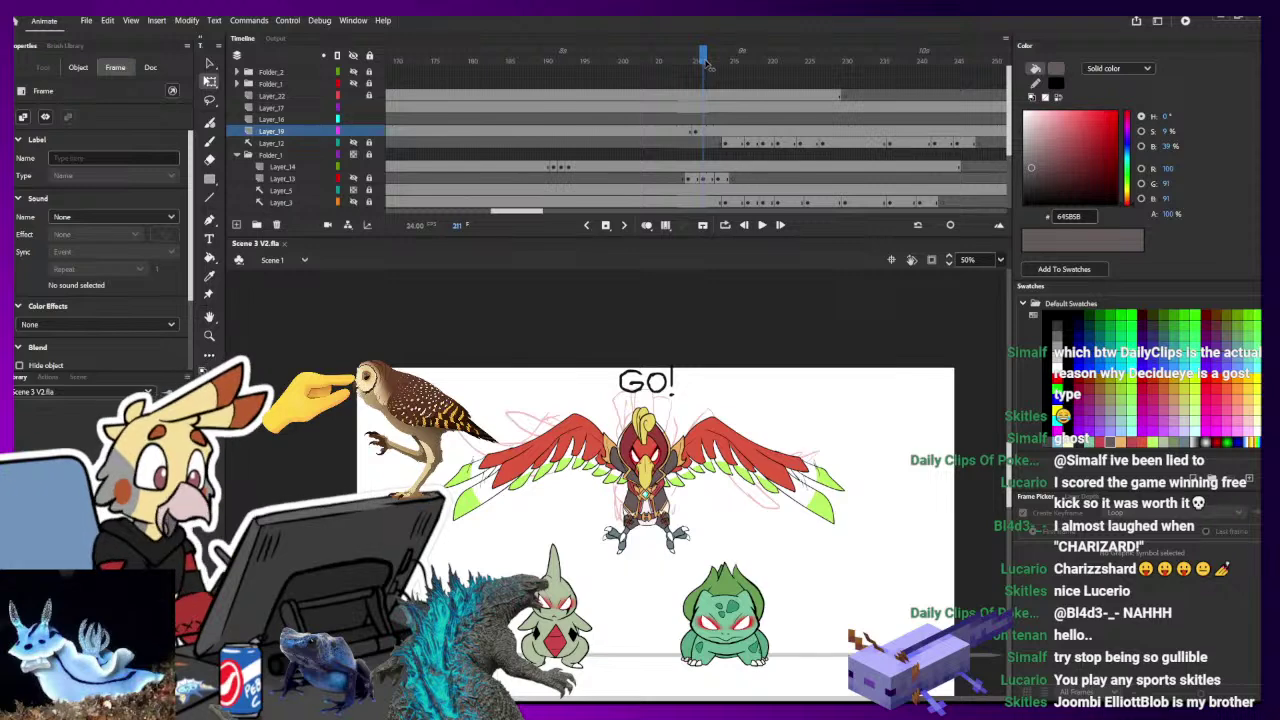
pyautogui.click(697, 132)
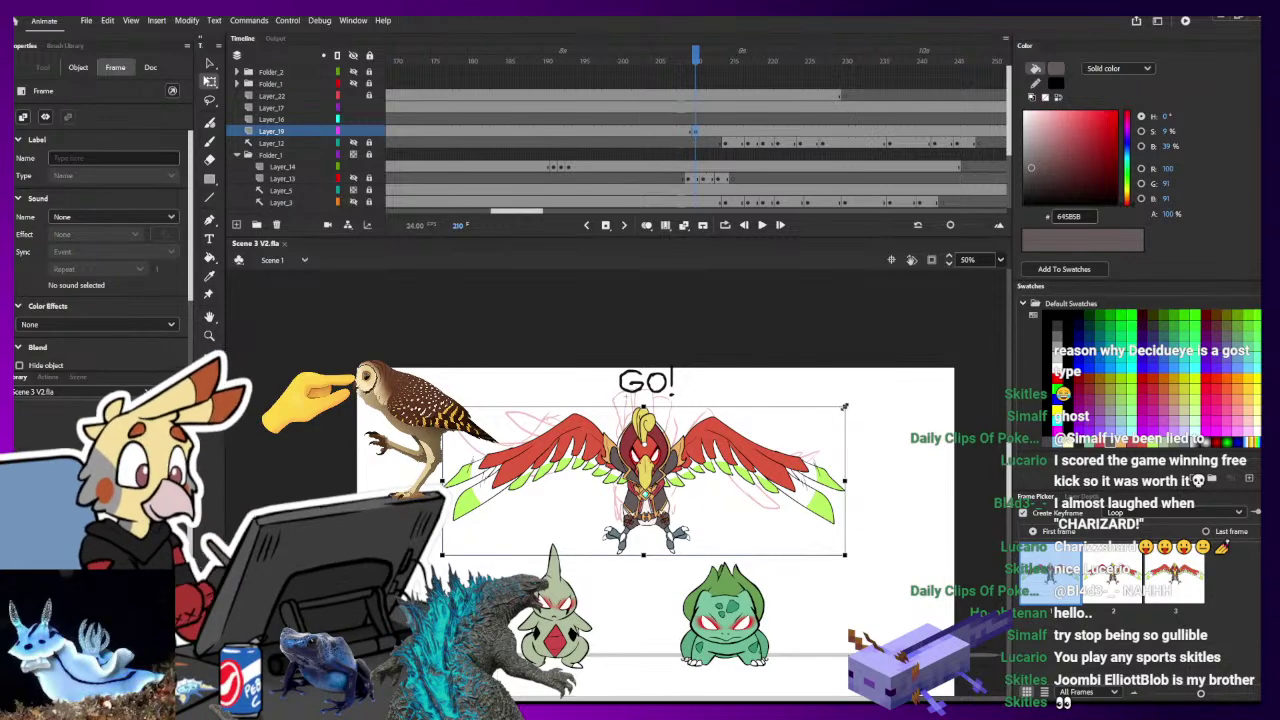
pyautogui.moveTo(845, 407); pyautogui.dragTo(851, 405)
# - Compare the bird's neighbouring frames and insert a blank keyframe on Layer_19 at frame 212
pyautogui.click(704, 132)
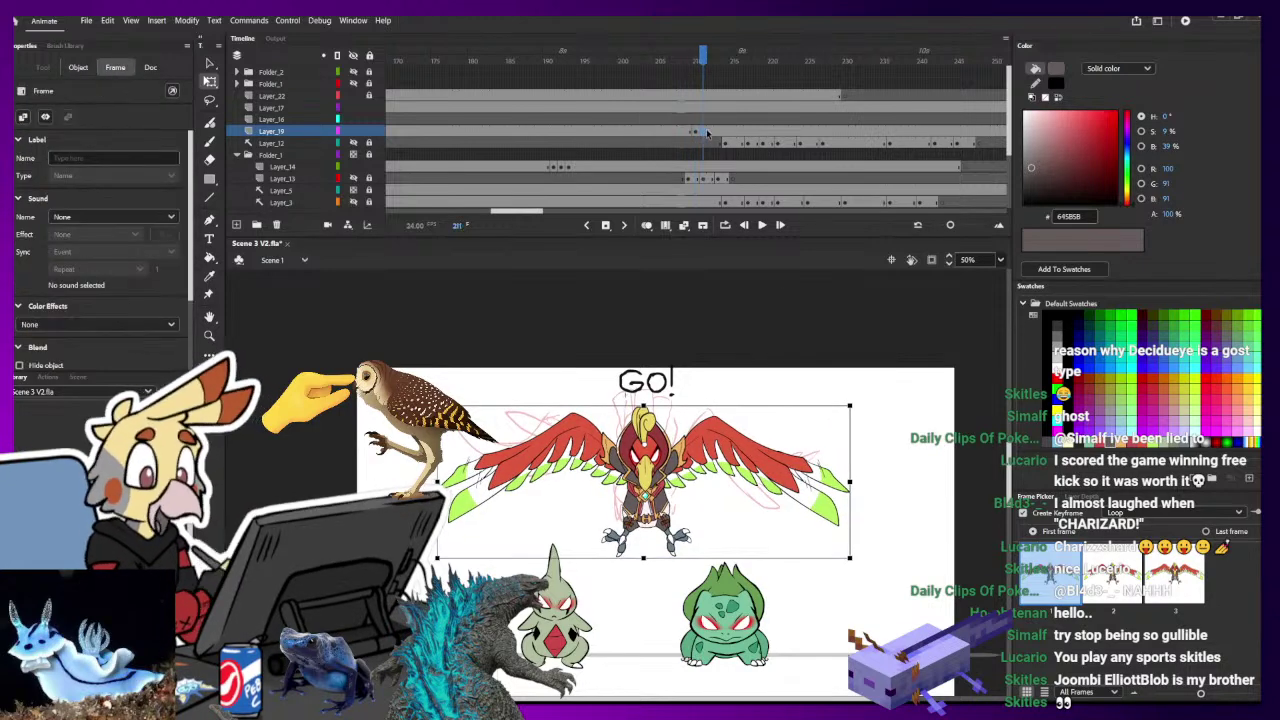
pyautogui.click(711, 133)
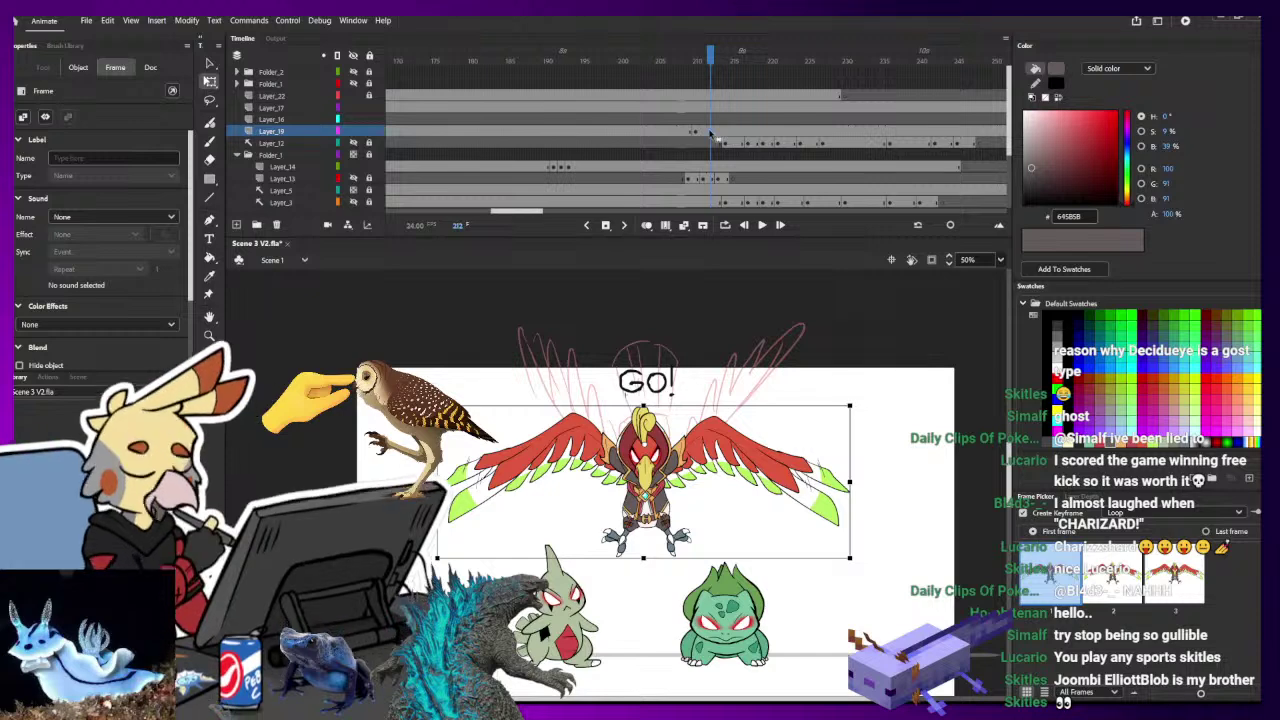
pyautogui.click(699, 132)
pyautogui.click(706, 133)
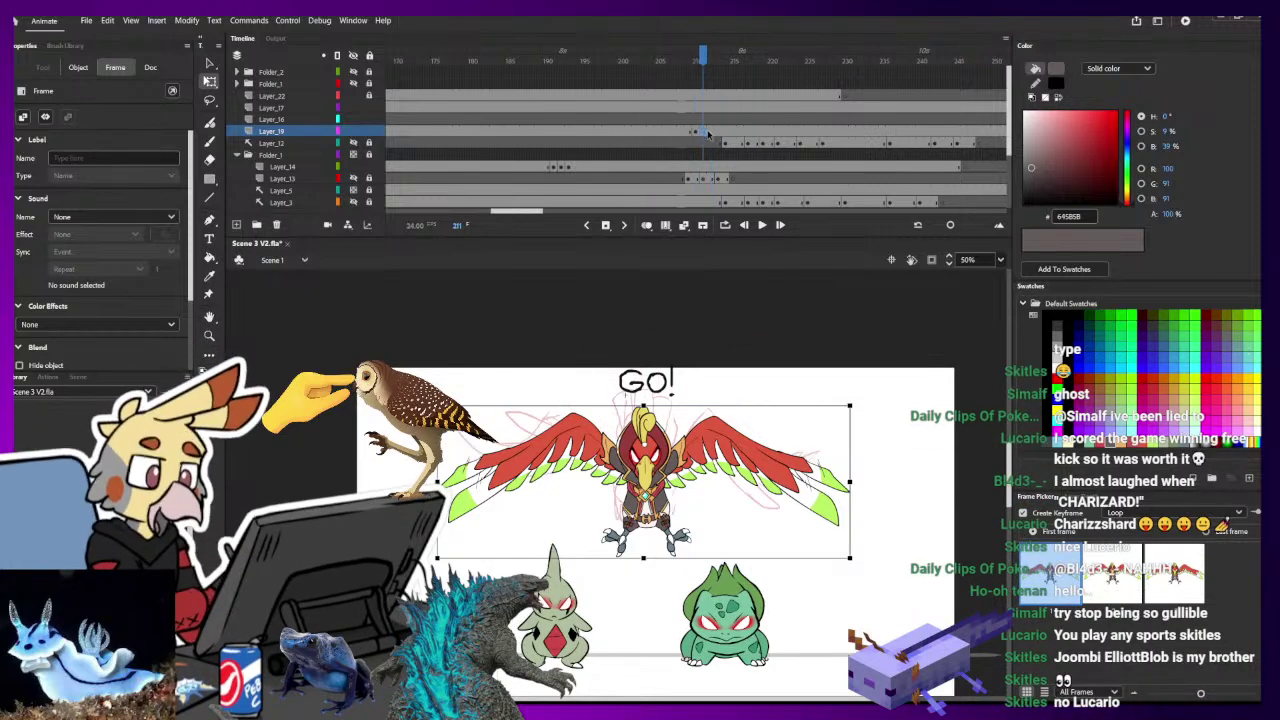
pyautogui.click(711, 133)
pyautogui.press('F7')
# - Set the fill to black (000000), turn on onion skinning and ready the Classic Brush over the previous pose on frame 212
pyautogui.moveTo(1056, 192); pyautogui.dragTo(1022, 206)
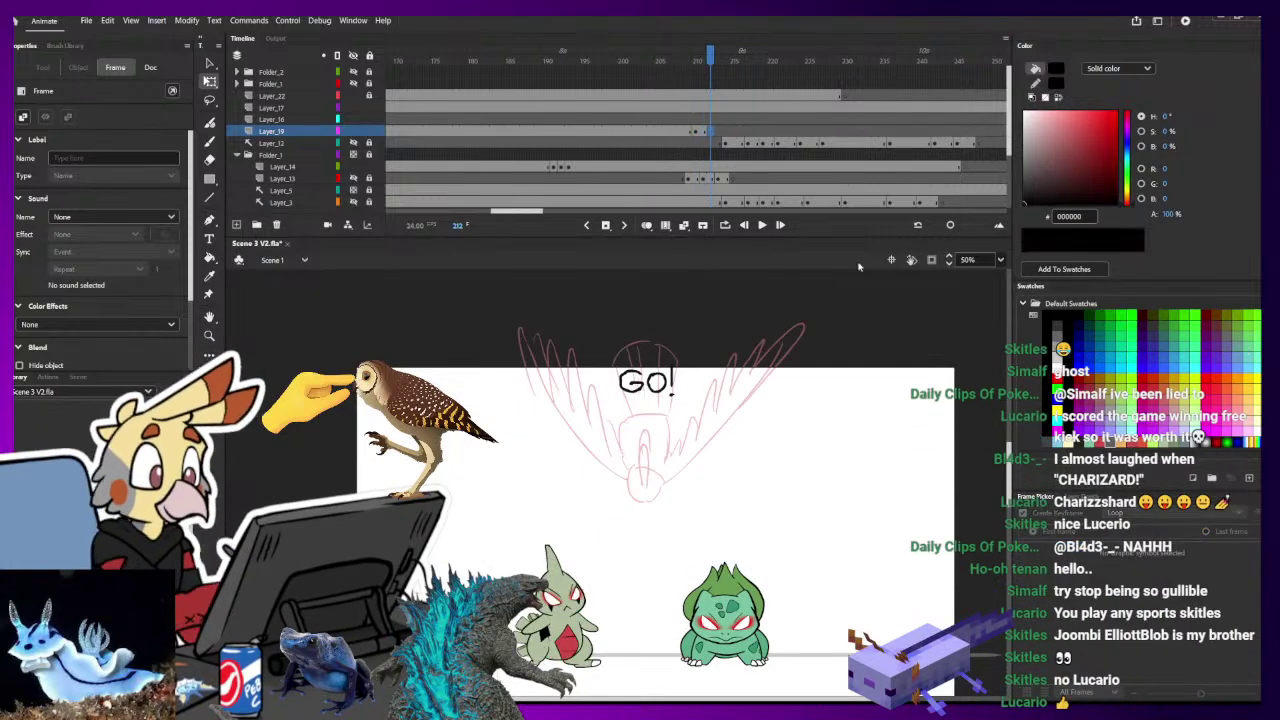
pyautogui.click(647, 226)
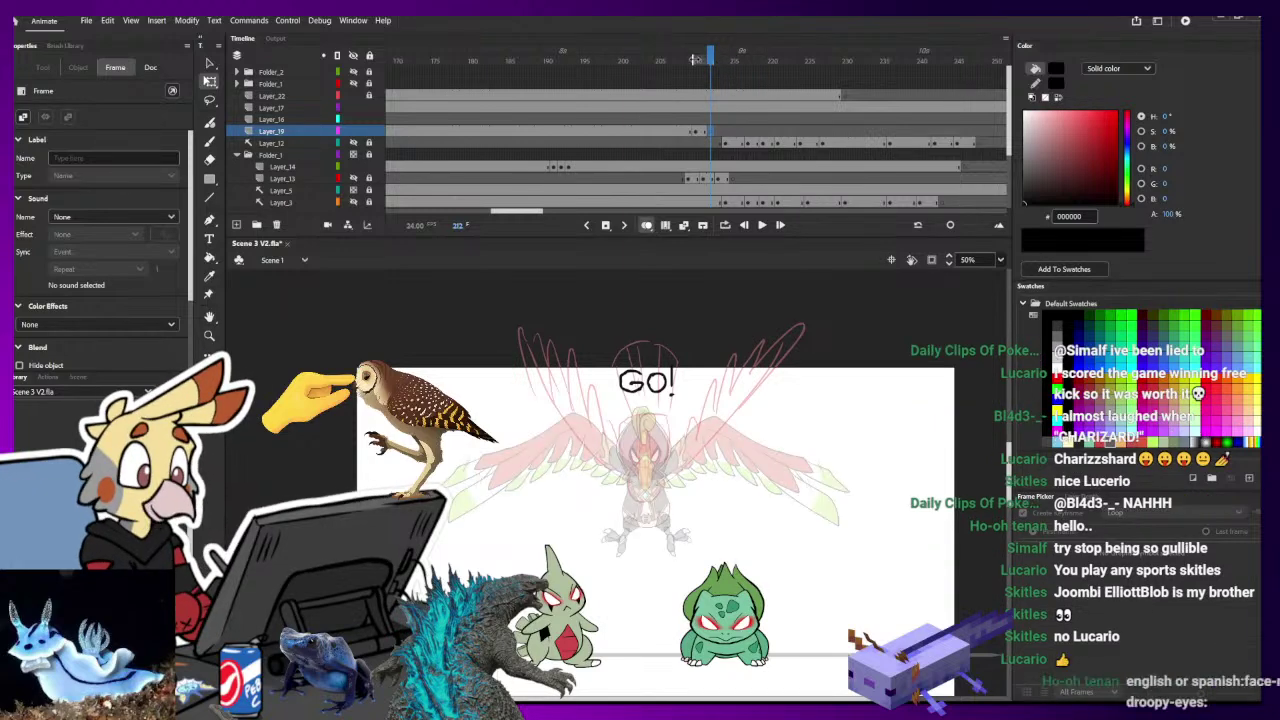
pyautogui.hotkey('ctrl', '=')
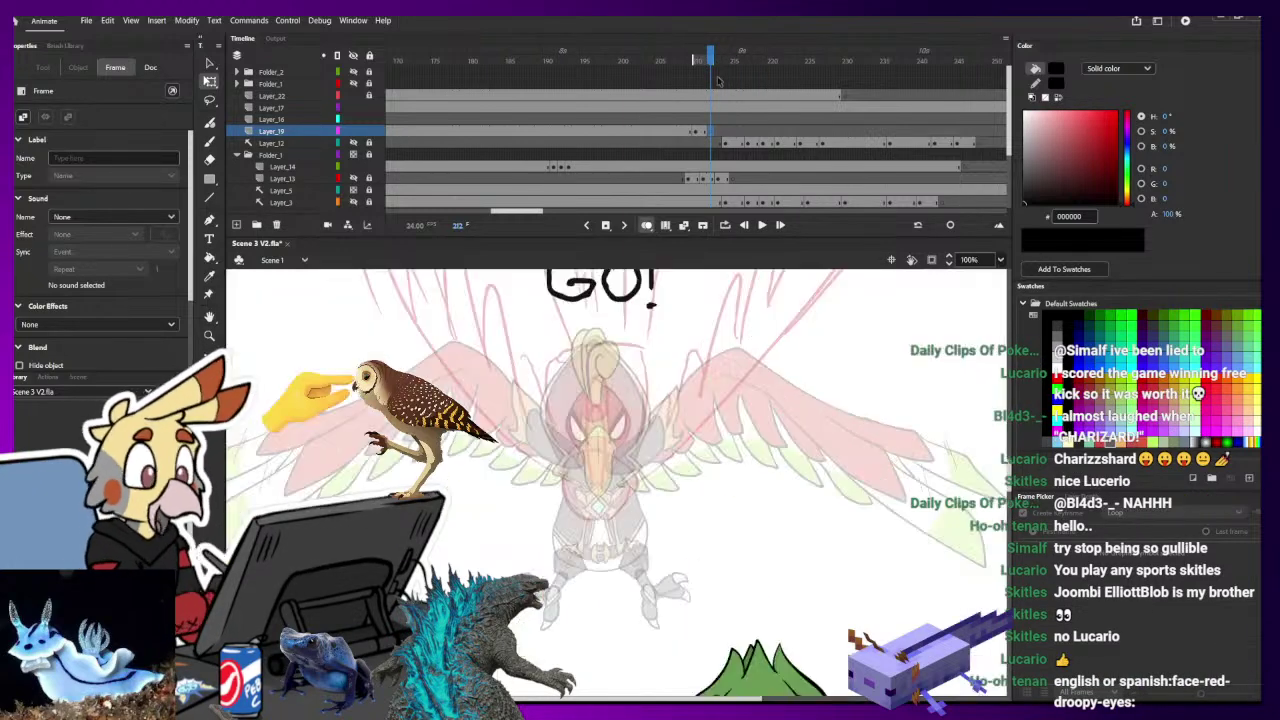
pyautogui.press('b')
pyautogui.moveTo(718, 530); pyautogui.dragTo(699, 549)
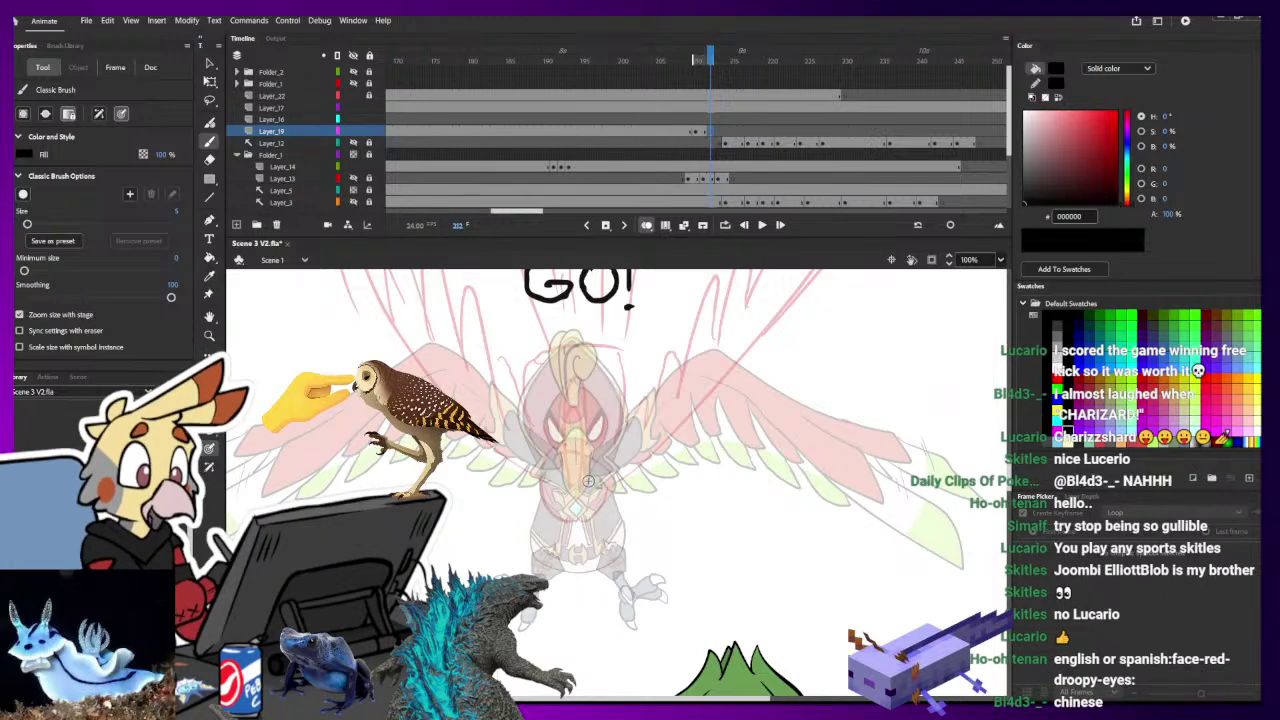
pyautogui.moveTo(634, 504); pyautogui.dragTo(648, 467)
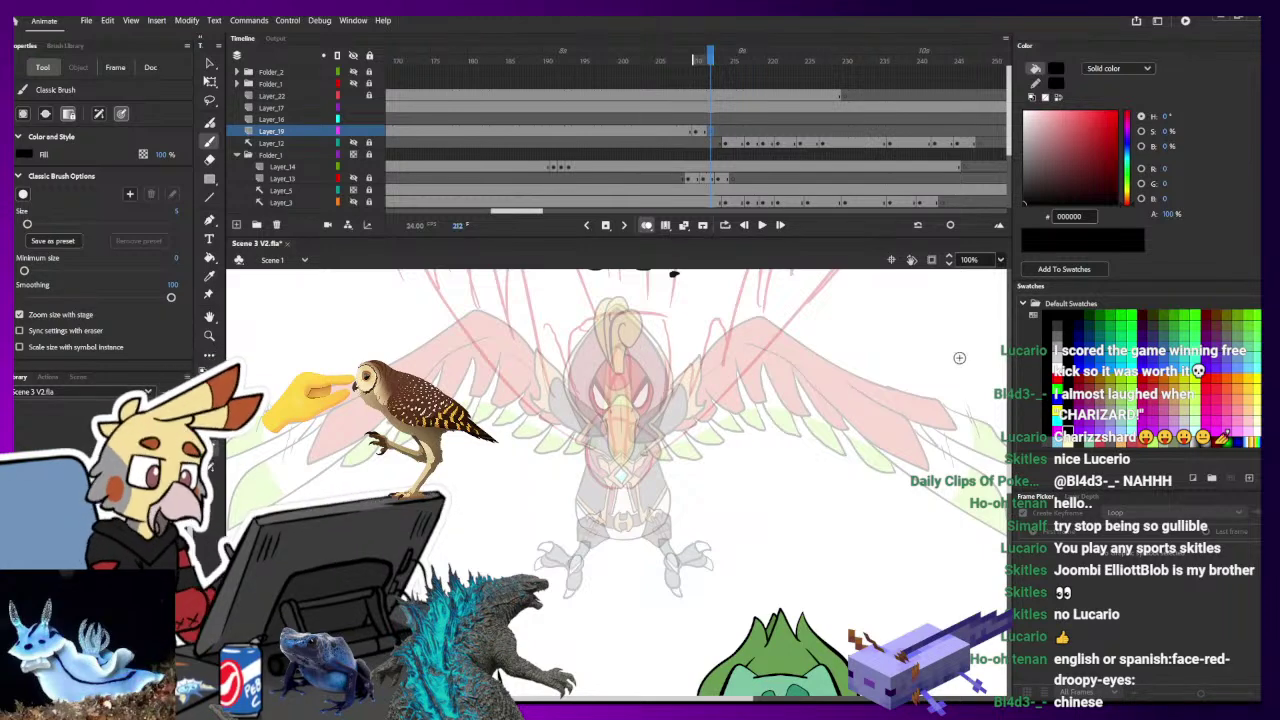
pyautogui.moveTo(712, 353); pyautogui.dragTo(692, 377)
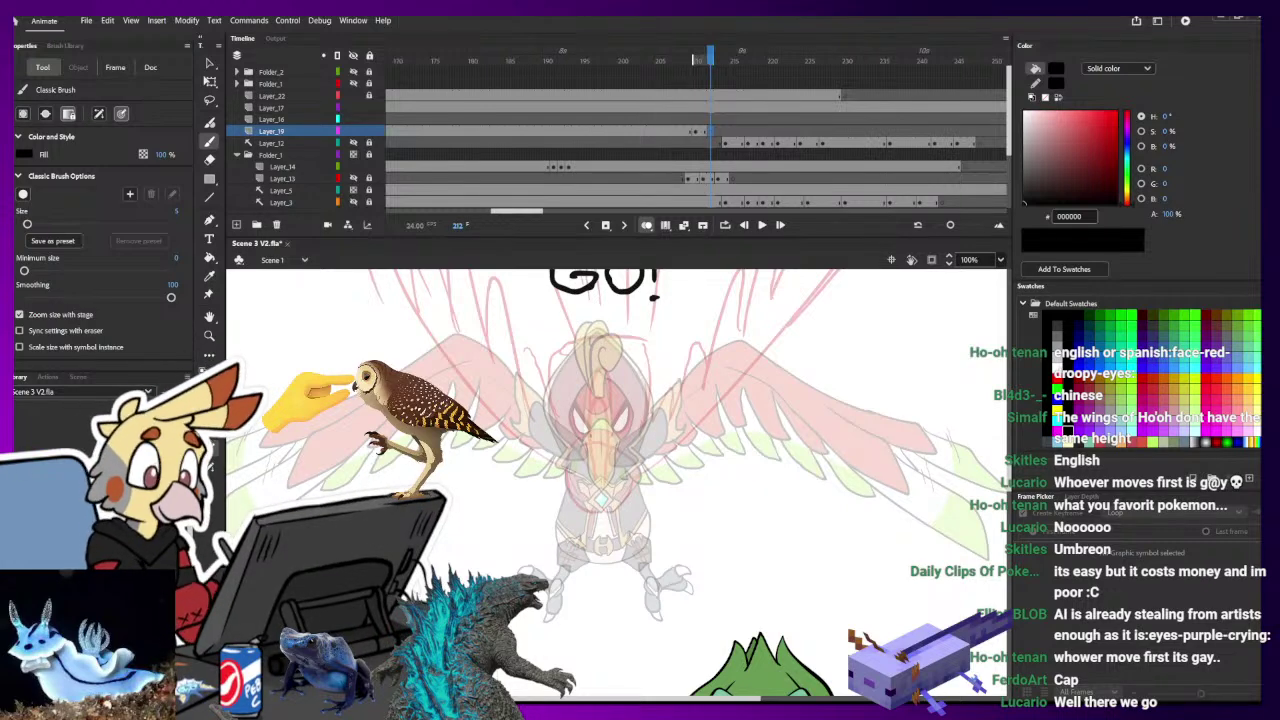
# - Turn off onion skinning and review the bird's wing poses at frames 209 and 210 of Layer_19
pyautogui.click(711, 62)
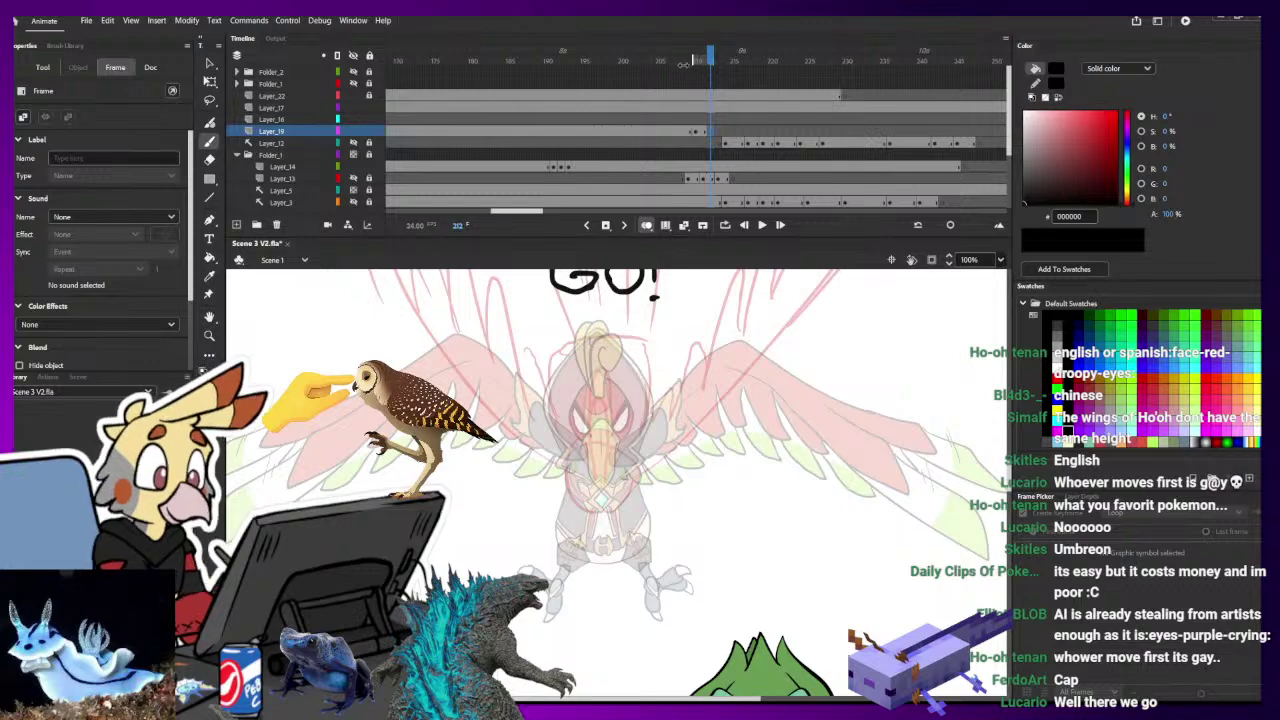
pyautogui.moveTo(711, 61); pyautogui.dragTo(688, 65)
pyautogui.hotkey('ctrl', '-')
pyautogui.hotkey('ctrl', '-')
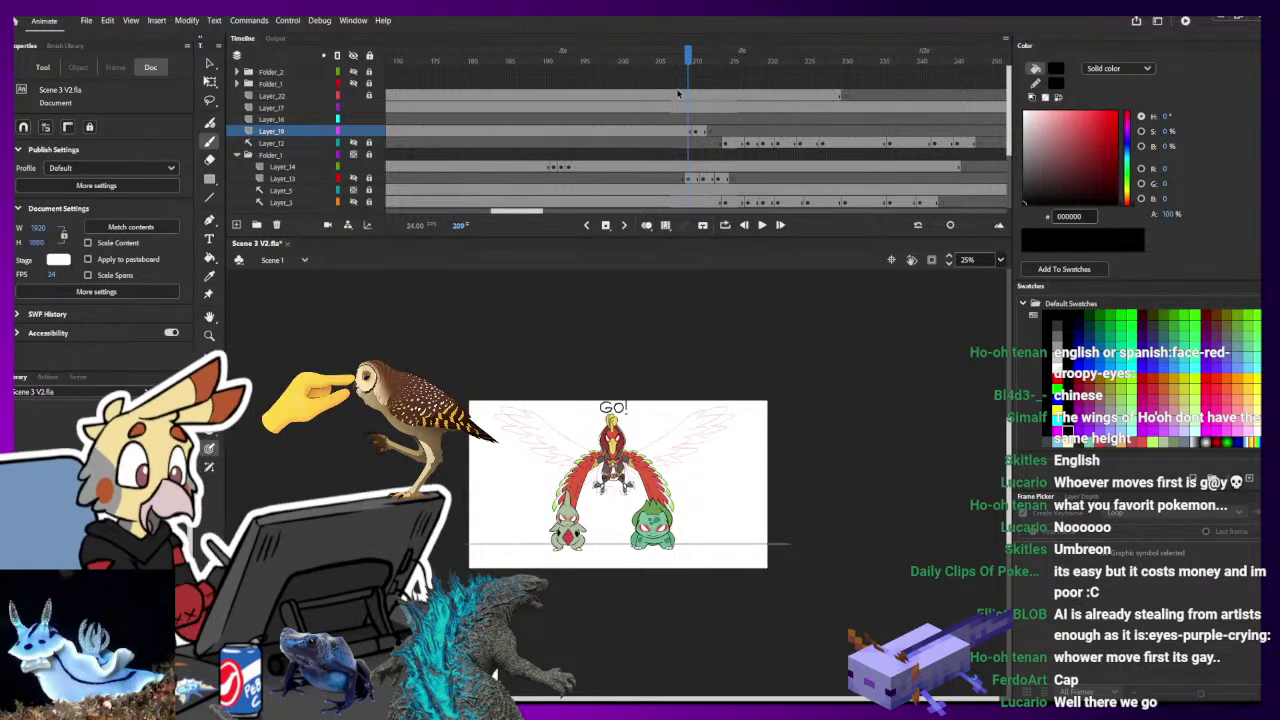
pyautogui.moveTo(672, 64)
pyautogui.mouseDown()
pyautogui.moveTo(743, 62)
pyautogui.moveTo(694, 90)
pyautogui.mouseUp()
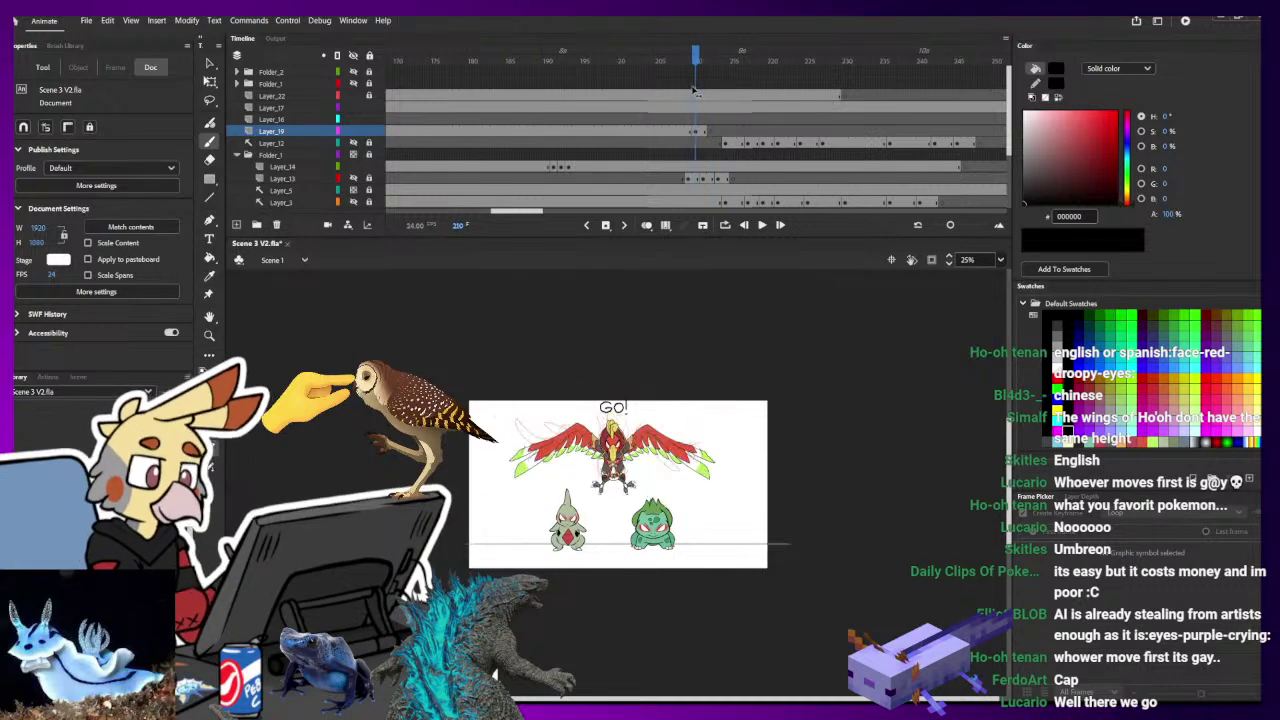
pyautogui.click(696, 133)
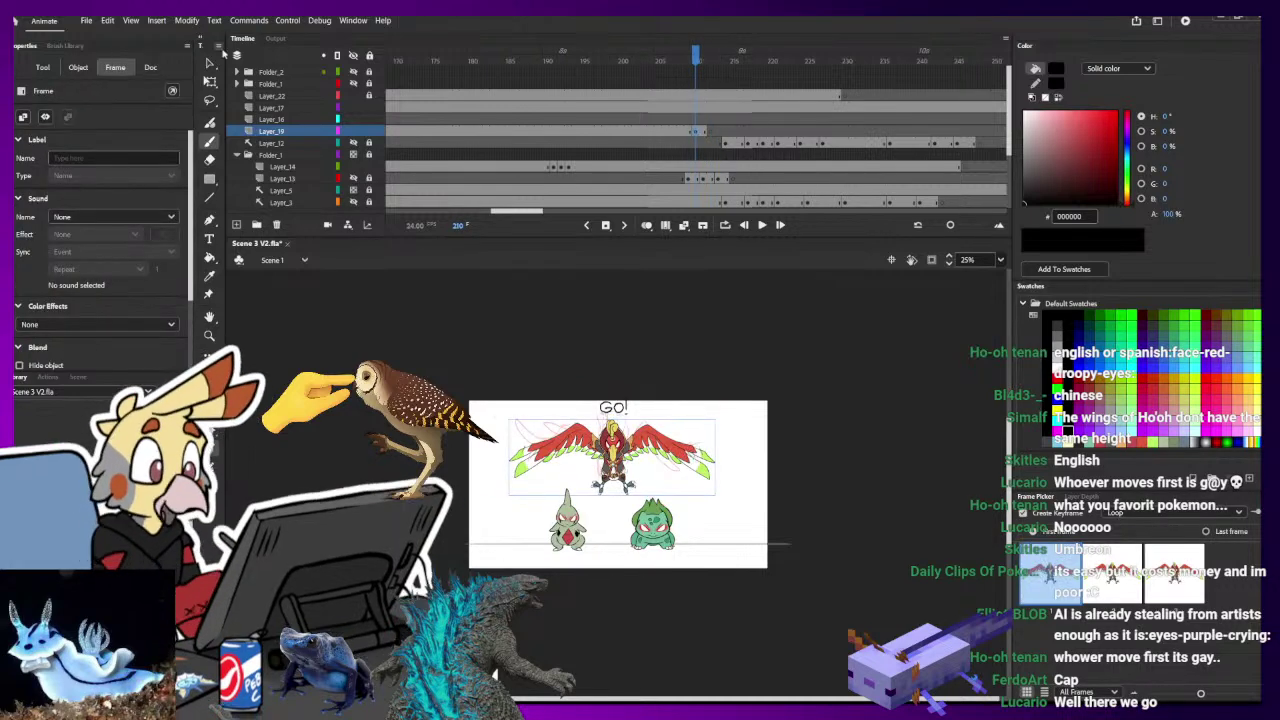
# - Open the bird symbol at frame 210 and scale the wings on Symbol_15_copy down slightly about their centre, then return to Scene 1
pyautogui.moveTo(687, 59); pyautogui.dragTo(695, 64)
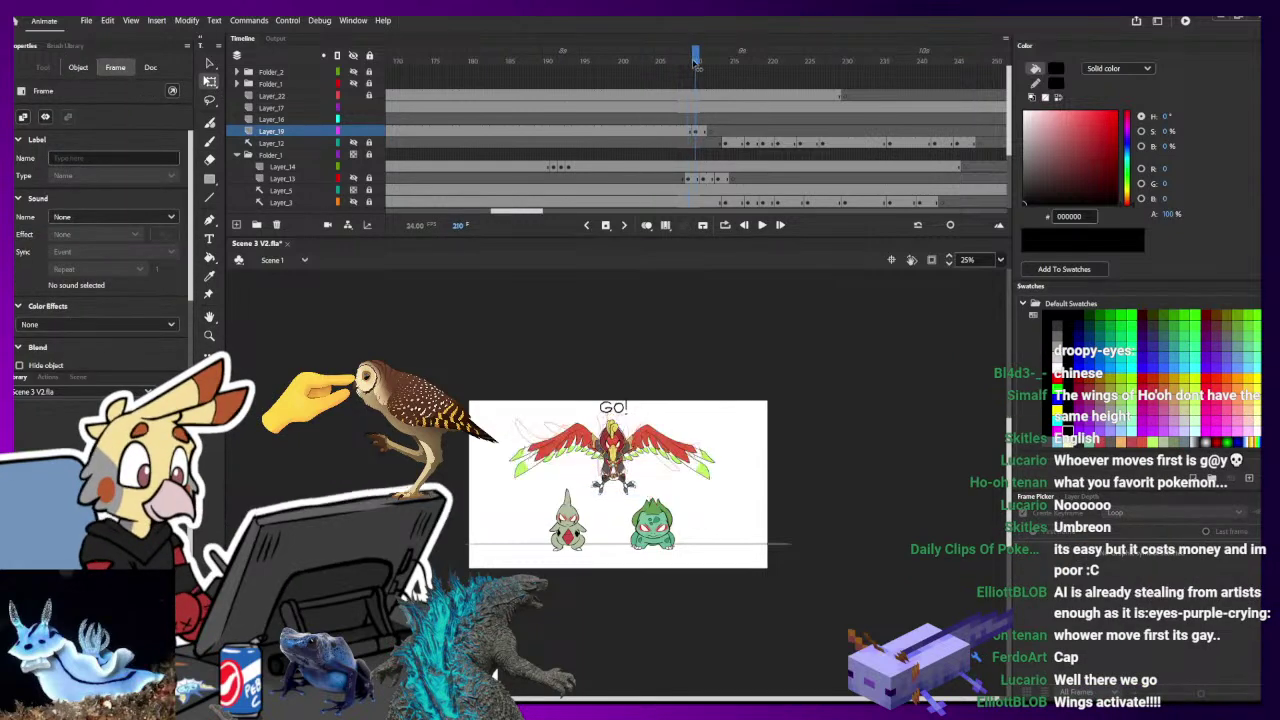
pyautogui.click(668, 418)
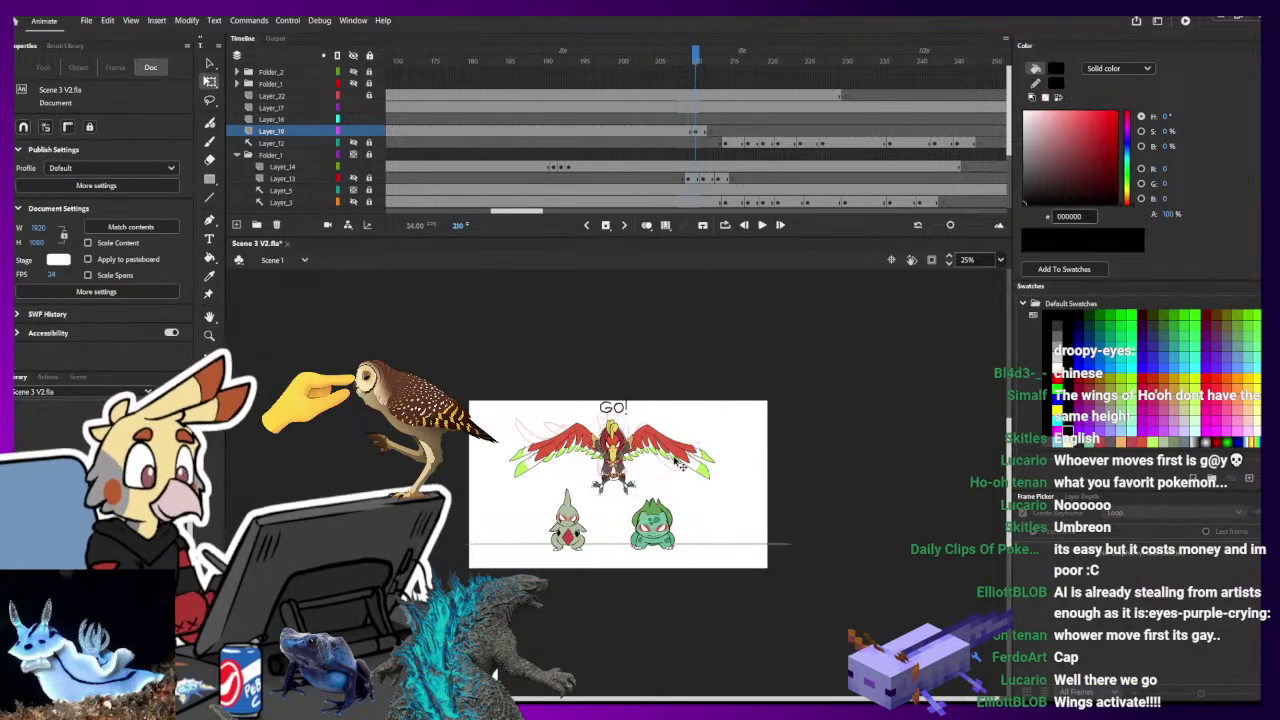
pyautogui.doubleClick(641, 446)
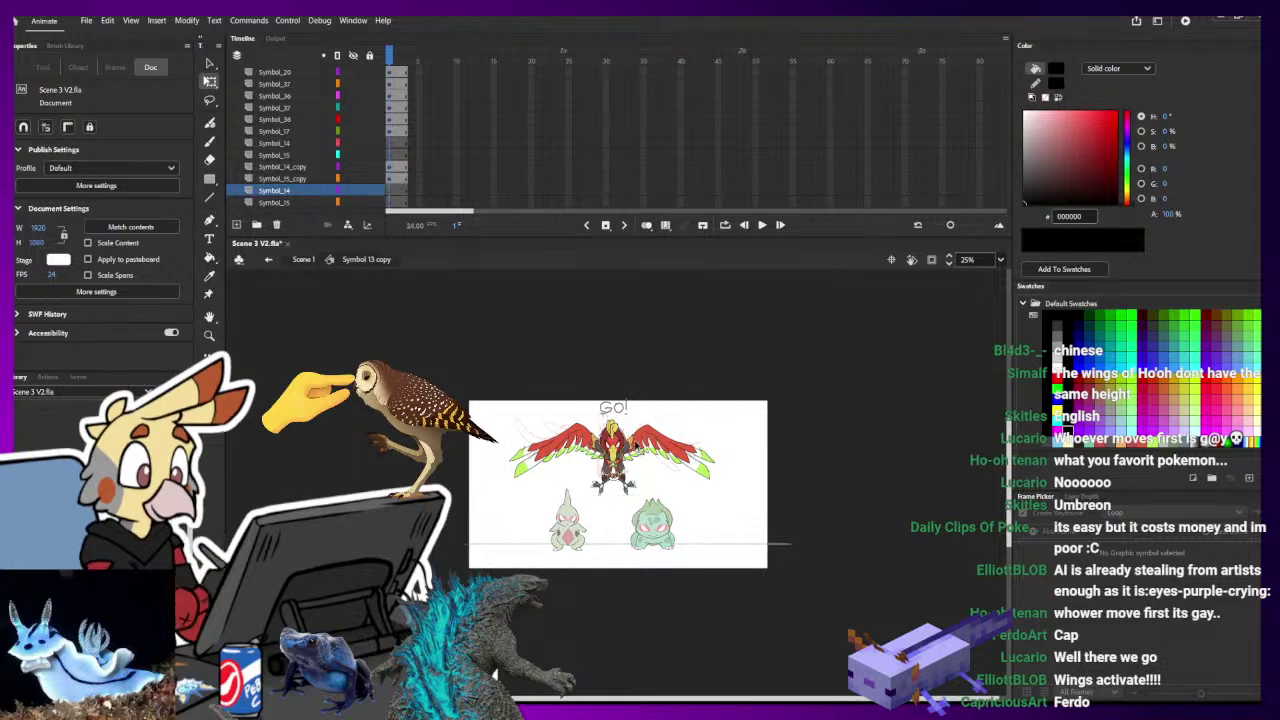
pyautogui.click(383, 178)
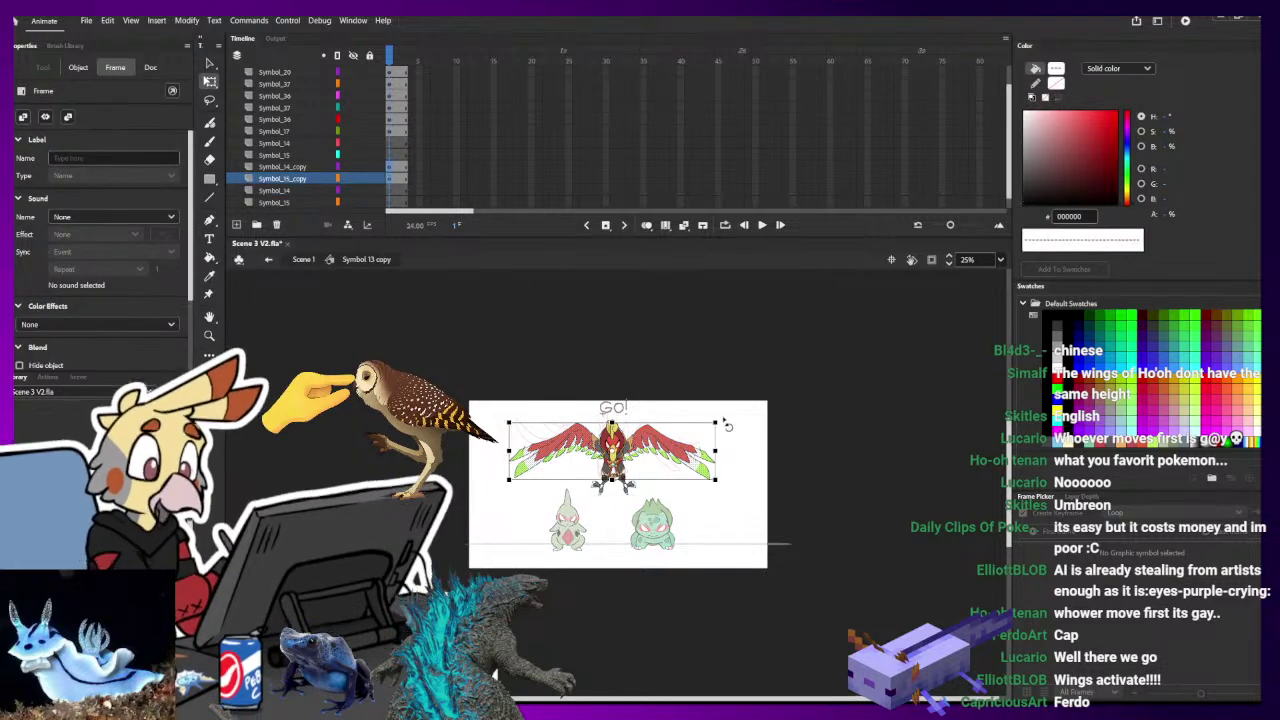
pyautogui.moveTo(716, 421); pyautogui.dragTo(711, 425)
pyautogui.click(560, 310)
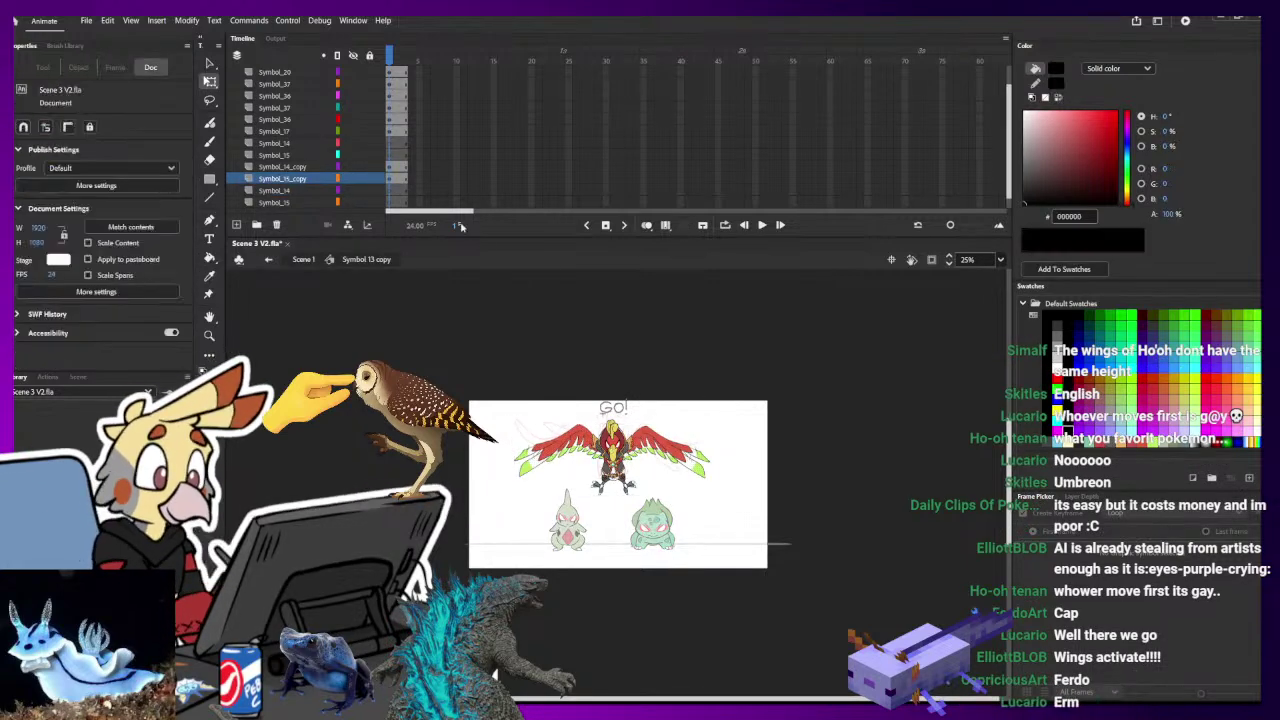
pyautogui.click(268, 259)
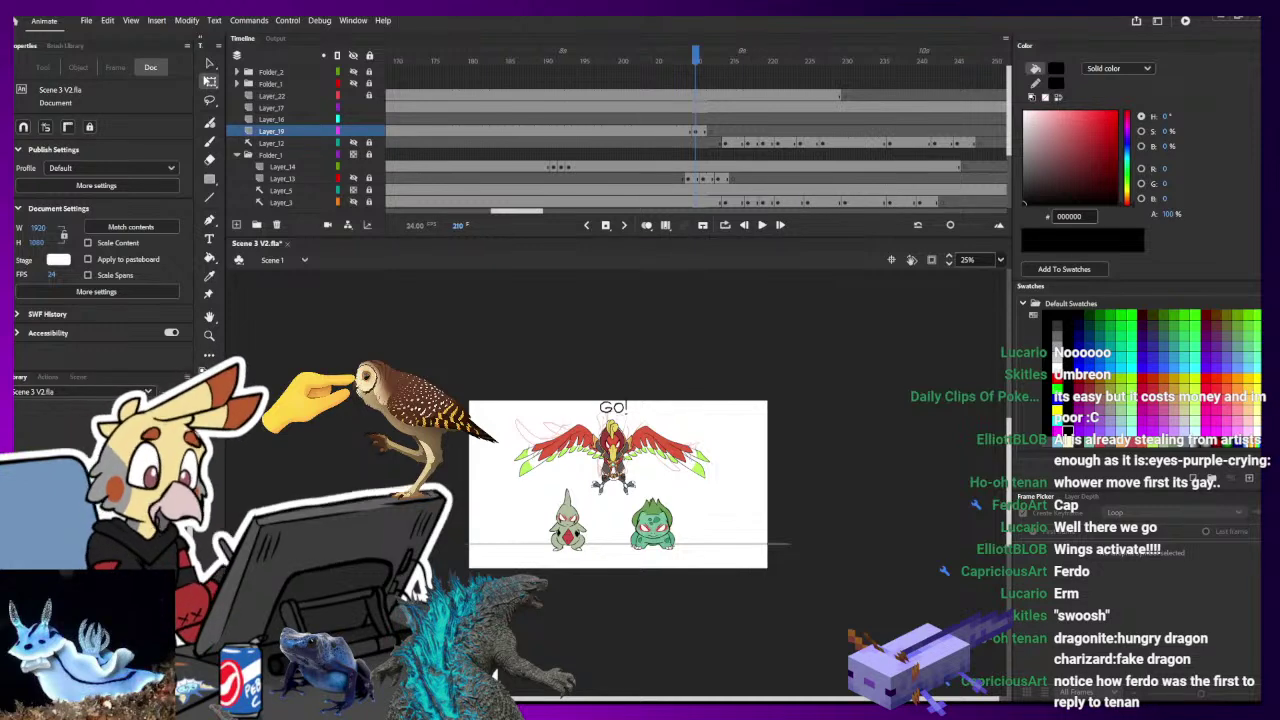
# - Reopen the bird symbol and make the wing artwork on Symbol_15_copy a little narrower still, then return to Scene 1
pyautogui.moveTo(727, 62); pyautogui.dragTo(703, 74)
pyautogui.click(546, 432)
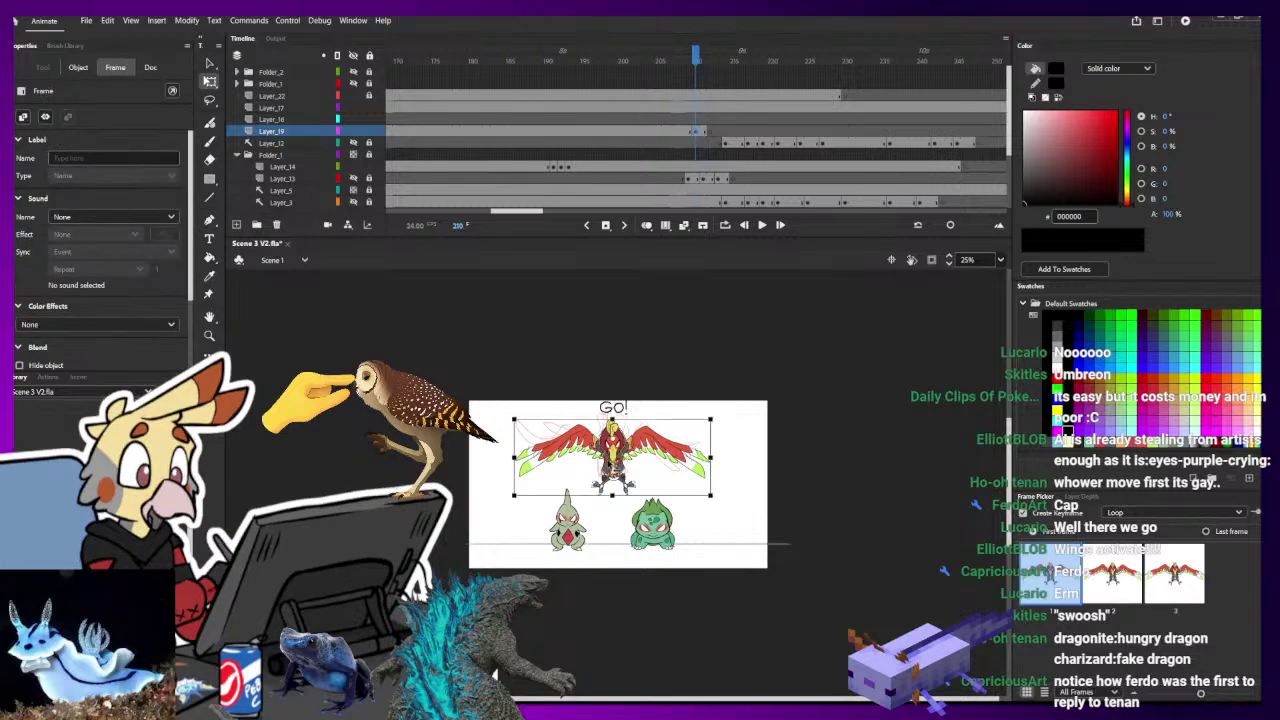
pyautogui.doubleClick(546, 432)
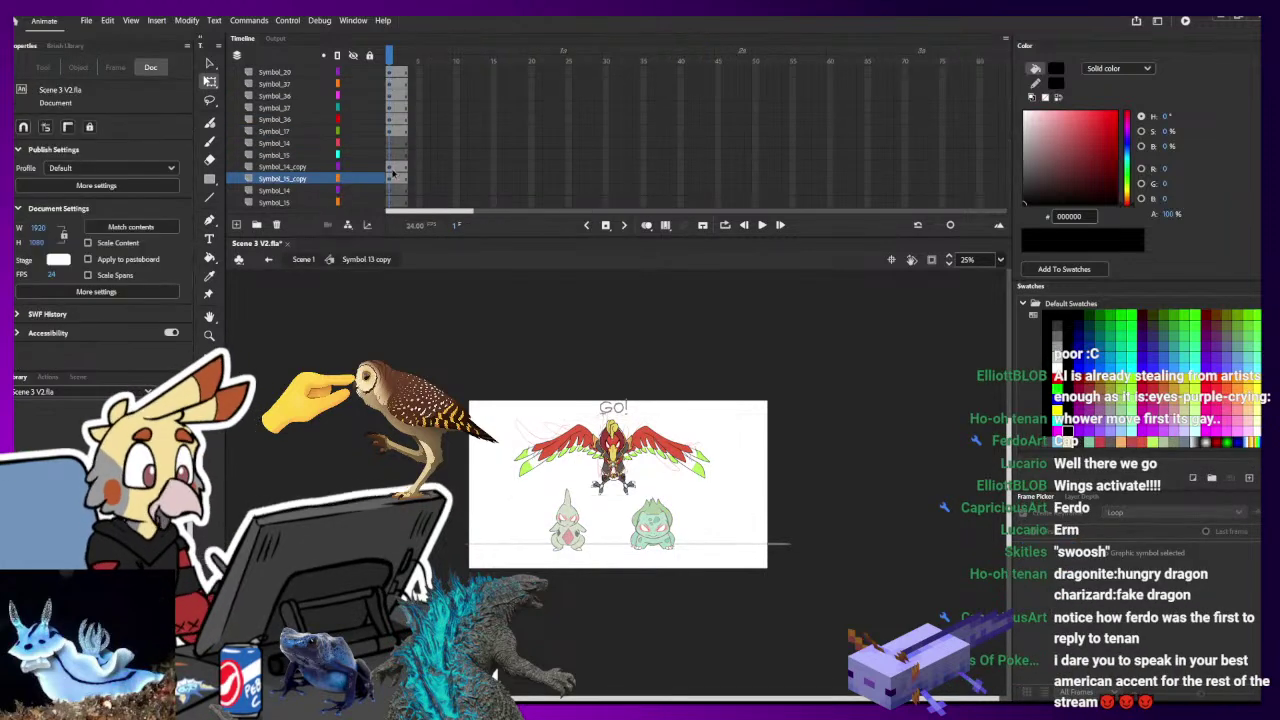
pyautogui.click(390, 178)
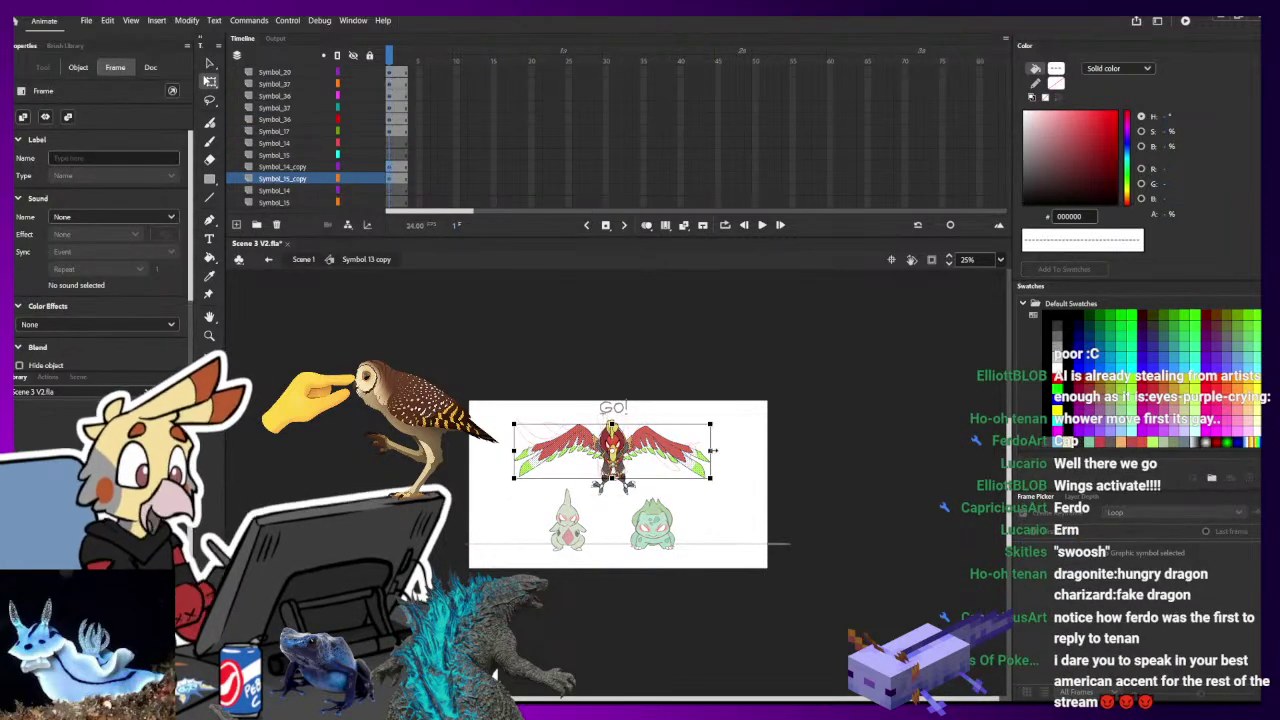
pyautogui.moveTo(711, 451); pyautogui.dragTo(706, 451)
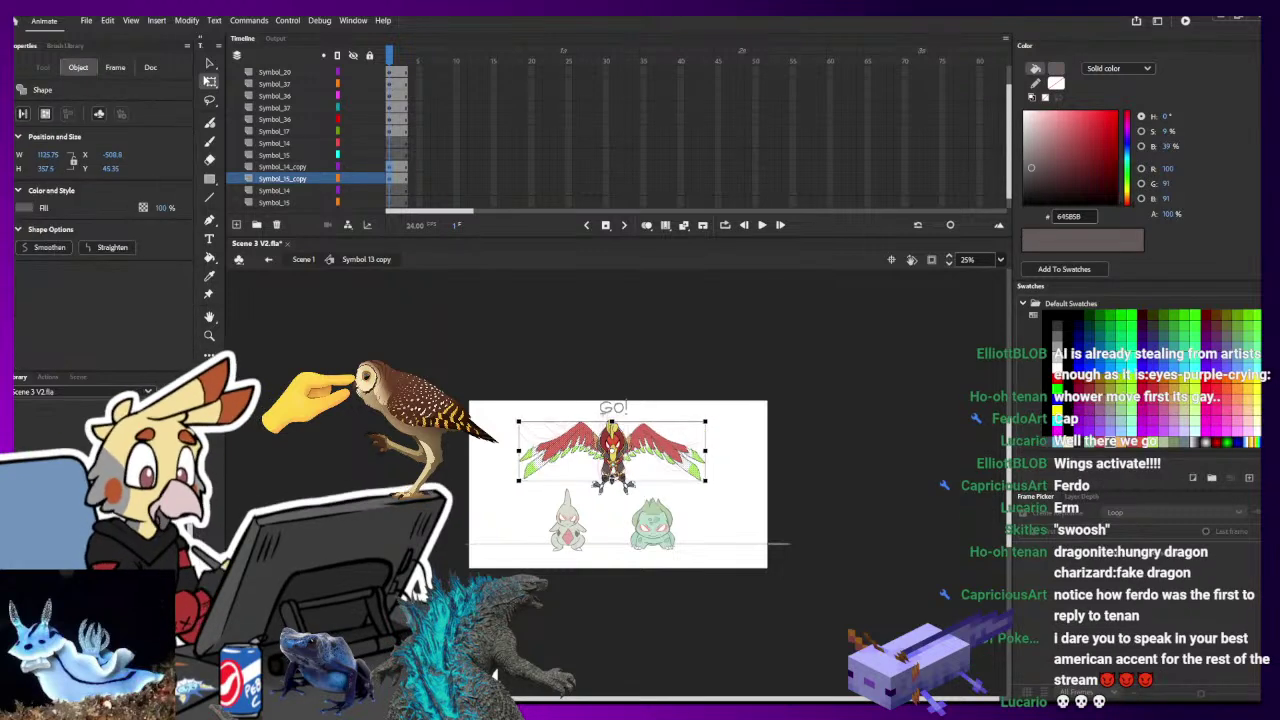
pyautogui.click(743, 372)
pyautogui.click(269, 259)
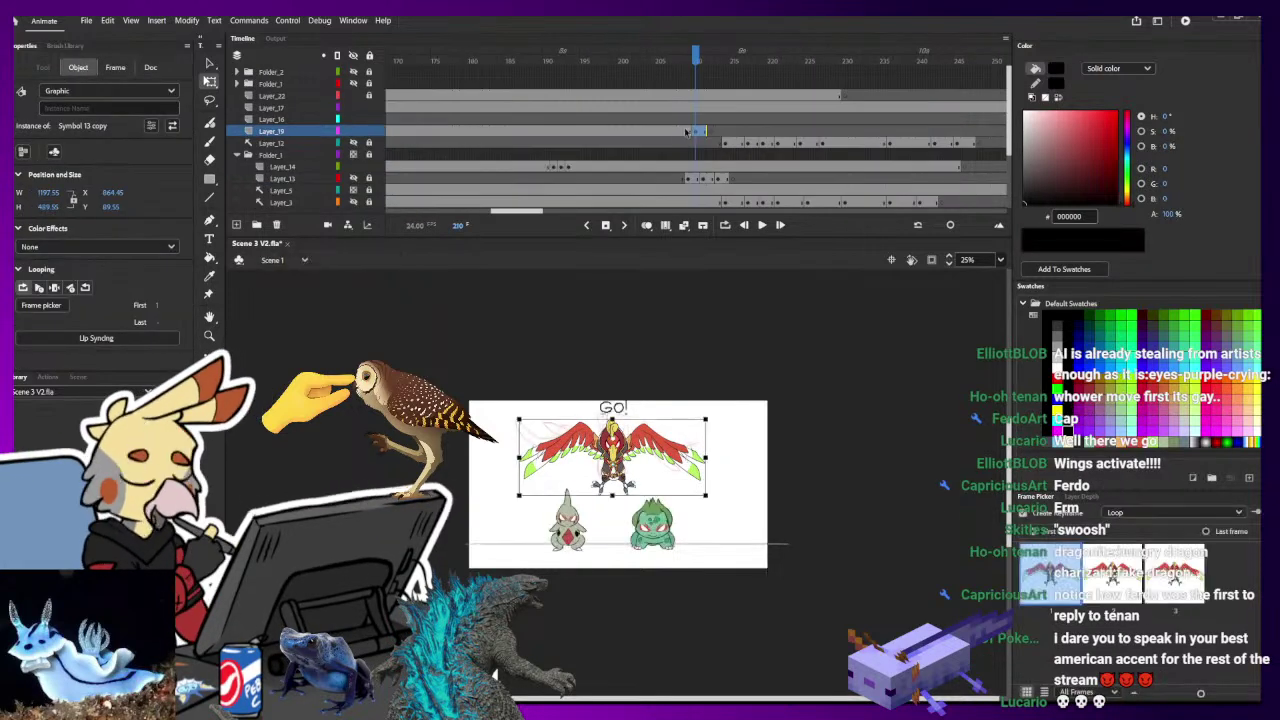
# - Turn on onion skinning at frame 212 of Layer_19 and sketch the curled crest in black over the bird's face
pyautogui.click(709, 131)
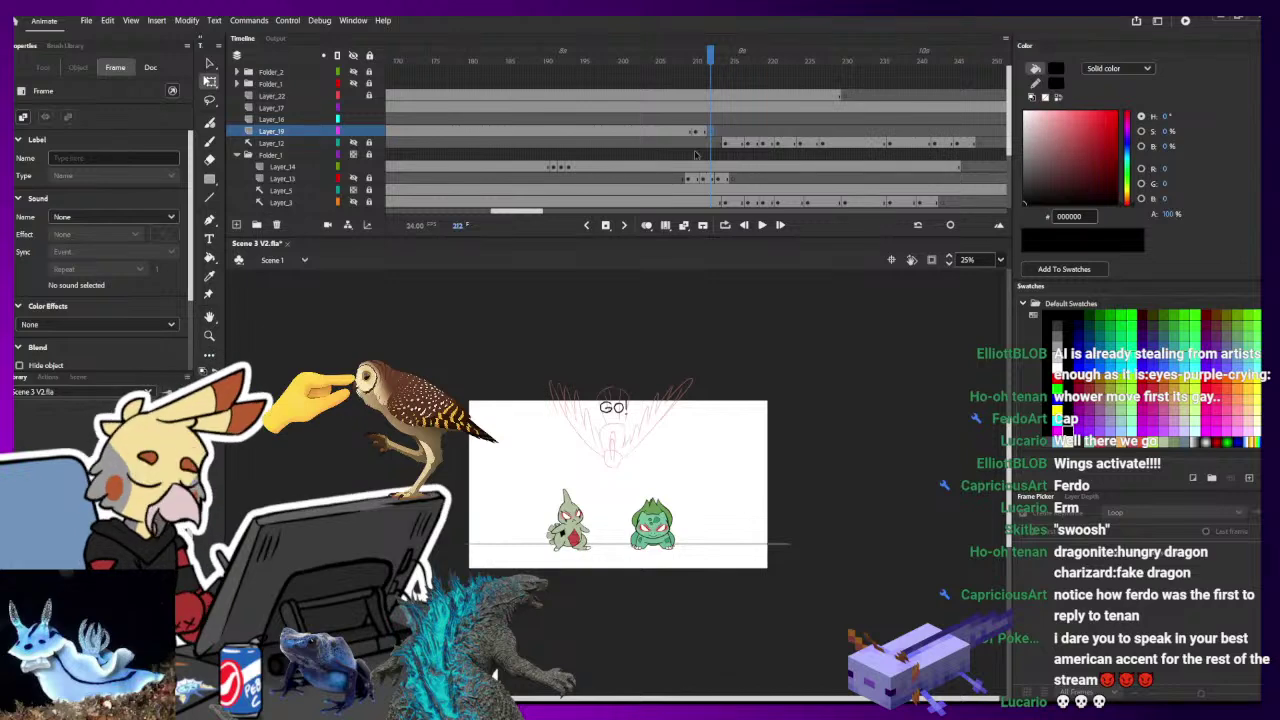
pyautogui.click(646, 224)
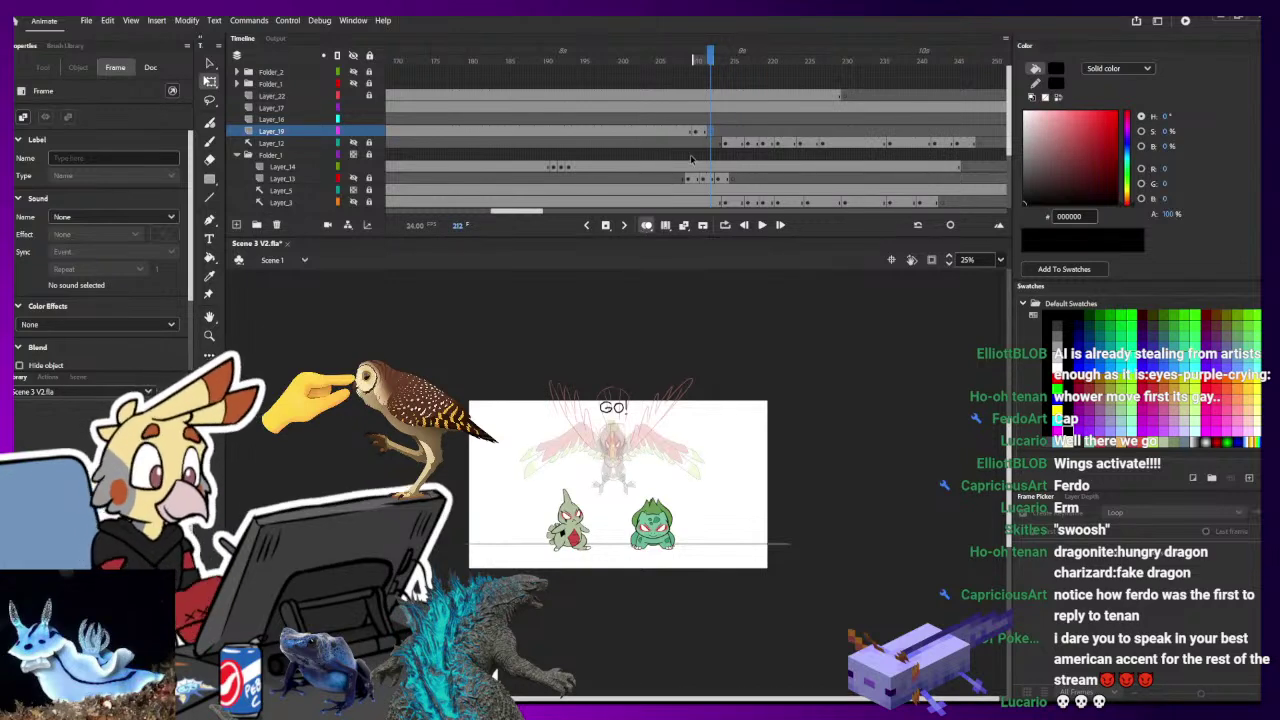
pyautogui.hotkey('ctrl', '1')
pyautogui.press('b')
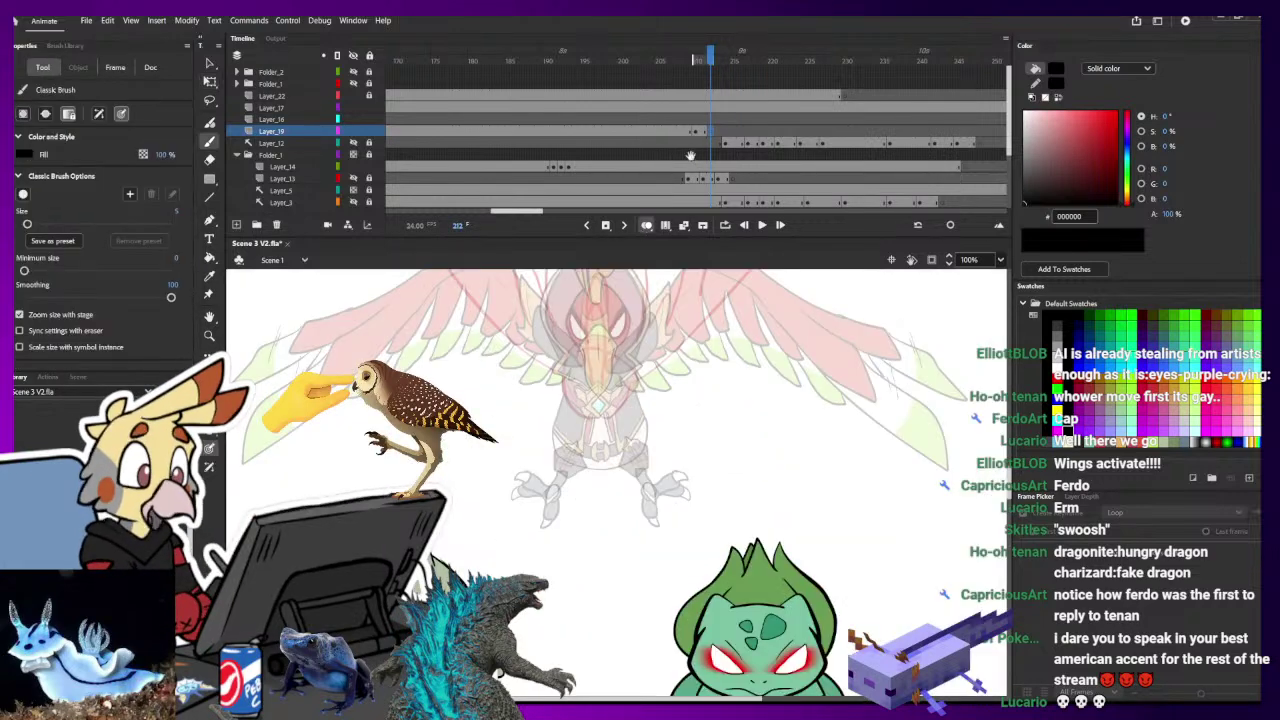
pyautogui.moveTo(725, 313); pyautogui.dragTo(722, 411)
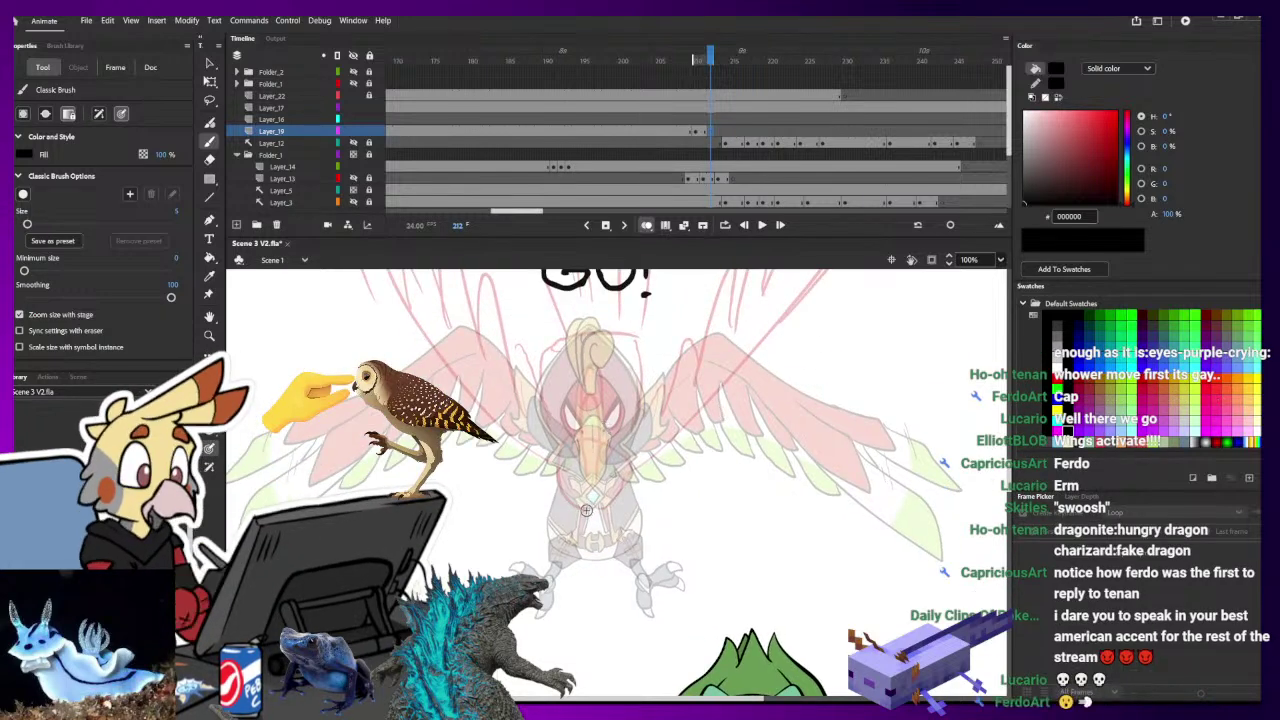
pyautogui.moveTo(600, 444)
pyautogui.mouseDown()
pyautogui.moveTo(610, 478)
pyautogui.moveTo(598, 457)
pyautogui.moveTo(594, 478)
pyautogui.mouseUp()
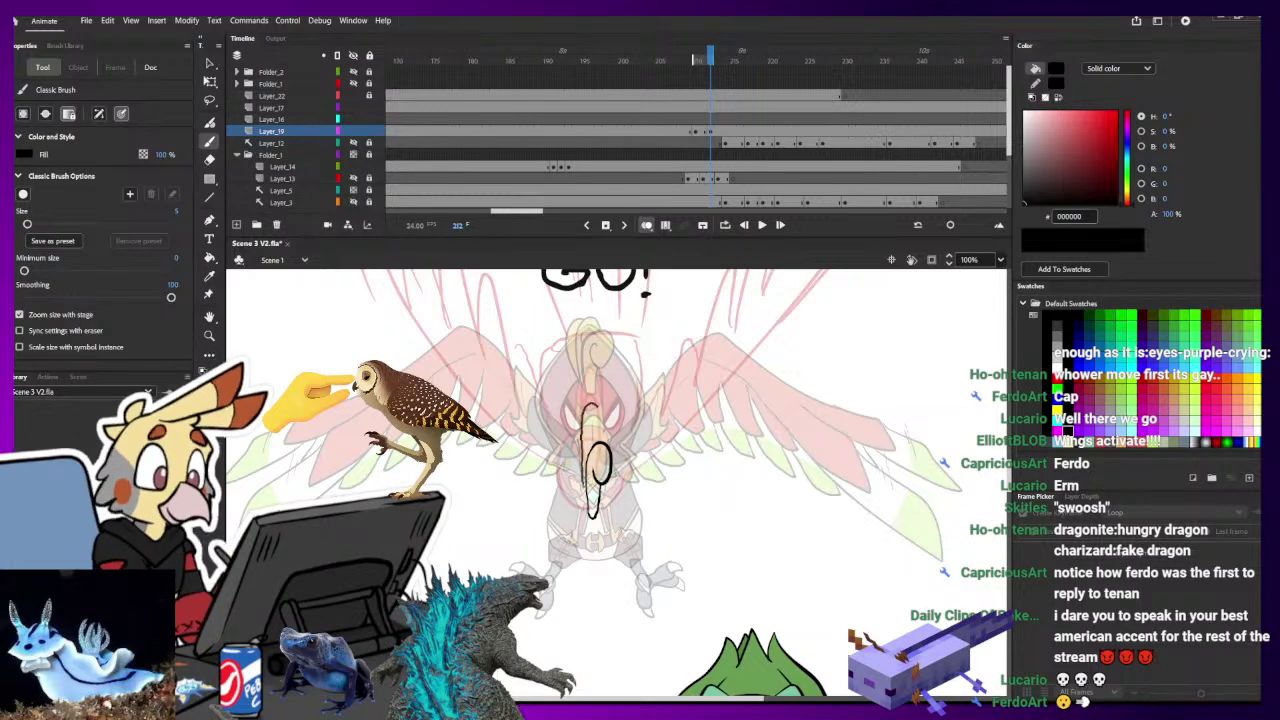
pyautogui.moveTo(596, 405); pyautogui.dragTo(583, 488)
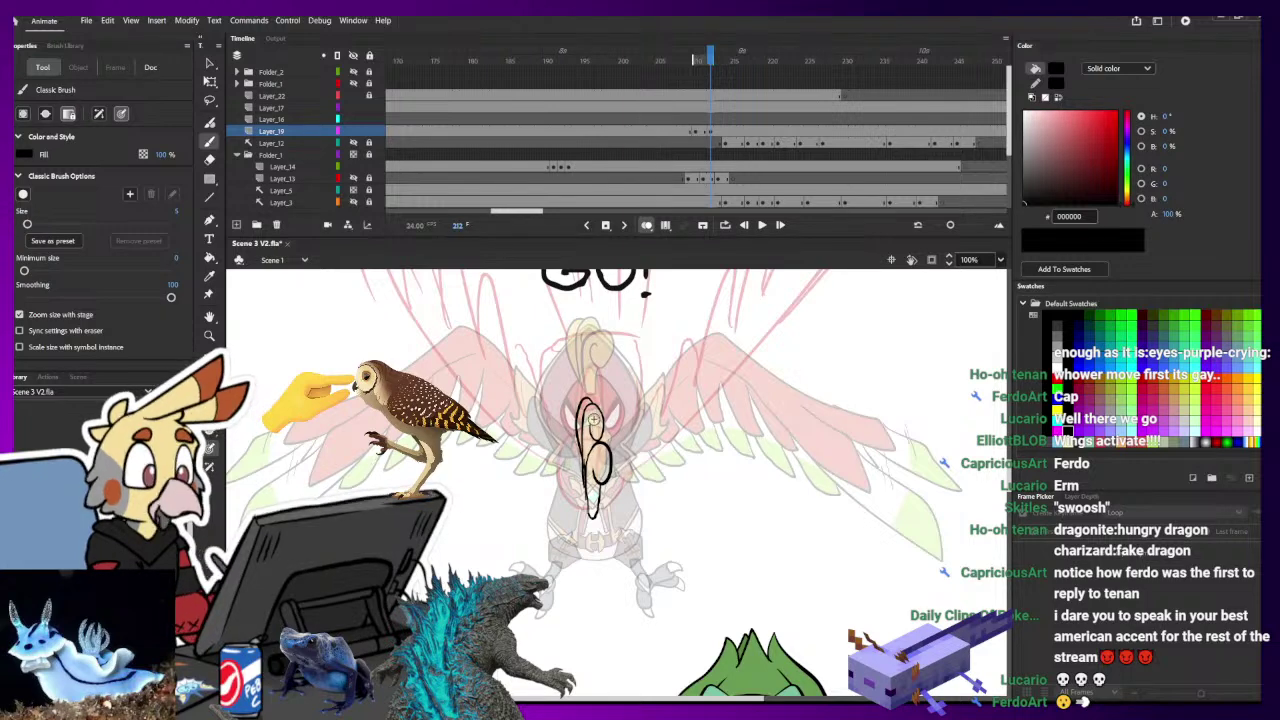
pyautogui.press('e')
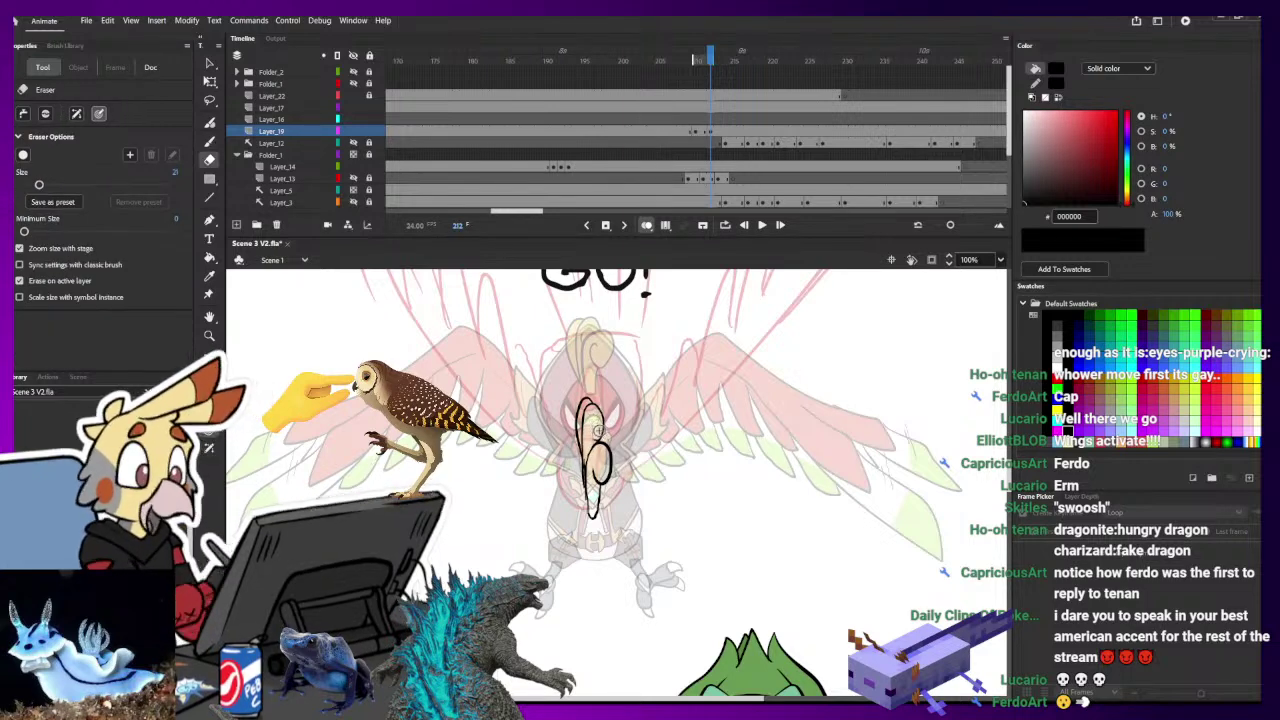
pyautogui.press('b')
pyautogui.moveTo(593, 472); pyautogui.dragTo(601, 479)
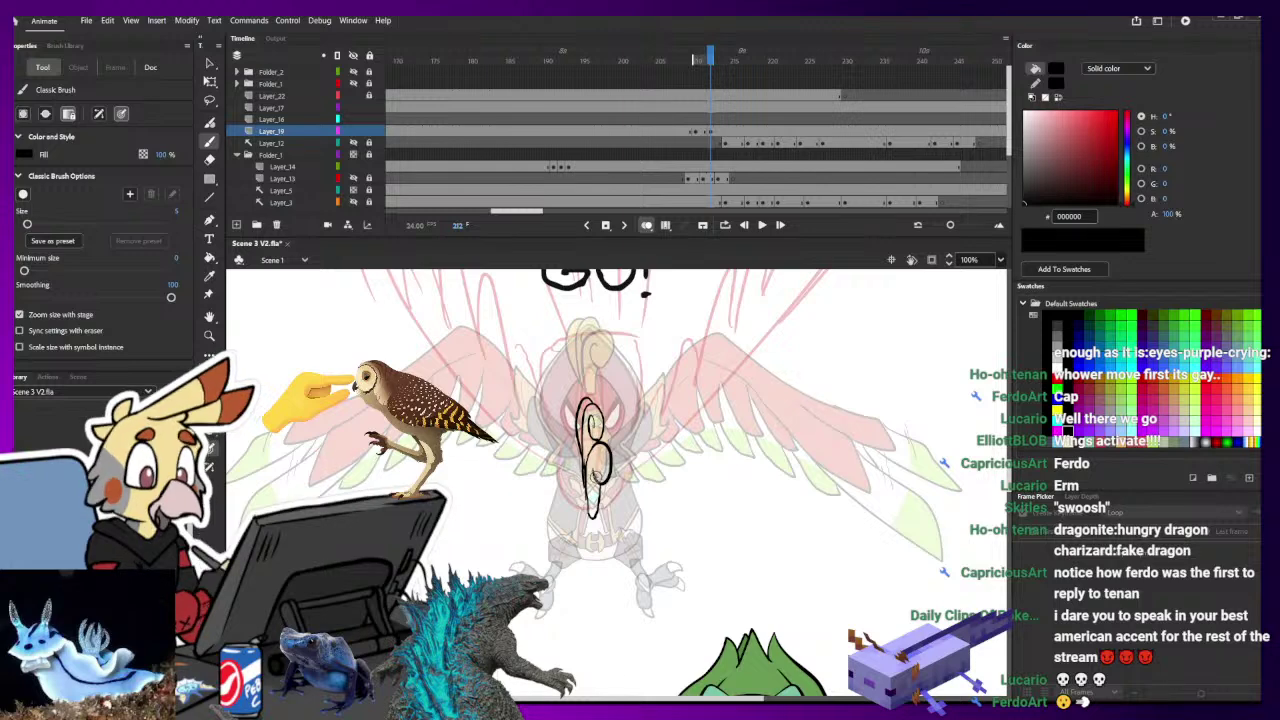
# - Sketch a rounded, U-shaped outline hanging below the crest over the bird's belly, redrawing strokes until both sides meet
pyautogui.scroll(-2, 680, 528)
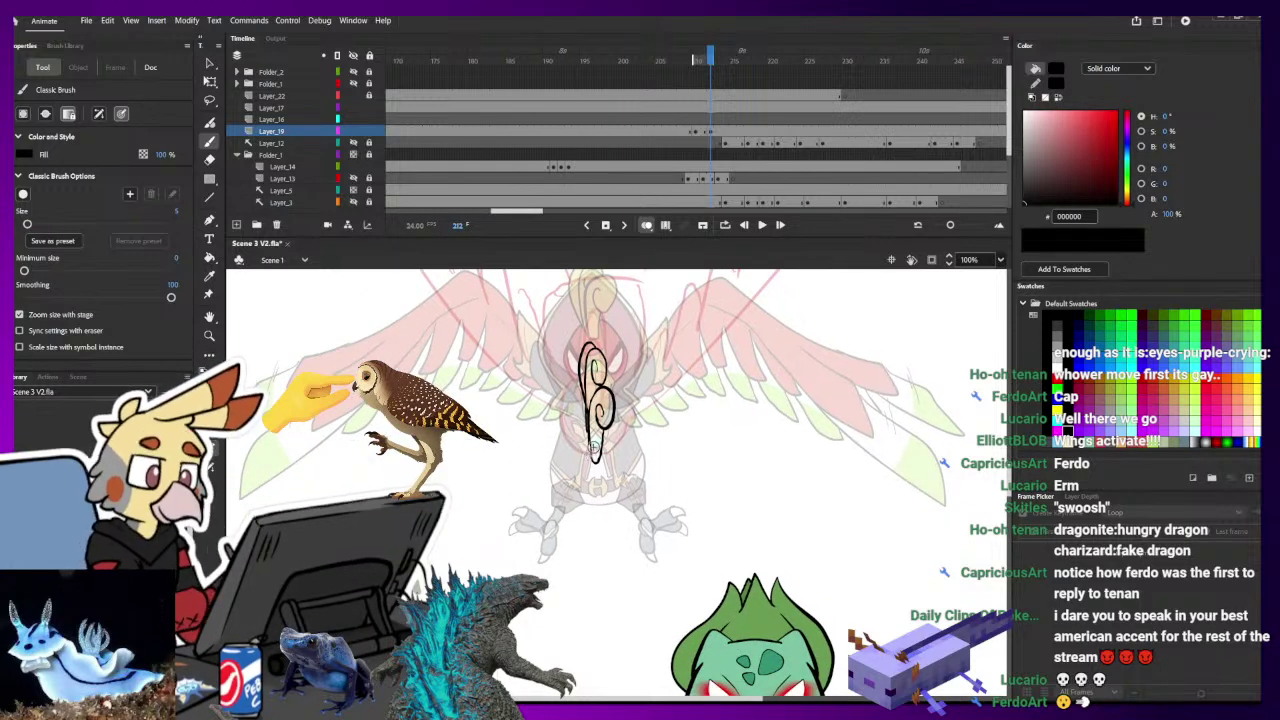
pyautogui.moveTo(582, 440)
pyautogui.mouseDown()
pyautogui.moveTo(580, 484)
pyautogui.moveTo(620, 486)
pyautogui.mouseUp()
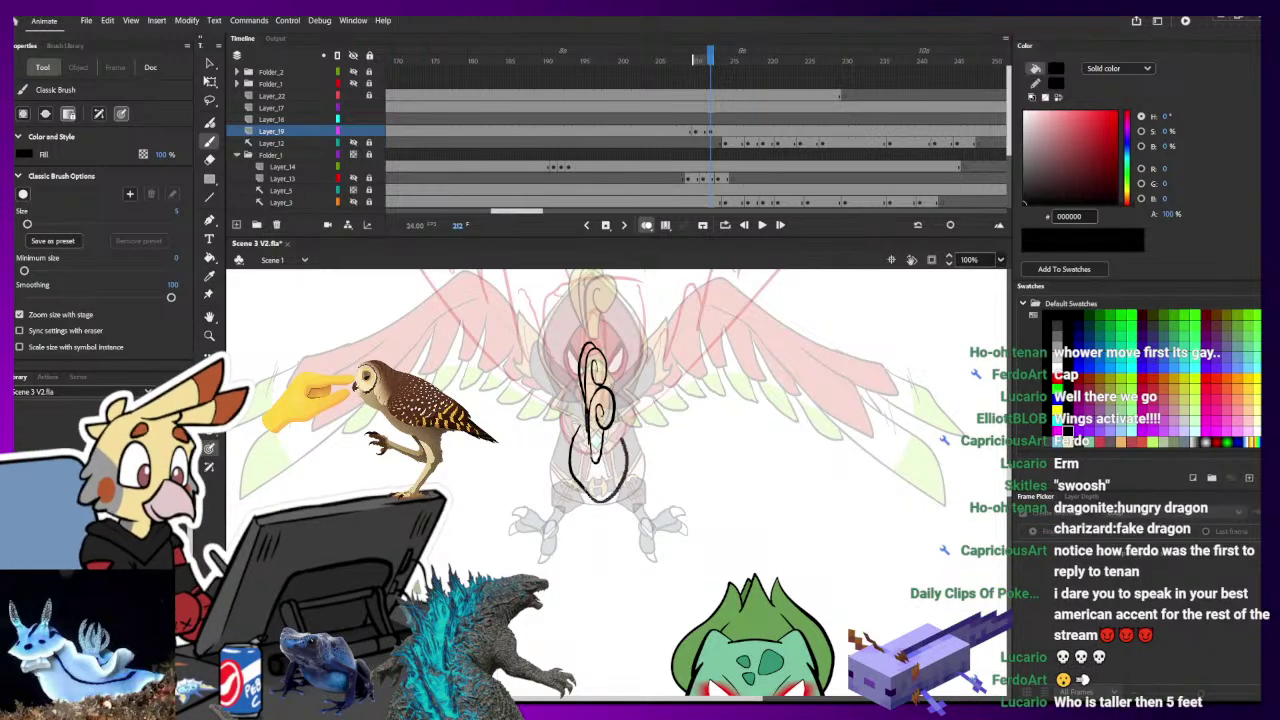
pyautogui.moveTo(622, 438); pyautogui.dragTo(614, 424)
pyautogui.hotkey('ctrl', 'z')
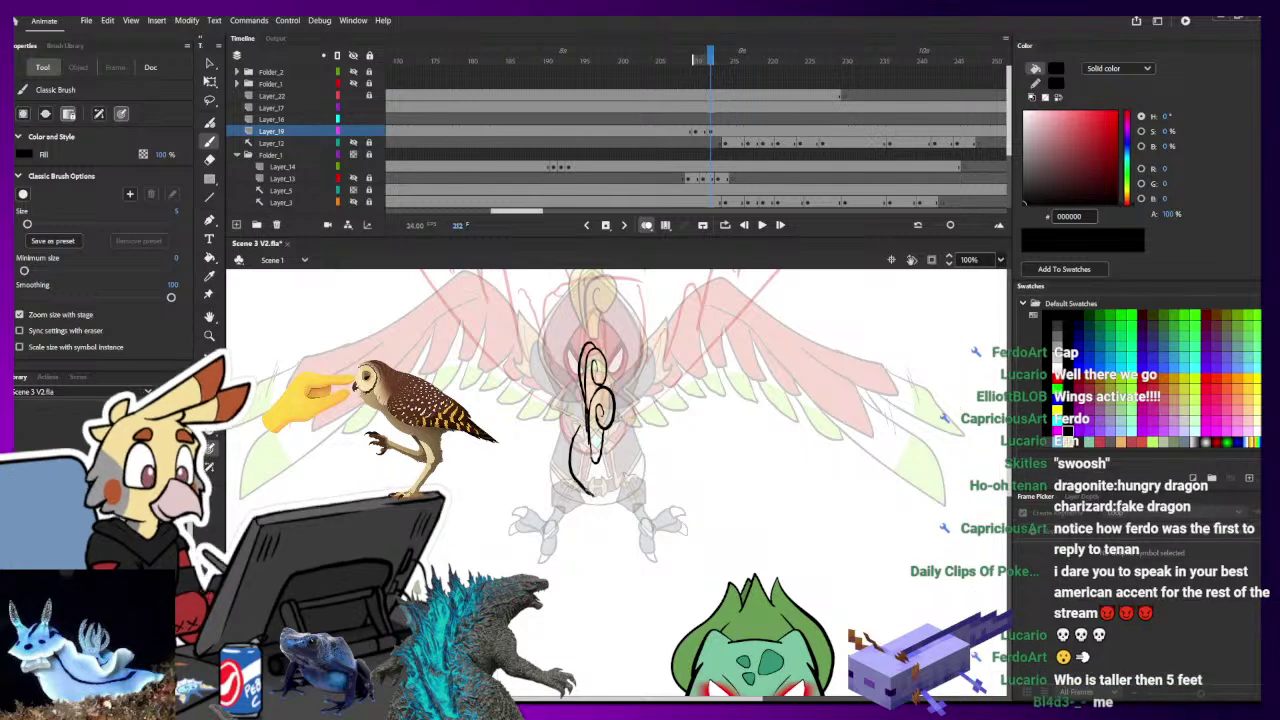
pyautogui.moveTo(592, 495)
pyautogui.mouseDown()
pyautogui.moveTo(629, 449)
pyautogui.moveTo(610, 404)
pyautogui.moveTo(600, 502)
pyautogui.mouseUp()
pyautogui.hotkey('ctrl', 'z')
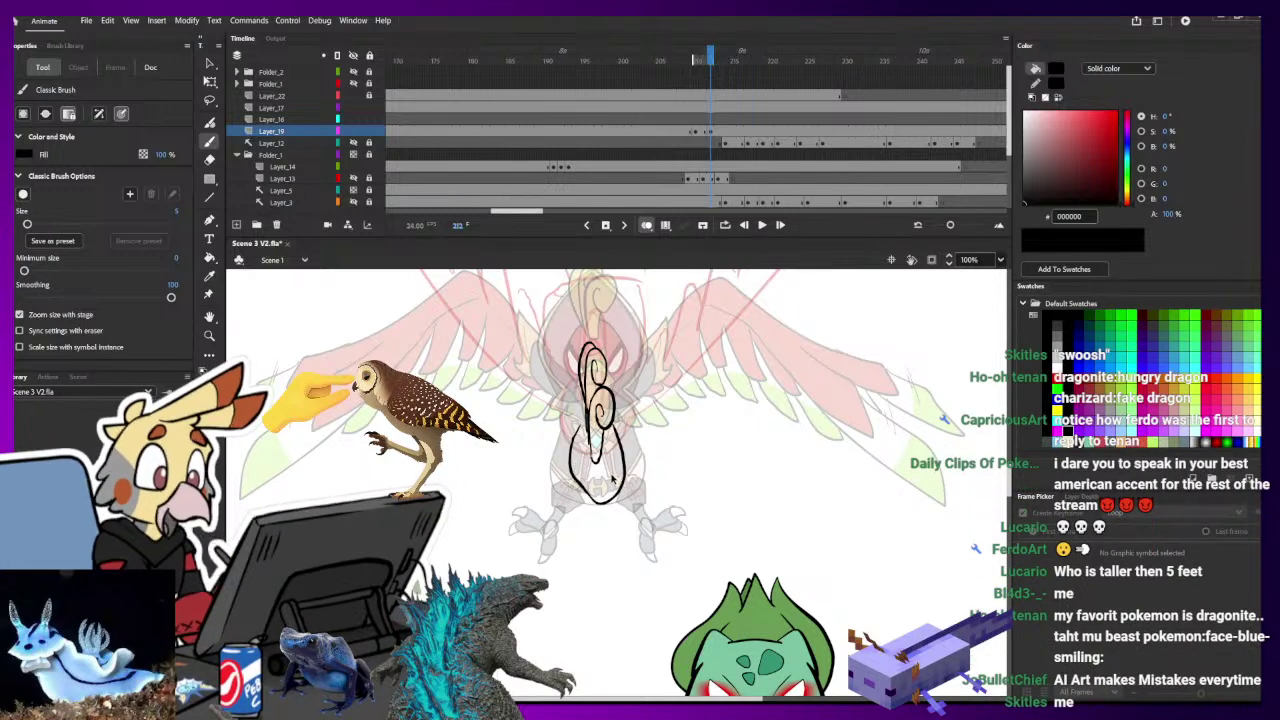
# - Erase the lower edge of the rounded outline and redraw it with a pointed notch in the middle
pyautogui.press('e')
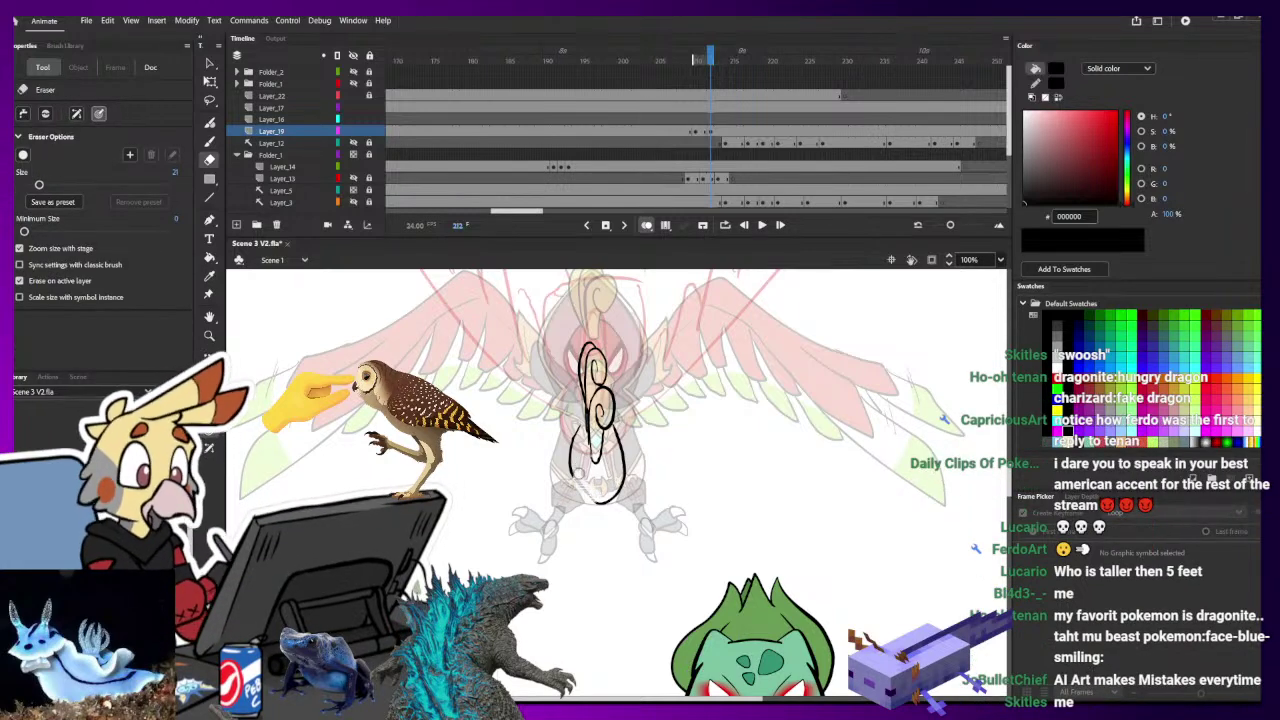
pyautogui.press('b')
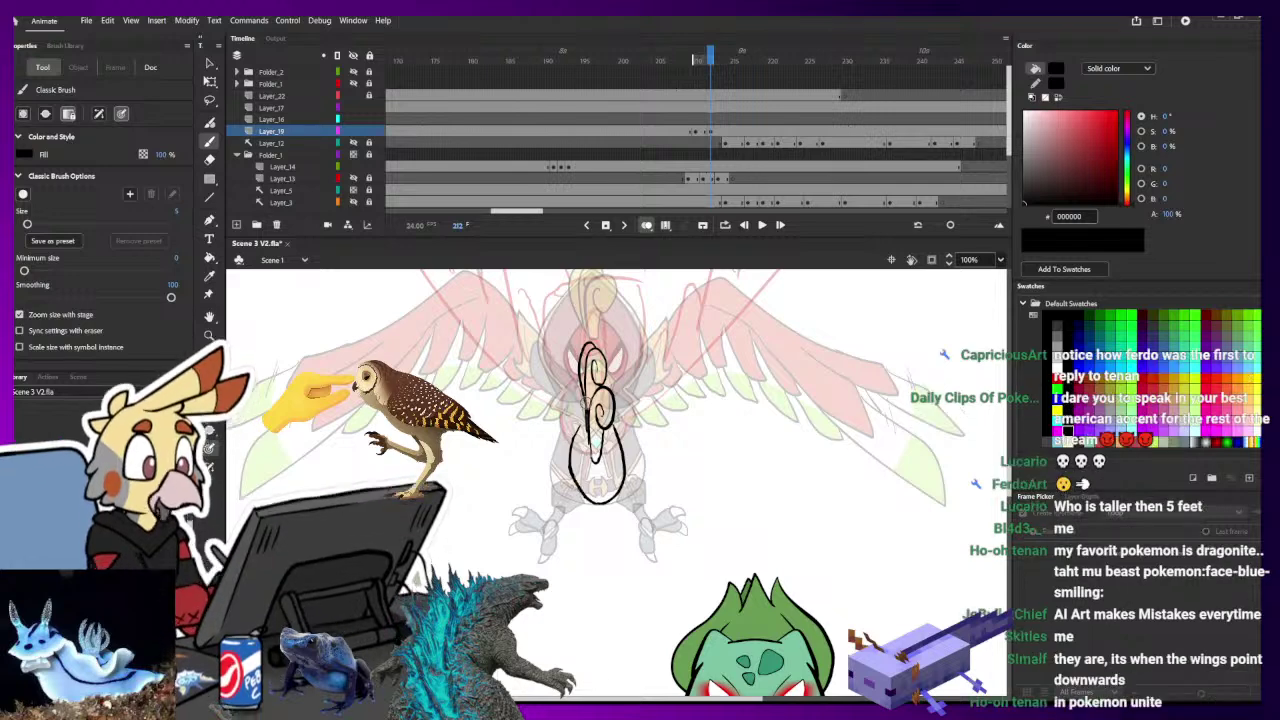
pyautogui.press('e')
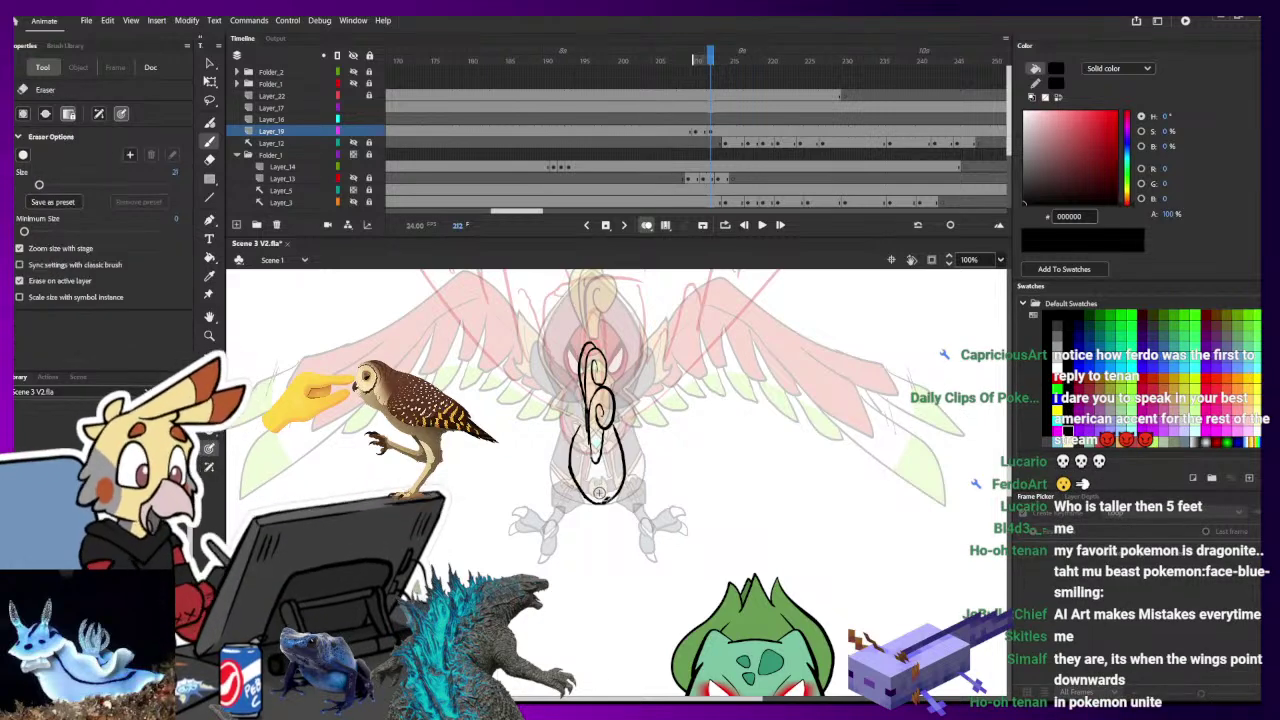
pyautogui.press('b')
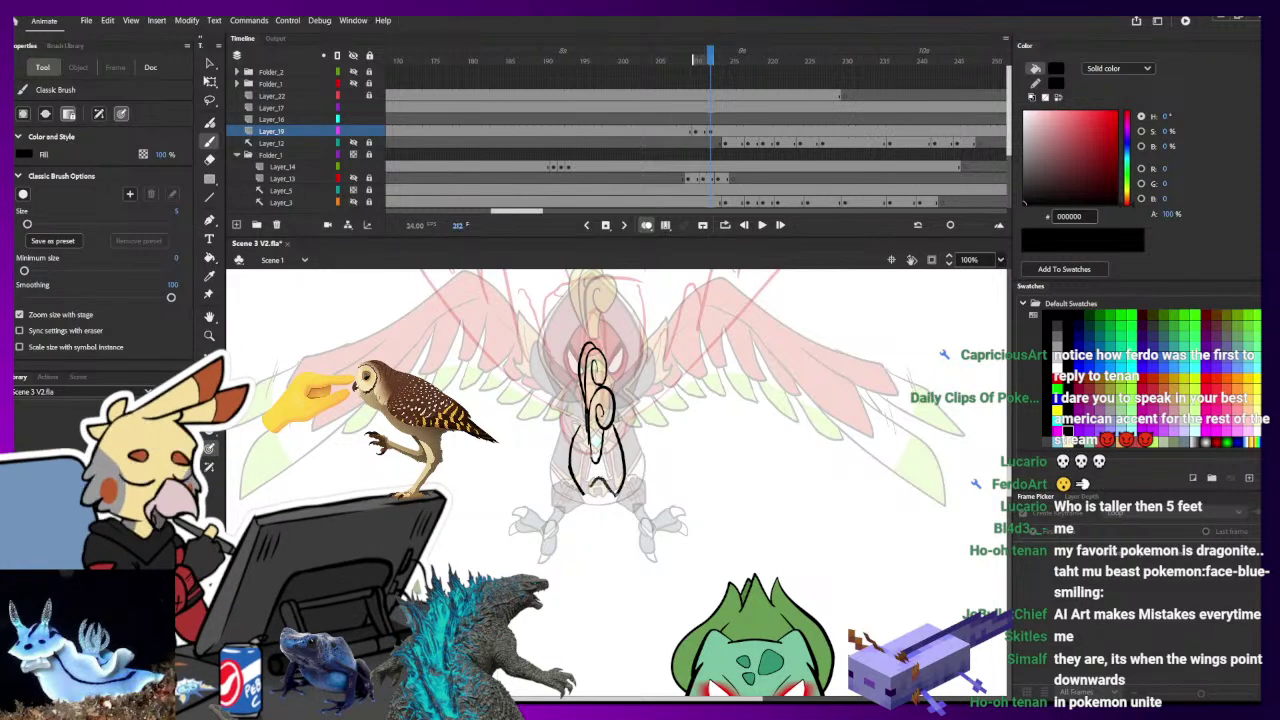
# - Draw a long line from the left side of the notched outline, curving inward to a tip between the bird's feet
pyautogui.moveTo(584, 494)
pyautogui.mouseDown()
pyautogui.moveTo(597, 480)
pyautogui.moveTo(594, 530)
pyautogui.mouseUp()
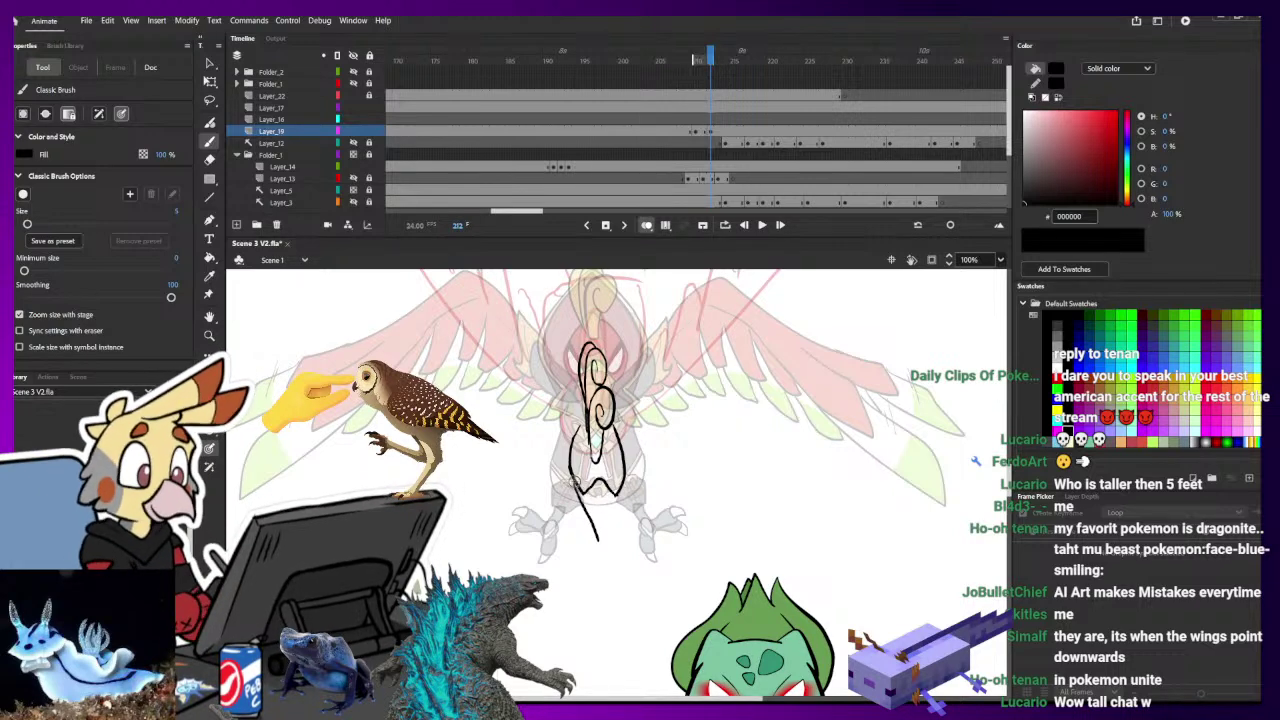
pyautogui.moveTo(576, 484); pyautogui.dragTo(598, 541)
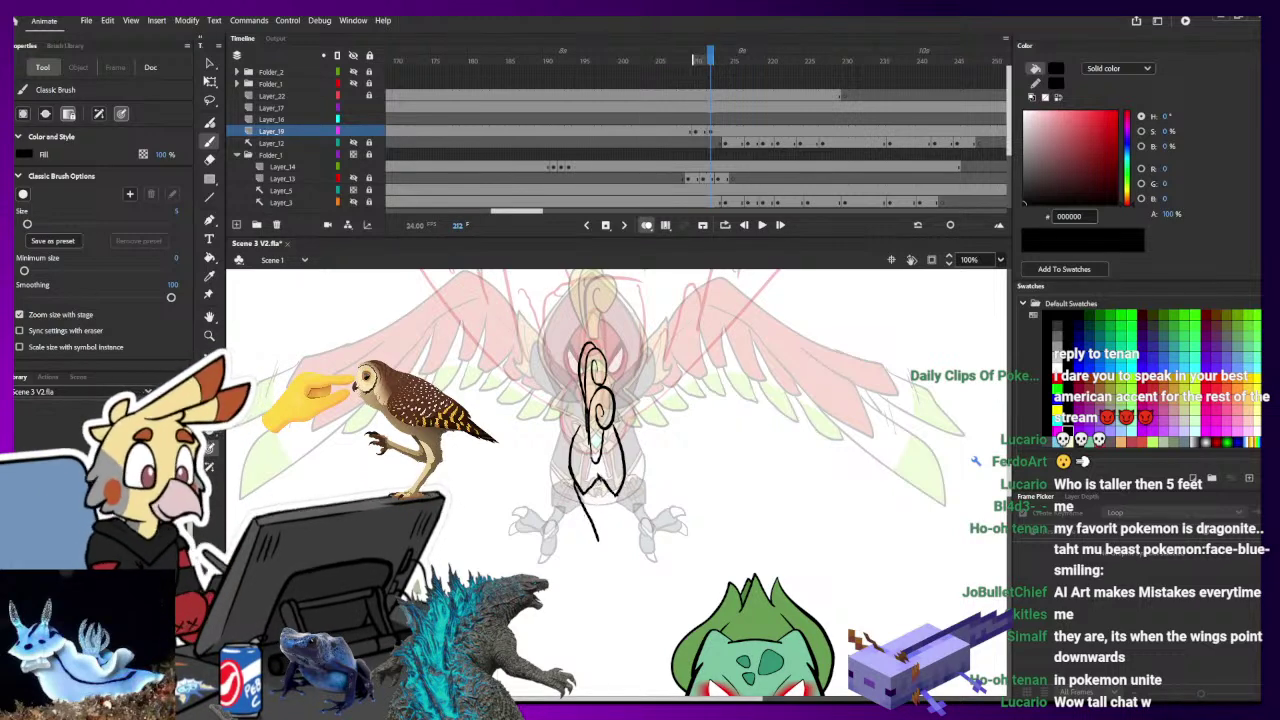
pyautogui.moveTo(582, 538); pyautogui.dragTo(602, 570)
pyautogui.hotkey('ctrl', 'z')
pyautogui.moveTo(579, 528); pyautogui.dragTo(598, 570)
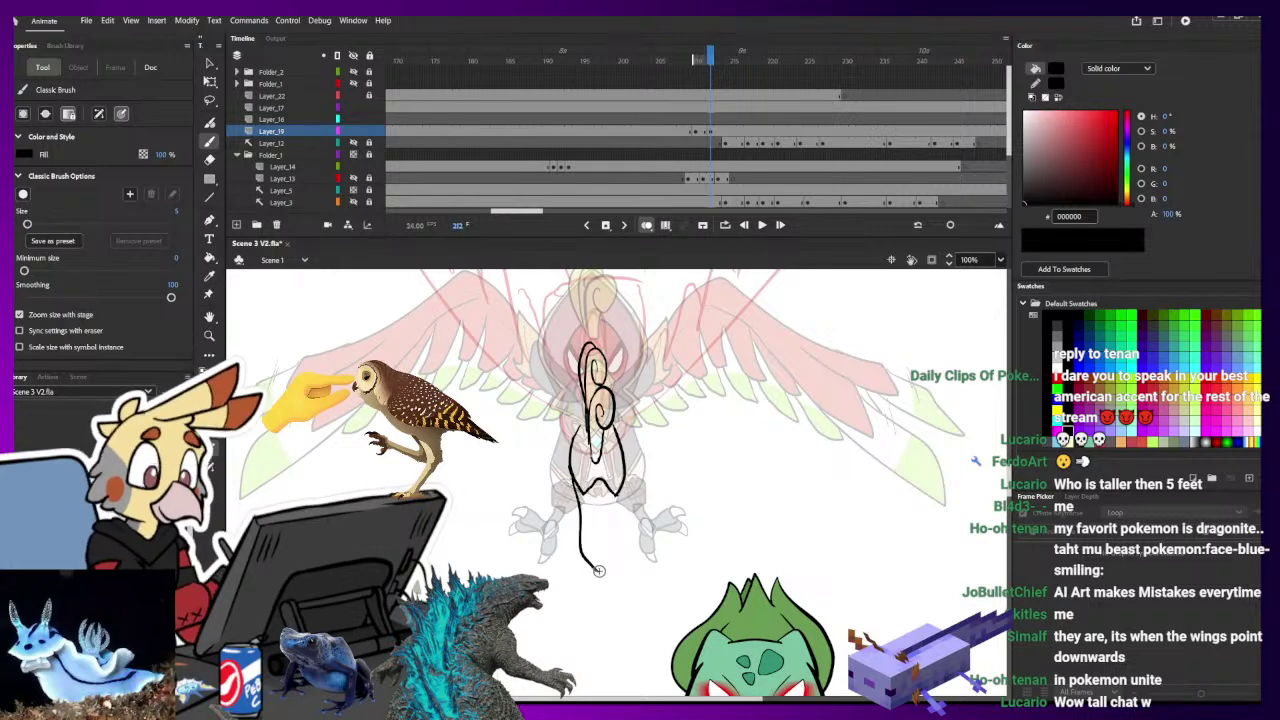
pyautogui.hotkey('ctrl', 'a')
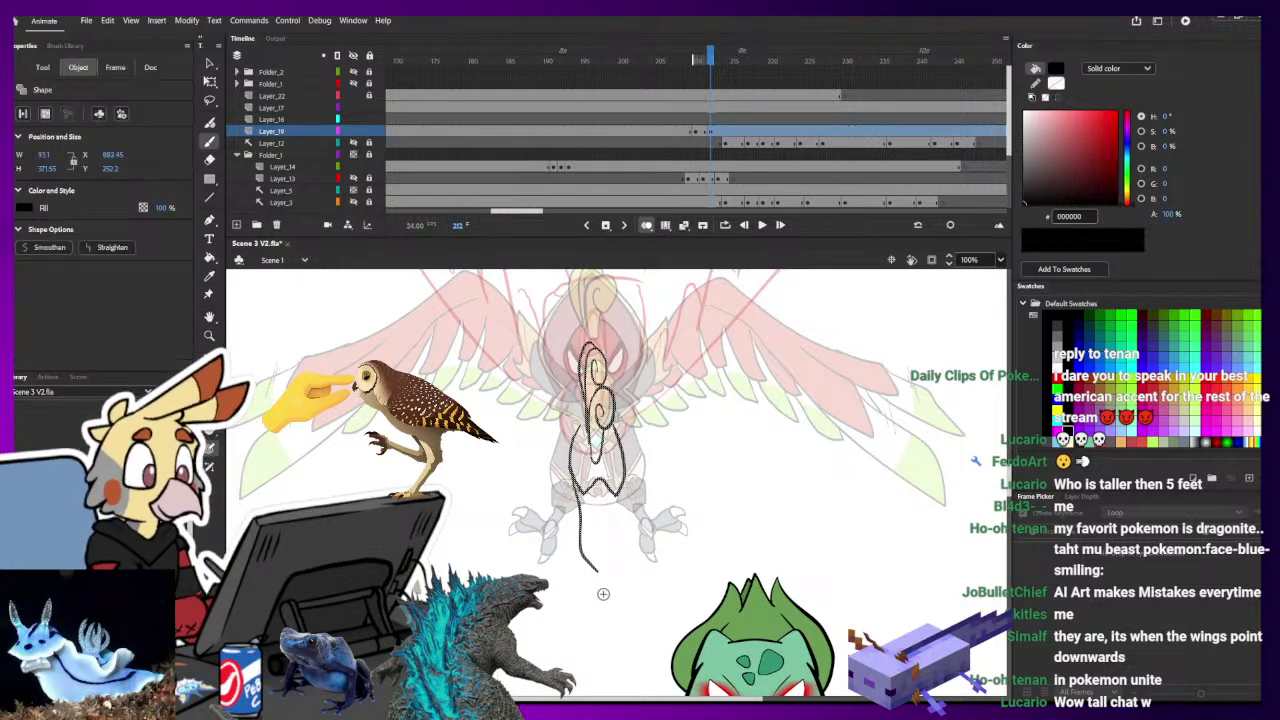
pyautogui.click(210, 101)
pyautogui.moveTo(570, 468); pyautogui.dragTo(576, 478)
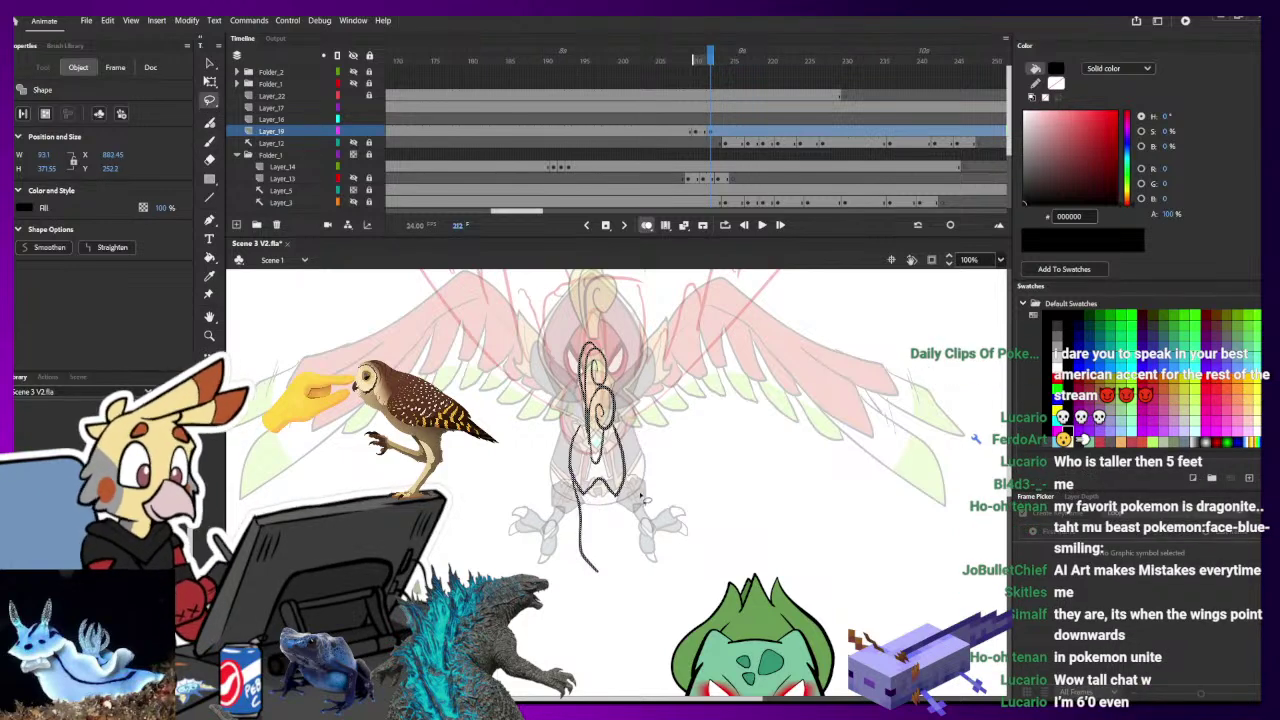
pyautogui.click(556, 500)
# - Draw the right side of the long pointed shape below the notched outline and redraw its left side down to the tip
pyautogui.press('b')
pyautogui.moveTo(603, 576); pyautogui.dragTo(619, 549)
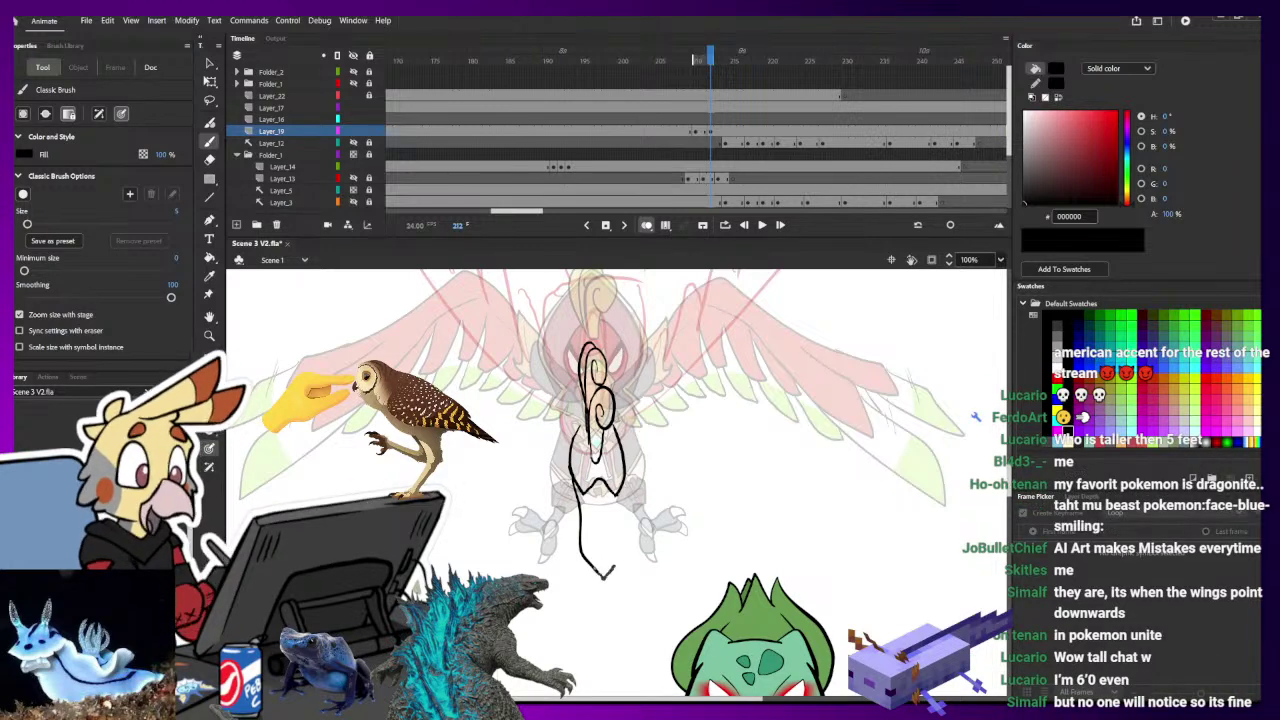
pyautogui.moveTo(625, 503)
pyautogui.mouseDown()
pyautogui.moveTo(628, 475)
pyautogui.moveTo(602, 577)
pyautogui.moveTo(580, 528)
pyautogui.moveTo(596, 565)
pyautogui.moveTo(592, 549)
pyautogui.mouseUp()
pyautogui.hotkey('ctrl', 'z')
pyautogui.press('e')
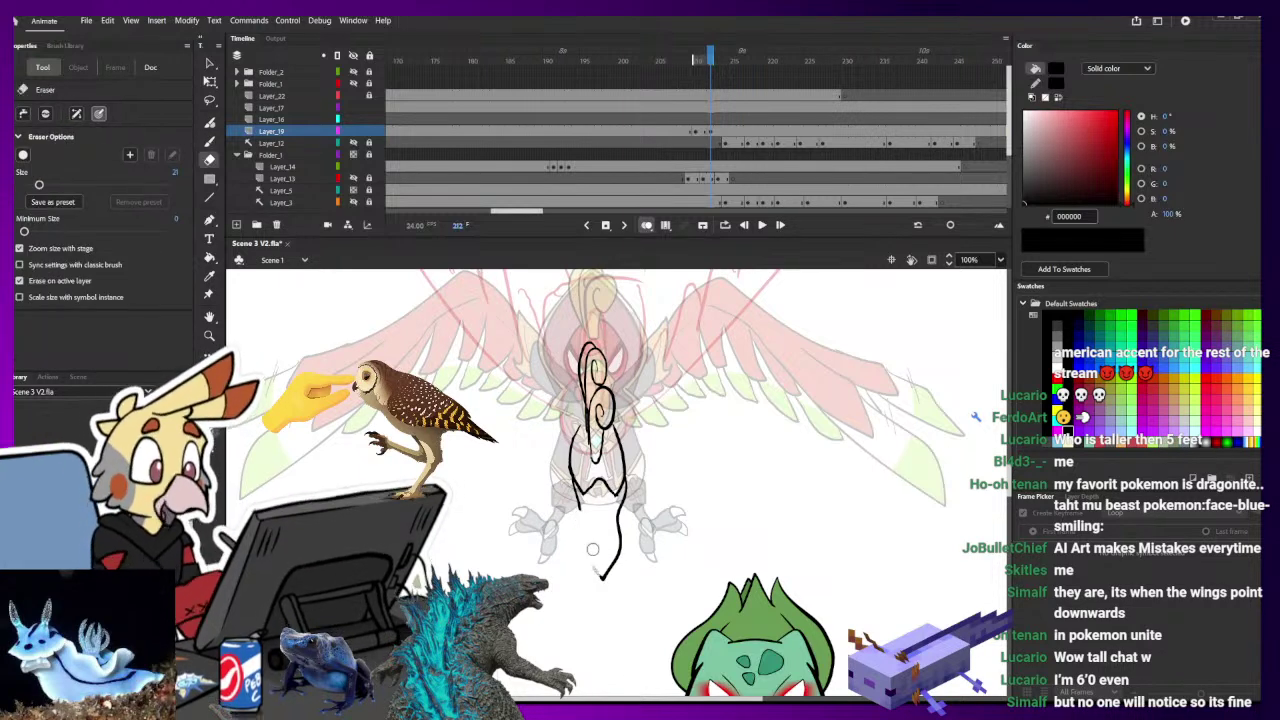
pyautogui.press('b')
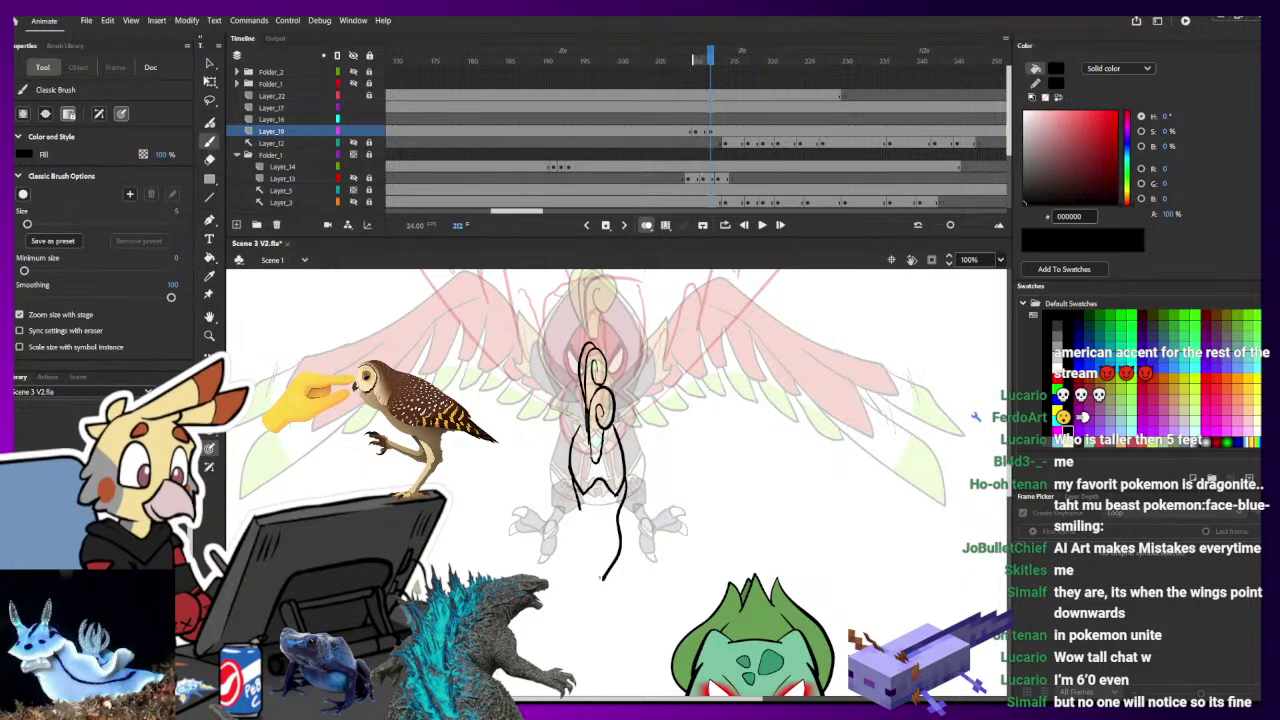
pyautogui.moveTo(576, 492); pyautogui.dragTo(600, 578)
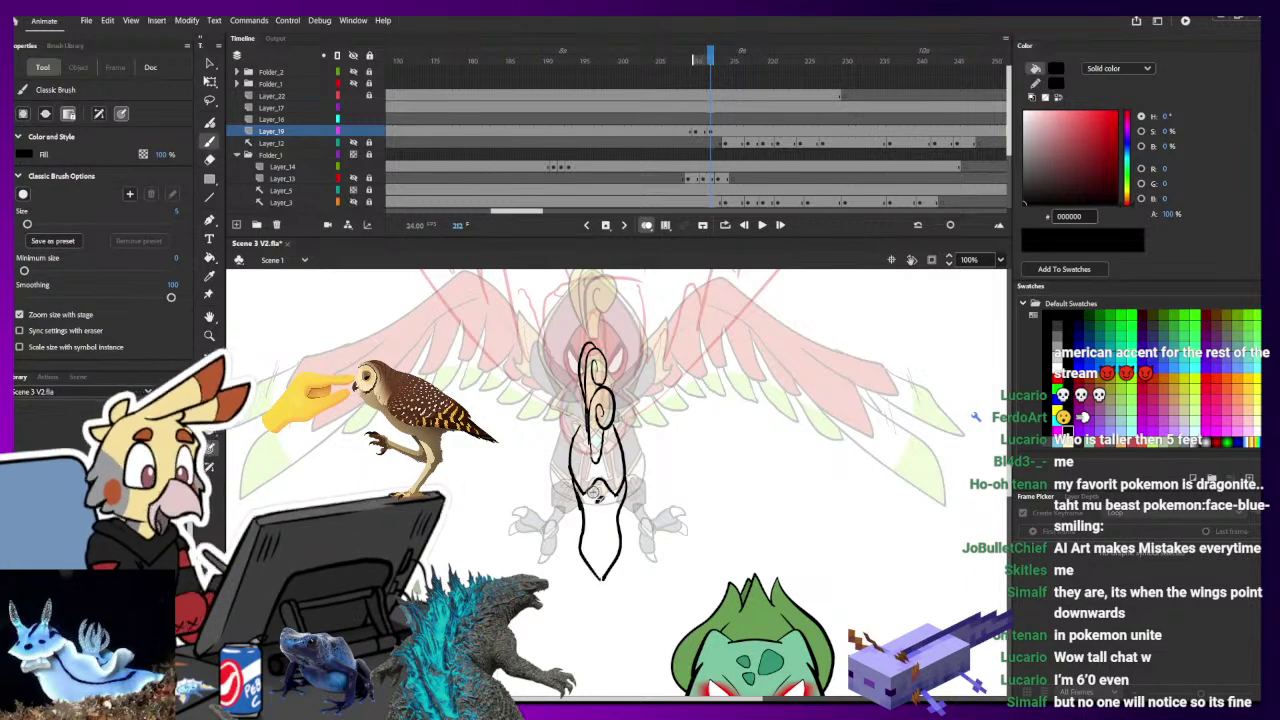
# - Erase the right side of the long pointed shape, redraw it as a smoother curve to the tip, and add a thin centre line
pyautogui.press('e')
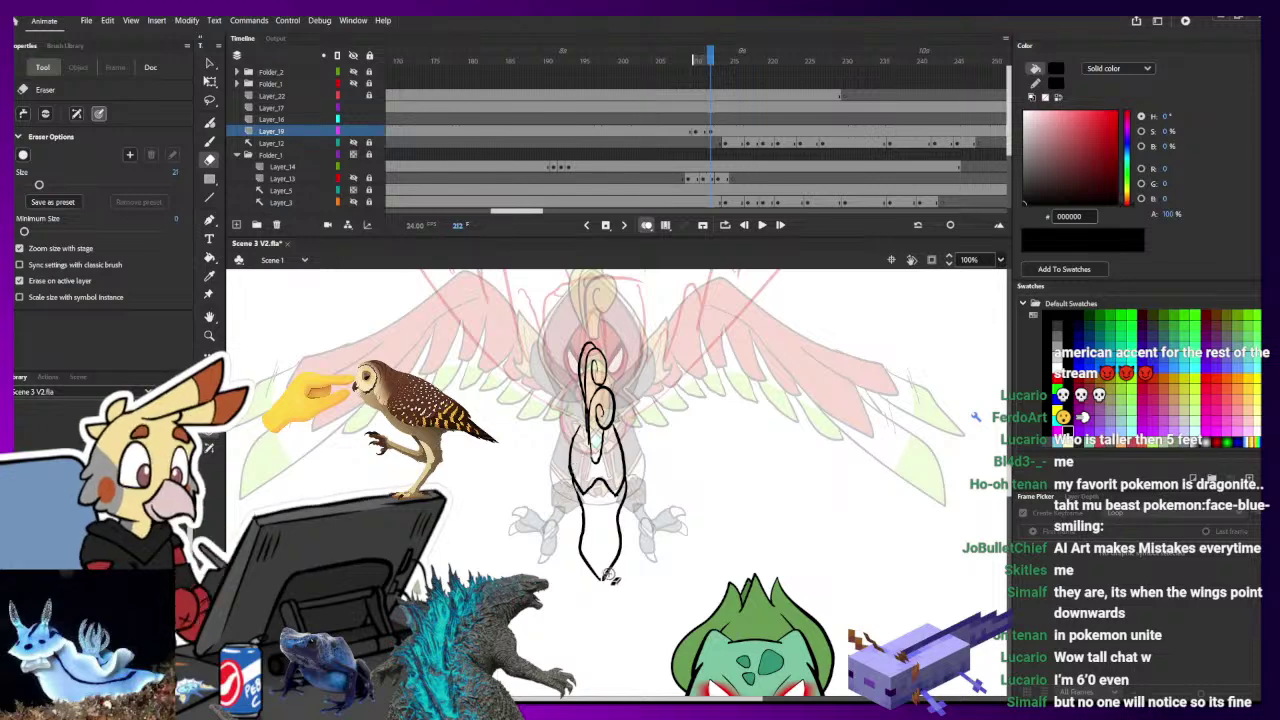
pyautogui.moveTo(626, 512); pyautogui.dragTo(618, 556)
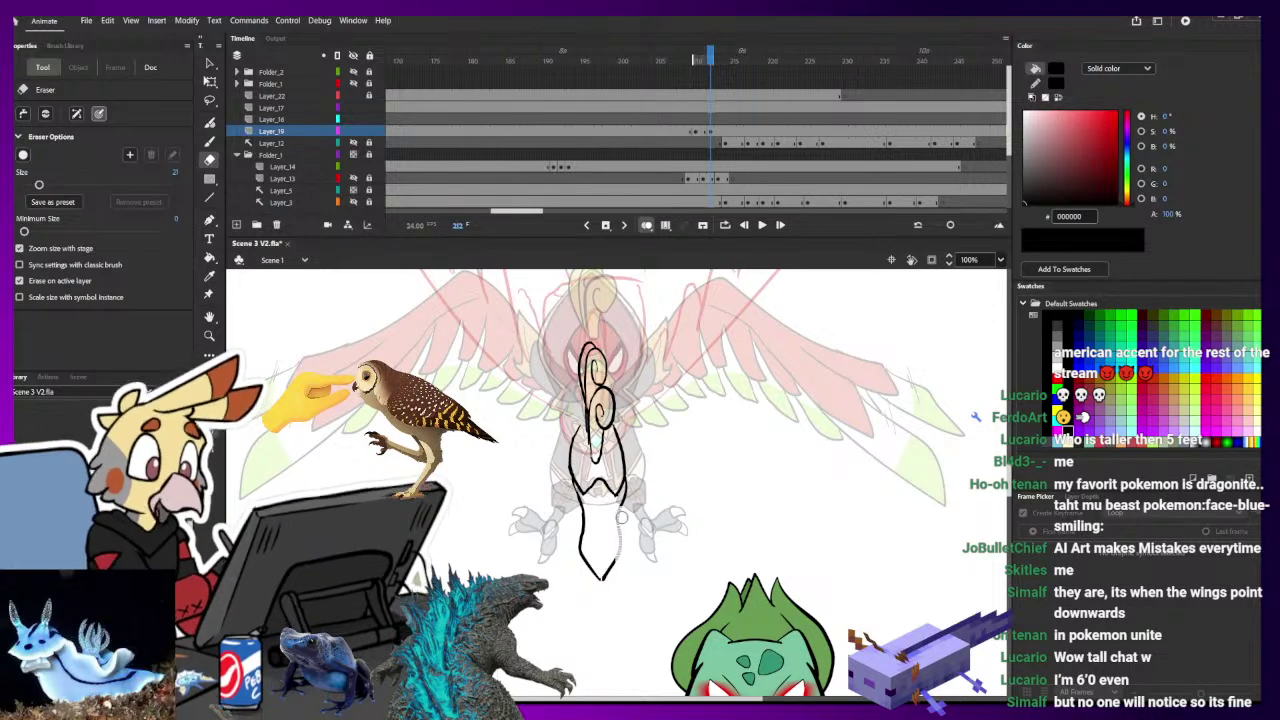
pyautogui.press('b')
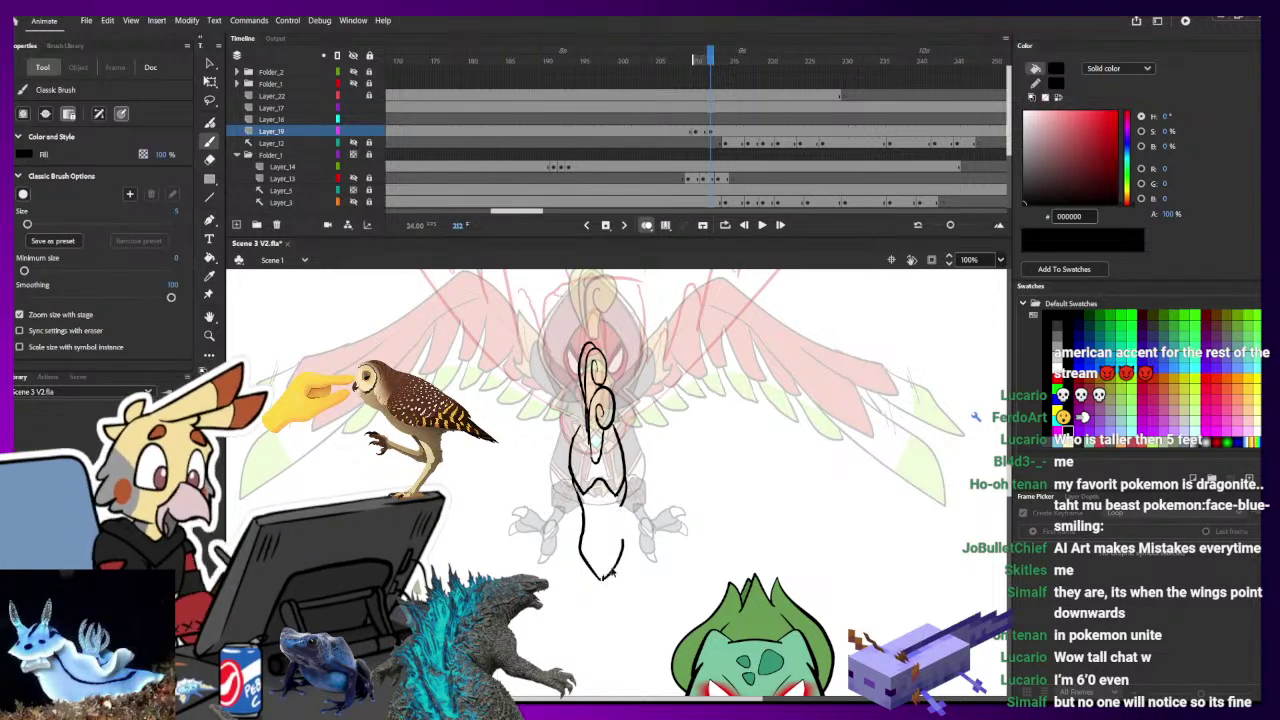
pyautogui.moveTo(624, 482); pyautogui.dragTo(602, 578)
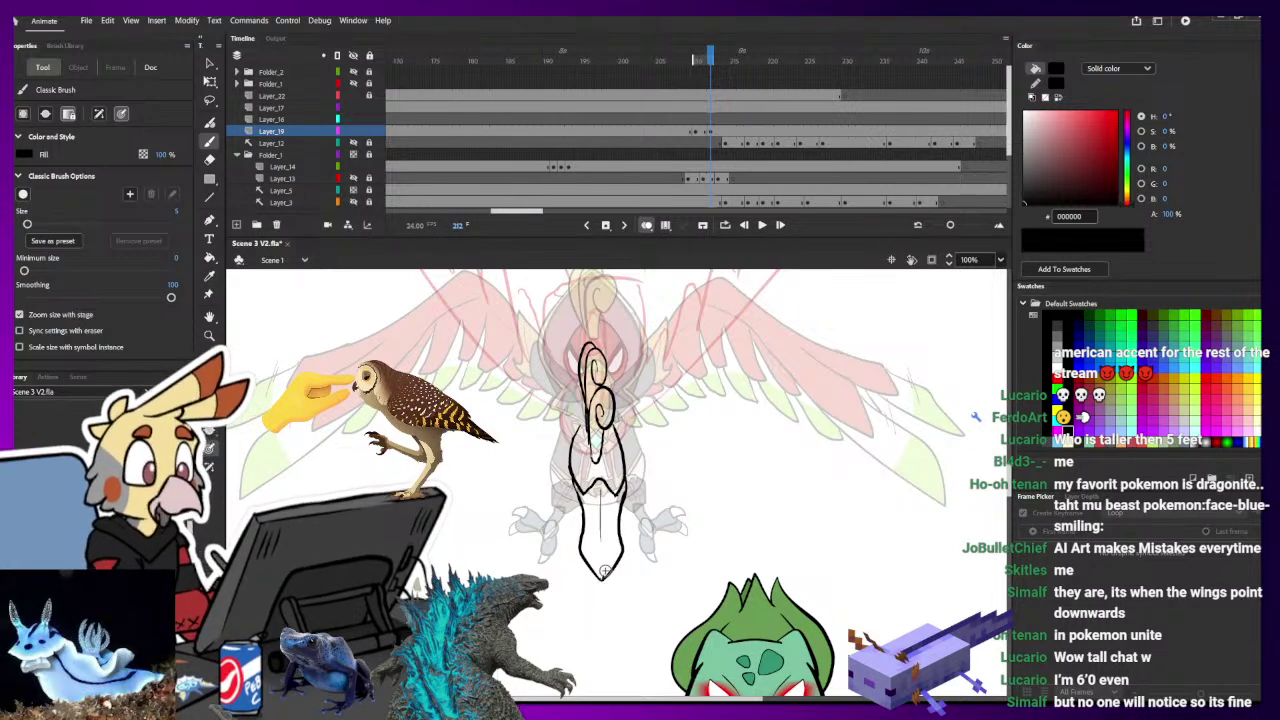
# - Select the long pointed shape with the lasso and scale it slightly smaller with Free Transform
pyautogui.press('l')
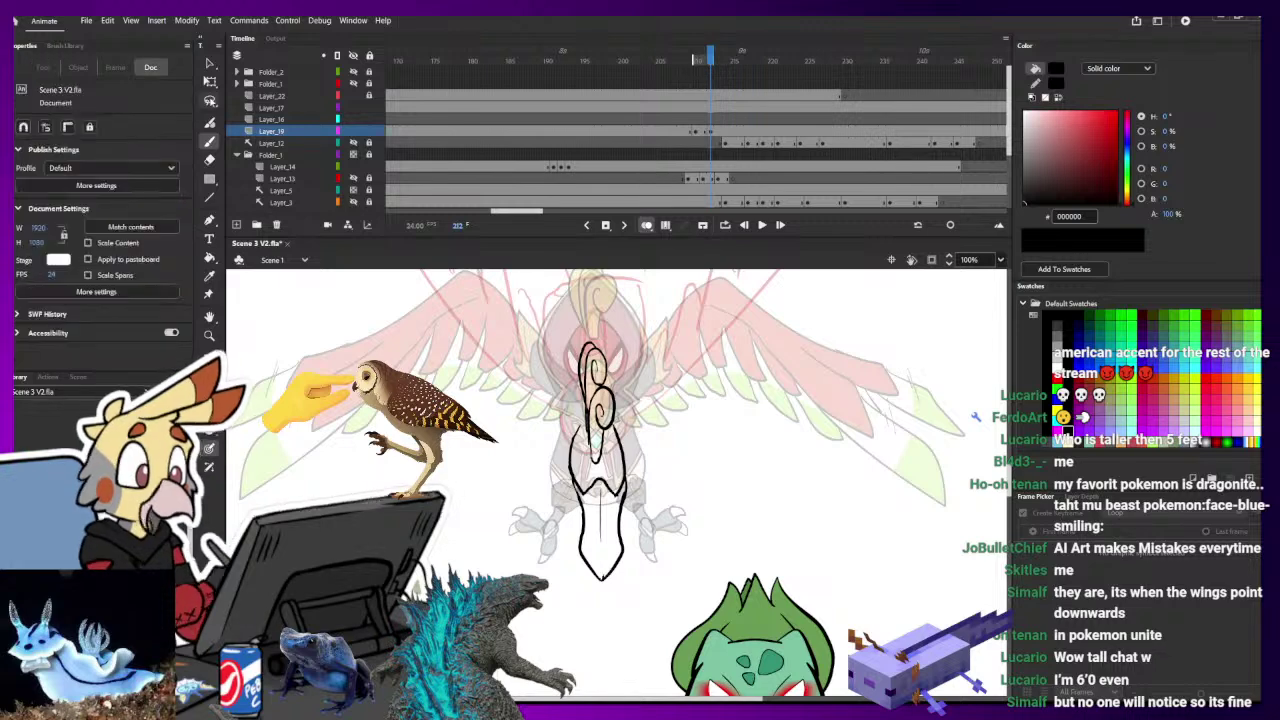
pyautogui.moveTo(677, 603); pyautogui.dragTo(540, 507)
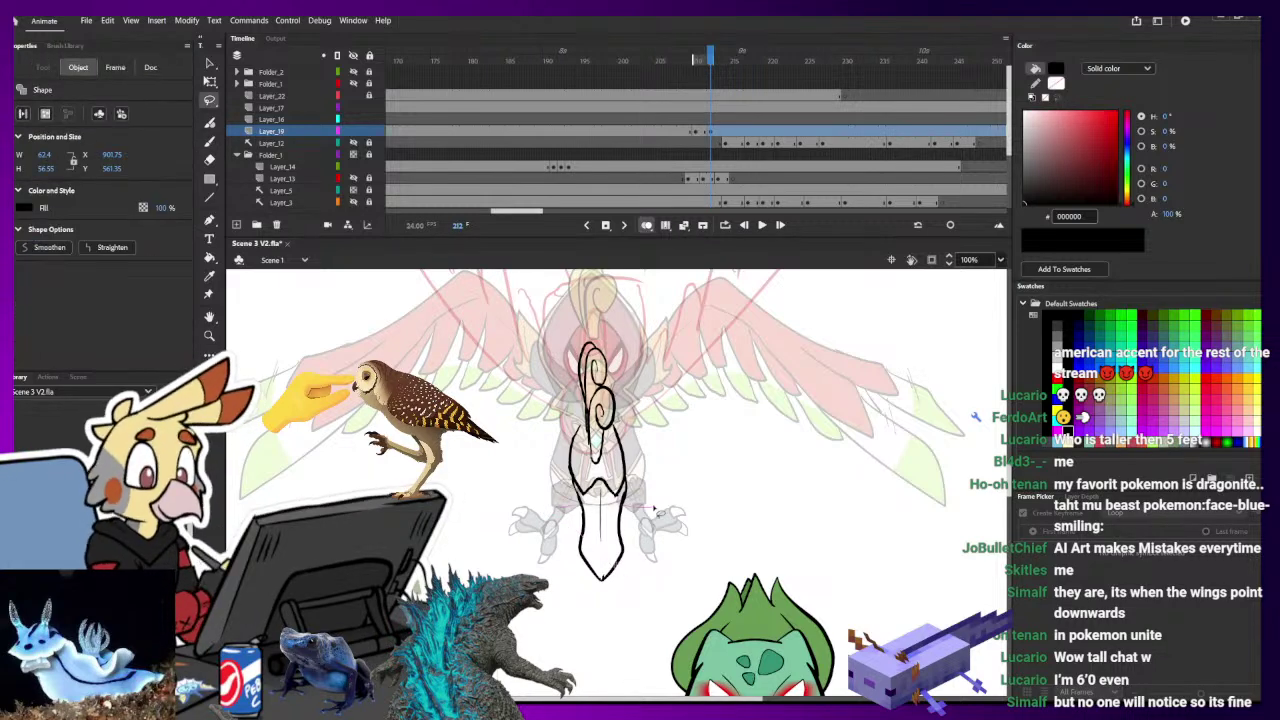
pyautogui.click(210, 82)
pyautogui.moveTo(666, 608); pyautogui.dragTo(526, 491)
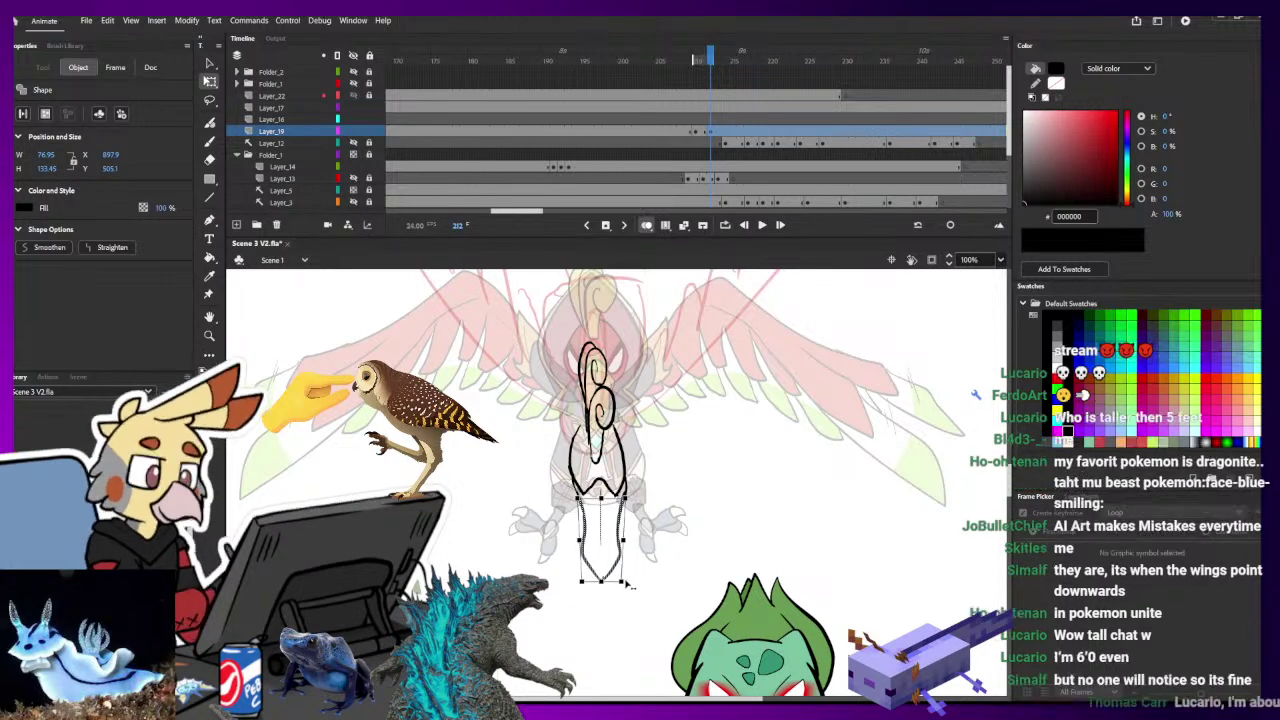
pyautogui.moveTo(602, 583); pyautogui.dragTo(603, 586)
# - Draw thick angular marks inside both sides of the notched outline, then clean up and redraw its upper sides toward the crest
pyautogui.press('b')
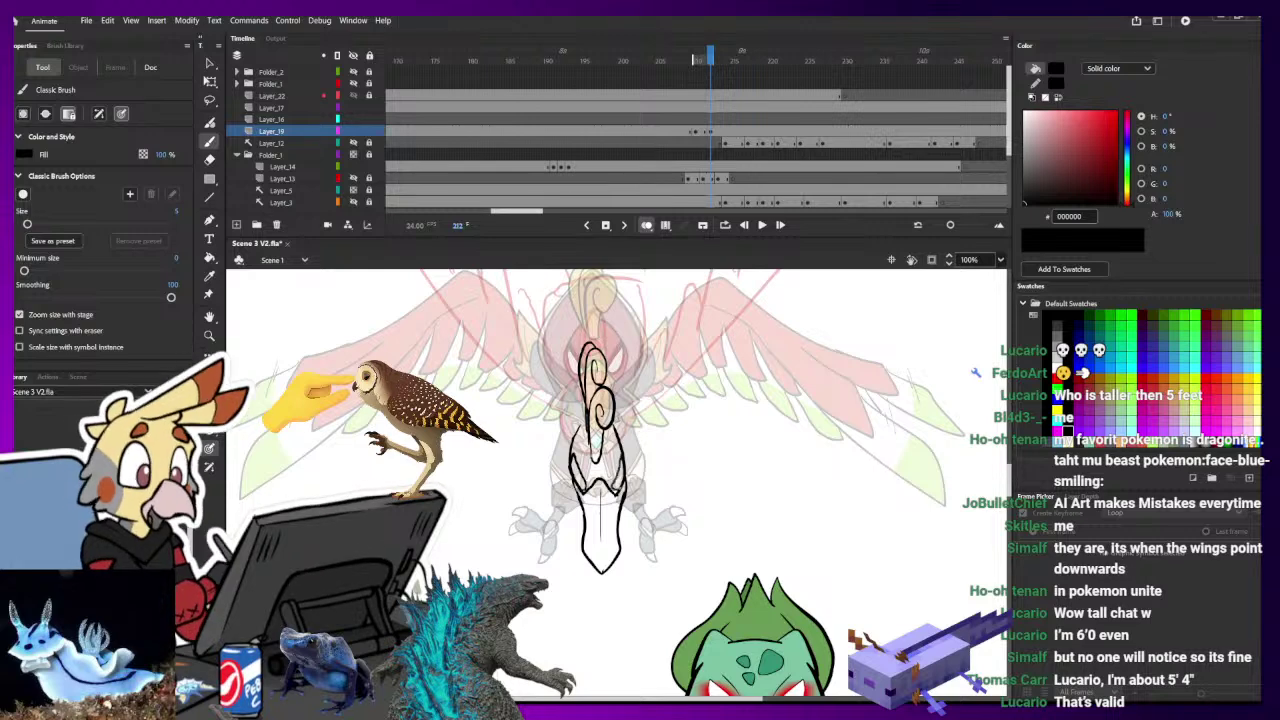
pyautogui.moveTo(611, 490); pyautogui.dragTo(624, 438)
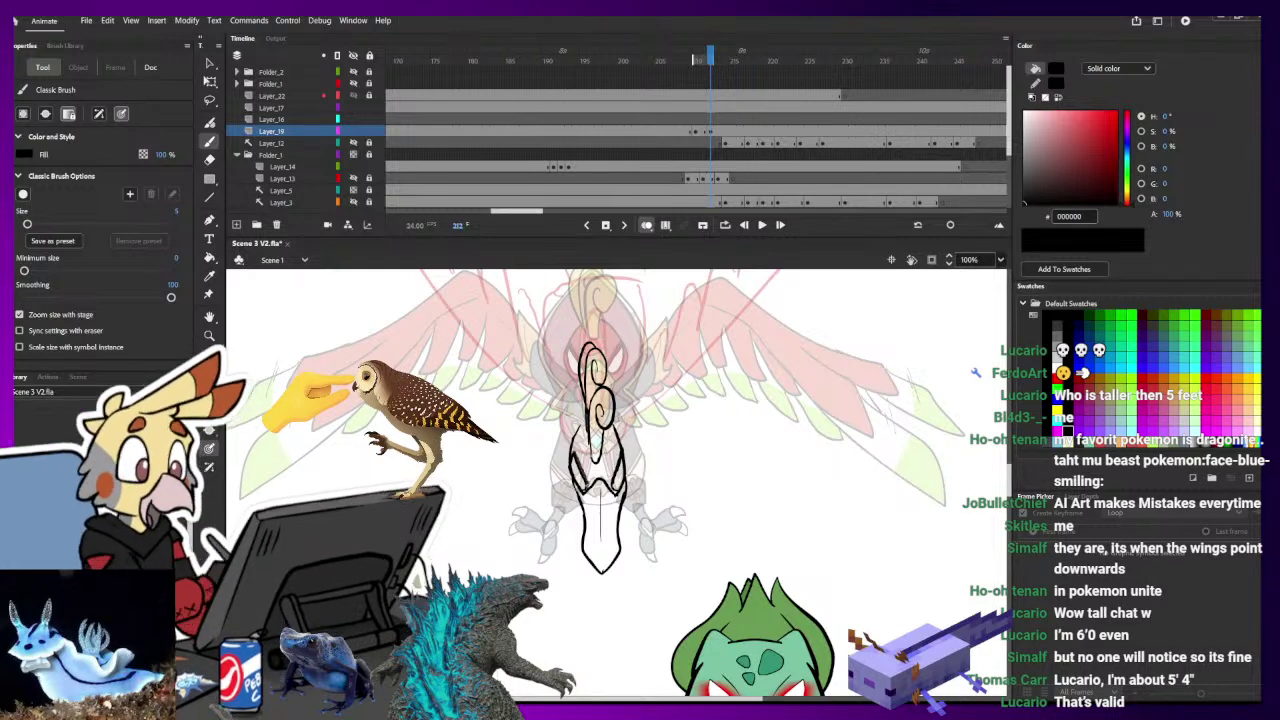
pyautogui.moveTo(587, 488)
pyautogui.mouseDown()
pyautogui.moveTo(571, 449)
pyautogui.moveTo(616, 463)
pyautogui.moveTo(611, 486)
pyautogui.mouseUp()
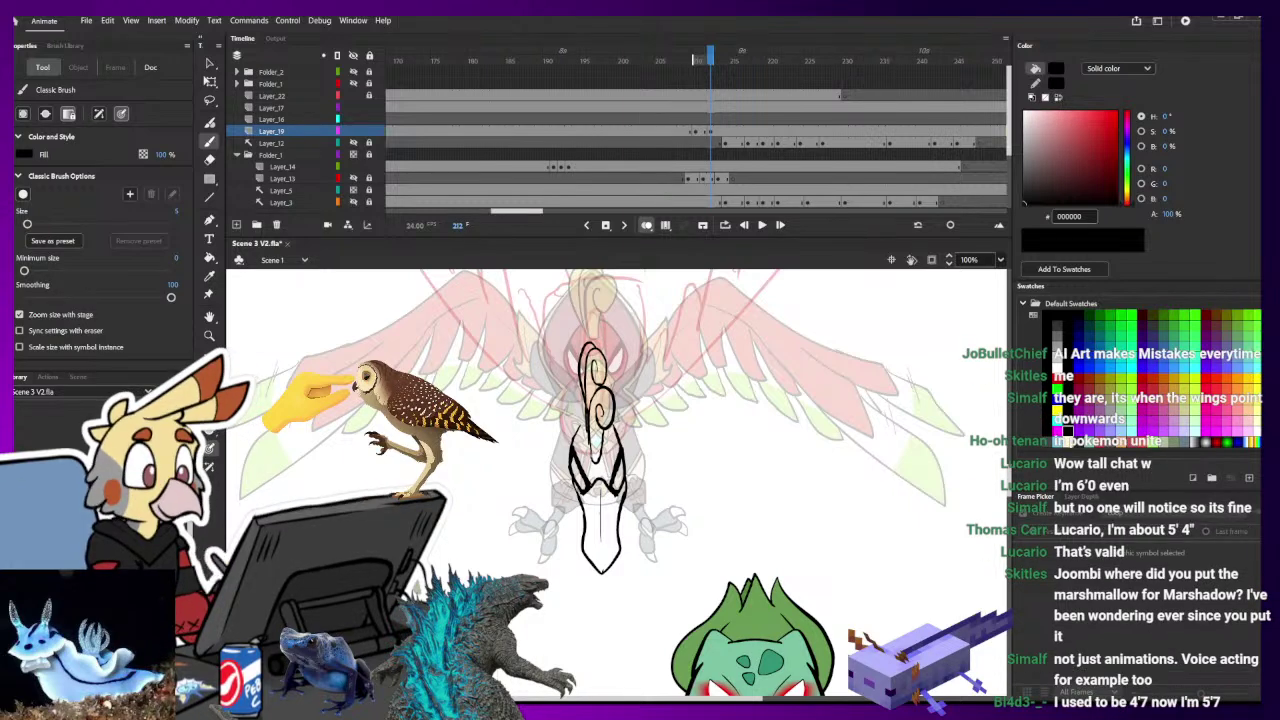
pyautogui.press('e')
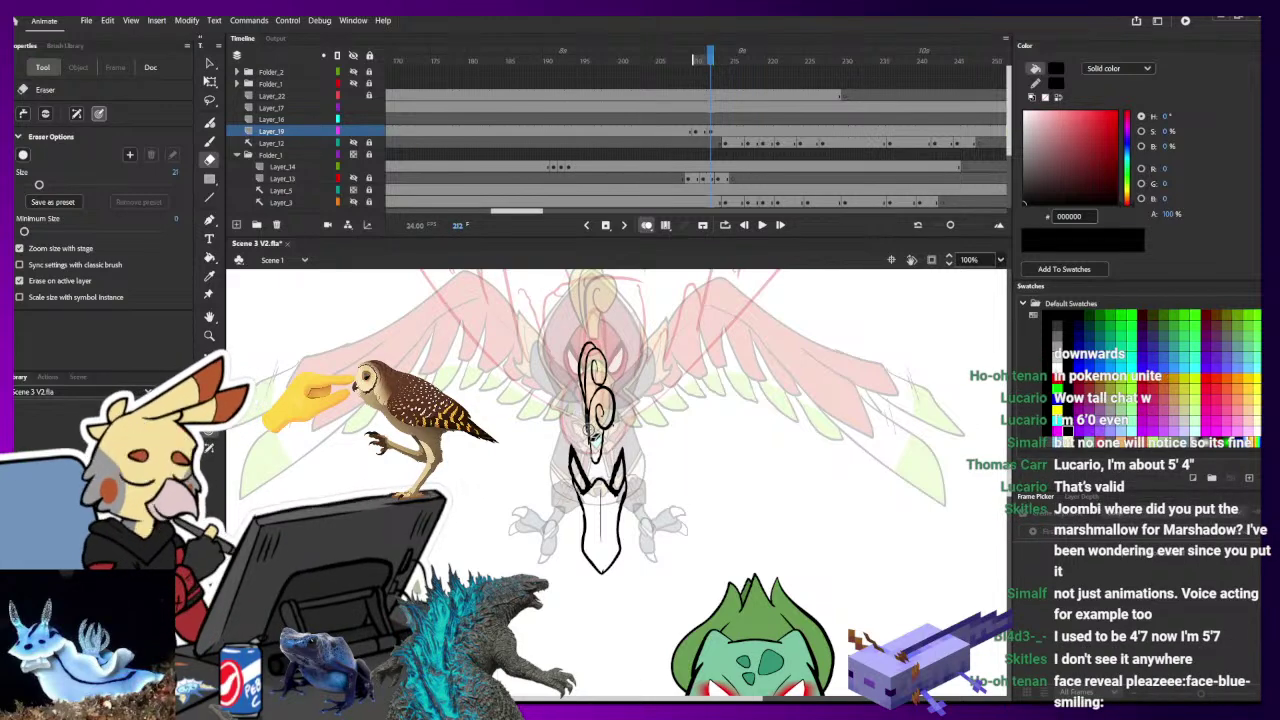
pyautogui.press('b')
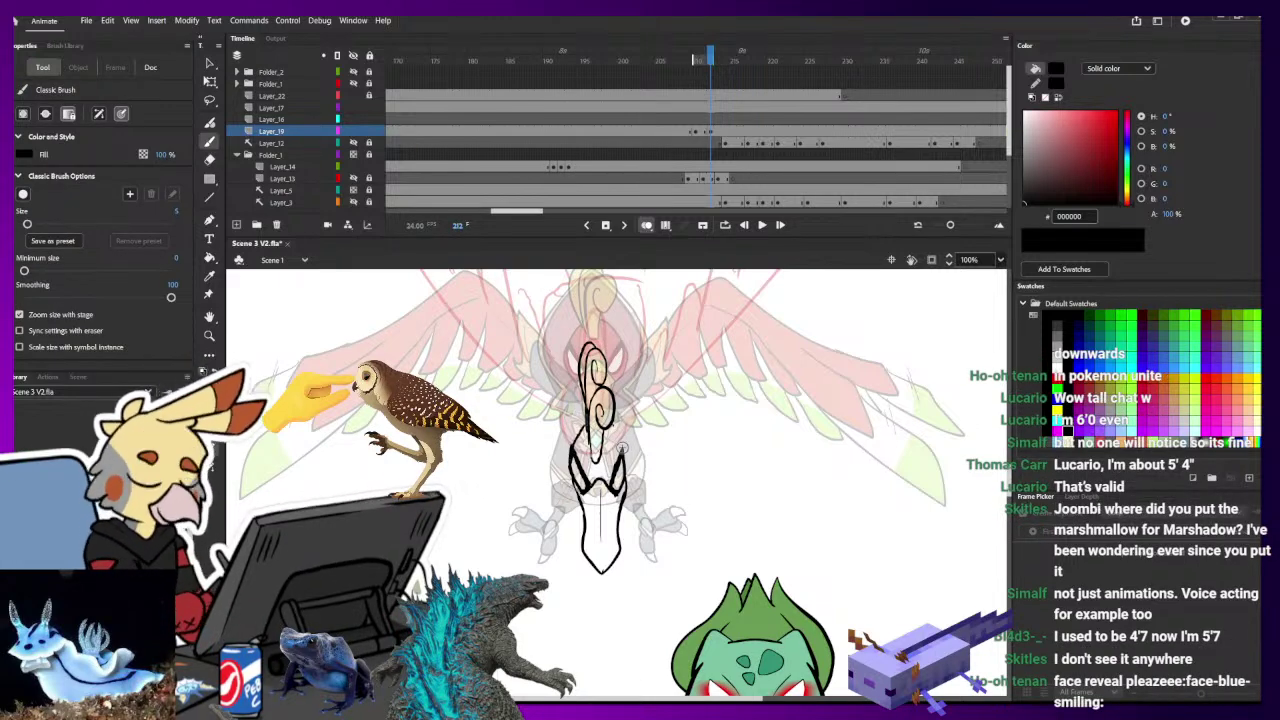
pyautogui.moveTo(622, 448)
pyautogui.mouseDown()
pyautogui.moveTo(601, 417)
pyautogui.moveTo(573, 446)
pyautogui.mouseUp()
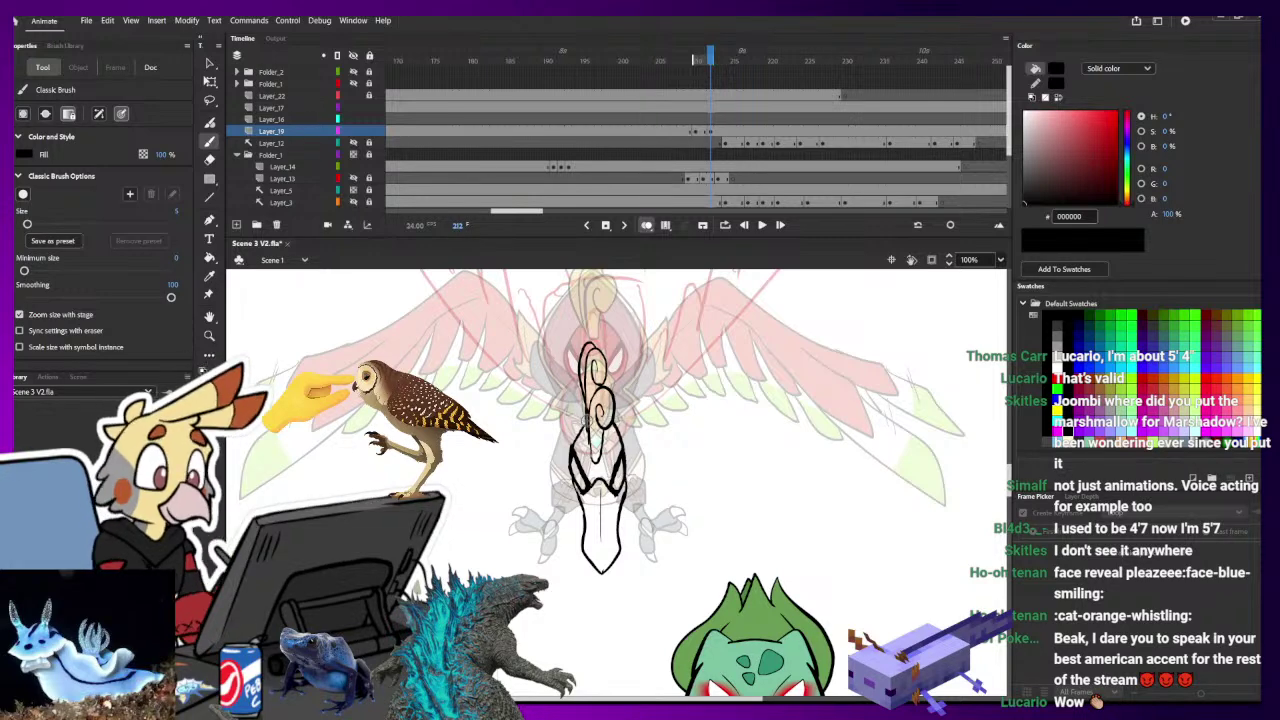
# - At frame 213 of the layer above Layer_19, draw a tall pointed oval body around the crest and start the left wing's lower edge
pyautogui.moveTo(648, 378); pyautogui.dragTo(646, 446)
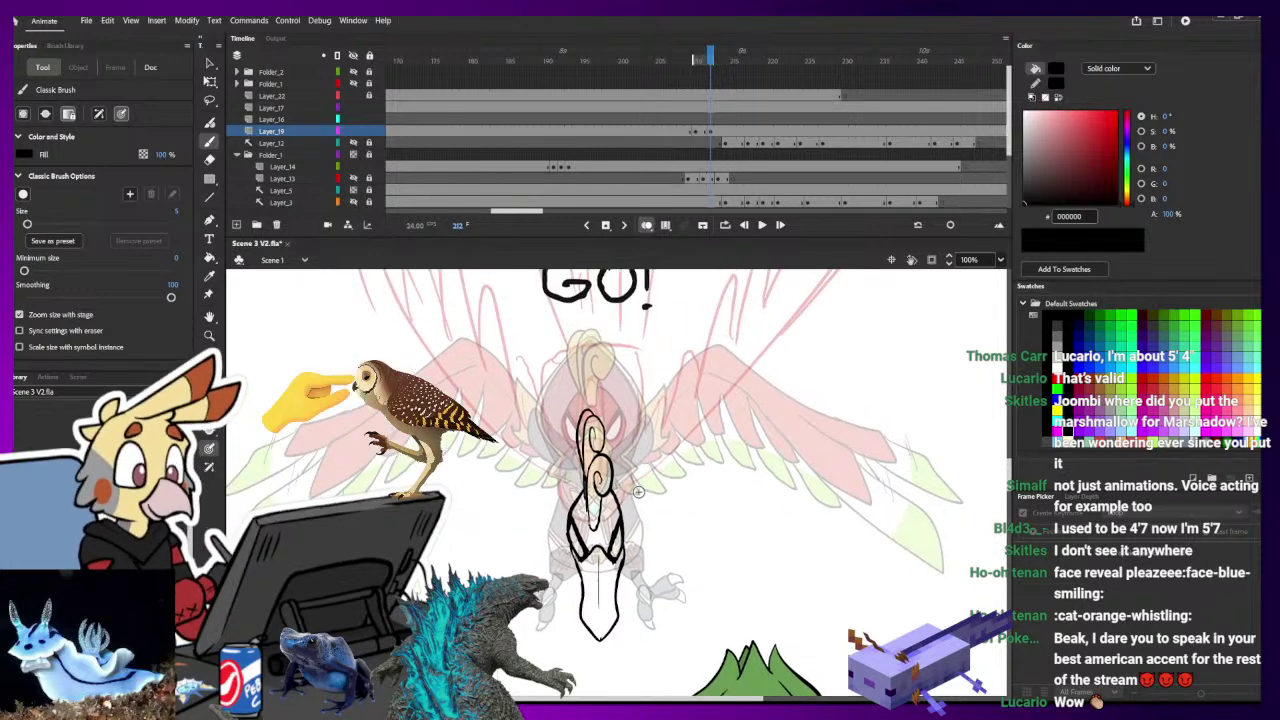
pyautogui.click(719, 119)
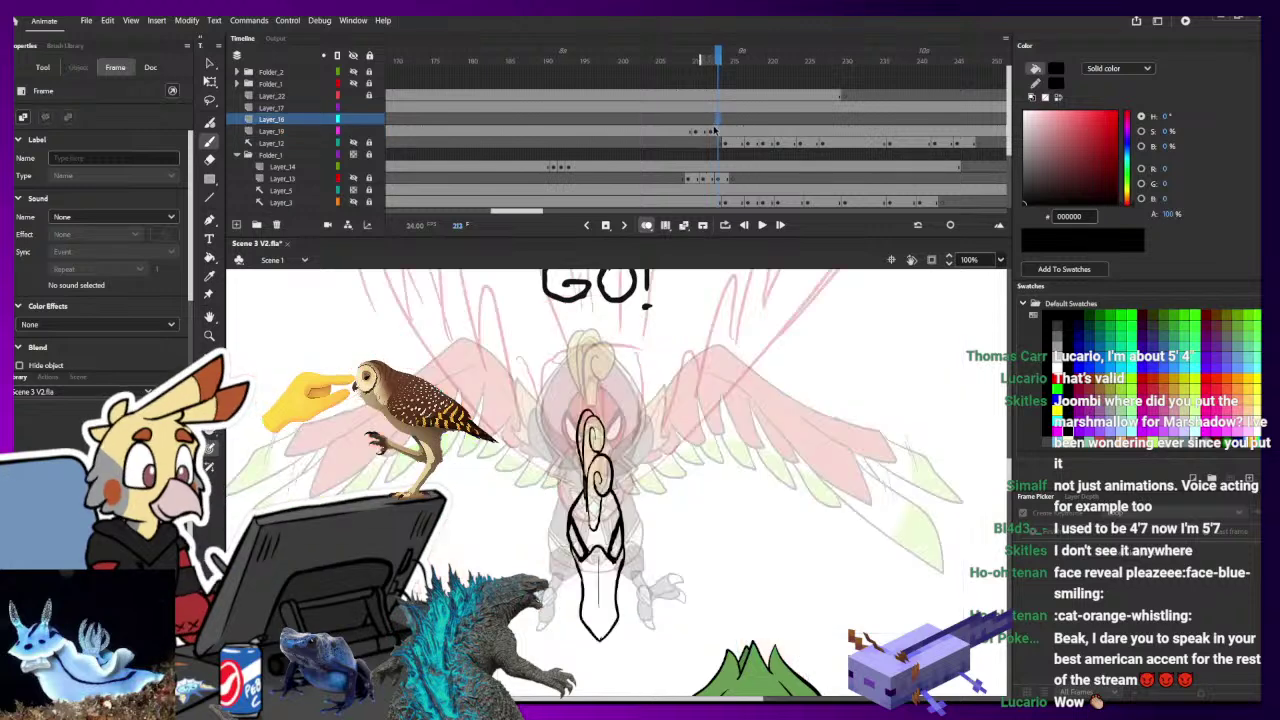
pyautogui.moveTo(567, 506)
pyautogui.mouseDown()
pyautogui.moveTo(552, 460)
pyautogui.moveTo(590, 350)
pyautogui.mouseUp()
pyautogui.moveTo(622, 505)
pyautogui.mouseDown()
pyautogui.moveTo(632, 445)
pyautogui.moveTo(592, 362)
pyautogui.mouseUp()
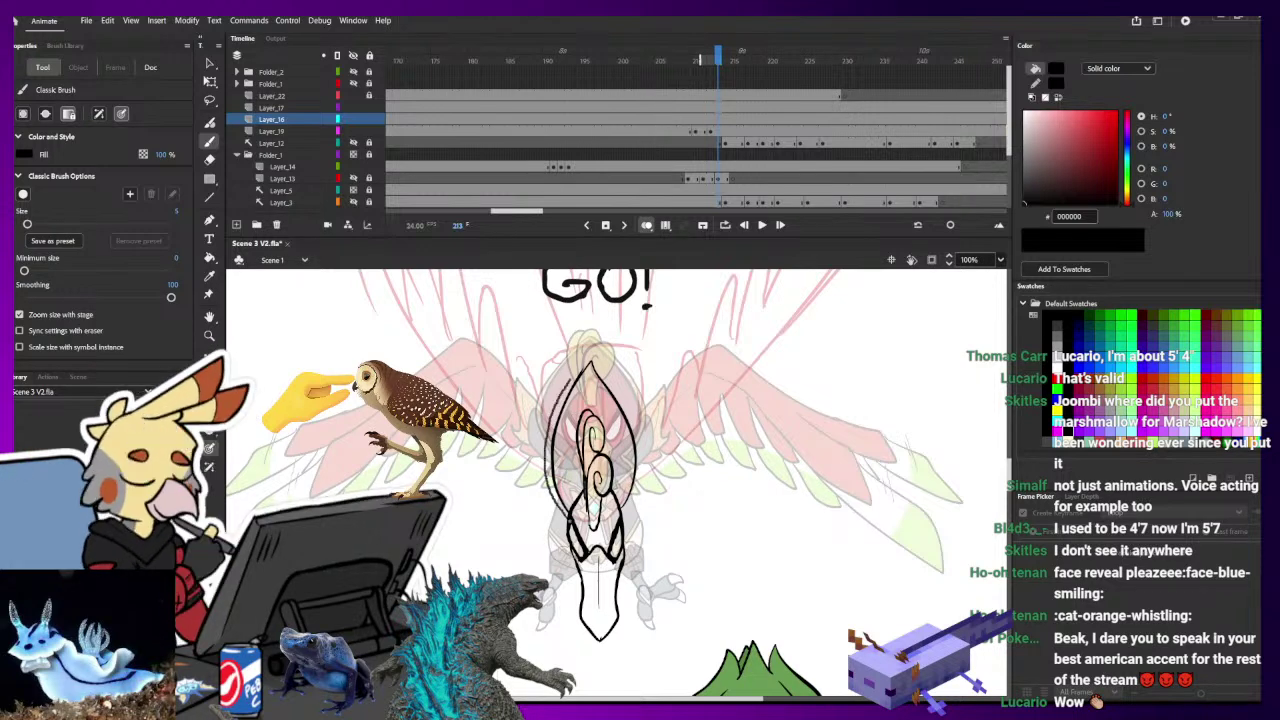
pyautogui.moveTo(626, 514)
pyautogui.mouseDown()
pyautogui.moveTo(638, 472)
pyautogui.moveTo(622, 405)
pyautogui.mouseUp()
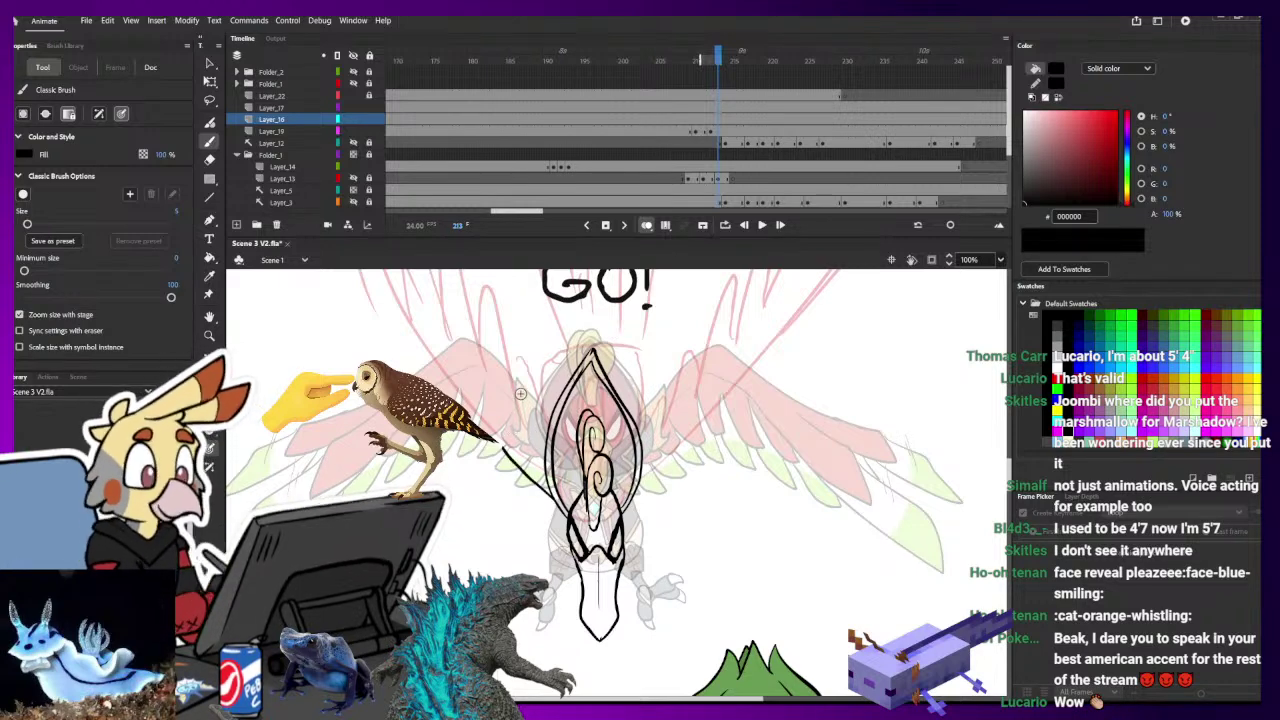
# - Erase the trial stroke at the left wing's base and draw short curved feathers joining the wing to the body outline
pyautogui.moveTo(513, 456); pyautogui.dragTo(529, 446)
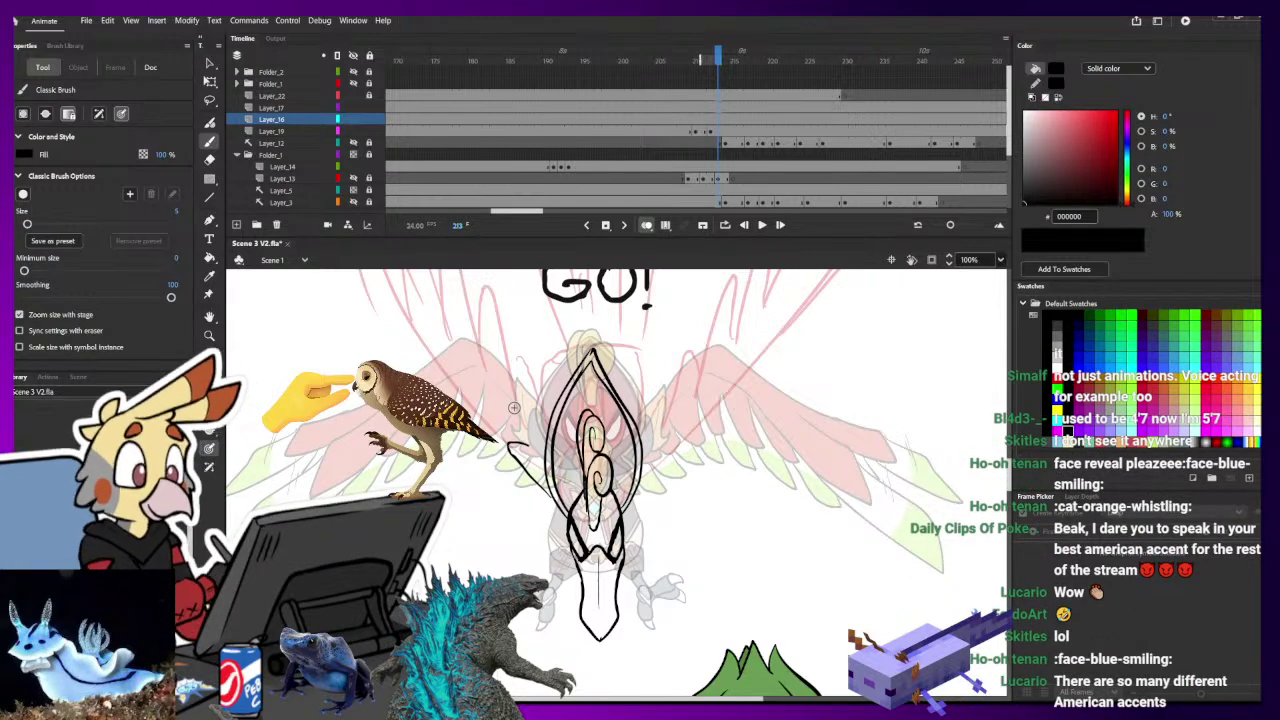
pyautogui.press('e')
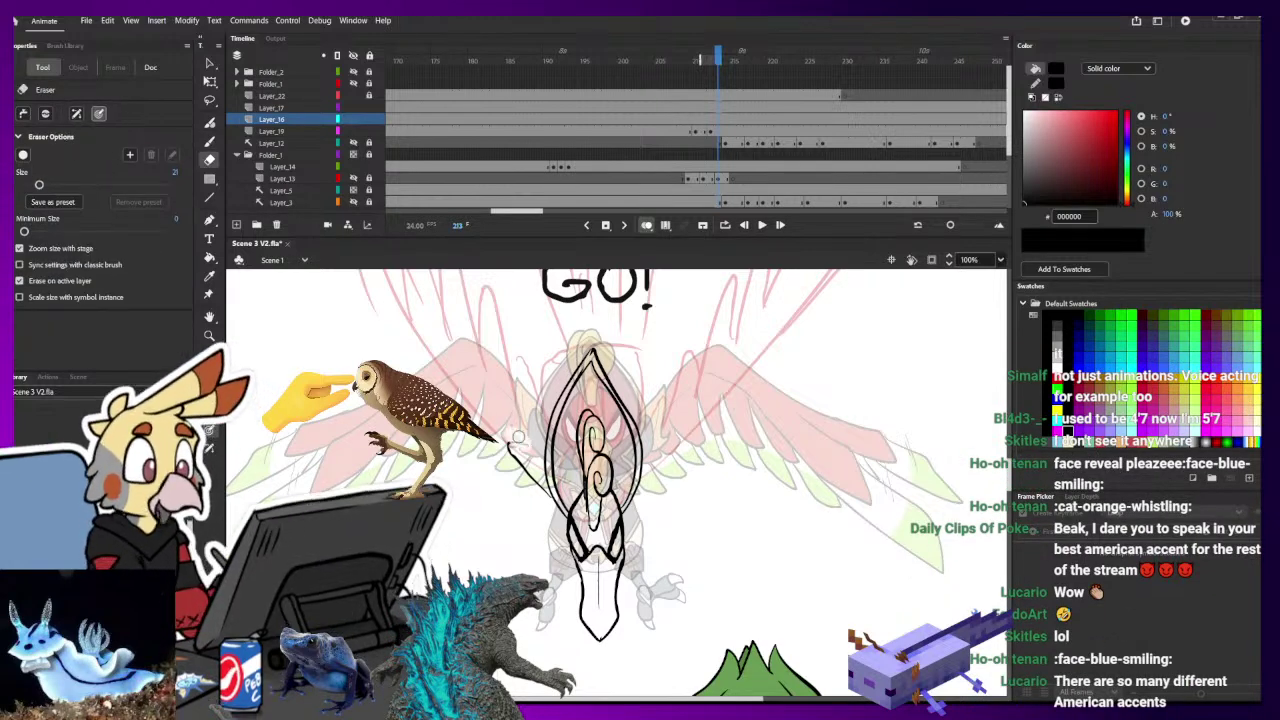
pyautogui.press('b')
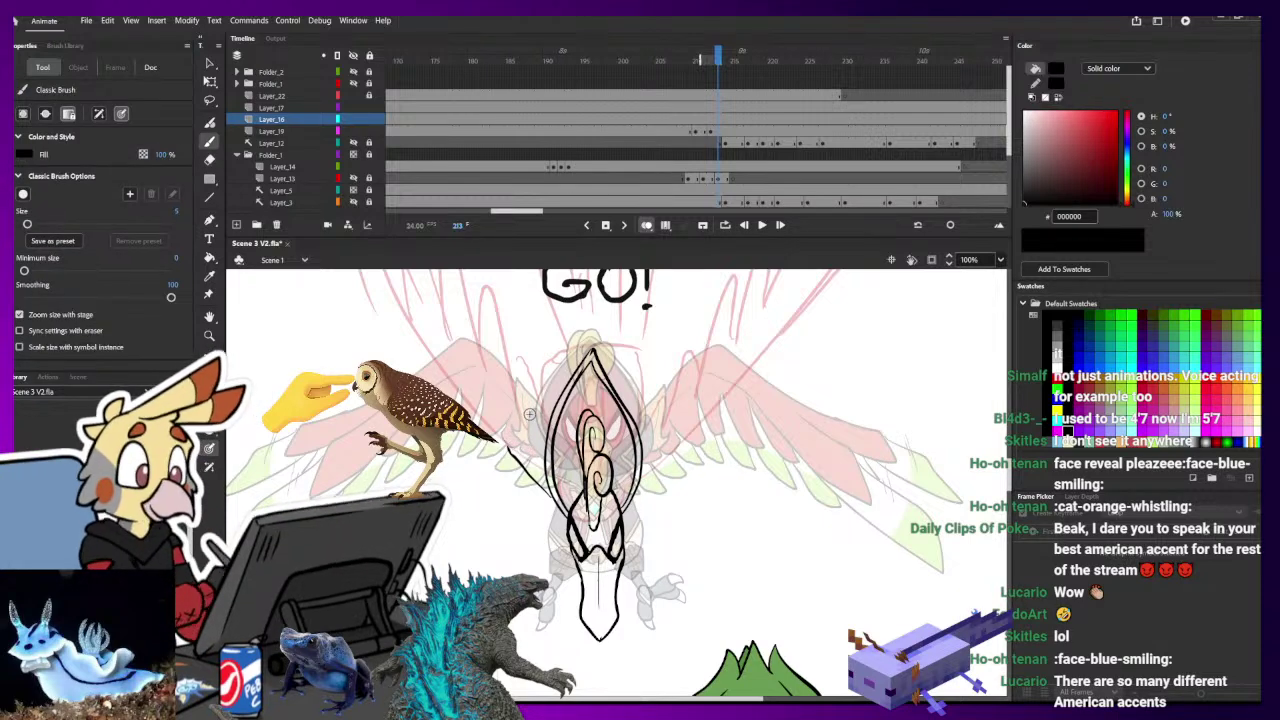
pyautogui.moveTo(510, 437); pyautogui.dragTo(550, 442)
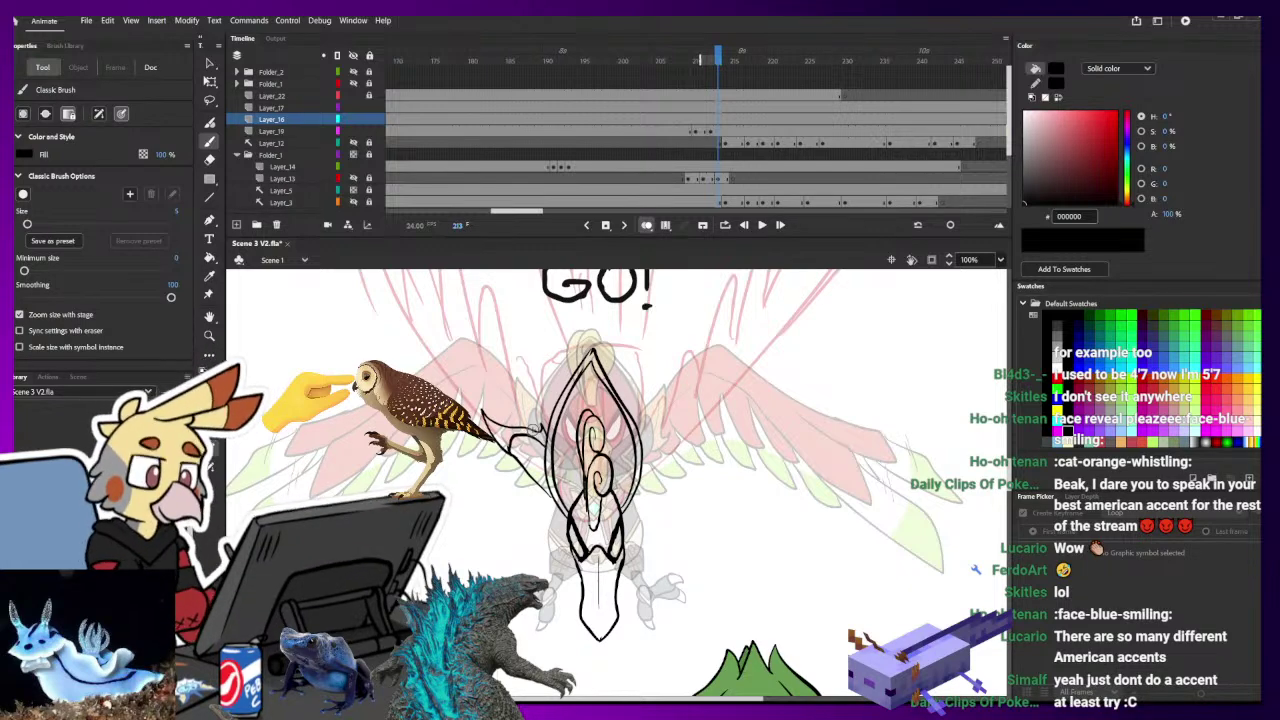
# - Extend the raised left wing's outer edge upward and draw a row of jagged feathers from the body toward the wing tip
pyautogui.moveTo(508, 334); pyautogui.dragTo(543, 414)
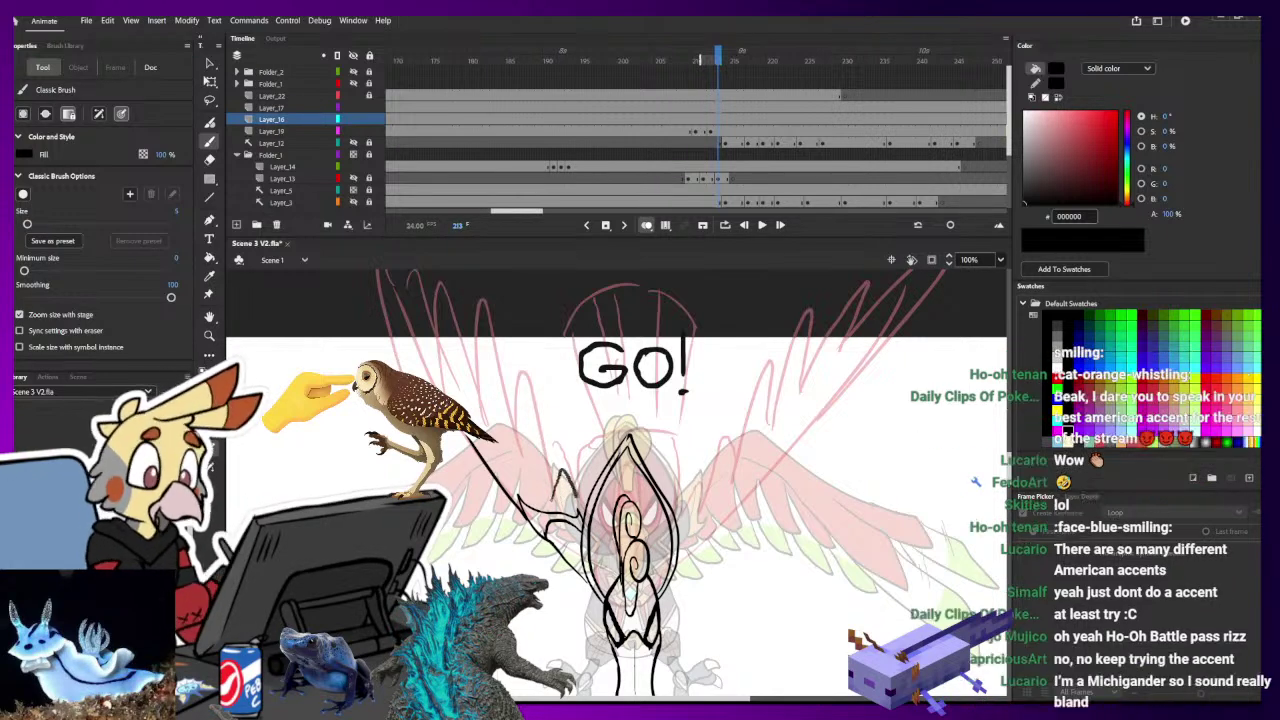
pyautogui.moveTo(553, 502); pyautogui.dragTo(577, 514)
pyautogui.moveTo(540, 445)
pyautogui.mouseDown()
pyautogui.moveTo(534, 476)
pyautogui.moveTo(516, 410)
pyautogui.moveTo(510, 440)
pyautogui.moveTo(500, 355)
pyautogui.moveTo(479, 404)
pyautogui.moveTo(397, 308)
pyautogui.mouseUp()
pyautogui.moveTo(480, 405)
pyautogui.mouseDown()
pyautogui.moveTo(486, 321)
pyautogui.moveTo(447, 345)
pyautogui.mouseUp()
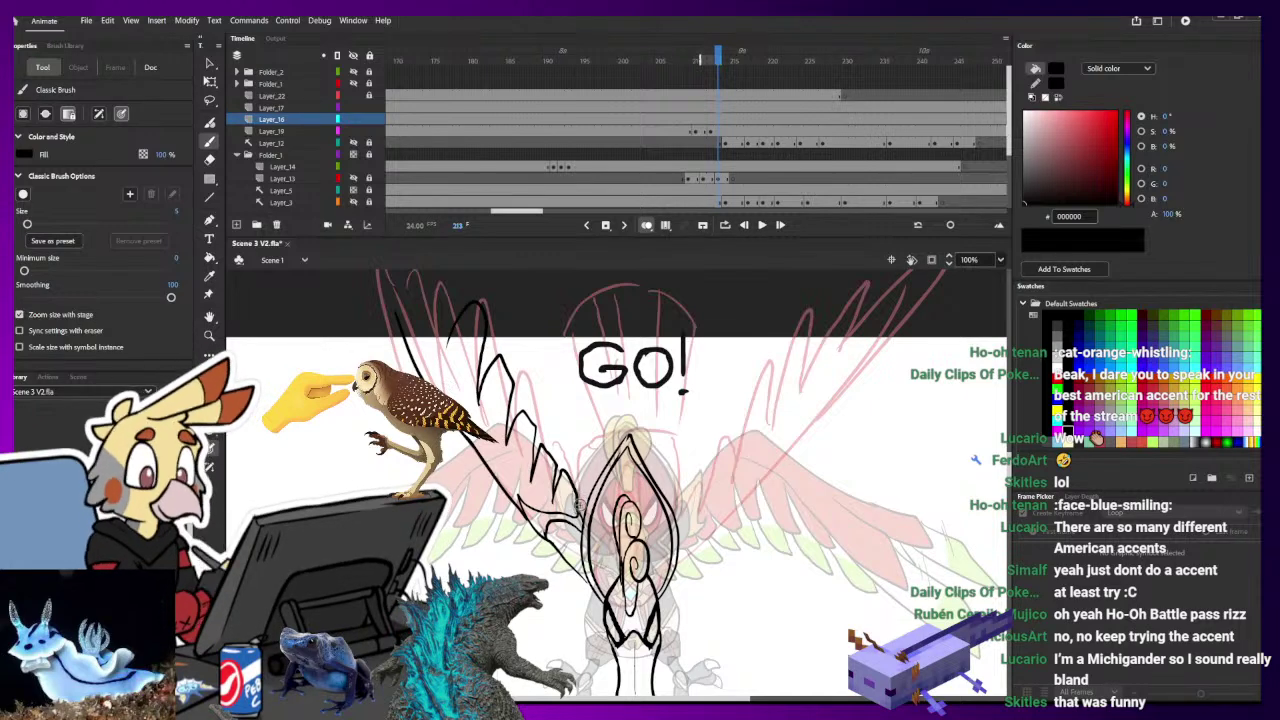
# - Draw a second row of pointed feathers along the raised left wing's inner edge, from the body up to the tip
pyautogui.moveTo(580, 508); pyautogui.dragTo(572, 452)
pyautogui.hotkey('ctrl', 'z')
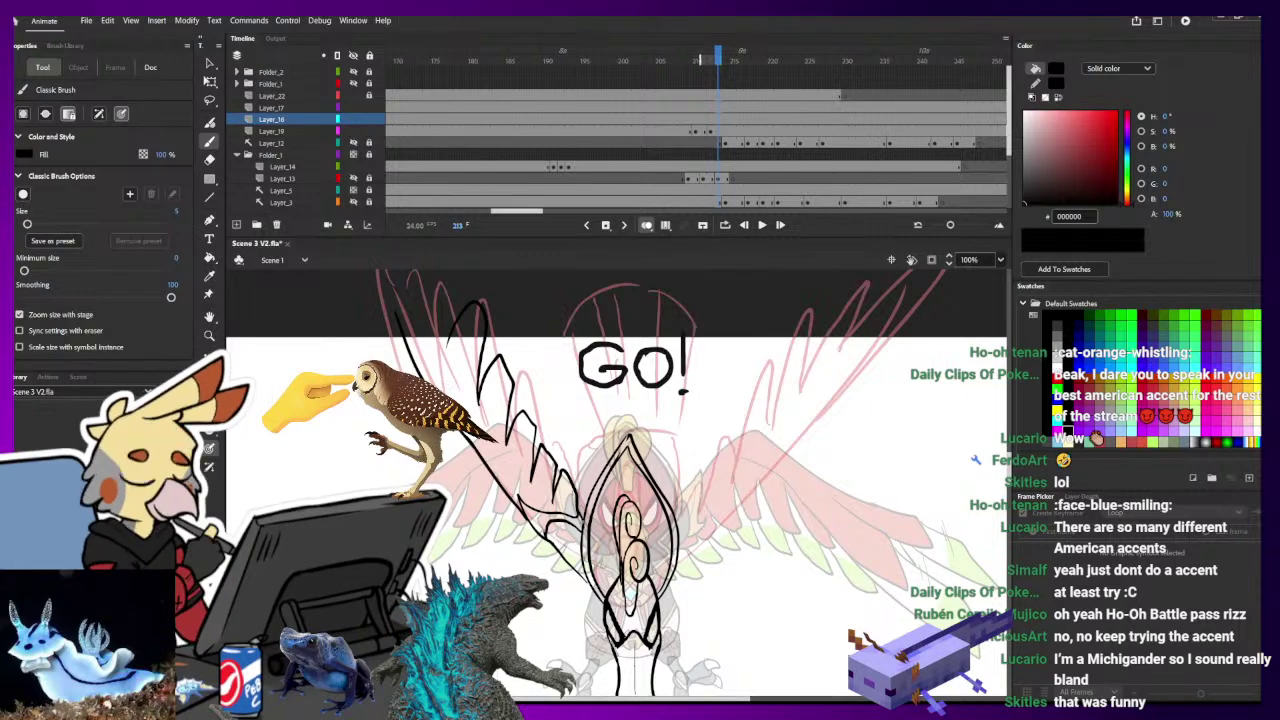
pyautogui.moveTo(583, 517)
pyautogui.mouseDown()
pyautogui.moveTo(570, 458)
pyautogui.moveTo(516, 390)
pyautogui.mouseUp()
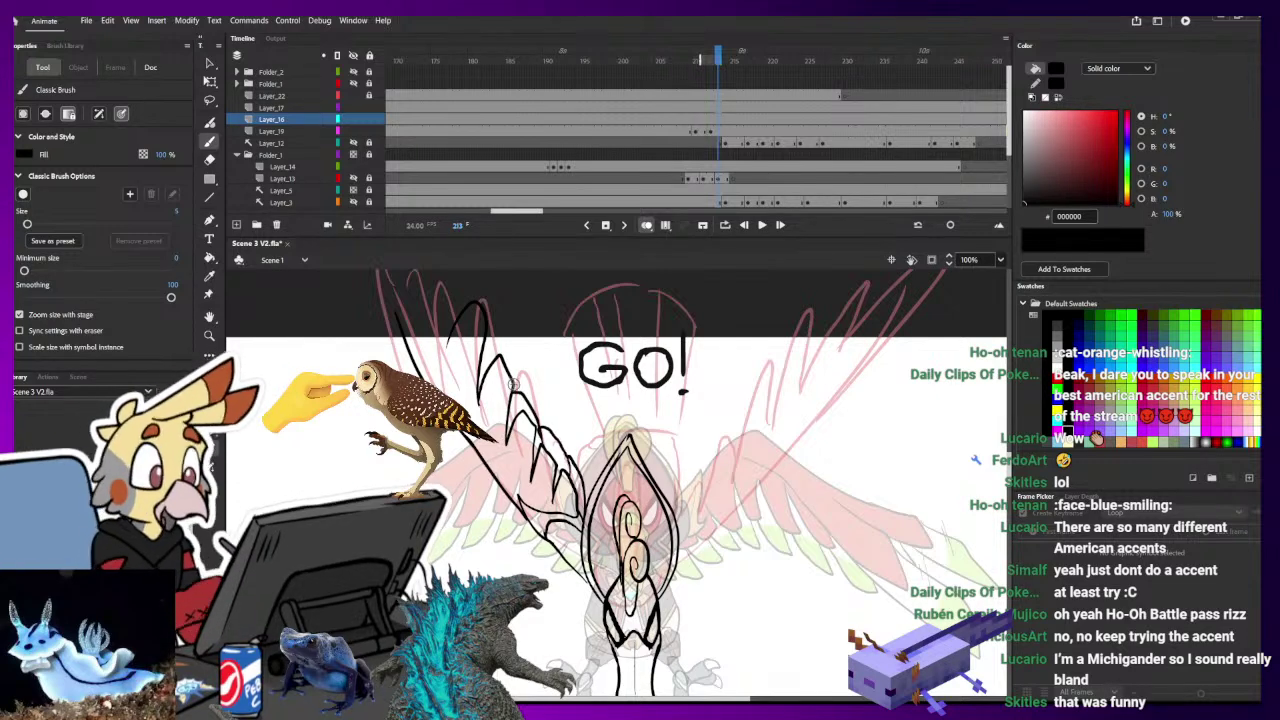
pyautogui.moveTo(503, 340); pyautogui.dragTo(488, 331)
pyautogui.moveTo(487, 329); pyautogui.dragTo(481, 371)
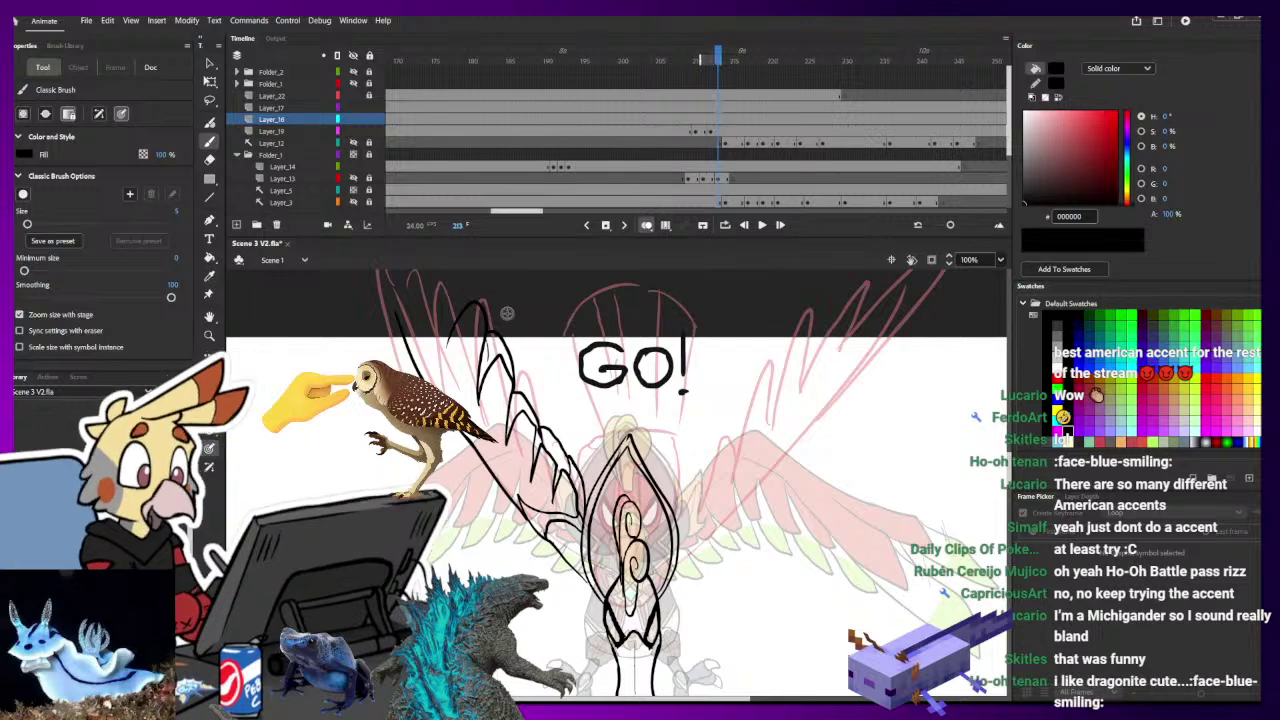
# - Touch up the raised left wing with short strokes and add rough hatching near the wing tip's outer edge
pyautogui.moveTo(530, 485); pyautogui.dragTo(486, 442)
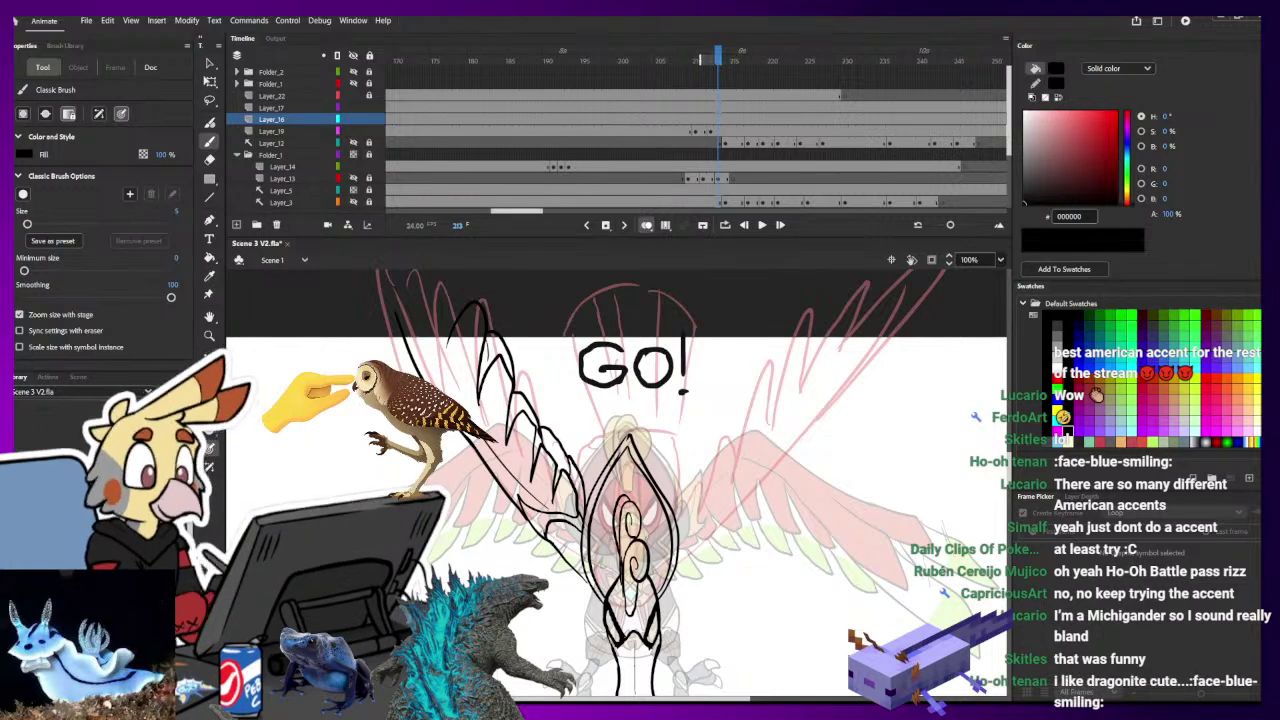
pyautogui.press('e')
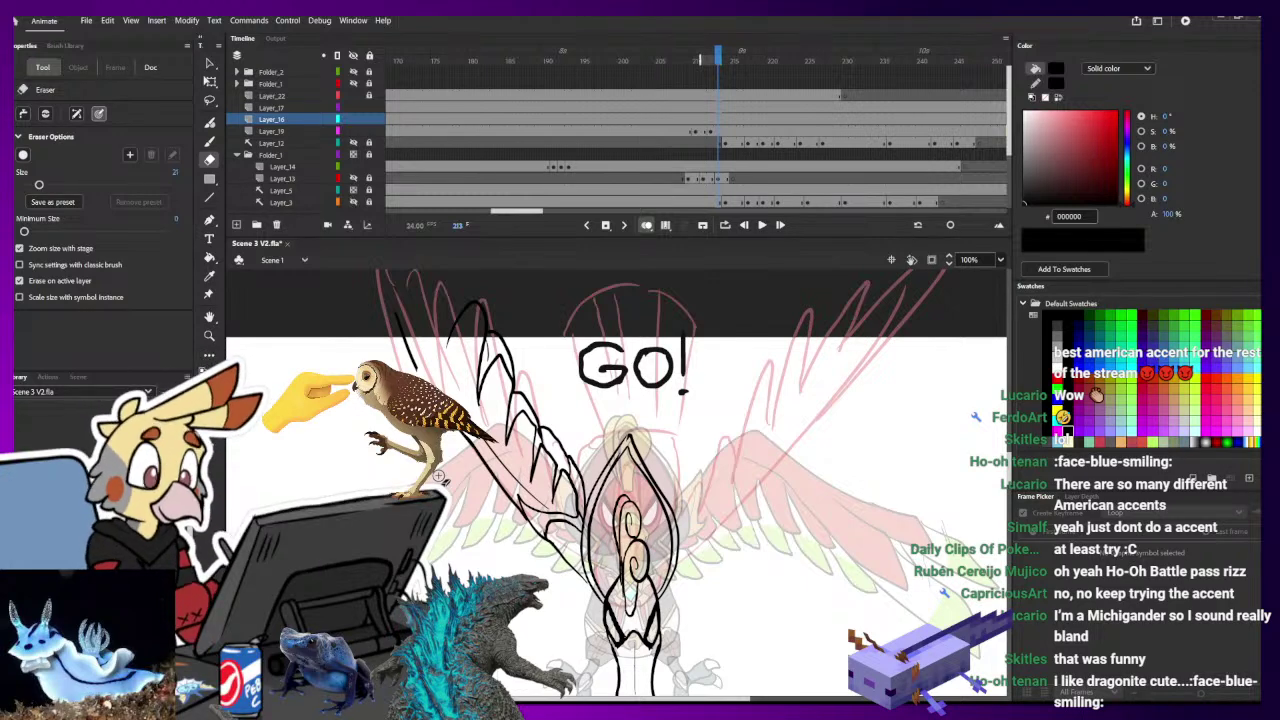
pyautogui.press('b')
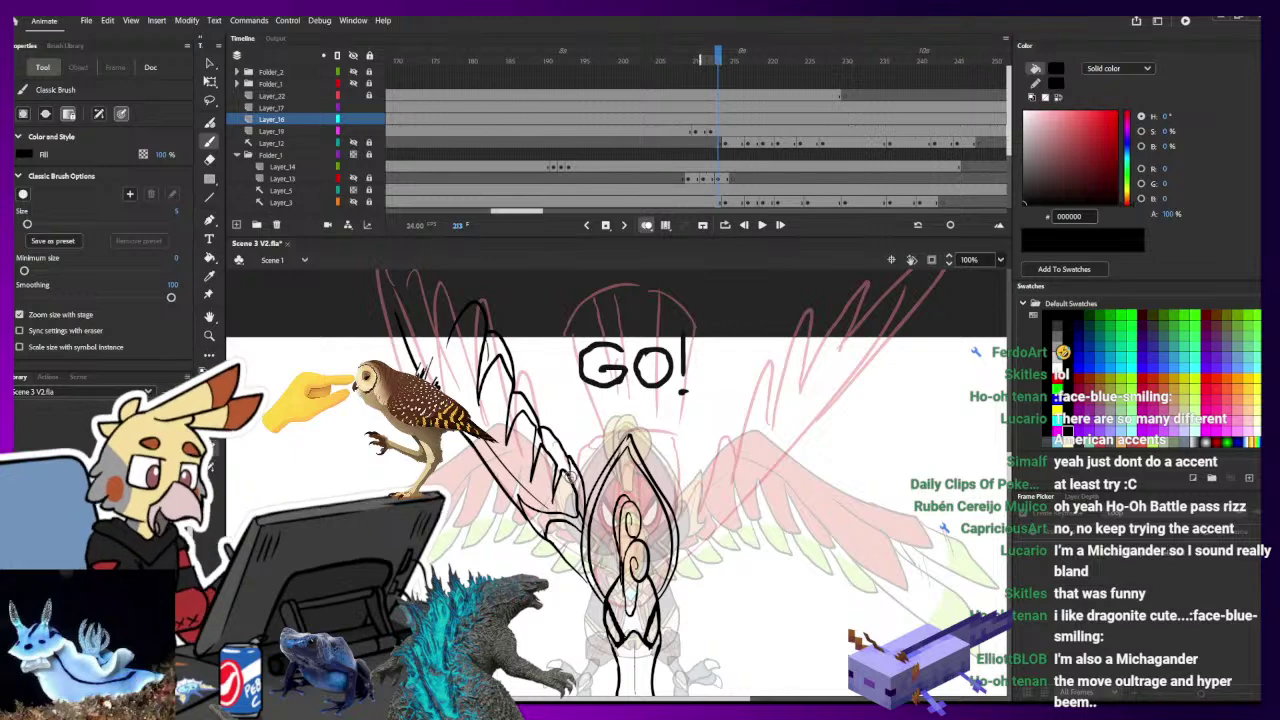
# - Draw short layered feathers on both sides of the lower body, beside the head, and undo the stray stroke
pyautogui.moveTo(715, 477); pyautogui.dragTo(659, 420)
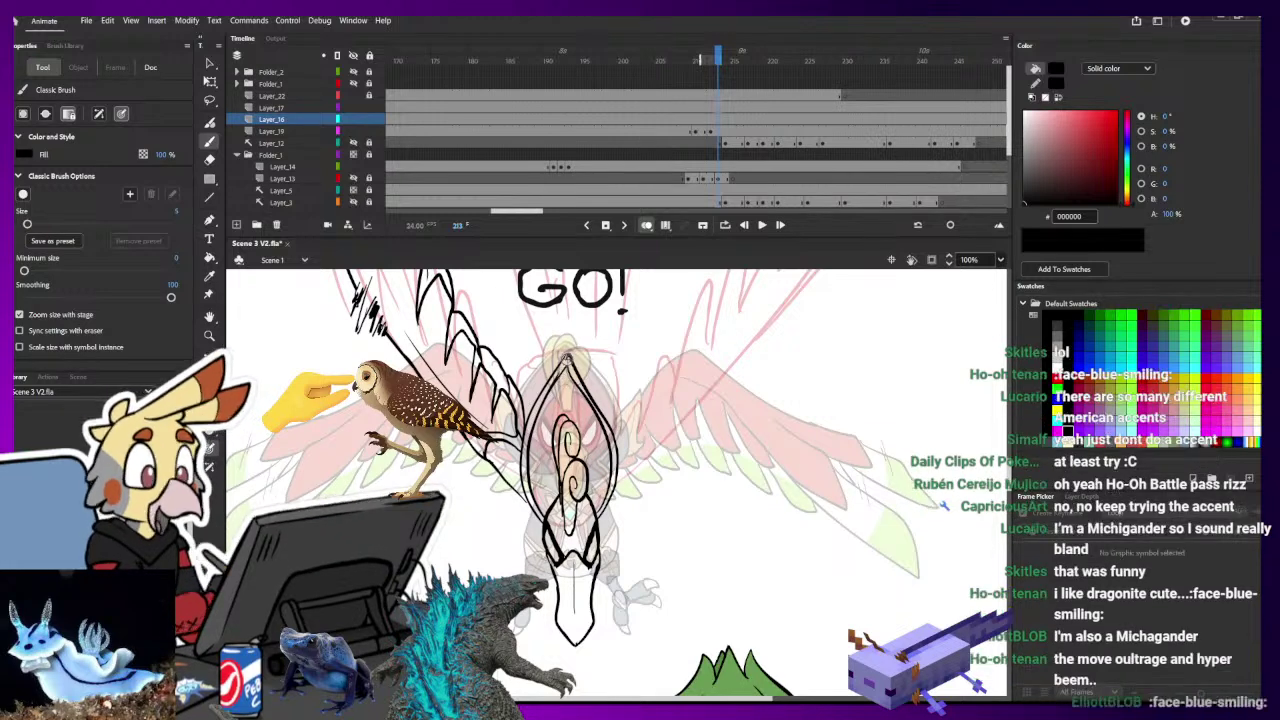
pyautogui.scroll(-2, 614, 515)
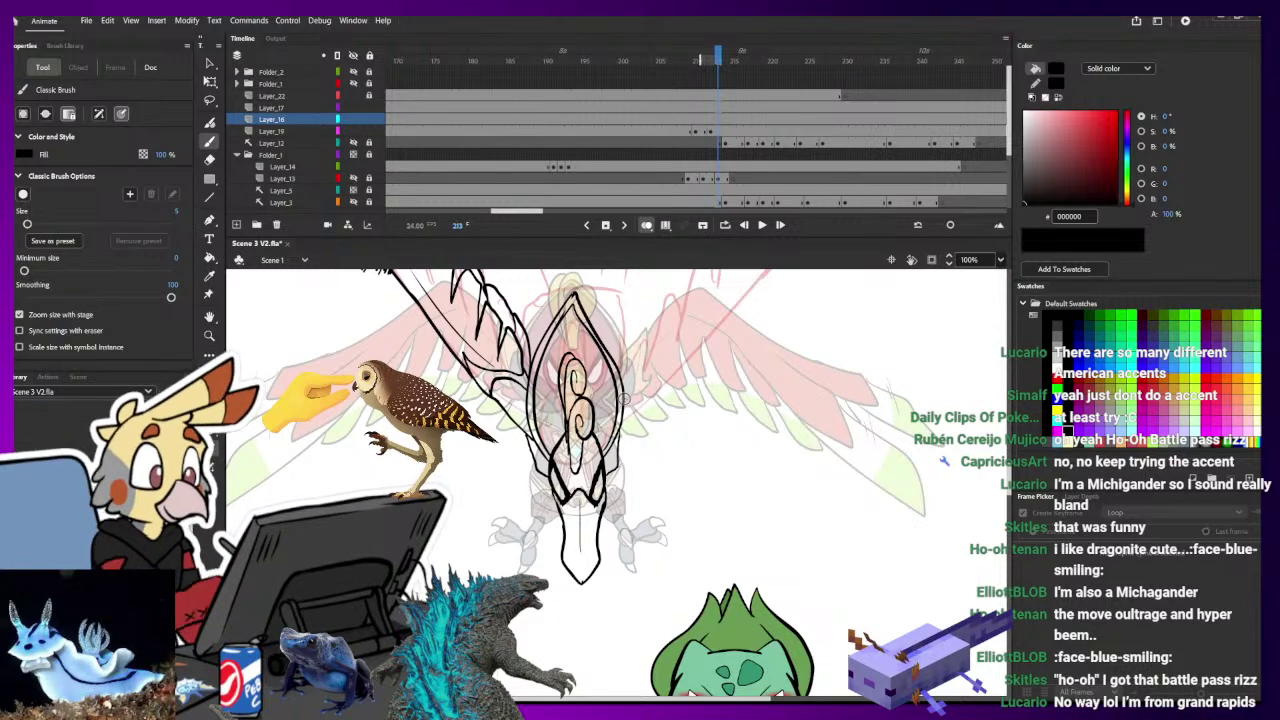
pyautogui.moveTo(665, 475)
pyautogui.mouseDown()
pyautogui.moveTo(653, 438)
pyautogui.moveTo(624, 458)
pyautogui.moveTo(640, 463)
pyautogui.mouseUp()
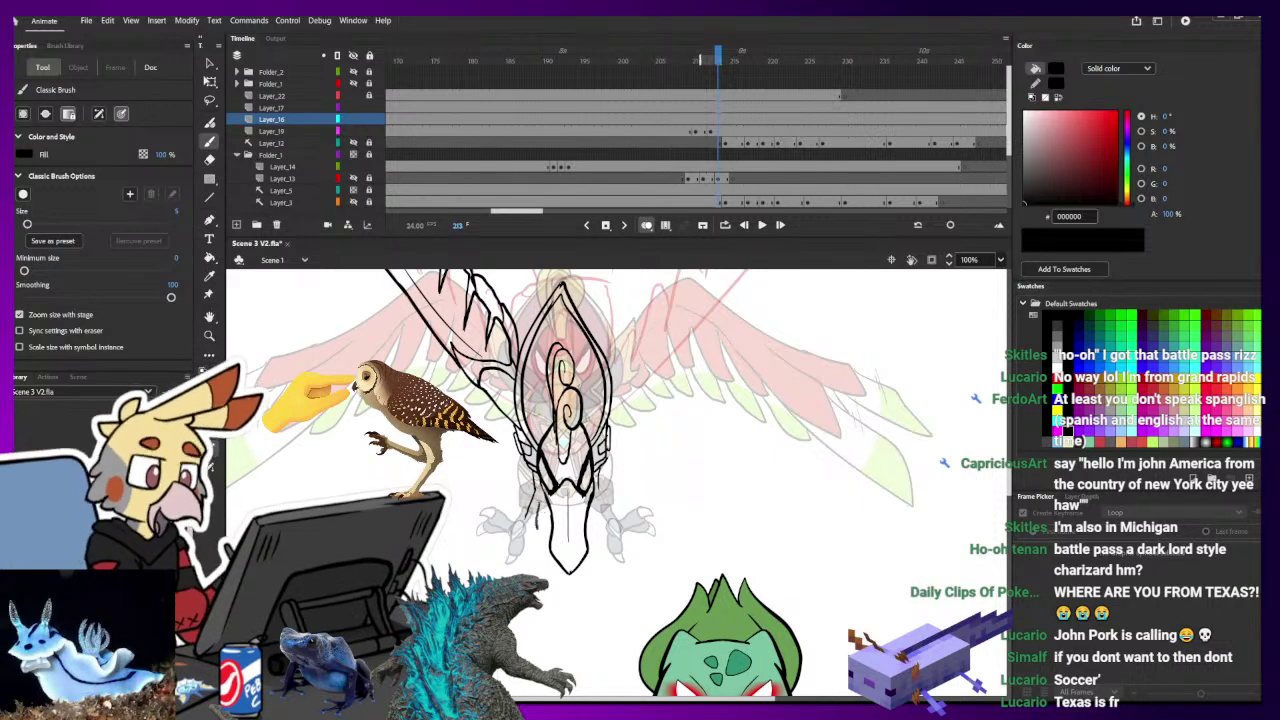
pyautogui.hotkey('ctrl', 'z')
# - Draw a small tucked foot with toes on each side of the beak, below the body feathers
pyautogui.moveTo(538, 500); pyautogui.dragTo(546, 532)
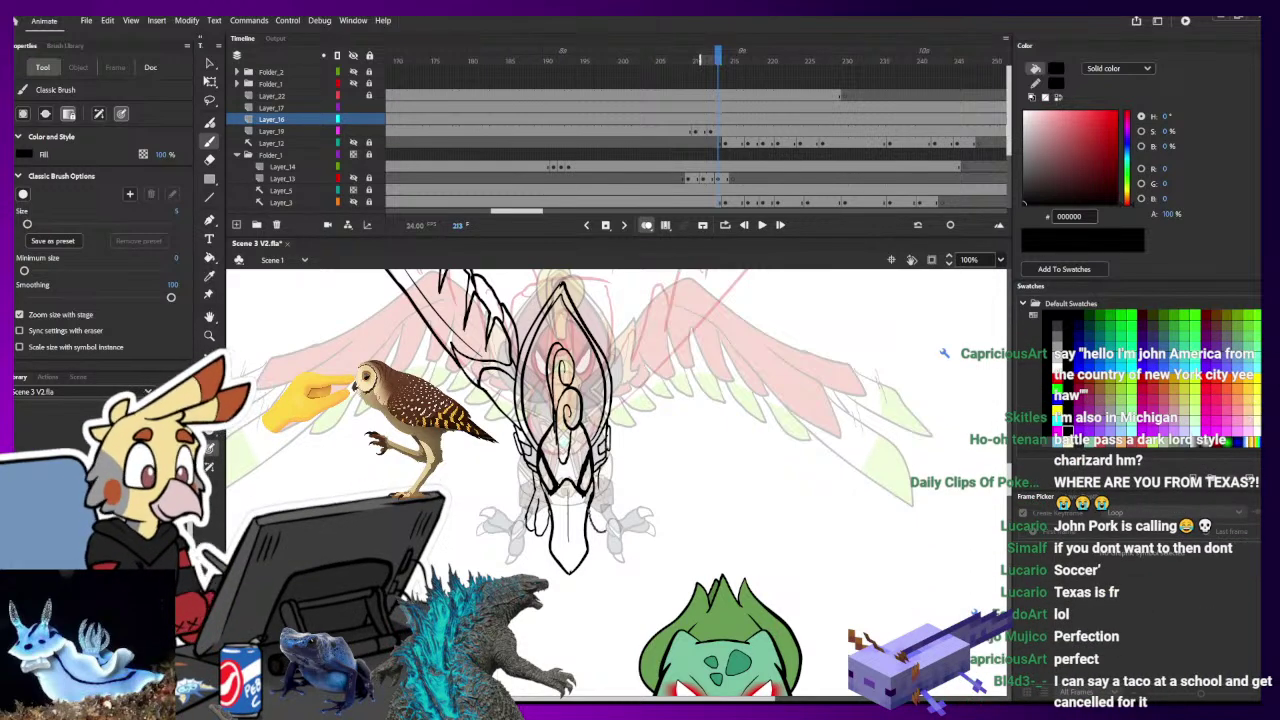
pyautogui.moveTo(602, 491); pyautogui.dragTo(604, 526)
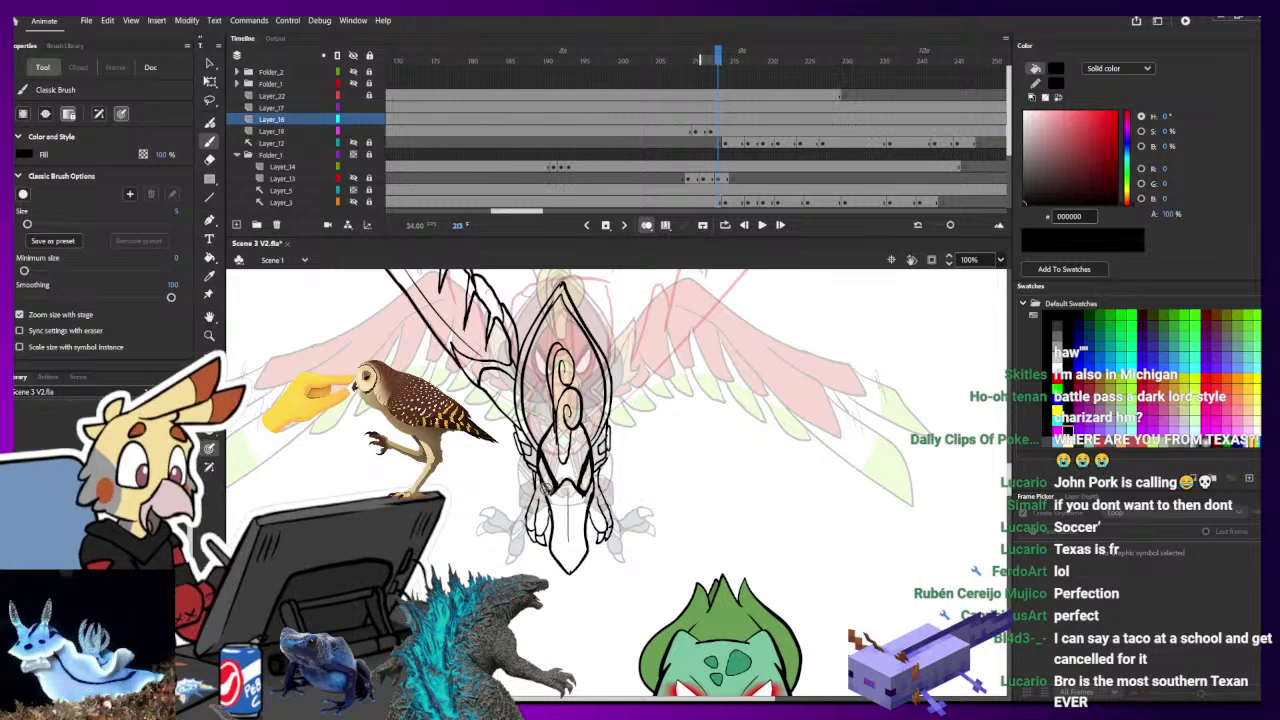
pyautogui.moveTo(641, 486); pyautogui.dragTo(706, 445)
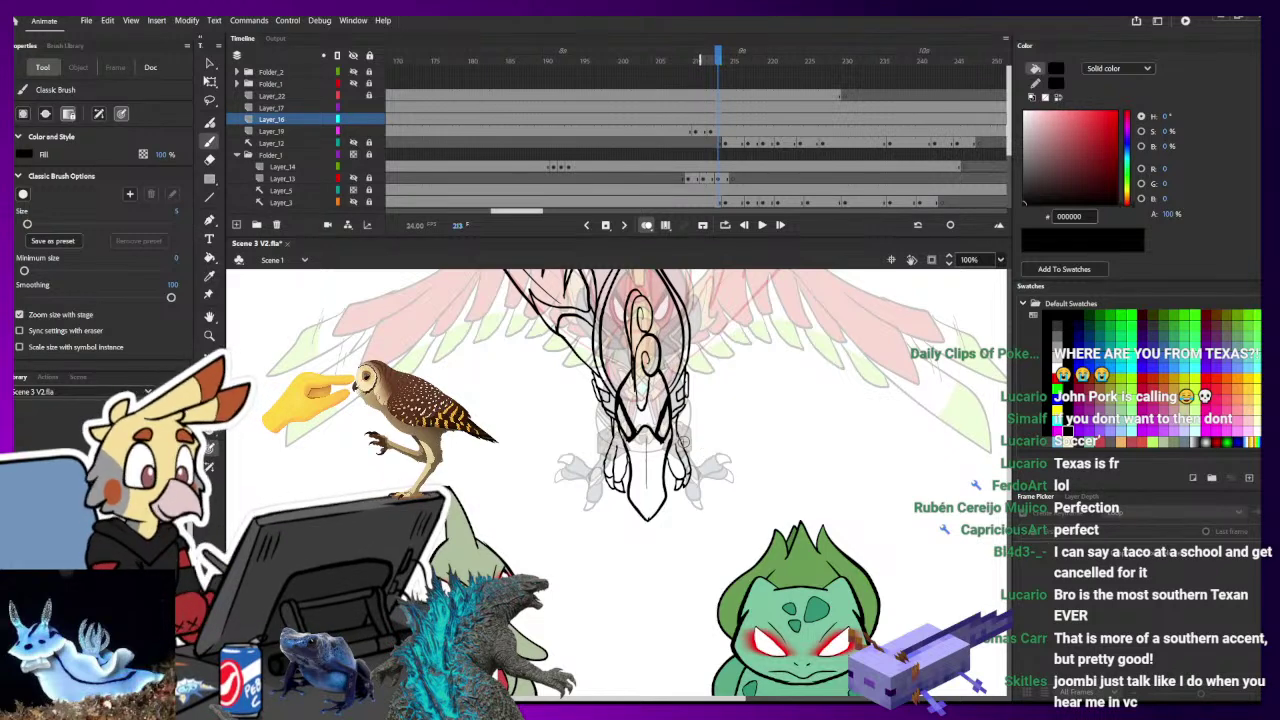
pyautogui.moveTo(682, 477); pyautogui.dragTo(699, 483)
pyautogui.moveTo(717, 378); pyautogui.dragTo(699, 443)
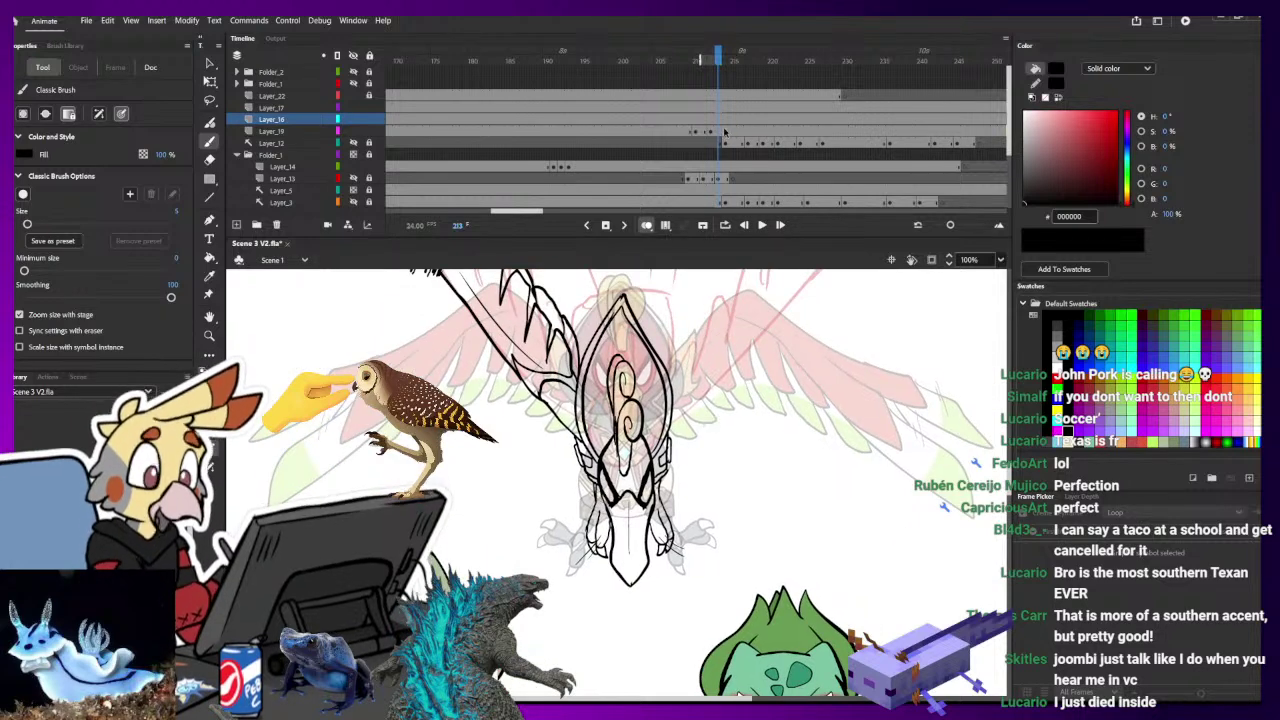
# - Move the body and wing sketch from the layer above Layer_19 into Layer_19 at frame 212, clearing it from the earlier frames
pyautogui.click(725, 131)
pyautogui.scroll(3, 771, 448)
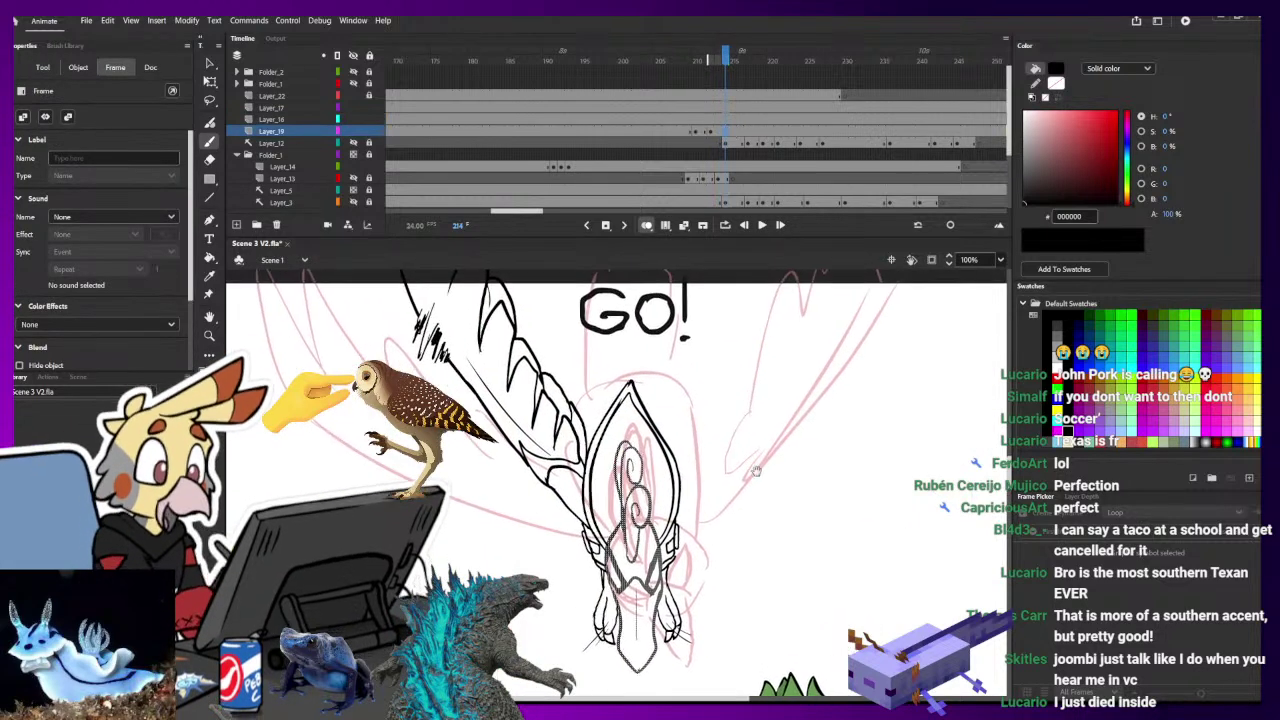
pyautogui.click(710, 132)
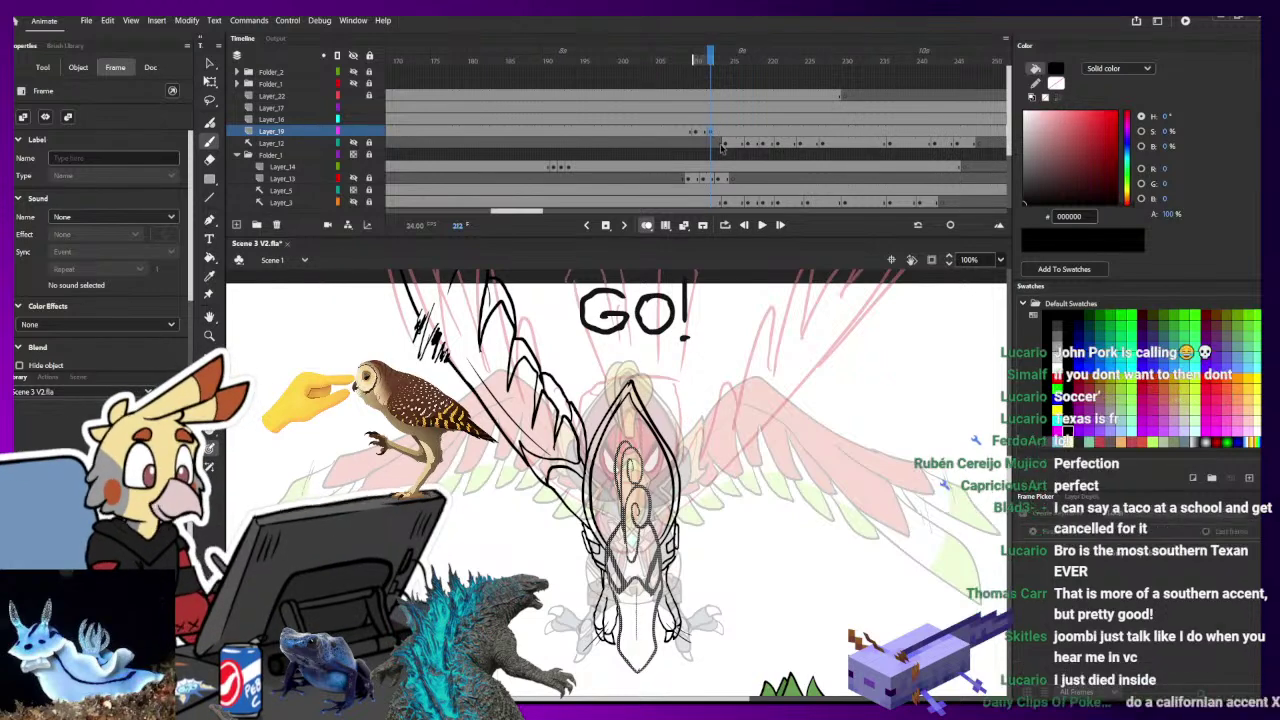
pyautogui.click(697, 133)
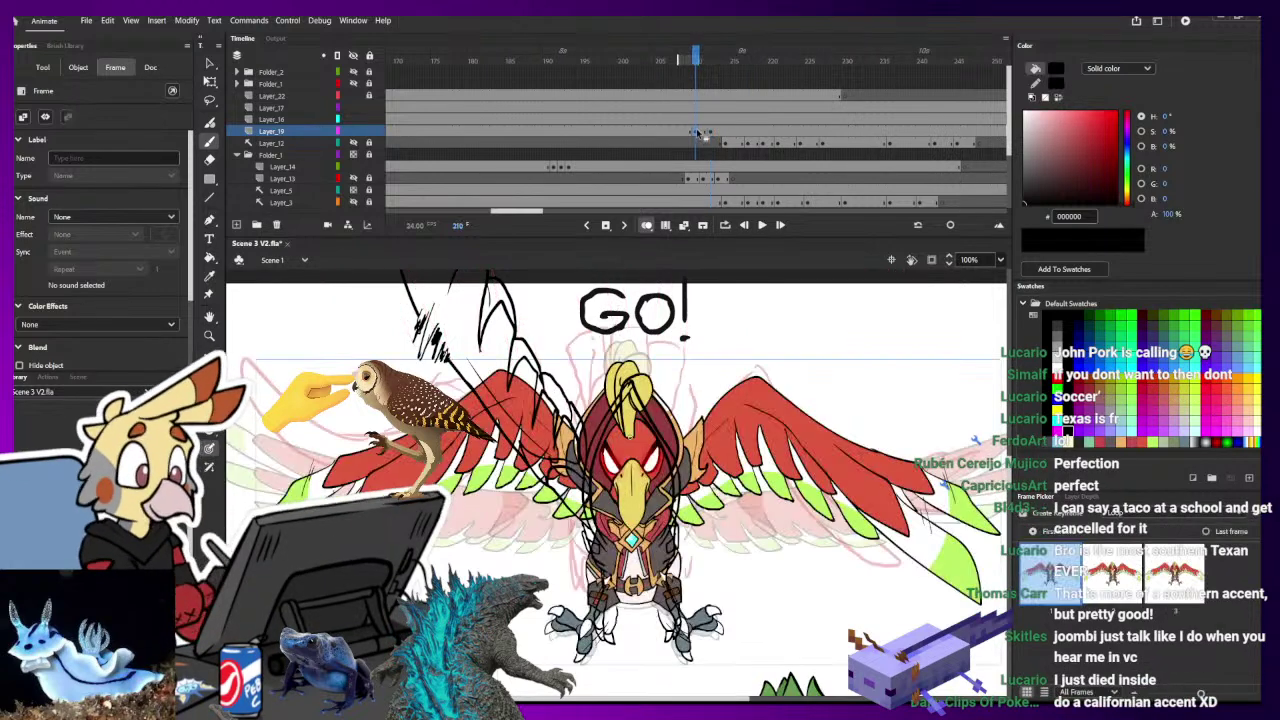
pyautogui.press('q')
pyautogui.click(697, 119)
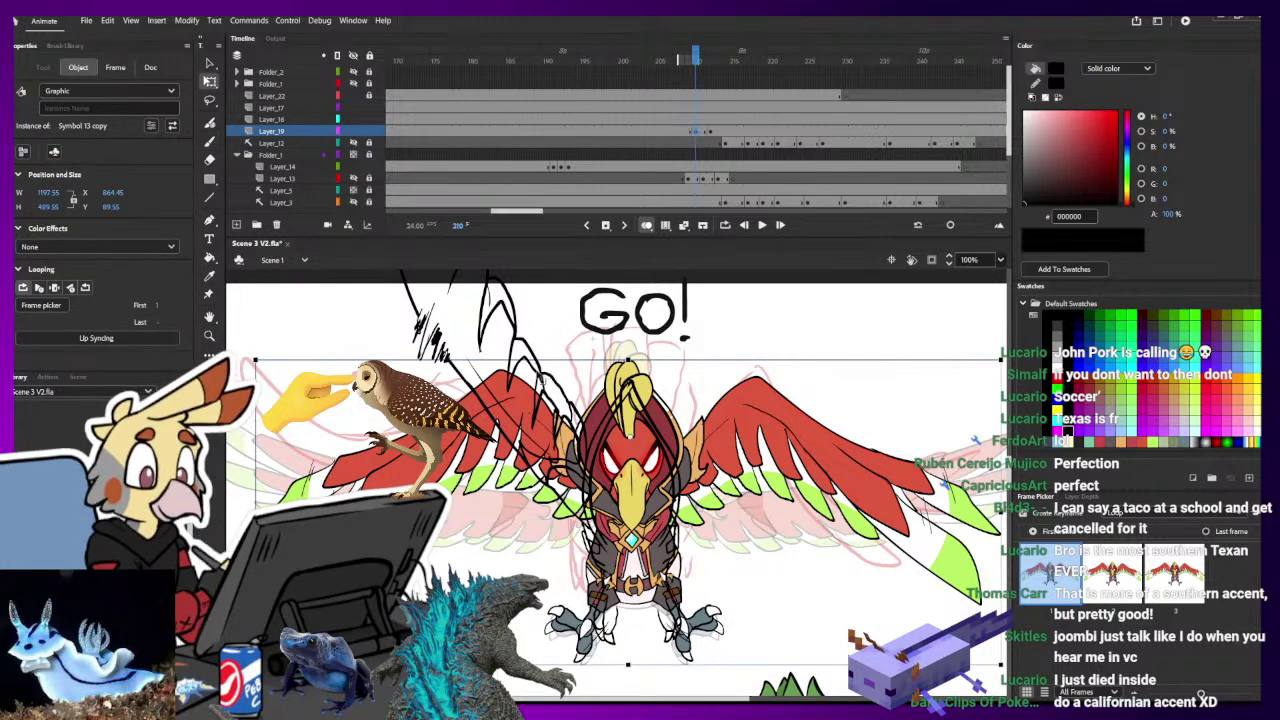
pyautogui.click(697, 119)
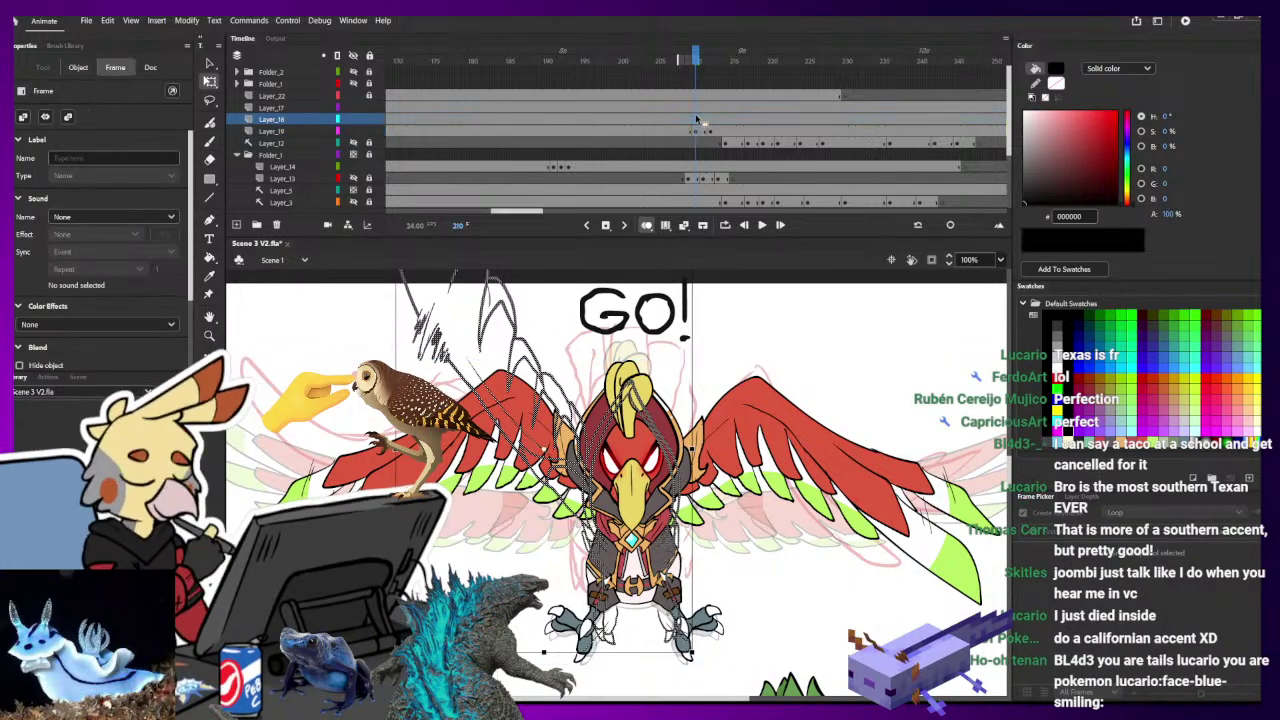
pyautogui.hotkey('ctrl', 'shift', 'a')
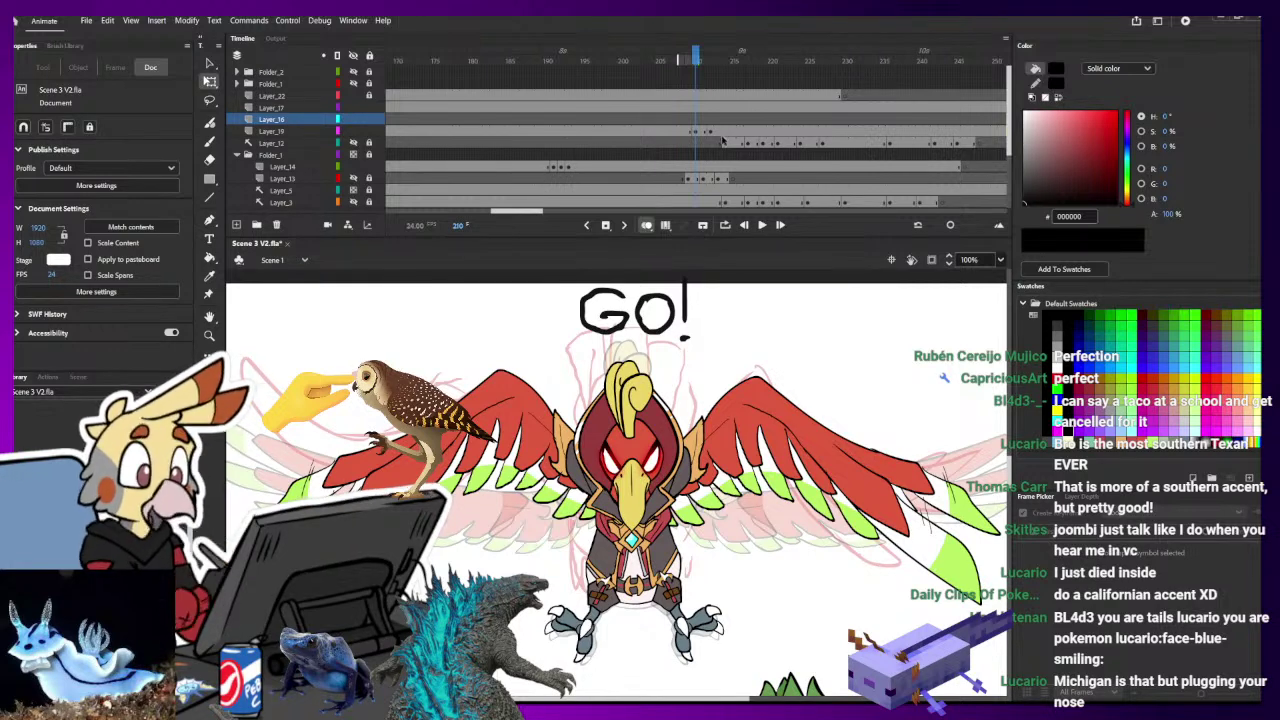
pyautogui.click(715, 133)
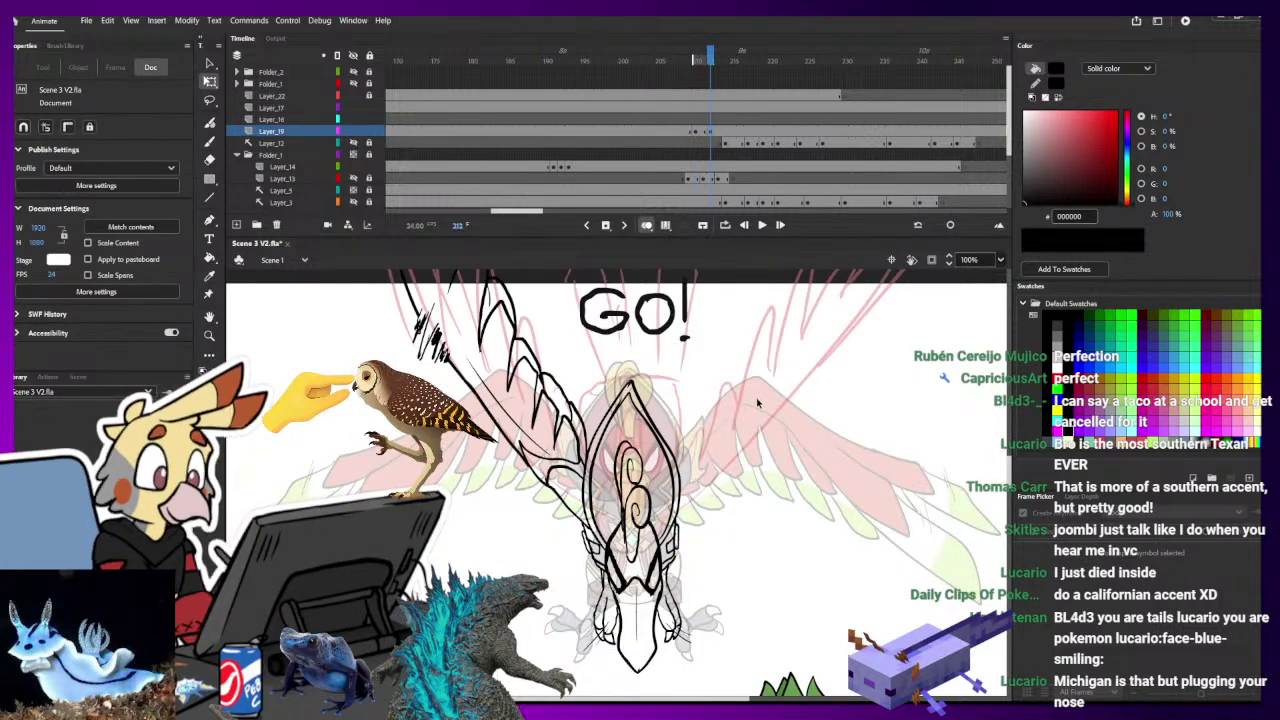
# - On Layer_19 at frame 212, draw the right wing's base with short pointed feathers and add a stroke at the left wing tip
pyautogui.press('b')
pyautogui.scroll(2, 671, 561)
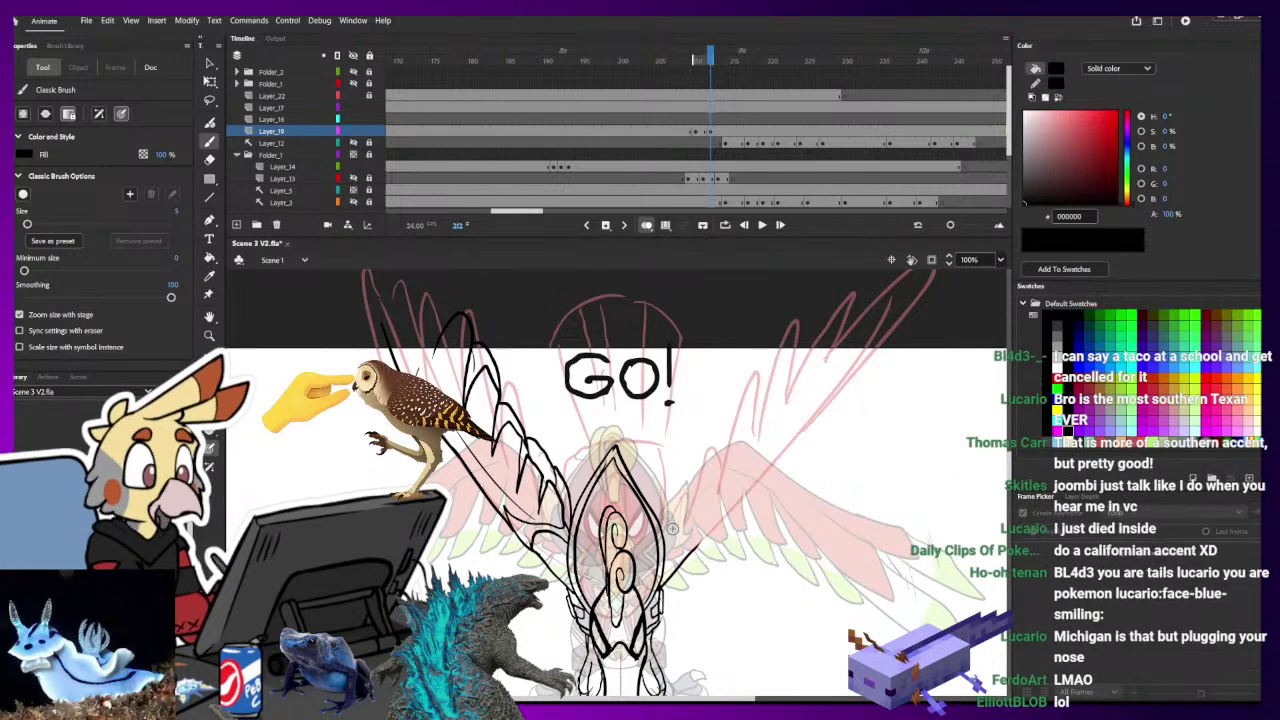
pyautogui.moveTo(664, 533)
pyautogui.mouseDown()
pyautogui.moveTo(674, 510)
pyautogui.moveTo(675, 527)
pyautogui.moveTo(693, 504)
pyautogui.moveTo(724, 500)
pyautogui.moveTo(697, 547)
pyautogui.mouseUp()
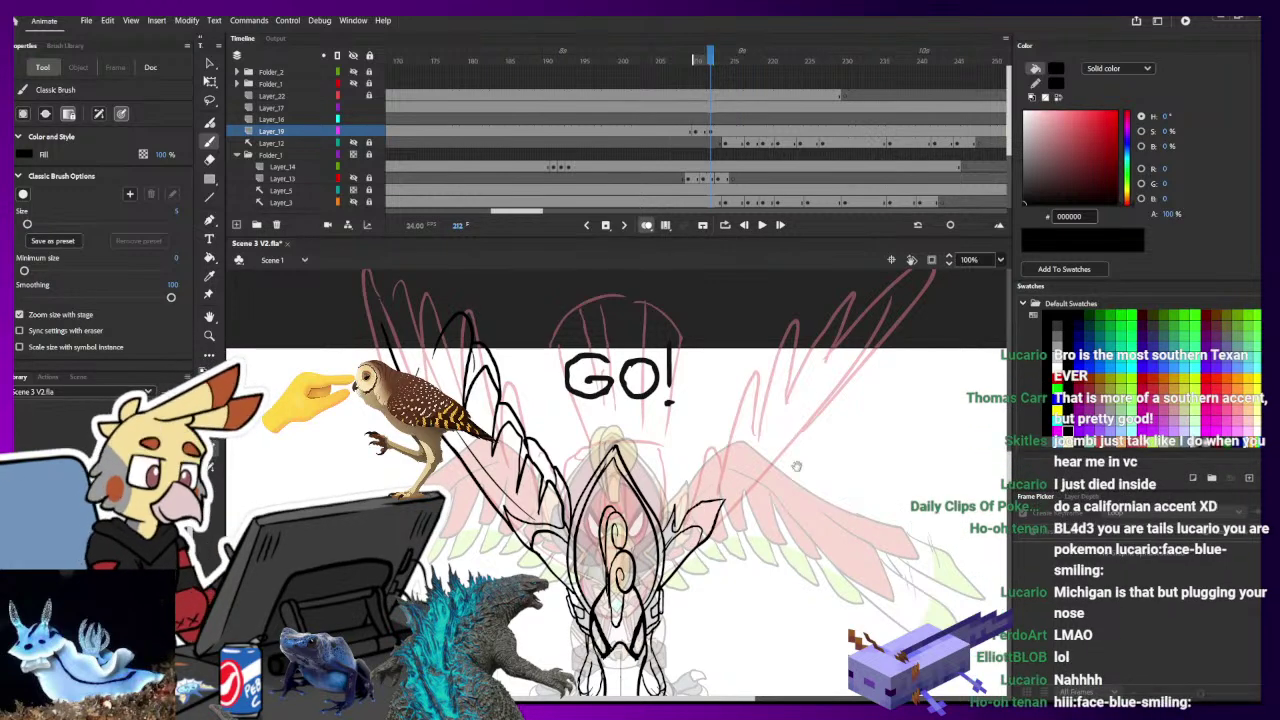
pyautogui.moveTo(843, 522)
pyautogui.mouseDown()
pyautogui.moveTo(760, 547)
pyautogui.moveTo(807, 469)
pyautogui.mouseUp()
pyautogui.moveTo(638, 415); pyautogui.dragTo(829, 495)
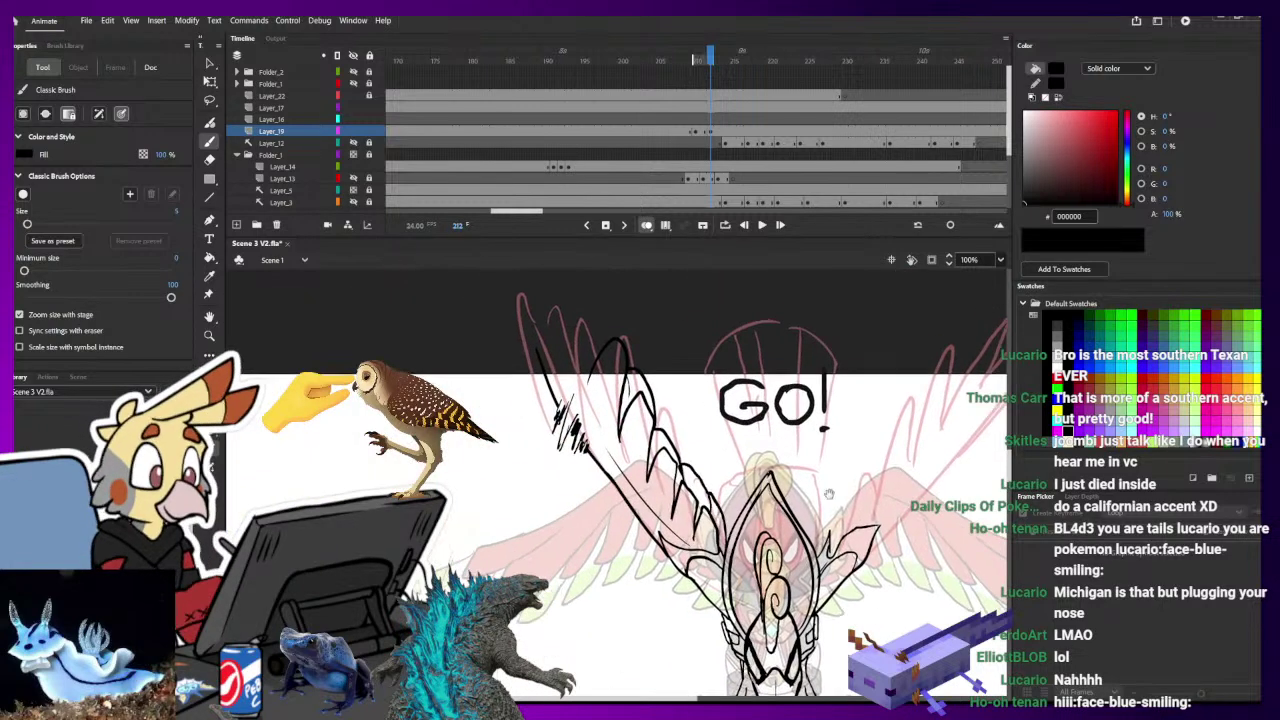
pyautogui.moveTo(521, 427); pyautogui.dragTo(543, 347)
pyautogui.moveTo(848, 484); pyautogui.dragTo(648, 394)
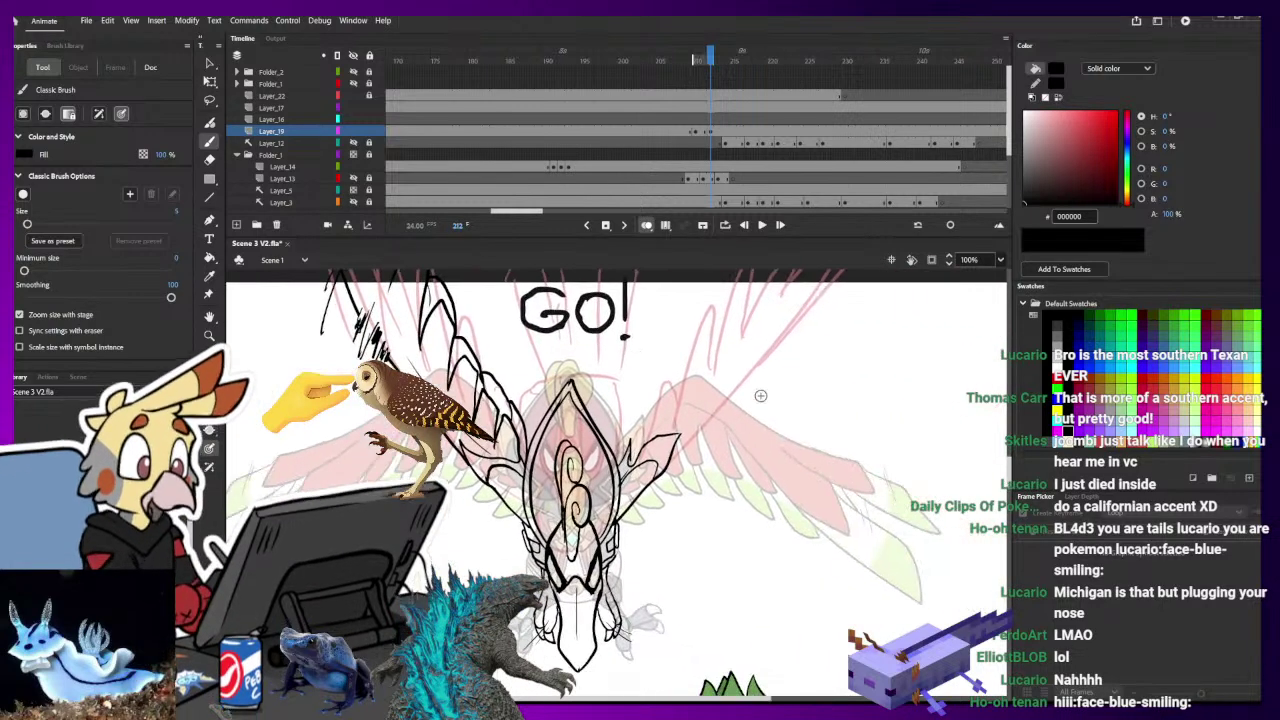
# - Extend the right wing's outer edge diagonally upward and draw pointed feathers up along its inner edge
pyautogui.moveTo(765, 358)
pyautogui.mouseDown()
pyautogui.moveTo(776, 344)
pyautogui.moveTo(782, 455)
pyautogui.mouseUp()
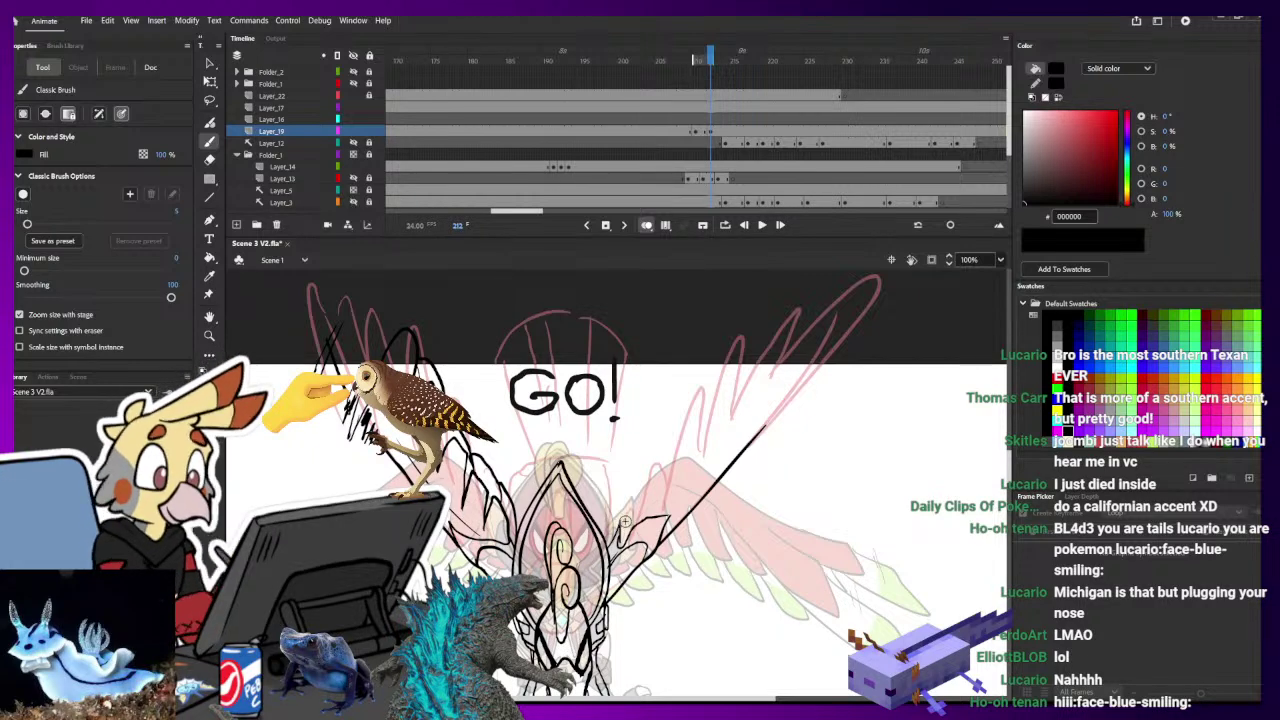
pyautogui.moveTo(636, 512)
pyautogui.mouseDown()
pyautogui.moveTo(655, 474)
pyautogui.moveTo(665, 499)
pyautogui.mouseUp()
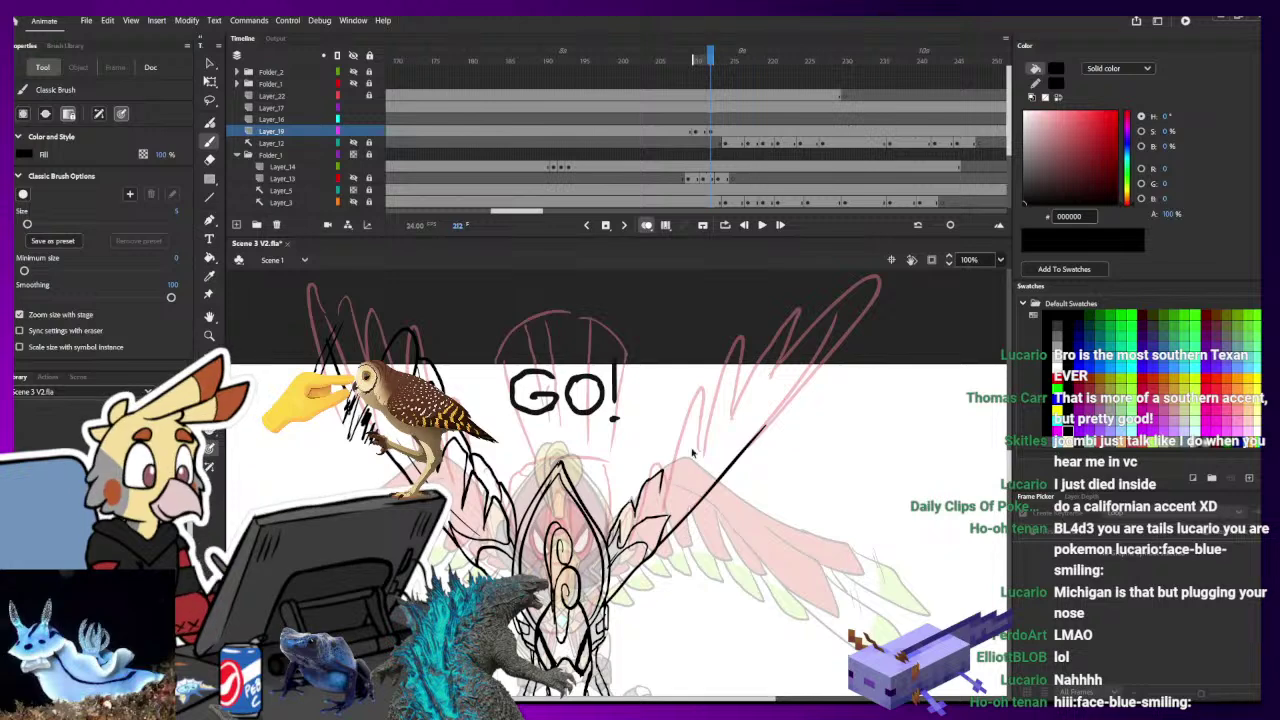
pyautogui.moveTo(668, 444); pyautogui.dragTo(656, 498)
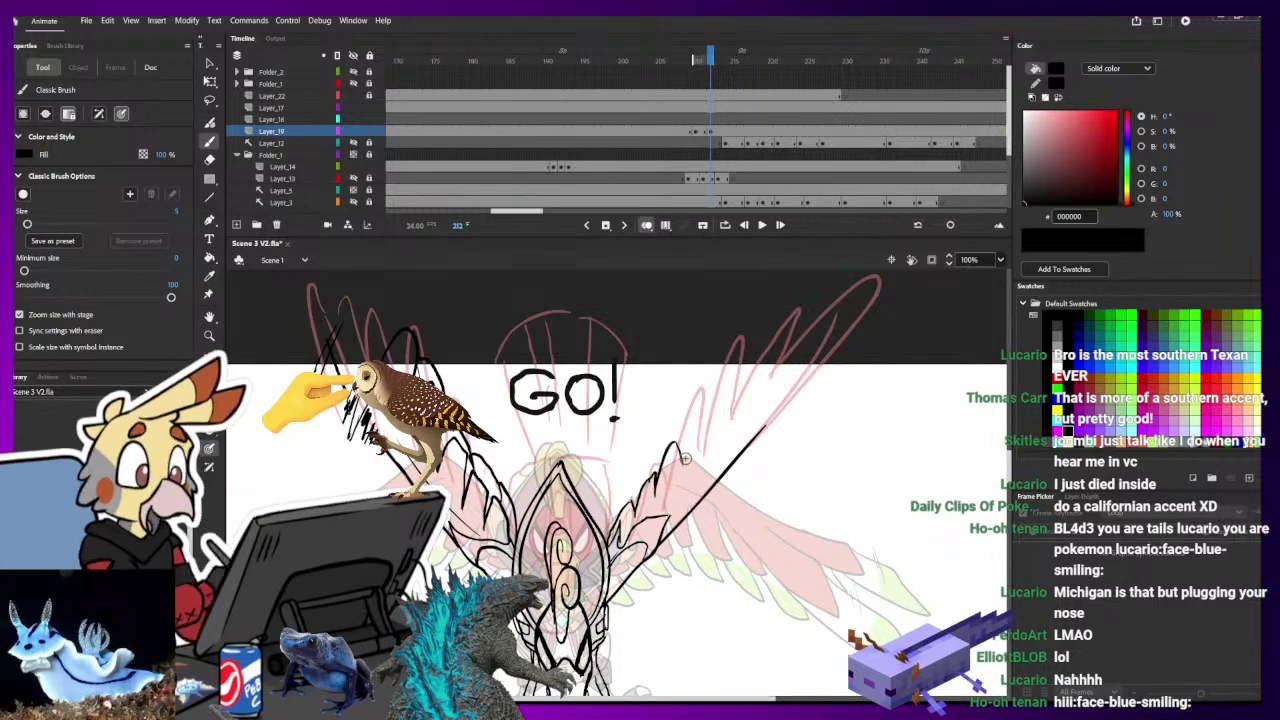
pyautogui.moveTo(702, 548); pyautogui.dragTo(784, 410)
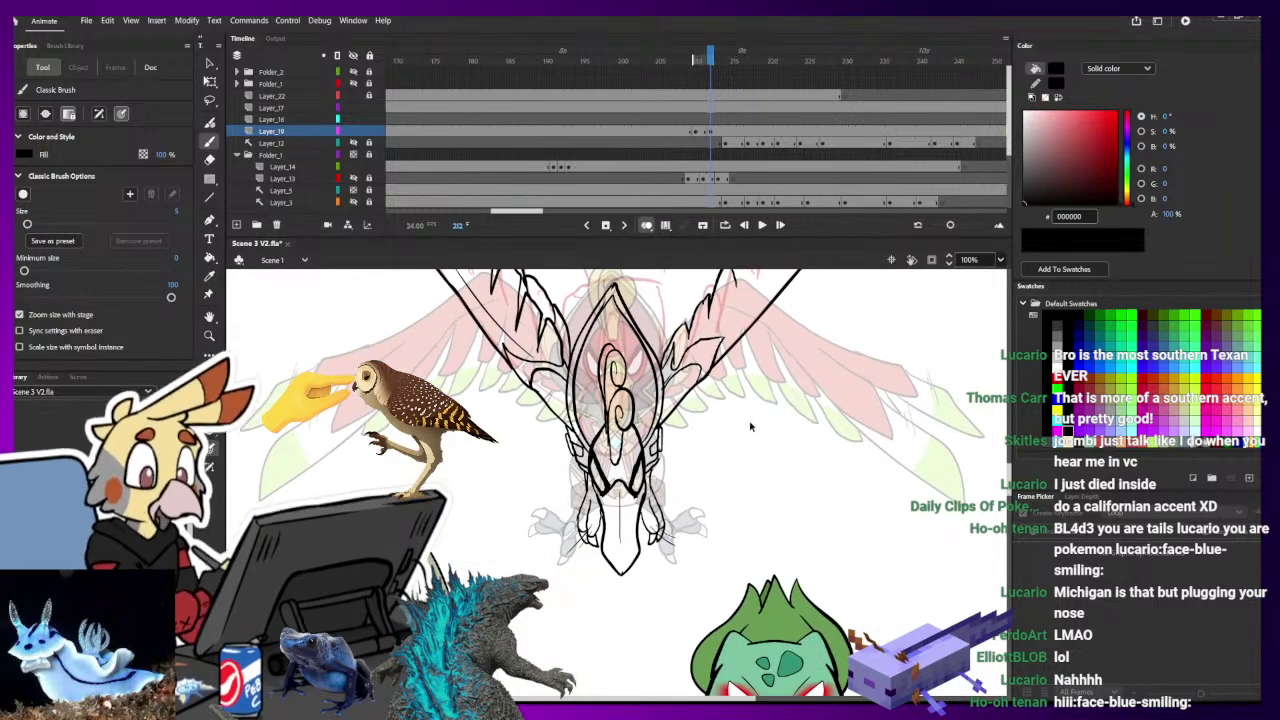
# - Review the wing flap at whole-stage view by playing and stepping repeatedly through the frames from 210 onward
pyautogui.hotkey('ctrl', '-')
pyautogui.press(',')
pyautogui.press('.')
pyautogui.press('.')
pyautogui.press('.')
pyautogui.press(',')
pyautogui.press(',')
pyautogui.press(',')
pyautogui.press(',')
pyautogui.press(',')
pyautogui.press(',')
pyautogui.press(',')
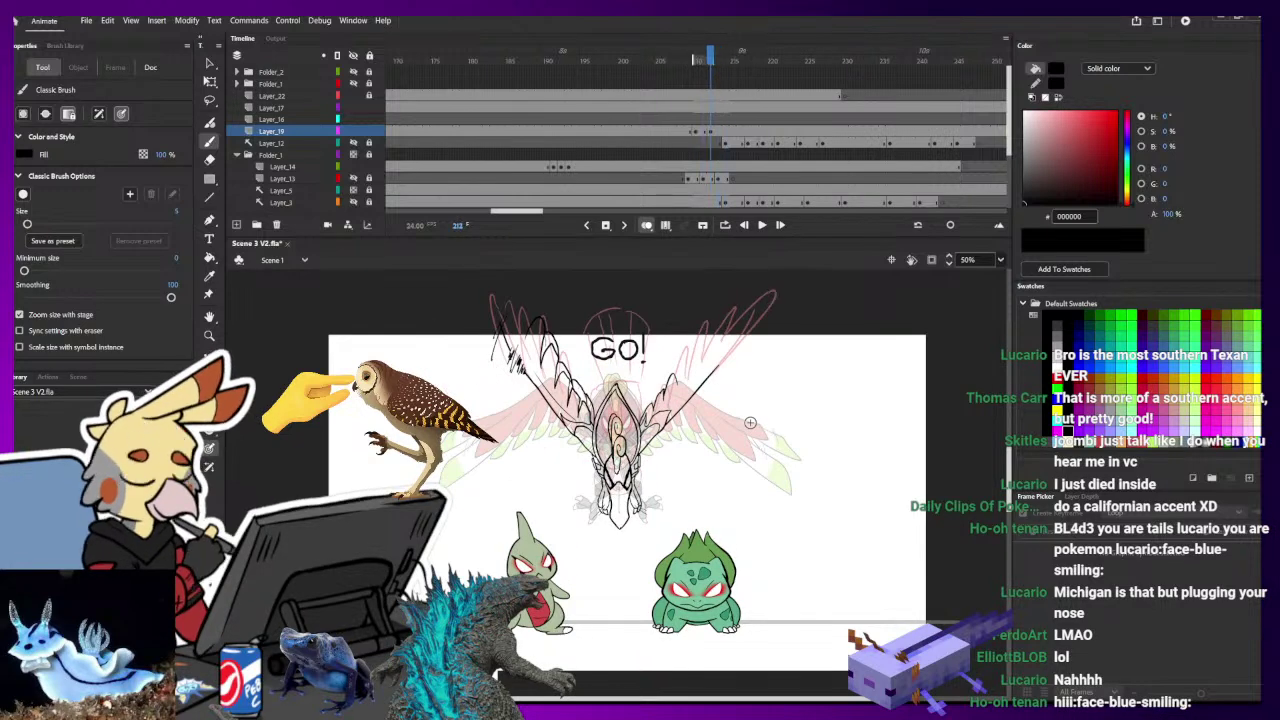
pyautogui.press('.')
pyautogui.press('.')
pyautogui.press('.')
pyautogui.press('.')
pyautogui.press('.')
pyautogui.press('.')
pyautogui.press('.')
pyautogui.press('.')
pyautogui.press('.')
pyautogui.press('.')
pyautogui.press('.')
pyautogui.press('.')
pyautogui.press('.')
pyautogui.press('.')
pyautogui.press('.')
pyautogui.press('.')
pyautogui.press('.')
pyautogui.press('.')
pyautogui.press('.')
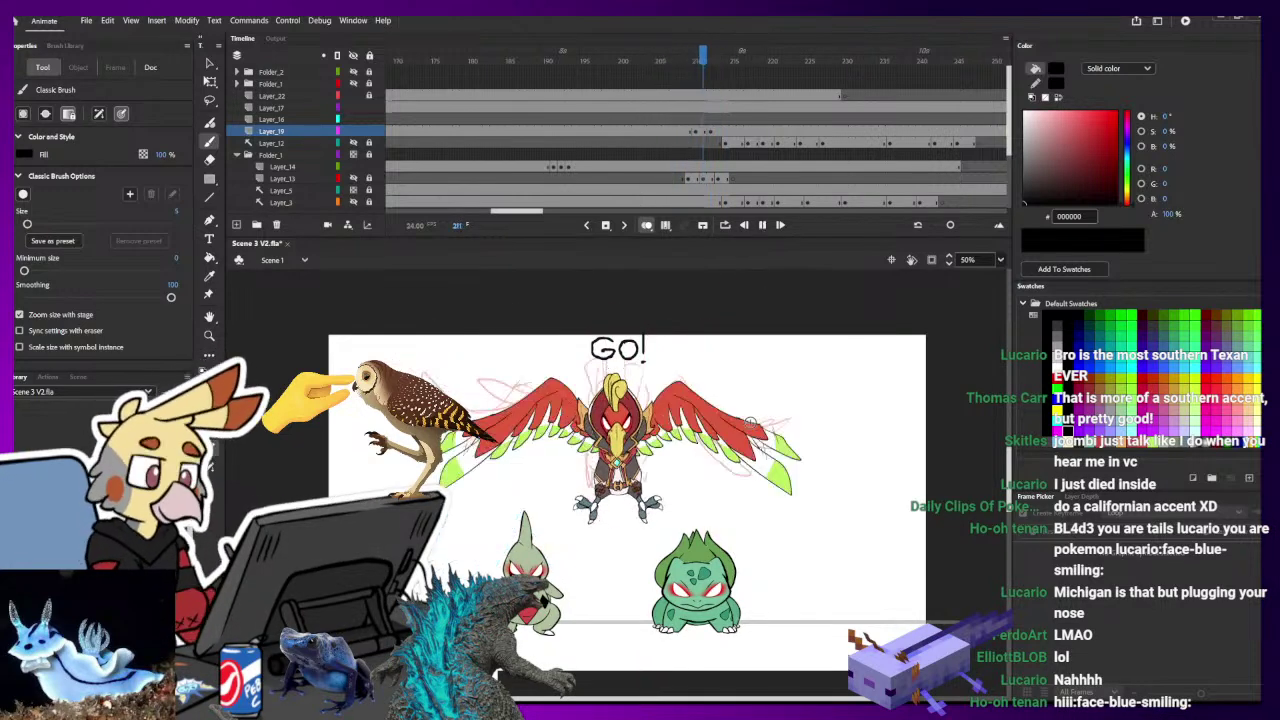
pyautogui.click(697, 61)
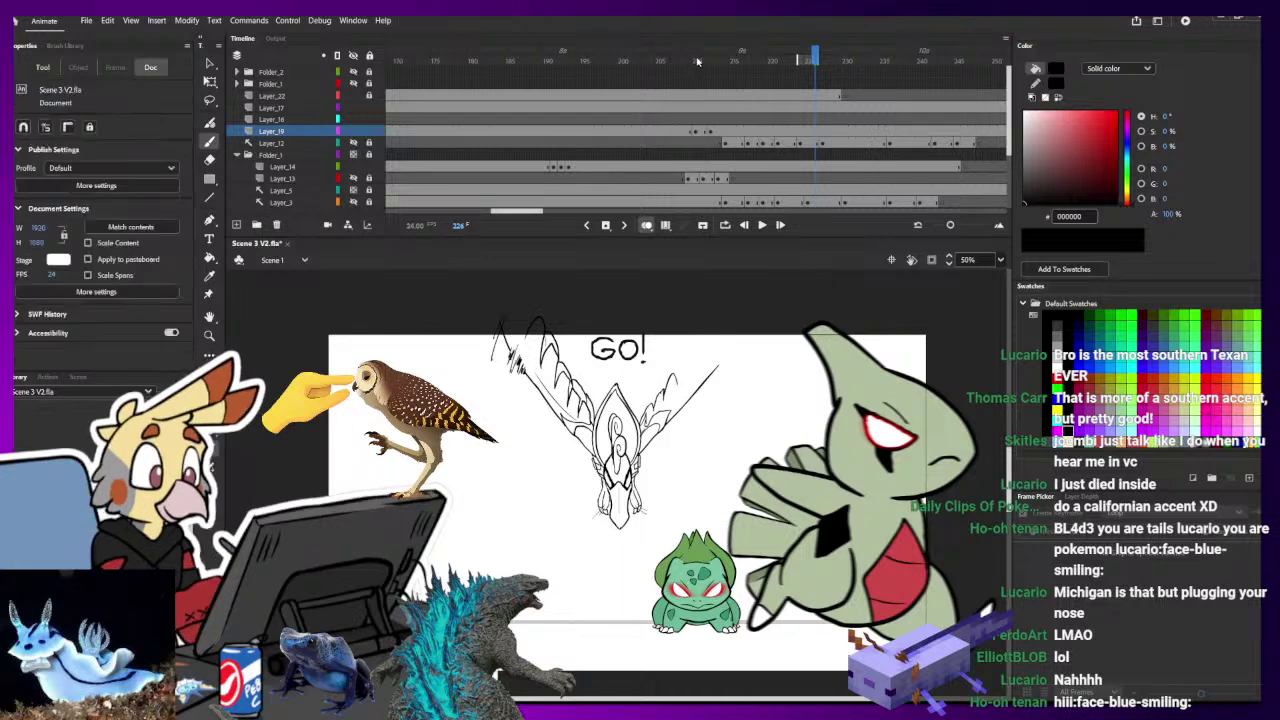
pyautogui.press('.')
pyautogui.press('.')
pyautogui.press('.')
pyautogui.press('.')
pyautogui.press('.')
pyautogui.press('.')
pyautogui.press('.')
pyautogui.press('.')
pyautogui.press('.')
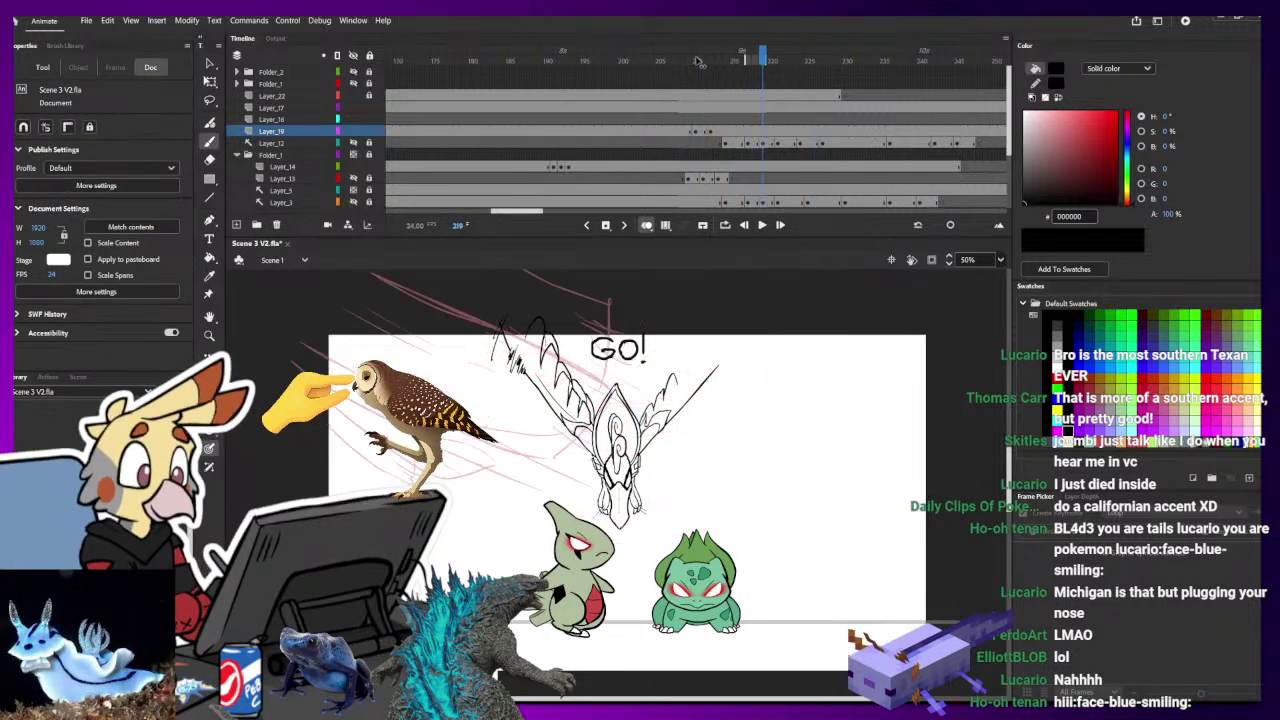
pyautogui.click(698, 62)
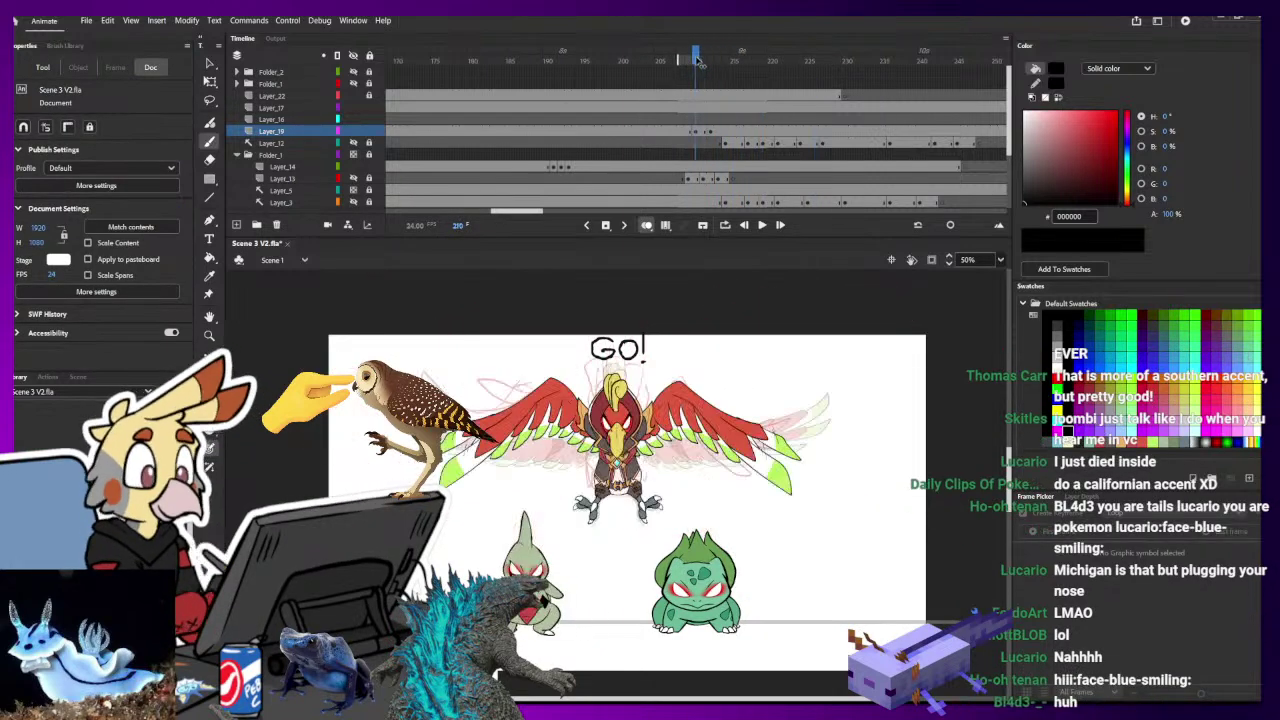
pyautogui.press('.')
pyautogui.press('.')
pyautogui.press('.')
pyautogui.press('.')
pyautogui.press('.')
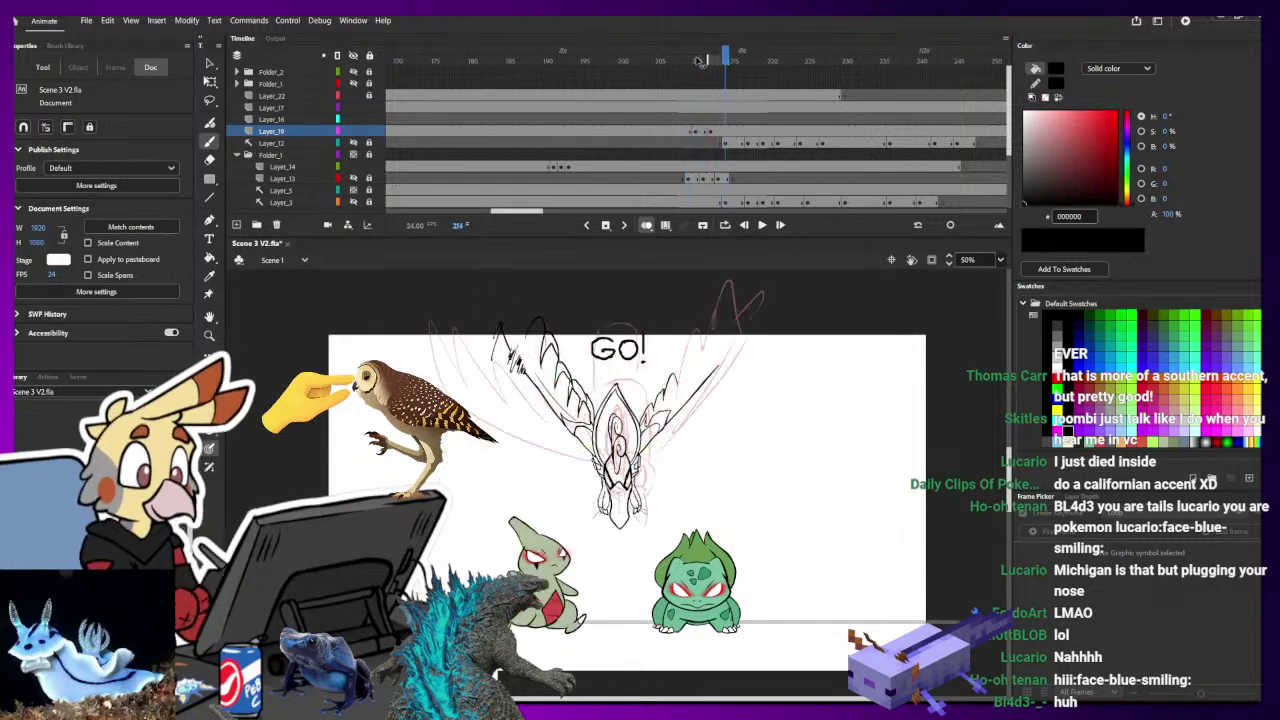
pyautogui.press('.')
pyautogui.press('.')
pyautogui.press('.')
pyautogui.press('.')
pyautogui.press('.')
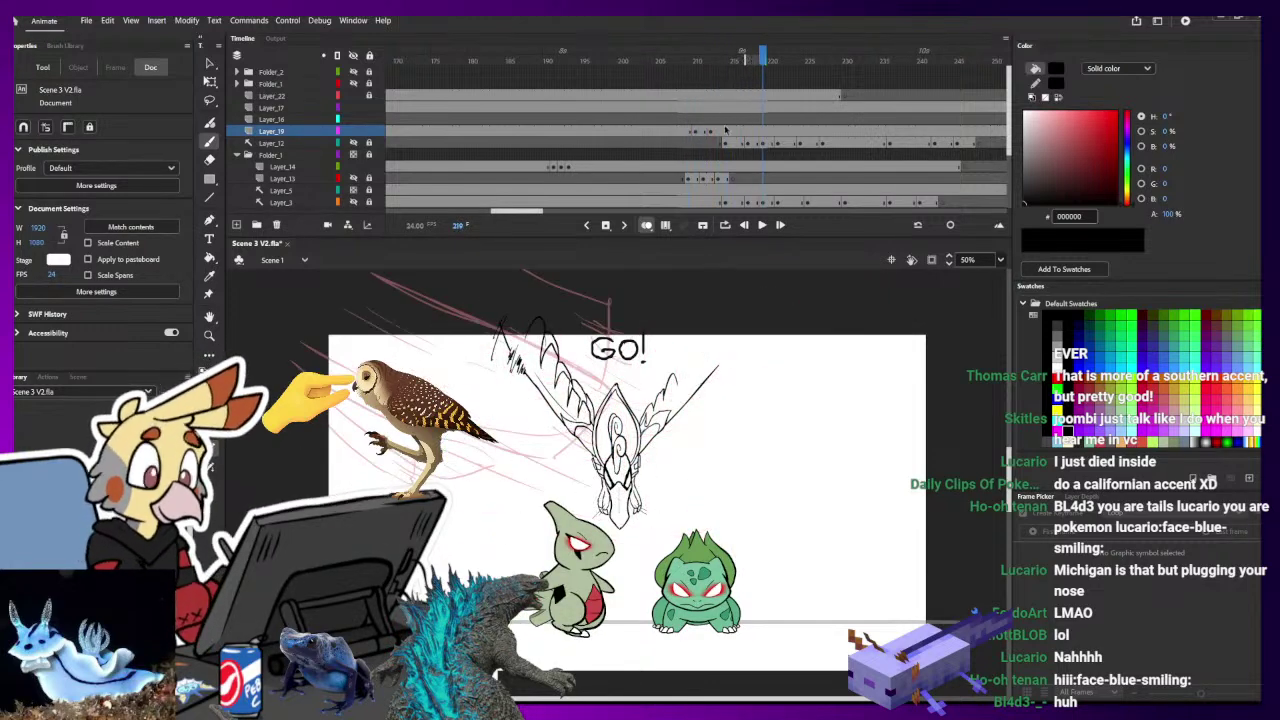
# - On Layer_19's raised-wing pose, draw curved feathers along the right wing's inner edge, from its base up to the existing feathers
pyautogui.click(716, 131)
pyautogui.click(716, 131)
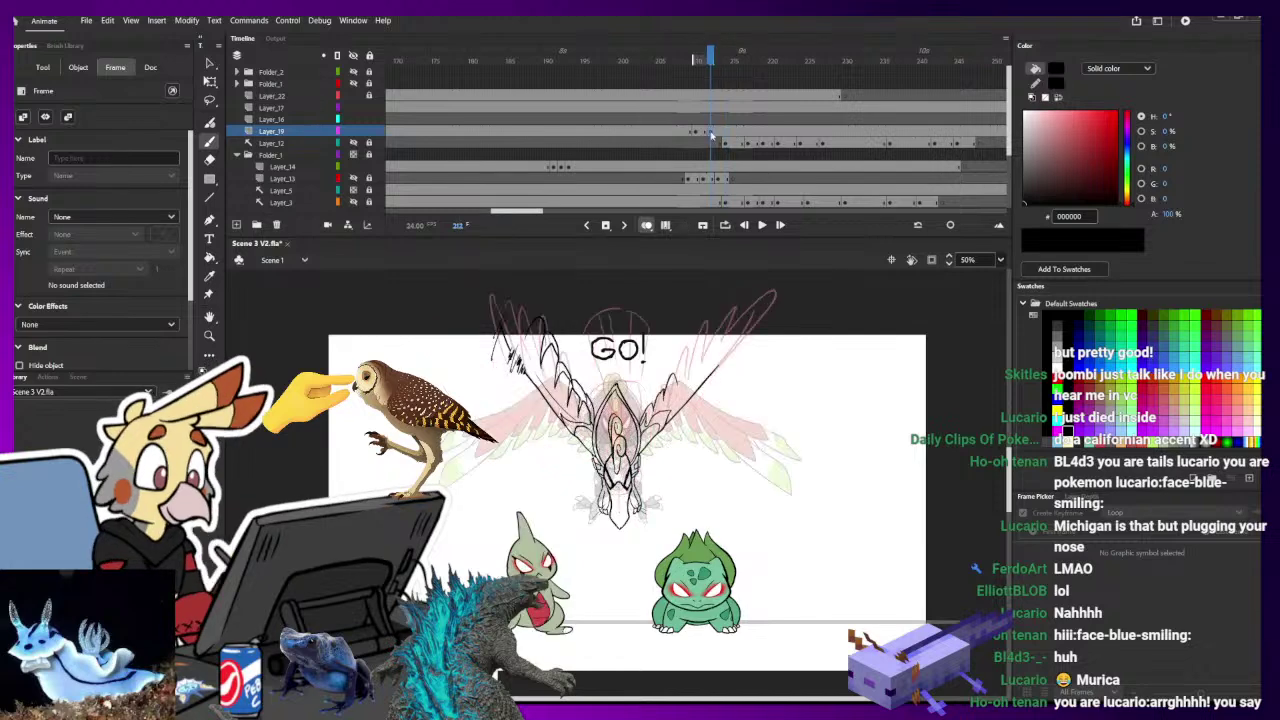
pyautogui.press('.')
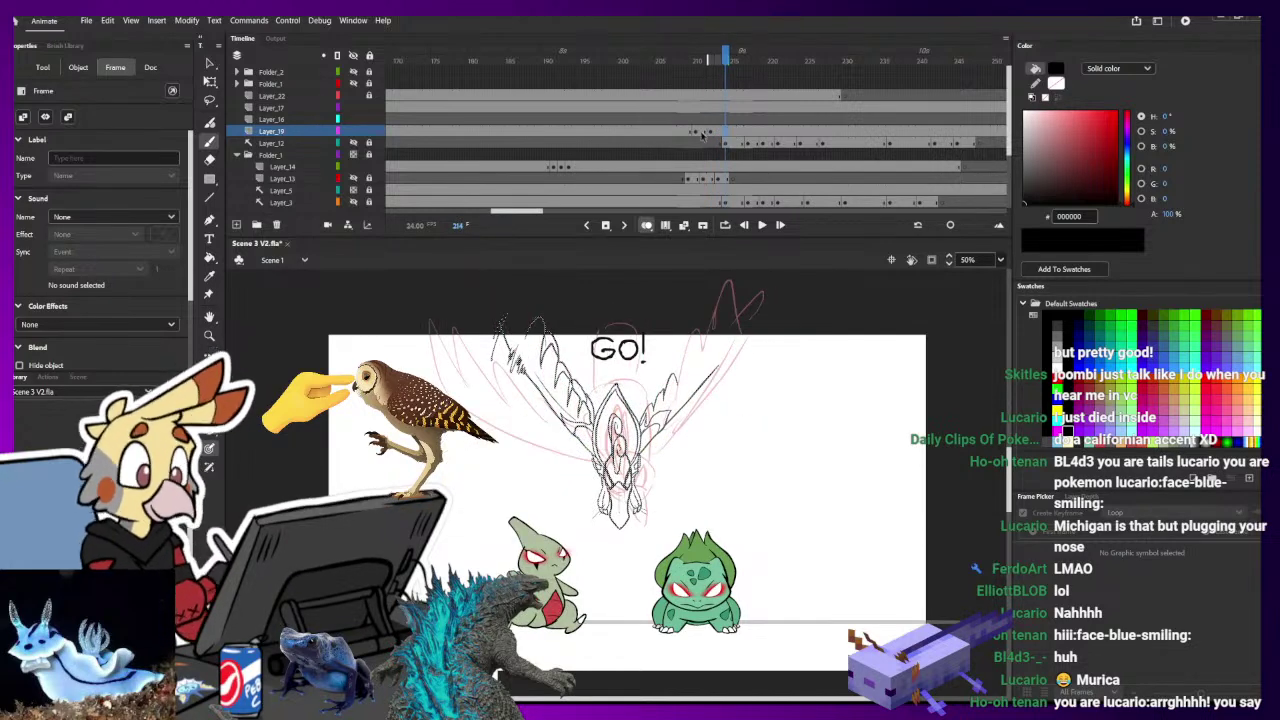
pyautogui.hotkey('ctrl', '=')
pyautogui.hotkey('ctrl', '=')
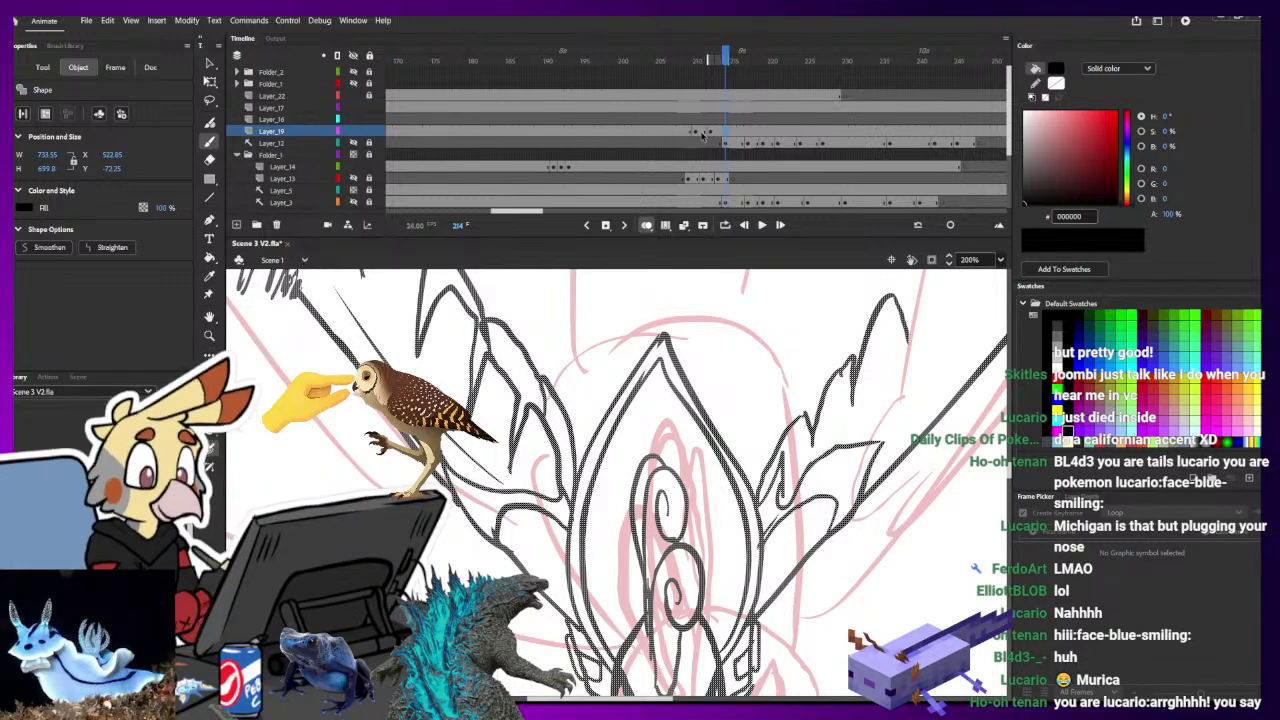
pyautogui.moveTo(882, 394); pyautogui.dragTo(668, 477)
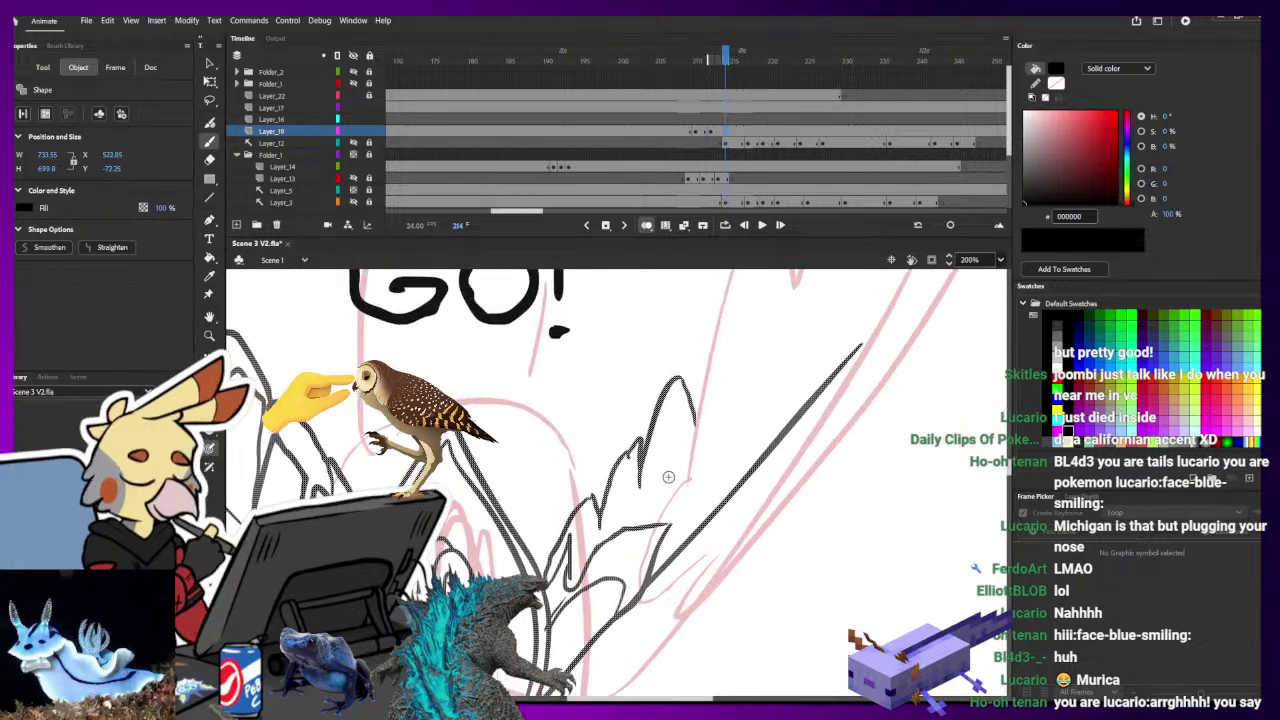
pyautogui.moveTo(543, 577)
pyautogui.mouseDown()
pyautogui.moveTo(606, 467)
pyautogui.moveTo(547, 570)
pyautogui.mouseUp()
pyautogui.hotkey('ctrl', 'z')
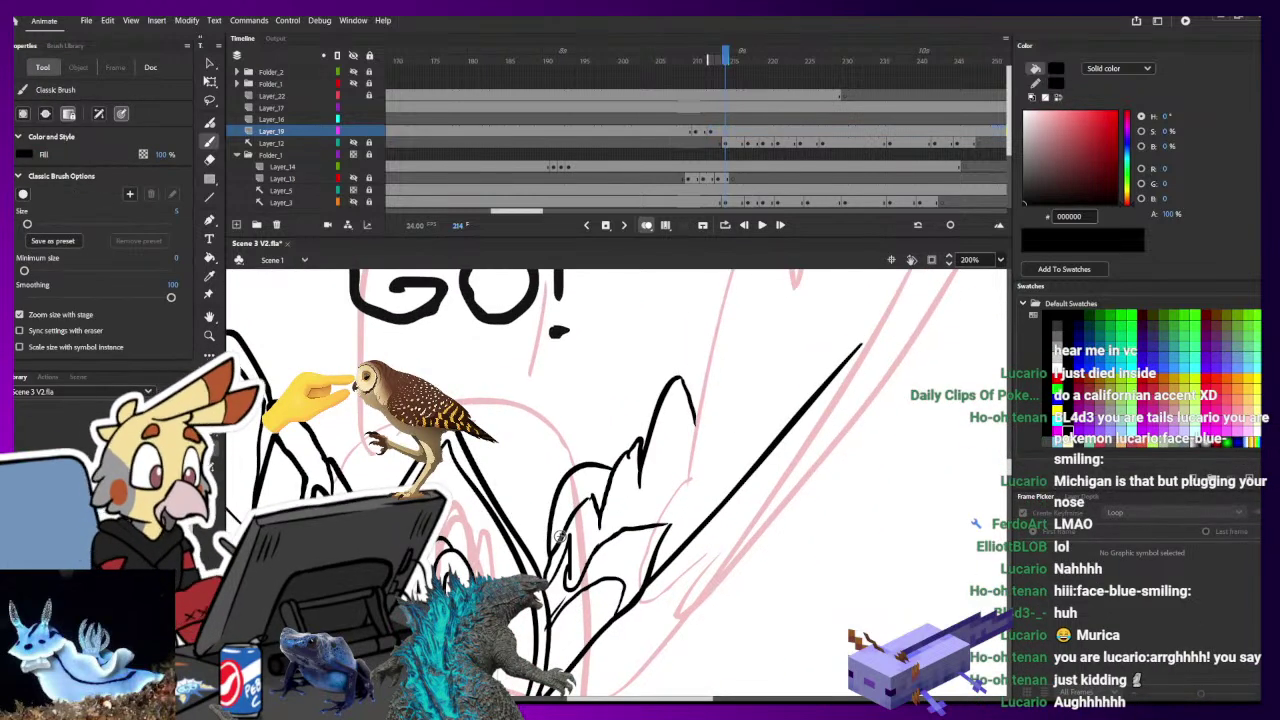
pyautogui.moveTo(600, 510)
pyautogui.mouseDown()
pyautogui.moveTo(615, 417)
pyautogui.moveTo(670, 400)
pyautogui.mouseUp()
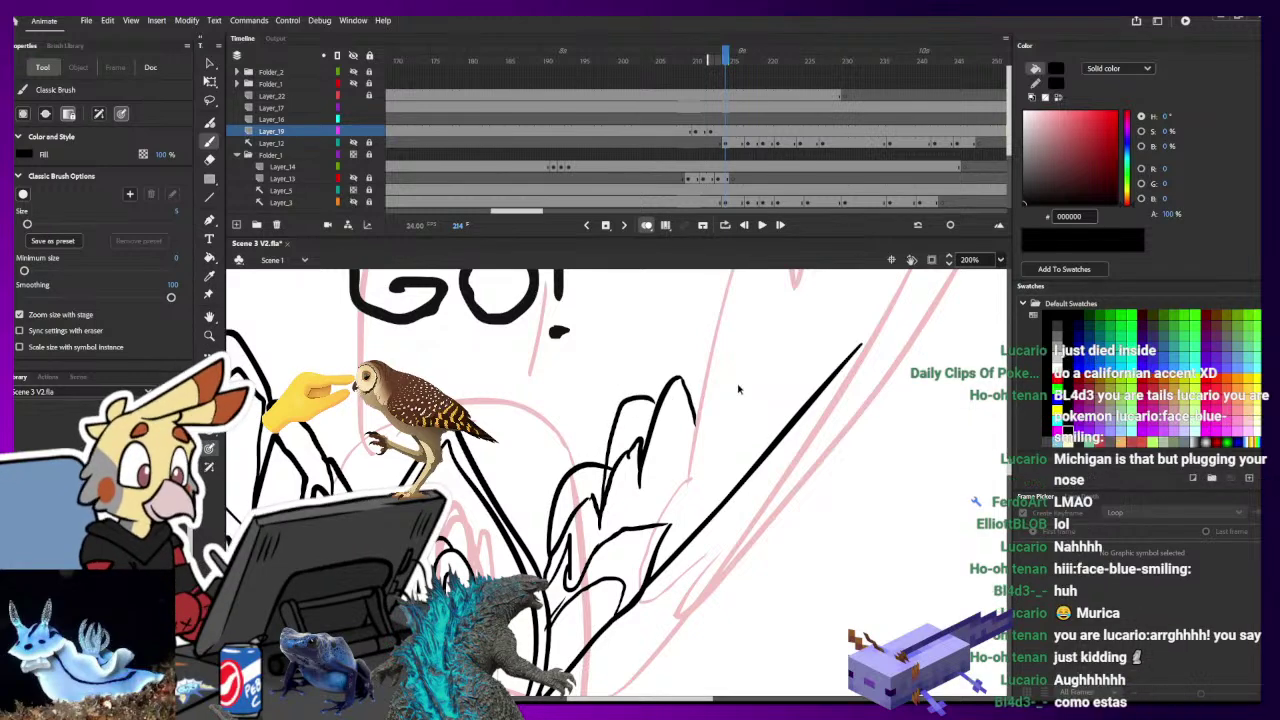
# - Draw jagged feather strokes along the upper outer edge of the right wing and erase the uppermost feather on its inner edge
pyautogui.hotkey('ctrl', '1')
pyautogui.moveTo(712, 455)
pyautogui.mouseDown()
pyautogui.moveTo(634, 510)
pyautogui.moveTo(656, 510)
pyautogui.moveTo(690, 424)
pyautogui.moveTo(654, 459)
pyautogui.moveTo(655, 472)
pyautogui.moveTo(691, 399)
pyautogui.moveTo(704, 450)
pyautogui.mouseUp()
pyautogui.press('e')
pyautogui.press('b')
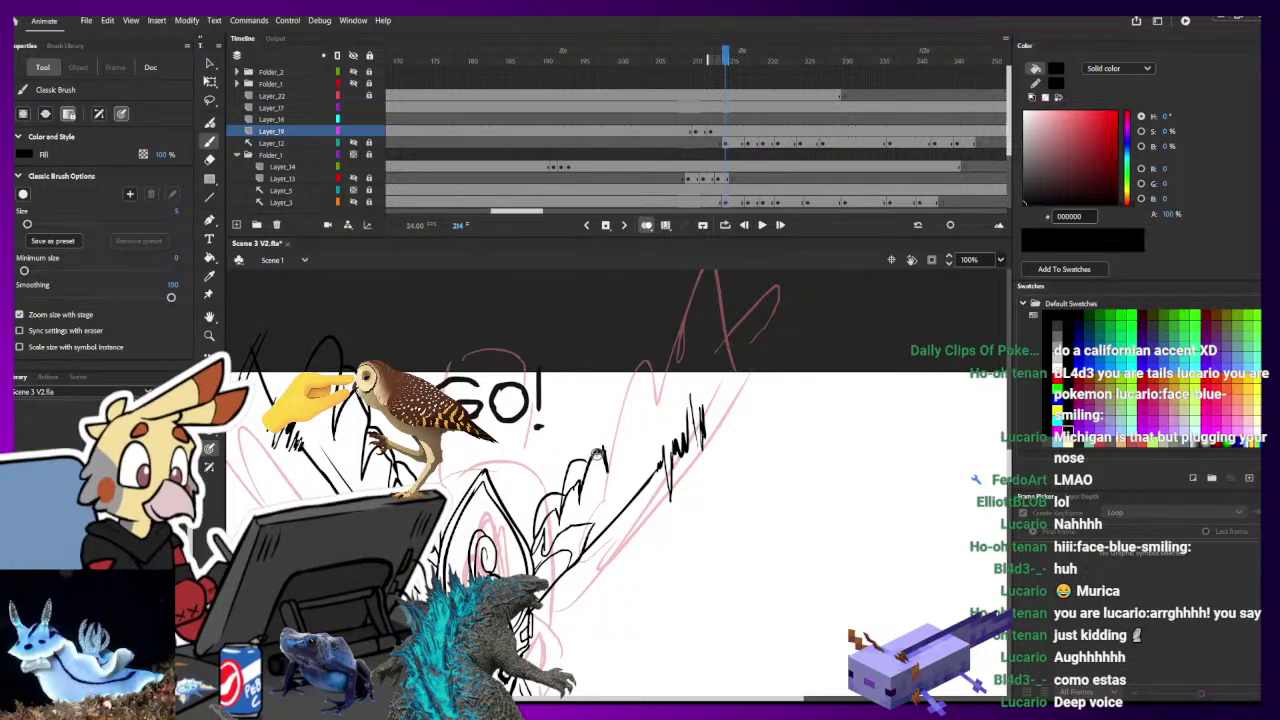
pyautogui.moveTo(597, 455); pyautogui.dragTo(606, 470)
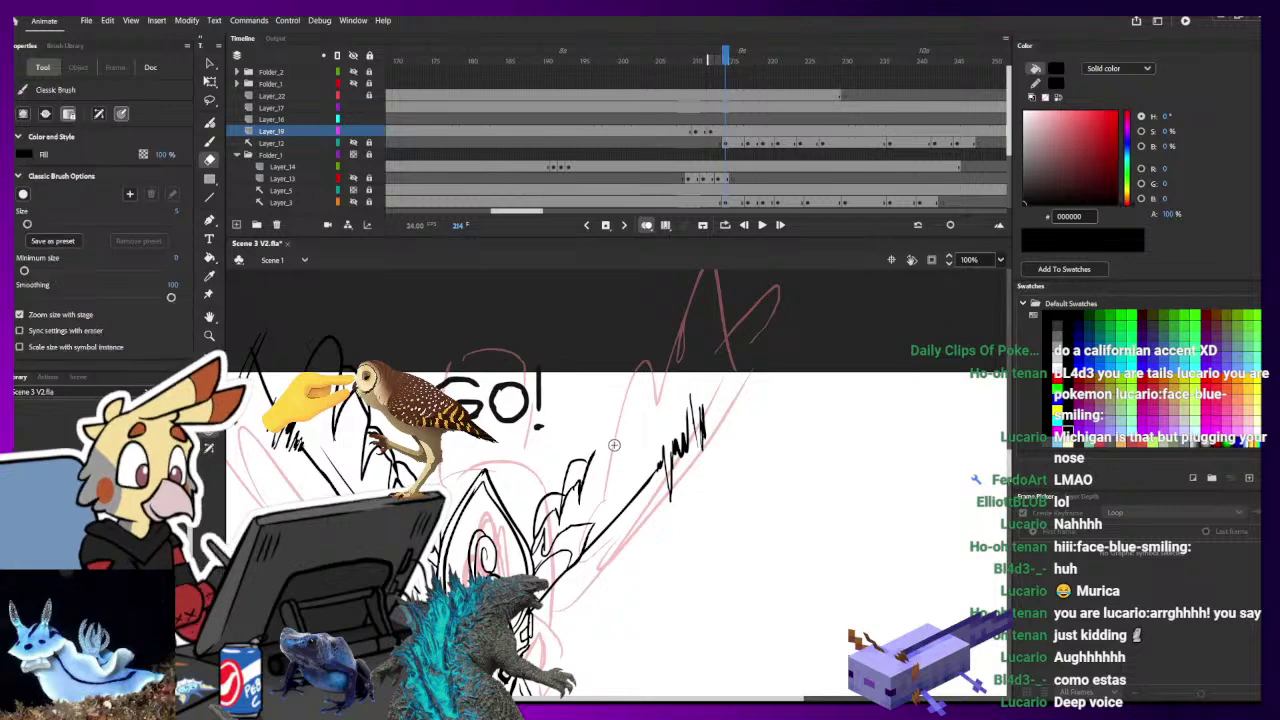
# - Redraw the inner-edge feathers farther up the right wing and close the wing with a pointed tip above the stage
pyautogui.press('b')
pyautogui.moveTo(593, 455); pyautogui.dragTo(604, 448)
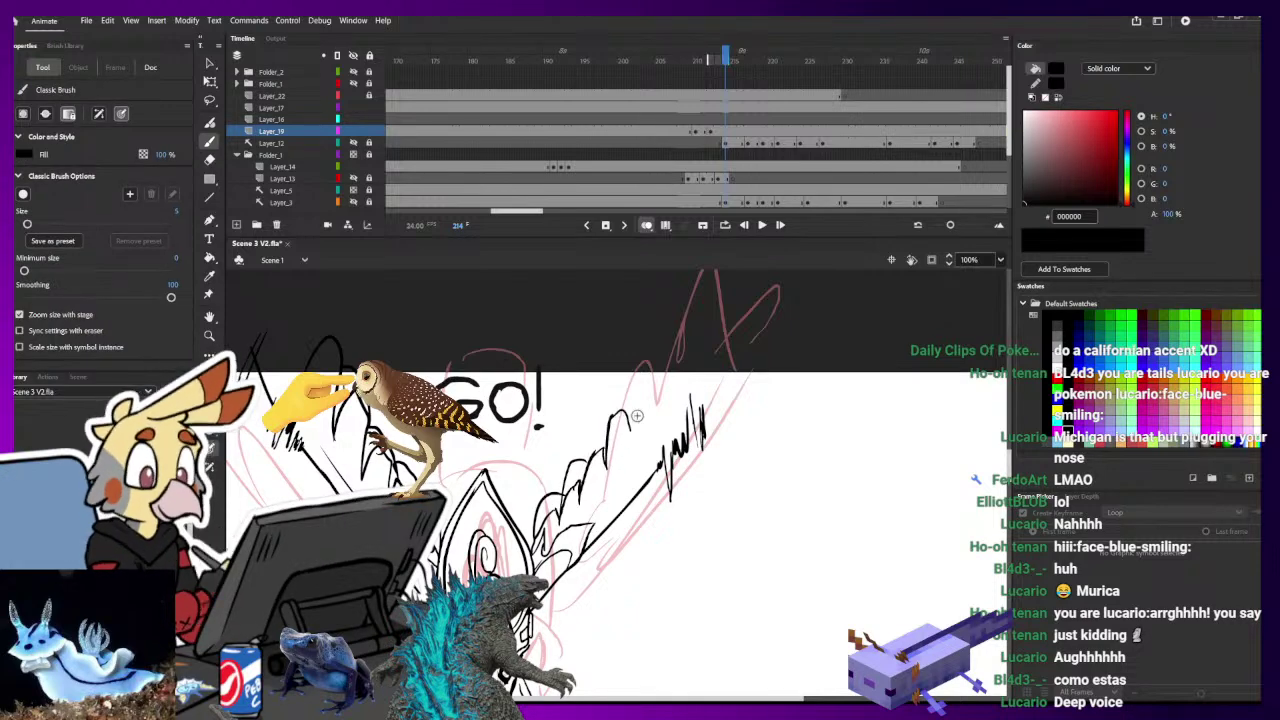
pyautogui.moveTo(631, 410); pyautogui.dragTo(641, 424)
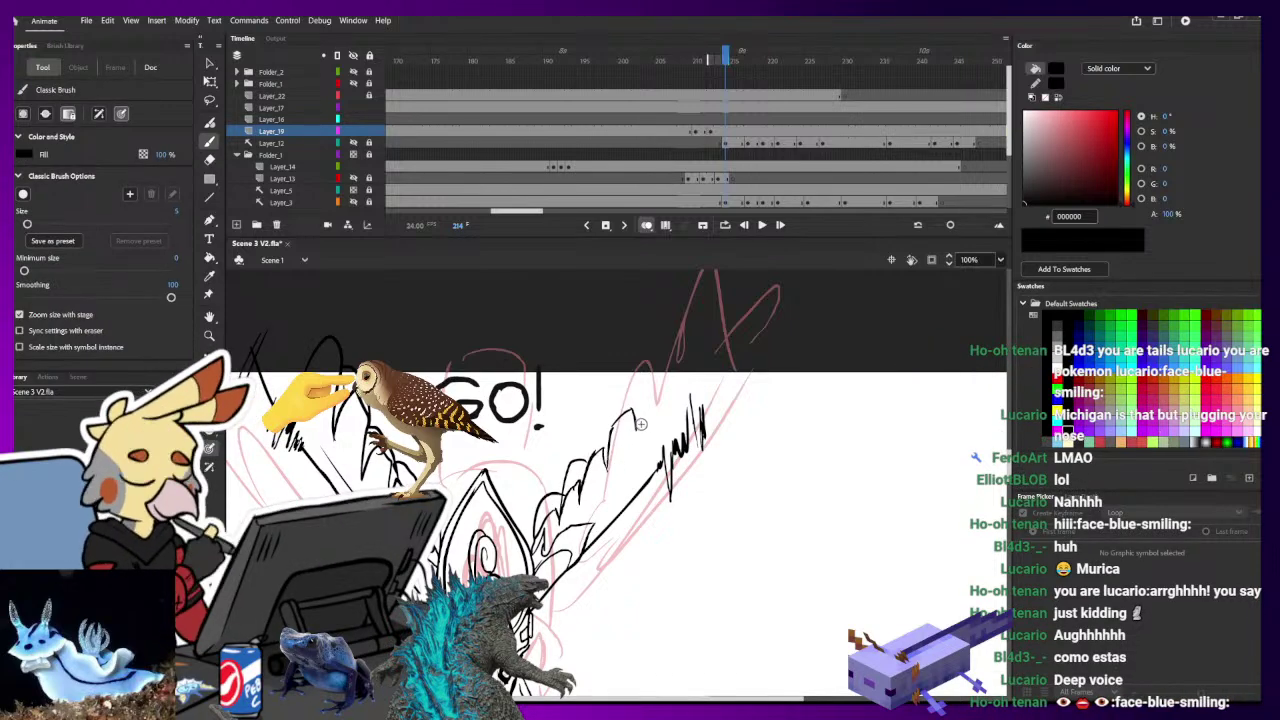
pyautogui.moveTo(663, 367)
pyautogui.mouseDown()
pyautogui.moveTo(691, 337)
pyautogui.moveTo(739, 311)
pyautogui.mouseUp()
pyautogui.moveTo(740, 311)
pyautogui.mouseDown()
pyautogui.moveTo(738, 370)
pyautogui.moveTo(704, 411)
pyautogui.moveTo(700, 398)
pyautogui.mouseUp()
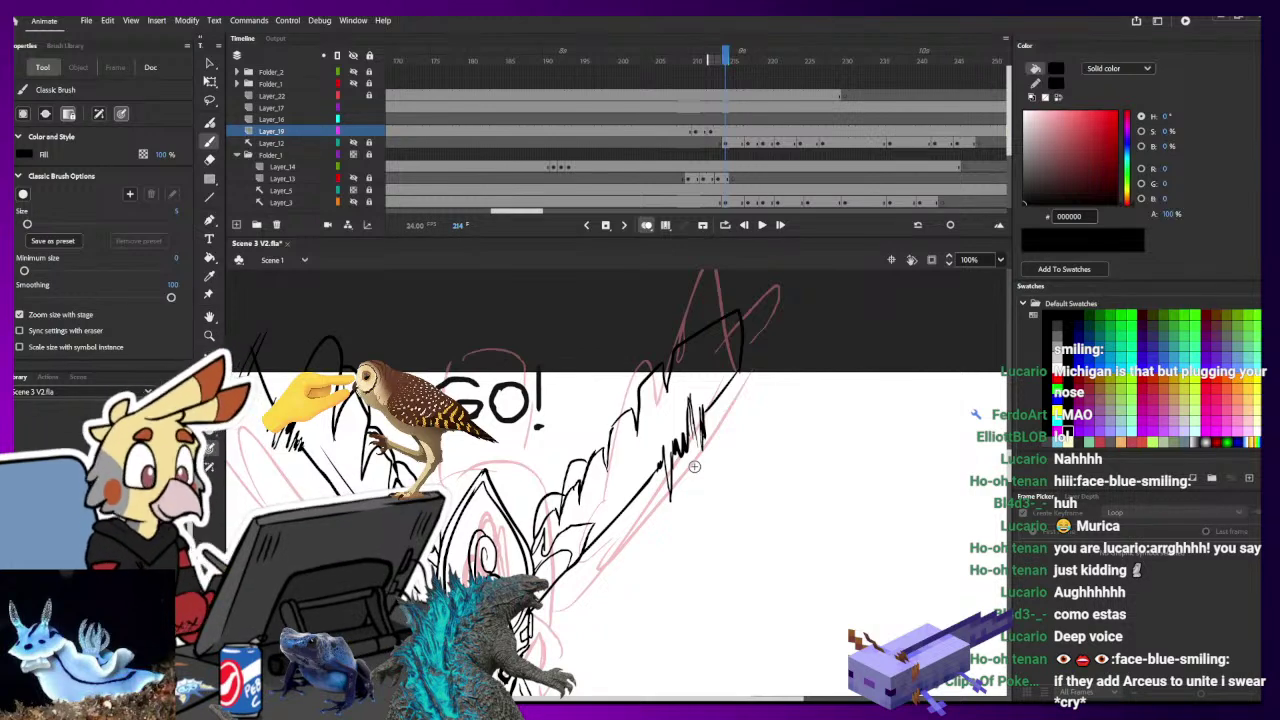
# - Add a second row of short overlapping feather strokes inside the right wing's inner edge
pyautogui.moveTo(592, 460)
pyautogui.mouseDown()
pyautogui.moveTo(570, 464)
pyautogui.moveTo(590, 461)
pyautogui.moveTo(600, 480)
pyautogui.mouseUp()
pyautogui.moveTo(618, 430); pyautogui.dragTo(607, 447)
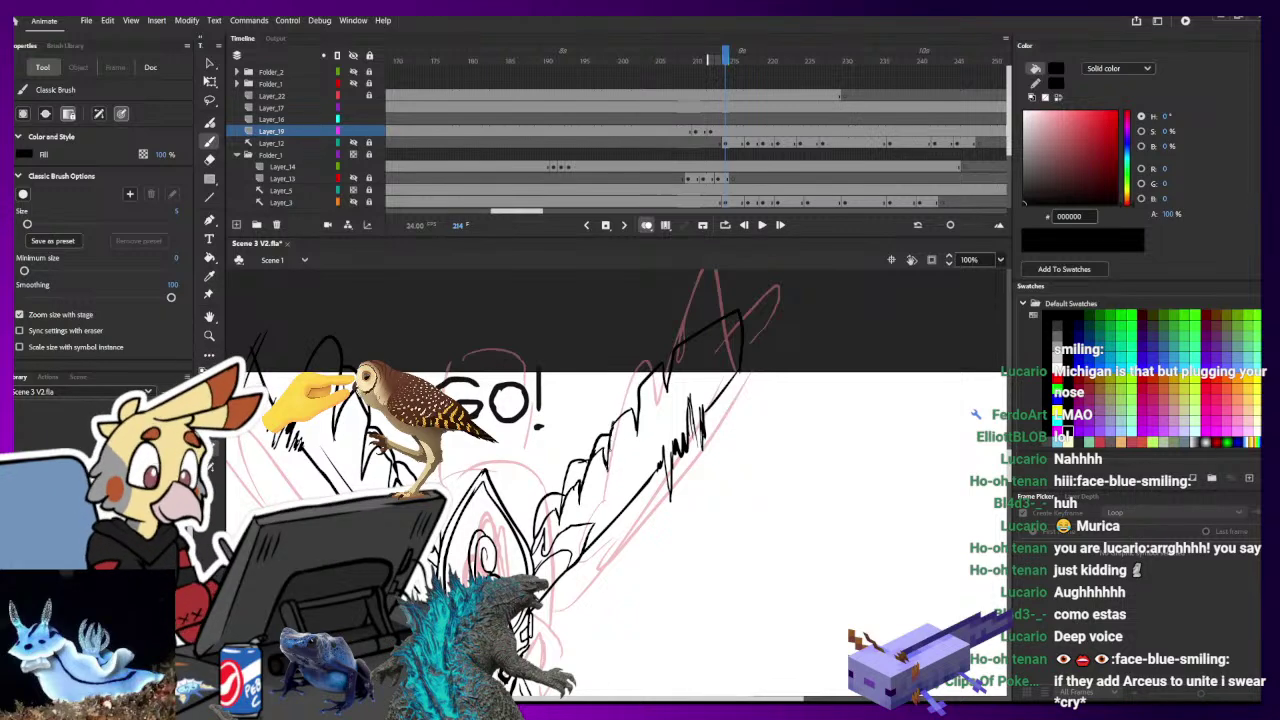
pyautogui.moveTo(640, 392); pyautogui.dragTo(612, 432)
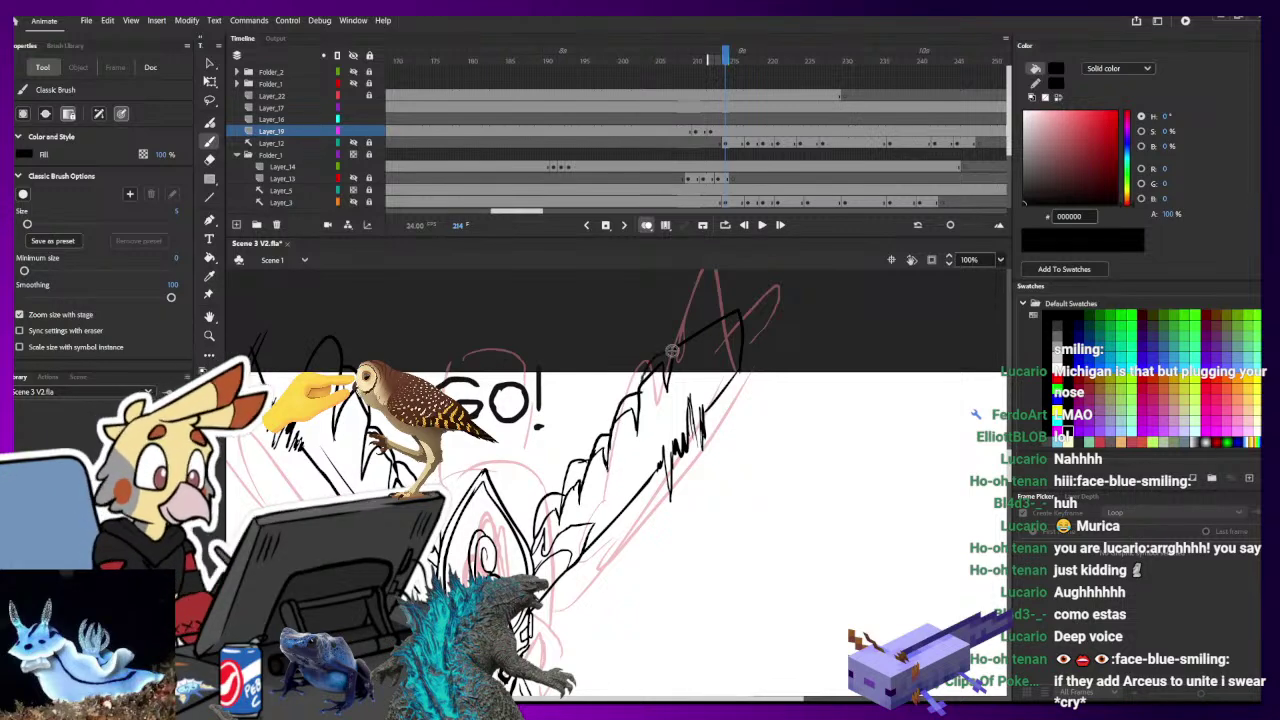
# - Scribble jagged feathers on the right wing's lower outer edge, then rework the left wing's outer edge with matching jagged strokes
pyautogui.scroll(-3, 650, 378)
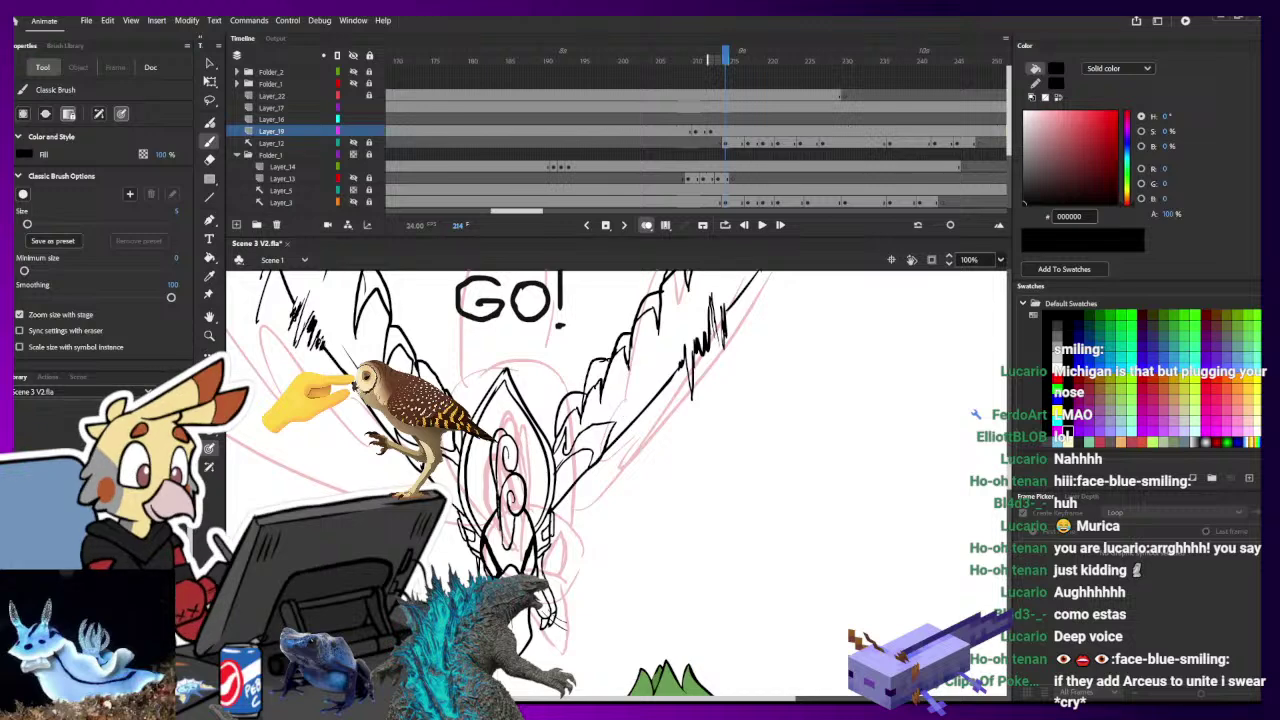
pyautogui.press('r')
pyautogui.press('e')
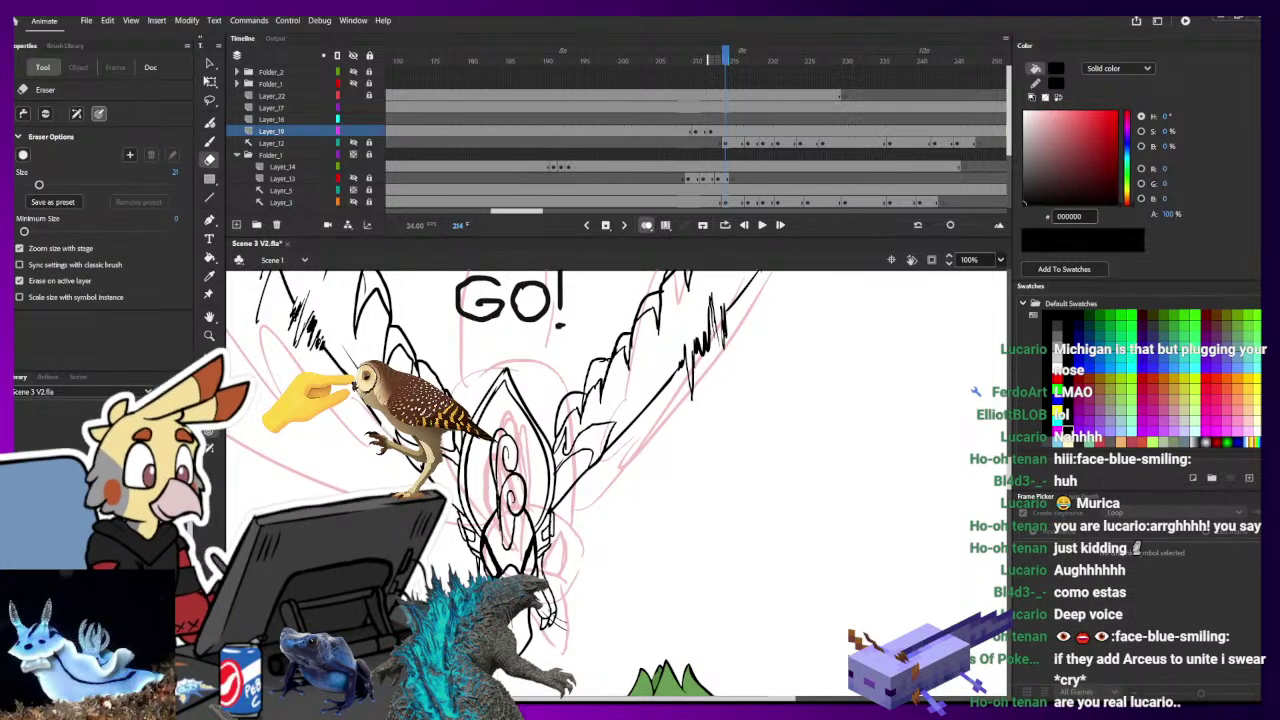
pyautogui.press('b')
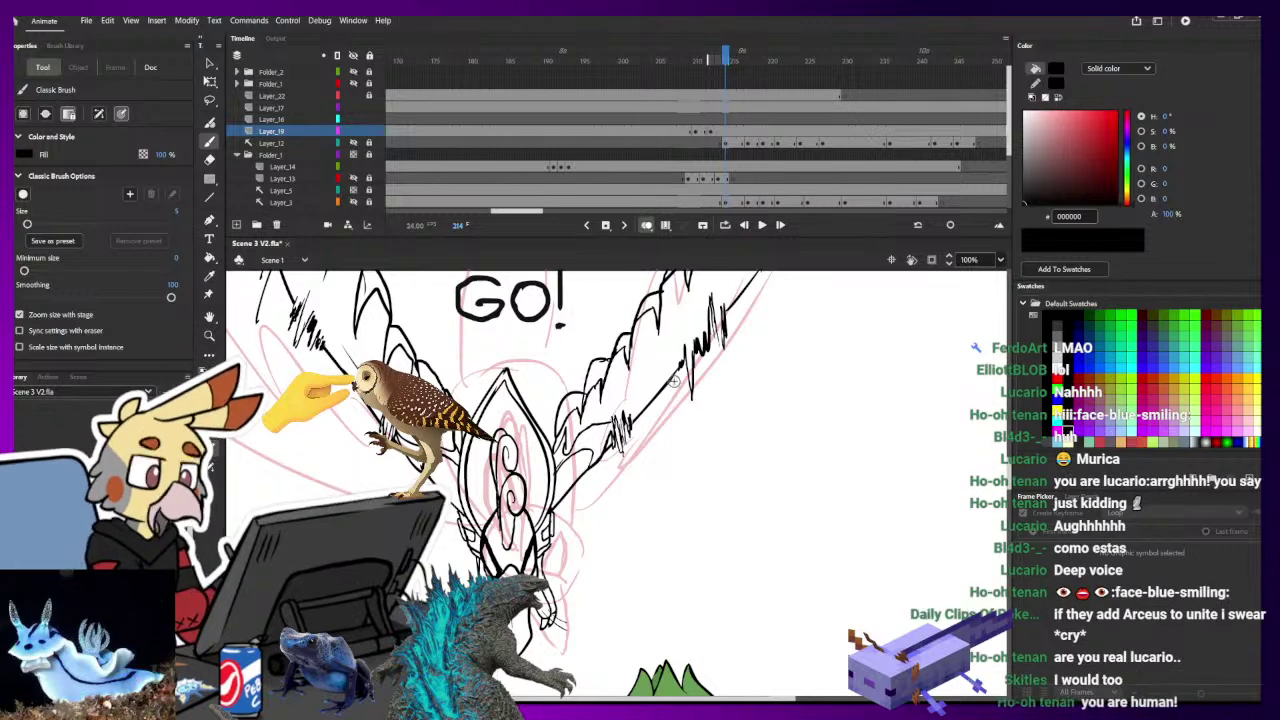
pyautogui.moveTo(672, 468); pyautogui.dragTo(689, 428)
pyautogui.press('e')
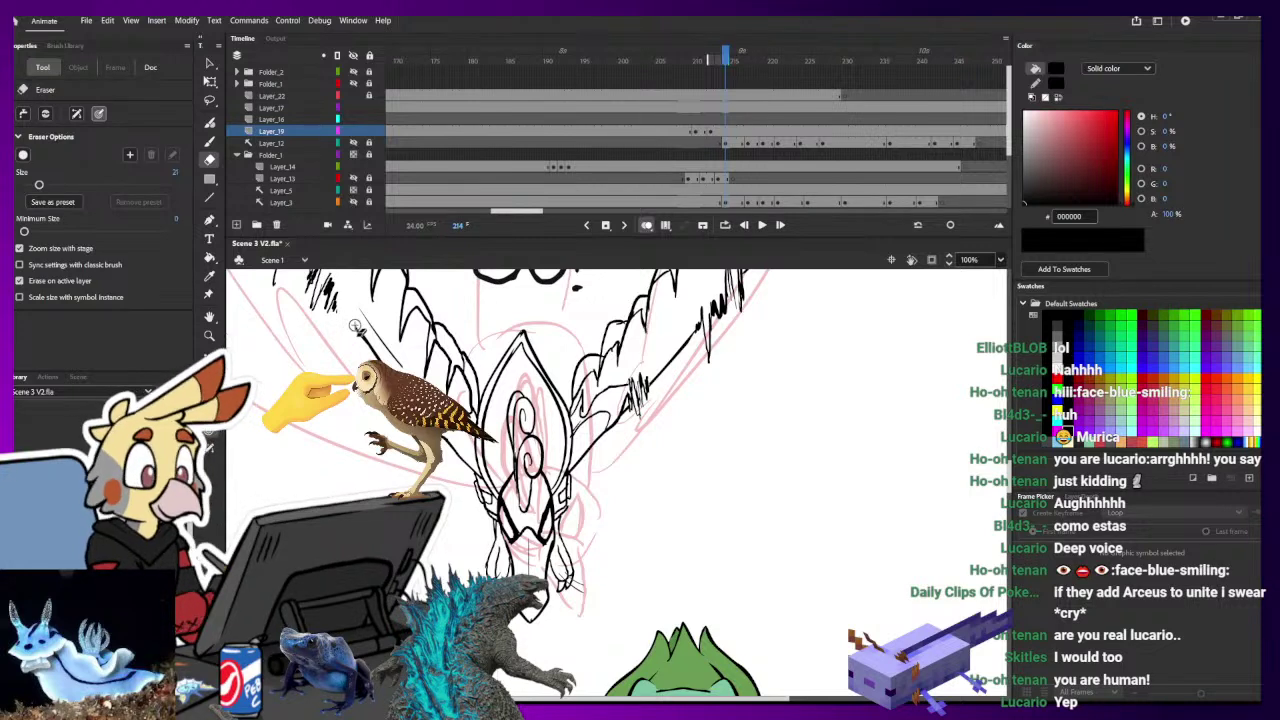
pyautogui.press('b')
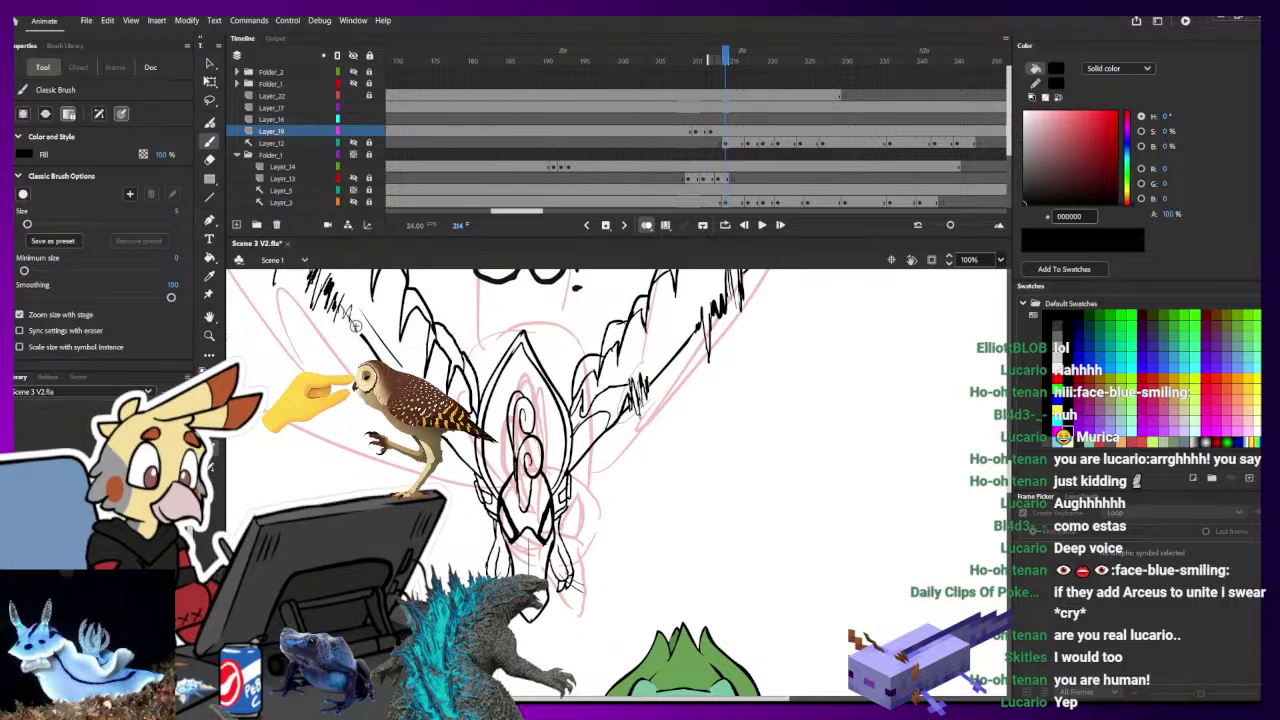
pyautogui.moveTo(685, 382); pyautogui.dragTo(647, 410)
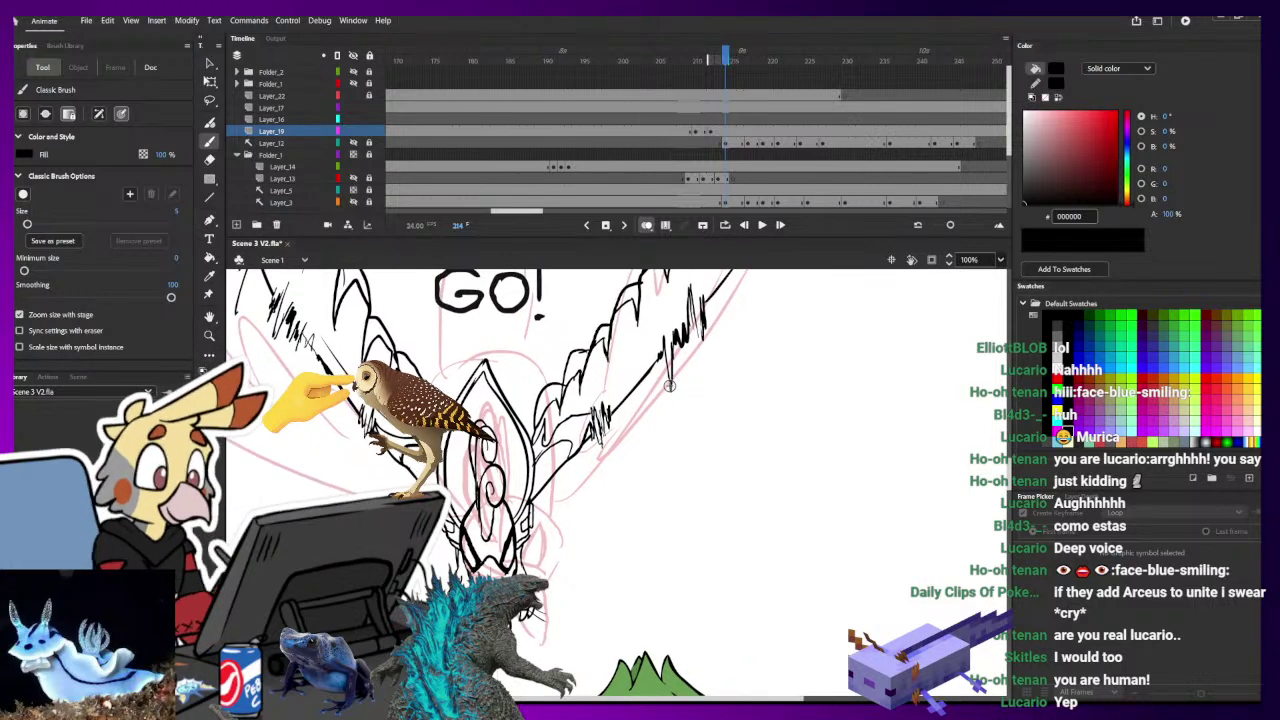
# - Examine the raised-wing sketch at whole-stage view and compare it with the coloured pose at frame 211
pyautogui.hotkey('ctrl', '-')
pyautogui.hotkey('ctrl', '-')
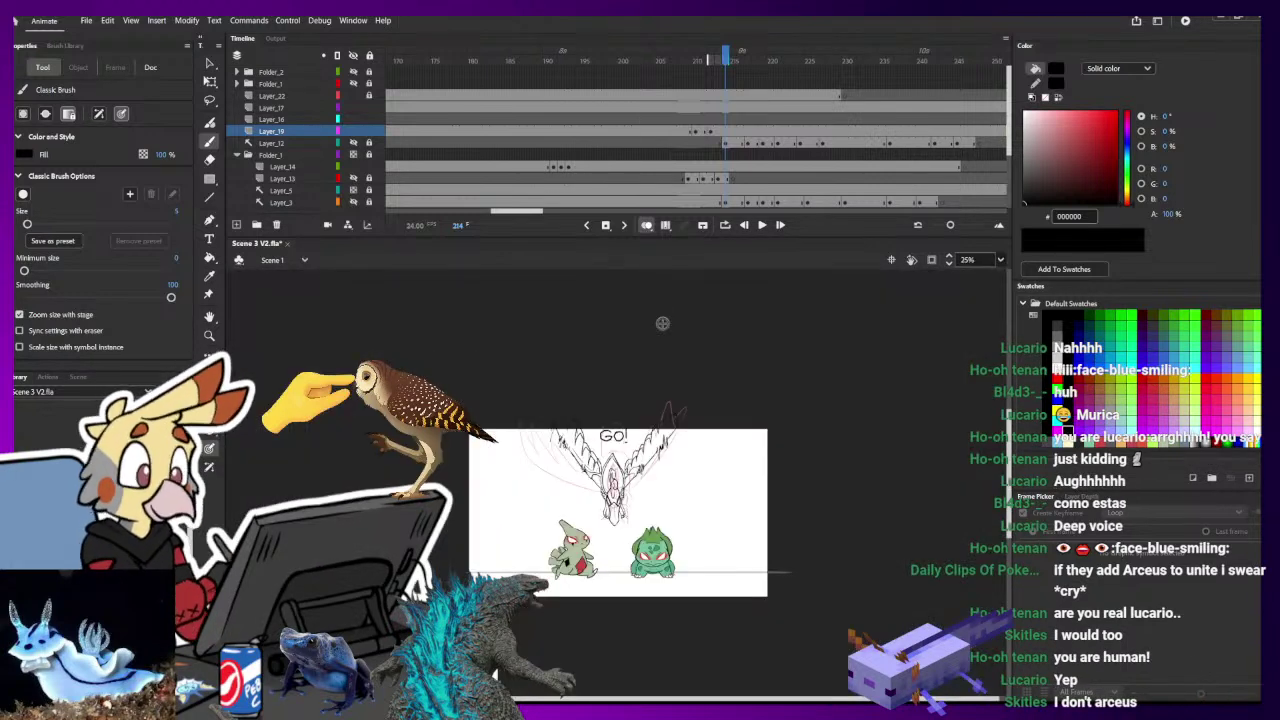
pyautogui.moveTo(757, 431); pyautogui.dragTo(758, 428)
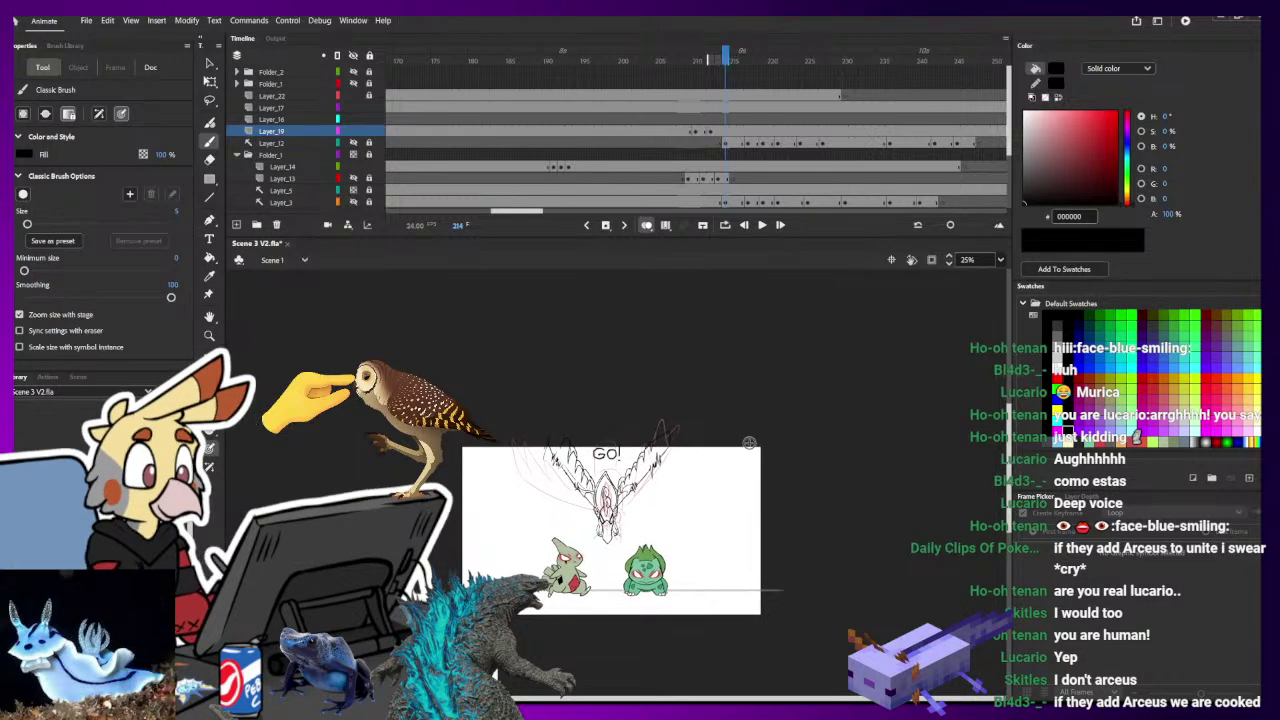
pyautogui.hotkey('ctrl', '=')
pyautogui.hotkey('ctrl', '=')
pyautogui.press(',')
pyautogui.press(',')
pyautogui.press(',')
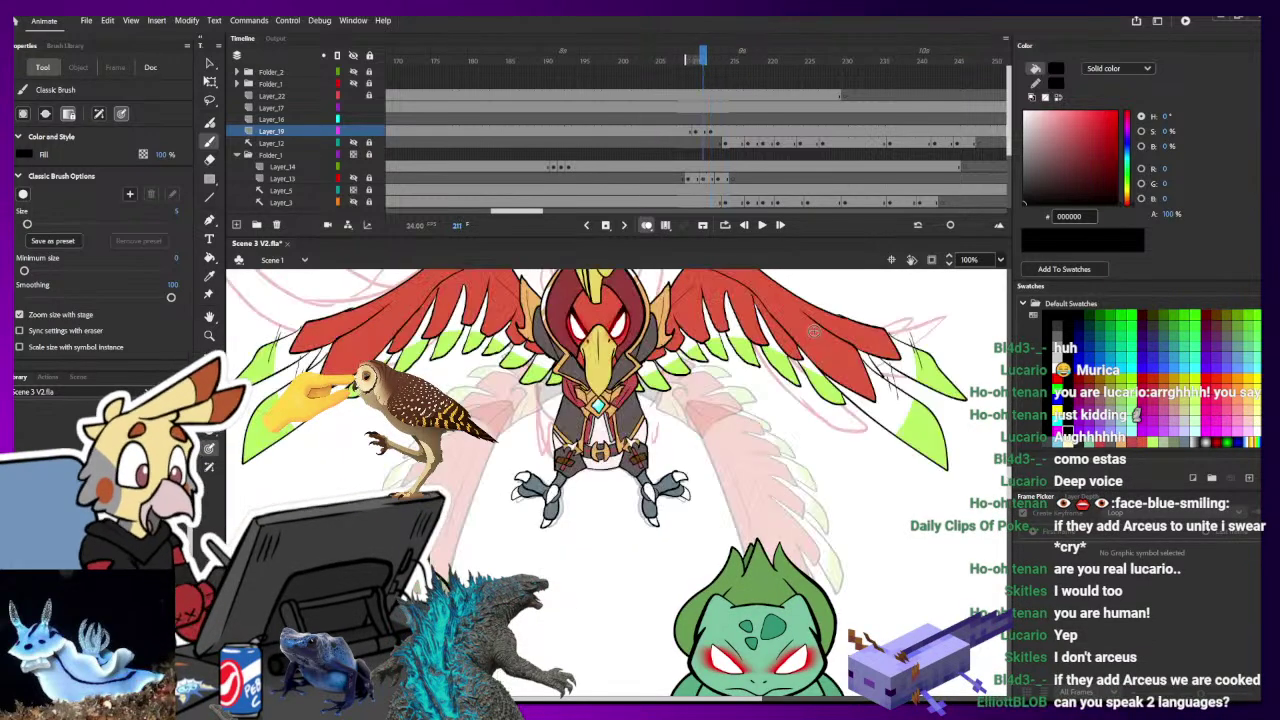
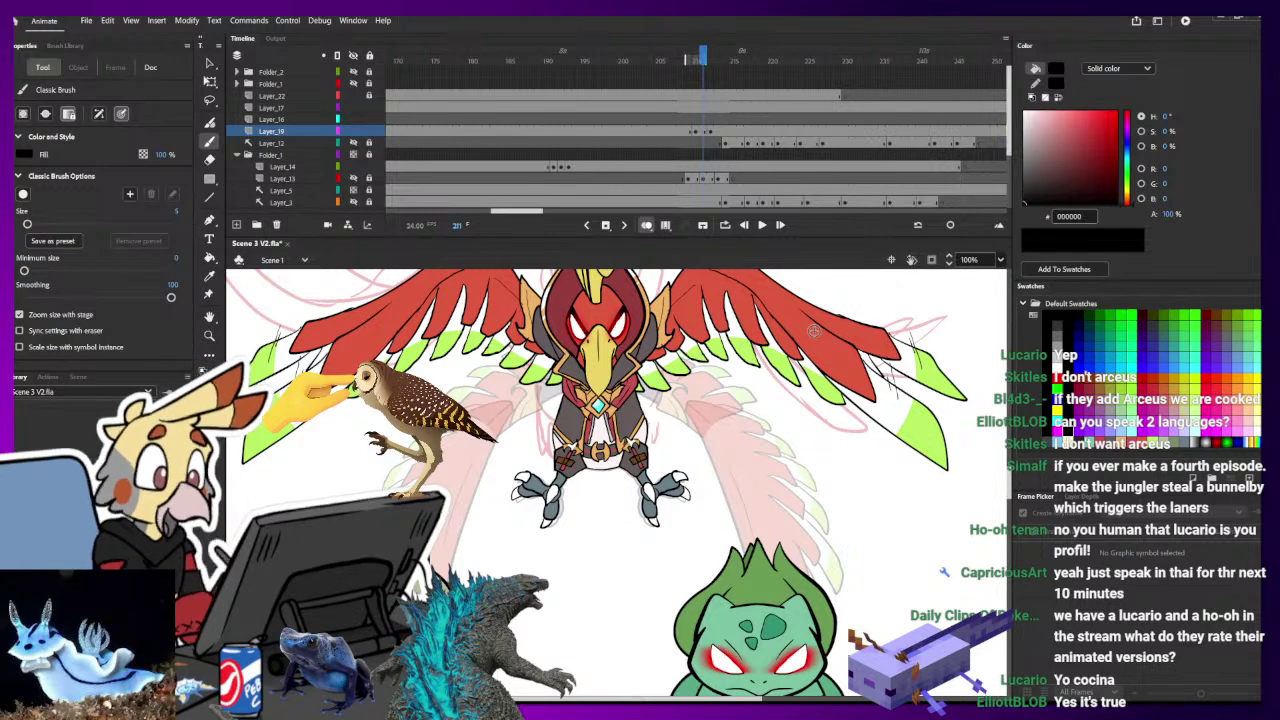
# - Free-transform the whole bird sketch at frame 212 to about 823 by 733 px and shift it upward to about Y -156
pyautogui.moveTo(707, 61)
pyautogui.mouseDown()
pyautogui.moveTo(659, 61)
pyautogui.moveTo(717, 62)
pyautogui.mouseUp()
pyautogui.click(703, 129)
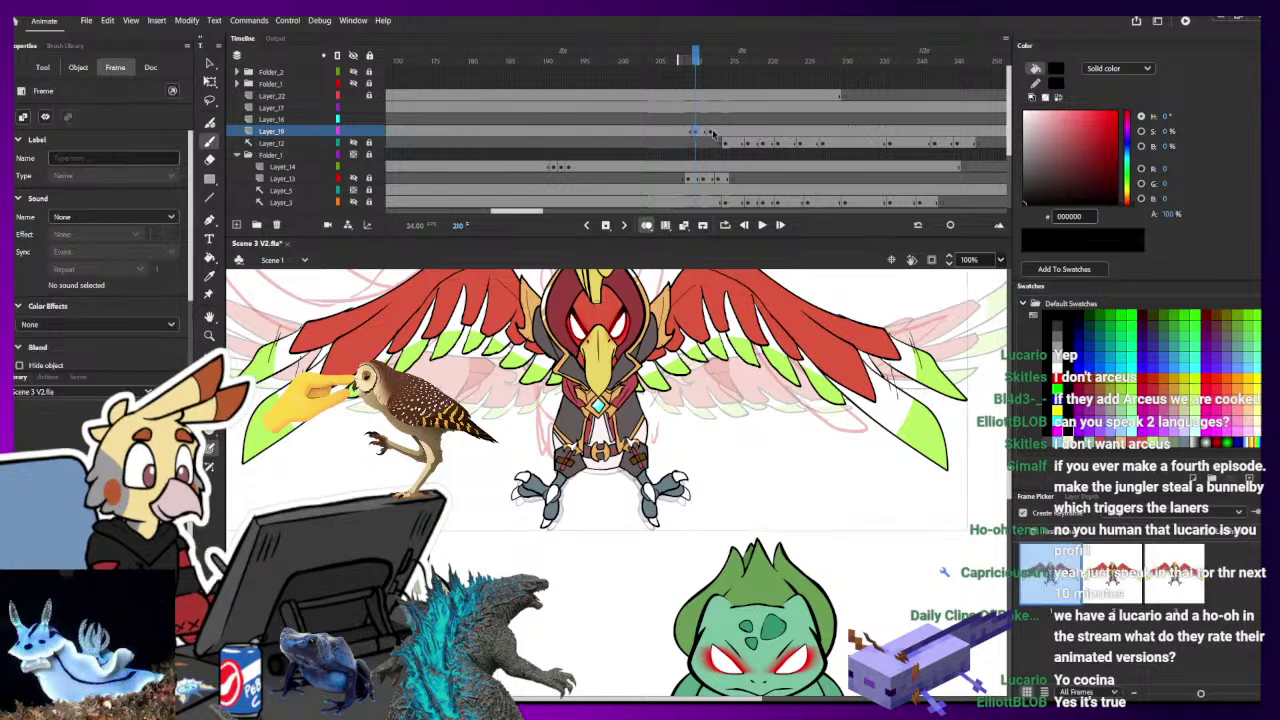
pyautogui.click(713, 131)
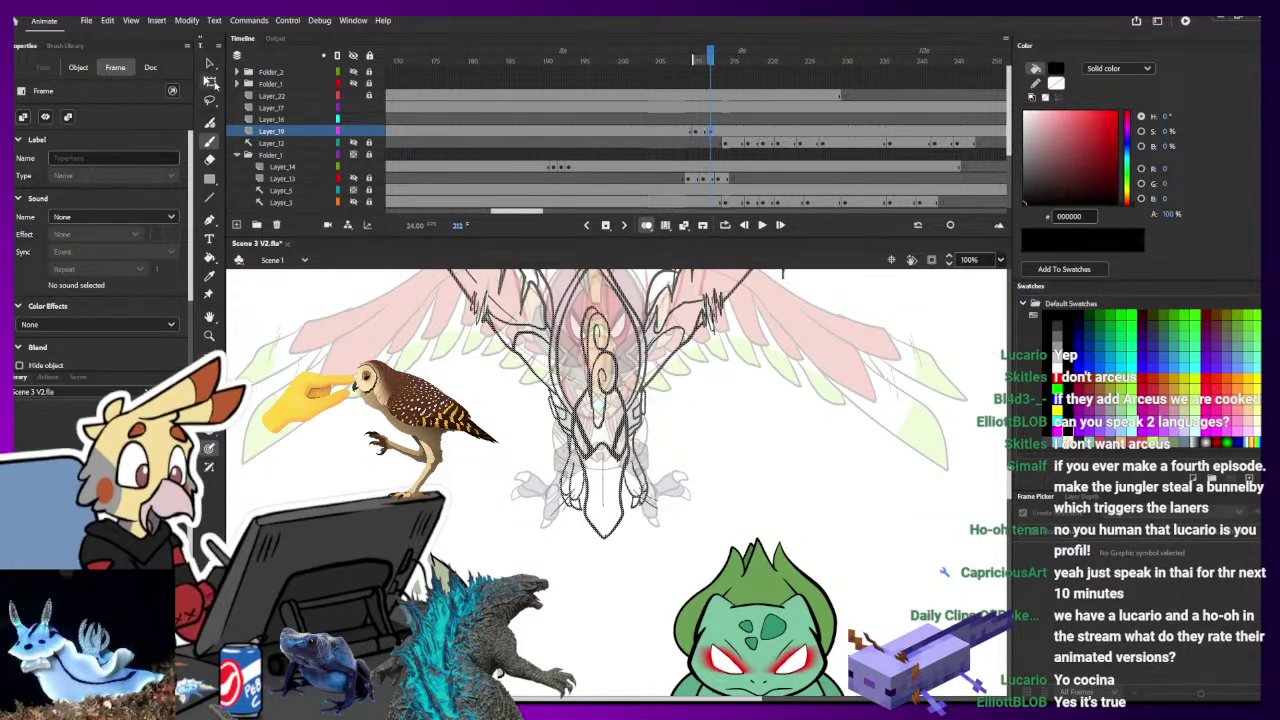
pyautogui.click(210, 82)
pyautogui.hotkey('ctrl', '-')
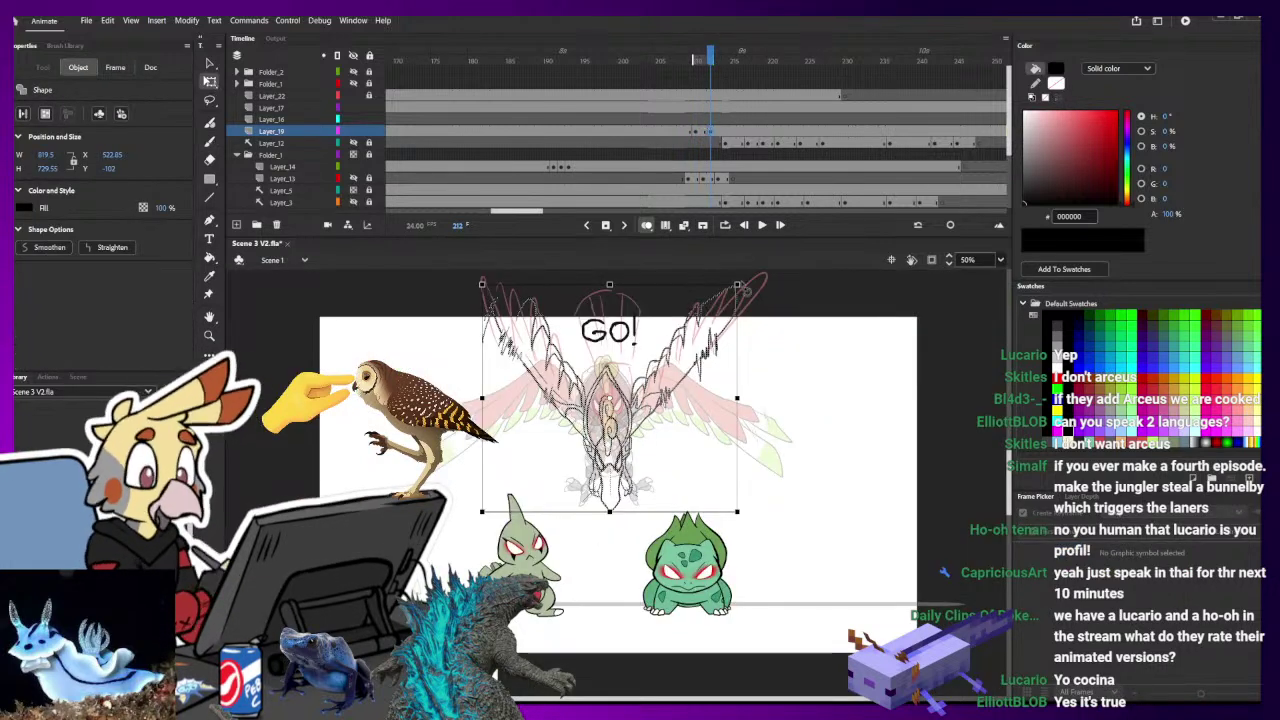
pyautogui.moveTo(737, 285); pyautogui.dragTo(744, 279)
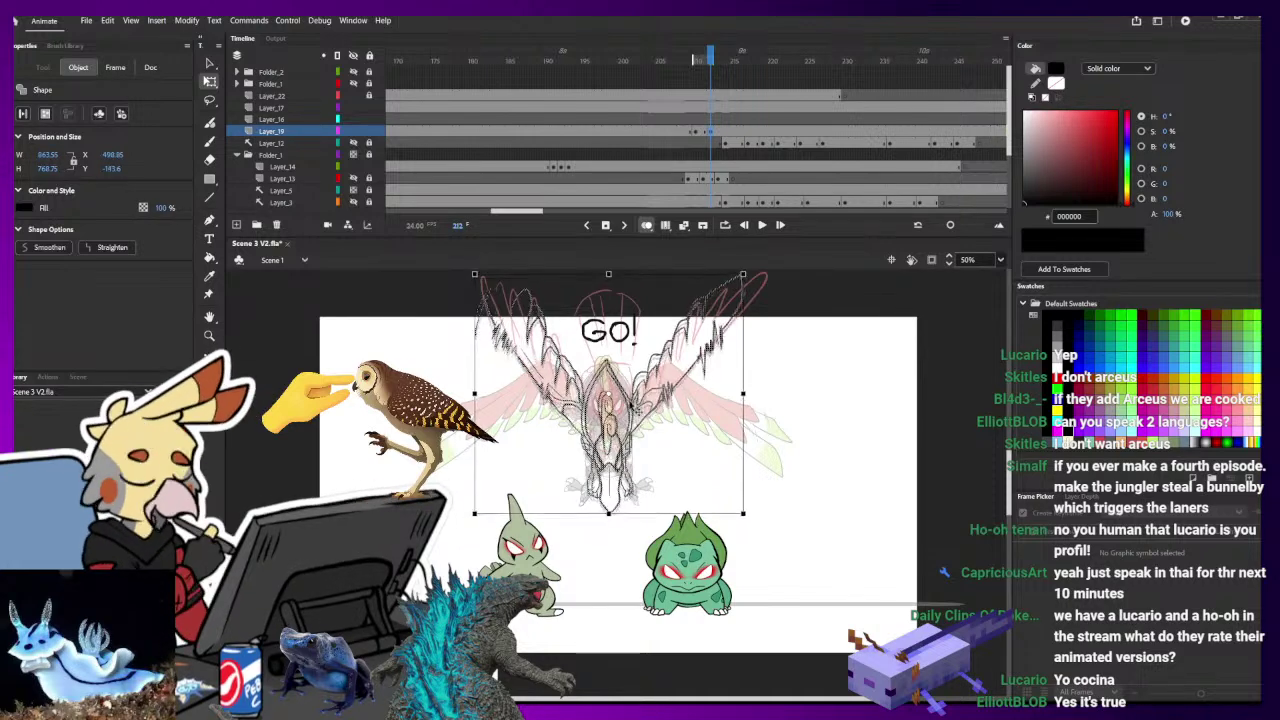
pyautogui.moveTo(645, 394); pyautogui.dragTo(645, 378)
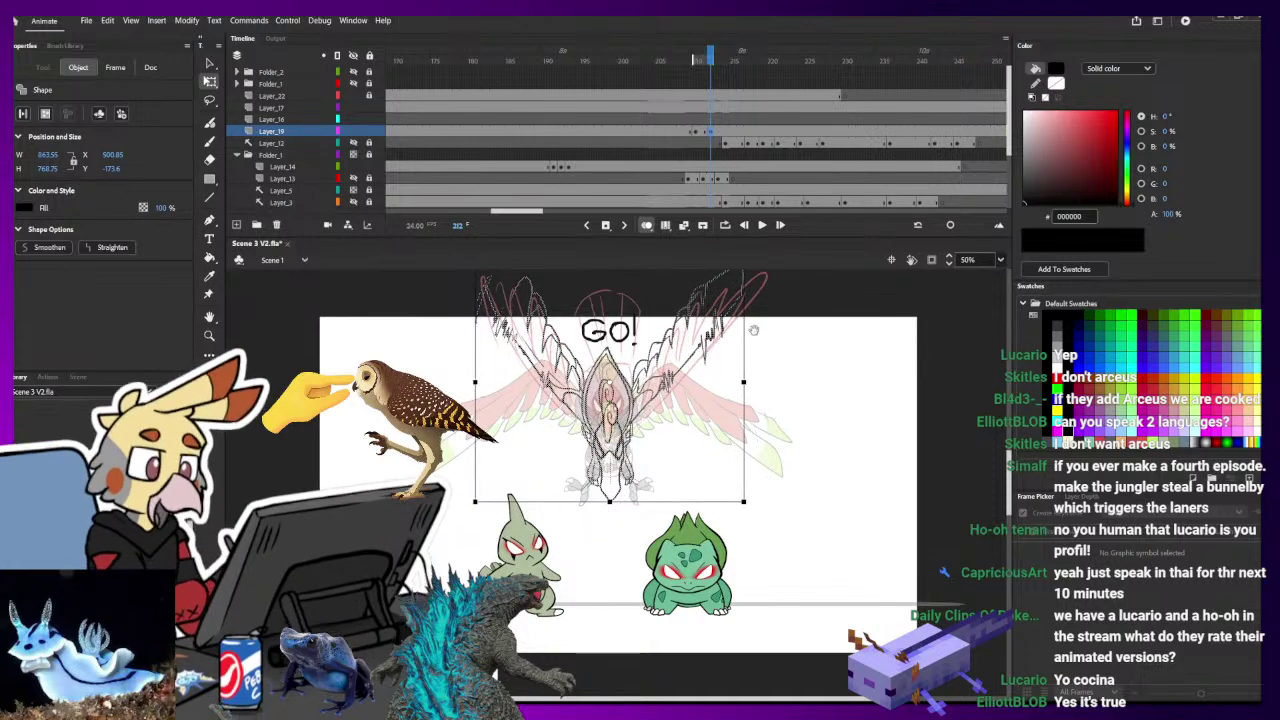
pyautogui.moveTo(748, 306); pyautogui.dragTo(744, 335)
pyautogui.moveTo(745, 535); pyautogui.dragTo(739, 529)
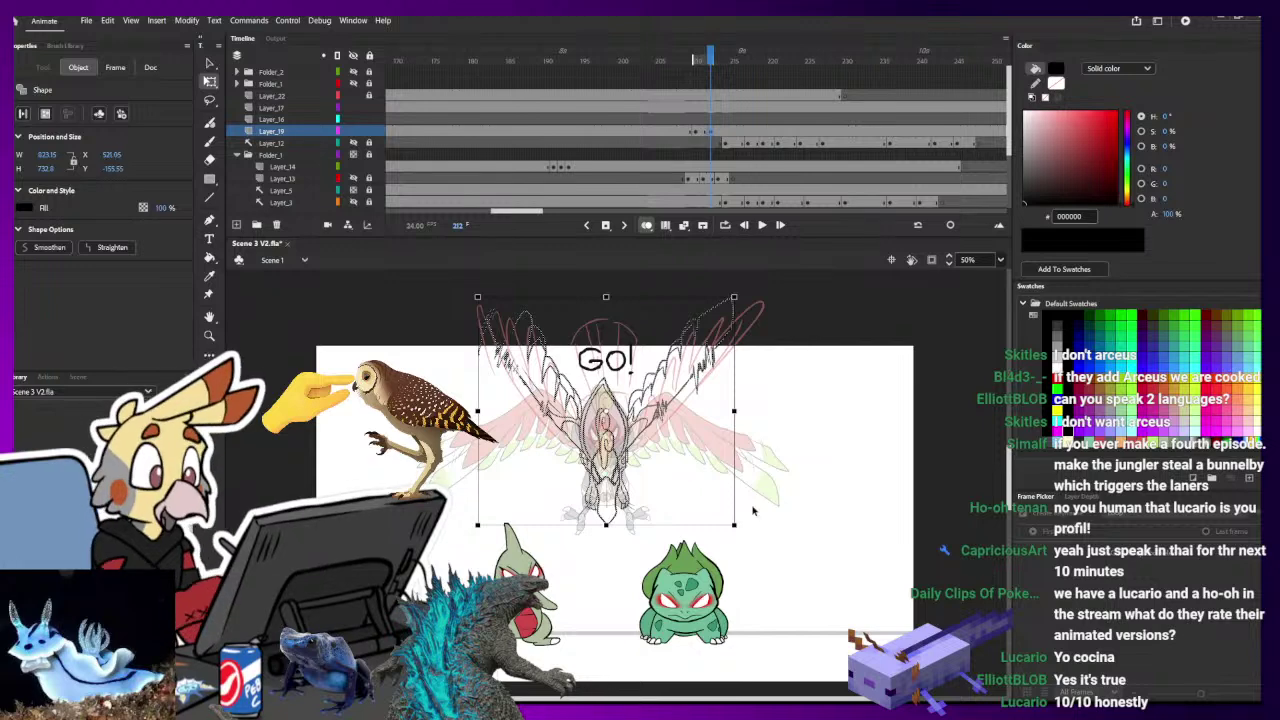
pyautogui.click(749, 496)
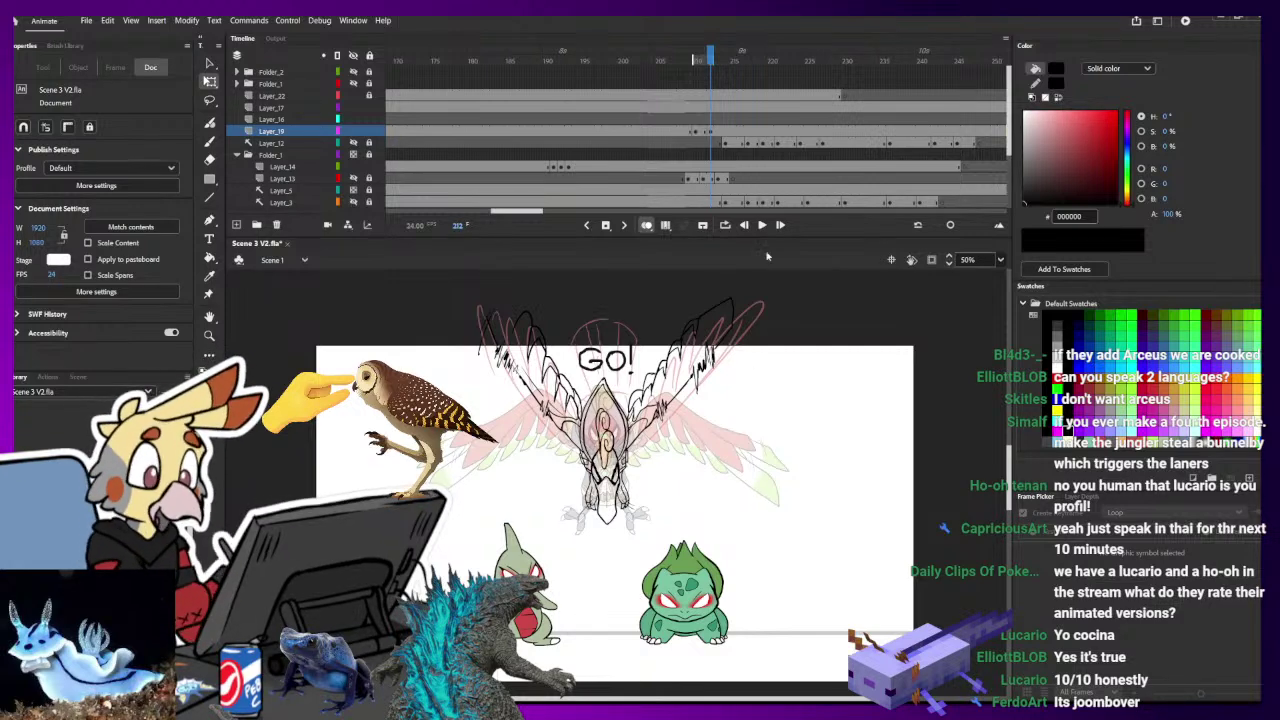
# - Sample the wing's red (E0593E) from the coloured bird at frame 209 and ready the Classic Brush on the frame 212 sketch
pyautogui.click(690, 131)
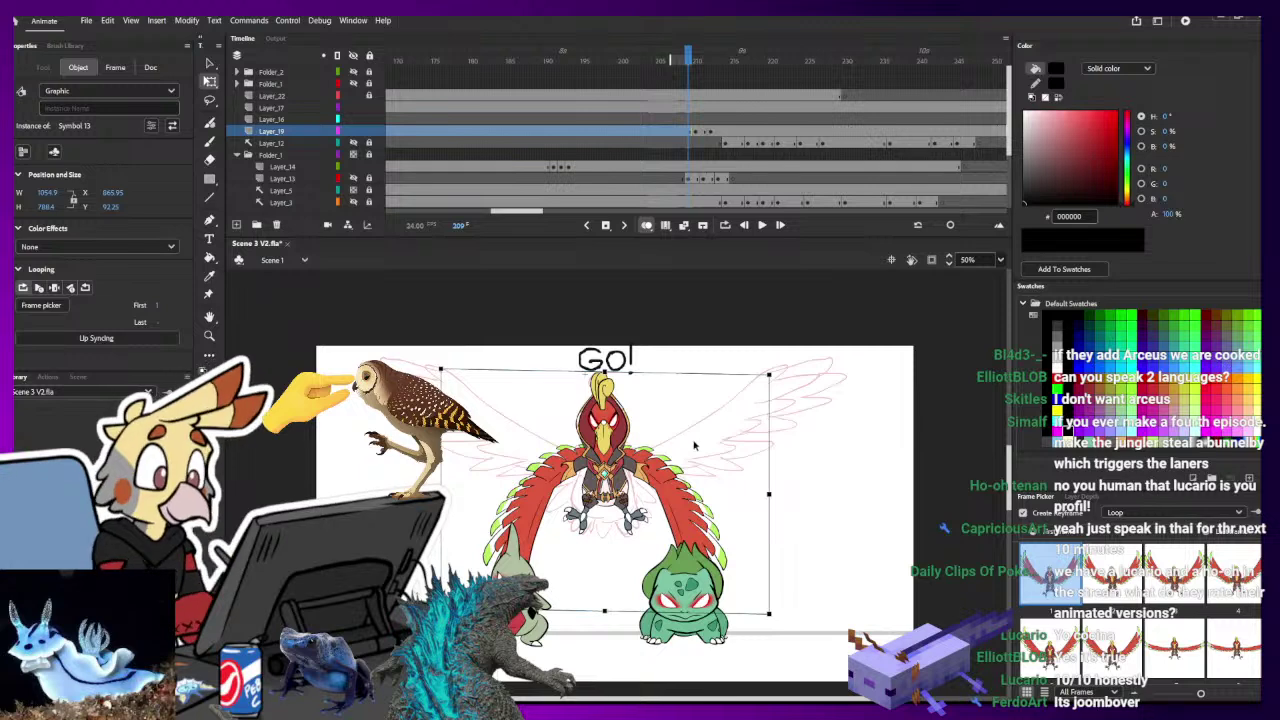
pyautogui.press('i')
pyautogui.click(671, 492)
pyautogui.press('.')
pyautogui.press('.')
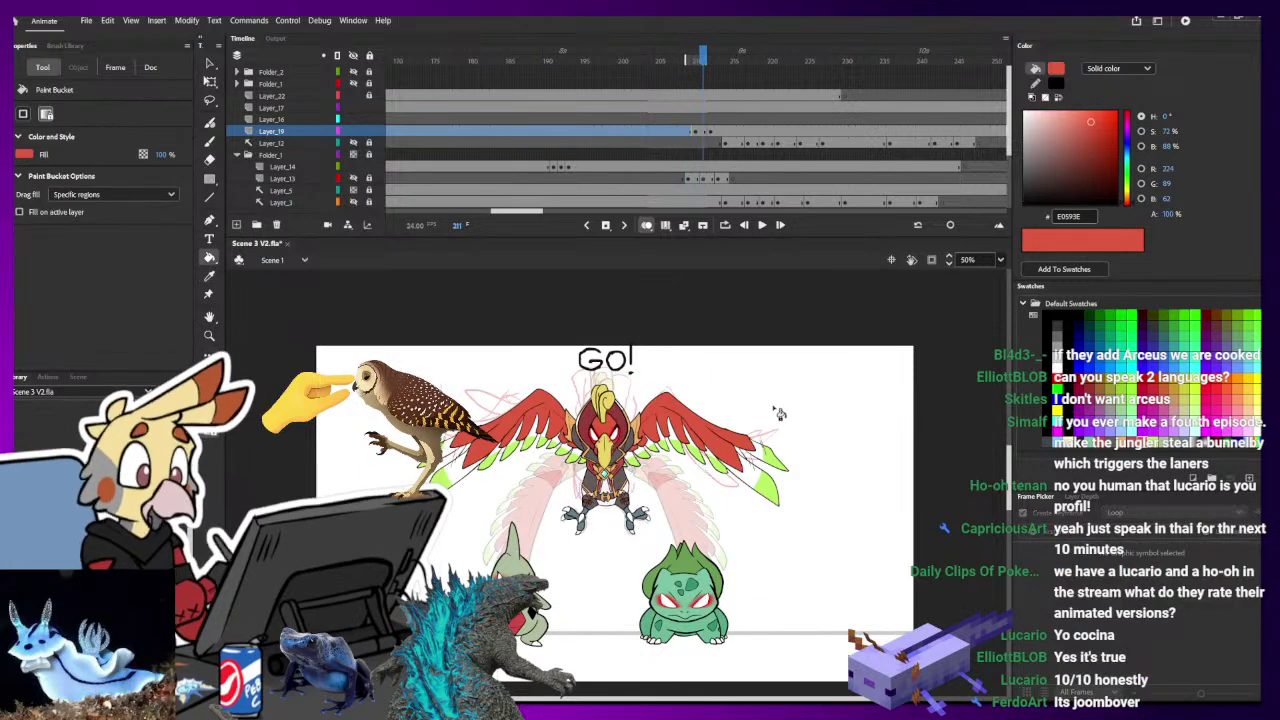
pyautogui.press('.')
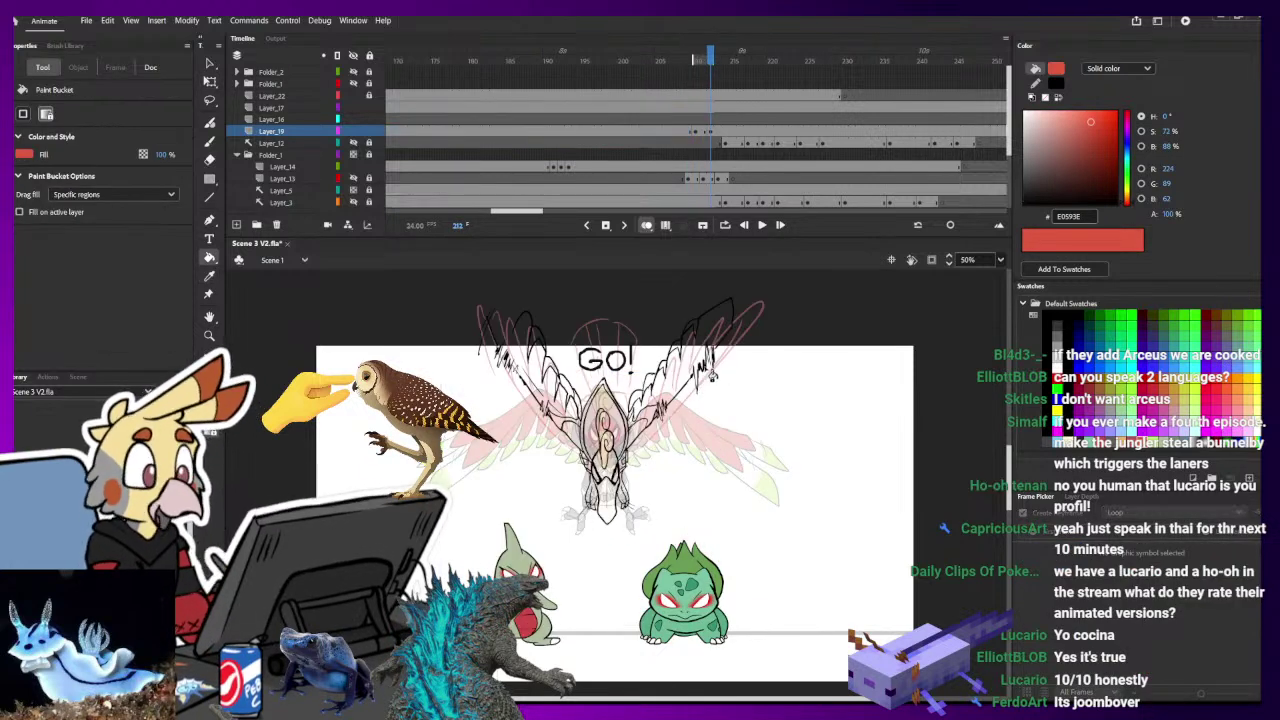
pyautogui.press('b')
pyautogui.hotkey('ctrl', '=')
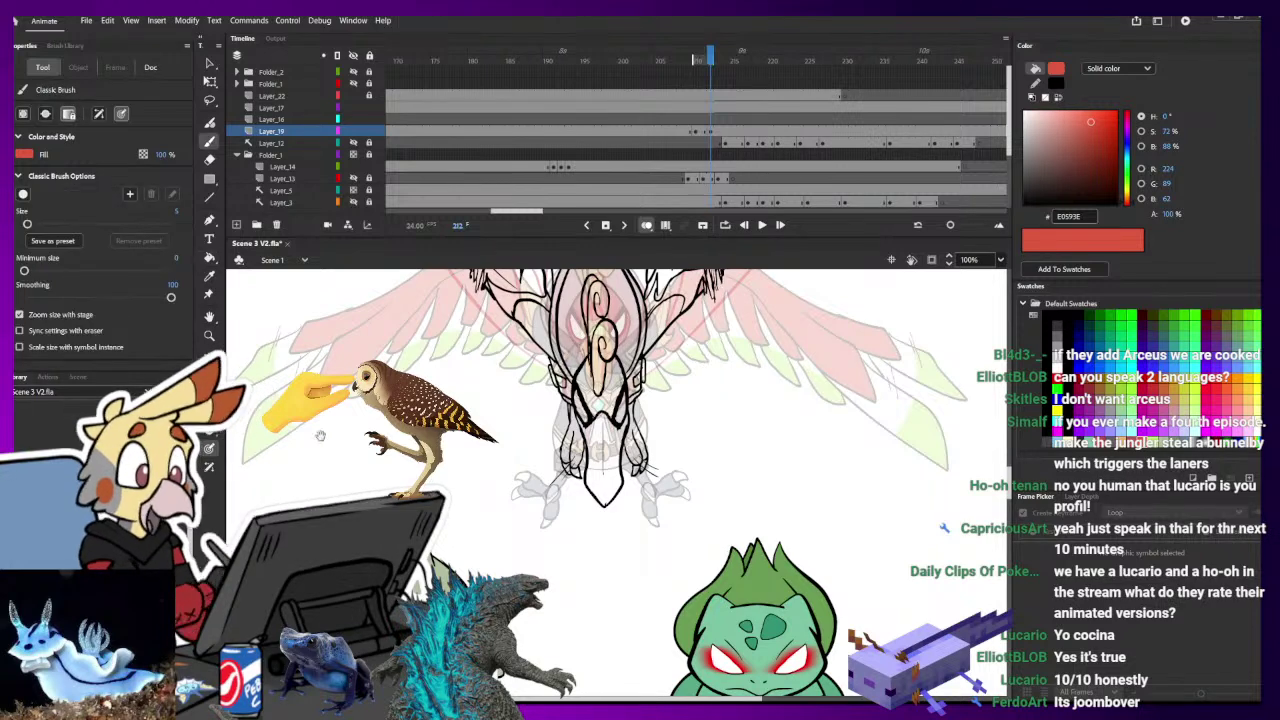
pyautogui.moveTo(320, 436); pyautogui.dragTo(364, 621)
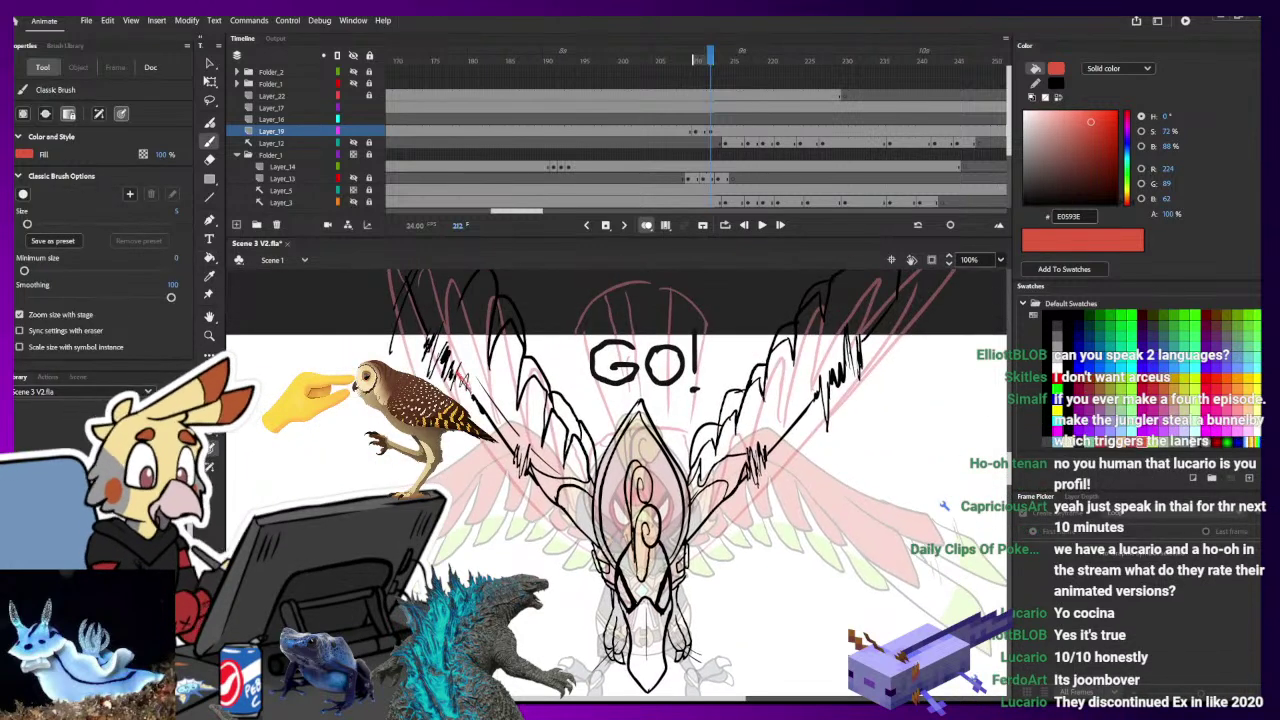
# - Scribble red zigzag strokes along the left wing's jagged outer and inner feathers to close the gaps in its outline
pyautogui.moveTo(446, 369)
pyautogui.mouseDown()
pyautogui.moveTo(444, 349)
pyautogui.moveTo(392, 347)
pyautogui.mouseUp()
pyautogui.press('k')
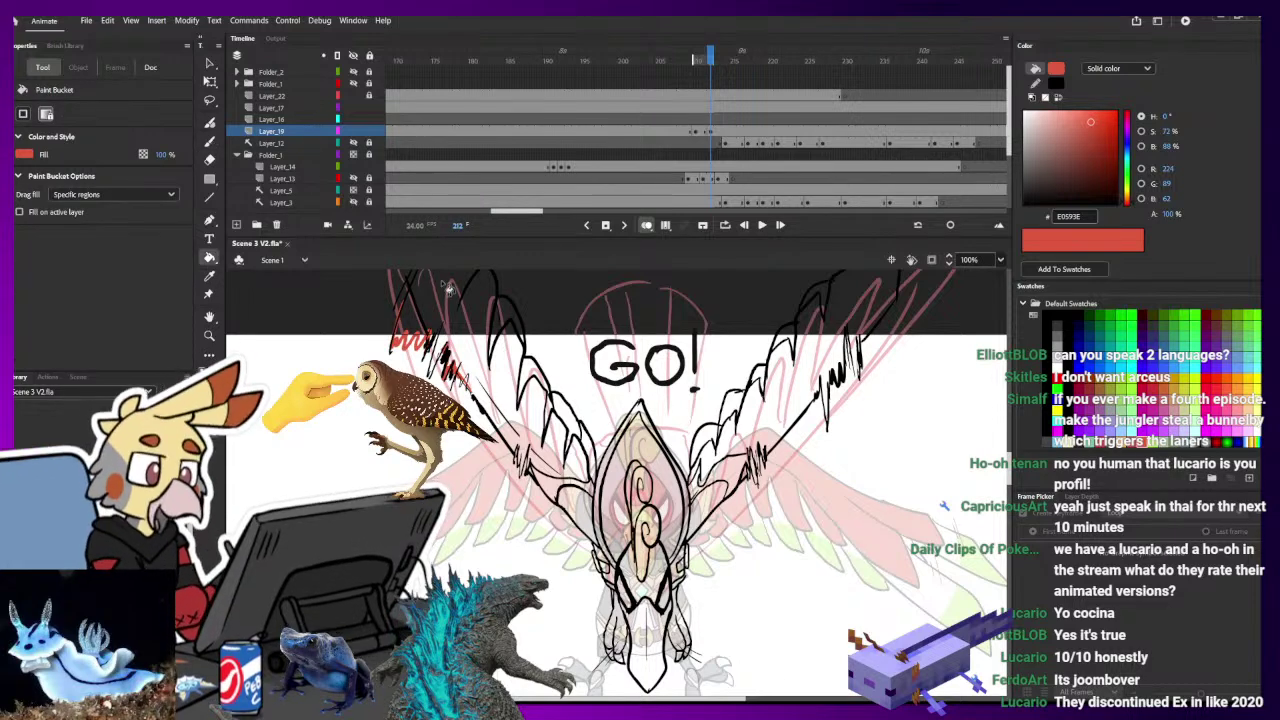
pyautogui.press('b')
pyautogui.press('b')
pyautogui.moveTo(527, 468); pyautogui.dragTo(535, 438)
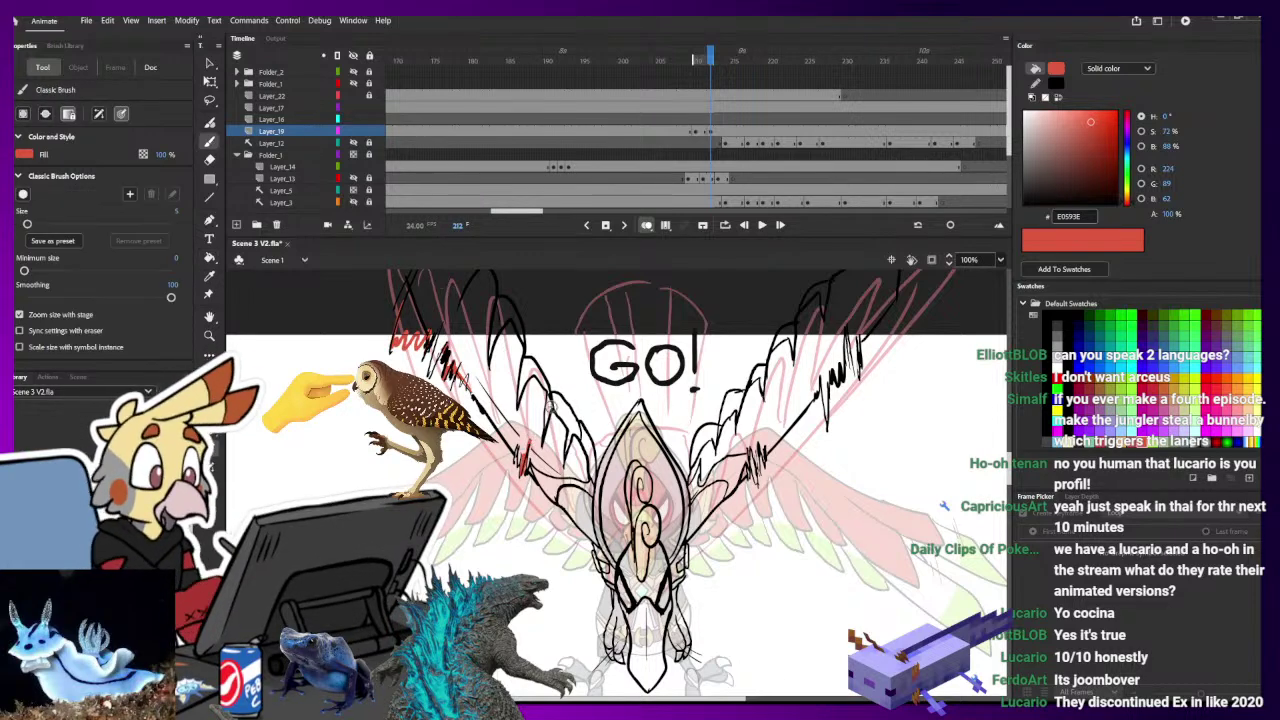
# - Scribble red strokes over the jagged feathers nearest the body on the right wing's lower edge
pyautogui.moveTo(862, 412); pyautogui.dragTo(771, 431)
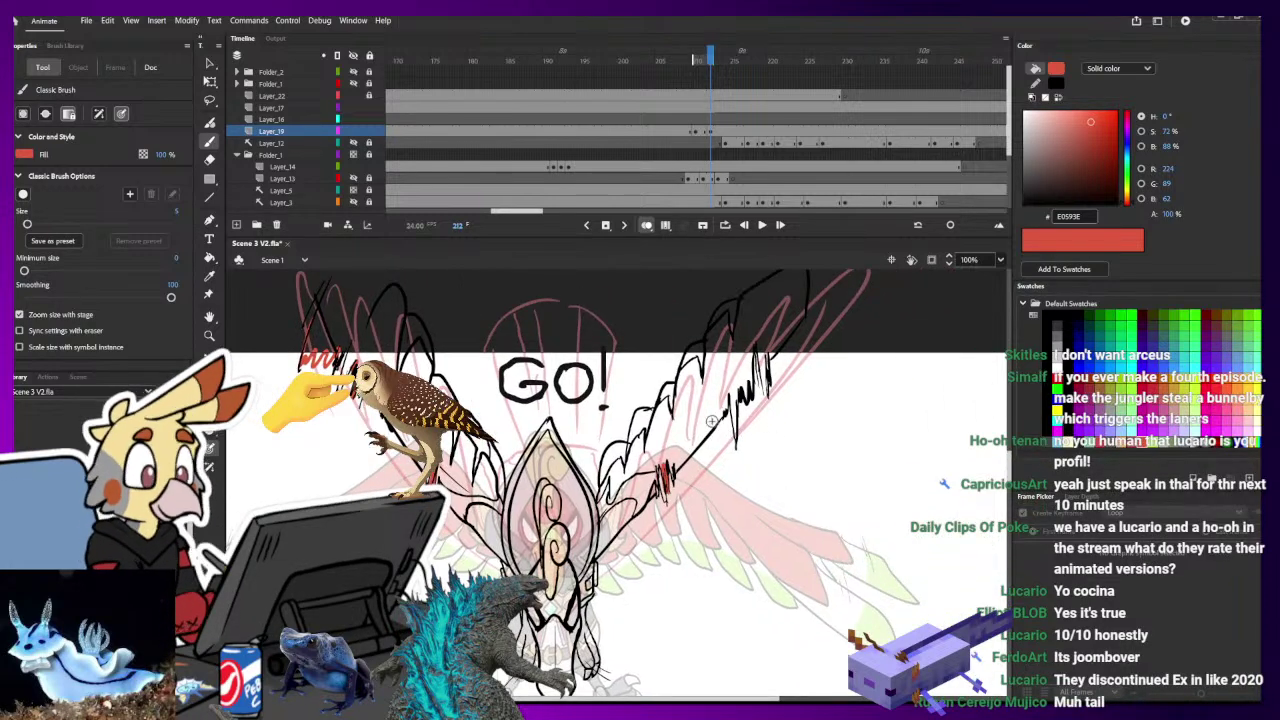
pyautogui.press('k')
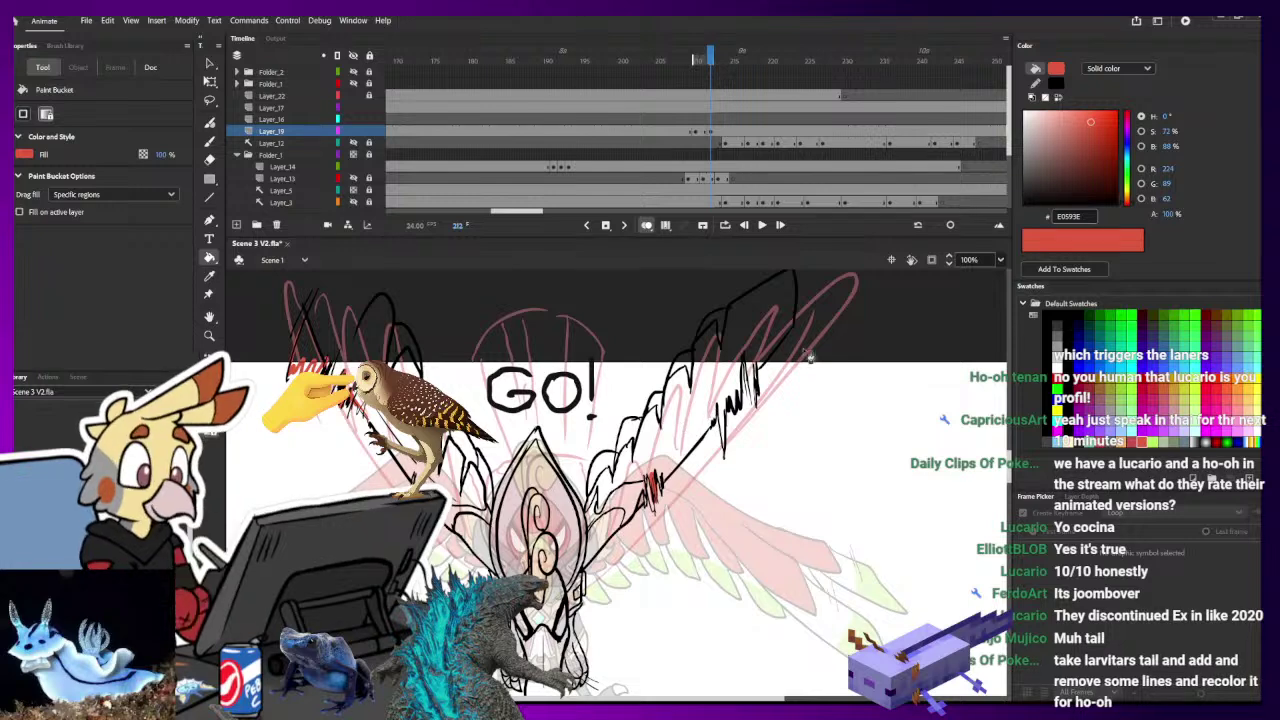
pyautogui.press('b')
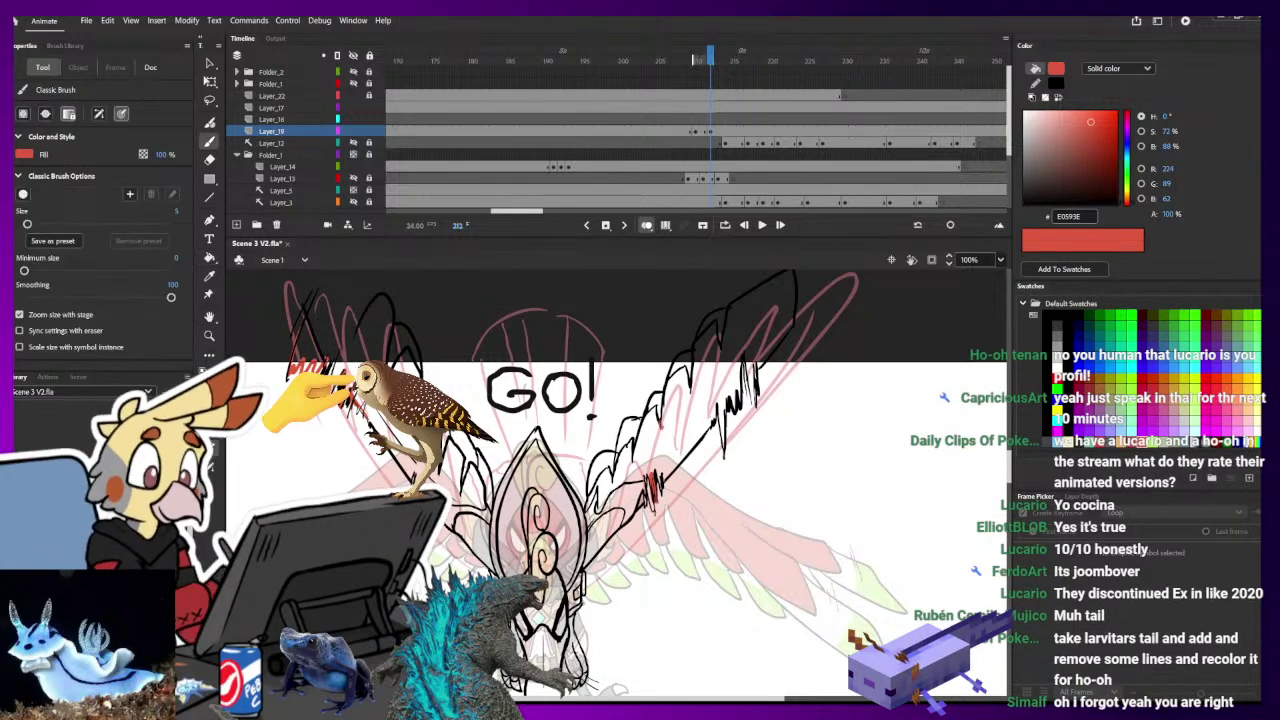
pyautogui.press('k')
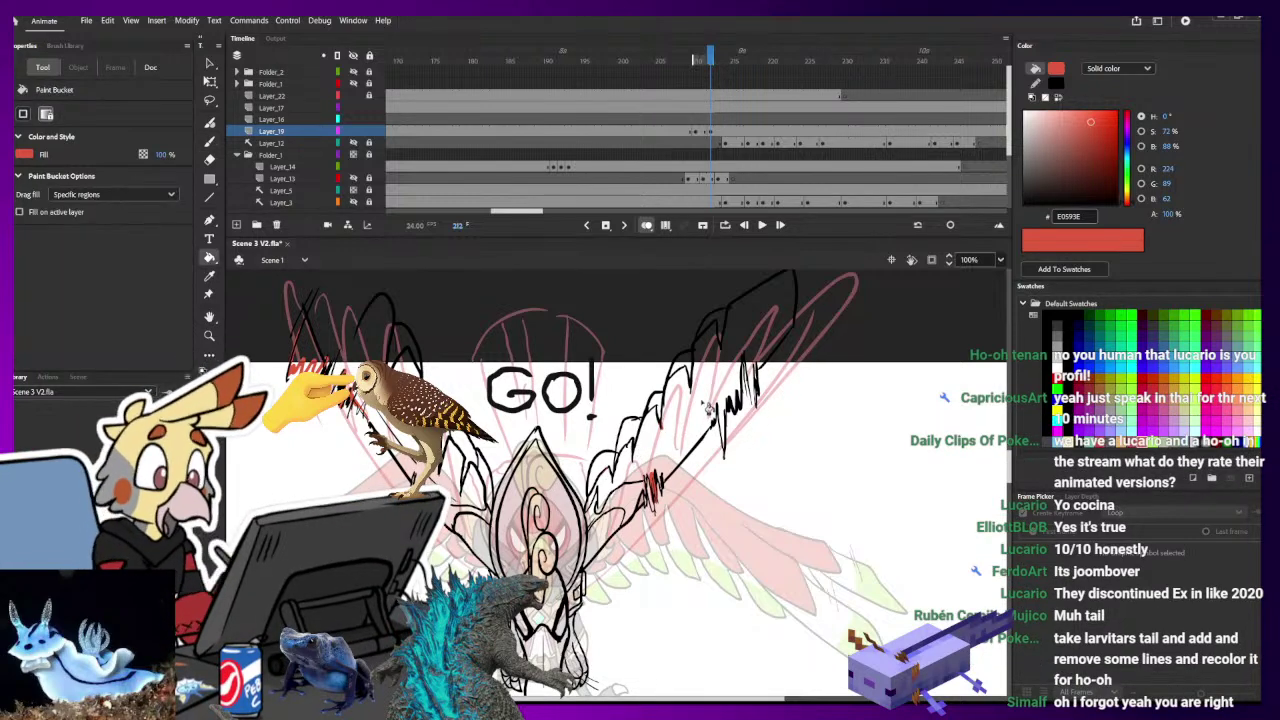
pyautogui.press('b')
# - Add a red zigzag across the open gap at the left wing's upper tip
pyautogui.moveTo(317, 304)
pyautogui.mouseDown()
pyautogui.moveTo(335, 312)
pyautogui.moveTo(347, 348)
pyautogui.mouseUp()
pyautogui.press('k')
pyautogui.press('k')
pyautogui.moveTo(720, 556); pyautogui.dragTo(688, 494)
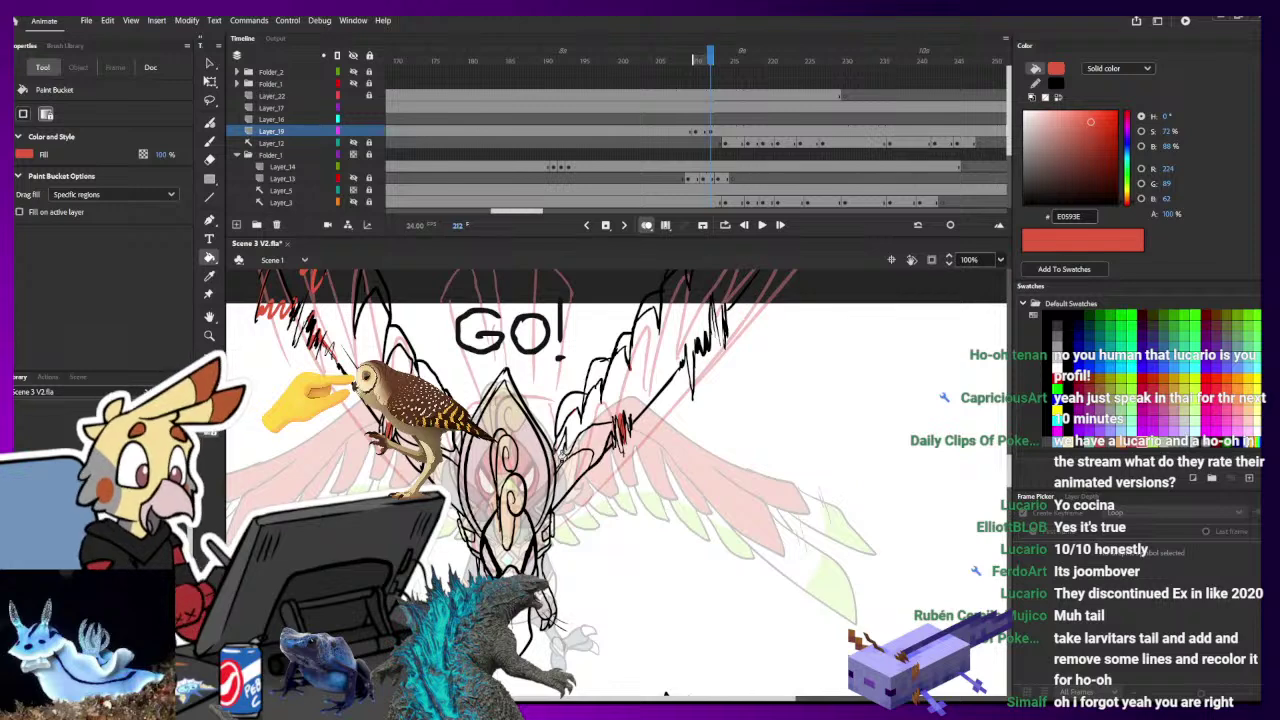
# - Brush red strokes over the jagged outer feathers near the right wing's tip
pyautogui.hotkey('ctrl', '-')
pyautogui.press('b')
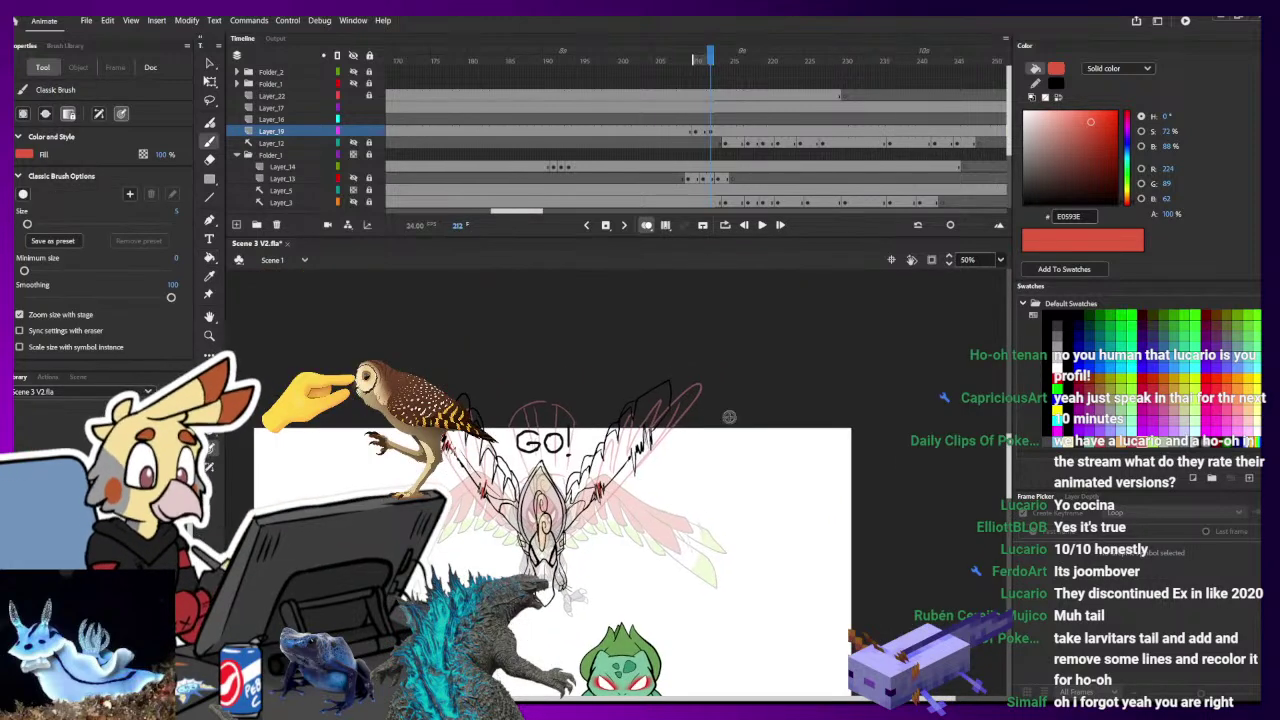
pyautogui.hotkey('ctrl', '=')
pyautogui.moveTo(866, 437); pyautogui.dragTo(831, 478)
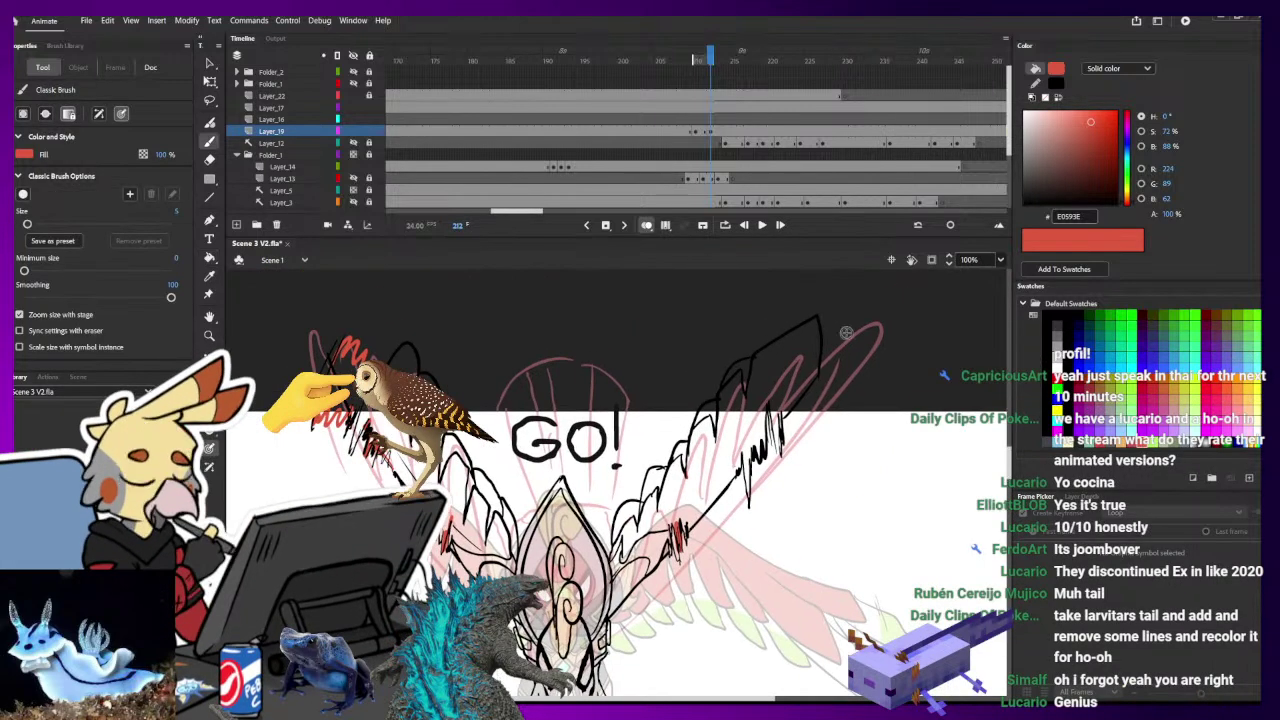
pyautogui.press('k')
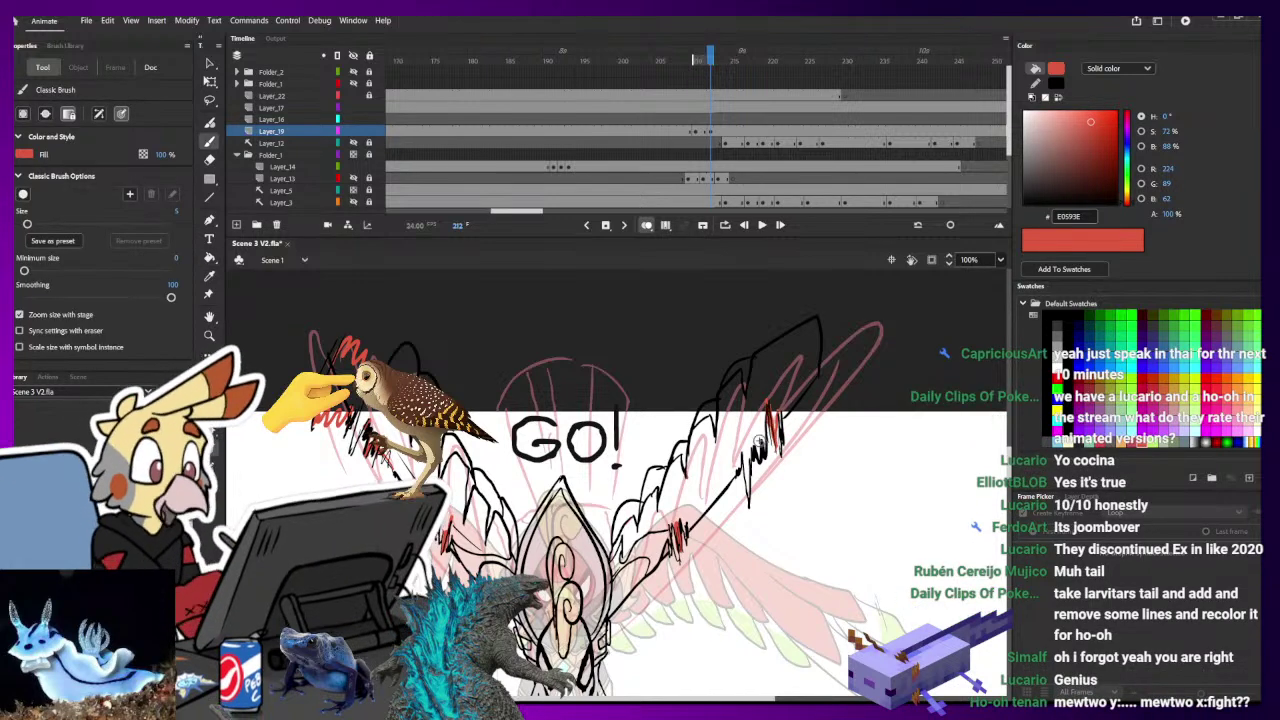
pyautogui.press('b')
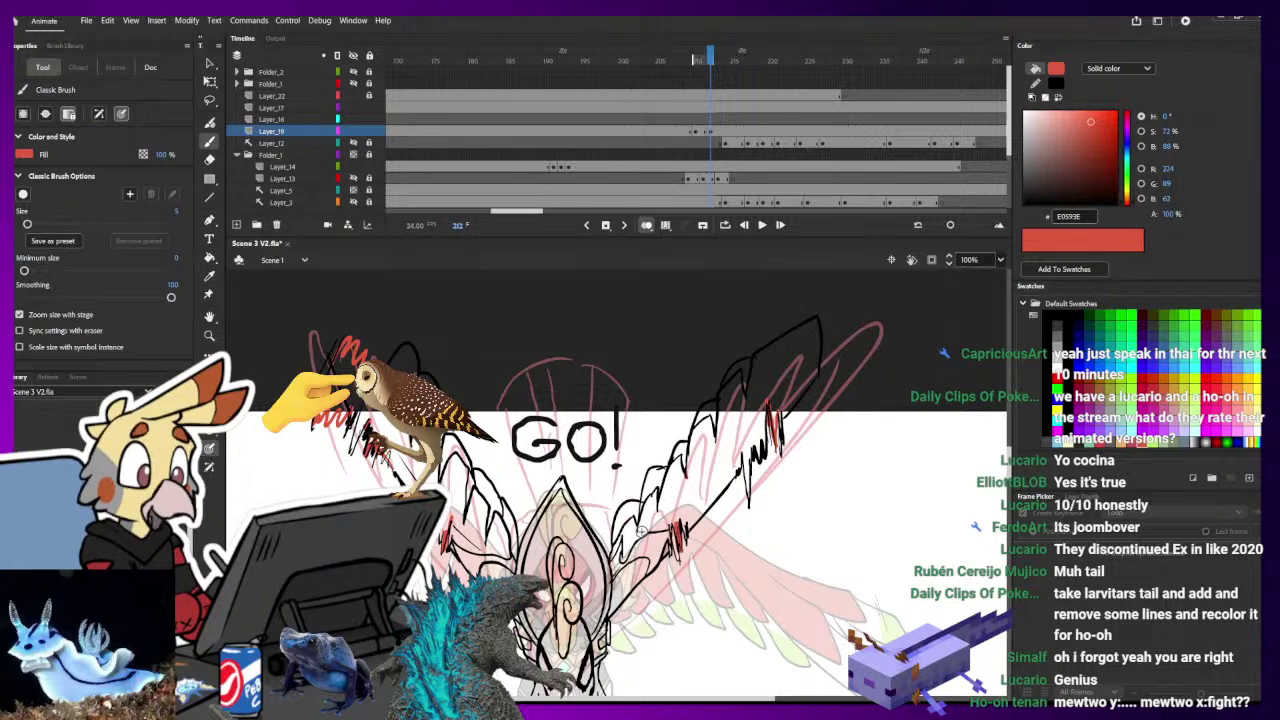
# - Close the remaining gaps along the right wing's edge and base in red, and fill the wing with E0593E
pyautogui.moveTo(738, 556); pyautogui.dragTo(726, 482)
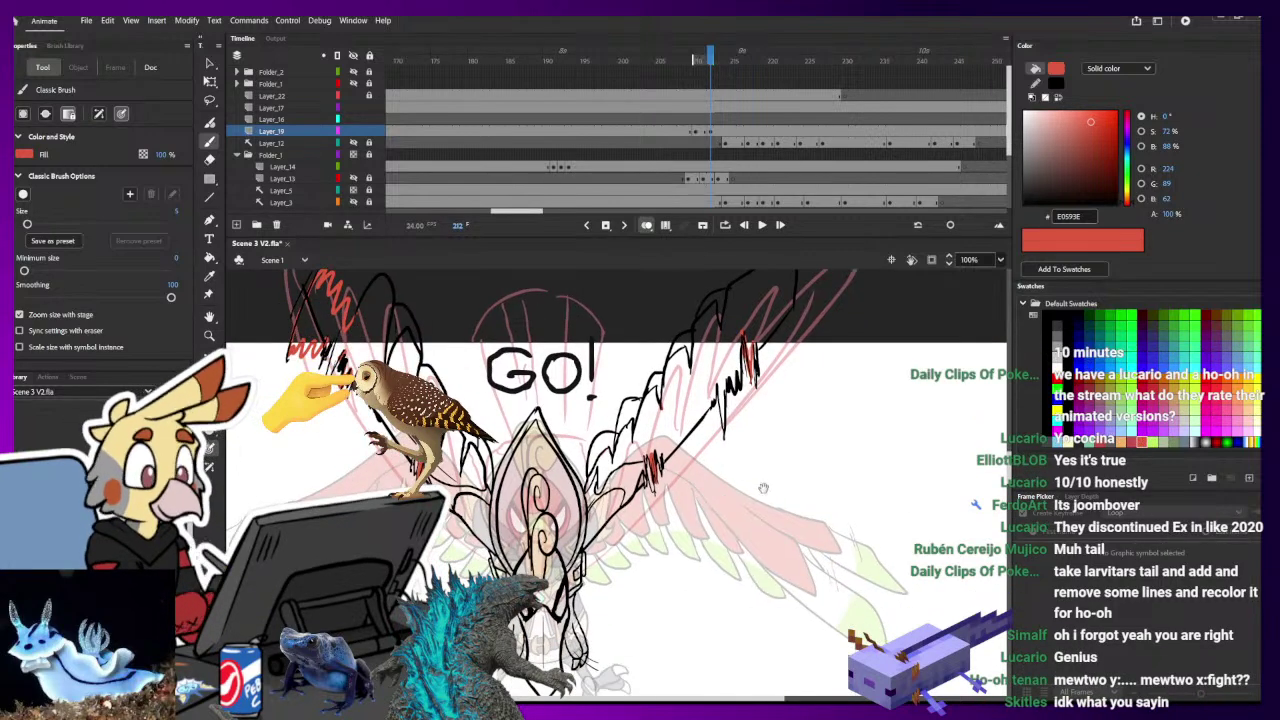
pyautogui.moveTo(816, 433); pyautogui.dragTo(773, 479)
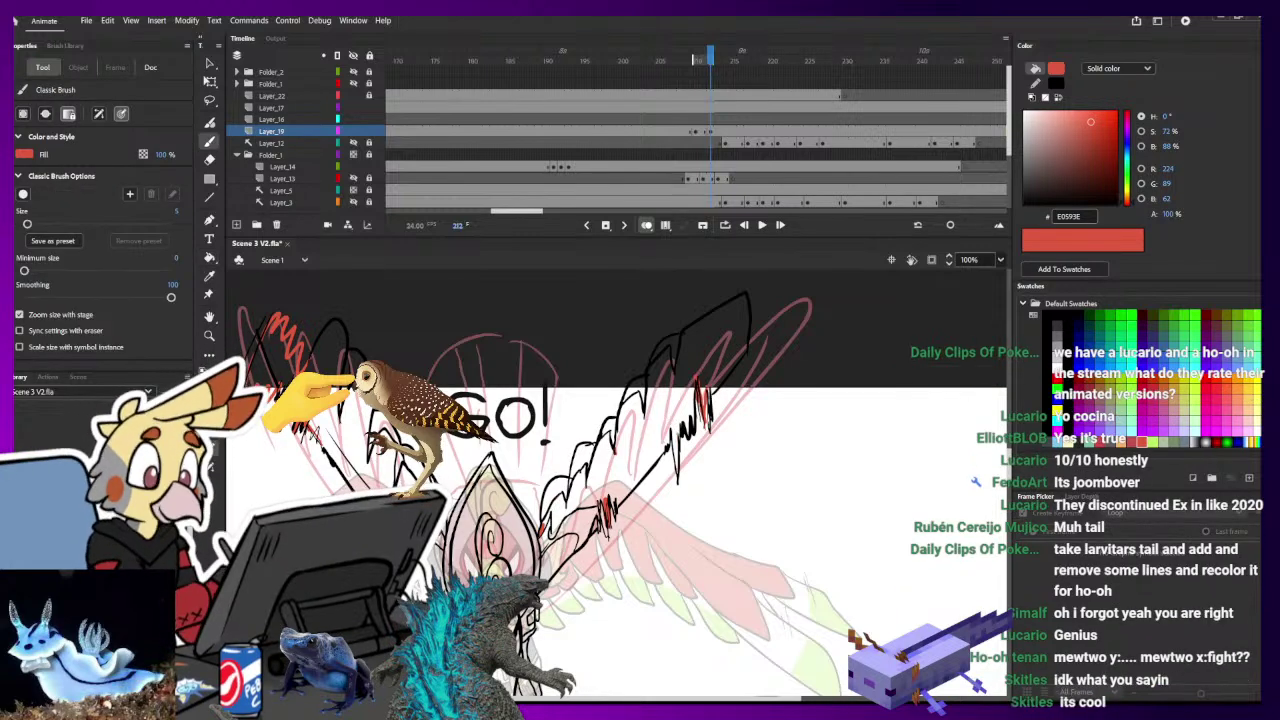
pyautogui.moveTo(685, 430); pyautogui.dragTo(677, 471)
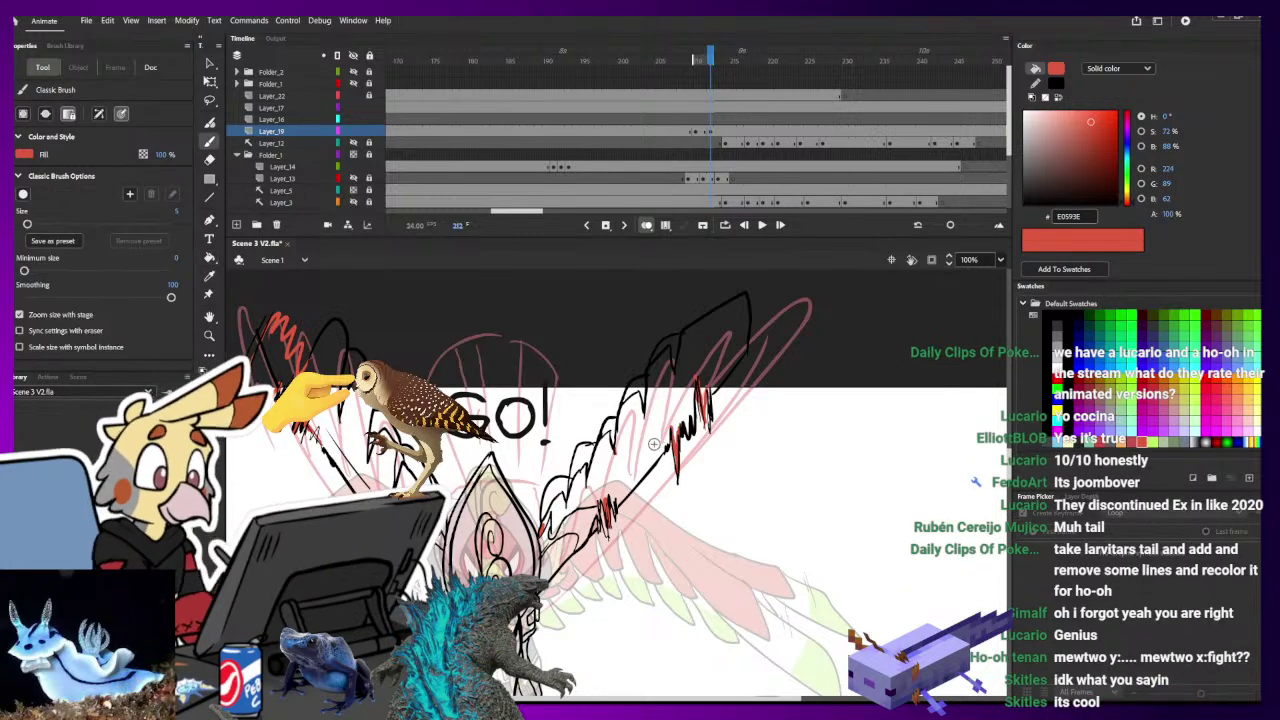
pyautogui.press('b')
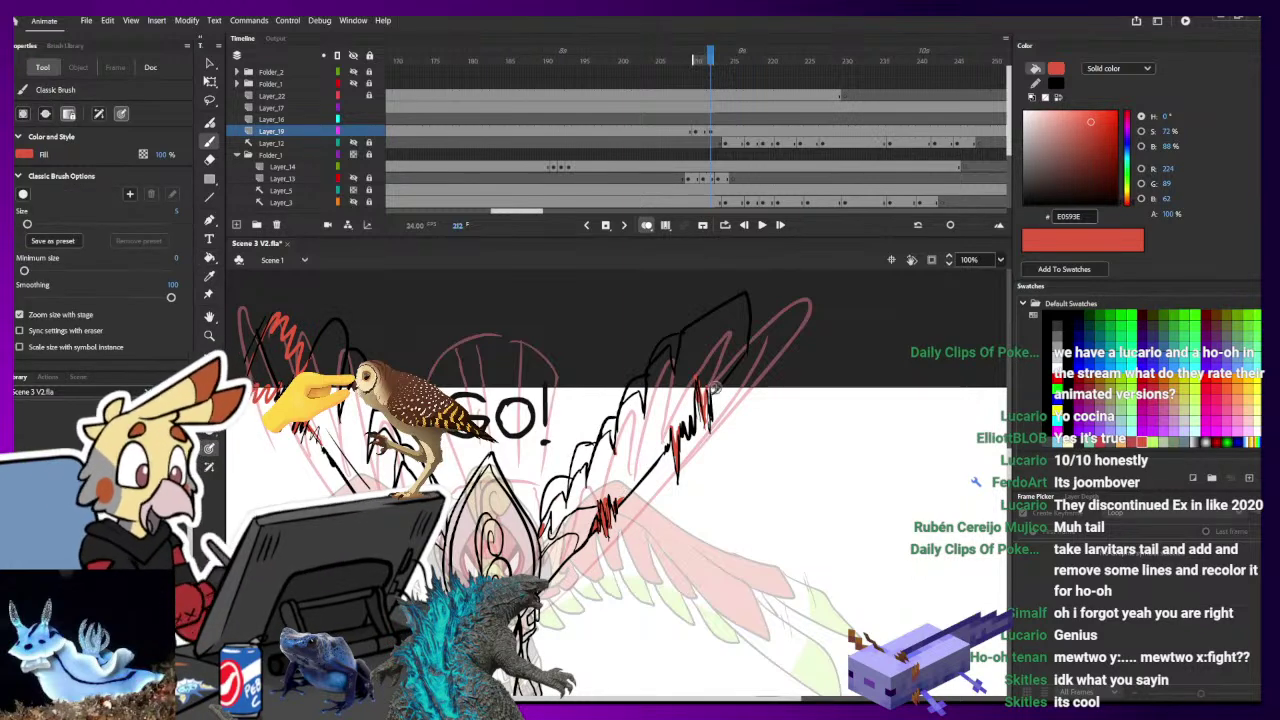
pyautogui.press('k')
pyautogui.click(730, 362)
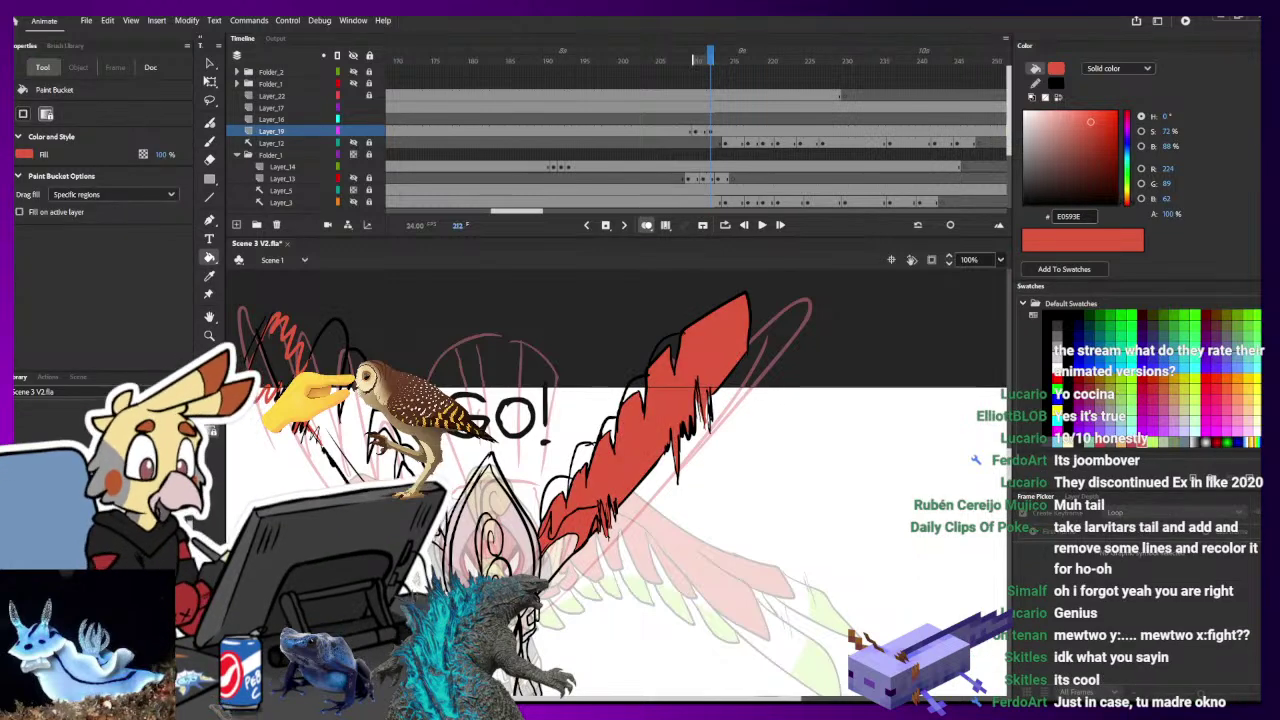
# - Patch the gaps near the left wing's base with red strokes and fill the left wing with E0593E
pyautogui.moveTo(680, 430); pyautogui.dragTo(737, 441)
pyautogui.press('b')
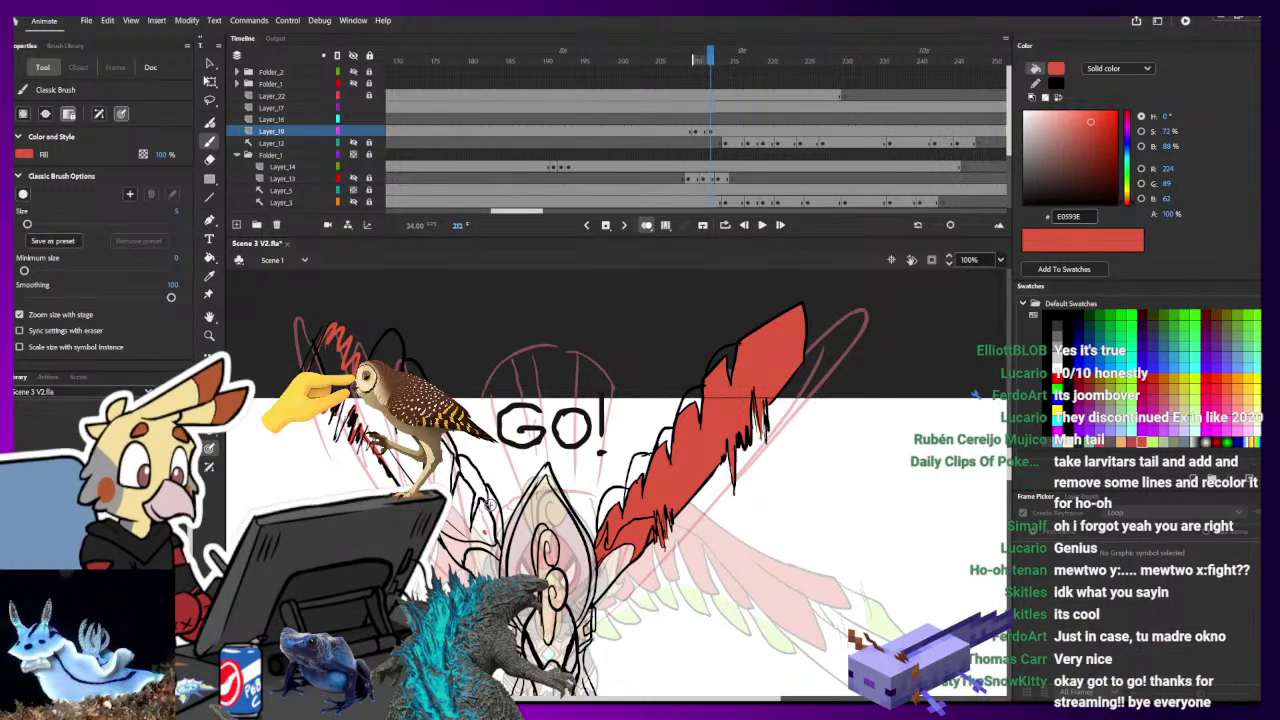
pyautogui.moveTo(490, 505); pyautogui.dragTo(542, 493)
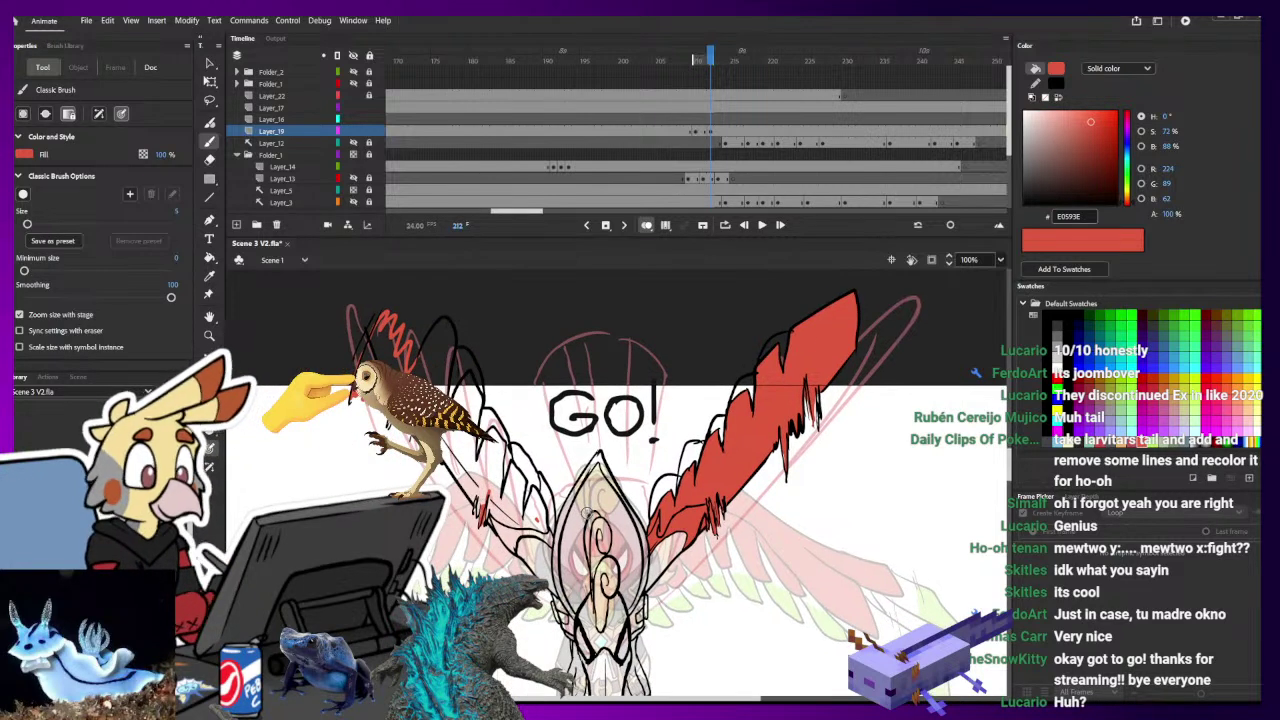
pyautogui.press('k')
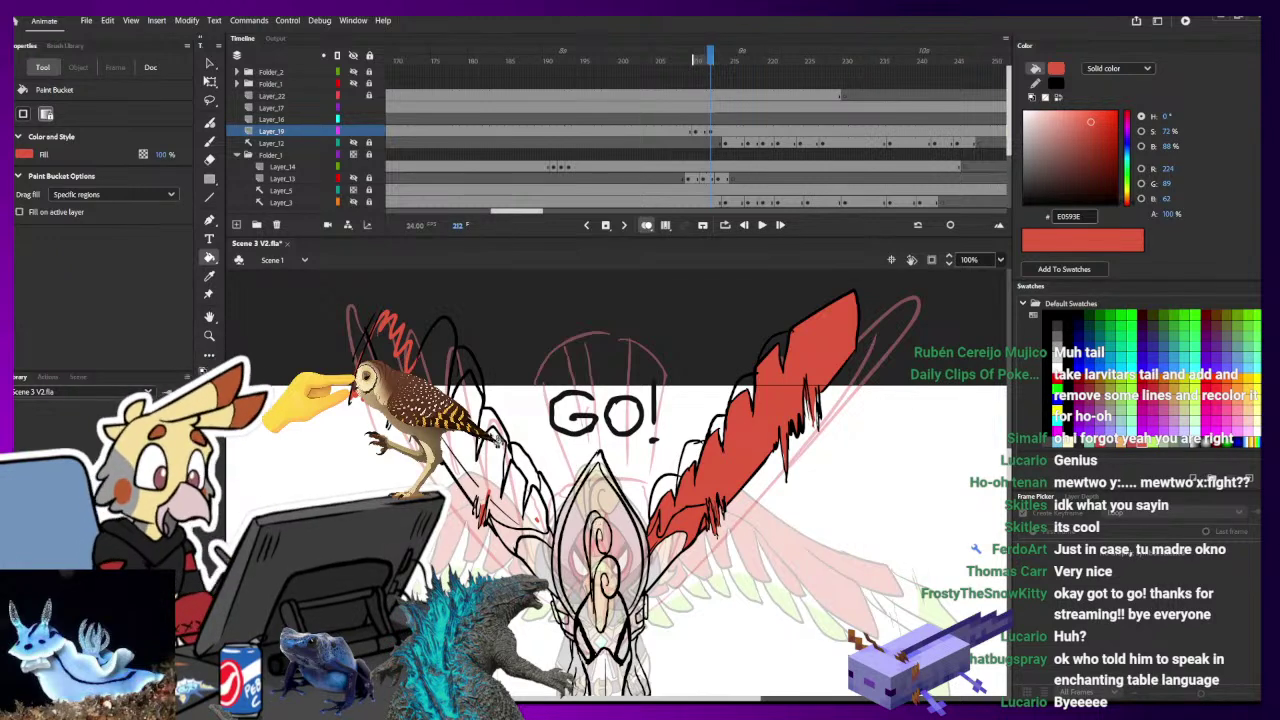
pyautogui.press('b')
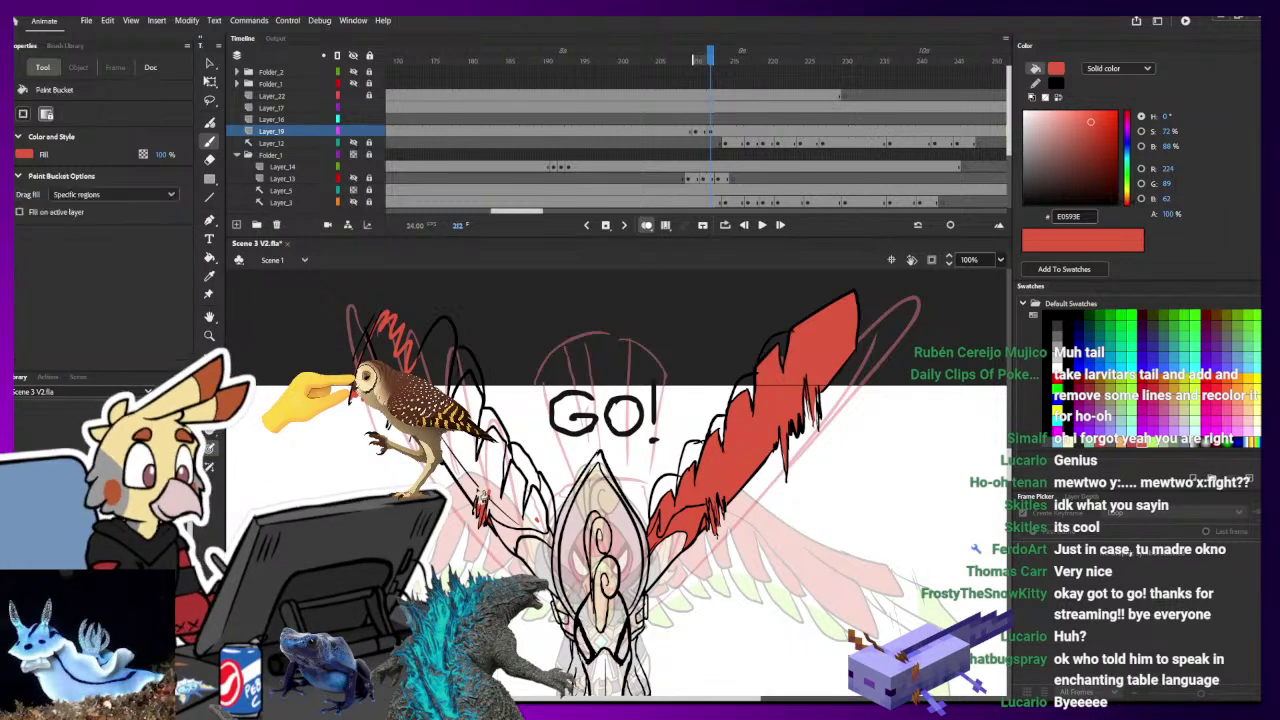
pyautogui.press('k')
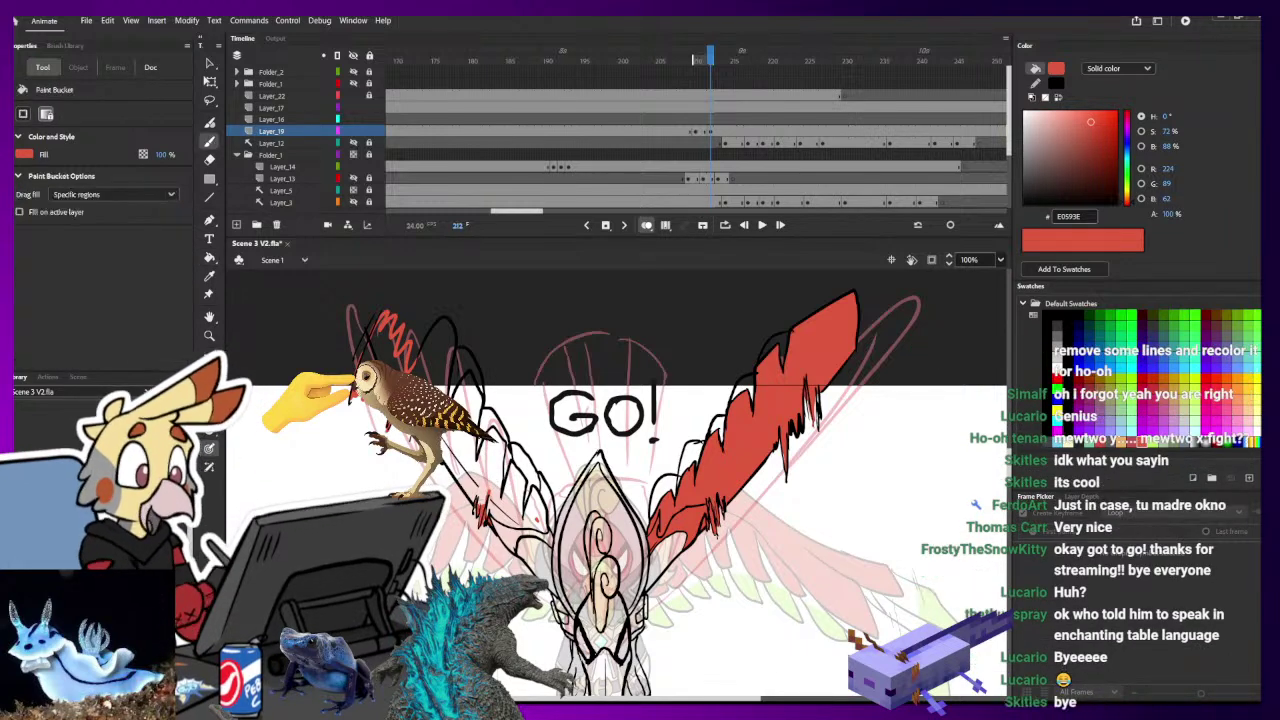
pyautogui.press('b')
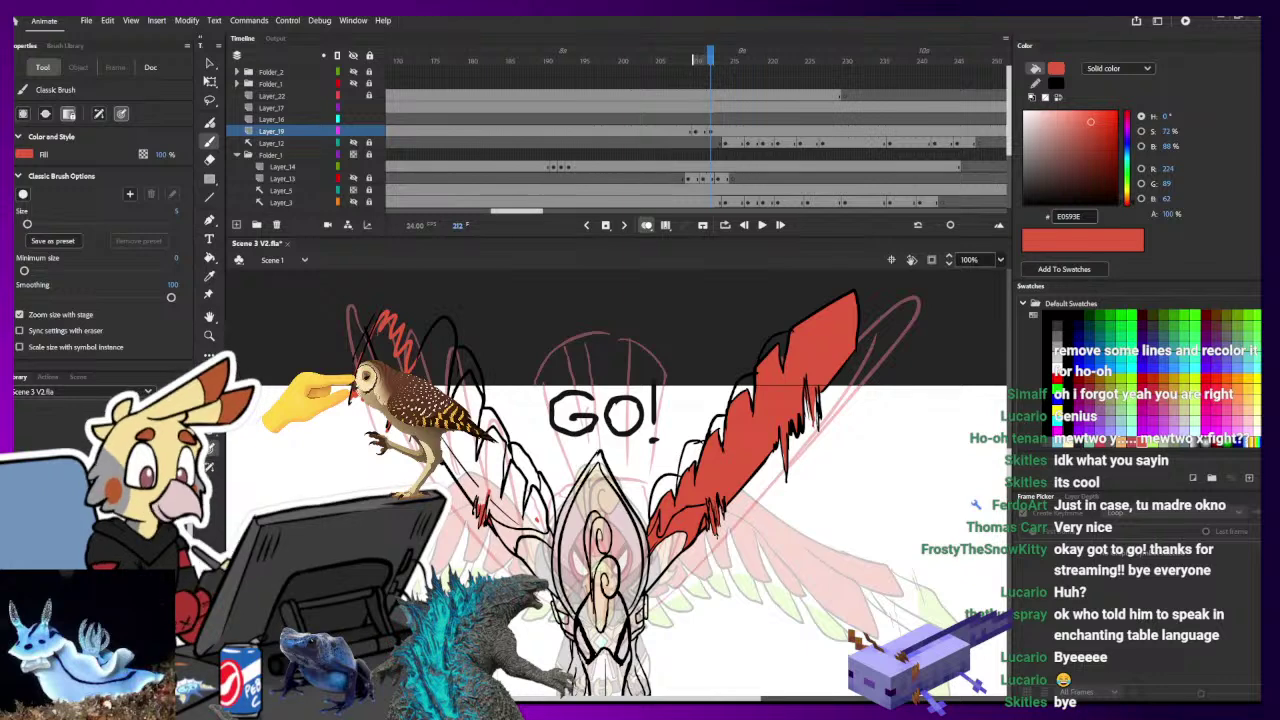
pyautogui.press('k')
pyautogui.click(500, 476)
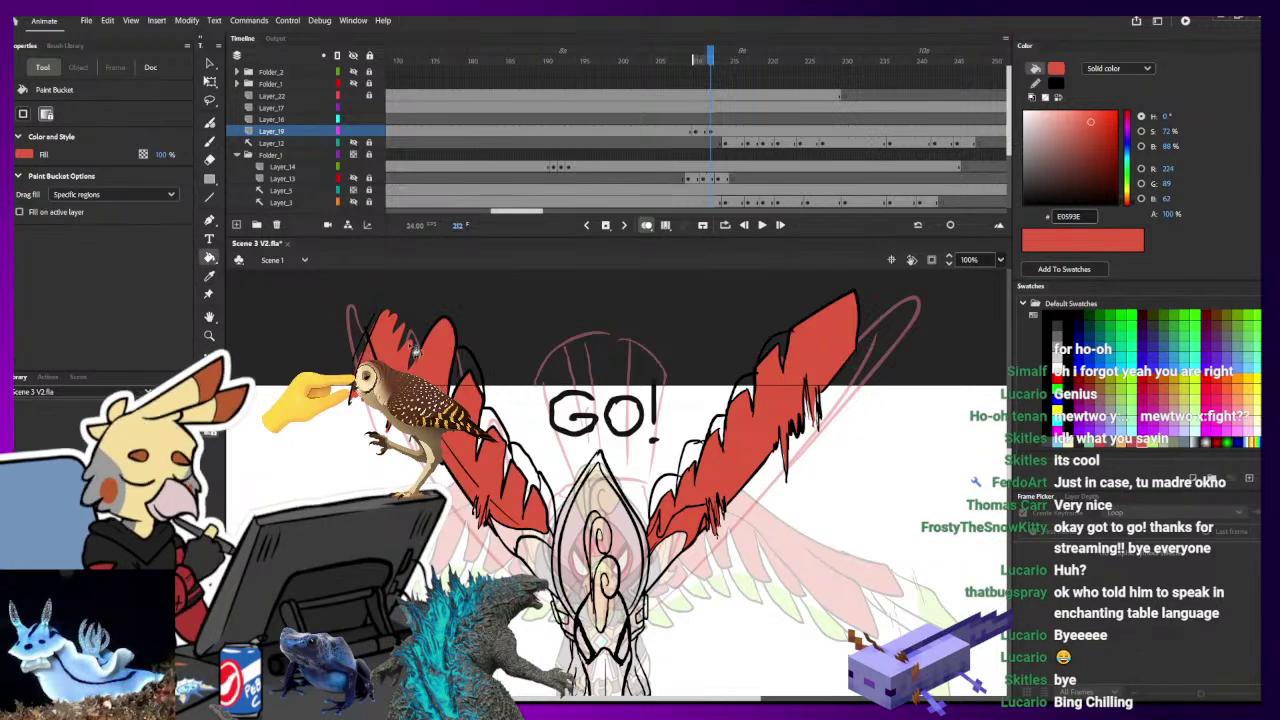
# - Fill the area below the crest red at frame 212, sample the crest yellow (ECD567) from frame 211 and fill the crest swirls with it
pyautogui.moveTo(708, 400)
pyautogui.mouseDown()
pyautogui.moveTo(588, 364)
pyautogui.moveTo(598, 353)
pyautogui.mouseUp()
pyautogui.moveTo(634, 580); pyautogui.dragTo(659, 448)
pyautogui.press(',')
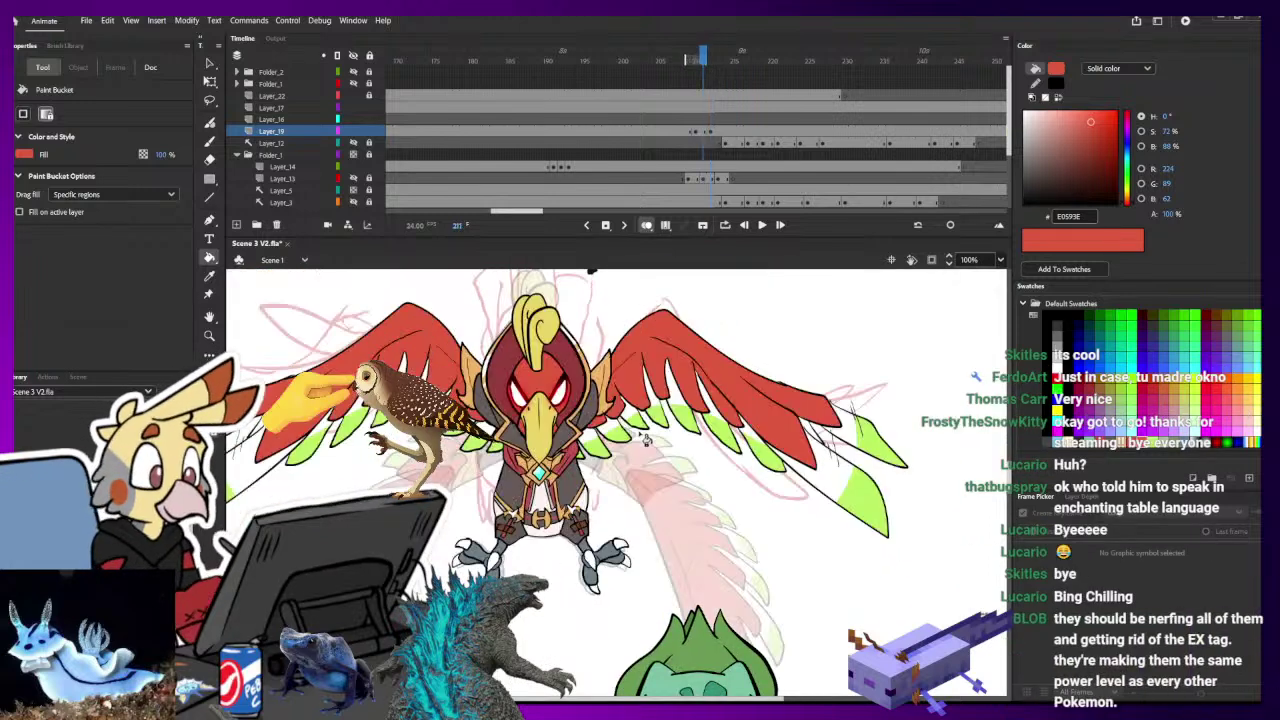
pyautogui.press('i')
pyautogui.click(546, 326)
pyautogui.press('.')
pyautogui.click(548, 404)
pyautogui.click(541, 361)
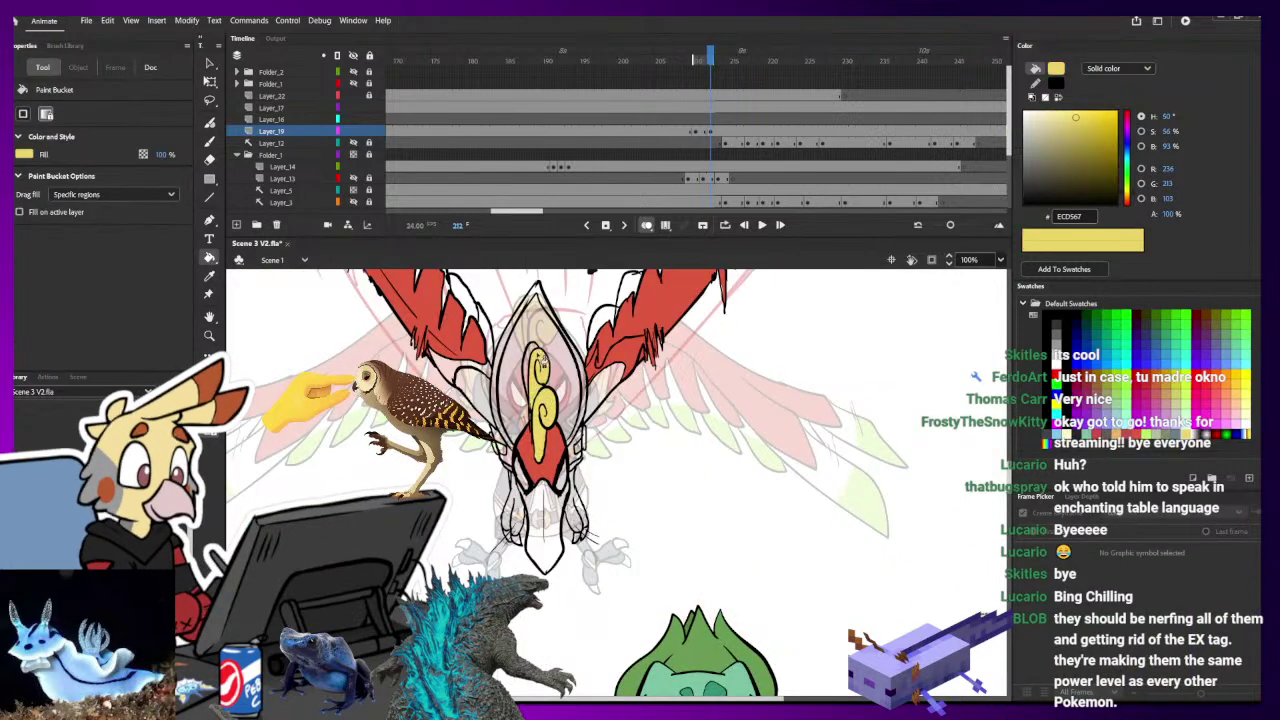
# - Flip between frames 211 and 212 at whole-stage view to compare the coloured raised-wing pose with the previous pose
pyautogui.press(',')
pyautogui.press('.')
pyautogui.moveTo(631, 318); pyautogui.dragTo(695, 397)
pyautogui.hotkey('ctrl', '-')
pyautogui.press(',')
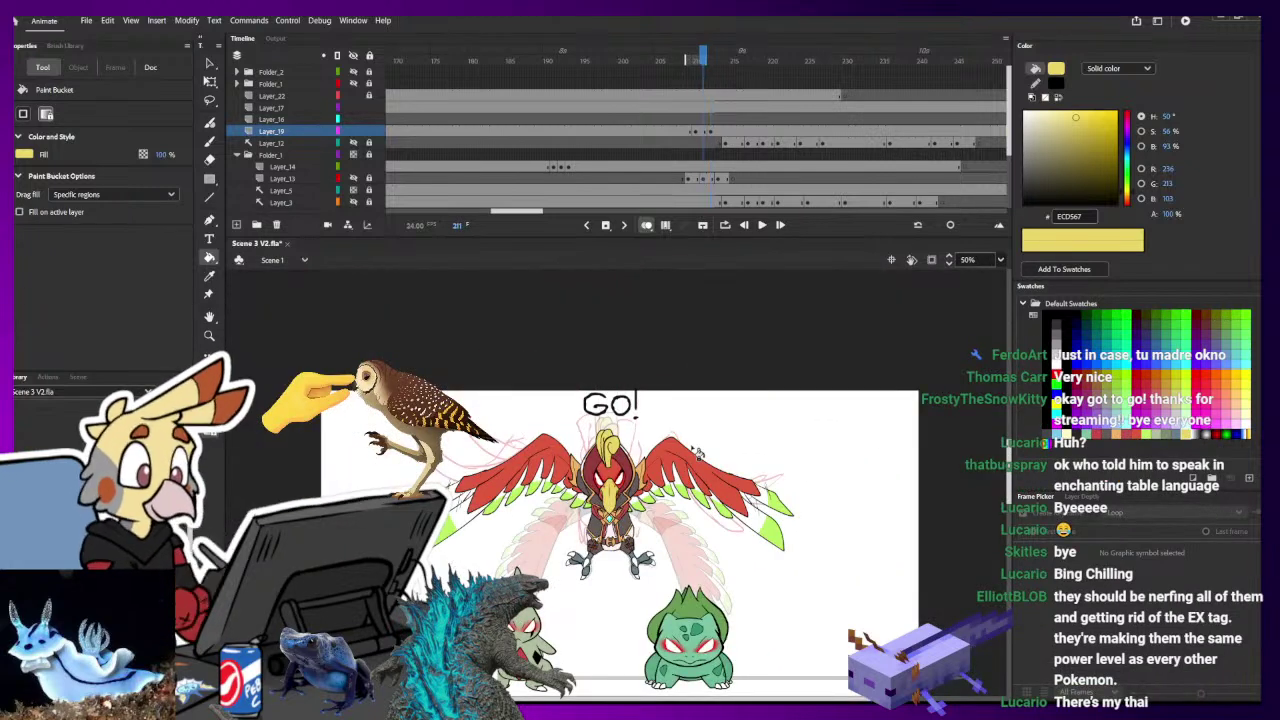
pyautogui.press('.')
pyautogui.press(',')
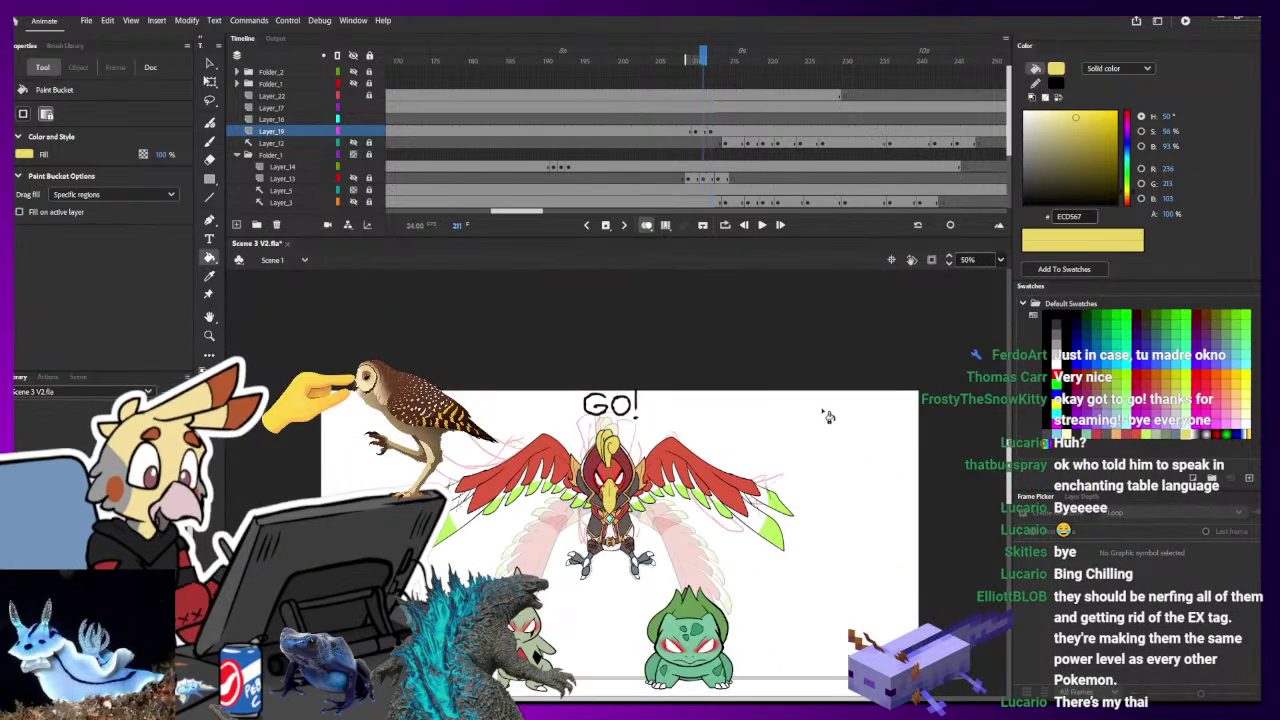
# - Insert a blank keyframe at frame 214 on Layer_19 and set the Classic Brush to black (000000)
pyautogui.click(718, 132)
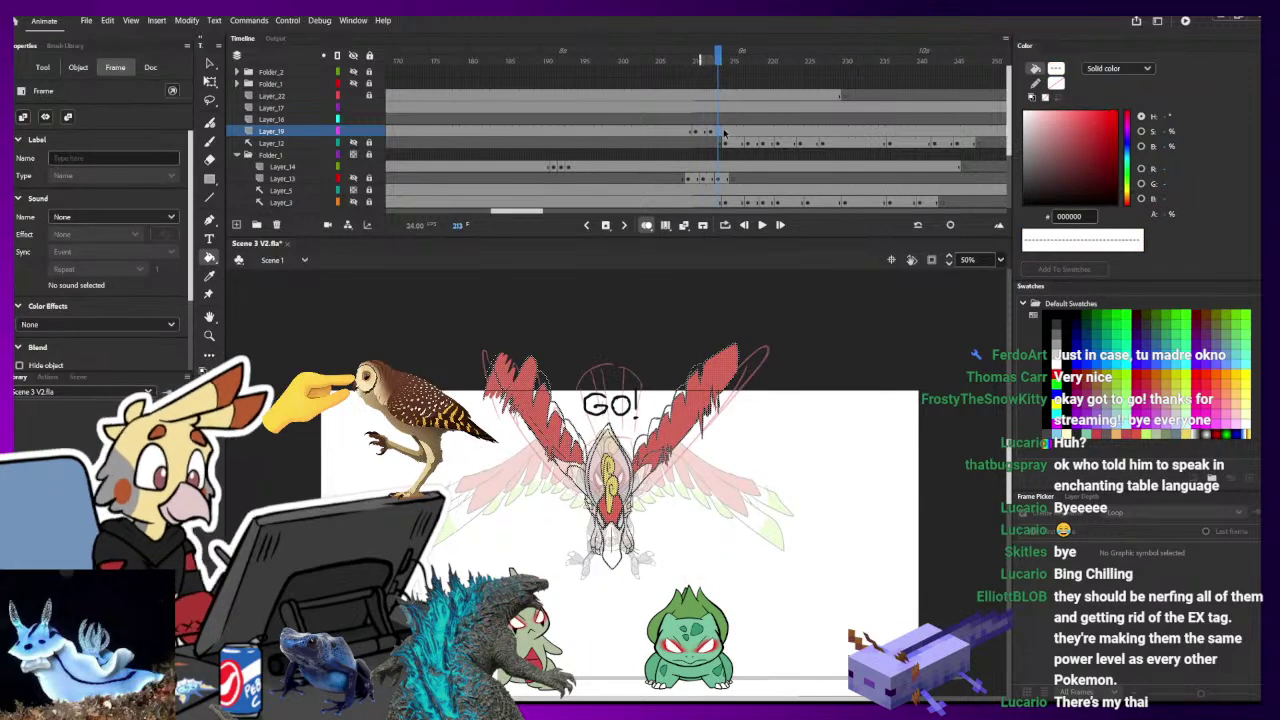
pyautogui.click(725, 132)
pyautogui.press('F7')
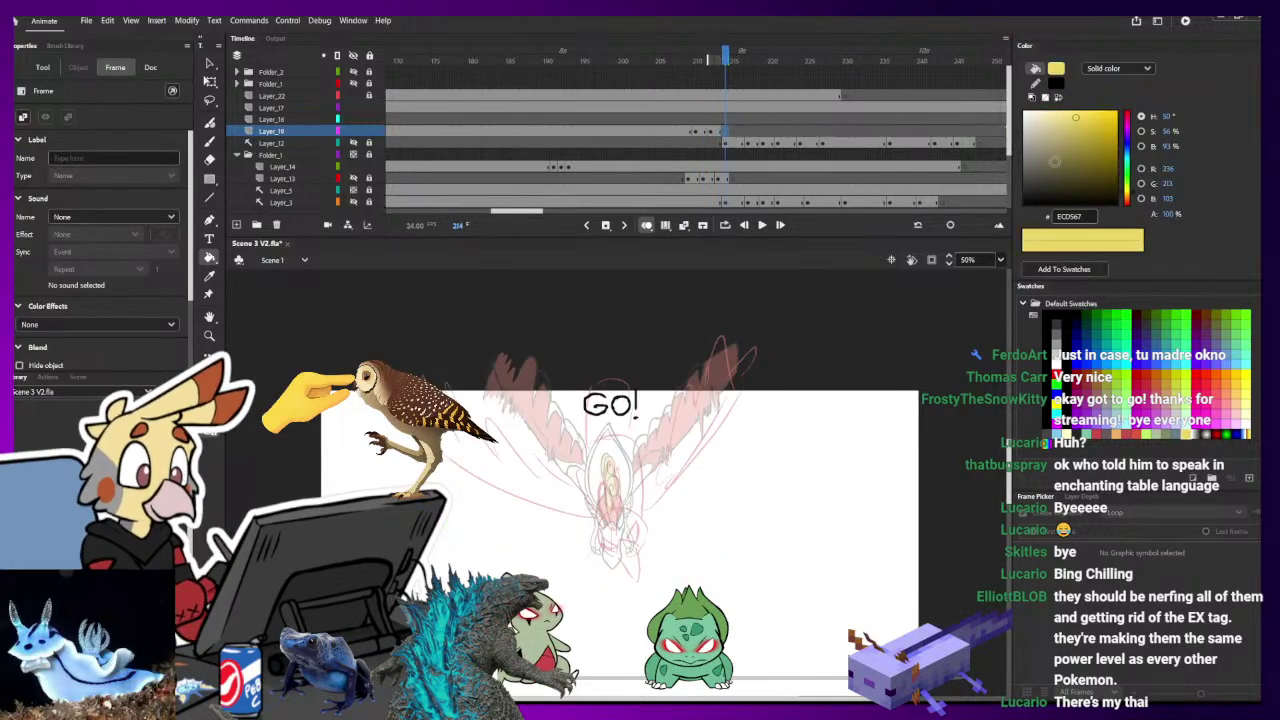
pyautogui.moveTo(1054, 161); pyautogui.dragTo(1024, 205)
pyautogui.hotkey('ctrl', '=')
pyautogui.press('b')
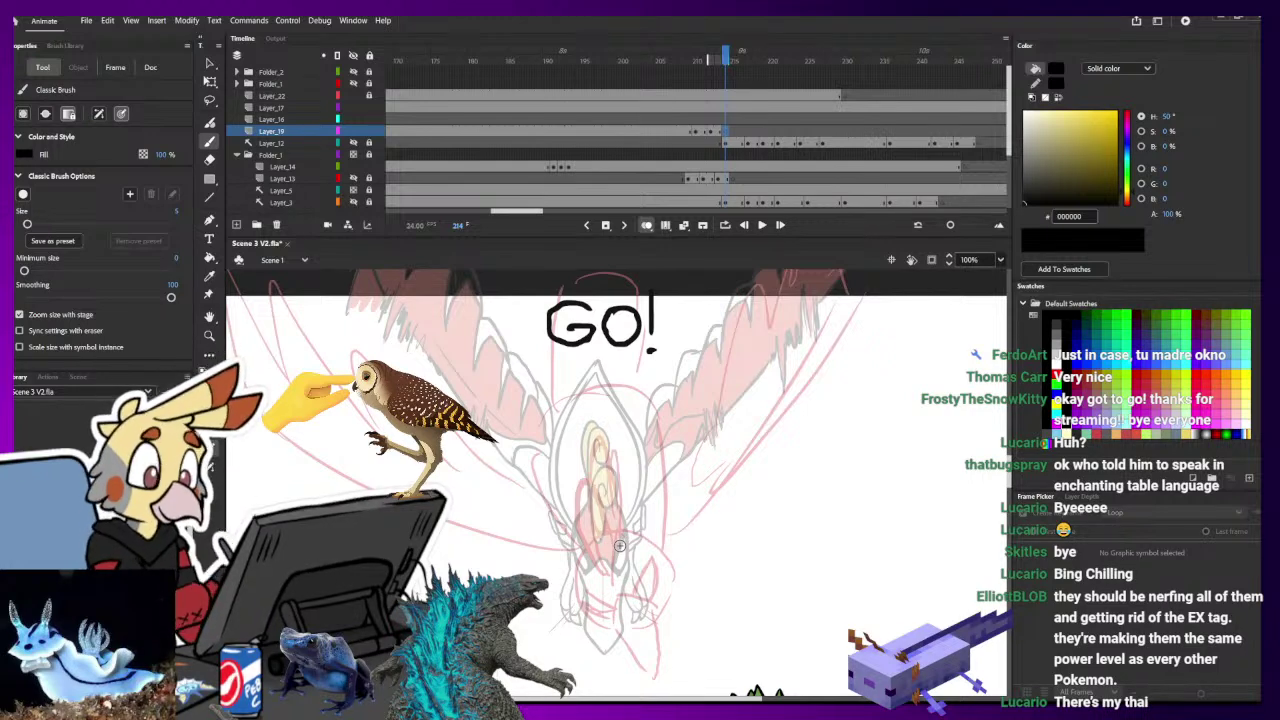
# - Draw the bird's half-round eye in black on Layer_19 at frame 214, over the lower body of the onion-skinned pose
pyautogui.moveTo(683, 556); pyautogui.dragTo(659, 448)
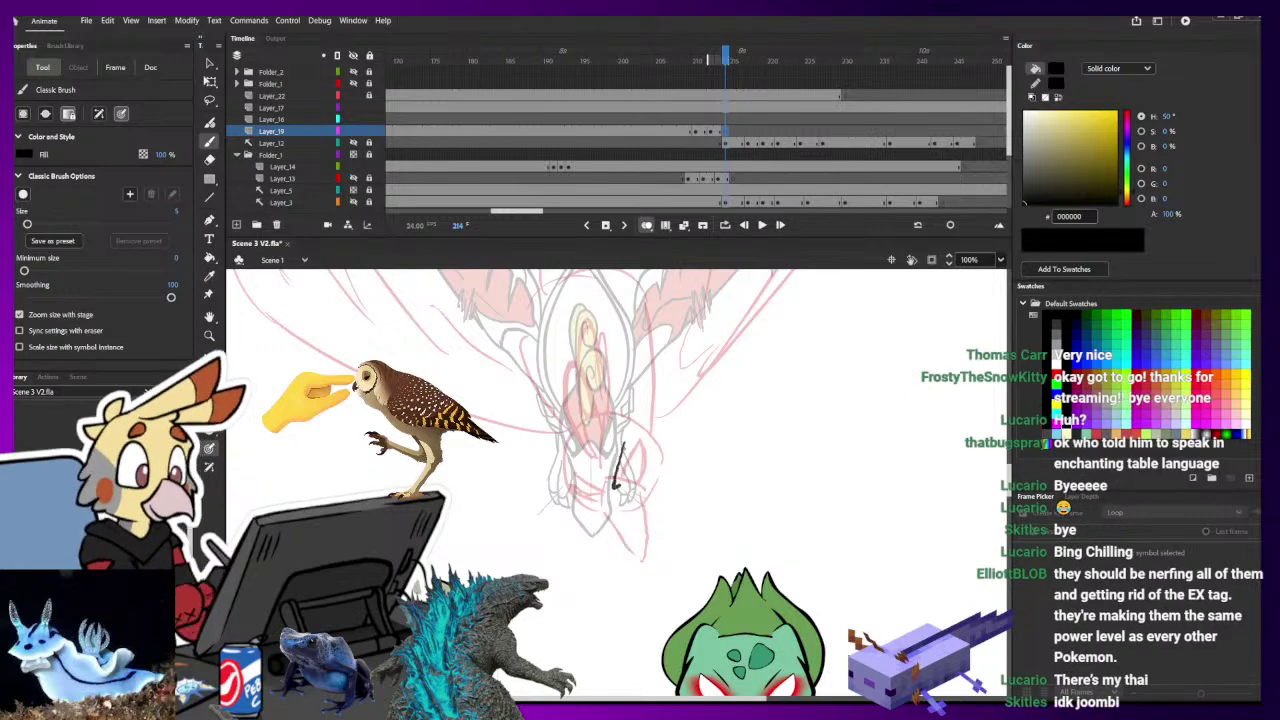
pyautogui.moveTo(623, 450); pyautogui.dragTo(628, 437)
pyautogui.moveTo(616, 486); pyautogui.dragTo(628, 438)
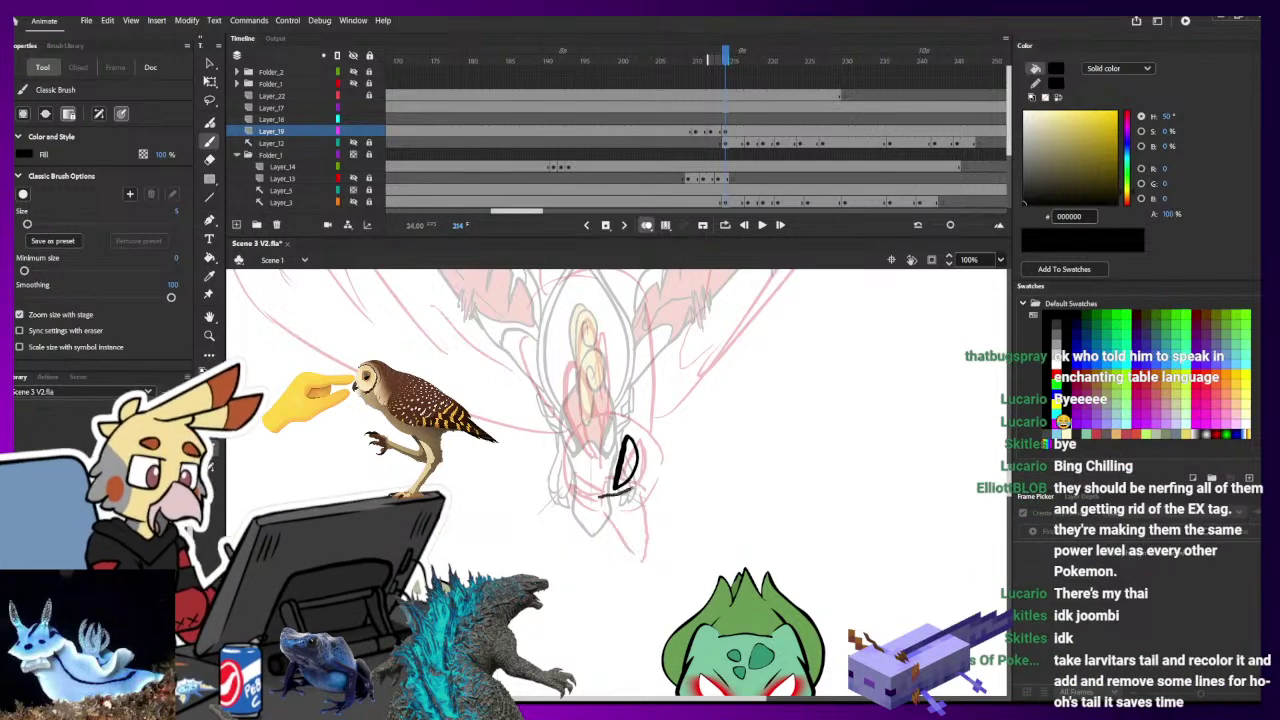
# - Outline the long beak below the eye, slanting down to a point, with an inner edge line along its right side
pyautogui.moveTo(600, 496); pyautogui.dragTo(582, 559)
pyautogui.press('e')
pyautogui.press('b')
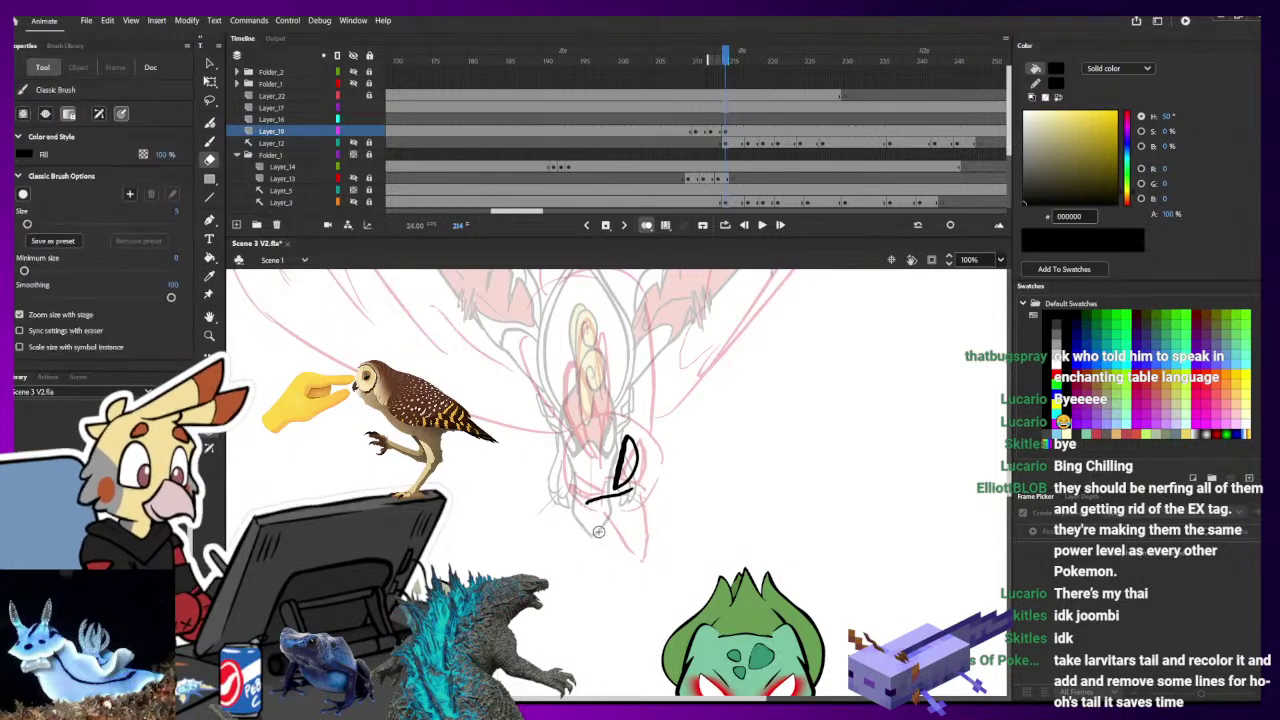
pyautogui.moveTo(588, 502)
pyautogui.mouseDown()
pyautogui.moveTo(578, 588)
pyautogui.moveTo(616, 530)
pyautogui.mouseUp()
pyautogui.hotkey('ctrl', 'z')
pyautogui.hotkey('ctrl', 'z')
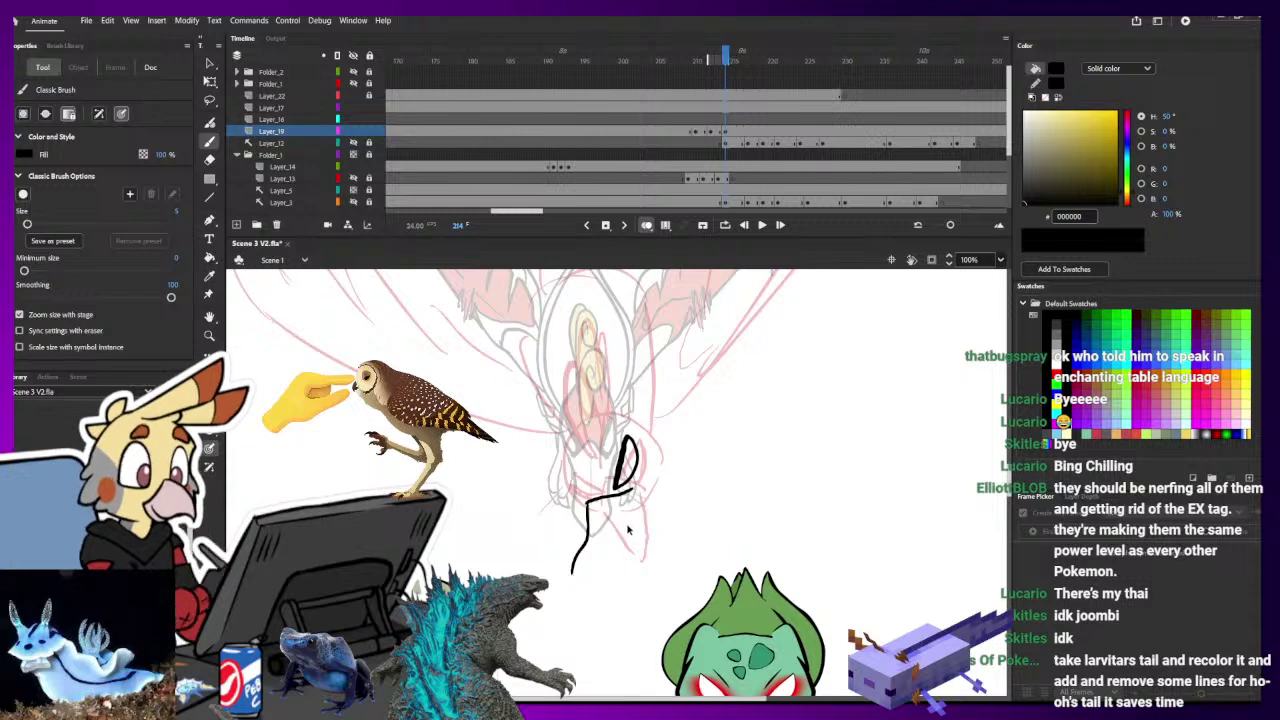
pyautogui.moveTo(603, 598); pyautogui.dragTo(641, 489)
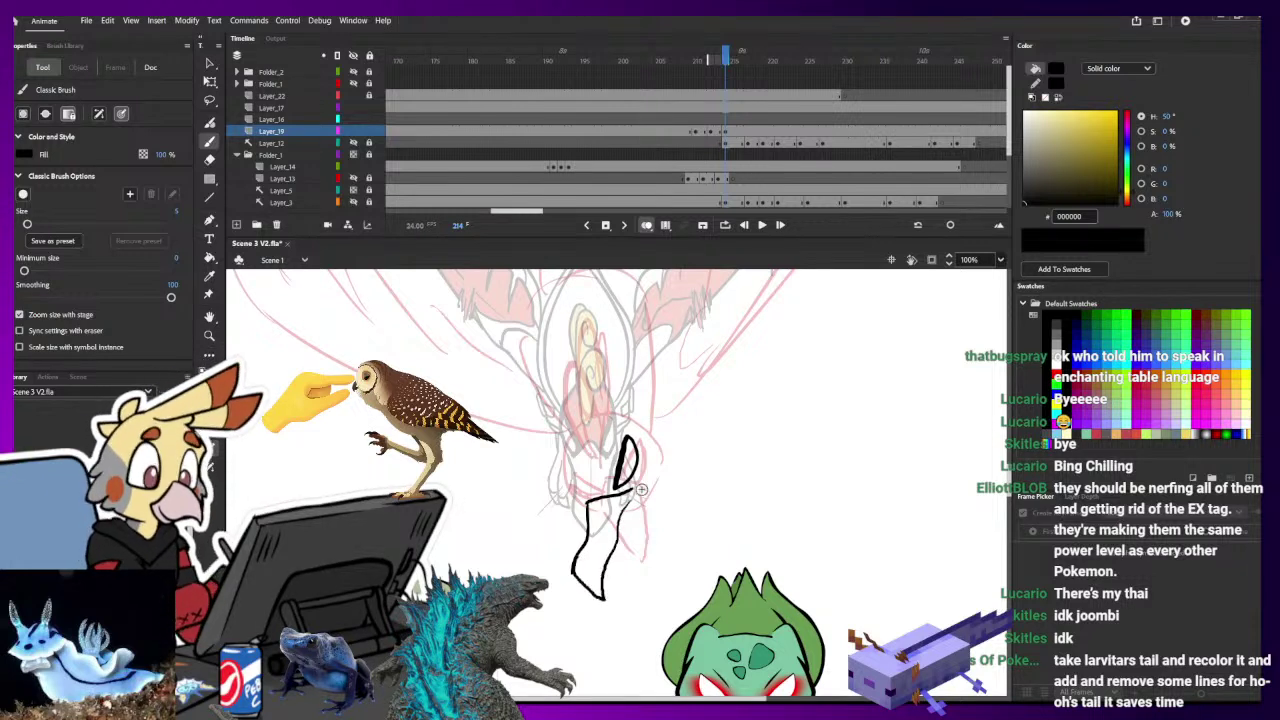
pyautogui.moveTo(605, 583); pyautogui.dragTo(619, 557)
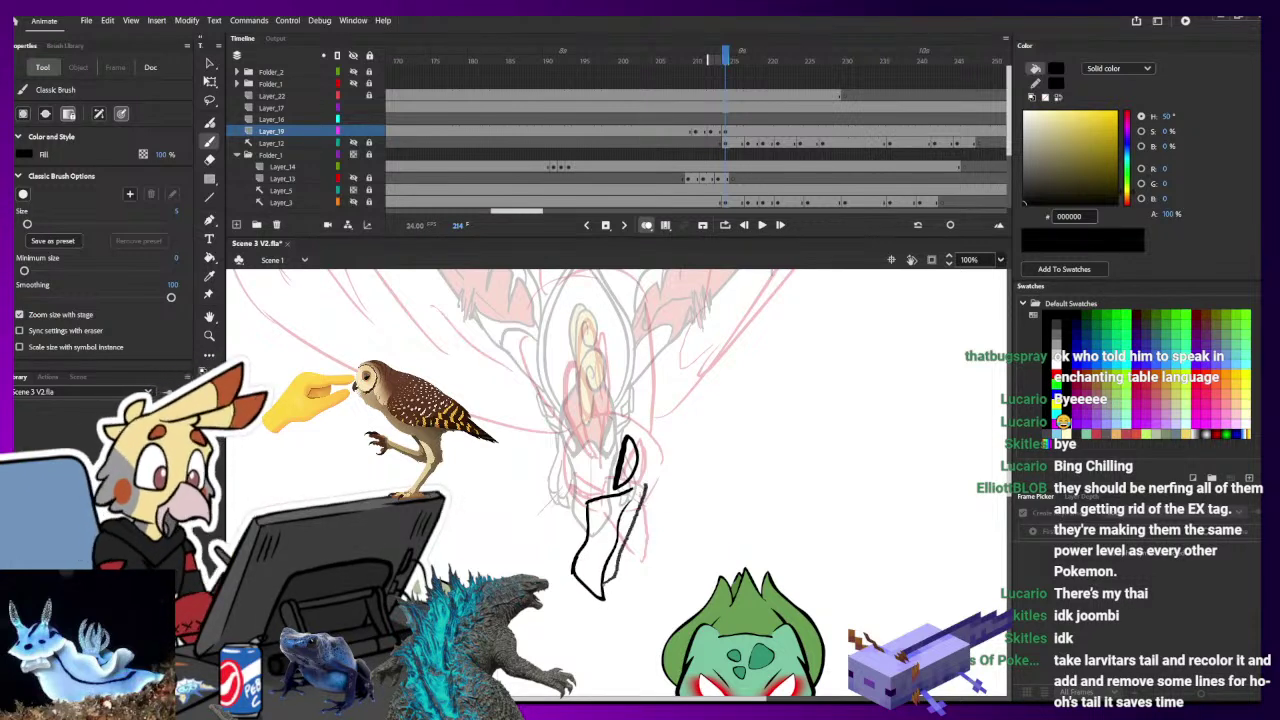
pyautogui.moveTo(622, 493)
pyautogui.mouseDown()
pyautogui.moveTo(678, 470)
pyautogui.moveTo(648, 496)
pyautogui.mouseUp()
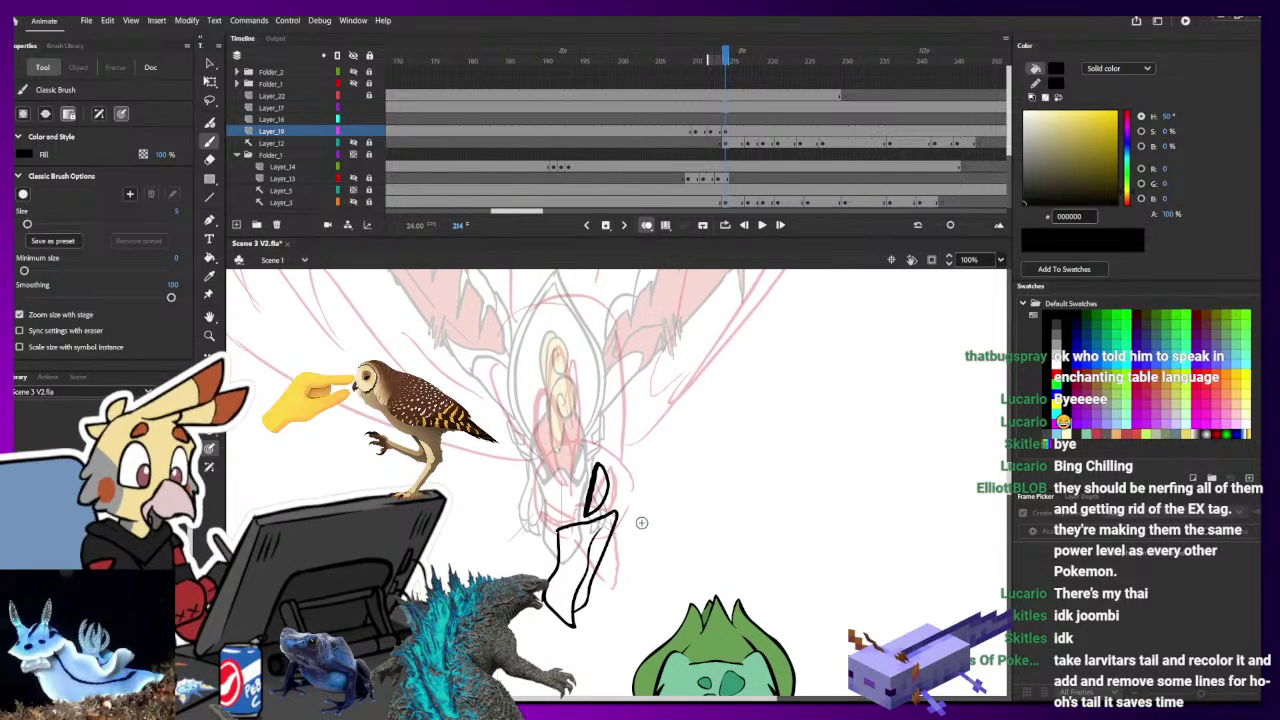
pyautogui.press('e')
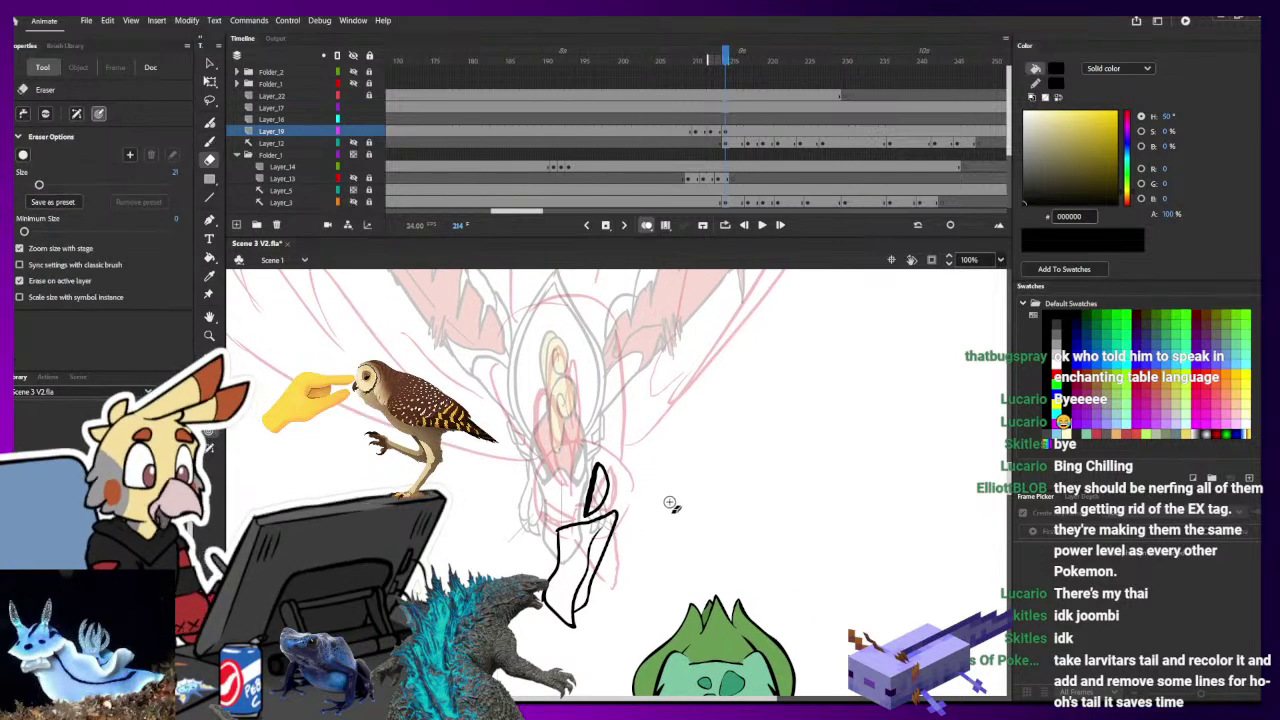
pyautogui.press('b')
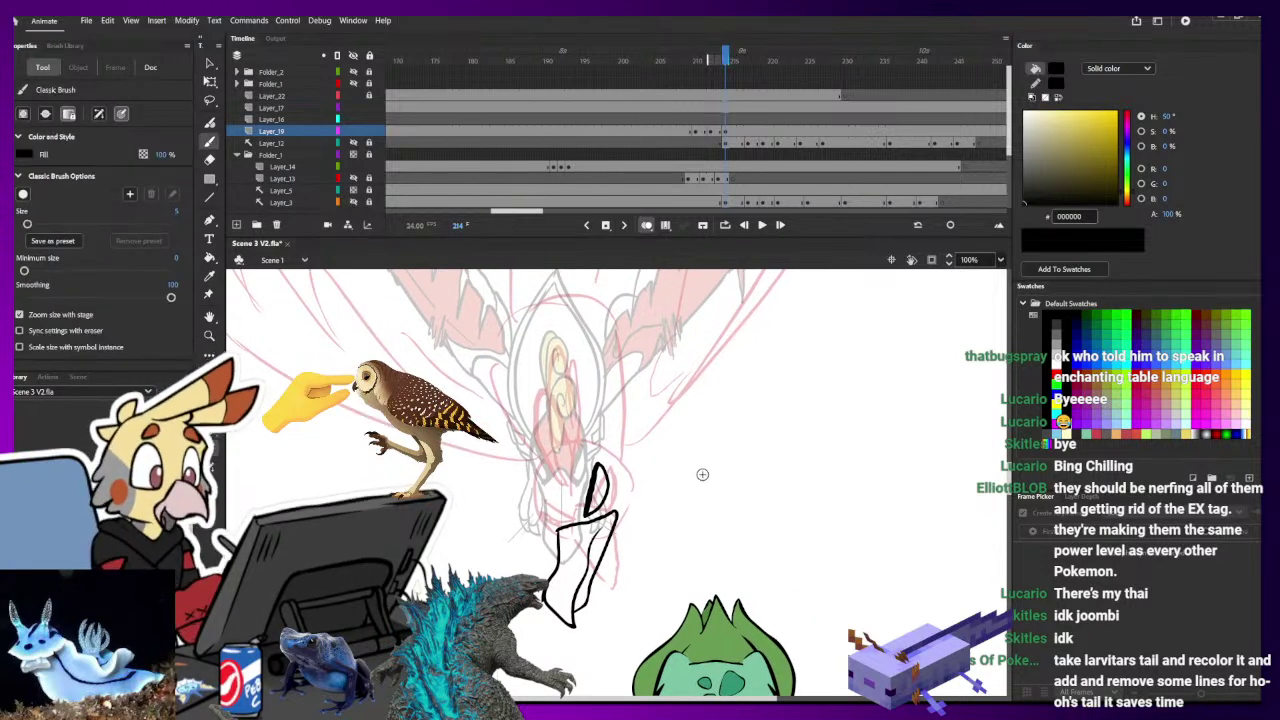
# - Move the eye and beak sketch down and to the left, and scale it down slightly
pyautogui.click(724, 131)
pyautogui.moveTo(609, 488); pyautogui.dragTo(583, 522)
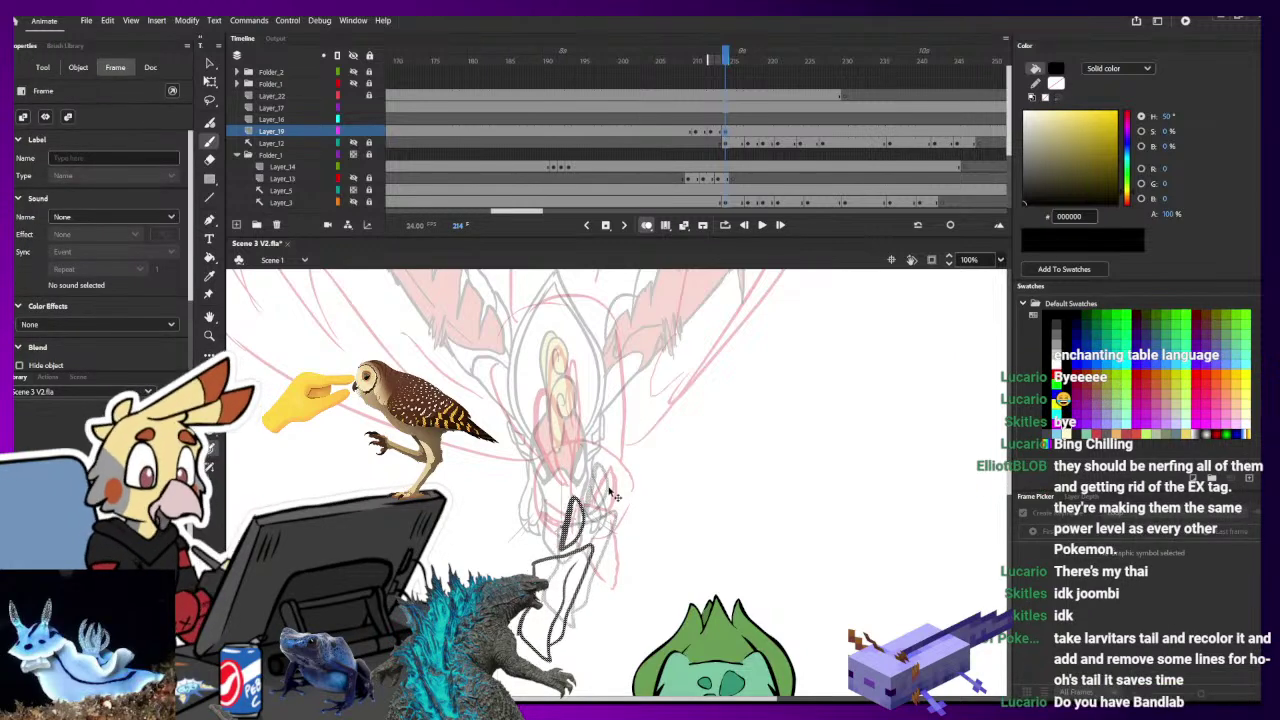
pyautogui.press('q')
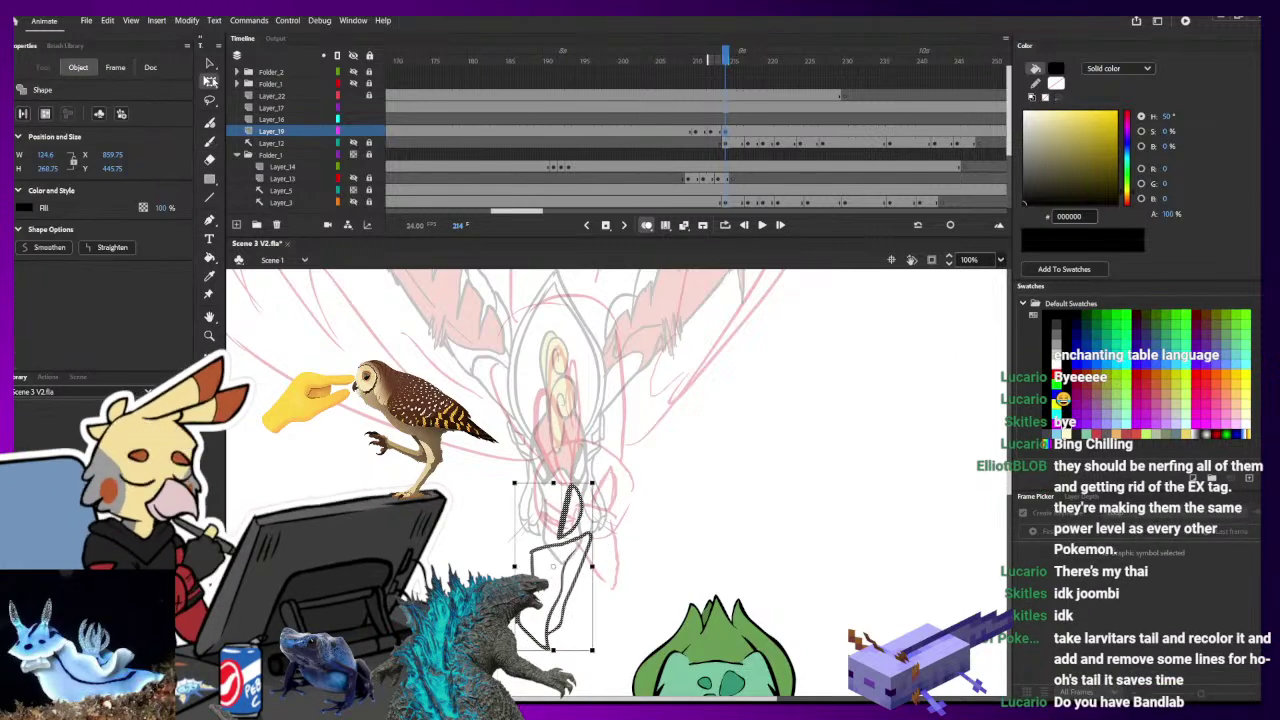
pyautogui.hotkey('ctrl', '=')
pyautogui.hotkey('ctrl', '-')
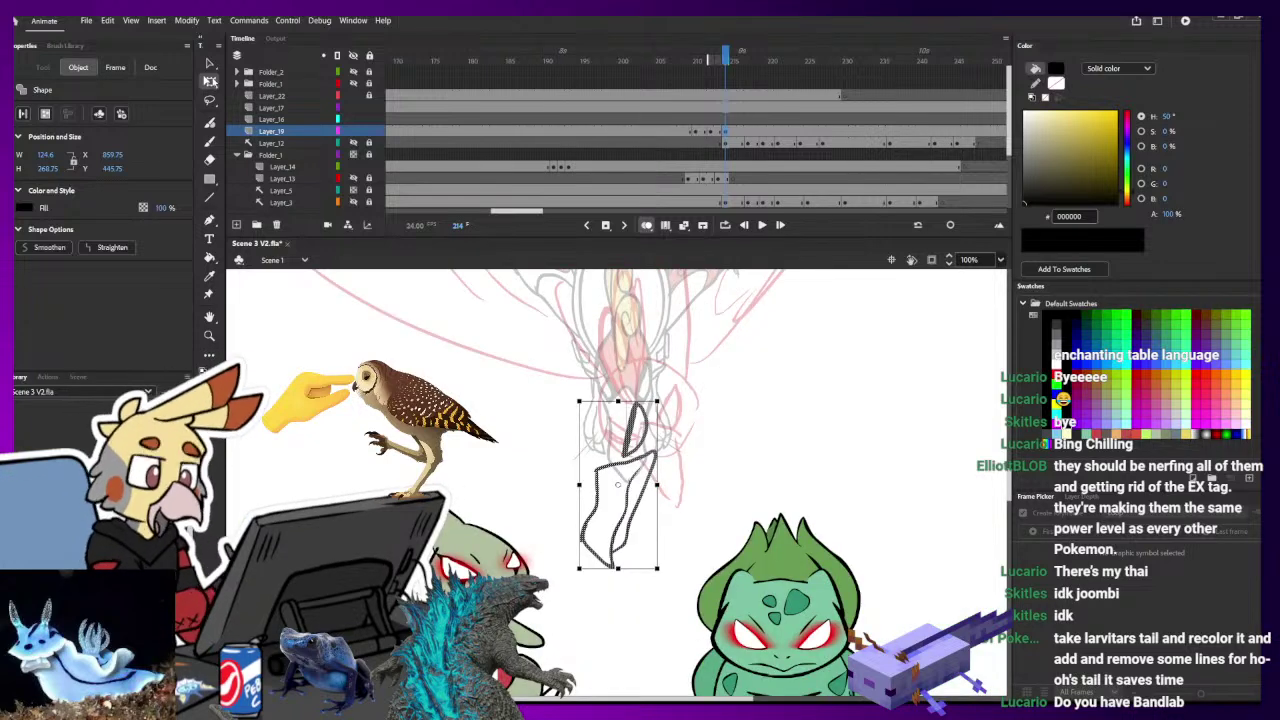
pyautogui.moveTo(660, 571); pyautogui.dragTo(659, 566)
pyautogui.press('b')
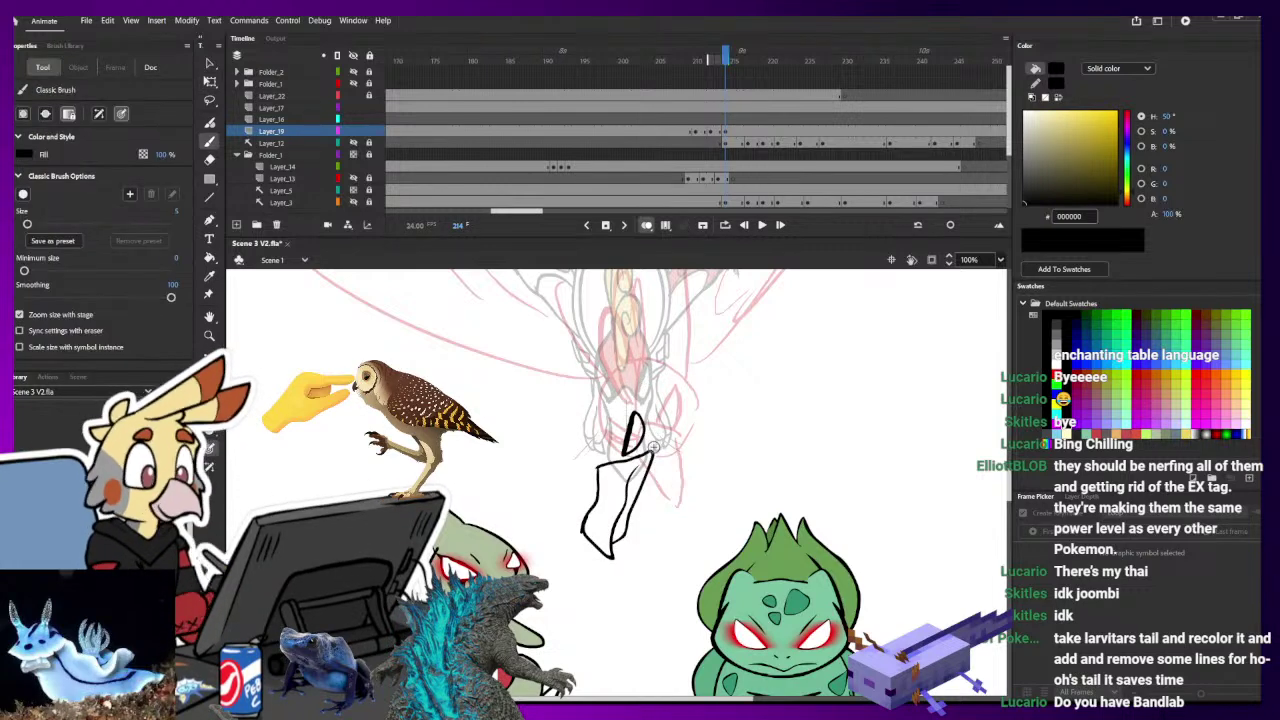
# - Draw the right and left sides of the head, curving upward from the top corners of the beak
pyautogui.moveTo(676, 396); pyautogui.dragTo(658, 462)
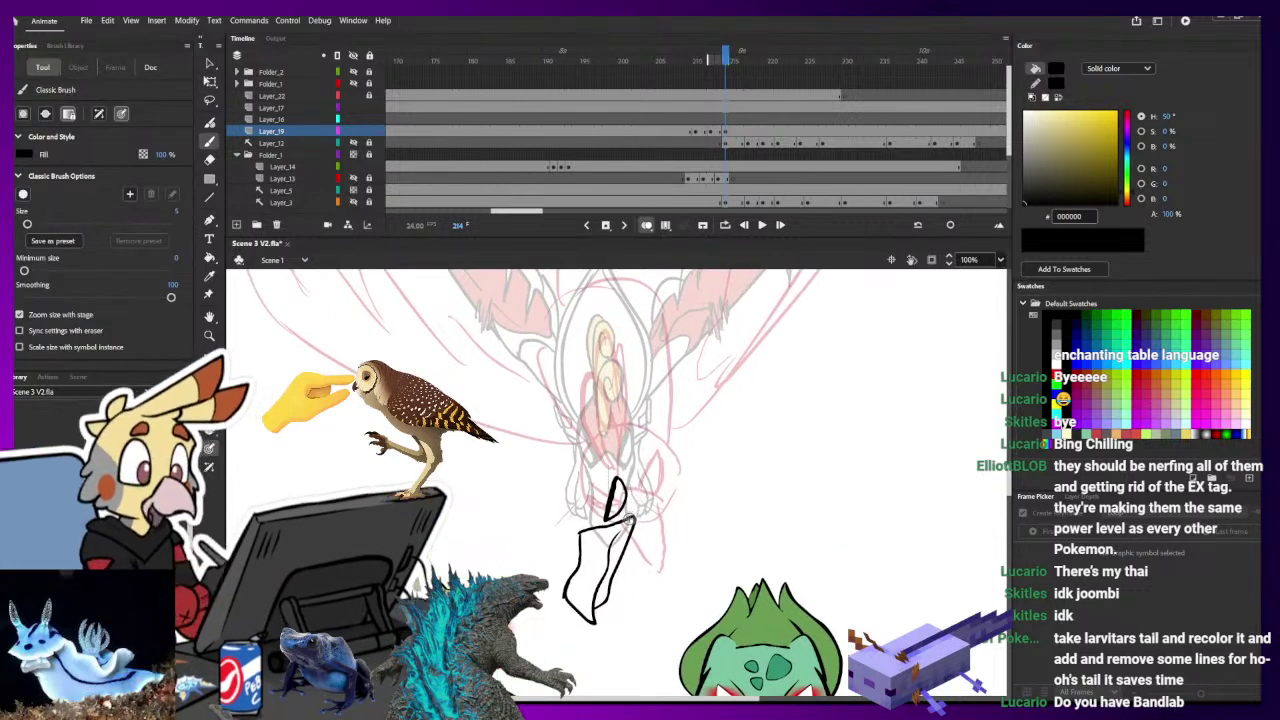
pyautogui.moveTo(635, 516); pyautogui.dragTo(628, 440)
pyautogui.hotkey('ctrl', 'z')
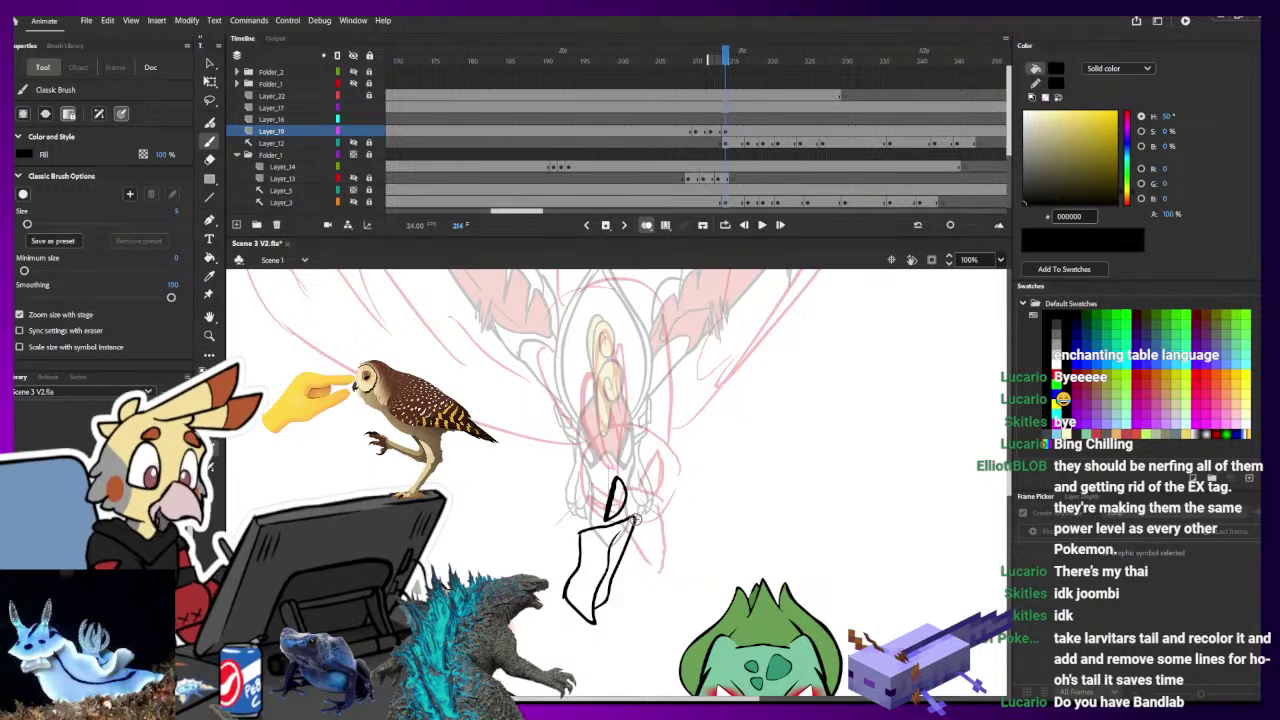
pyautogui.moveTo(636, 517); pyautogui.dragTo(627, 448)
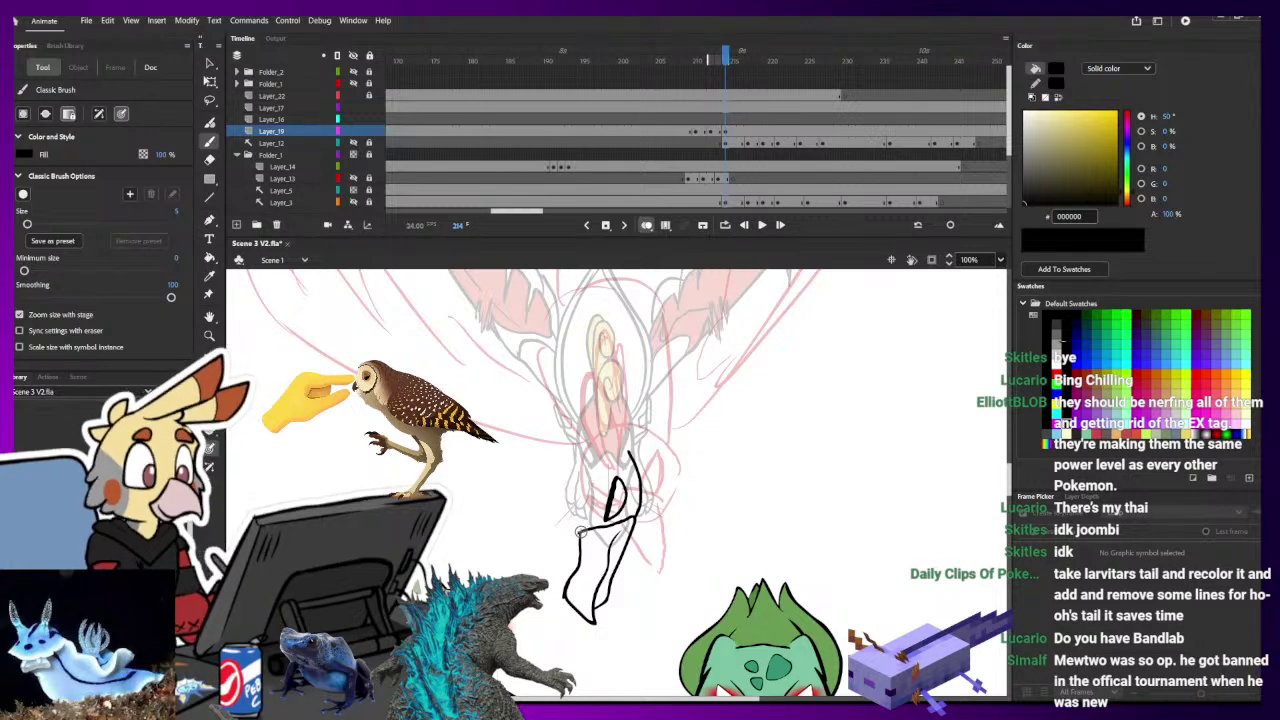
pyautogui.moveTo(580, 532); pyautogui.dragTo(574, 493)
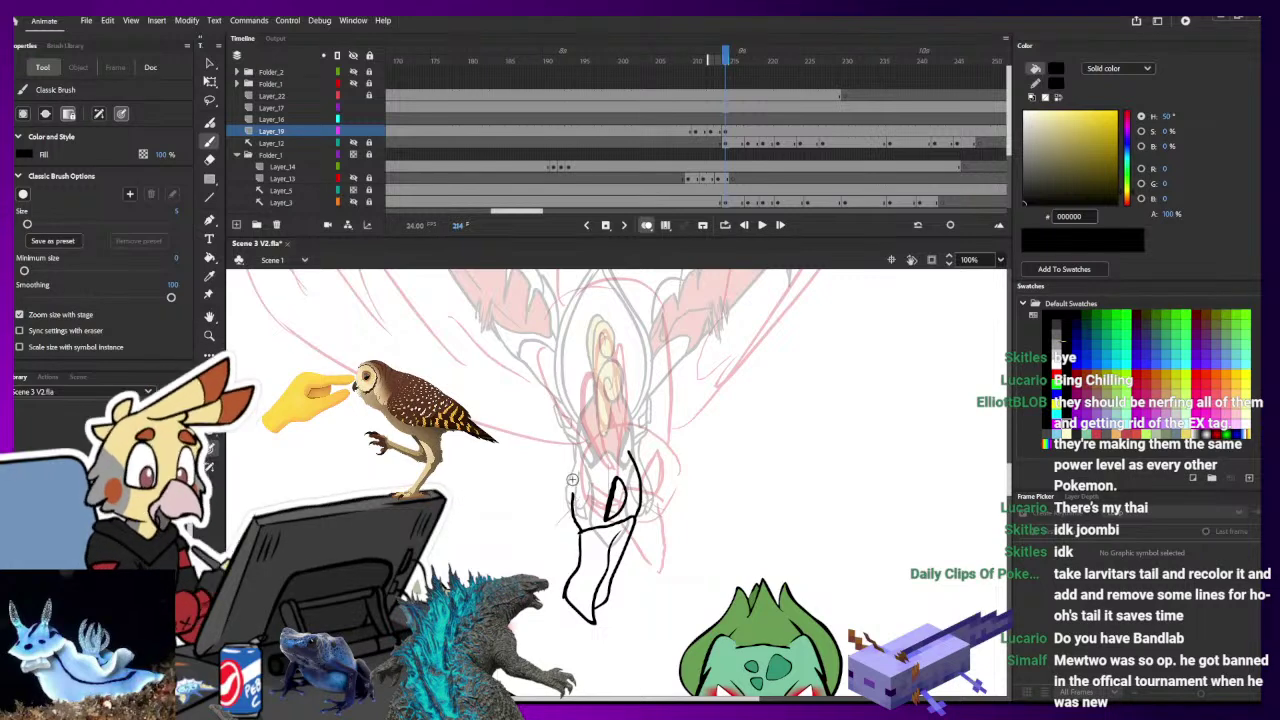
# - Draw the head crest as three curled plumes rising above the eye
pyautogui.moveTo(574, 502); pyautogui.dragTo(563, 462)
pyautogui.moveTo(566, 404); pyautogui.dragTo(581, 496)
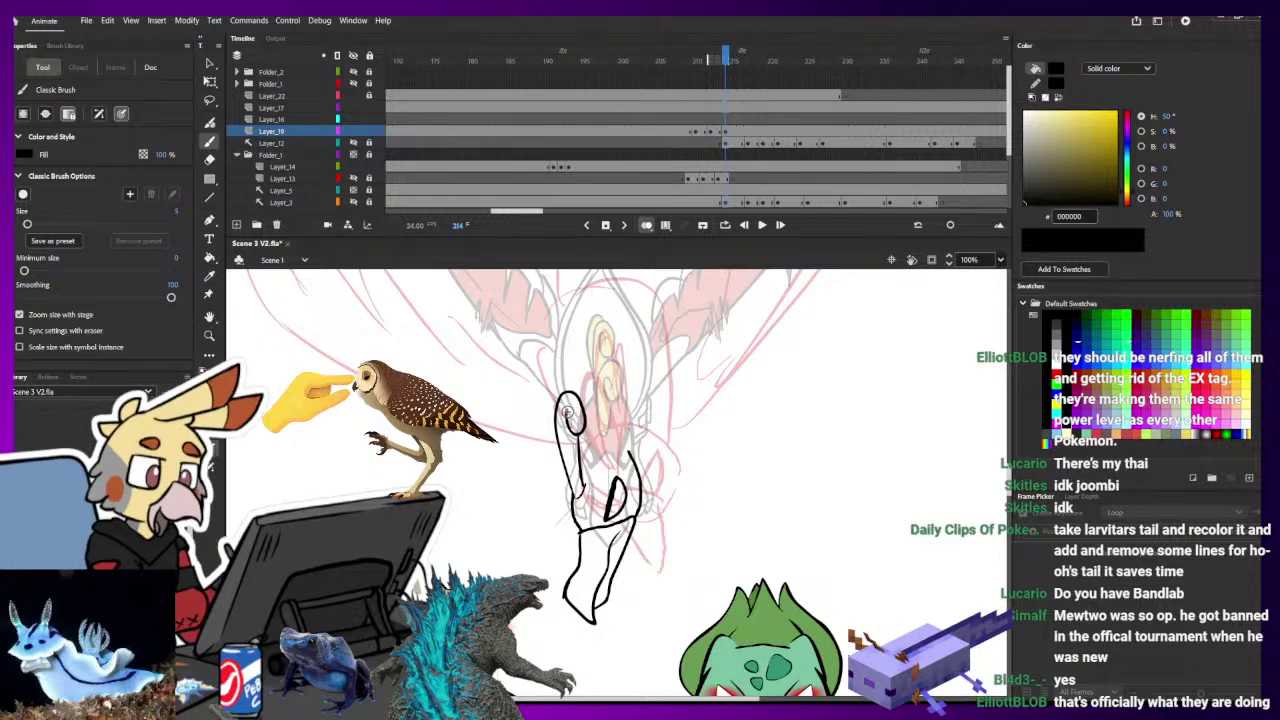
pyautogui.moveTo(577, 422)
pyautogui.mouseDown()
pyautogui.moveTo(600, 402)
pyautogui.moveTo(603, 426)
pyautogui.mouseUp()
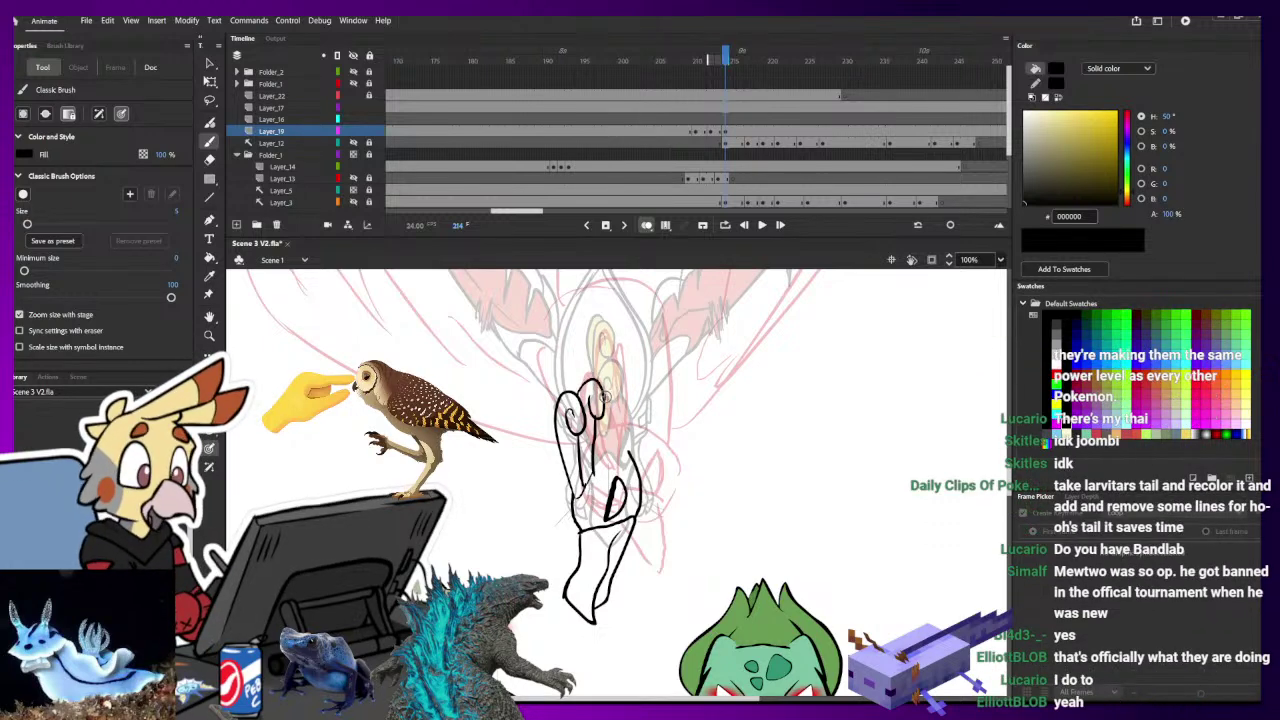
pyautogui.moveTo(598, 398)
pyautogui.mouseDown()
pyautogui.moveTo(617, 392)
pyautogui.moveTo(610, 426)
pyautogui.mouseUp()
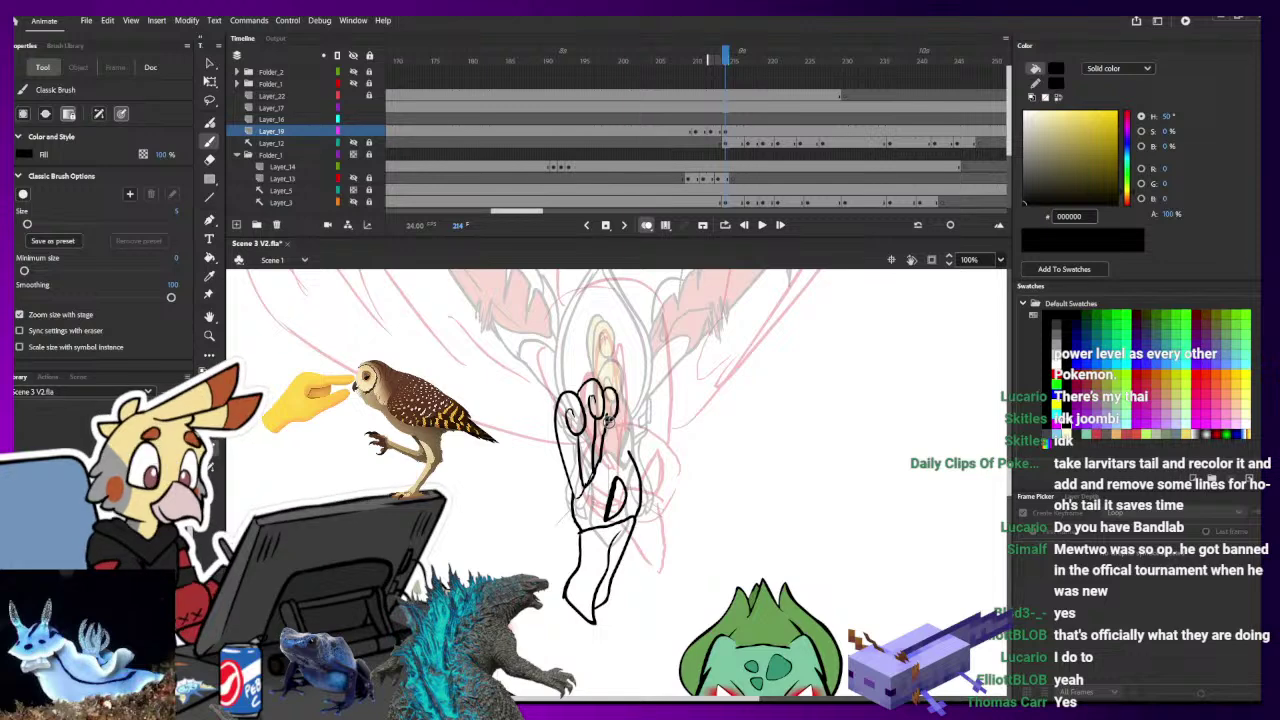
# - Rotate the whole head drawing slightly clockwise at frame 214 and reposition it below the previous pose's body
pyautogui.moveTo(713, 512); pyautogui.dragTo(740, 447)
pyautogui.hotkey('ctrl', '-')
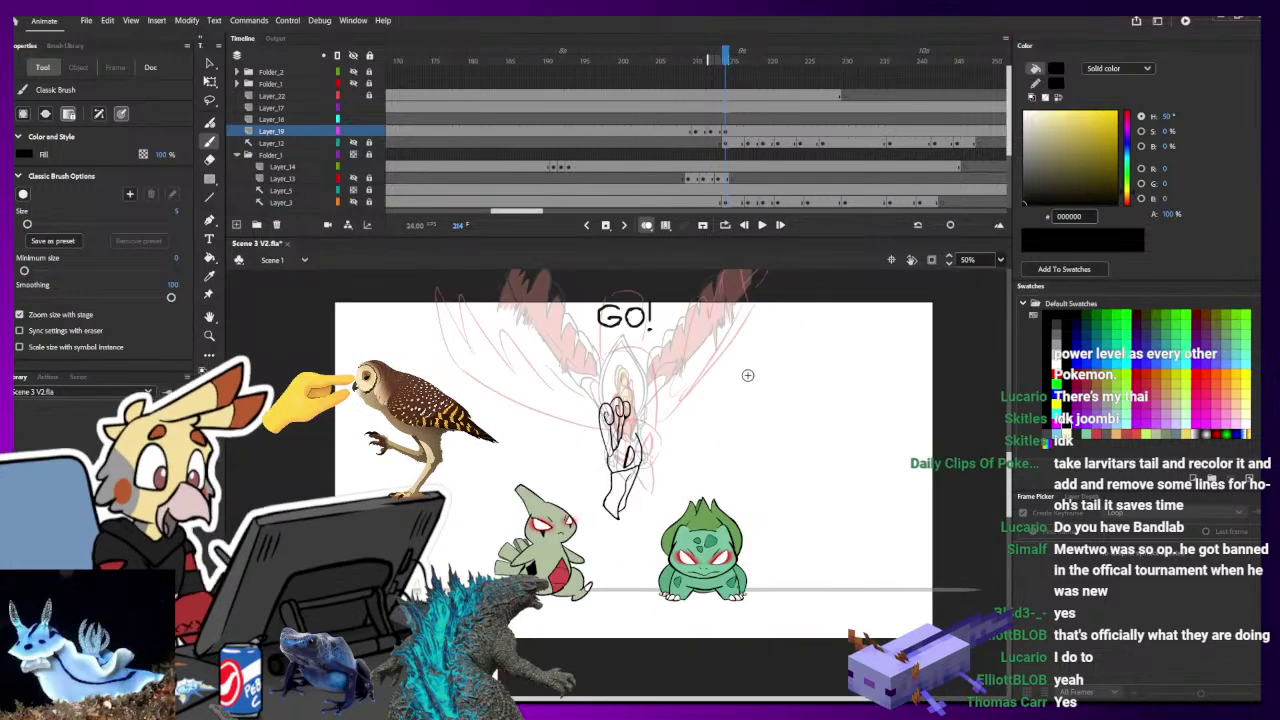
pyautogui.click(210, 80)
pyautogui.click(724, 132)
pyautogui.moveTo(649, 393); pyautogui.dragTo(657, 402)
pyautogui.moveTo(632, 522)
pyautogui.mouseDown()
pyautogui.moveTo(614, 514)
pyautogui.moveTo(631, 511)
pyautogui.mouseUp()
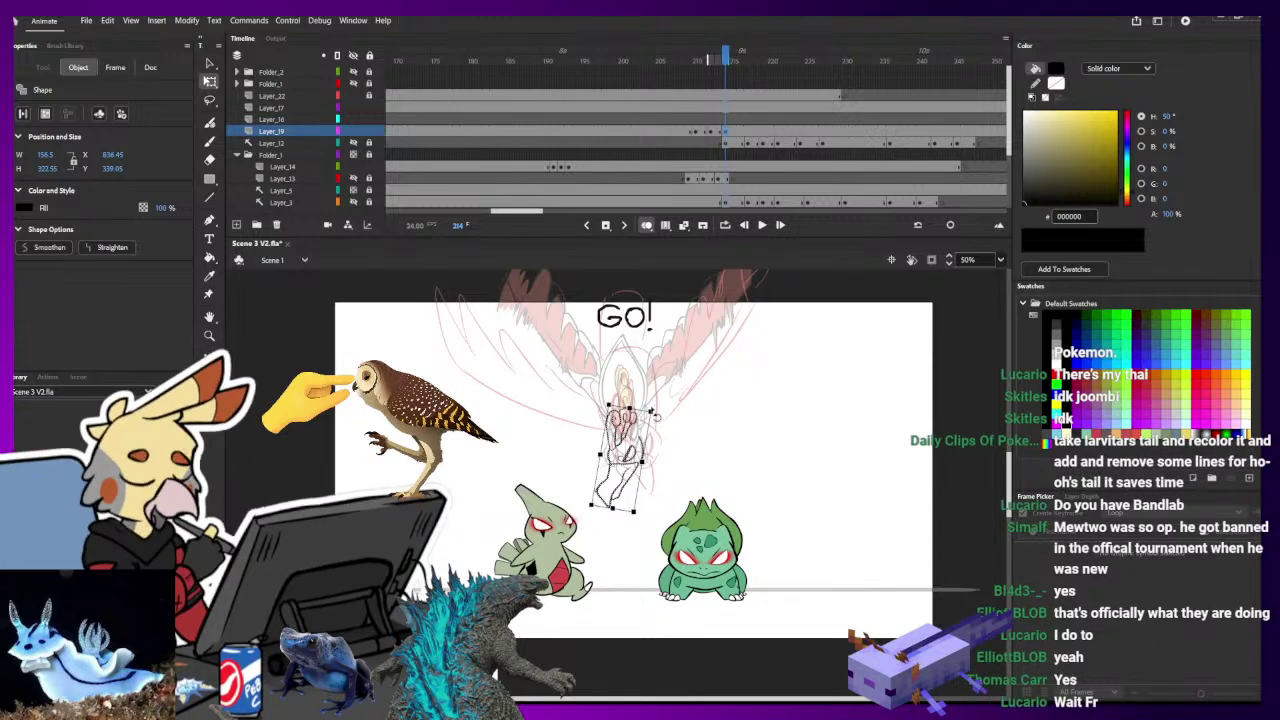
pyautogui.moveTo(634, 441); pyautogui.dragTo(629, 447)
pyautogui.click(655, 414)
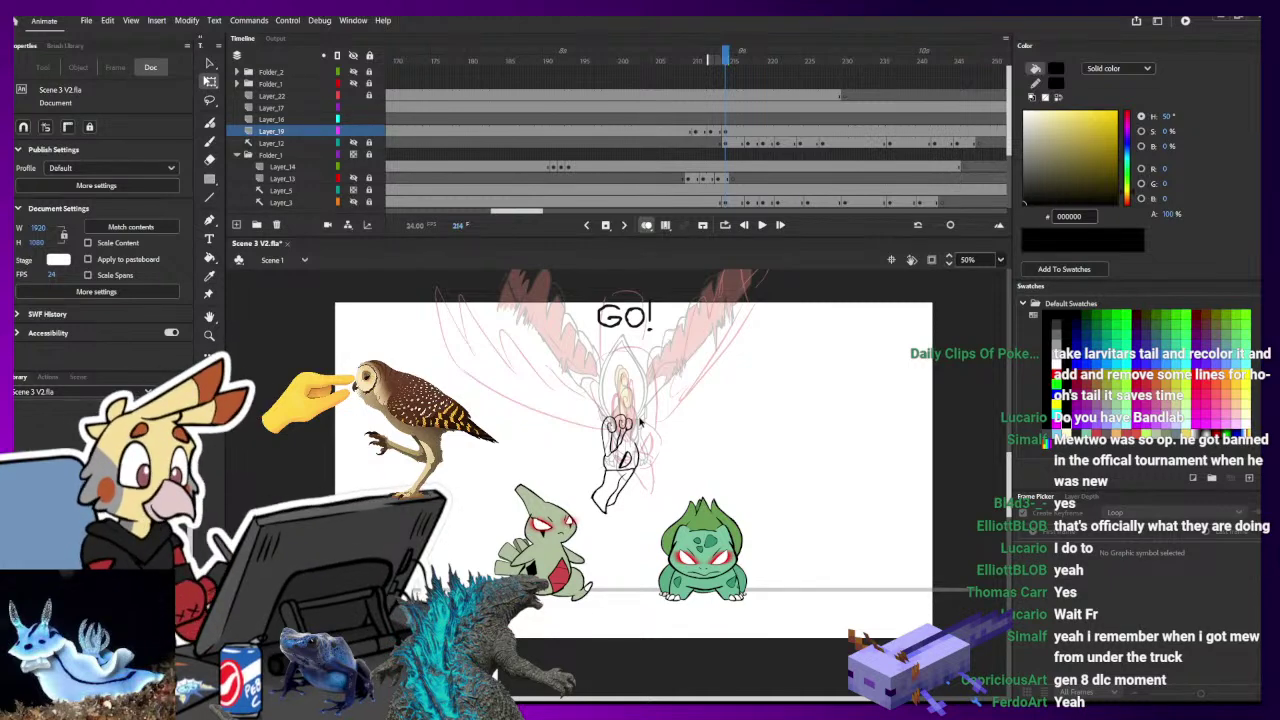
# - Try a long curved body line rising from the right side of the head, and undo it
pyautogui.hotkey('ctrl', '=')
pyautogui.press('b')
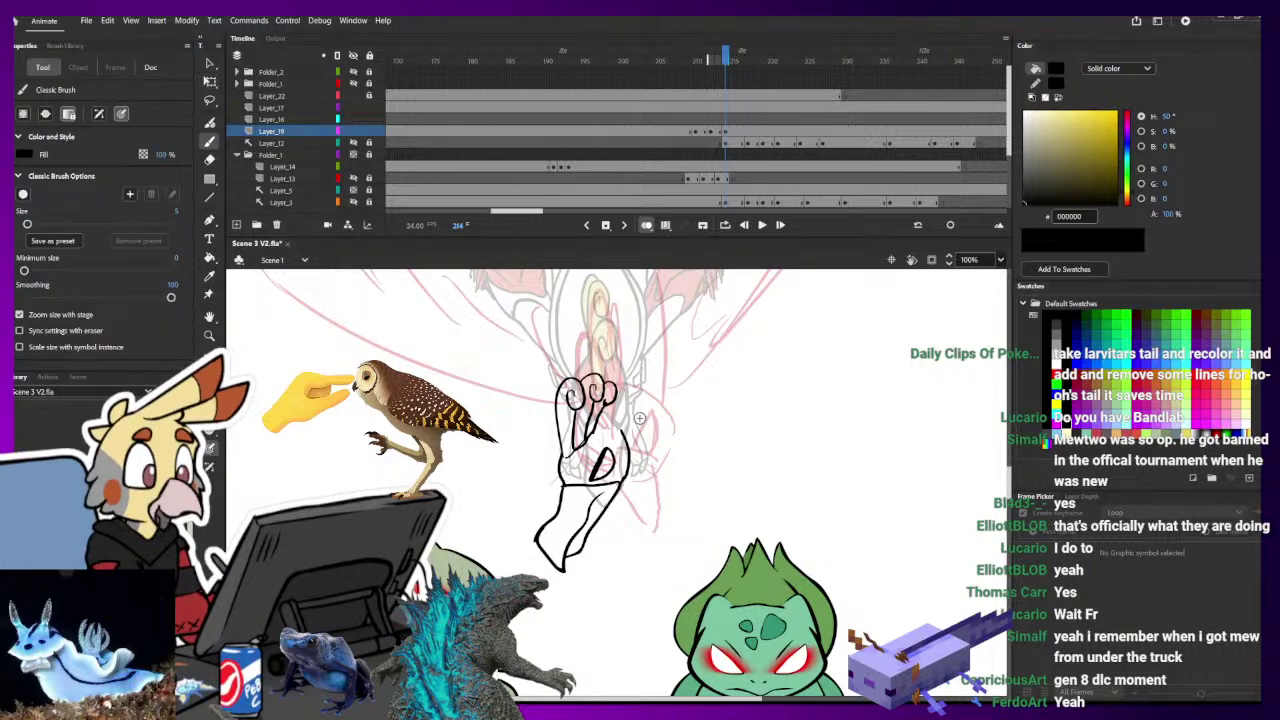
pyautogui.press('e')
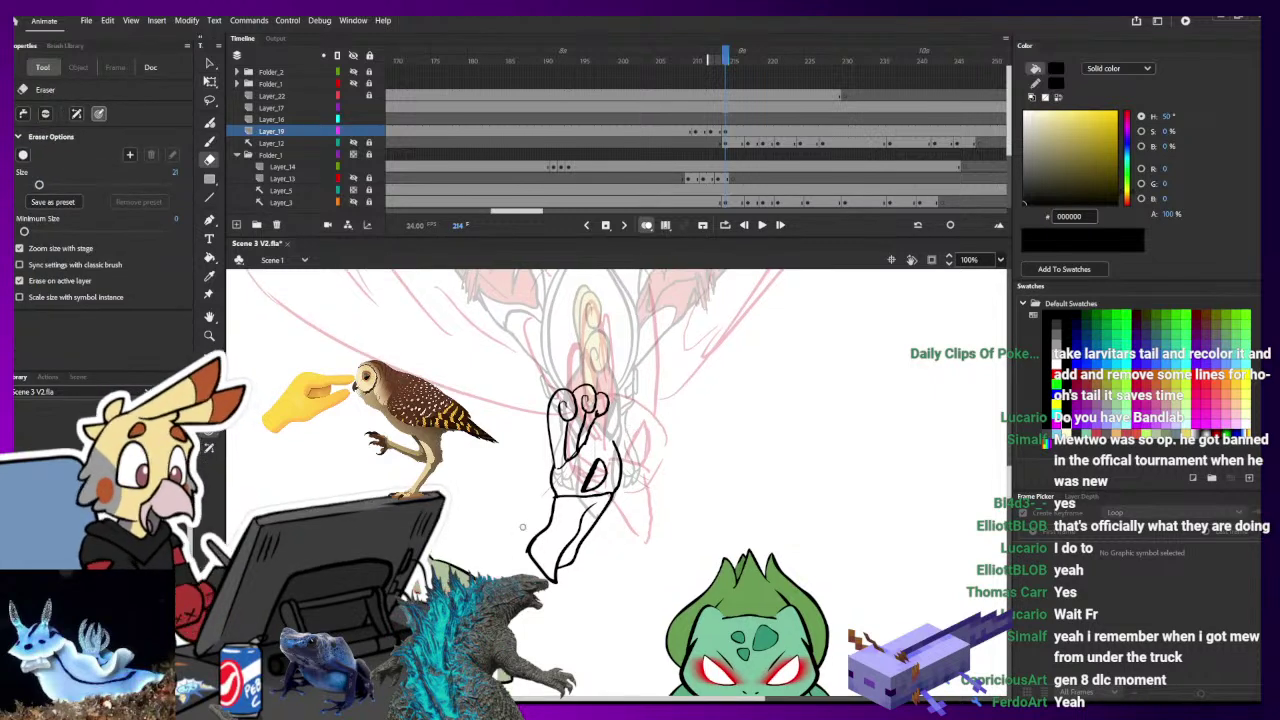
pyautogui.scroll(3, 680, 486)
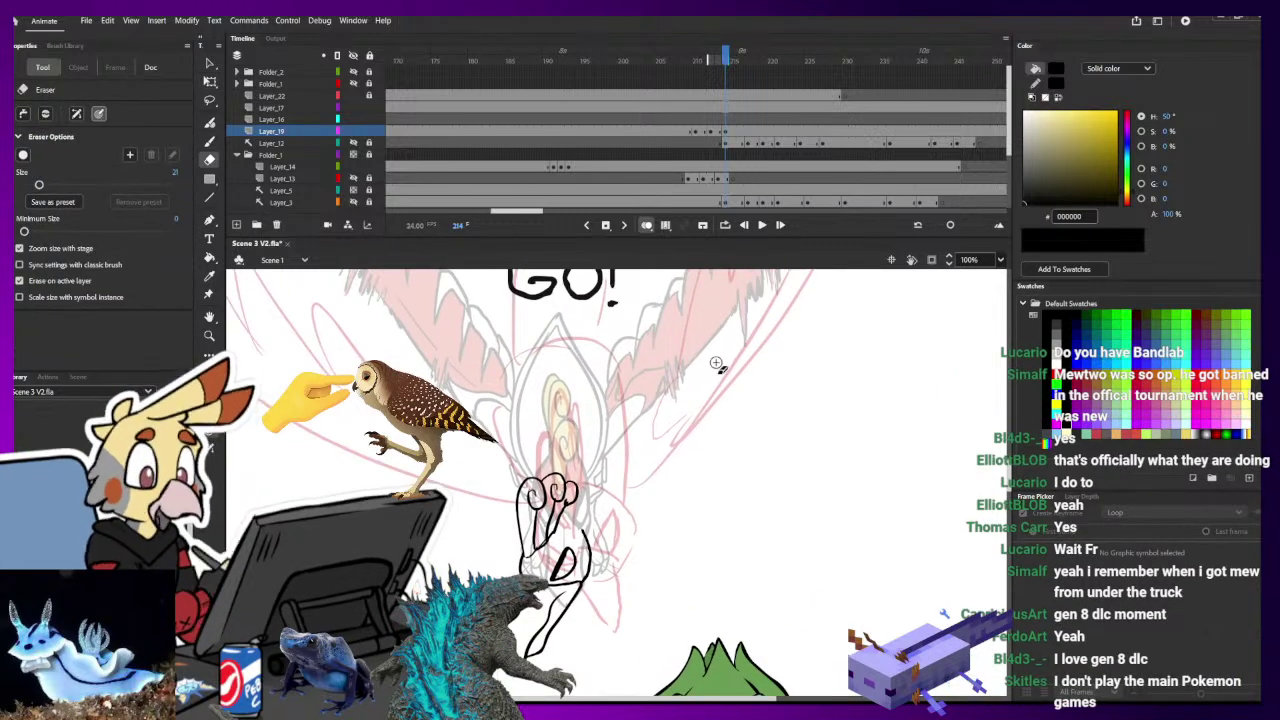
pyautogui.press('b')
pyautogui.hotkey('ctrl', '-')
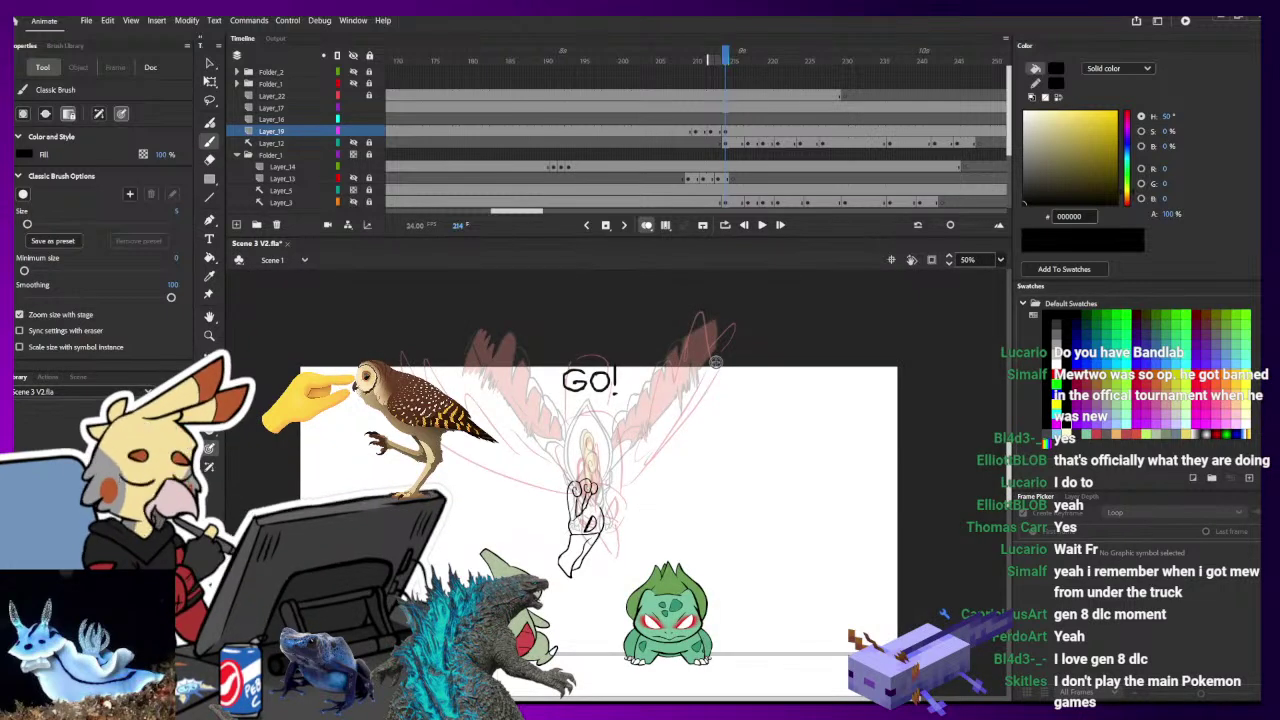
pyautogui.hotkey('ctrl', '=')
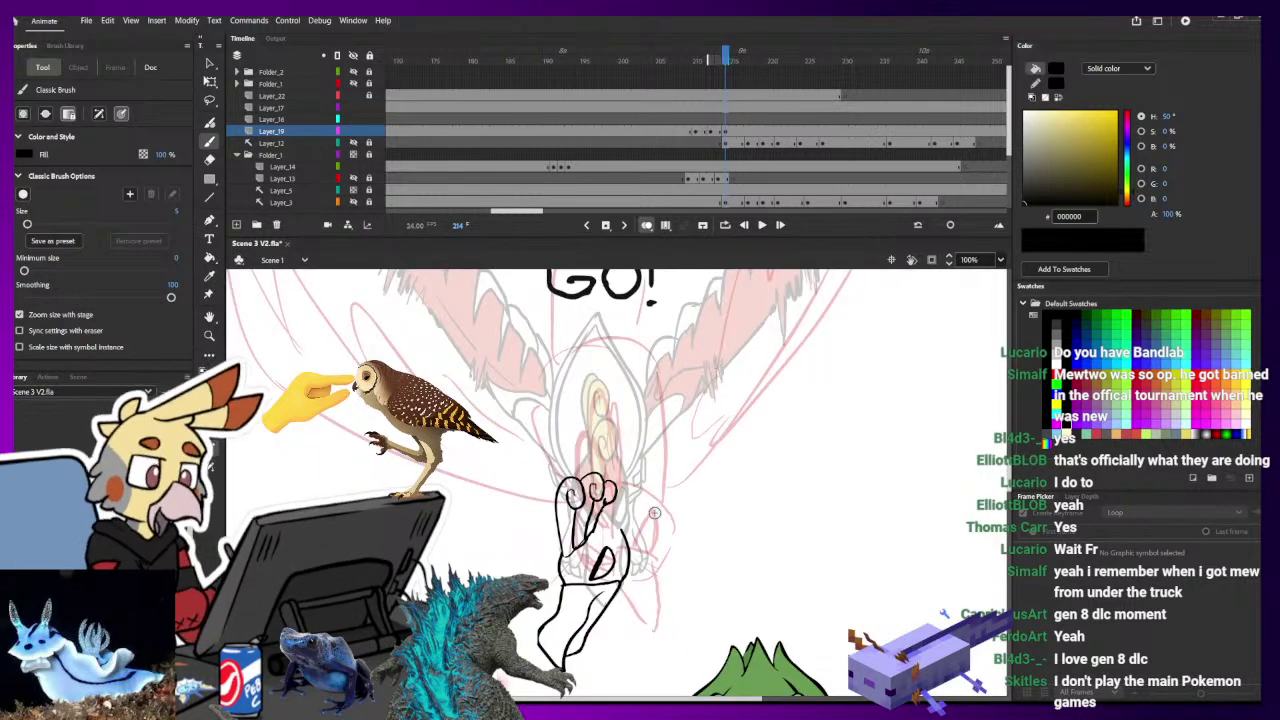
pyautogui.press('e')
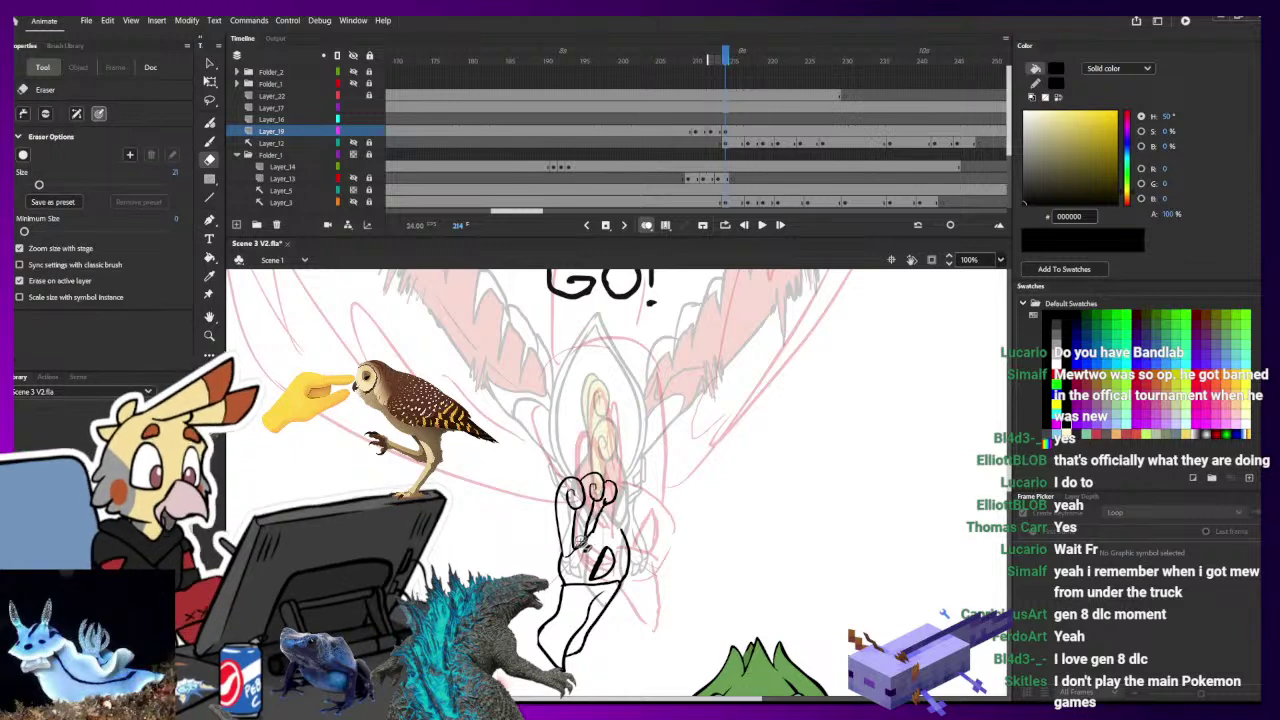
pyautogui.press('b')
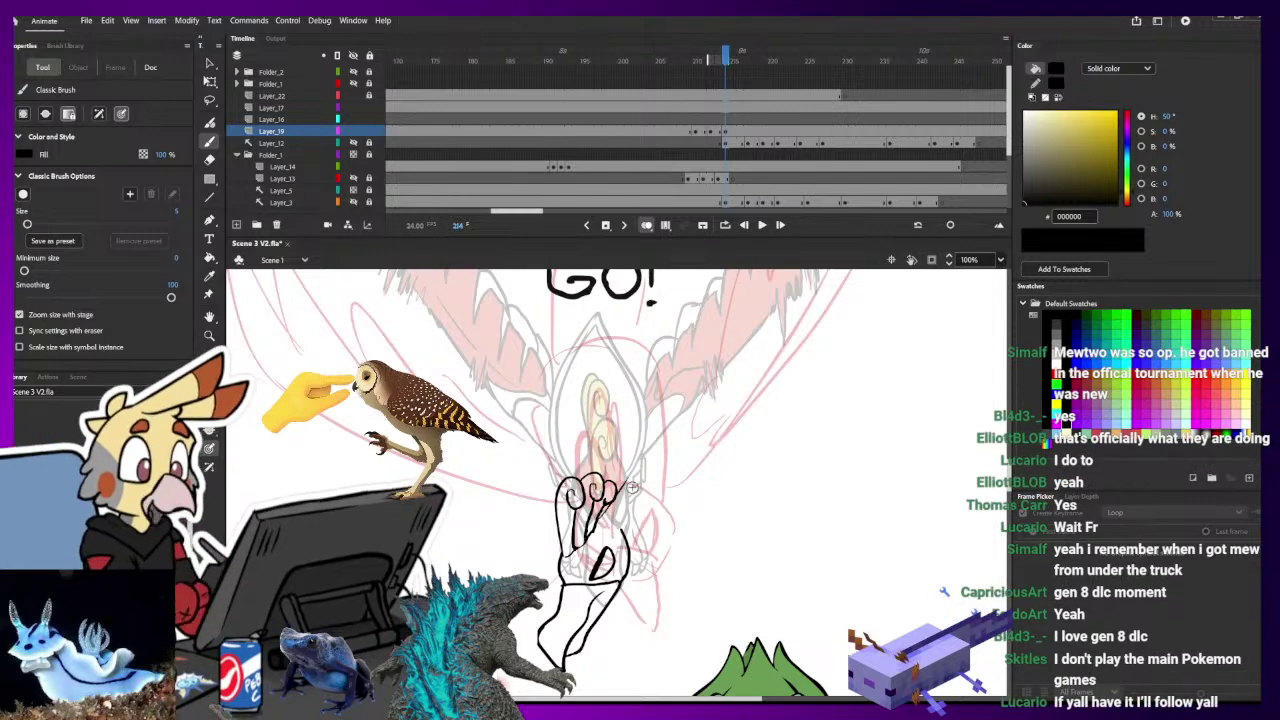
pyautogui.moveTo(627, 555); pyautogui.dragTo(637, 455)
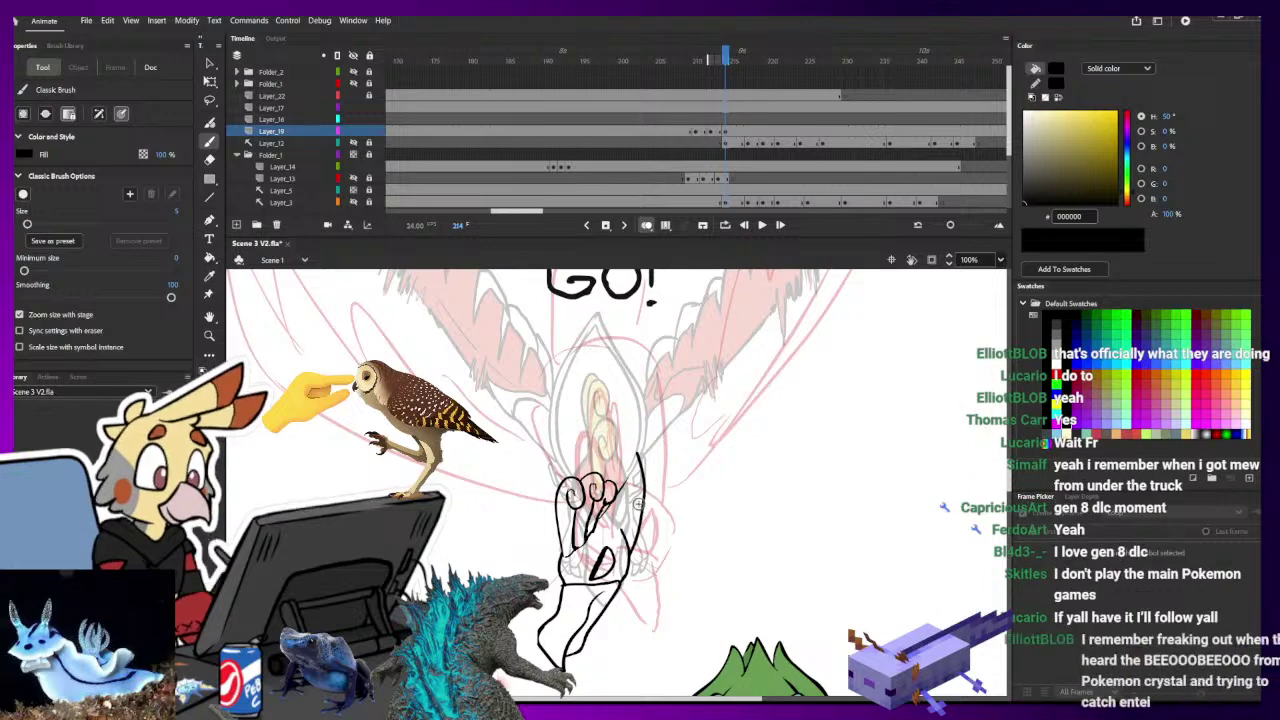
pyautogui.hotkey('ctrl', 'z')
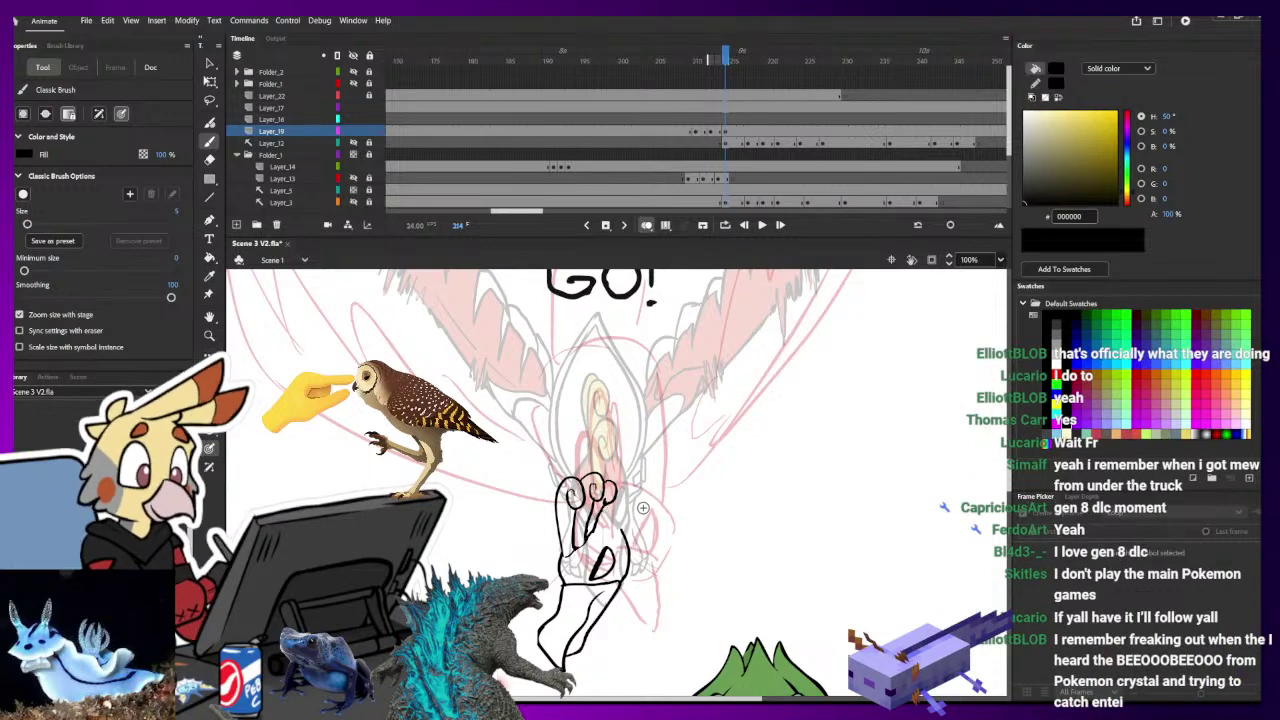
# - Play back the wing flap at whole-stage view and return to Layer_19's keyframe at frame 214
pyautogui.click(655, 57)
pyautogui.hotkey('ctrl', '-')
pyautogui.press('Return')
pyautogui.hotkey('ctrl', '-')
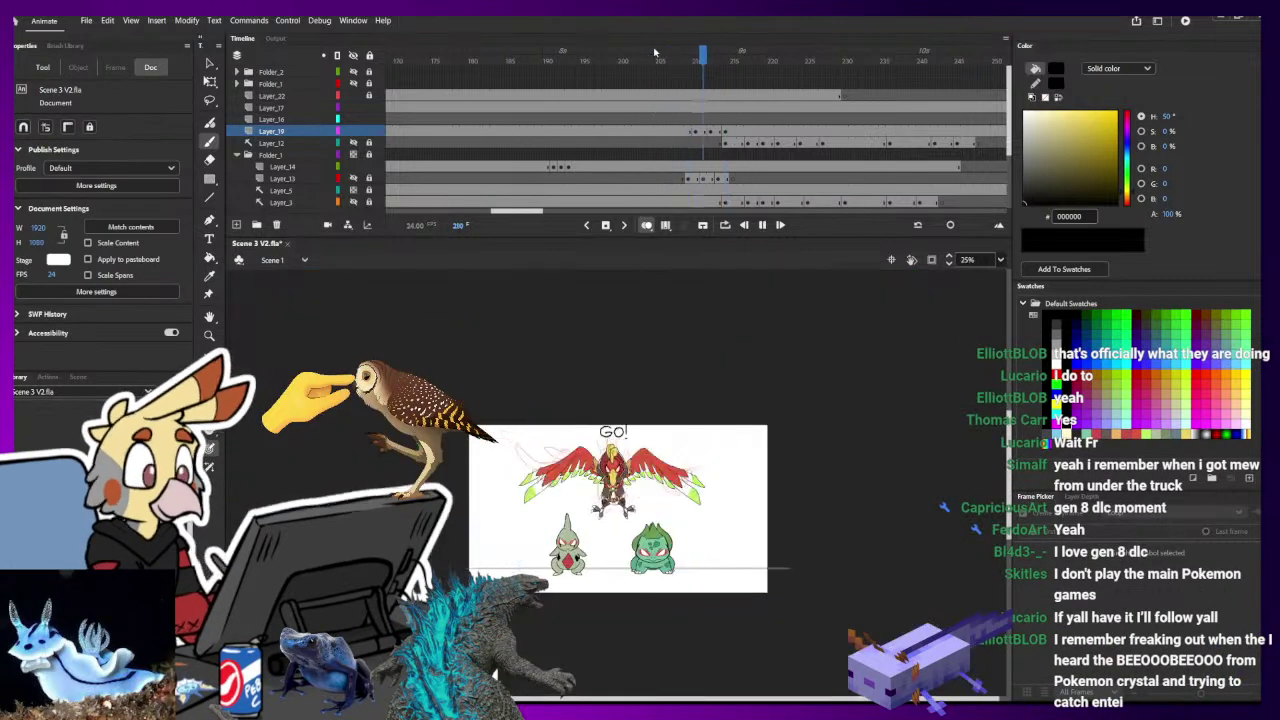
pyautogui.click(710, 57)
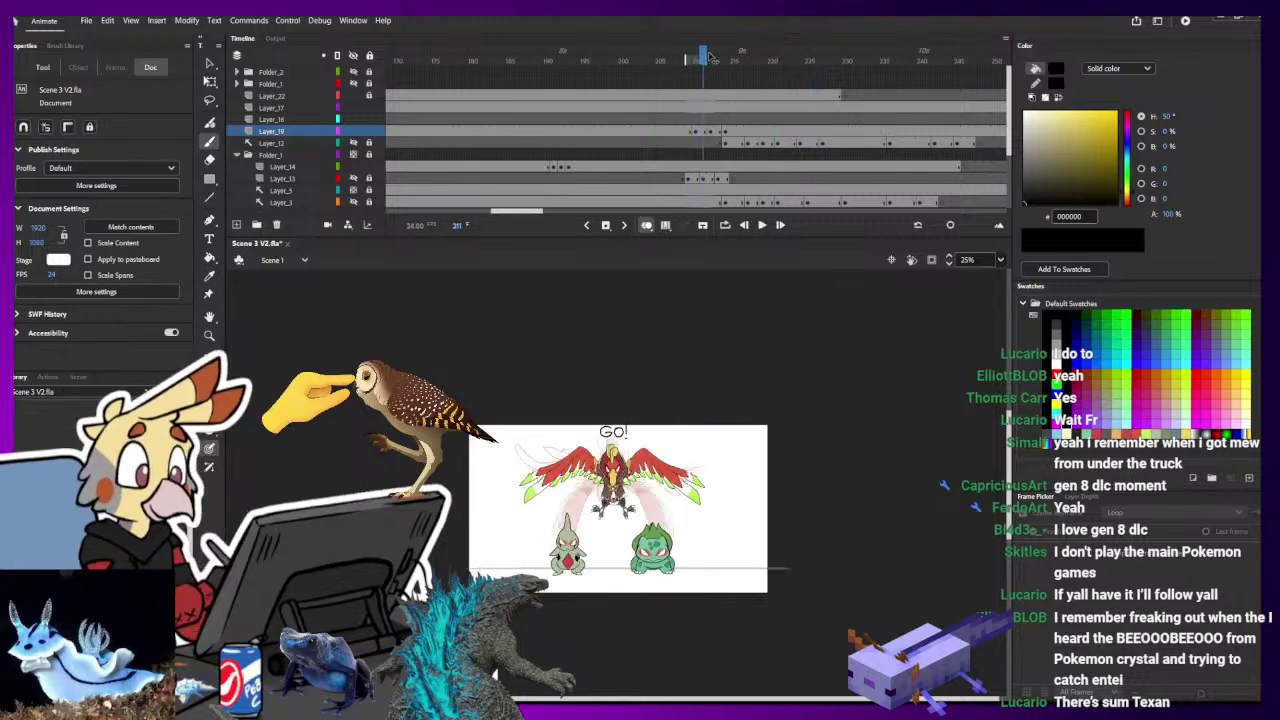
pyautogui.click(726, 131)
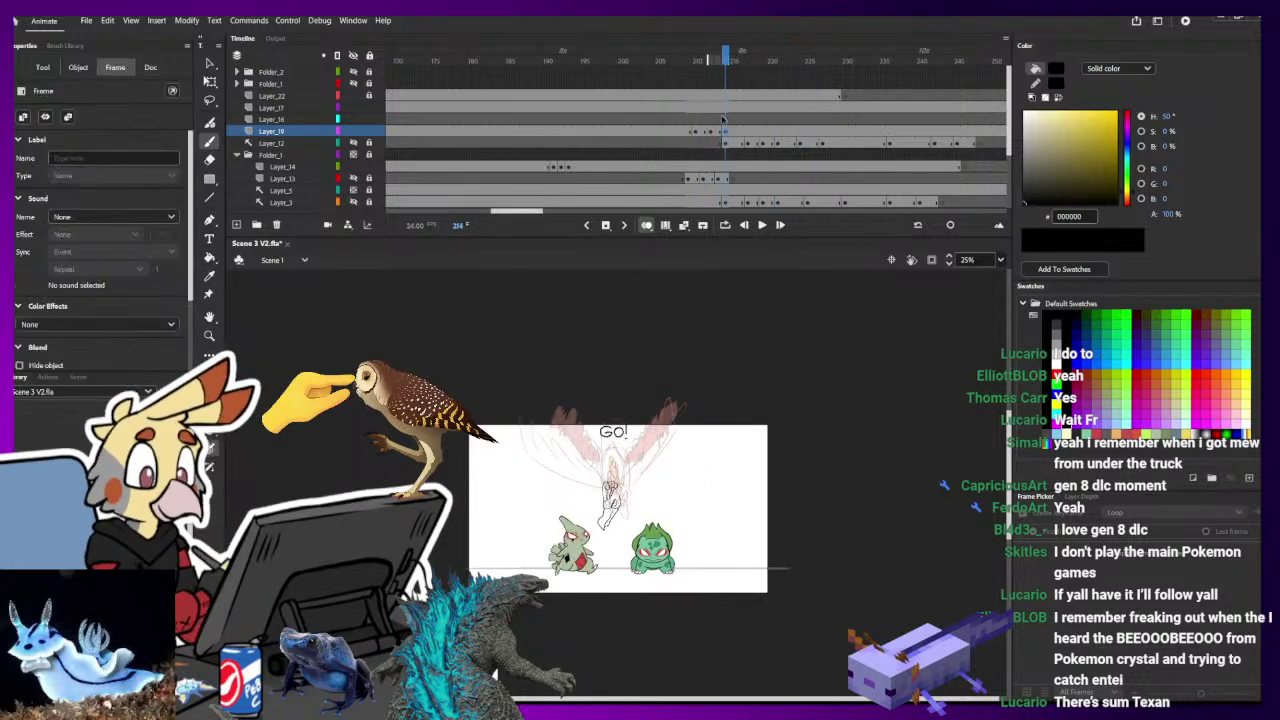
# - Rotate the head drawing counter-clockwise at frame 214 and shift it slightly beneath the previous pose's body
pyautogui.hotkey('ctrl', '=')
pyautogui.hotkey('ctrl', '=')
pyautogui.click(211, 81)
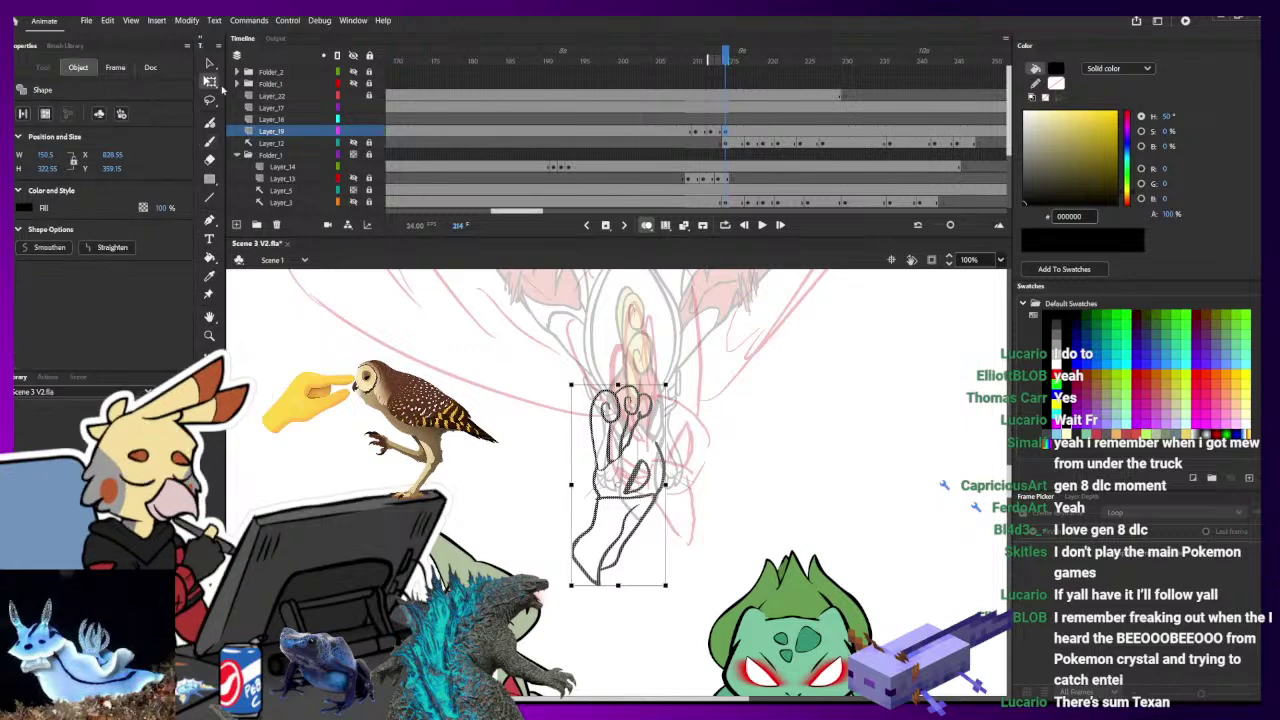
pyautogui.moveTo(676, 392); pyautogui.dragTo(643, 377)
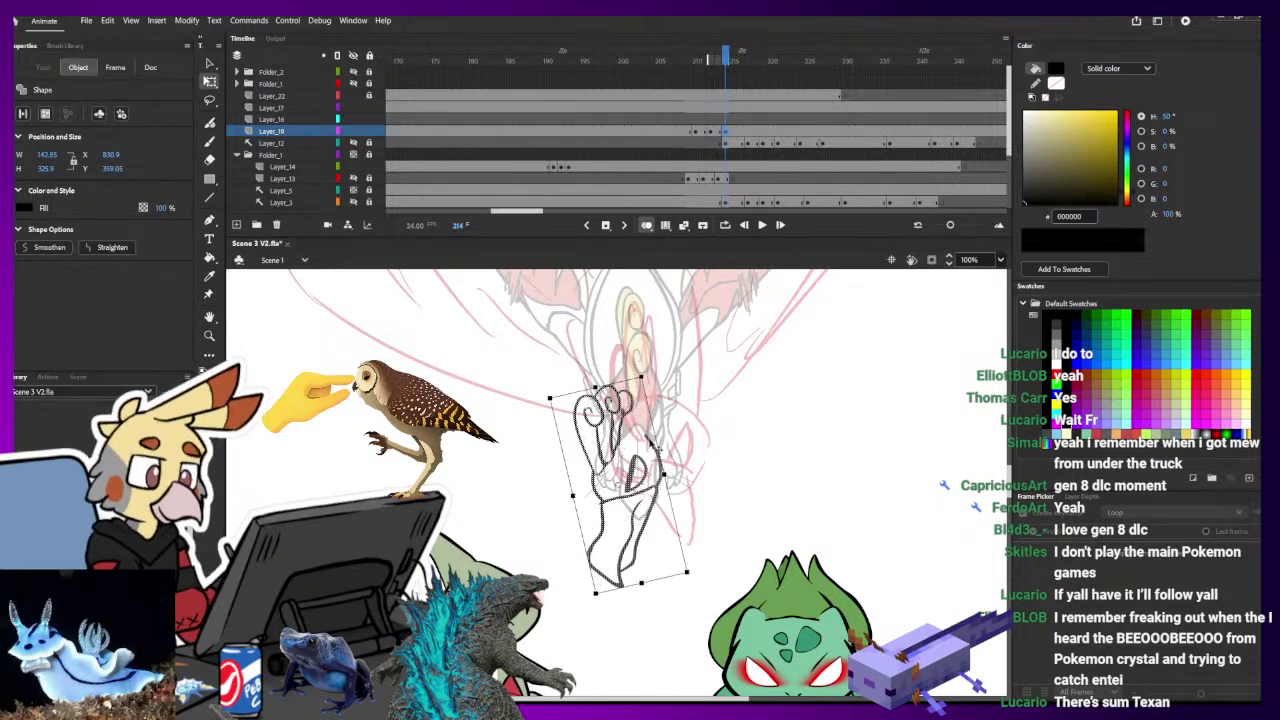
pyautogui.moveTo(650, 440); pyautogui.dragTo(648, 451)
pyautogui.click(666, 411)
# - Erase part of the head's right outline and draw a tall, narrow rounded arch rising from it as the neck
pyautogui.press('e')
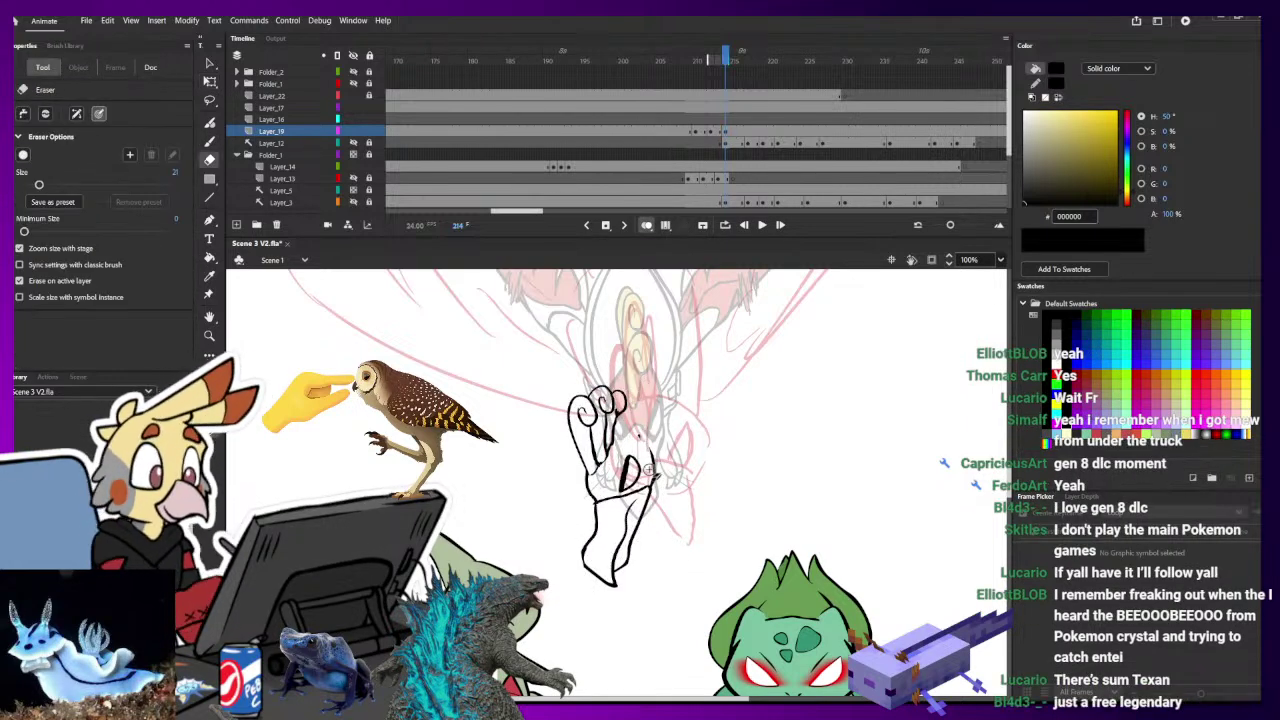
pyautogui.press('b')
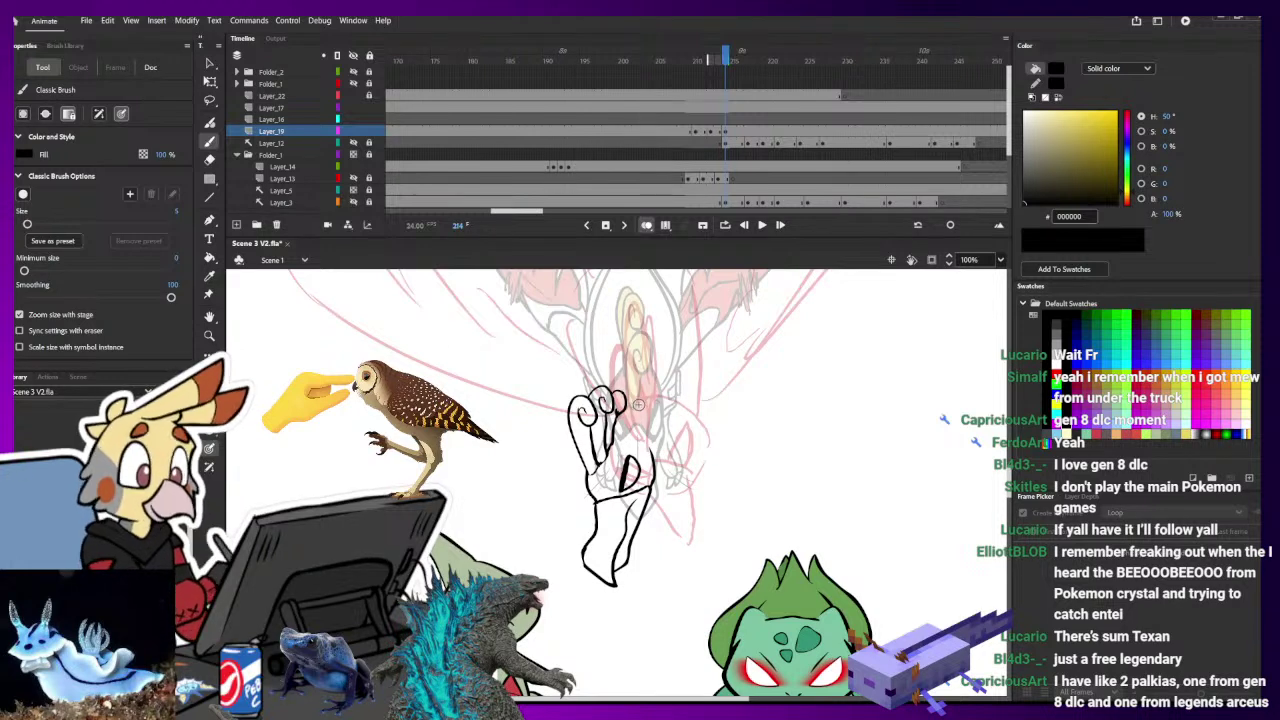
pyautogui.moveTo(617, 432); pyautogui.dragTo(637, 358)
pyautogui.hotkey('ctrl', 'z')
pyautogui.moveTo(612, 442)
pyautogui.mouseDown()
pyautogui.moveTo(638, 352)
pyautogui.moveTo(651, 457)
pyautogui.mouseUp()
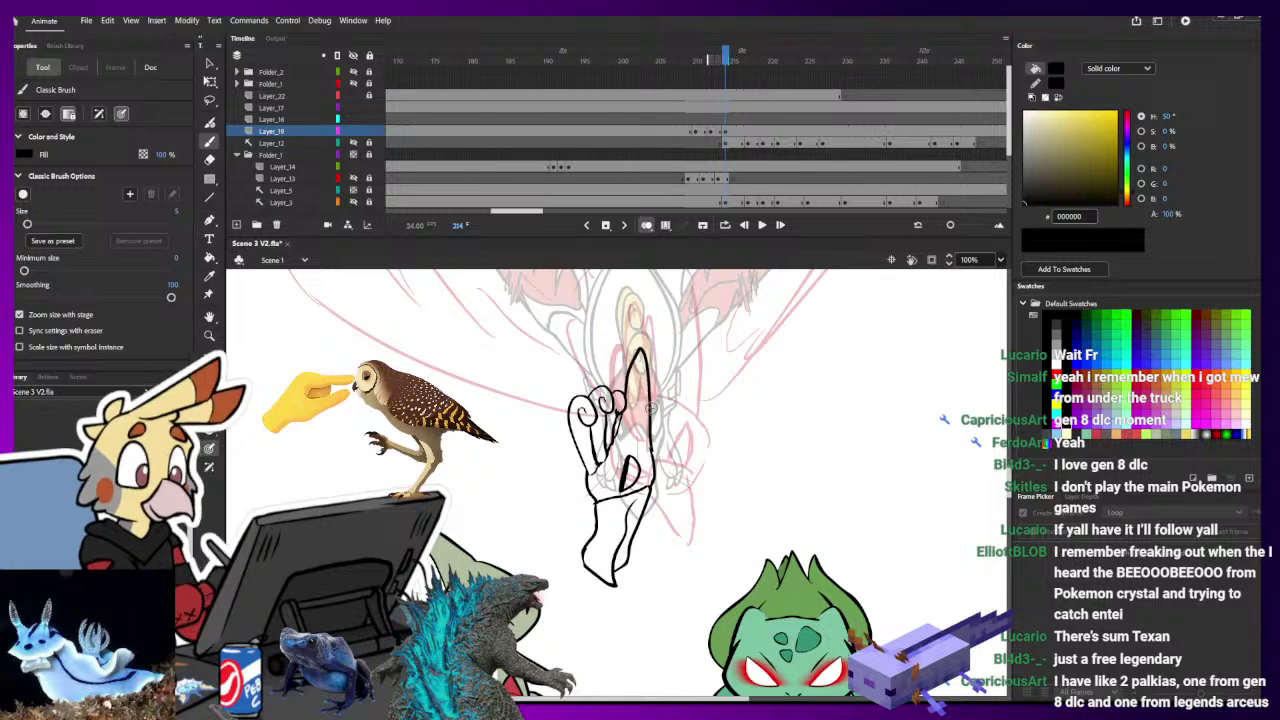
# - Draw the body as a double-lined, leaf-shaped outline around the neck, with its point directly below the GO! text
pyautogui.moveTo(670, 357)
pyautogui.mouseDown()
pyautogui.moveTo(622, 489)
pyautogui.moveTo(589, 467)
pyautogui.moveTo(628, 351)
pyautogui.moveTo(689, 453)
pyautogui.moveTo(657, 503)
pyautogui.moveTo(657, 485)
pyautogui.moveTo(658, 505)
pyautogui.moveTo(661, 400)
pyautogui.moveTo(678, 453)
pyautogui.moveTo(676, 468)
pyautogui.moveTo(631, 363)
pyautogui.mouseUp()
pyautogui.press('e')
pyautogui.press('b')
pyautogui.moveTo(601, 418); pyautogui.dragTo(626, 493)
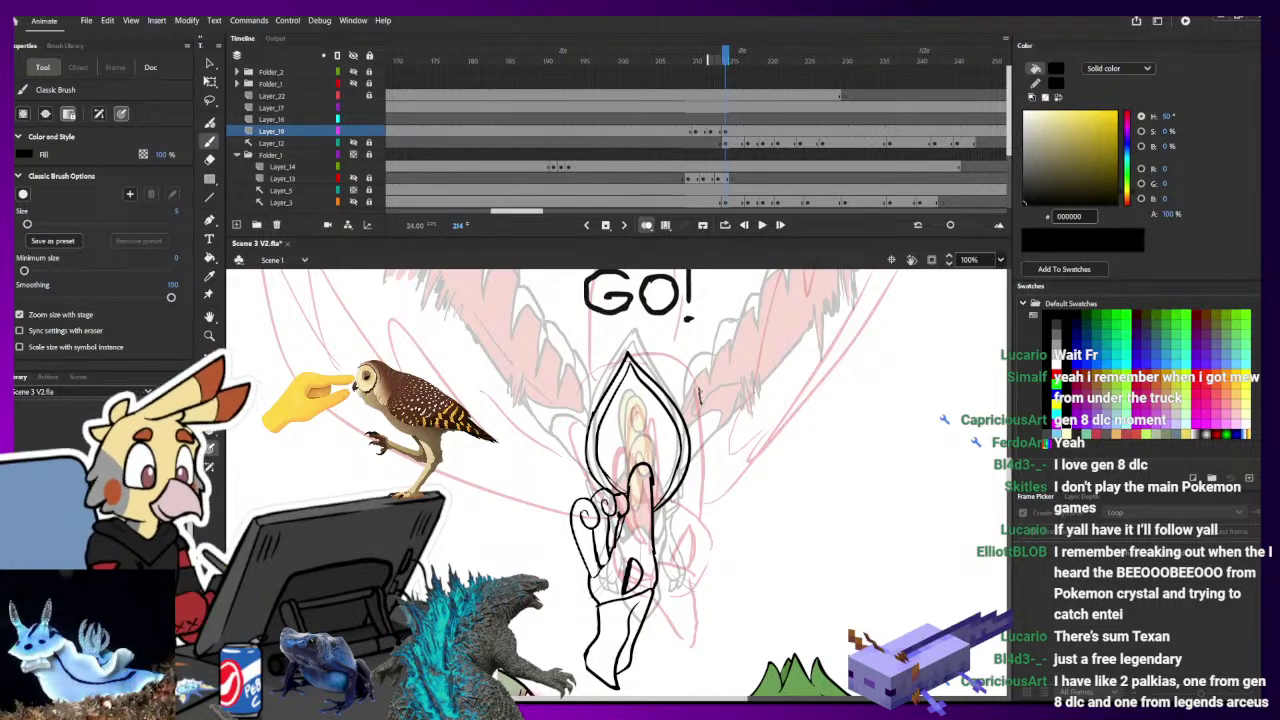
pyautogui.moveTo(700, 393); pyautogui.dragTo(712, 472)
pyautogui.hotkey('ctrl', 'z')
pyautogui.hotkey('ctrl', '-')
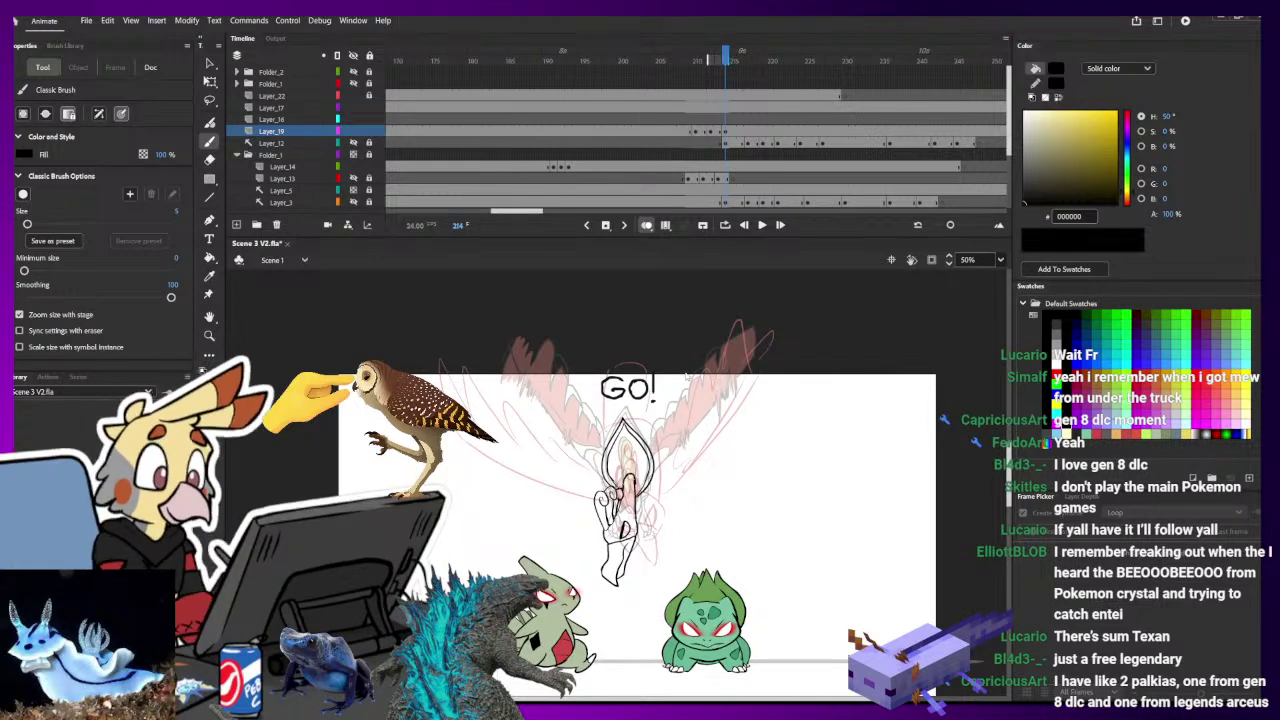
# - Draw an outer outline around the leaf-shaped body, with angular shoulders and a notched double point at the top
pyautogui.hotkey('ctrl', '=')
pyautogui.scroll(2, 640, 420)
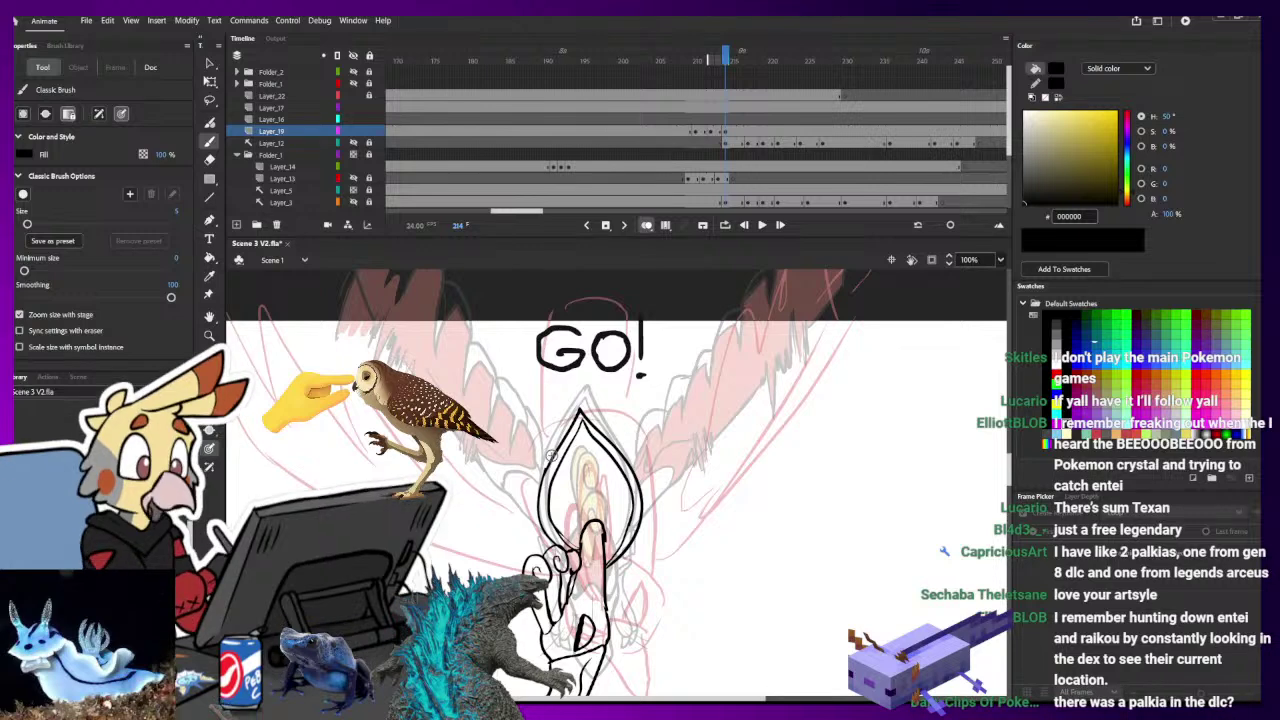
pyautogui.moveTo(536, 494); pyautogui.dragTo(594, 362)
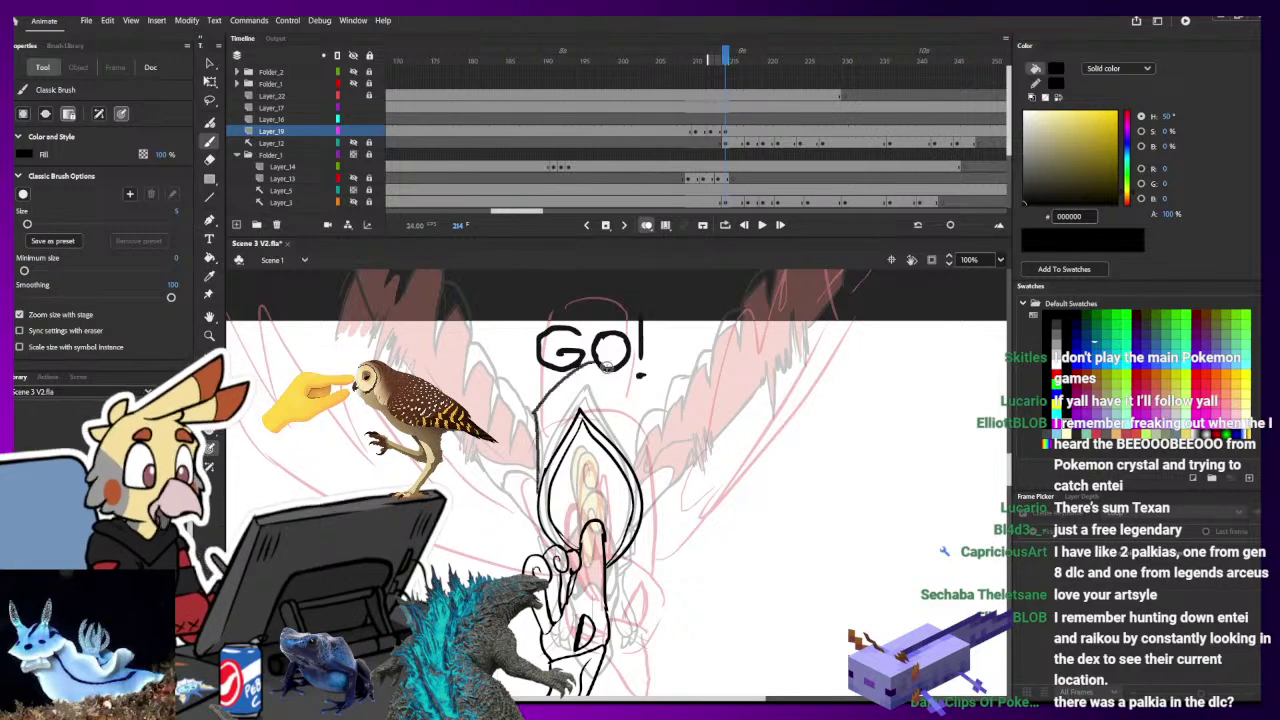
pyautogui.moveTo(642, 496)
pyautogui.mouseDown()
pyautogui.moveTo(654, 450)
pyautogui.moveTo(586, 362)
pyautogui.moveTo(598, 364)
pyautogui.mouseUp()
pyautogui.press('e')
pyautogui.press('b')
pyautogui.press('b')
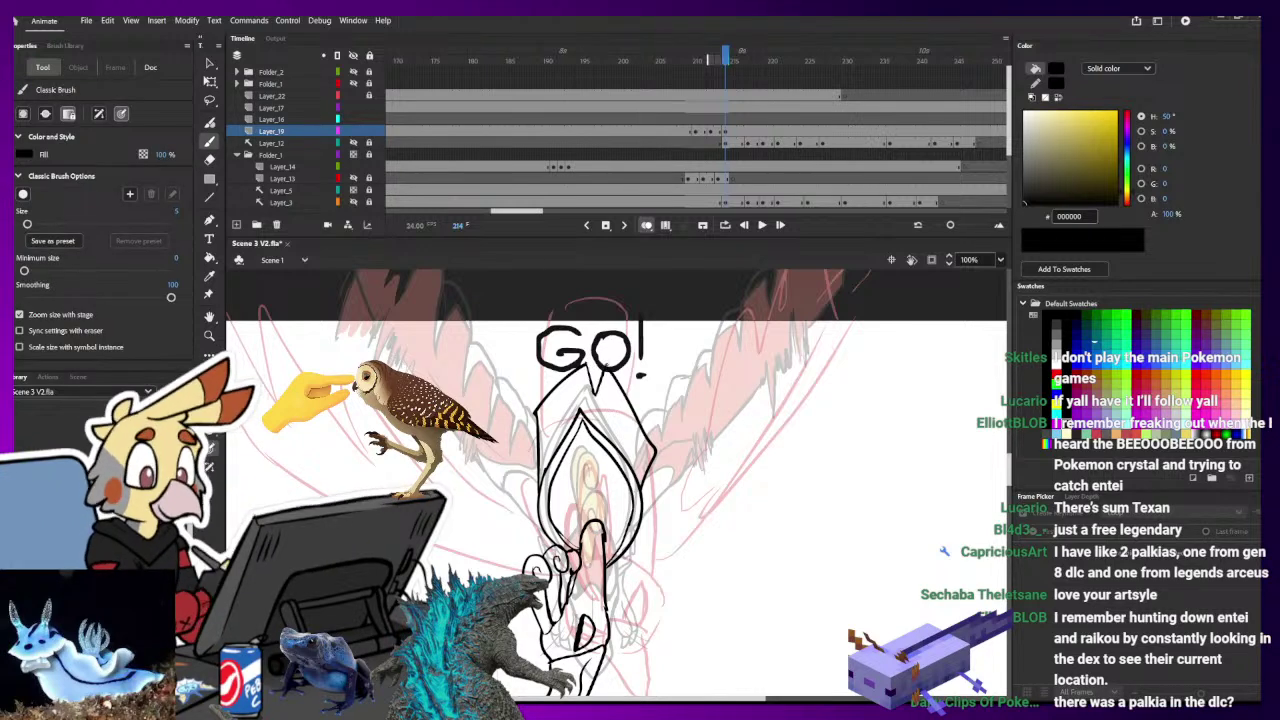
# - Erase the outer outline's right shoulder edge and try a curved wing line in its place, undoing the unwanted strokes
pyautogui.press('e')
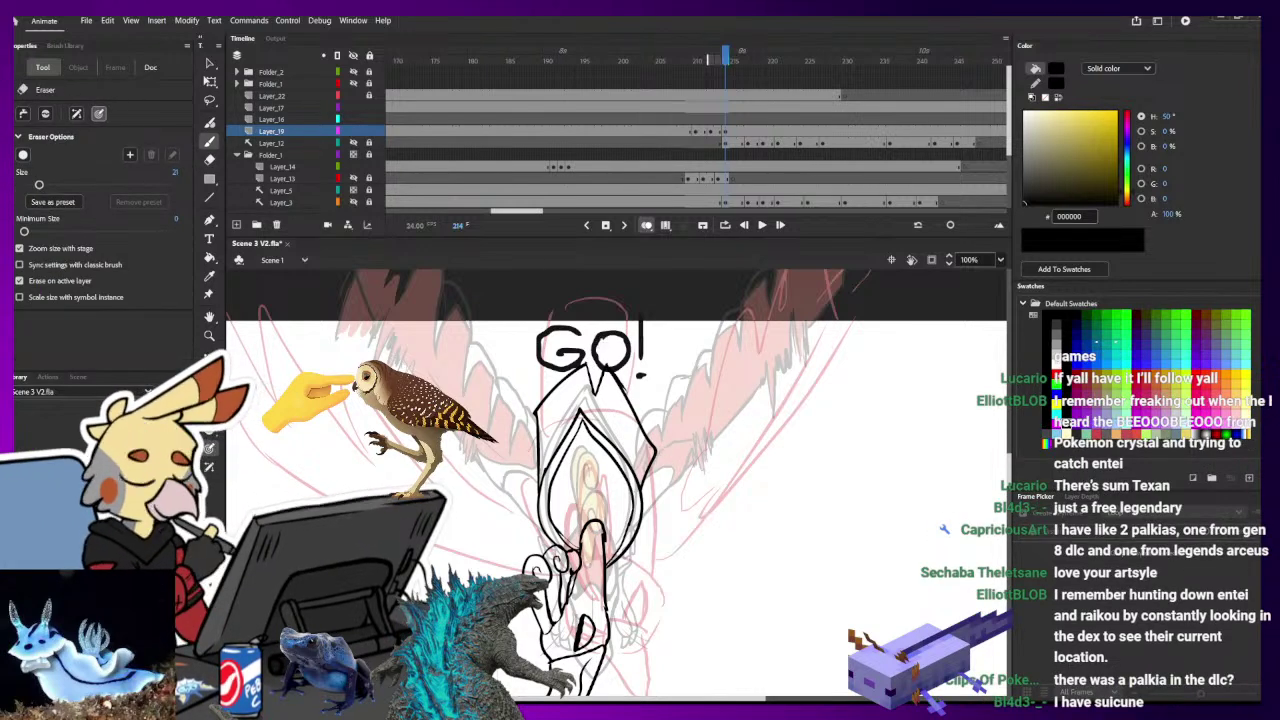
pyautogui.moveTo(660, 436); pyautogui.dragTo(644, 480)
pyautogui.moveTo(635, 411); pyautogui.dragTo(649, 447)
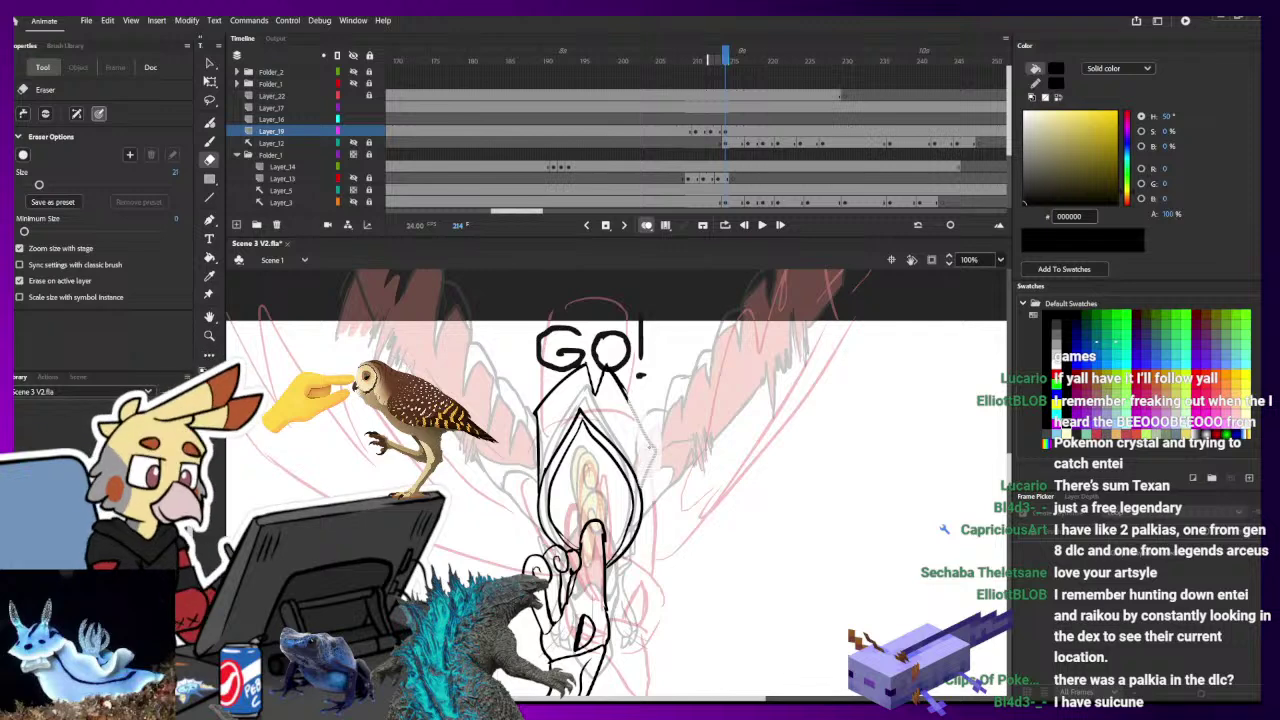
pyautogui.hotkey('ctrl', 'z')
pyautogui.press('b')
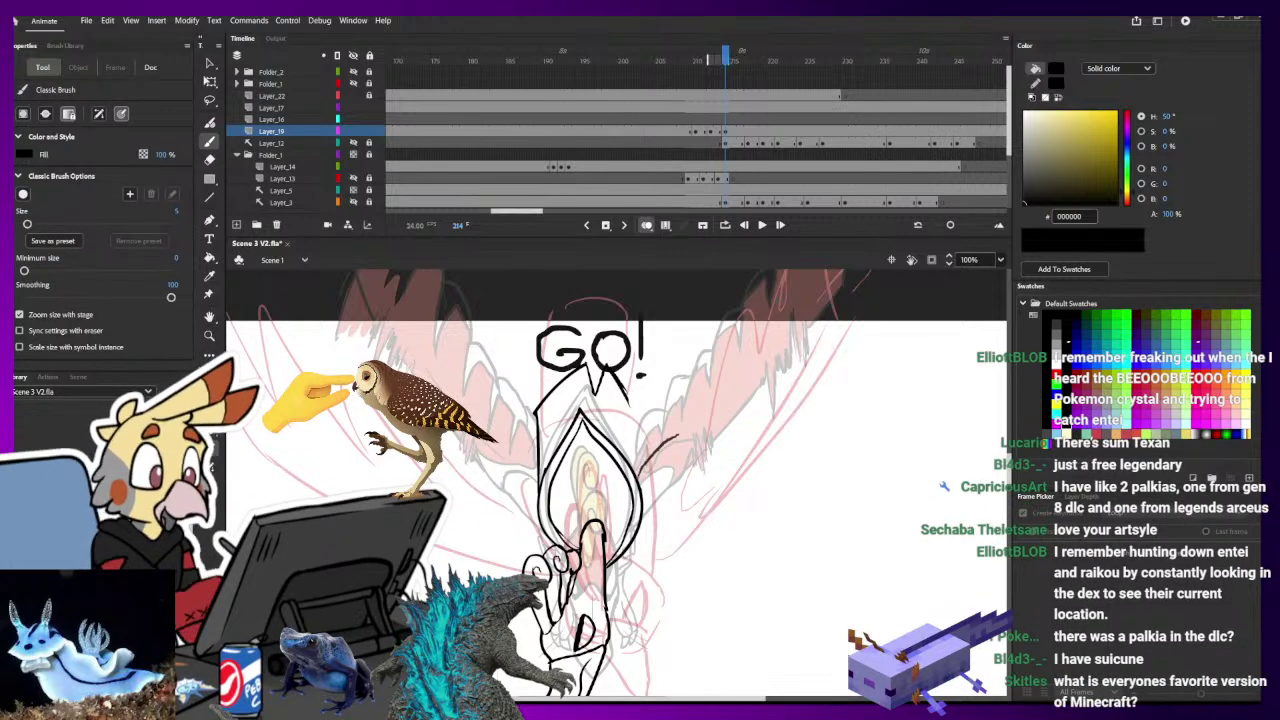
pyautogui.moveTo(678, 435)
pyautogui.mouseDown()
pyautogui.moveTo(646, 519)
pyautogui.moveTo(647, 456)
pyautogui.moveTo(645, 511)
pyautogui.moveTo(634, 448)
pyautogui.moveTo(648, 446)
pyautogui.moveTo(658, 484)
pyautogui.mouseUp()
pyautogui.hotkey('ctrl', 'z')
# - Draw the right wing with pointed feathers at its base and long jagged feathers reaching above the stage
pyautogui.moveTo(755, 271); pyautogui.dragTo(669, 491)
pyautogui.moveTo(583, 584)
pyautogui.mouseDown()
pyautogui.moveTo(620, 503)
pyautogui.moveTo(637, 499)
pyautogui.moveTo(641, 473)
pyautogui.moveTo(710, 402)
pyautogui.mouseUp()
pyautogui.moveTo(660, 532); pyautogui.dragTo(657, 482)
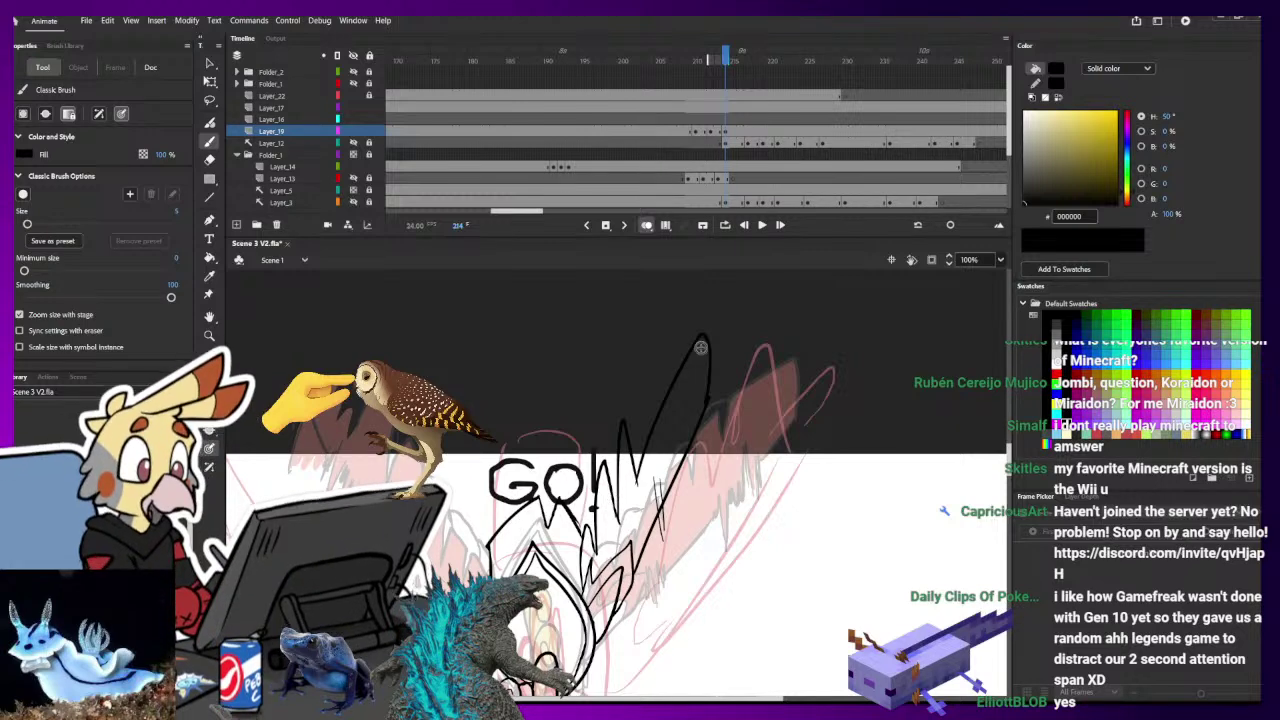
# - Erase the right wing's lower edge and redraw it with short, rough feather strokes
pyautogui.press('e')
pyautogui.moveTo(663, 493)
pyautogui.mouseDown()
pyautogui.moveTo(660, 538)
pyautogui.moveTo(686, 449)
pyautogui.moveTo(663, 471)
pyautogui.mouseUp()
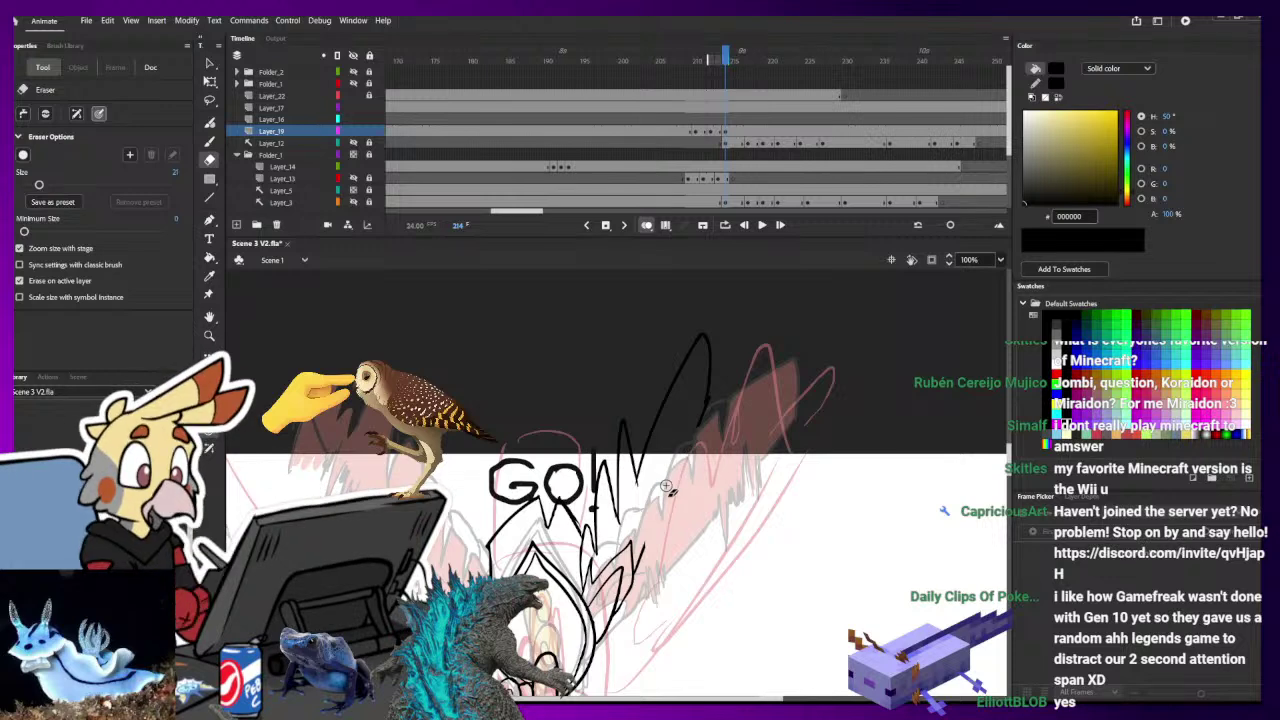
pyautogui.press('b')
pyautogui.moveTo(643, 550); pyautogui.dragTo(686, 477)
pyautogui.moveTo(673, 489); pyautogui.dragTo(708, 414)
pyautogui.hotkey('ctrl', 'z')
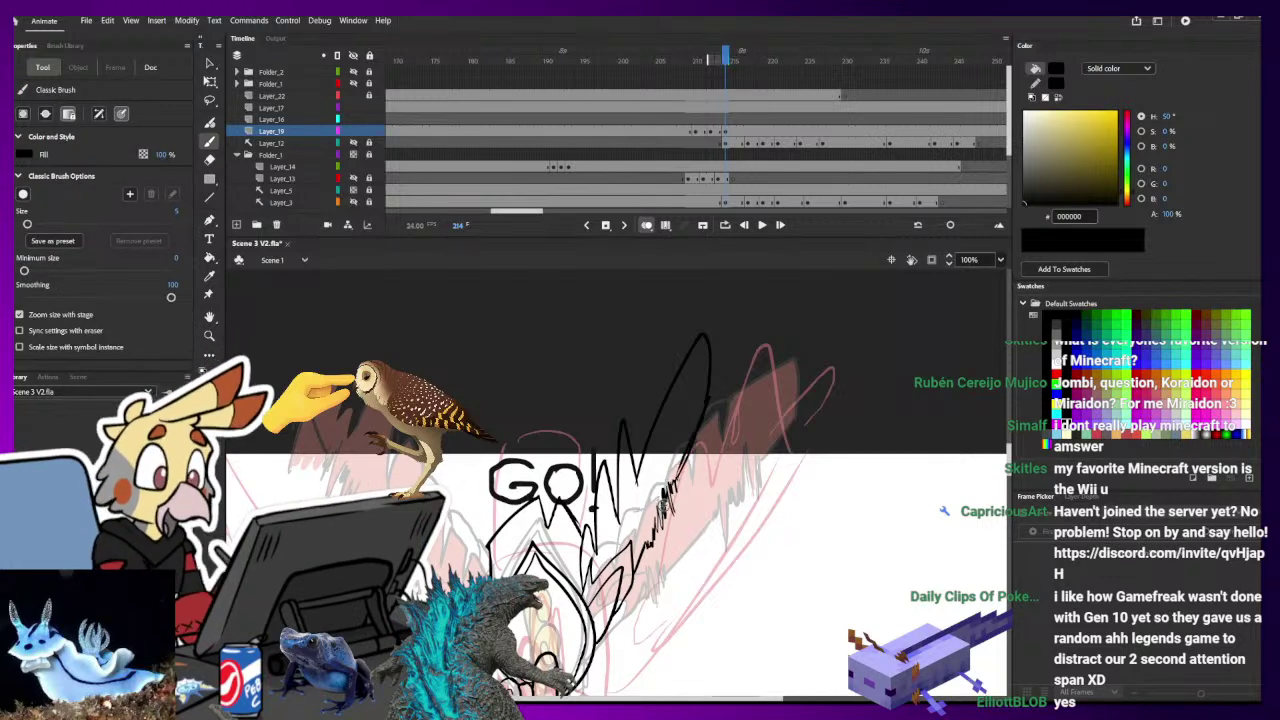
pyautogui.moveTo(658, 513)
pyautogui.mouseDown()
pyautogui.moveTo(683, 474)
pyautogui.moveTo(651, 572)
pyautogui.moveTo(642, 518)
pyautogui.moveTo(655, 479)
pyautogui.moveTo(701, 530)
pyautogui.moveTo(797, 391)
pyautogui.mouseUp()
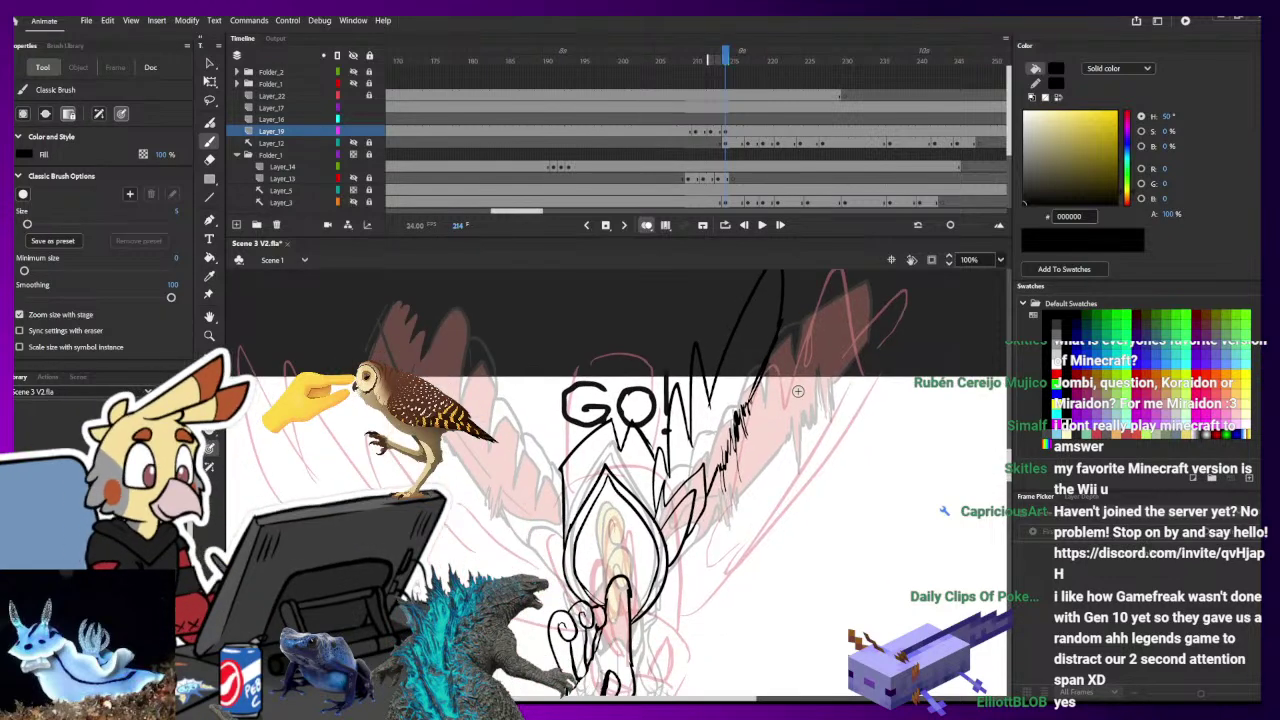
# - Draw the left wing with pointed base feathers, a rough lower edge and a jagged upper edge ending in rounded feather tips
pyautogui.moveTo(732, 506); pyautogui.dragTo(715, 433)
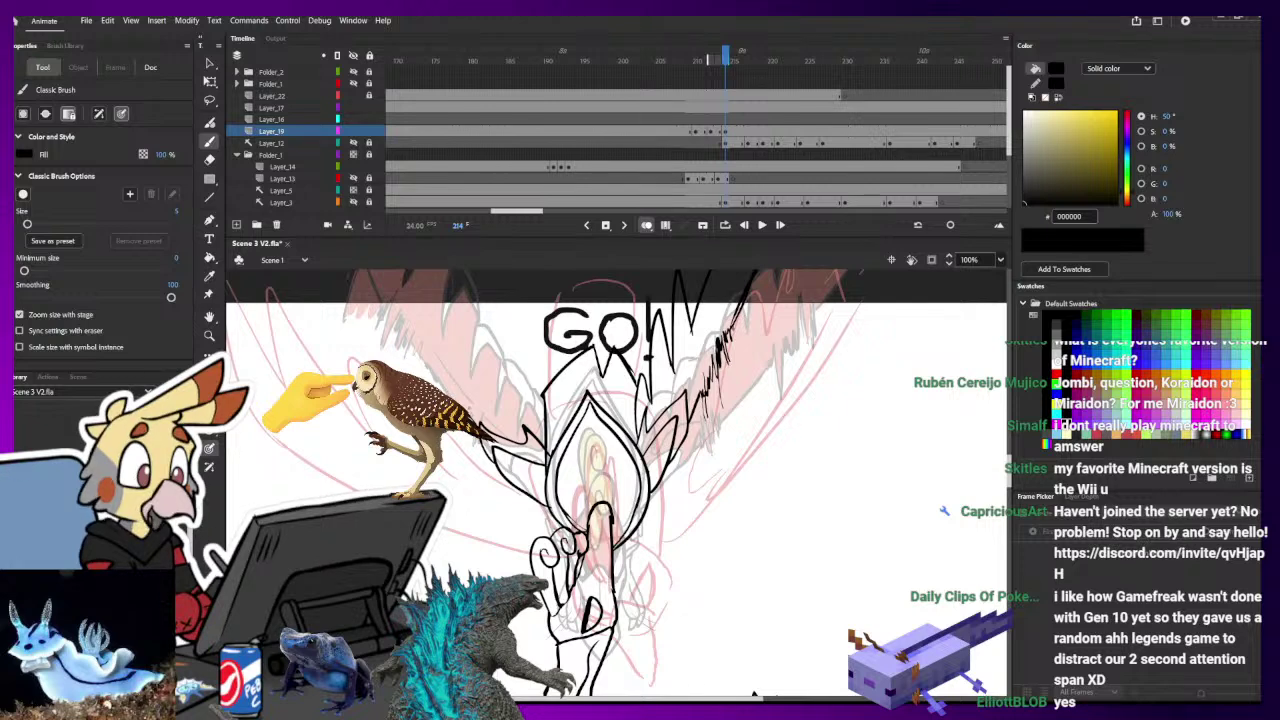
pyautogui.moveTo(459, 404)
pyautogui.mouseDown()
pyautogui.moveTo(445, 362)
pyautogui.moveTo(453, 379)
pyautogui.moveTo(395, 319)
pyautogui.moveTo(438, 387)
pyautogui.mouseUp()
pyautogui.hotkey('ctrl', 'z')
pyautogui.moveTo(458, 456); pyautogui.dragTo(391, 304)
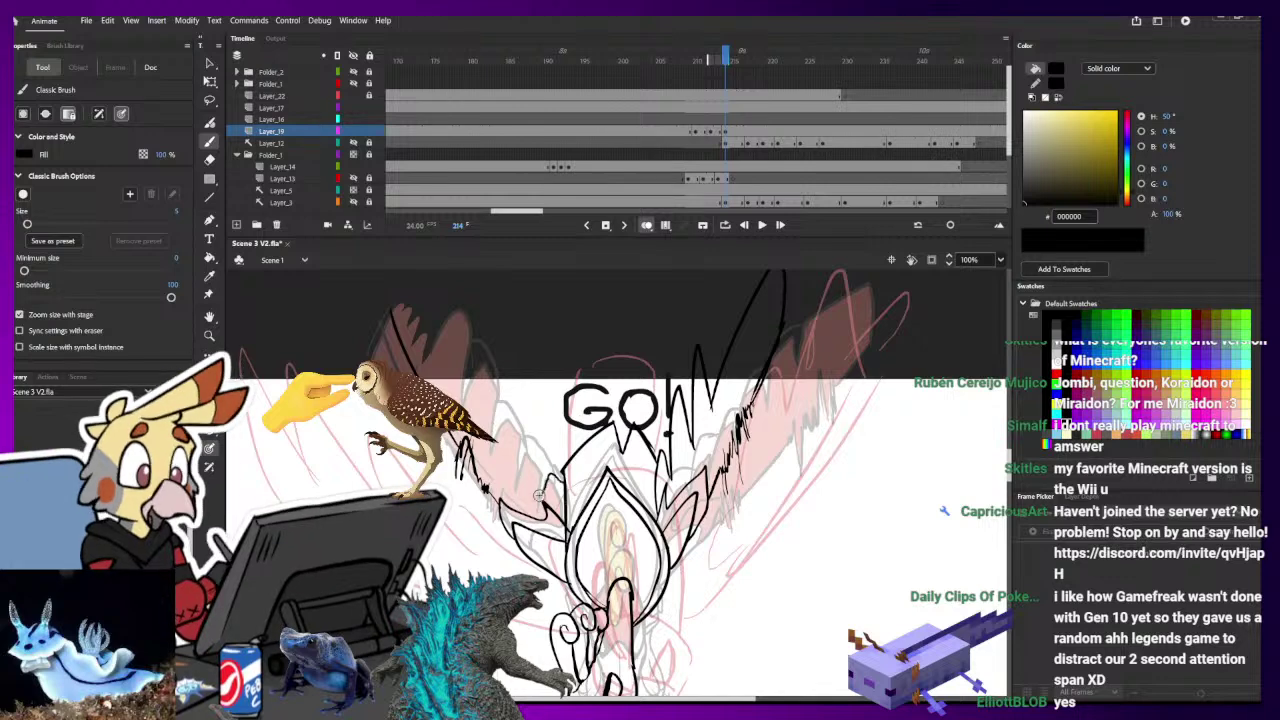
pyautogui.moveTo(551, 479); pyautogui.dragTo(543, 455)
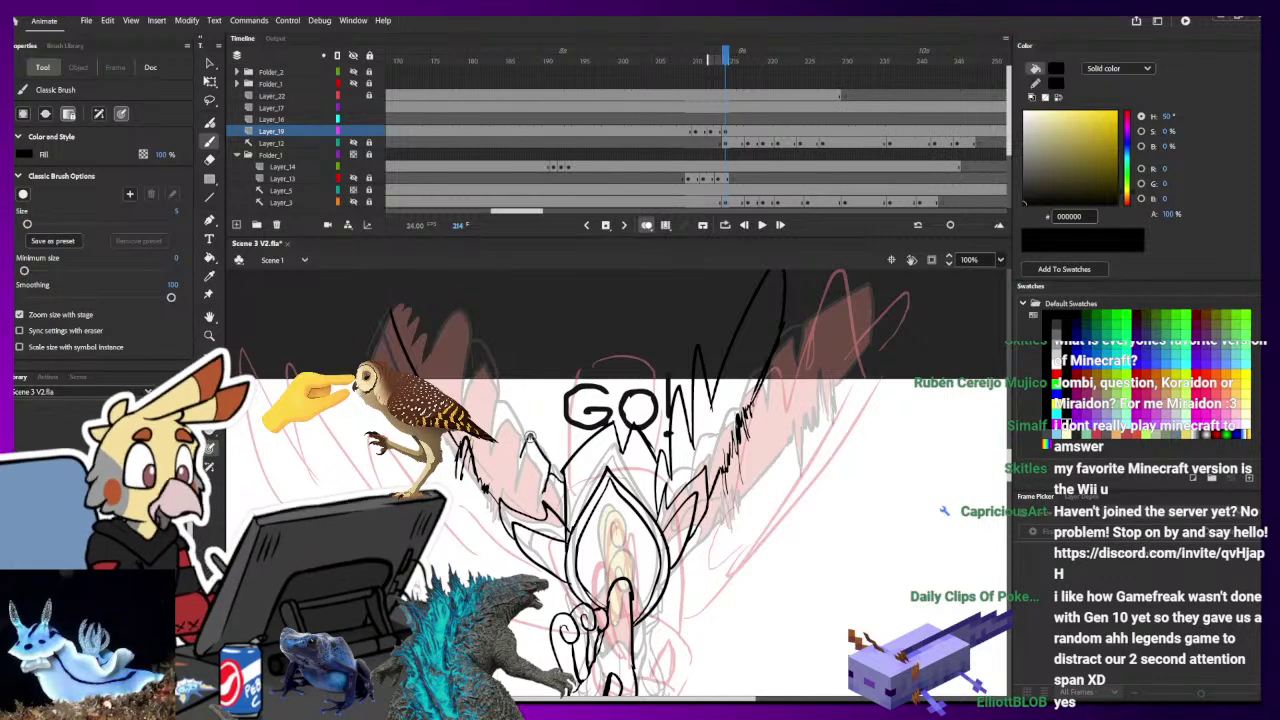
pyautogui.moveTo(498, 416)
pyautogui.mouseDown()
pyautogui.moveTo(526, 414)
pyautogui.moveTo(488, 356)
pyautogui.moveTo(474, 367)
pyautogui.moveTo(436, 302)
pyautogui.mouseUp()
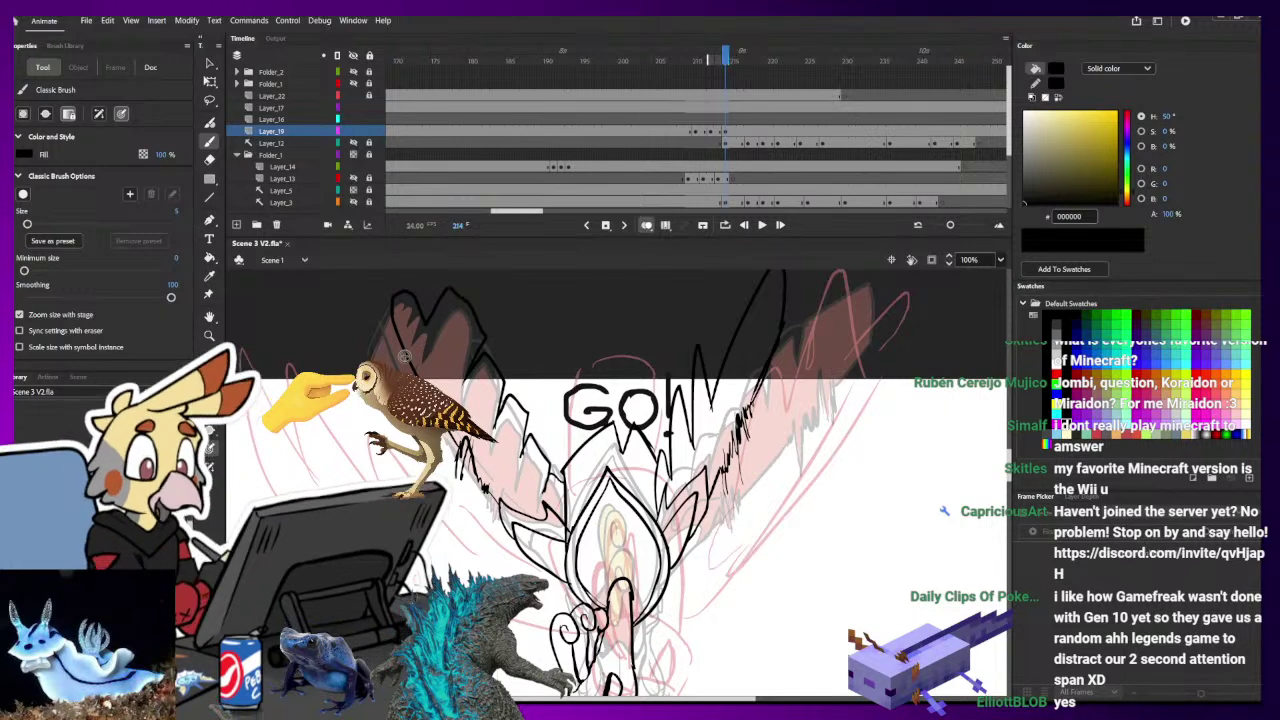
# - Clean up the rough feather strokes along the wings' lower edges, alternating between the eraser and the brush
pyautogui.press('e')
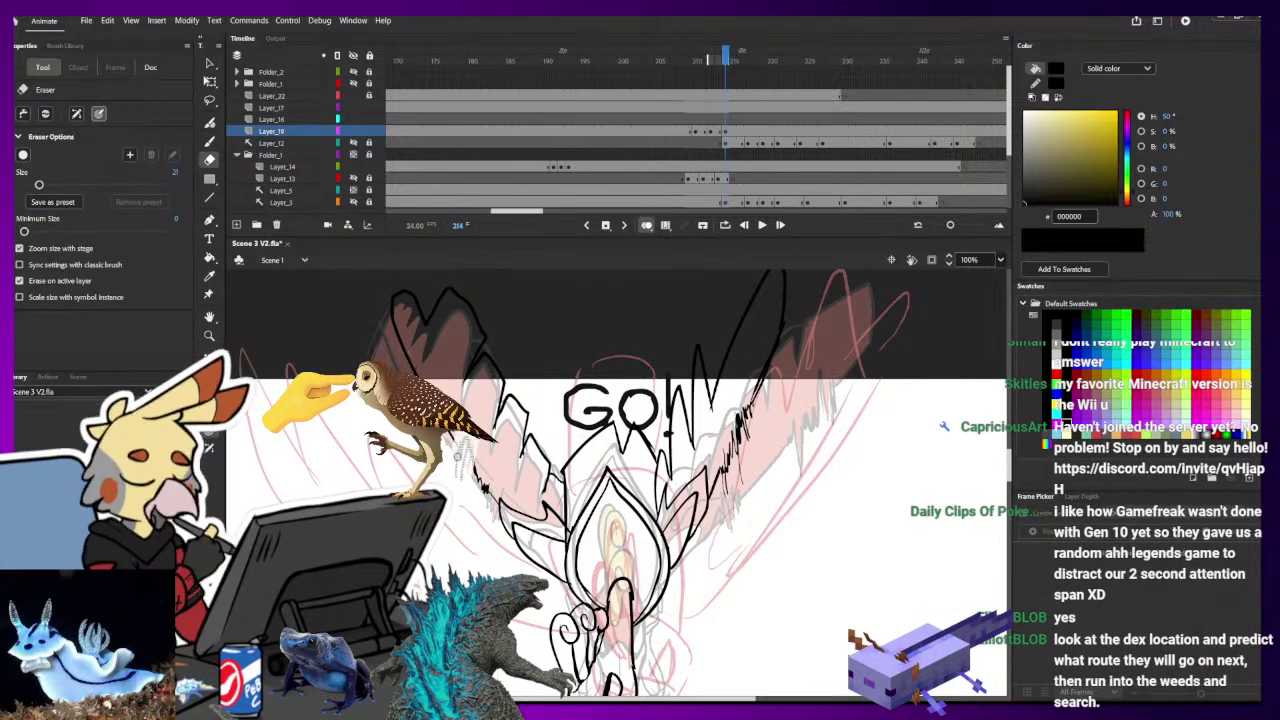
pyautogui.press('b')
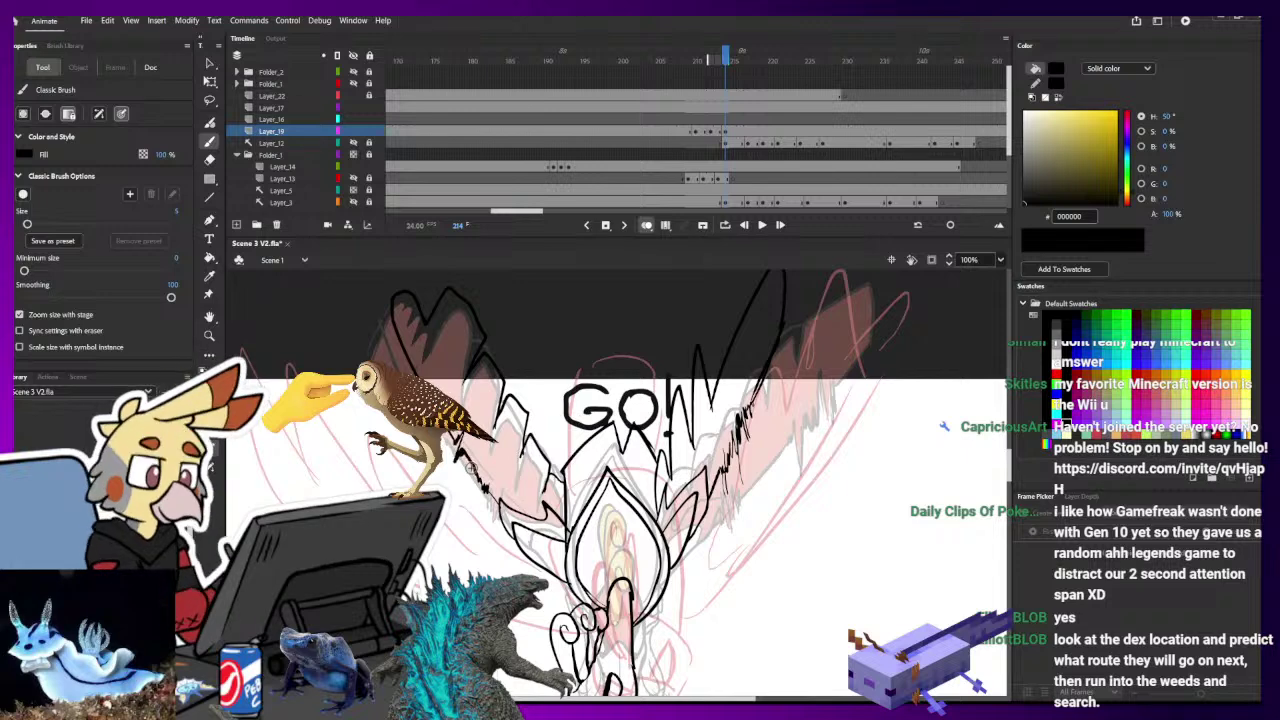
pyautogui.moveTo(770, 604); pyautogui.dragTo(783, 510)
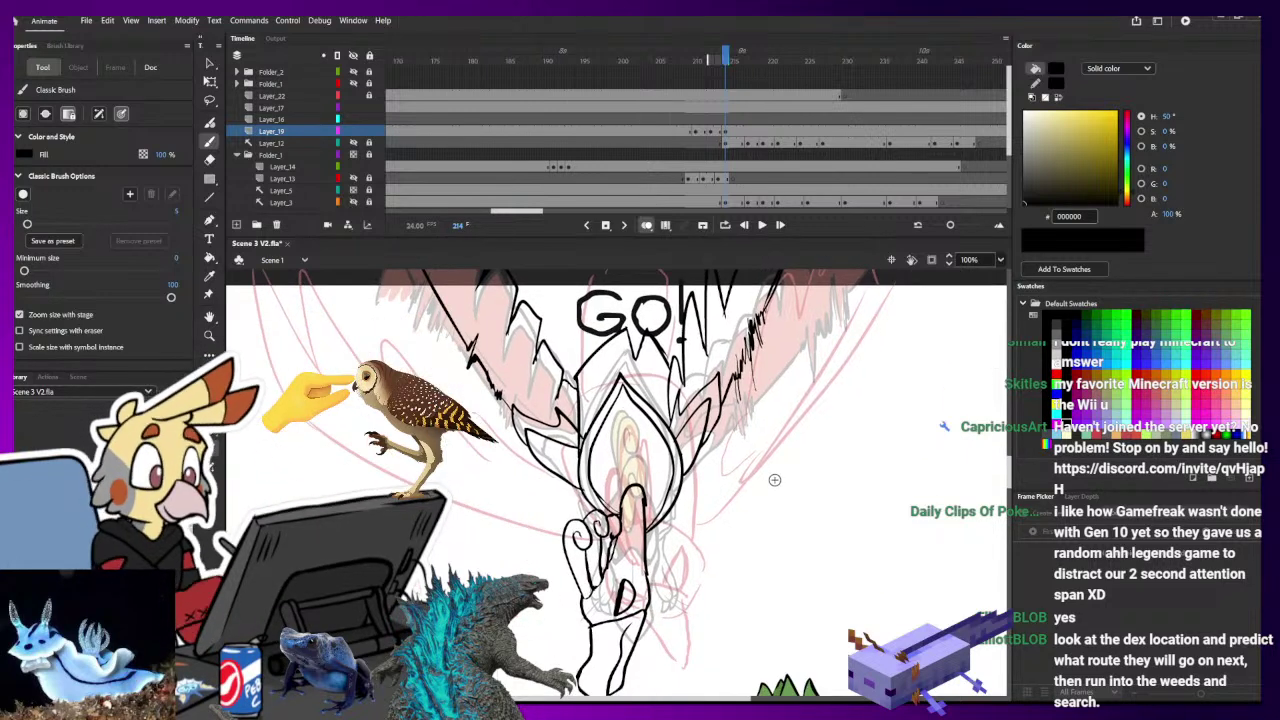
pyautogui.scroll(3, 777, 485)
pyautogui.press('e')
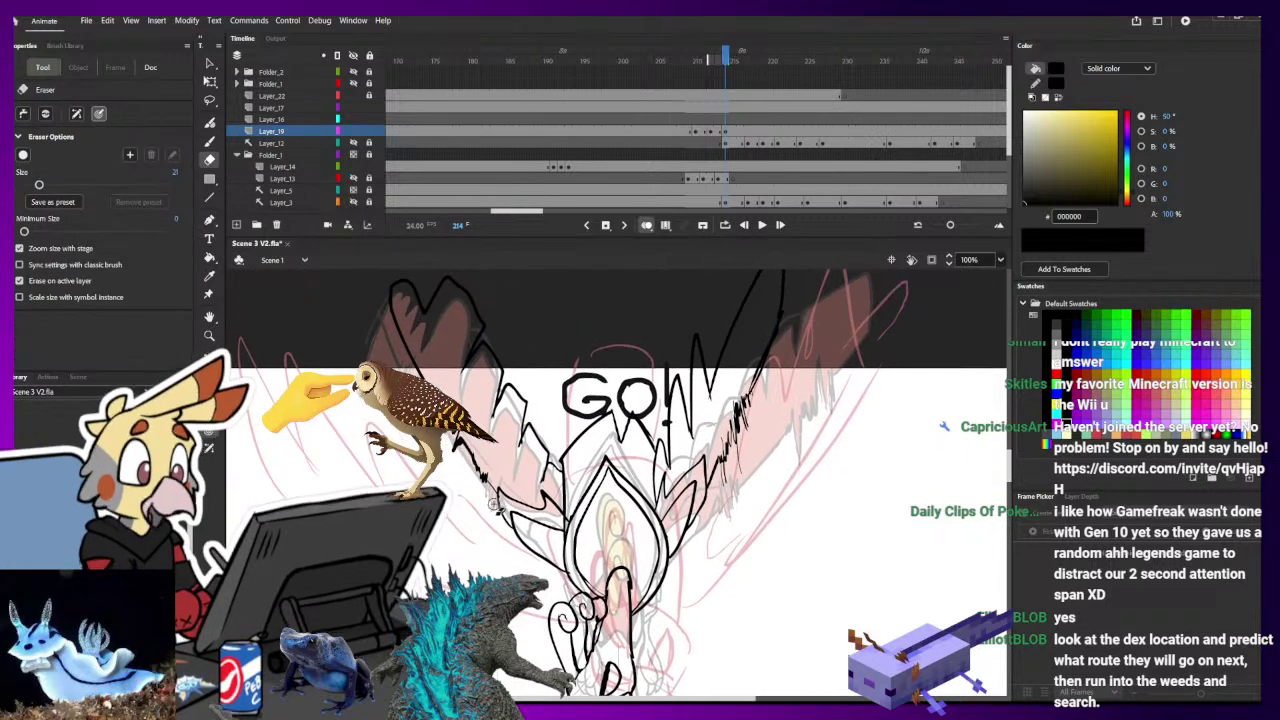
pyautogui.press('b')
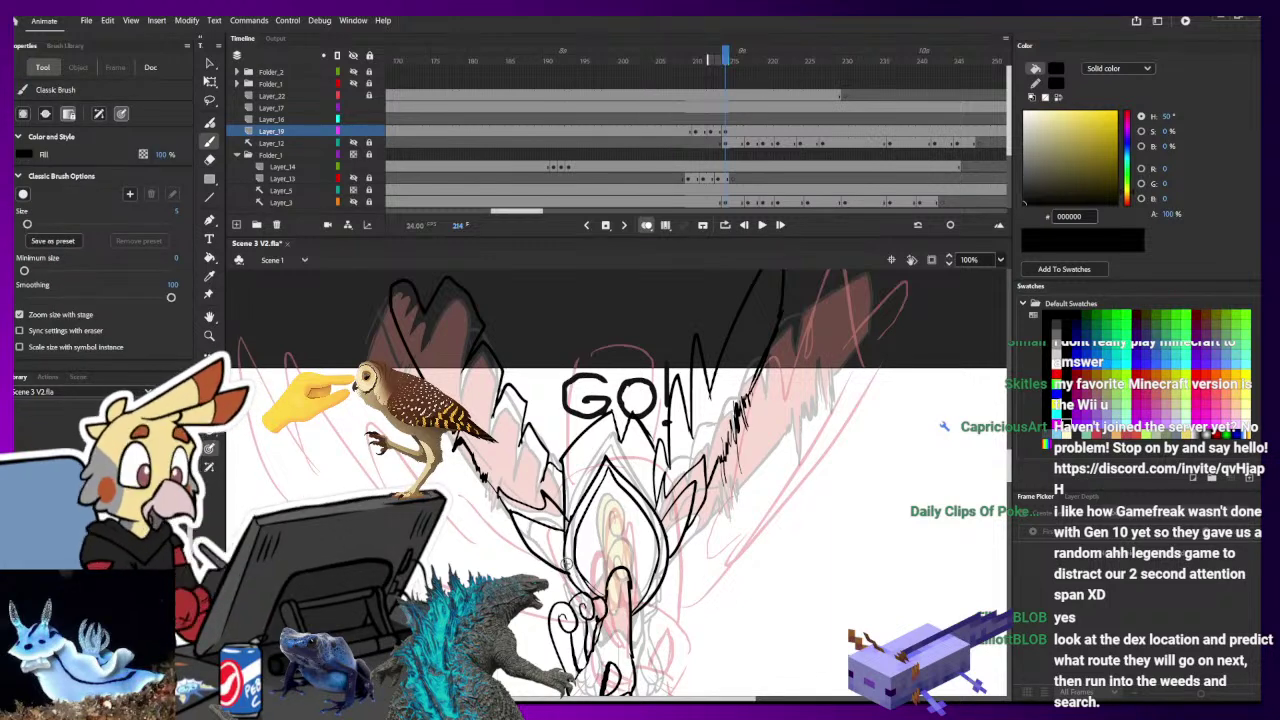
pyautogui.press('e')
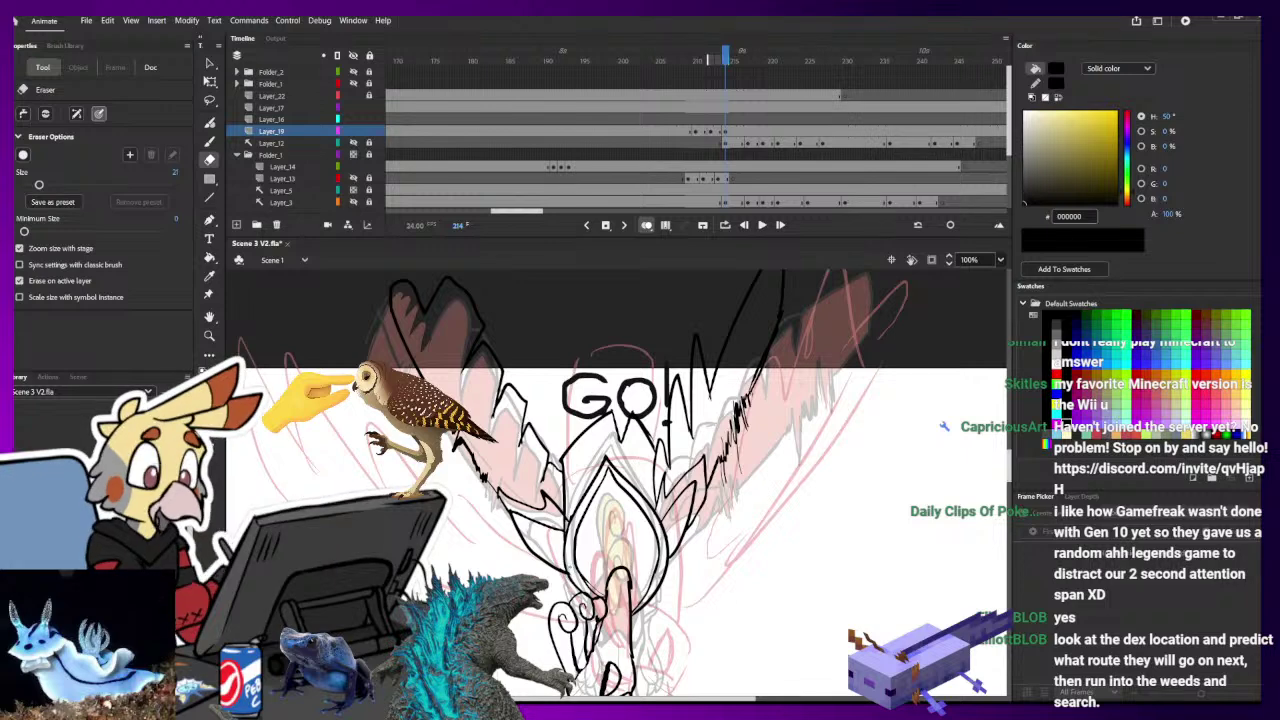
pyautogui.scroll(-1, 650, 520)
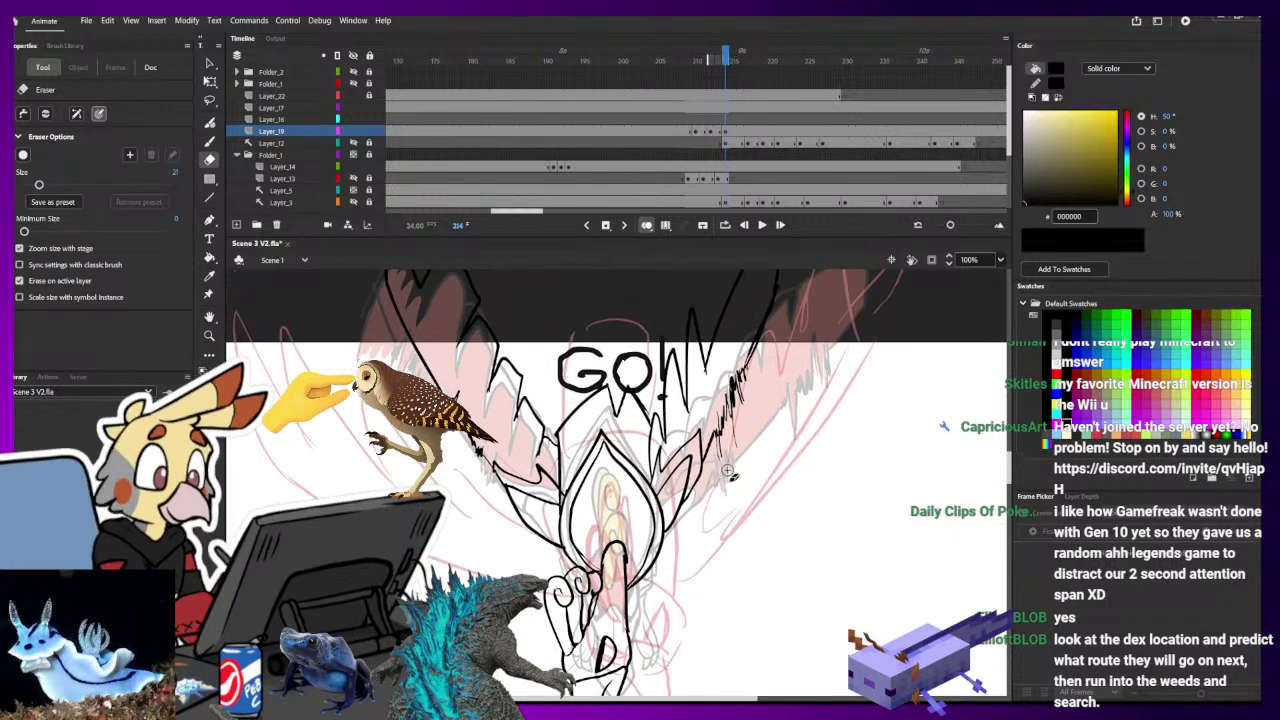
pyautogui.press('b')
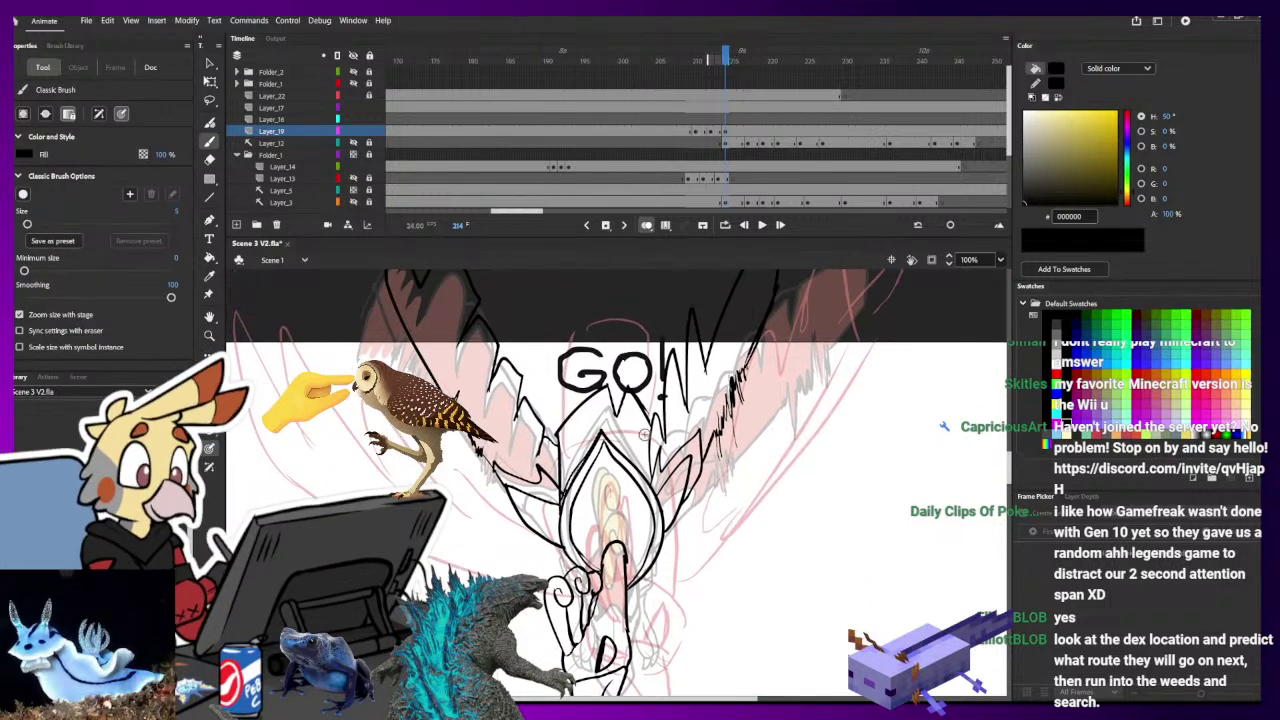
# - Try a curved line rising from the top of the body past the GO! text, and undo it
pyautogui.scroll(-5, 727, 485)
pyautogui.scroll(5, 727, 485)
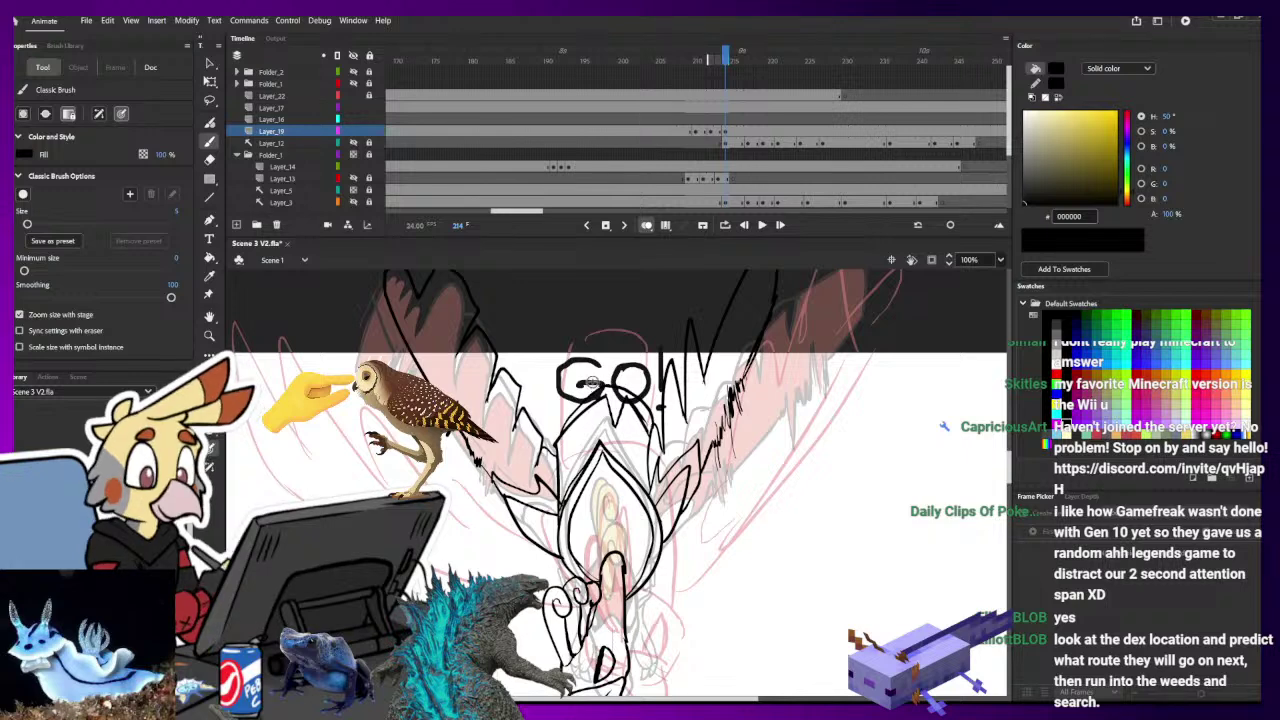
pyautogui.moveTo(590, 392); pyautogui.dragTo(572, 306)
pyautogui.hotkey('ctrl', 'z')
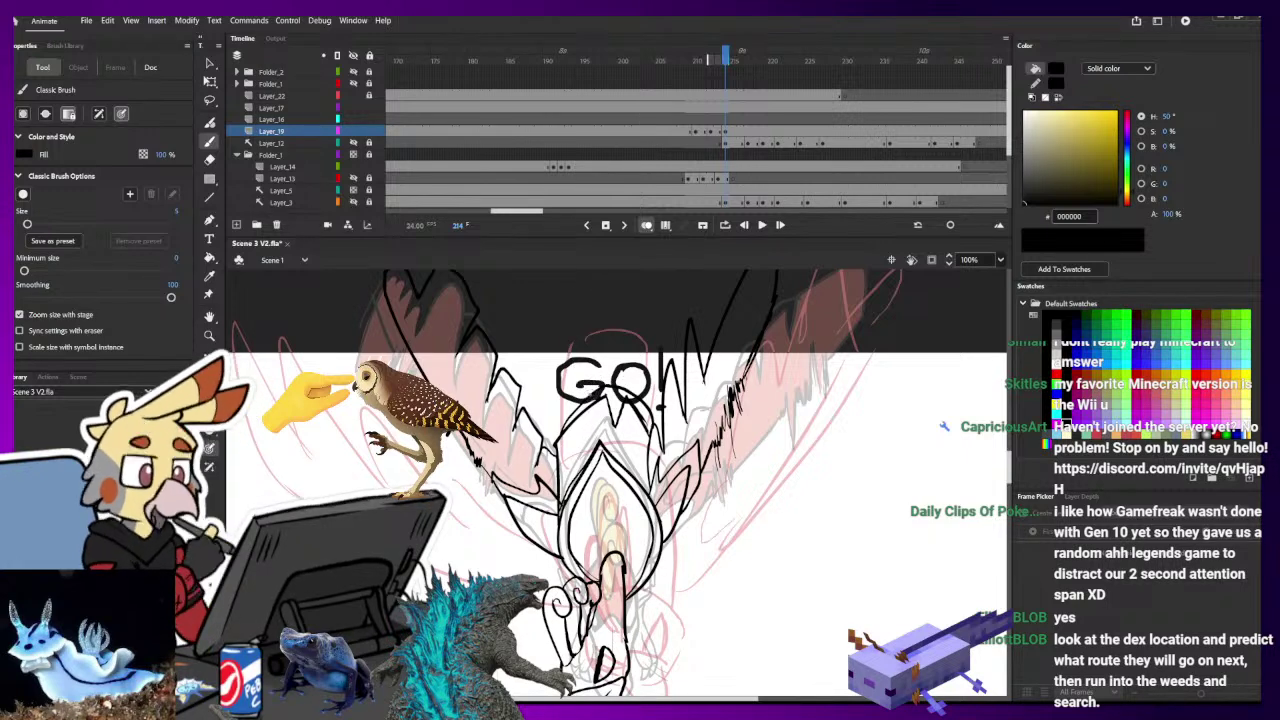
pyautogui.moveTo(591, 396); pyautogui.dragTo(556, 302)
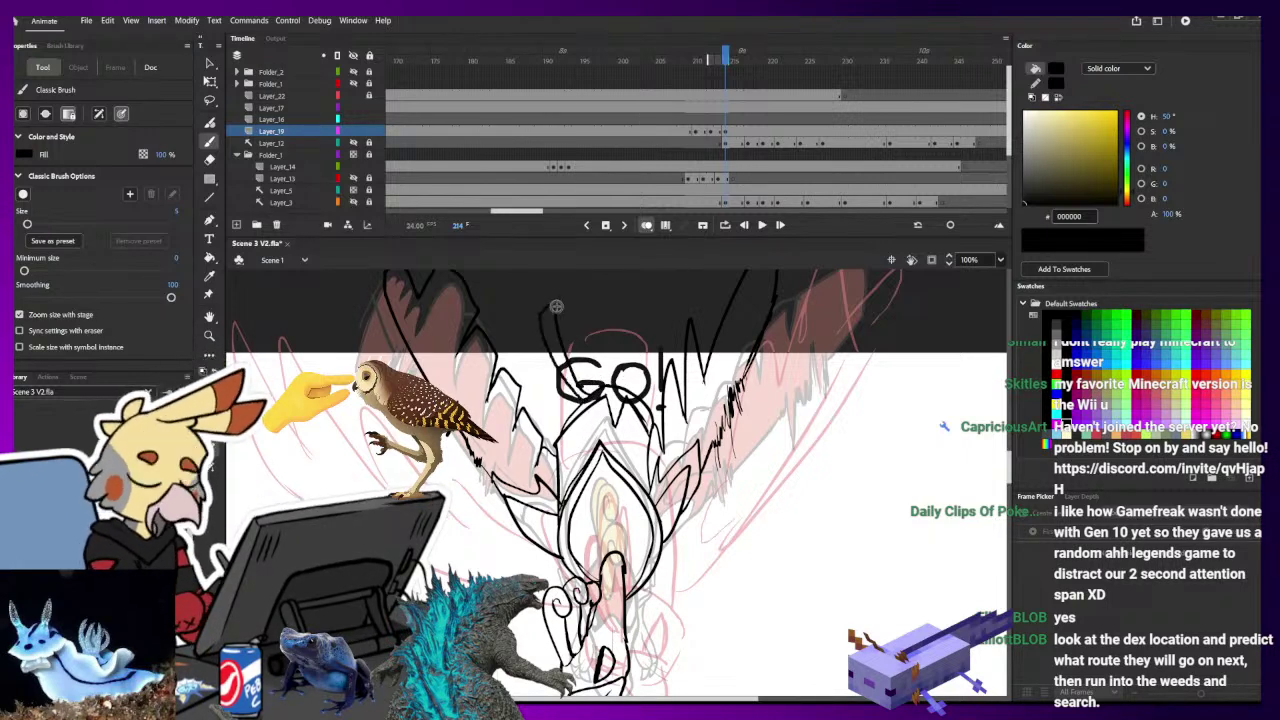
pyautogui.hotkey('ctrl', 'z')
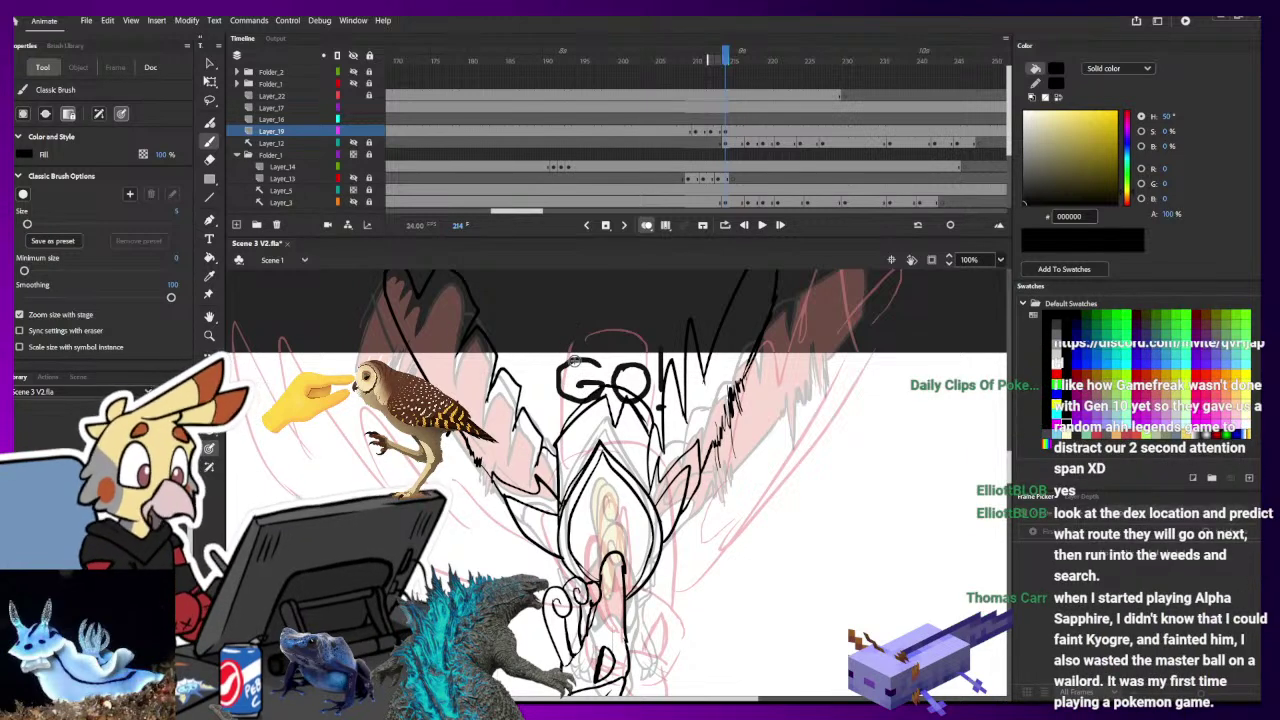
# - Check Layer_19 at frame 216 and return to its keyframe at frame 214
pyautogui.click(740, 131)
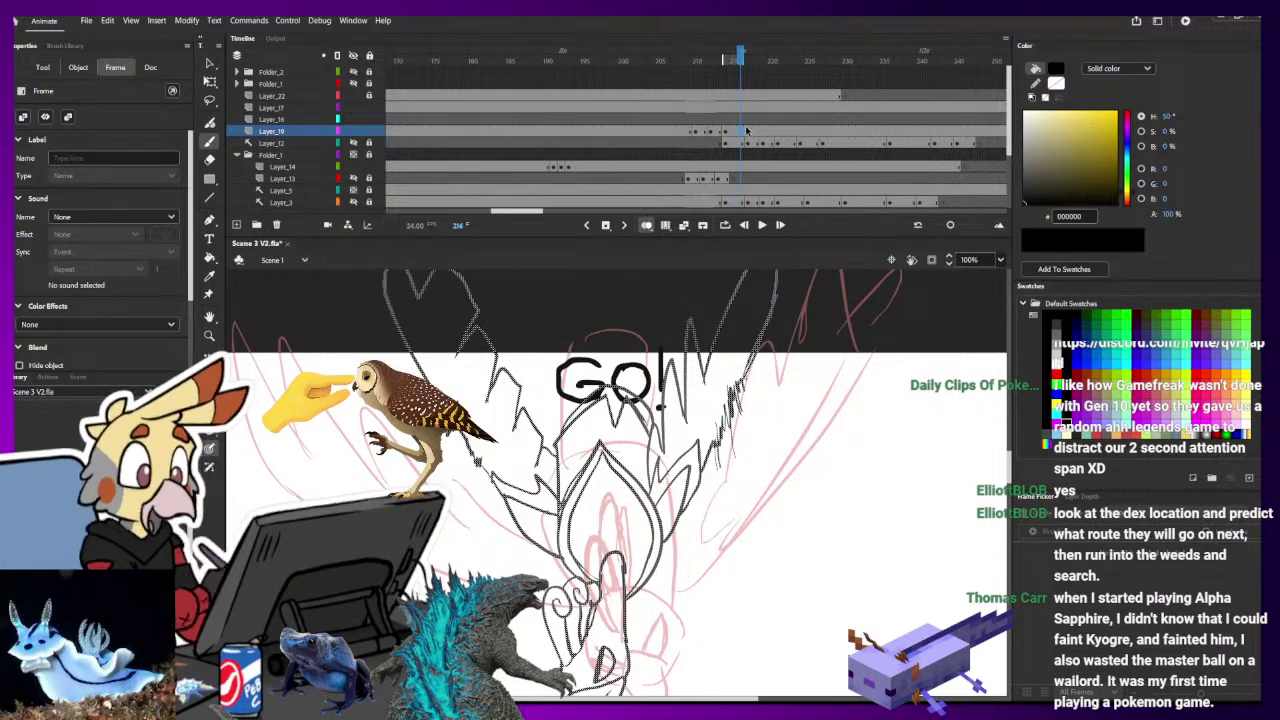
pyautogui.click(726, 131)
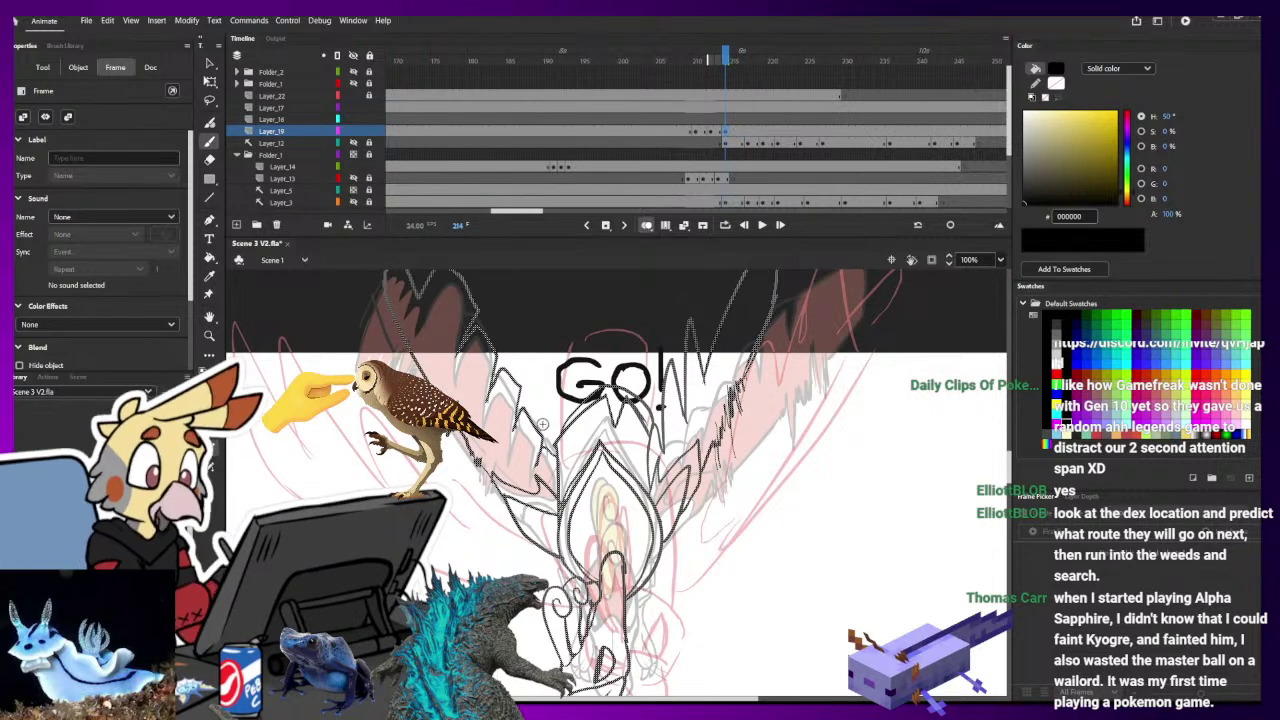
# - Draw the jagged inner feather edges of both raised wings on either side of the GO! text at frame 214
pyautogui.moveTo(536, 425)
pyautogui.mouseDown()
pyautogui.moveTo(548, 358)
pyautogui.moveTo(533, 296)
pyautogui.mouseUp()
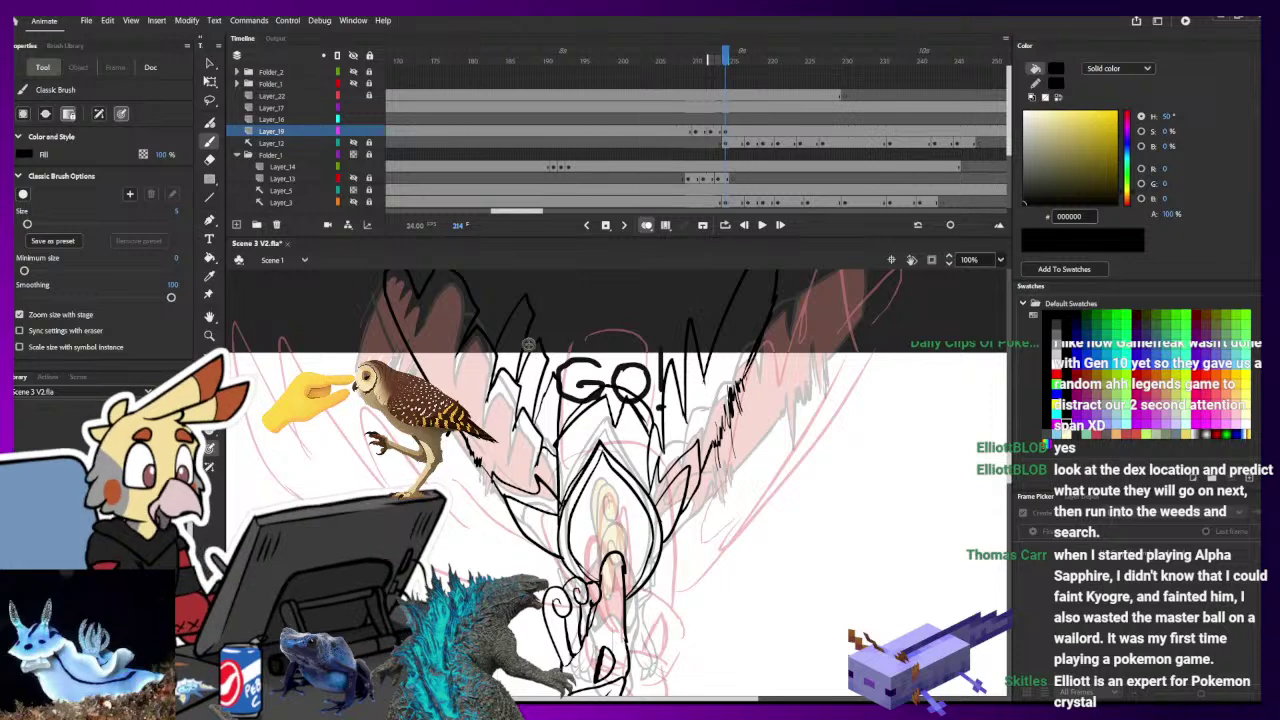
pyautogui.moveTo(538, 422); pyautogui.dragTo(547, 384)
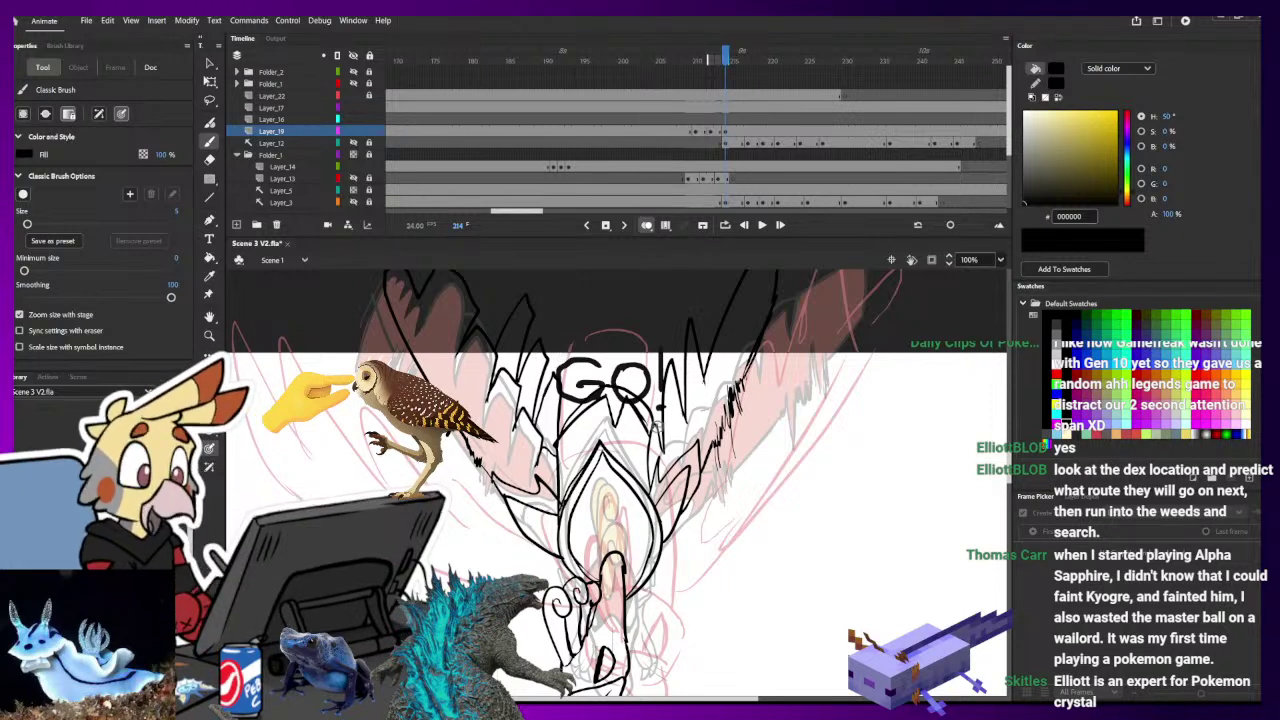
pyautogui.moveTo(656, 427)
pyautogui.mouseDown()
pyautogui.moveTo(653, 349)
pyautogui.moveTo(676, 360)
pyautogui.moveTo(670, 320)
pyautogui.mouseUp()
pyautogui.moveTo(670, 320)
pyautogui.mouseDown()
pyautogui.moveTo(676, 292)
pyautogui.moveTo(695, 288)
pyautogui.mouseUp()
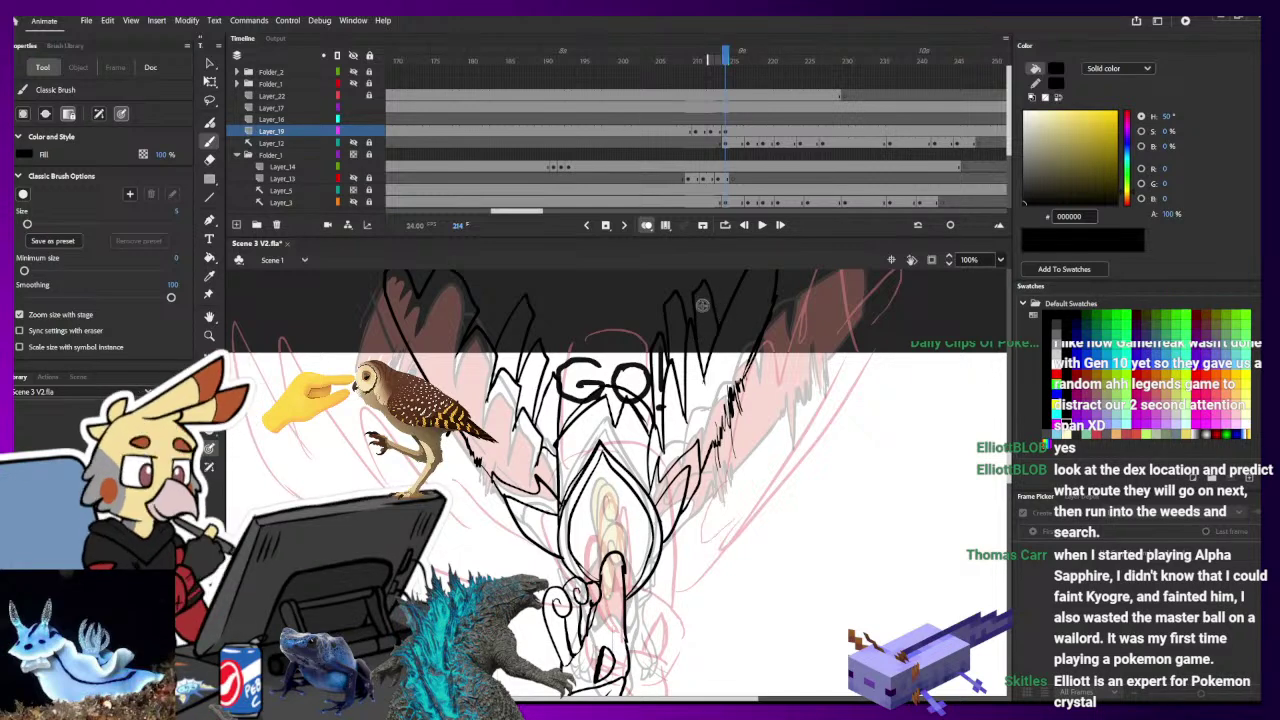
pyautogui.moveTo(537, 318); pyautogui.dragTo(530, 387)
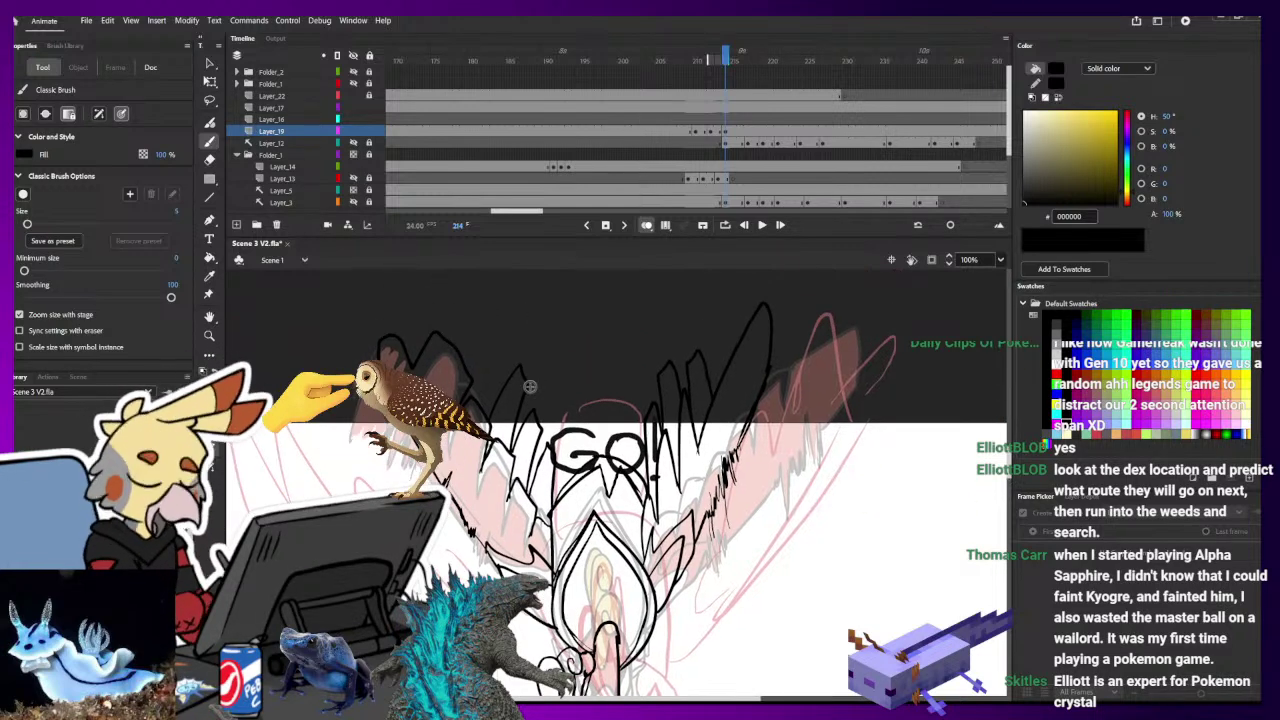
# - Insert a blank keyframe on Layer_19 at frame 217
pyautogui.hotkey('ctrl', '-')
pyautogui.click(210, 82)
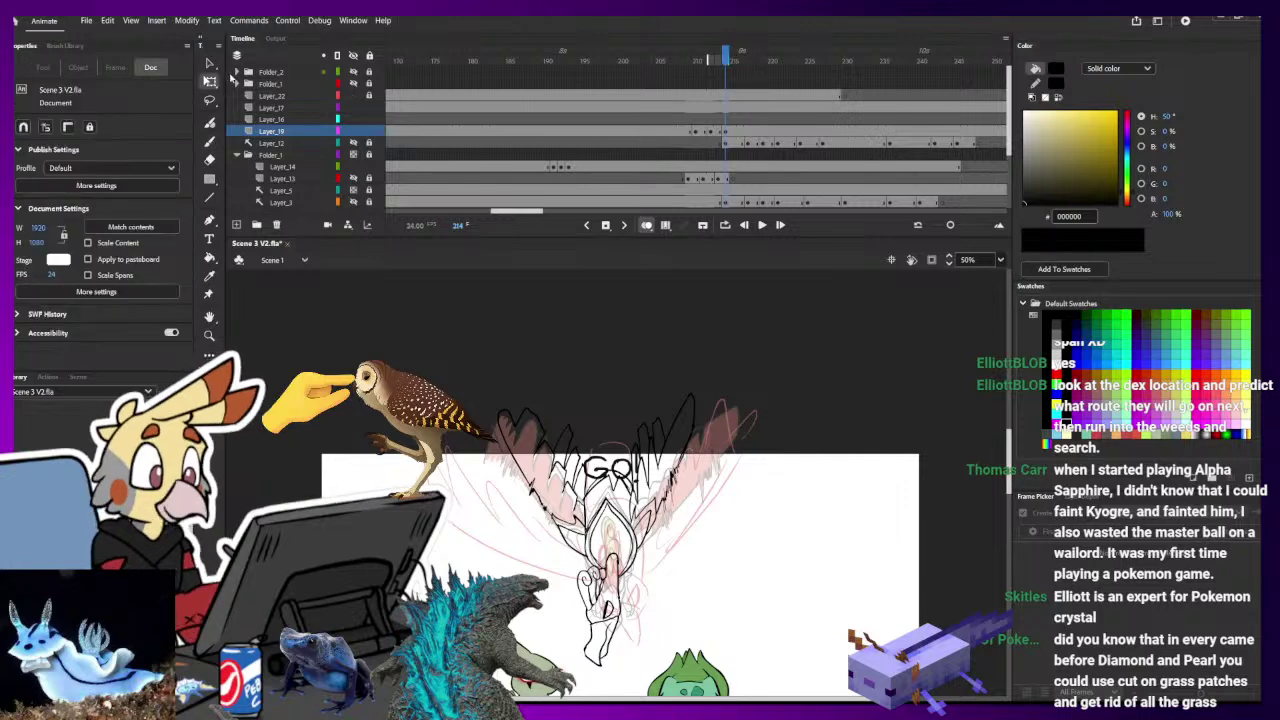
pyautogui.click(744, 130)
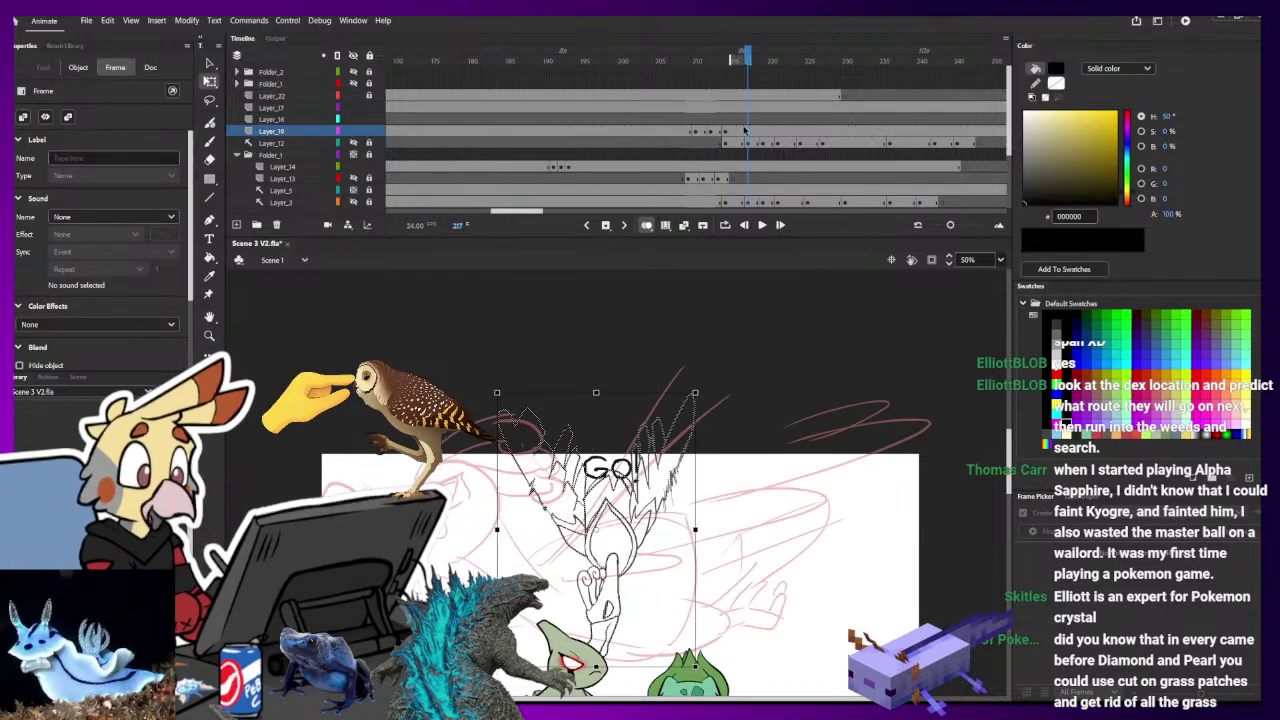
pyautogui.press('F7')
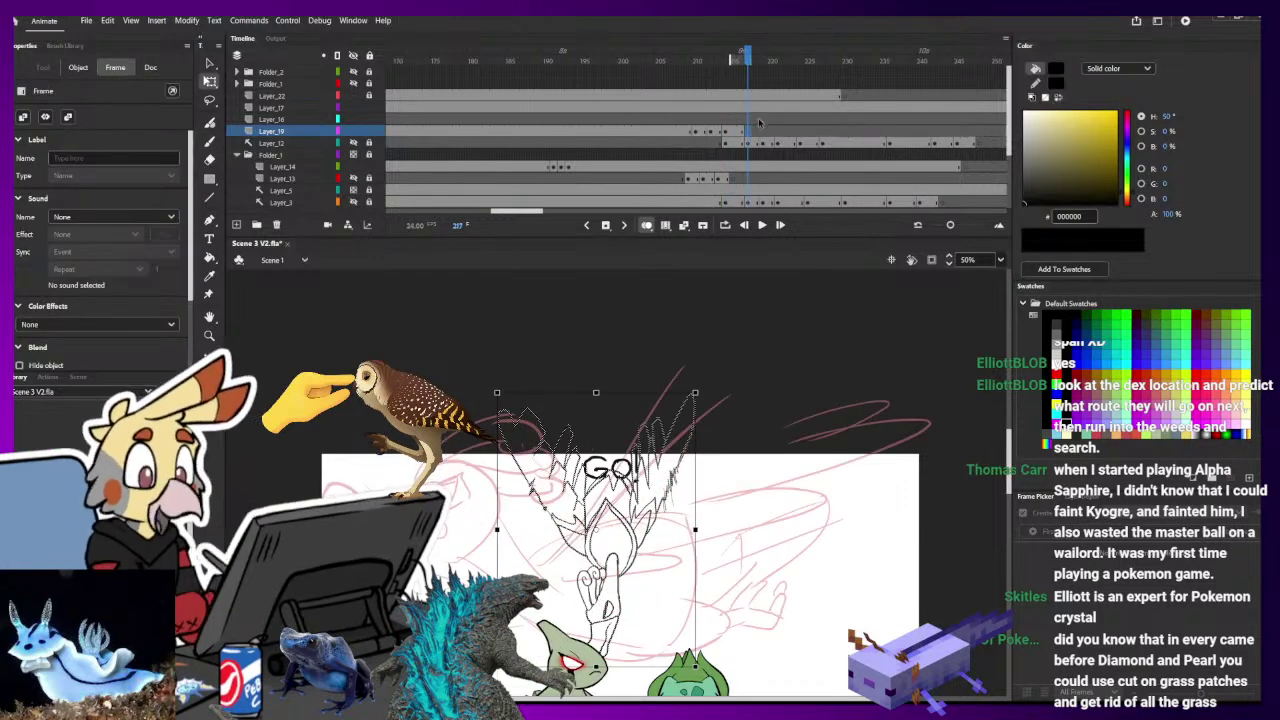
pyautogui.hotkey('ctrl', '=')
pyautogui.press('b')
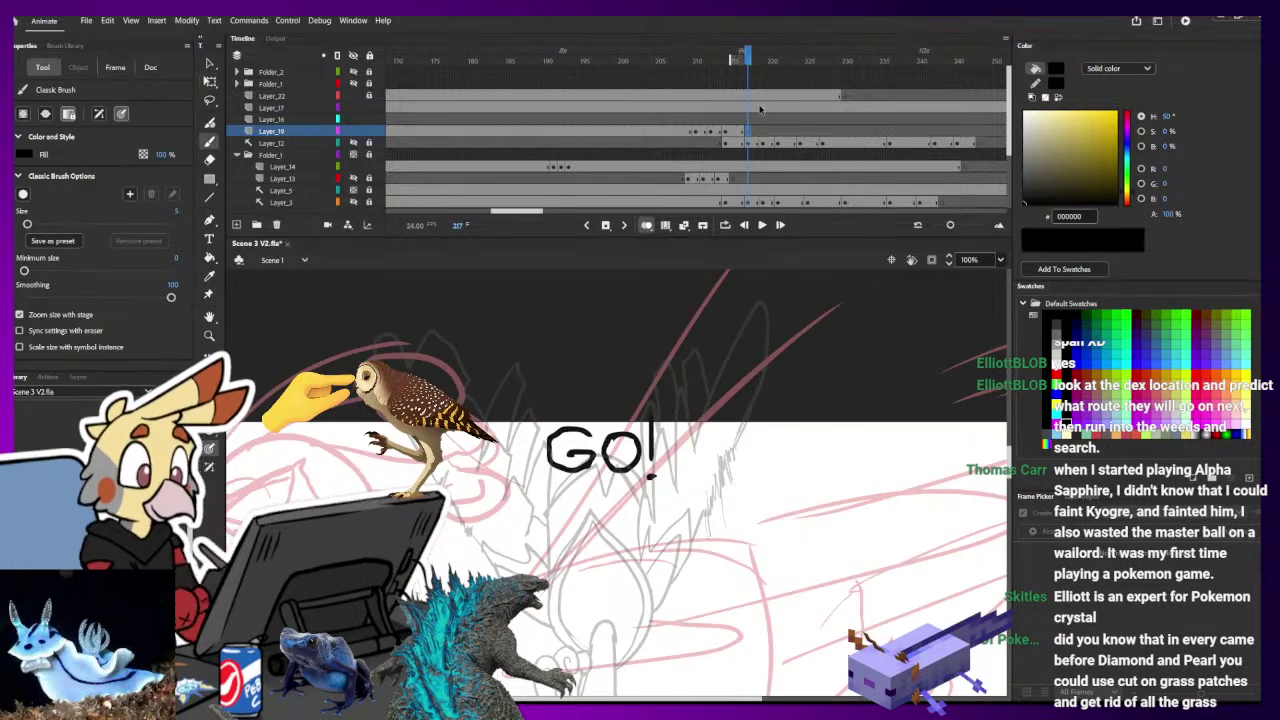
pyautogui.moveTo(712, 570); pyautogui.dragTo(766, 401)
pyautogui.moveTo(790, 583); pyautogui.dragTo(765, 472)
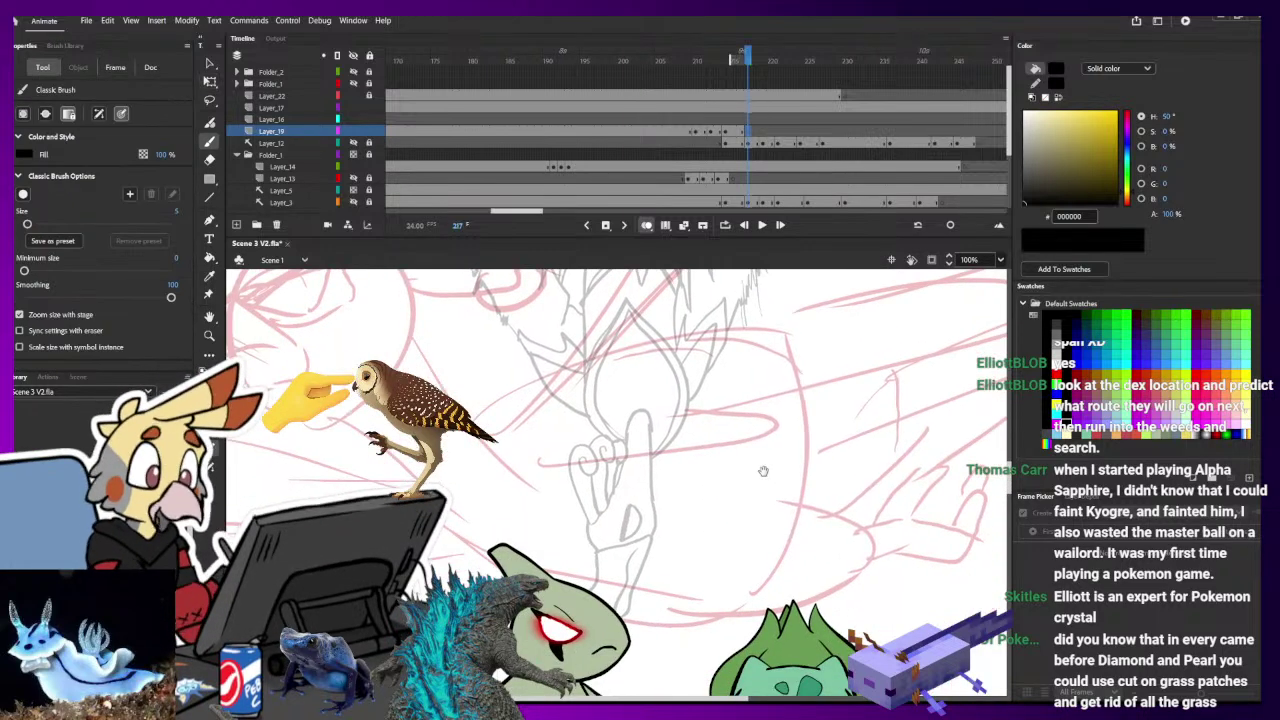
pyautogui.moveTo(726, 433); pyautogui.dragTo(756, 467)
pyautogui.hotkey('ctrl', '-')
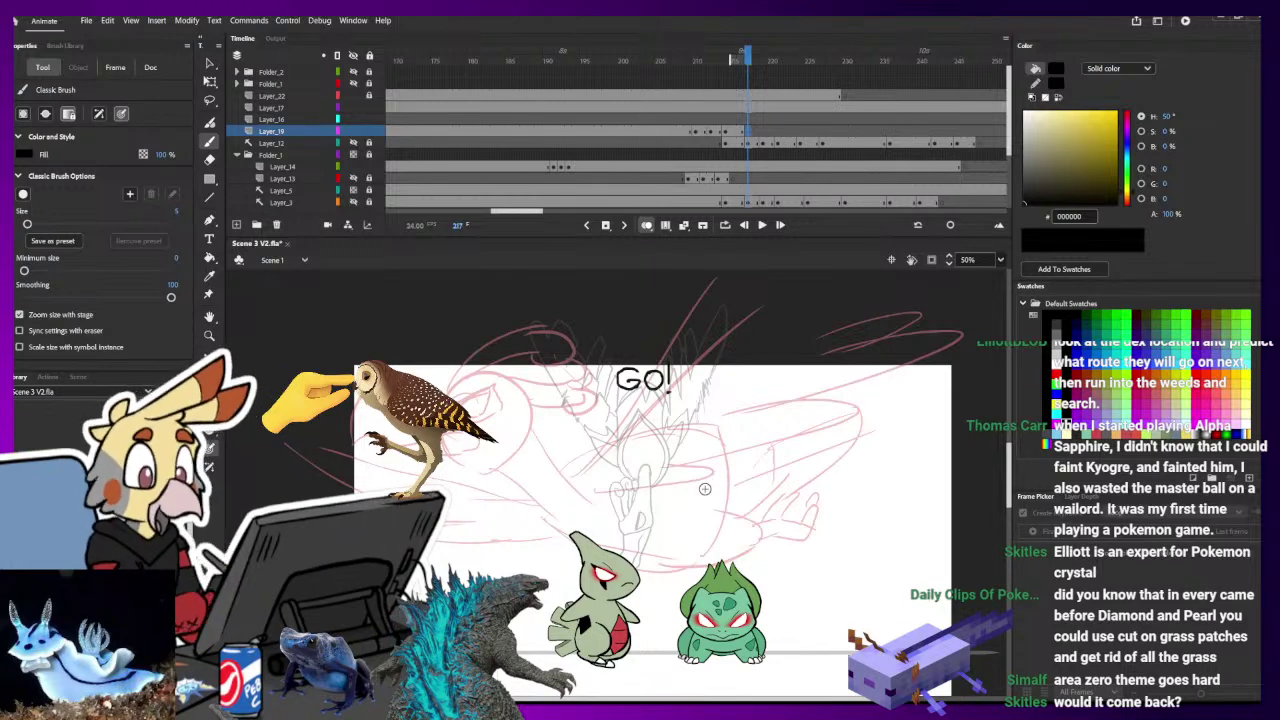
# - Insert a blank keyframe on Layer_19 at frame 219 and return to frame 217
pyautogui.click(763, 127)
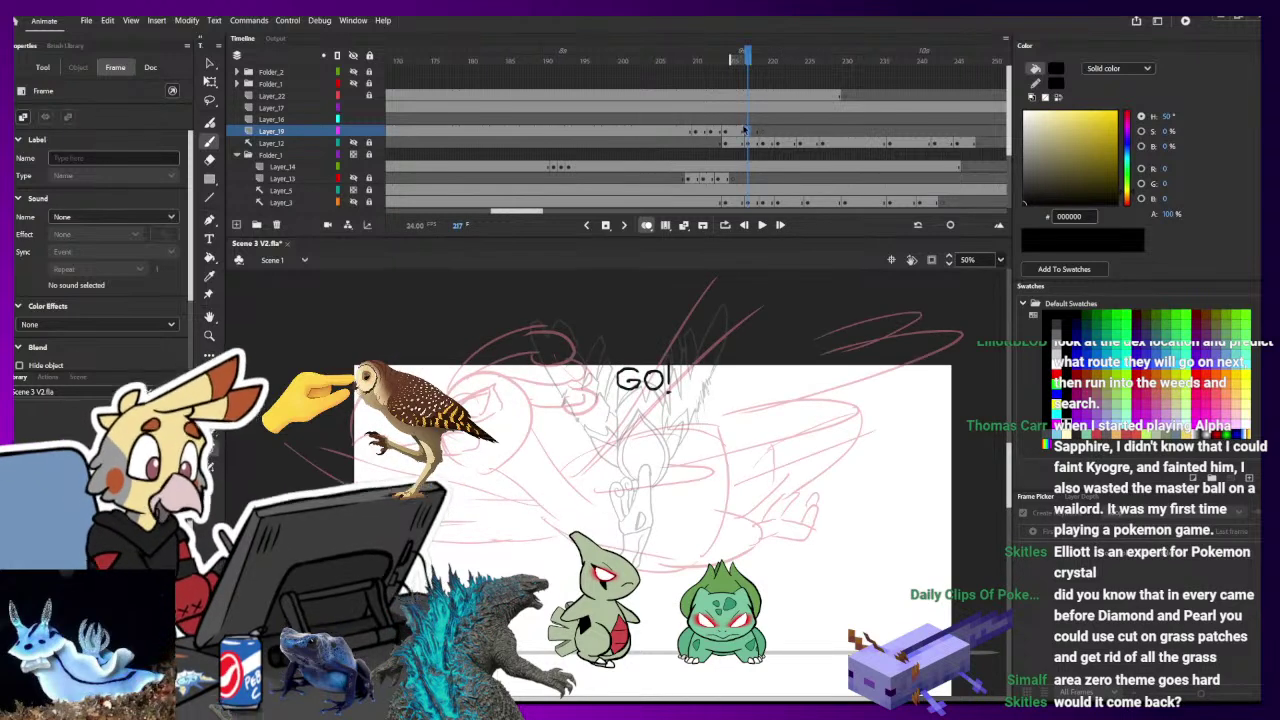
pyautogui.click(741, 130)
pyautogui.click(749, 130)
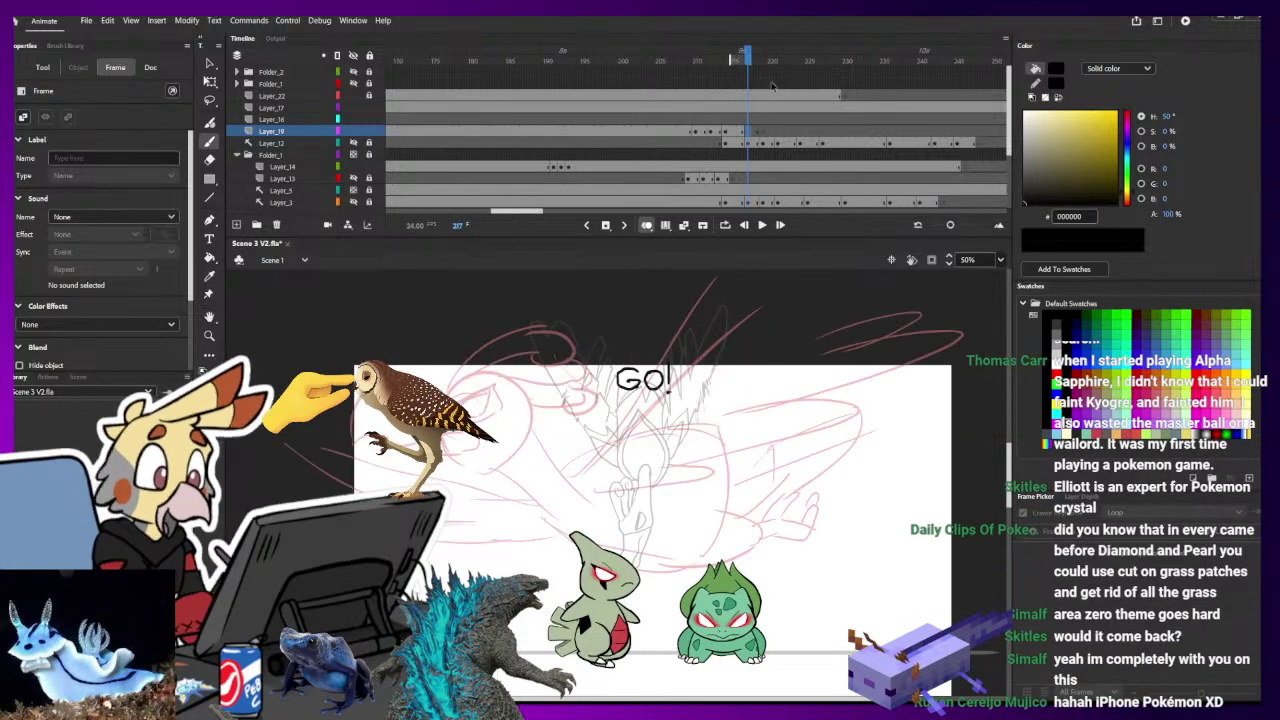
# - Draw the bird's slanted eye over the red head sketch, undo the thin version and redraw it with brush size 8
pyautogui.hotkey('ctrl', '=')
pyautogui.moveTo(682, 490); pyautogui.dragTo(787, 496)
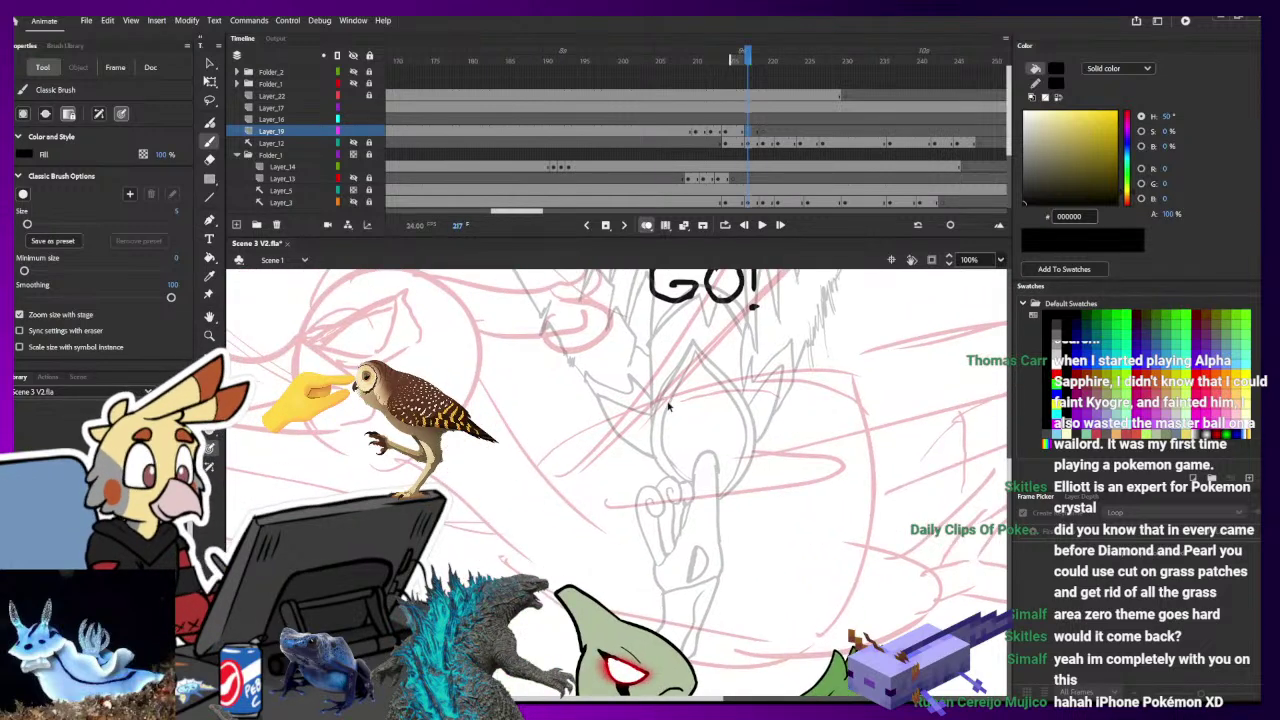
pyautogui.hotkey('ctrl', '-')
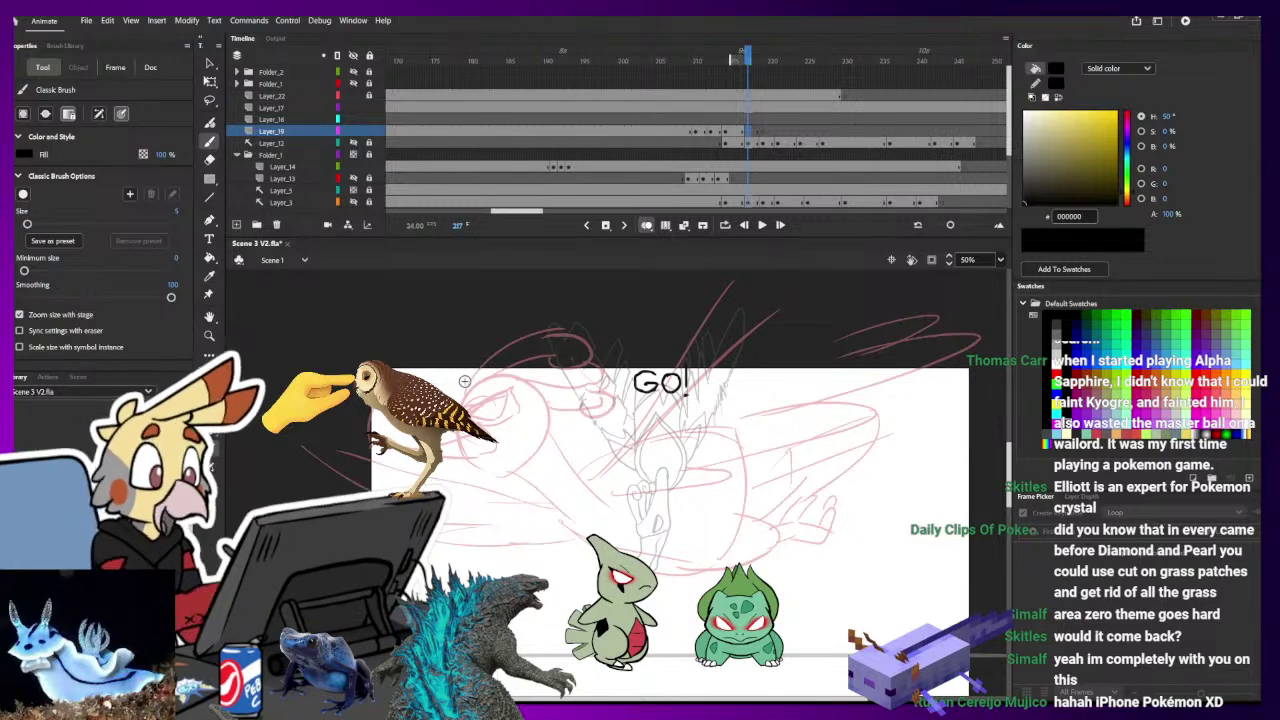
pyautogui.moveTo(500, 399); pyautogui.dragTo(512, 396)
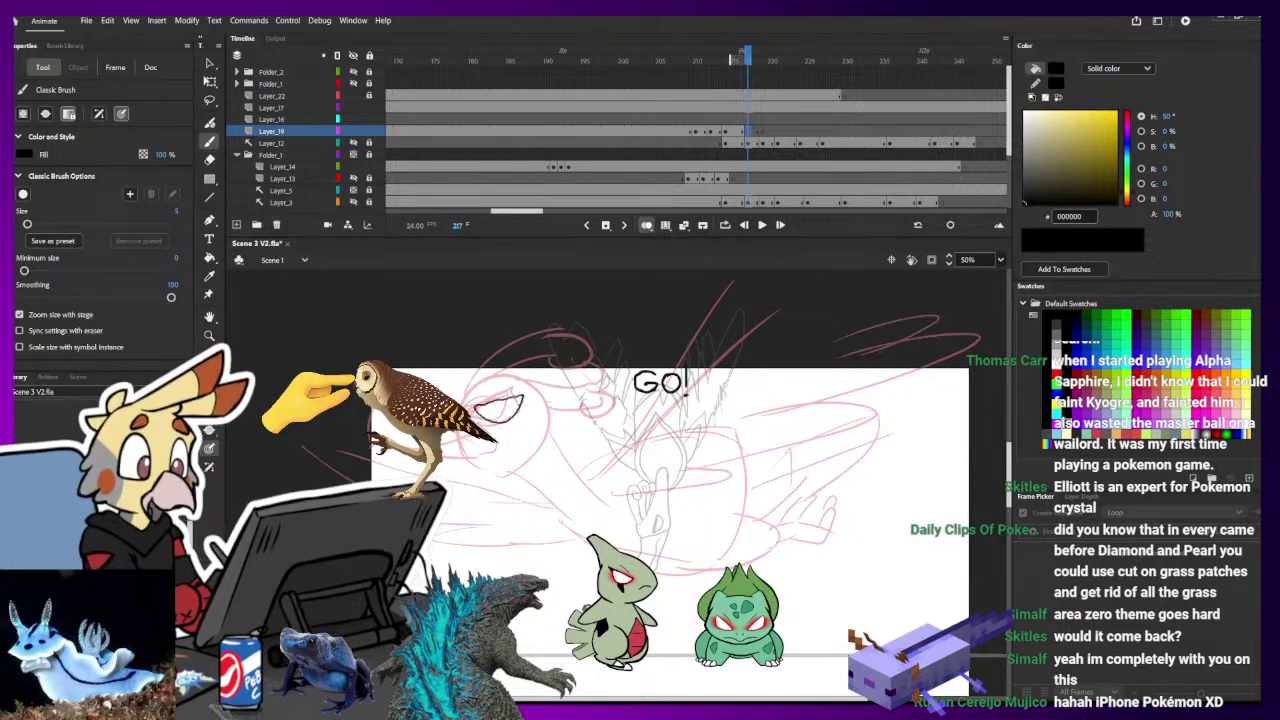
pyautogui.hotkey('ctrl', 'z')
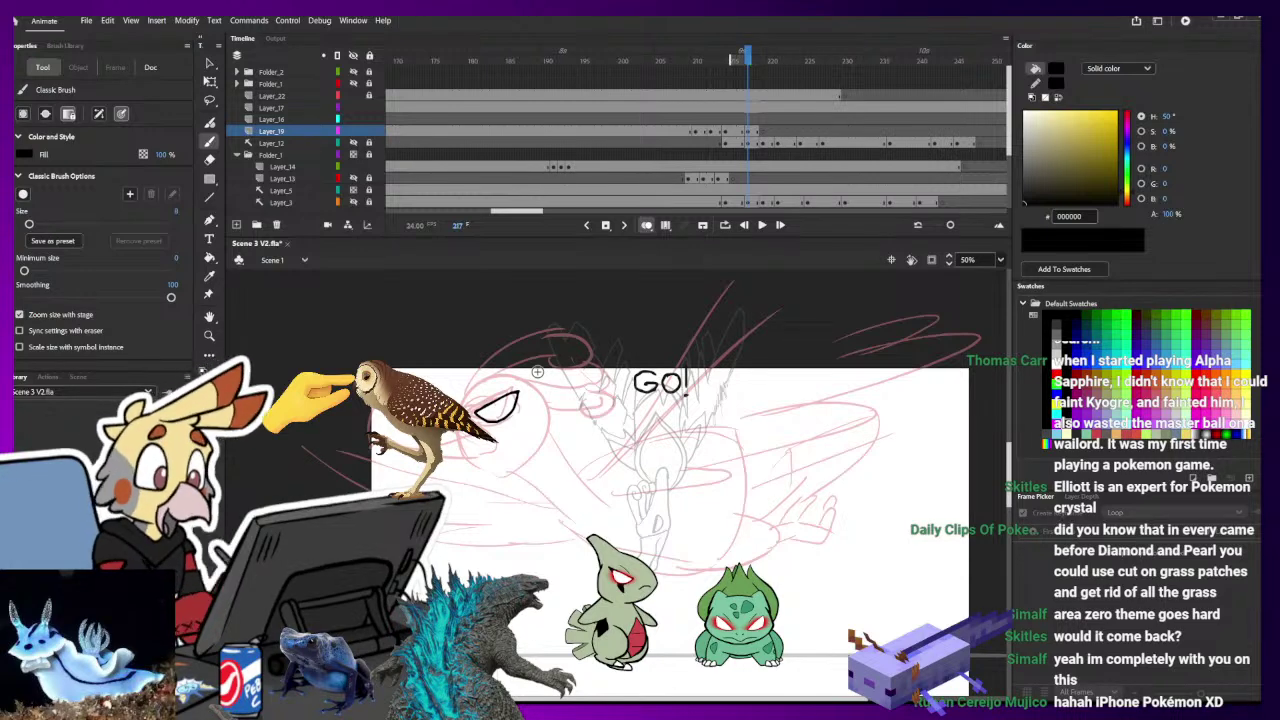
# - Draw the beak outline and throat line below the eye with brush size 10, cleaning up the strokes with the eraser
pyautogui.press(']')
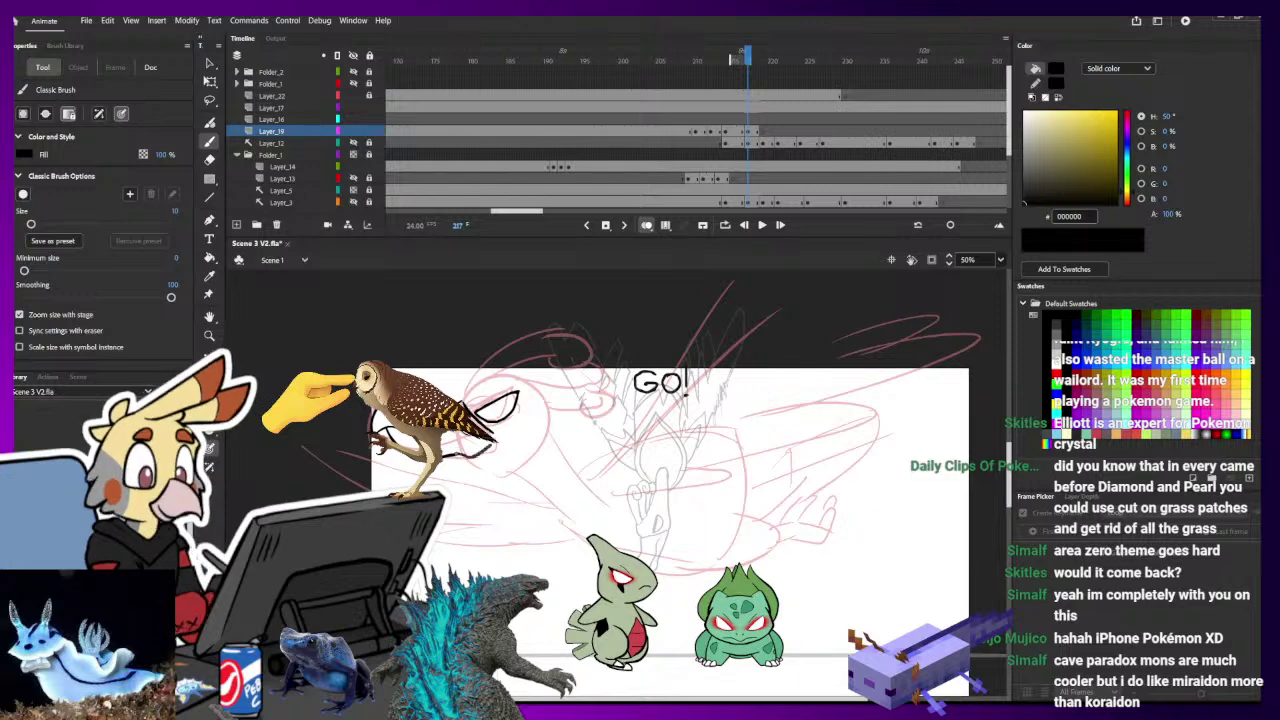
pyautogui.press('e')
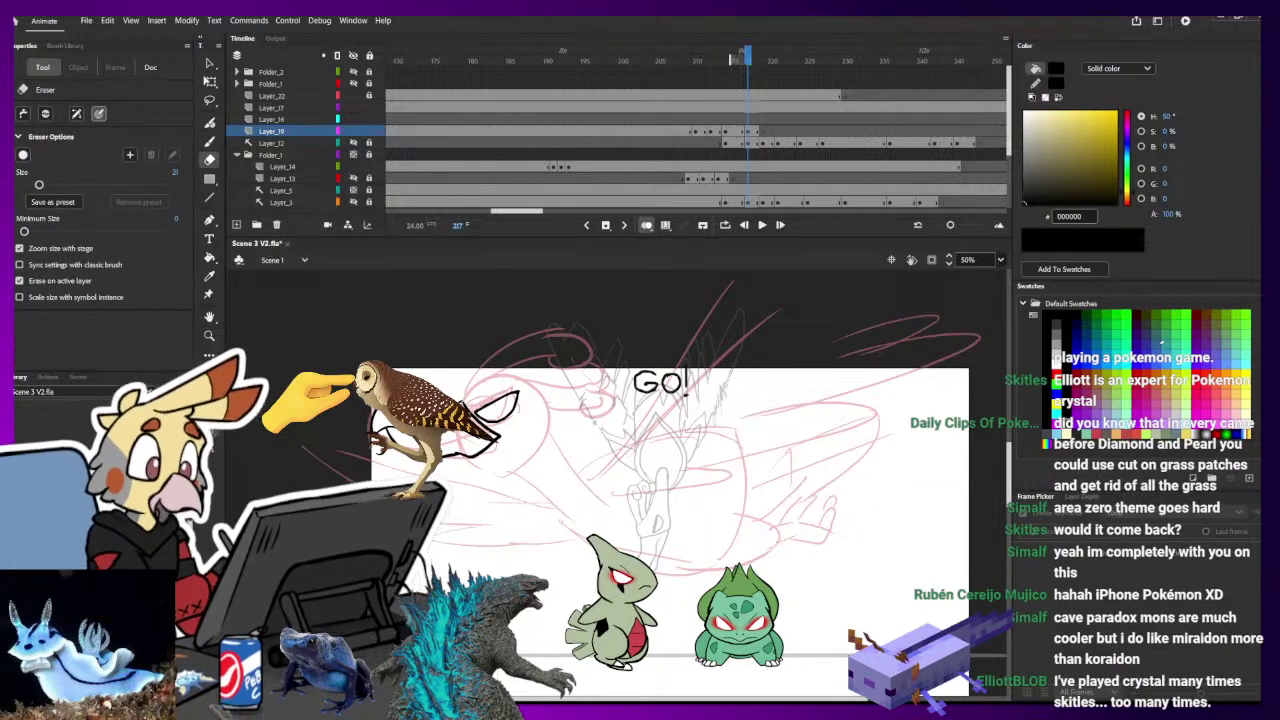
pyautogui.press('b')
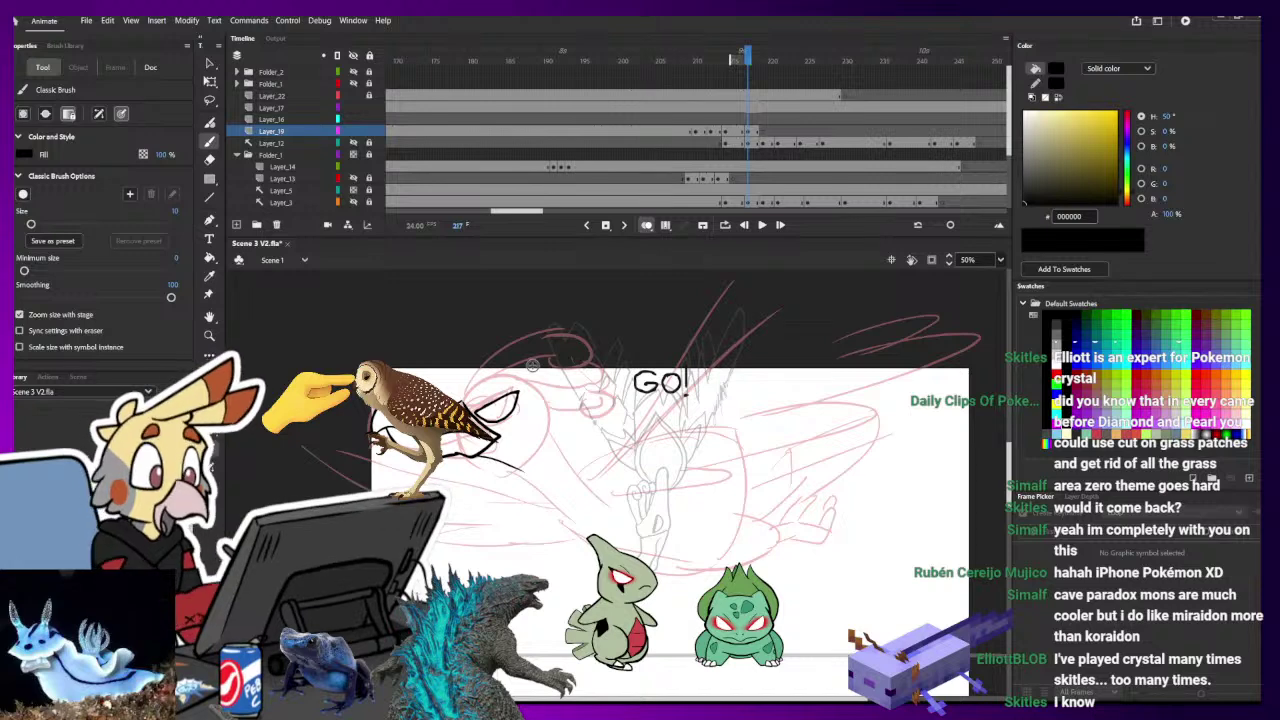
# - Move the eye shape slightly up and to the left, to X 322.25 and Y 38.6
pyautogui.moveTo(519, 396); pyautogui.dragTo(518, 375)
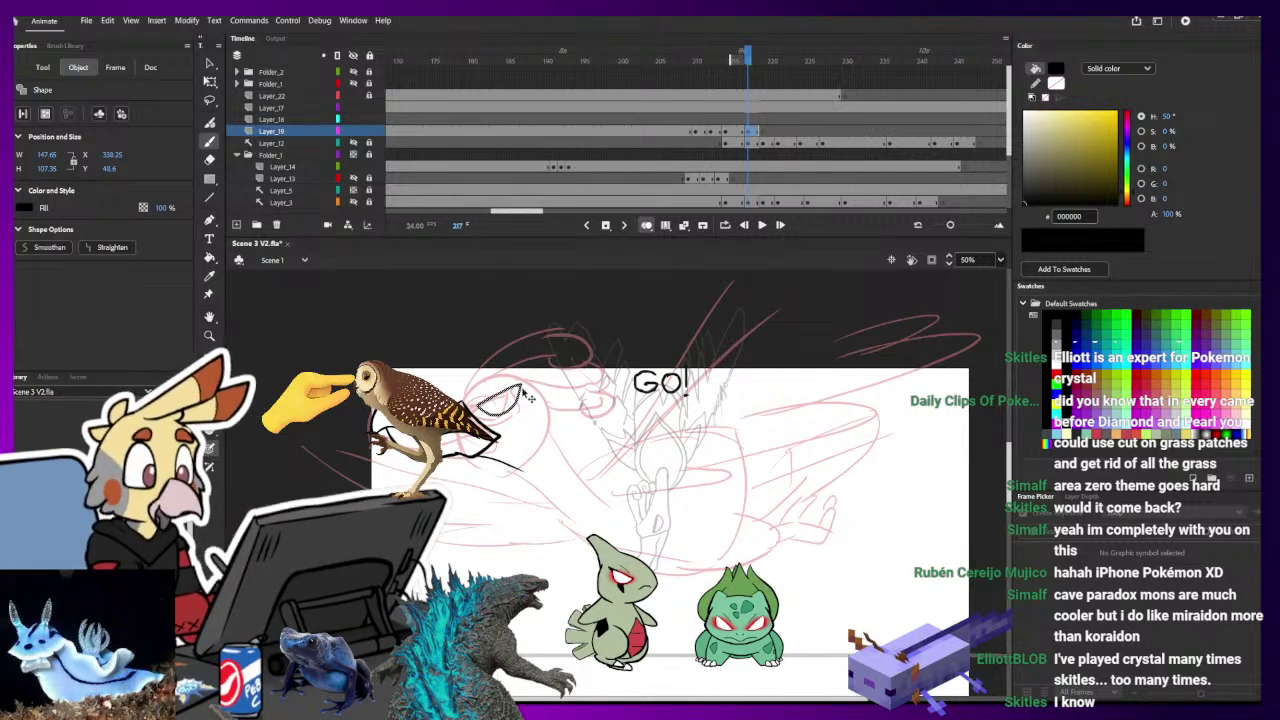
pyautogui.moveTo(530, 398); pyautogui.dragTo(522, 393)
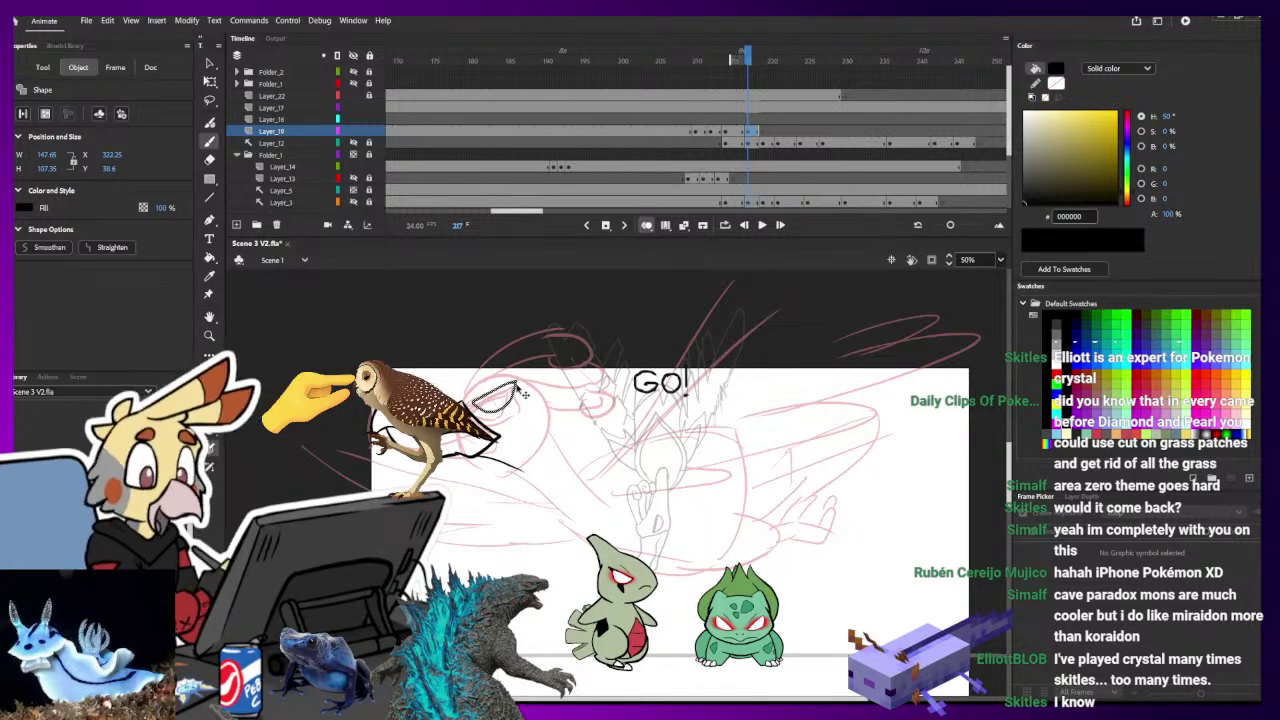
pyautogui.moveTo(522, 393); pyautogui.dragTo(521, 397)
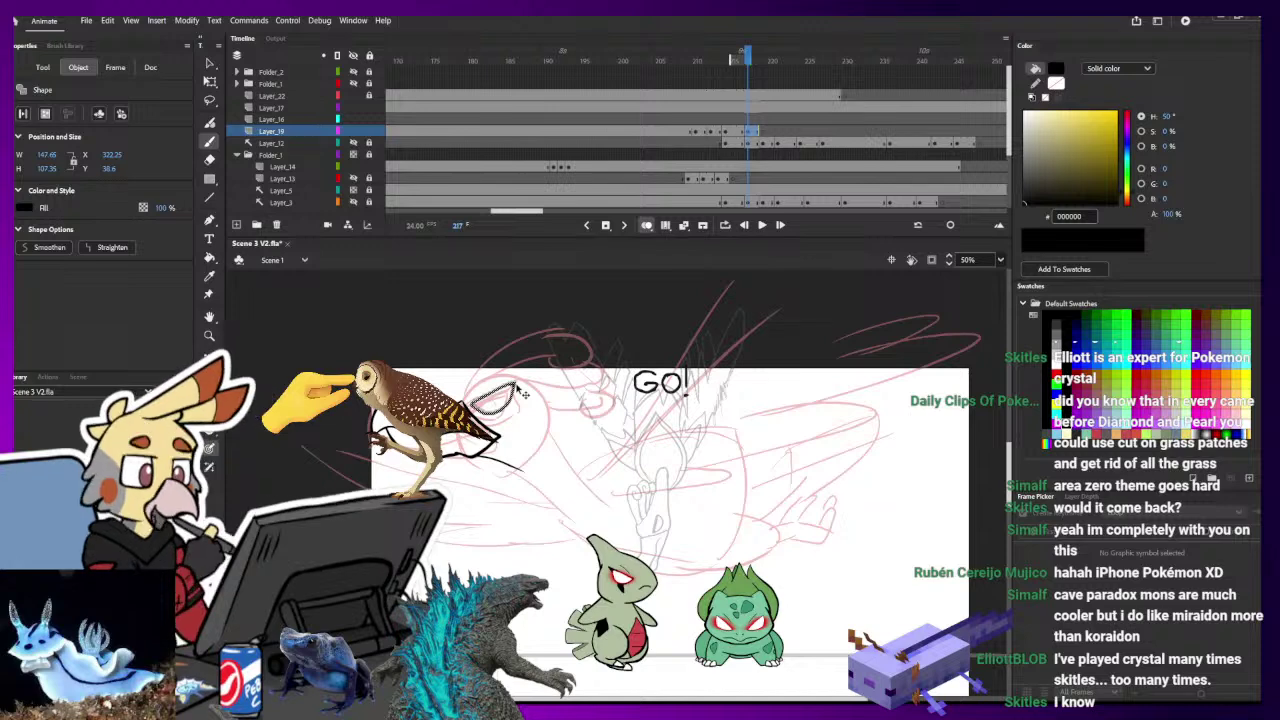
# - Erase the end of the throat line that extends behind the beak
pyautogui.click(210, 82)
pyautogui.click(488, 447)
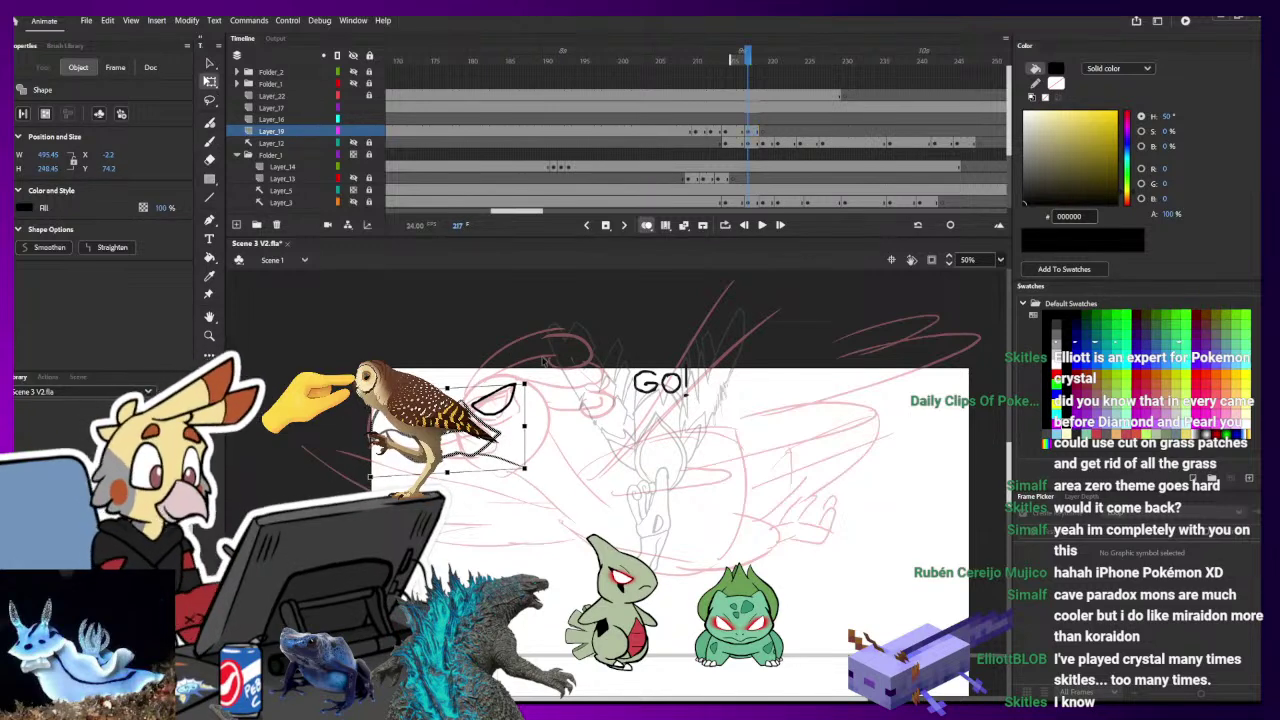
pyautogui.click(545, 347)
pyautogui.press('e')
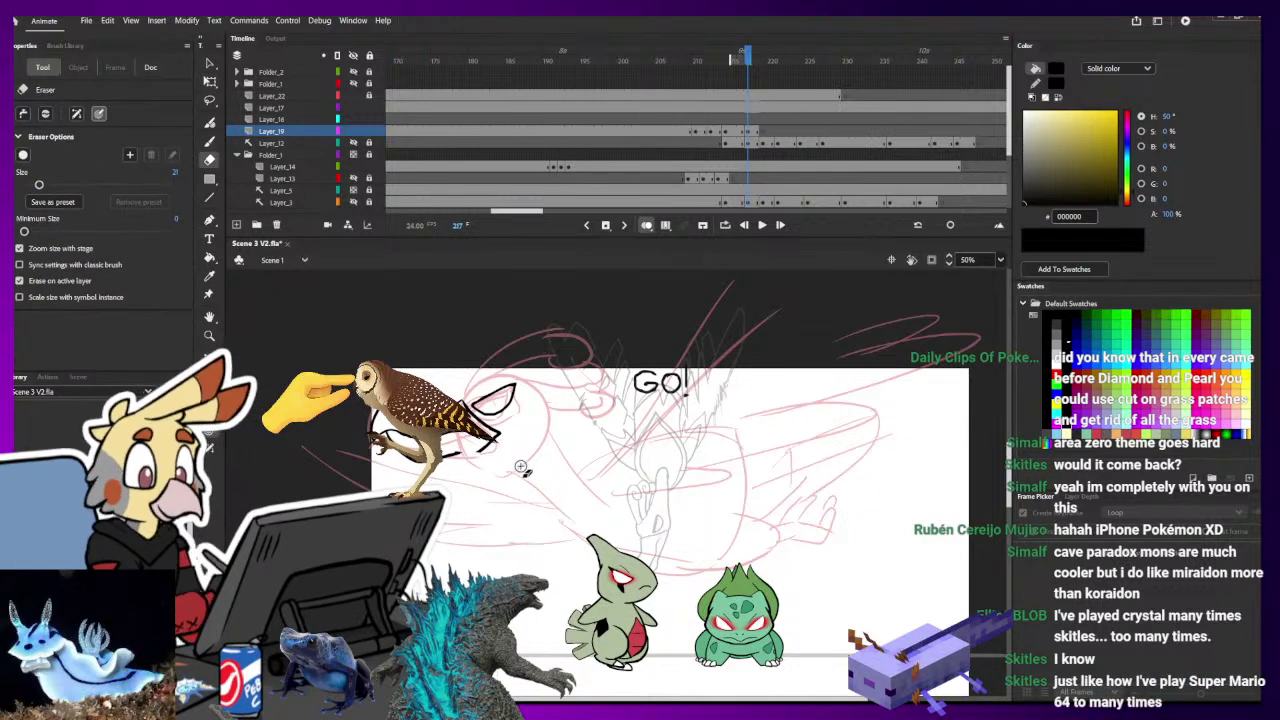
pyautogui.press('b')
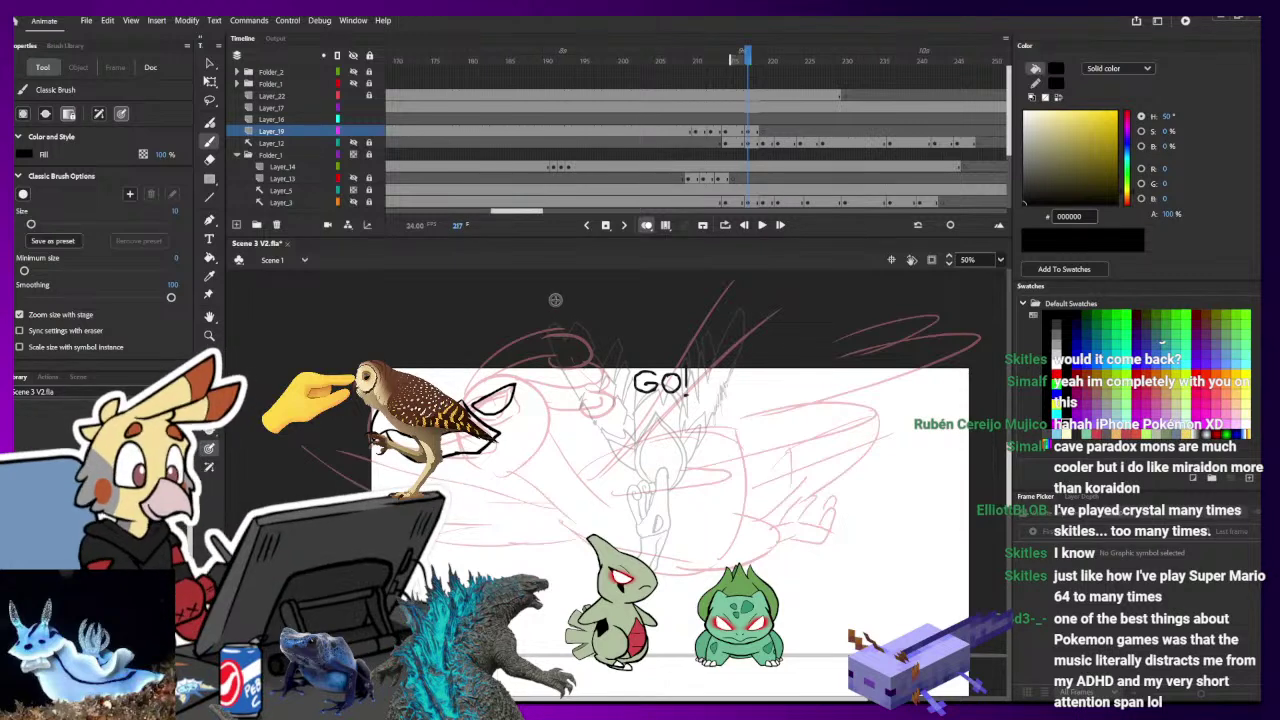
# - Rotate the eye shape slightly with Free Transform
pyautogui.press('q')
pyautogui.click(514, 388)
pyautogui.moveTo(521, 379); pyautogui.dragTo(528, 389)
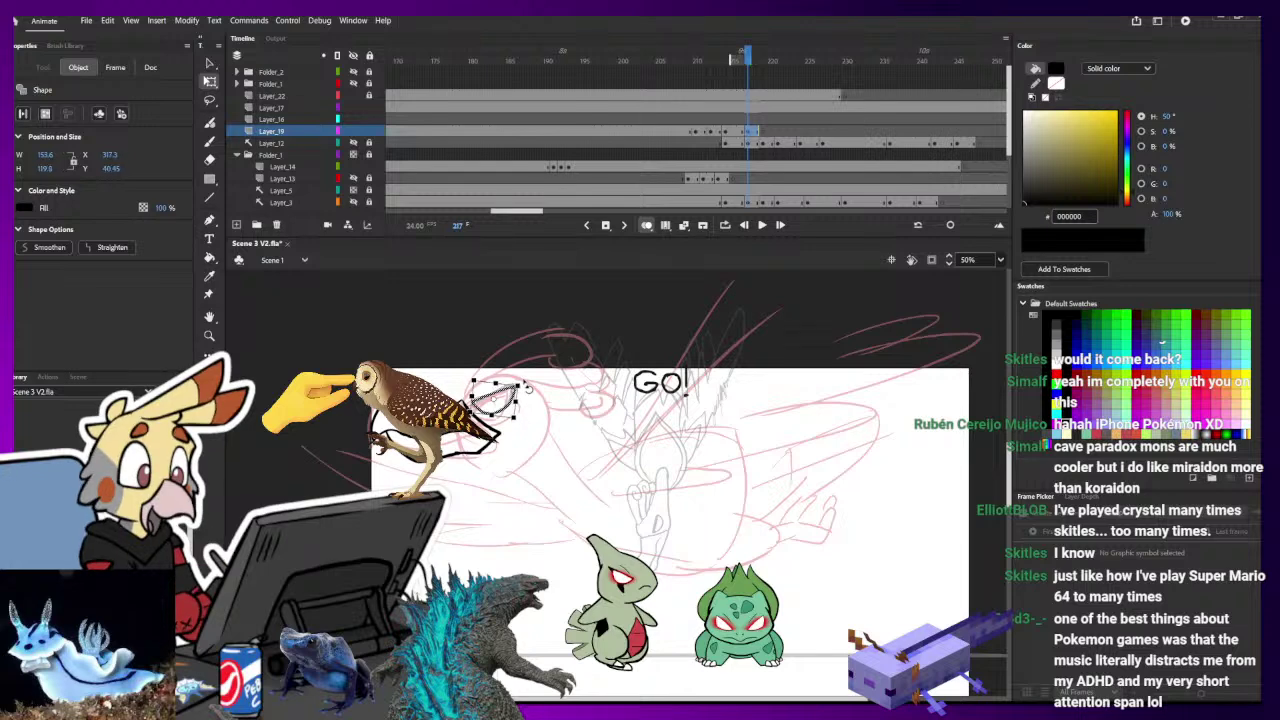
# - Draw the line from behind the eye down the back of the neck and extend the throat line diagonally below it
pyautogui.press('b')
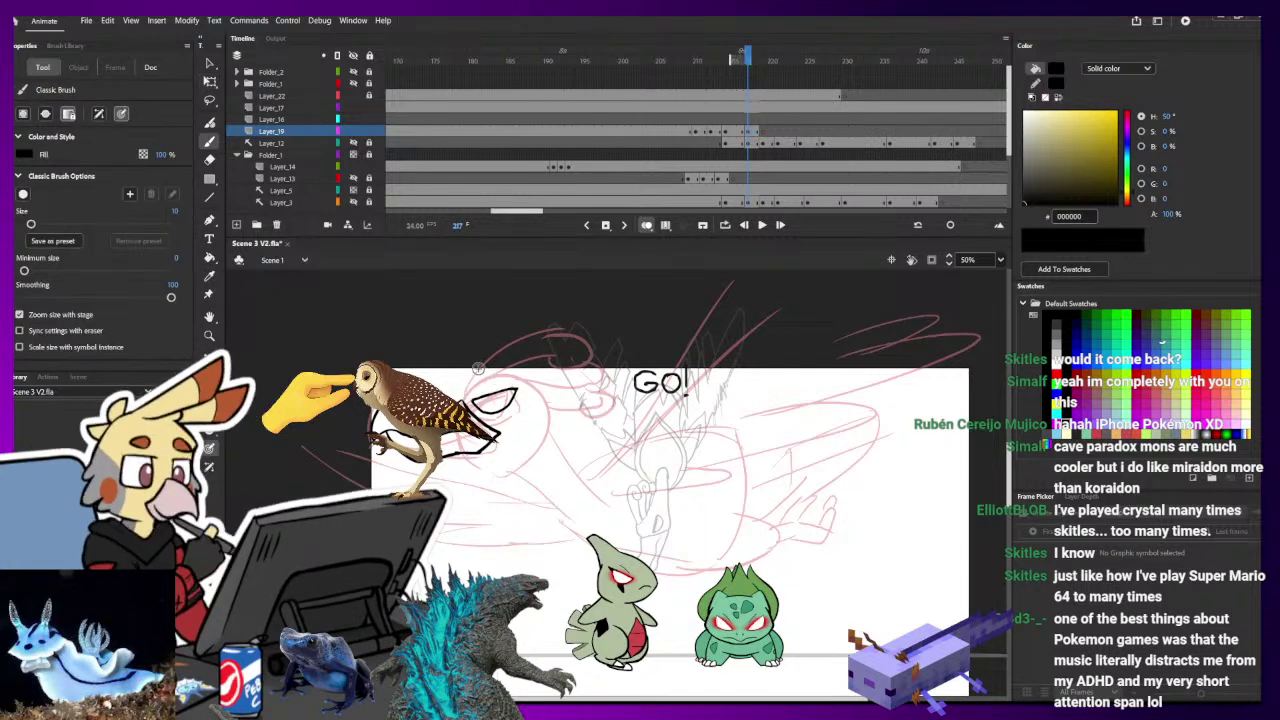
pyautogui.moveTo(496, 381)
pyautogui.mouseDown()
pyautogui.moveTo(541, 405)
pyautogui.moveTo(560, 438)
pyautogui.mouseUp()
pyautogui.hotkey('ctrl', 'z')
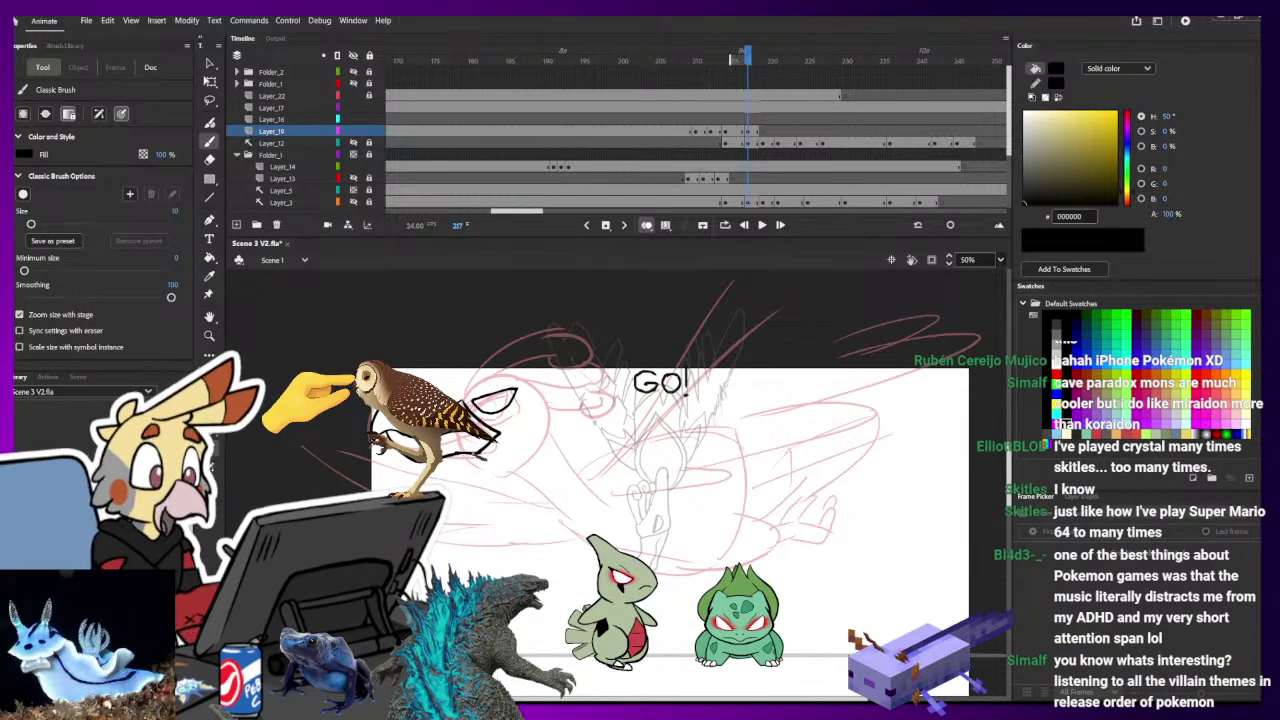
pyautogui.moveTo(468, 459); pyautogui.dragTo(541, 473)
pyautogui.moveTo(528, 383)
pyautogui.mouseDown()
pyautogui.moveTo(594, 487)
pyautogui.moveTo(567, 461)
pyautogui.moveTo(620, 498)
pyautogui.mouseUp()
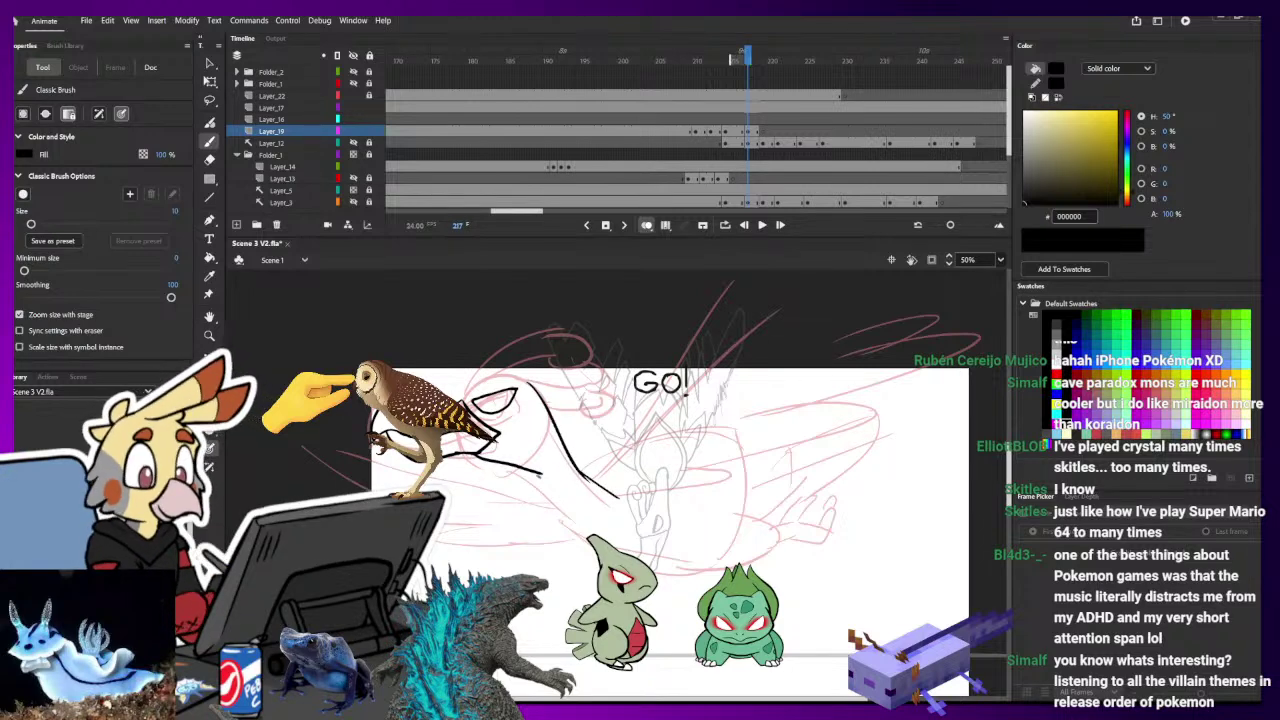
pyautogui.moveTo(539, 474); pyautogui.dragTo(608, 524)
pyautogui.hotkey('ctrl', 'z')
pyautogui.moveTo(532, 470); pyautogui.dragTo(589, 516)
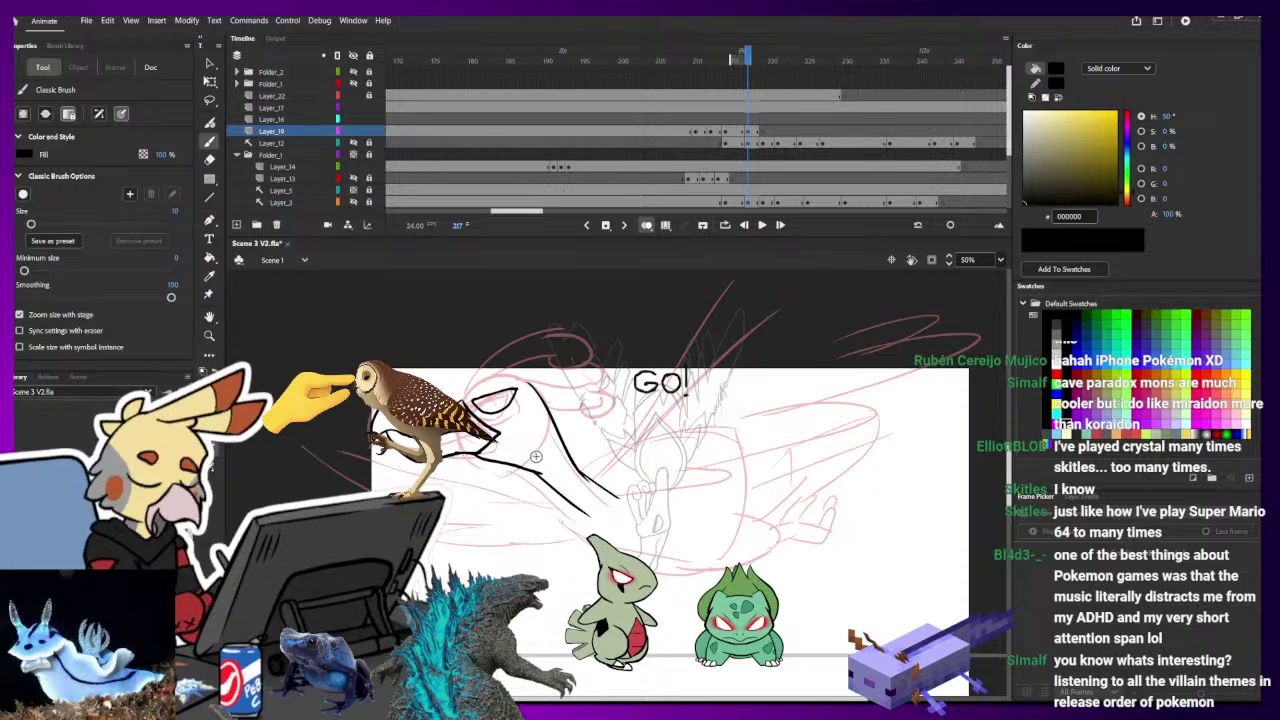
# - Try to extend the line down the back of the neck so that it meets the end of the throat line
pyautogui.press('e')
pyautogui.moveTo(615, 495)
pyautogui.mouseDown()
pyautogui.moveTo(557, 455)
pyautogui.moveTo(636, 513)
pyautogui.mouseUp()
pyautogui.press('b')
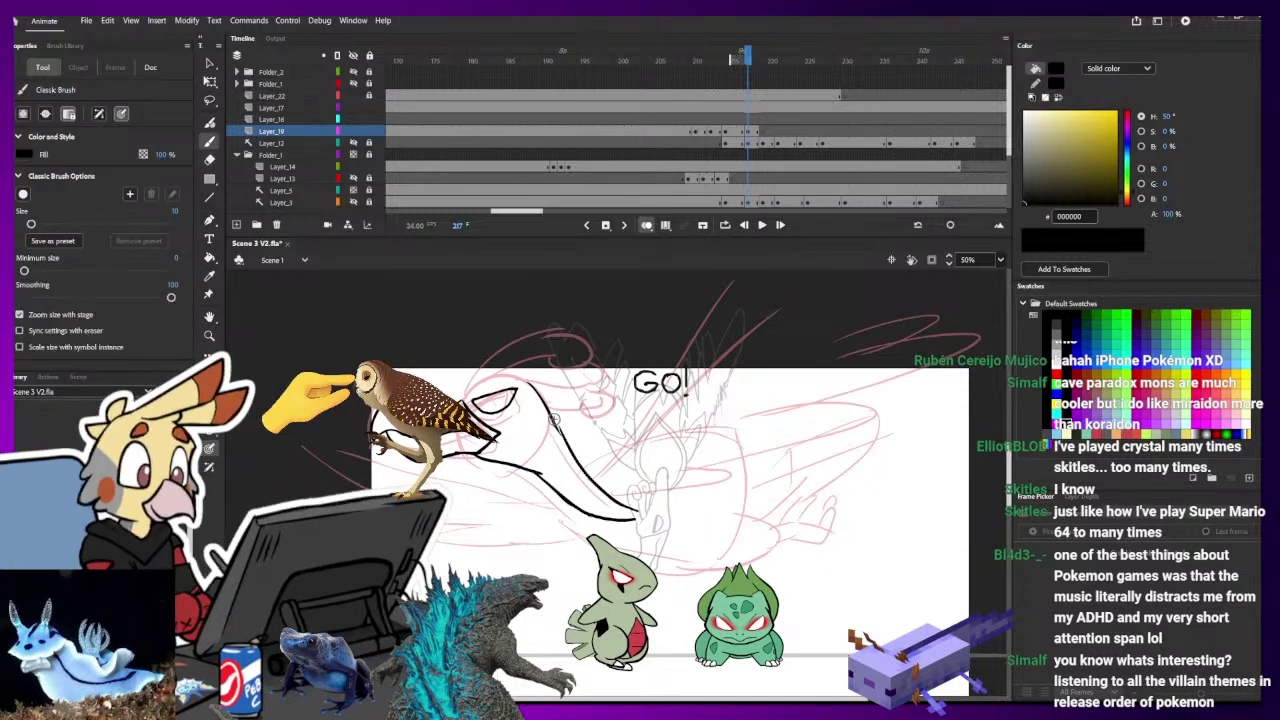
pyautogui.hotkey('ctrl', 'z')
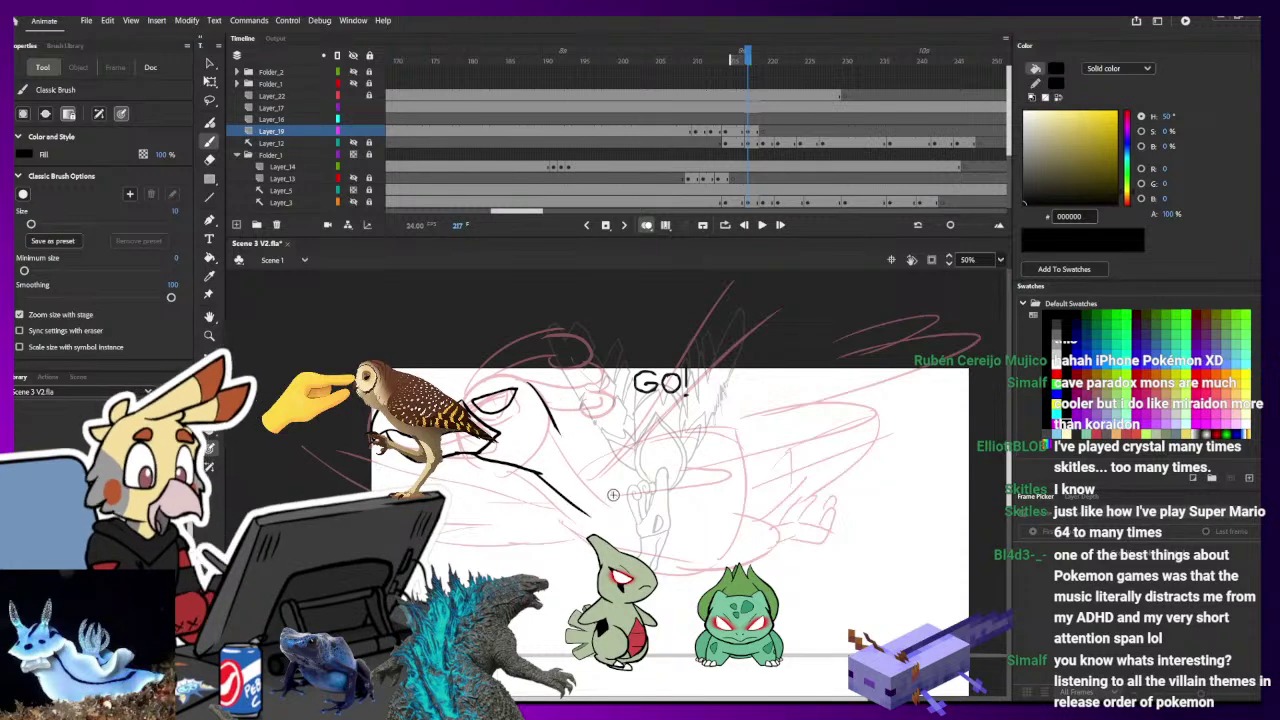
pyautogui.moveTo(630, 518); pyautogui.dragTo(563, 416)
pyautogui.hotkey('ctrl', 'z')
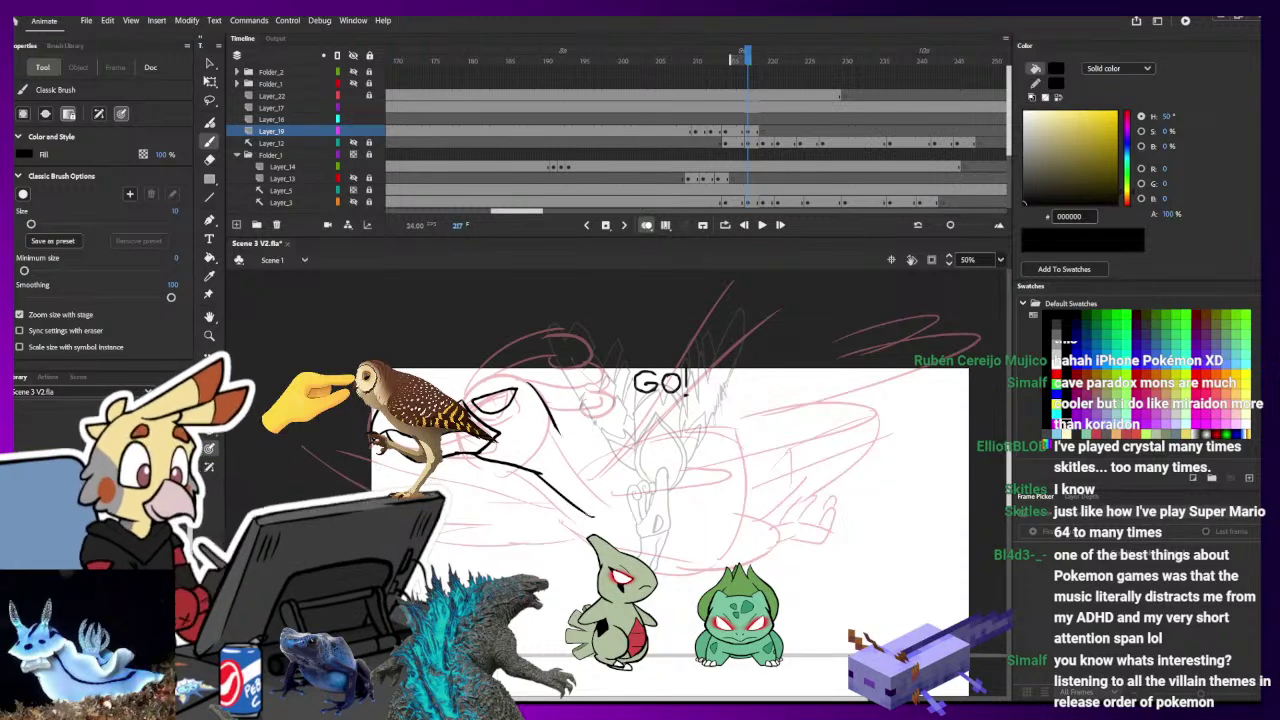
# - Draw a long diagonal line from behind the neck to the extended throat line, clean up their corner and add jagged feather tips there
pyautogui.moveTo(592, 518); pyautogui.dragTo(558, 400)
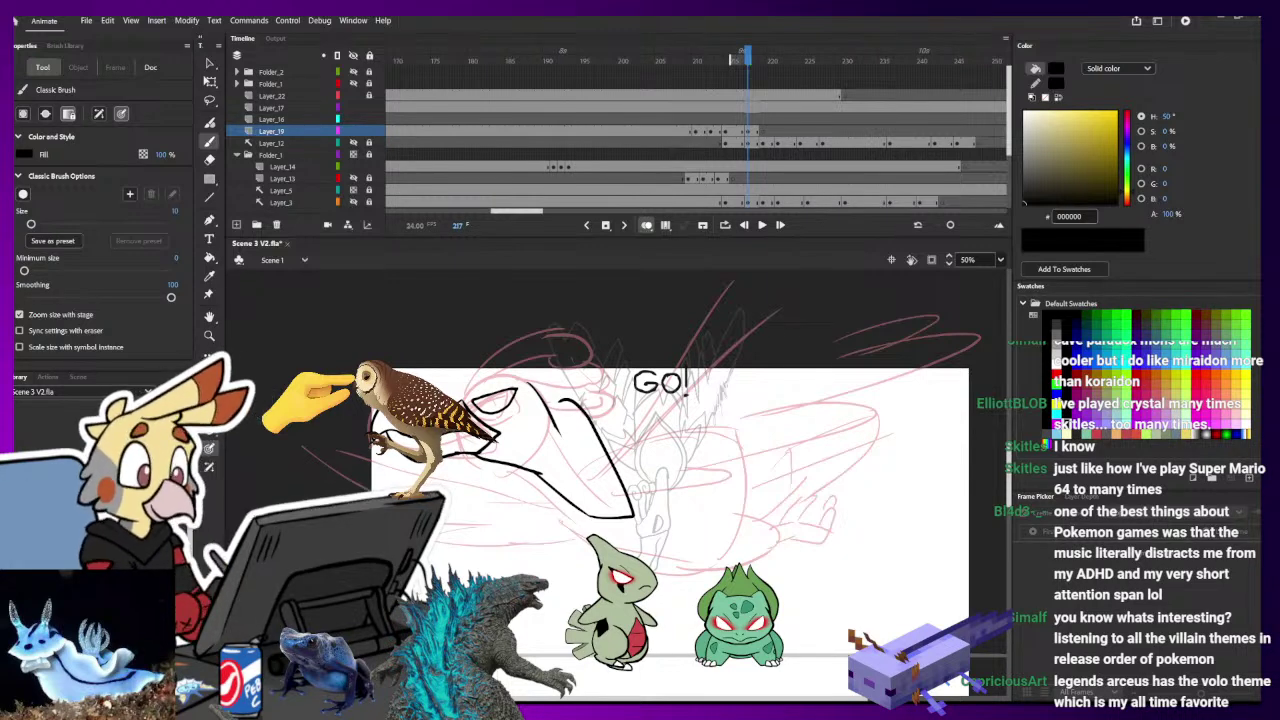
pyautogui.press('e')
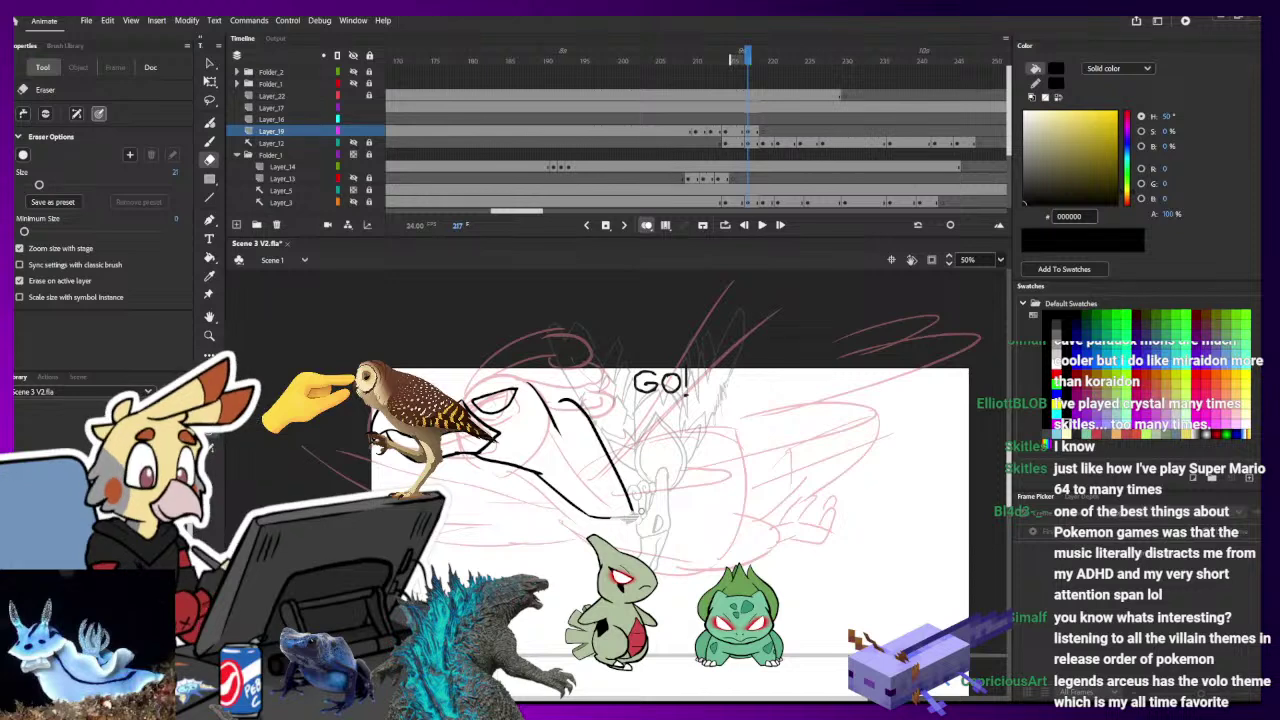
pyautogui.press('b')
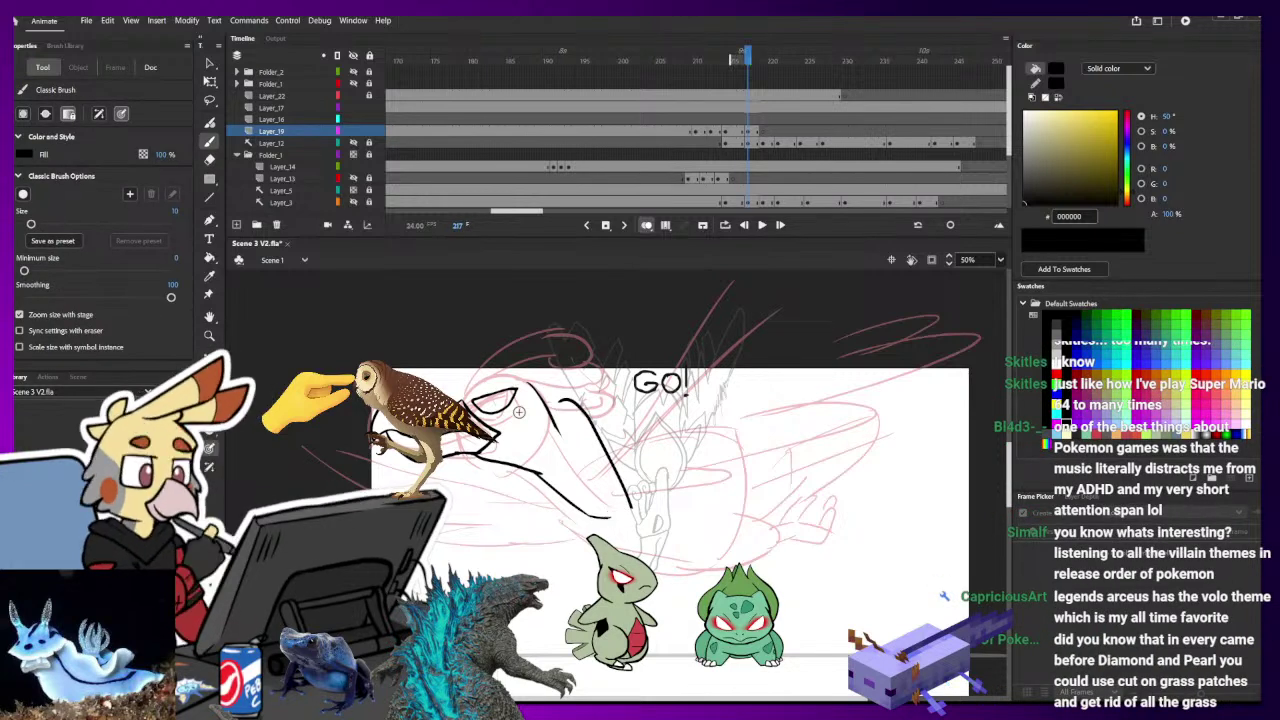
pyautogui.moveTo(519, 411)
pyautogui.mouseDown()
pyautogui.moveTo(614, 514)
pyautogui.moveTo(637, 508)
pyautogui.moveTo(639, 490)
pyautogui.moveTo(662, 523)
pyautogui.moveTo(606, 521)
pyautogui.mouseUp()
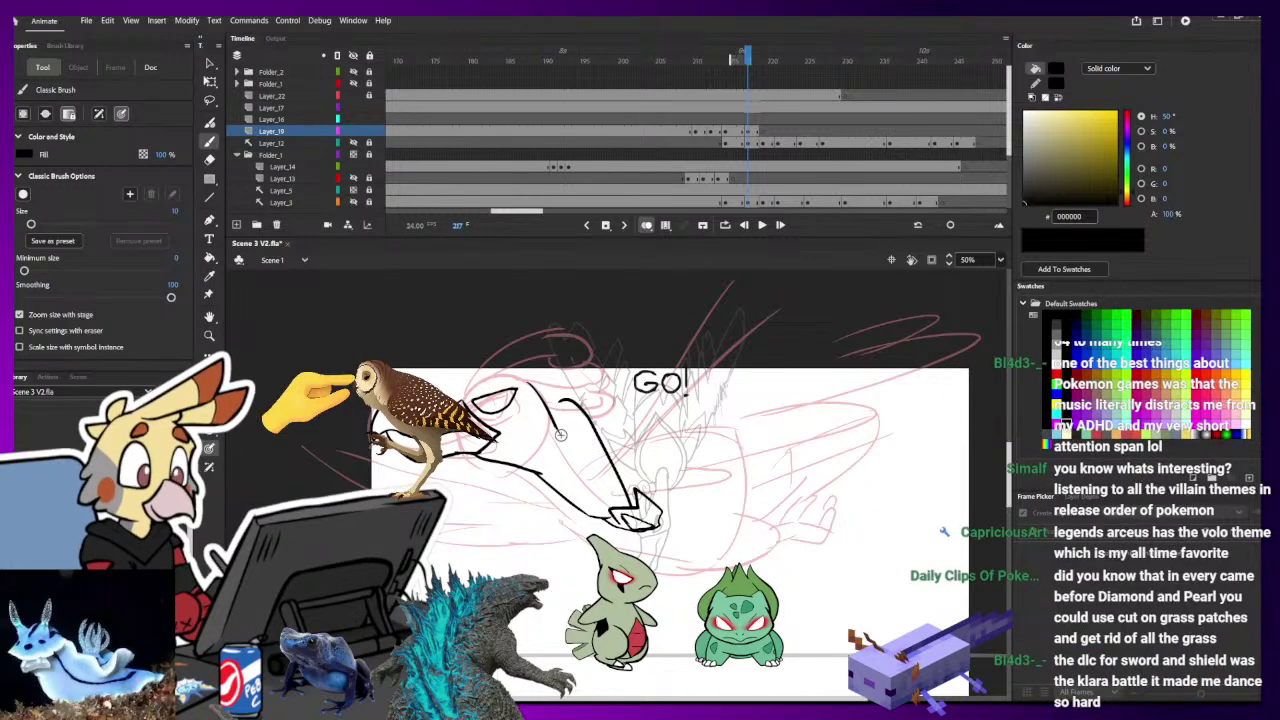
# - Draw an arched outer edge from above the back of the neck down to the feather tips and erase the earlier diagonal line inside it
pyautogui.moveTo(638, 482)
pyautogui.mouseDown()
pyautogui.moveTo(639, 443)
pyautogui.moveTo(565, 360)
pyautogui.mouseUp()
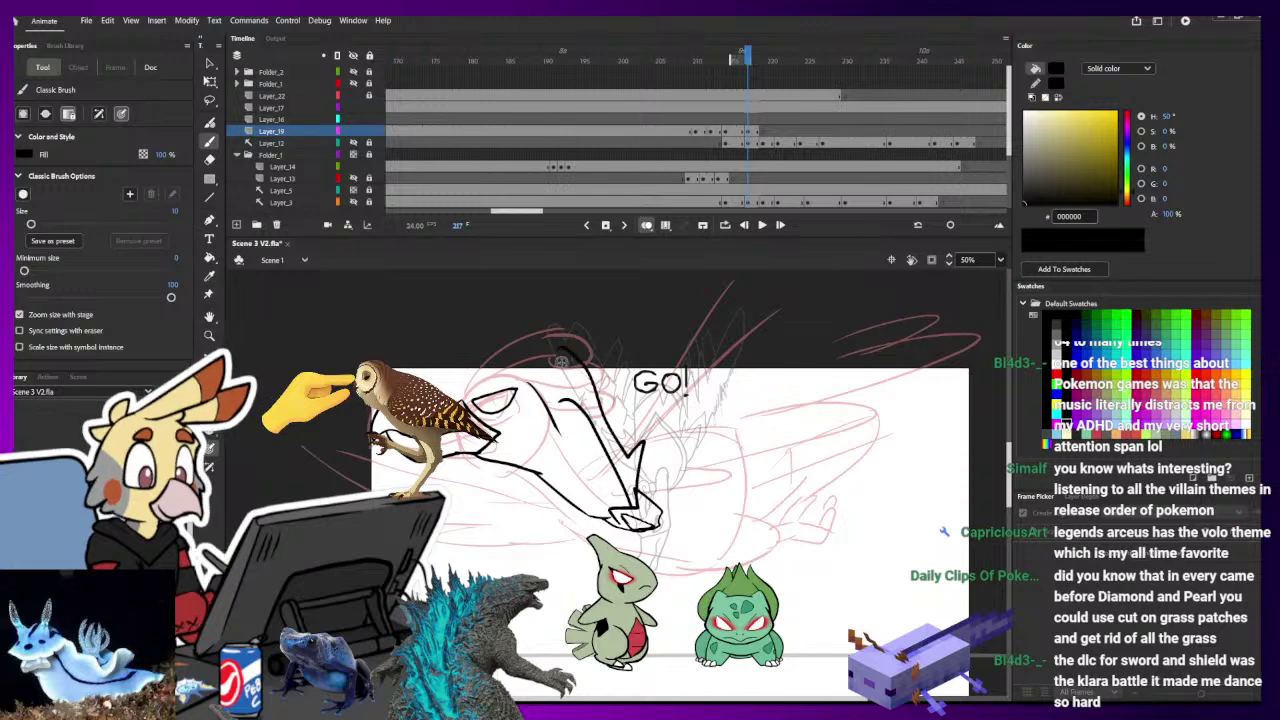
pyautogui.hotkey('ctrl', 'z')
pyautogui.moveTo(628, 463)
pyautogui.mouseDown()
pyautogui.moveTo(554, 362)
pyautogui.moveTo(542, 398)
pyautogui.moveTo(579, 409)
pyautogui.moveTo(627, 493)
pyautogui.mouseUp()
pyautogui.press('e')
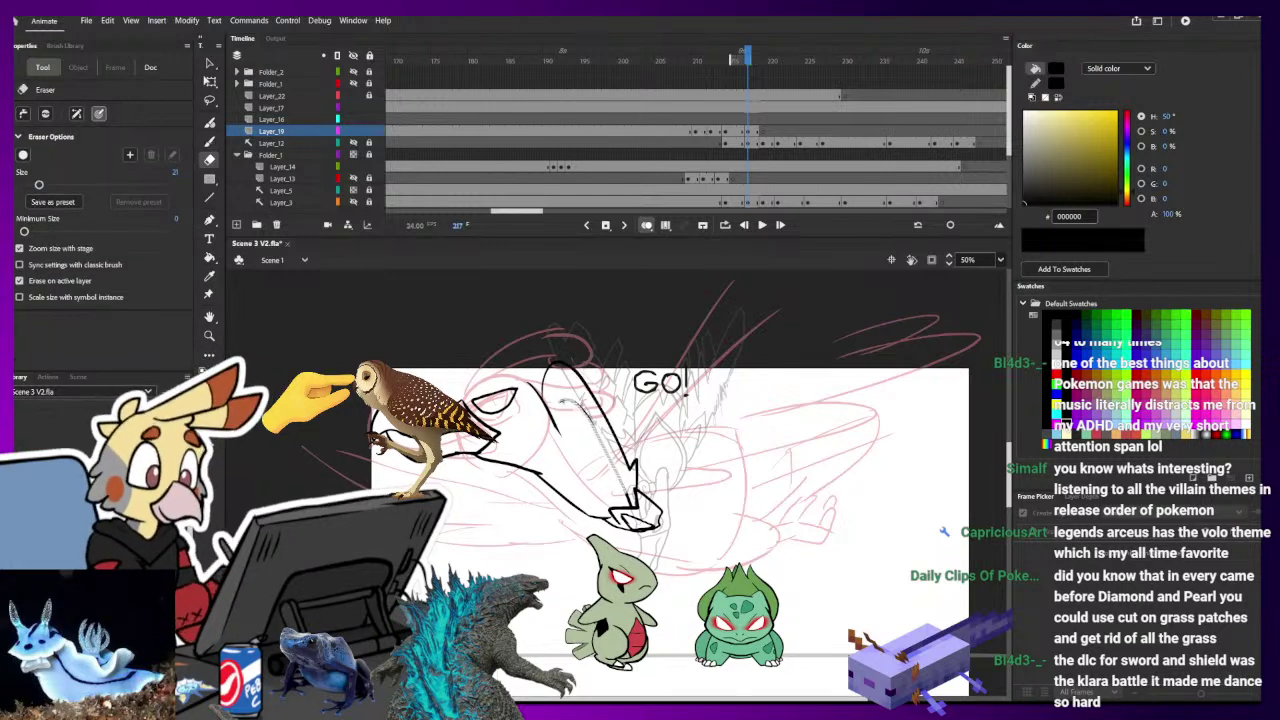
pyautogui.moveTo(568, 406)
pyautogui.mouseDown()
pyautogui.moveTo(584, 425)
pyautogui.moveTo(570, 438)
pyautogui.mouseUp()
# - Draw the inner line from the back of the neck down to the feather tips and reinforce the lower throat line
pyautogui.press('b')
pyautogui.moveTo(629, 491); pyautogui.dragTo(548, 411)
pyautogui.moveTo(624, 487)
pyautogui.mouseDown()
pyautogui.moveTo(591, 411)
pyautogui.moveTo(550, 376)
pyautogui.mouseUp()
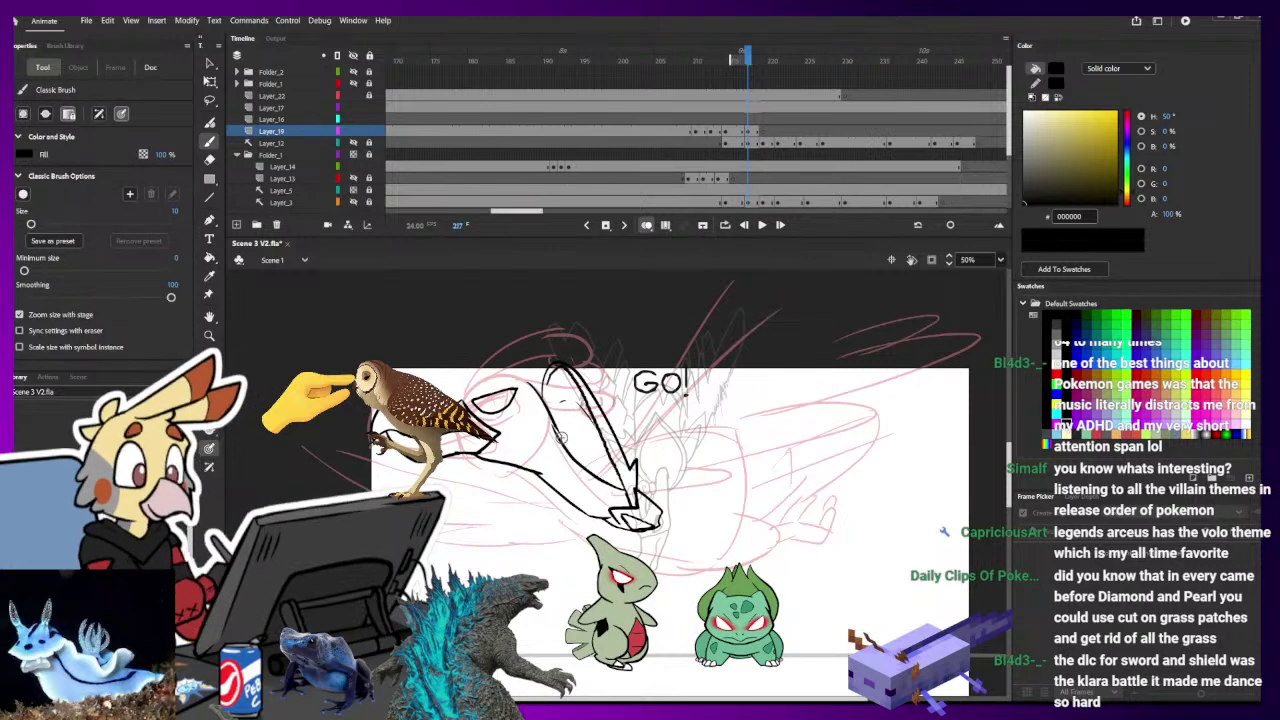
pyautogui.hotkey('ctrl', 'z')
pyautogui.moveTo(548, 484)
pyautogui.mouseDown()
pyautogui.moveTo(585, 520)
pyautogui.moveTo(619, 523)
pyautogui.mouseUp()
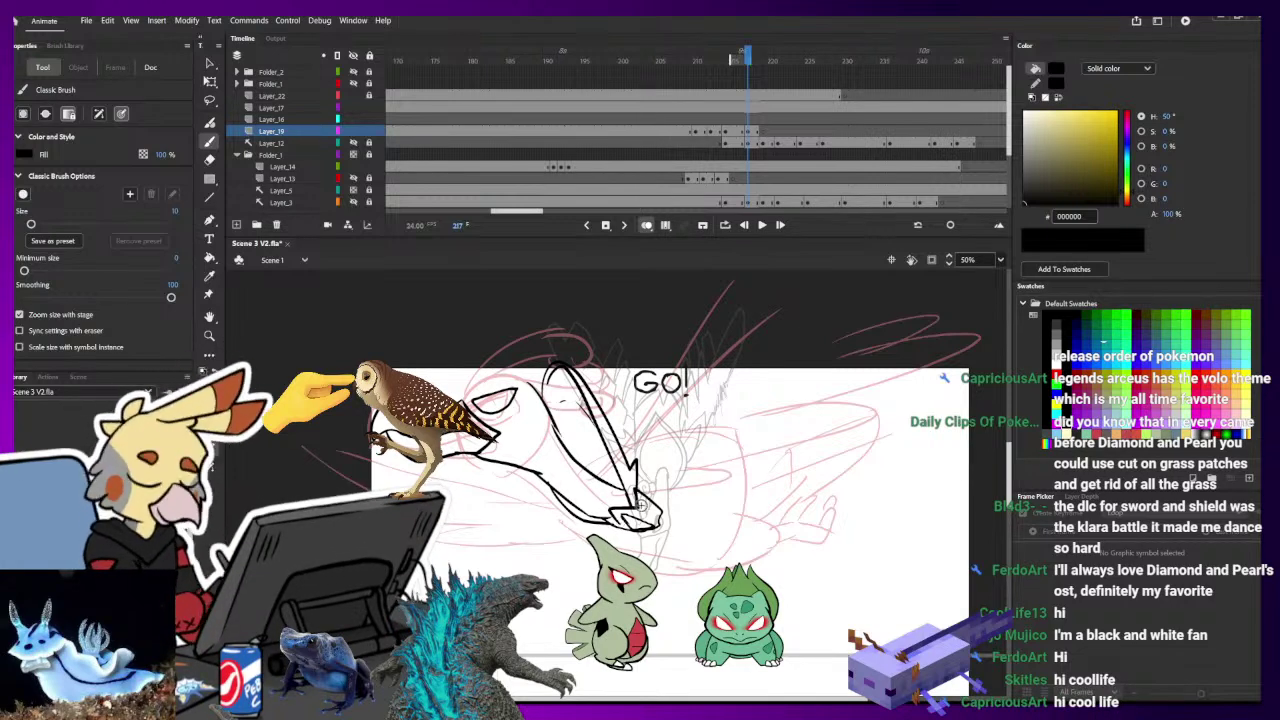
# - Clean up the feather tips below the neck and ink more jagged feathers and a curved wing edge rising beside them
pyautogui.press('e')
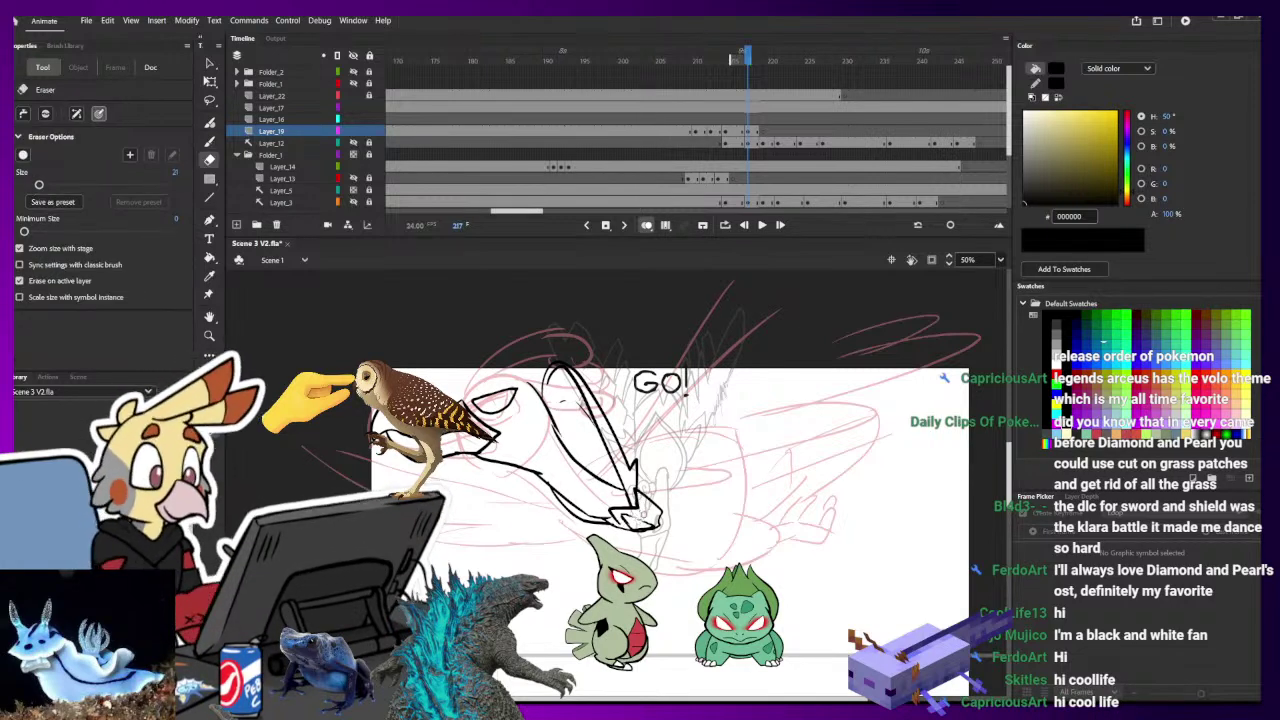
pyautogui.press('b')
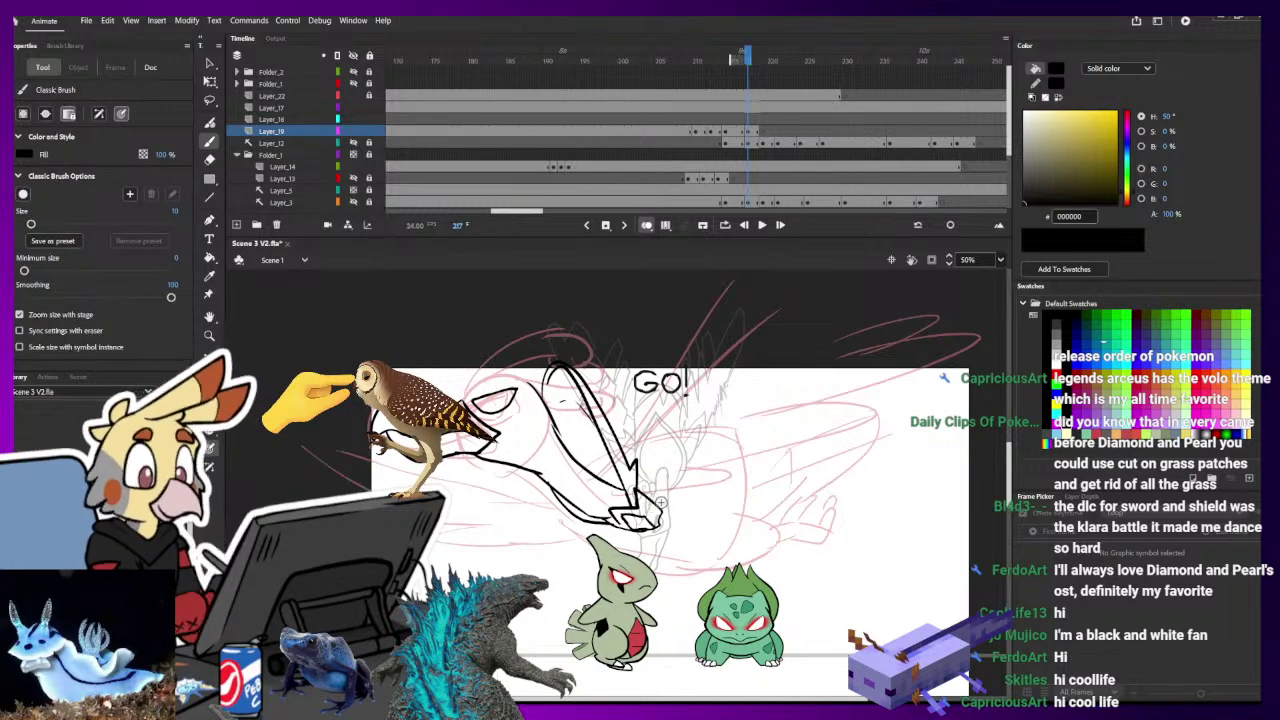
pyautogui.moveTo(656, 490); pyautogui.dragTo(658, 512)
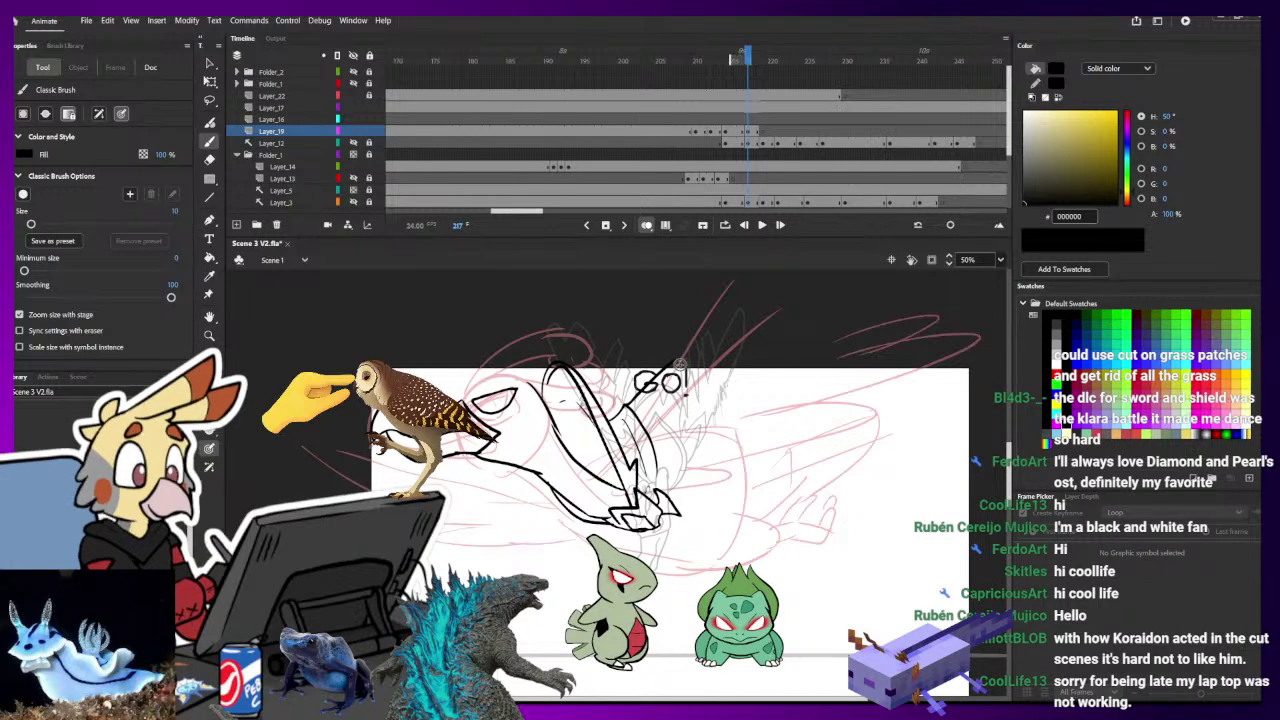
pyautogui.hotkey('ctrl', 'z')
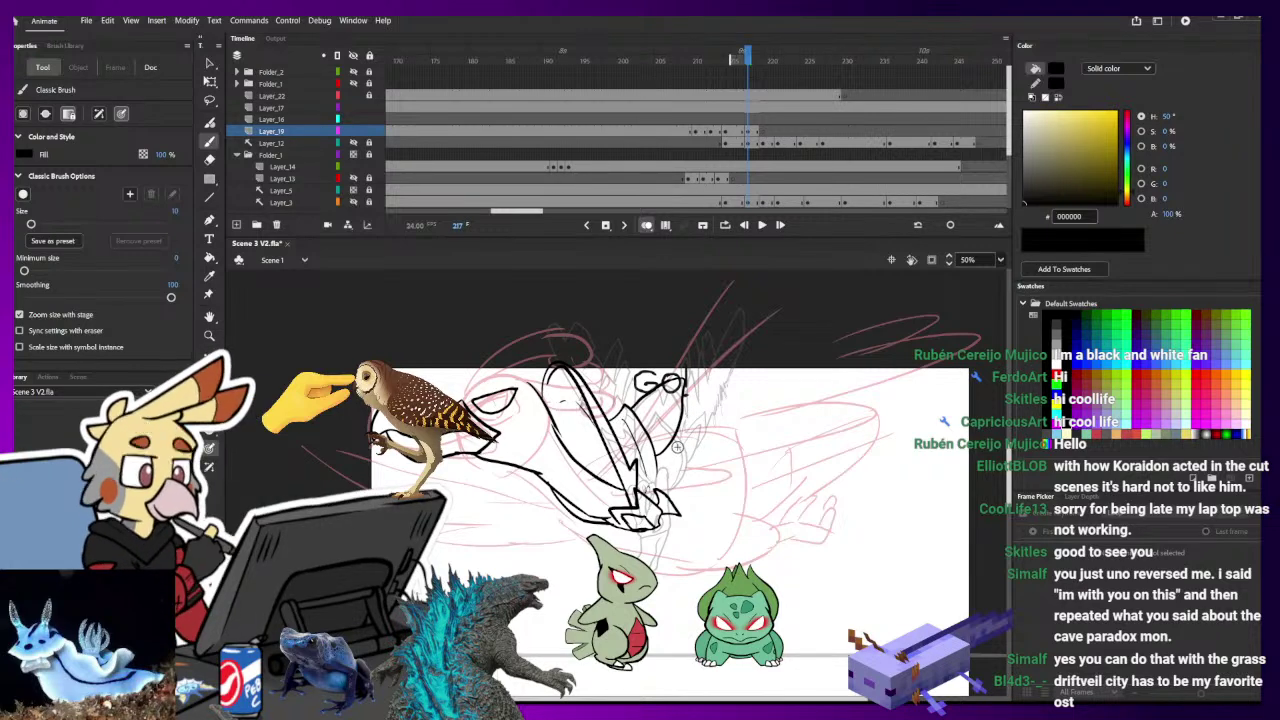
# - Ink the wing's upper edge and the long pointed feathers sweeping back from the body over the red sketch
pyautogui.moveTo(675, 438)
pyautogui.mouseDown()
pyautogui.moveTo(702, 418)
pyautogui.moveTo(714, 354)
pyautogui.moveTo(672, 383)
pyautogui.moveTo(800, 310)
pyautogui.mouseUp()
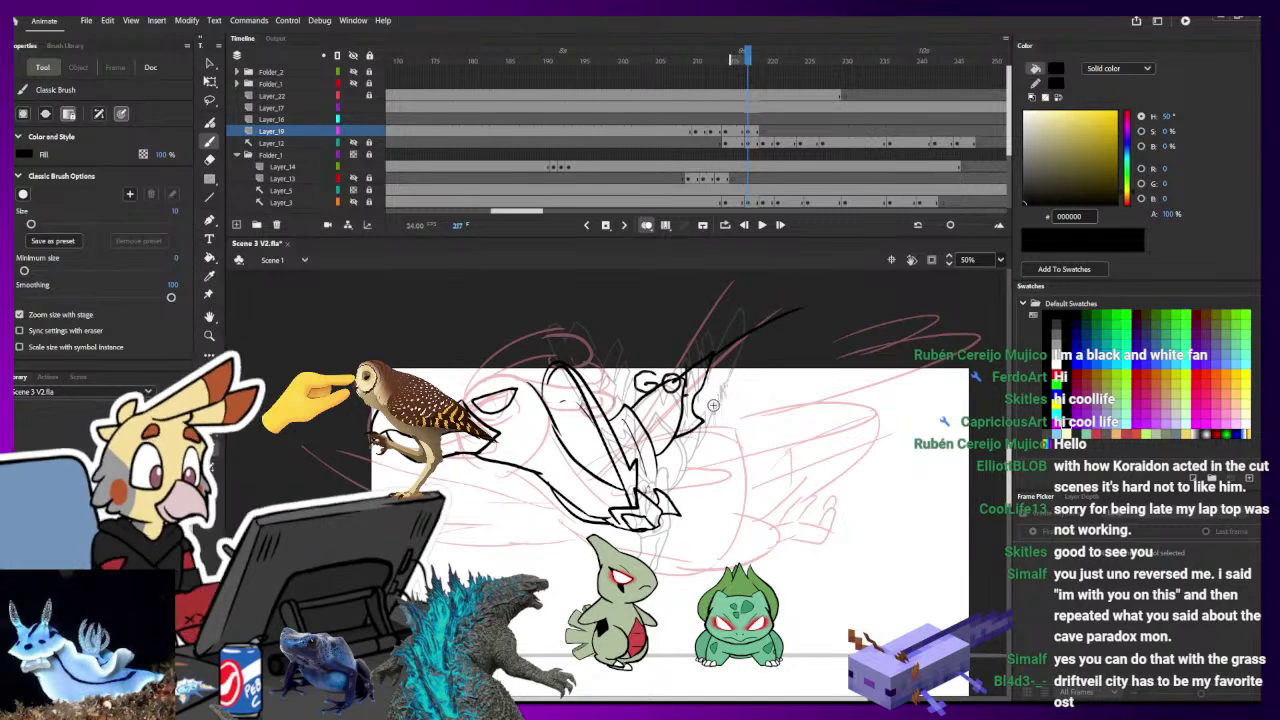
pyautogui.moveTo(718, 448)
pyautogui.mouseDown()
pyautogui.moveTo(662, 456)
pyautogui.moveTo(762, 434)
pyautogui.moveTo(746, 409)
pyautogui.moveTo(785, 404)
pyautogui.moveTo(797, 369)
pyautogui.moveTo(892, 389)
pyautogui.moveTo(880, 345)
pyautogui.mouseUp()
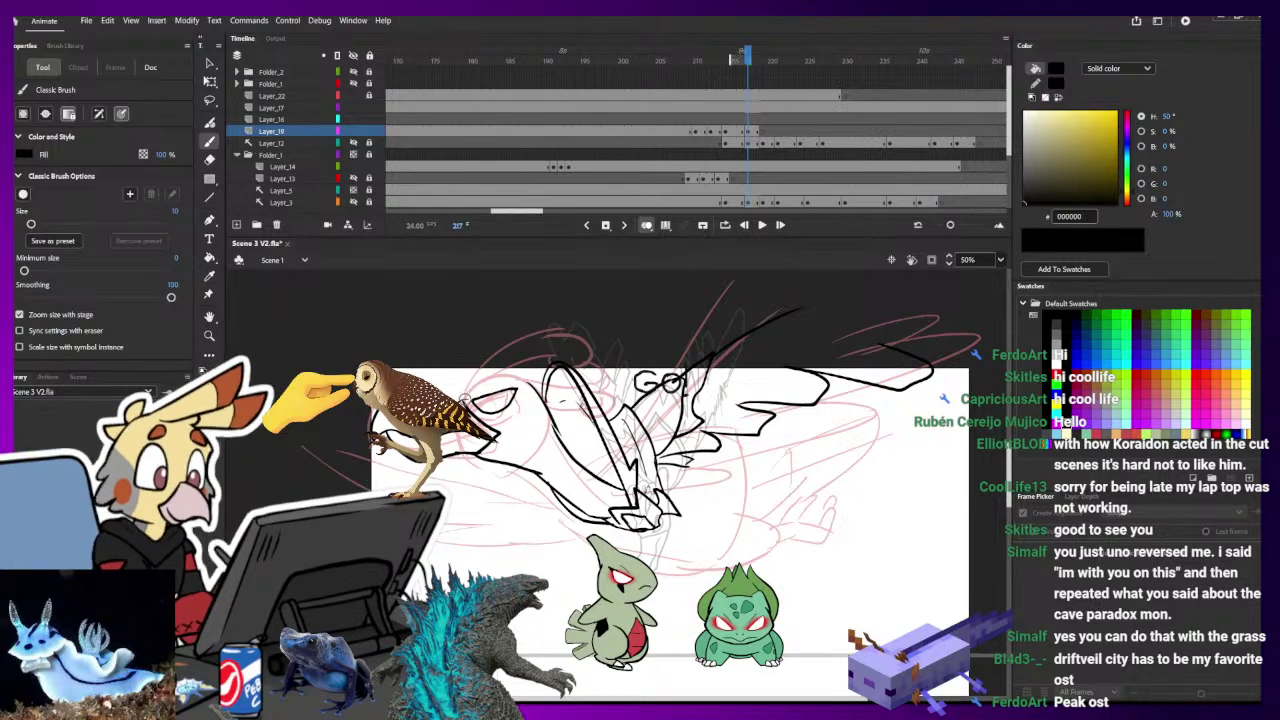
pyautogui.moveTo(900, 431); pyautogui.dragTo(724, 422)
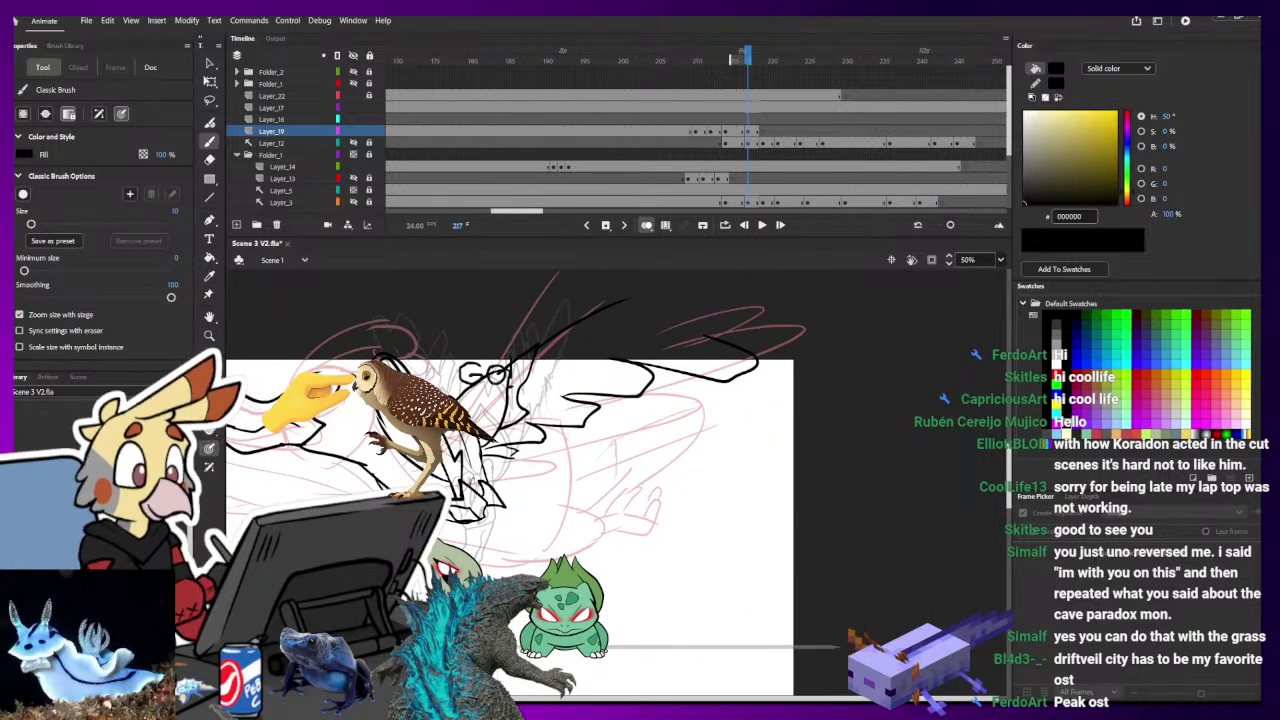
# - Draw the long curved outlines of the bird's rounded lower body to the right of its legs on Layer_19 at frame 217
pyautogui.moveTo(556, 488); pyautogui.dragTo(648, 496)
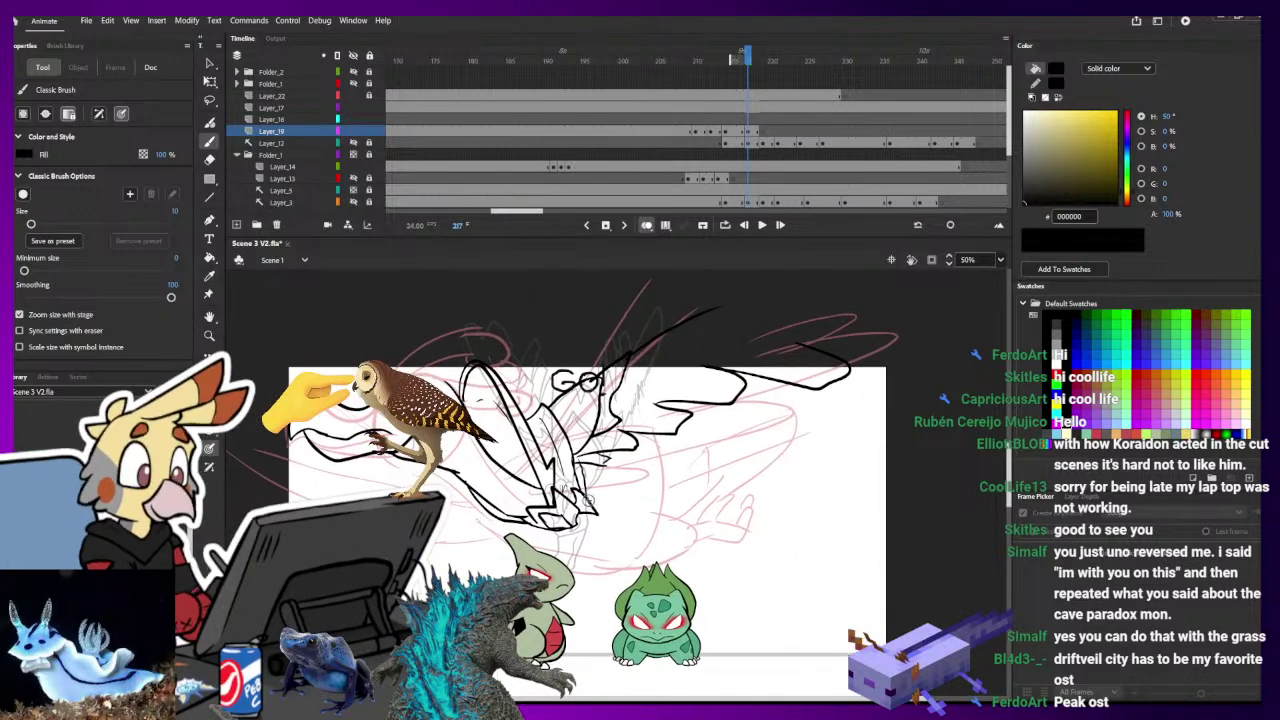
pyautogui.moveTo(592, 502)
pyautogui.mouseDown()
pyautogui.moveTo(662, 531)
pyautogui.moveTo(636, 428)
pyautogui.mouseUp()
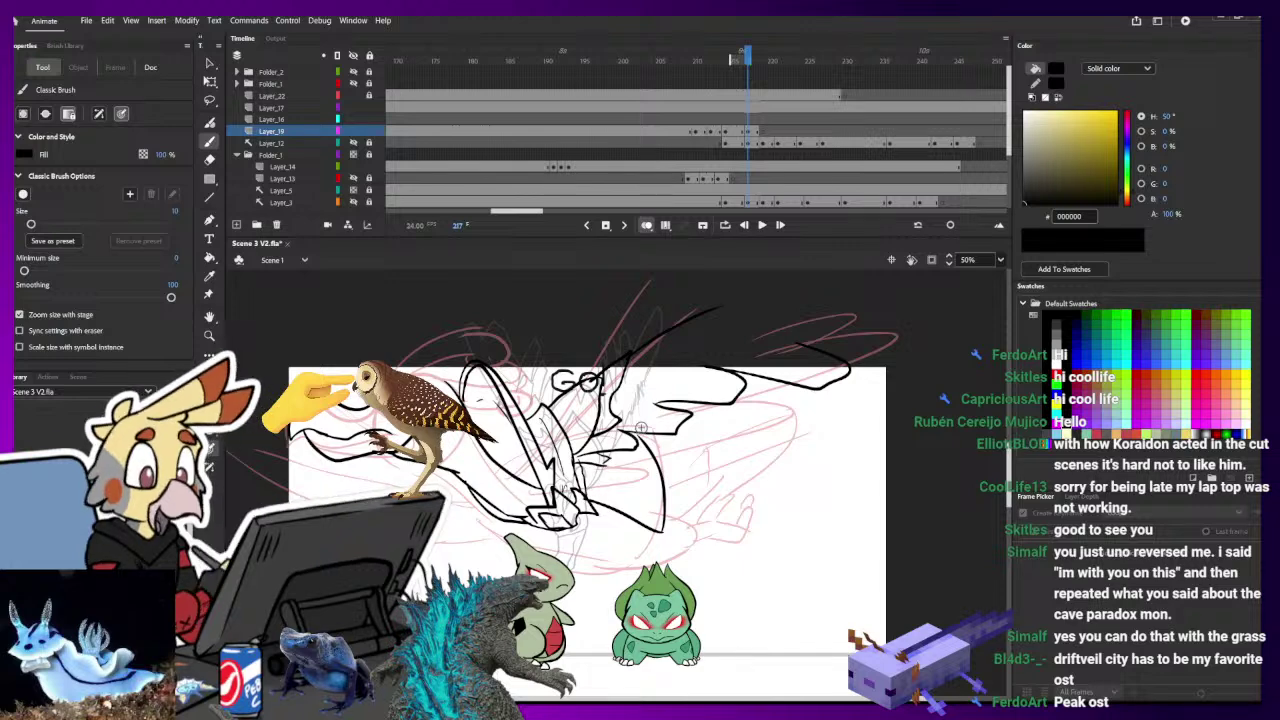
pyautogui.moveTo(541, 528); pyautogui.dragTo(606, 550)
pyautogui.hotkey('ctrl', 'z')
pyautogui.moveTo(528, 530); pyautogui.dragTo(654, 531)
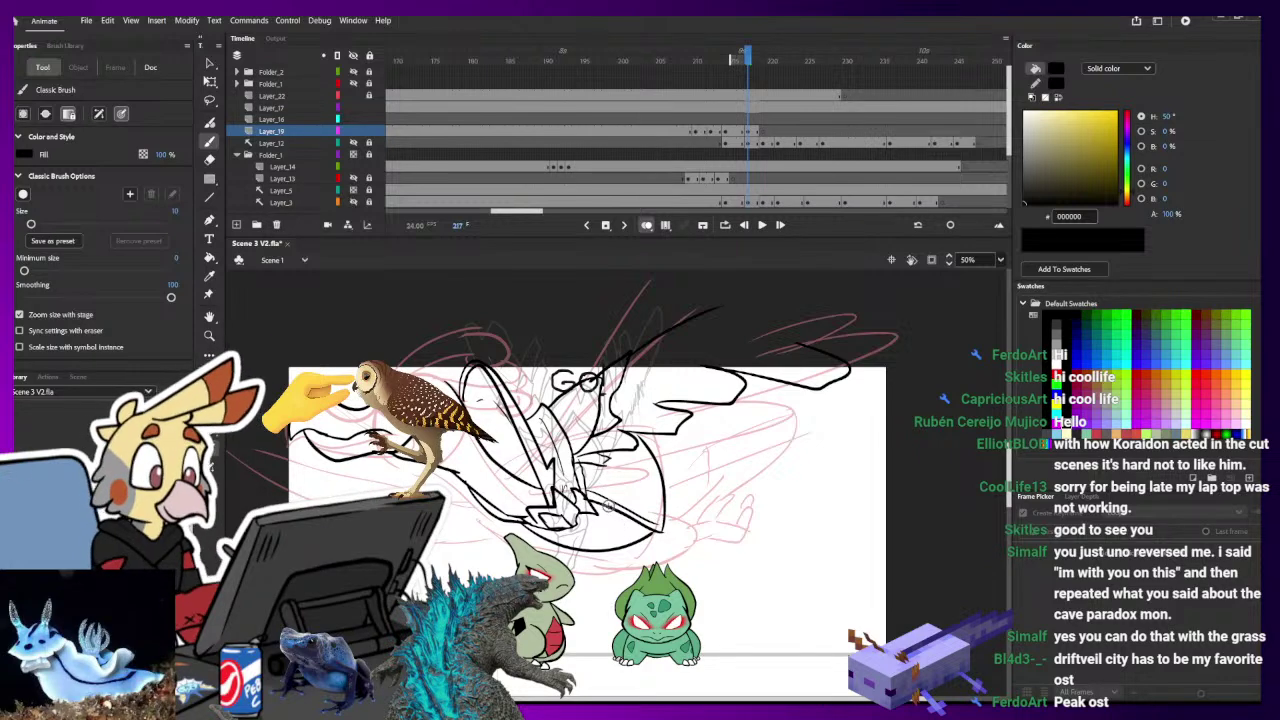
# - Clean up the lower edge of the body outline and fill it with jagged, overlapping feather lines at frame 217
pyautogui.moveTo(560, 533); pyautogui.dragTo(578, 517)
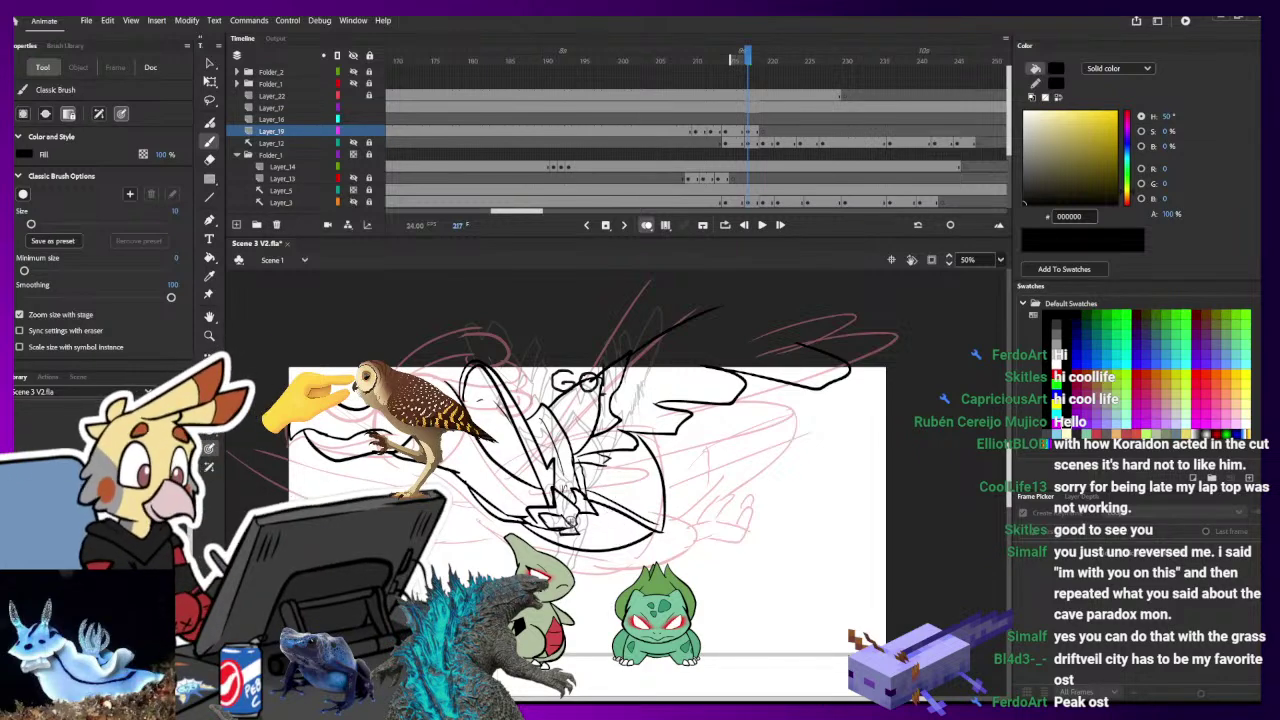
pyautogui.press('e')
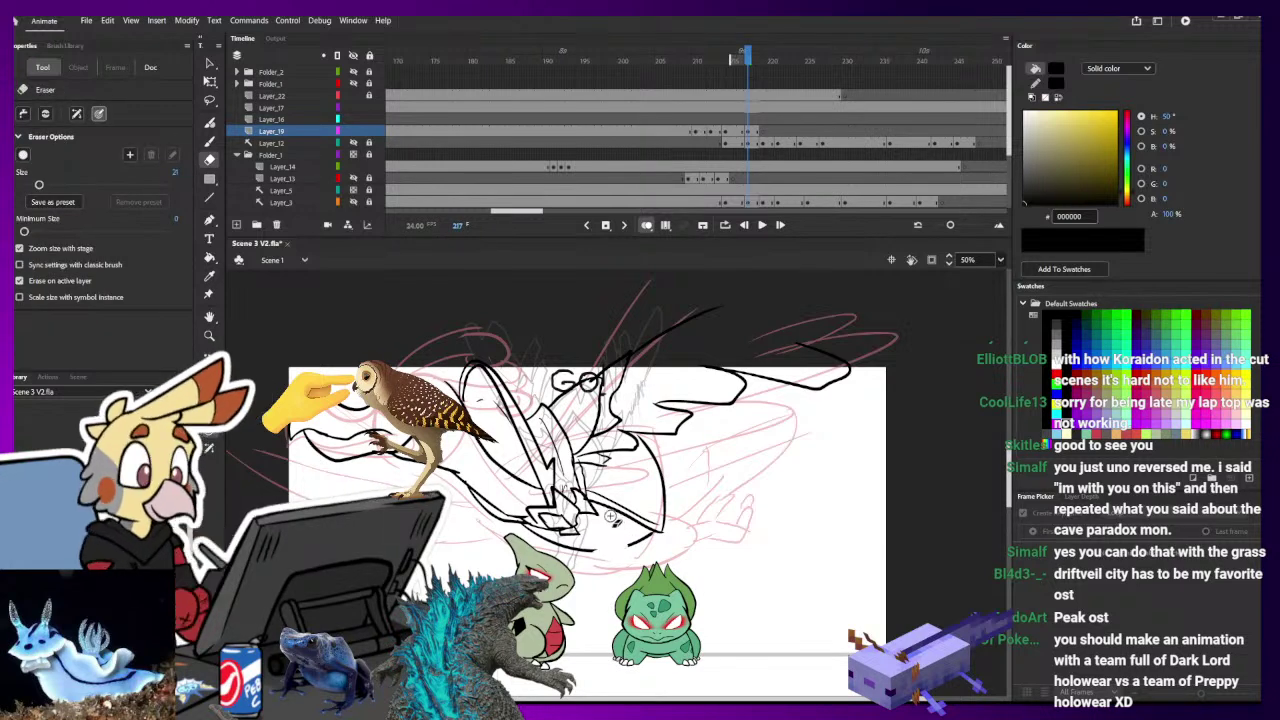
pyautogui.press('b')
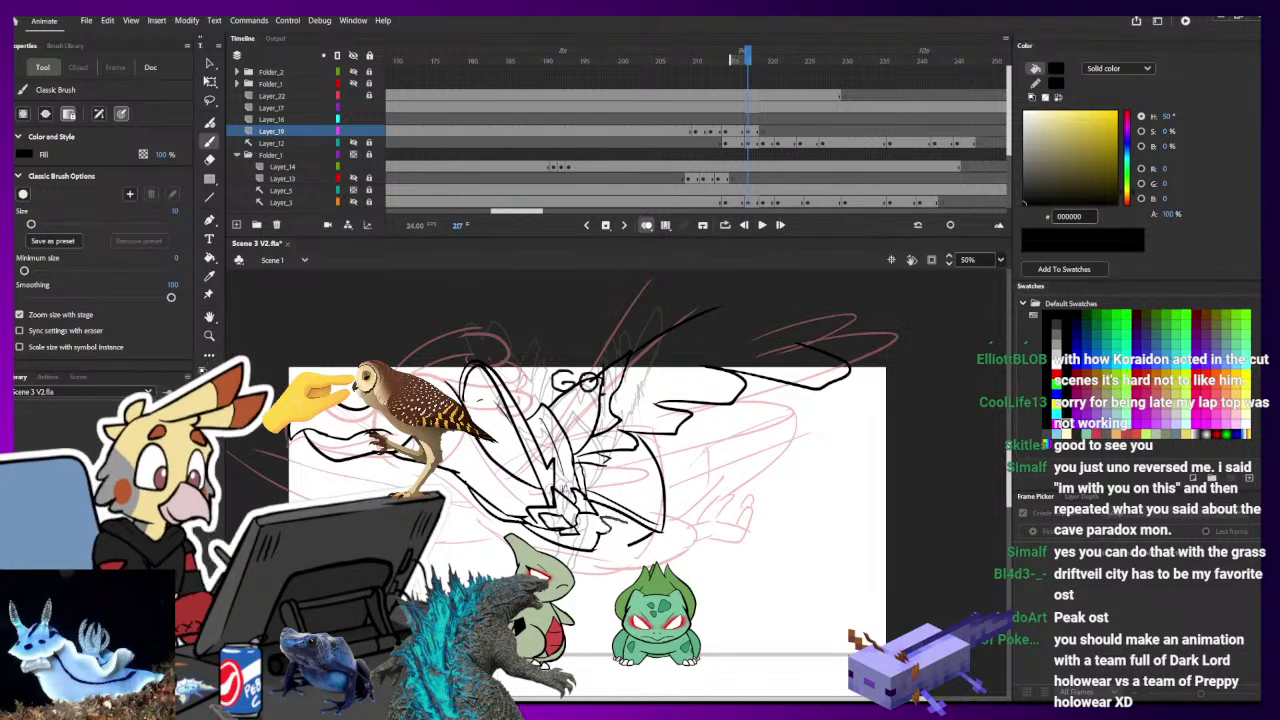
pyautogui.moveTo(607, 520); pyautogui.dragTo(635, 534)
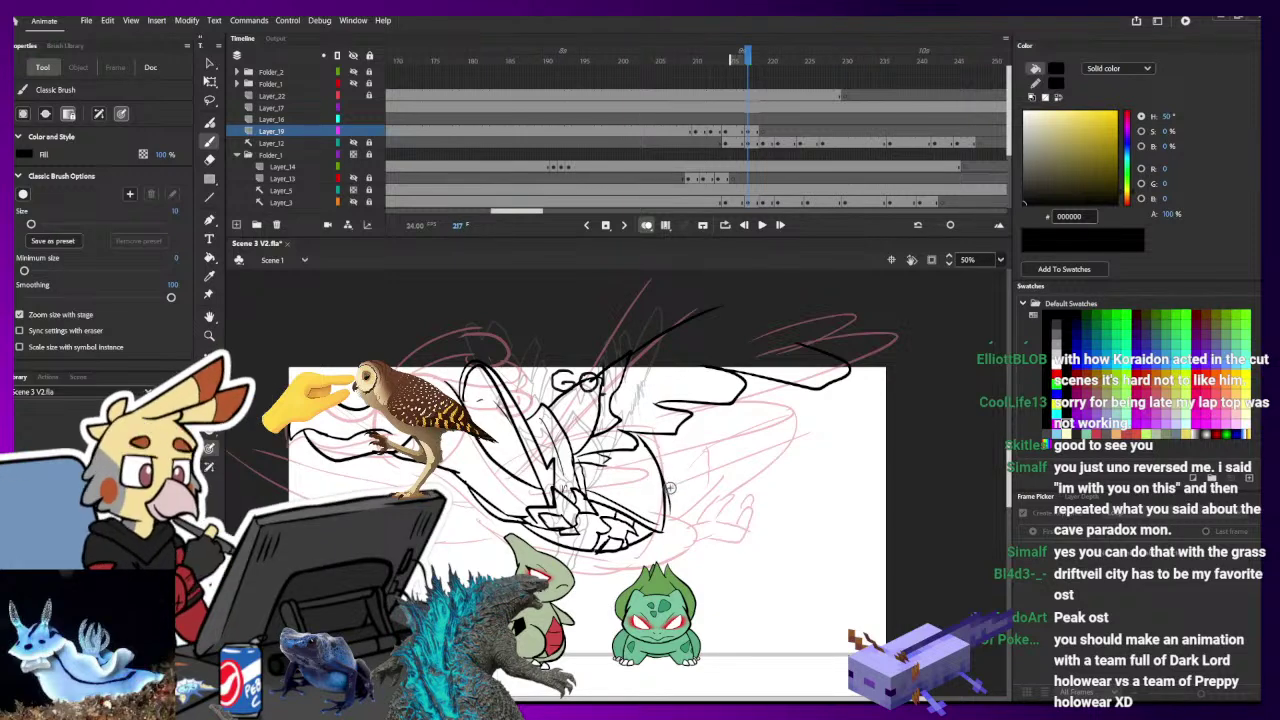
# - Draw the curved contour beyond the body's right edge and the jagged lines joining it to the upper right wing, redoing unsatisfactory strokes
pyautogui.moveTo(670, 488)
pyautogui.mouseDown()
pyautogui.moveTo(663, 535)
pyautogui.moveTo(693, 484)
pyautogui.moveTo(656, 464)
pyautogui.mouseUp()
pyautogui.hotkey('ctrl', 'z')
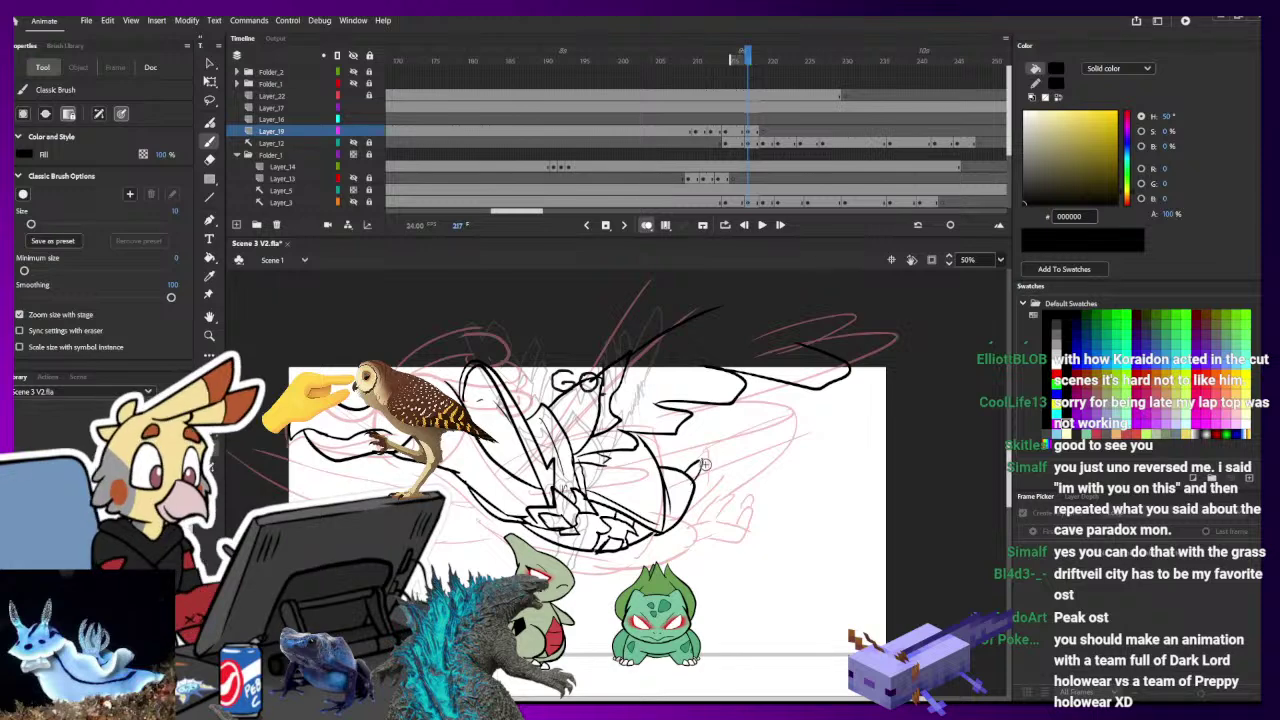
pyautogui.hotkey('ctrl', 'z')
pyautogui.moveTo(694, 489)
pyautogui.mouseDown()
pyautogui.moveTo(718, 457)
pyautogui.moveTo(687, 441)
pyautogui.moveTo(691, 474)
pyautogui.moveTo(681, 422)
pyautogui.moveTo(701, 402)
pyautogui.moveTo(692, 413)
pyautogui.mouseUp()
pyautogui.hotkey('ctrl', 'z')
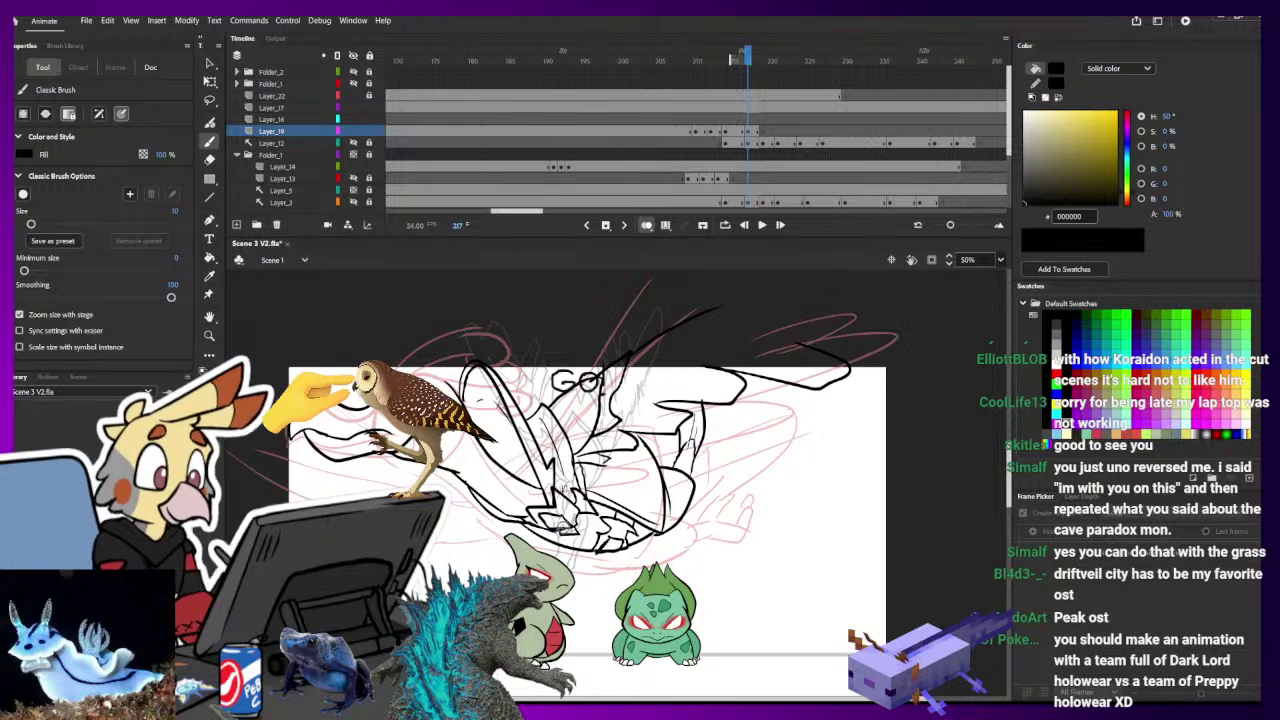
pyautogui.press('e')
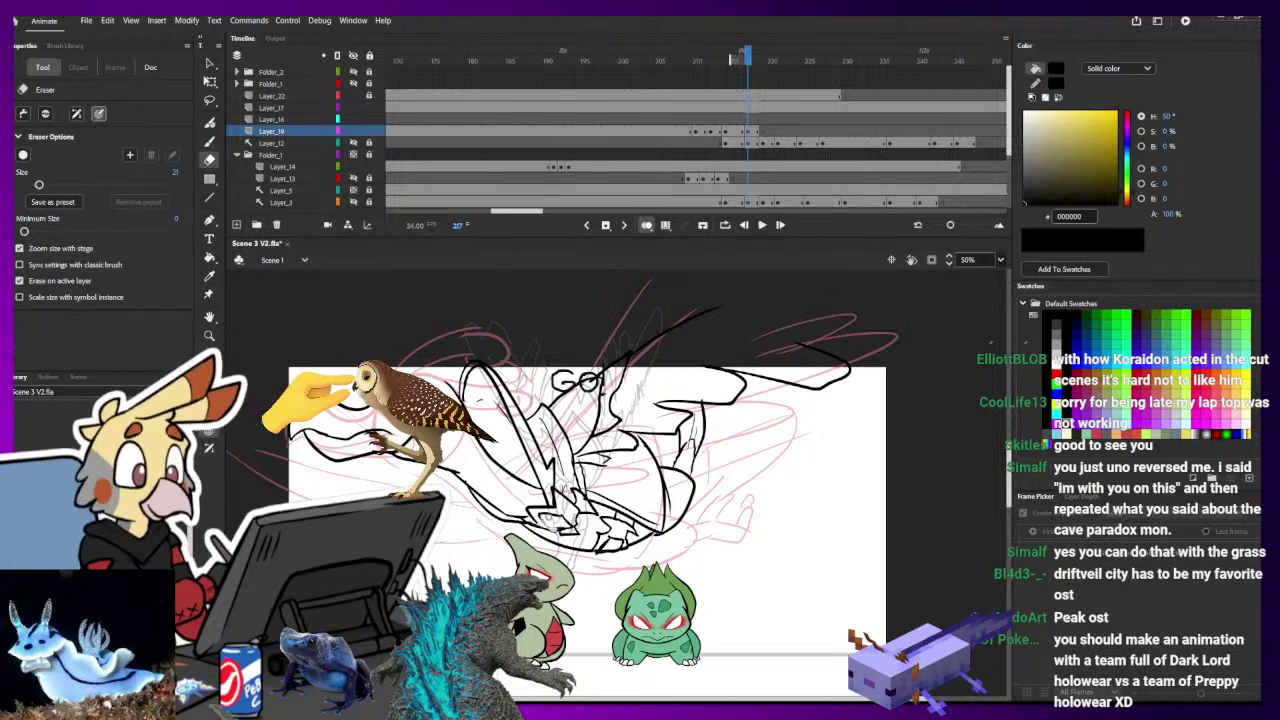
pyautogui.press('b')
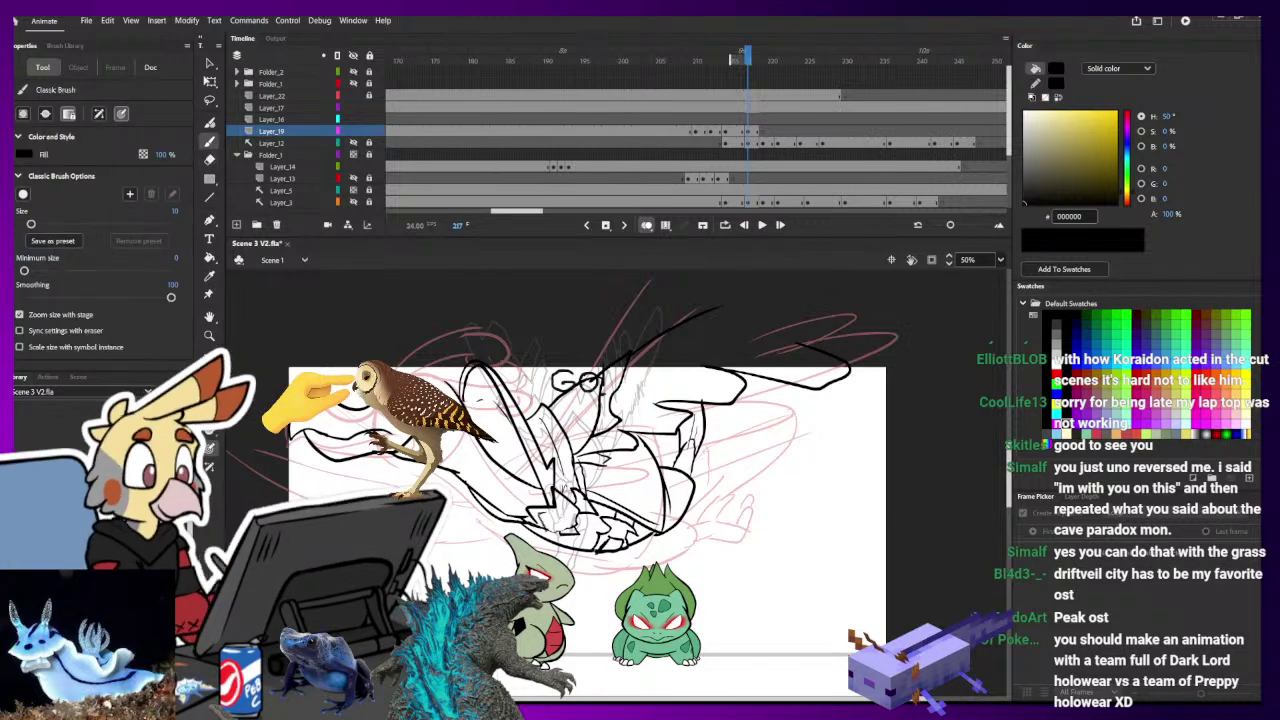
pyautogui.hotkey('ctrl', 'z')
pyautogui.hotkey('ctrl', 'z')
pyautogui.hotkey('ctrl', 'z')
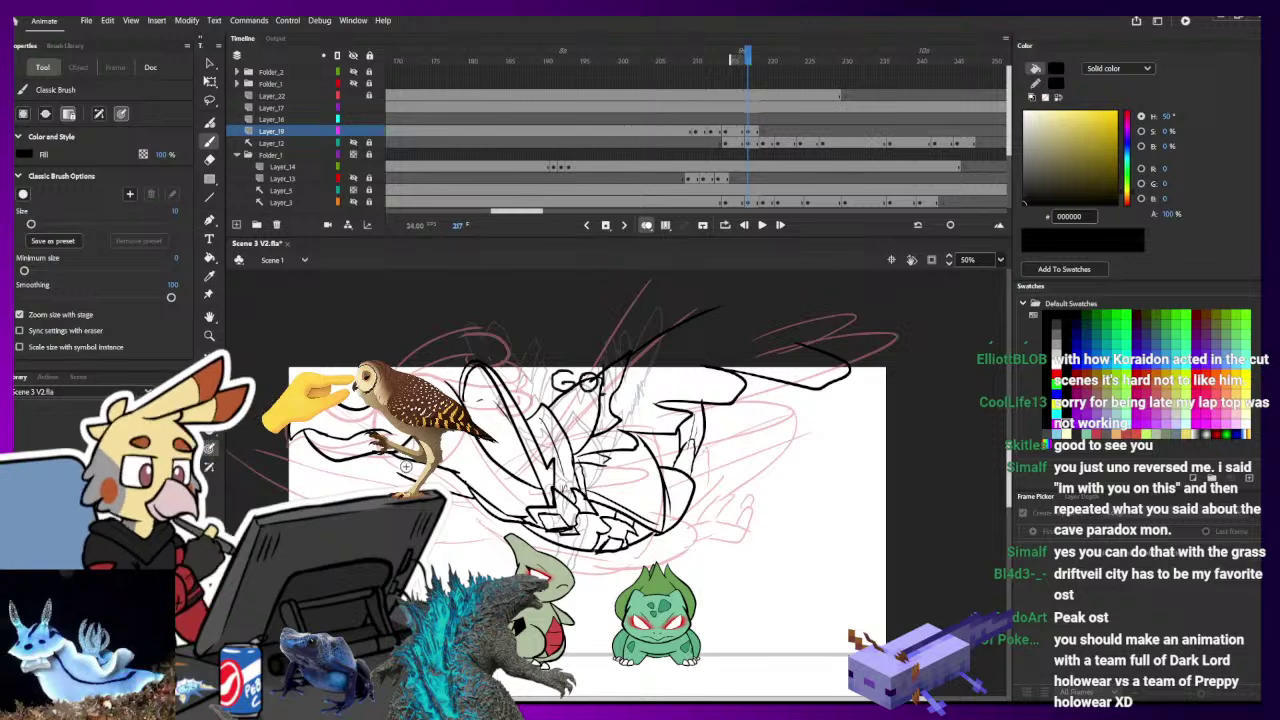
# - Clean up the left wing at frame 217 and draw its inner feather lines and jagged lower edge in black
pyautogui.press('e')
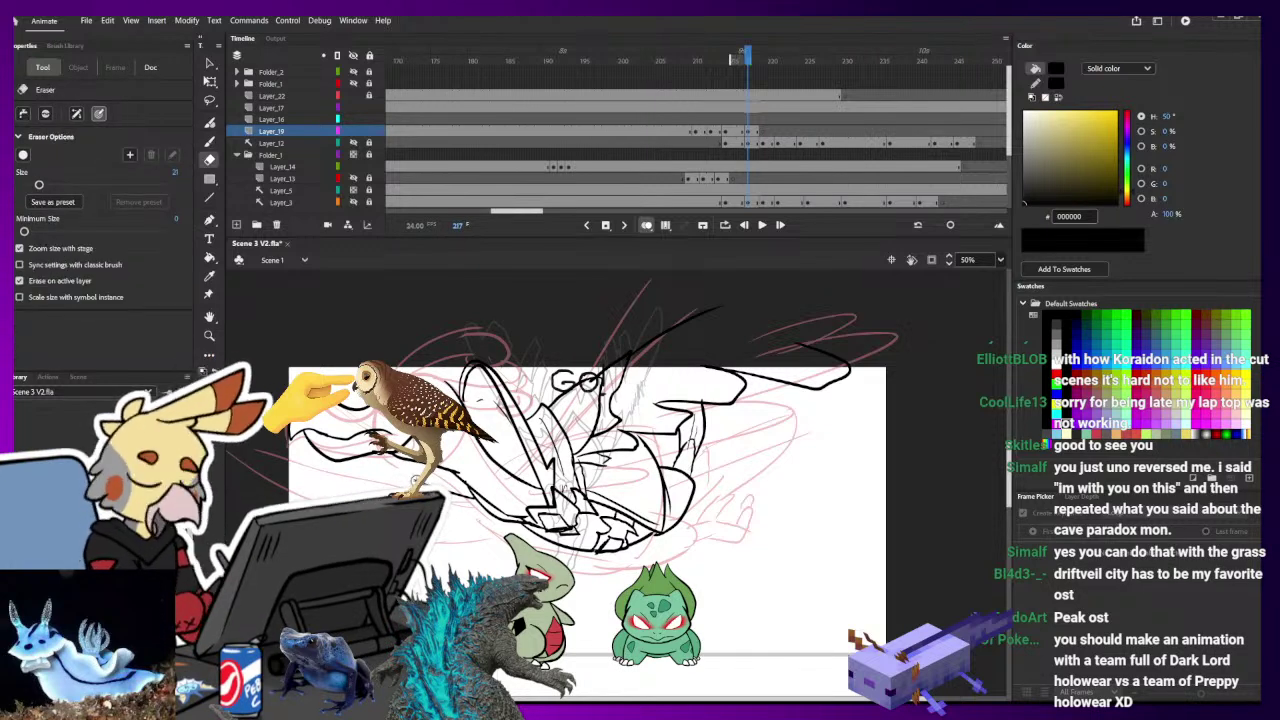
pyautogui.press('b')
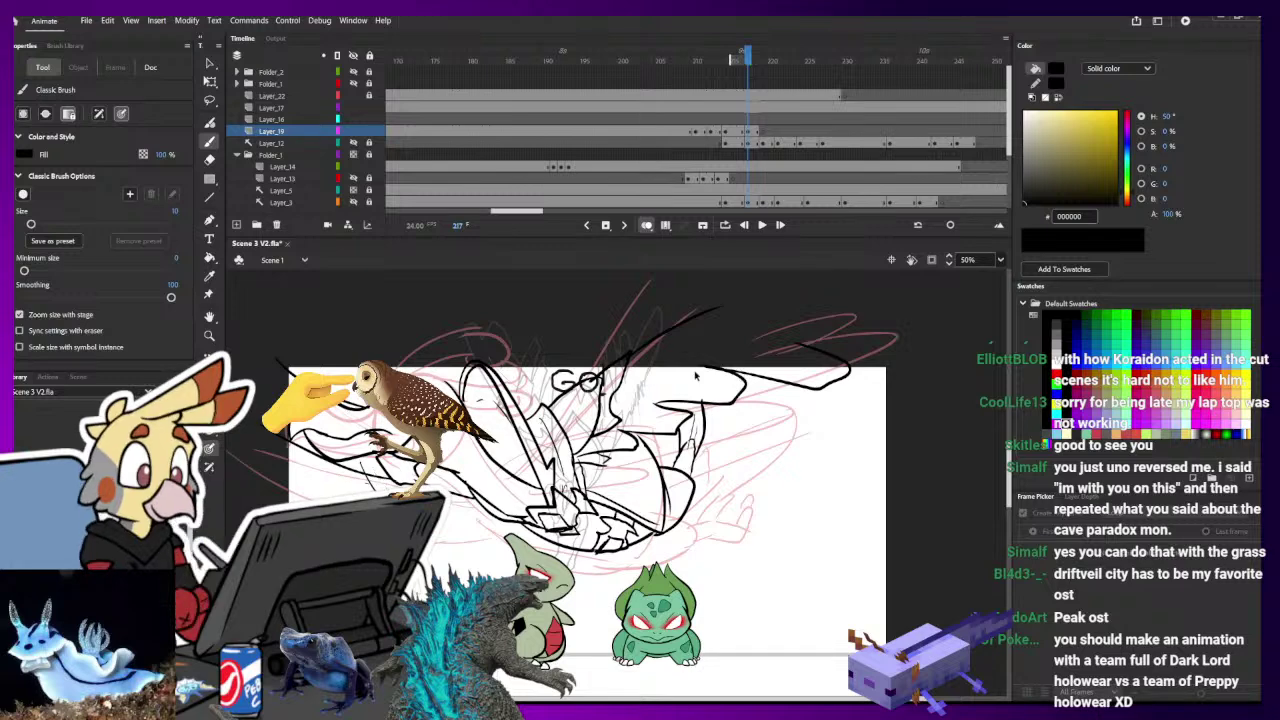
pyautogui.press('e')
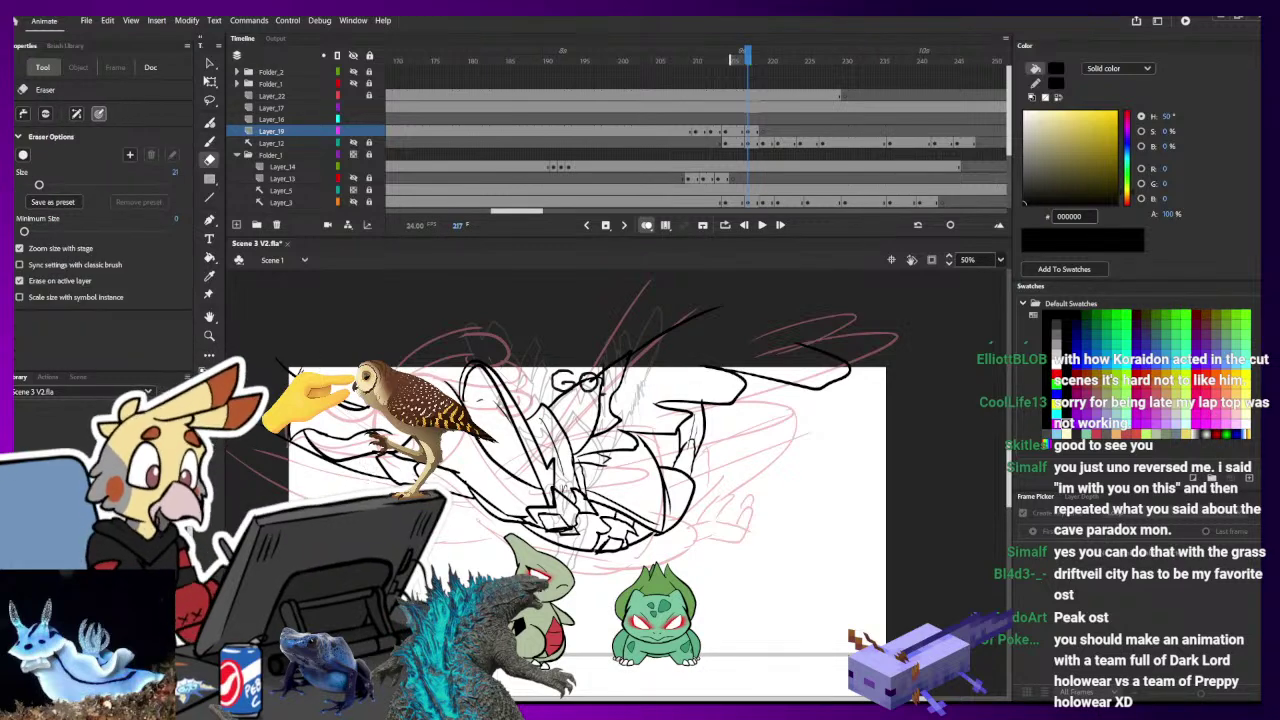
pyautogui.press('b')
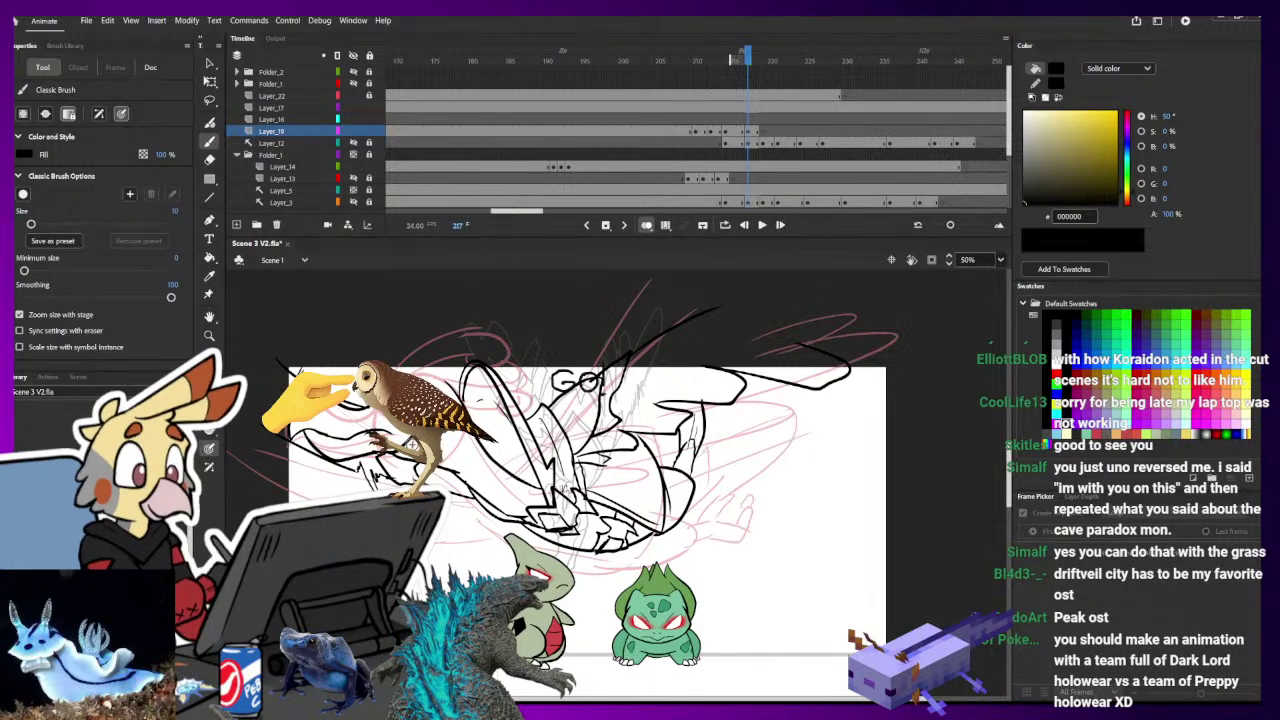
# - Play back the bird's motion from about frame 212 to review the new drawing in sequence
pyautogui.click(763, 131)
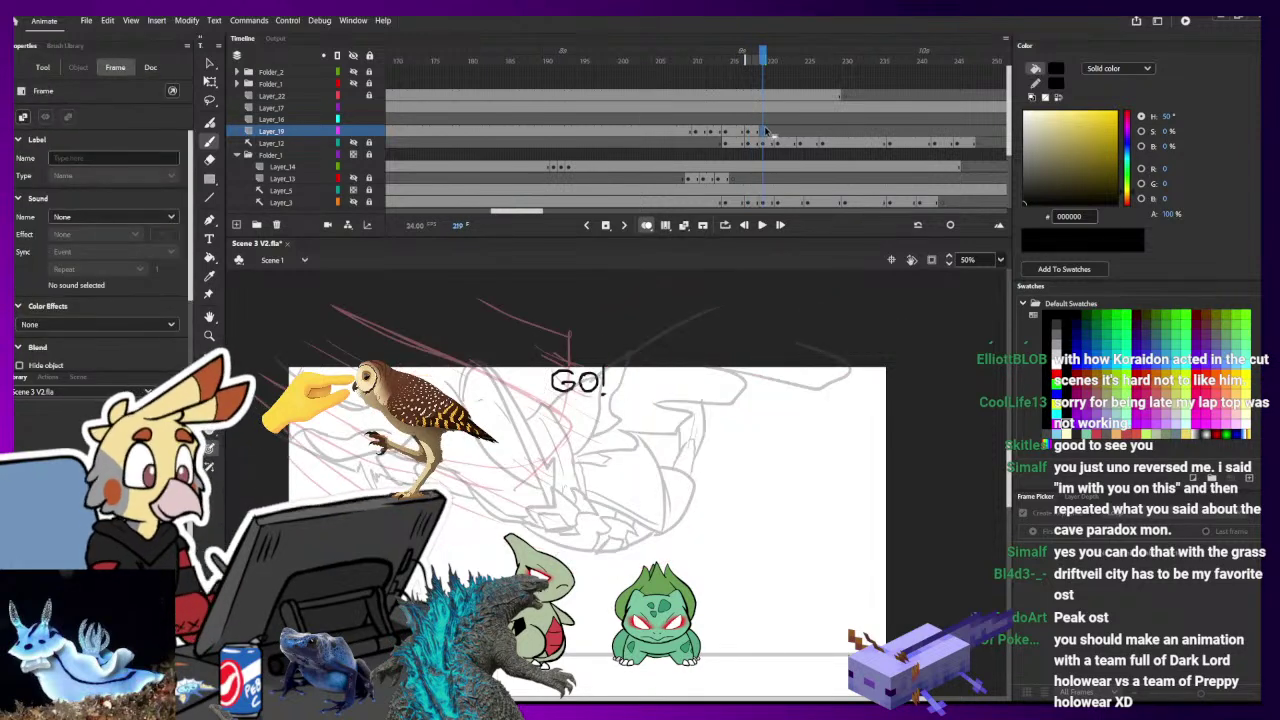
pyautogui.click(771, 131)
pyautogui.moveTo(768, 62)
pyautogui.mouseDown()
pyautogui.moveTo(750, 74)
pyautogui.moveTo(715, 67)
pyautogui.mouseUp()
pyautogui.press('Return')
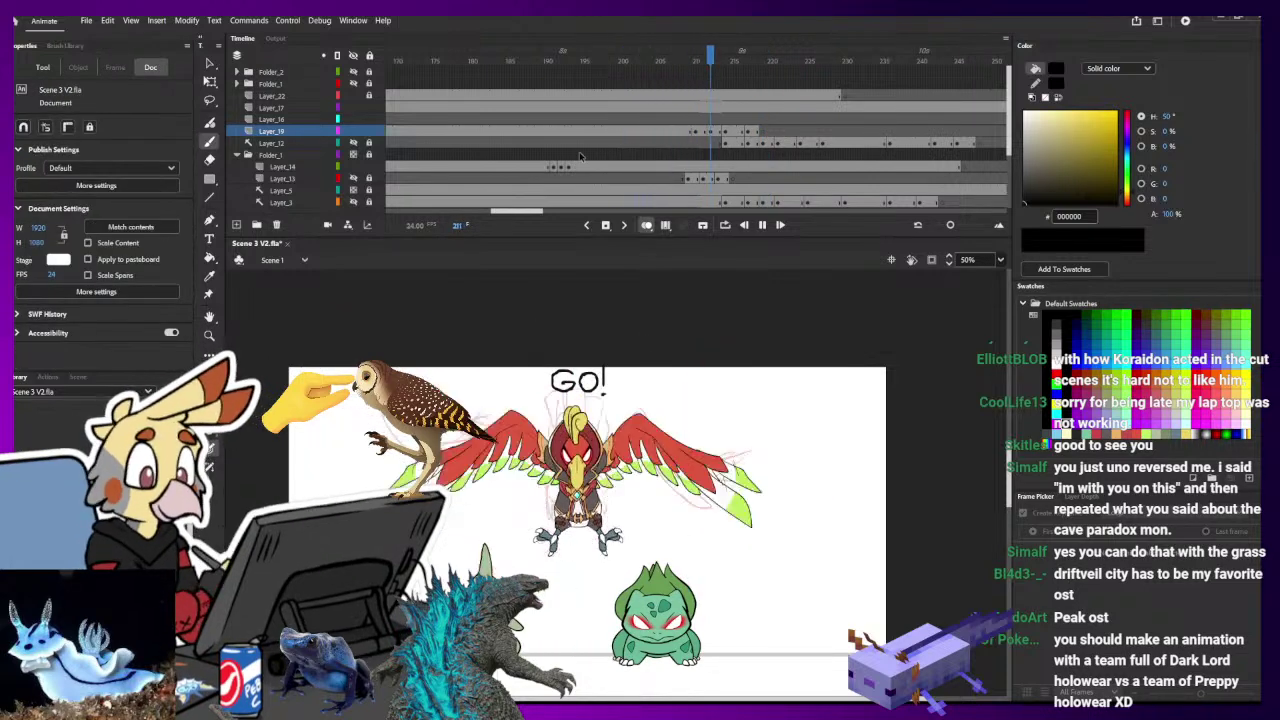
pyautogui.press('Return')
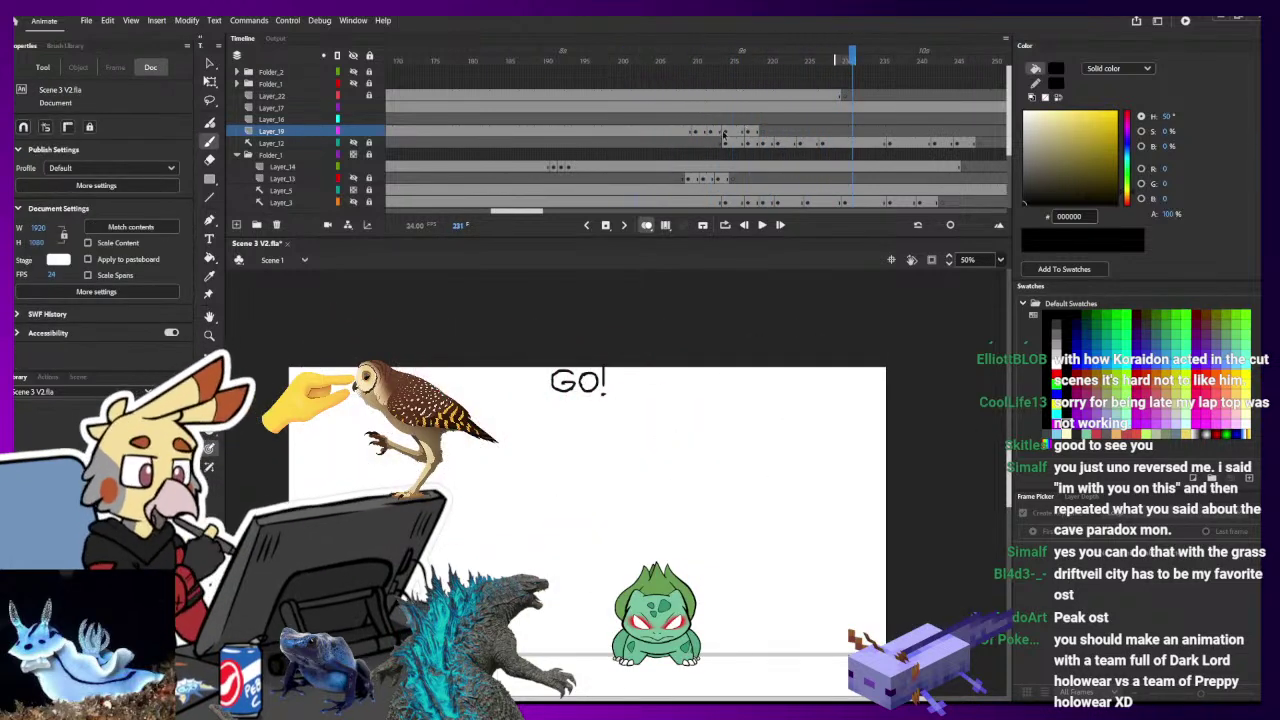
# - Select the bird drawing at frame 214 of Layer_19 and shift it slightly downward to a Y position of about -179
pyautogui.click(725, 133)
pyautogui.press(',')
pyautogui.click(727, 133)
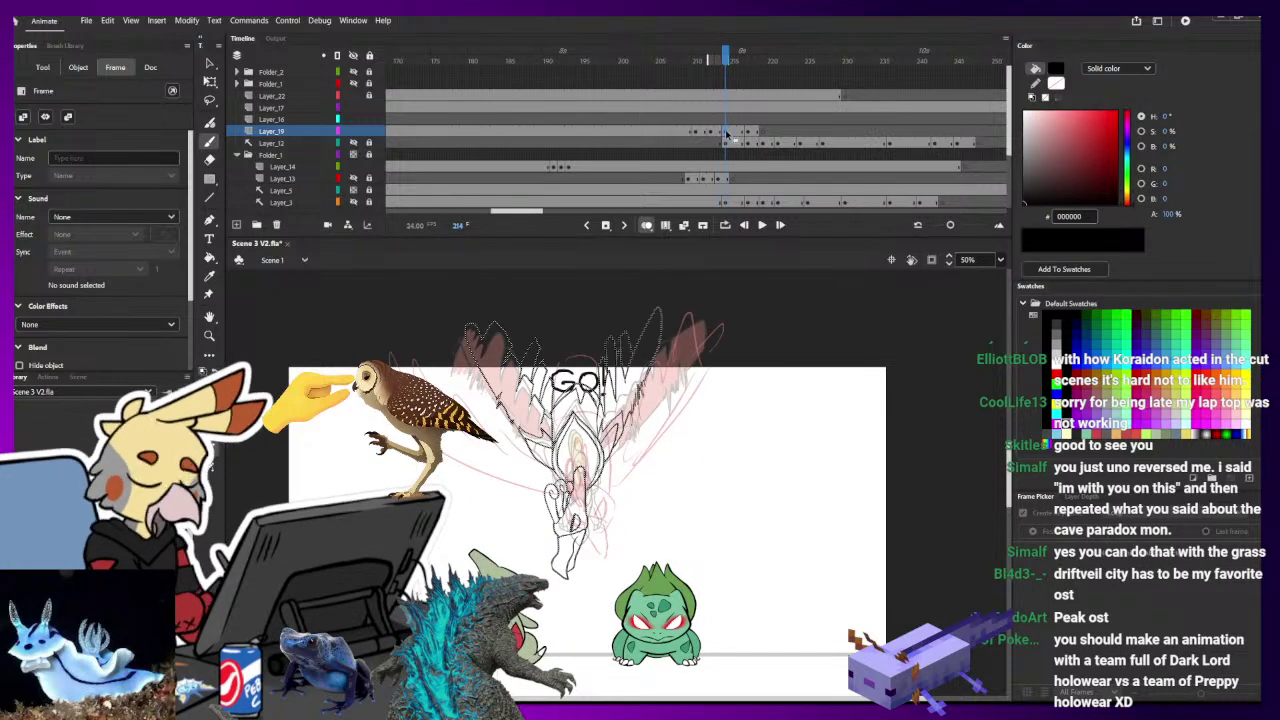
pyautogui.click(78, 67)
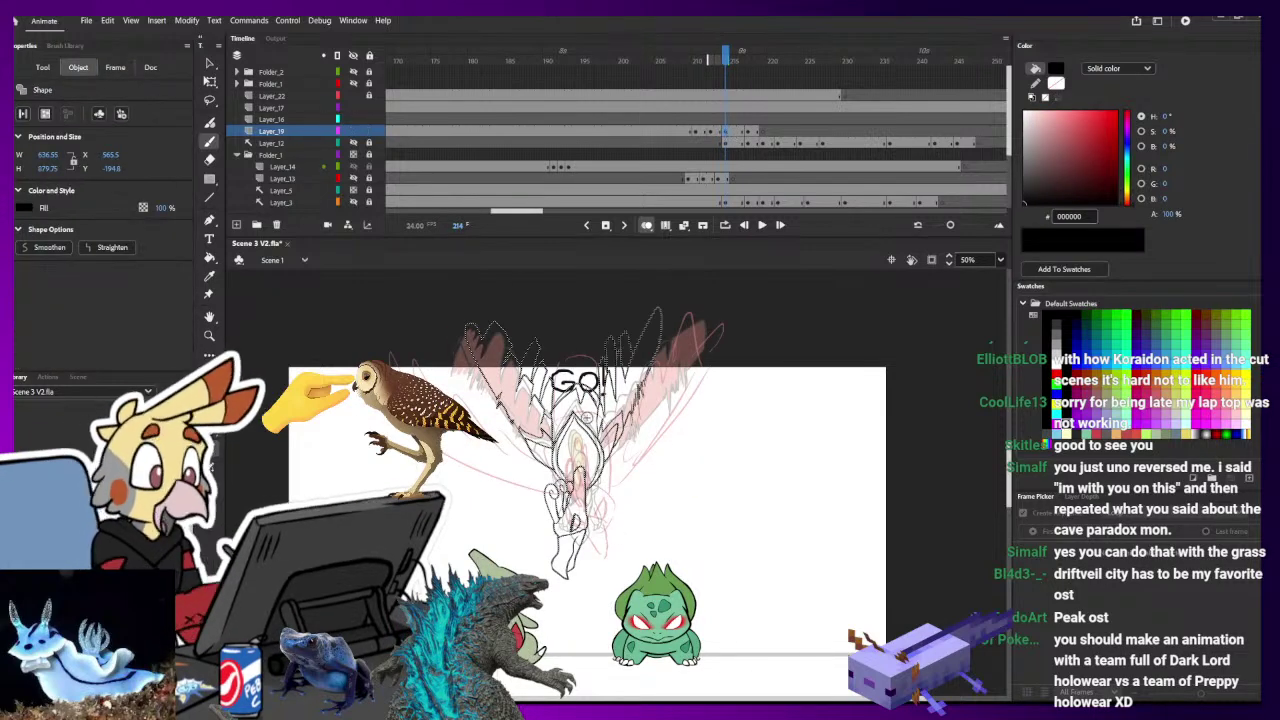
pyautogui.press('q')
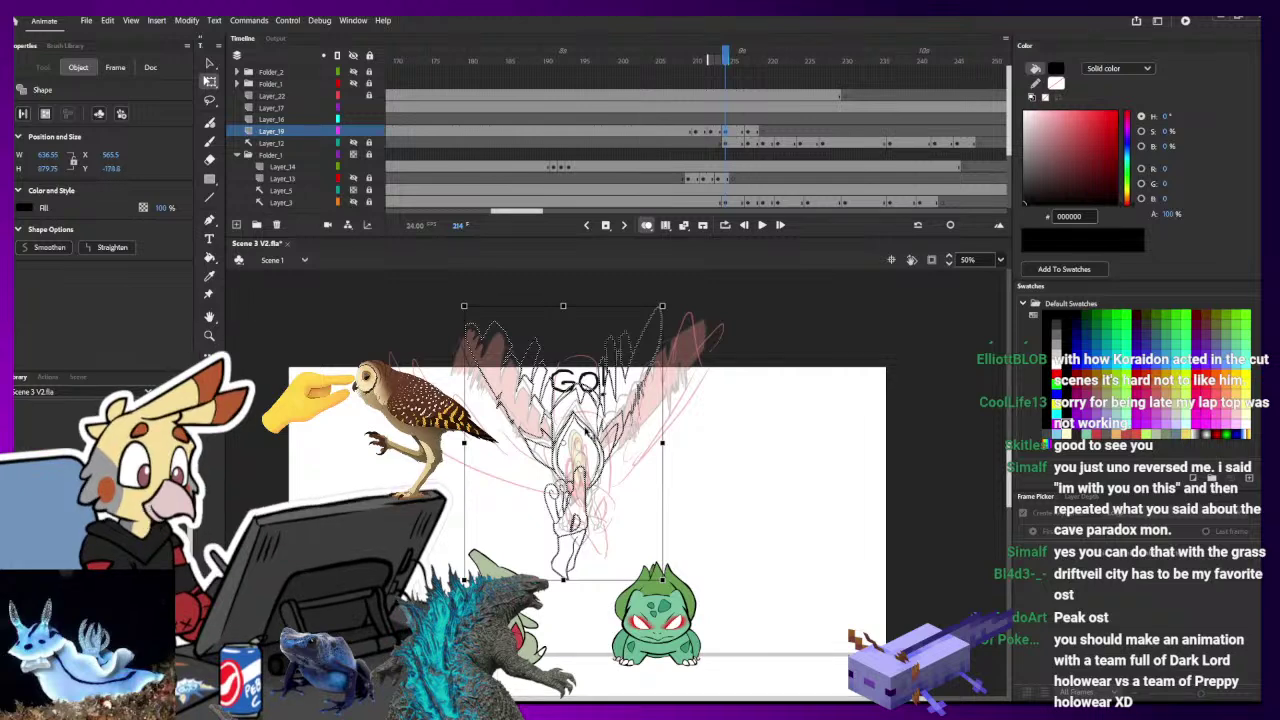
# - Insert a blank keyframe at frame 216 of Layer_19 and extend the onion skin range forward to show the following drawing
pyautogui.click(737, 133)
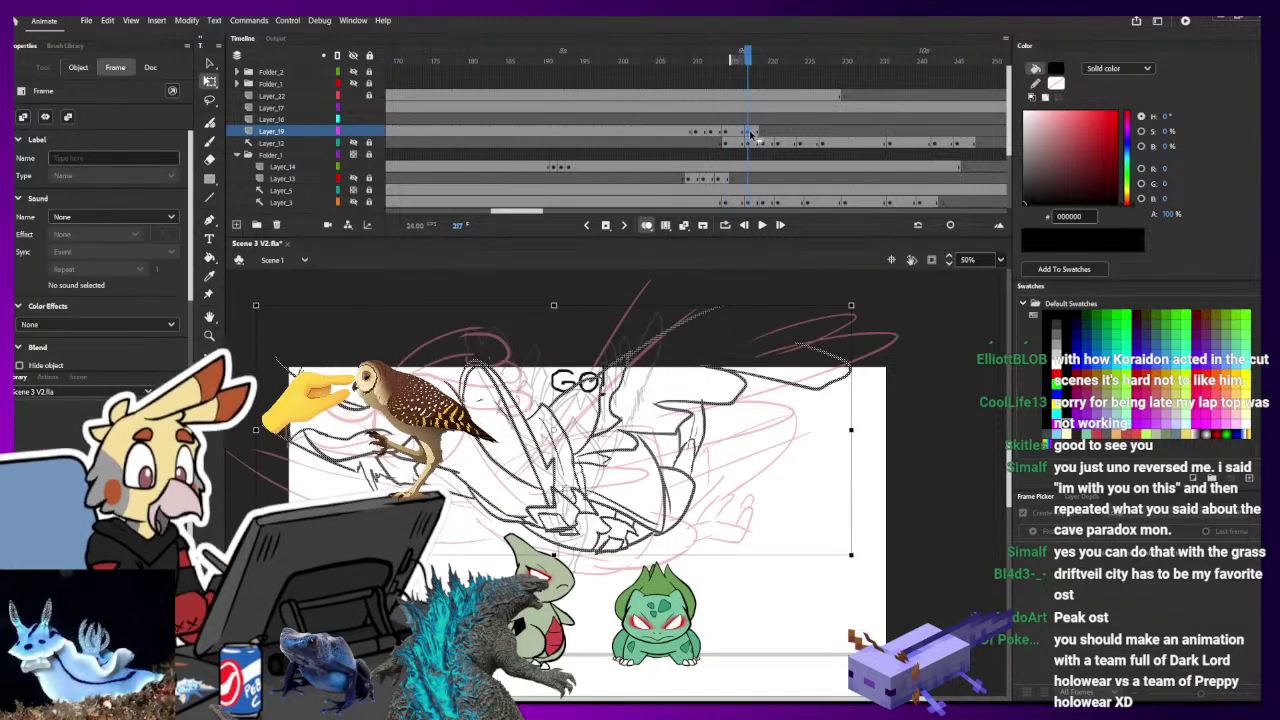
pyautogui.click(749, 132)
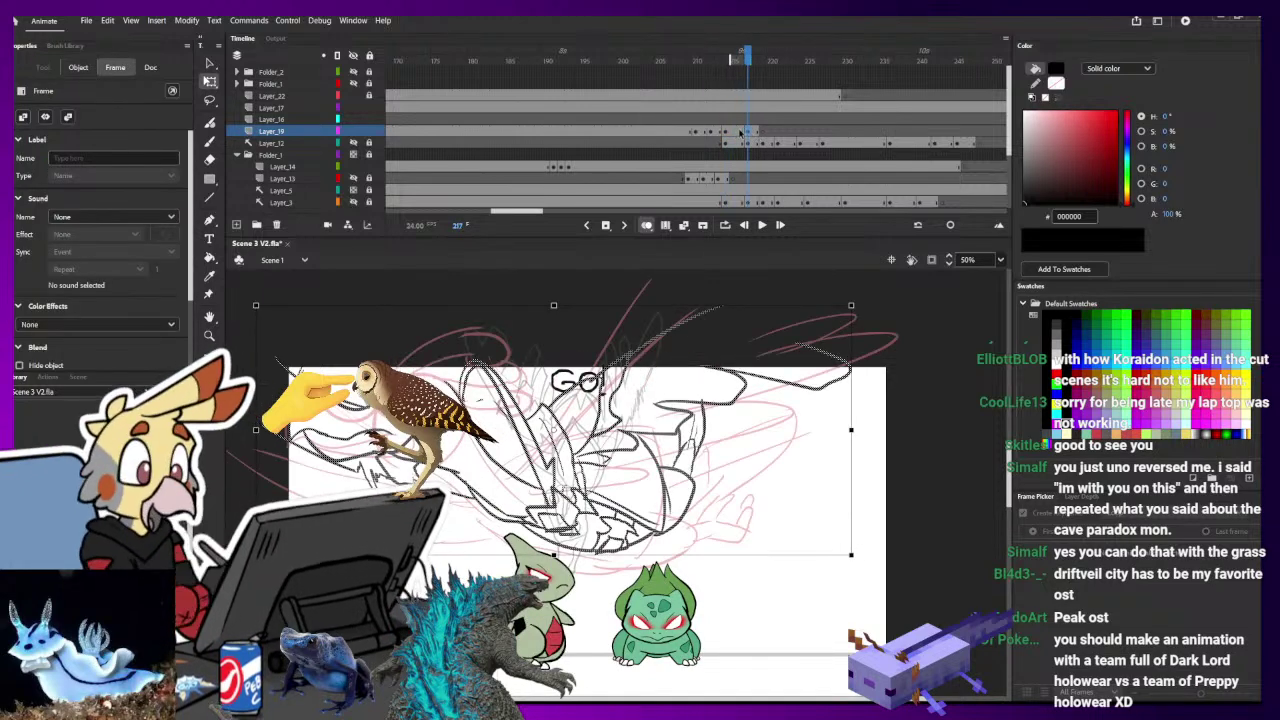
pyautogui.click(740, 131)
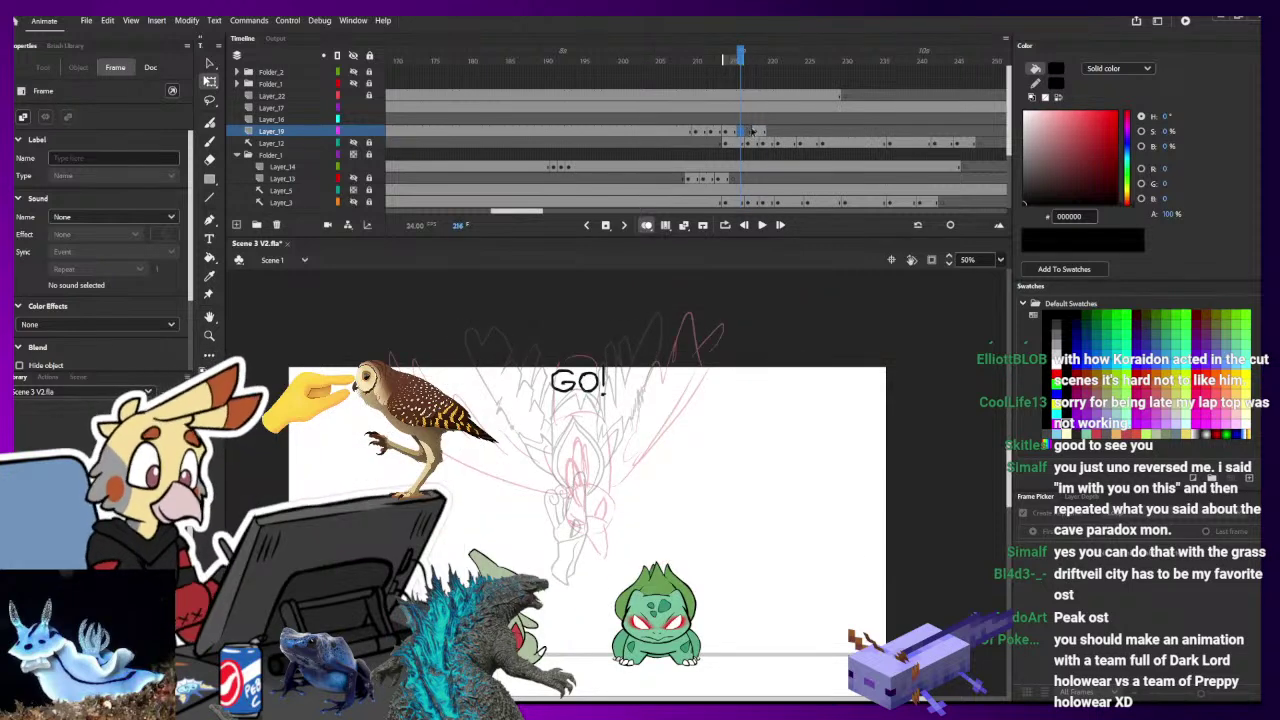
pyautogui.moveTo(744, 55); pyautogui.dragTo(757, 55)
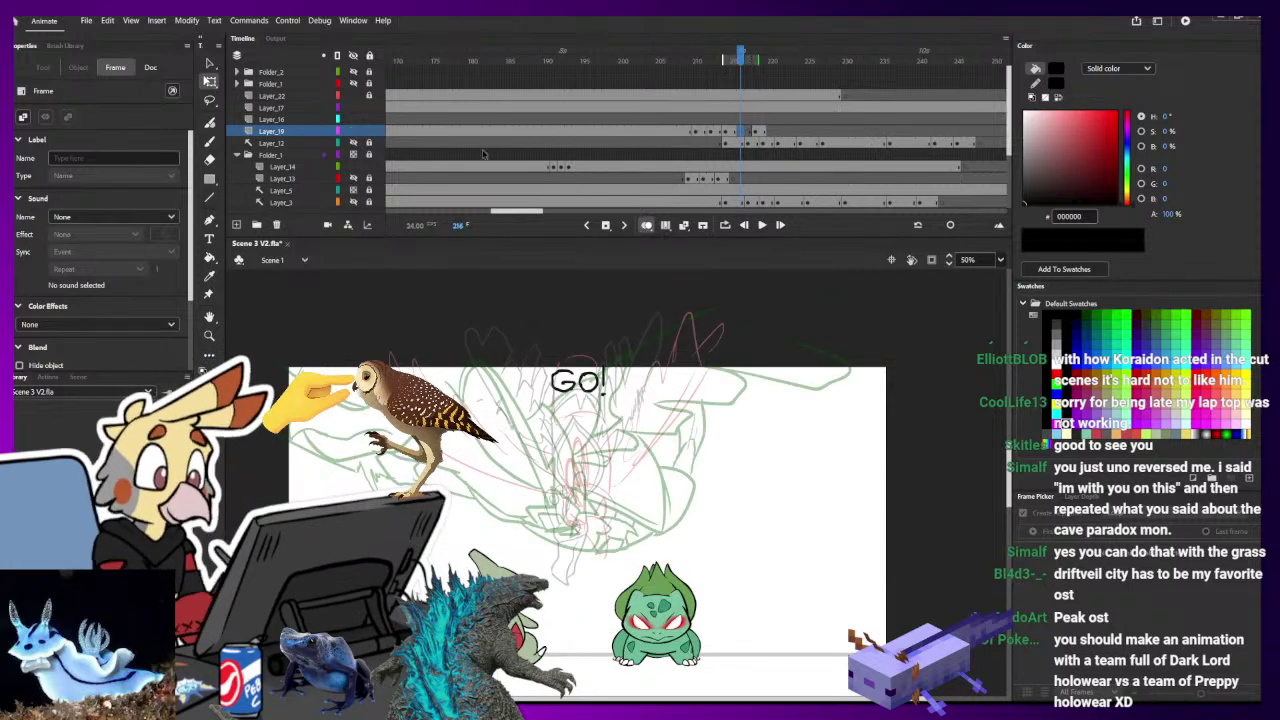
# - Insert a matching blank keyframe at frame 216 of Layer_6 for the rough sketch and unlock that layer
pyautogui.click(362, 201)
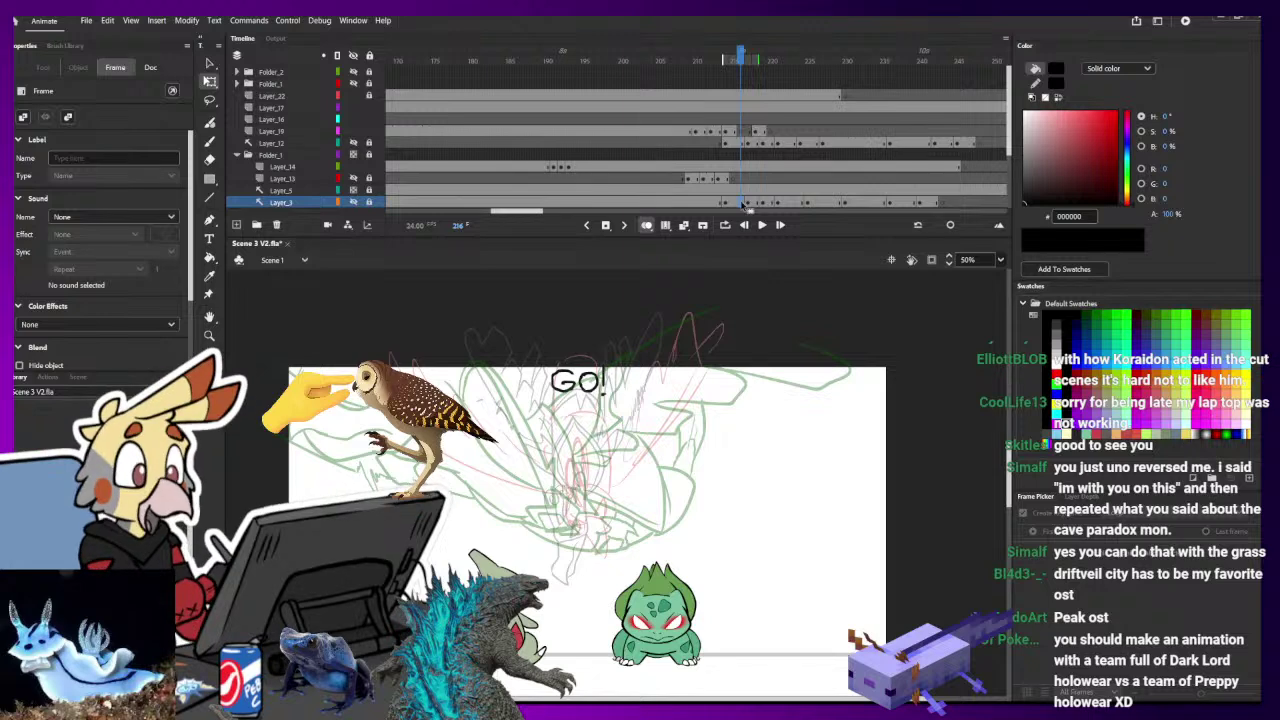
pyautogui.scroll(-2, 690, 176)
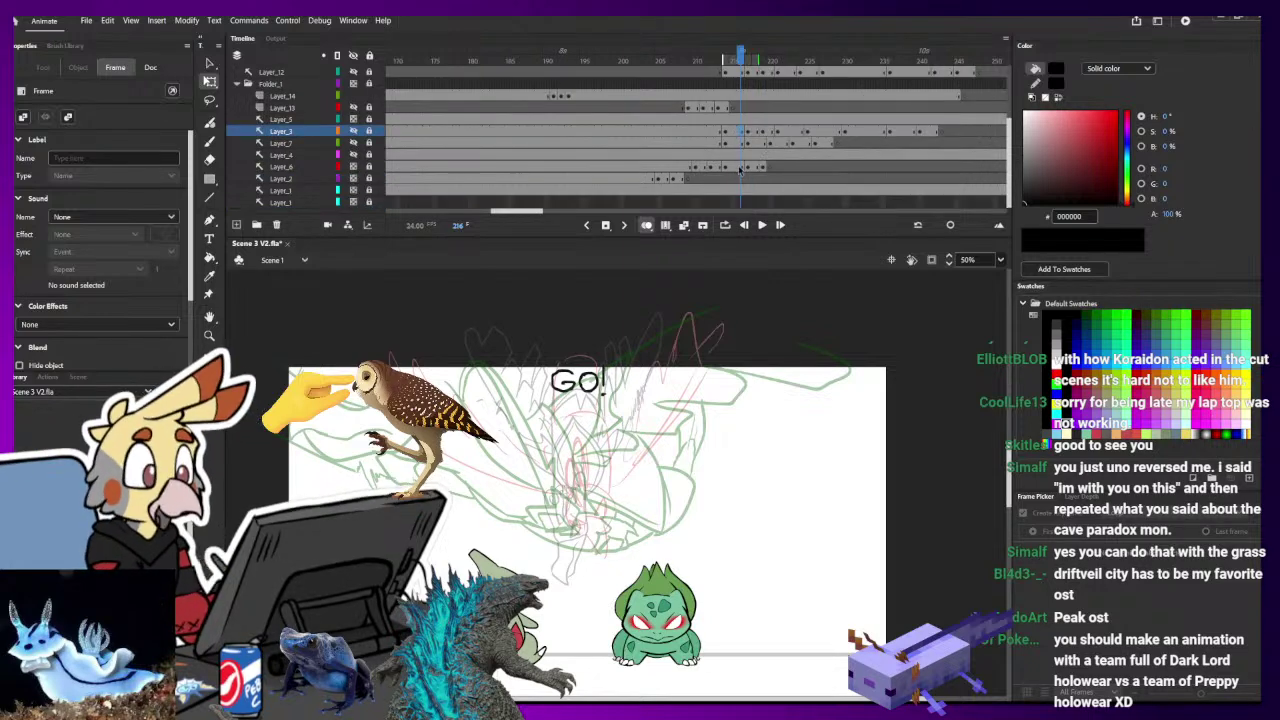
pyautogui.click(740, 168)
pyautogui.press('F5')
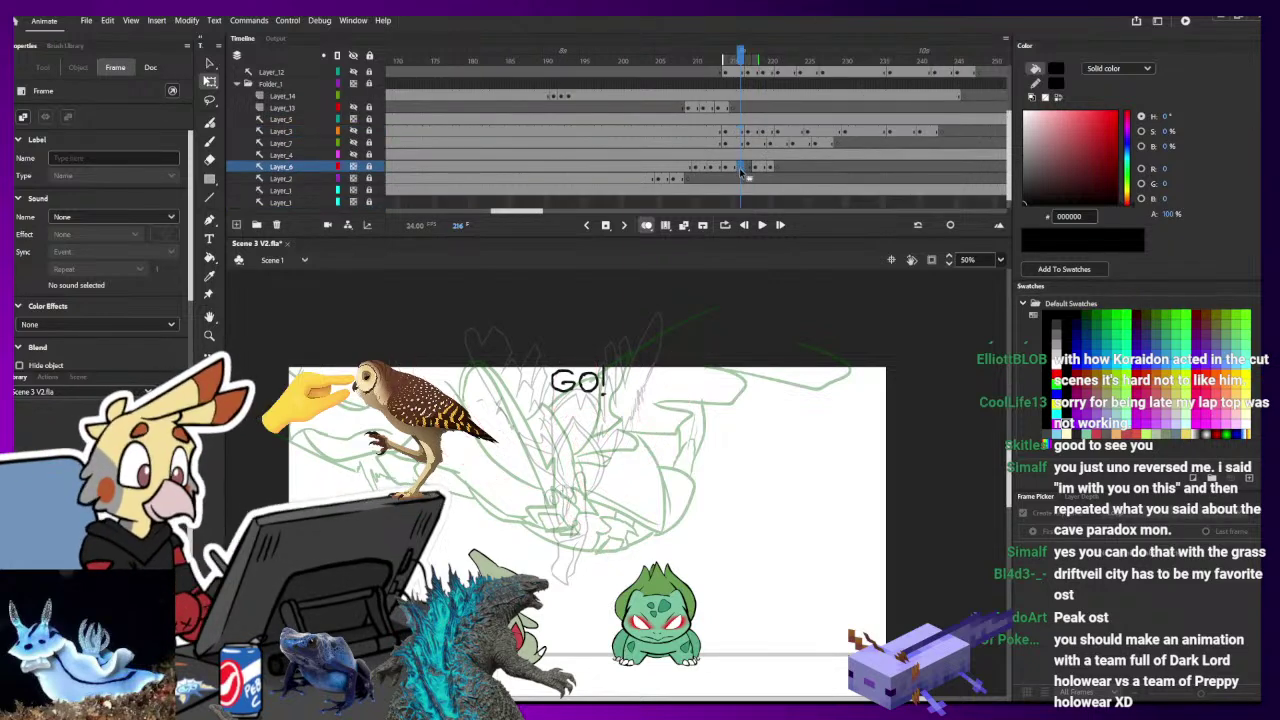
pyautogui.click(370, 167)
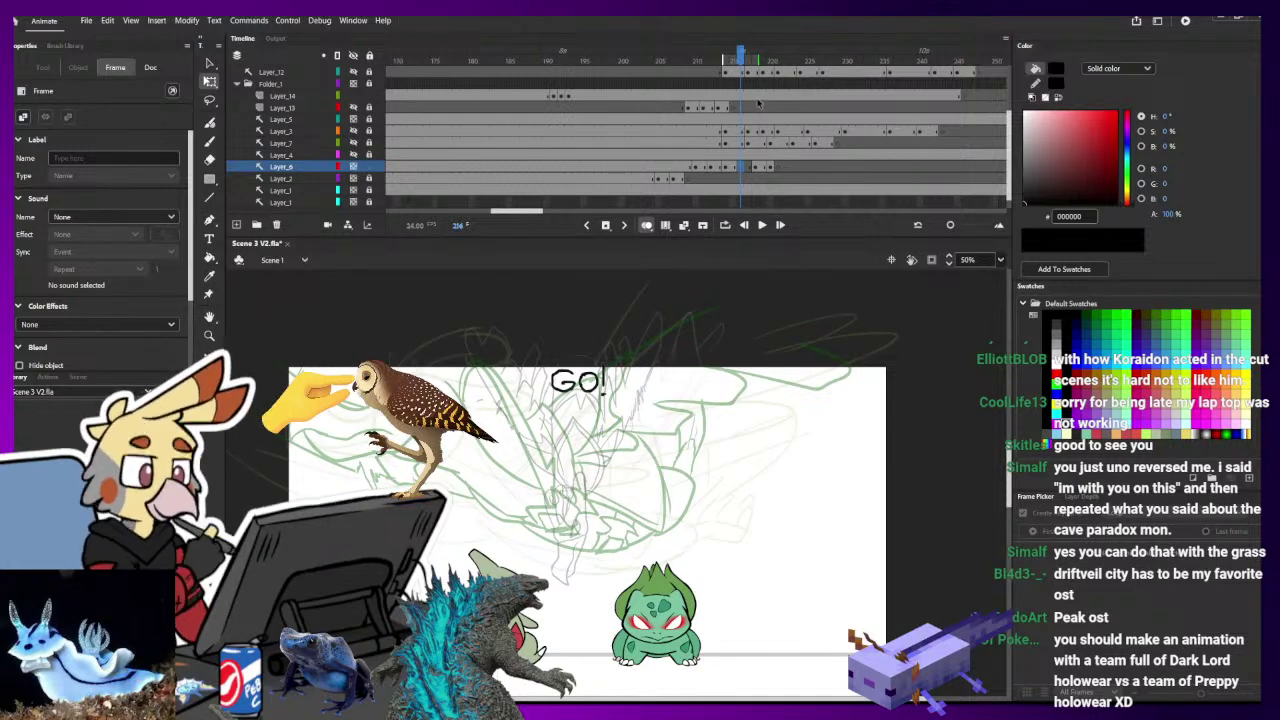
pyautogui.scroll(2, 757, 103)
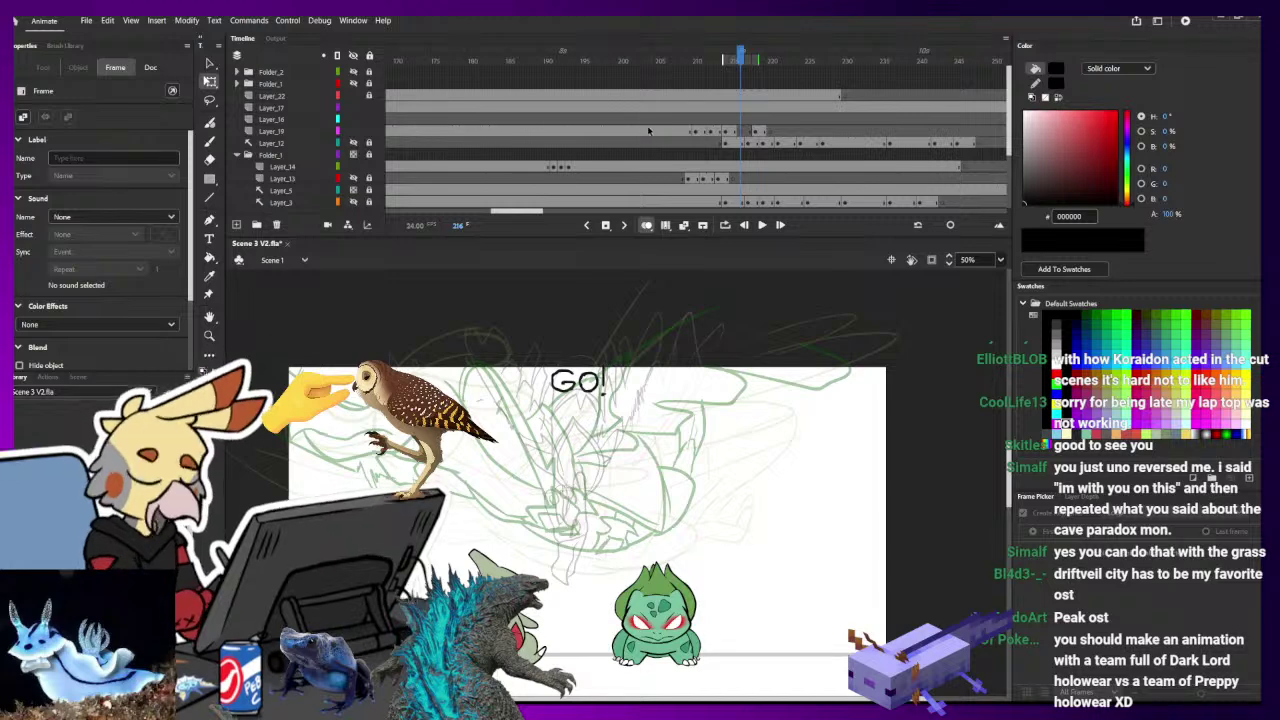
pyautogui.scroll(-2, 648, 131)
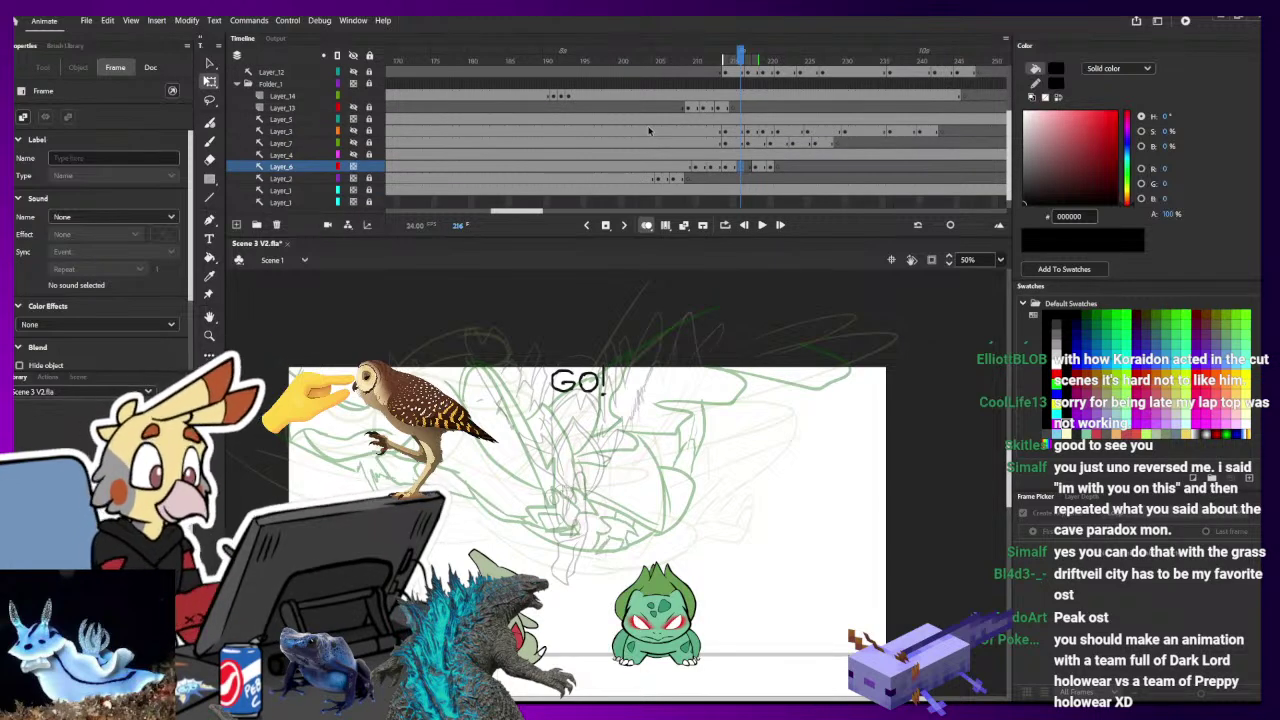
# - Set the brush fill to red FF0303 and sketch a rough circle left of the bird's legs at frame 216 of Layer_6
pyautogui.click(1117, 112)
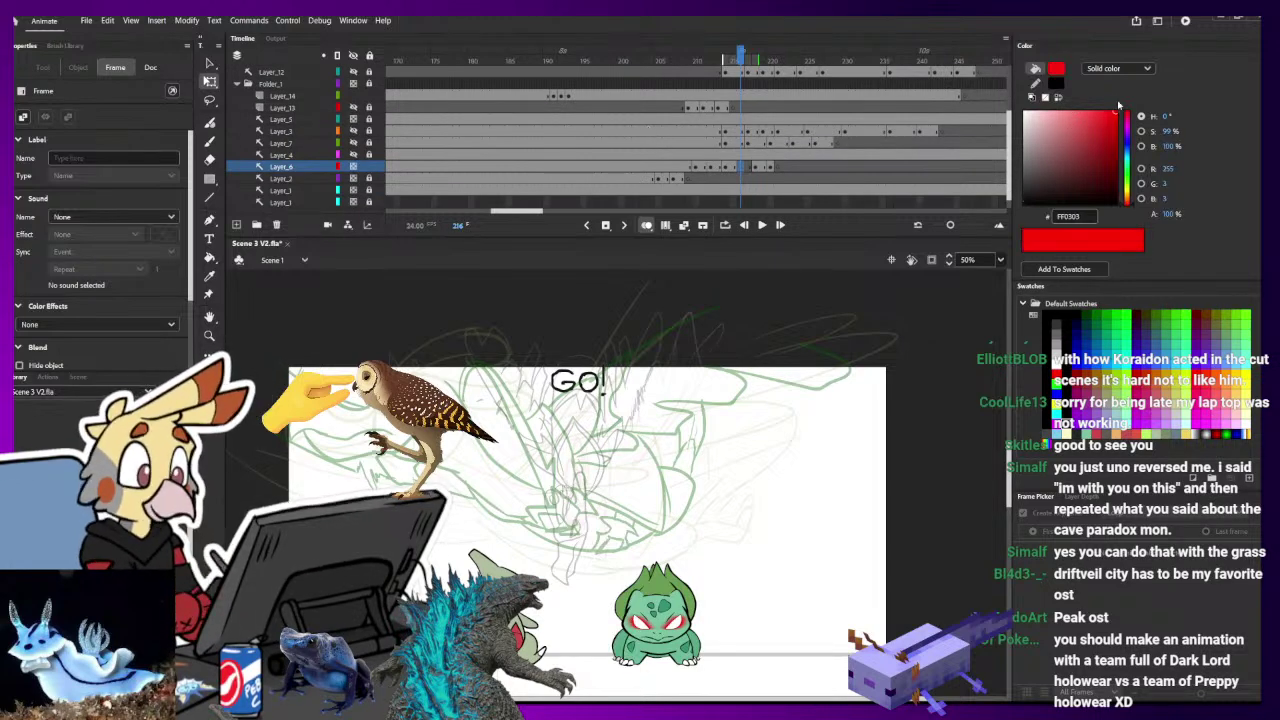
pyautogui.press('b')
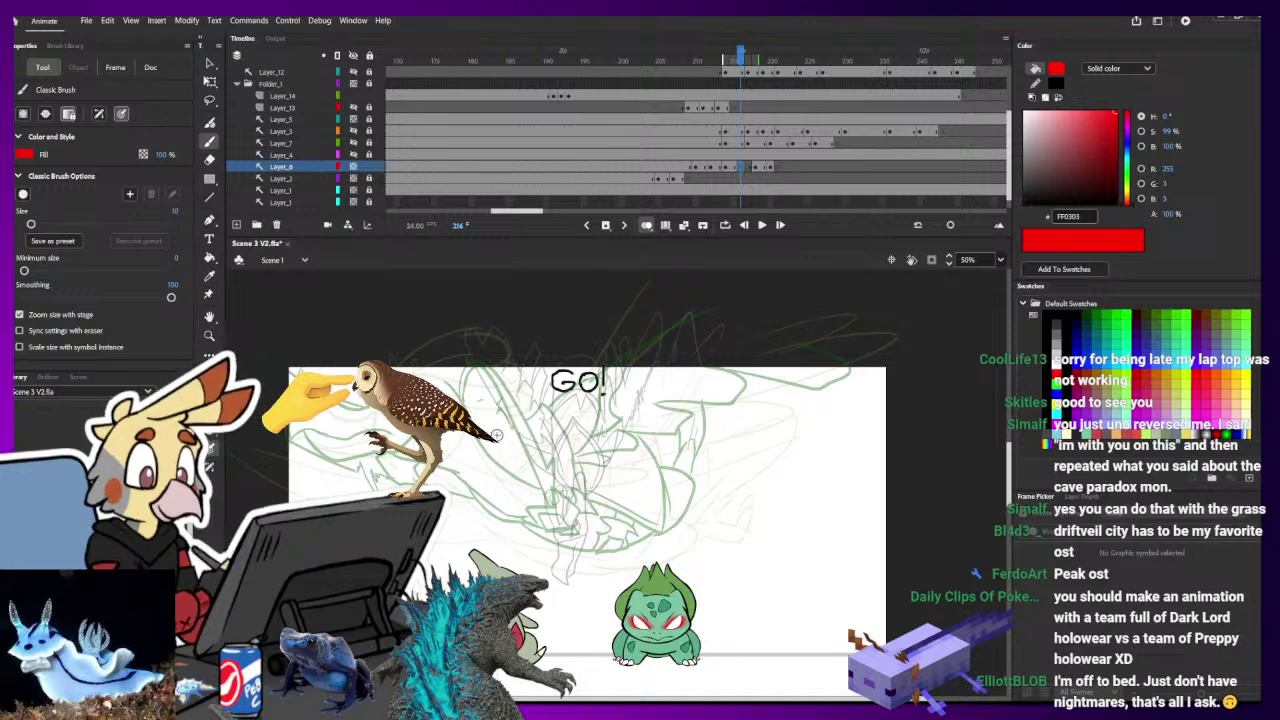
pyautogui.moveTo(478, 480)
pyautogui.mouseDown()
pyautogui.moveTo(471, 521)
pyautogui.moveTo(516, 512)
pyautogui.mouseUp()
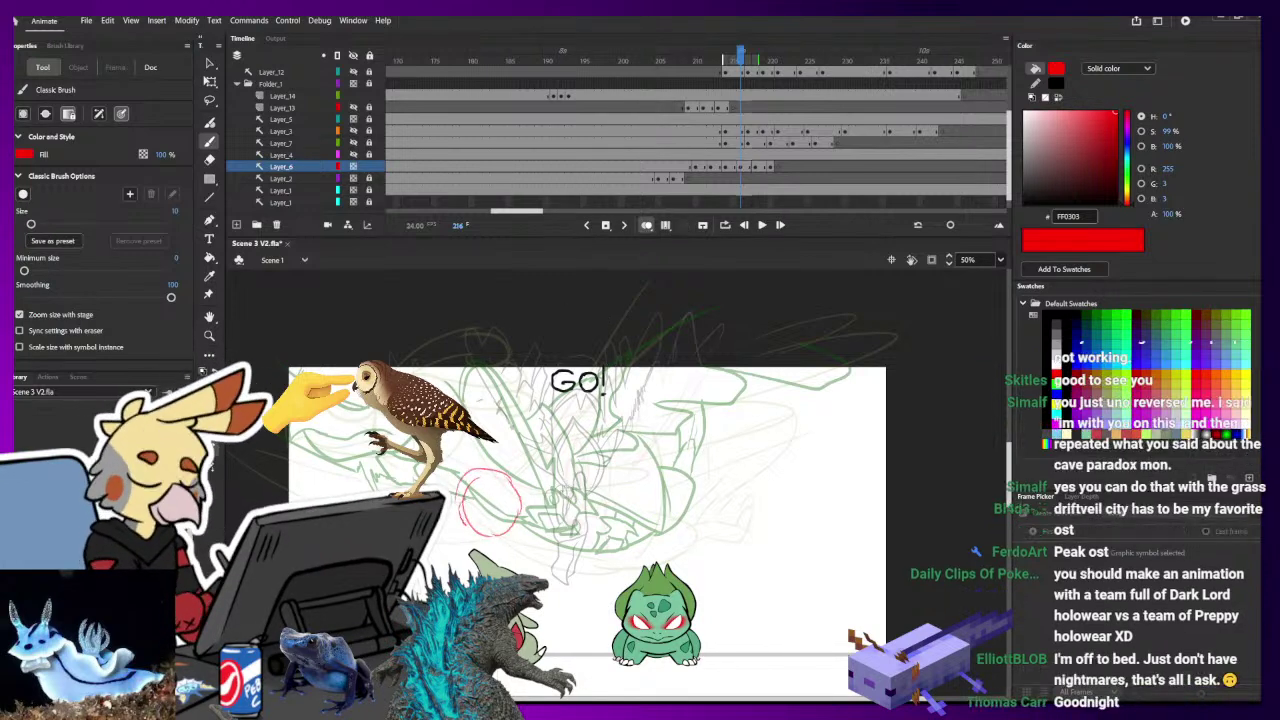
# - Sketch the bird's beak, eye and neck in red around the head circle, and add the pointed leaf shape behind the head
pyautogui.moveTo(464, 496)
pyautogui.mouseDown()
pyautogui.moveTo(520, 510)
pyautogui.moveTo(487, 466)
pyautogui.mouseUp()
pyautogui.moveTo(510, 530); pyautogui.dragTo(615, 475)
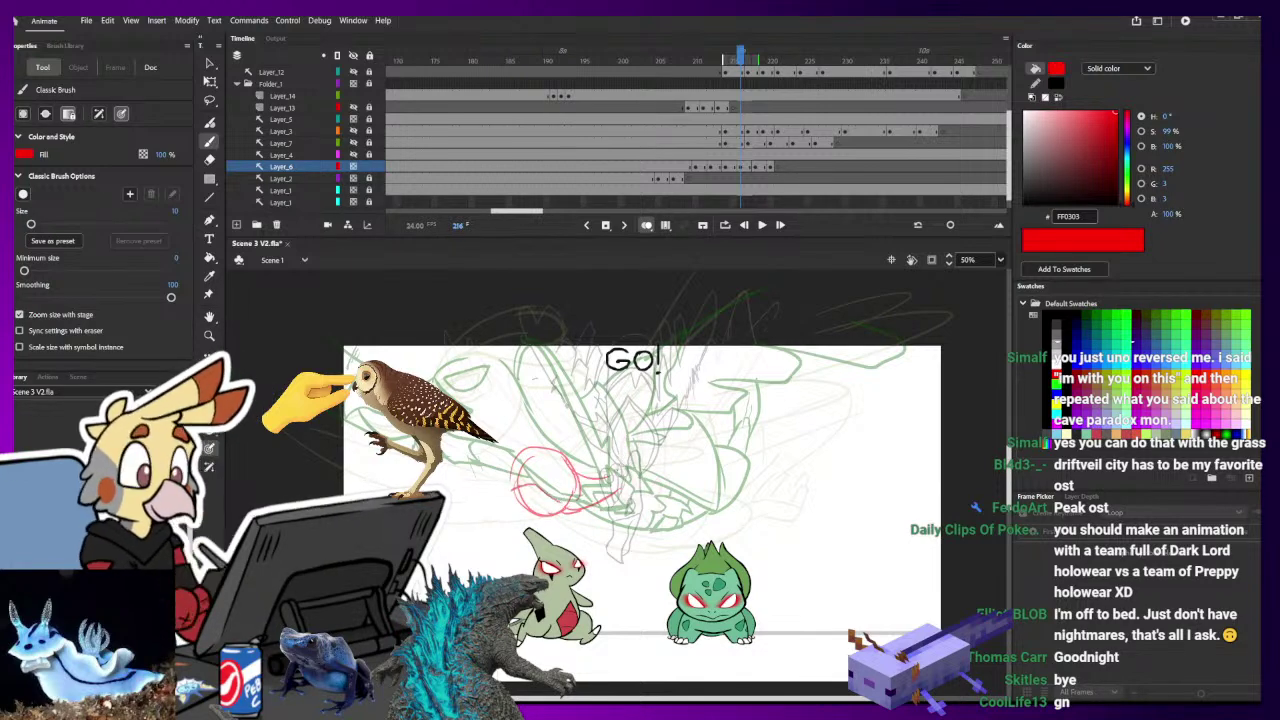
pyautogui.moveTo(490, 522)
pyautogui.mouseDown()
pyautogui.moveTo(530, 516)
pyautogui.moveTo(563, 467)
pyautogui.mouseUp()
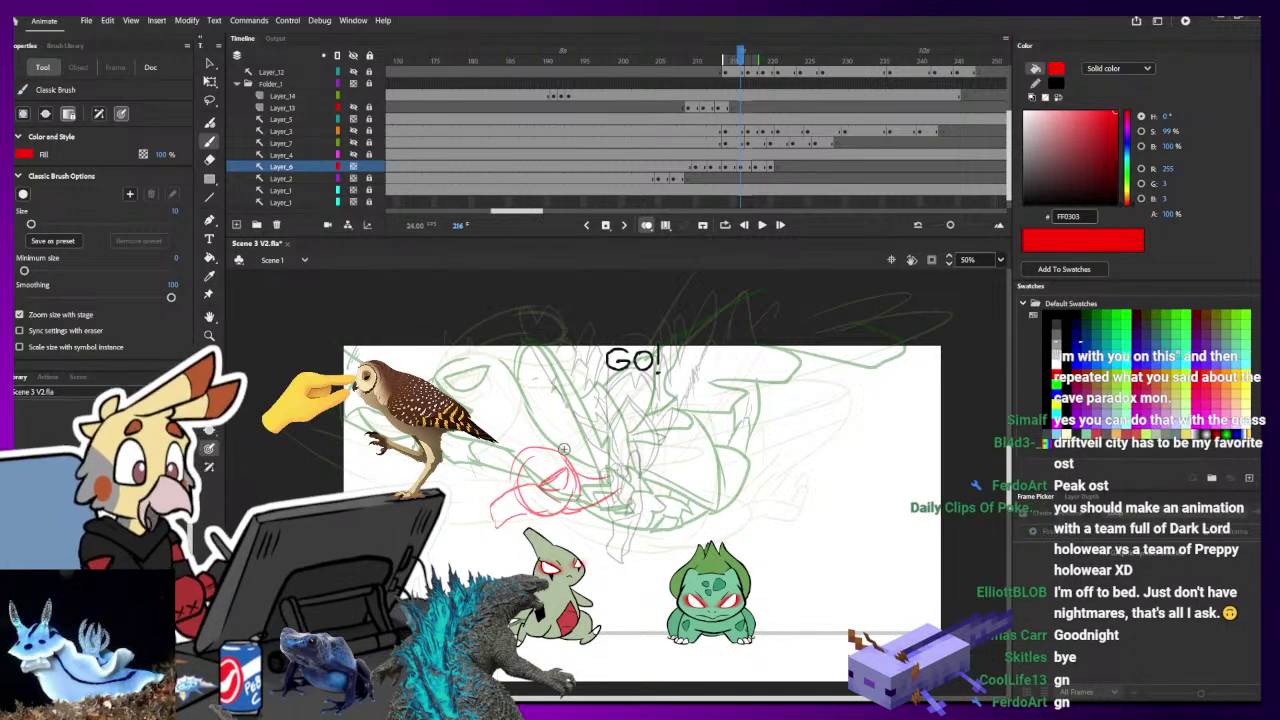
pyautogui.moveTo(570, 466)
pyautogui.mouseDown()
pyautogui.moveTo(609, 474)
pyautogui.moveTo(636, 457)
pyautogui.moveTo(622, 387)
pyautogui.mouseUp()
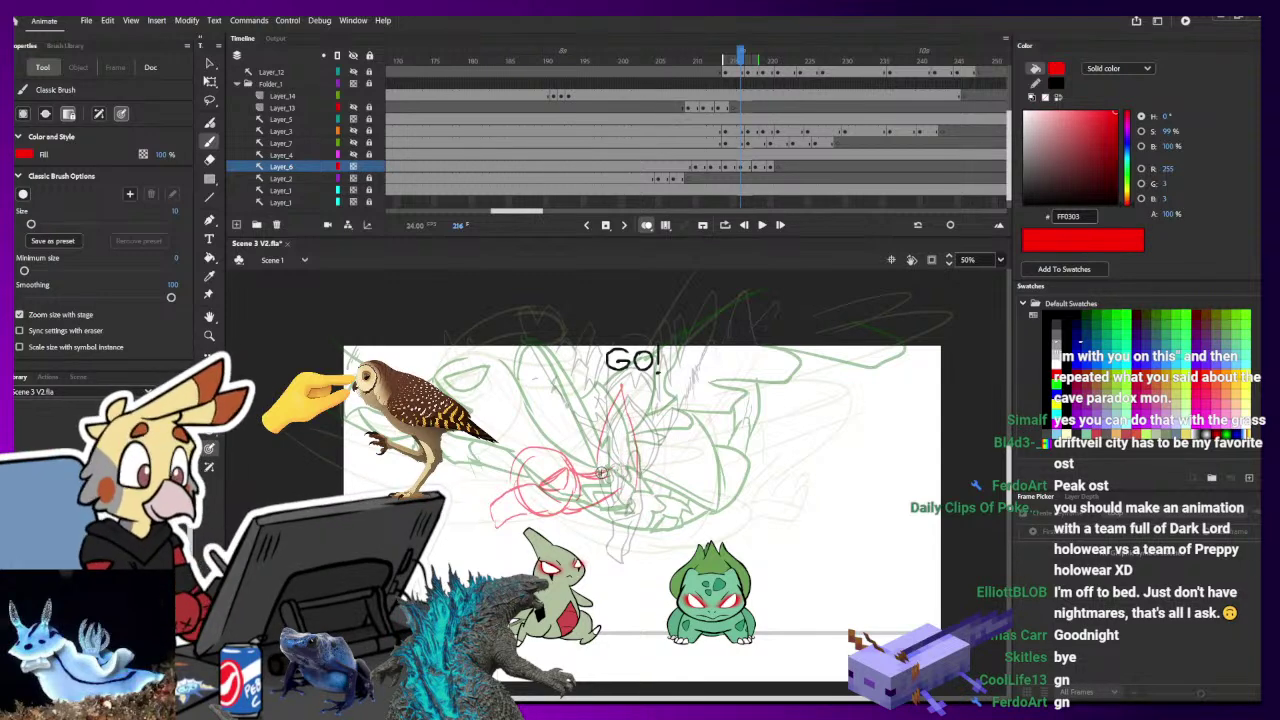
pyautogui.moveTo(599, 473); pyautogui.dragTo(618, 392)
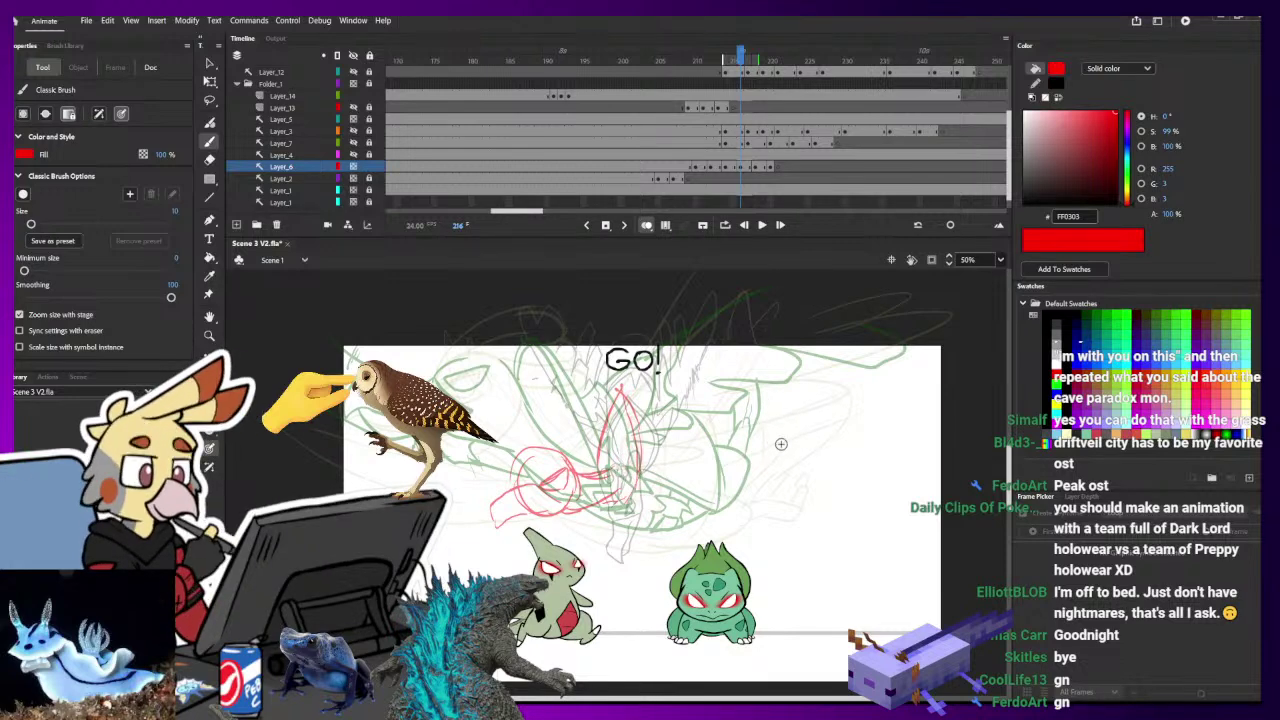
# - Sketch the bird's long narrow wing in red, sweeping up and away from the body toward the upper right of the stage
pyautogui.moveTo(645, 487); pyautogui.dragTo(932, 362)
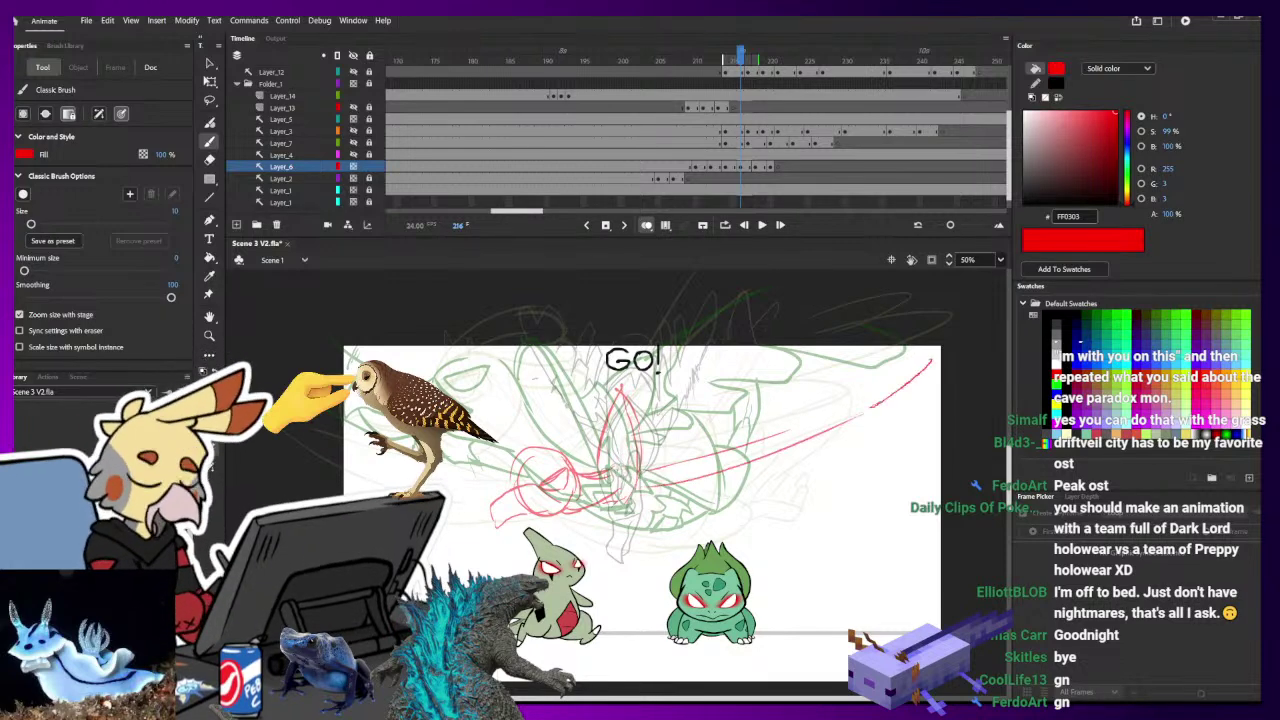
pyautogui.moveTo(870, 407); pyautogui.dragTo(669, 464)
pyautogui.moveTo(799, 425)
pyautogui.mouseDown()
pyautogui.moveTo(905, 374)
pyautogui.moveTo(640, 482)
pyautogui.moveTo(700, 480)
pyautogui.moveTo(714, 452)
pyautogui.mouseUp()
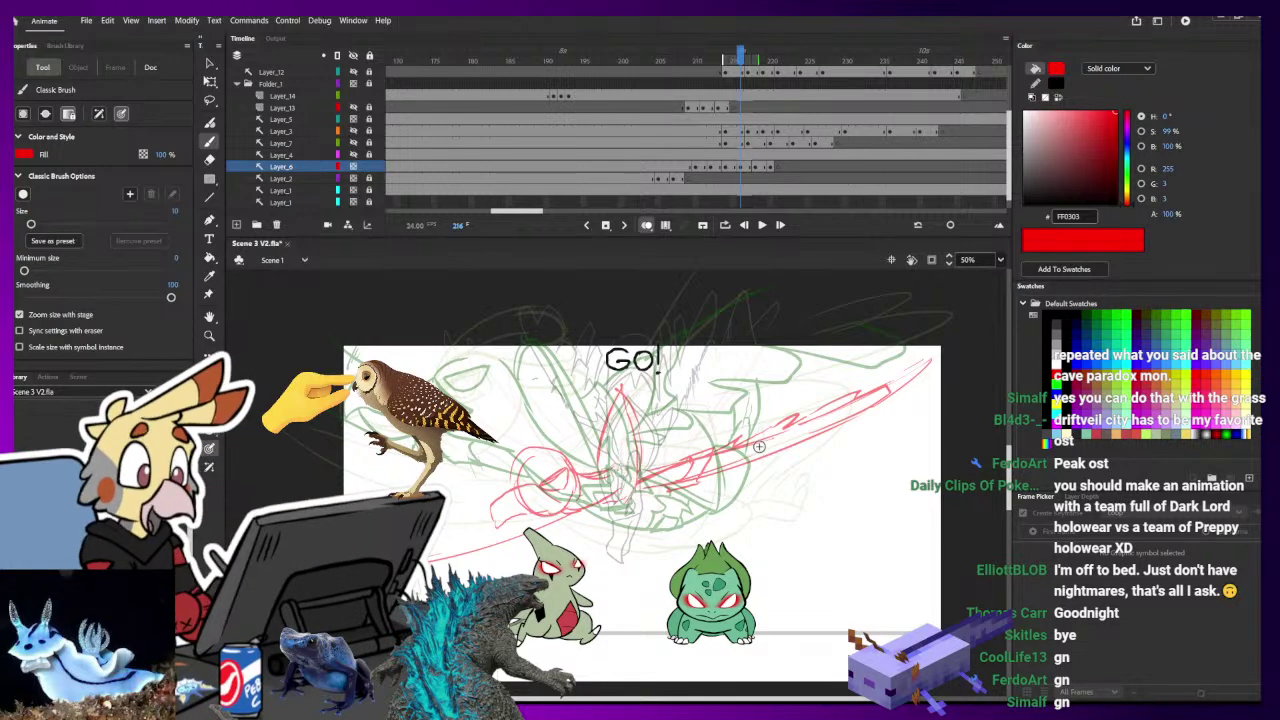
# - Sketch the curled feather crest above the bird's head and the curved contour behind the pointed shape in red
pyautogui.moveTo(728, 536)
pyautogui.mouseDown()
pyautogui.moveTo(829, 520)
pyautogui.moveTo(805, 471)
pyautogui.mouseUp()
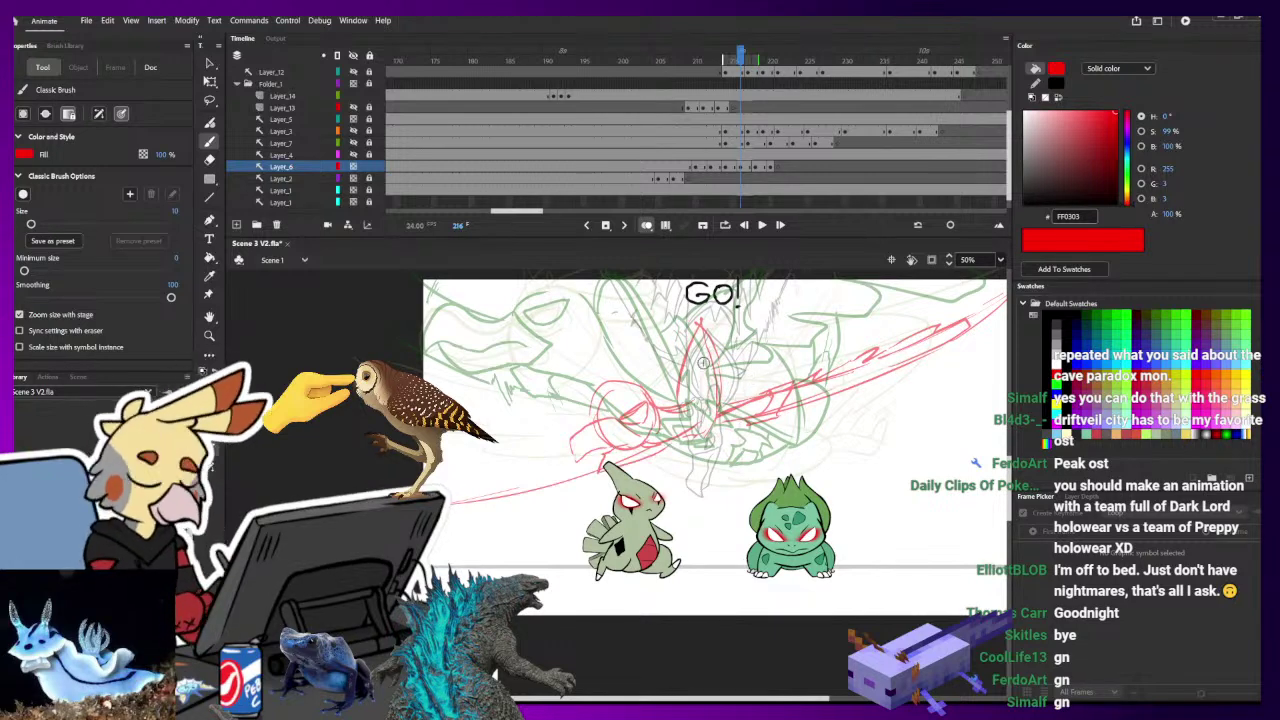
pyautogui.moveTo(712, 354)
pyautogui.mouseDown()
pyautogui.moveTo(695, 422)
pyautogui.moveTo(702, 464)
pyautogui.moveTo(671, 440)
pyautogui.moveTo(684, 394)
pyautogui.moveTo(648, 482)
pyautogui.mouseUp()
pyautogui.press('e')
pyautogui.press('b')
pyautogui.moveTo(674, 386)
pyautogui.mouseDown()
pyautogui.moveTo(705, 455)
pyautogui.moveTo(698, 490)
pyautogui.moveTo(705, 438)
pyautogui.moveTo(656, 415)
pyautogui.moveTo(646, 470)
pyautogui.moveTo(600, 392)
pyautogui.mouseUp()
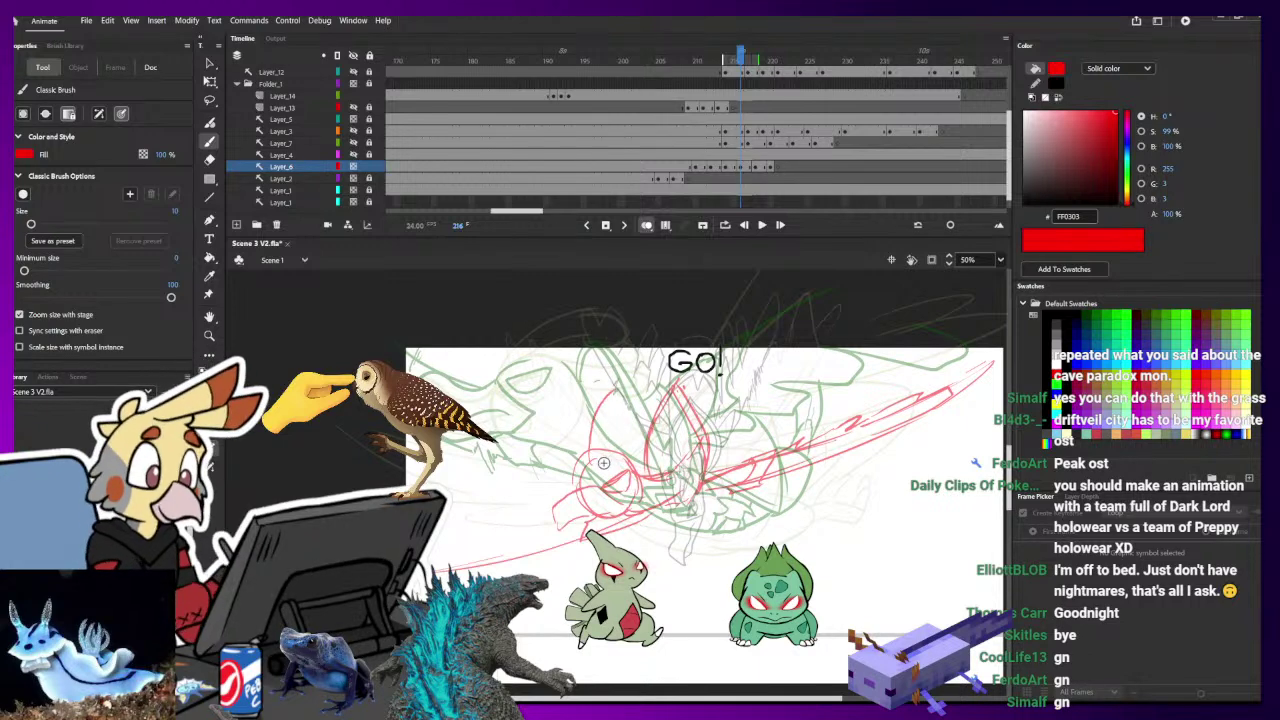
pyautogui.moveTo(604, 463)
pyautogui.mouseDown()
pyautogui.moveTo(635, 417)
pyautogui.moveTo(640, 433)
pyautogui.moveTo(600, 417)
pyautogui.mouseUp()
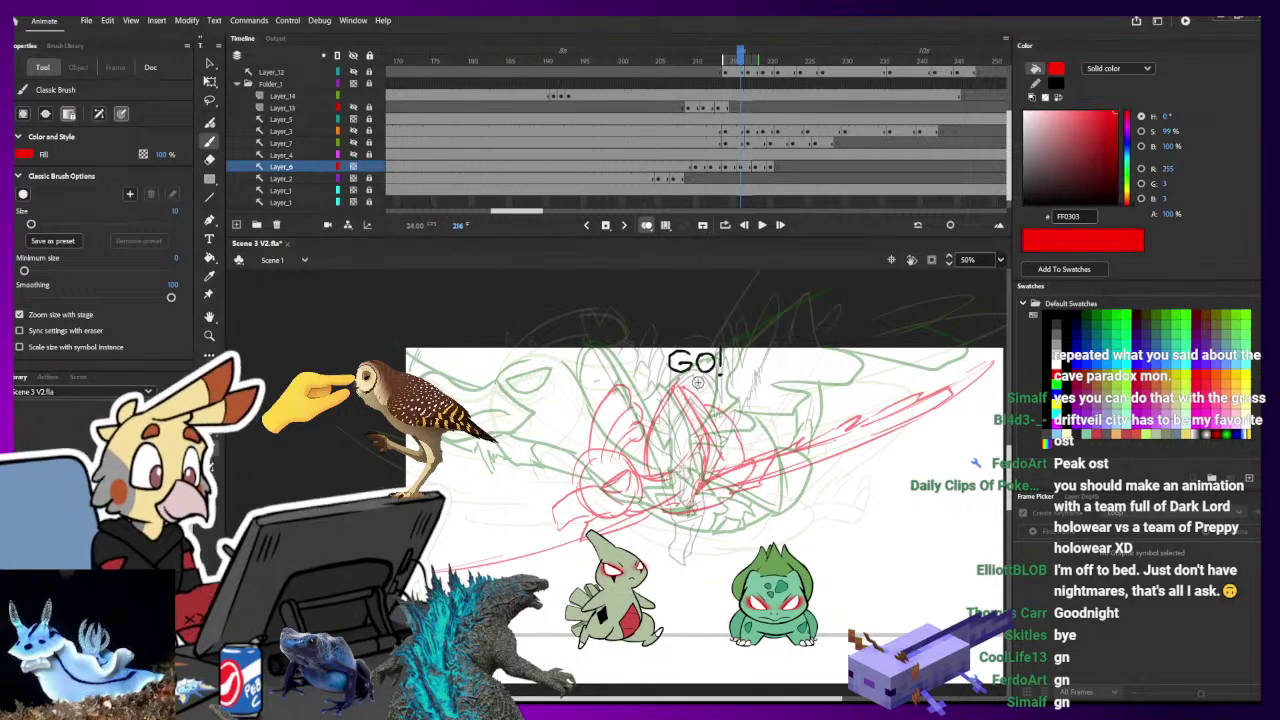
pyautogui.moveTo(692, 336)
pyautogui.mouseDown()
pyautogui.moveTo(737, 329)
pyautogui.moveTo(718, 493)
pyautogui.mouseUp()
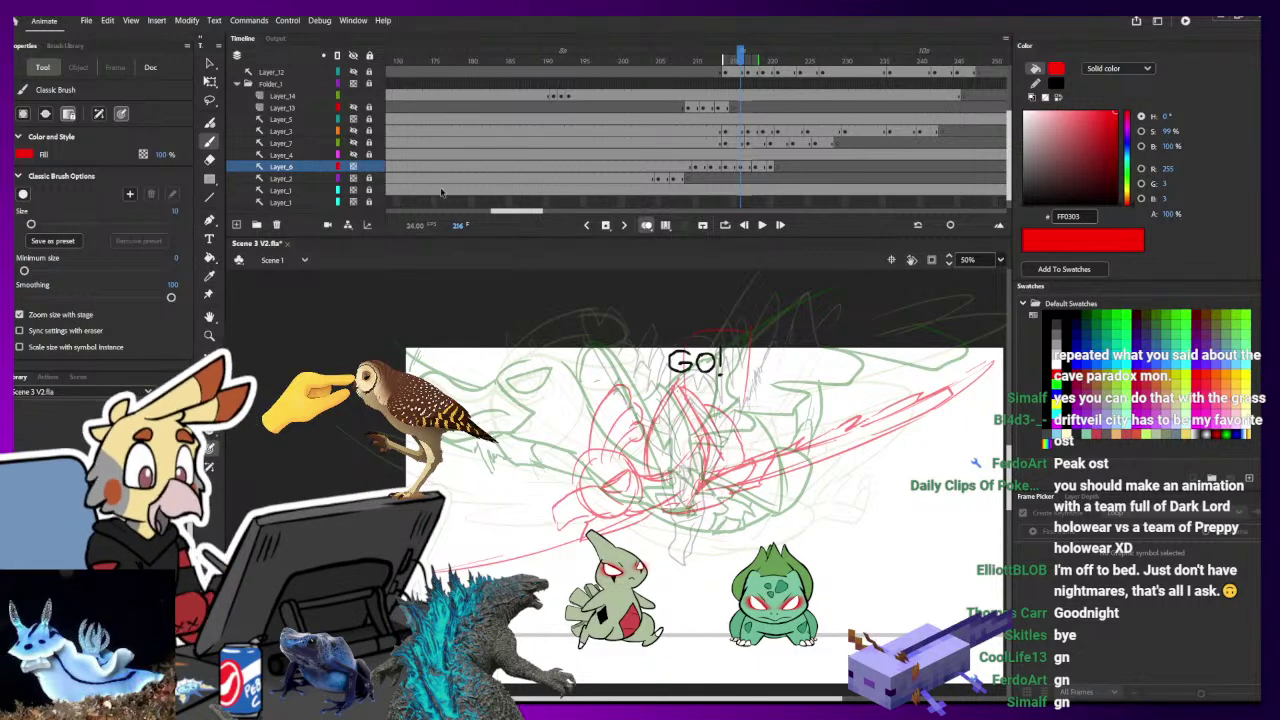
# - Lock Layer_6, hide Layer_14 with the GO! text, and make frame 216 of Layer_19 the active line-art frame
pyautogui.click(369, 167)
pyautogui.scroll(3, 724, 122)
pyautogui.click(740, 130)
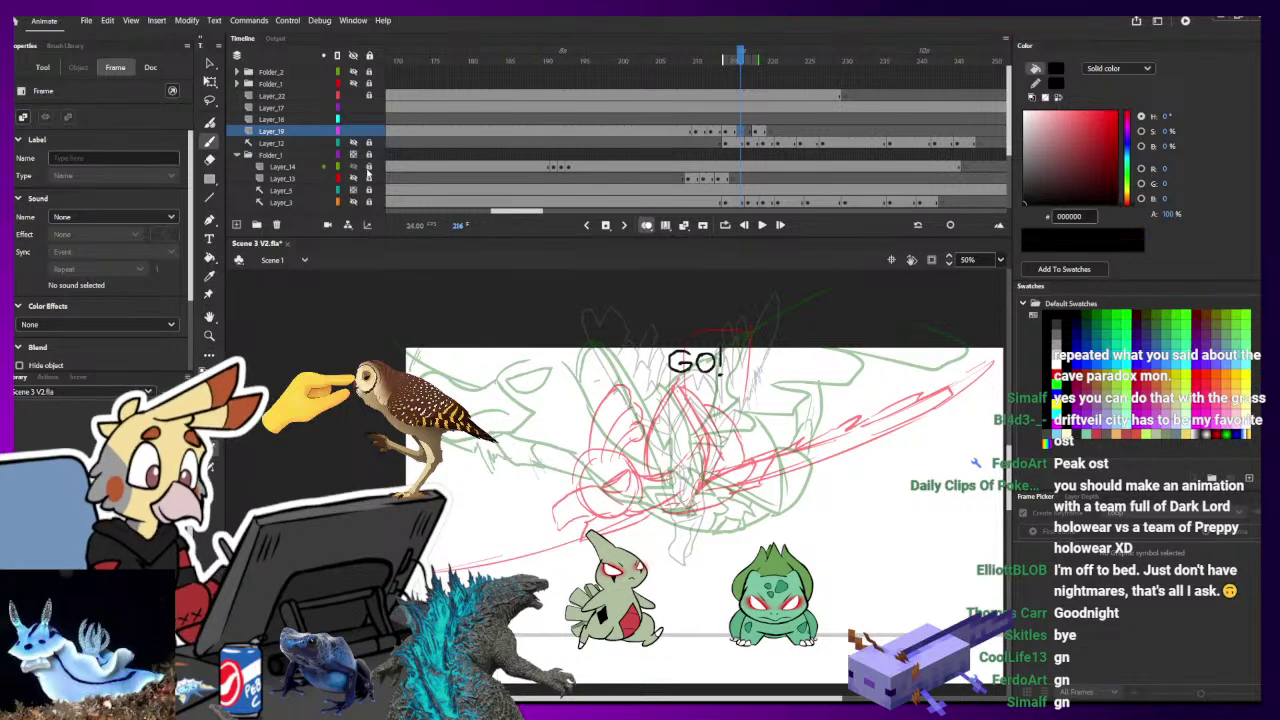
pyautogui.scroll(-2, 368, 174)
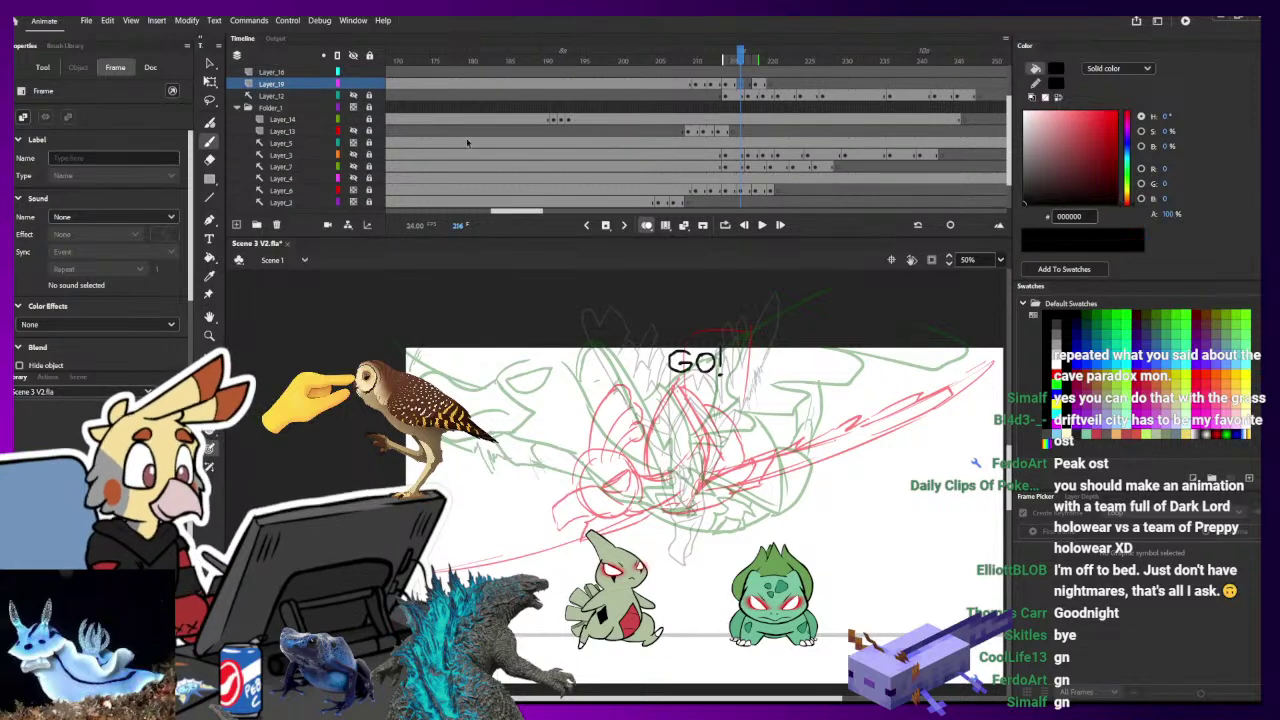
pyautogui.click(354, 120)
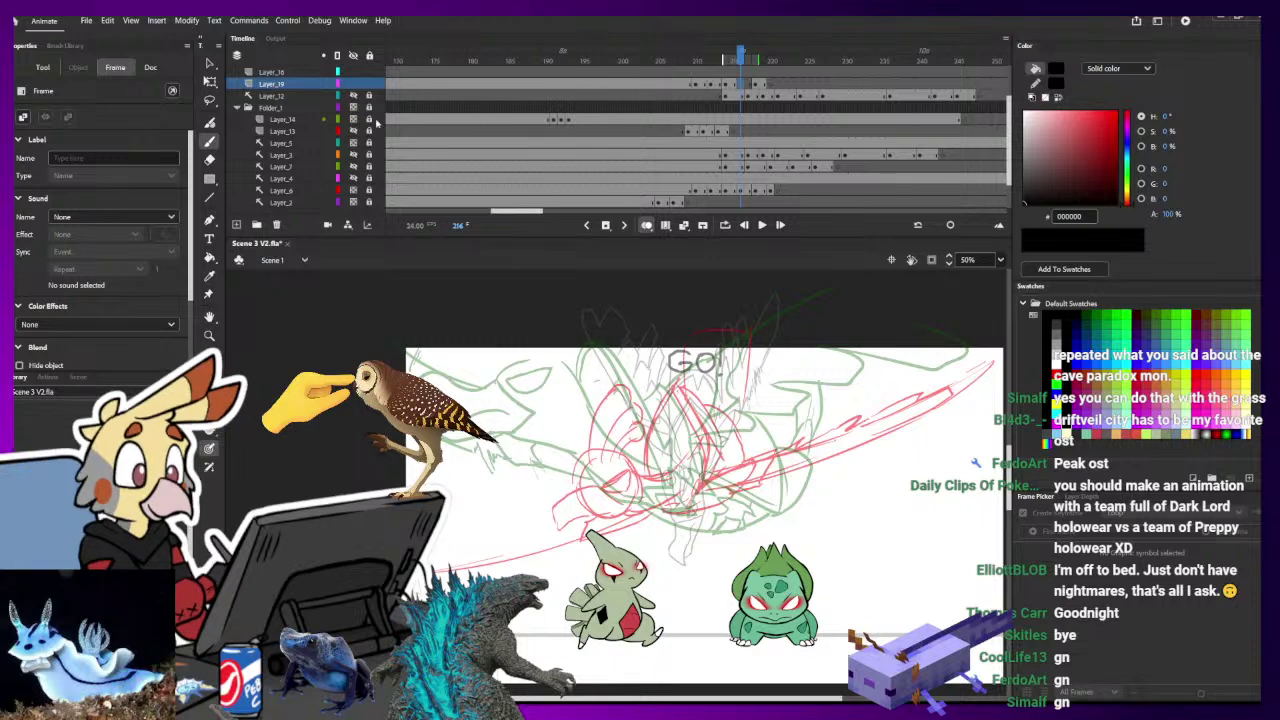
pyautogui.scroll(2, 607, 131)
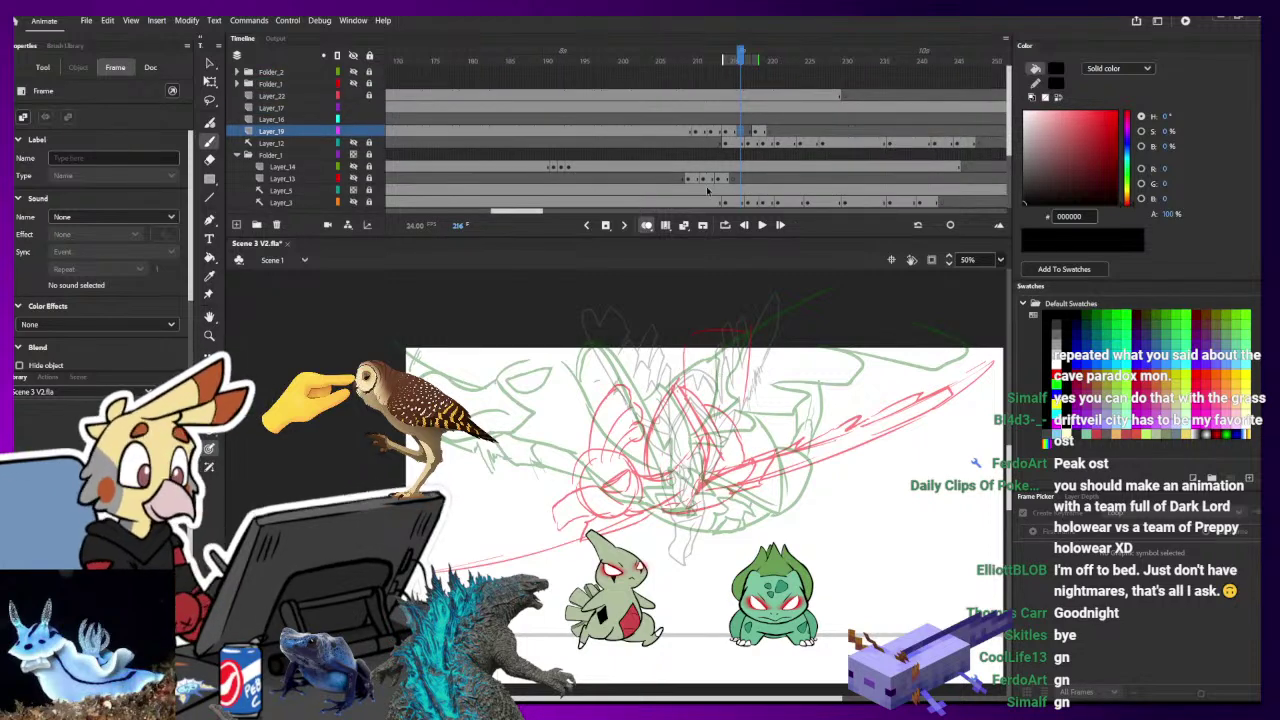
pyautogui.hotkey('ctrl', '1')
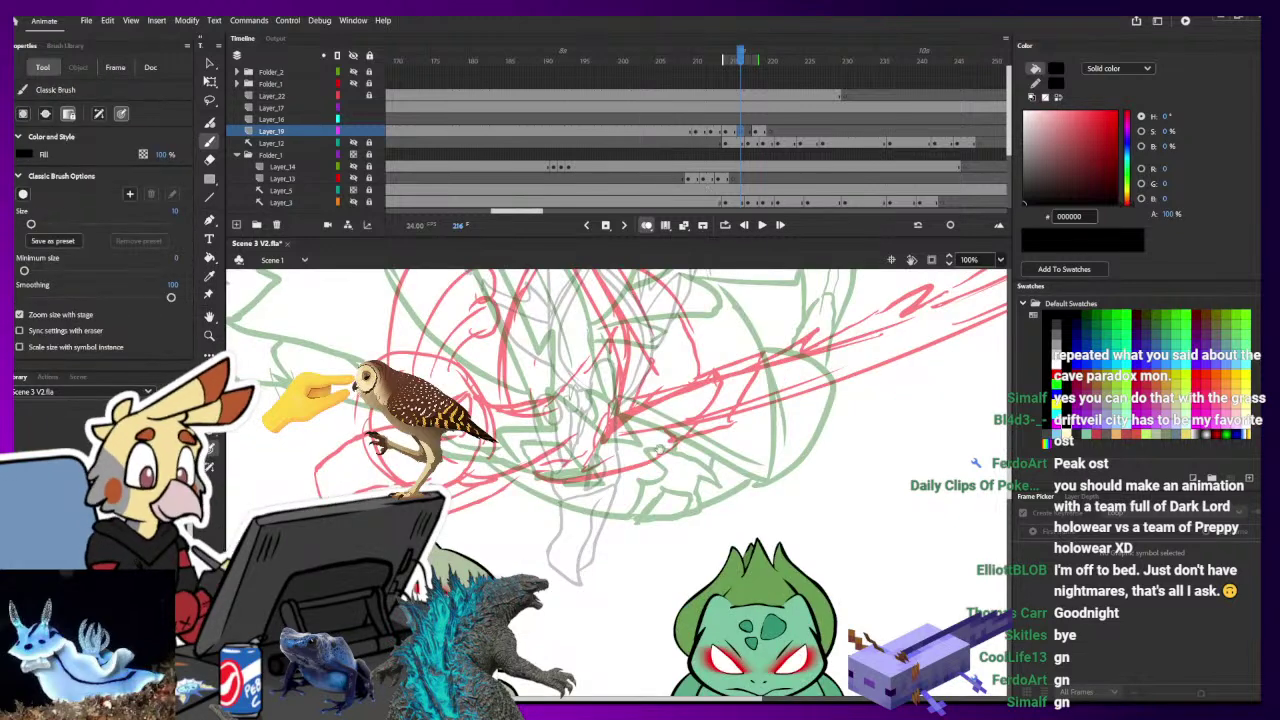
pyautogui.moveTo(620, 432); pyautogui.dragTo(666, 538)
pyautogui.moveTo(758, 484); pyautogui.dragTo(661, 515)
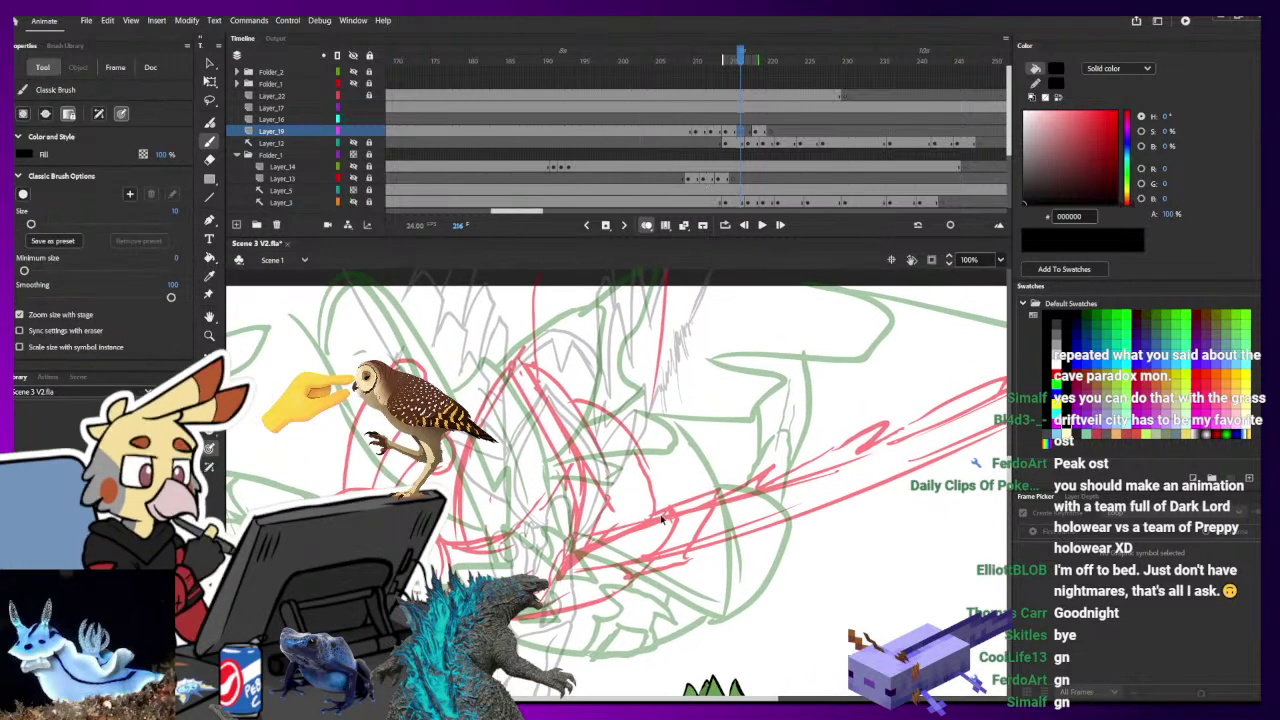
pyautogui.hotkey('ctrl', '-')
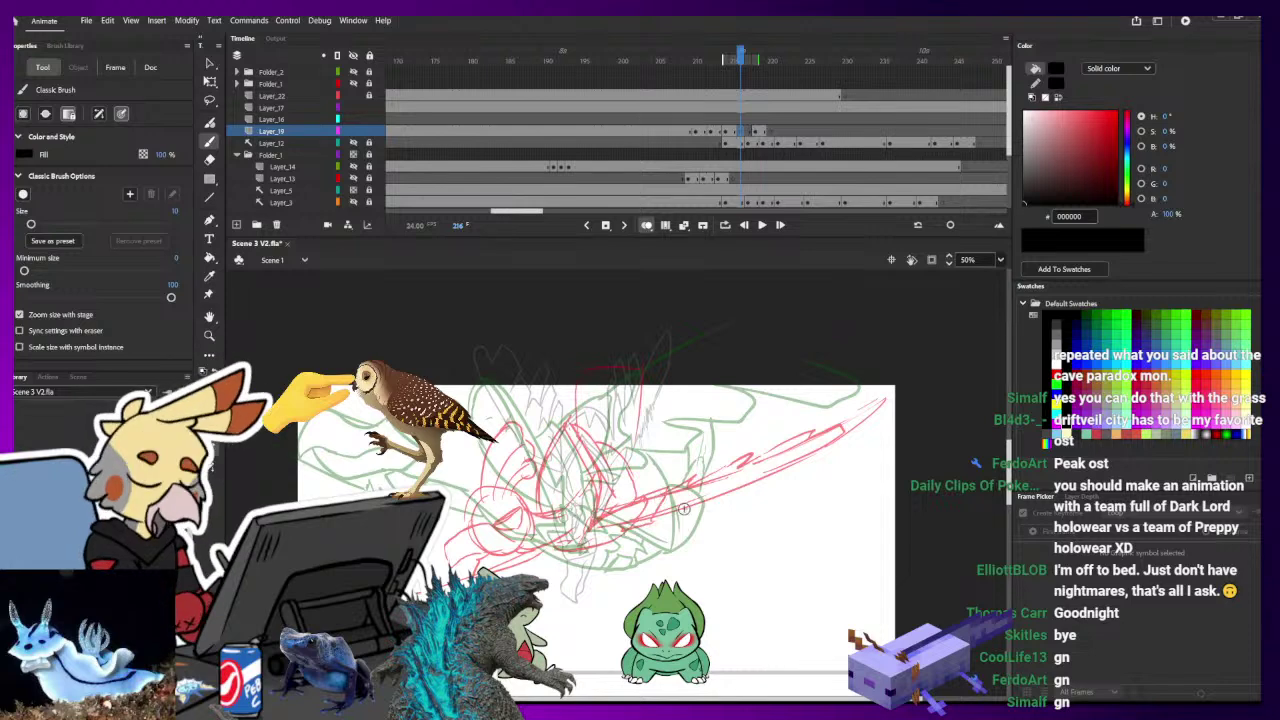
pyautogui.moveTo(726, 528); pyautogui.dragTo(712, 450)
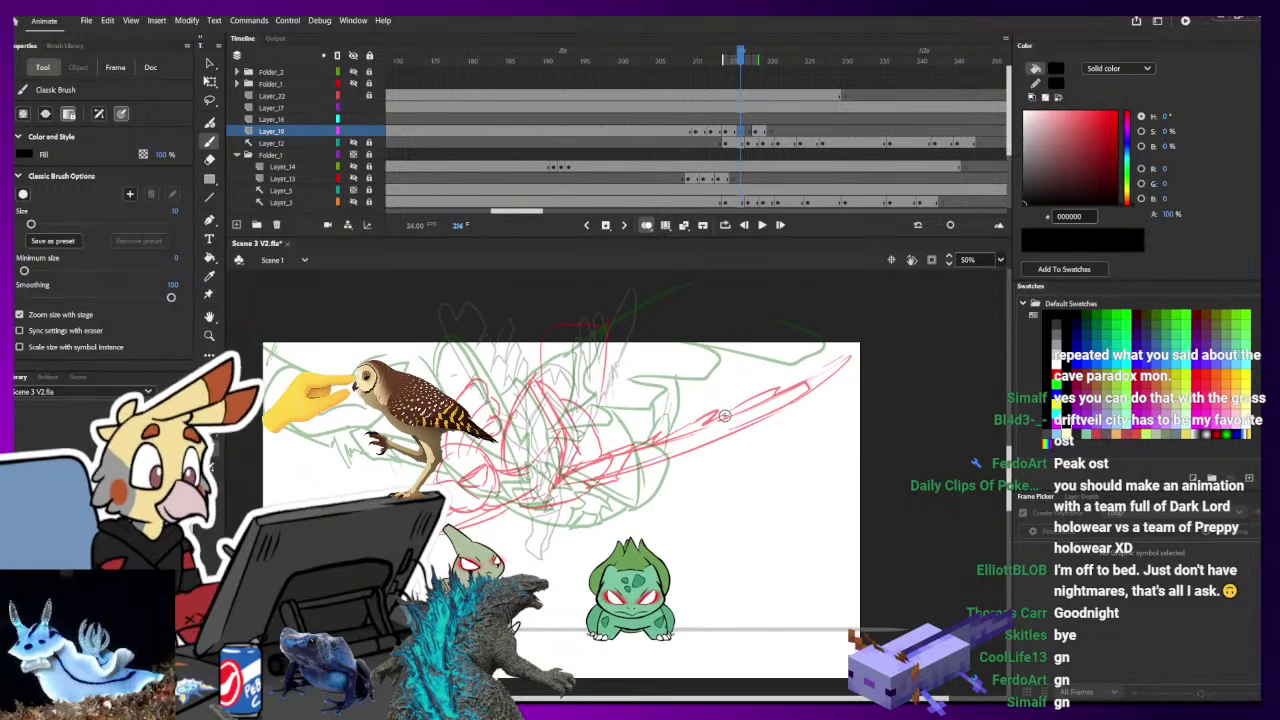
pyautogui.hotkey('ctrl', '=')
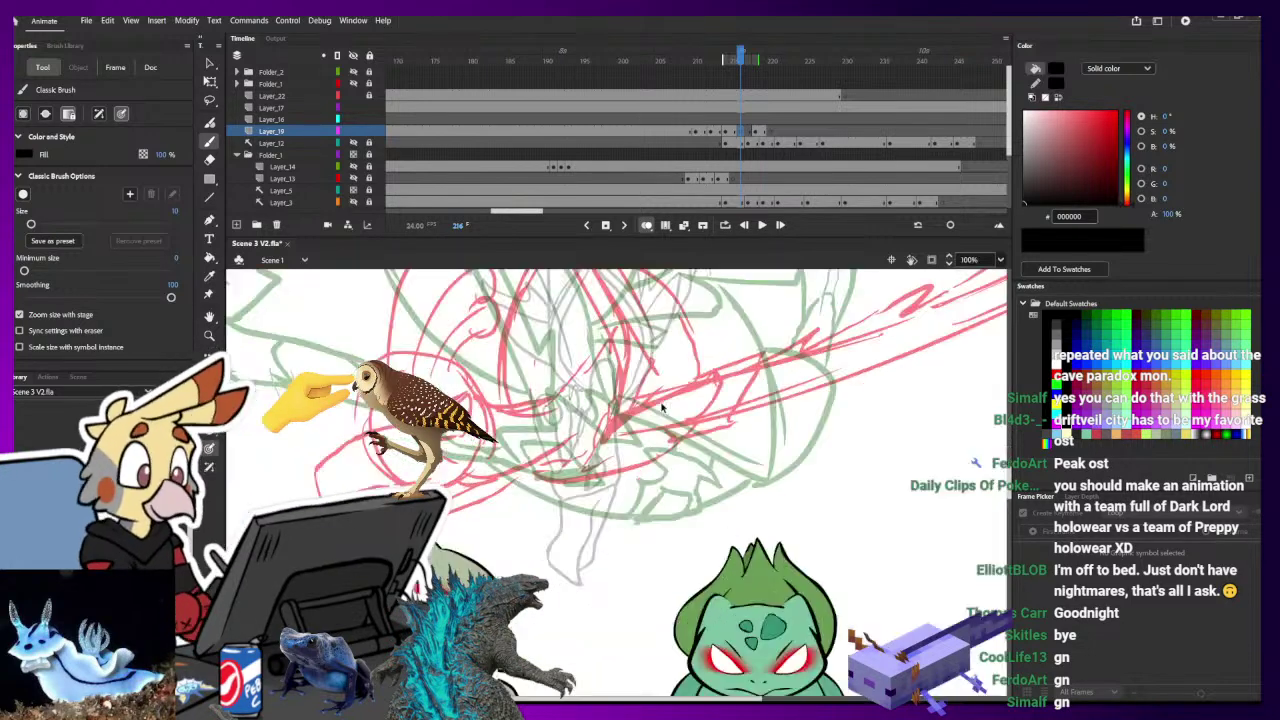
pyautogui.moveTo(648, 370)
pyautogui.mouseDown()
pyautogui.moveTo(617, 475)
pyautogui.moveTo(613, 455)
pyautogui.moveTo(651, 432)
pyautogui.moveTo(690, 441)
pyautogui.mouseUp()
pyautogui.hotkey('ctrl', 'z')
pyautogui.scroll(2, 690, 441)
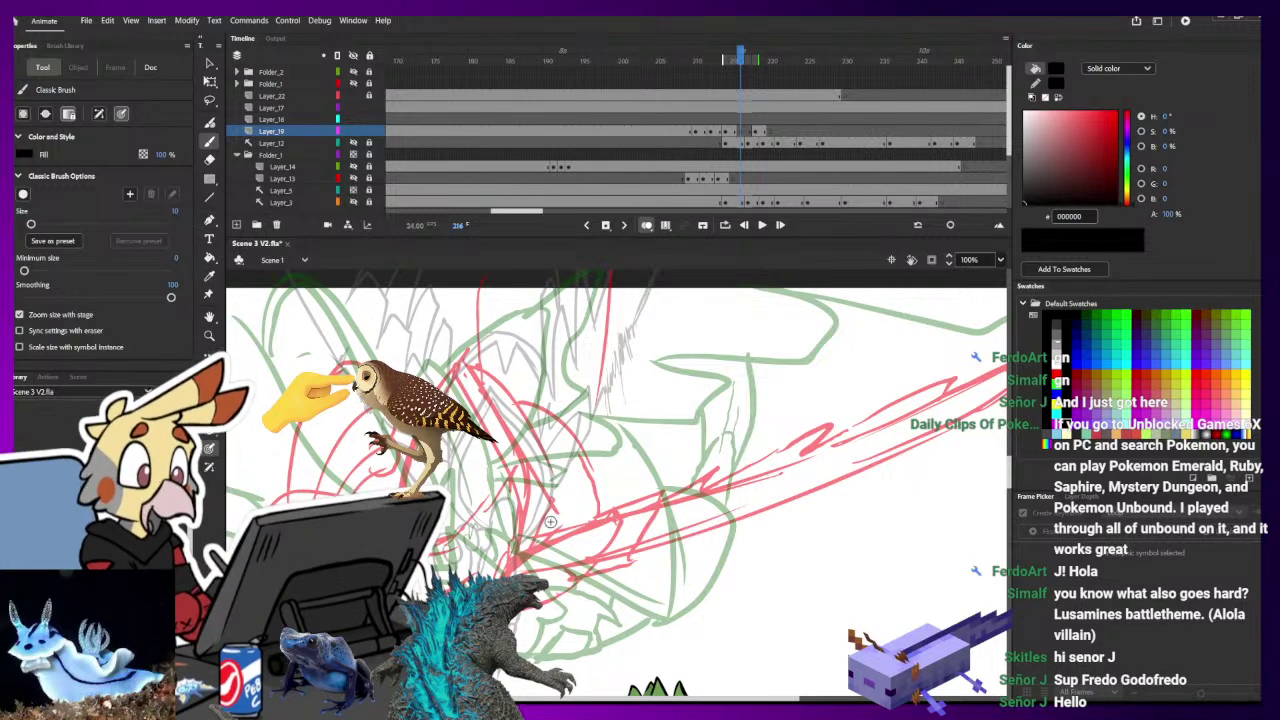
# - Ink the pointed leaf shape behind the head in black on Layer_19, with its curved base and the line of the head's top
pyautogui.moveTo(512, 544); pyautogui.dragTo(636, 496)
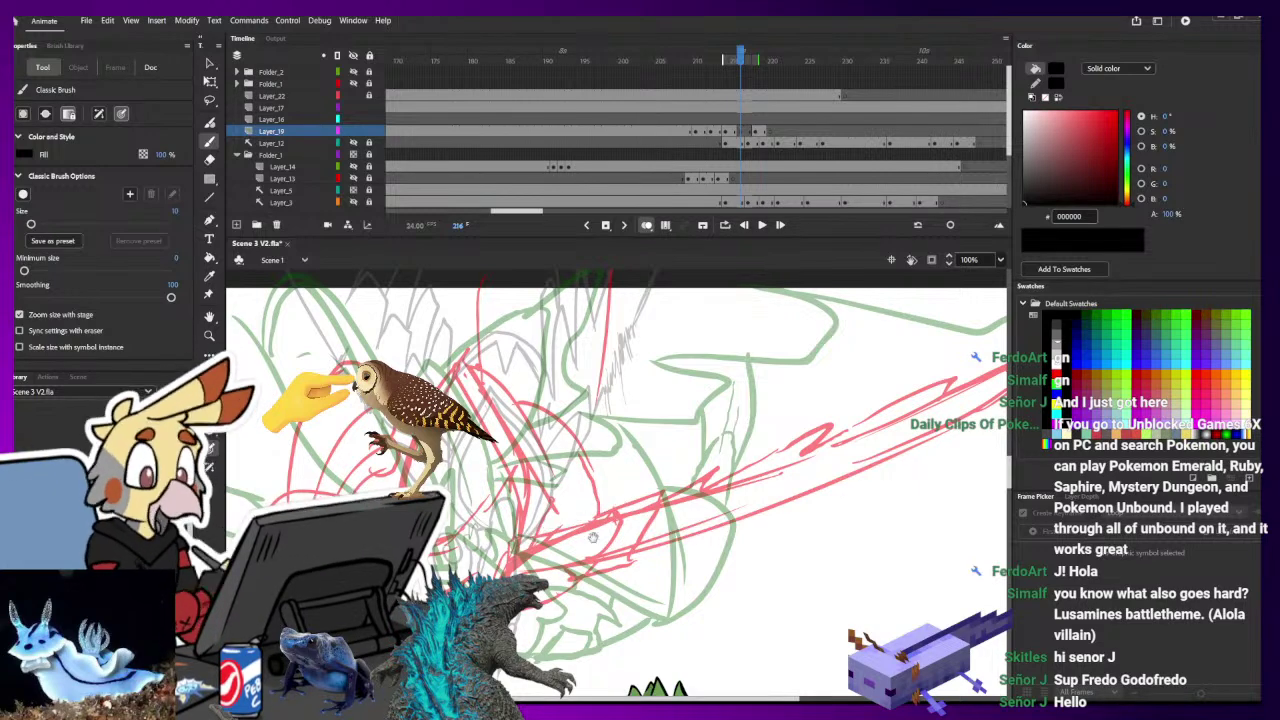
pyautogui.moveTo(593, 538); pyautogui.dragTo(578, 584)
pyautogui.moveTo(532, 528); pyautogui.dragTo(594, 470)
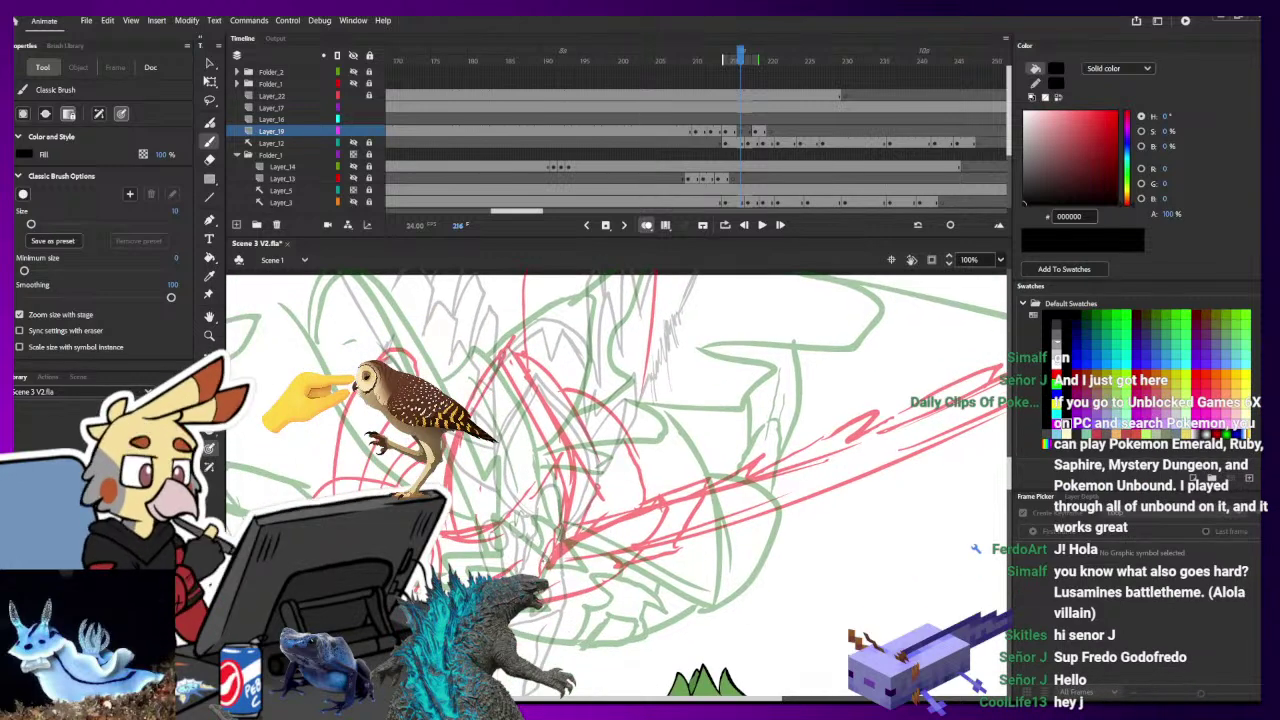
pyautogui.moveTo(548, 565)
pyautogui.mouseDown()
pyautogui.moveTo(510, 372)
pyautogui.moveTo(442, 465)
pyautogui.moveTo(447, 525)
pyautogui.mouseUp()
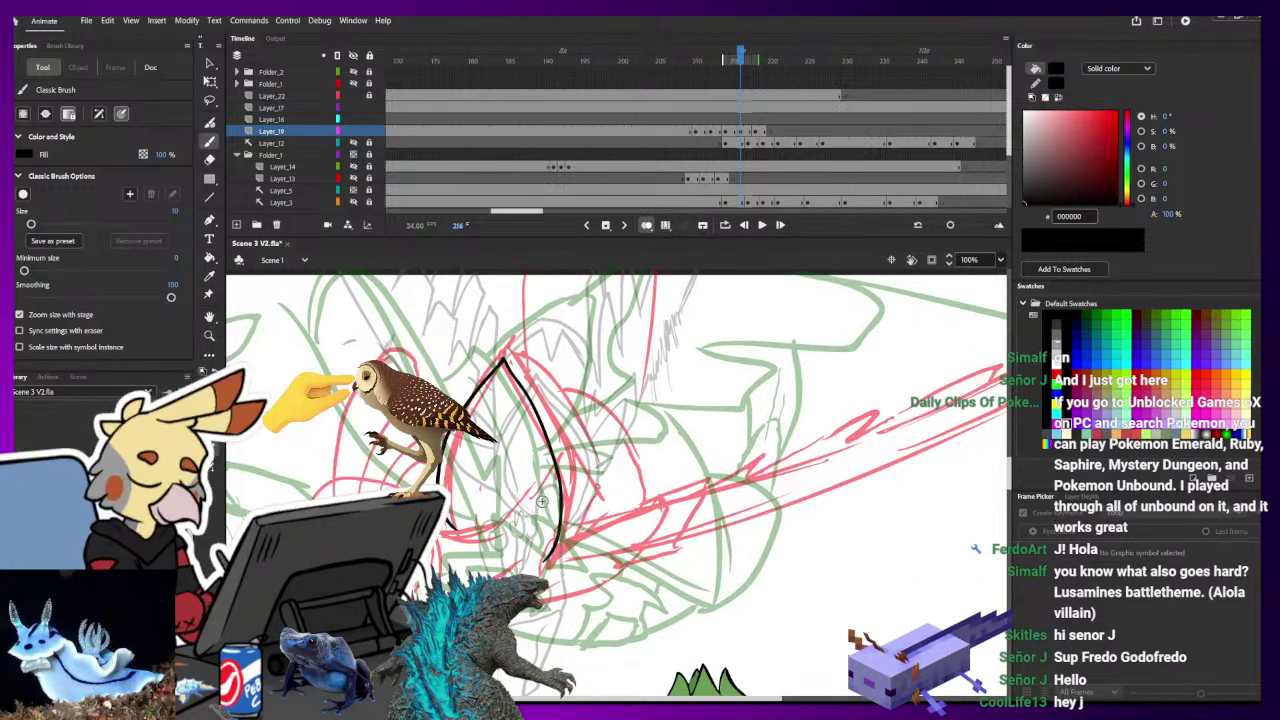
pyautogui.moveTo(556, 478)
pyautogui.mouseDown()
pyautogui.moveTo(528, 503)
pyautogui.moveTo(440, 532)
pyautogui.mouseUp()
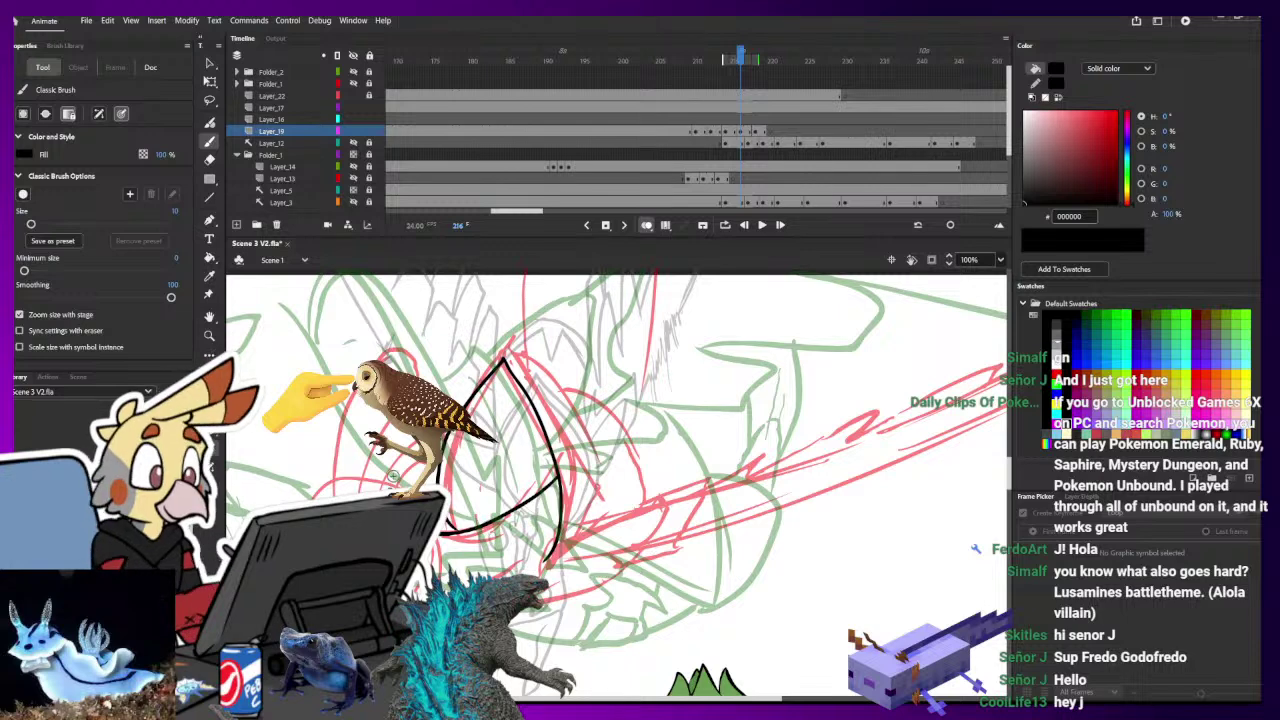
pyautogui.moveTo(394, 476); pyautogui.dragTo(523, 468)
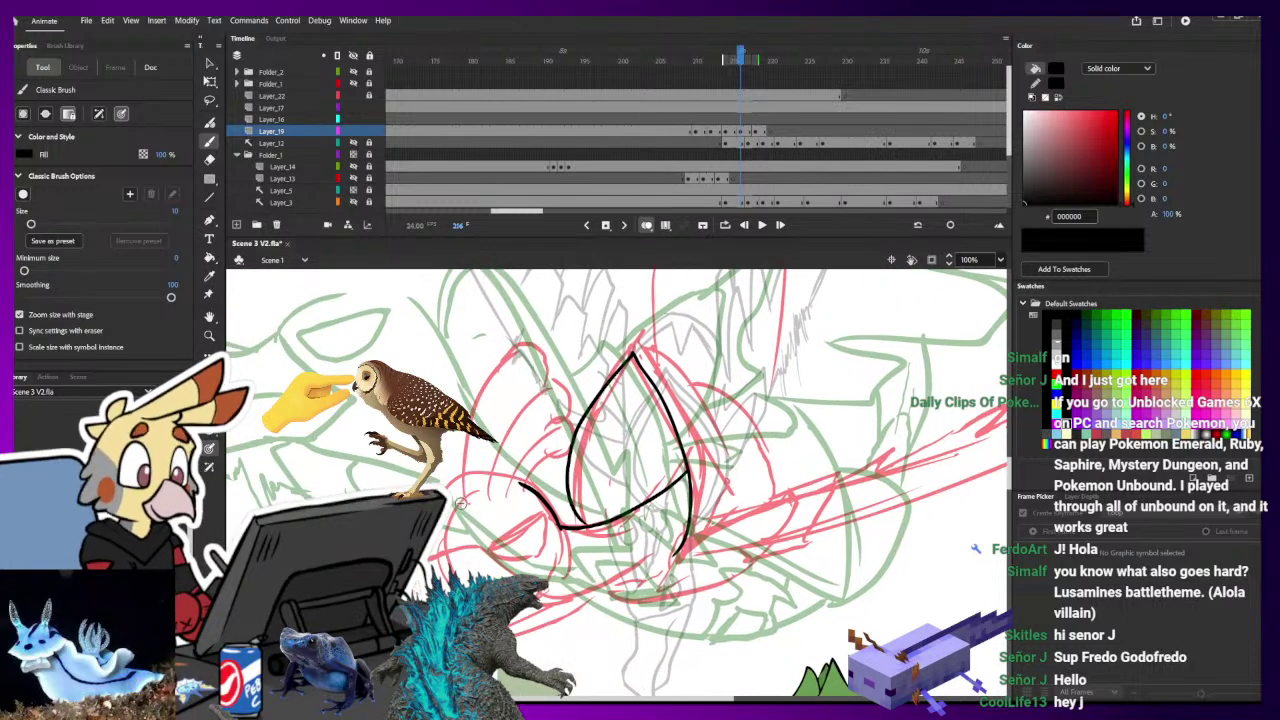
# - Ink the bird's crest in black as a row of feathers with spiral curled tips above the head line
pyautogui.moveTo(460, 504)
pyautogui.mouseDown()
pyautogui.moveTo(485, 354)
pyautogui.moveTo(533, 373)
pyautogui.moveTo(489, 406)
pyautogui.moveTo(513, 378)
pyautogui.moveTo(482, 490)
pyautogui.mouseUp()
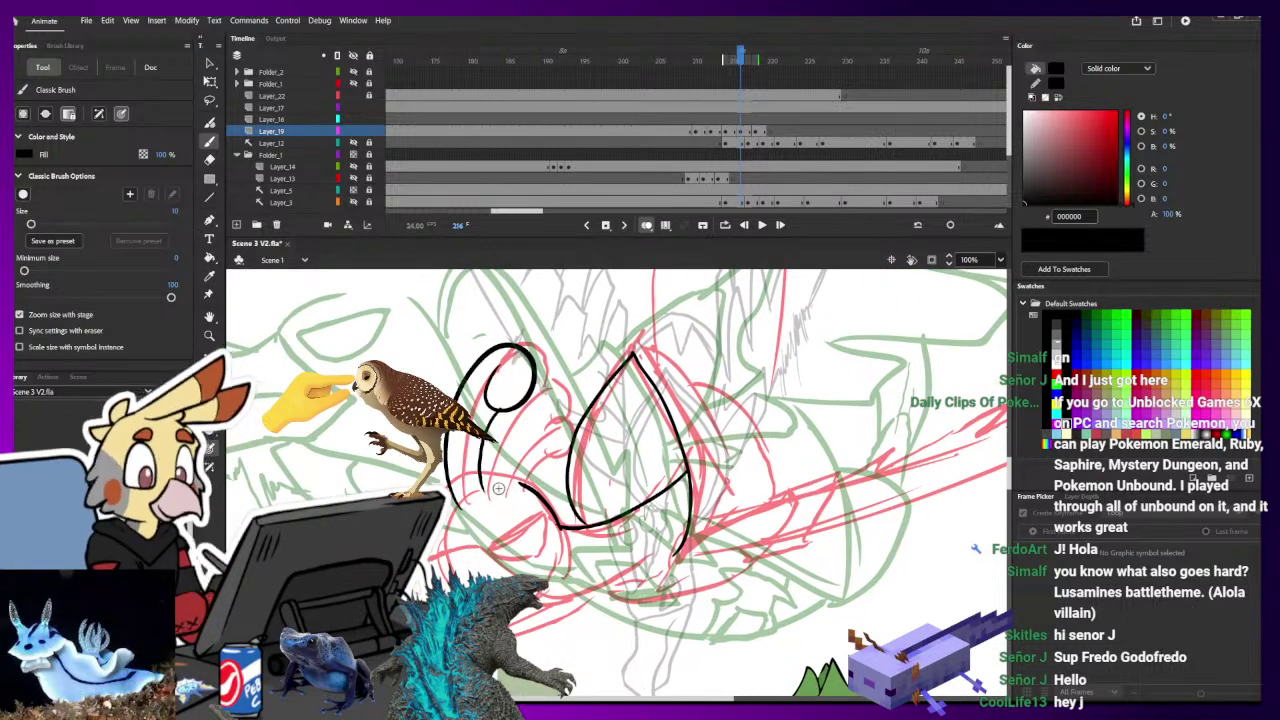
pyautogui.hotkey('ctrl', 'z')
pyautogui.moveTo(497, 413)
pyautogui.mouseDown()
pyautogui.moveTo(490, 506)
pyautogui.moveTo(470, 502)
pyautogui.moveTo(539, 488)
pyautogui.moveTo(495, 492)
pyautogui.moveTo(549, 407)
pyautogui.mouseUp()
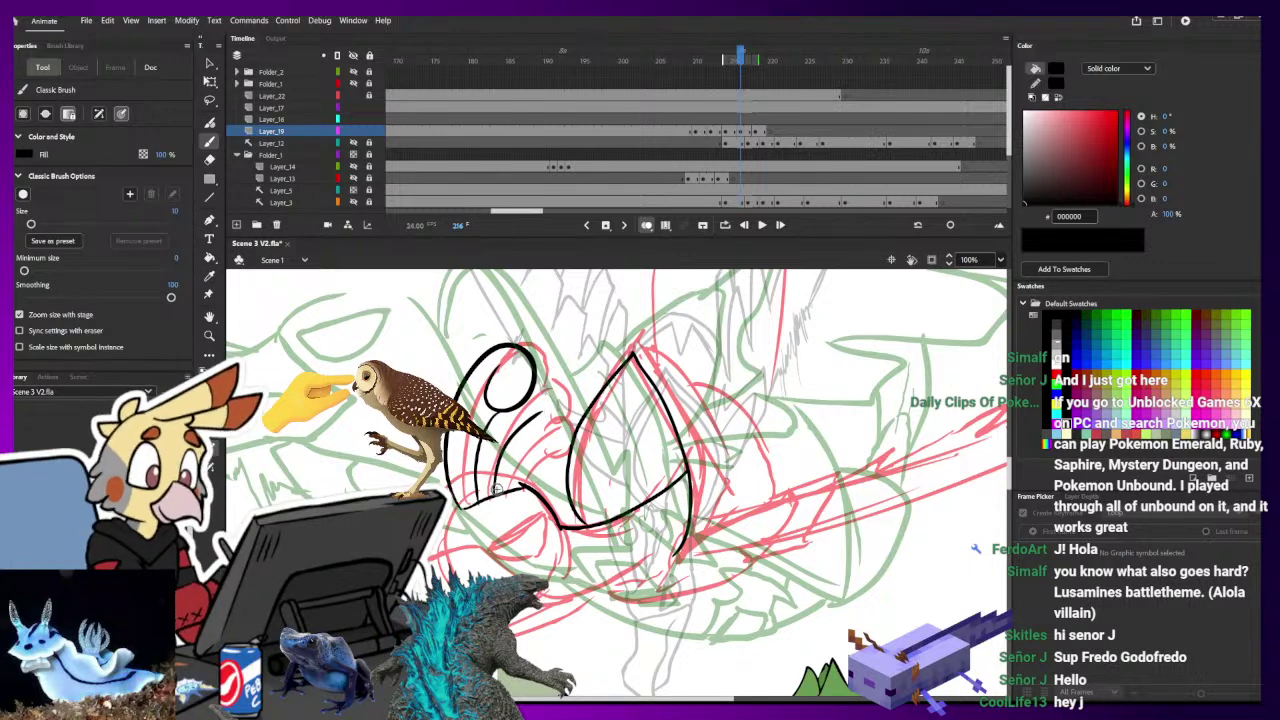
pyautogui.hotkey('ctrl', 'z')
pyautogui.moveTo(496, 491); pyautogui.dragTo(522, 433)
pyautogui.moveTo(536, 371)
pyautogui.mouseDown()
pyautogui.moveTo(567, 381)
pyautogui.moveTo(547, 427)
pyautogui.moveTo(521, 416)
pyautogui.moveTo(537, 413)
pyautogui.moveTo(503, 387)
pyautogui.mouseUp()
pyautogui.moveTo(519, 488); pyautogui.dragTo(562, 436)
pyautogui.moveTo(524, 359)
pyautogui.mouseDown()
pyautogui.moveTo(548, 347)
pyautogui.moveTo(568, 361)
pyautogui.mouseUp()
pyautogui.moveTo(749, 436); pyautogui.dragTo(792, 344)
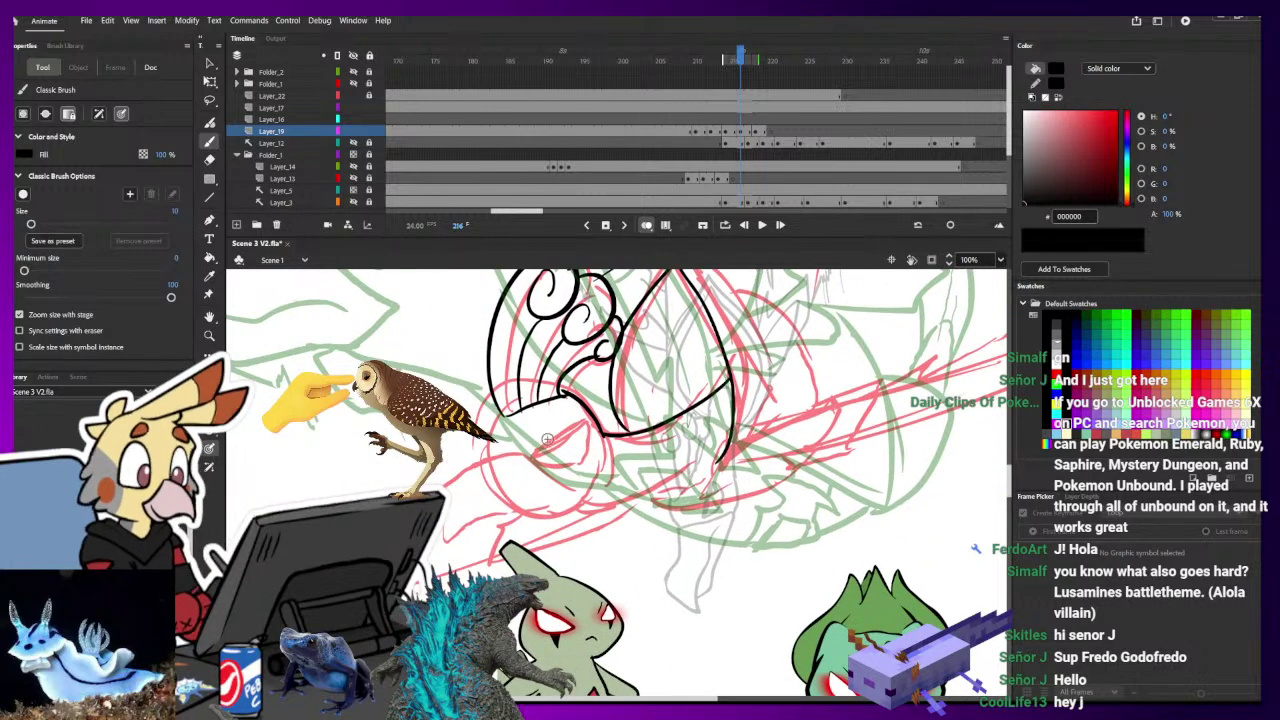
# - Ink the bird's slanted eye, hooked upper beak and lower beak in black over the red sketch
pyautogui.moveTo(561, 418)
pyautogui.mouseDown()
pyautogui.moveTo(517, 455)
pyautogui.moveTo(570, 447)
pyautogui.moveTo(500, 450)
pyautogui.mouseUp()
pyautogui.moveTo(581, 472); pyautogui.dragTo(663, 394)
pyautogui.moveTo(580, 373)
pyautogui.mouseDown()
pyautogui.moveTo(552, 376)
pyautogui.moveTo(505, 460)
pyautogui.moveTo(609, 413)
pyautogui.mouseUp()
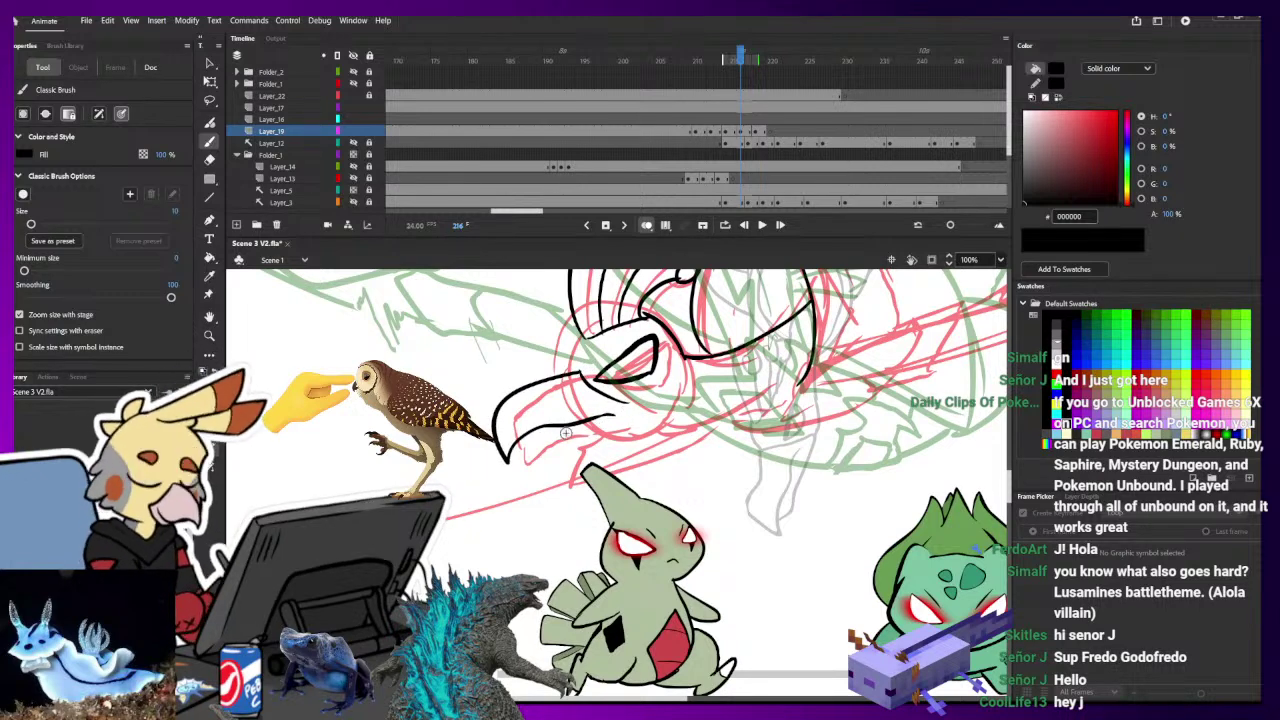
pyautogui.moveTo(522, 450)
pyautogui.mouseDown()
pyautogui.moveTo(570, 452)
pyautogui.moveTo(629, 430)
pyautogui.moveTo(615, 391)
pyautogui.mouseUp()
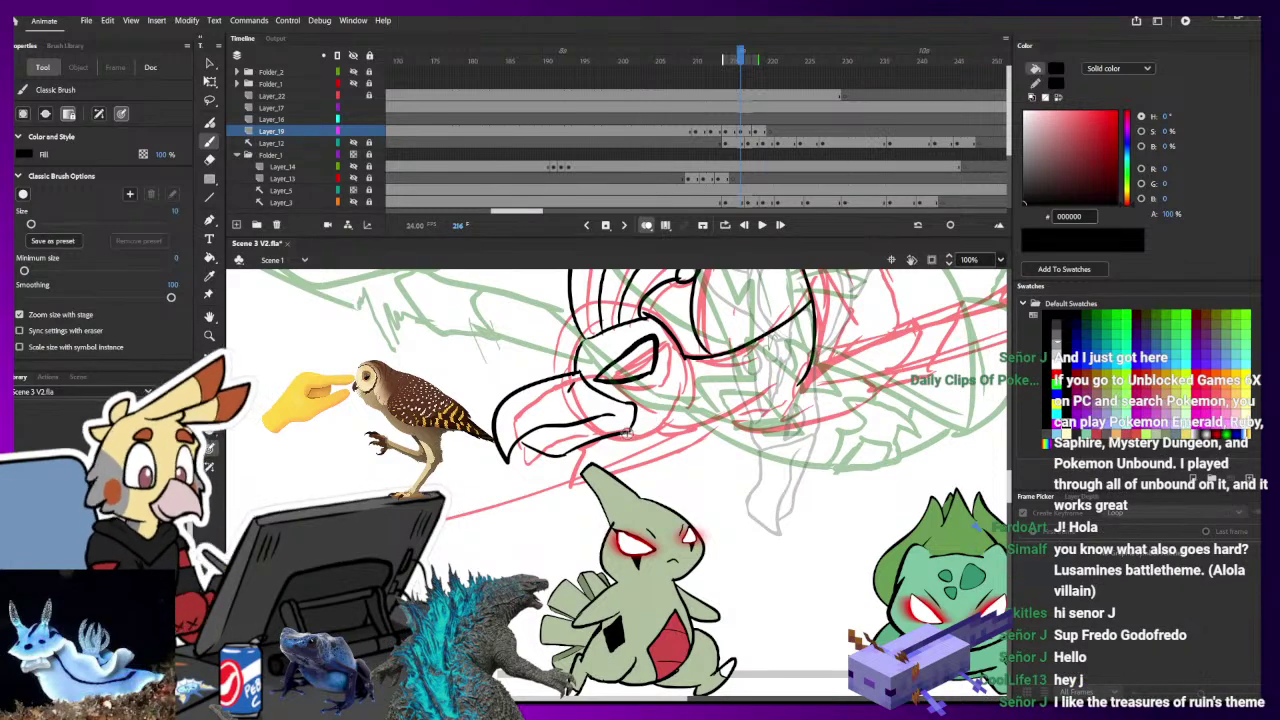
# - Shift the inked beak slightly left, away from the eye, and draw the face contour connecting it to the head
pyautogui.hotkey('ctrl', 'z')
pyautogui.keyDown('ctrl'); pyautogui.click(624, 401); pyautogui.keyUp('ctrl')
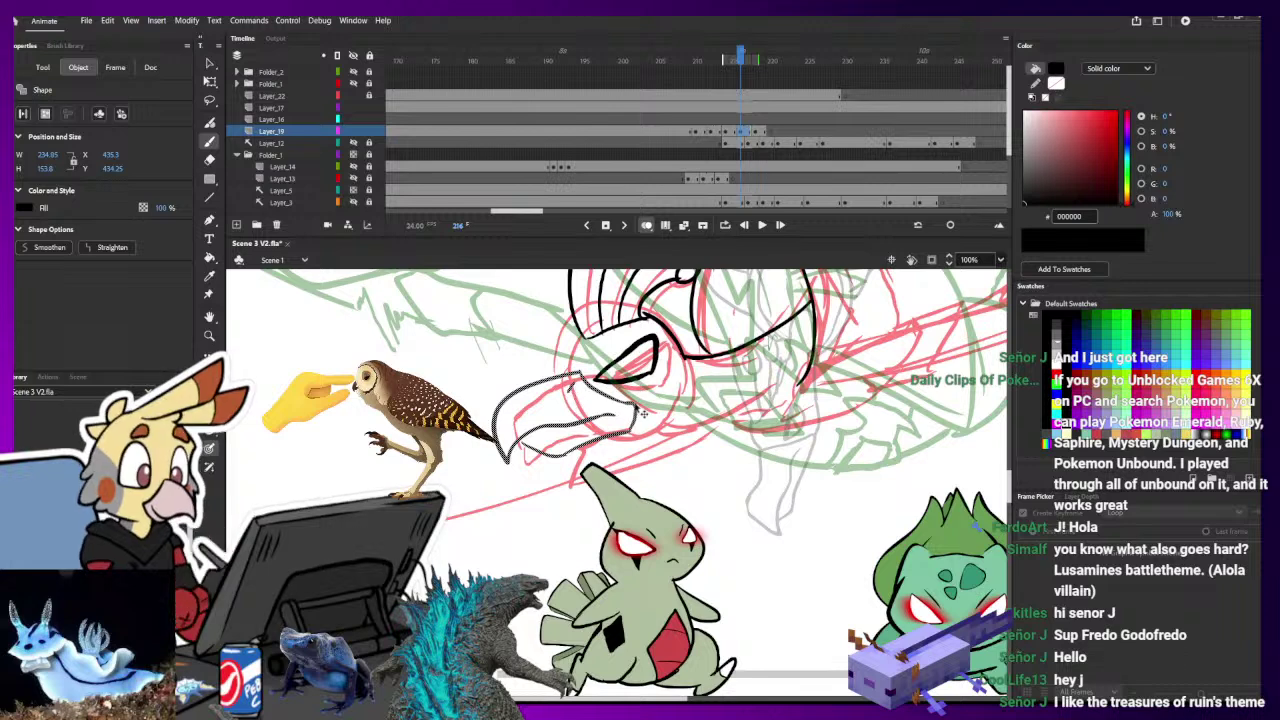
pyautogui.moveTo(638, 408); pyautogui.dragTo(616, 406)
pyautogui.moveTo(590, 341); pyautogui.dragTo(561, 374)
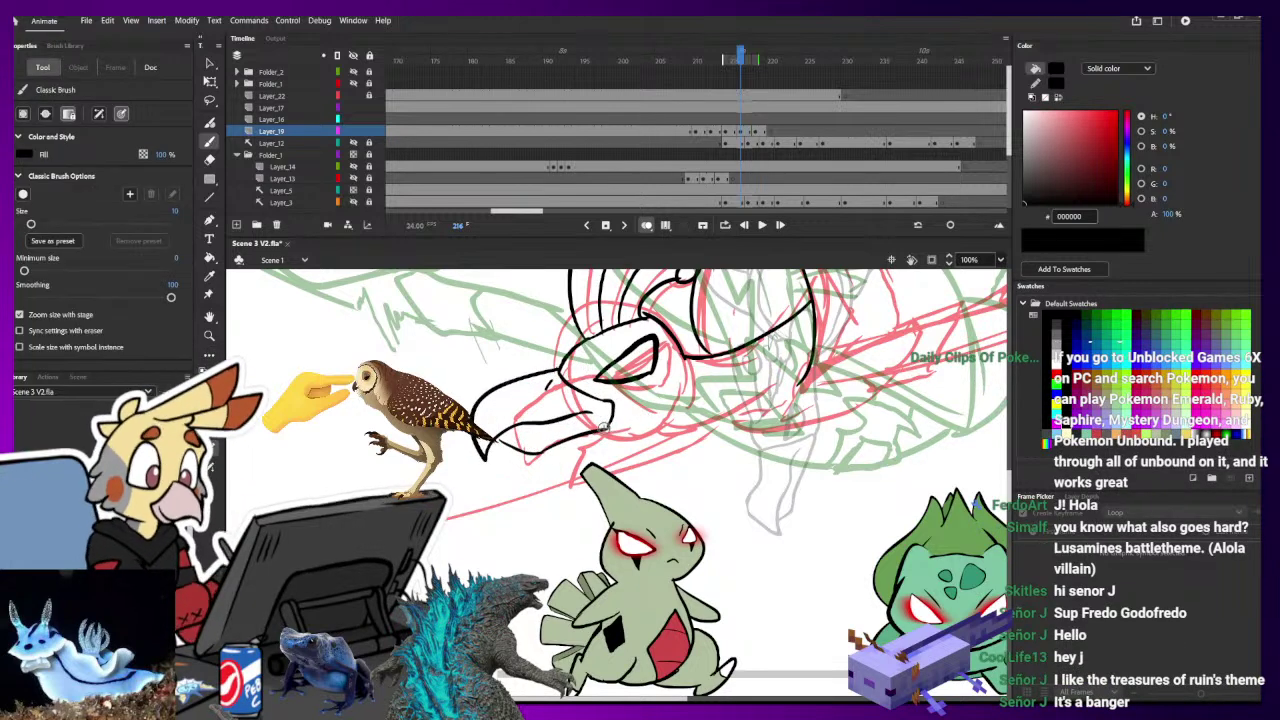
# - Ink the jaw and neck line from the beak to the body, and add a second outline and inner lines to the pointed shape
pyautogui.moveTo(604, 426)
pyautogui.mouseDown()
pyautogui.moveTo(694, 415)
pyautogui.moveTo(813, 358)
pyautogui.mouseUp()
pyautogui.moveTo(821, 308)
pyautogui.mouseDown()
pyautogui.moveTo(664, 416)
pyautogui.moveTo(679, 423)
pyautogui.mouseUp()
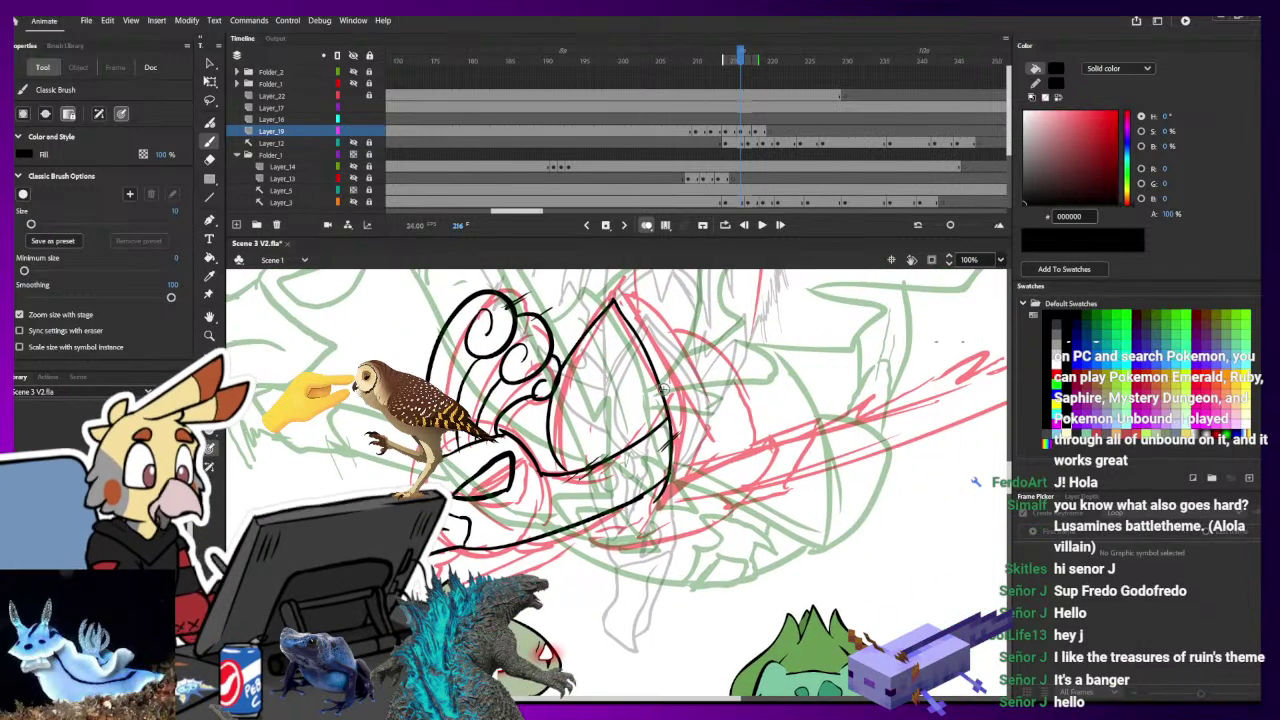
pyautogui.moveTo(565, 362)
pyautogui.mouseDown()
pyautogui.moveTo(629, 273)
pyautogui.moveTo(623, 289)
pyautogui.moveTo(667, 374)
pyautogui.moveTo(670, 498)
pyautogui.mouseUp()
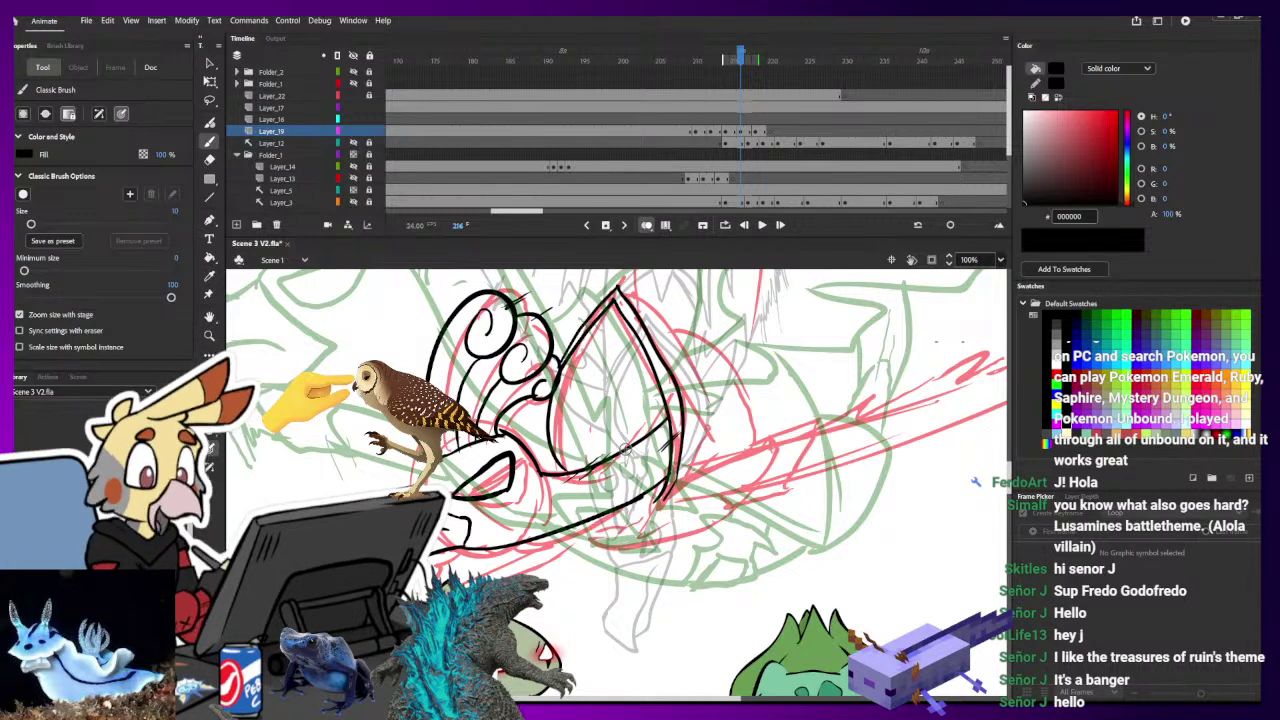
pyautogui.moveTo(549, 400); pyautogui.dragTo(561, 474)
pyautogui.moveTo(547, 402); pyautogui.dragTo(565, 476)
pyautogui.moveTo(653, 494)
pyautogui.mouseDown()
pyautogui.moveTo(640, 448)
pyautogui.moveTo(650, 461)
pyautogui.moveTo(660, 427)
pyautogui.mouseUp()
pyautogui.moveTo(600, 477)
pyautogui.mouseDown()
pyautogui.moveTo(652, 483)
pyautogui.moveTo(661, 450)
pyautogui.mouseUp()
pyautogui.moveTo(956, 292)
pyautogui.mouseDown()
pyautogui.moveTo(804, 388)
pyautogui.moveTo(812, 368)
pyautogui.mouseUp()
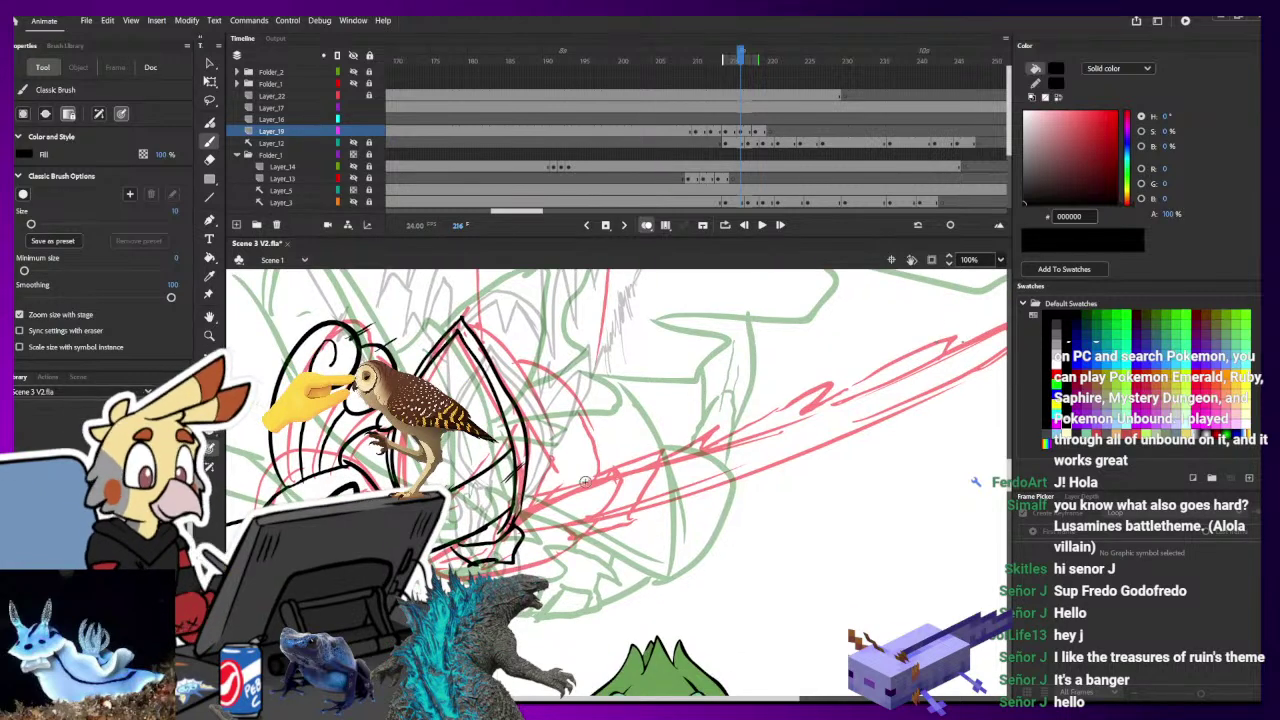
# - Ink the near end of the bird's outstretched wing in black behind the pointed shape, as angular overlapping plates over the red sketch
pyautogui.moveTo(606, 482)
pyautogui.mouseDown()
pyautogui.moveTo(674, 508)
pyautogui.moveTo(636, 459)
pyautogui.moveTo(557, 461)
pyautogui.moveTo(609, 467)
pyautogui.moveTo(601, 487)
pyautogui.moveTo(614, 460)
pyautogui.moveTo(572, 464)
pyautogui.moveTo(629, 444)
pyautogui.moveTo(648, 469)
pyautogui.mouseUp()
pyautogui.hotkey('ctrl', 'z')
pyautogui.moveTo(547, 518)
pyautogui.mouseDown()
pyautogui.moveTo(637, 490)
pyautogui.moveTo(651, 466)
pyautogui.moveTo(629, 500)
pyautogui.mouseUp()
pyautogui.press('e')
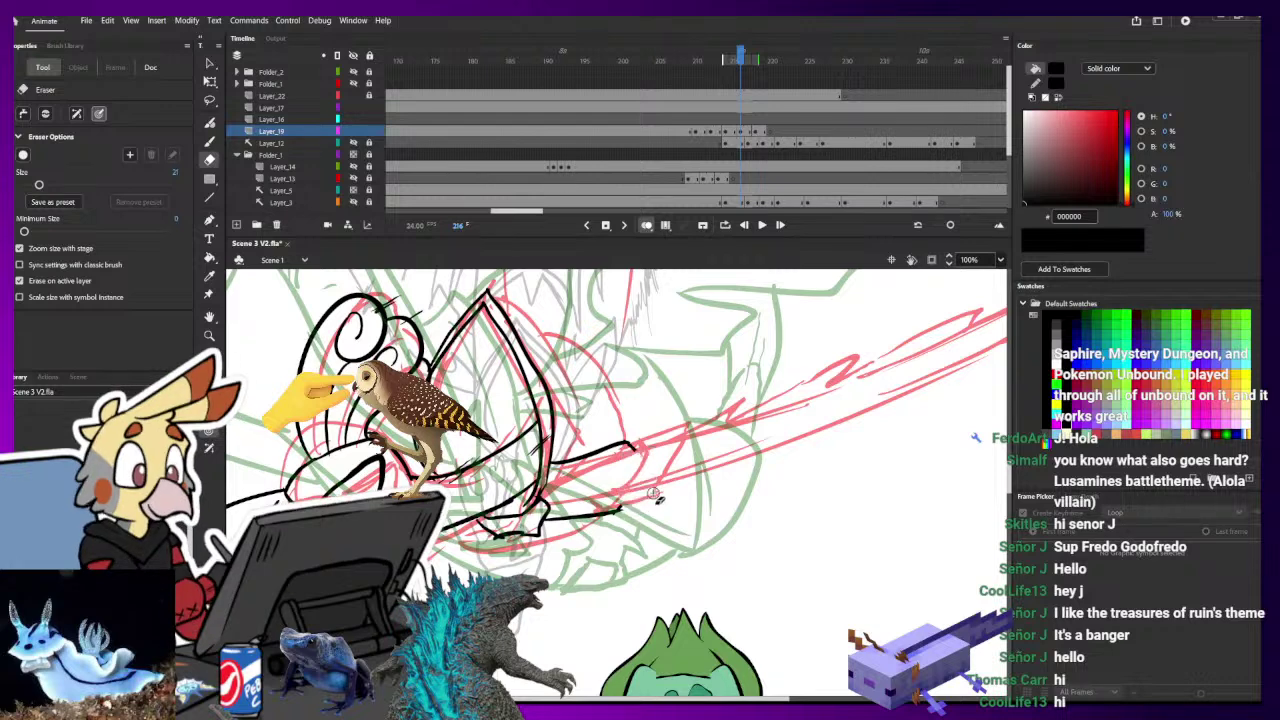
pyautogui.press('b')
pyautogui.moveTo(632, 442)
pyautogui.mouseDown()
pyautogui.moveTo(604, 486)
pyautogui.moveTo(624, 512)
pyautogui.moveTo(675, 492)
pyautogui.mouseUp()
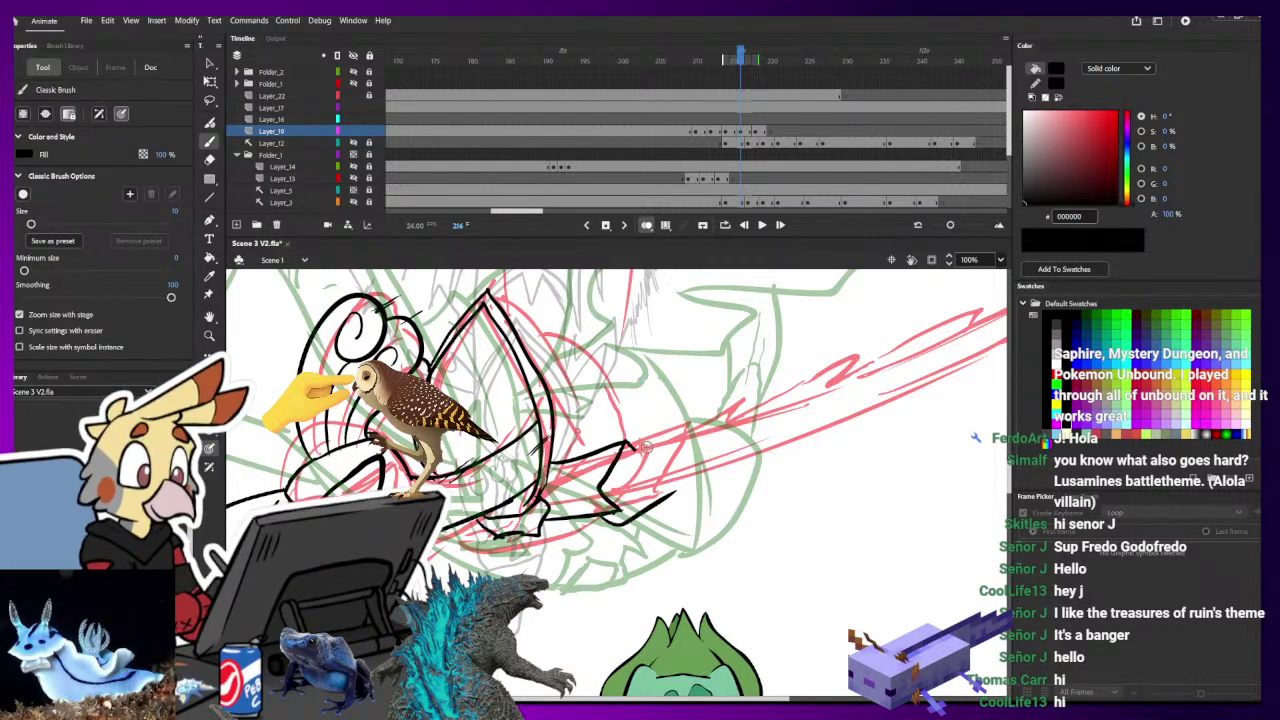
pyautogui.moveTo(620, 441)
pyautogui.mouseDown()
pyautogui.moveTo(682, 434)
pyautogui.moveTo(674, 494)
pyautogui.mouseUp()
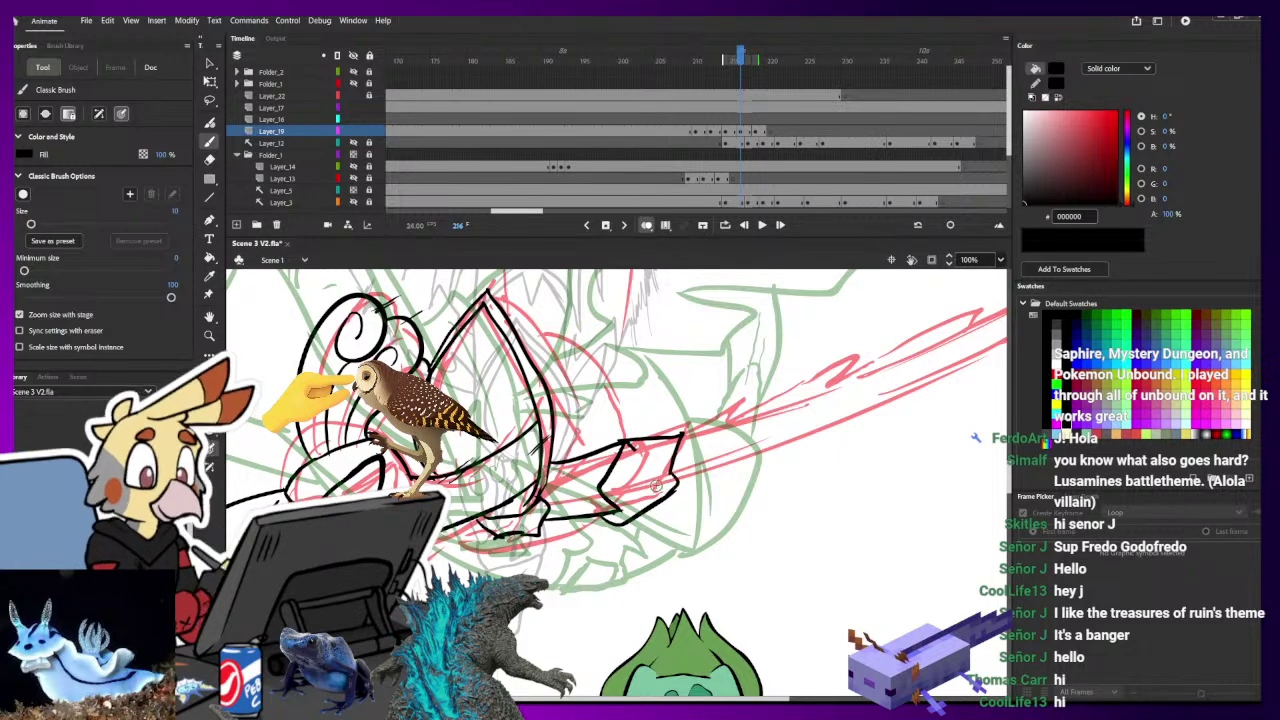
# - Ink the wing's long lower edge in black out to the tip along the red sketch, leaving its upper edge without a long outline
pyautogui.moveTo(774, 426); pyautogui.dragTo(624, 456)
pyautogui.moveTo(535, 467); pyautogui.dragTo(860, 320)
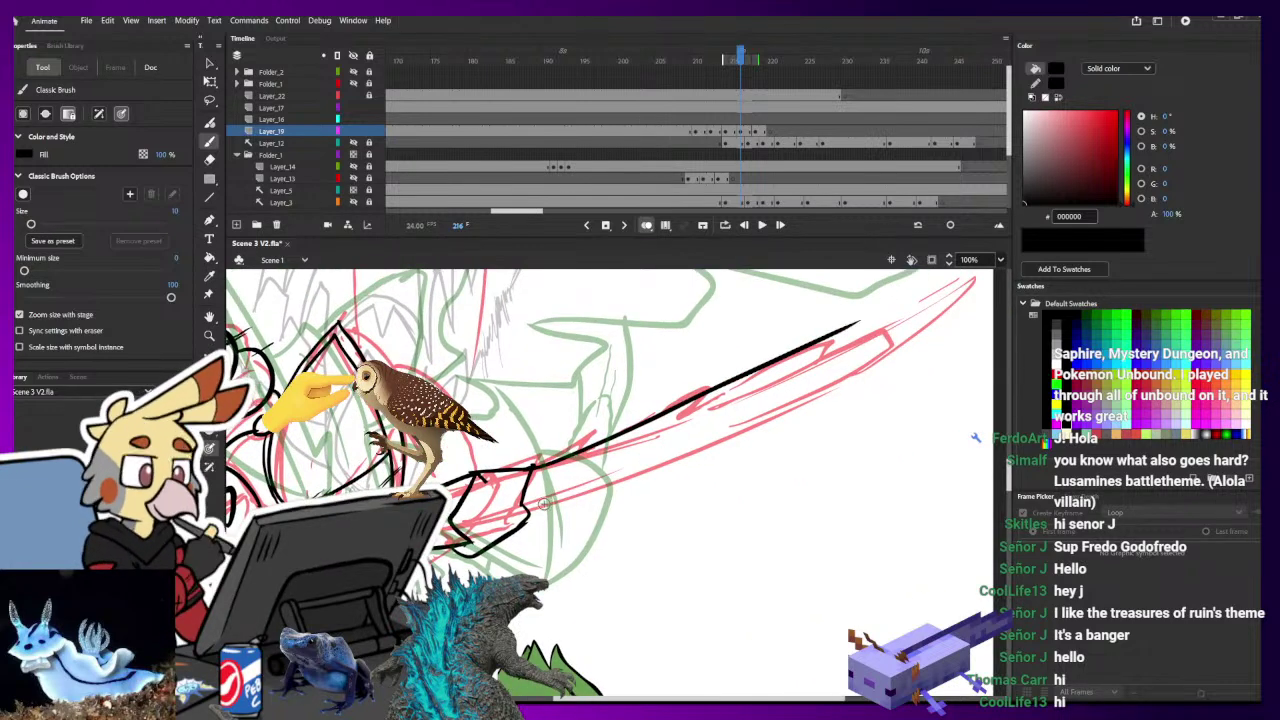
pyautogui.moveTo(522, 517)
pyautogui.mouseDown()
pyautogui.moveTo(727, 439)
pyautogui.moveTo(914, 336)
pyautogui.mouseUp()
pyautogui.moveTo(842, 401)
pyautogui.mouseDown()
pyautogui.moveTo(662, 493)
pyautogui.moveTo(683, 514)
pyautogui.moveTo(719, 490)
pyautogui.mouseUp()
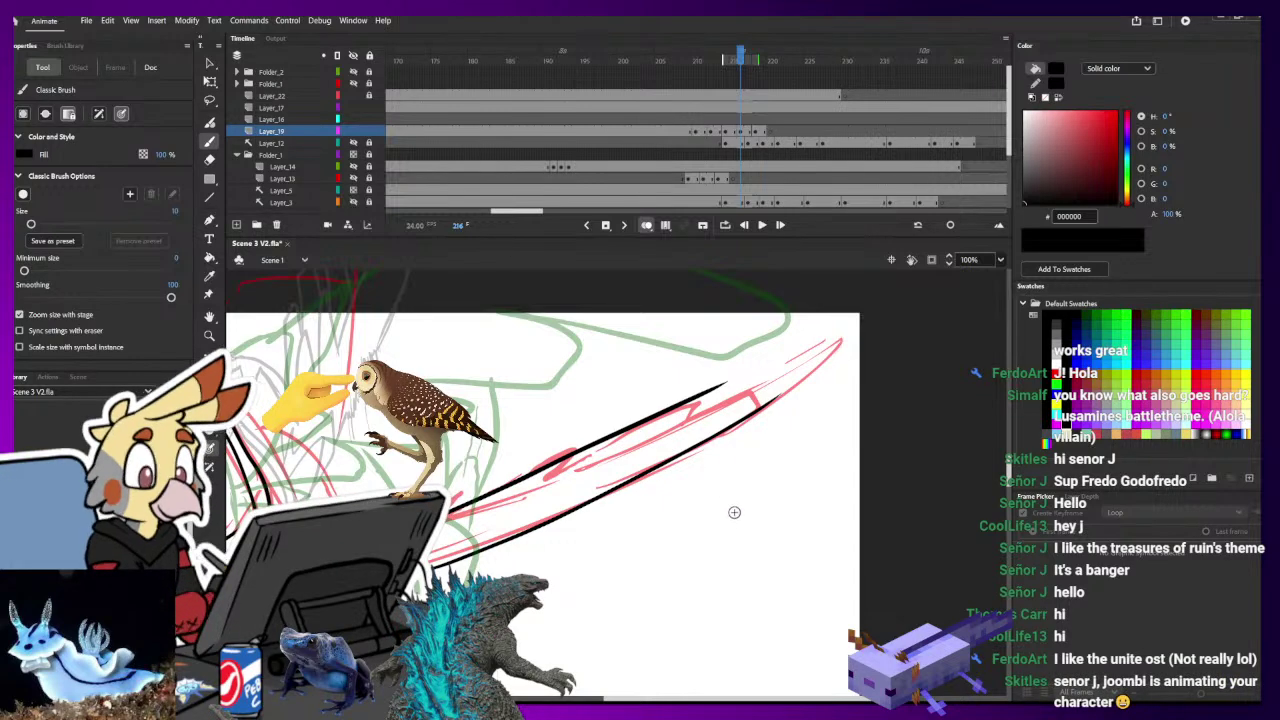
pyautogui.moveTo(743, 506); pyautogui.dragTo(711, 493)
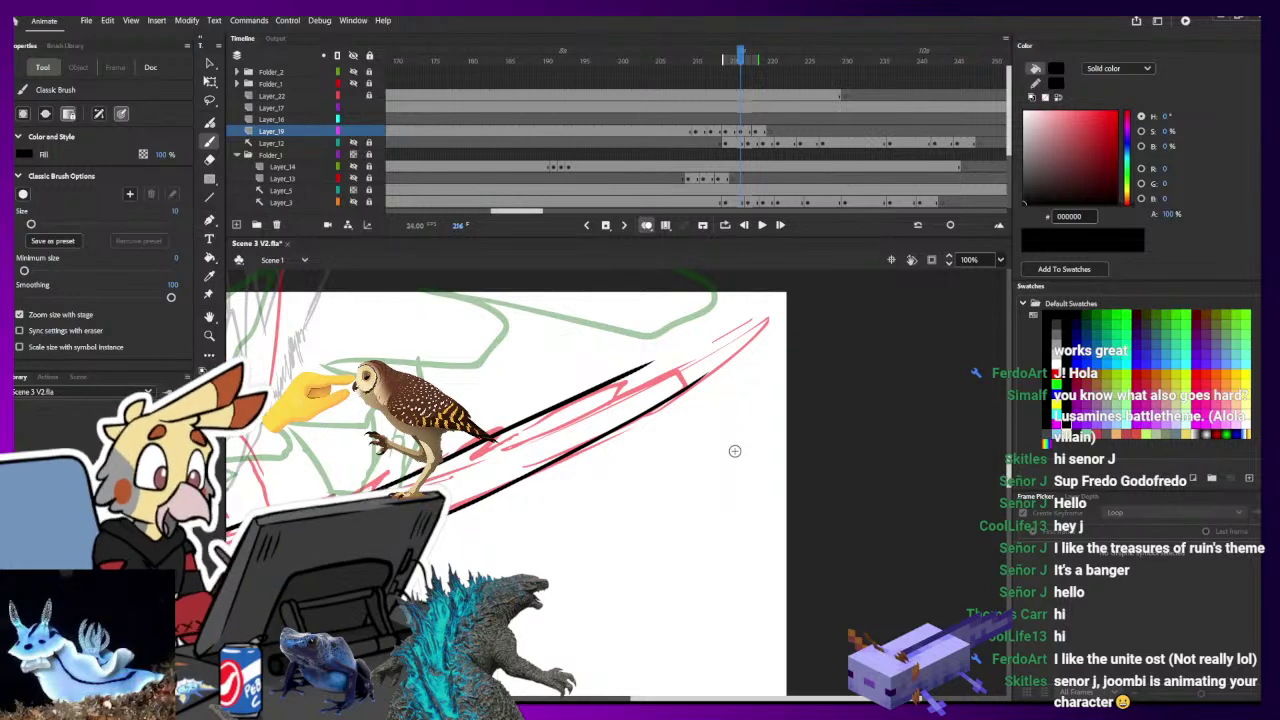
pyautogui.hotkey('ctrl', '-')
pyautogui.press('e')
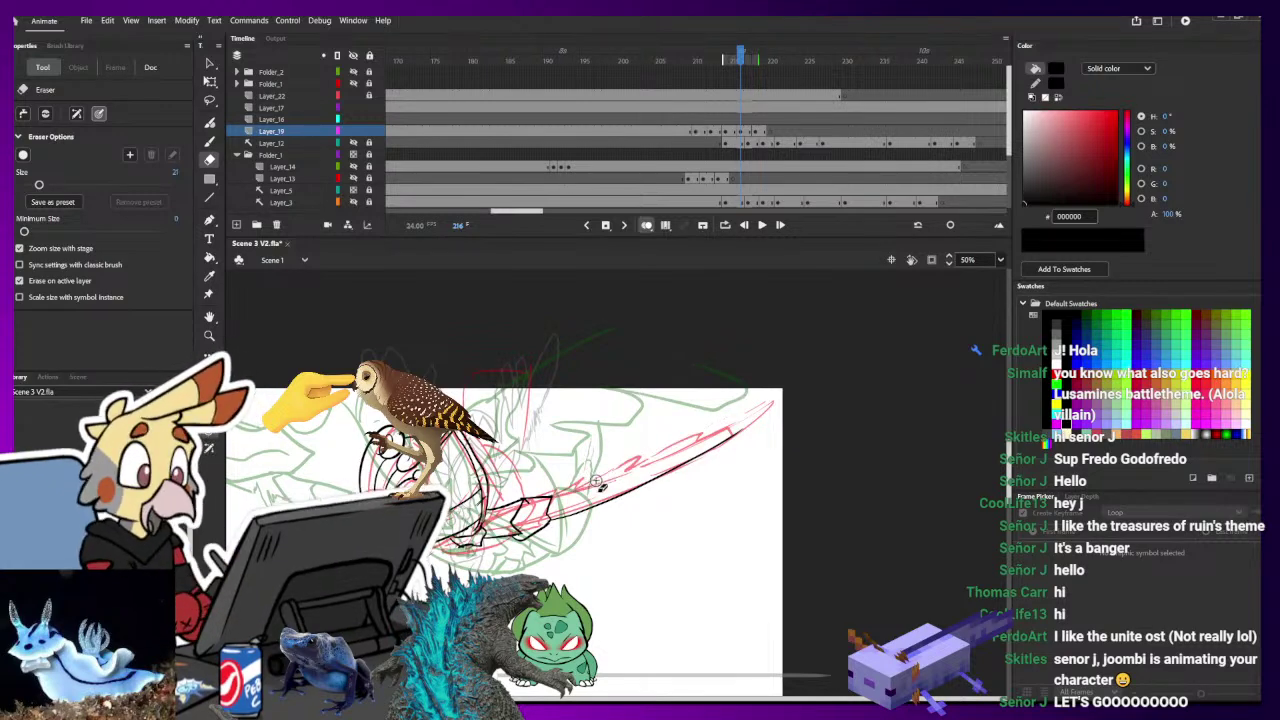
pyautogui.press('b')
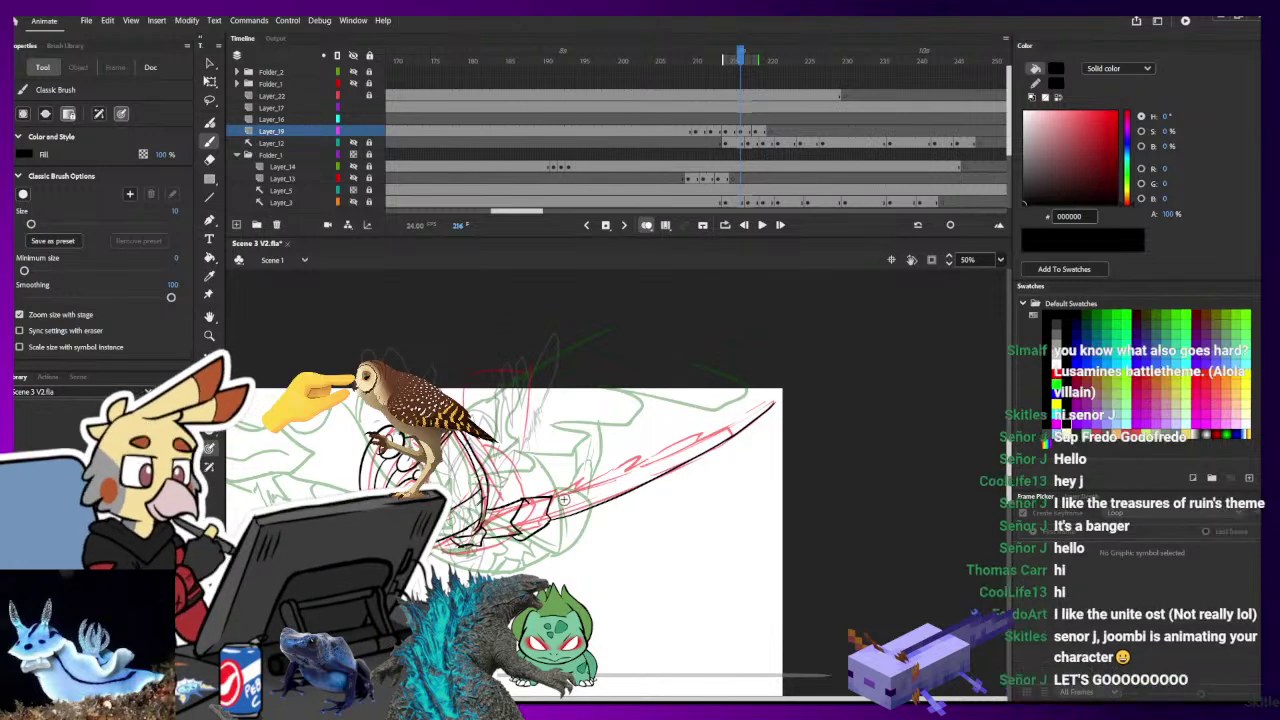
# - Ink a row of jagged feathers along the wing's upper edge to its tip, and a second pointed curved plate behind the first
pyautogui.moveTo(770, 408)
pyautogui.mouseDown()
pyautogui.moveTo(799, 378)
pyautogui.moveTo(630, 465)
pyautogui.mouseUp()
pyautogui.hotkey('ctrl', 'z')
pyautogui.hotkey('ctrl', 'z')
pyautogui.hotkey('ctrl', 'z')
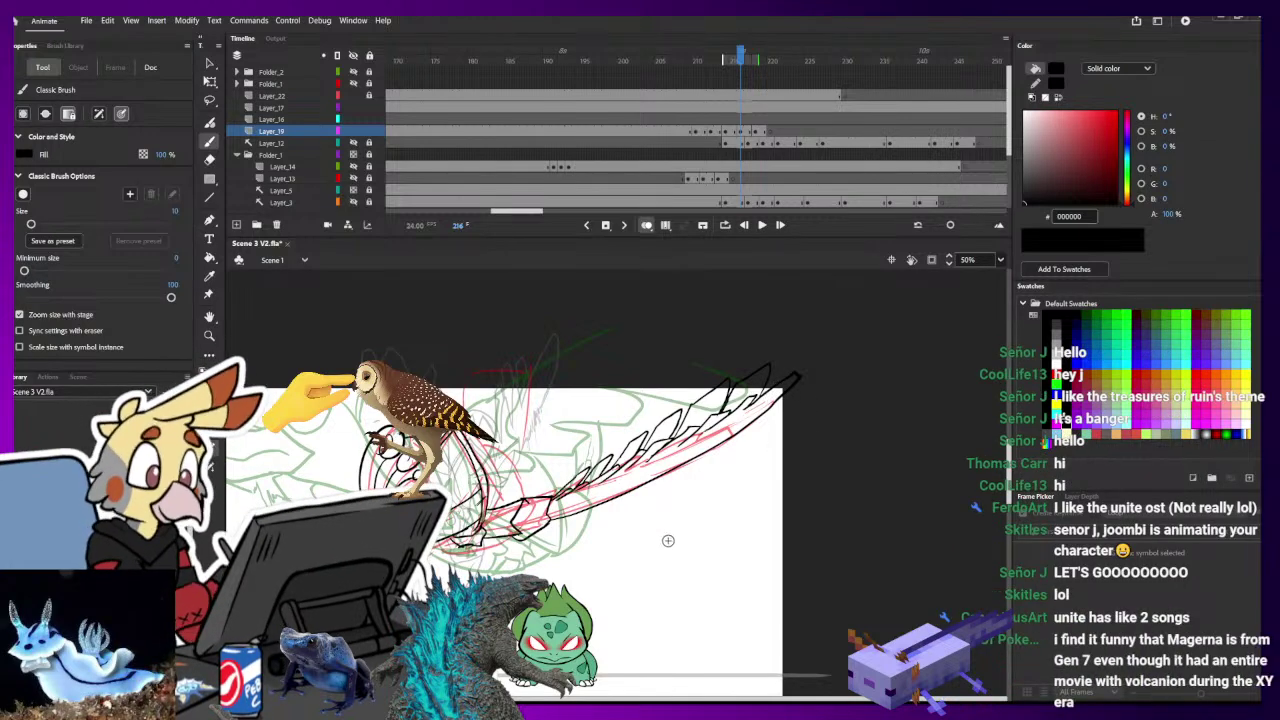
pyautogui.moveTo(605, 536); pyautogui.dragTo(818, 451)
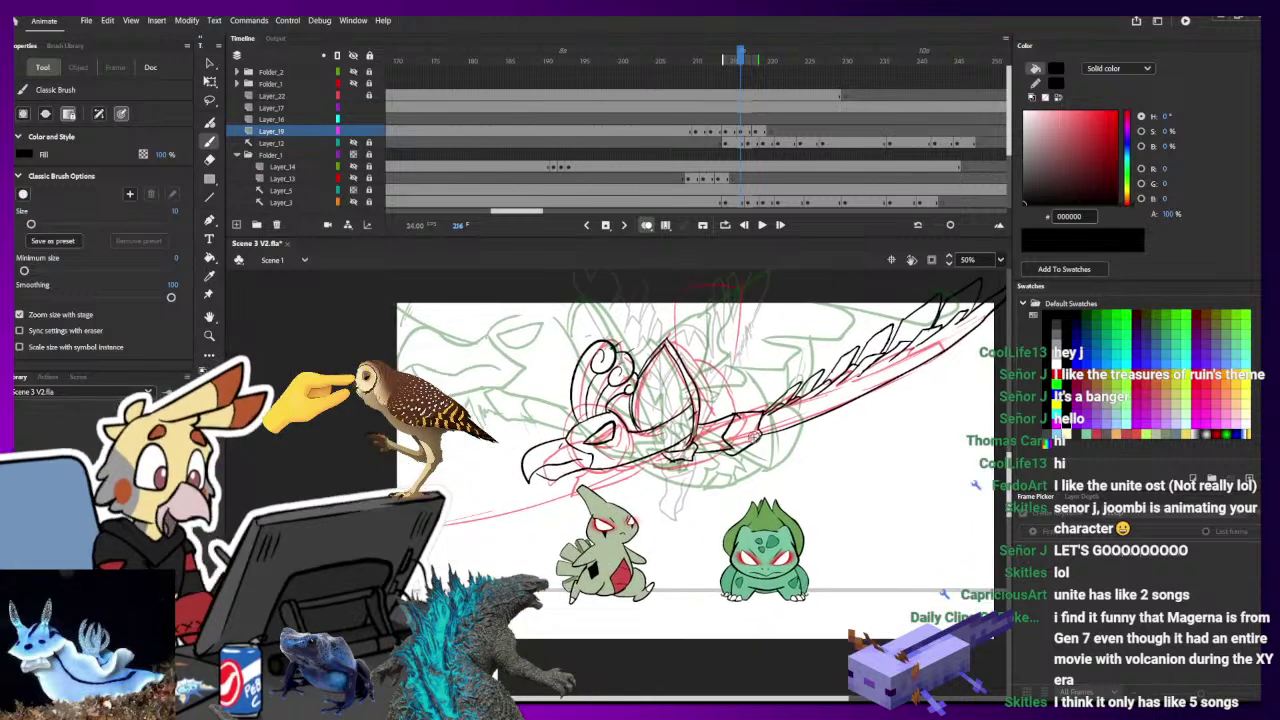
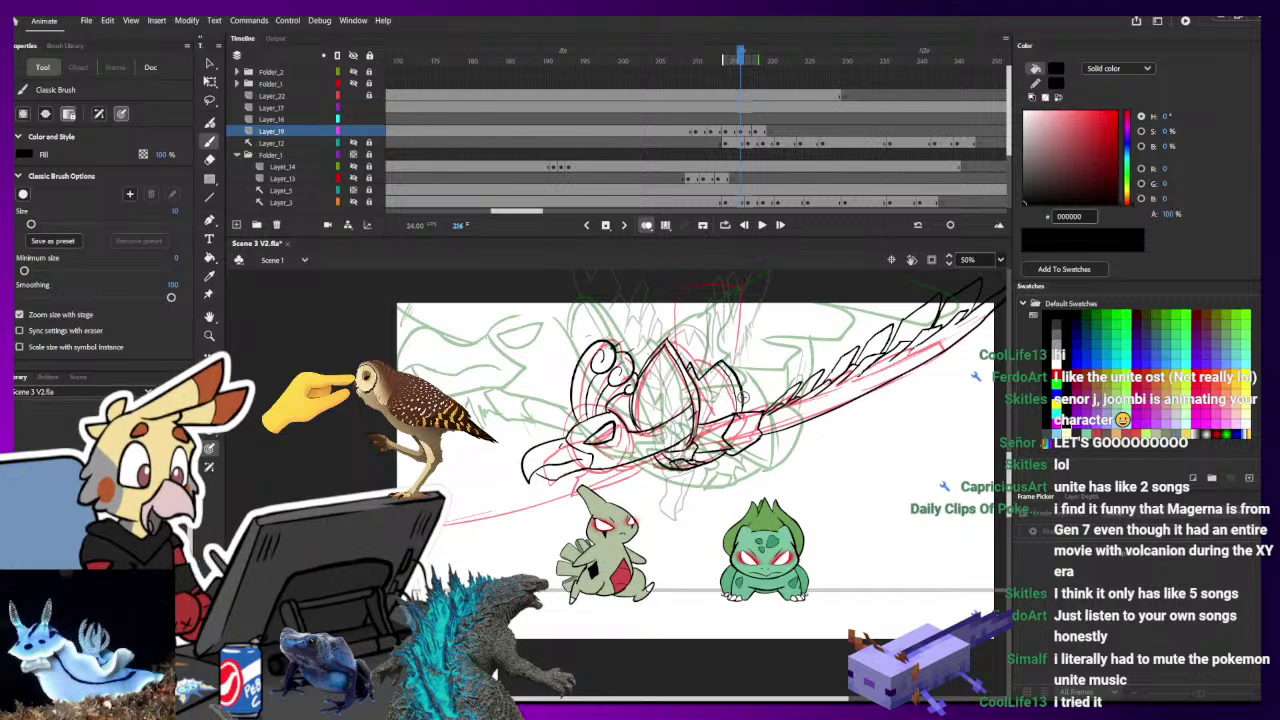
pyautogui.moveTo(708, 485); pyautogui.dragTo(759, 451)
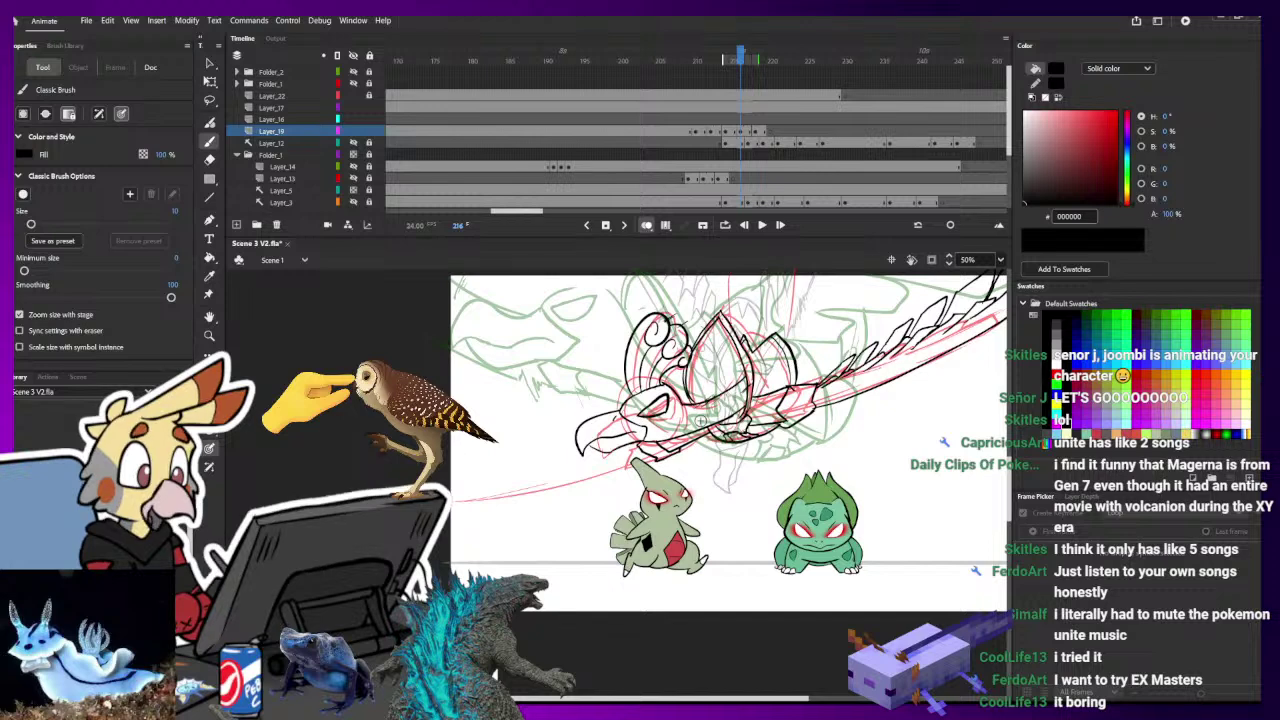
# - Ink the other wing below the beak in black, with a long lower edge and a jagged row of feathers along the top
pyautogui.moveTo(472, 504); pyautogui.dragTo(634, 463)
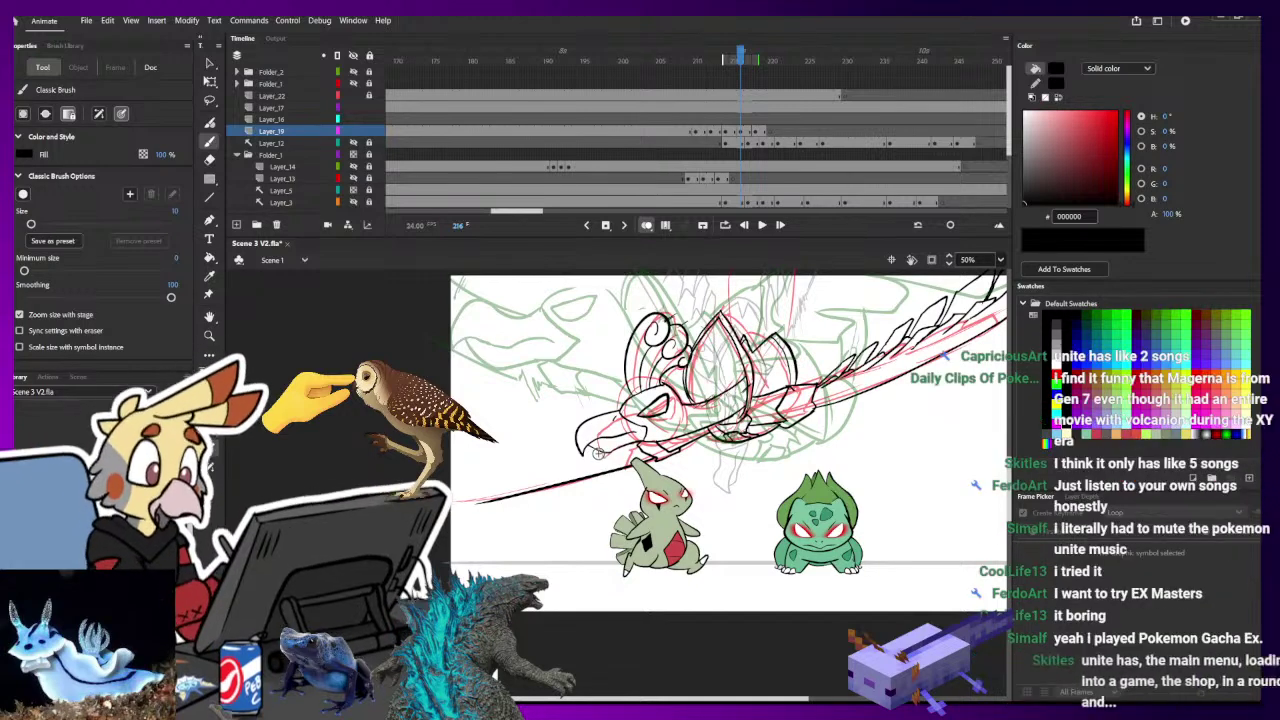
pyautogui.moveTo(451, 508); pyautogui.dragTo(563, 481)
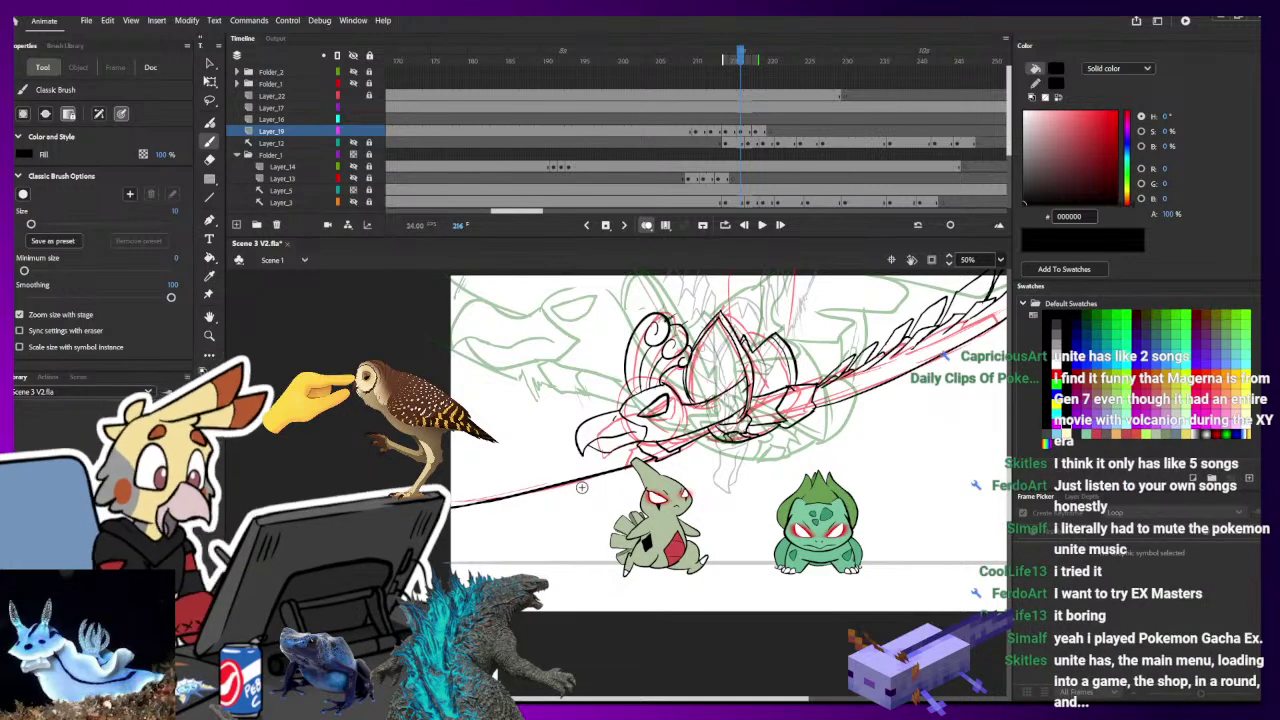
pyautogui.hotkey('ctrl', 'z')
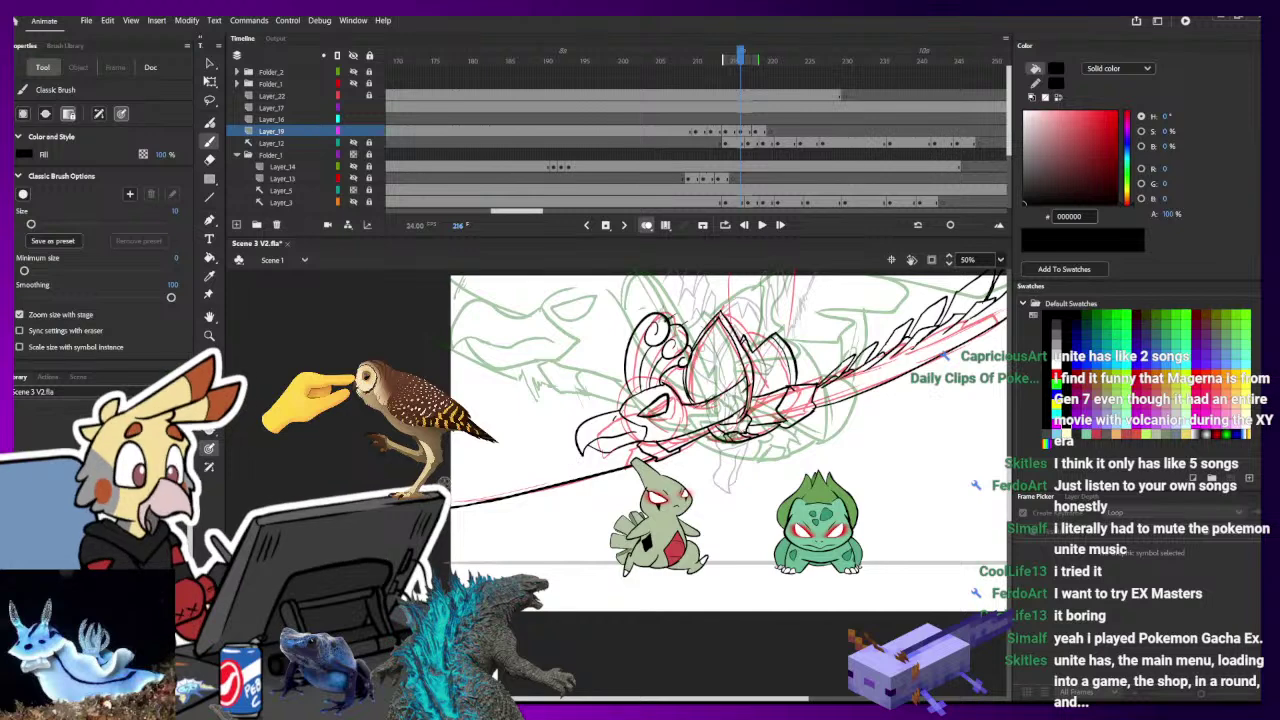
pyautogui.moveTo(440, 488); pyautogui.dragTo(633, 448)
pyautogui.hotkey('ctrl', 'z')
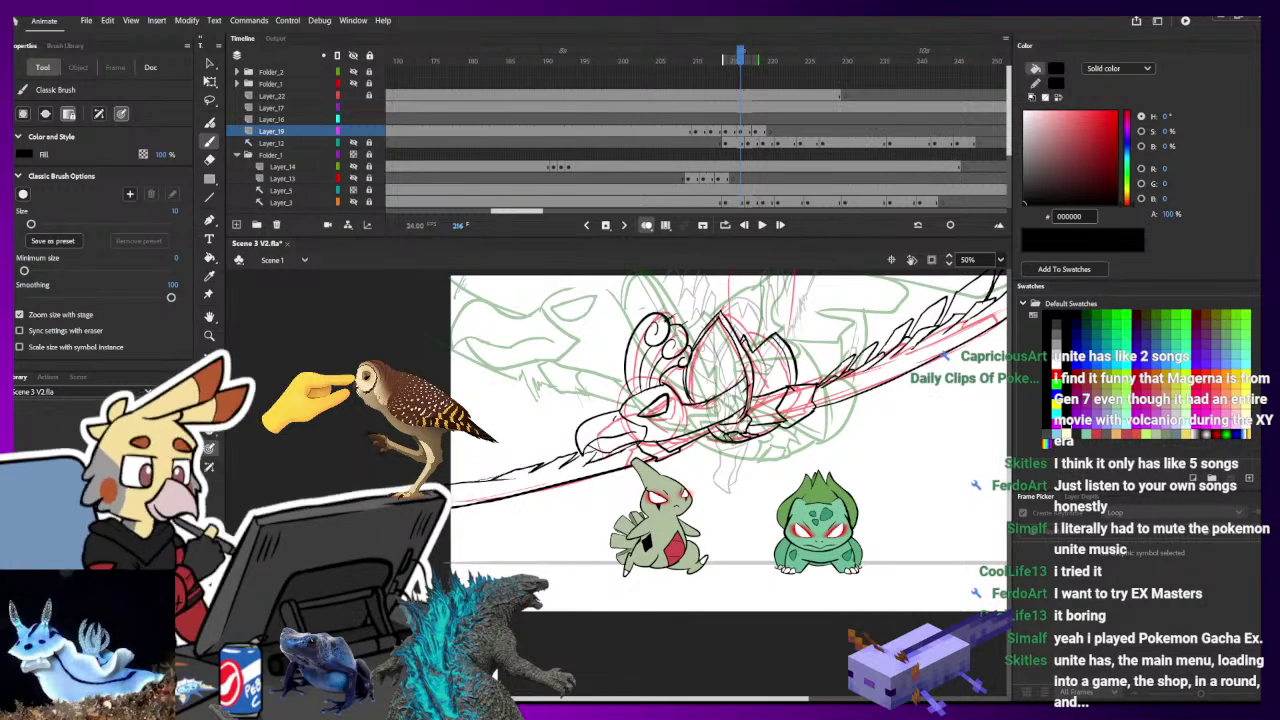
pyautogui.press('e')
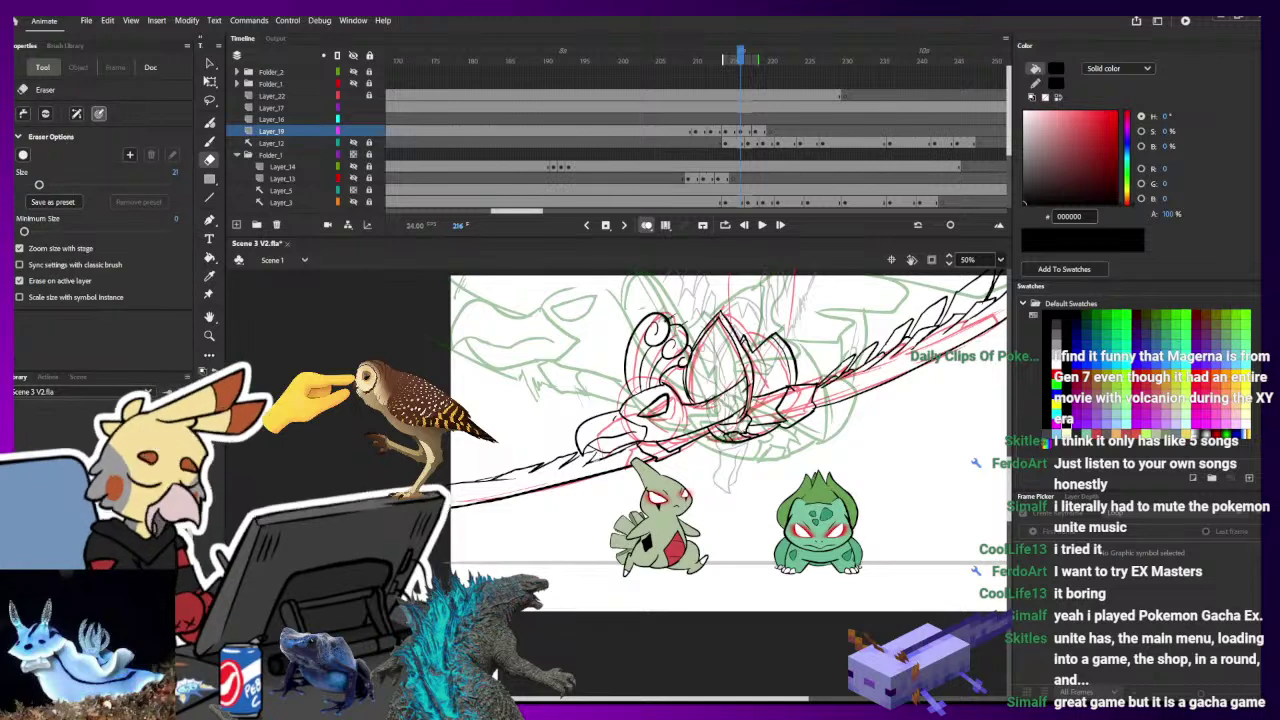
pyautogui.press('b')
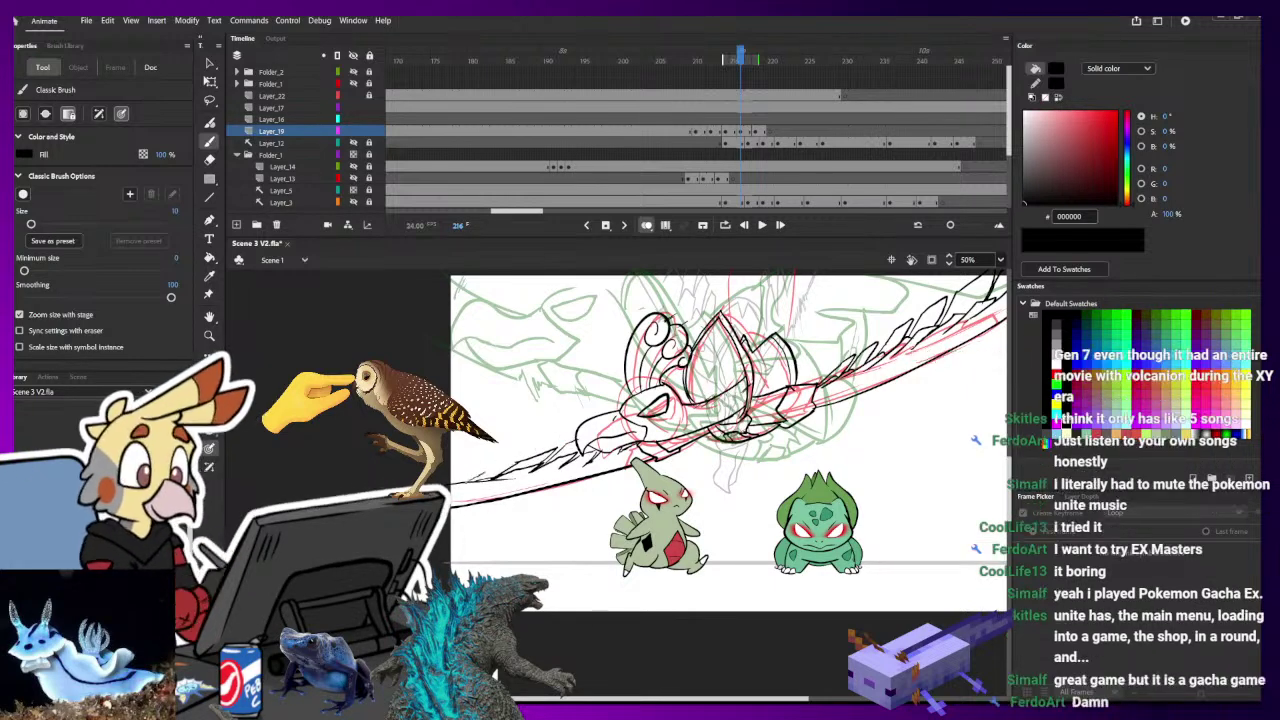
pyautogui.moveTo(544, 450); pyautogui.dragTo(497, 481)
# - Ink extra curved contour lines on the back behind the plates and a small upright pointed shape beside the feathered wing
pyautogui.moveTo(910, 394); pyautogui.dragTo(820, 419)
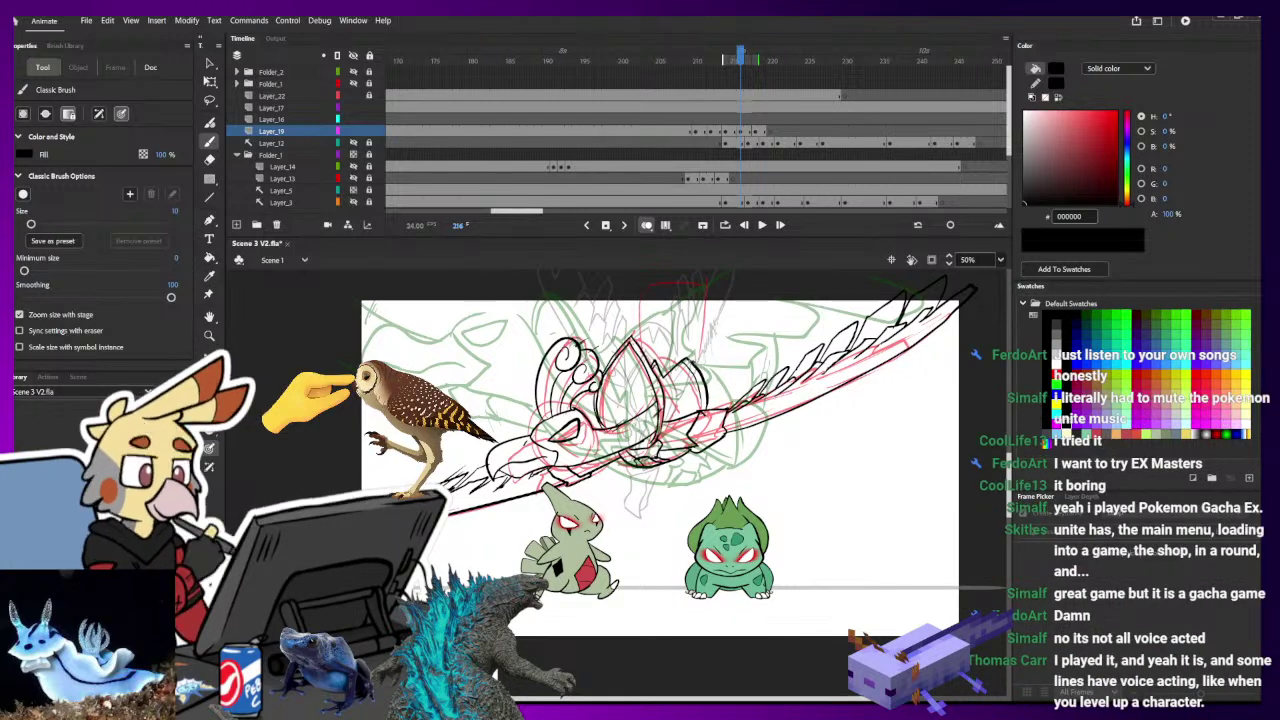
pyautogui.moveTo(692, 364); pyautogui.dragTo(718, 418)
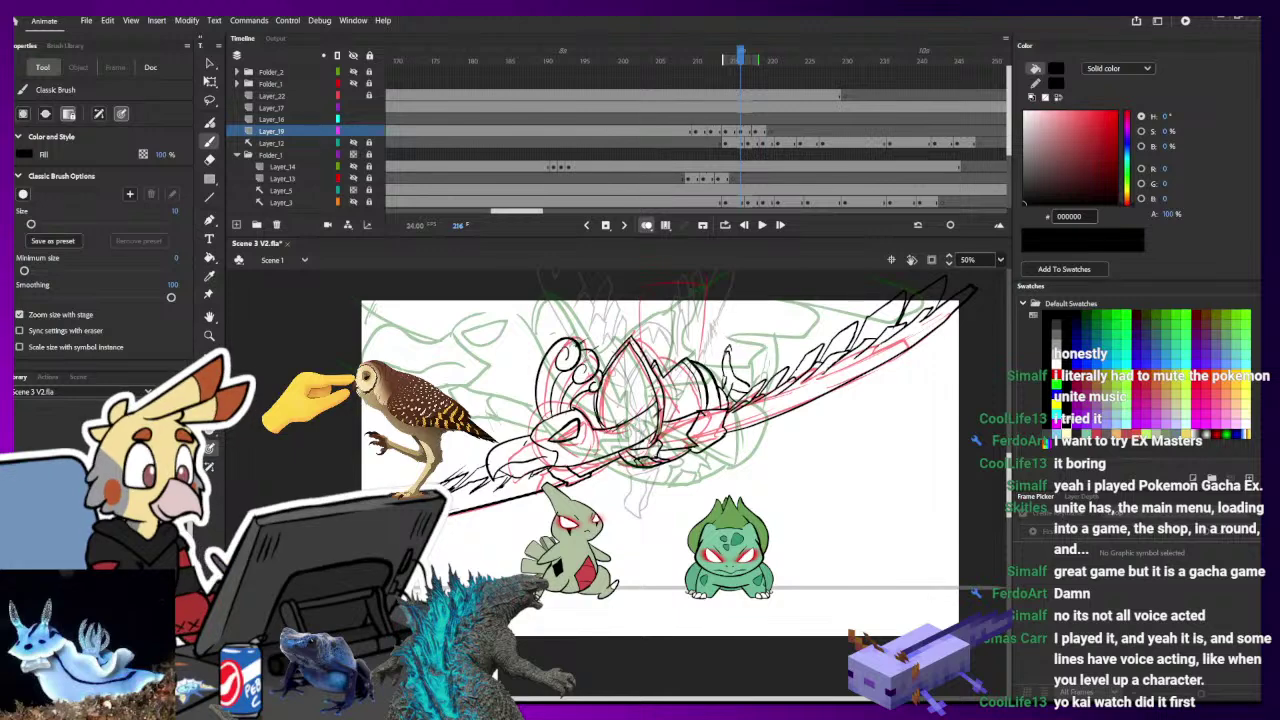
pyautogui.moveTo(739, 445); pyautogui.dragTo(734, 478)
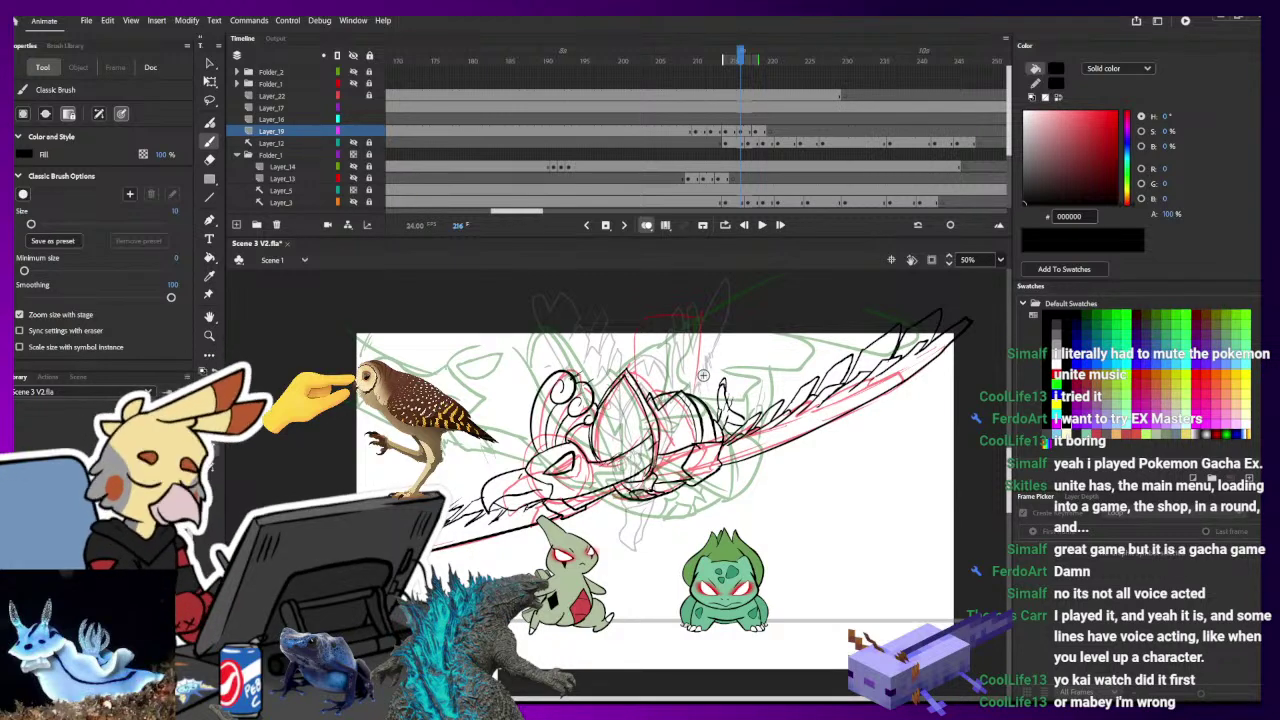
pyautogui.hotkey('ctrl', '-')
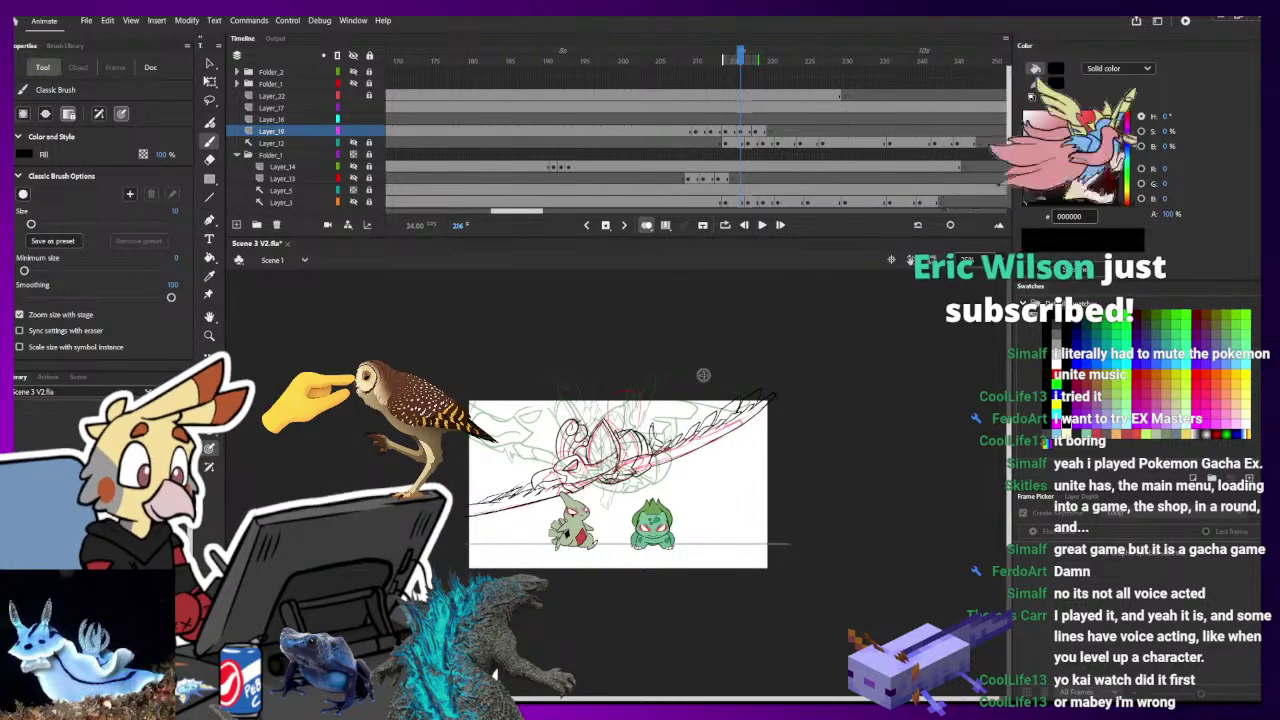
# - Step through the following frames and go to the bird drawing at frame 218, with the brush ready for inking
pyautogui.press('q')
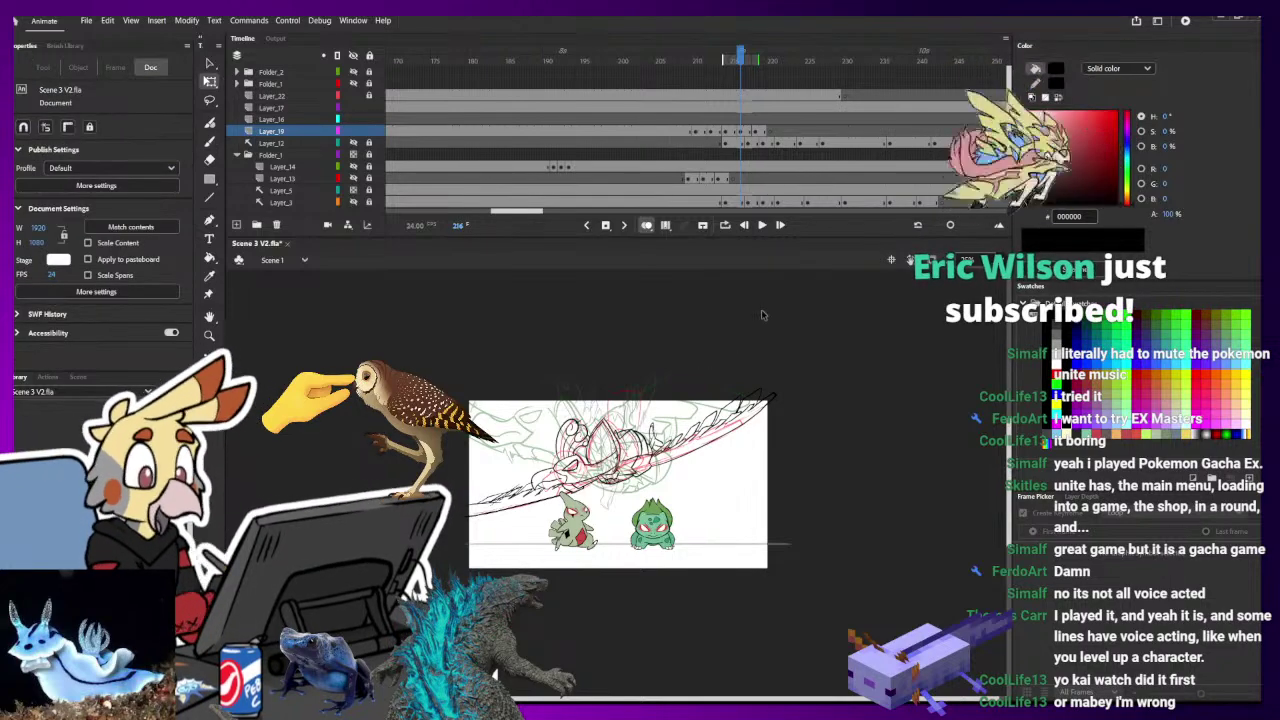
pyautogui.press('.')
pyautogui.press('.')
pyautogui.press('.')
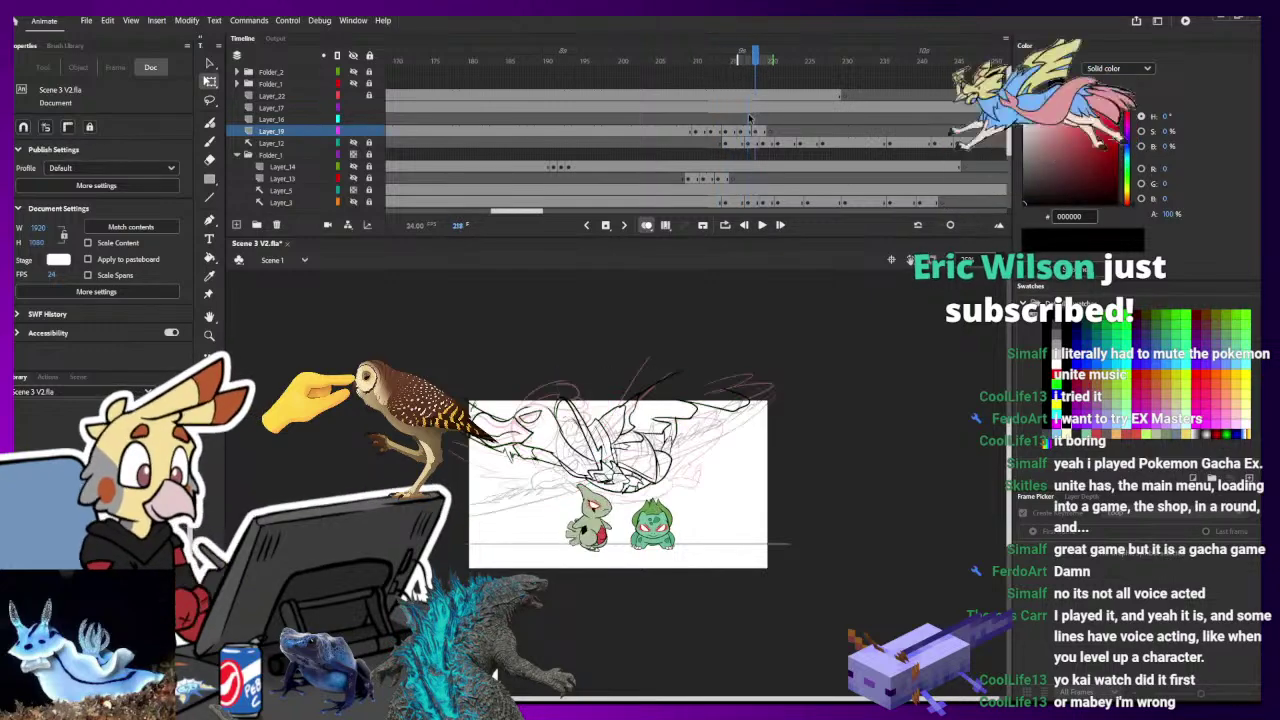
pyautogui.click(741, 132)
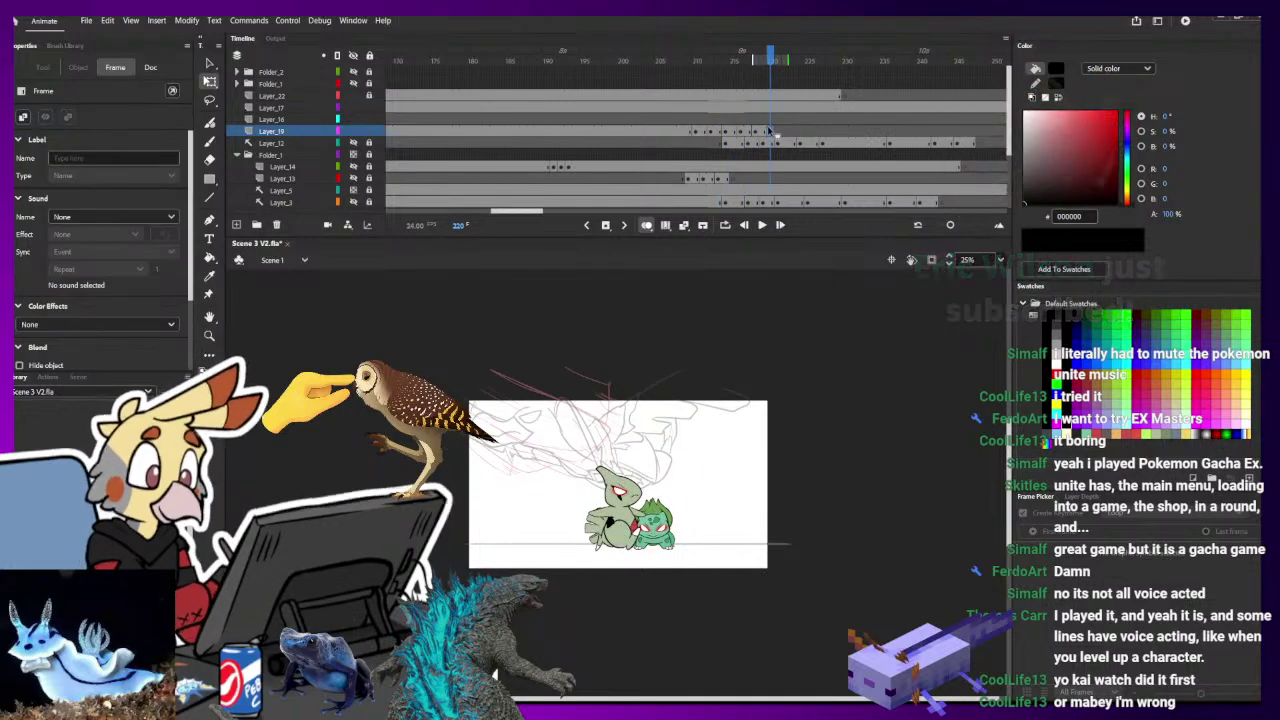
pyautogui.hotkey('ctrl', '=')
pyautogui.press('b')
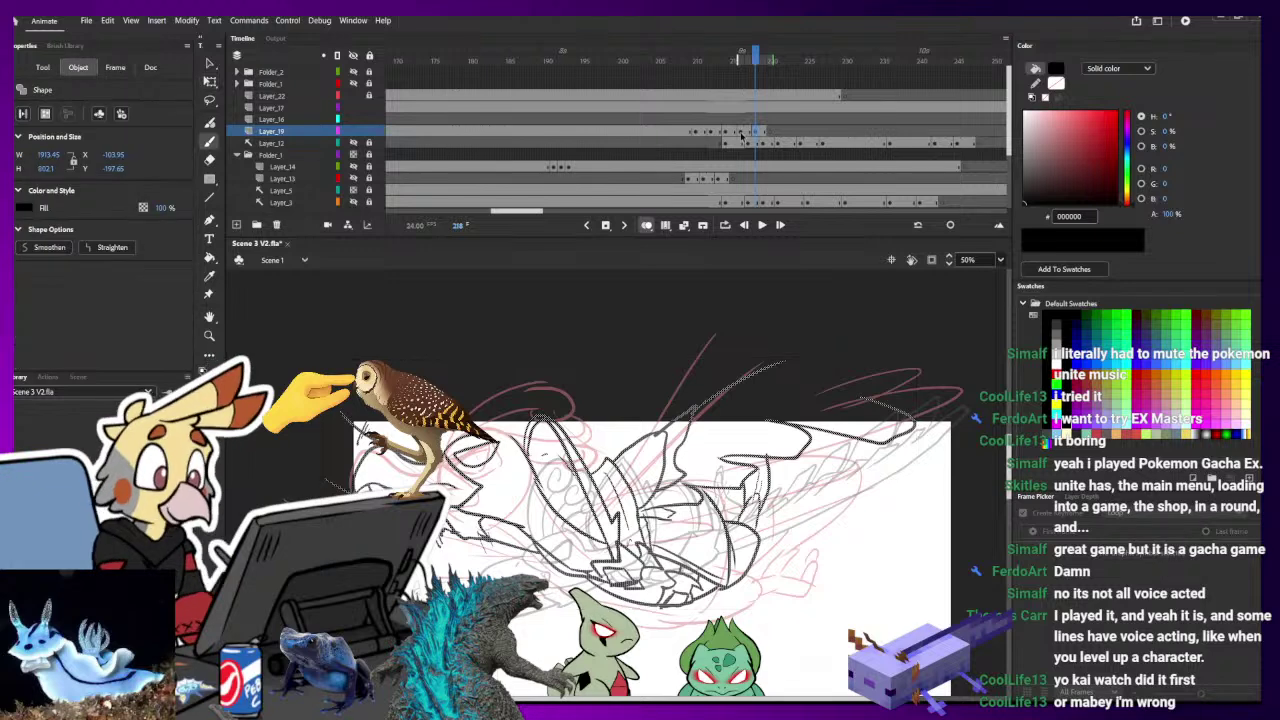
# - Deselect the frame 218 artwork and ink the first crest feather in black above the head, ending in a spiral curl
pyautogui.moveTo(512, 436); pyautogui.dragTo(498, 443)
pyautogui.hotkey('ctrl', 'z')
pyautogui.hotkey('ctrl', 'z')
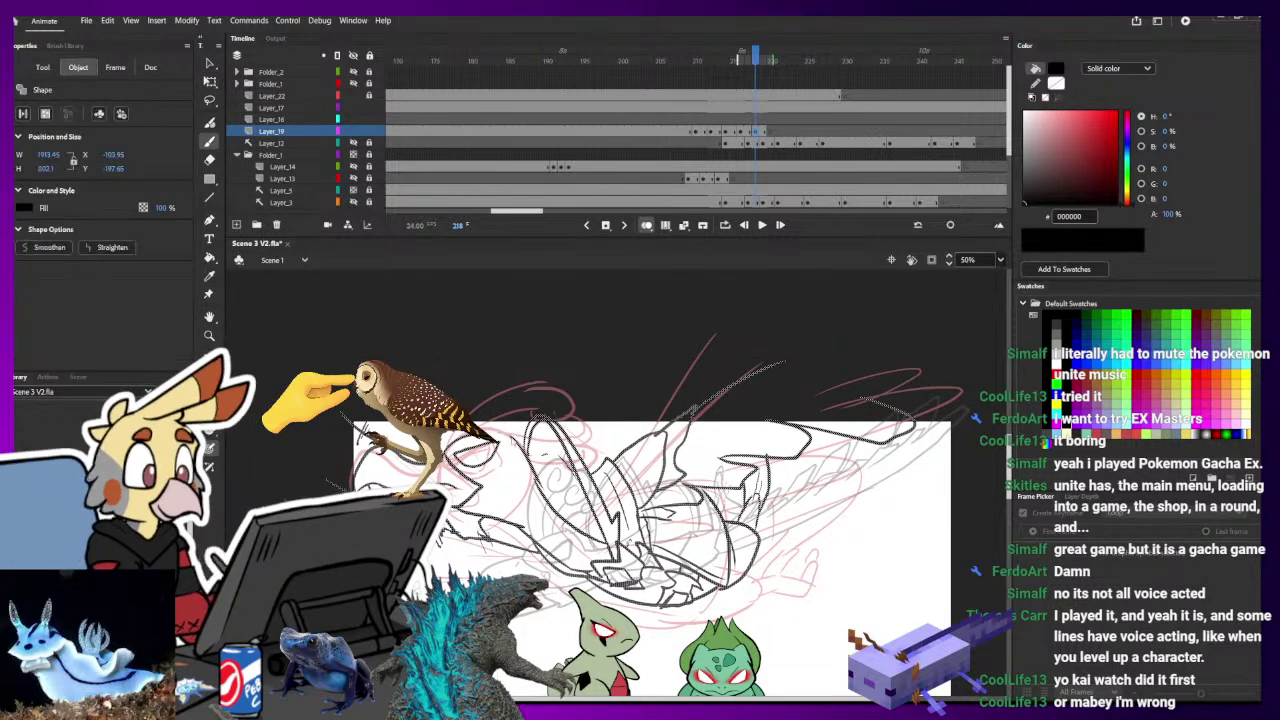
pyautogui.press('Escape')
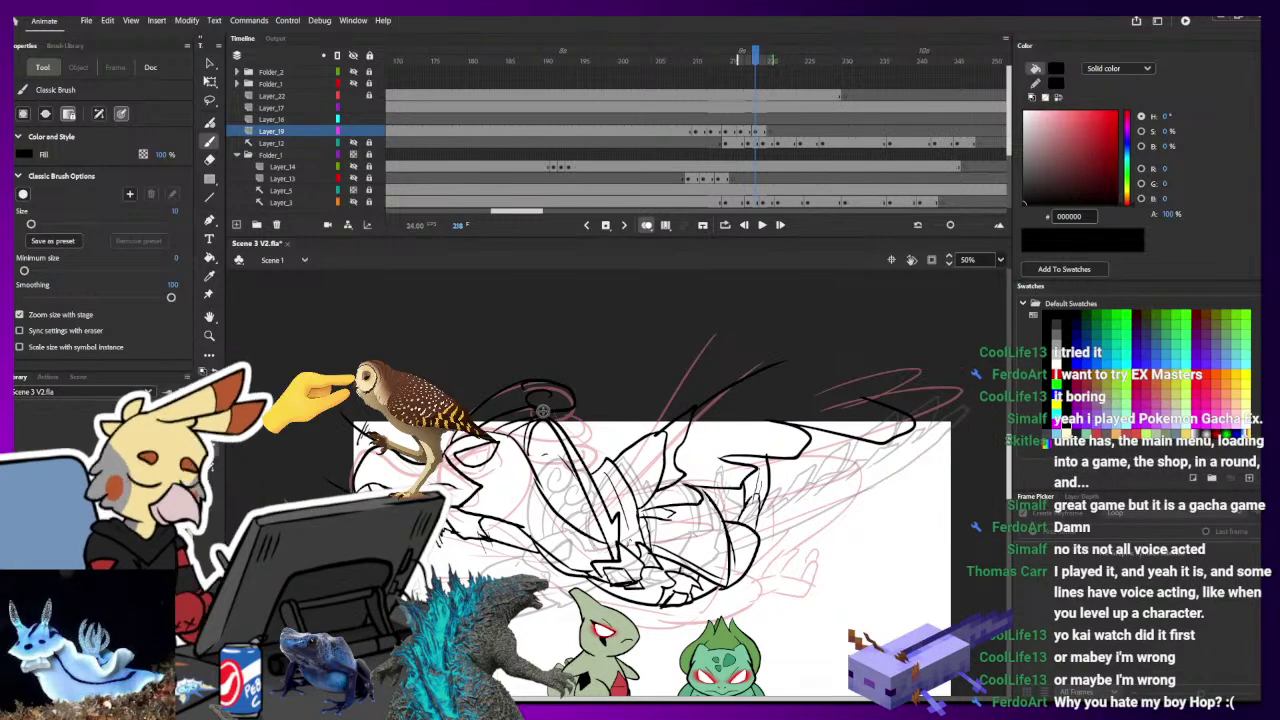
# - Erase the upper tip of the pointed shape's outline where it overlaps the crest behind the bird's head
pyautogui.hotkey('ctrl', '-')
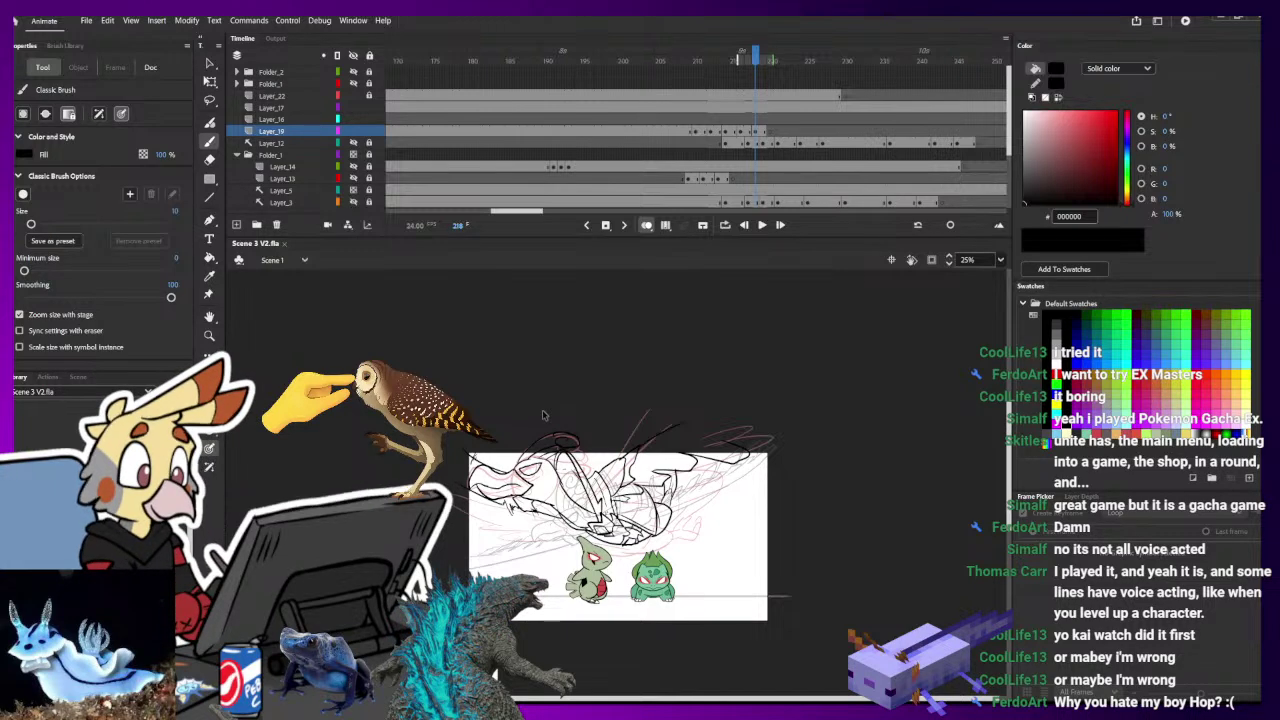
pyautogui.hotkey('ctrl', '1')
pyautogui.press('e')
pyautogui.moveTo(603, 352); pyautogui.dragTo(886, 576)
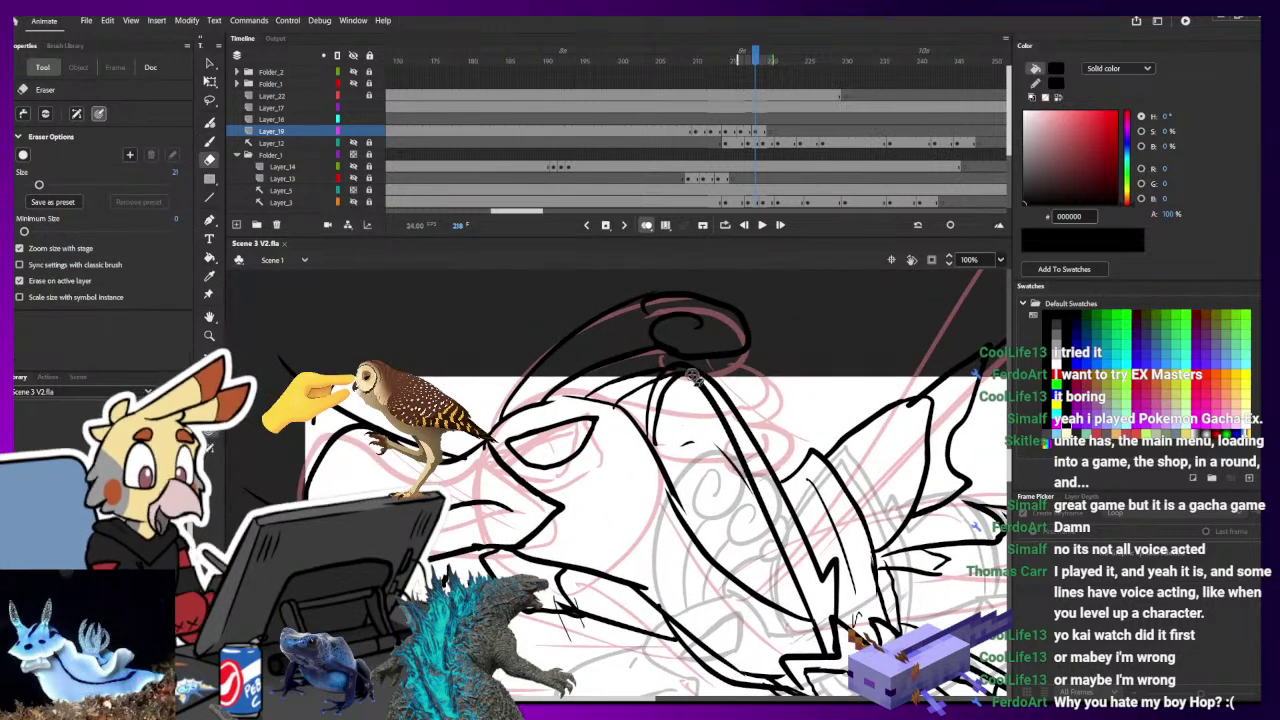
pyautogui.moveTo(692, 376)
pyautogui.mouseDown()
pyautogui.moveTo(660, 372)
pyautogui.moveTo(706, 368)
pyautogui.moveTo(652, 390)
pyautogui.moveTo(712, 384)
pyautogui.moveTo(622, 399)
pyautogui.moveTo(736, 388)
pyautogui.moveTo(736, 412)
pyautogui.mouseUp()
# - Ink a second crest feather with a rounded spiral tip below the first, and add a short line joining it to the pointed shape
pyautogui.press('b')
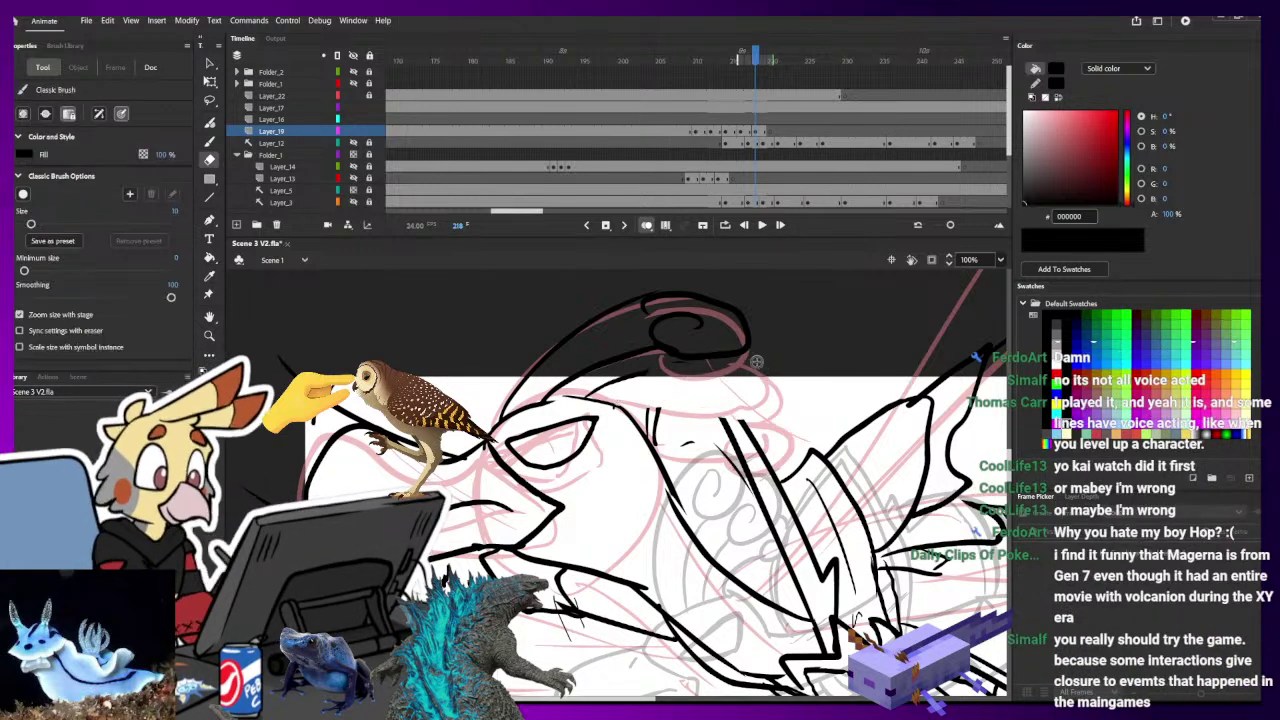
pyautogui.moveTo(622, 408)
pyautogui.mouseDown()
pyautogui.moveTo(733, 412)
pyautogui.moveTo(716, 399)
pyautogui.moveTo(789, 383)
pyautogui.mouseUp()
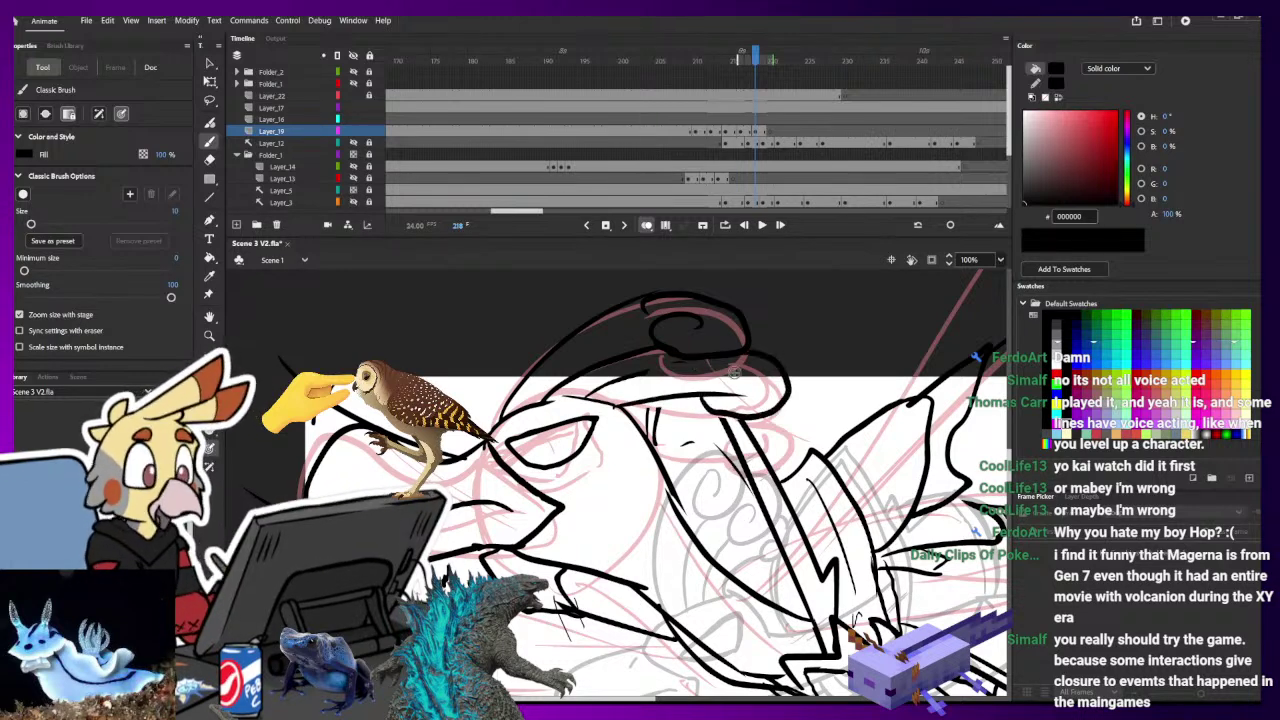
pyautogui.press('e')
pyautogui.press('b')
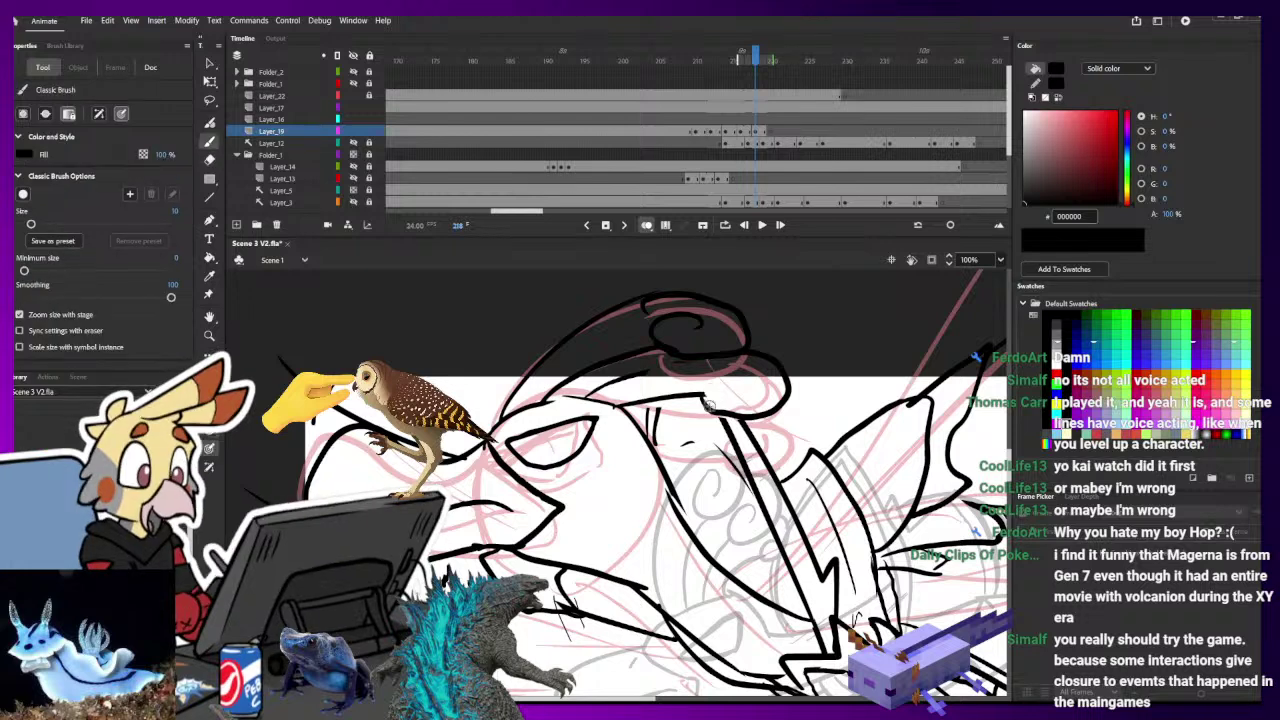
pyautogui.moveTo(707, 405); pyautogui.dragTo(732, 386)
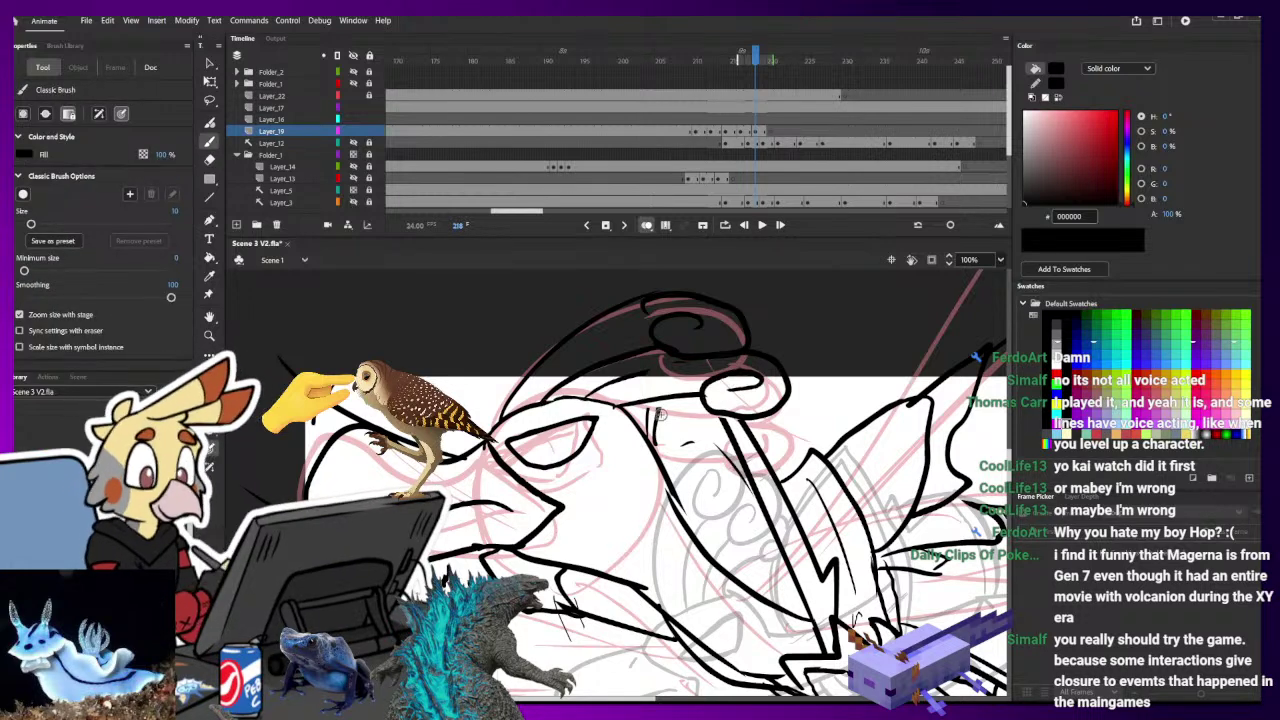
pyautogui.moveTo(659, 404); pyautogui.dragTo(652, 448)
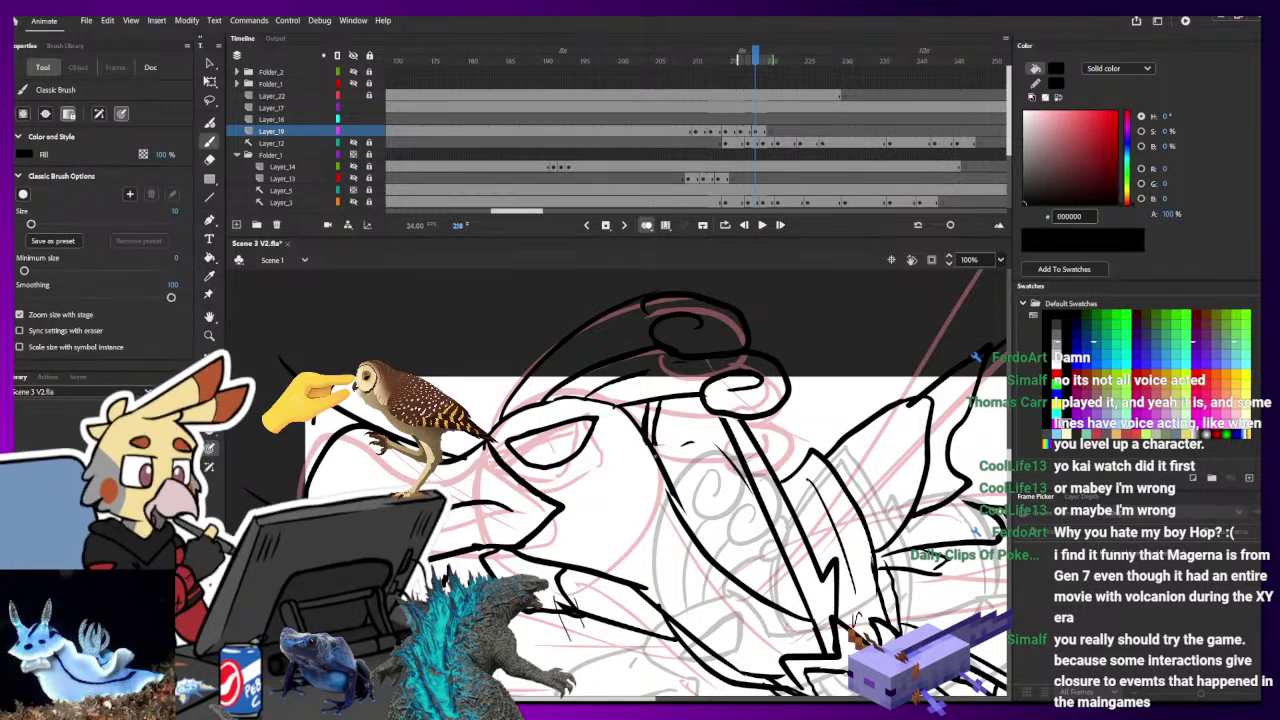
# - Erase the front edge of the pointed shape below the crest and redraw it in black as one continuous curve
pyautogui.press('e')
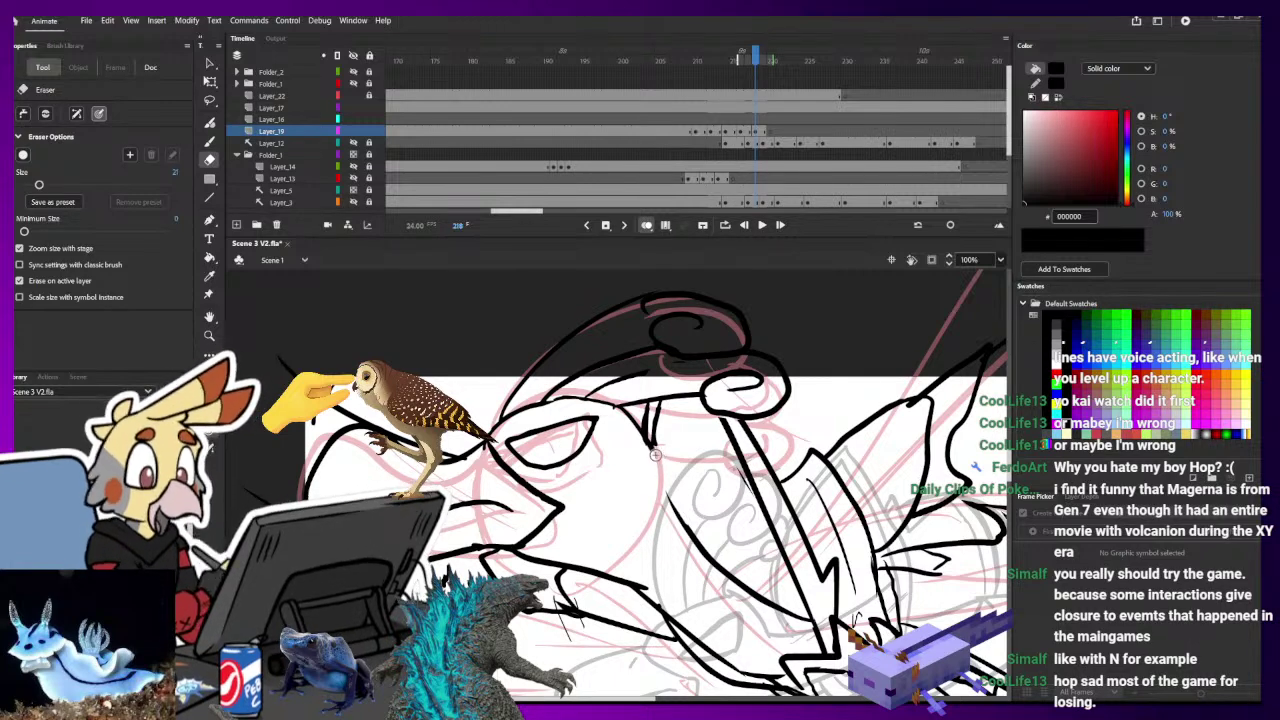
pyautogui.press('b')
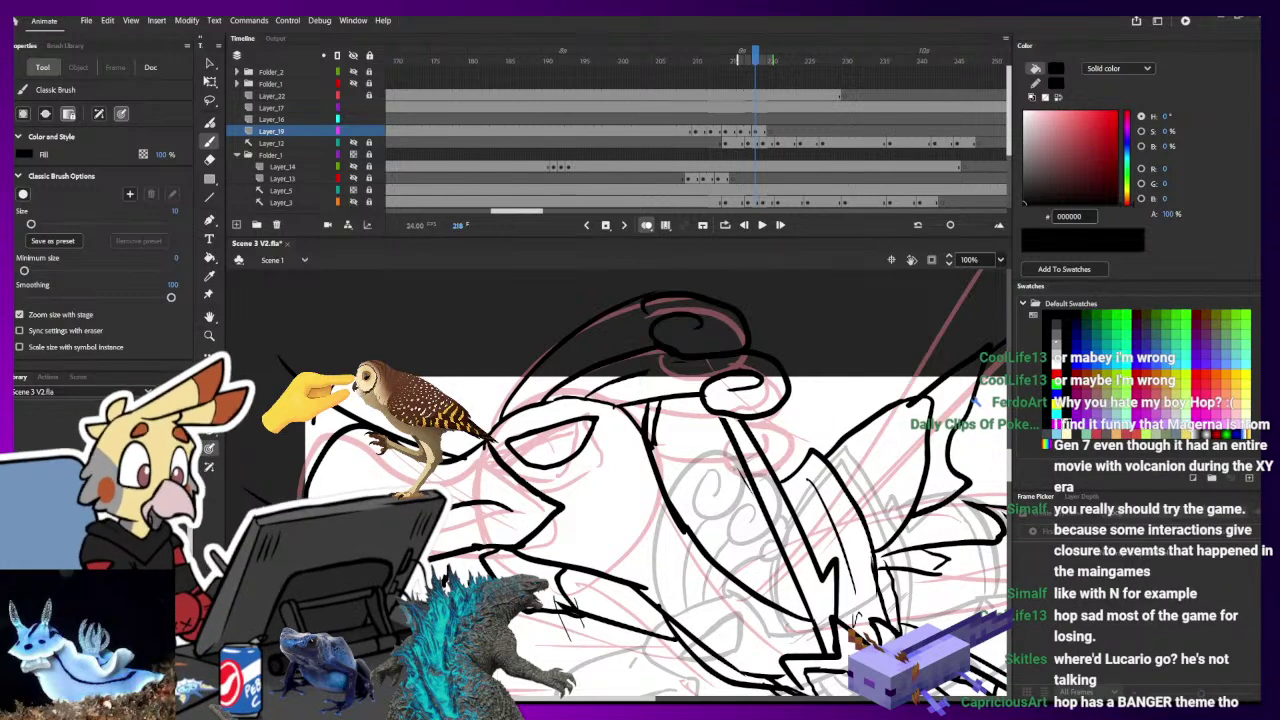
pyautogui.moveTo(705, 449); pyautogui.dragTo(731, 479)
pyautogui.press('Delete')
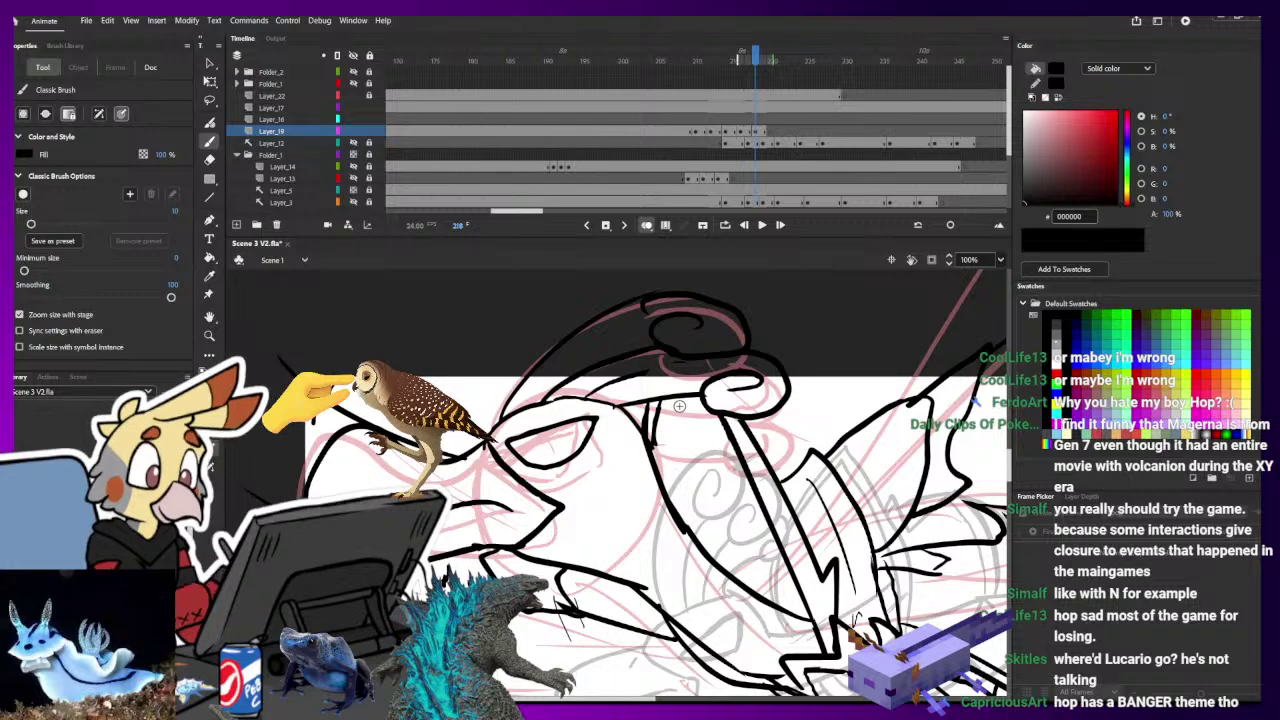
# - Touch up the crest and the outline of the long strip below the second crest feather with brush and eraser
pyautogui.hotkey('ctrl', '-')
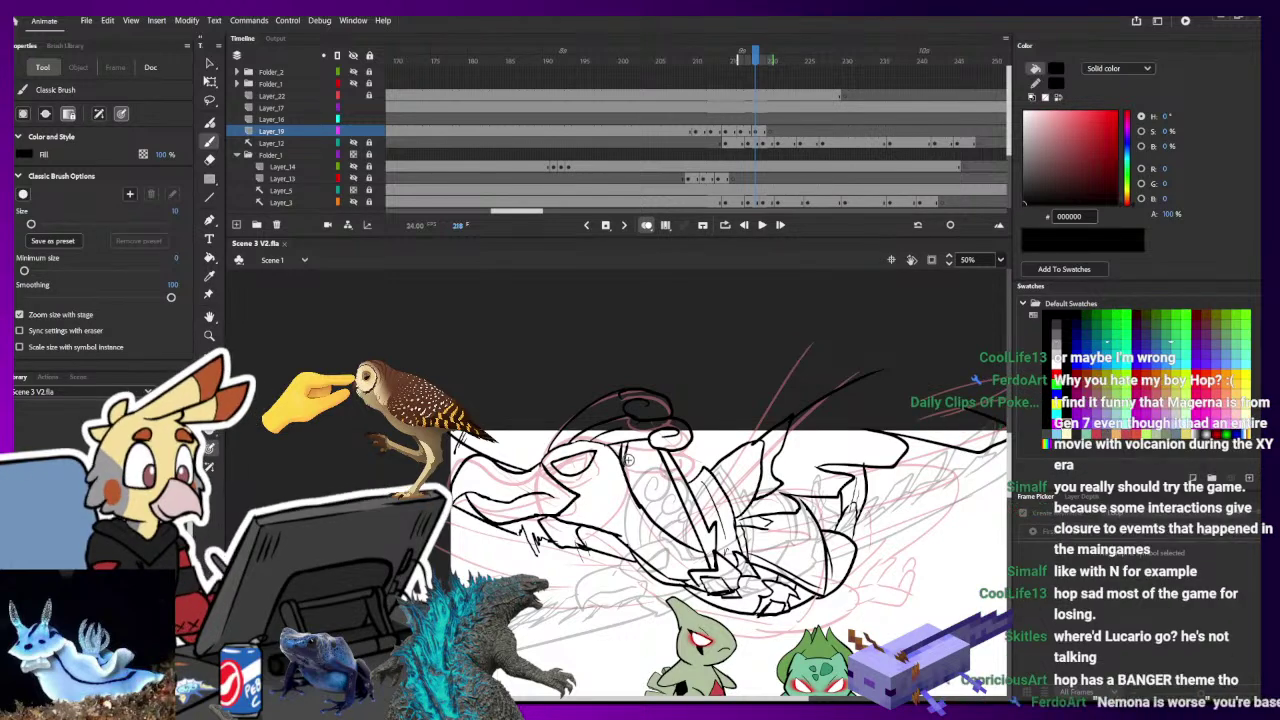
pyautogui.press('e')
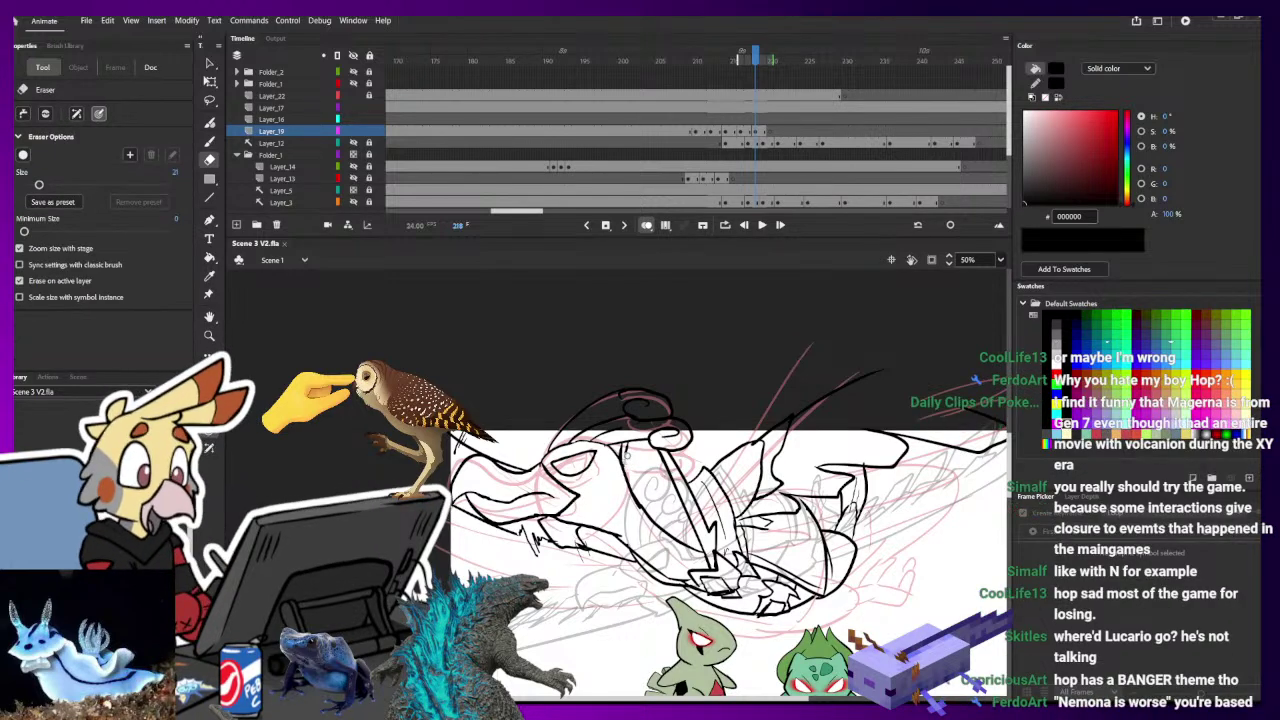
pyautogui.moveTo(628, 456); pyautogui.dragTo(665, 406)
pyautogui.press('b')
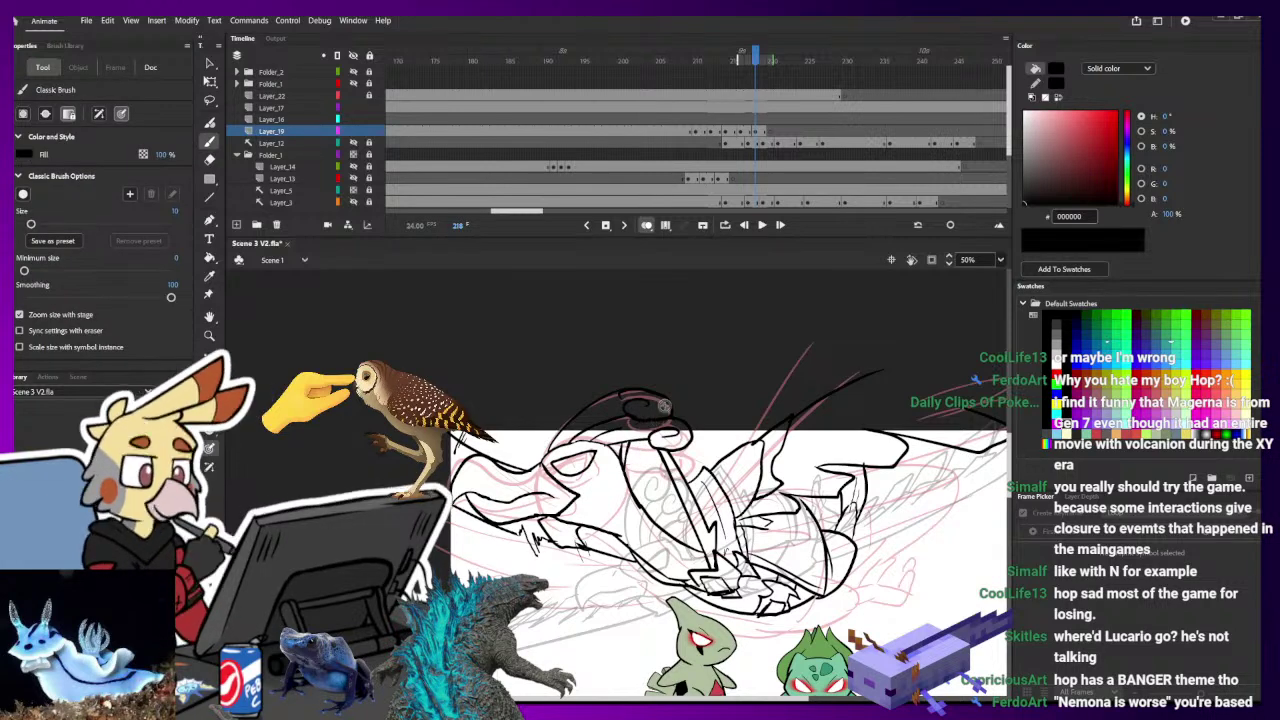
pyautogui.moveTo(805, 376); pyautogui.dragTo(759, 351)
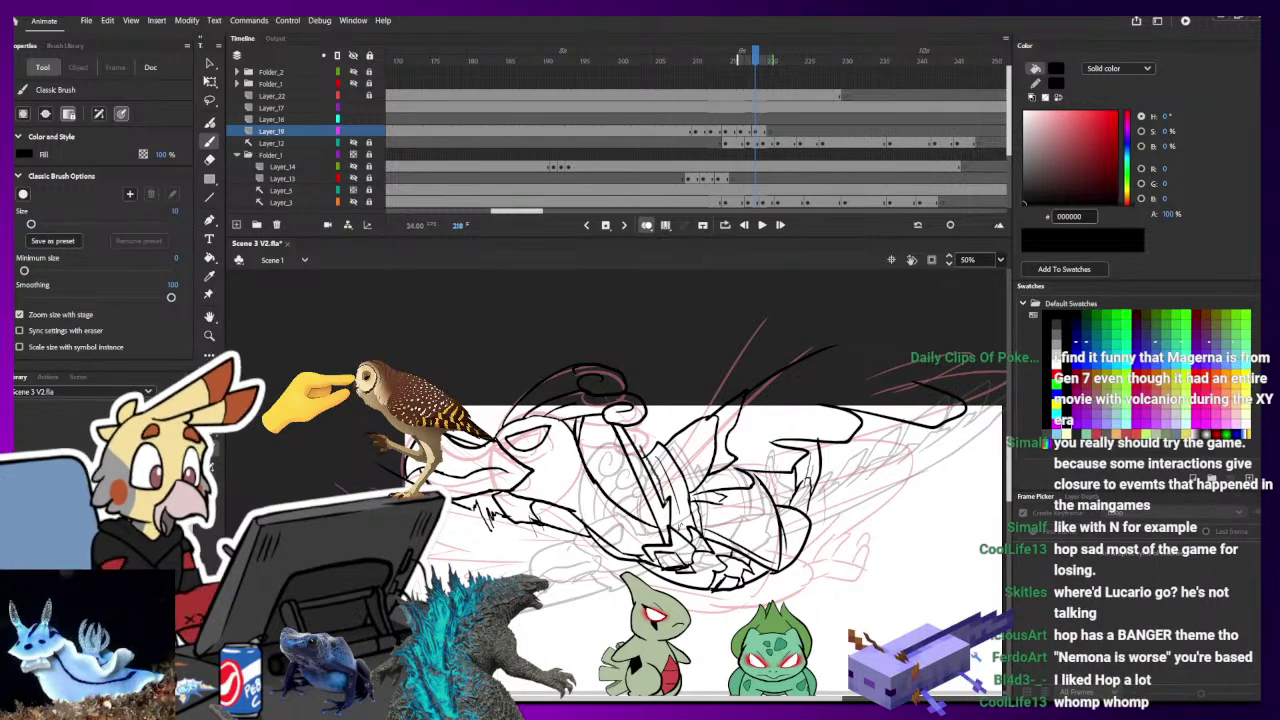
pyautogui.moveTo(628, 428); pyautogui.dragTo(655, 471)
pyautogui.press('e')
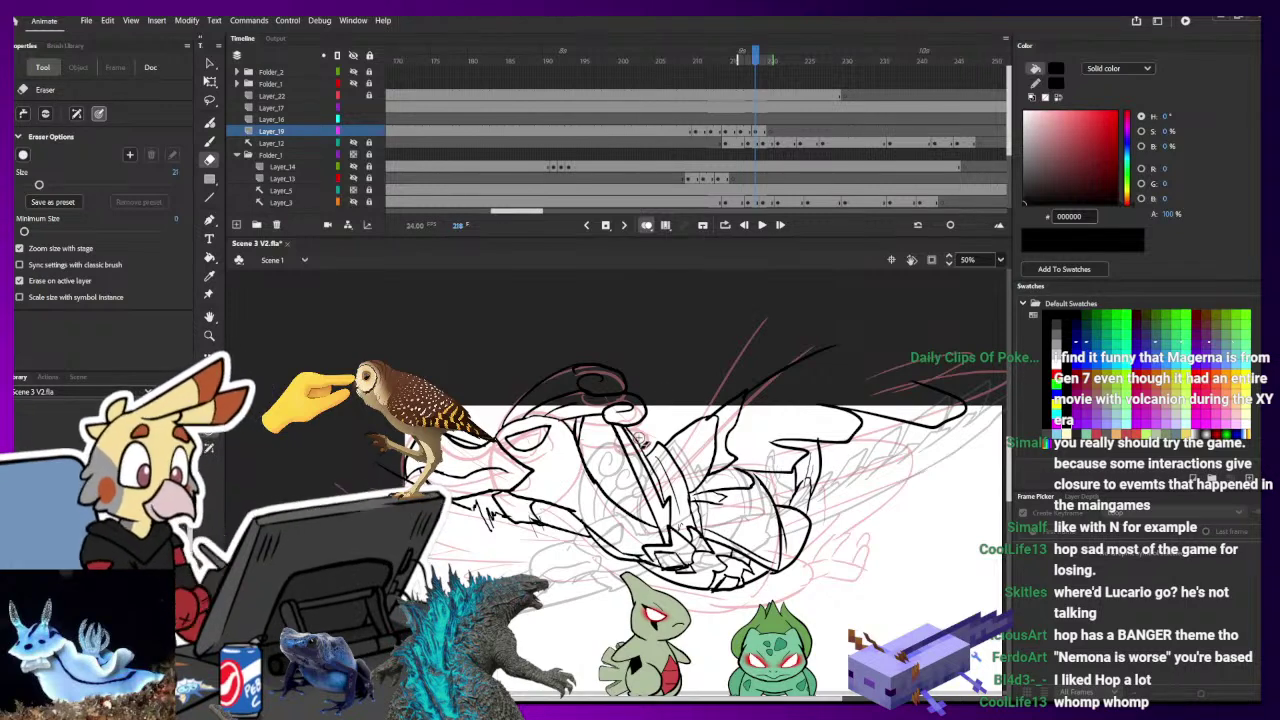
pyautogui.press('b')
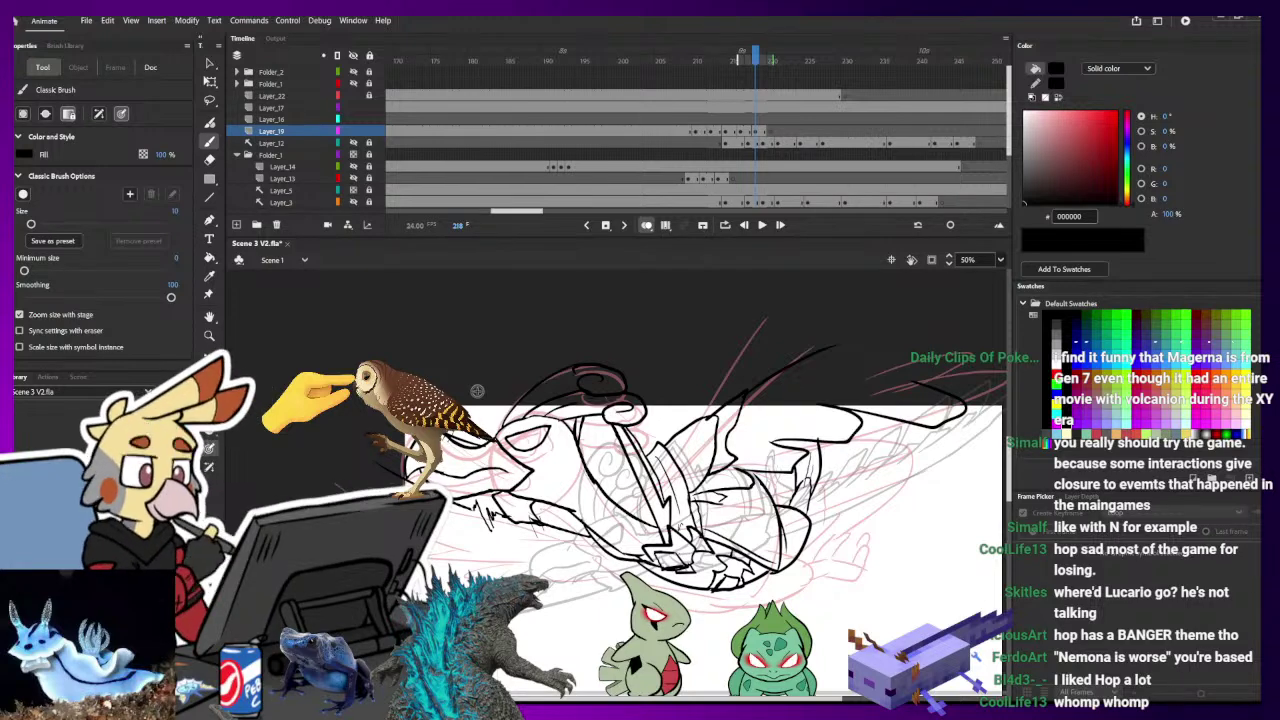
# - Erase the overlapping lines at the wing's base, ink the lower feather edges there, and erase the stray strokes beside them
pyautogui.press('e')
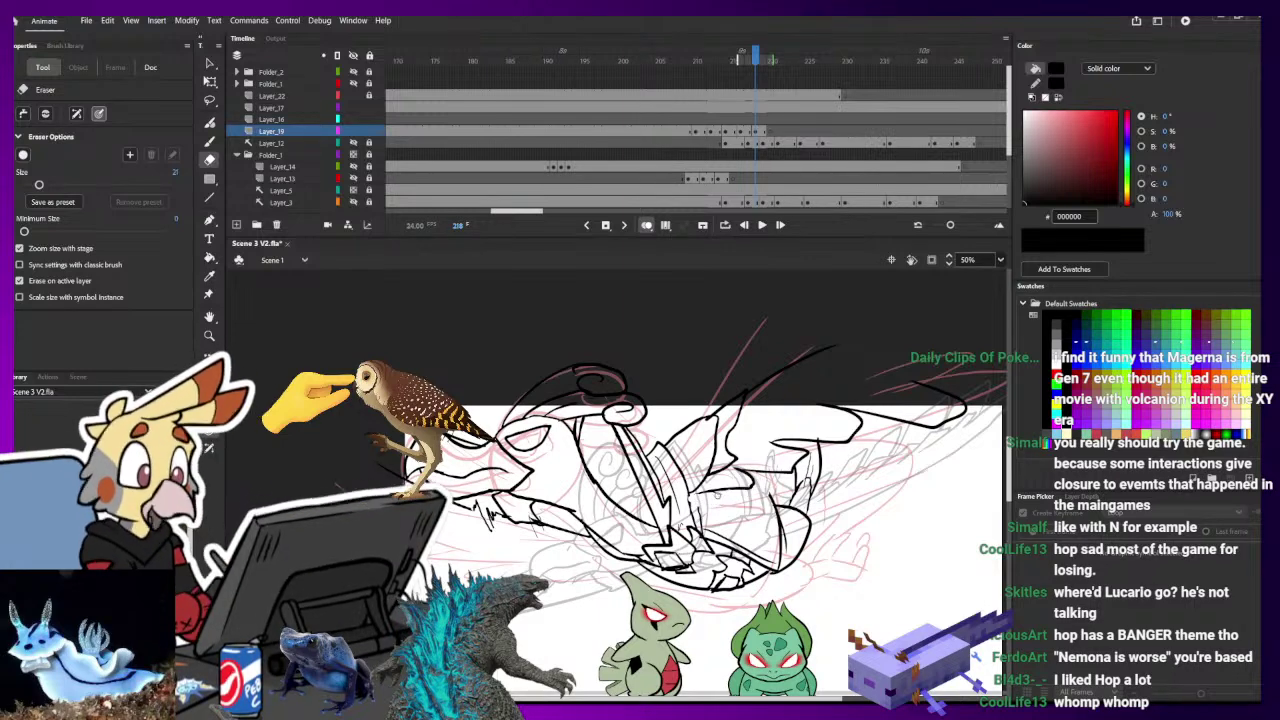
pyautogui.press('b')
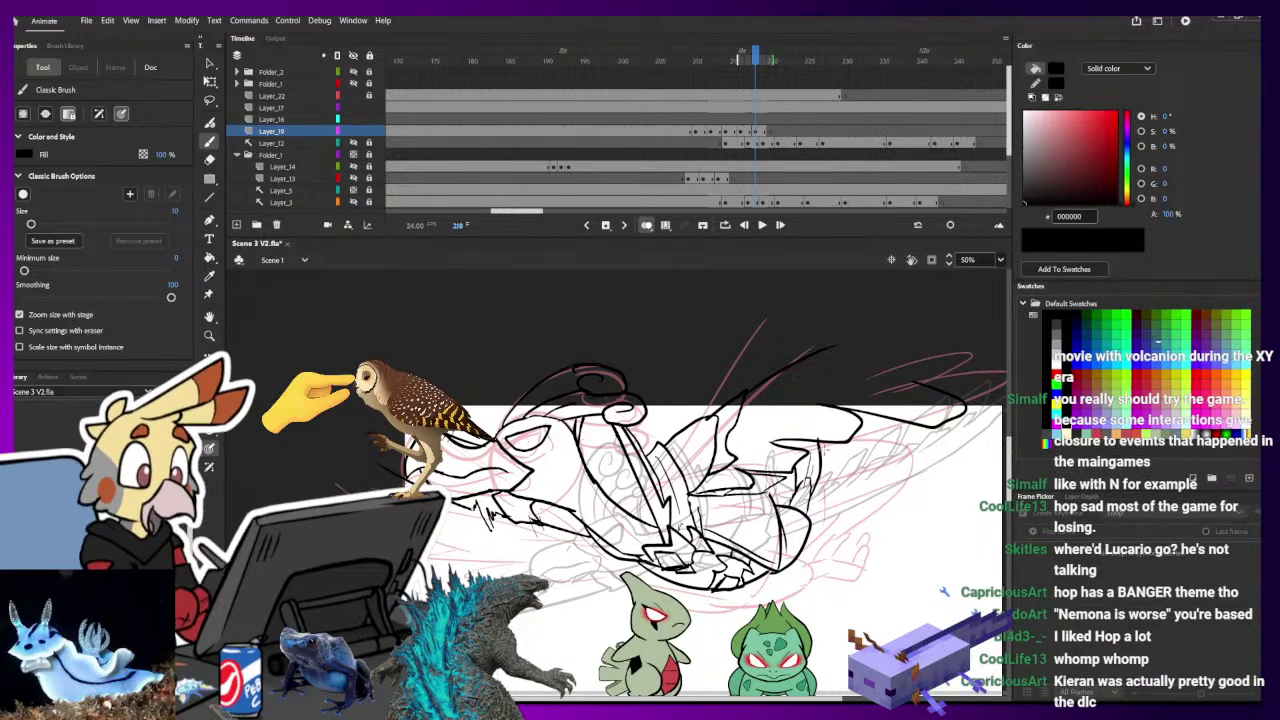
pyautogui.press('r')
pyautogui.press('e')
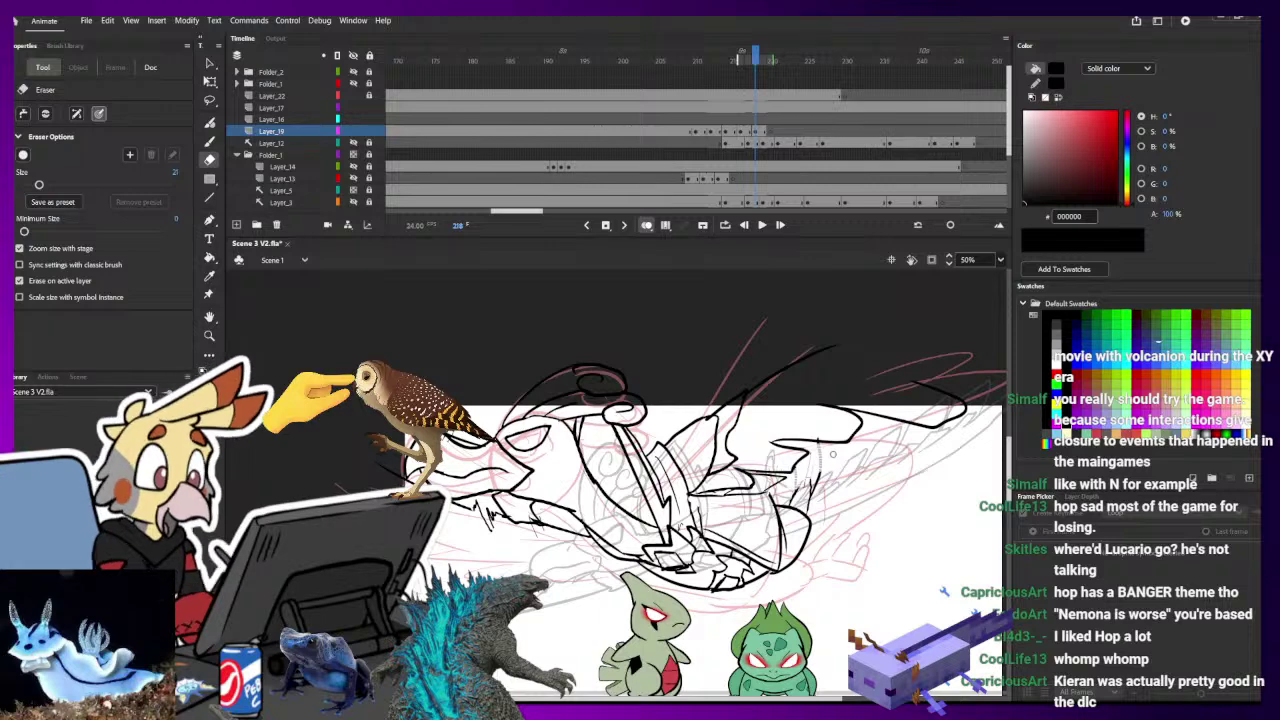
pyautogui.moveTo(822, 446); pyautogui.dragTo(811, 482)
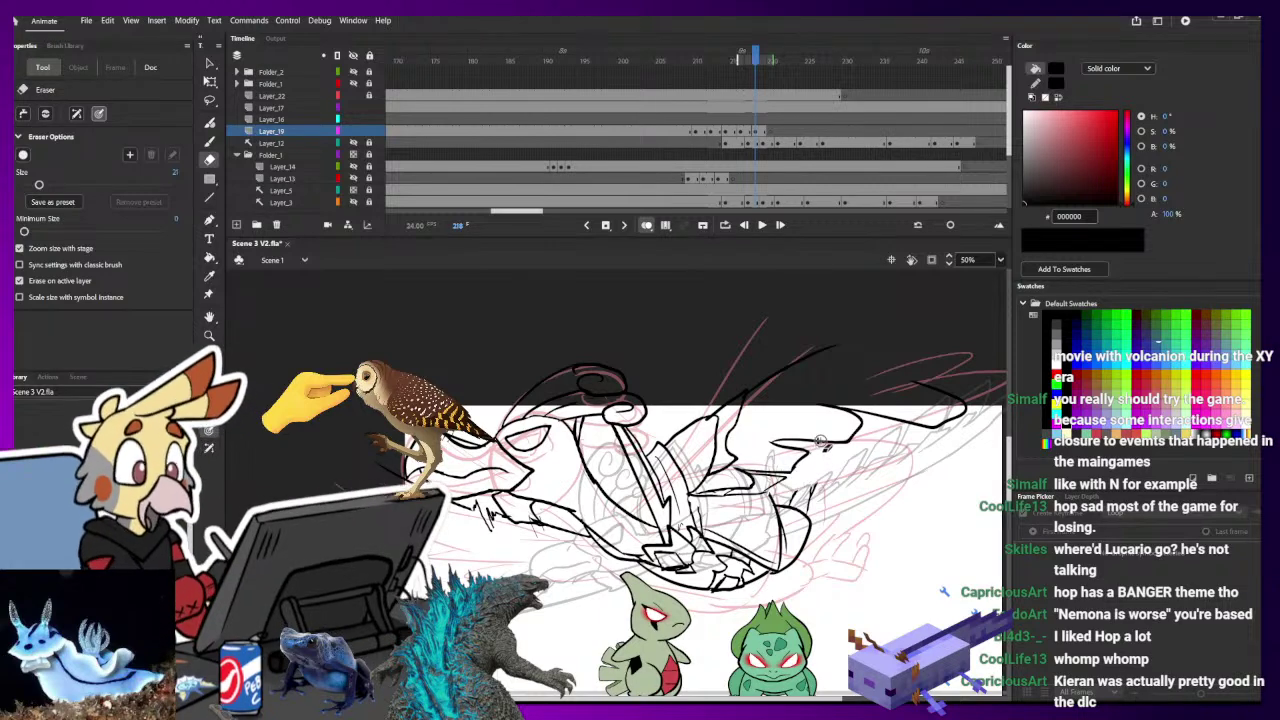
# - Ink the wing's lower feather edges, the pointed wing tip and the upper wing outline in black, following the red sketch
pyautogui.press('b')
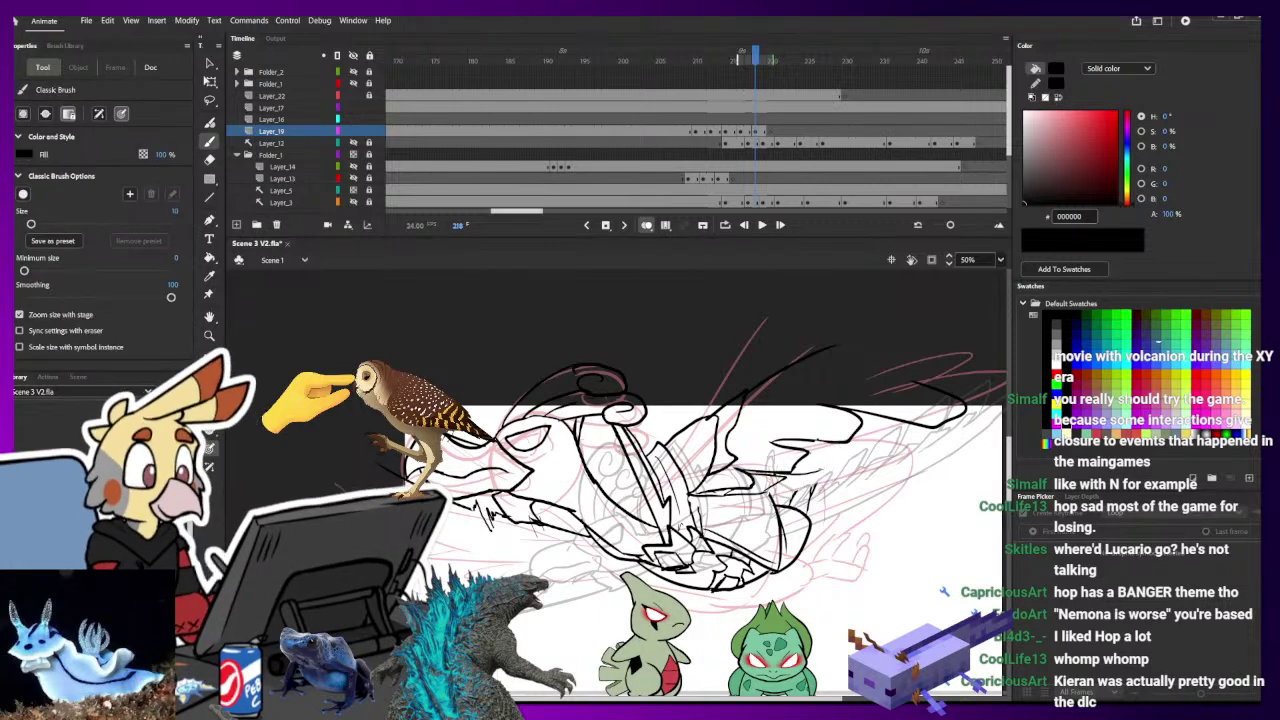
pyautogui.moveTo(820, 468); pyautogui.dragTo(898, 440)
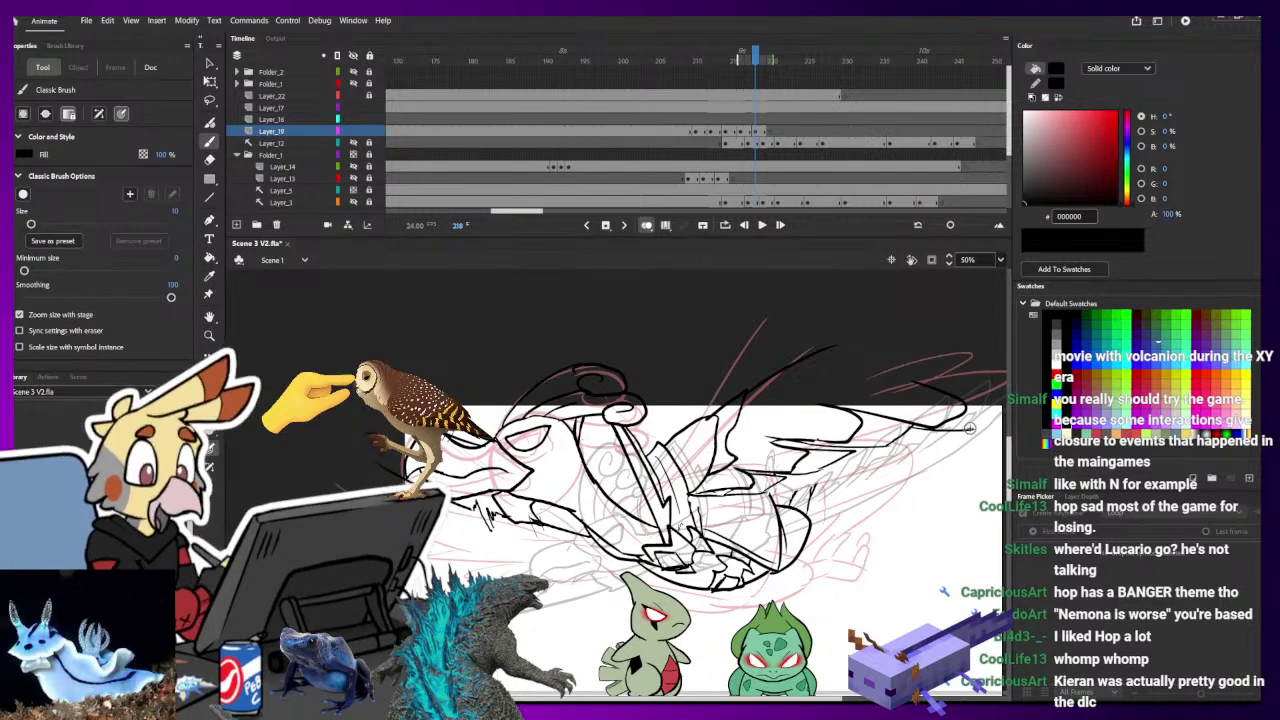
pyautogui.moveTo(998, 399)
pyautogui.mouseDown()
pyautogui.moveTo(848, 342)
pyautogui.moveTo(808, 352)
pyautogui.mouseUp()
pyautogui.moveTo(915, 381); pyautogui.dragTo(908, 364)
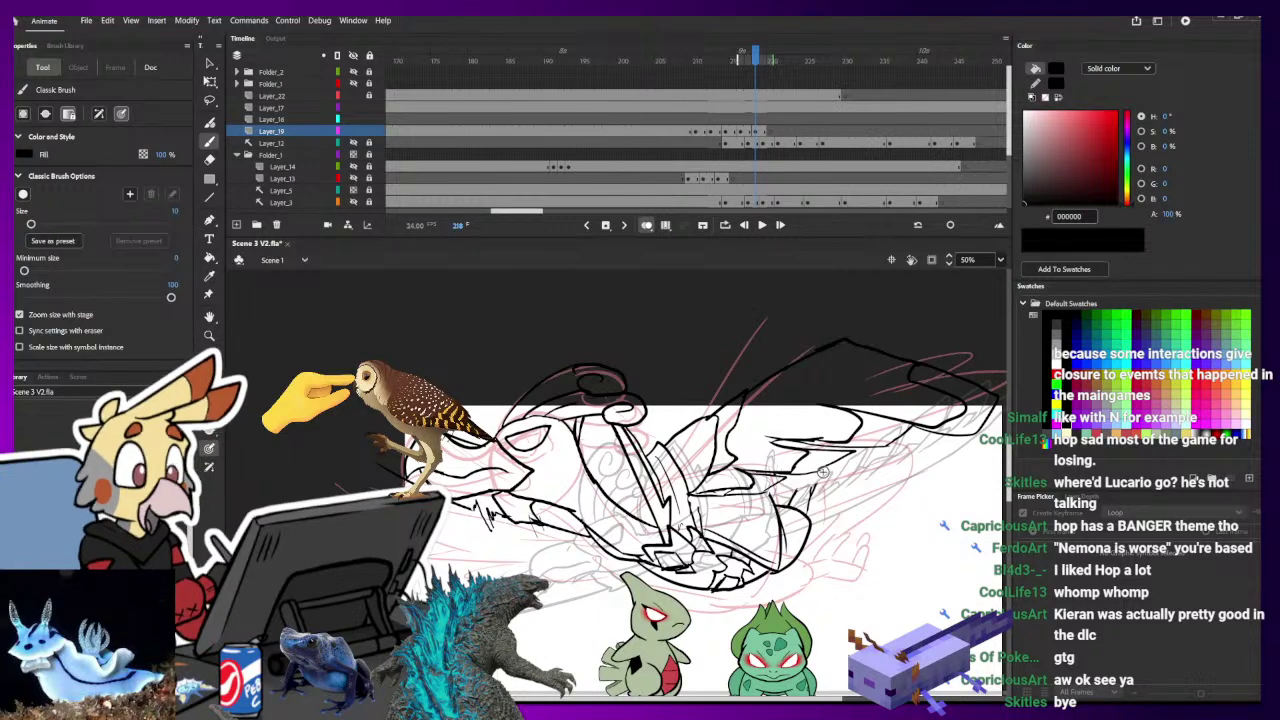
pyautogui.press('e')
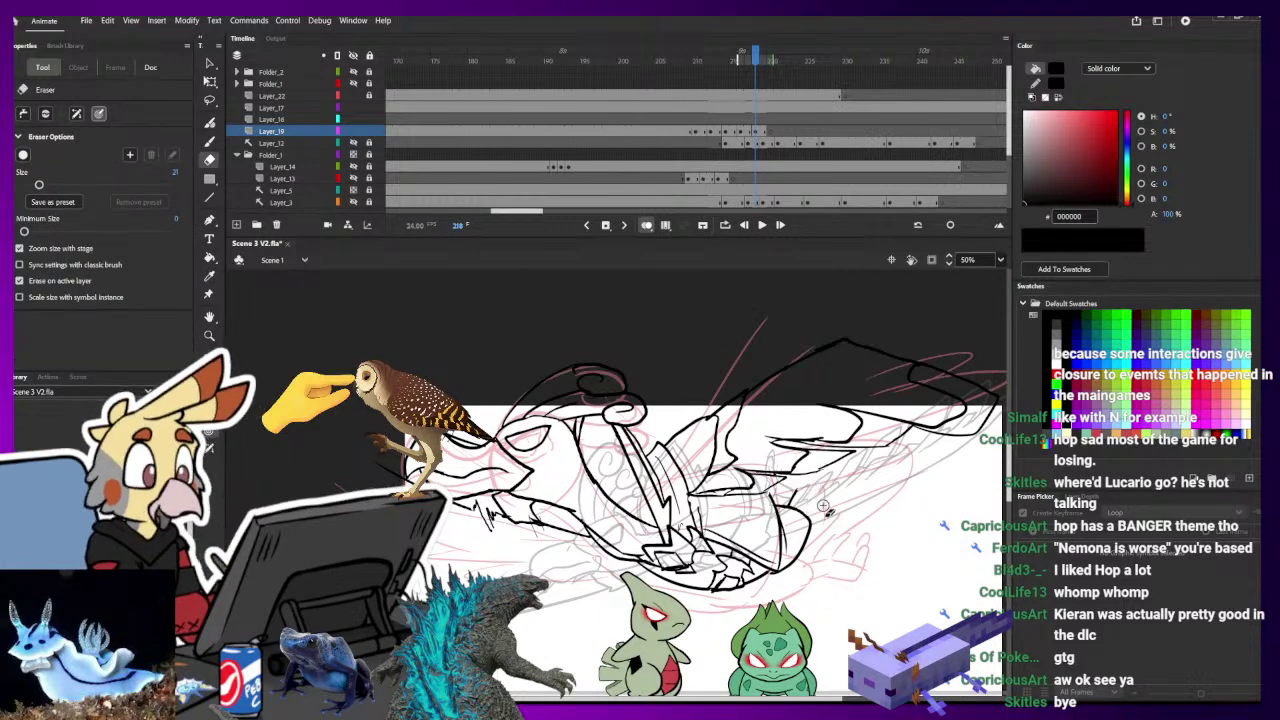
pyautogui.press('b')
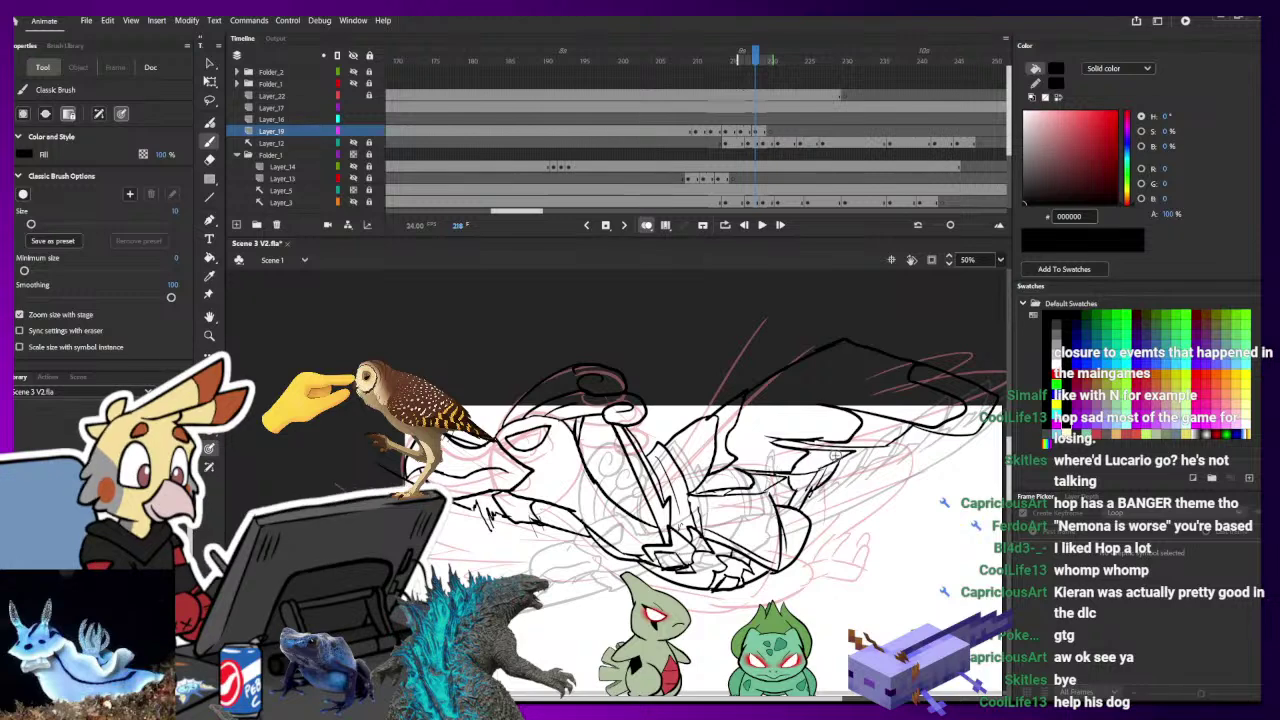
# - Play the animation from frame 209 with onion skinning off and check the bird drawings at frames 214, 216 and 218
pyautogui.click(772, 128)
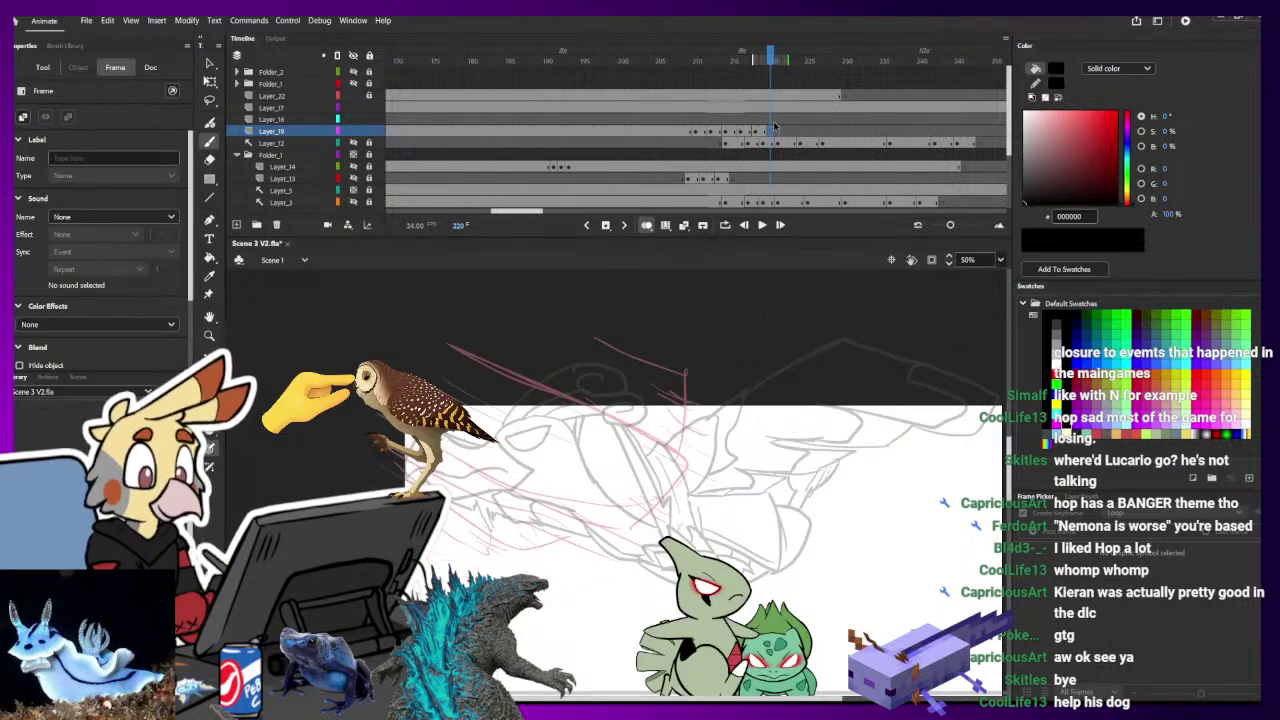
pyautogui.hotkey('ctrl', '-')
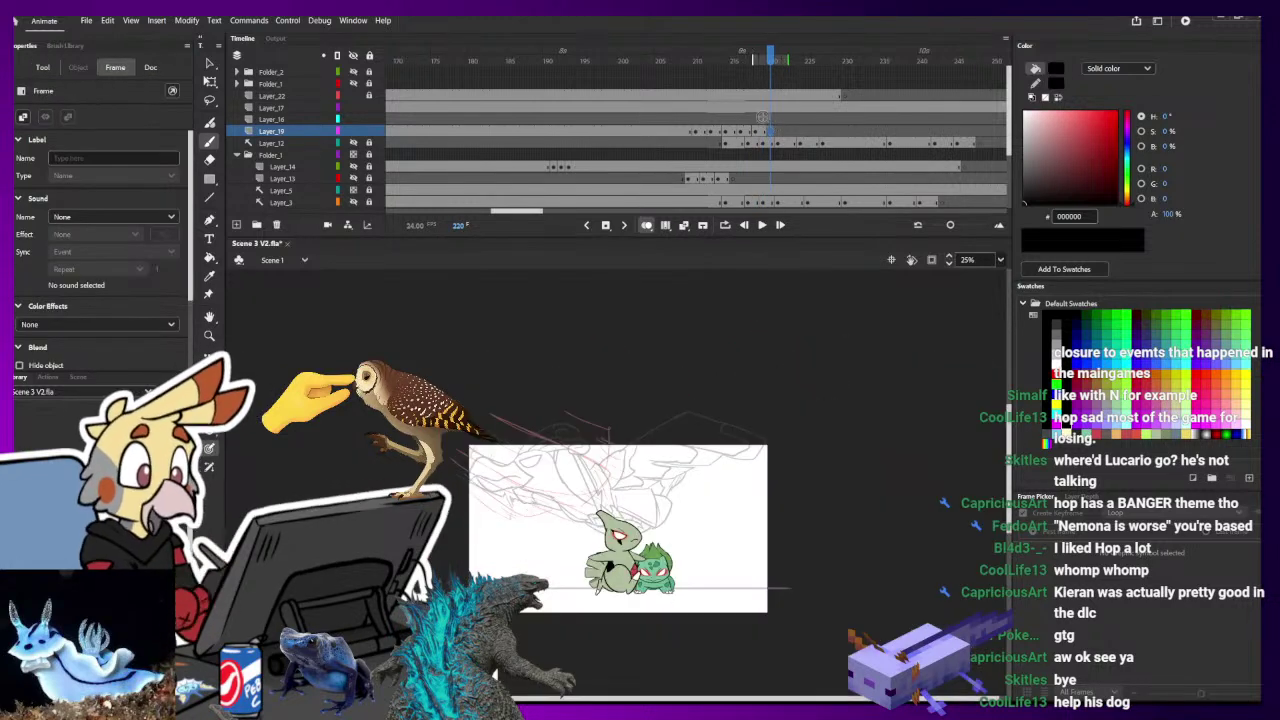
pyautogui.moveTo(742, 58); pyautogui.dragTo(688, 58)
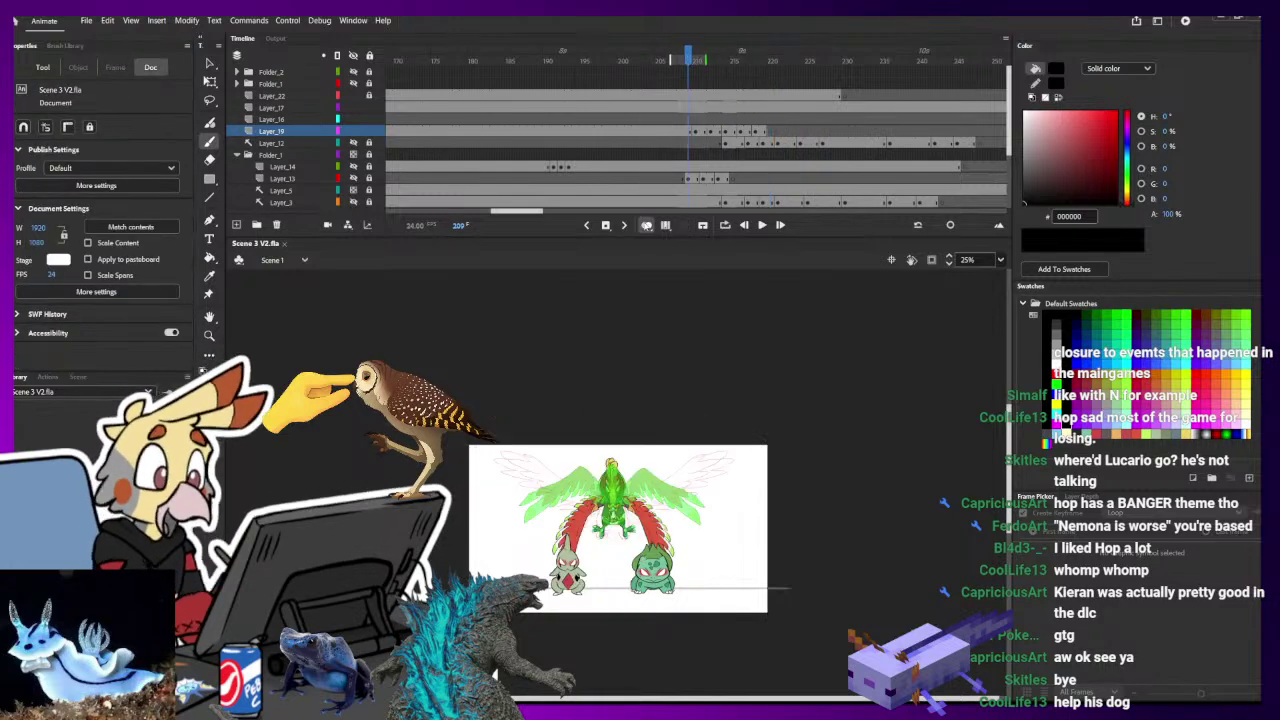
pyautogui.press('Return')
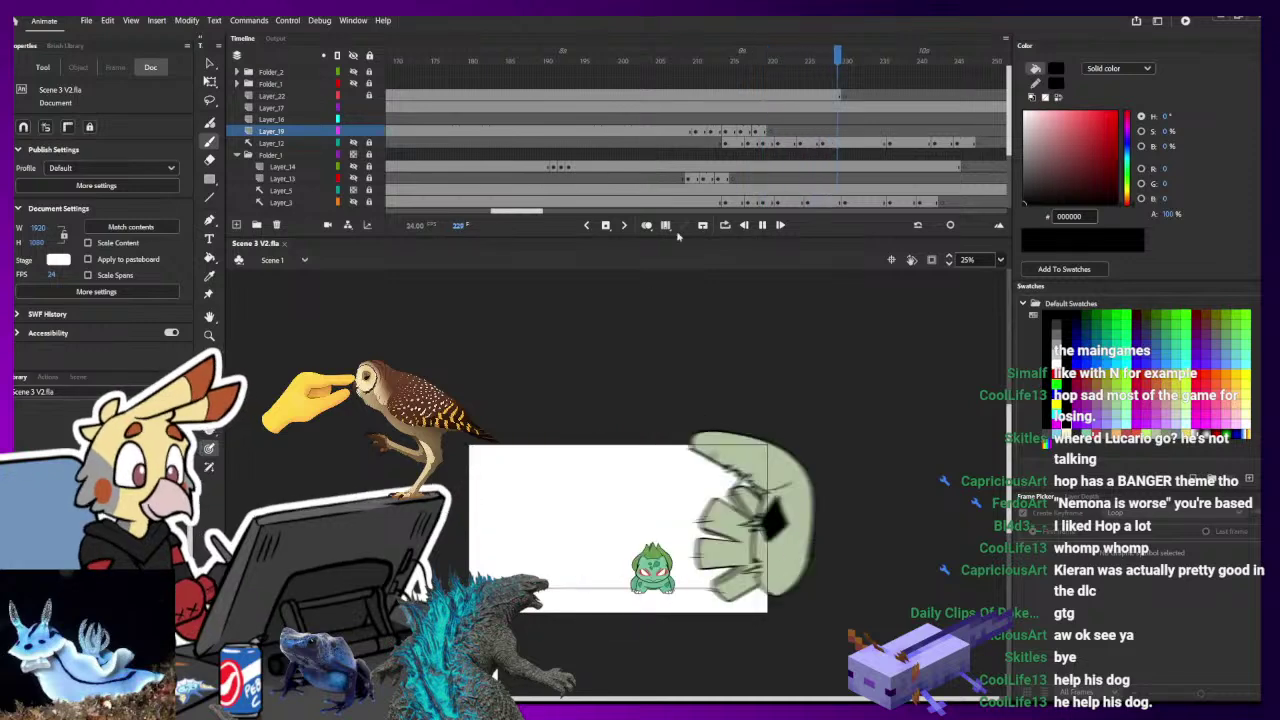
pyautogui.moveTo(770, 58)
pyautogui.mouseDown()
pyautogui.moveTo(715, 64)
pyautogui.moveTo(752, 66)
pyautogui.moveTo(717, 62)
pyautogui.moveTo(733, 62)
pyautogui.mouseUp()
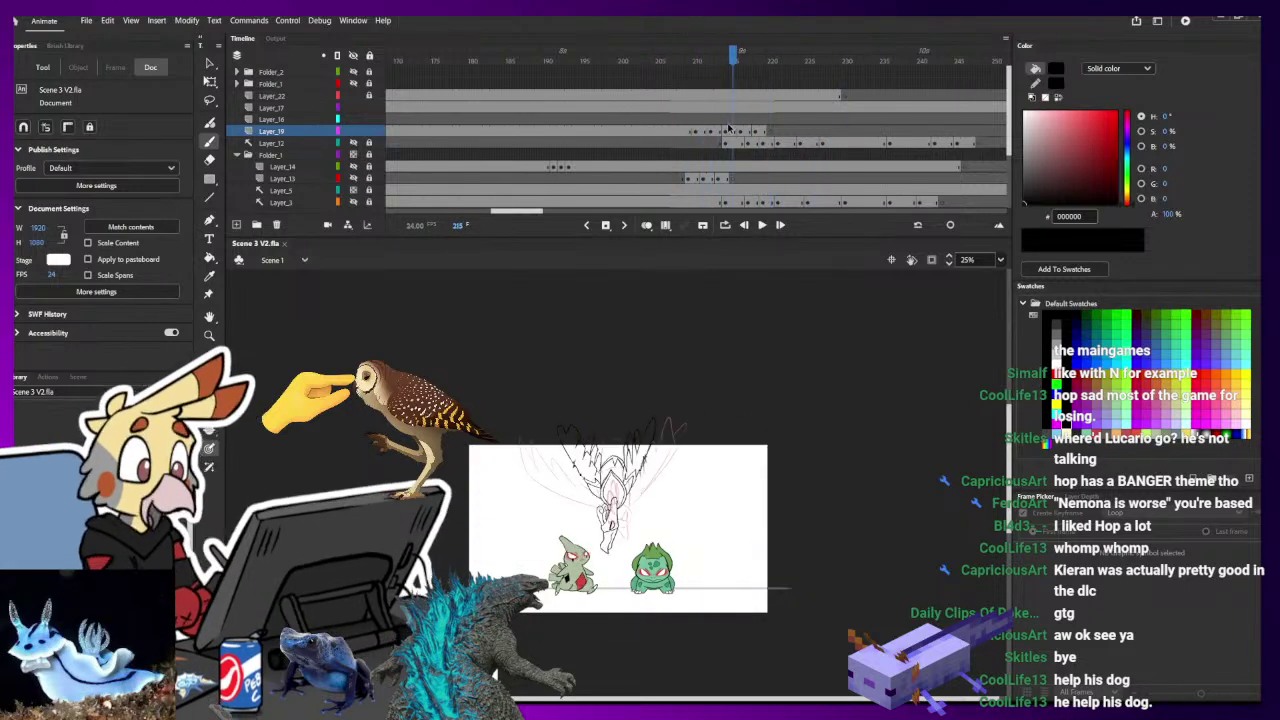
pyautogui.click(726, 131)
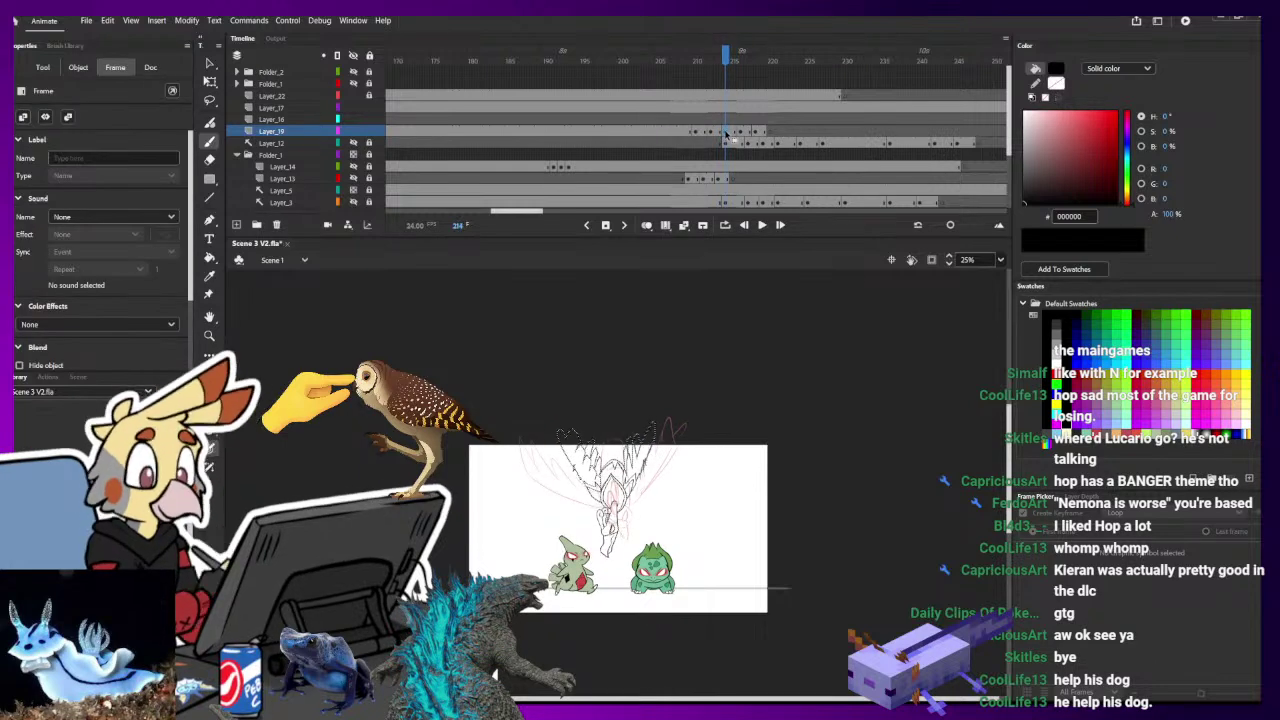
pyautogui.click(742, 131)
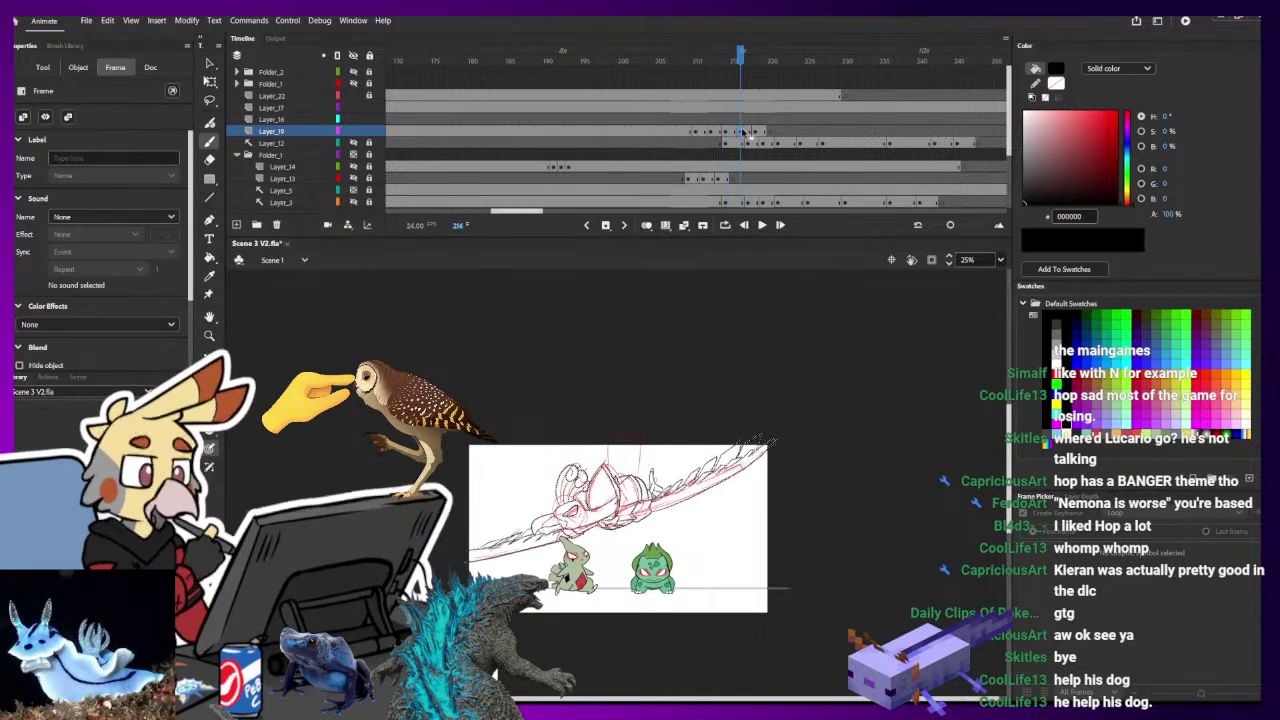
pyautogui.click(757, 132)
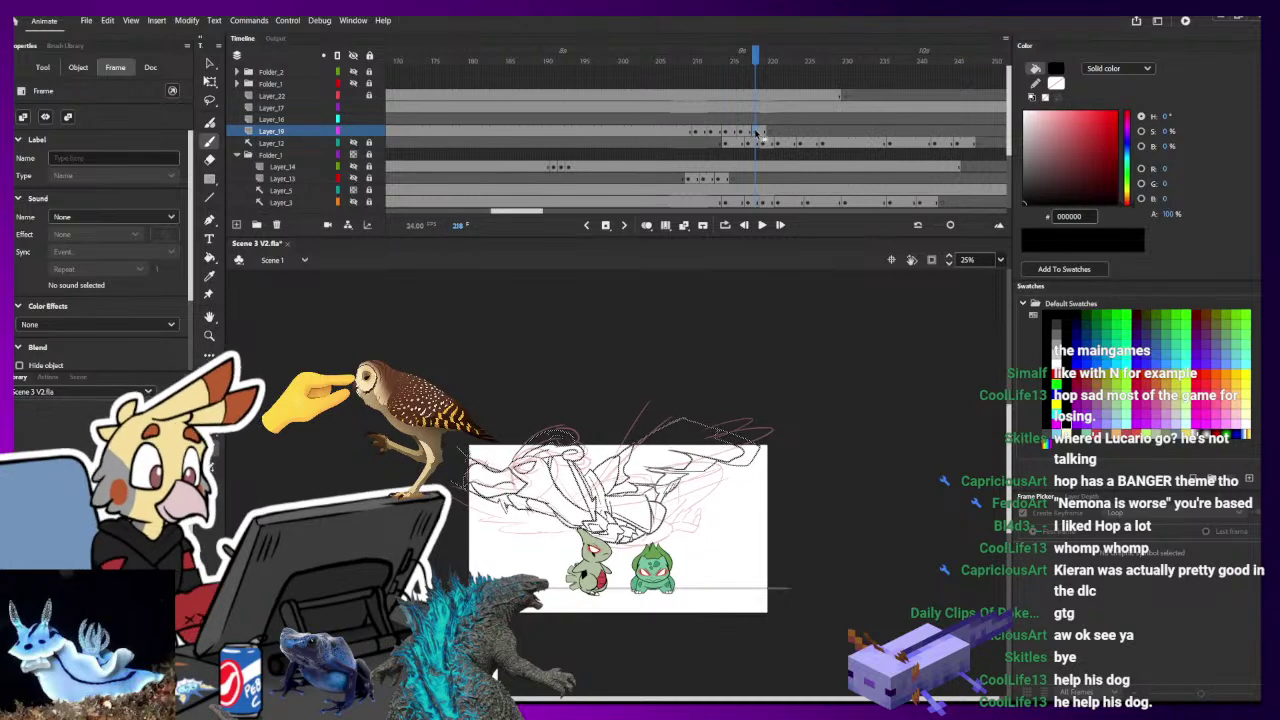
# - Step through the bird keyframes from frame 210 to frame 218 to check how the motion flows
pyautogui.moveTo(756, 61); pyautogui.dragTo(684, 88)
pyautogui.click(690, 131)
pyautogui.click(697, 132)
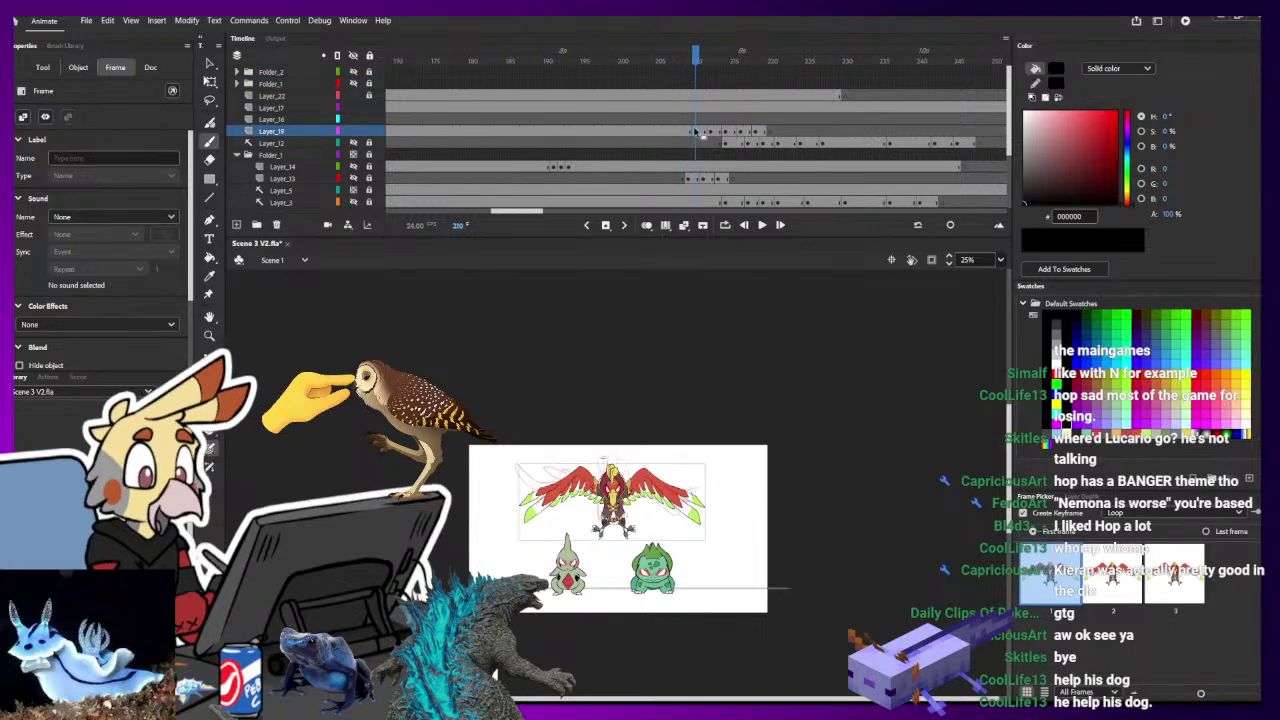
pyautogui.click(710, 132)
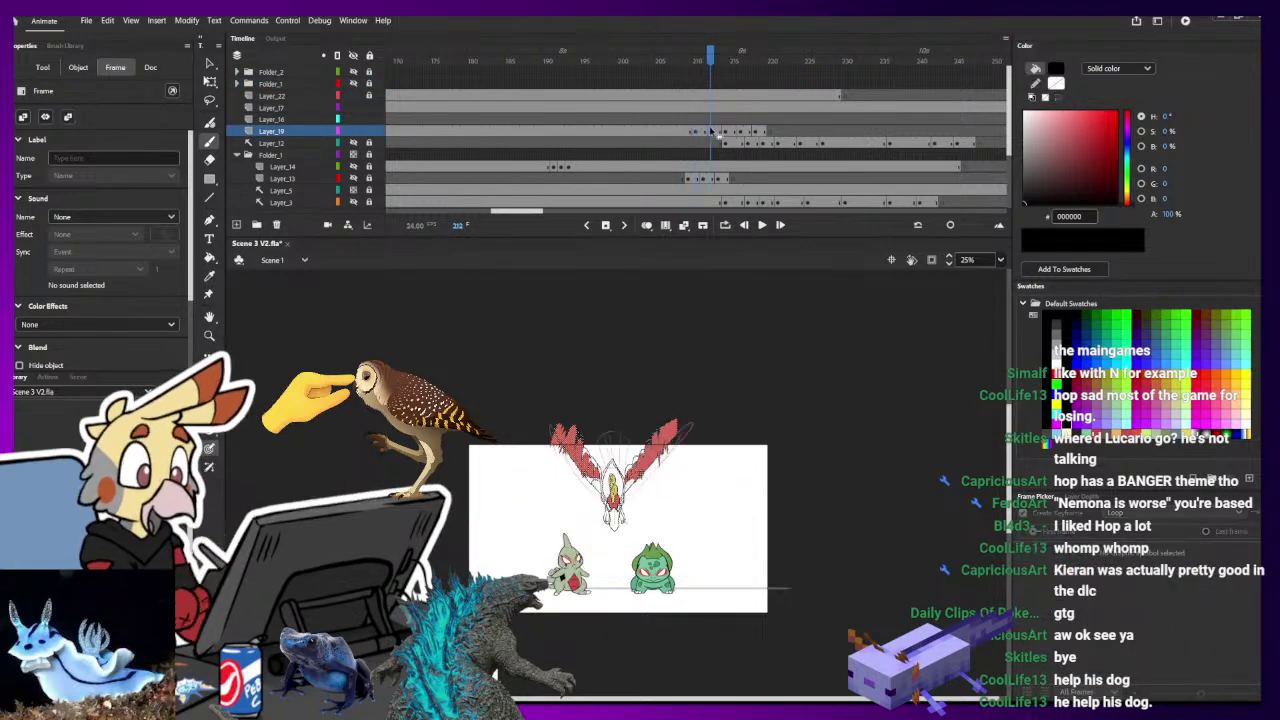
pyautogui.click(725, 133)
pyautogui.click(740, 134)
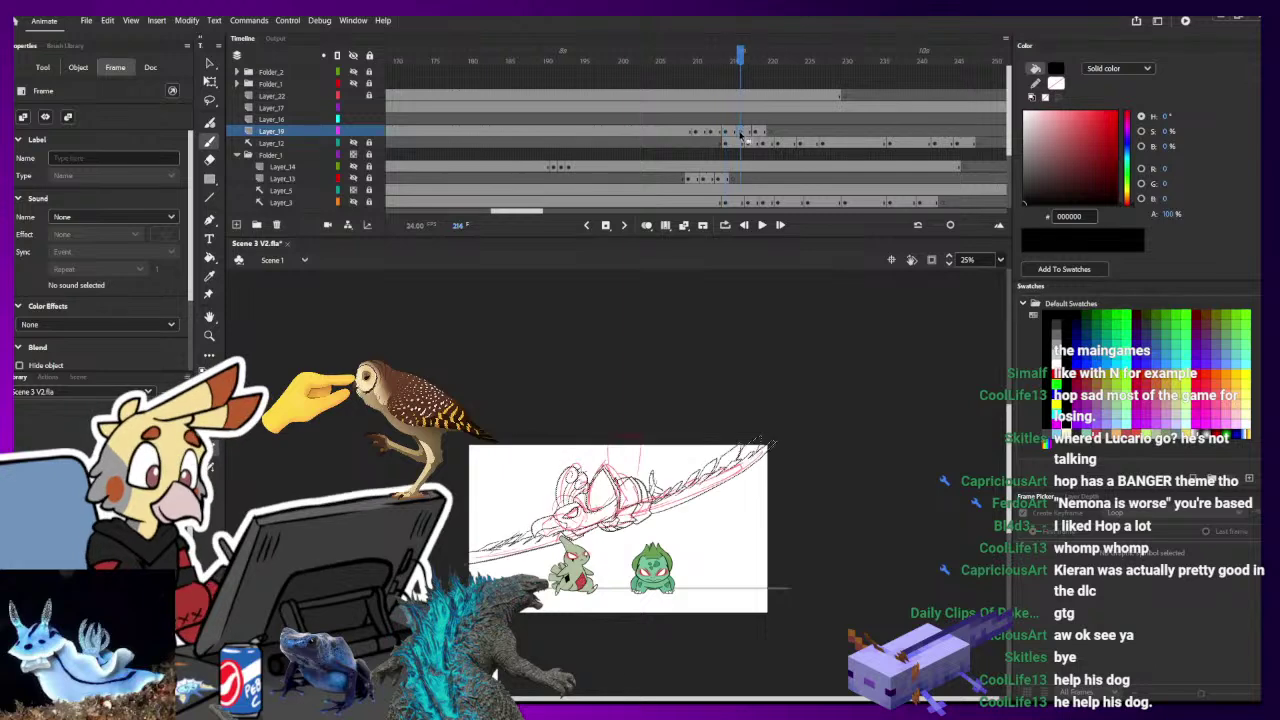
pyautogui.click(749, 136)
pyautogui.click(757, 134)
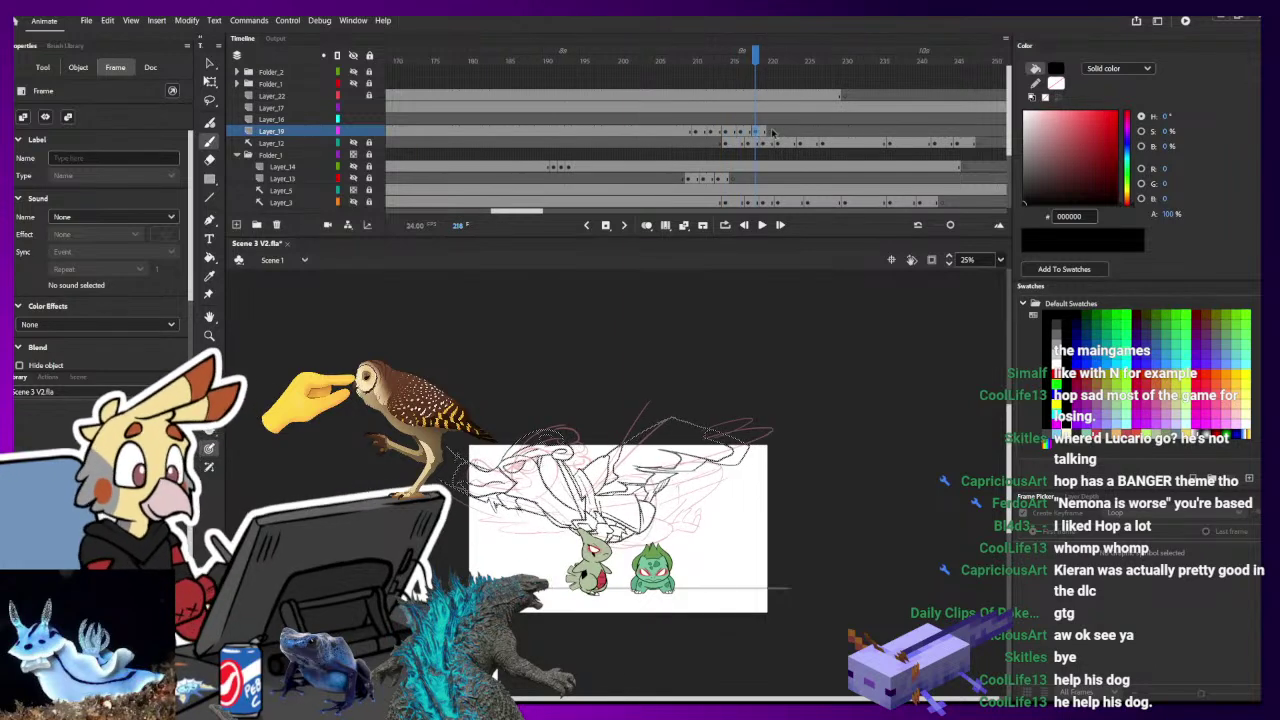
# - At frame 220 of Layer_19, ink the wing's long lower feathers in black over the red sketch
pyautogui.click(771, 132)
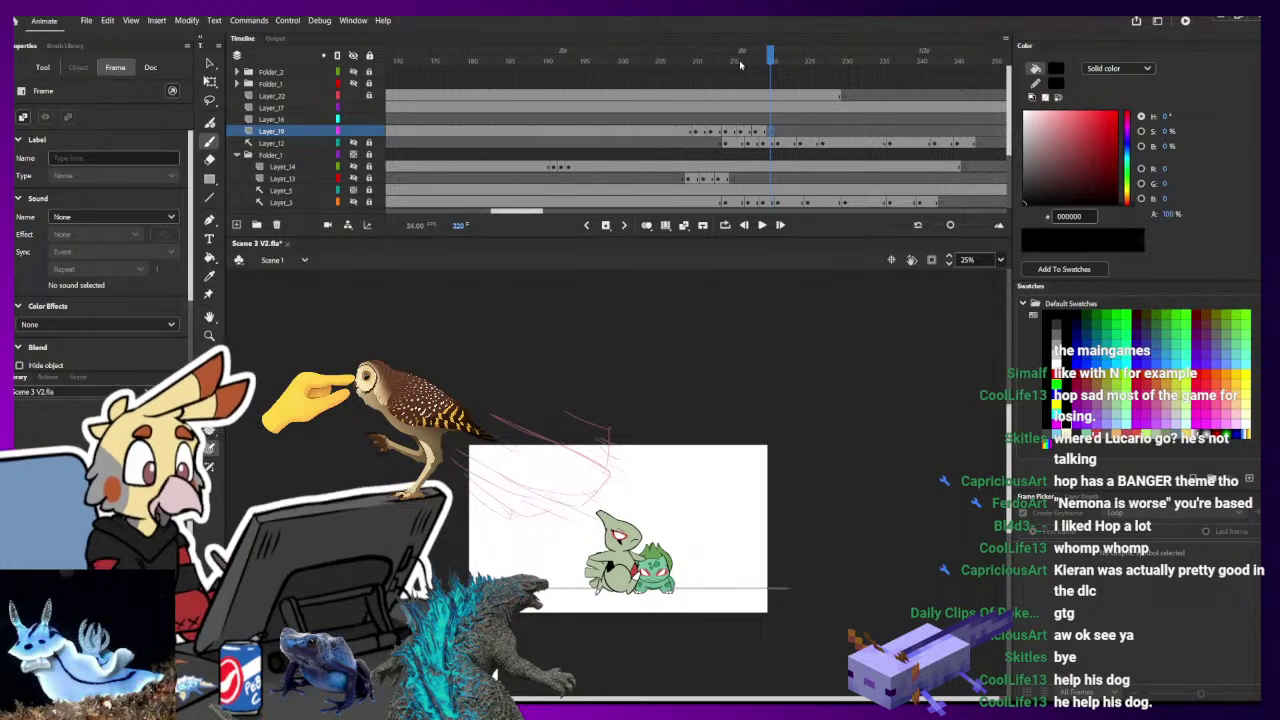
pyautogui.press('b')
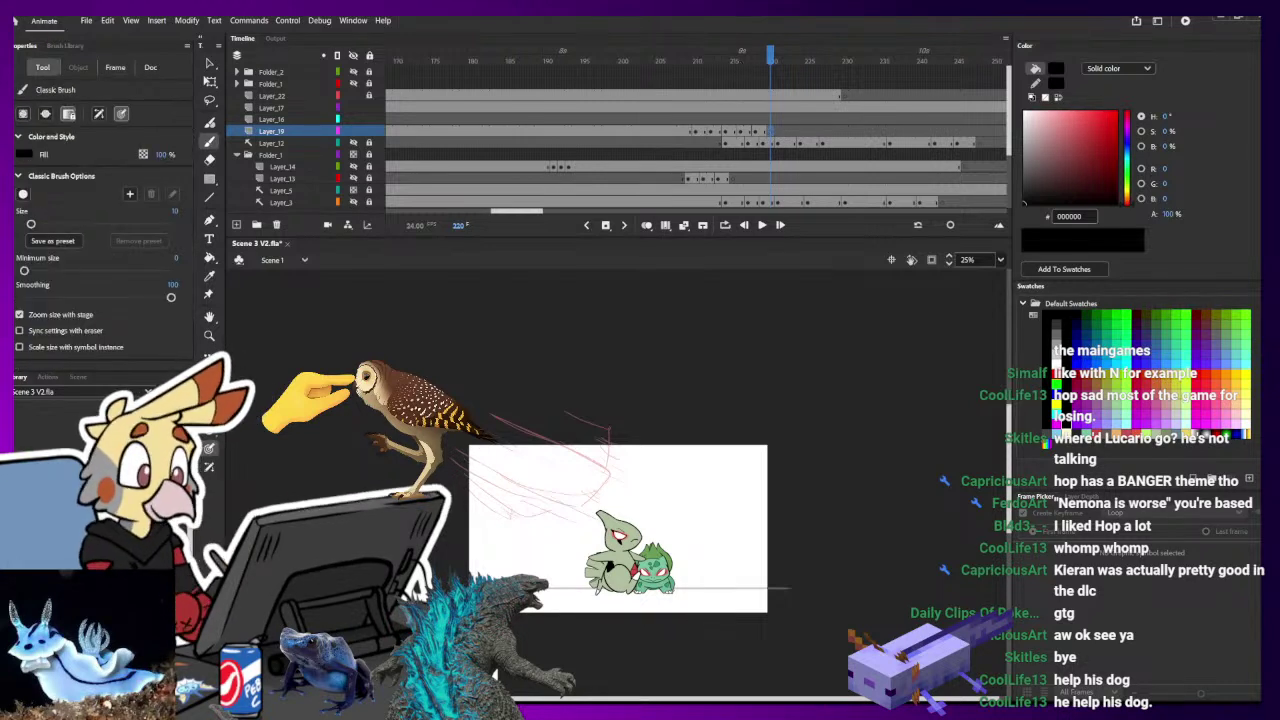
pyautogui.moveTo(472, 462); pyautogui.dragTo(550, 518)
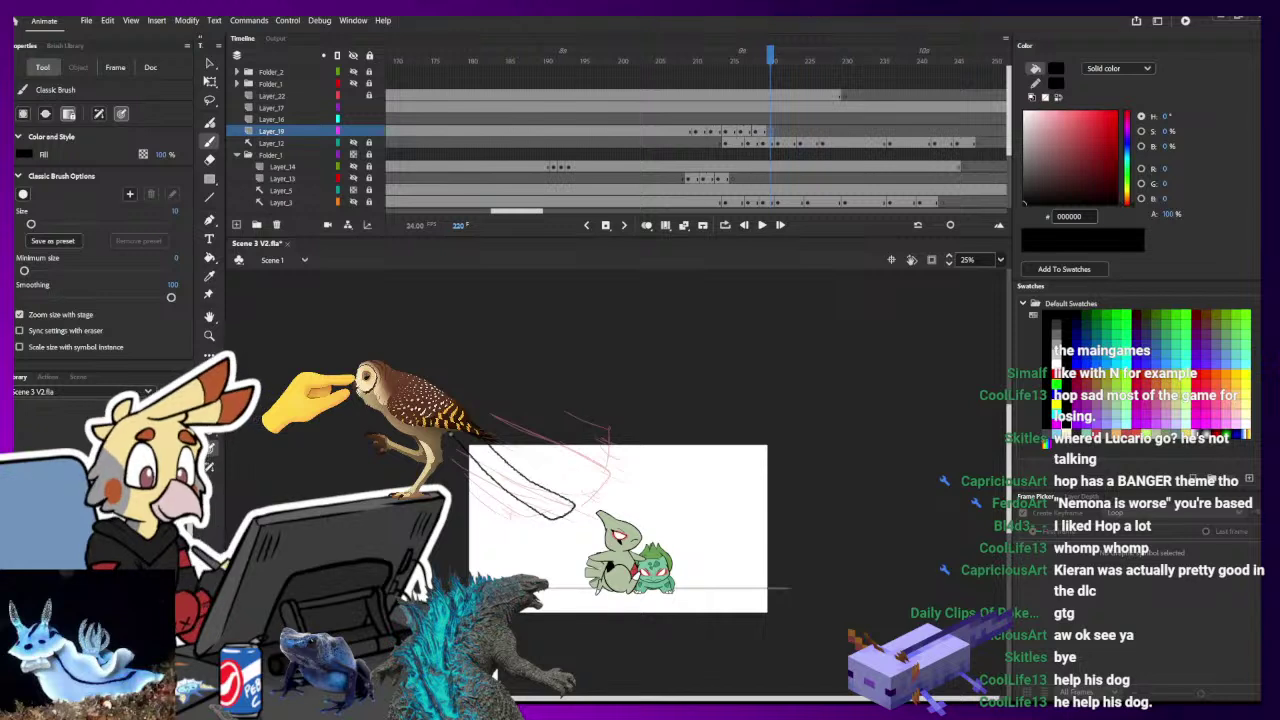
pyautogui.moveTo(488, 442); pyautogui.dragTo(570, 488)
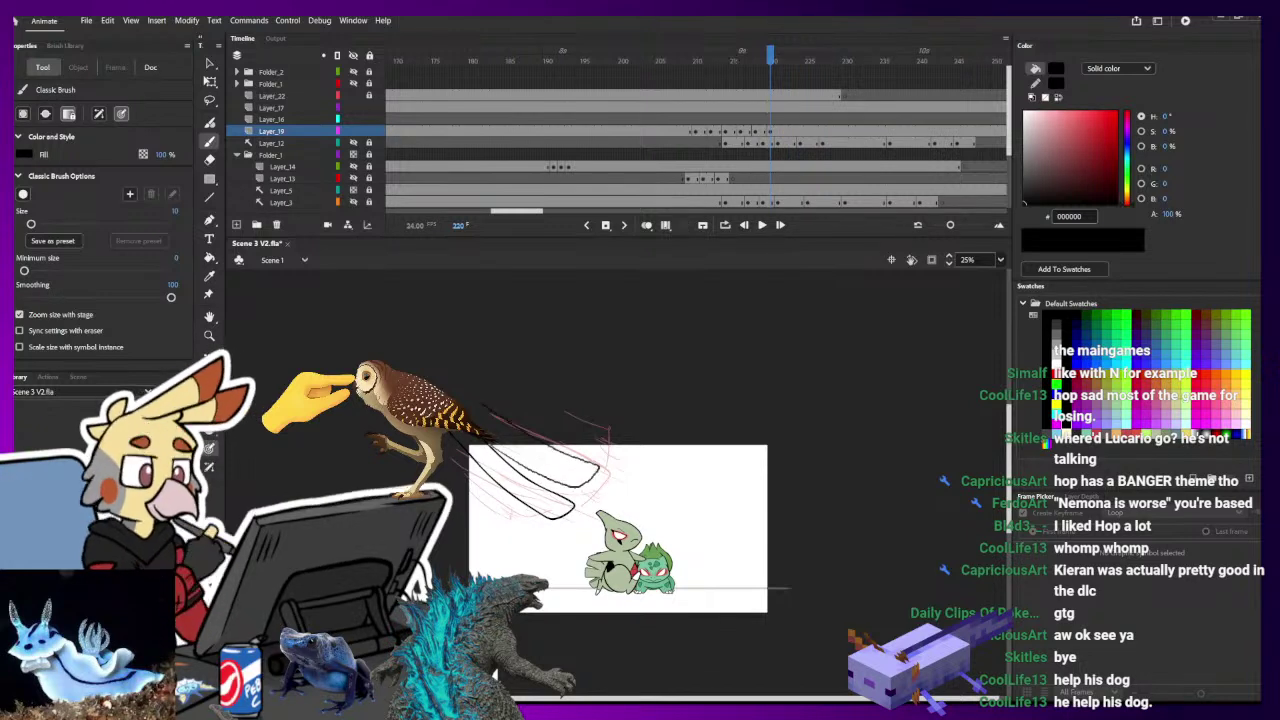
pyautogui.moveTo(482, 403); pyautogui.dragTo(462, 396)
pyautogui.moveTo(457, 460); pyautogui.dragTo(520, 515)
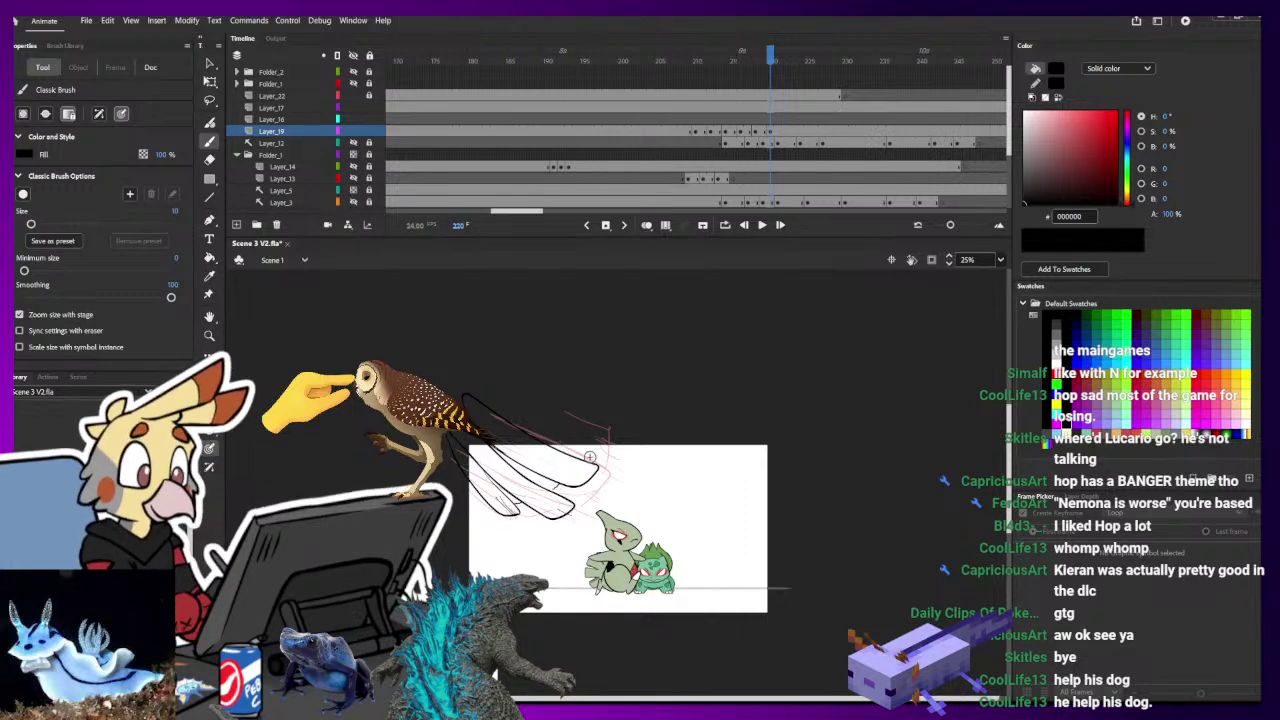
# - Ink the uppermost wing feather, then draw the wing's upper outline in black with the brush size at 13
pyautogui.moveTo(549, 433); pyautogui.dragTo(617, 459)
pyautogui.moveTo(565, 412)
pyautogui.mouseDown()
pyautogui.moveTo(534, 410)
pyautogui.moveTo(549, 433)
pyautogui.mouseUp()
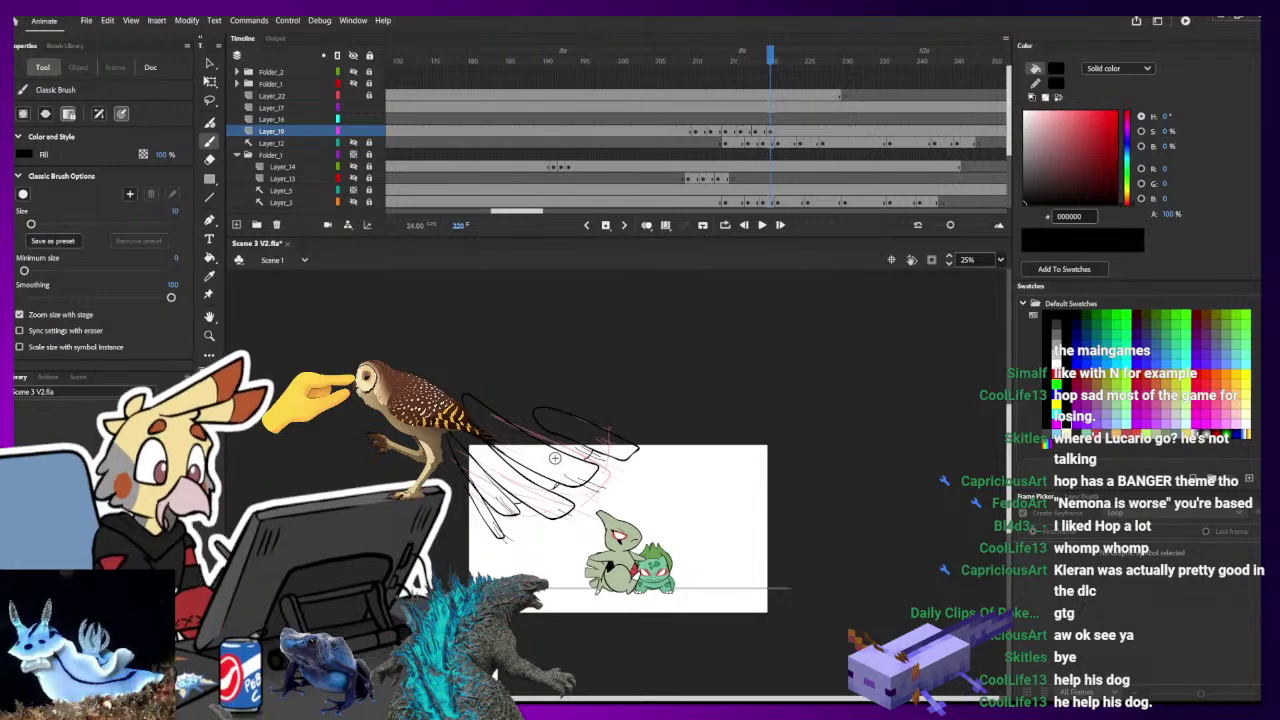
pyautogui.press(']')
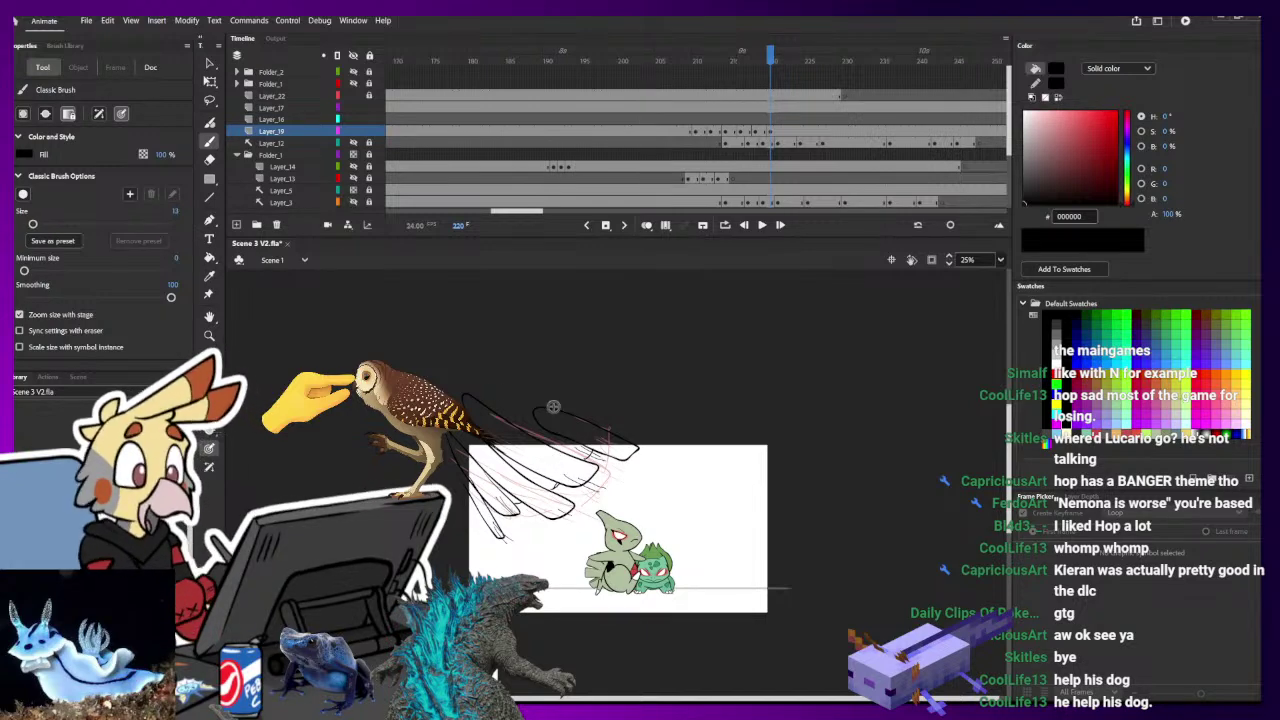
pyautogui.moveTo(555, 408); pyautogui.dragTo(500, 388)
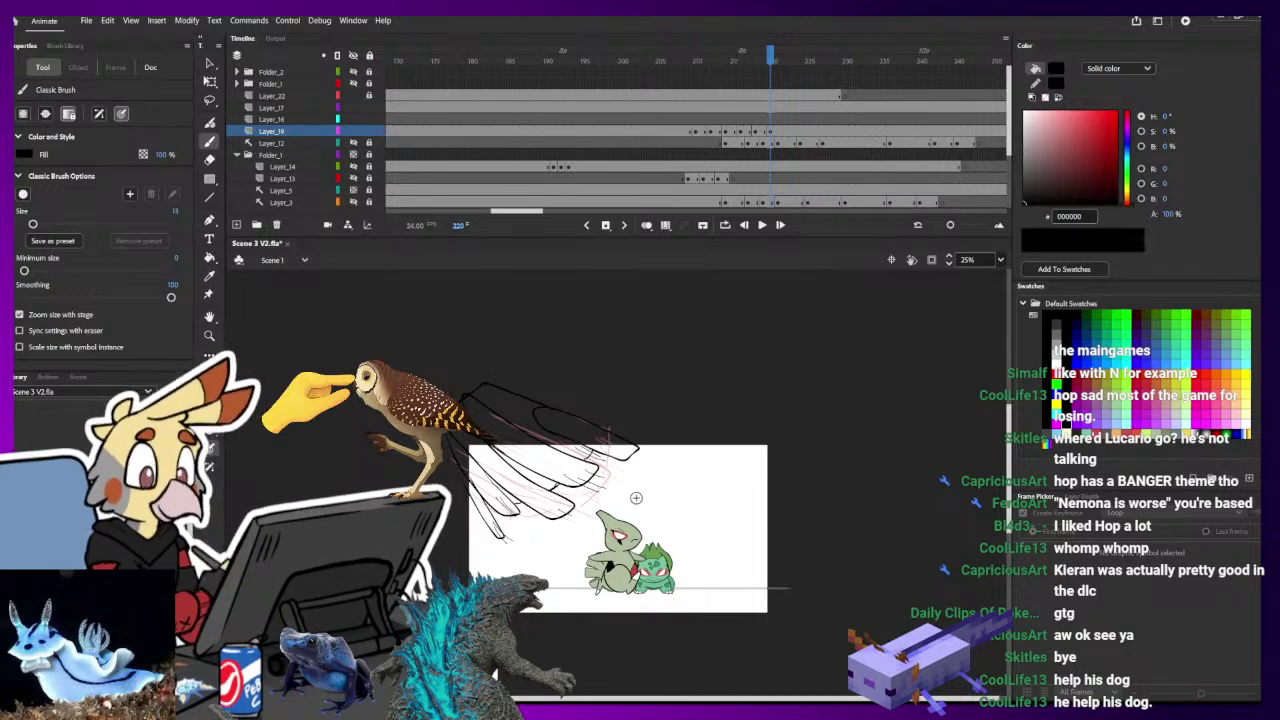
# - Add short black detail strokes at the feather tips of the frame 220 wing and erase the excess lines
pyautogui.press('e')
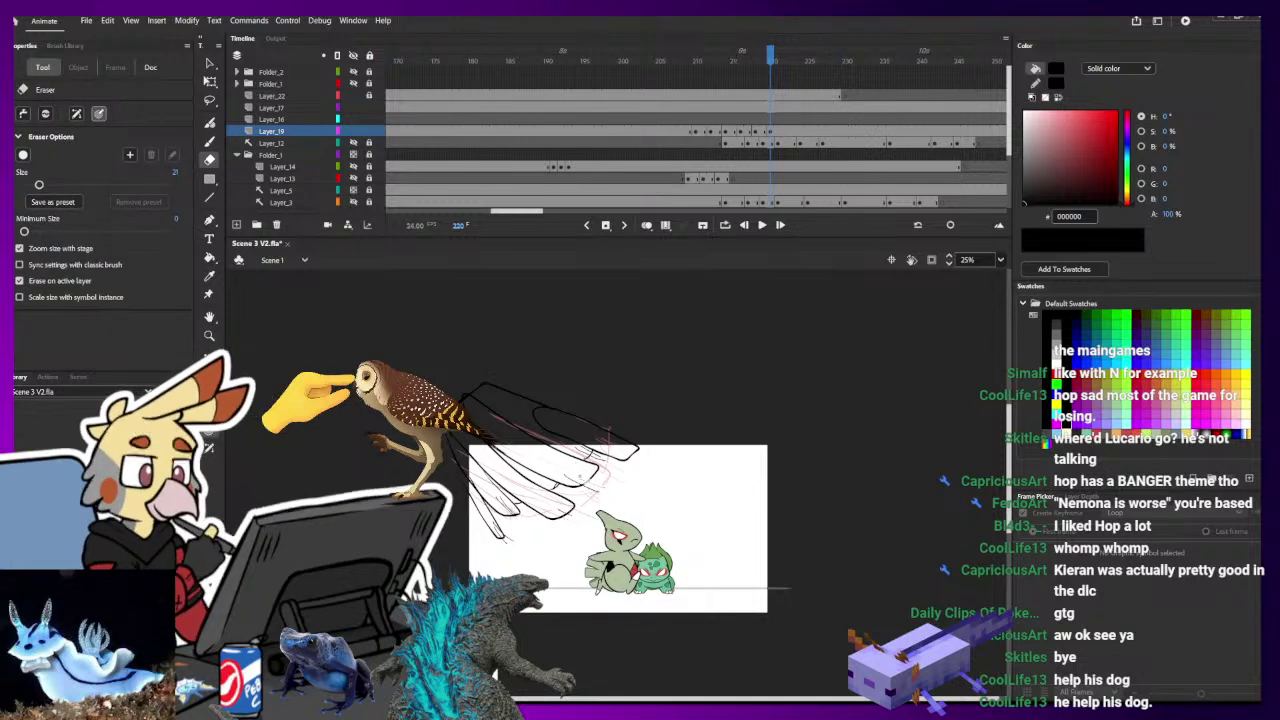
pyautogui.press('b')
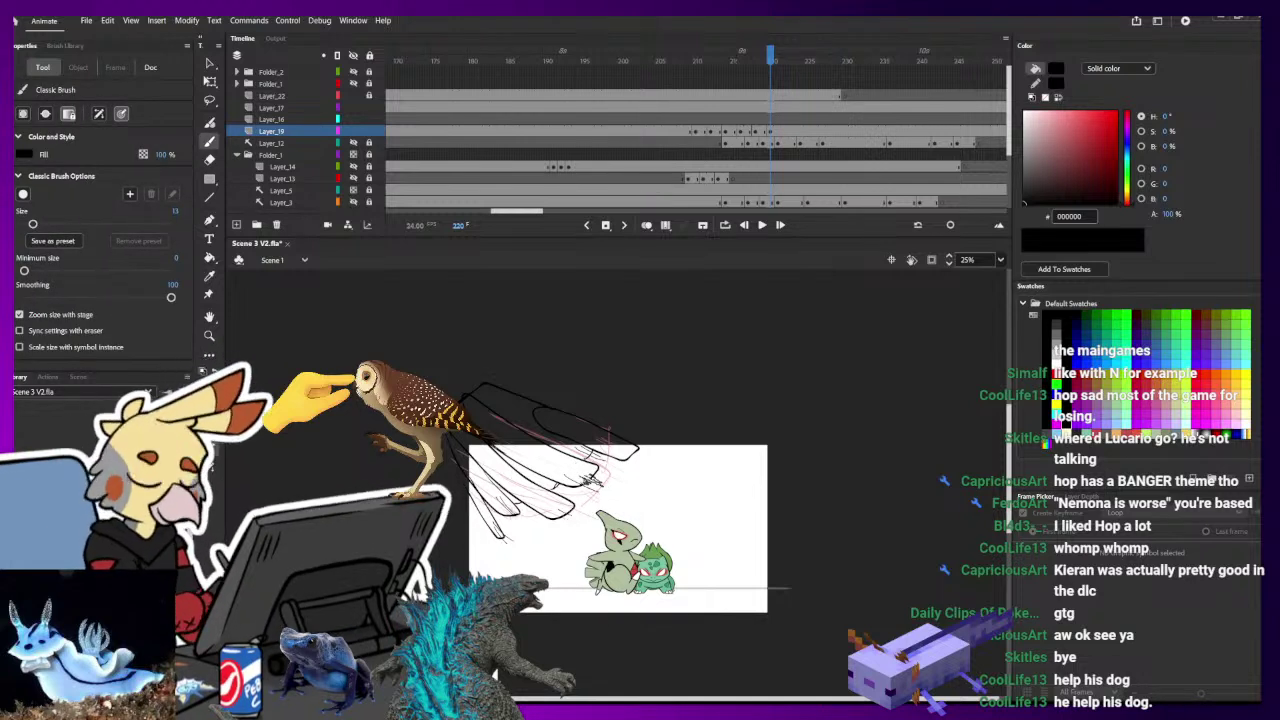
pyautogui.press('e')
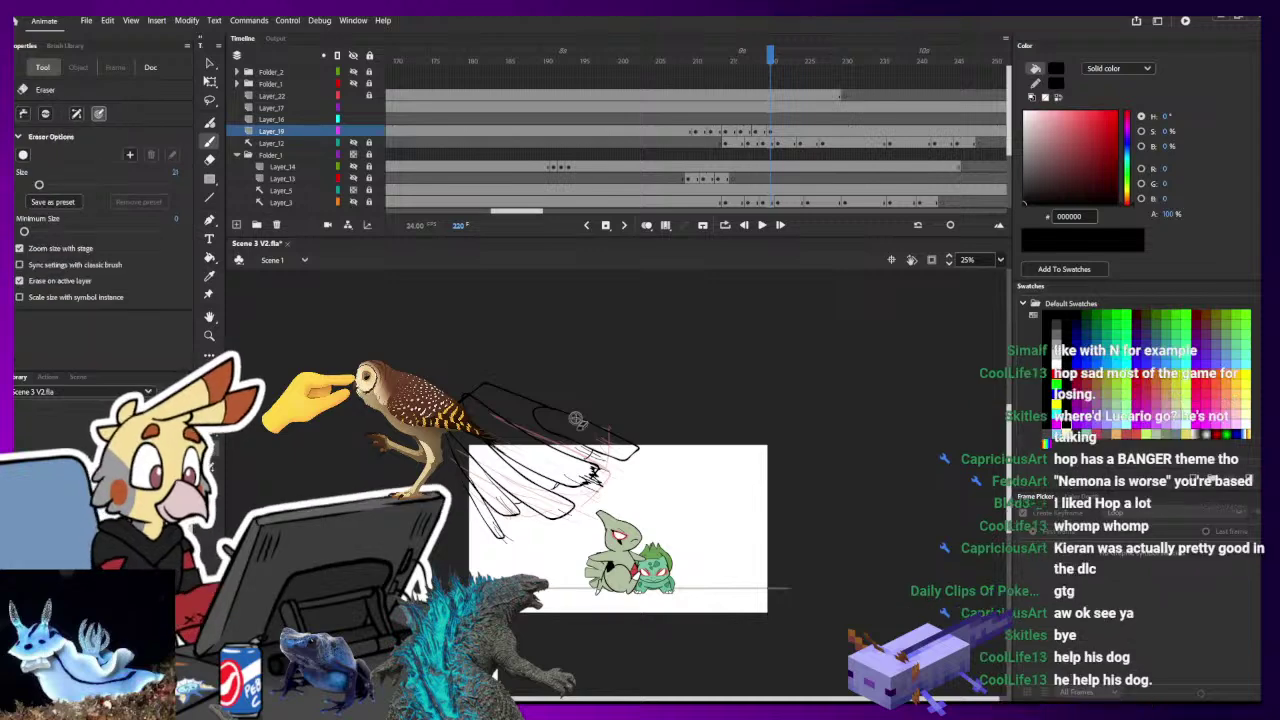
pyautogui.press('b')
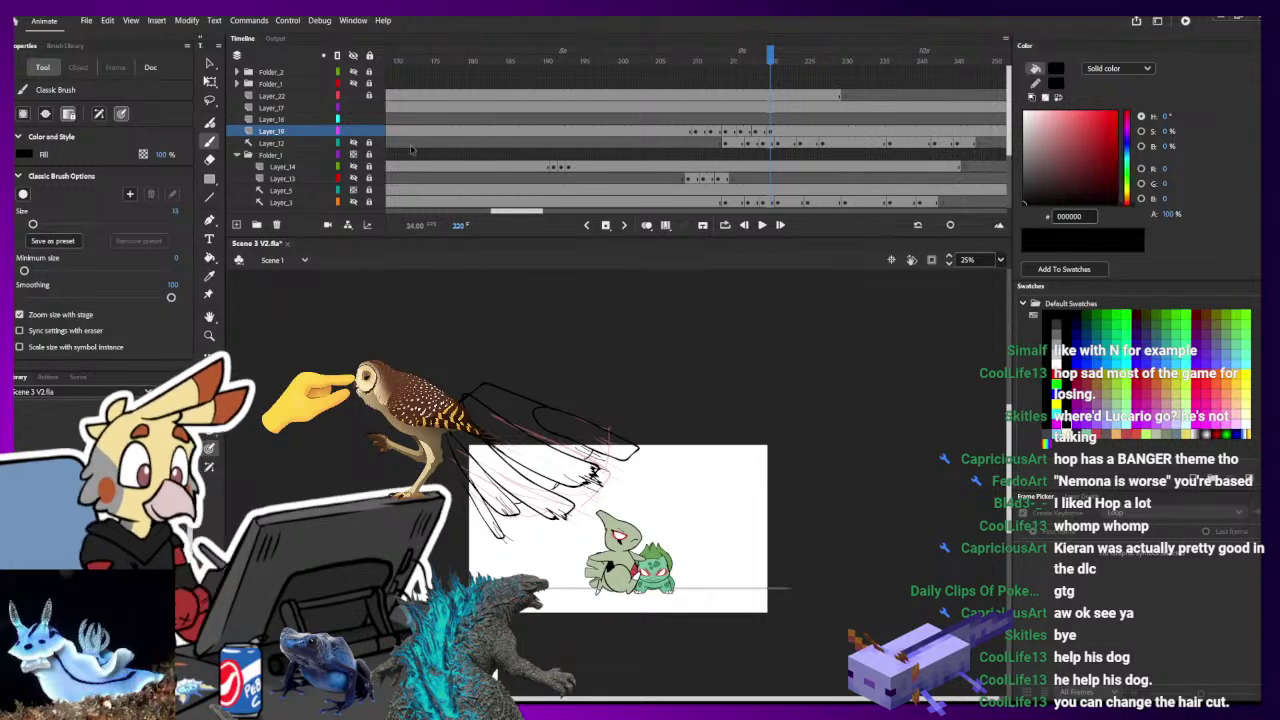
# - Insert a blank keyframe at frame 222 of Layer_19 to end the wing drawing, and return to frame 207
pyautogui.click(784, 133)
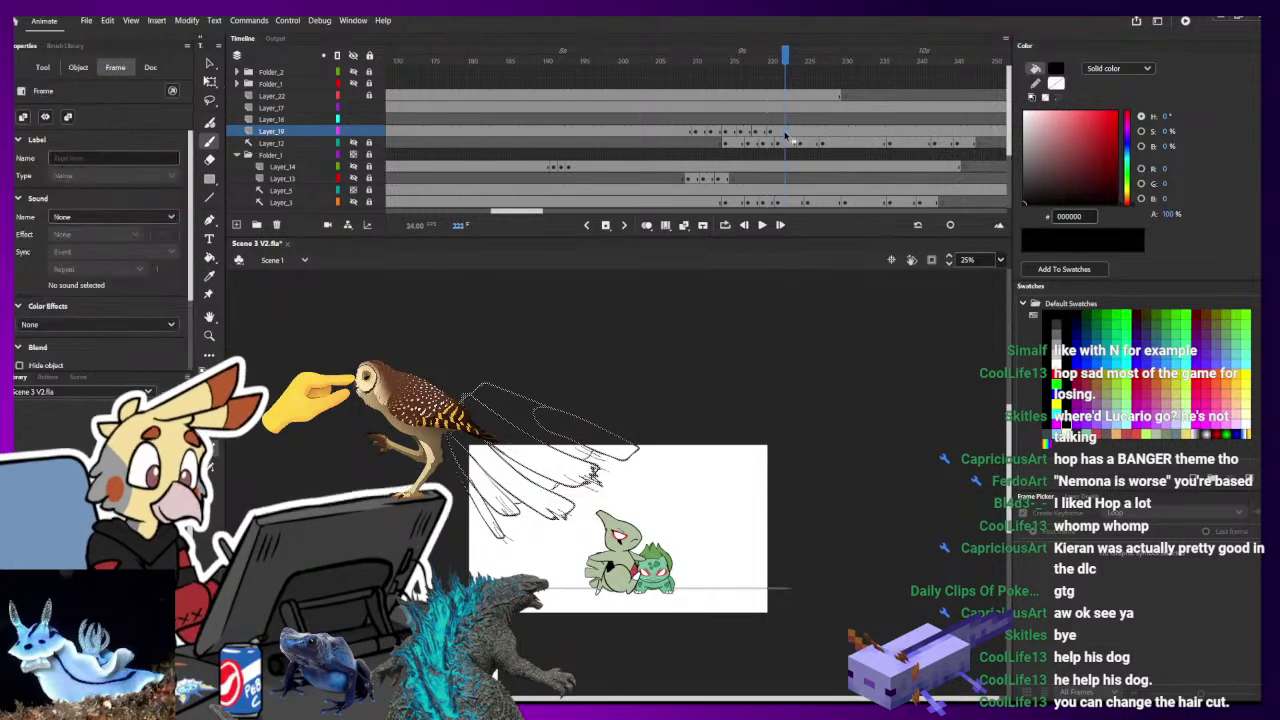
pyautogui.press('F7')
pyautogui.click(755, 61)
pyautogui.click(672, 58)
pyautogui.click(150, 67)
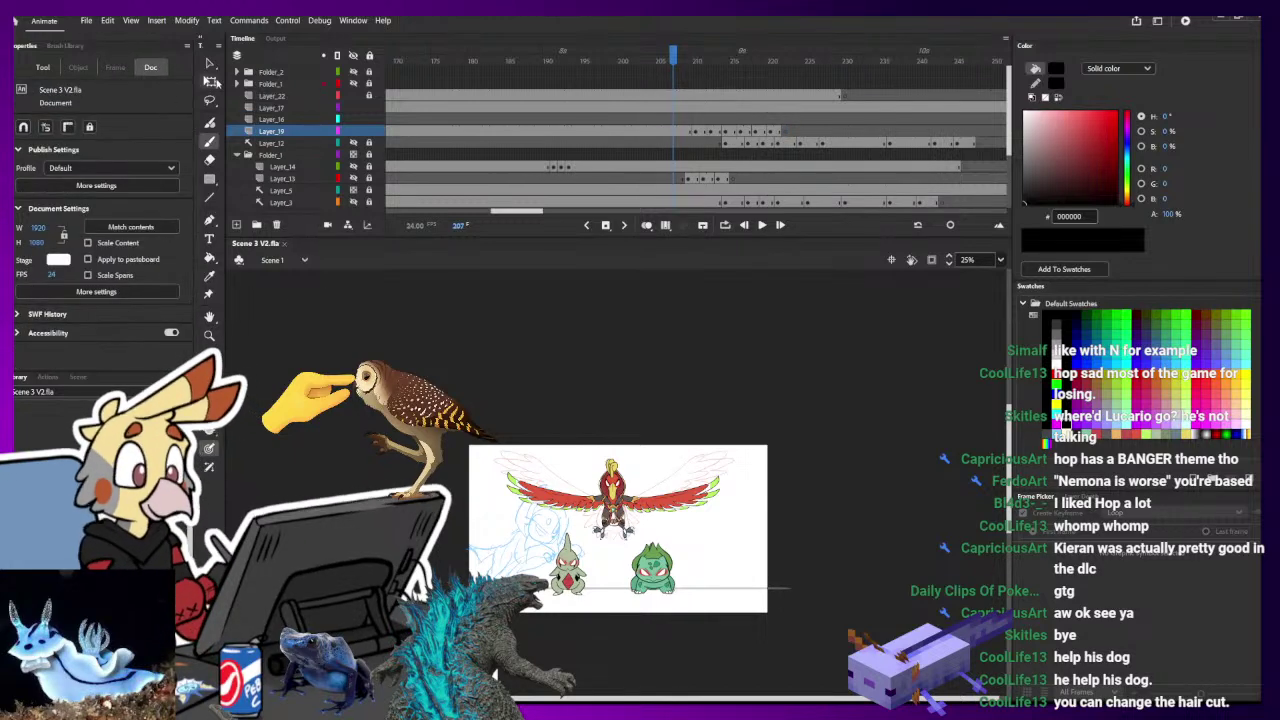
pyautogui.press('q')
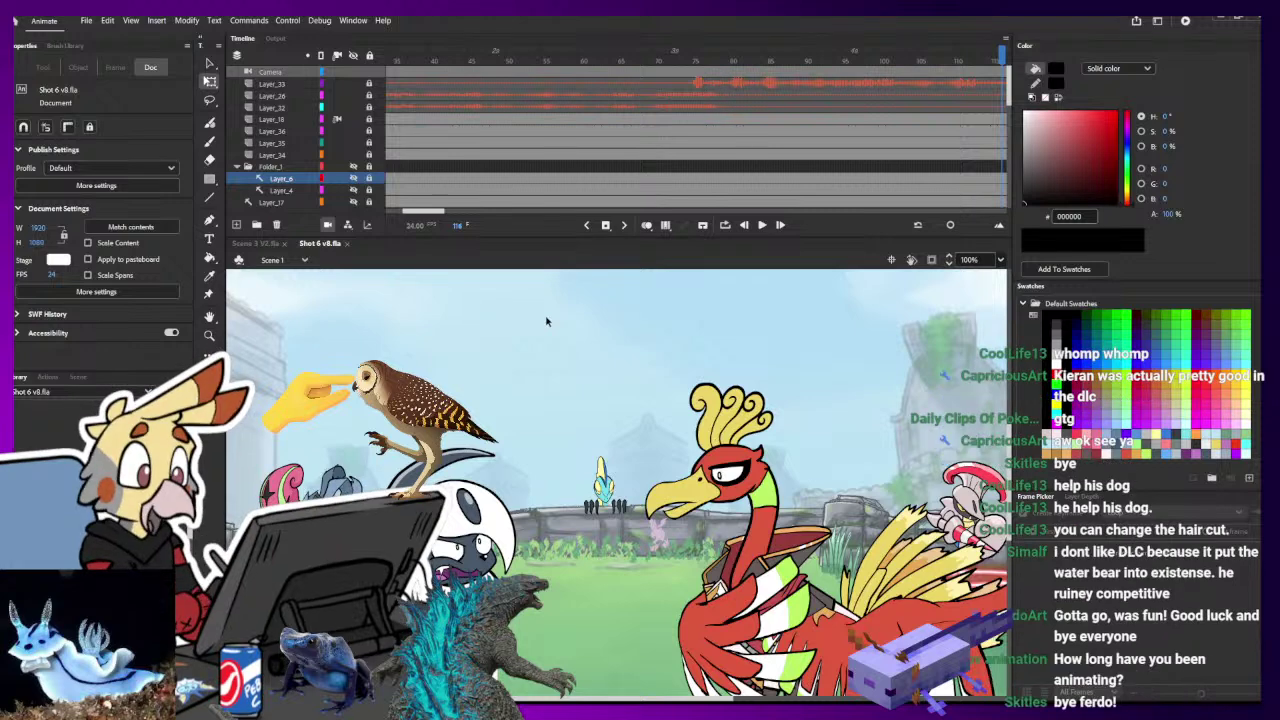
# - Scrub and play the Shot 6 v8 animation from frame 54 to review the red bird's performance
pyautogui.click(551, 56)
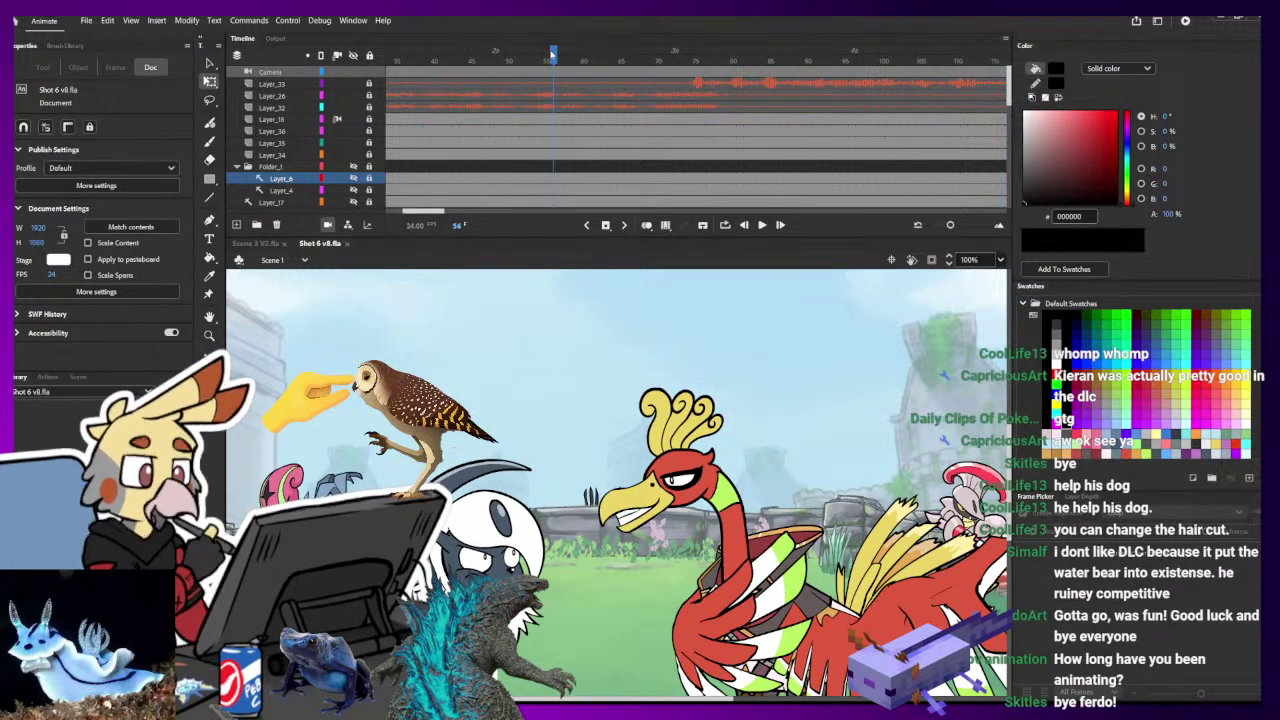
pyautogui.hotkey('ctrl', '-')
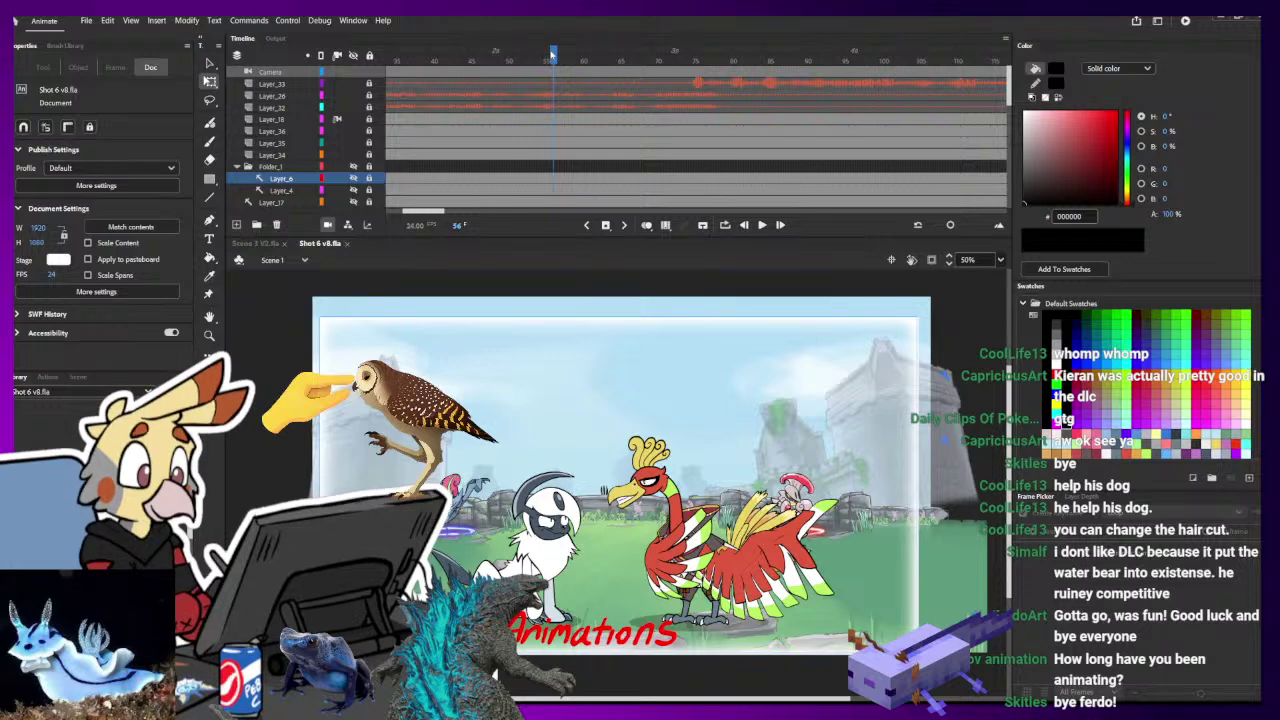
pyautogui.moveTo(551, 54); pyautogui.dragTo(843, 96)
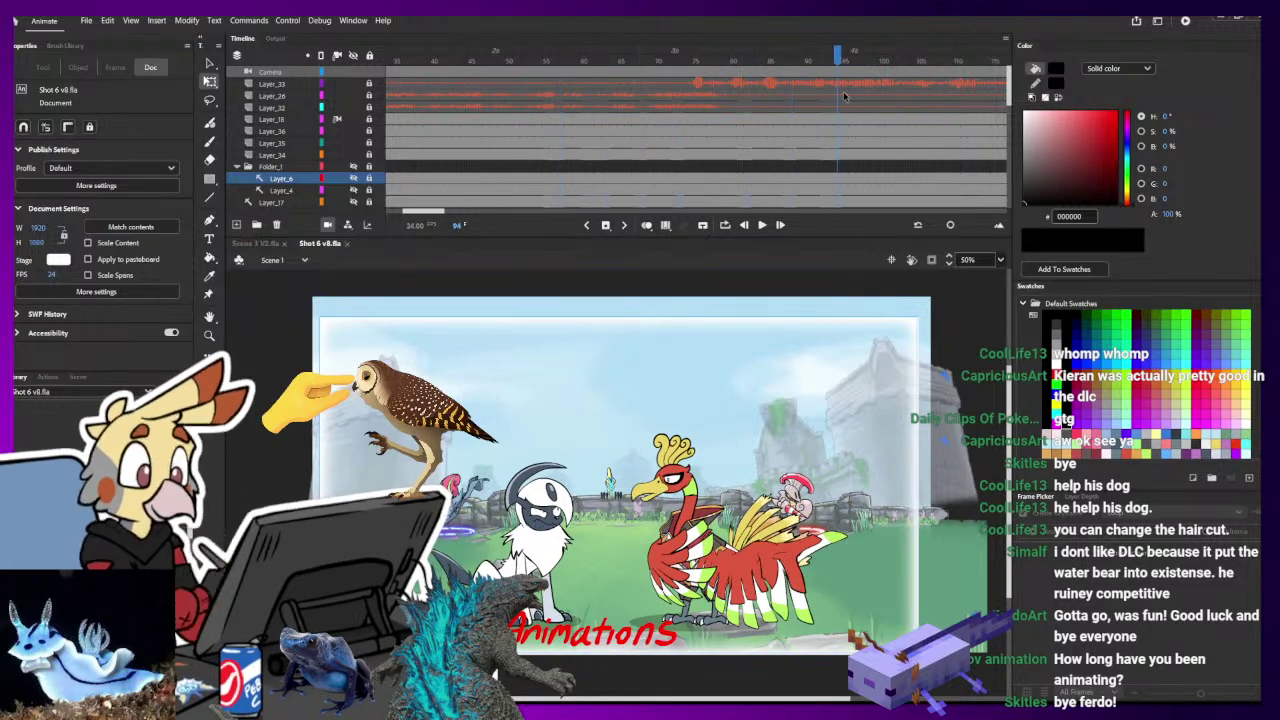
pyautogui.hotkey('ctrl', '-')
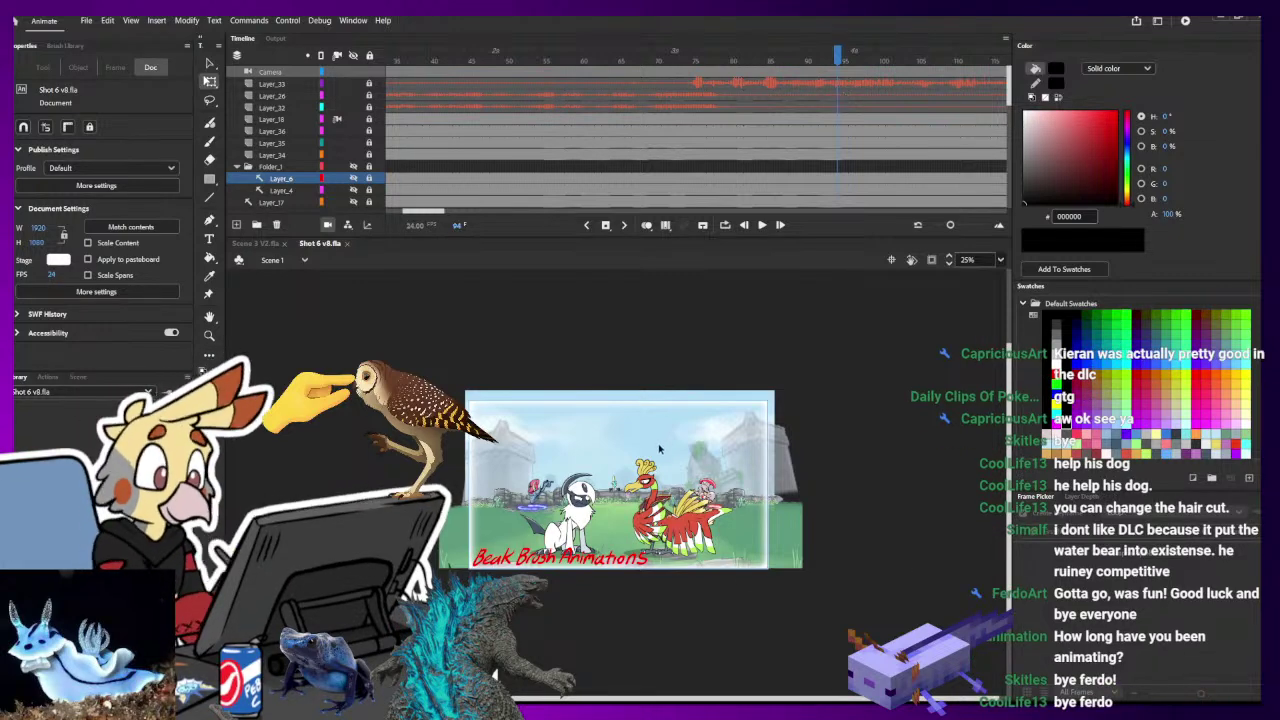
pyautogui.moveTo(808, 61); pyautogui.dragTo(860, 62)
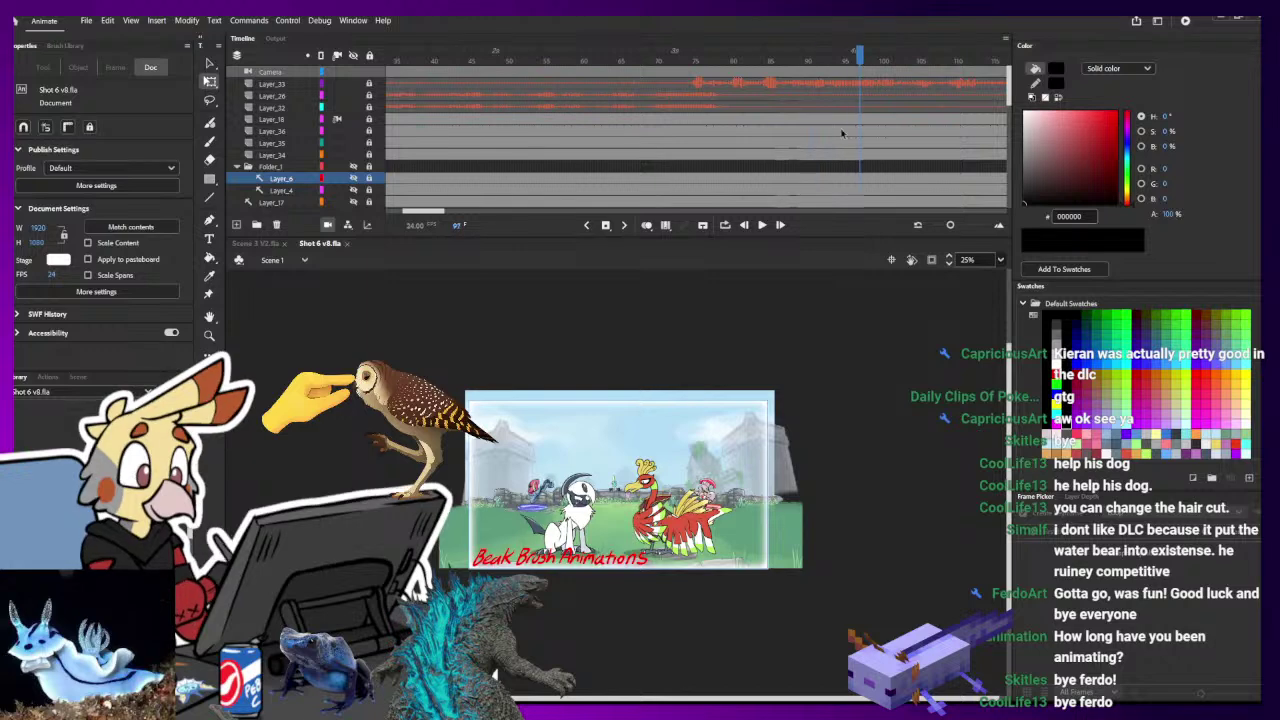
pyautogui.press('Return')
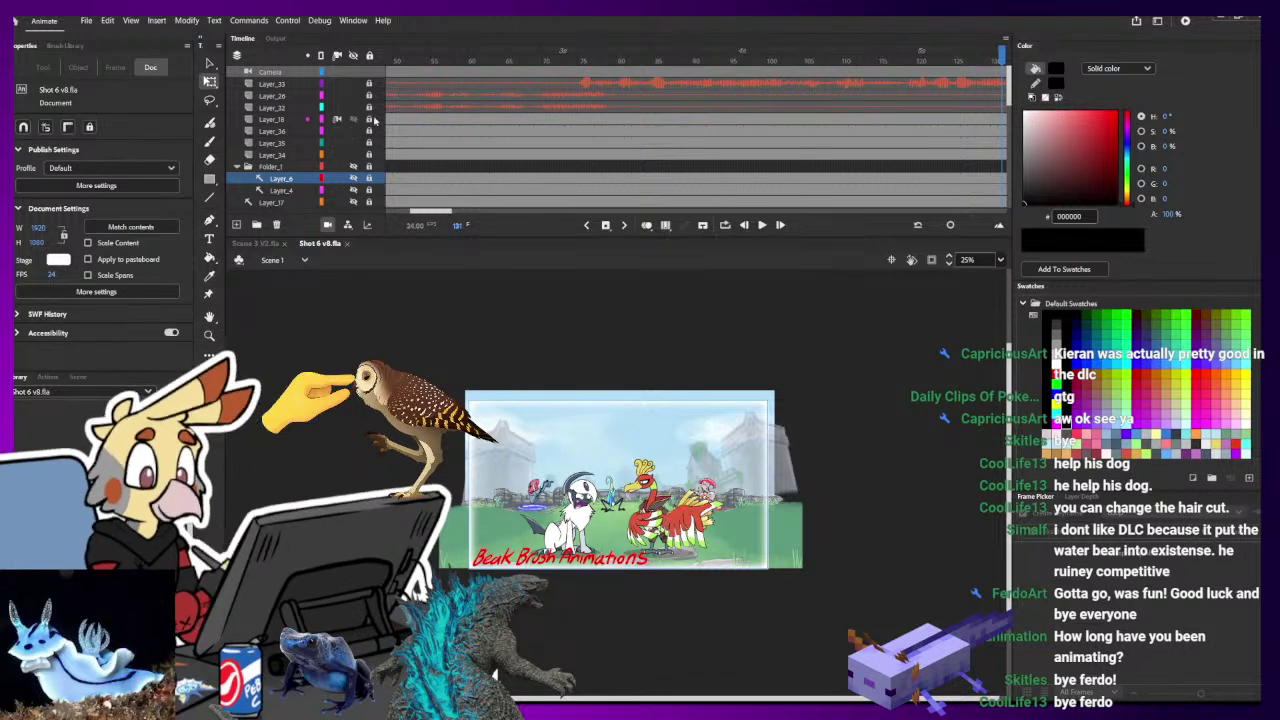
# - Unlock the overlay and folder layers, hide Layer_36, and open the red bird's symbol for a close view
pyautogui.click(368, 166)
pyautogui.doubleClick(657, 520)
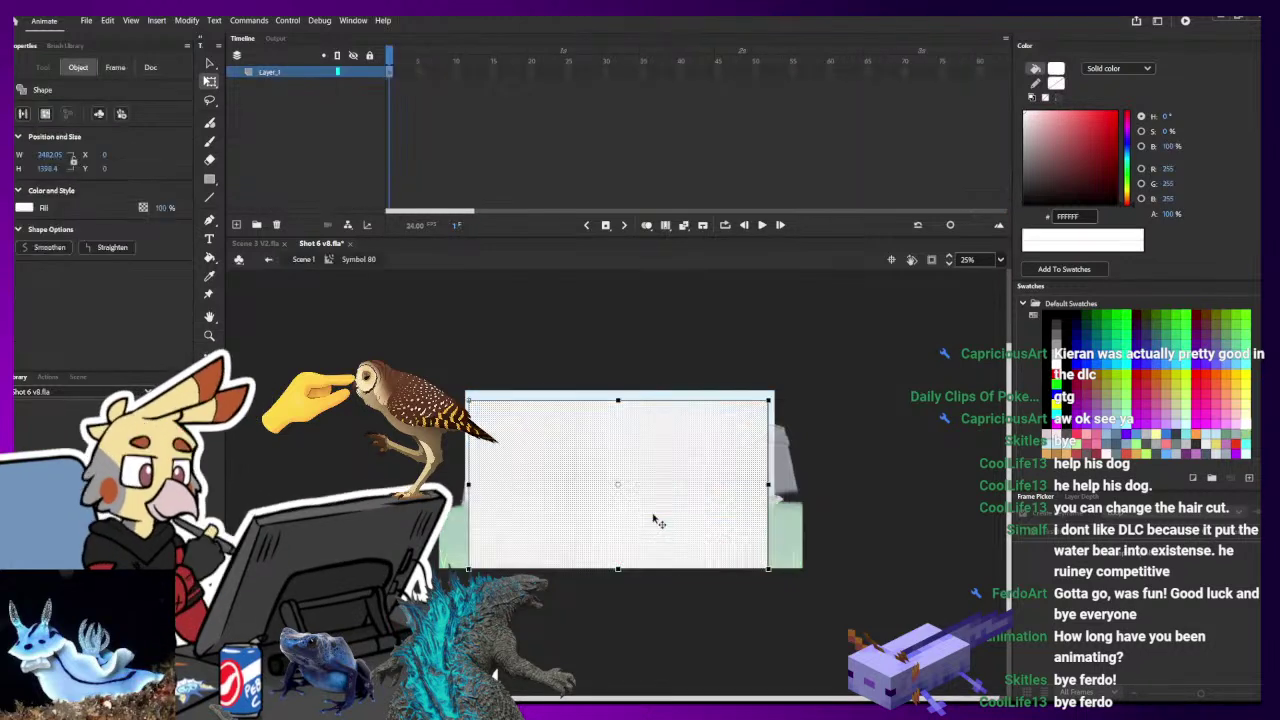
pyautogui.click(268, 259)
pyautogui.click(352, 131)
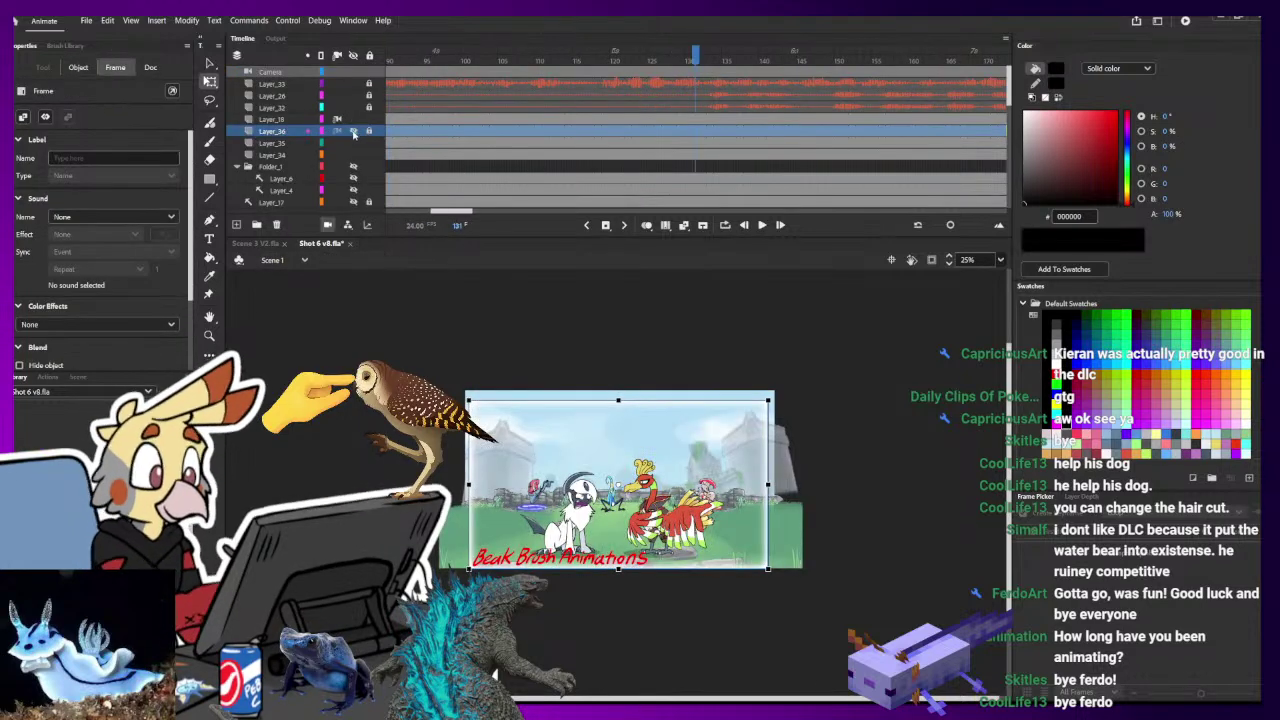
pyautogui.doubleClick(658, 552)
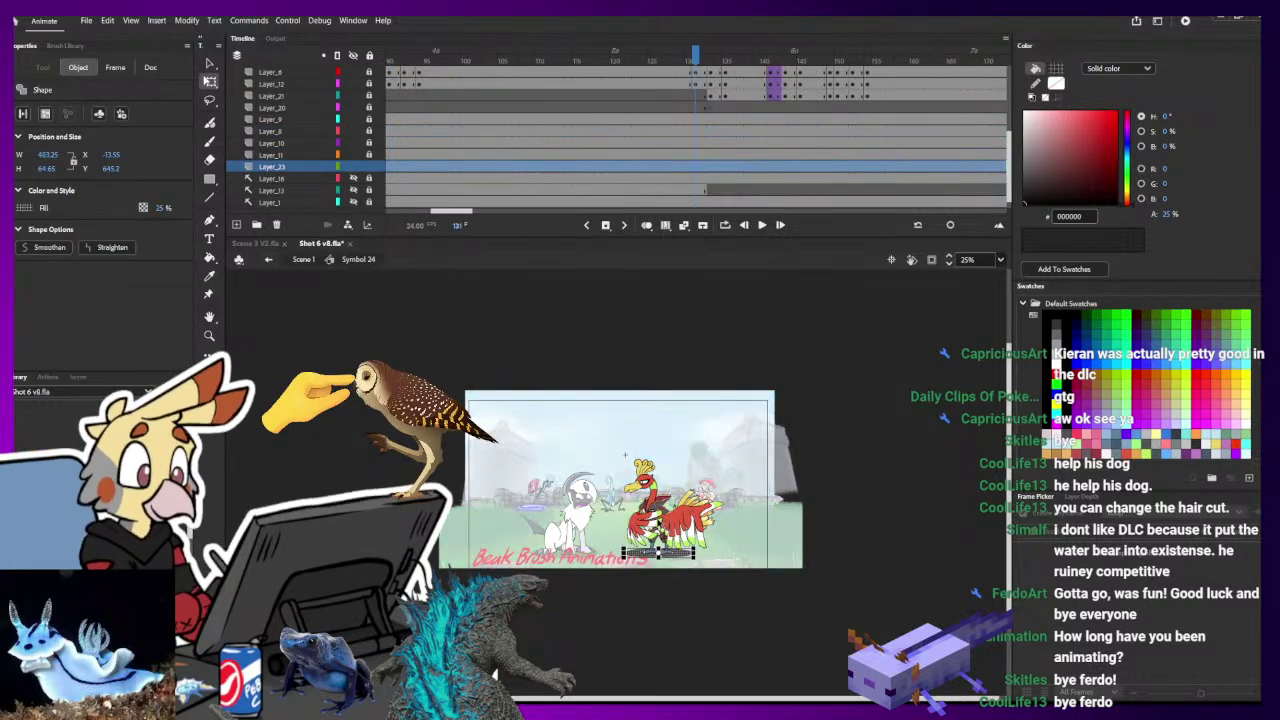
pyautogui.hotkey('ctrl', '=')
pyautogui.hotkey('ctrl', '=')
pyautogui.moveTo(580, 358); pyautogui.dragTo(538, 547)
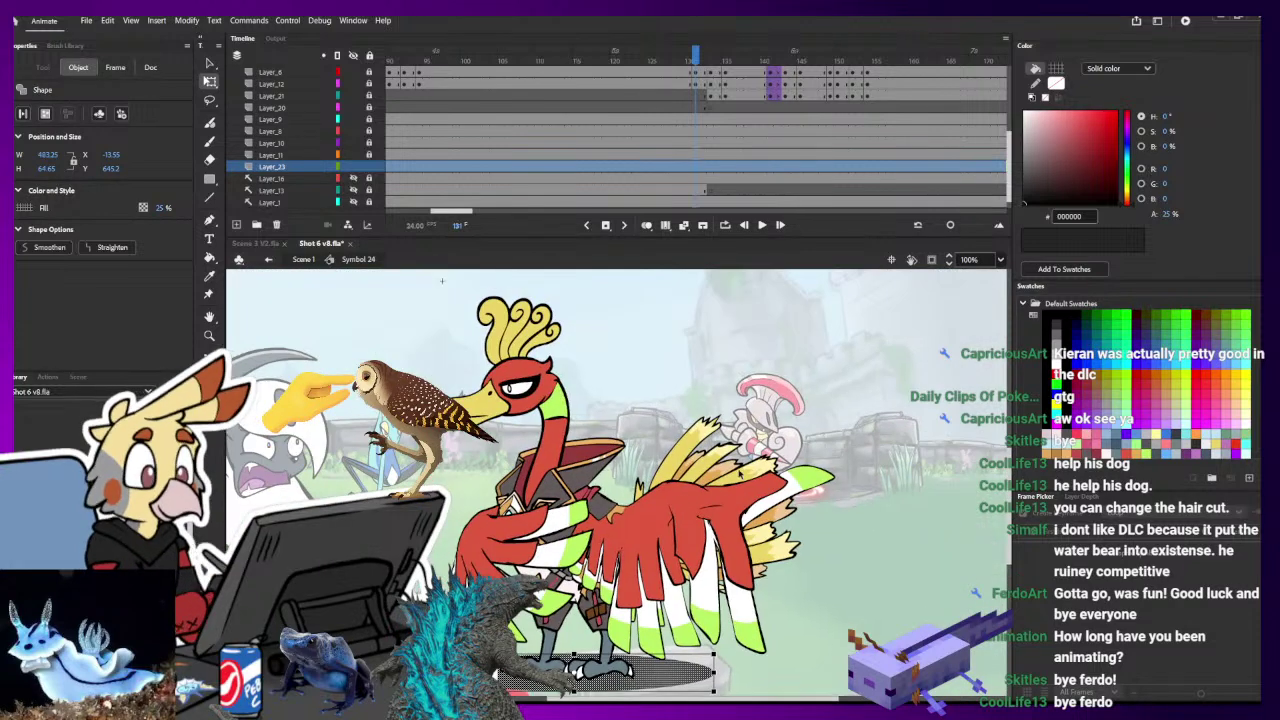
# - Scrub the bird symbol to frame 145, unlock its layers, and select the tail feathers to examine how the character is built
pyautogui.click(717, 437)
pyautogui.moveTo(716, 58); pyautogui.dragTo(800, 58)
pyautogui.click(367, 120)
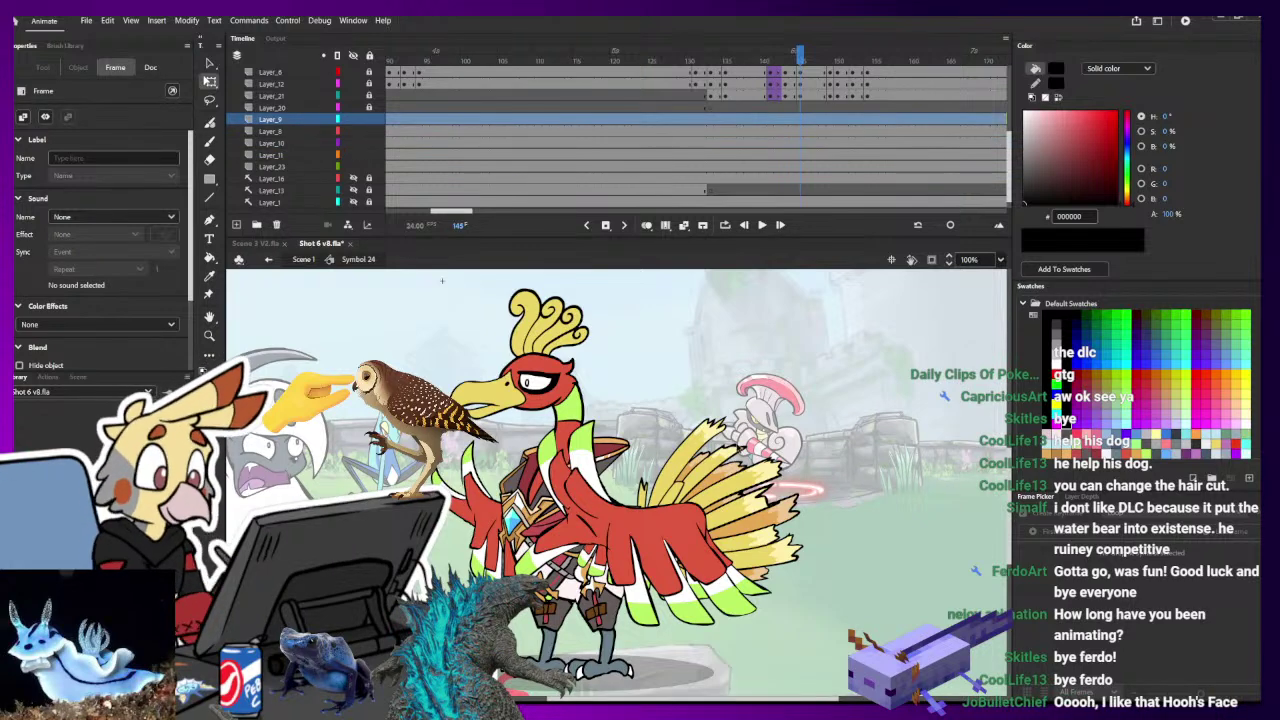
pyautogui.click(728, 455)
pyautogui.scroll(4, 447, 165)
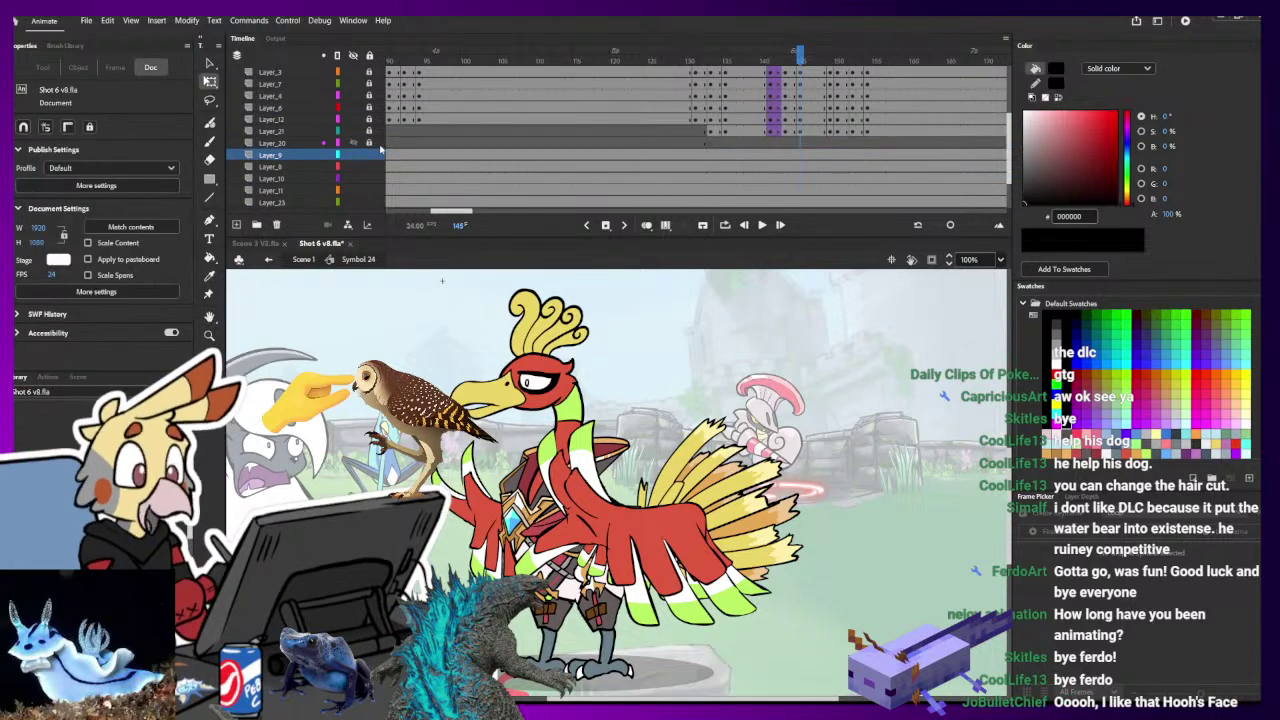
pyautogui.click(742, 482)
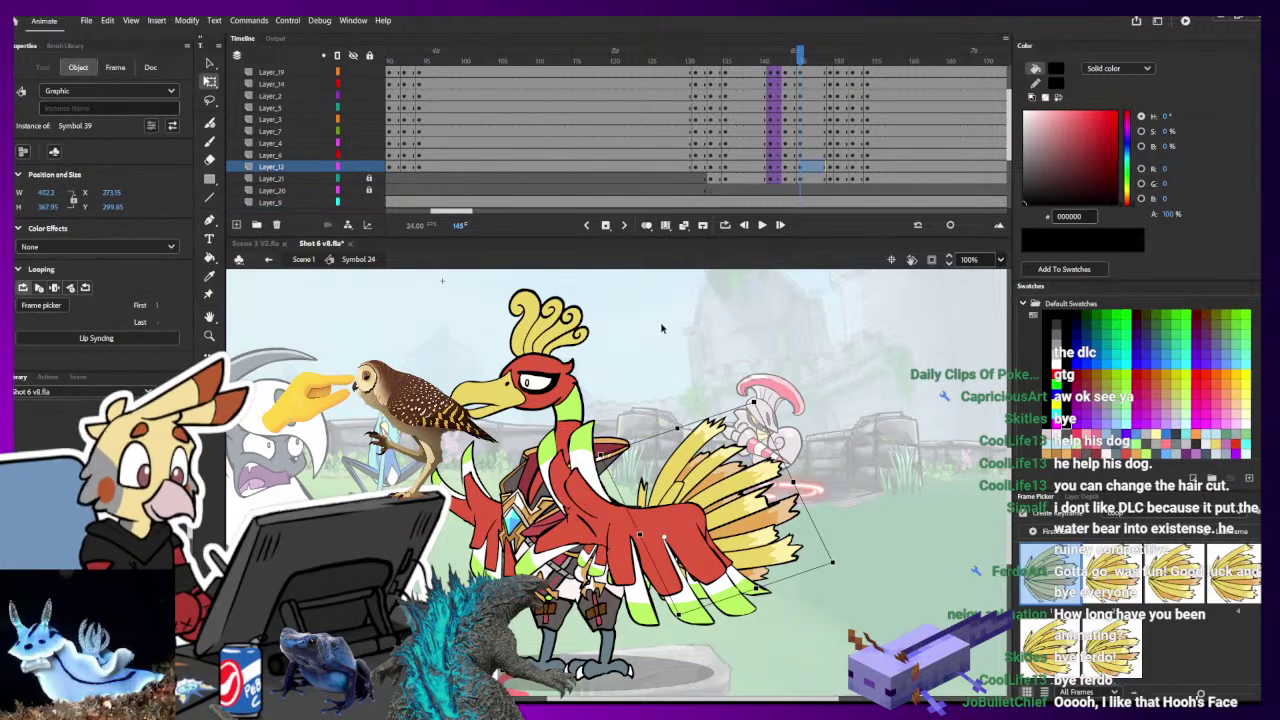
pyautogui.click(869, 350)
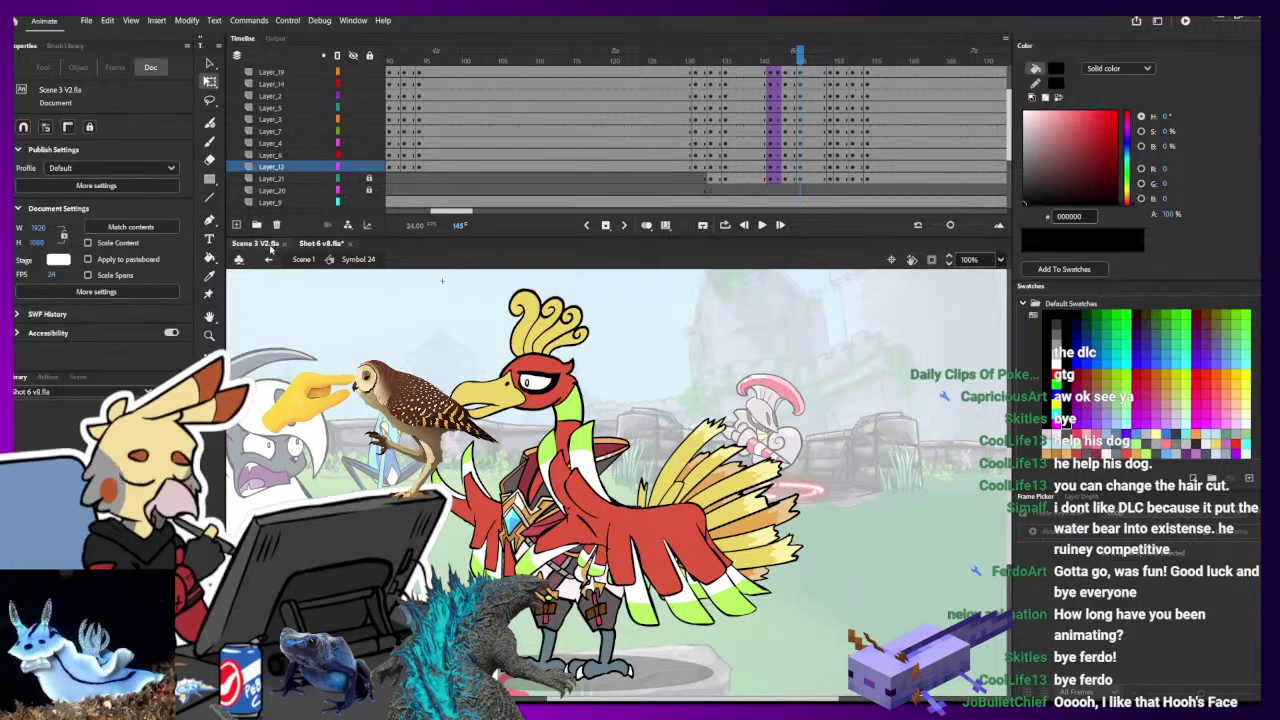
# - Switch back to Scene 3 V2, go back to the red bird's flying section, and open its symbol for editing
pyautogui.click(268, 245)
pyautogui.click(559, 96)
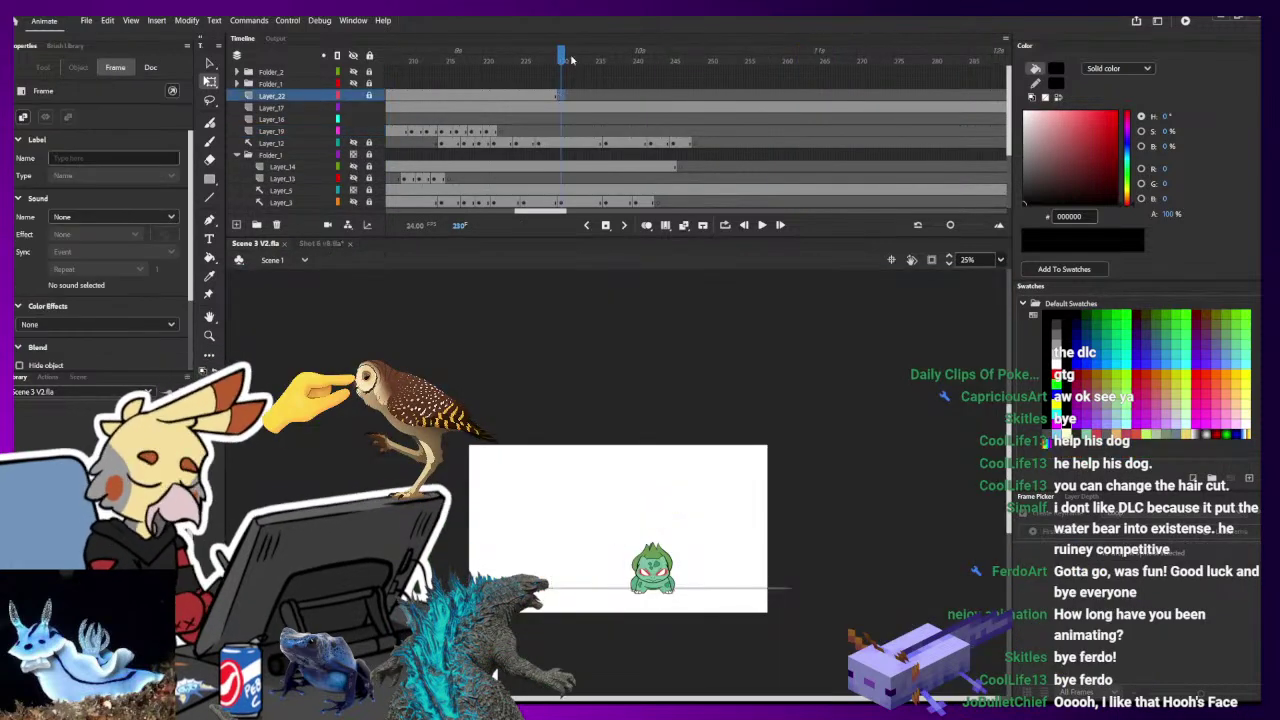
pyautogui.moveTo(570, 60); pyautogui.dragTo(389, 60)
pyautogui.click(688, 132)
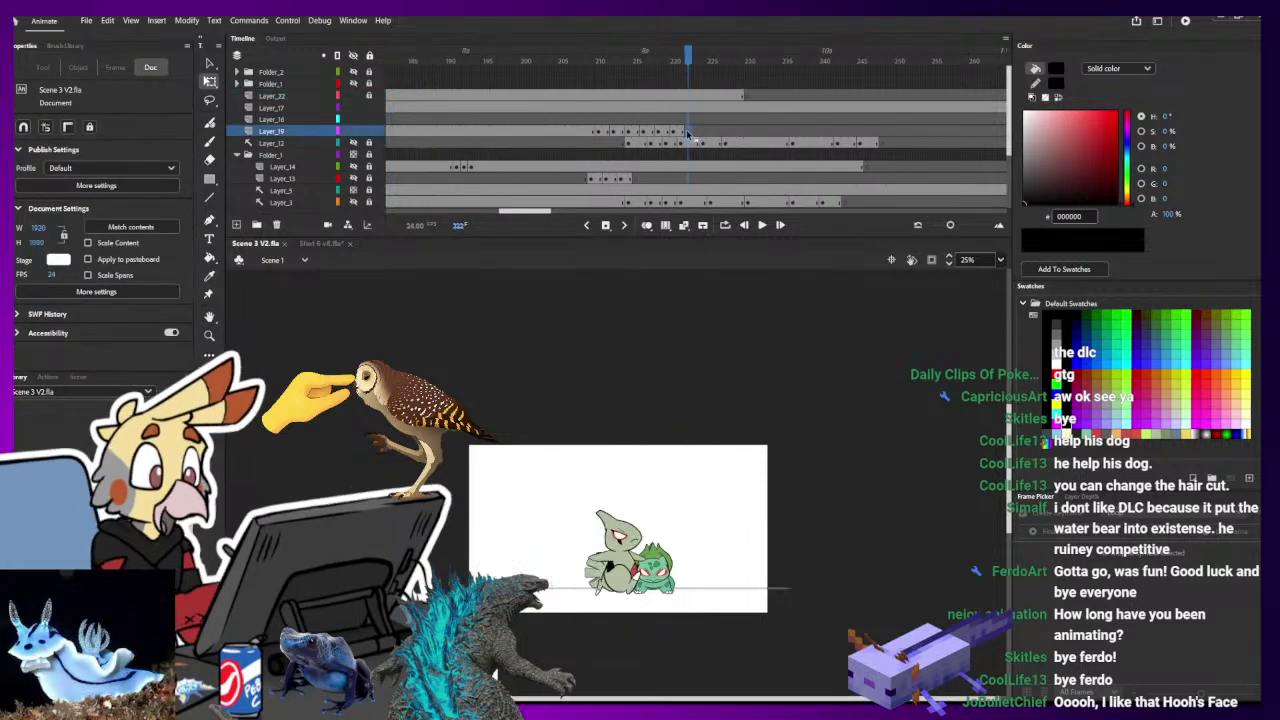
pyautogui.moveTo(678, 58); pyautogui.dragTo(643, 58)
pyautogui.moveTo(703, 113); pyautogui.dragTo(504, 145)
pyautogui.click(608, 523)
pyautogui.doubleClick(608, 523)
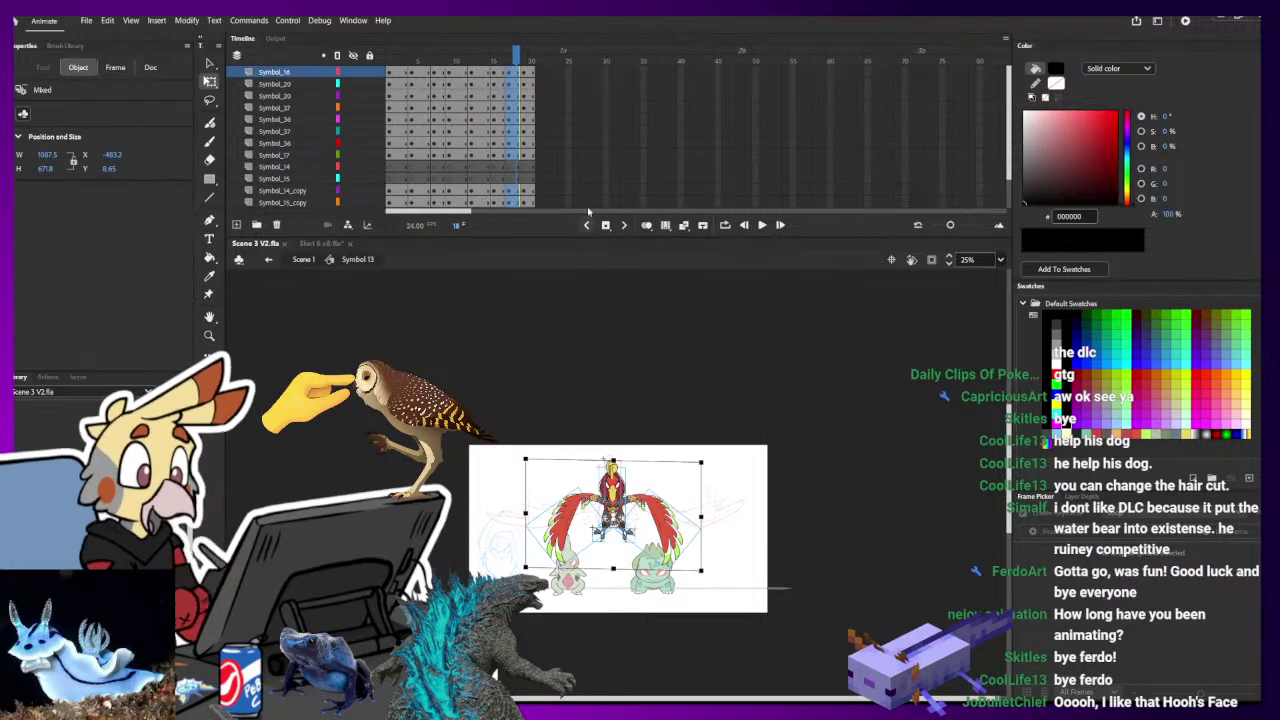
# - At frame 1 of the bird symbol, move the Symbol_14 and Symbol_15 layers above the copy layers to the stack's bottom
pyautogui.click(568, 108)
pyautogui.moveTo(531, 60); pyautogui.dragTo(389, 64)
pyautogui.scroll(-1, 371, 185)
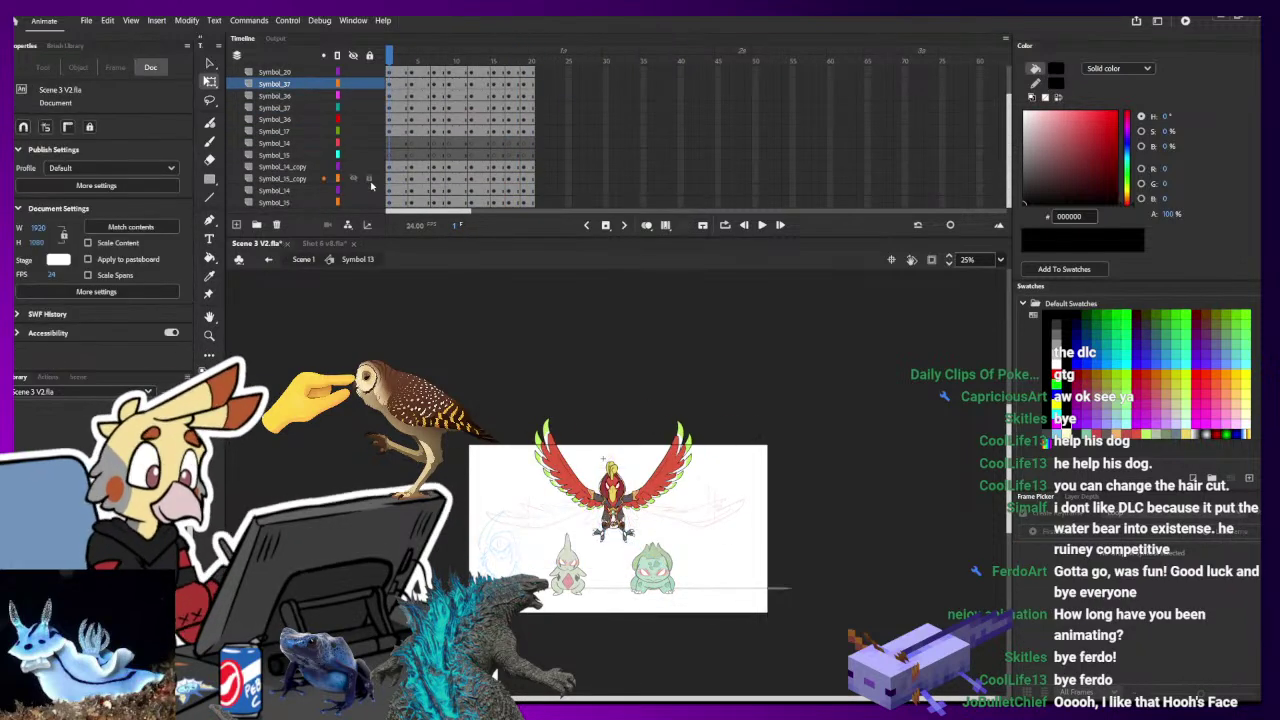
pyautogui.click(283, 155)
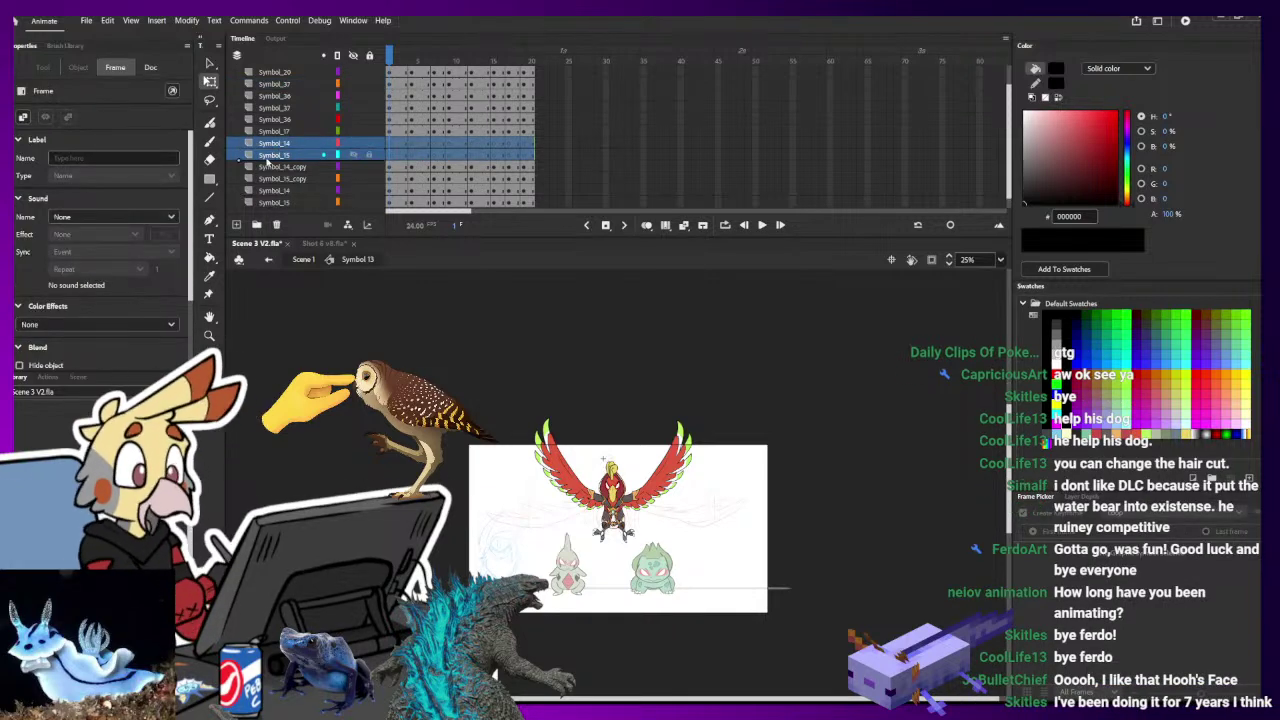
pyautogui.moveTo(273, 212); pyautogui.dragTo(276, 200)
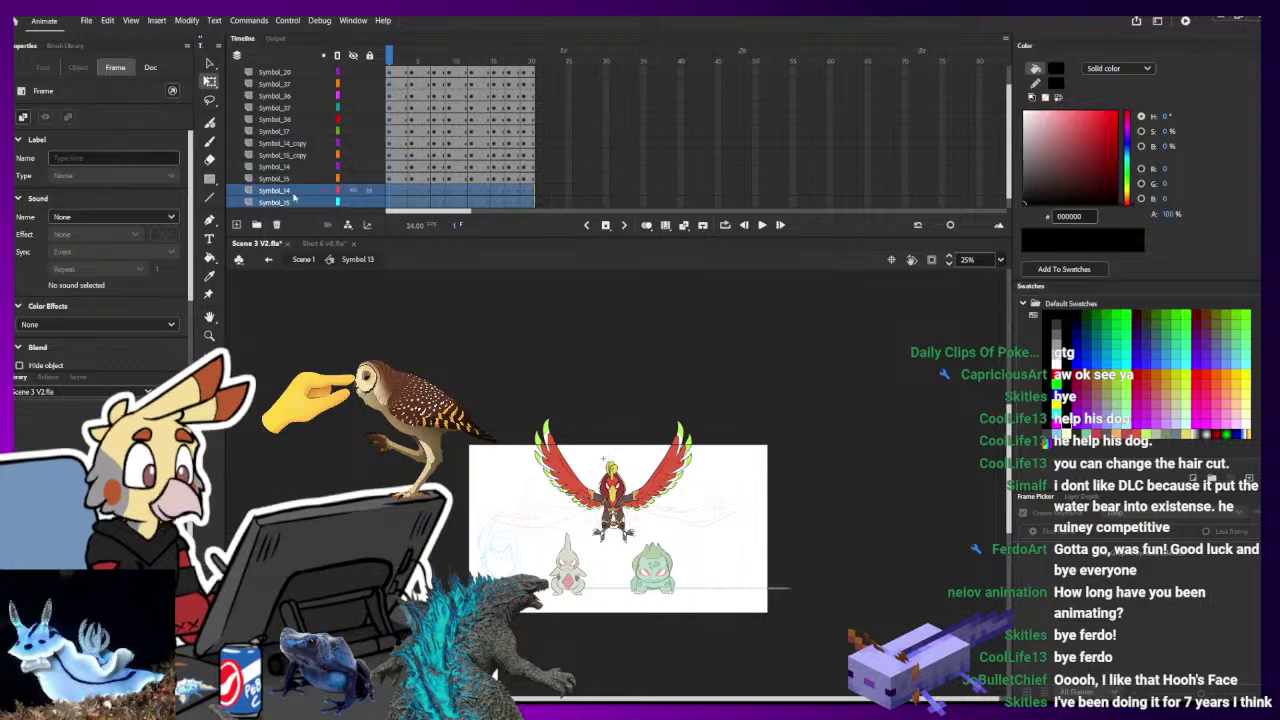
# - At frame 1 of the lower Symbol_14 layer, move the tail feathers behind the bird's lower body and rotate them to point downward
pyautogui.click(393, 193)
pyautogui.click(641, 463)
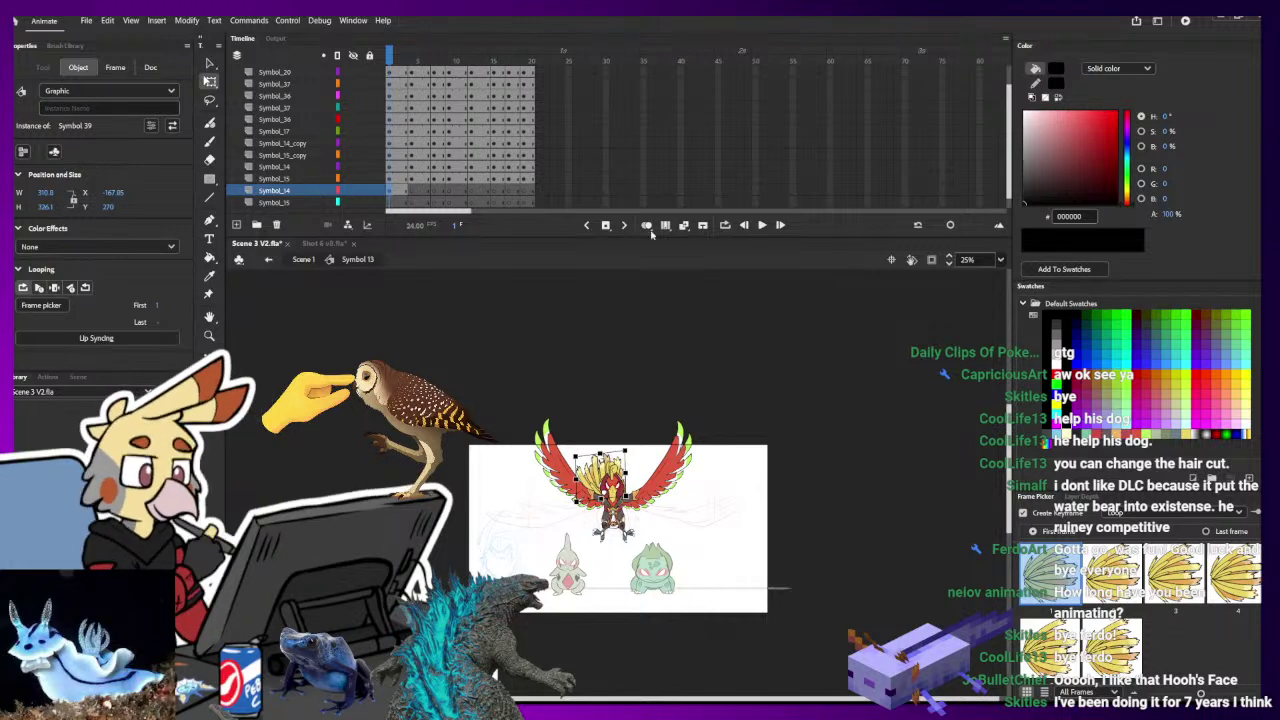
pyautogui.click(857, 331)
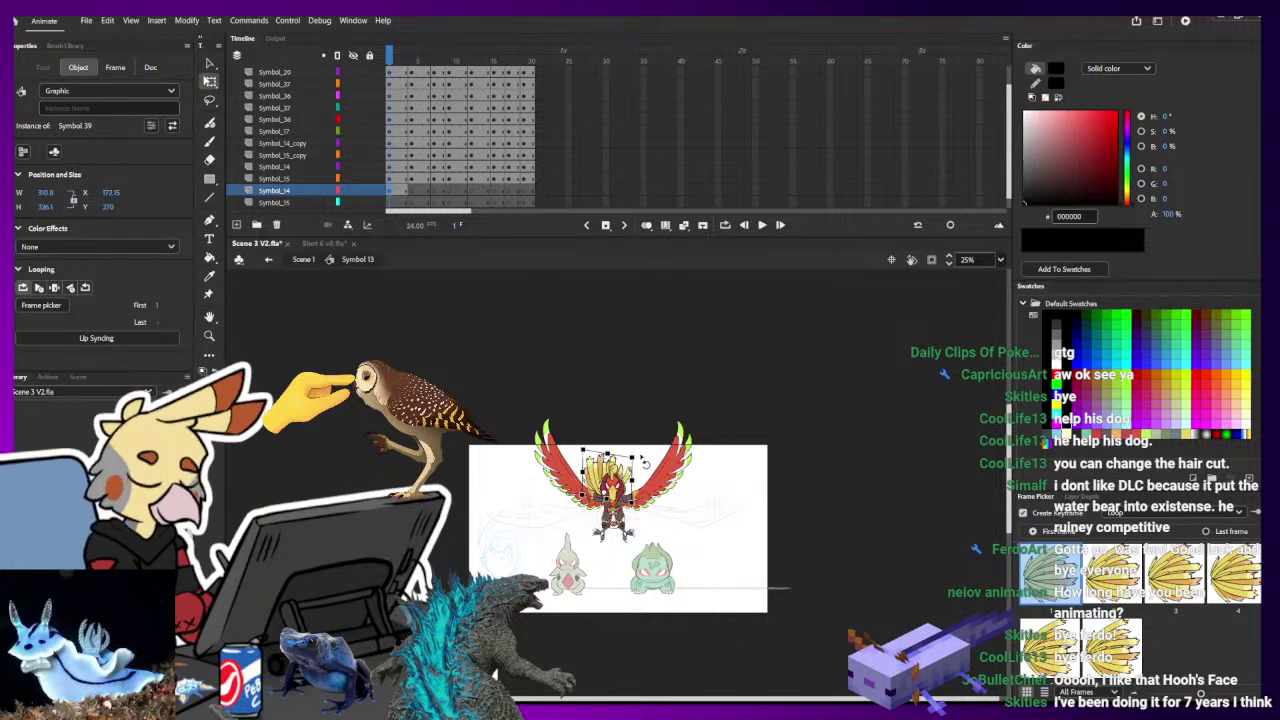
pyautogui.moveTo(642, 460); pyautogui.dragTo(647, 533)
# - Scale the tail feathers down to about 290 by 258, straighten them, and centre them behind the bird's legs
pyautogui.hotkey('ctrl', '=')
pyautogui.hotkey('ctrl', '=')
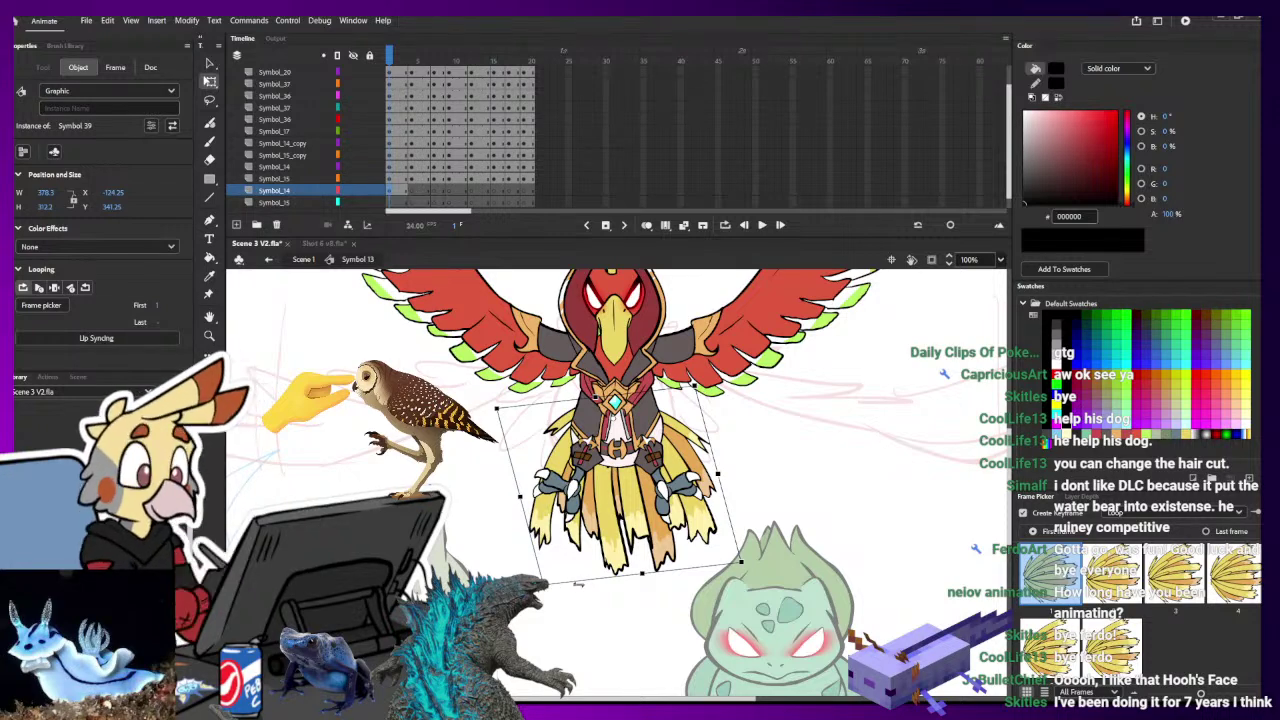
pyautogui.moveTo(755, 565); pyautogui.dragTo(708, 558)
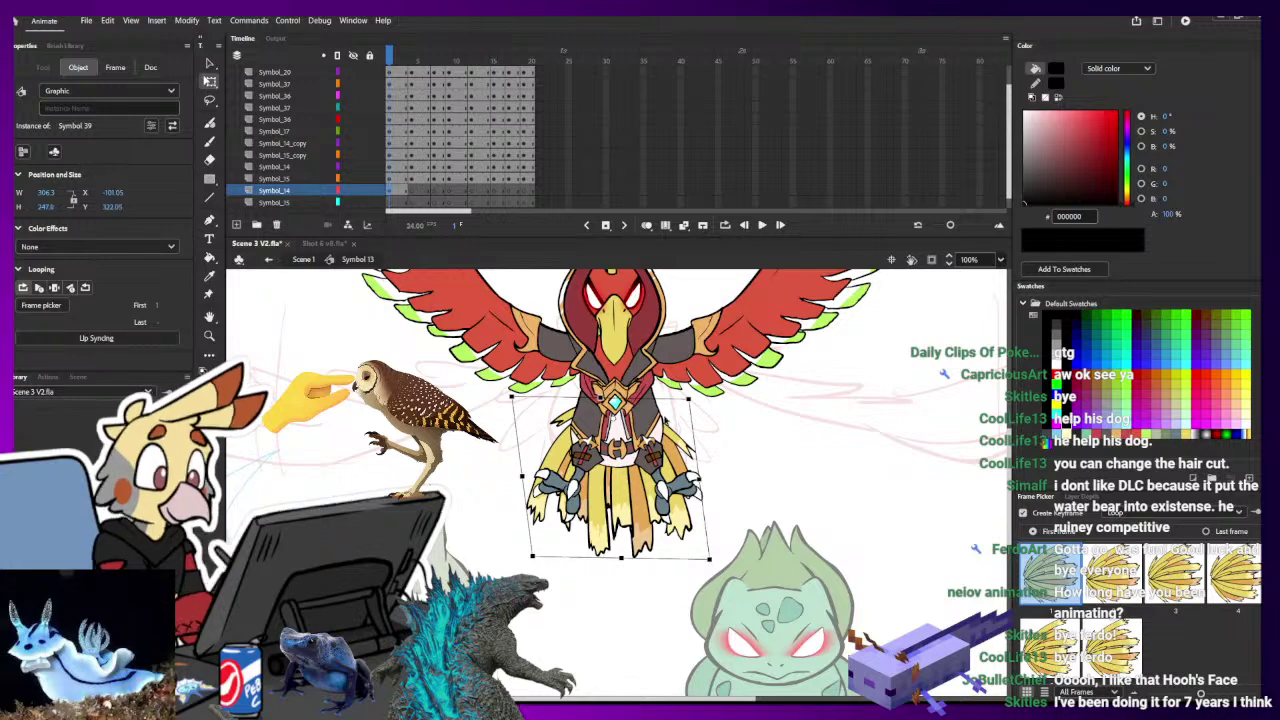
pyautogui.moveTo(606, 555)
pyautogui.mouseDown()
pyautogui.moveTo(591, 556)
pyautogui.moveTo(608, 536)
pyautogui.mouseUp()
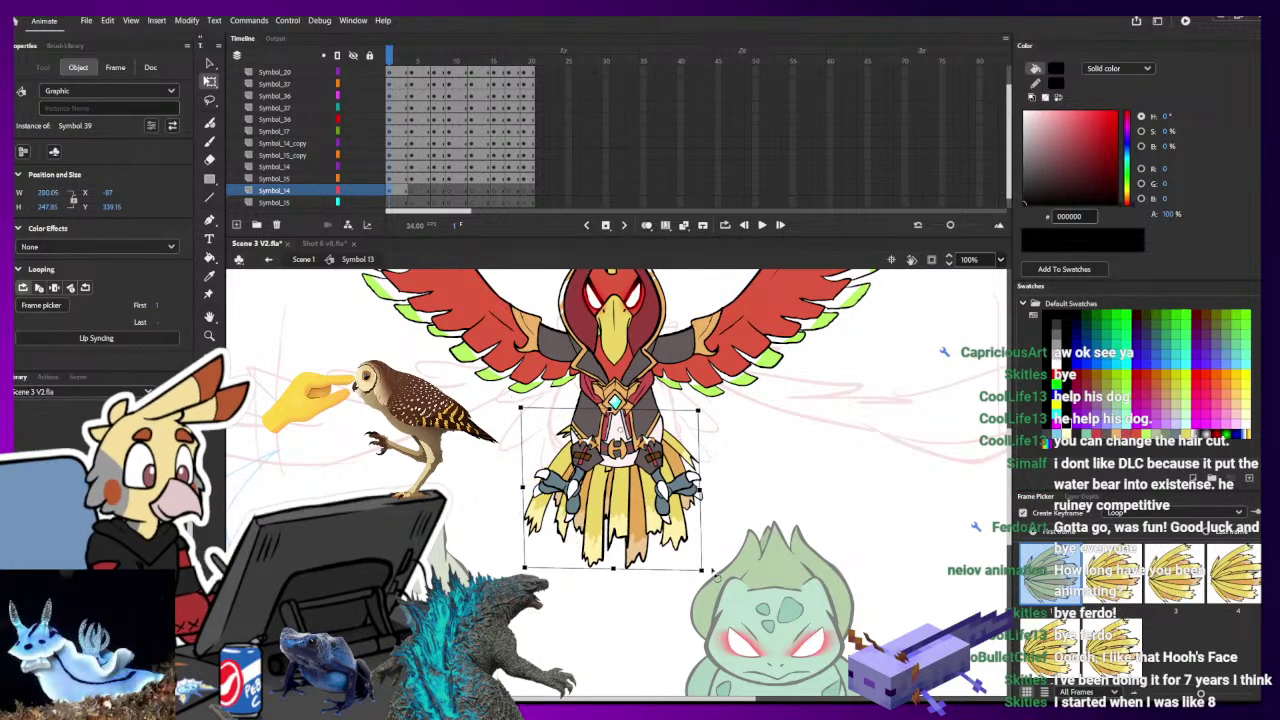
pyautogui.moveTo(715, 575); pyautogui.dragTo(722, 571)
pyautogui.moveTo(654, 541); pyautogui.dragTo(652, 521)
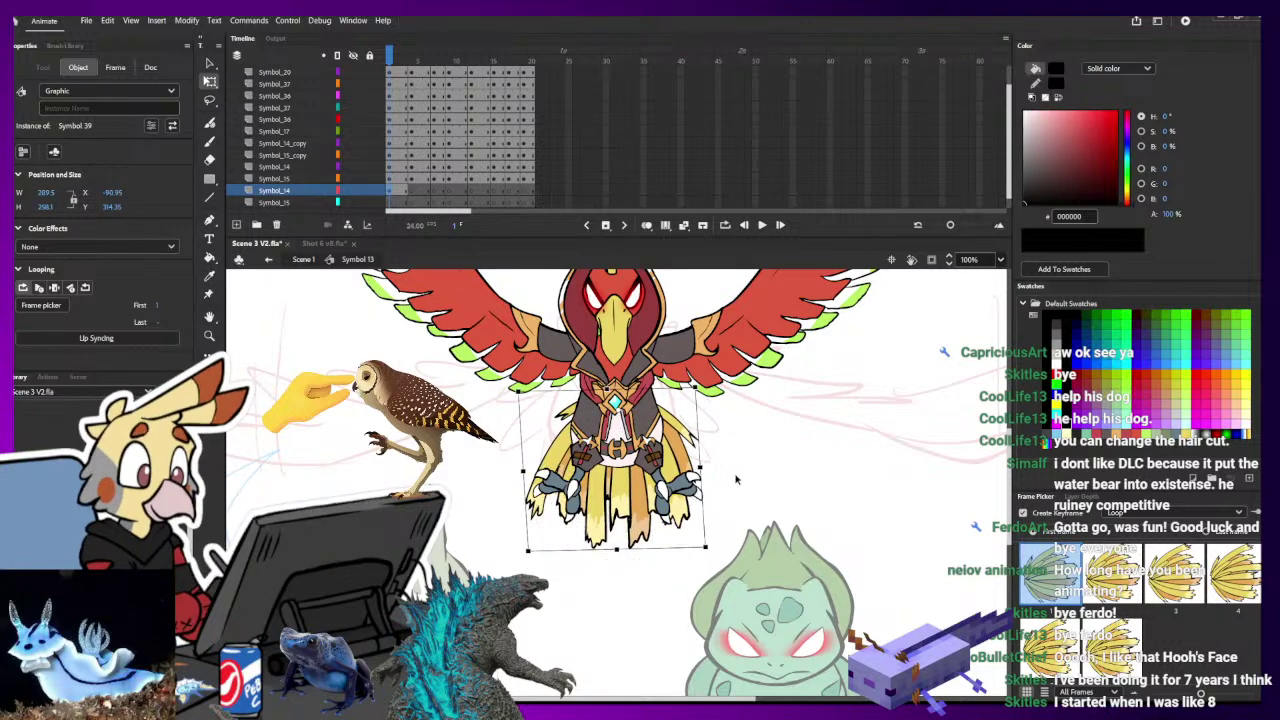
# - Extend the tail feathers across the symbol's remaining frames, and add a keyframe at frame 4 with the tail nudged slightly upward
pyautogui.click(408, 191)
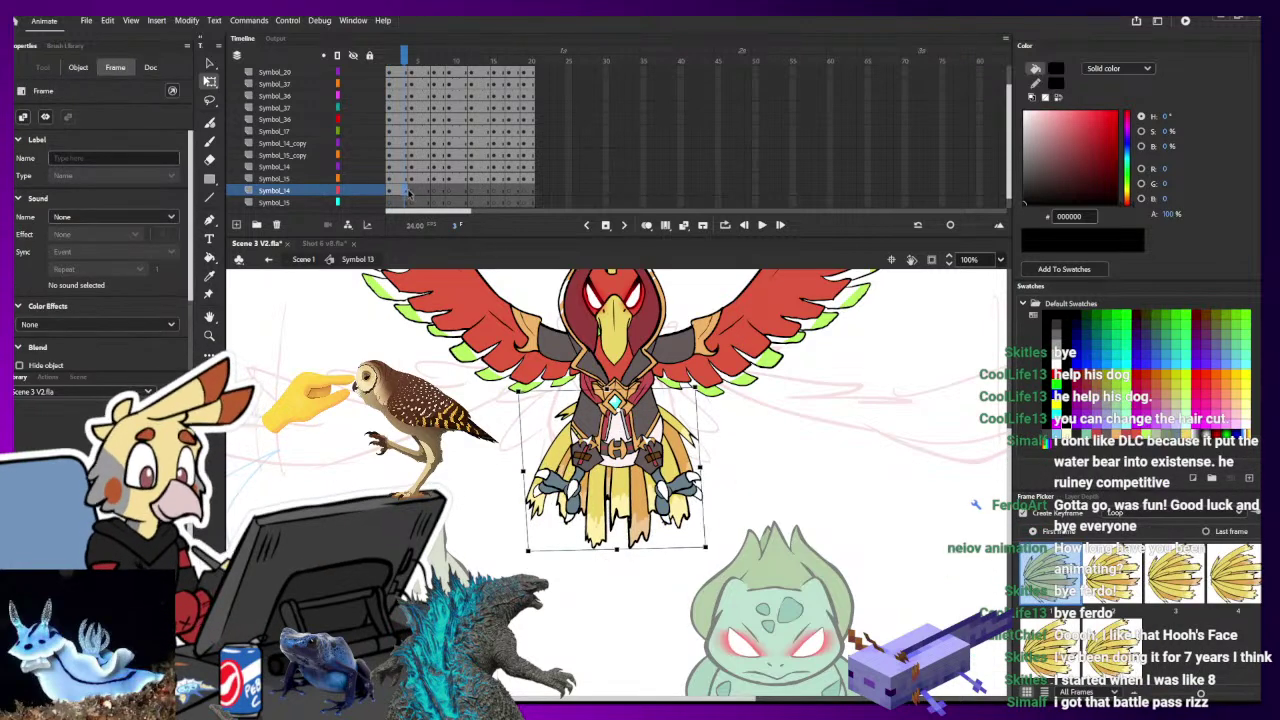
pyautogui.moveTo(408, 191); pyautogui.dragTo(523, 198)
pyautogui.click(410, 190)
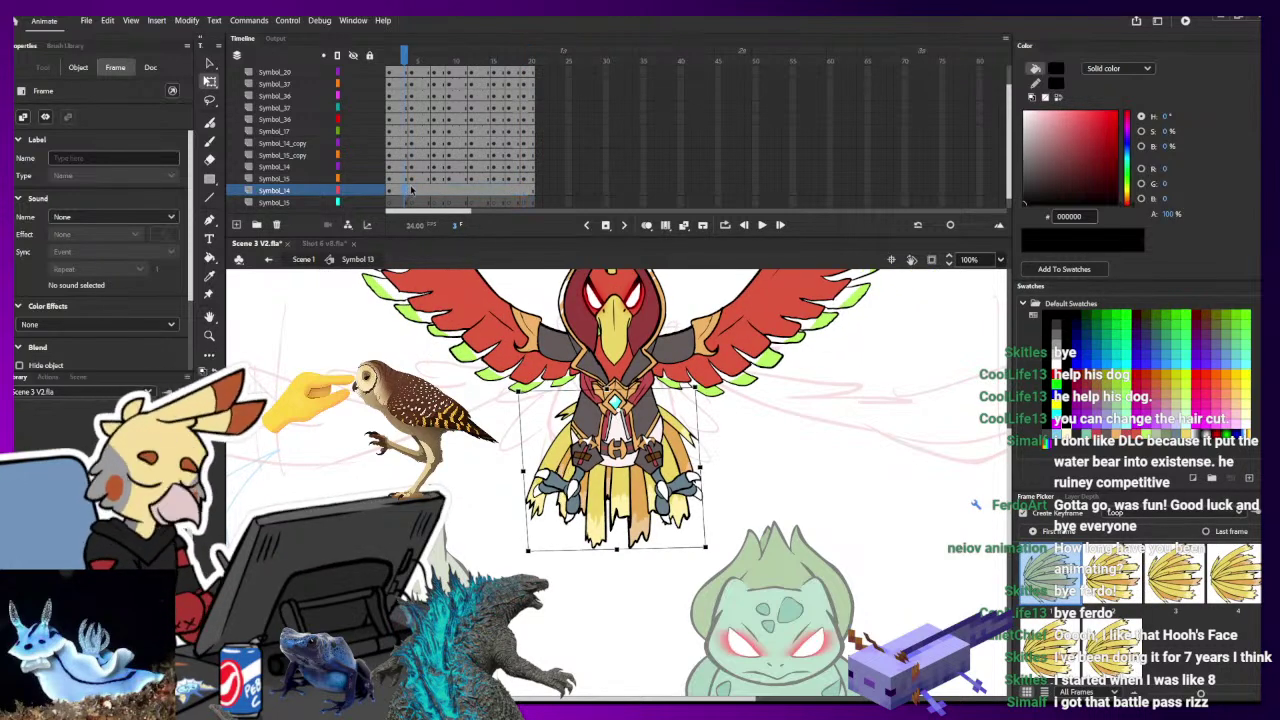
pyautogui.click(413, 191)
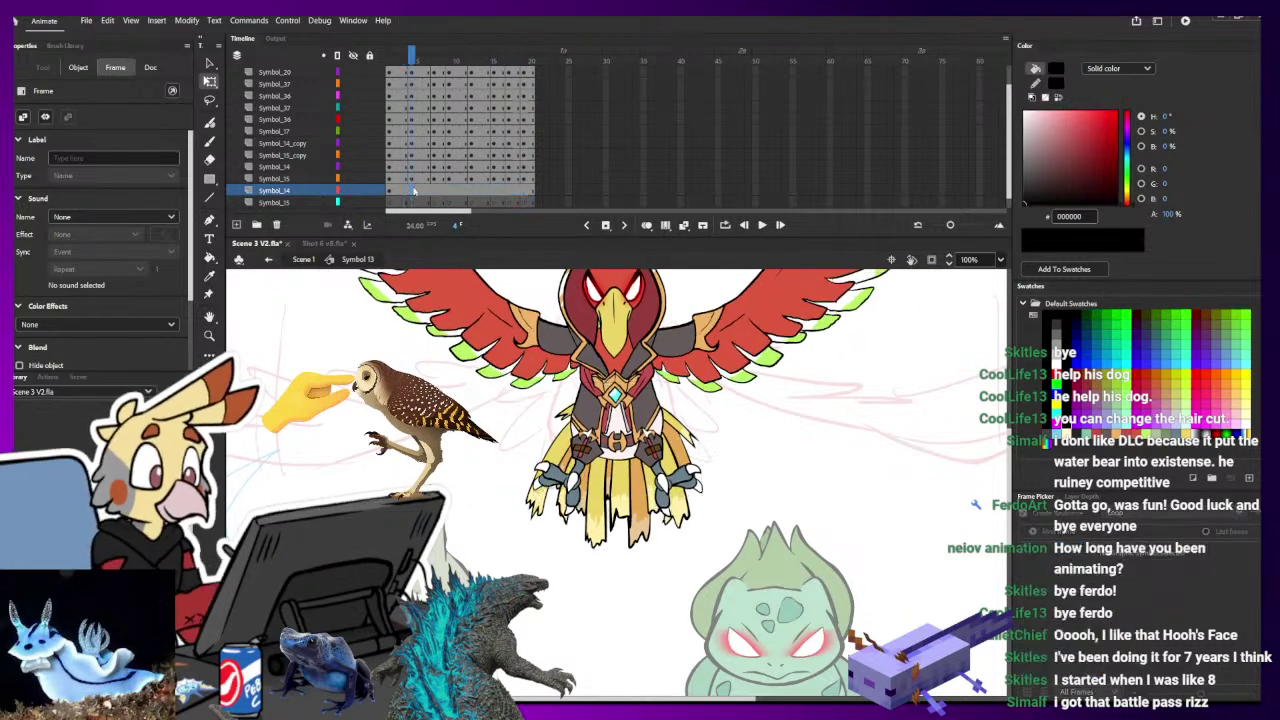
pyautogui.press('F6')
pyautogui.press('Up')
pyautogui.press('Up')
pyautogui.press('Up')
pyautogui.press('Up')
pyautogui.press('Up')
pyautogui.press('Up')
pyautogui.press('Up')
pyautogui.press('Up')
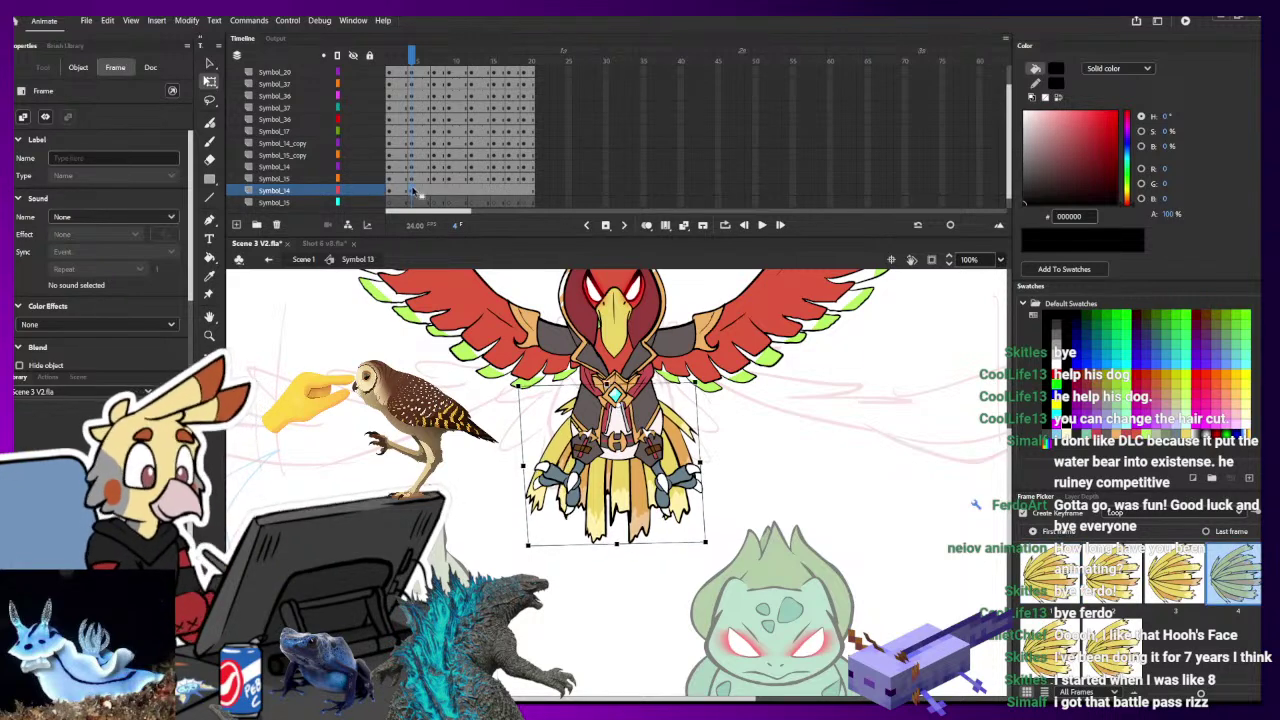
# - Keyframe the tail feathers at frames 7, 9, 12 and 15, using onion skinning to nudge them along with the body
pyautogui.click(434, 191)
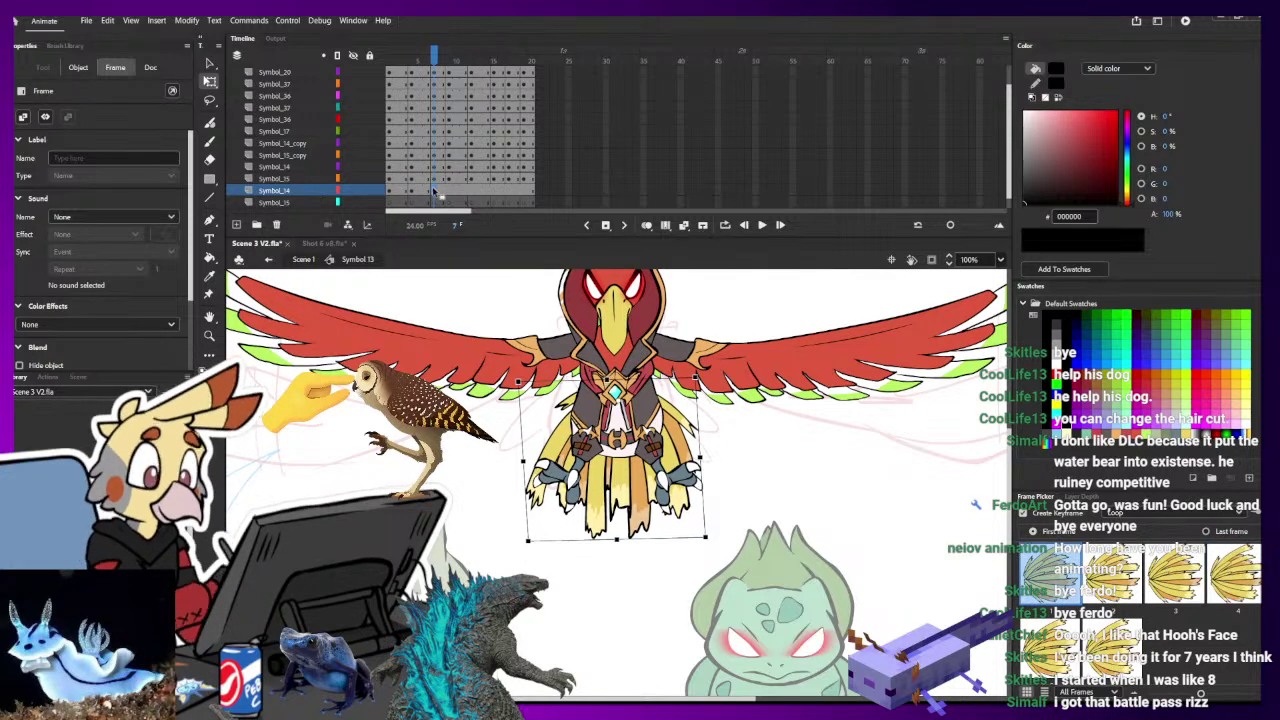
pyautogui.click(449, 191)
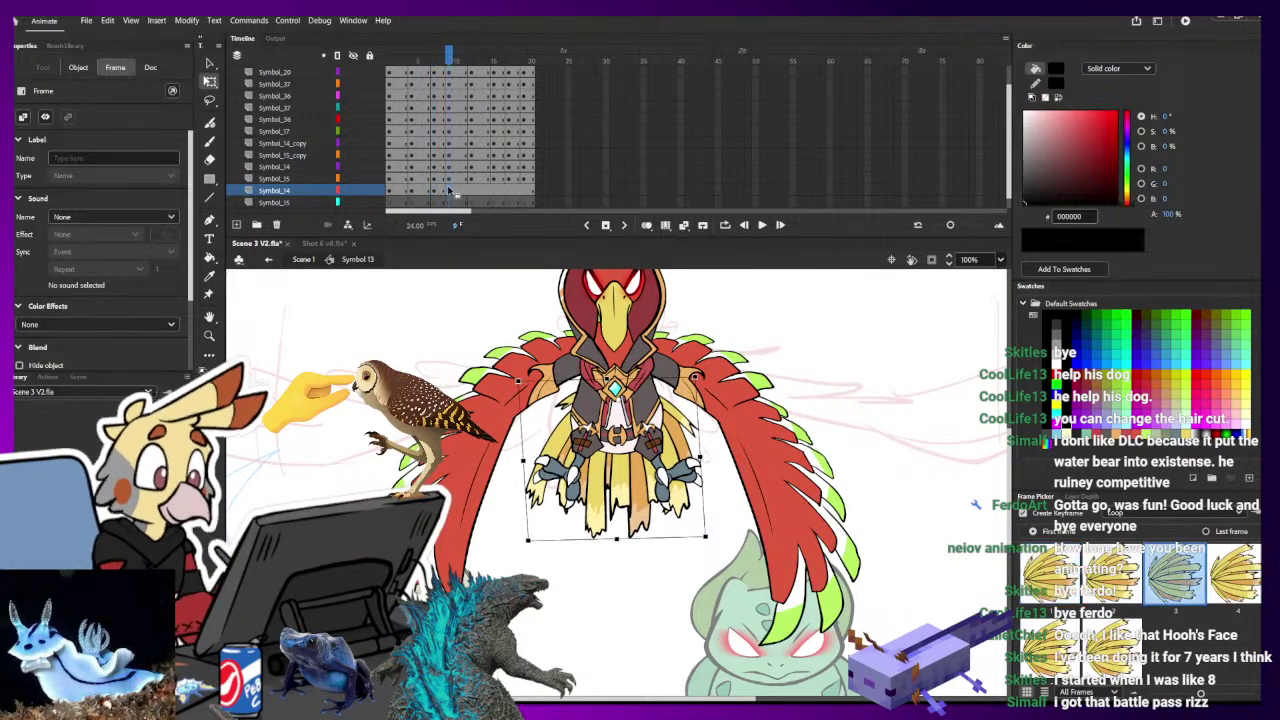
pyautogui.click(646, 224)
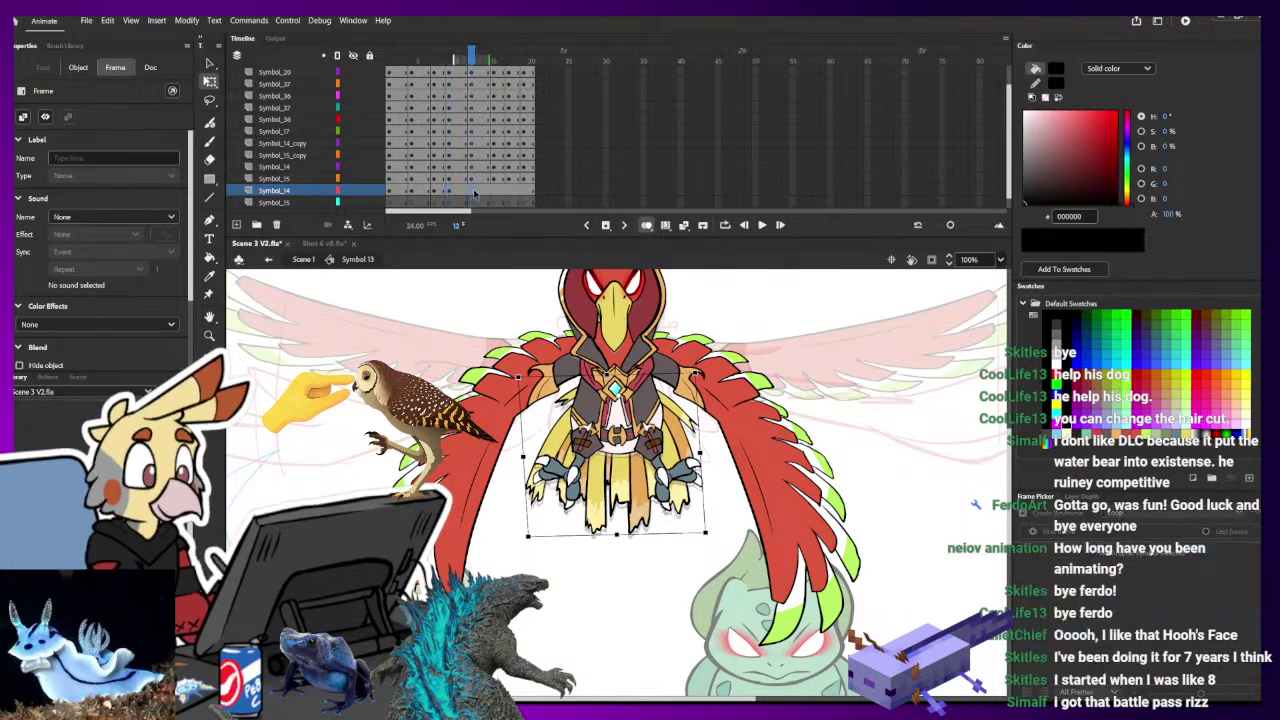
pyautogui.click(473, 192)
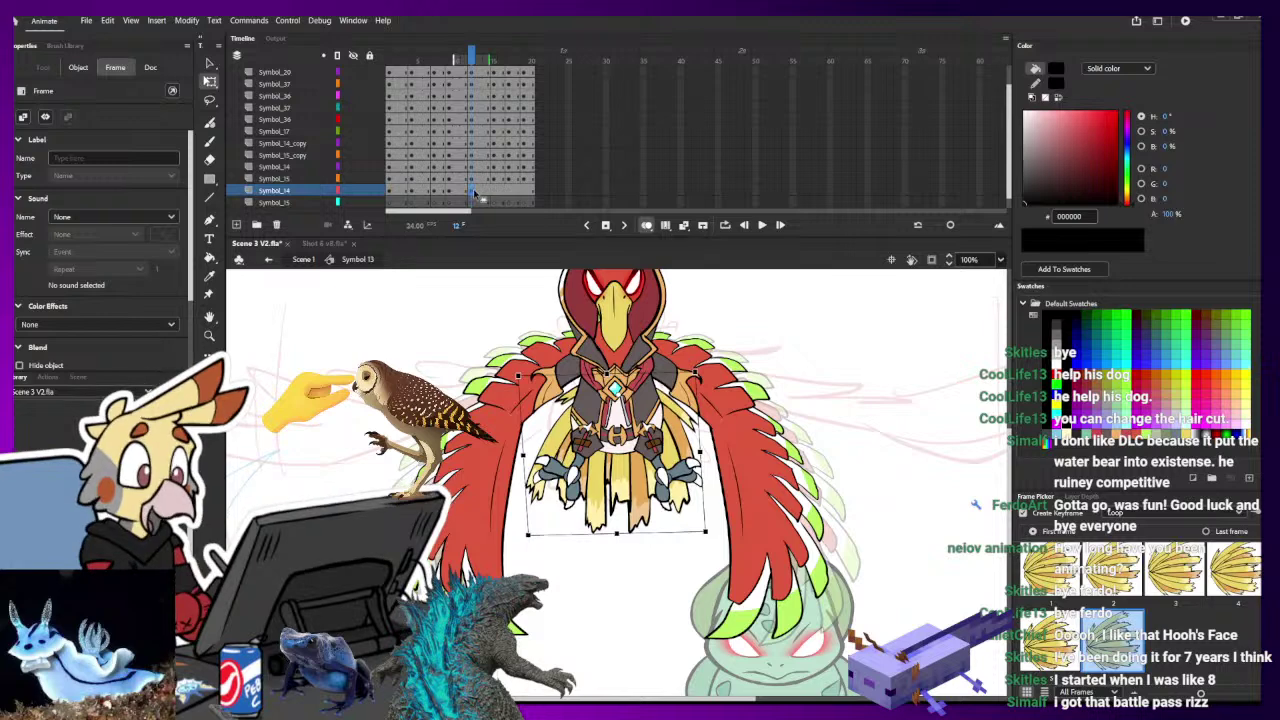
pyautogui.click(493, 192)
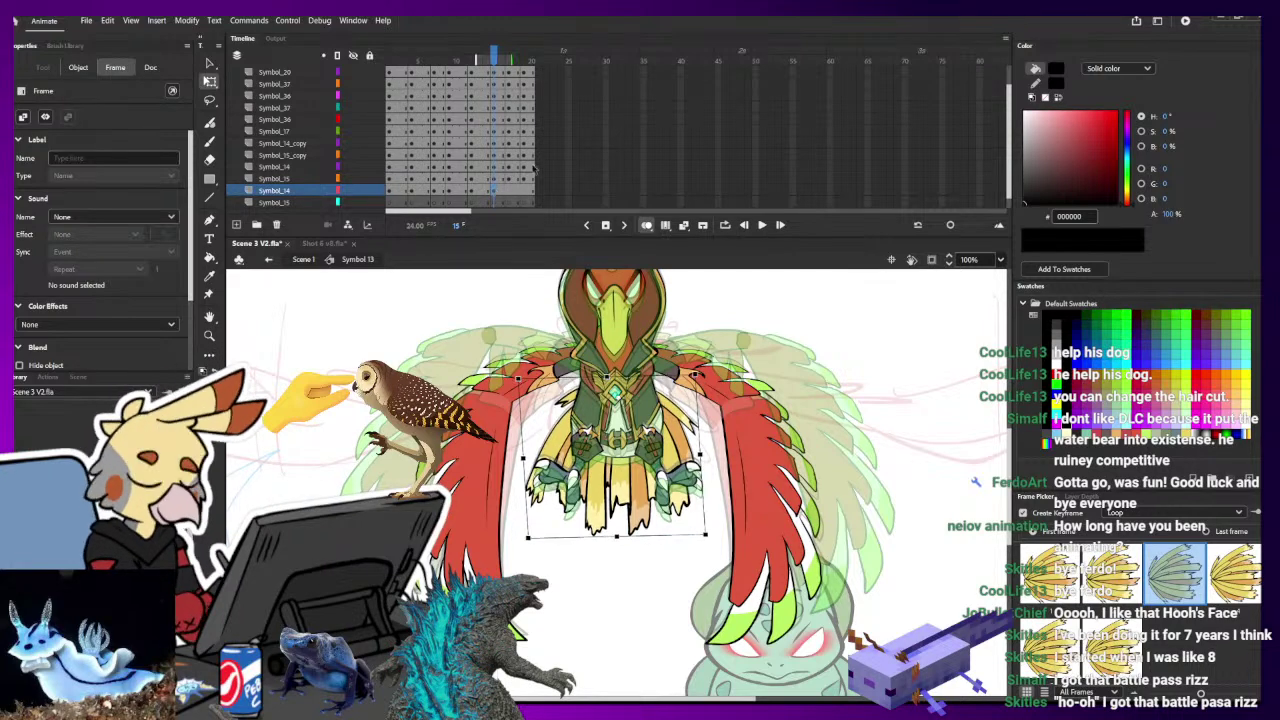
# - Keyframe the tail feathers at frames 17 and 19, lowering them toward their frame 1 position
pyautogui.click(508, 192)
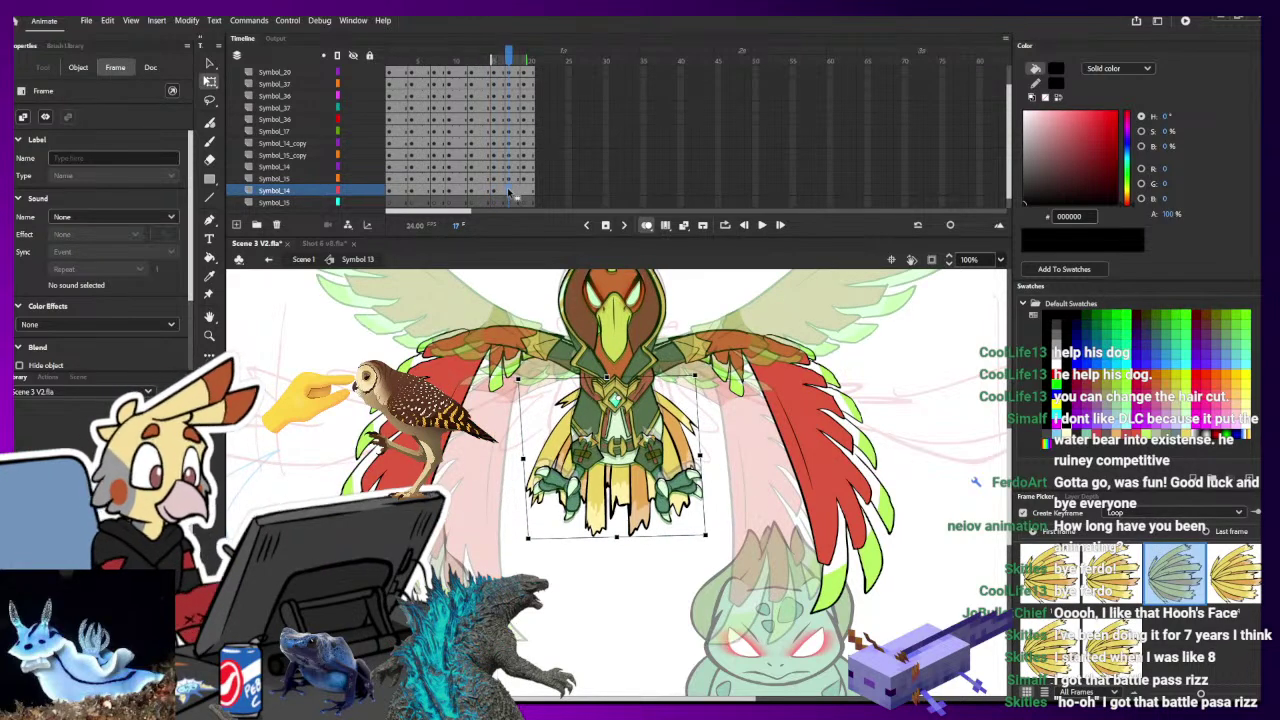
pyautogui.press('Down')
pyautogui.press('Down')
pyautogui.press('Down')
pyautogui.press('Down')
pyautogui.press('Down')
pyautogui.press('Down')
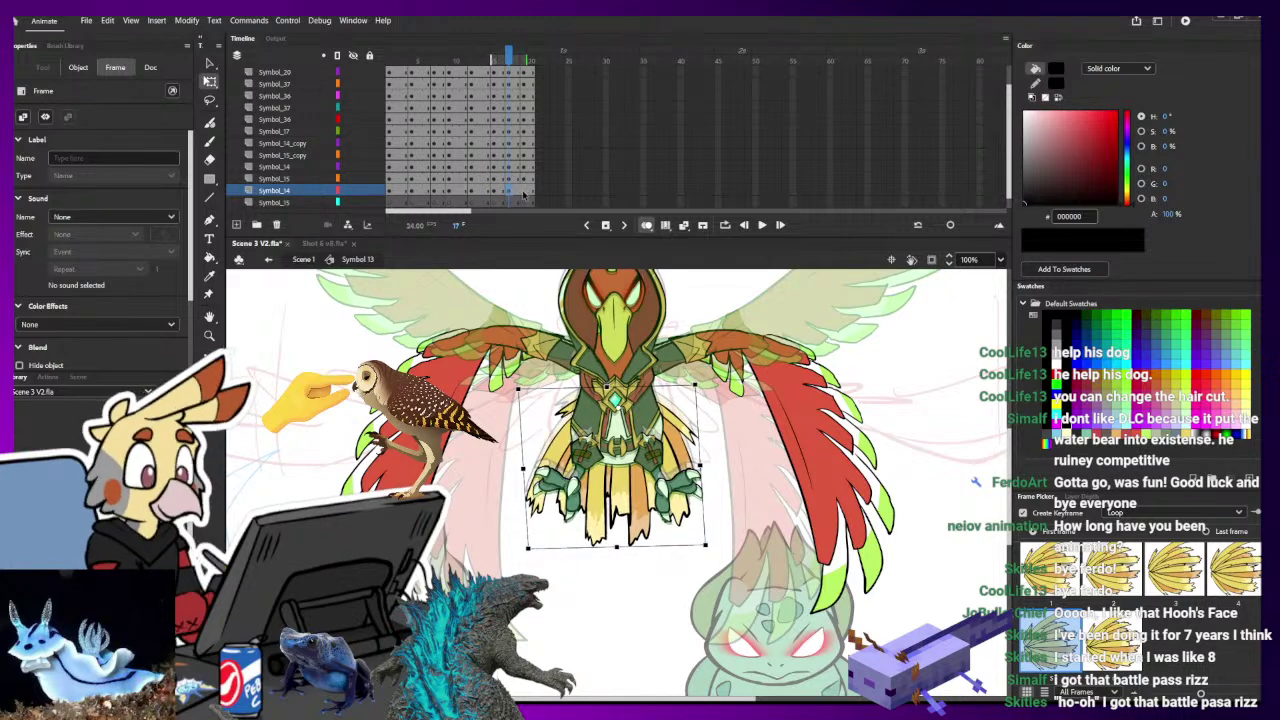
pyautogui.click(391, 194)
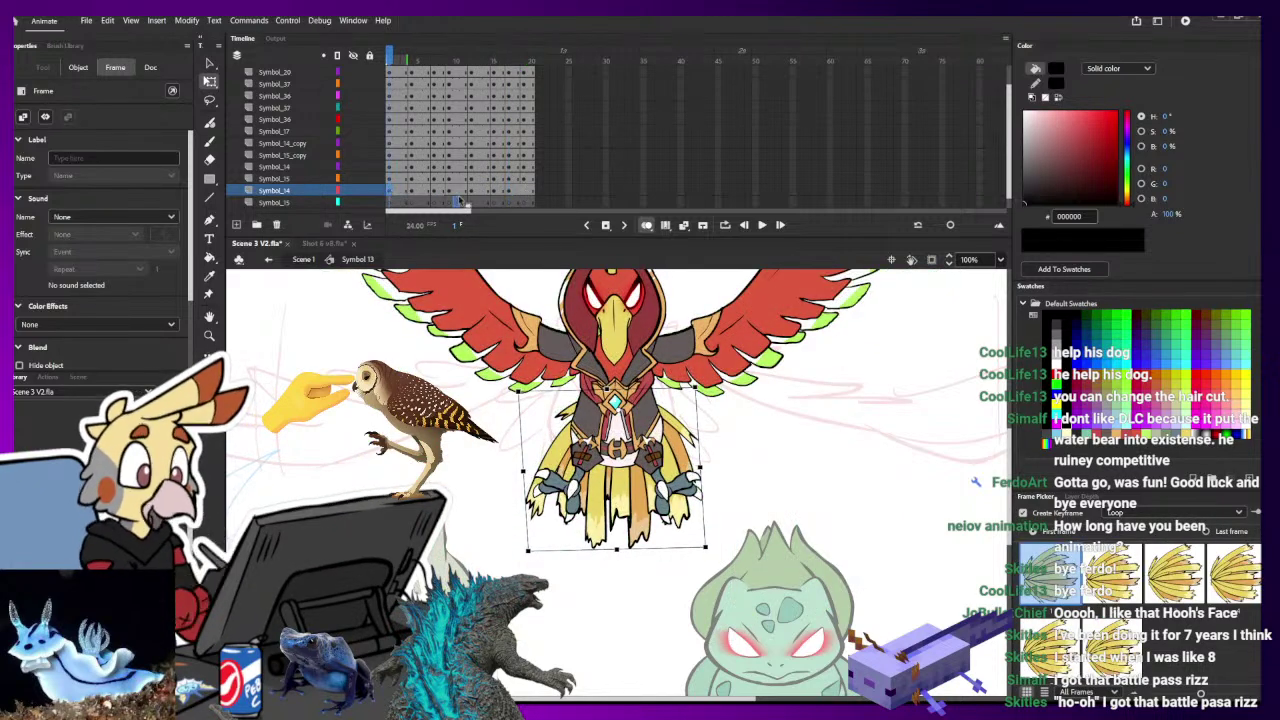
pyautogui.click(524, 192)
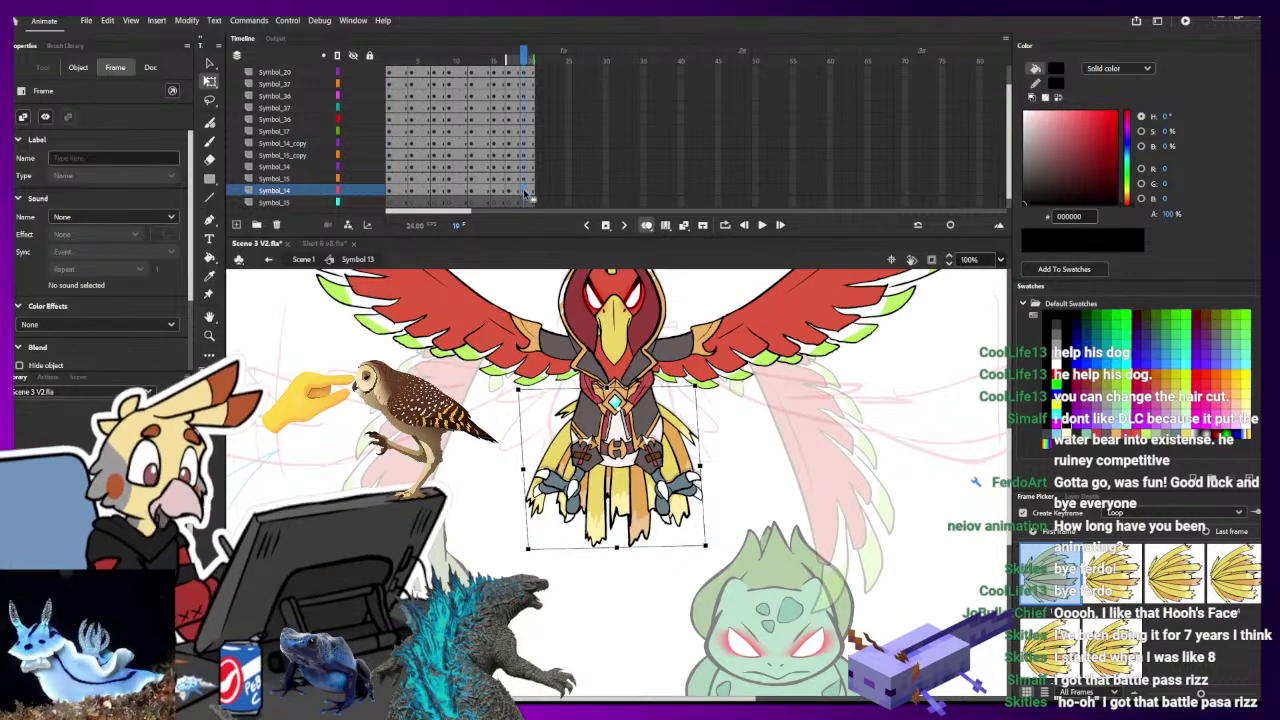
# - Scrub and play back the bird symbol's wing flap, and return to Scene 1 to check the tail on the full stage
pyautogui.moveTo(482, 59); pyautogui.dragTo(326, 76)
pyautogui.hotkey('ctrl', '-')
pyautogui.hotkey('ctrl', '-')
pyautogui.press('Return')
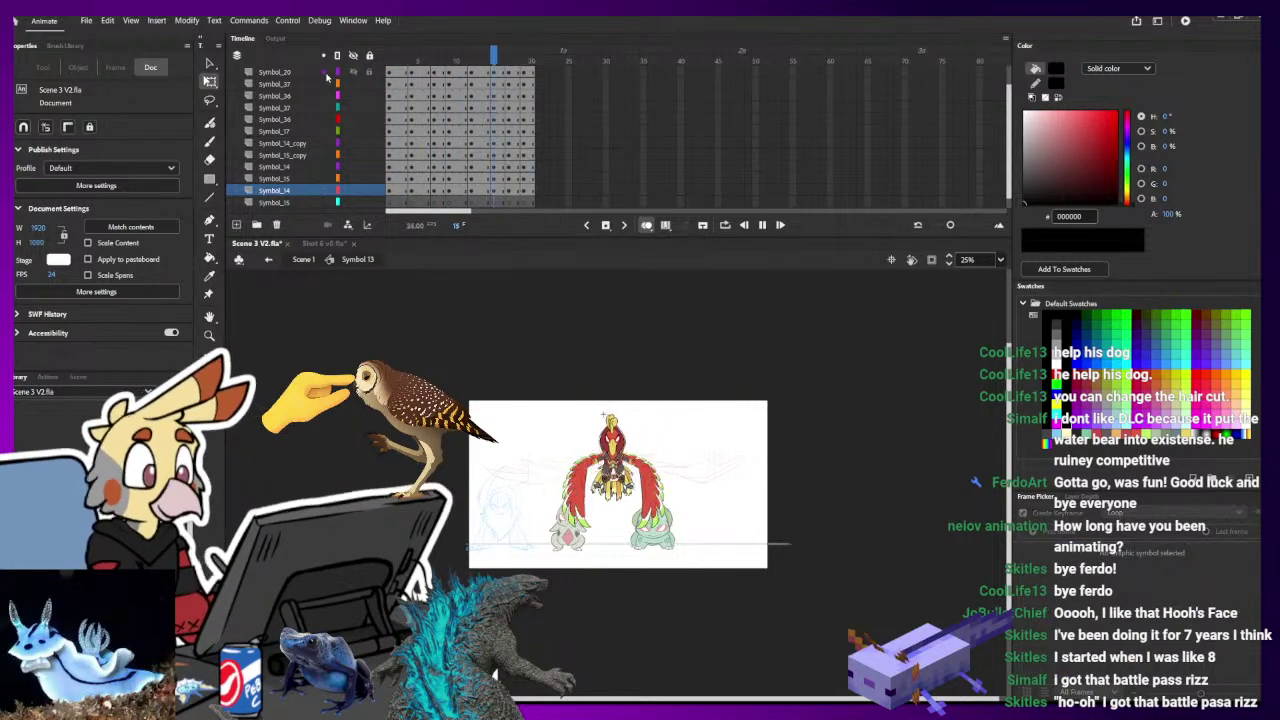
pyautogui.click(269, 261)
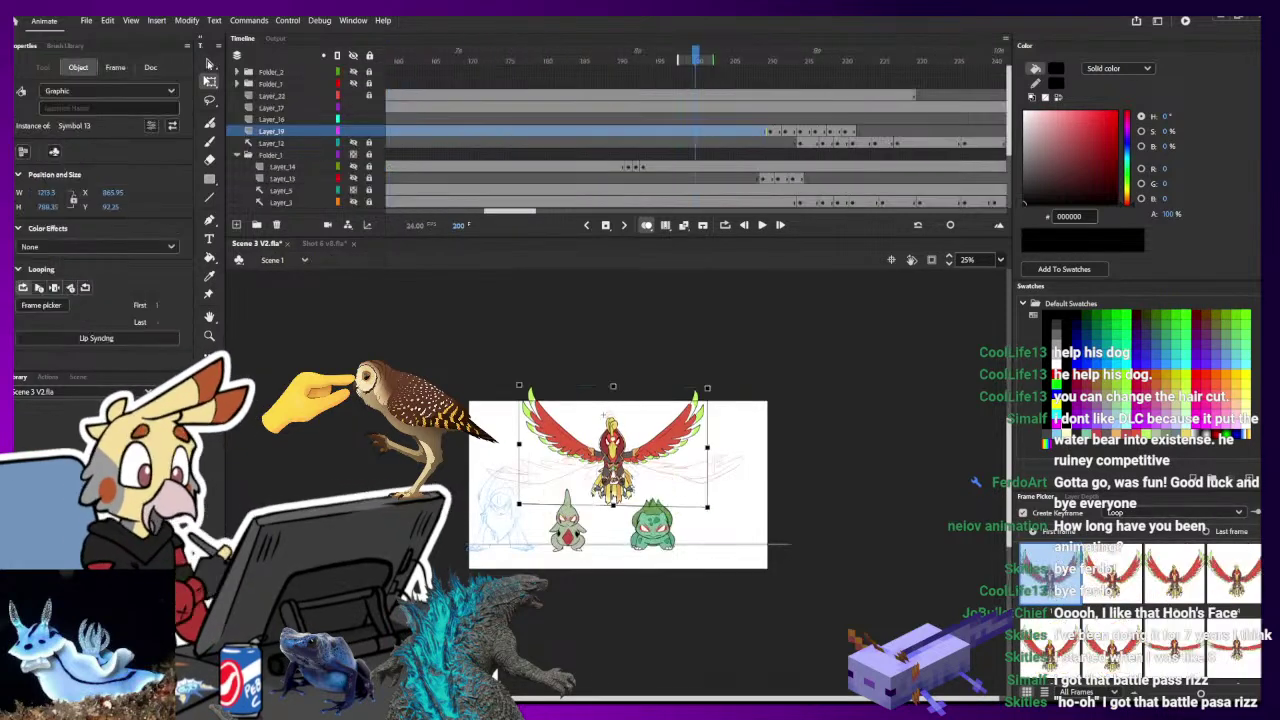
pyautogui.click(501, 318)
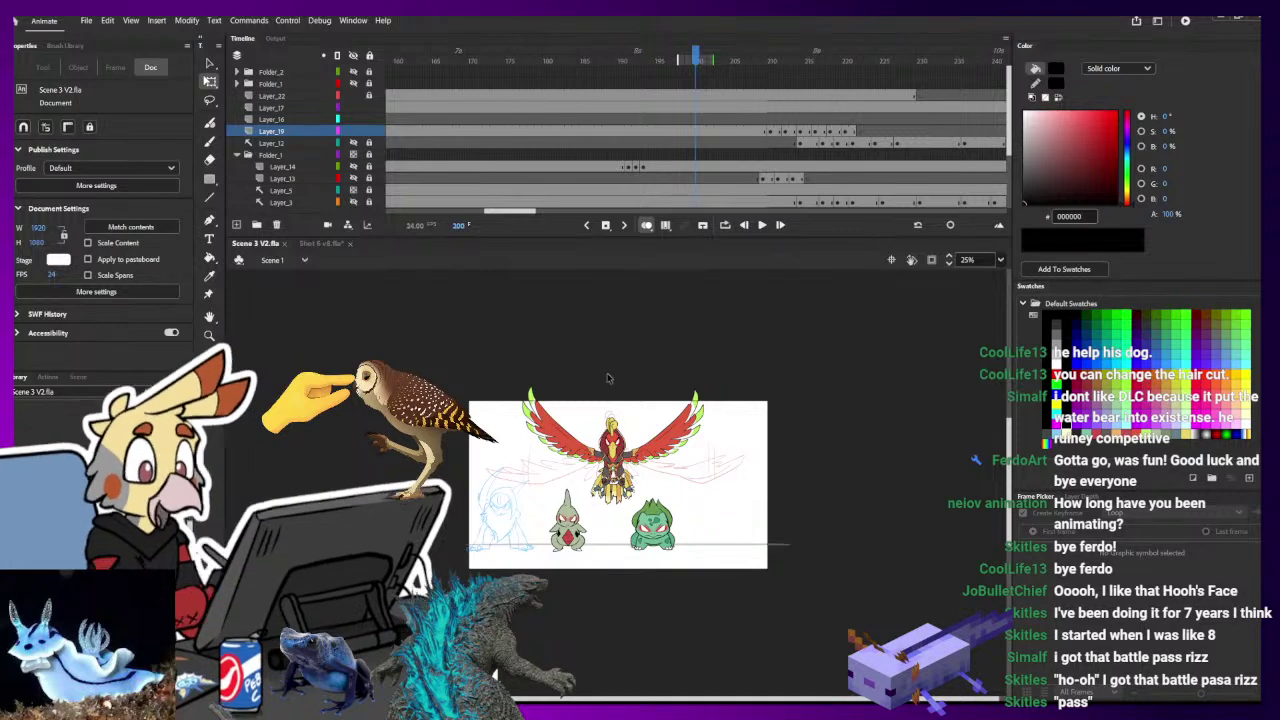
pyautogui.hotkey('ctrl', '=')
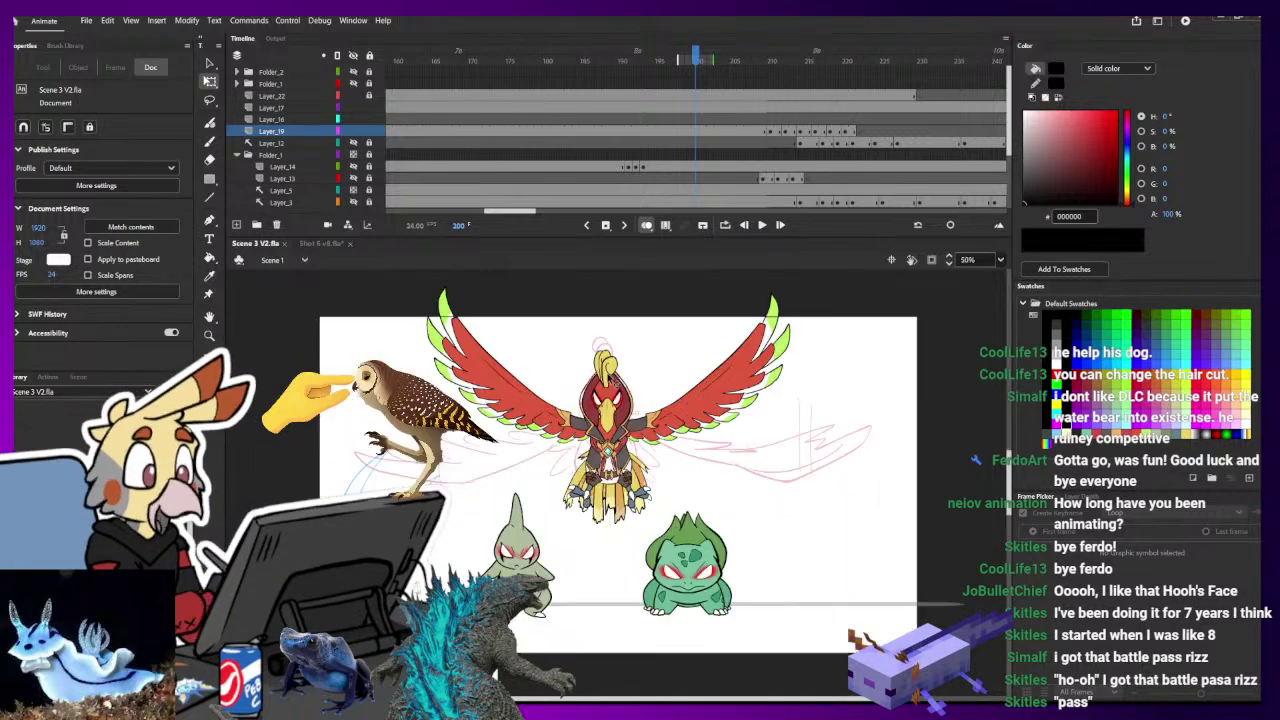
# - Switch to Shot 6 v8, check the bird's pose at frame 74, and review the main scene's animation from the start
pyautogui.click(343, 242)
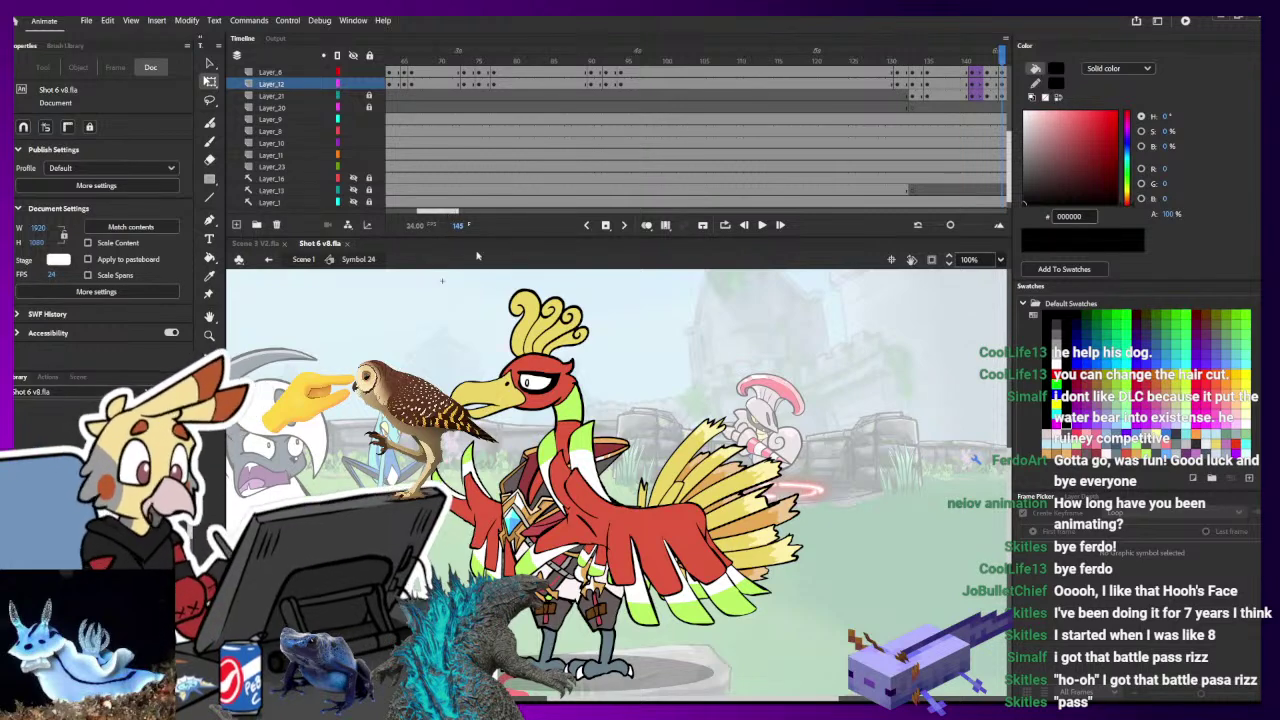
pyautogui.click(471, 55)
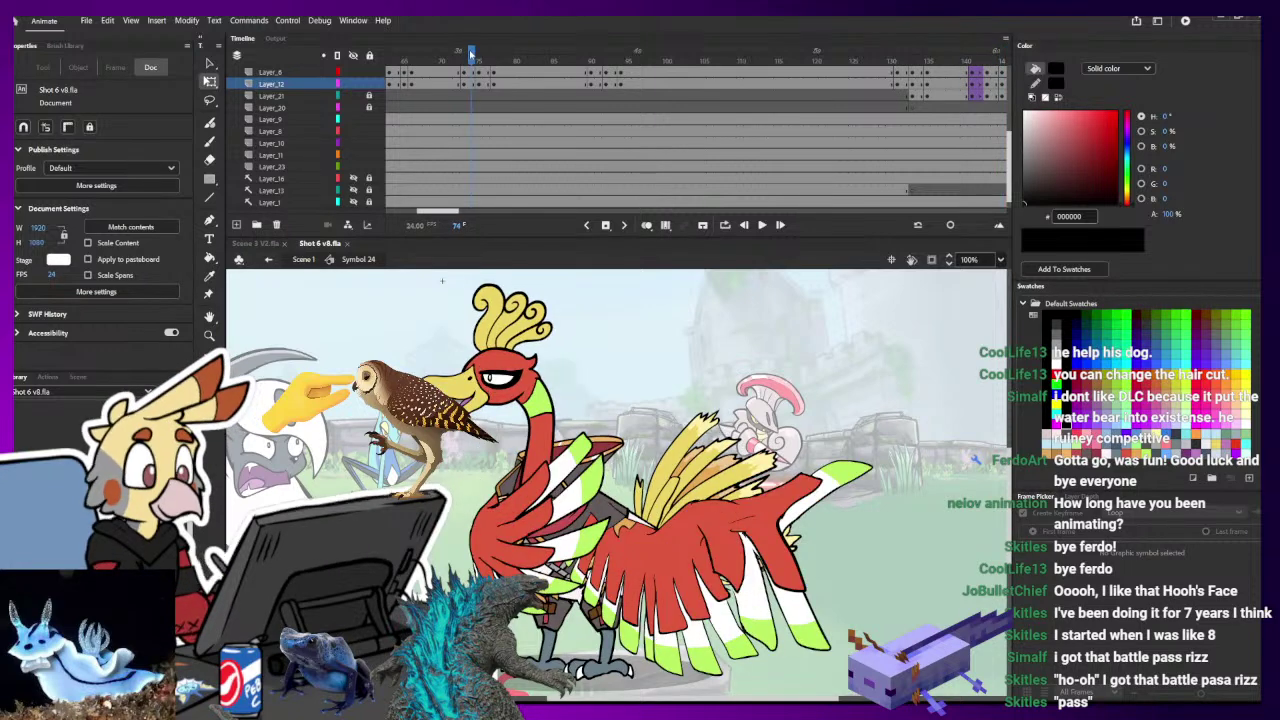
pyautogui.hotkey('ctrl', '-')
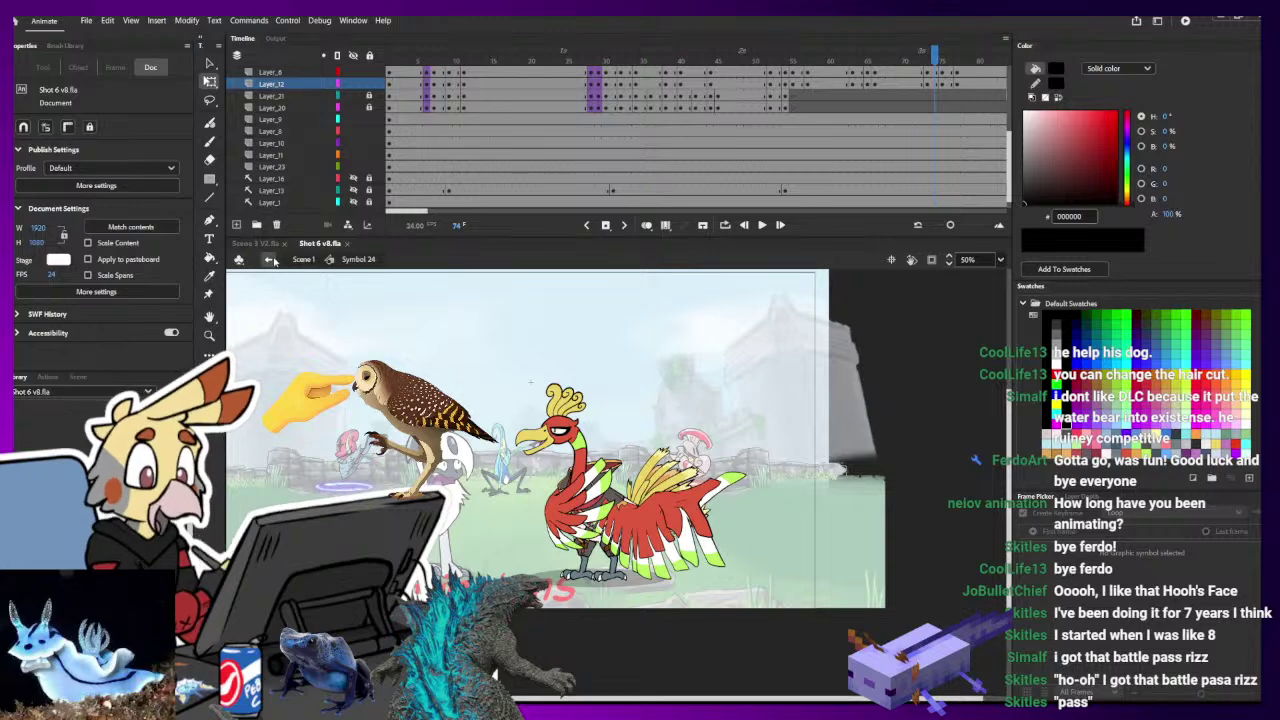
pyautogui.doubleClick(566, 383)
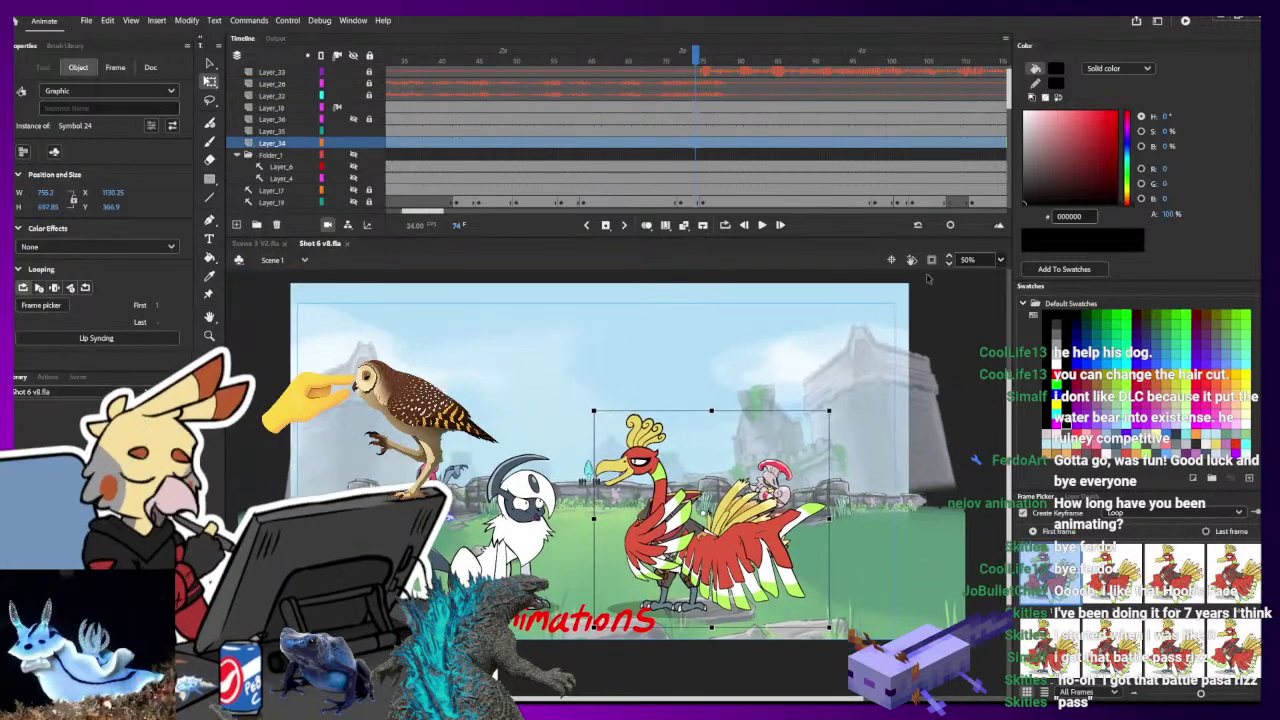
pyautogui.click(897, 487)
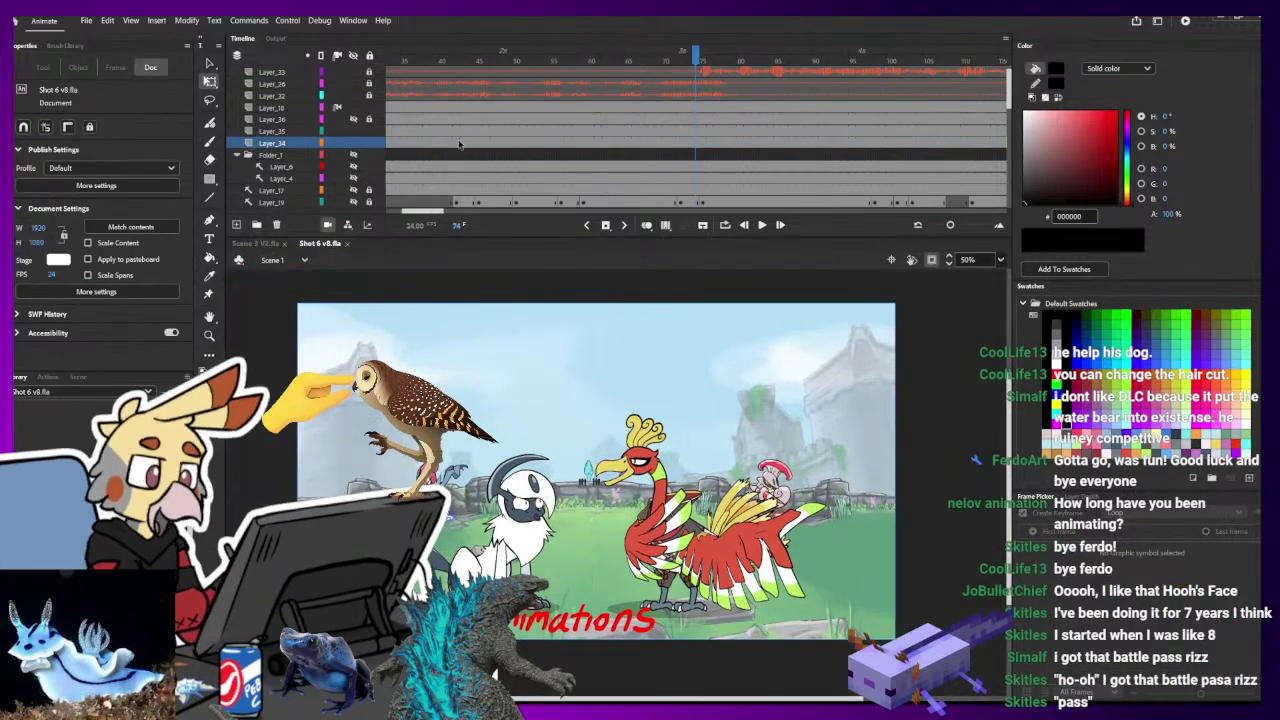
pyautogui.moveTo(438, 220); pyautogui.dragTo(367, 122)
pyautogui.click(392, 58)
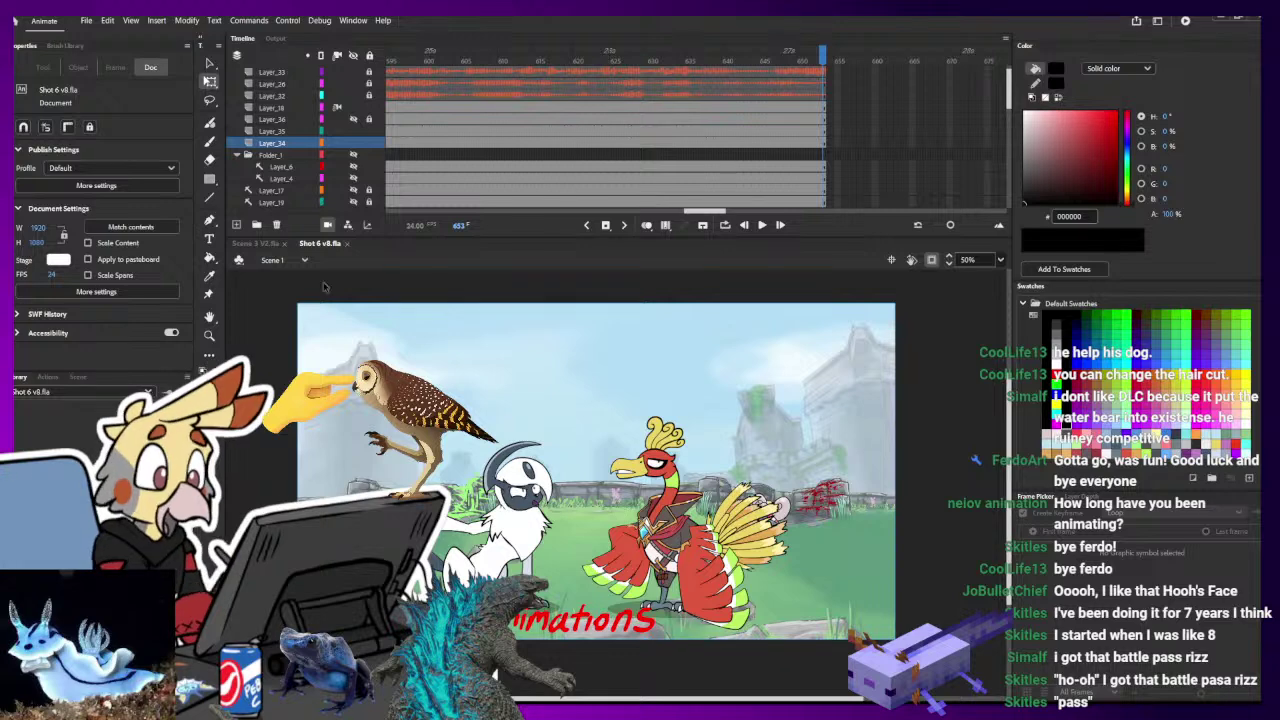
# - Switch back to Scene 3 V2, open the flying bird's Symbol 13 copy, and select frame 1 of its bottom Symbol_15 layer
pyautogui.click(256, 243)
pyautogui.moveTo(472, 70); pyautogui.dragTo(711, 54)
pyautogui.doubleClick(608, 452)
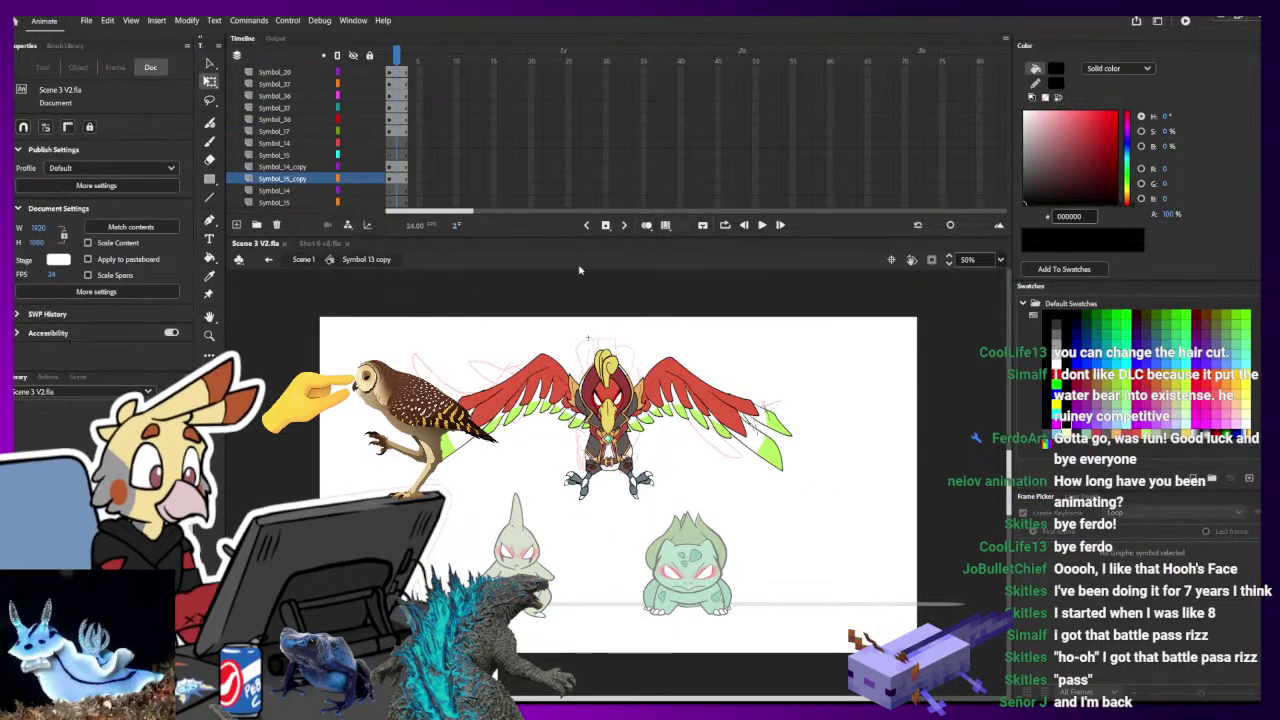
pyautogui.click(389, 202)
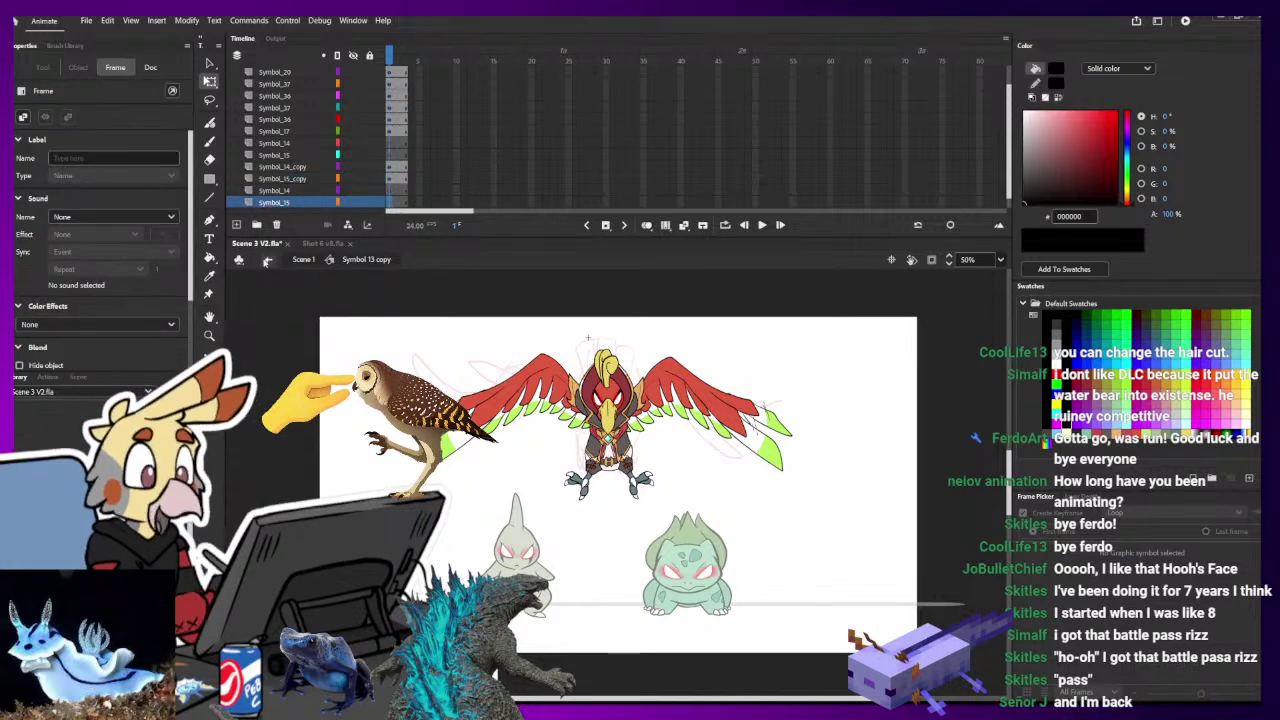
# - Copy the tail feathers from the flying bird's Symbol 13 and return to Scene 1
pyautogui.click(271, 261)
pyautogui.moveTo(697, 54); pyautogui.dragTo(688, 54)
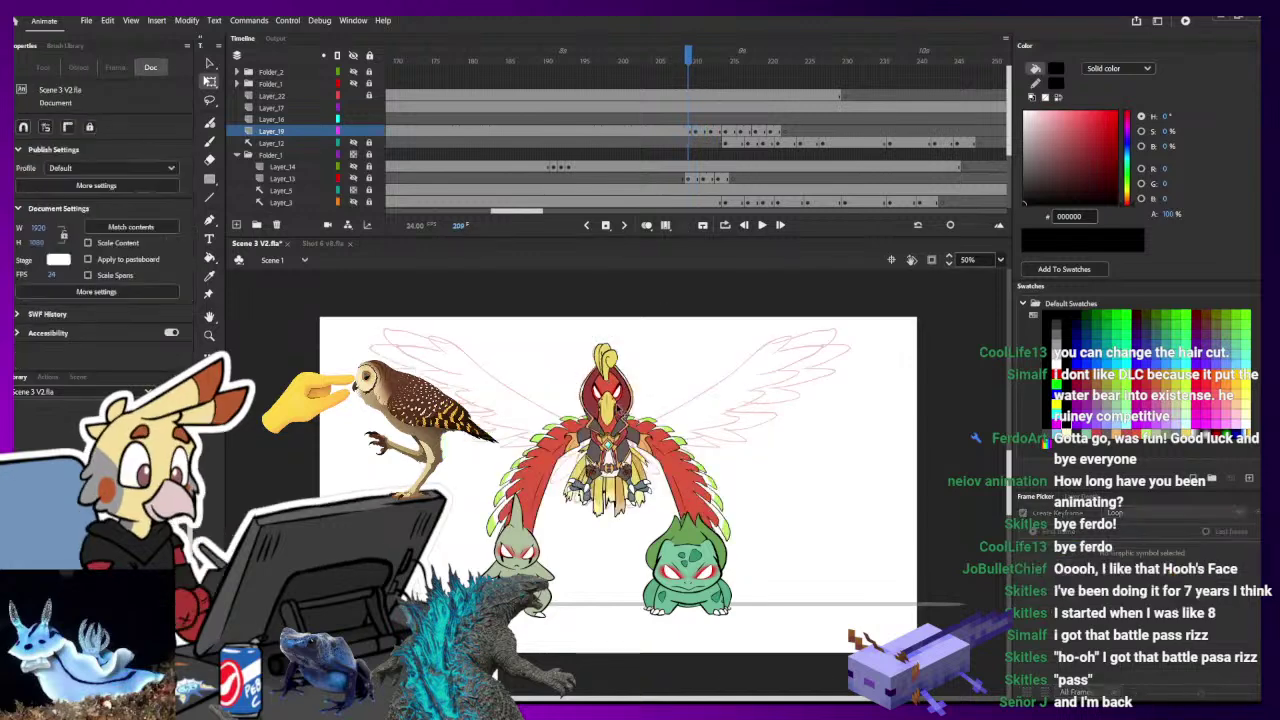
pyautogui.doubleClick(588, 515)
pyautogui.click(607, 506)
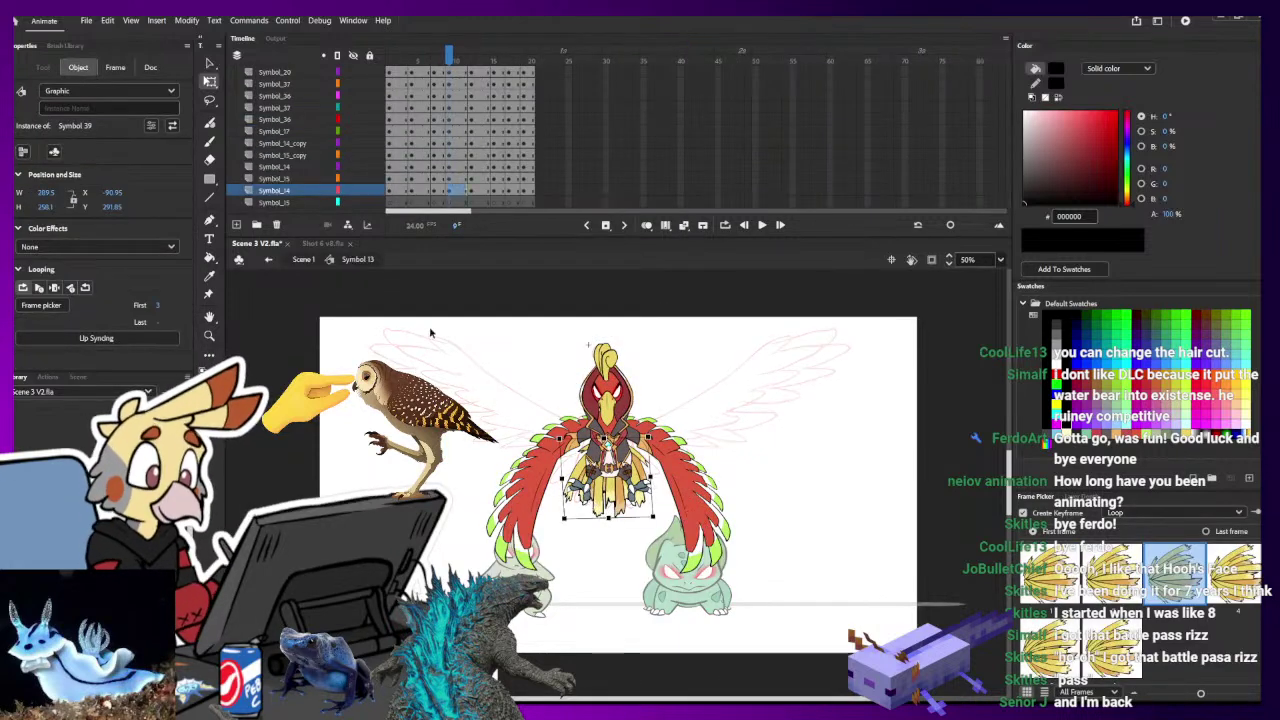
pyautogui.click(268, 259)
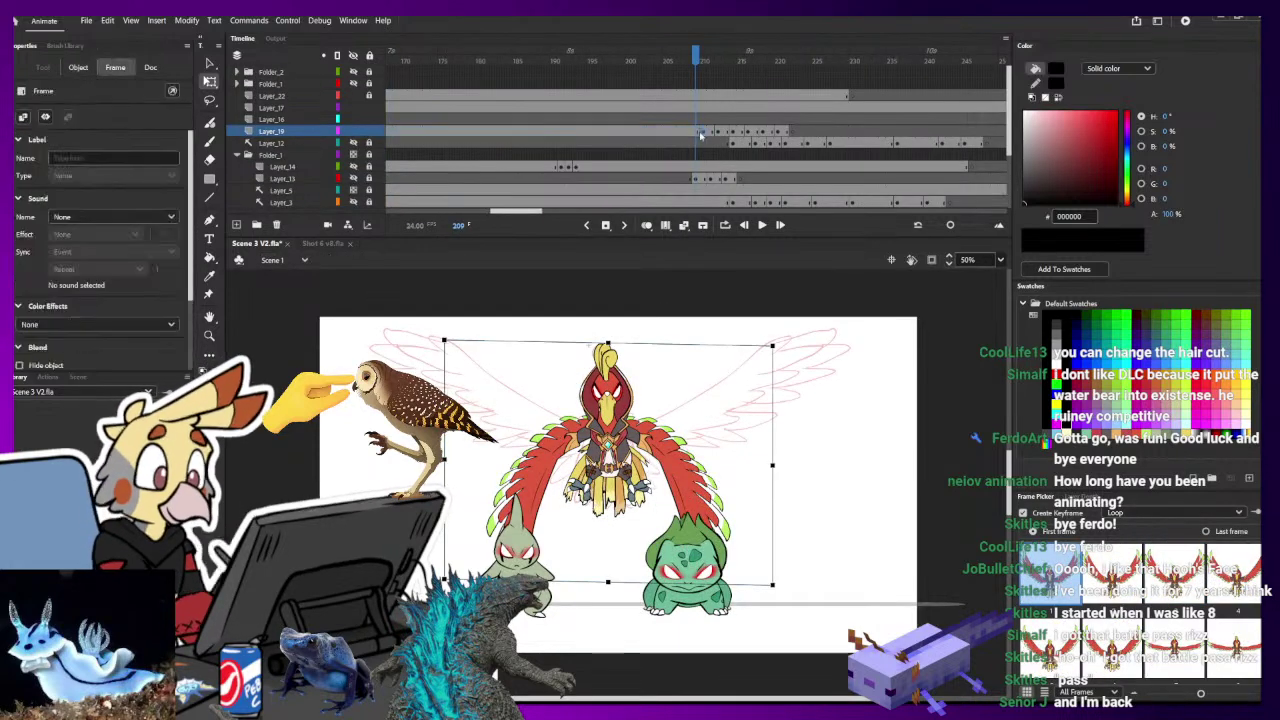
# - Paste the tail feathers in place at frame 1 of Symbol 13 copy's bottom Symbol_15 layer, fitting them higher behind the body, and return to Scene 1
pyautogui.doubleClick(652, 408)
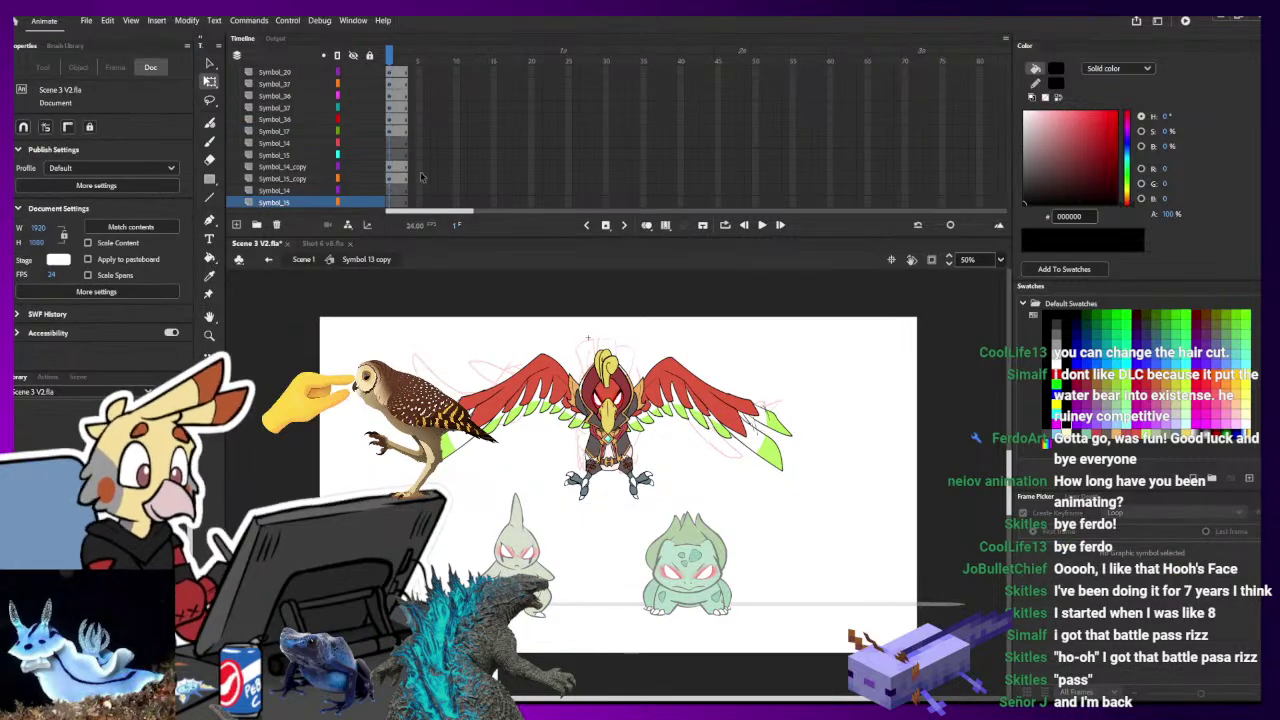
pyautogui.click(388, 203)
pyautogui.hotkey('ctrl', 'shift', 'v')
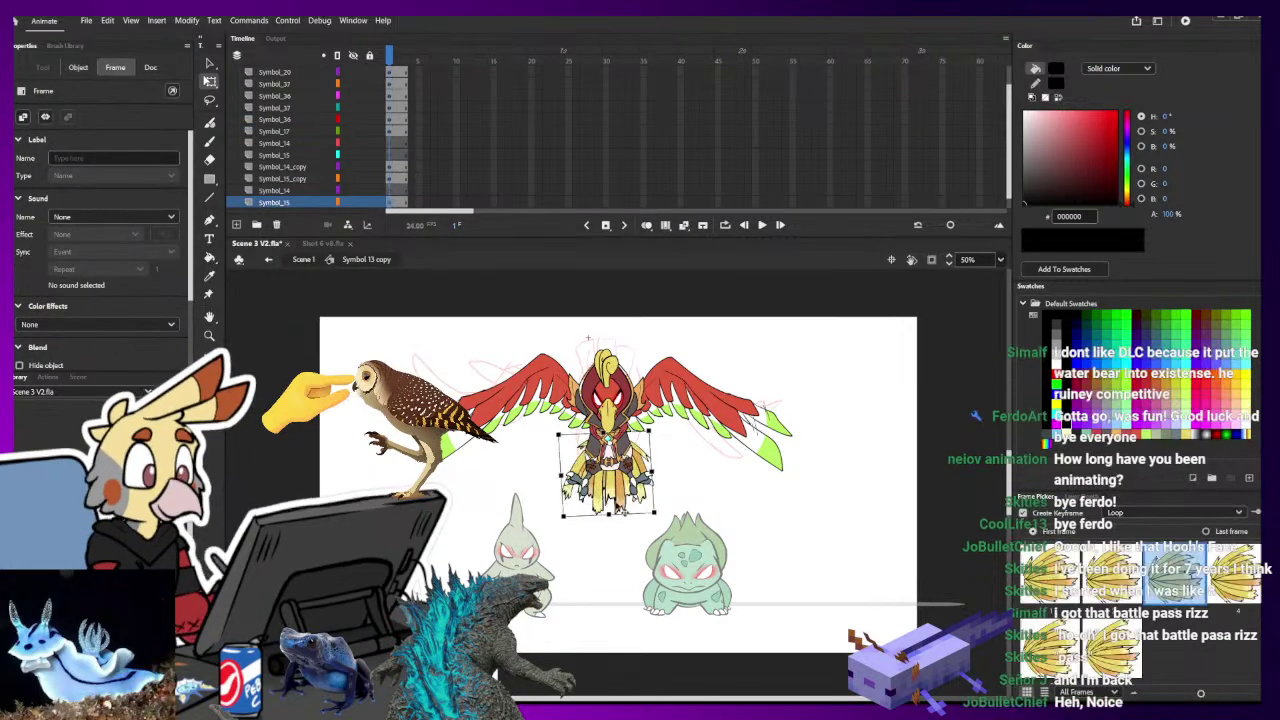
pyautogui.moveTo(617, 507); pyautogui.dragTo(608, 498)
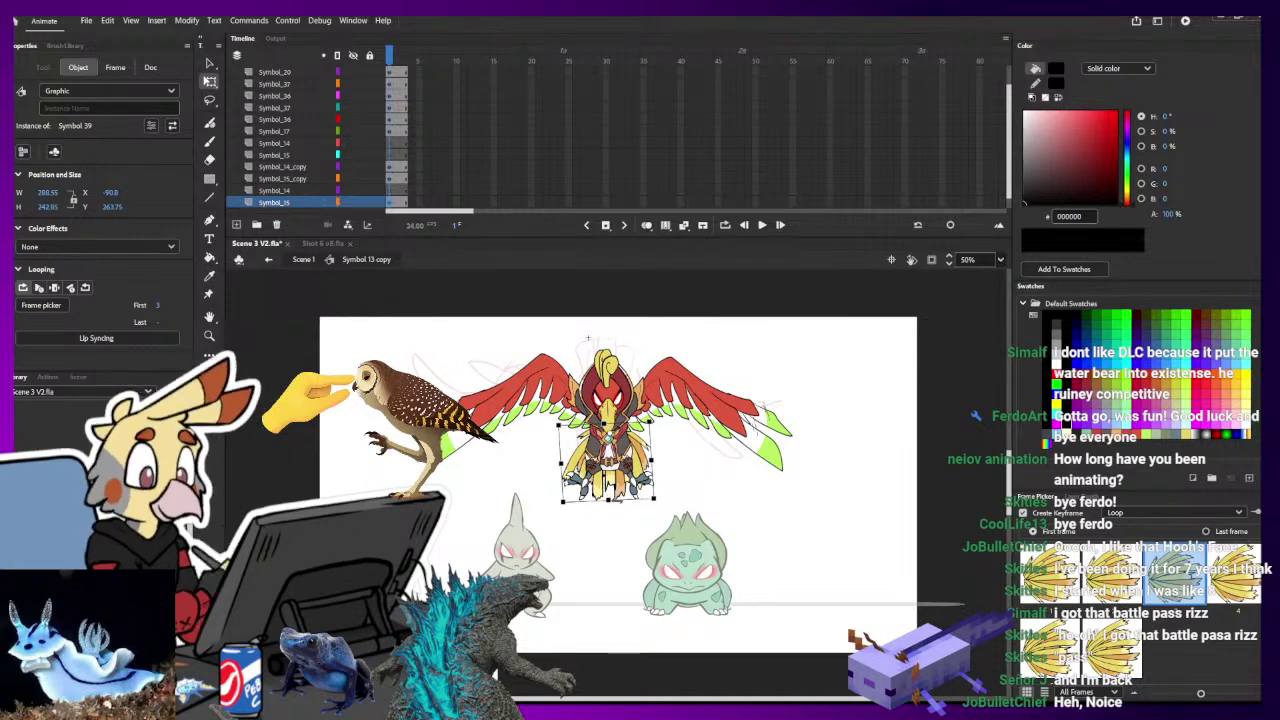
pyautogui.moveTo(609, 498); pyautogui.dragTo(622, 503)
pyautogui.click(270, 259)
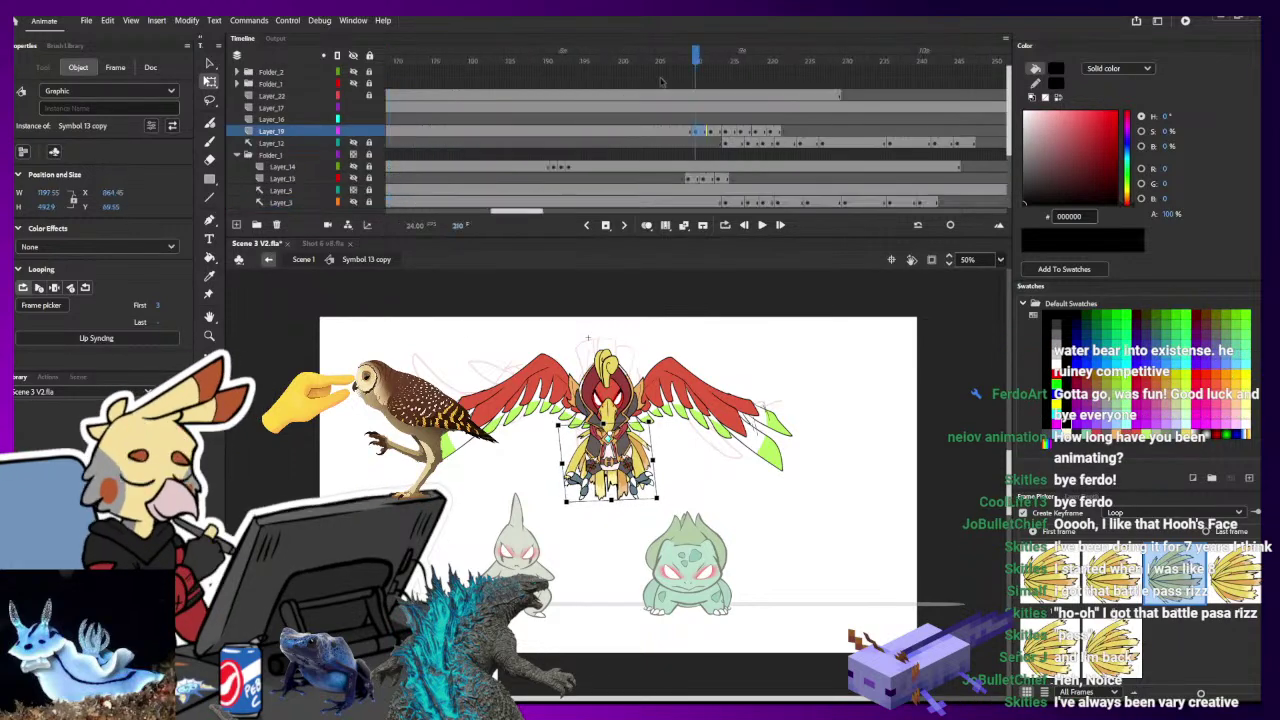
# - Add a layer below Layer_19 and place the tail feathers there at frame 212, flipped to fan upward behind the diving bird
pyautogui.click(712, 60)
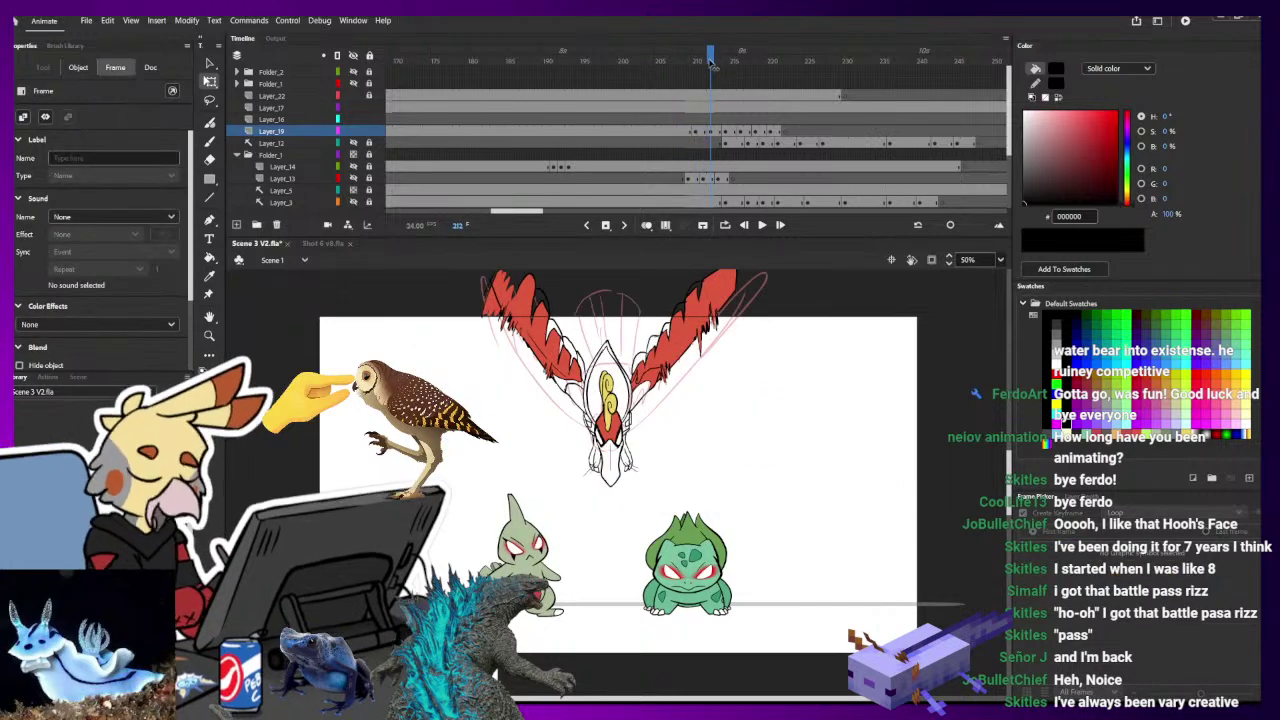
pyautogui.click(710, 125)
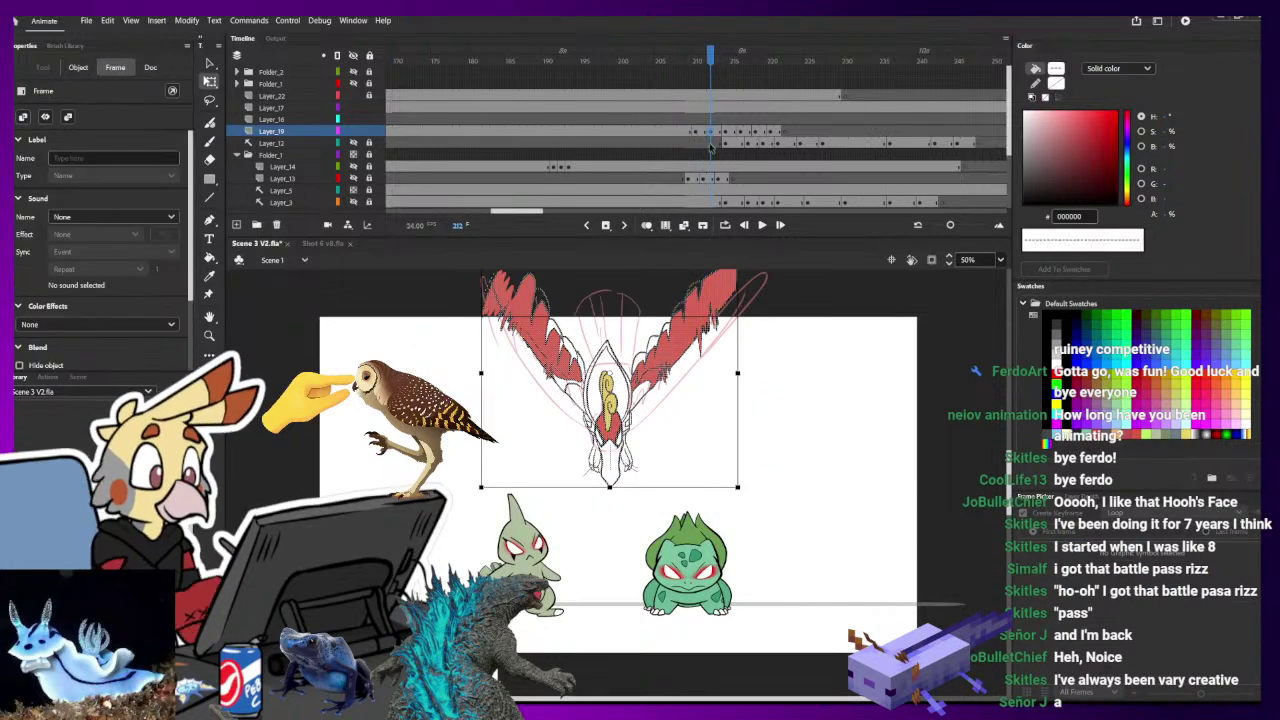
pyautogui.click(289, 147)
pyautogui.click(237, 225)
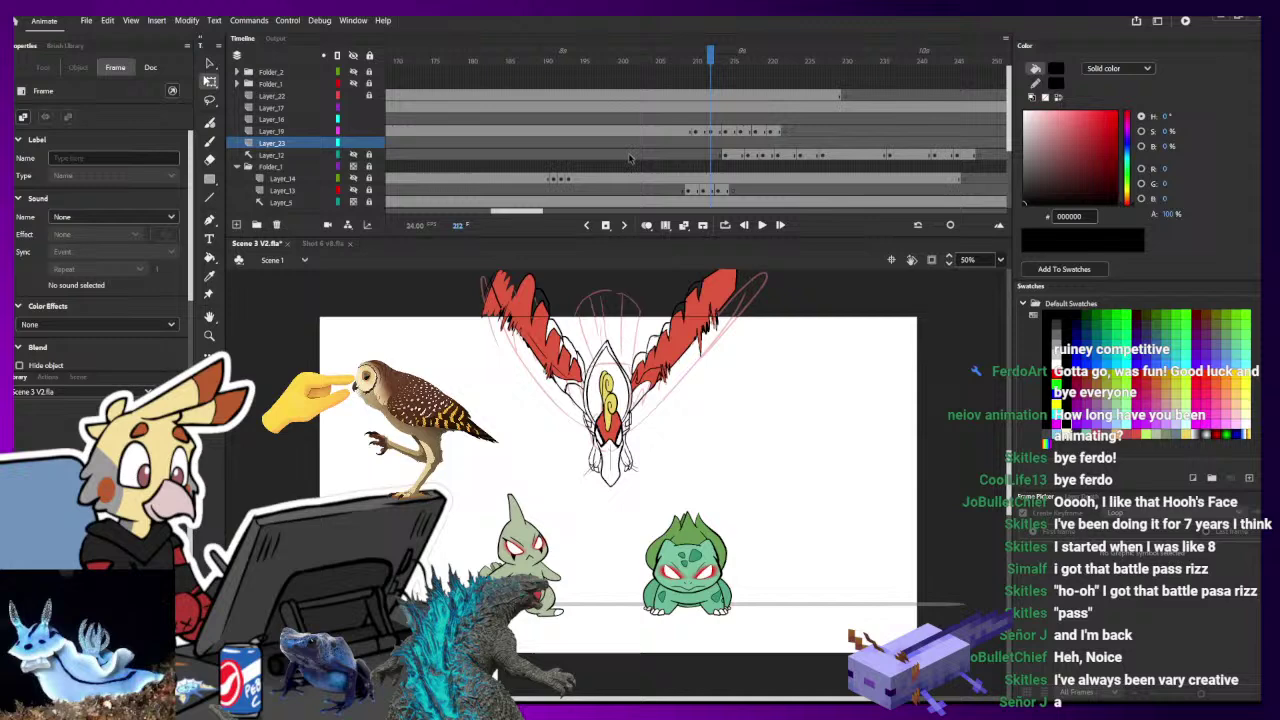
pyautogui.click(712, 146)
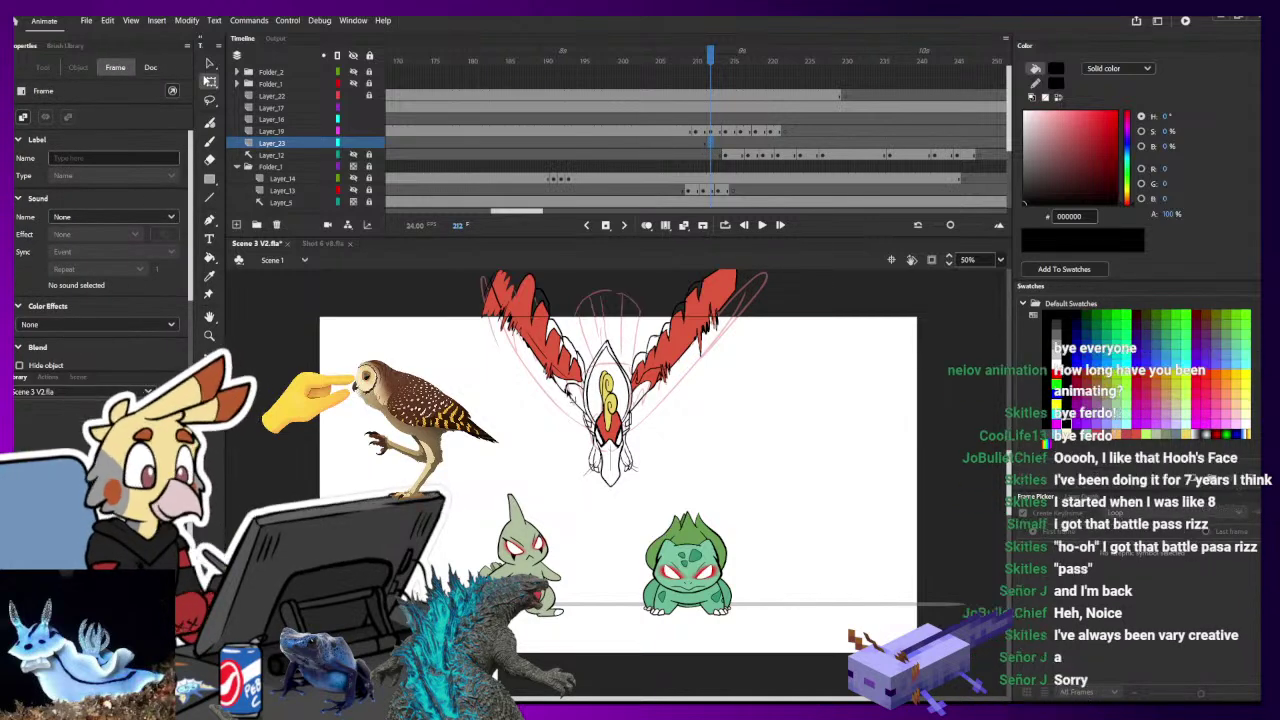
pyautogui.hotkey('ctrl', 'shift', 'v')
pyautogui.moveTo(640, 486); pyautogui.dragTo(609, 316)
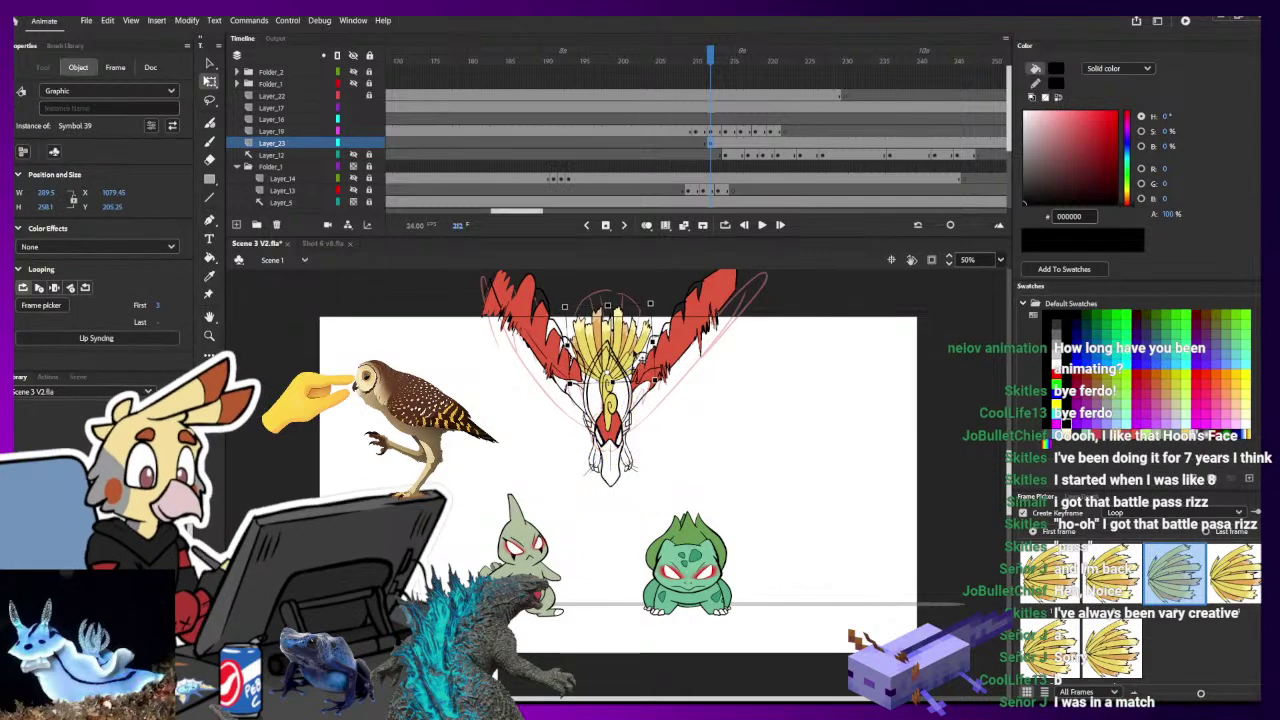
# - Keyframe the tail feathers at frame 214, shifting them slightly down and enlarging them to about 320 px wide
pyautogui.click(729, 145)
pyautogui.press('F6')
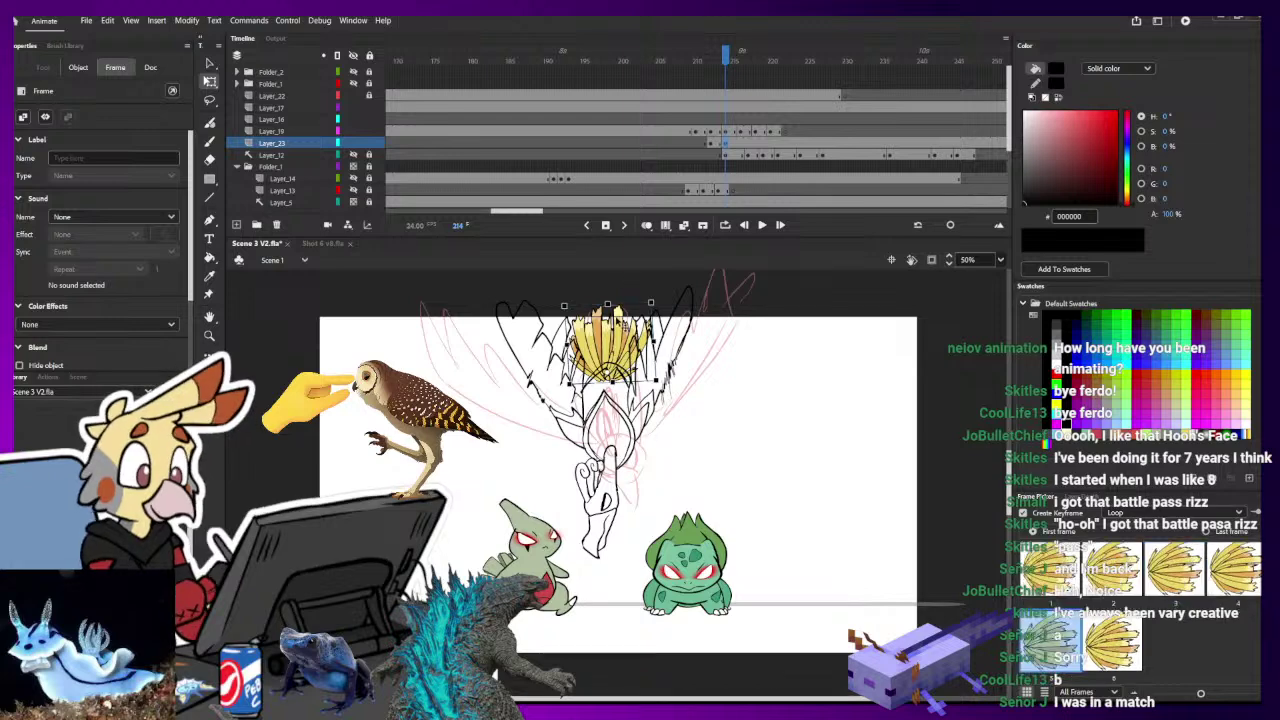
pyautogui.moveTo(608, 346); pyautogui.dragTo(609, 352)
pyautogui.moveTo(652, 308); pyautogui.dragTo(657, 304)
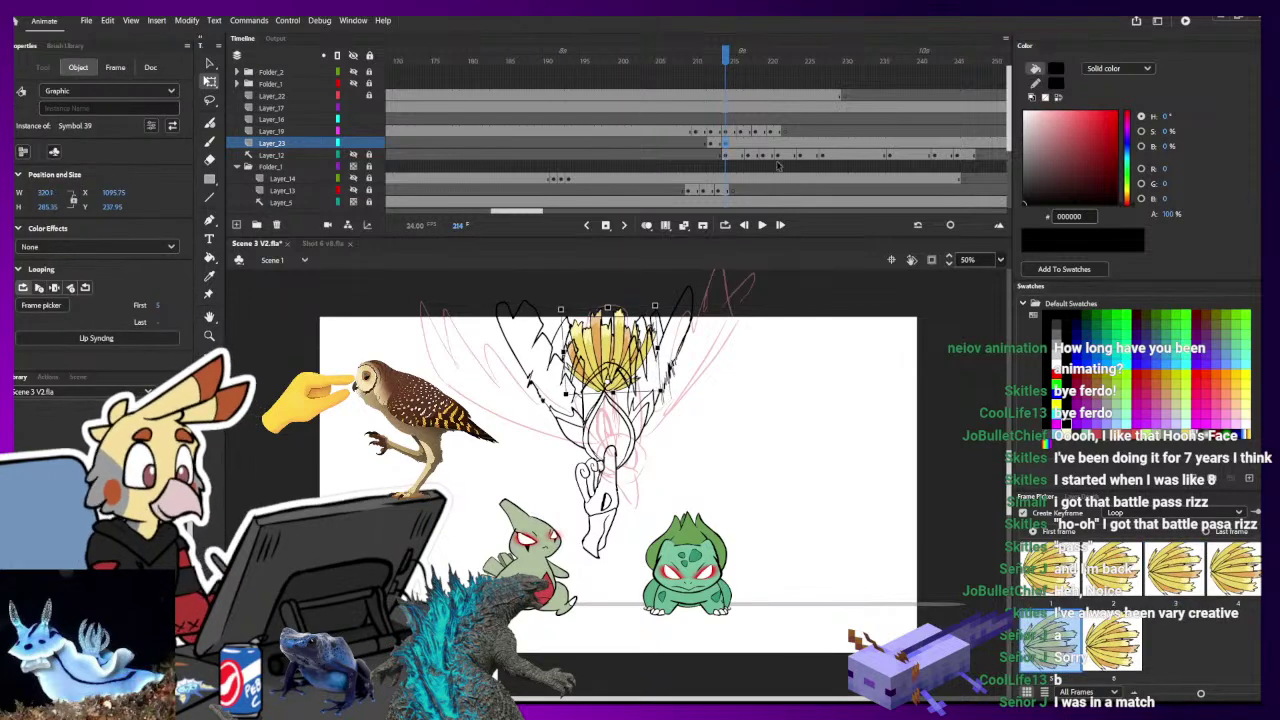
# - Keyframe the tail feathers at frames 216 and 218, repositioning and rotating them to follow the turning body, and end them at frame 220
pyautogui.click(740, 145)
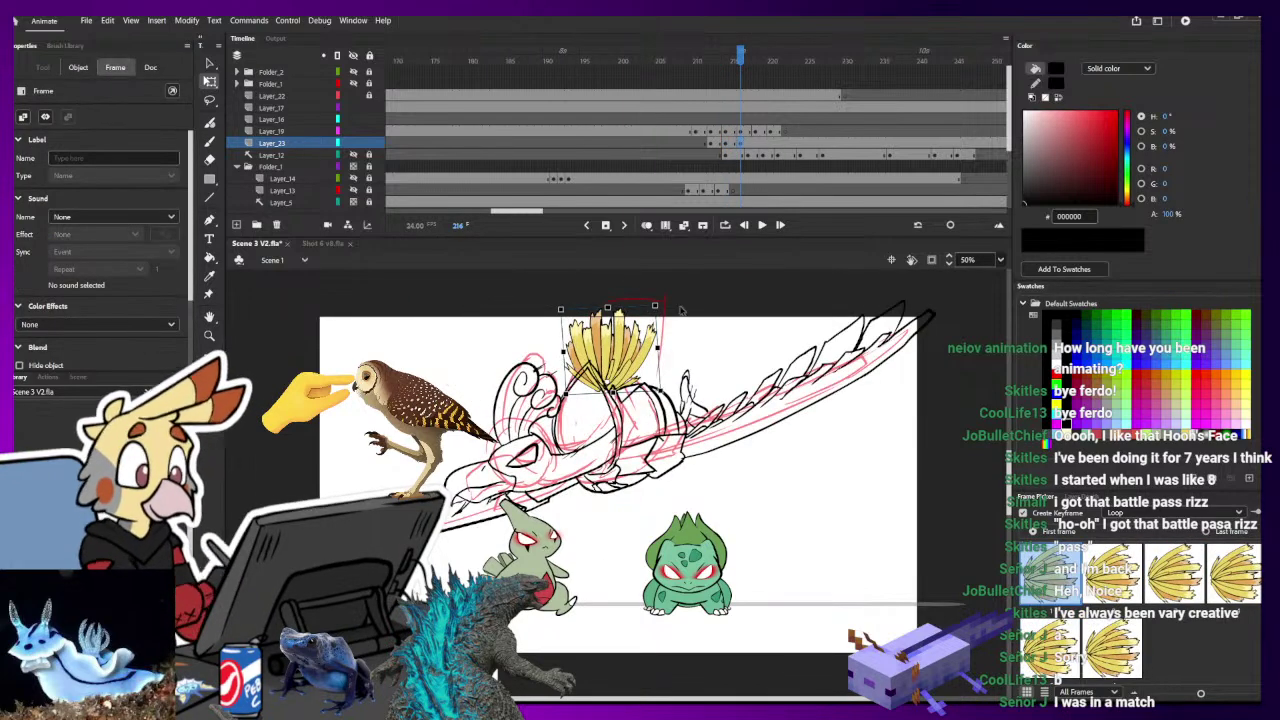
pyautogui.moveTo(717, 370); pyautogui.dragTo(720, 350)
pyautogui.click(753, 145)
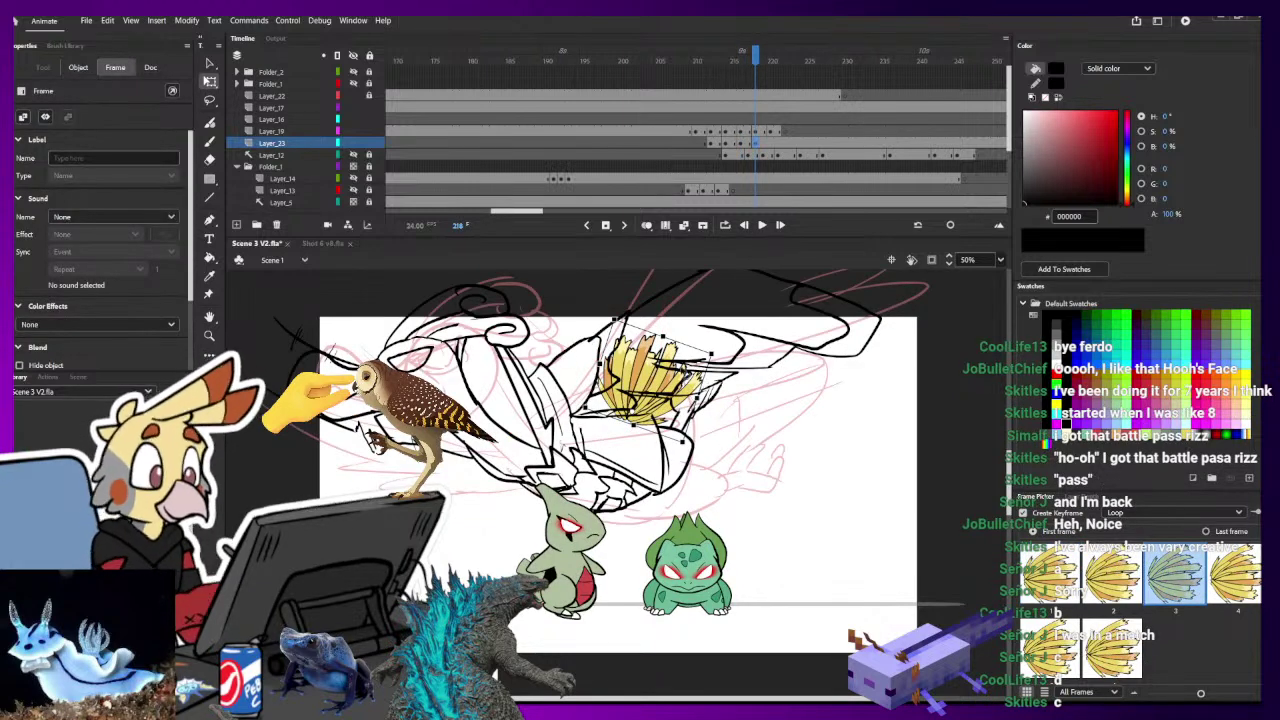
pyautogui.moveTo(712, 356); pyautogui.dragTo(696, 444)
pyautogui.click(770, 147)
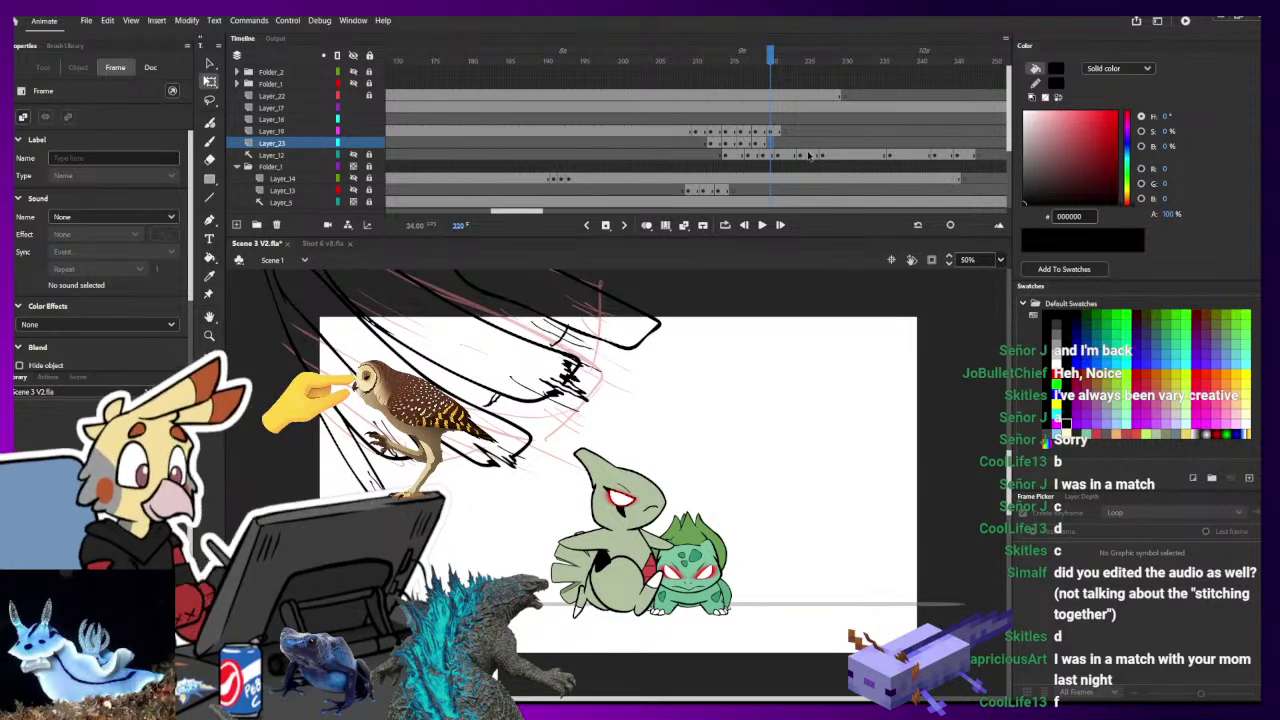
# - Scrub back through the dive and color the inner wing feathers of Layer_19's frame 212 drawing white (FFFFFF)
pyautogui.moveTo(770, 67)
pyautogui.mouseDown()
pyautogui.moveTo(692, 65)
pyautogui.moveTo(724, 80)
pyautogui.moveTo(694, 90)
pyautogui.mouseUp()
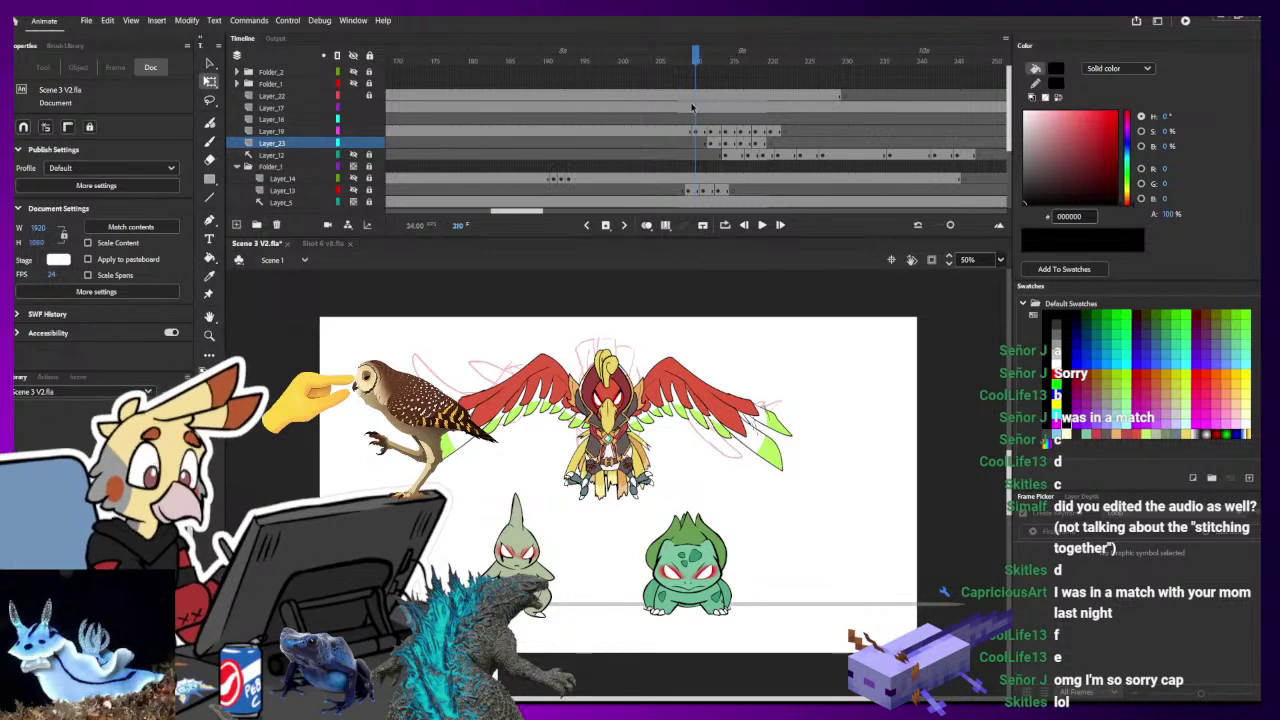
pyautogui.click(716, 131)
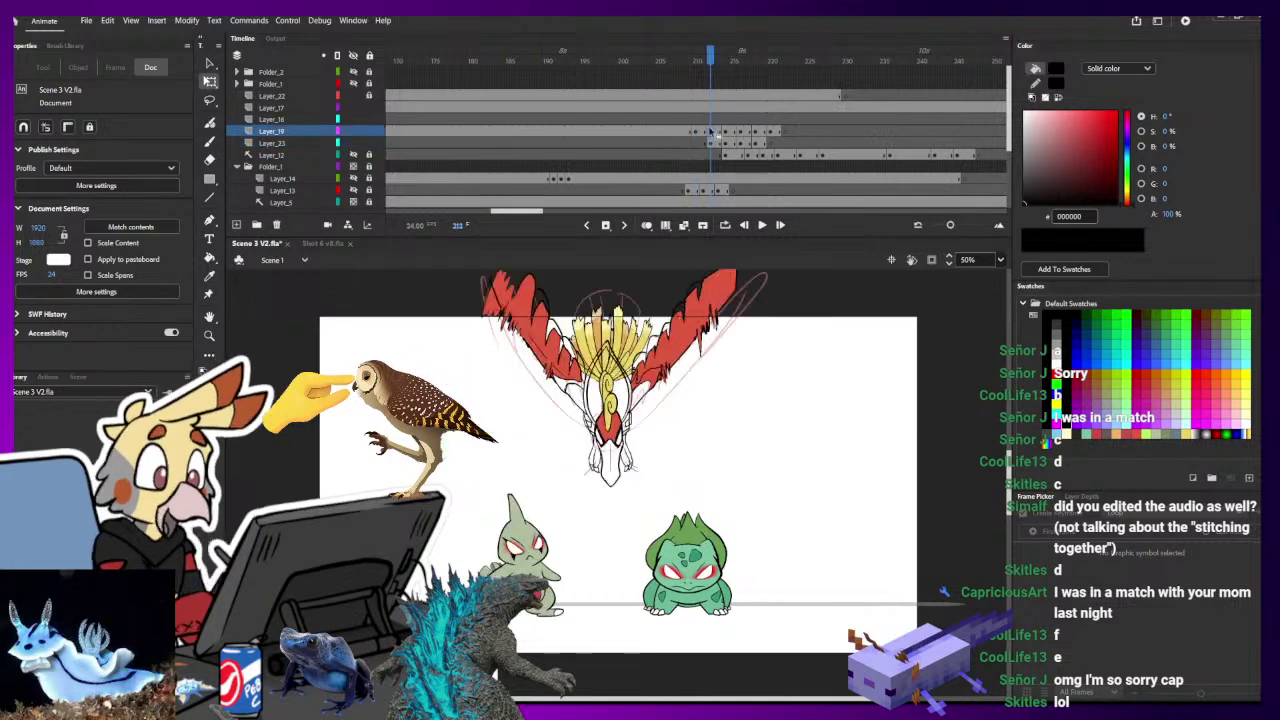
pyautogui.click(760, 300)
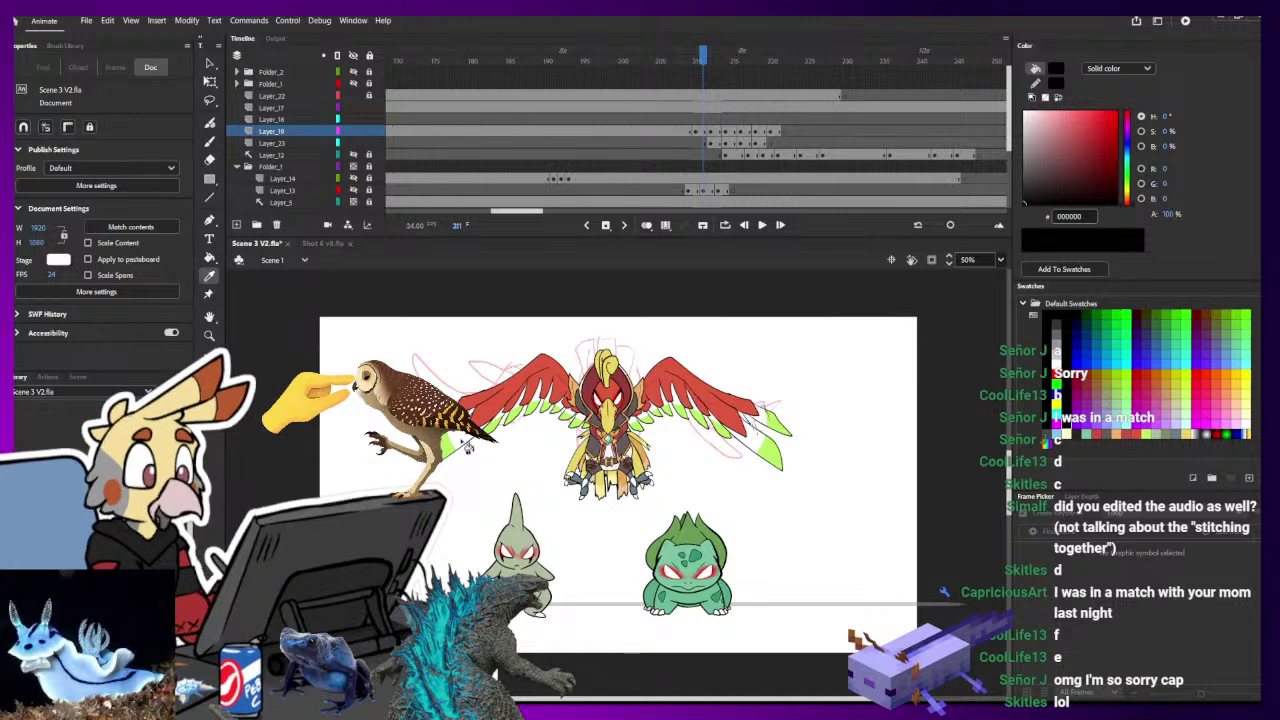
pyautogui.press('k')
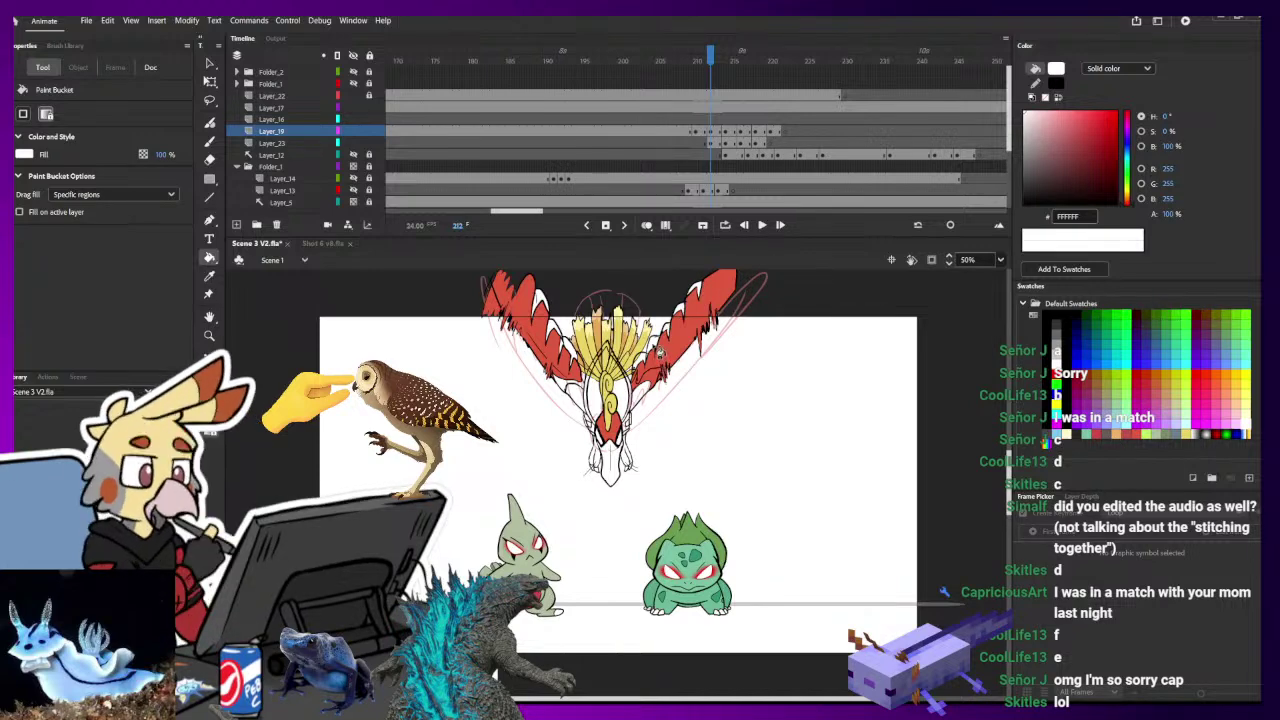
pyautogui.press(',')
pyautogui.press('i')
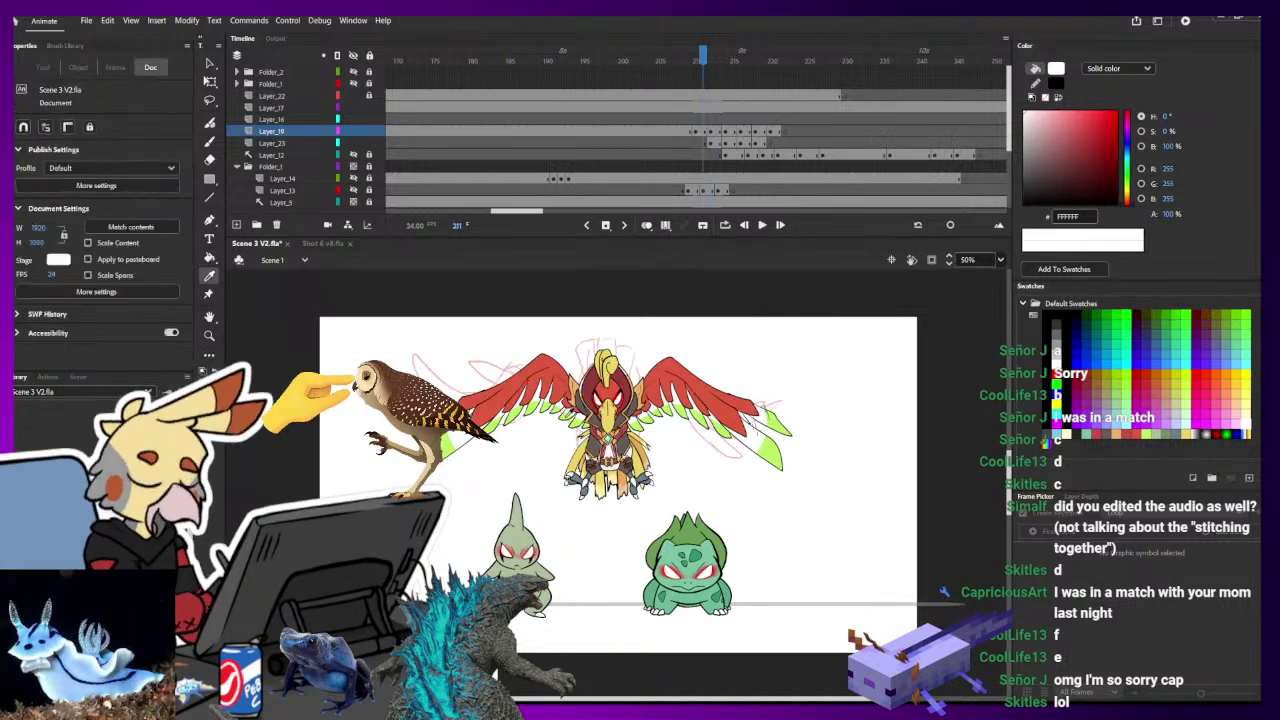
pyautogui.click(570, 411)
pyautogui.press('.')
pyautogui.press('i')
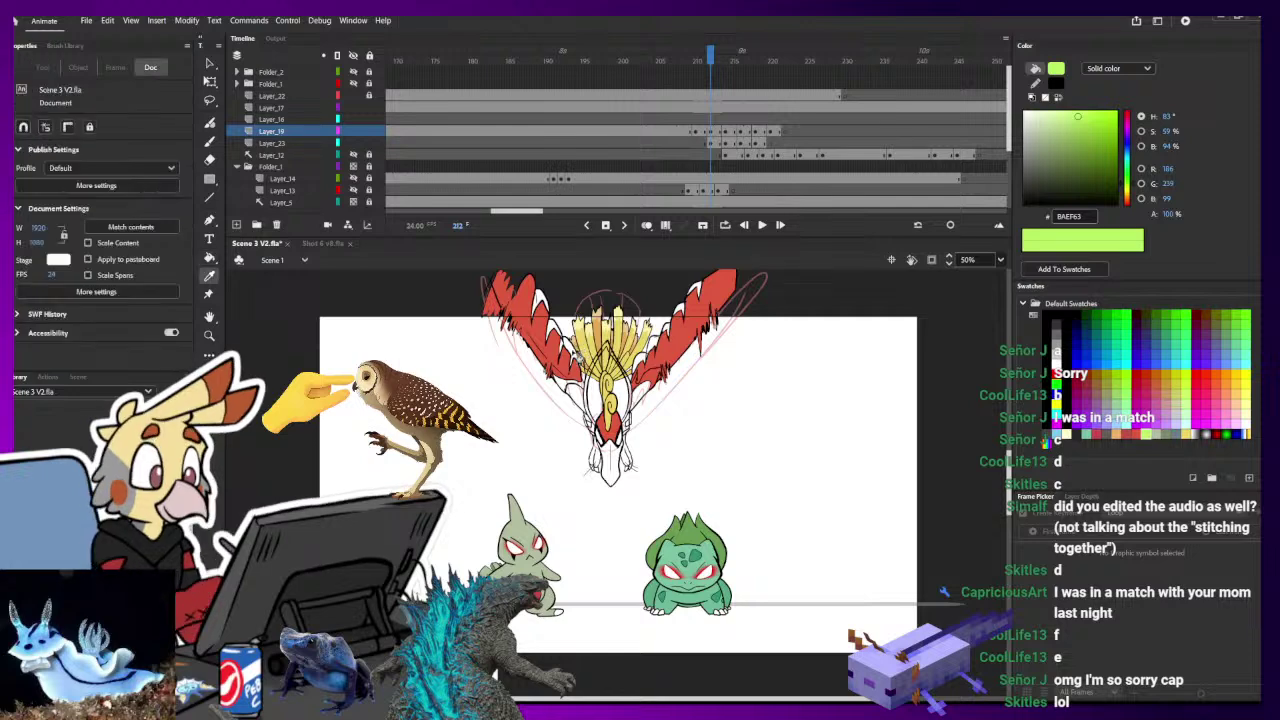
pyautogui.click(583, 361)
# - Sample orange EFB367 and grey 645B5B from frame 211, and fill both shoulder sections beside the bird's hood grey at frame 212
pyautogui.press('i')
pyautogui.press(',')
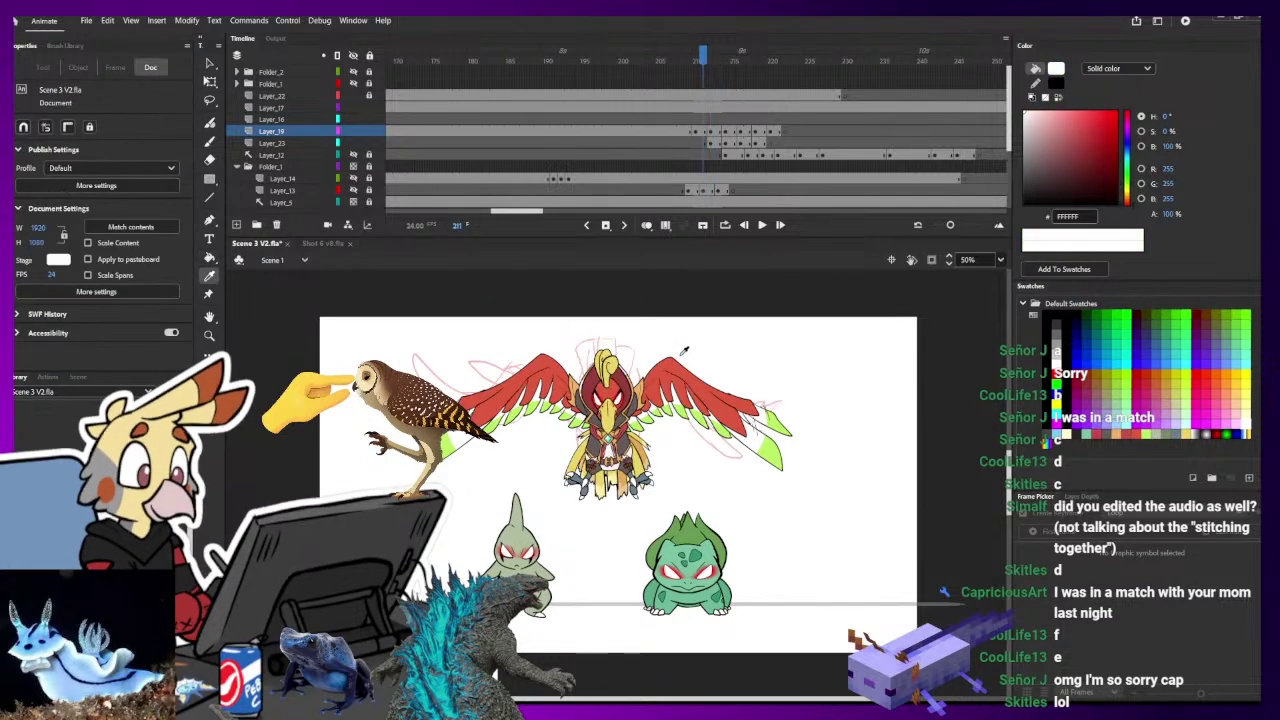
pyautogui.click(575, 386)
pyautogui.press('.')
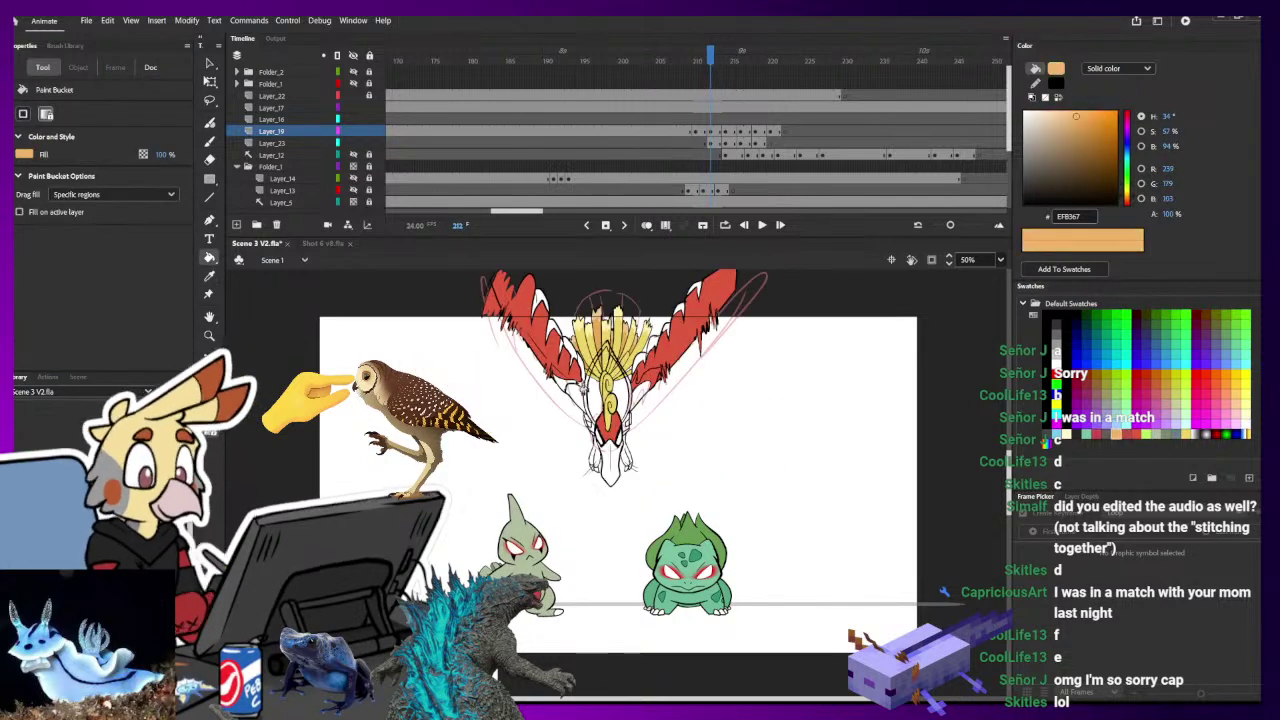
pyautogui.click(577, 389)
pyautogui.press(',')
pyautogui.press('i')
pyautogui.click(582, 394)
pyautogui.press('.')
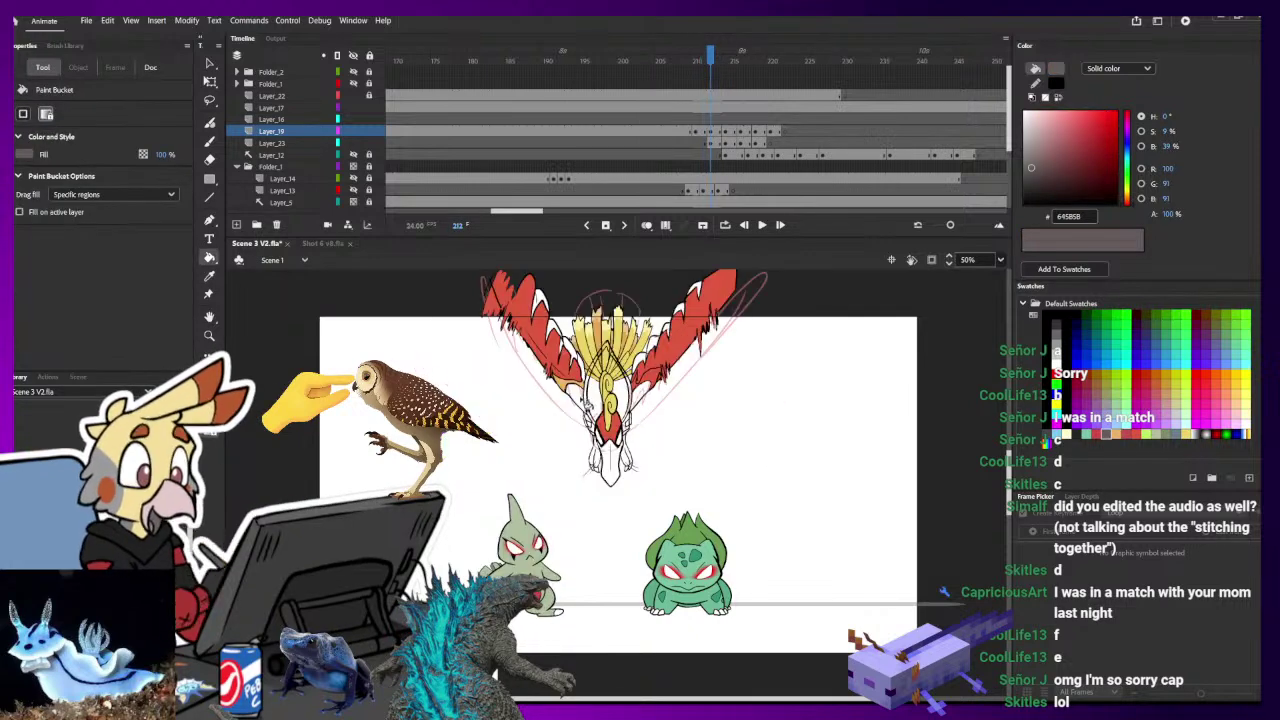
pyautogui.click(577, 396)
pyautogui.click(642, 393)
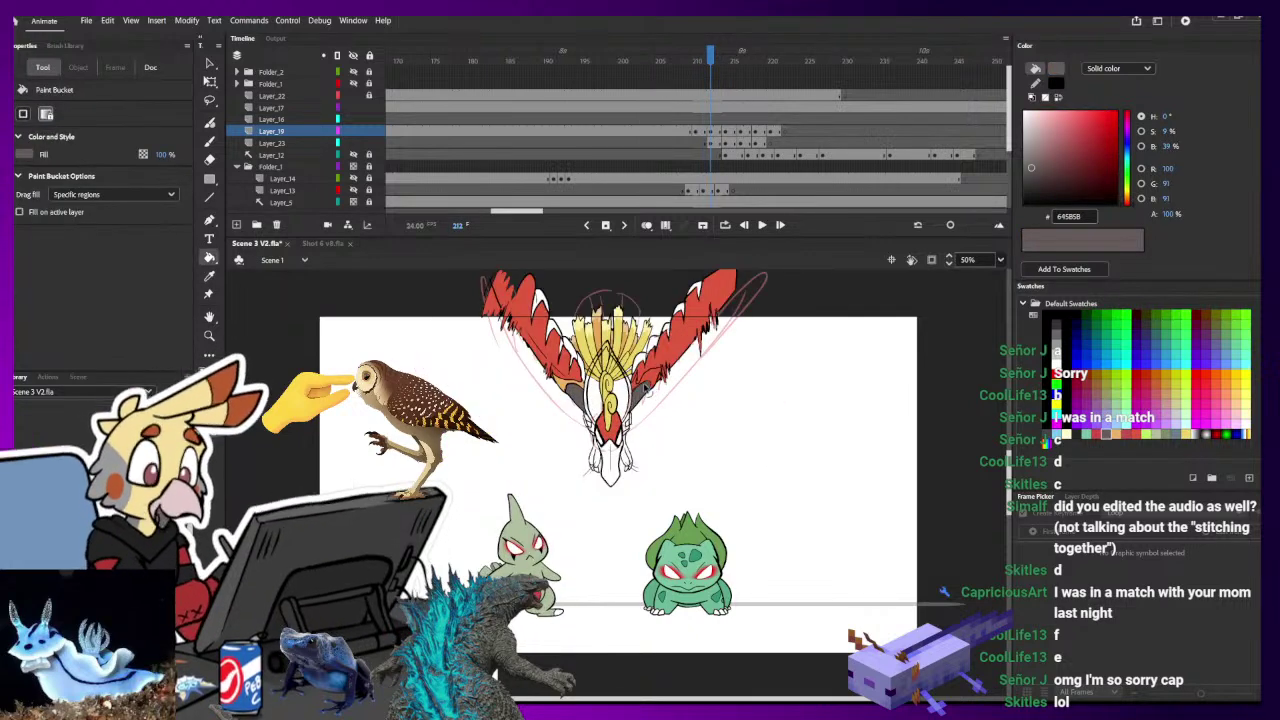
# - Fill the left shoulder feathers and both edges of the hood with orange EFB367 at frame 212
pyautogui.hotkey('ctrl', '=')
pyautogui.press('i')
pyautogui.moveTo(656, 368); pyautogui.dragTo(671, 527)
pyautogui.click(540, 449)
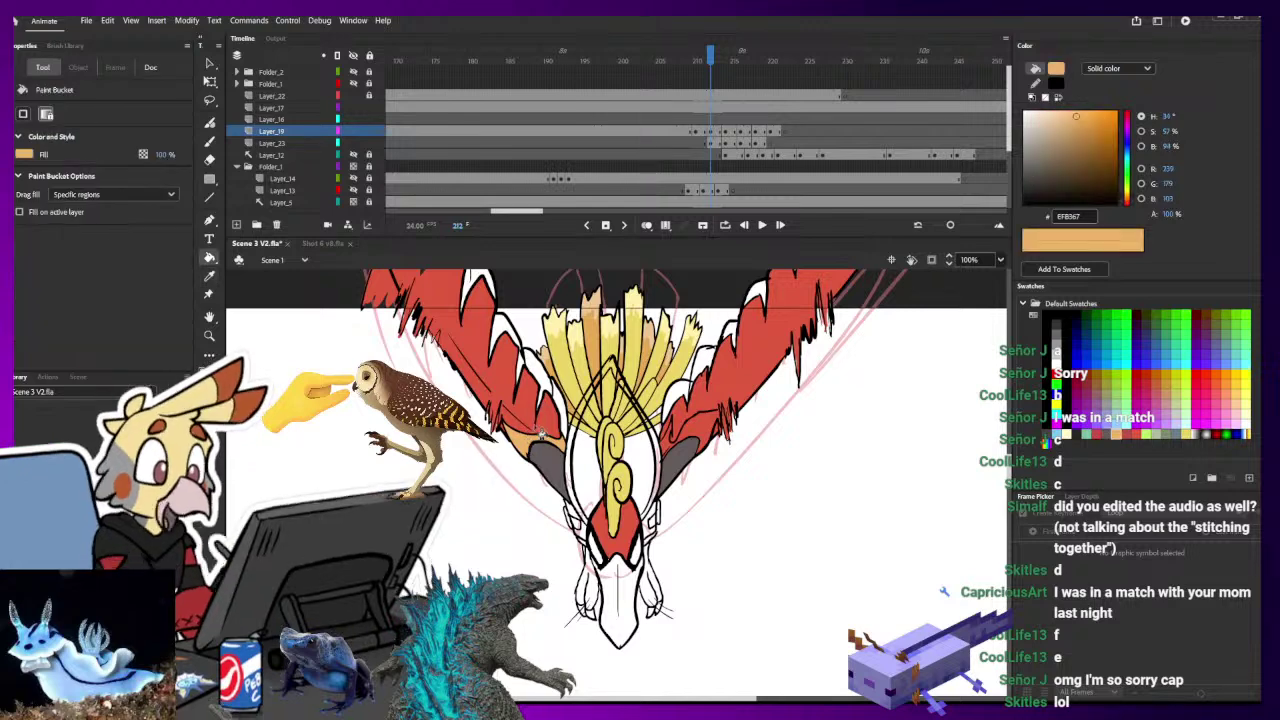
pyautogui.click(657, 446)
pyautogui.click(571, 446)
# - Sample the dark red 963C3C from frame 211 and fill the inside of the bird's hood with it at frame 212
pyautogui.press('i')
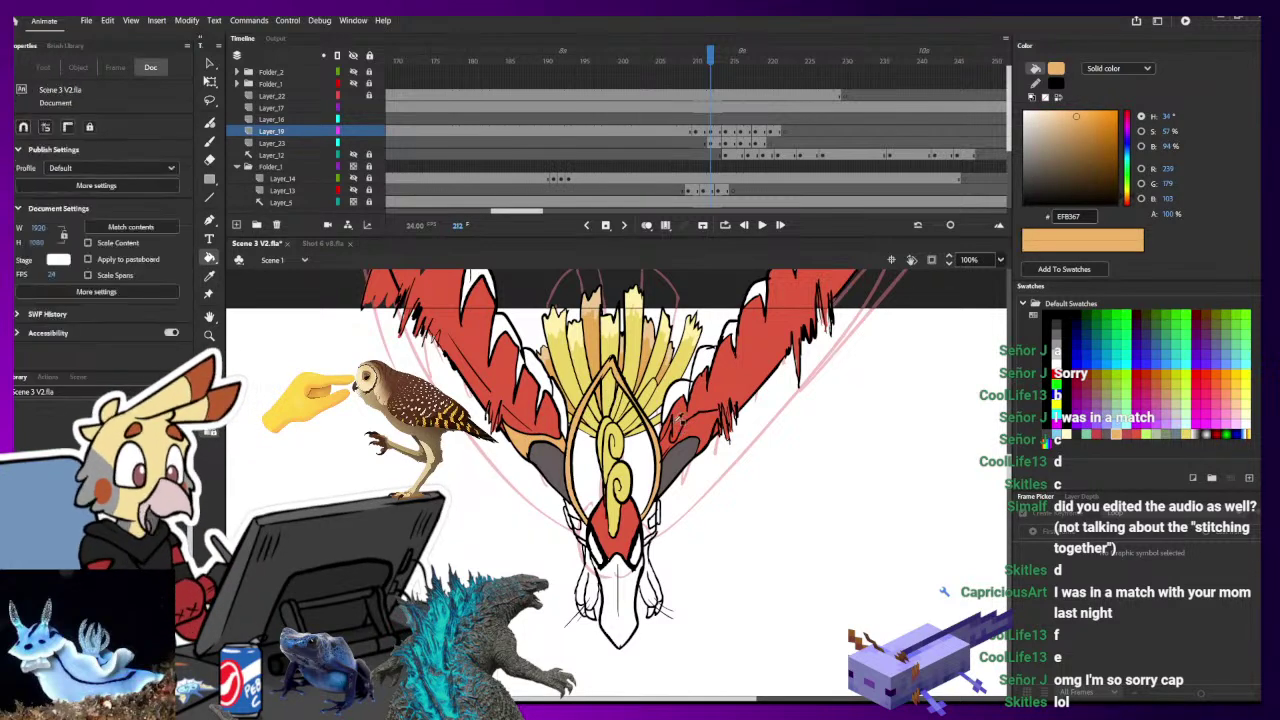
pyautogui.press(',')
pyautogui.click(657, 436)
pyautogui.press('.')
pyautogui.click(651, 443)
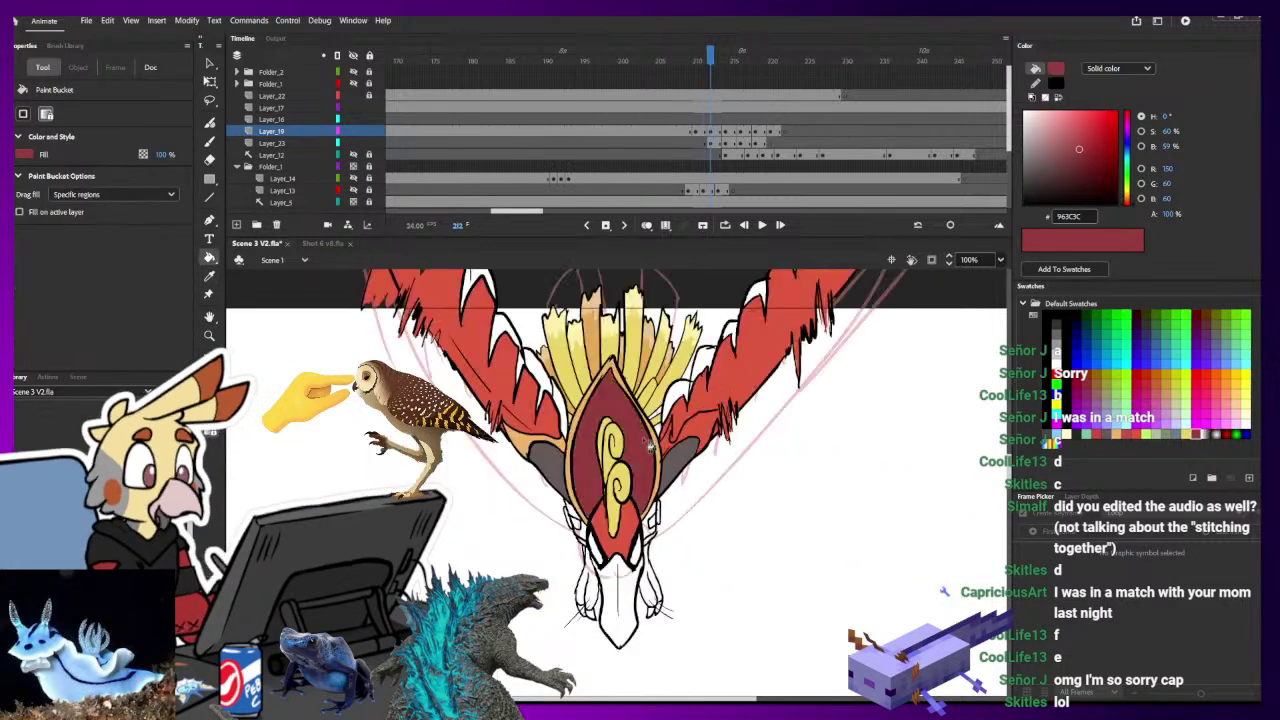
# - Sample the orange EFB367 from frame 211 and color the bird's right shoulder feathers with it at frame 212
pyautogui.press(',')
pyautogui.press('i')
pyautogui.click(681, 450)
pyautogui.press('.')
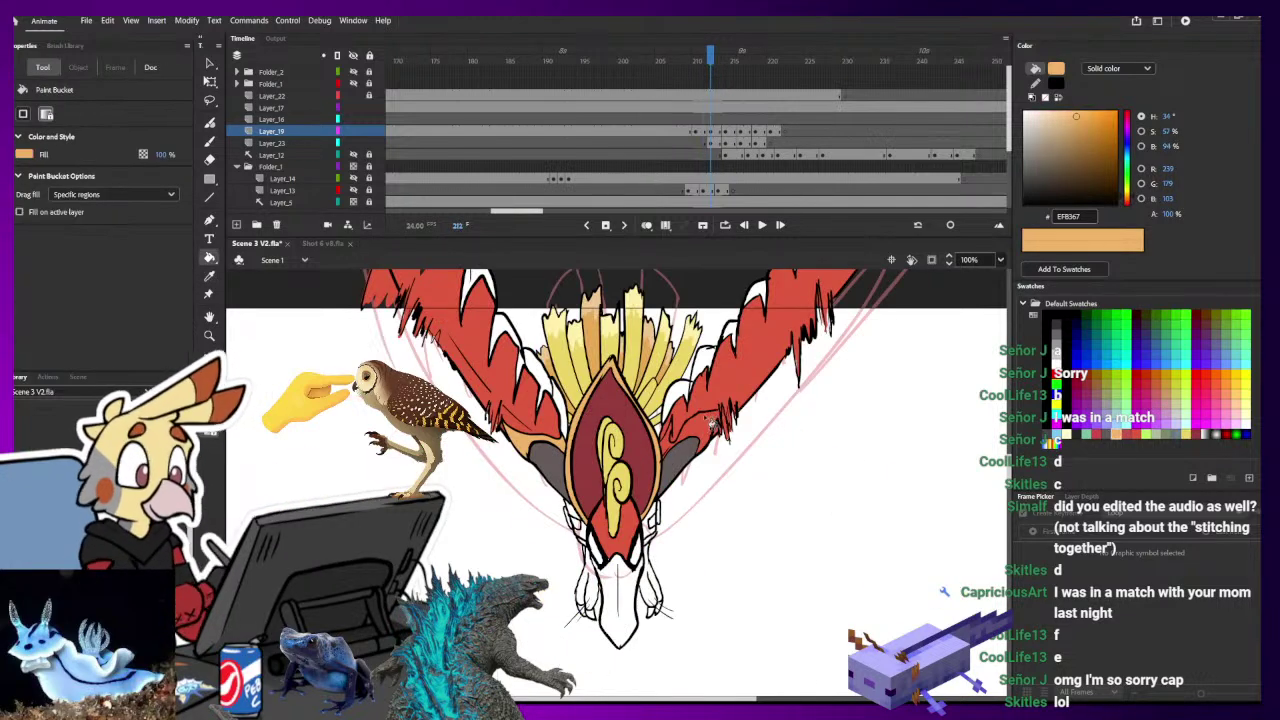
pyautogui.press('b')
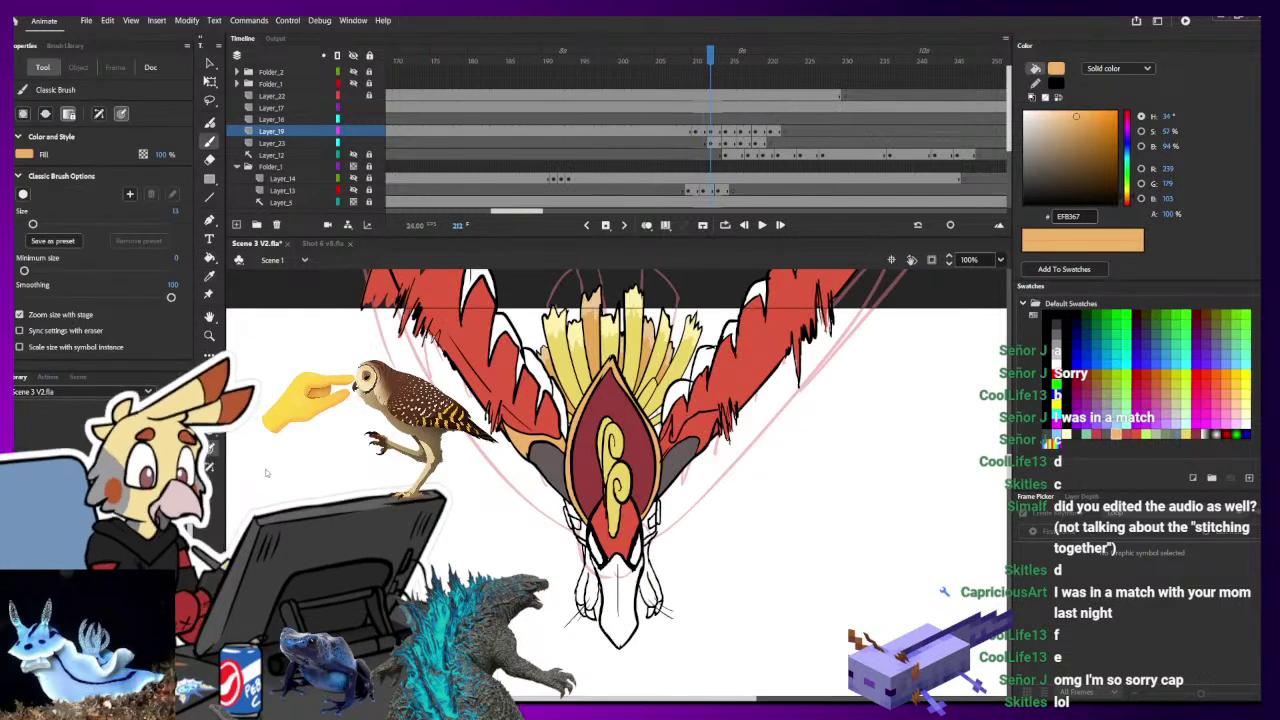
pyautogui.keyDown('ctrl'); pyautogui.click(725, 412); pyautogui.keyUp('ctrl')
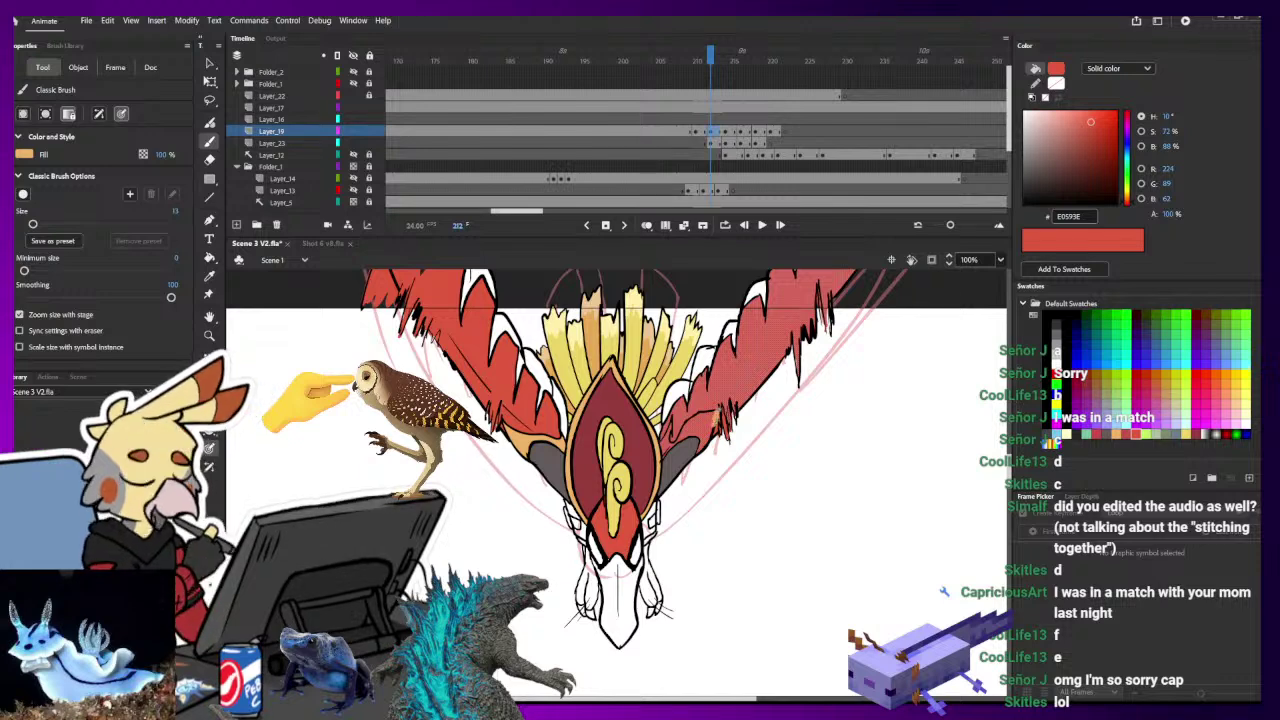
pyautogui.keyDown('ctrl'); pyautogui.keyDown('shift'); pyautogui.click(716, 432); pyautogui.keyUp('shift'); pyautogui.keyUp('ctrl')
pyautogui.keyDown('ctrl'); pyautogui.click(724, 475); pyautogui.keyUp('ctrl')
pyautogui.press('k')
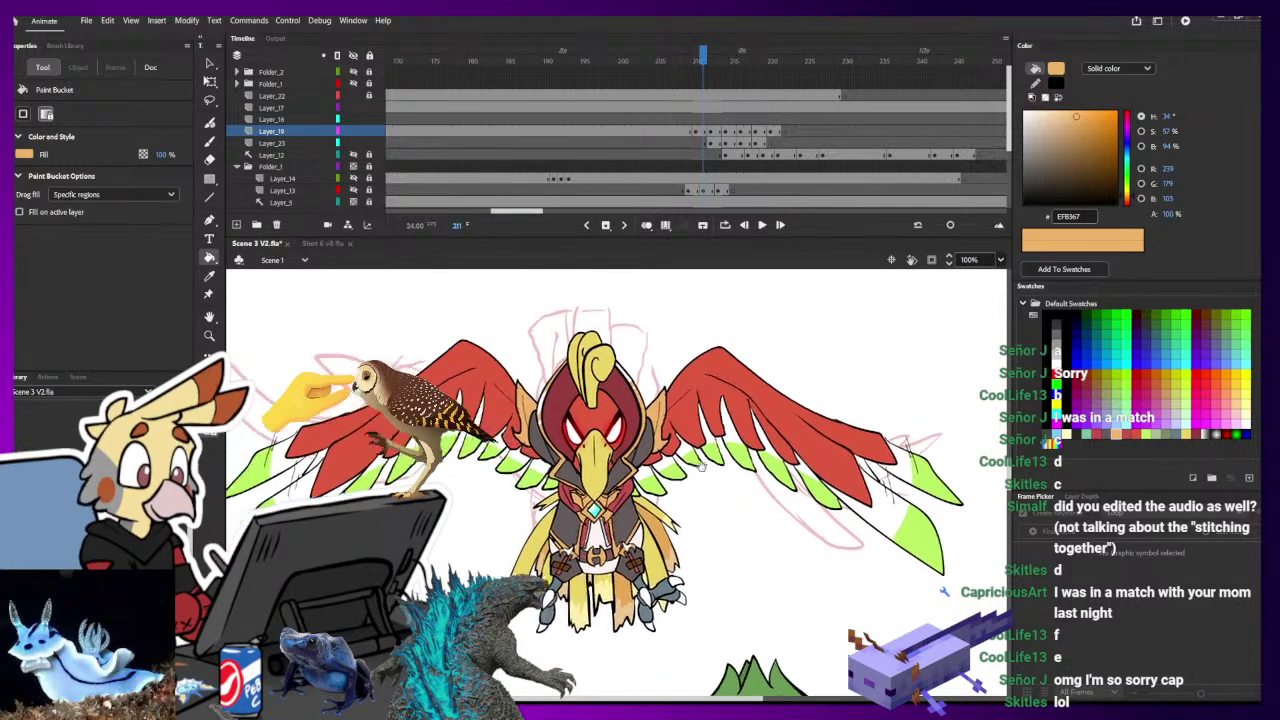
# - Sample the yellow ECD567 from the bird at frame 211 as the fill color for the frame 212 drawing
pyautogui.press('.')
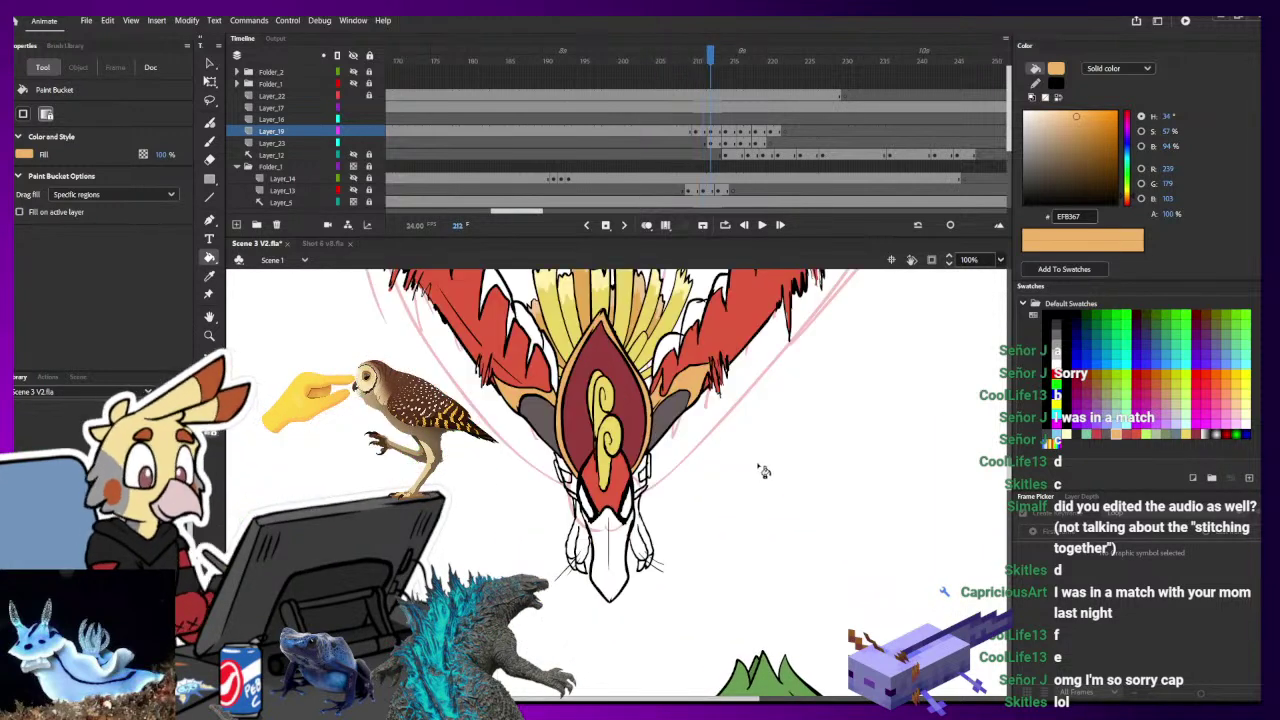
pyautogui.press('i')
pyautogui.click(655, 531)
pyautogui.press('.')
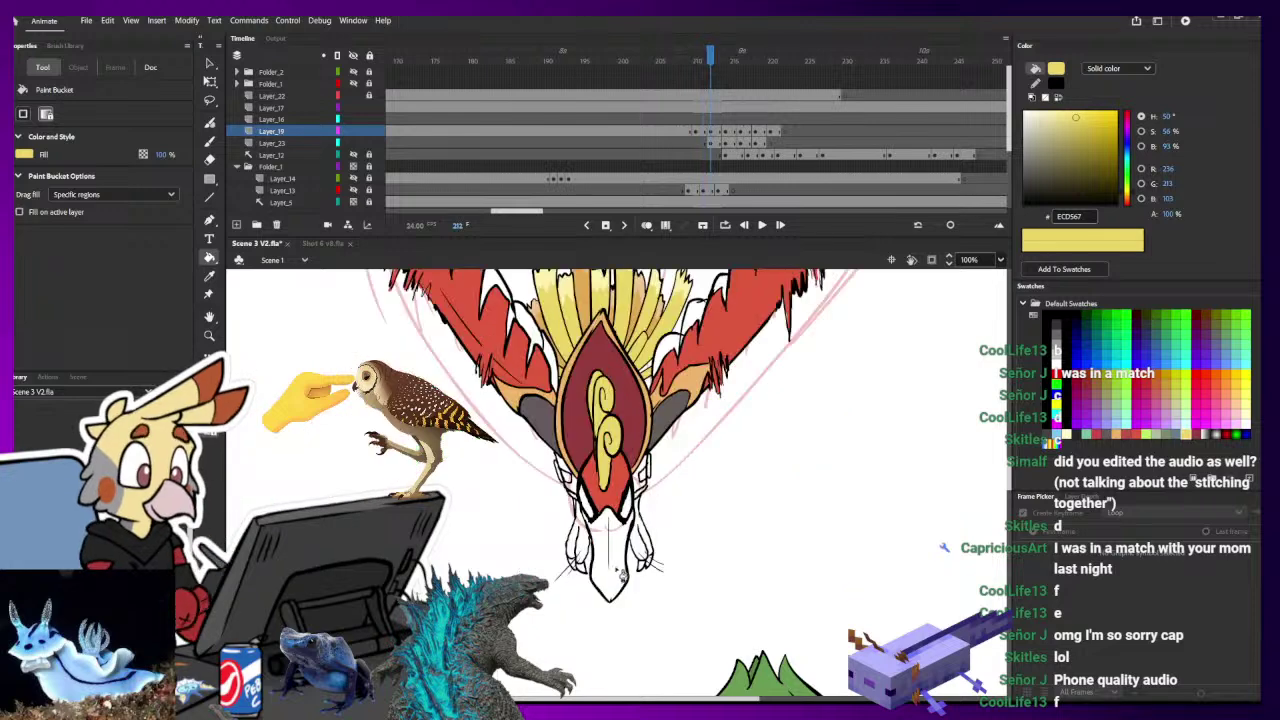
# - Sample the wing red E0593E from frame 211 and brush over a gap in the right wing's outer edge at frame 214
pyautogui.press('i')
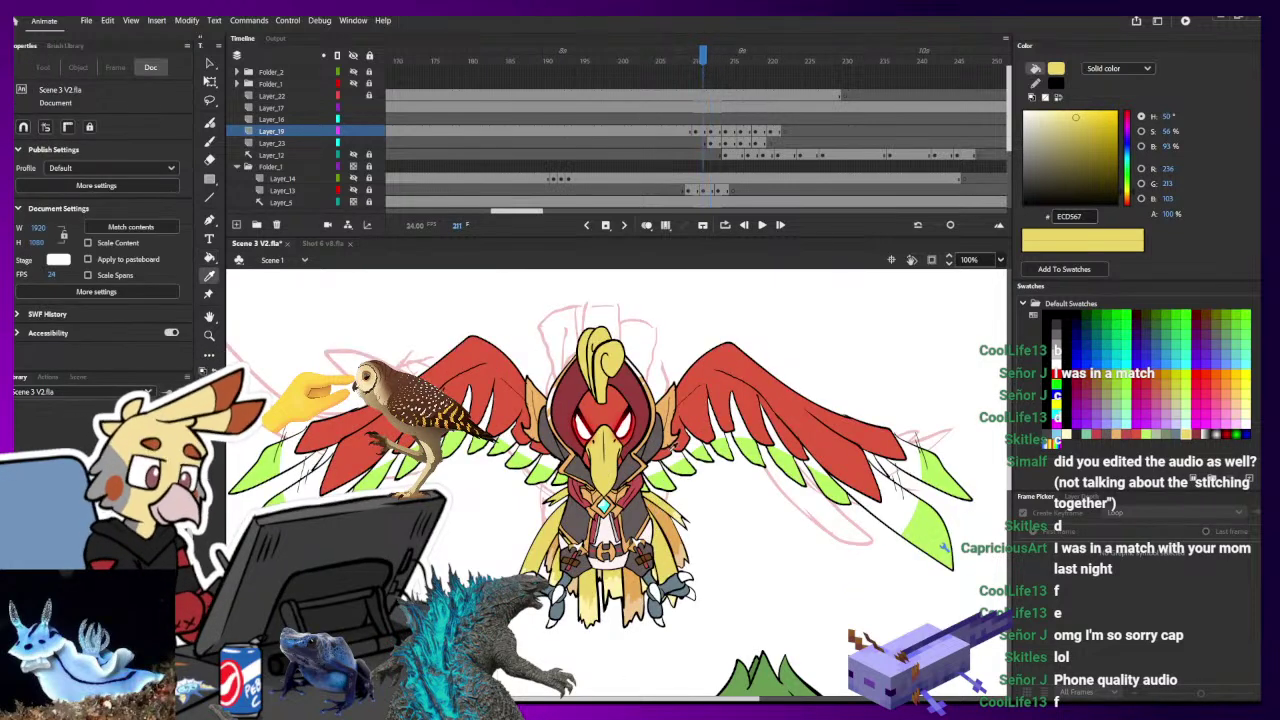
pyautogui.click(746, 372)
pyautogui.press('.')
pyautogui.press('.')
pyautogui.press('.')
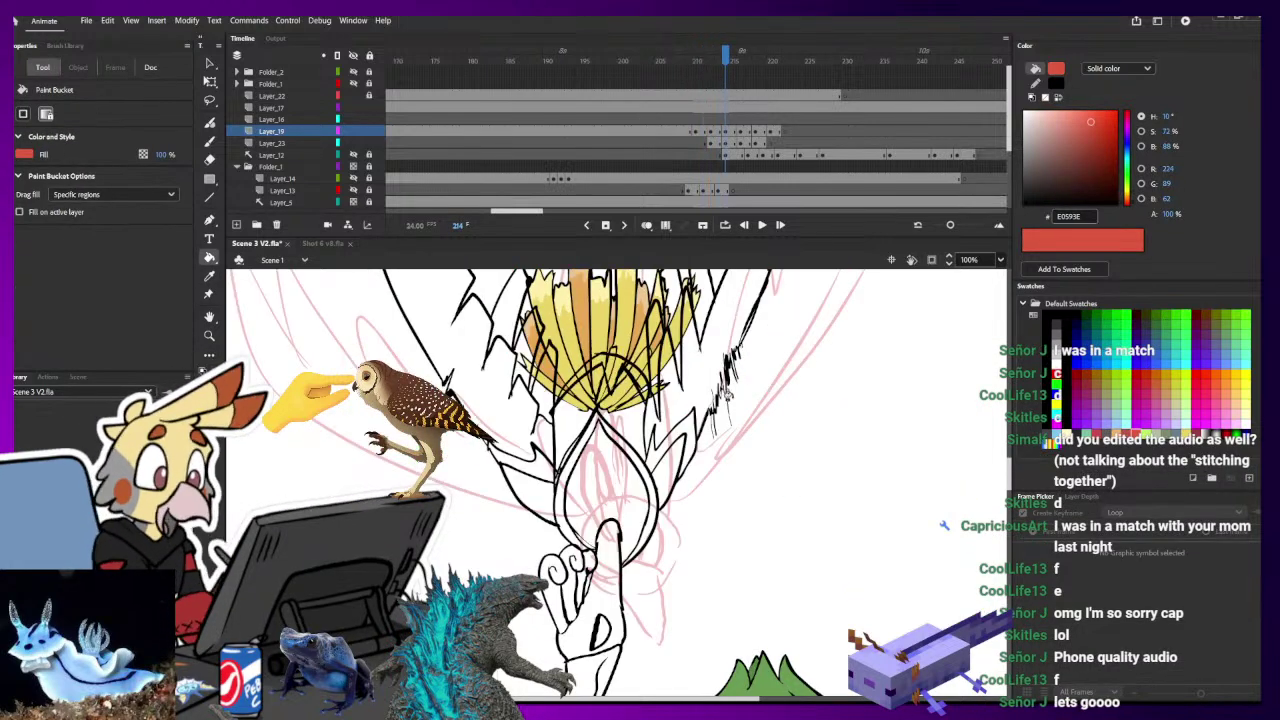
pyautogui.hotkey('ctrl', '-')
pyautogui.press('b')
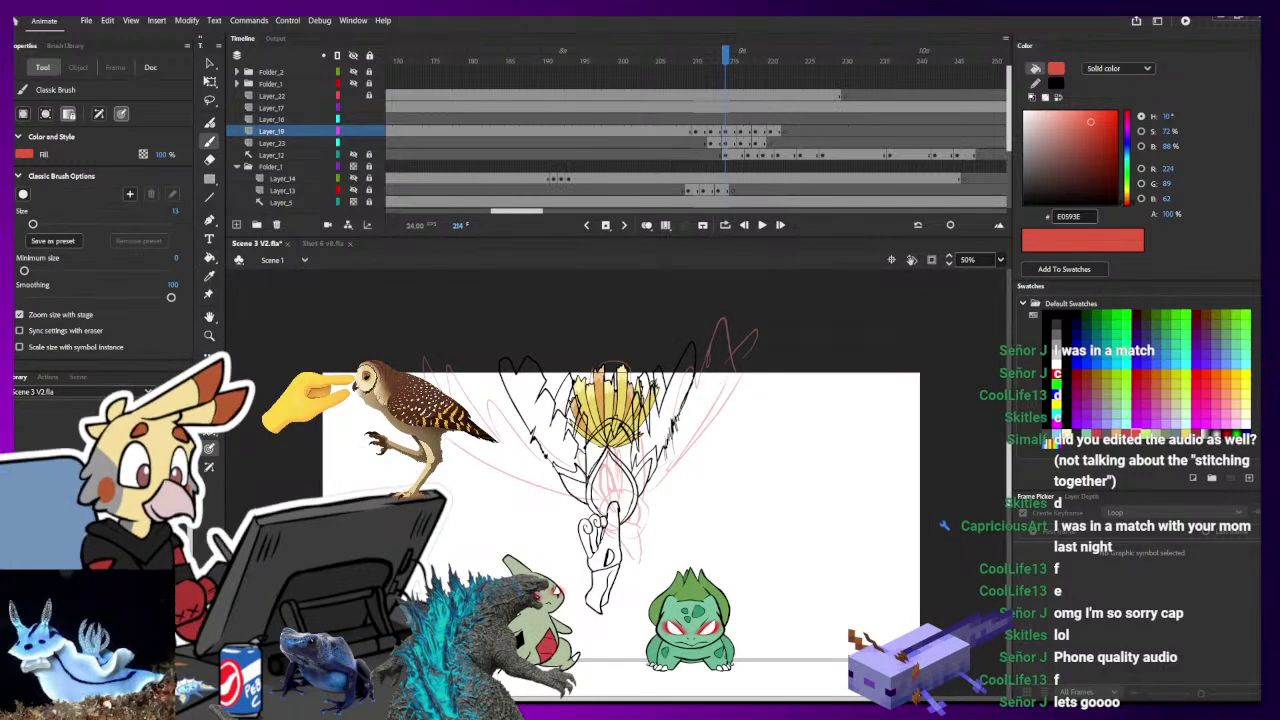
pyautogui.moveTo(728, 376); pyautogui.dragTo(727, 386)
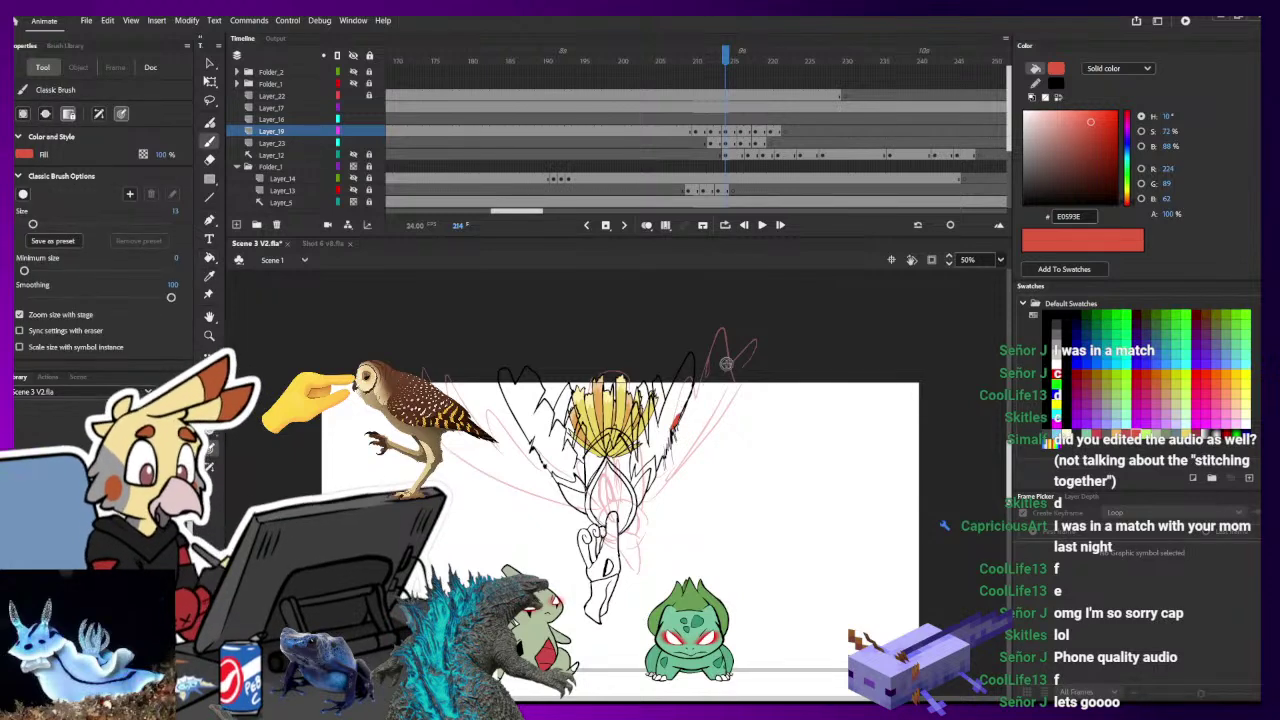
# - Hide the pink rough sketch inside Folder_1 and select Layer_19's drawing at frame 214
pyautogui.scroll(-2, 346, 195)
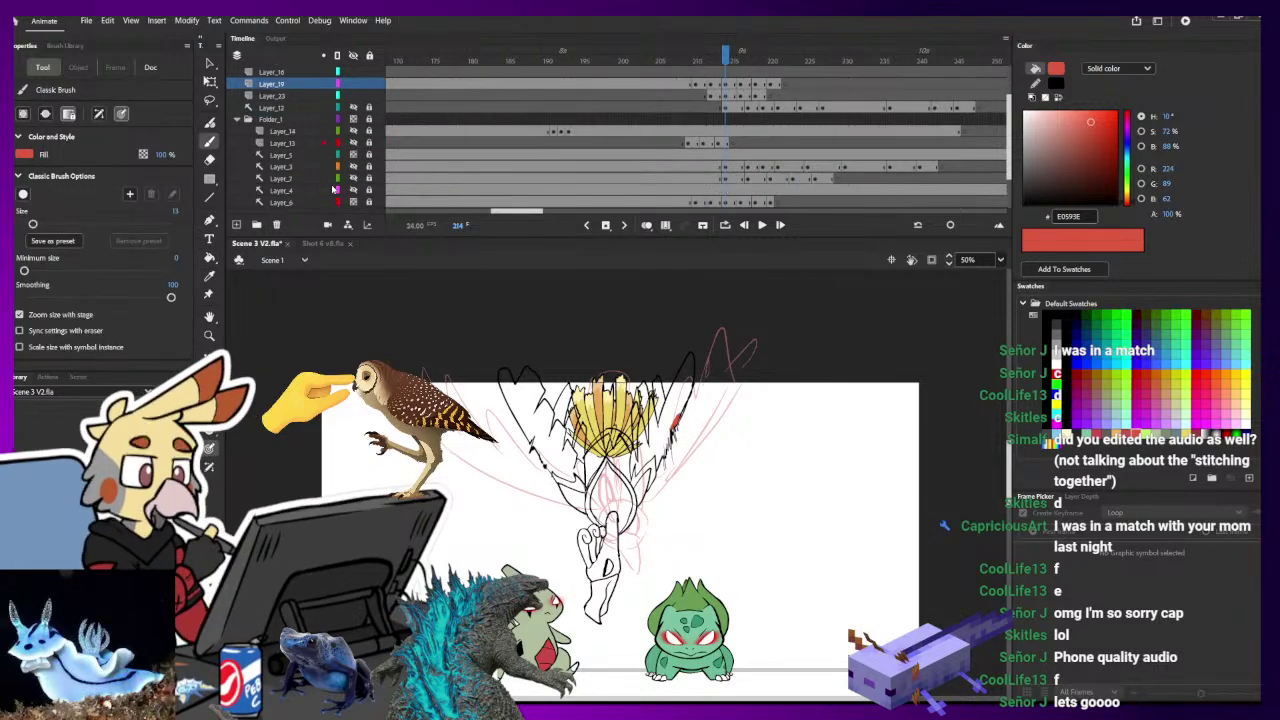
pyautogui.click(353, 156)
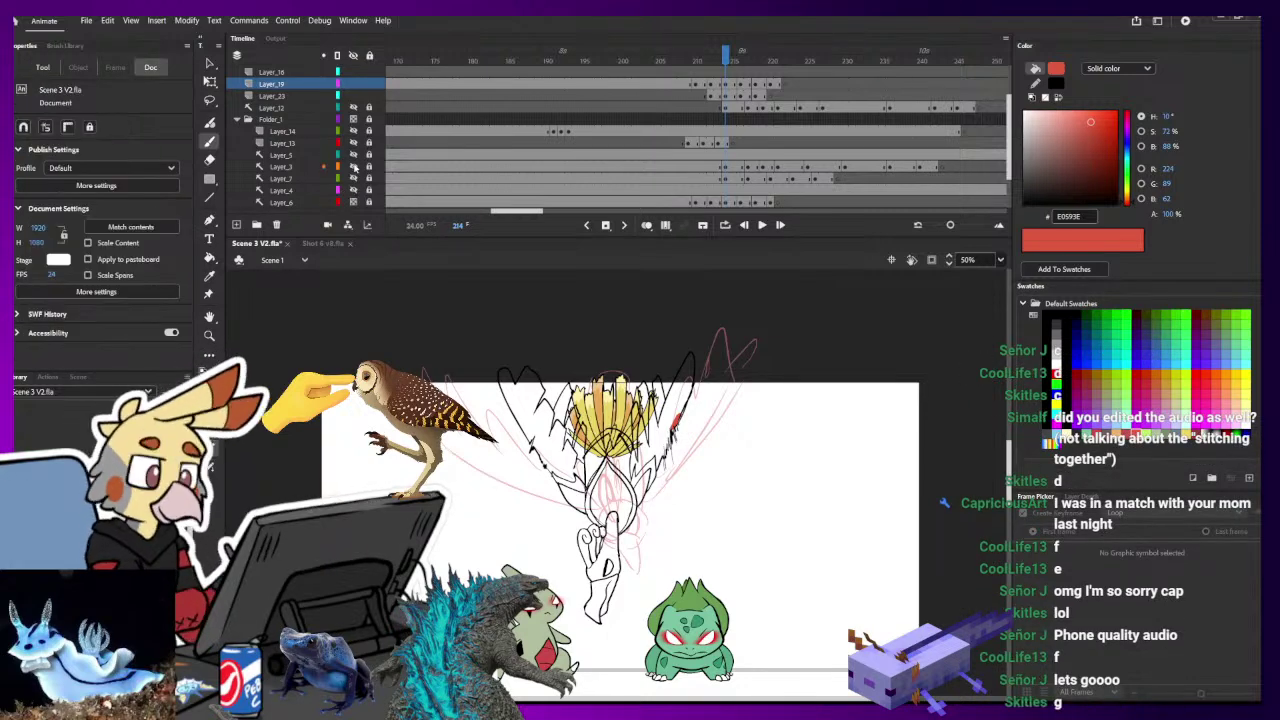
pyautogui.scroll(-2, 350, 185)
pyautogui.click(352, 172)
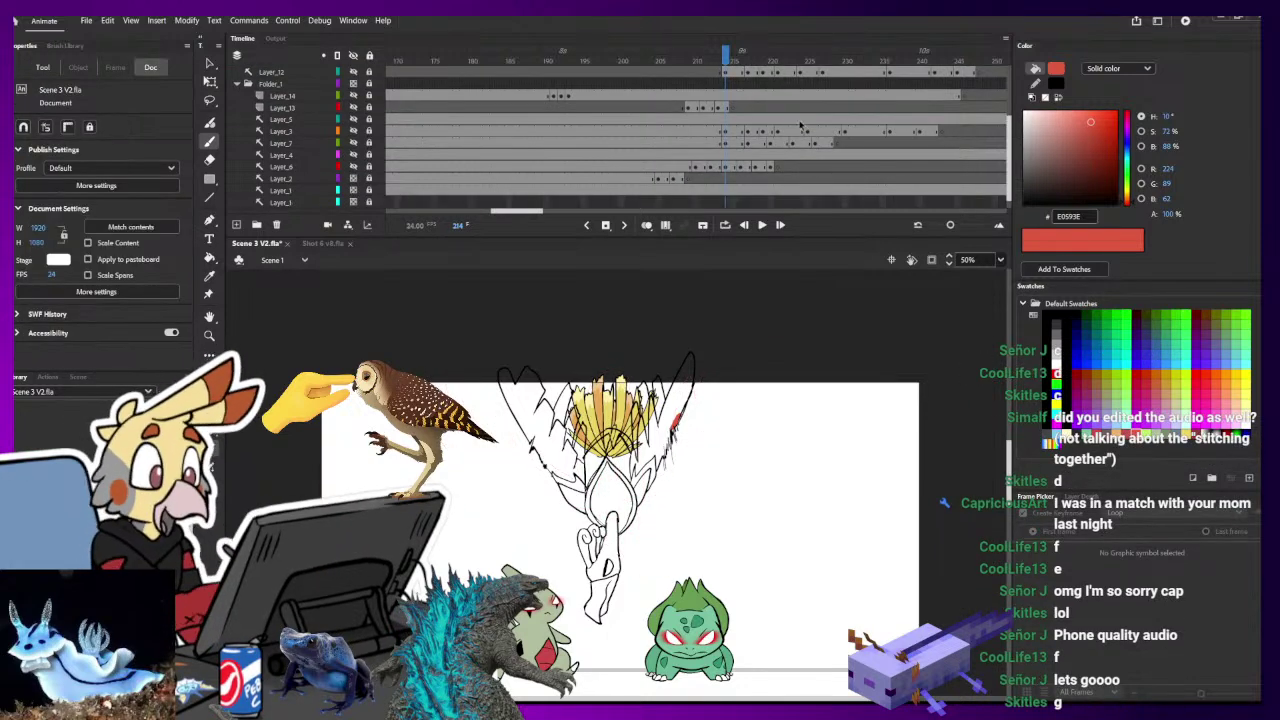
pyautogui.scroll(3, 733, 122)
pyautogui.click(733, 120)
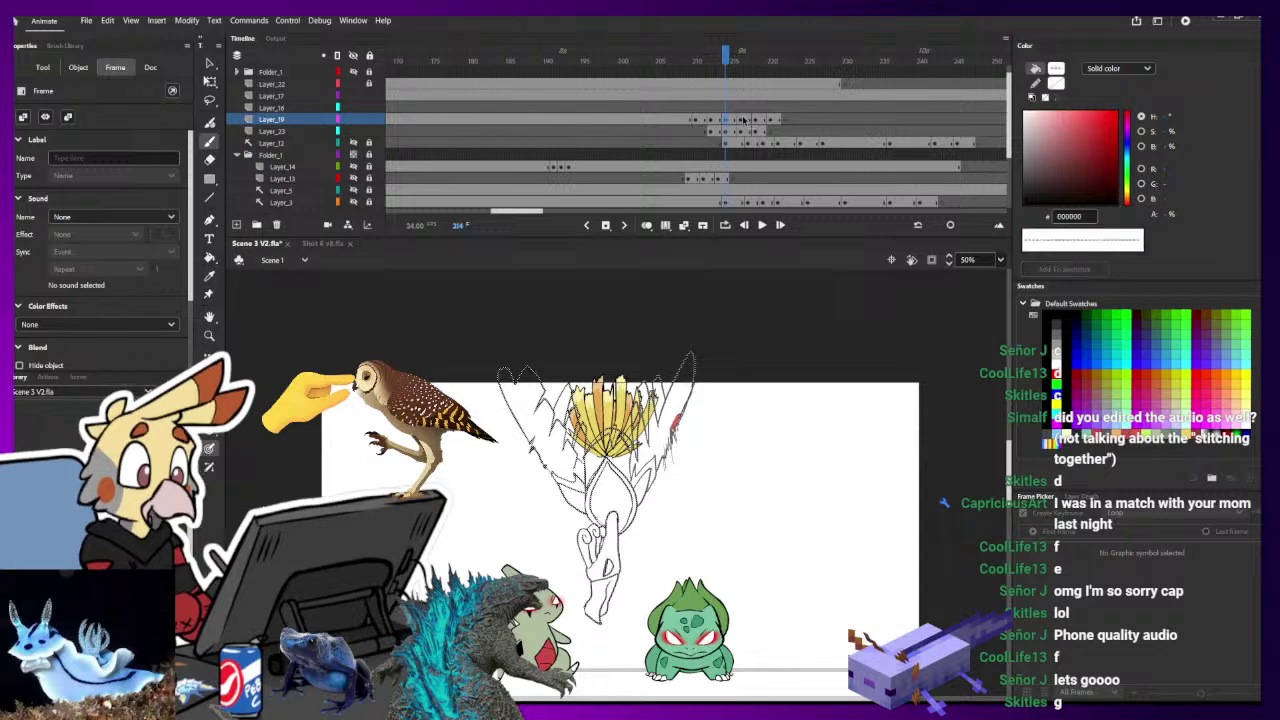
# - Brush red over the gaps in the inner feather outlines of the right wing at frame 214
pyautogui.hotkey('ctrl', '=')
pyautogui.moveTo(833, 341); pyautogui.dragTo(781, 411)
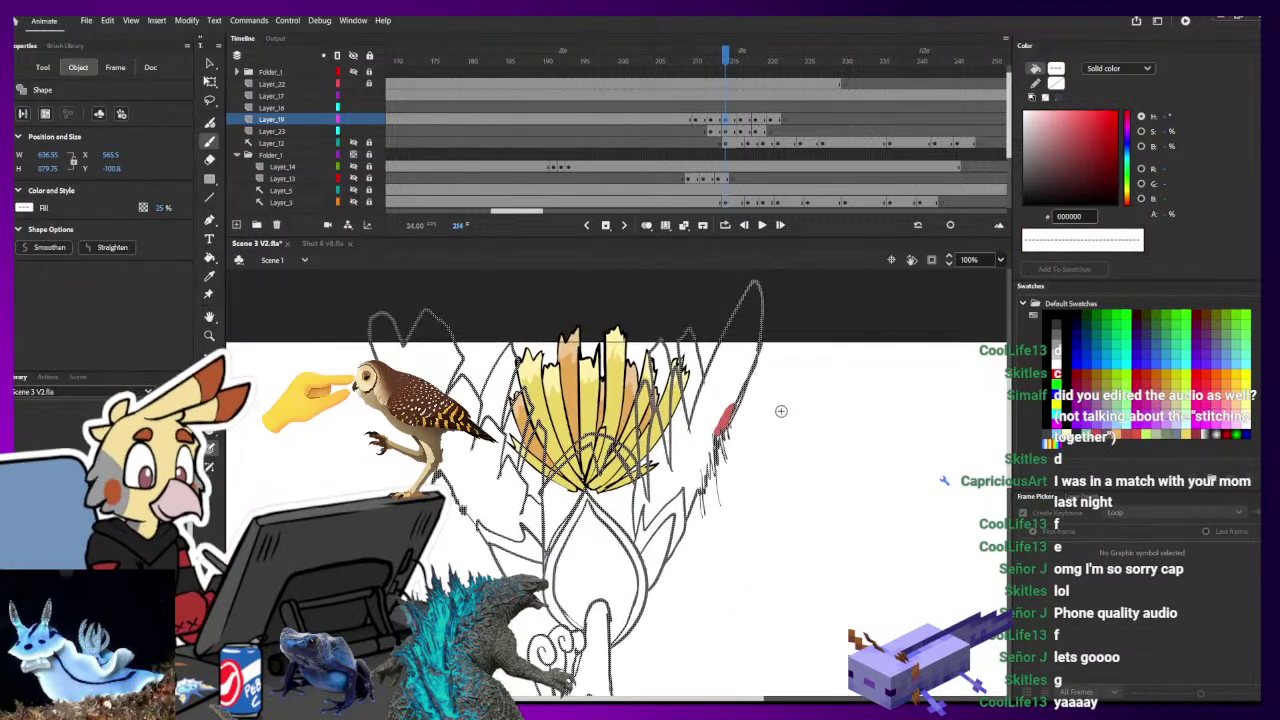
pyautogui.moveTo(652, 503); pyautogui.dragTo(643, 484)
pyautogui.press('k')
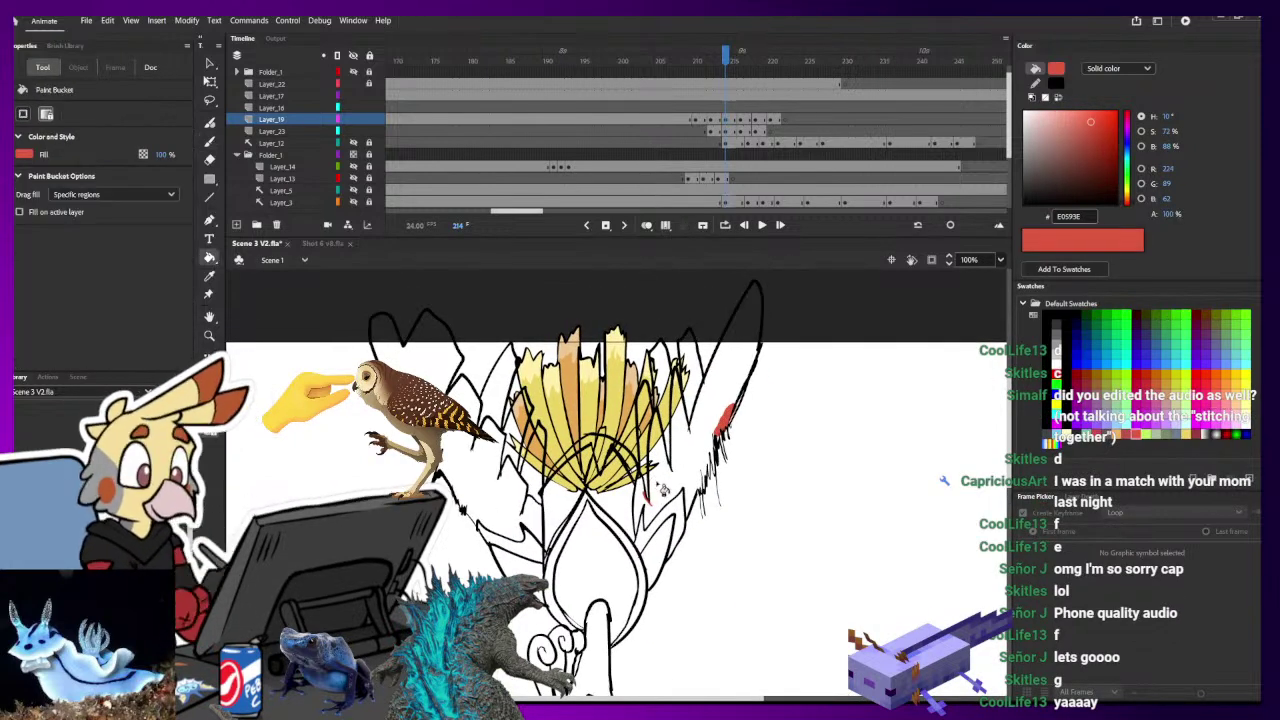
pyautogui.press('b')
pyautogui.scroll(1, 740, 357)
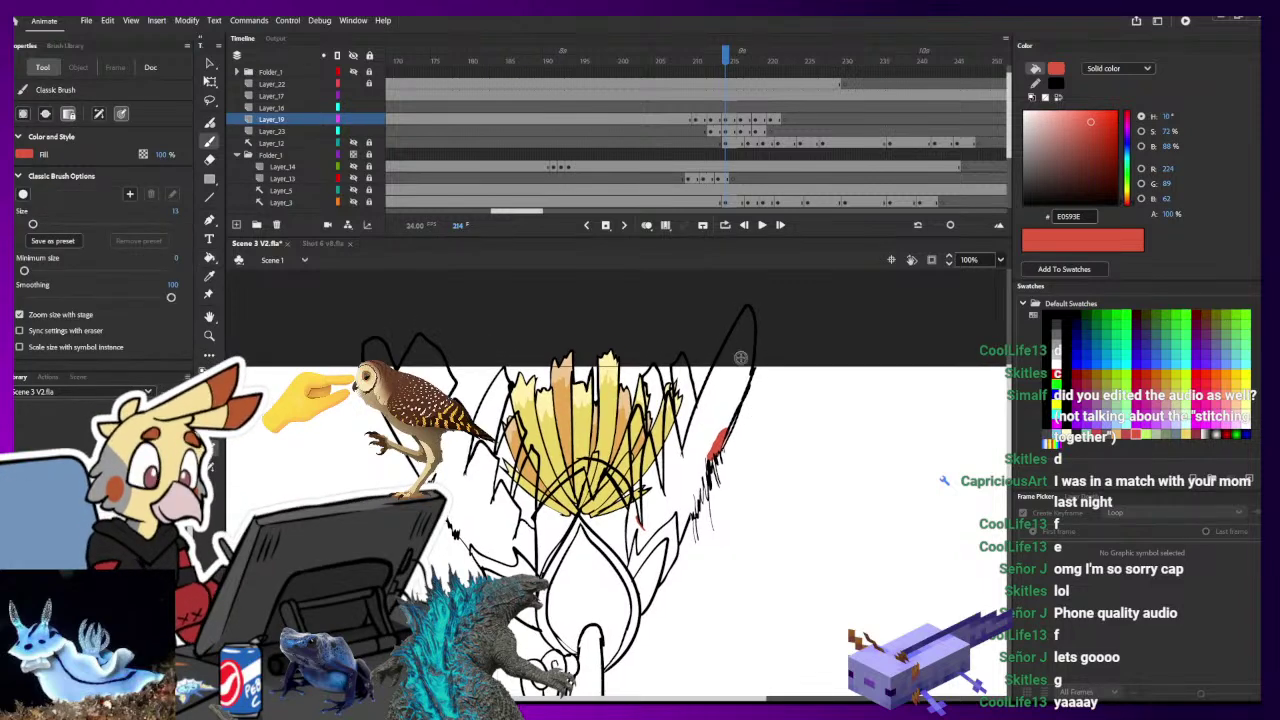
pyautogui.press('k')
pyautogui.press('b')
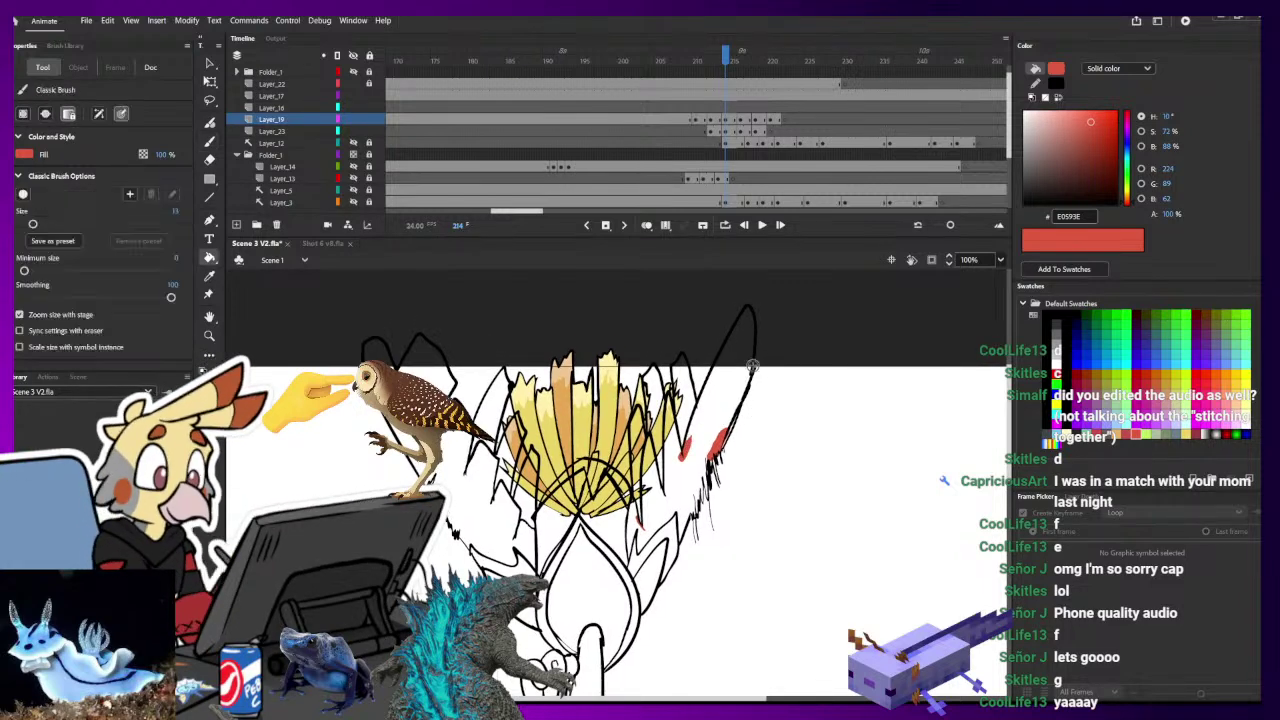
# - Close the right wing's outer edge with a red brush stroke and fill the wing red at frame 214
pyautogui.moveTo(750, 368); pyautogui.dragTo(716, 477)
pyautogui.press('k')
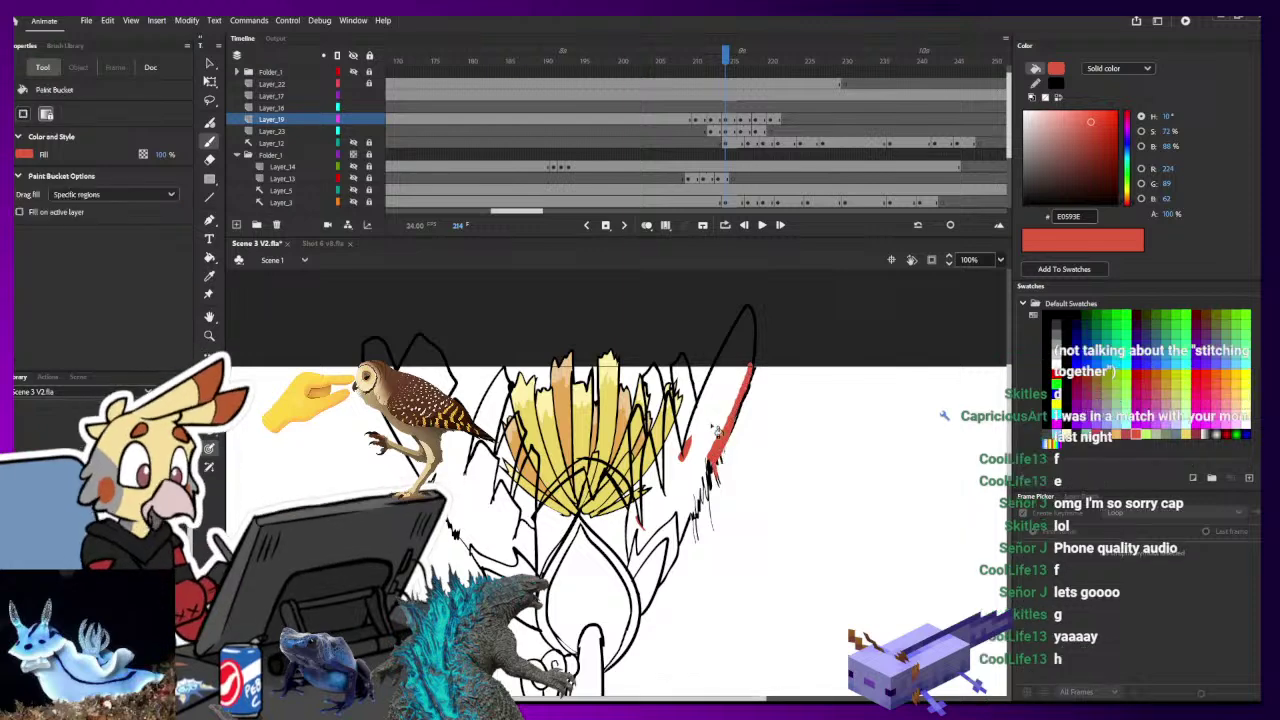
pyautogui.click(731, 427)
pyautogui.press('b')
pyautogui.press('k')
pyautogui.click(712, 470)
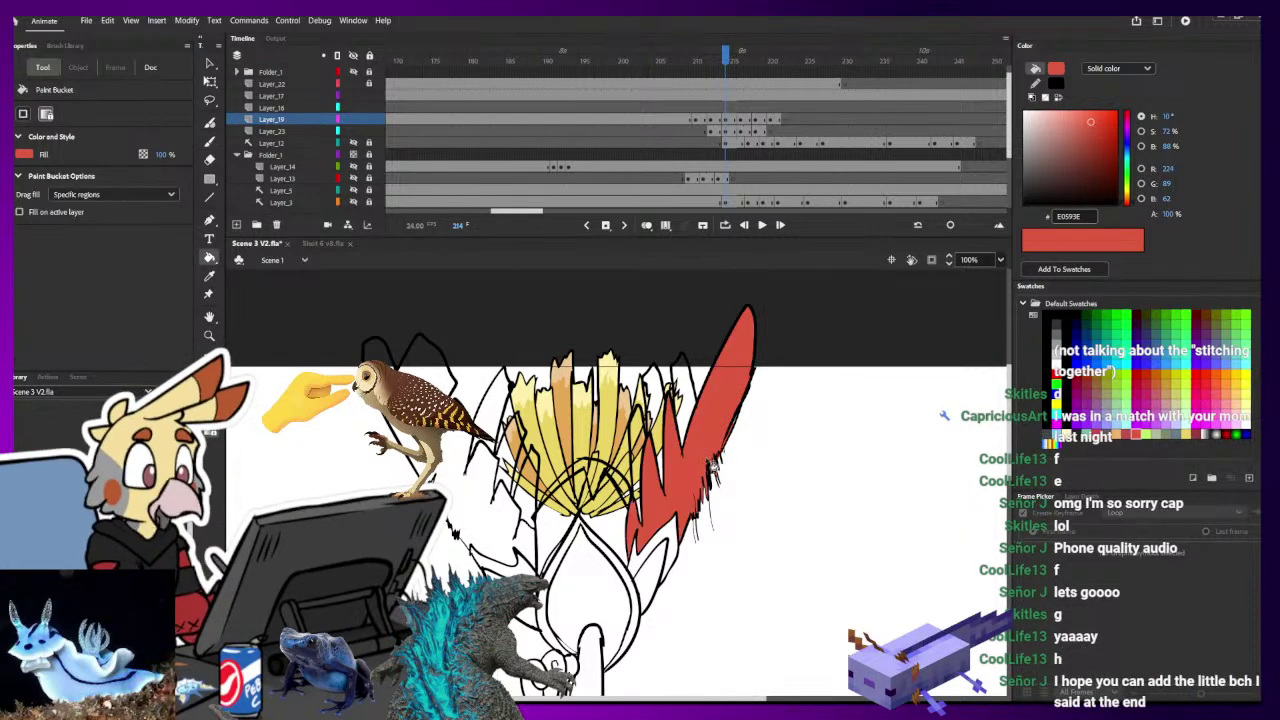
# - Close the gap at the lower edge of the left wing and fill the wing red at frame 214
pyautogui.press('b')
pyautogui.moveTo(473, 527); pyautogui.dragTo(480, 539)
pyautogui.press('k')
pyautogui.click(491, 512)
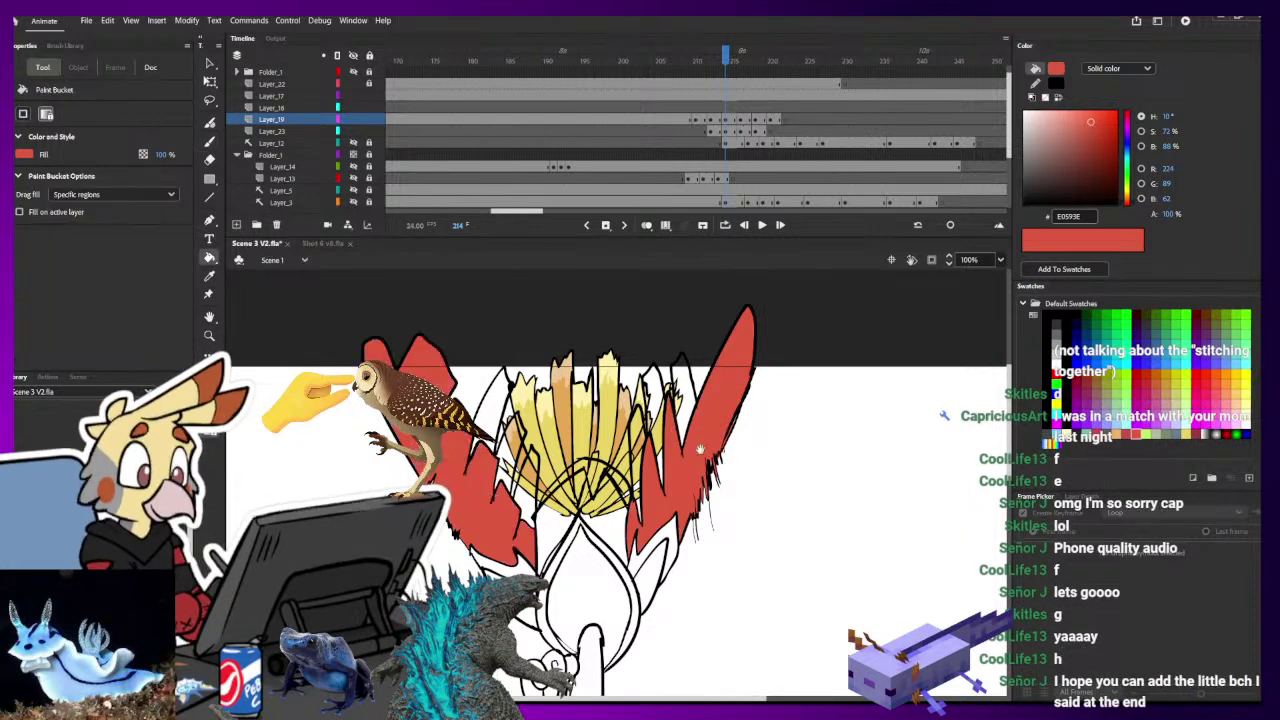
# - Close the gap between the head and its curled crest with the red brush and fill the head red at frame 214
pyautogui.moveTo(727, 493); pyautogui.dragTo(747, 423)
pyautogui.scroll(-5, 640, 605)
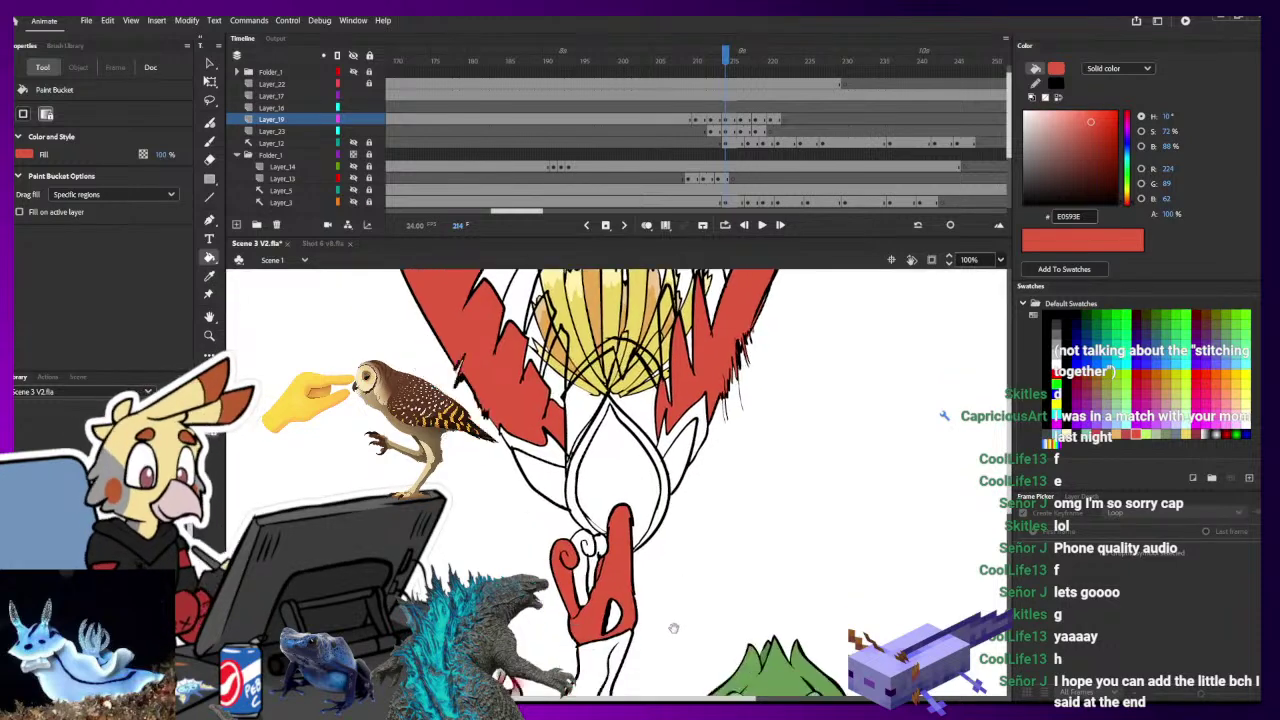
pyautogui.press('b')
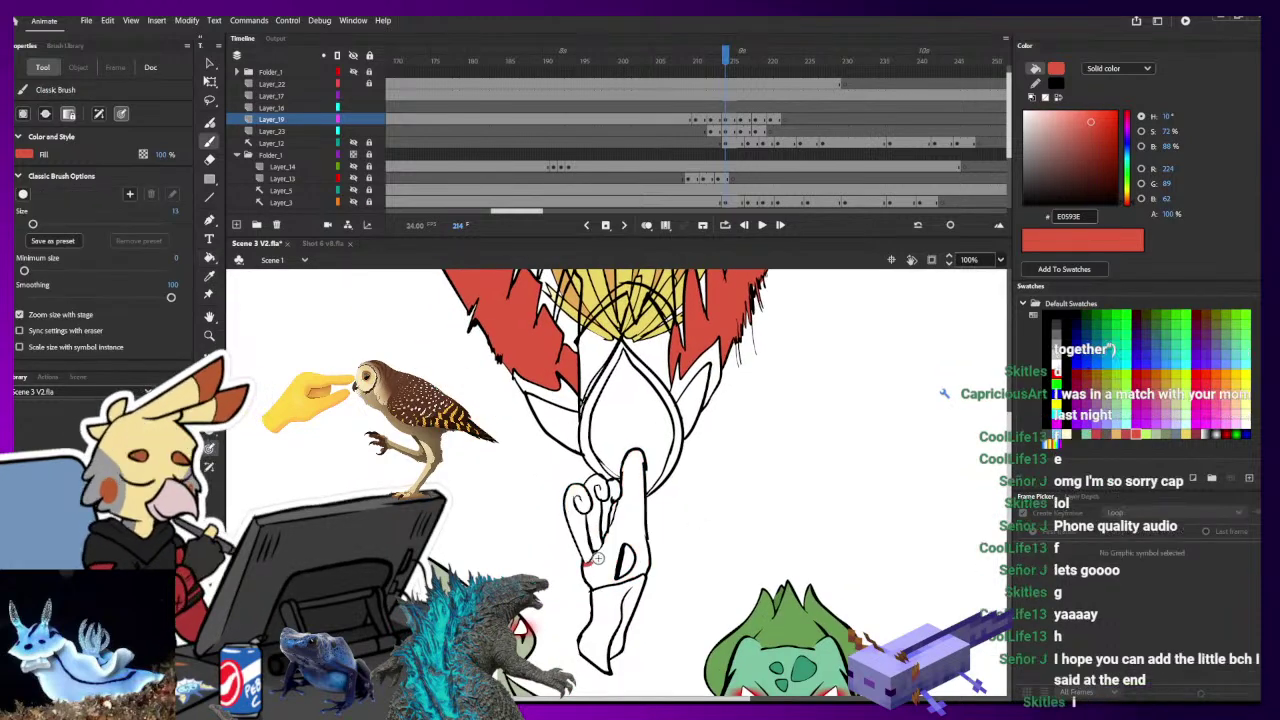
pyautogui.press('k')
pyautogui.click(618, 550)
# - Advance to frame 216 and fill the bird's head, neck and right wing with red E0593E
pyautogui.hotkey('ctrl', '-')
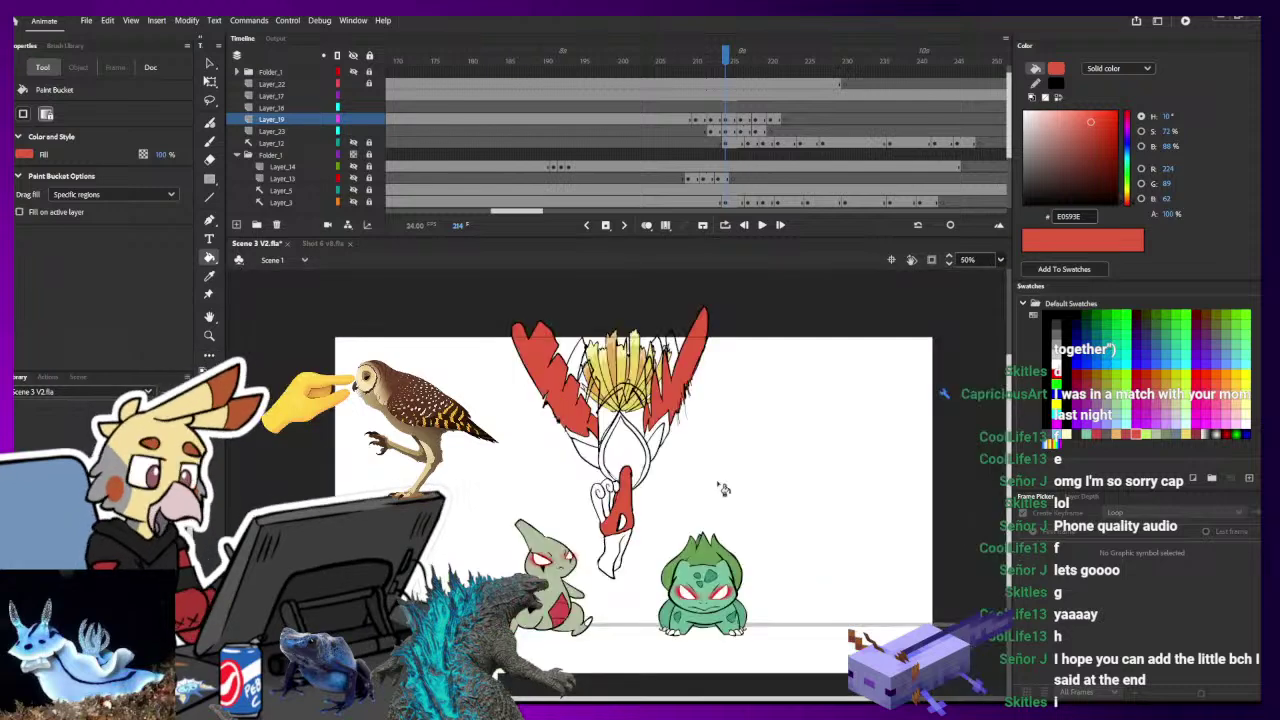
pyautogui.press('b')
pyautogui.press('.')
pyautogui.press('.')
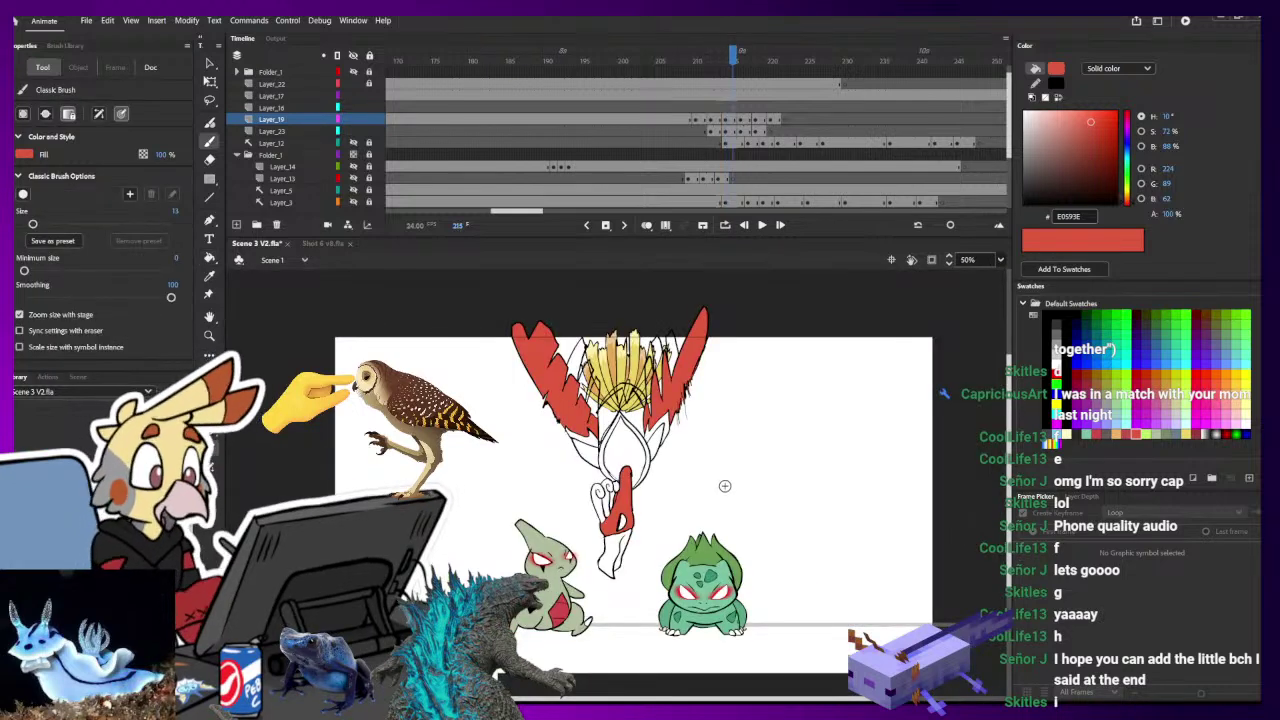
pyautogui.press('k')
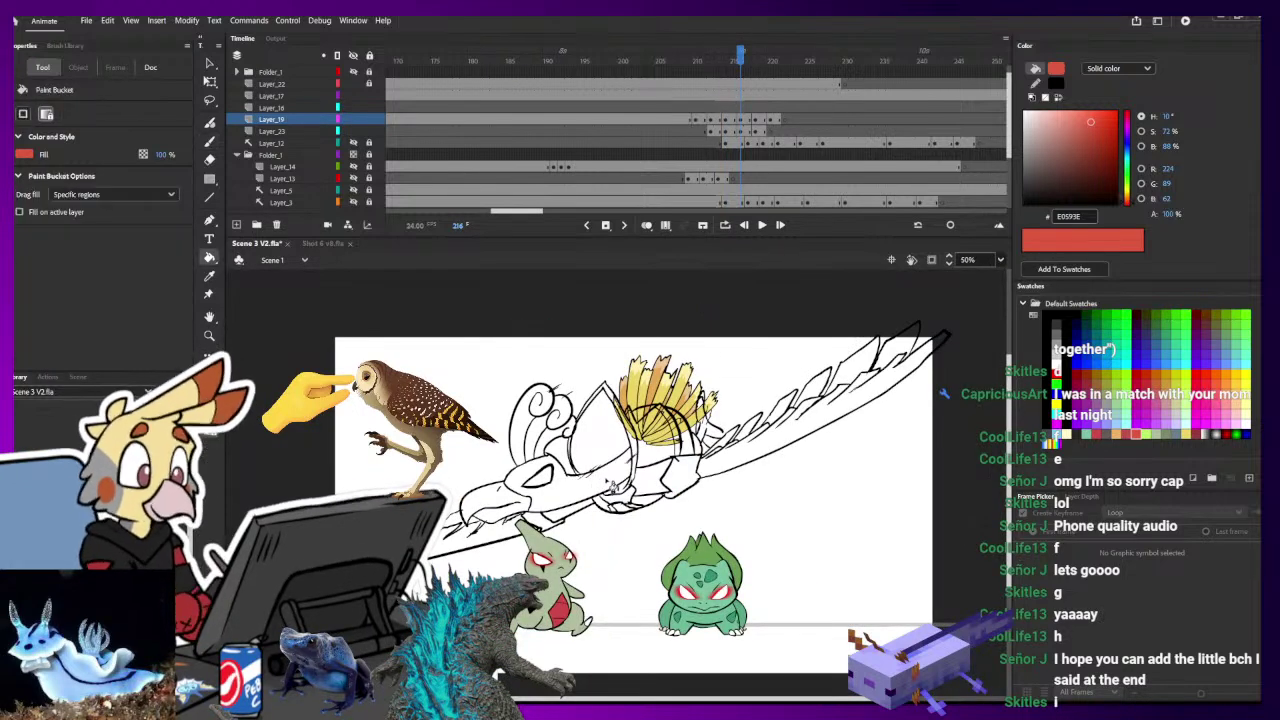
pyautogui.click(620, 472)
pyautogui.click(790, 445)
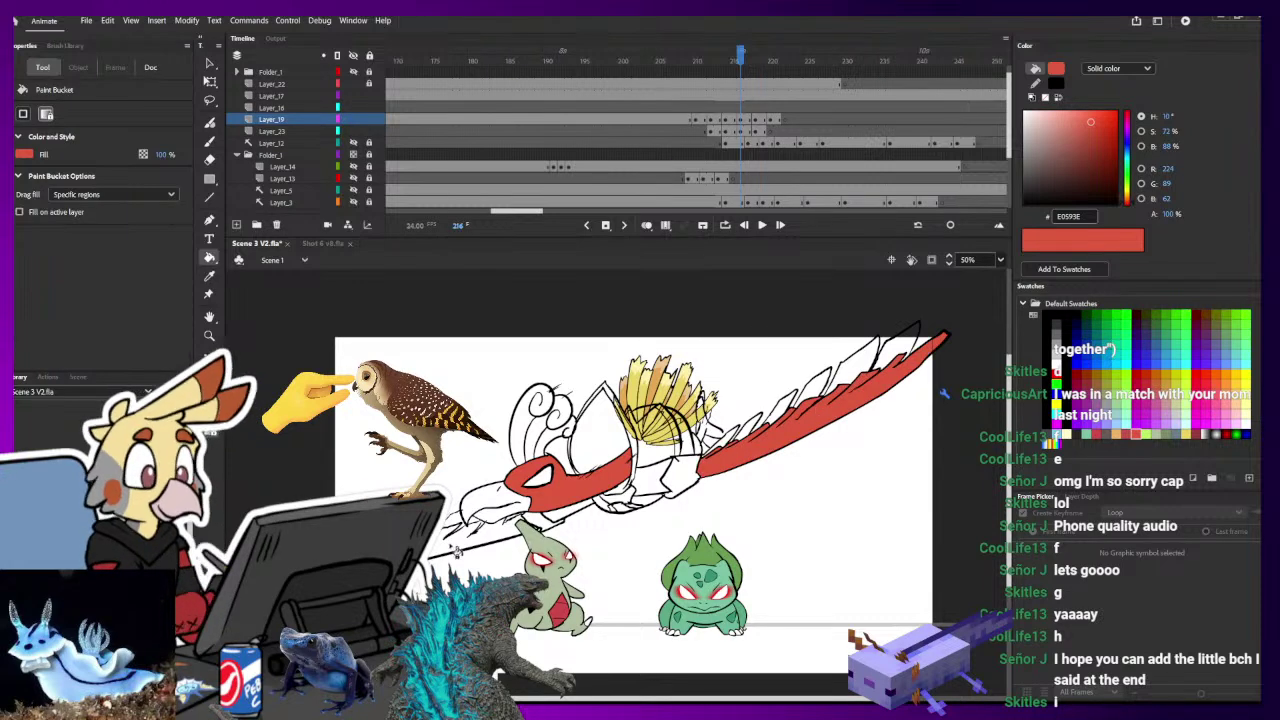
# - Close the gaps in the left wing's outline beside the beak with red and fill that wing red at frame 216
pyautogui.press('b')
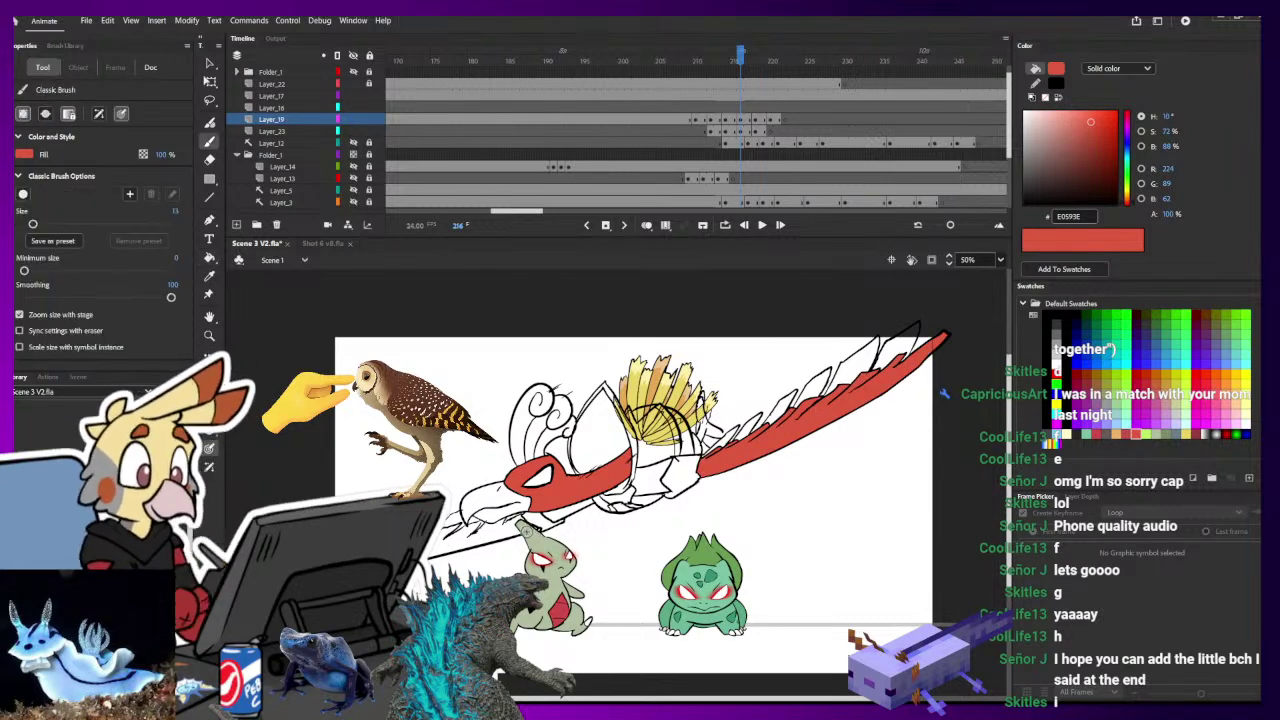
pyautogui.moveTo(493, 527); pyautogui.dragTo(543, 522)
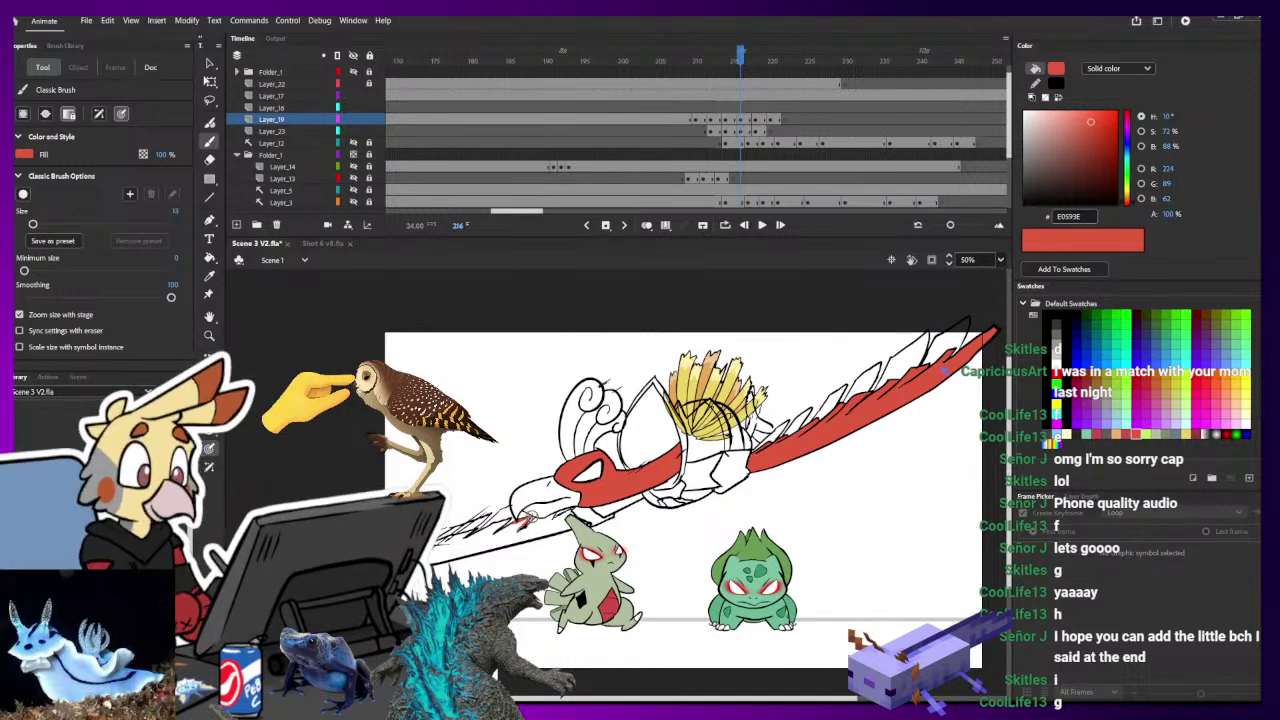
pyautogui.press('k')
pyautogui.press('b')
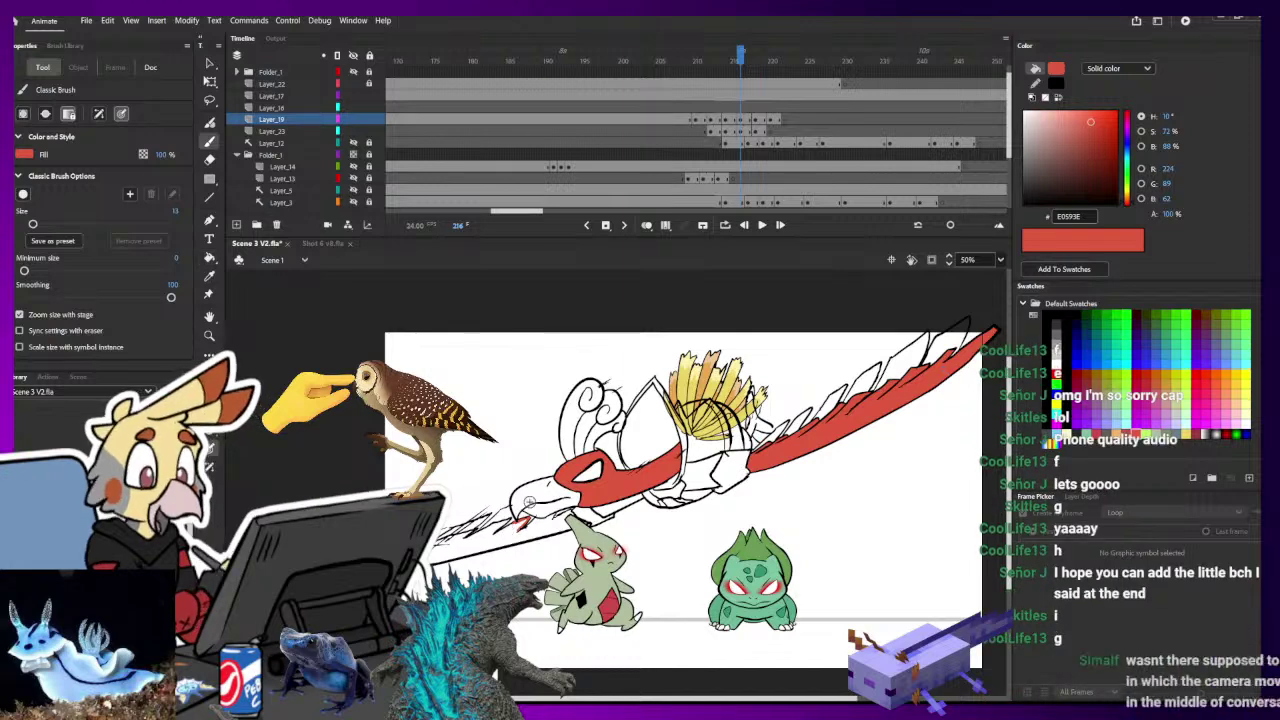
pyautogui.press('k')
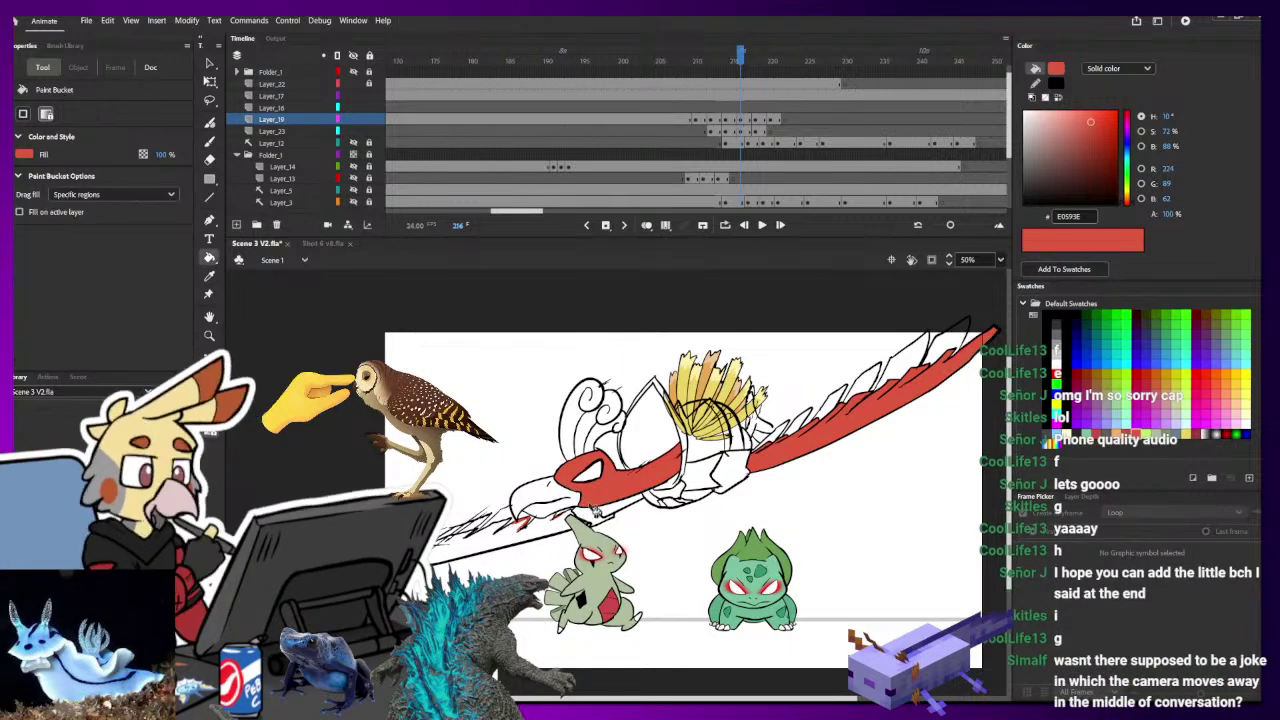
pyautogui.press('b')
pyautogui.press('k')
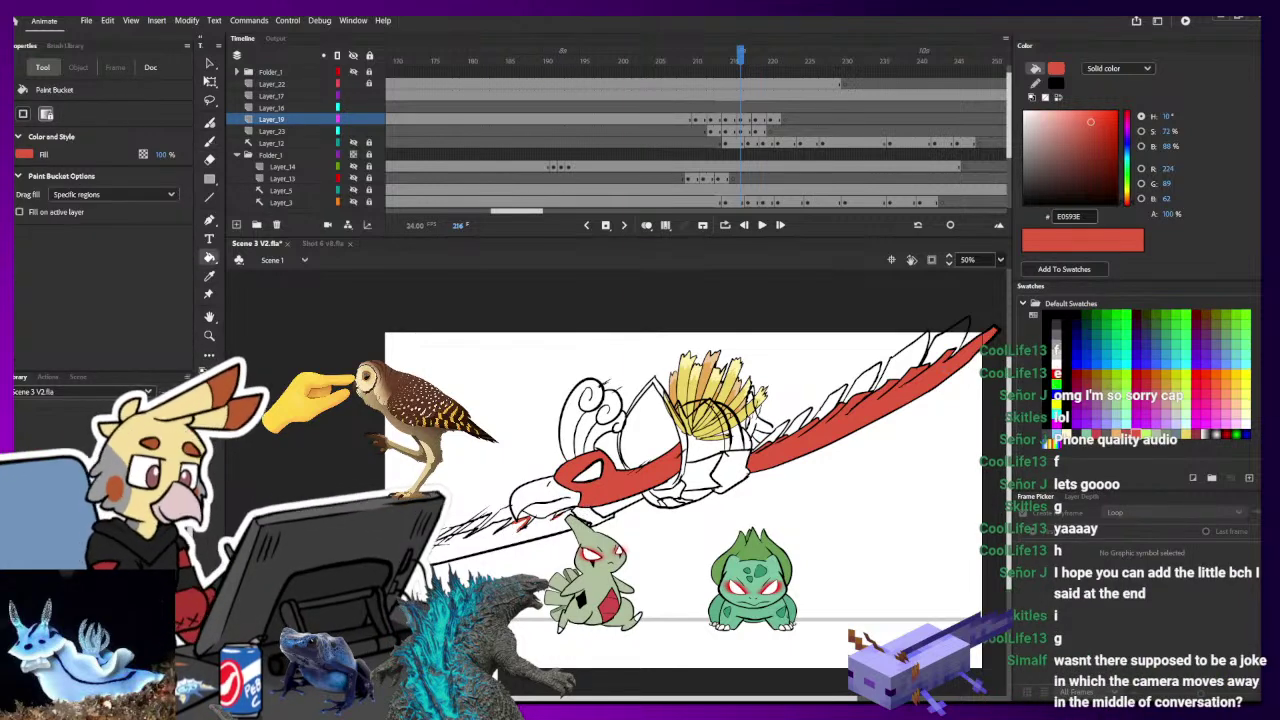
pyautogui.click(446, 548)
# - Advance to frame 218 and fill the bird's right wing with red E0593E
pyautogui.press('b')
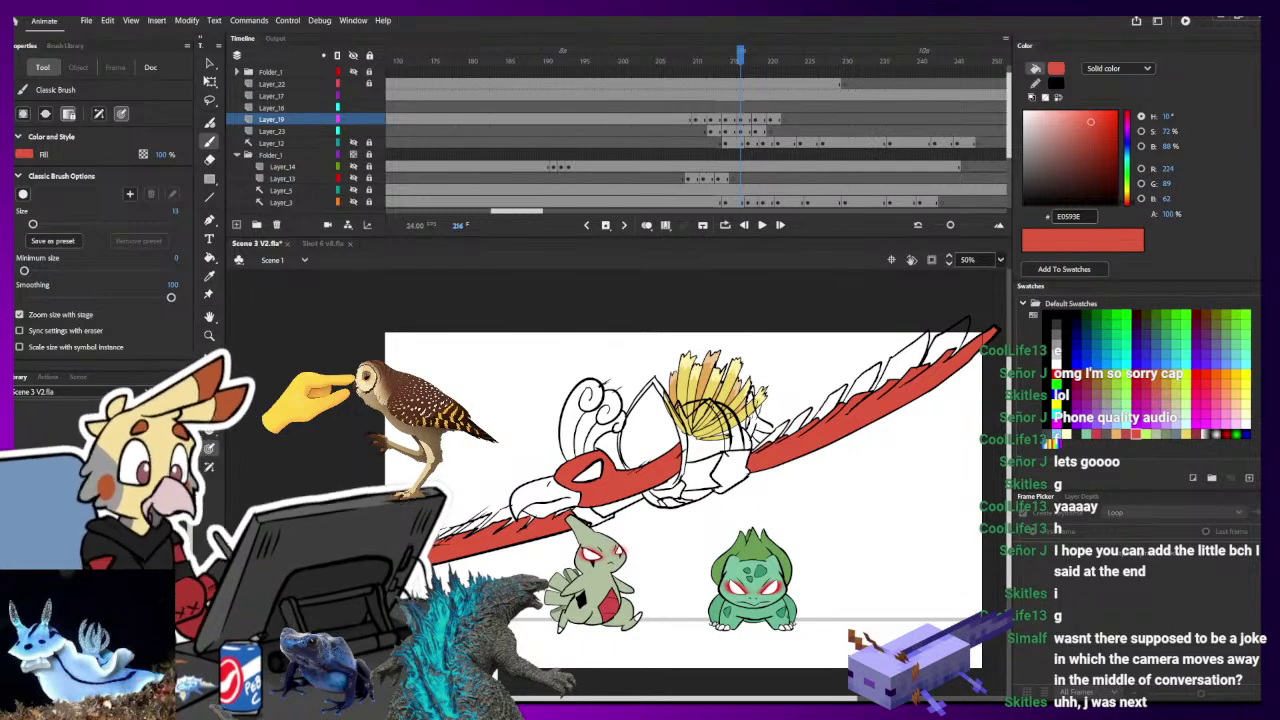
pyautogui.moveTo(822, 467); pyautogui.dragTo(724, 487)
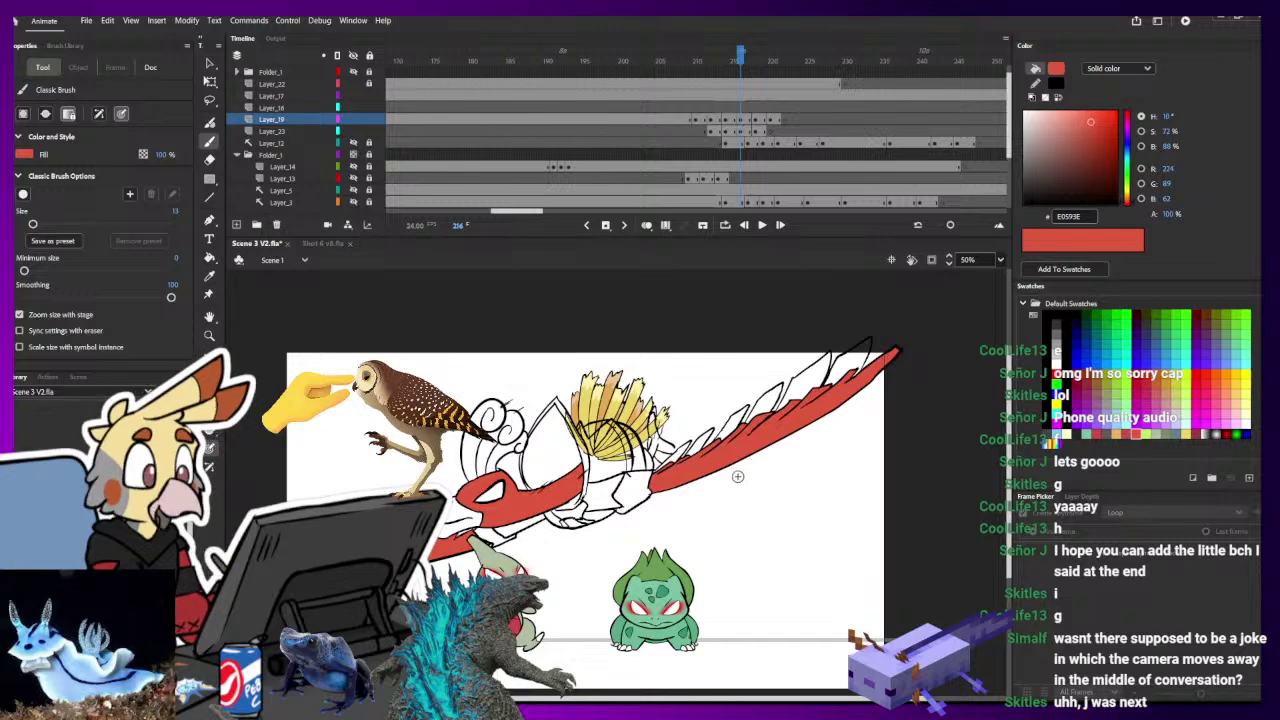
pyautogui.press('i')
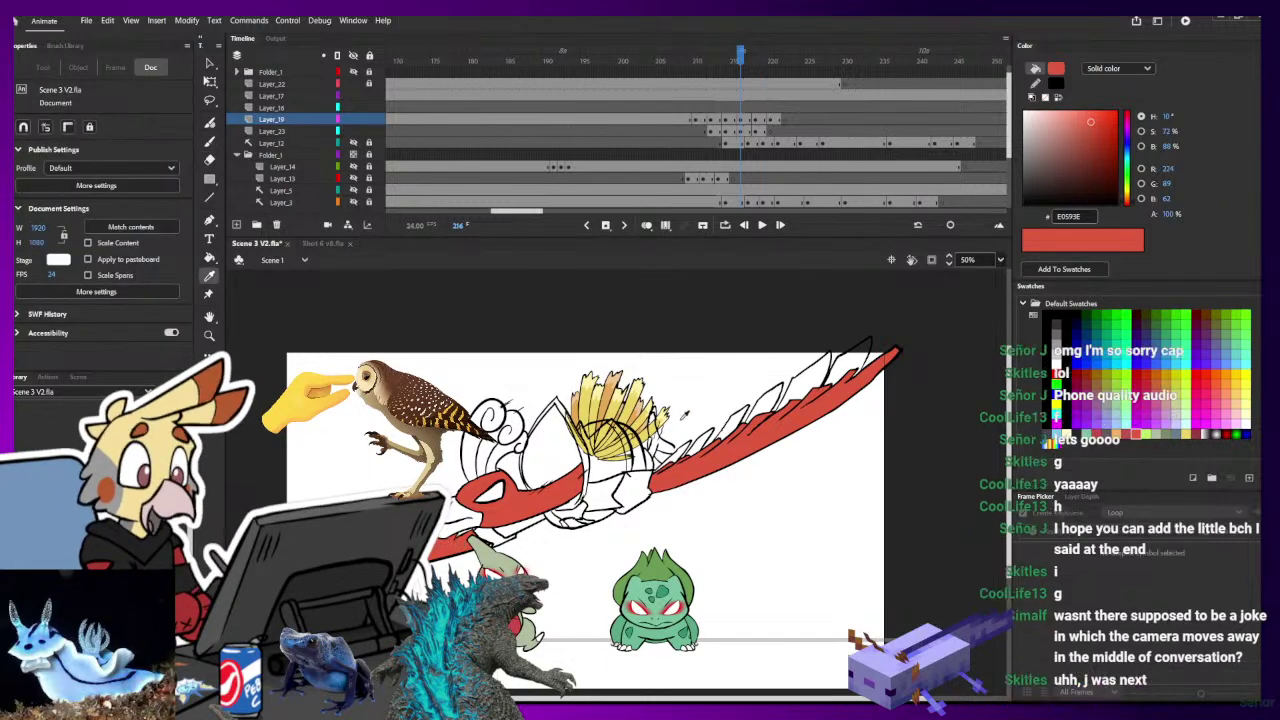
pyautogui.press(',')
pyautogui.press('.')
pyautogui.click(672, 489)
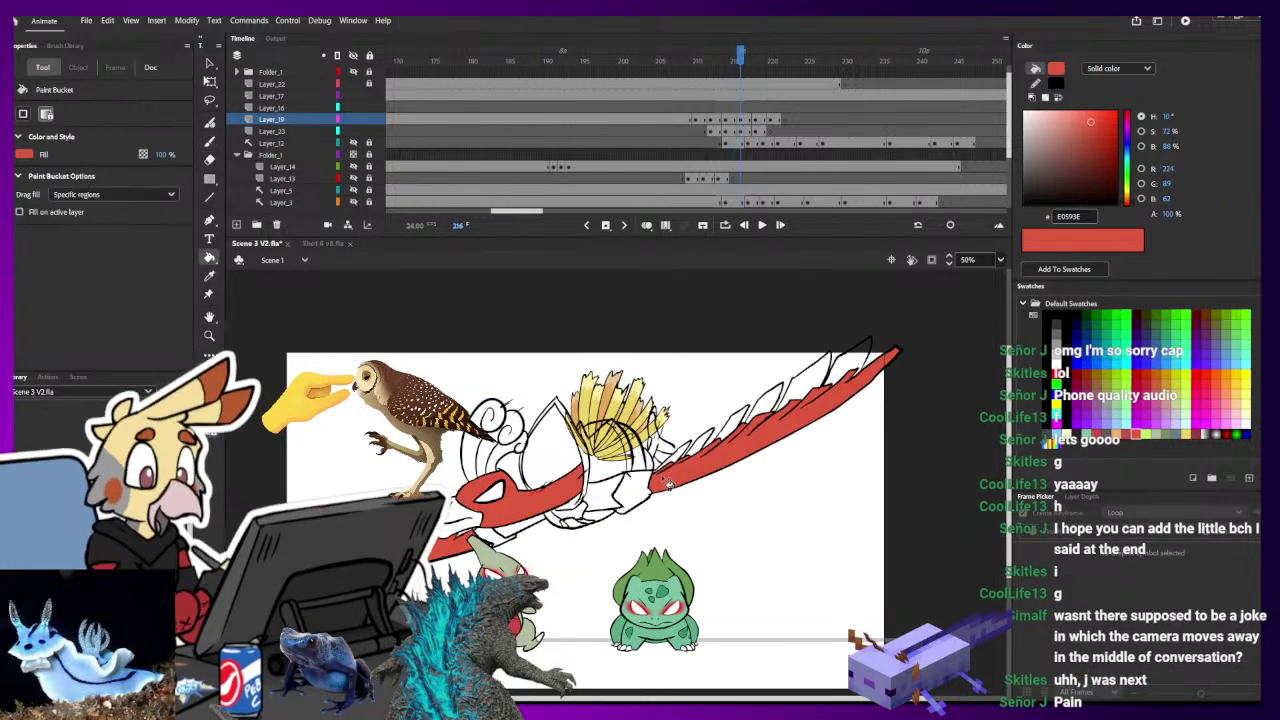
pyautogui.press('.')
pyautogui.press('.')
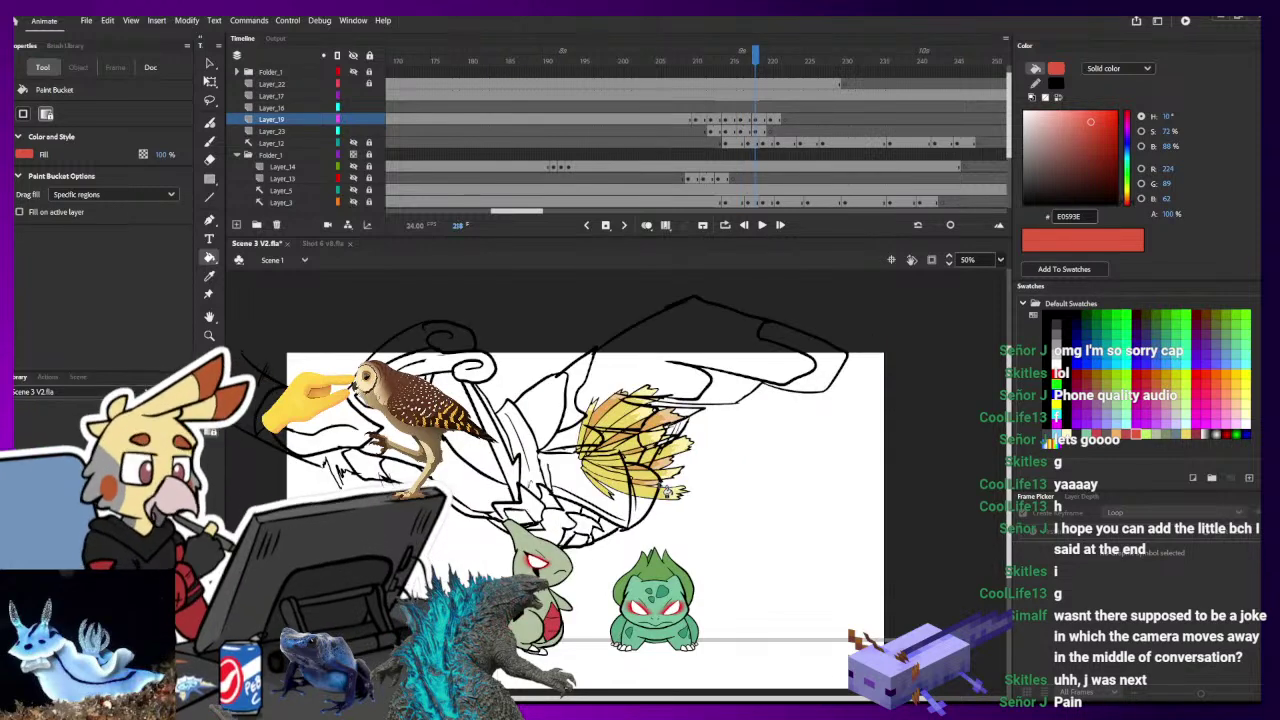
pyautogui.click(677, 383)
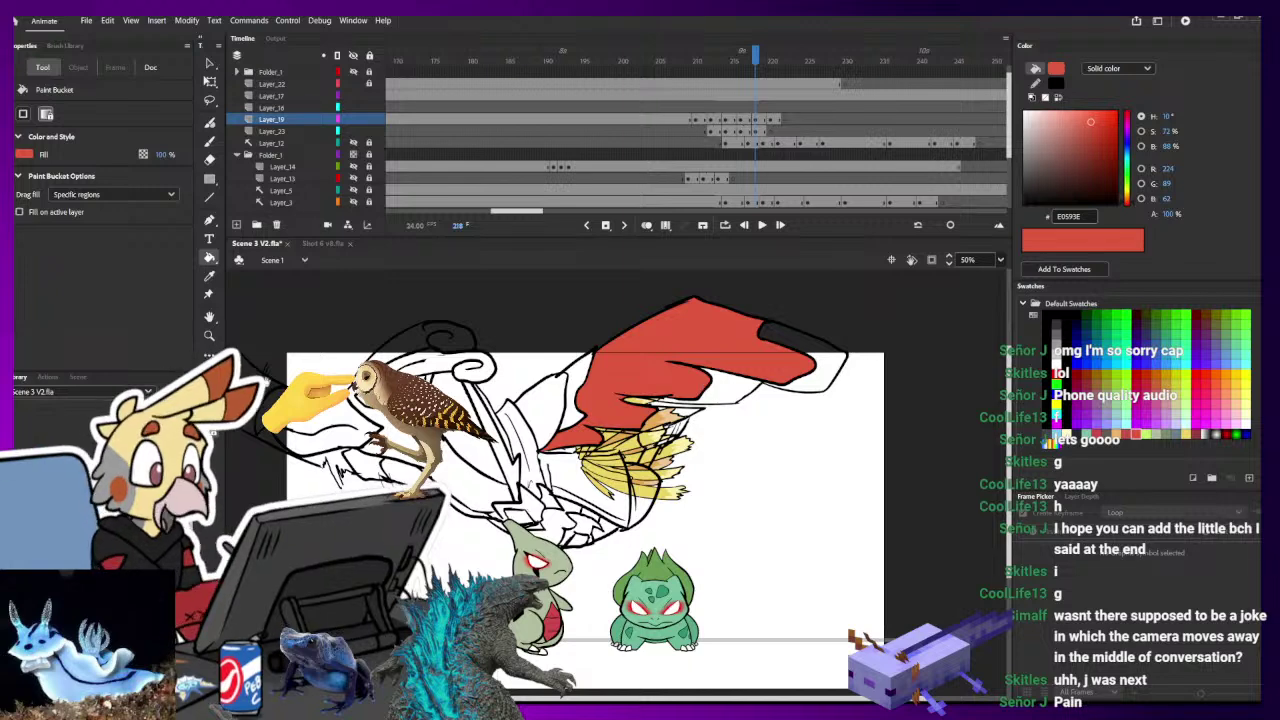
# - Close the gaps in the left wing's outline with the red brush and fill that wing, the head and the neck red at frame 218
pyautogui.moveTo(266, 395); pyautogui.dragTo(354, 397)
pyautogui.press('b')
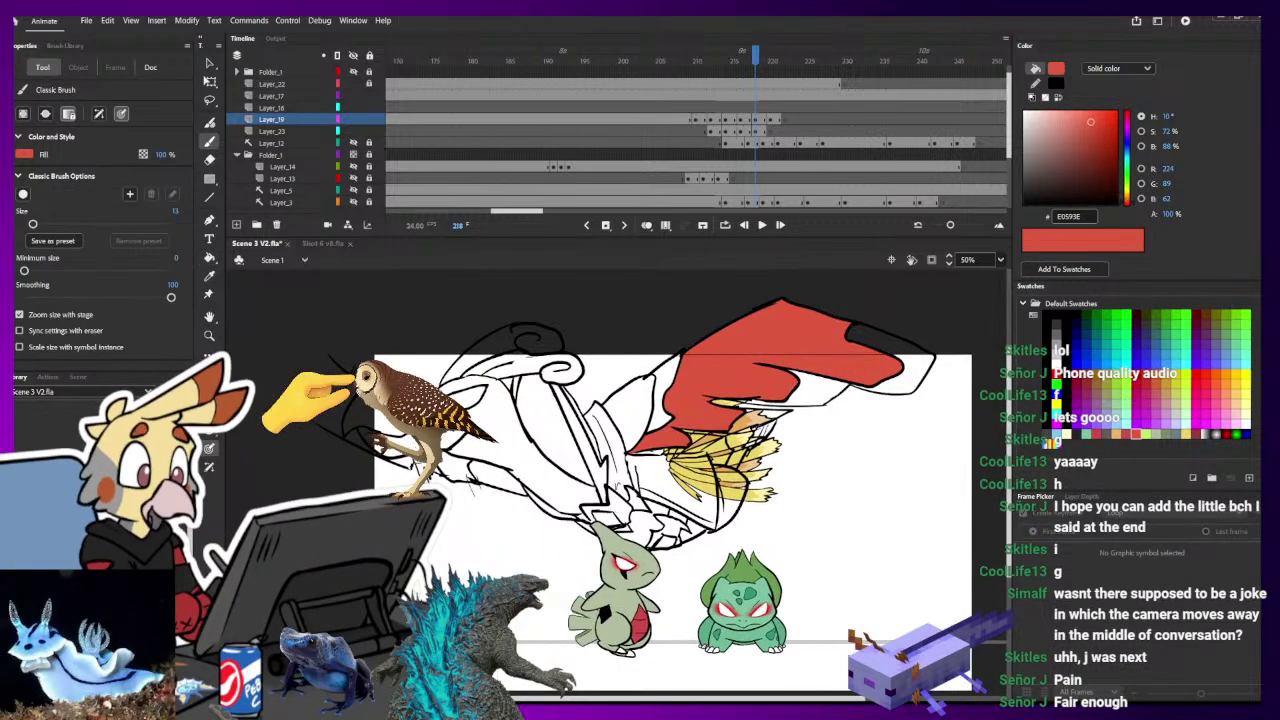
pyautogui.press('k')
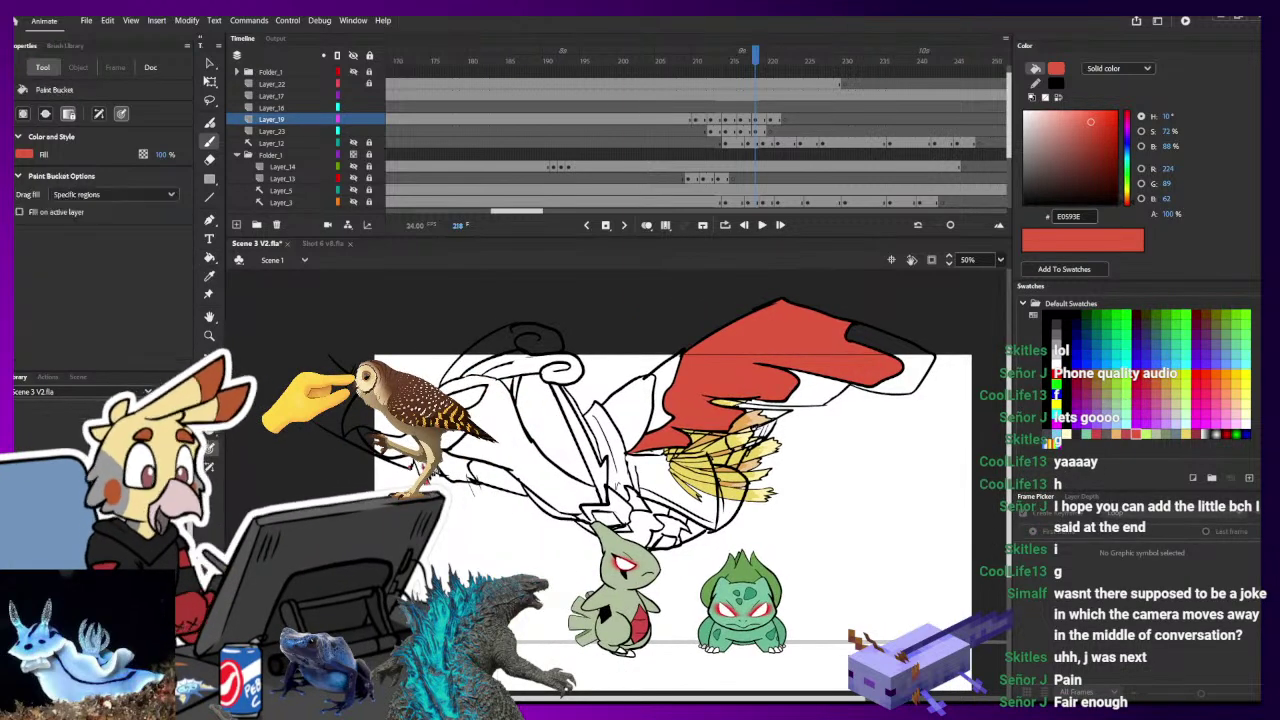
pyautogui.click(424, 469)
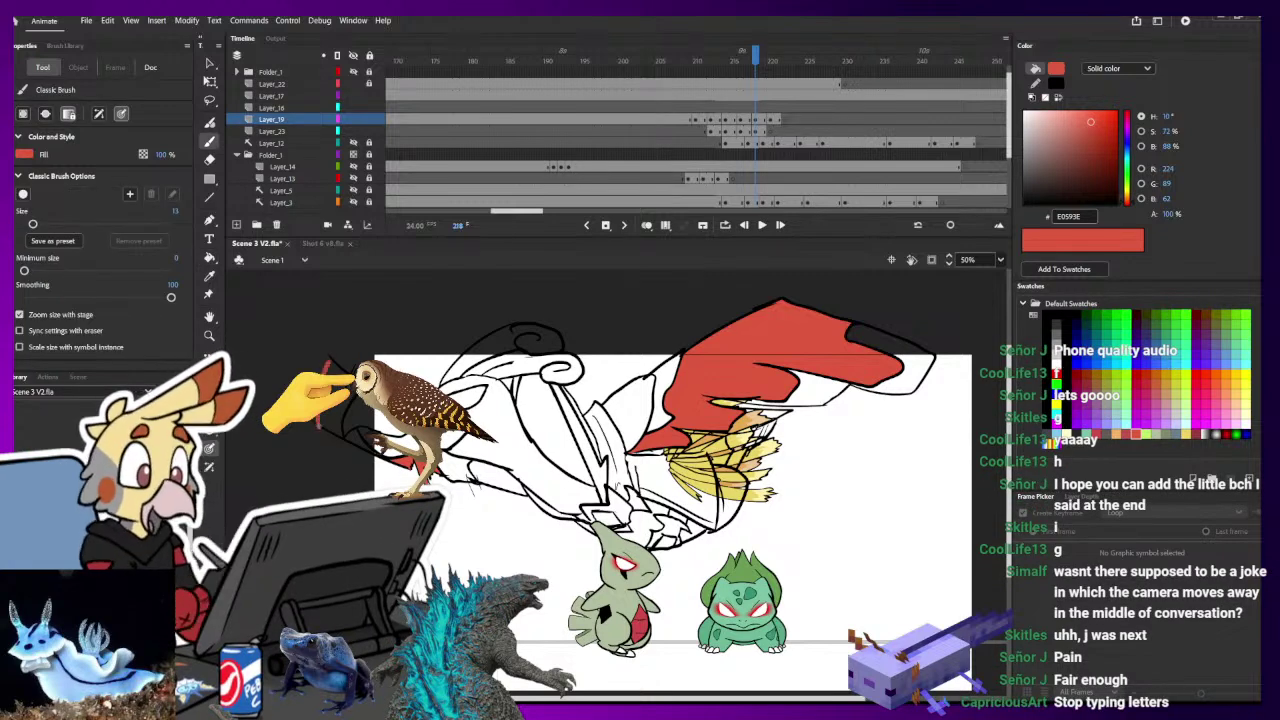
pyautogui.click(340, 415)
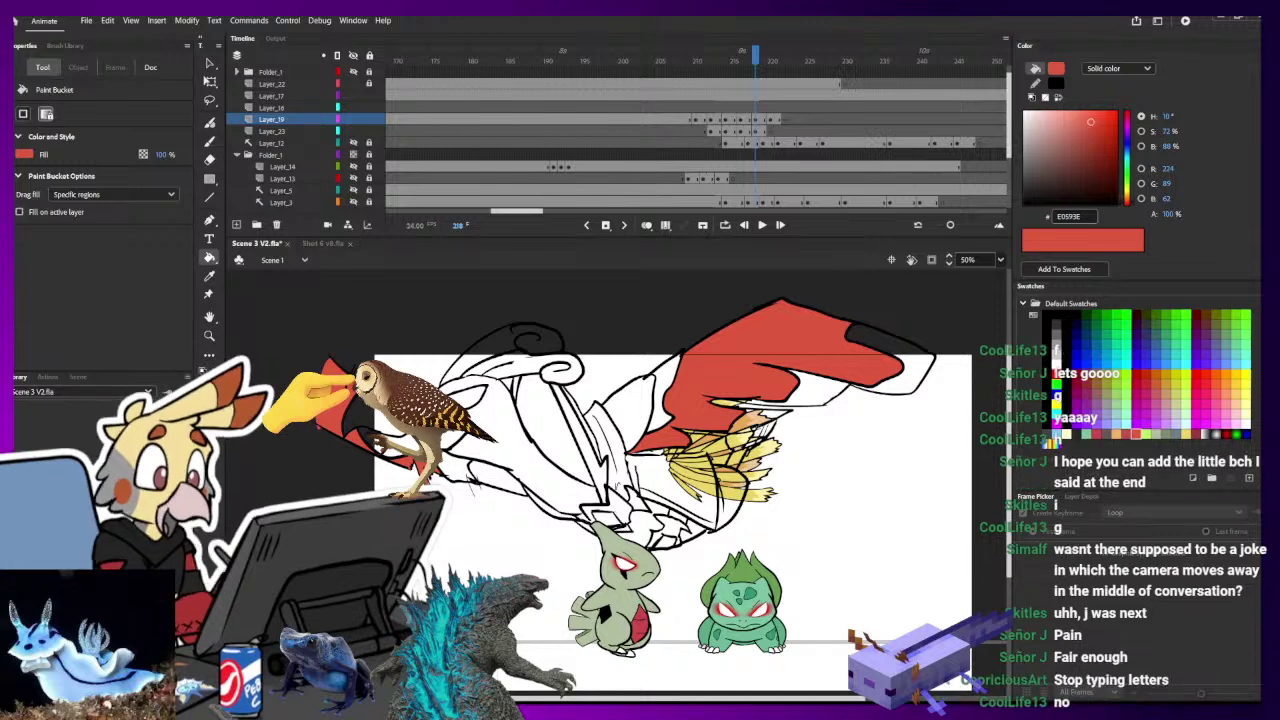
pyautogui.click(516, 432)
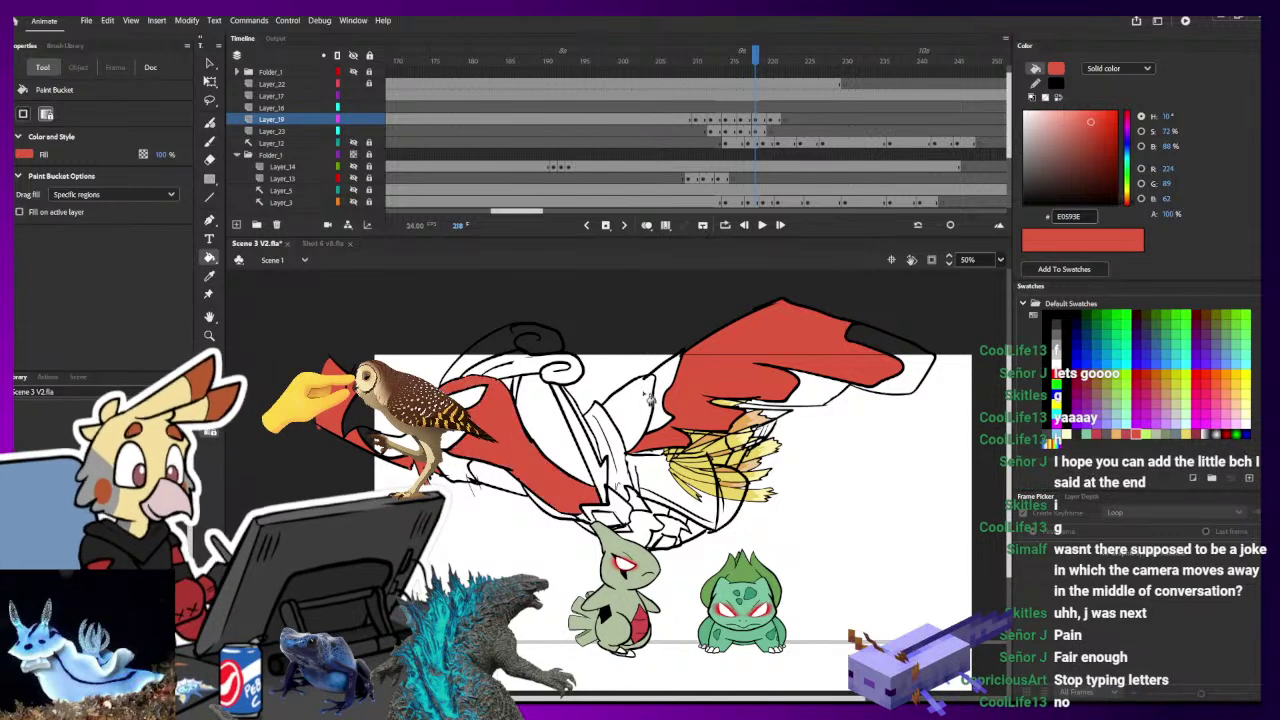
# - Sample yellow ECD567 from the tail at frame 219 and fill the long tail feathers with it at frame 220
pyautogui.press(',')
pyautogui.press('.')
pyautogui.press('i')
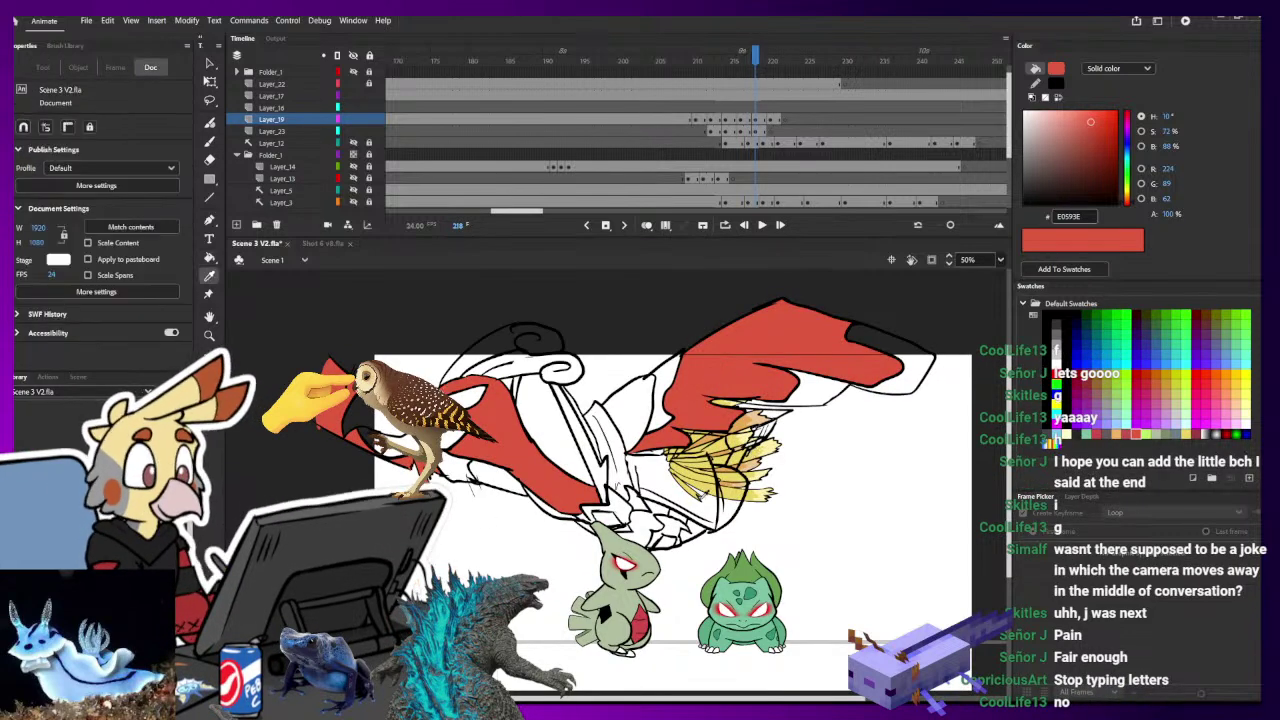
pyautogui.press(',')
pyautogui.press('.')
pyautogui.press('.')
pyautogui.press('.')
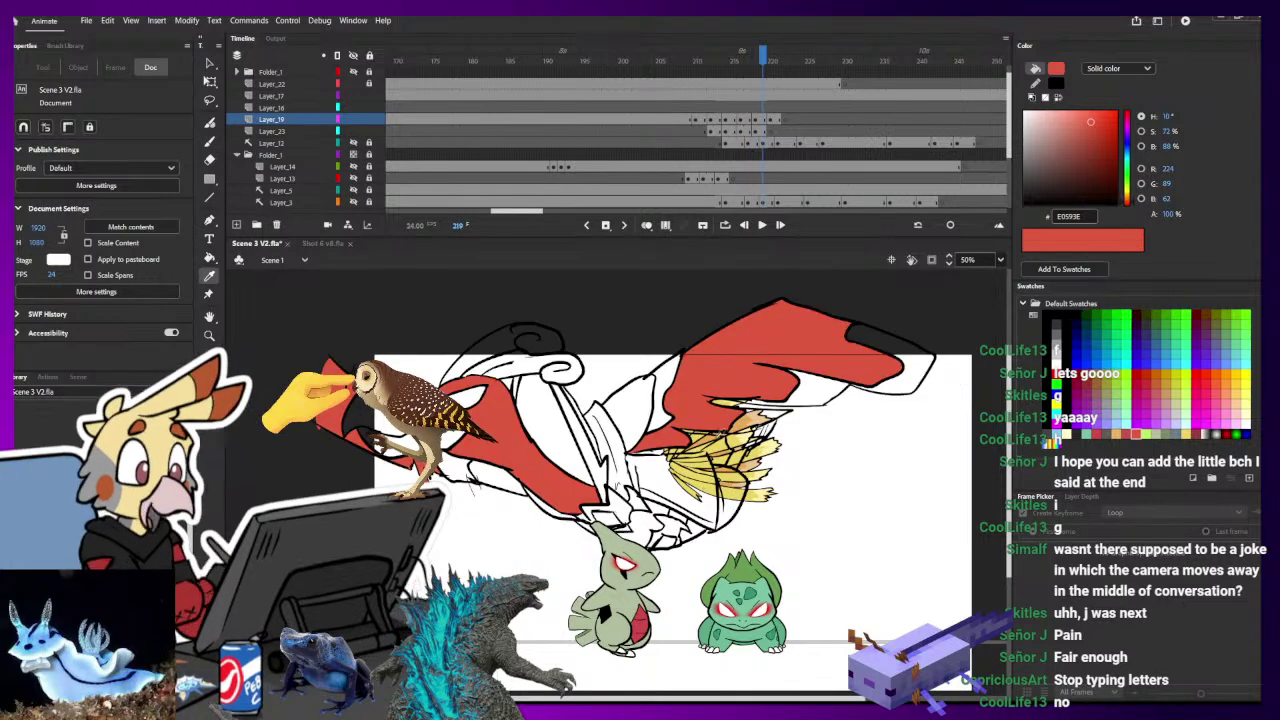
pyautogui.press('k')
pyautogui.press(',')
pyautogui.press('i')
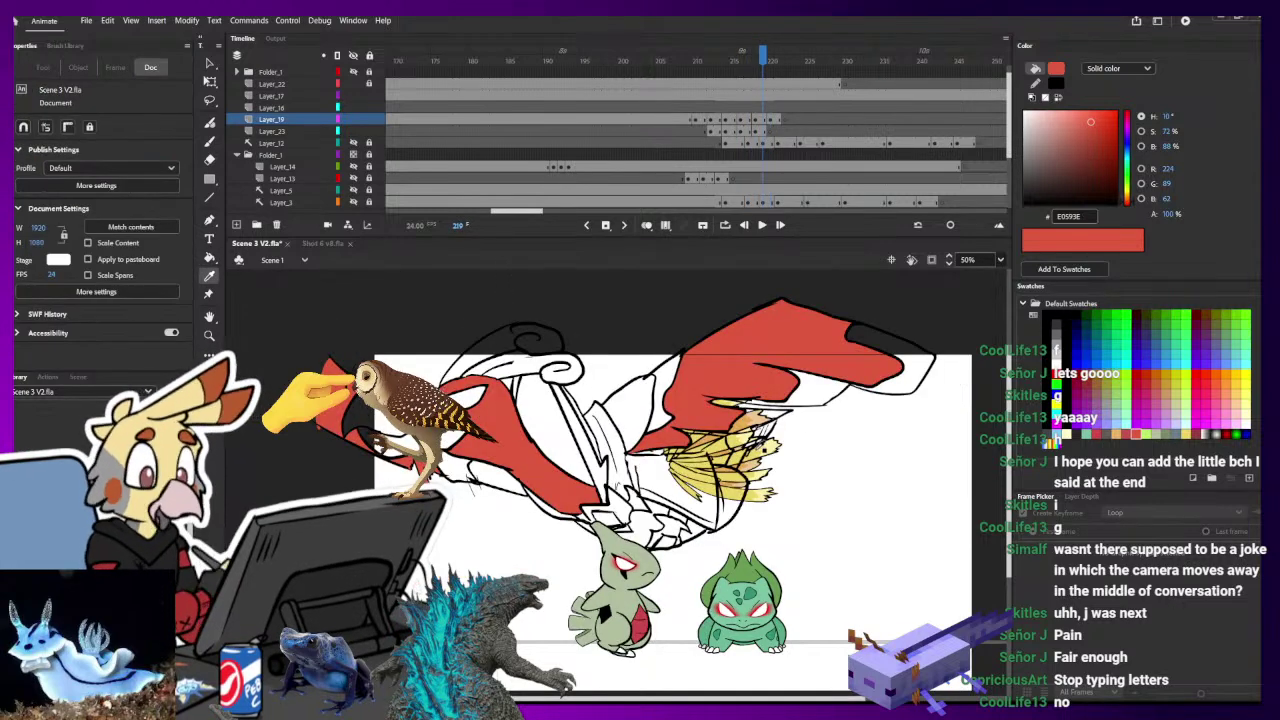
pyautogui.click(767, 430)
pyautogui.press('.')
pyautogui.click(472, 432)
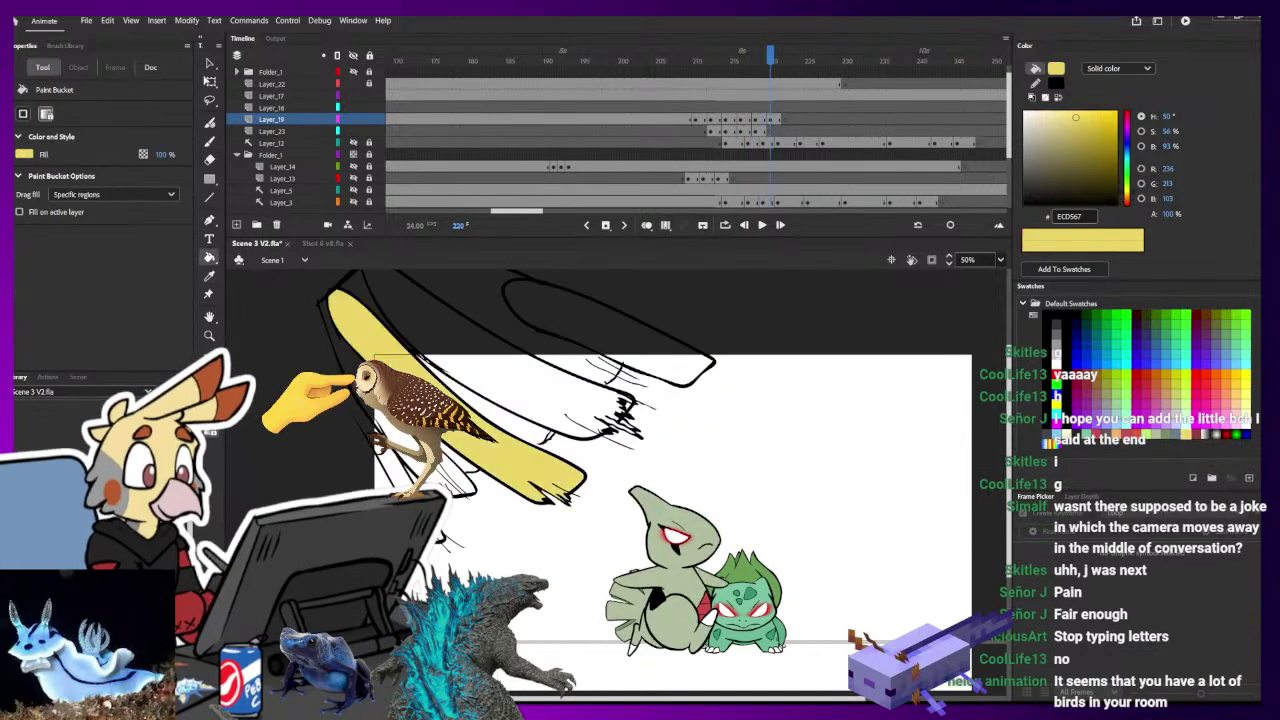
pyautogui.click(500, 375)
pyautogui.click(609, 338)
pyautogui.press(',')
pyautogui.press('i')
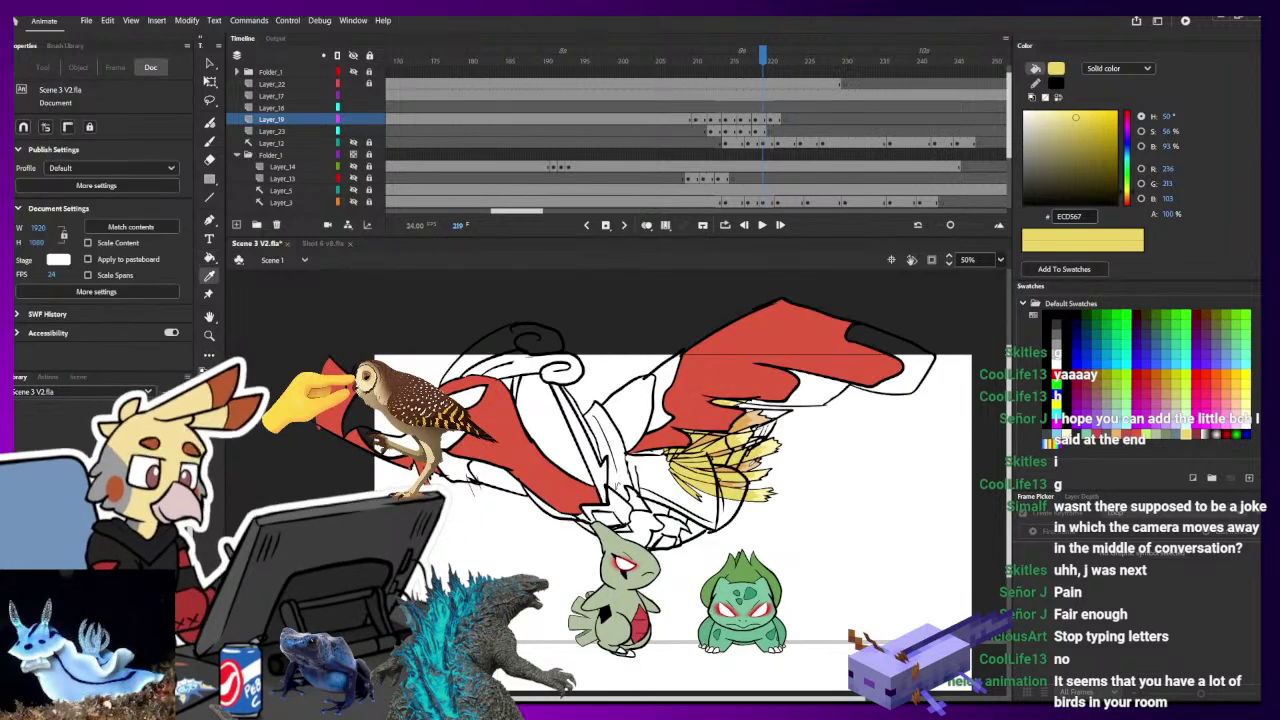
pyautogui.click(753, 479)
pyautogui.press('.')
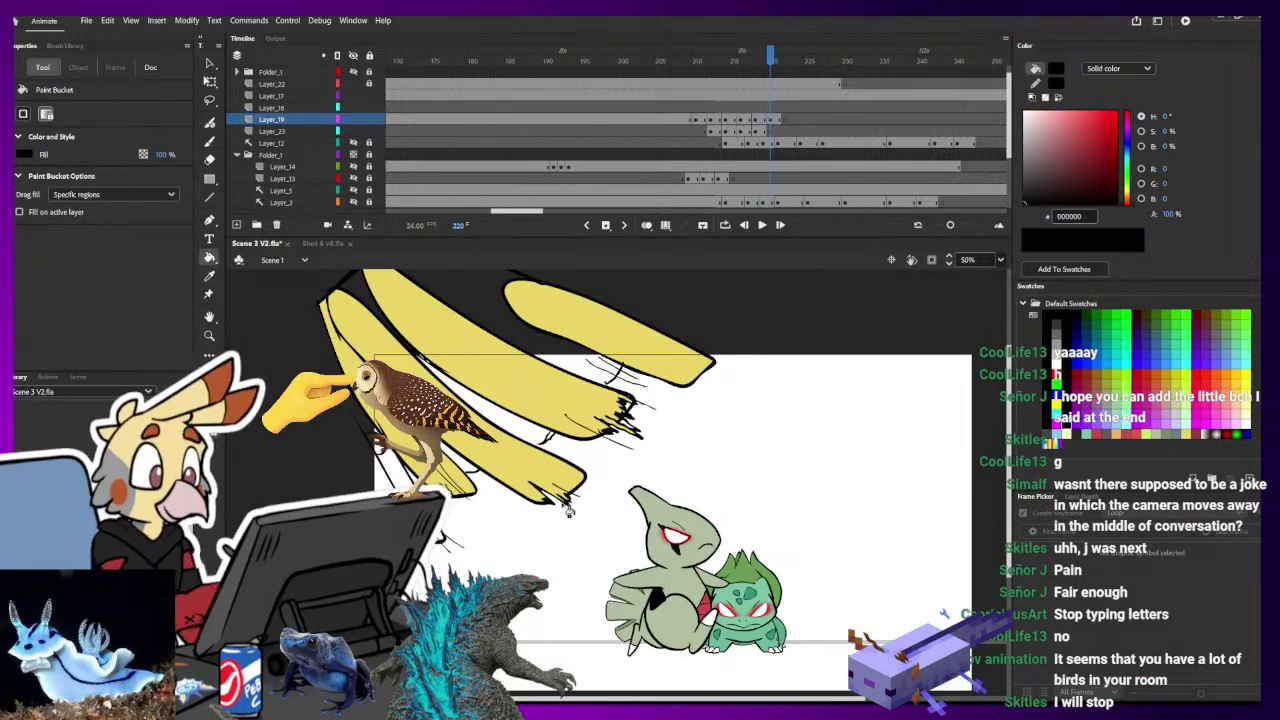
pyautogui.press('b')
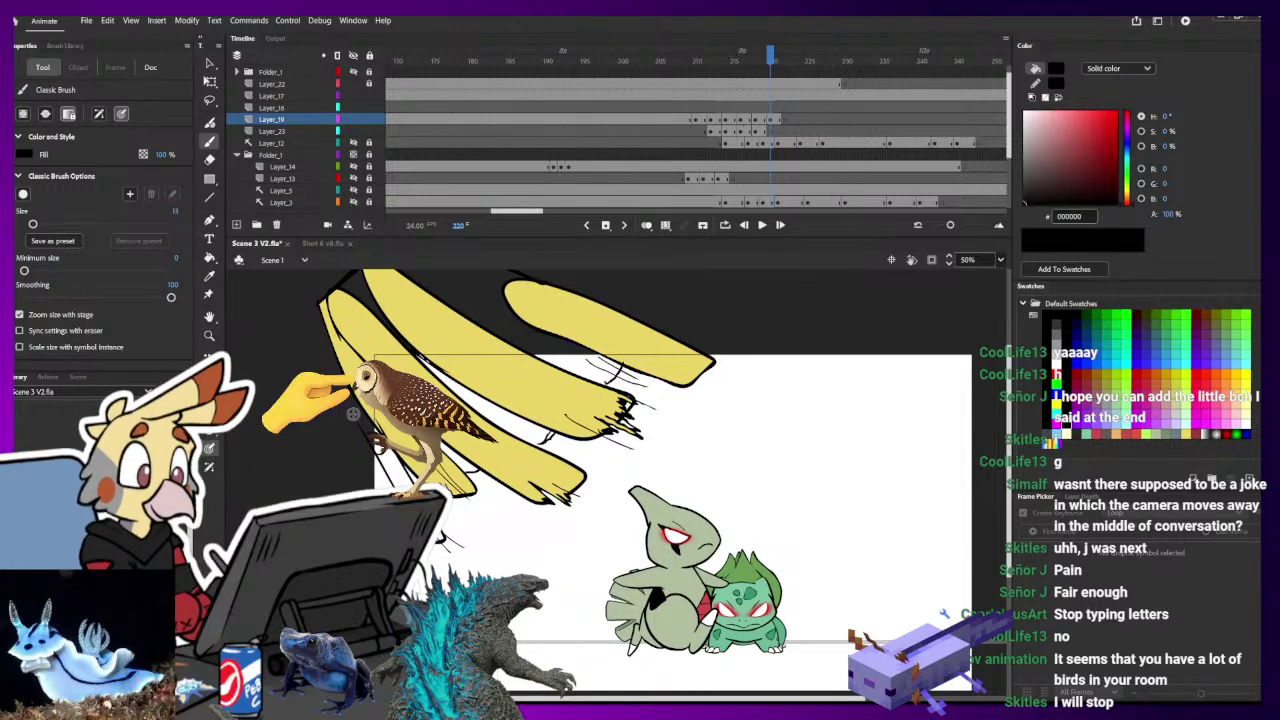
# - Sample orange E6A956 from a feather inside the tail symbol at frame 219 and fill the smaller feathers with it at frame 220
pyautogui.press(',')
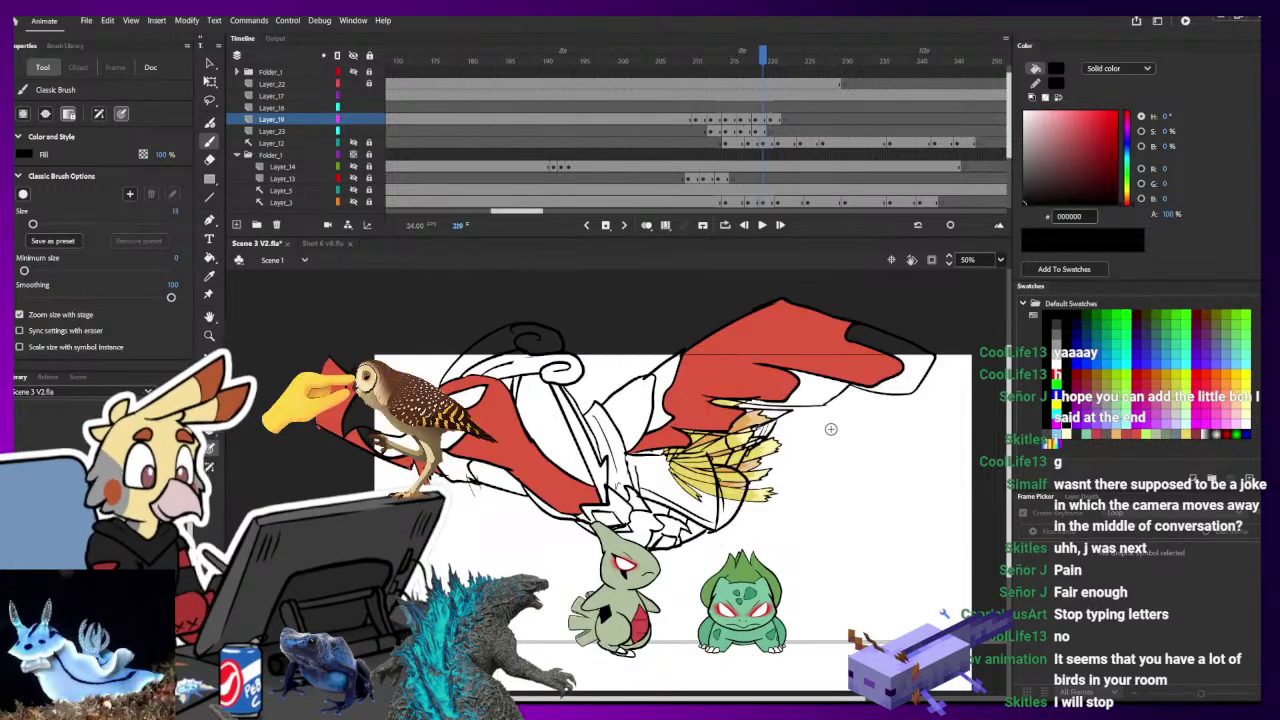
pyautogui.press('i')
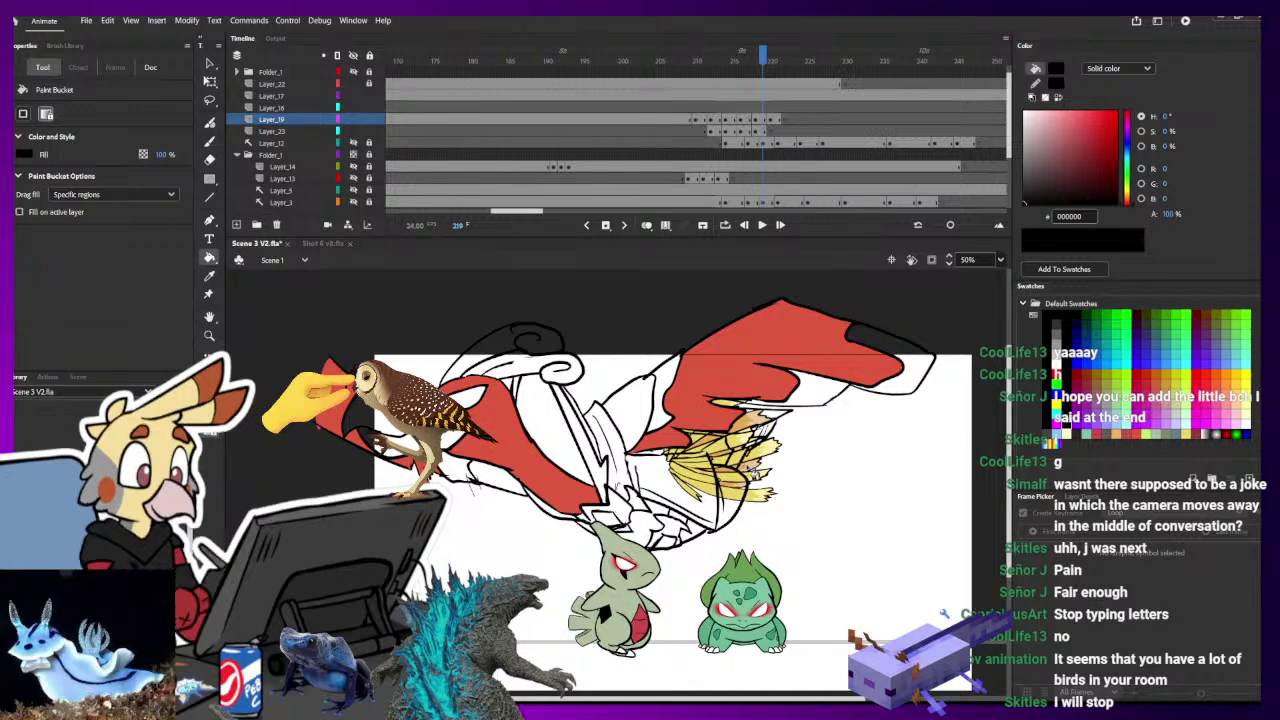
pyautogui.click(758, 465)
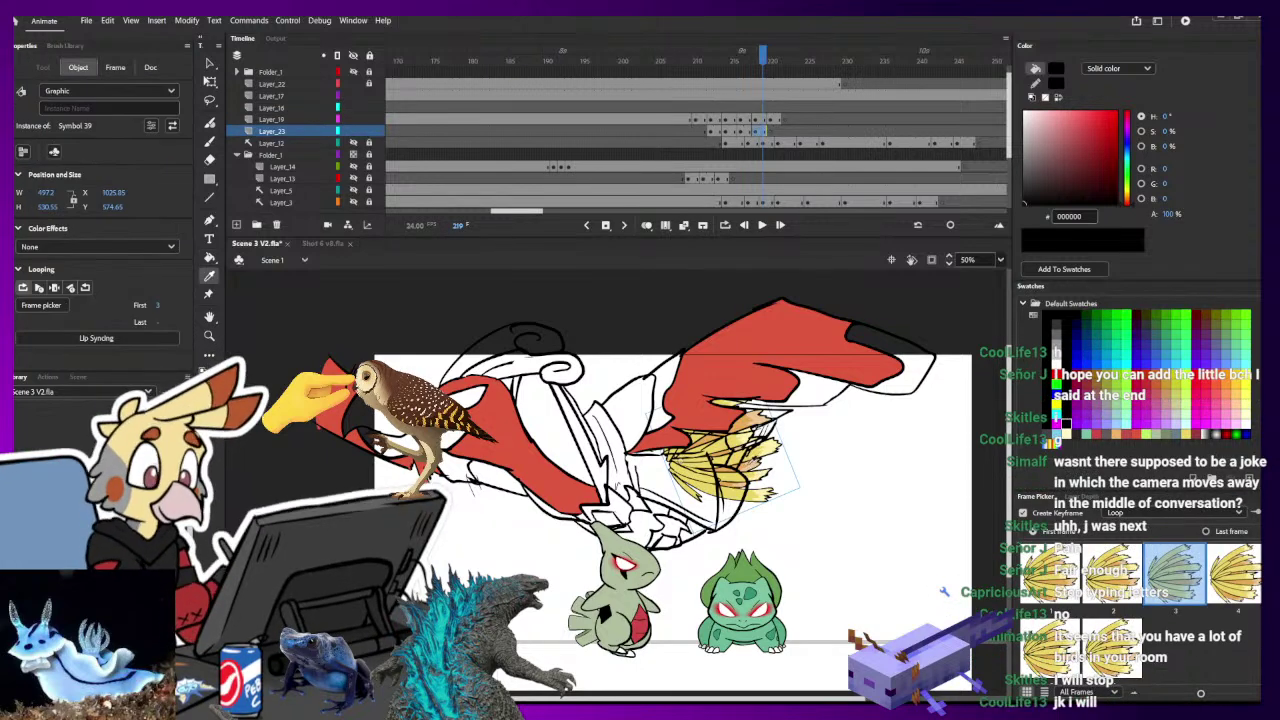
pyautogui.doubleClick(753, 475)
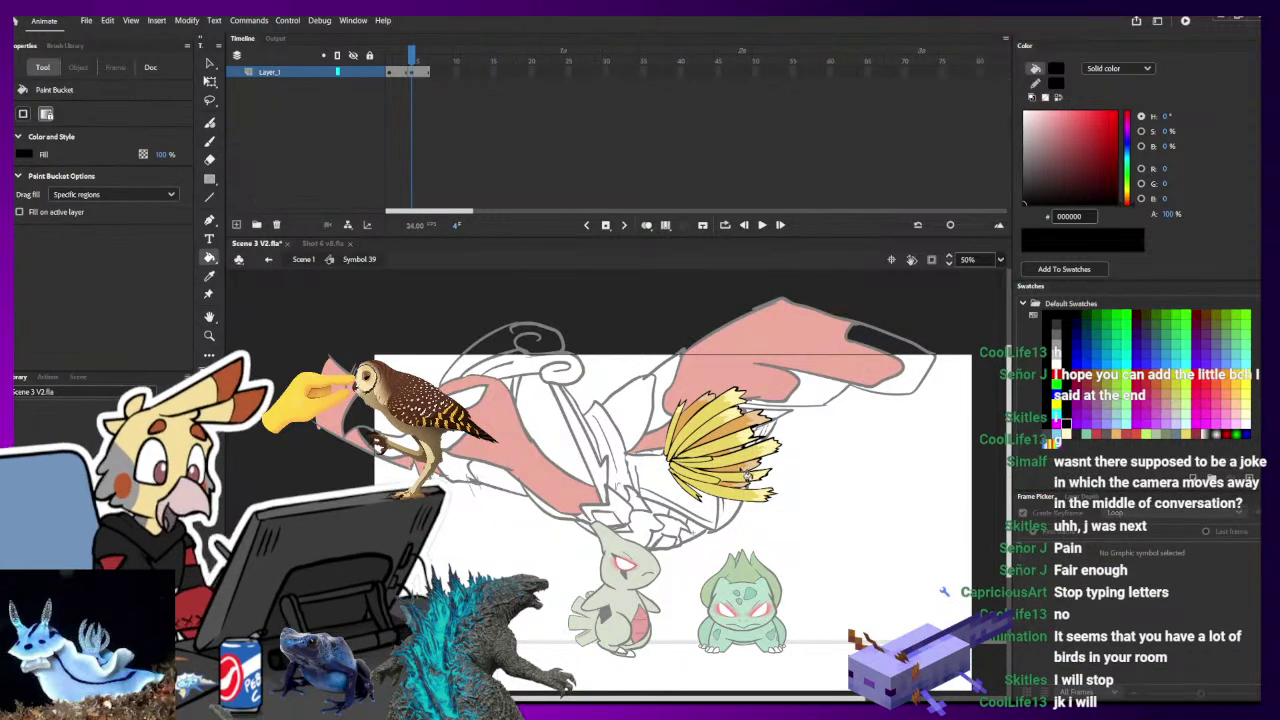
pyautogui.press('i')
pyautogui.click(747, 474)
pyautogui.click(268, 260)
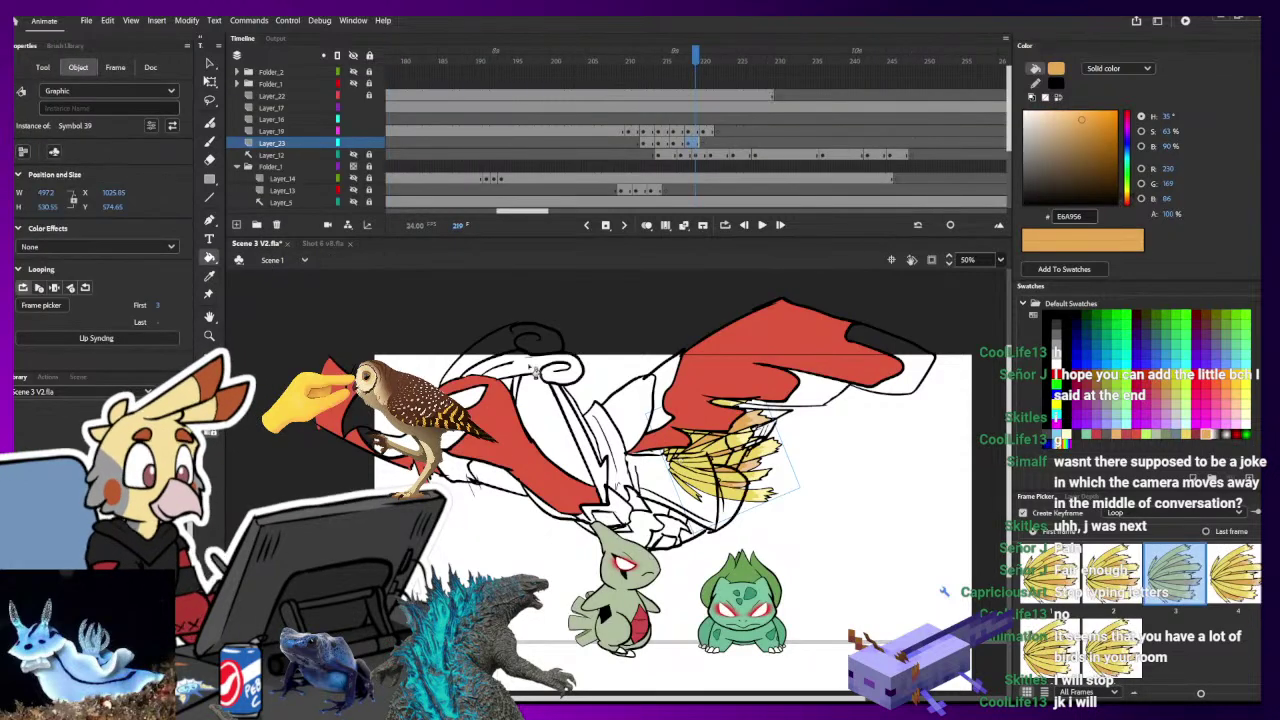
pyautogui.press('.')
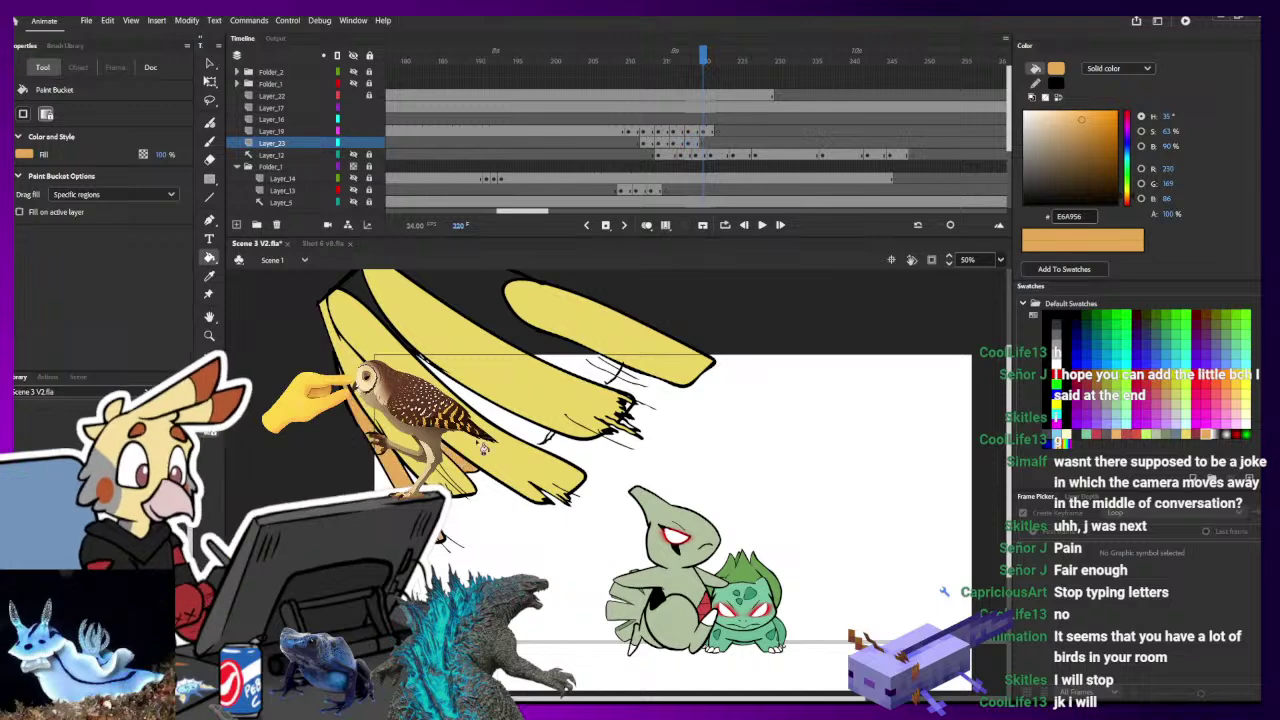
# - Try to close the open end of the feather between the yellow ones with the orange brush on Layer_23
pyautogui.press('b')
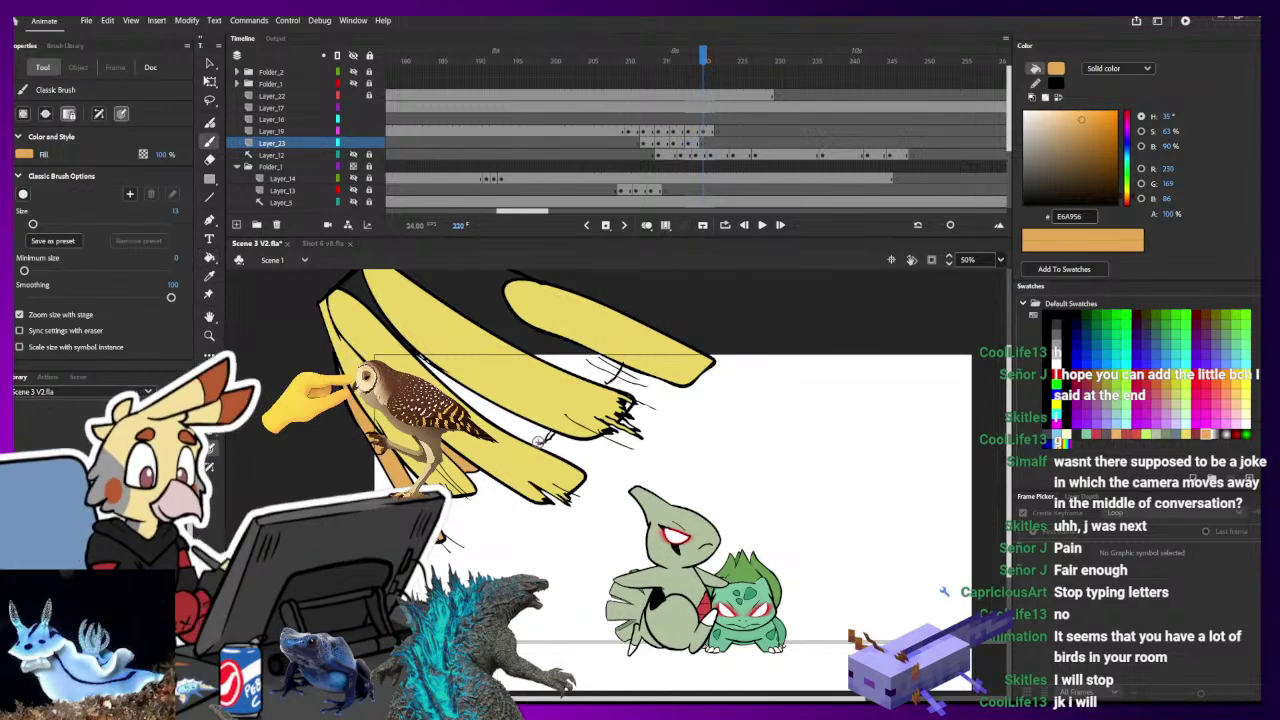
pyautogui.press('k')
pyautogui.press('b')
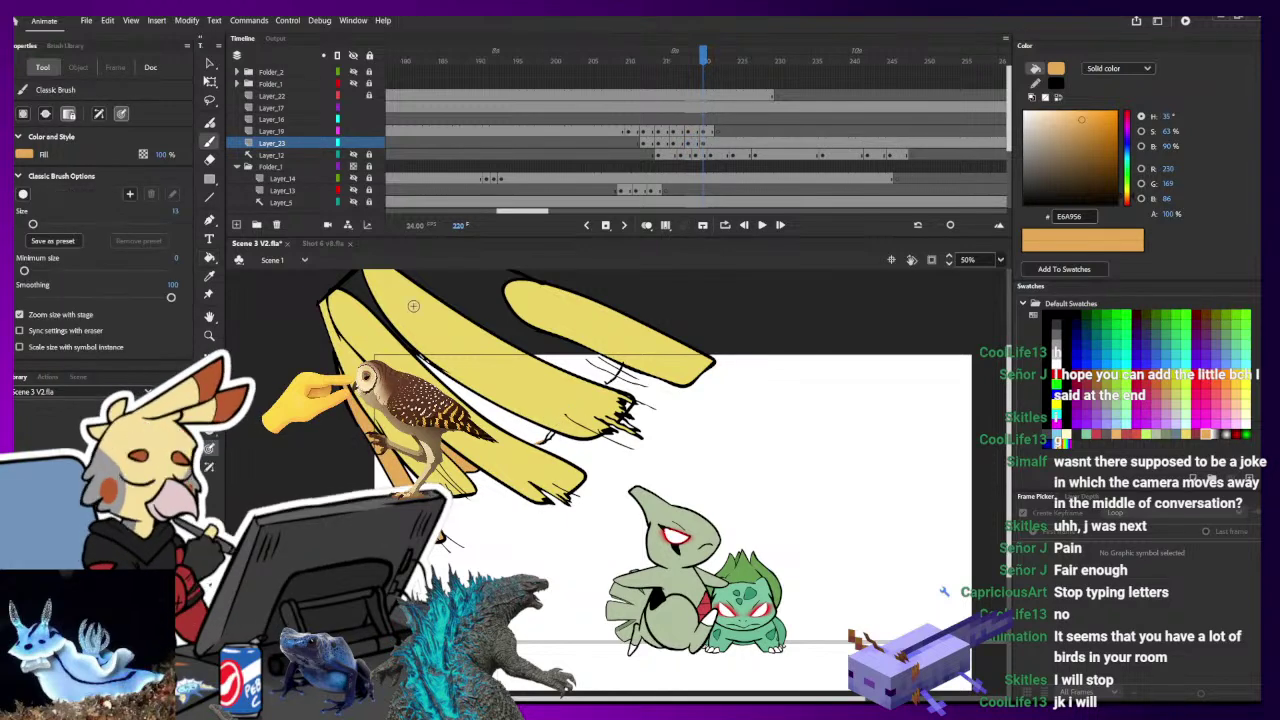
pyautogui.press('k')
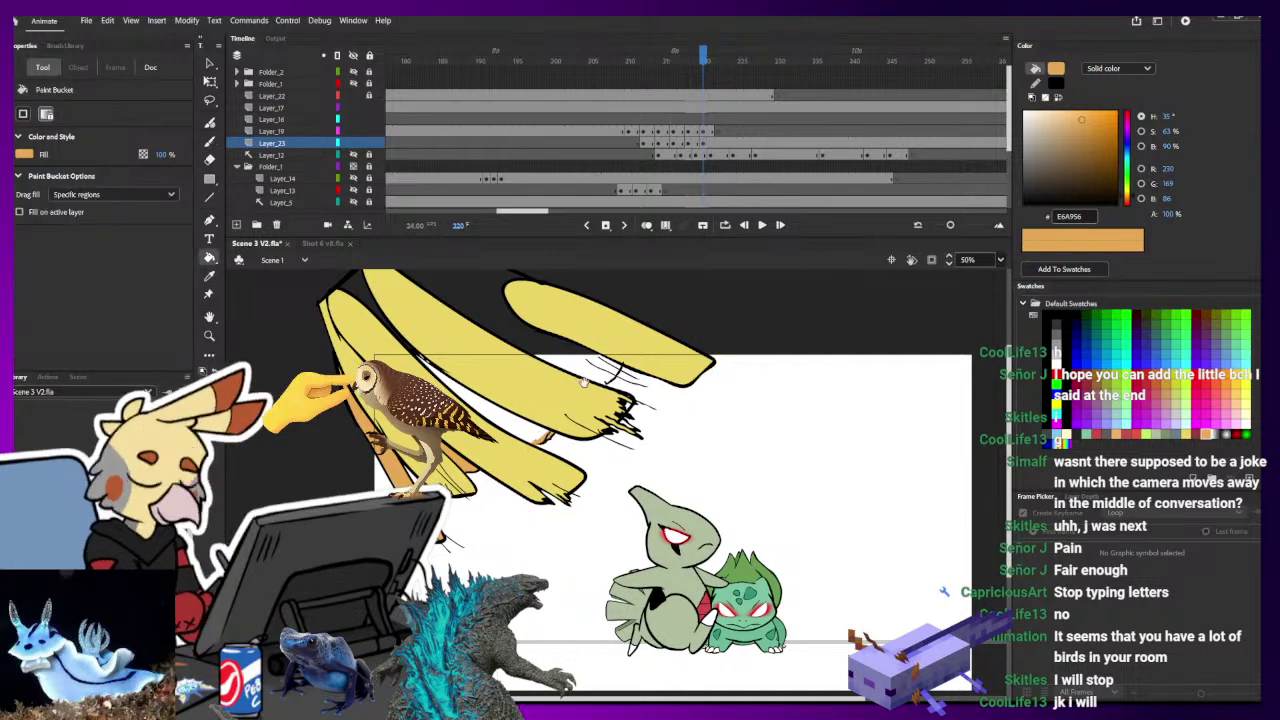
pyautogui.moveTo(574, 362); pyautogui.dragTo(571, 446)
pyautogui.press('b')
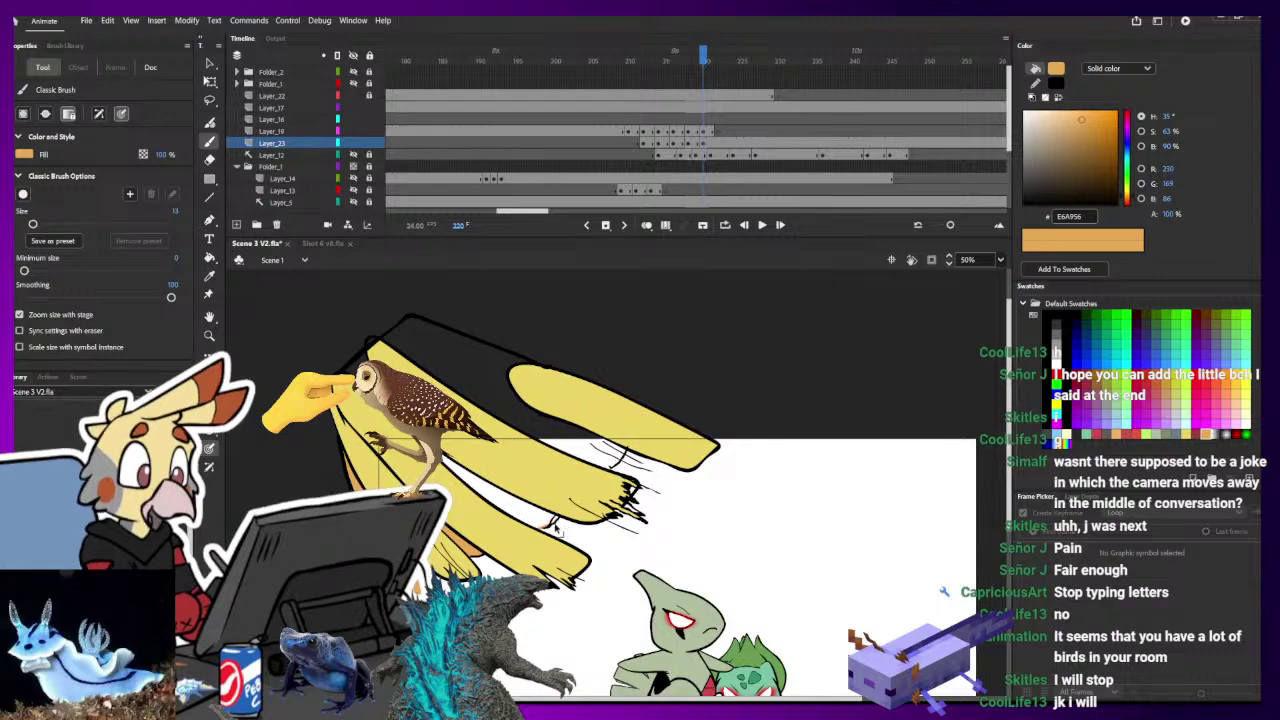
# - Switch to Layer_19, close the gaps at the open feather ends with the brush and fill the areas between the yellow feathers orange E6A956
pyautogui.press('Up')
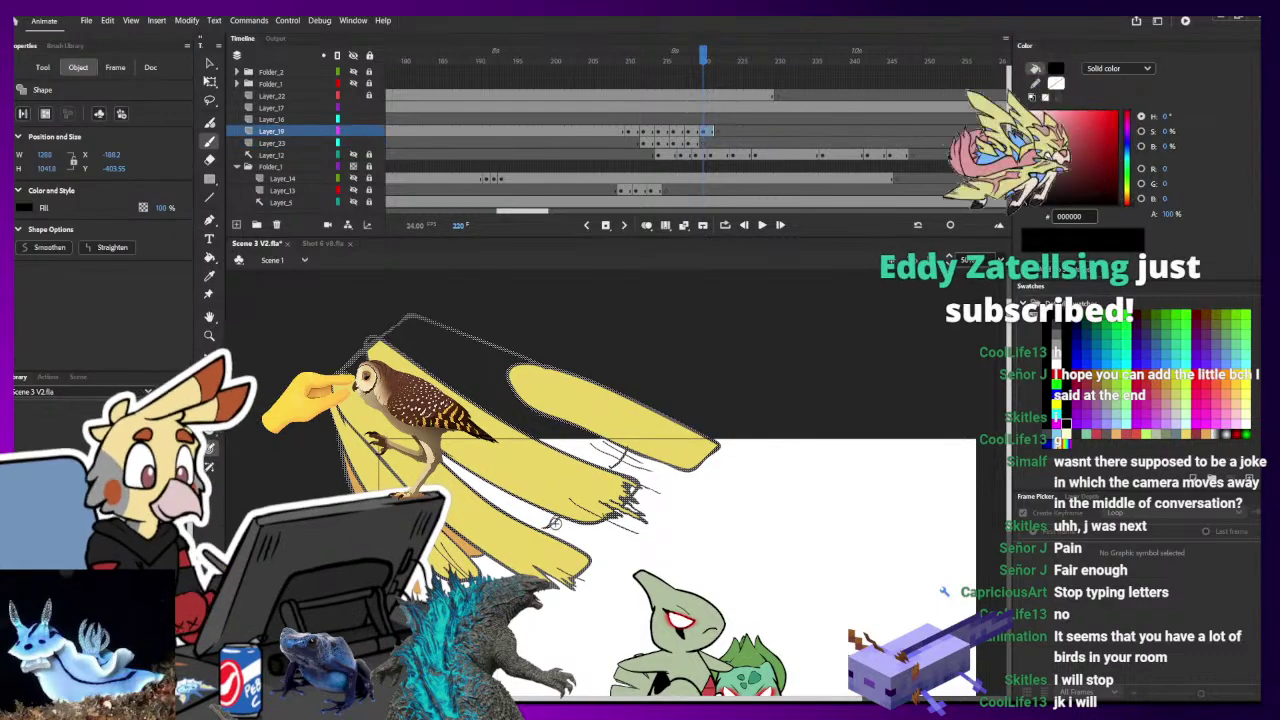
pyautogui.moveTo(555, 524); pyautogui.dragTo(583, 483)
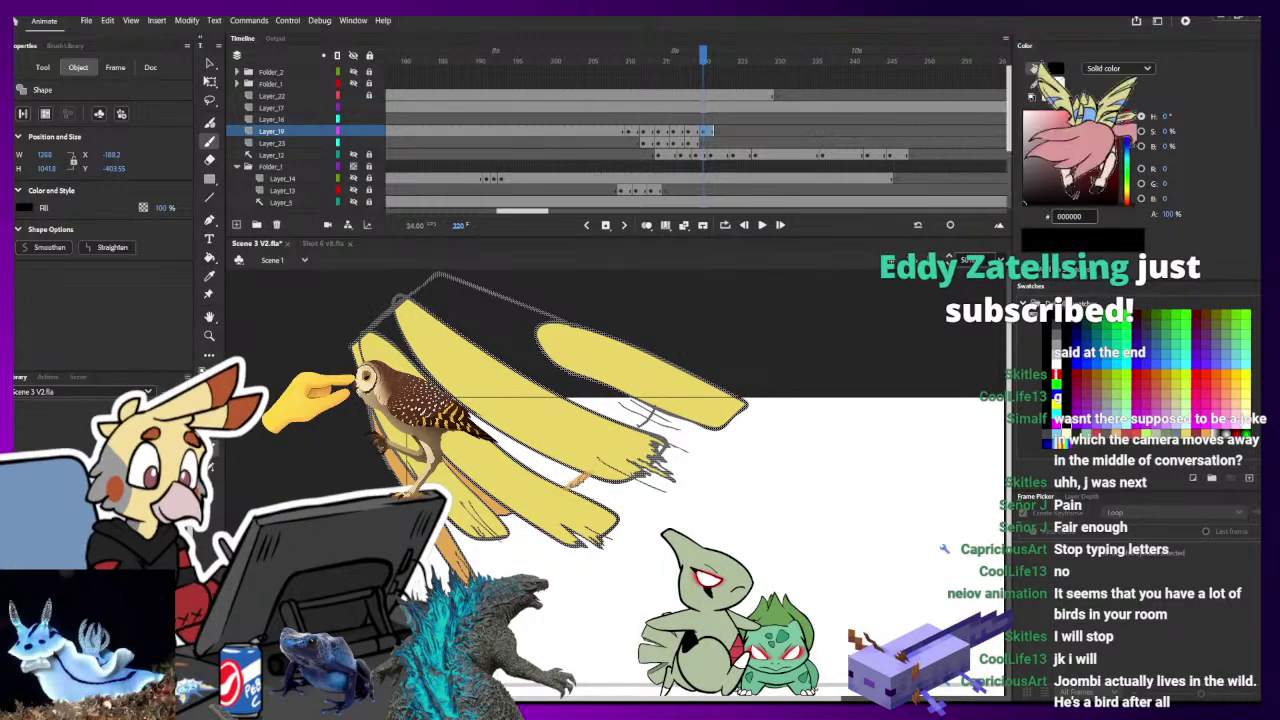
pyautogui.press('k')
pyautogui.click(606, 461)
pyautogui.moveTo(606, 461); pyautogui.dragTo(541, 535)
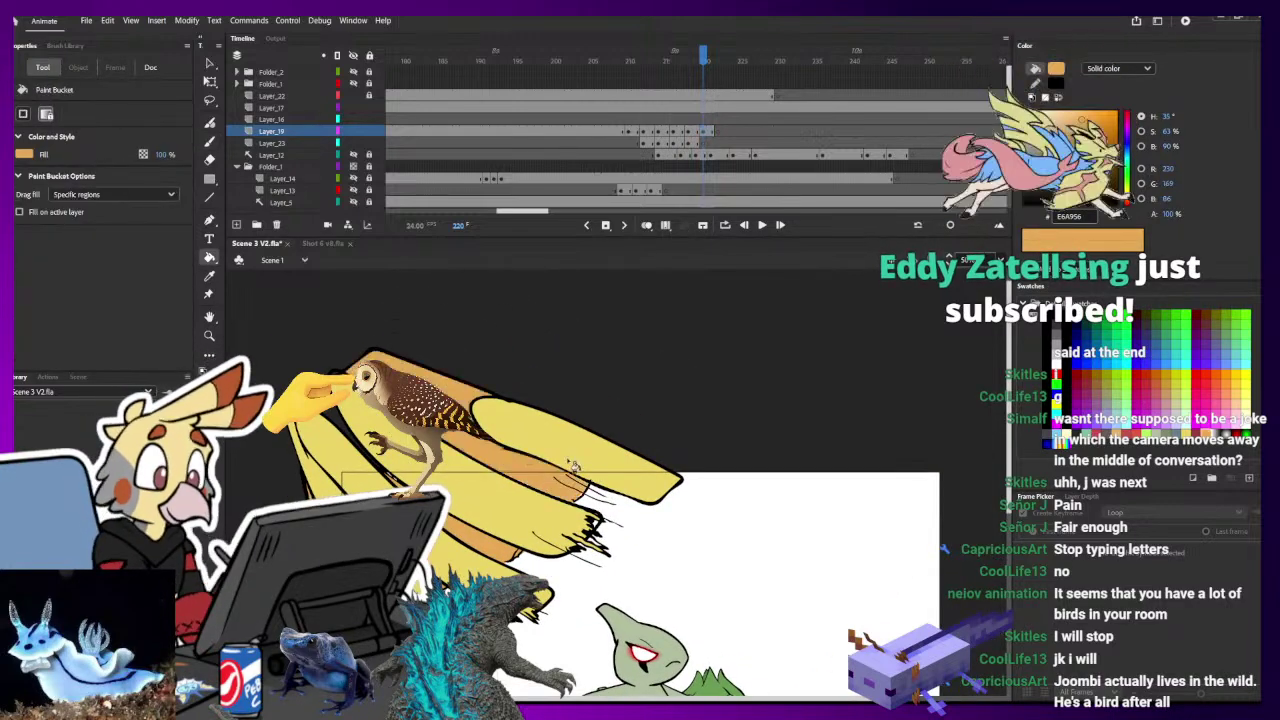
pyautogui.moveTo(735, 455); pyautogui.dragTo(728, 427)
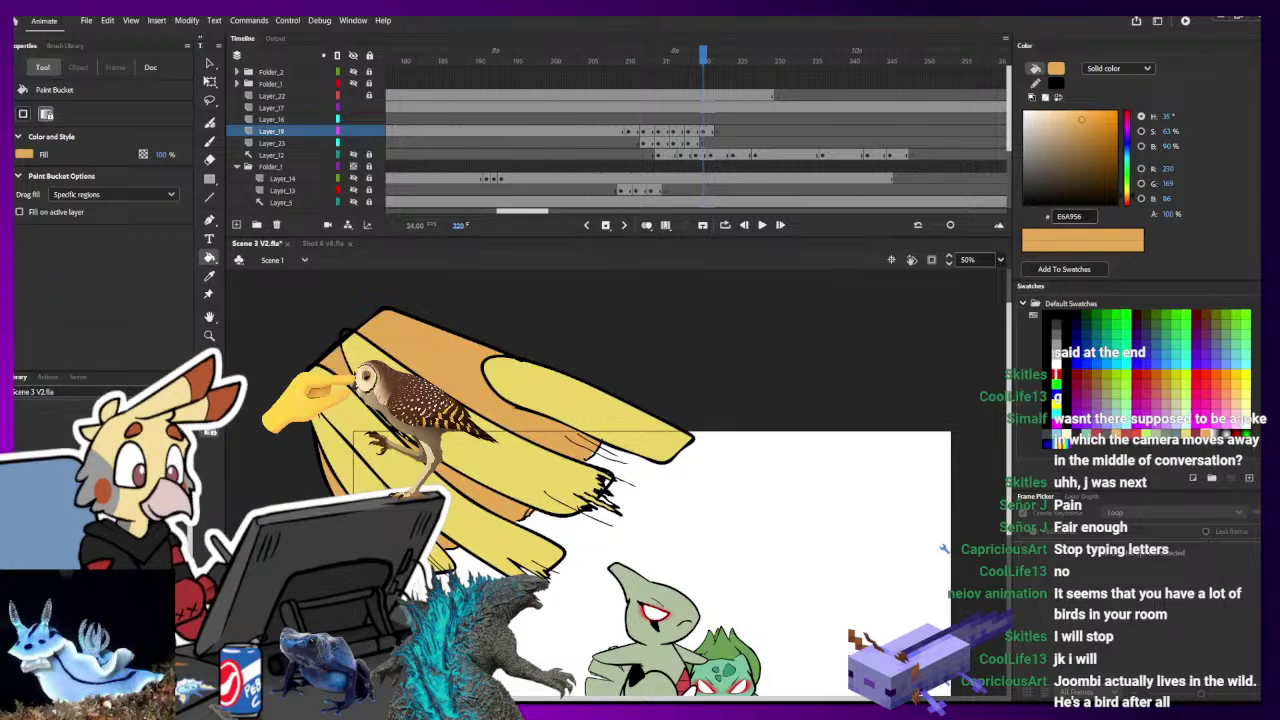
pyautogui.moveTo(600, 513); pyautogui.dragTo(539, 478)
# - Sample pale orange EEC895 from the tail at frame 219 and brush jagged highlight edges across the orange feathers on Layer_19 at frame 220
pyautogui.press(',')
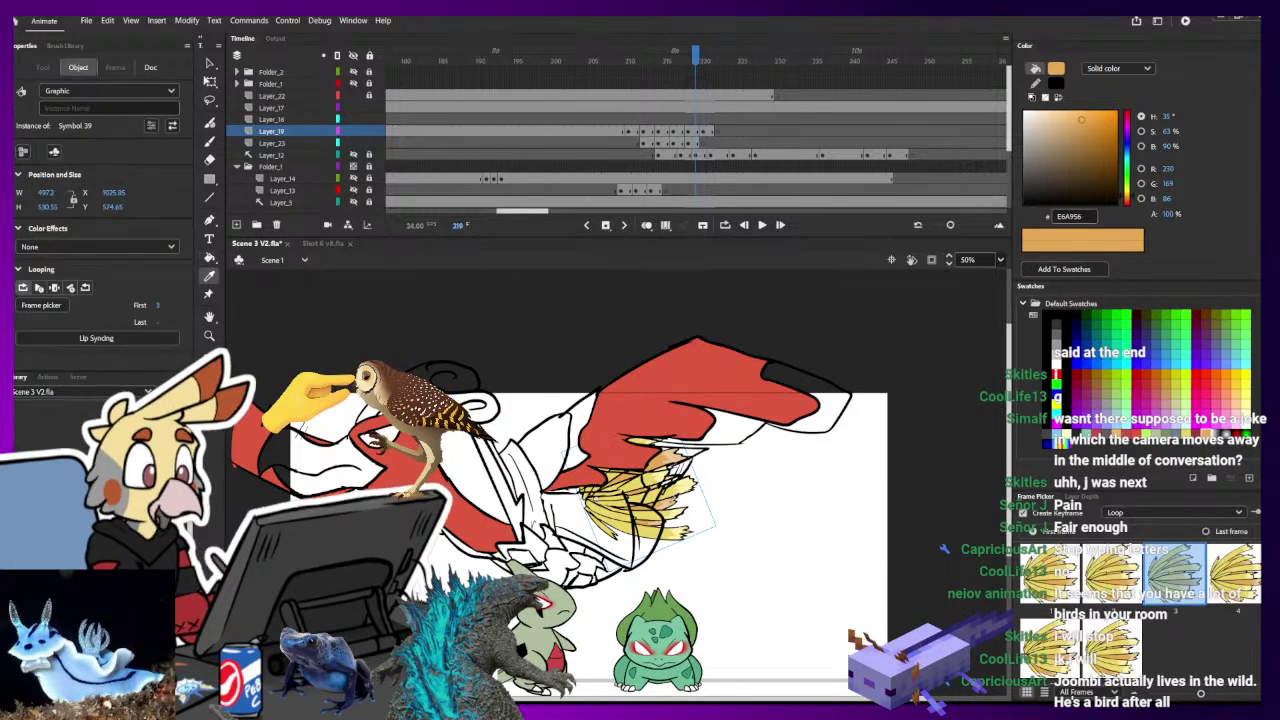
pyautogui.click(675, 490)
pyautogui.press('.')
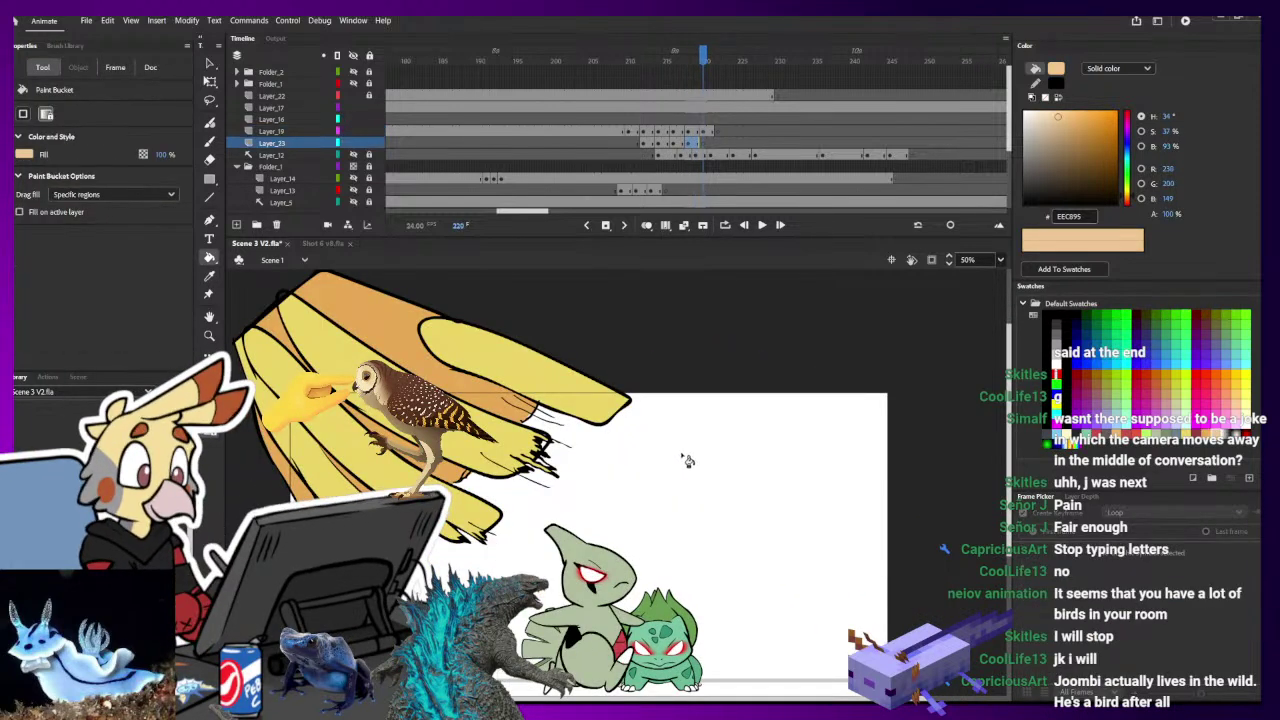
pyautogui.press('b')
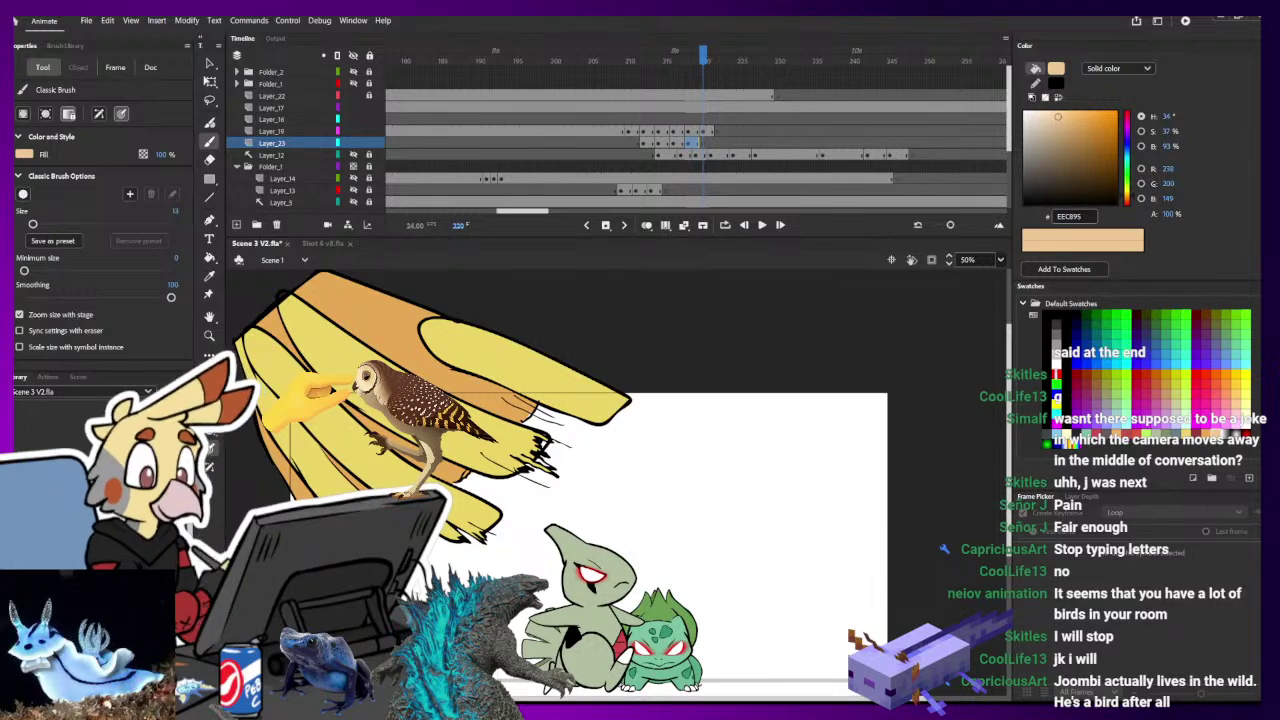
pyautogui.click(272, 131)
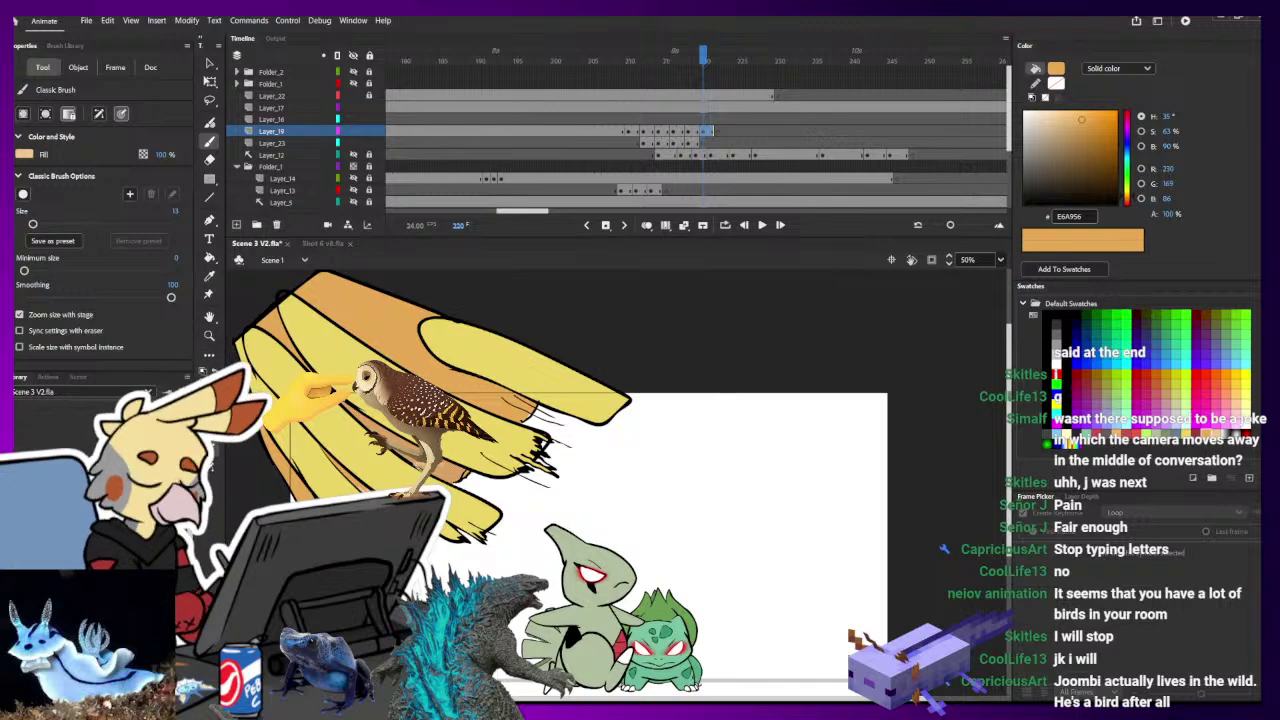
pyautogui.keyDown('ctrl'); pyautogui.click(484, 403); pyautogui.keyUp('ctrl')
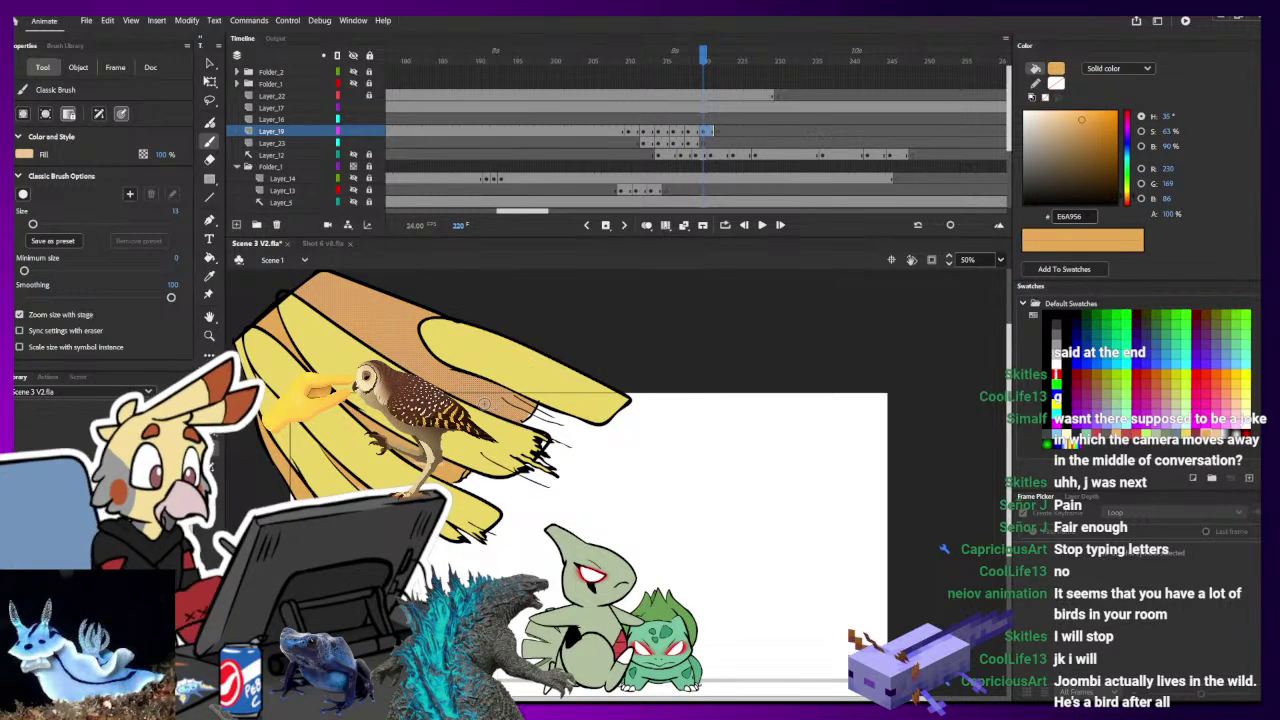
pyautogui.keyDown('ctrl'); pyautogui.click(551, 315); pyautogui.keyUp('ctrl')
# - Fill the orange feathers' tips beyond the highlight edges with pale orange EEC895
pyautogui.press('k')
pyautogui.click(482, 391)
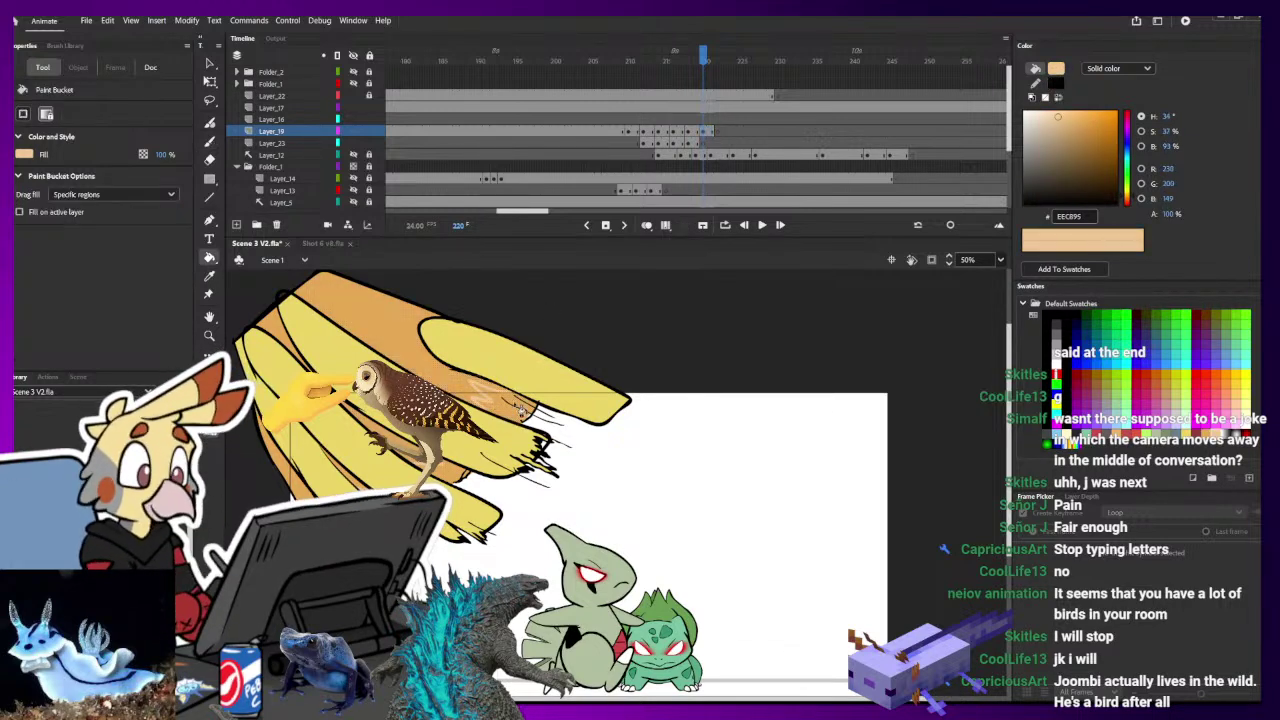
pyautogui.click(517, 406)
pyautogui.click(449, 480)
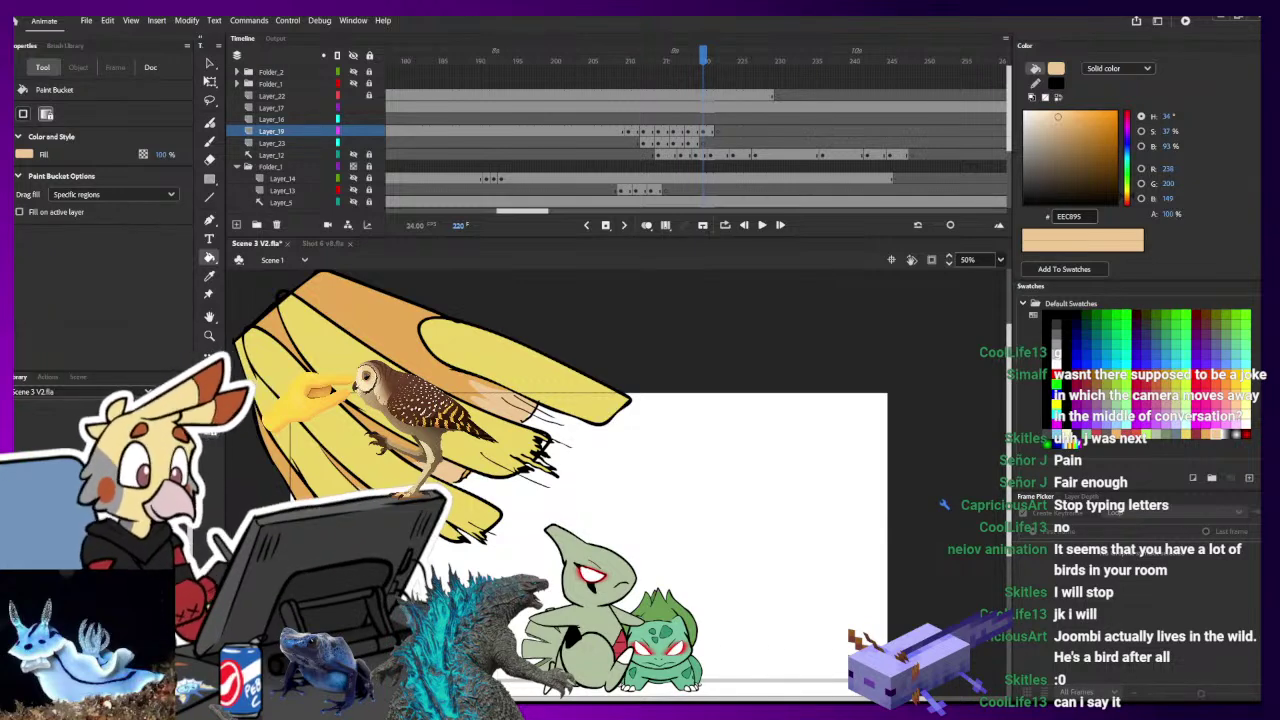
# - Sample pale yellow FFF0AB from the tail at frame 219 and brush jagged highlight edges across the yellow feathers on Layer_19 at frame 220
pyautogui.press(',')
pyautogui.press('i')
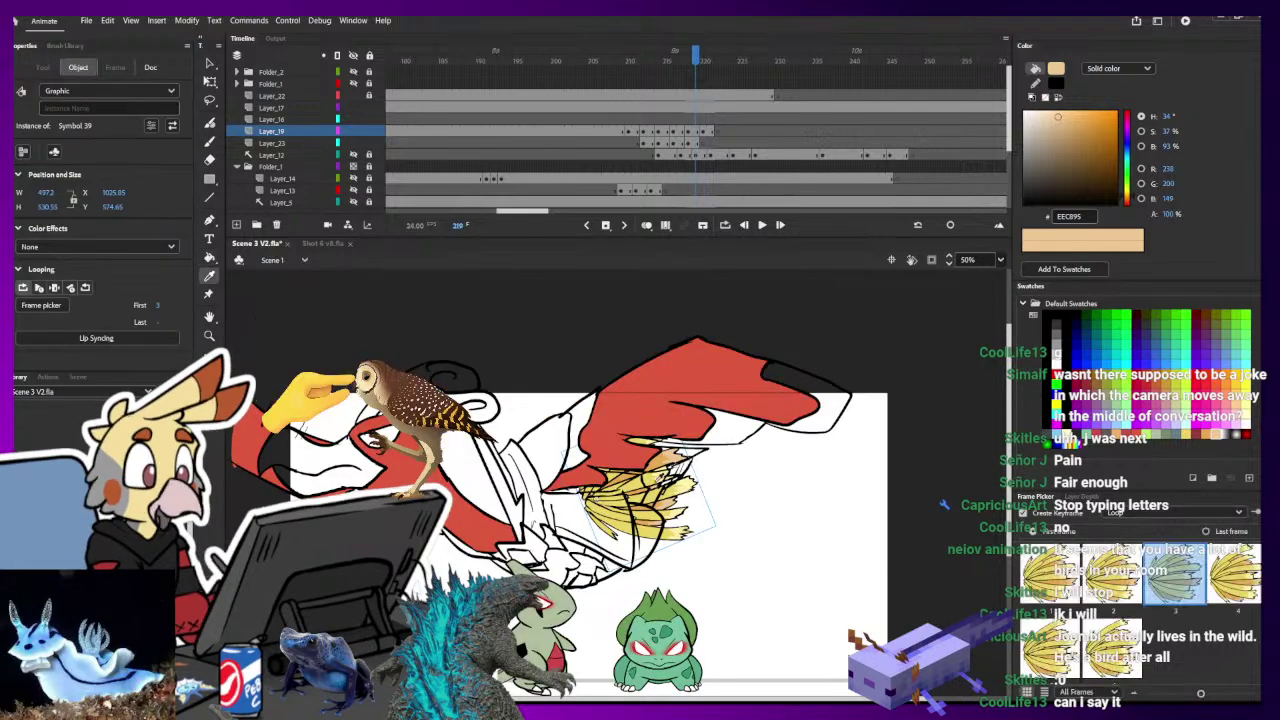
pyautogui.click(694, 490)
pyautogui.press('.')
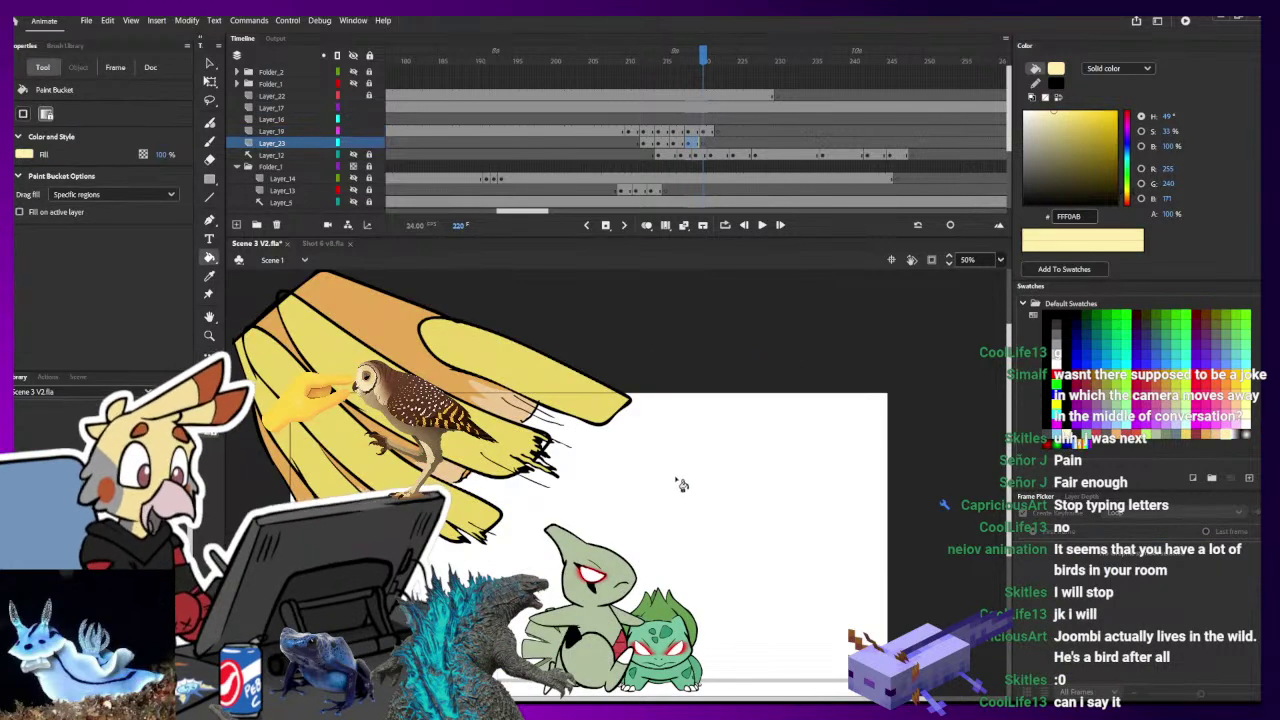
pyautogui.press('b')
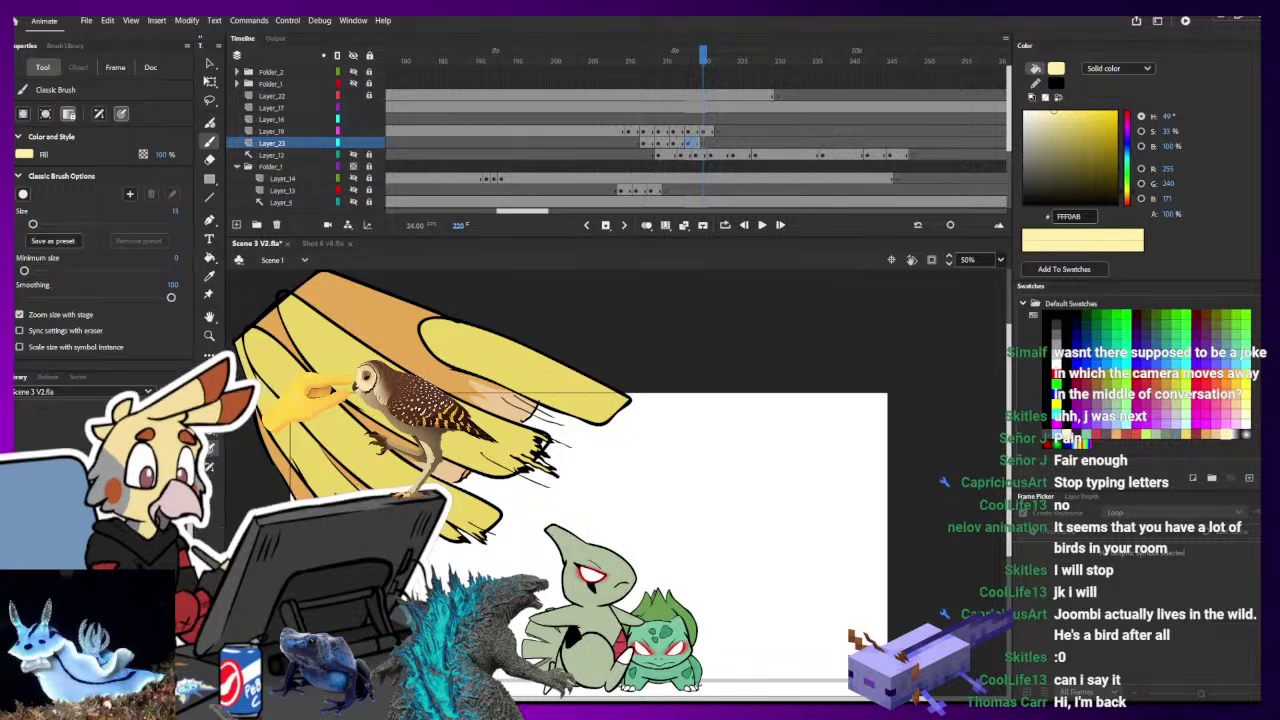
pyautogui.keyDown('ctrl'); pyautogui.click(316, 464); pyautogui.keyUp('ctrl')
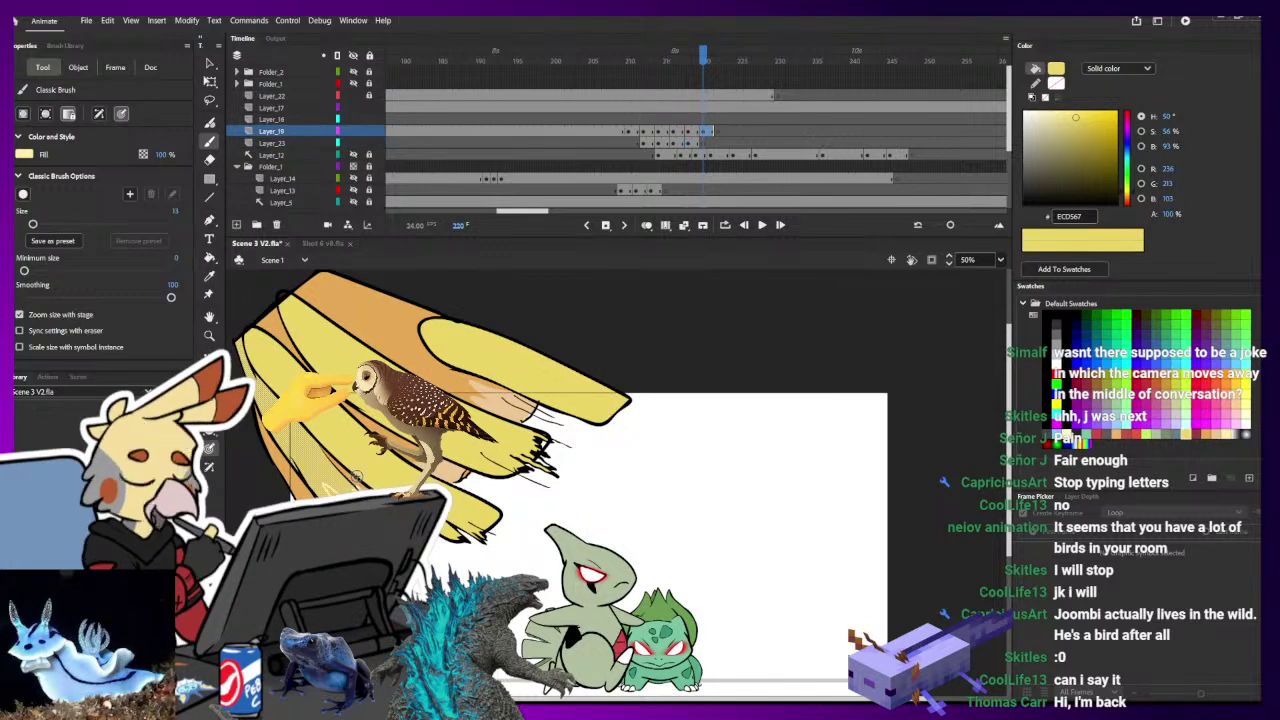
pyautogui.keyDown('ctrl'); pyautogui.keyDown('shift'); pyautogui.click(356, 478); pyautogui.keyUp('shift'); pyautogui.keyUp('ctrl')
pyautogui.keyDown('ctrl'); pyautogui.keyDown('shift'); pyautogui.click(378, 478); pyautogui.keyUp('shift'); pyautogui.keyUp('ctrl')
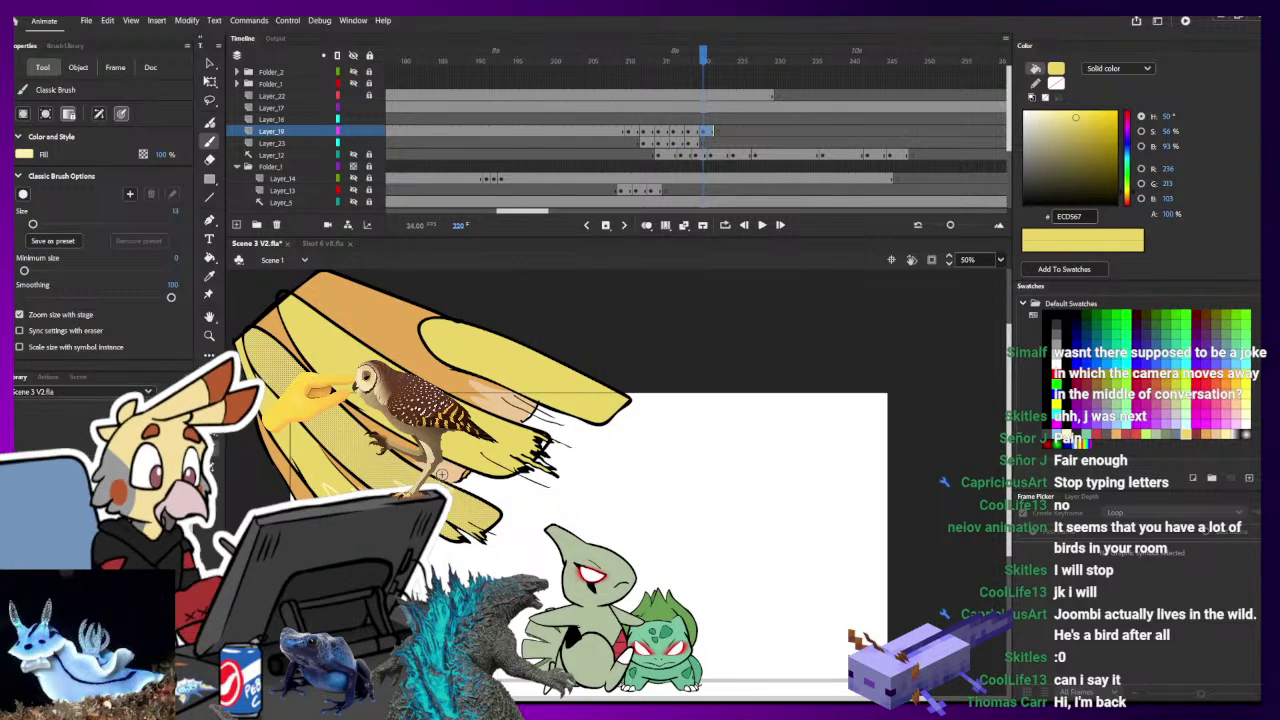
pyautogui.keyDown('ctrl'); pyautogui.click(458, 446); pyautogui.keyUp('ctrl')
pyautogui.moveTo(448, 442)
pyautogui.mouseDown()
pyautogui.moveTo(462, 464)
pyautogui.moveTo(475, 434)
pyautogui.mouseUp()
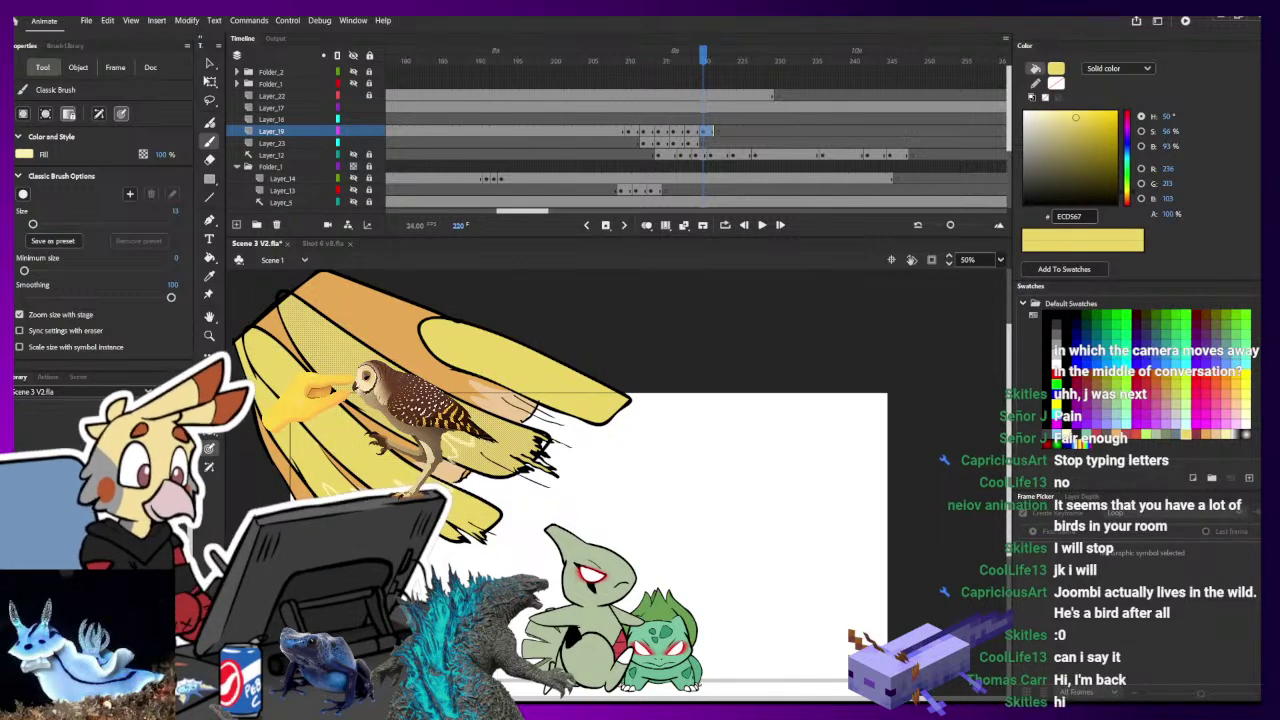
pyautogui.keyDown('ctrl'); pyautogui.click(575, 396); pyautogui.keyUp('ctrl')
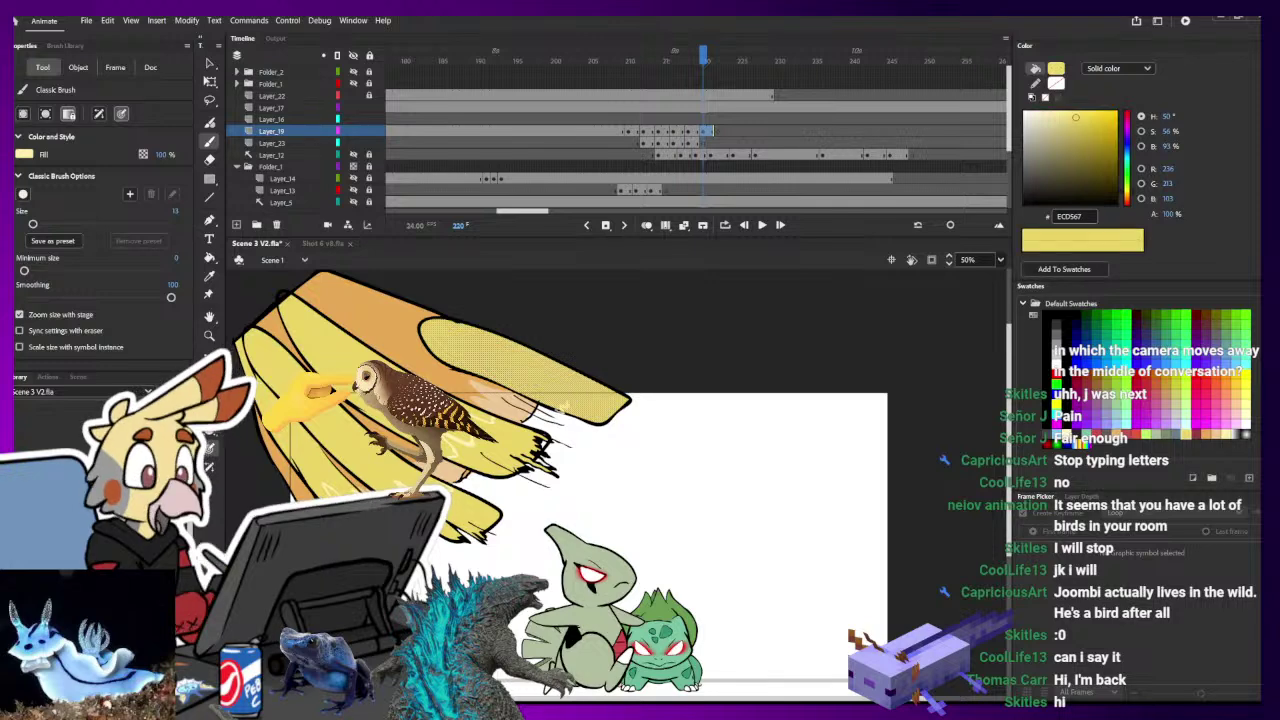
pyautogui.keyDown('ctrl'); pyautogui.click(587, 352); pyautogui.keyUp('ctrl')
# - Fill the yellow feathers' tips beyond the highlight edges with pale yellow FFF0AB
pyautogui.press('k')
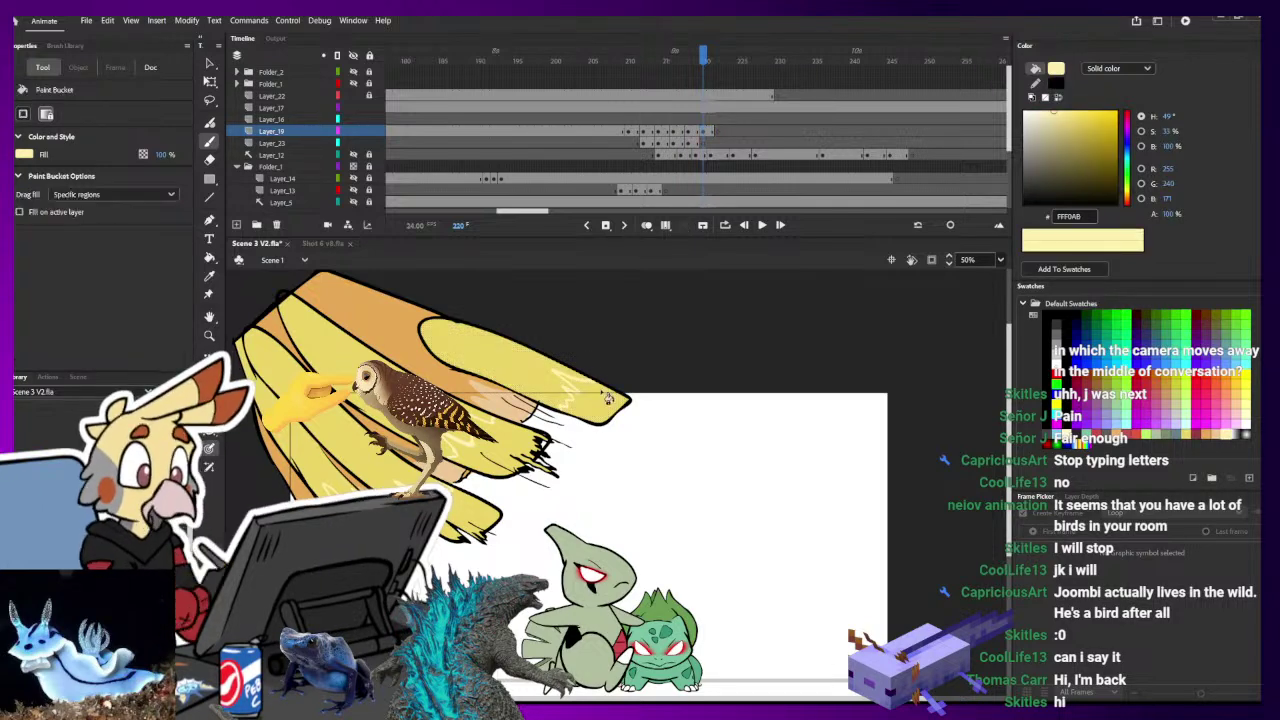
pyautogui.click(562, 384)
pyautogui.click(520, 436)
pyautogui.click(460, 517)
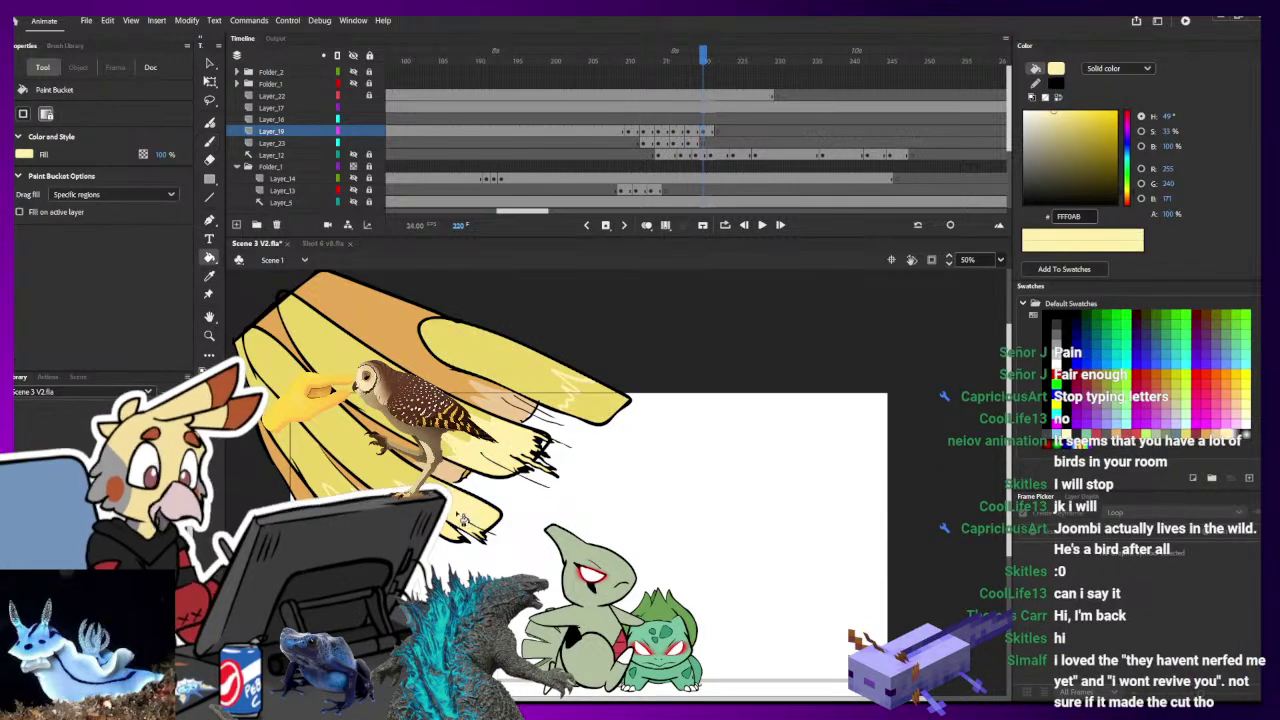
# - Try to close the highlight edge on the uppermost yellow feather and fill its tip with FFF0AB, undoing the fill each time
pyautogui.press('b')
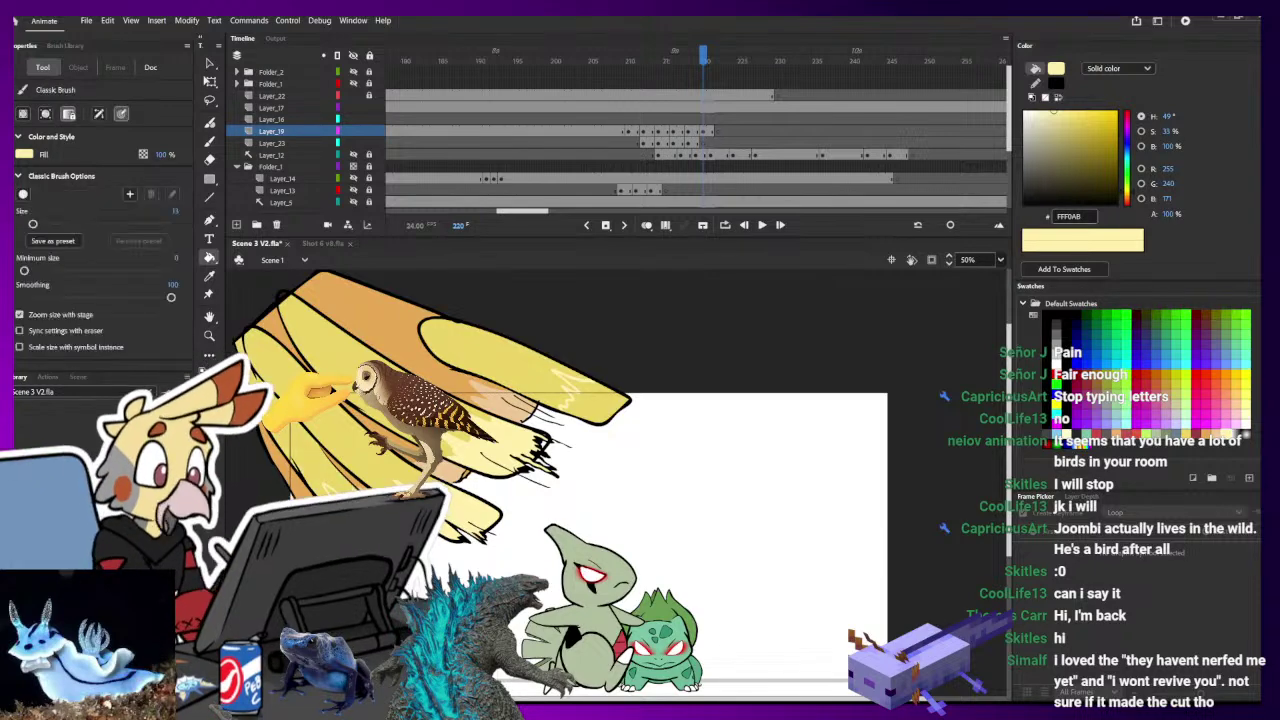
pyautogui.keyDown('ctrl'); pyautogui.click(316, 462); pyautogui.keyUp('ctrl')
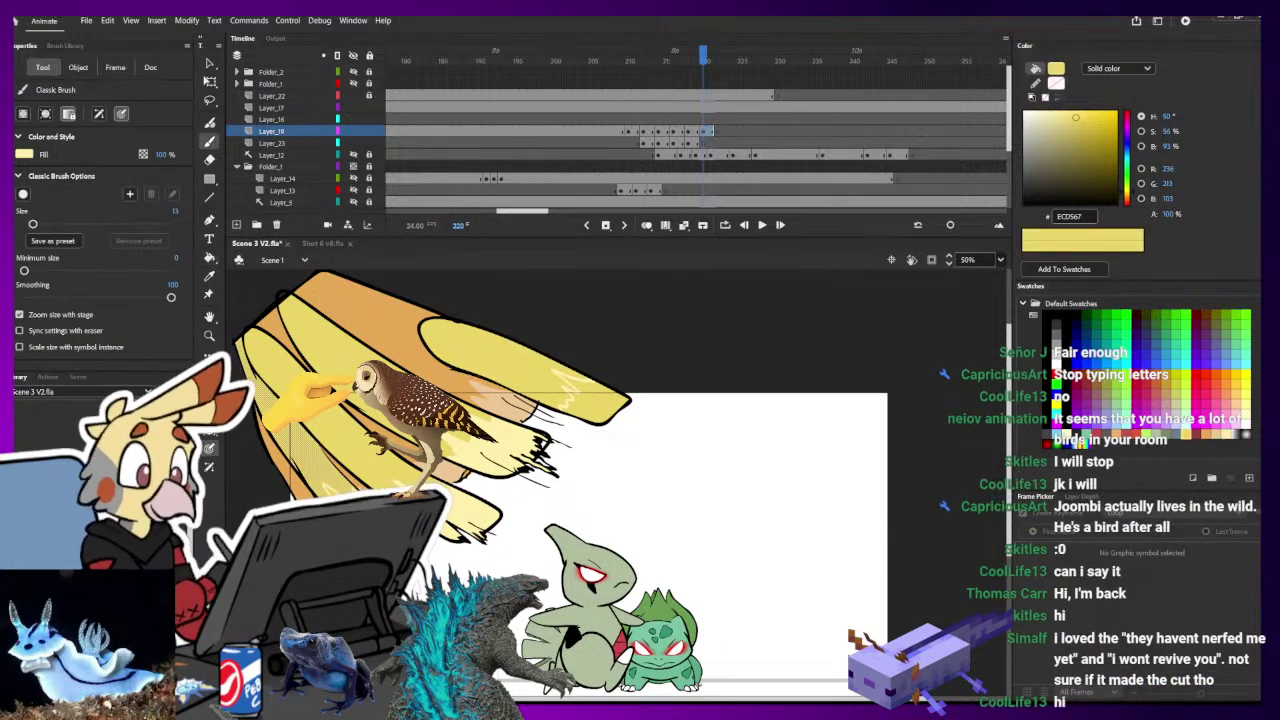
pyautogui.press('Delete')
pyautogui.press('k')
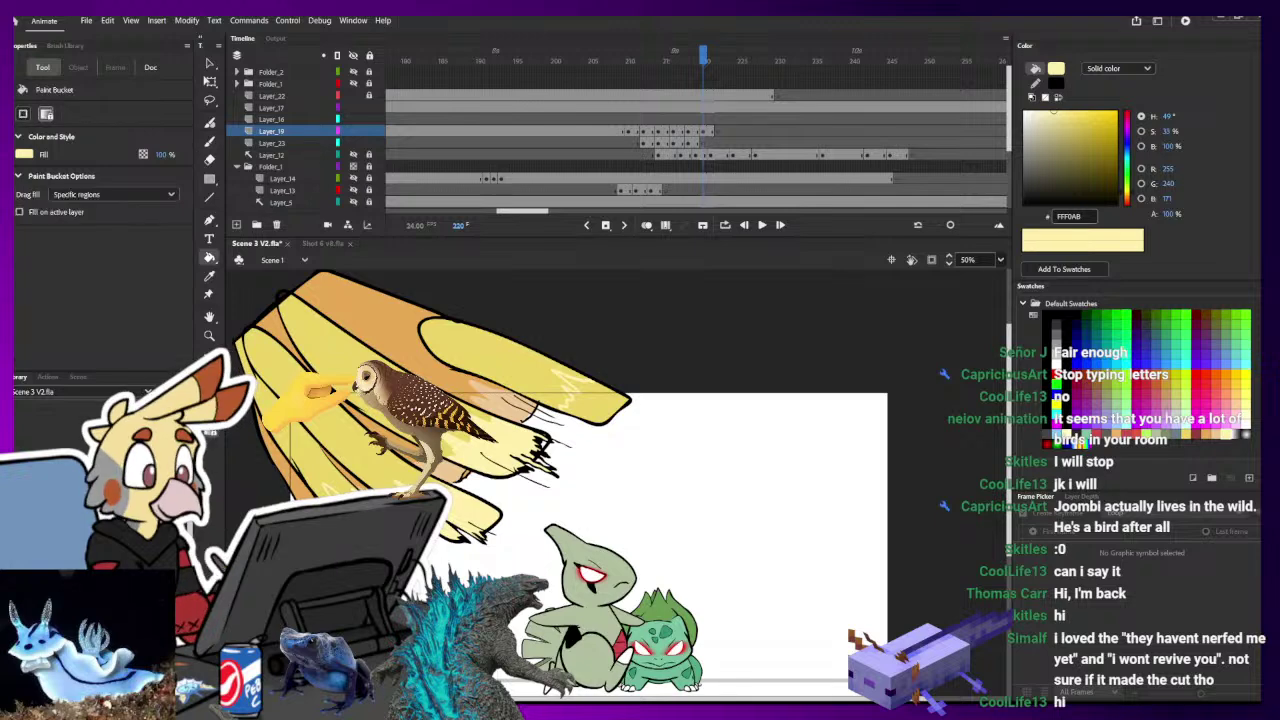
pyautogui.click(600, 404)
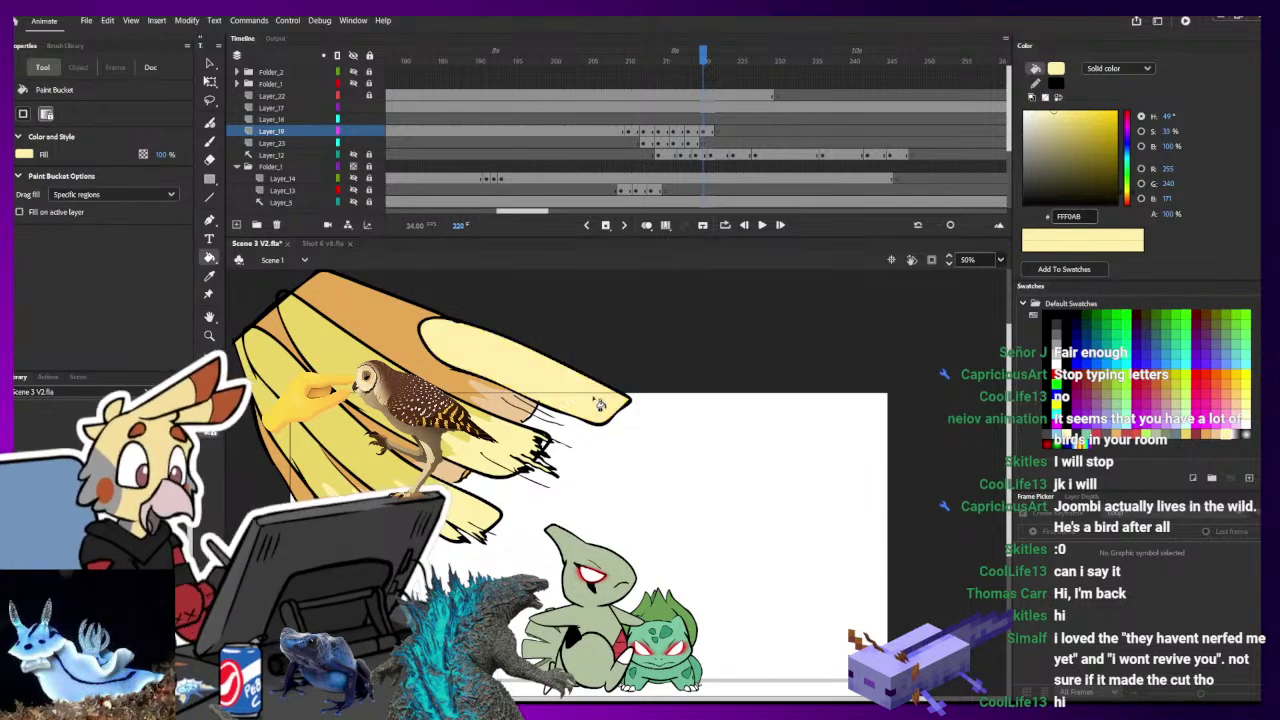
pyautogui.press('b')
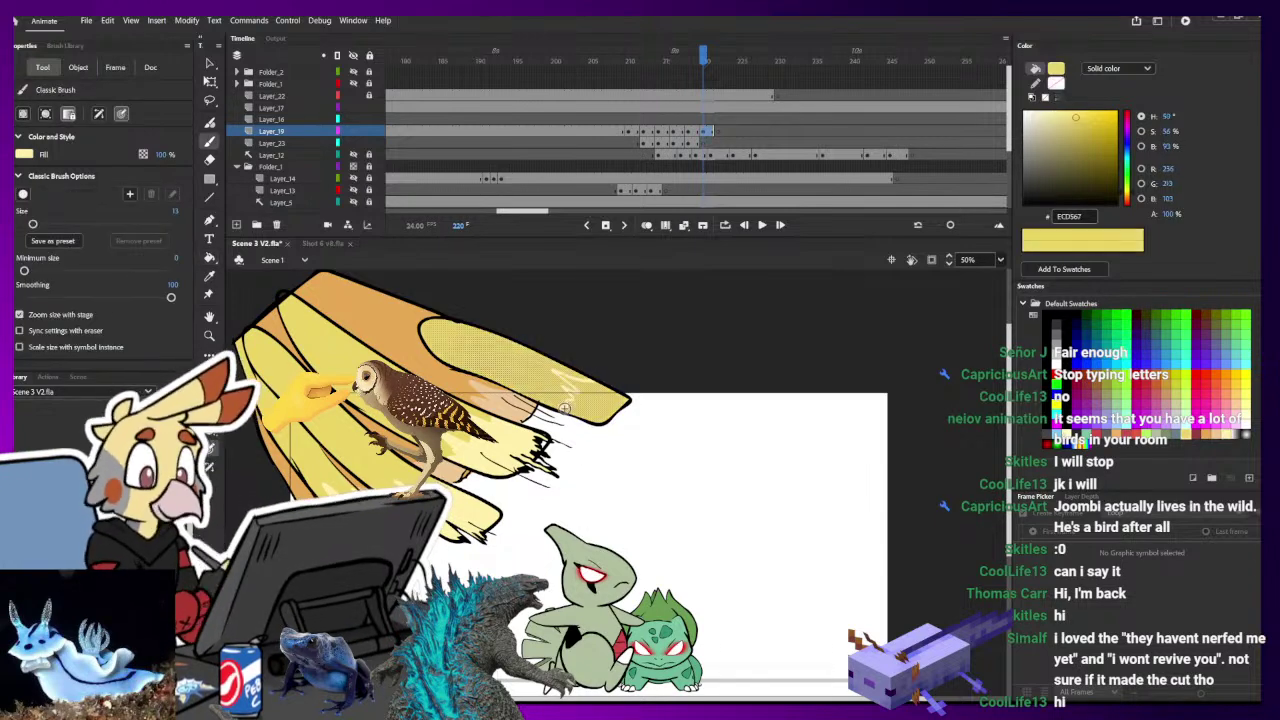
pyautogui.keyDown('ctrl'); pyautogui.keyDown('shift'); pyautogui.click(554, 393); pyautogui.keyUp('shift'); pyautogui.keyUp('ctrl')
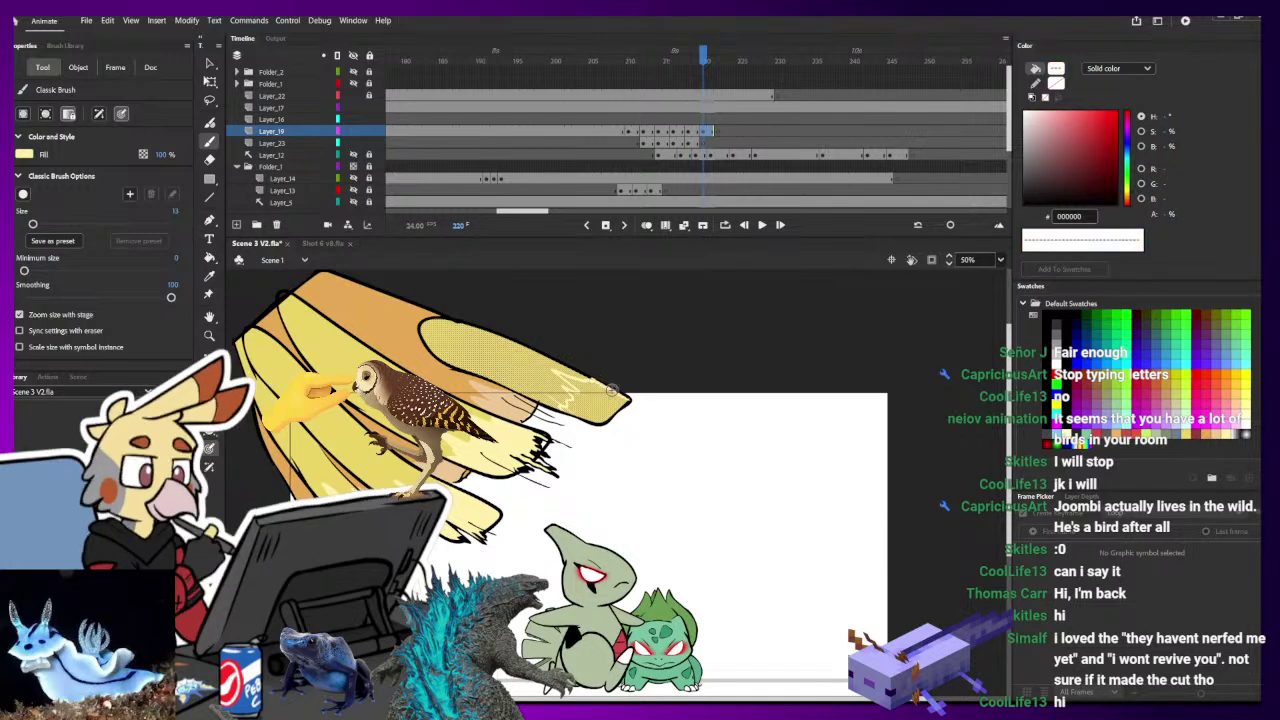
pyautogui.moveTo(612, 390); pyautogui.dragTo(602, 378)
pyautogui.press('Escape')
pyautogui.press('k')
pyautogui.click(611, 411)
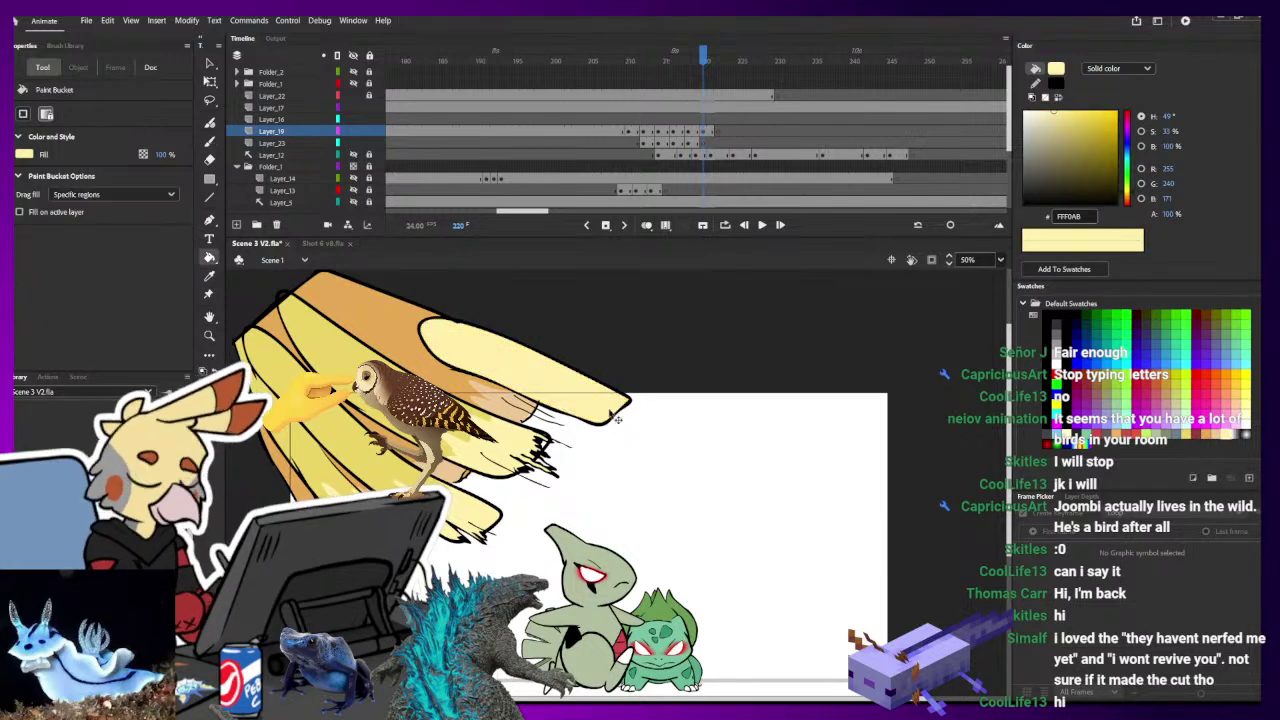
pyautogui.hotkey('ctrl', 'z')
# - Extend the uppermost yellow feather's highlight edge to its outline with the brush and fill the tip pale yellow FFF0AB
pyautogui.press('b')
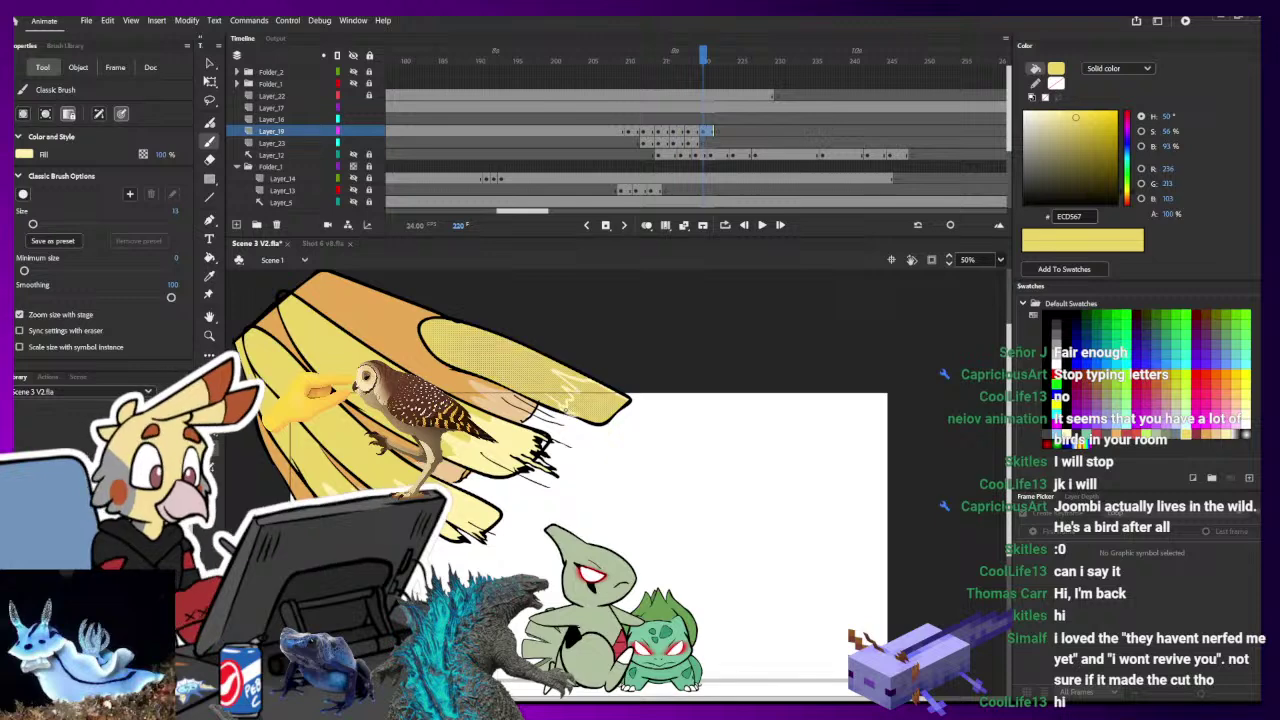
pyautogui.moveTo(566, 410); pyautogui.dragTo(609, 433)
pyautogui.press('Escape')
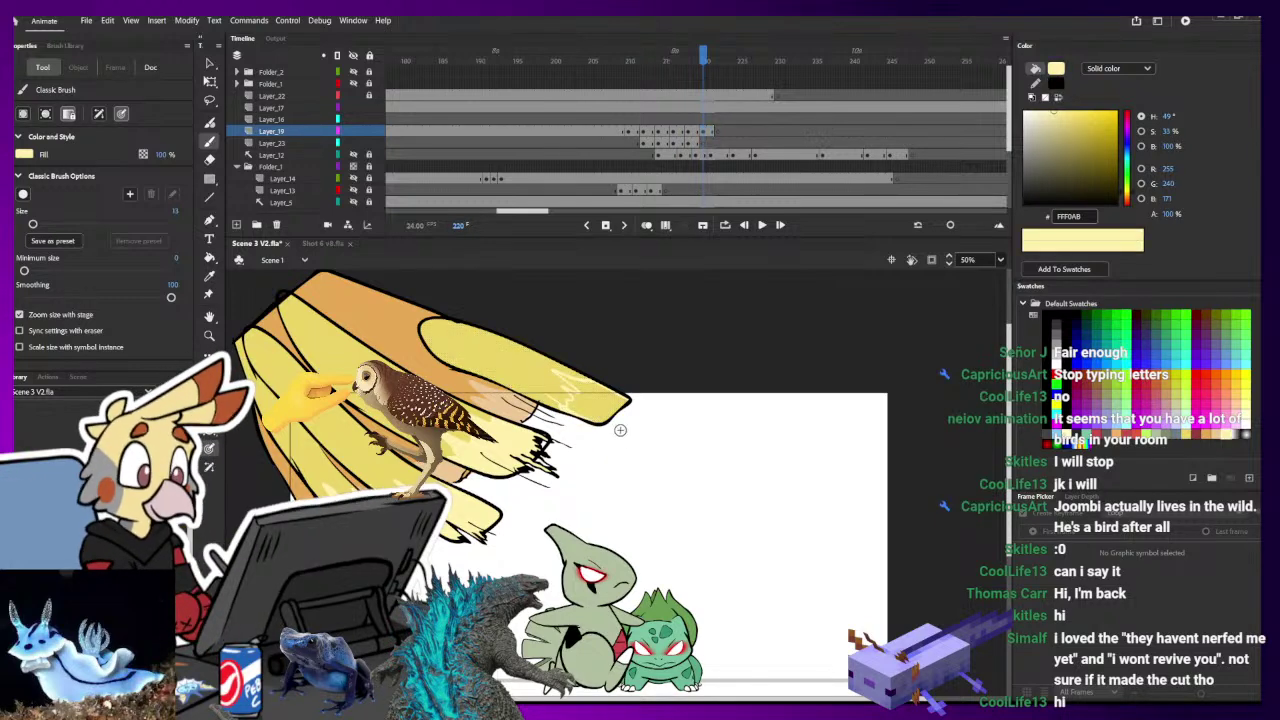
pyautogui.press('l')
pyautogui.press('k')
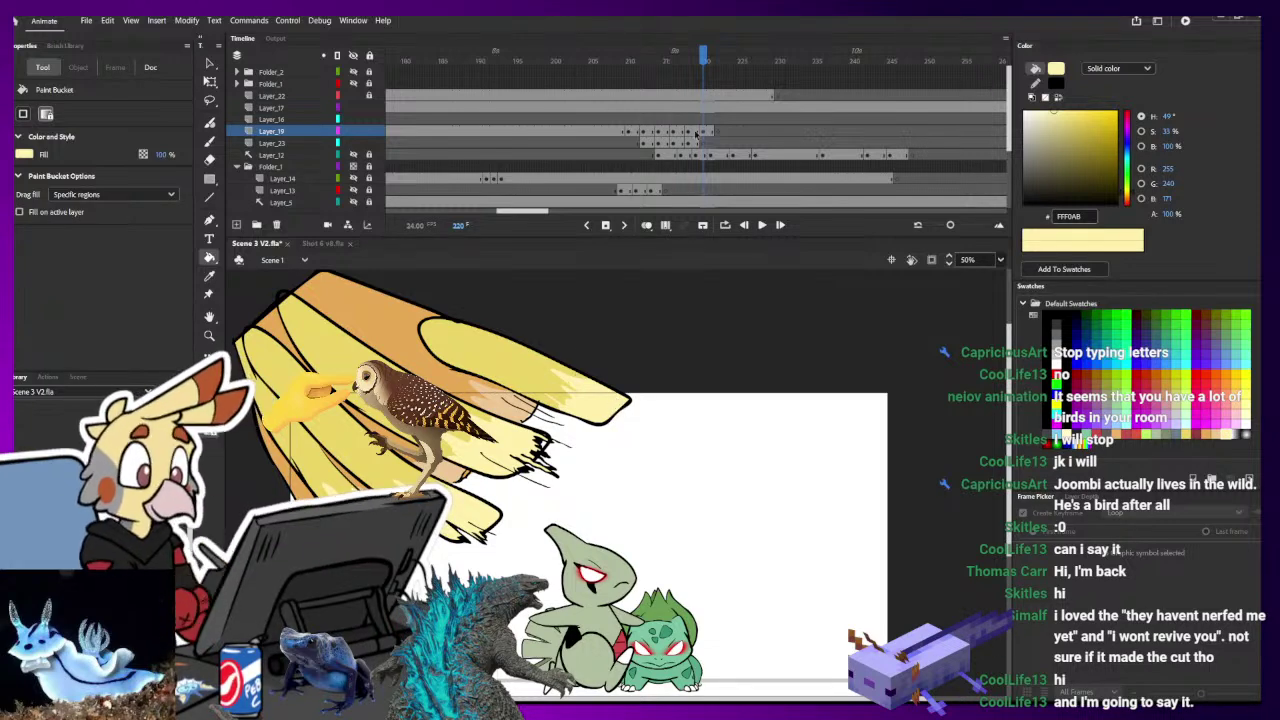
# - Go back to frame 192 and sample red E0593E from the bird's wing
pyautogui.click(689, 70)
pyautogui.moveTo(689, 72); pyautogui.dragTo(494, 121)
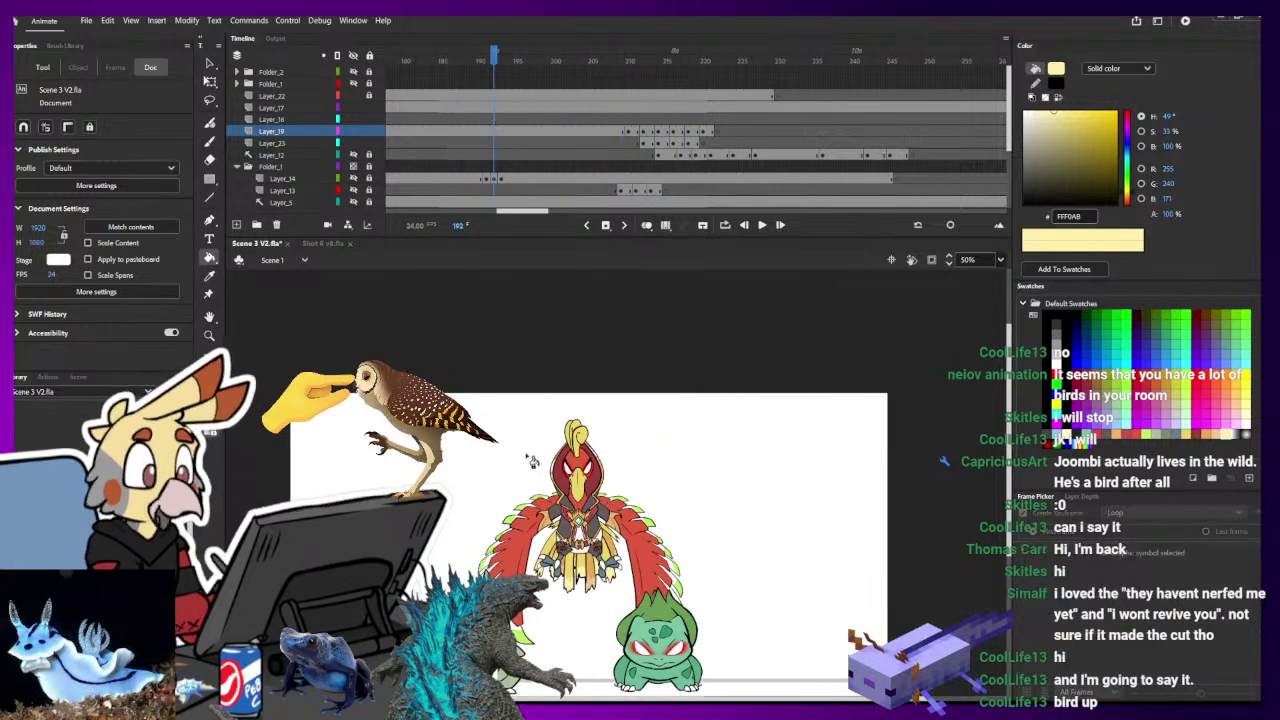
pyautogui.press('i')
pyautogui.click(522, 528)
pyautogui.press('b')
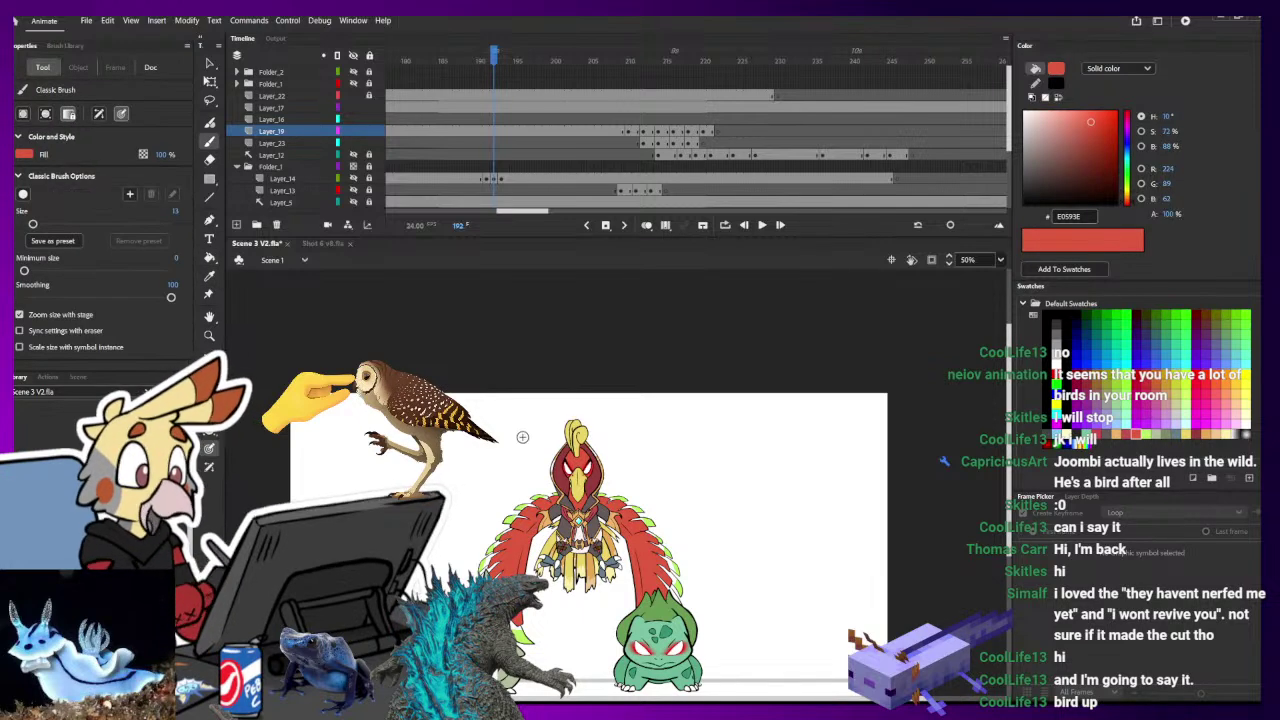
# - Step through the bird's takeoff and dive drawings from frame 192 to 218 to check which areas still need color
pyautogui.press('.')
pyautogui.press('.')
pyautogui.press('.')
pyautogui.press('.')
pyautogui.press('.')
pyautogui.press('.')
pyautogui.press('.')
pyautogui.press('.')
pyautogui.press('.')
pyautogui.press('.')
pyautogui.press('.')
pyautogui.press('.')
pyautogui.press('.')
pyautogui.press('.')
pyautogui.press('.')
pyautogui.press('.')
pyautogui.press('.')
pyautogui.press('.')
pyautogui.press('.')
pyautogui.press('.')
pyautogui.press('.')
pyautogui.press('.')
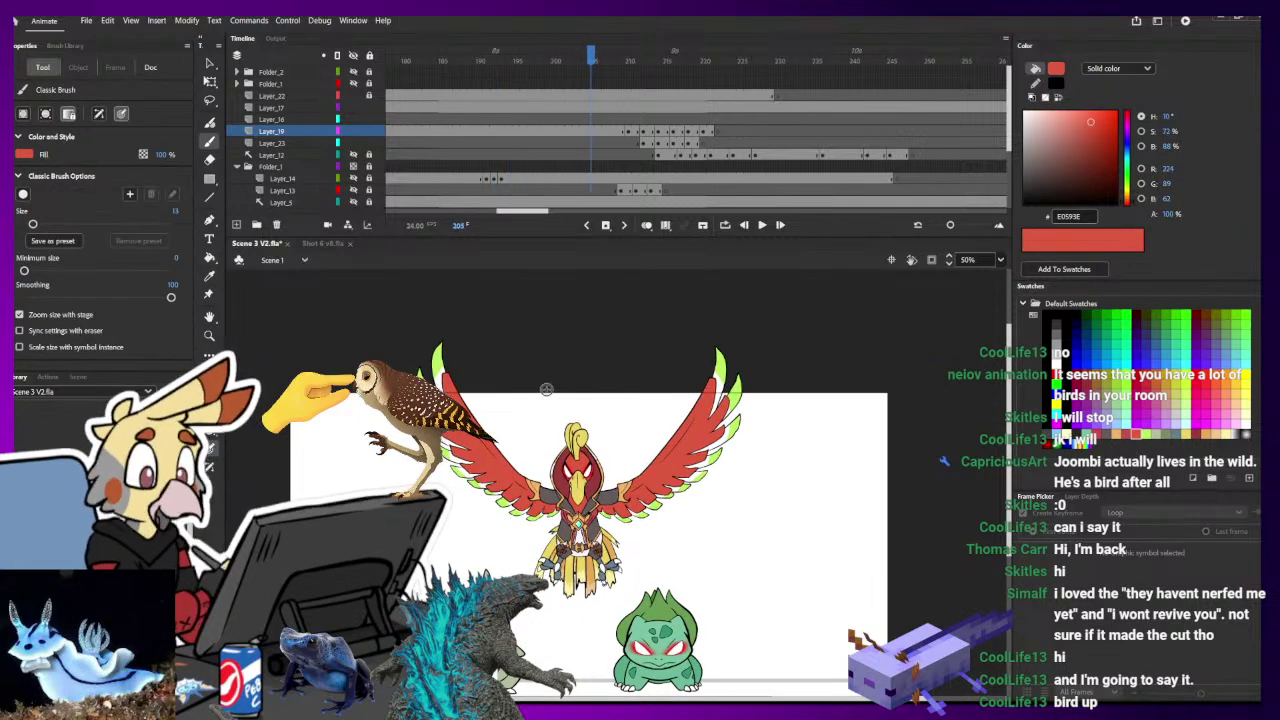
pyautogui.press(',')
pyautogui.press('.')
pyautogui.press('.')
pyautogui.press('.')
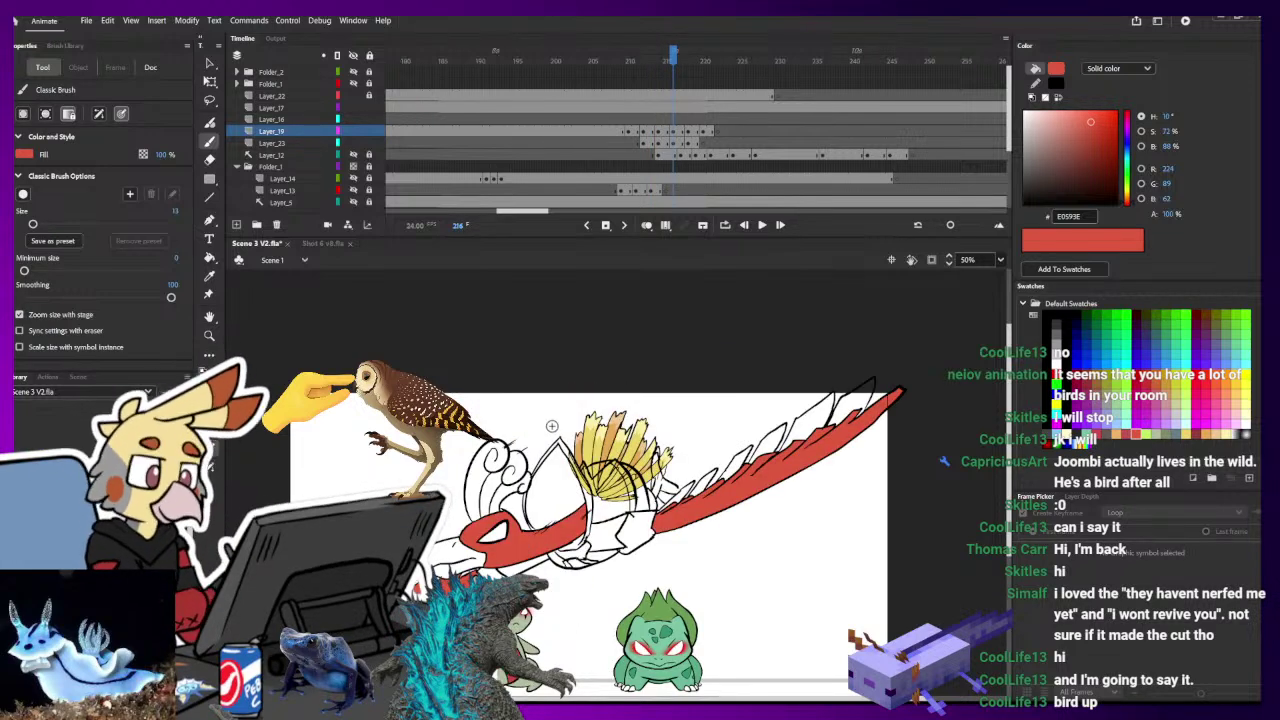
pyautogui.press('k')
pyautogui.press(',')
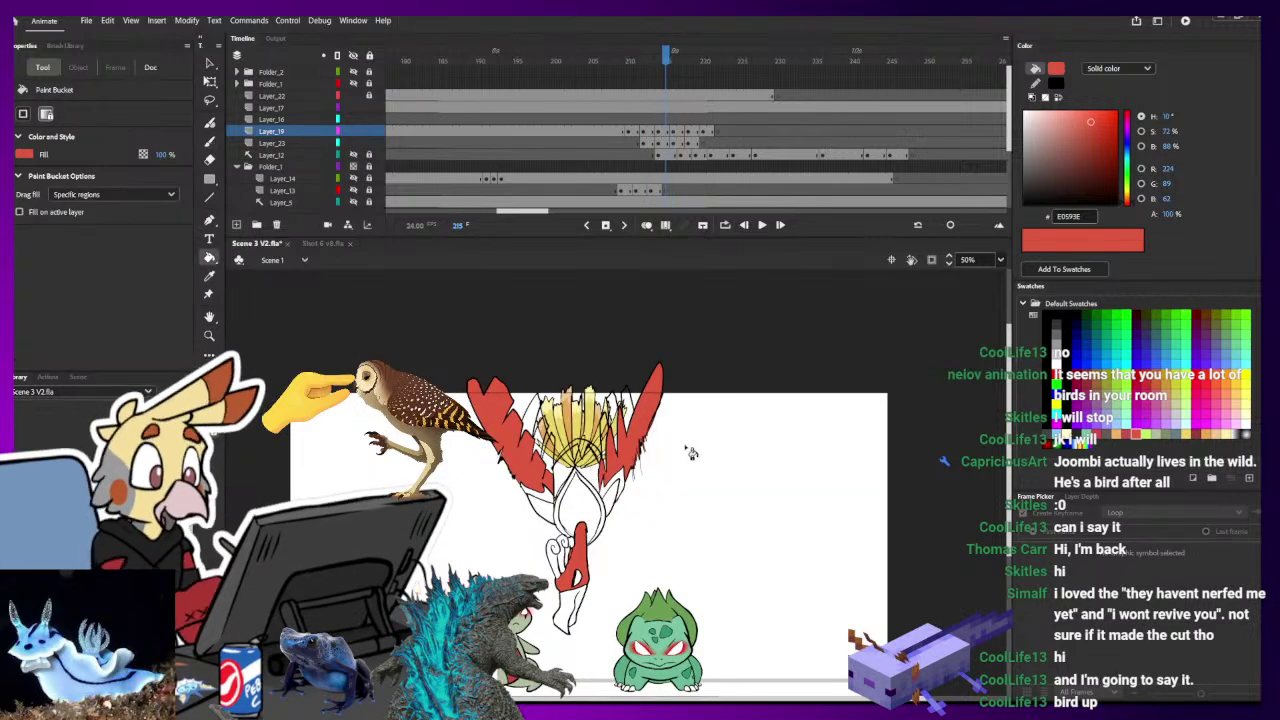
pyautogui.press('.')
pyautogui.press('.')
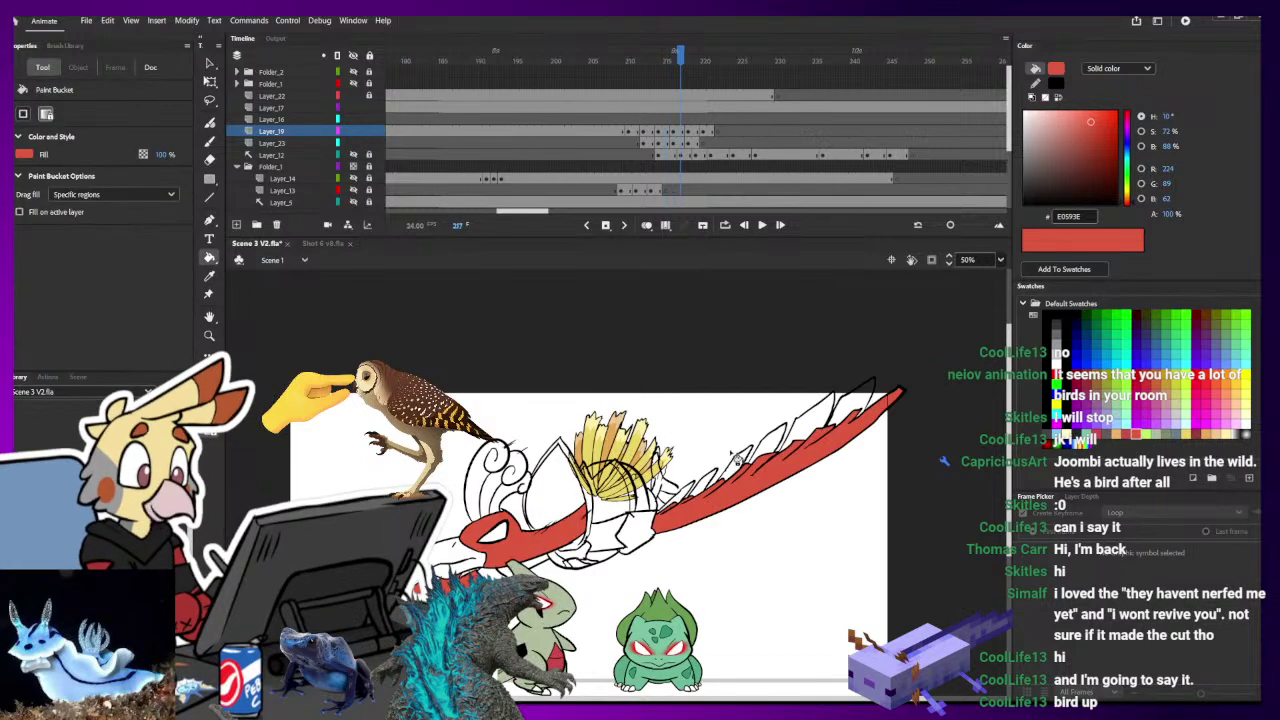
pyautogui.press('.')
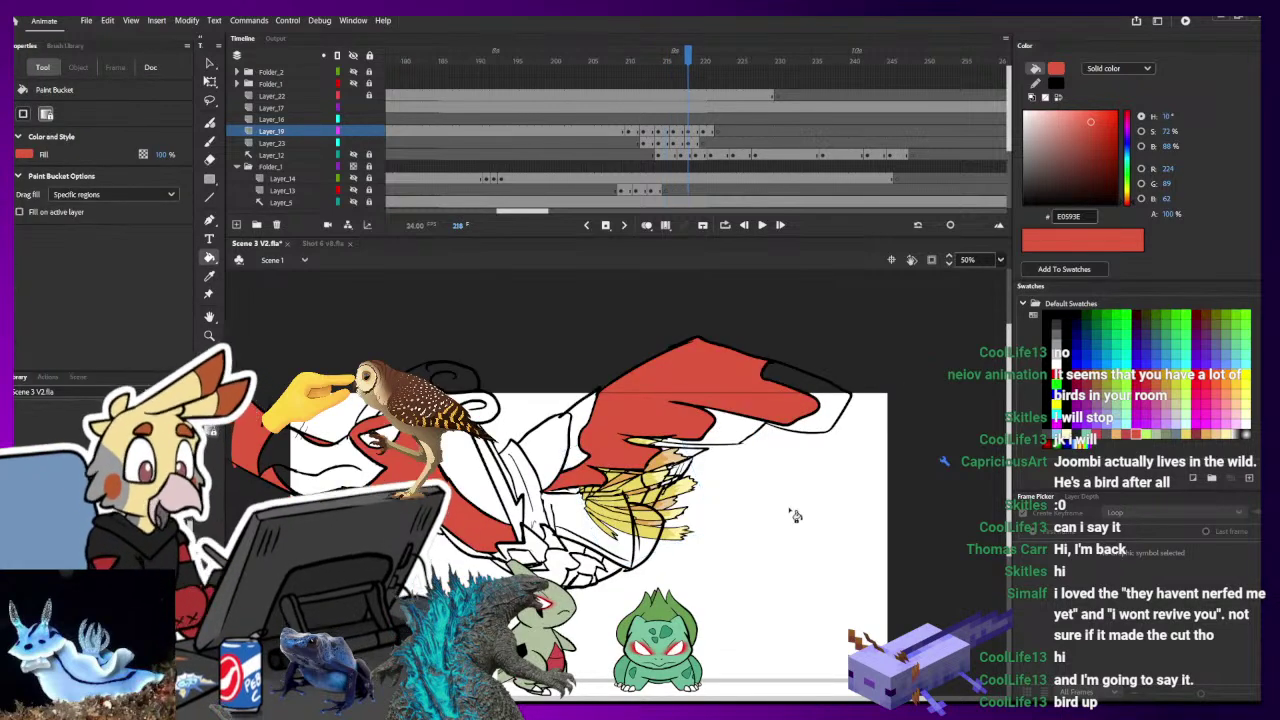
# - Sample dark red 963C3C from the bird on frame 213 and fill its back with it on frames 214 and 216
pyautogui.press('i')
pyautogui.press(',')
pyautogui.press(',')
pyautogui.press(',')
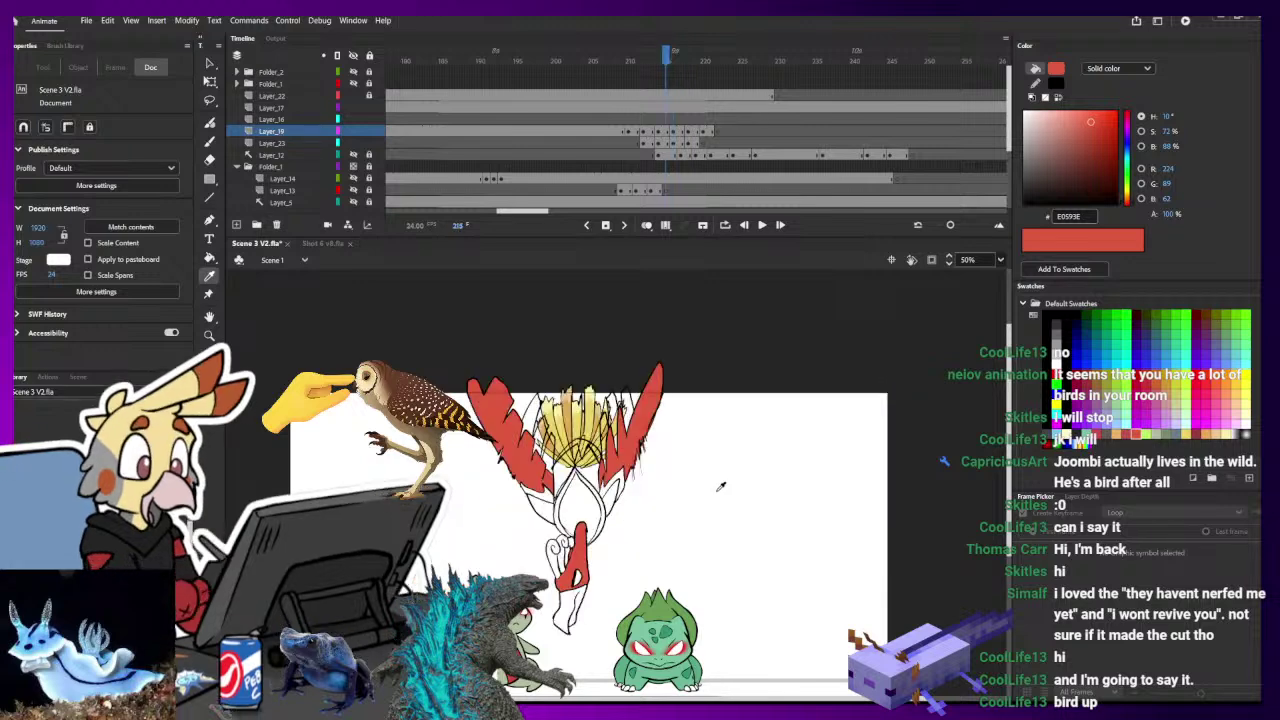
pyautogui.press(',')
pyautogui.press(',')
pyautogui.click(594, 450)
pyautogui.press('.')
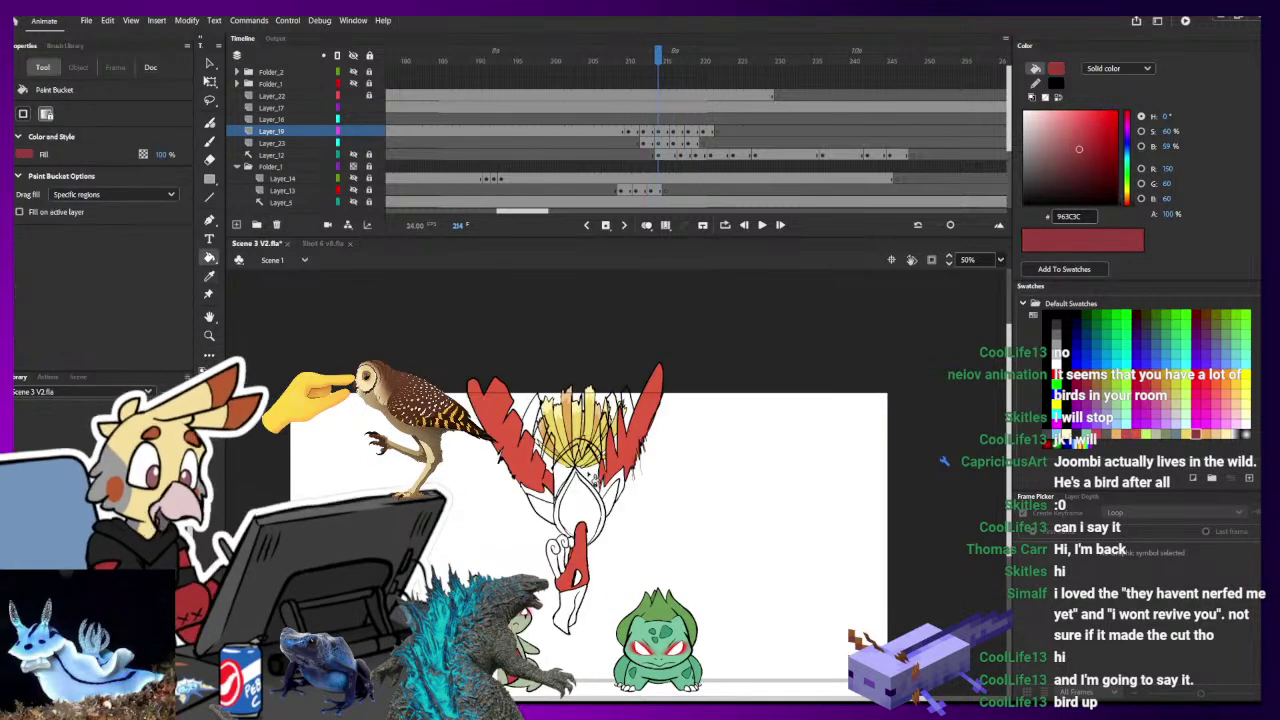
pyautogui.click(592, 512)
pyautogui.press('.')
pyautogui.press('.')
pyautogui.press(',')
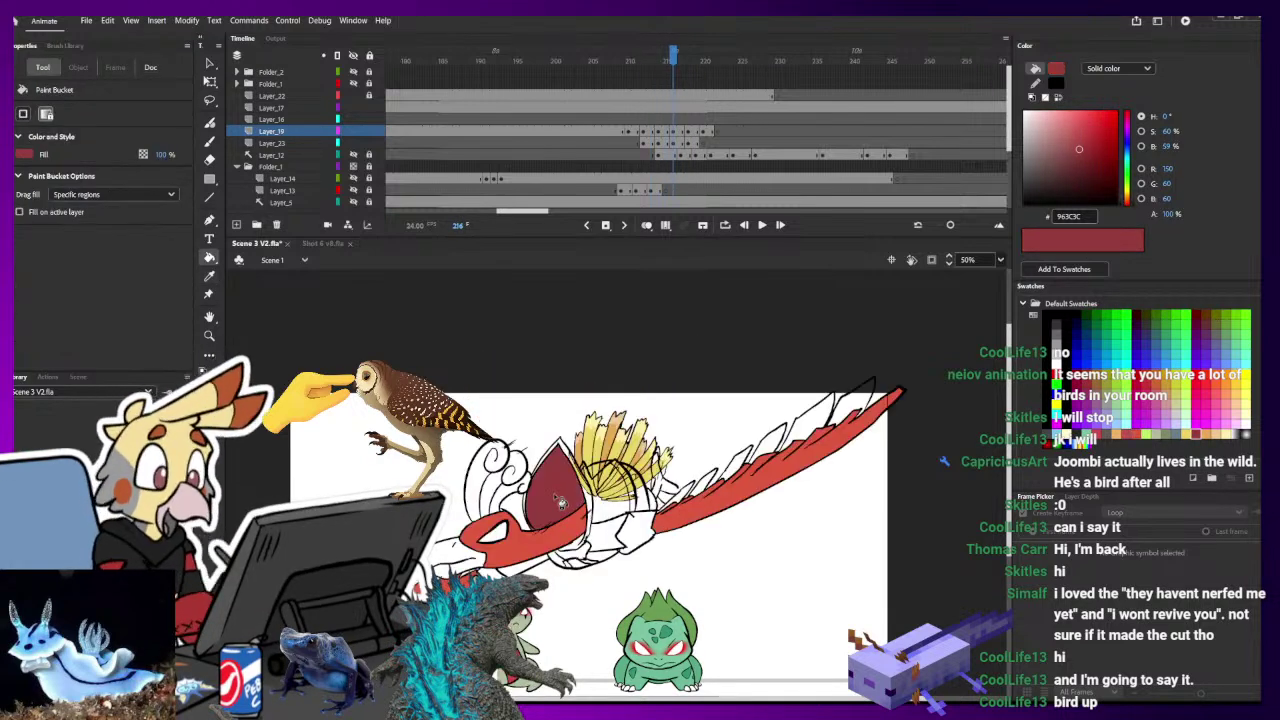
# - With colors sampled from frame 213, fill frame 214's shoulder areas gray 645B5B and the trim around the dark red back orange EFB367
pyautogui.press(',')
pyautogui.press(',')
pyautogui.press('i')
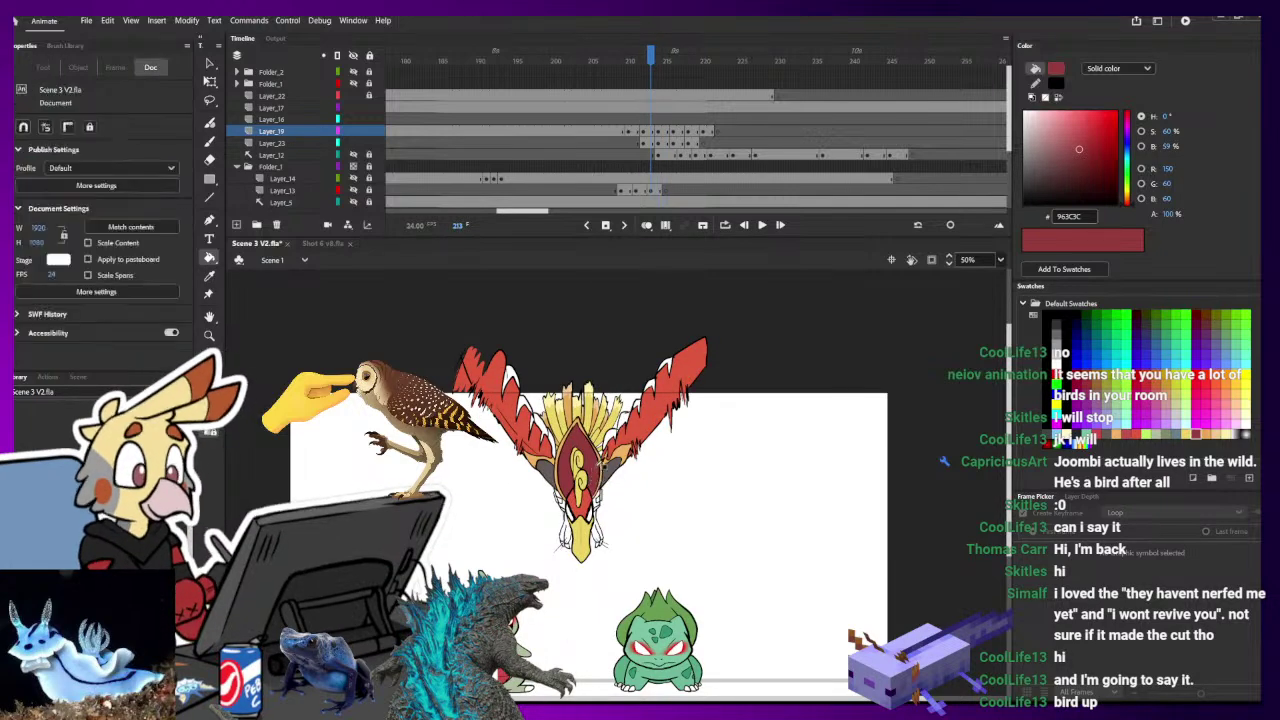
pyautogui.click(625, 457)
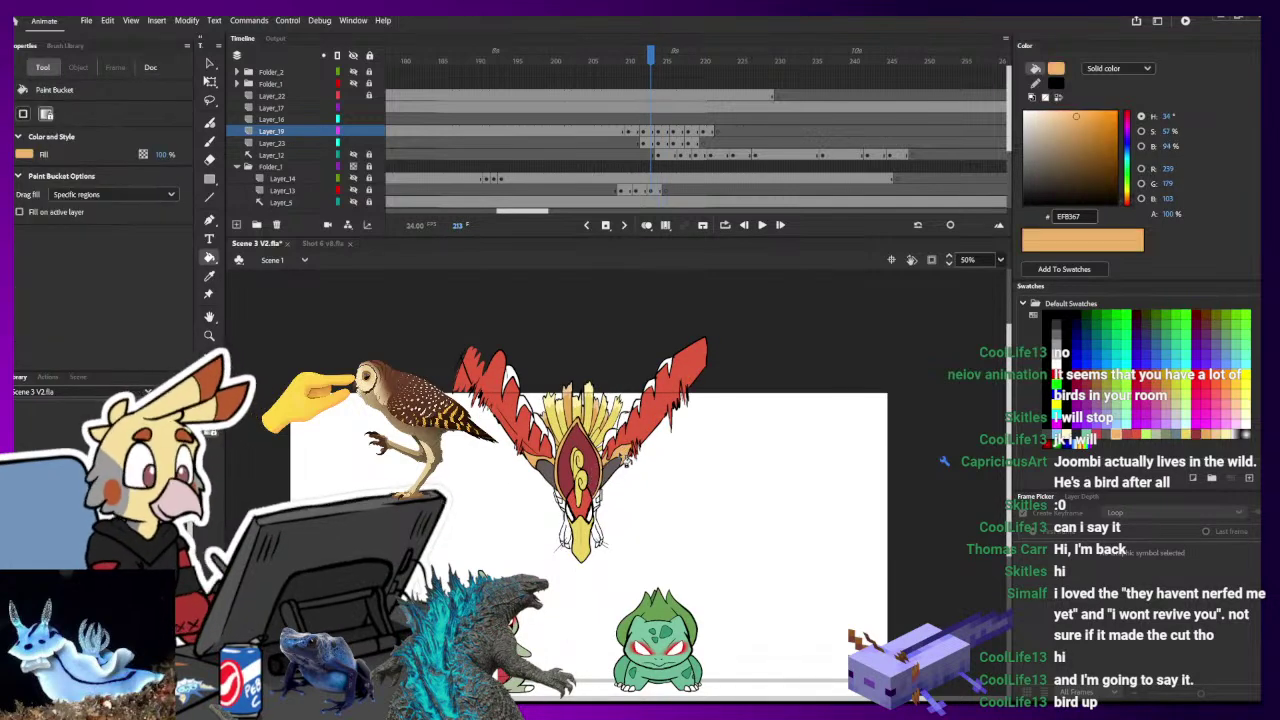
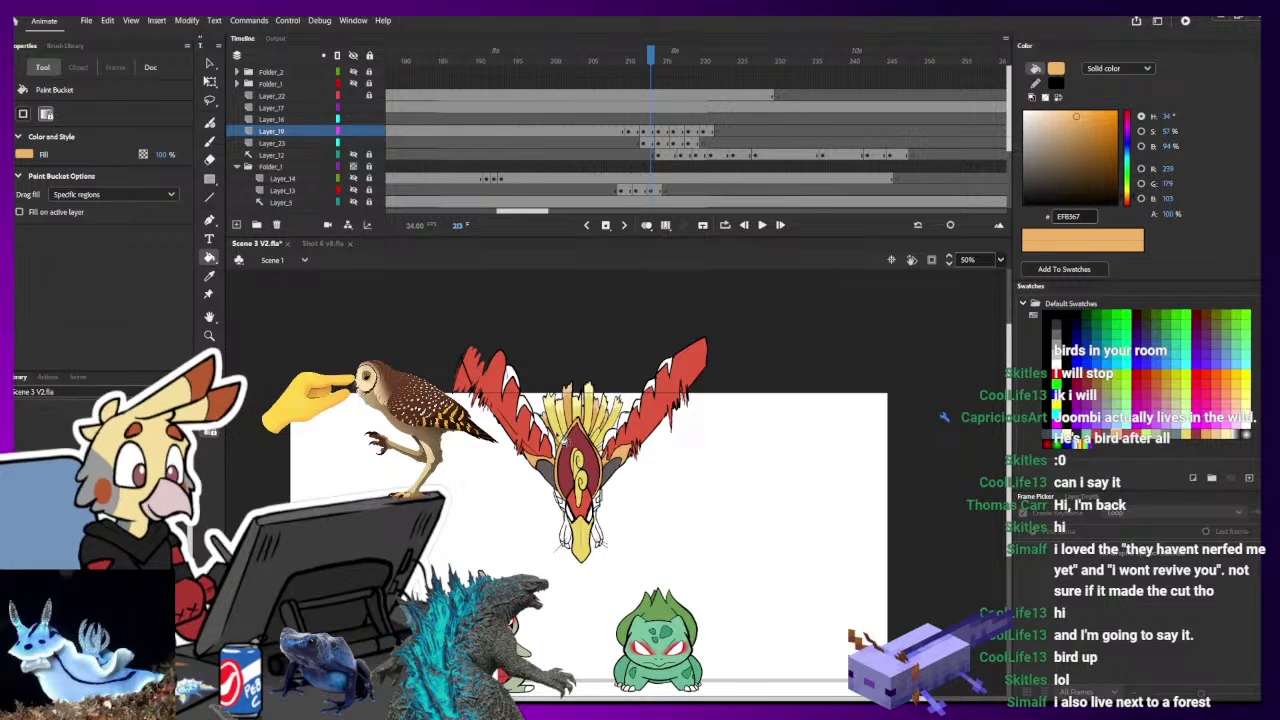
pyautogui.press('i')
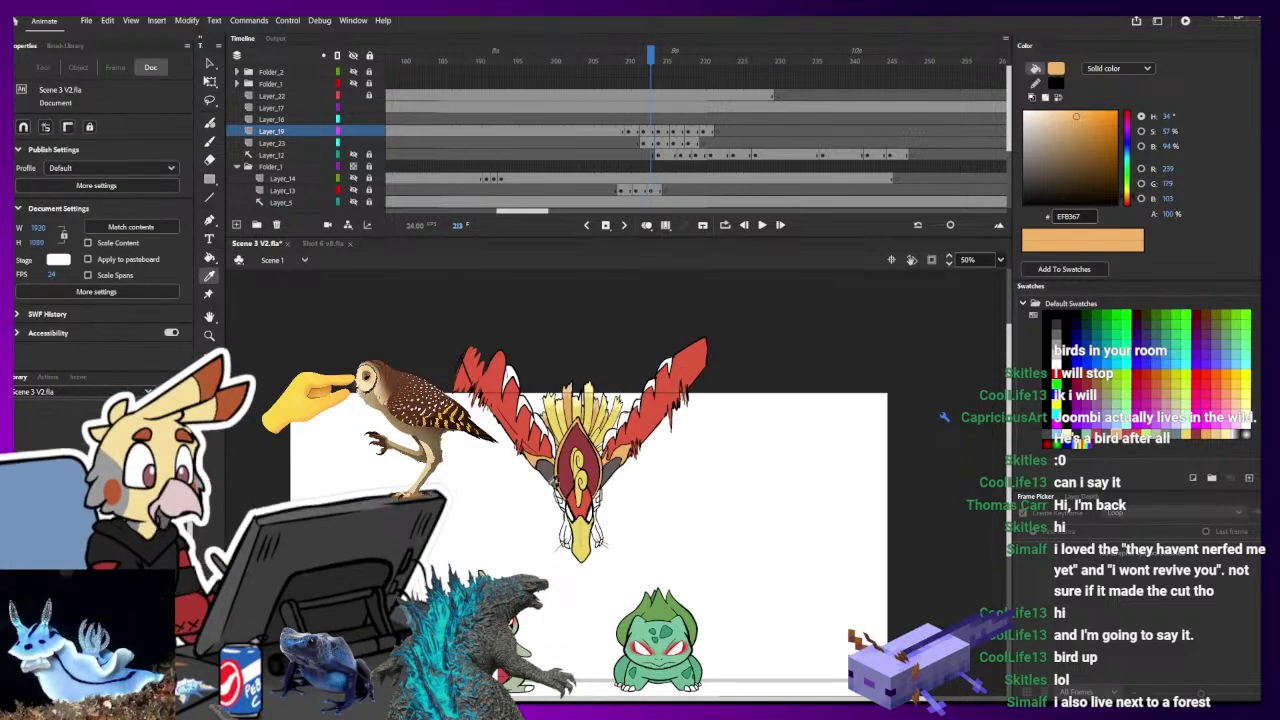
pyautogui.click(552, 476)
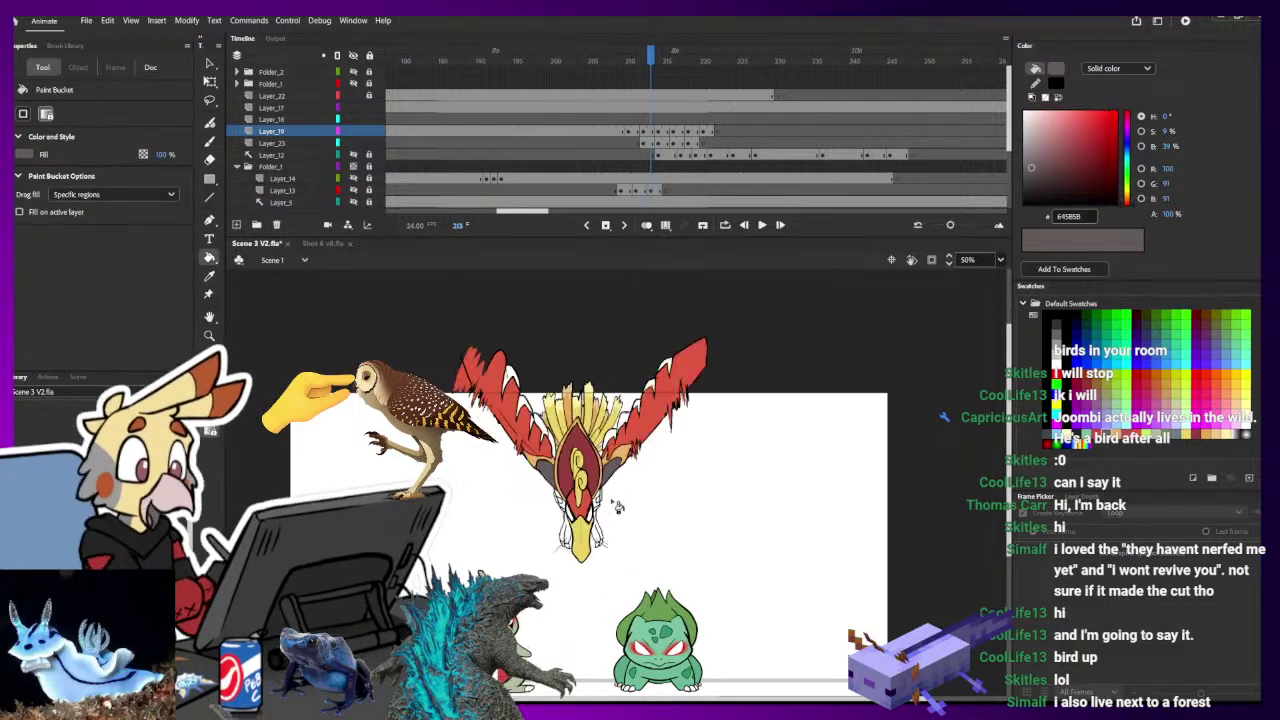
pyautogui.press('i')
pyautogui.click(593, 471)
pyautogui.press('.')
pyautogui.click(588, 508)
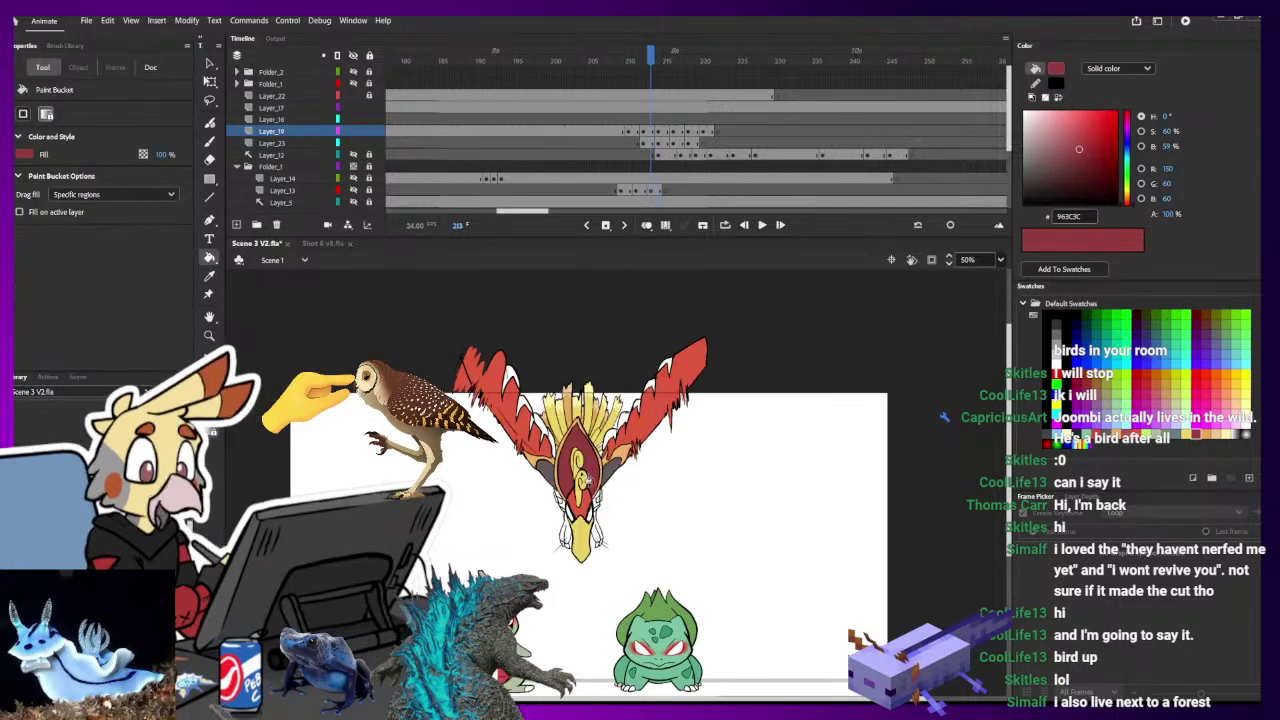
pyautogui.press('i')
pyautogui.click(586, 428)
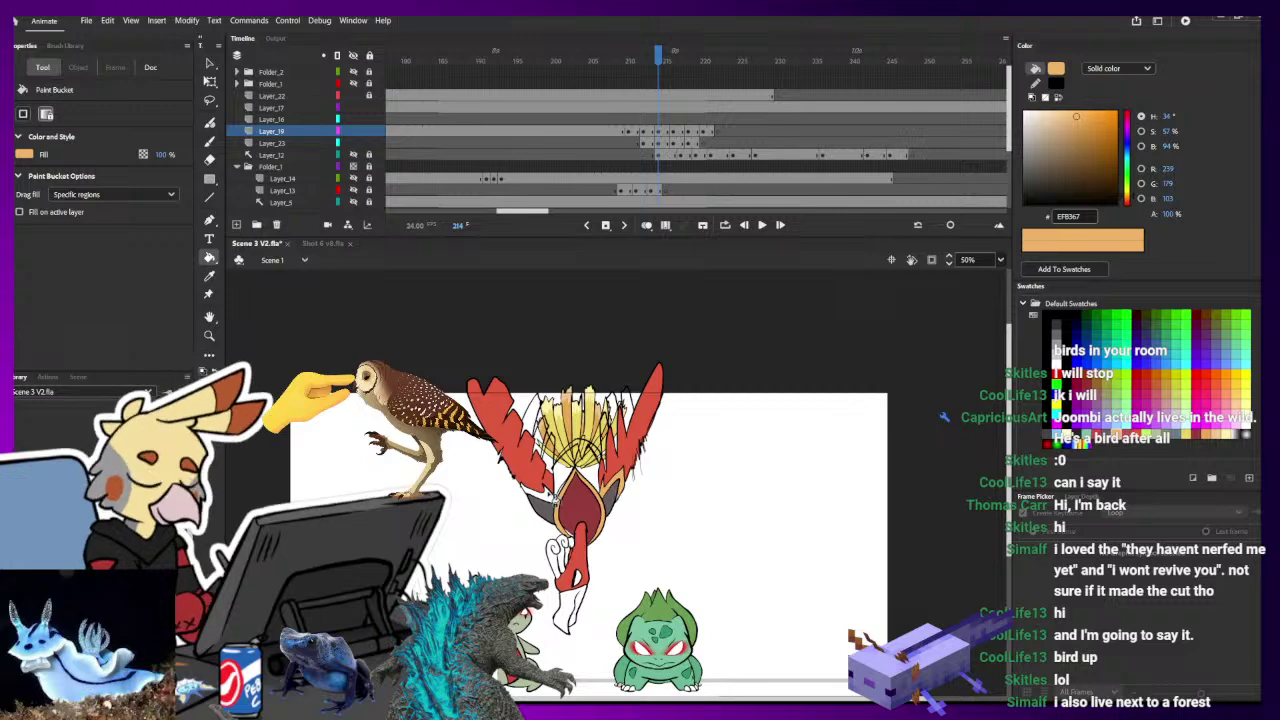
# - Fill the trim around the bird's dark red back on frame 216 with orange EFB367
pyautogui.press('.')
pyautogui.press('.')
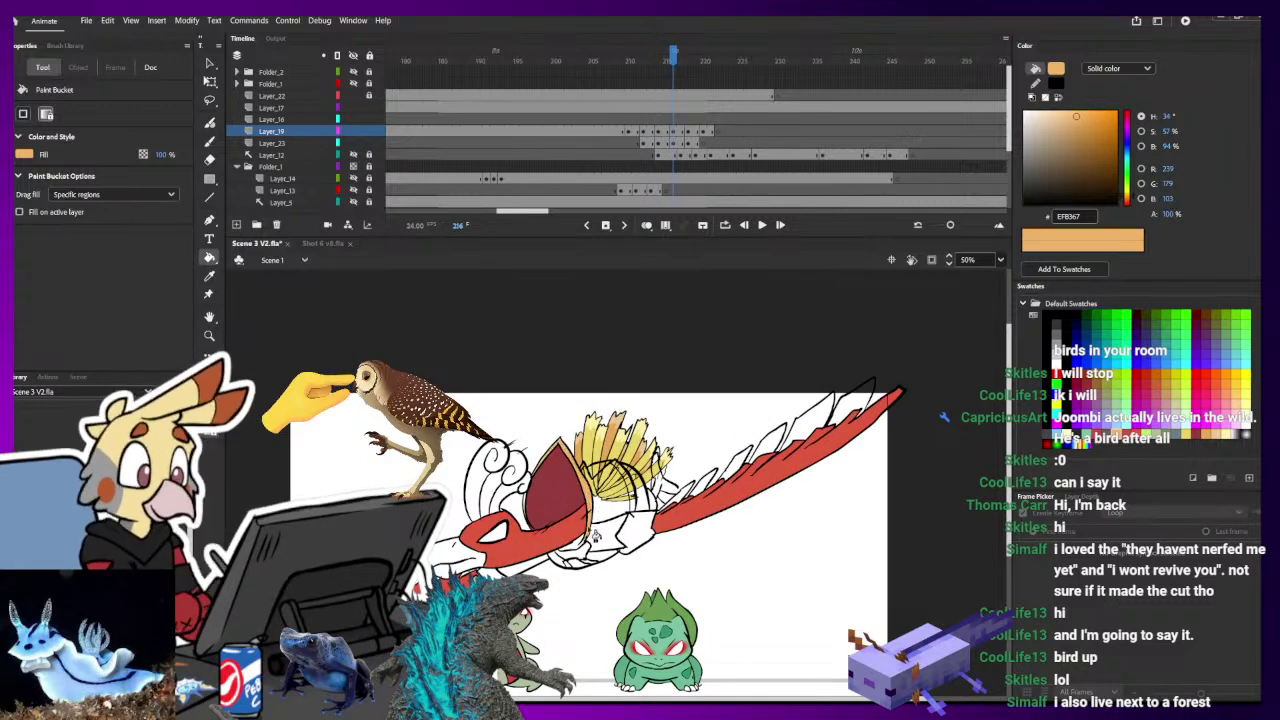
pyautogui.hotkey('ctrl', '=')
pyautogui.press('b')
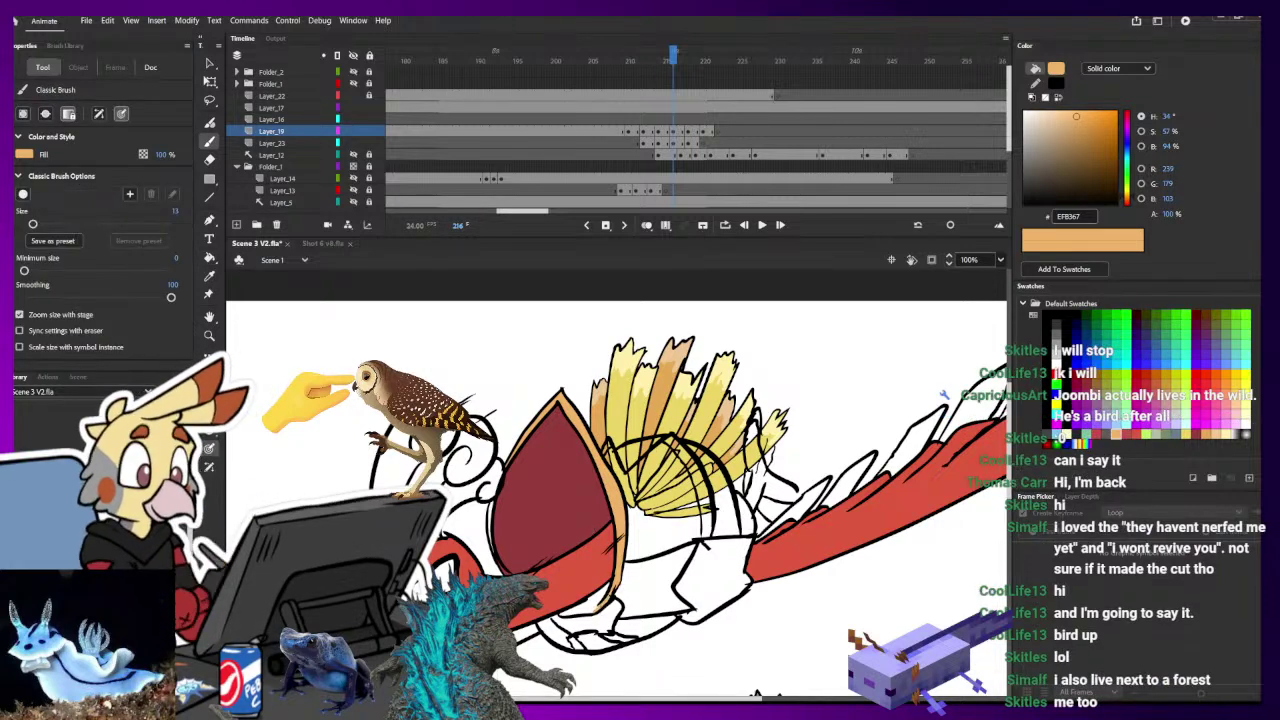
# - Sample dark red 963C3C from the bird's back and fill the small section beneath its neck on frame 216
pyautogui.press('i')
pyautogui.click(600, 620)
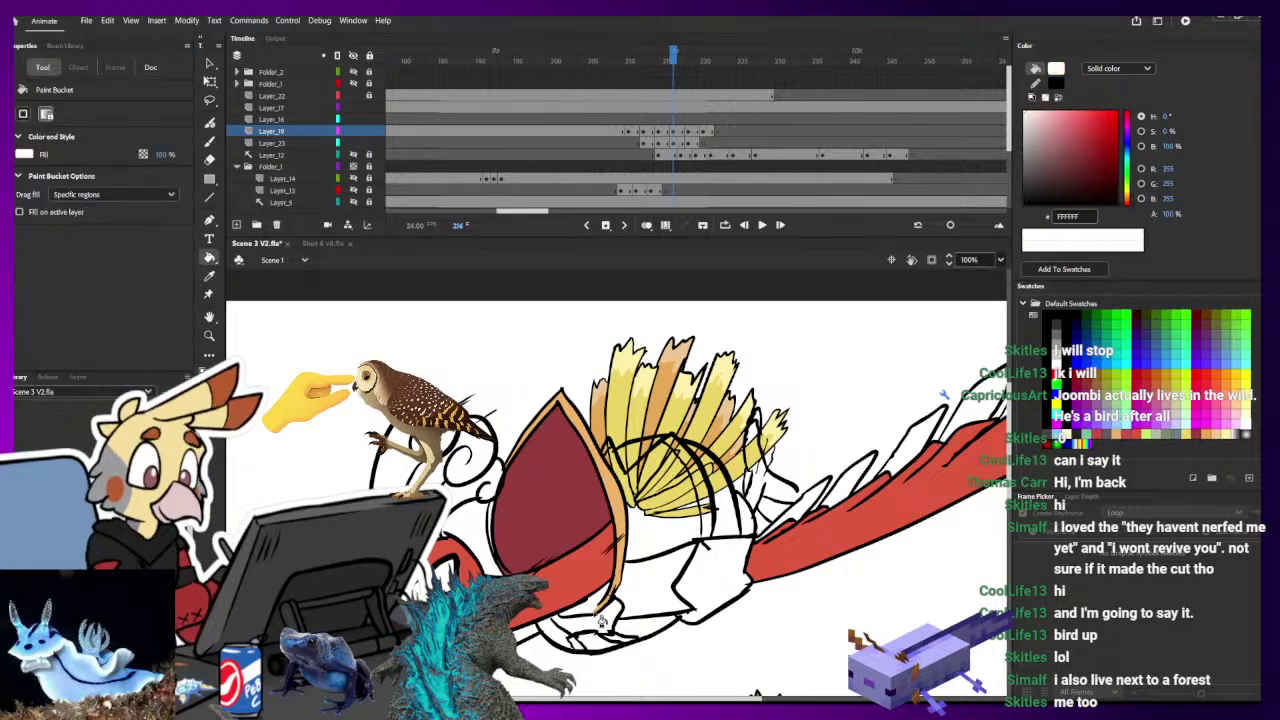
pyautogui.press('i')
pyautogui.click(566, 518)
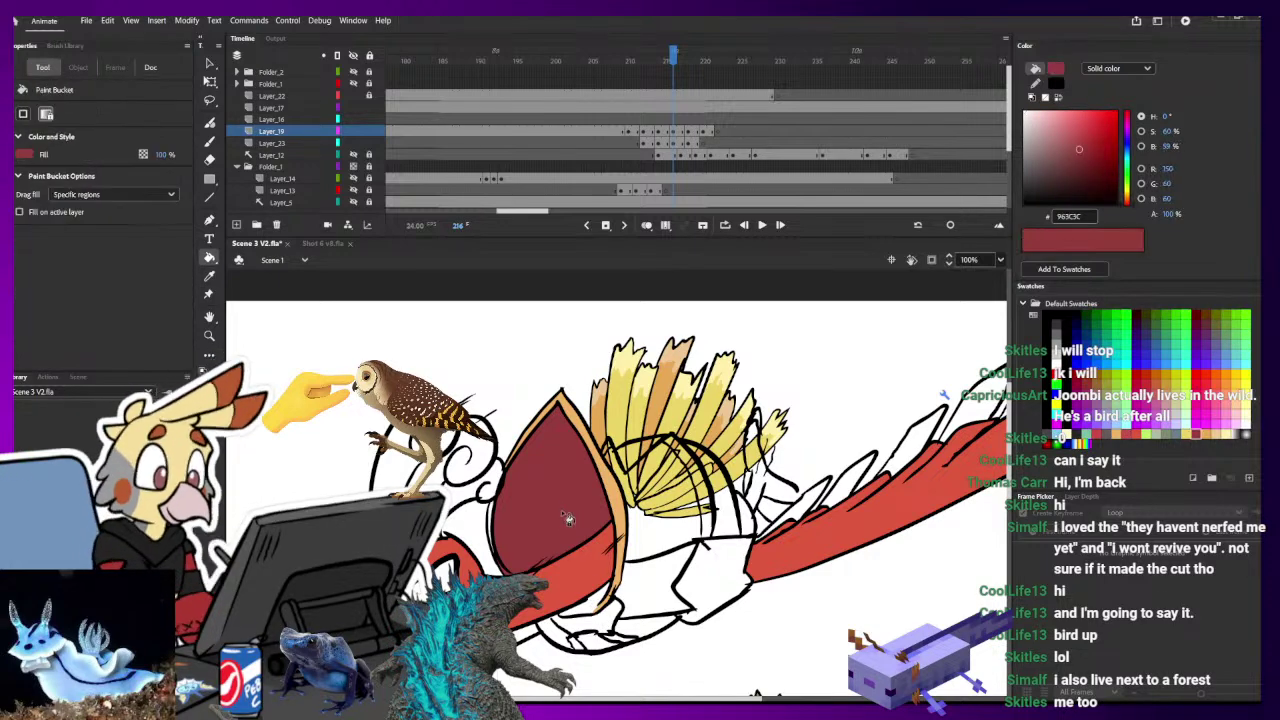
pyautogui.click(596, 590)
pyautogui.click(582, 585)
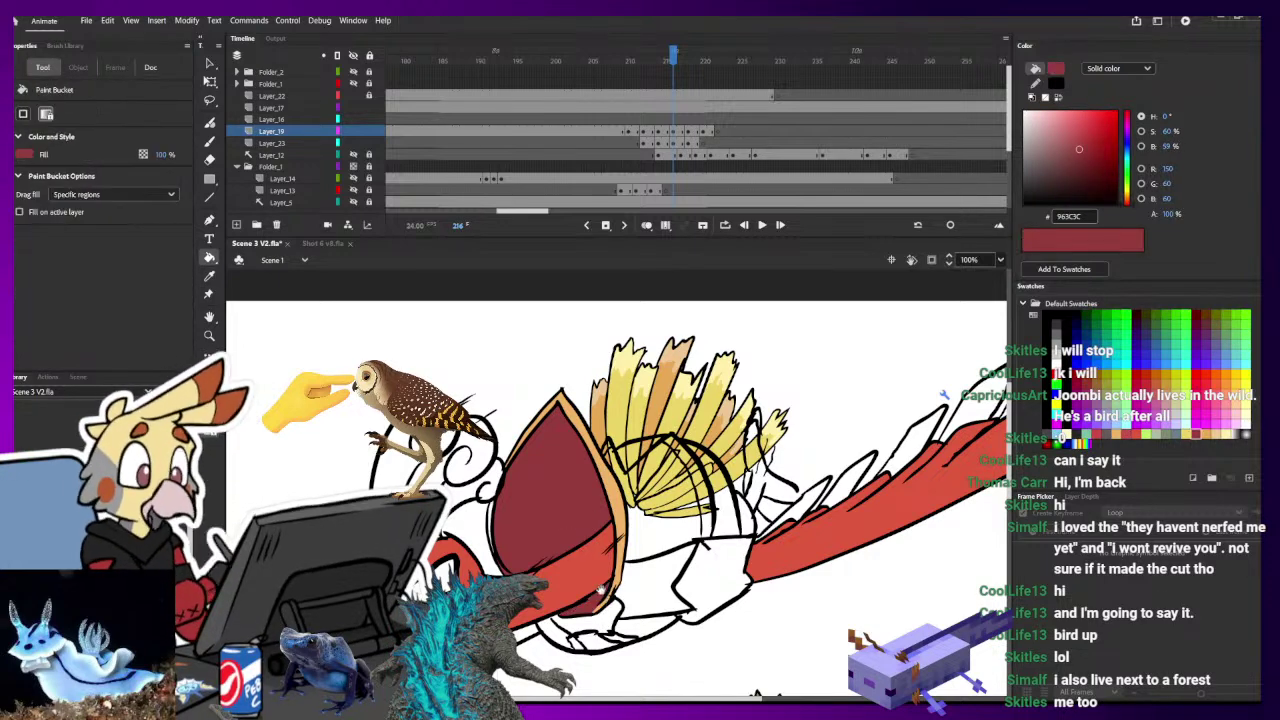
# - Sample orange EFB367 from the body trim and fill the shoulder patch at the base of the outstretched red wing
pyautogui.press('i')
pyautogui.click(624, 495)
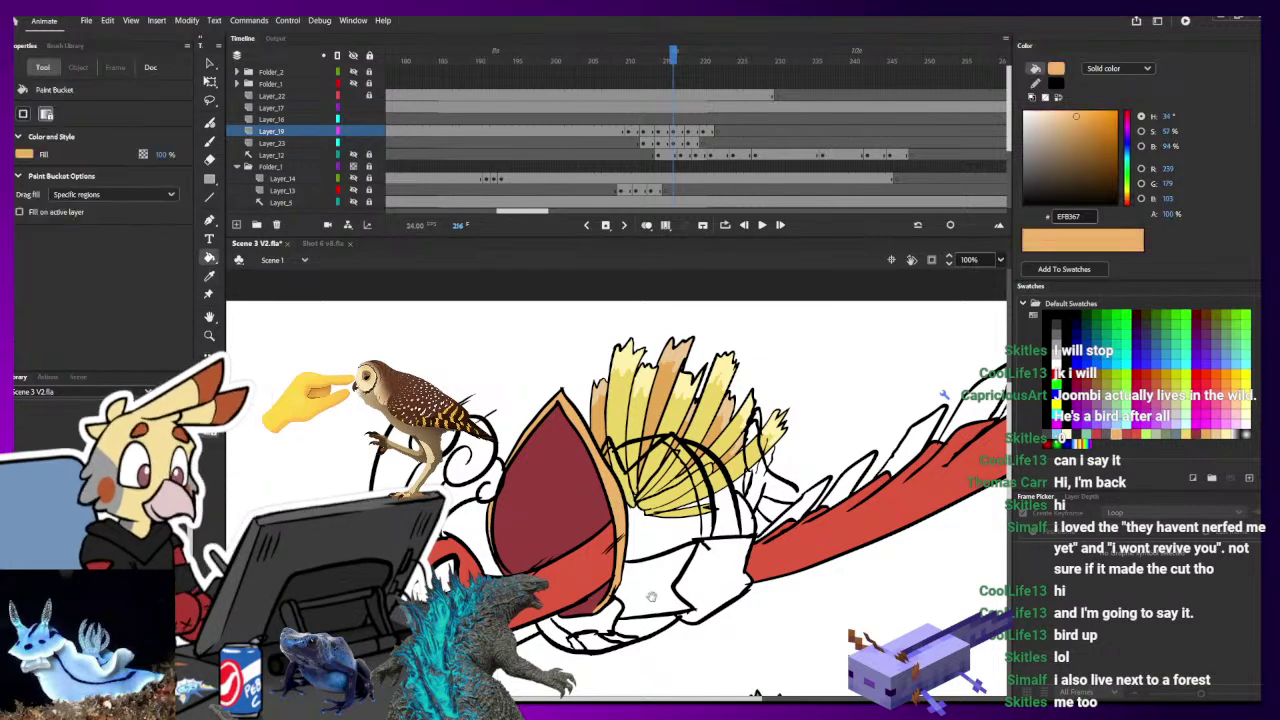
pyautogui.moveTo(652, 596); pyautogui.dragTo(541, 449)
pyautogui.click(606, 456)
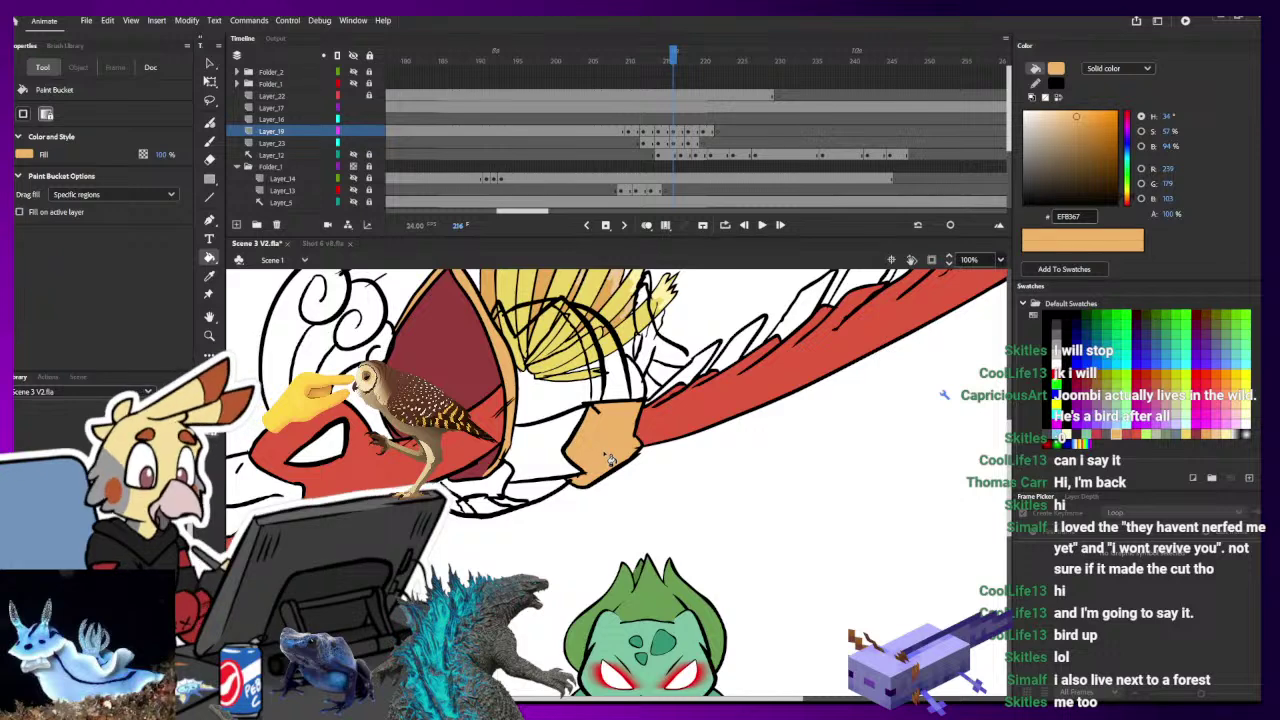
pyautogui.press('b')
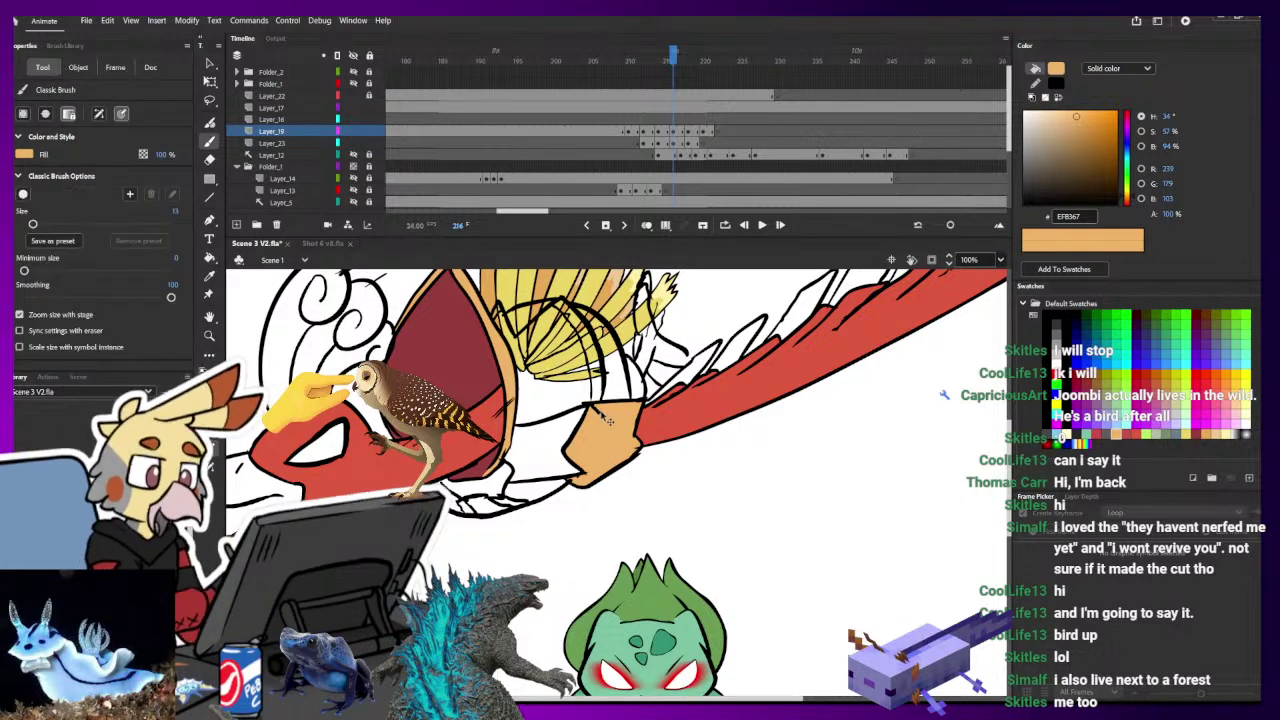
# - Fill the band on the bird's far wing with orange EFB367 on frame 216
pyautogui.hotkey('ctrl', 'a')
pyautogui.hotkey('ctrl', 'shift', 'a')
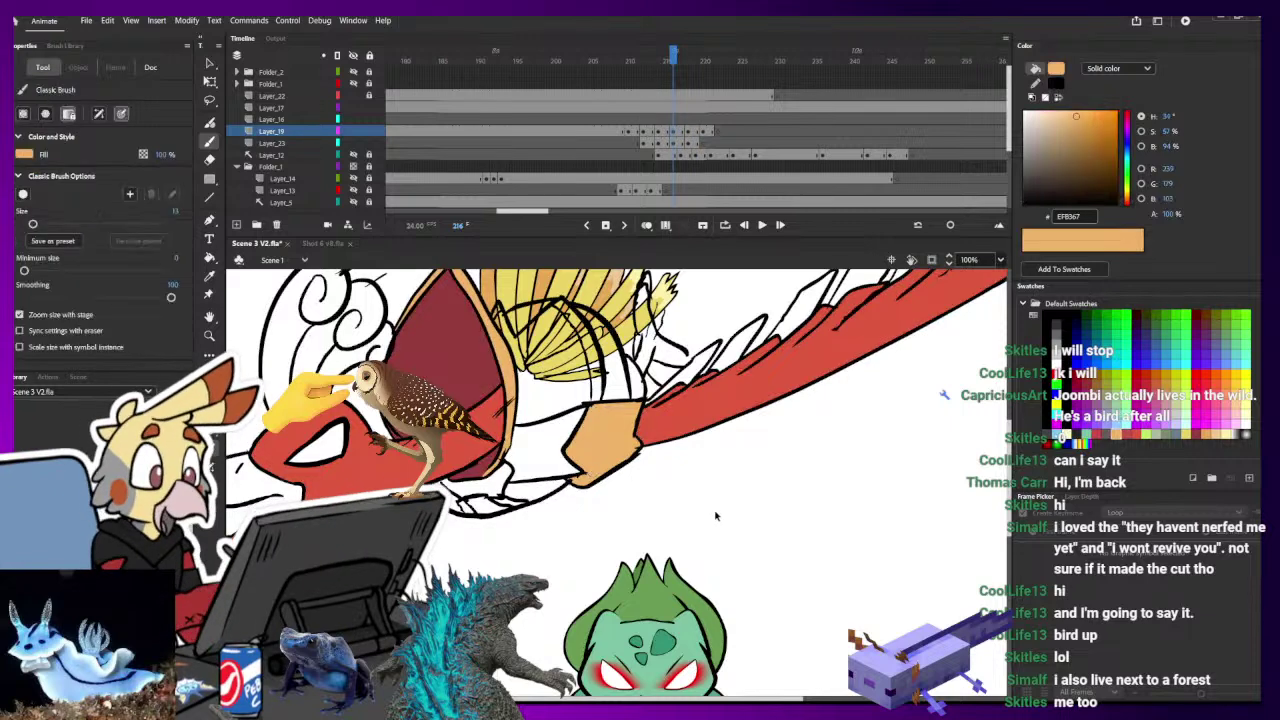
pyautogui.hotkey('ctrl', '-')
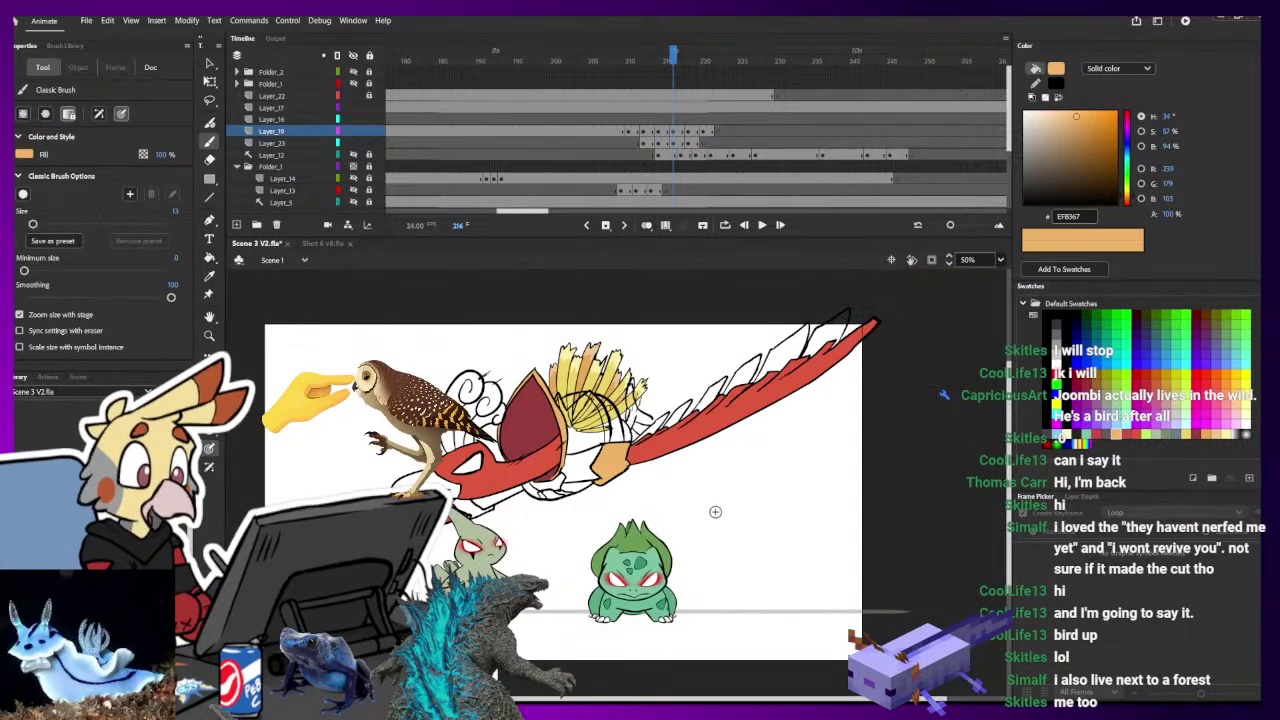
pyautogui.click(470, 508)
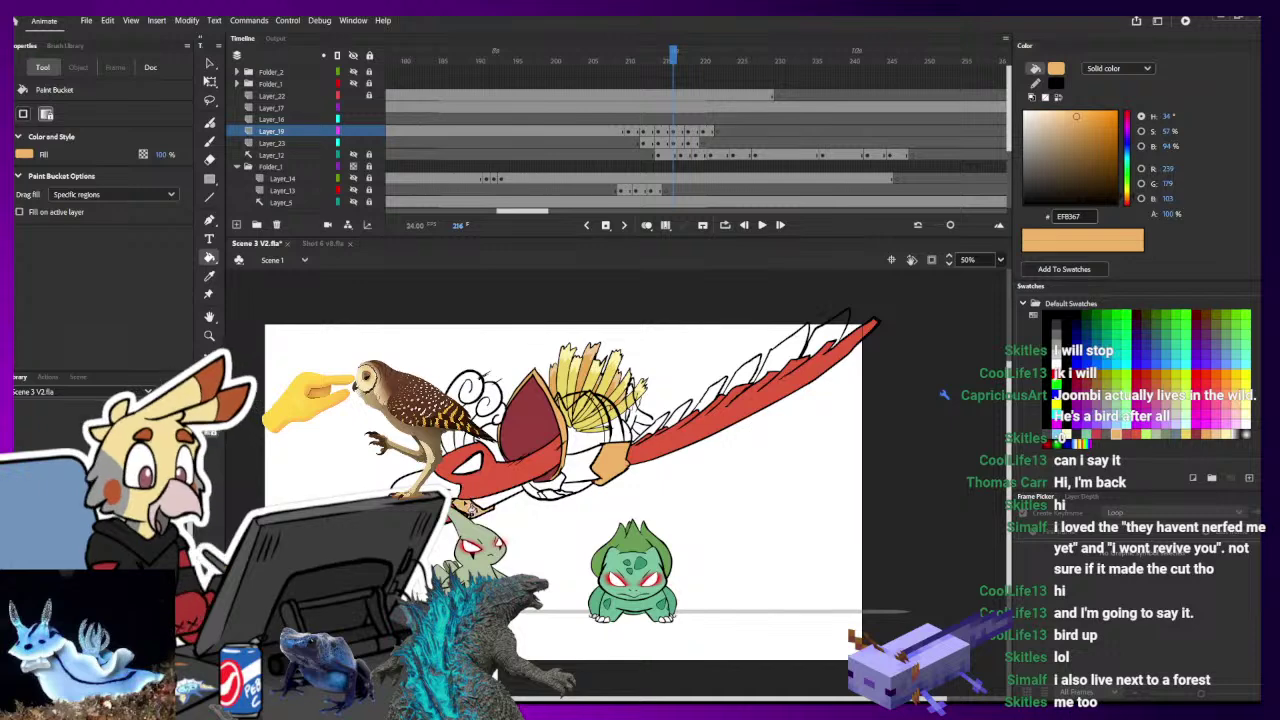
# - Sample the dark grey 645B5B from the wing on frame 215 and fill the matching wing sections on frame 216
pyautogui.press('i')
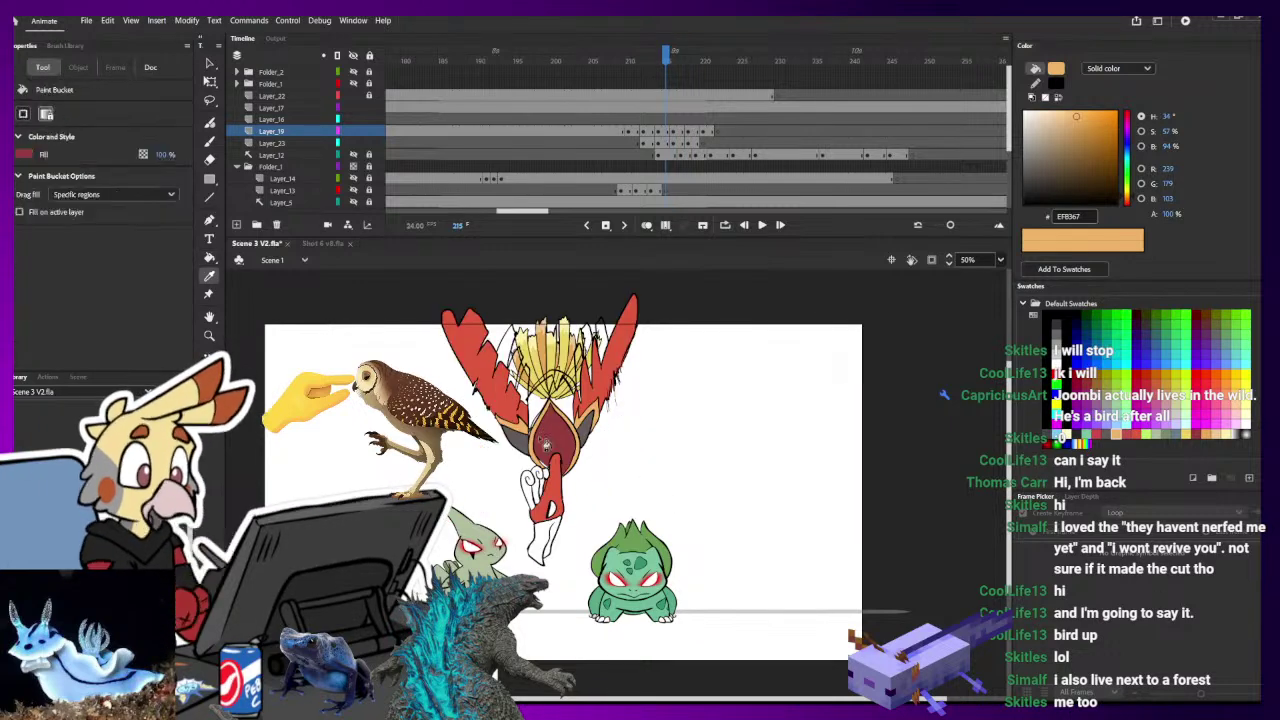
pyautogui.click(592, 435)
pyautogui.click(591, 439)
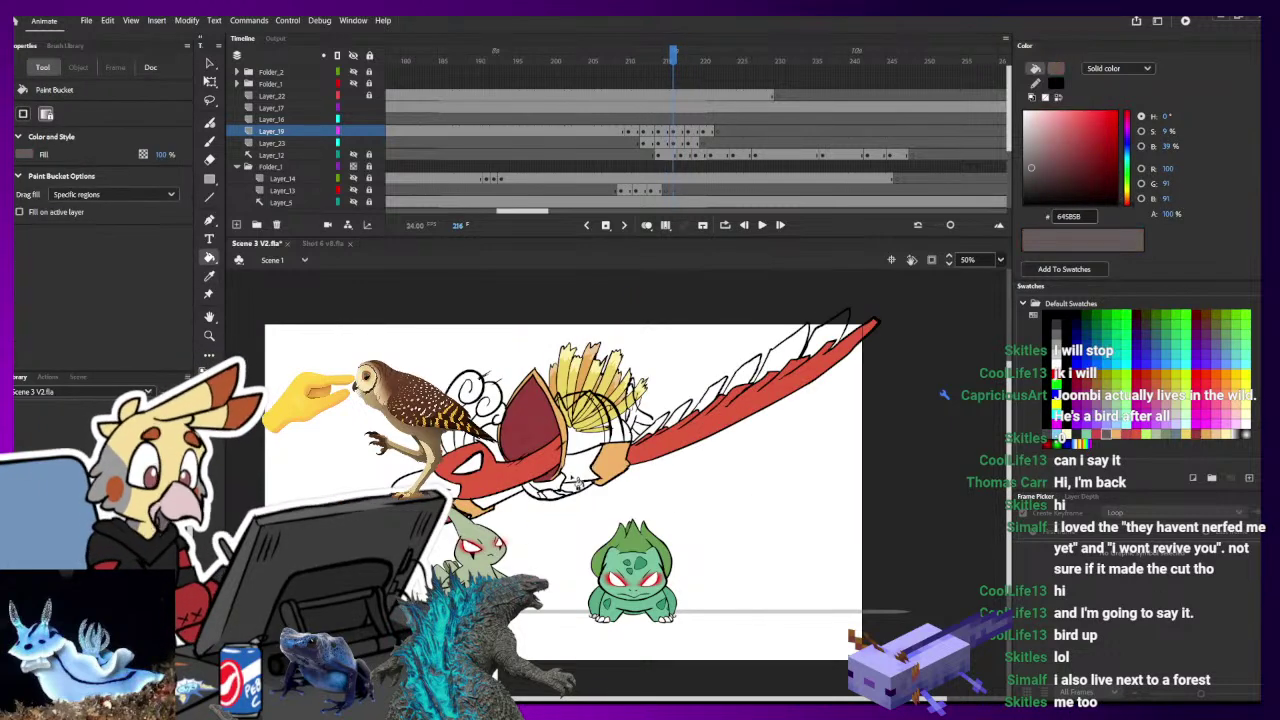
# - Sample yellow ECD567 from frame 213 and fill the bird's crest feathers and beak with it on frame 214
pyautogui.press('i')
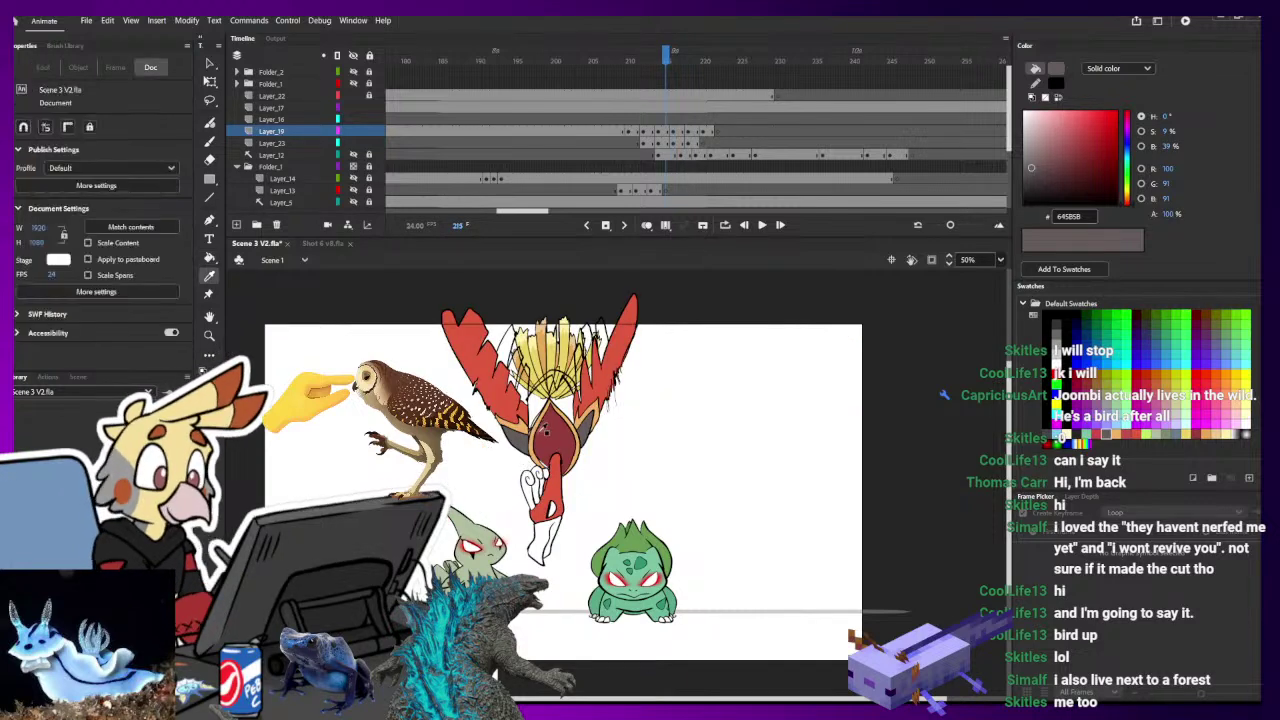
pyautogui.press(',')
pyautogui.press(',')
pyautogui.click(565, 407)
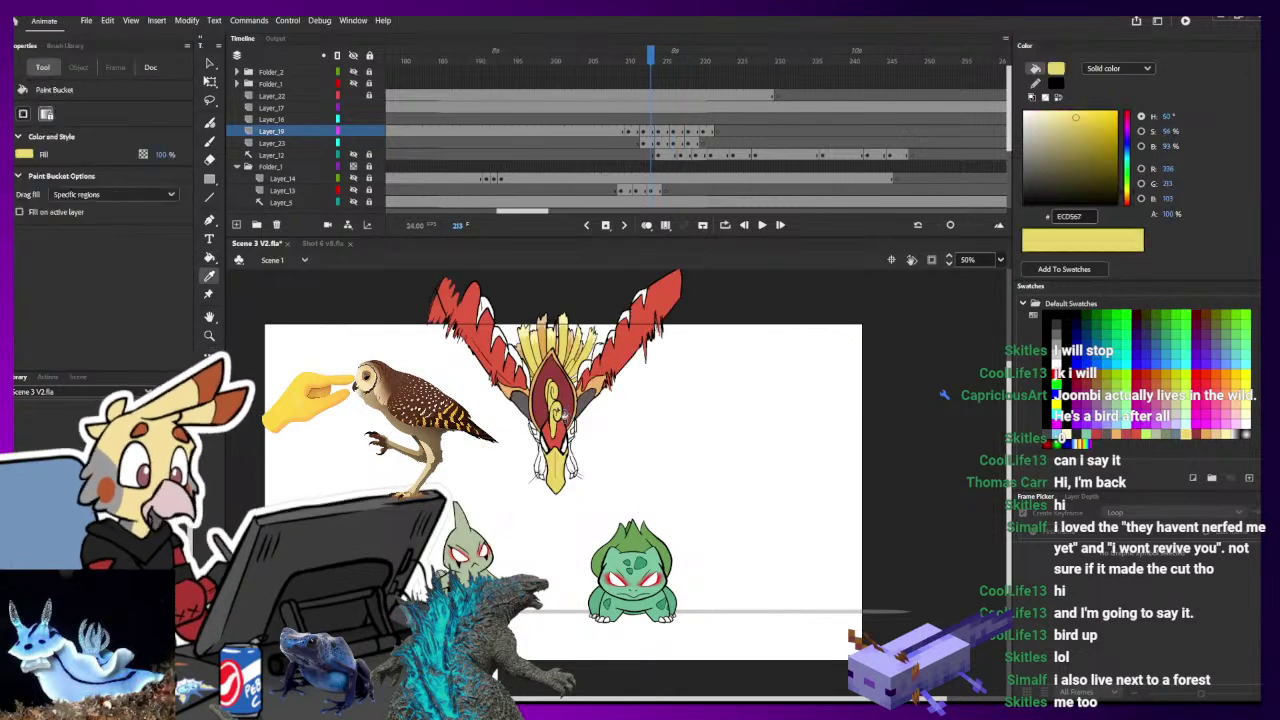
pyautogui.press('.')
pyautogui.click(534, 499)
pyautogui.click(542, 490)
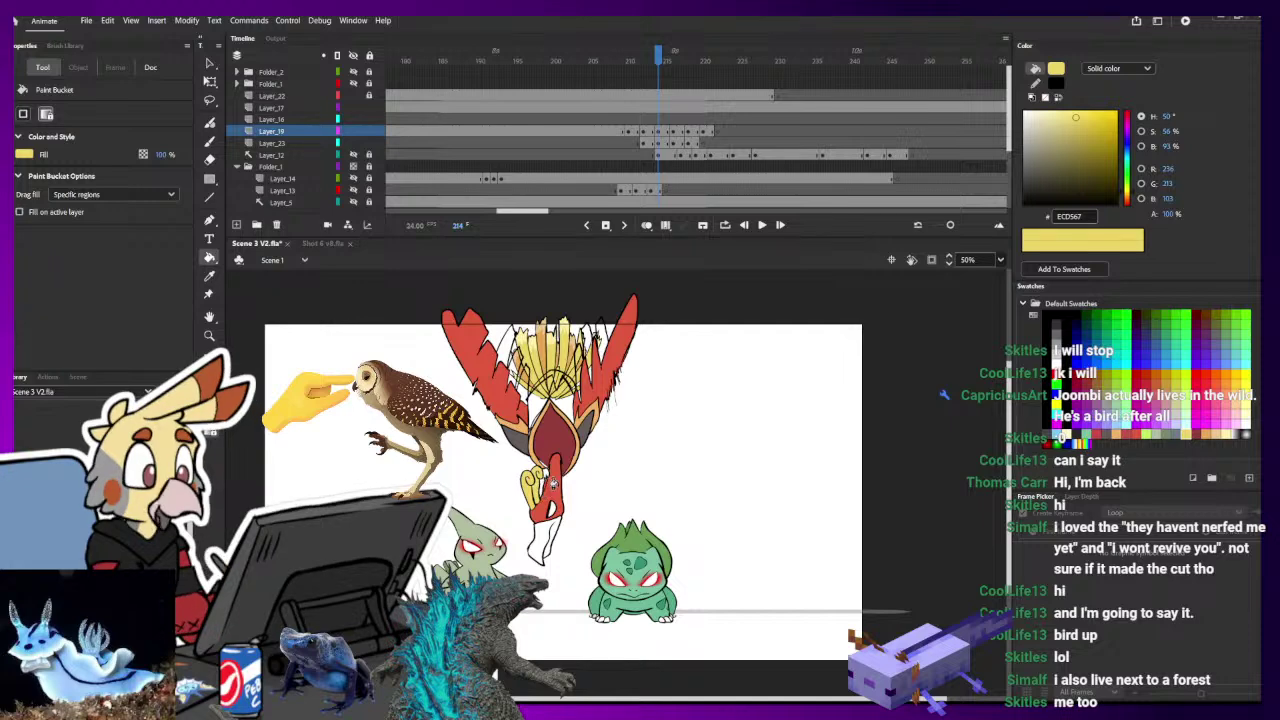
pyautogui.click(549, 518)
pyautogui.click(552, 545)
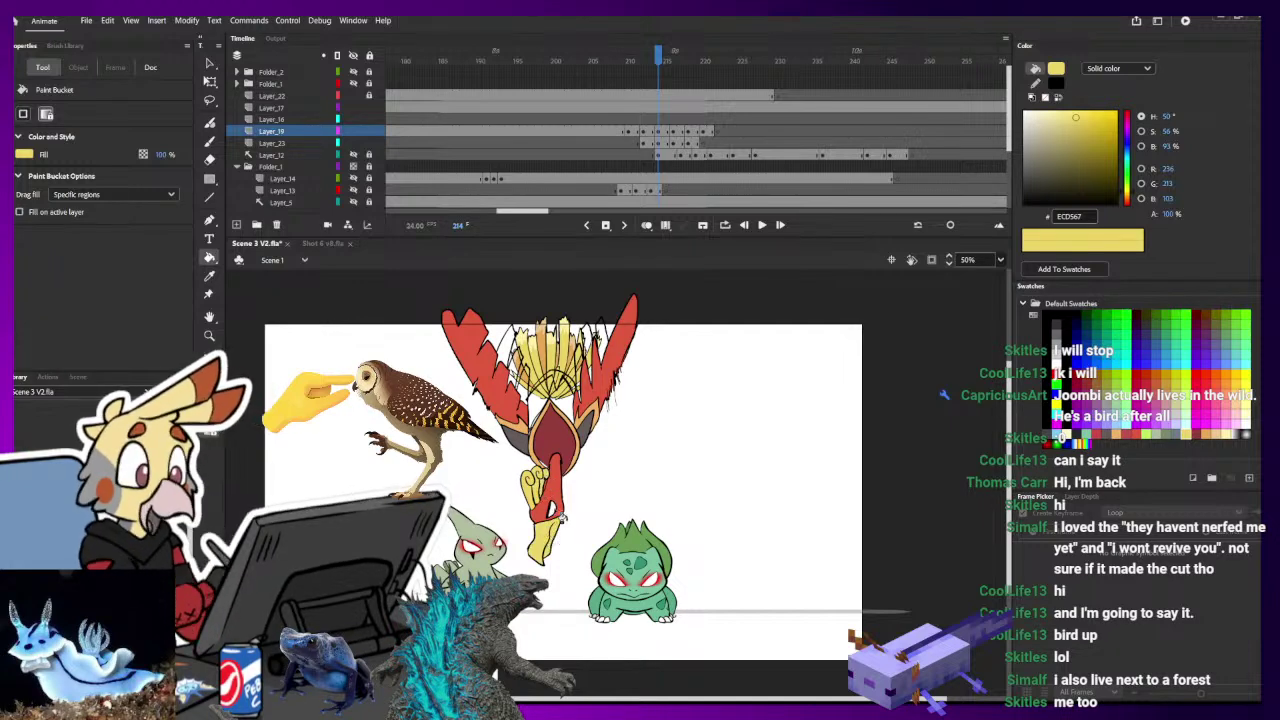
pyautogui.press('i')
pyautogui.click(553, 465)
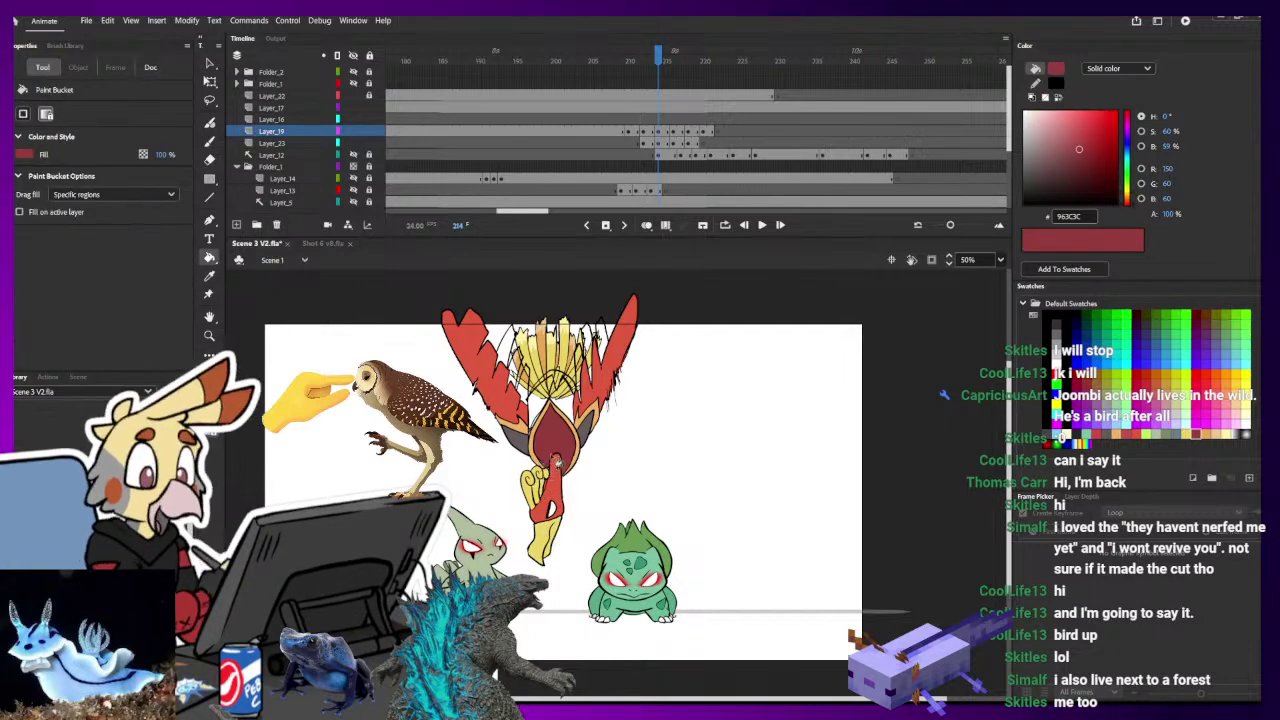
pyautogui.press(',')
pyautogui.press('i')
pyautogui.press('.')
pyautogui.press('.')
pyautogui.press('.')
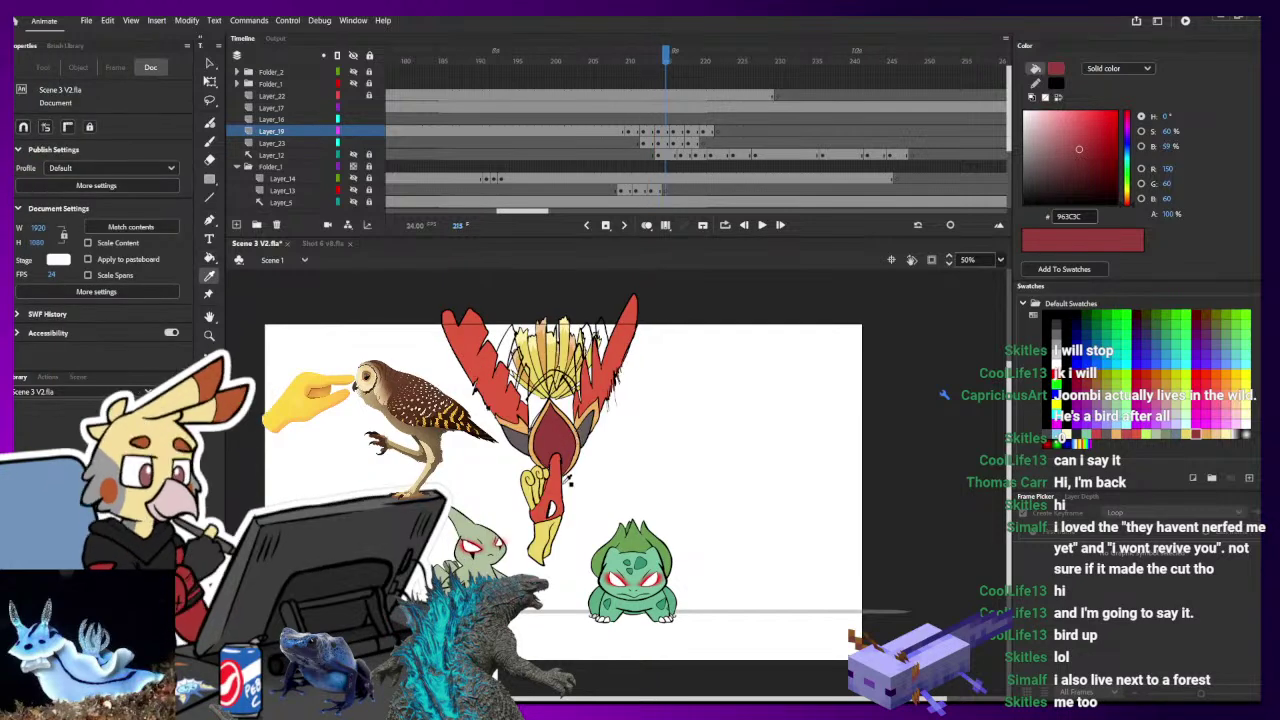
pyautogui.press(',')
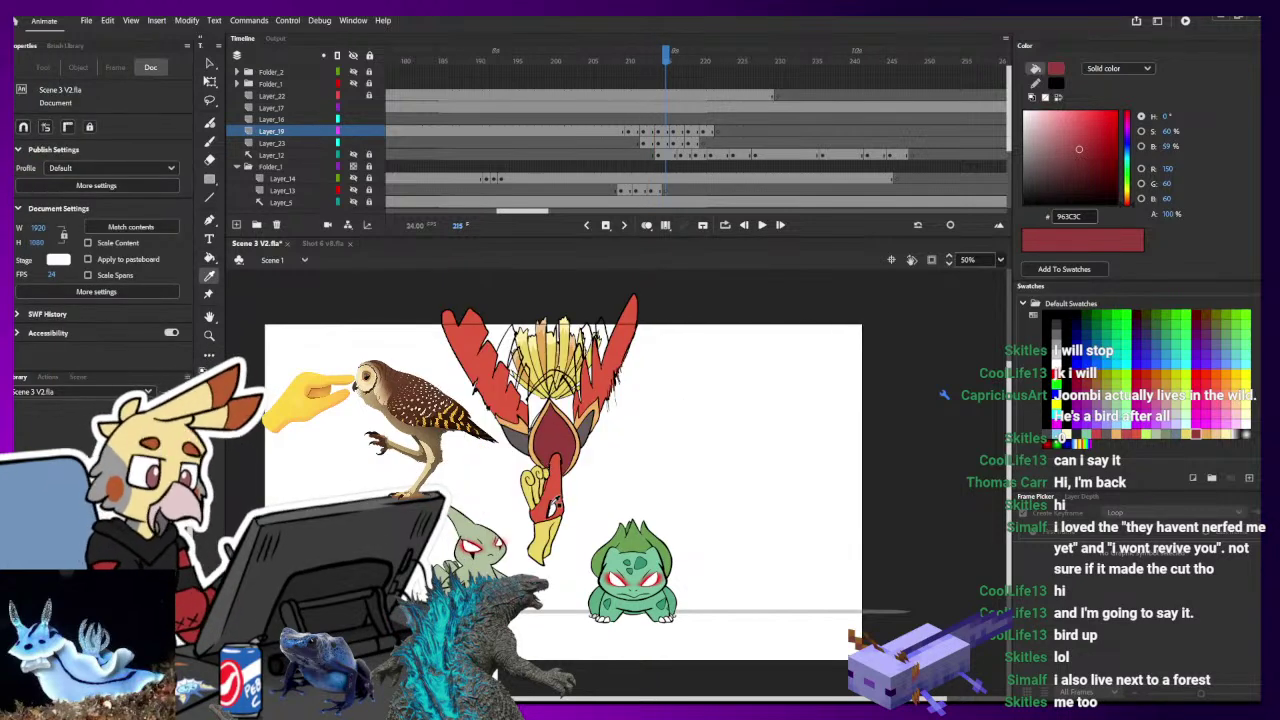
# - Sample black and thicken the outline around the bird's eye with the Classic Brush on frame 215
pyautogui.click(555, 502)
pyautogui.hotkey('ctrl', '=')
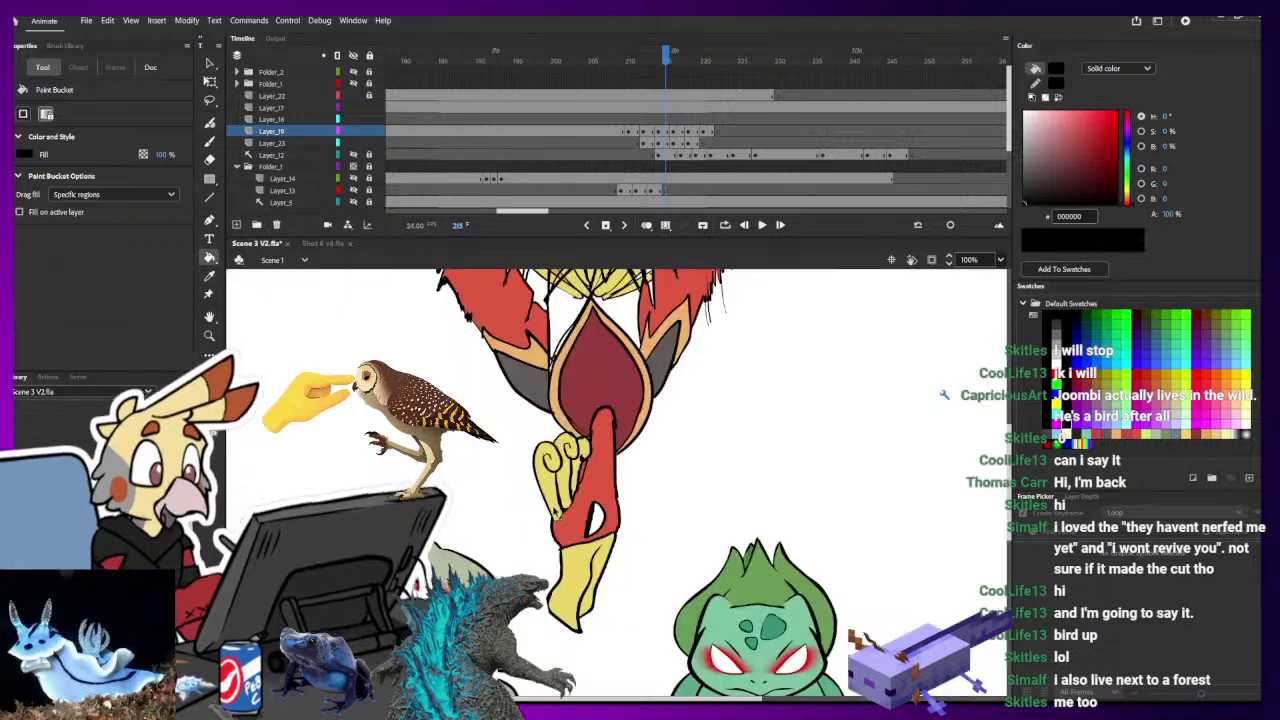
pyautogui.press('b')
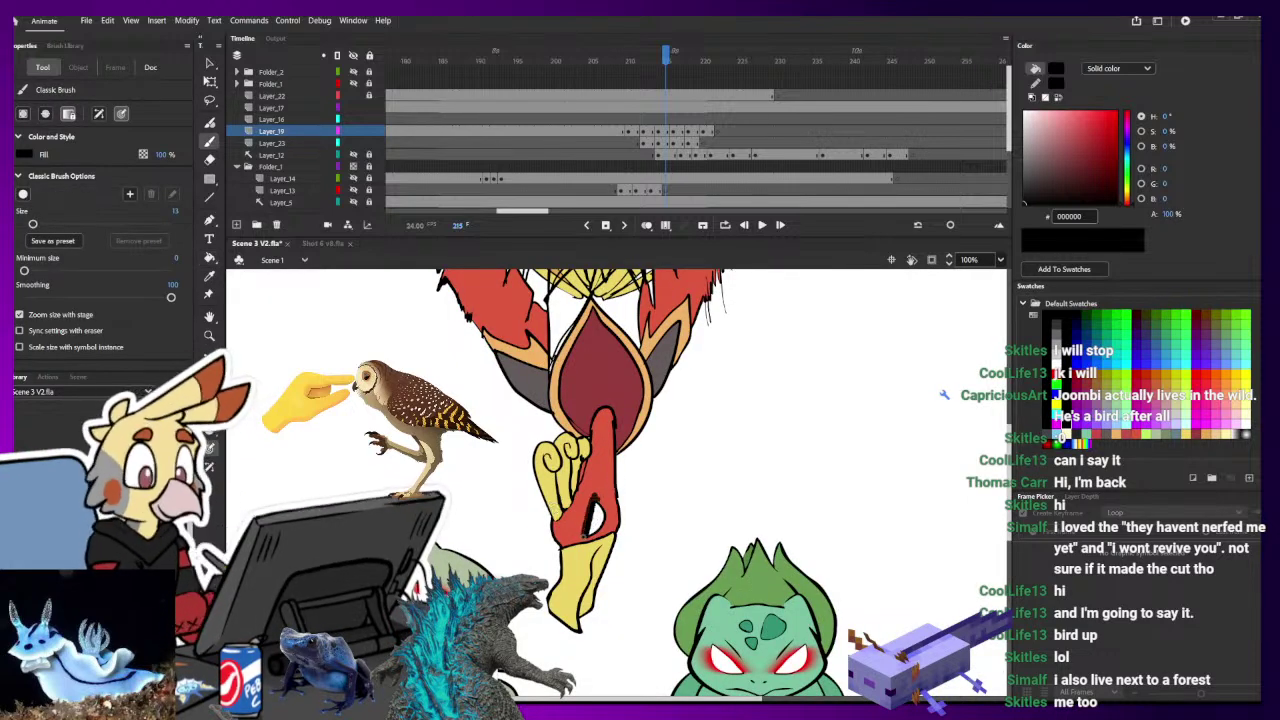
pyautogui.moveTo(603, 528); pyautogui.dragTo(590, 538)
pyautogui.press(',')
pyautogui.press(',')
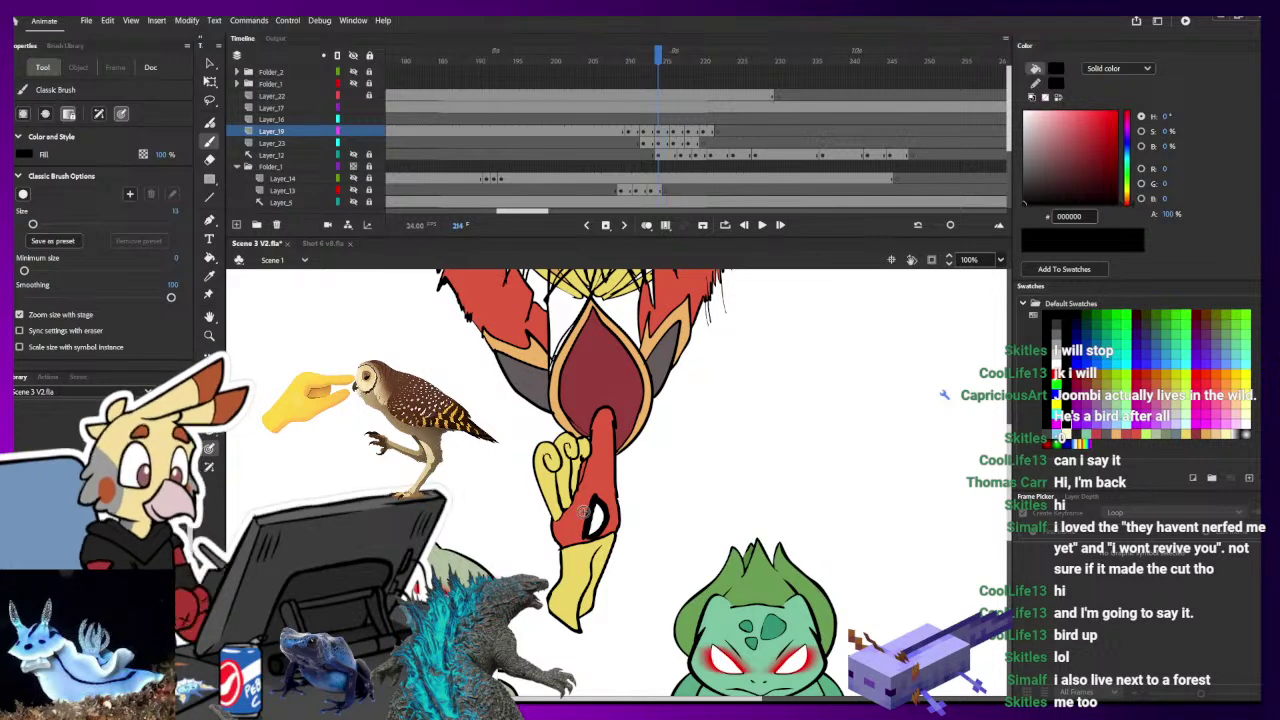
# - Move the bird's eye outline on frame 216 slightly down toward the beak
pyautogui.press('.')
pyautogui.press('.')
pyautogui.press('.')
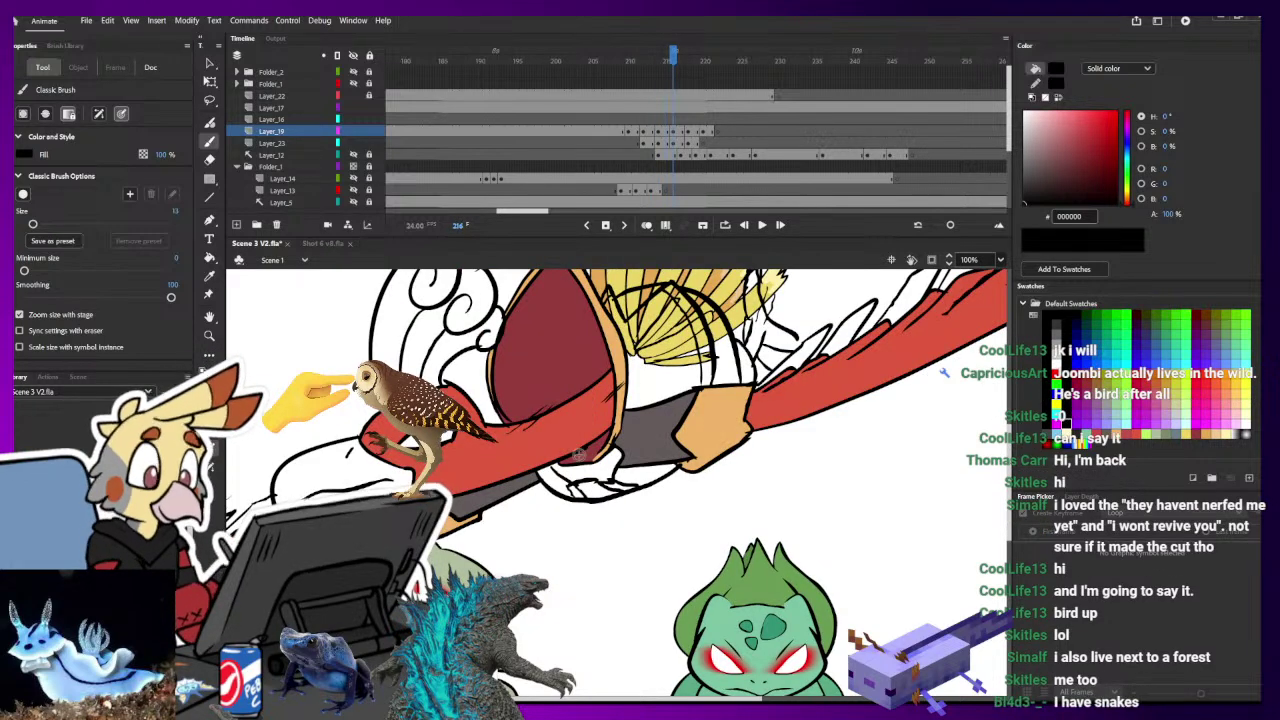
pyautogui.moveTo(521, 463); pyautogui.dragTo(669, 445)
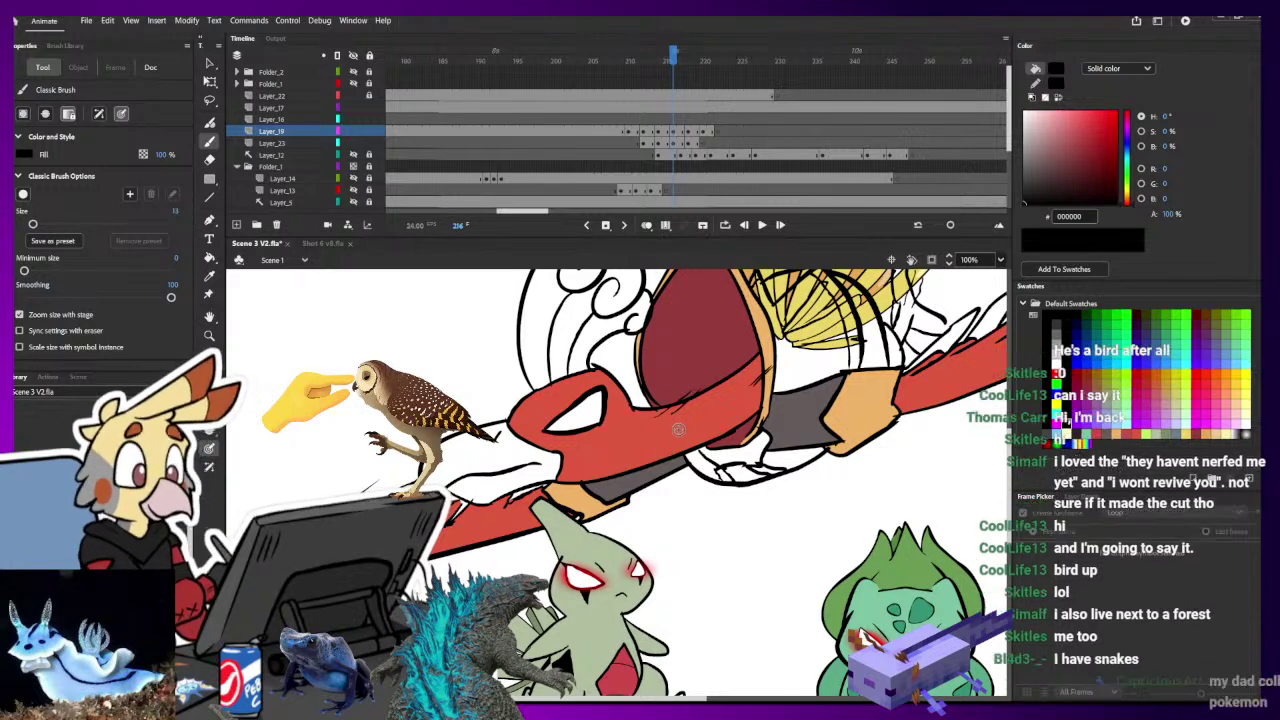
pyautogui.click(601, 410)
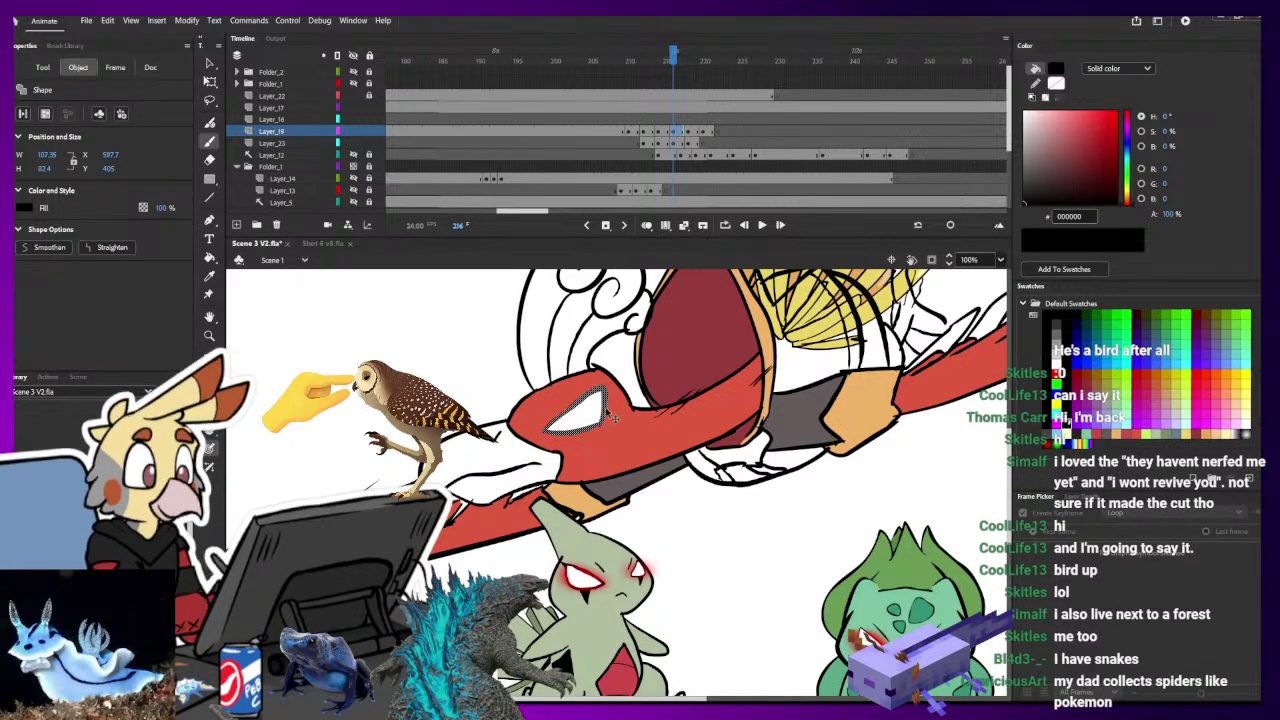
pyautogui.moveTo(606, 410); pyautogui.dragTo(594, 414)
pyautogui.keyDown('ctrl'); pyautogui.click(660, 491); pyautogui.keyUp('ctrl')
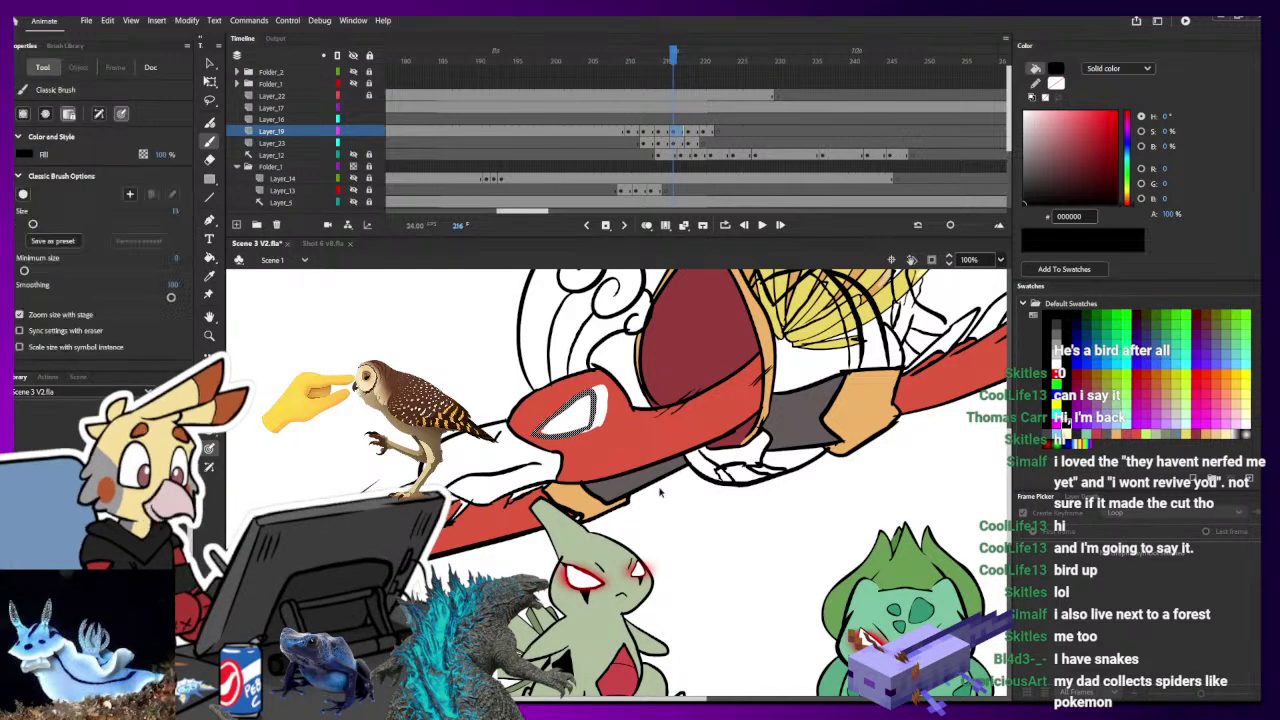
# - Fill the gap beside the moved eye outline with the head's red E0593E and the eye's interior with white
pyautogui.press('i')
pyautogui.click(613, 415)
pyautogui.press('i')
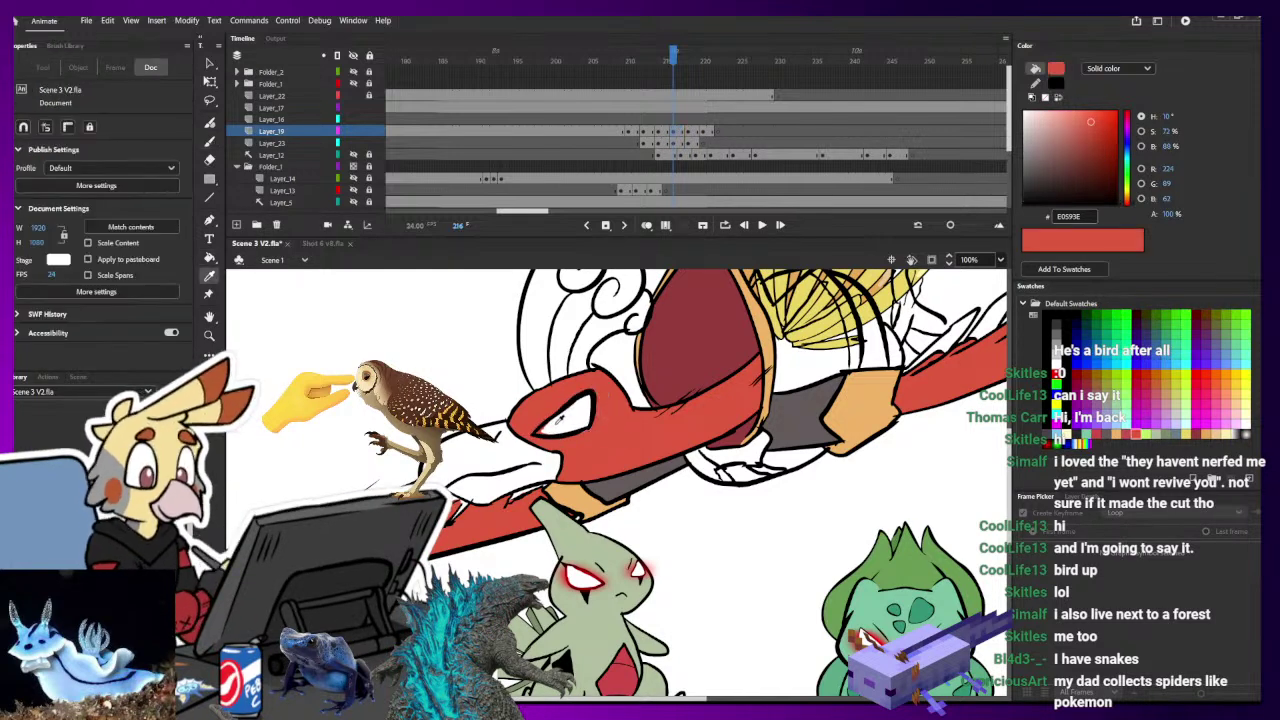
pyautogui.click(548, 438)
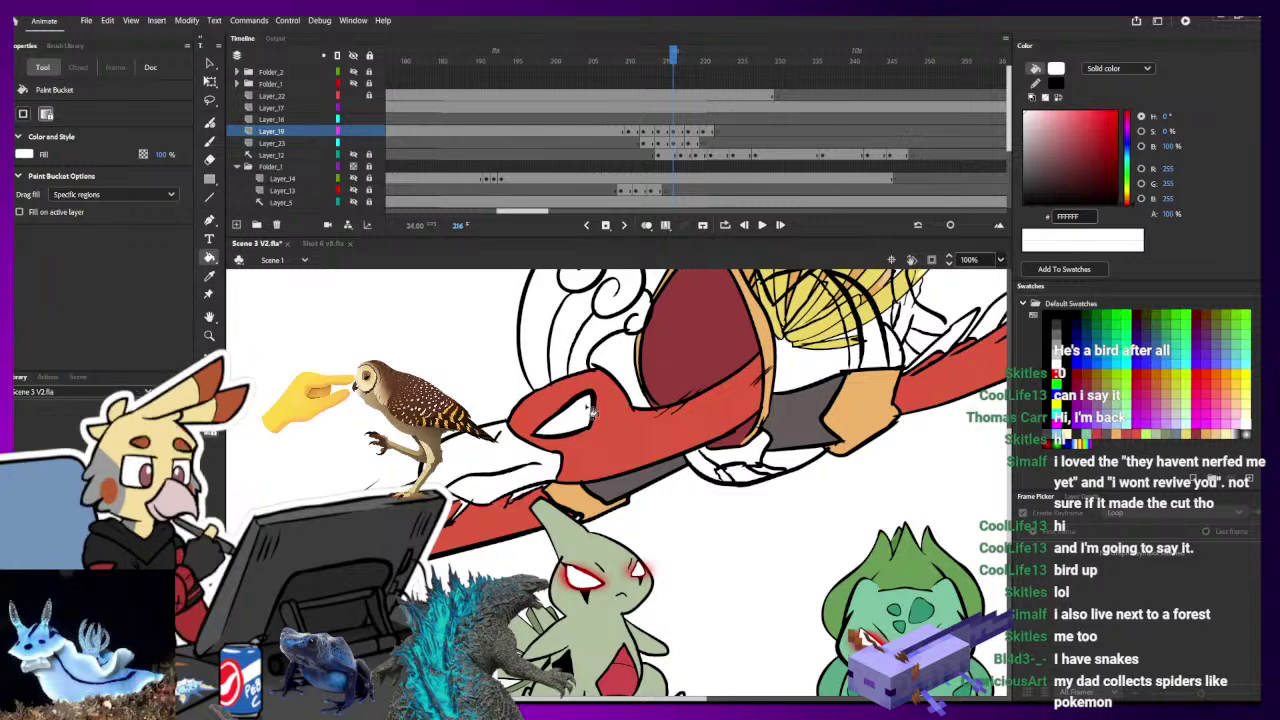
# - Thicken the black outline around the bird's eye on frame 216 with the Classic Brush
pyautogui.press('b')
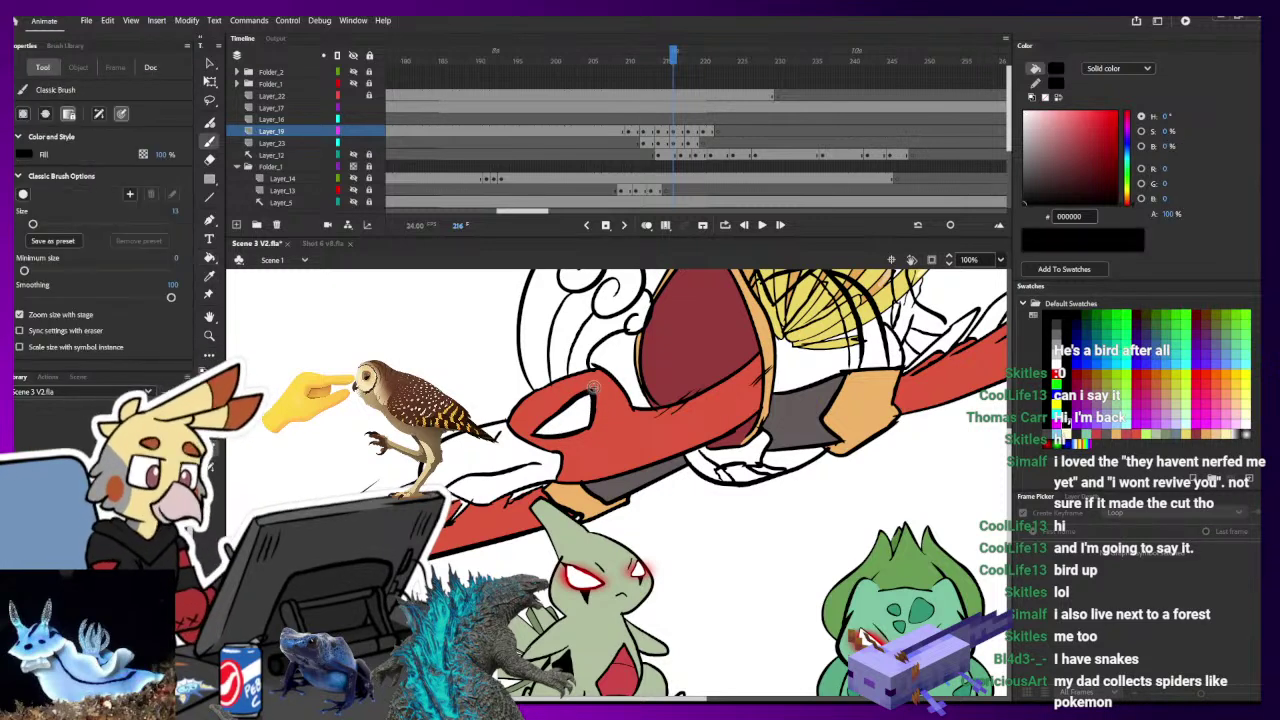
pyautogui.moveTo(533, 430)
pyautogui.mouseDown()
pyautogui.moveTo(603, 382)
pyautogui.moveTo(594, 430)
pyautogui.mouseUp()
pyautogui.moveTo(532, 436); pyautogui.dragTo(576, 427)
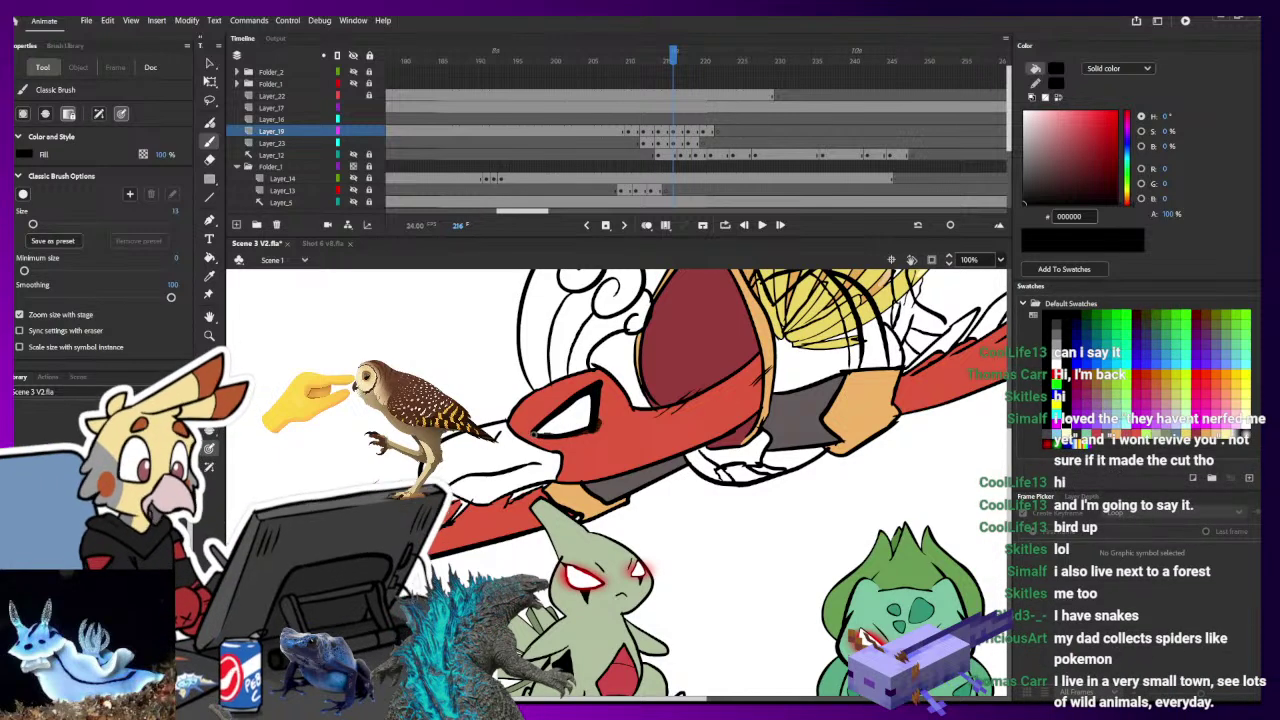
pyautogui.moveTo(602, 384); pyautogui.dragTo(535, 432)
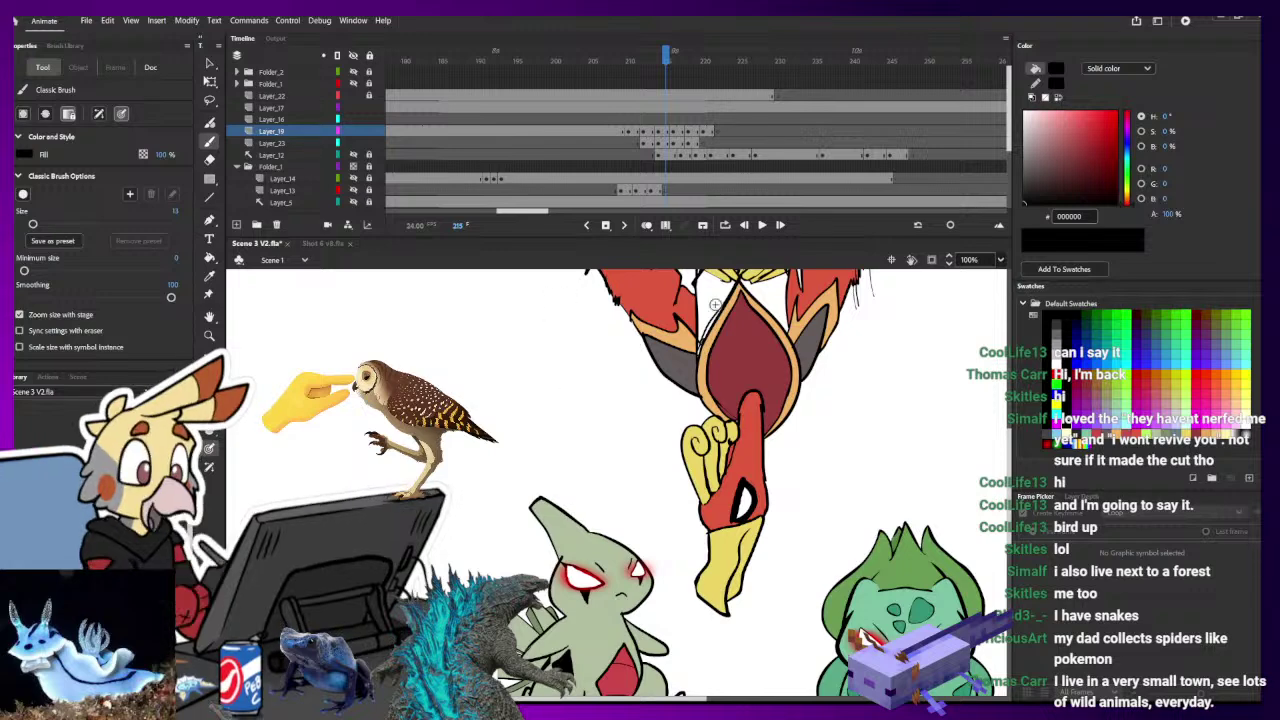
# - Sample the crest yellow from frame 215 and fill the bird's crest feathers and beak with it on frame 216
pyautogui.press('i')
pyautogui.click(715, 427)
pyautogui.press('.')
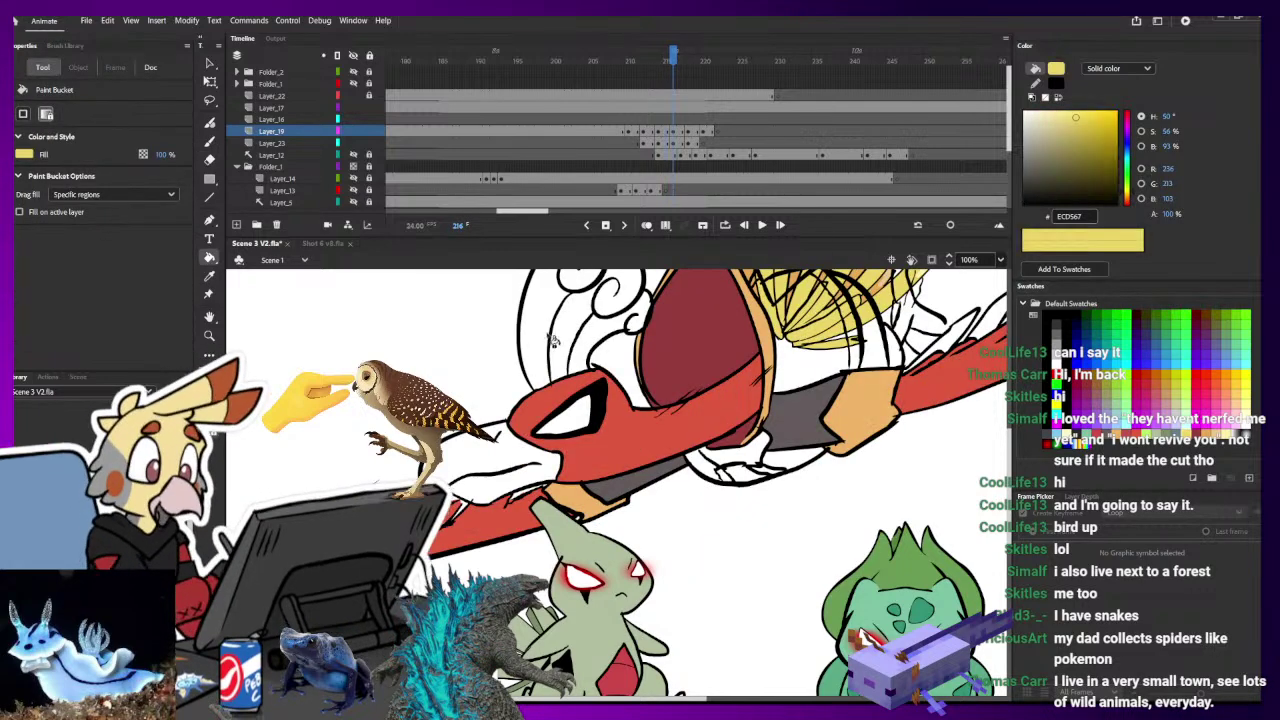
pyautogui.click(548, 331)
pyautogui.click(579, 329)
pyautogui.scroll(2, 560, 440)
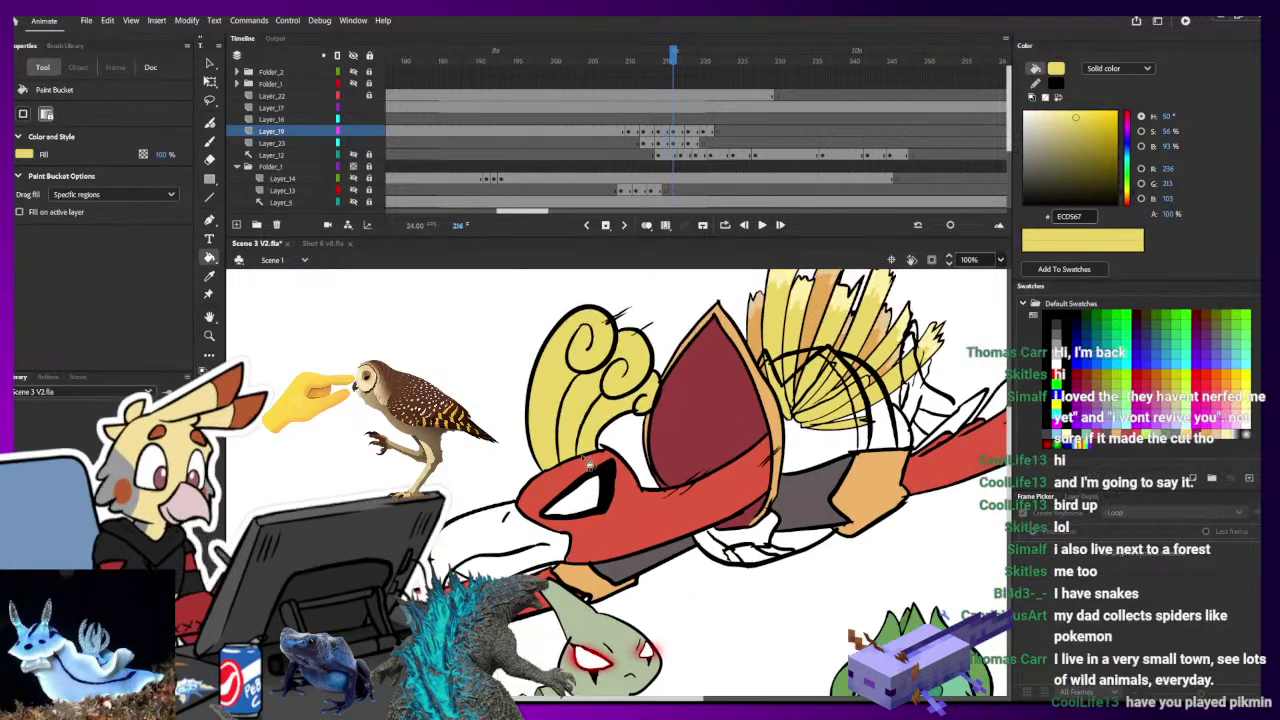
pyautogui.click(503, 555)
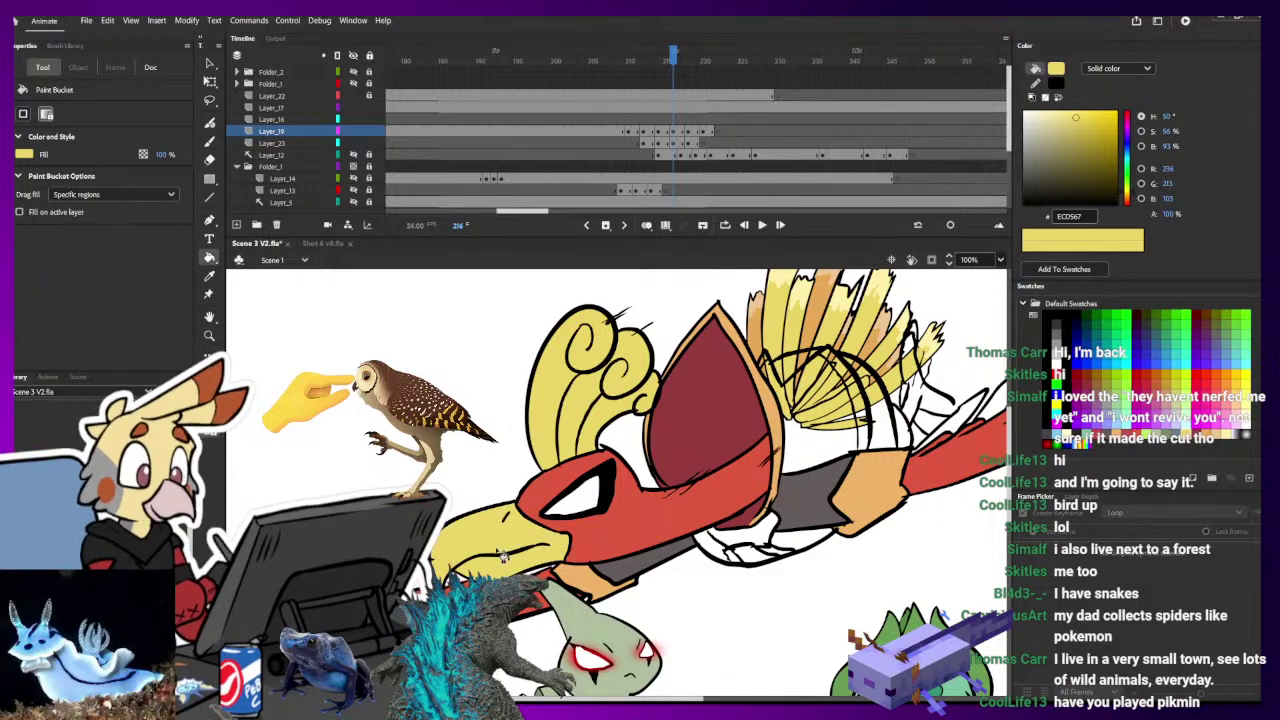
pyautogui.moveTo(513, 540)
pyautogui.mouseDown()
pyautogui.moveTo(583, 400)
pyautogui.moveTo(545, 405)
pyautogui.moveTo(530, 538)
pyautogui.mouseUp()
pyautogui.press('b')
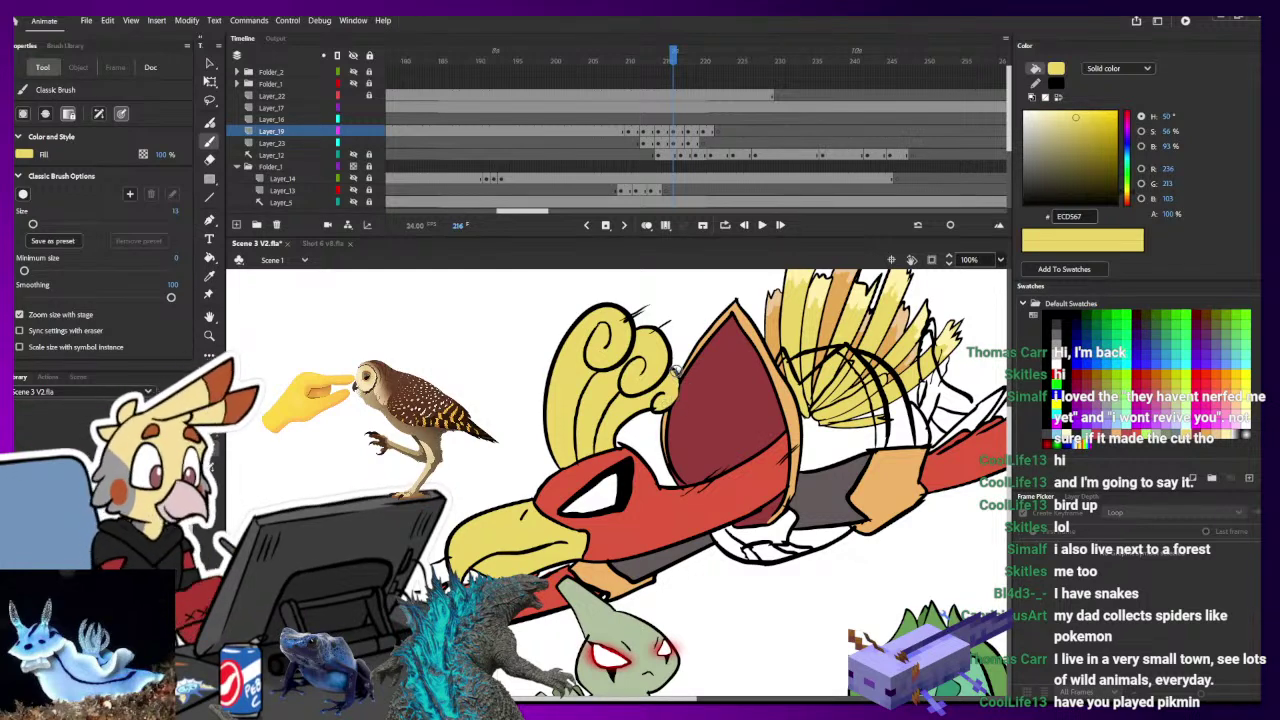
pyautogui.press('i')
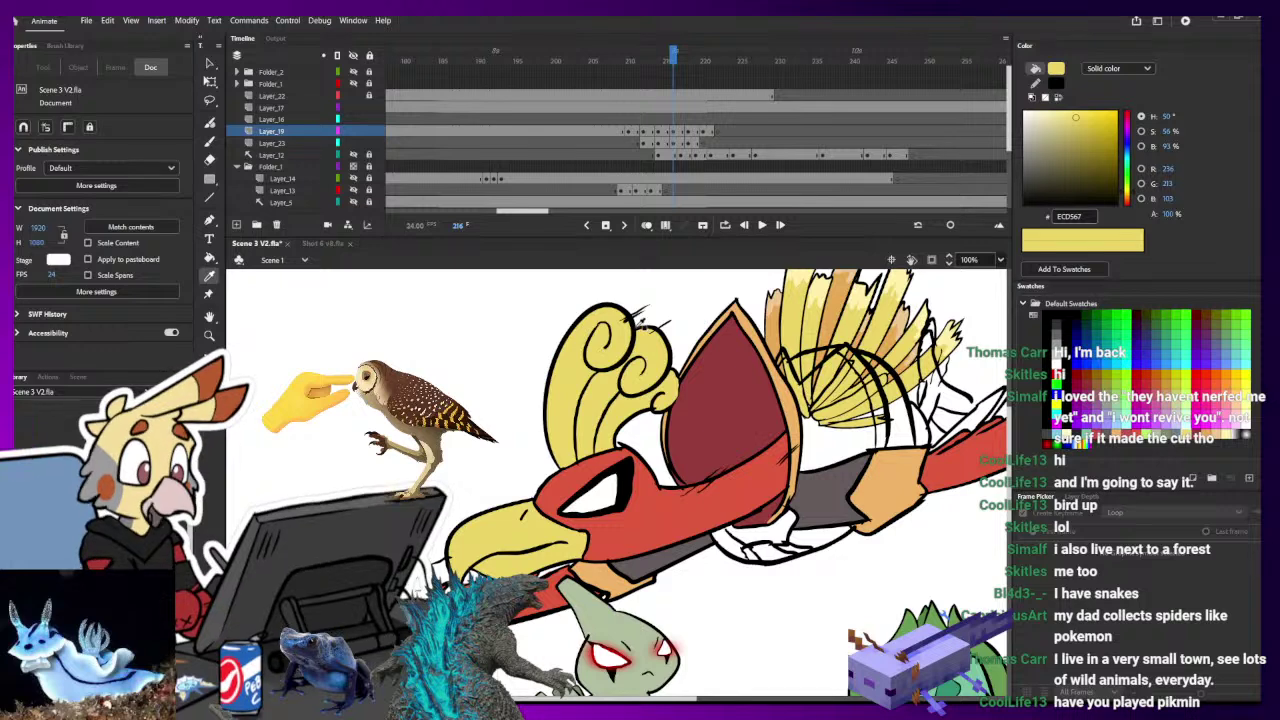
pyautogui.click(643, 327)
pyautogui.press('b')
pyautogui.press('.')
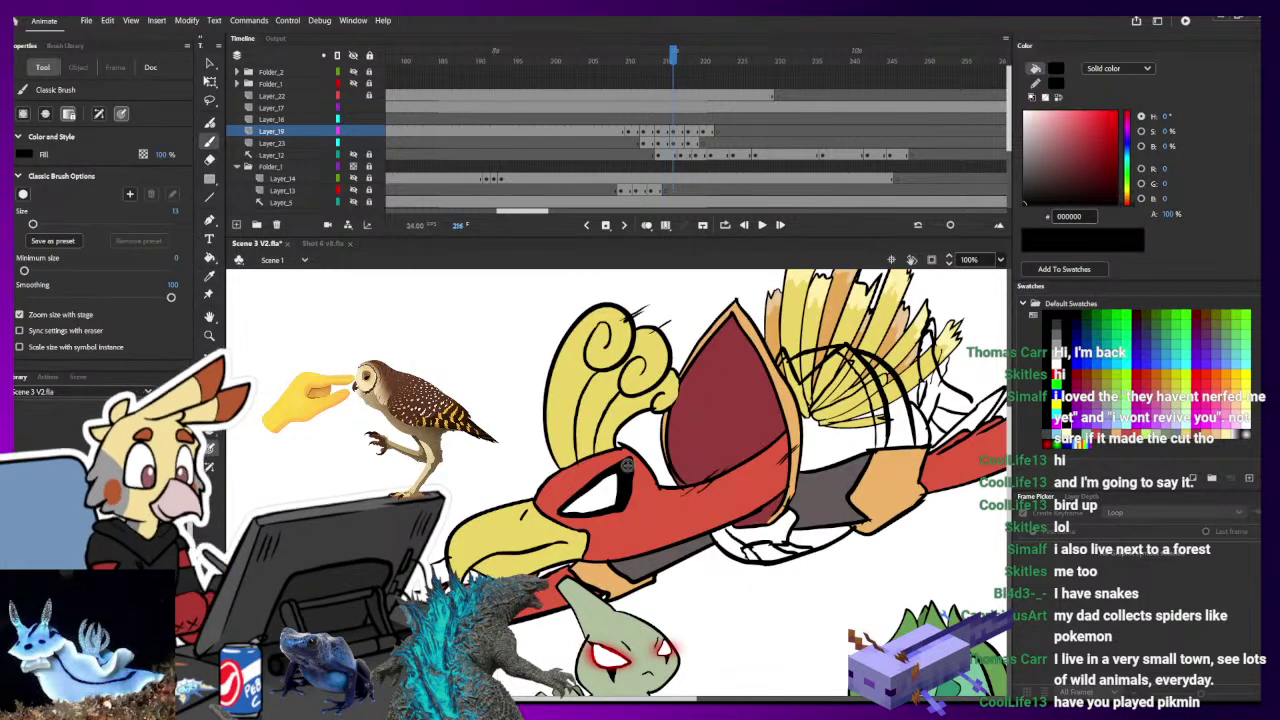
# - Sample yellow ECD567 from the beak and fill the bird's beak with it on frame 218
pyautogui.press('i')
pyautogui.click(512, 539)
pyautogui.press('.')
pyautogui.press('.')
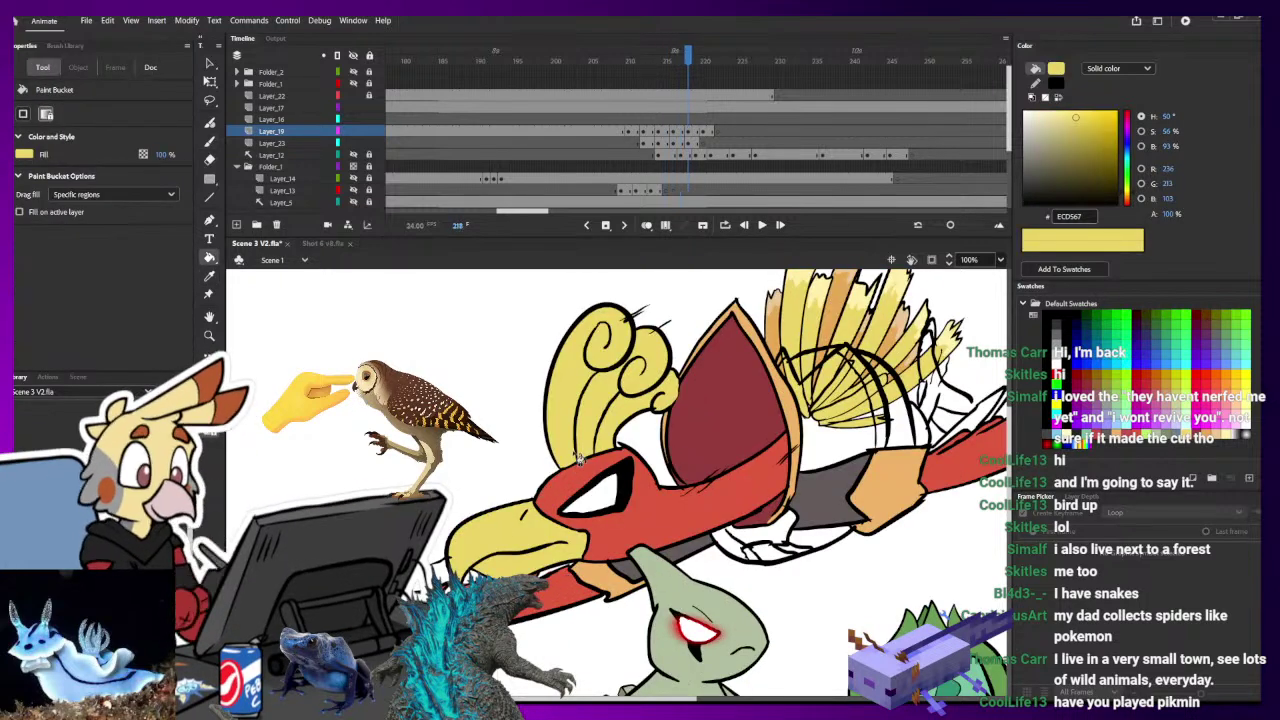
pyautogui.moveTo(310, 345); pyautogui.dragTo(792, 514)
pyautogui.click(594, 499)
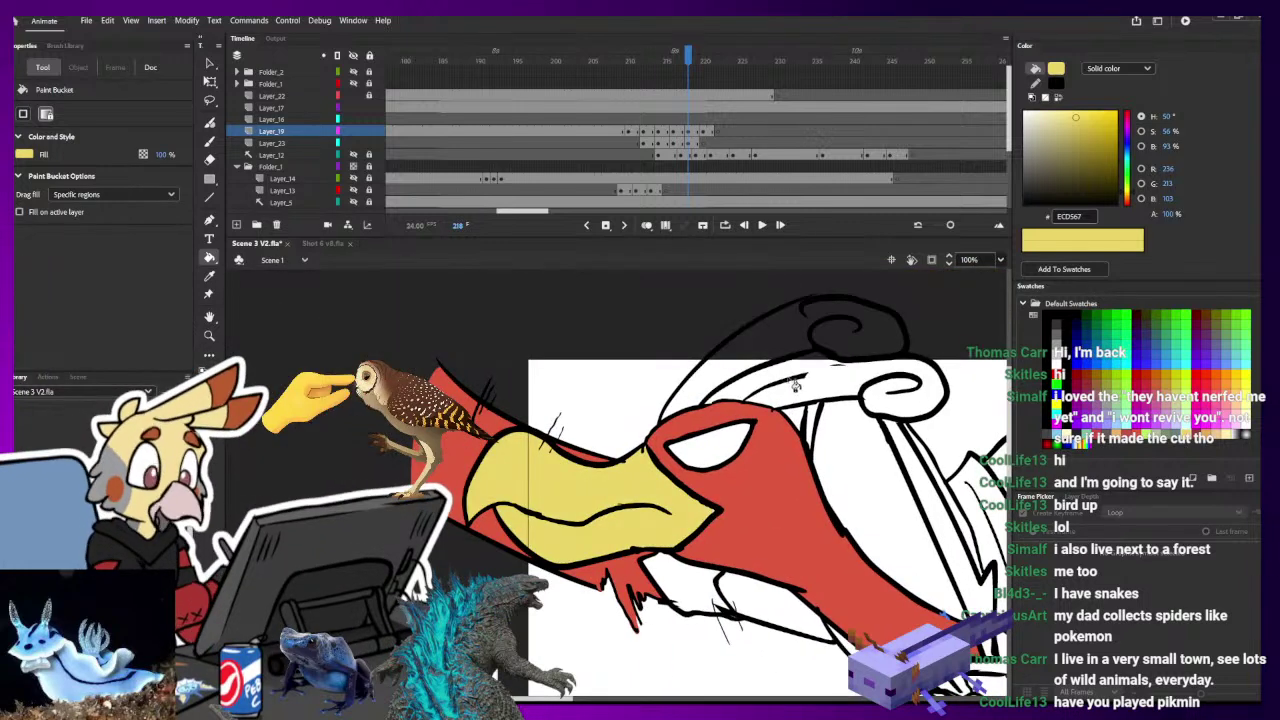
# - Fill the lower and upper curled crest feathers on frame 218 with the beak's yellow
pyautogui.click(798, 378)
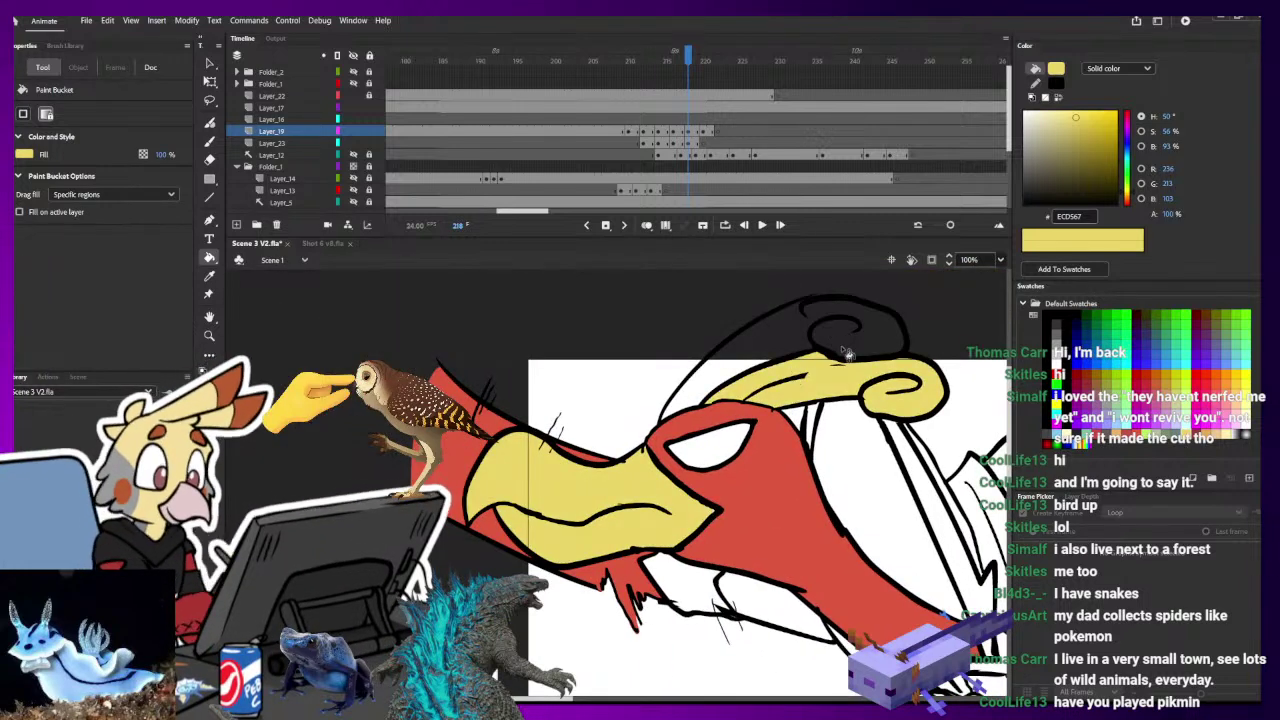
pyautogui.moveTo(848, 341); pyautogui.dragTo(743, 388)
pyautogui.press('b')
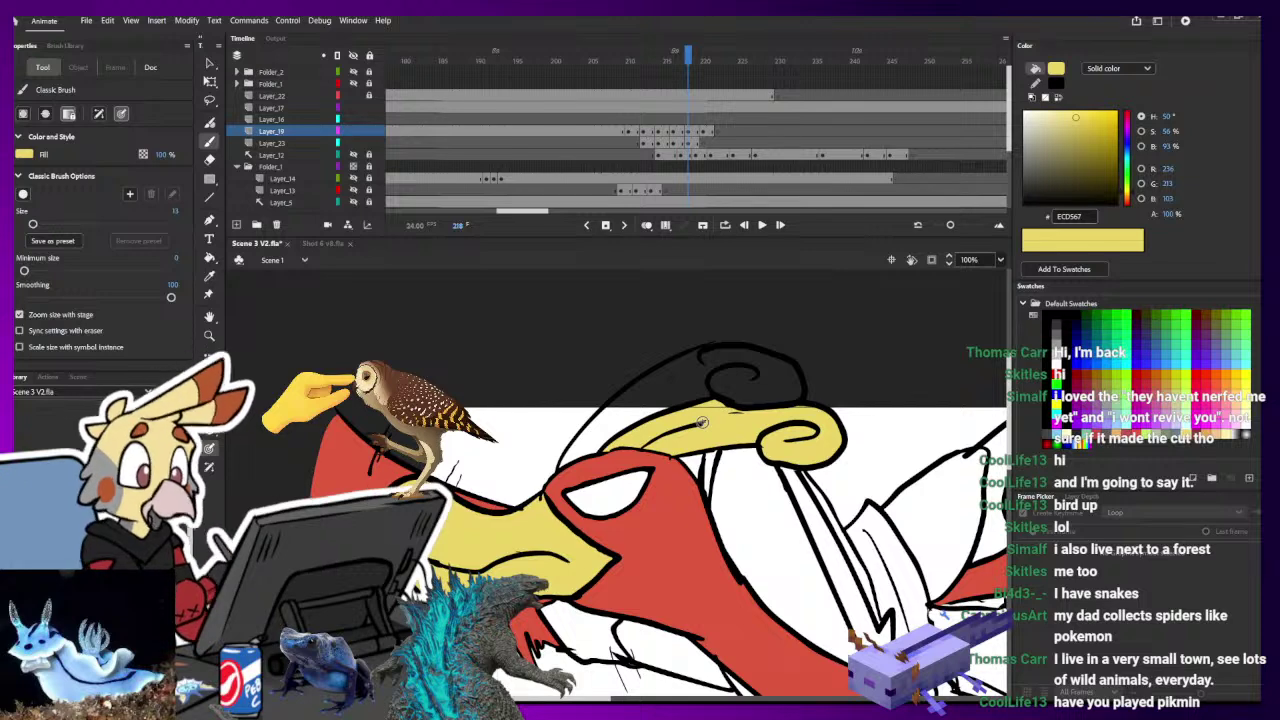
pyautogui.press('k')
pyautogui.click(697, 372)
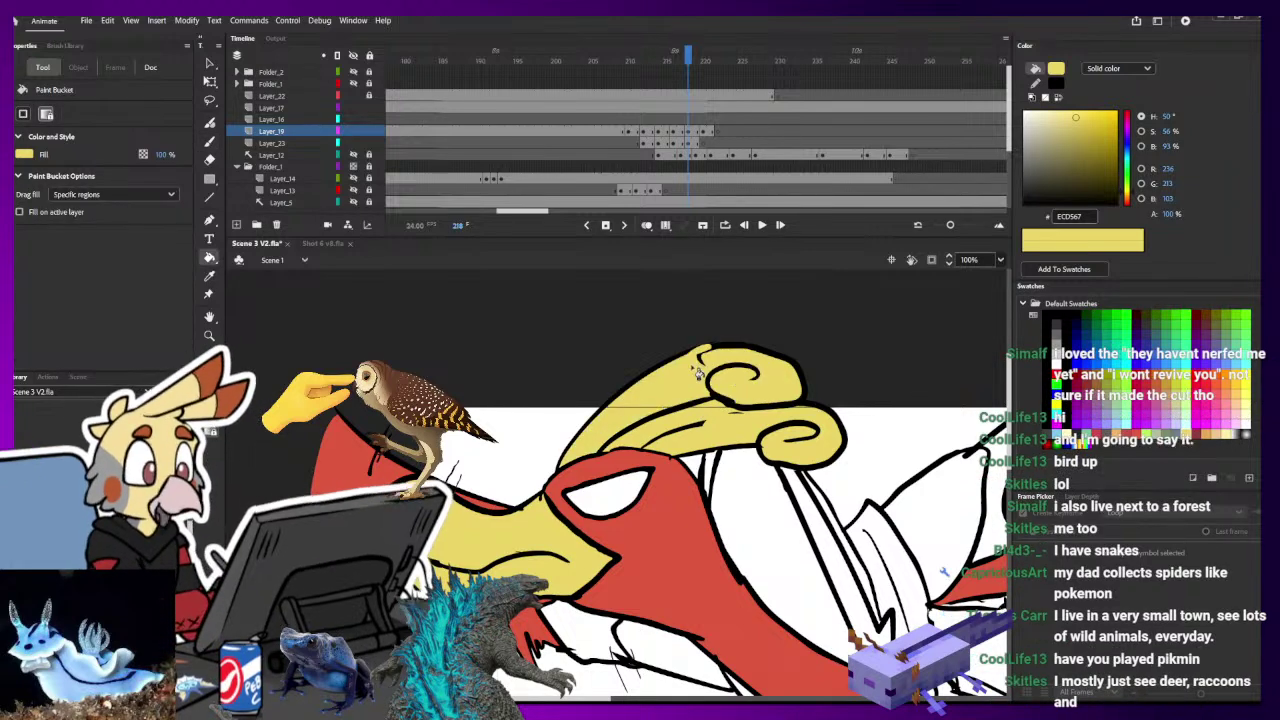
# - Undo and refill the upper crest feather on frame 218, and fill the band at the wing's base, using yellow ECD567
pyautogui.hotkey('ctrl', 'z')
pyautogui.press('b')
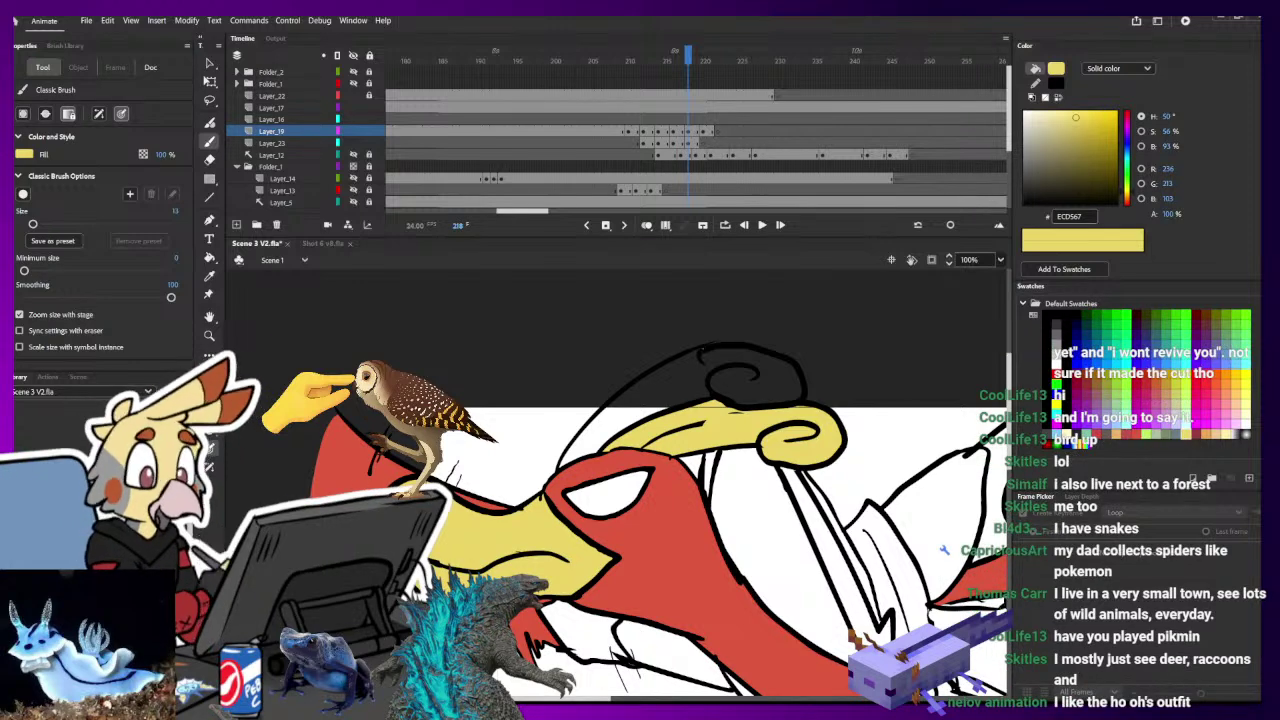
pyautogui.press('k')
pyautogui.click(703, 372)
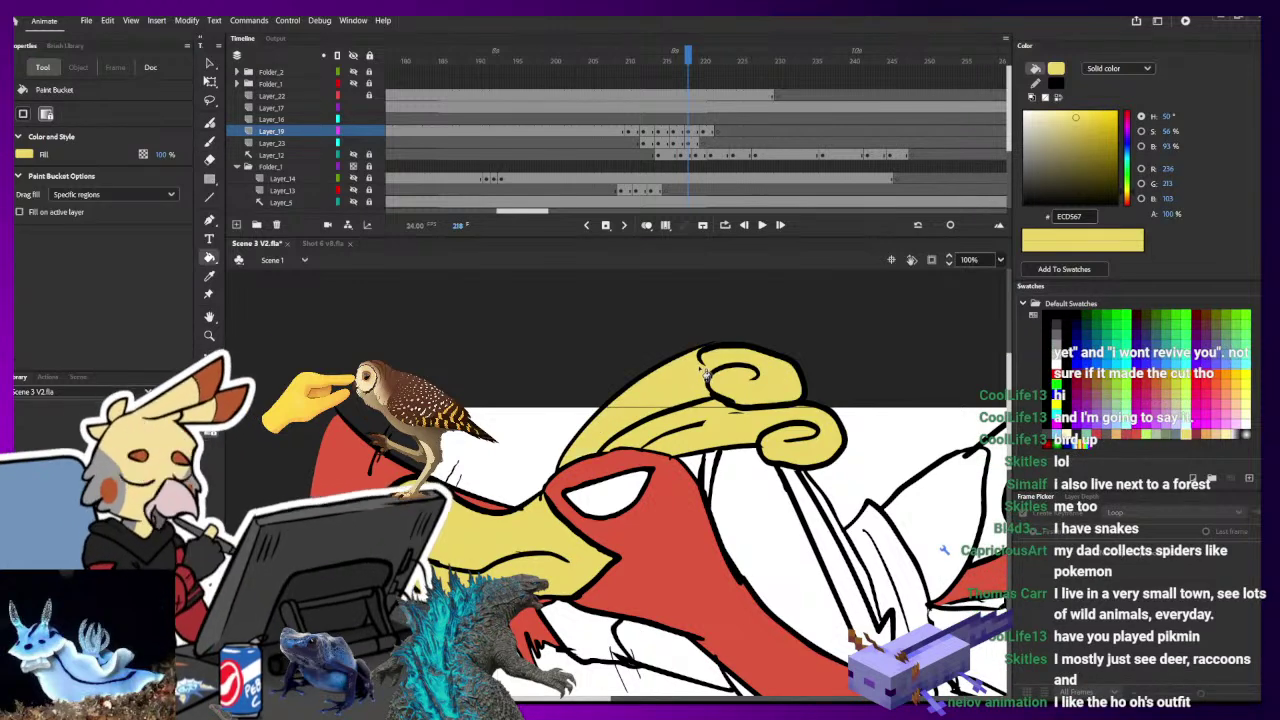
pyautogui.hotkey('ctrl', '-')
pyautogui.press('b')
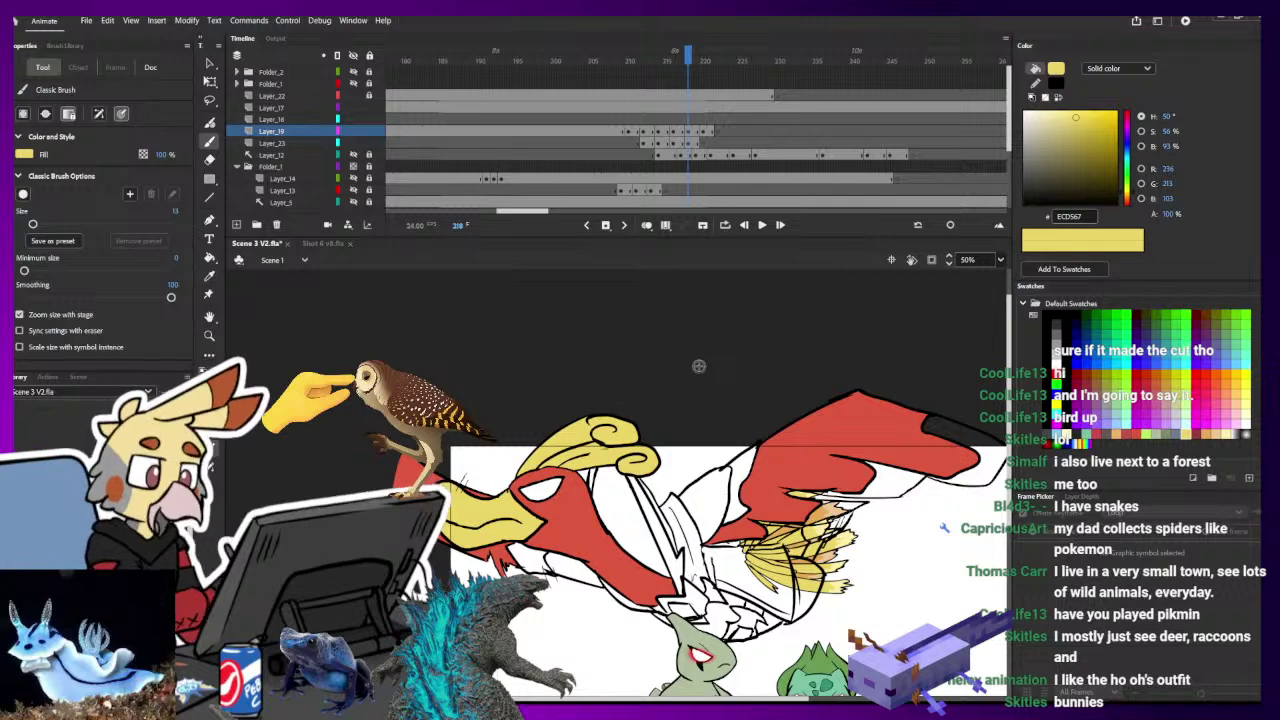
pyautogui.press('k')
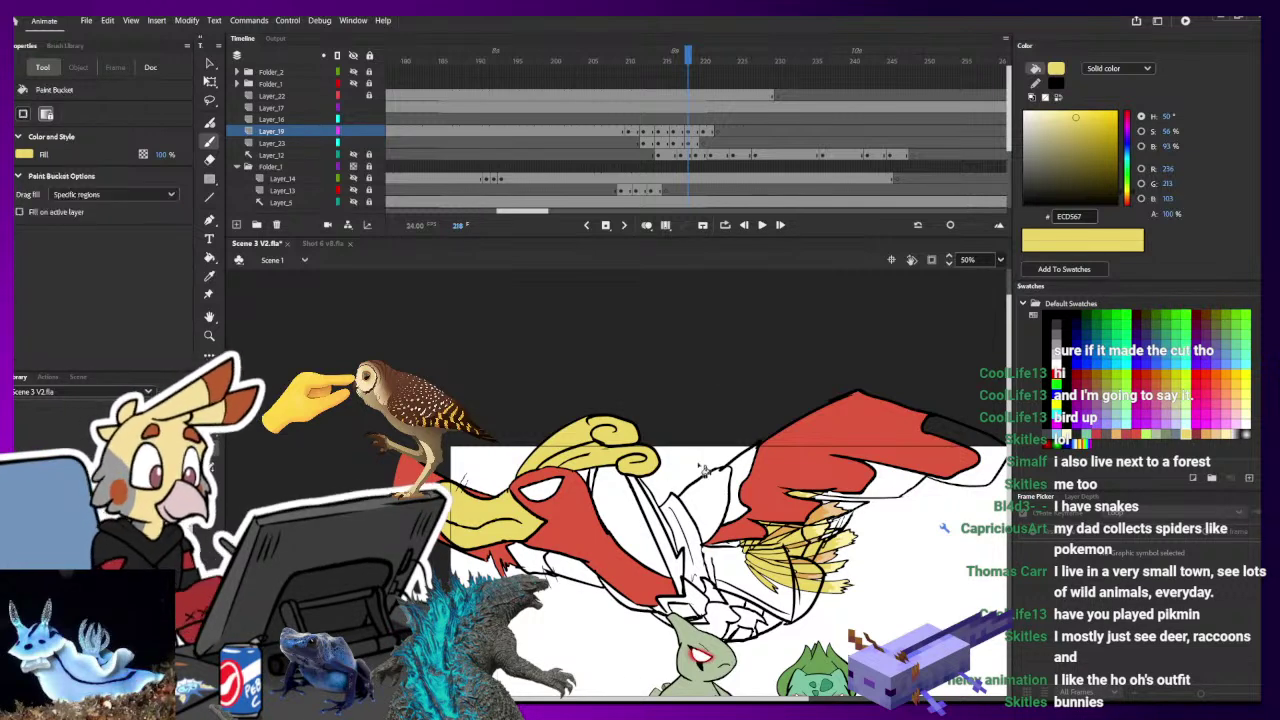
# - Sample dark grey 645B5B from the bird's sleeve on frame 217 and fill both sleeve areas with it on frame 218
pyautogui.press(',')
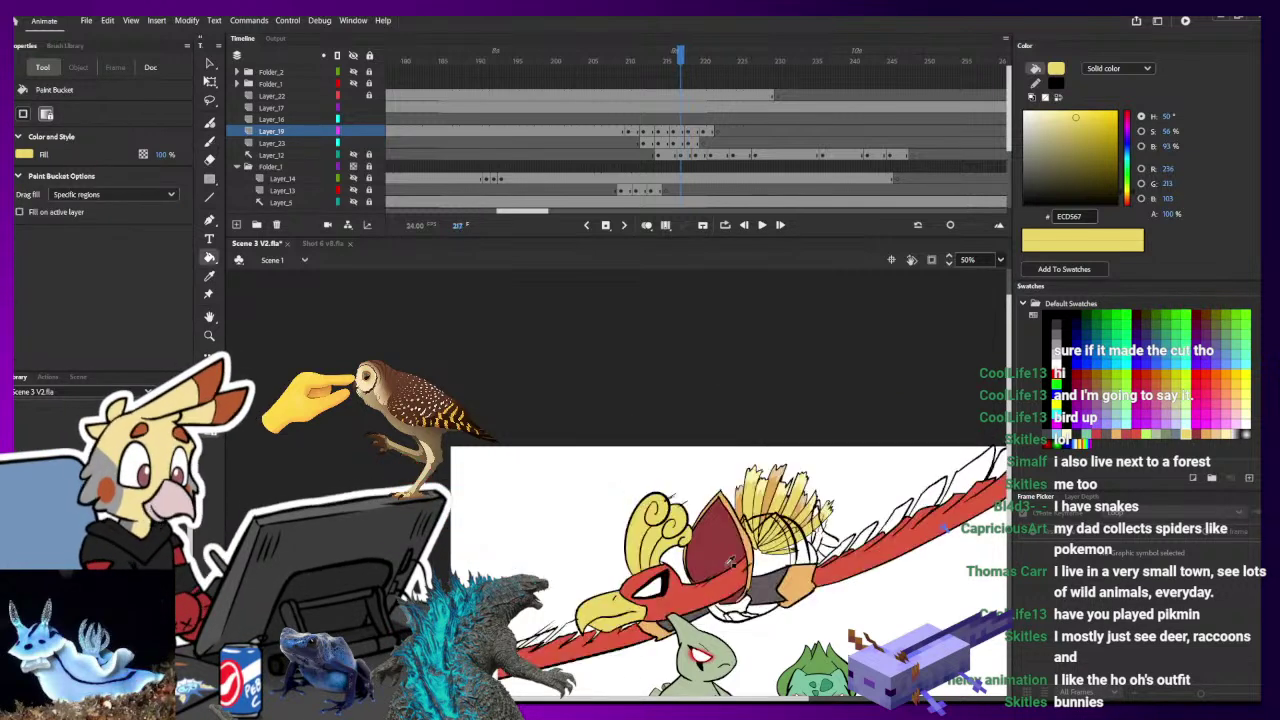
pyautogui.press('i')
pyautogui.click(742, 565)
pyautogui.press('.')
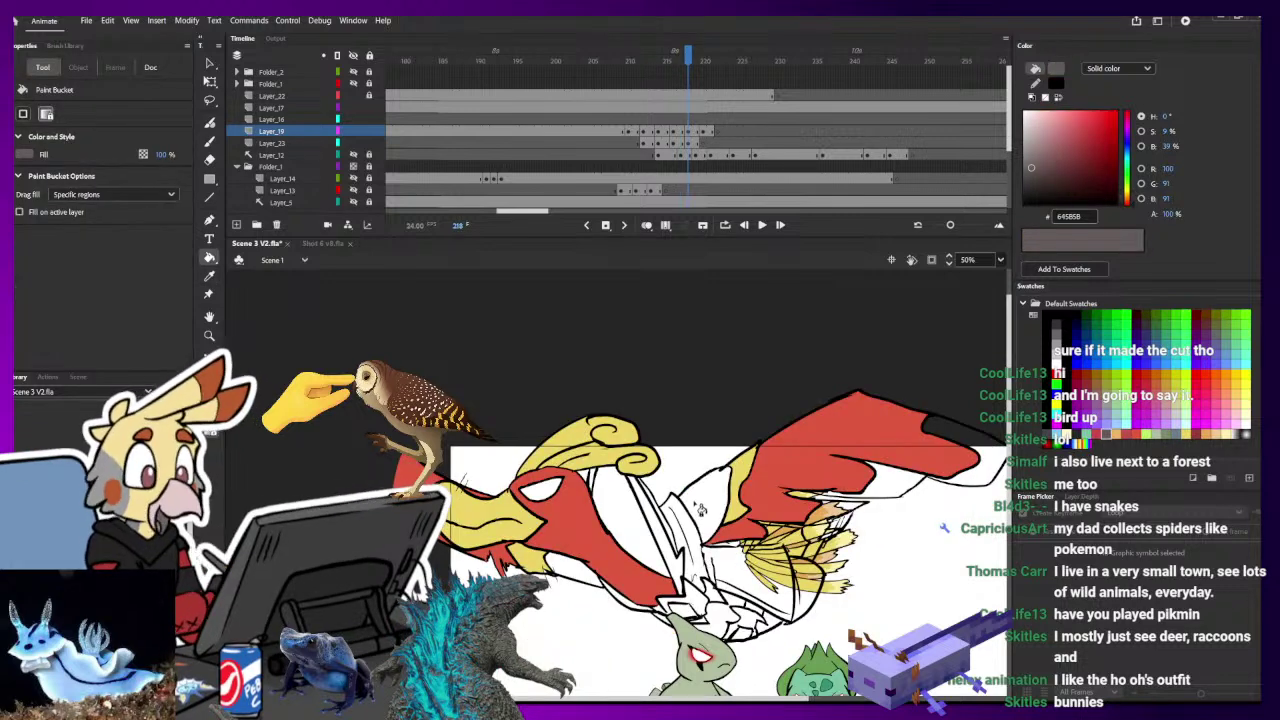
pyautogui.click(700, 509)
pyautogui.click(568, 572)
# - Sample dark red 963C3C from the hood on frame 217 and fill the hood's interior with it on frame 218
pyautogui.press(',')
pyautogui.press('i')
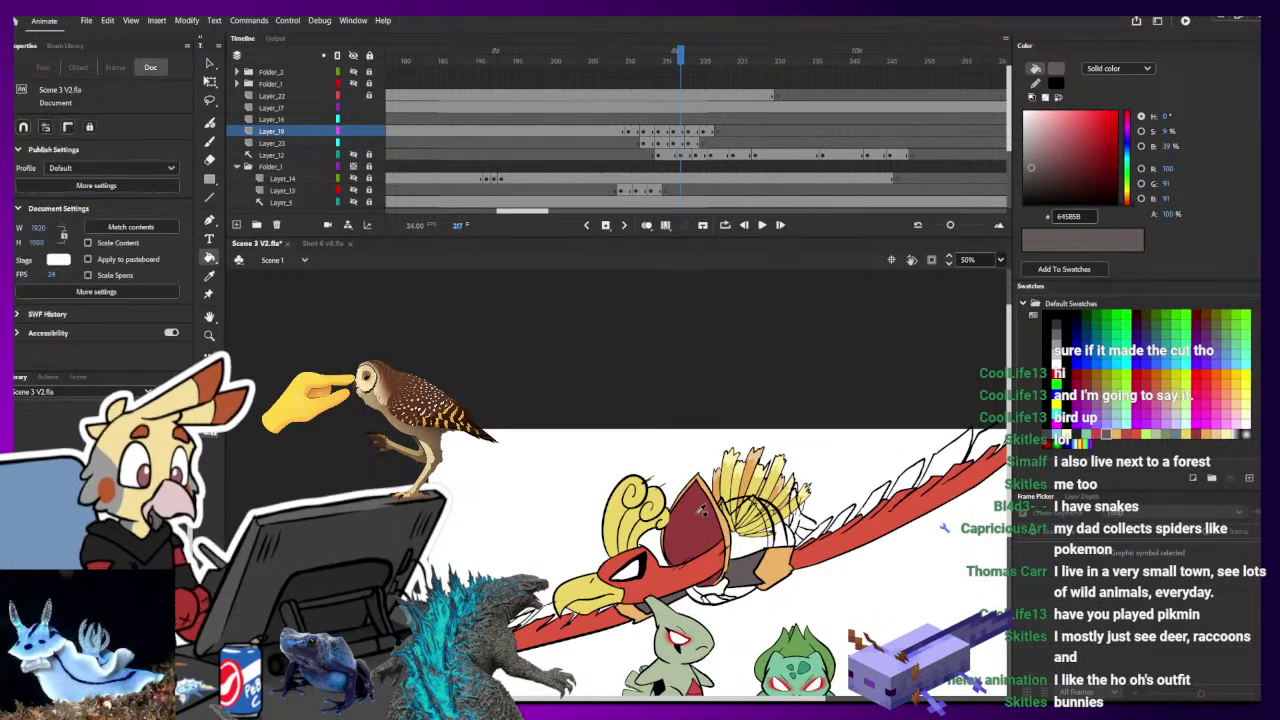
pyautogui.click(702, 510)
pyautogui.press('.')
pyautogui.click(614, 521)
# - Sample orange EFB367 from the hood trim on frame 217 and fill the hood's trim with it on frame 218
pyautogui.press(',')
pyautogui.press('i')
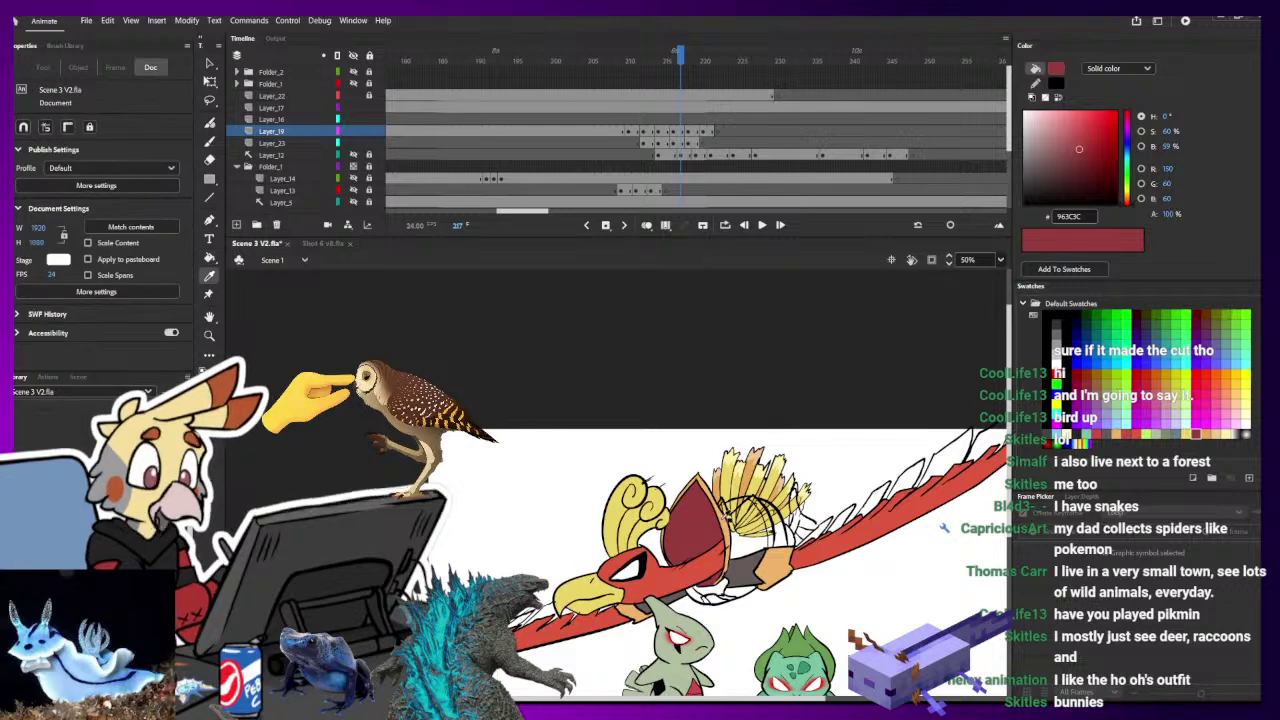
pyautogui.click(727, 518)
pyautogui.press('.')
pyautogui.click(637, 511)
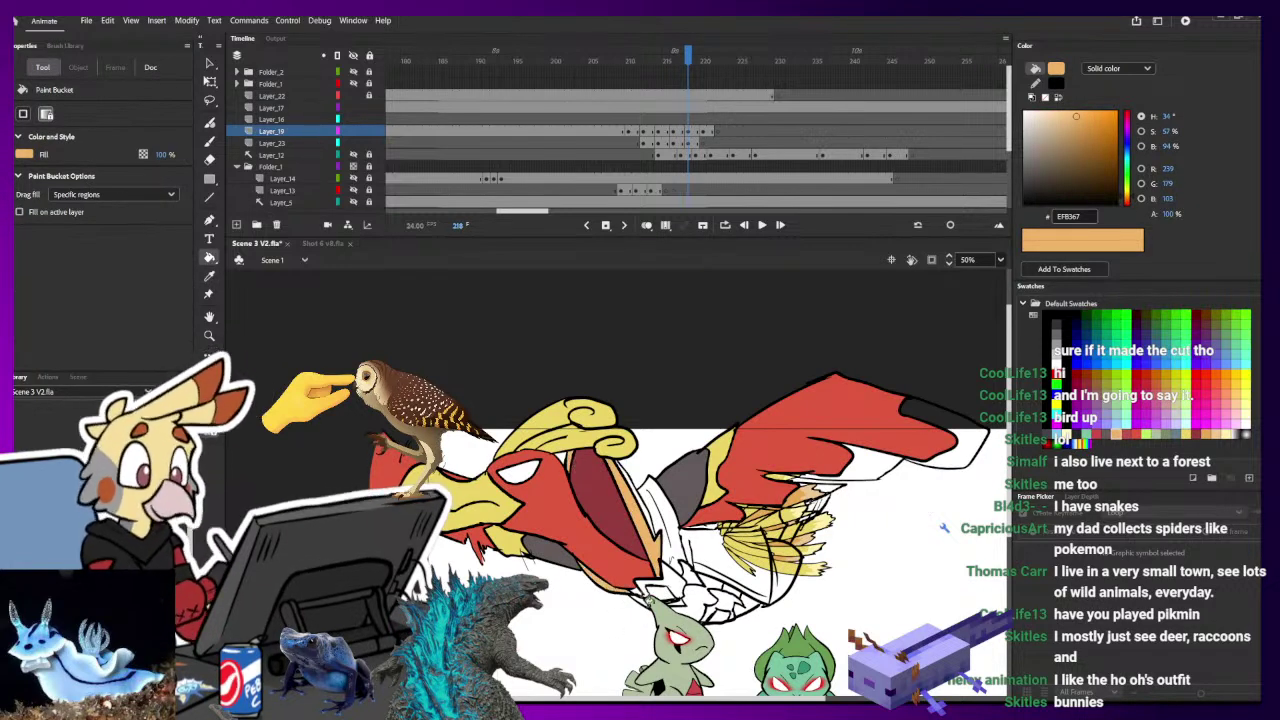
# - Compare the trim with frame 216, hide Layer_22, and fill the lower hood trim on frame 218 with orange EFB367
pyautogui.press(',')
pyautogui.press(',')
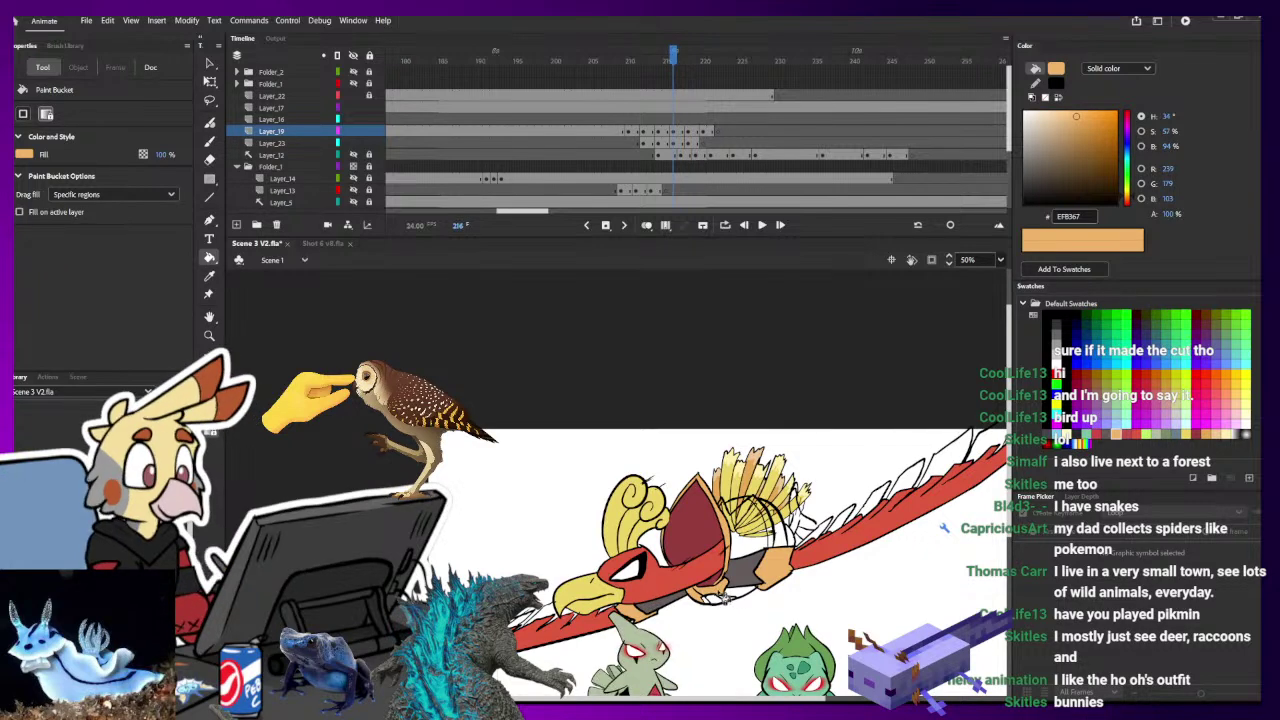
pyautogui.press('.')
pyautogui.press('.')
pyautogui.moveTo(672, 580); pyautogui.dragTo(618, 522)
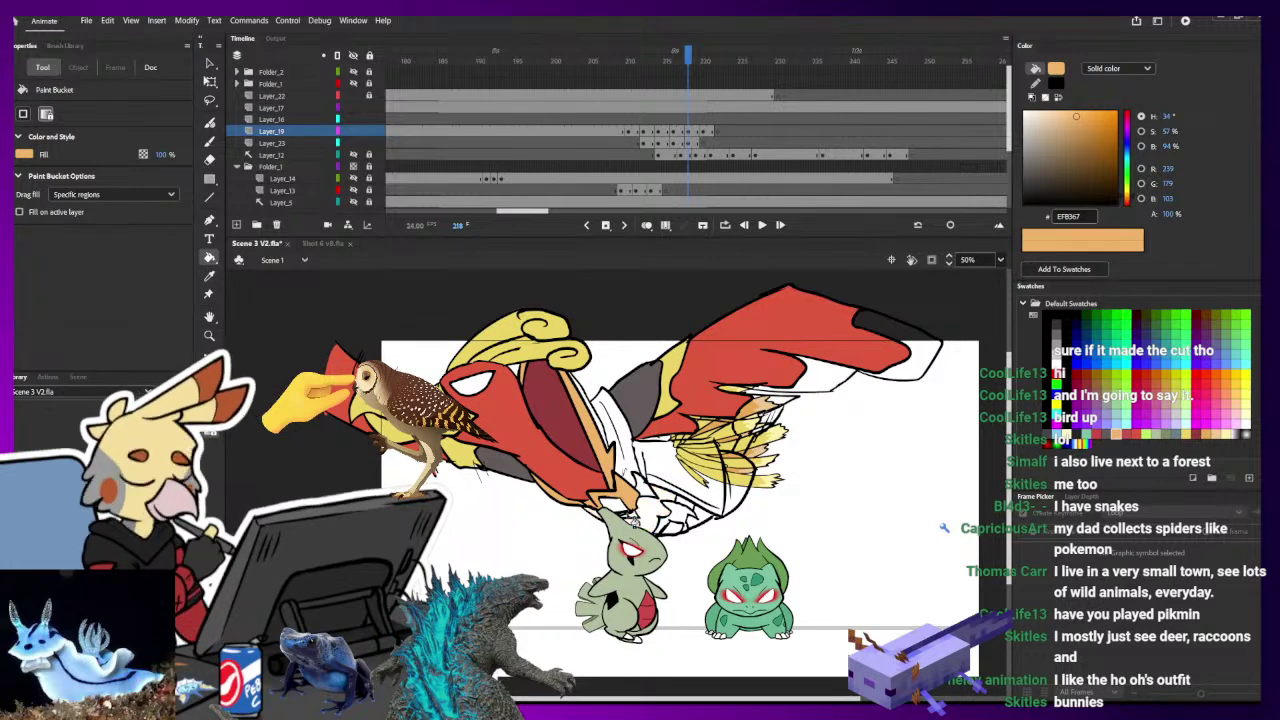
pyautogui.click(369, 107)
pyautogui.click(354, 108)
pyautogui.click(354, 108)
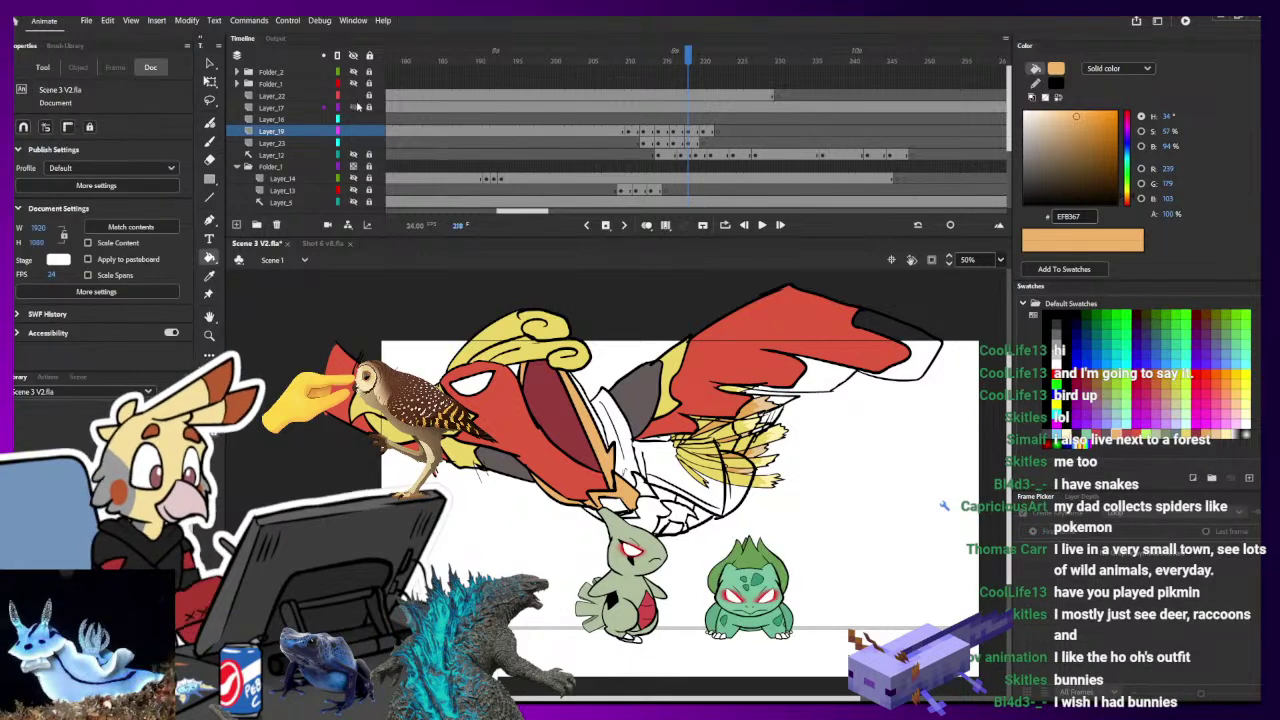
pyautogui.click(354, 96)
pyautogui.click(618, 505)
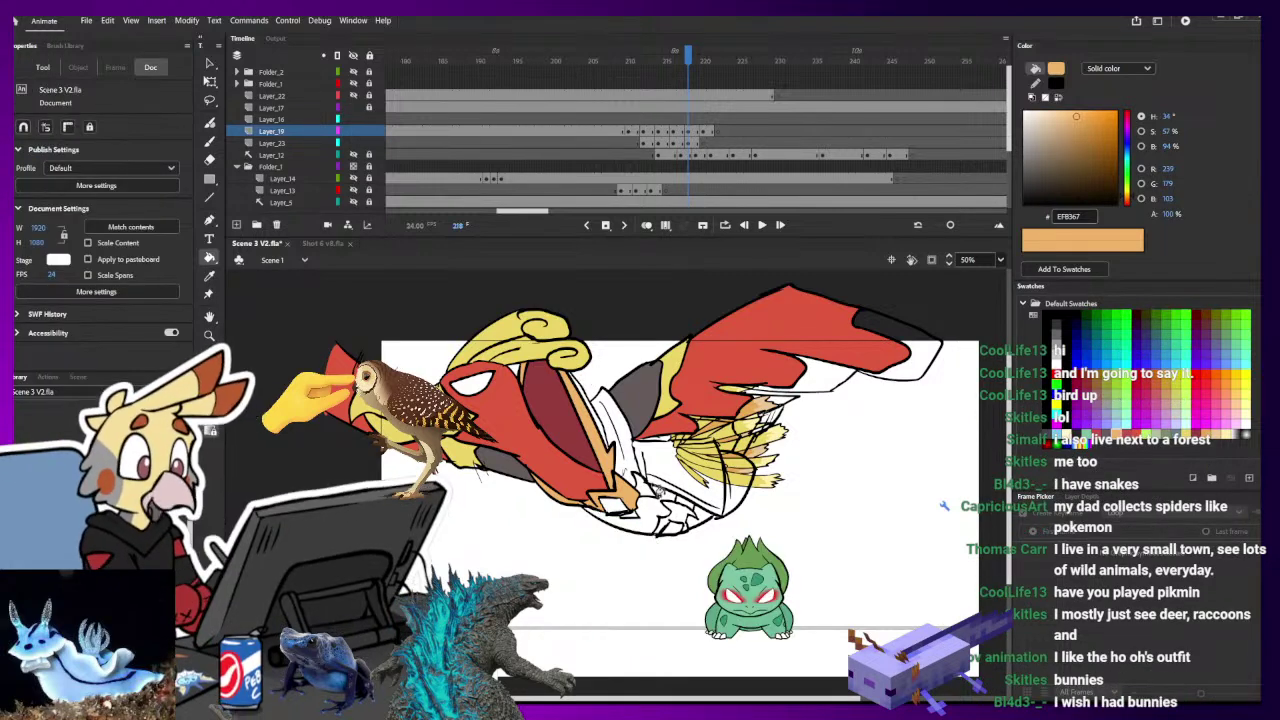
pyautogui.click(652, 497)
# - Sample dark grey 645B5B on frame 217, check the front-facing pose on frame 210, and fill the bird's torso on frame 215 with the grey
pyautogui.press(',')
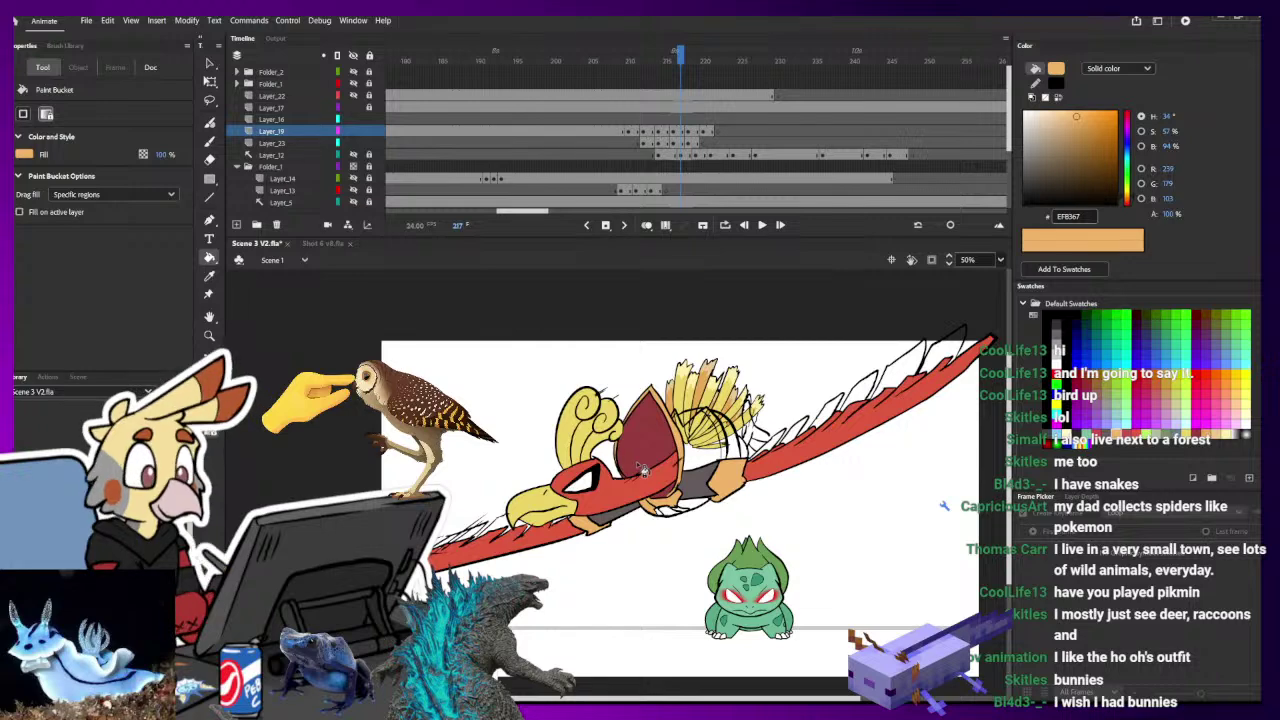
pyautogui.press('i')
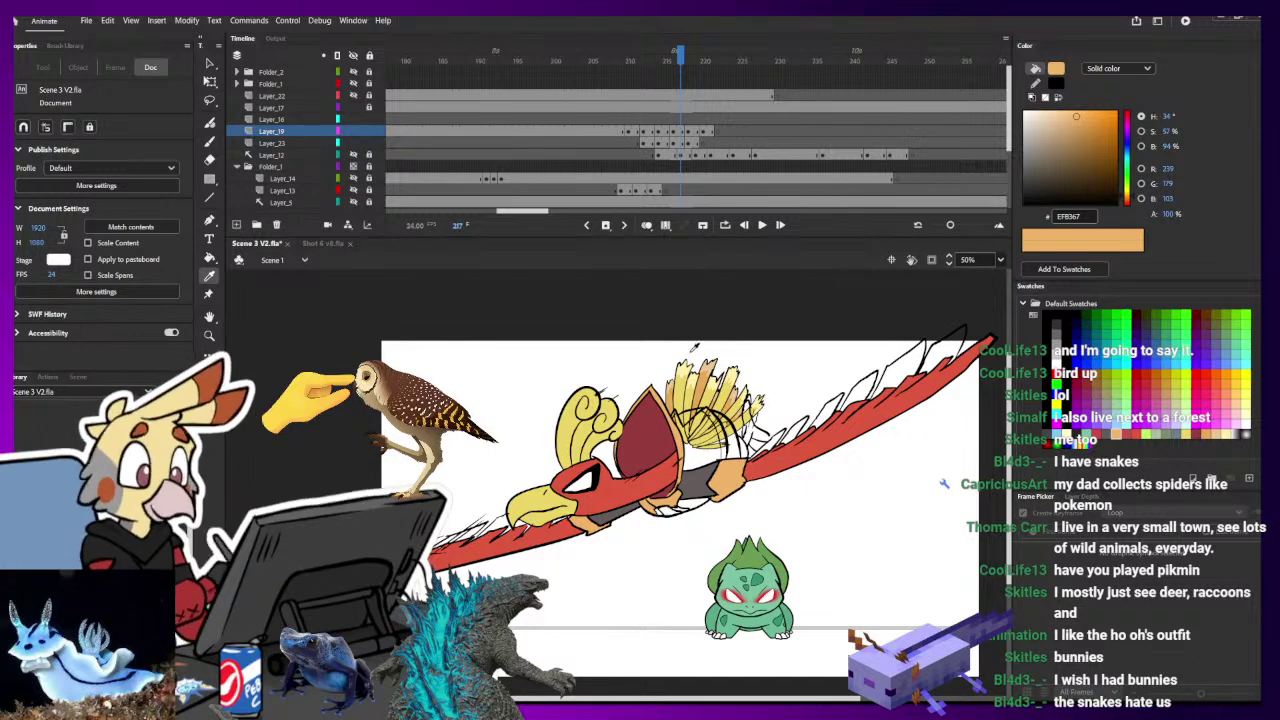
pyautogui.click(692, 471)
pyautogui.press(',')
pyautogui.press(',')
pyautogui.press(',')
pyautogui.press(',')
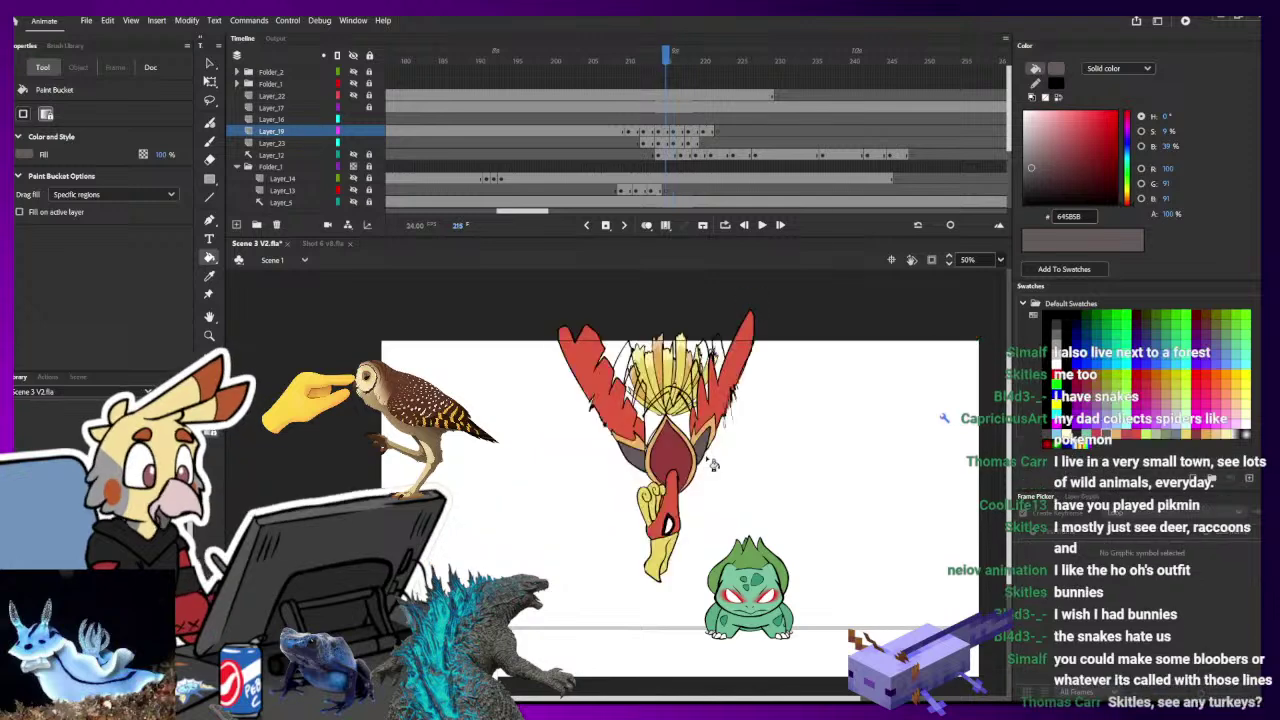
pyautogui.press(',')
pyautogui.press(',')
pyautogui.press(',')
pyautogui.press(',')
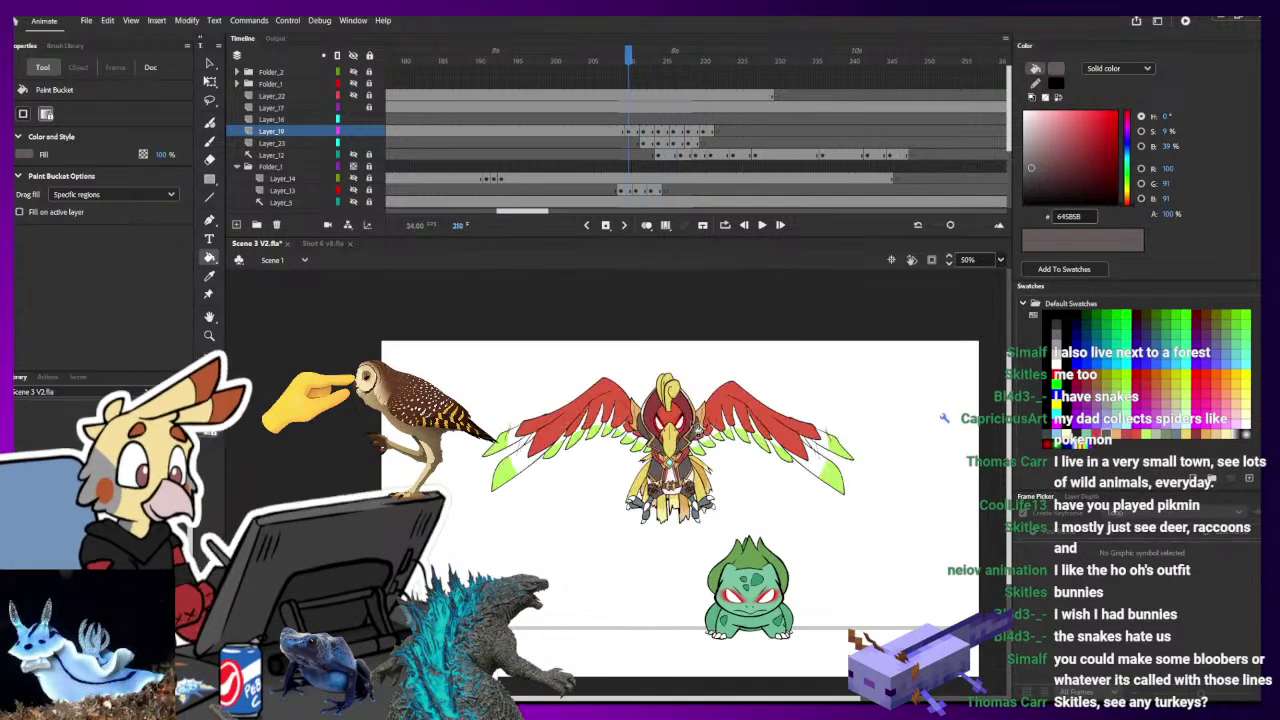
pyautogui.press('.')
pyautogui.press('.')
pyautogui.press('.')
pyautogui.press('.')
# - Sample red C25151 from the bird's outfit on frame 211 and return to frame 215 with the Classic Brush
pyautogui.press(',')
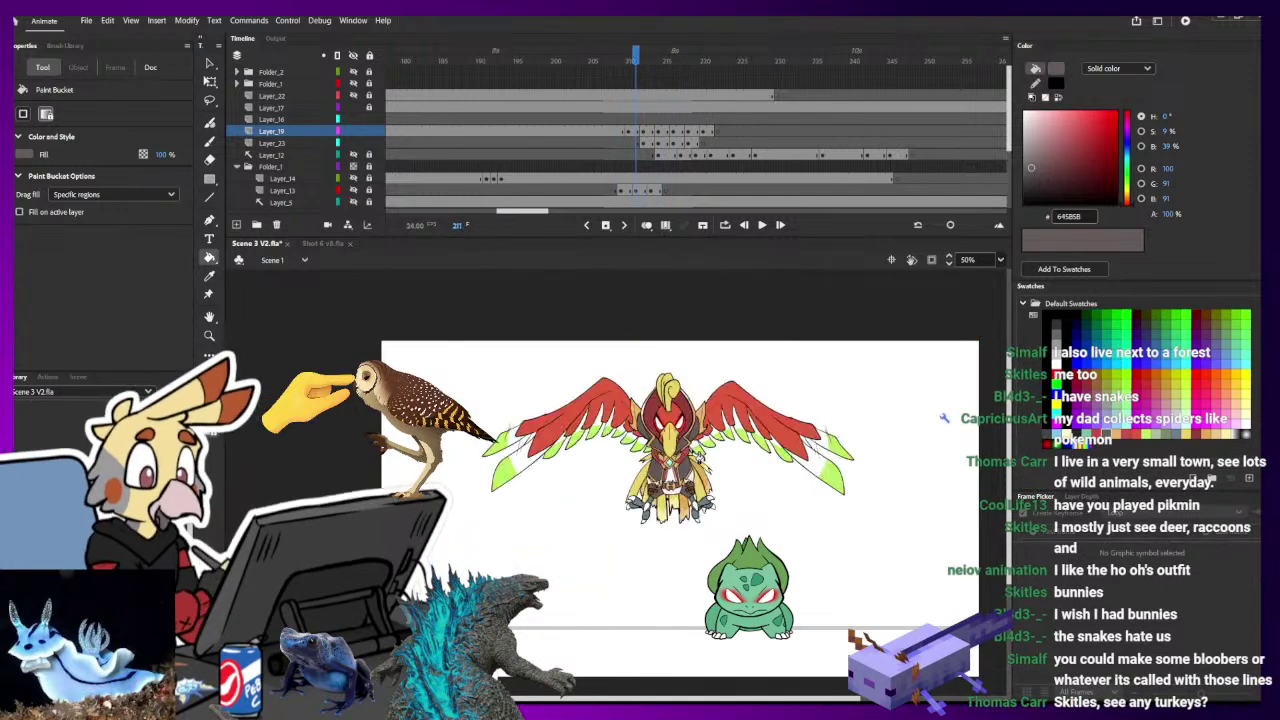
pyautogui.press('i')
pyautogui.click(694, 459)
pyautogui.press('.')
pyautogui.press('.')
pyautogui.press('.')
pyautogui.press('.')
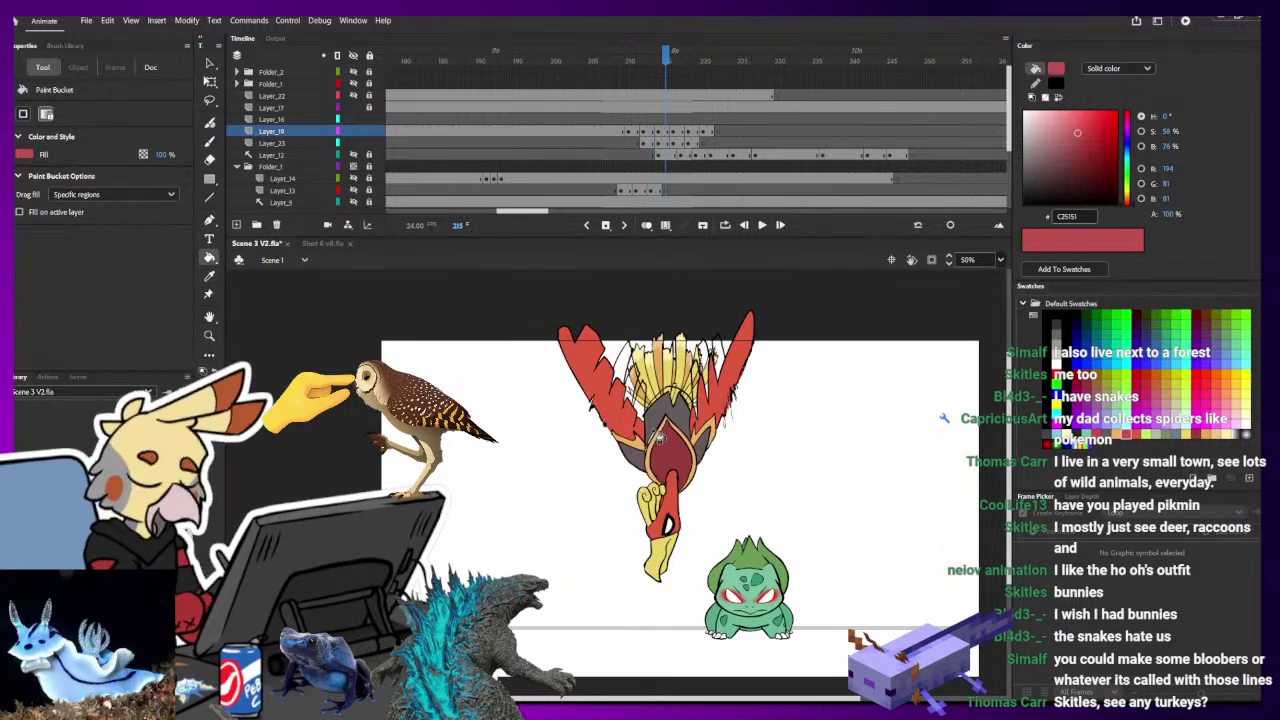
pyautogui.press('b')
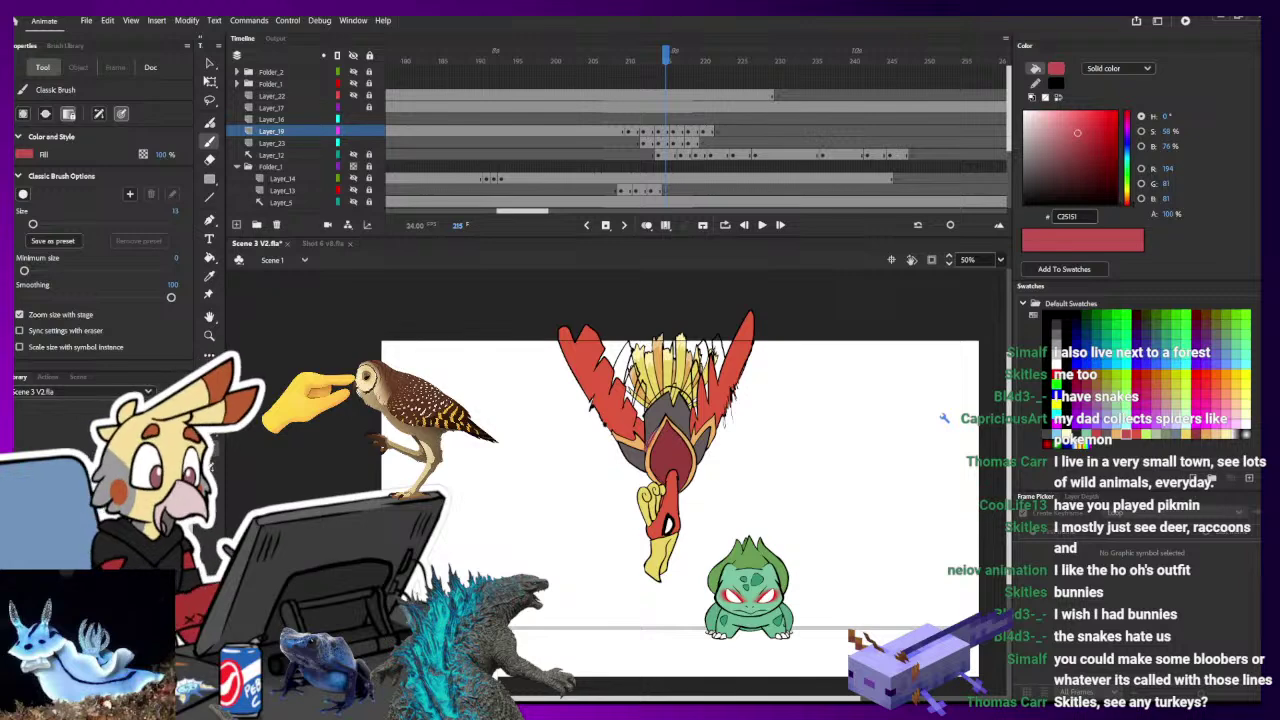
# - On frame 216, erase the grey edge behind the hood trim and draw black strip outlines down the torso with the Classic Brush
pyautogui.press('.')
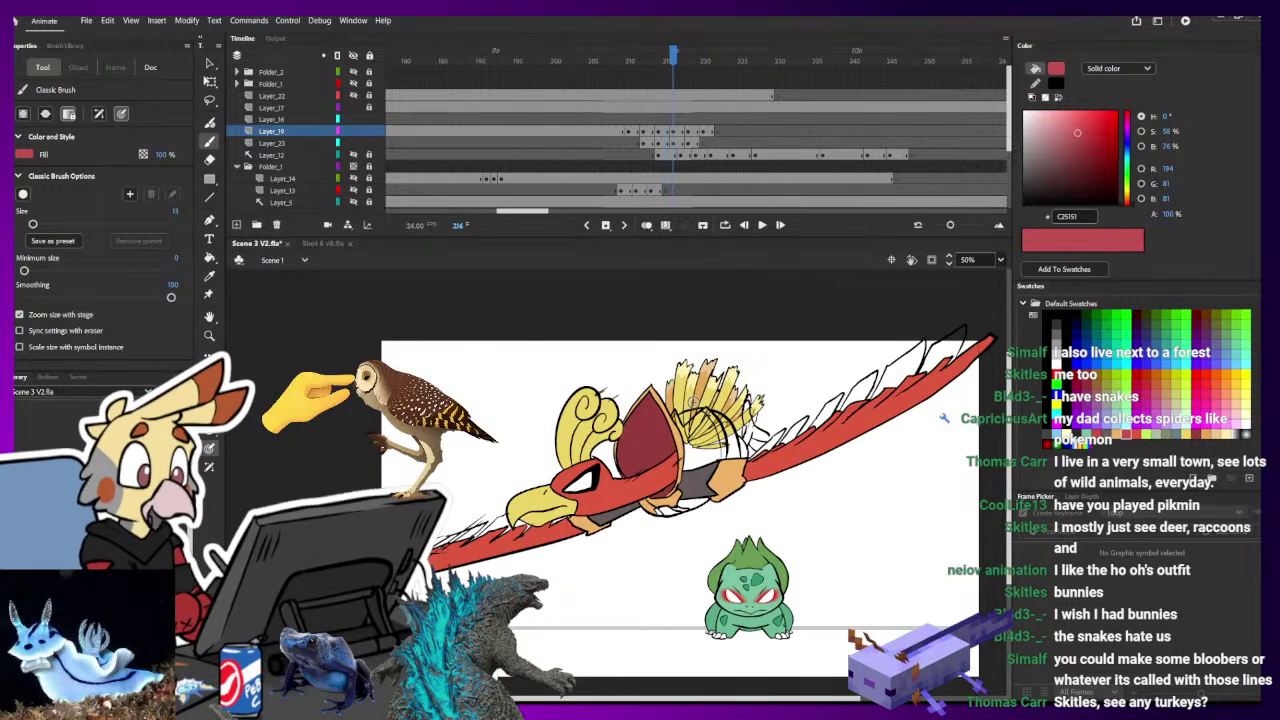
pyautogui.press('k')
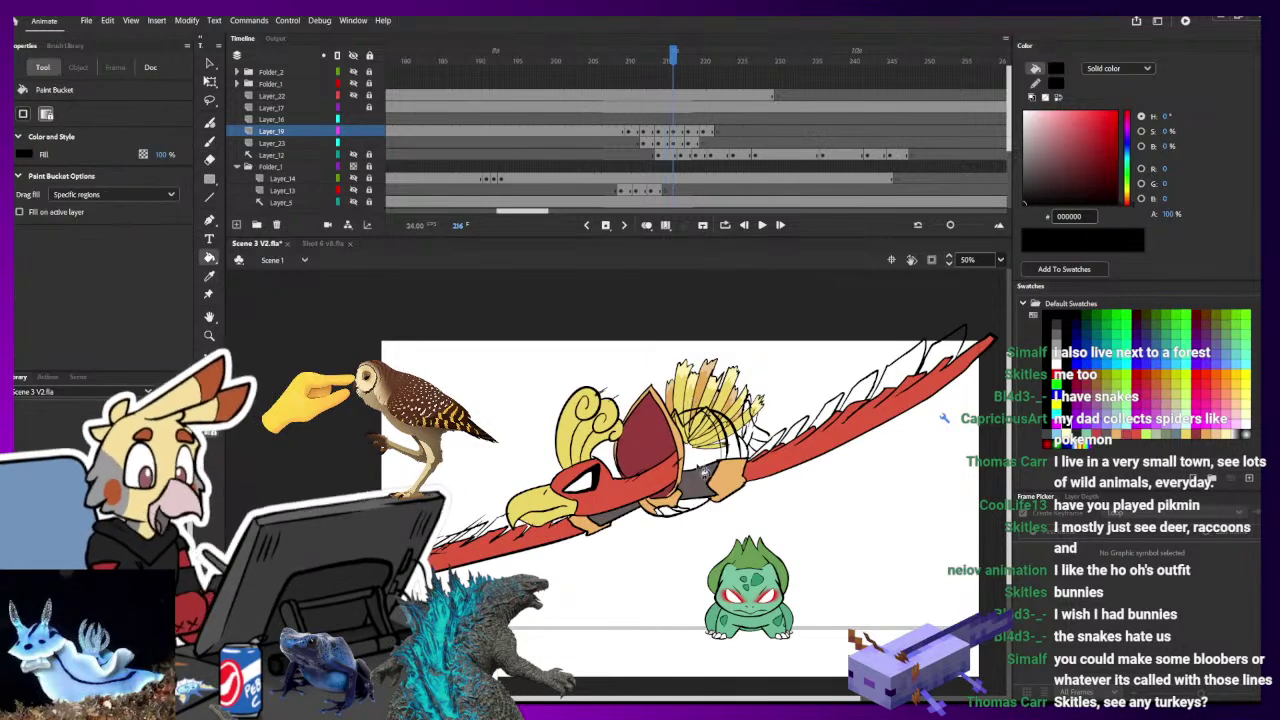
pyautogui.press('b')
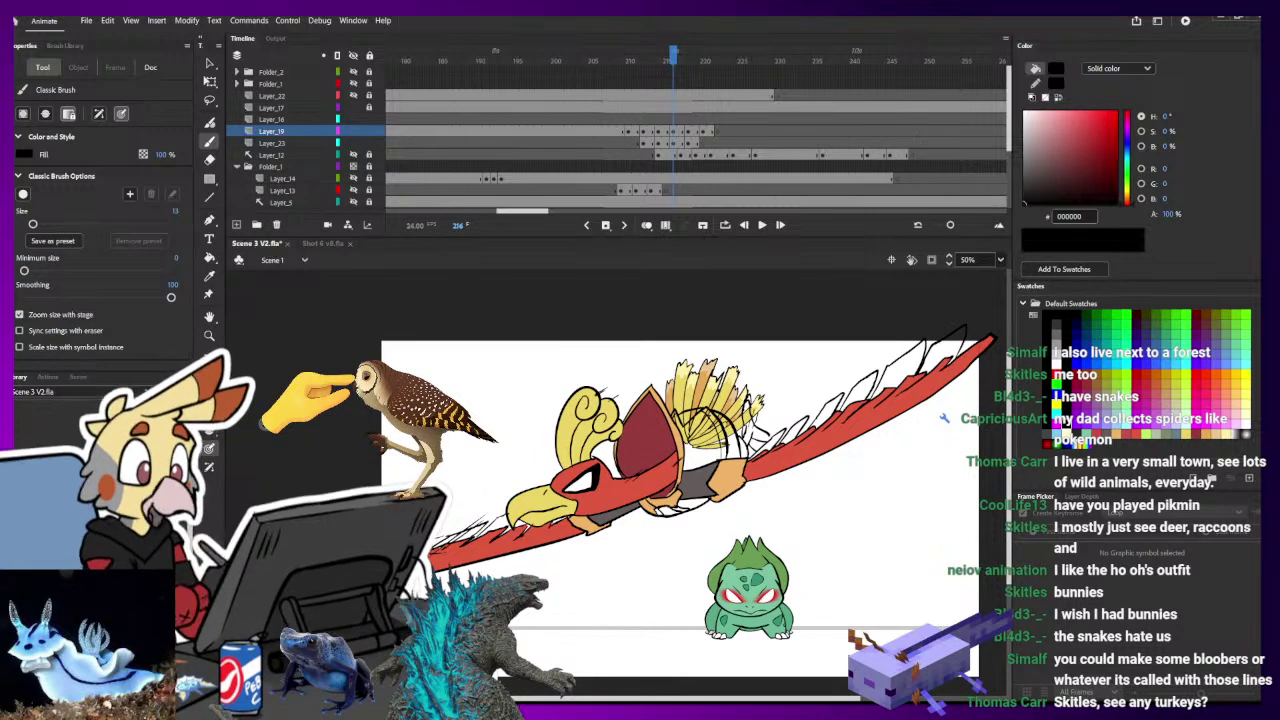
pyautogui.press('e')
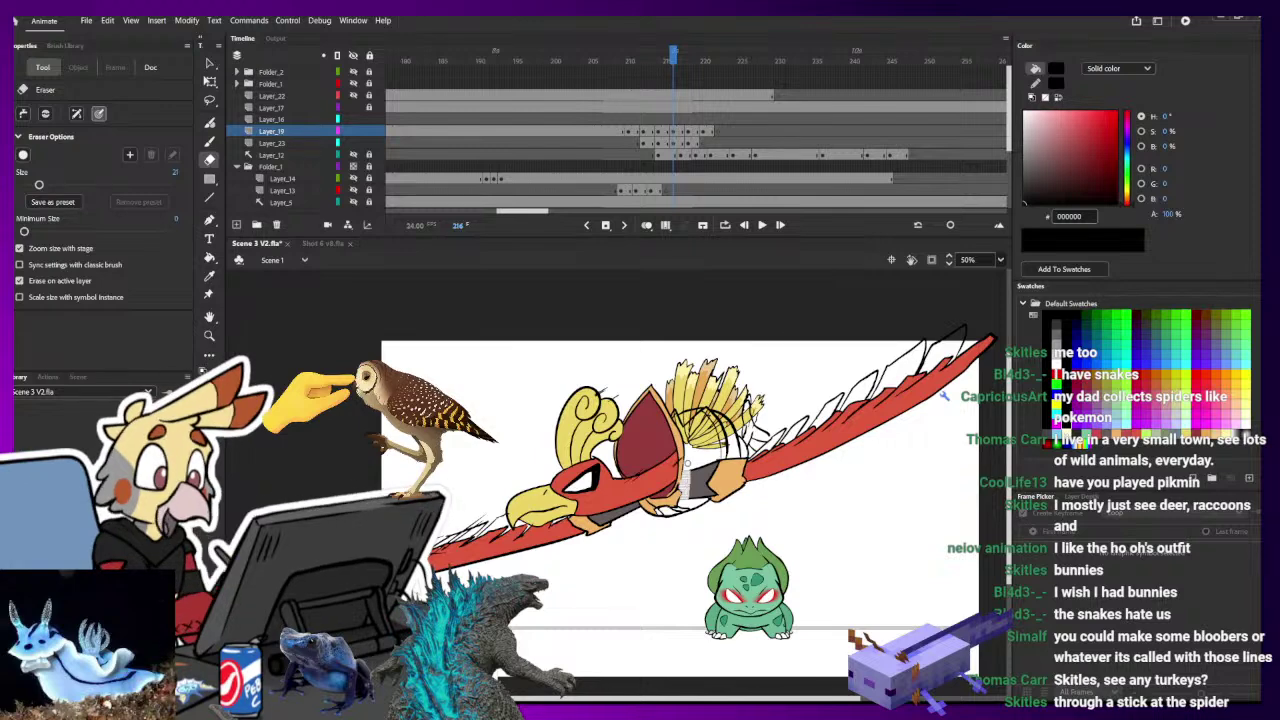
pyautogui.press('b')
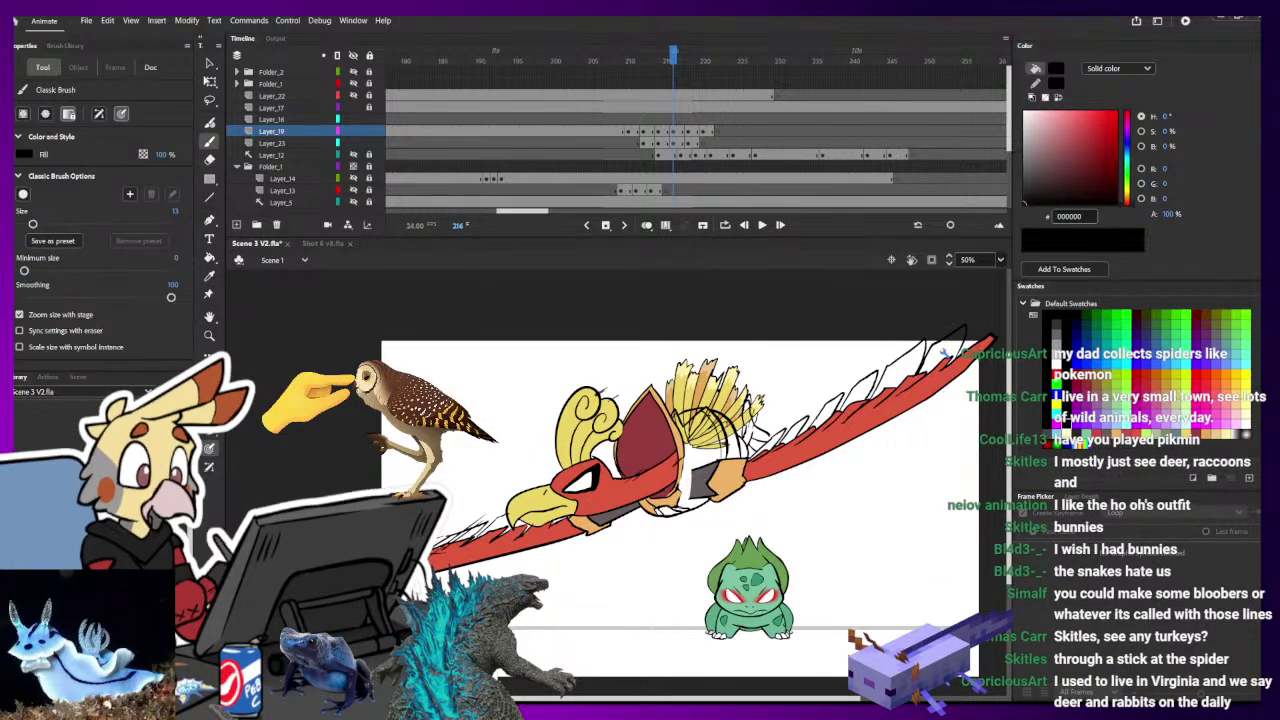
pyautogui.moveTo(674, 410); pyautogui.dragTo(688, 507)
pyautogui.moveTo(686, 451); pyautogui.dragTo(680, 497)
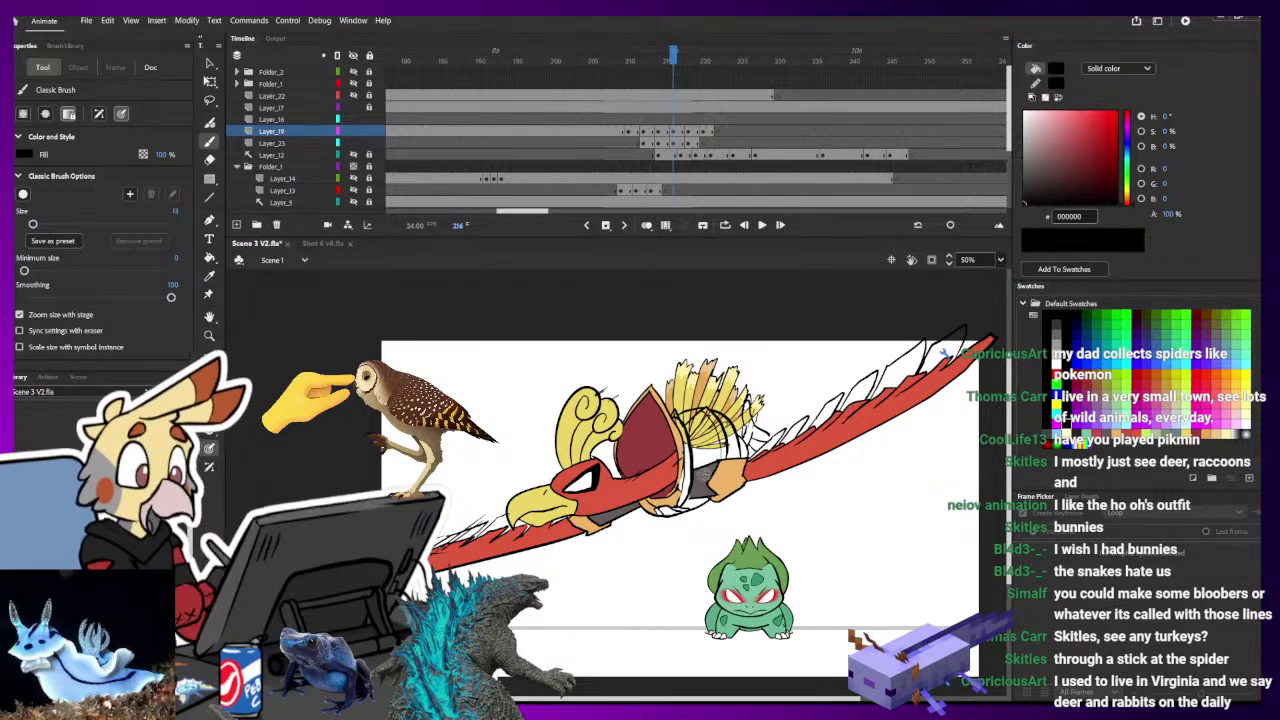
# - Sample dark grey 645B5B from the sleeve and fill the bird's torso with it on frame 216
pyautogui.press('i')
pyautogui.click(708, 483)
pyautogui.click(711, 451)
pyautogui.click(698, 502)
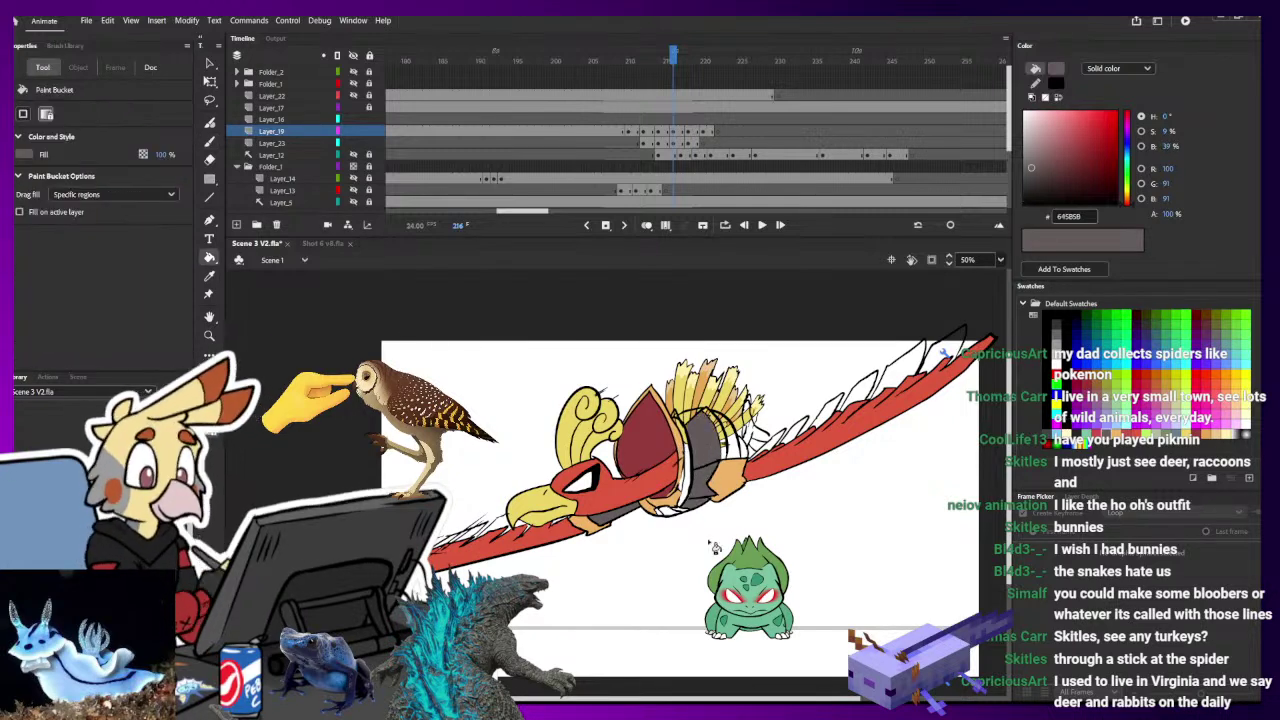
# - Sample red C25151 from the bird's outfit on frame 210 and fill the narrow strip behind the hood trim with it on frame 216
pyautogui.press(',')
pyautogui.press('i')
pyautogui.press(',')
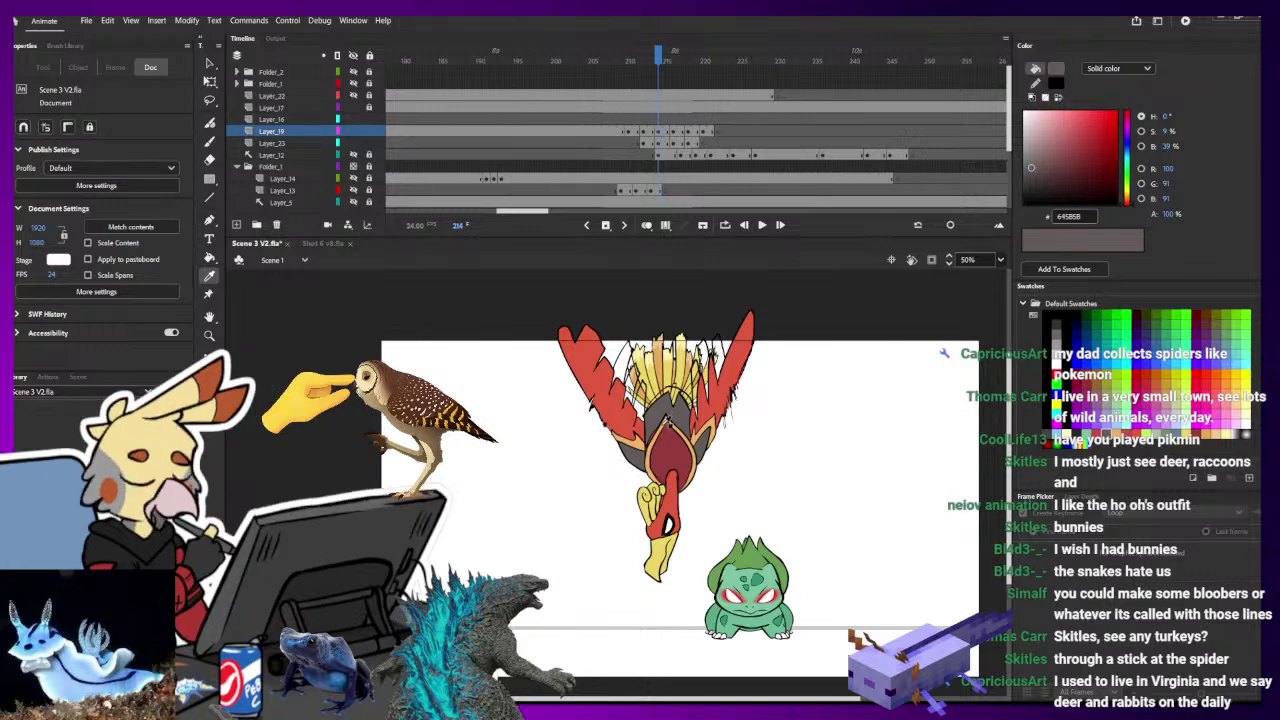
pyautogui.press(',')
pyautogui.press(',')
pyautogui.press(',')
pyautogui.press(',')
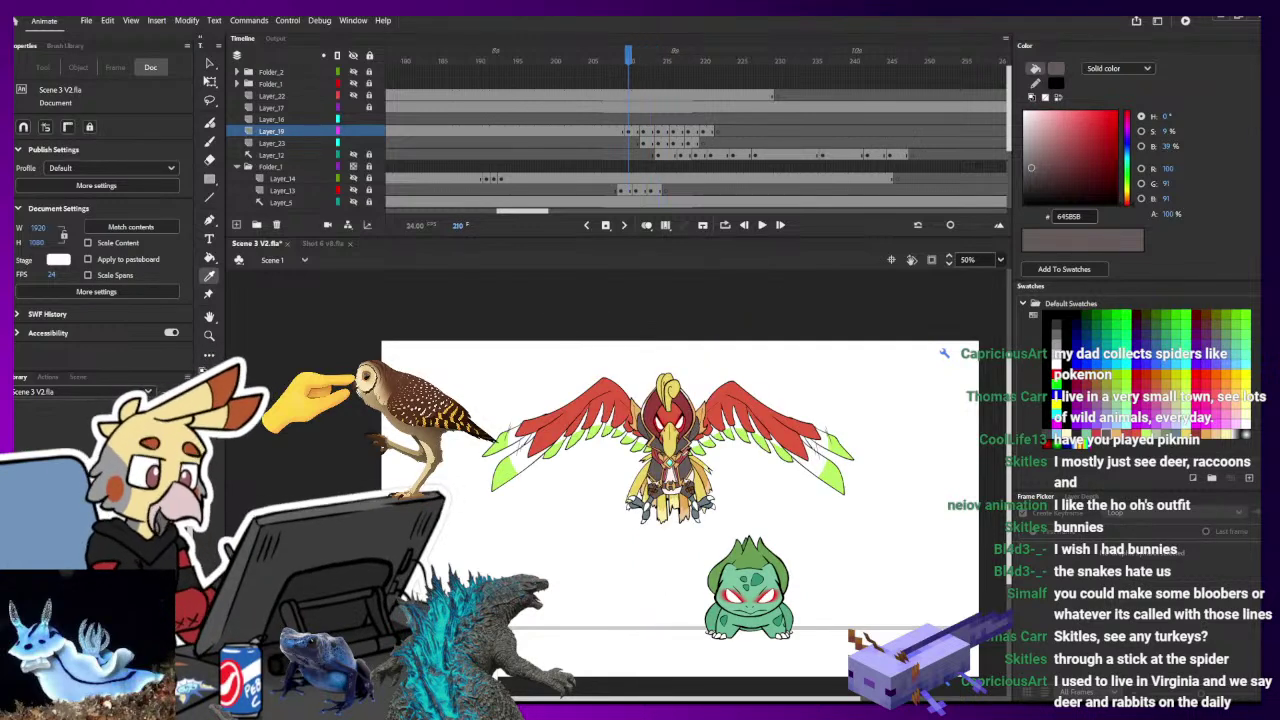
pyautogui.click(694, 456)
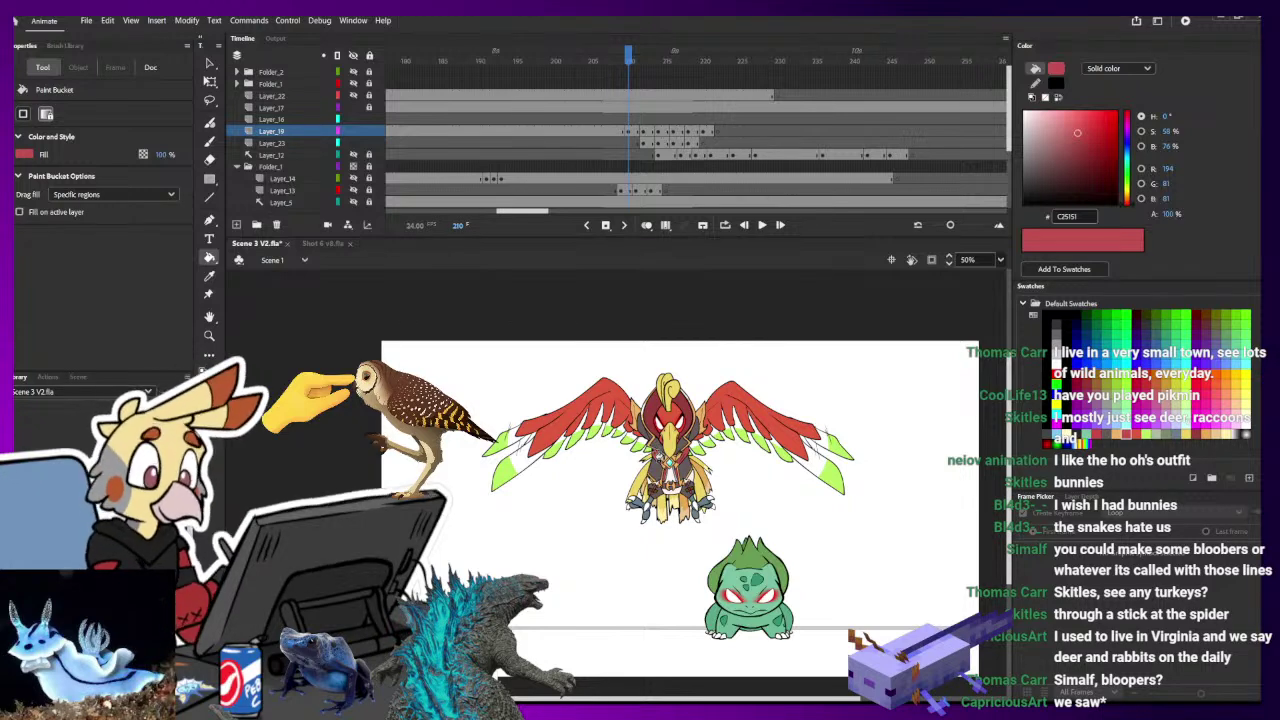
pyautogui.press('.')
pyautogui.press('.')
pyautogui.press('.')
pyautogui.press('.')
pyautogui.press('.')
pyautogui.press('.')
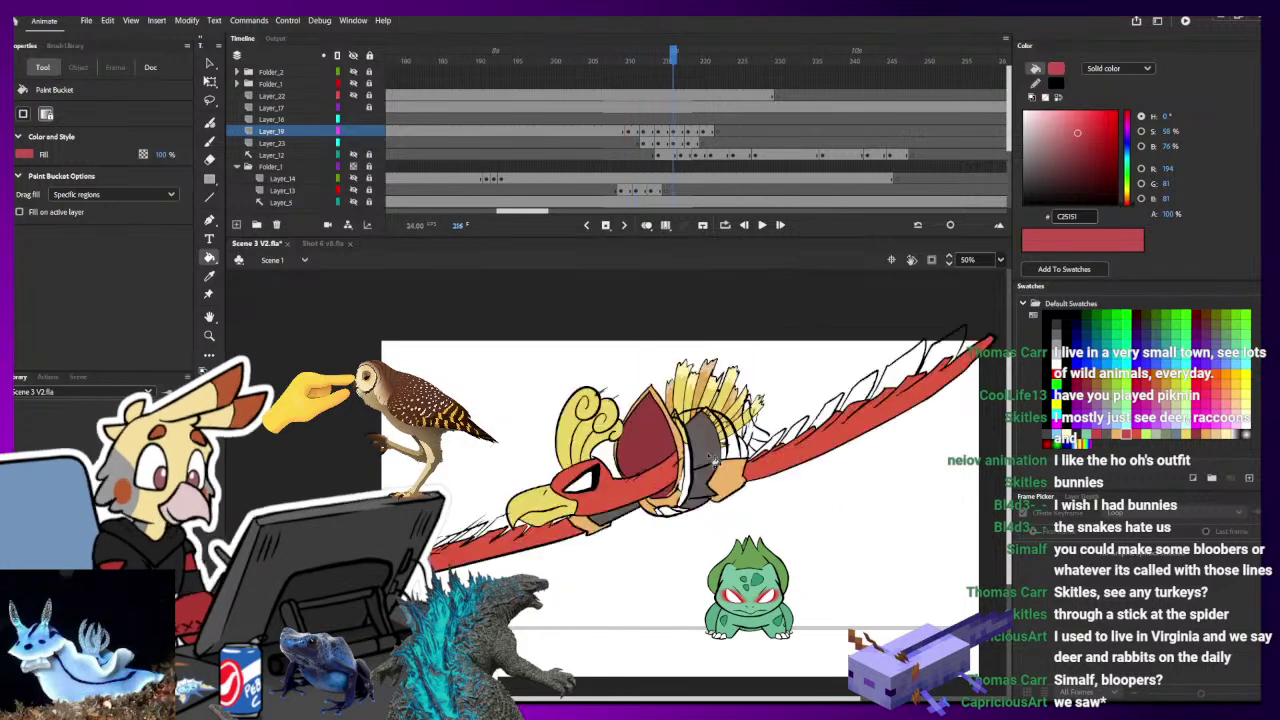
pyautogui.click(688, 493)
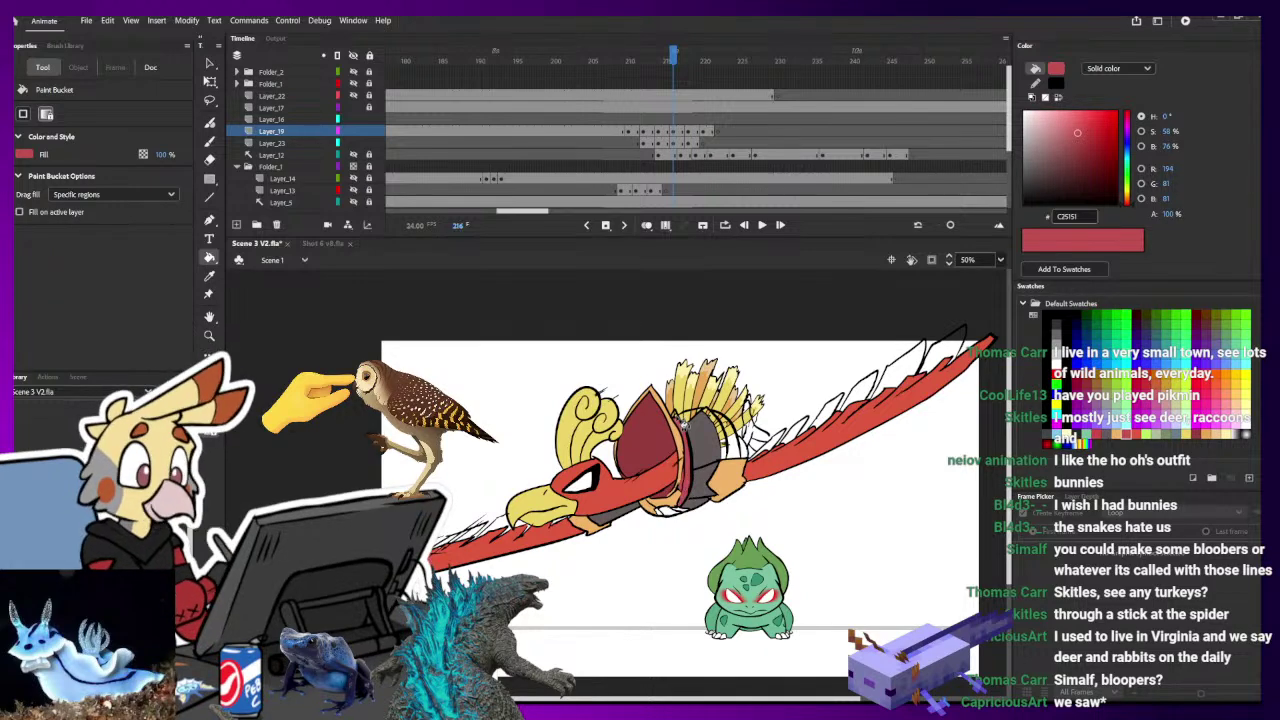
# - Try filling beside the red strip on frame 216 with dark grey 645B5B sampled from the torso, and undo the fill
pyautogui.press('i')
pyautogui.click(708, 436)
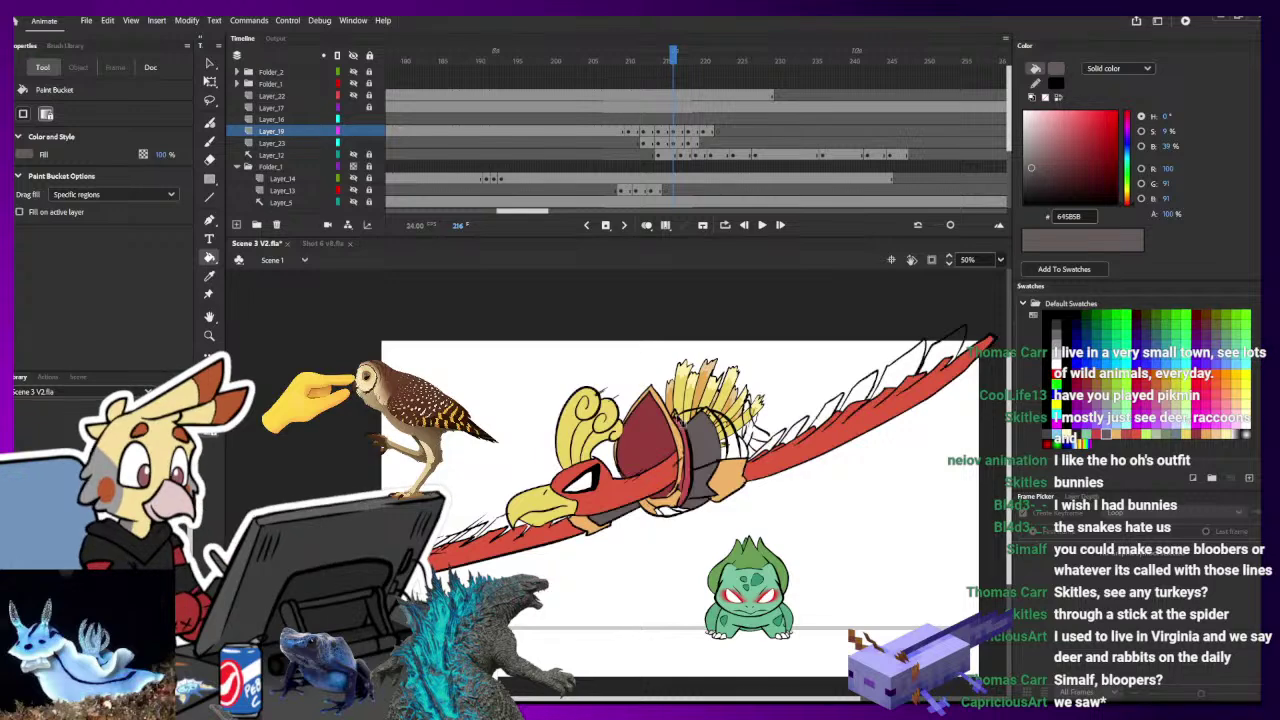
pyautogui.hotkey('ctrl', 'z')
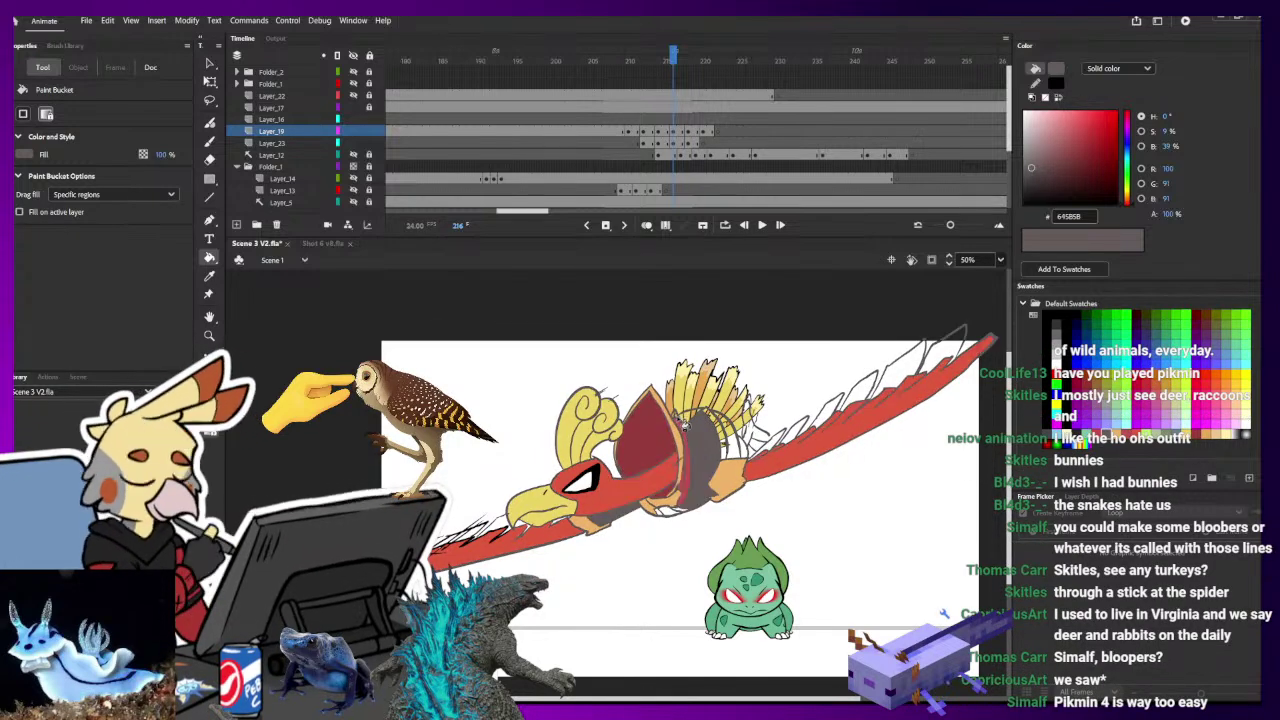
# - Sample orange EFB367 from the sleeve cuff and fill the trim along the bird's torso with it on frame 216
pyautogui.press('i')
pyautogui.click(730, 470)
pyautogui.click(723, 446)
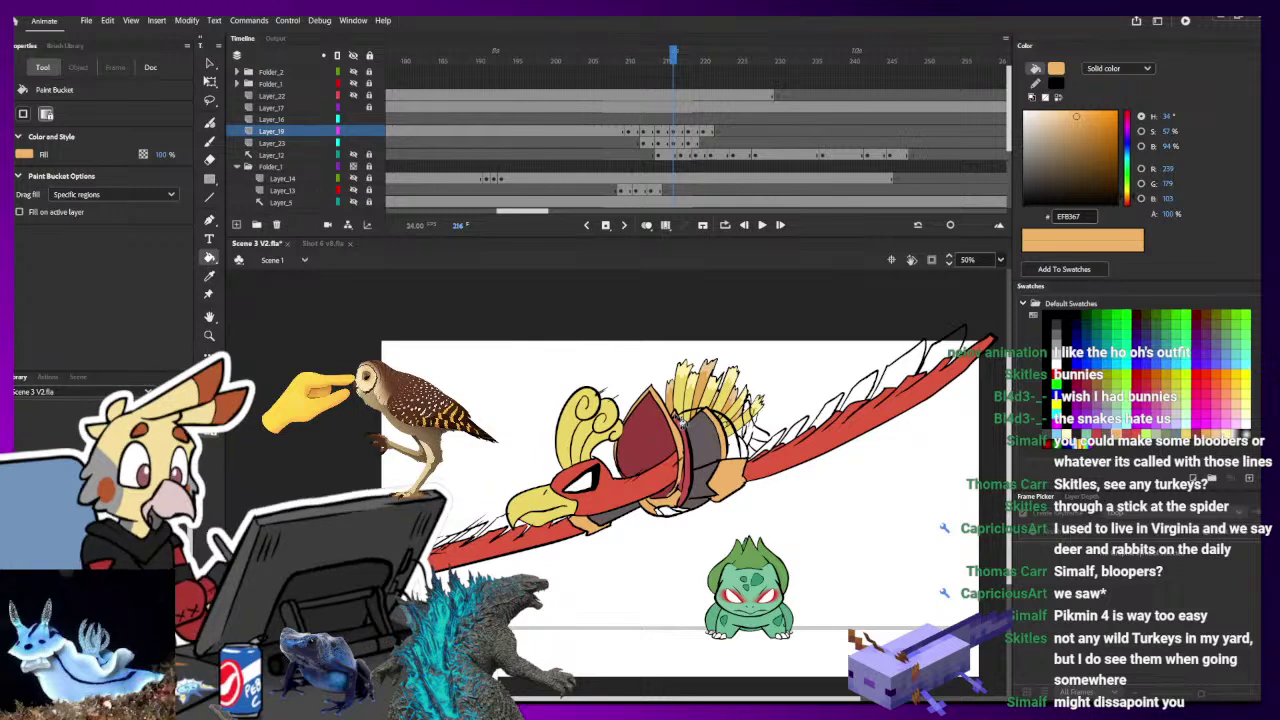
# - Sample blue-grey 6A7F8B from the bird's foot on frame 210 and fill both legs with it on frame 212
pyautogui.press(',')
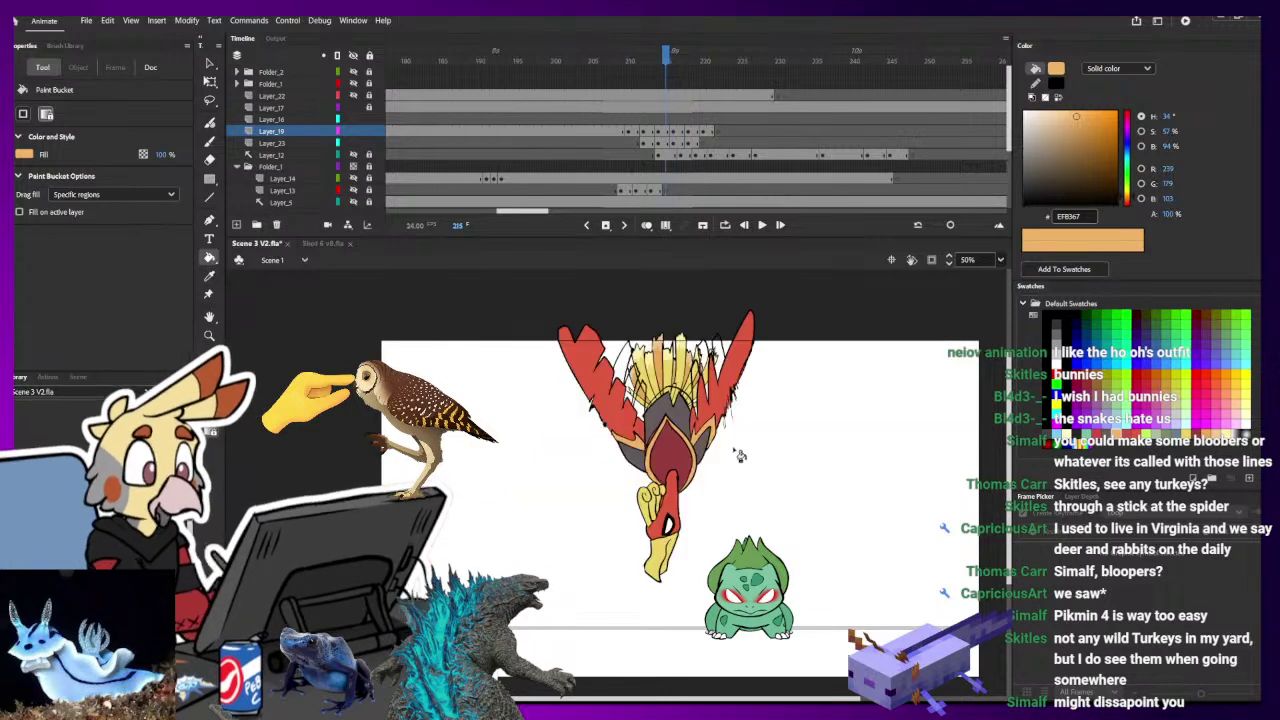
pyautogui.press('i')
pyautogui.press('.')
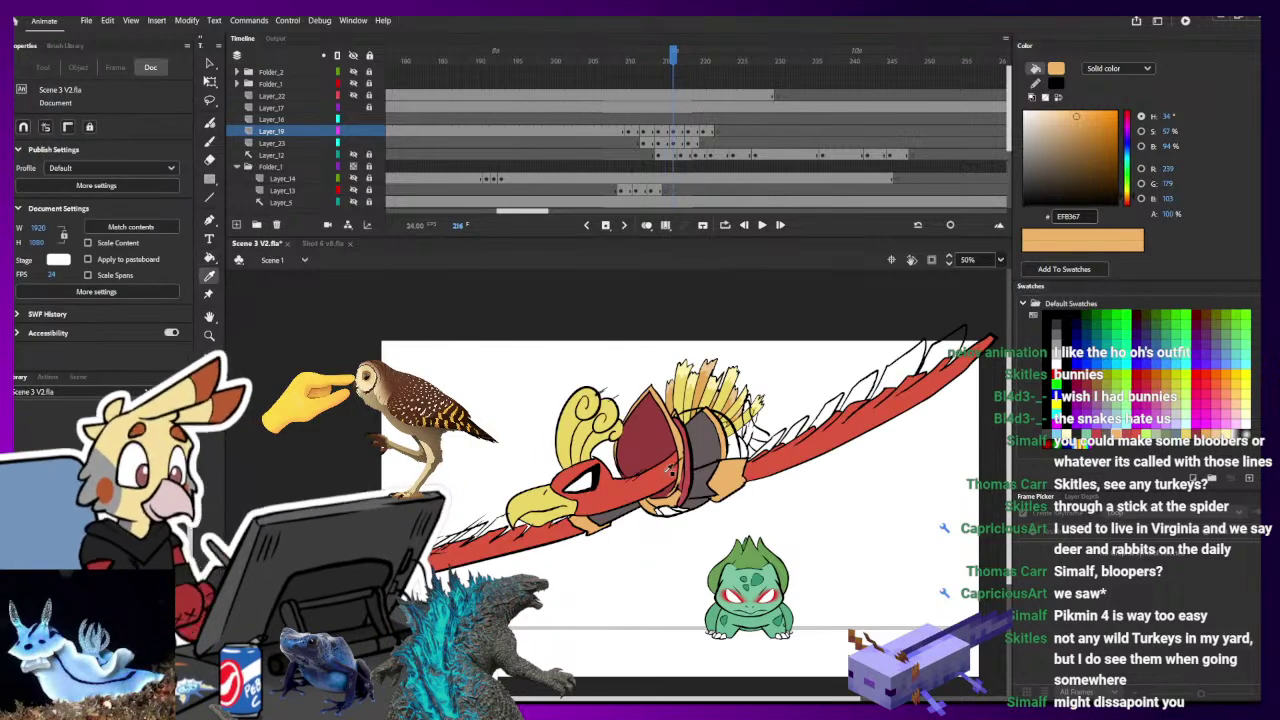
pyautogui.press(',')
pyautogui.press(',')
pyautogui.press(',')
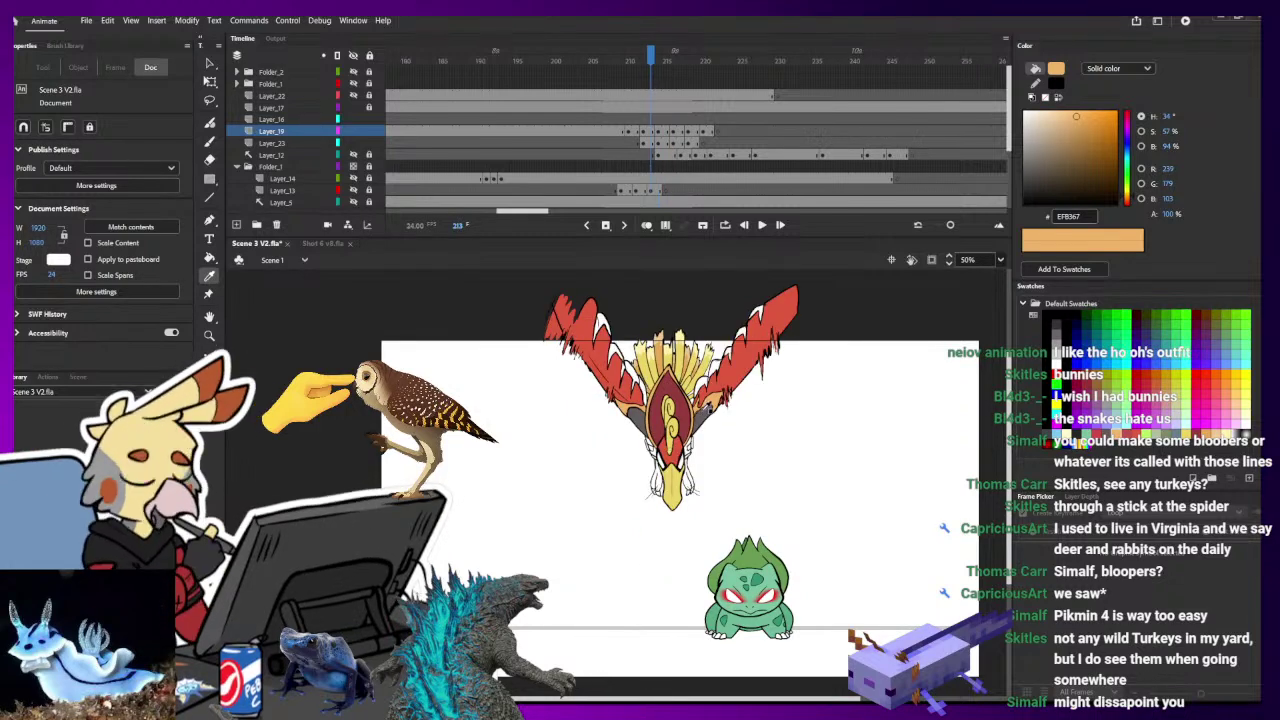
pyautogui.press(',')
pyautogui.press(',')
pyautogui.press(',')
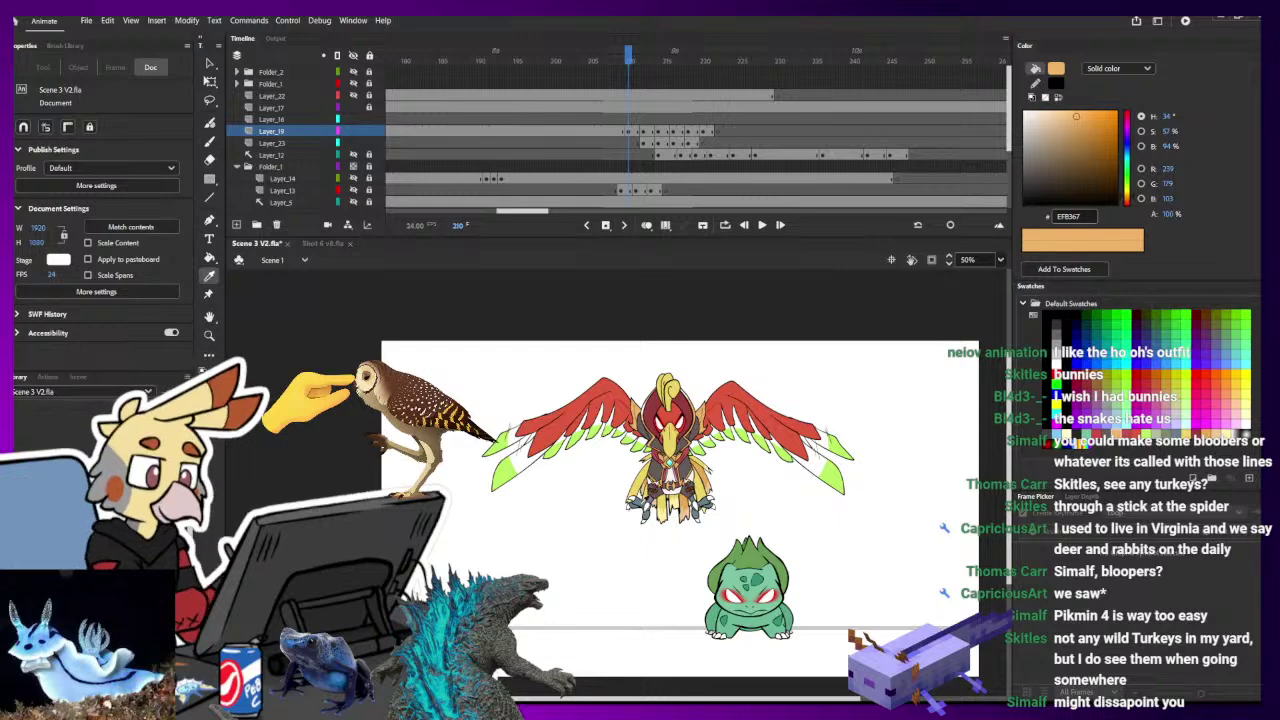
pyautogui.click(645, 499)
pyautogui.press('.')
pyautogui.press('.')
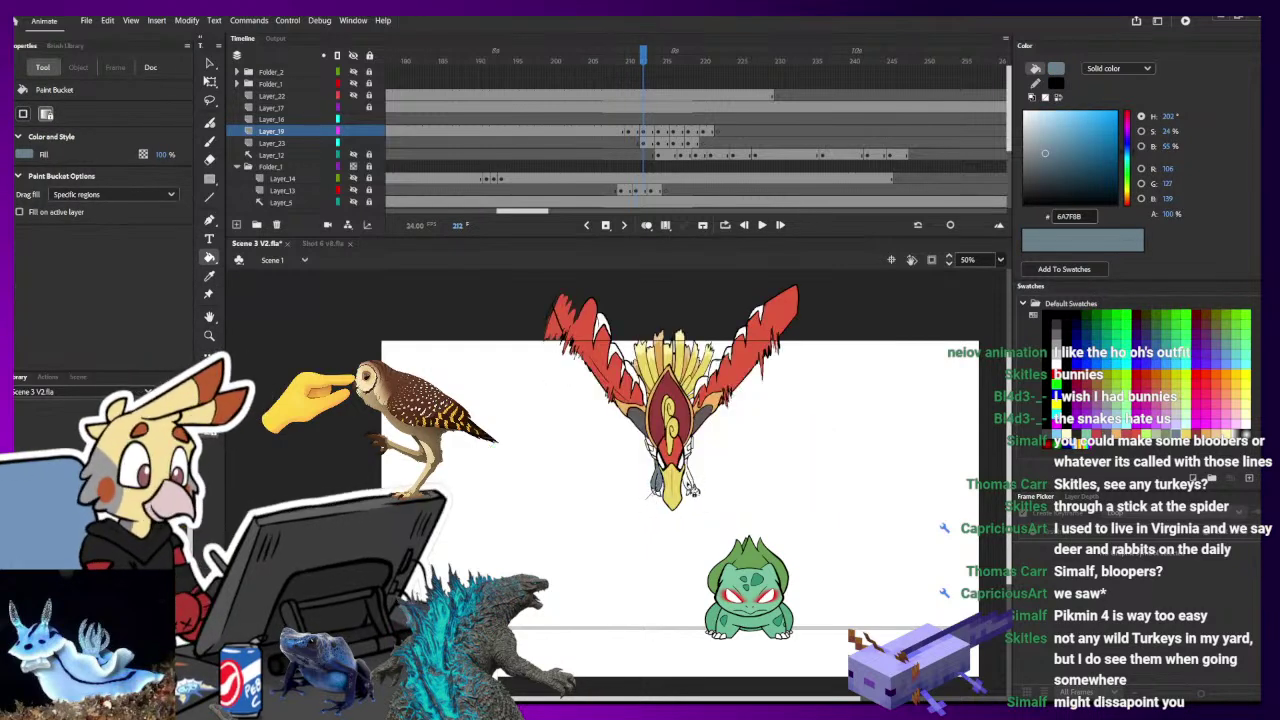
pyautogui.press('b')
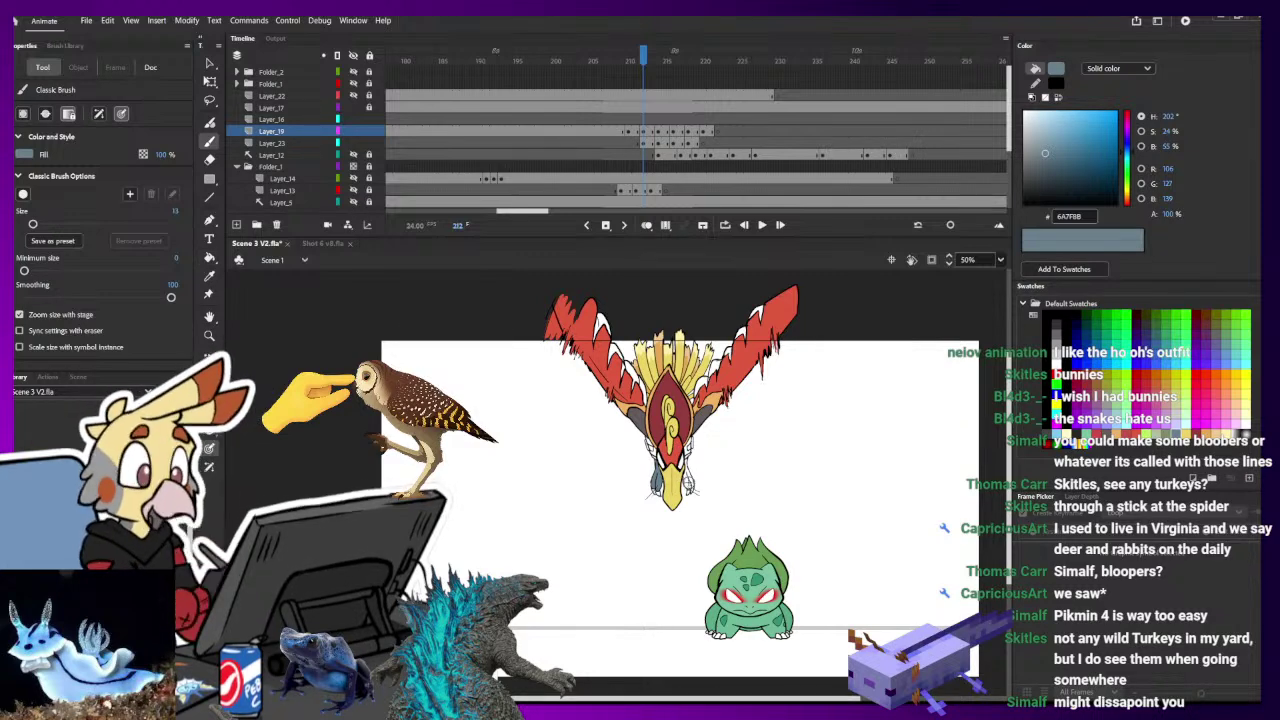
pyautogui.press('k')
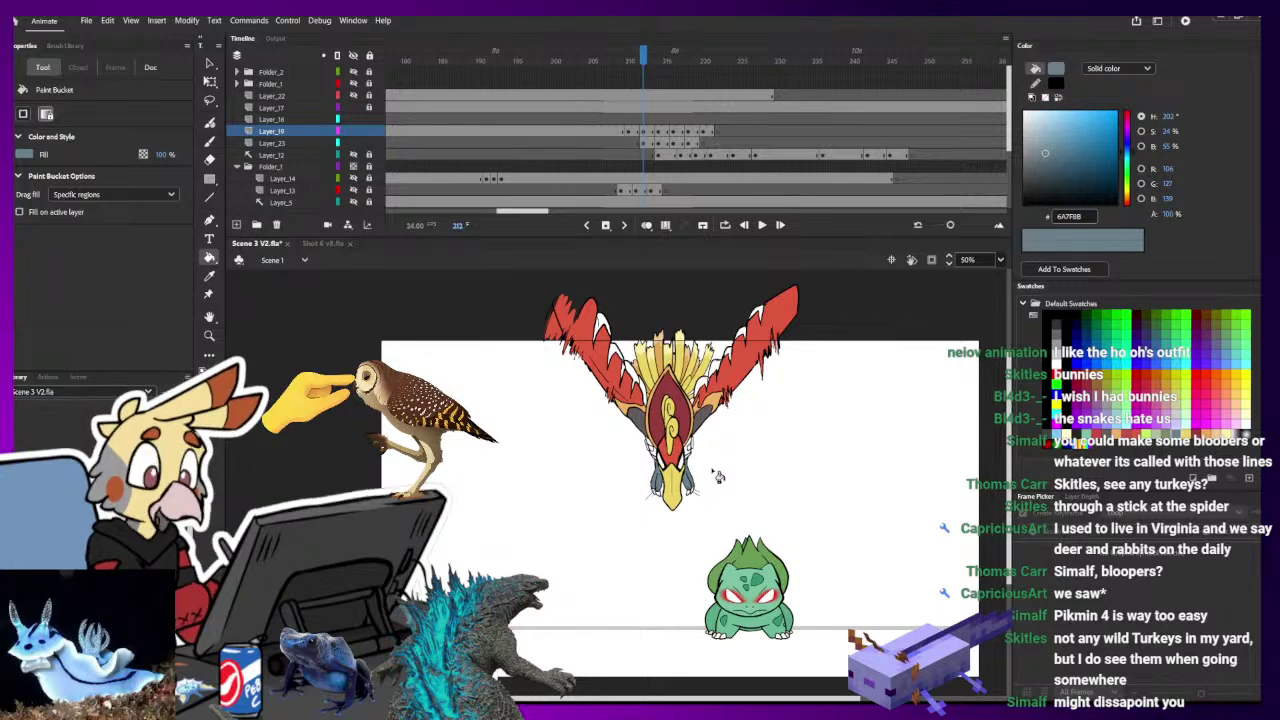
# - Sample brown 70441B from the outfit on frame 211 and fill the bands on both upper legs with it on frame 212
pyautogui.scroll(2, 712, 472)
pyautogui.press('b')
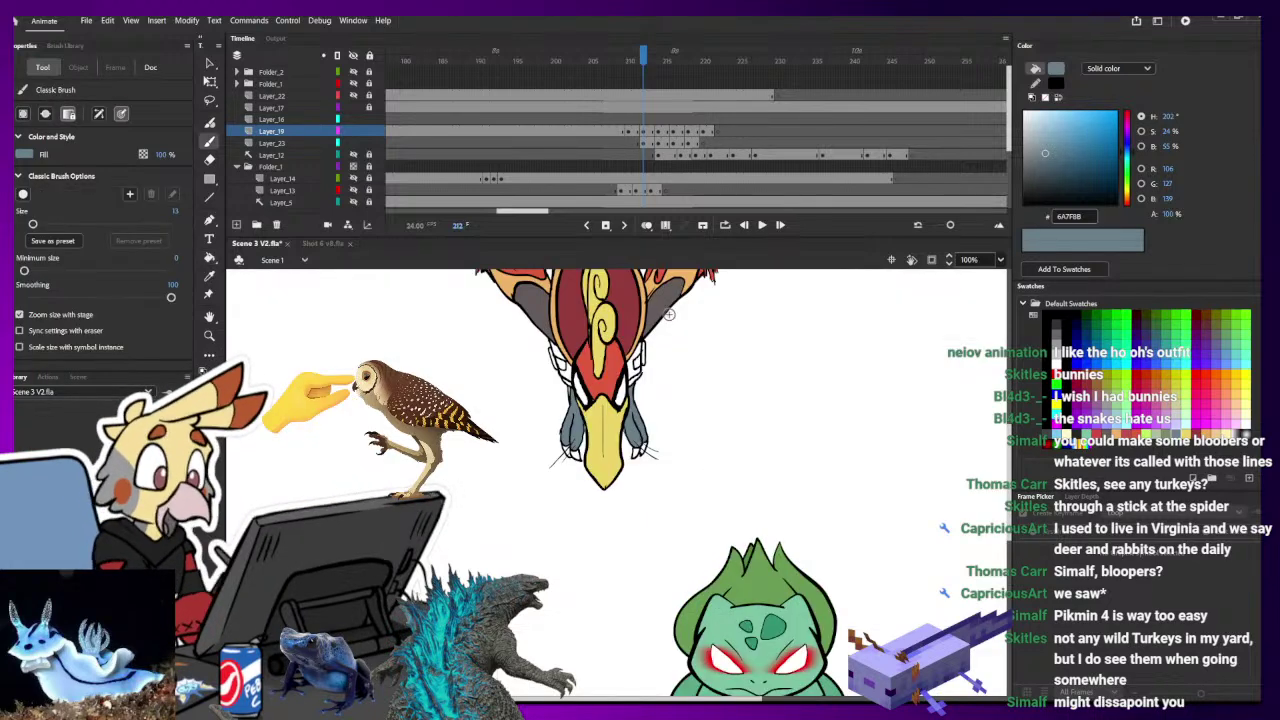
pyautogui.moveTo(699, 297); pyautogui.dragTo(643, 405)
pyautogui.press(',')
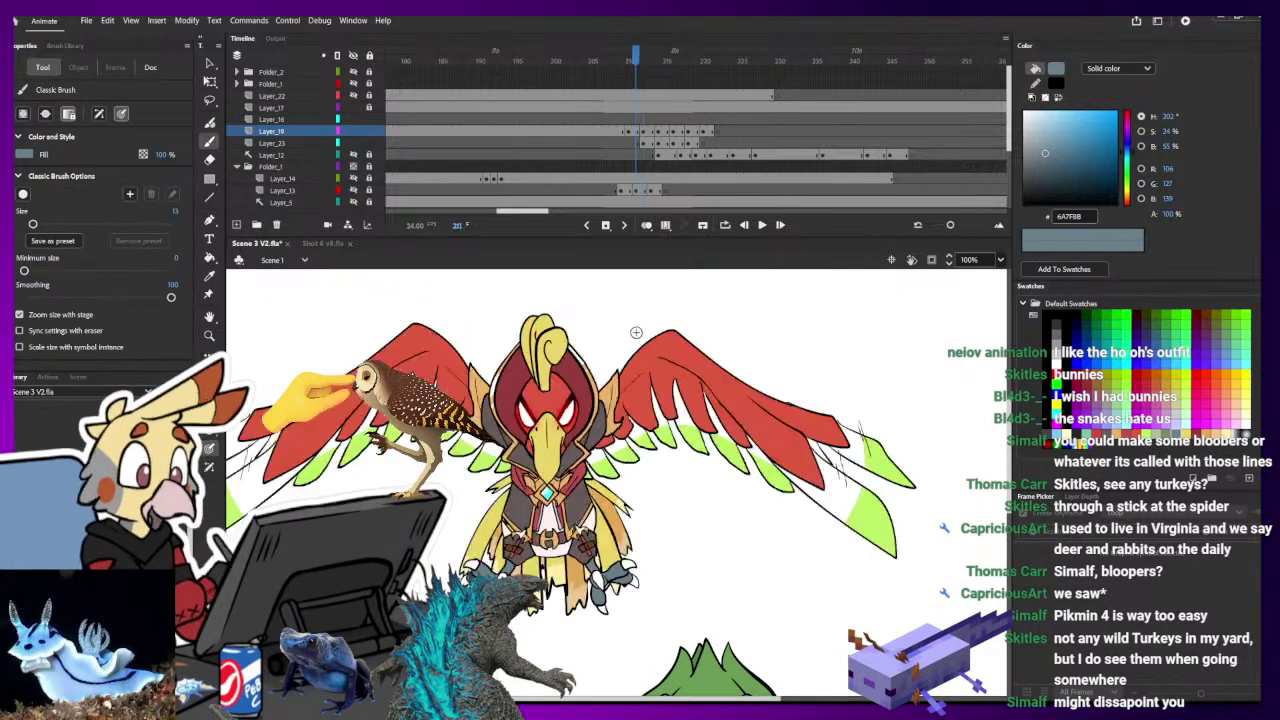
pyautogui.press('i')
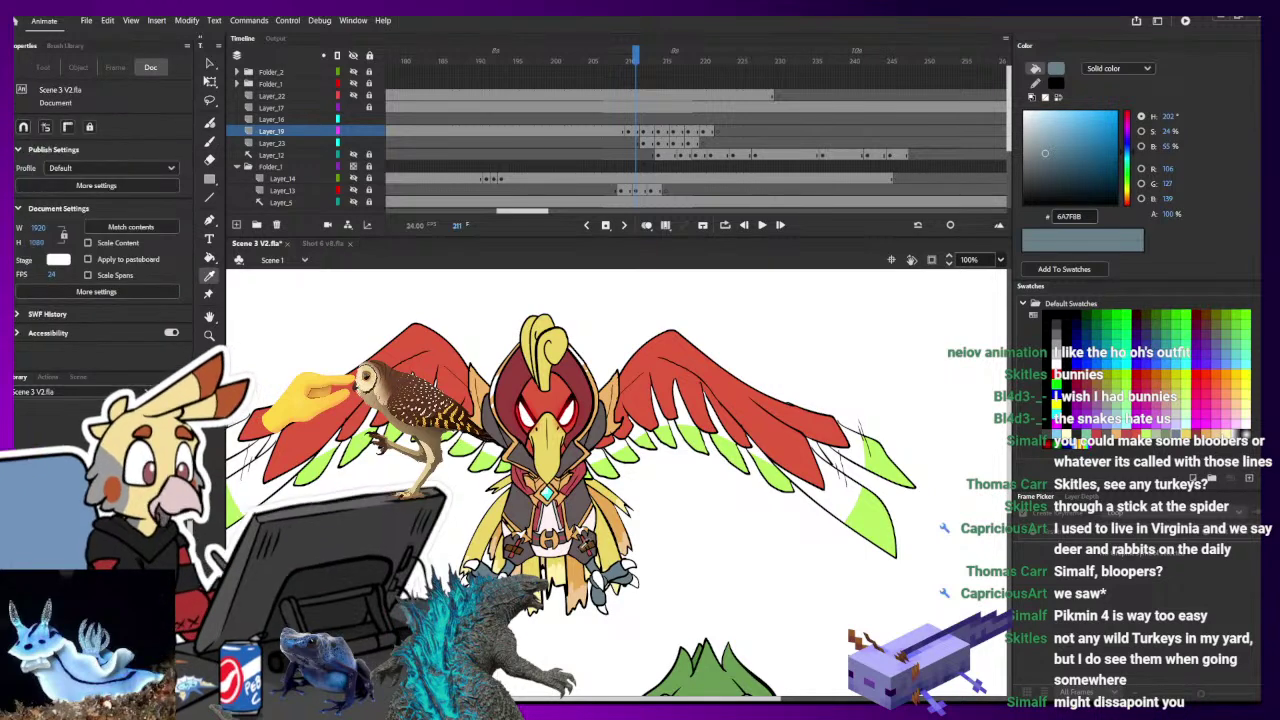
pyautogui.click(584, 543)
pyautogui.press('.')
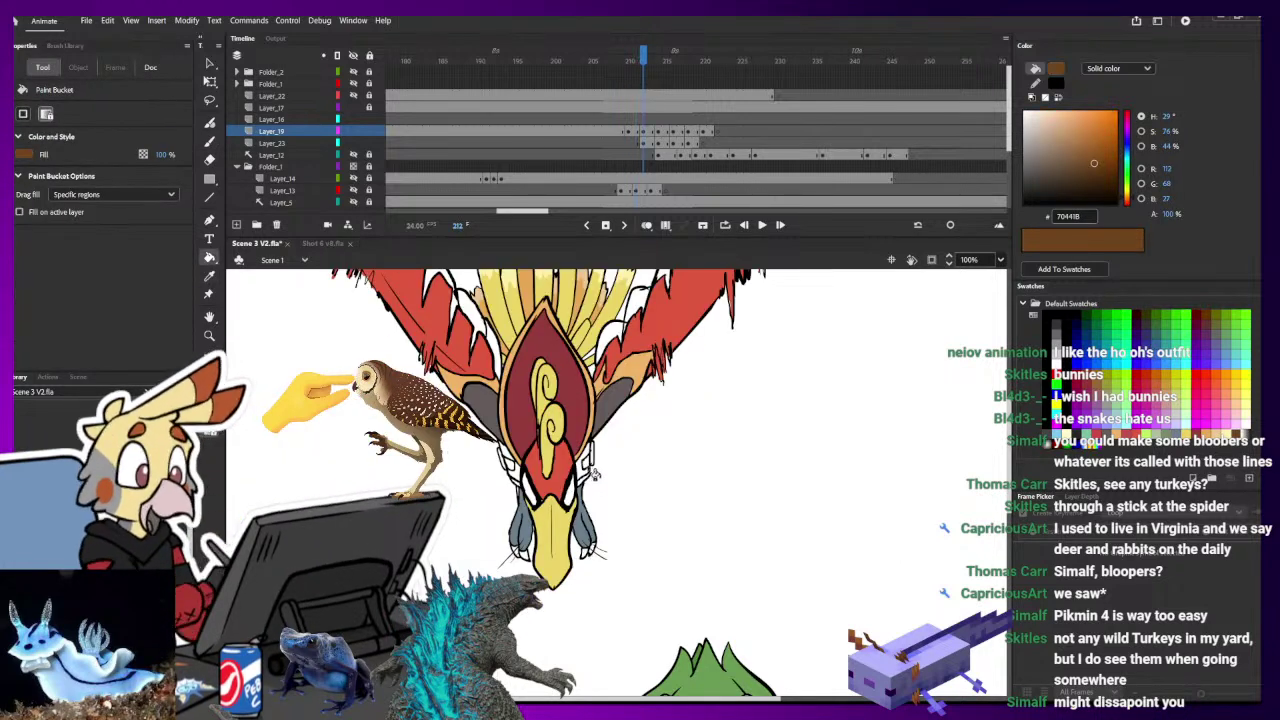
pyautogui.press('.')
pyautogui.press(',')
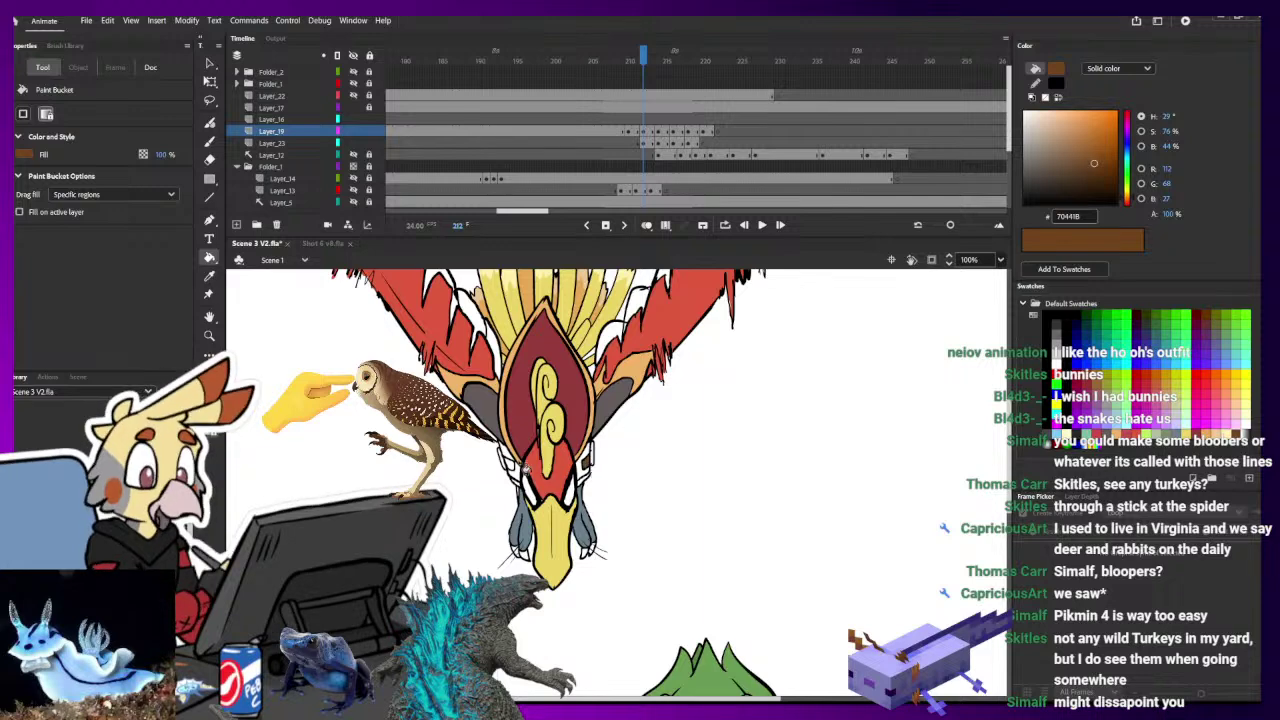
# - Sample dark grey 645B5B and blue-grey 6A7F8B on frame 211 and fill the remaining leg details on frame 212
pyautogui.press(',')
pyautogui.press('i')
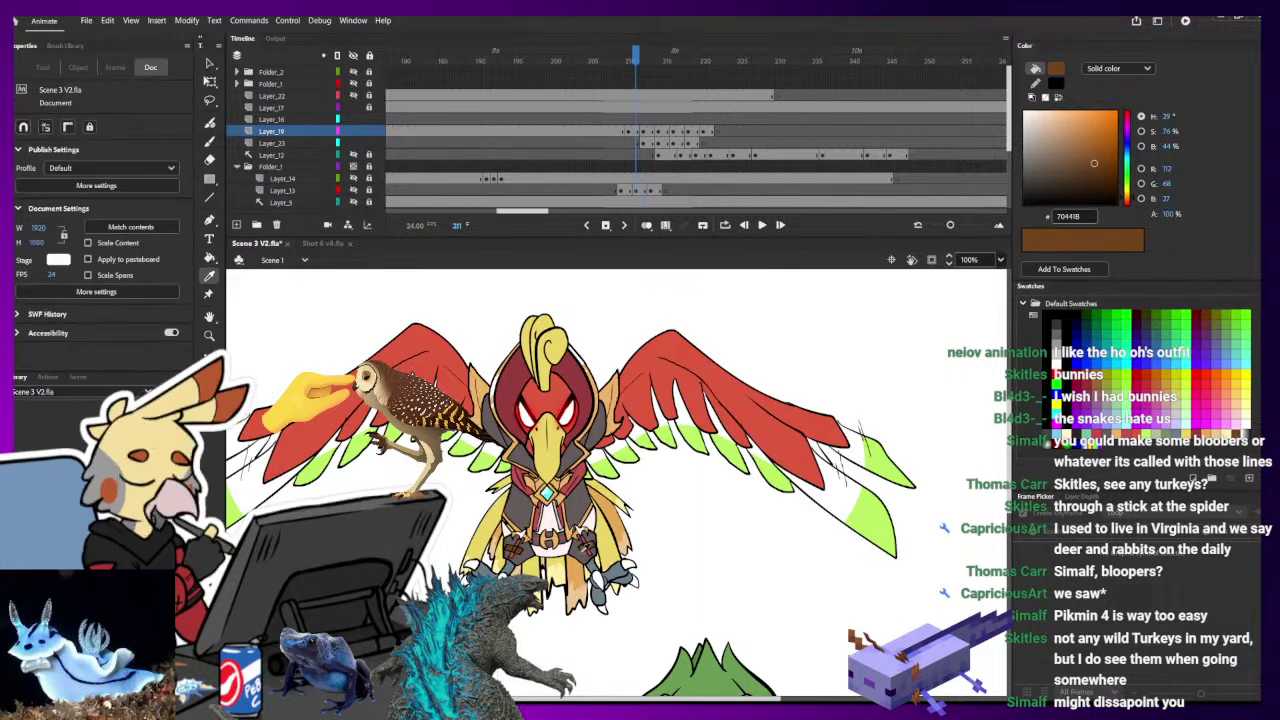
pyautogui.click(544, 534)
pyautogui.press('.')
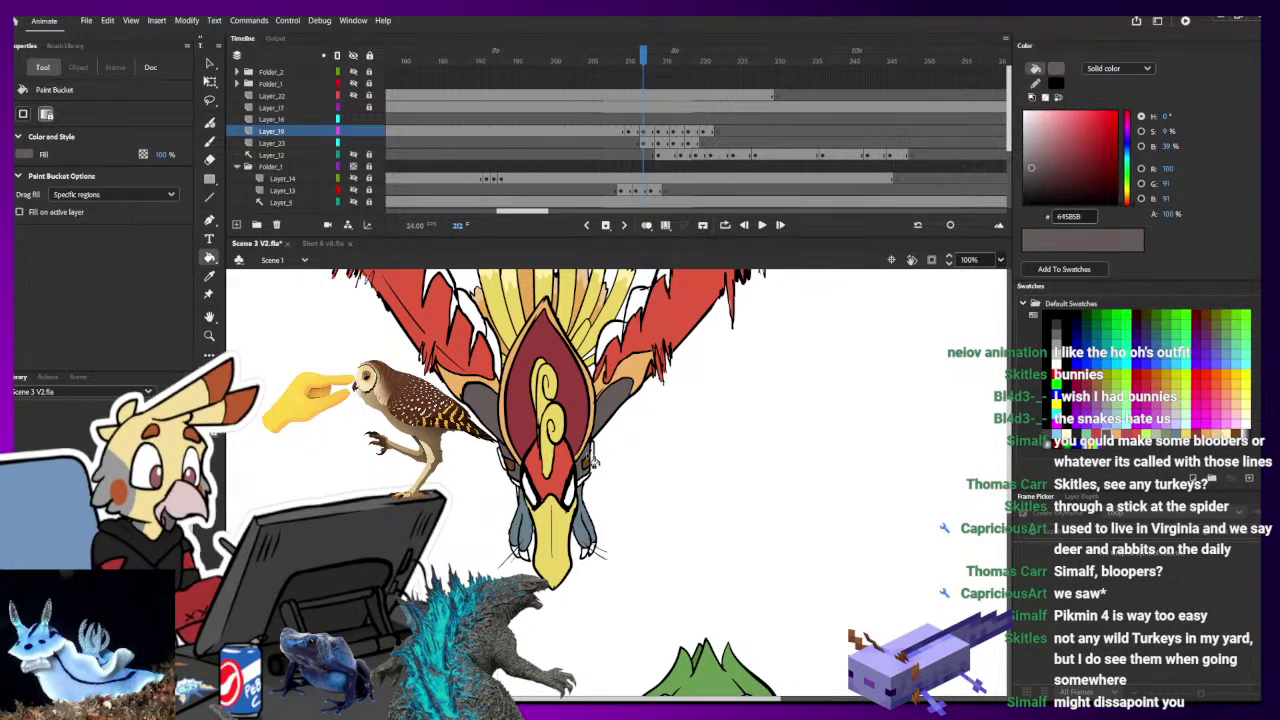
pyautogui.press(',')
pyautogui.press('i')
pyautogui.click(596, 562)
pyautogui.press('.')
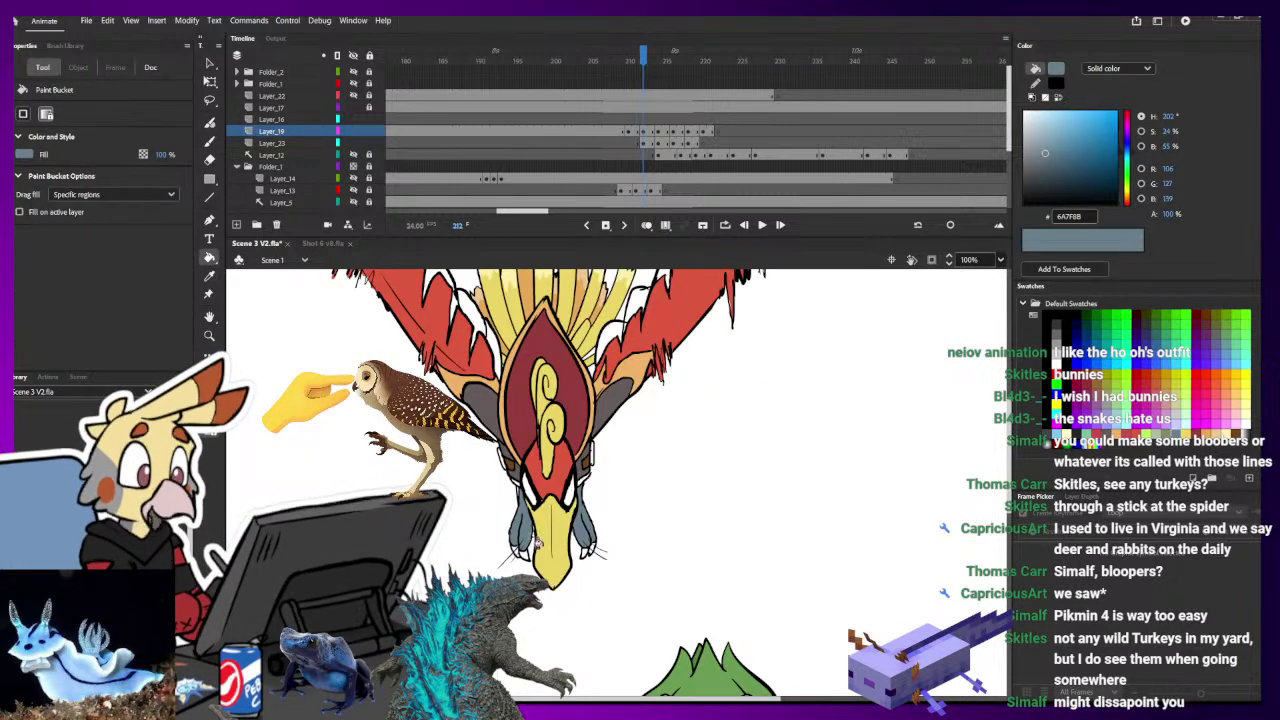
# - Sample orange E3AA5D and red C25151 from the outfit on frame 211, and fill both leg bands' outer parts with the red on frame 212
pyautogui.press(',')
pyautogui.press('i')
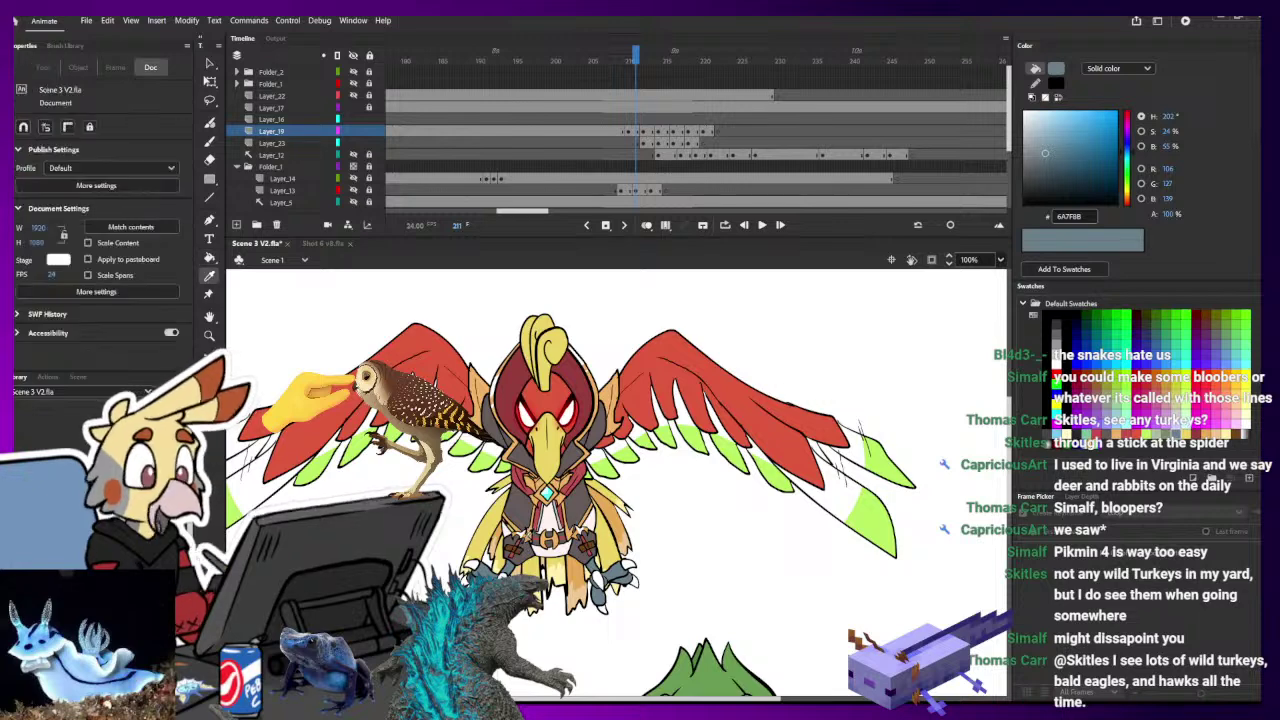
pyautogui.click(530, 540)
pyautogui.press('.')
pyautogui.press(',')
pyautogui.press('i')
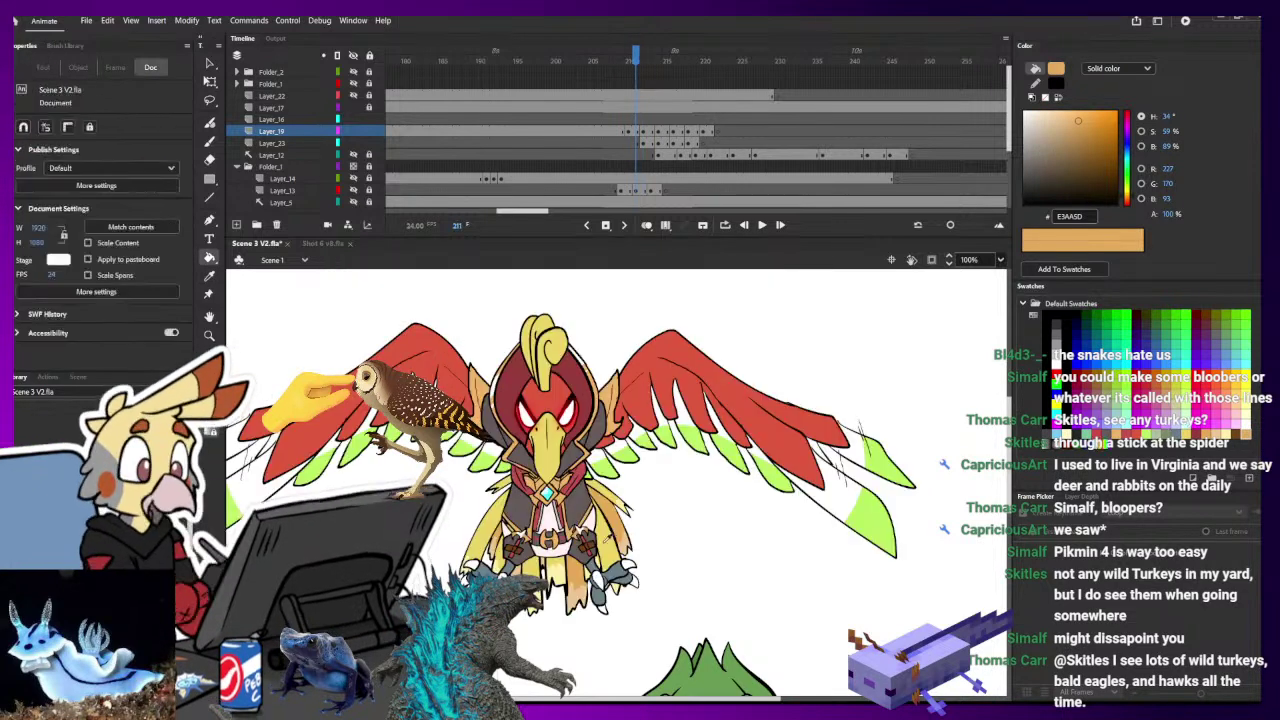
pyautogui.click(594, 548)
pyautogui.press('.')
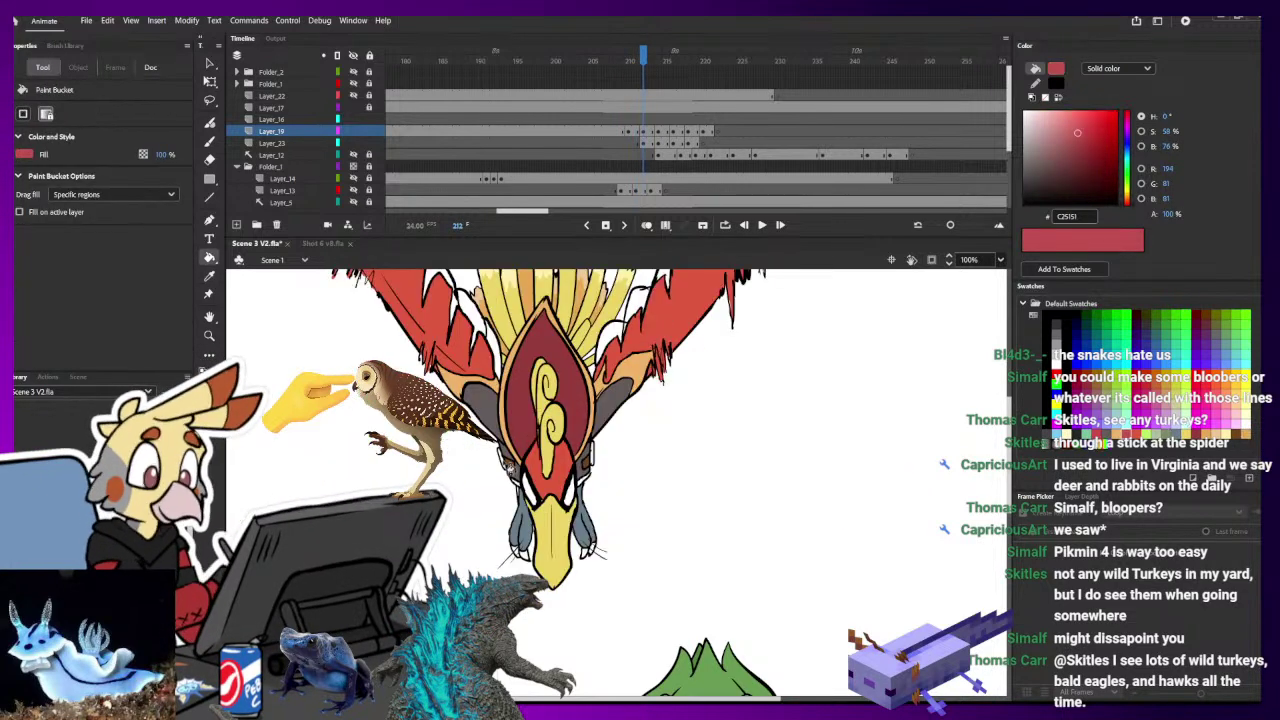
pyautogui.click(507, 466)
pyautogui.click(595, 463)
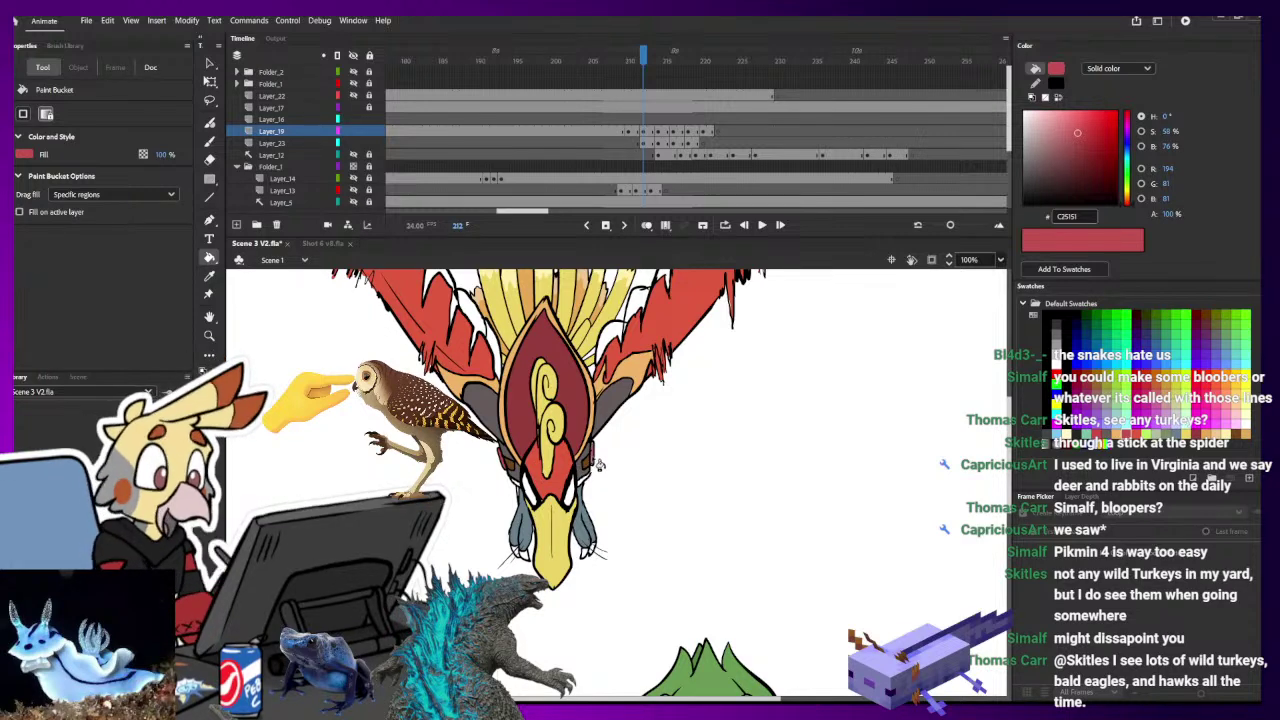
# - Sample blue-grey 6A7F8B from the foot on frame 211 again and fill the leg area below the bands on frame 212
pyautogui.press(',')
pyautogui.press('i')
pyautogui.click(598, 560)
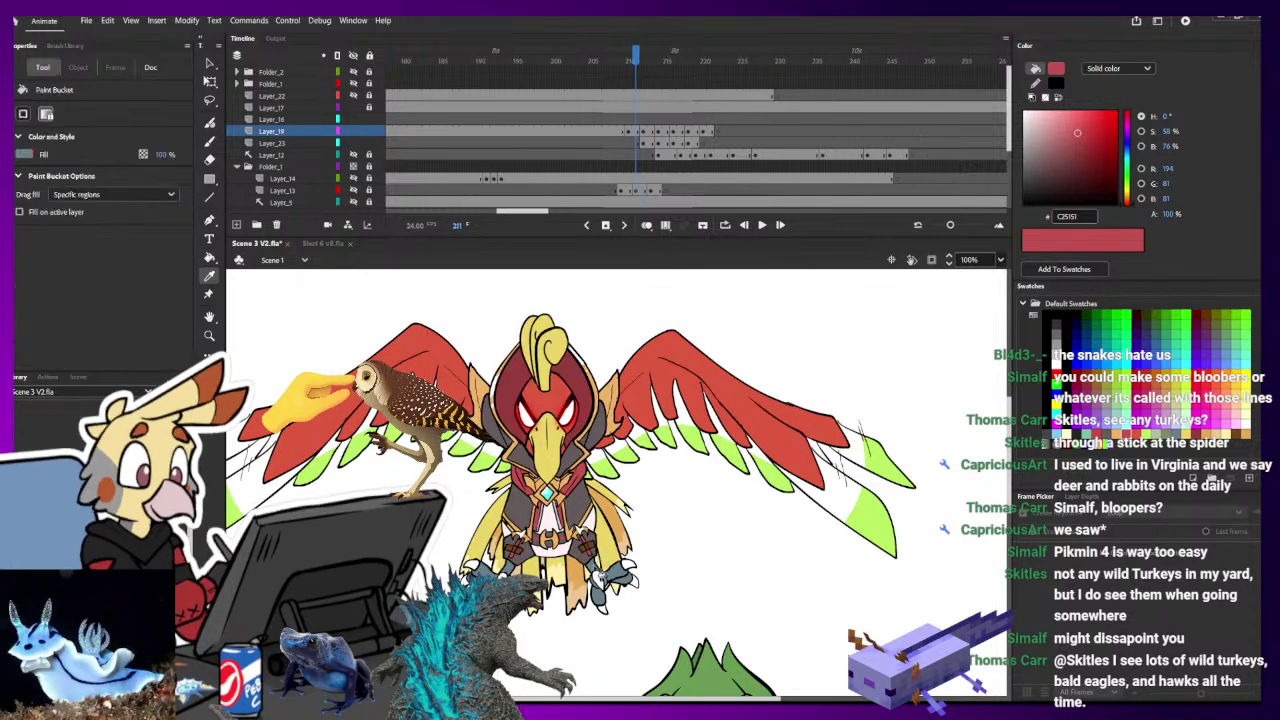
pyautogui.press('.')
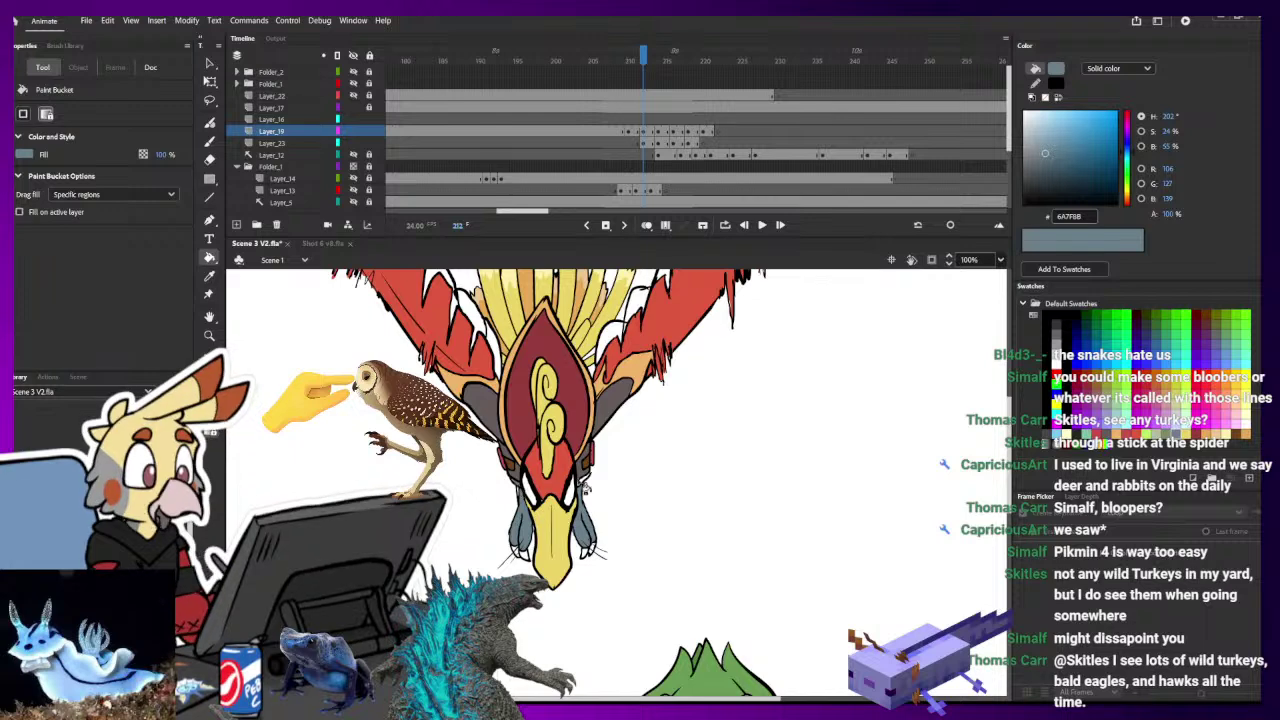
pyautogui.press('b')
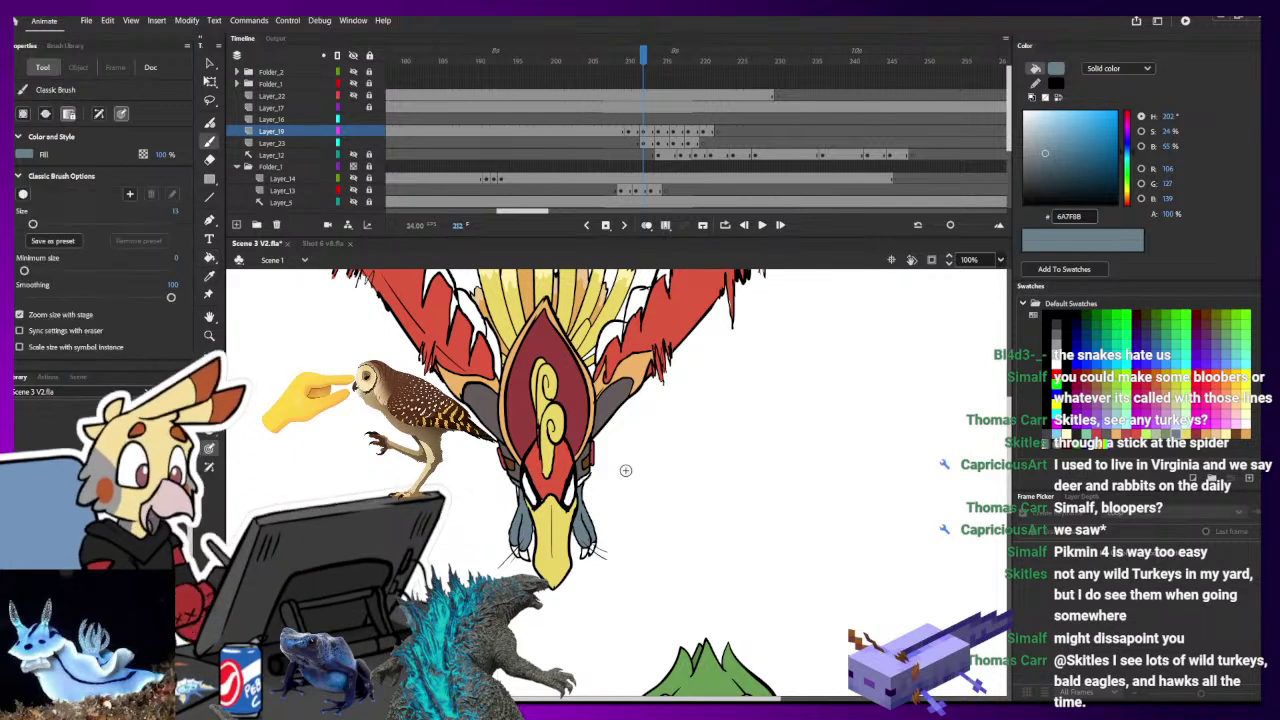
pyautogui.press('k')
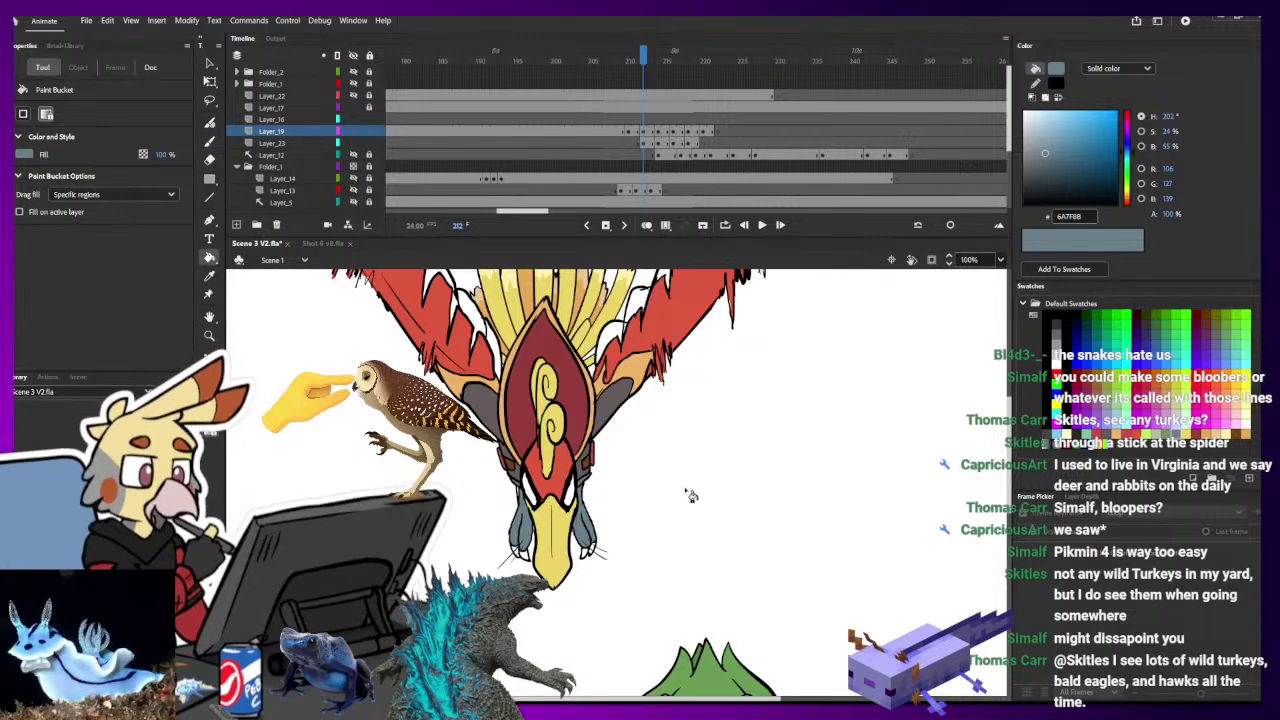
# - Set the fill to white FFFFFF and fill the talons on frame 212, undoing the fill that lands on the outlines
pyautogui.moveTo(1078, 143); pyautogui.dragTo(946, 78)
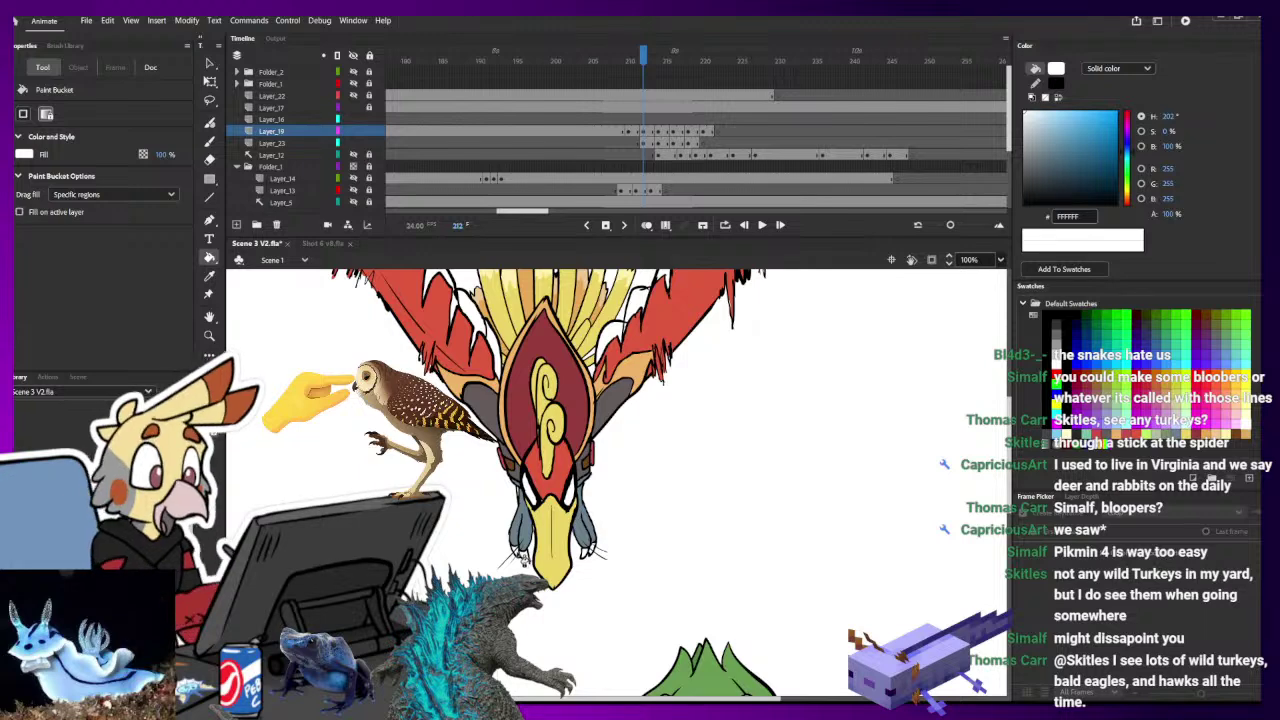
pyautogui.click(525, 562)
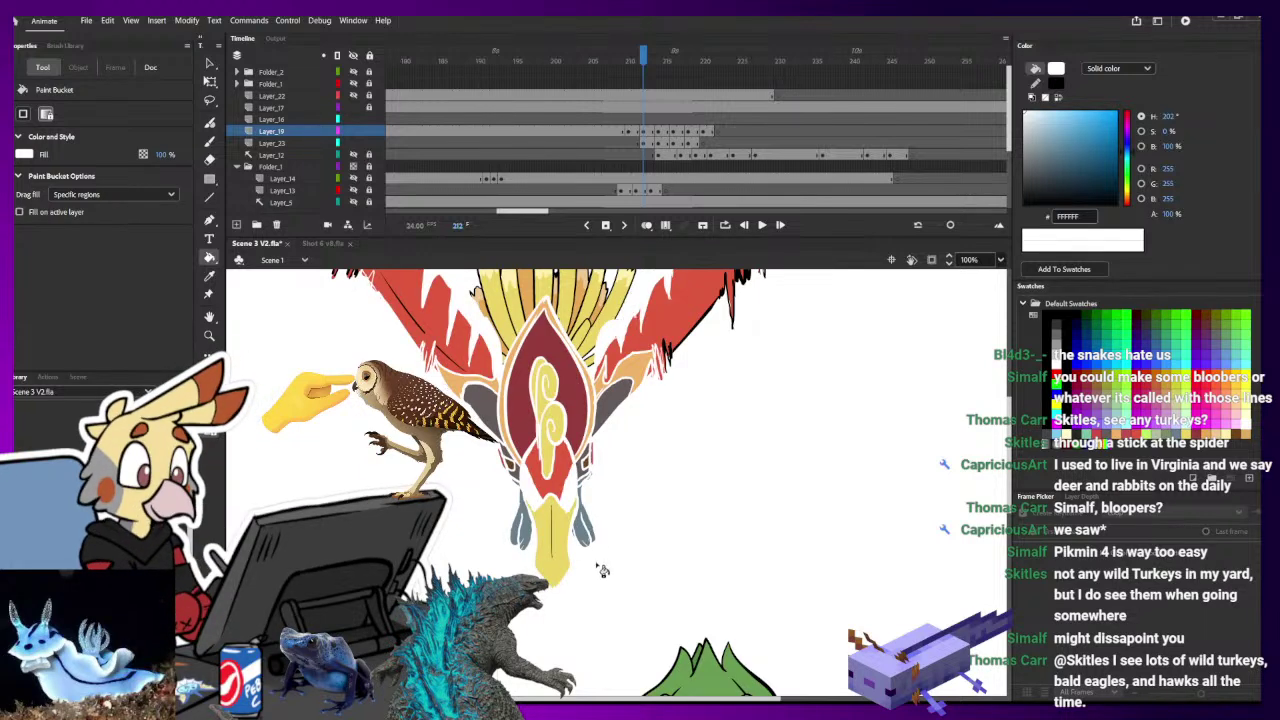
pyautogui.hotkey('ctrl', 'z')
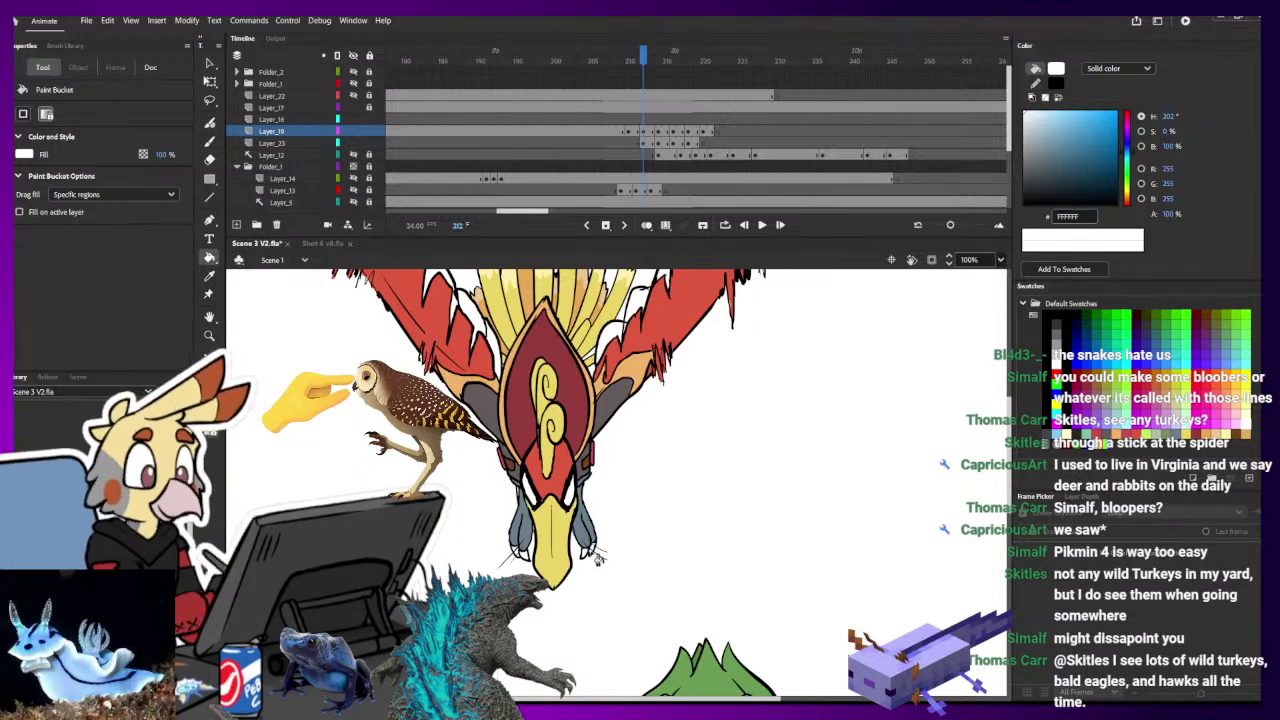
pyautogui.click(595, 547)
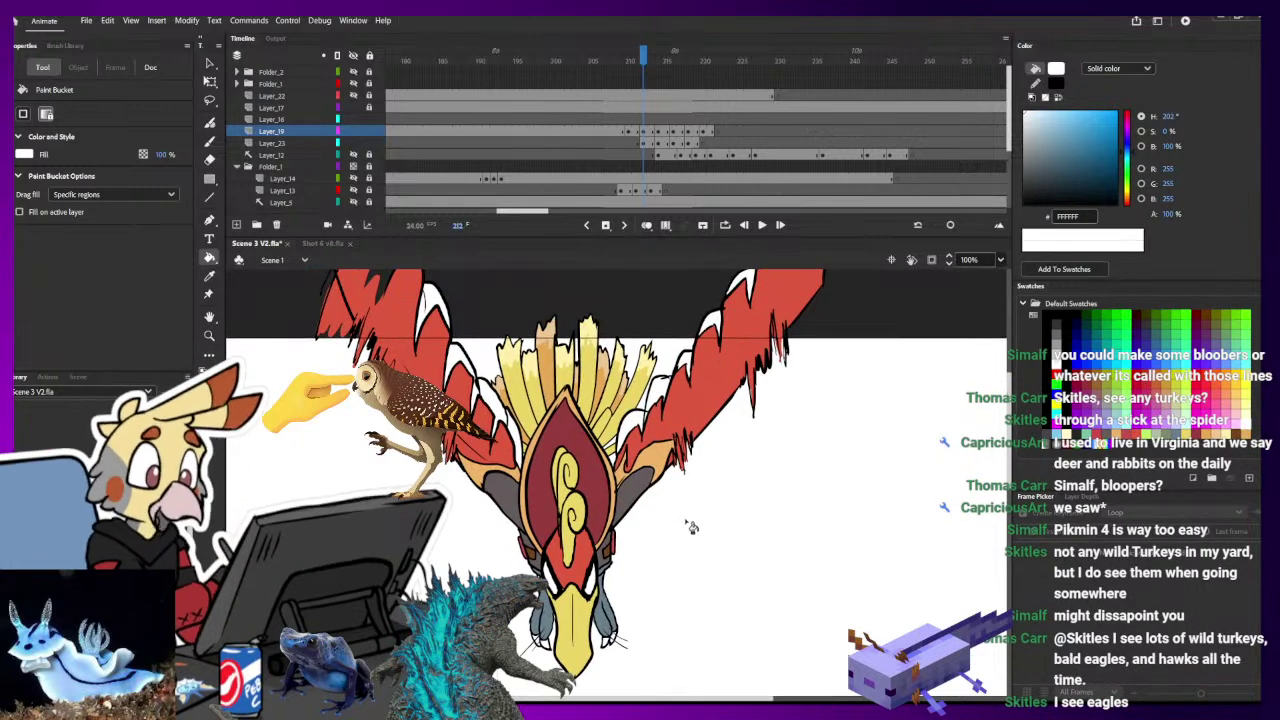
# - Sample green BAEF63 from the wing feathers on frame 211 and brush it onto the right-hand wing's white feathers on frame 212
pyautogui.press(',')
pyautogui.press('i')
pyautogui.click(464, 522)
pyautogui.press('.')
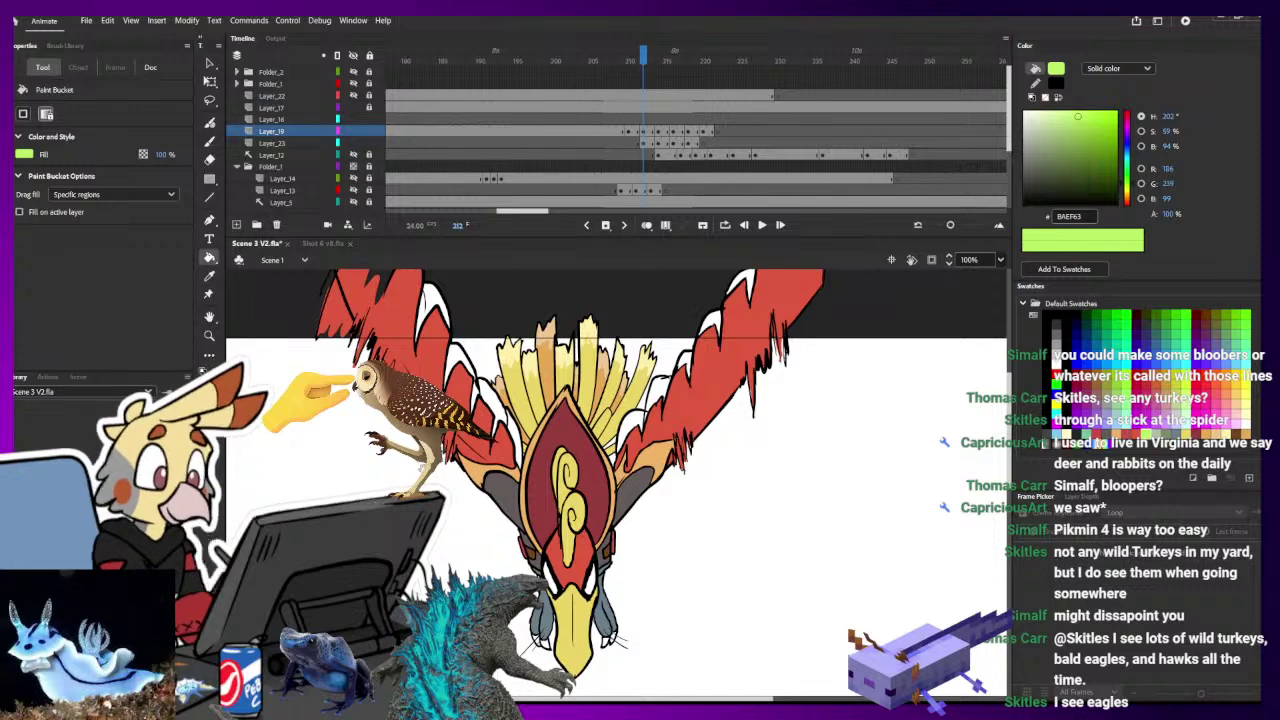
pyautogui.moveTo(422, 469); pyautogui.dragTo(425, 538)
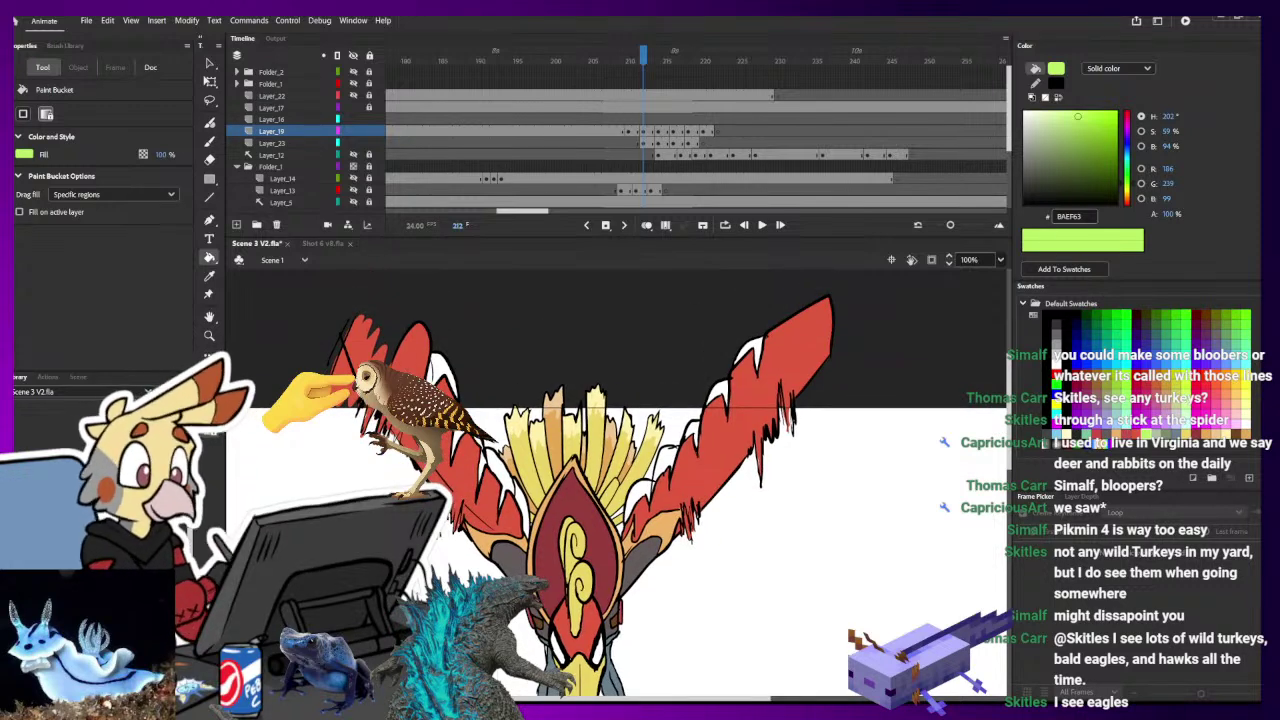
pyautogui.press('b')
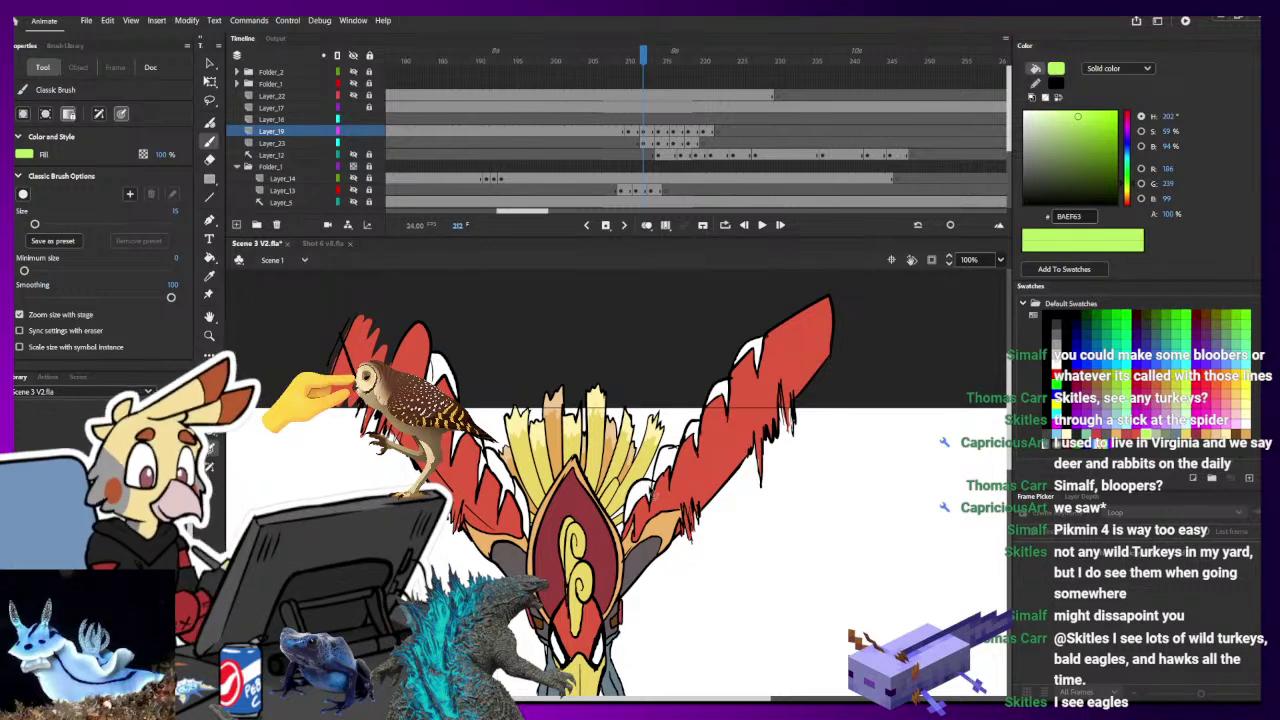
pyautogui.moveTo(654, 496); pyautogui.dragTo(671, 452)
pyautogui.keyDown('ctrl'); pyautogui.click(669, 461); pyautogui.keyUp('ctrl')
pyautogui.keyDown('ctrl'); pyautogui.click(725, 392); pyautogui.keyUp('ctrl')
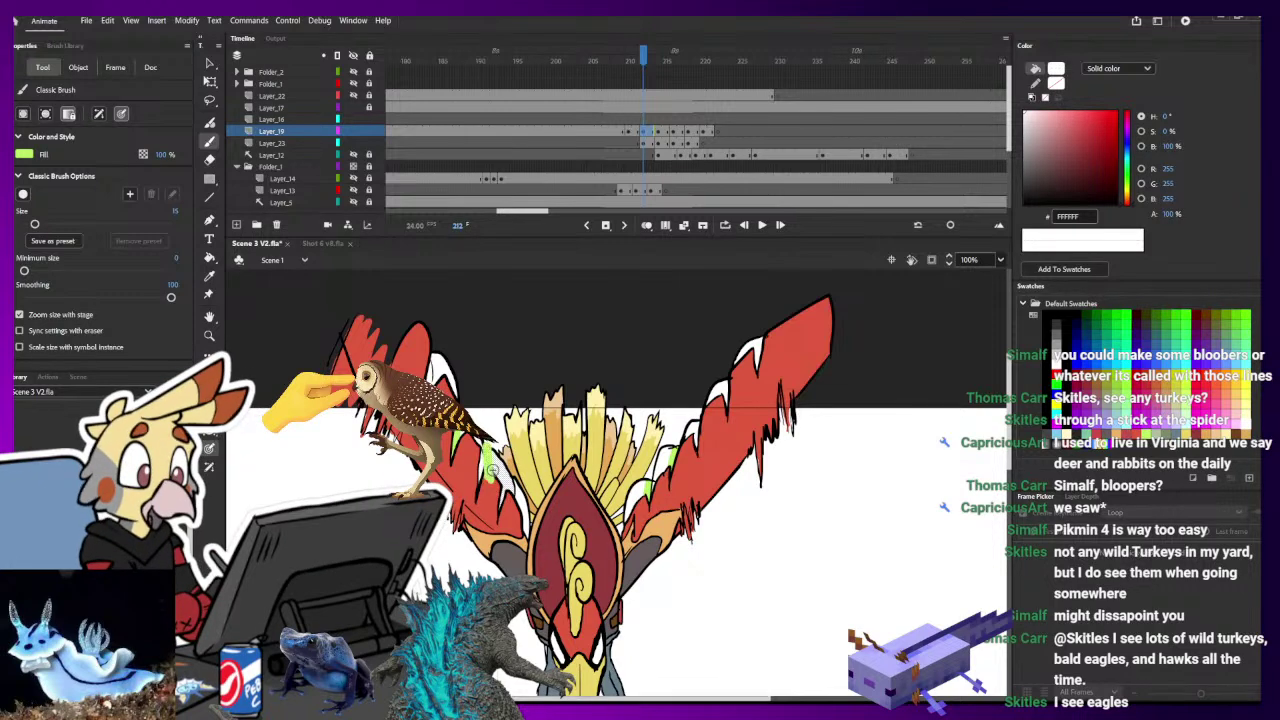
# - Brush green BAEF63 onto the left-hand wing's white feathers on frame 212 and compare the result with frame 211
pyautogui.moveTo(492, 470); pyautogui.dragTo(493, 458)
pyautogui.keyDown('ctrl'); pyautogui.click(437, 369); pyautogui.keyUp('ctrl')
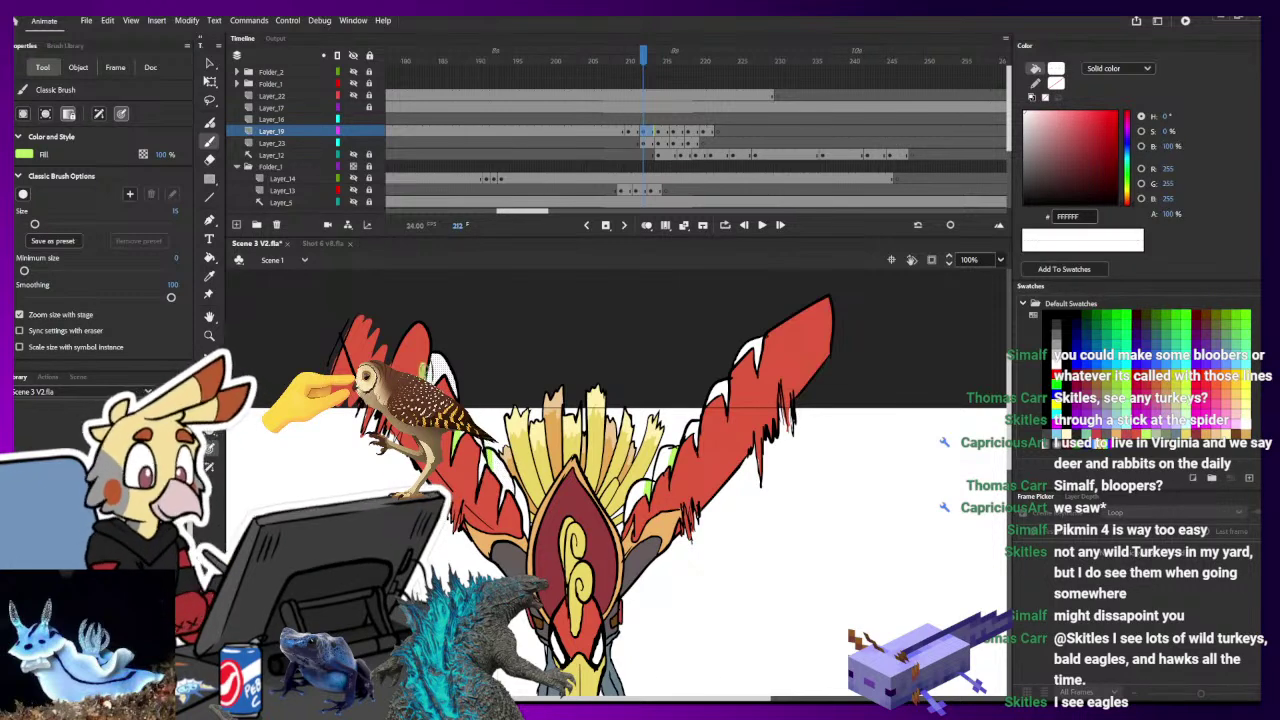
pyautogui.moveTo(425, 374); pyautogui.dragTo(424, 352)
pyautogui.keyDown('ctrl'); pyautogui.click(450, 332); pyautogui.keyUp('ctrl')
pyautogui.hotkey('ctrl', '-')
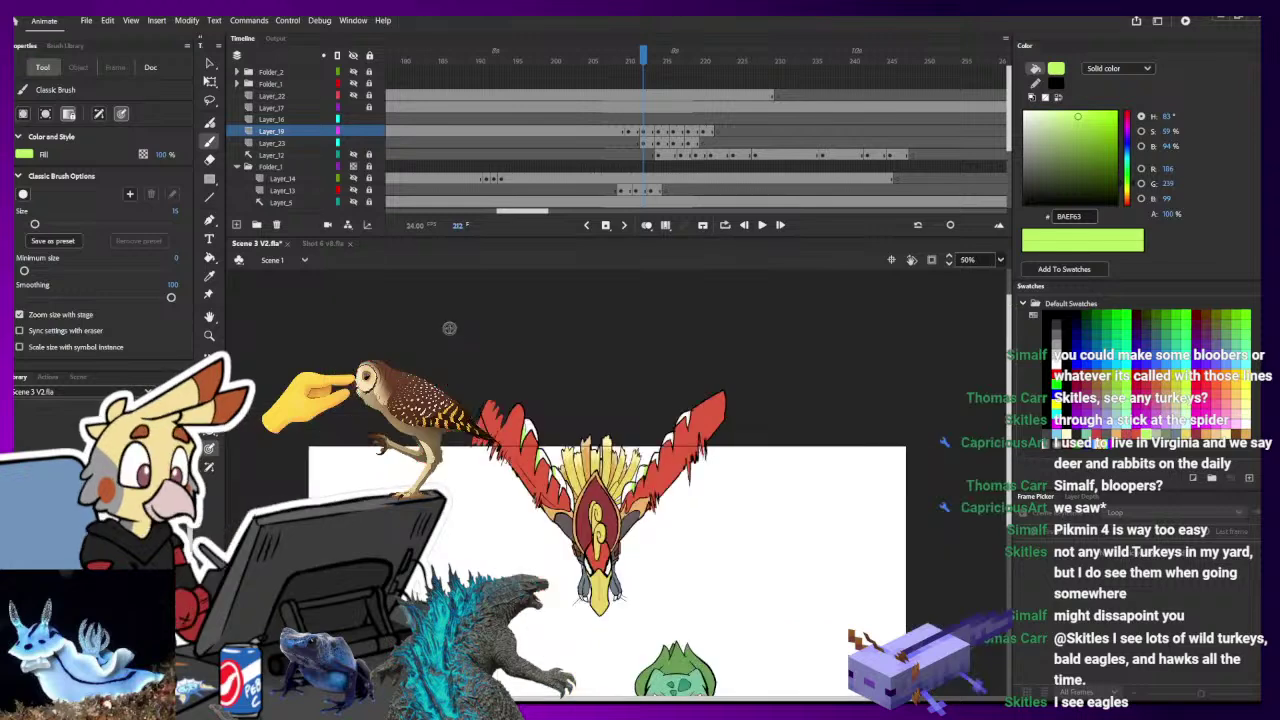
pyautogui.press(',')
pyautogui.press('.')
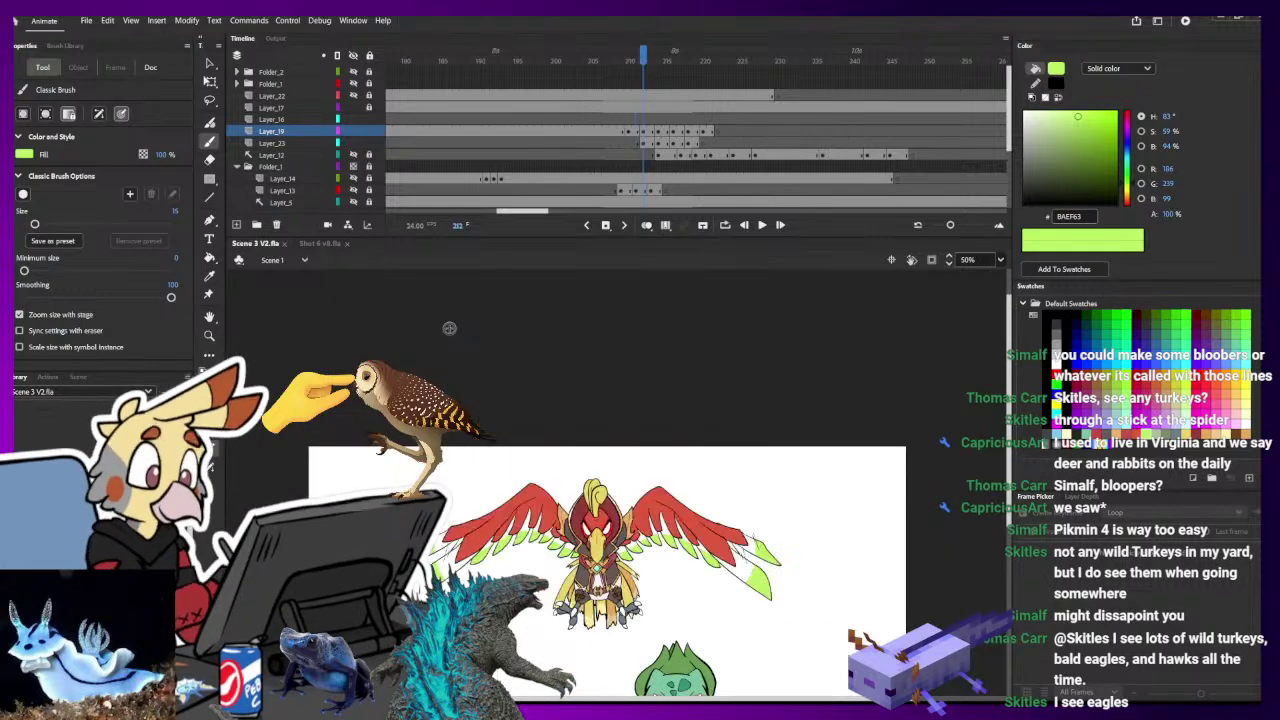
# - Sample black 000000 from the line art on frame 214 and brush the missing outer feather outline beside each wing
pyautogui.click(211, 85)
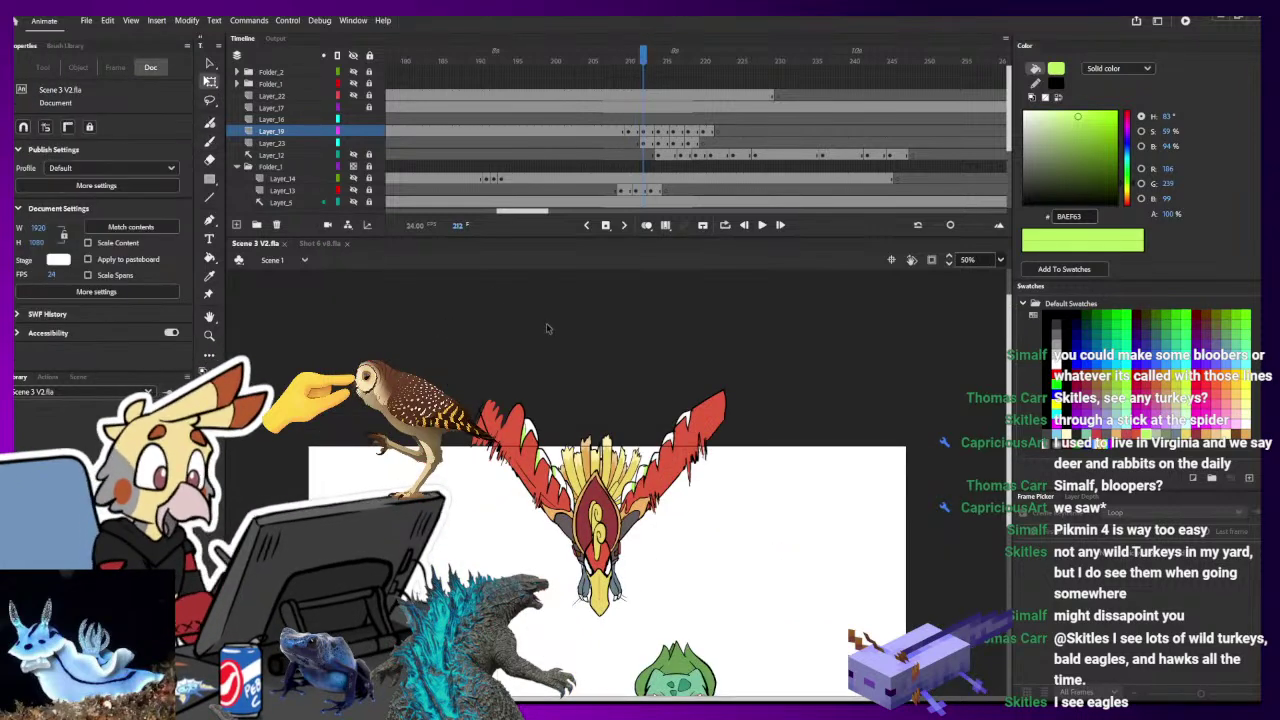
pyautogui.moveTo(606, 446); pyautogui.dragTo(607, 334)
pyautogui.moveTo(652, 432)
pyautogui.mouseDown()
pyautogui.moveTo(575, 446)
pyautogui.moveTo(589, 433)
pyautogui.moveTo(662, 455)
pyautogui.mouseUp()
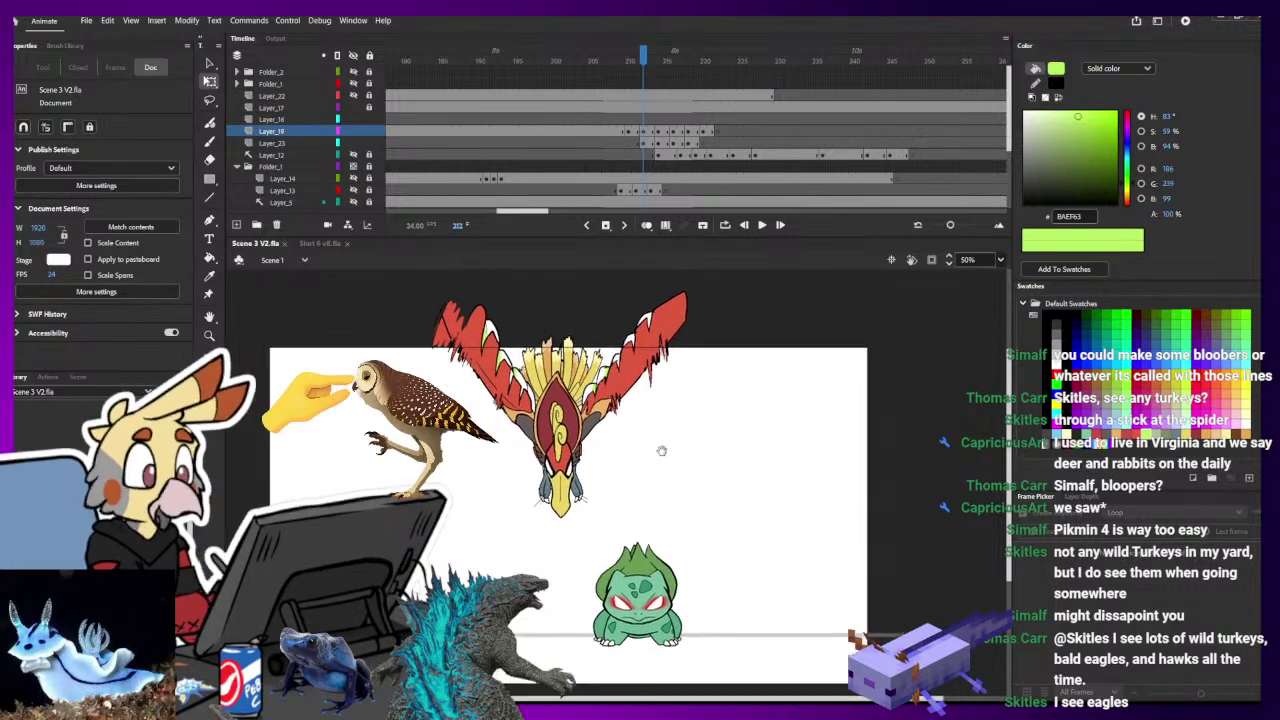
pyautogui.press('.')
pyautogui.press('.')
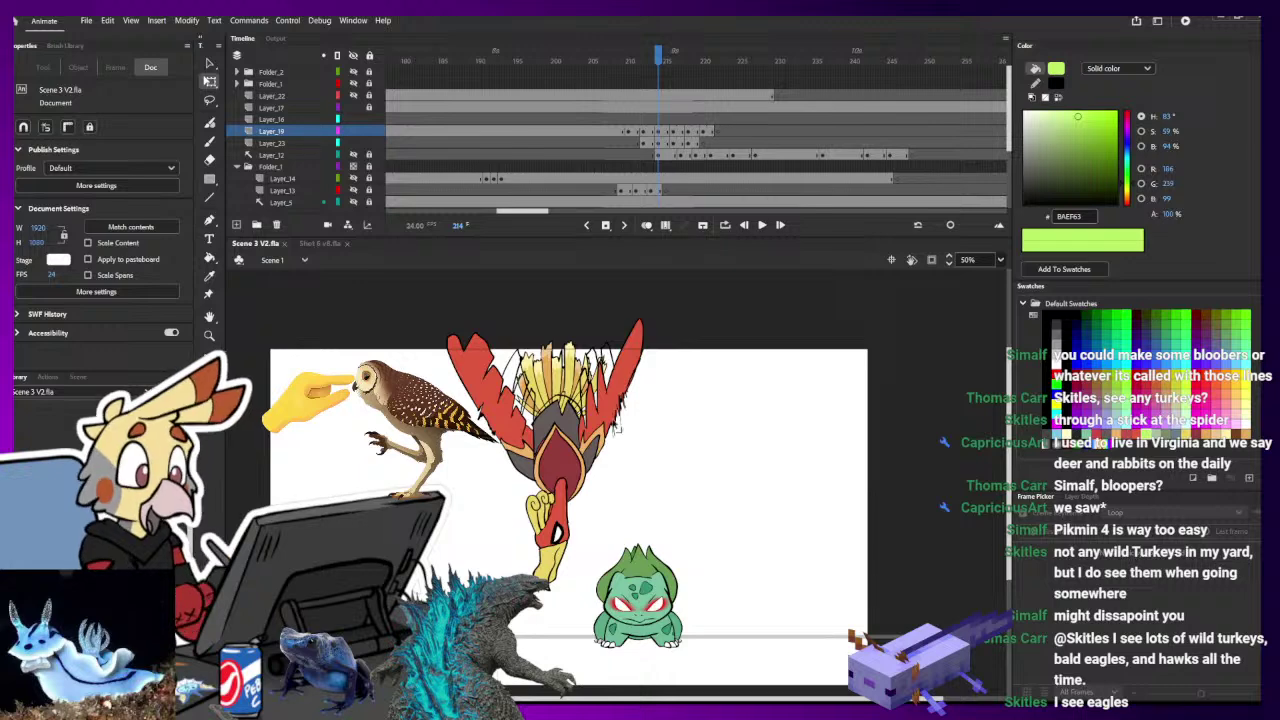
pyautogui.press('k')
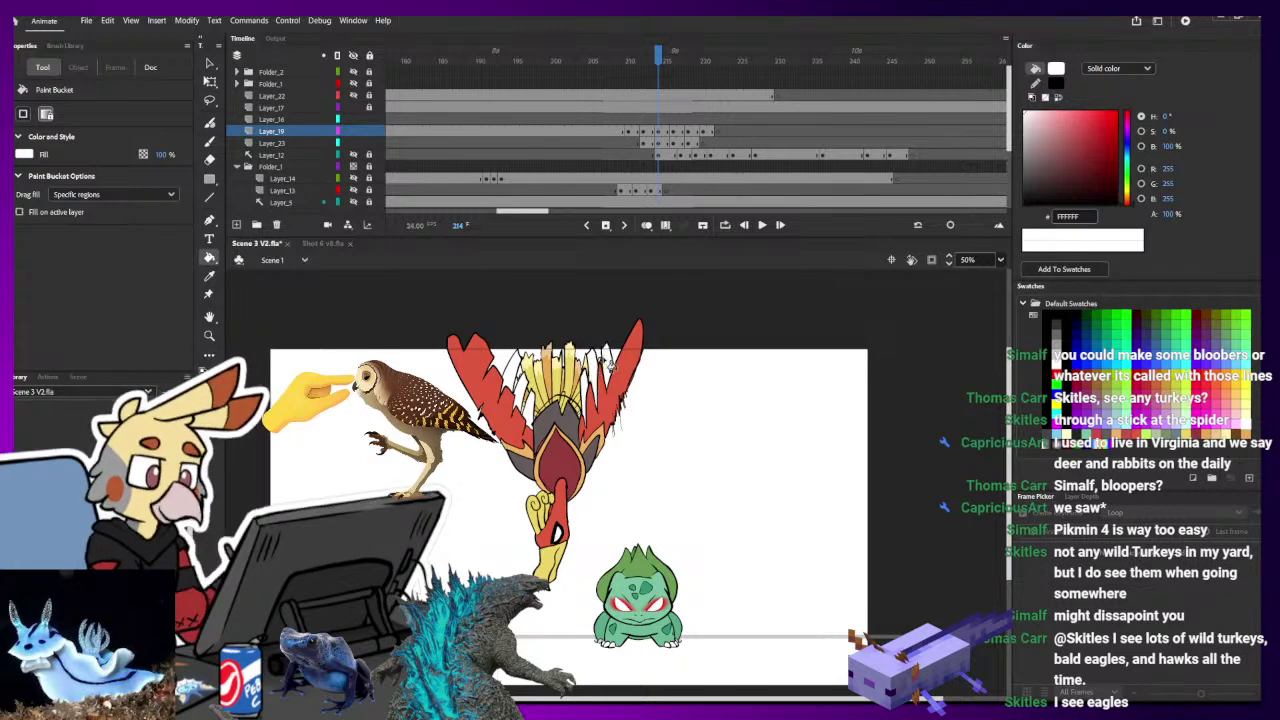
pyautogui.hotkey('ctrl', '1')
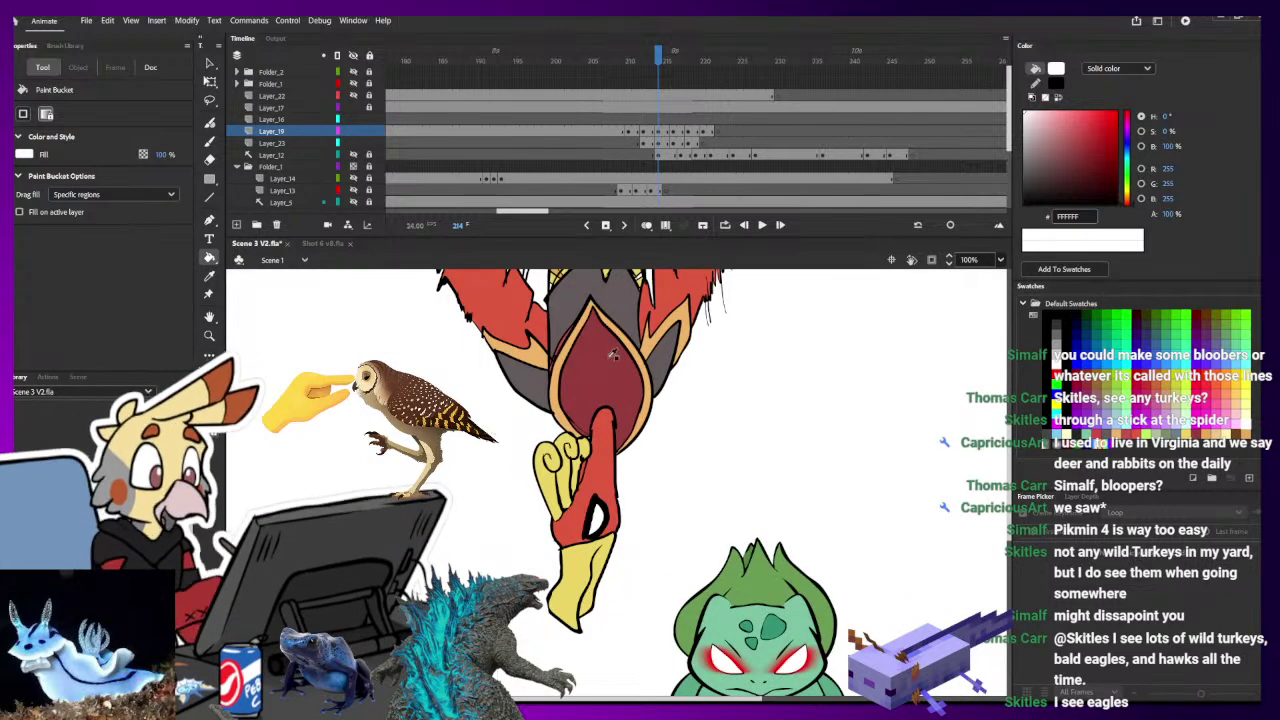
pyautogui.press('i')
pyautogui.click(458, 288)
pyautogui.moveTo(500, 295); pyautogui.dragTo(560, 504)
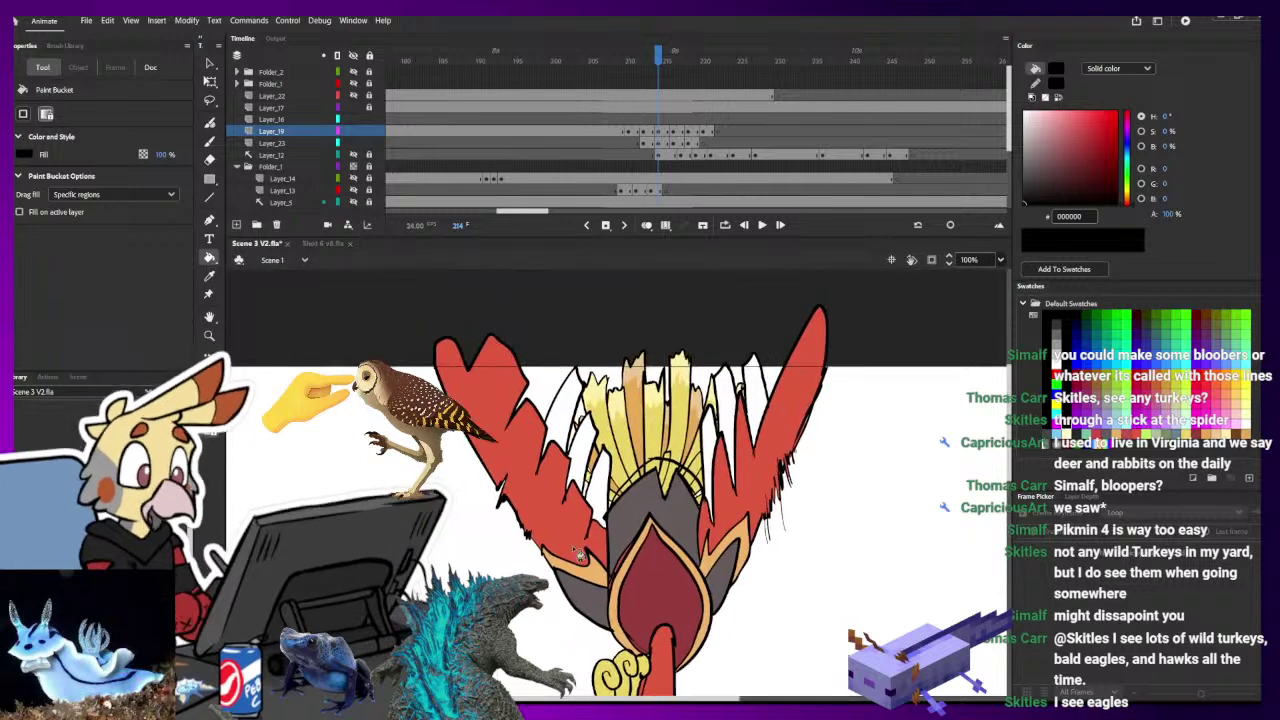
pyautogui.press('b')
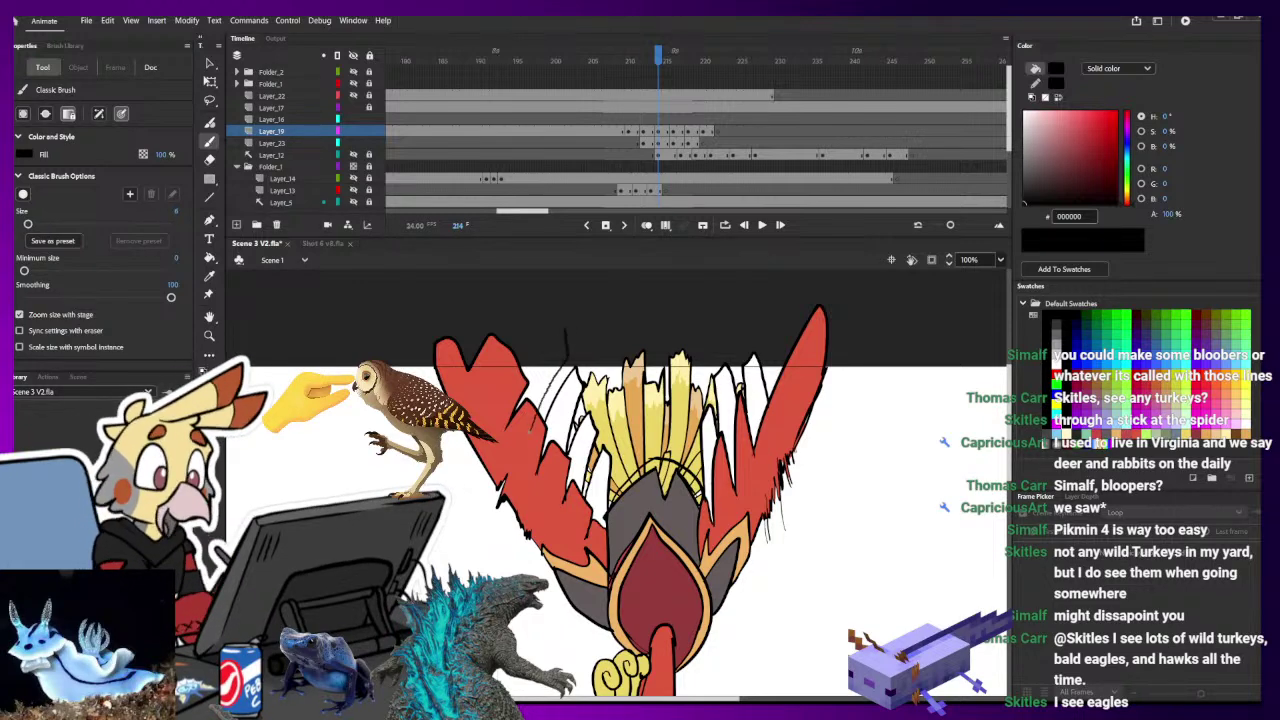
pyautogui.moveTo(566, 324); pyautogui.dragTo(522, 366)
pyautogui.moveTo(757, 338)
pyautogui.mouseDown()
pyautogui.moveTo(772, 281)
pyautogui.moveTo(786, 348)
pyautogui.mouseUp()
# - Fill the two newly outlined wing feathers on frame 214 with white FFFFFF
pyautogui.press('k')
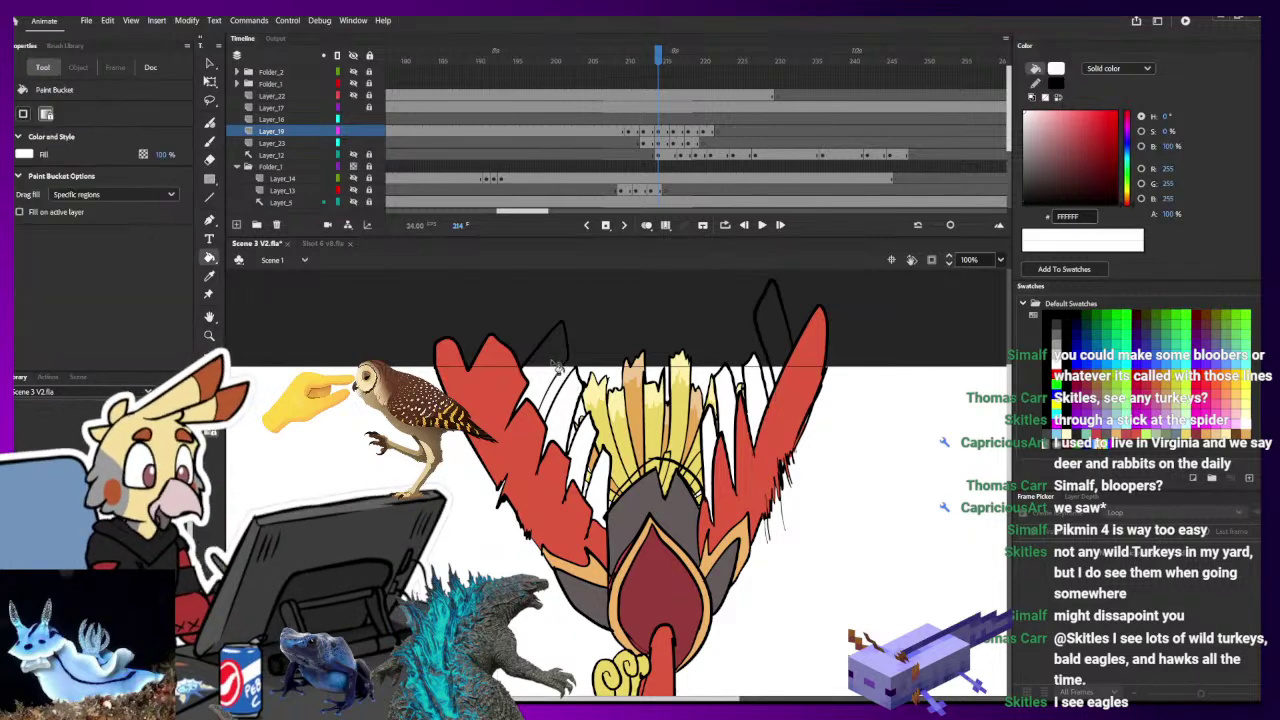
pyautogui.click(550, 350)
pyautogui.click(780, 340)
pyautogui.press('b')
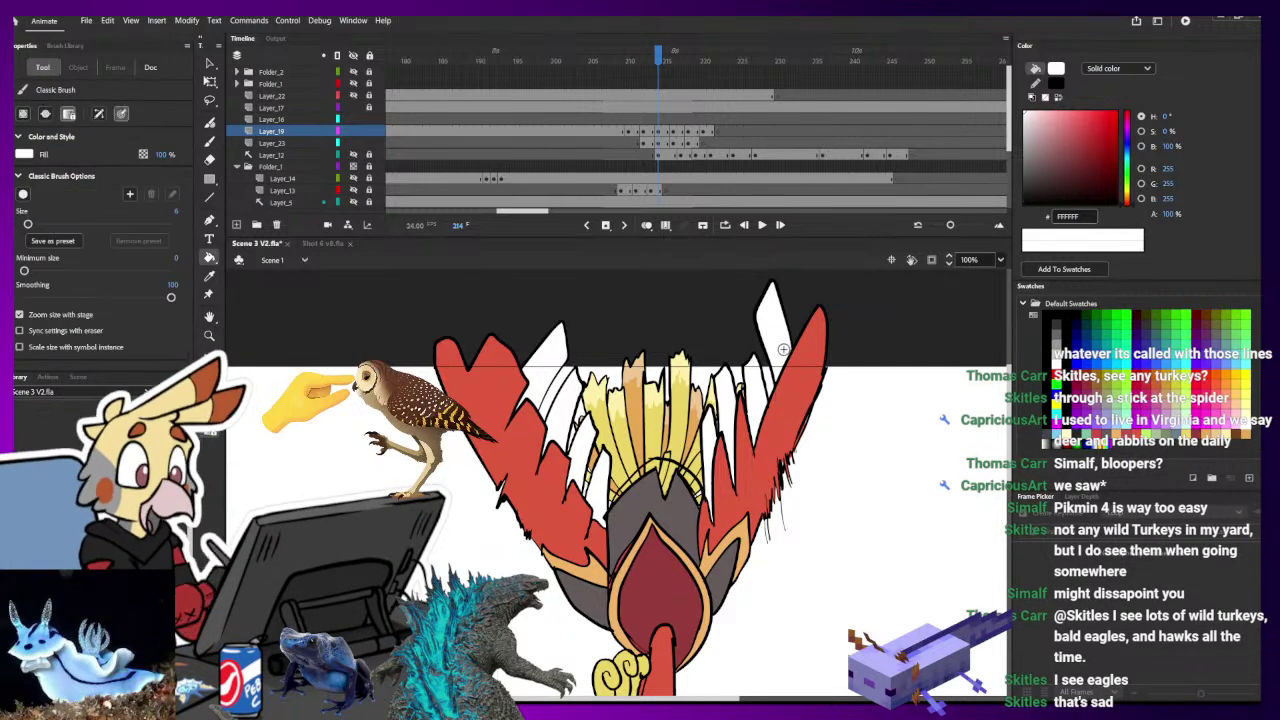
# - Sample green BAEF63 from the wing feathers on frame 213 and brush a line across the selected left-hand white feathers on frame 214
pyautogui.press(',')
pyautogui.press('i')
pyautogui.click(515, 341)
pyautogui.press('.')
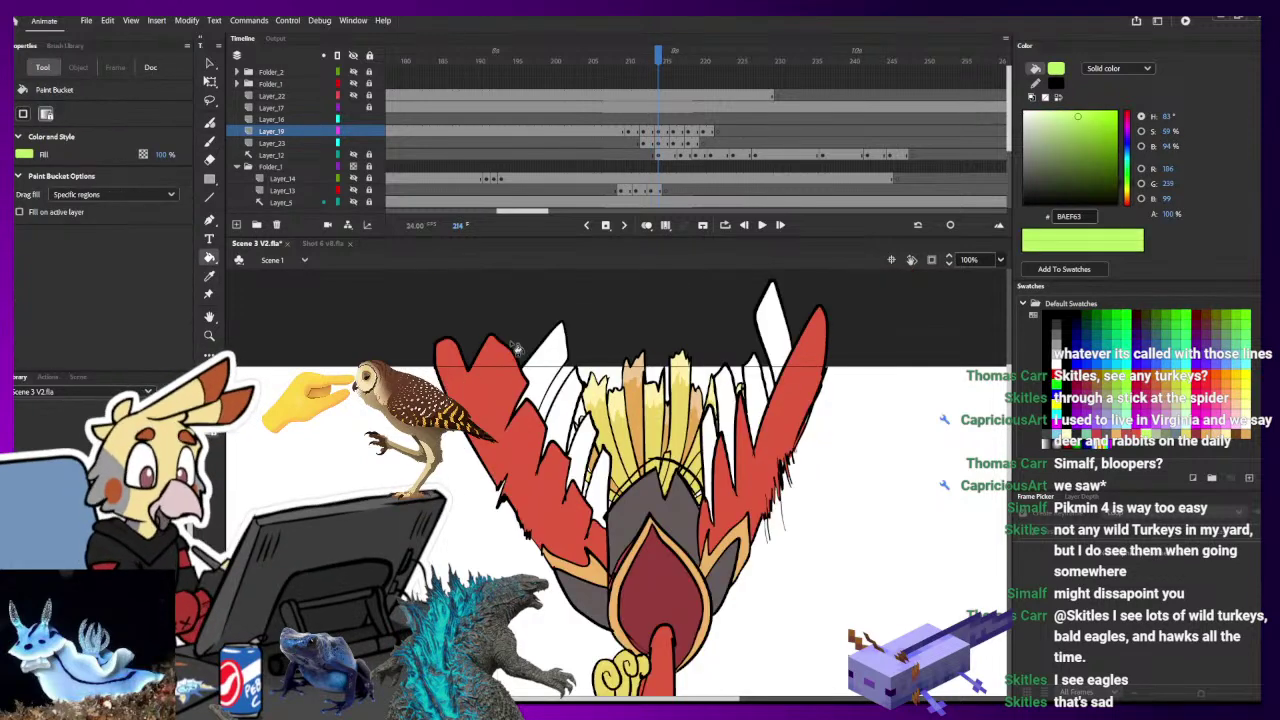
pyautogui.press('b')
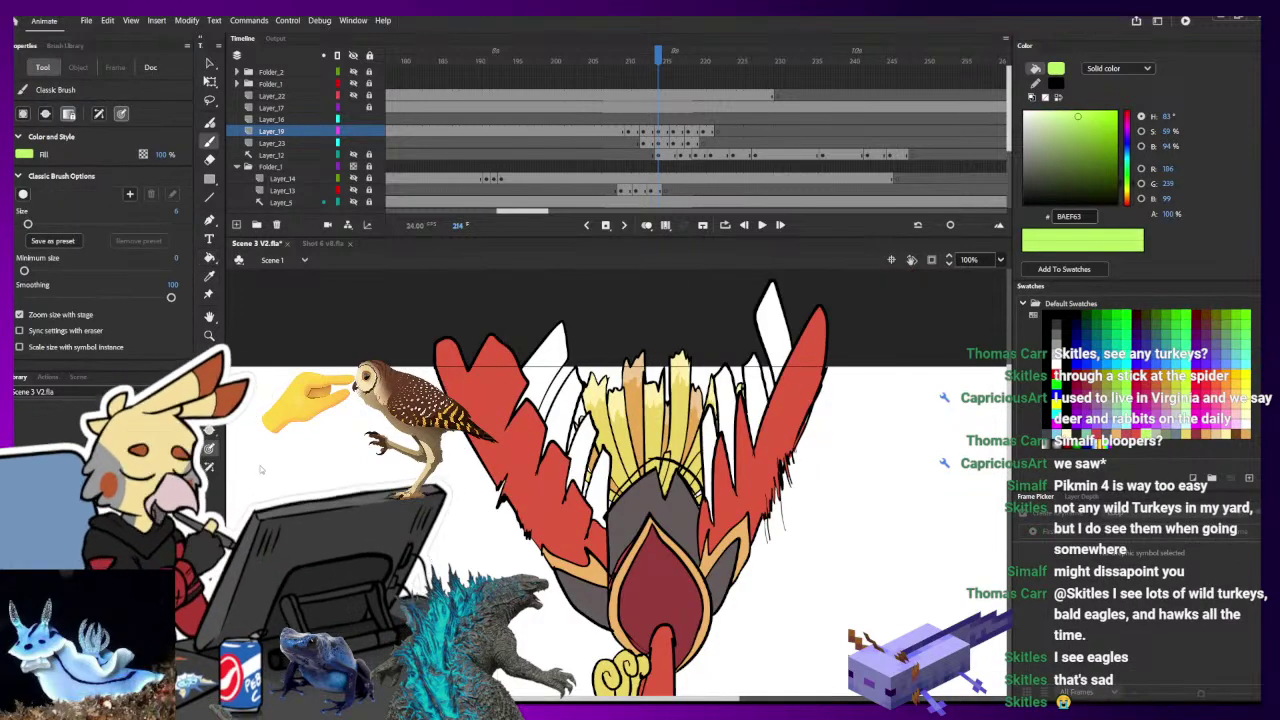
pyautogui.keyDown('ctrl'); pyautogui.click(555, 364); pyautogui.keyUp('ctrl')
pyautogui.keyDown('ctrl'); pyautogui.keyDown('shift'); pyautogui.click(570, 402); pyautogui.keyUp('shift'); pyautogui.keyUp('ctrl')
pyautogui.keyDown('ctrl'); pyautogui.keyDown('shift'); pyautogui.click(586, 438); pyautogui.keyUp('shift'); pyautogui.keyUp('ctrl')
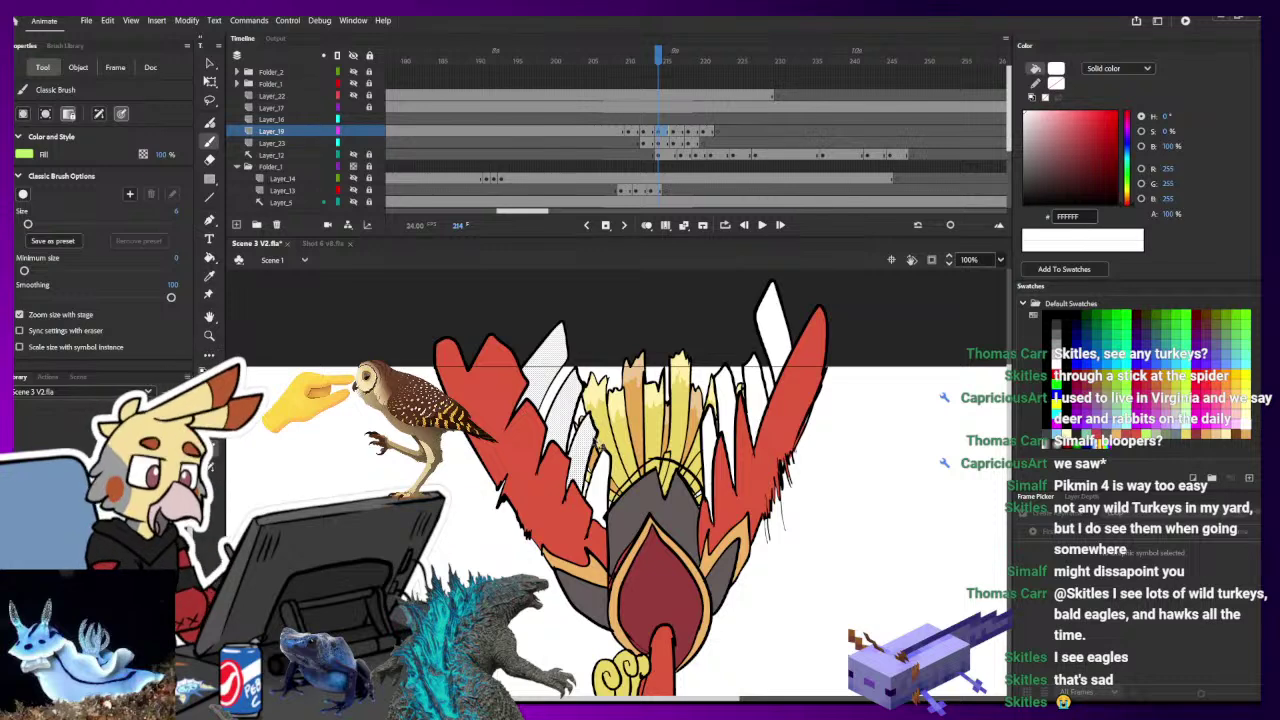
pyautogui.keyDown('ctrl'); pyautogui.keyDown('shift'); pyautogui.click(602, 468); pyautogui.keyUp('shift'); pyautogui.keyUp('ctrl')
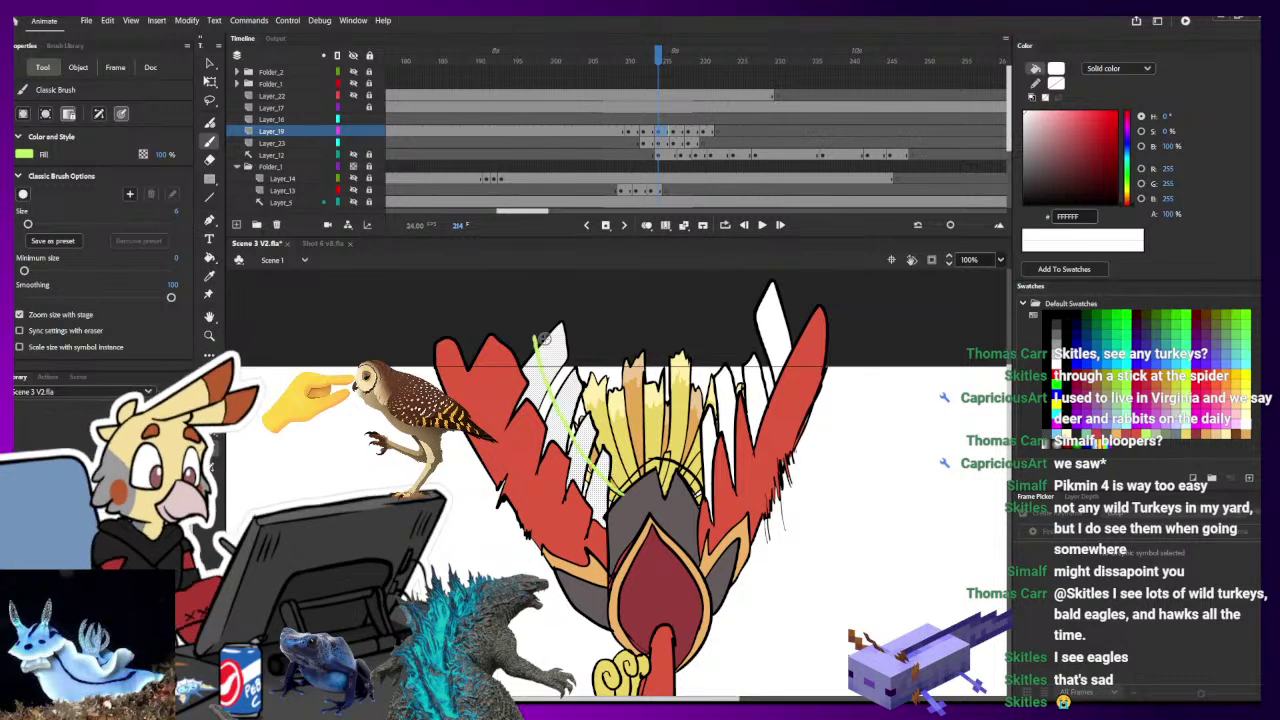
pyautogui.moveTo(528, 338); pyautogui.dragTo(620, 493)
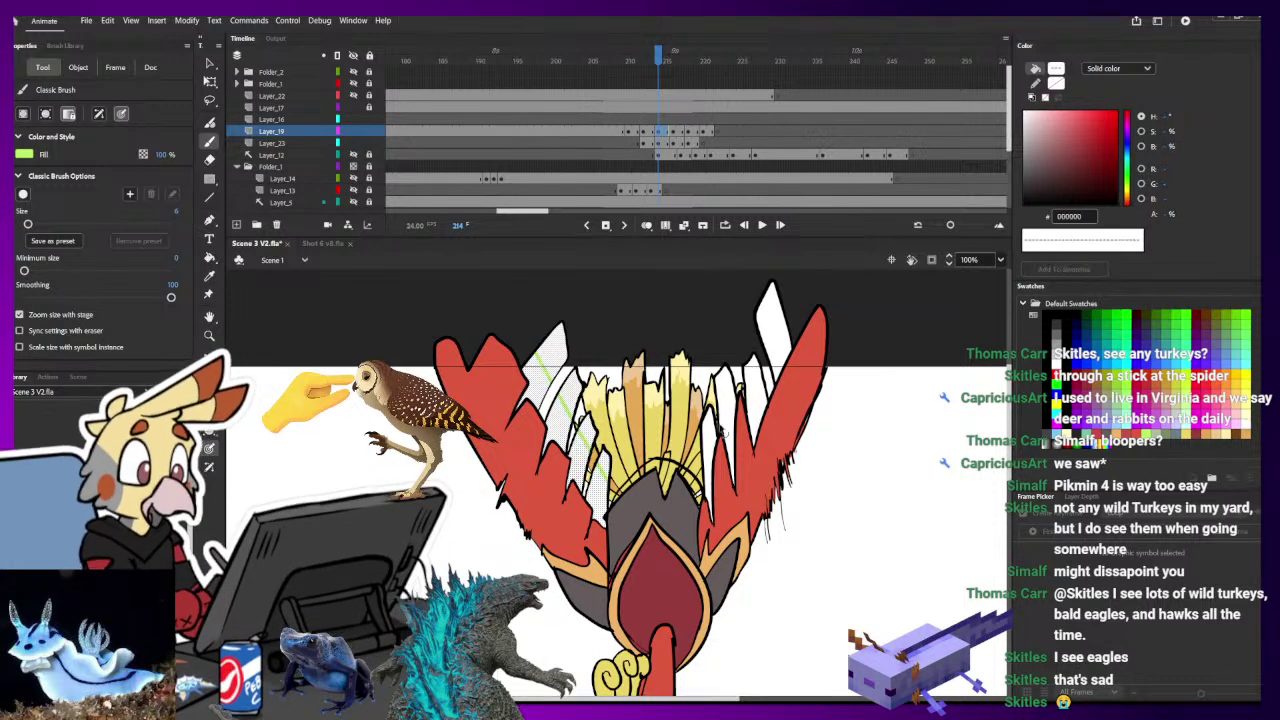
pyautogui.keyDown('ctrl'); pyautogui.click(709, 455); pyautogui.keyUp('ctrl')
pyautogui.keyDown('ctrl'); pyautogui.keyDown('shift'); pyautogui.click(729, 398); pyautogui.keyUp('shift'); pyautogui.keyUp('ctrl')
pyautogui.keyDown('ctrl'); pyautogui.keyDown('shift'); pyautogui.click(753, 385); pyautogui.keyUp('shift'); pyautogui.keyUp('ctrl')
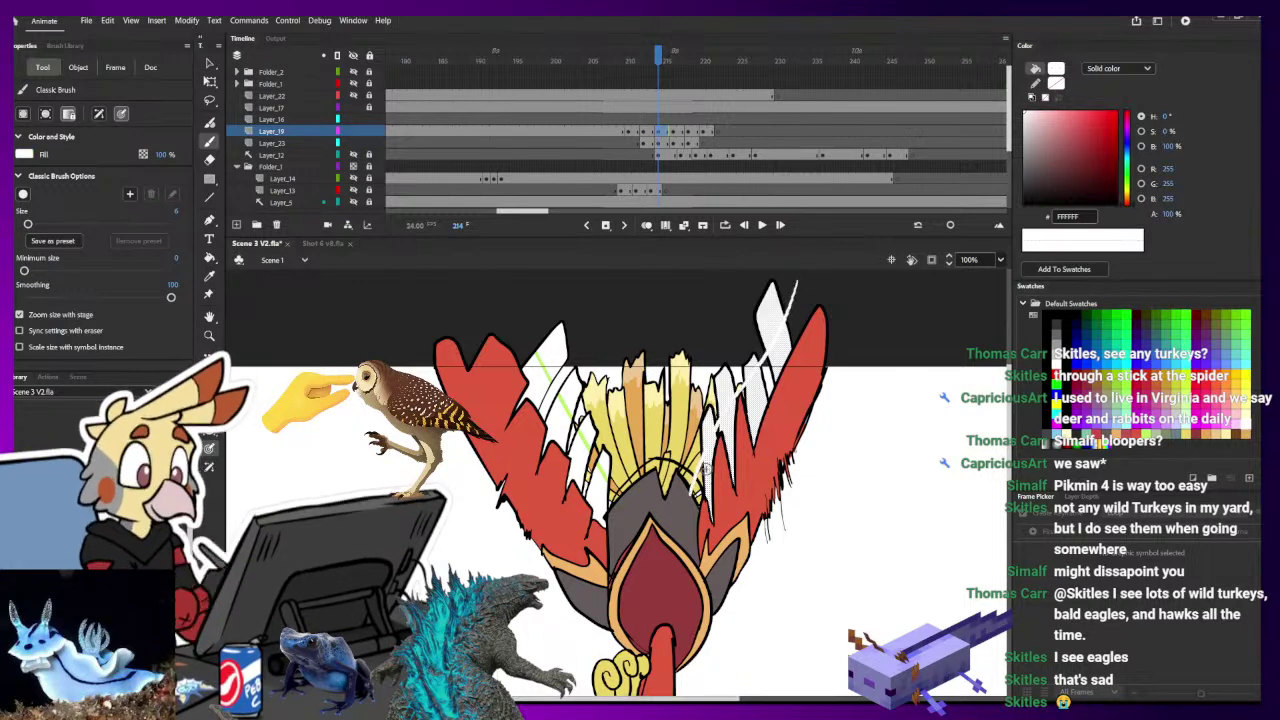
pyautogui.keyDown('ctrl'); pyautogui.click(857, 342); pyautogui.keyUp('ctrl')
# - Sample green BAEF63 from the left-hand feather line and brush a matching line across the right-hand wing's selected white feathers on frame 214
pyautogui.press('i')
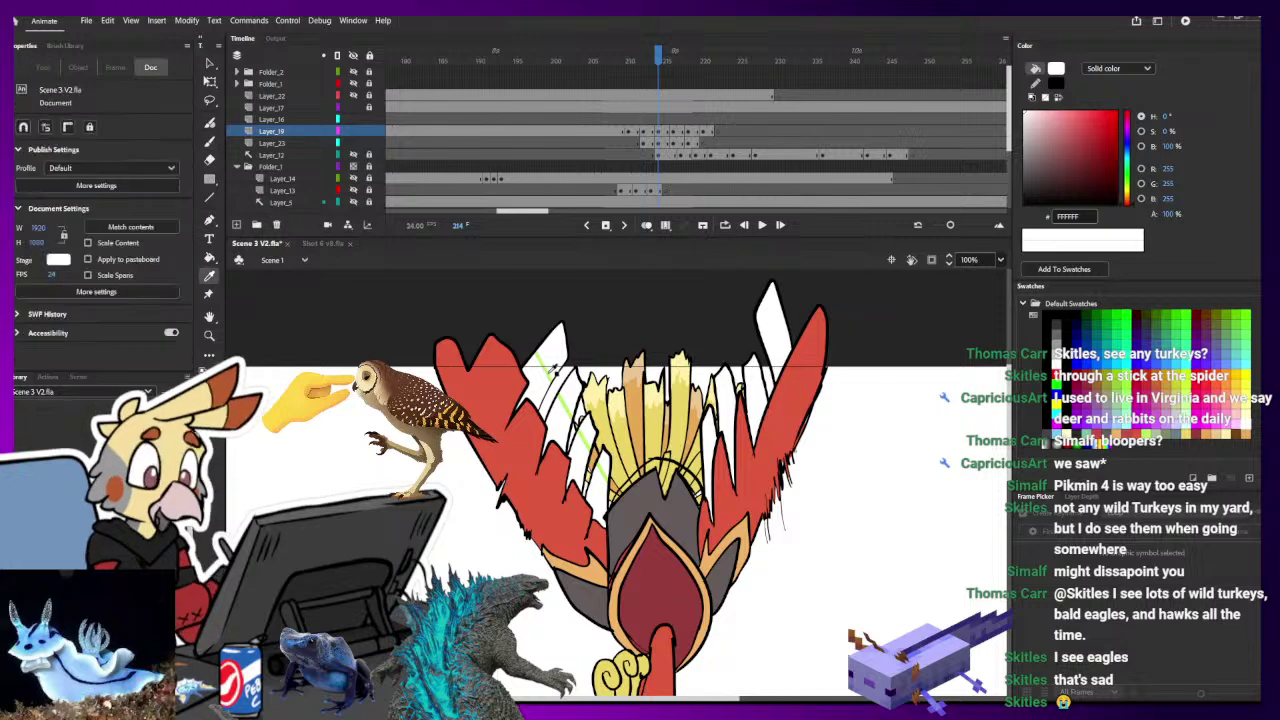
pyautogui.click(549, 374)
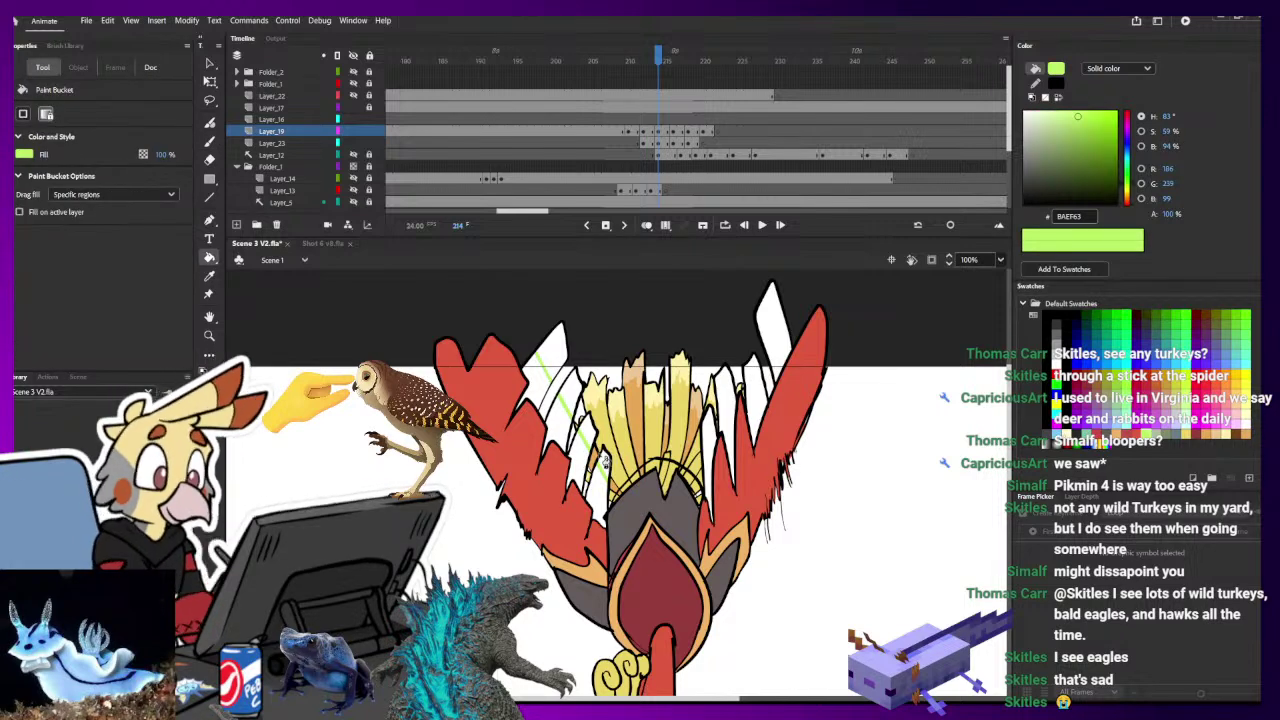
pyautogui.press('b')
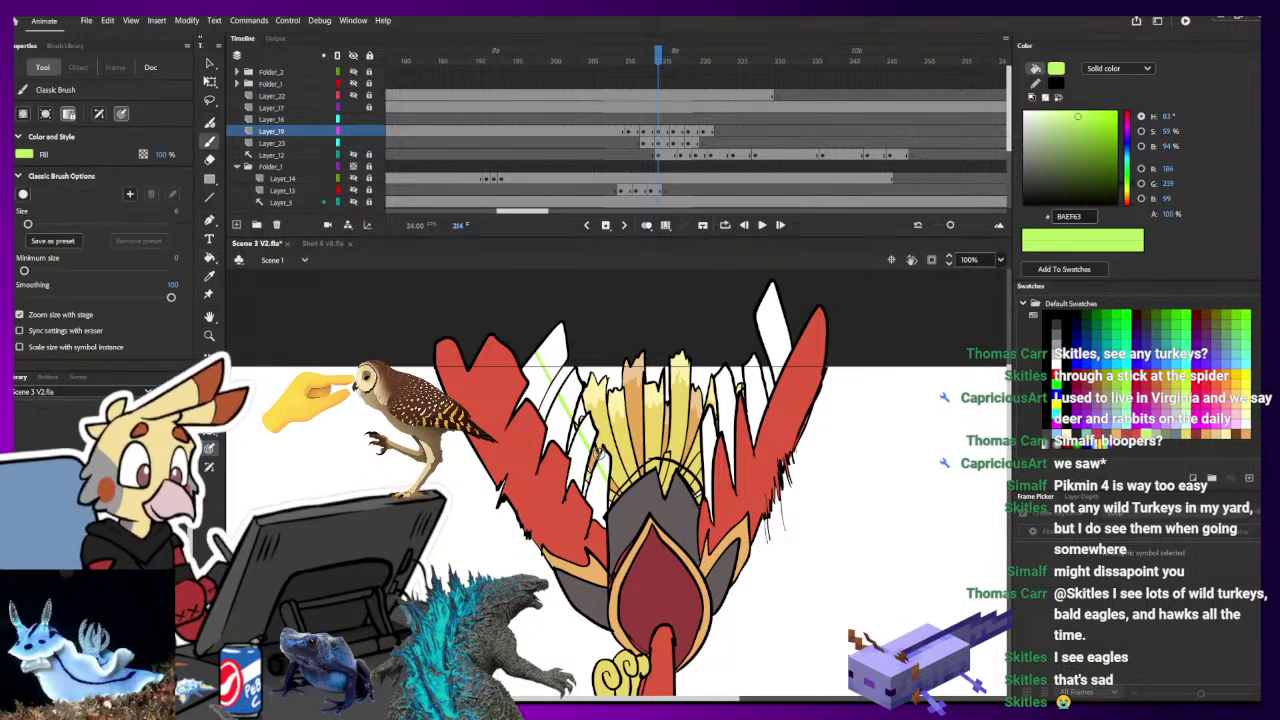
pyautogui.keyDown('ctrl'); pyautogui.click(714, 428); pyautogui.keyUp('ctrl')
pyautogui.keyDown('ctrl'); pyautogui.keyDown('shift'); pyautogui.click(727, 409); pyautogui.keyUp('shift'); pyautogui.keyUp('ctrl')
pyautogui.keyDown('ctrl'); pyautogui.keyDown('shift'); pyautogui.click(753, 397); pyautogui.keyUp('shift'); pyautogui.keyUp('ctrl')
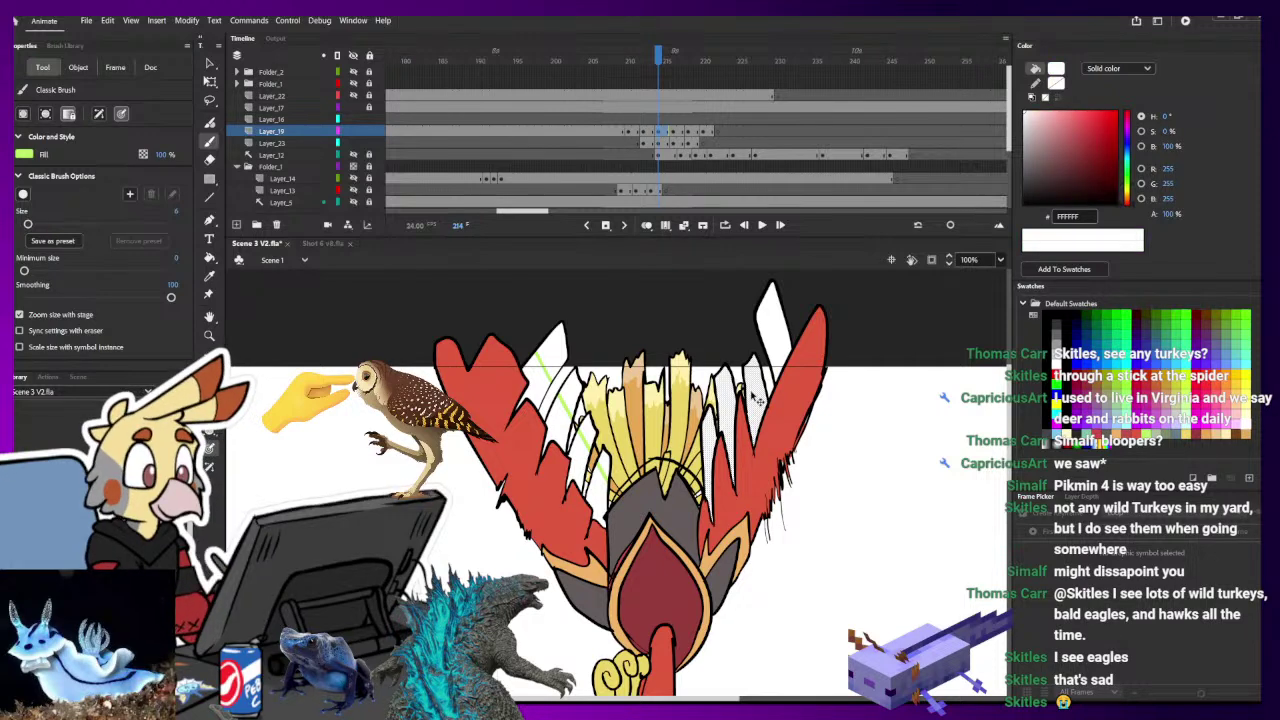
pyautogui.keyDown('ctrl'); pyautogui.keyDown('shift'); pyautogui.click(779, 349); pyautogui.keyUp('shift'); pyautogui.keyUp('ctrl')
pyautogui.moveTo(786, 302); pyautogui.dragTo(692, 463)
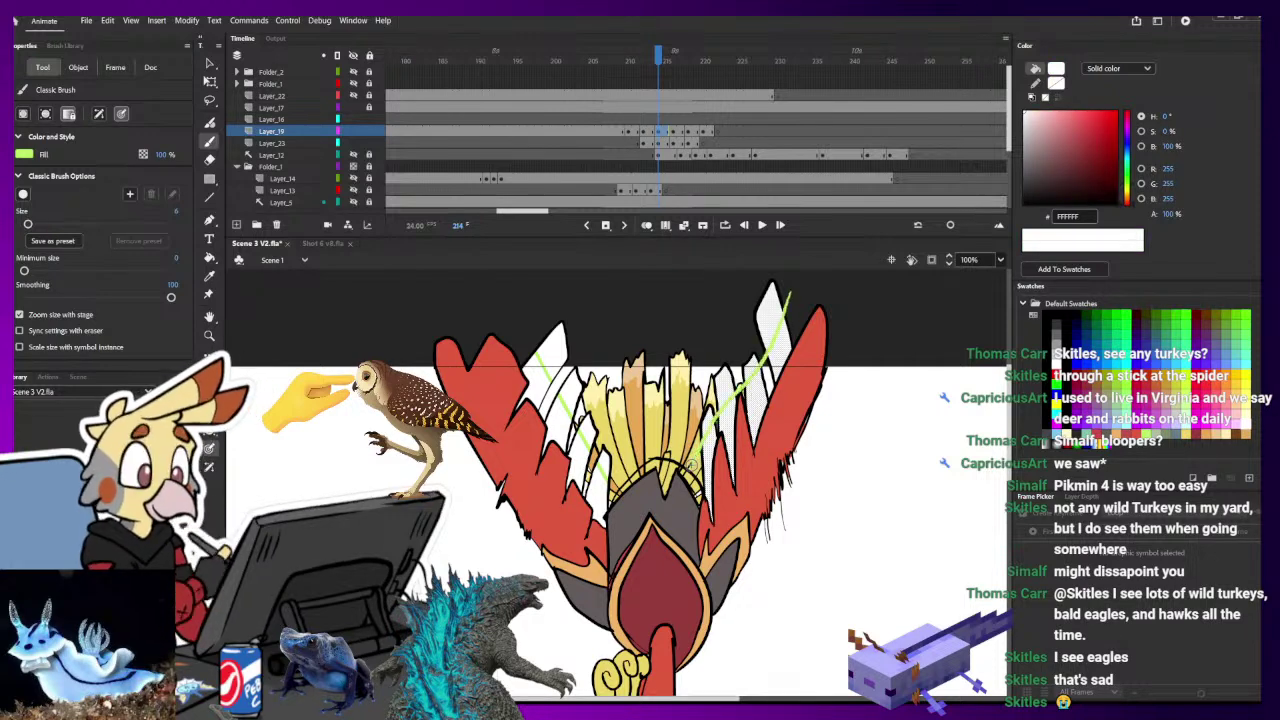
pyautogui.keyDown('ctrl'); pyautogui.click(847, 303); pyautogui.keyUp('ctrl')
pyautogui.press('k')
pyautogui.click(560, 375)
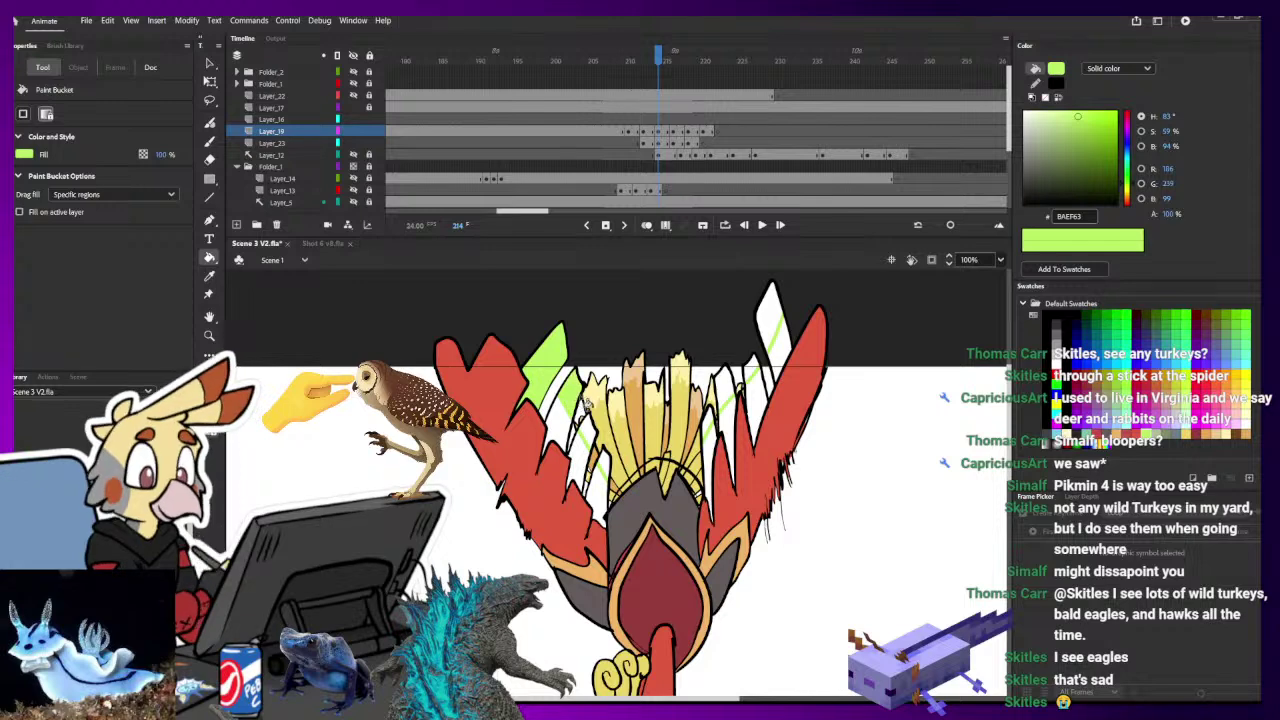
pyautogui.hotkey('ctrl', 'z')
# - Brush the green dividing line up to the outline of the left-hand outer feather on frame 214 to close it
pyautogui.press('b')
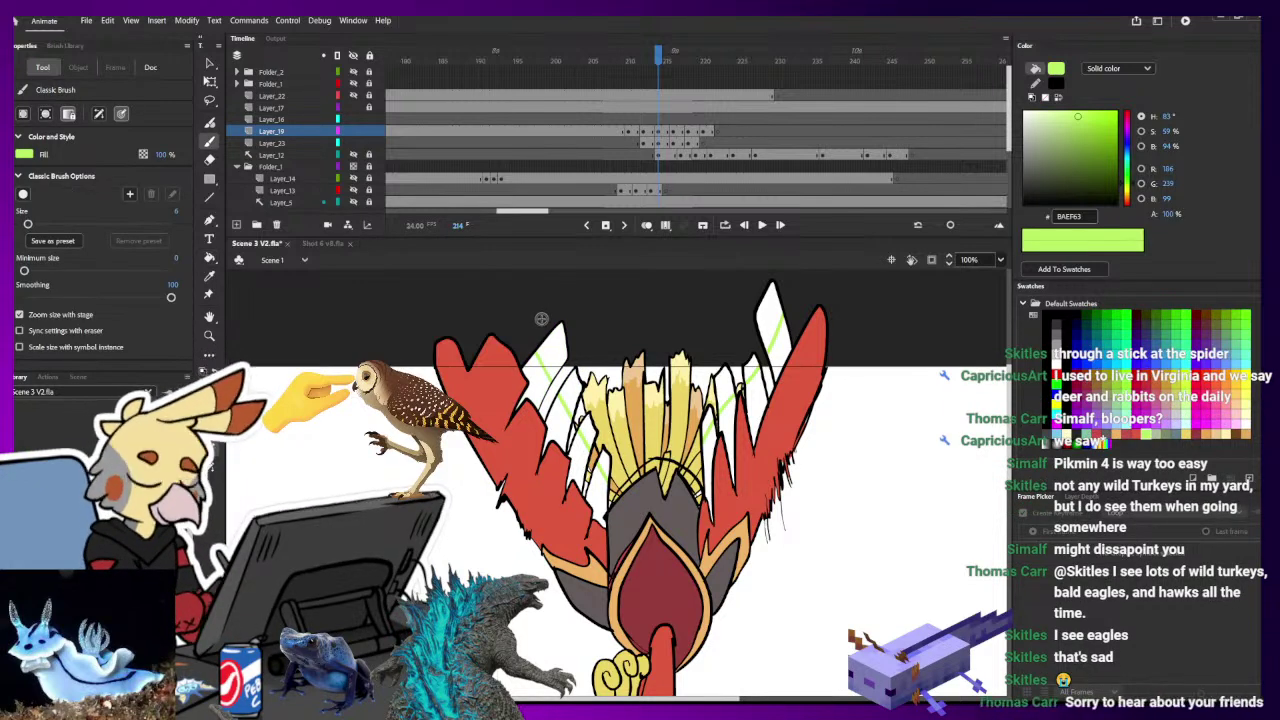
pyautogui.keyDown('ctrl'); pyautogui.click(554, 354); pyautogui.keyUp('ctrl')
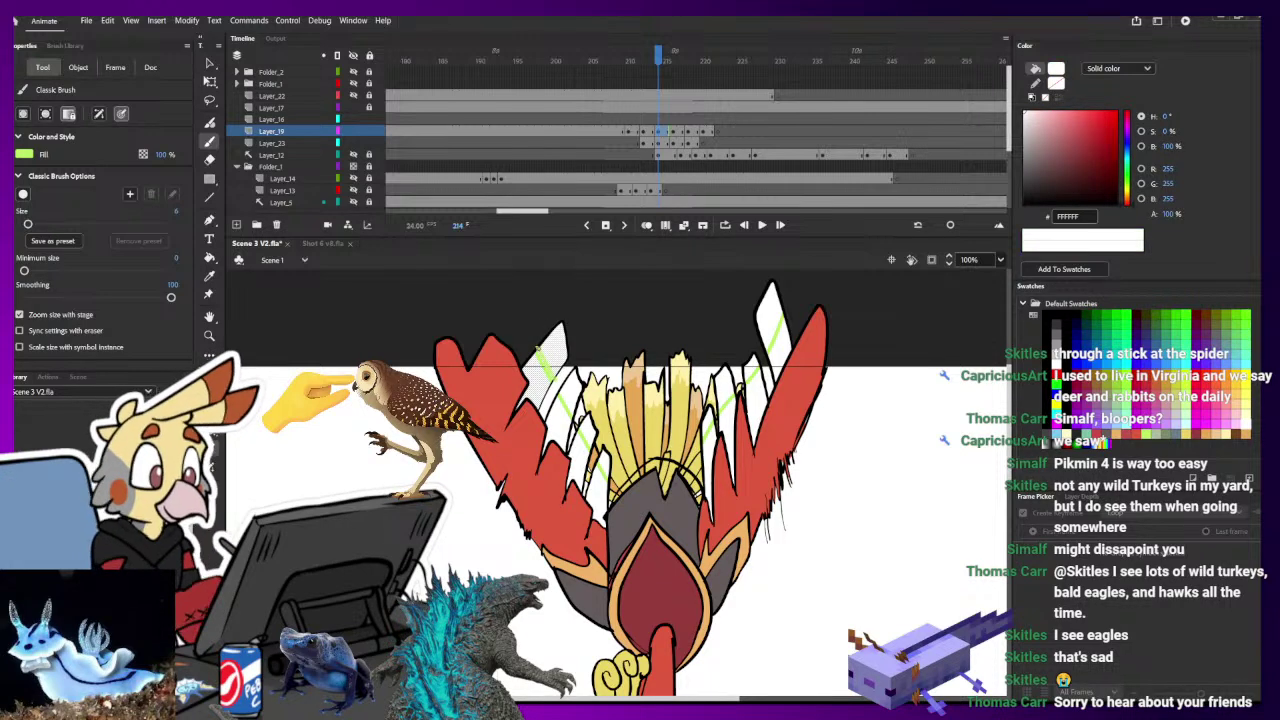
pyautogui.keyDown('ctrl'); pyautogui.keyDown('shift'); pyautogui.click(539, 350); pyautogui.keyUp('shift'); pyautogui.keyUp('ctrl')
pyautogui.keyDown('ctrl'); pyautogui.click(535, 321); pyautogui.keyUp('ctrl')
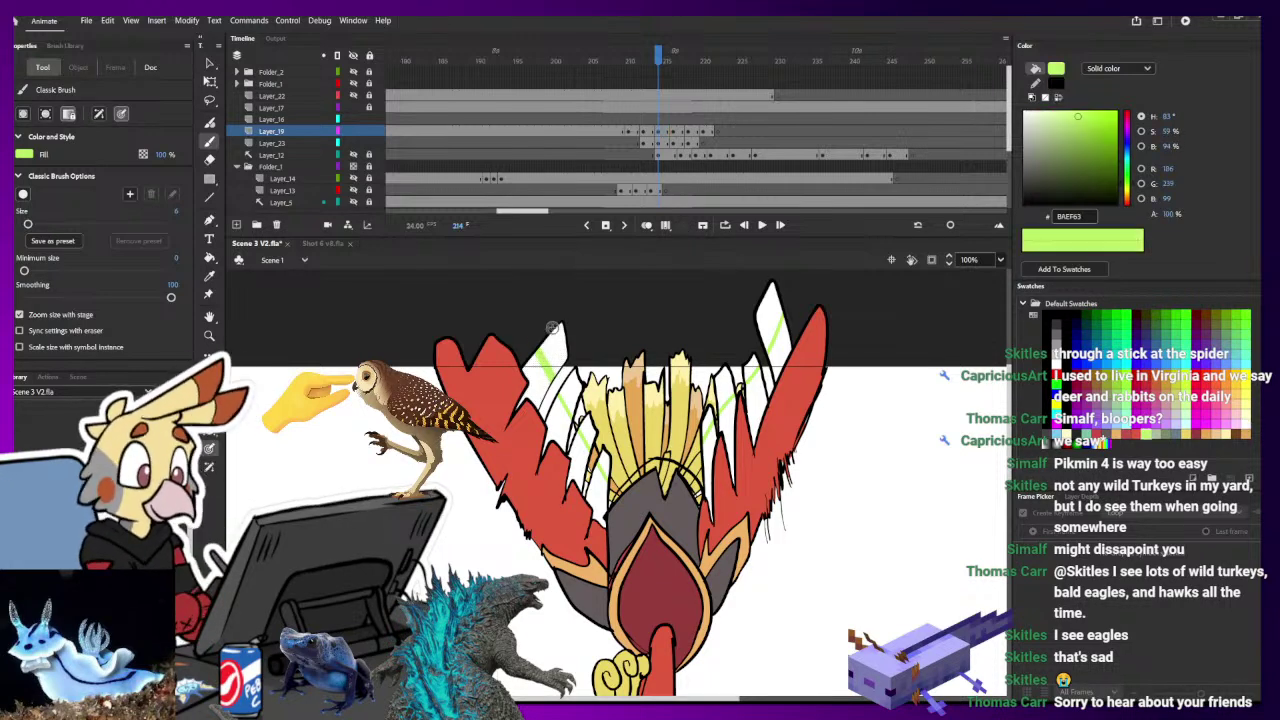
# - Fill the marked-off feather areas on both wings of frame 214 with green BAEF63, undoing the fill that lands on the outlines
pyautogui.press('k')
pyautogui.click(556, 346)
pyautogui.click(576, 400)
pyautogui.click(591, 430)
pyautogui.click(607, 462)
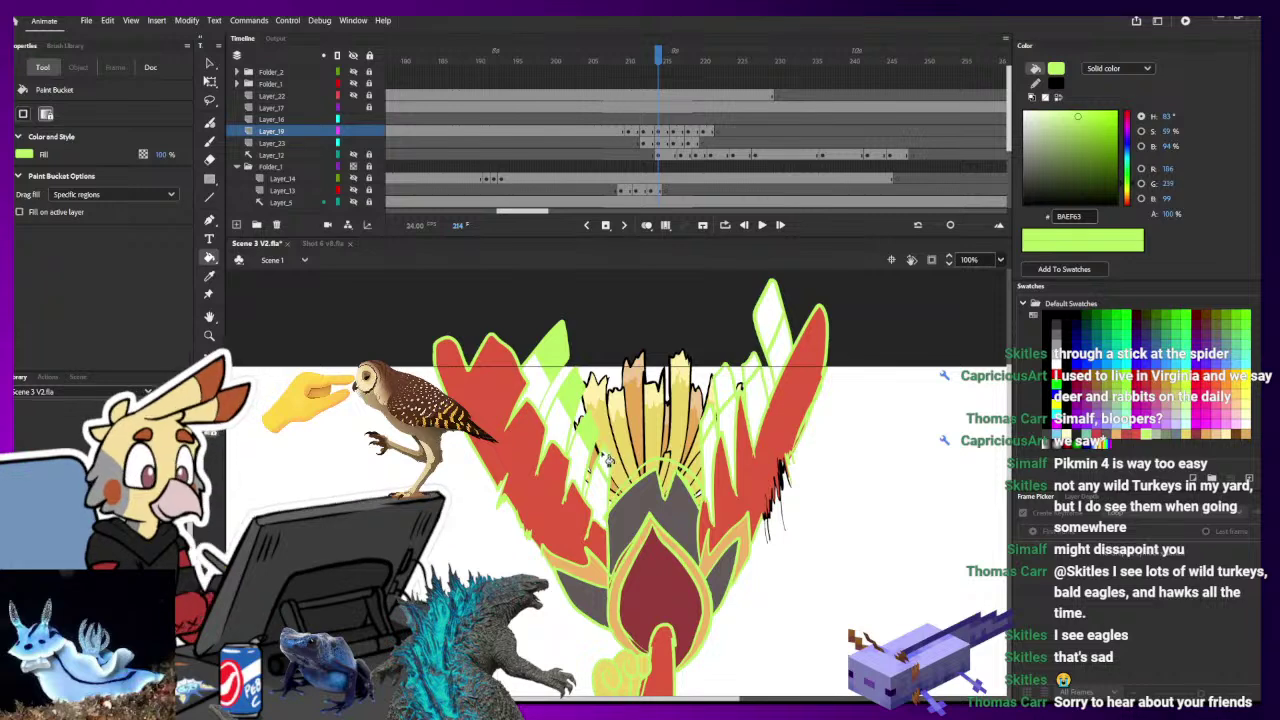
pyautogui.hotkey('ctrl', 'z')
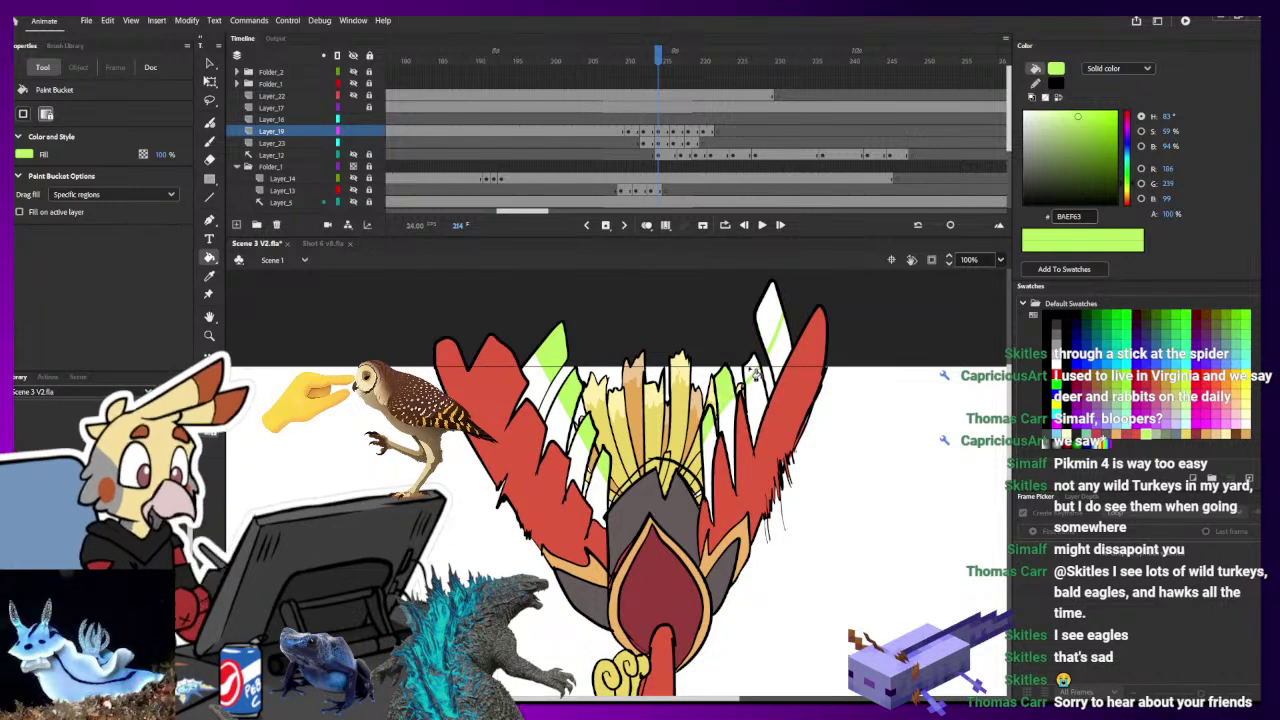
pyautogui.click(781, 335)
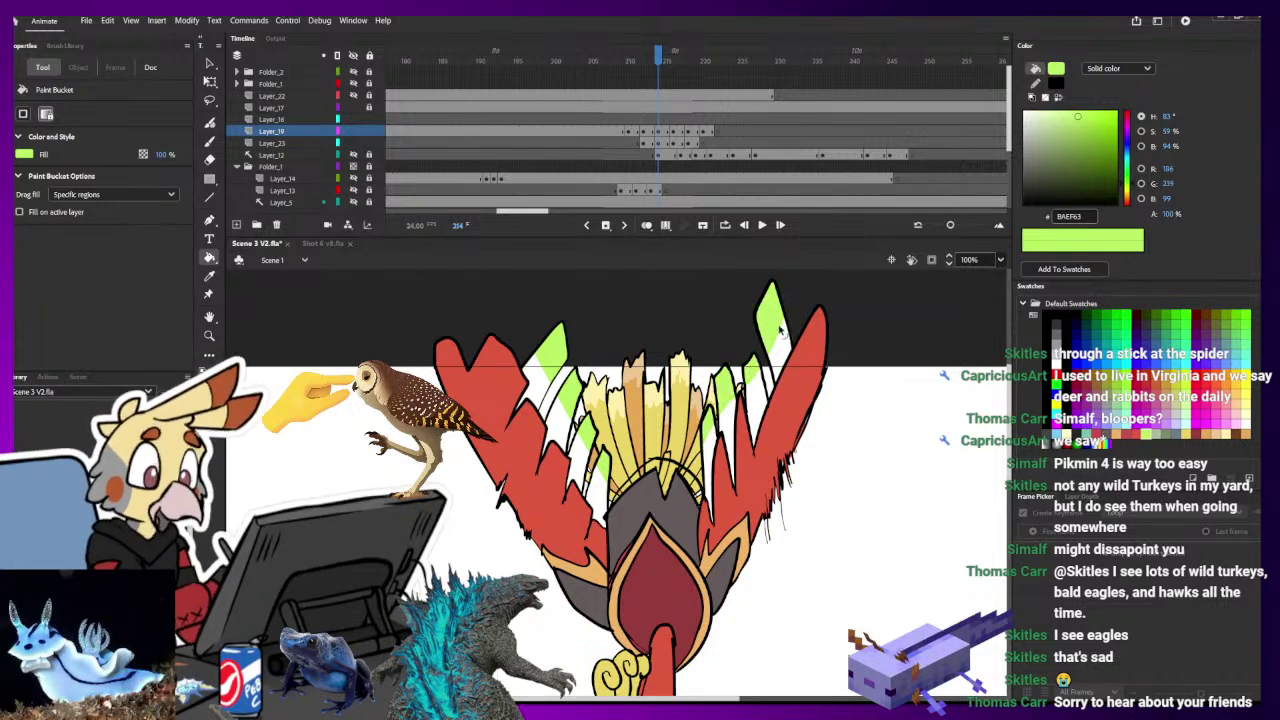
# - Set the fill to white FFFFFF, fill the areas at the tail base on frame 214, and compare with frame 213
pyautogui.hotkey('ctrl', '-')
pyautogui.press('i')
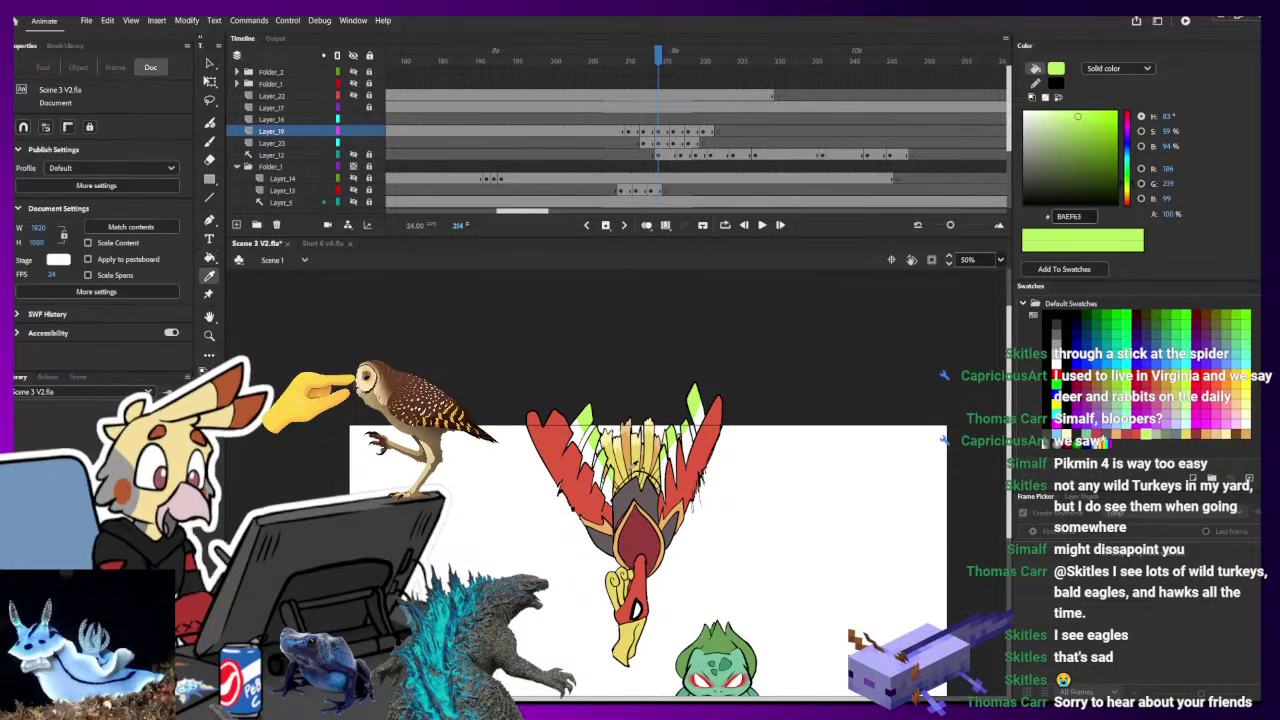
pyautogui.click(626, 485)
pyautogui.press(',')
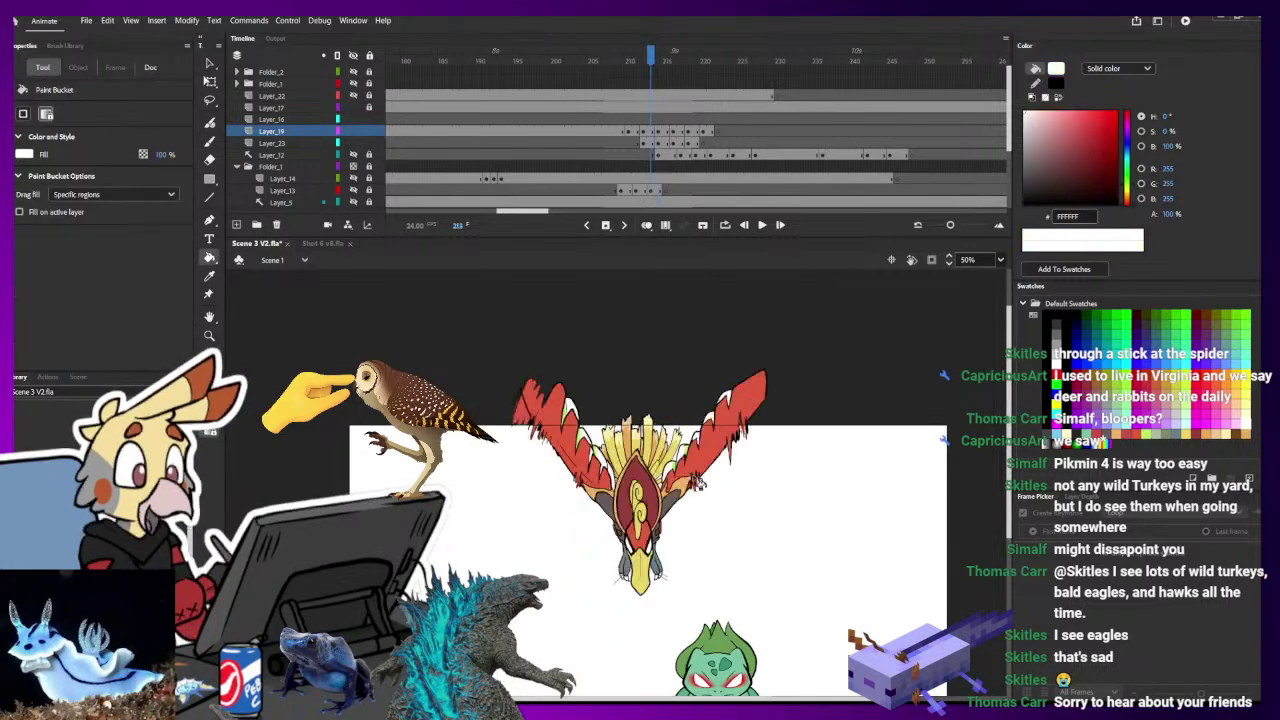
# - Sample red E0593E from the right-hand wing on frame 215 and advance to frame 216
pyautogui.press('.')
pyautogui.press('.')
pyautogui.press('.')
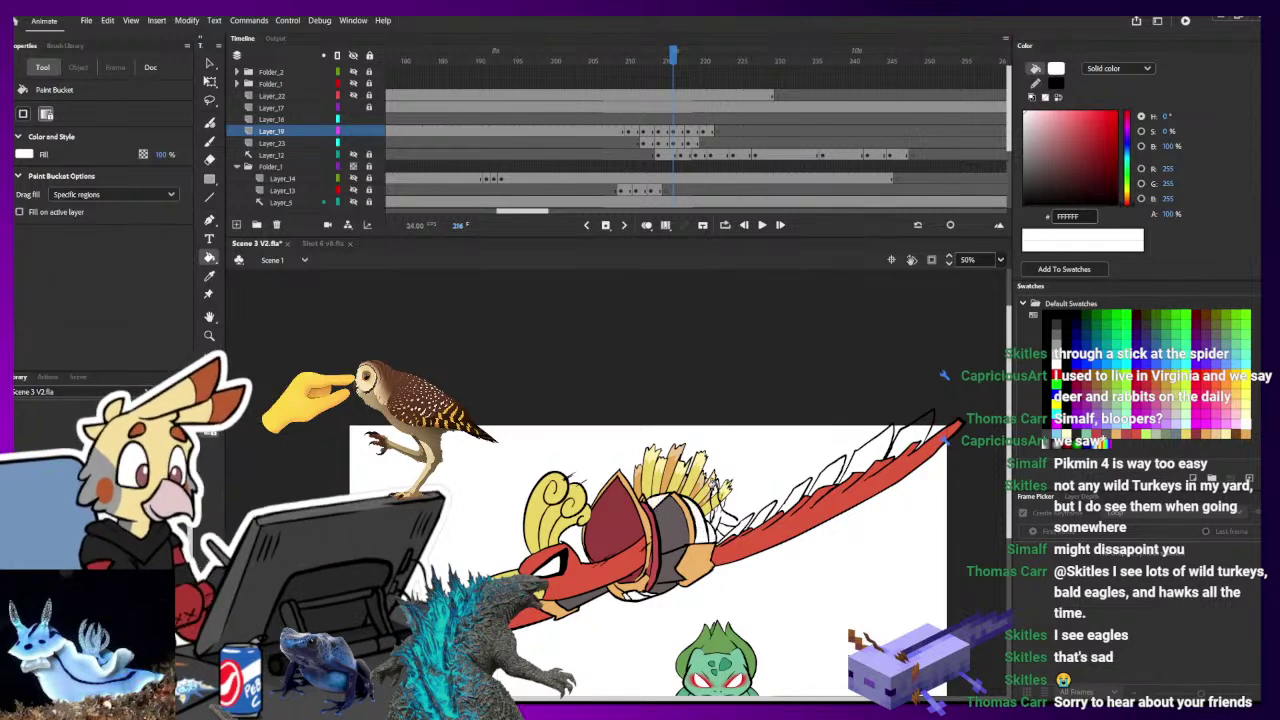
pyautogui.press(',')
pyautogui.press('i')
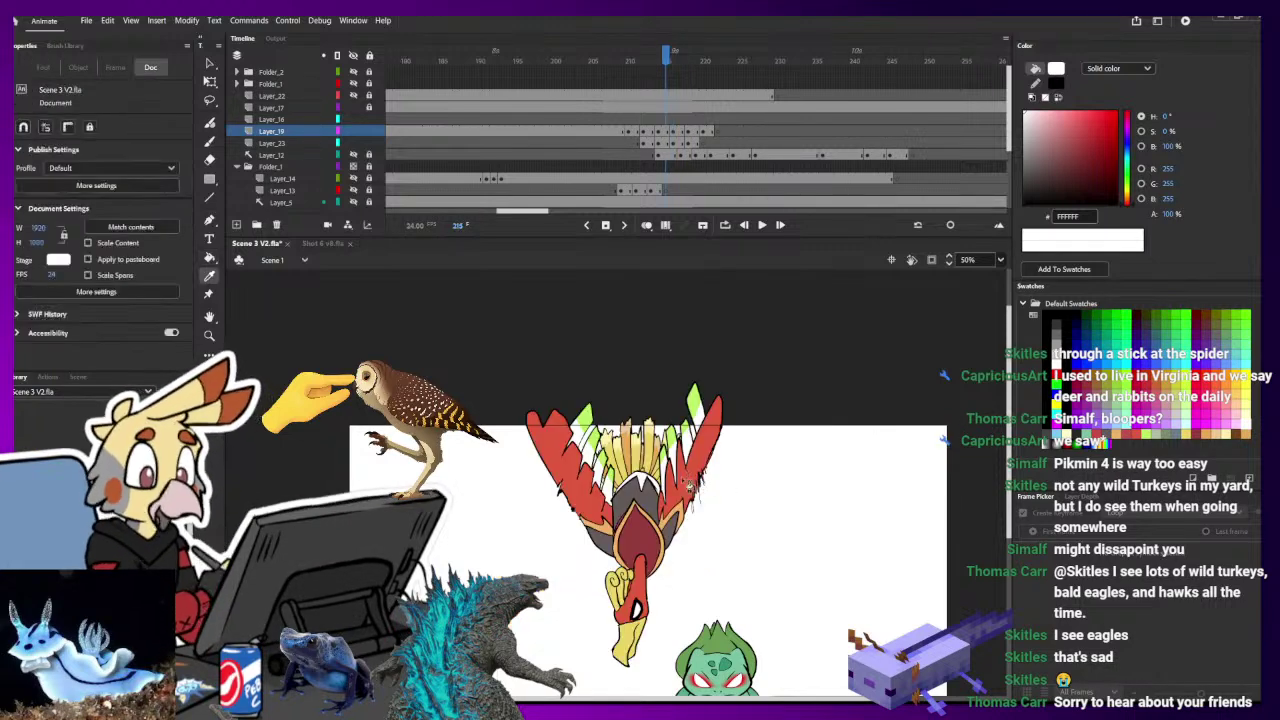
pyautogui.click(686, 485)
pyautogui.press('.')
pyautogui.press(',')
pyautogui.press('i')
pyautogui.press('.')
pyautogui.press('.')
pyautogui.press('.')
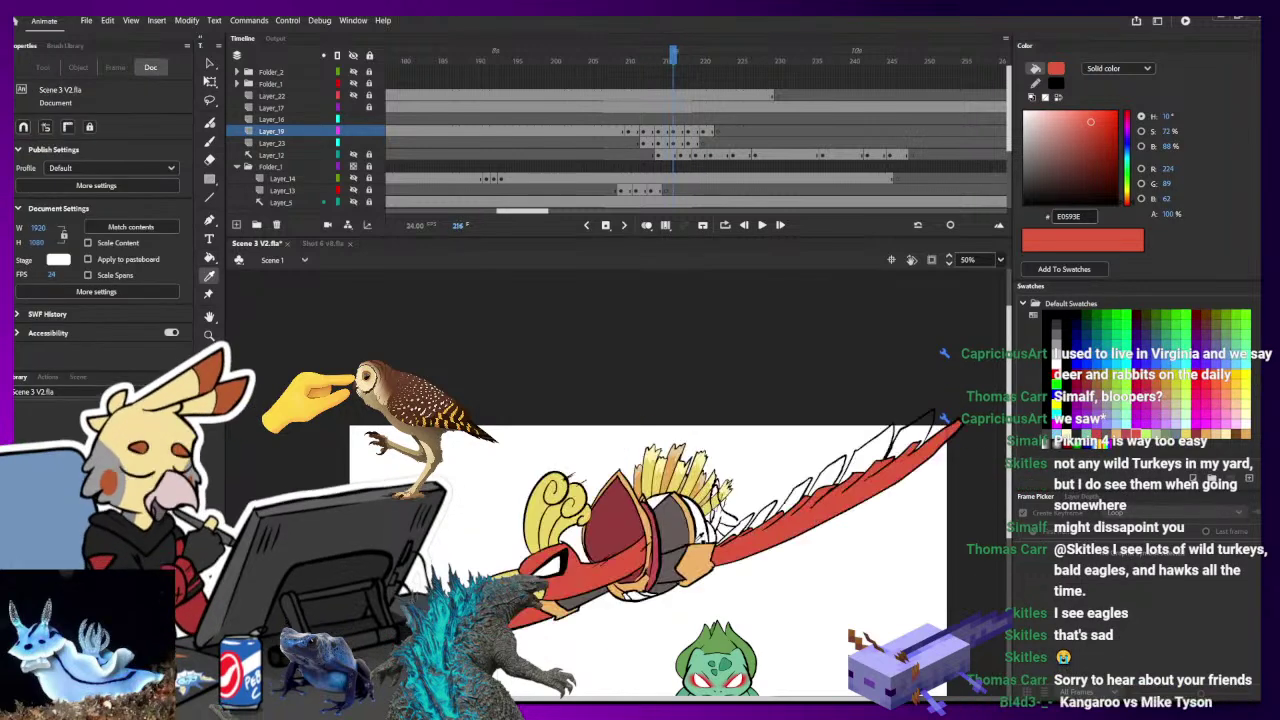
# - Sample blue-grey 6A7F8B from the bird's talons on frame 211 and return to frame 216
pyautogui.press('i')
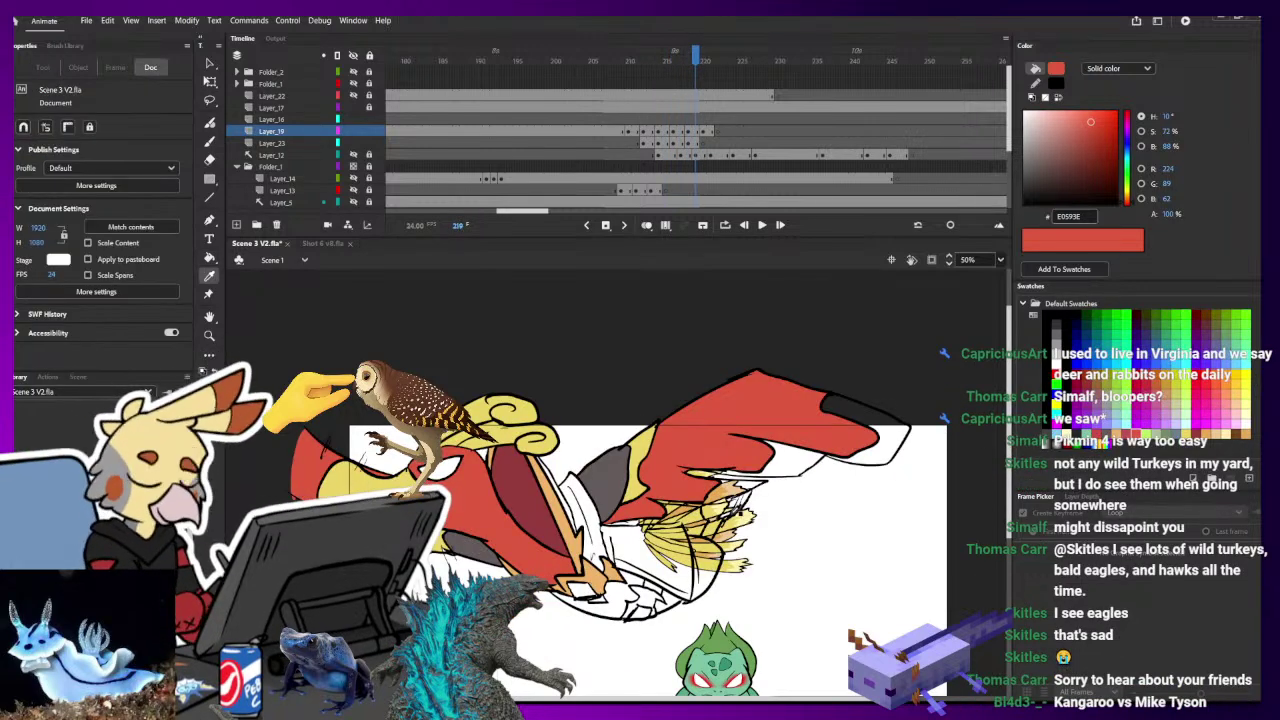
pyautogui.press(',')
pyautogui.press(',')
pyautogui.press(',')
pyautogui.press(',')
pyautogui.press(',')
pyautogui.press(',')
pyautogui.press(',')
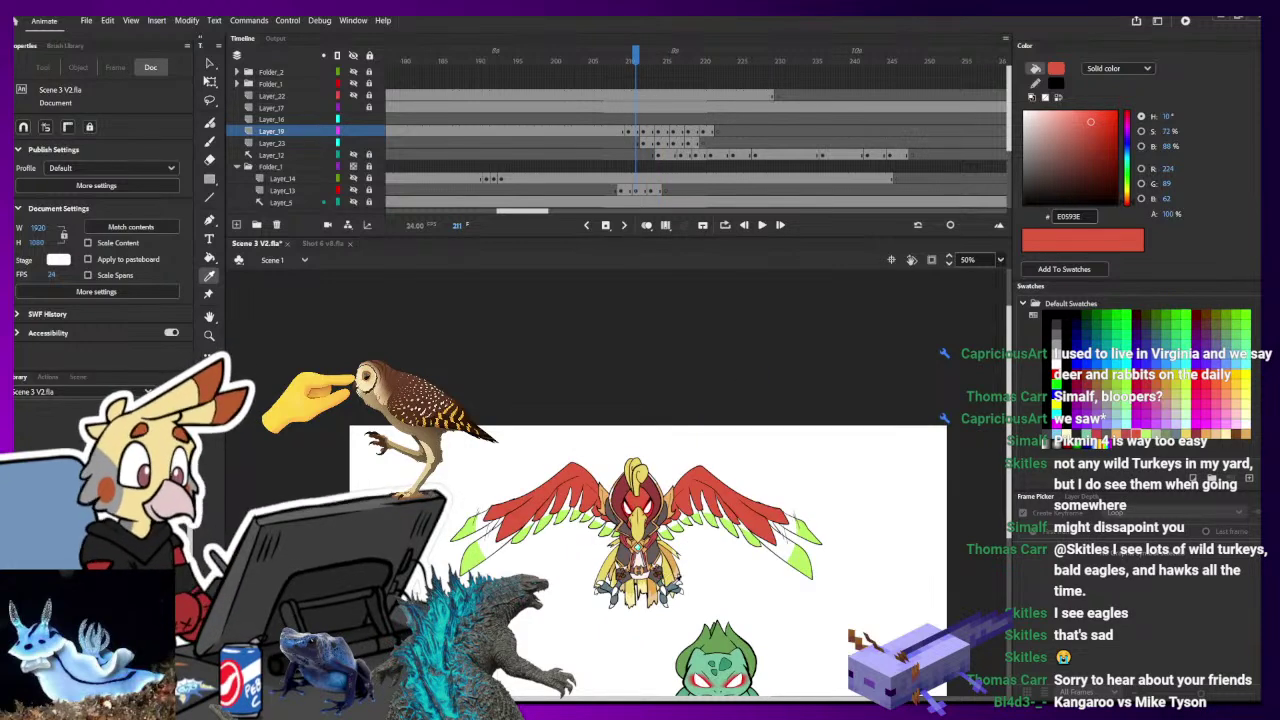
pyautogui.click(677, 584)
pyautogui.press('.')
pyautogui.press('.')
pyautogui.press('.')
pyautogui.press('.')
pyautogui.press('.')
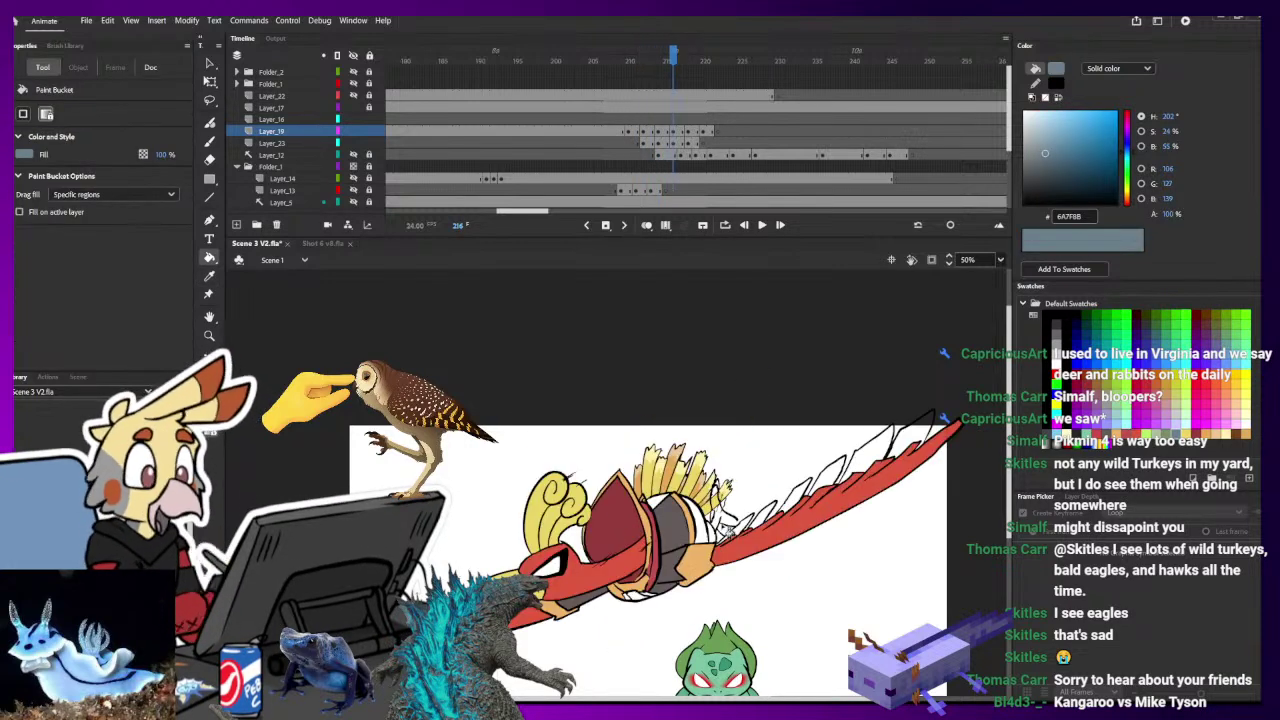
# - Fill the talons beside the tail on frame 216 with blue-grey 6A7F8B
pyautogui.press('b')
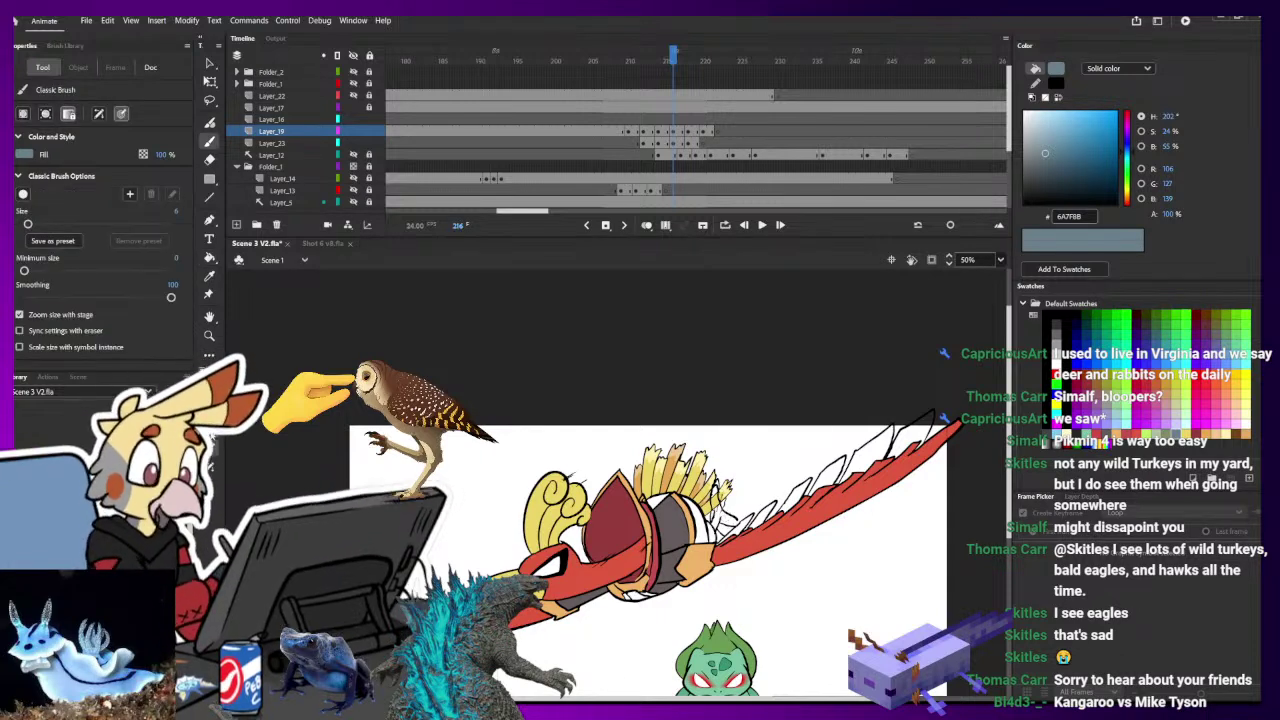
pyautogui.hotkey('ctrl', '=')
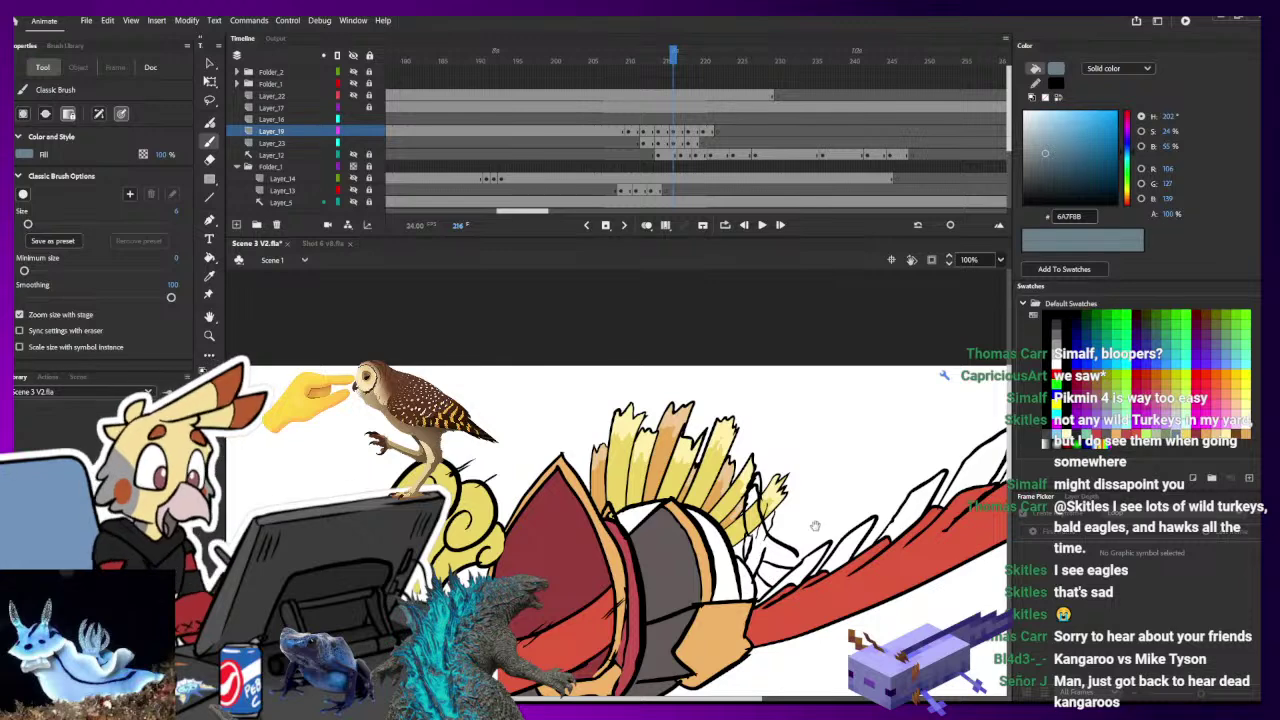
pyautogui.moveTo(814, 523); pyautogui.dragTo(775, 475)
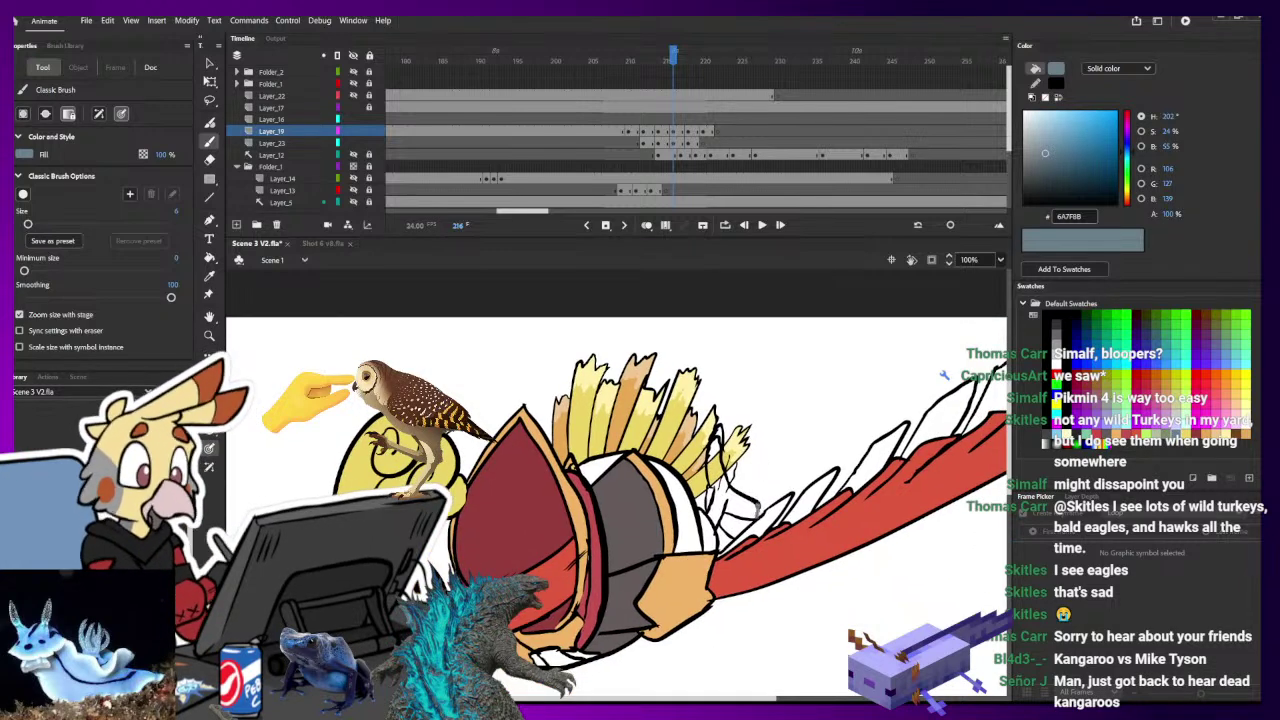
pyautogui.press('k')
pyautogui.click(718, 468)
pyautogui.click(727, 477)
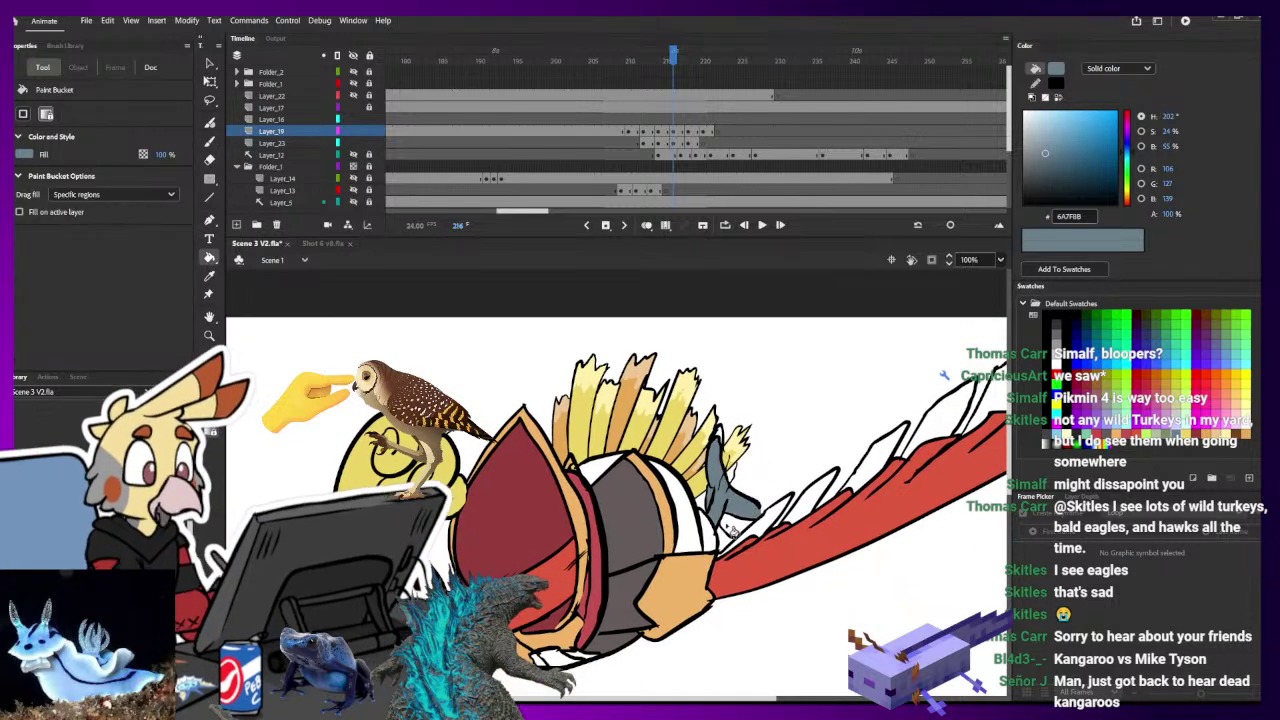
# - Fill both sets of talons over the tail feathers on frame 218 with blue-grey 6A7F8B
pyautogui.press(',')
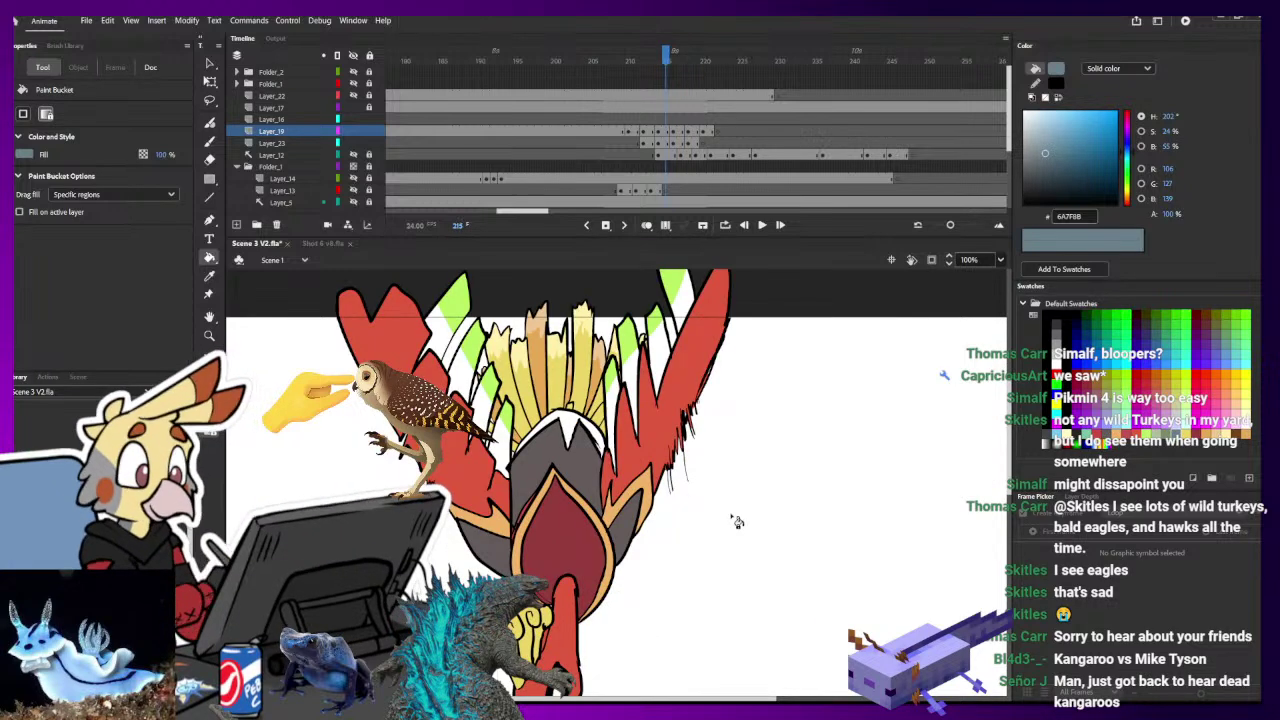
pyautogui.press('.')
pyautogui.press('.')
pyautogui.press('.')
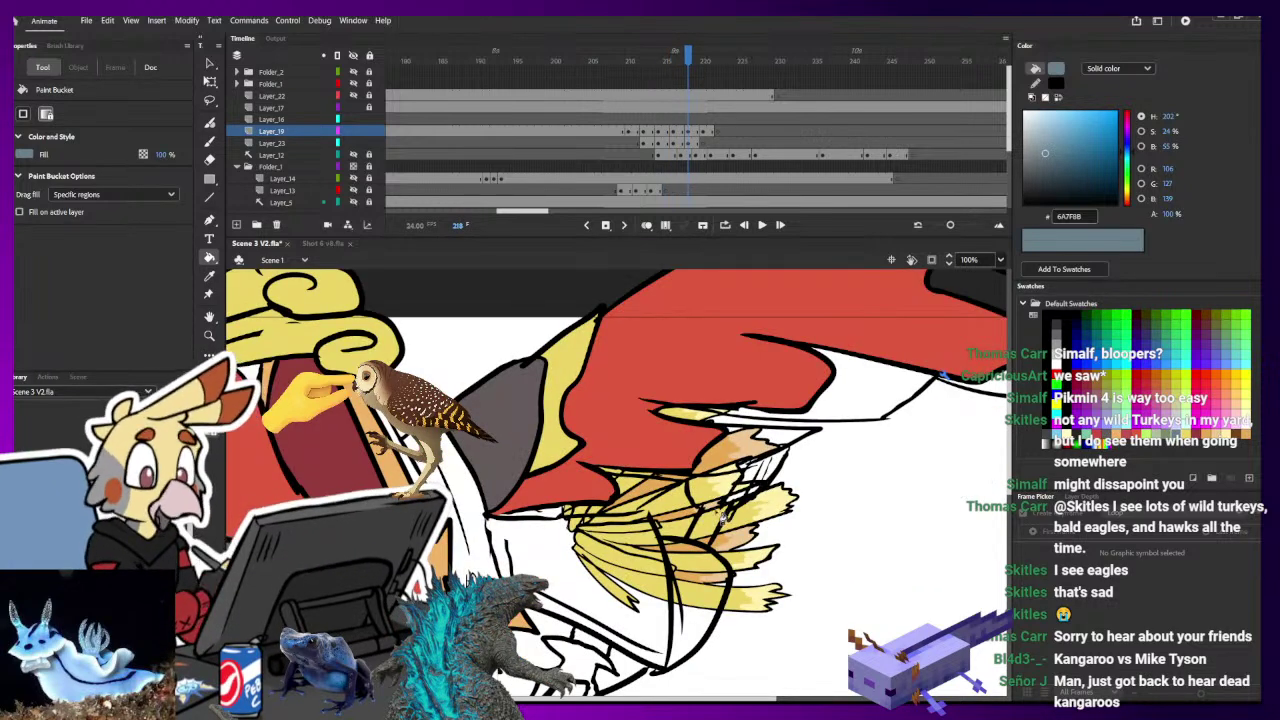
pyautogui.click(760, 483)
pyautogui.press('b')
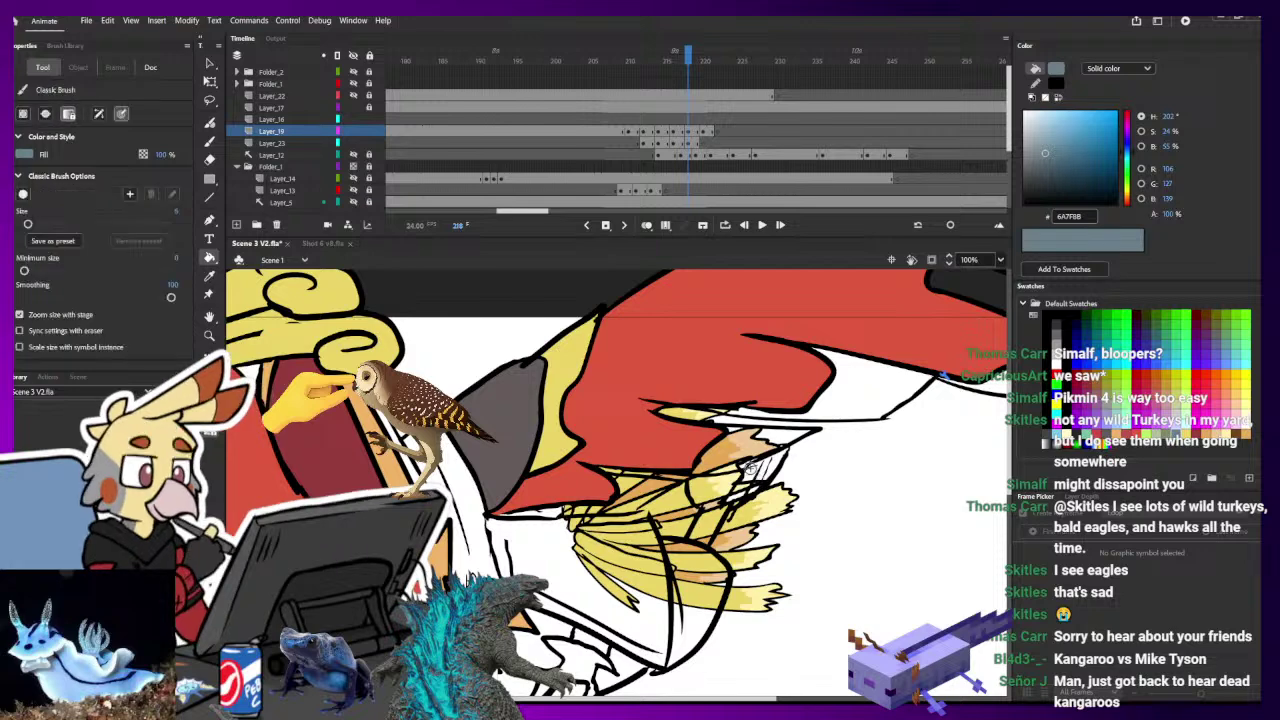
pyautogui.press('k')
pyautogui.click(700, 490)
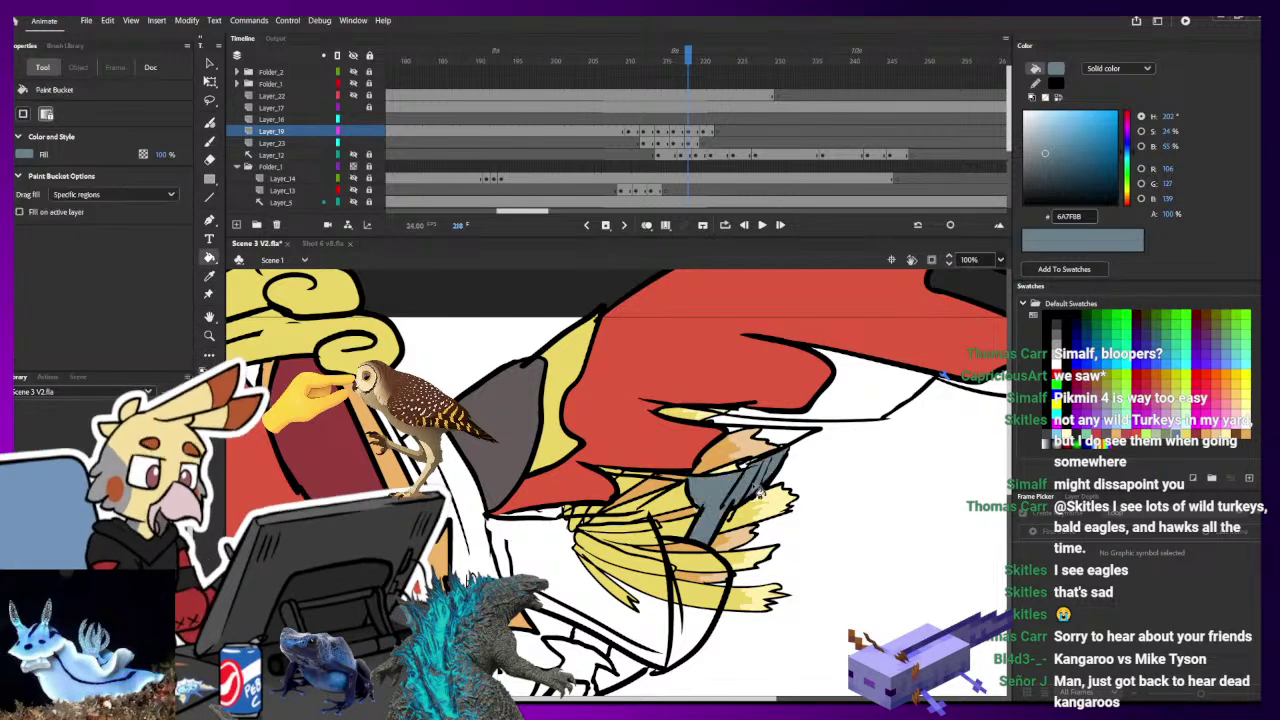
pyautogui.click(758, 468)
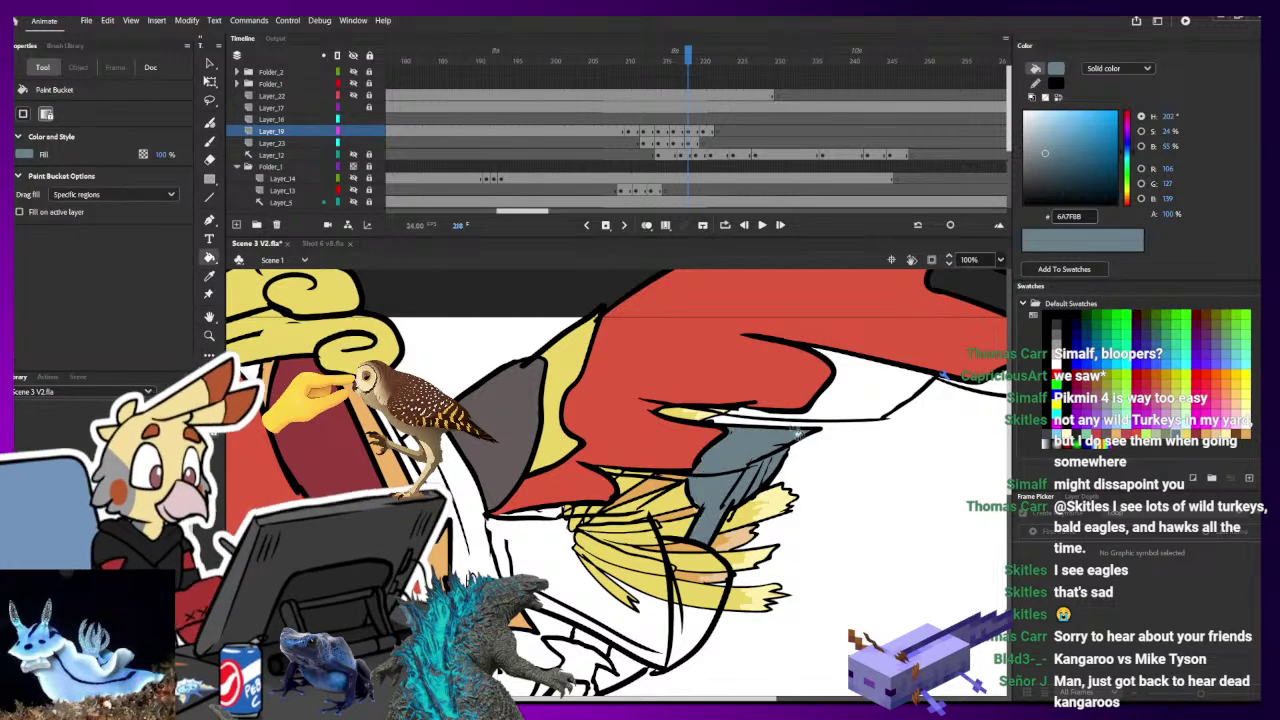
# - Set the fill color to white FFFFFF at the right-hand wing feathers on frame 217
pyautogui.hotkey('ctrl', '-')
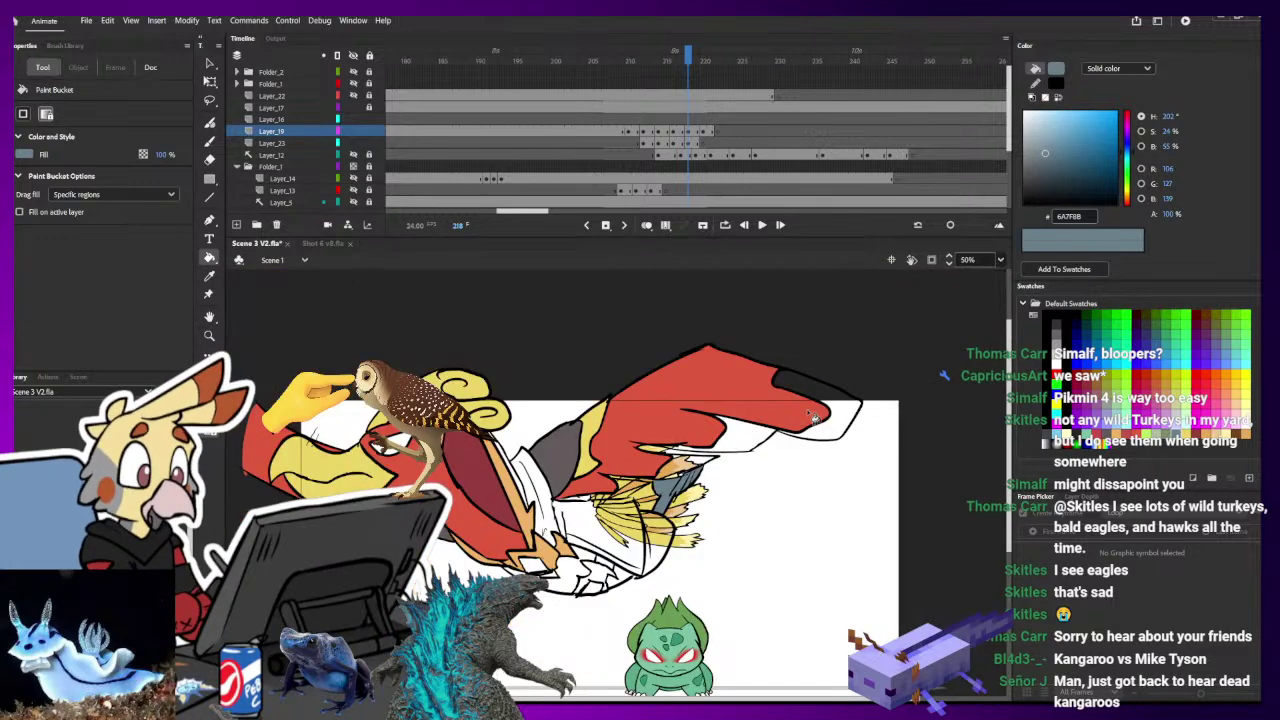
pyautogui.press(',')
pyautogui.press('i')
pyautogui.click(752, 462)
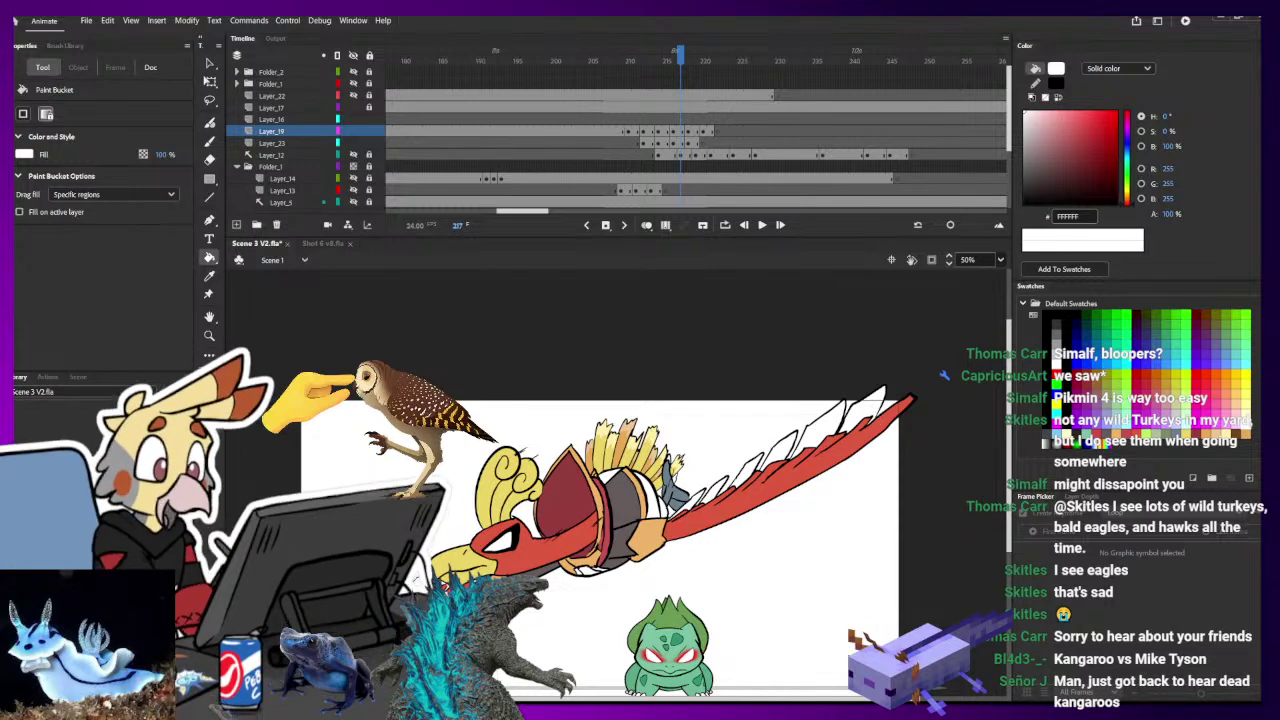
pyautogui.press('b')
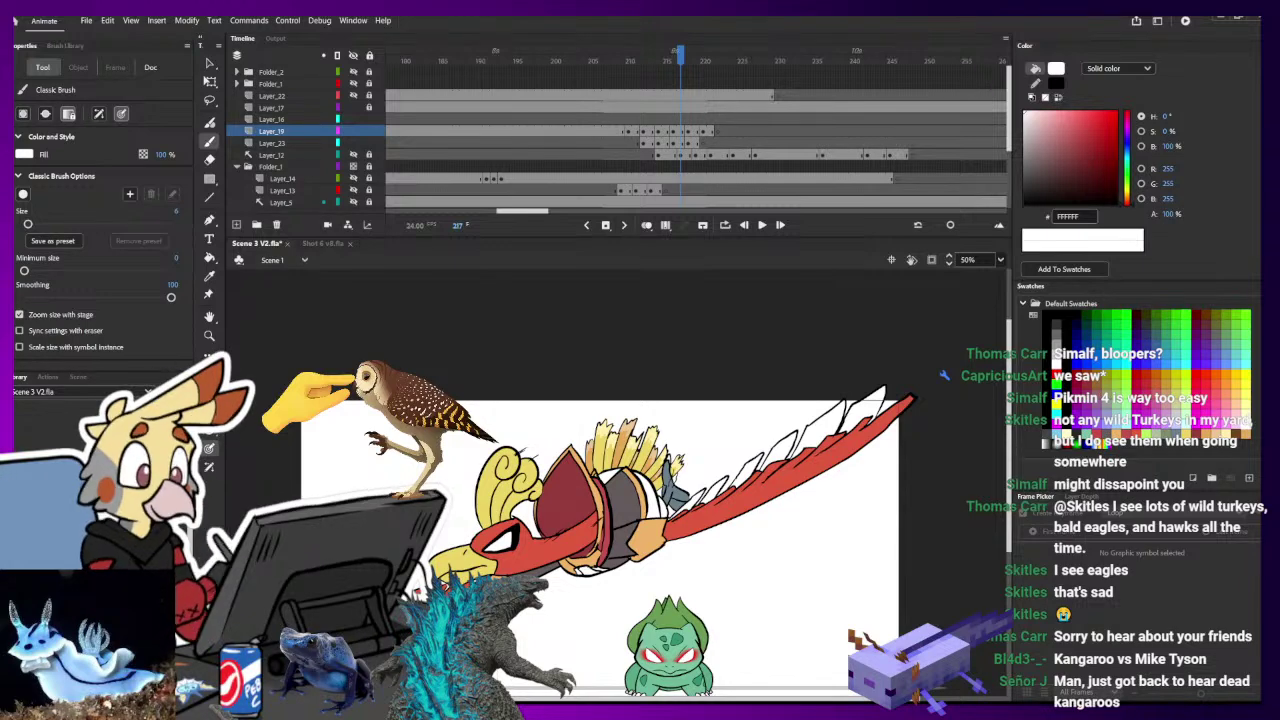
pyautogui.press('k')
# - Sample green BAEF63 from the right-hand wing on frame 215 and ready the brush on frame 216
pyautogui.press(',')
pyautogui.press(',')
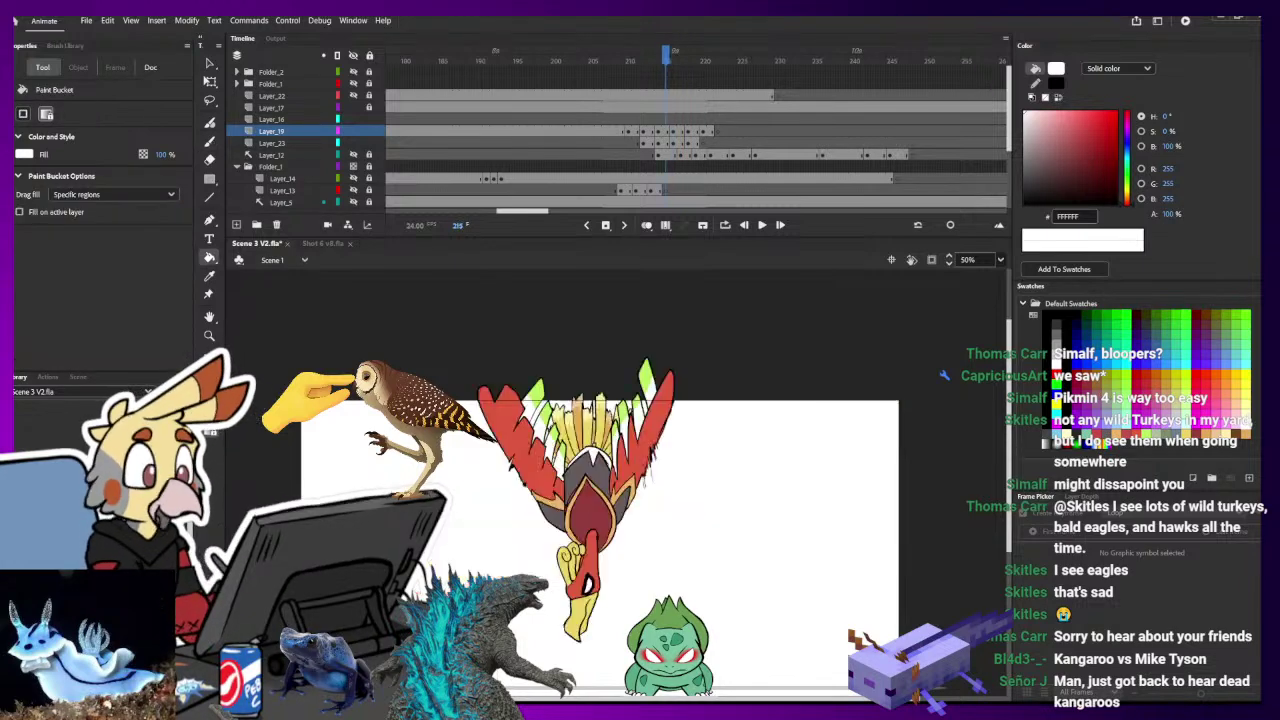
pyautogui.press('i')
pyautogui.click(647, 382)
pyautogui.press('.')
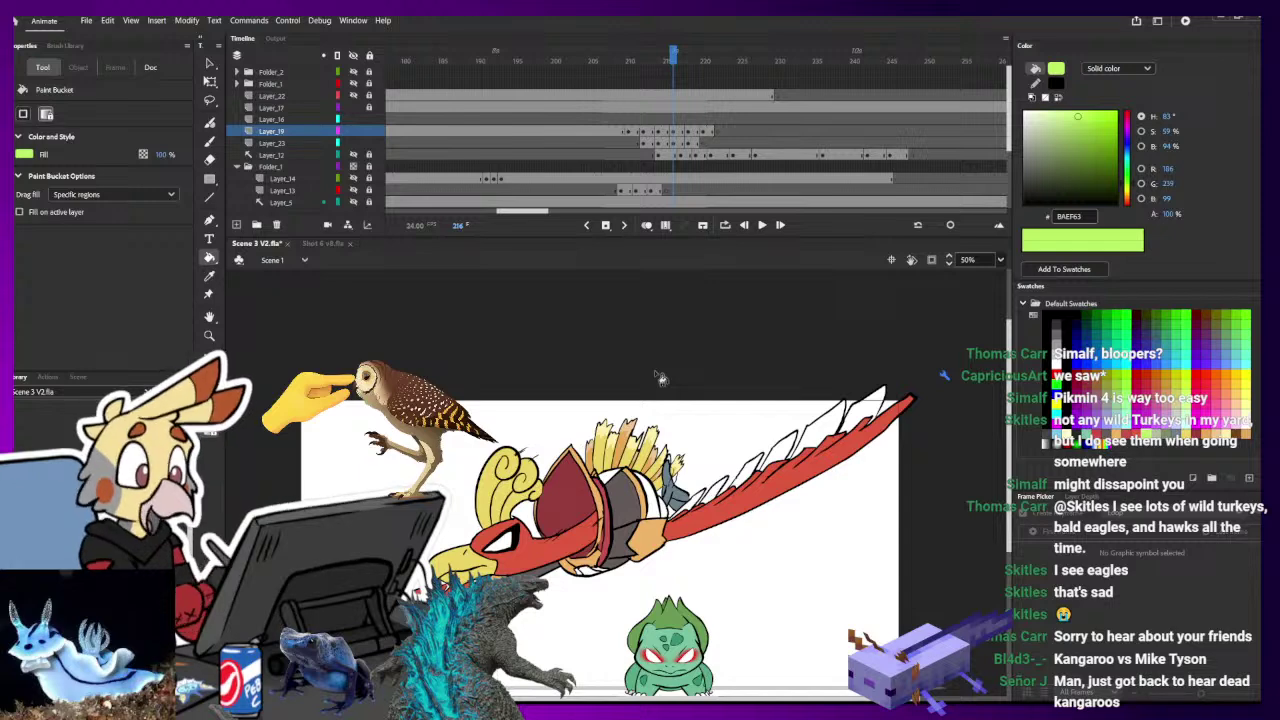
pyautogui.press('b')
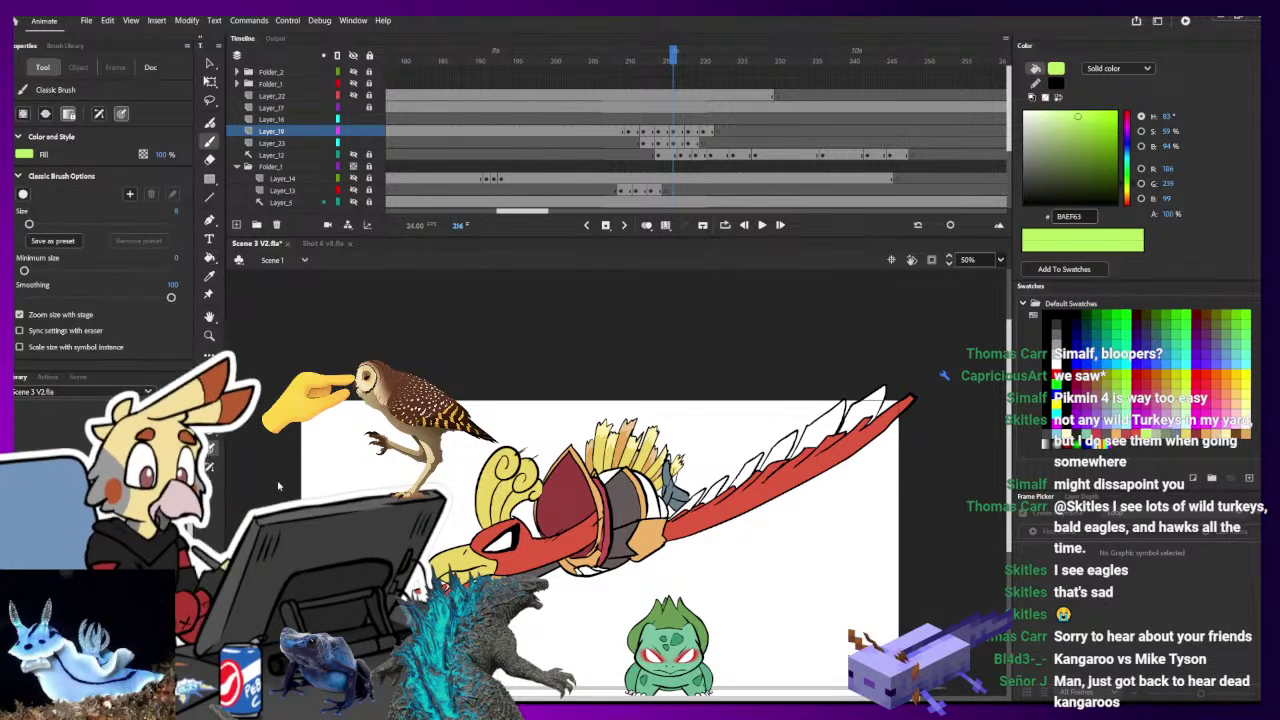
# - Select the white feather areas of the right-hand wing on frame 216 and brush green dividing lines through them
pyautogui.keyDown('ctrl'); pyautogui.keyDown('shift'); pyautogui.click(698, 508); pyautogui.keyUp('shift'); pyautogui.keyUp('ctrl')
pyautogui.keyDown('ctrl'); pyautogui.keyDown('shift'); pyautogui.click(715, 494); pyautogui.keyUp('shift'); pyautogui.keyUp('ctrl')
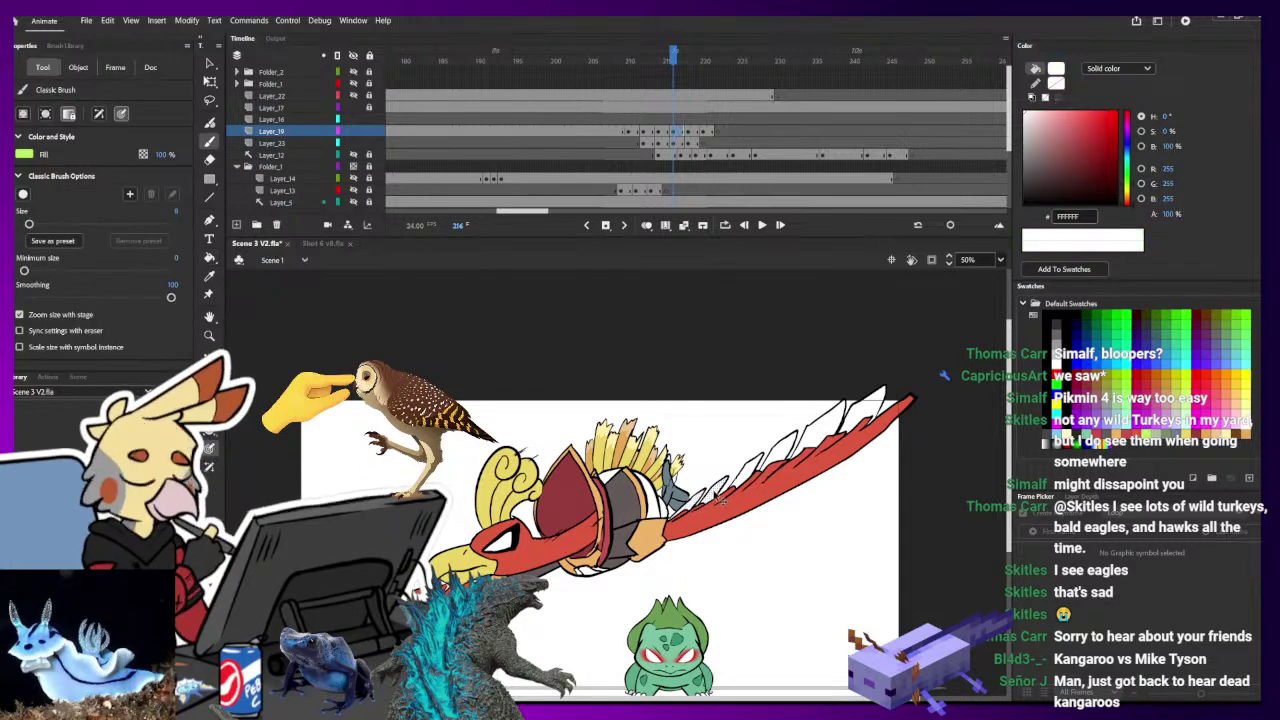
pyautogui.keyDown('ctrl'); pyautogui.keyDown('shift'); pyautogui.click(740, 480); pyautogui.keyUp('shift'); pyautogui.keyUp('ctrl')
pyautogui.keyDown('ctrl'); pyautogui.keyDown('shift'); pyautogui.click(776, 463); pyautogui.keyUp('shift'); pyautogui.keyUp('ctrl')
pyautogui.moveTo(816, 438)
pyautogui.mouseDown()
pyautogui.moveTo(864, 421)
pyautogui.moveTo(895, 392)
pyautogui.mouseUp()
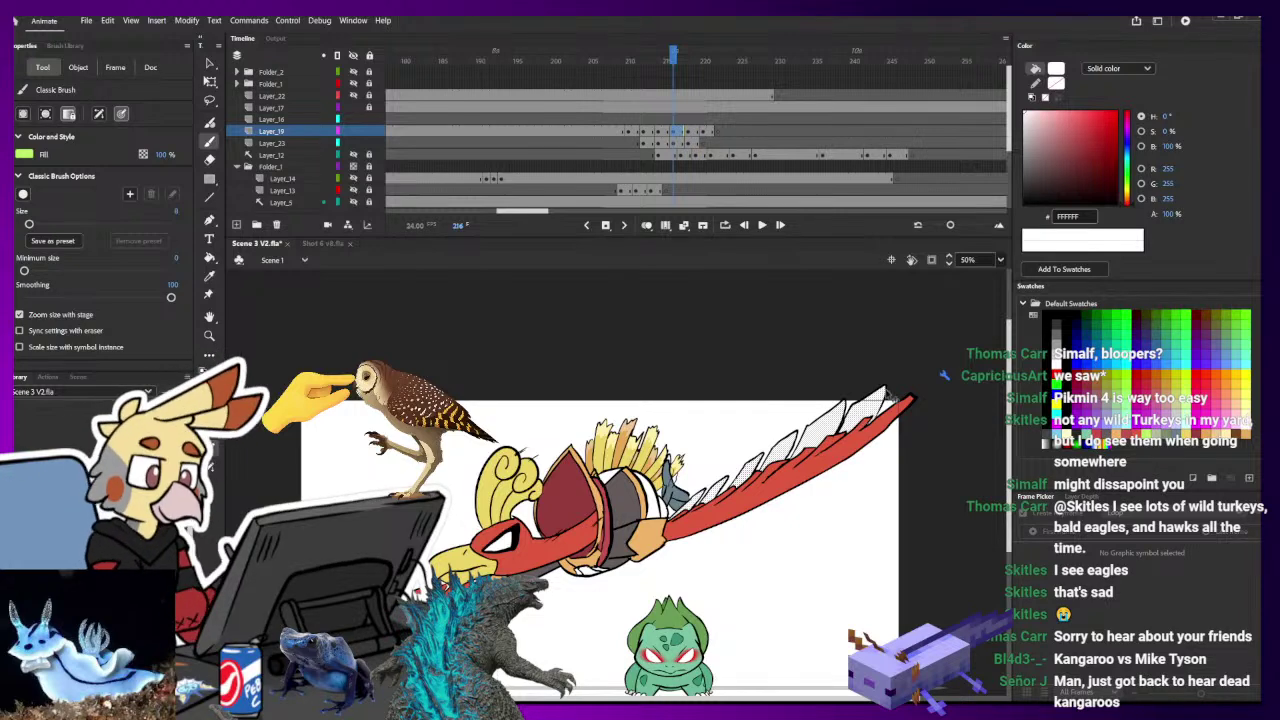
pyautogui.moveTo(665, 513); pyautogui.dragTo(663, 515)
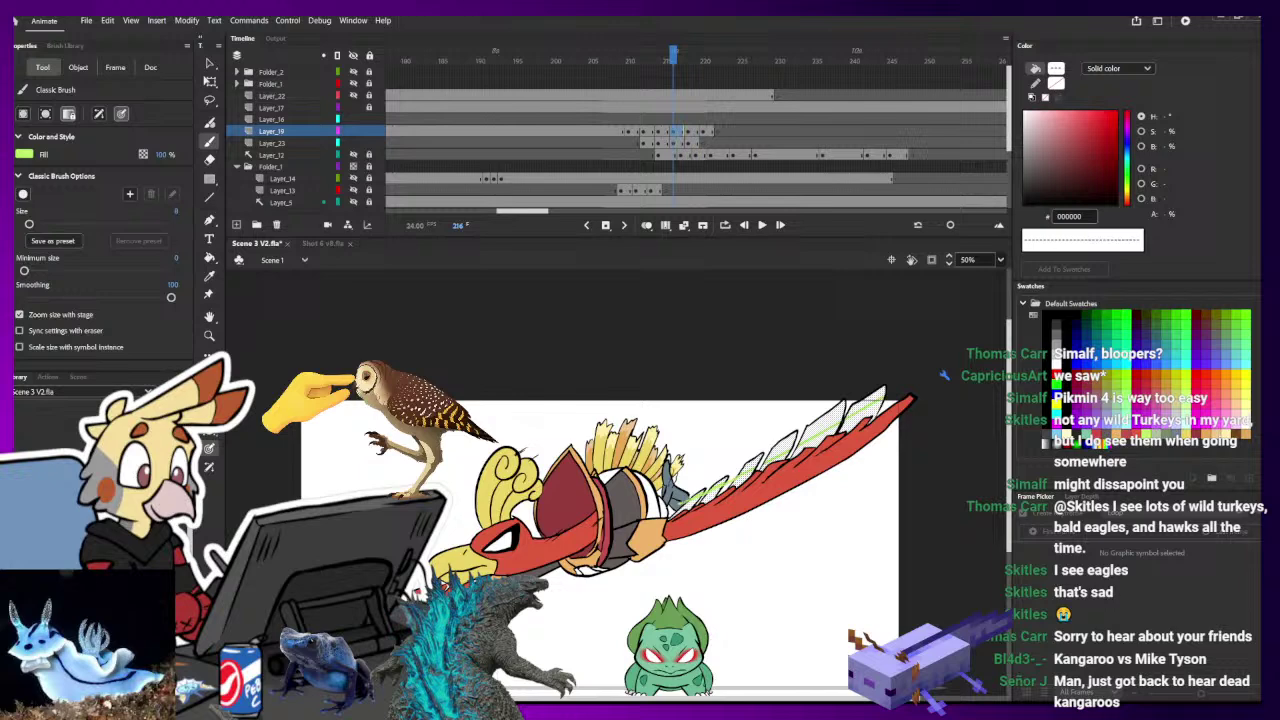
pyautogui.keyDown('ctrl'); pyautogui.click(758, 402); pyautogui.keyUp('ctrl')
# - Fill the marked-off right-hand wing feather areas on frame 216 with green BAEF63 and touch up the outermost feather with the brush
pyautogui.press('k')
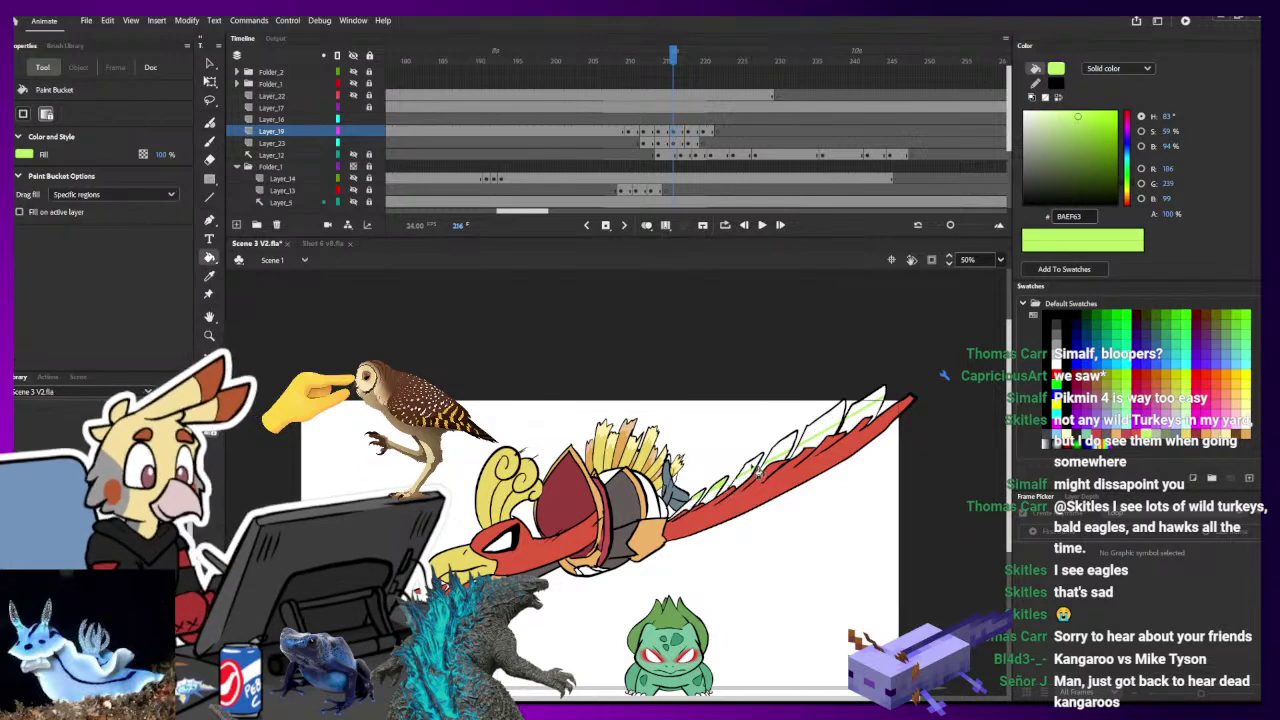
pyautogui.click(753, 472)
pyautogui.click(787, 448)
pyautogui.click(830, 427)
pyautogui.click(873, 398)
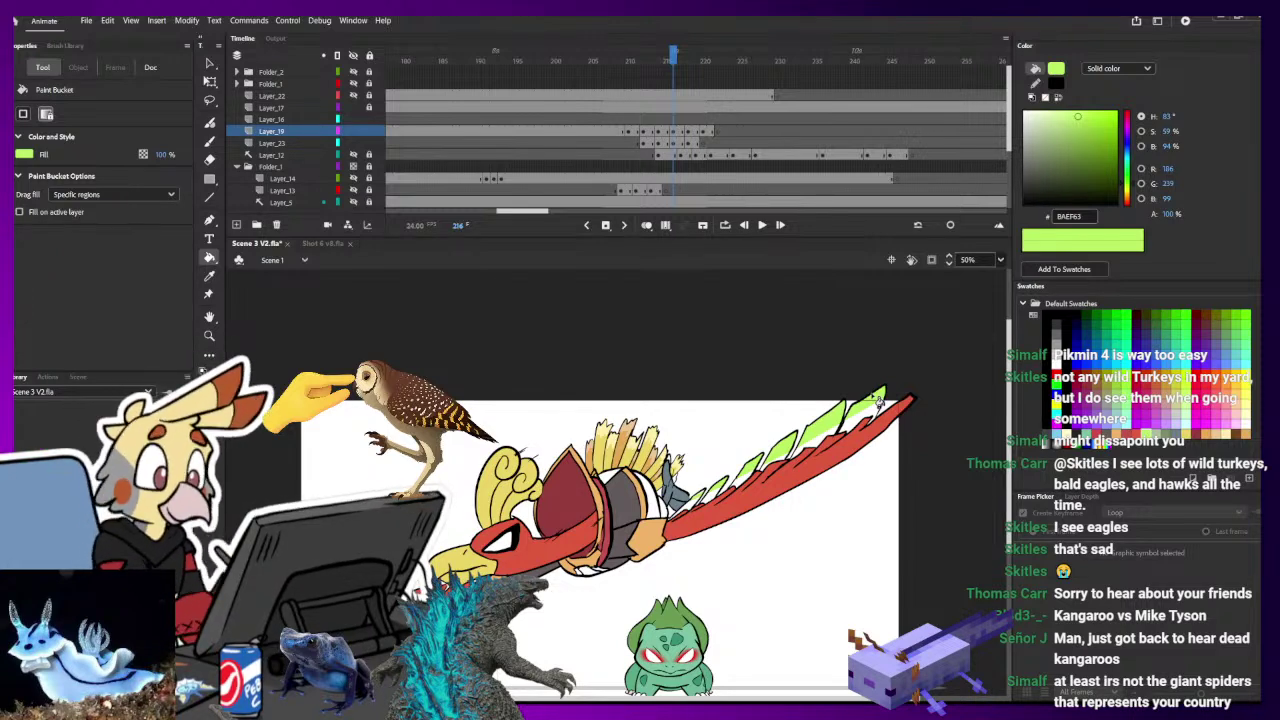
pyautogui.press('b')
pyautogui.click(872, 393)
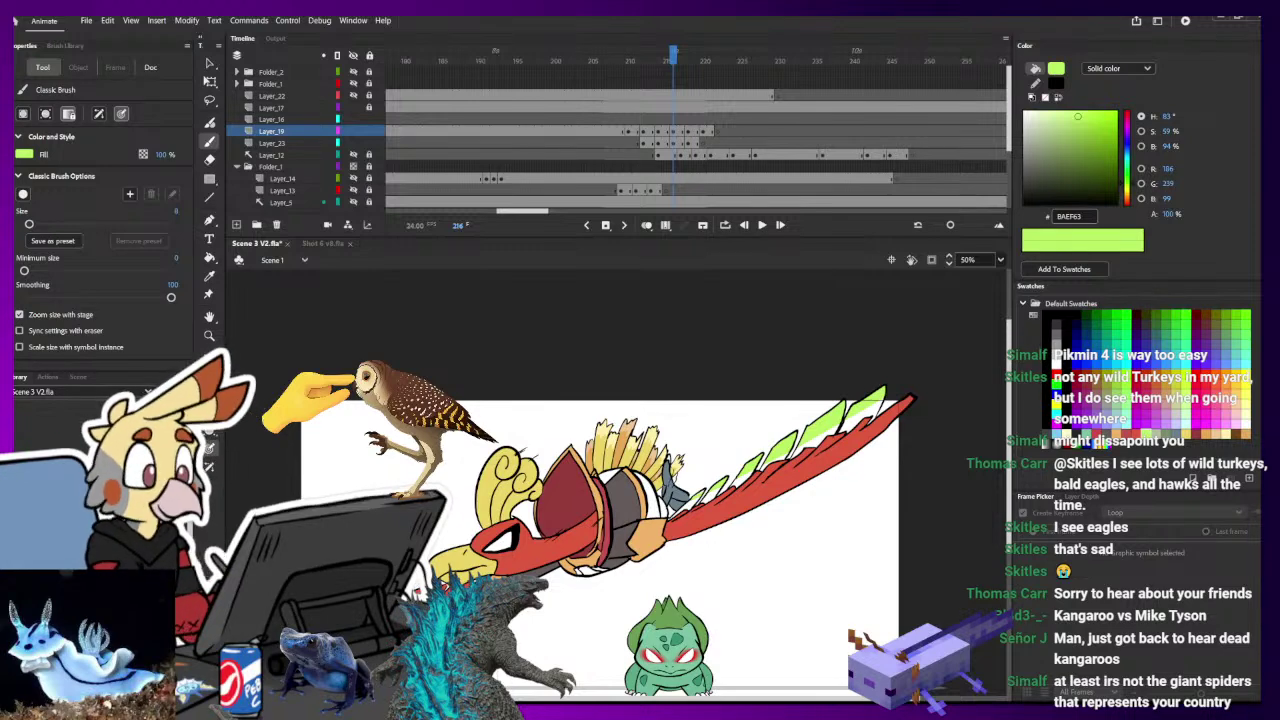
# - Sample black 000000 for the brush at the left-hand wing's feather outlines on frame 216
pyautogui.press('i')
pyautogui.hotkey('ctrl', '=')
pyautogui.click(451, 568)
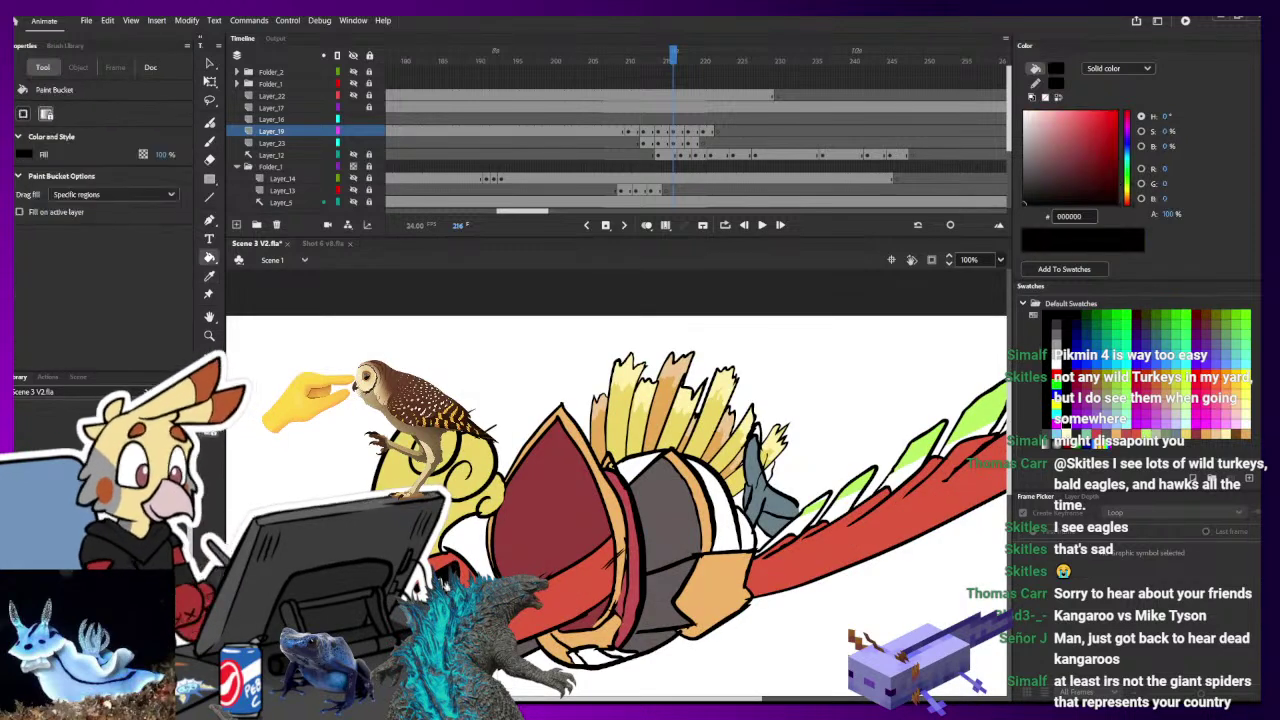
pyautogui.moveTo(451, 568); pyautogui.dragTo(627, 444)
pyautogui.press('b')
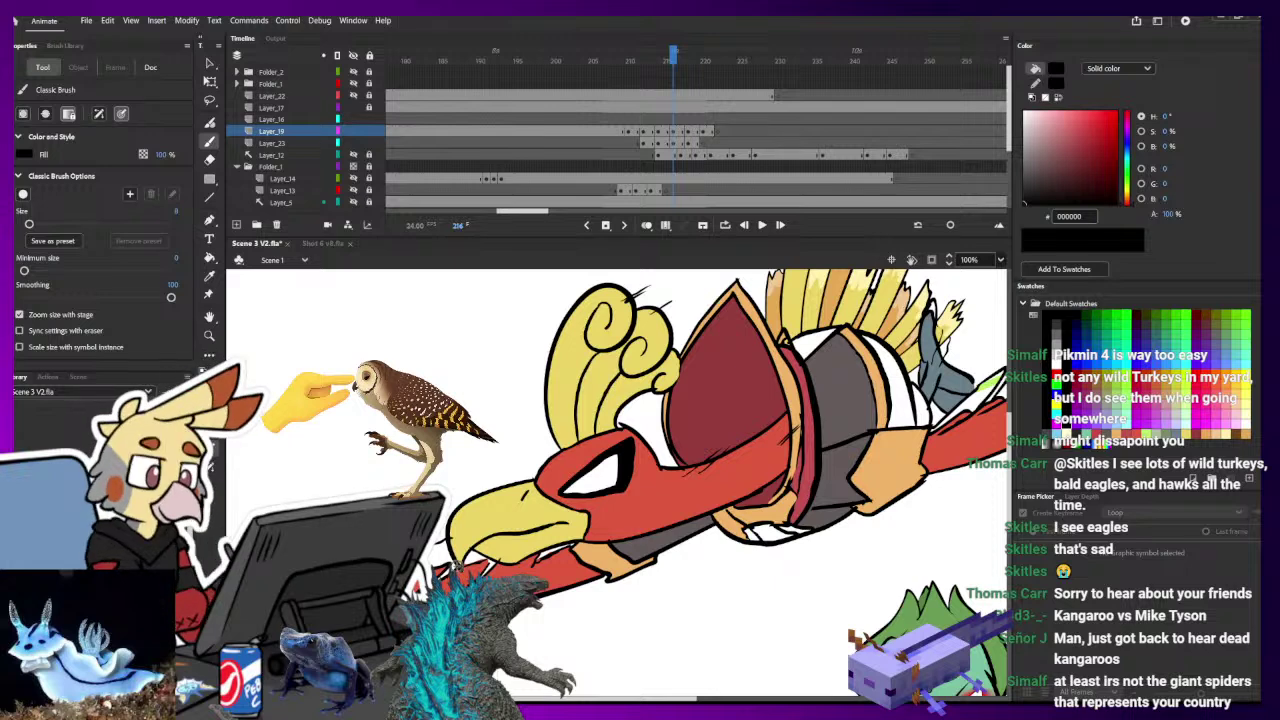
pyautogui.moveTo(374, 550); pyautogui.dragTo(472, 497)
# - Set the fill to white FFFFFF at the left-hand wing, and sample green BAEF63 from the right-hand wing on frame 216 for brushing
pyautogui.press('i')
pyautogui.click(451, 516)
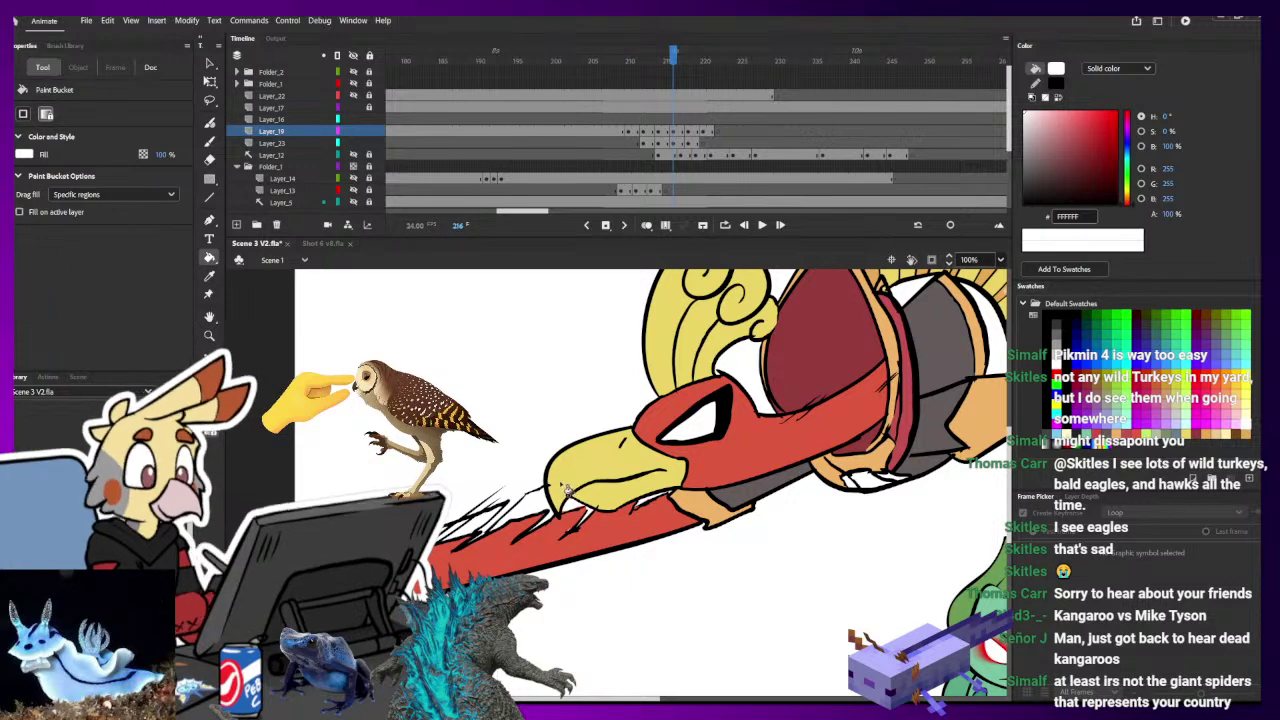
pyautogui.moveTo(693, 464)
pyautogui.mouseDown()
pyautogui.moveTo(460, 572)
pyautogui.moveTo(366, 674)
pyautogui.mouseUp()
pyautogui.press('i')
pyautogui.click(918, 442)
pyautogui.moveTo(903, 438); pyautogui.dragTo(1145, 294)
pyautogui.press('b')
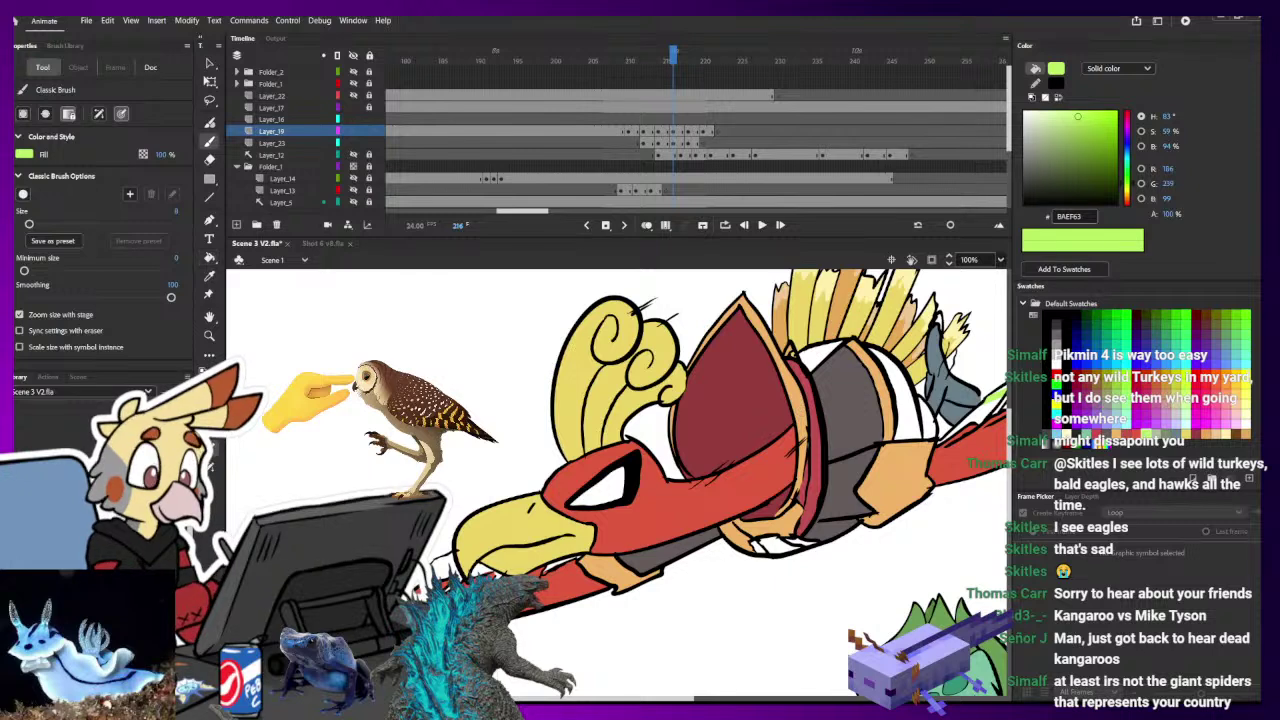
pyautogui.moveTo(374, 520); pyautogui.dragTo(531, 335)
# - Select the white feather areas of the left-hand wing on frame 216 and brush a green dividing line along them
pyautogui.keyDown('ctrl'); pyautogui.click(526, 416); pyautogui.keyUp('ctrl')
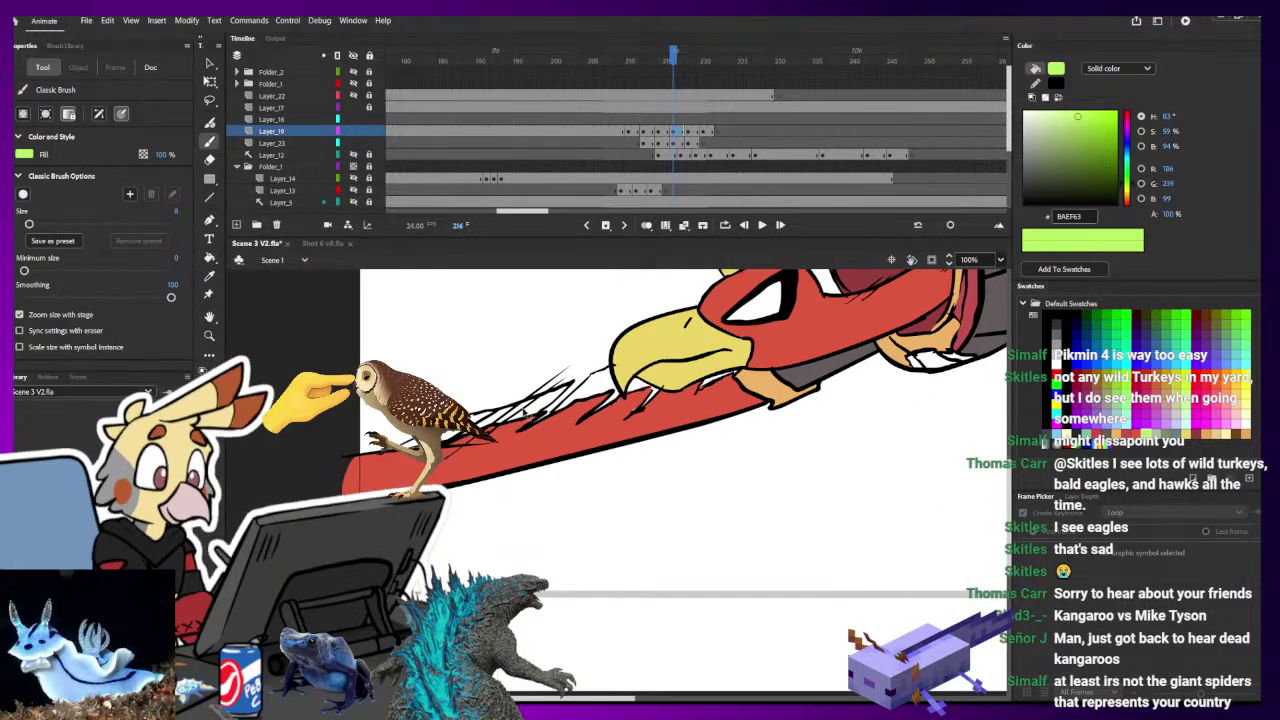
pyautogui.hotkey('ctrl', 'a')
pyautogui.hotkey('ctrl', 'shift', 'a')
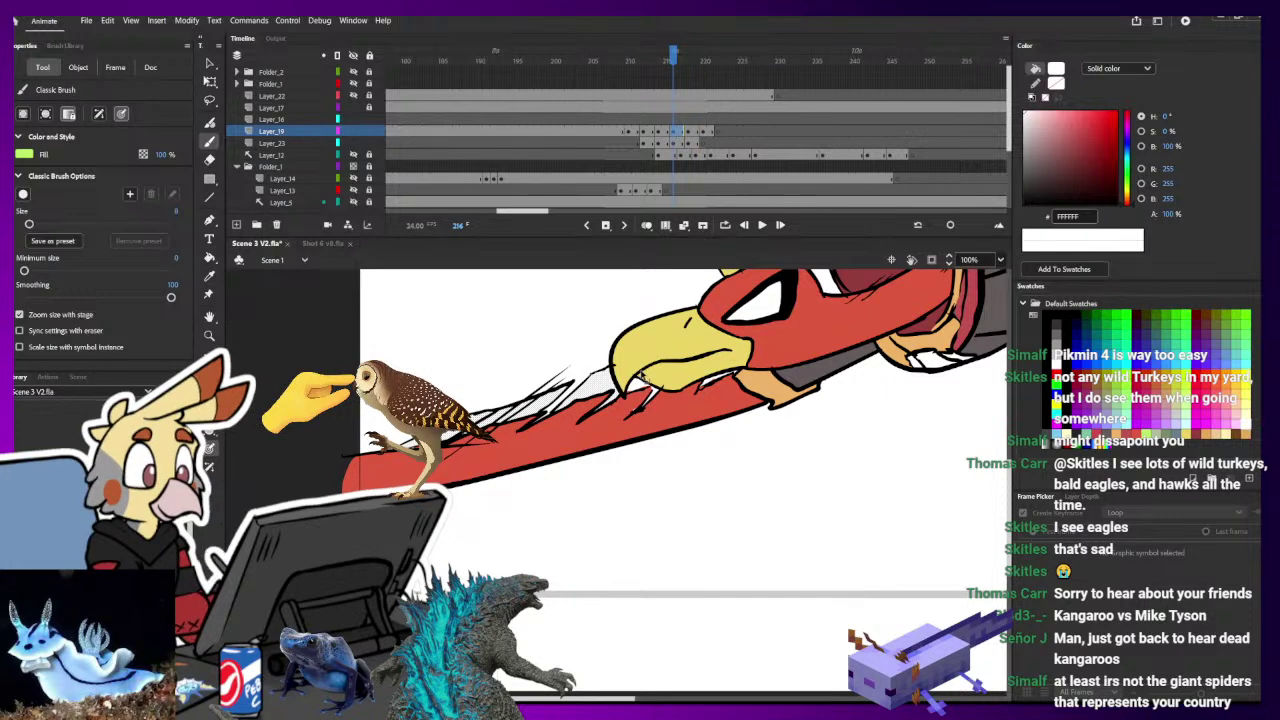
pyautogui.moveTo(656, 355)
pyautogui.mouseDown()
pyautogui.moveTo(525, 414)
pyautogui.moveTo(345, 447)
pyautogui.mouseUp()
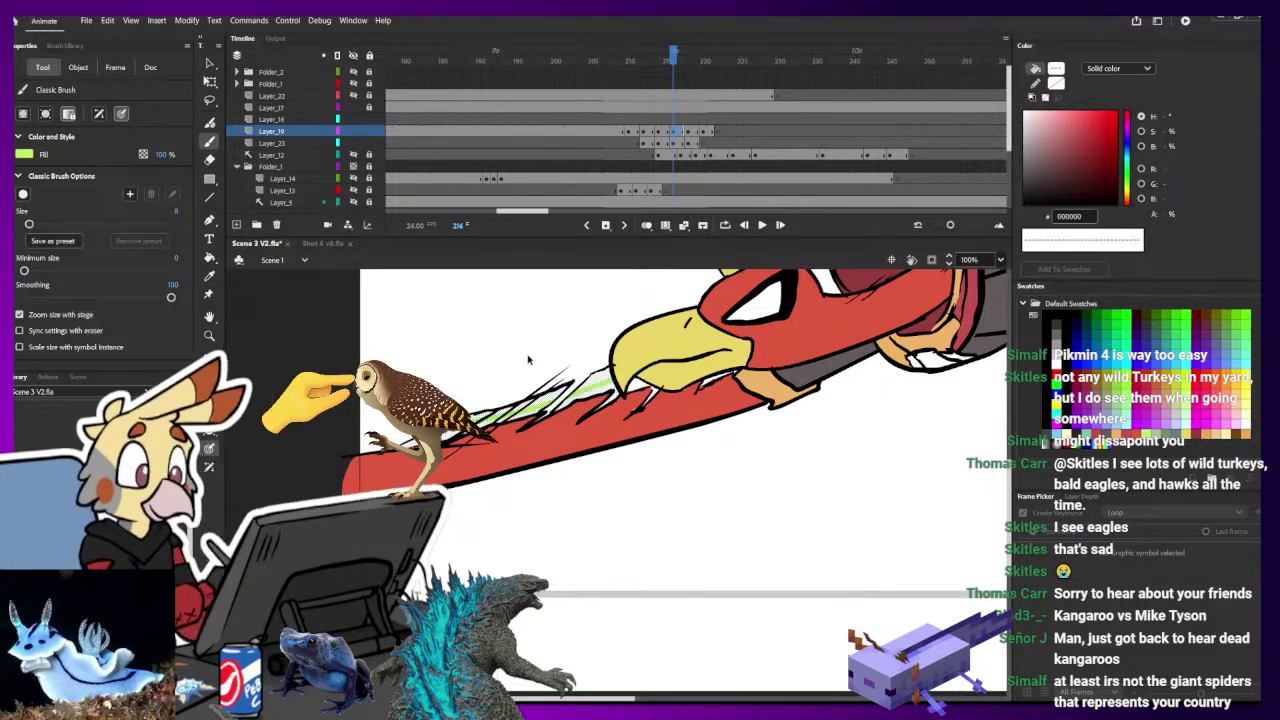
pyautogui.hotkey('ctrl', 'shift', 'a')
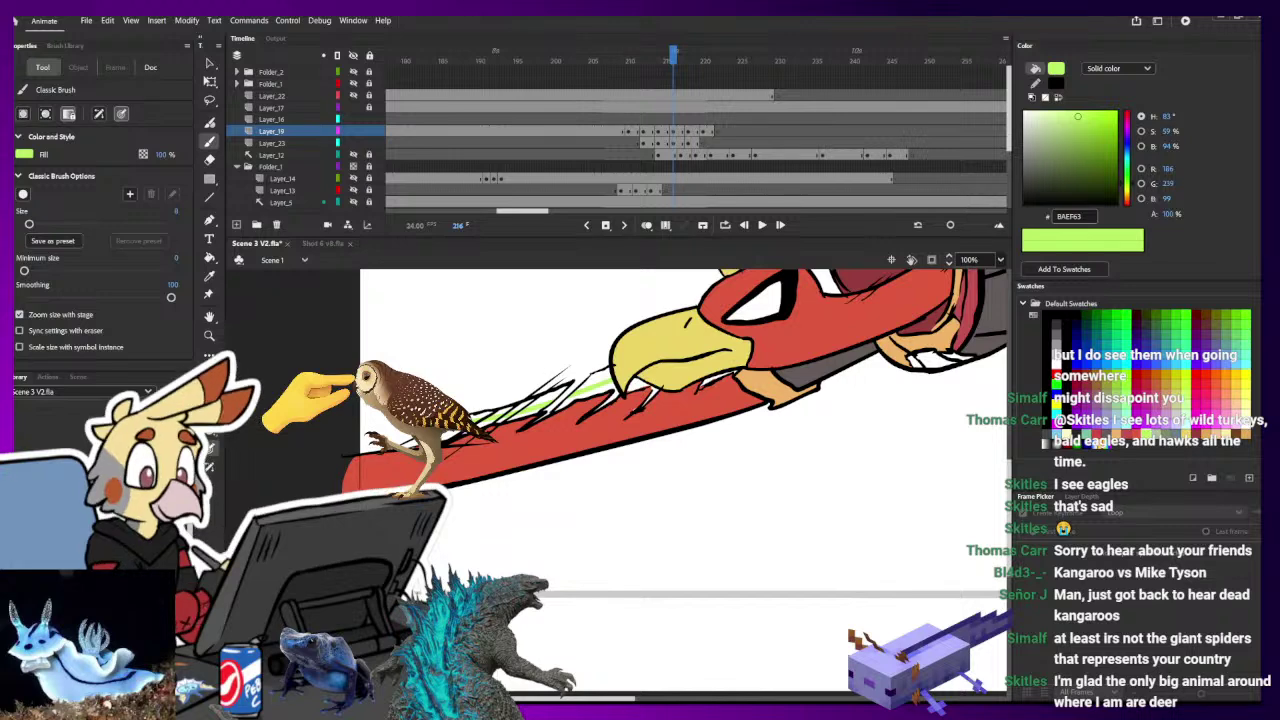
# - Sample black 000000 and brush additional feather outlines at the outer end of the left-hand wing on frame 216
pyautogui.press('i')
pyautogui.click(612, 362)
pyautogui.press('b')
pyautogui.press('b')
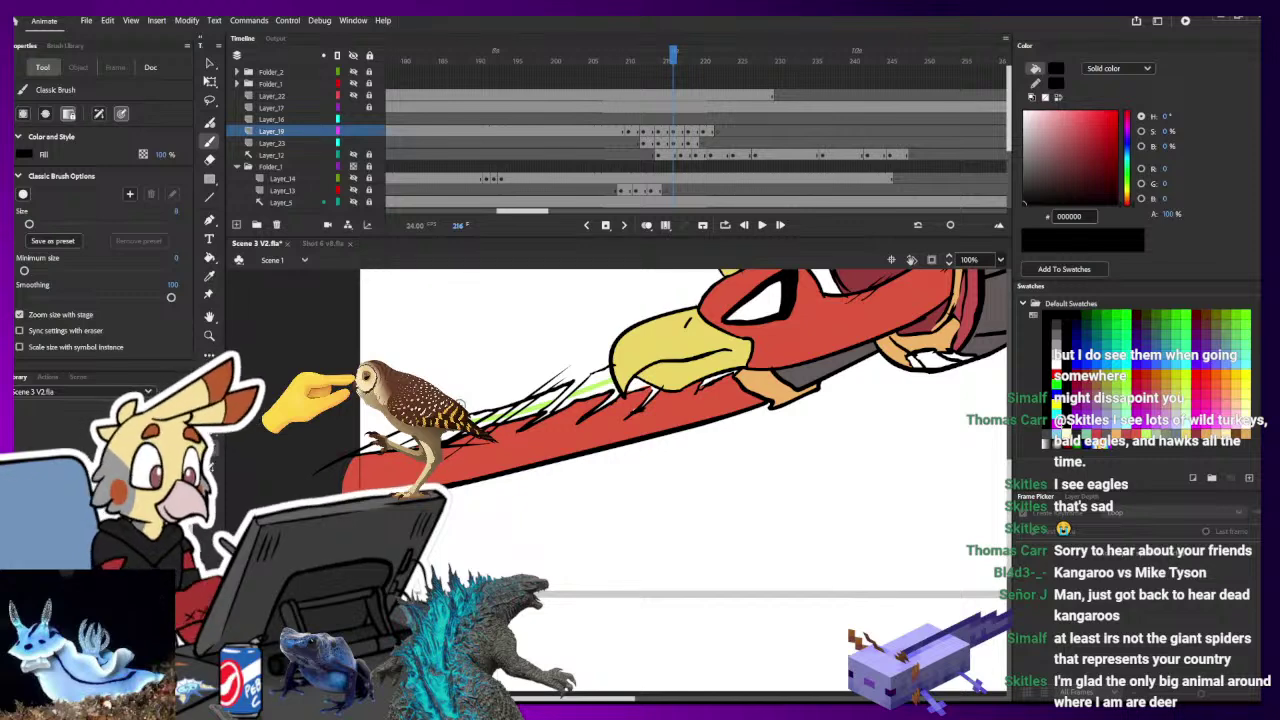
# - Sample green BAEF63 from the dividing line and fill the left-hand wing's upper feather areas on frame 216
pyautogui.press('i')
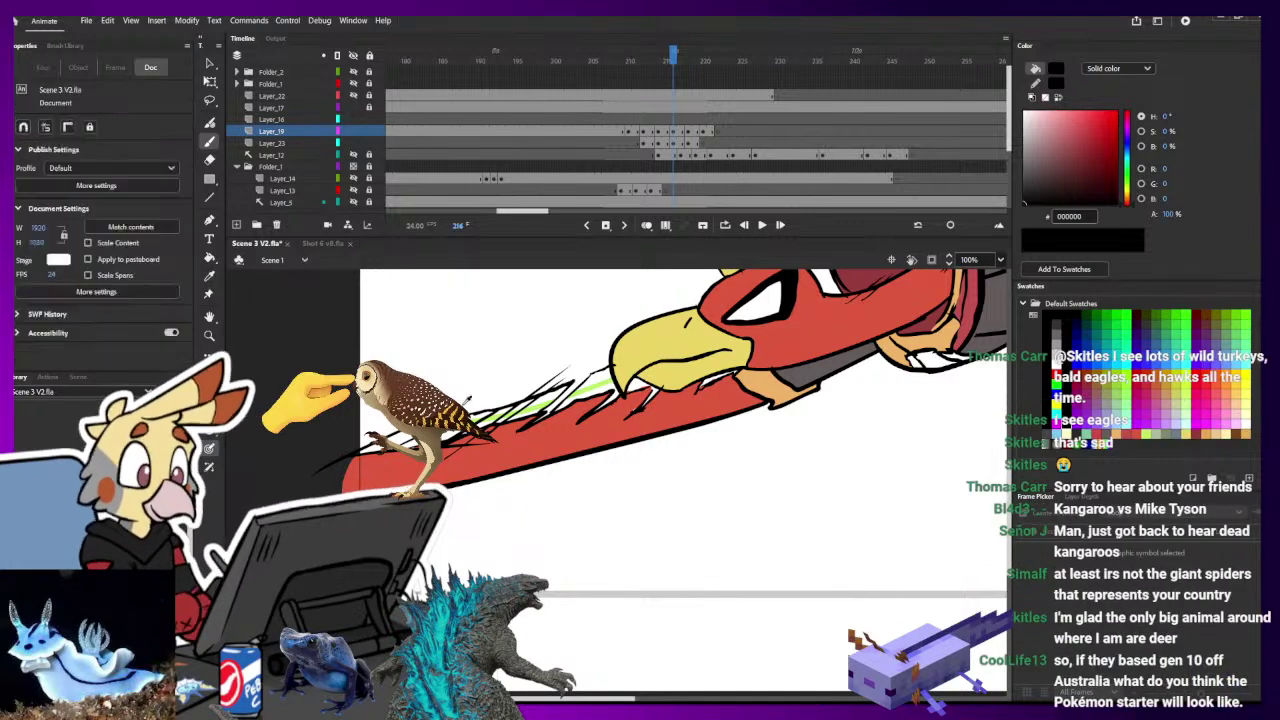
pyautogui.click(594, 387)
pyautogui.click(514, 418)
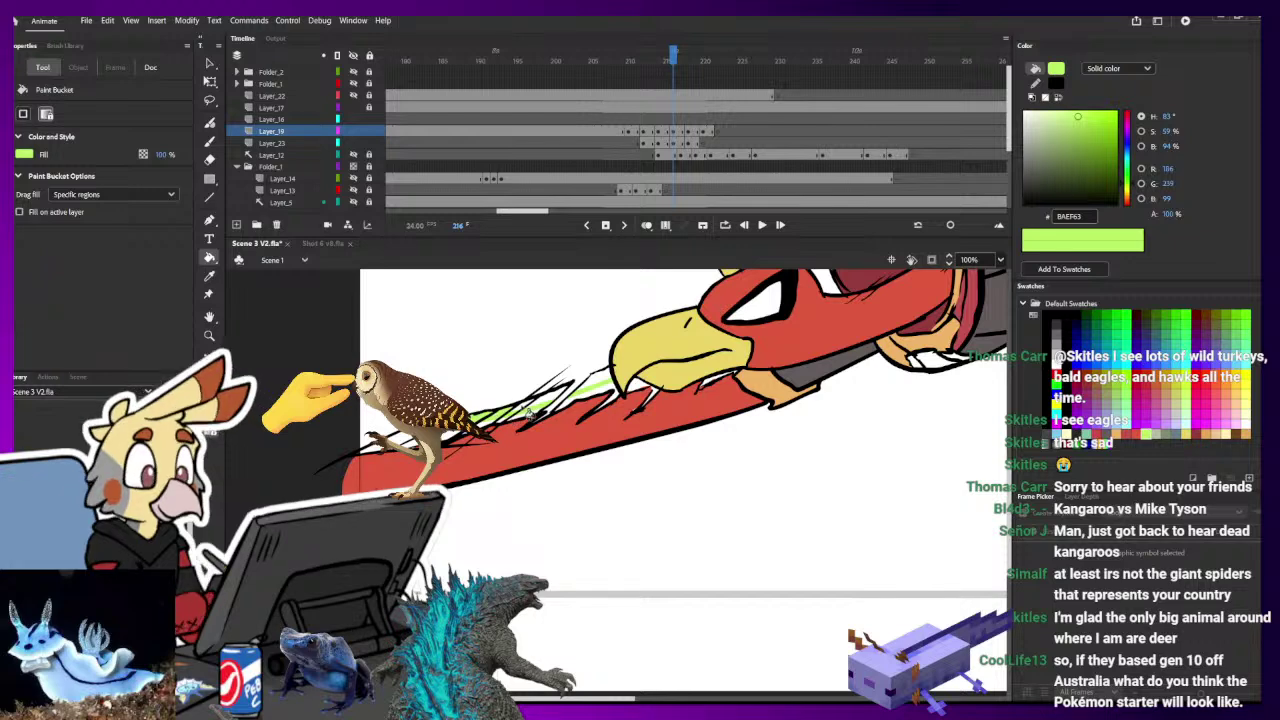
pyautogui.click(525, 412)
pyautogui.click(555, 405)
pyautogui.click(601, 388)
# - Sample white FFFFFF, then brush and fill the feather area at the outer end of the left-hand wing on frame 216
pyautogui.press('i')
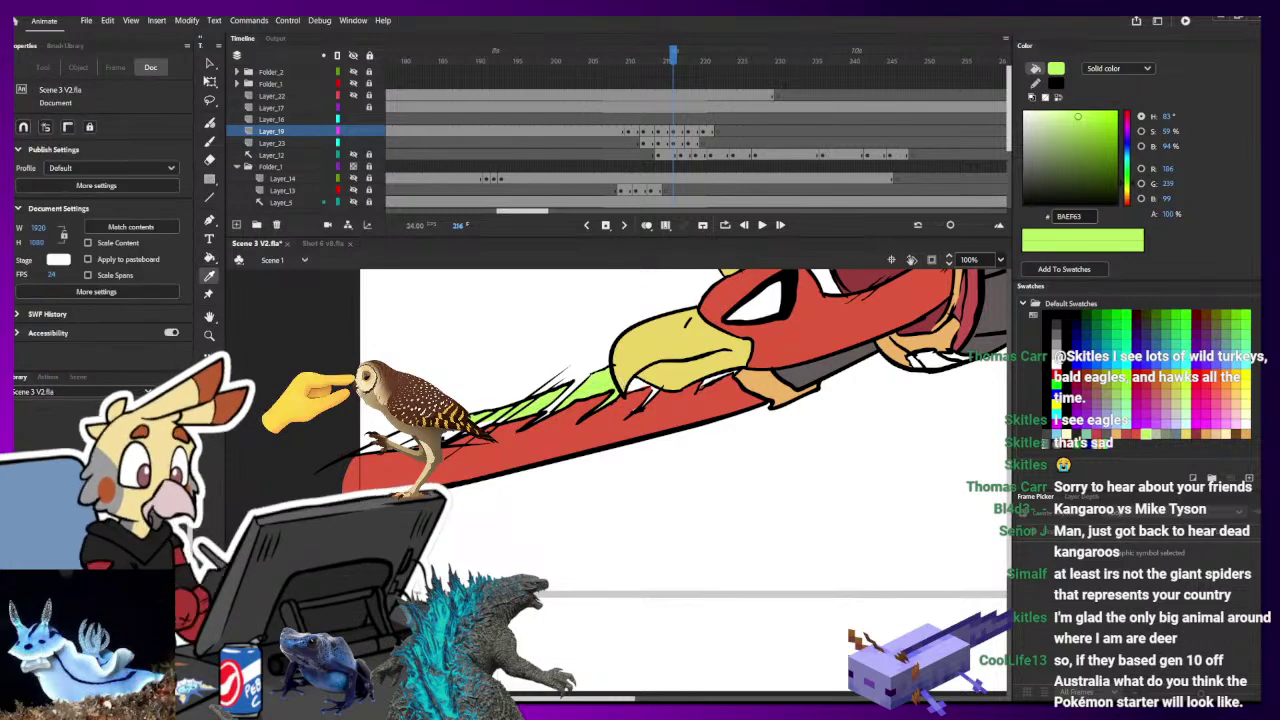
pyautogui.click(453, 438)
pyautogui.press('i')
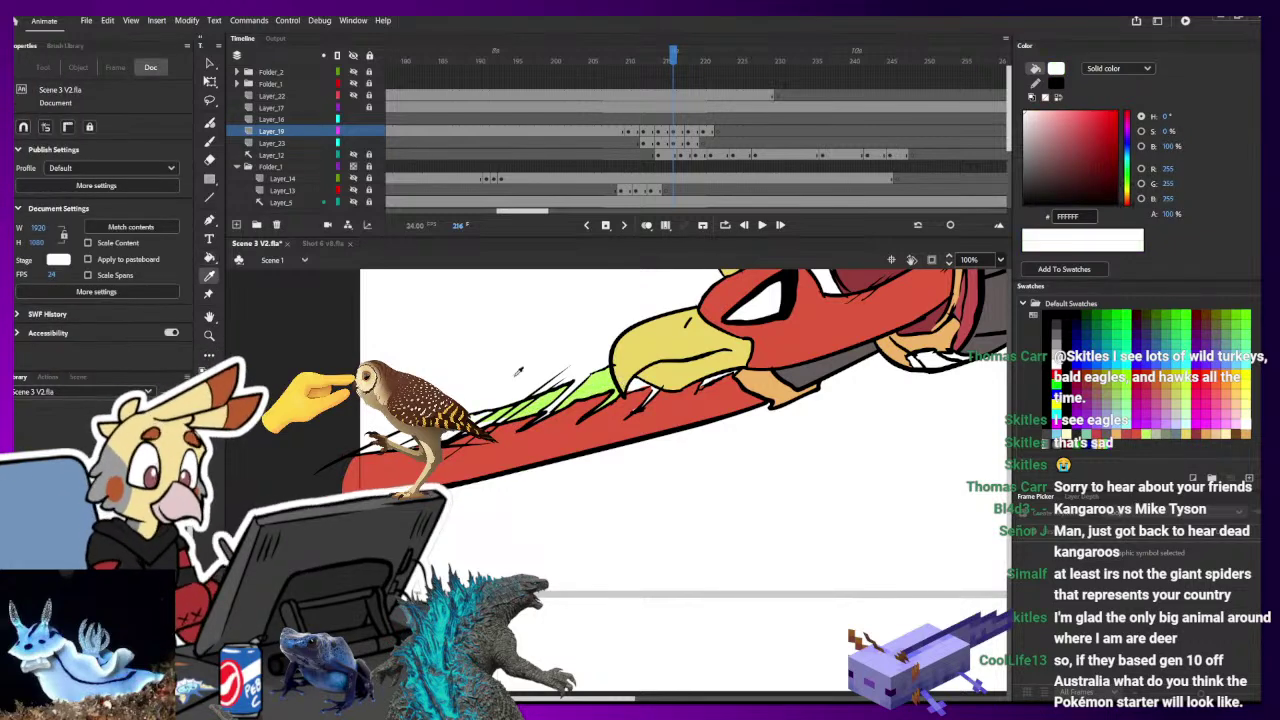
pyautogui.click(487, 412)
pyautogui.press('b')
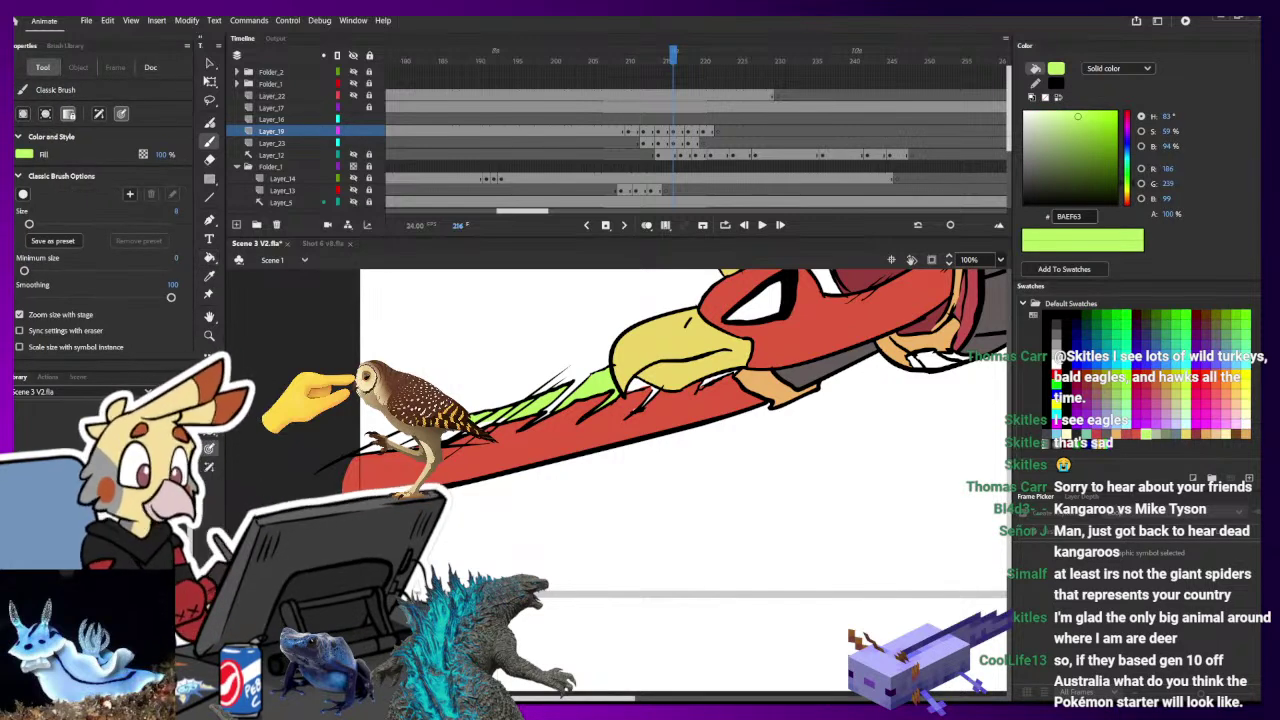
pyautogui.press('i')
pyautogui.click(410, 436)
pyautogui.press('b')
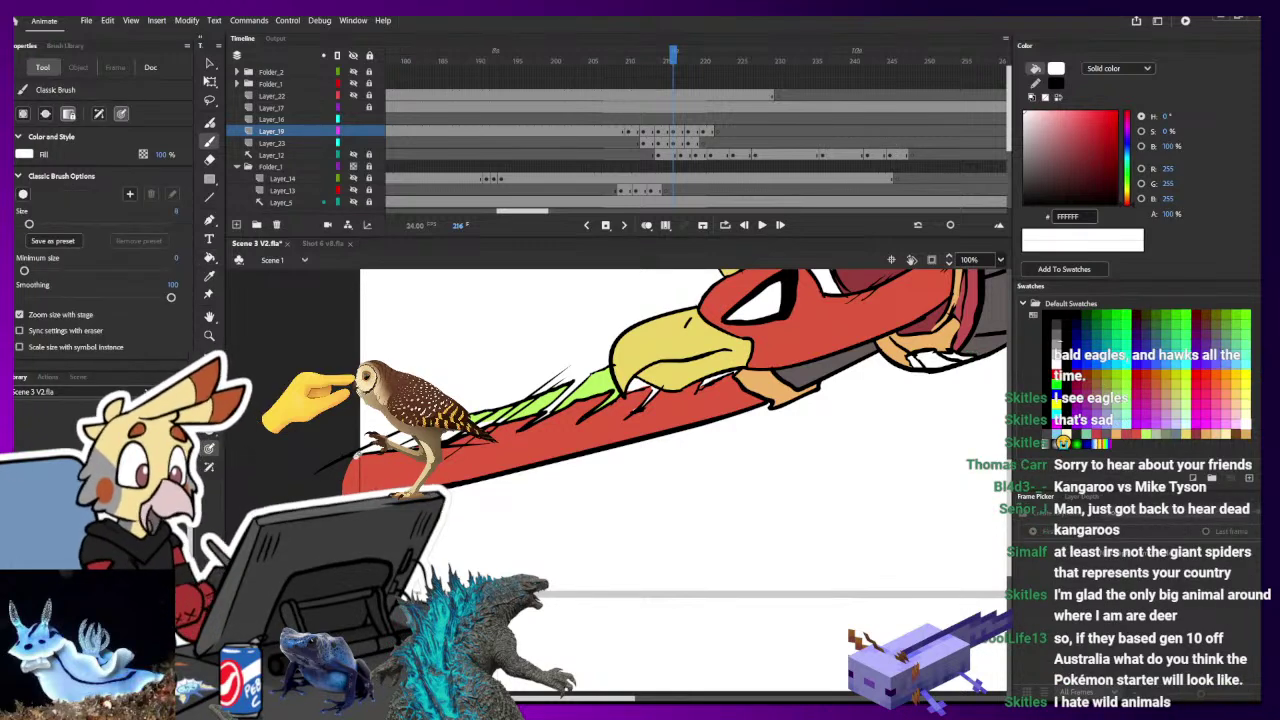
pyautogui.click(358, 452)
pyautogui.press('k')
pyautogui.click(410, 444)
# - Sample green BAEF63, select the artwork of frame 216 on Layer_19 and brush green along the left-hand wing's outer feathers
pyautogui.press('i')
pyautogui.click(512, 408)
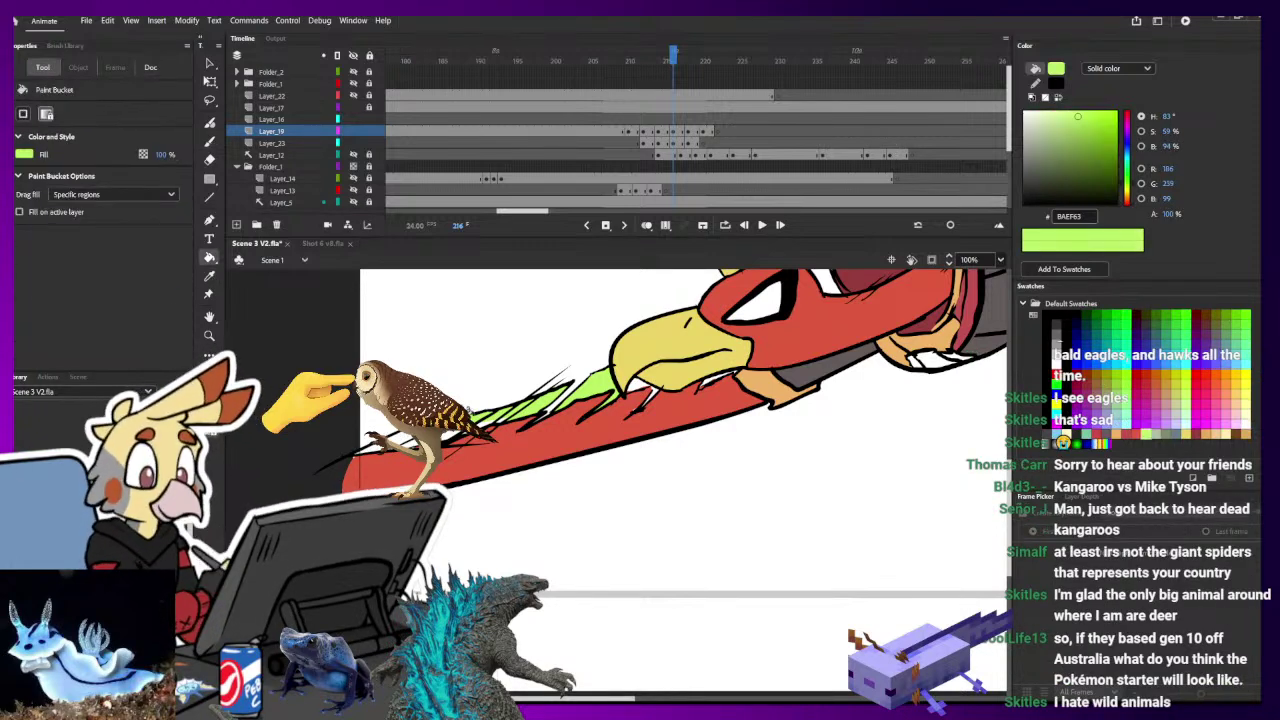
pyautogui.press('b')
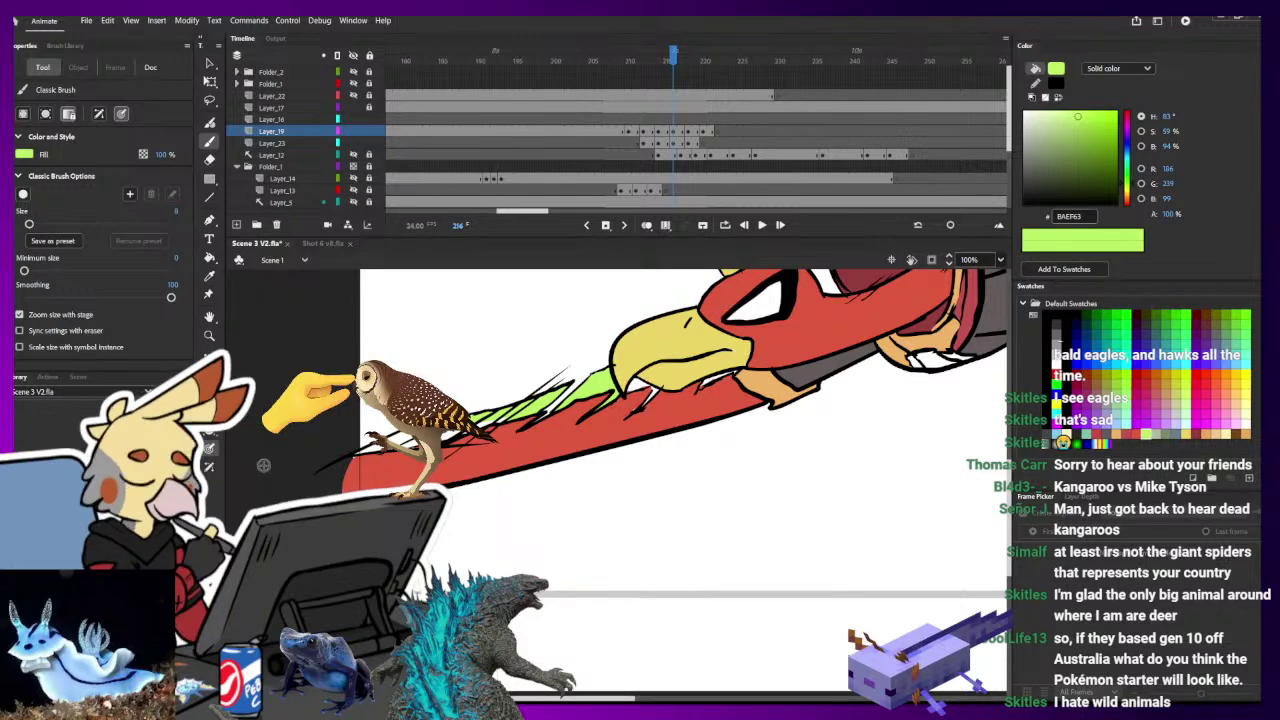
pyautogui.click(673, 131)
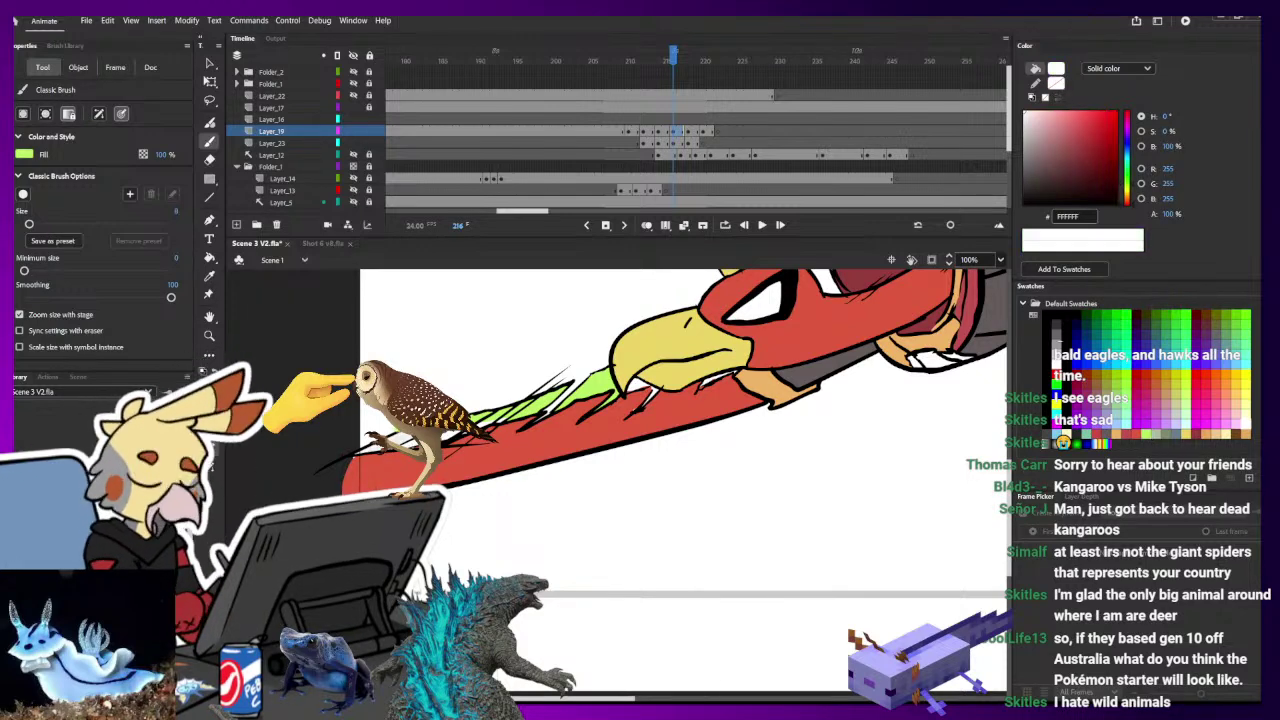
pyautogui.moveTo(381, 423); pyautogui.dragTo(402, 434)
pyautogui.hotkey('ctrl', '-')
pyautogui.hotkey('ctrl', '-')
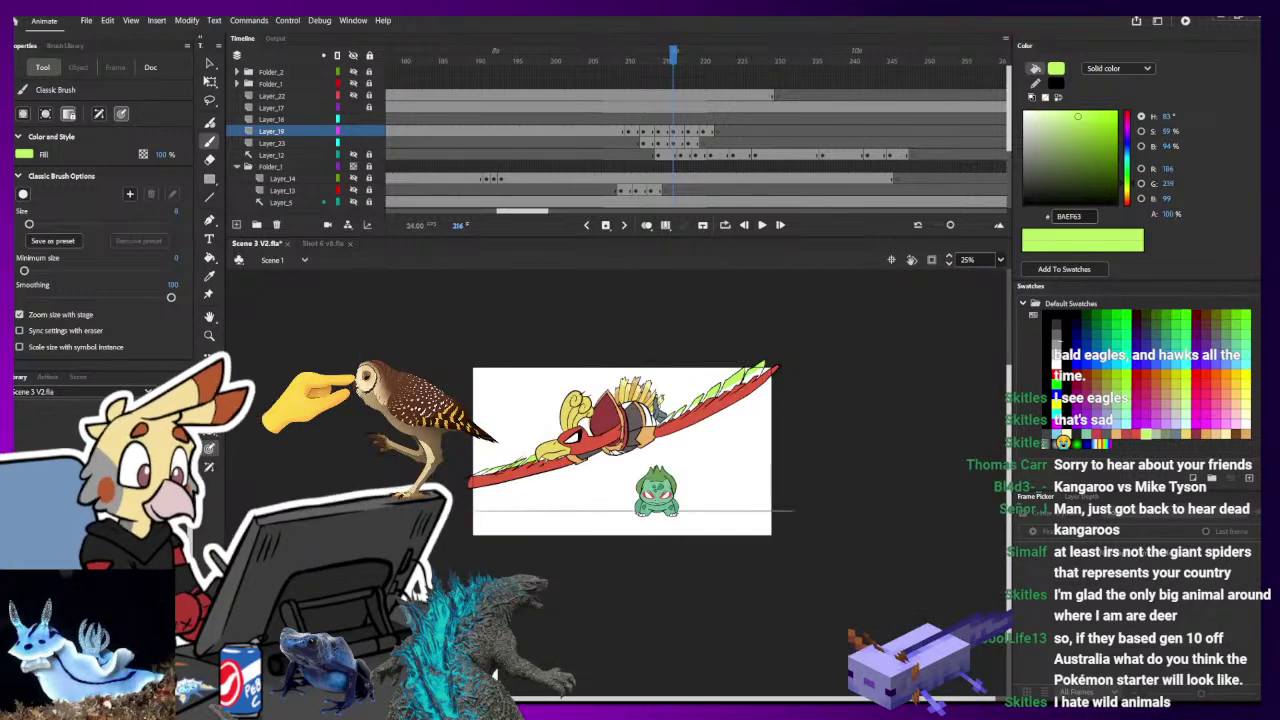
# - Compare the bird's eye with frame 215 and color the eye on frame 216 with black 000000 and white FFFFFF
pyautogui.press(',')
pyautogui.press('k')
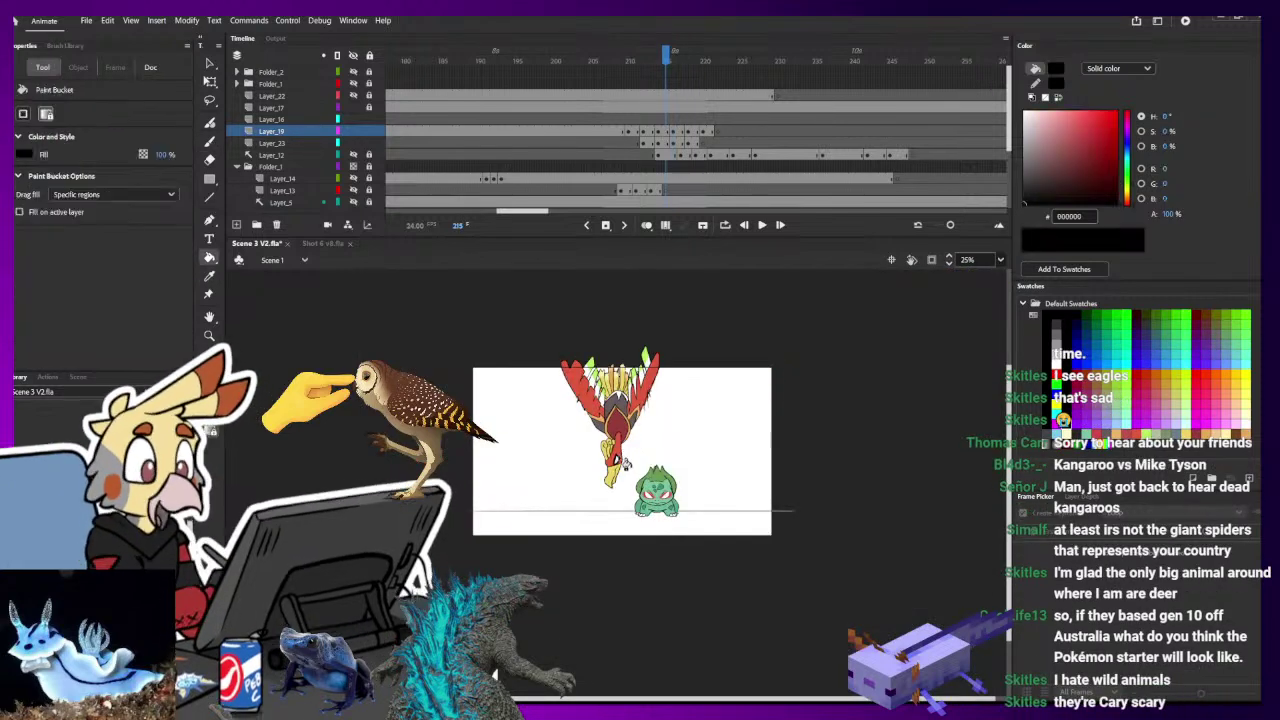
pyautogui.press('.')
pyautogui.press('i')
pyautogui.click(628, 407)
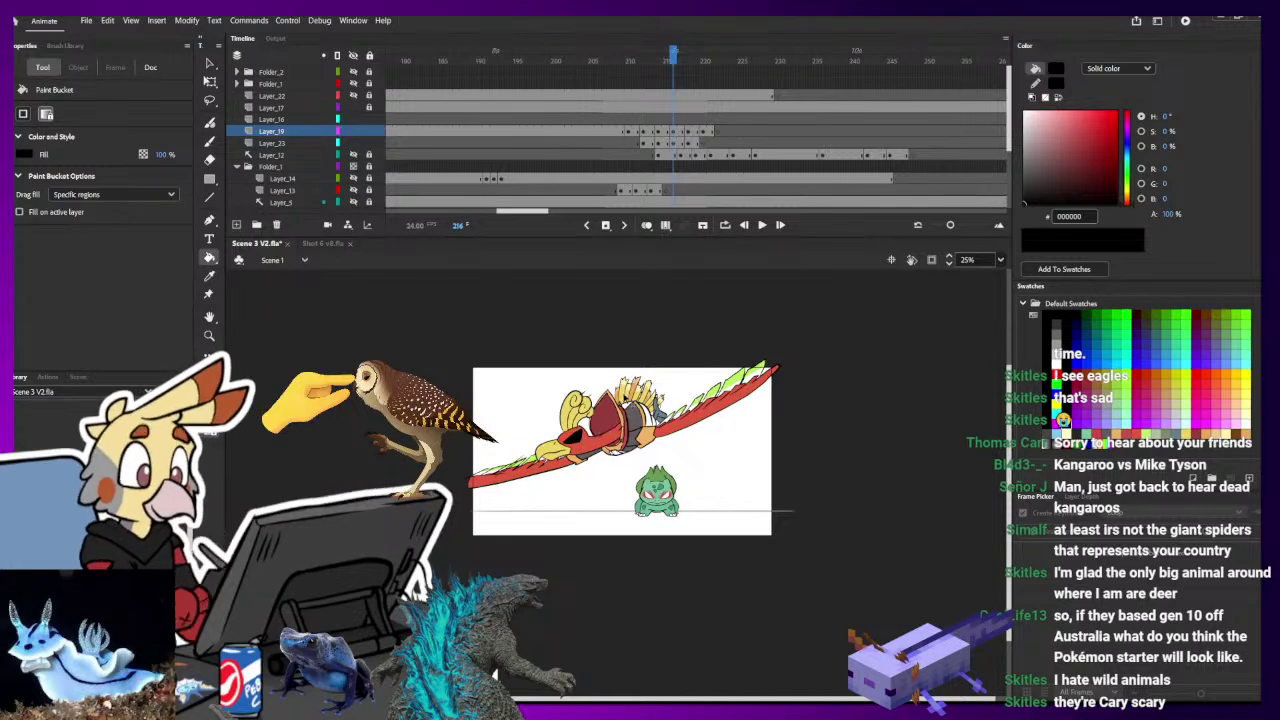
pyautogui.click(572, 438)
pyautogui.hotkey('ctrl', '=')
pyautogui.press('b')
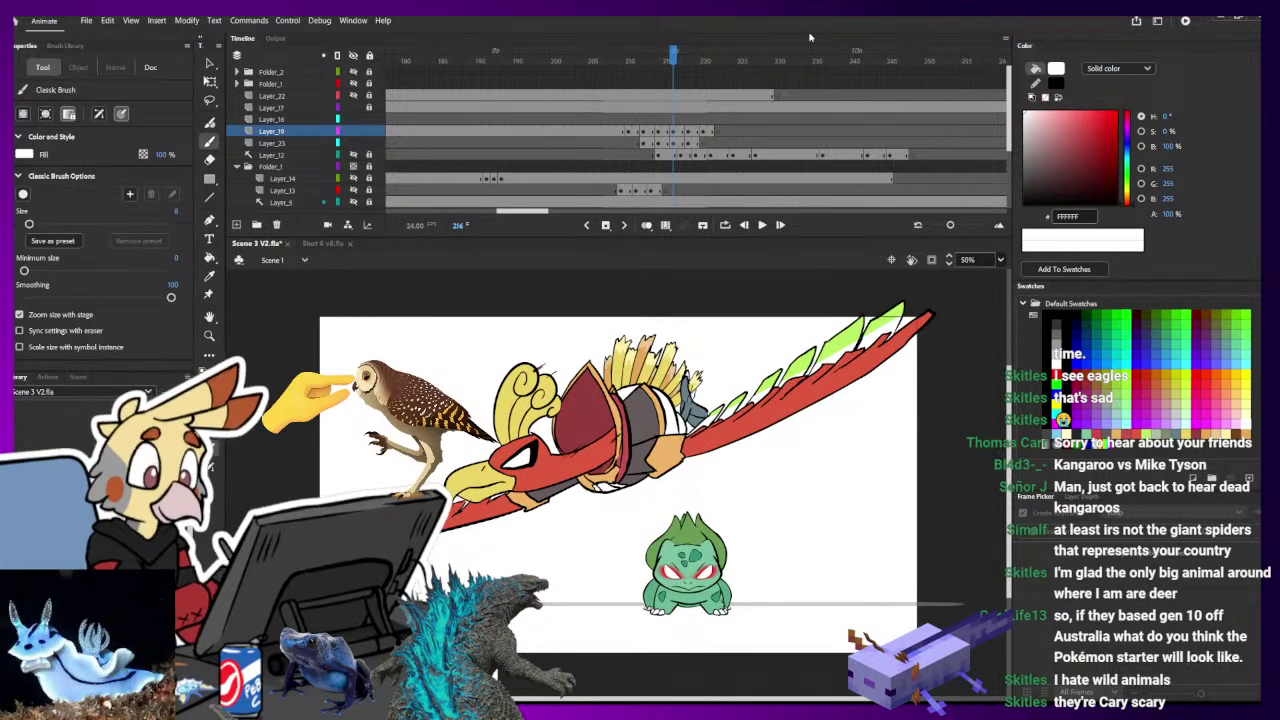
# - Compare the bird's outfit and chest trim coloring across frames 213 to 216
pyautogui.press('k')
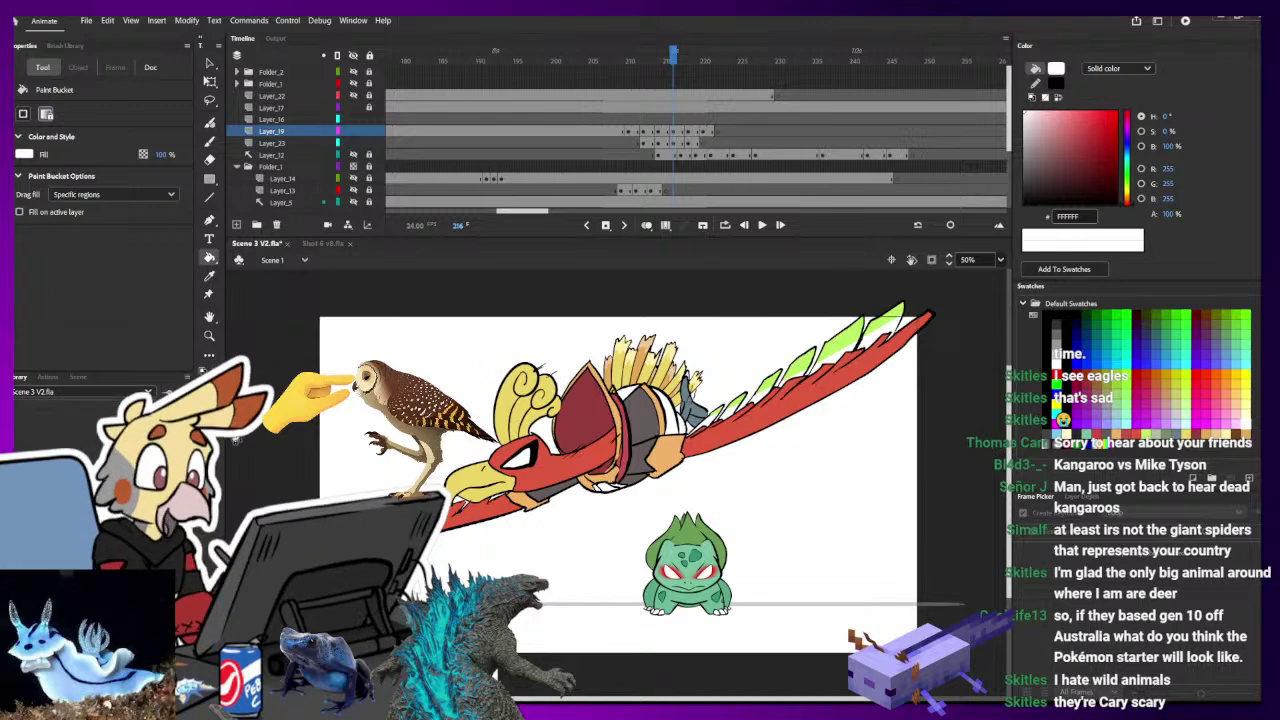
pyautogui.moveTo(643, 480); pyautogui.dragTo(607, 492)
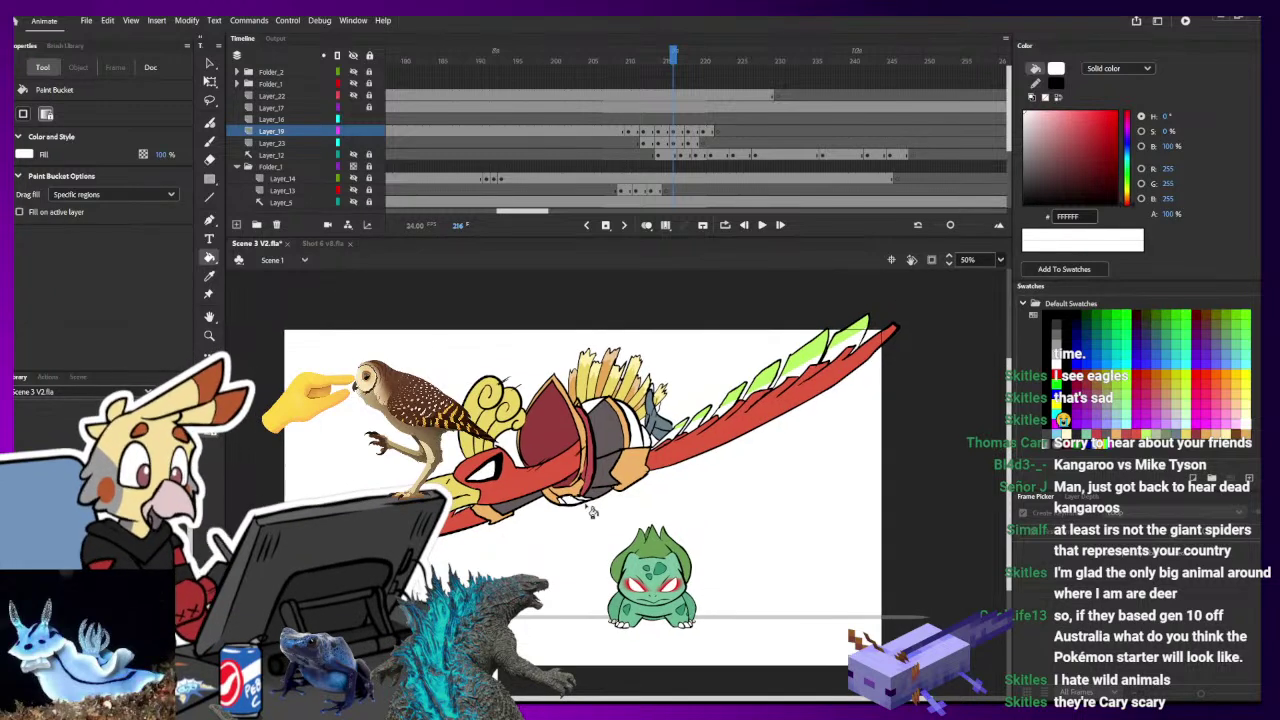
pyautogui.press(',')
pyautogui.press('.')
pyautogui.press(',')
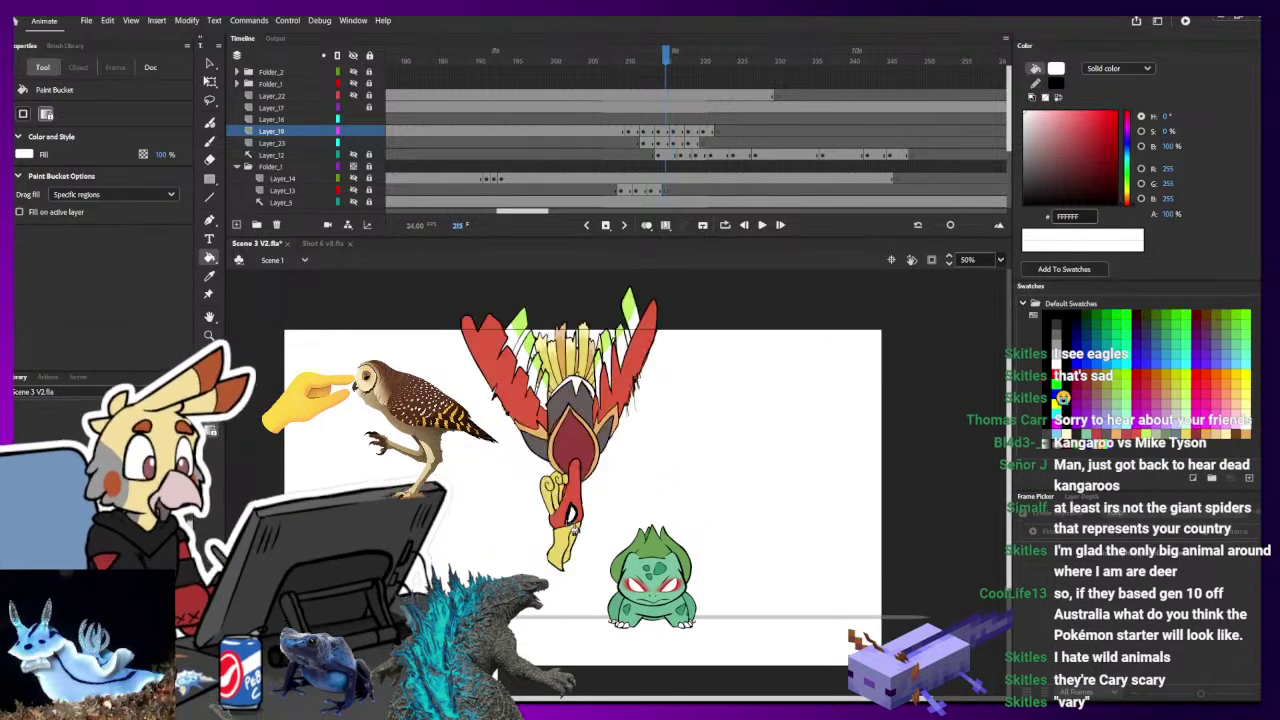
pyautogui.press(',')
pyautogui.press(',')
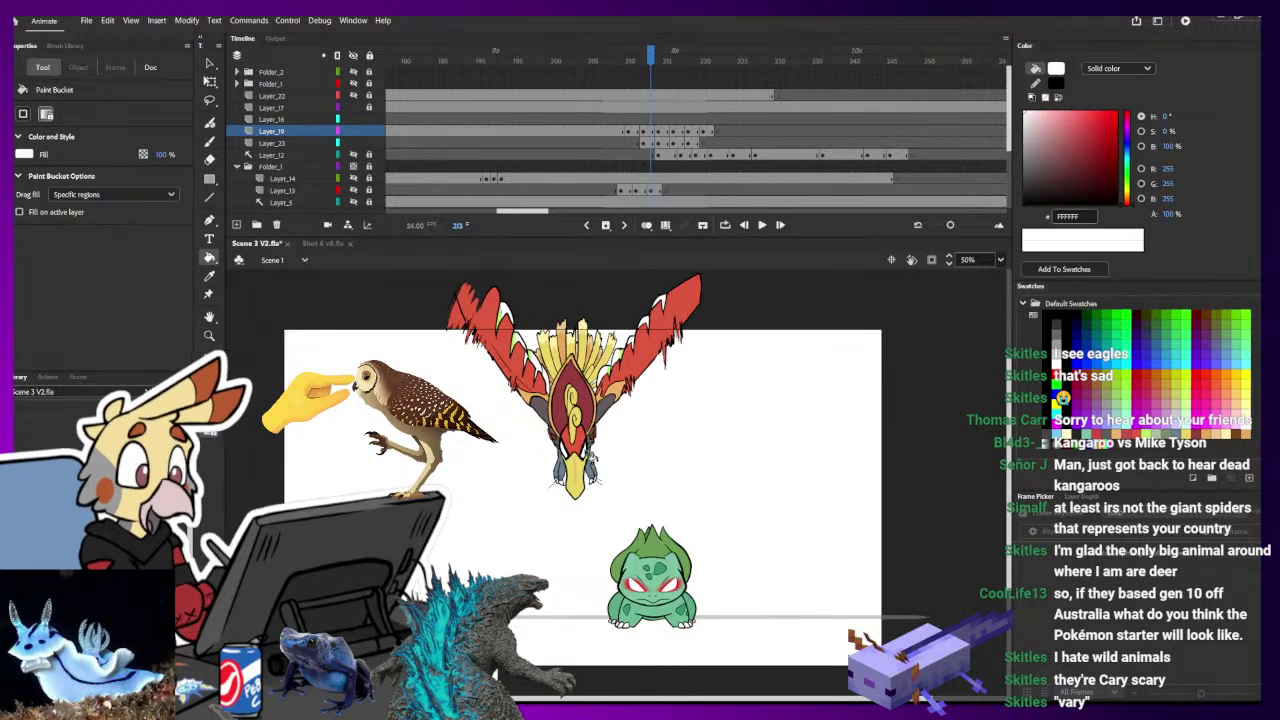
pyautogui.press('.')
pyautogui.press('.')
pyautogui.press('.')
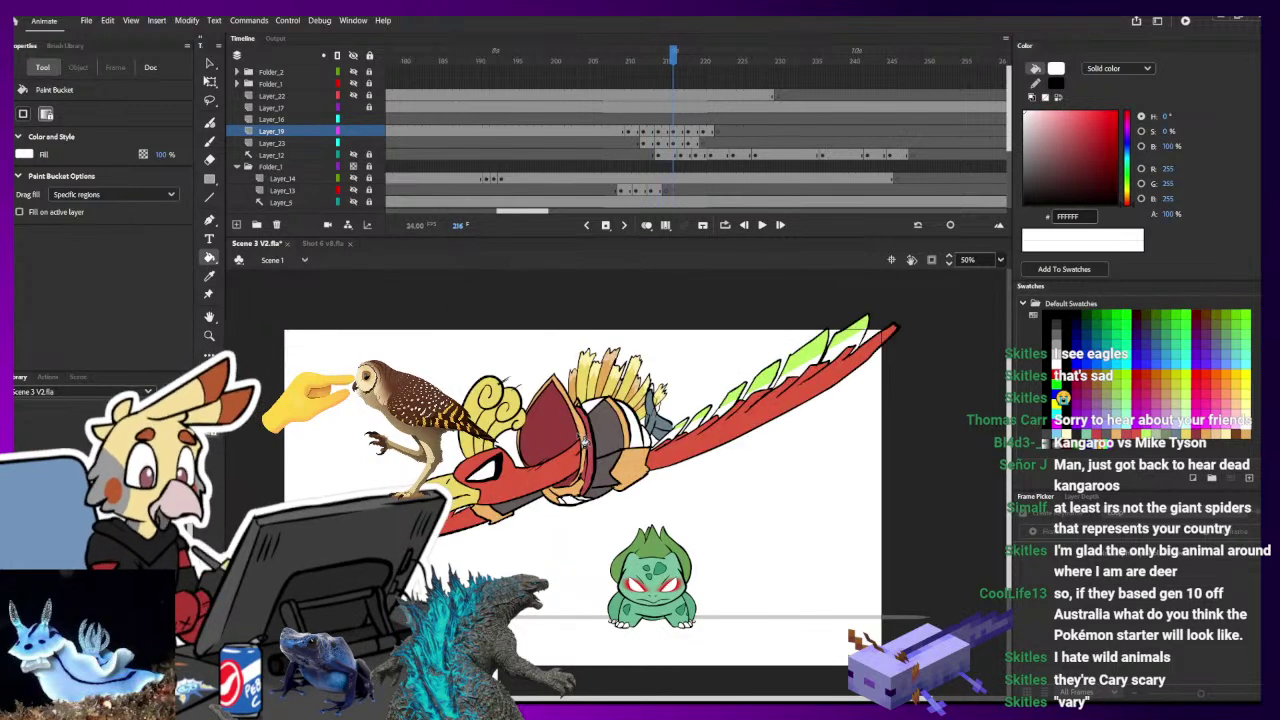
# - Sample orange EFB367 and fill the white trim pieces beneath the bird's chest on frame 216, undoing the last stray fill
pyautogui.press(',')
pyautogui.press('i')
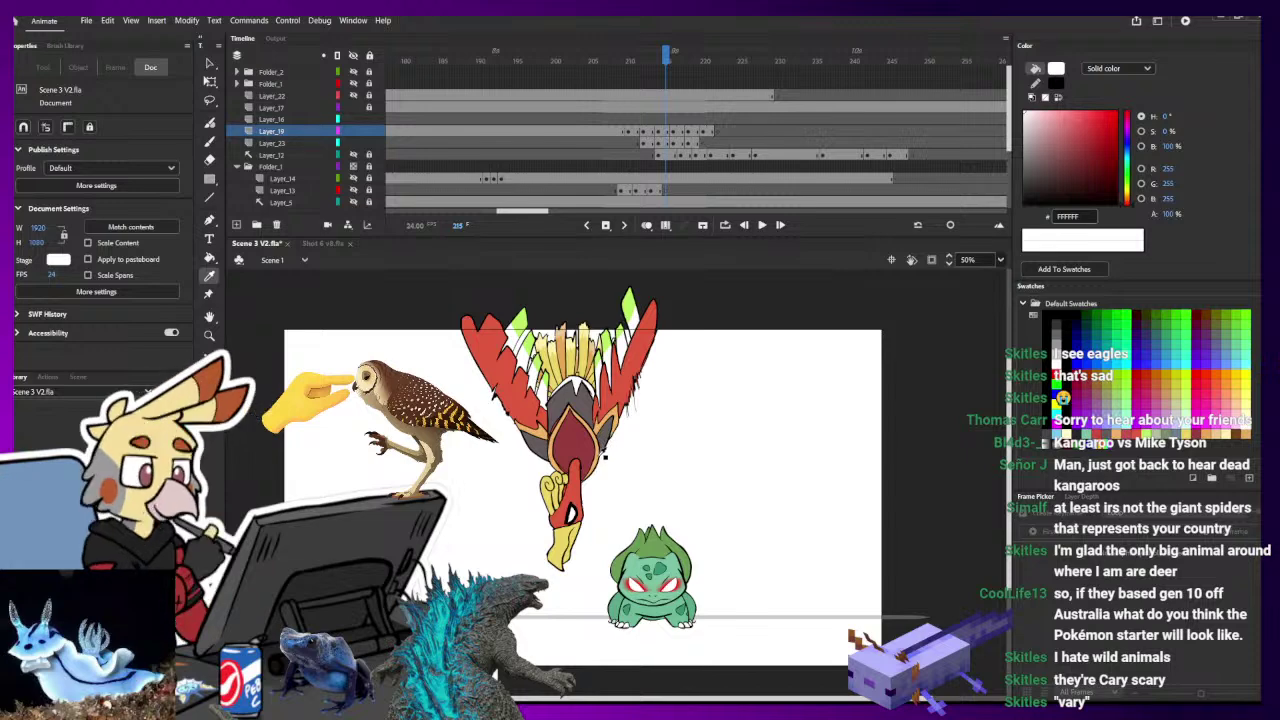
pyautogui.press('.')
pyautogui.click(604, 458)
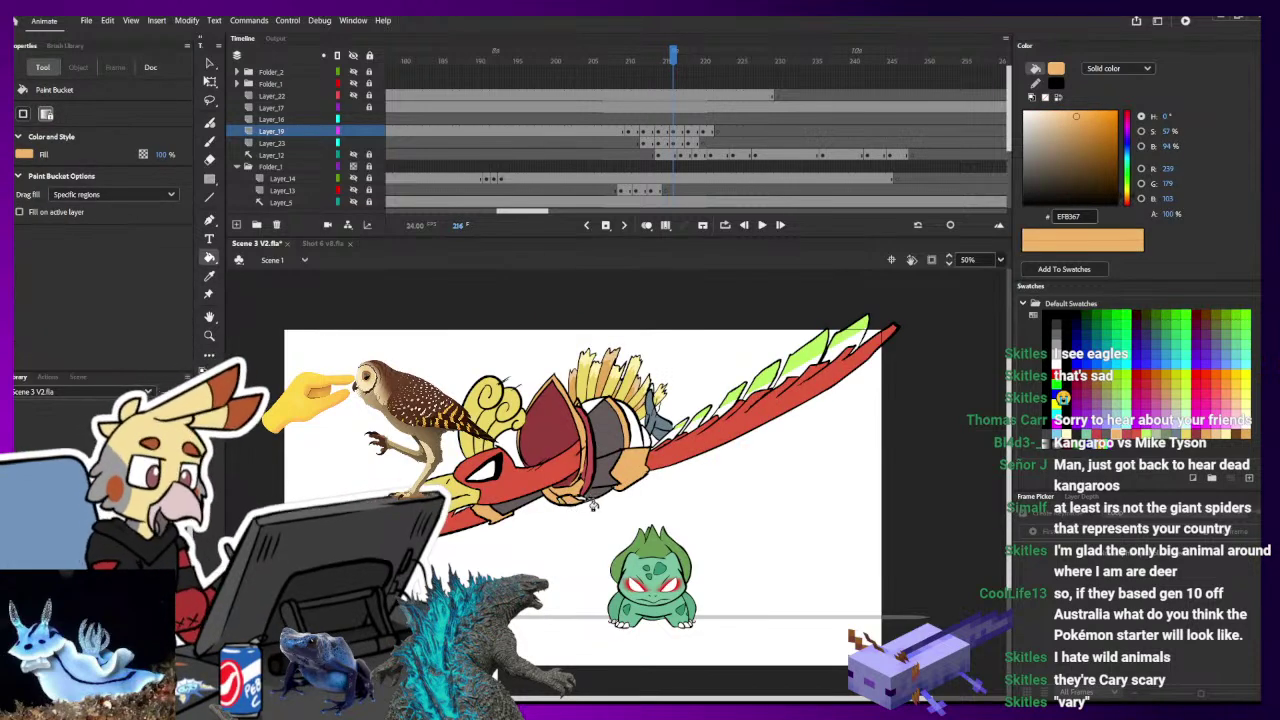
pyautogui.click(592, 505)
pyautogui.hotkey('ctrl', 'z')
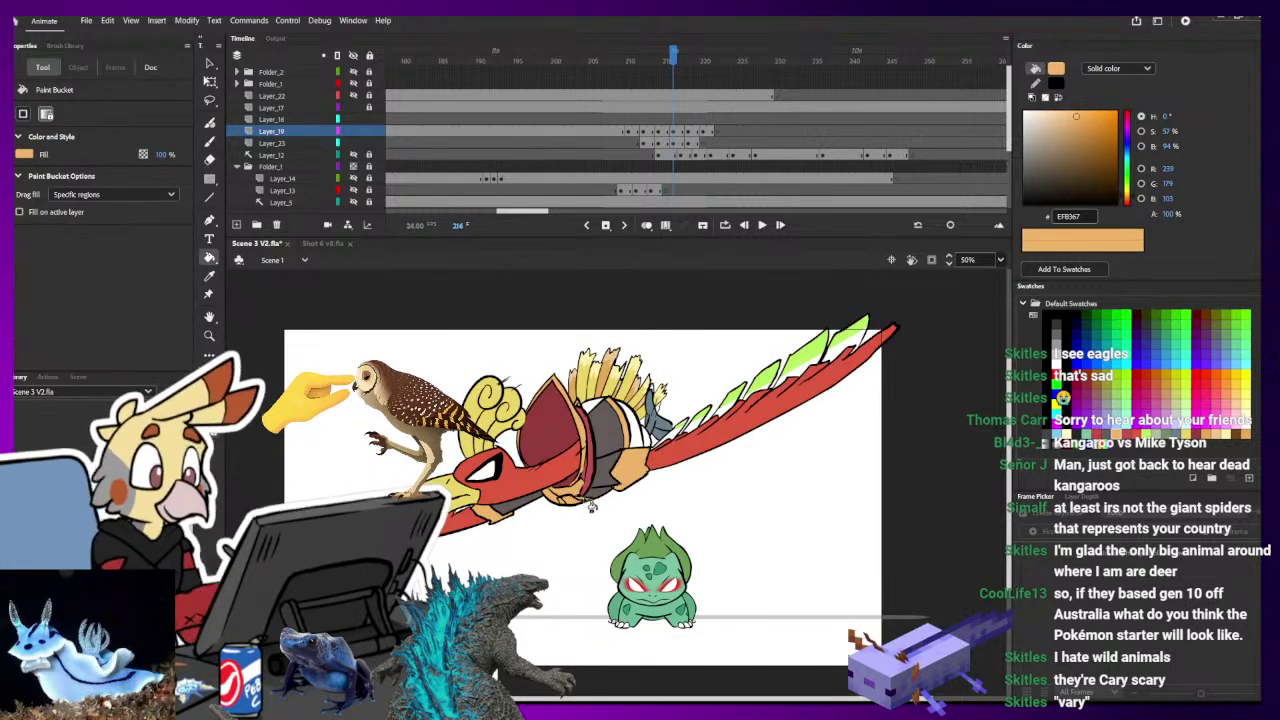
# - Sample red C25151 from the outfit's band on frame 217 and fill the matching band on frame 218
pyautogui.press('.')
pyautogui.press('.')
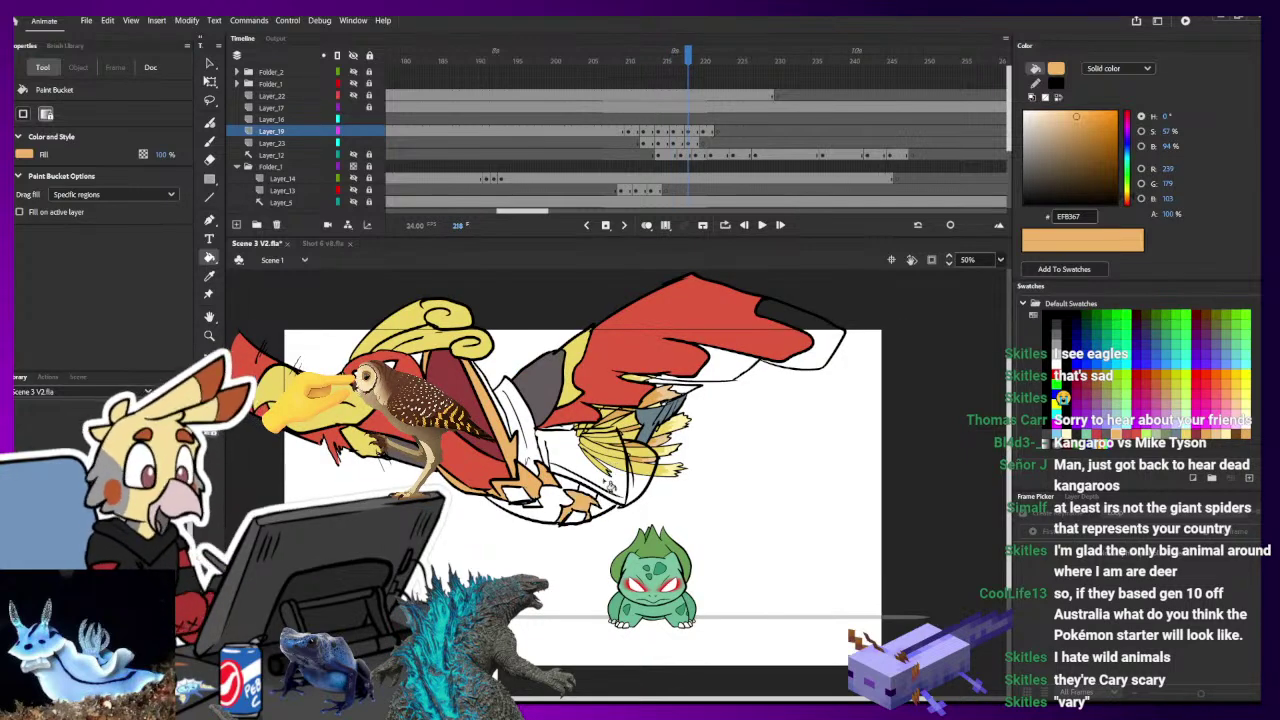
pyautogui.press(',')
pyautogui.press('i')
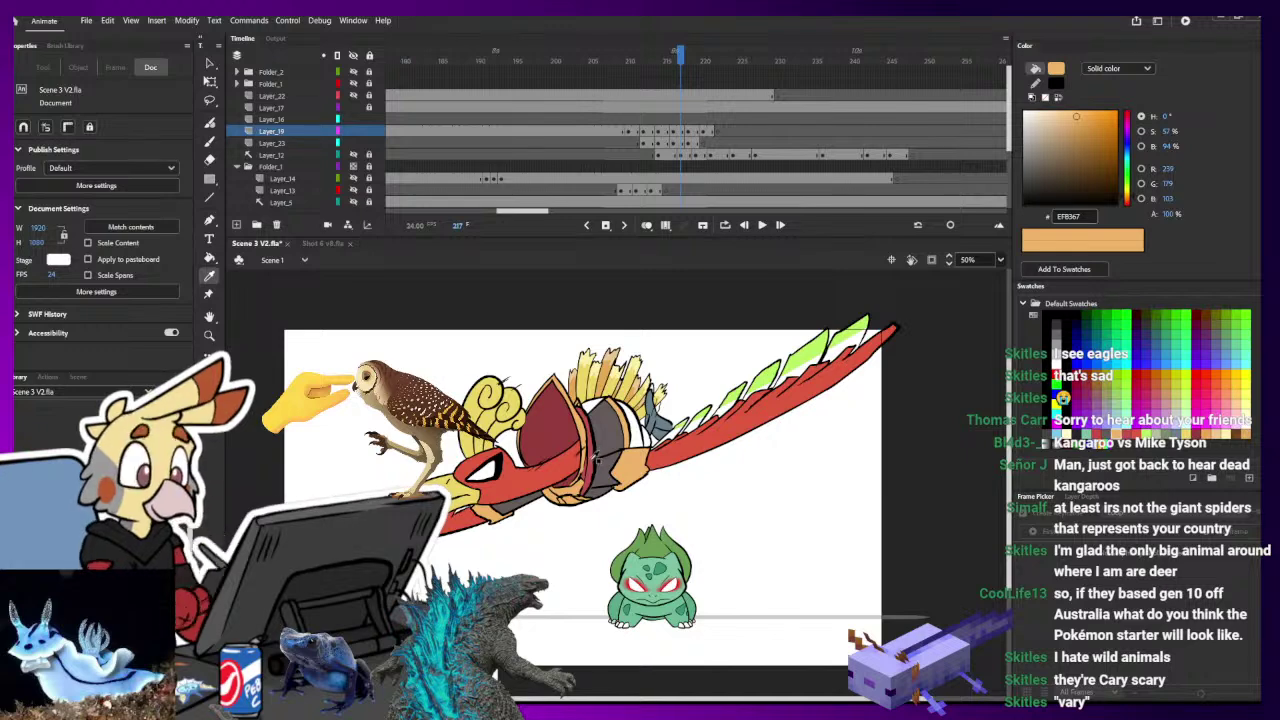
pyautogui.click(599, 441)
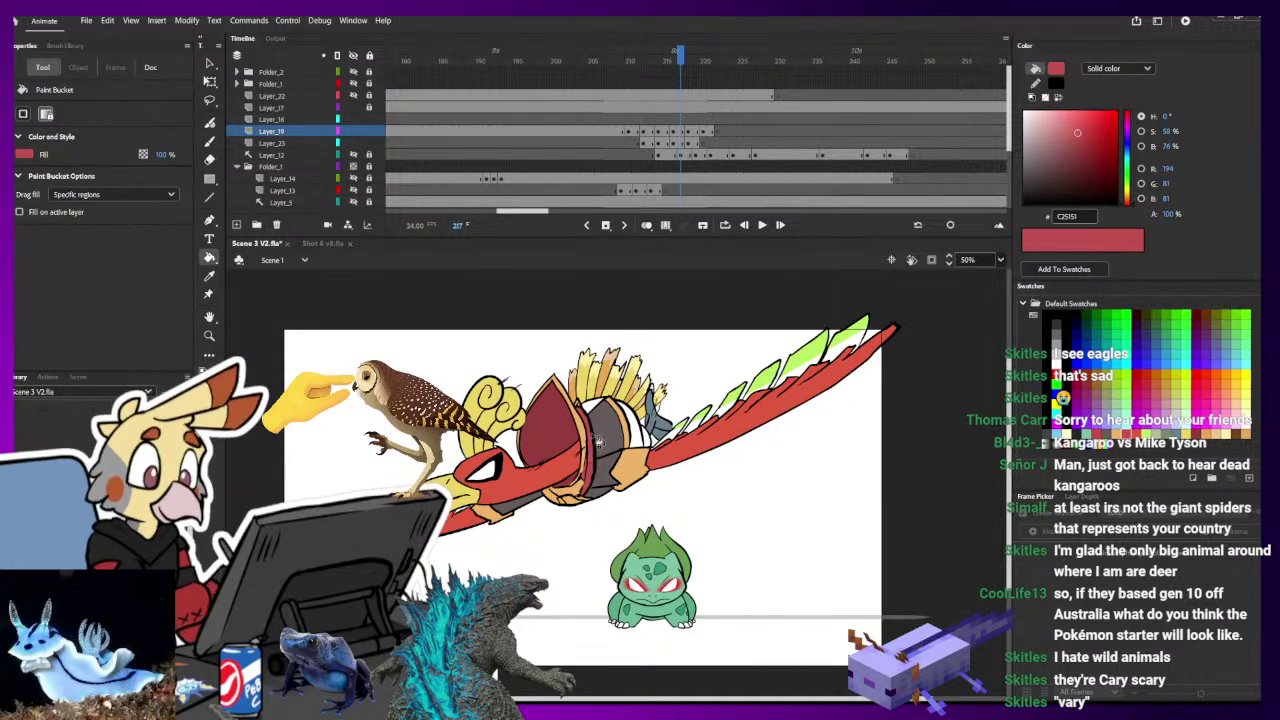
pyautogui.press('.')
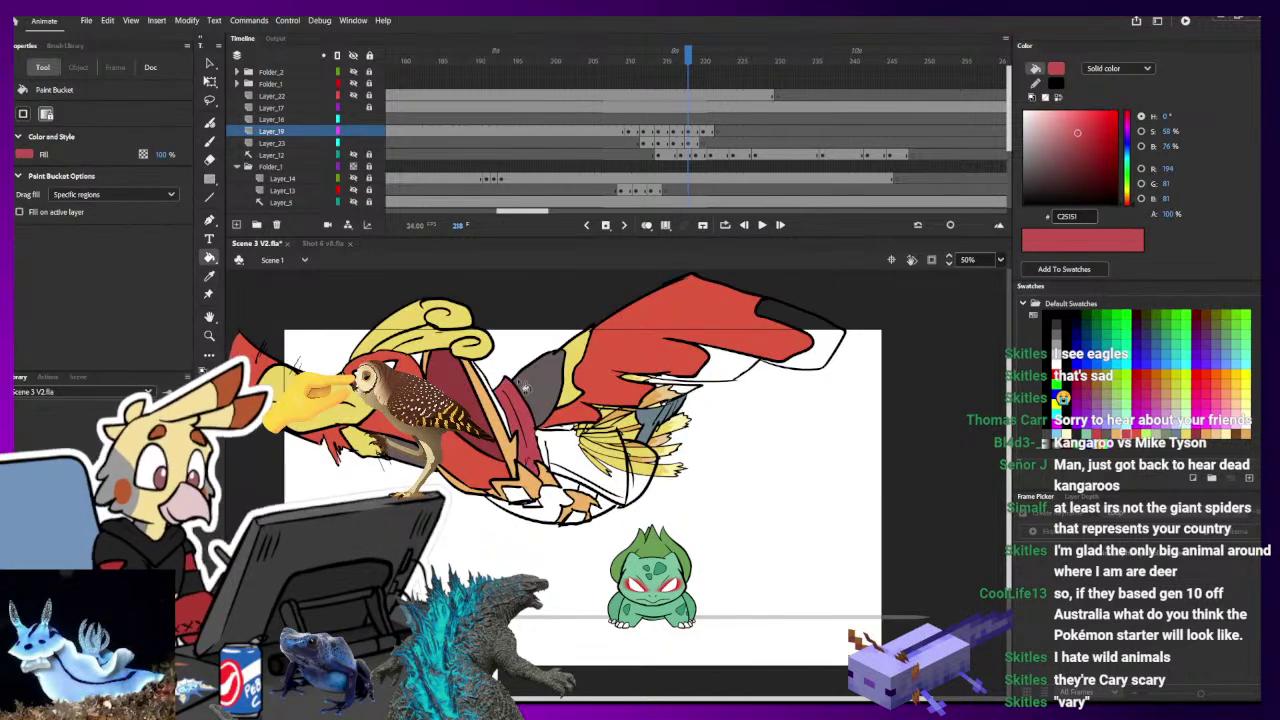
# - Sample grey 645B5B, brush the open edge of the outfit's rear panel closed on frame 218, and fill the panel grey
pyautogui.press('i')
pyautogui.click(526, 388)
pyautogui.moveTo(700, 458); pyautogui.dragTo(660, 486)
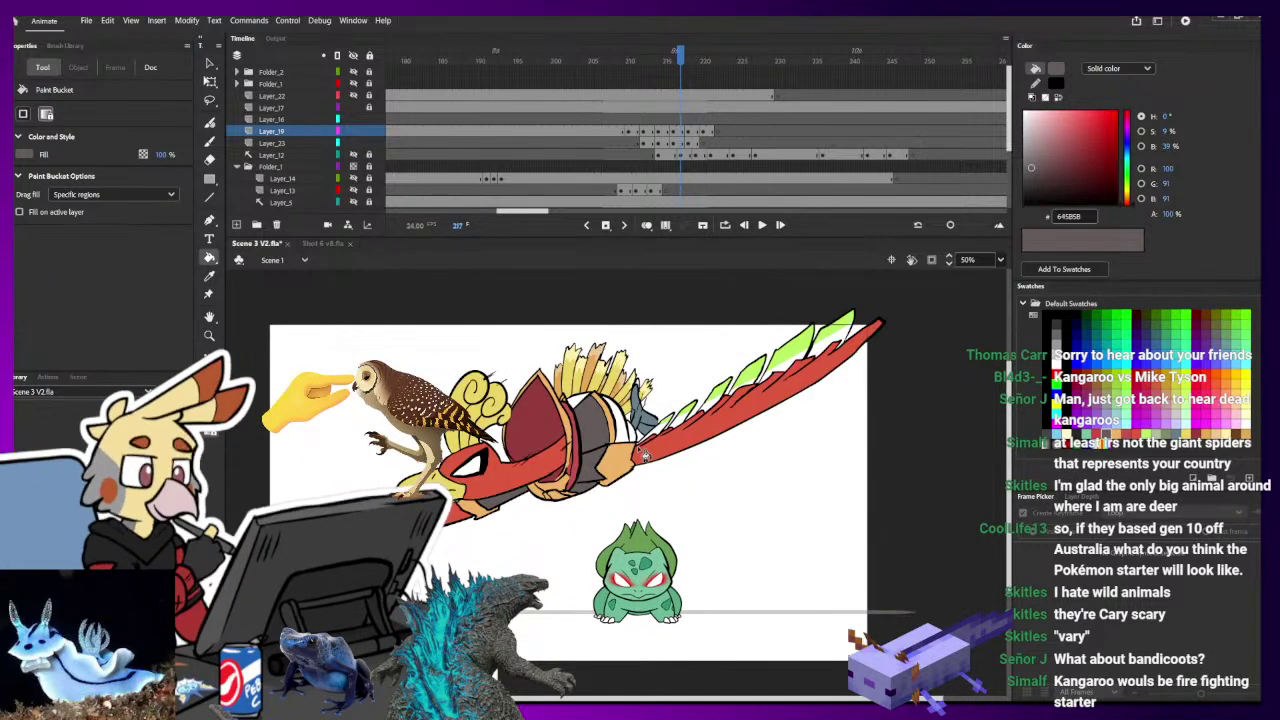
pyautogui.press('.')
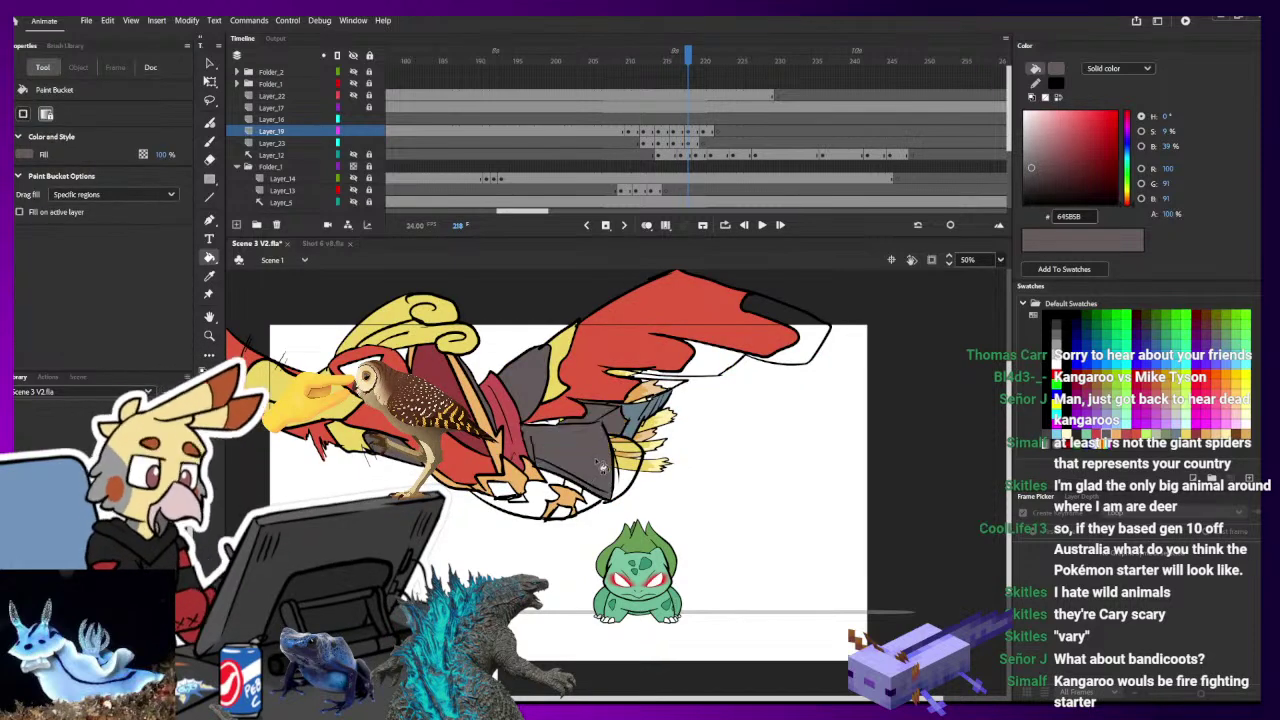
pyautogui.click(624, 448)
pyautogui.press('b')
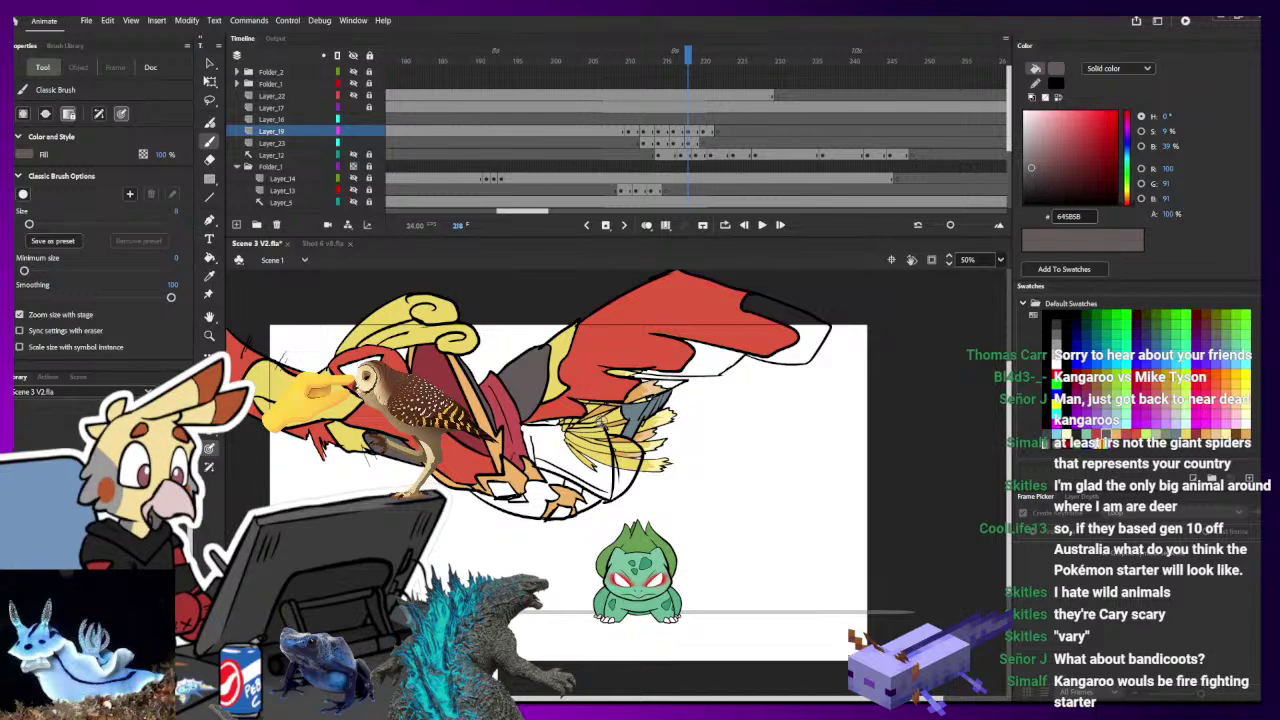
pyautogui.press('k')
pyautogui.click(606, 446)
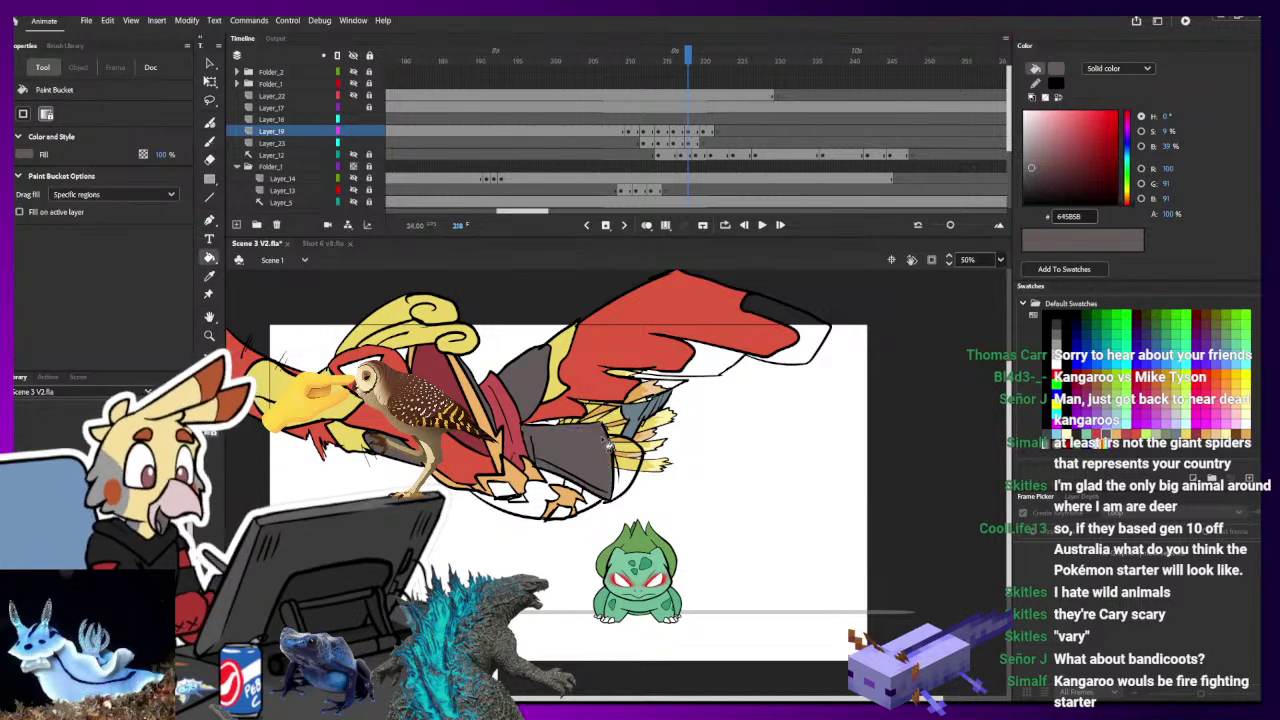
pyautogui.hotkey('ctrl', 'z')
pyautogui.press('b')
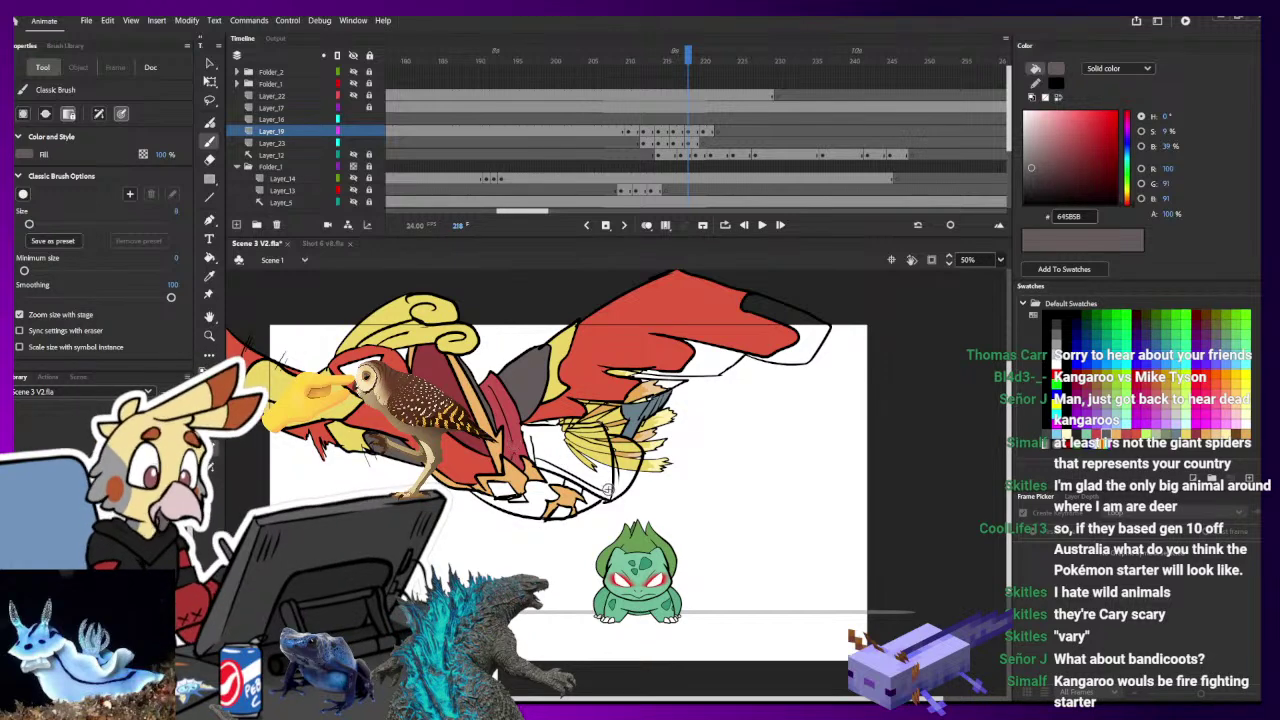
pyautogui.press('k')
pyautogui.click(548, 445)
# - Sample orange EFB367 from the outfit trim on frame 217 and fill the rear panel's edge trim on frame 218
pyautogui.press('i')
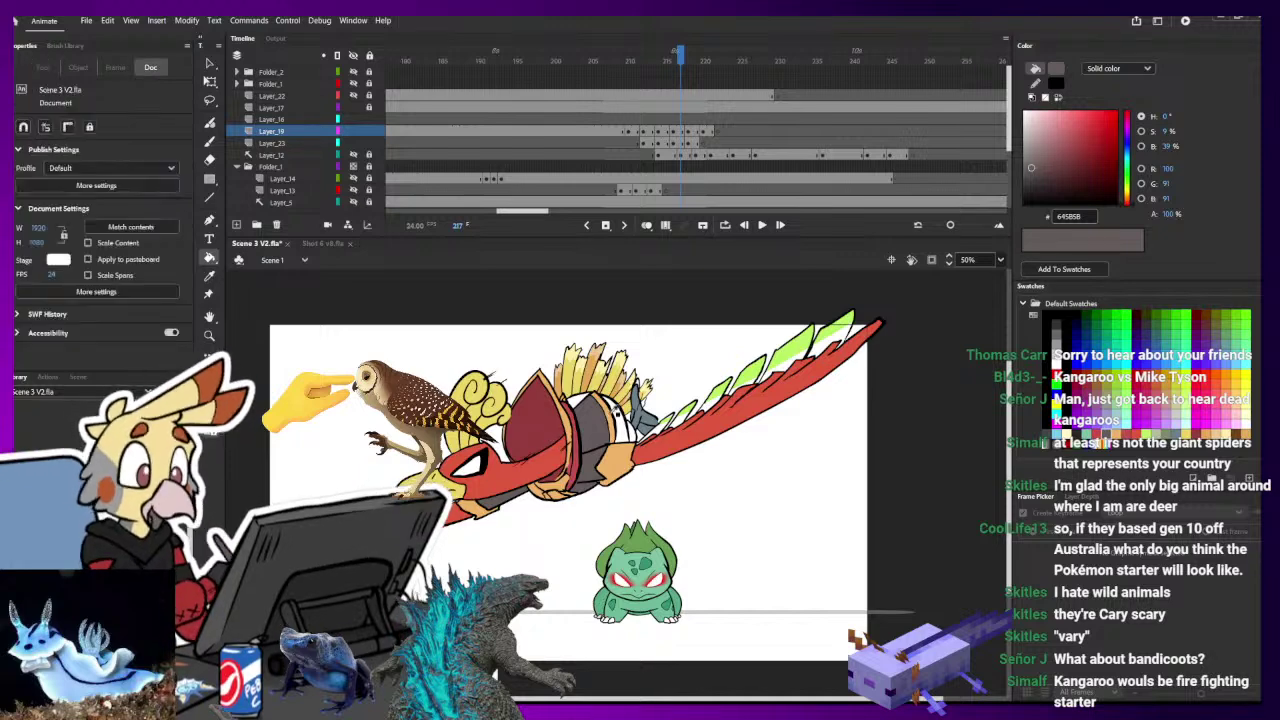
pyautogui.click(622, 413)
pyautogui.click(620, 480)
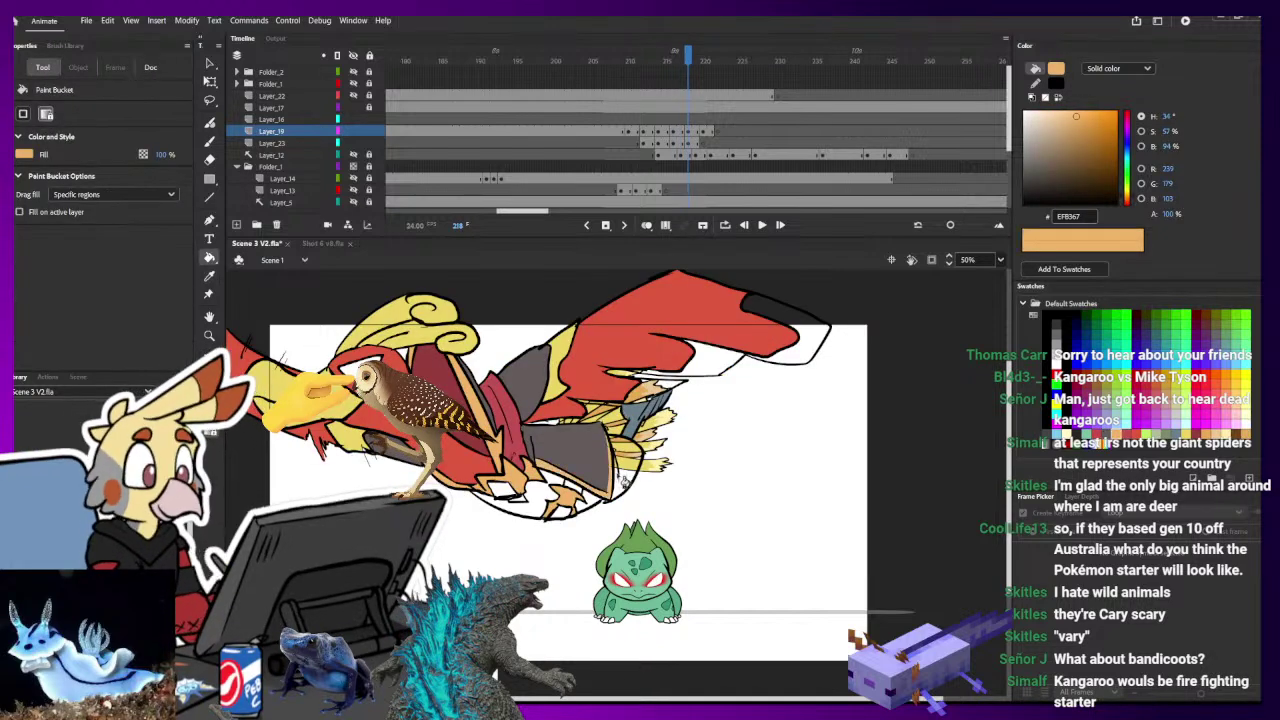
# - Sample cyan 54FFF8 from the chest gem on an earlier front-view frame and fill the bird's gem on frame 218
pyautogui.press(',')
pyautogui.press(',')
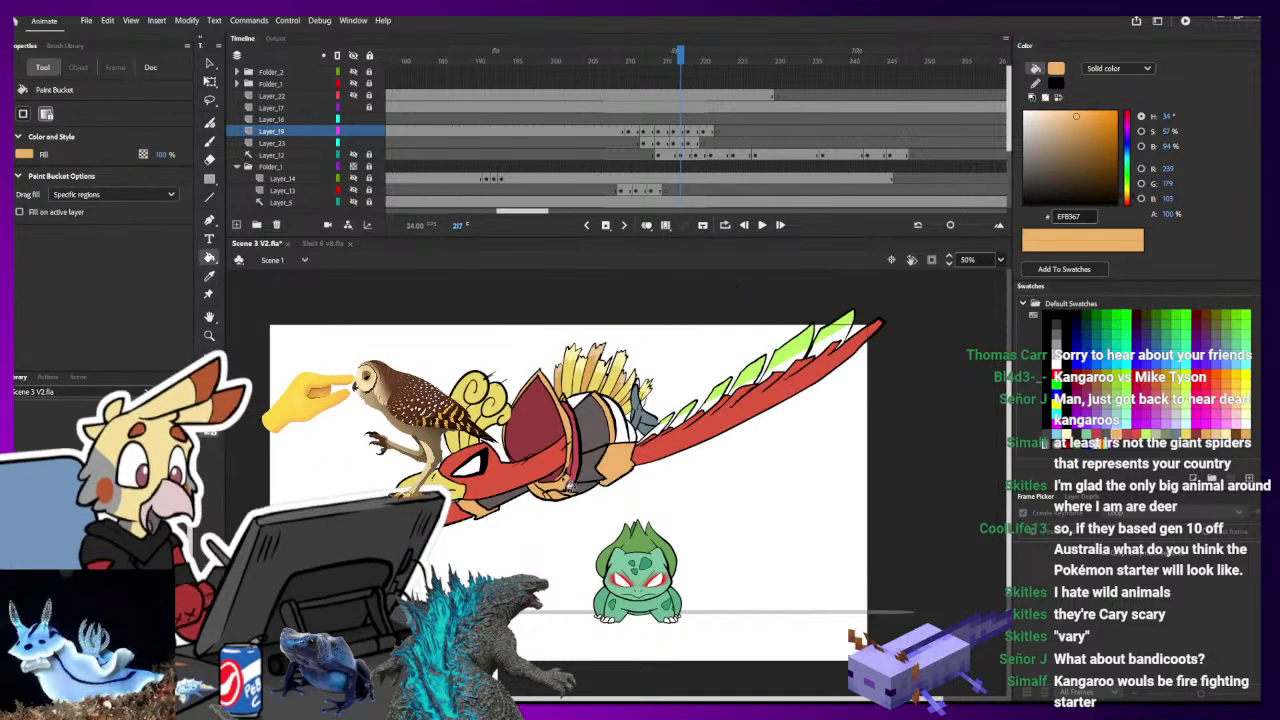
pyautogui.press(',')
pyautogui.press(',')
pyautogui.press(',')
pyautogui.press(',')
pyautogui.press(',')
pyautogui.press(',')
pyautogui.press(',')
pyautogui.press(',')
pyautogui.press(',')
pyautogui.press(',')
pyautogui.press(',')
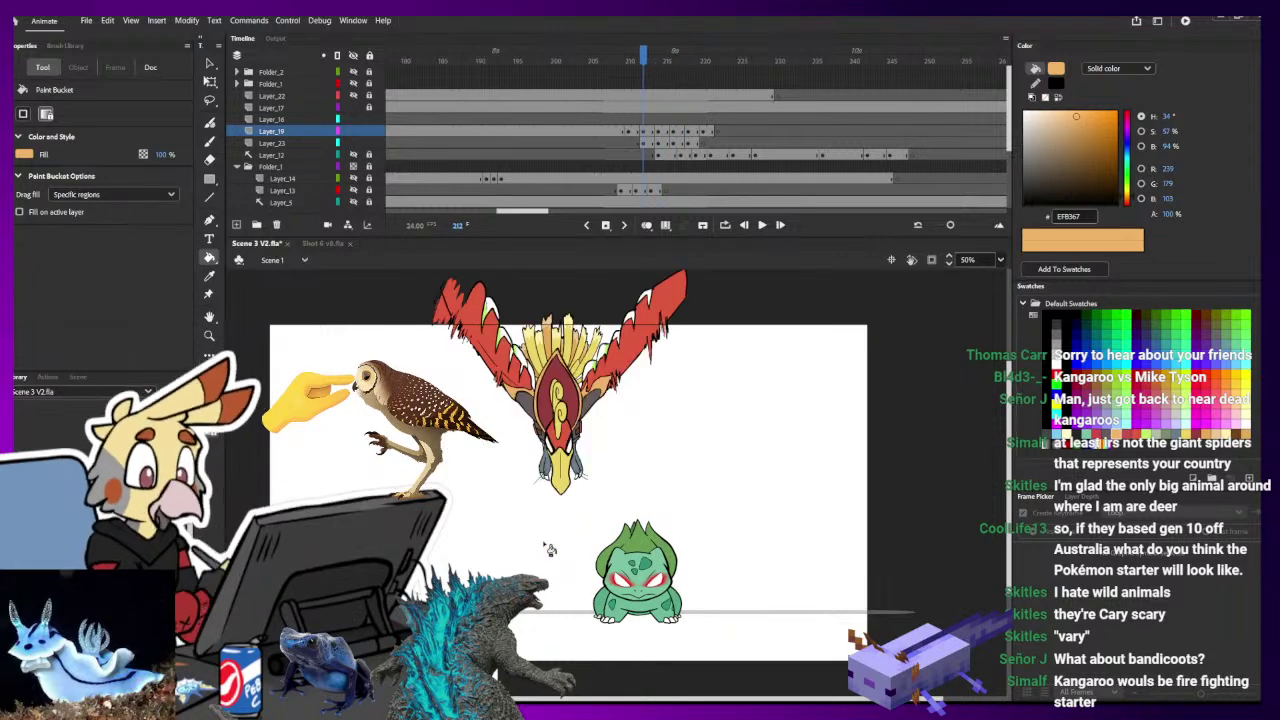
pyautogui.press(',')
pyautogui.press(',')
pyautogui.press('i')
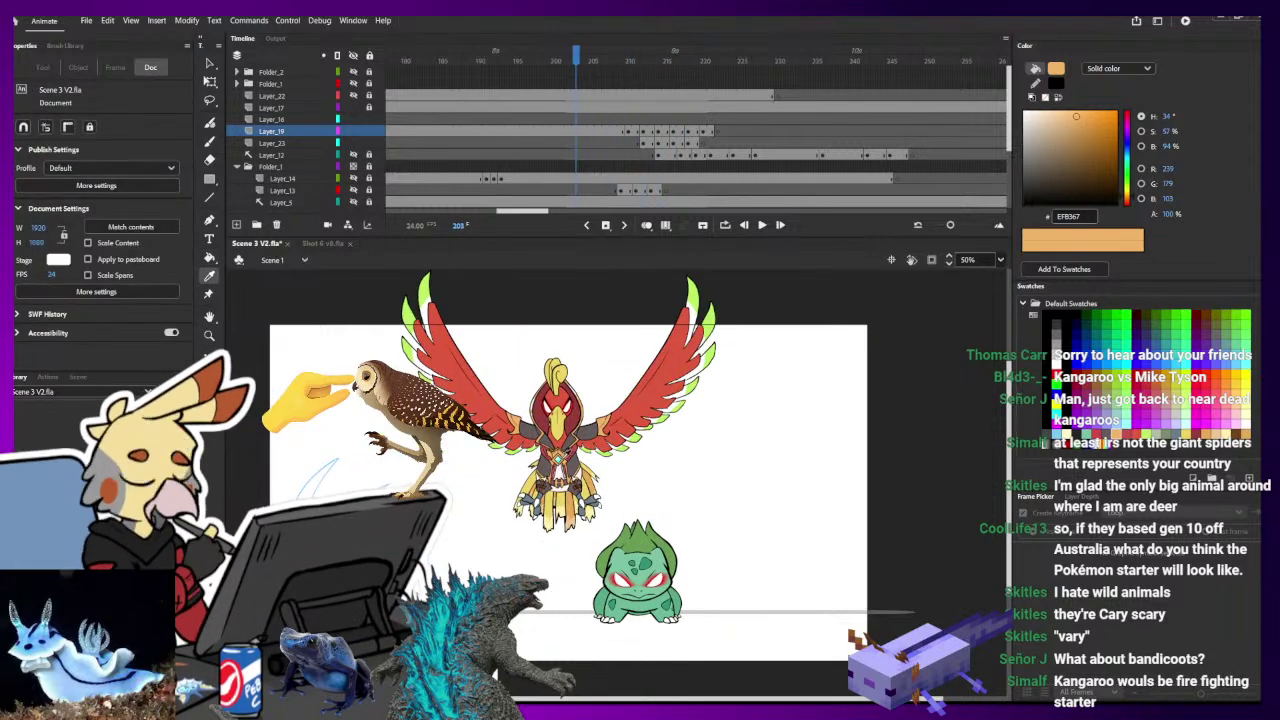
pyautogui.click(561, 457)
pyautogui.press('.')
pyautogui.press('.')
pyautogui.press('.')
pyautogui.press('.')
pyautogui.press('.')
pyautogui.press('.')
pyautogui.press('.')
pyautogui.press('.')
pyautogui.press('.')
pyautogui.press('.')
pyautogui.press('.')
pyautogui.press('.')
pyautogui.press('.')
pyautogui.press('.')
pyautogui.press('.')
pyautogui.press('.')
pyautogui.press('.')
pyautogui.press('.')
pyautogui.press('.')
pyautogui.press('.')
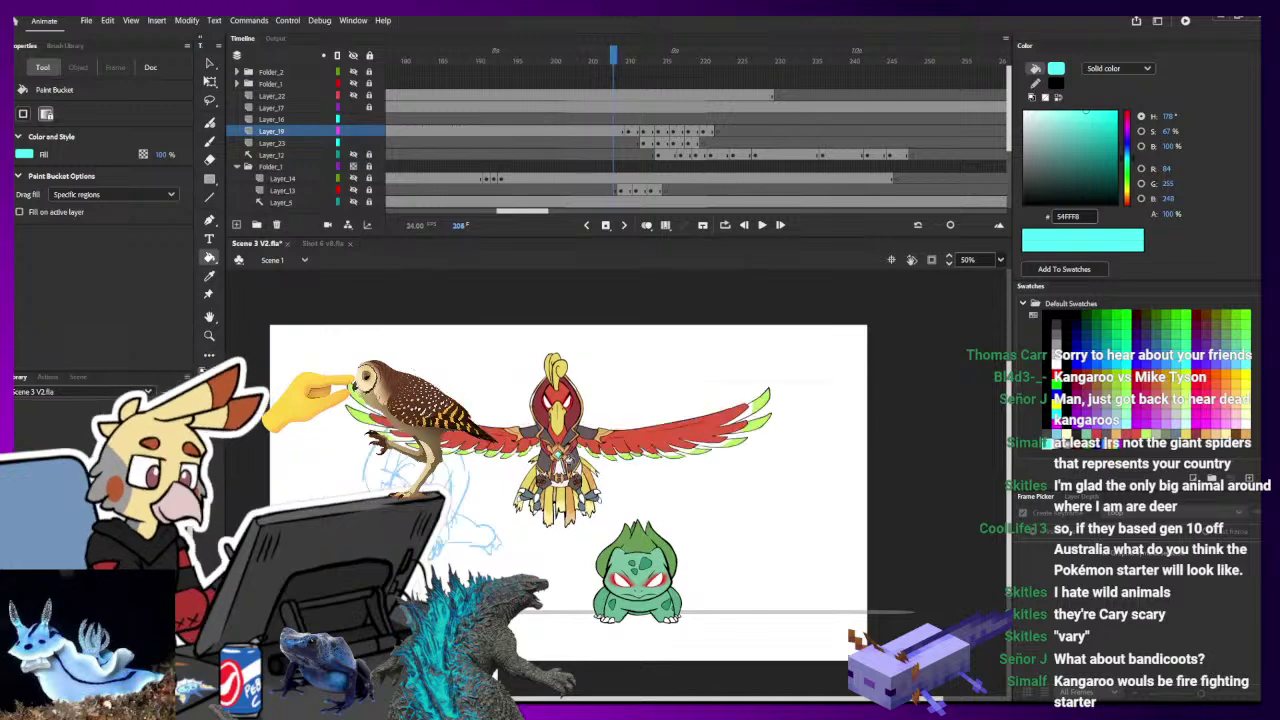
pyautogui.press(',')
pyautogui.press(',')
pyautogui.press(',')
pyautogui.press(',')
pyautogui.press(',')
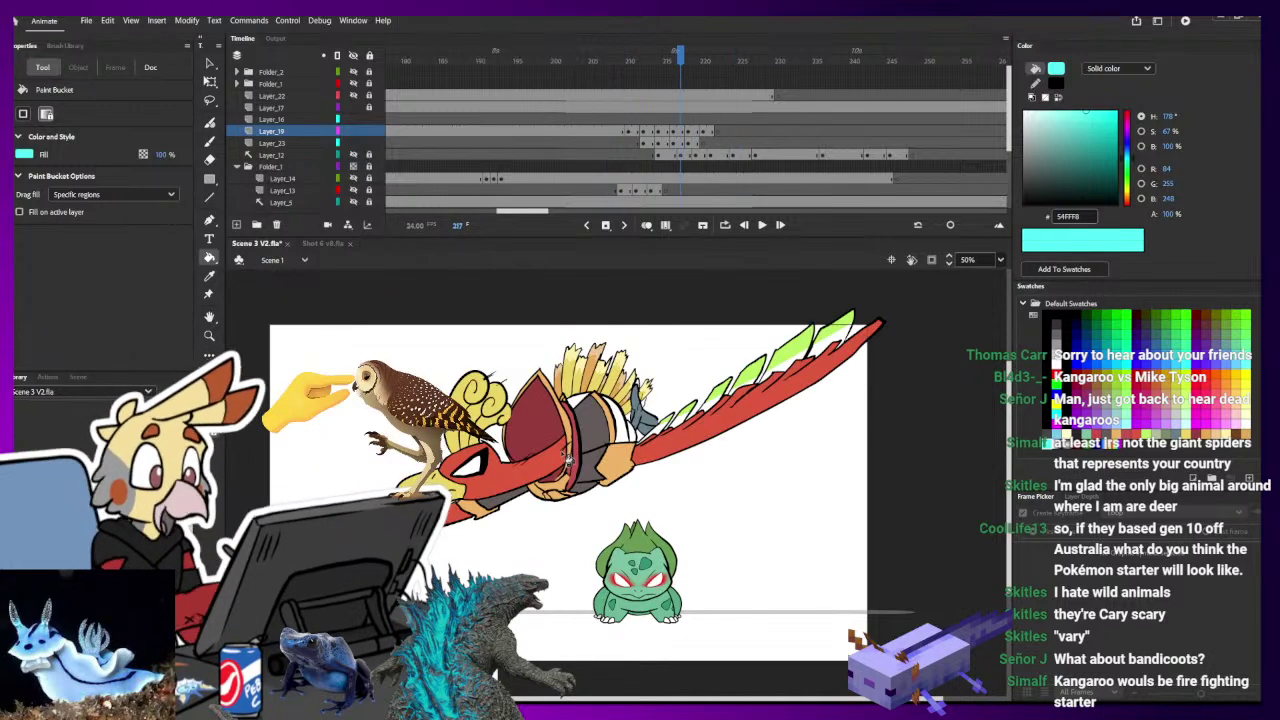
pyautogui.click(498, 489)
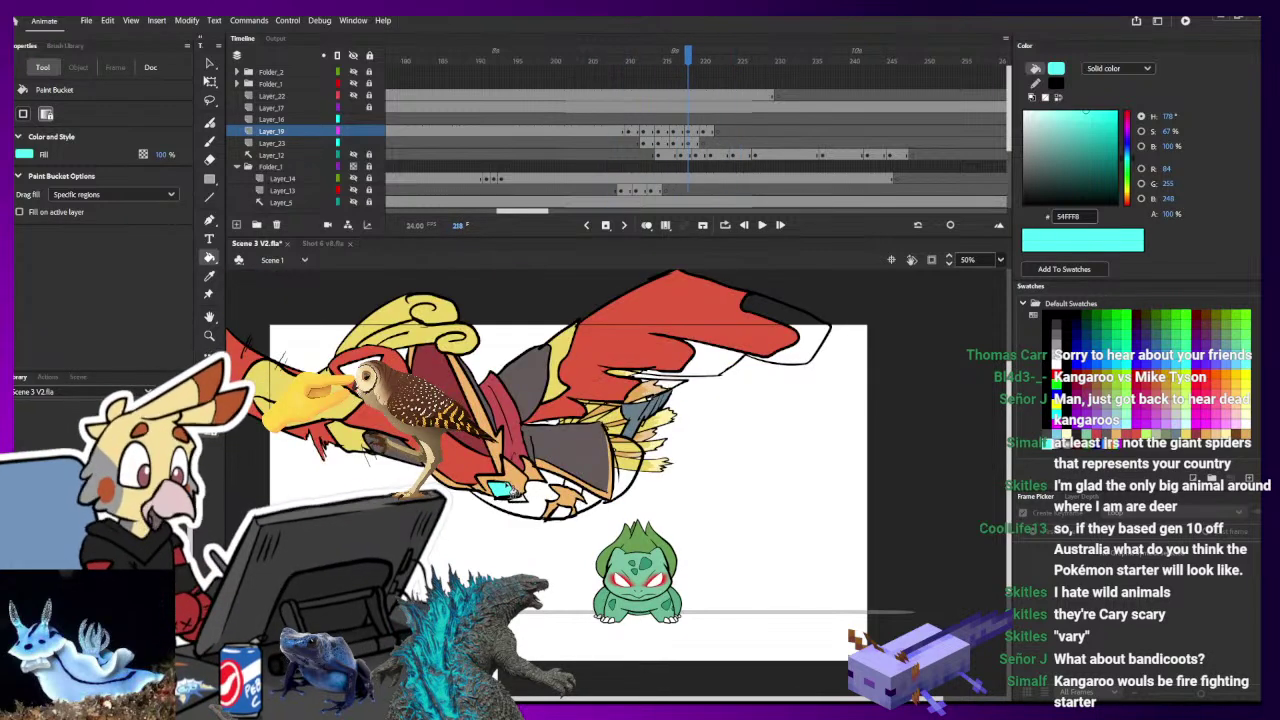
# - Set the fill color to white FFFFFF and brush a highlight inside the cyan gem on frame 218
pyautogui.moveTo(1040, 122); pyautogui.dragTo(989, 40)
pyautogui.press('b')
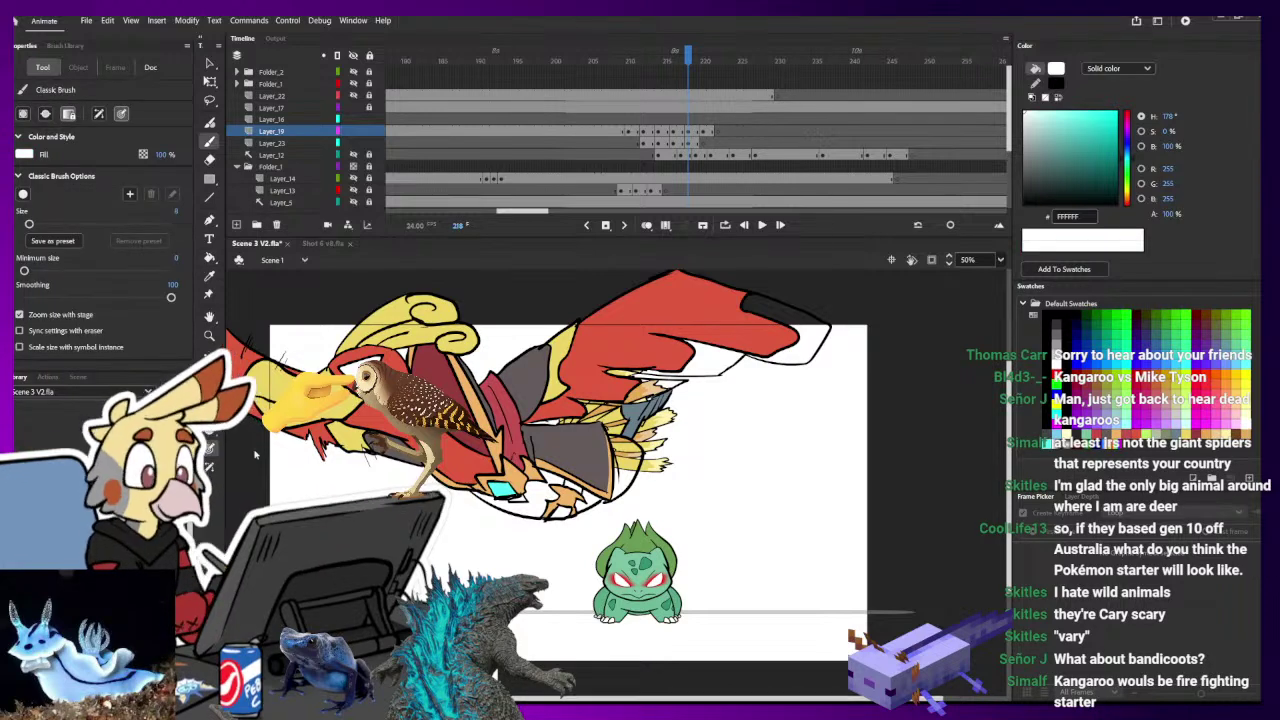
pyautogui.keyDown('ctrl'); pyautogui.click(508, 493); pyautogui.keyUp('ctrl')
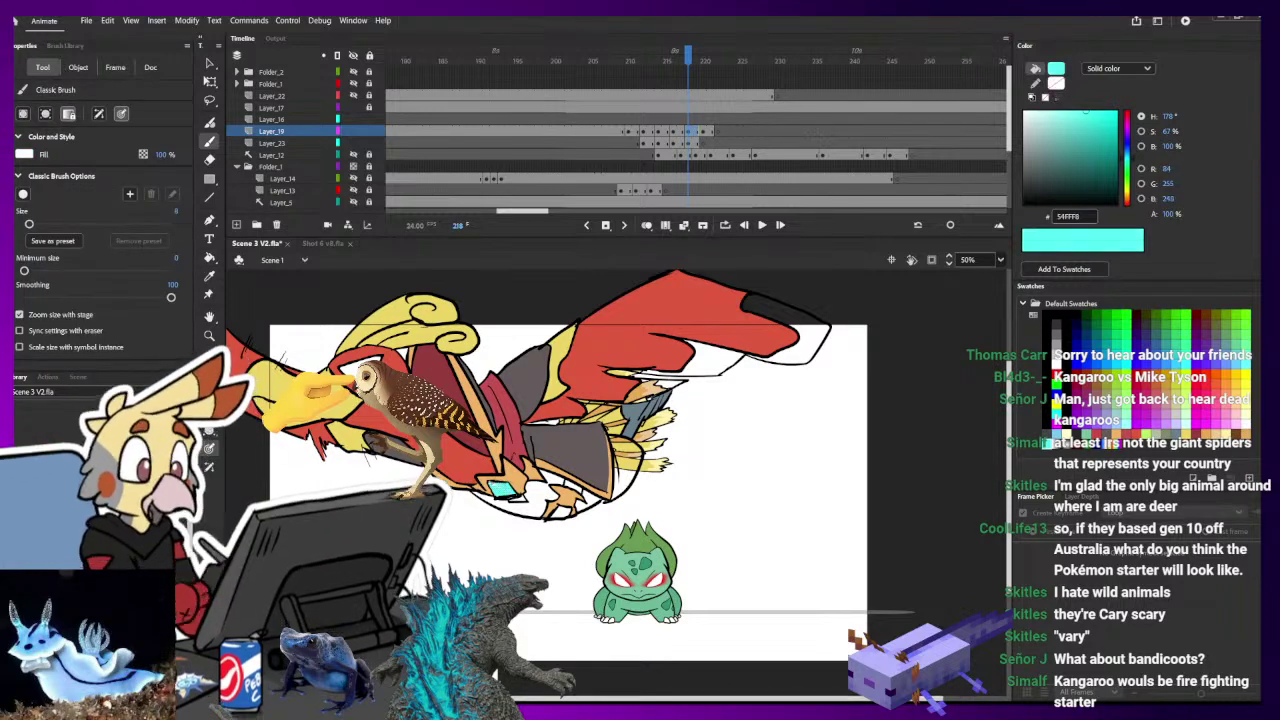
pyautogui.keyDown('ctrl'); pyautogui.click(555, 524); pyautogui.keyUp('ctrl')
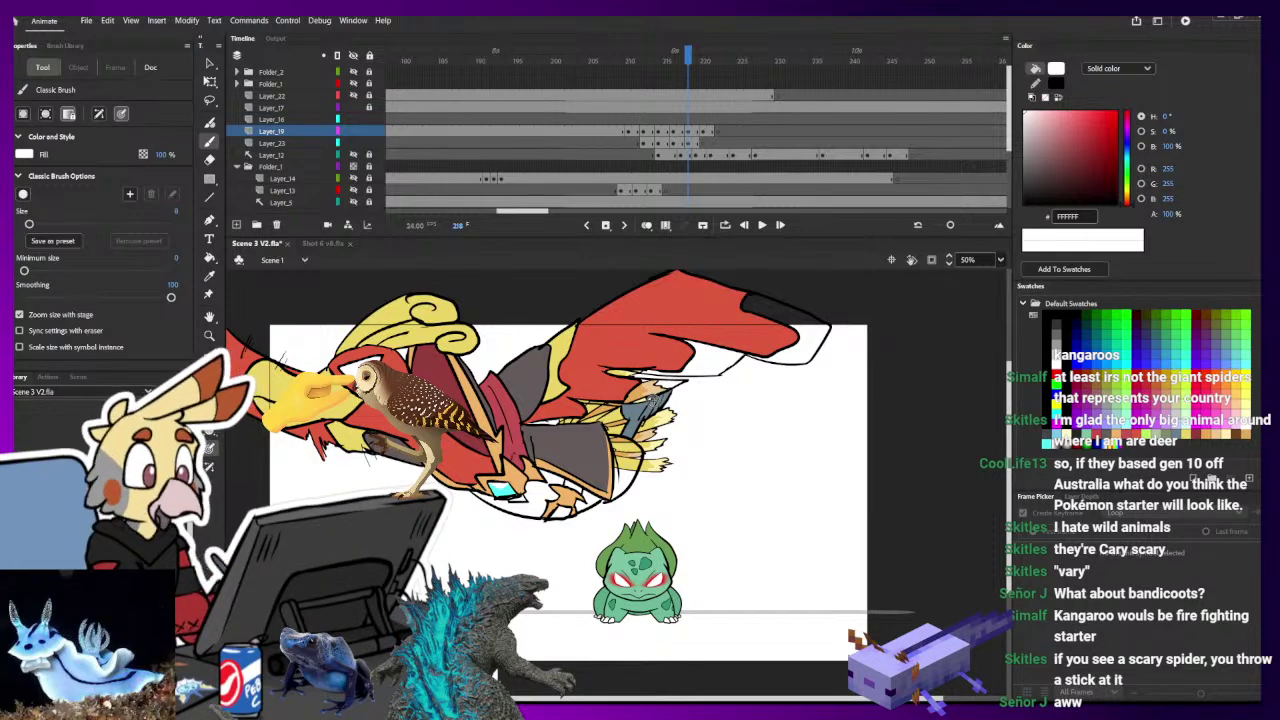
# - Sample grey 645B5B and fill the small outfit piece beneath the bird's belly on frame 218
pyautogui.press(',')
pyautogui.press(',')
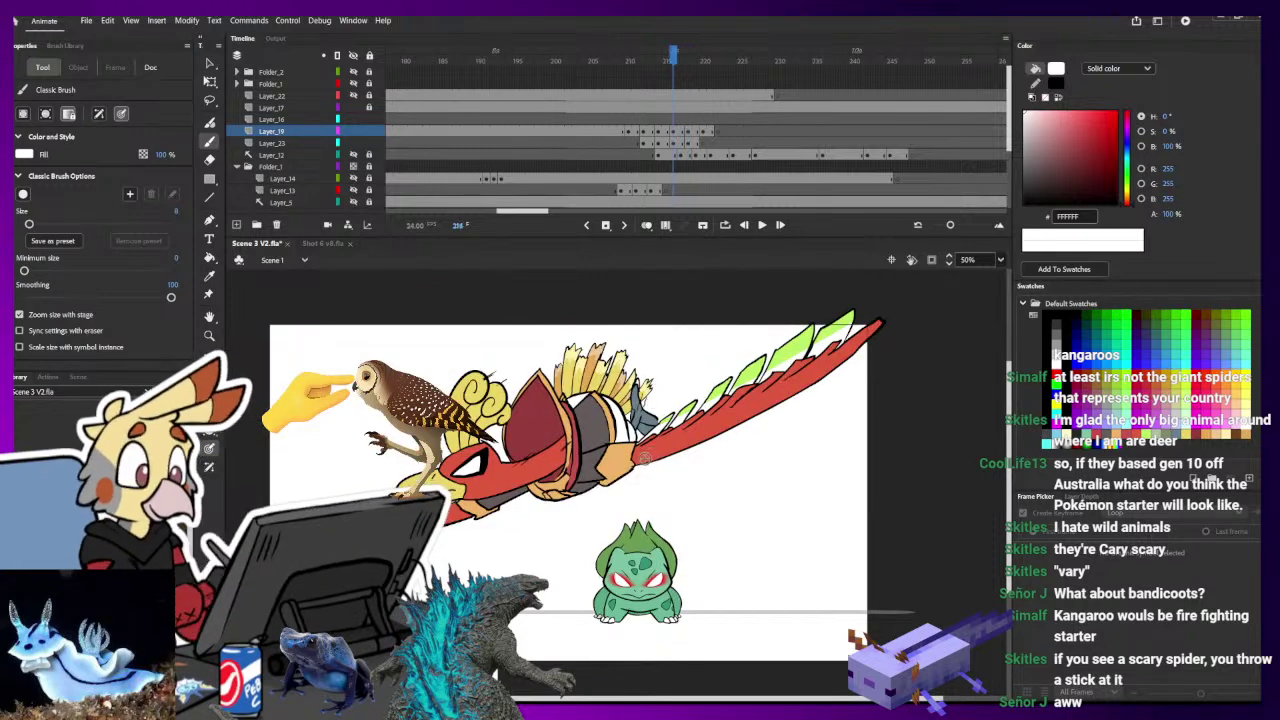
pyautogui.press('.')
pyautogui.press('.')
pyautogui.press('i')
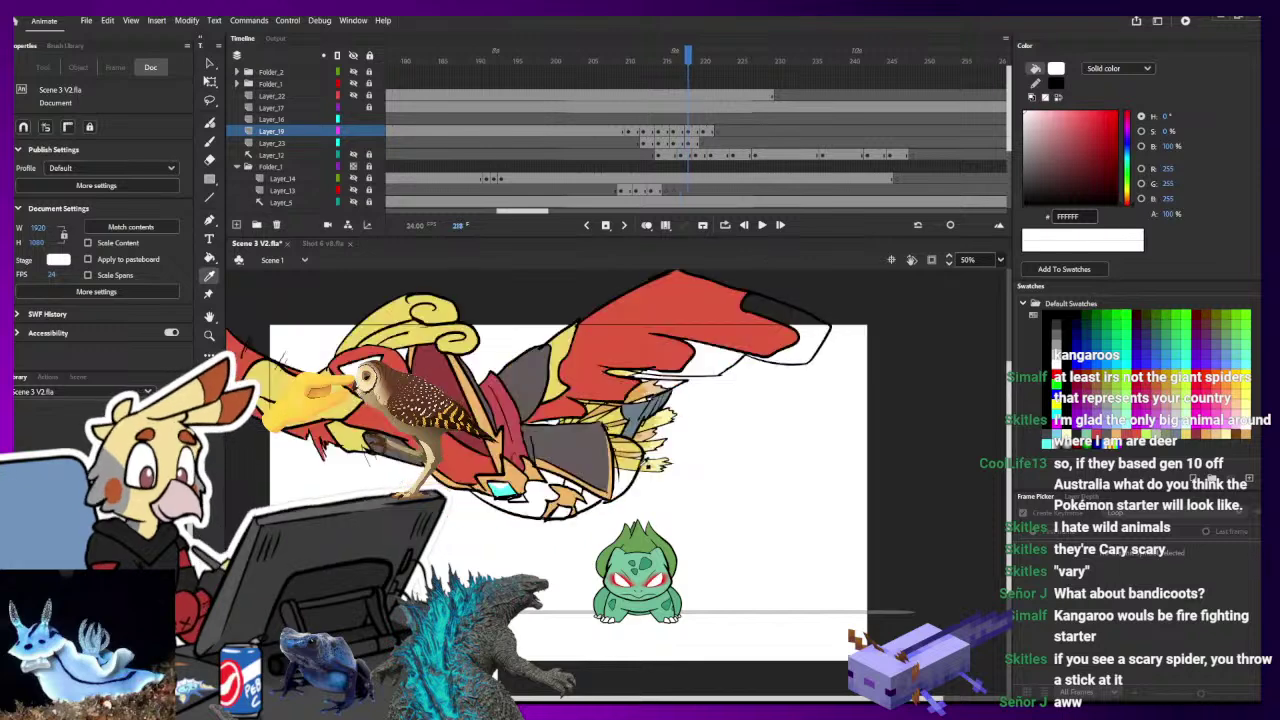
pyautogui.click(584, 492)
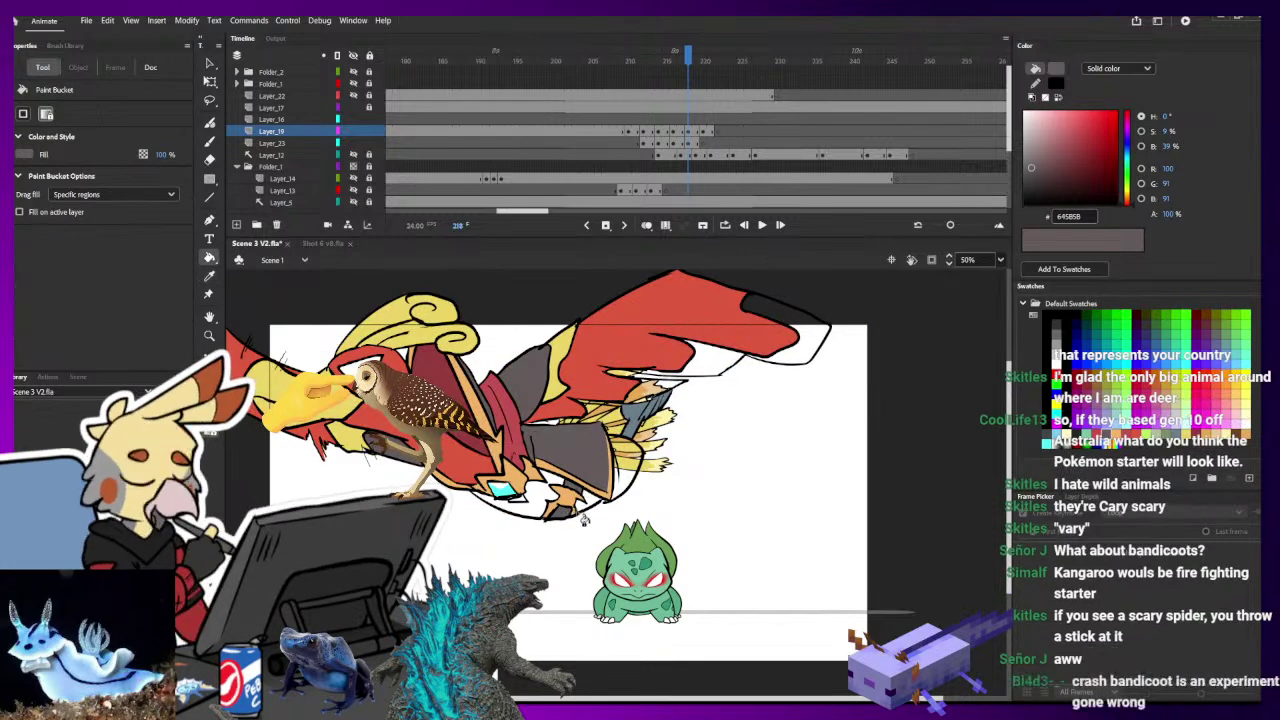
# - Sample red C25151 from the outfit's band on frame 217 and brush a stripe inside the small grey piece on frame 218
pyautogui.press(',')
pyautogui.press('i')
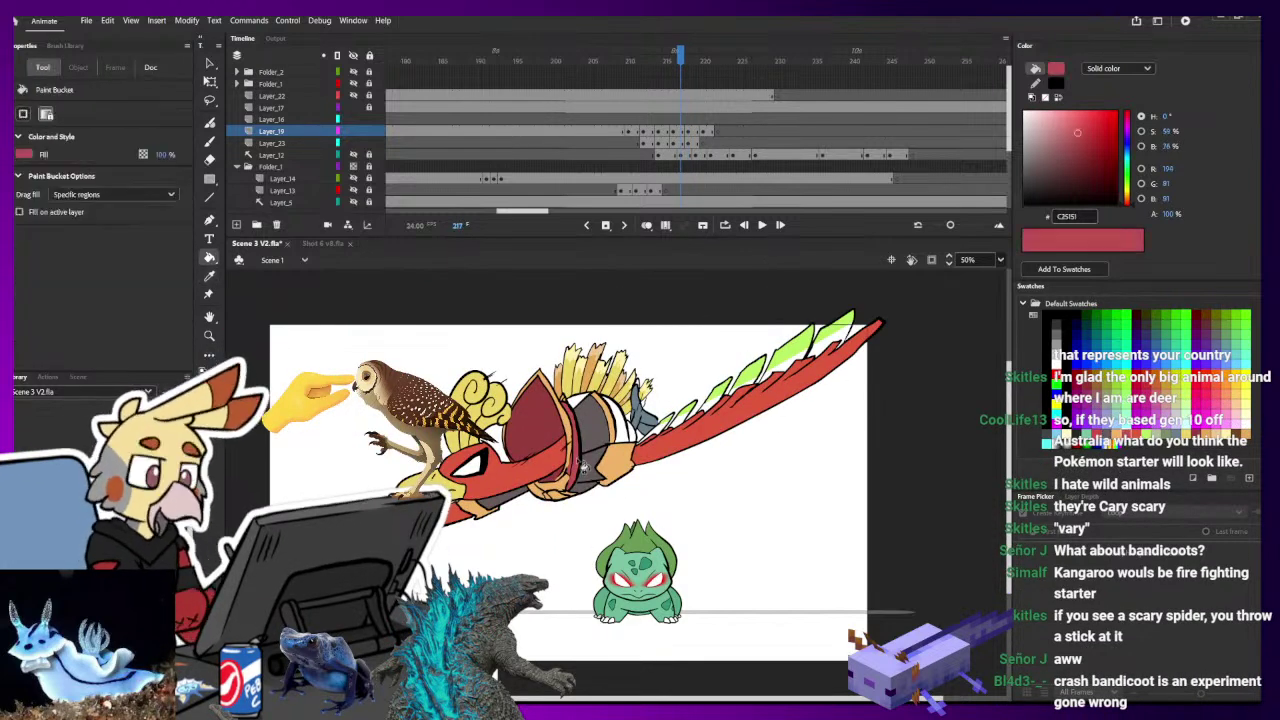
pyautogui.click(582, 456)
pyautogui.press('.')
pyautogui.press('b')
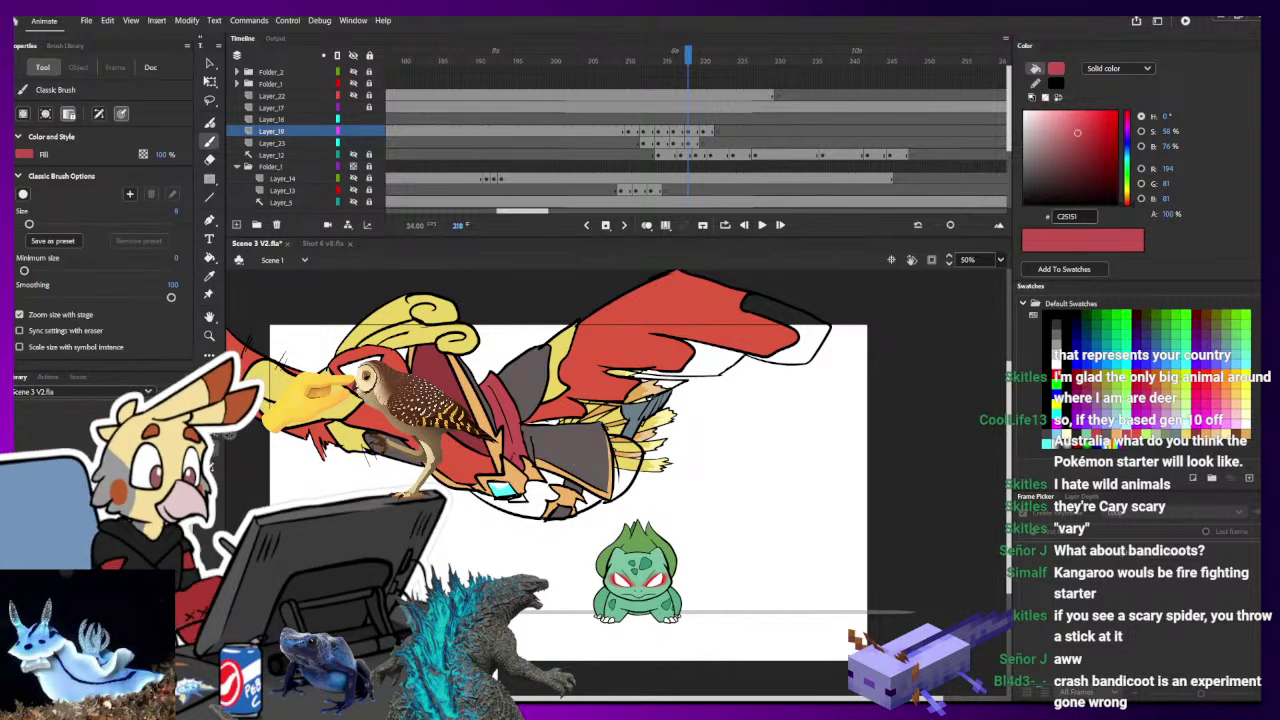
pyautogui.keyDown('ctrl'); pyautogui.click(568, 506); pyautogui.keyUp('ctrl')
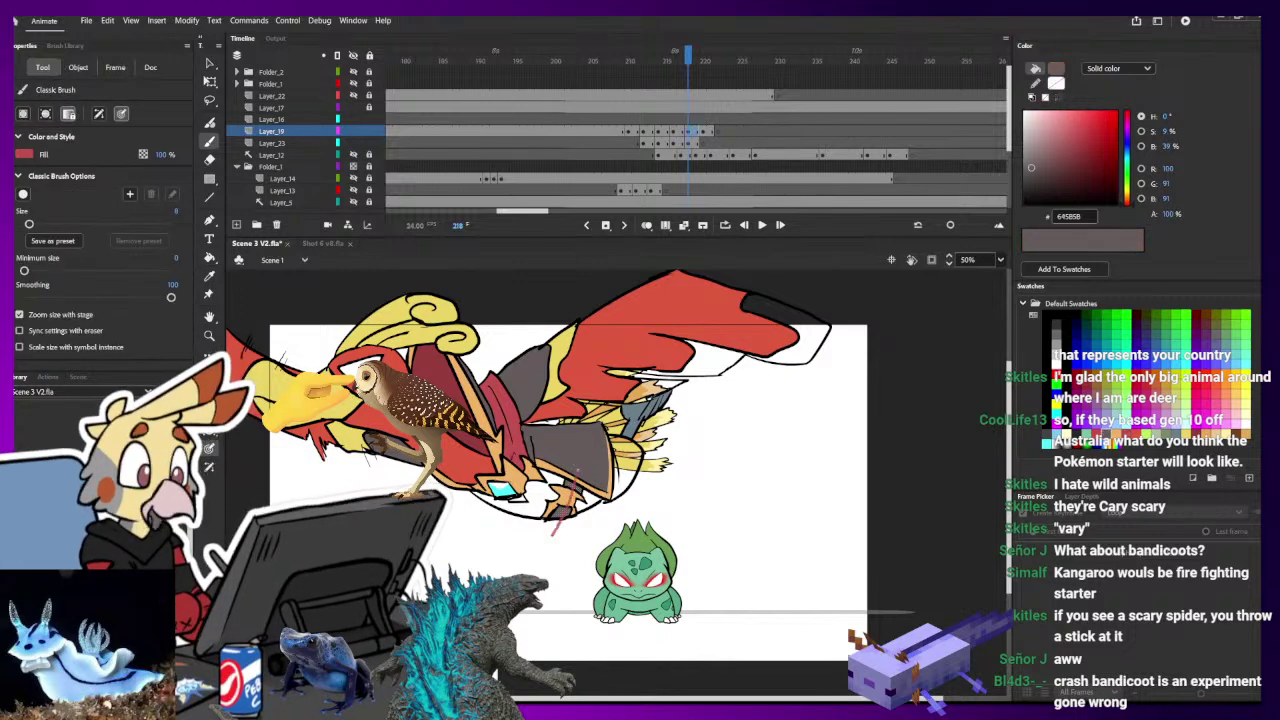
pyautogui.keyDown('ctrl'); pyautogui.click(592, 523); pyautogui.keyUp('ctrl')
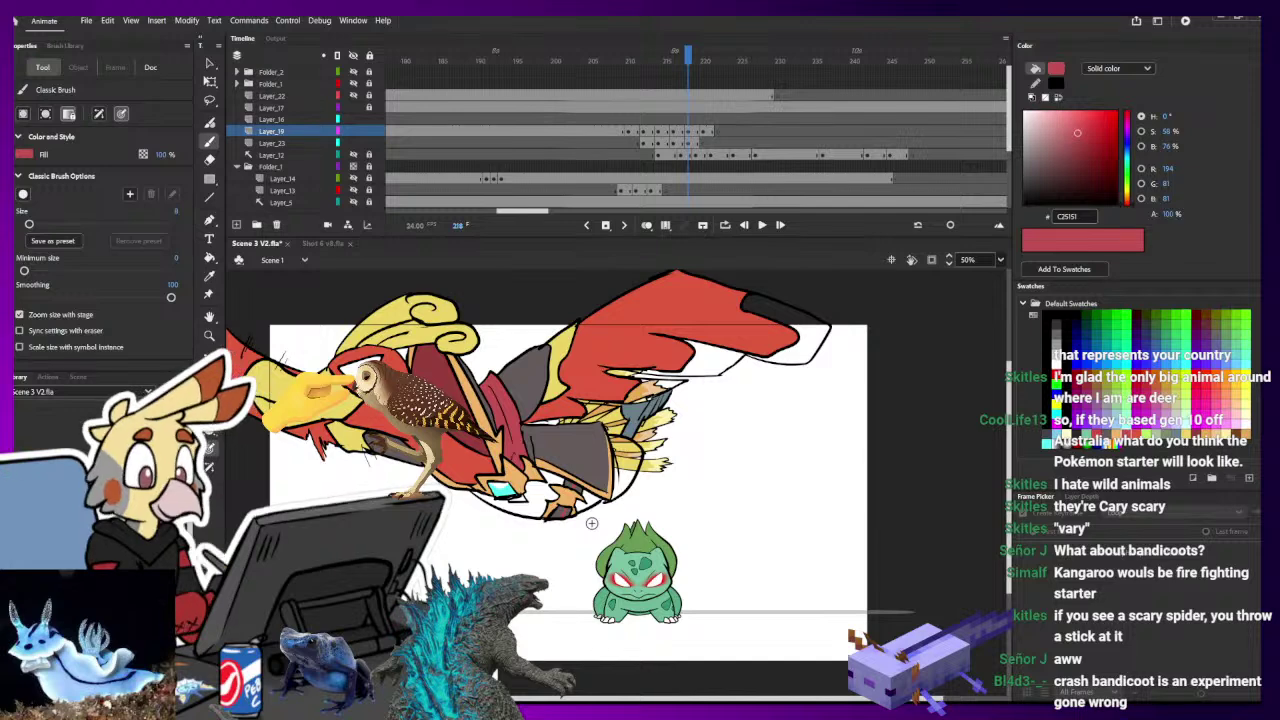
# - Sample white FFFFFF from the body on frame 217 and fill the rear body and wing feather areas on frame 218
pyautogui.press('i')
pyautogui.click(570, 498)
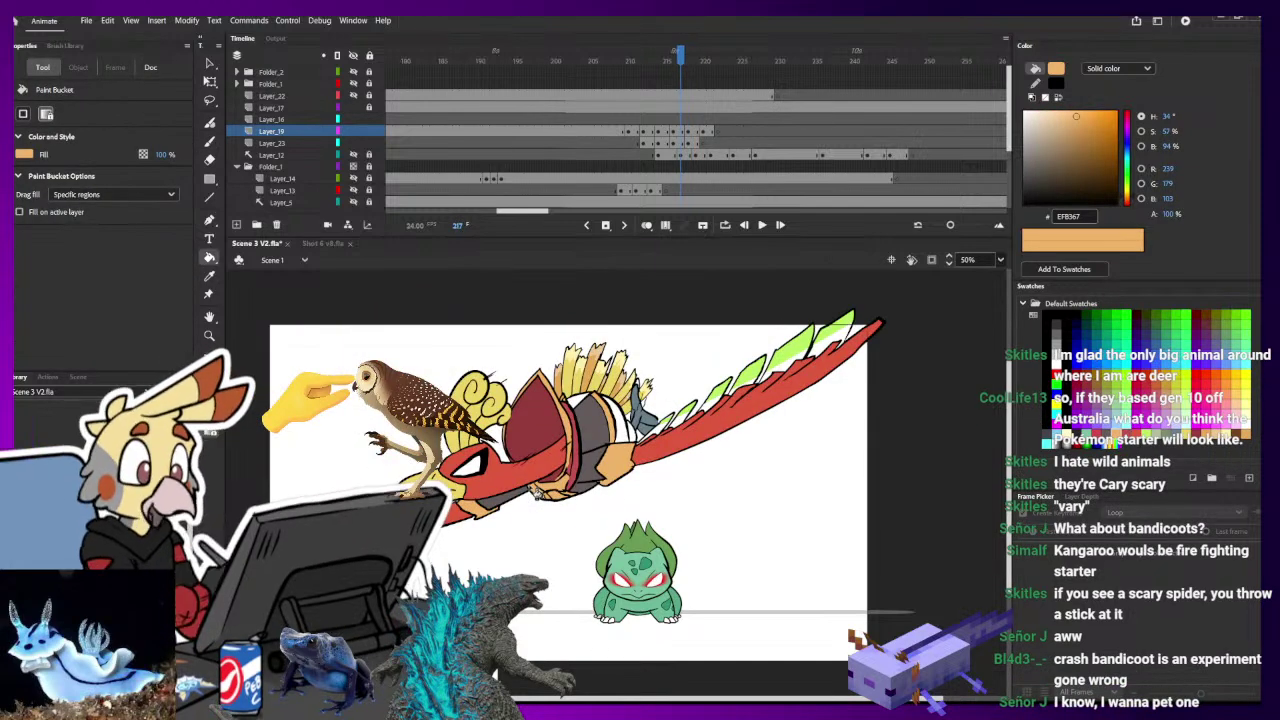
pyautogui.press('i')
pyautogui.click(632, 418)
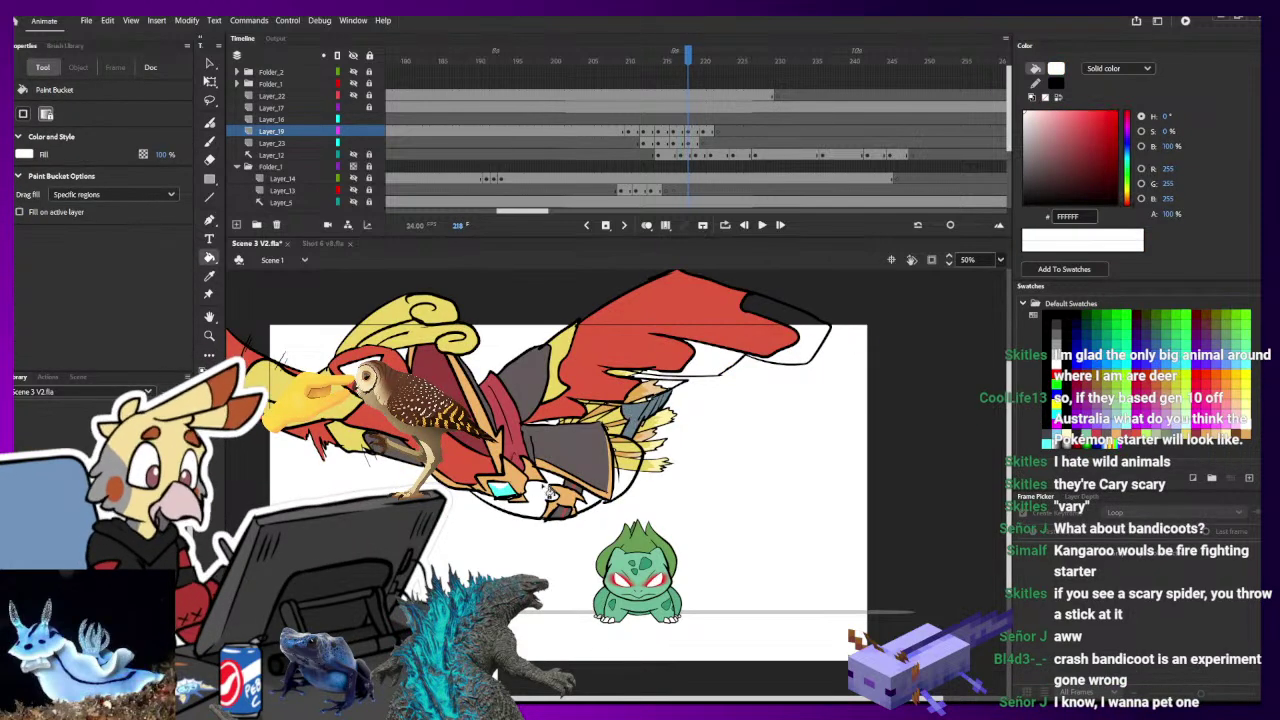
pyautogui.click(648, 470)
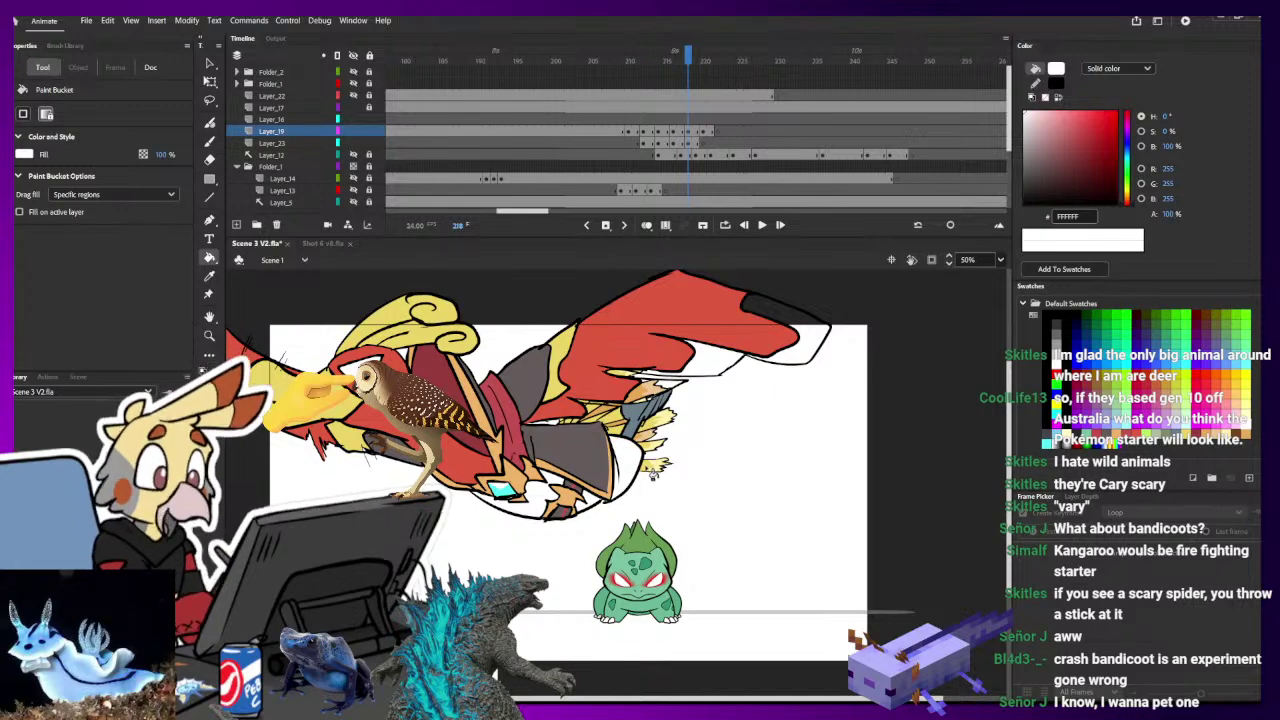
pyautogui.click(812, 352)
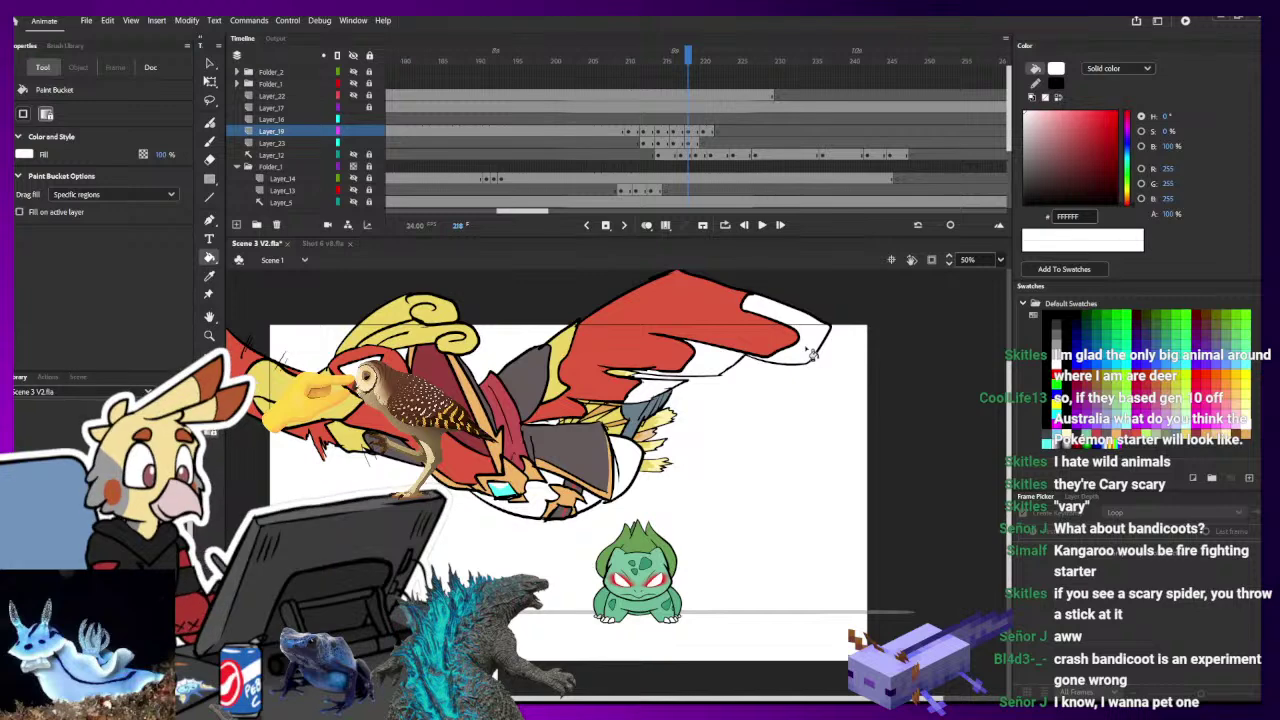
# - Sample green BAEF63 from the wing feathers on frame 217 and brush dividing lines inside the white wing areas on frame 218
pyautogui.press(',')
pyautogui.press('i')
pyautogui.click(786, 355)
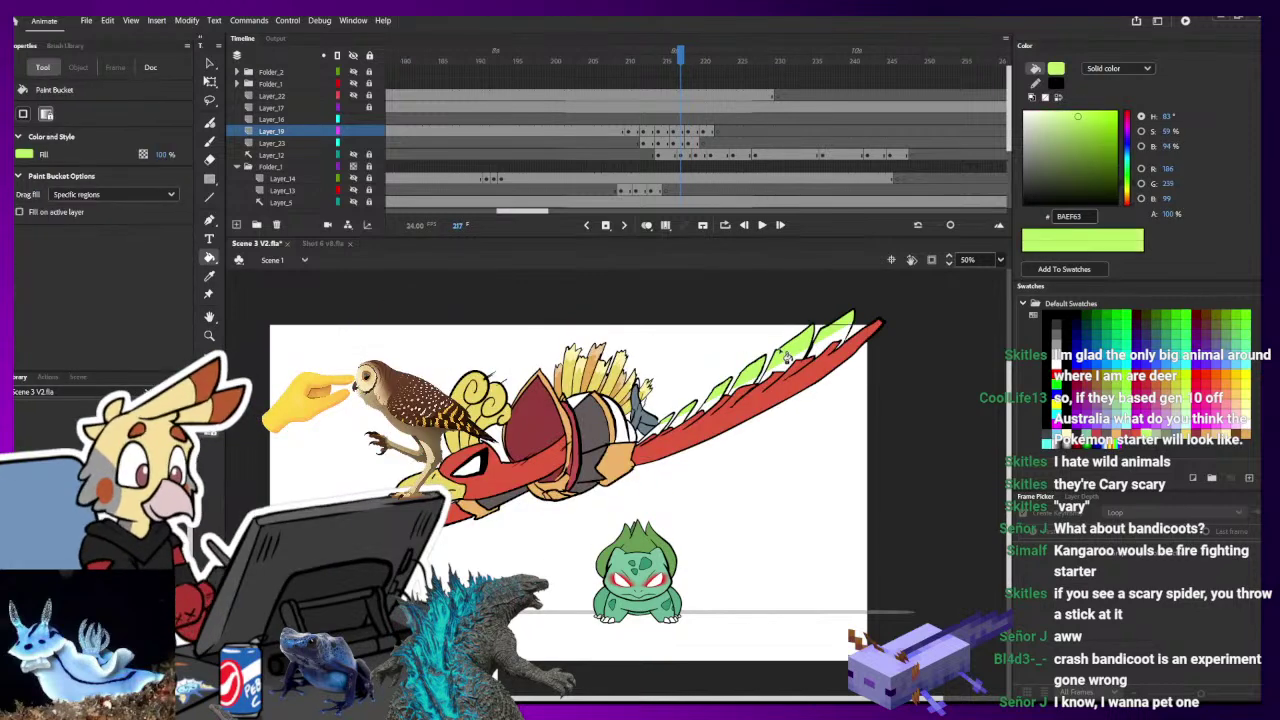
pyautogui.press('.')
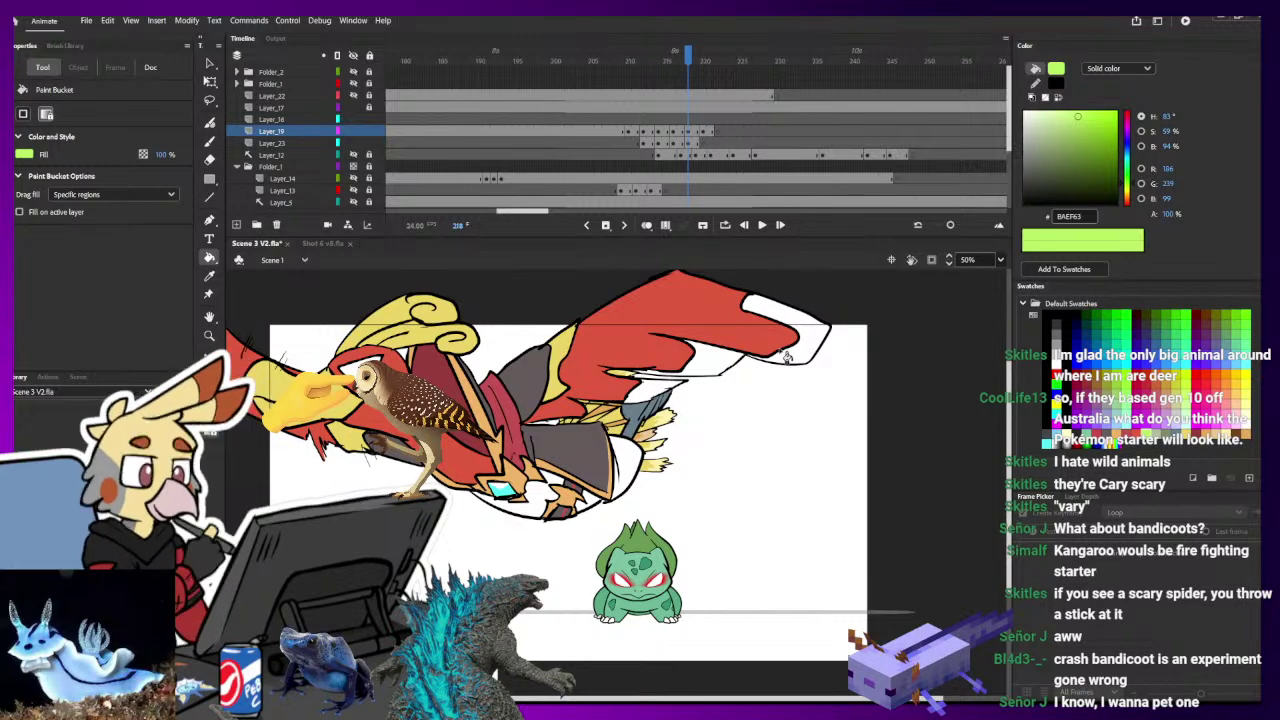
pyautogui.press('b')
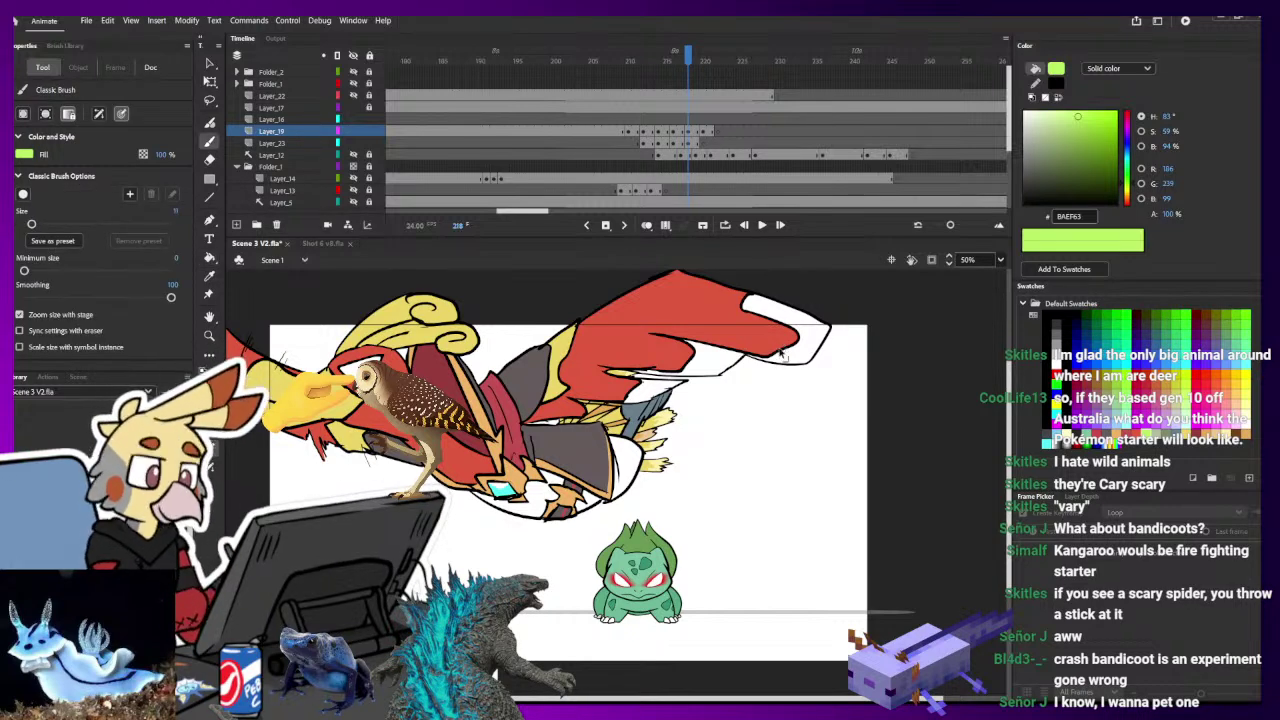
pyautogui.keyDown('ctrl'); pyautogui.click(705, 366); pyautogui.keyUp('ctrl')
pyautogui.keyDown('ctrl'); pyautogui.keyDown('shift'); pyautogui.click(801, 327); pyautogui.keyUp('shift'); pyautogui.keyUp('ctrl')
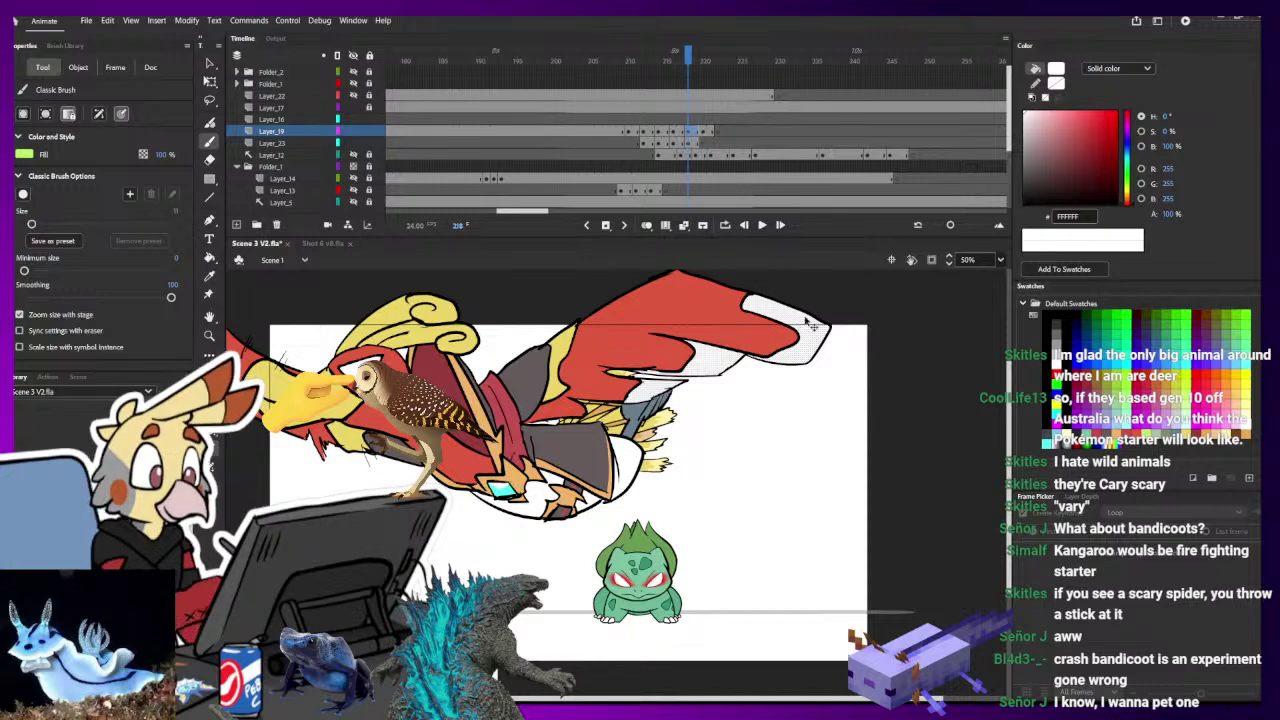
pyautogui.moveTo(815, 289); pyautogui.dragTo(622, 413)
pyautogui.keyDown('ctrl'); pyautogui.click(718, 384); pyautogui.keyUp('ctrl')
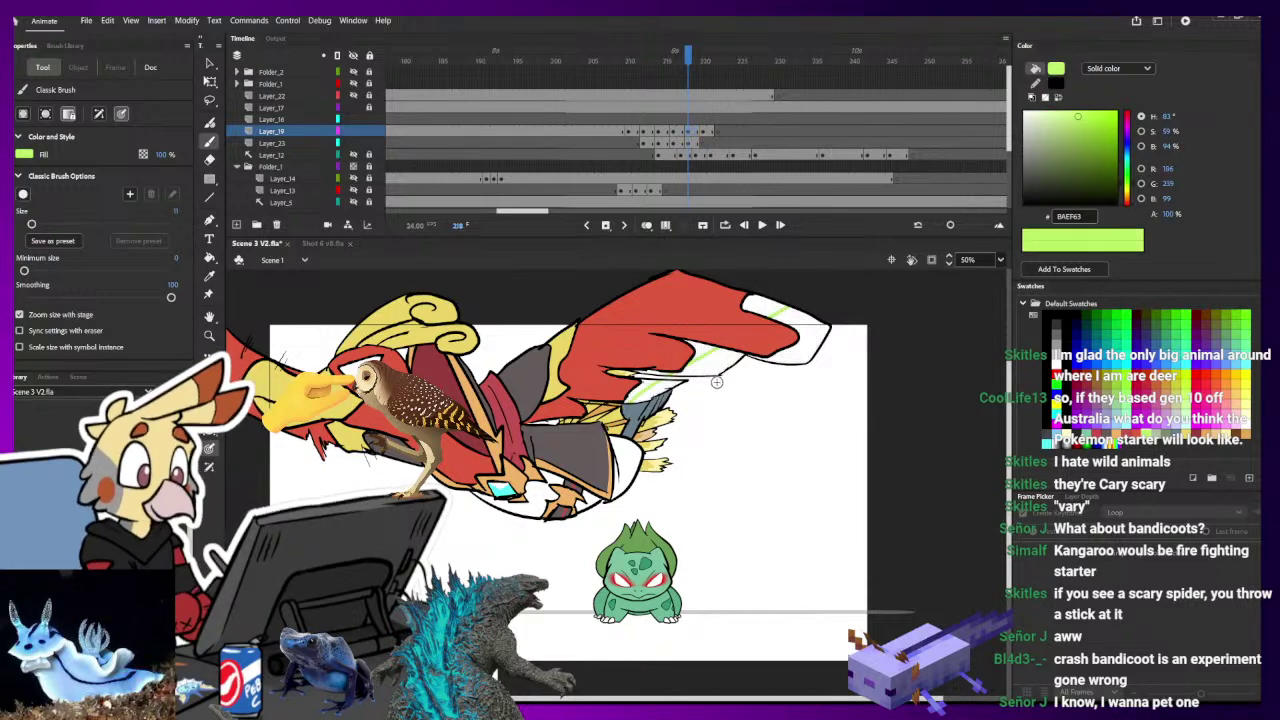
# - Fill the outer parts of the white wing feathers with green BAEF63 on frame 218
pyautogui.press('k')
pyautogui.click(722, 366)
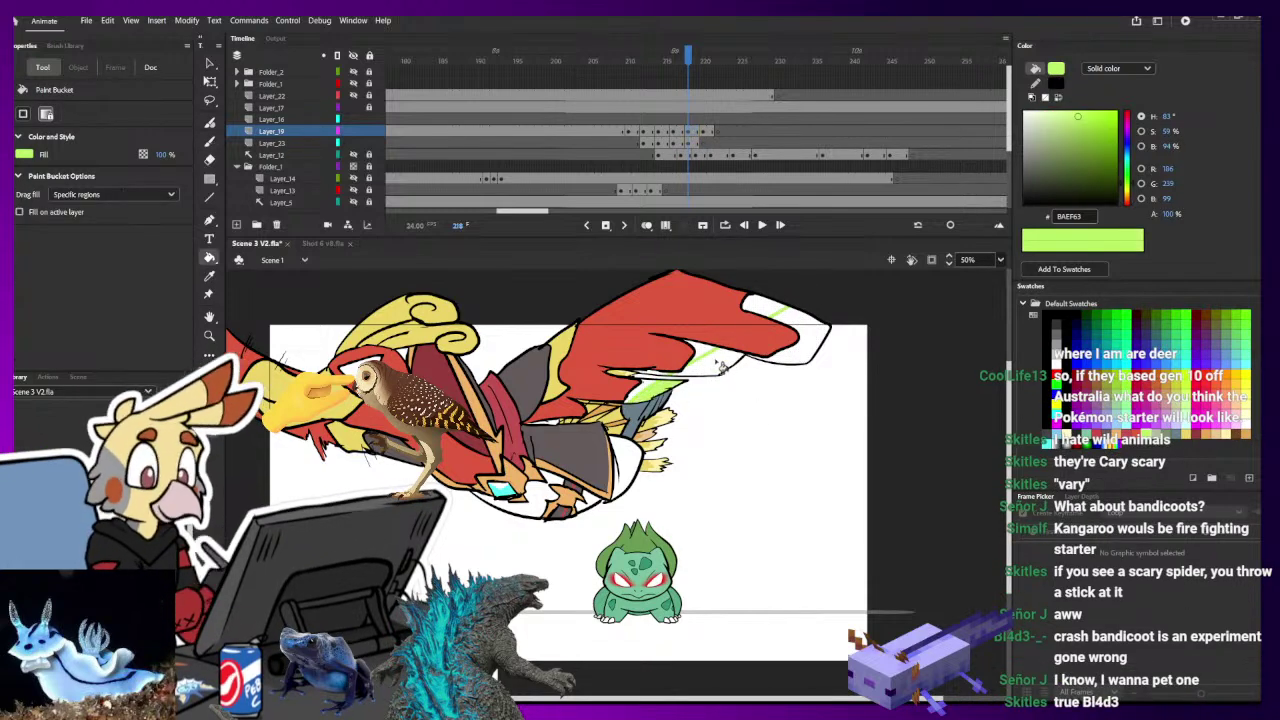
pyautogui.click(815, 342)
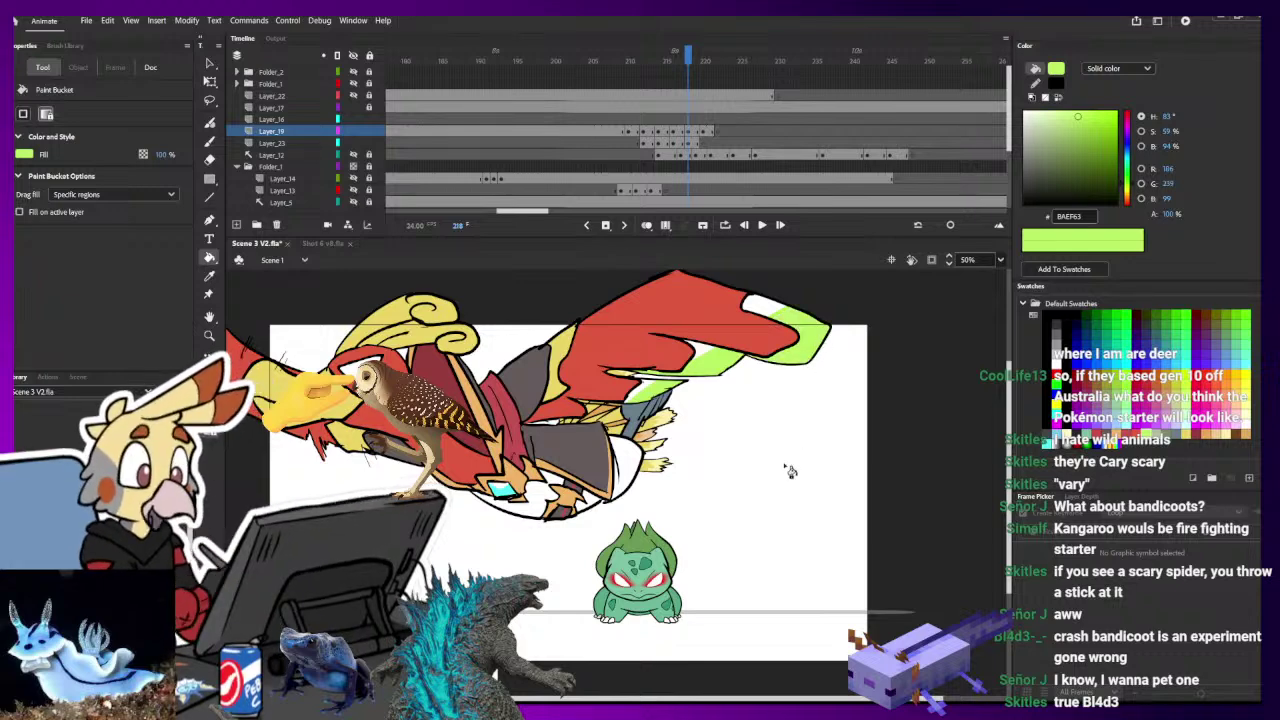
# - Sample black 000000 from the line art and brush a line inside the red neck area on frame 218
pyautogui.hotkey('ctrl', '-')
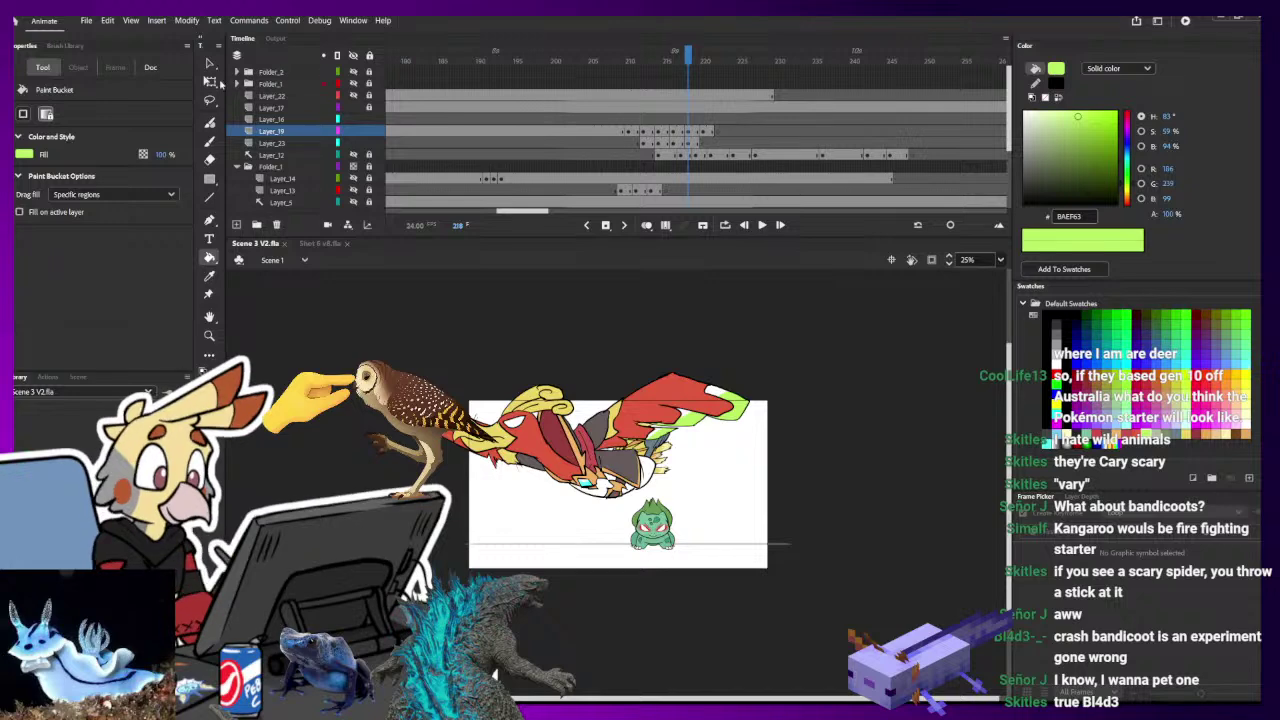
pyautogui.hotkey('ctrl', '=')
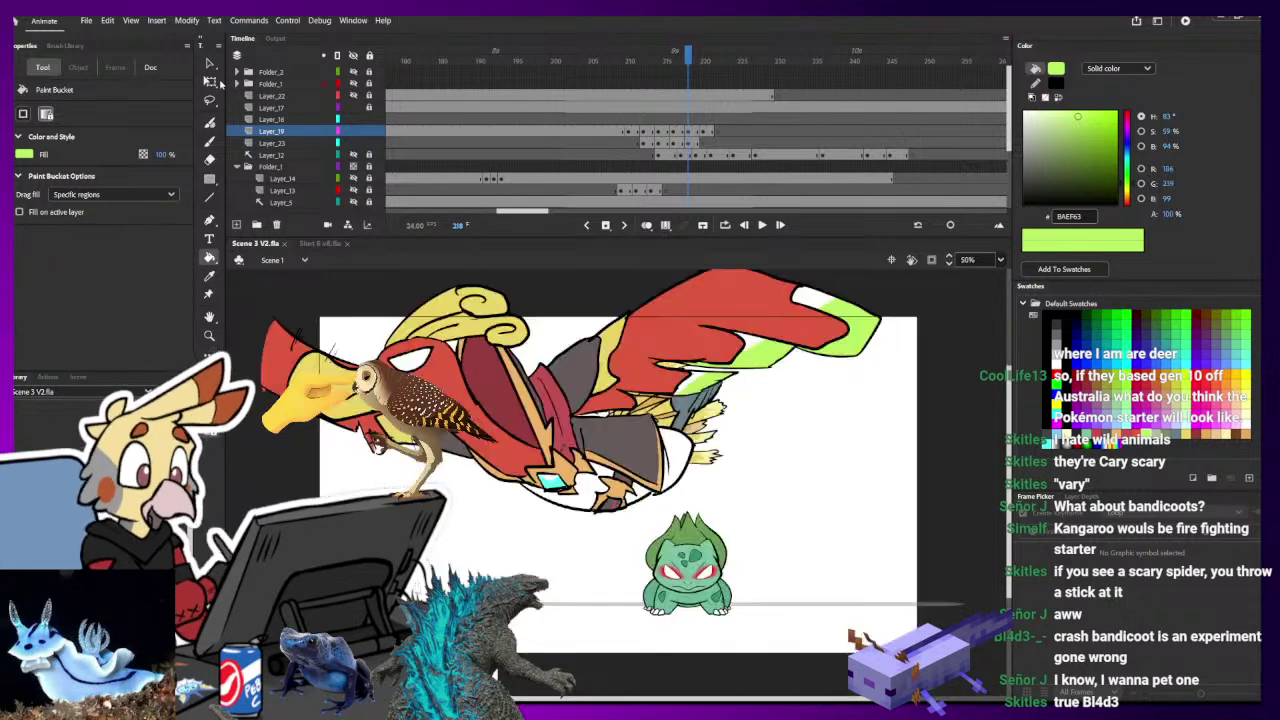
pyautogui.press('i')
pyautogui.click(473, 408)
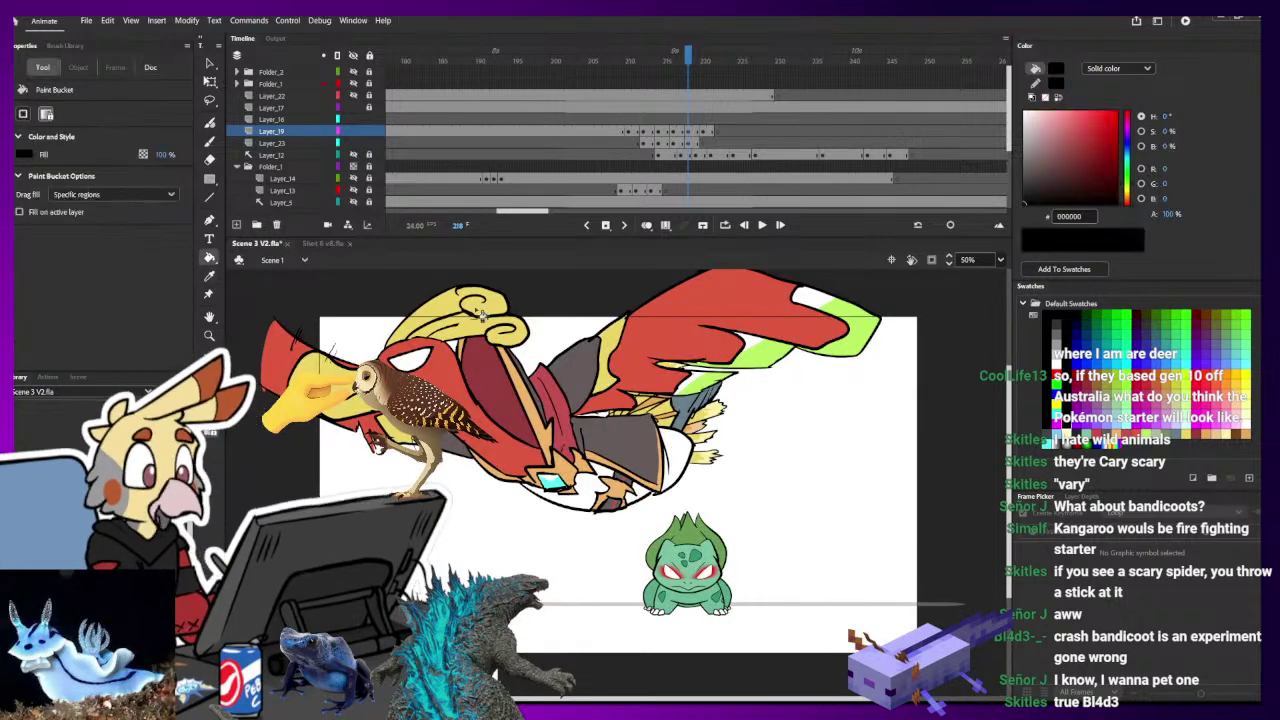
pyautogui.press('b')
pyautogui.keyDown('ctrl'); pyautogui.click(497, 454); pyautogui.keyUp('ctrl')
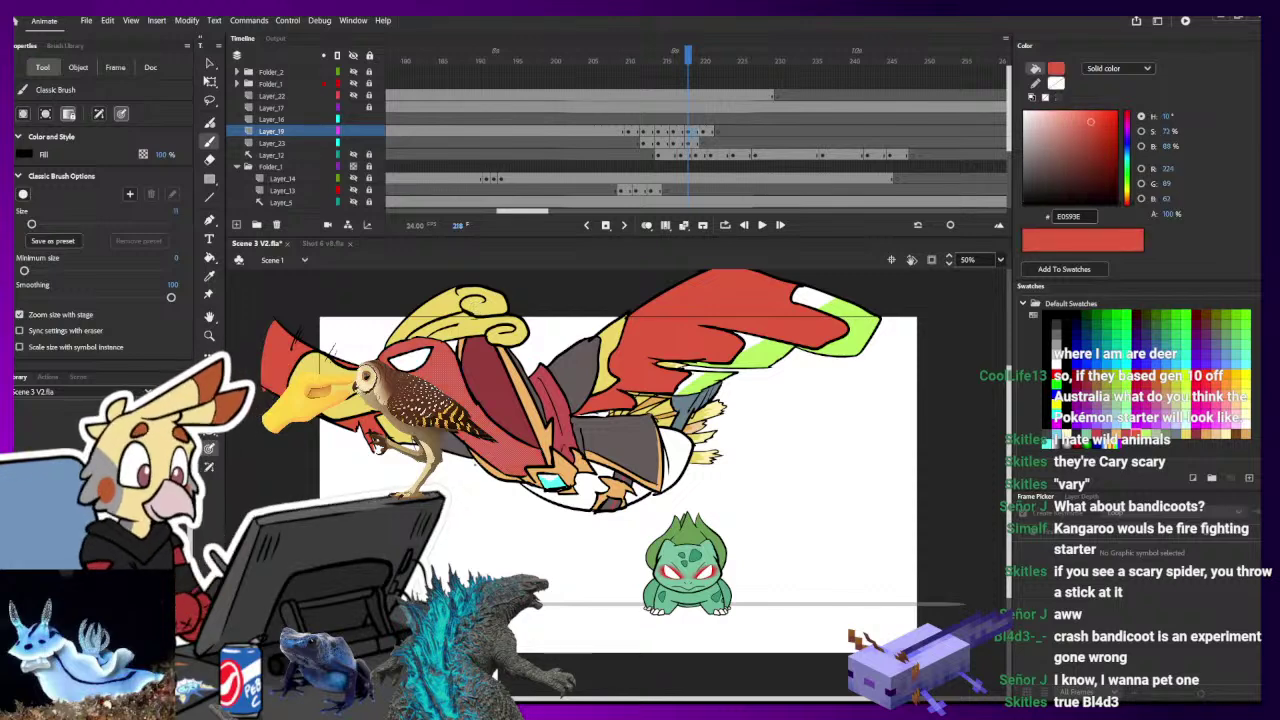
pyautogui.moveTo(482, 465)
pyautogui.mouseDown()
pyautogui.moveTo(497, 438)
pyautogui.moveTo(517, 441)
pyautogui.mouseUp()
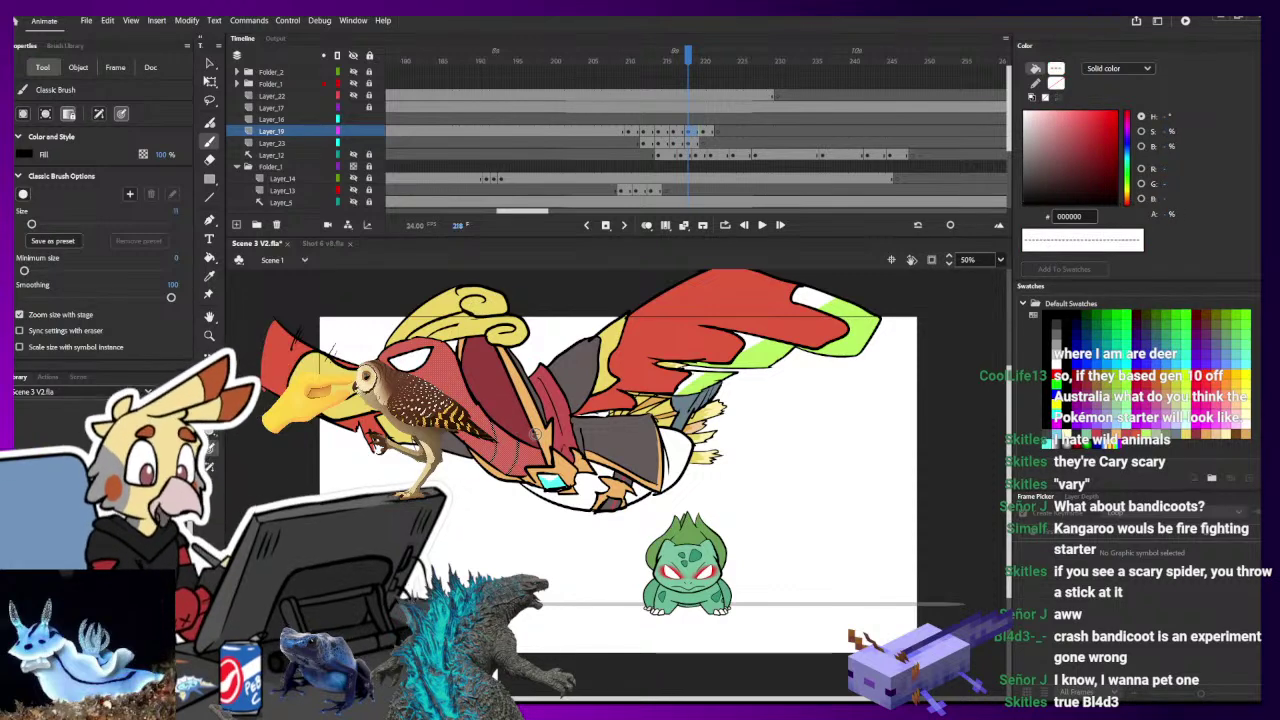
# - Brush black 000000 dividing lines across the red neck area on frames 217 and 215
pyautogui.press(',')
pyautogui.keyDown('ctrl'); pyautogui.click(597, 465); pyautogui.keyUp('ctrl')
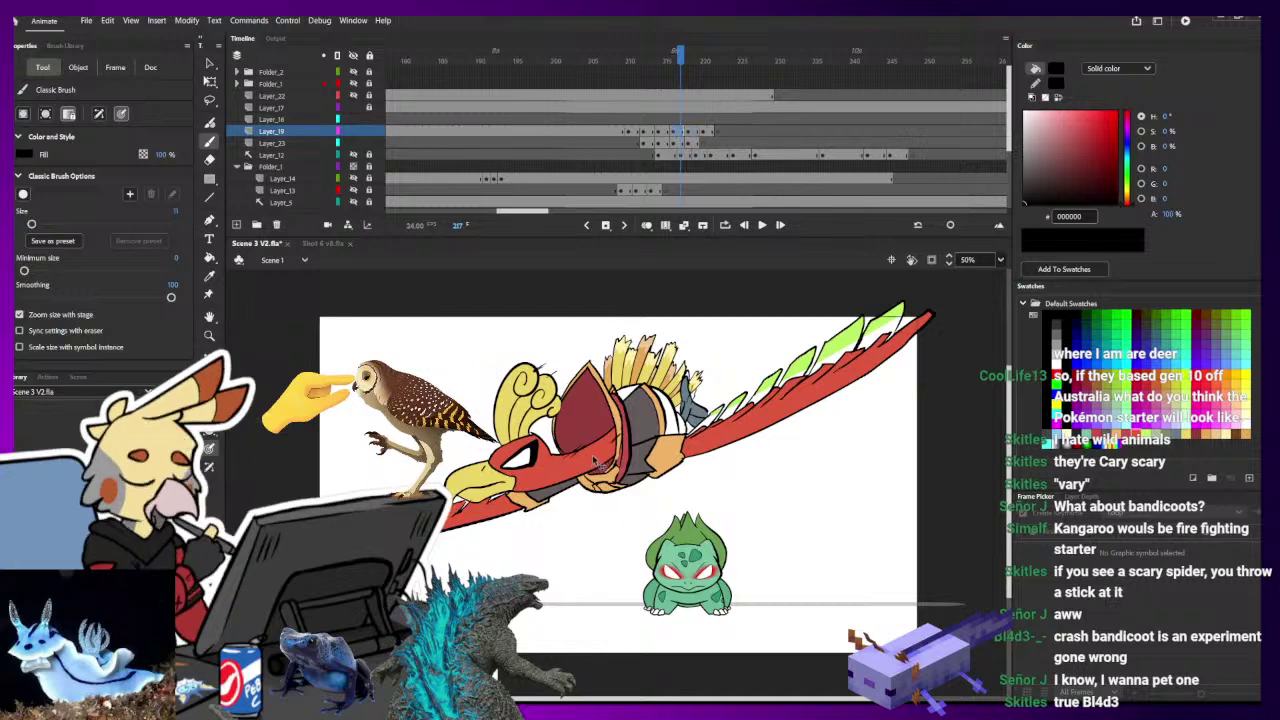
pyautogui.moveTo(582, 442); pyautogui.dragTo(578, 480)
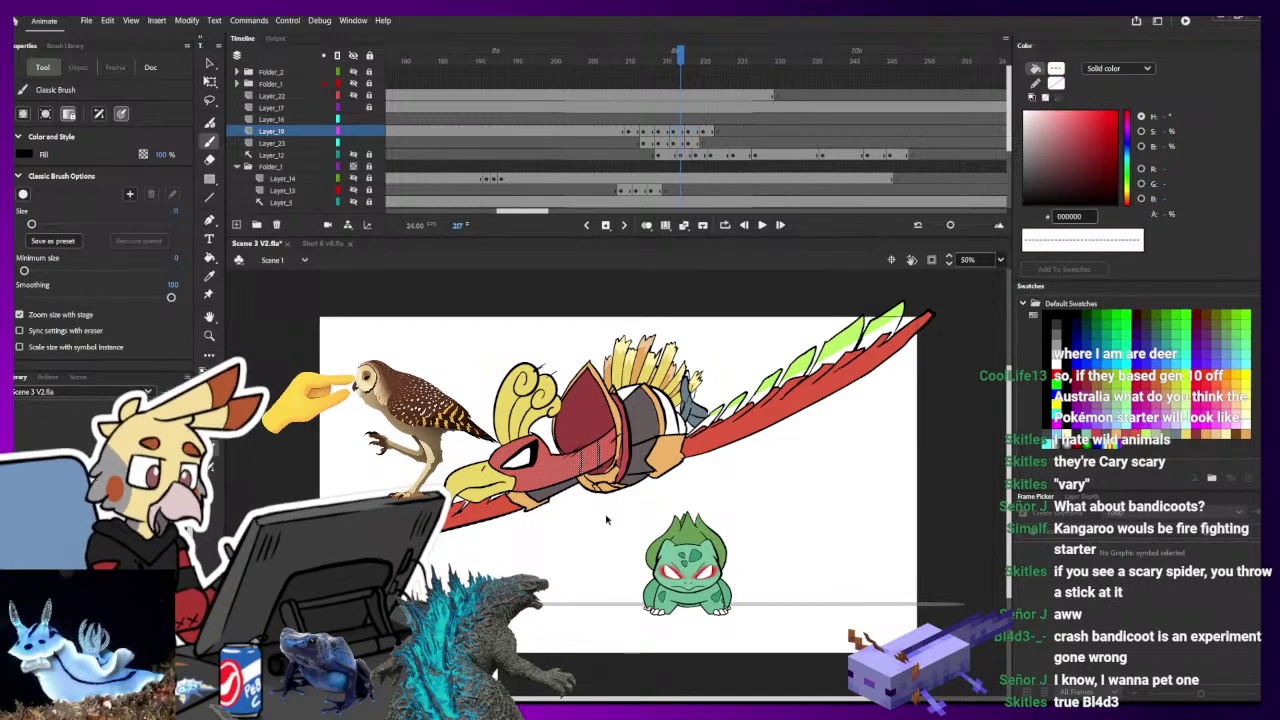
pyautogui.press(',')
pyautogui.press(',')
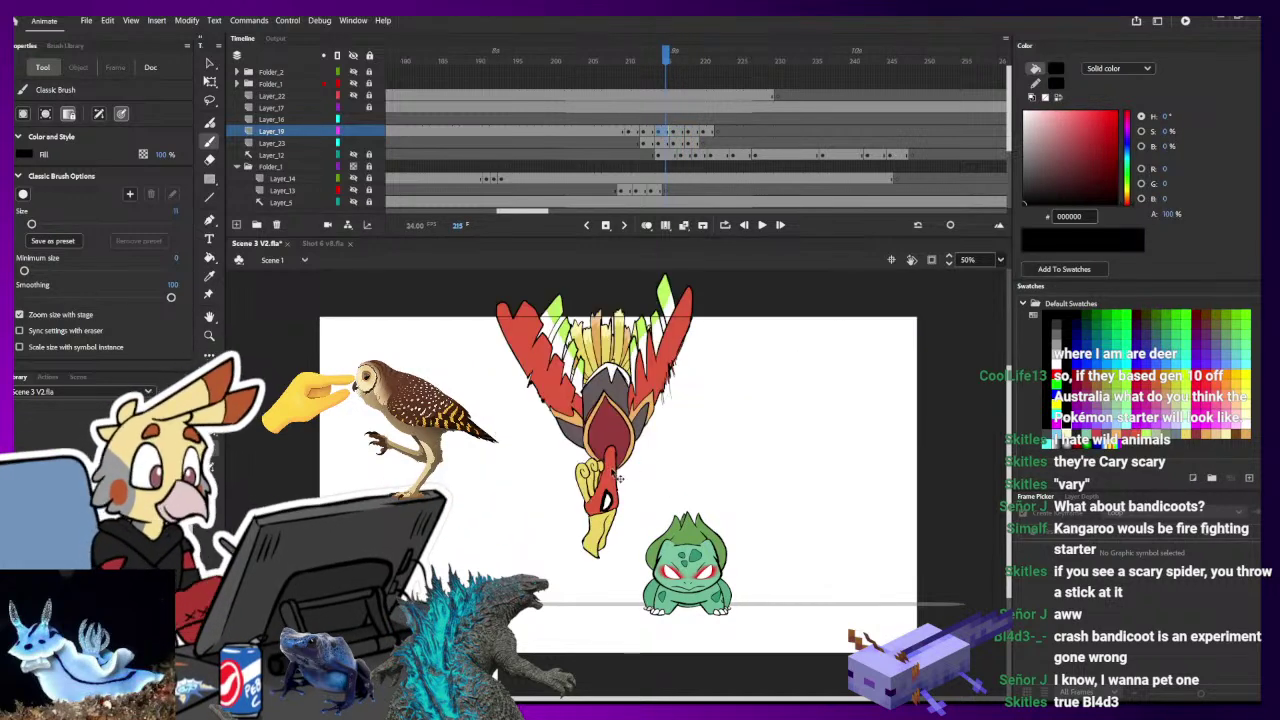
pyautogui.keyDown('ctrl'); pyautogui.click(612, 472); pyautogui.keyUp('ctrl')
pyautogui.moveTo(617, 478); pyautogui.dragTo(614, 456)
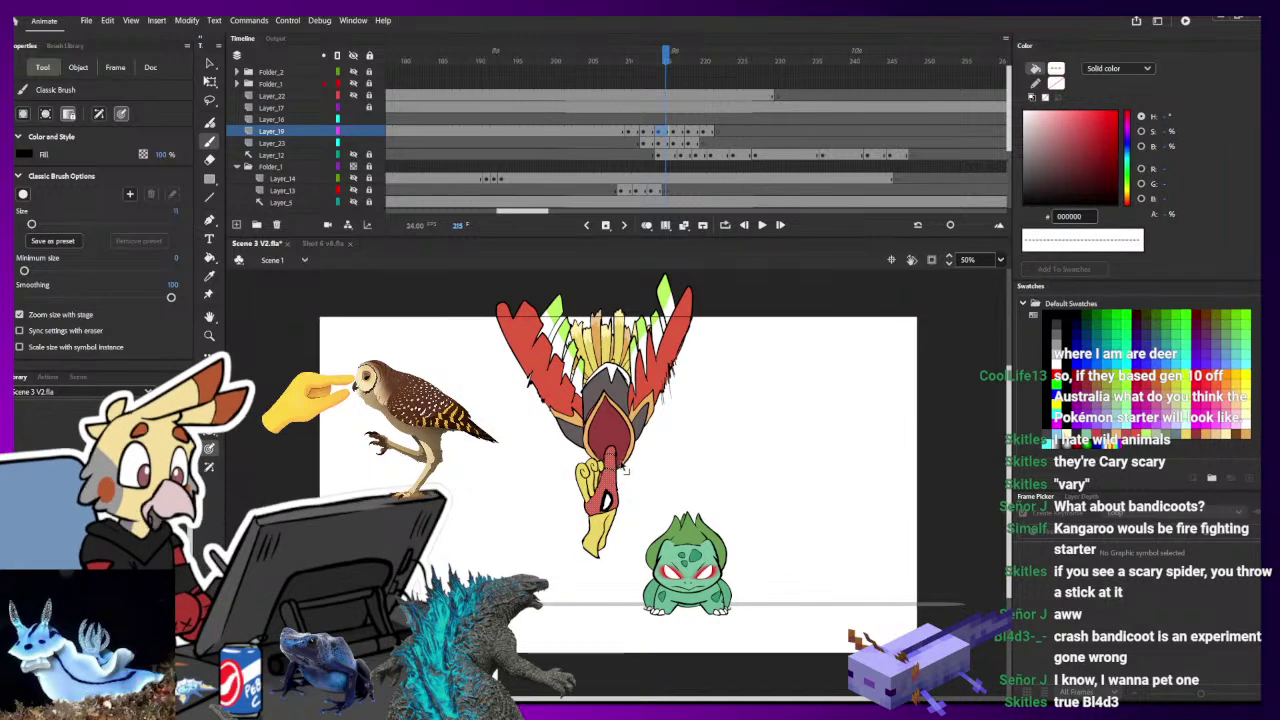
pyautogui.keyDown('ctrl'); pyautogui.click(646, 477); pyautogui.keyUp('ctrl')
# - Sample green BAEF63 from the wing feathers on frame 211 and fill the neck band on frame 216
pyautogui.press(',')
pyautogui.press(',')
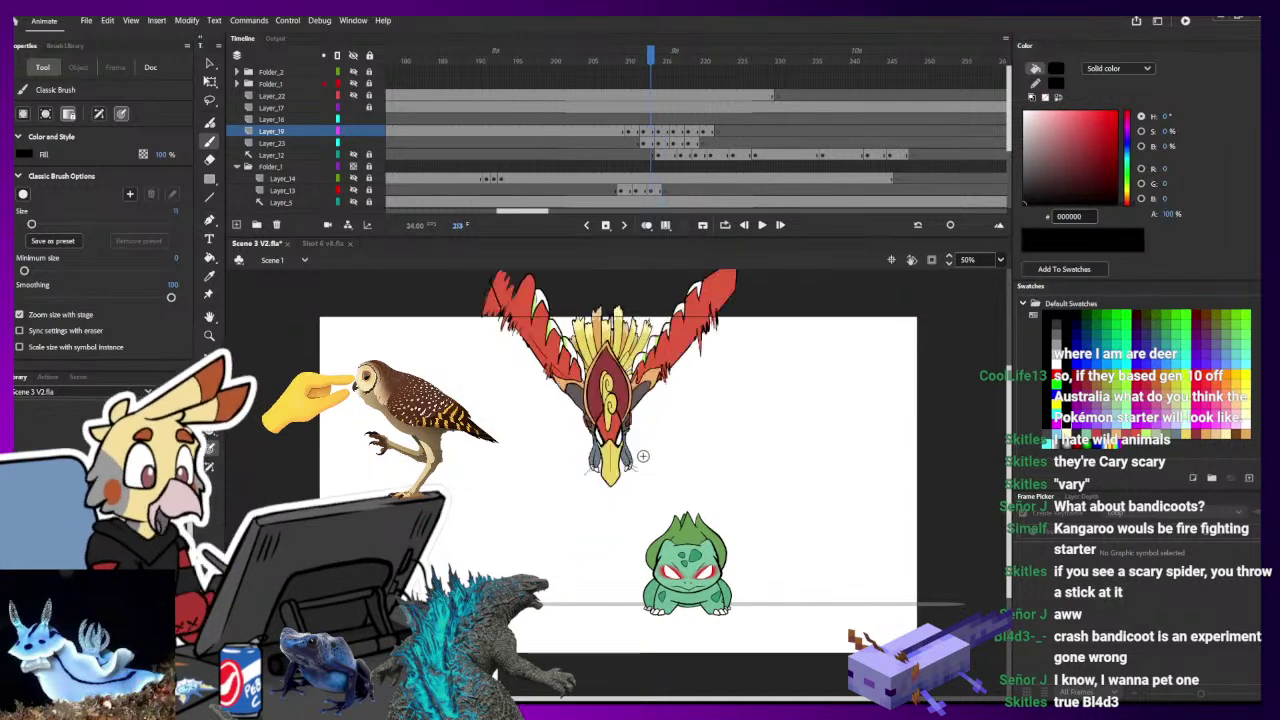
pyautogui.press('k')
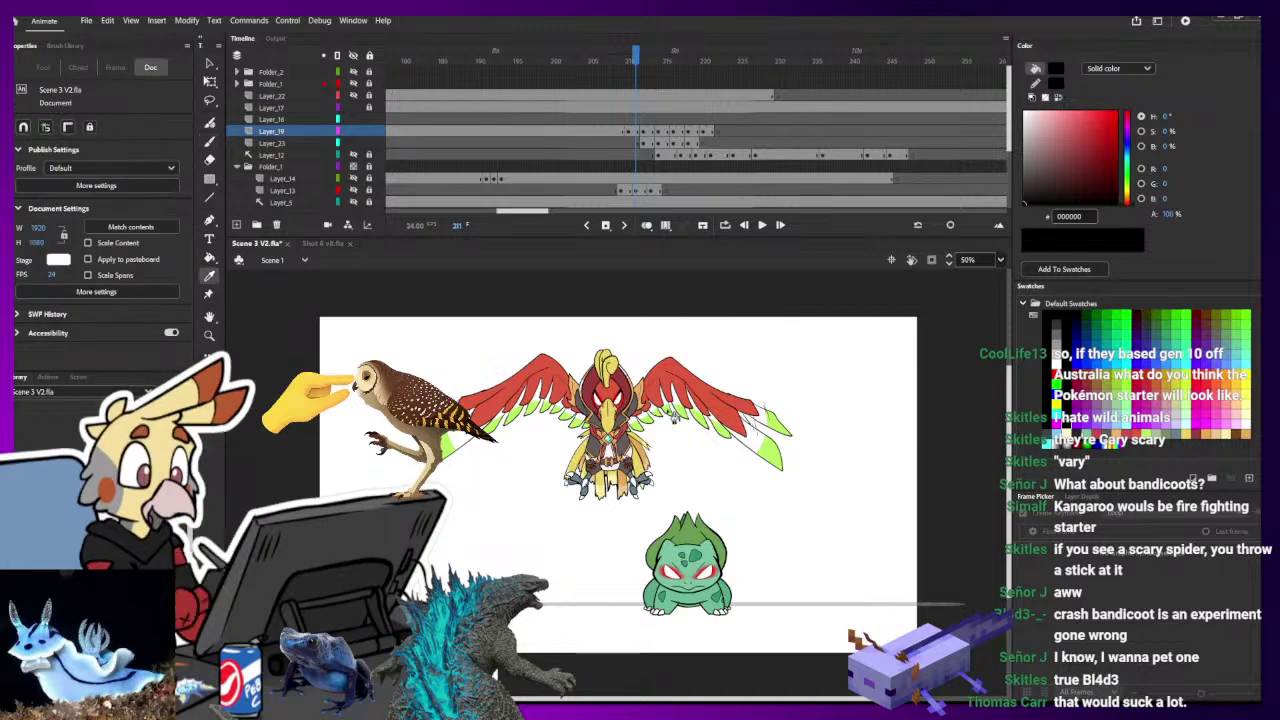
pyautogui.press('.')
pyautogui.press('.')
pyautogui.press('.')
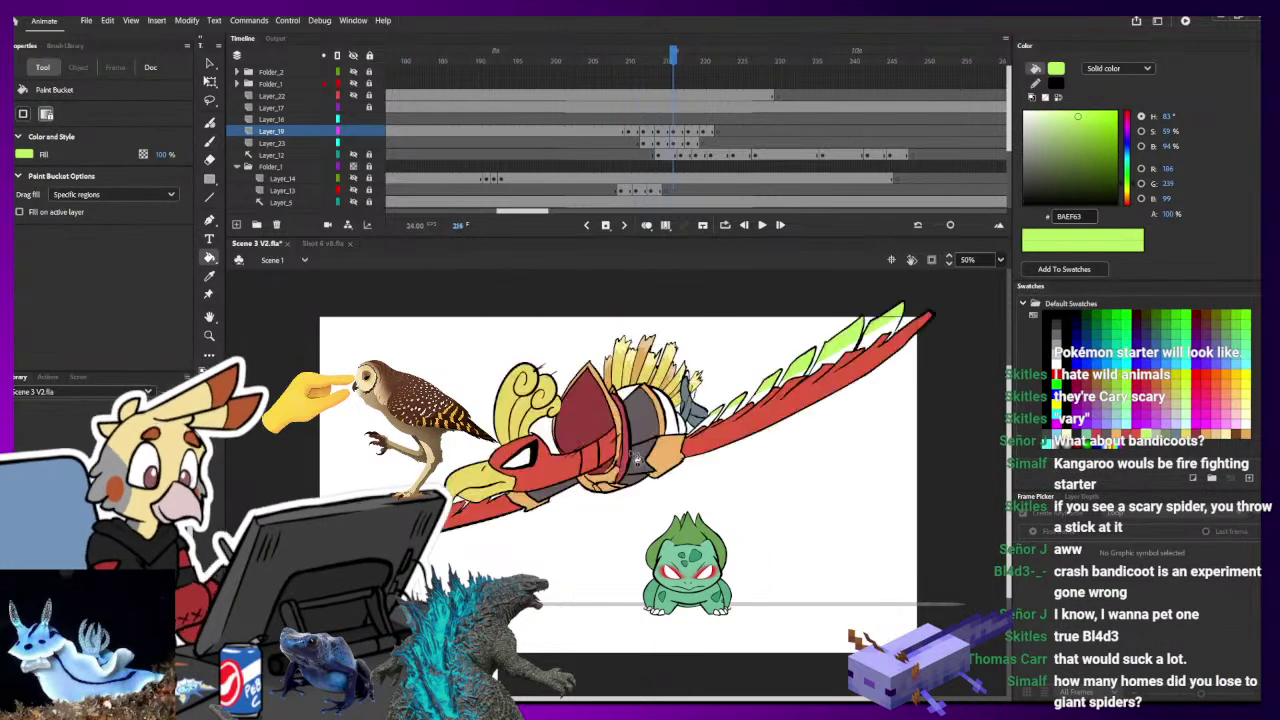
pyautogui.click(598, 468)
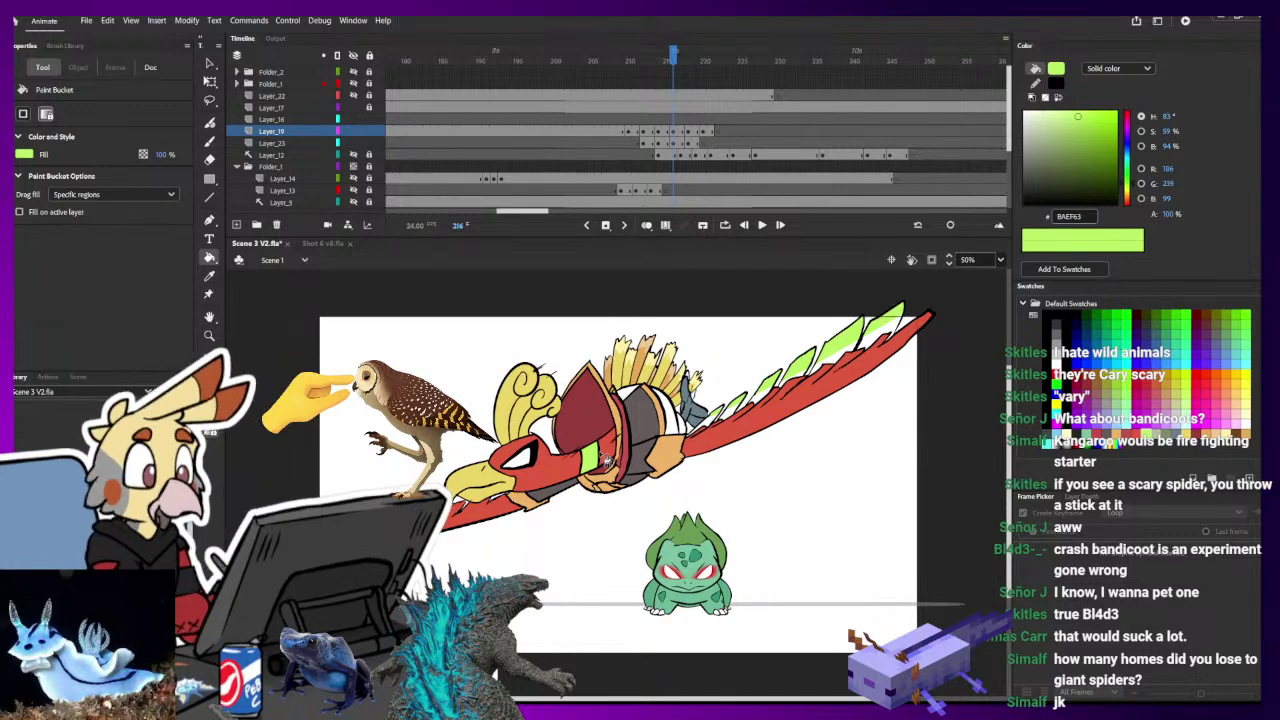
# - Close the gap in the neck line on frame 218 and fill the neck band with green BAEF63
pyautogui.press('.')
pyautogui.press('.')
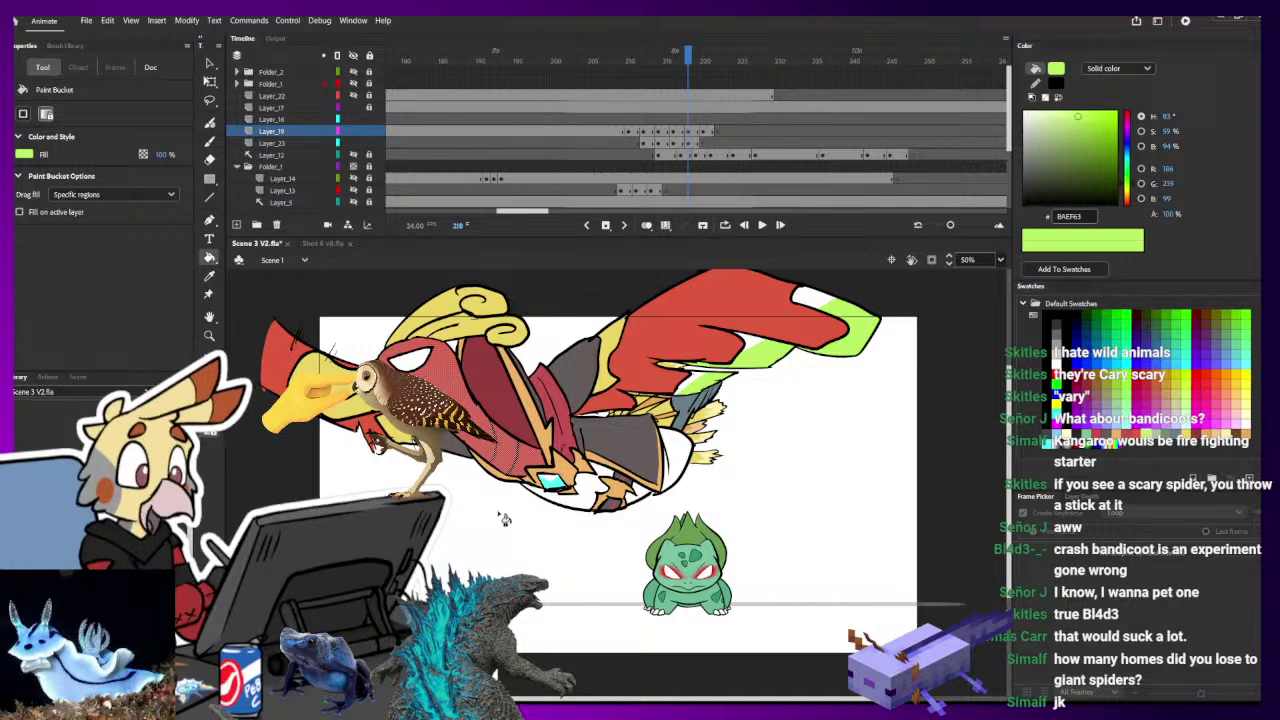
pyautogui.click(505, 449)
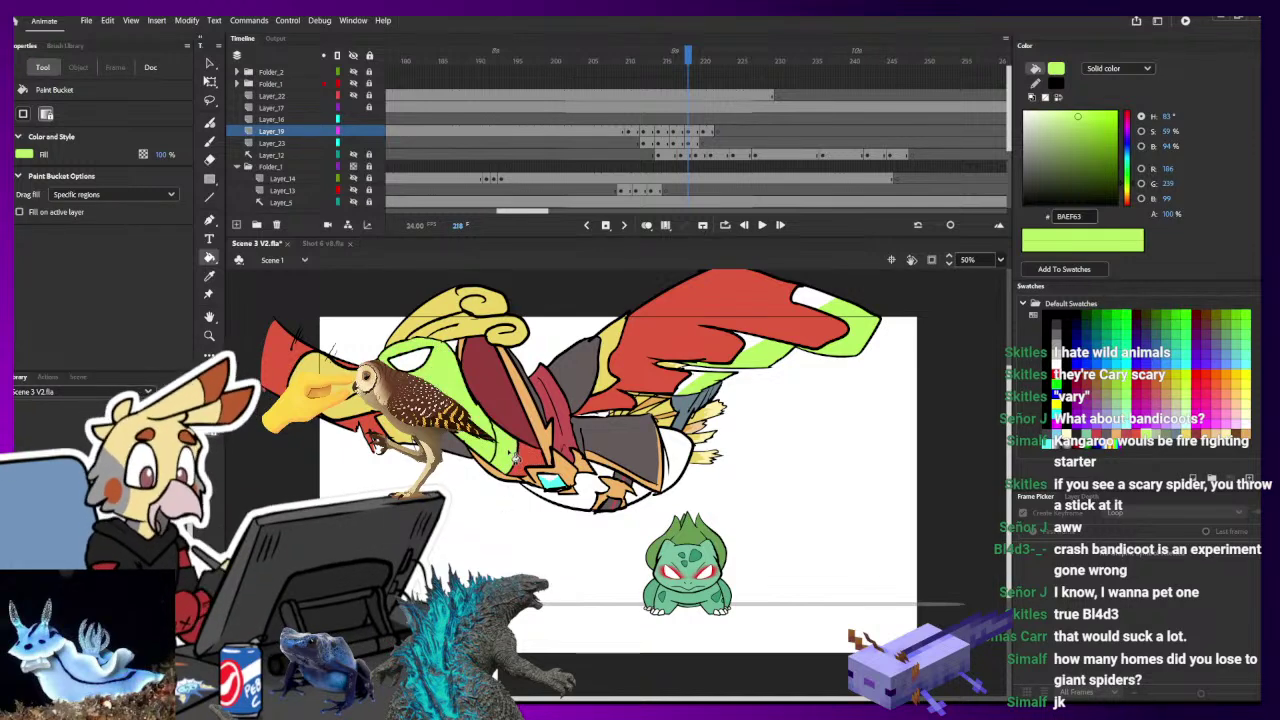
pyautogui.hotkey('ctrl', 'z')
pyautogui.press('b')
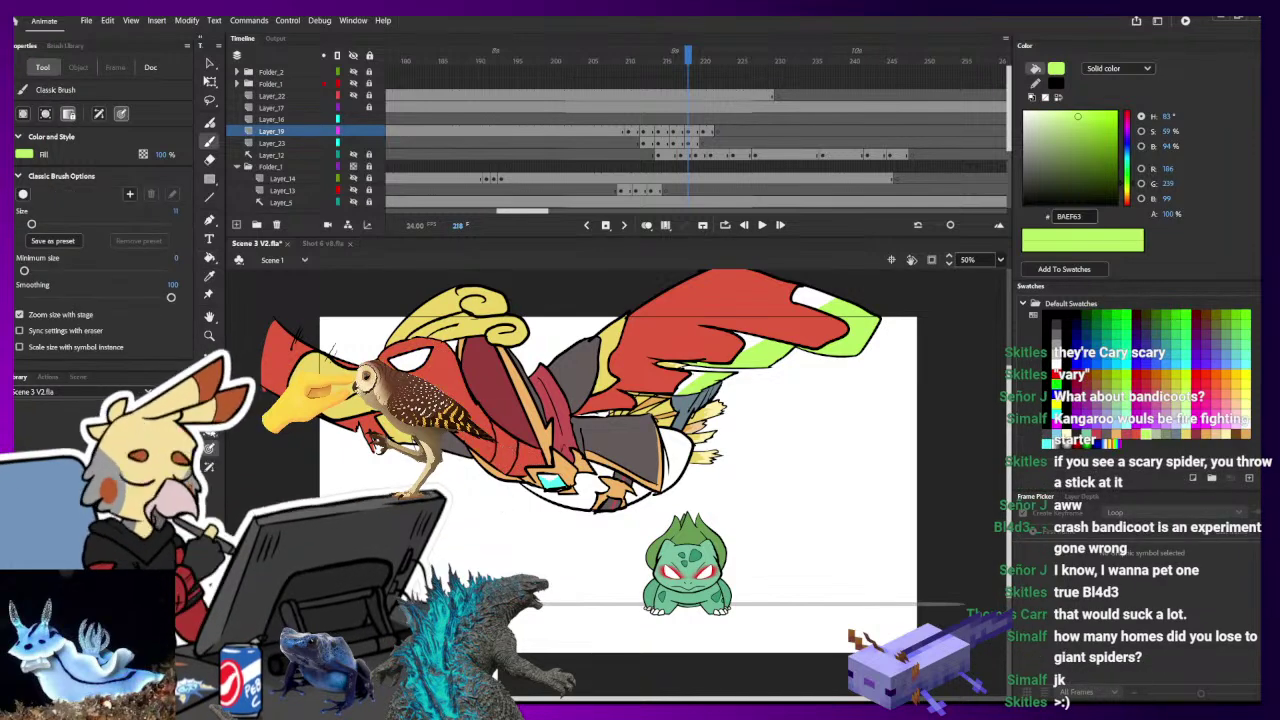
pyautogui.keyDown('ctrl'); pyautogui.click(501, 449); pyautogui.keyUp('ctrl')
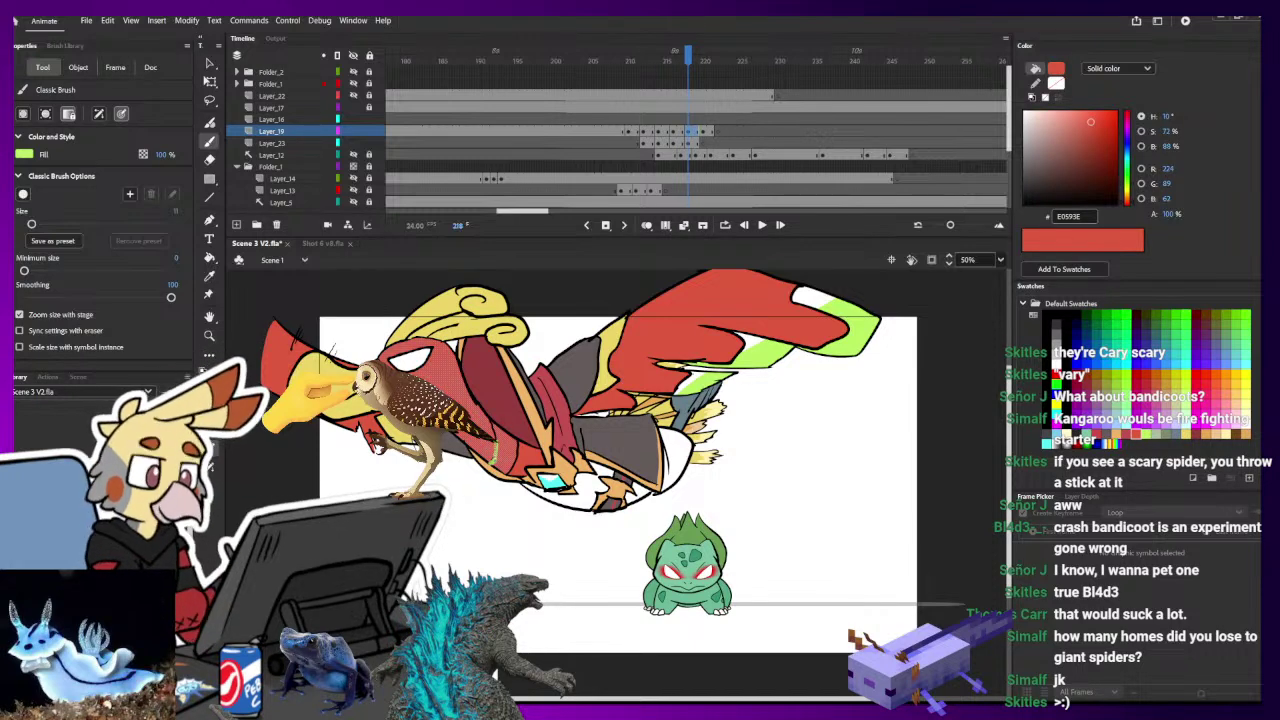
pyautogui.moveTo(494, 453)
pyautogui.mouseDown()
pyautogui.moveTo(497, 464)
pyautogui.moveTo(507, 435)
pyautogui.mouseUp()
pyautogui.keyDown('ctrl'); pyautogui.click(503, 499); pyautogui.keyUp('ctrl')
pyautogui.keyDown('ctrl'); pyautogui.click(506, 424); pyautogui.keyUp('ctrl')
pyautogui.hotkey('ctrl', 'z')
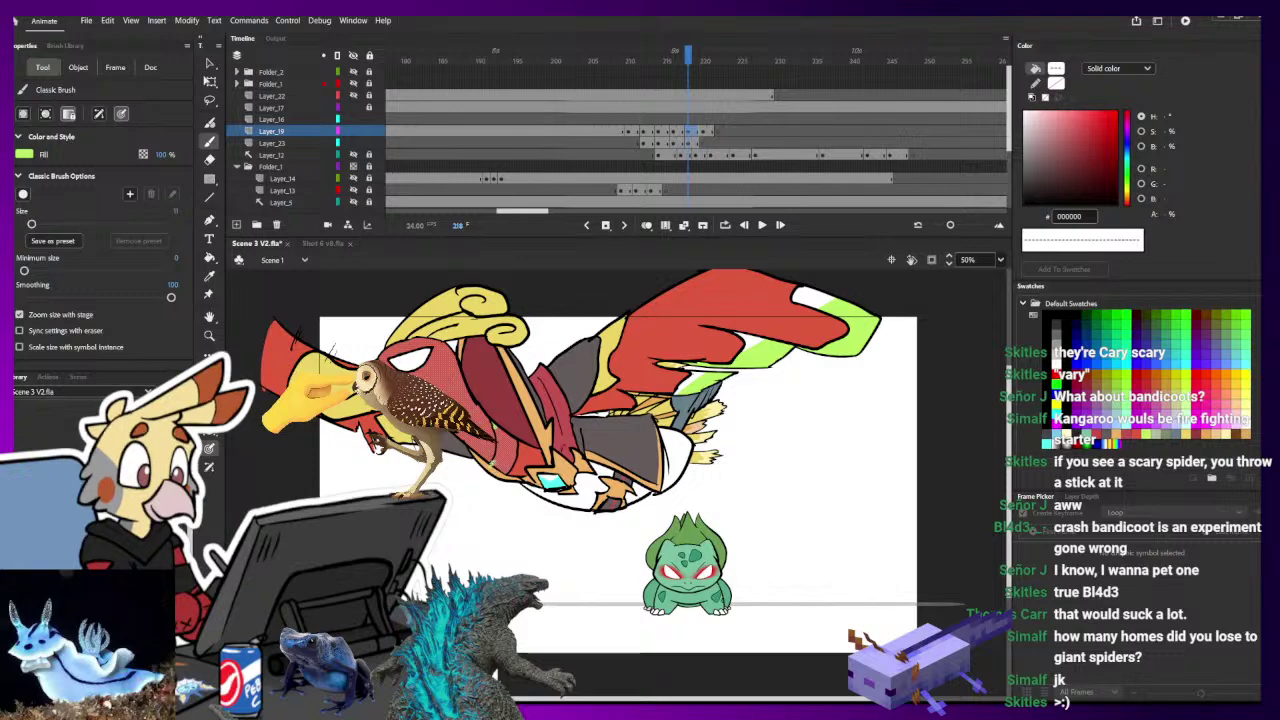
pyautogui.press('k')
pyautogui.click(510, 456)
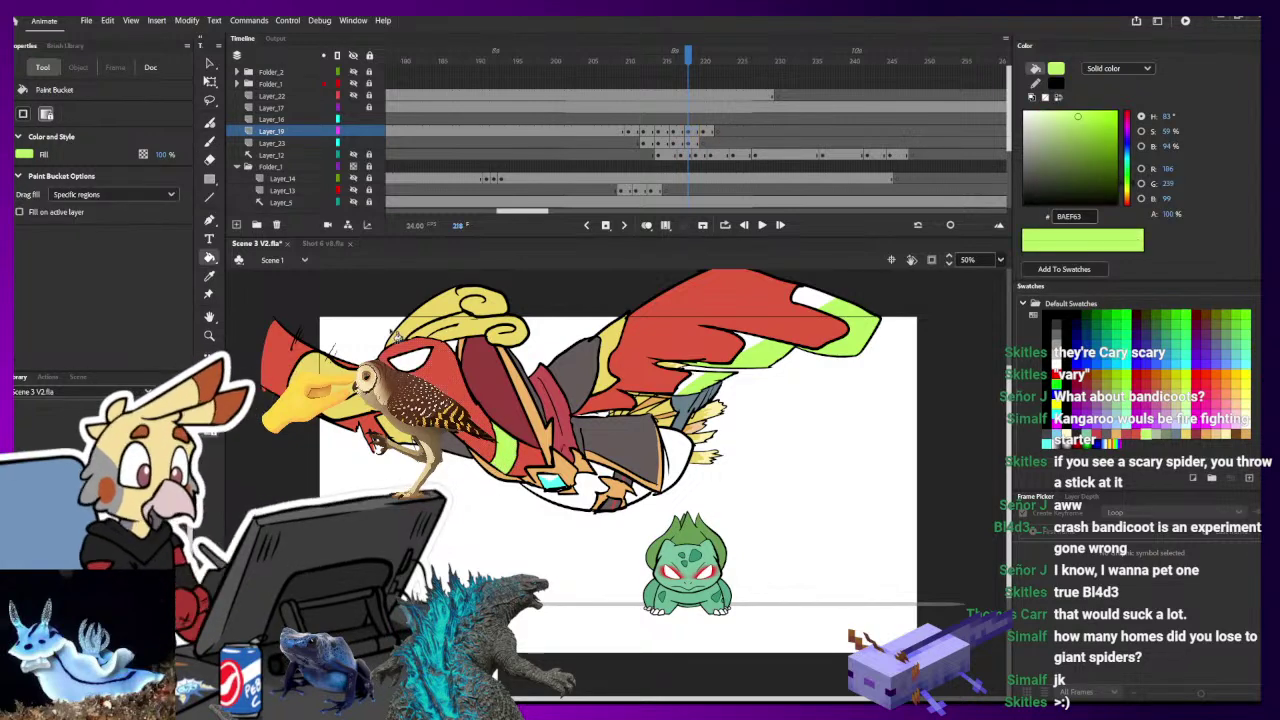
# - Sample black 000000, outline the marking around the bird's eye on frame 218 and fill it with black
pyautogui.press('i')
pyautogui.press('b')
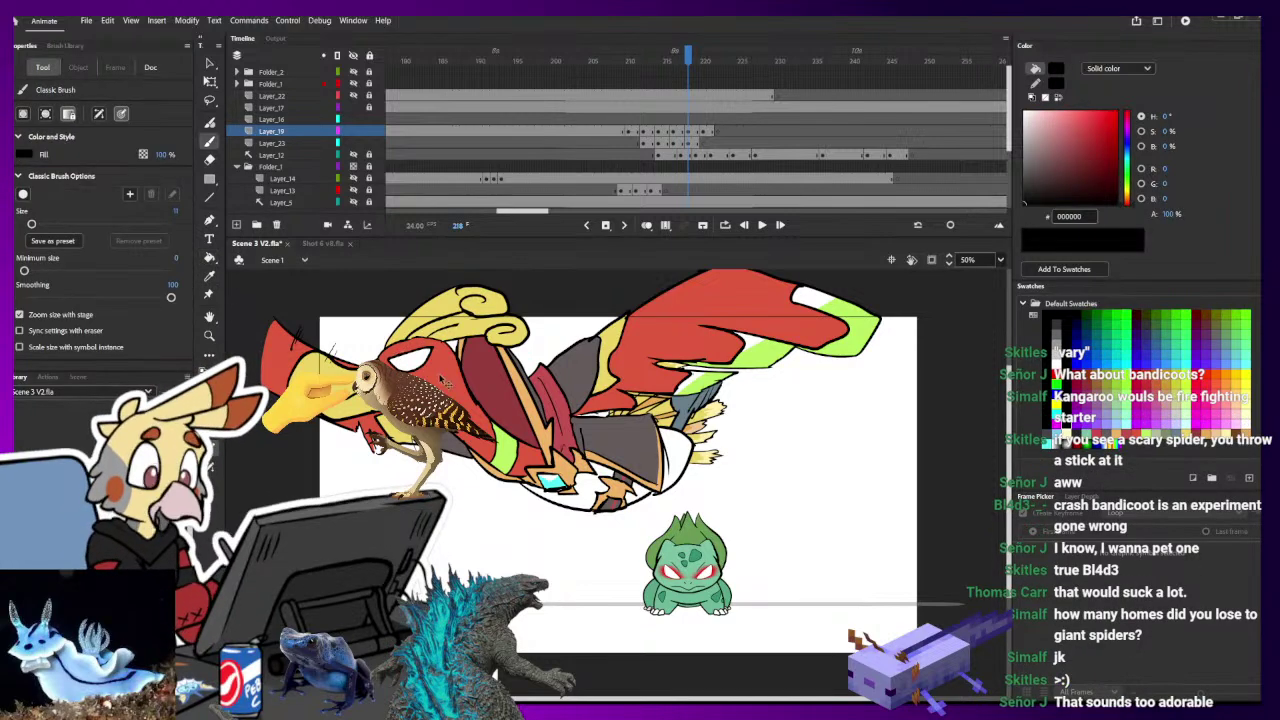
pyautogui.keyDown('ctrl'); pyautogui.click(442, 377); pyautogui.keyUp('ctrl')
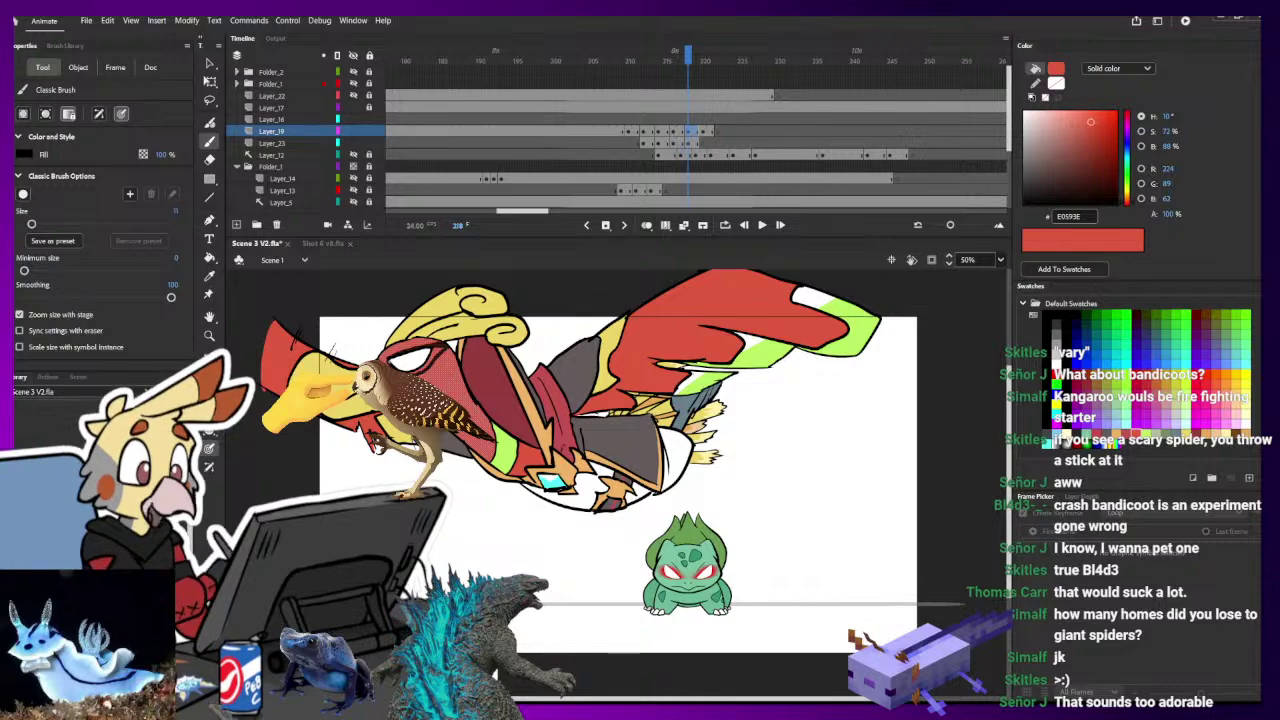
pyautogui.keyDown('ctrl'); pyautogui.keyDown('shift'); pyautogui.click(438, 360); pyautogui.keyUp('shift'); pyautogui.keyUp('ctrl')
pyautogui.press('k')
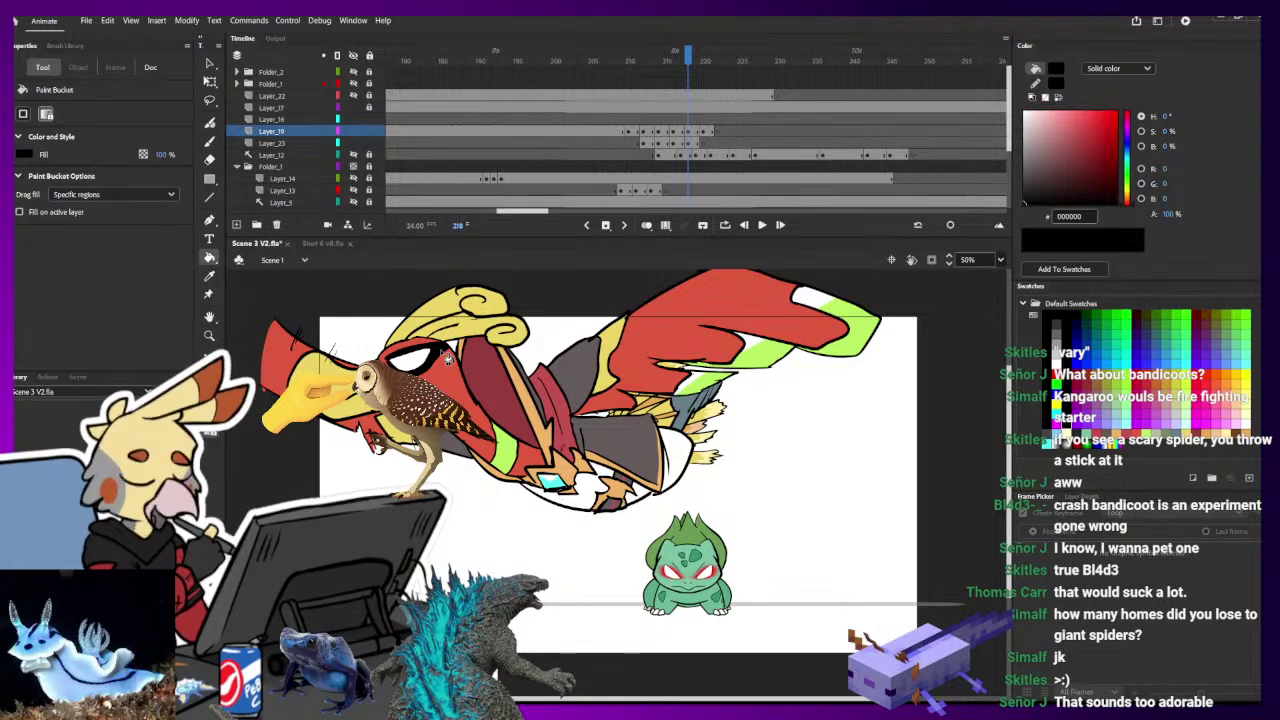
# - Refine the line art below the green neck band on frame 218 and fill the lower collar strip with dark red C25151
pyautogui.press('i')
pyautogui.press('b')
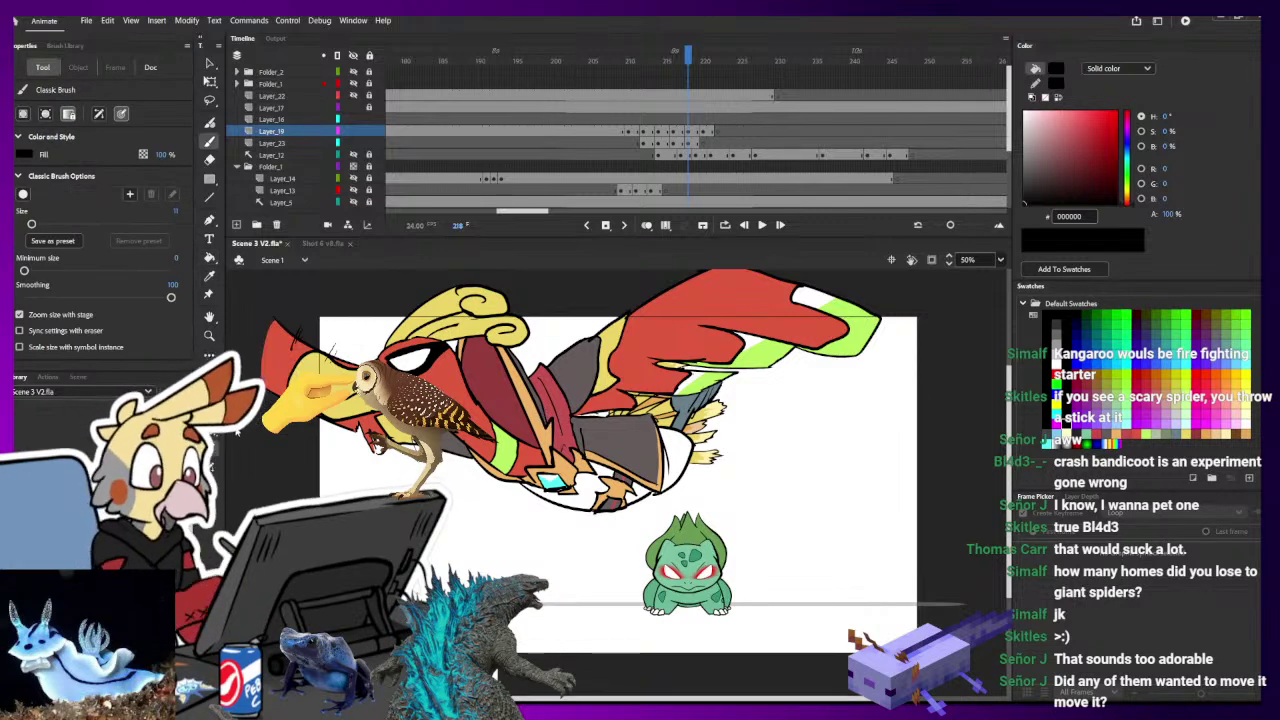
pyautogui.press('e')
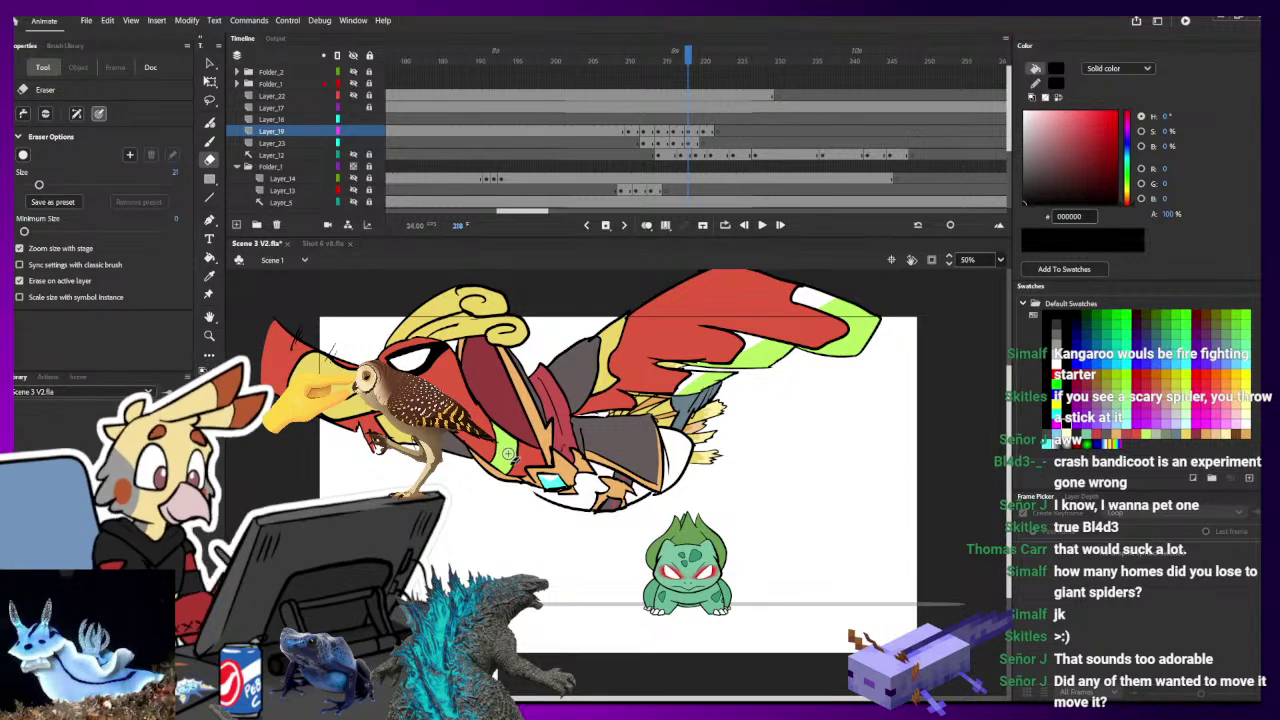
pyautogui.press('b')
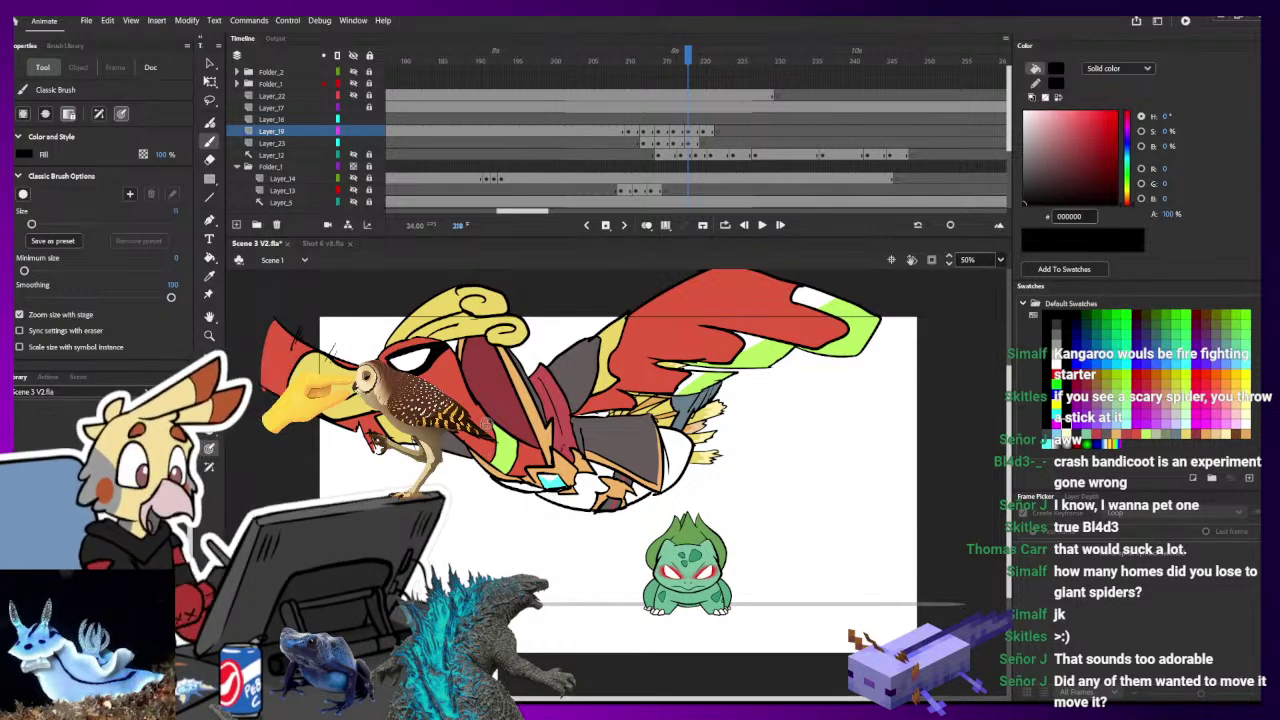
pyautogui.press('i')
pyautogui.click(575, 432)
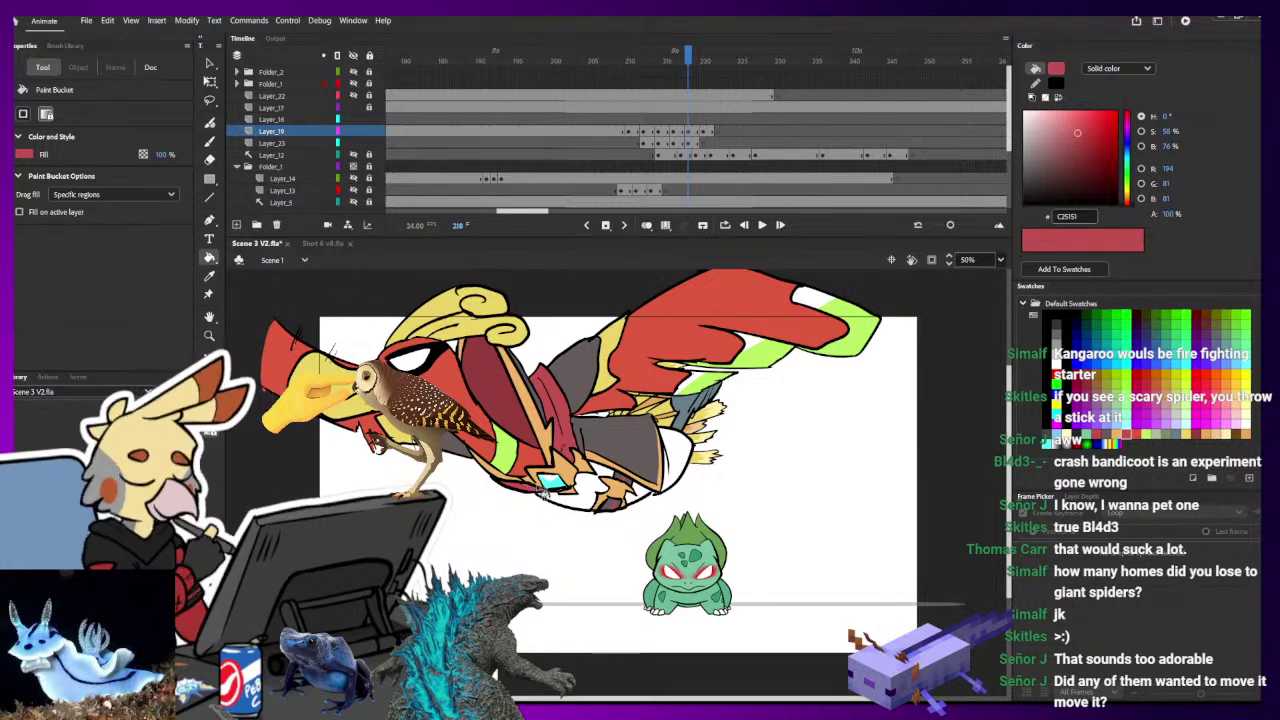
# - Brush a black line along the belly's lower edge on frame 218 and fill the belt trim with orange EFB367
pyautogui.press('q')
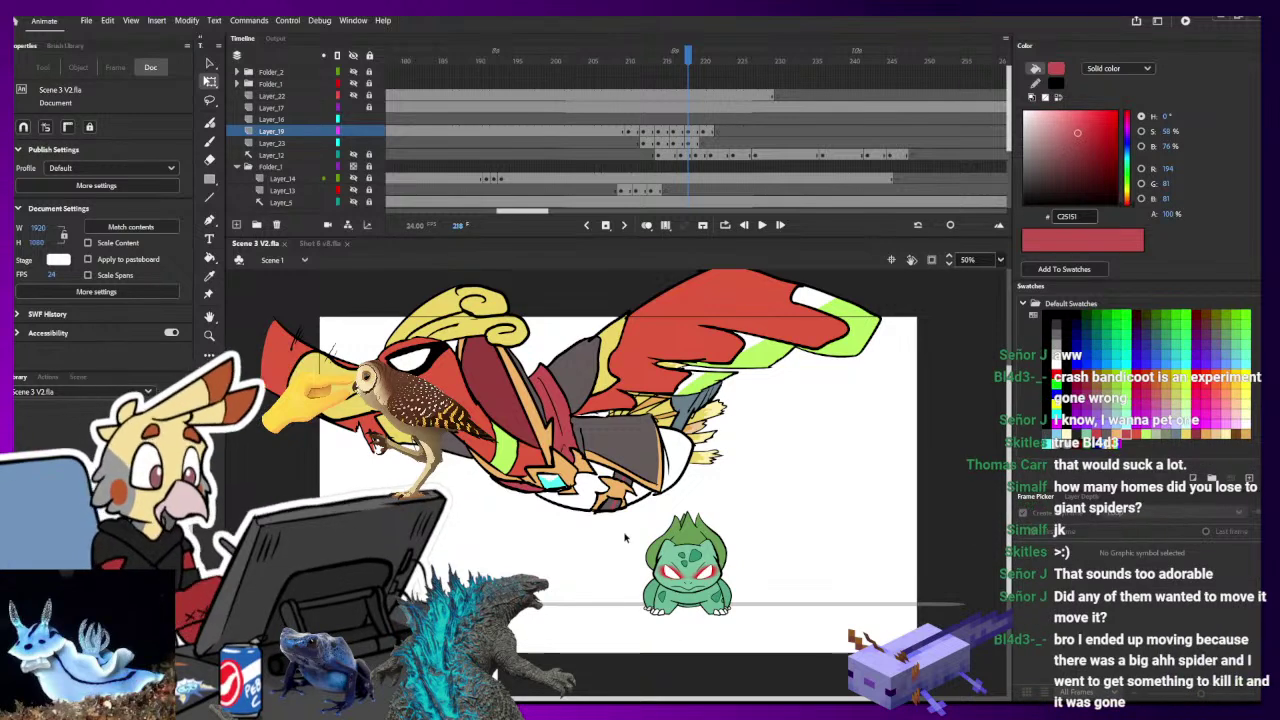
pyautogui.moveTo(607, 539); pyautogui.dragTo(676, 571)
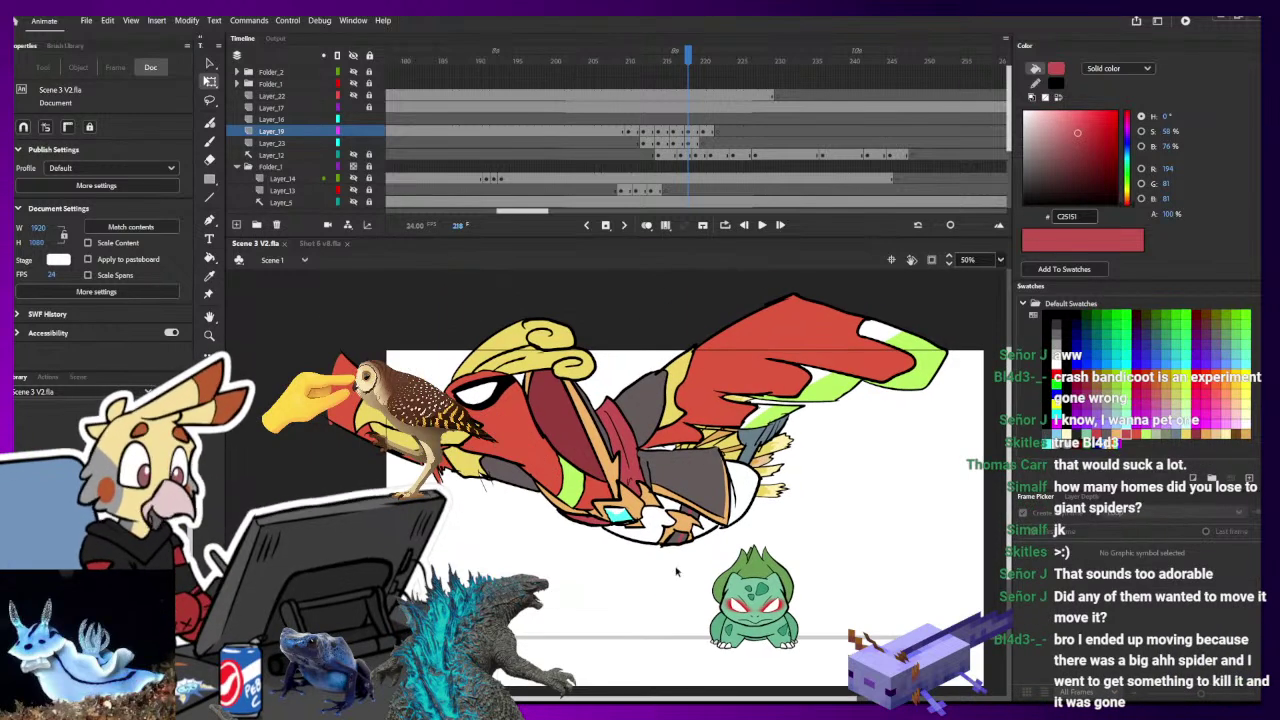
pyautogui.press('i')
pyautogui.click(675, 516)
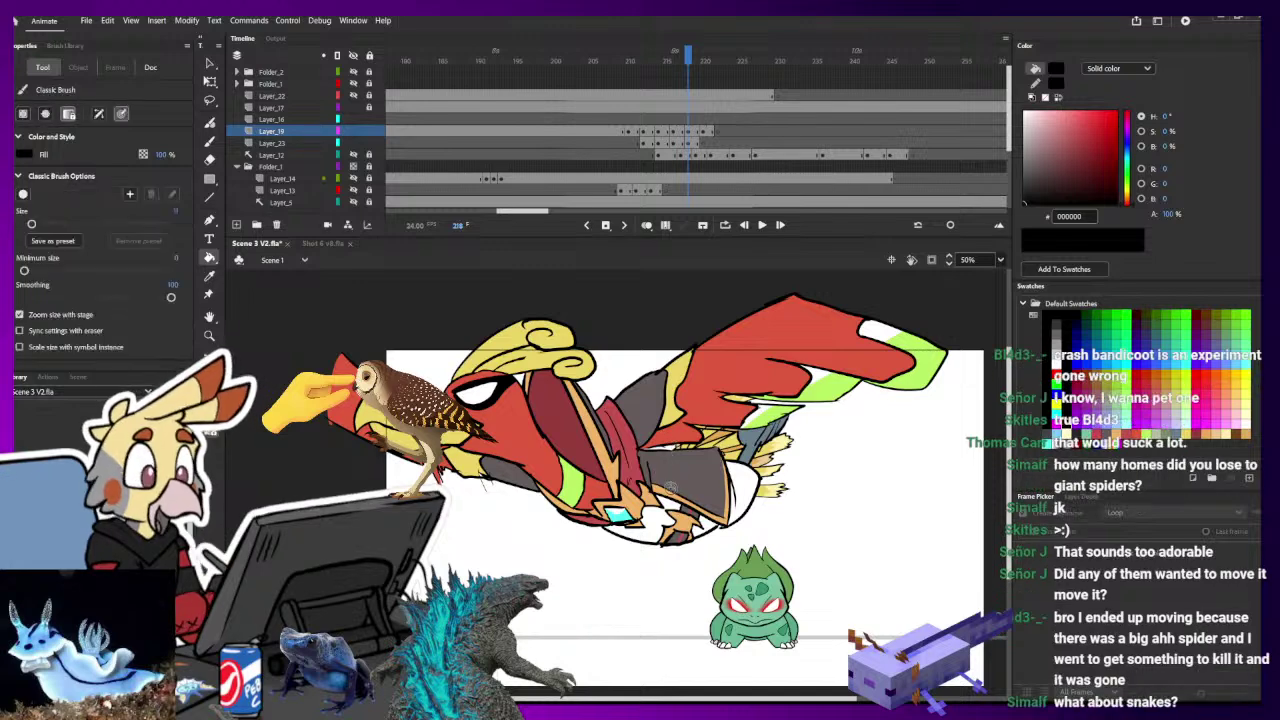
pyautogui.press('b')
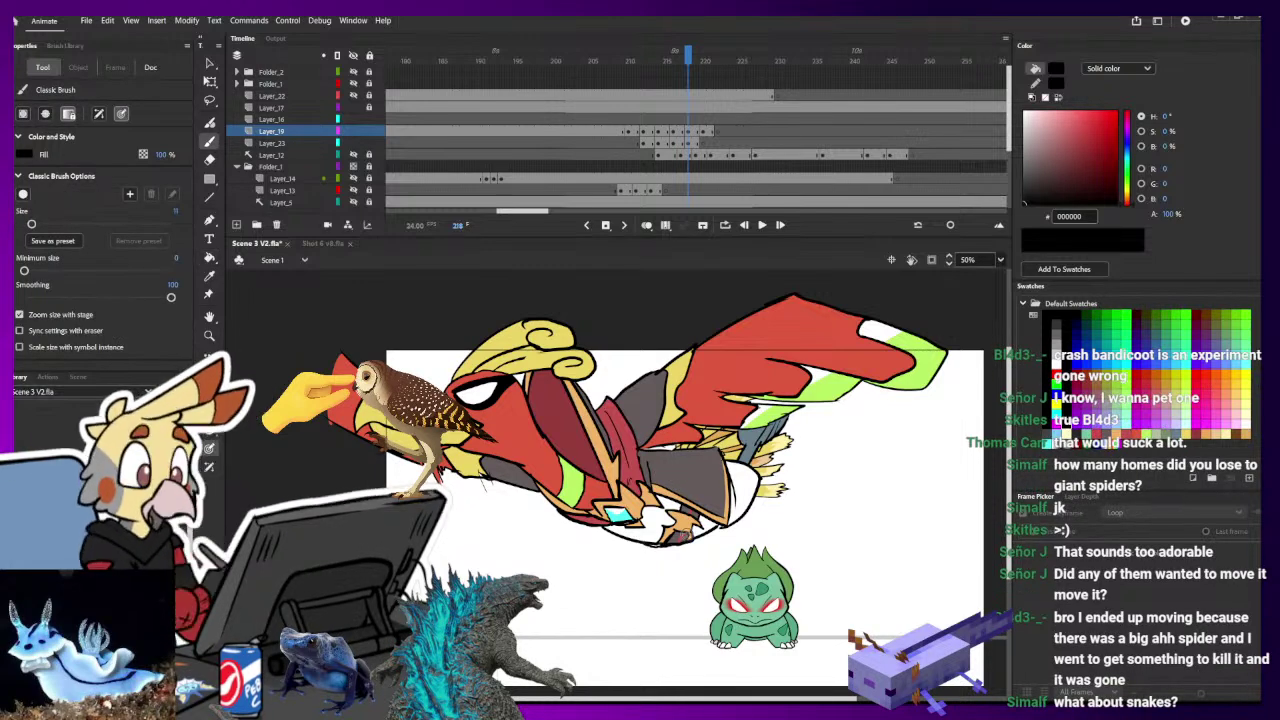
pyautogui.moveTo(648, 545); pyautogui.dragTo(686, 537)
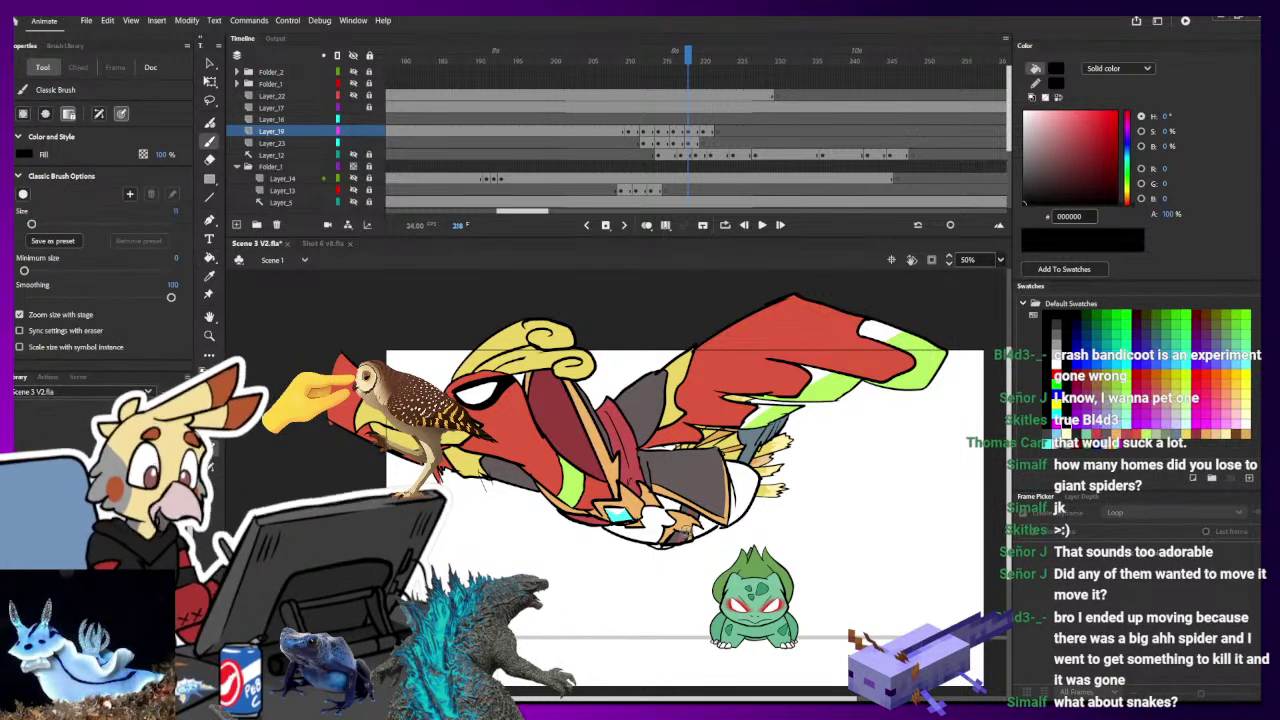
pyautogui.press('i')
pyautogui.click(685, 535)
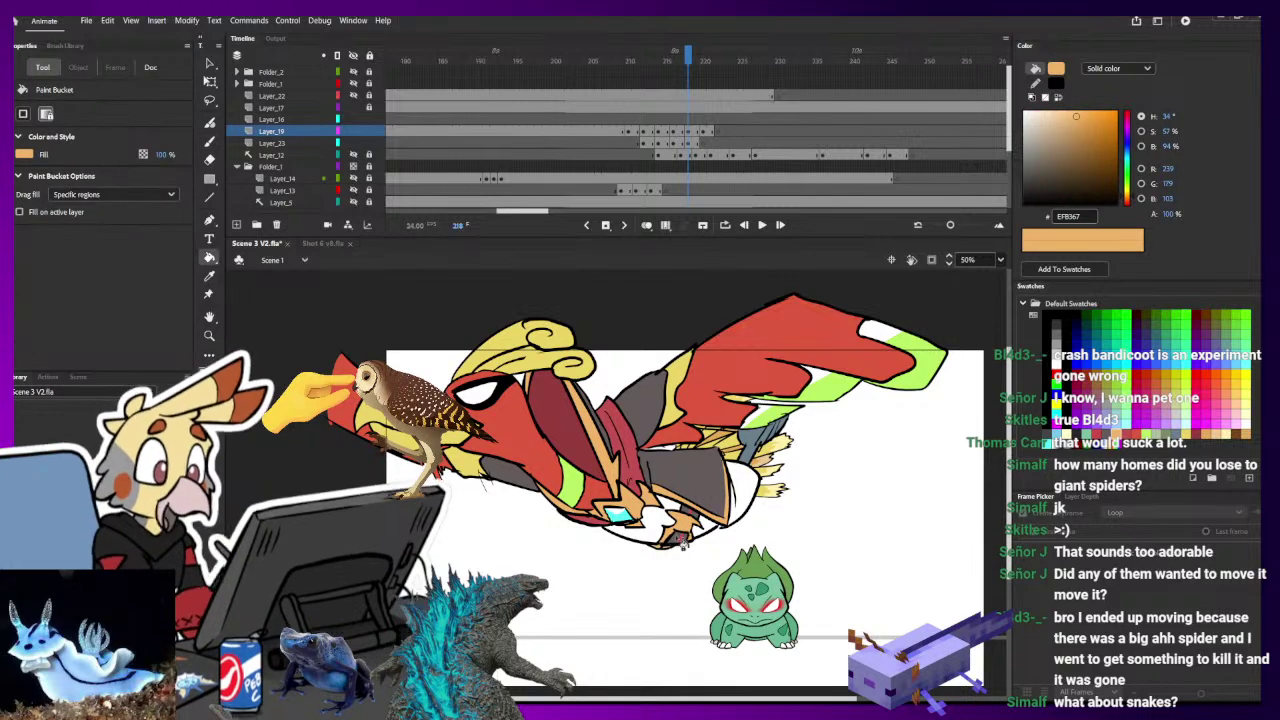
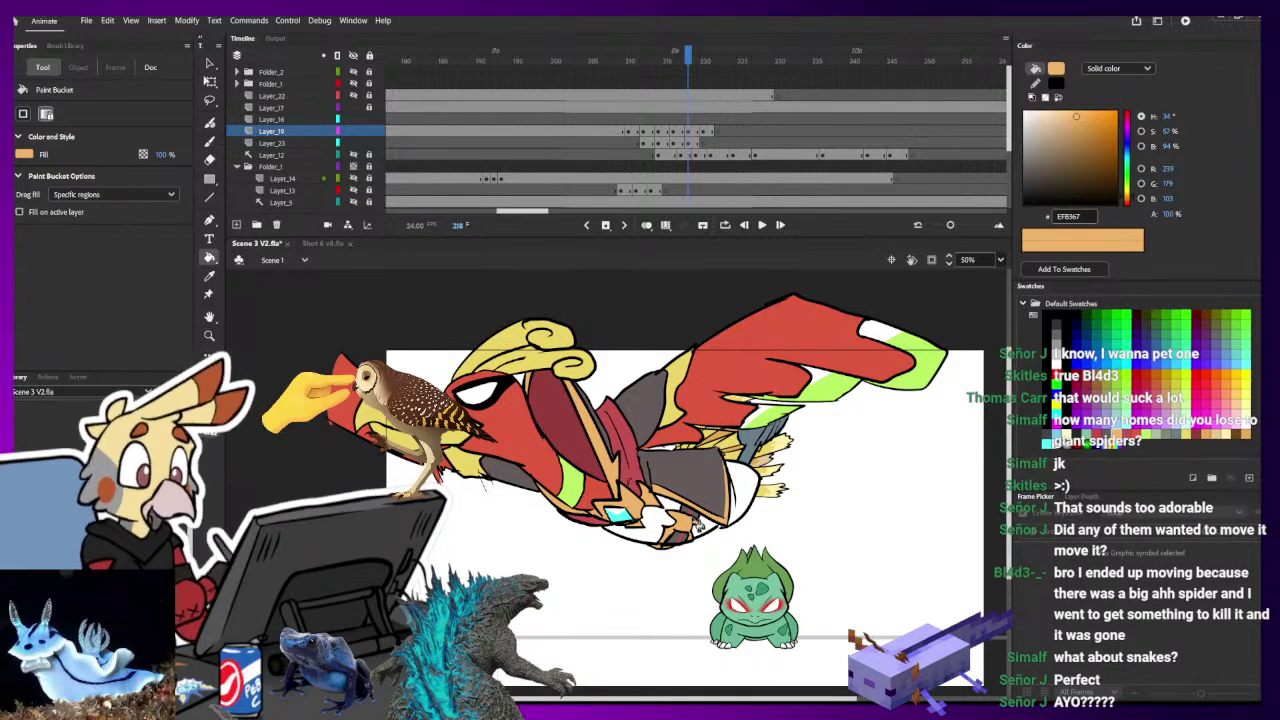
# - Step back and forth between frames 215 and 220 to compare the bird's coloring
pyautogui.click(210, 81)
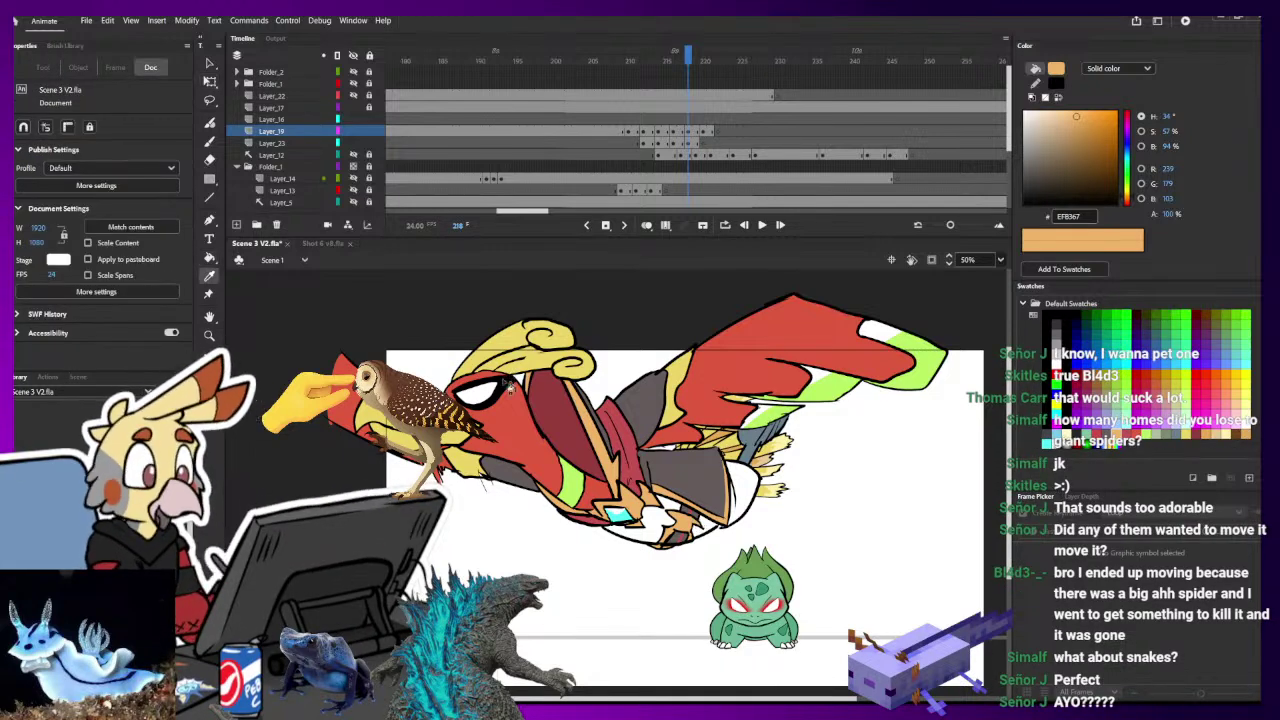
pyautogui.press('b')
pyautogui.press('.')
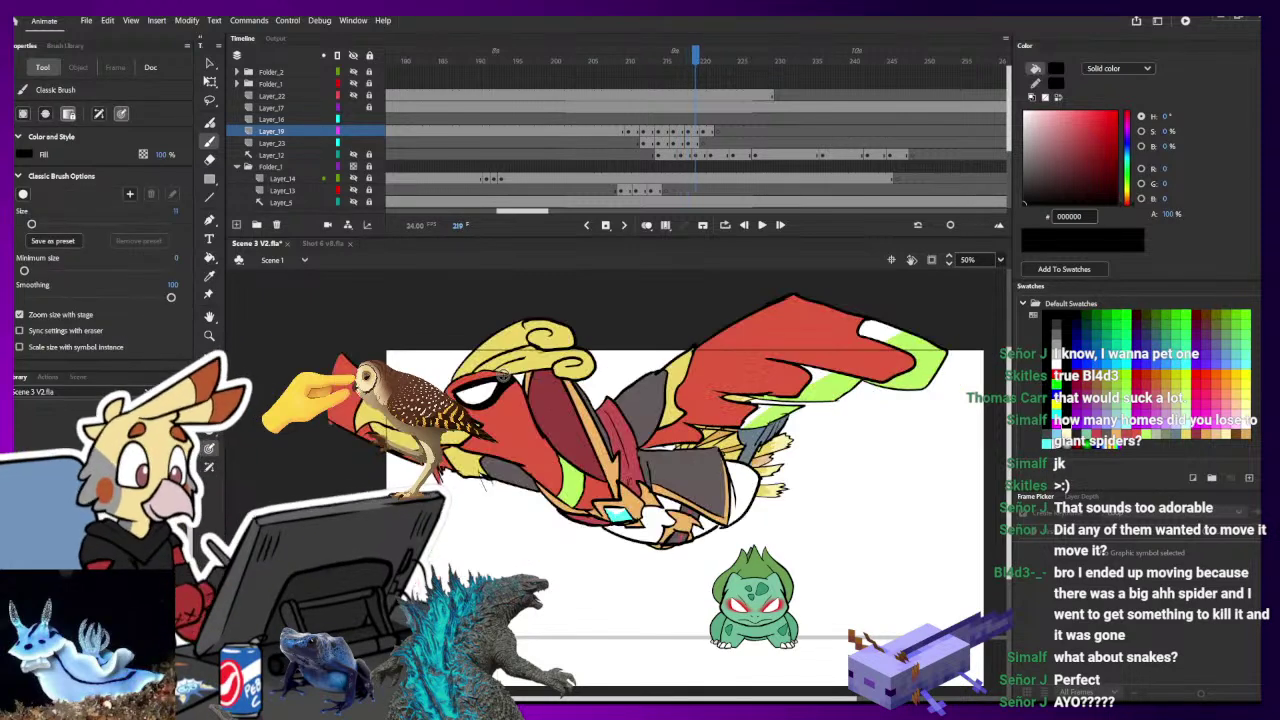
pyautogui.press('.')
pyautogui.press(',')
pyautogui.press(',')
pyautogui.press(',')
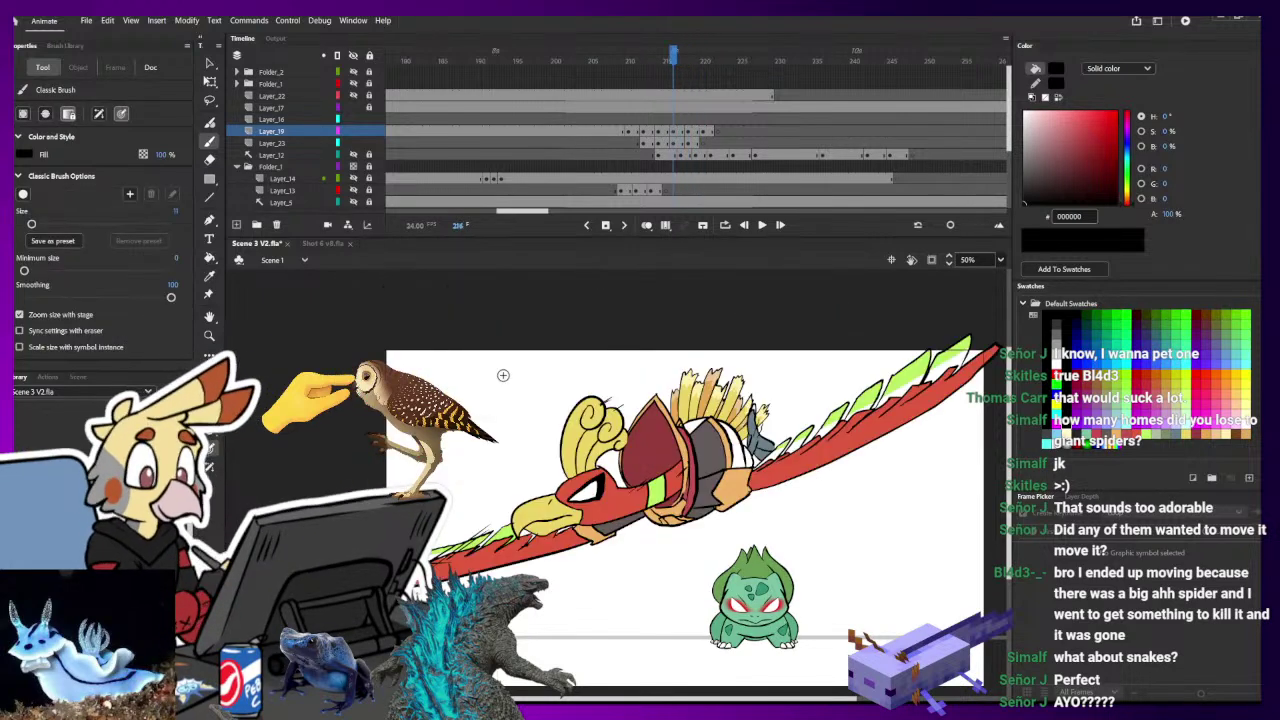
pyautogui.press(',')
pyautogui.press('.')
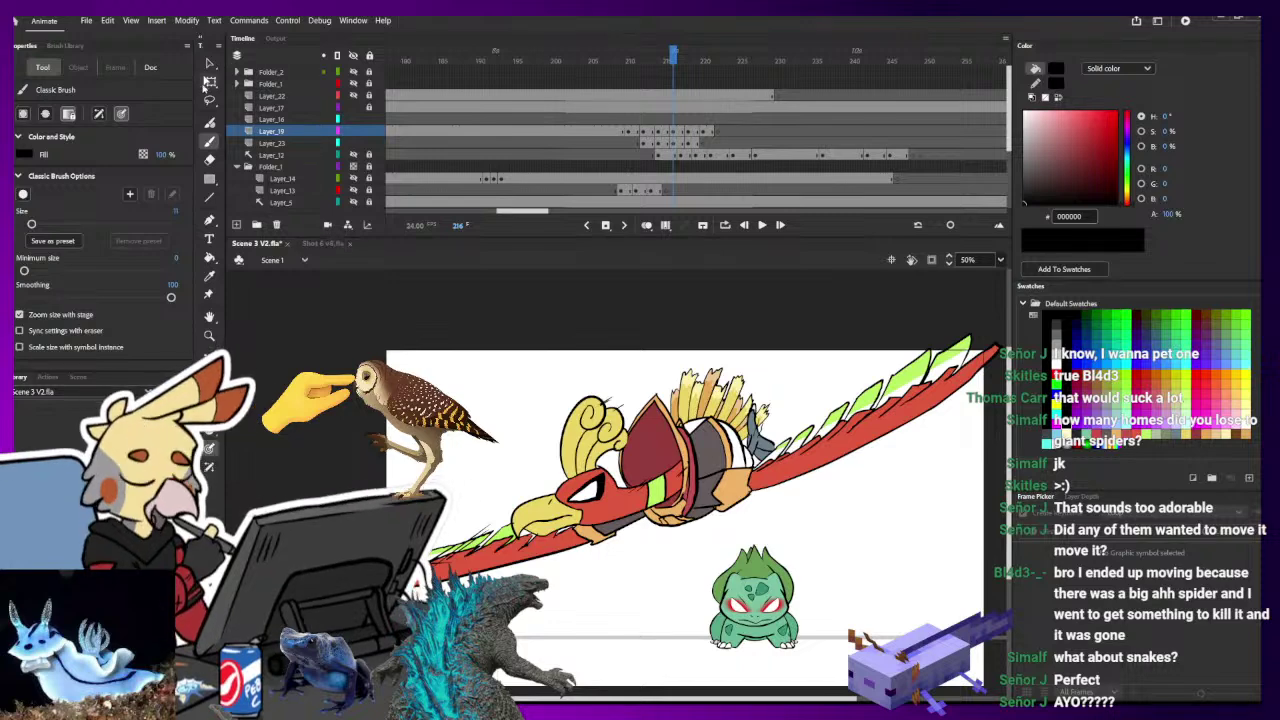
# - Select the bird artwork on frame 216 of Layer_19, view the whole stage at 25% zoom and clear the selection
pyautogui.press('q')
pyautogui.click(677, 135)
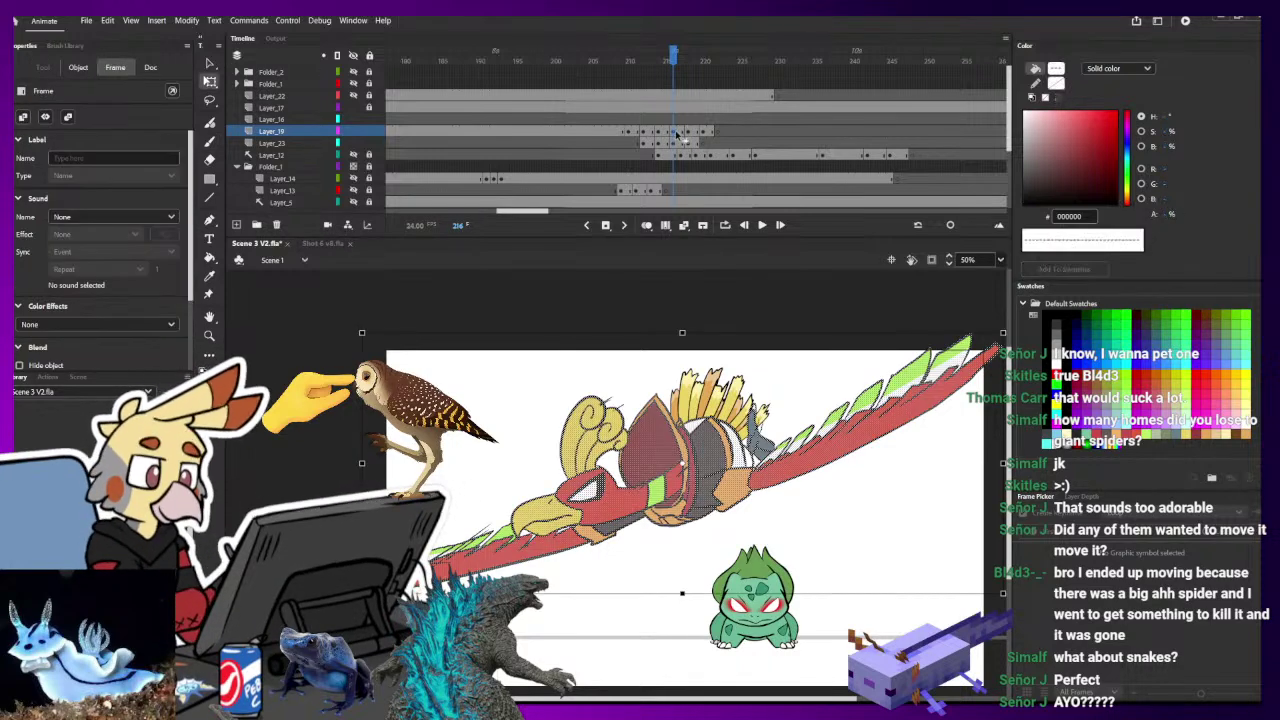
pyautogui.hotkey('ctrl', '-')
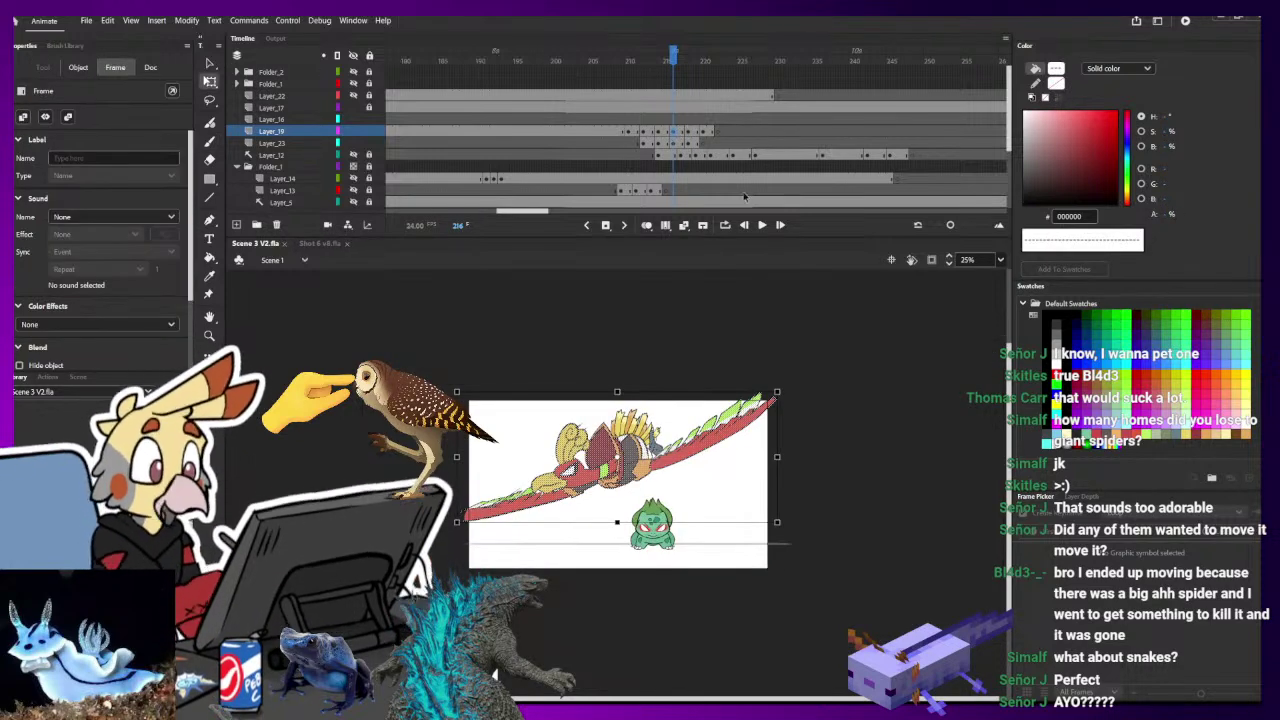
pyautogui.click(700, 330)
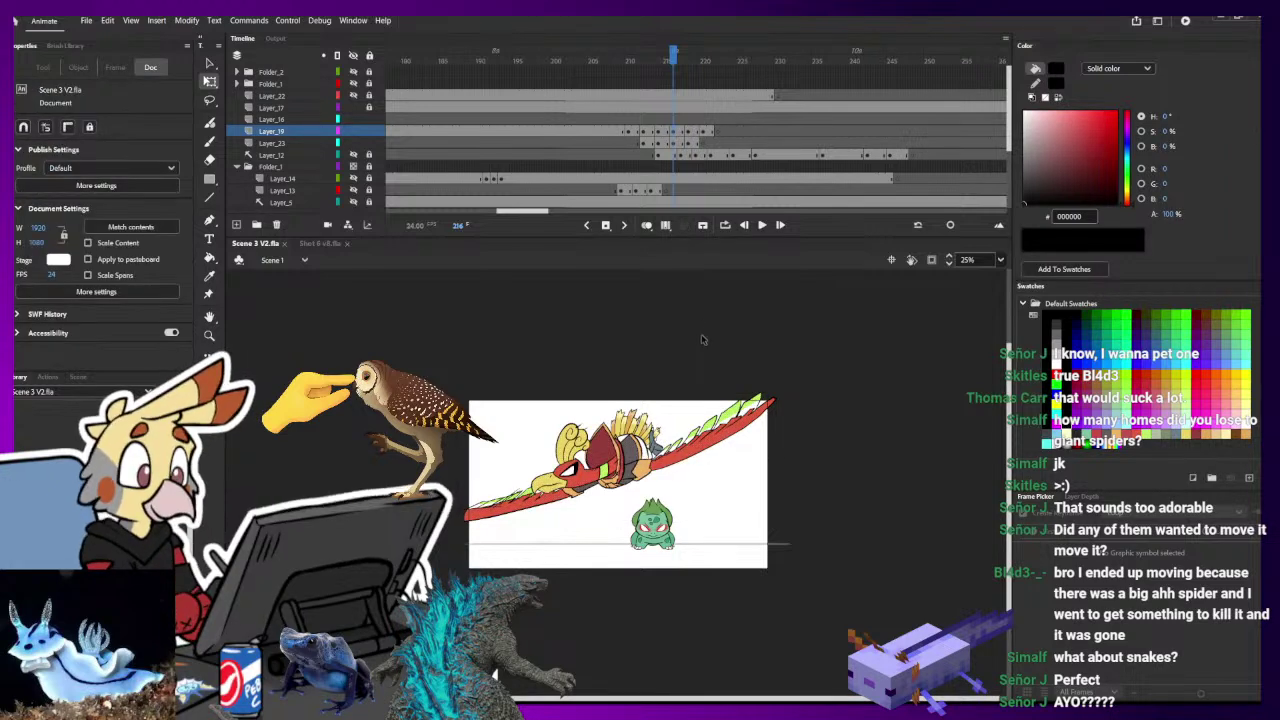
# - Sample white FFFFFF from the bird's rump on frame 216 as the fill color
pyautogui.hotkey('ctrl', '1')
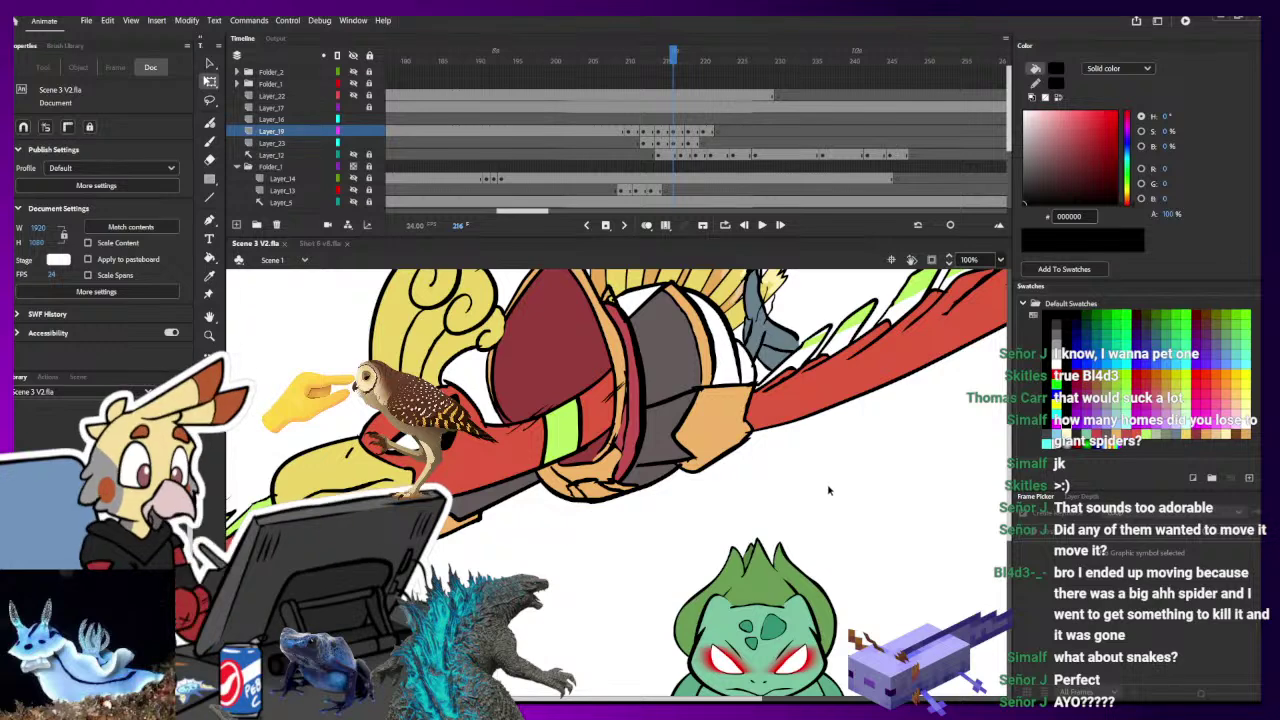
pyautogui.press('i')
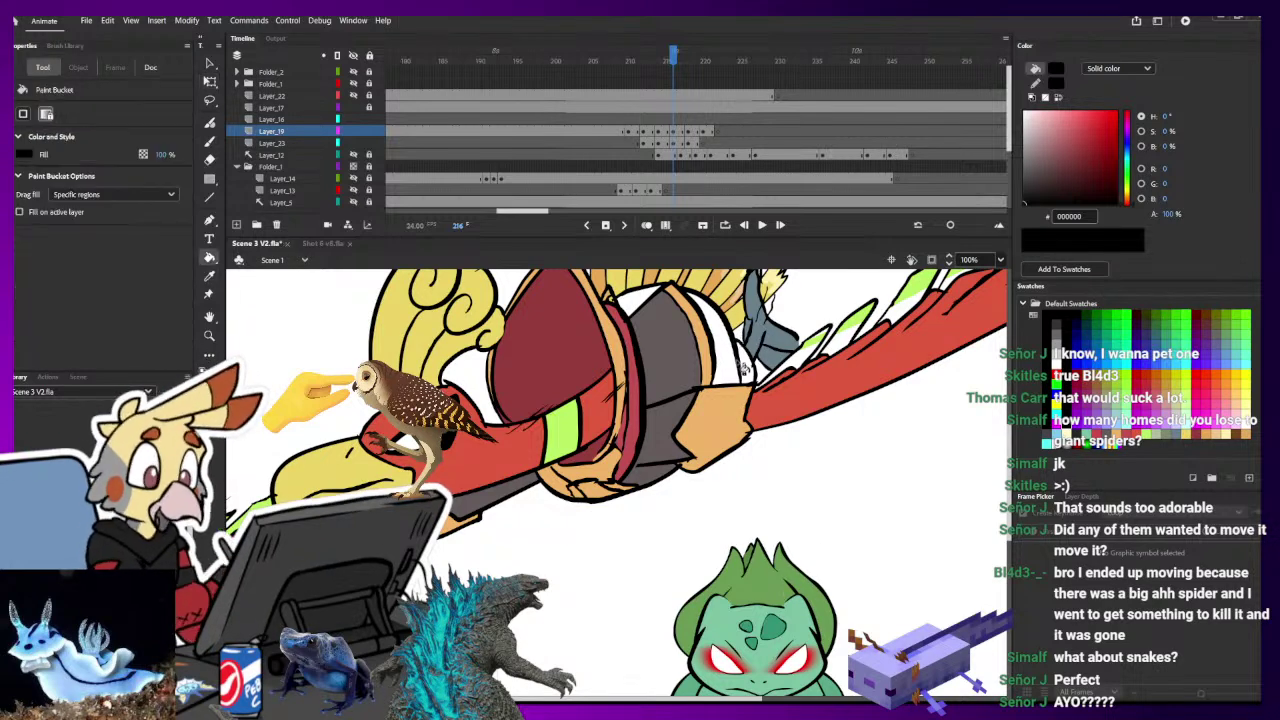
pyautogui.click(736, 362)
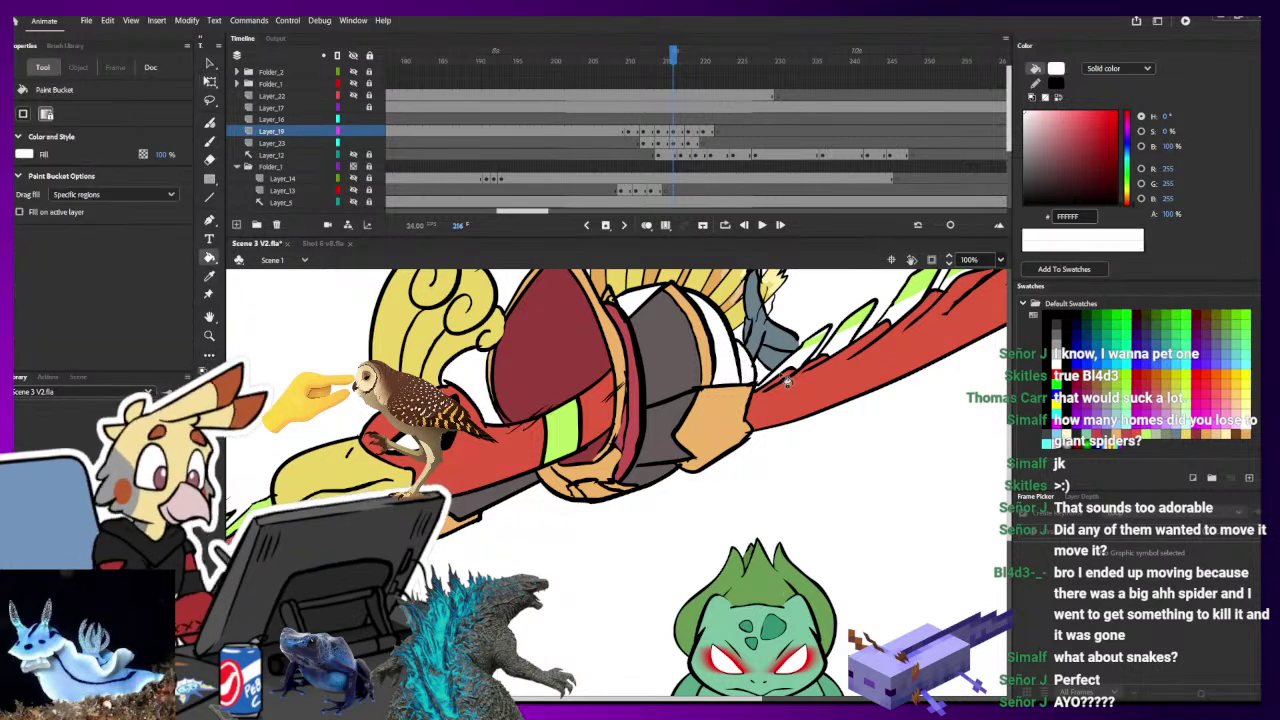
# - Shift the bird's tail feathers slightly toward the rear on frame 216
pyautogui.click(211, 81)
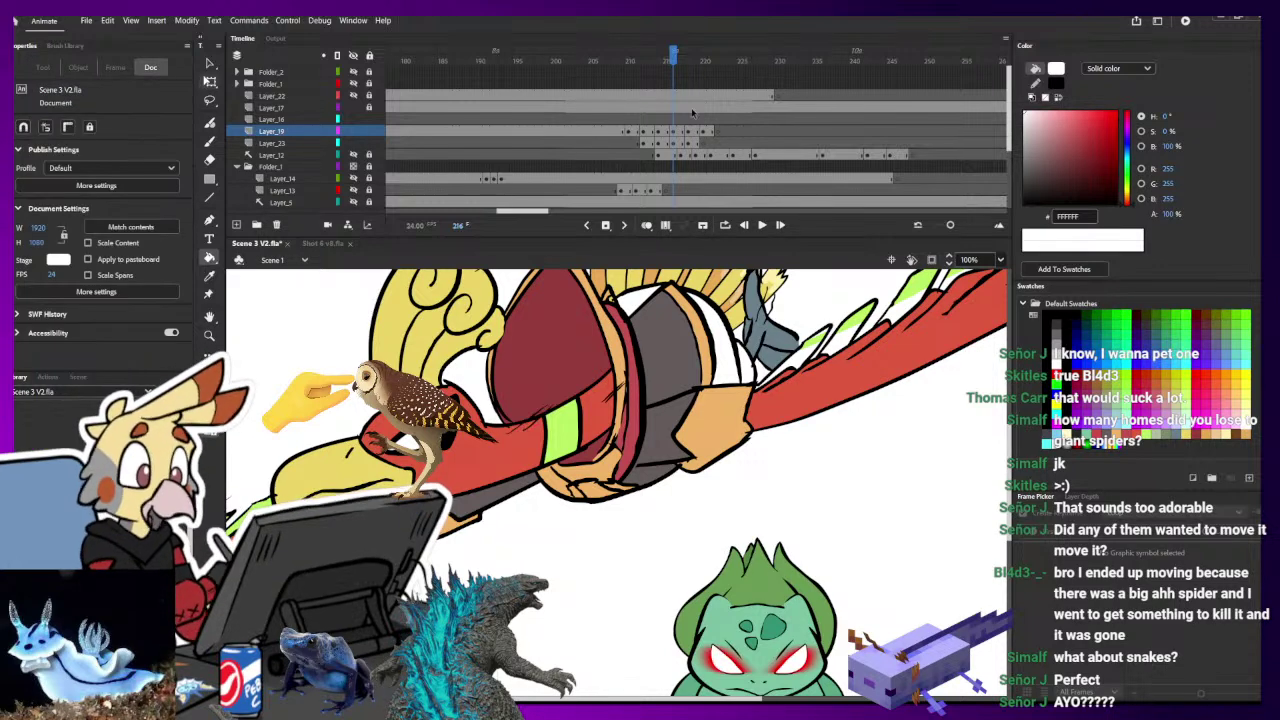
pyautogui.click(675, 133)
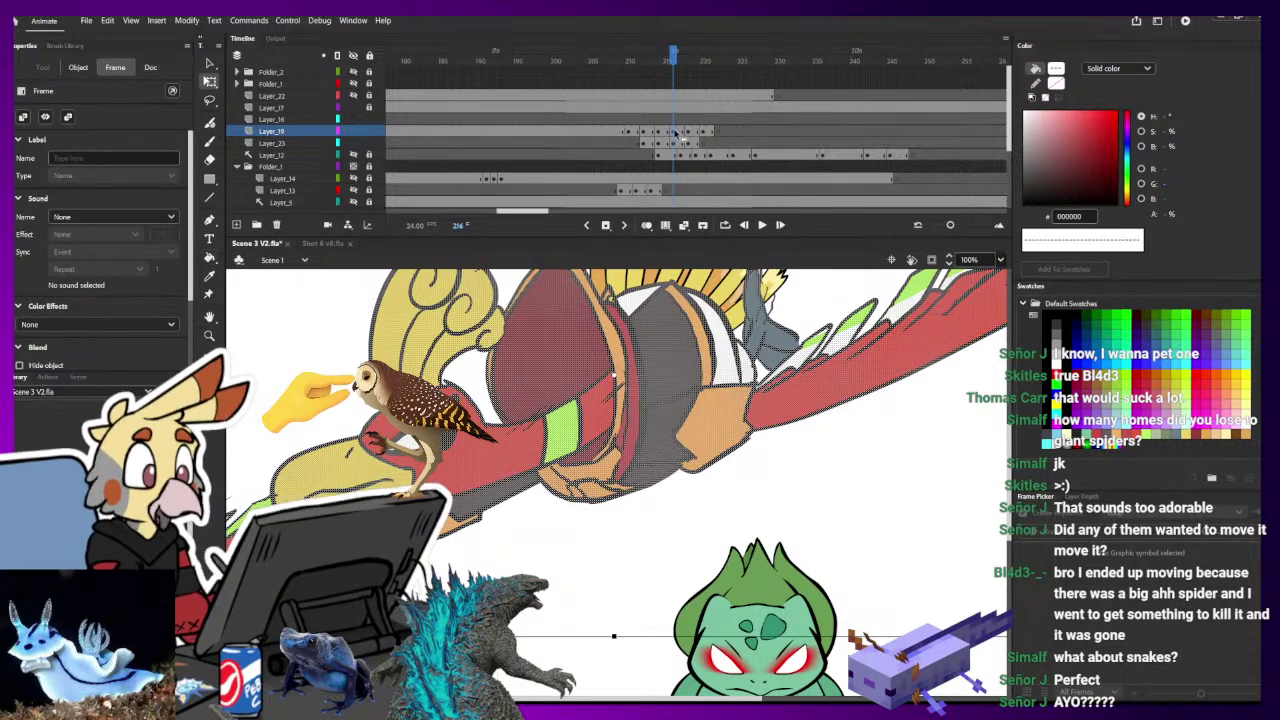
pyautogui.hotkey('ctrl', '-')
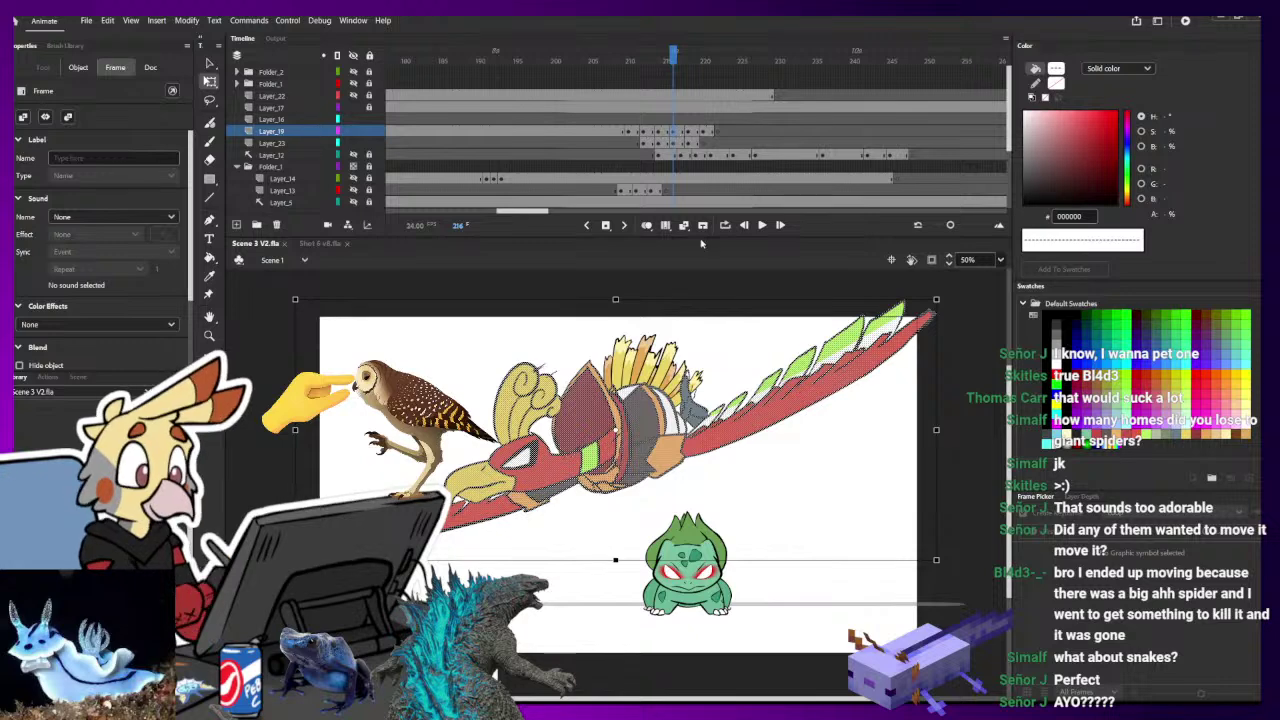
pyautogui.click(652, 344)
pyautogui.moveTo(671, 349); pyautogui.dragTo(691, 342)
# - Move the tail feathers on frame 213 of Layer_23 down closer to the bird's body
pyautogui.moveTo(674, 68); pyautogui.dragTo(708, 68)
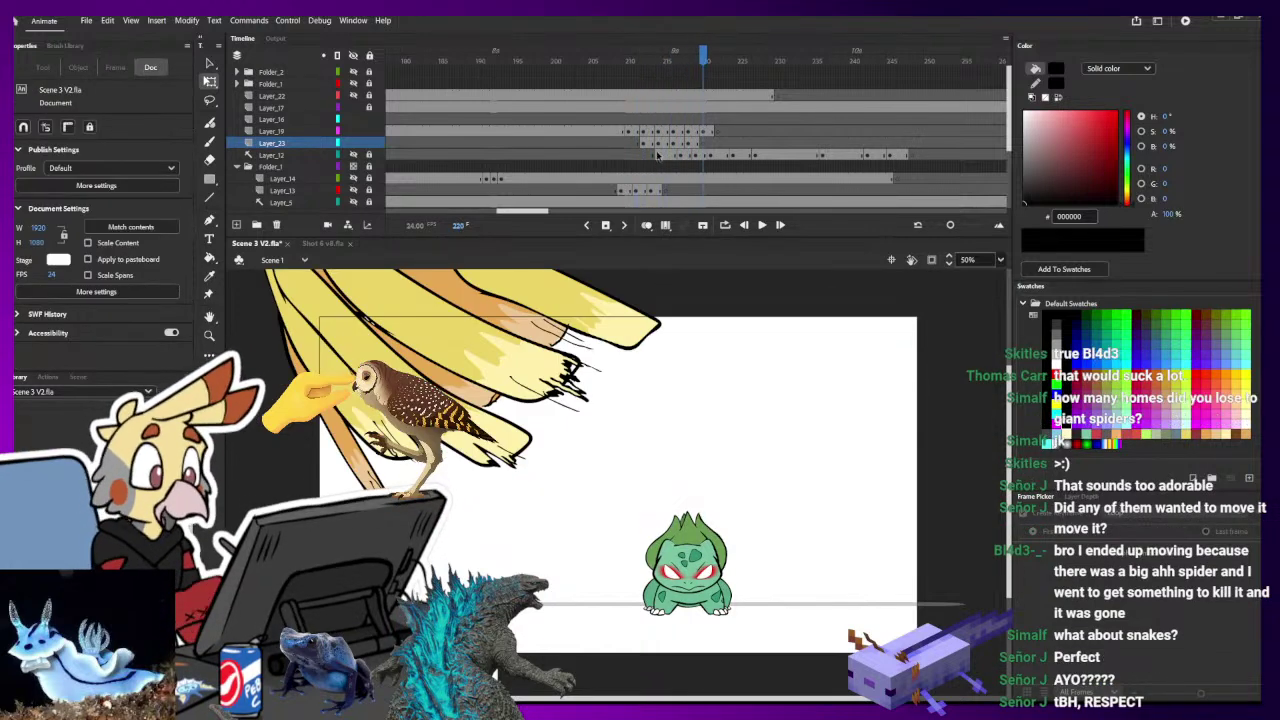
pyautogui.click(655, 147)
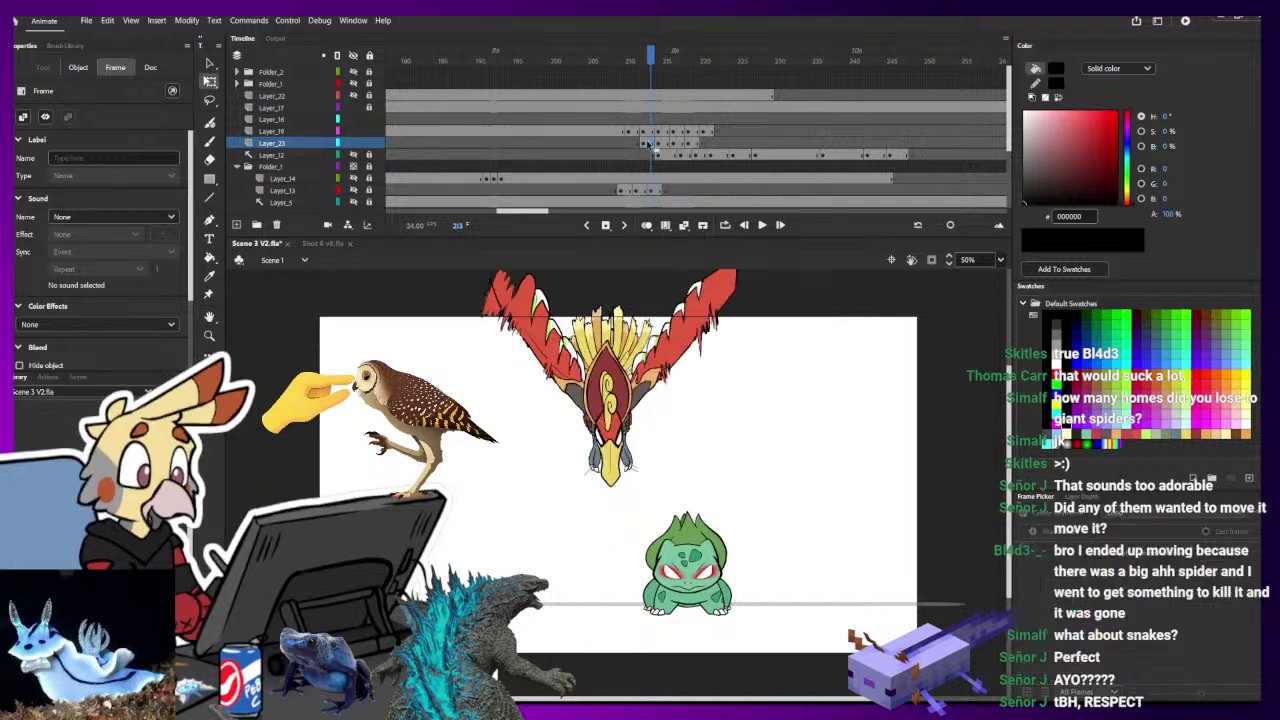
pyautogui.click(651, 146)
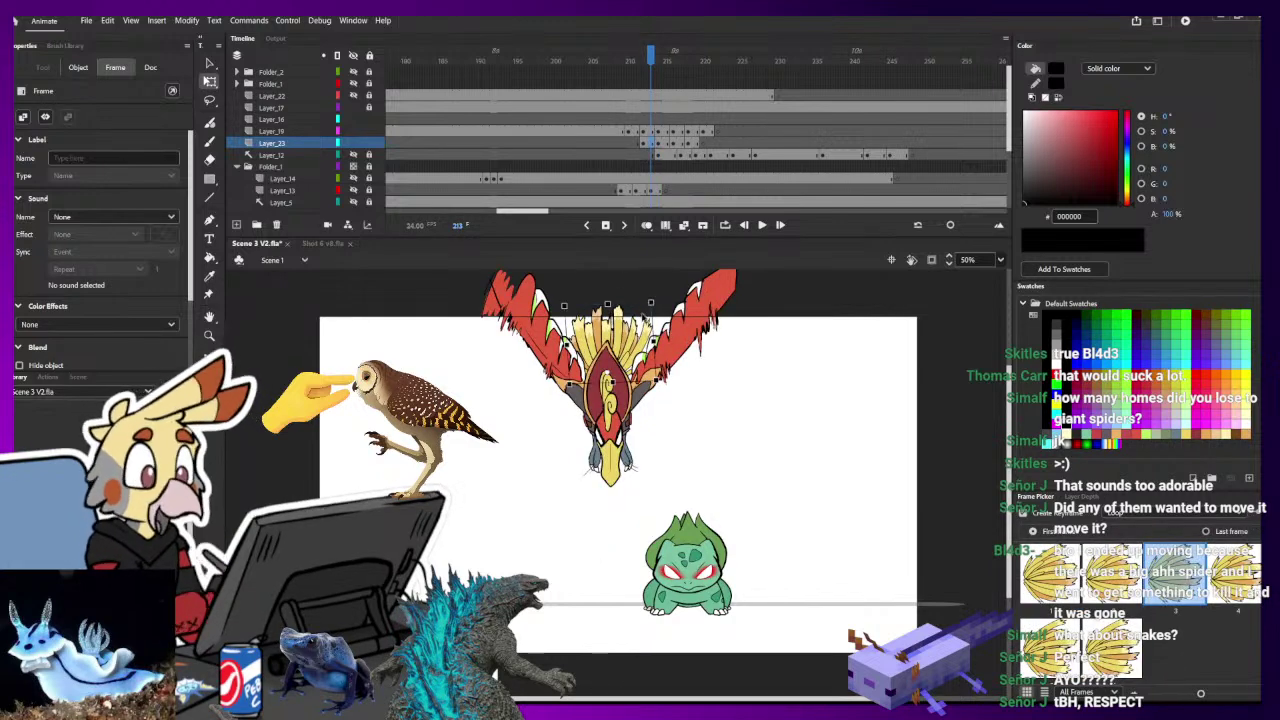
pyautogui.click(640, 324)
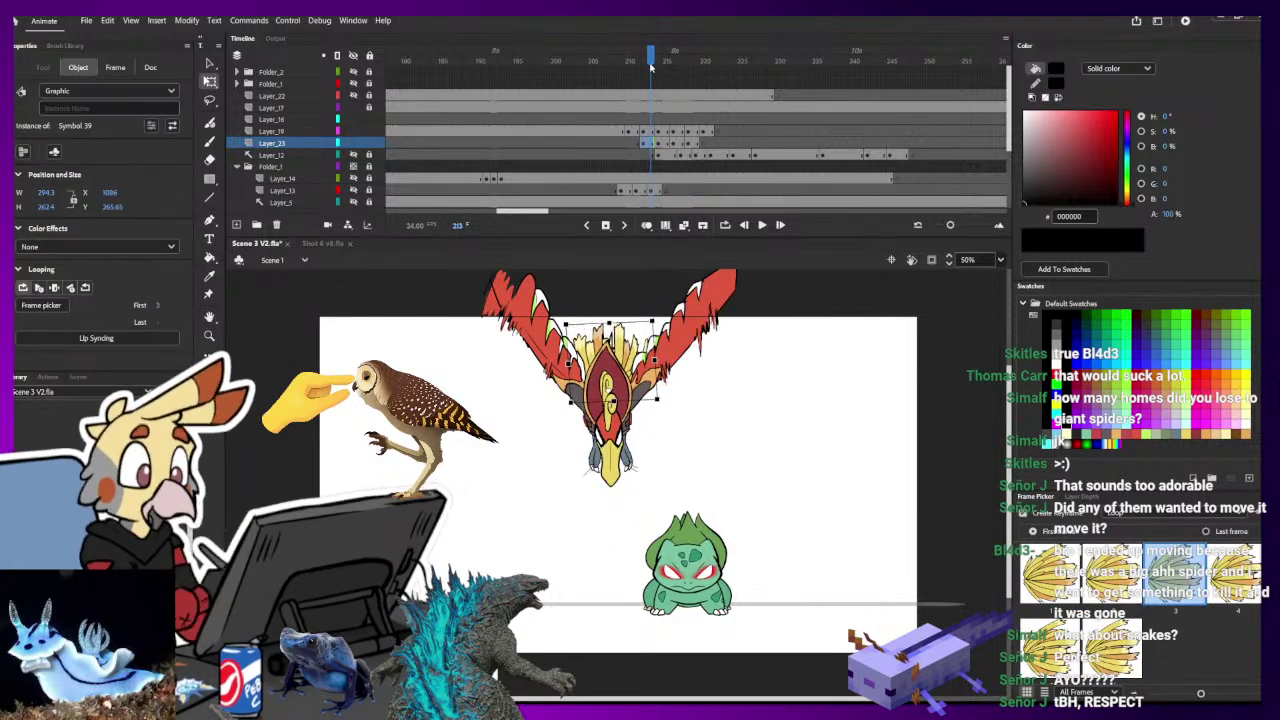
# - Rotate the tail feathers slightly counterclockwise at frame 219 and compare the pose with frame 220
pyautogui.moveTo(651, 68); pyautogui.dragTo(718, 104)
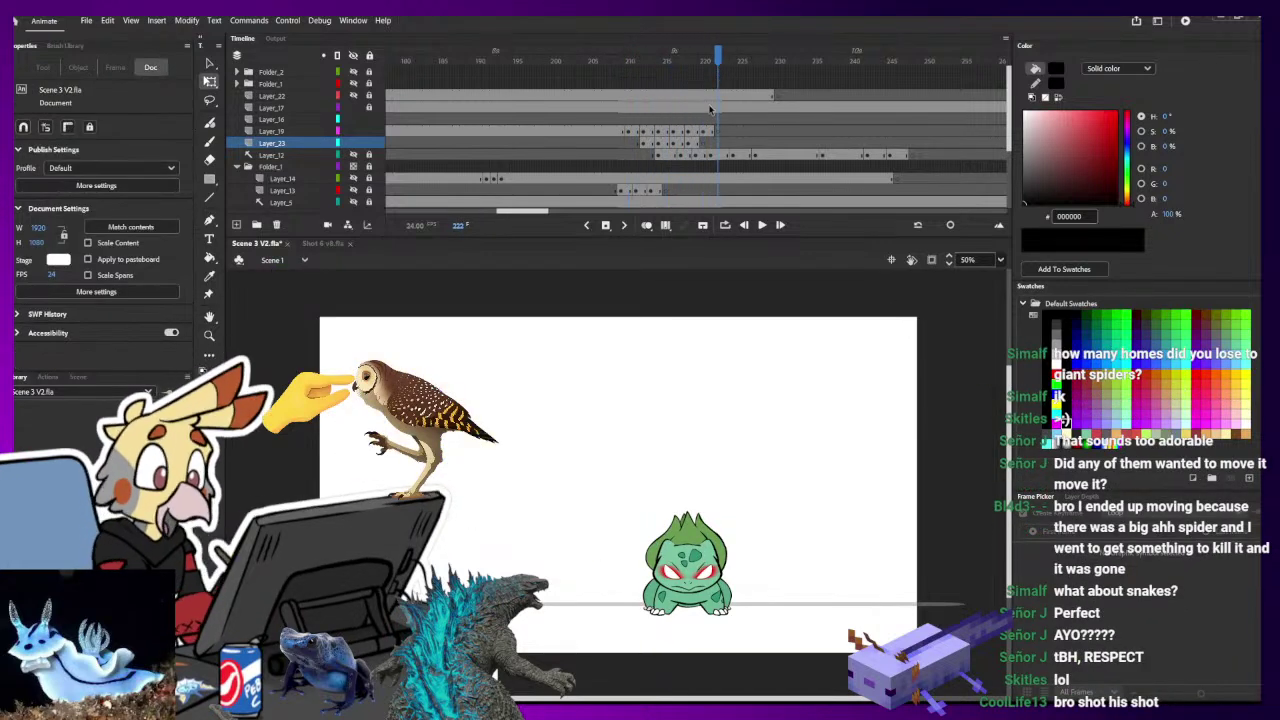
pyautogui.moveTo(690, 48)
pyautogui.mouseDown()
pyautogui.moveTo(662, 50)
pyautogui.moveTo(695, 50)
pyautogui.mouseUp()
pyautogui.click(722, 447)
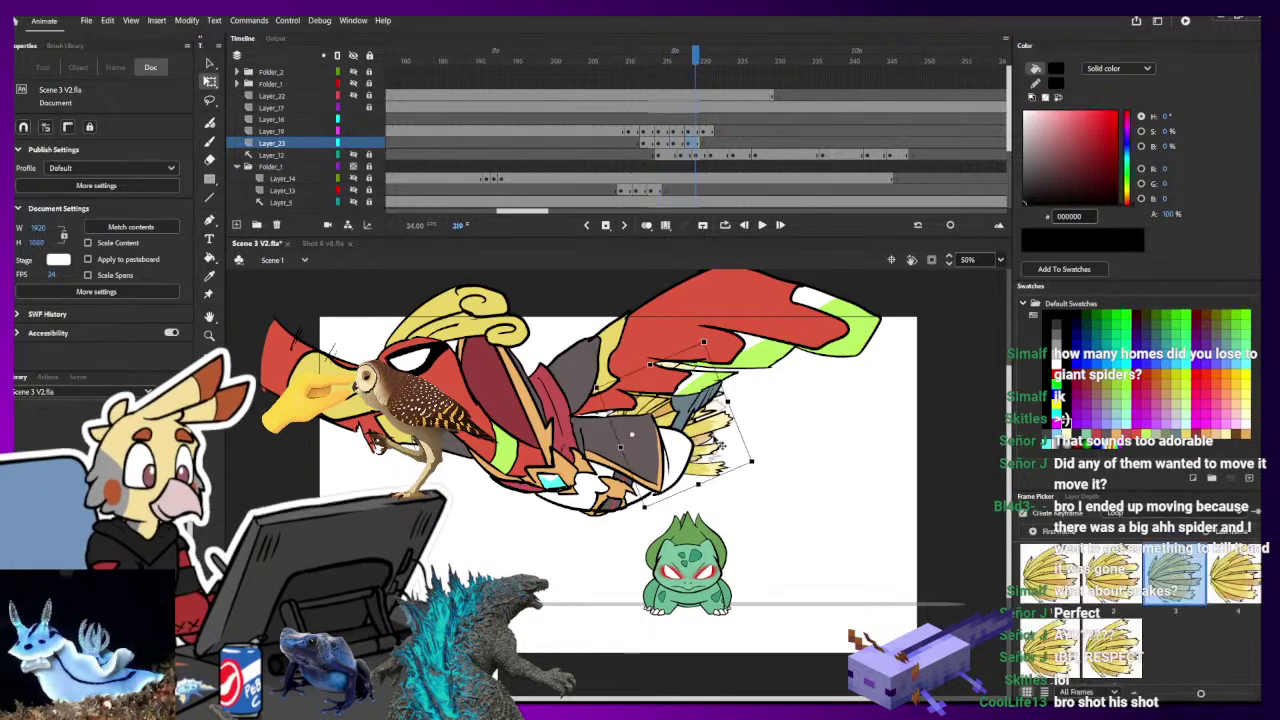
pyautogui.moveTo(763, 471); pyautogui.dragTo(765, 430)
pyautogui.click(705, 60)
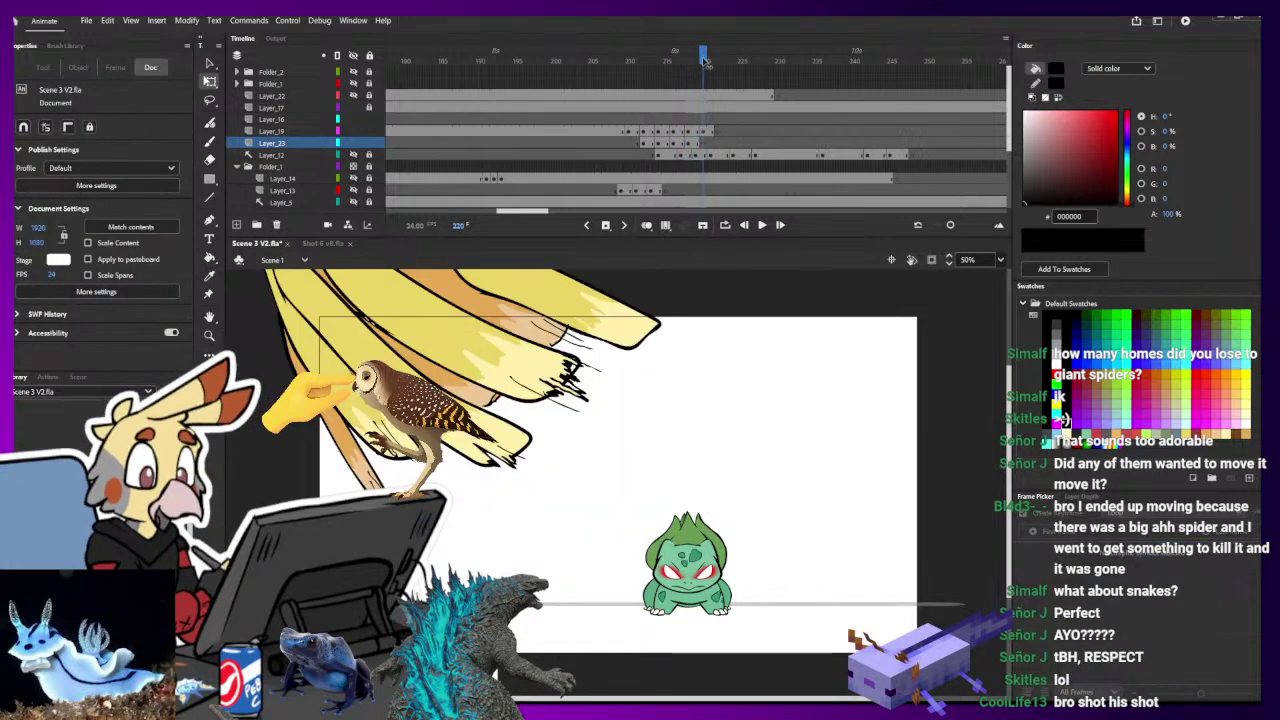
pyautogui.click(697, 62)
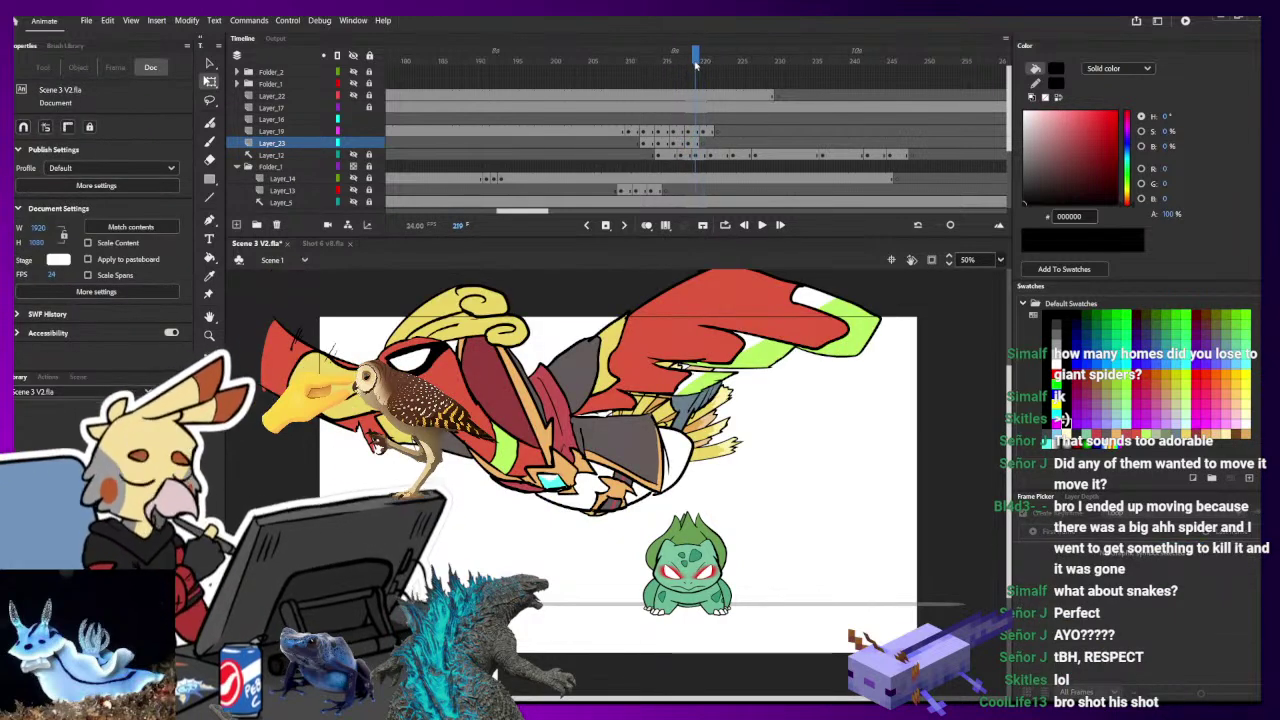
pyautogui.hotkey('ctrl', '-')
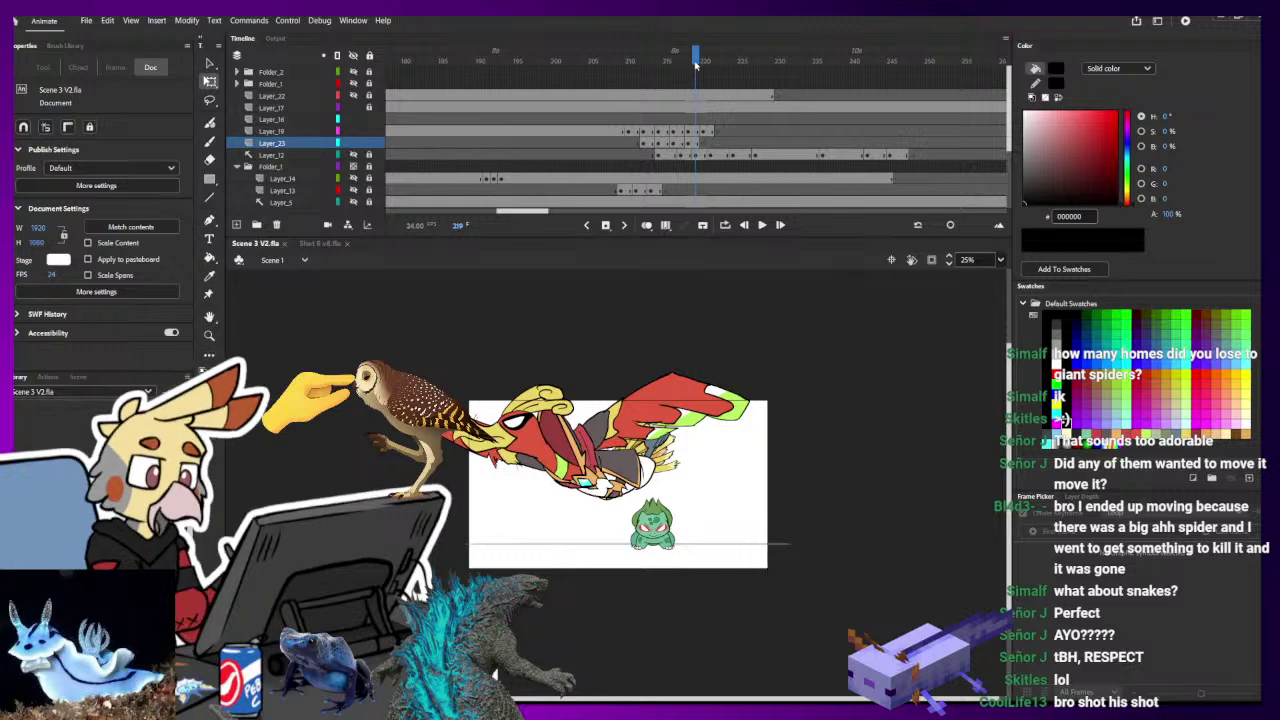
# - Add a Blur filter to frame 218 on both Layer_19 and Layer_23 and adjust its horizontal blur
pyautogui.moveTo(697, 65); pyautogui.dragTo(663, 77)
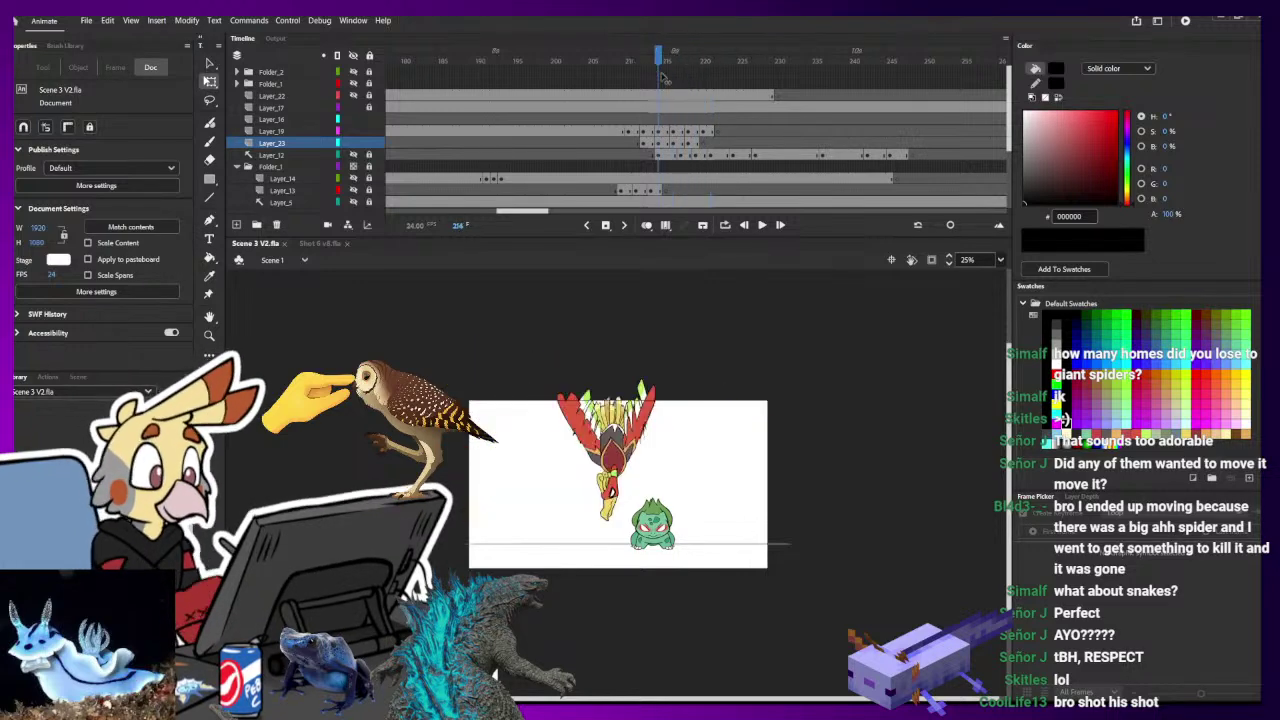
pyautogui.click(689, 133)
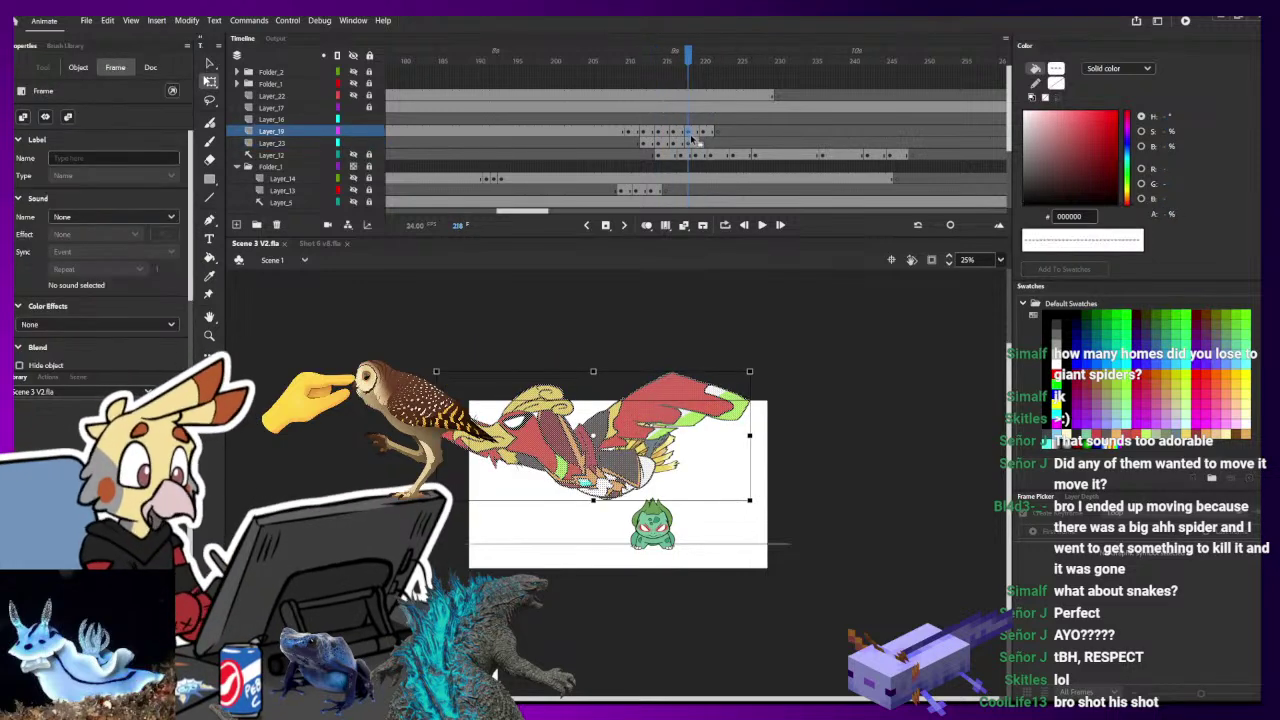
pyautogui.click(690, 143)
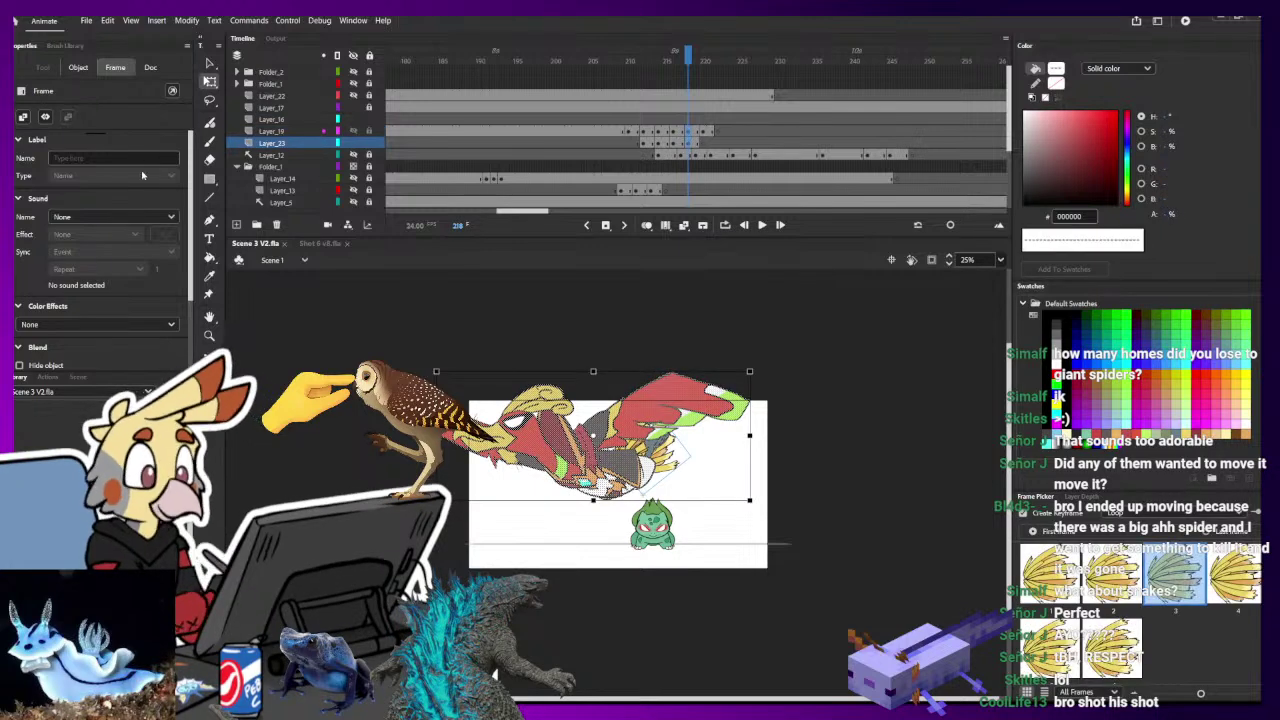
pyautogui.scroll(-2, 175, 345)
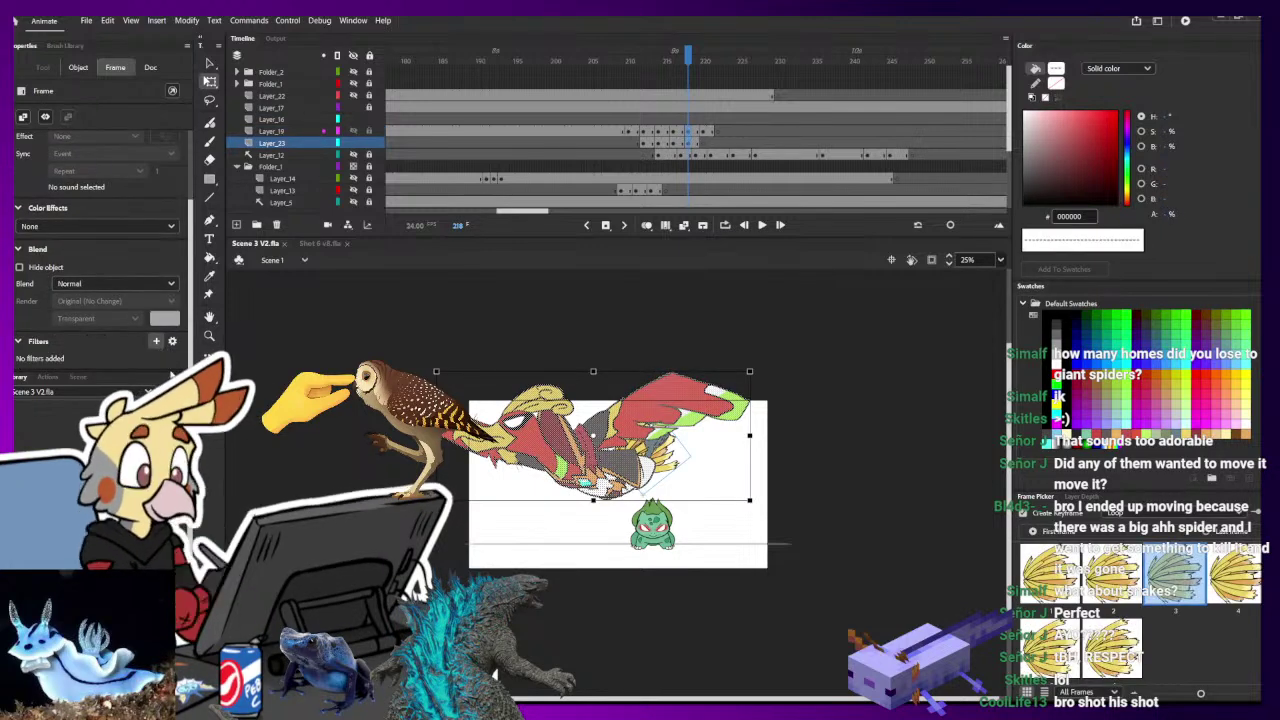
pyautogui.click(156, 341)
pyautogui.click(48, 344)
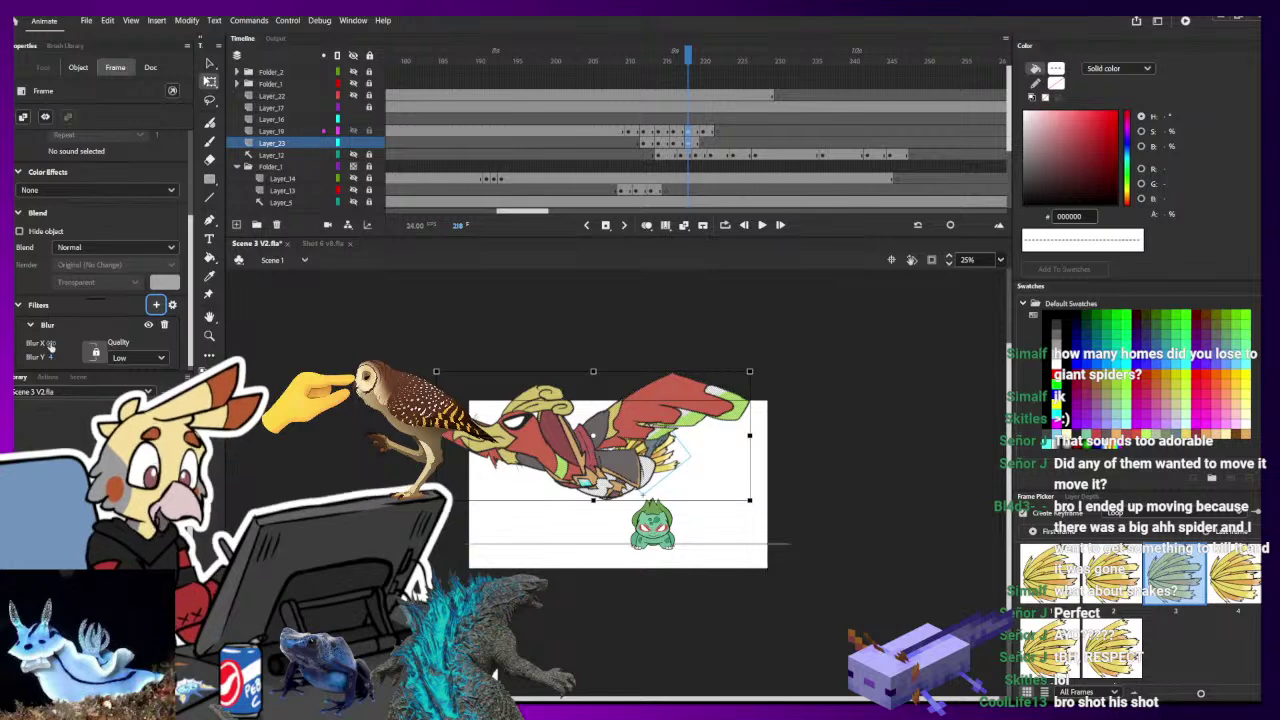
pyautogui.moveTo(57, 343); pyautogui.dragTo(53, 343)
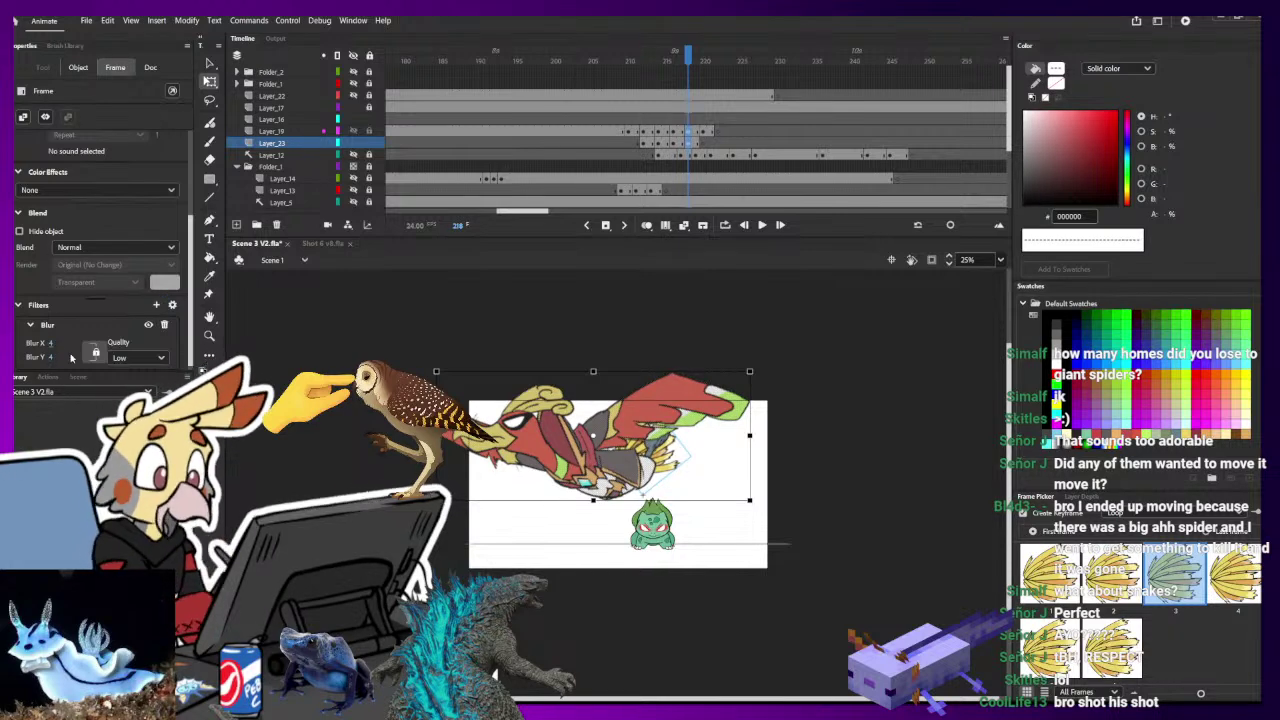
pyautogui.click(461, 306)
# - Add a Blur filter to frame 220 of Layer_19, raising the horizontal blur and setting Blur Y to 0
pyautogui.click(706, 131)
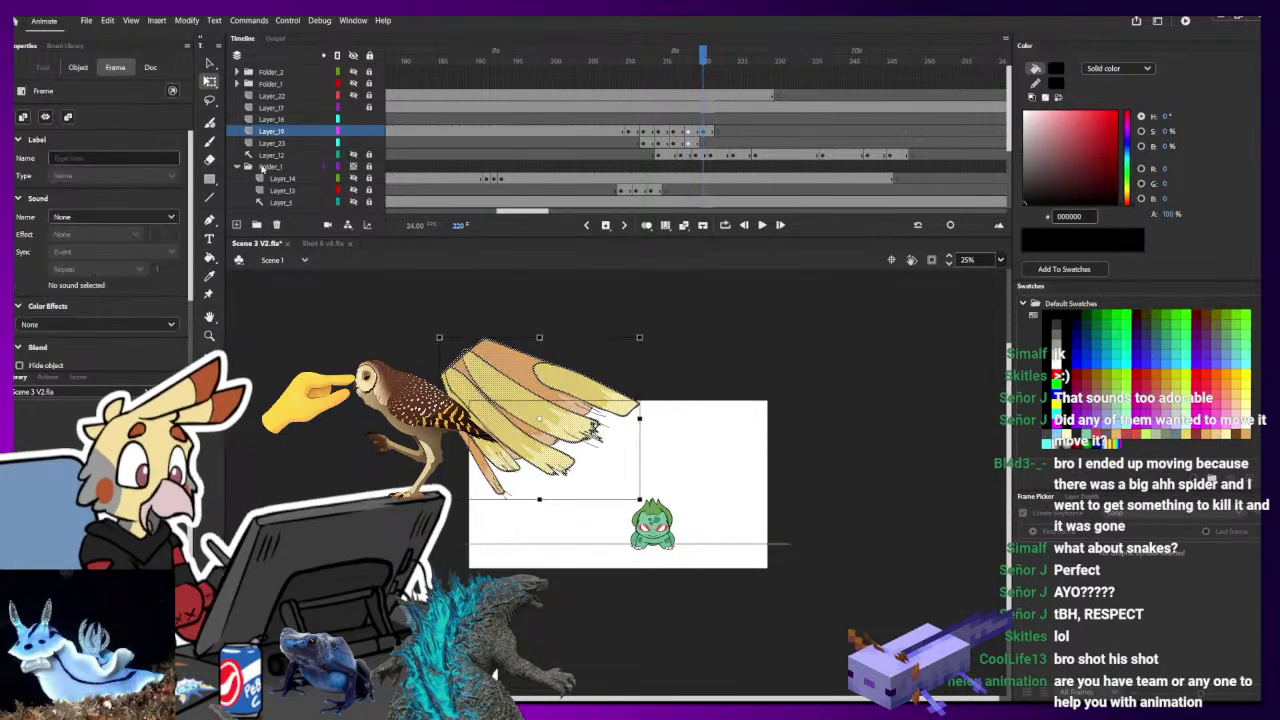
pyautogui.click(704, 132)
pyautogui.scroll(-2, 174, 352)
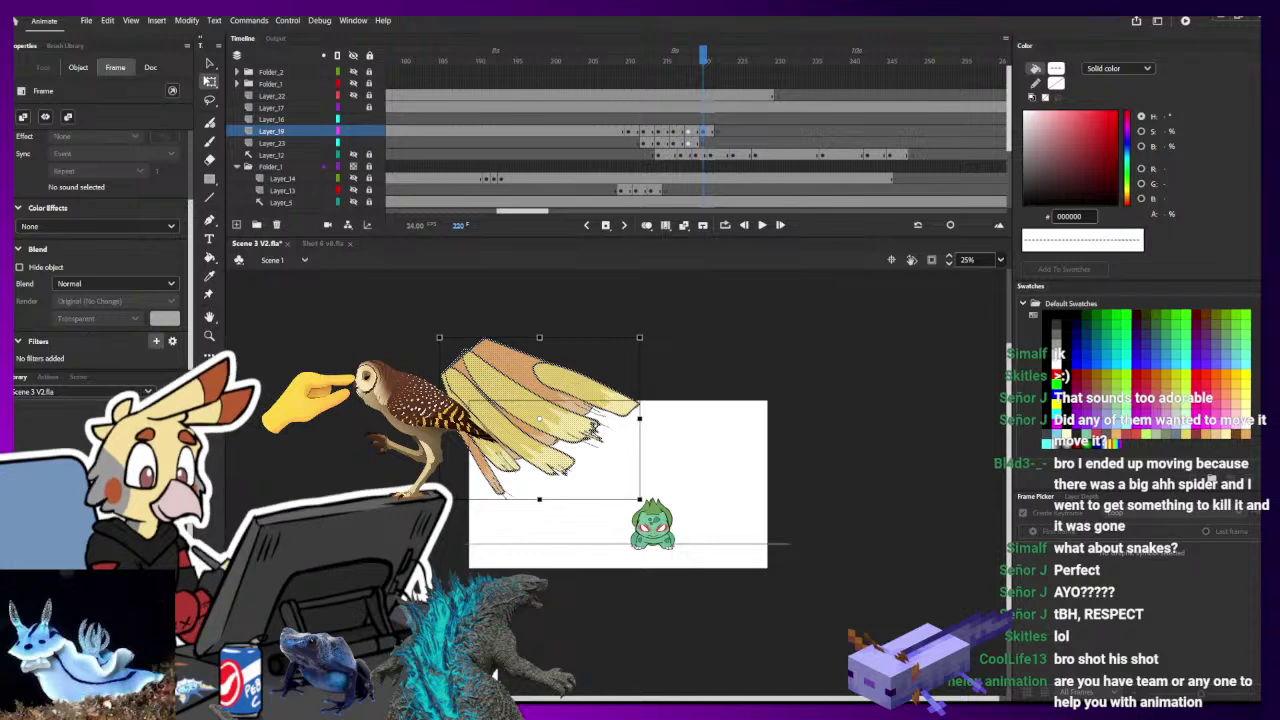
pyautogui.click(156, 341)
pyautogui.click(154, 369)
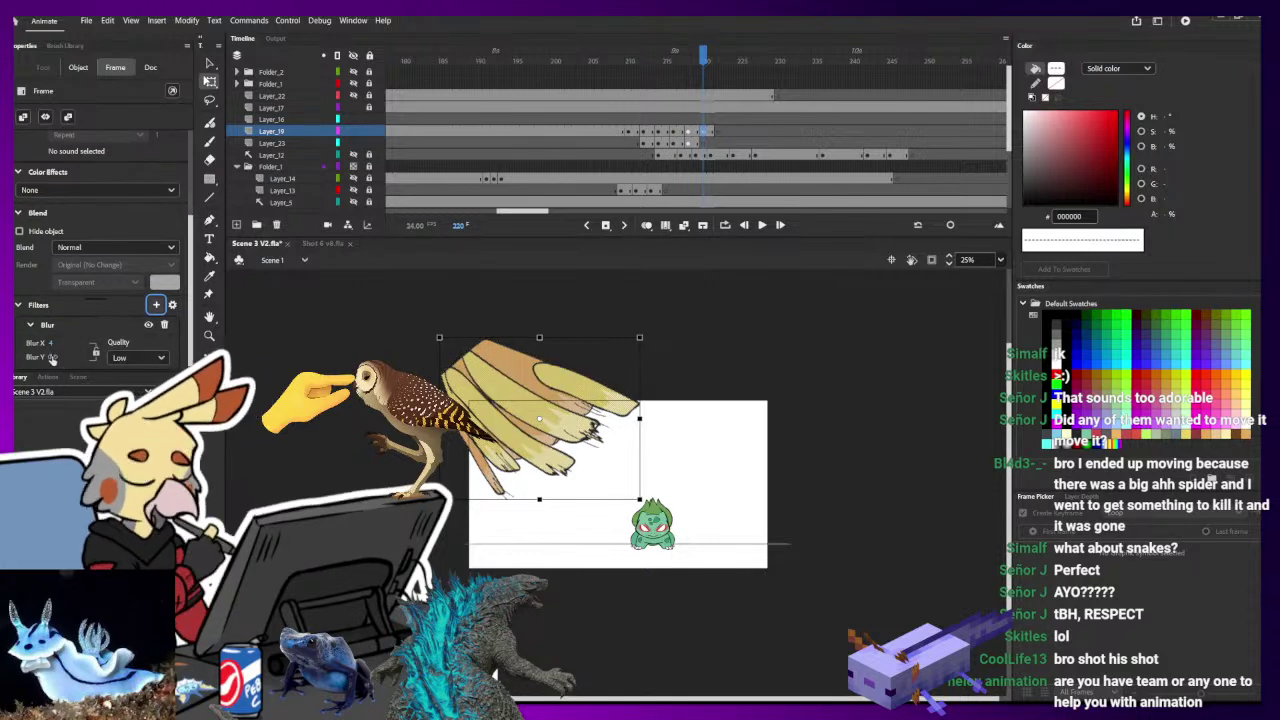
pyautogui.moveTo(51, 345); pyautogui.dragTo(75, 345)
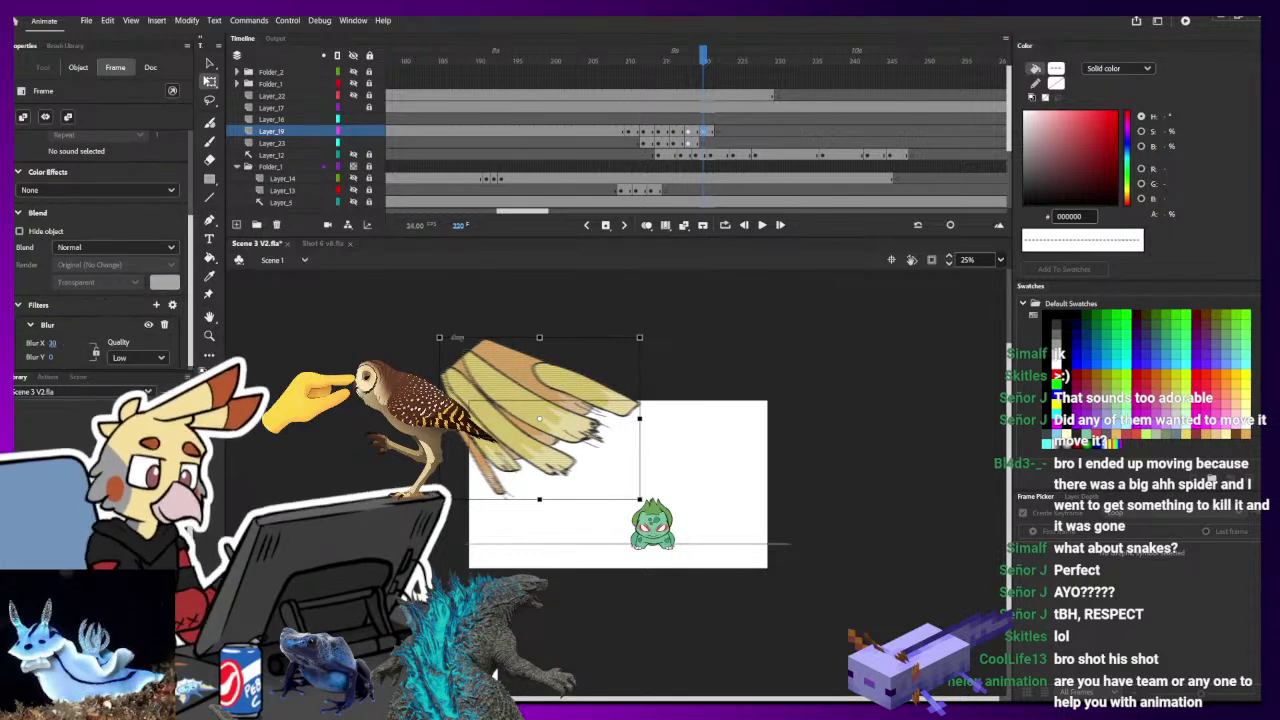
pyautogui.click(838, 340)
# - Clip the content outside the stage, play back the bird's flight and return to frame 216
pyautogui.click(932, 260)
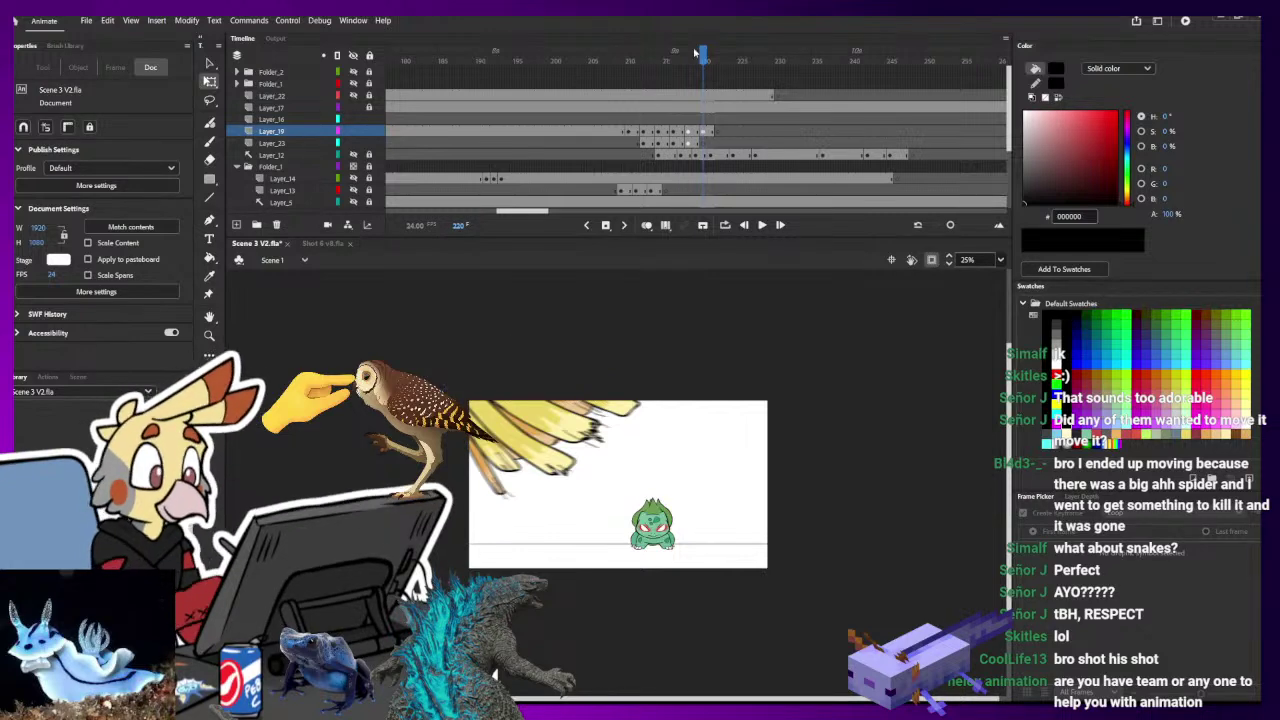
pyautogui.moveTo(697, 53); pyautogui.dragTo(380, 60)
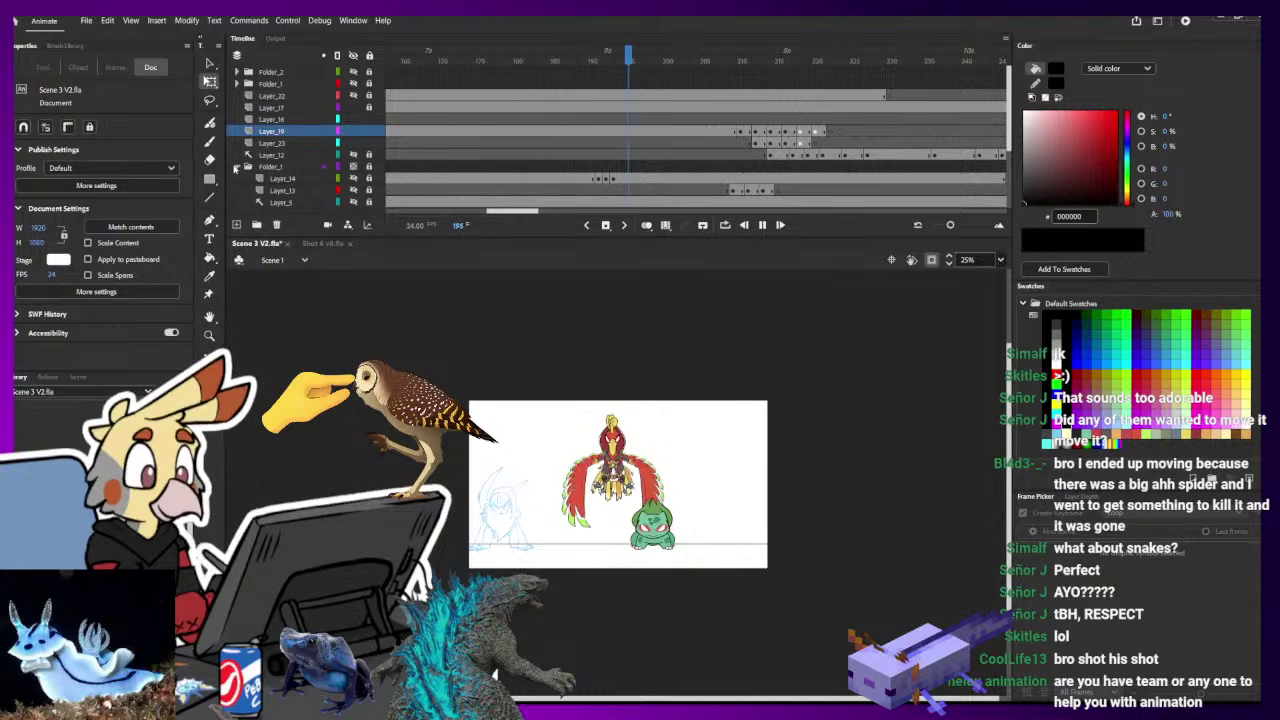
pyautogui.press('Return')
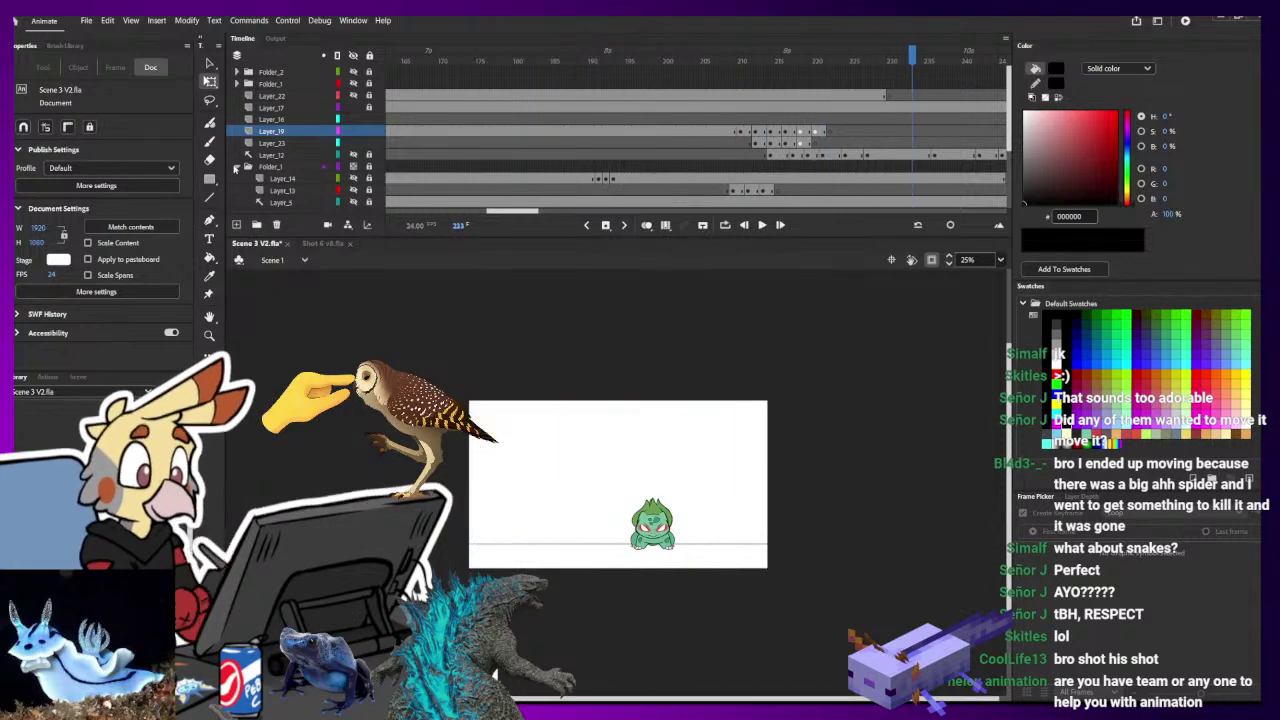
pyautogui.moveTo(738, 84); pyautogui.dragTo(788, 82)
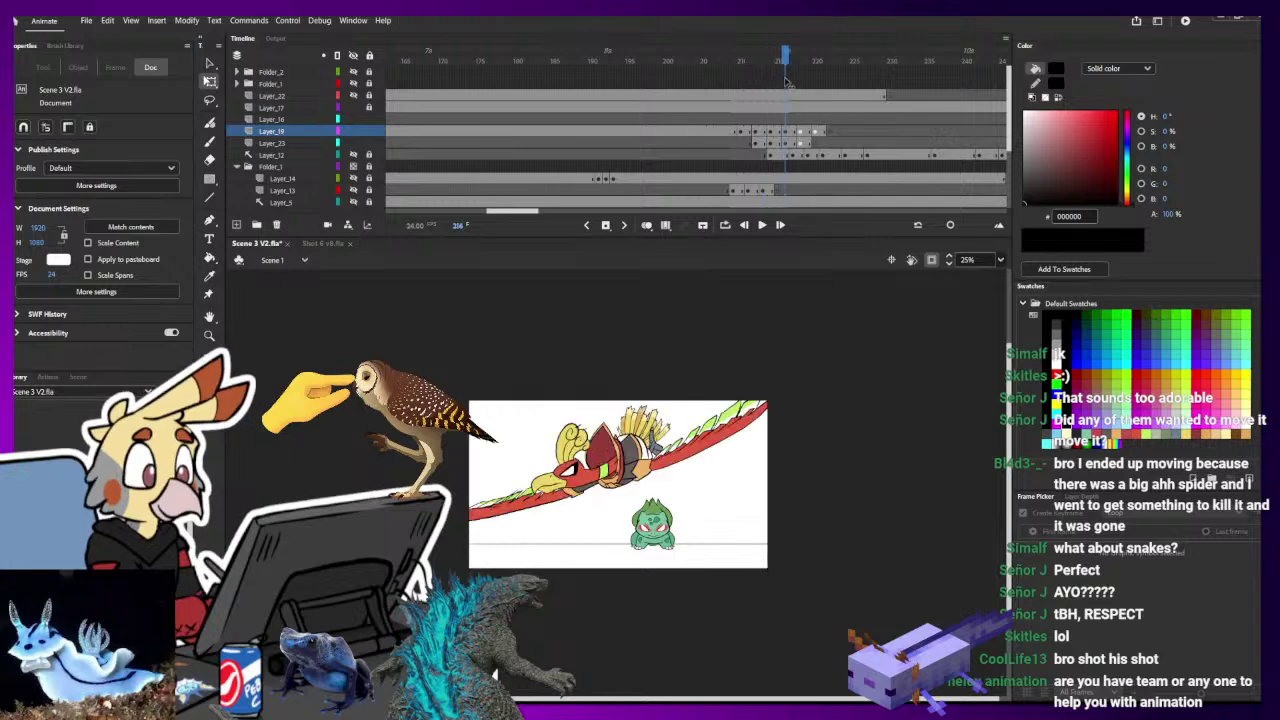
# - Compare the bird's poses at frames 216 to 220, turn on onion skinning, and rotate it slightly counterclockwise and lower it at frame 218
pyautogui.click(786, 143)
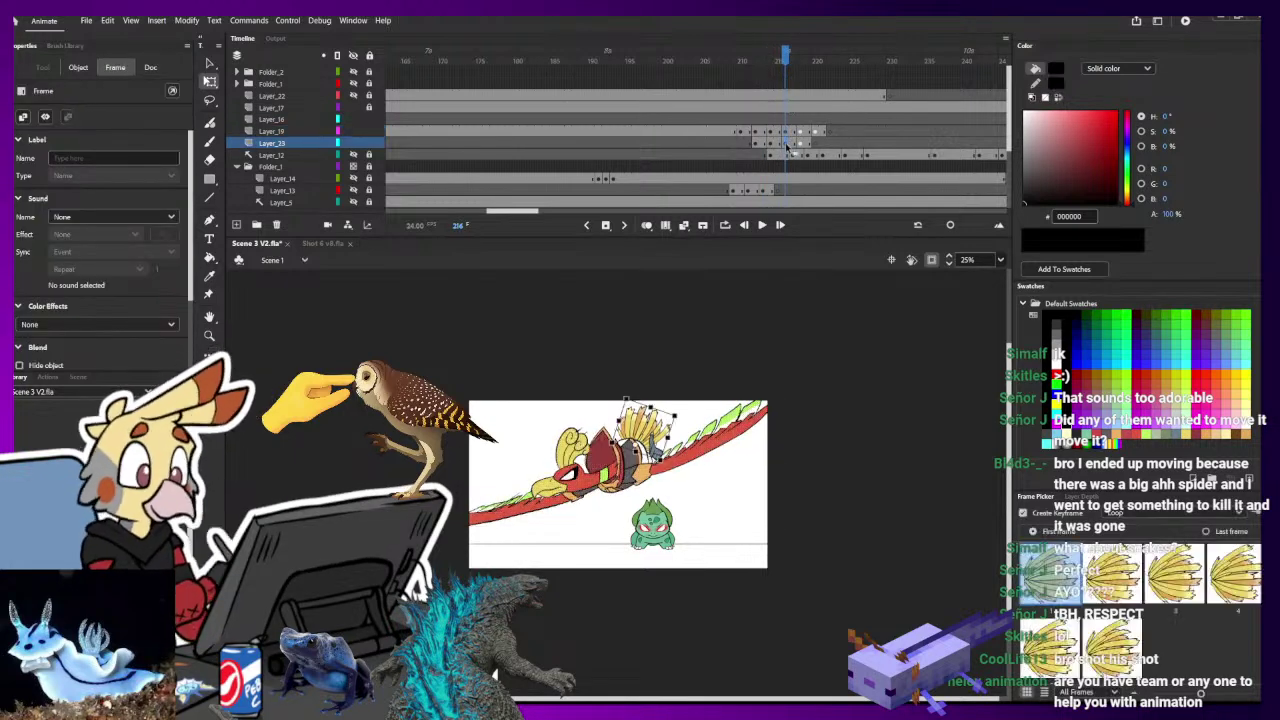
pyautogui.click(800, 143)
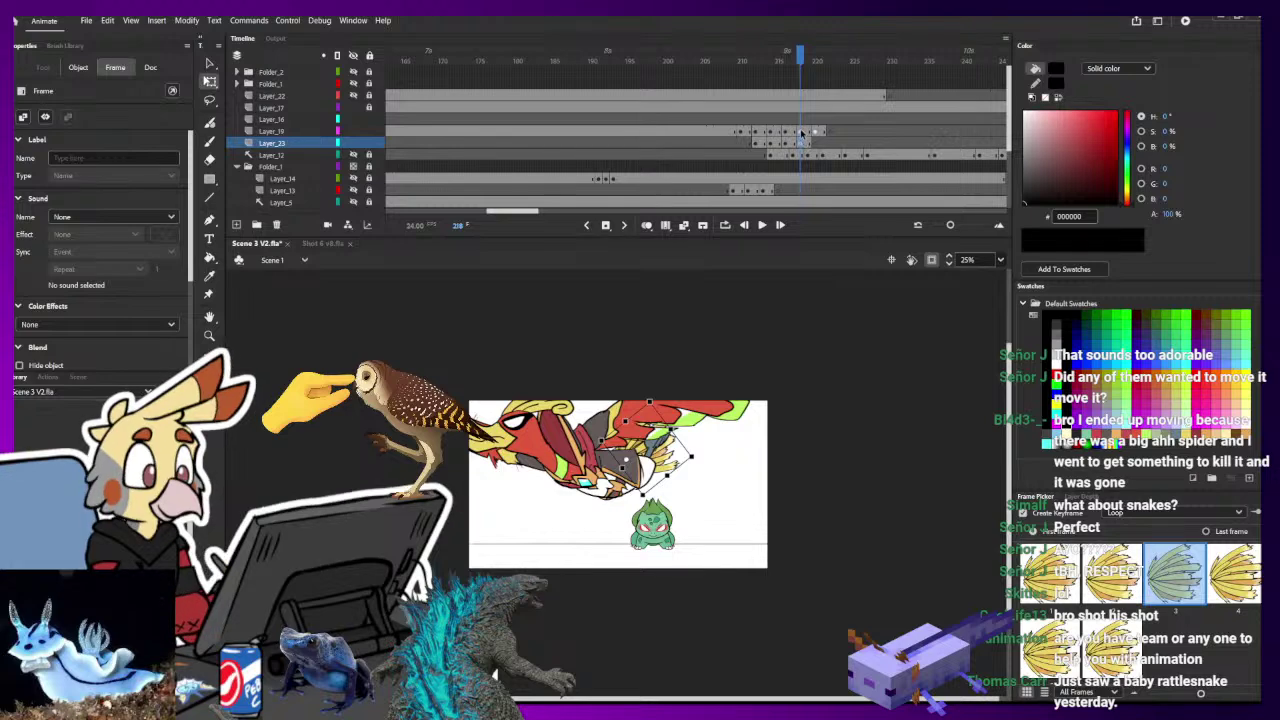
pyautogui.click(800, 132)
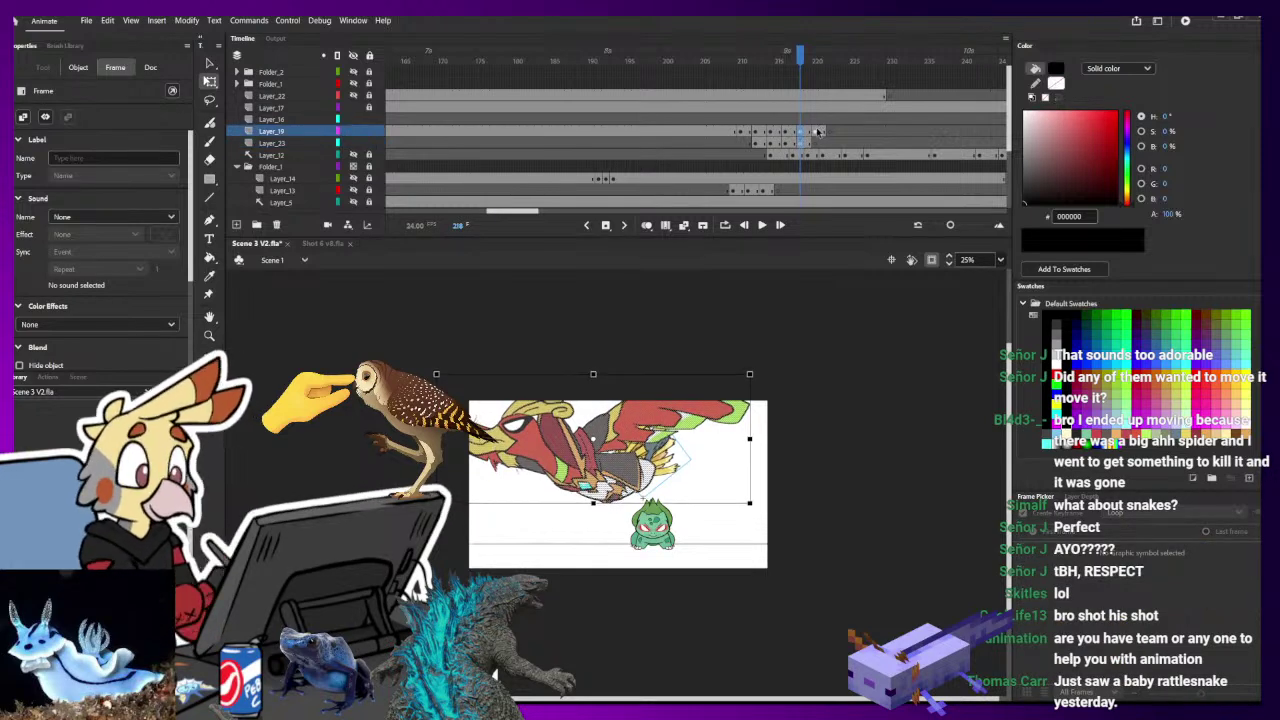
pyautogui.click(818, 132)
pyautogui.moveTo(818, 73)
pyautogui.mouseDown()
pyautogui.moveTo(750, 68)
pyautogui.moveTo(840, 70)
pyautogui.moveTo(752, 80)
pyautogui.moveTo(808, 94)
pyautogui.mouseUp()
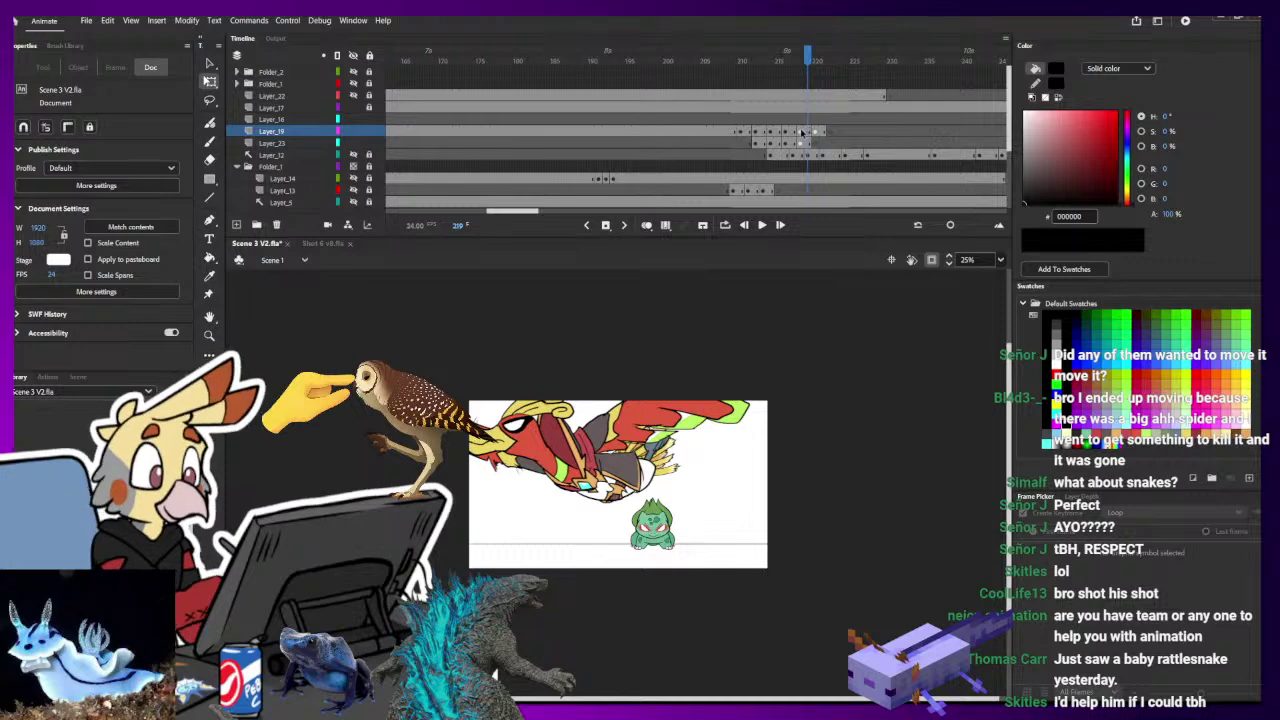
pyautogui.click(800, 143)
pyautogui.click(646, 224)
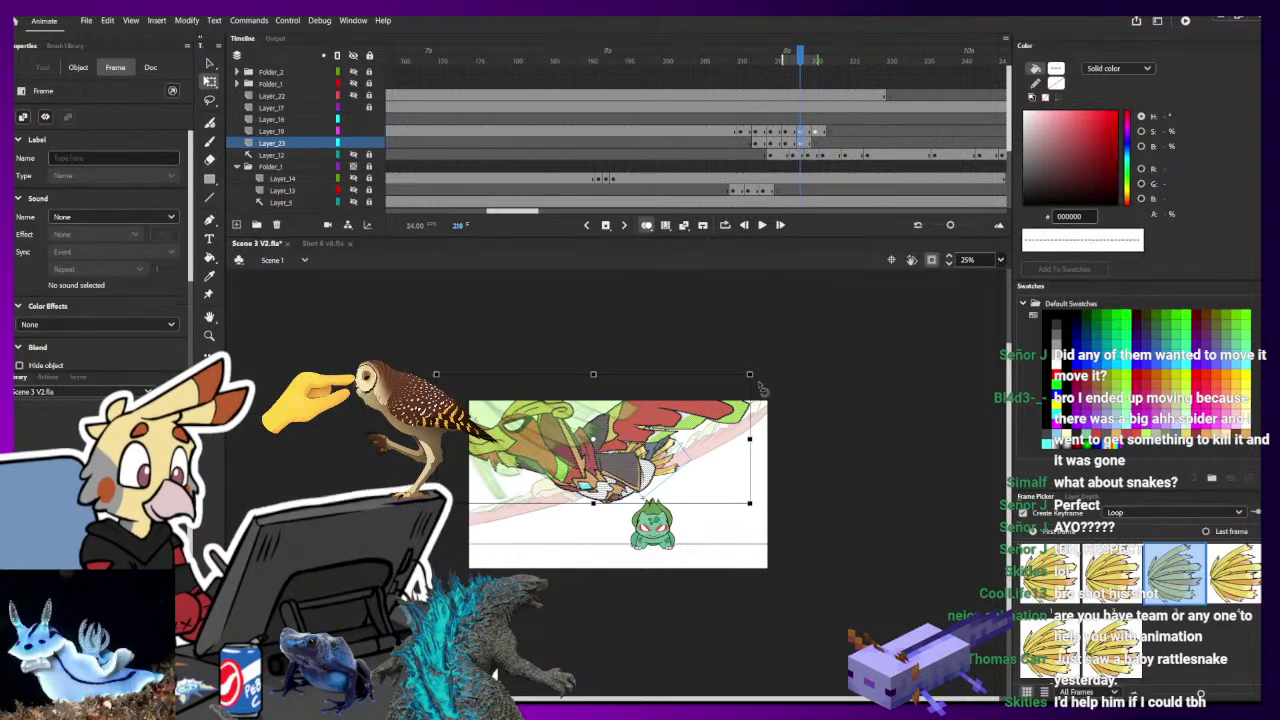
pyautogui.moveTo(759, 386); pyautogui.dragTo(755, 372)
pyautogui.moveTo(613, 453); pyautogui.dragTo(617, 463)
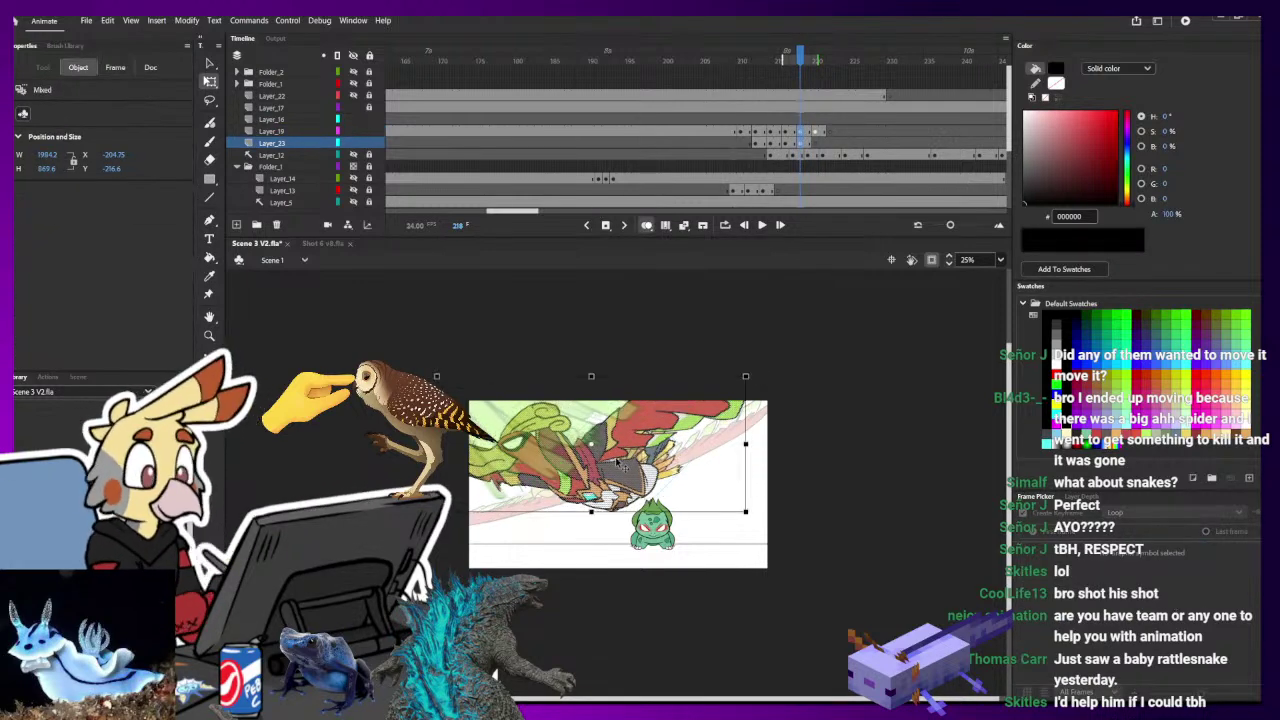
pyautogui.click(841, 327)
# - Lengthen the bird's poses by one frame at frames 211 and 214 on Layer_19 and Layer_23, and play back the timing
pyautogui.moveTo(800, 58); pyautogui.dragTo(735, 116)
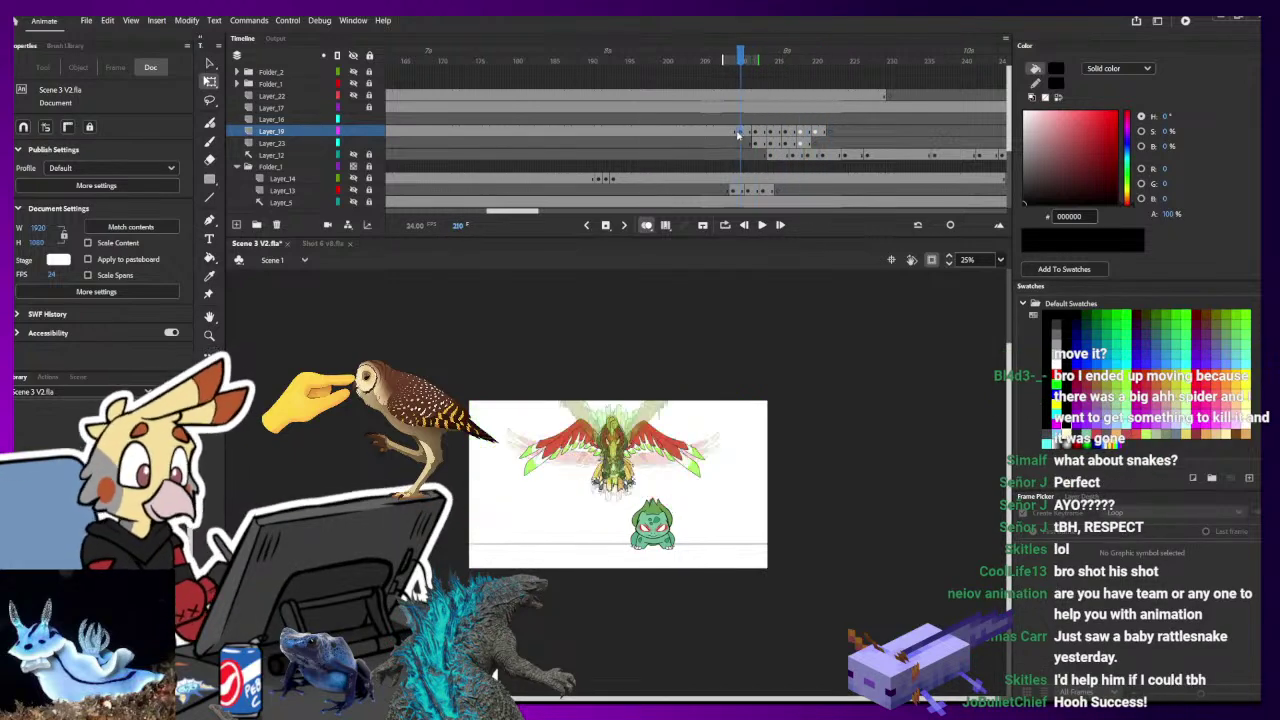
pyautogui.click(741, 132)
pyautogui.click(755, 141)
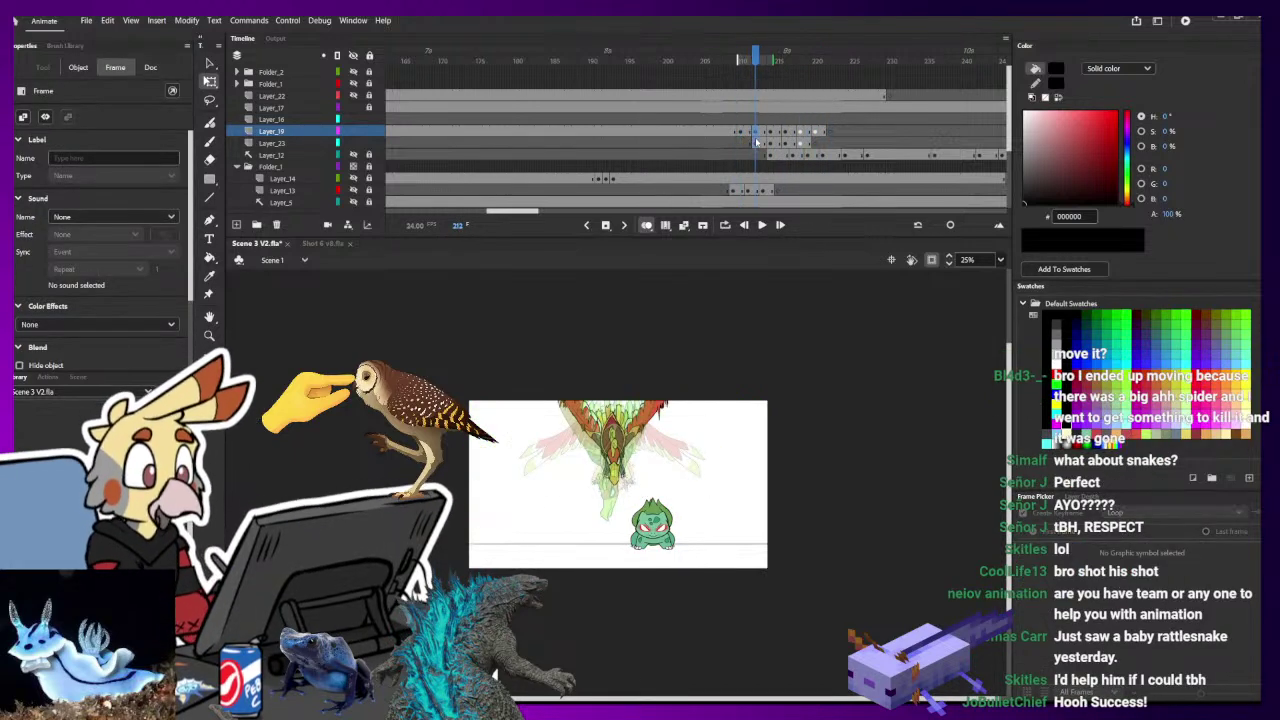
pyautogui.click(755, 143)
pyautogui.click(771, 142)
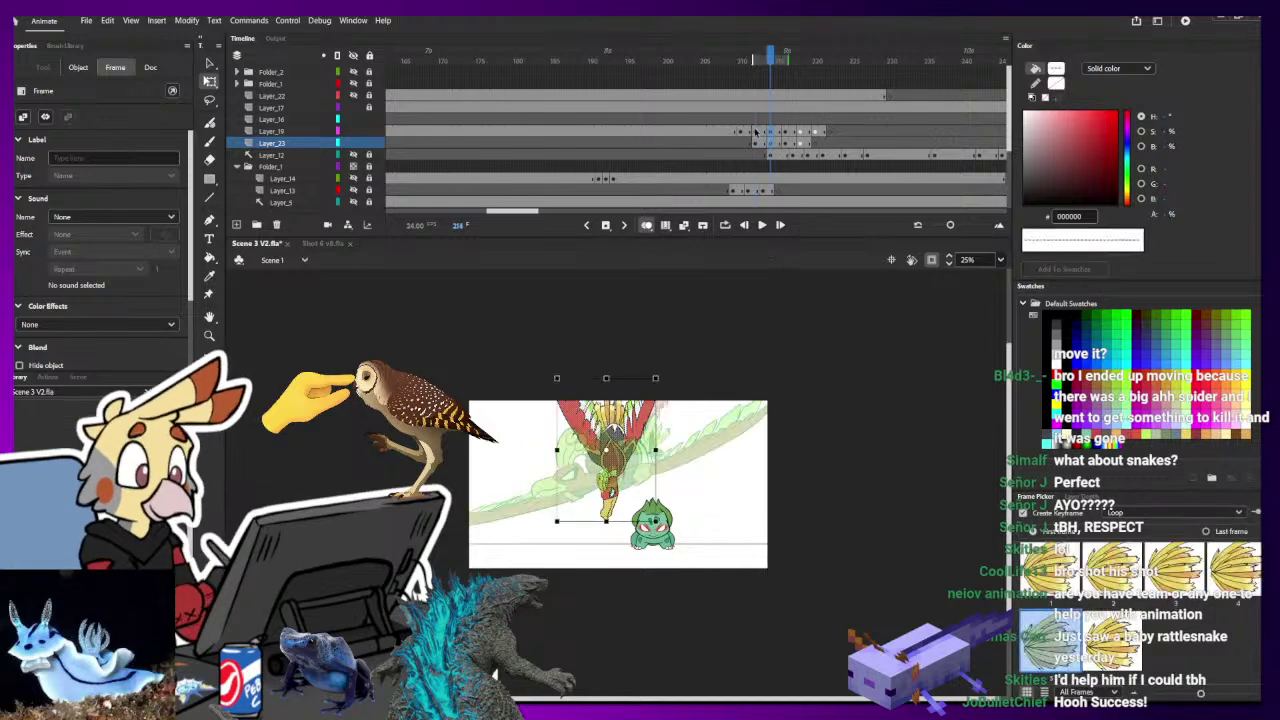
pyautogui.click(748, 132)
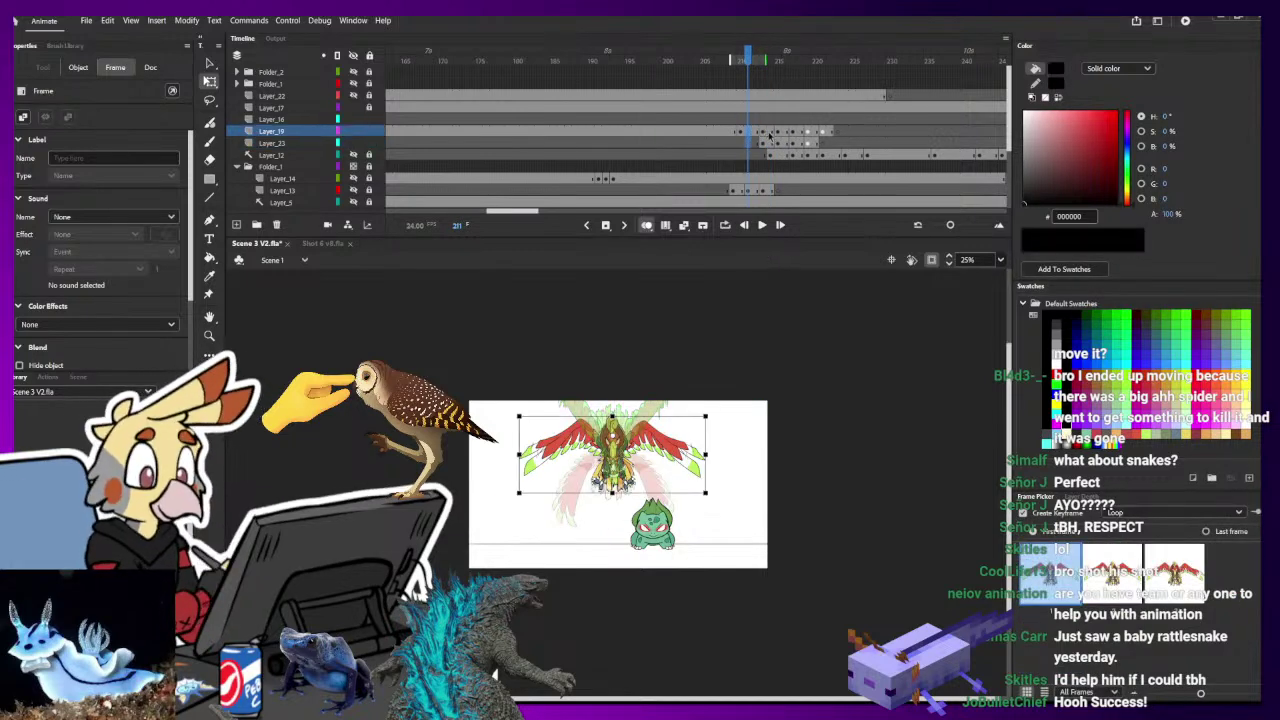
pyautogui.click(770, 133)
pyautogui.press('F5')
pyautogui.click(770, 144)
pyautogui.press('F5')
pyautogui.click(769, 156)
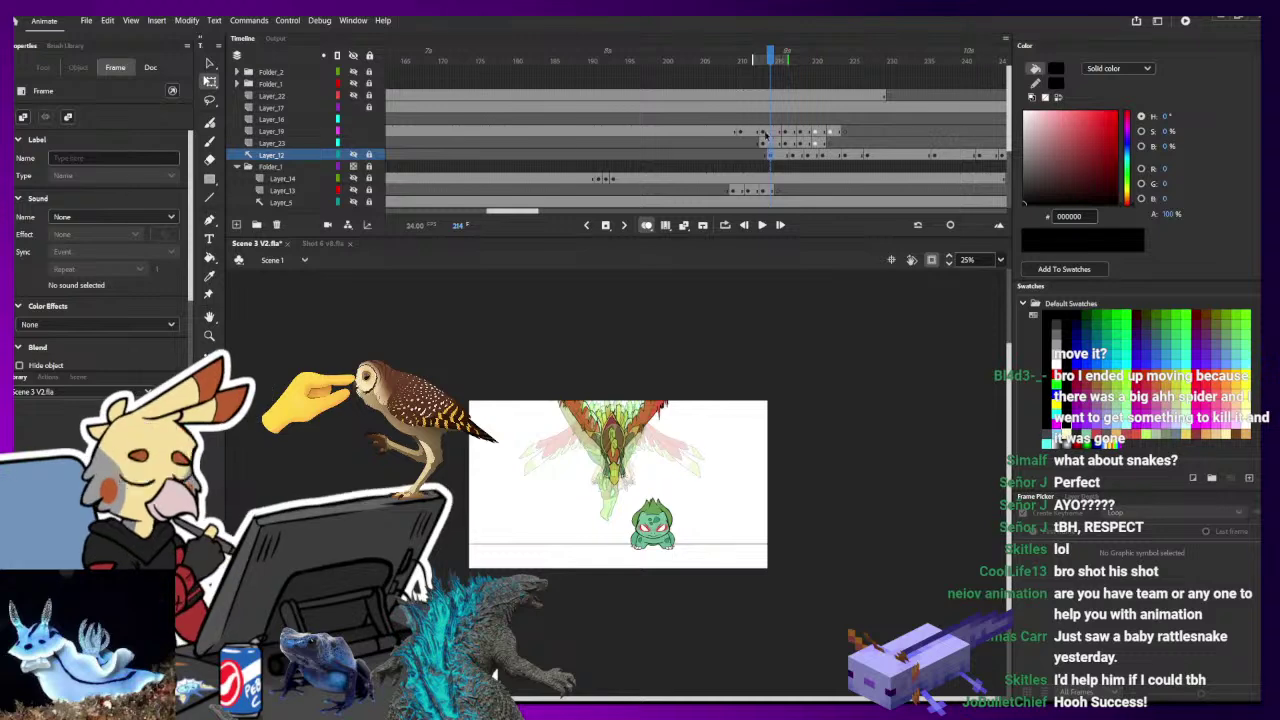
pyautogui.press('Return')
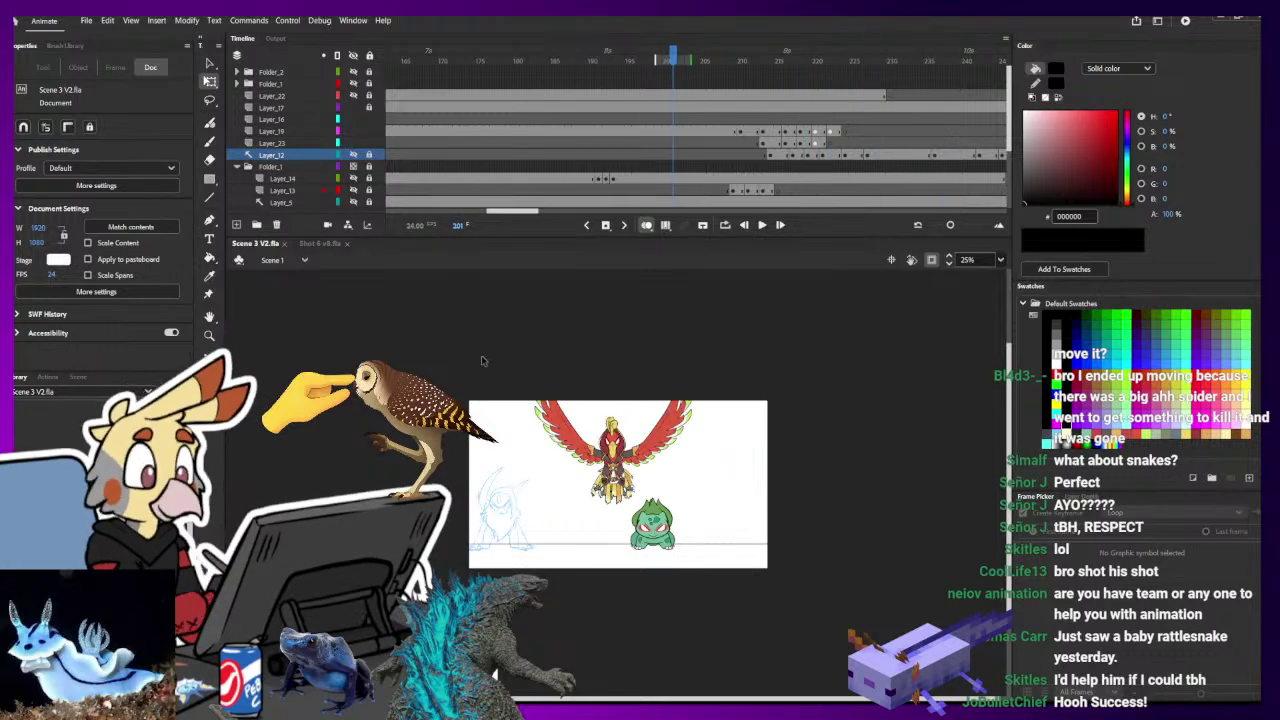
# - Turn off onion skinning and review the bird's wing flaps from frame 145 onward
pyautogui.click(647, 226)
pyautogui.moveTo(674, 60); pyautogui.dragTo(477, 175)
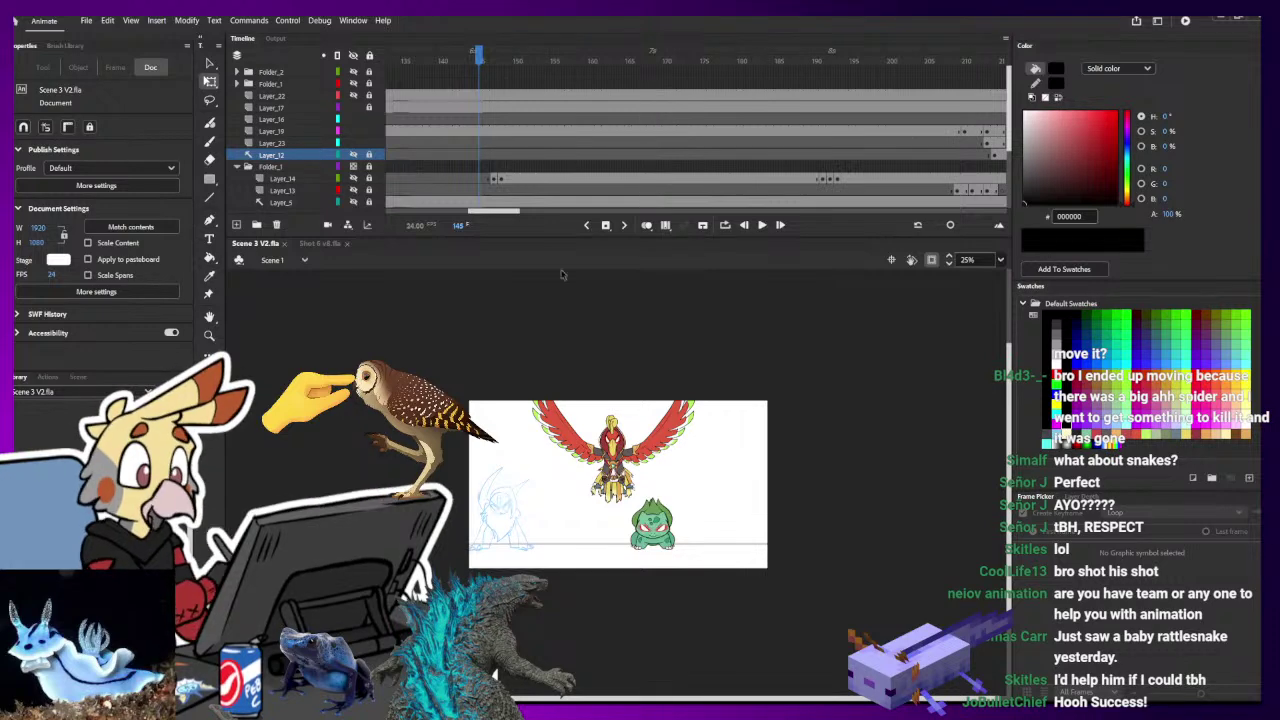
pyautogui.click(539, 61)
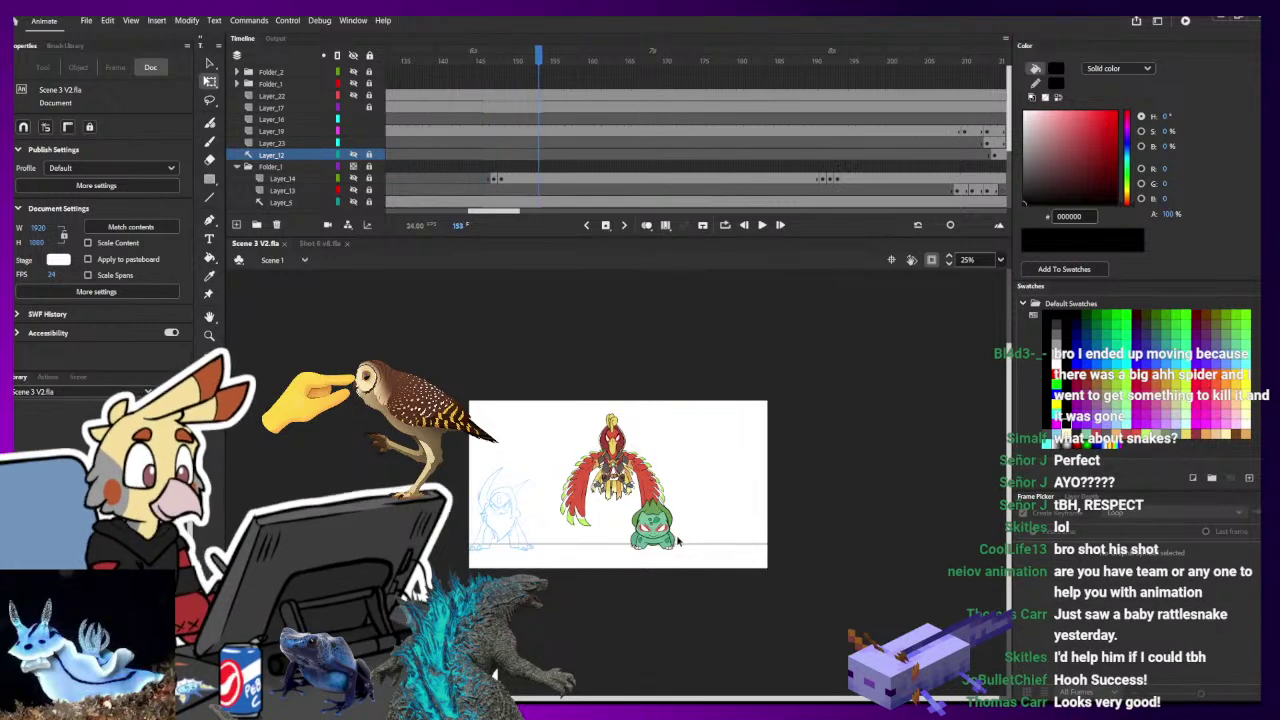
pyautogui.press('.')
pyautogui.press('.')
pyautogui.press('.')
pyautogui.press('.')
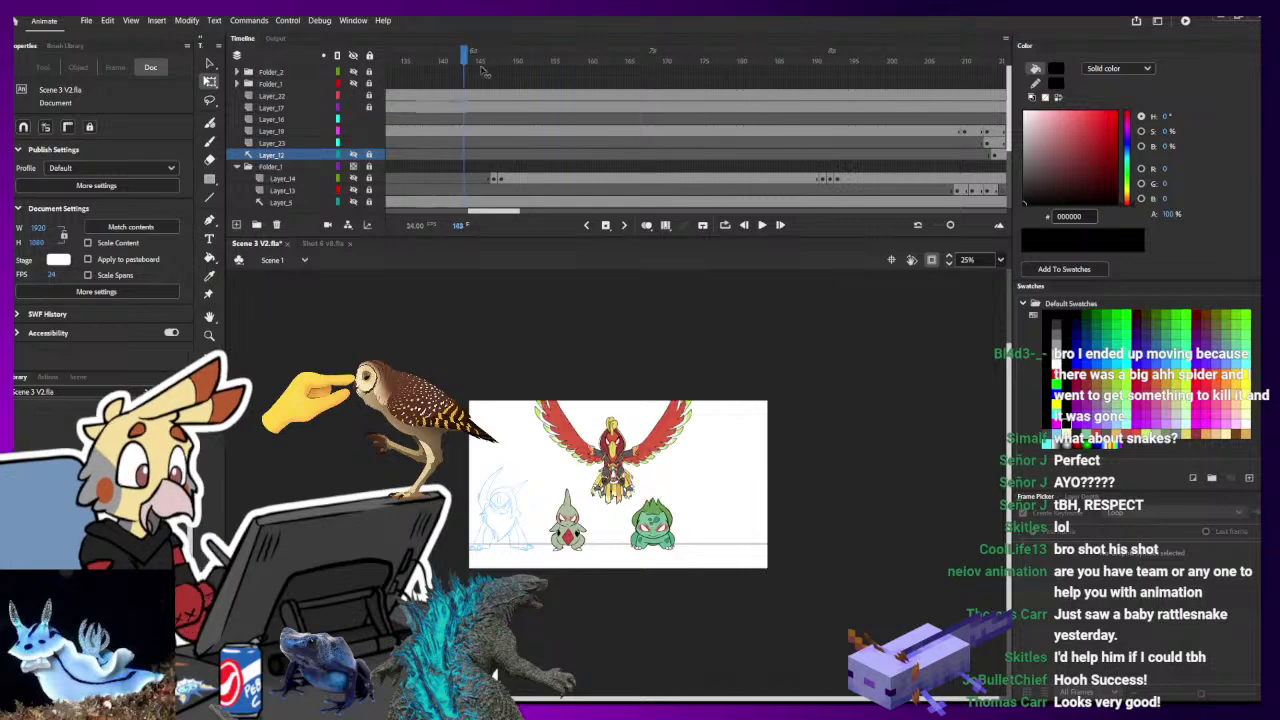
# - Unhide Folder_1, expand it, and play and scrub the scene with all characters up to frame 224
pyautogui.click(353, 84)
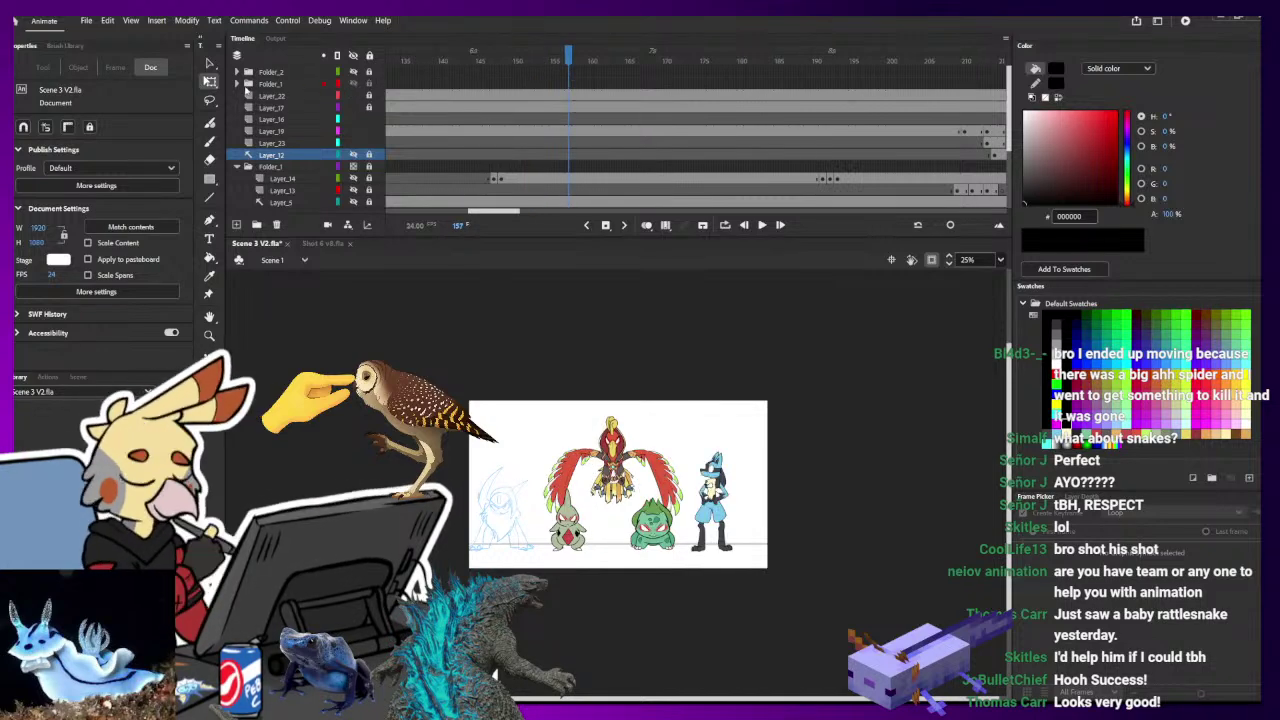
pyautogui.click(238, 84)
pyautogui.click(462, 63)
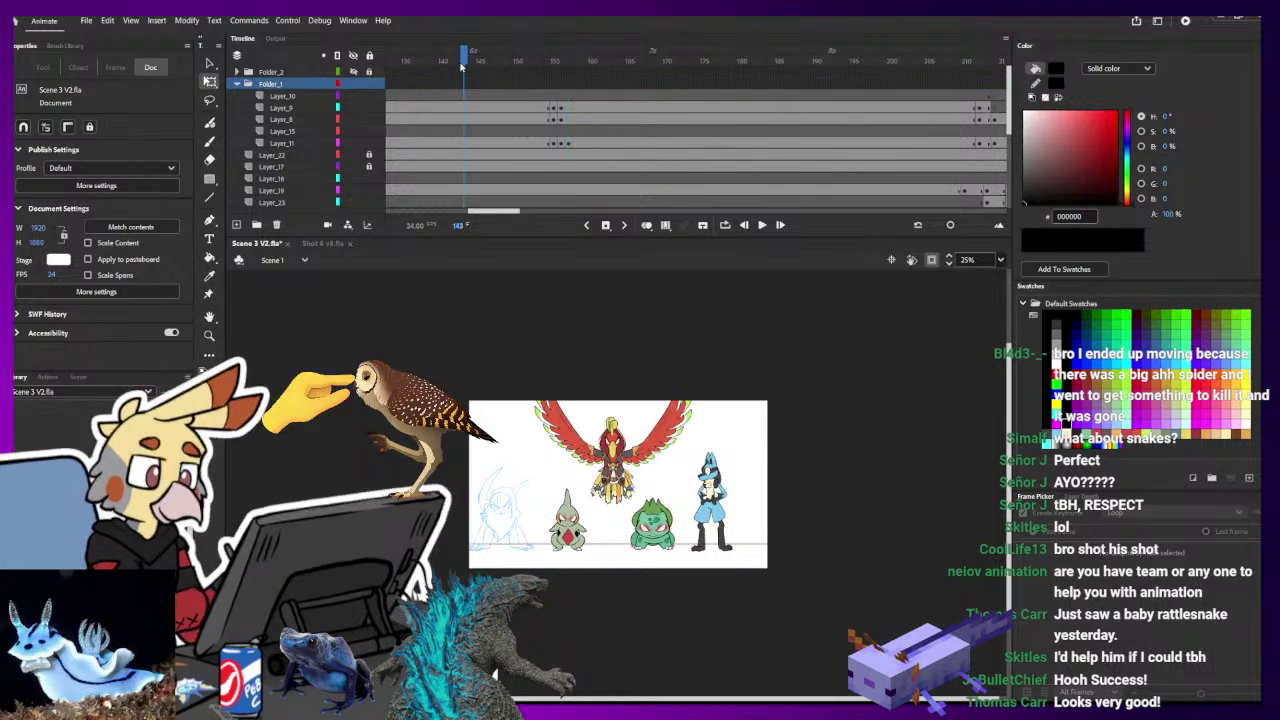
pyautogui.press('Return')
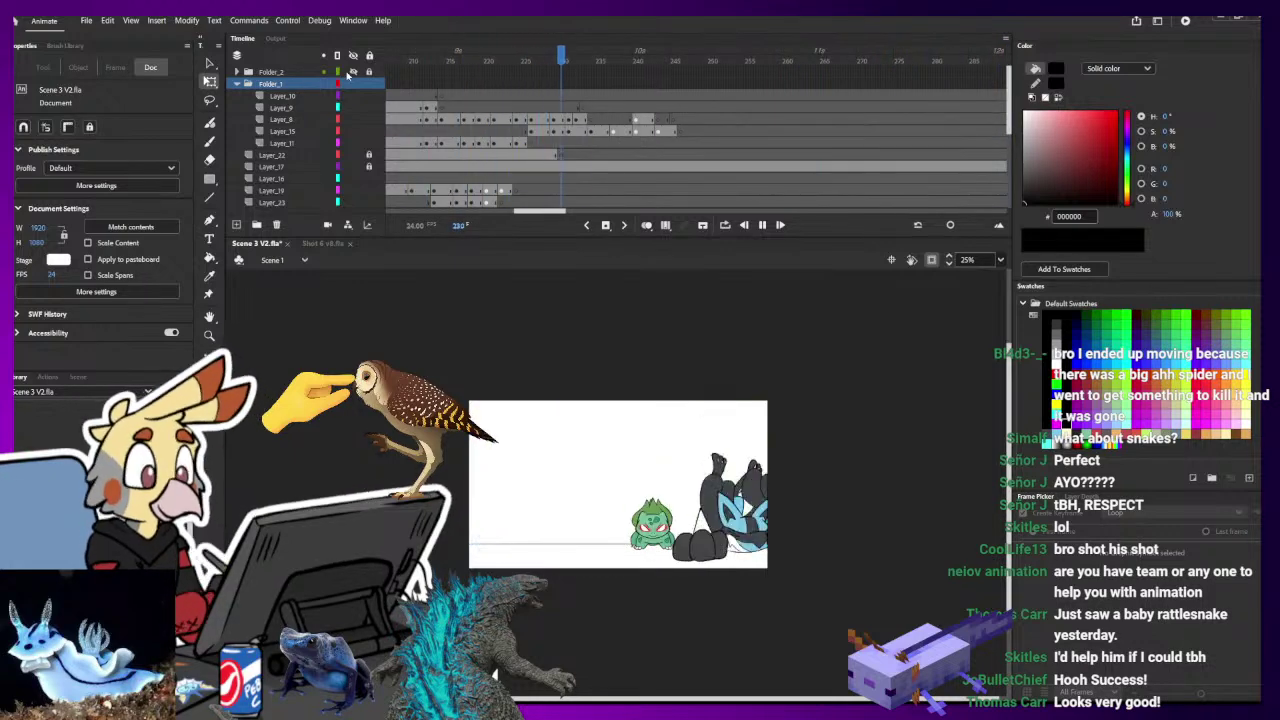
pyautogui.moveTo(421, 59); pyautogui.dragTo(500, 60)
pyautogui.moveTo(640, 62); pyautogui.dragTo(893, 66)
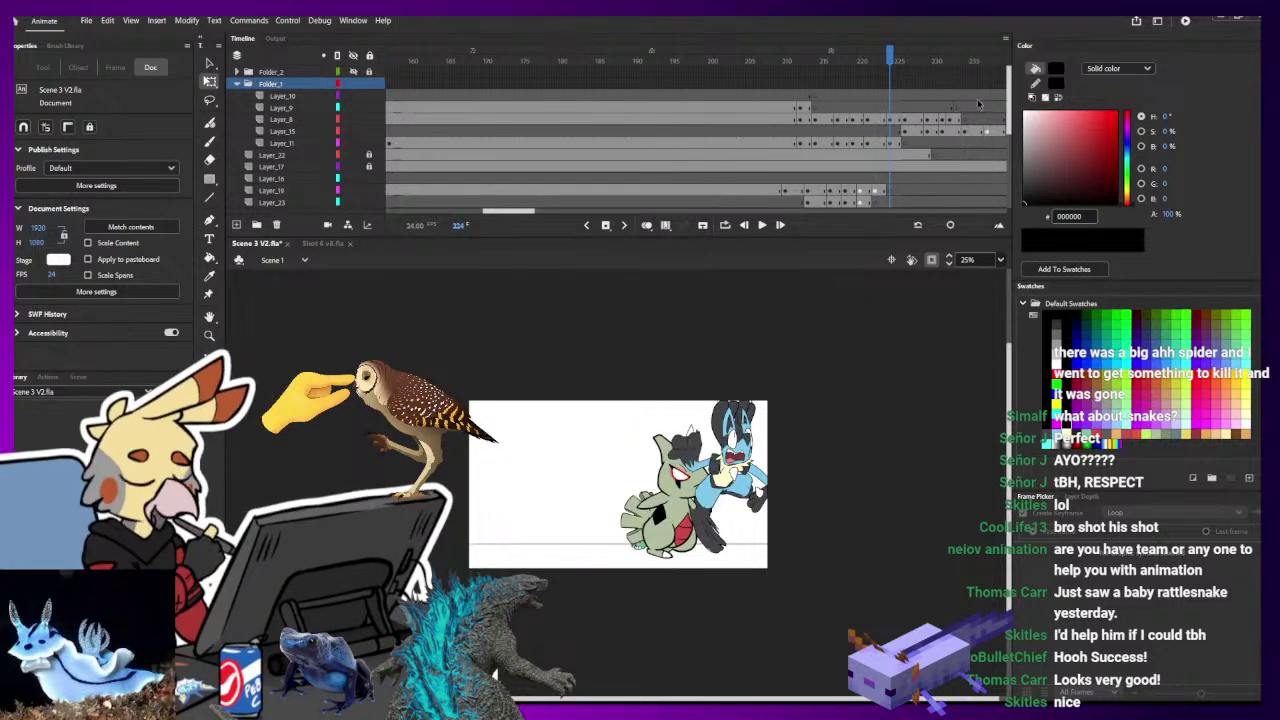
# - Insert extra frames at frame 211 across Folder_1's layers to delay the blue character's action, and check the timing at frame 214
pyautogui.click(284, 167)
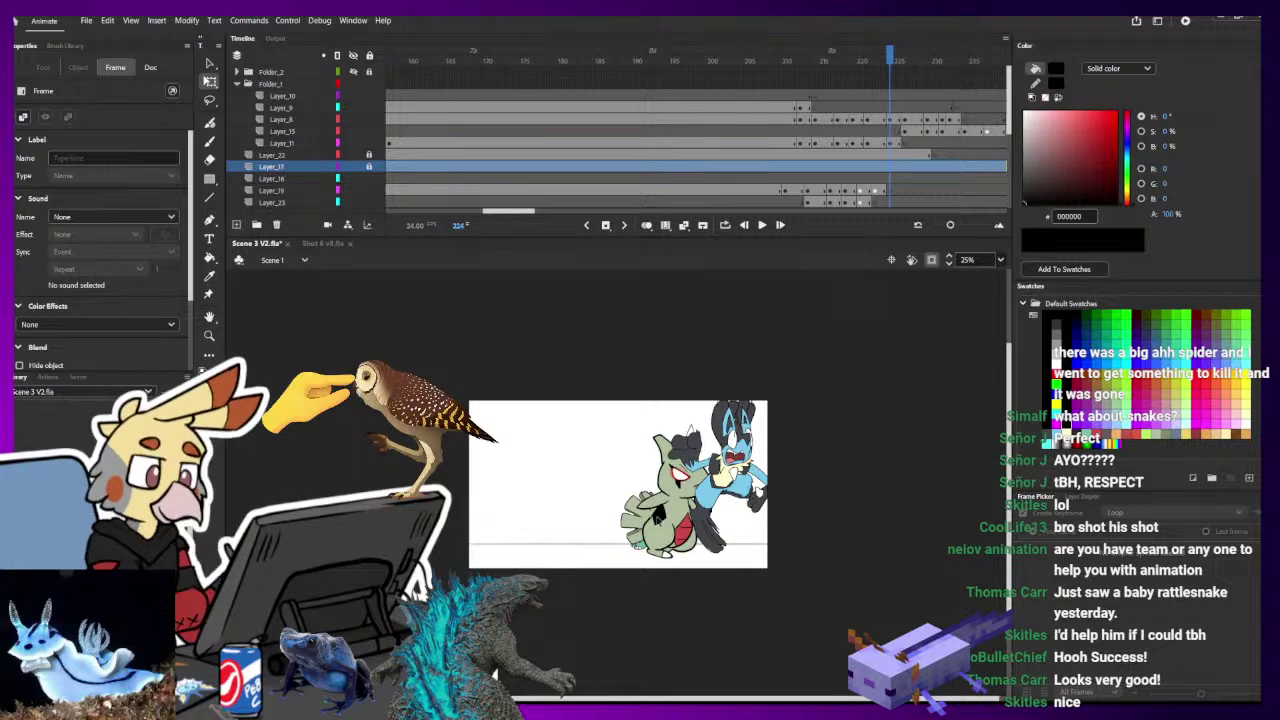
pyautogui.click(892, 167)
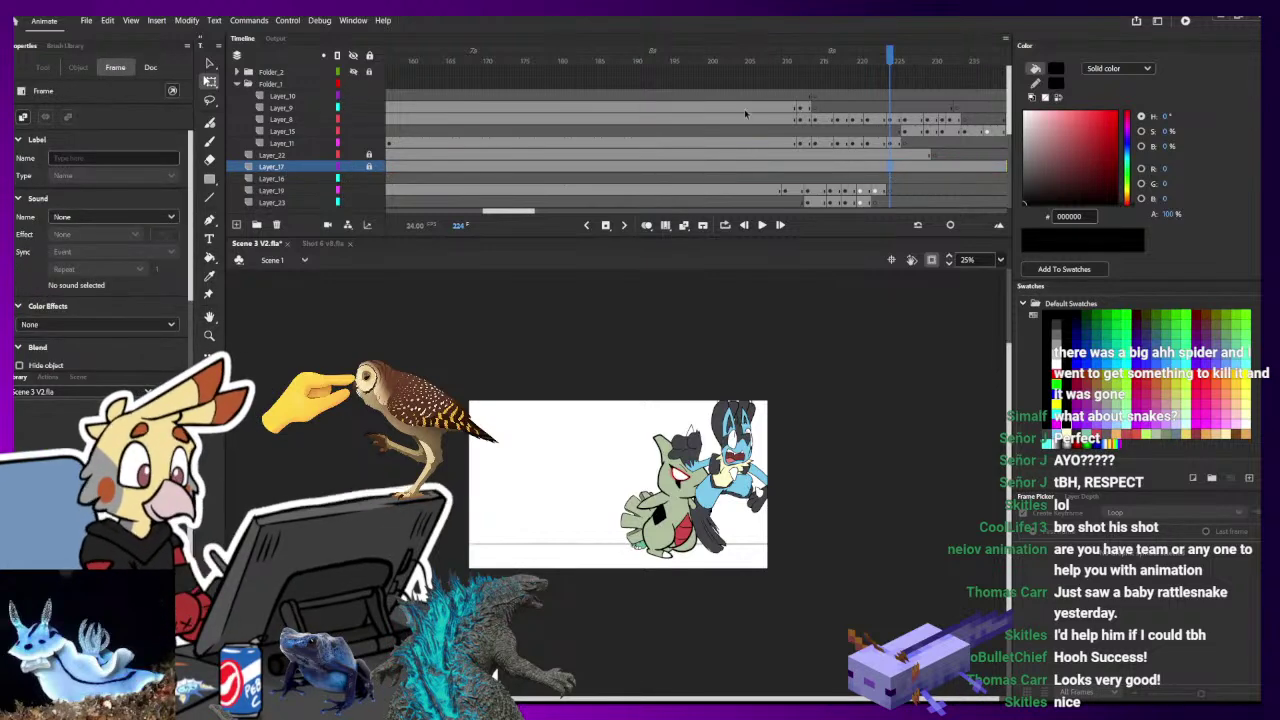
pyautogui.click(794, 145)
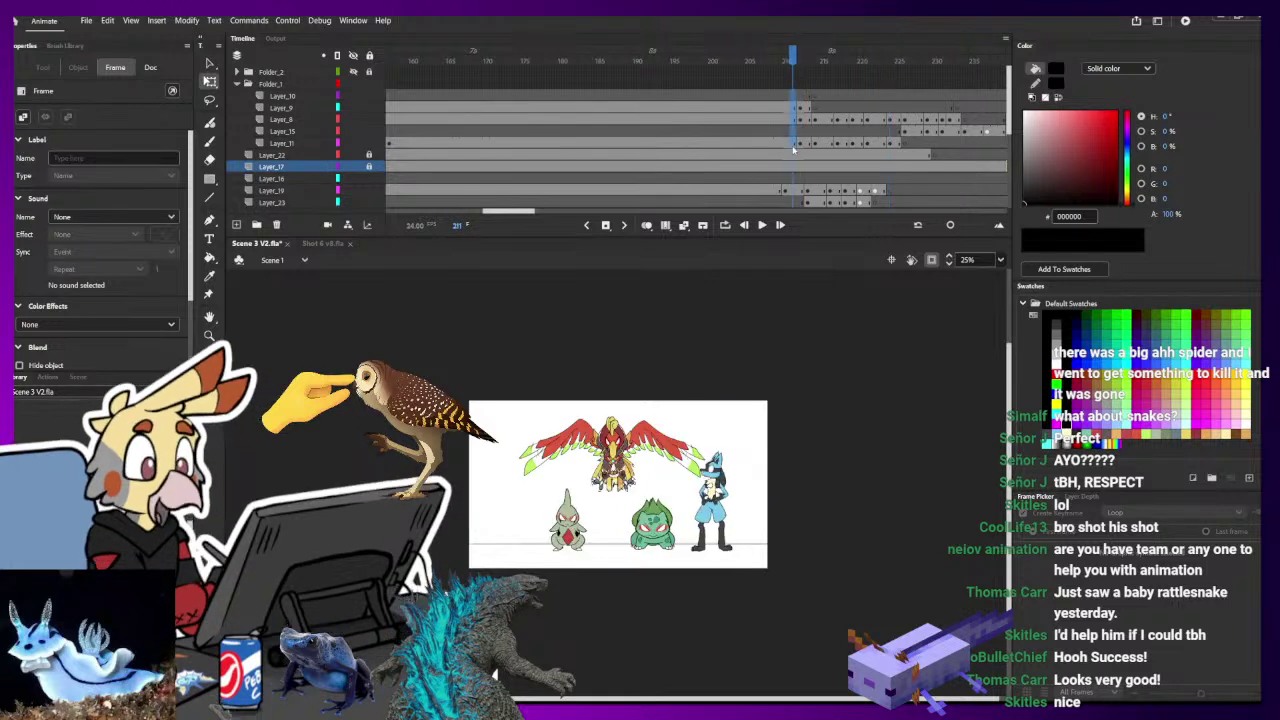
pyautogui.press('F5')
pyautogui.press('F5')
pyautogui.press('F5')
pyautogui.press('F5')
pyautogui.press('F5')
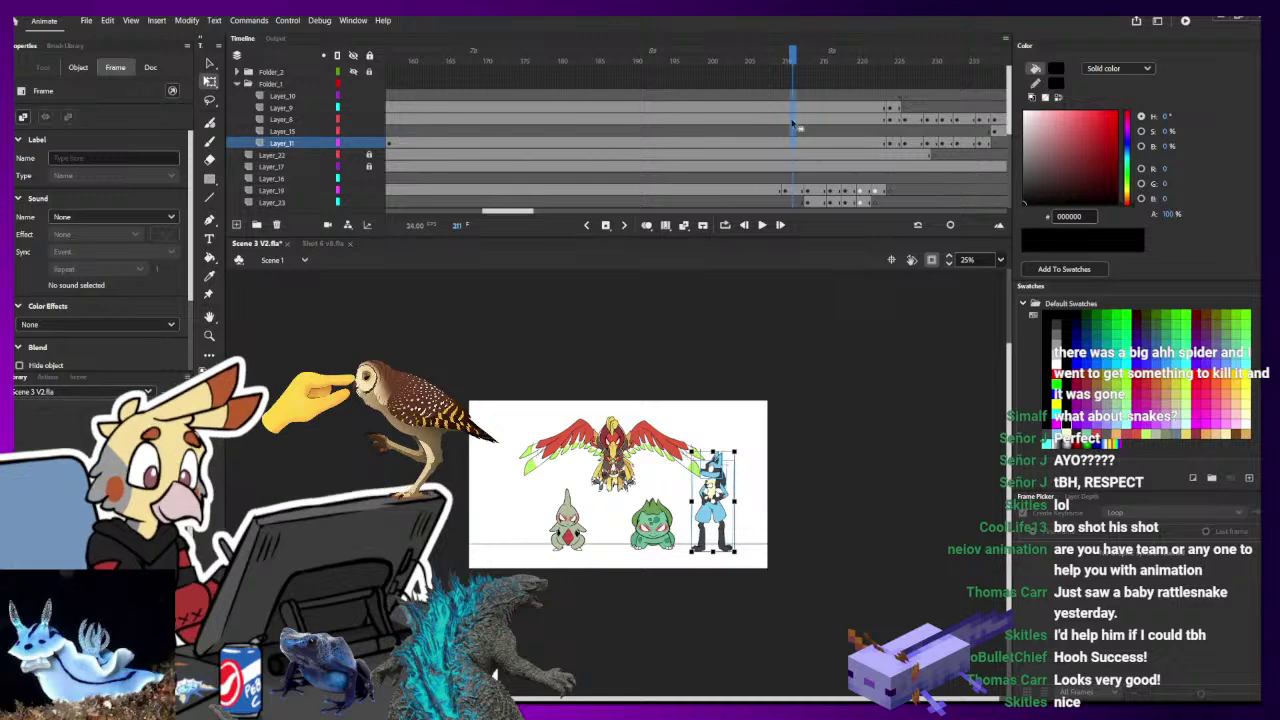
pyautogui.press('F5')
pyautogui.press('F5')
pyautogui.press('F5')
pyautogui.moveTo(790, 52); pyautogui.dragTo(815, 55)
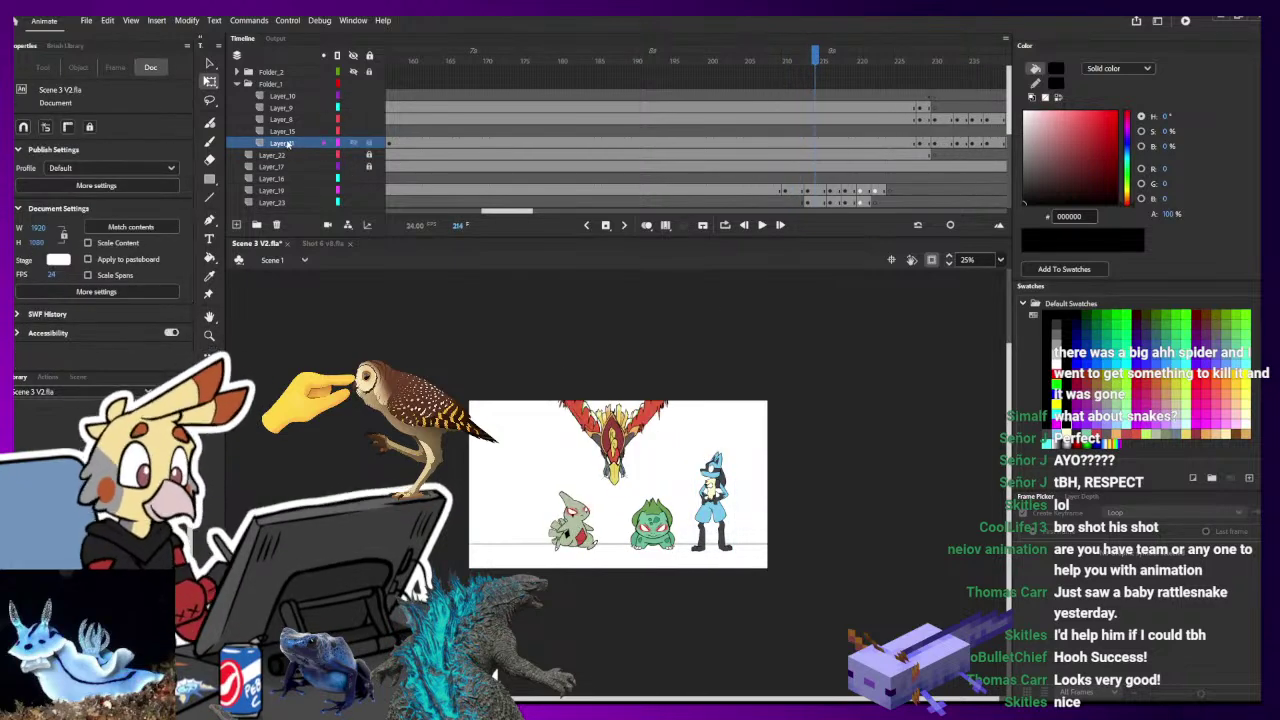
# - Move Layer_22 above Folder_1, collapse the folder, and check the overlap with the bird at frame 220
pyautogui.click(283, 143)
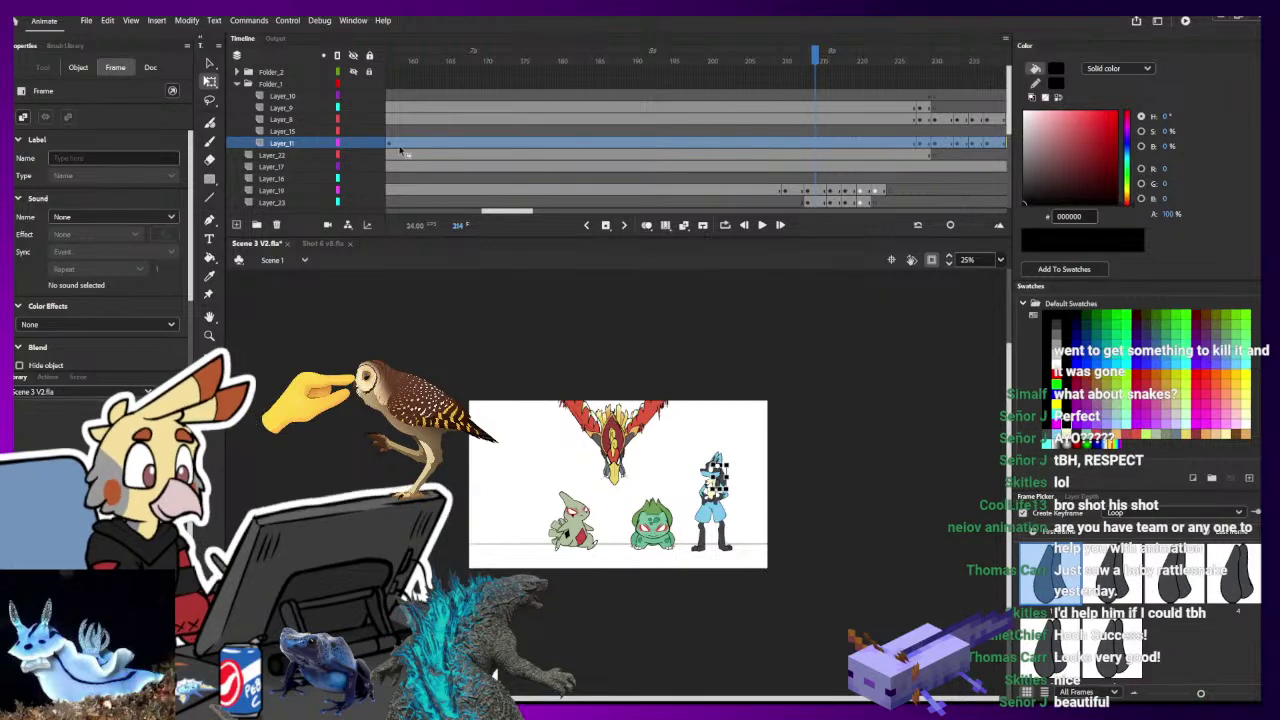
pyautogui.click(400, 153)
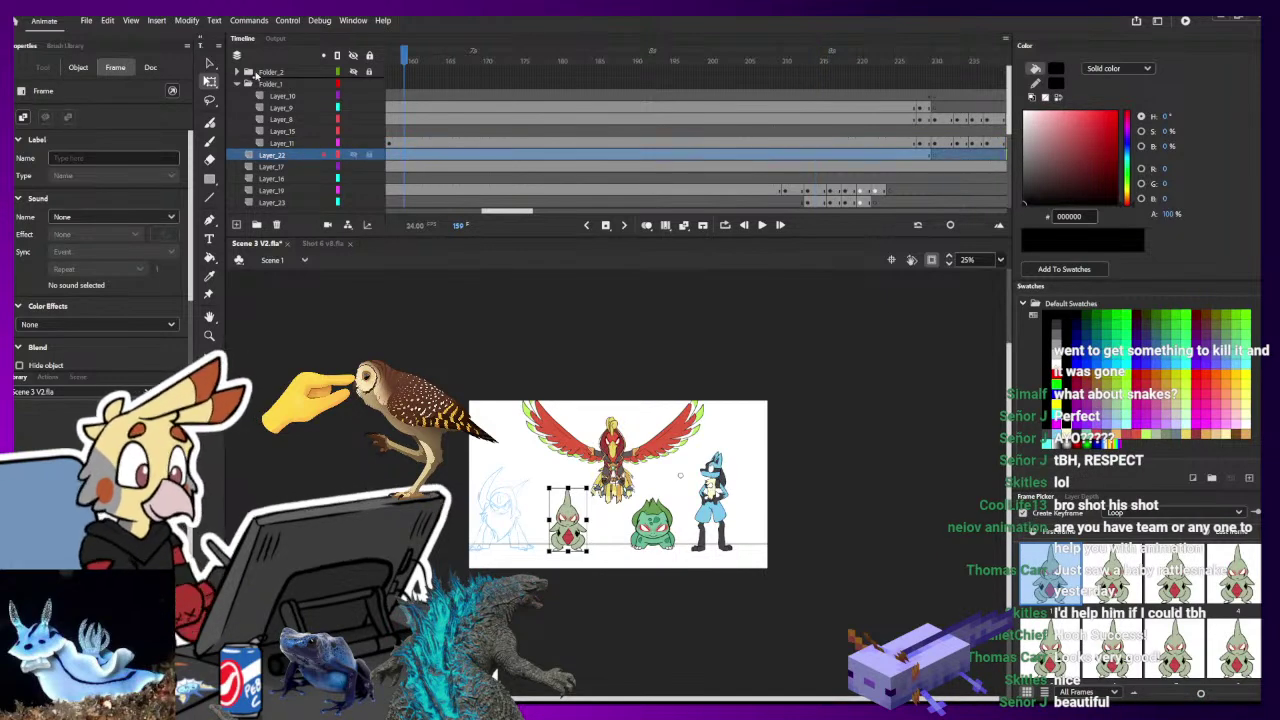
pyautogui.moveTo(237, 83); pyautogui.dragTo(237, 82)
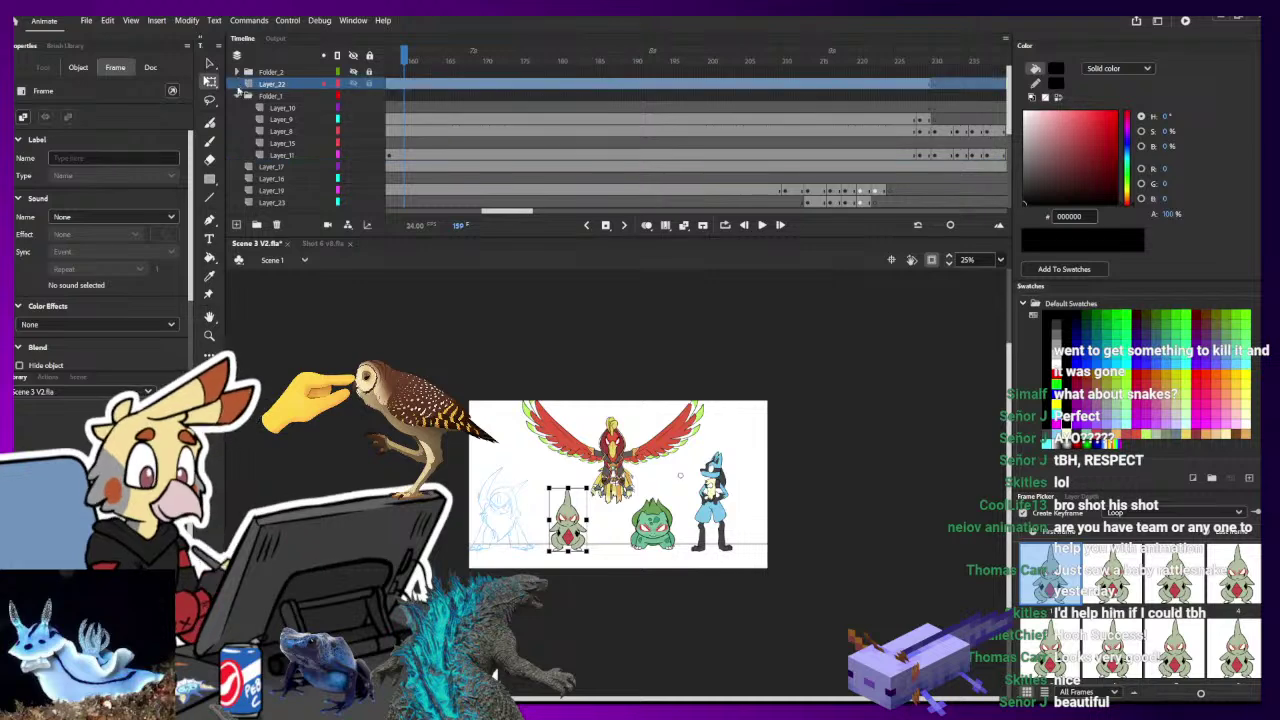
pyautogui.click(237, 96)
pyautogui.moveTo(410, 60); pyautogui.dragTo(602, 118)
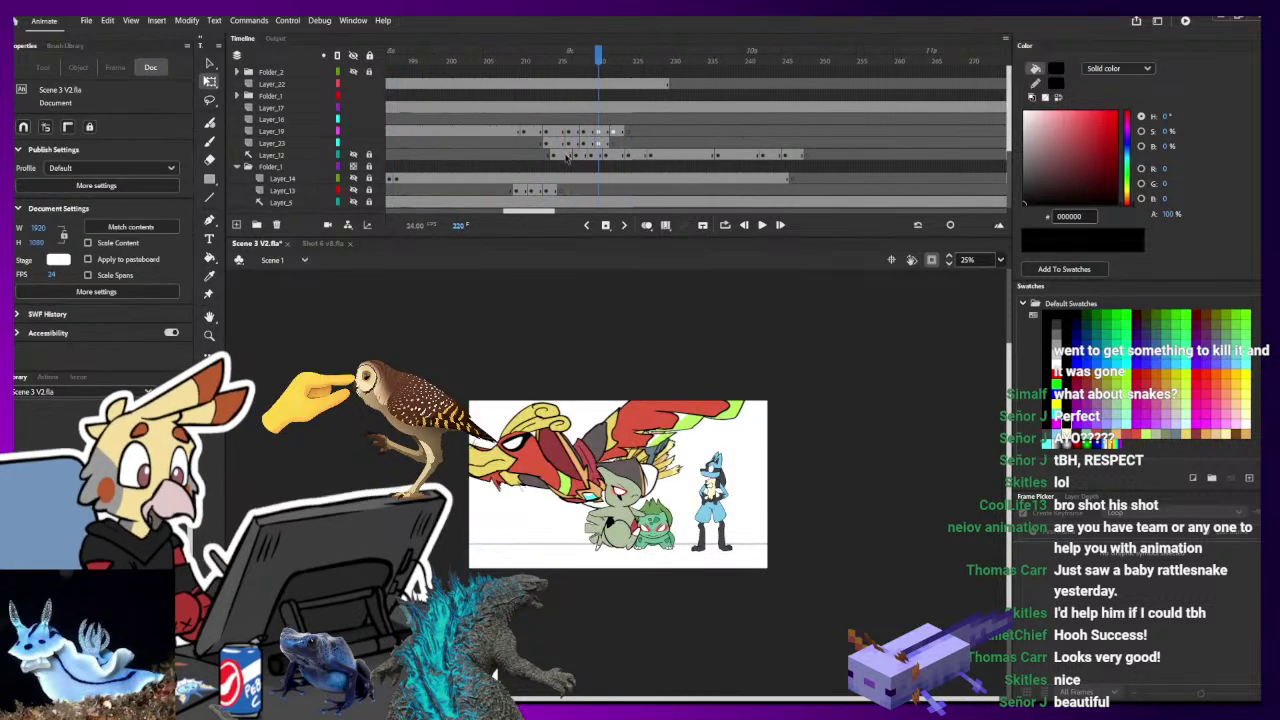
# - Try to move Layer_19 and Layer_23 to the top of the layer stack
pyautogui.click(266, 131)
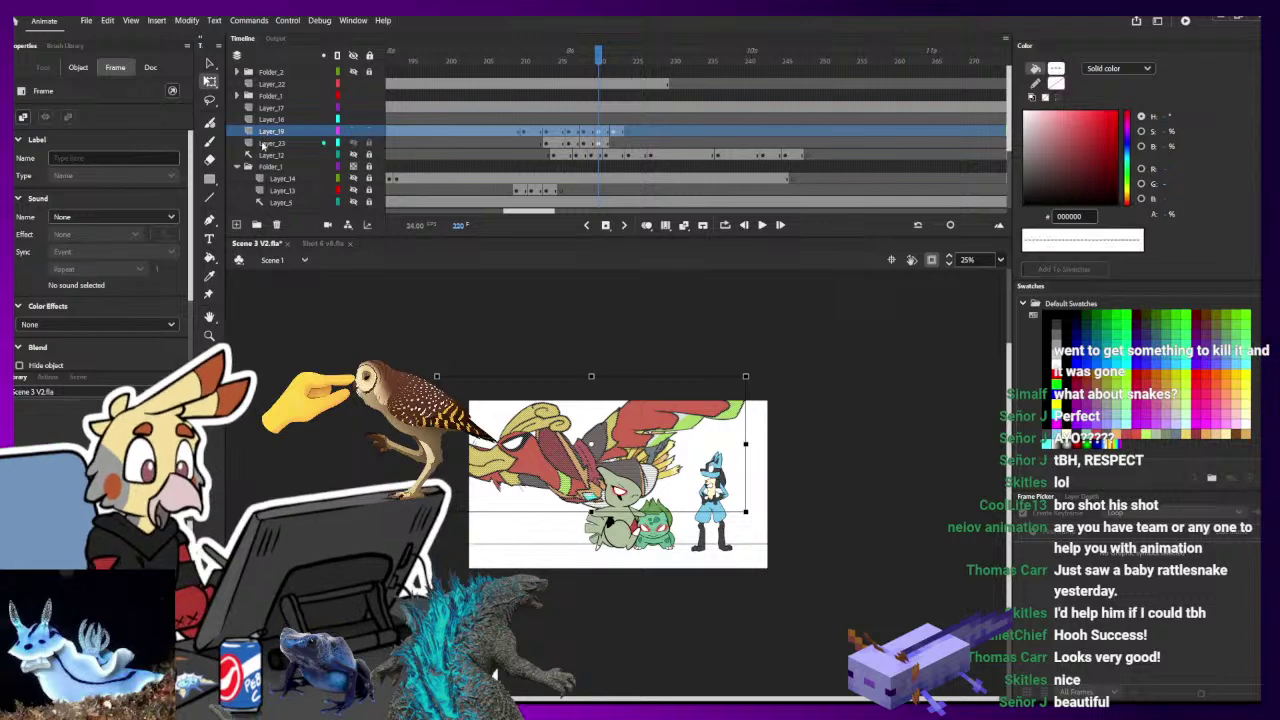
pyautogui.keyDown('shift'); pyautogui.click(267, 143); pyautogui.keyUp('shift')
pyautogui.moveTo(250, 63); pyautogui.dragTo(343, 60)
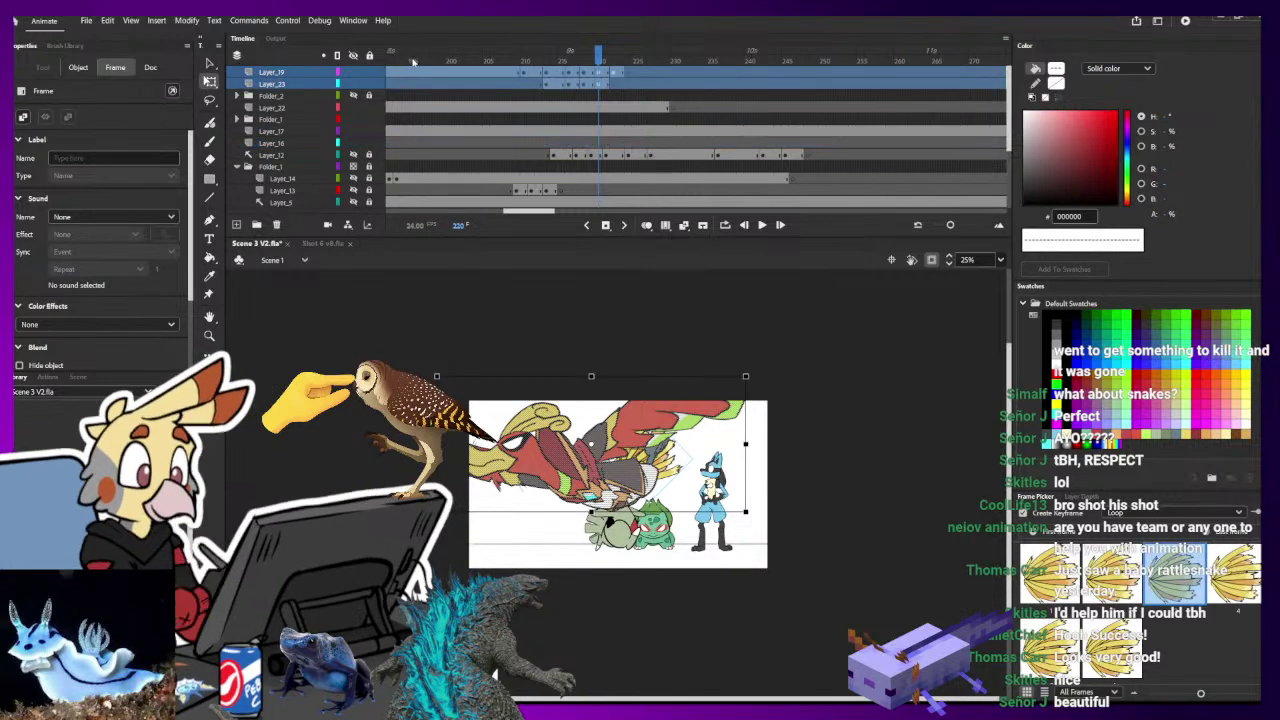
pyautogui.hotkey('ctrl', 'z')
# - Add two layers above Folder_2, move the bird's frames from 220 onward on Layer_19 and Layer_23 onto them, and play back the result
pyautogui.moveTo(514, 62); pyautogui.dragTo(622, 85)
pyautogui.scroll(2, 628, 98)
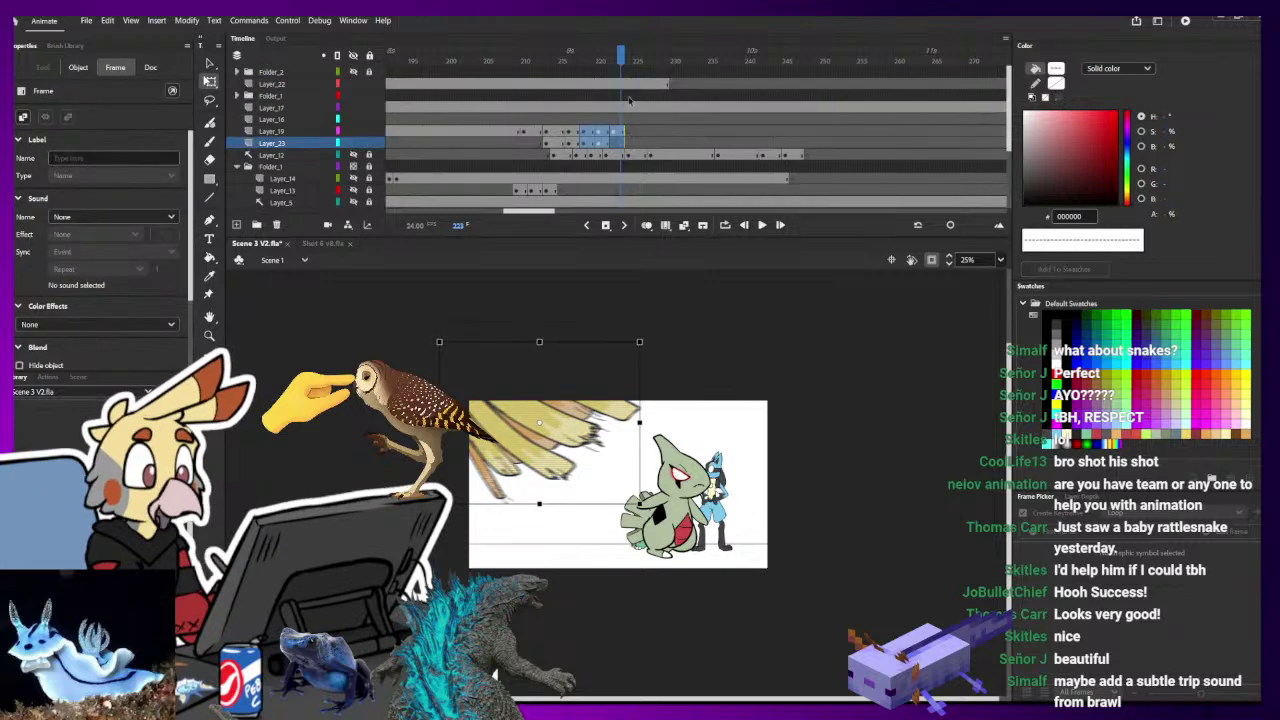
pyautogui.click(246, 74)
pyautogui.click(238, 224)
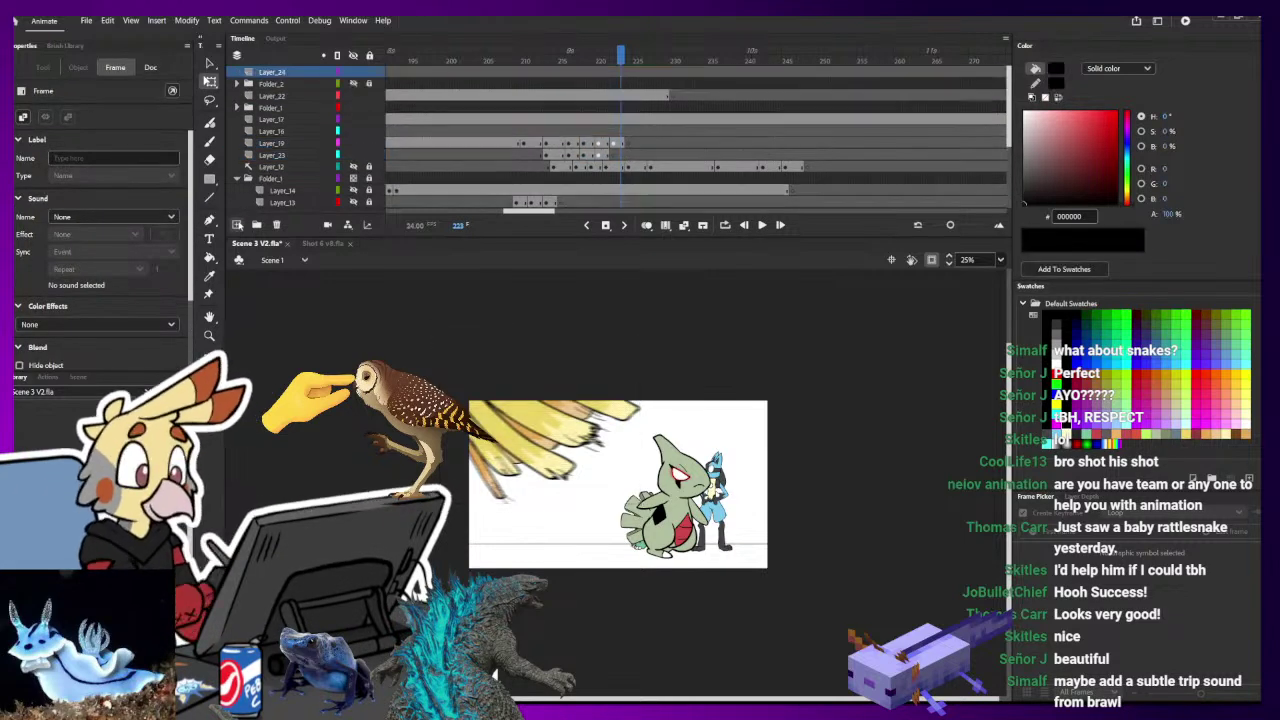
pyautogui.click(238, 224)
pyautogui.moveTo(600, 156); pyautogui.dragTo(612, 78)
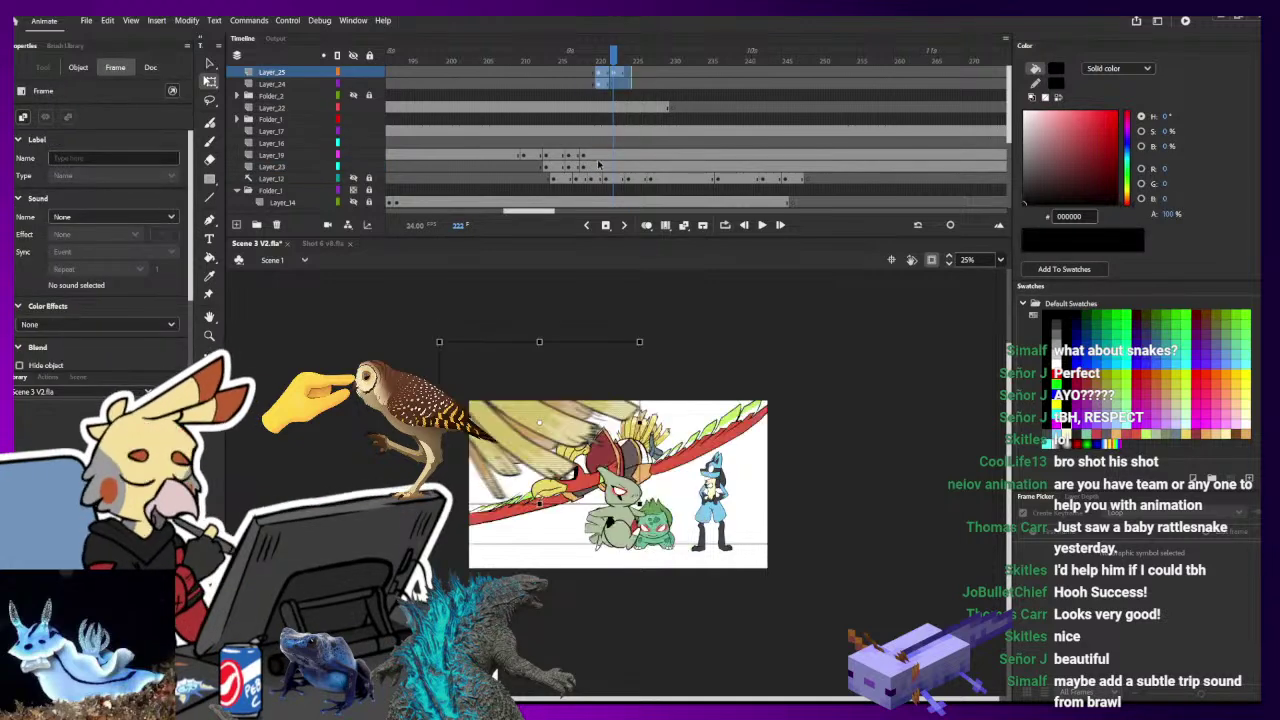
pyautogui.press('Return')
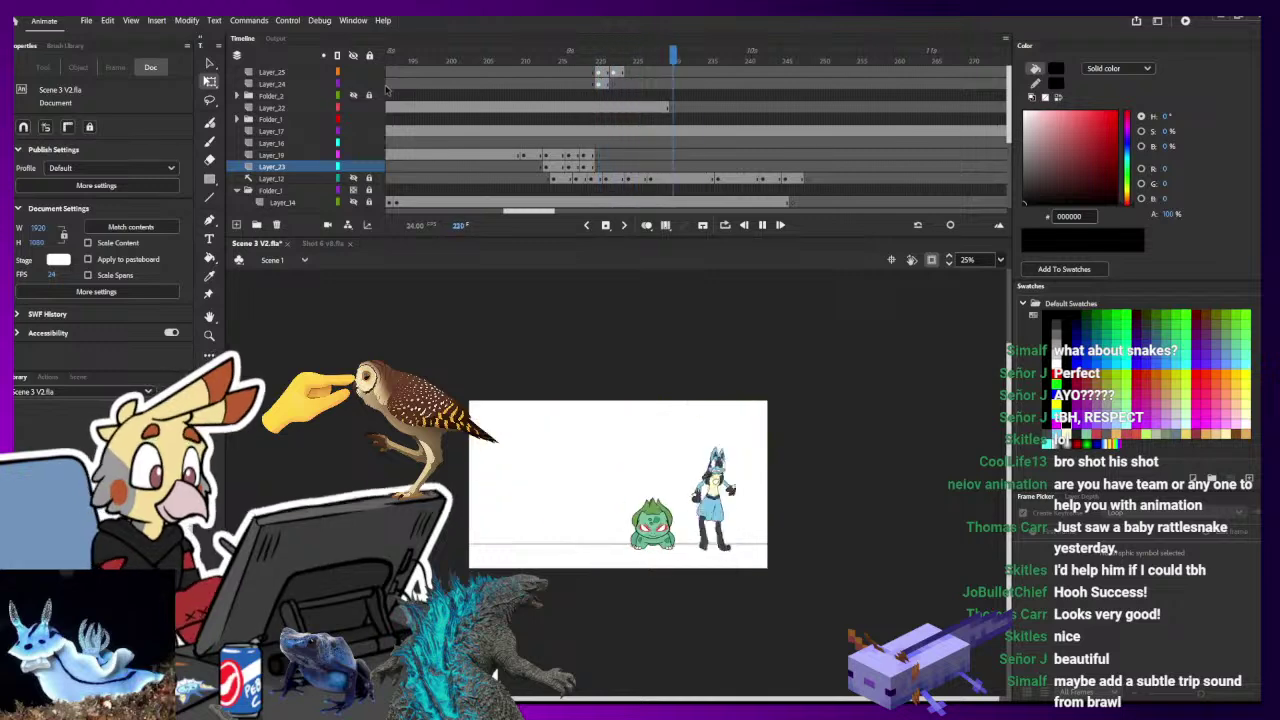
pyautogui.moveTo(586, 57); pyautogui.dragTo(502, 61)
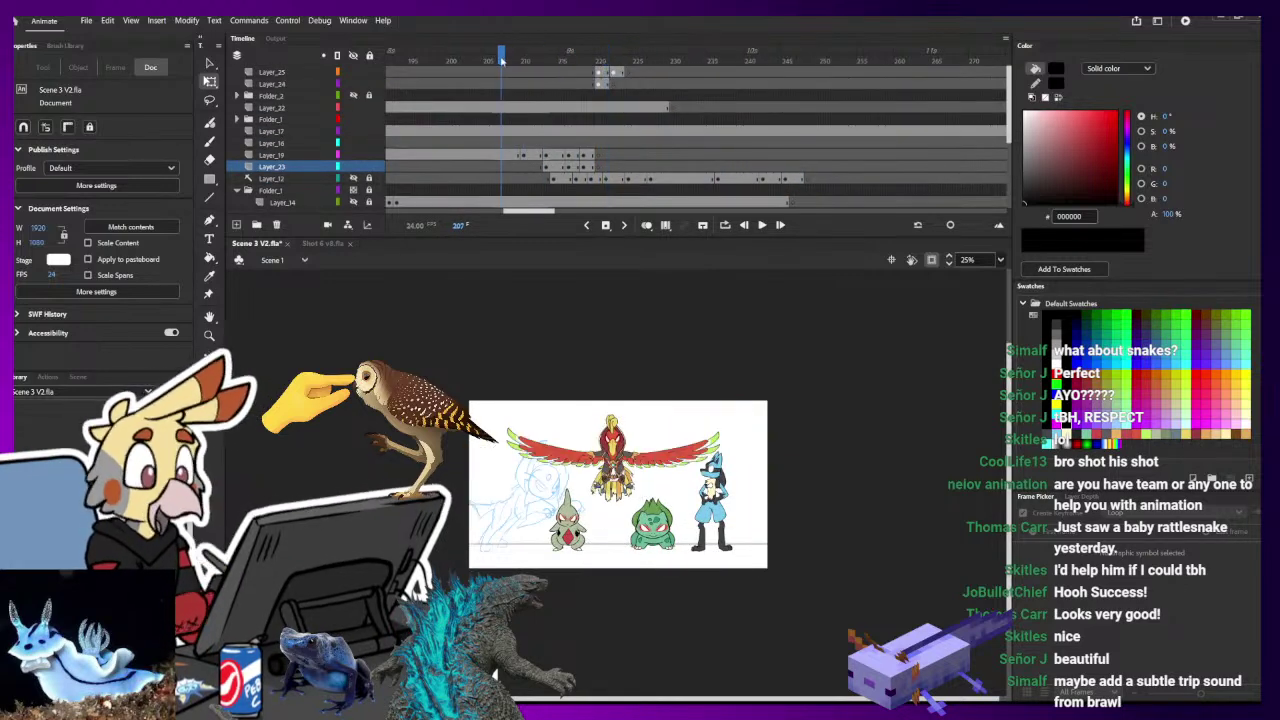
# - Insert extra frames around frame 210 across all layers inside the small grey-green character's symbol, and return to Scene 1
pyautogui.doubleClick(610, 455)
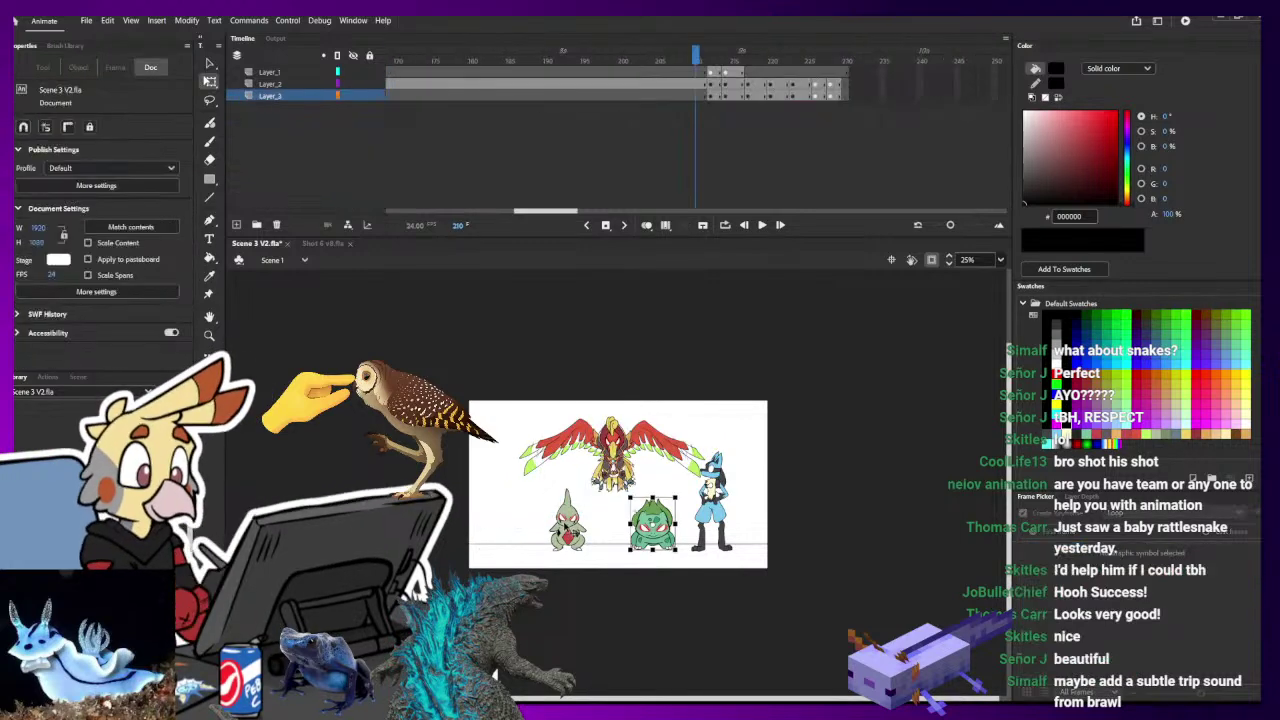
pyautogui.moveTo(690, 73); pyautogui.dragTo(696, 98)
pyautogui.press('F5')
pyautogui.press('F5')
pyautogui.press('F5')
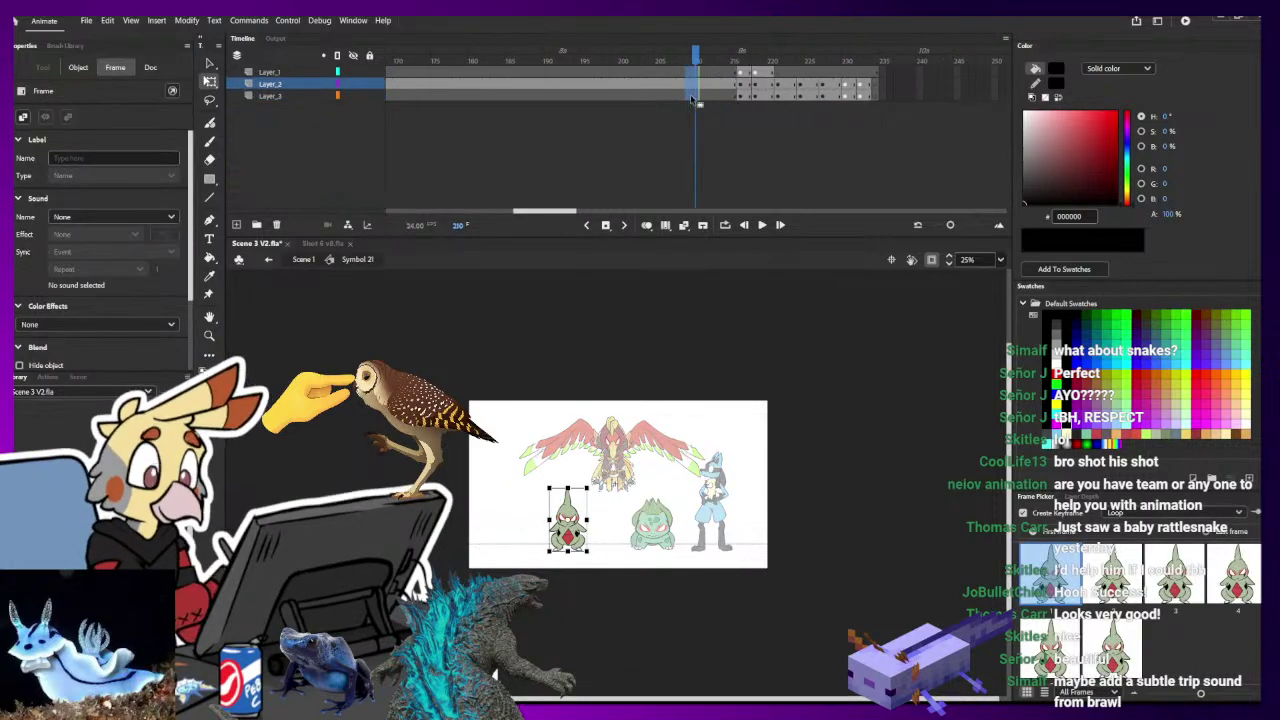
pyautogui.click(269, 260)
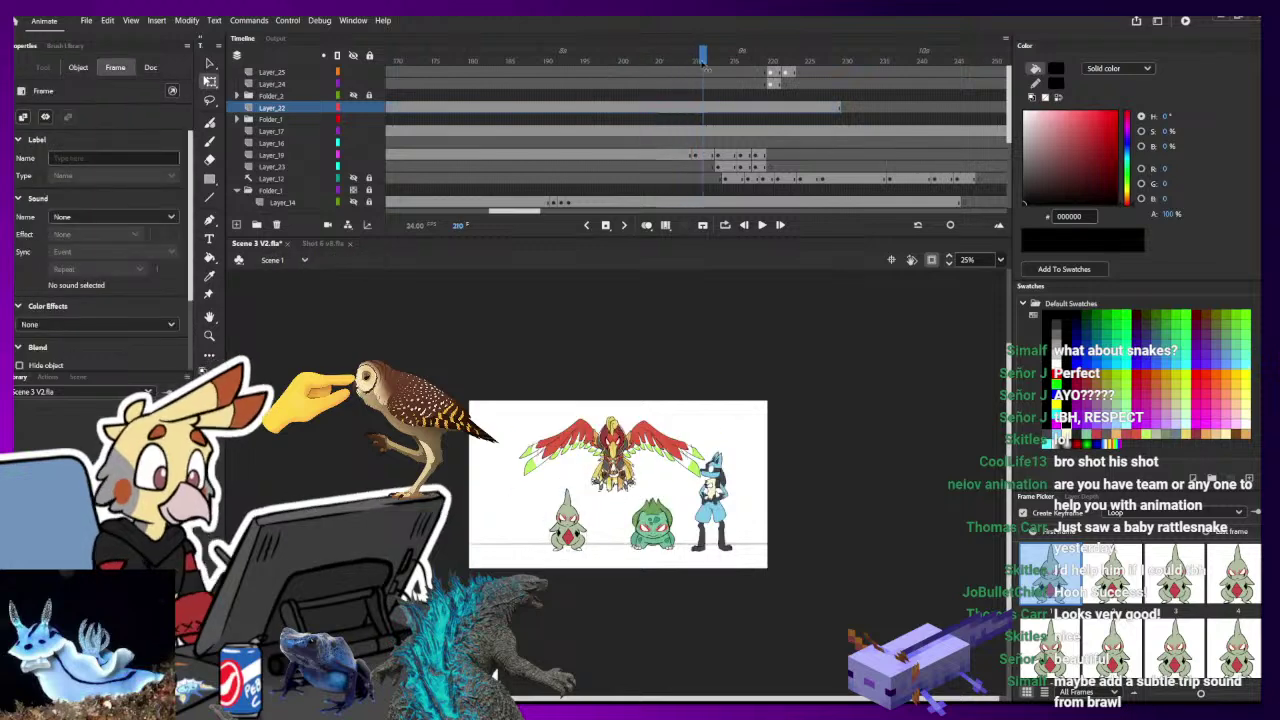
# - Extend Layer_22 to about frame 237 so the grey-green character's delayed leap plays out, trimming the surplus at its end
pyautogui.moveTo(736, 56); pyautogui.dragTo(858, 57)
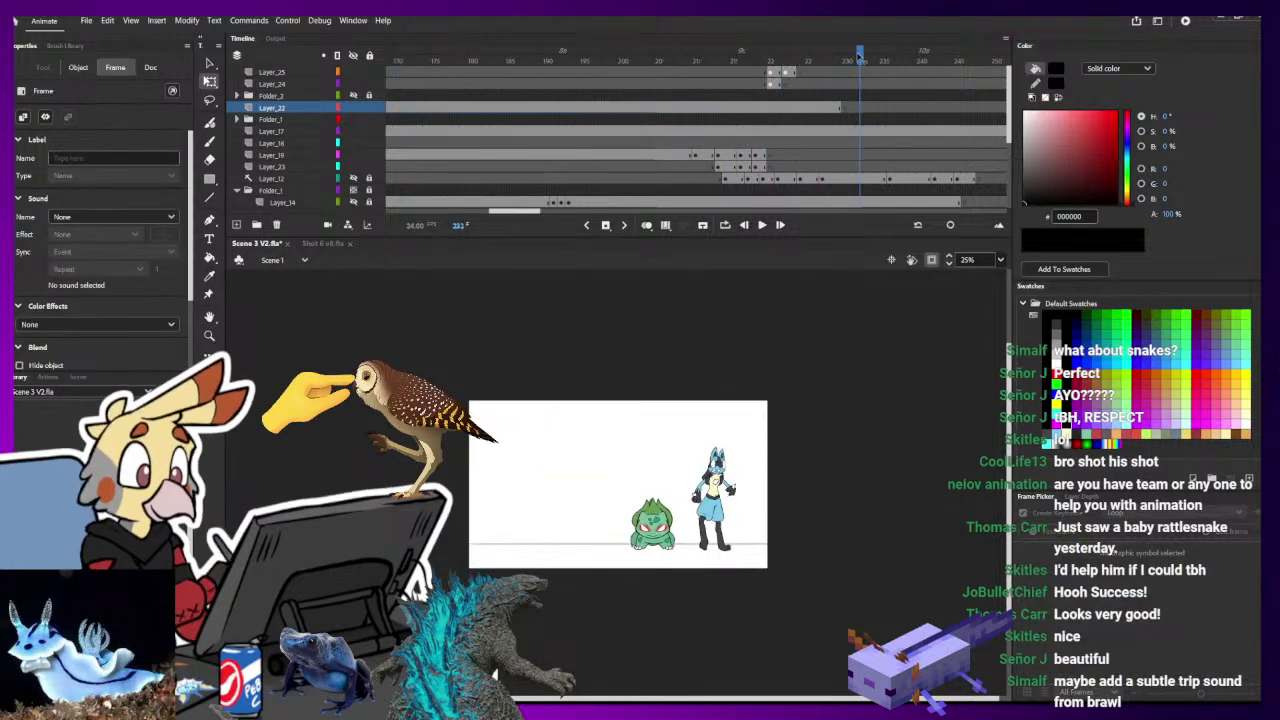
pyautogui.click(846, 107)
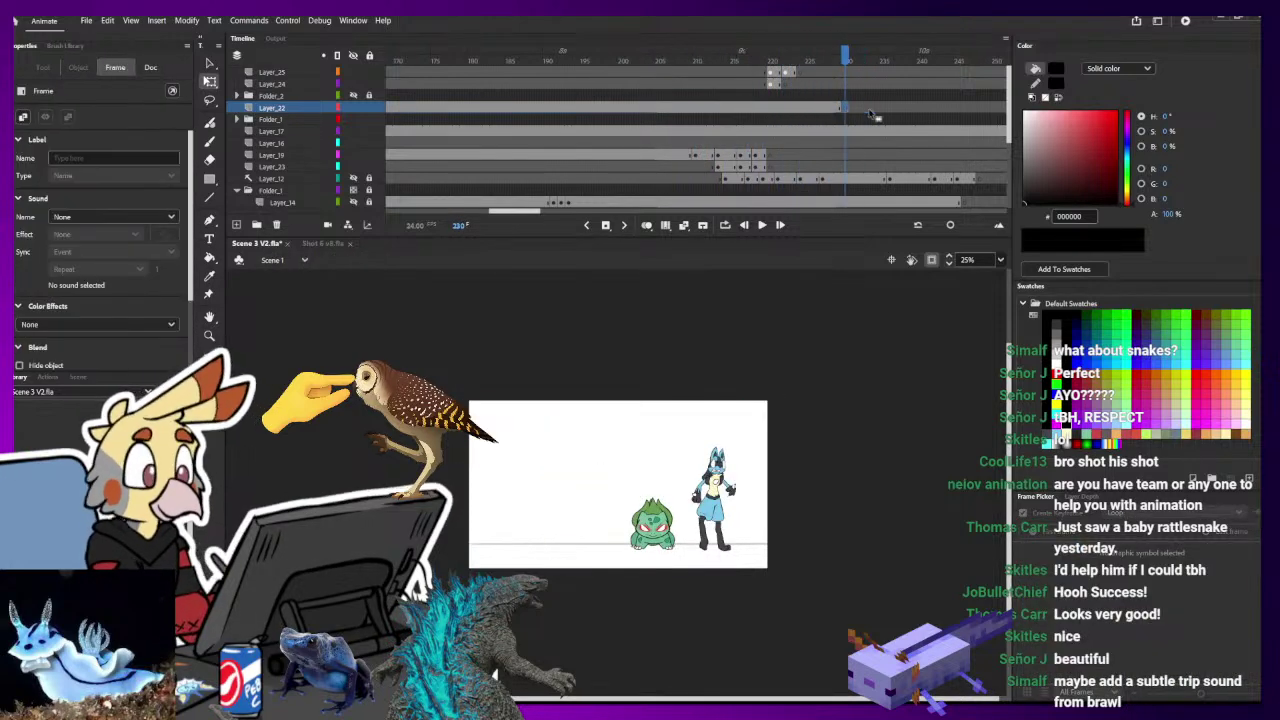
pyautogui.click(869, 108)
pyautogui.moveTo(872, 58); pyautogui.dragTo(869, 58)
pyautogui.press('F5')
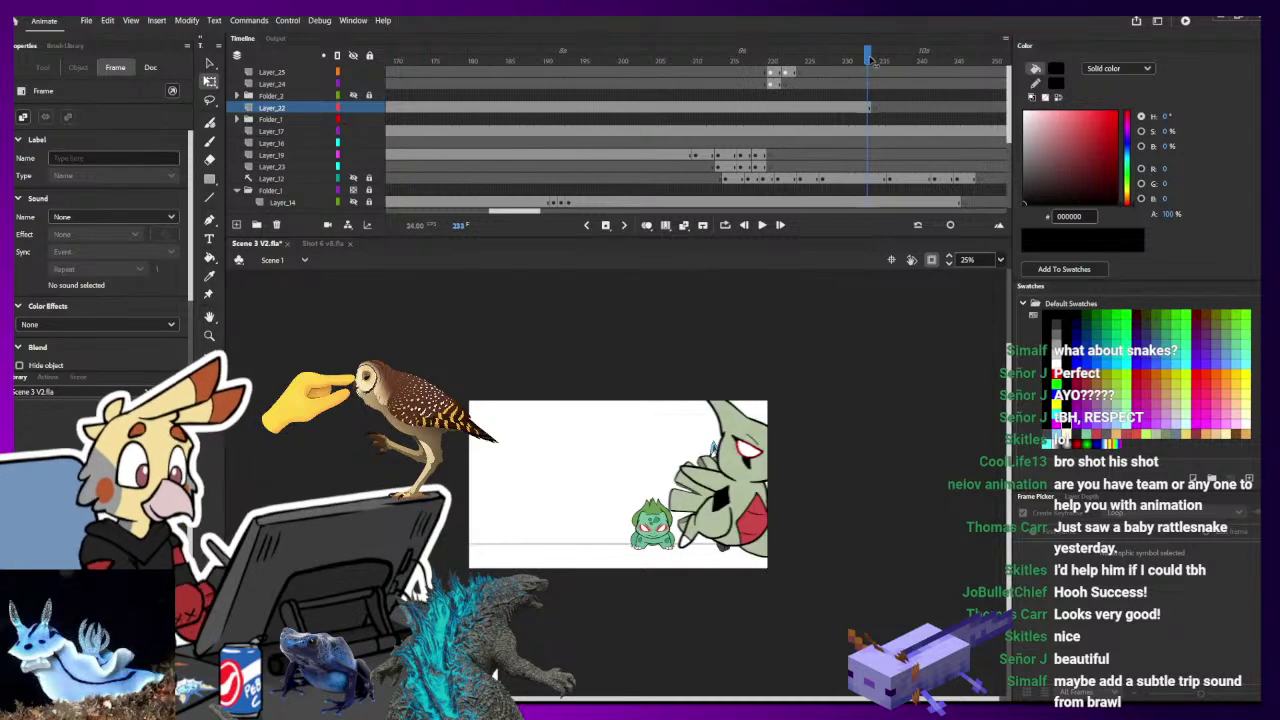
pyautogui.click(875, 111)
pyautogui.moveTo(876, 112); pyautogui.dragTo(905, 111)
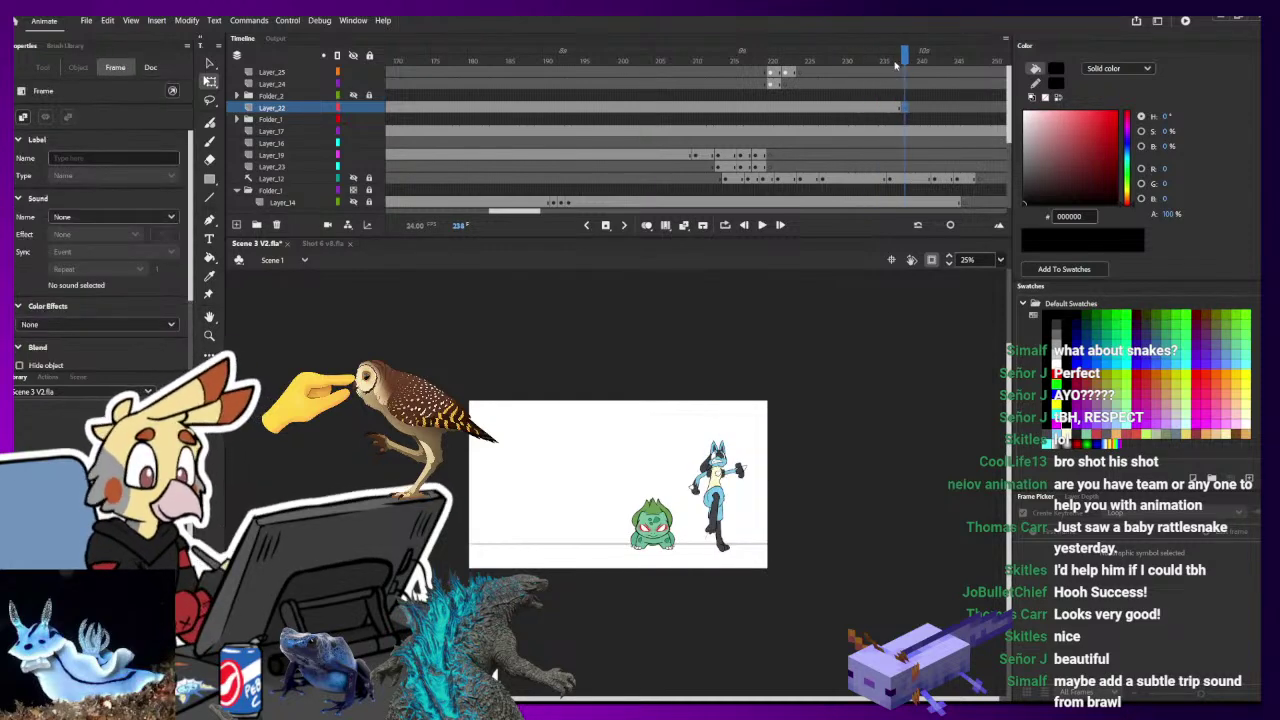
pyautogui.moveTo(899, 60); pyautogui.dragTo(898, 58)
pyautogui.click(905, 107)
pyautogui.press('Delete')
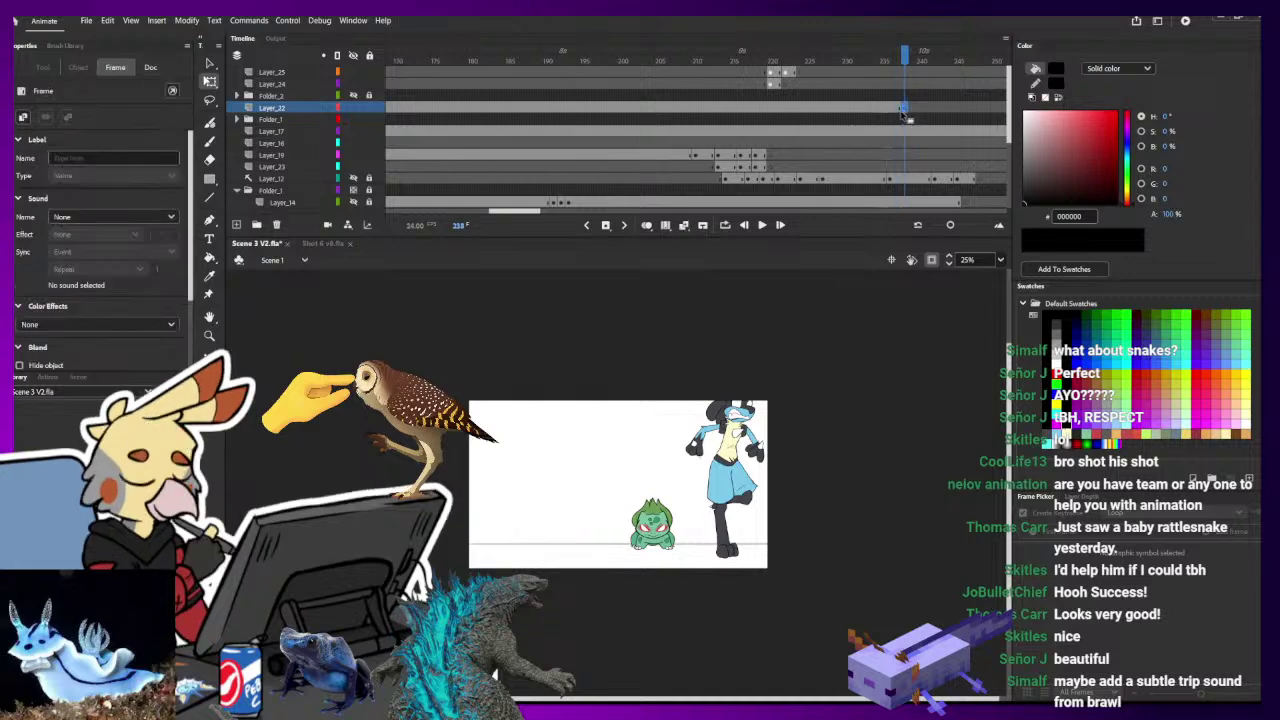
# - Play back the scene to check the bird's flight against the other characters' delayed reactions
pyautogui.moveTo(902, 63); pyautogui.dragTo(192, 136)
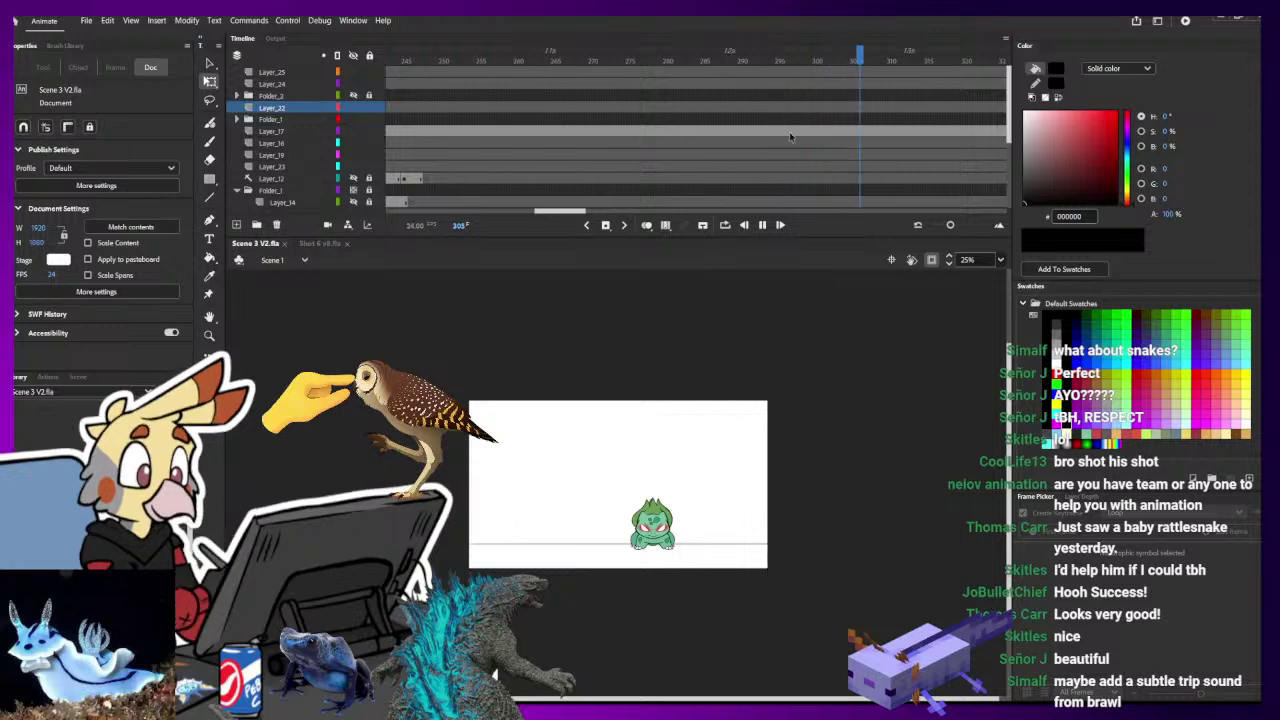
pyautogui.click(761, 225)
pyautogui.moveTo(568, 61); pyautogui.dragTo(471, 135)
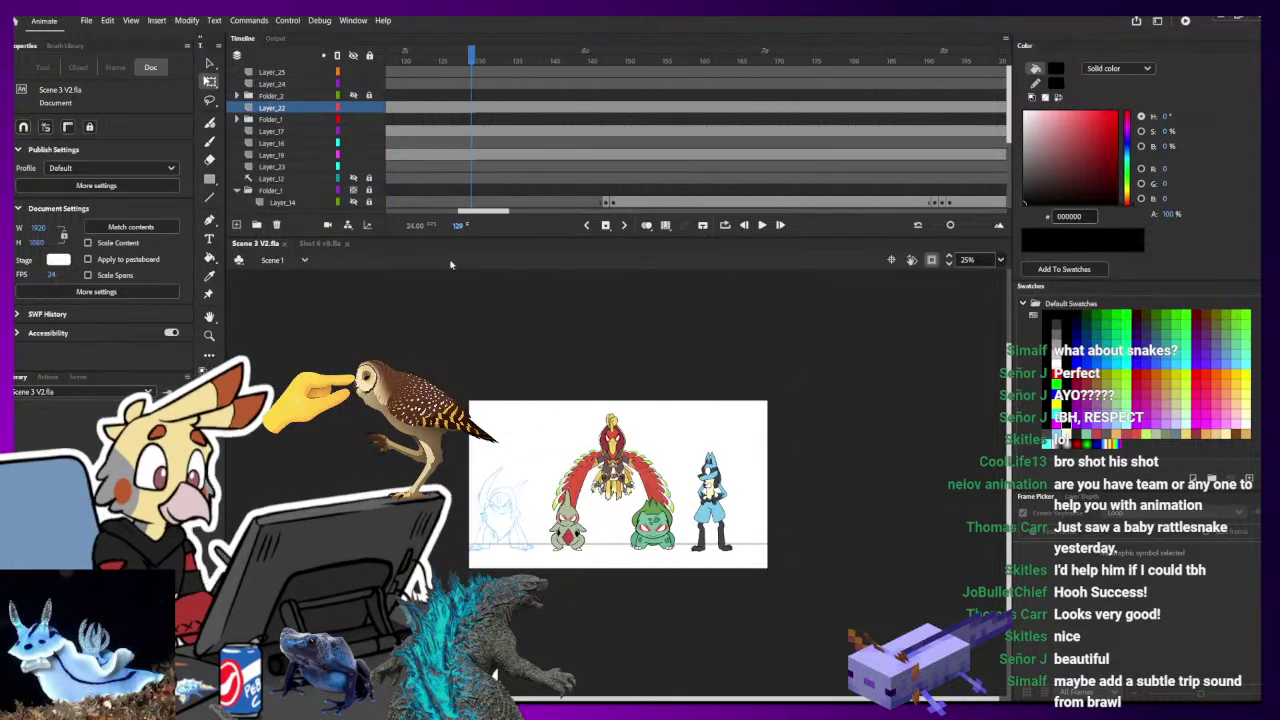
pyautogui.moveTo(471, 55); pyautogui.dragTo(1031, 63)
pyautogui.press('Return')
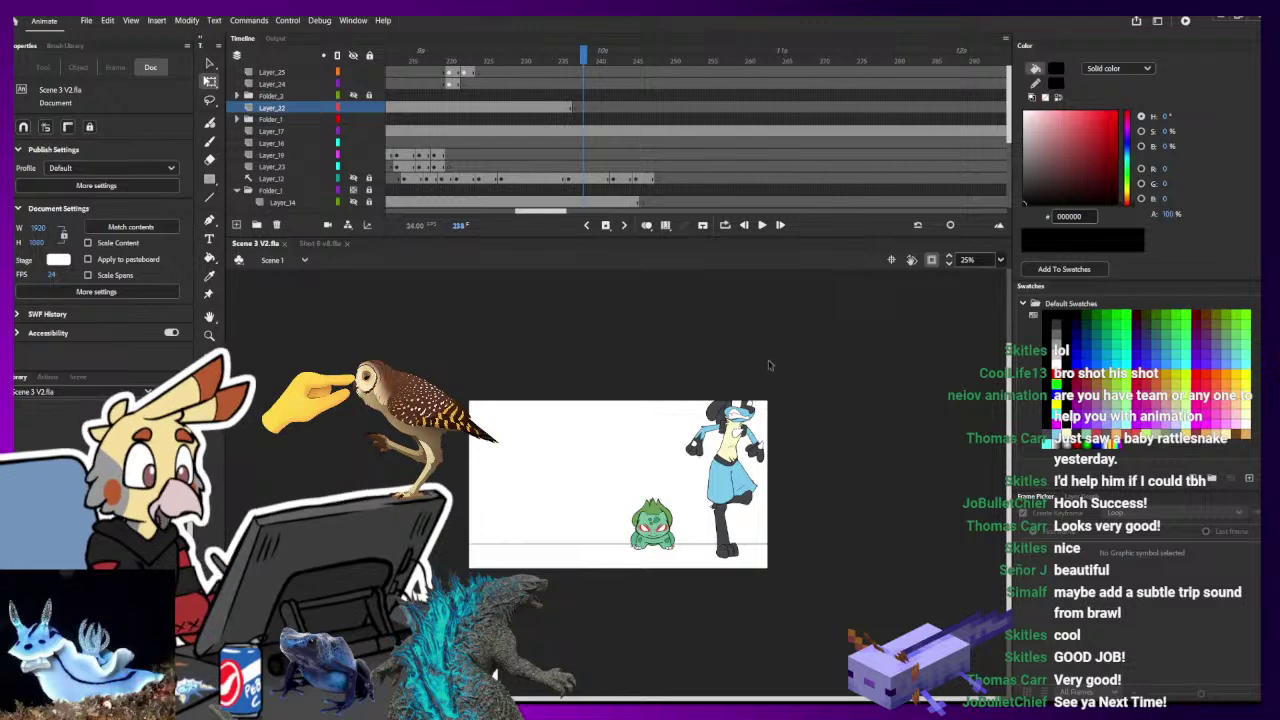
# - Check the bird's pose at frame 219, view the Shot 6 v8.fla document, and return to Scene 3 V2.fla
pyautogui.moveTo(571, 60); pyautogui.dragTo(441, 98)
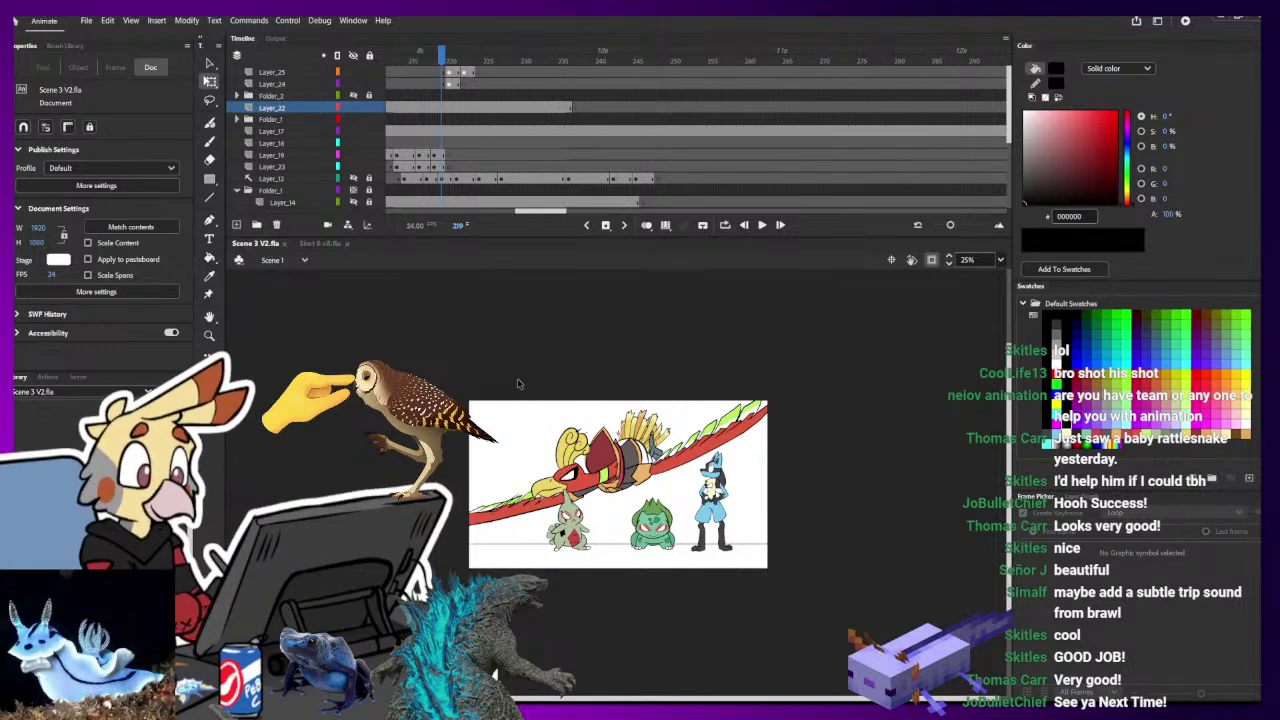
pyautogui.click(322, 243)
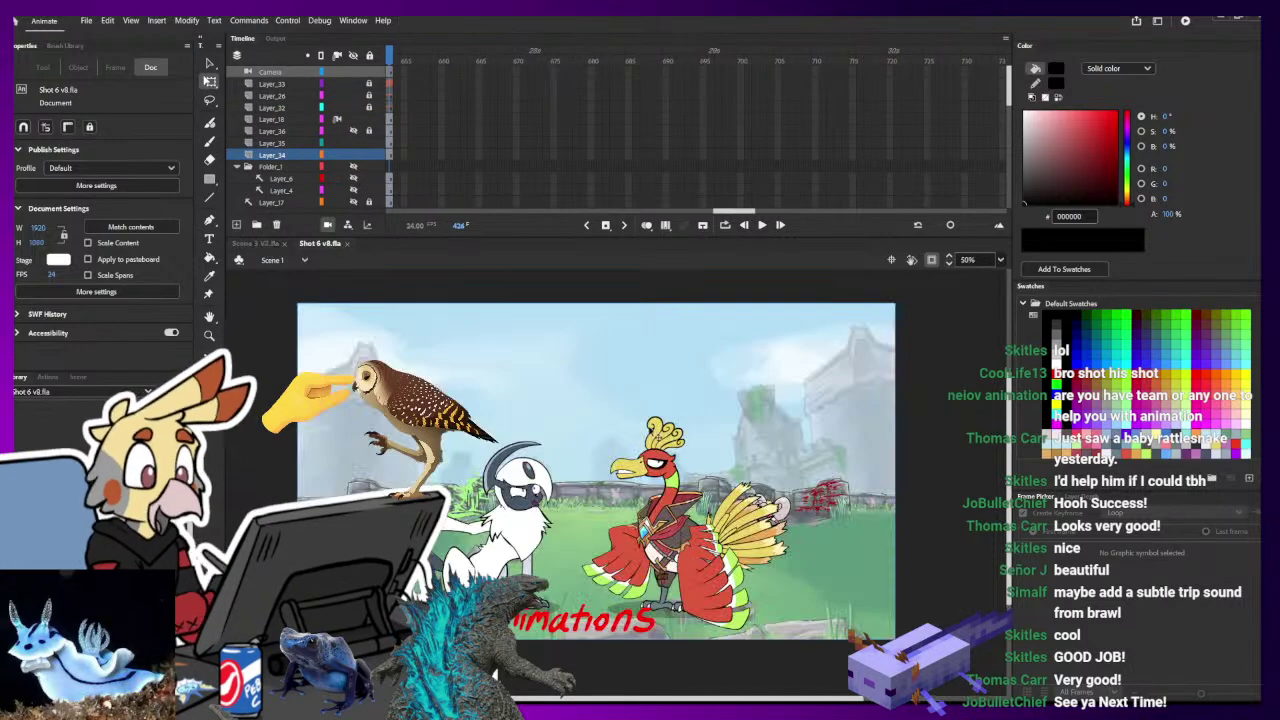
pyautogui.click(256, 243)
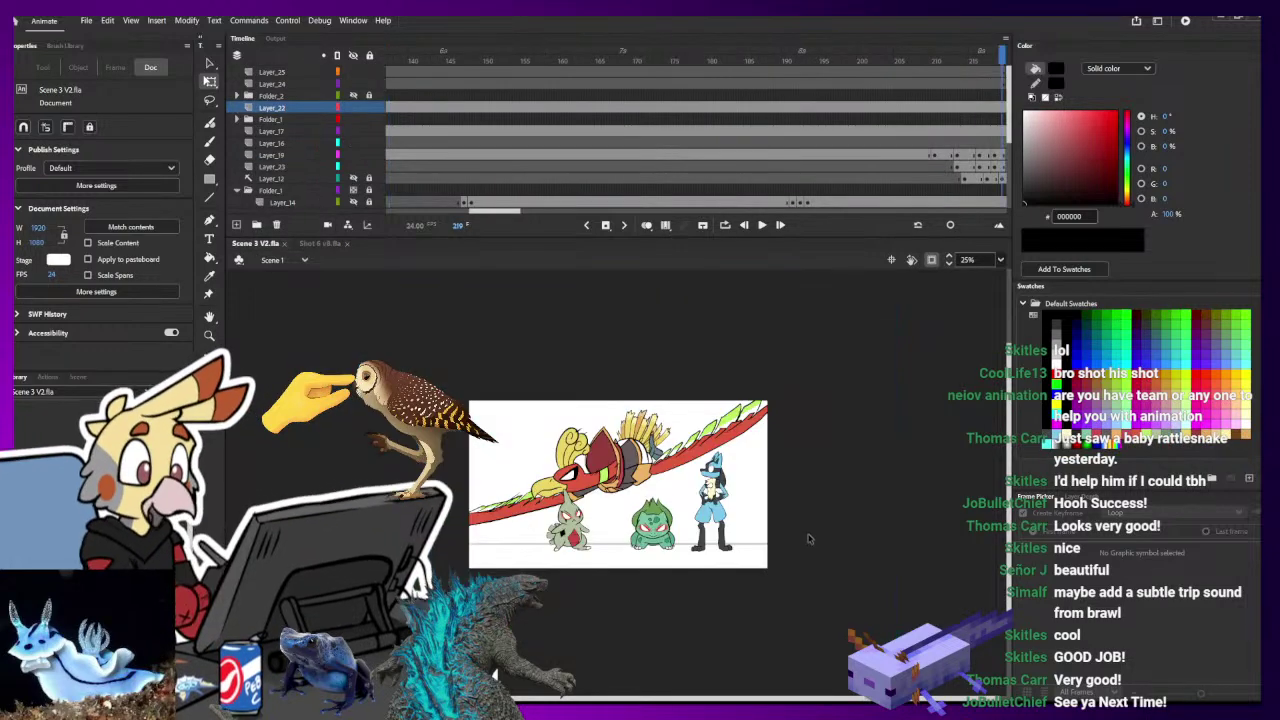